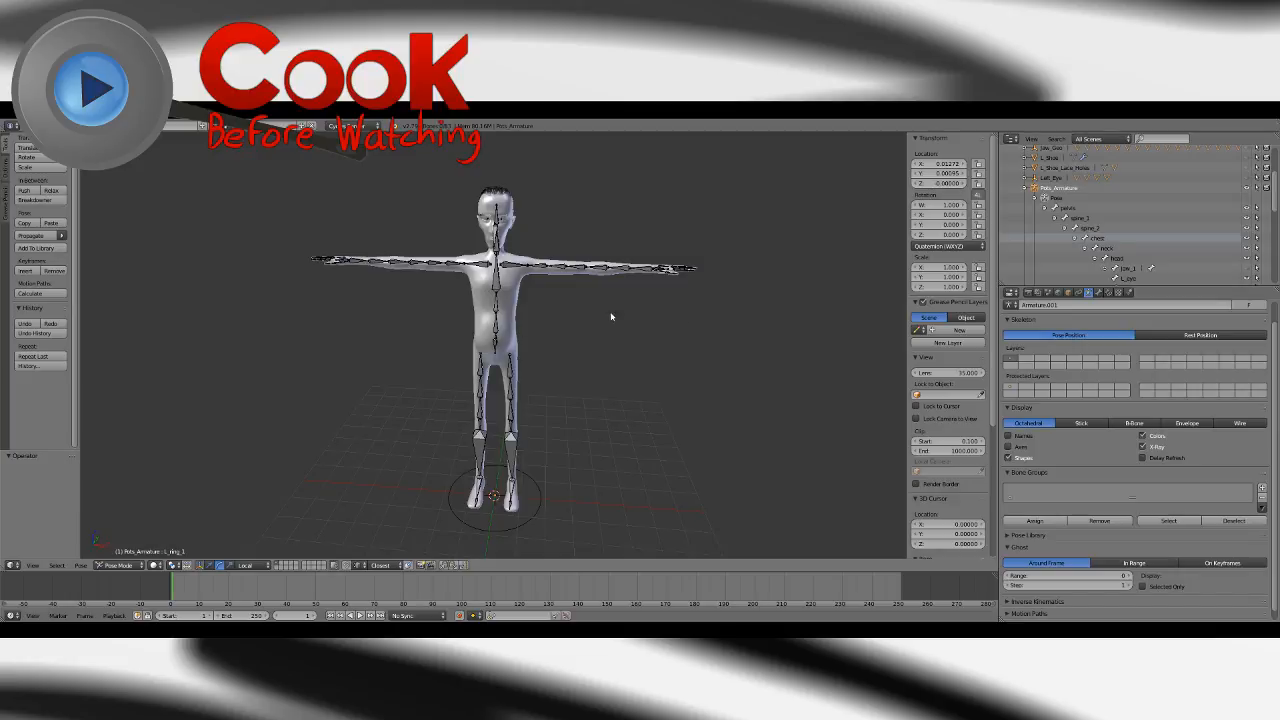
Select the spine_1 bone and examine the rigged character from several angles and distances.
right_click(497, 328)
mouse_move(731, 357)
middle_mouse_down()
mouse_move(685, 347)
mouse_move(817, 343)
mouse_move(760, 325)
mouse_move(623, 360)
mouse_move(683, 309)
mouse_move(740, 340)
middle_mouse_up()
scroll(685, 347, "up", 2)
scroll(714, 363, "down", 2)
scroll(683, 309, "up", 2)
scroll(740, 340, "down", 7)
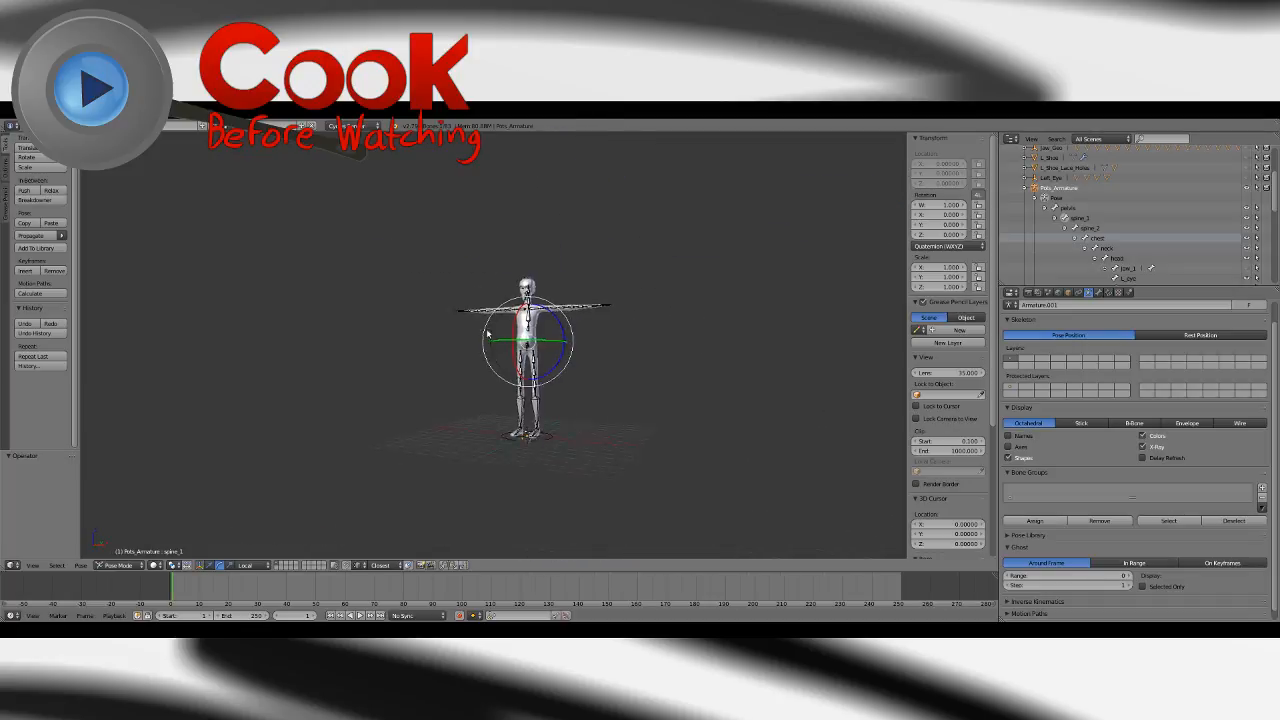
scroll(691, 360, "up", 2)
scroll(591, 343, "down", 3)
scroll(706, 381, "up", 6)
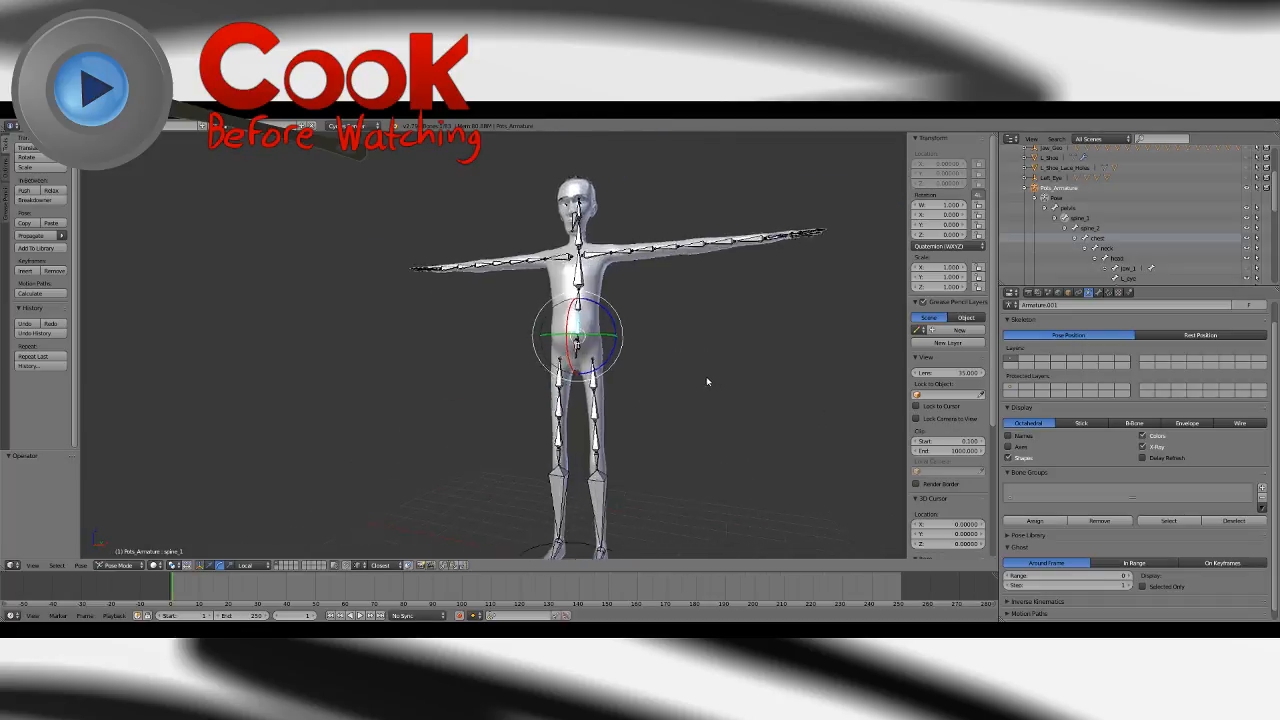
middle_click_drag(706, 381, 795, 377)
scroll(640, 366, "up", 2)
scroll(660, 368, "up", 4)
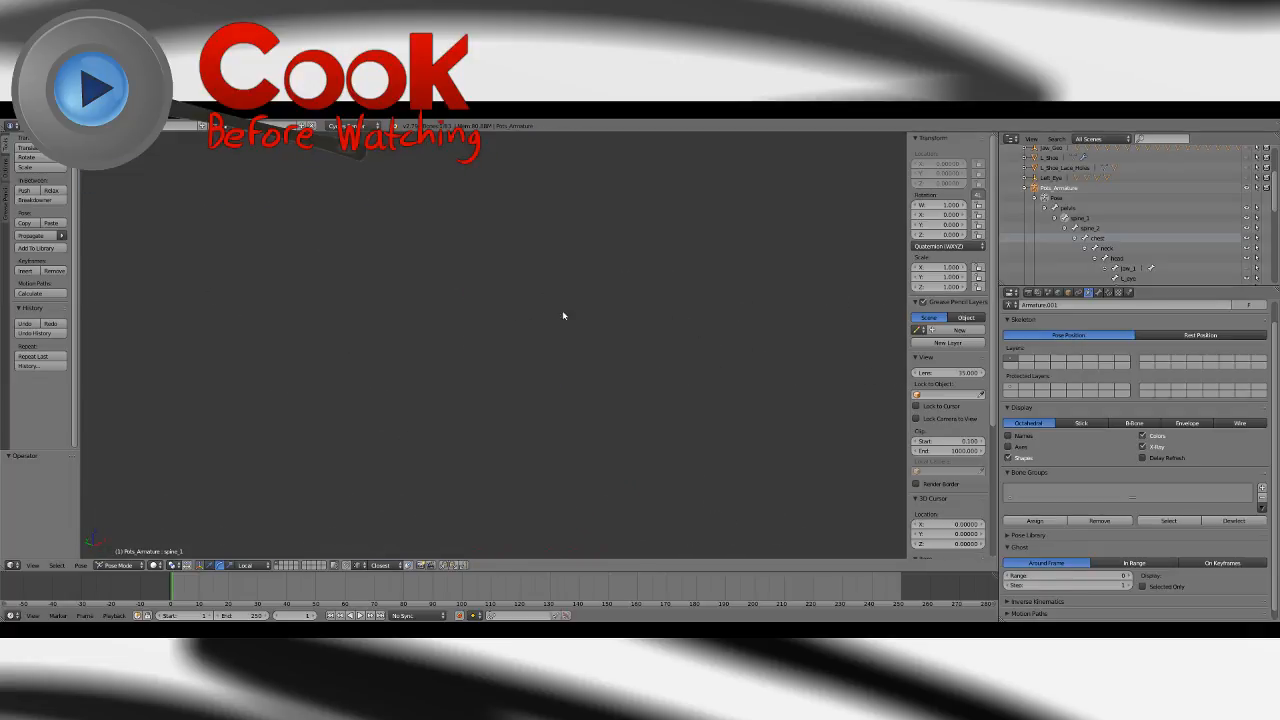
mouse_move(502, 350)
middle_mouse_down()
mouse_move(394, 423)
mouse_move(488, 343)
mouse_move(617, 374)
mouse_move(703, 434)
mouse_move(409, 314)
mouse_move(498, 366)
middle_mouse_up()
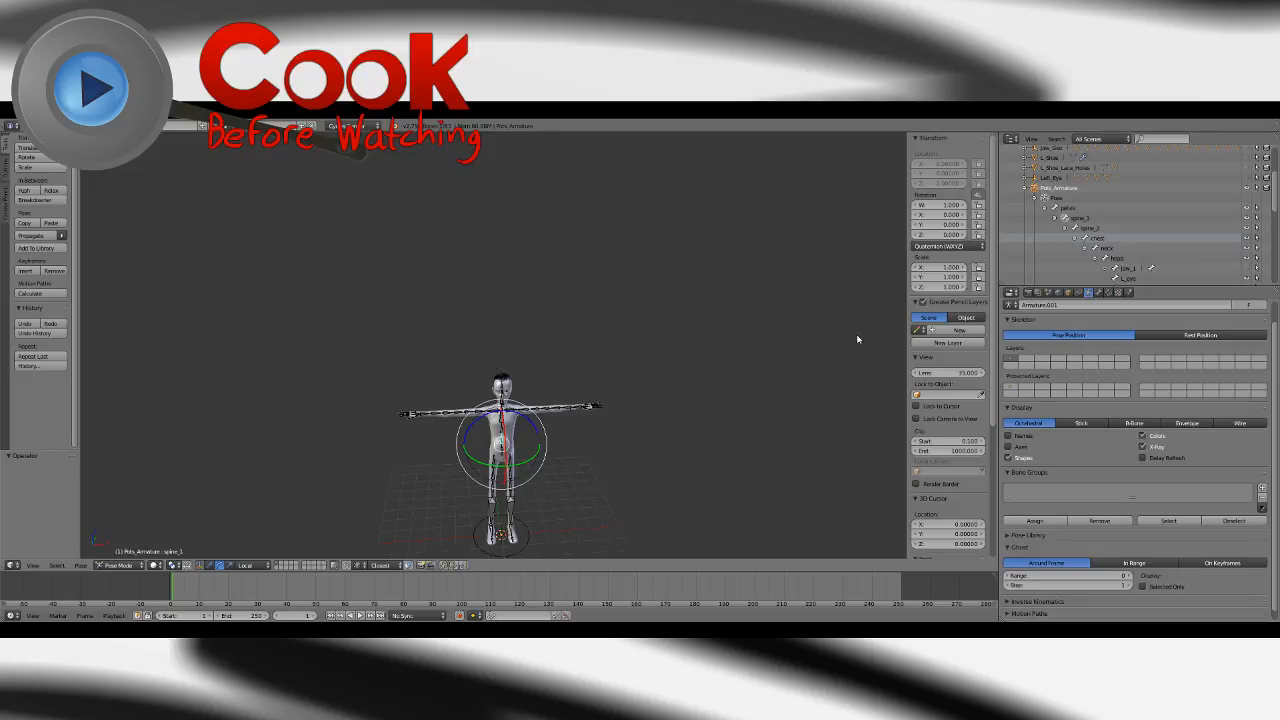
scroll(850, 283, "up", 8)
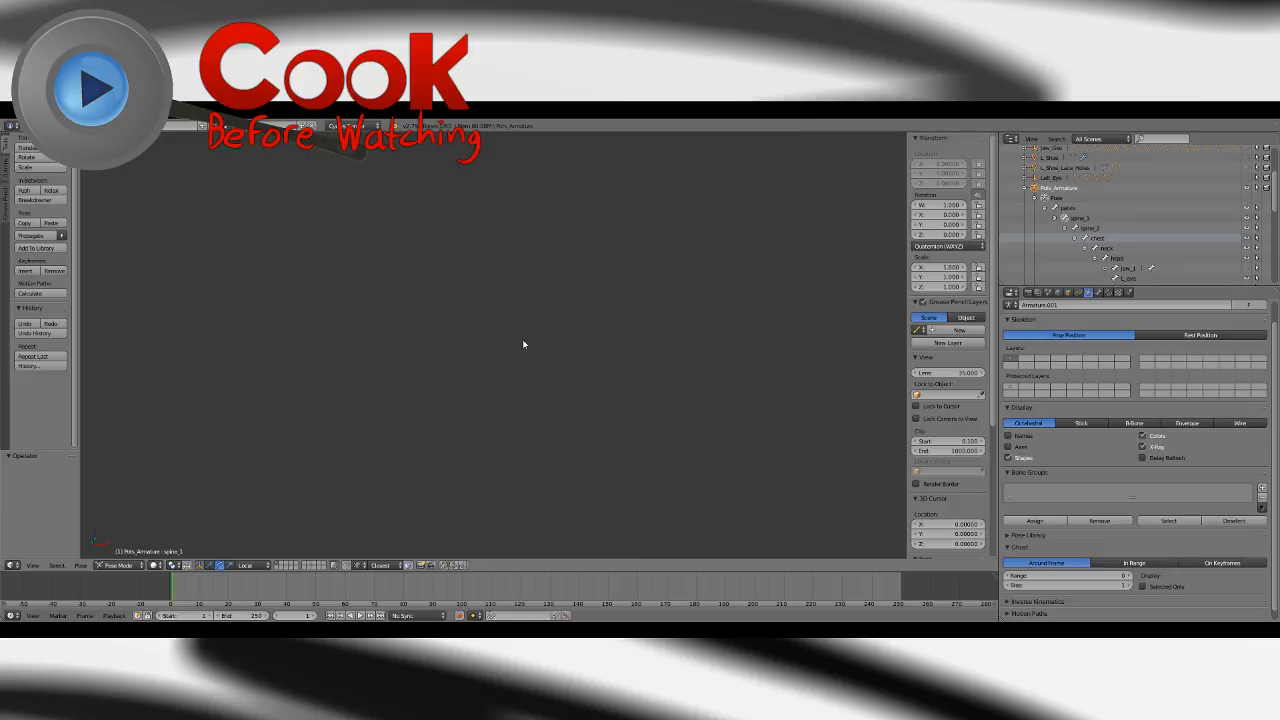
Try to bring the character back into view using the preset viewpoints and the perspective/orthographic toggle.
left_click(32, 565)
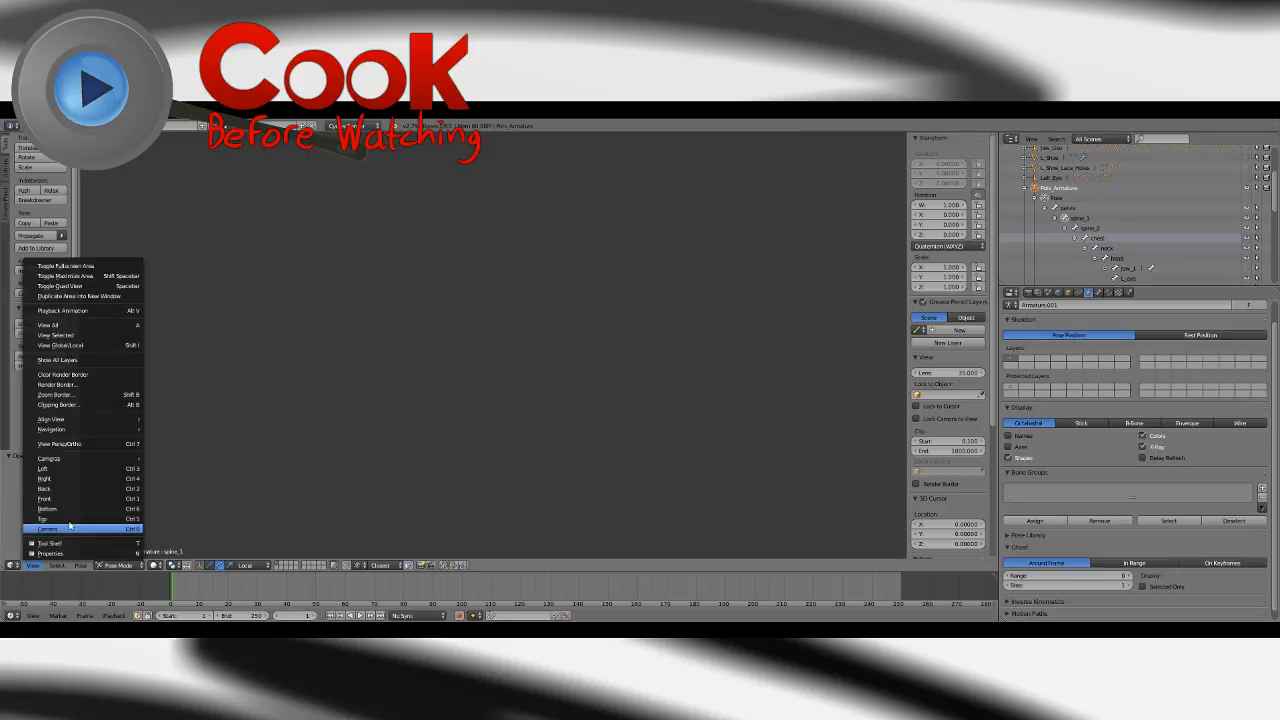
mouse_move(69, 421)
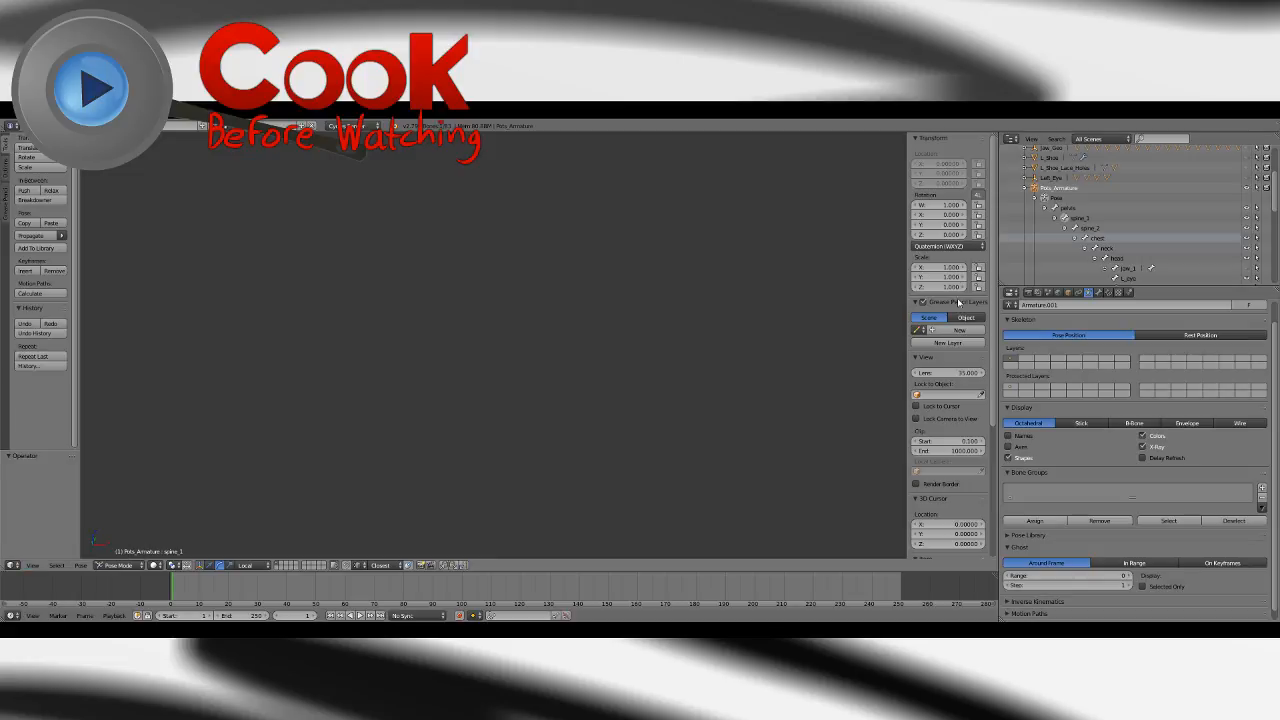
left_click(32, 565)
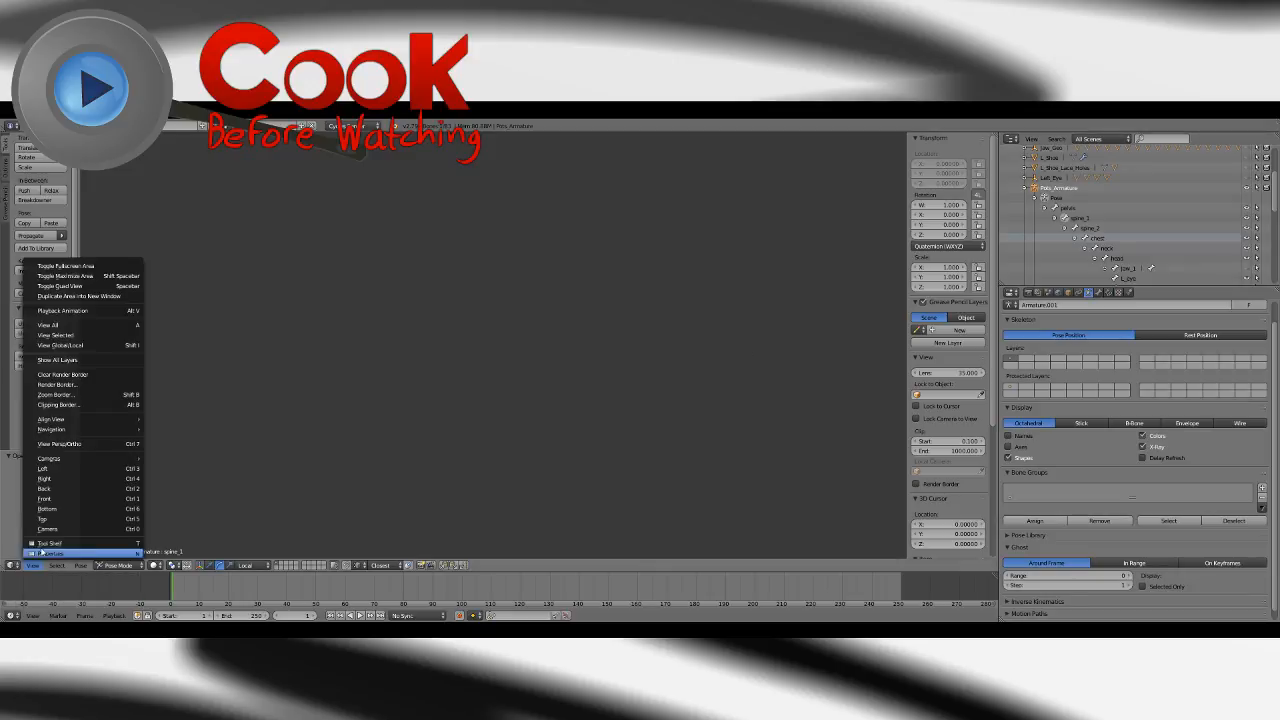
mouse_move(65, 463)
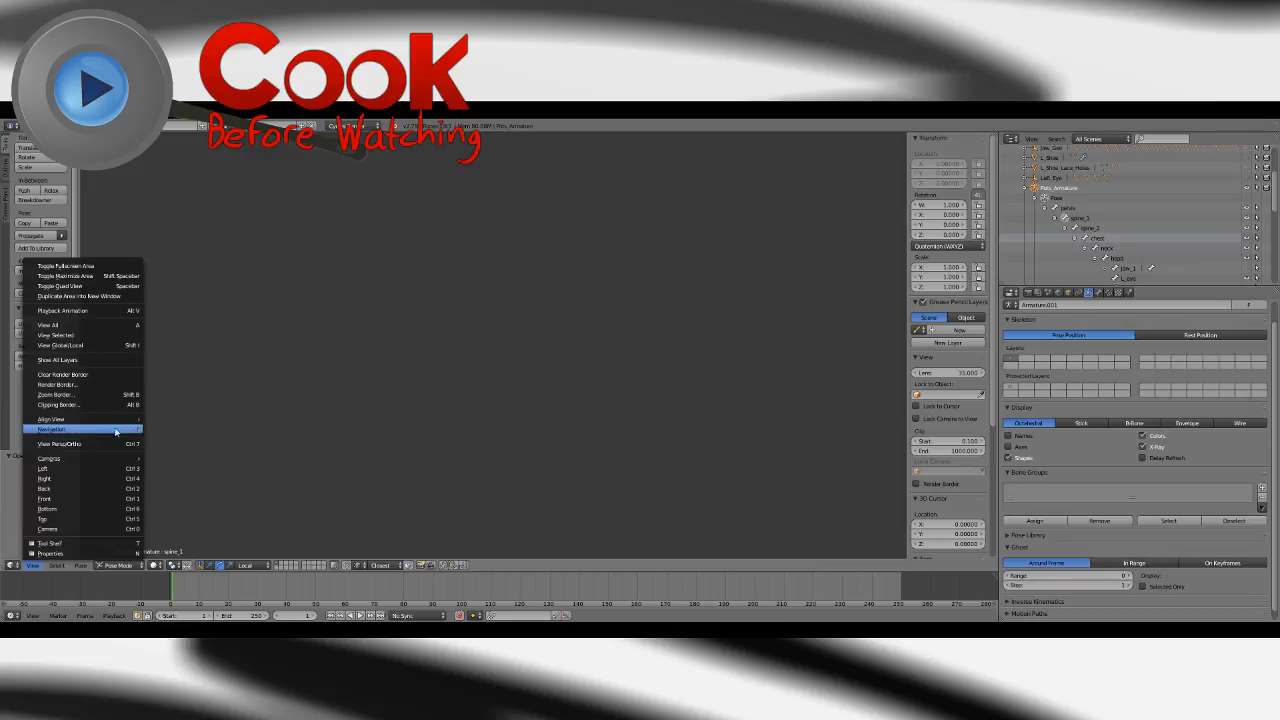
left_click(56, 512)
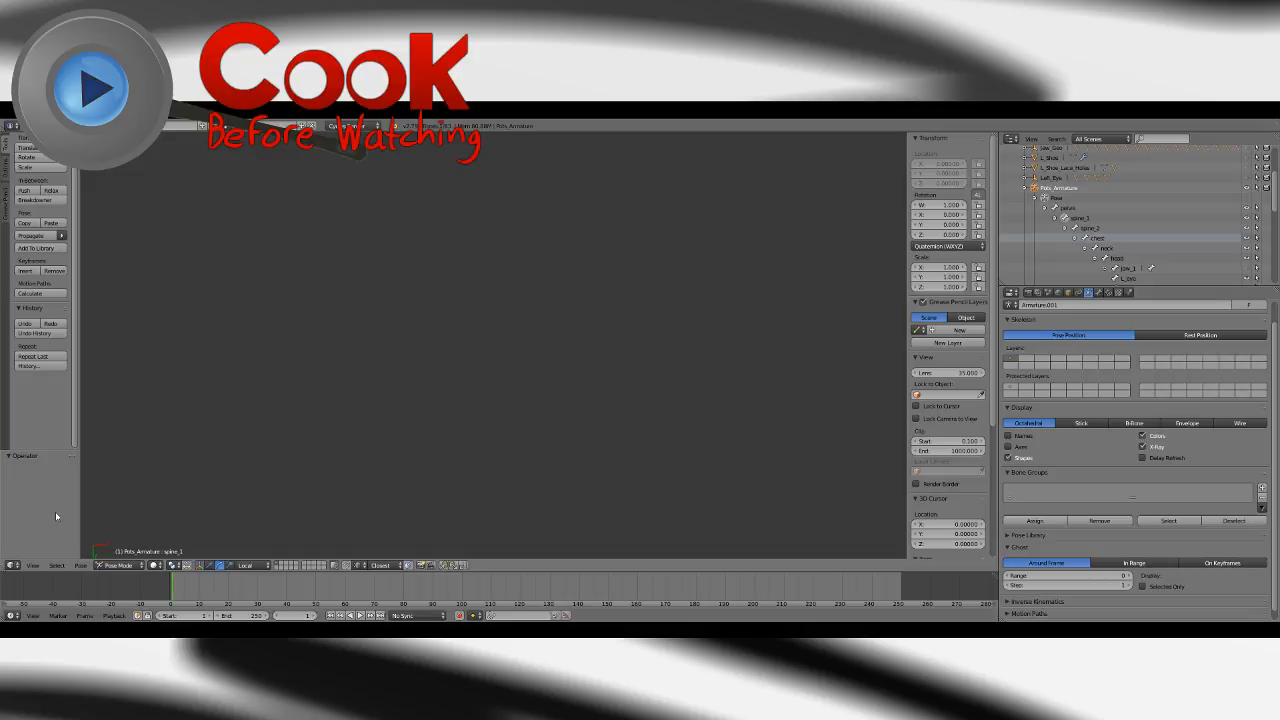
left_click(80, 565)
mouse_move(103, 510)
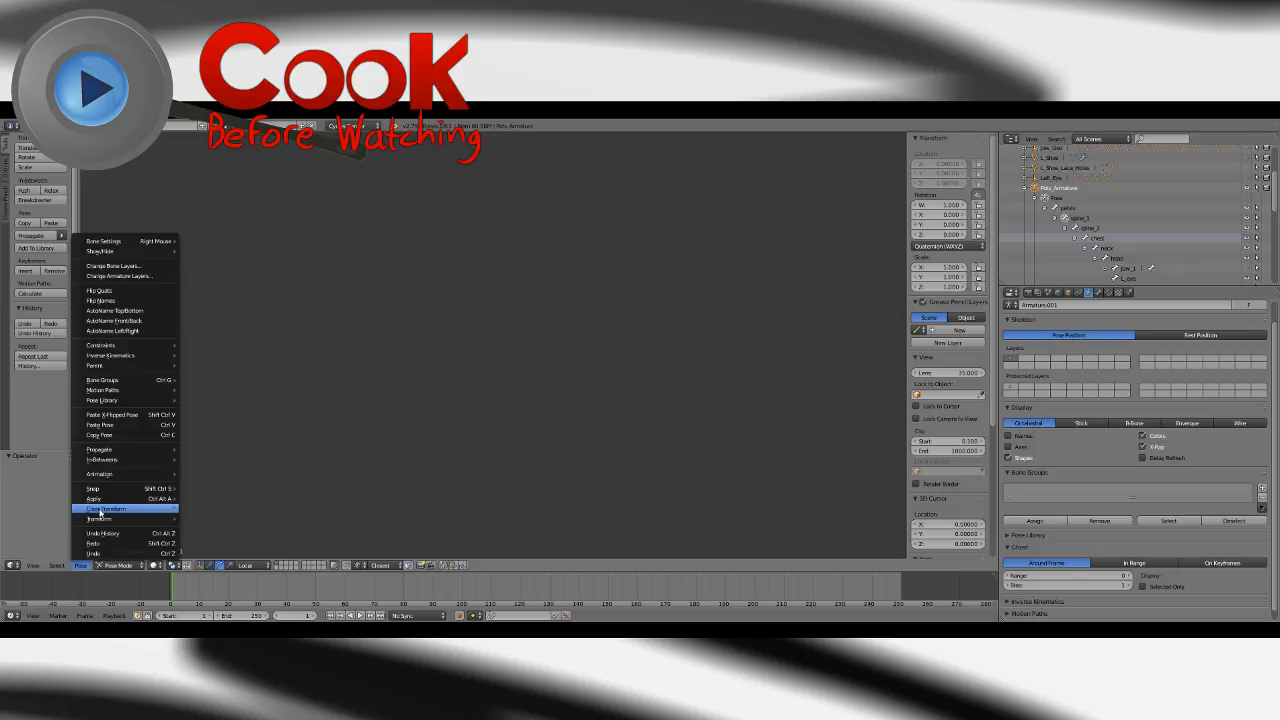
left_click(33, 565)
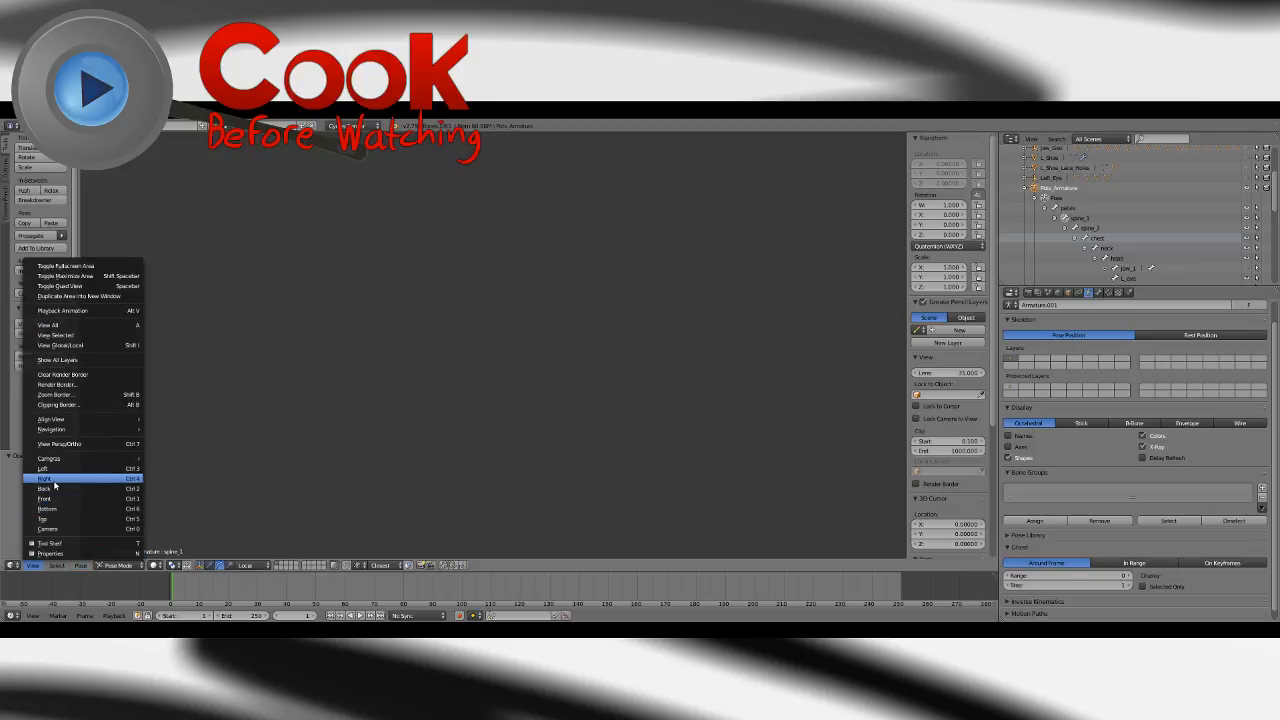
left_click(50, 510)
left_click(33, 566)
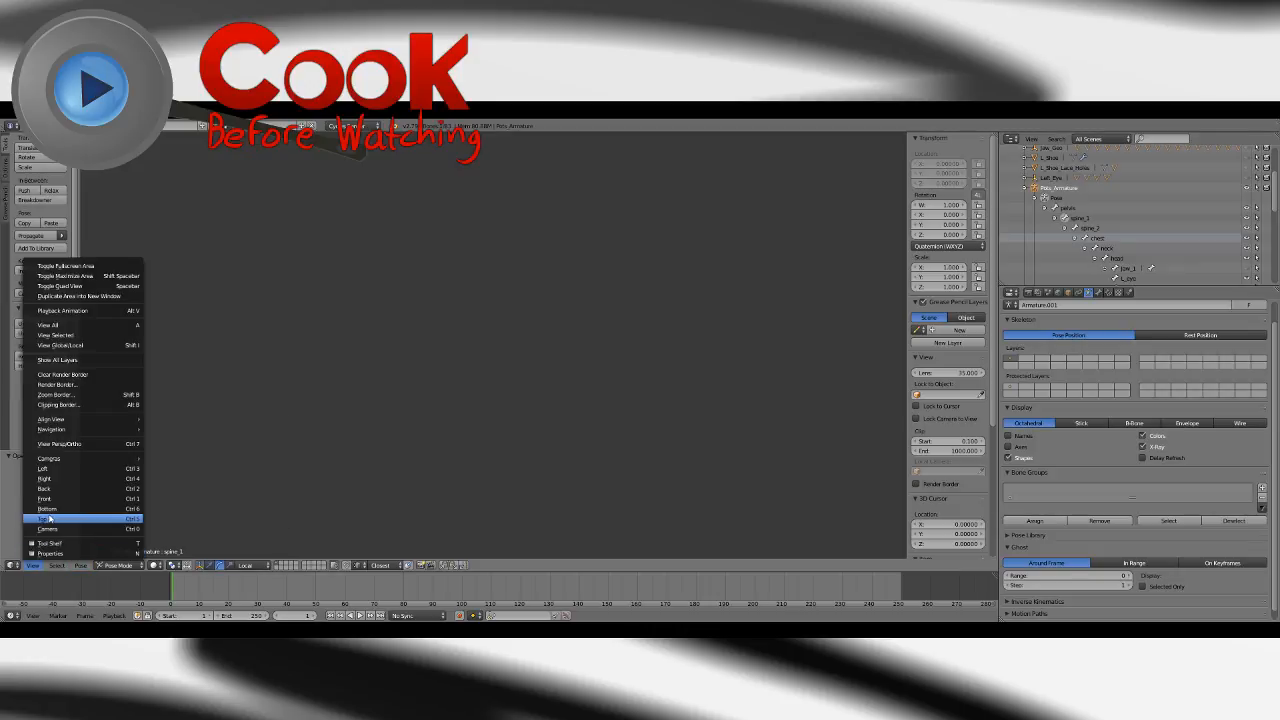
left_click(50, 506)
left_click(33, 565)
left_click(48, 505)
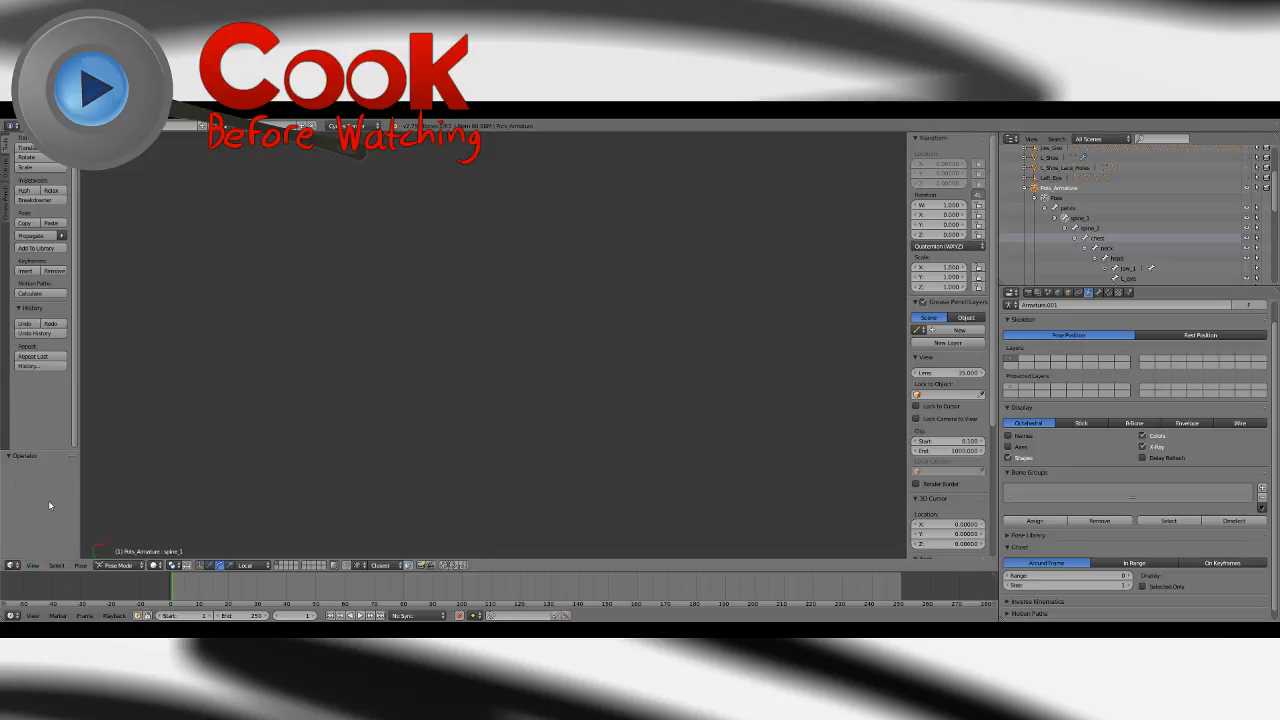
left_click(33, 566)
left_click(63, 445)
left_click(33, 565)
Open the character rig's .blend file from the Rig folder and zoom in on the armature.
left_click(30, 126)
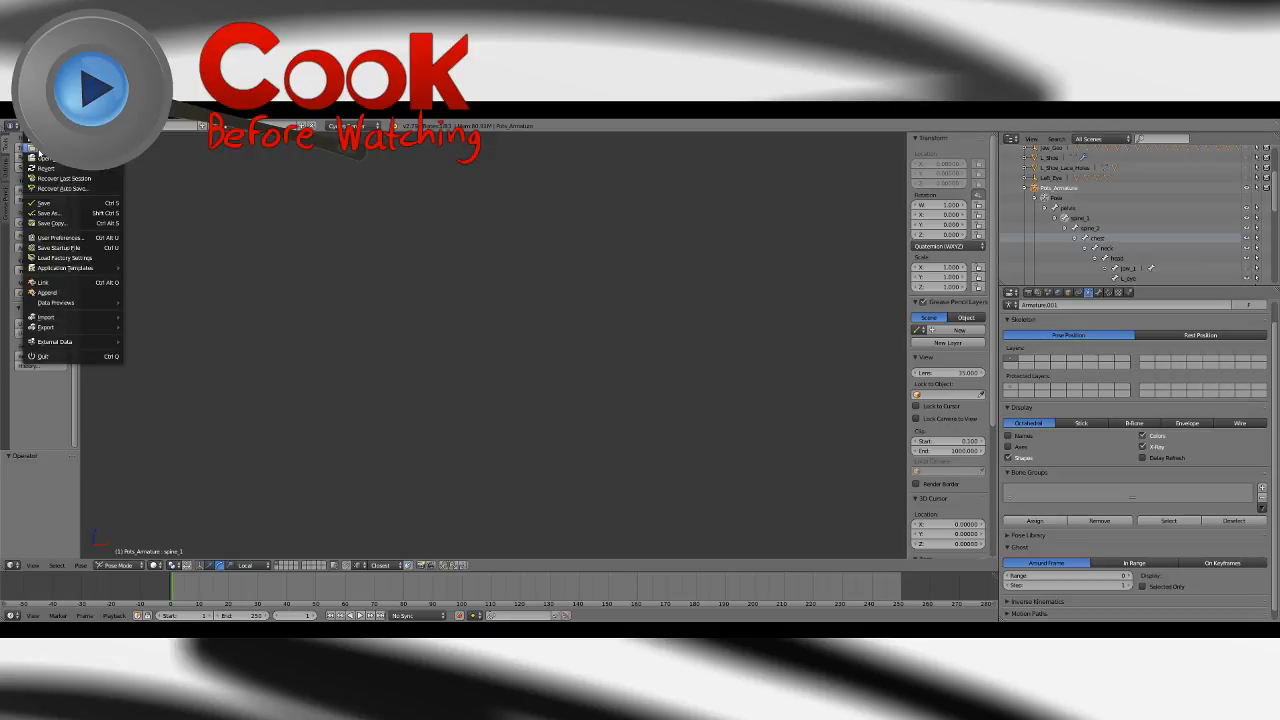
left_click(38, 150)
left_click(201, 227)
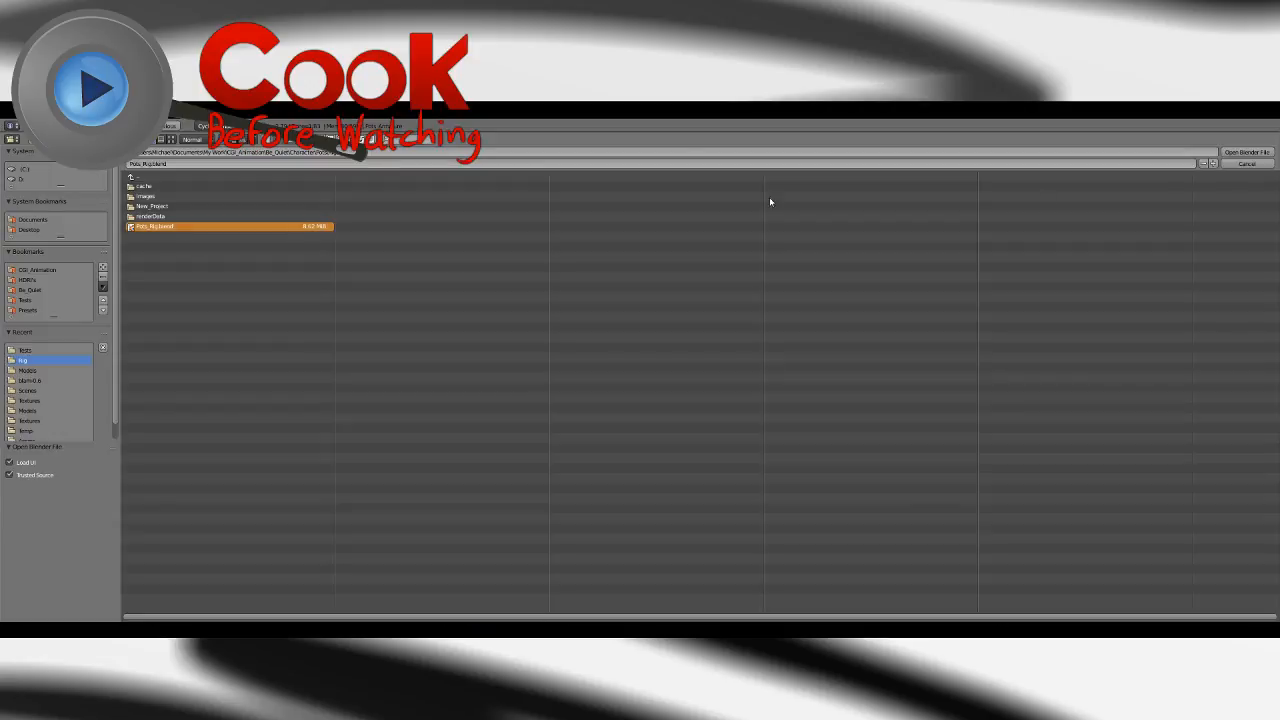
left_click(1240, 152)
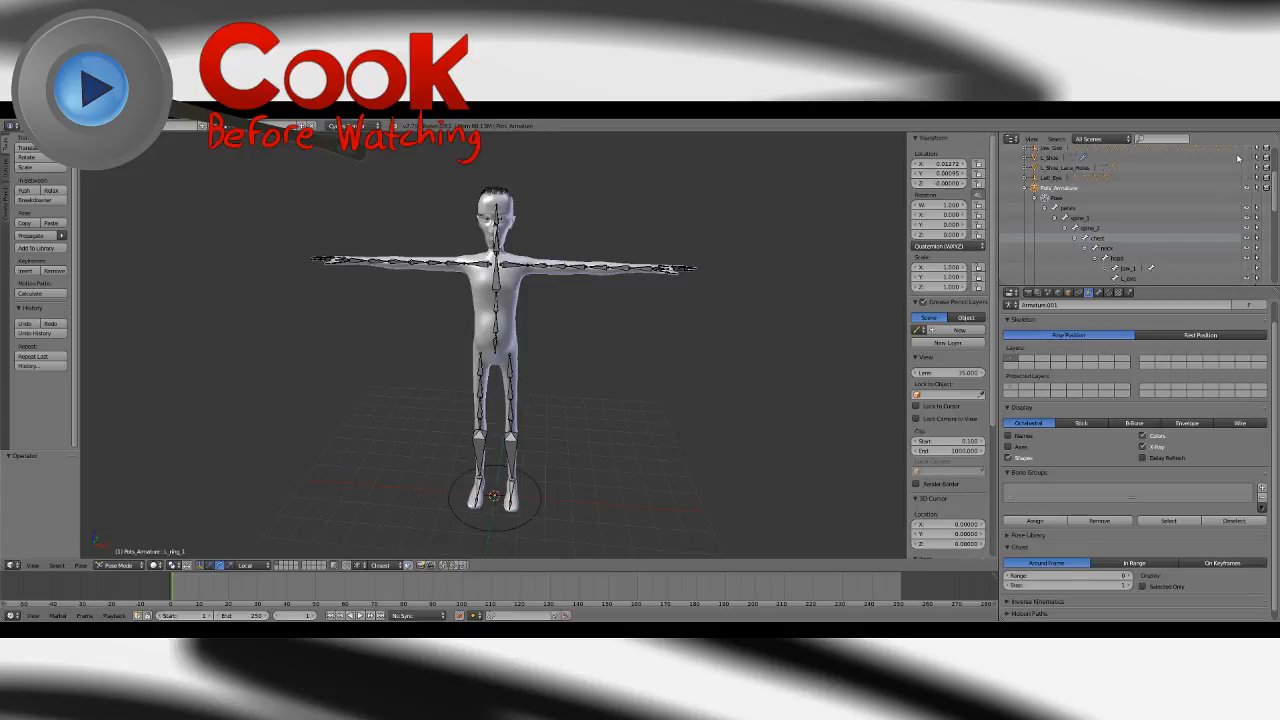
scroll(777, 340, "up", 8)
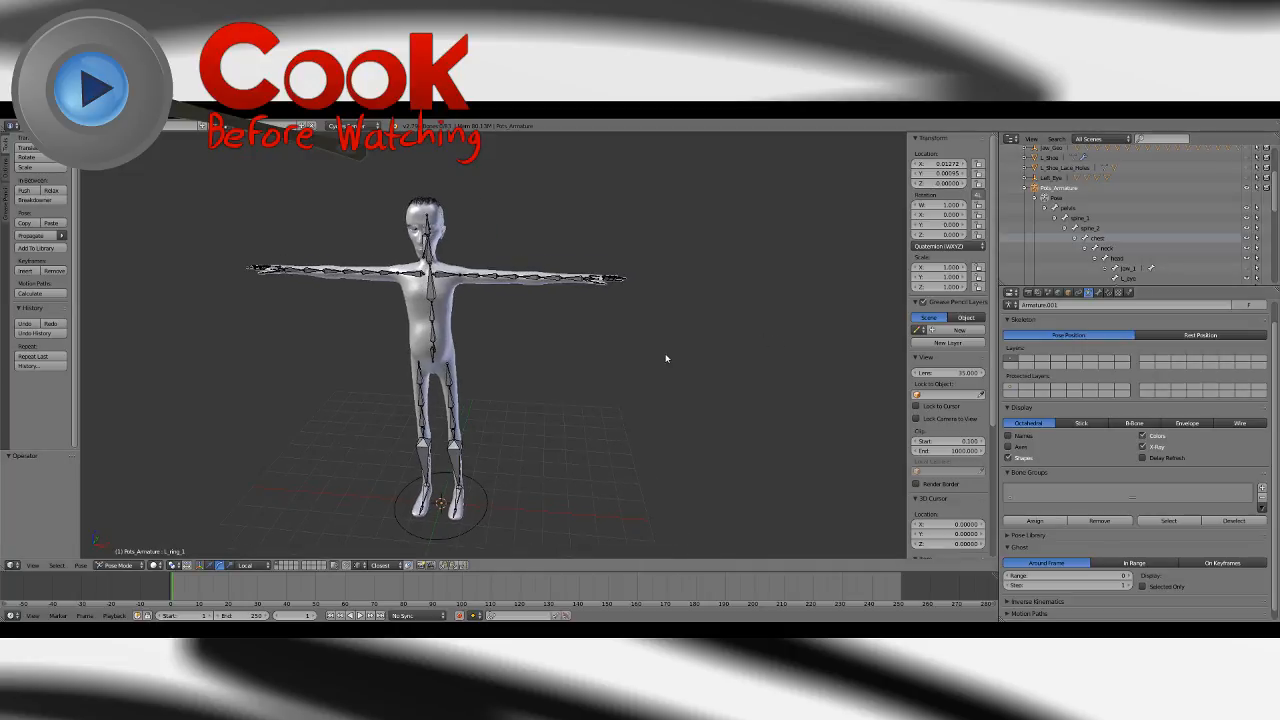
scroll(884, 302, "up", 2)
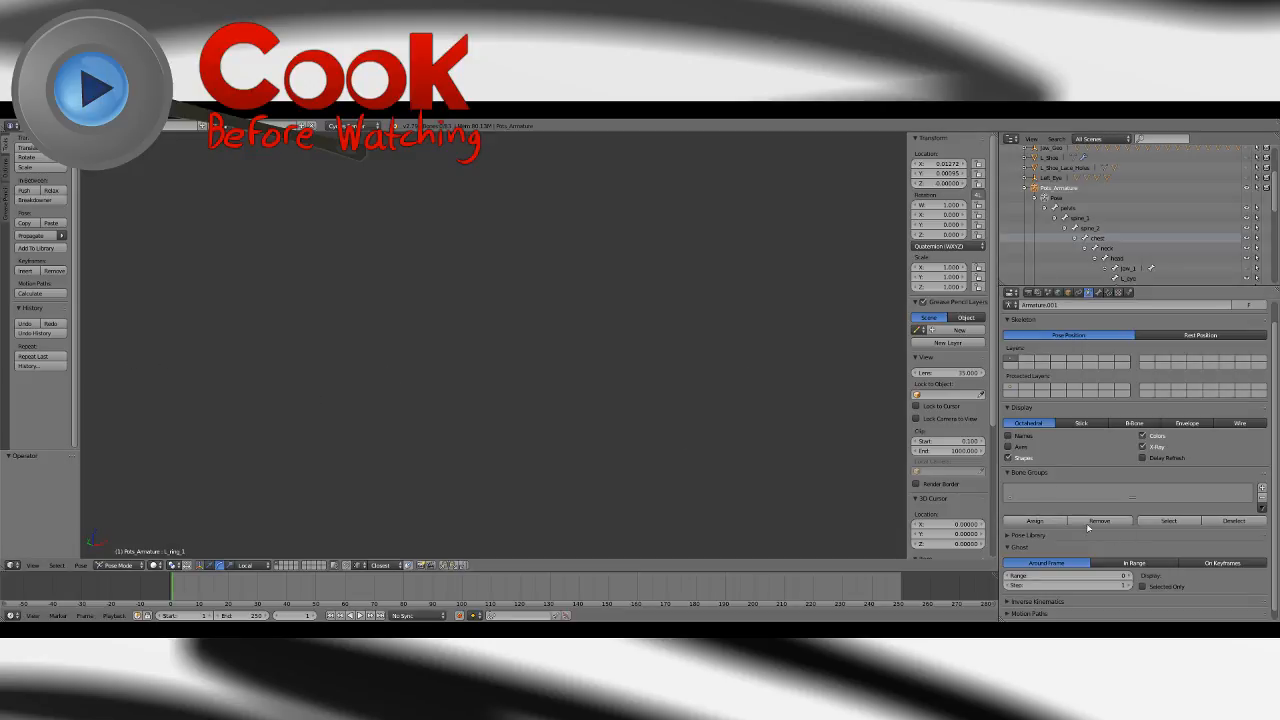
Reopen the character rig's .blend file to restore the viewport.
left_click(30, 125)
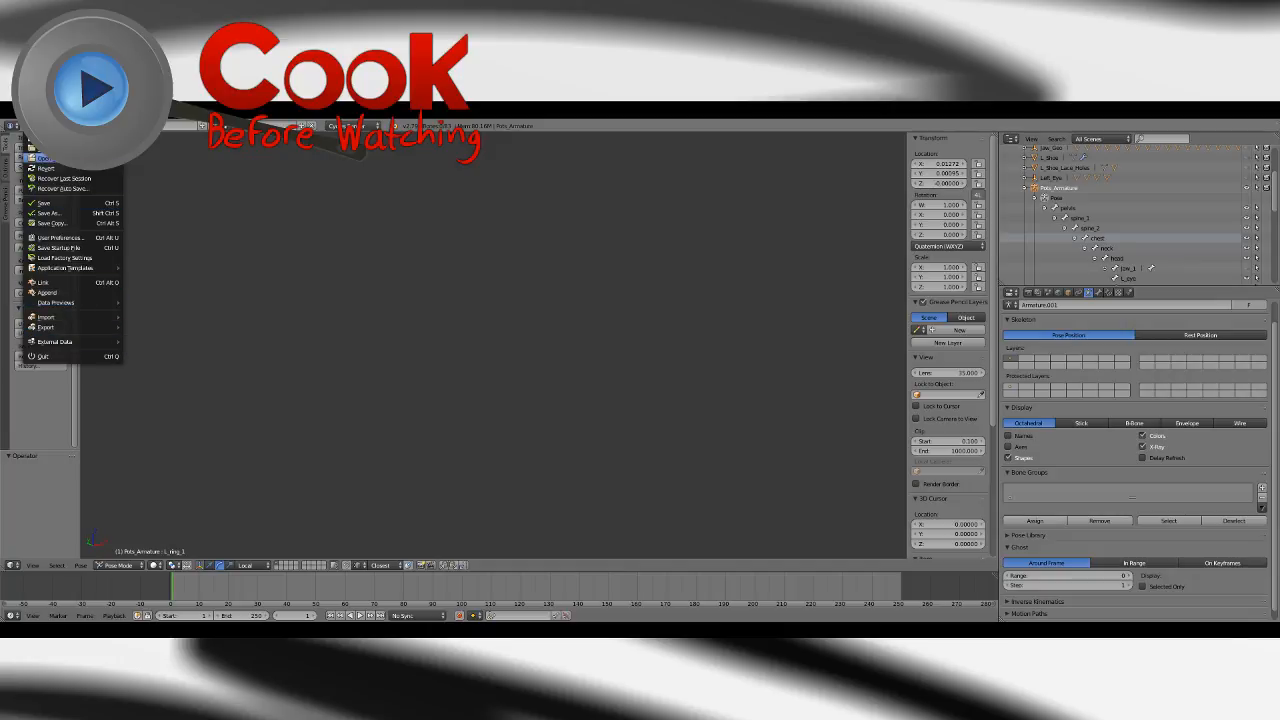
left_click(45, 158)
left_click(157, 226)
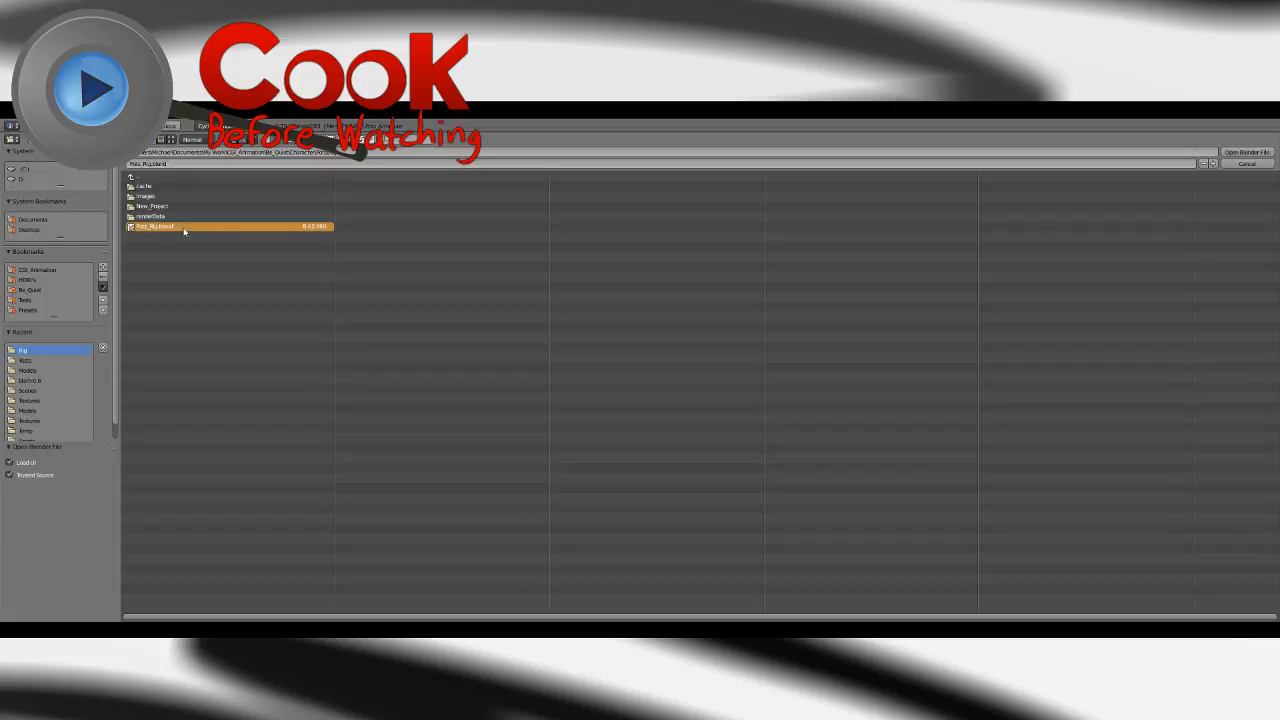
left_click(1246, 152)
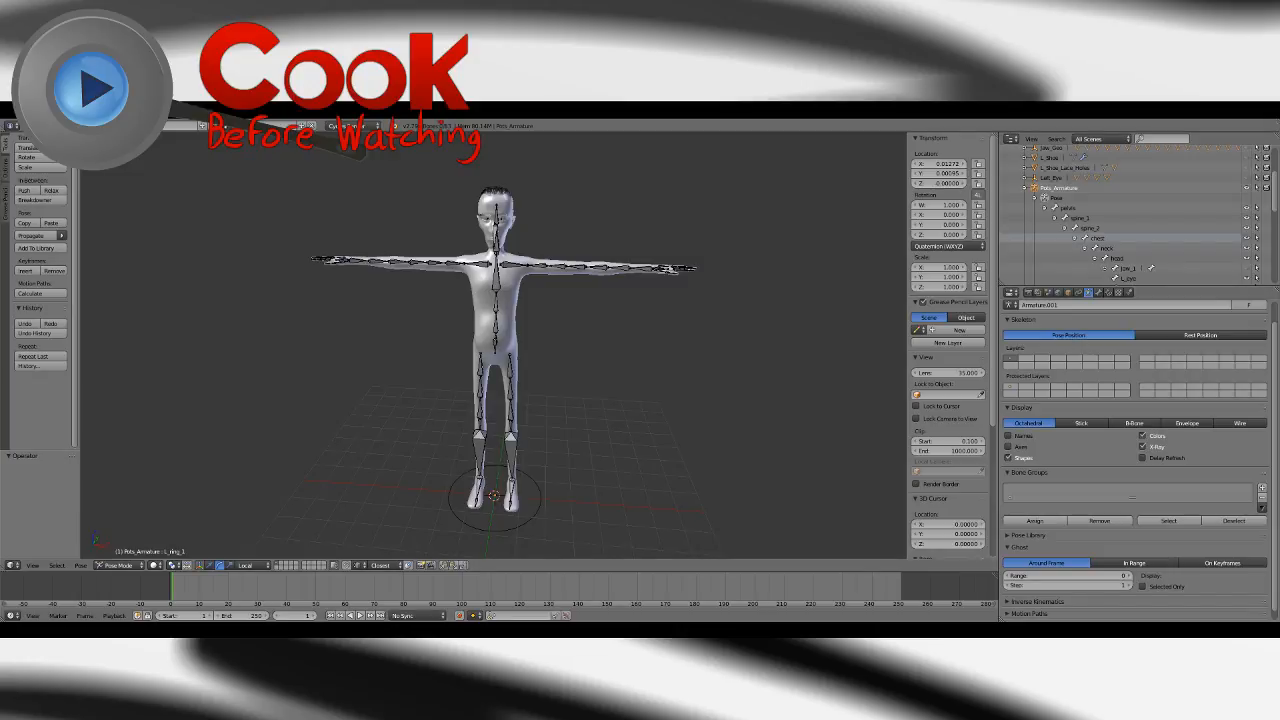
Examine the torso rig up close, selecting the body mesh and making the character's armature the active object again.
mouse_move(654, 361)
middle_mouse_down()
mouse_move(635, 355)
mouse_move(652, 340)
middle_mouse_up()
middle_click_drag(652, 340, 715, 352, "shift")
middle_click_drag(600, 355, 694, 369)
scroll(634, 377, "down", 2)
middle_click_drag(694, 369, 645, 462, "ctrl")
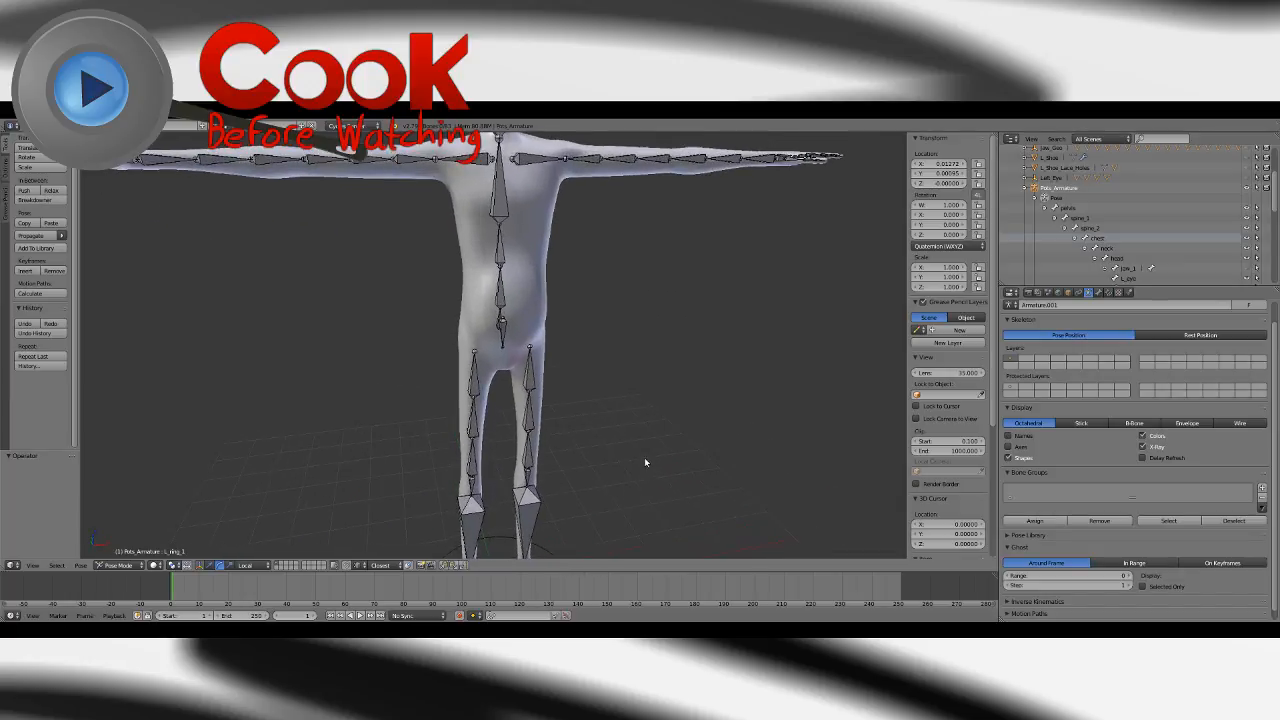
middle_click_drag(673, 332, 620, 334, "ctrl")
middle_click_drag(619, 378, 533, 320, "shift")
right_click(544, 342)
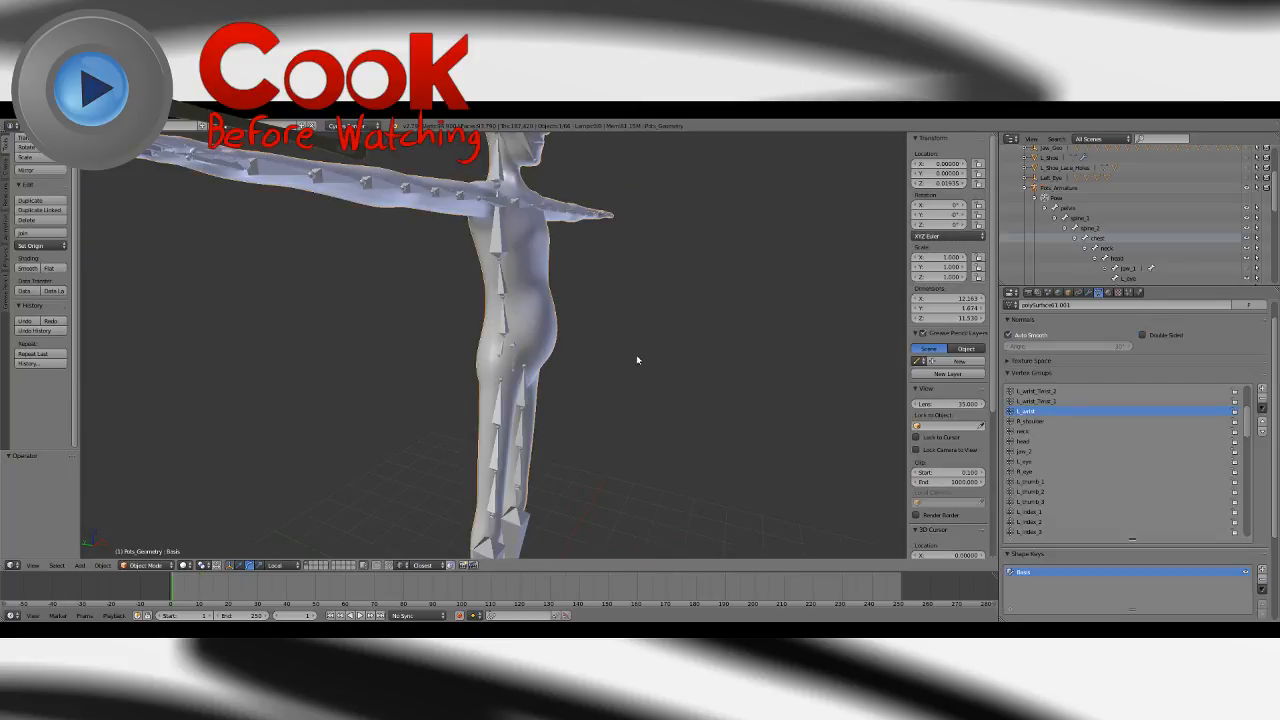
middle_click_drag(662, 379, 598, 366)
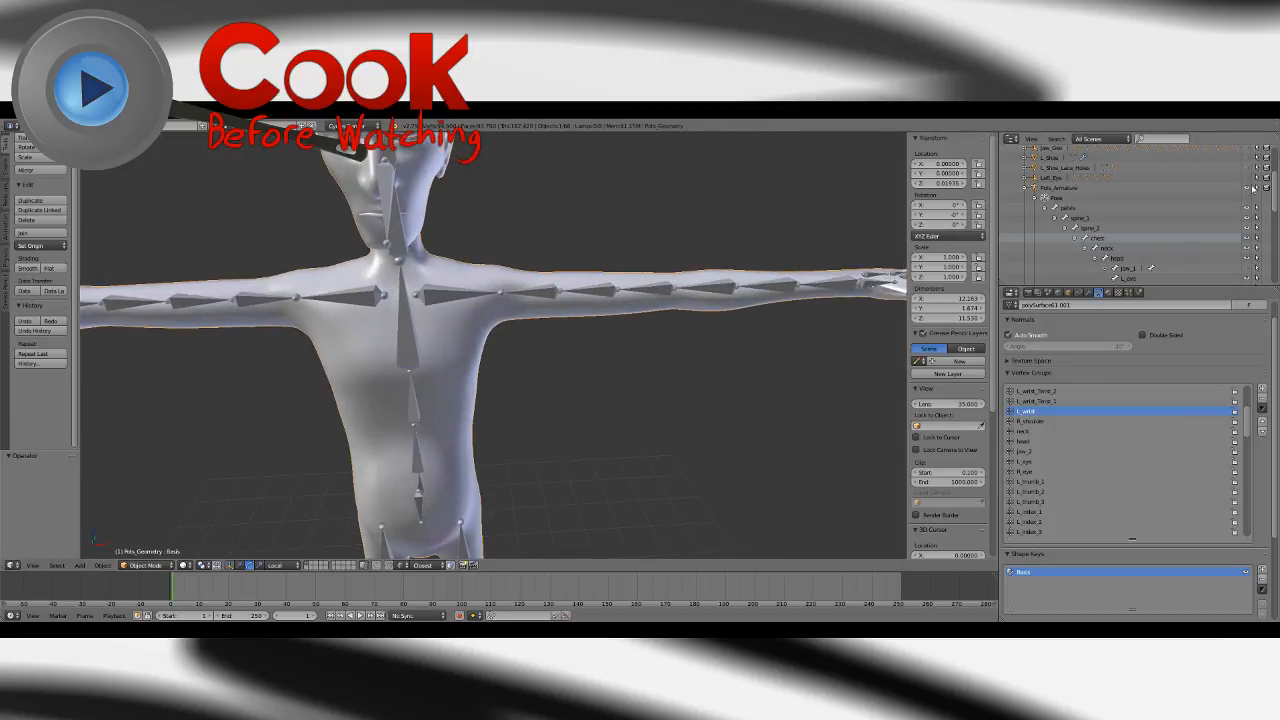
middle_click_drag(1121, 211, 1117, 198)
left_click(1041, 176)
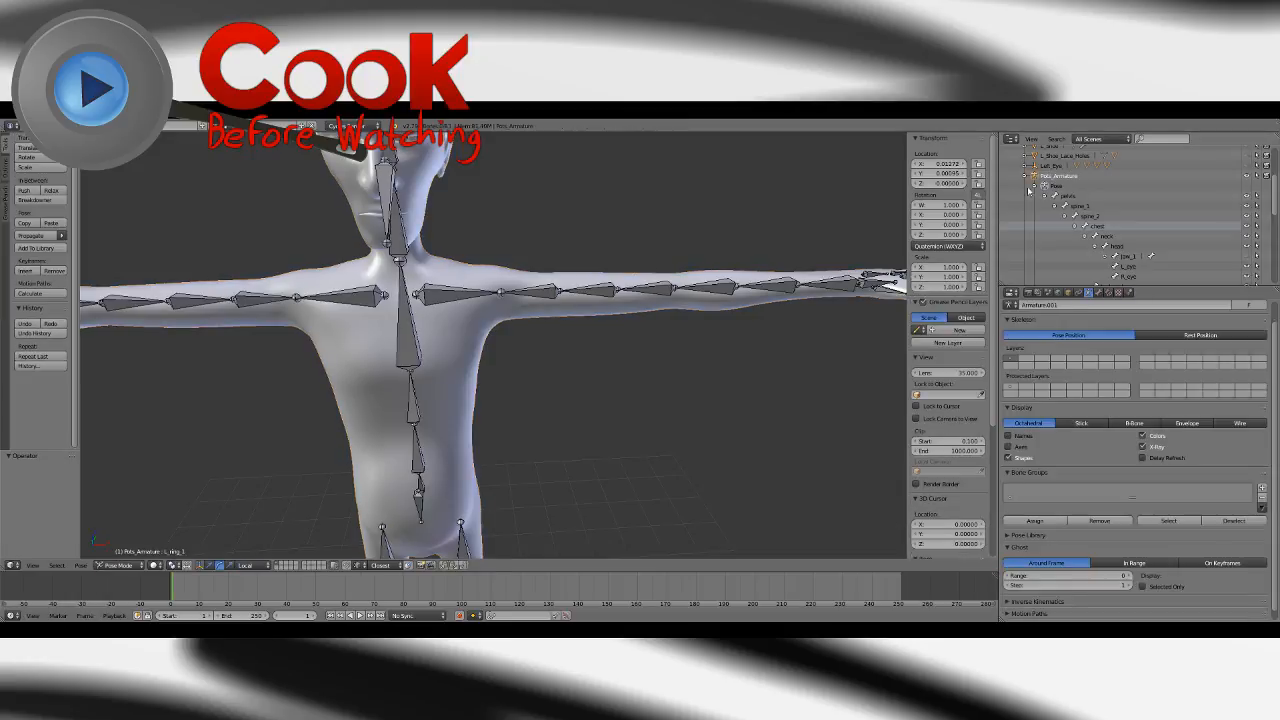
Try rotating the L_shoulder bone in the pose and undo the rotation.
right_click(441, 305)
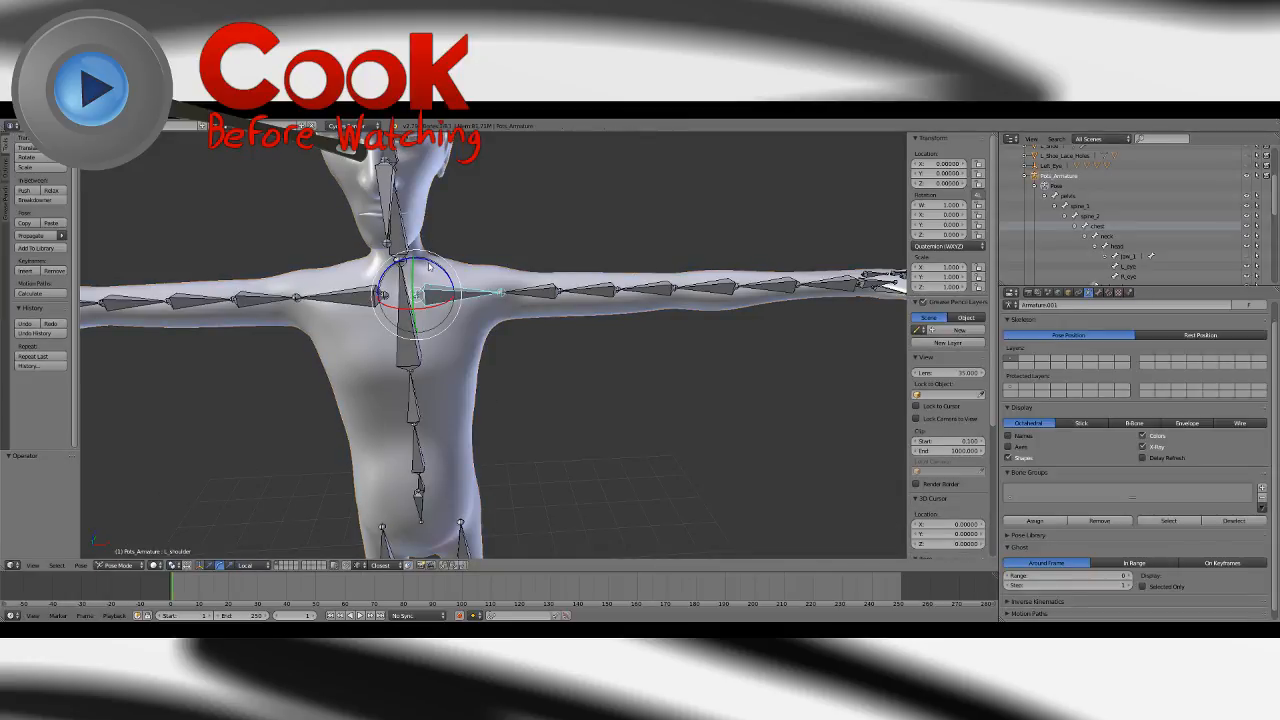
key("r")
left_click_drag(419, 251, 448, 311)
key("ctrl+z")
Inspect the L_arm_constraint bone above the left shoulder in Edit Mode and return to Pose Mode.
key("Tab")
middle_click_drag(556, 367, 557, 330, "shift")
scroll(648, 403, "up", 3)
right_click(557, 335)
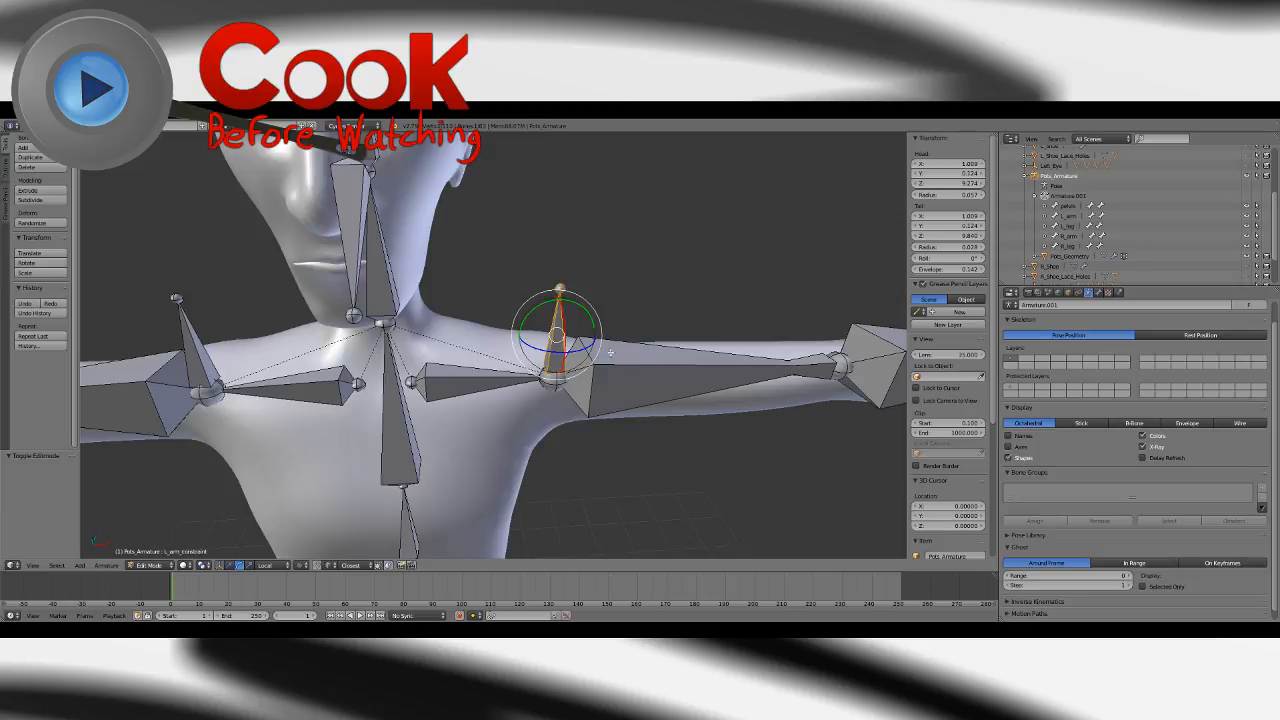
left_click(148, 565)
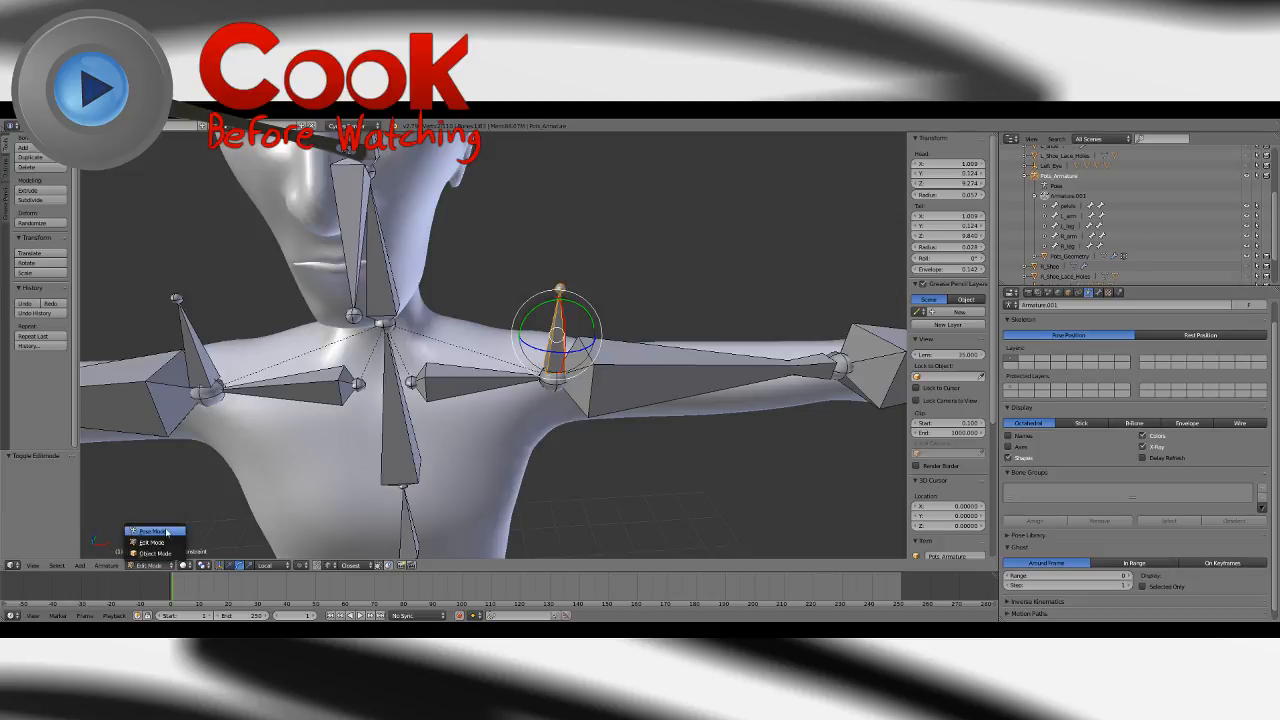
left_click(145, 530)
Select the chest bone, check the armature in Edit Mode and switch back to Pose Mode.
right_click(404, 428)
middle_click_drag(404, 428, 480, 347)
scroll(480, 347, "down", 3)
left_click_drag(494, 346, 535, 354)
key("Tab")
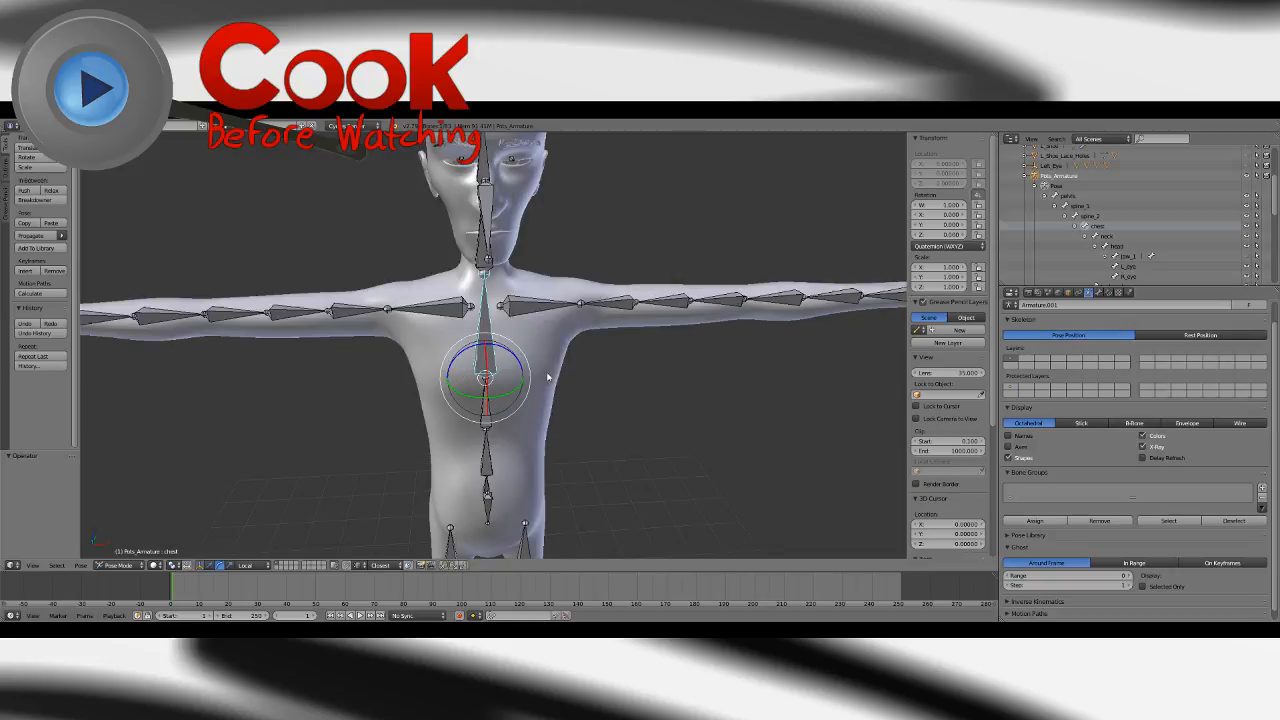
left_click(148, 565)
left_click(162, 530)
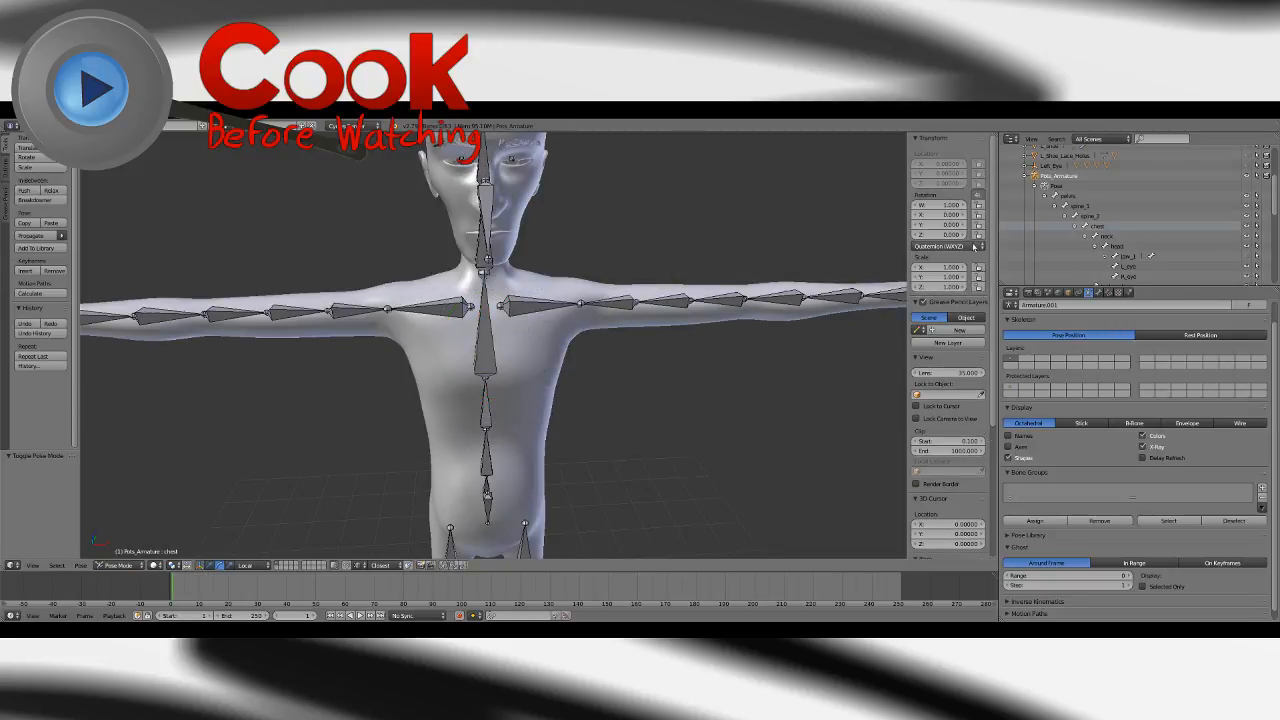
Unhide the L_arm bone in the armature's bone hierarchy.
scroll(1270, 232, "down", 3)
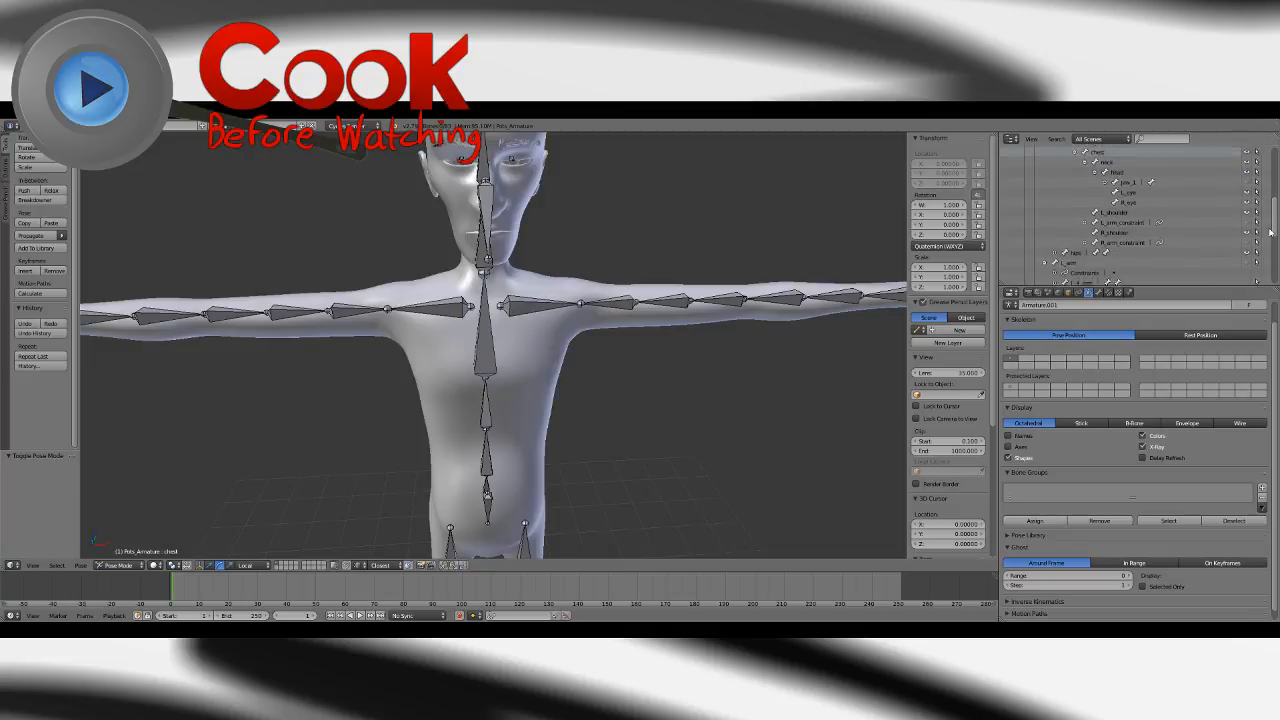
scroll(1270, 233, "up", 3)
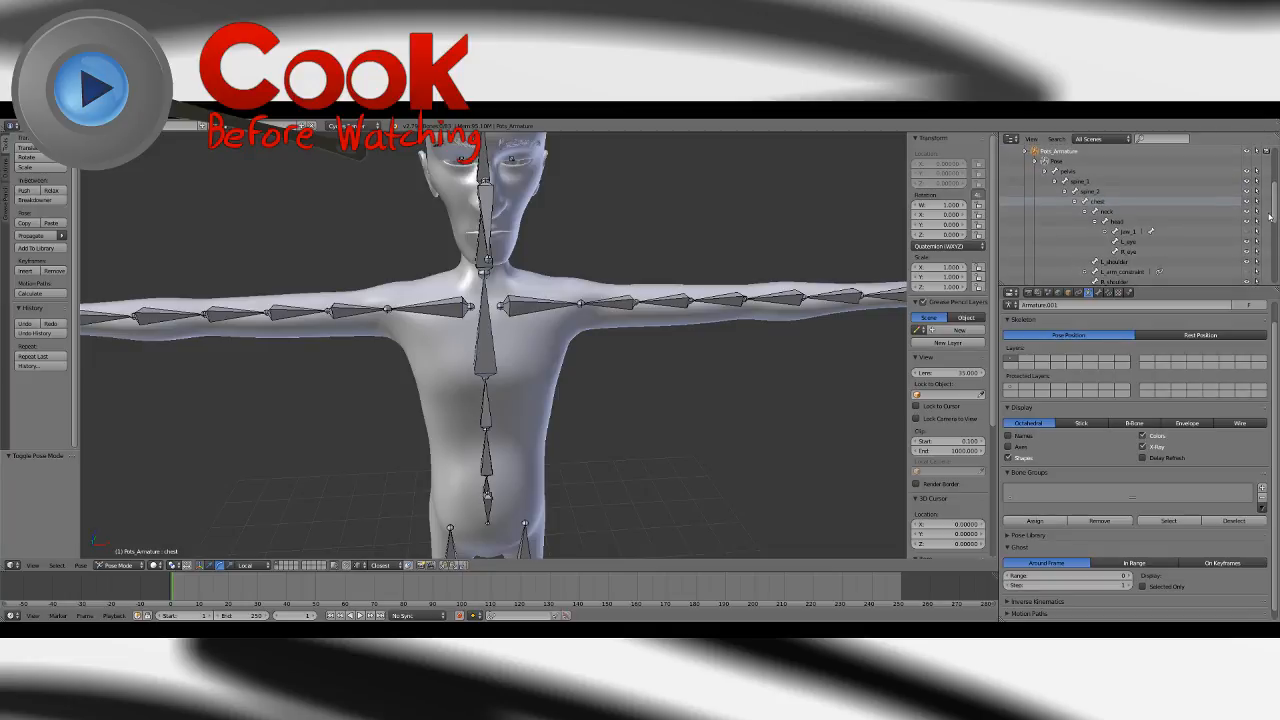
scroll(1270, 216, "down", 5)
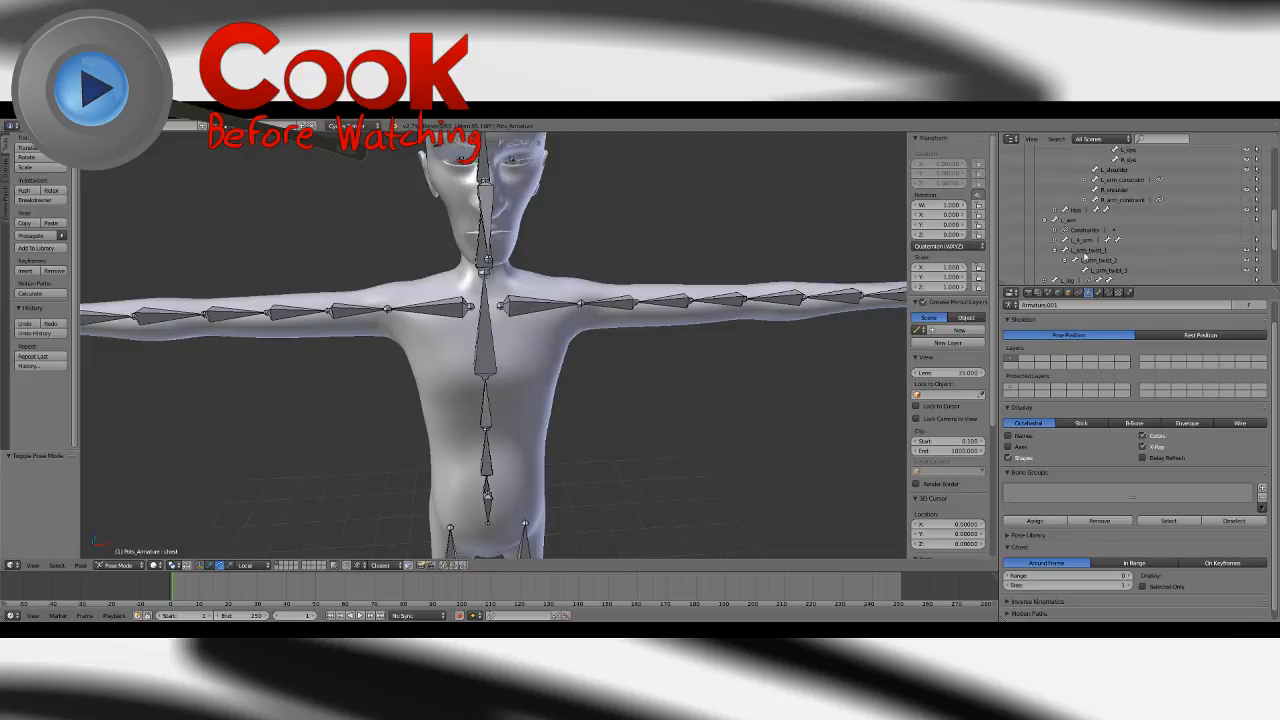
left_click(1247, 224)
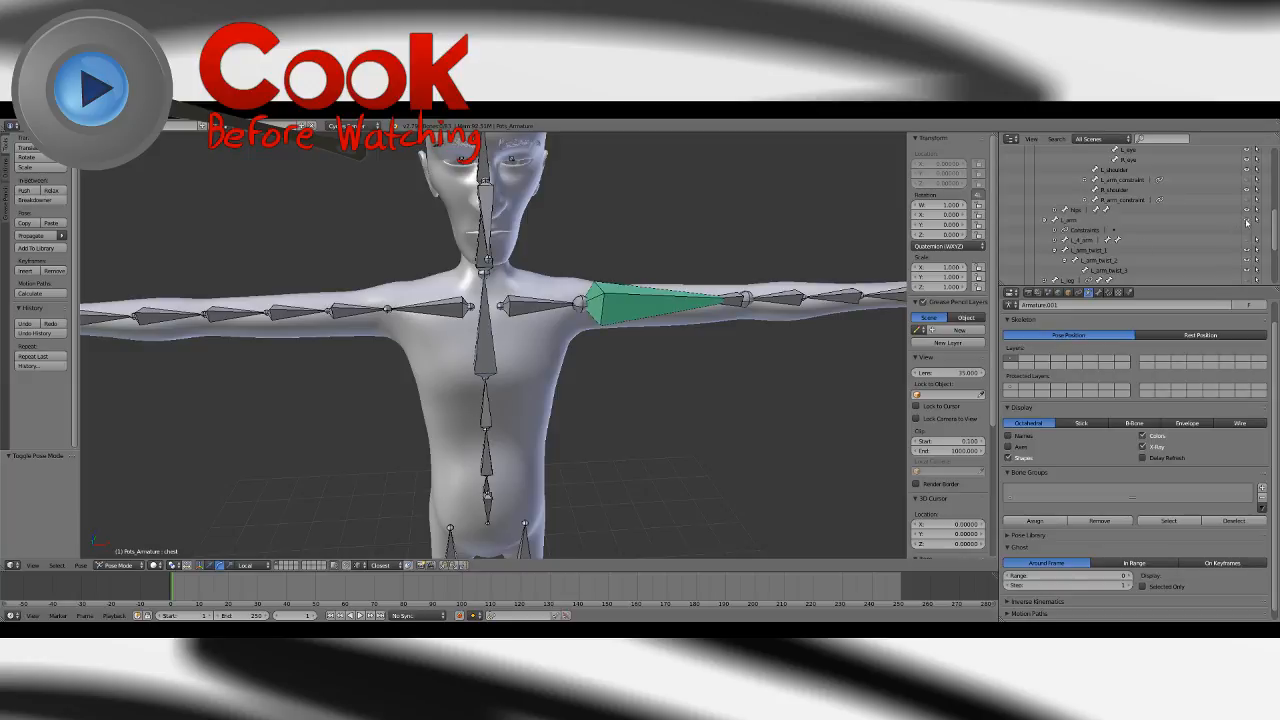
Unhide the R_arm bone and delete the Copy Location constraints from both the L_arm and R_arm bones.
scroll(1270, 227, "down", 3)
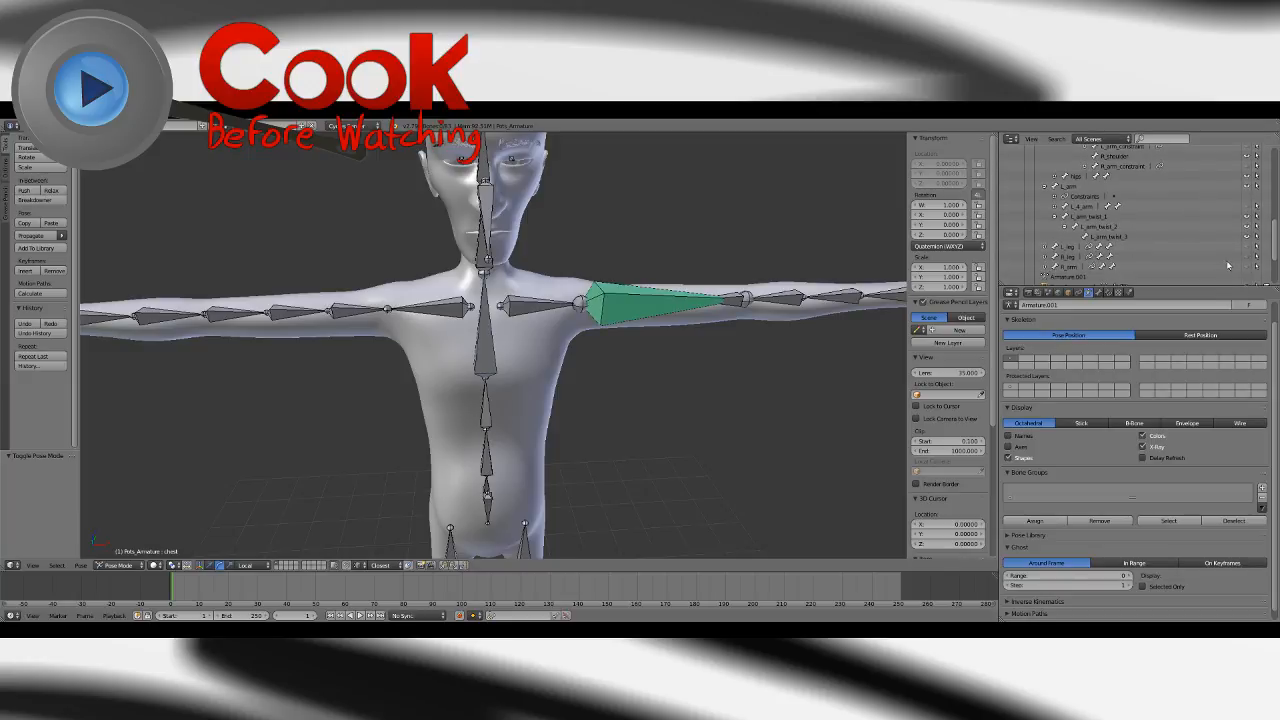
left_click(1247, 267)
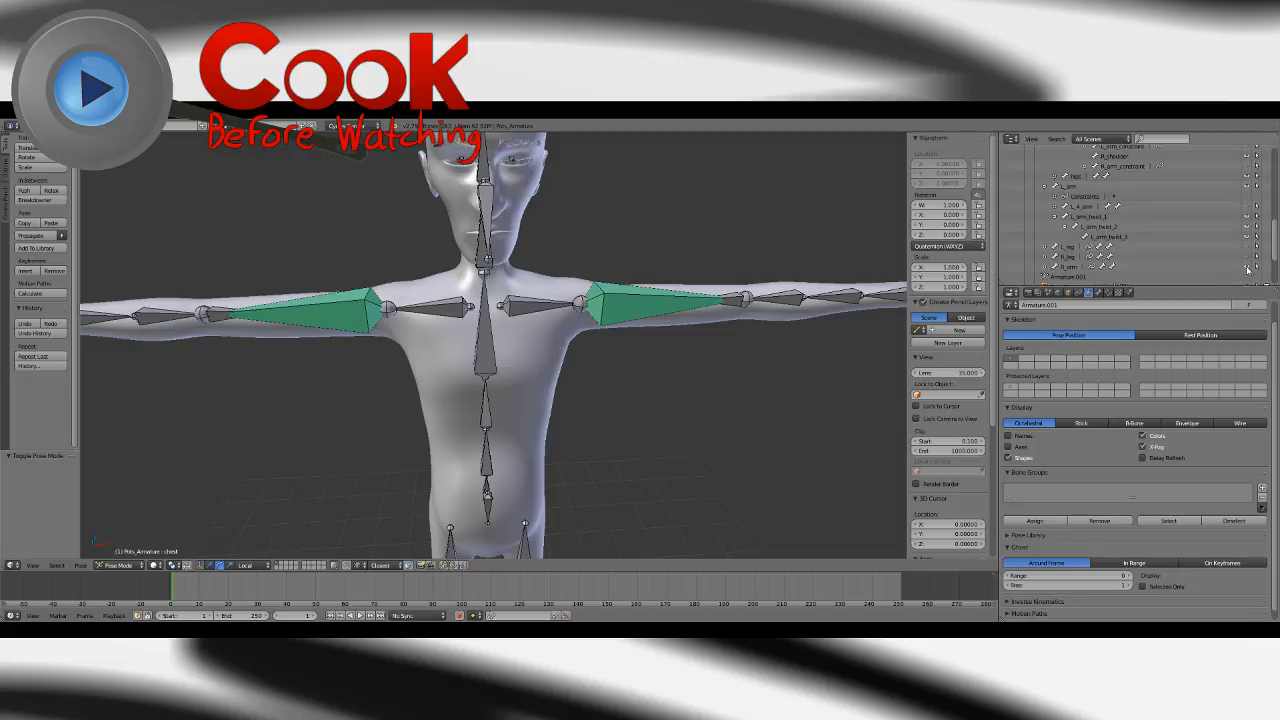
right_click(620, 304)
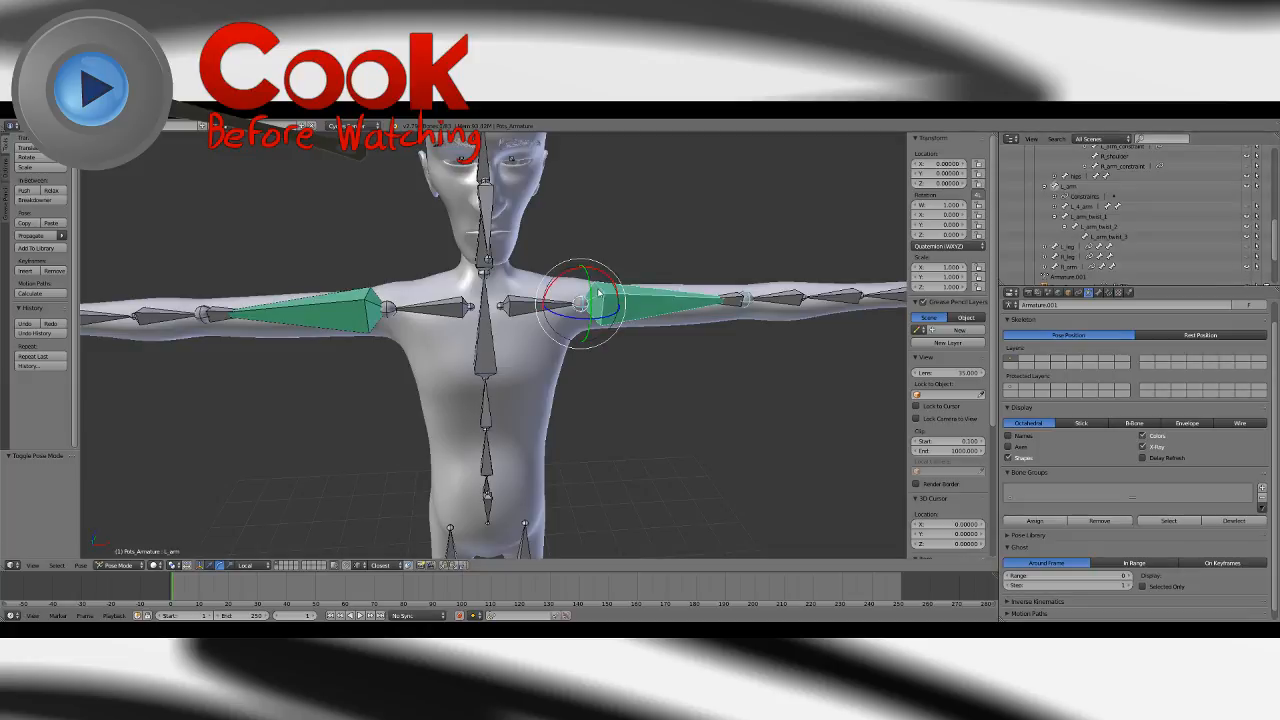
left_click(1108, 292)
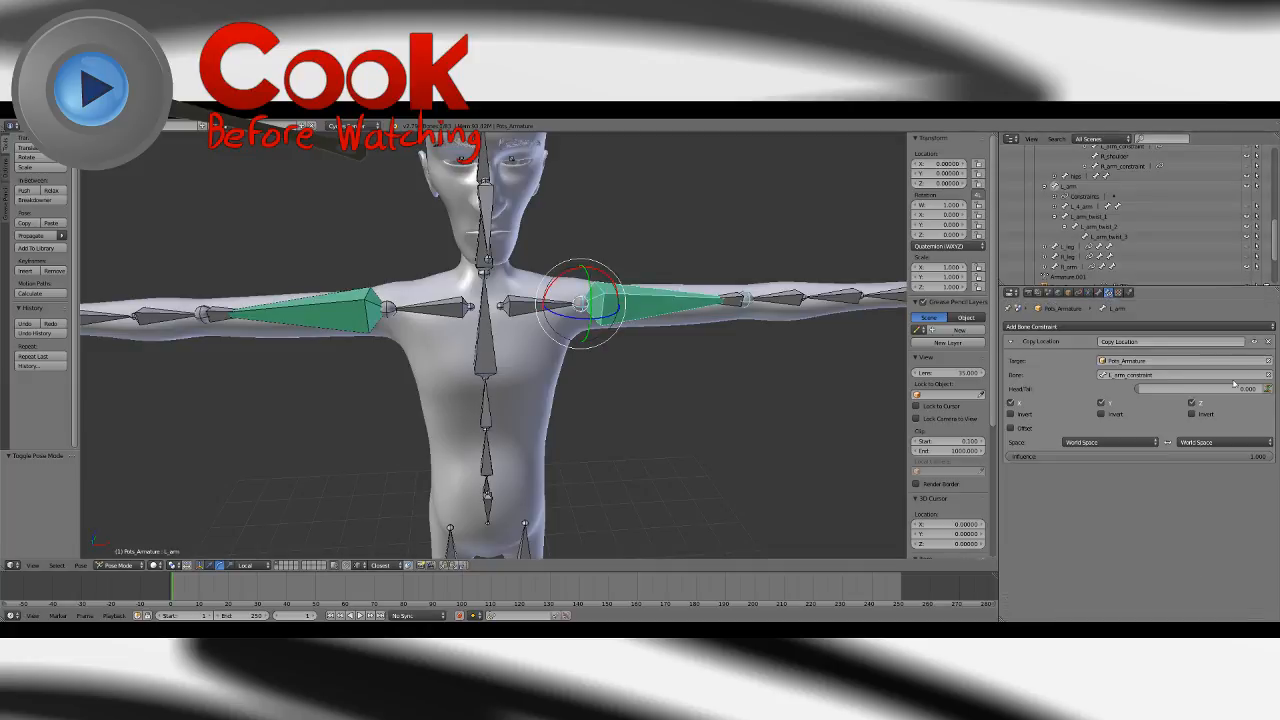
left_click(1267, 341)
right_click(330, 312)
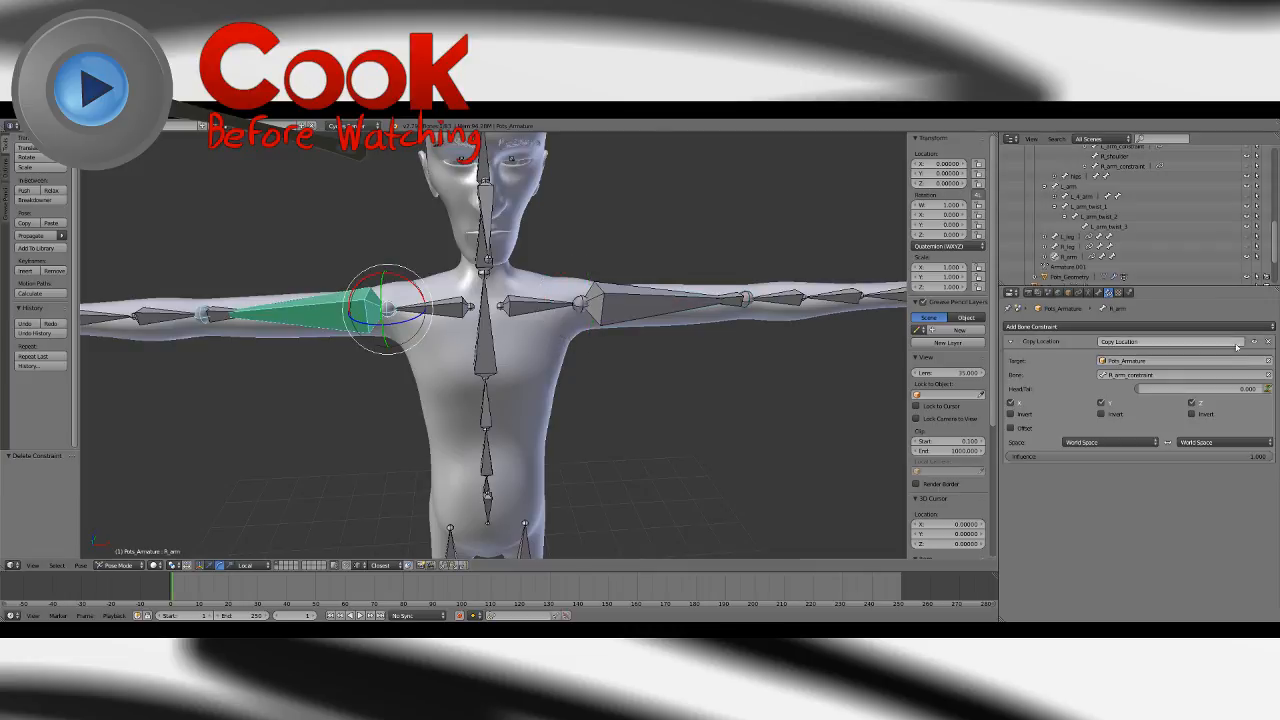
left_click(1267, 341)
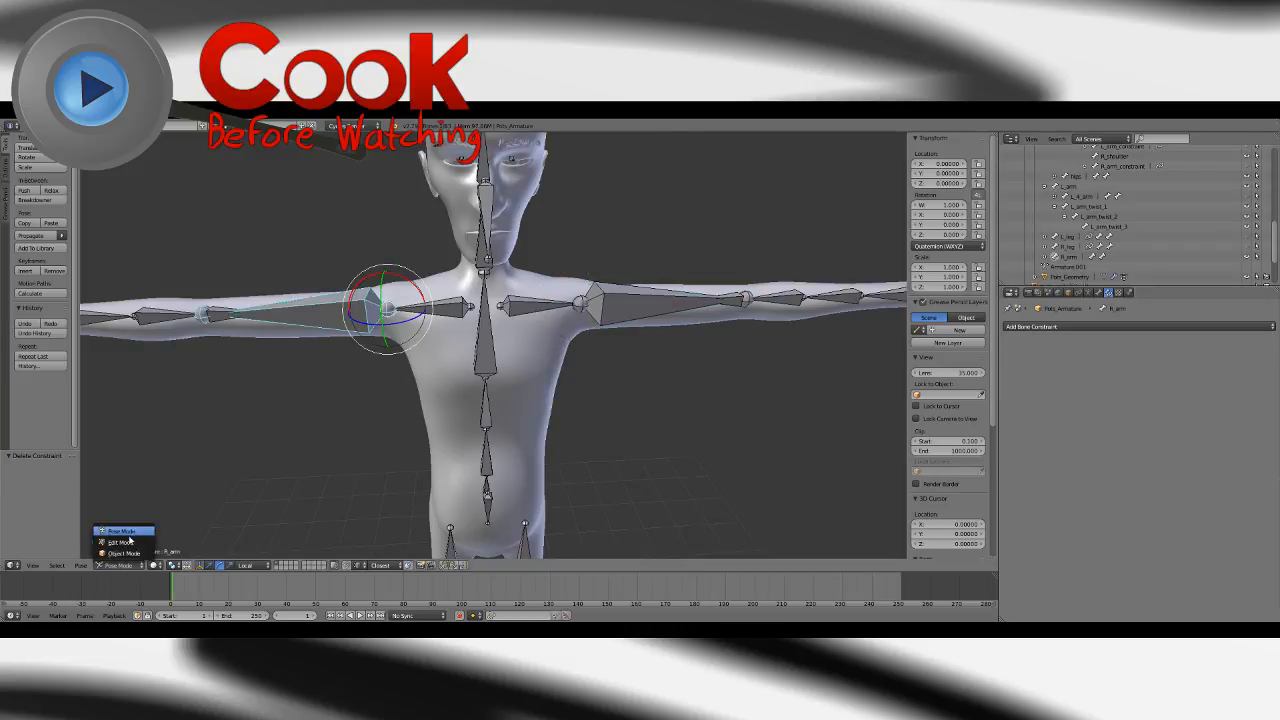
Switch to Edit Mode and select the L_arm bone together with L_arm_constraint as the active bone.
key("Tab")
right_click(605, 292)
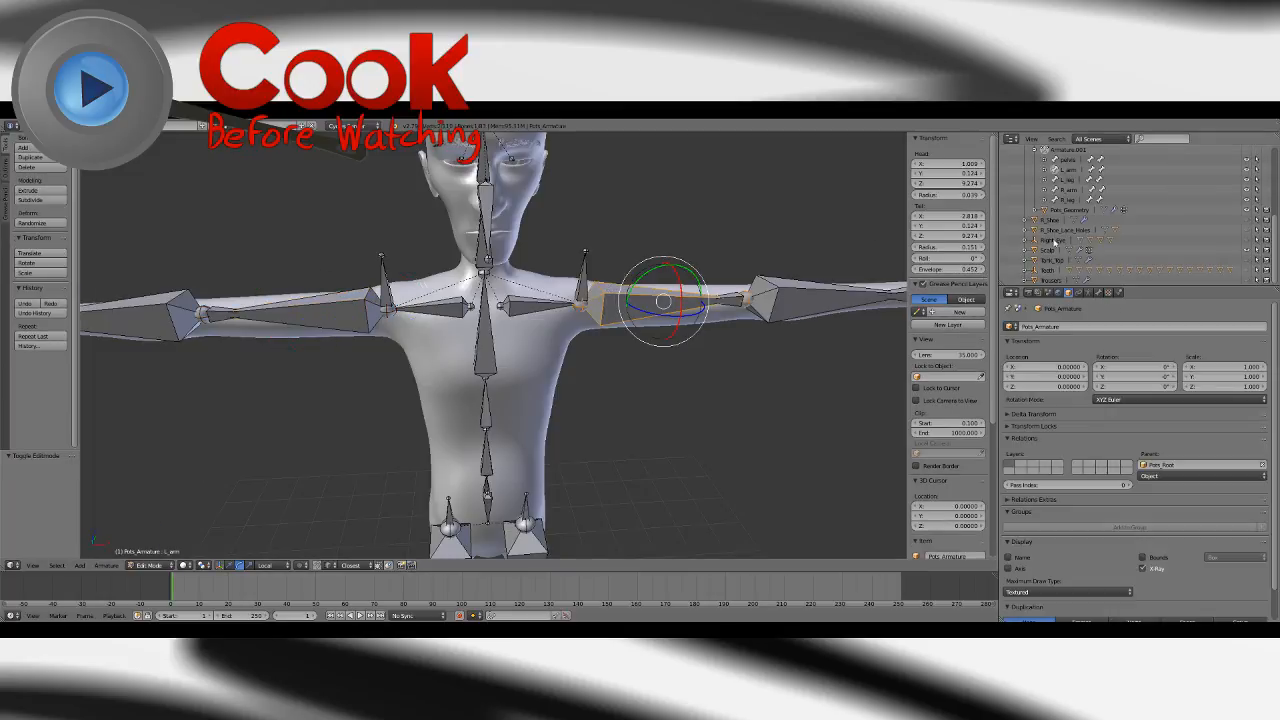
right_click(600, 292)
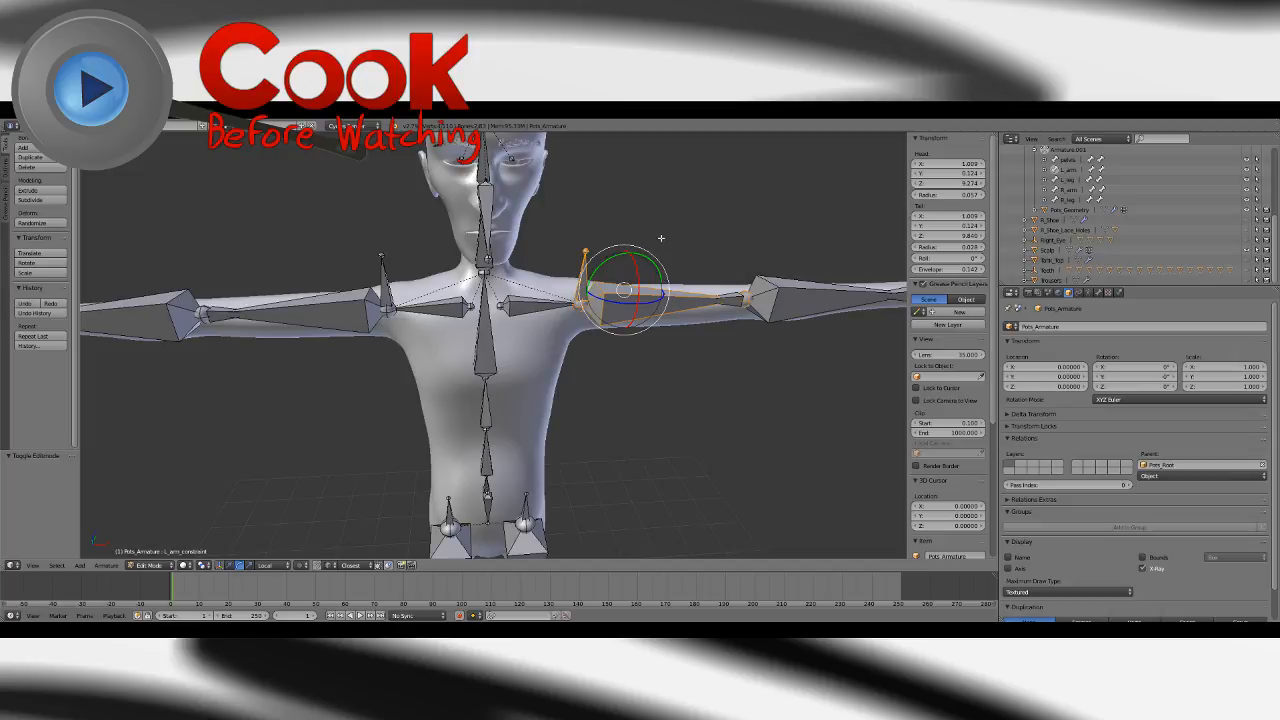
key("a")
right_click(640, 301)
right_click(587, 276, "shift")
Try parenting the L_arm bone to L_arm_constraint with the Connected option and undo it.
key("ctrl+p")
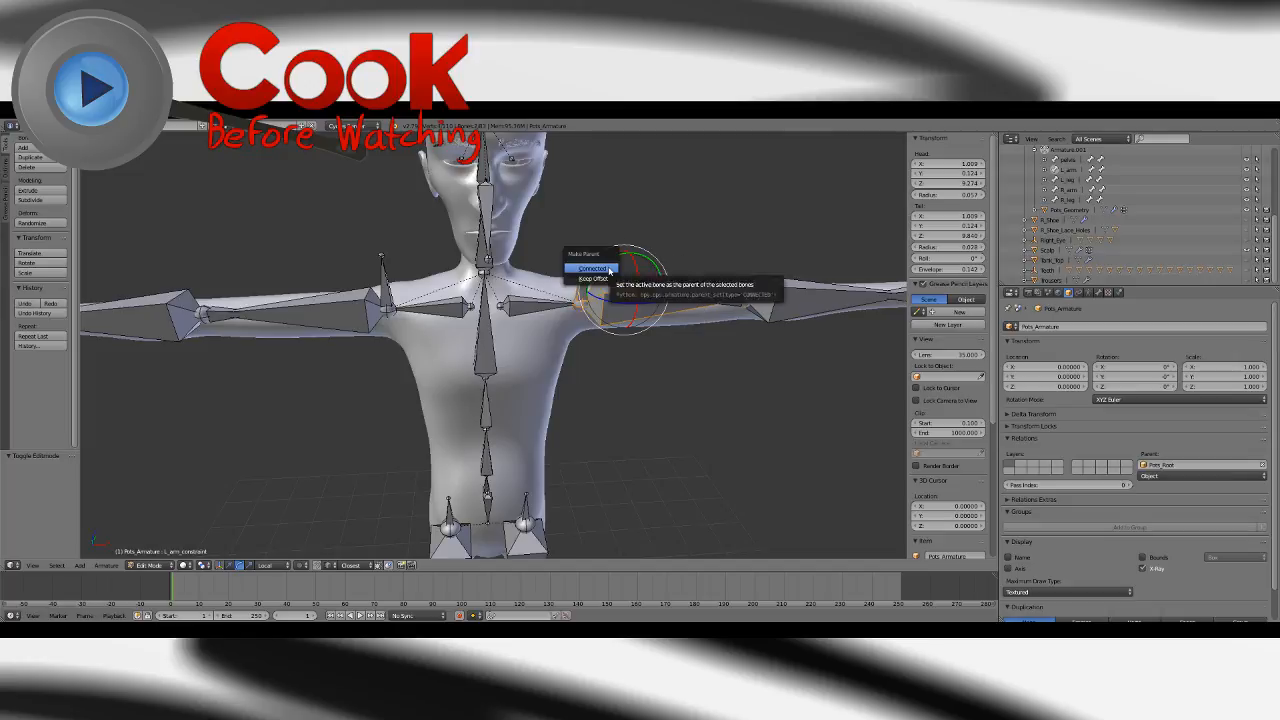
left_click(114, 565)
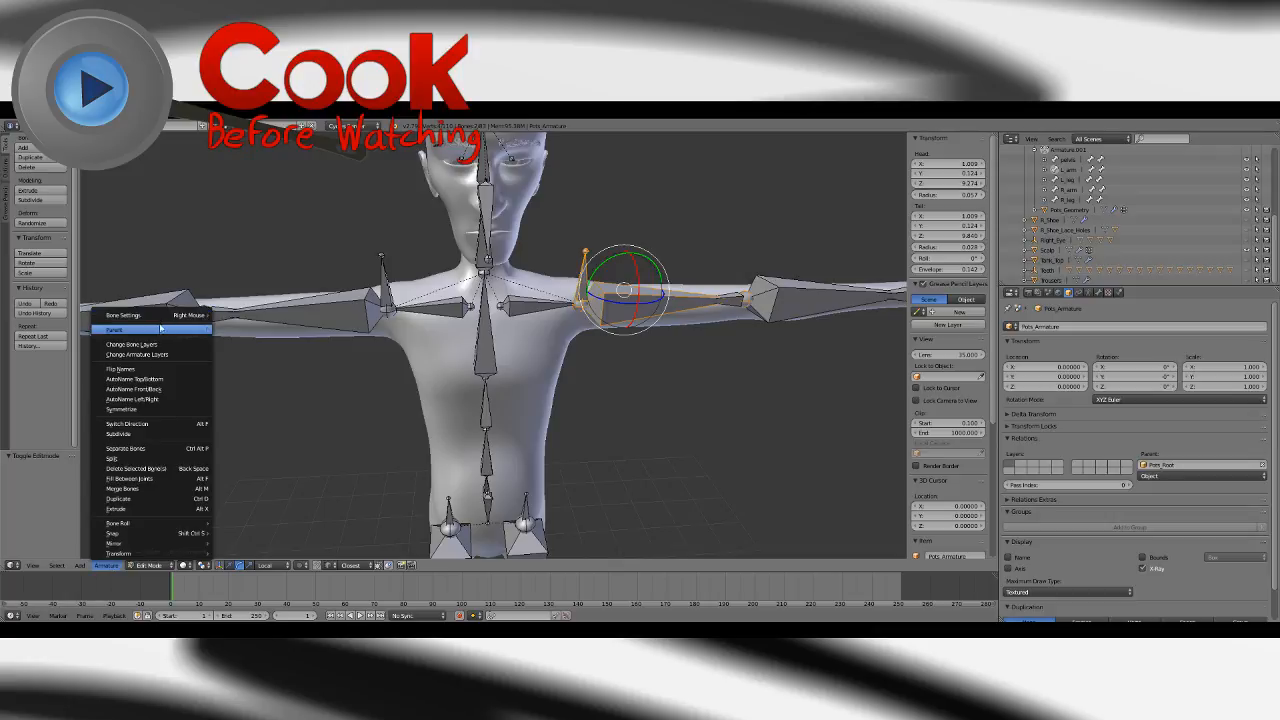
mouse_move(195, 331)
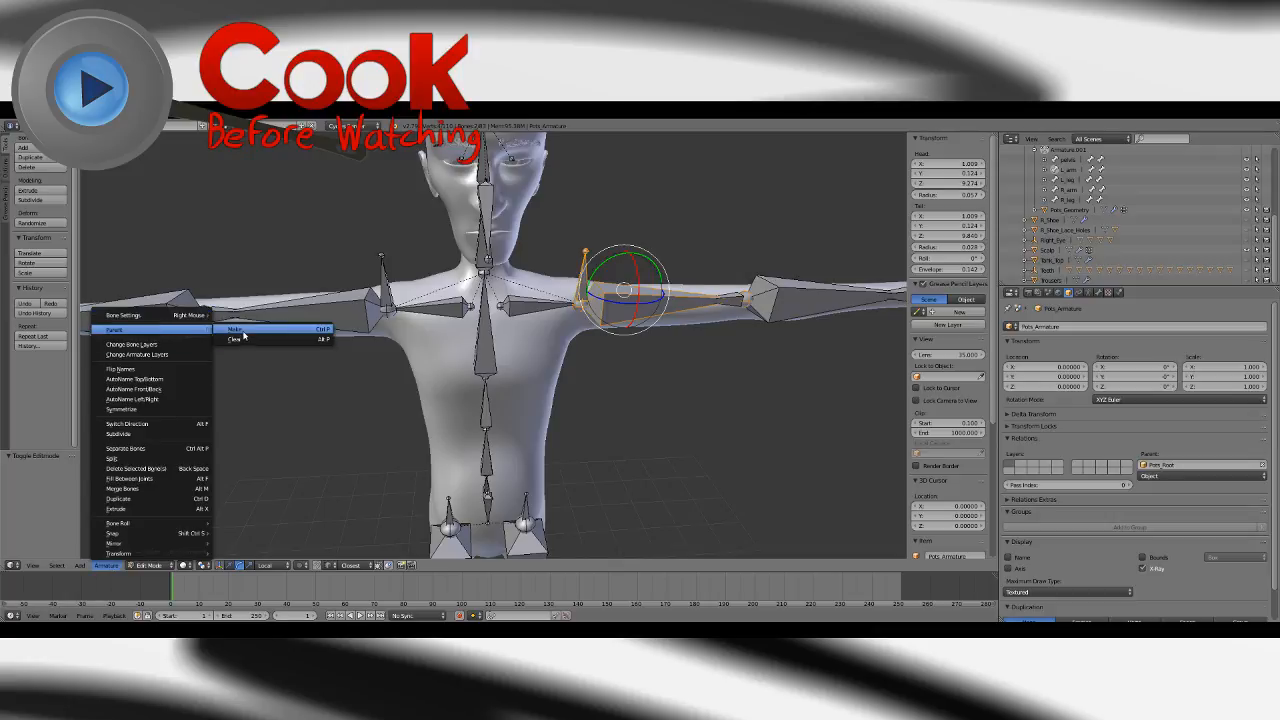
left_click(242, 331)
left_click(226, 332)
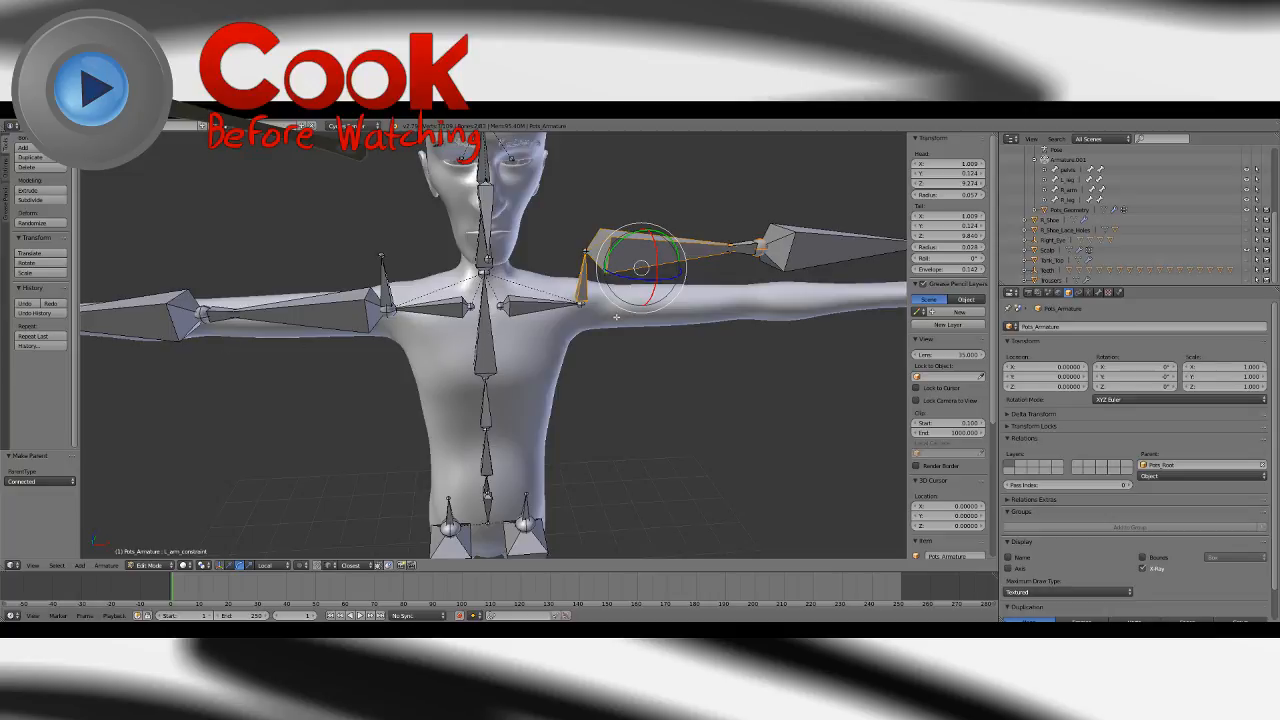
key("ctrl+z")
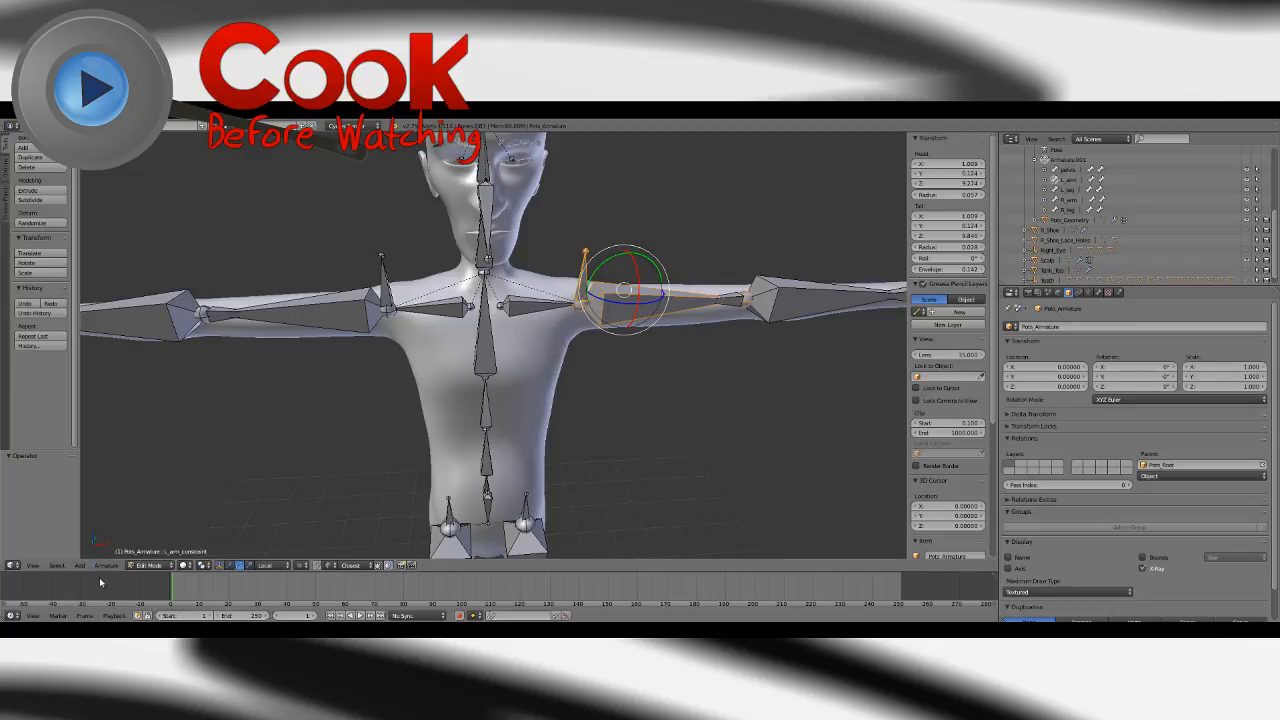
Parent the L_arm bone to L_arm_constraint with the Keep Offset option.
left_click(107, 566)
mouse_move(165, 330)
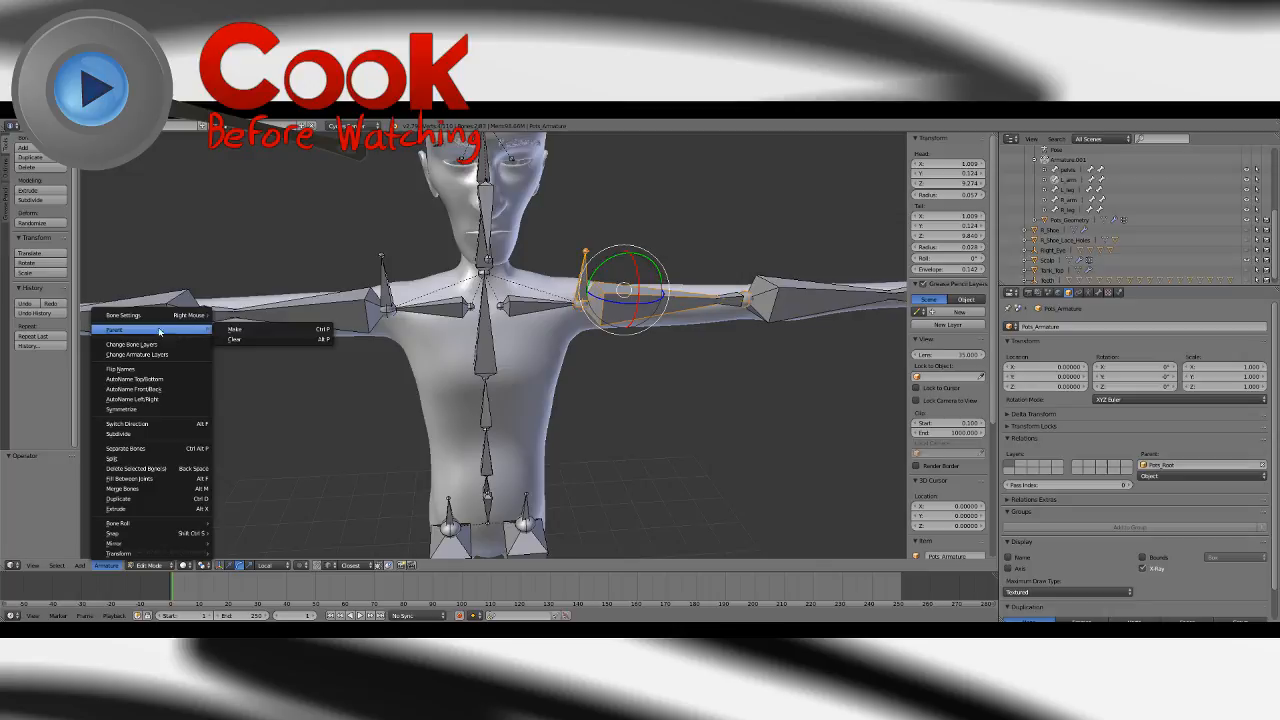
left_click(243, 330)
left_click(232, 340)
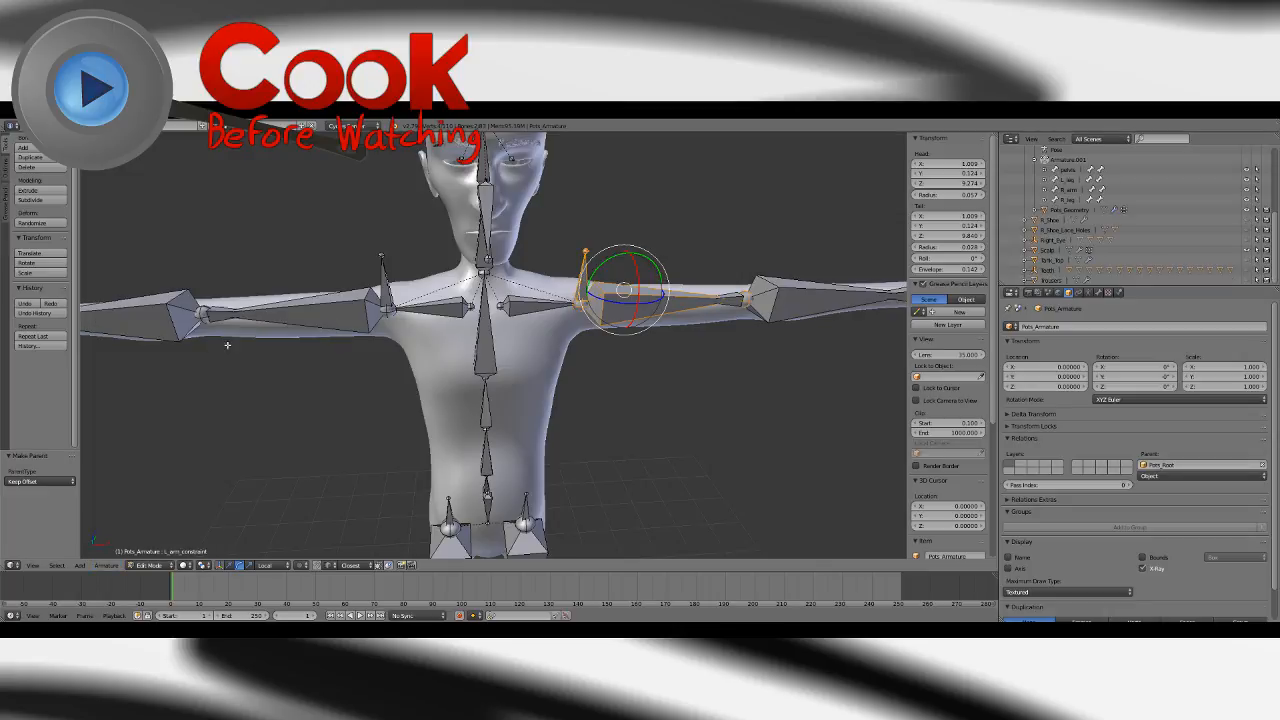
Parent the R_arm bone to the R_arm_constraint bone with the Keep Offset option.
right_click(382, 287)
right_click(328, 305, "shift")
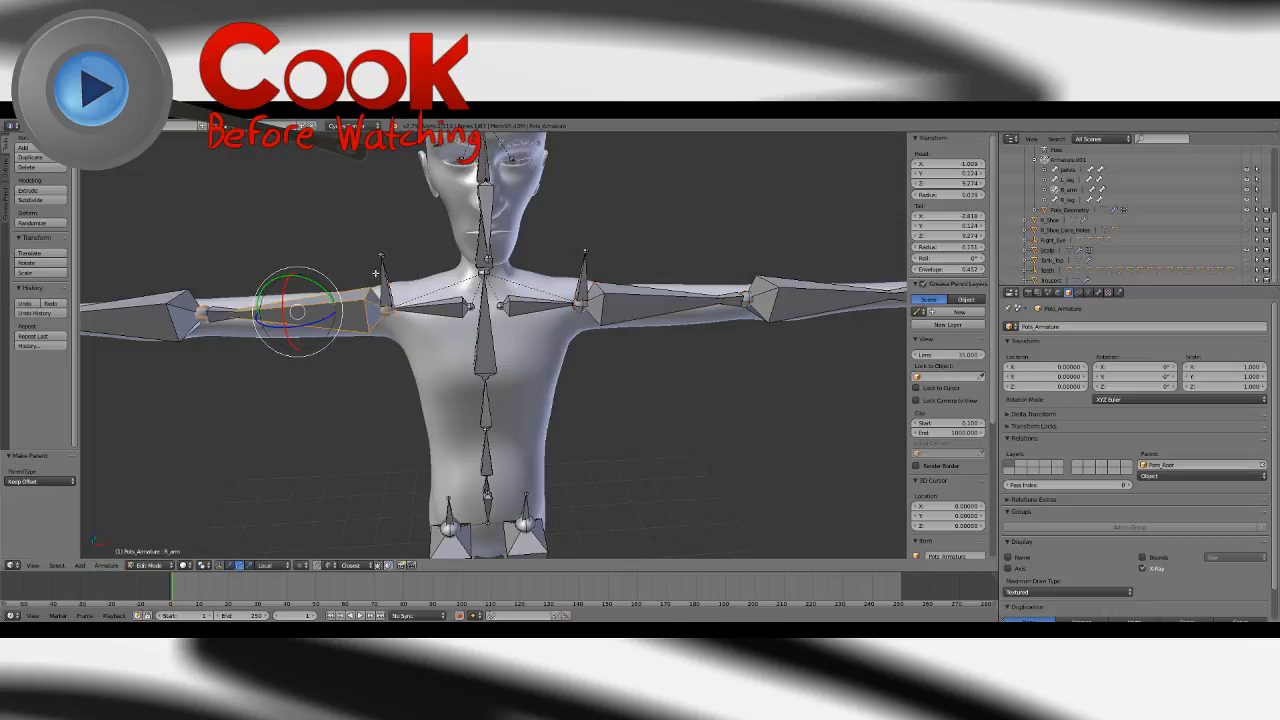
left_click(112, 567)
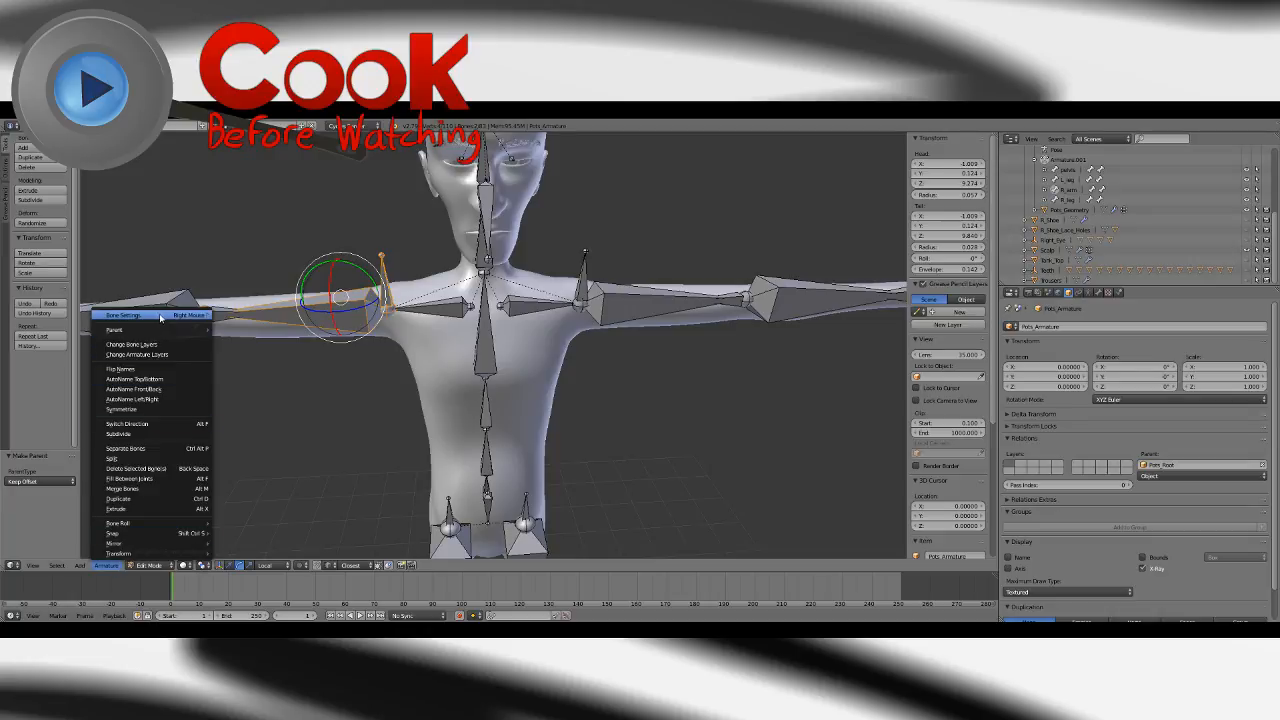
mouse_move(163, 329)
left_click(232, 330)
left_click(228, 330)
left_click(106, 565)
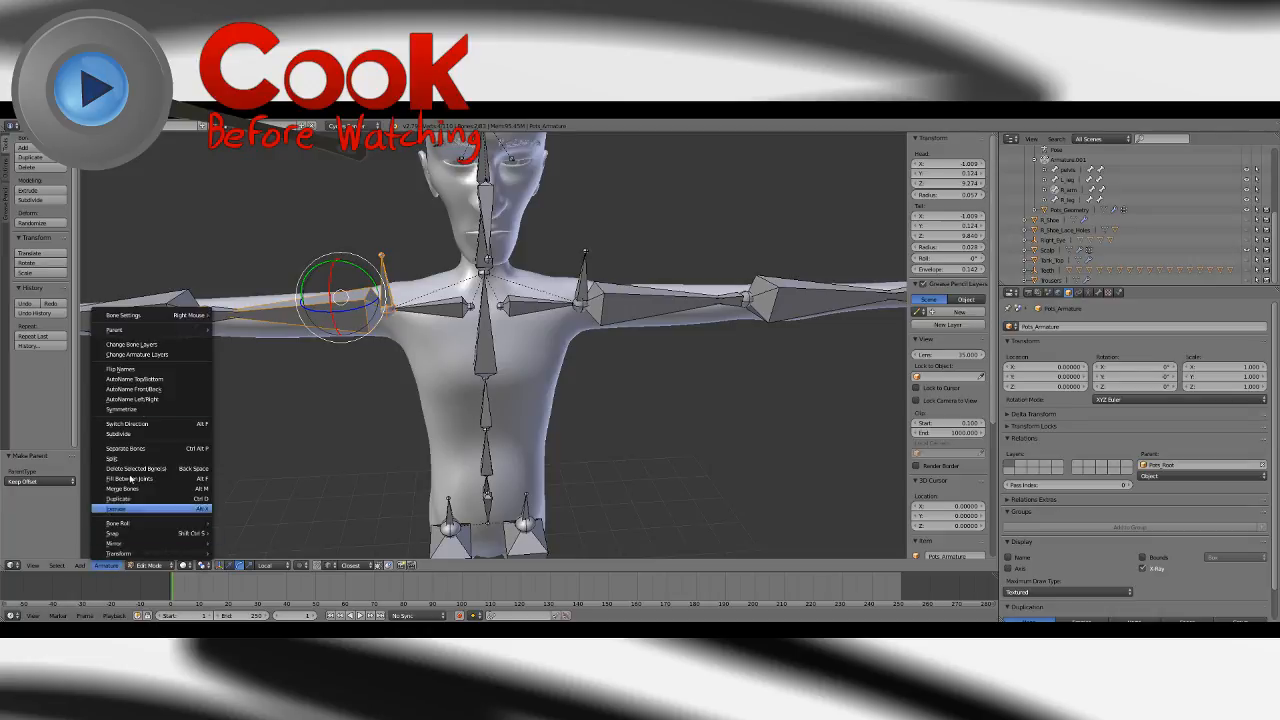
left_click(256, 330)
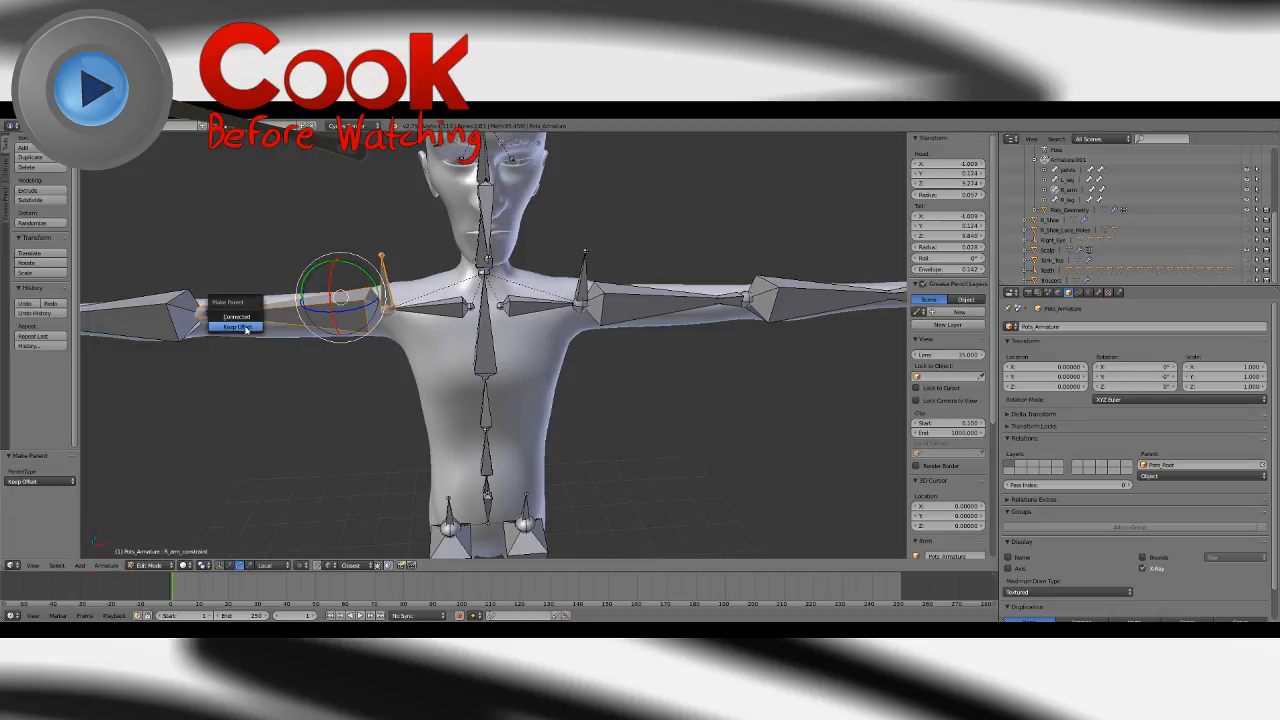
left_click(245, 332)
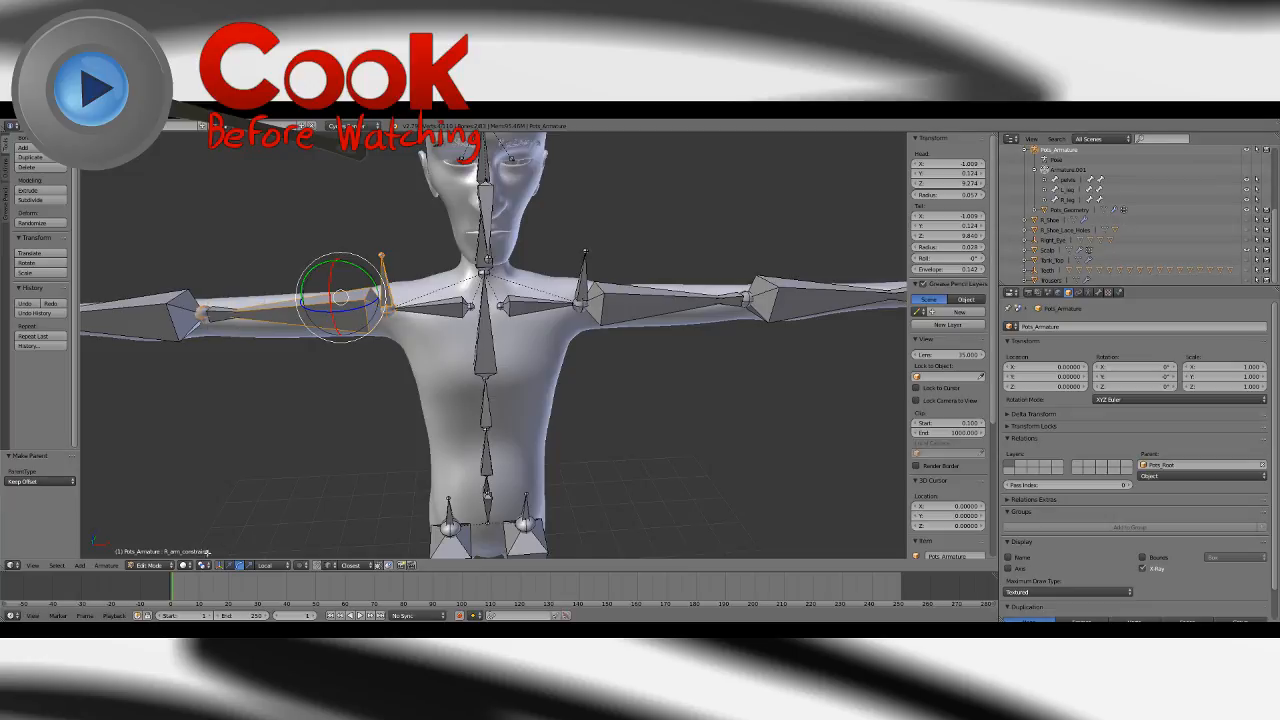
Return to Pose Mode and hide the L_arm and R_arm bones beneath their constraint bones in the armature hierarchy.
key("ctrl+Tab")
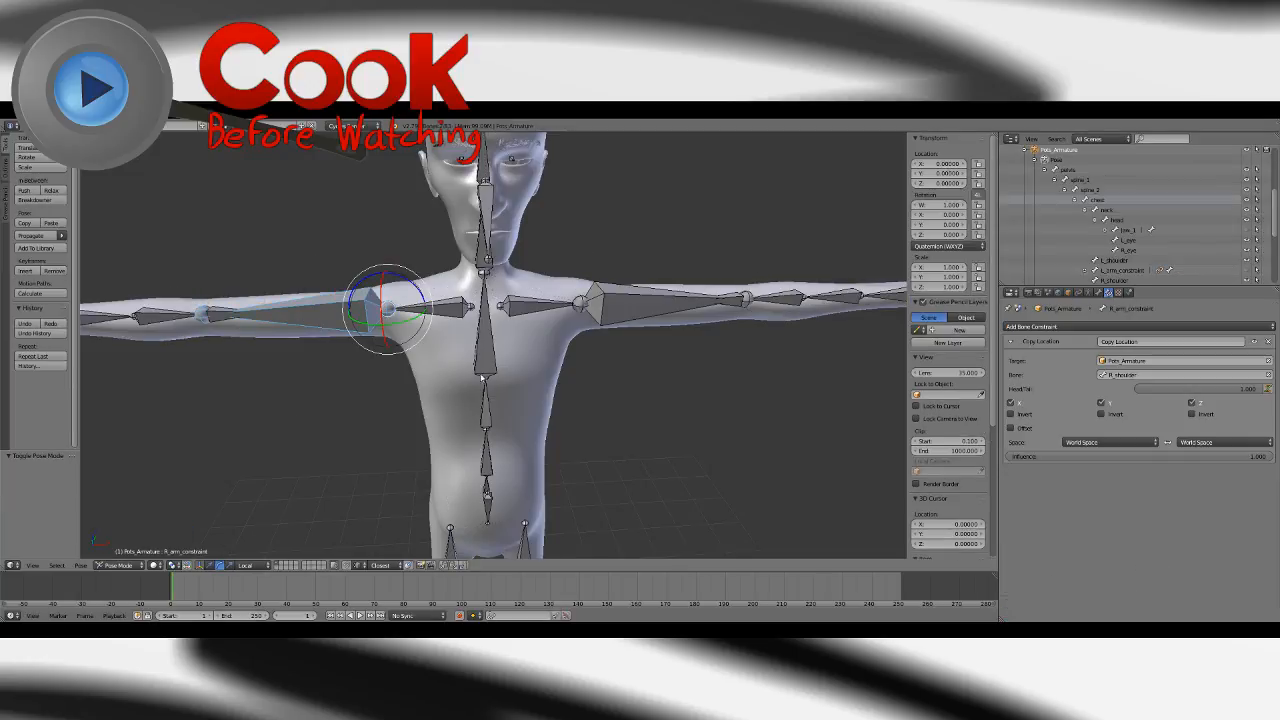
right_click(768, 290)
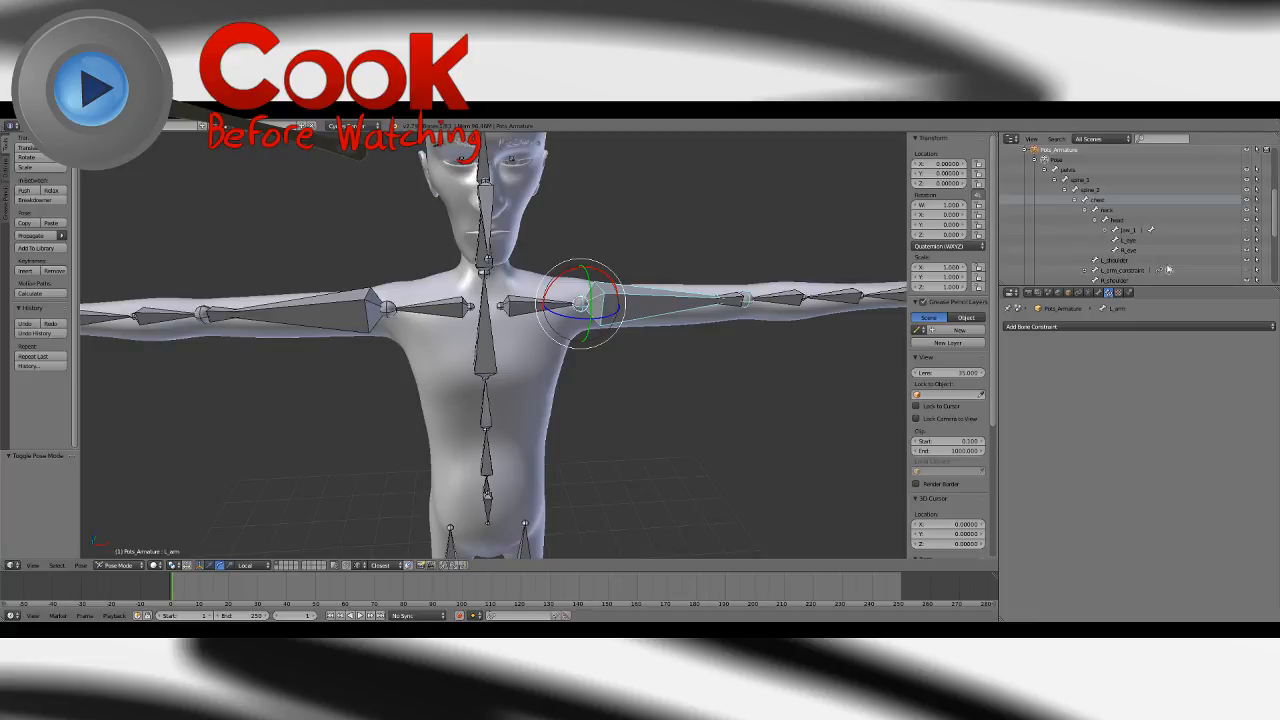
scroll(1274, 236, "down", 3)
scroll(1157, 241, "up", 3)
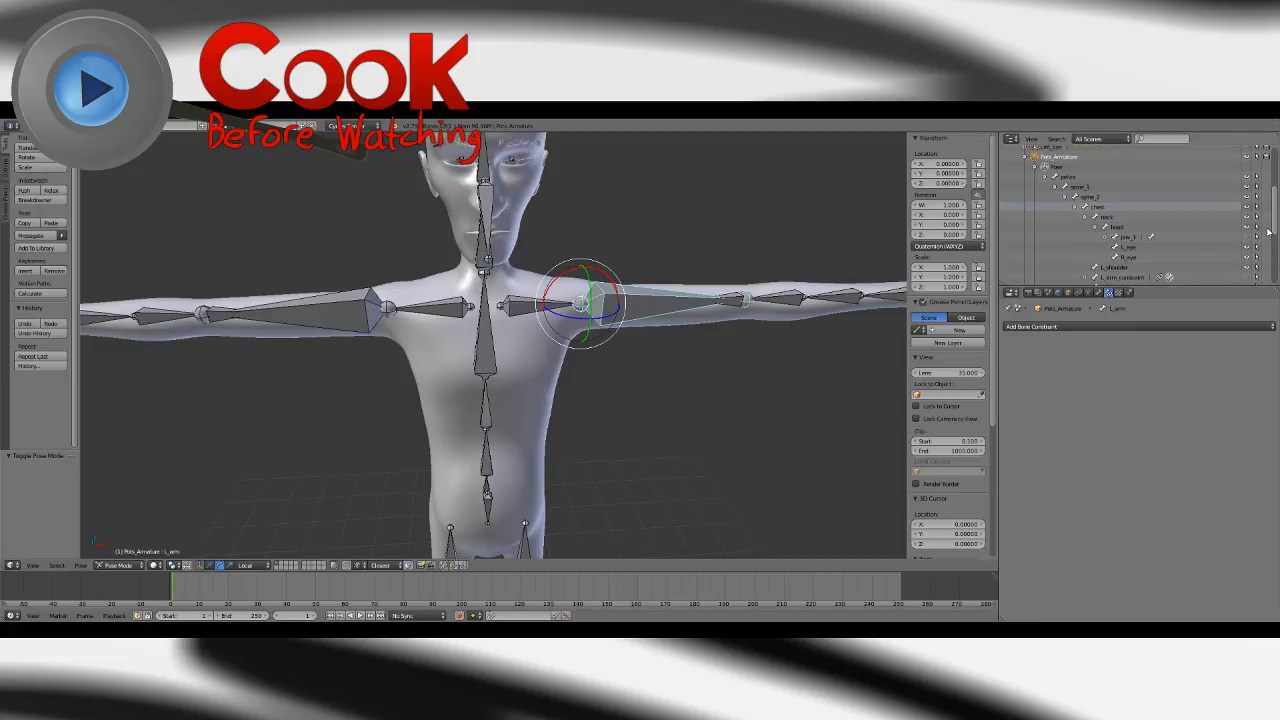
scroll(1266, 234, "down", 3)
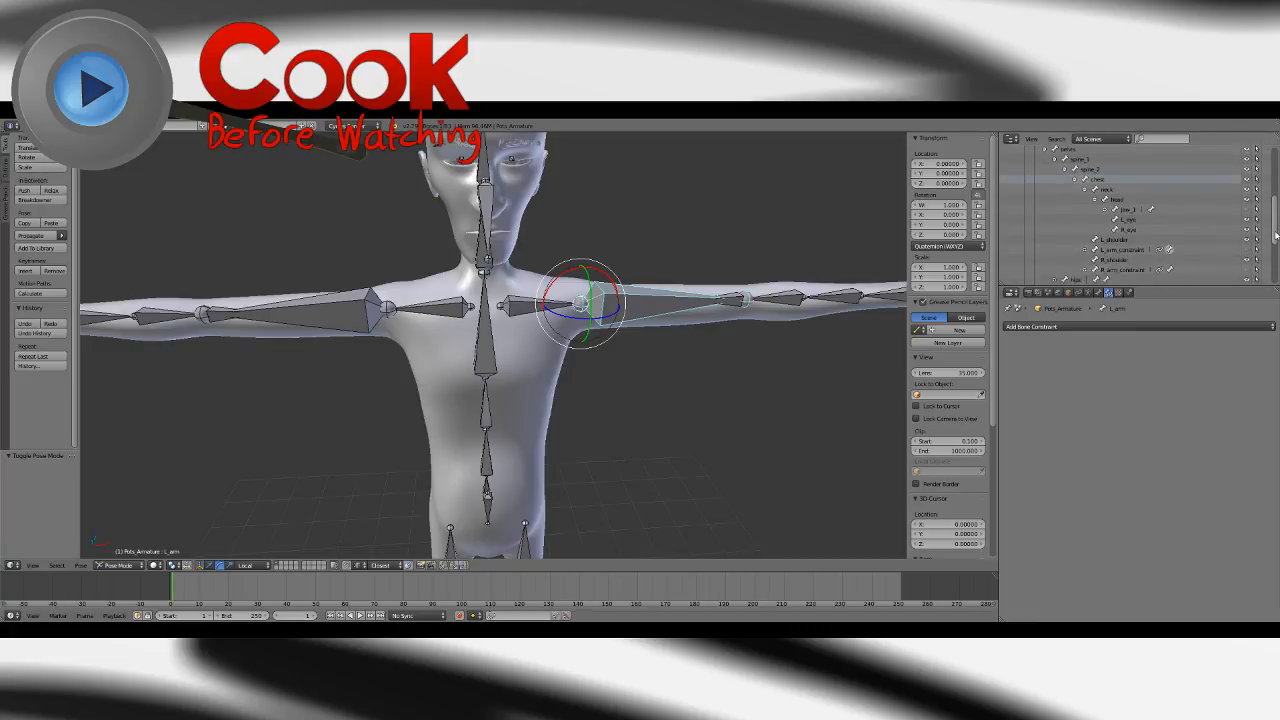
scroll(1273, 242, "down", 1)
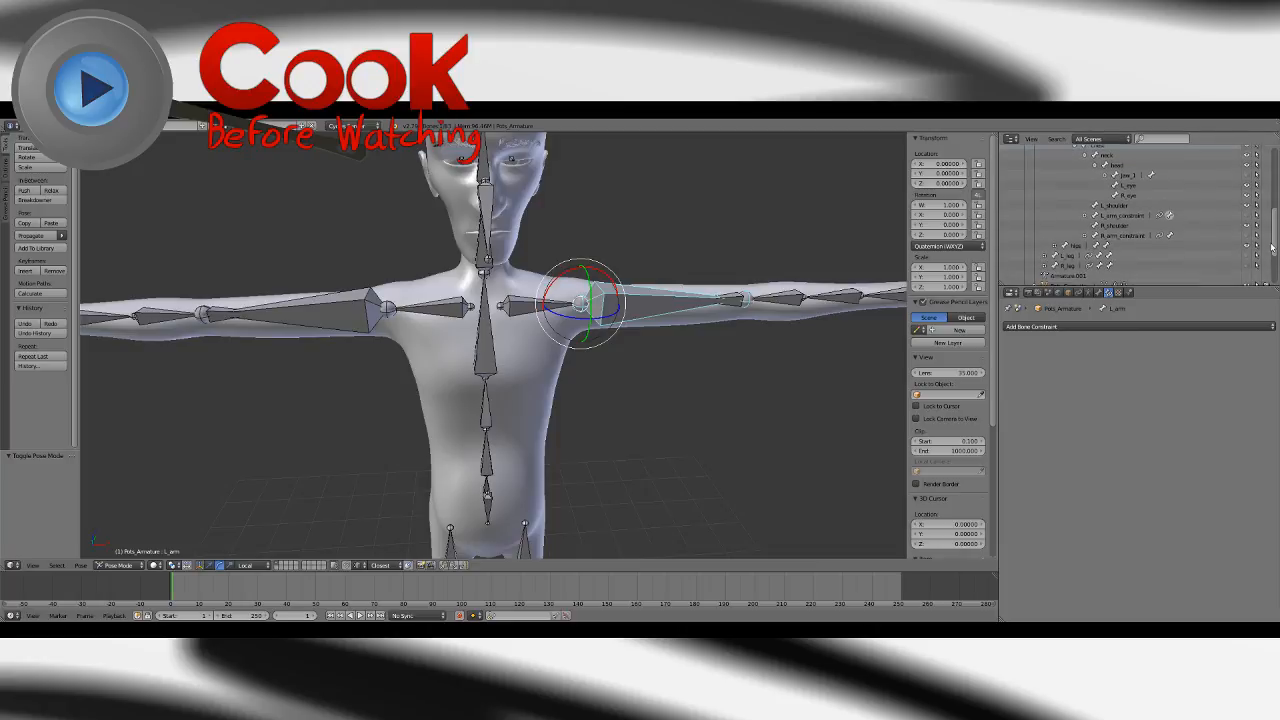
left_click(1084, 213)
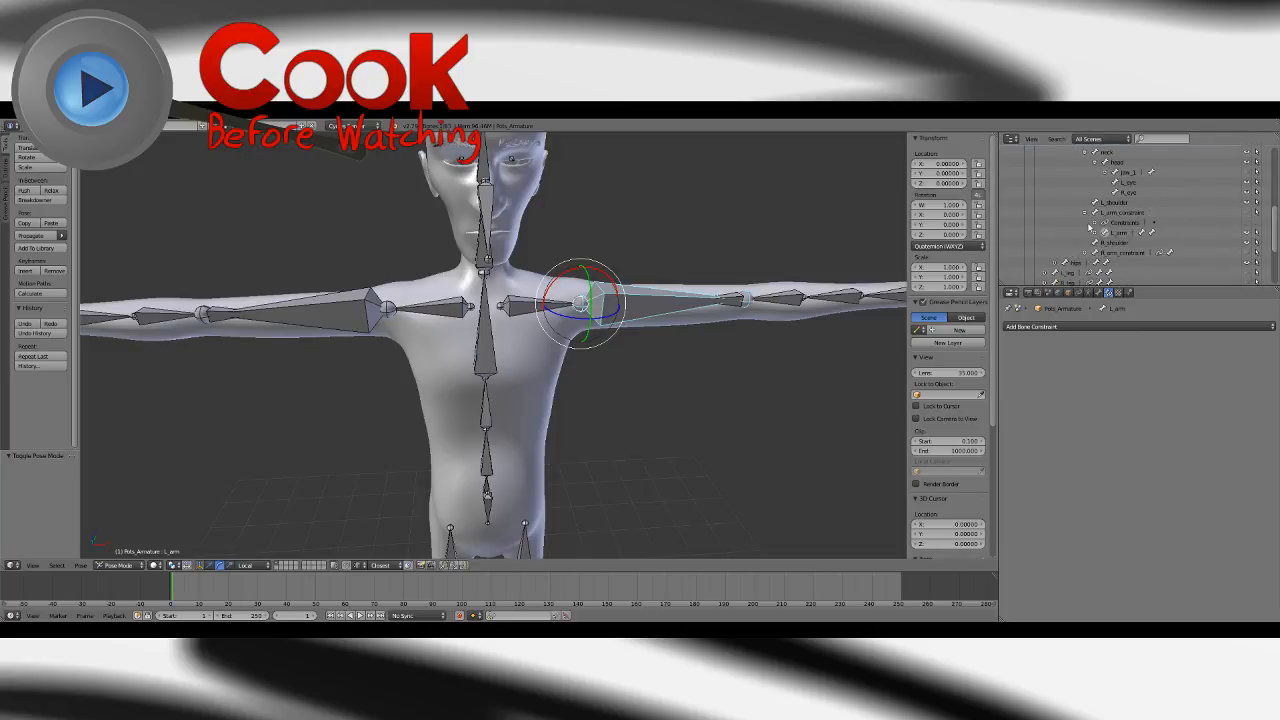
left_click(1085, 253)
left_click(1247, 233)
scroll(1268, 229, "down", 3)
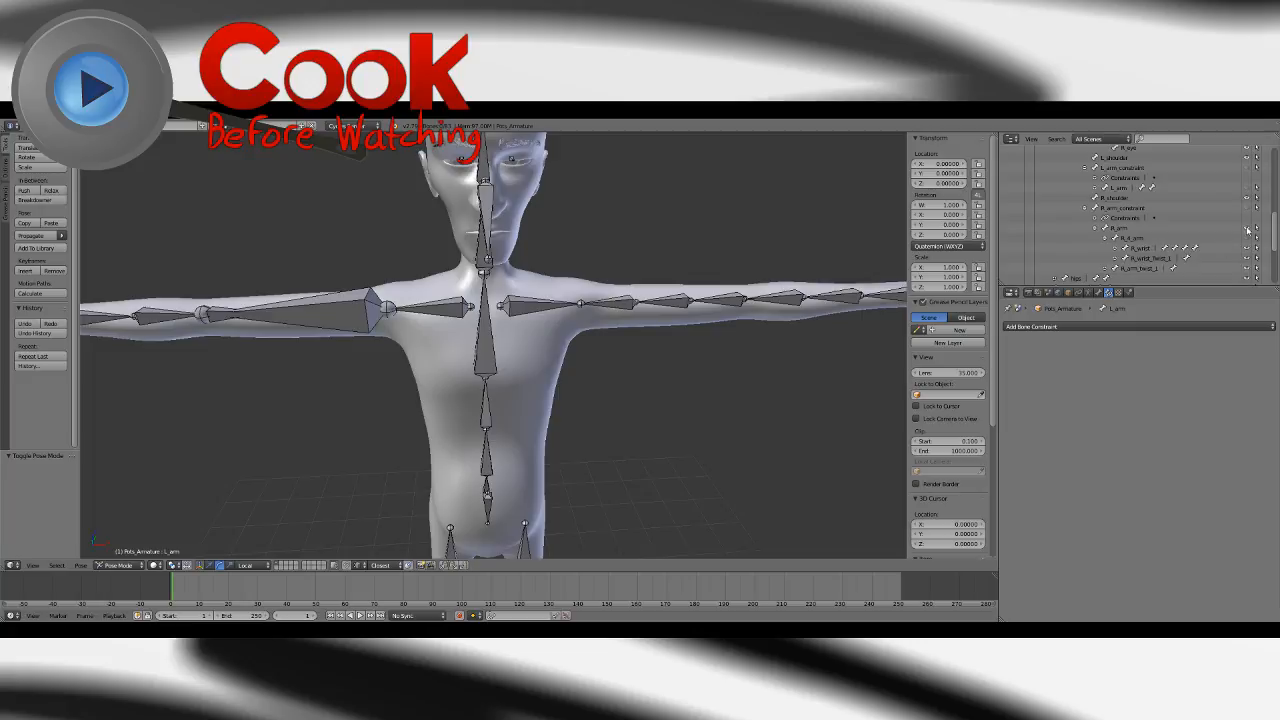
left_click(1247, 230)
left_click(1094, 229)
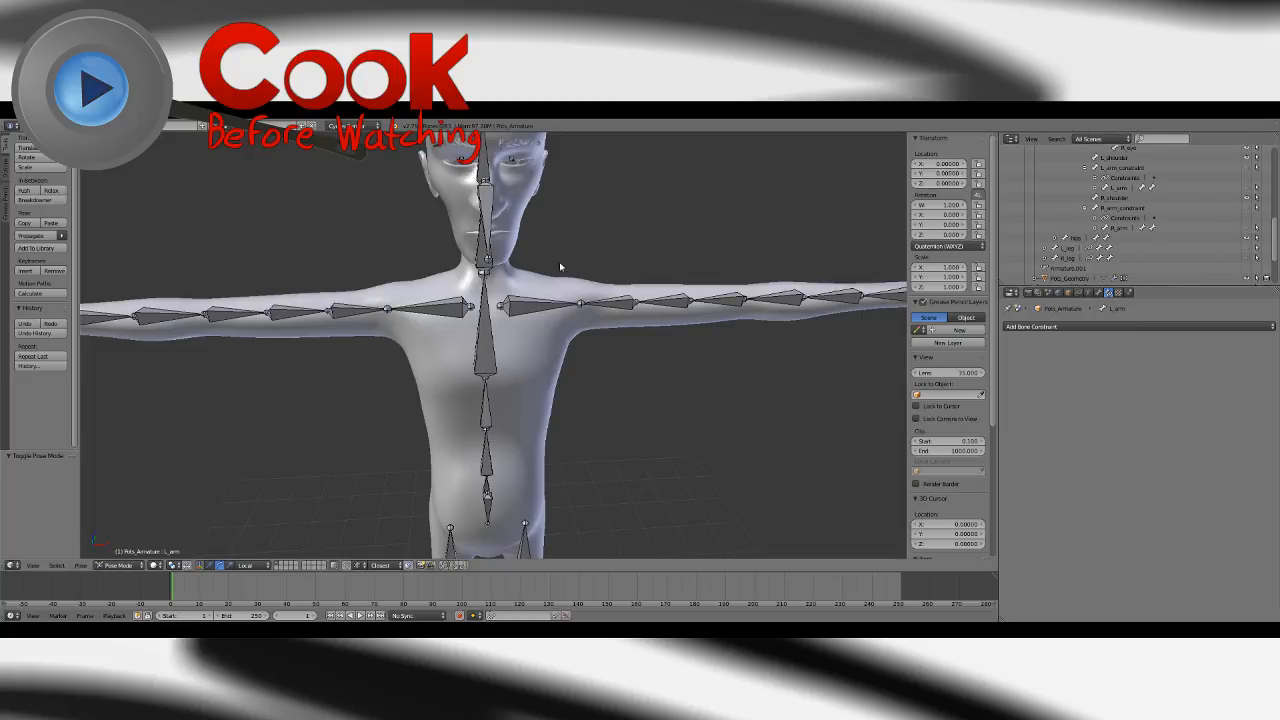
Test the arm parenting by rotating the chest bone in two directions, reverting each rotation.
right_click(481, 327)
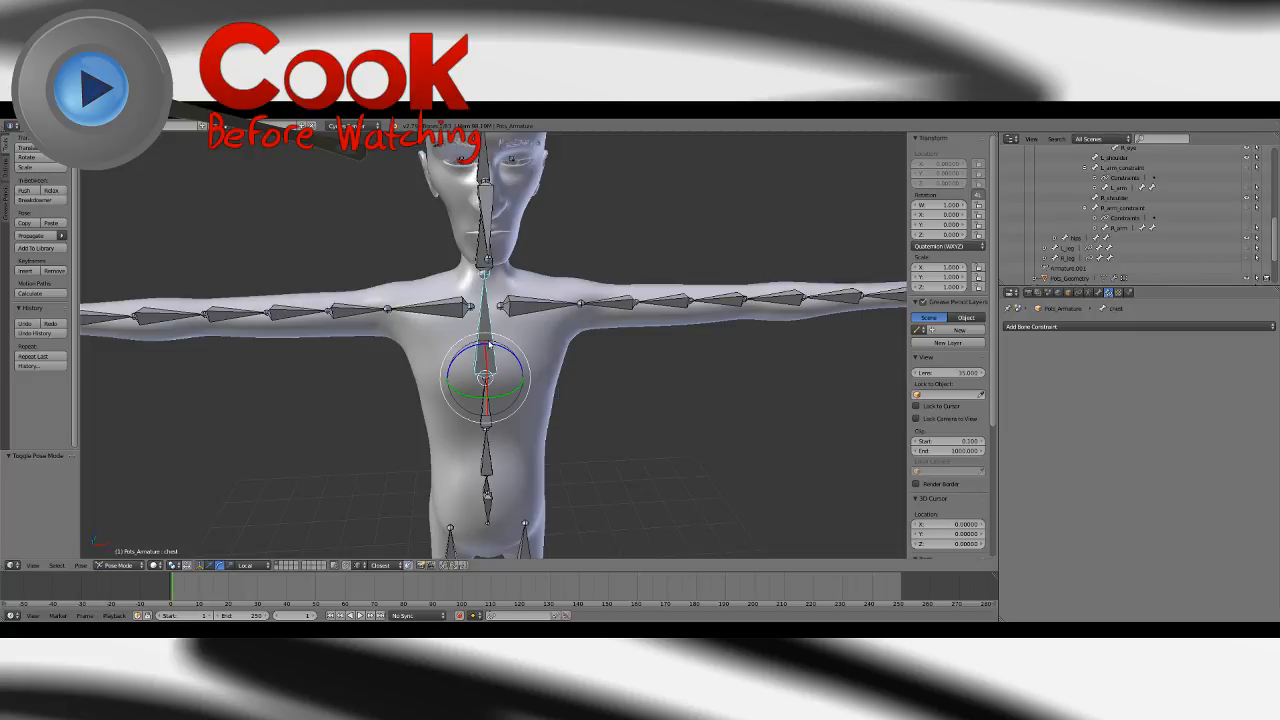
key("r")
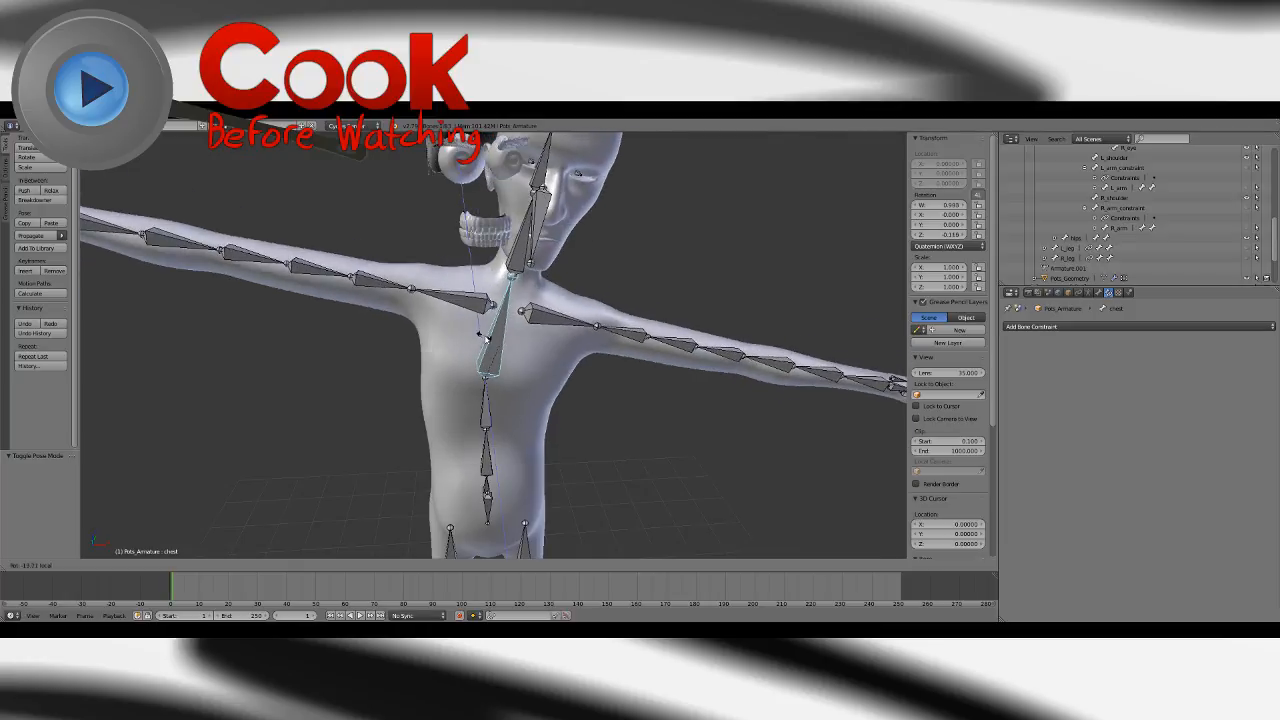
left_click(548, 325)
key("ctrl+z")
key("r")
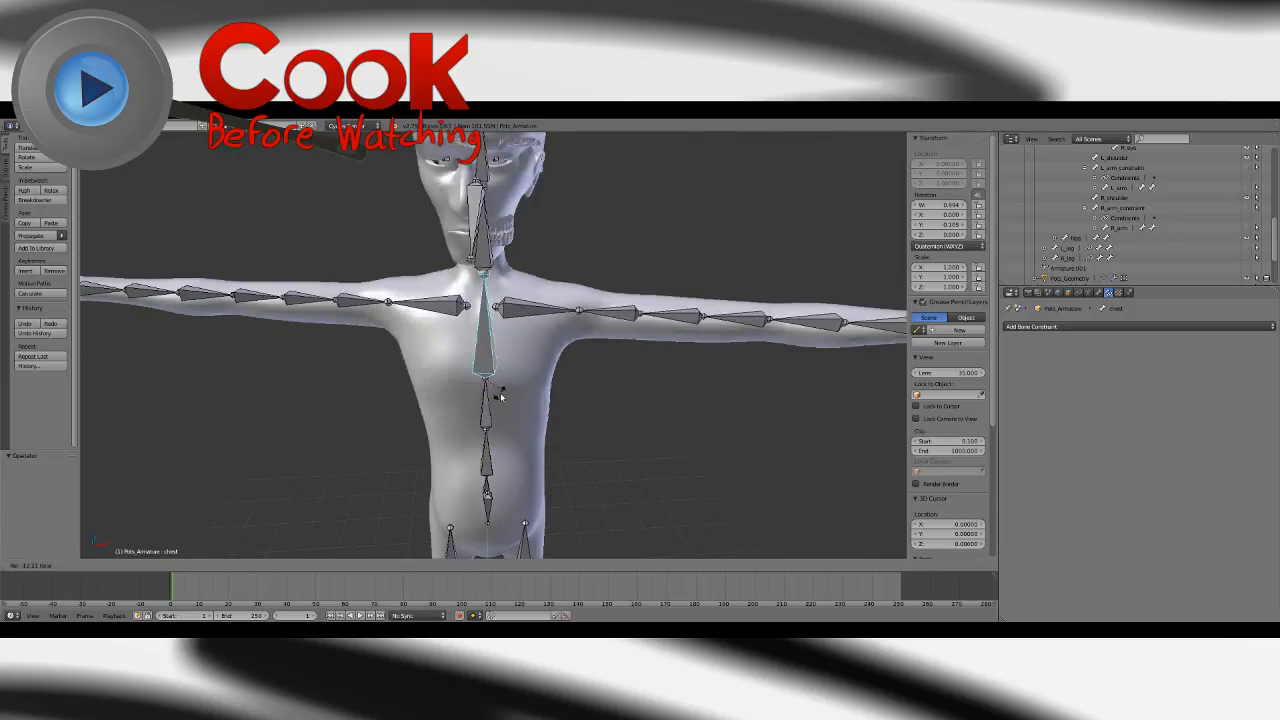
right_click(515, 387)
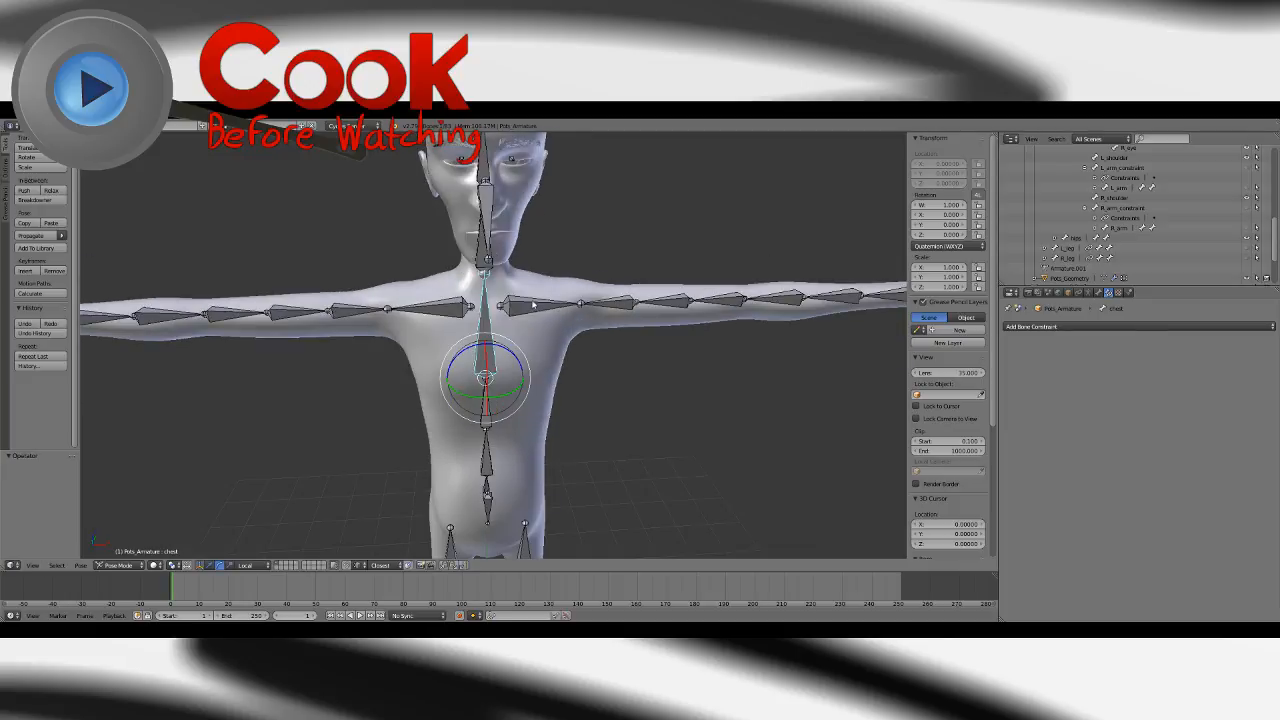
Test the left arm setup by rotating the L_shoulder bone upward about 47° and clear its rotation.
right_click(531, 308)
key("r")
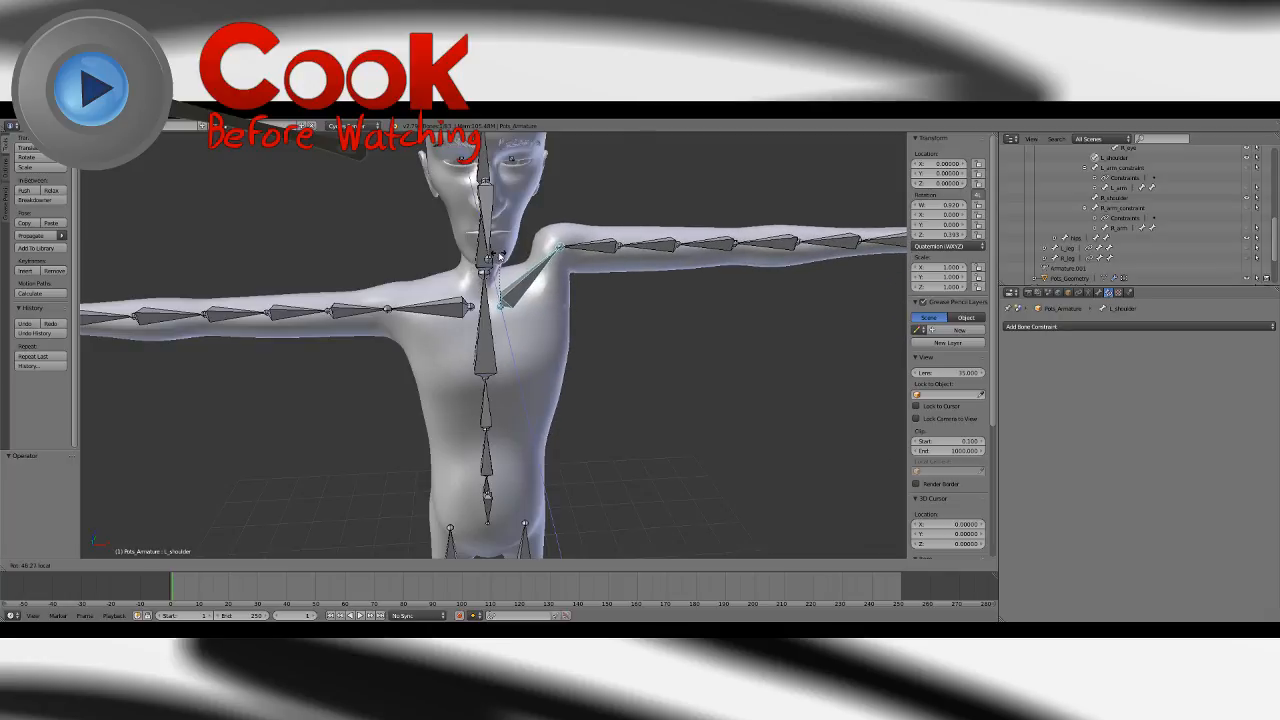
left_click(502, 256)
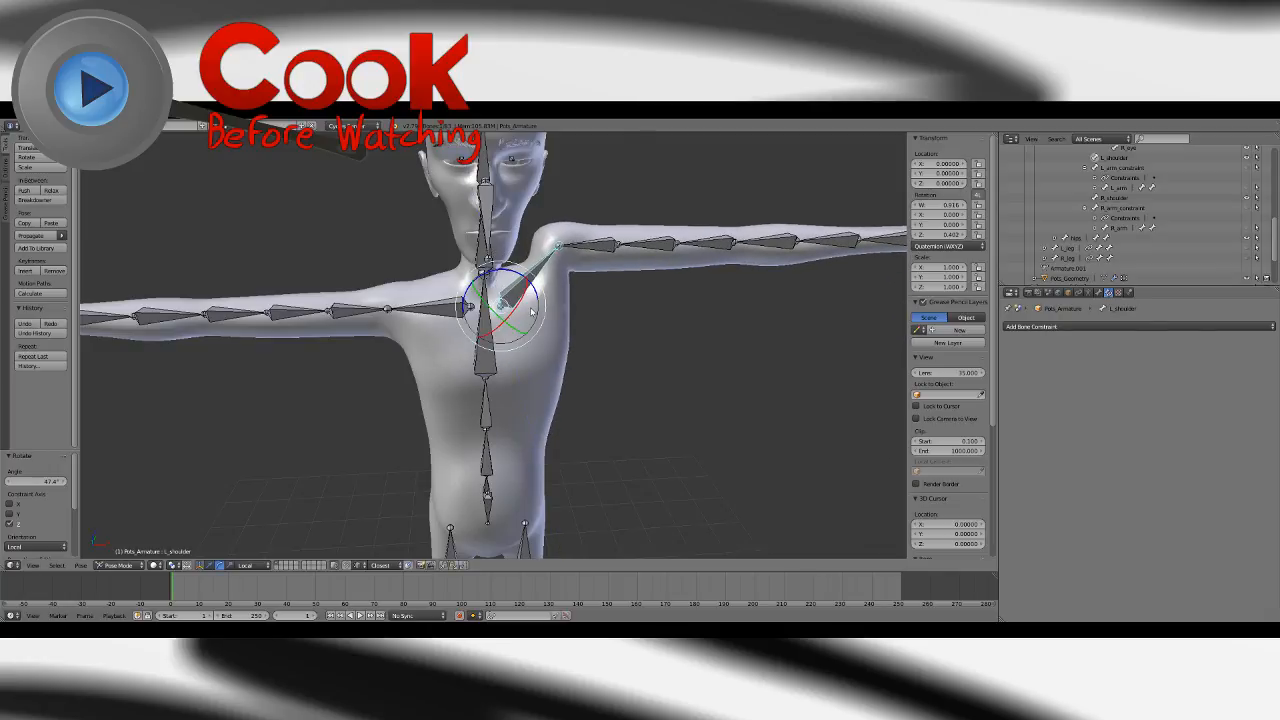
key("alt+r")
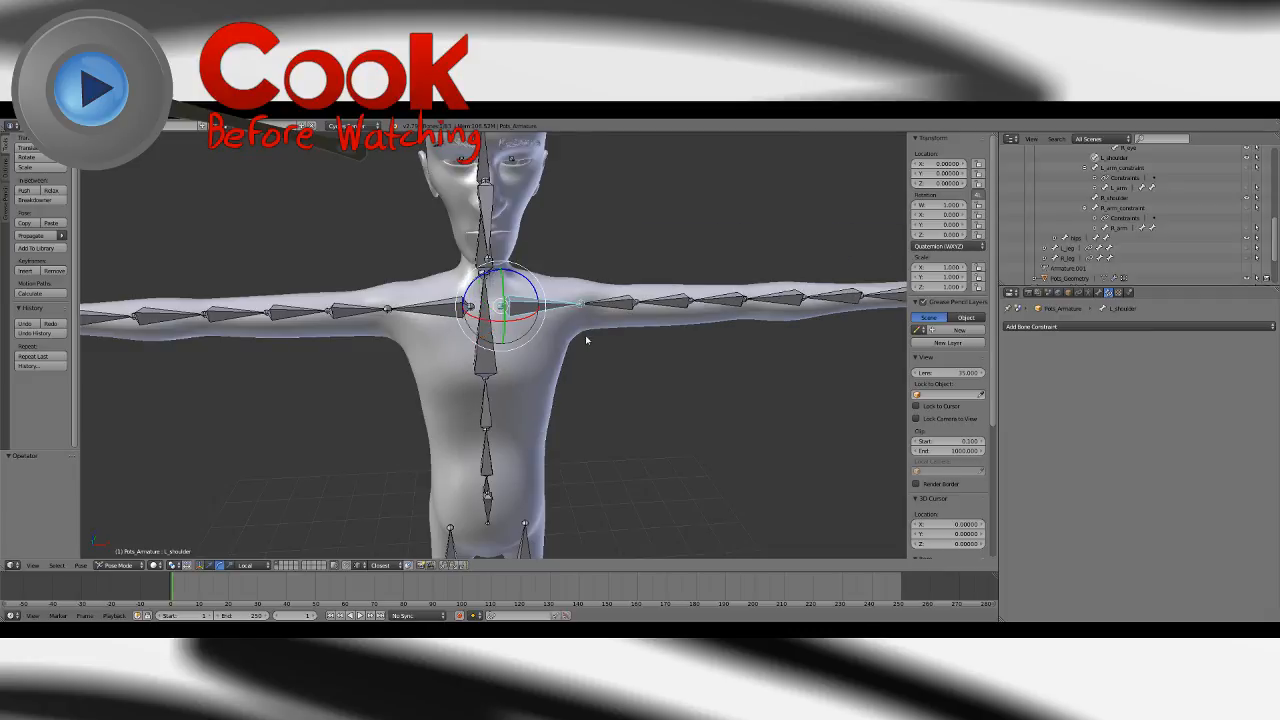
Test the left arm again by rotating the L_shoulder bone from another viewing angle and clear its rotation.
middle_click_drag(586, 337, 492, 388)
left_click_drag(492, 402, 456, 405)
left_click_drag(519, 380, 519, 381)
middle_click_drag(519, 381, 572, 263)
key("alt+r")
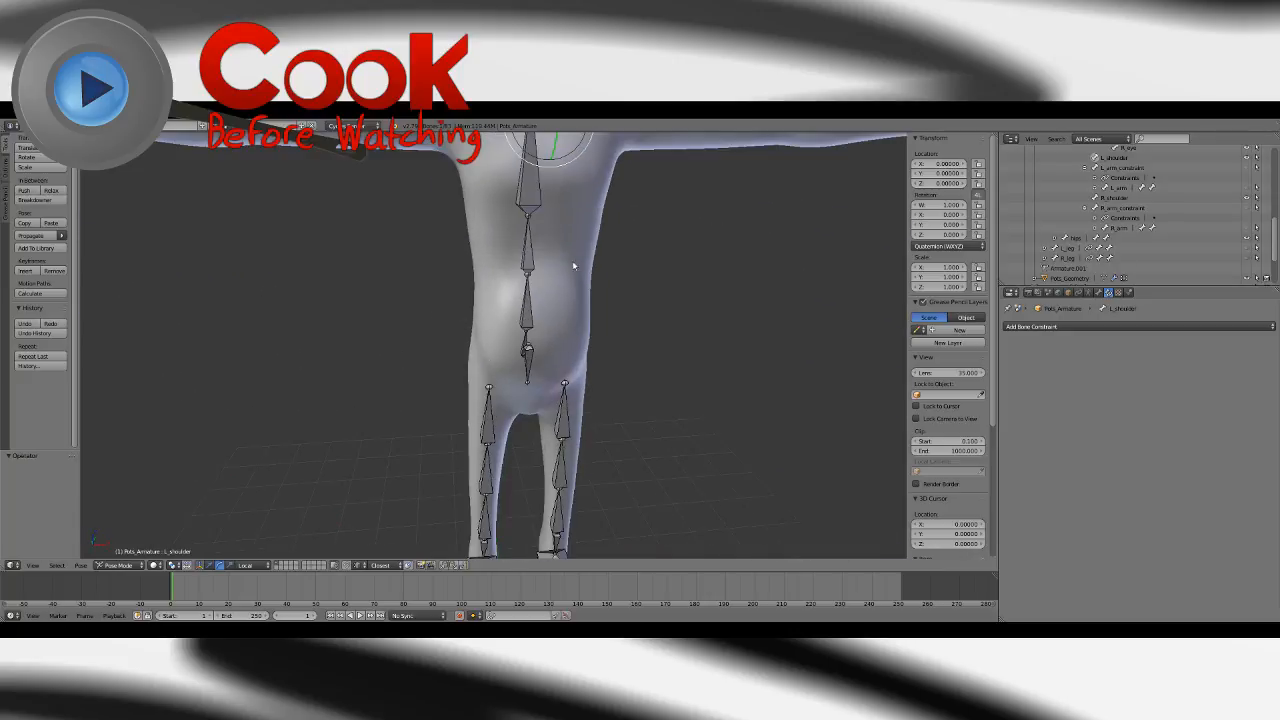
Leave Pose Mode on the armature, select the body mesh and switch it to Weight Paint mode.
middle_click_drag(572, 440, 552, 342)
right_click(546, 365)
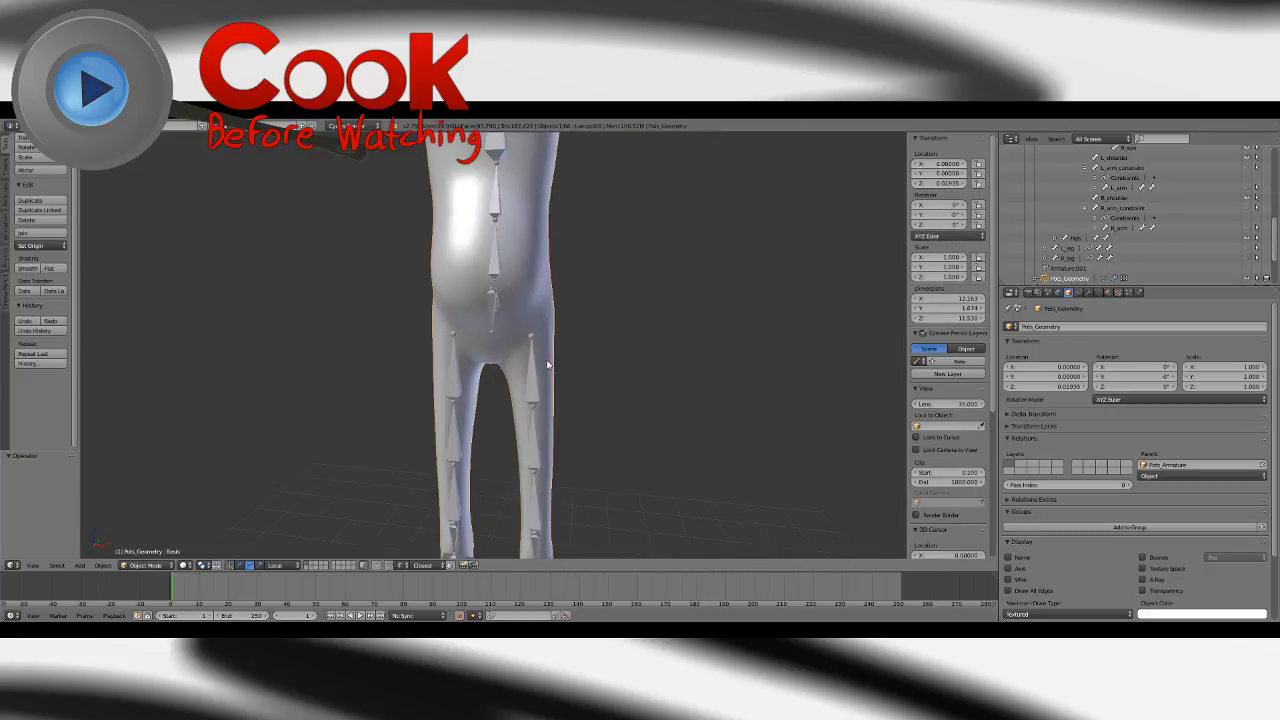
right_click(534, 381)
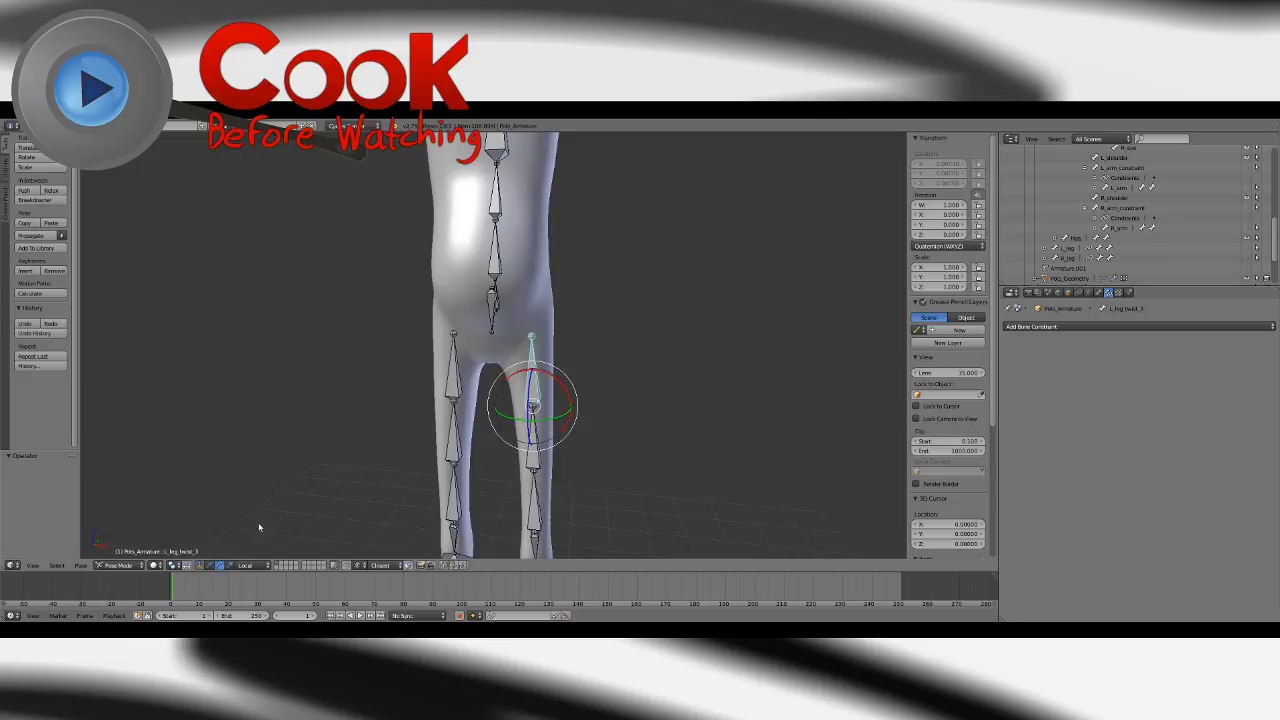
left_click(128, 565)
left_click(118, 529)
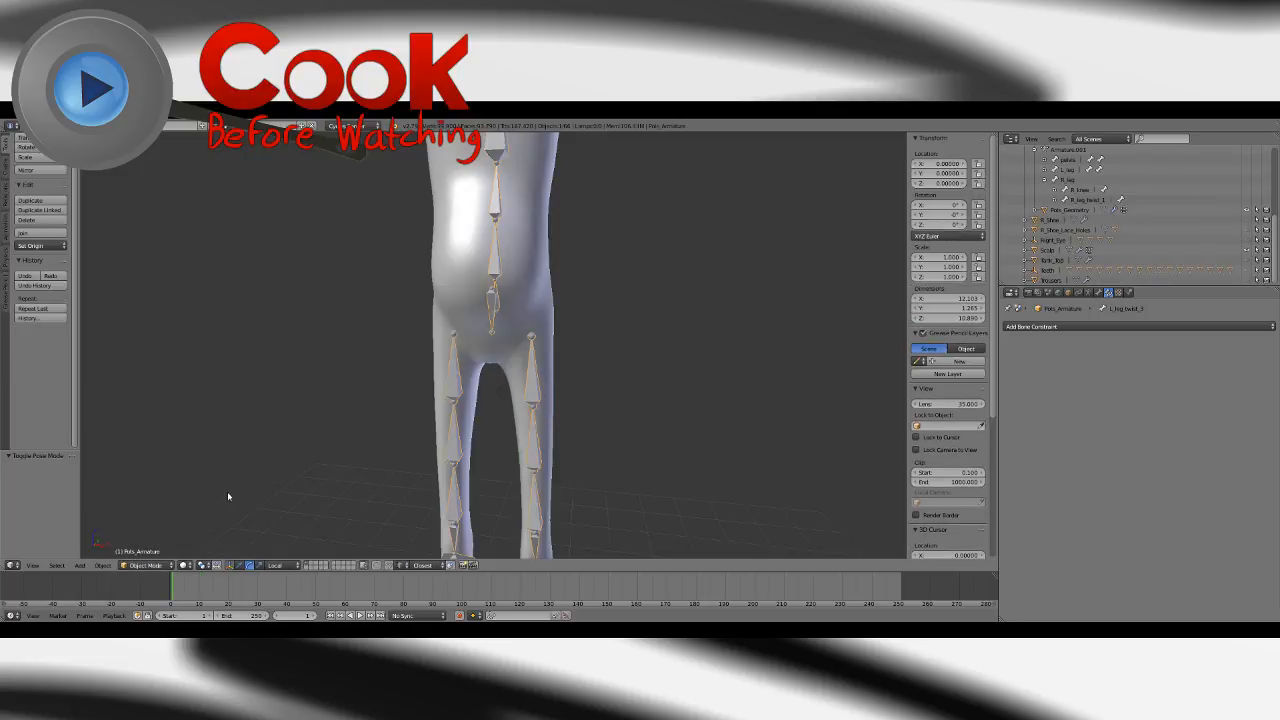
right_click(557, 278)
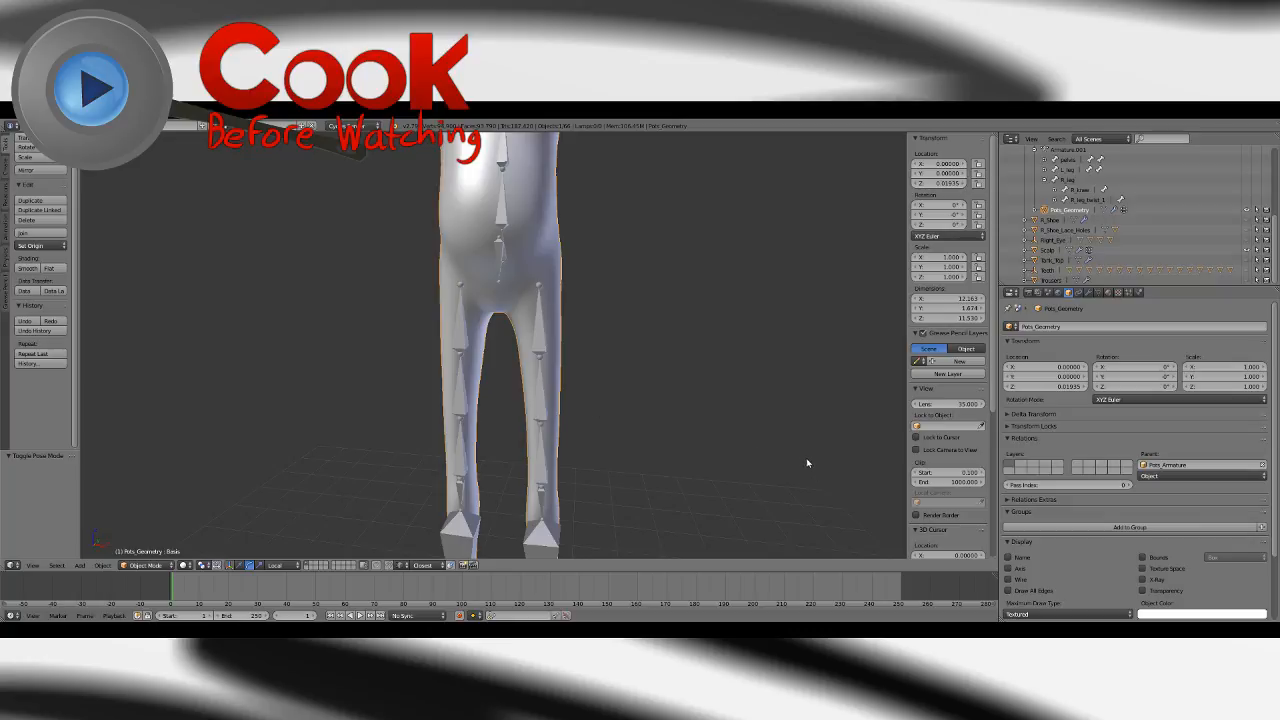
left_click(185, 566)
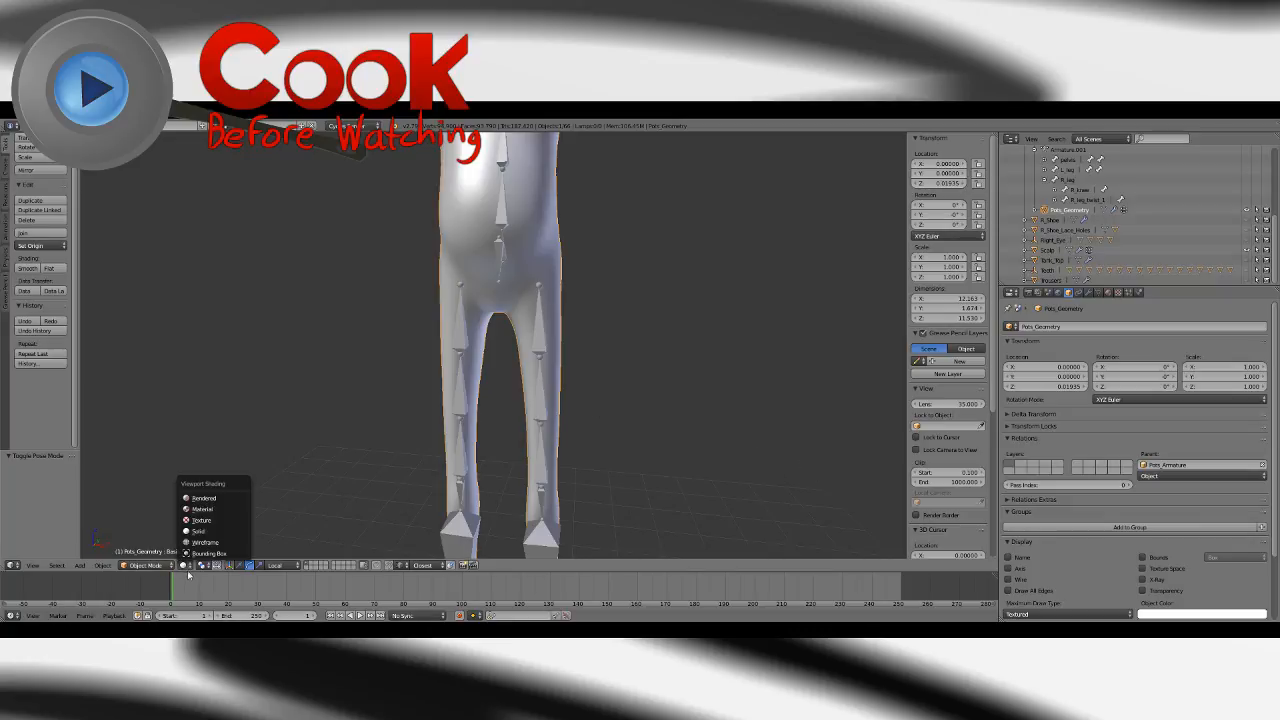
left_click(180, 566)
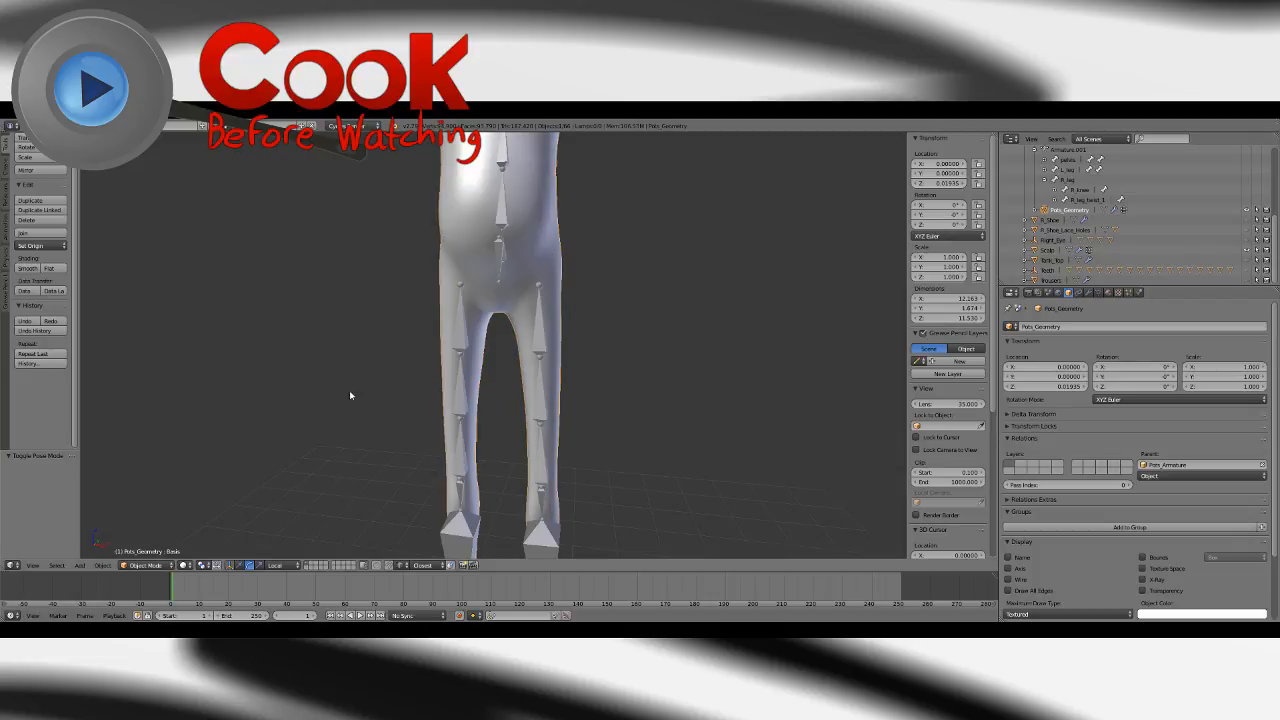
left_click(151, 566)
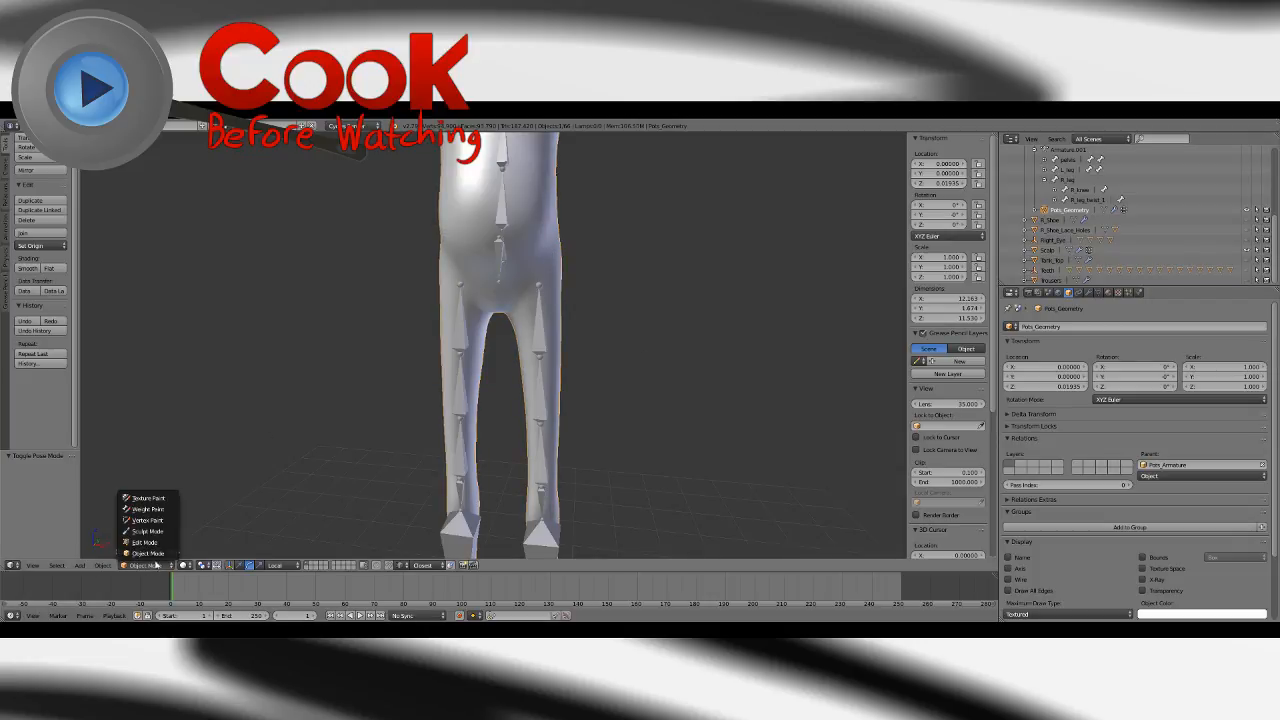
left_click(152, 510)
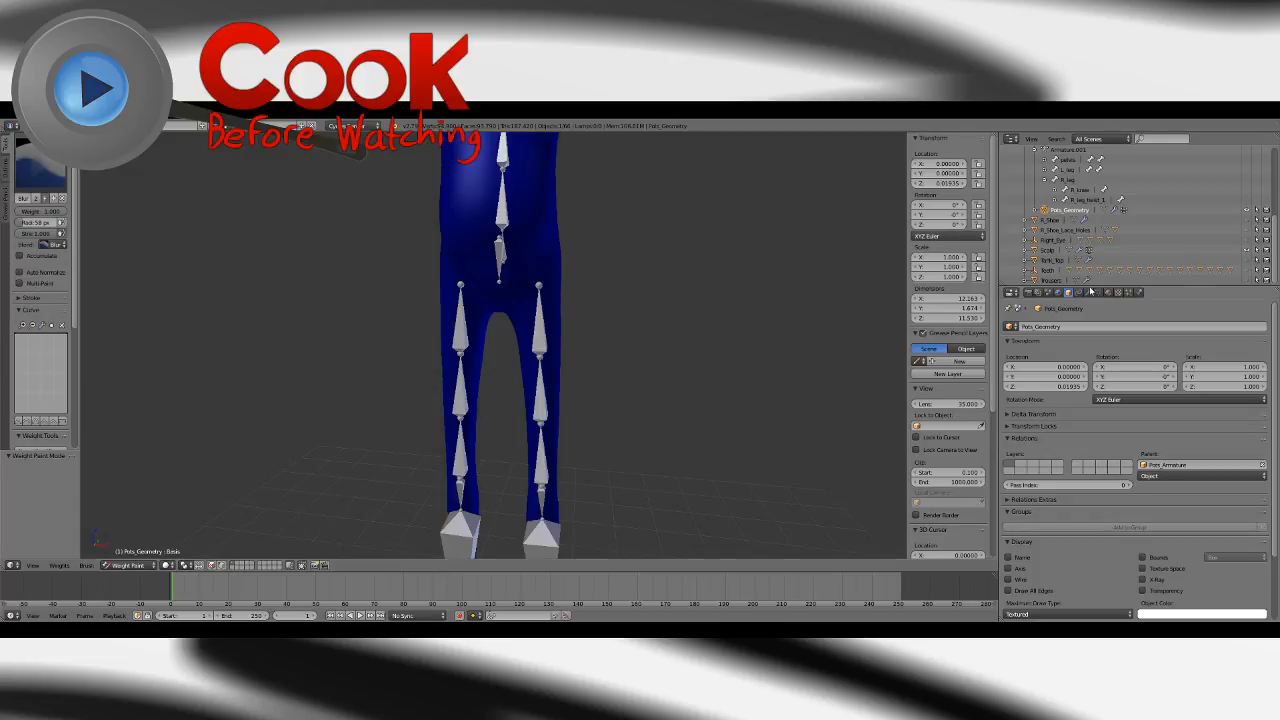
Open the body mesh's vertex groups and inspect the weights of L_leg_twist_1, L_leg_twist_2 and L_leg_twist_3.
left_click(1088, 293)
left_click(1098, 292)
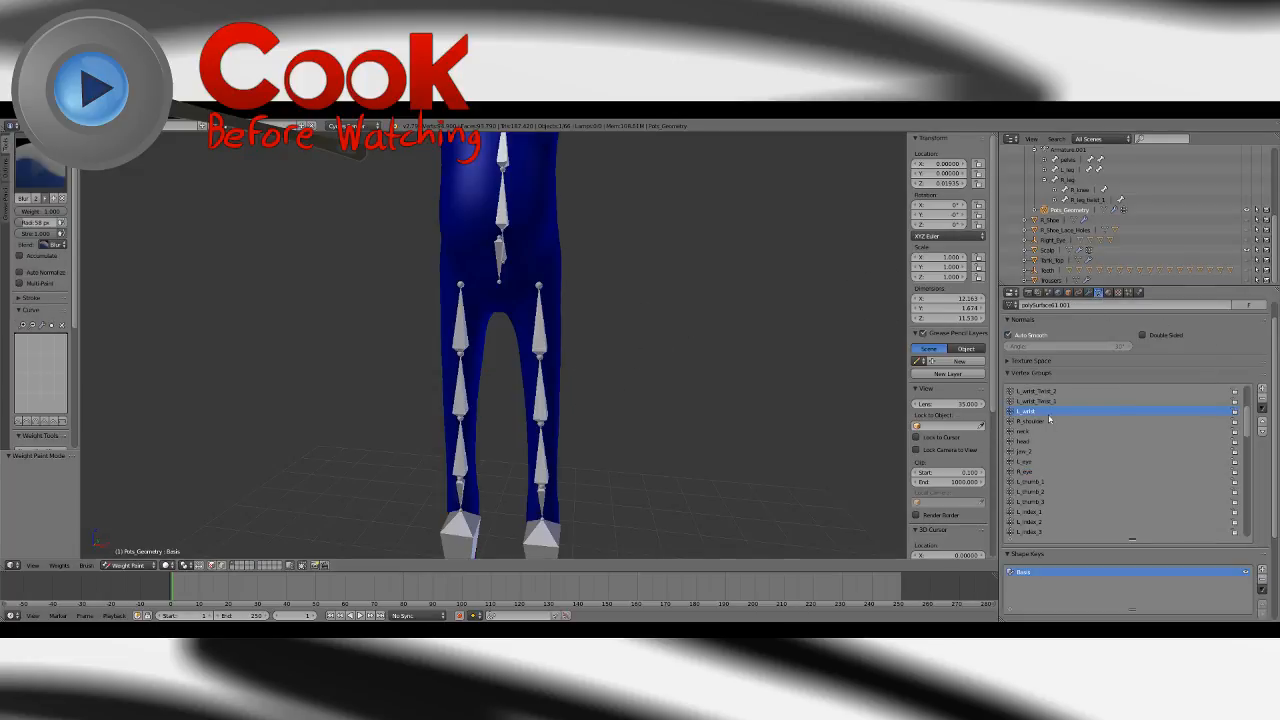
left_click_drag(1247, 427, 1240, 459)
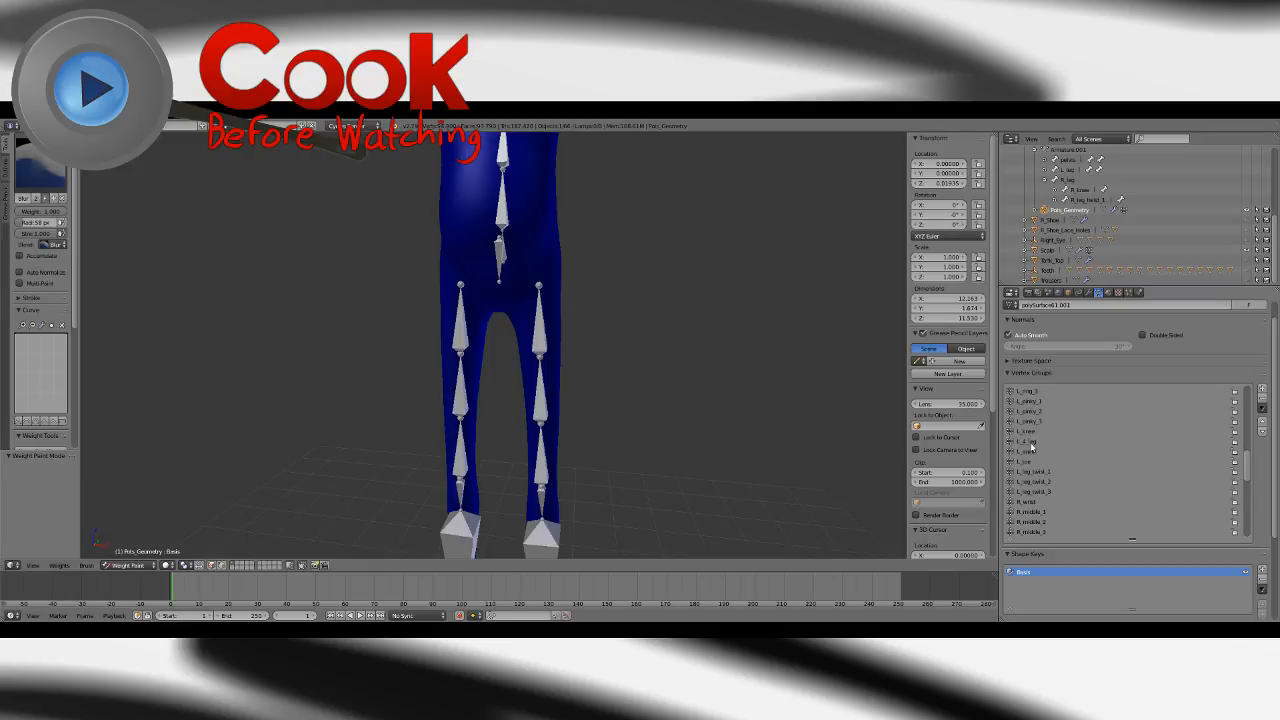
mouse_move(1247, 474)
left_mouse_down()
mouse_move(1243, 408)
mouse_move(1247, 466)
left_mouse_up()
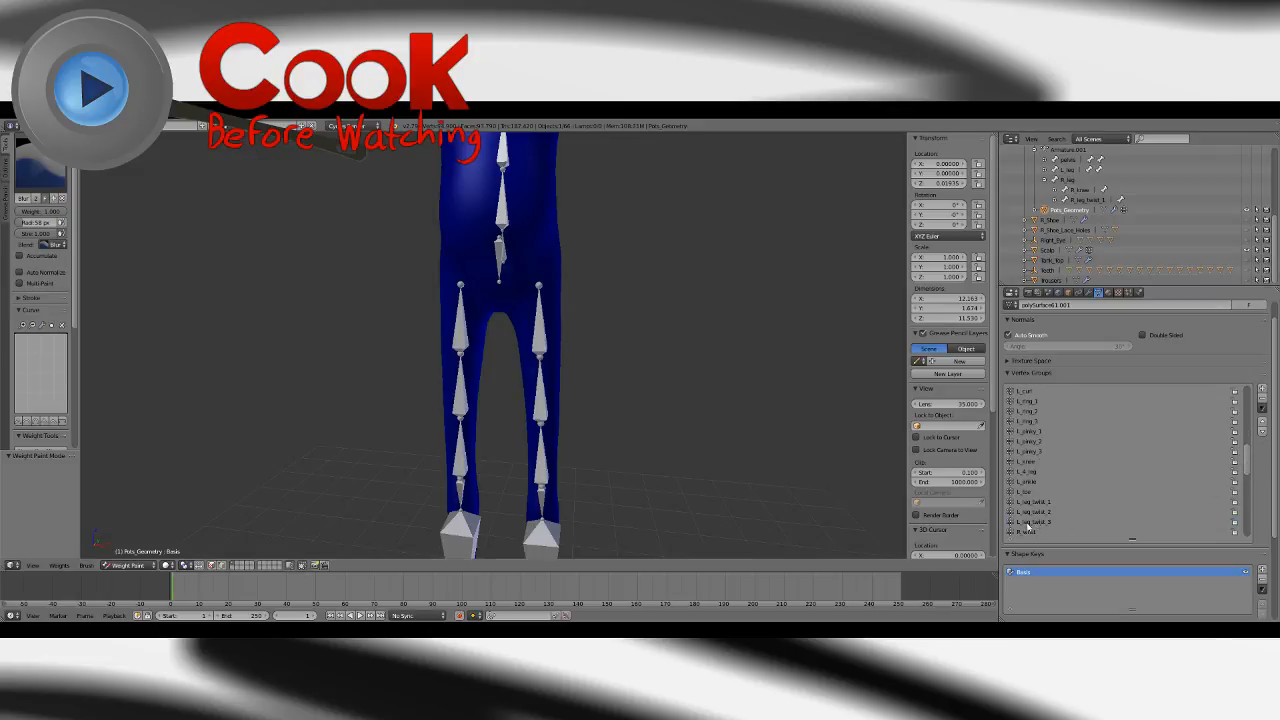
left_click(1035, 521)
left_click(1043, 510)
left_click(1043, 501)
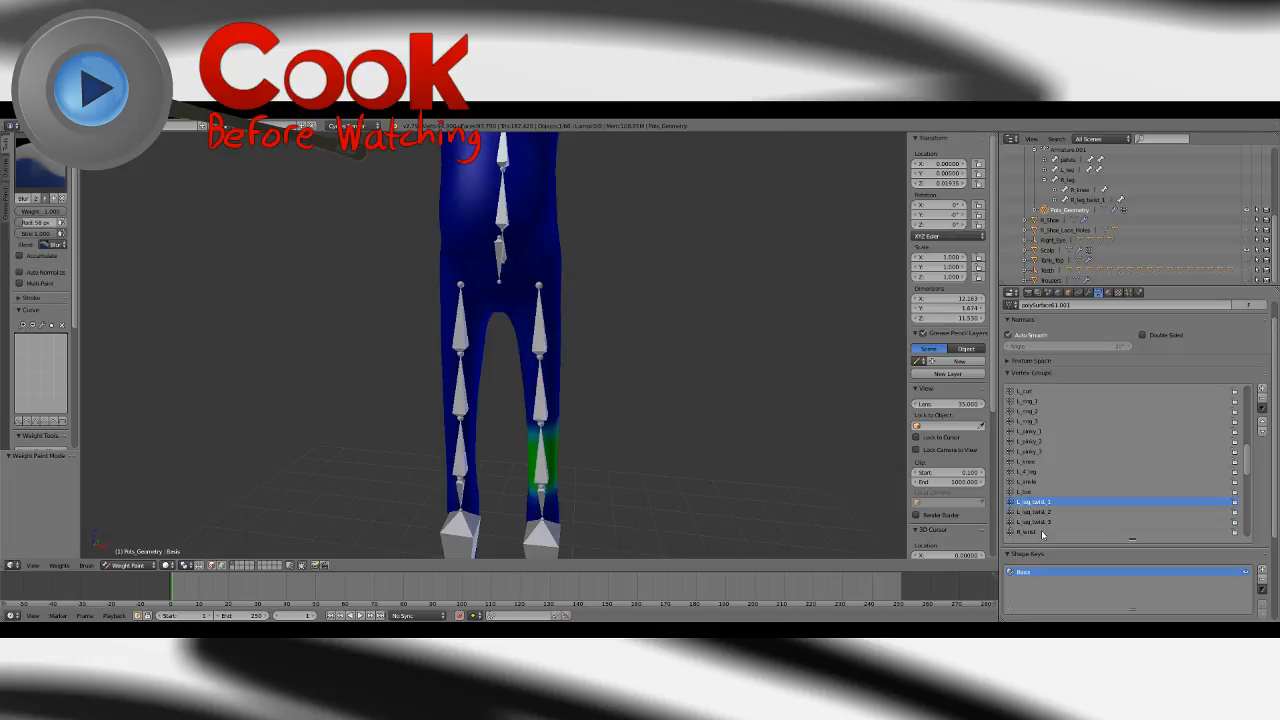
left_click(1040, 521)
Choose the Add brush, try a weight stroke across the front of the left upper thigh for L_leg_twist_3 and undo it.
scroll(600, 350, "up", 3)
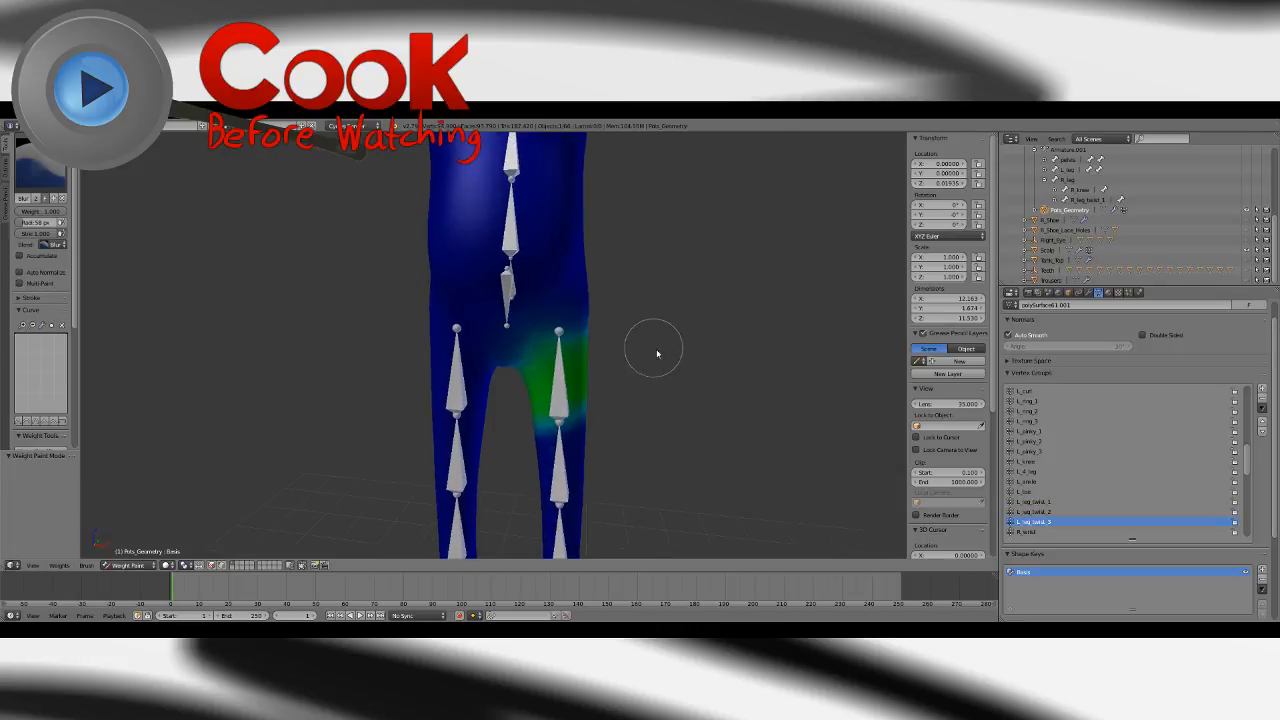
scroll(637, 319, "up", 3)
mouse_move(639, 321)
middle_mouse_down()
mouse_move(686, 309)
mouse_move(663, 374)
mouse_move(694, 306)
mouse_move(703, 352)
mouse_move(590, 318)
mouse_move(643, 331)
mouse_move(603, 334)
mouse_move(581, 371)
middle_mouse_up()
left_click(41, 165)
left_click(38, 214)
left_click_drag(586, 337, 500, 370)
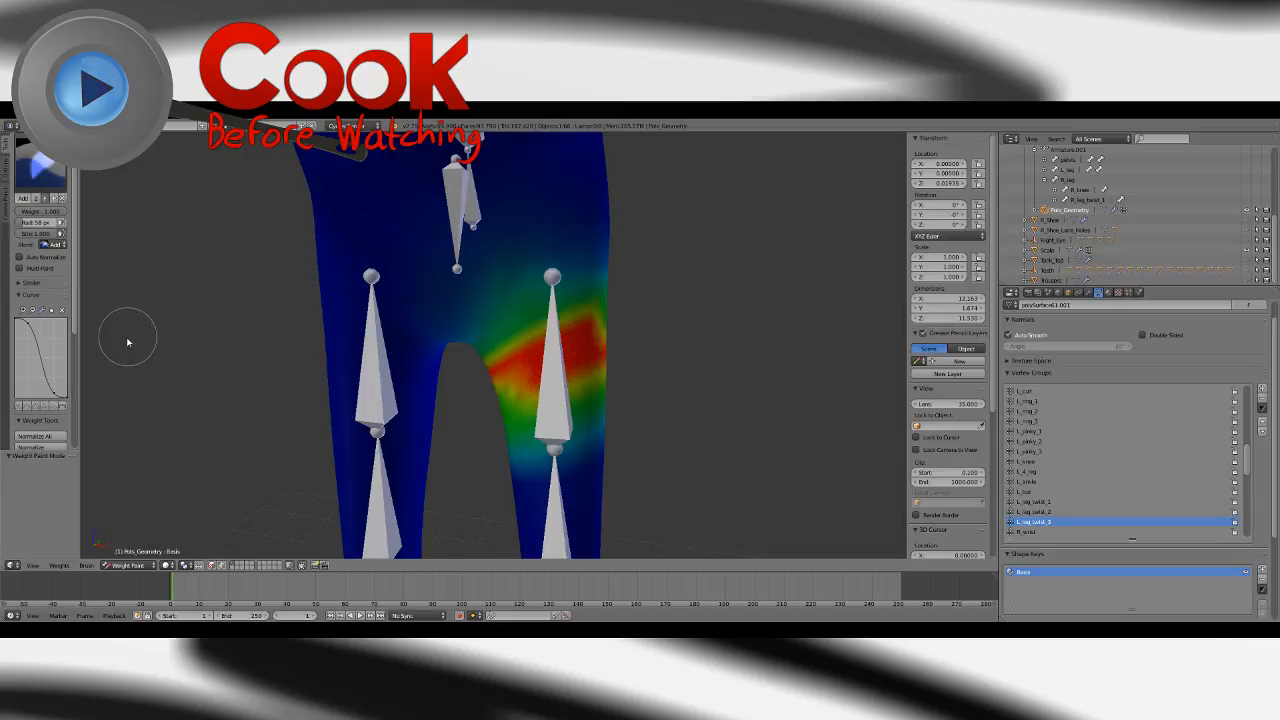
key("ctrl+z")
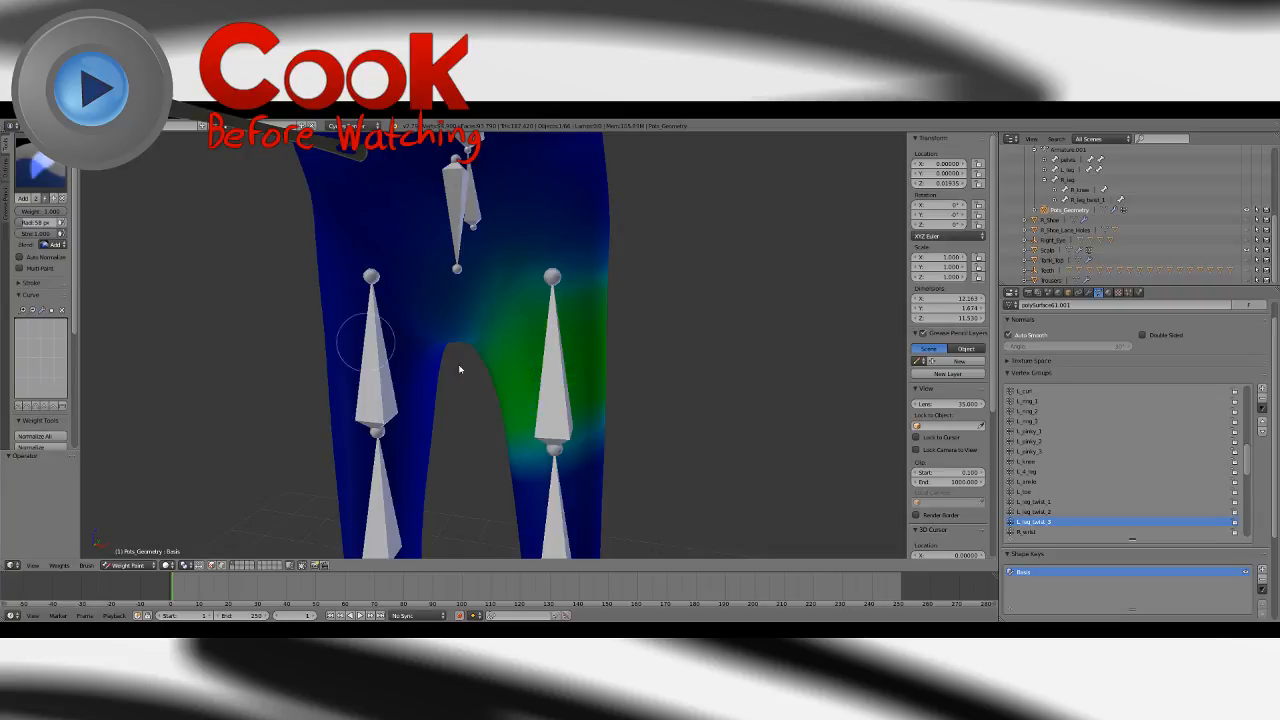
Move the vertex groups L_leg_twist_3, L_leg_twist_2 and L_leg_twist_1 up the list, in that order, directly below L_pinky_3.
left_click(1262, 423)
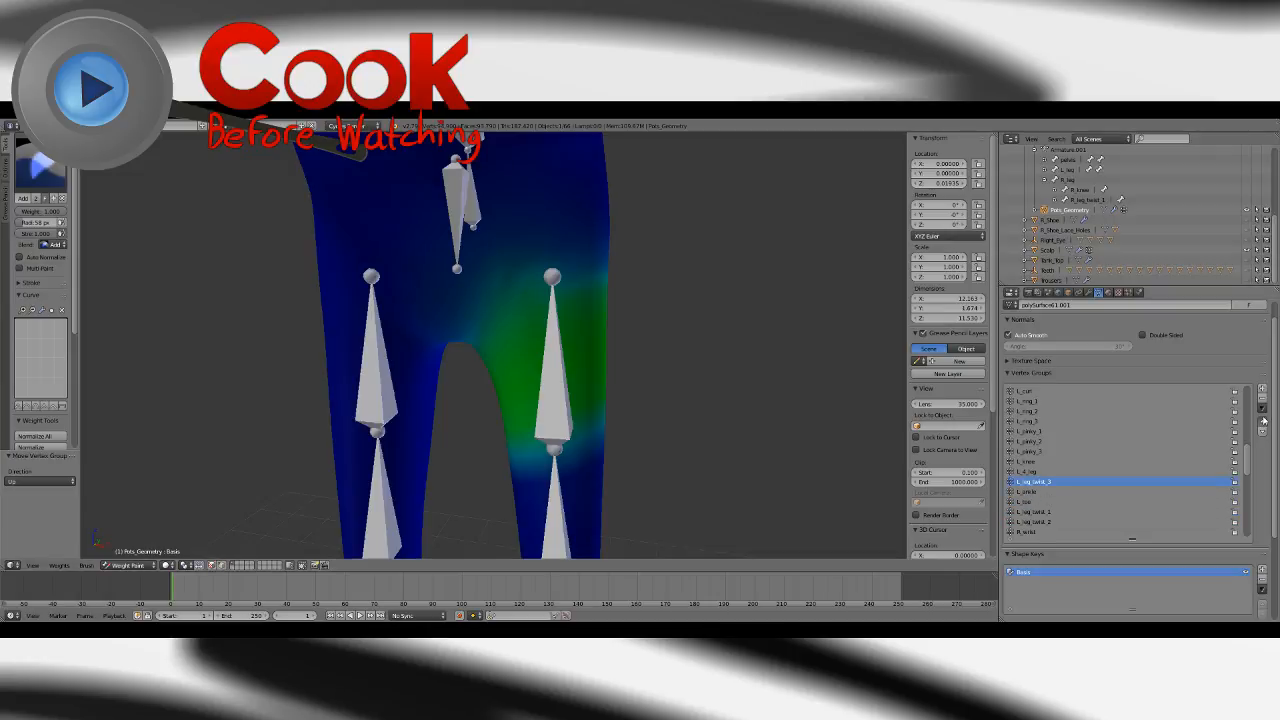
left_click(1063, 510)
left_click(1074, 520)
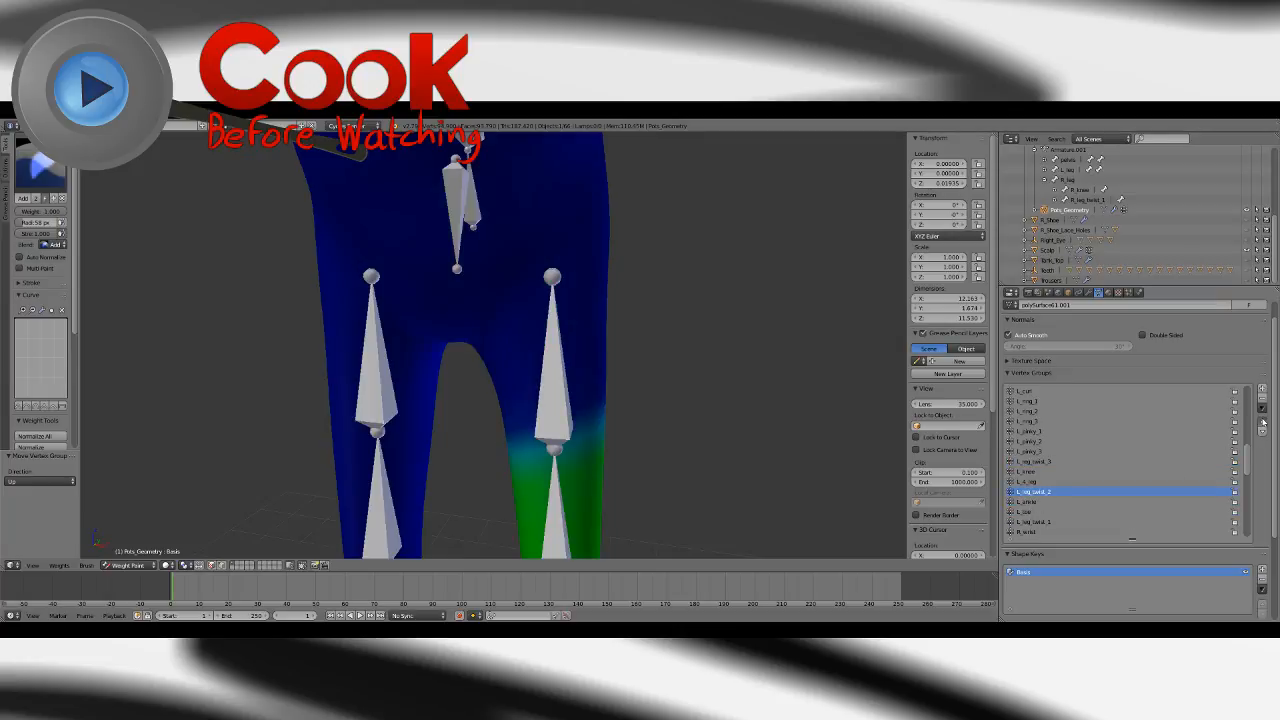
left_click(1040, 521)
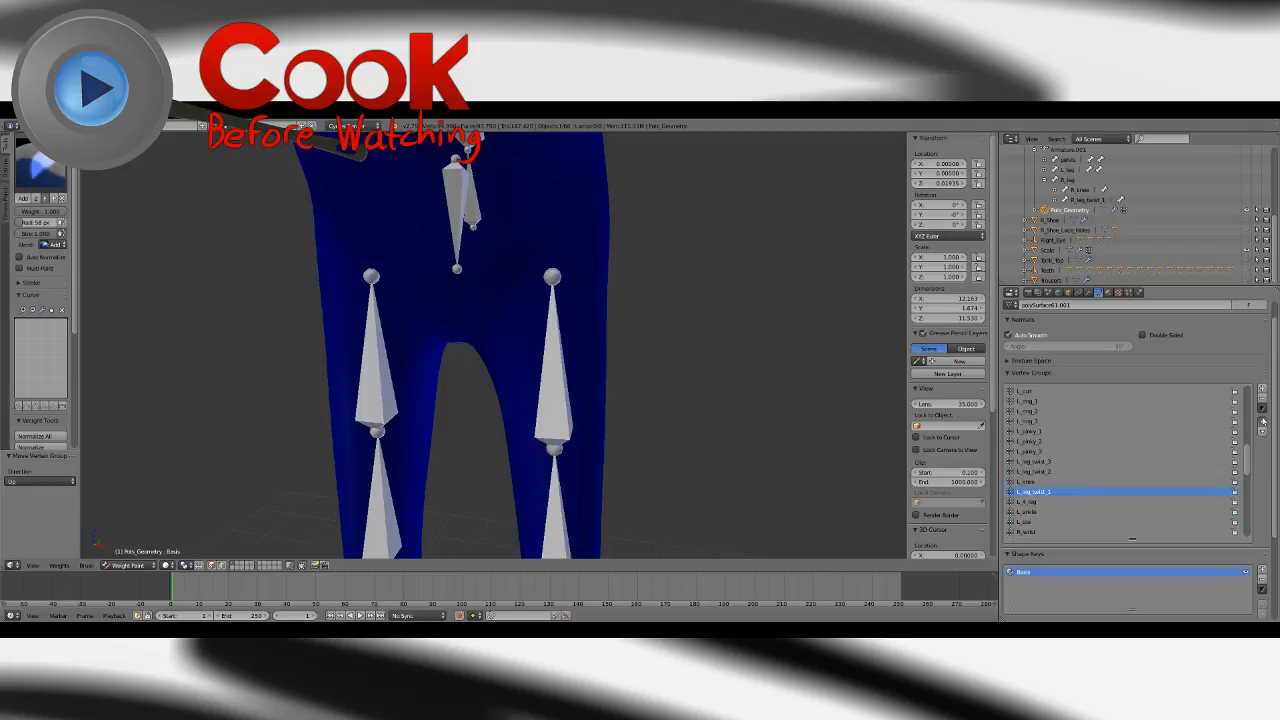
Add full weight to L_leg_twist_3 in a band across the front and outer side of the left upper thigh.
left_click(1040, 462)
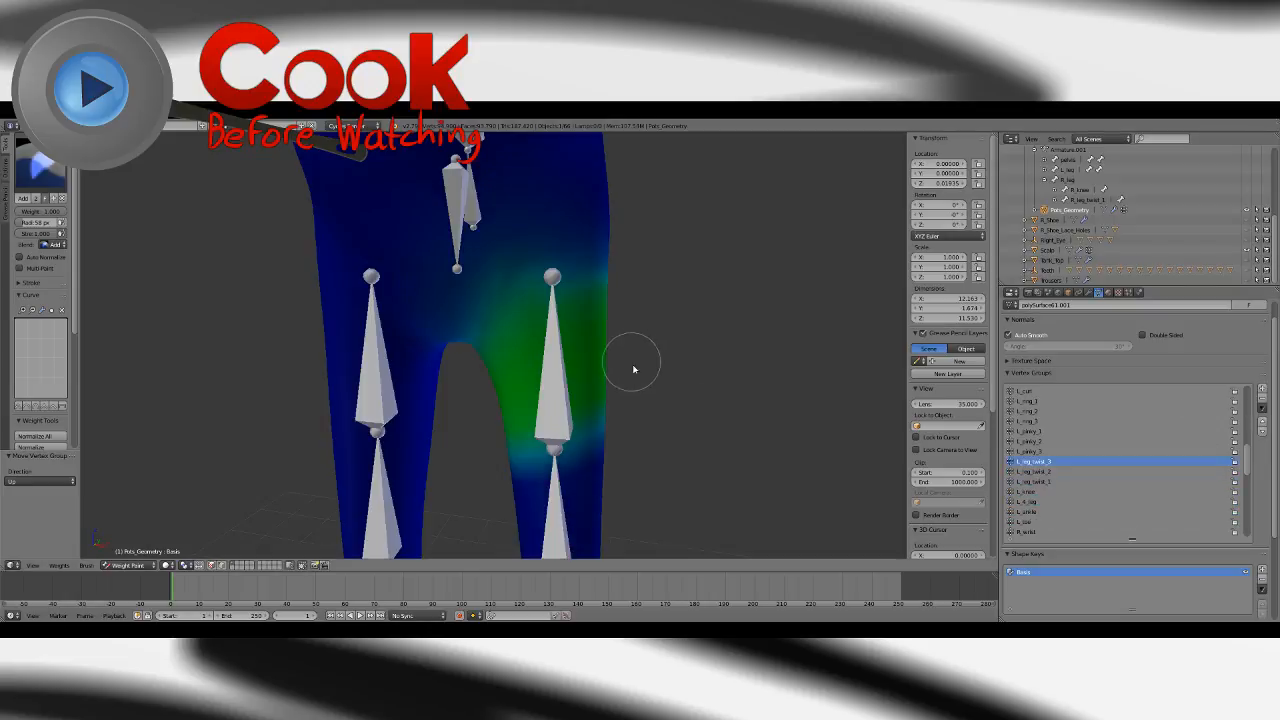
scroll(640, 355, "up", 4)
scroll(660, 362, "up", 3)
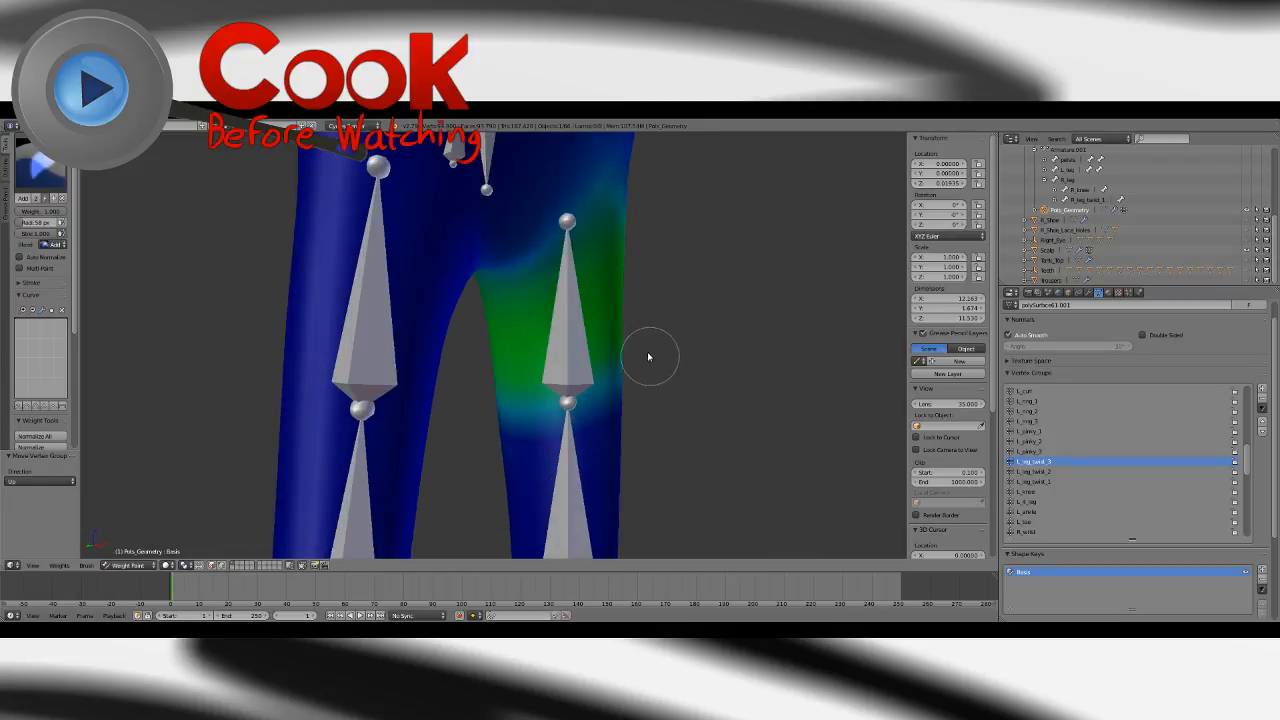
mouse_move(512, 328)
left_mouse_down()
mouse_move(553, 328)
mouse_move(586, 300)
mouse_move(720, 250)
left_mouse_up()
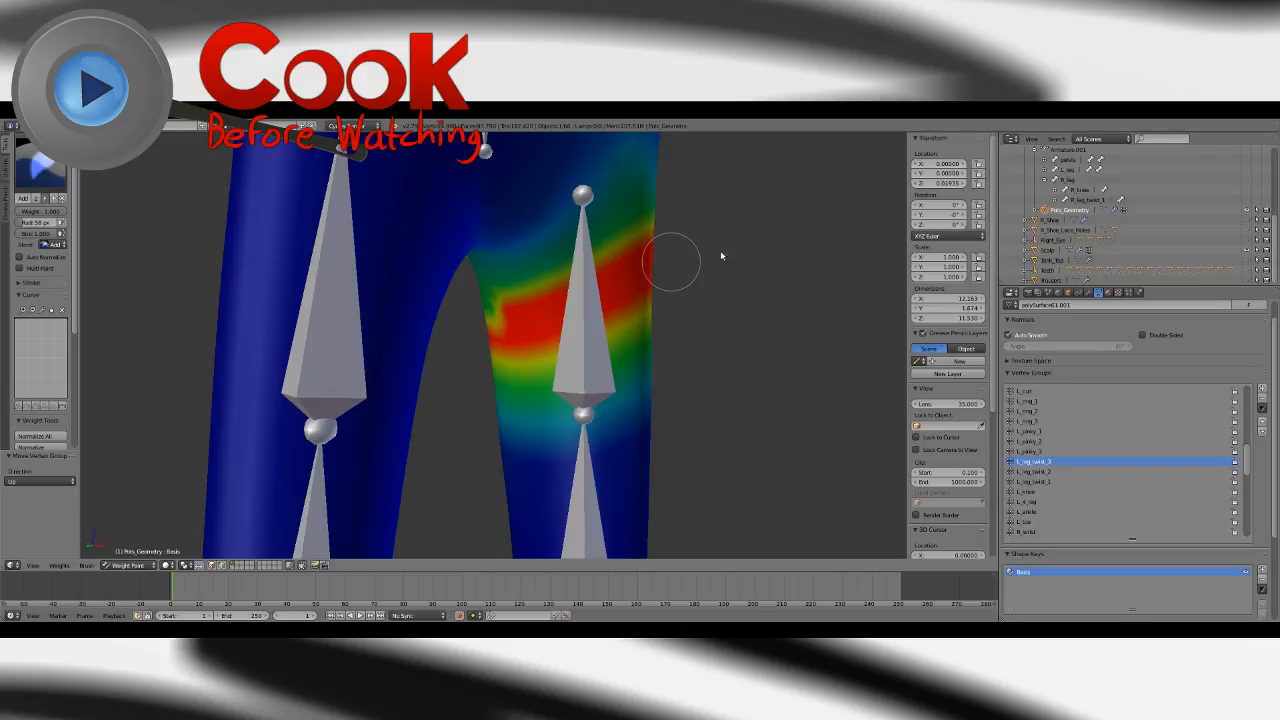
mouse_move(720, 250)
middle_mouse_down()
mouse_move(694, 277)
mouse_move(580, 300)
middle_mouse_up()
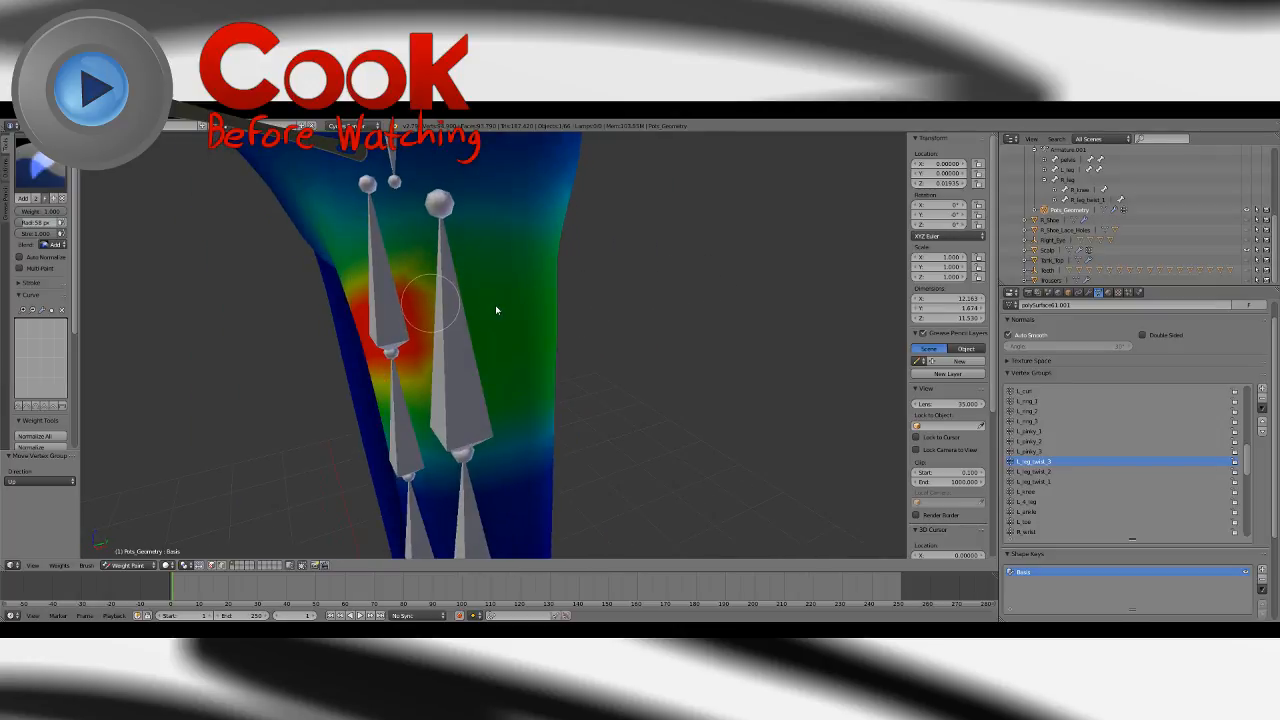
mouse_move(430, 300)
left_mouse_down()
mouse_move(566, 309)
mouse_move(449, 330)
mouse_move(529, 291)
mouse_move(608, 316)
left_mouse_up()
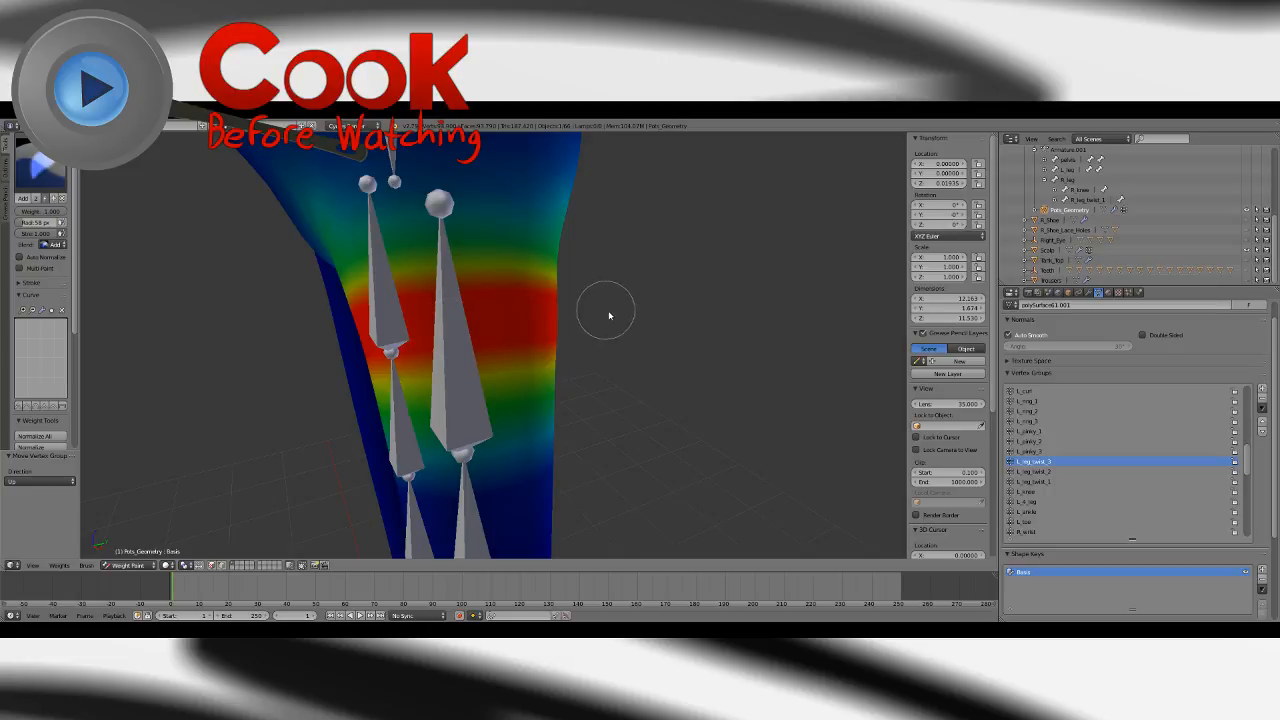
Extend the L_leg_twist_3 weight band upward across the back and outer side of the left thigh.
mouse_move(608, 316)
middle_mouse_down()
mouse_move(491, 329)
mouse_move(609, 400)
mouse_move(570, 381)
mouse_move(552, 342)
middle_mouse_up()
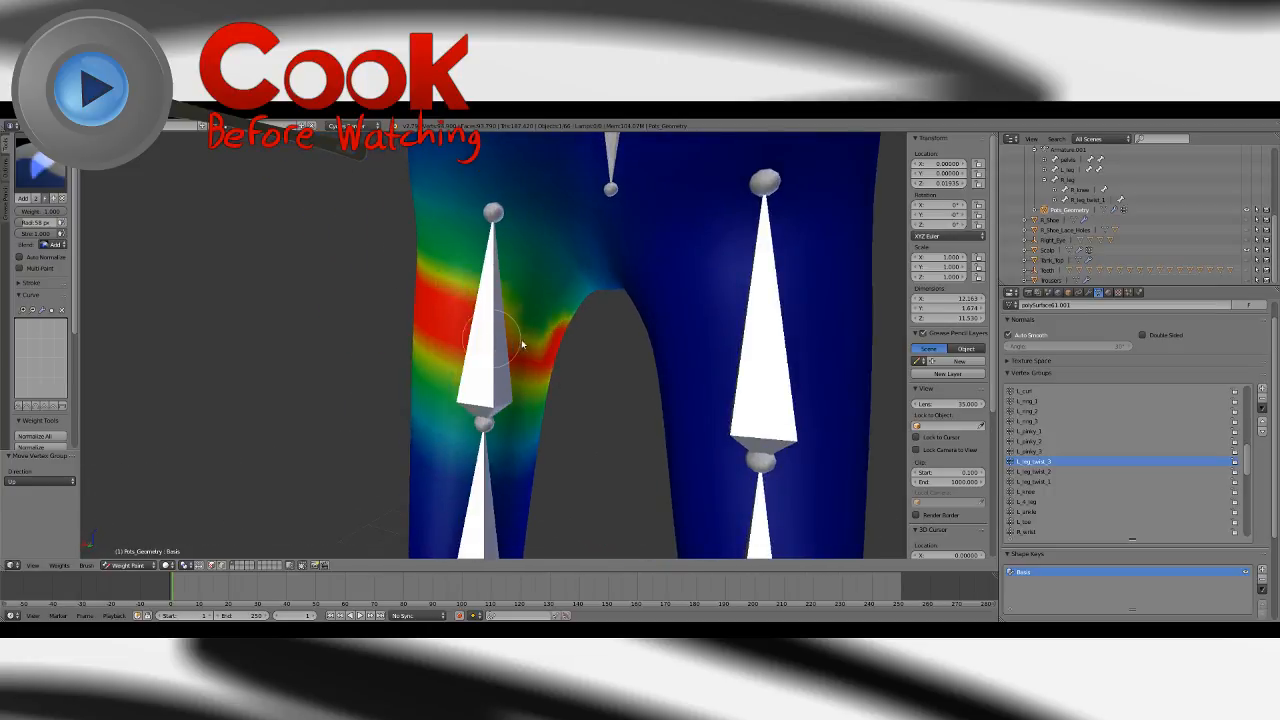
mouse_move(571, 366)
middle_mouse_down()
mouse_move(586, 363)
mouse_move(626, 494)
middle_mouse_up()
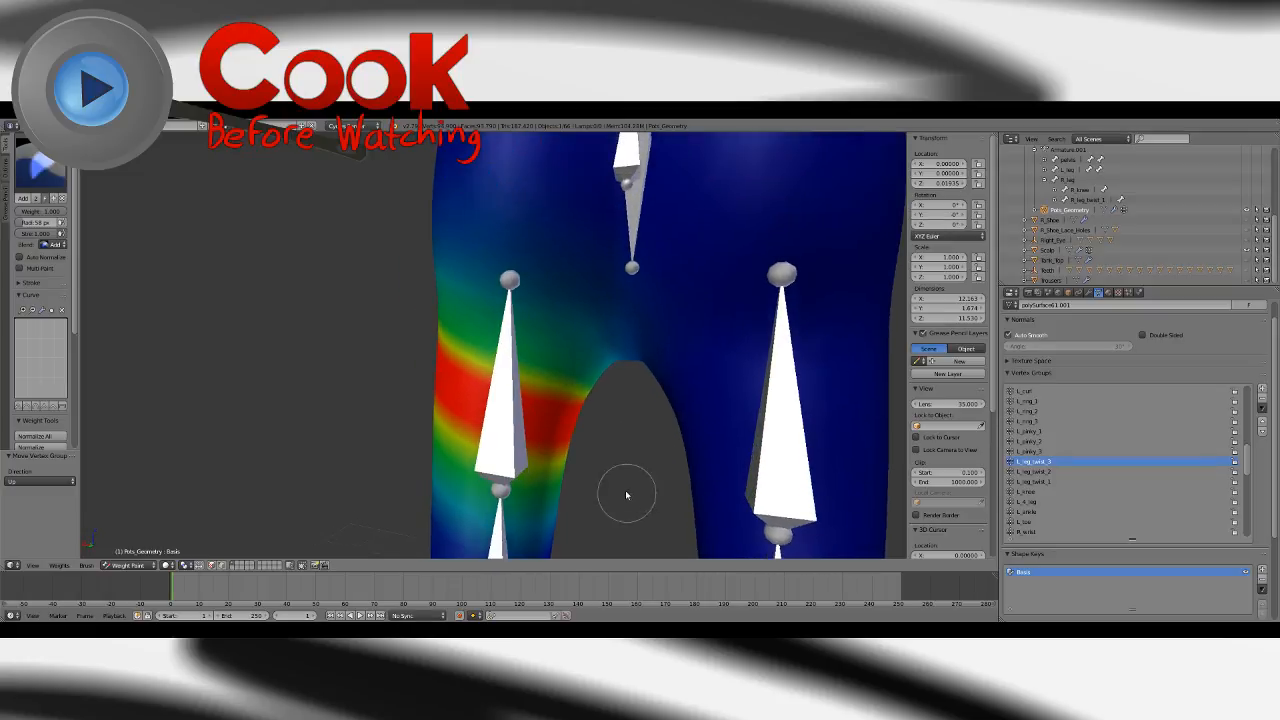
left_click_drag(528, 372, 453, 348)
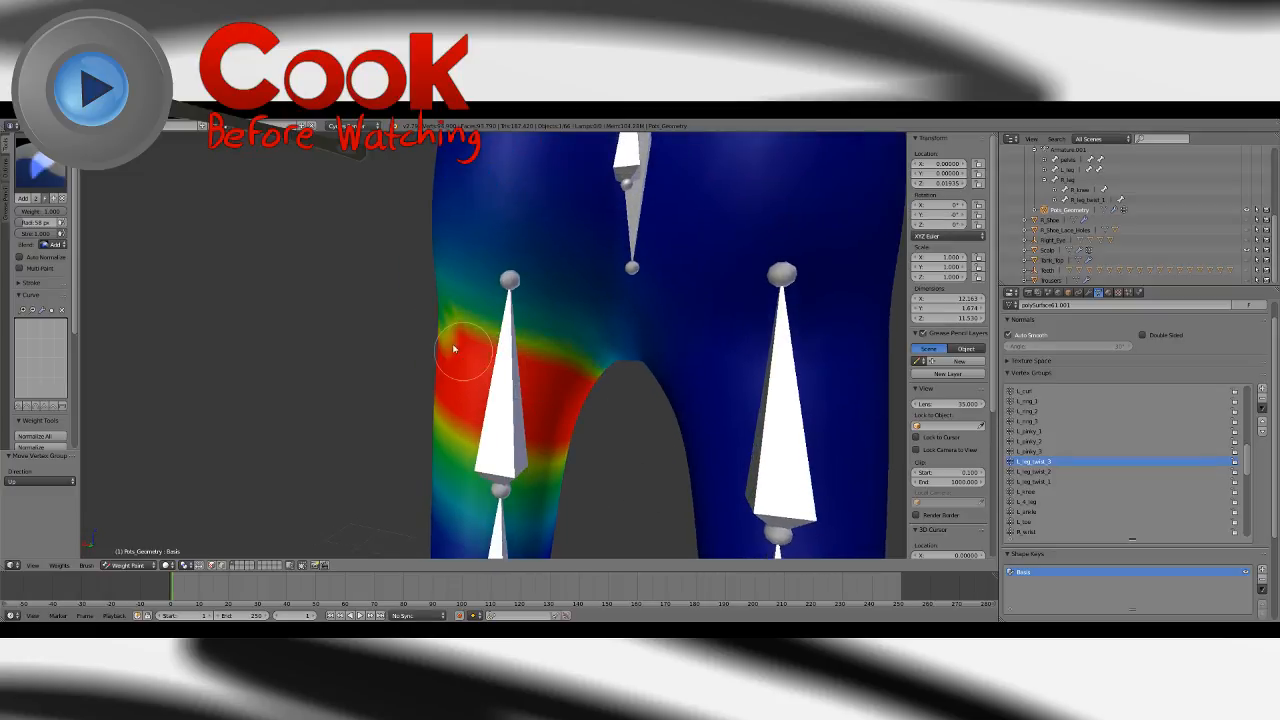
mouse_move(433, 345)
middle_mouse_down()
mouse_move(420, 336)
mouse_move(612, 321)
middle_mouse_up()
left_click_drag(572, 328, 476, 393)
middle_click_drag(443, 408, 486, 397)
middle_click_drag(658, 318, 617, 327)
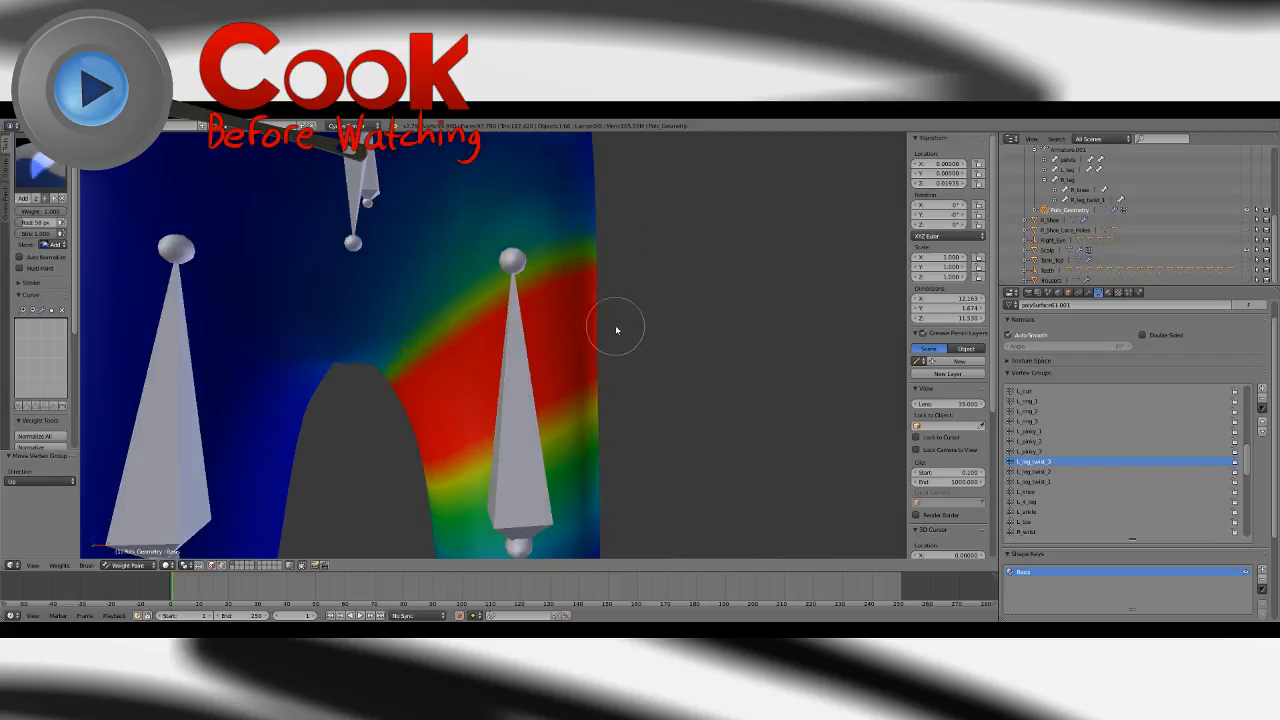
Raise the upper edge of the L_leg_twist_3 weight to the hip joint around the front, outer side and back of the leg.
scroll(535, 377, "down", 3)
middle_click_drag(586, 378, 670, 343, "shift")
scroll(670, 343, "up", 1)
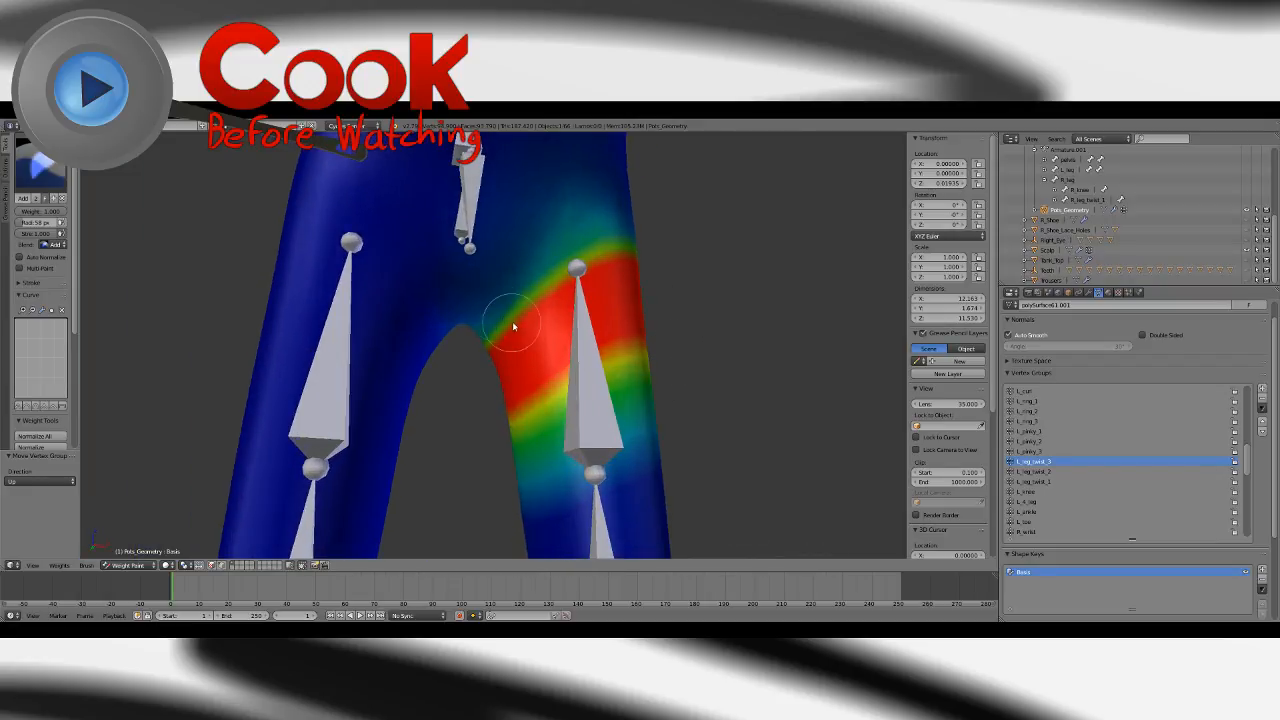
mouse_move(511, 317)
left_mouse_down()
mouse_move(571, 270)
mouse_move(631, 249)
left_mouse_up()
middle_click_drag(712, 252, 560, 296)
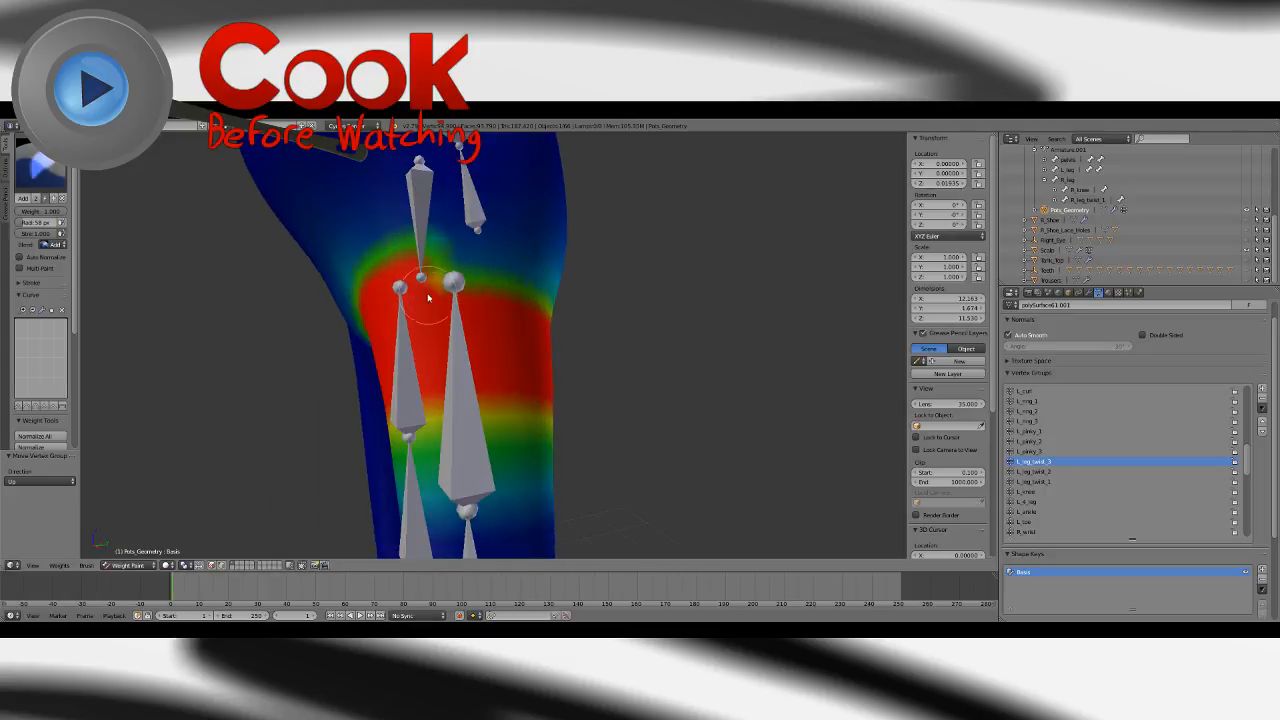
mouse_move(432, 284)
left_mouse_down()
mouse_move(486, 283)
mouse_move(545, 307)
left_mouse_up()
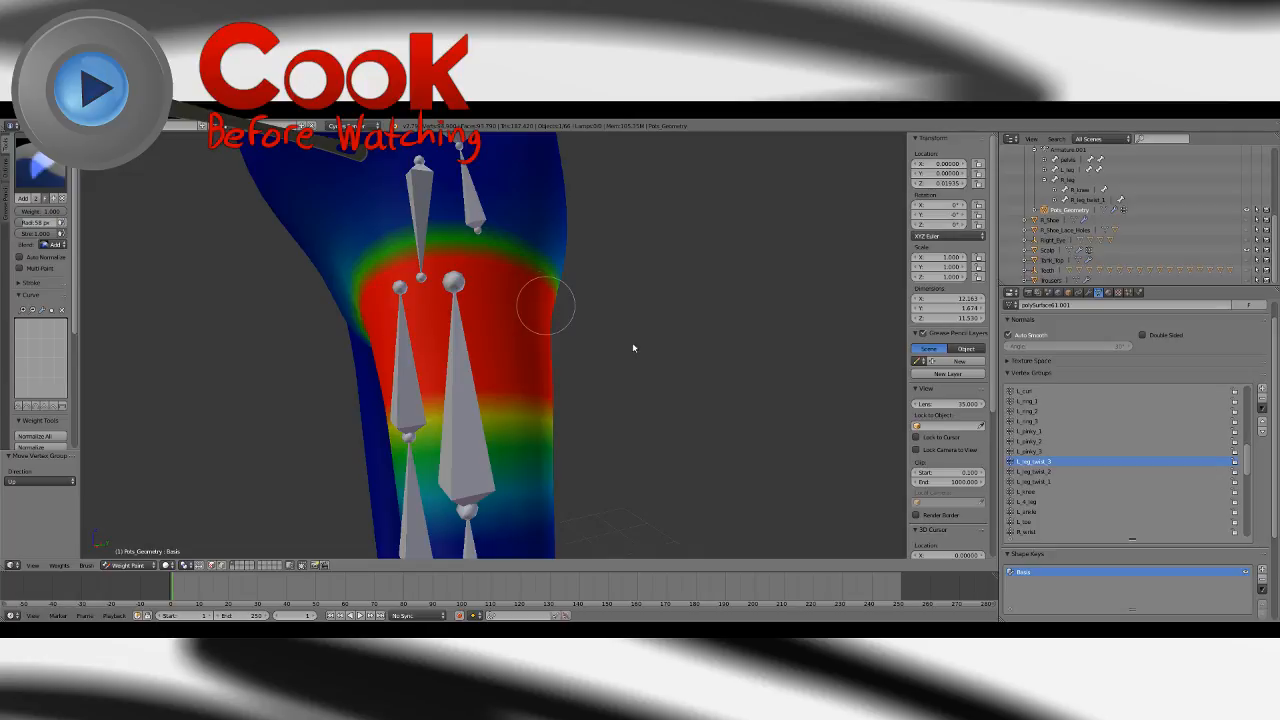
mouse_move(634, 349)
middle_mouse_down()
mouse_move(551, 320)
mouse_move(426, 347)
middle_mouse_up()
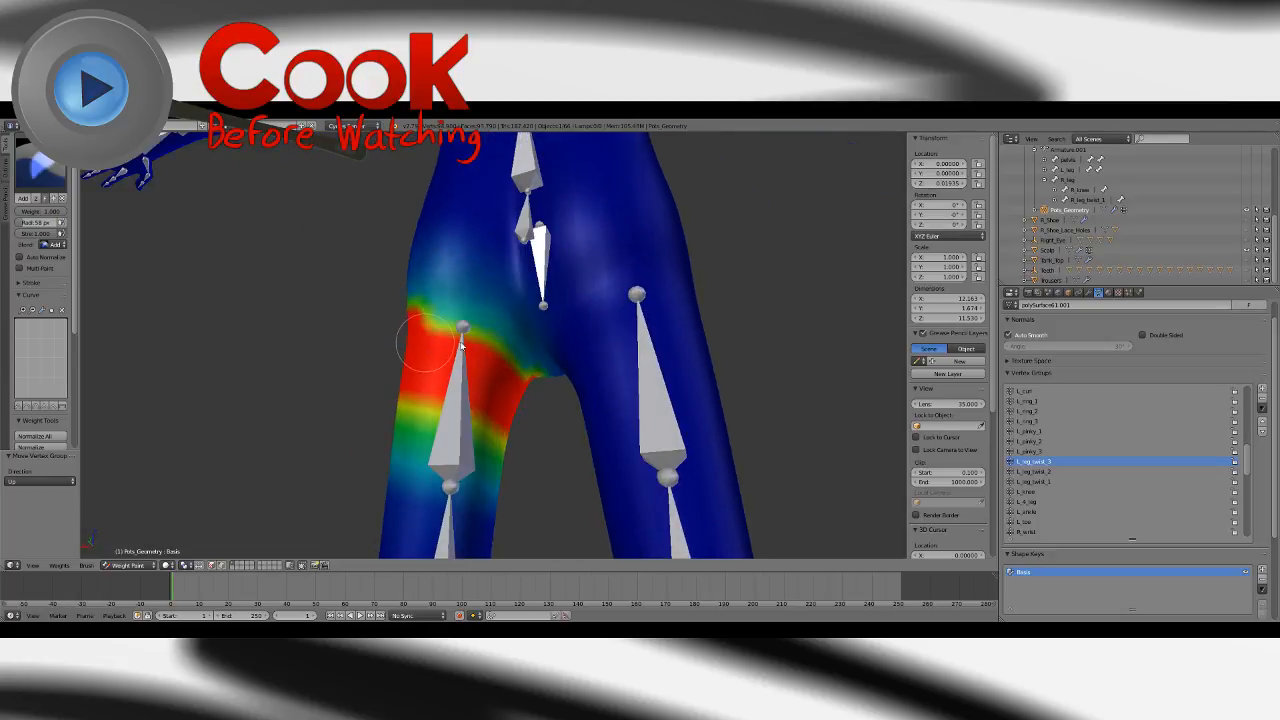
left_click_drag(461, 343, 503, 373)
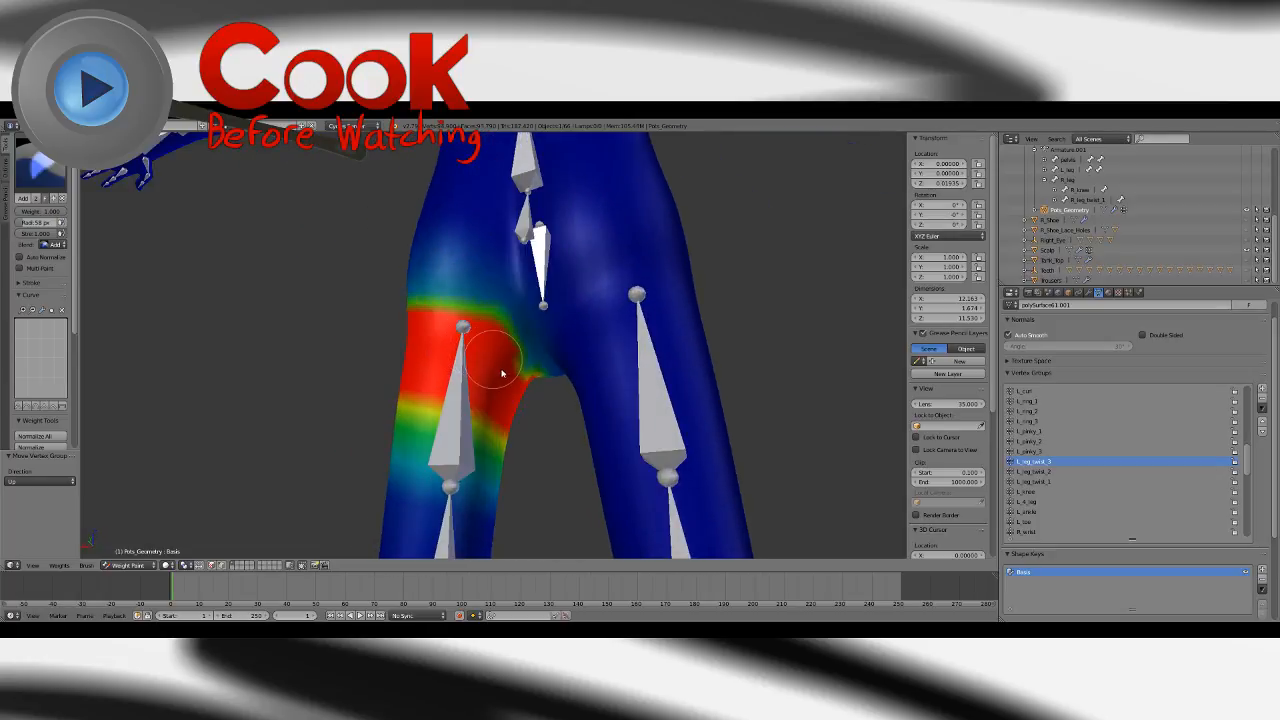
Switch to the Blur brush and soften the upper edge of the L_leg_twist_3 weight across the front of the left hip.
mouse_move(523, 414)
middle_mouse_down()
mouse_move(560, 437)
mouse_move(730, 450)
mouse_move(700, 394)
mouse_move(640, 380)
mouse_move(534, 286)
middle_mouse_up()
left_click(40, 168)
left_click(70, 222)
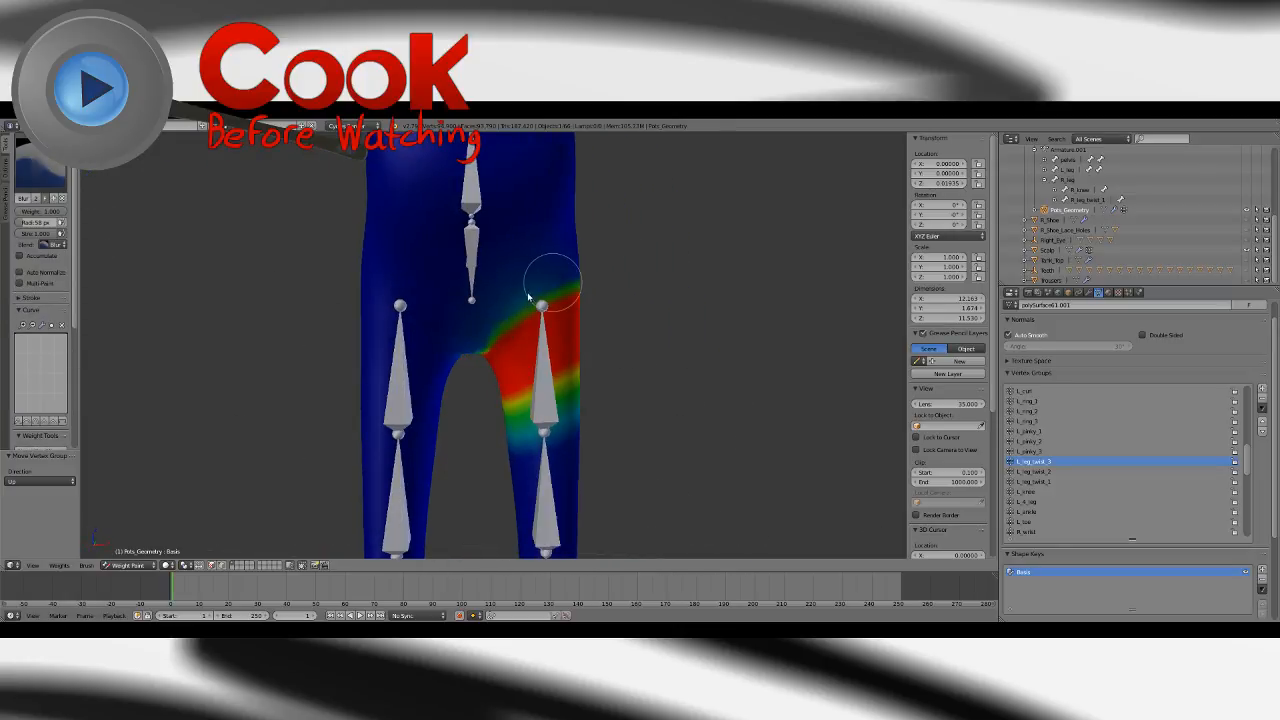
left_click_drag(550, 280, 477, 330)
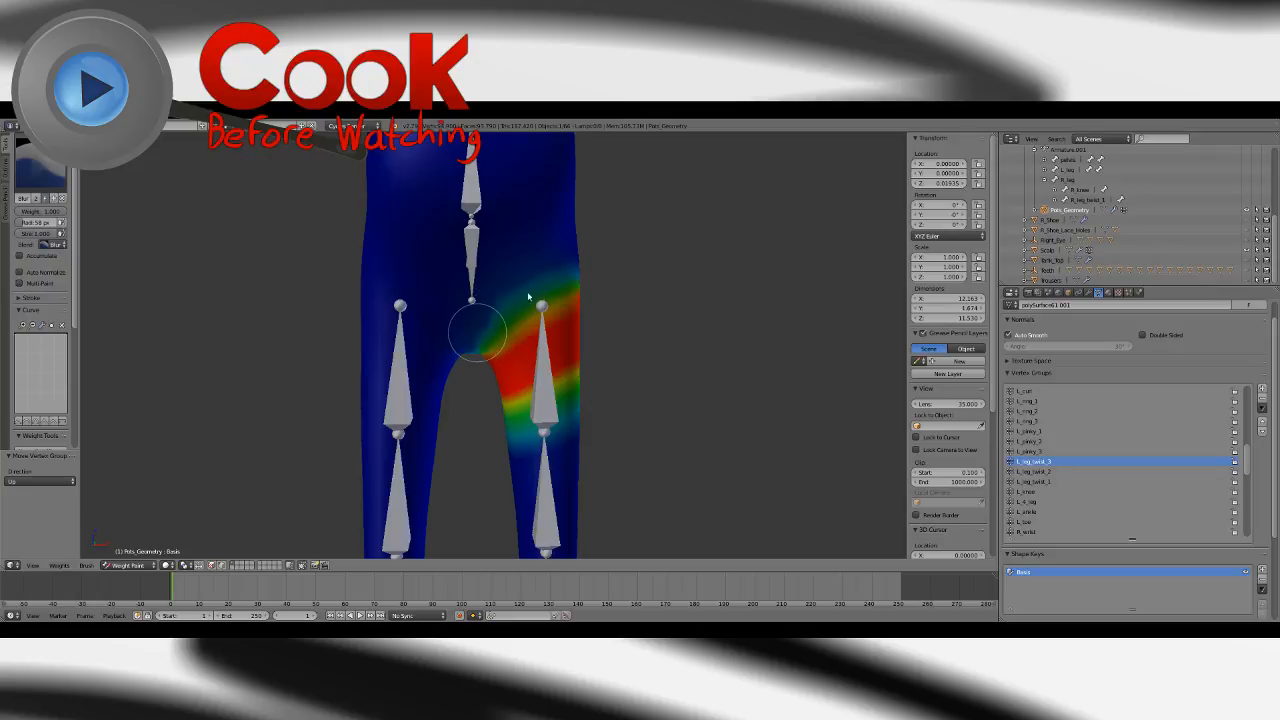
Soften the upper edge of the L_leg_twist_3 weight around the outer side, back and inner side of the left hip.
middle_click_drag(663, 274, 470, 285)
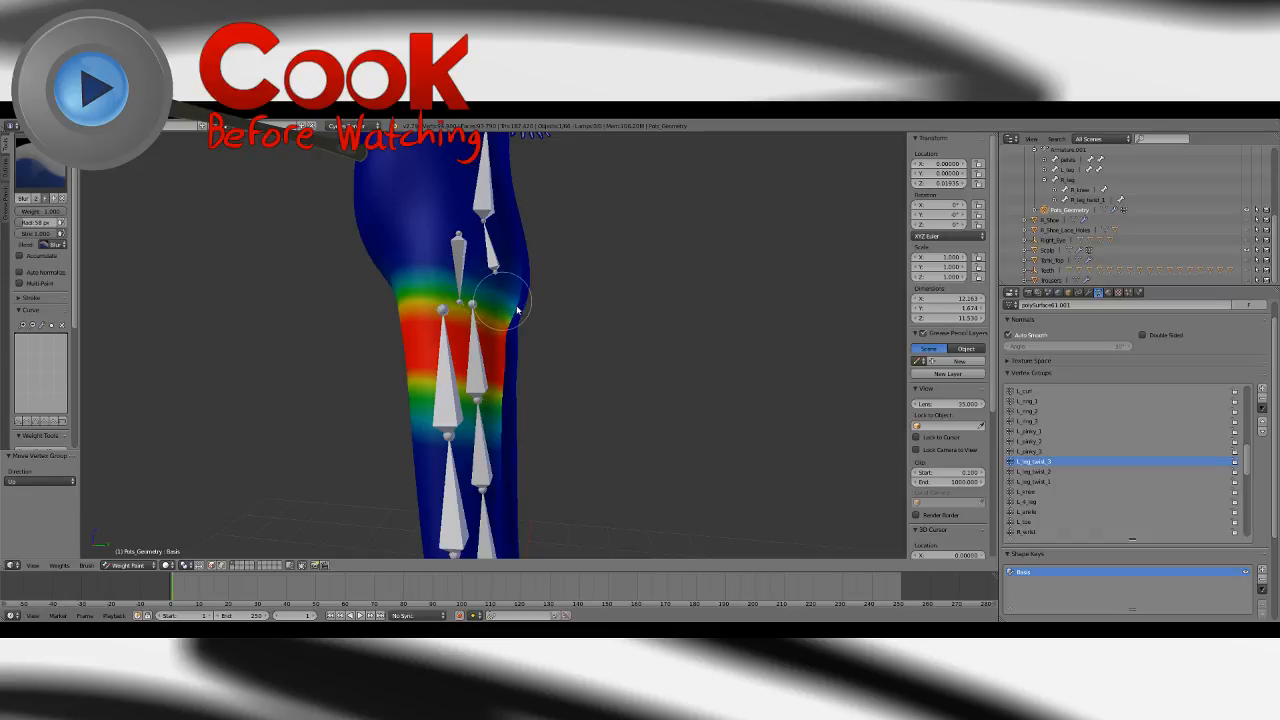
middle_click_drag(606, 297, 557, 314)
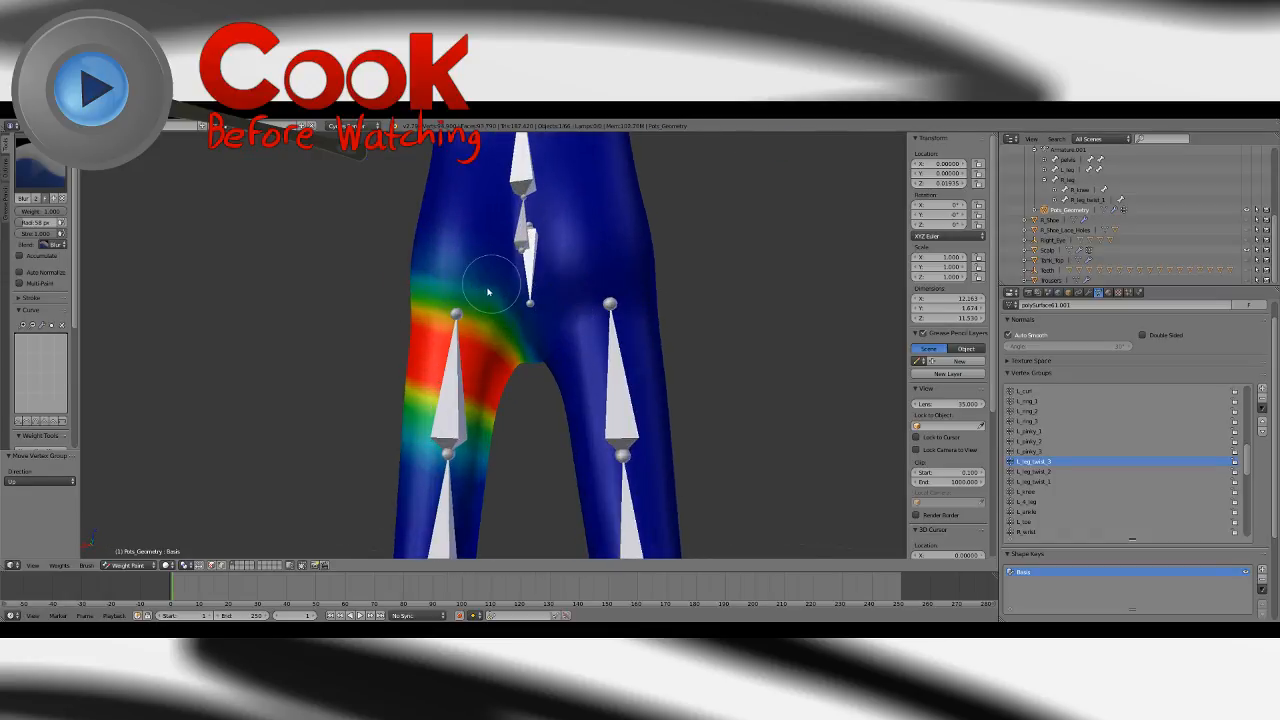
middle_click_drag(491, 278, 501, 289)
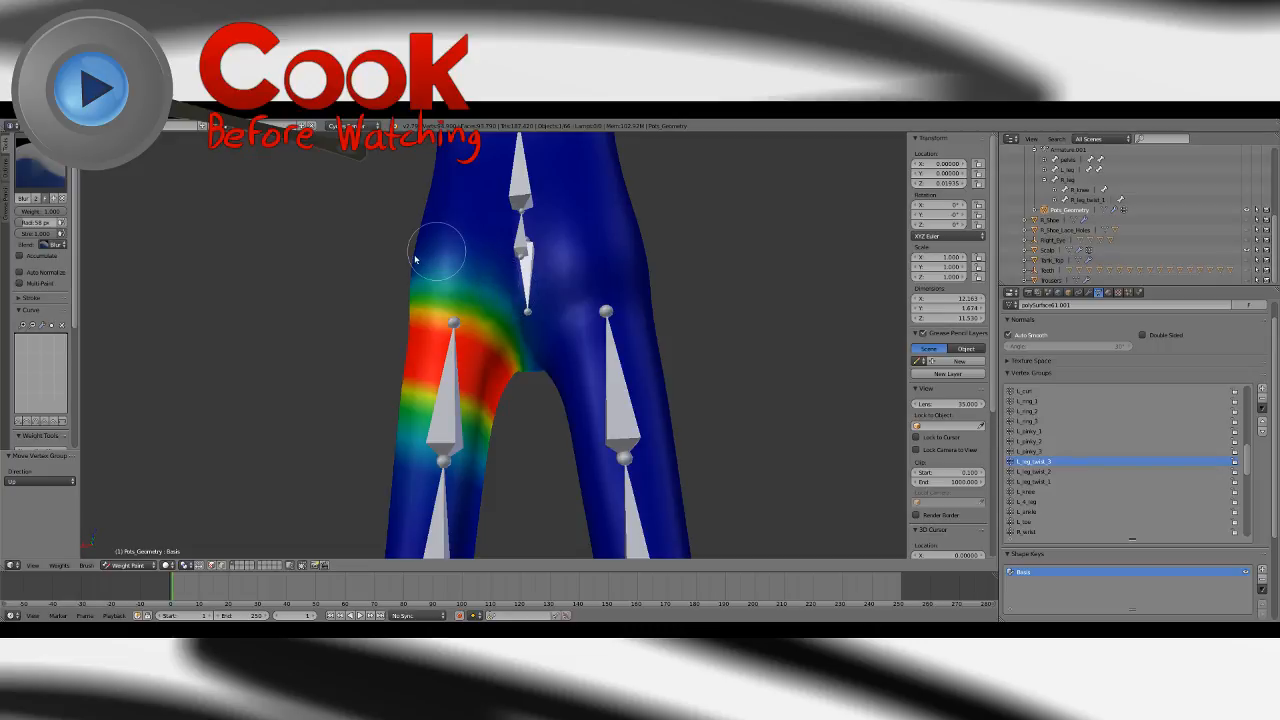
middle_click_drag(400, 257, 519, 298)
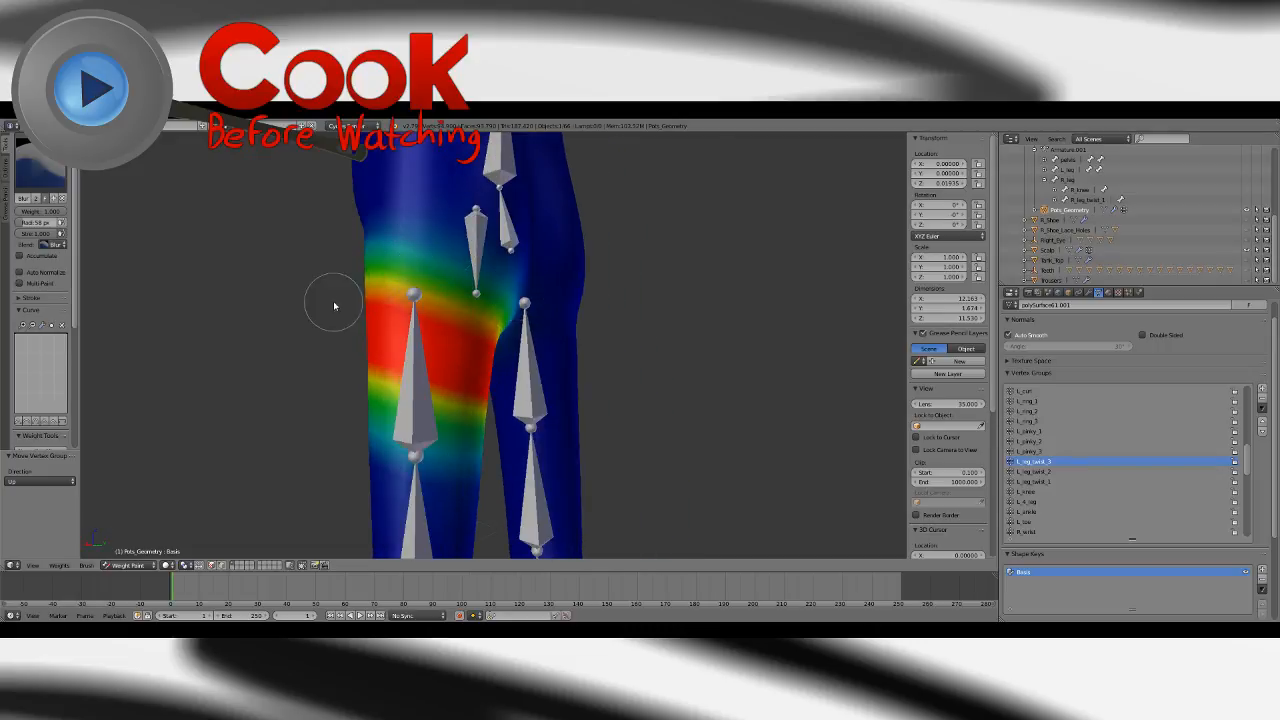
middle_click_drag(335, 305, 571, 298)
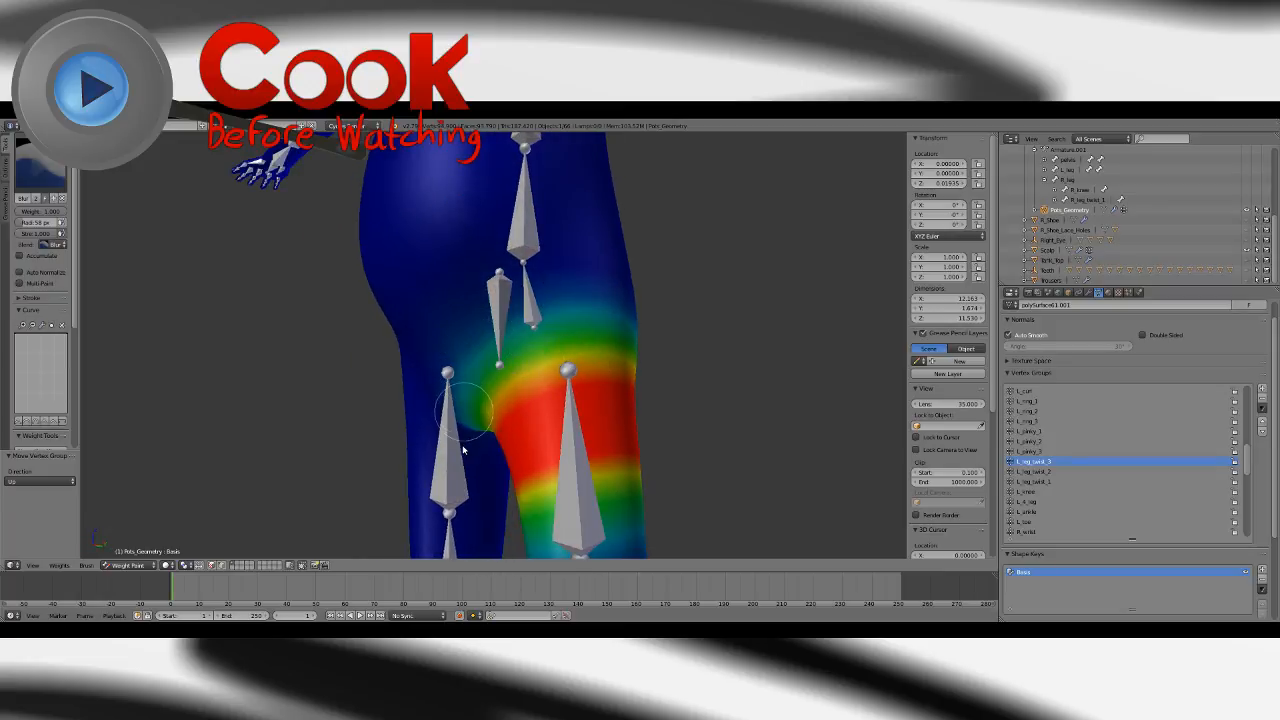
mouse_move(462, 450)
middle_mouse_down()
mouse_move(569, 337)
mouse_move(634, 343)
middle_mouse_up()
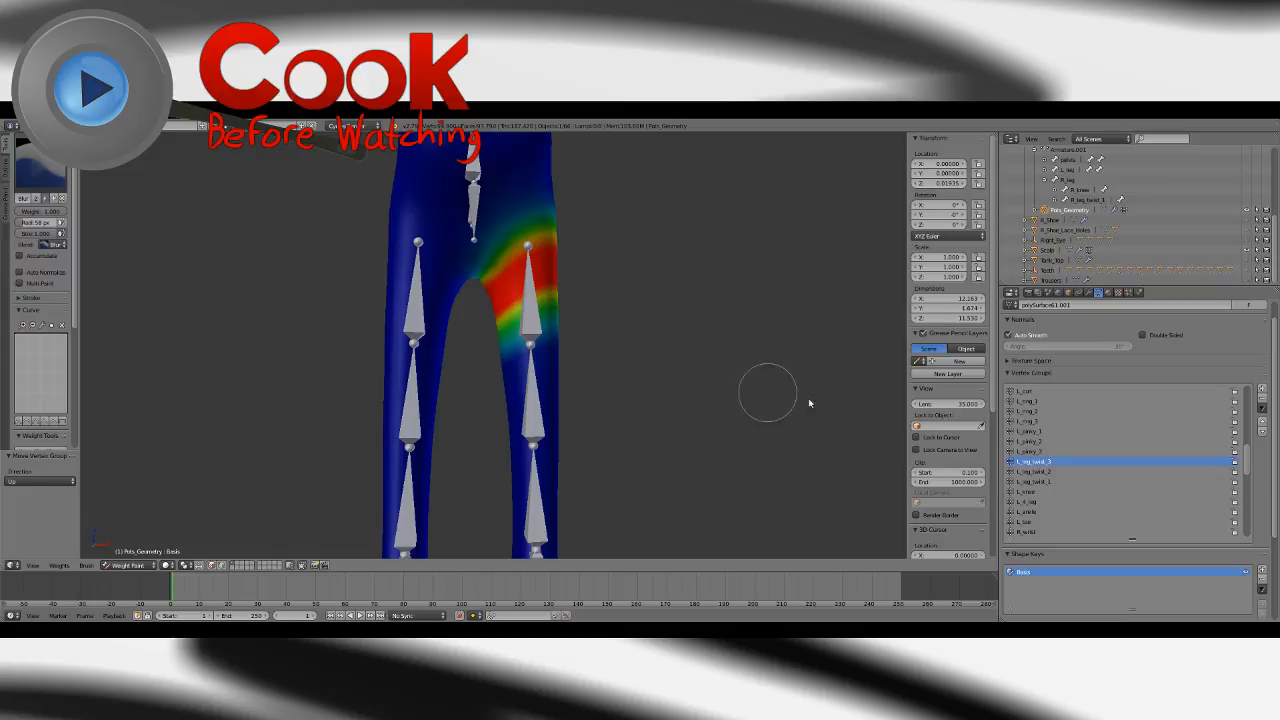
Switch to the Subtract brush and erase L_leg_twist_3 weight below the upper thigh band on the front, outer side and back.
left_click(66, 173)
left_click(318, 222)
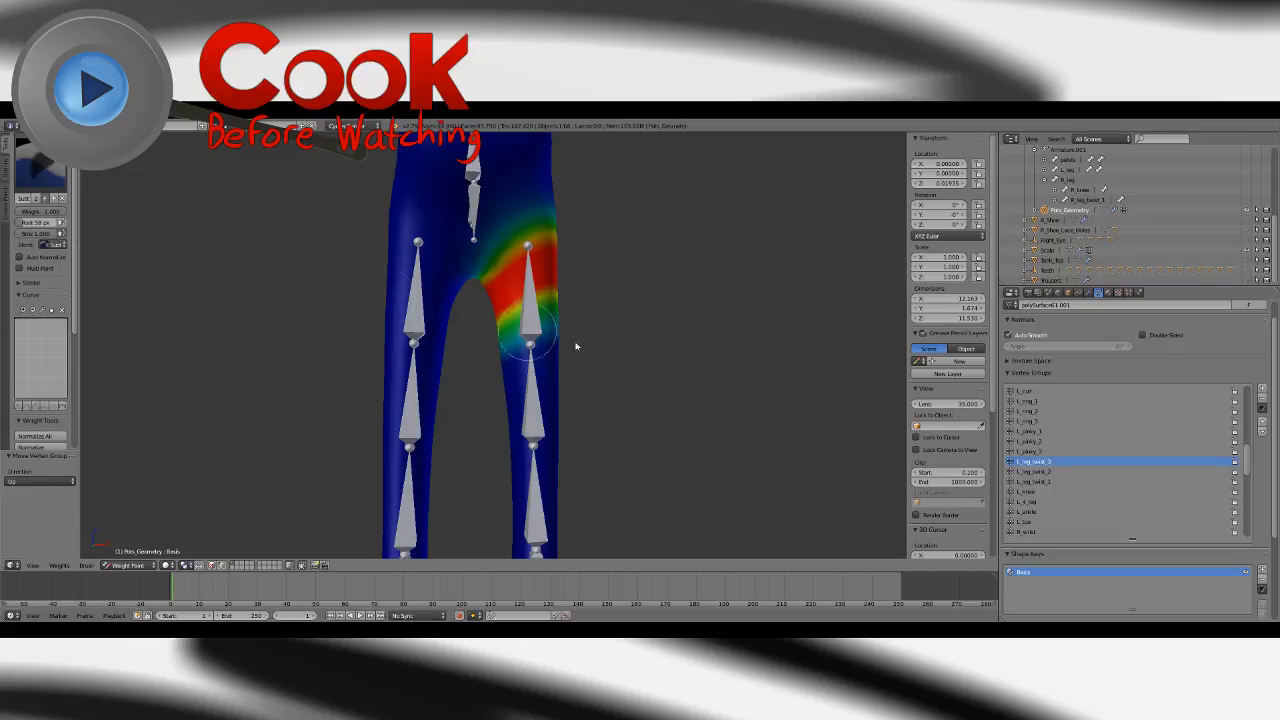
scroll(576, 346, "up", 4)
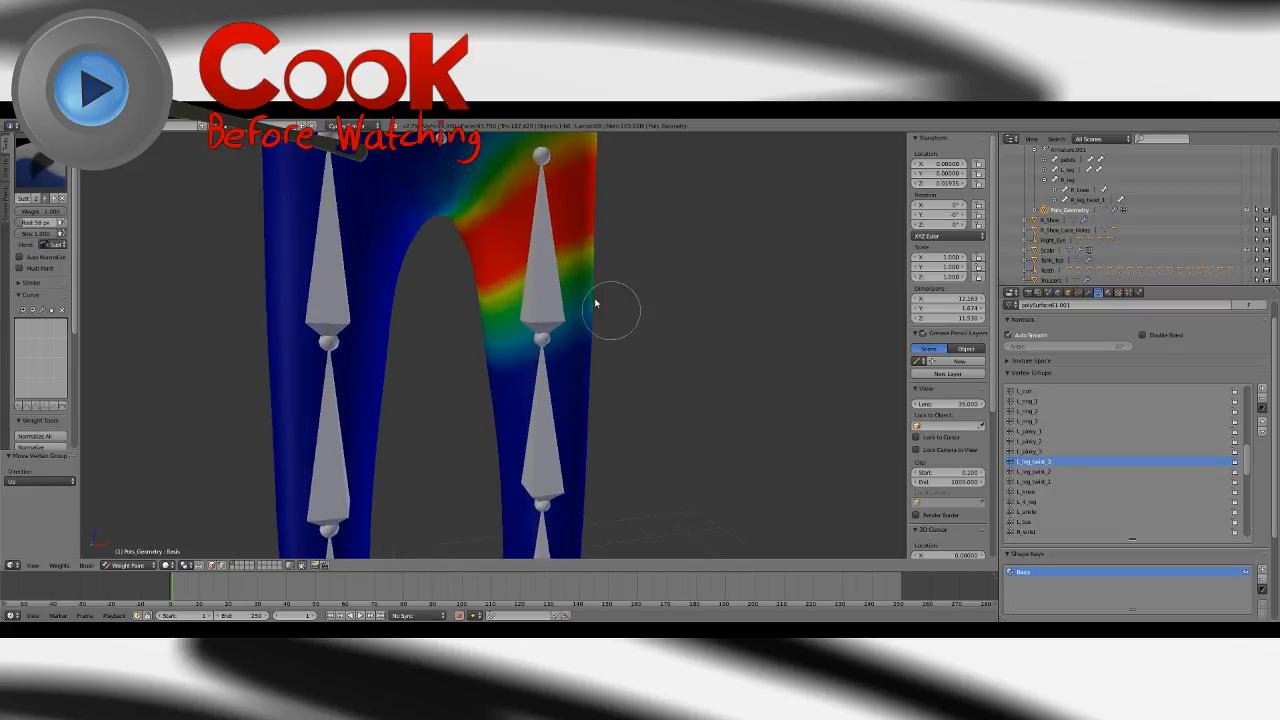
mouse_move(595, 303)
left_mouse_down()
mouse_move(492, 298)
mouse_move(637, 240)
left_mouse_up()
middle_click_drag(656, 242, 466, 245)
left_click_drag(486, 228, 575, 285)
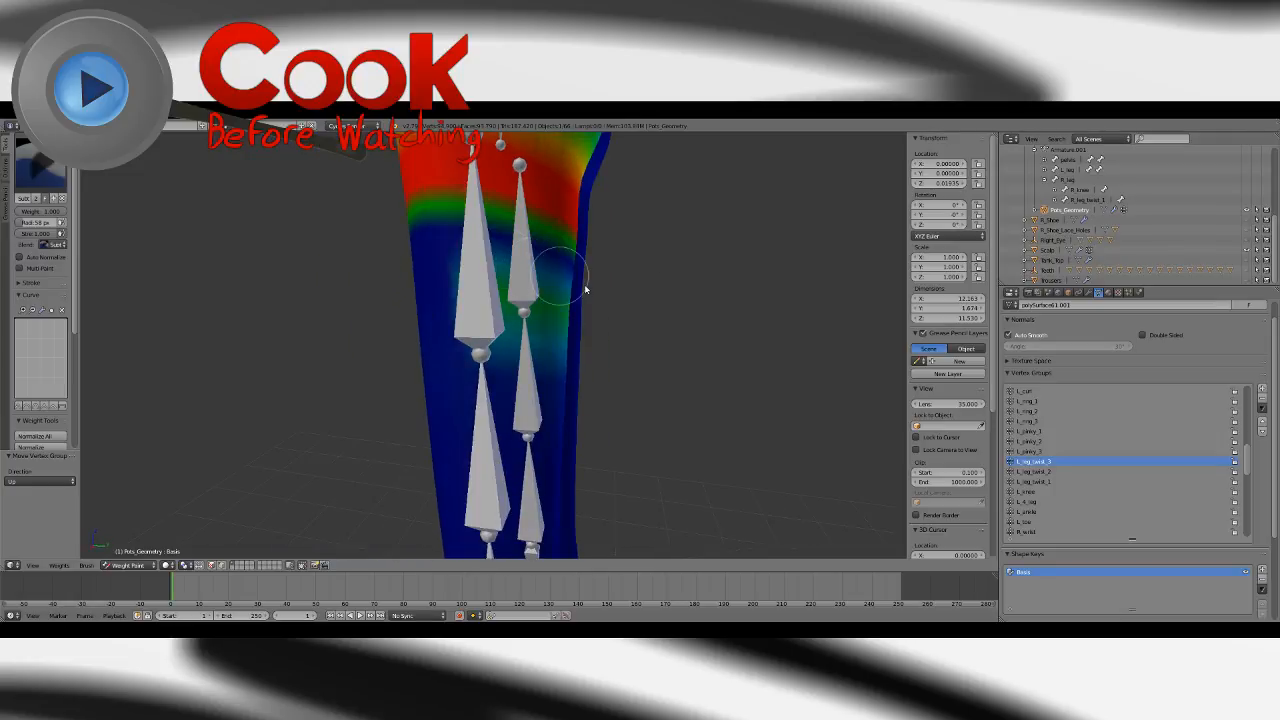
middle_click_drag(626, 298, 418, 282)
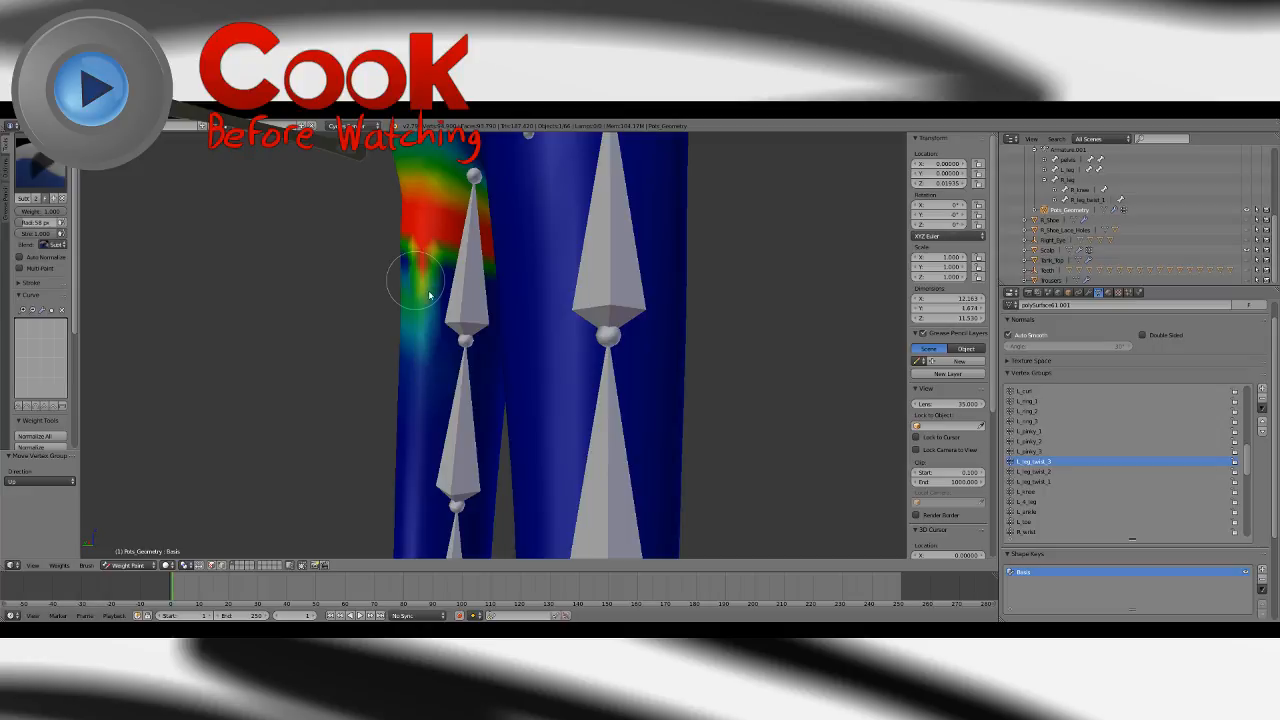
left_click_drag(430, 295, 408, 309)
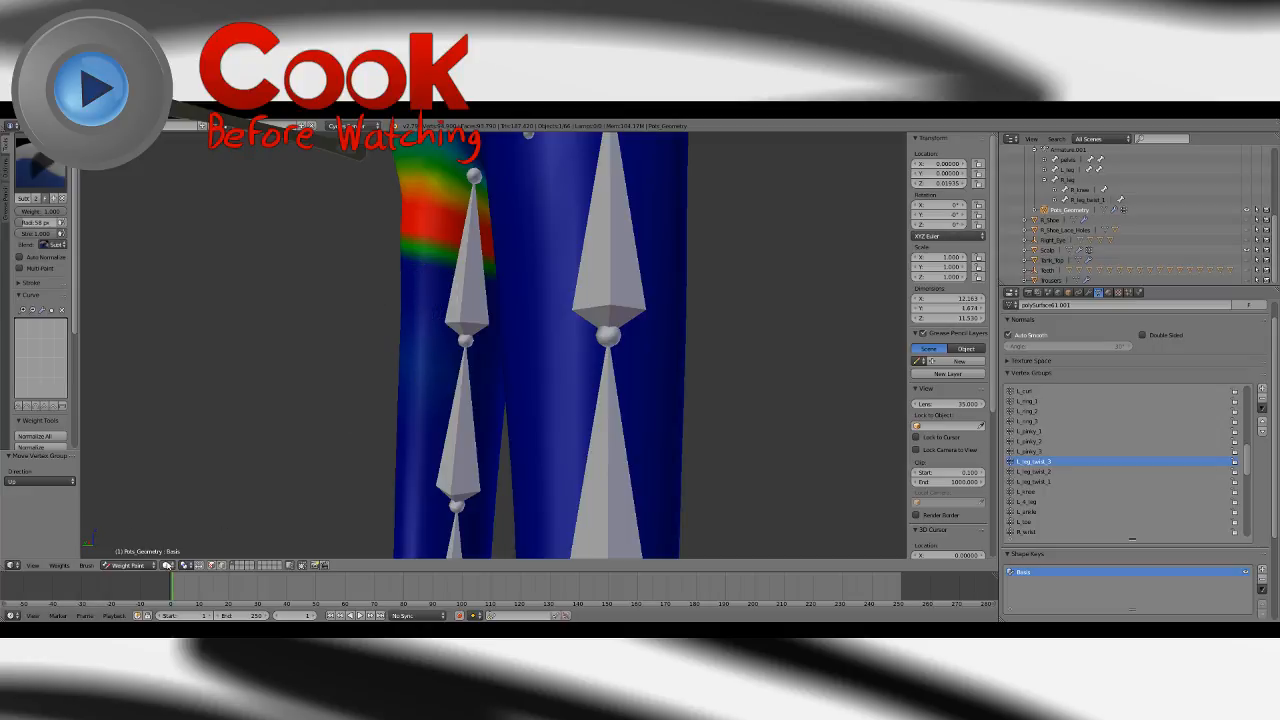
Set the viewport shading to Wireframe and erase the remaining L_leg_twist_3 weight below the band on the left thigh.
left_click(167, 565)
left_click(190, 542)
mouse_move(486, 400)
middle_mouse_down()
mouse_move(571, 409)
mouse_move(623, 363)
mouse_move(540, 340)
middle_mouse_up()
left_click_drag(580, 341, 590, 343)
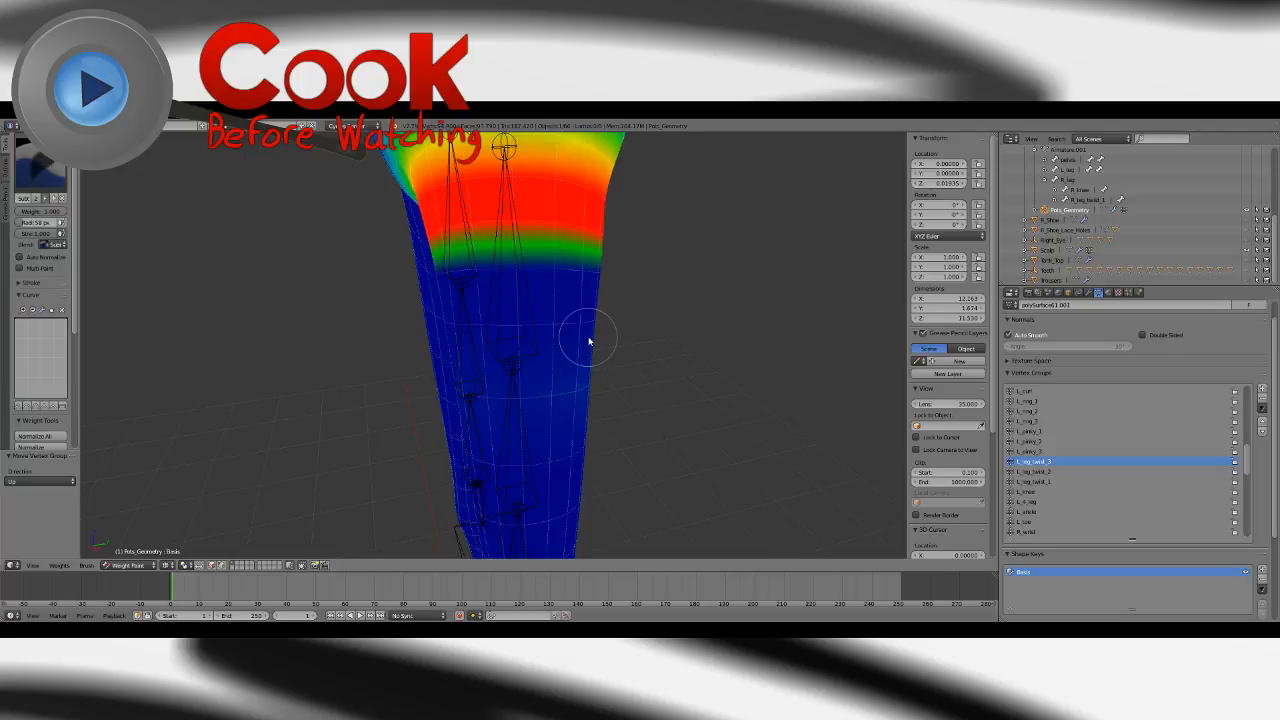
middle_click_drag(572, 387, 592, 402)
mouse_move(626, 419)
middle_mouse_down()
mouse_move(646, 369)
mouse_move(609, 423)
mouse_move(609, 394)
mouse_move(610, 450)
mouse_move(600, 377)
mouse_move(589, 370)
mouse_move(581, 391)
mouse_move(599, 366)
mouse_move(560, 383)
mouse_move(559, 402)
mouse_move(609, 406)
mouse_move(577, 366)
middle_mouse_up()
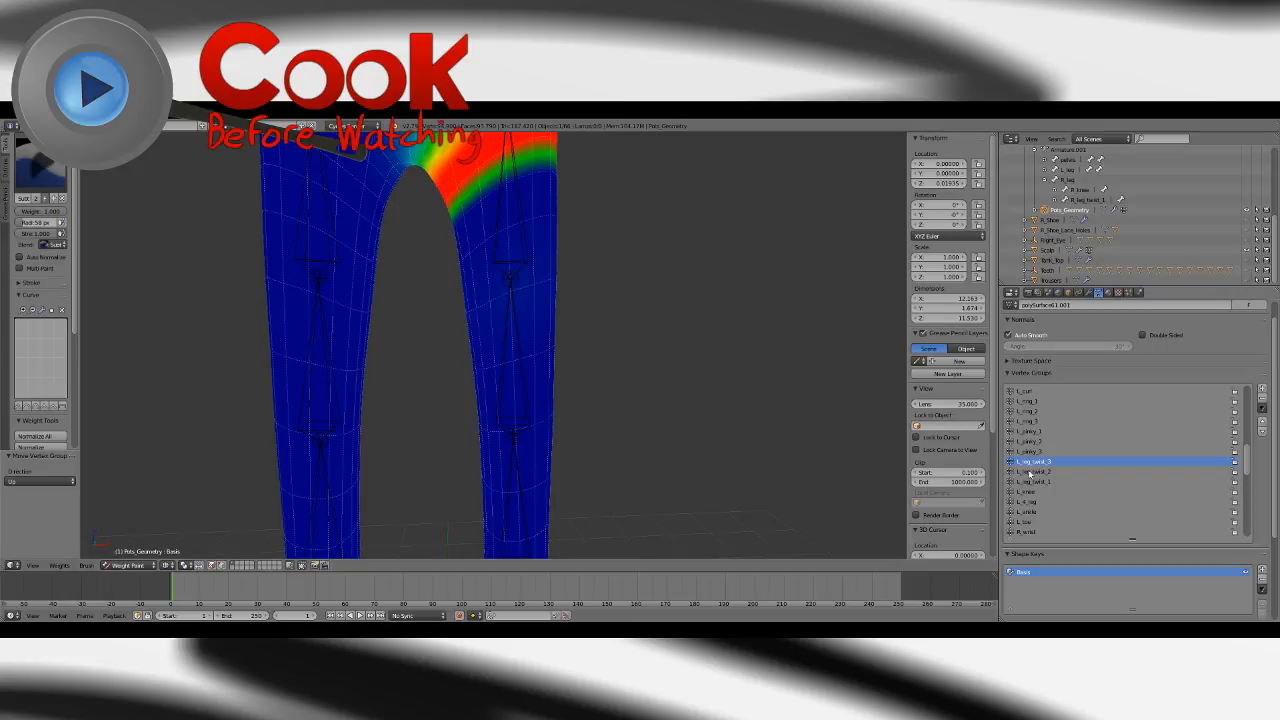
Make L_leg_twist_2 the active vertex group and erase the upper part of its weight around the left thigh.
left_click(514, 366)
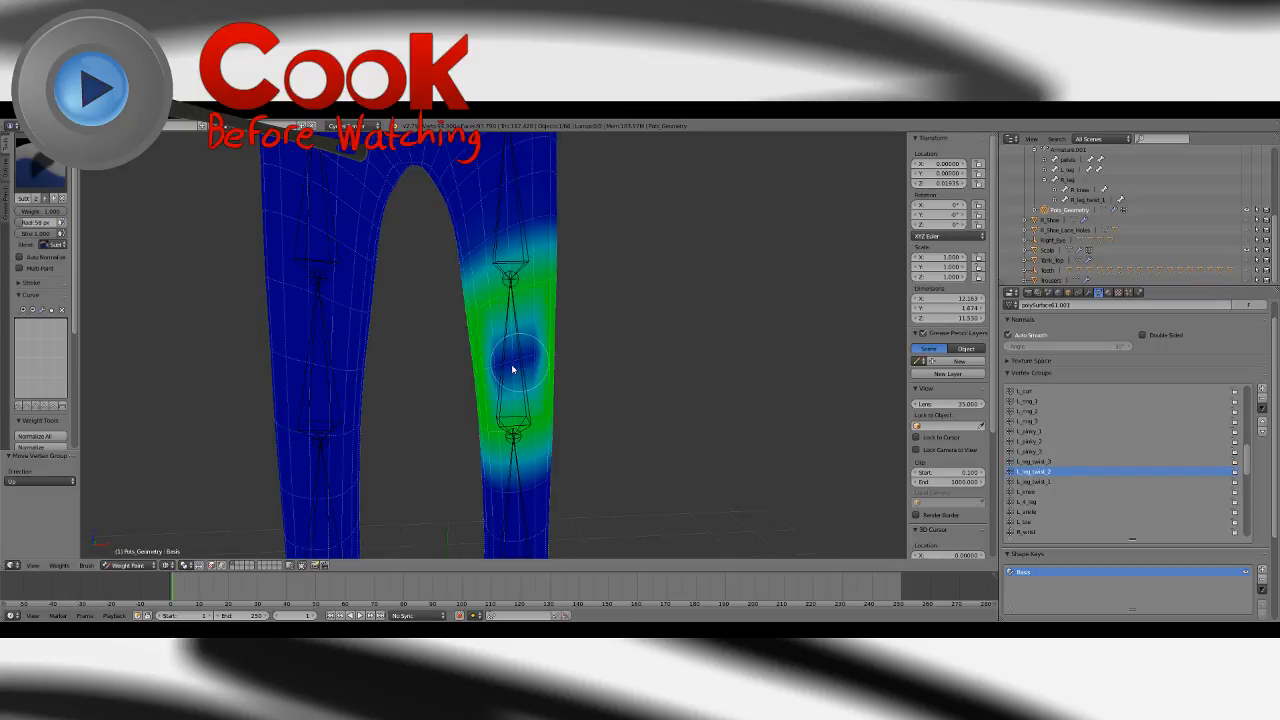
key("ctrl+z")
left_click_drag(474, 305, 559, 280)
middle_click_drag(600, 266, 480, 291)
left_click_drag(502, 295, 632, 308)
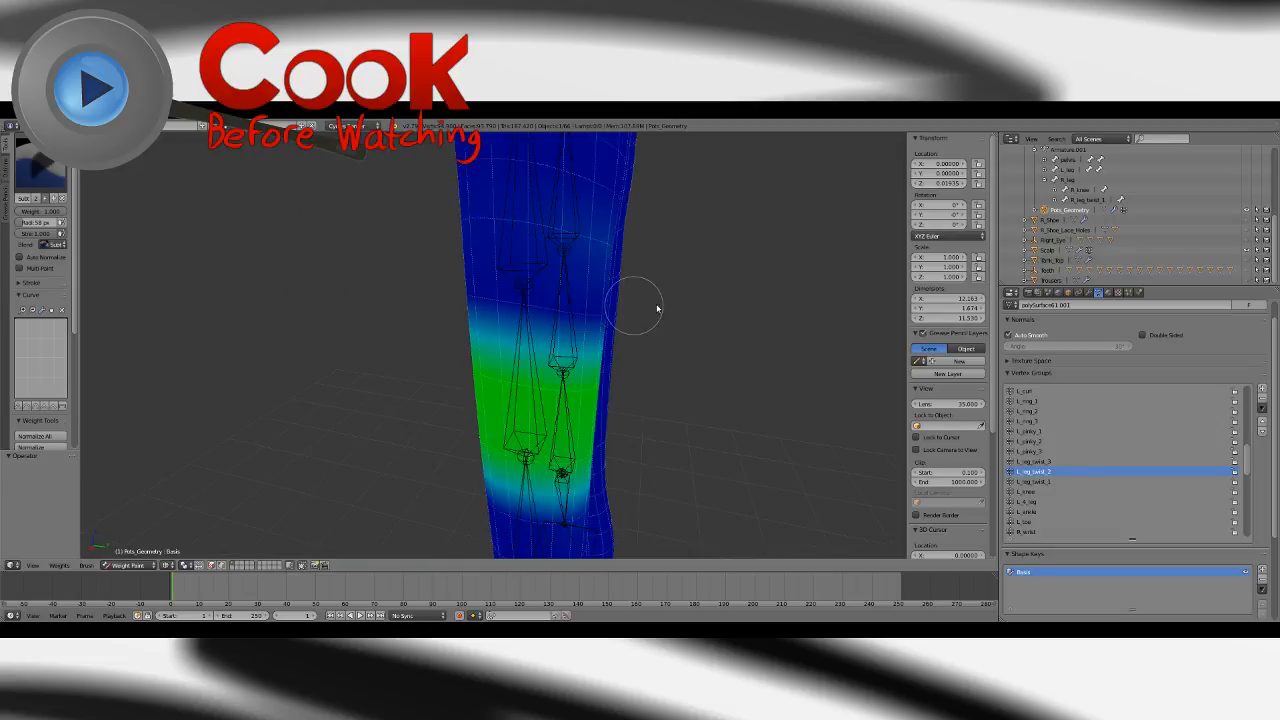
middle_click_drag(657, 306, 466, 288)
left_click_drag(491, 294, 499, 300)
mouse_move(511, 349)
middle_mouse_down()
mouse_move(537, 371)
mouse_move(571, 323)
middle_mouse_up()
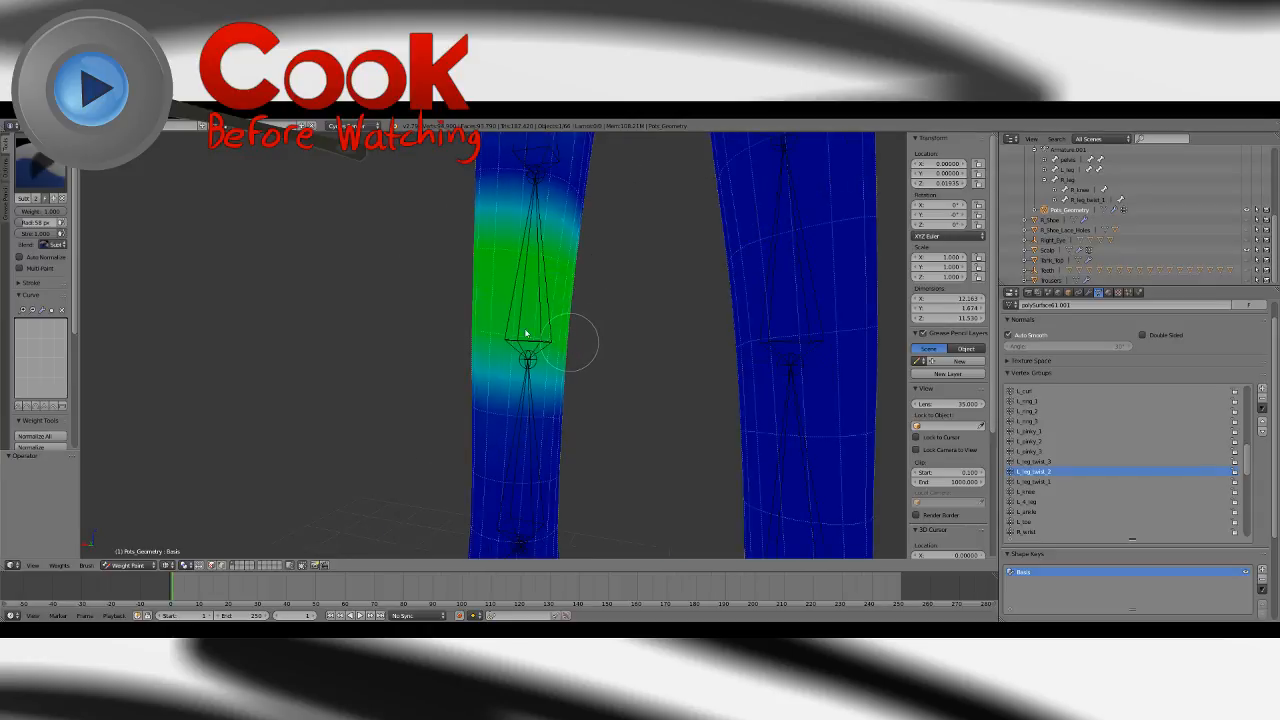
Erase the lower part of the L_leg_twist_2 weight around the left thigh to narrow the band.
mouse_move(457, 343)
middle_mouse_down()
mouse_move(558, 341)
mouse_move(631, 360)
mouse_move(492, 366)
middle_mouse_up()
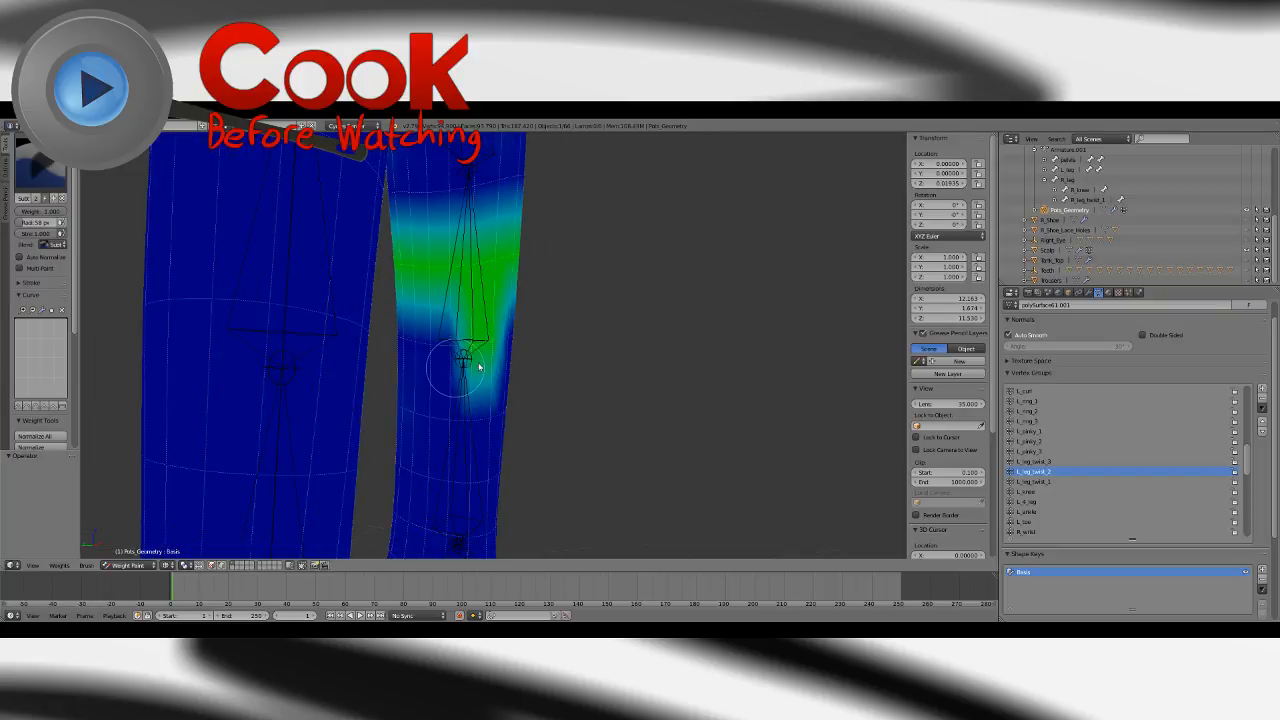
left_click_drag(479, 366, 503, 355)
mouse_move(567, 327)
middle_mouse_down()
mouse_move(529, 423)
mouse_move(330, 378)
middle_mouse_up()
Switch to the Add brush and paint full L_leg_twist_2 weight along the middle of the band around the left thigh.
left_click(40, 168)
left_click(37, 218)
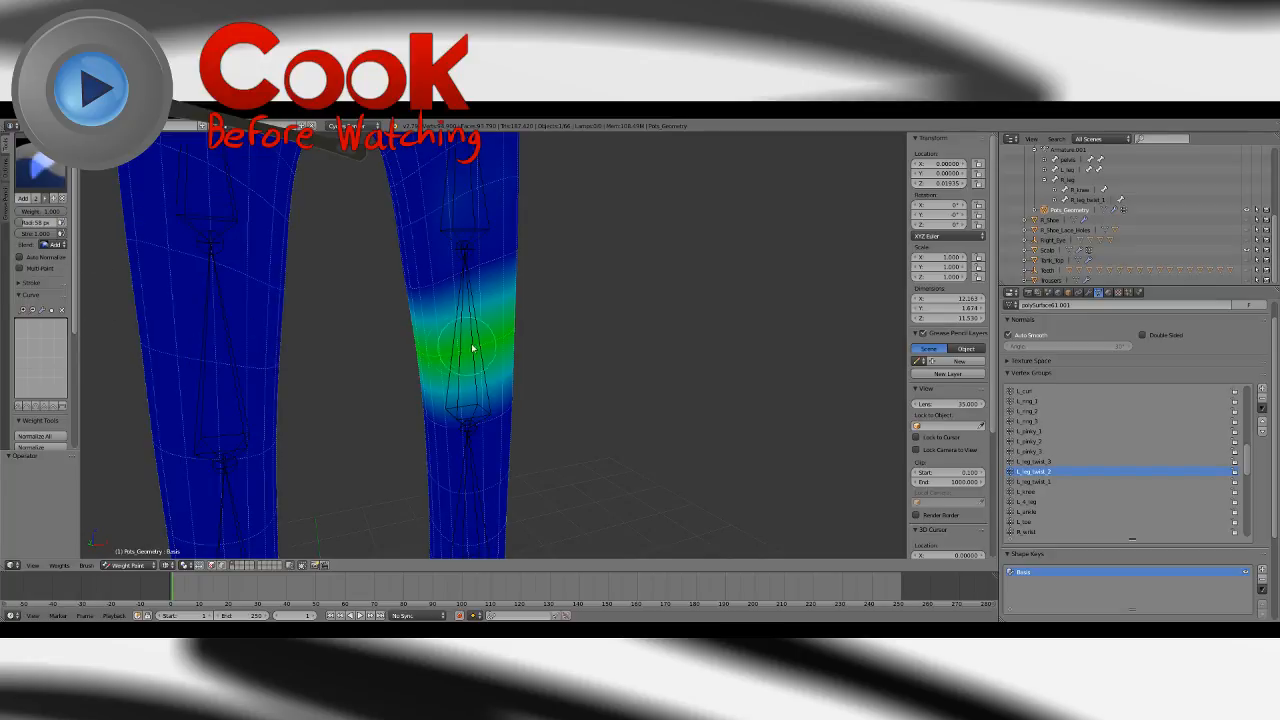
left_click_drag(429, 363, 400, 375)
middle_click_drag(400, 375, 566, 377)
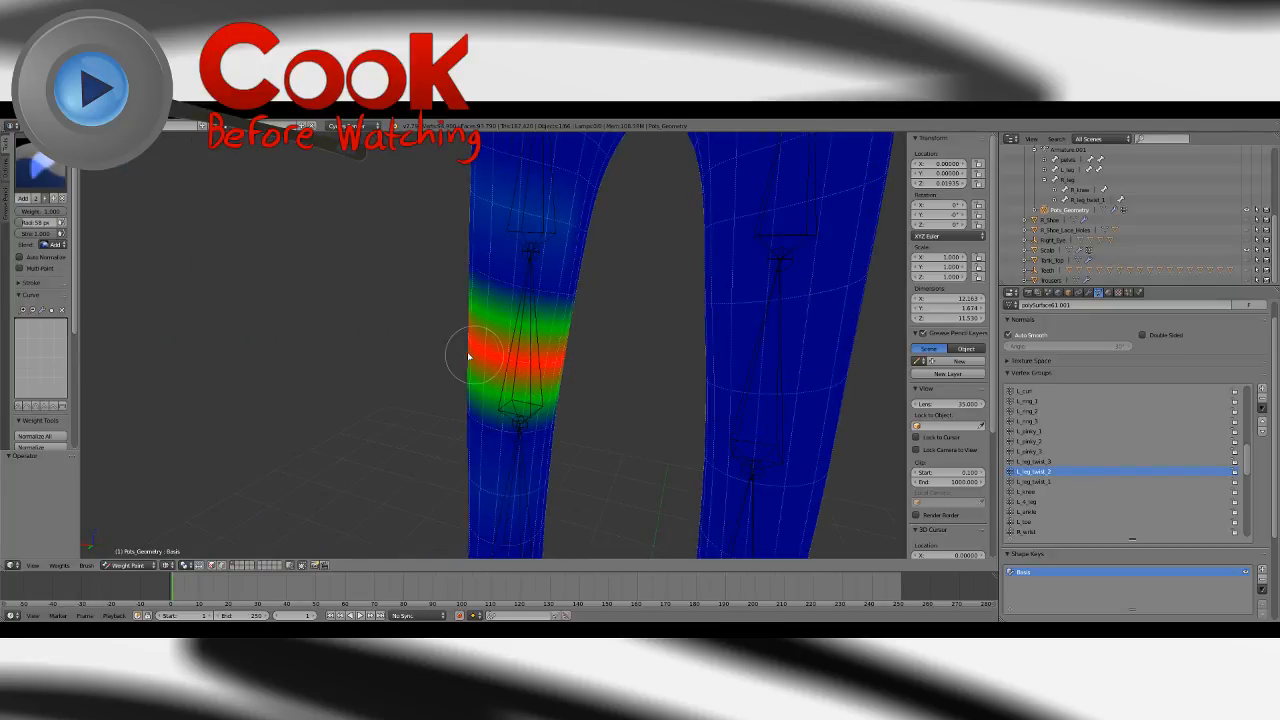
mouse_move(471, 349)
middle_mouse_down()
mouse_move(457, 366)
mouse_move(571, 371)
middle_mouse_up()
mouse_move(483, 340)
left_mouse_down()
mouse_move(510, 335)
mouse_move(451, 334)
left_mouse_up()
mouse_move(420, 354)
middle_mouse_down()
mouse_move(533, 340)
mouse_move(578, 388)
mouse_move(423, 357)
middle_mouse_up()
Compare the weight bands of the L_leg_twist_3 and L_leg_twist_2 vertex groups on the left thigh.
left_click(40, 165)
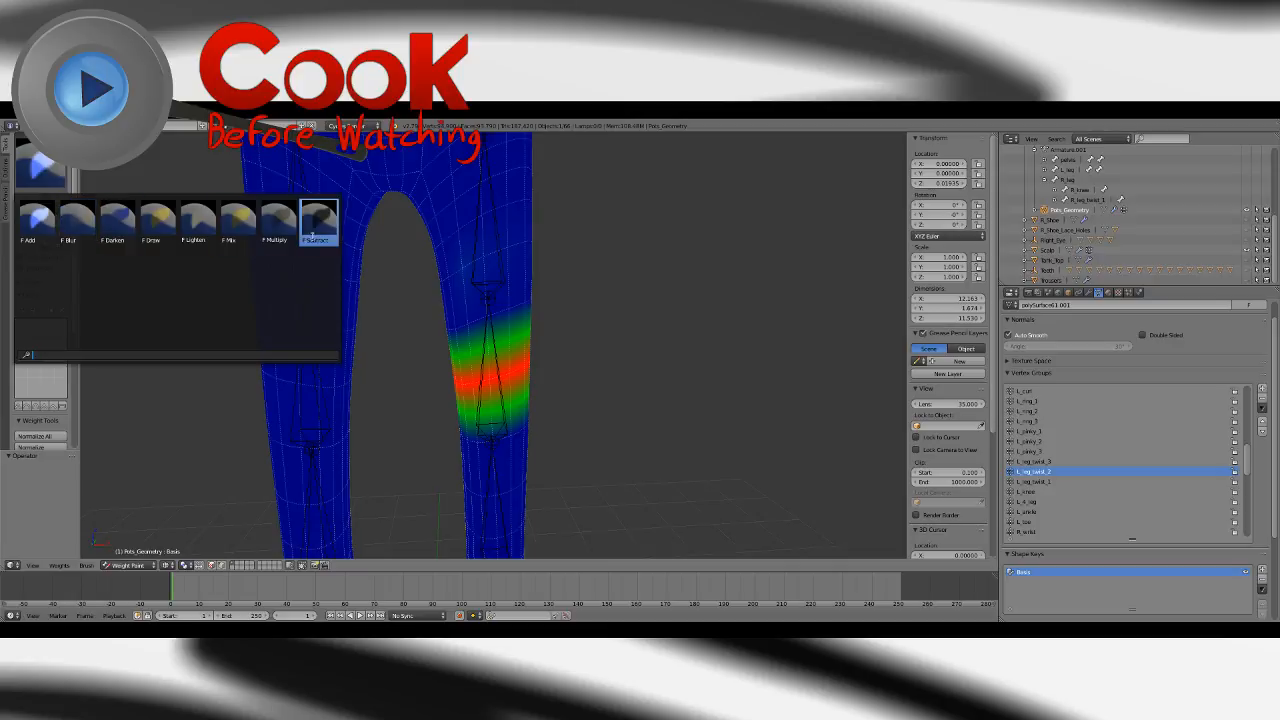
left_click(37, 220)
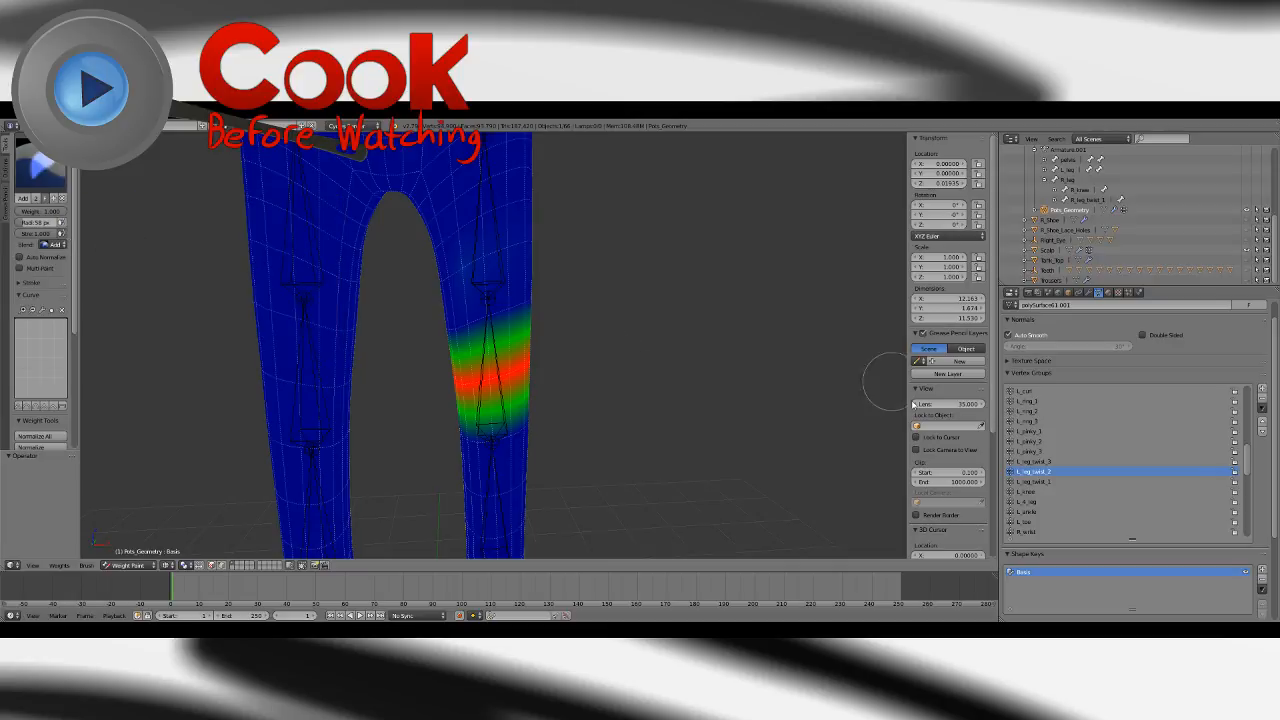
left_click(1035, 462)
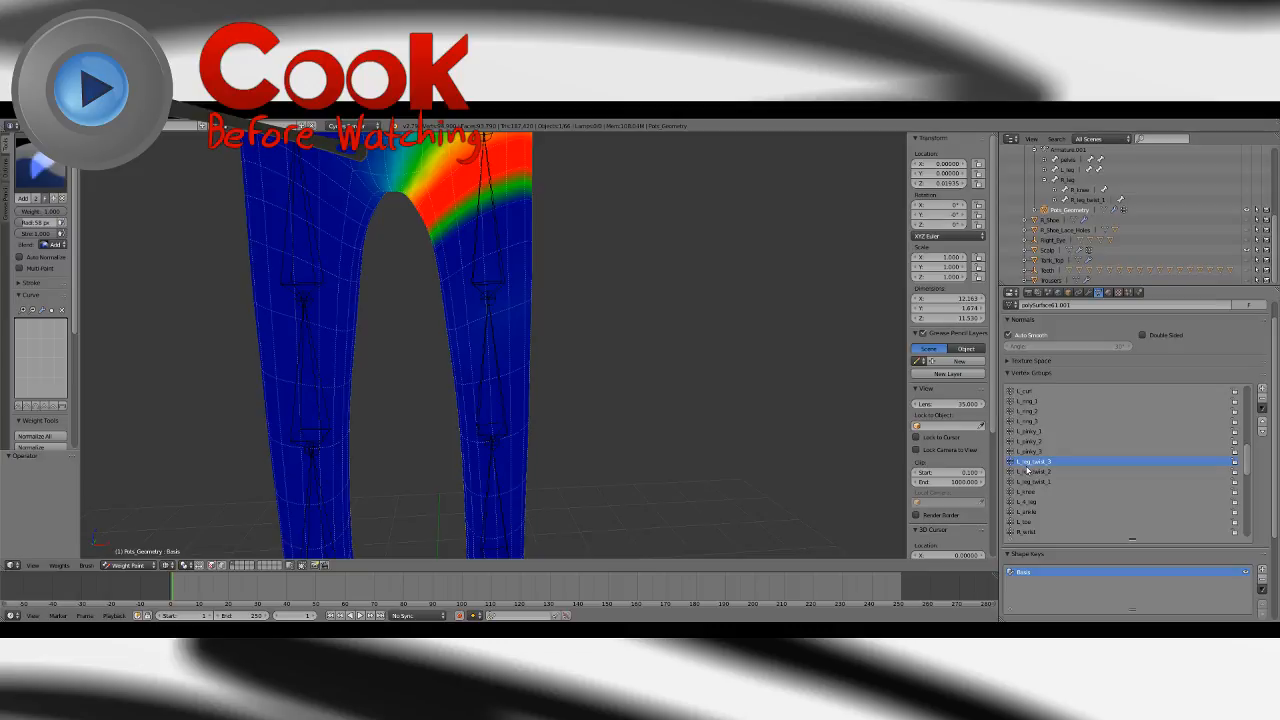
left_click(1035, 472)
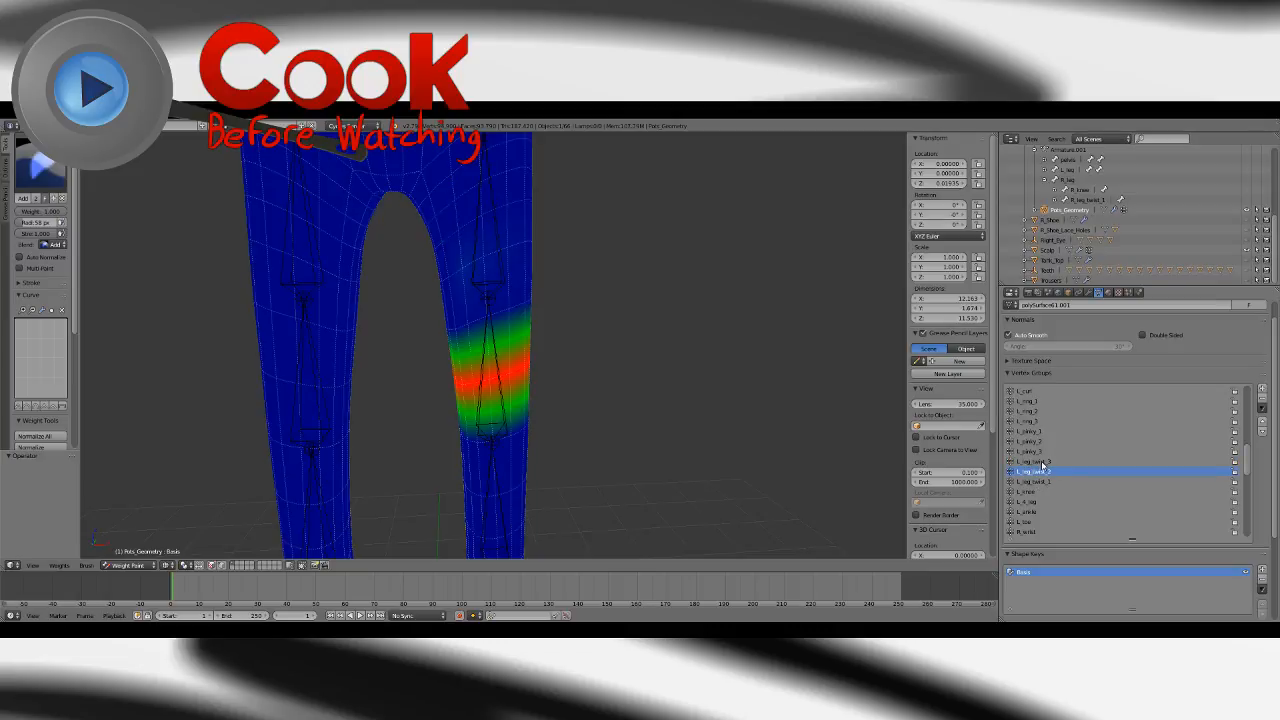
left_click(1035, 462)
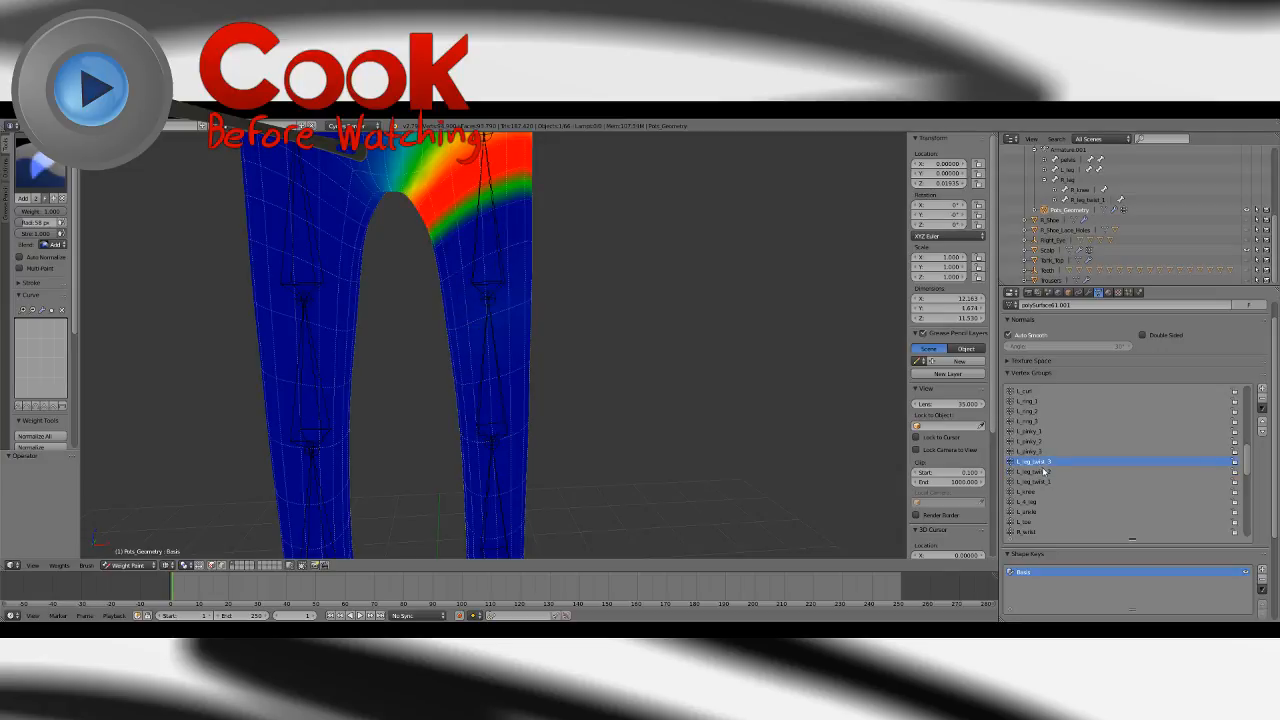
left_click(1040, 472)
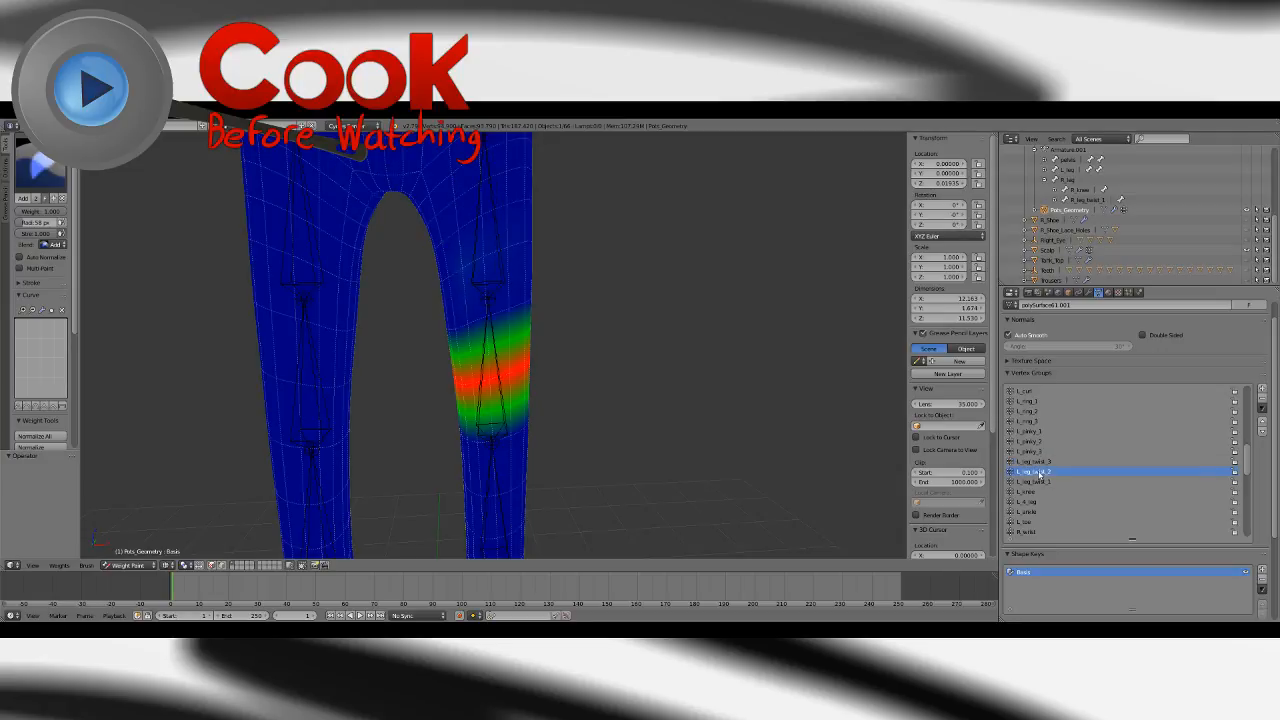
left_click(1040, 462)
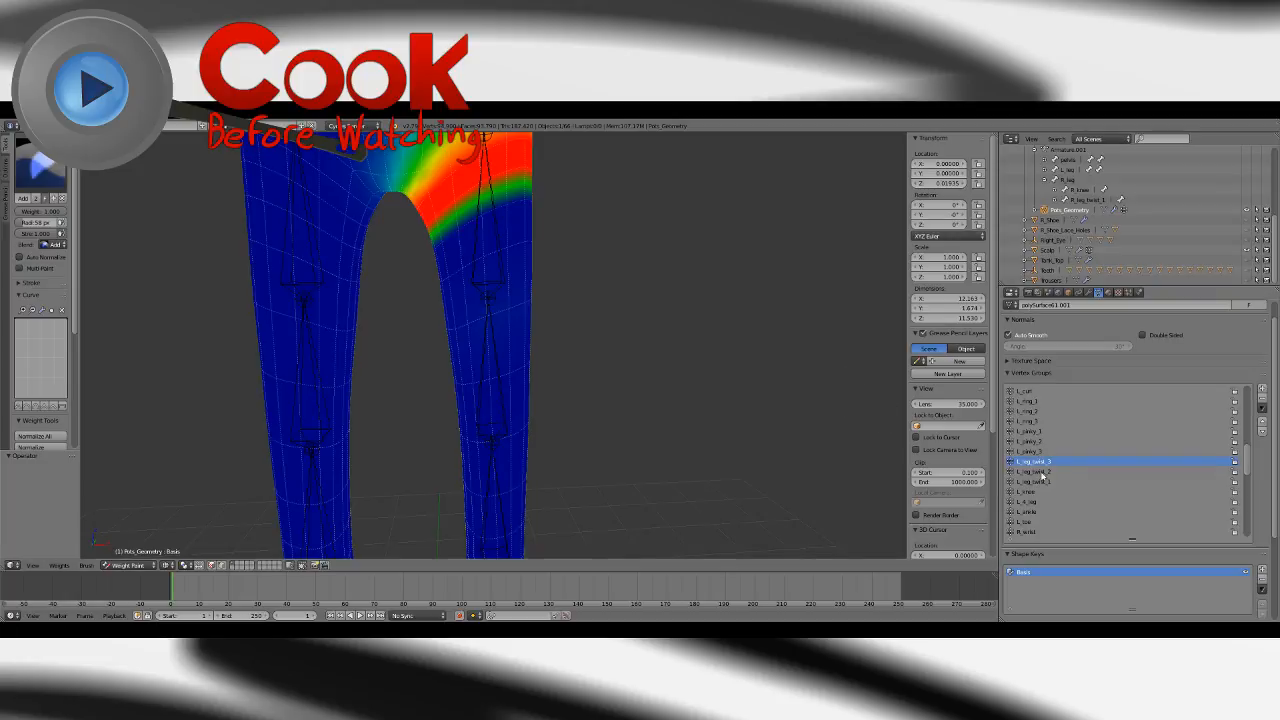
left_click(1040, 472)
Make L_leg_twist_1 the active vertex group and choose the Add brush for painting its weight.
left_click(1040, 482)
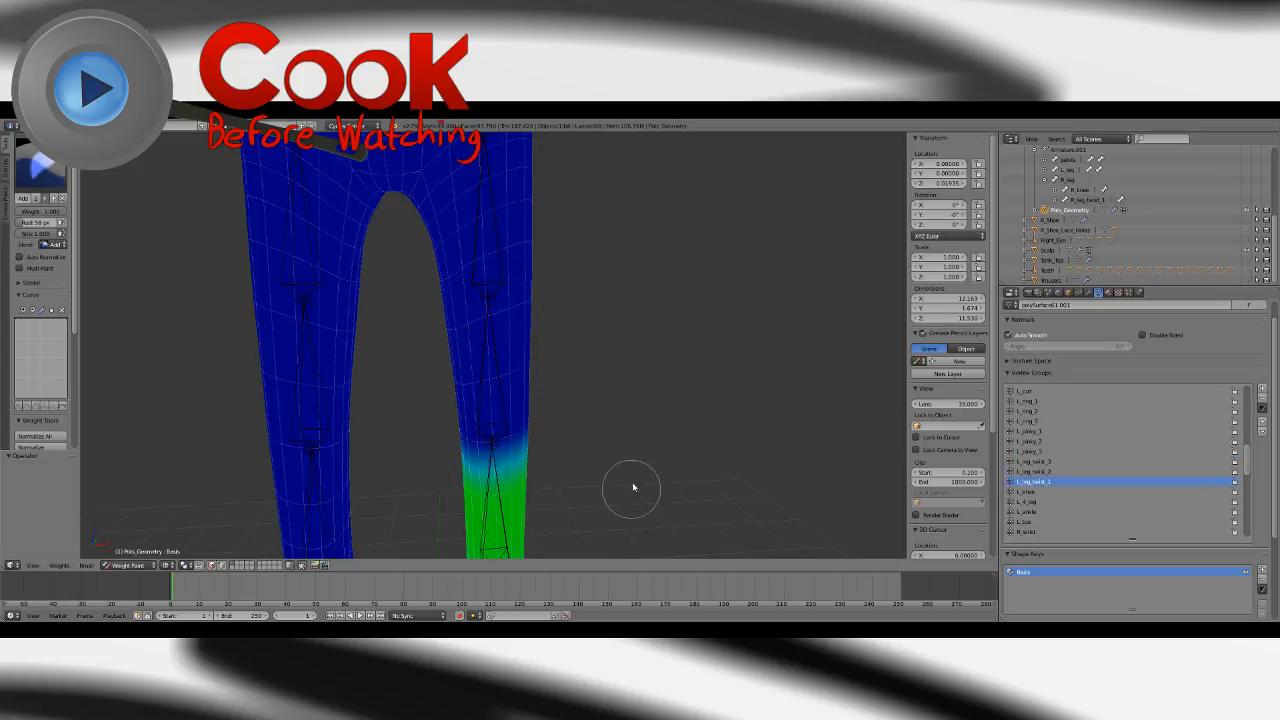
middle_click_drag(632, 482, 643, 336)
scroll(657, 419, "up", 2)
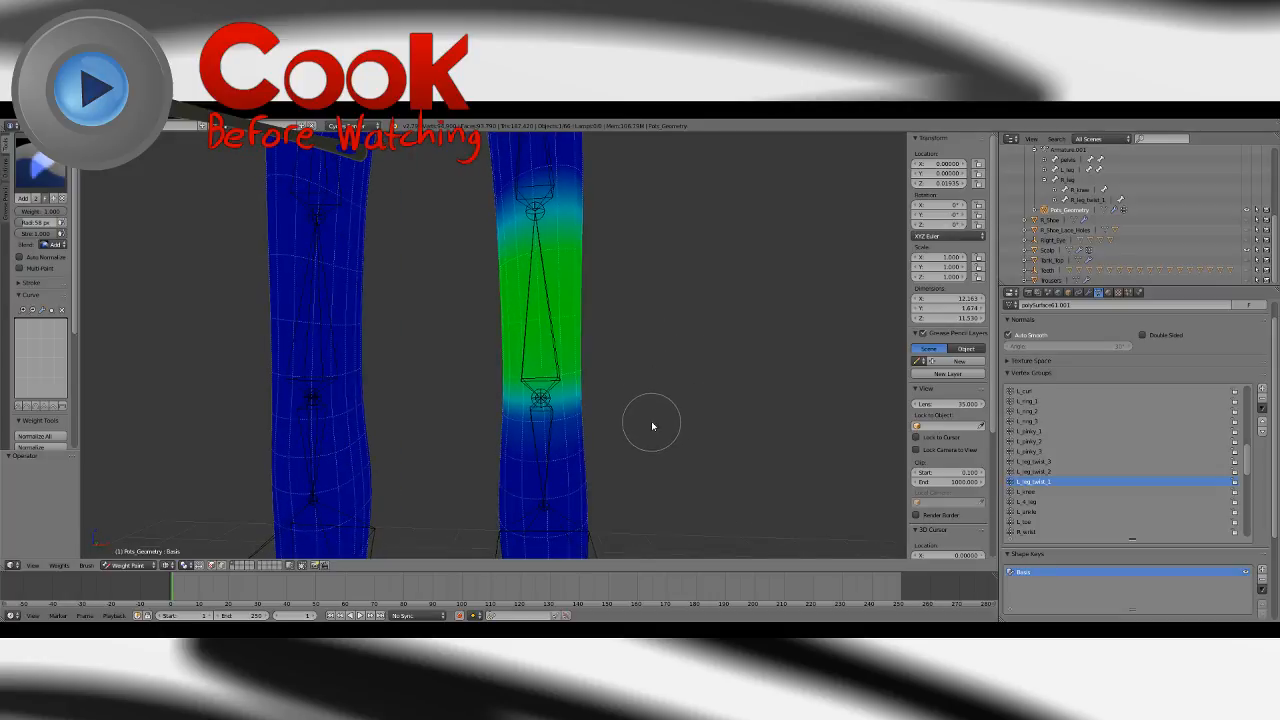
scroll(651, 435, "down", 1)
left_click(40, 170)
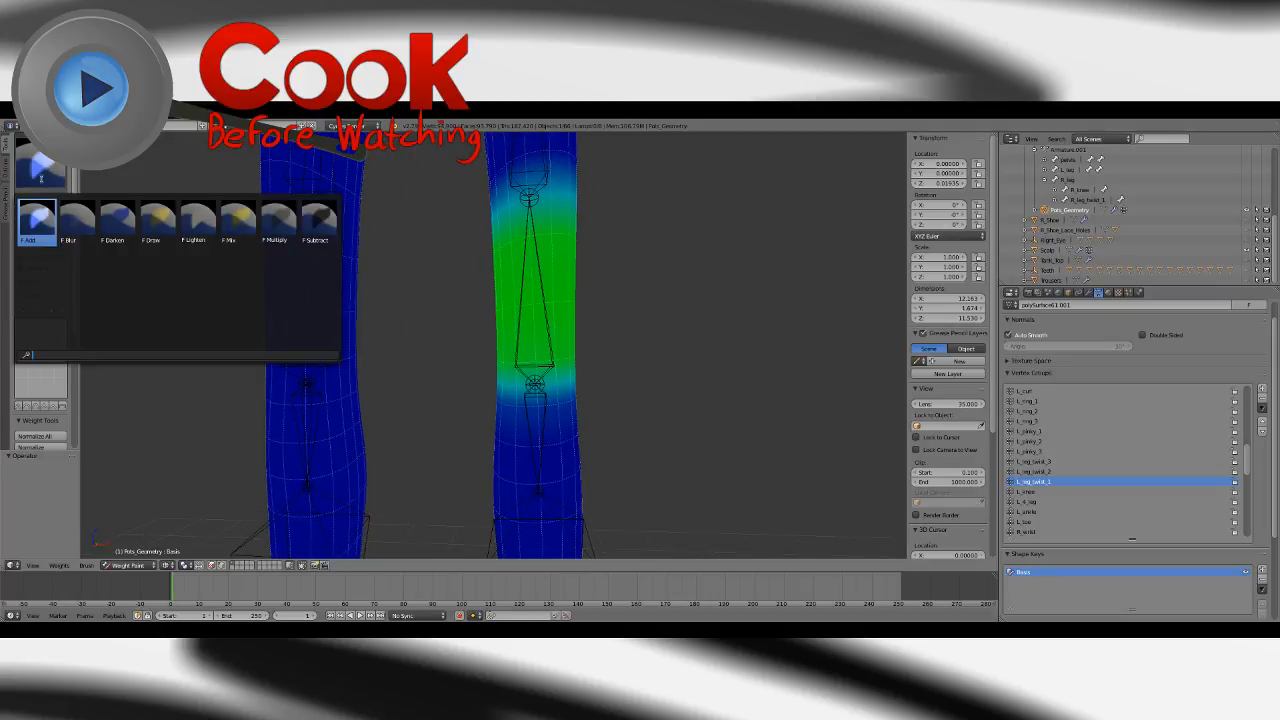
left_click(40, 226)
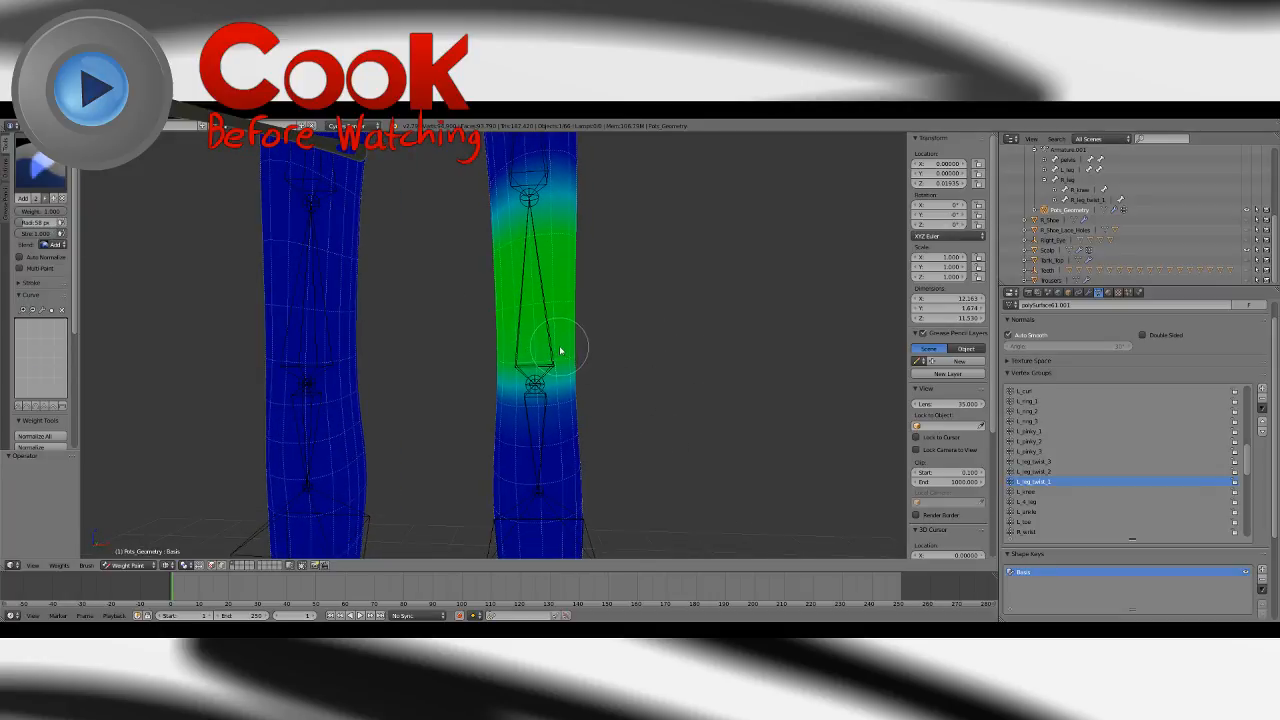
left_click_drag(500, 365, 594, 354)
middle_click_drag(631, 346, 450, 365)
left_click_drag(452, 364, 489, 306)
key("ctrl+z")
key("ctrl+z")
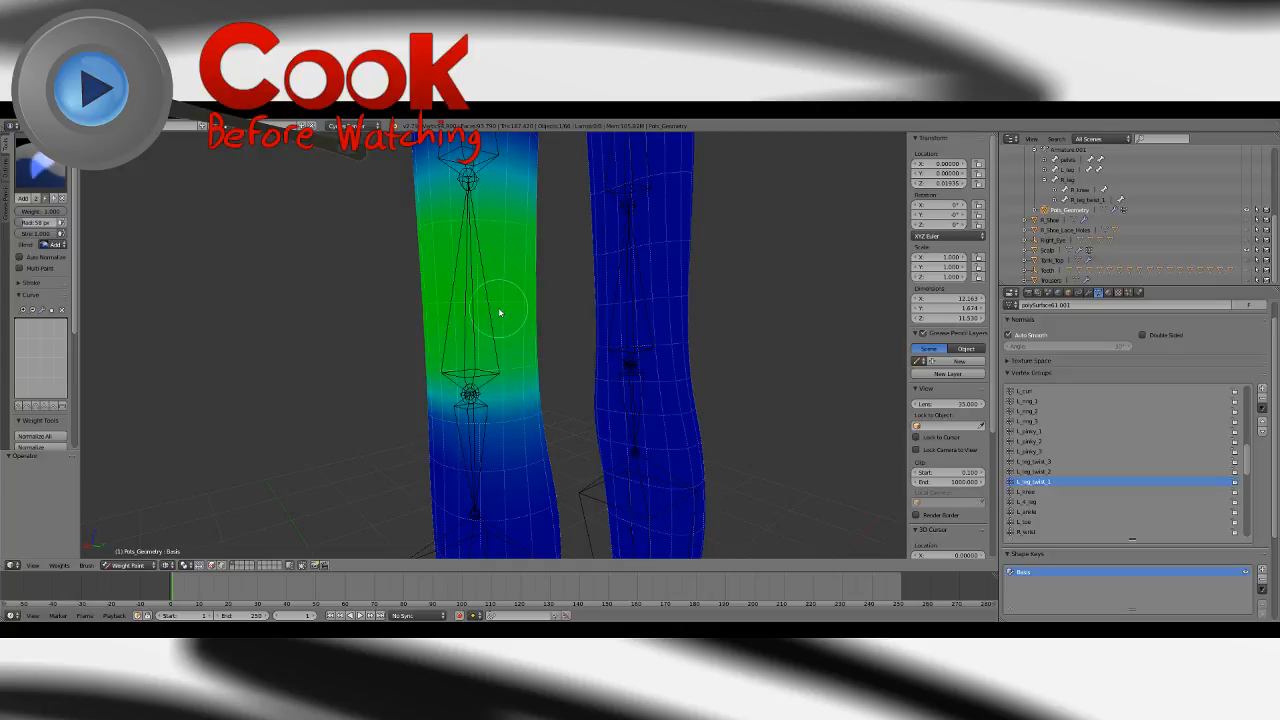
middle_click_drag(463, 366, 572, 355)
left_click_drag(503, 361, 541, 351)
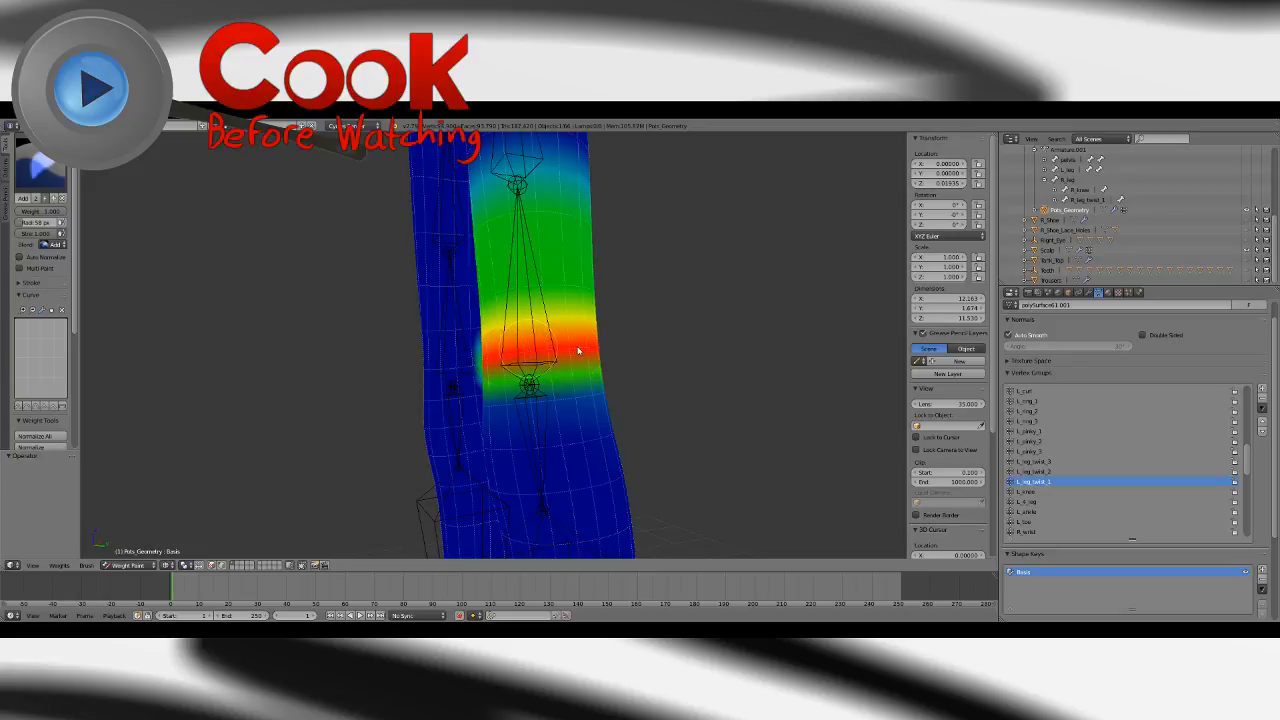
middle_click_drag(608, 349, 623, 363)
key("ctrl+z")
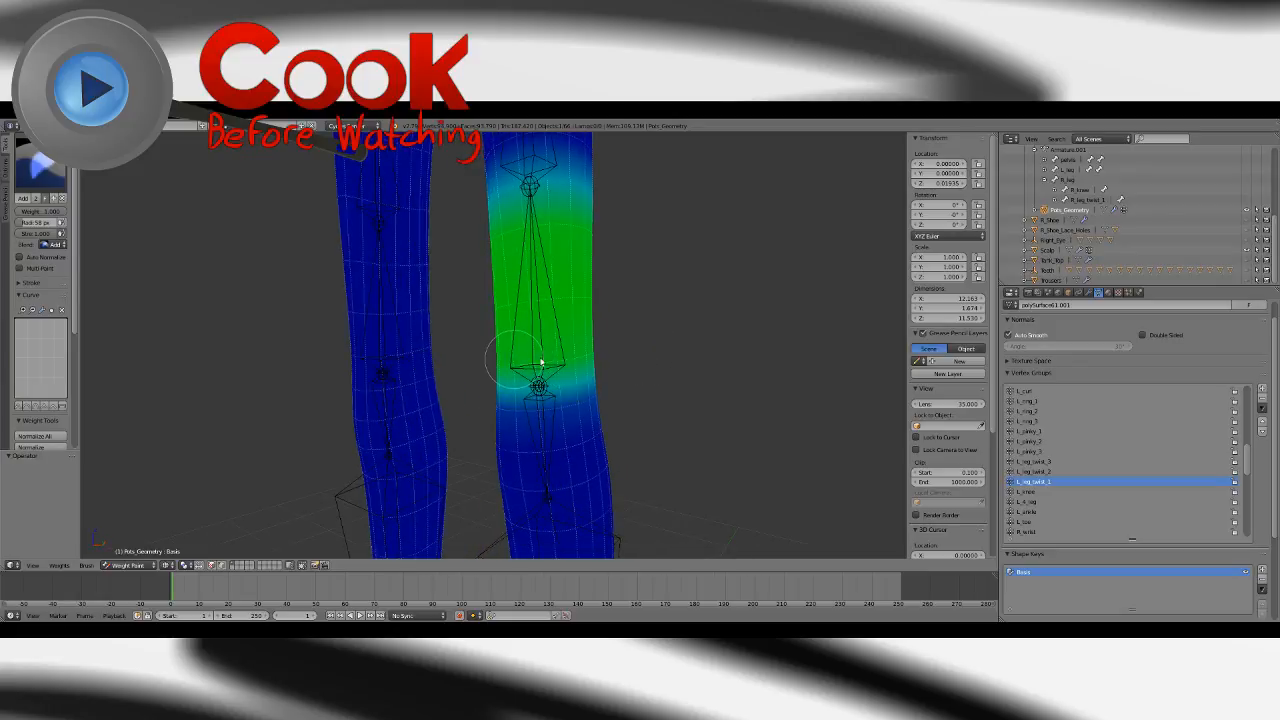
Paint full L_leg_twist_1 weight in a ring around the left leg just above the knee.
left_click_drag(541, 362, 603, 349)
mouse_move(560, 357)
middle_mouse_down()
mouse_move(657, 346)
mouse_move(516, 362)
middle_mouse_up()
left_click_drag(460, 351, 451, 353)
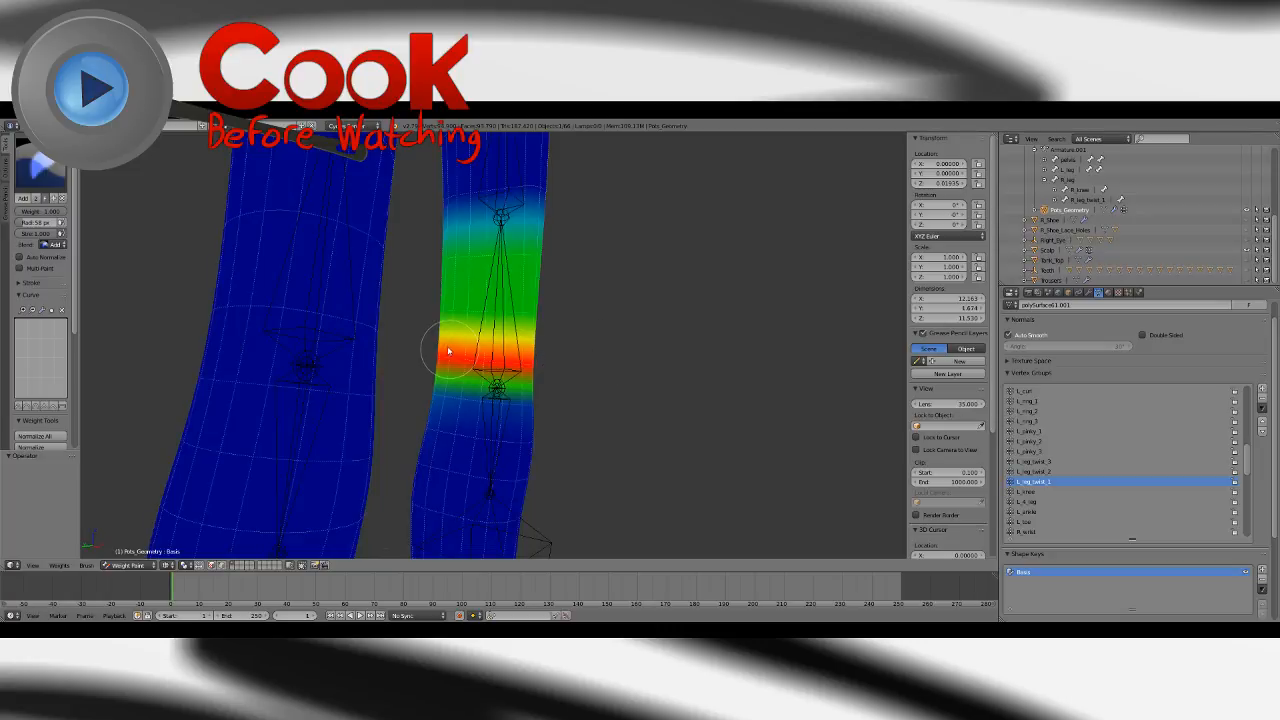
middle_click_drag(448, 351, 609, 377)
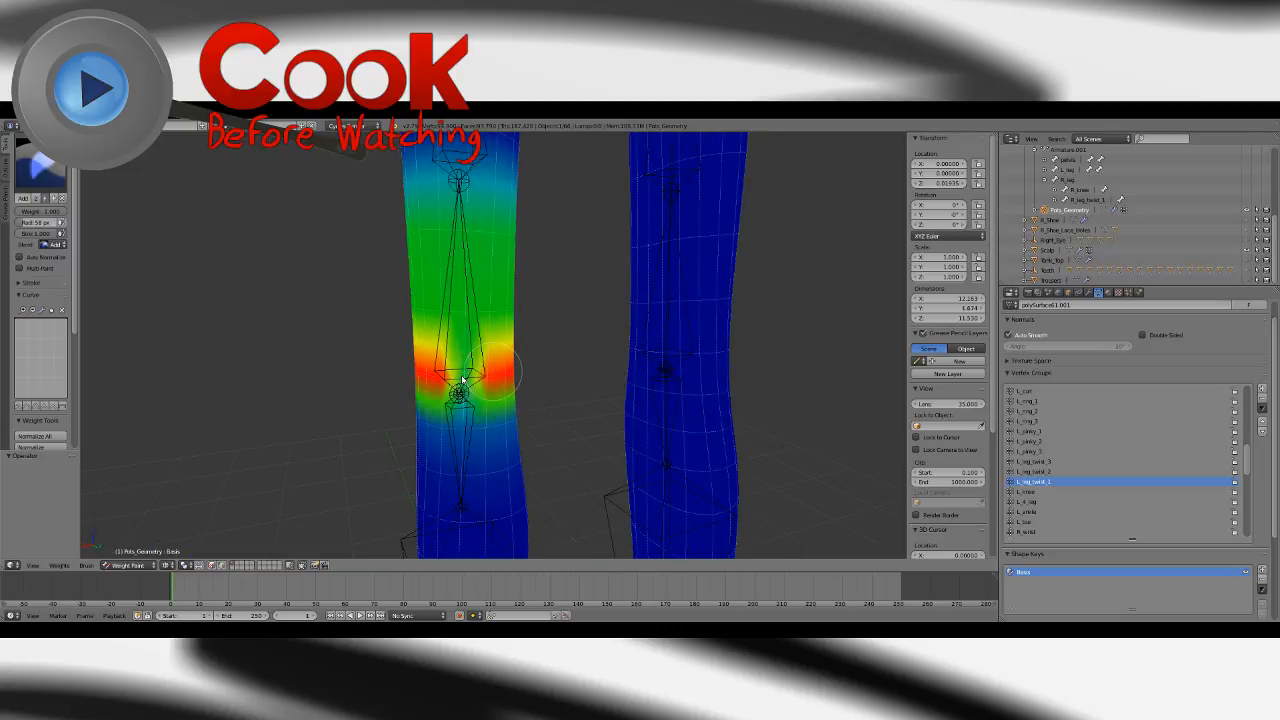
mouse_move(463, 380)
middle_mouse_down()
mouse_move(491, 363)
mouse_move(623, 386)
middle_mouse_up()
Switch to the Subtract brush and erase the upper part of the L_leg_twist_1 weight around the left thigh.
left_click(40, 168)
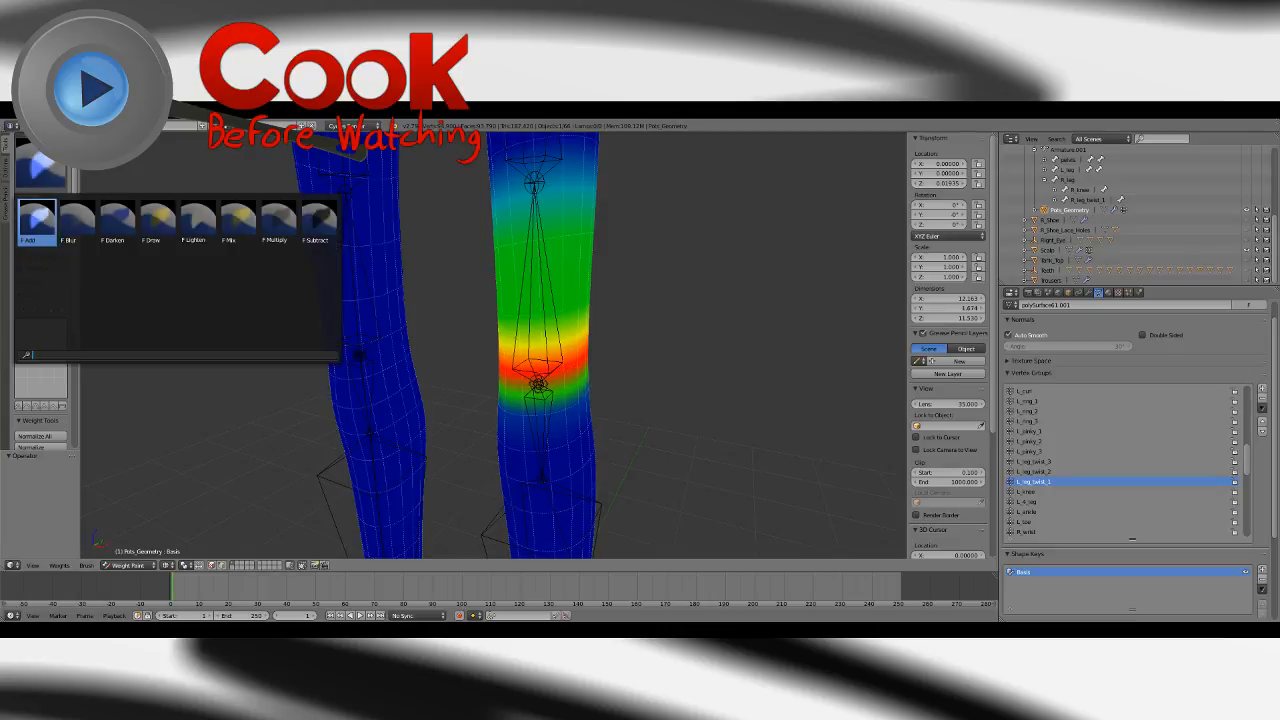
left_click(319, 220)
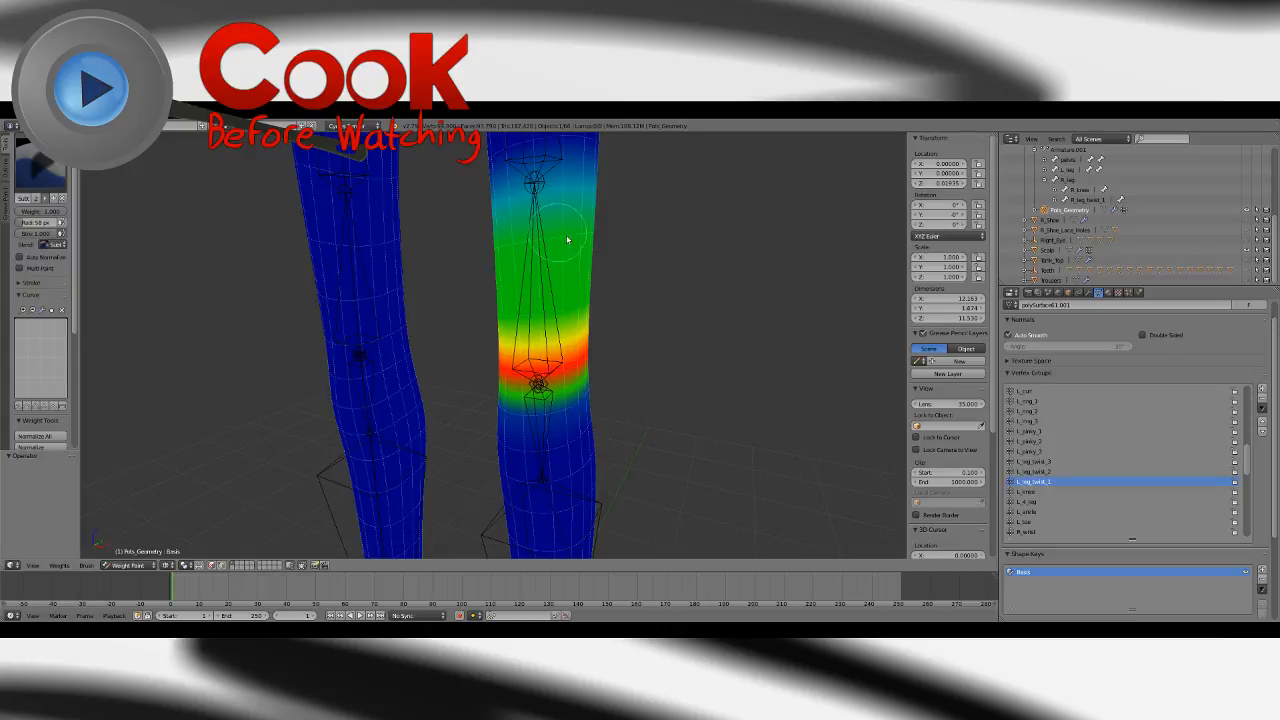
mouse_move(523, 237)
left_mouse_down()
mouse_move(580, 229)
mouse_move(514, 237)
left_mouse_up()
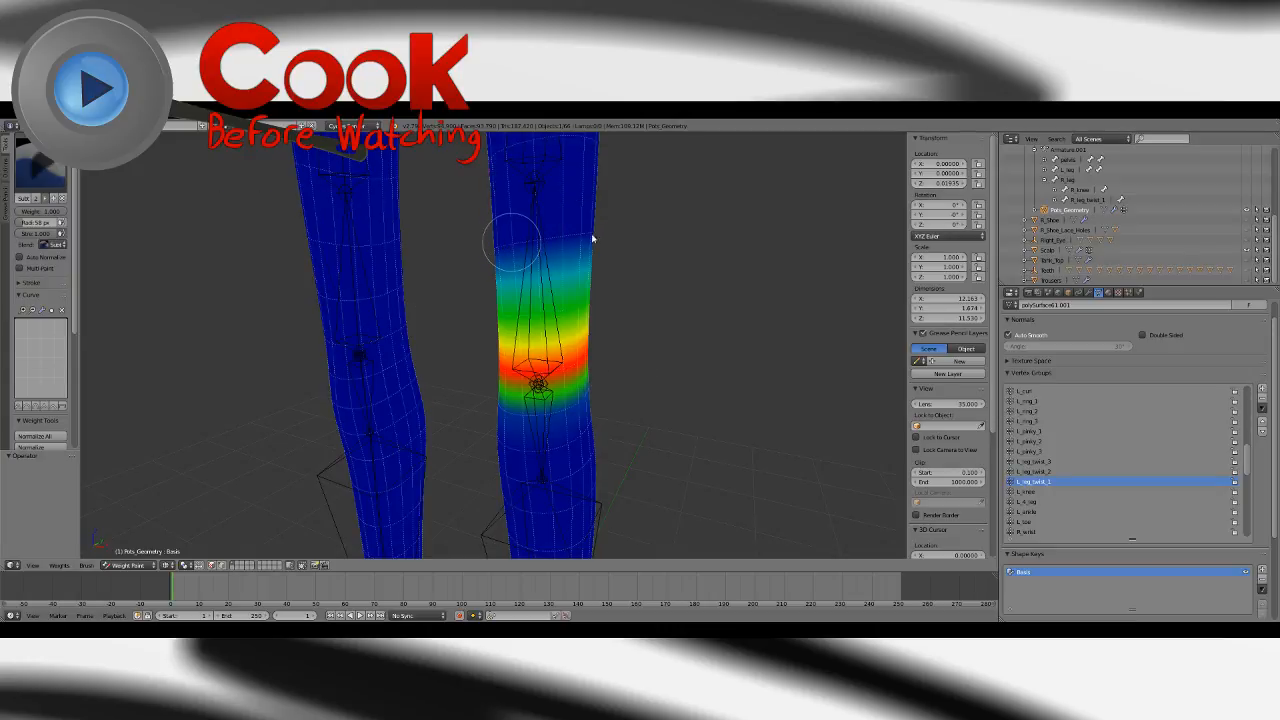
middle_click_drag(664, 229, 474, 240)
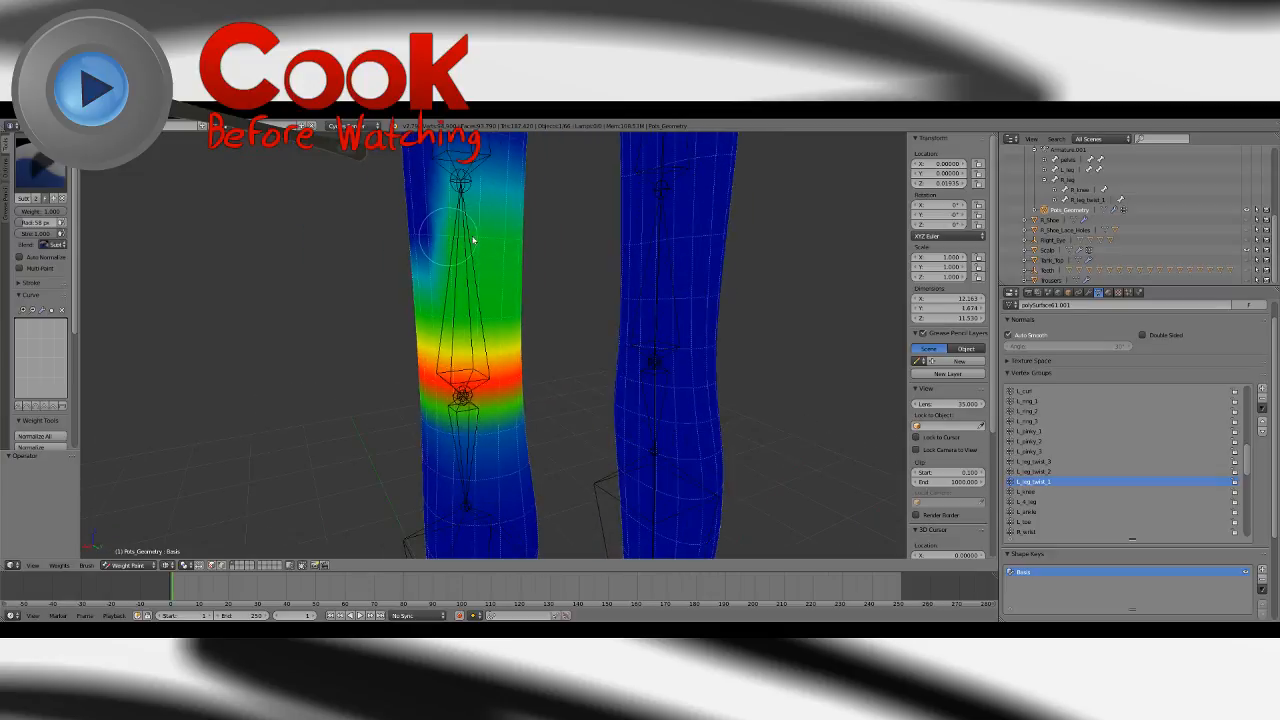
left_click_drag(474, 240, 554, 237)
middle_click_drag(548, 237, 462, 235)
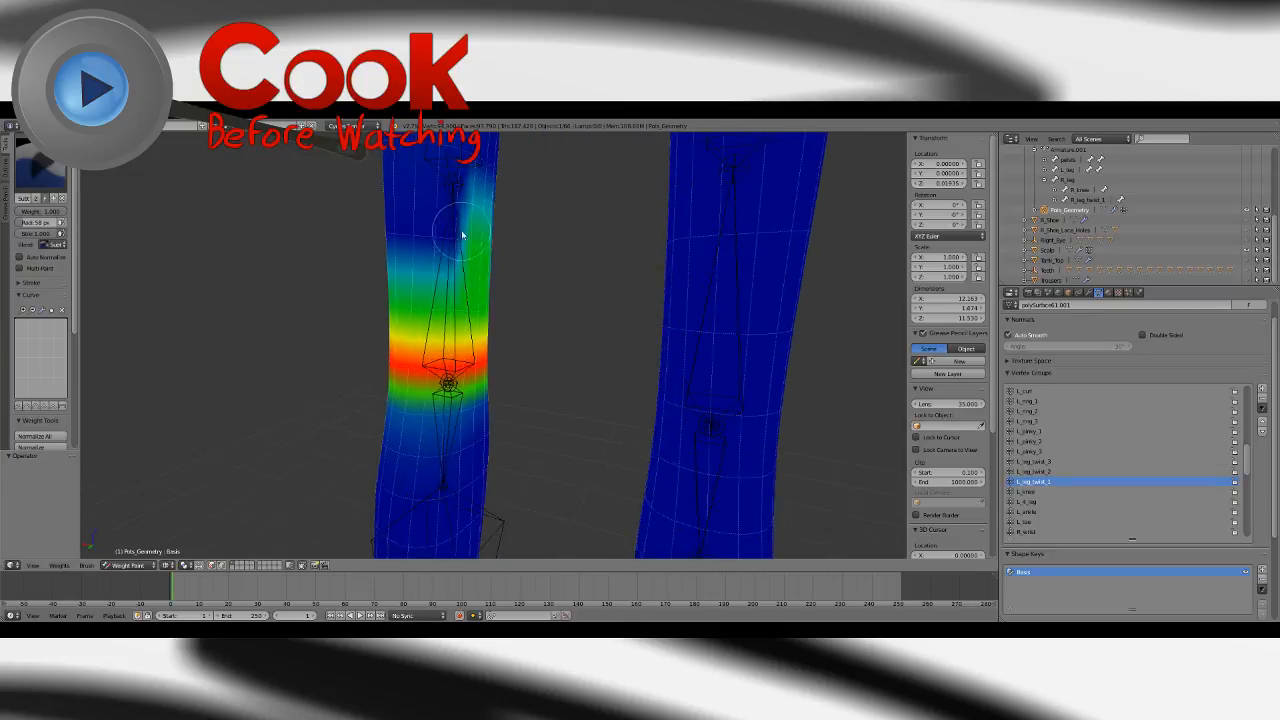
left_click_drag(497, 243, 508, 250)
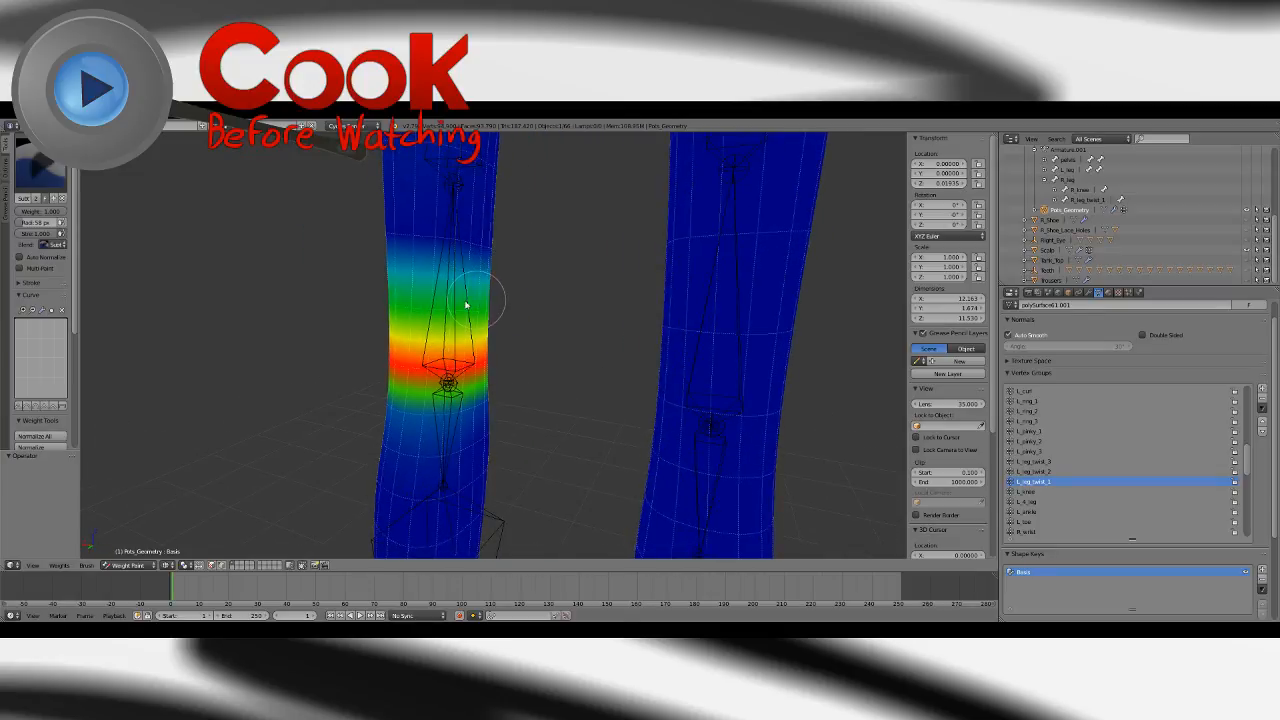
Erase the remaining L_leg_twist_1 weight directly above the full-weight ring near the left knee to narrow the band.
mouse_move(466, 300)
left_mouse_down()
mouse_move(403, 297)
mouse_move(436, 305)
left_mouse_up()
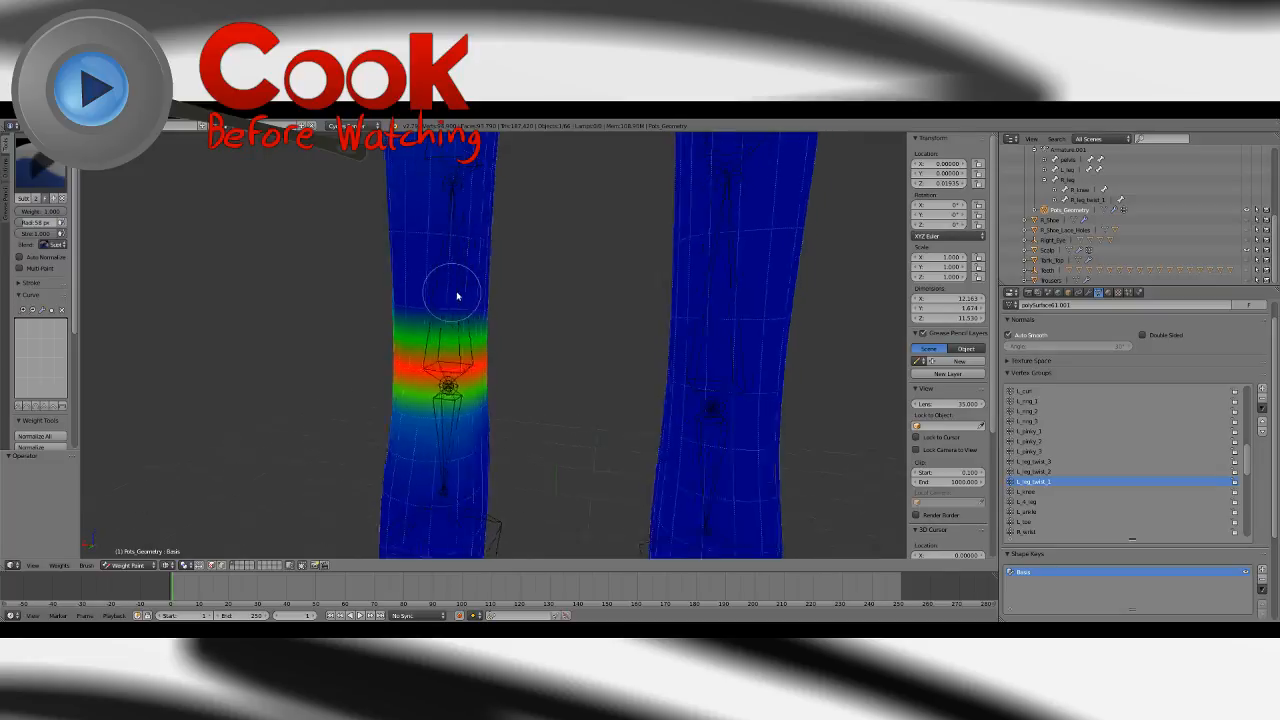
middle_click_drag(457, 289, 582, 294)
left_click_drag(507, 298, 503, 297)
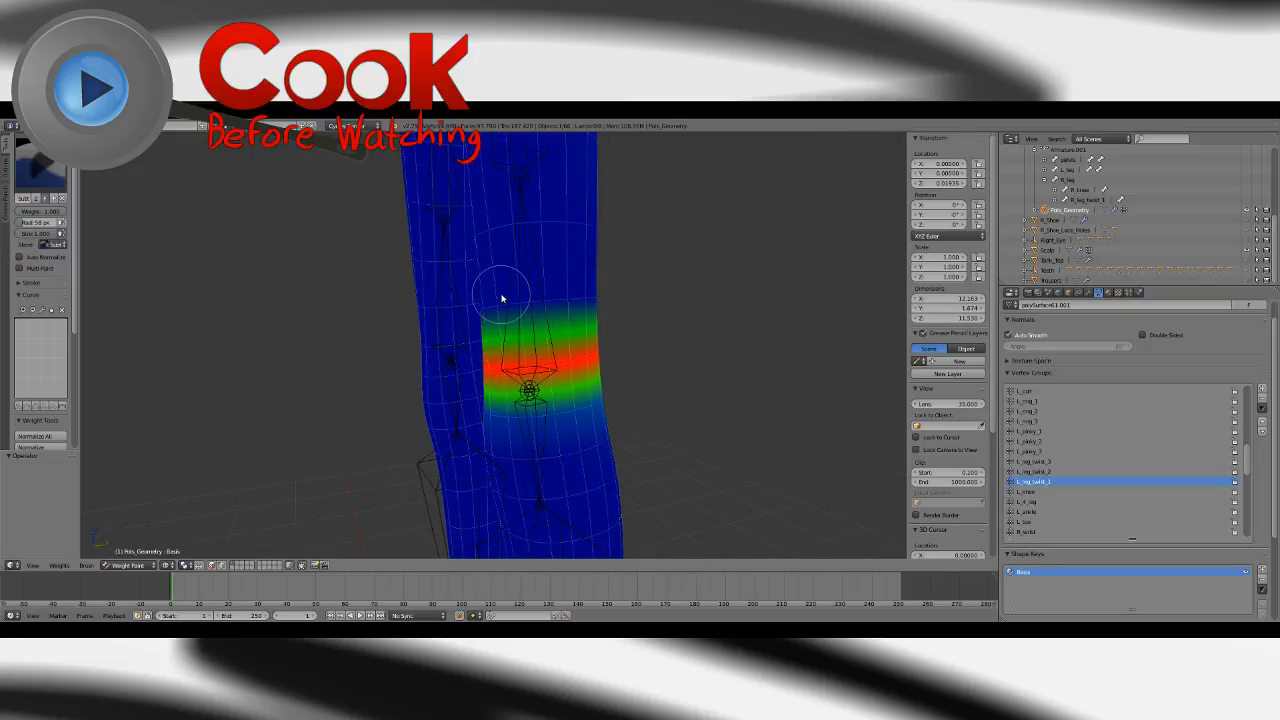
mouse_move(503, 297)
middle_mouse_down()
mouse_move(640, 284)
mouse_move(622, 278)
middle_mouse_up()
Compare the weight bands of the L_leg_twist_2 and L_leg_twist_1 vertex groups on the left leg.
middle_click_drag(558, 366, 666, 382)
left_click(1036, 471)
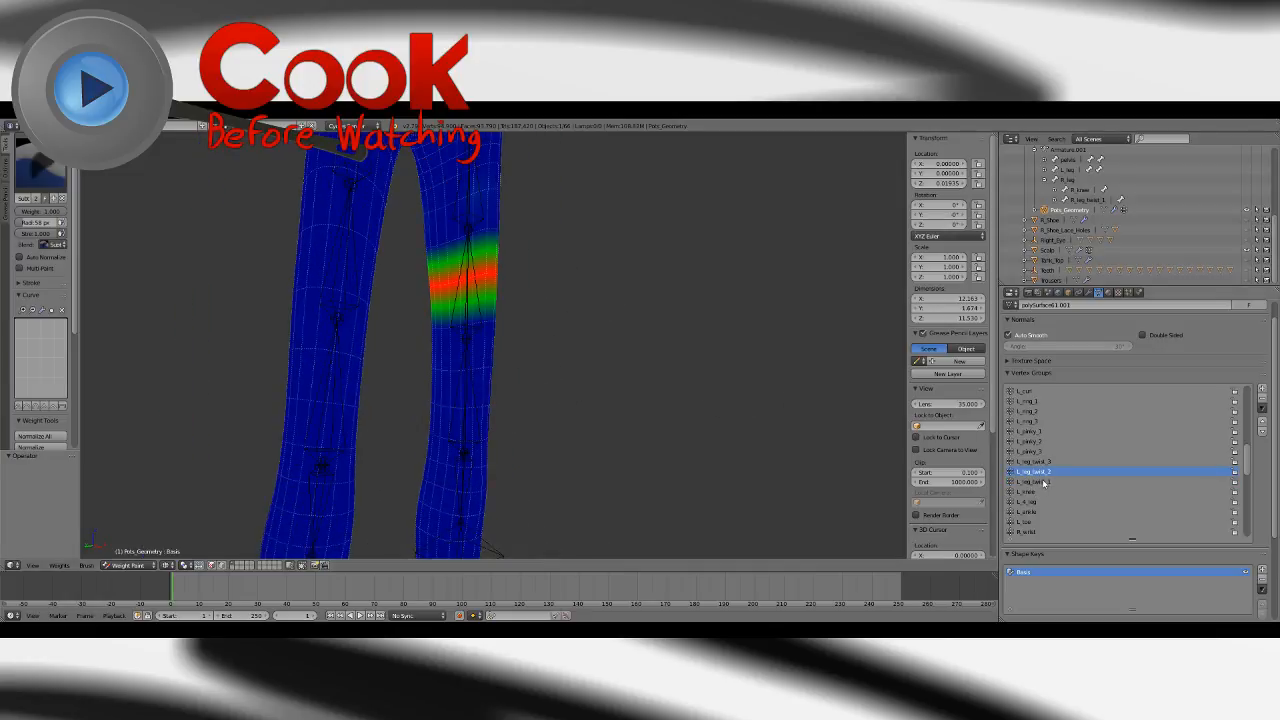
left_click(1036, 481)
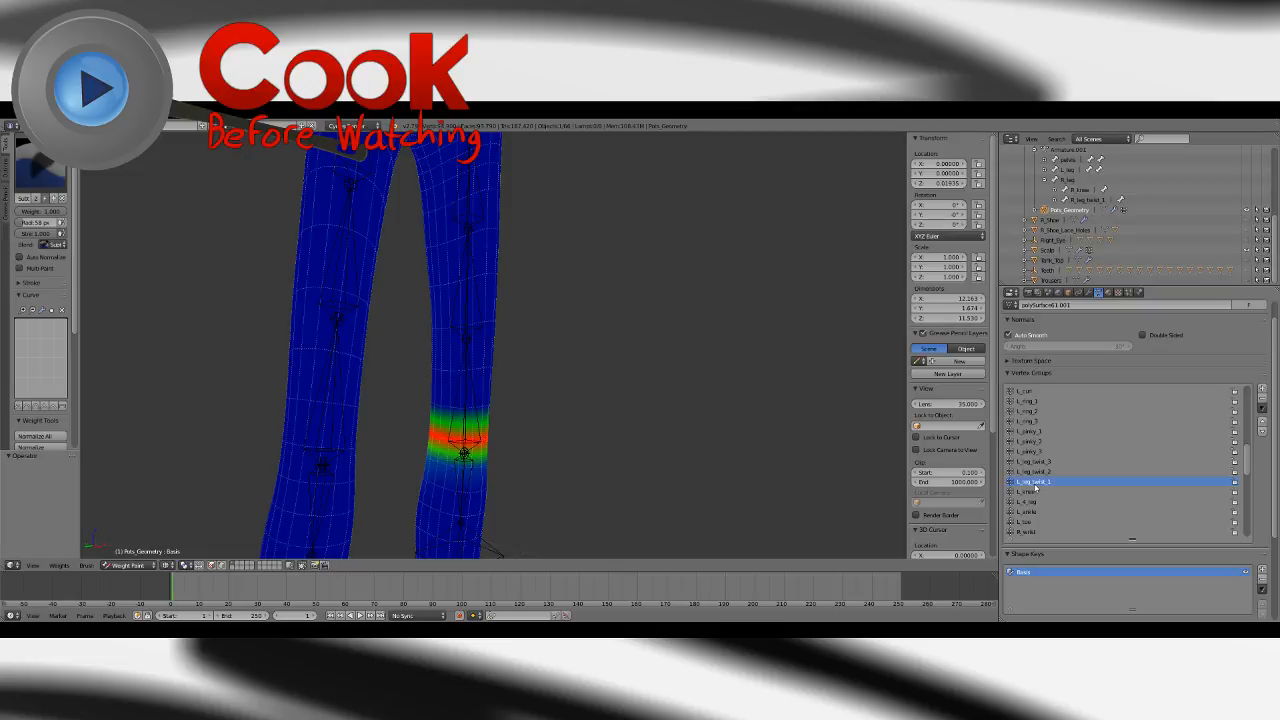
left_click(1038, 471)
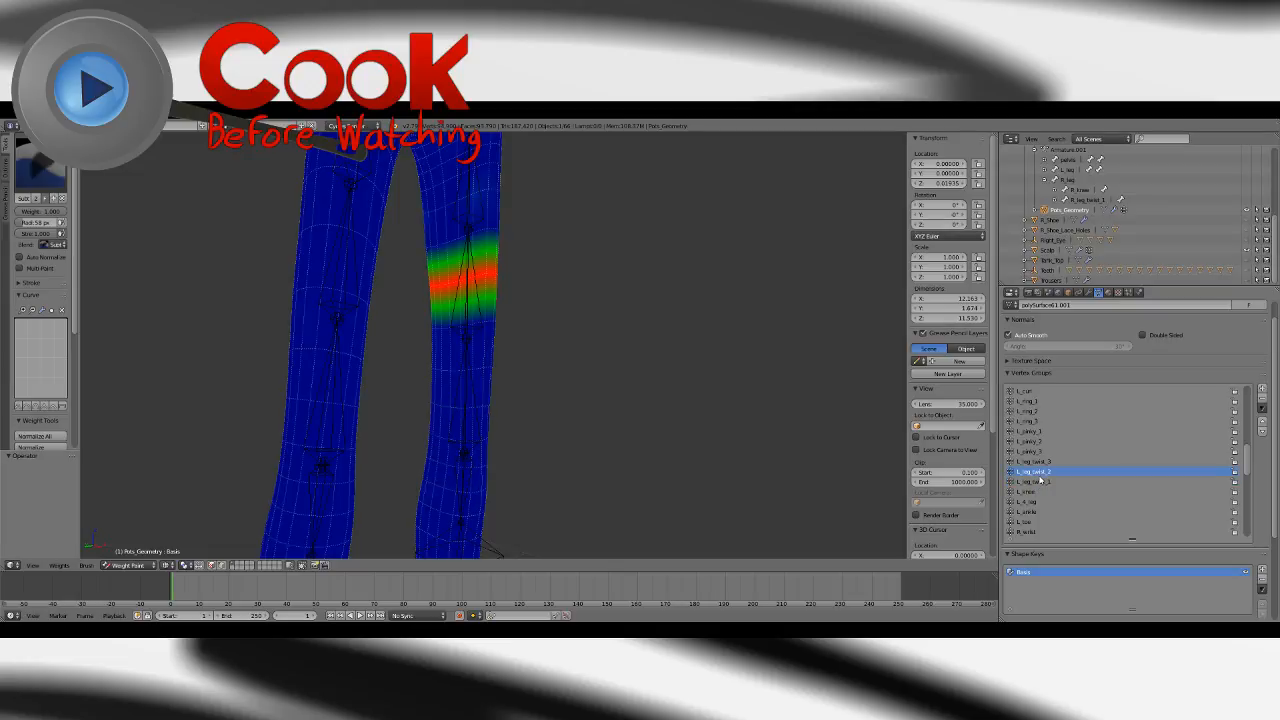
Make L_leg_twist_3 the active vertex group and configure the Add brush with strength 0.75 and radius 25 px.
left_click(1040, 461)
middle_click_drag(600, 323, 525, 328)
left_click(40, 166)
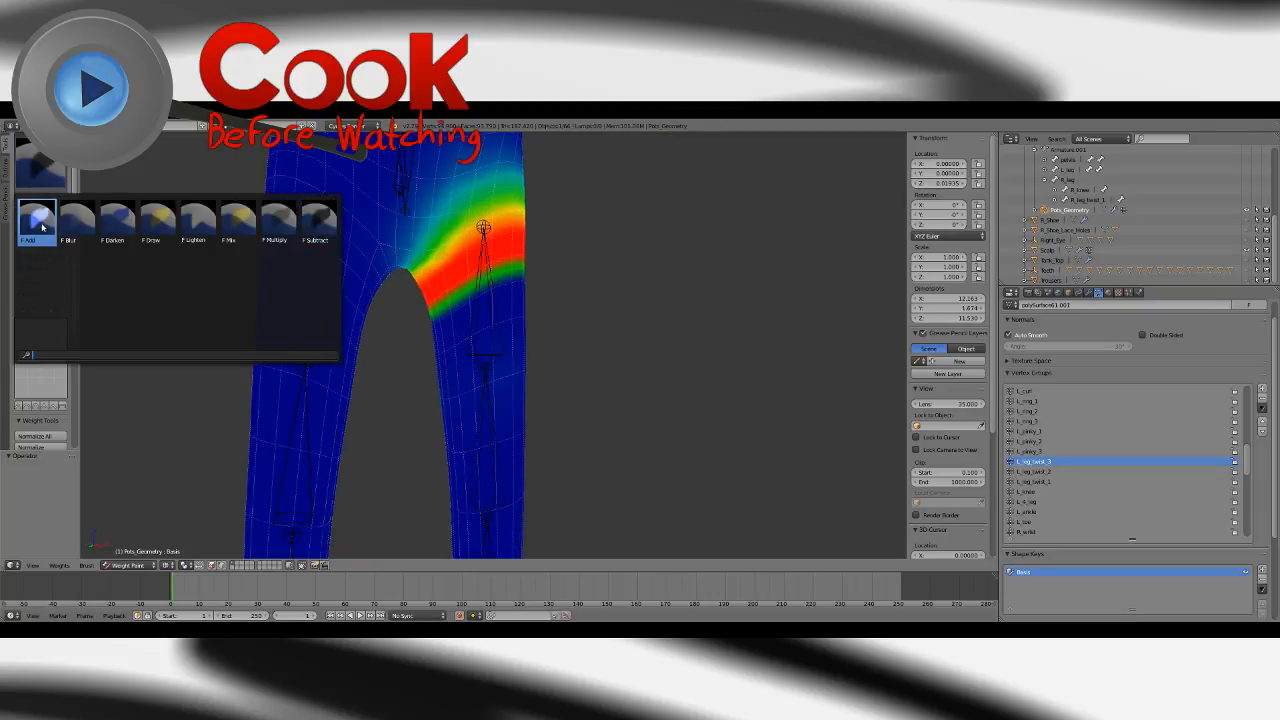
left_click(40, 220)
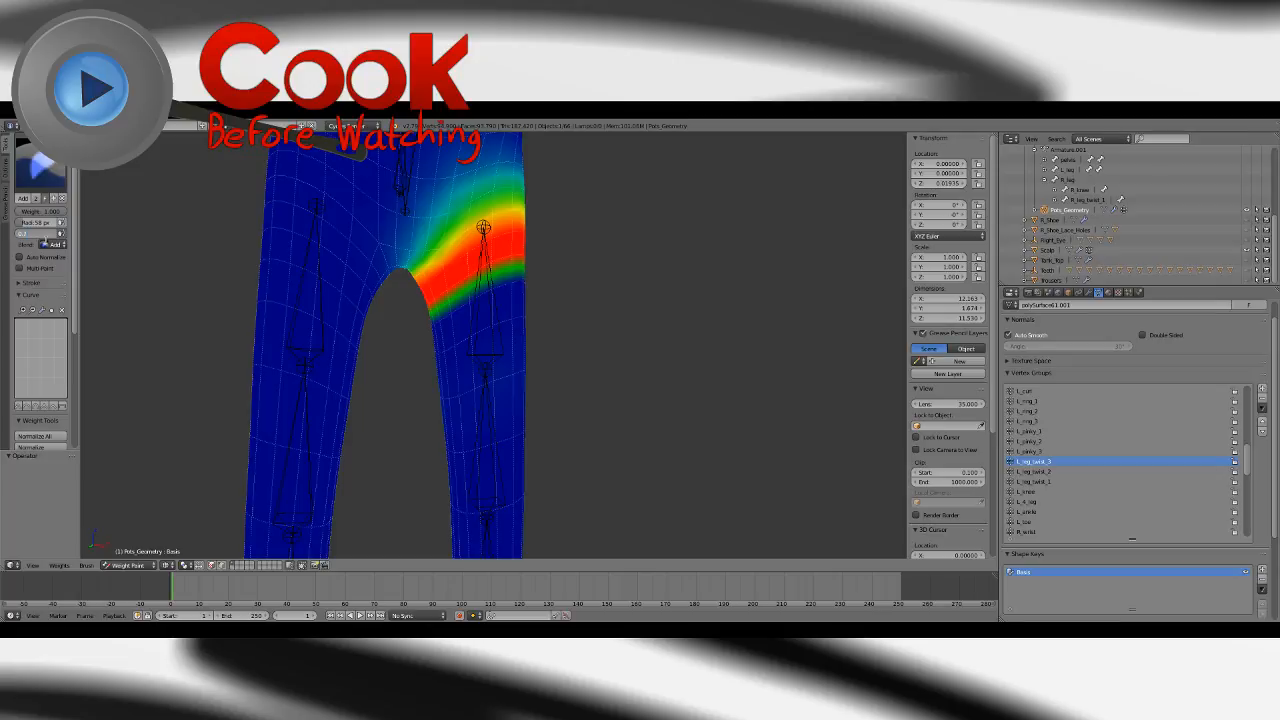
key("Return")
key("bracketleft")
key("bracketleft")
key("bracketleft")
key("bracketleft")
key("bracketleft")
key("bracketleft")
key("bracketleft")
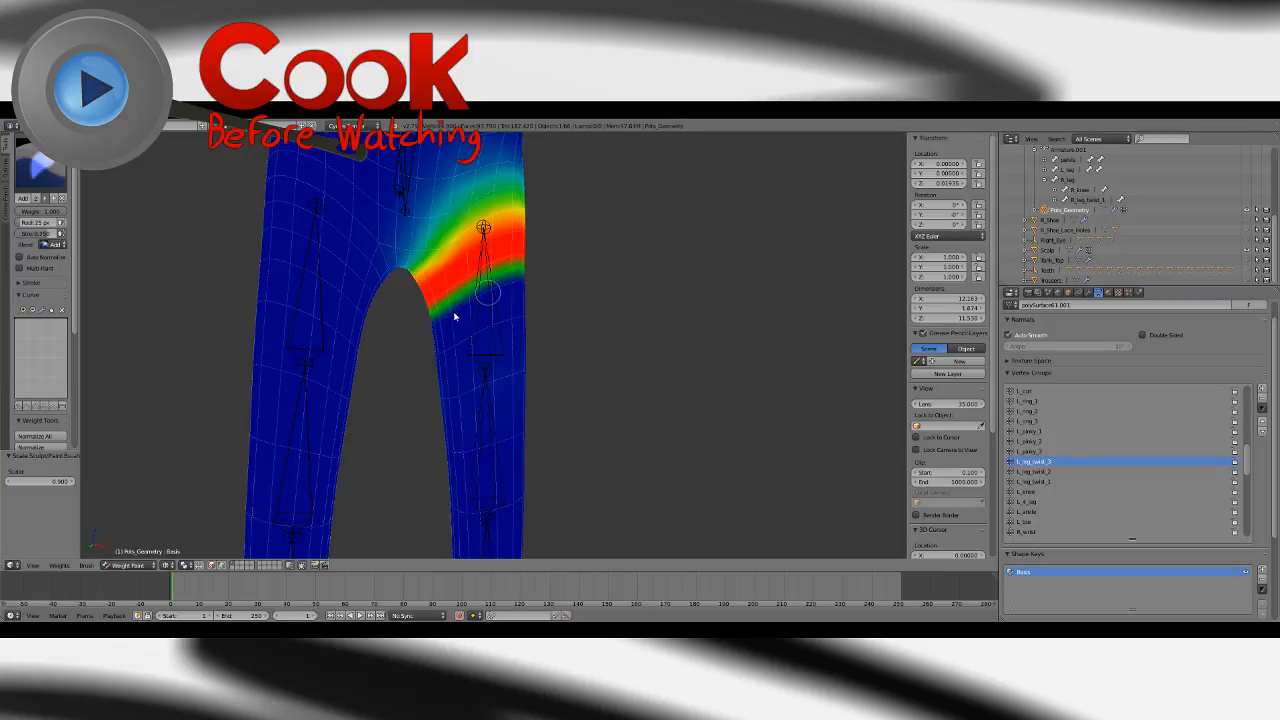
Paint a ring of 0.75 L_leg_twist_3 weight around the left thigh directly below the full-weight band.
left_click_drag(454, 316, 430, 322)
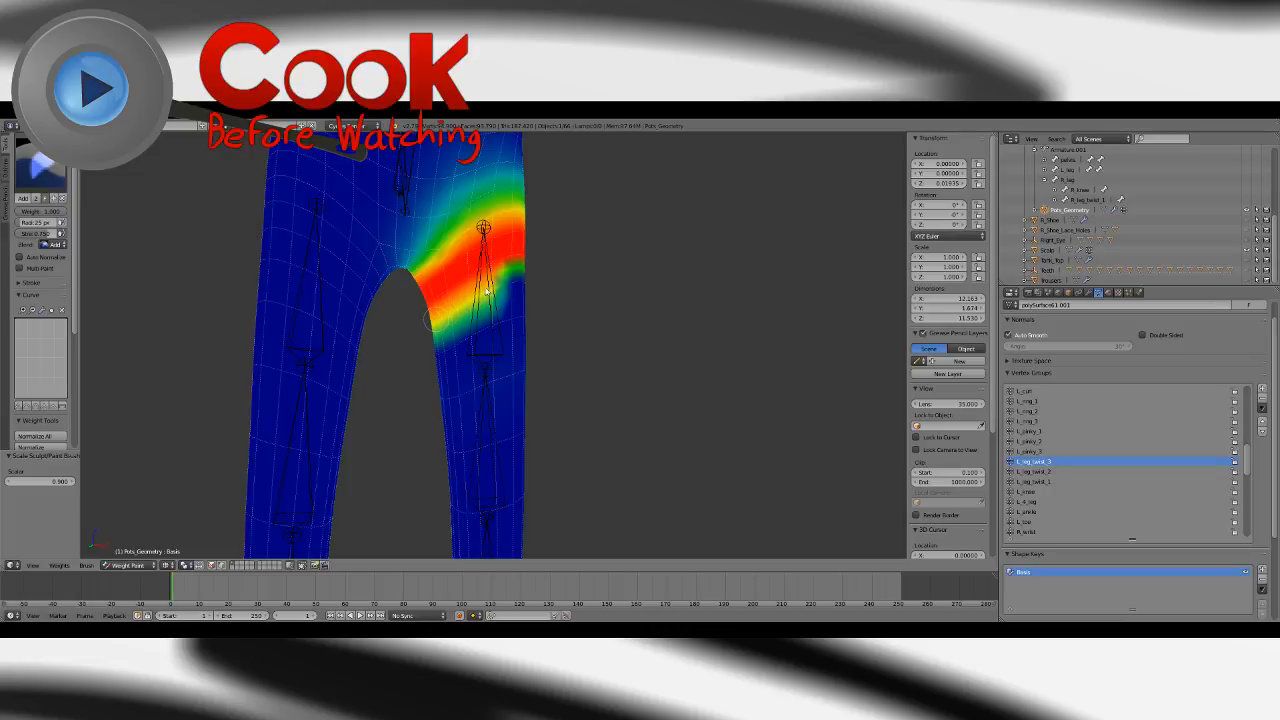
mouse_move(580, 274)
middle_mouse_down()
mouse_move(574, 303)
mouse_move(454, 340)
middle_mouse_up()
left_click_drag(558, 308, 641, 322)
middle_click_drag(640, 322, 423, 286)
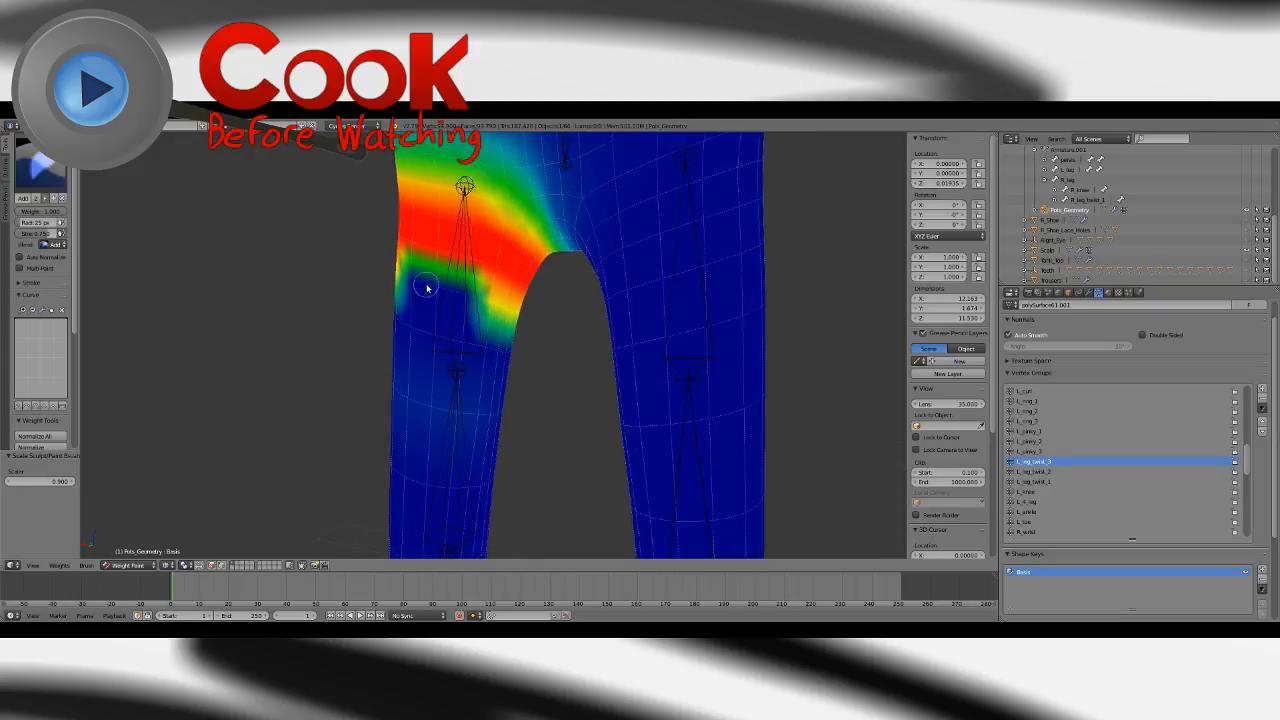
left_click_drag(425, 287, 461, 301)
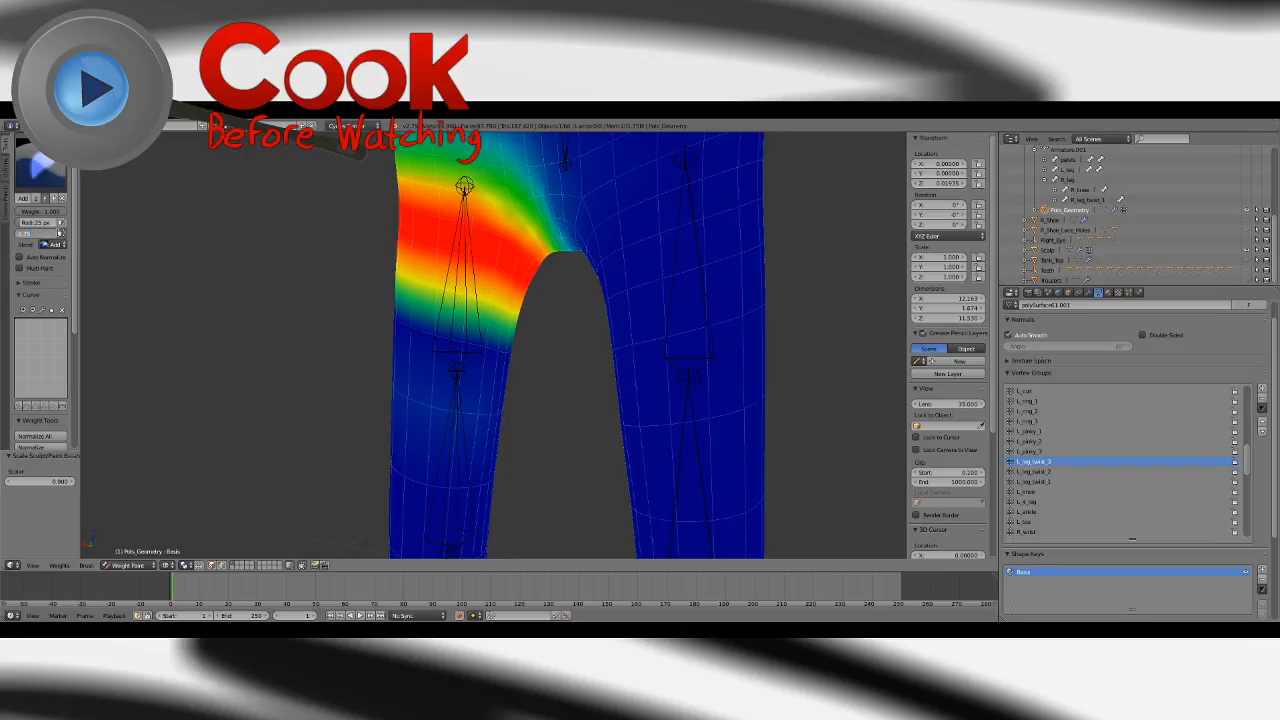
Set the brush strength to 0.5 and paint the next lower ring of L_leg_twist_3 weight around the left thigh.
left_click(60, 233)
left_click_drag(418, 332, 534, 359)
middle_click_drag(565, 362, 388, 356)
left_click_drag(491, 334, 549, 317)
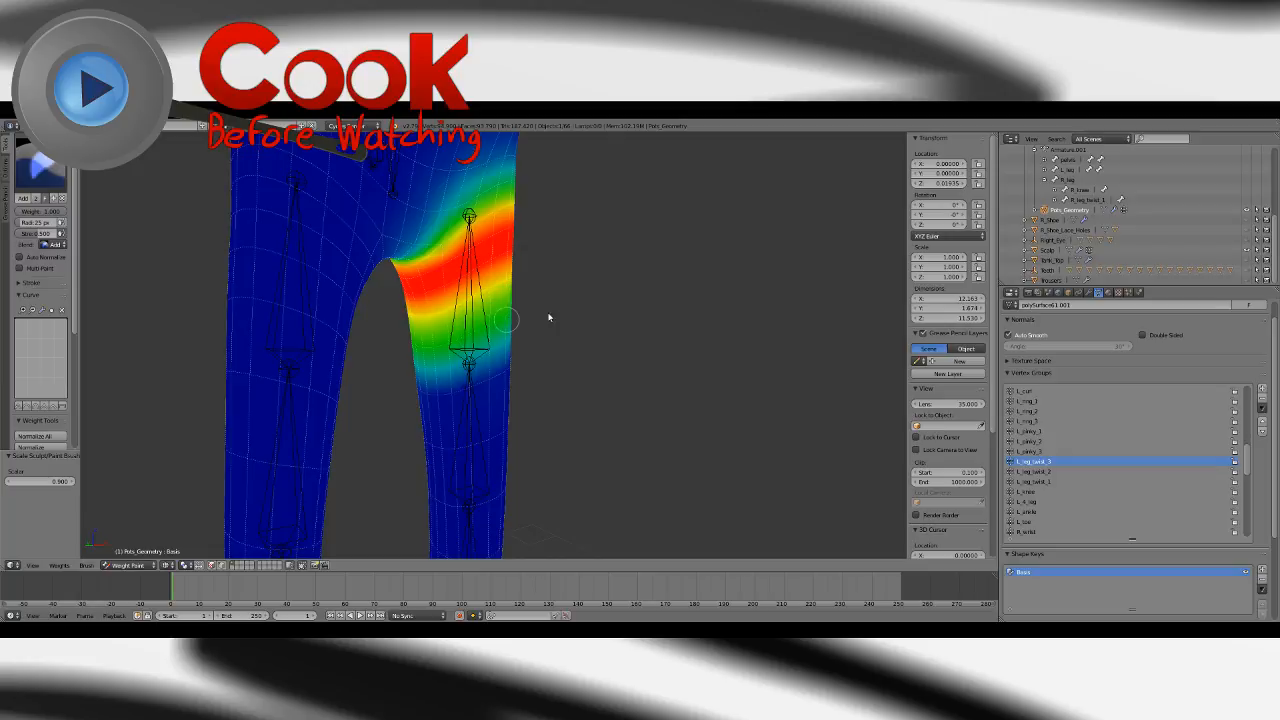
mouse_move(549, 317)
middle_mouse_down()
mouse_move(529, 340)
mouse_move(459, 338)
middle_mouse_up()
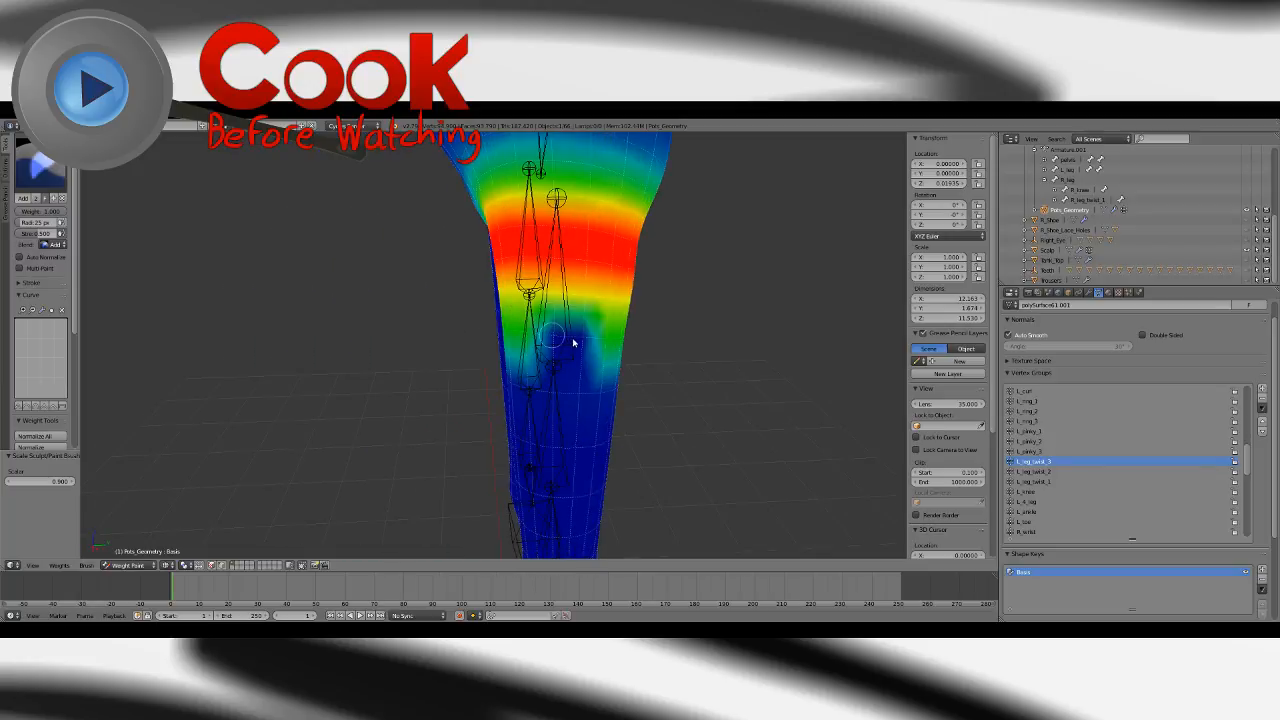
left_click_drag(573, 343, 575, 343)
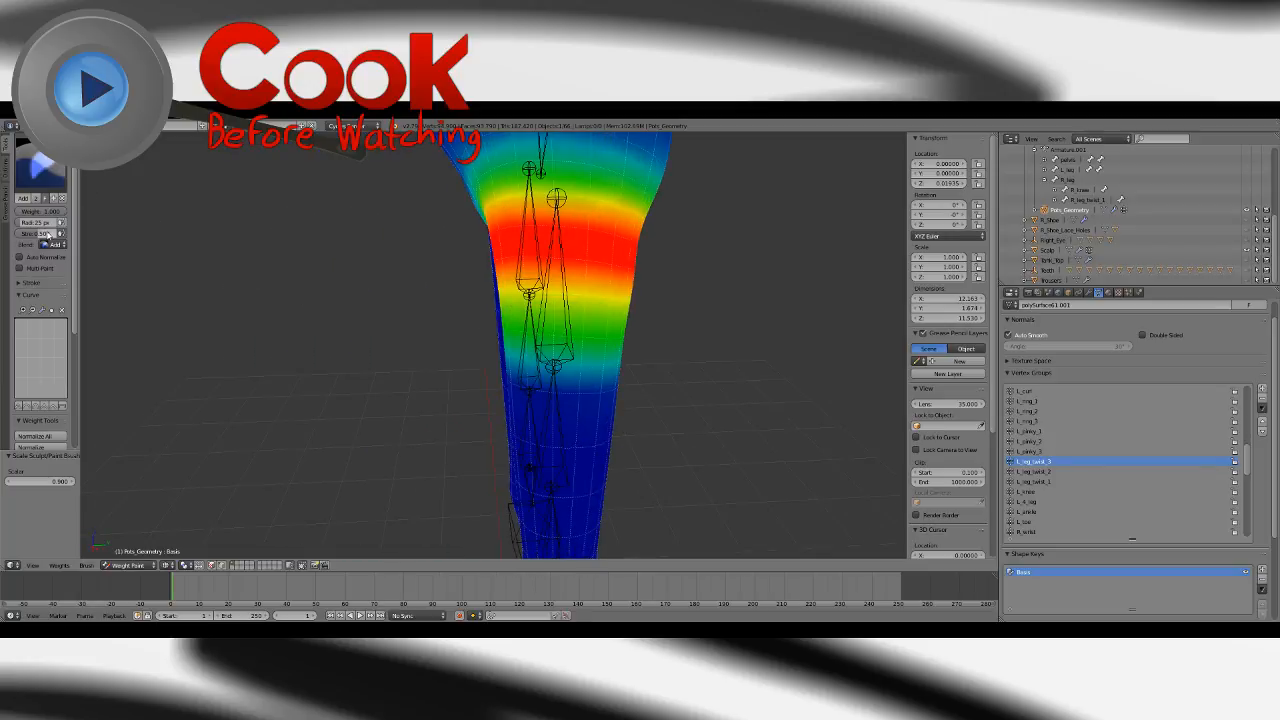
Set the brush strength to 0.25 and paint the lowest falloff ring of L_leg_twist_3 weight around the left thigh.
left_click(58, 236)
type("0.25")
key("Return")
middle_click_drag(655, 413, 645, 328)
left_click_drag(514, 337, 451, 363)
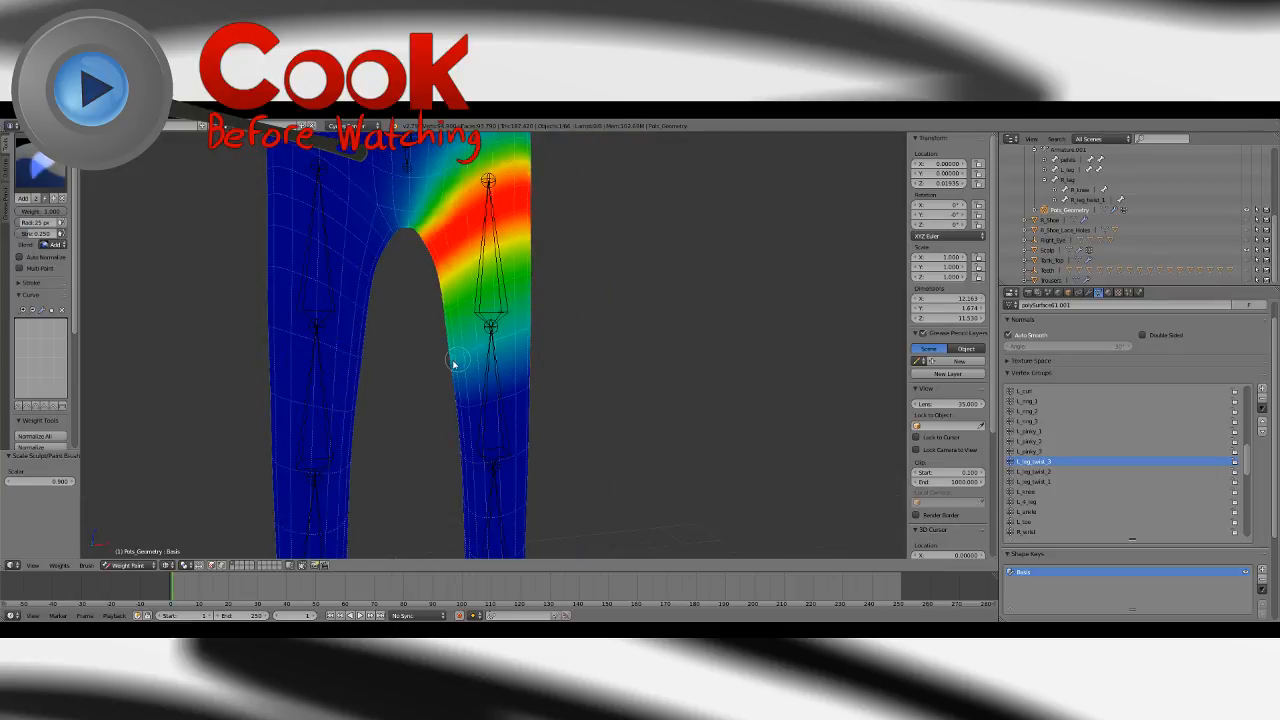
mouse_move(423, 395)
middle_mouse_down()
mouse_move(577, 394)
mouse_move(443, 380)
middle_mouse_up()
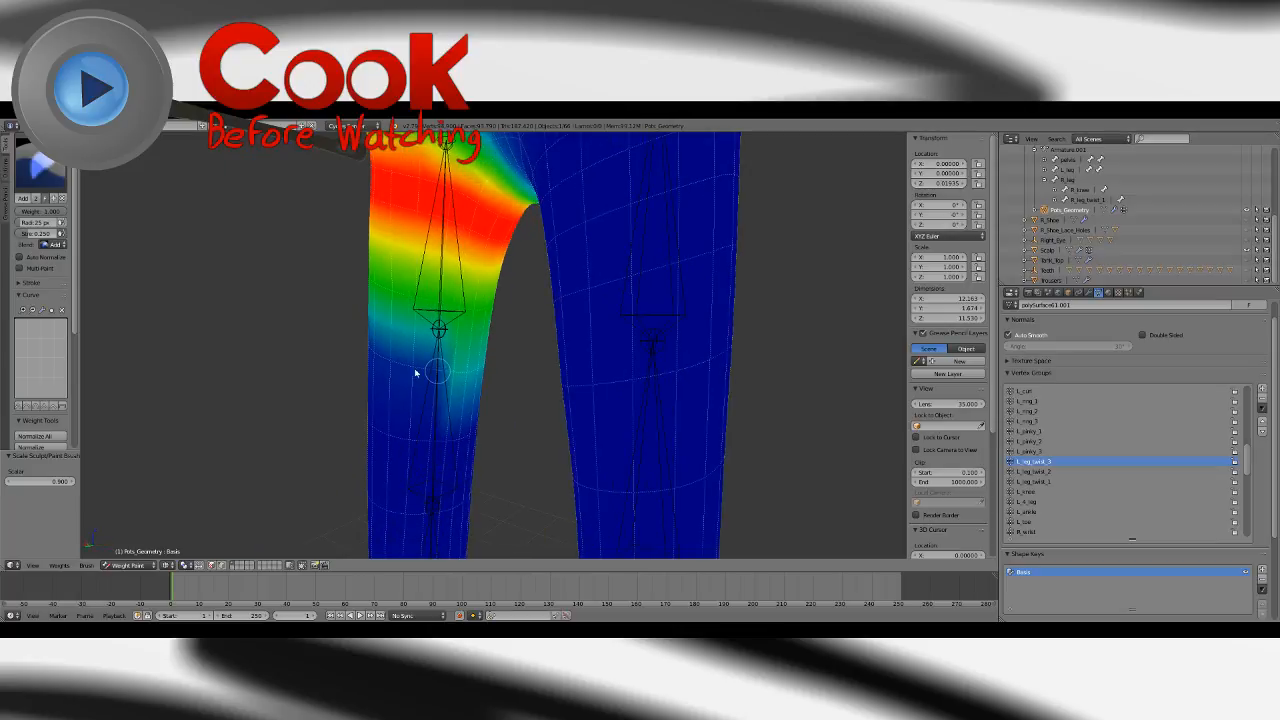
mouse_move(357, 369)
middle_mouse_down()
mouse_move(366, 386)
mouse_move(449, 409)
middle_mouse_up()
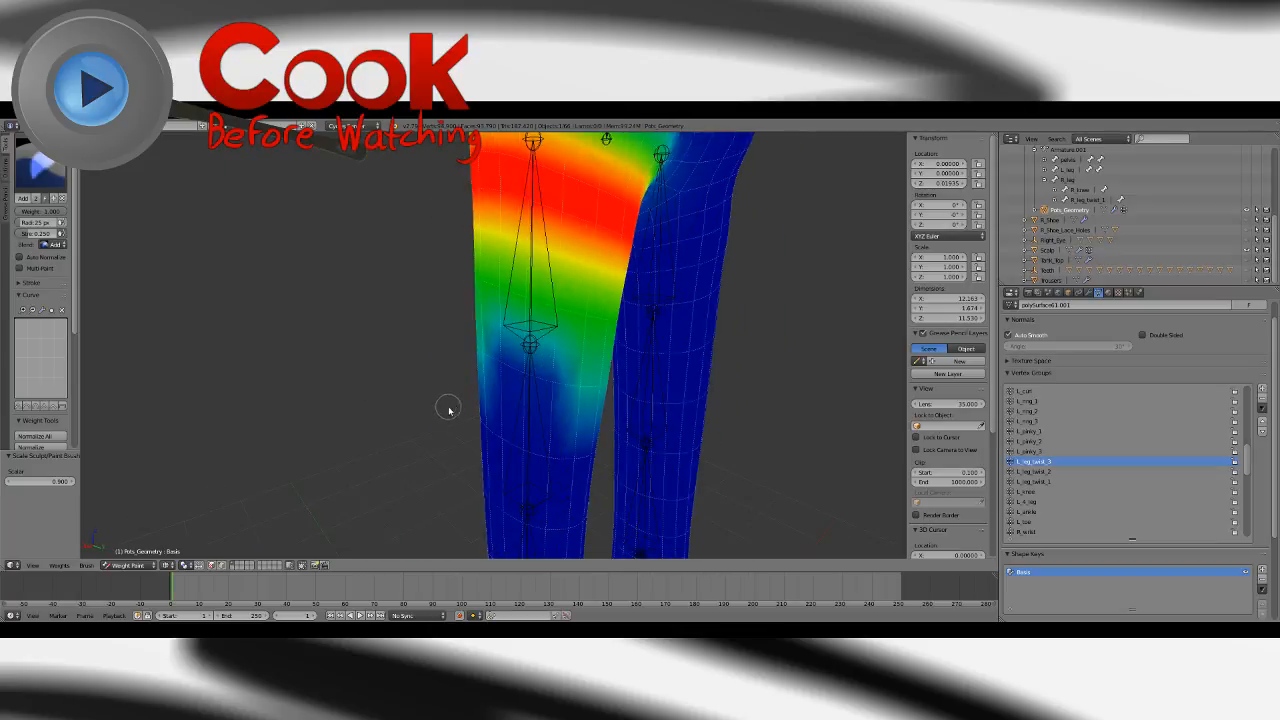
left_click_drag(522, 379, 503, 366)
mouse_move(503, 381)
middle_mouse_down()
mouse_move(440, 423)
mouse_move(711, 351)
mouse_move(626, 374)
mouse_move(689, 366)
middle_mouse_up()
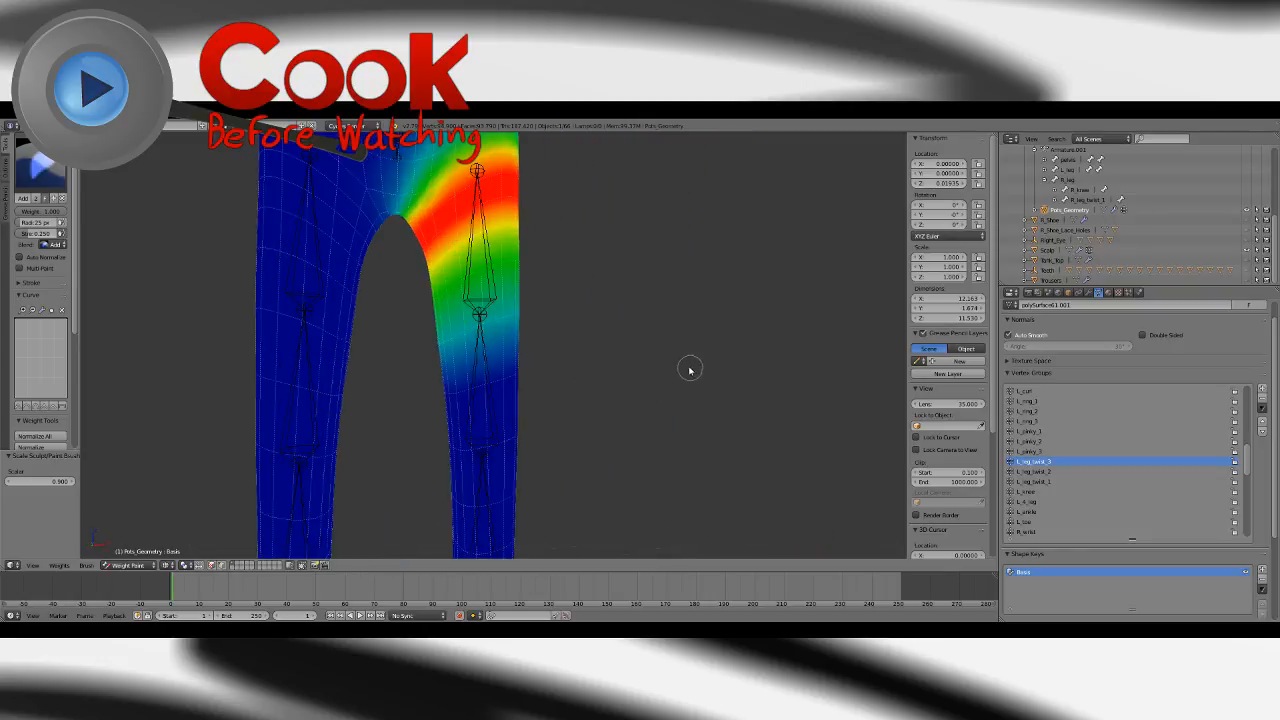
Compare the L_leg_twist_3 falloff with the L_leg_twist_2 weight band on the left thigh.
left_click(1040, 471)
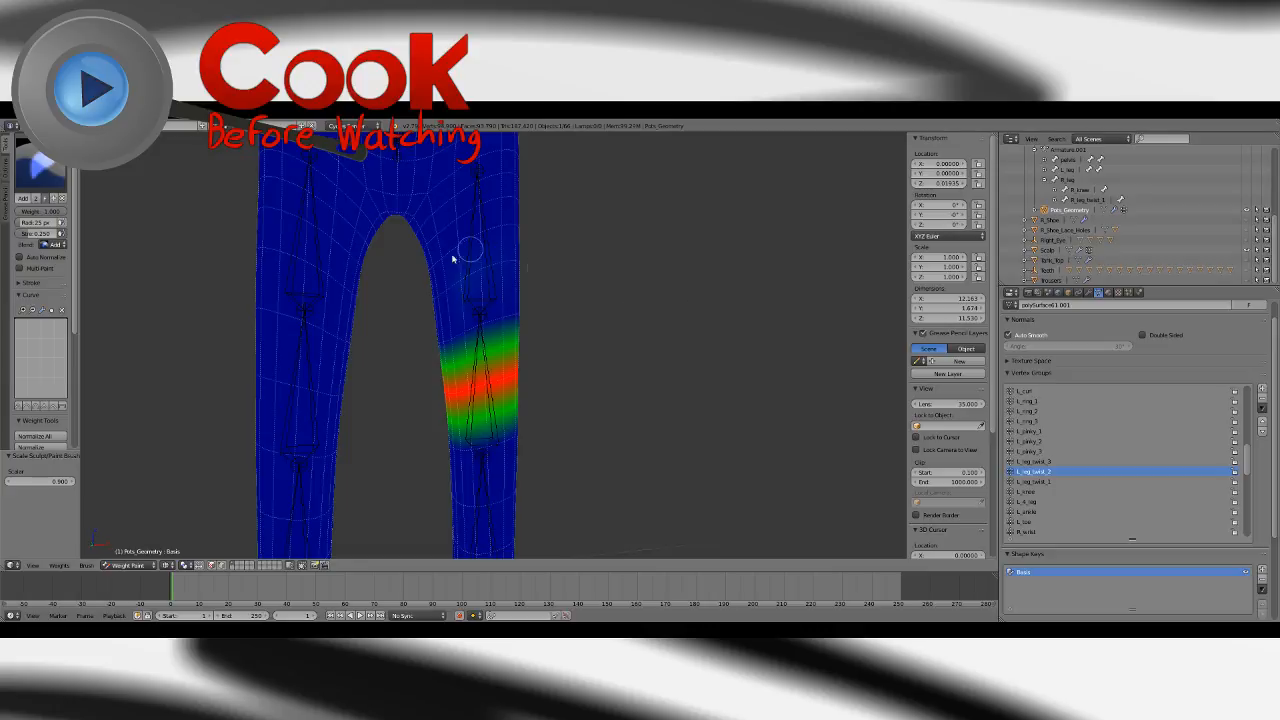
left_click(1038, 461)
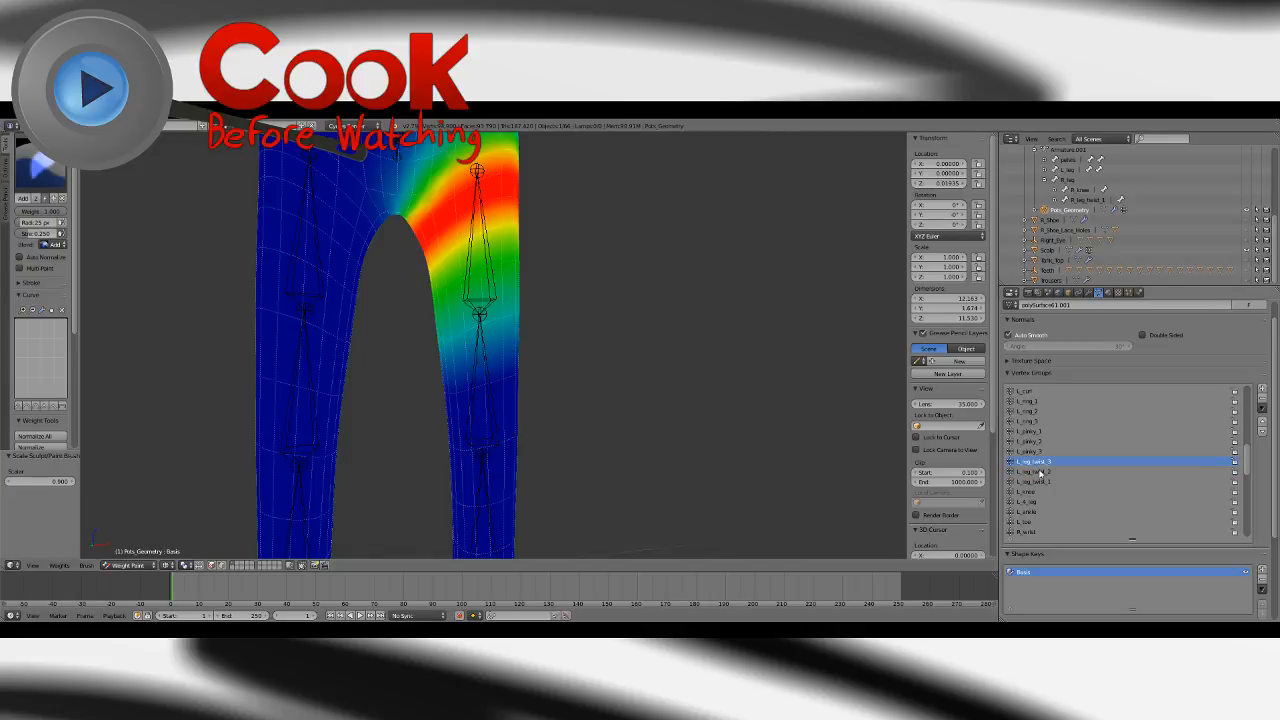
left_click(1040, 473)
middle_click_drag(532, 268, 543, 328, "shift")
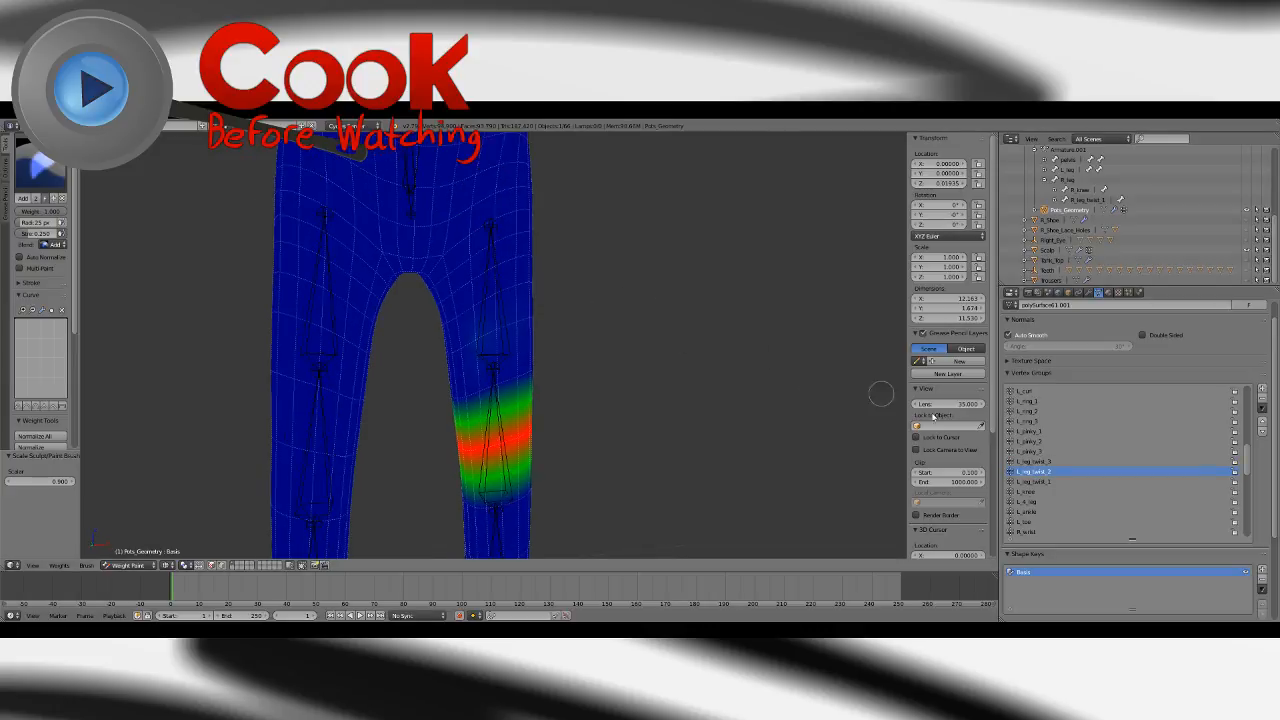
left_click(1037, 462)
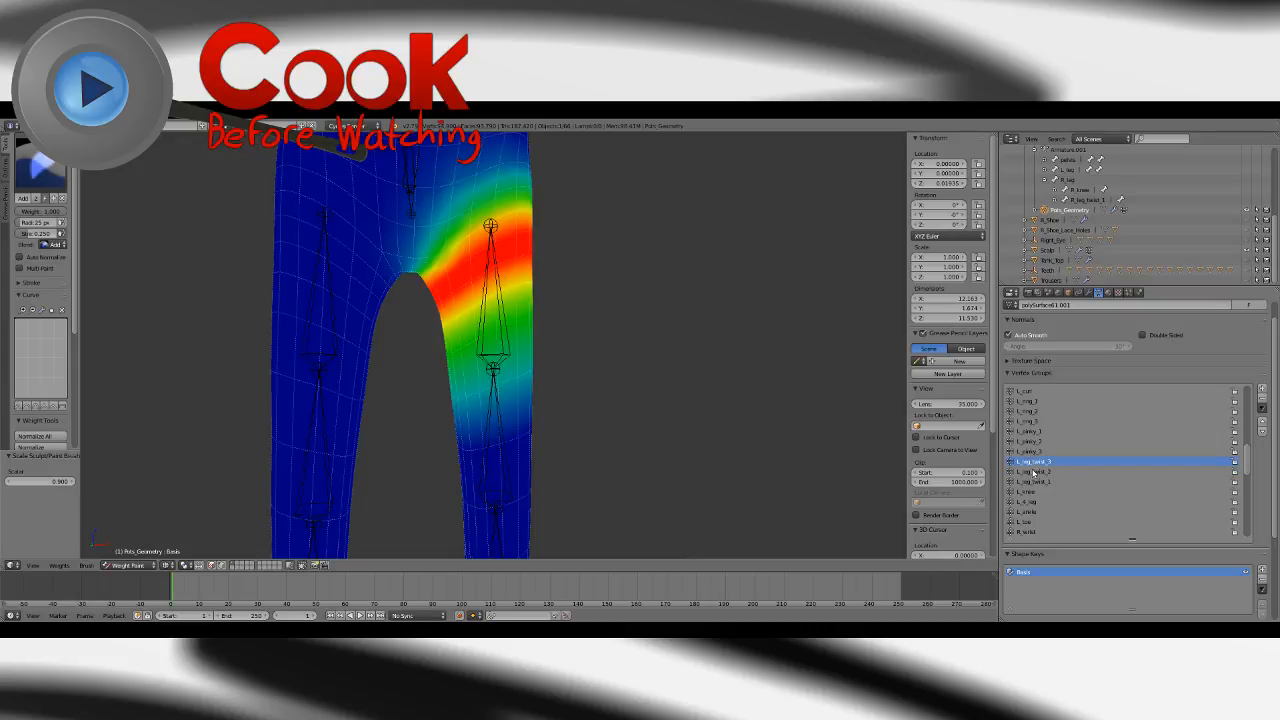
Make L_leg_twist_2 the active vertex group and paint a ring of 0.25 weight around the upper left thigh above its band.
left_click(1035, 471)
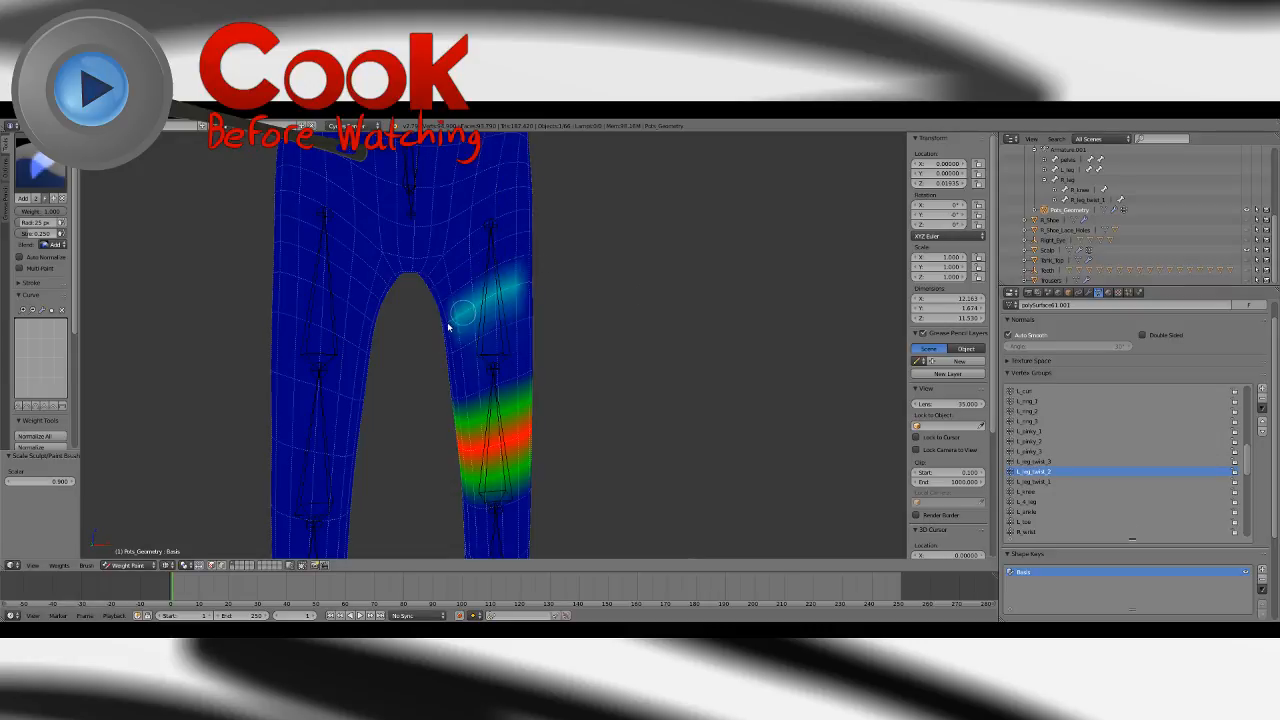
left_click_drag(449, 327, 436, 331)
mouse_move(418, 343)
middle_mouse_down()
mouse_move(563, 346)
mouse_move(589, 406)
mouse_move(474, 346)
middle_mouse_up()
left_click_drag(455, 337, 399, 311)
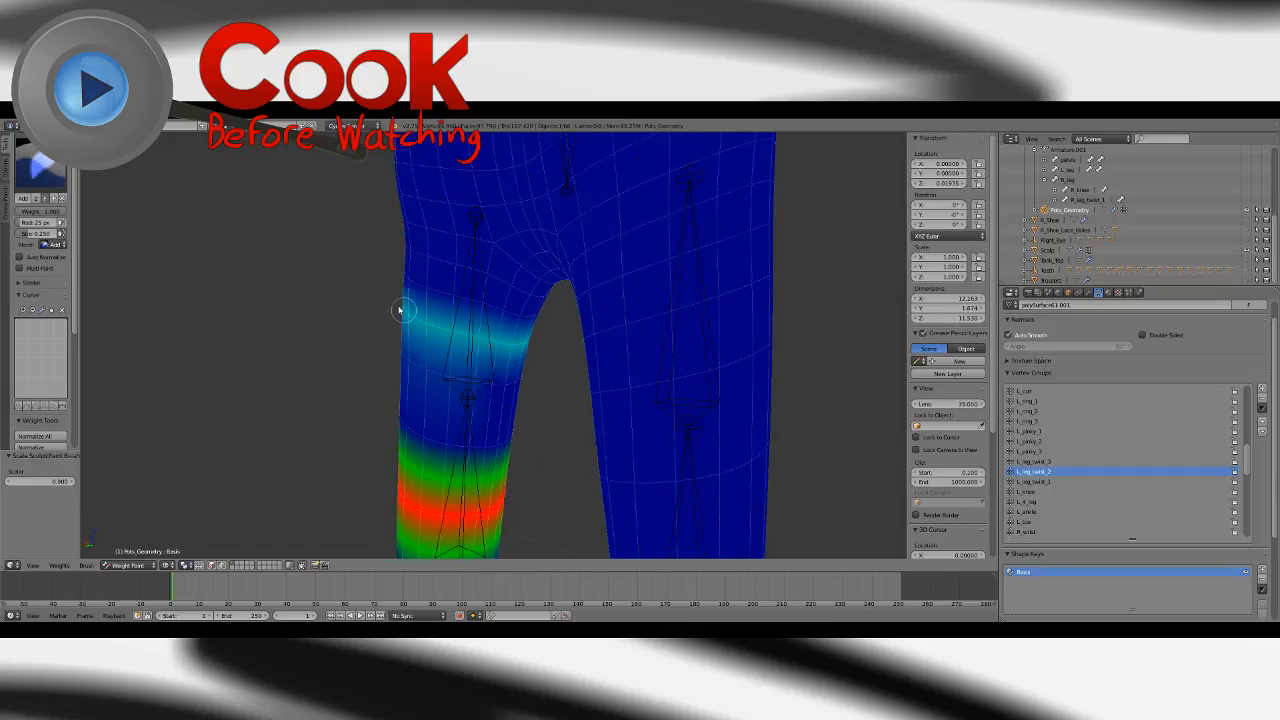
mouse_move(380, 334)
middle_mouse_down()
mouse_move(409, 297)
mouse_move(494, 351)
middle_mouse_up()
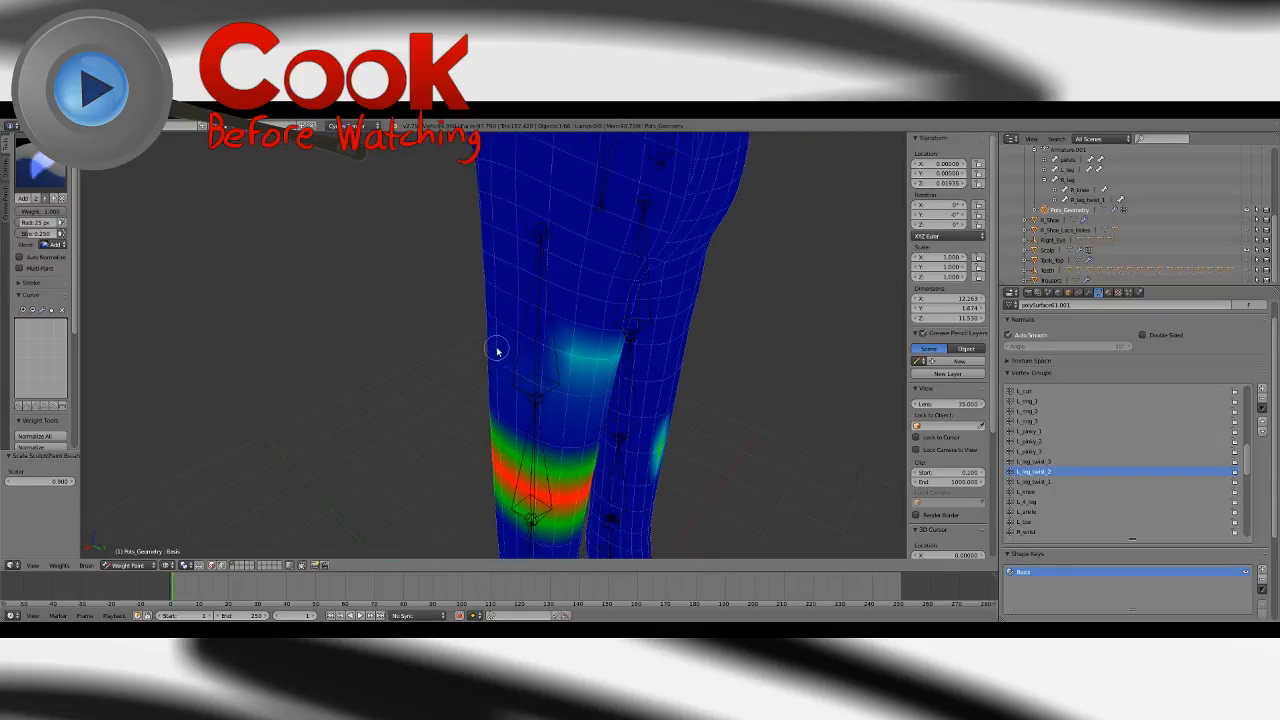
left_click_drag(498, 321, 493, 317)
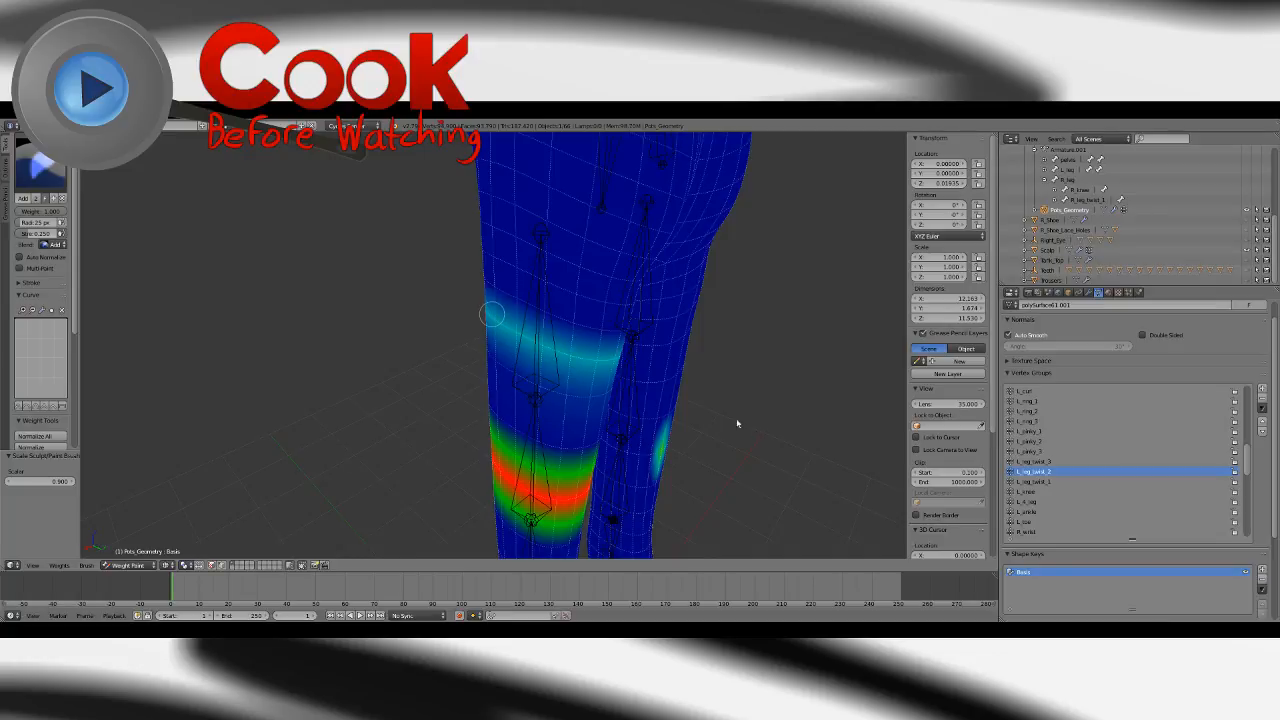
mouse_move(470, 395)
middle_mouse_down()
mouse_move(617, 391)
mouse_move(445, 338)
middle_mouse_up()
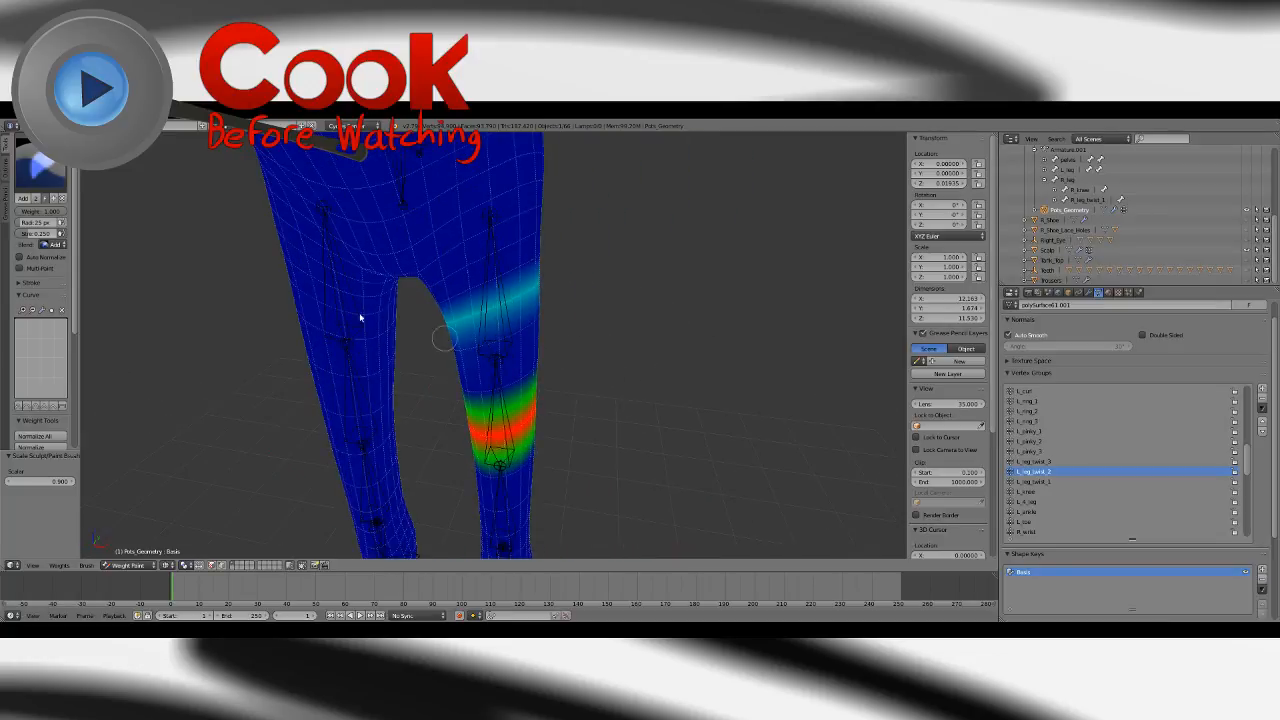
Subtract the stray L_leg_twist_2 weight from the inner side of the right leg using a Subtract brush.
left_click(40, 170)
left_click(325, 217)
middle_click_drag(649, 337, 471, 309)
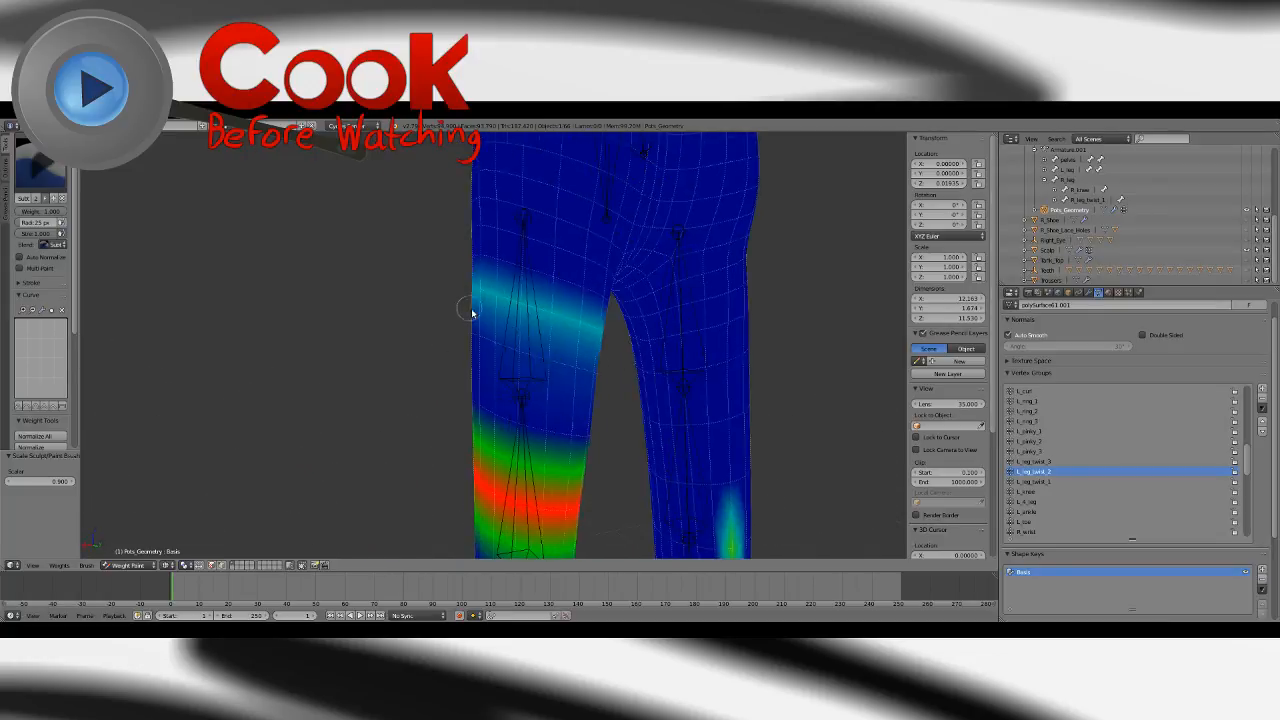
middle_click_drag(726, 463, 636, 360)
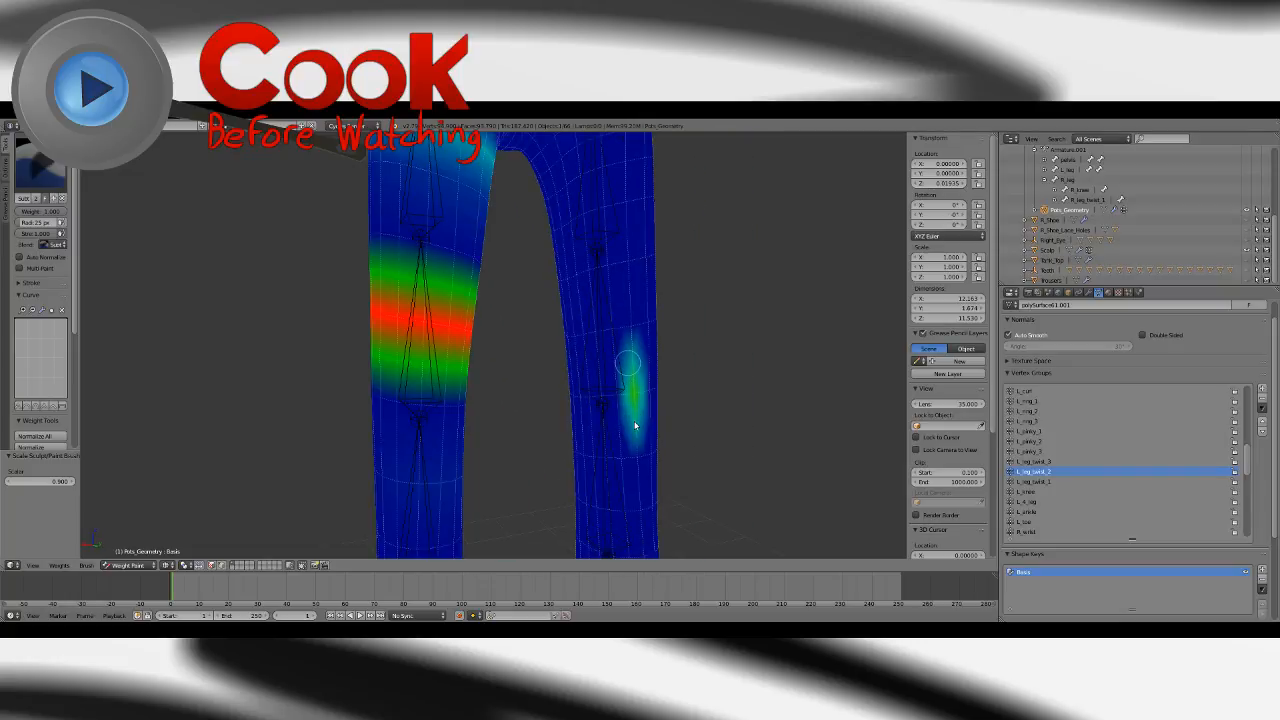
left_click_drag(635, 425, 628, 370)
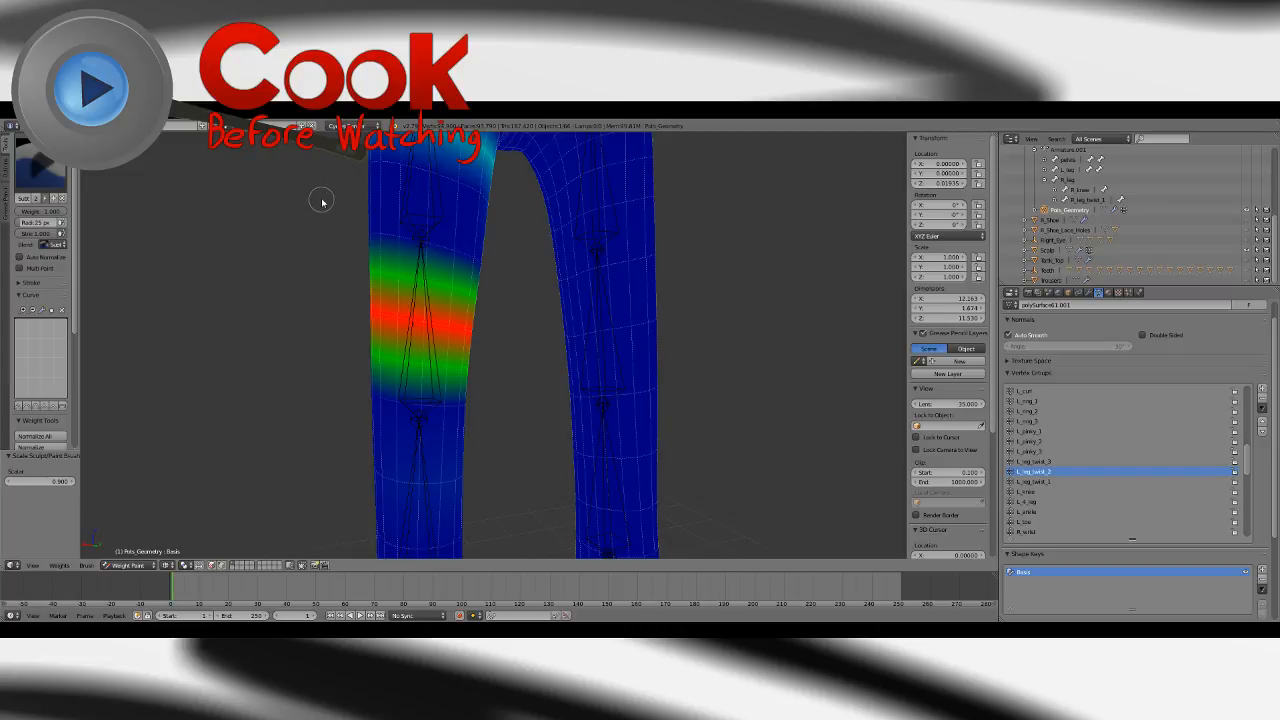
mouse_move(323, 200)
middle_mouse_down()
mouse_move(460, 240)
mouse_move(453, 338)
mouse_move(598, 241)
middle_mouse_up()
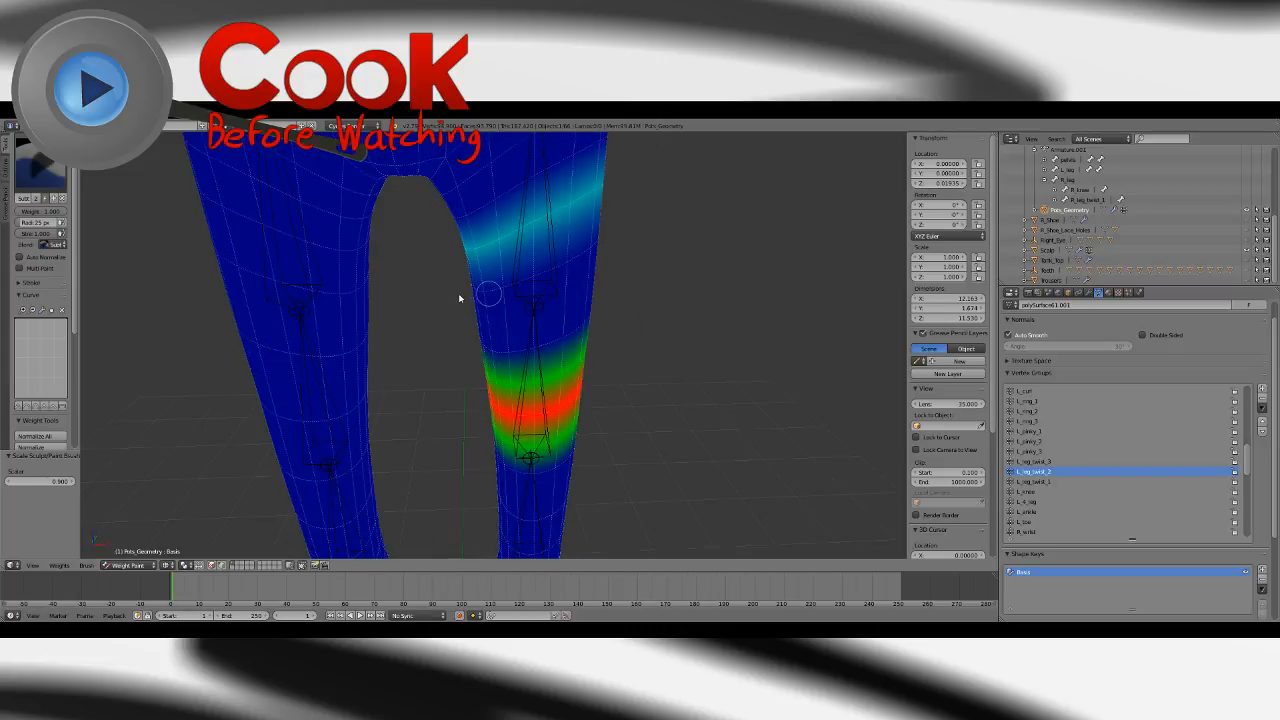
mouse_move(449, 303)
middle_mouse_down()
mouse_move(616, 289)
mouse_move(557, 257)
middle_mouse_up()
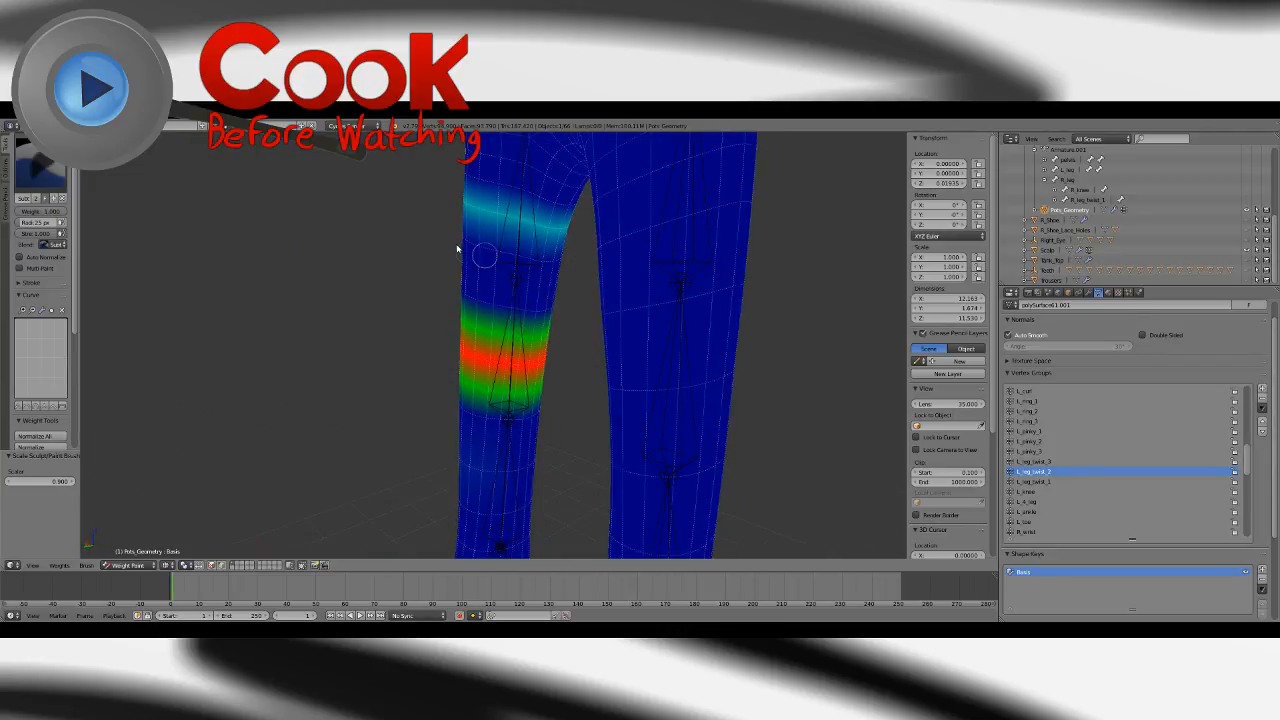
Return to the Add brush at strength 0.5 and paint the next lower ring of L_leg_twist_2 weight around the left thigh.
left_click(40, 172)
left_click(36, 216)
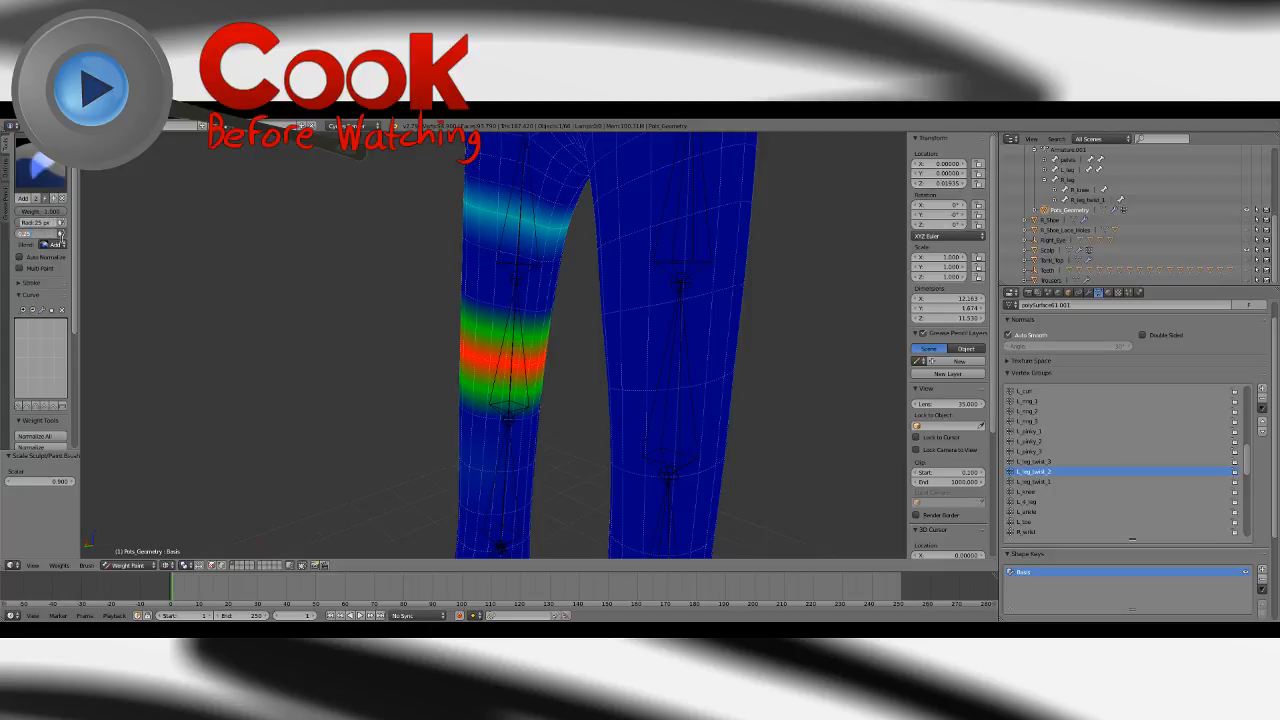
left_click(61, 235)
type("0.5")
key("Return")
left_click_drag(499, 254, 563, 274)
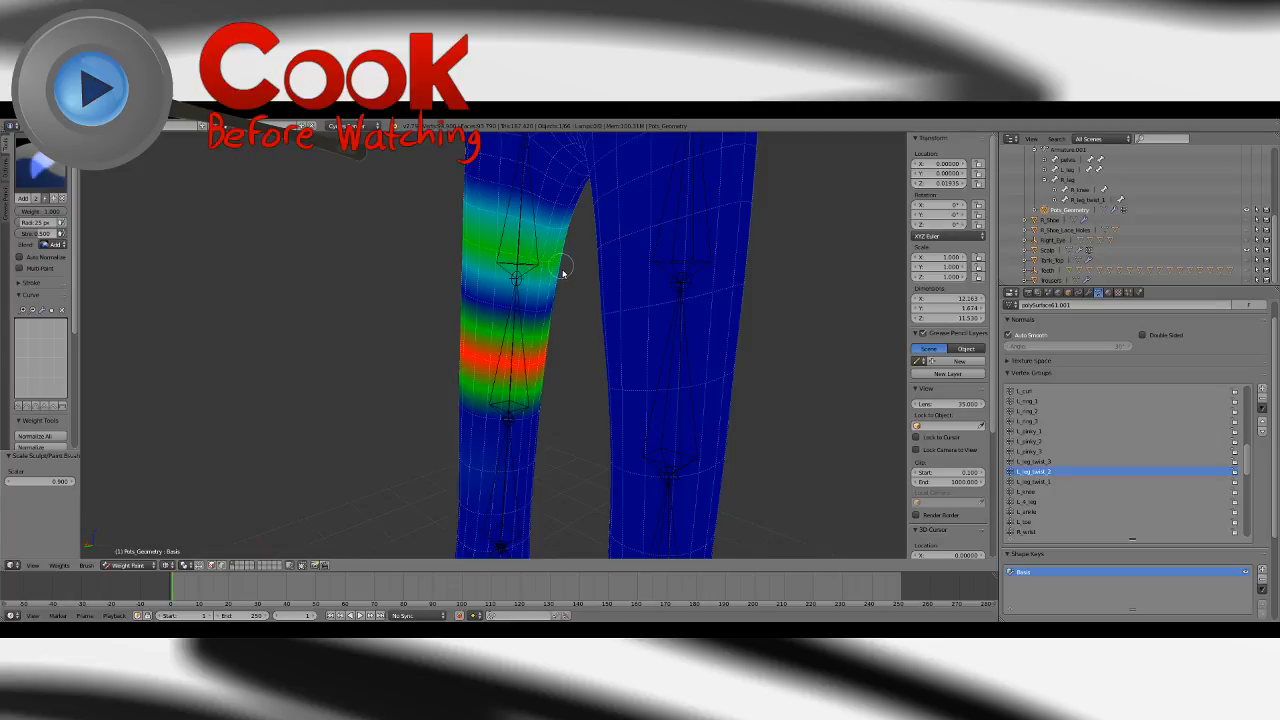
mouse_move(401, 260)
middle_mouse_down()
mouse_move(589, 289)
mouse_move(491, 274)
middle_mouse_up()
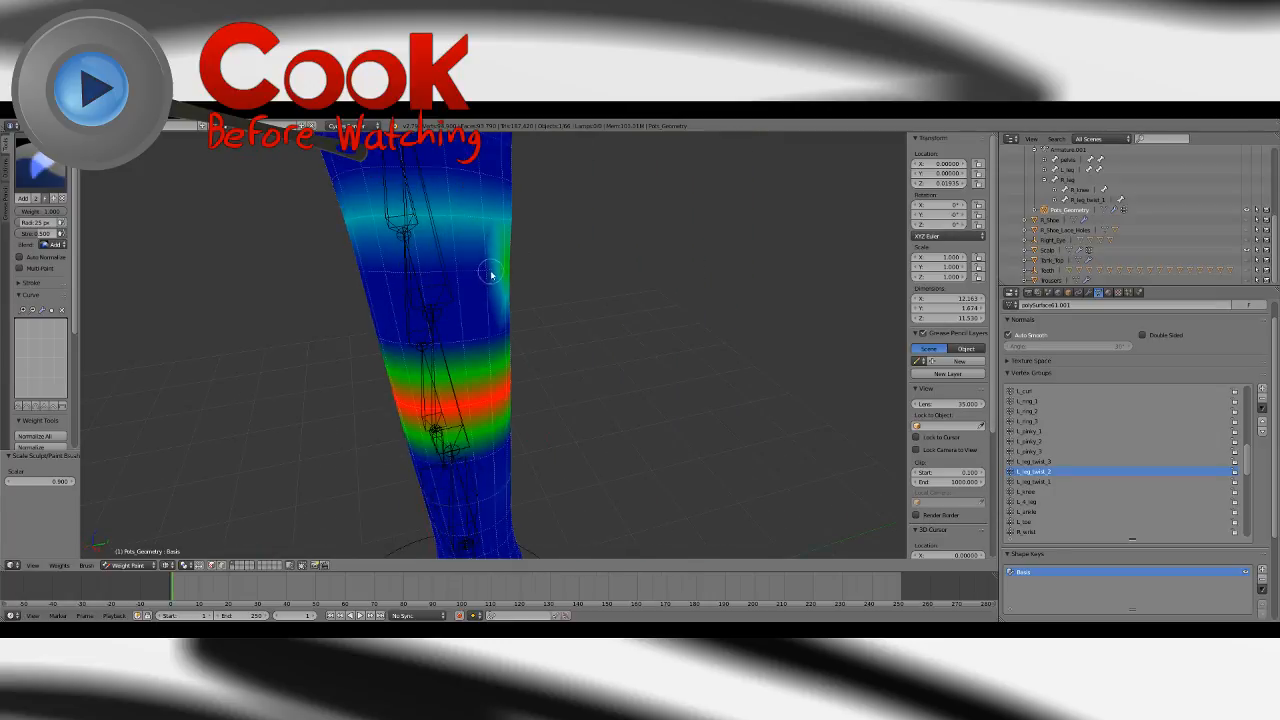
middle_click_drag(594, 342, 677, 325)
left_click_drag(551, 249, 475, 277)
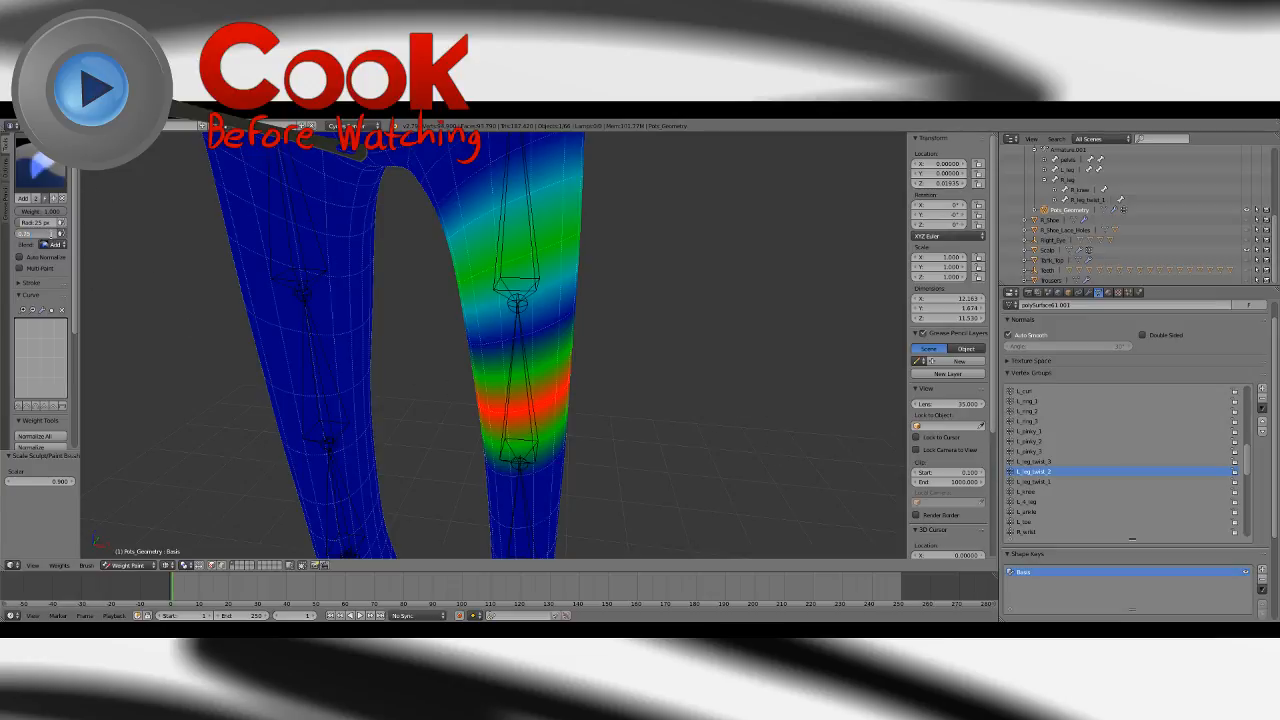
Set the brush strength to 0.75 and paint the L_leg_twist_2 ring directly above the full-weight band around the left thigh.
key("Return")
mouse_move(464, 313)
left_mouse_down()
mouse_move(560, 320)
mouse_move(511, 337)
mouse_move(514, 275)
mouse_move(486, 349)
left_mouse_up()
middle_click_drag(428, 371, 534, 309)
left_click_drag(535, 318, 481, 311)
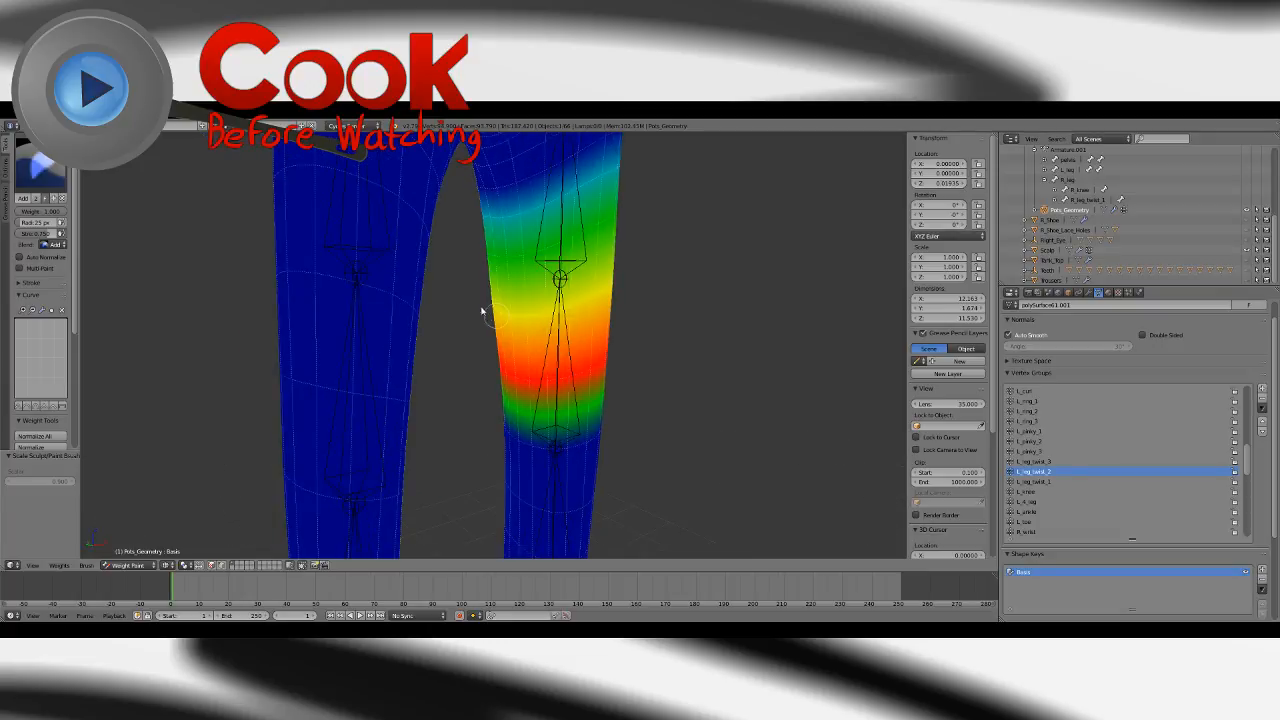
mouse_move(464, 318)
middle_mouse_down()
mouse_move(617, 320)
mouse_move(634, 386)
mouse_move(532, 343)
middle_mouse_up()
left_click_drag(532, 343, 429, 311)
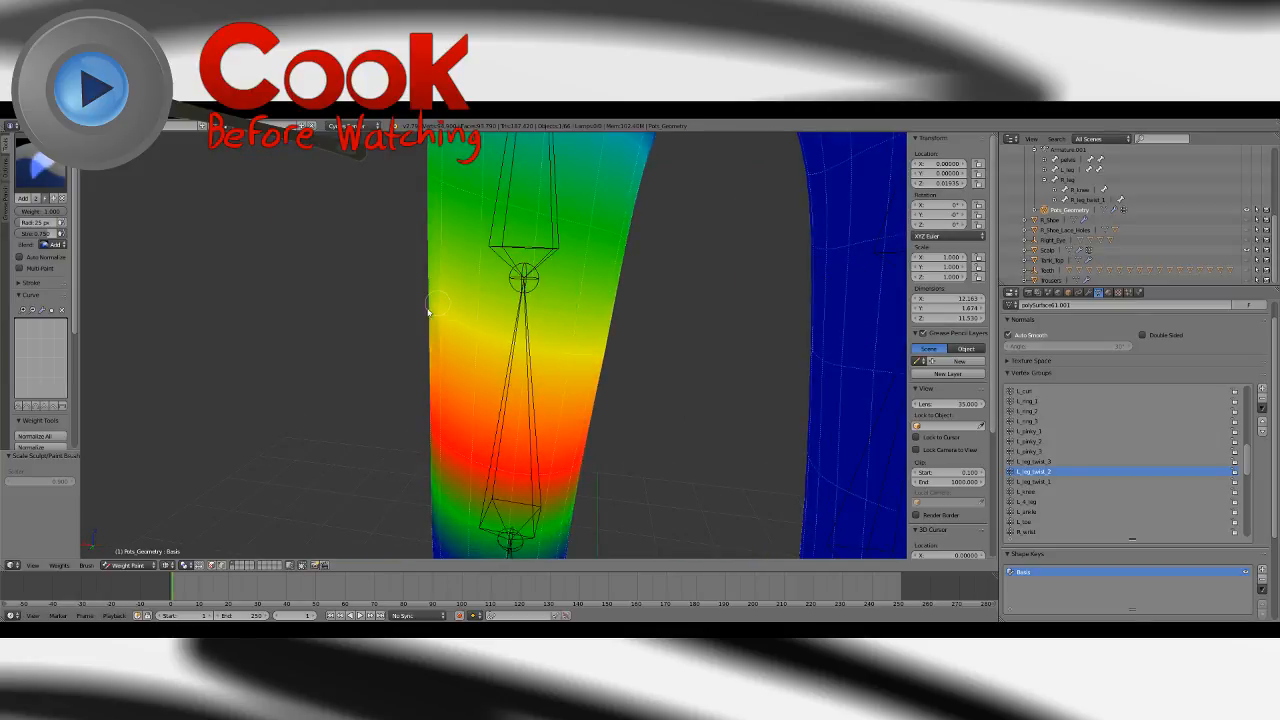
mouse_move(429, 311)
middle_mouse_down()
mouse_move(418, 321)
mouse_move(533, 329)
middle_mouse_up()
left_click_drag(287, 324, 420, 344)
key("ctrl+z")
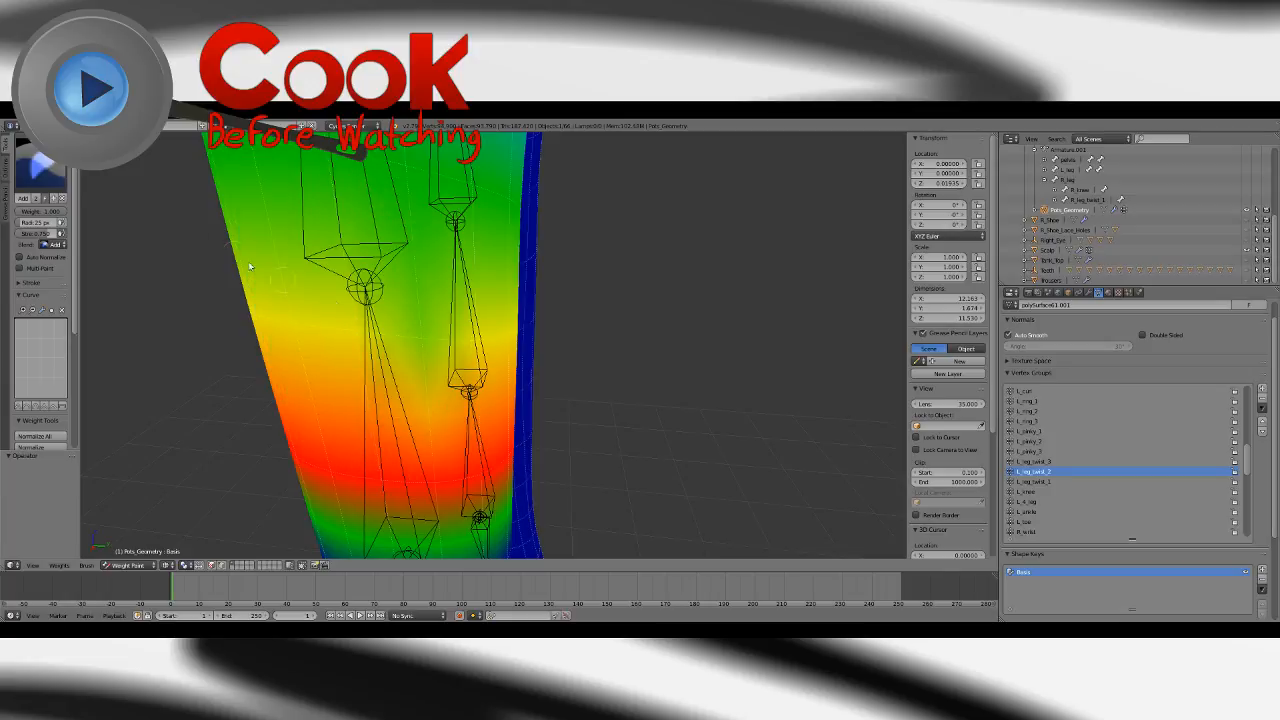
Subtract the uneven weight on the side of the left thigh and repaint that spot with Add at 0.75 strength.
left_click(40, 165)
left_click(314, 216)
left_click_drag(422, 345, 422, 350)
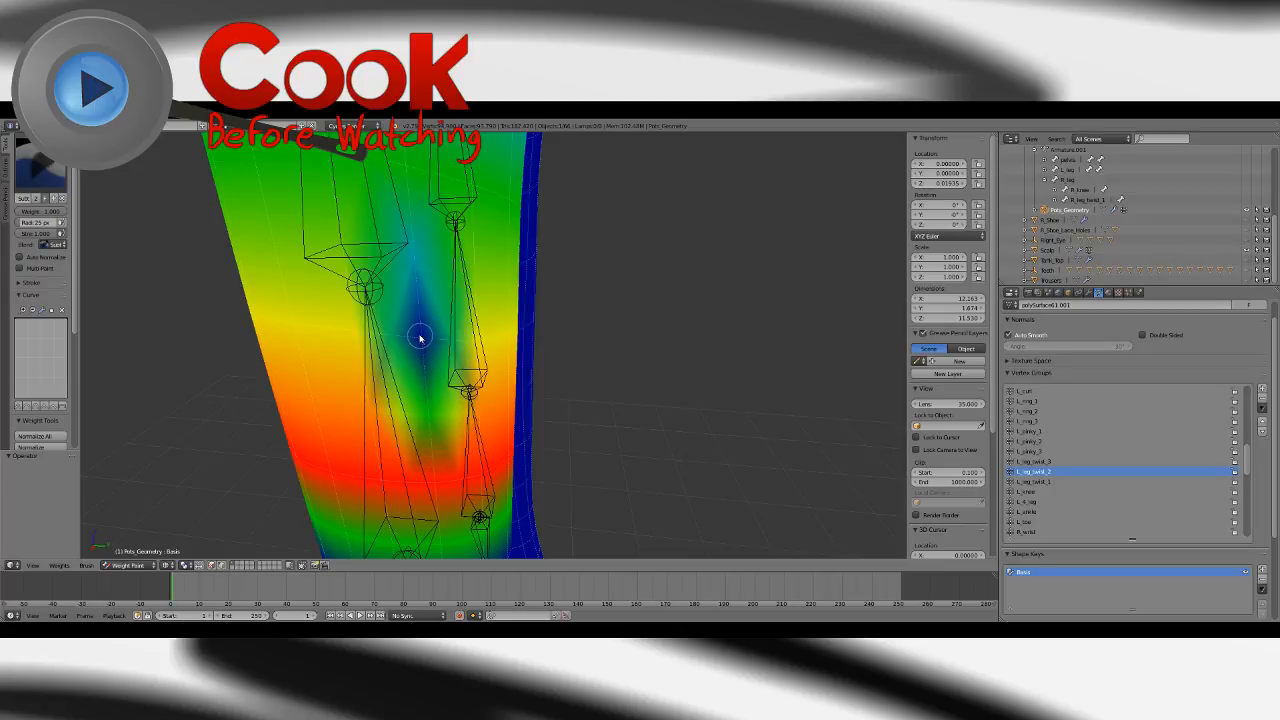
left_click(40, 165)
left_click(40, 216)
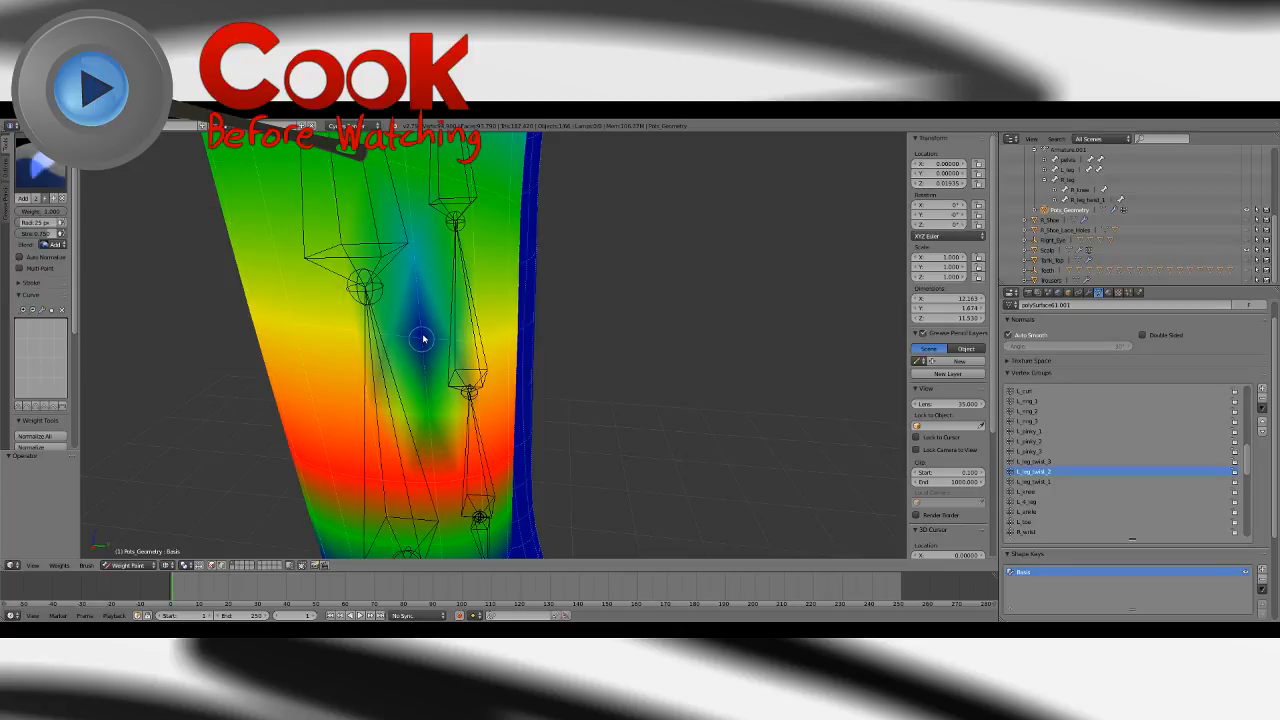
left_click_drag(422, 339, 421, 334)
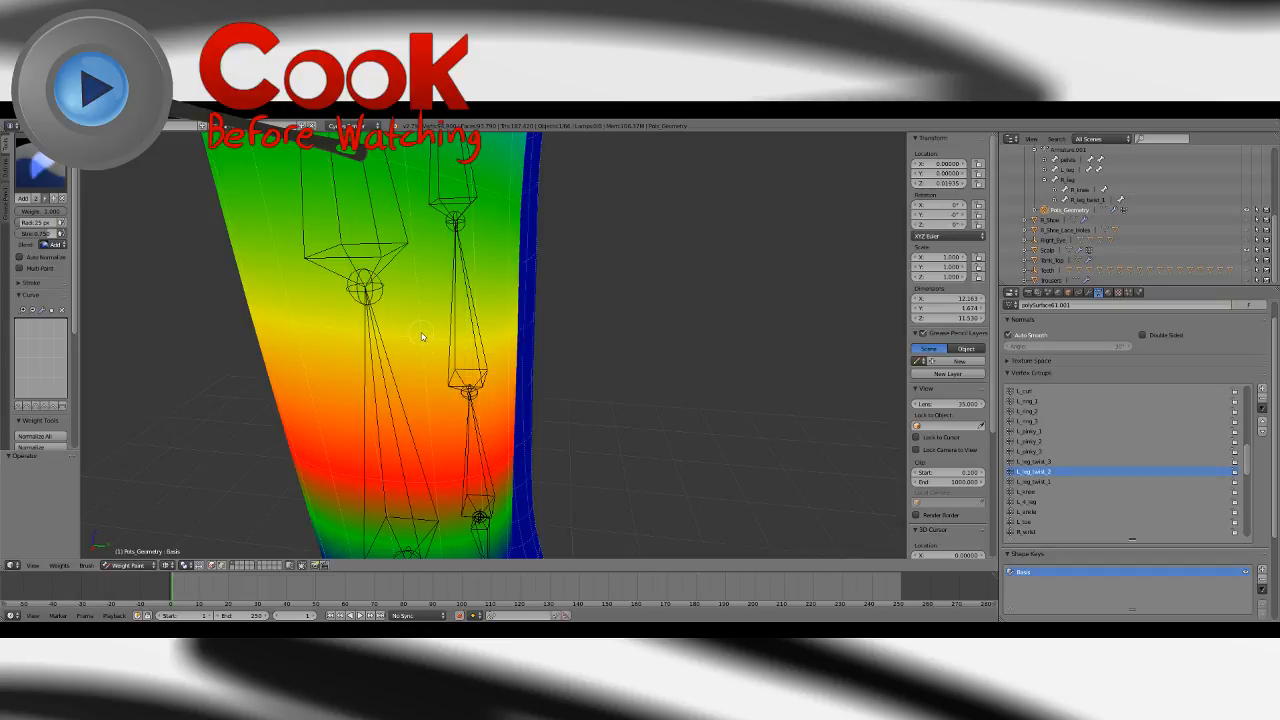
Paint a 0.75 ring of L_leg_twist_2 weight around the left leg directly below the full-weight band.
scroll(623, 294, "down", 5)
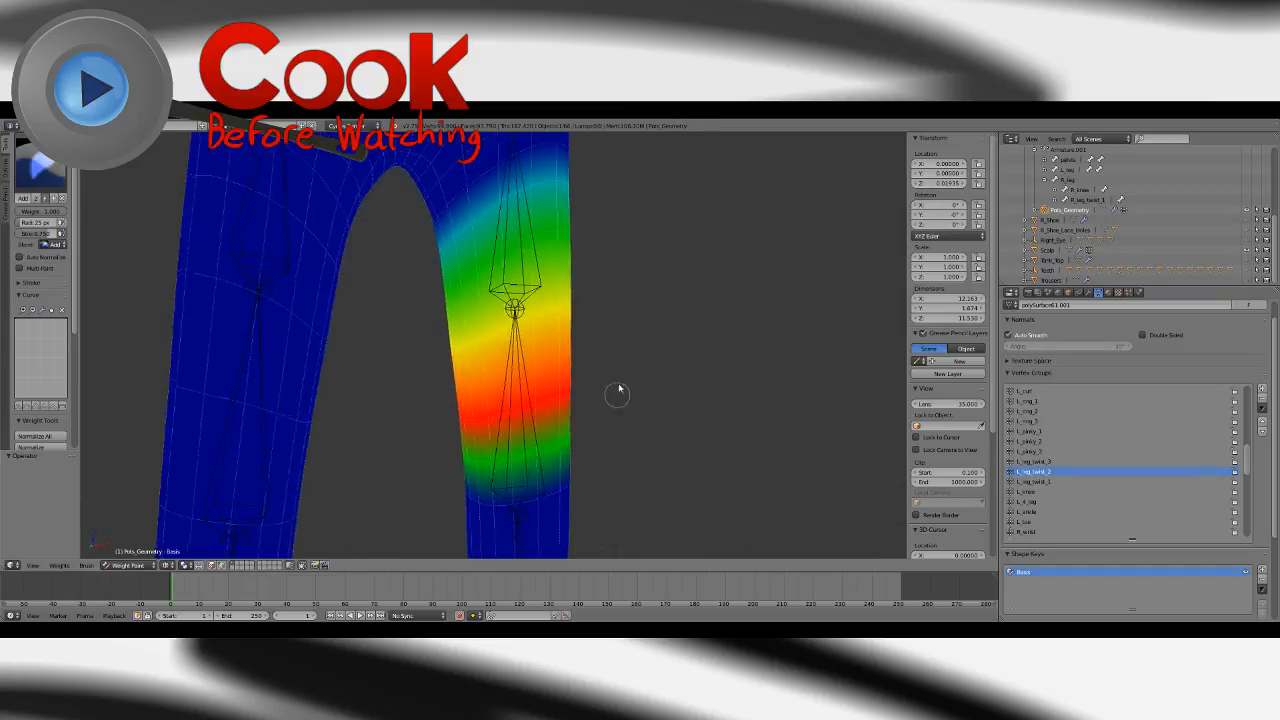
mouse_move(623, 362)
middle_mouse_down()
mouse_move(603, 403)
mouse_move(606, 365)
middle_mouse_up()
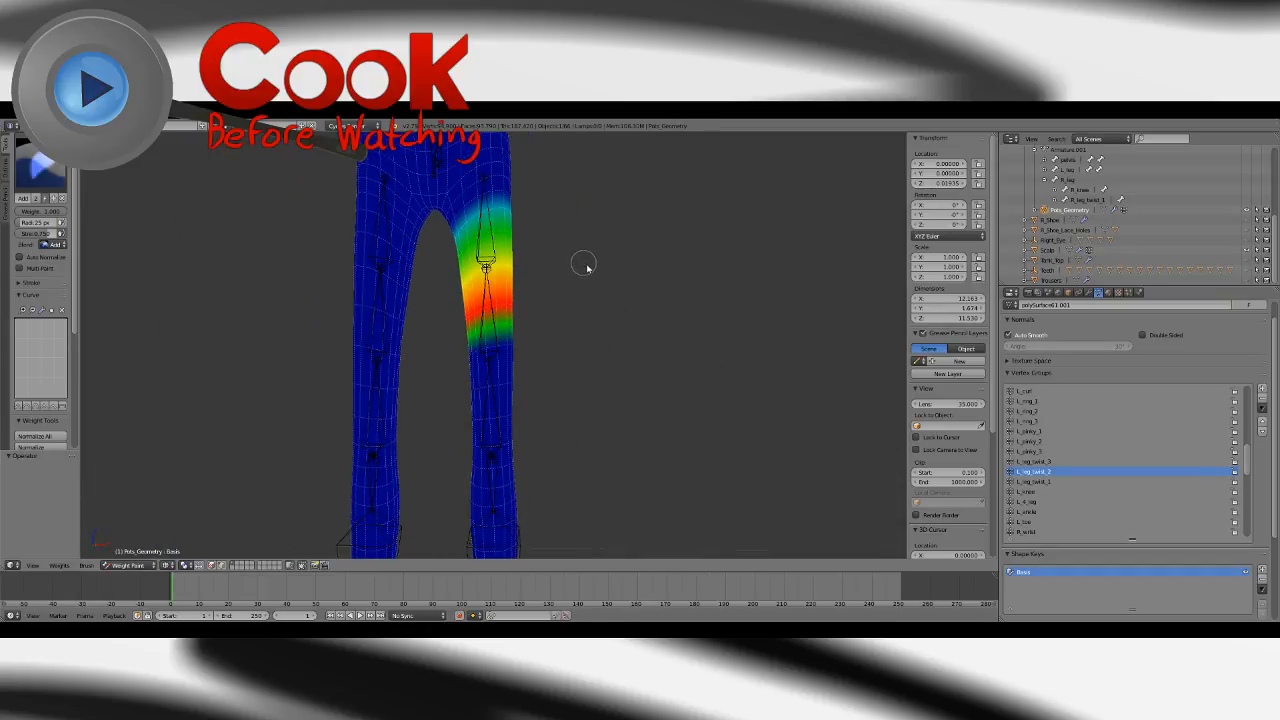
middle_click_drag(587, 268, 623, 363)
scroll(635, 369, "up", 3)
scroll(610, 330, "up", 1)
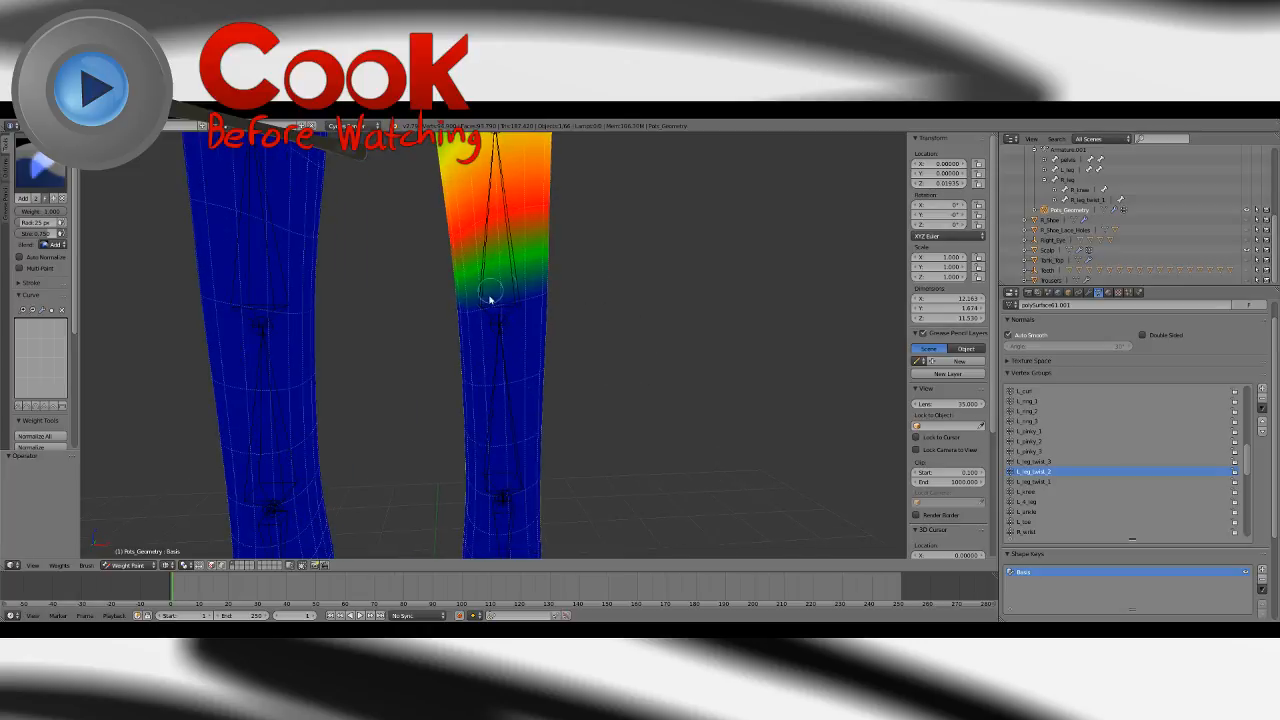
middle_click_drag(463, 331, 451, 313)
left_click_drag(449, 310, 571, 296)
middle_click_drag(620, 300, 453, 298)
left_click_drag(490, 303, 512, 307)
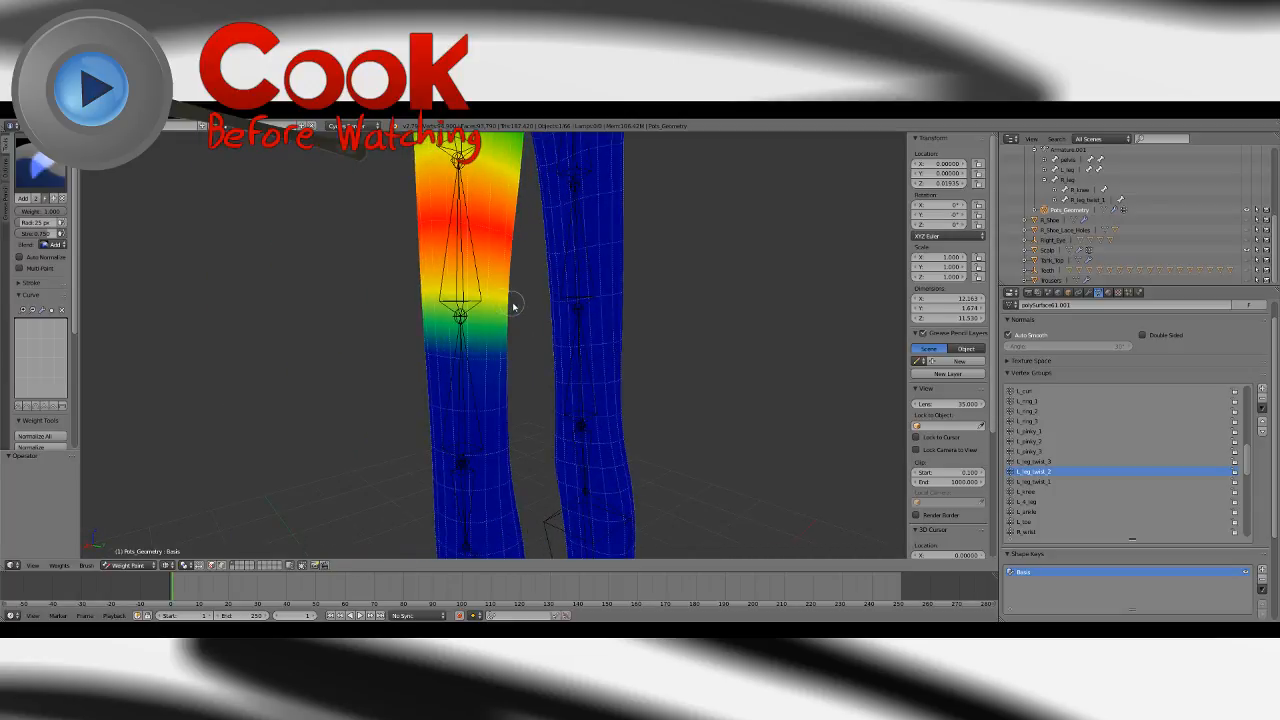
middle_click_drag(575, 308, 455, 309)
scroll(570, 325, "up", 2)
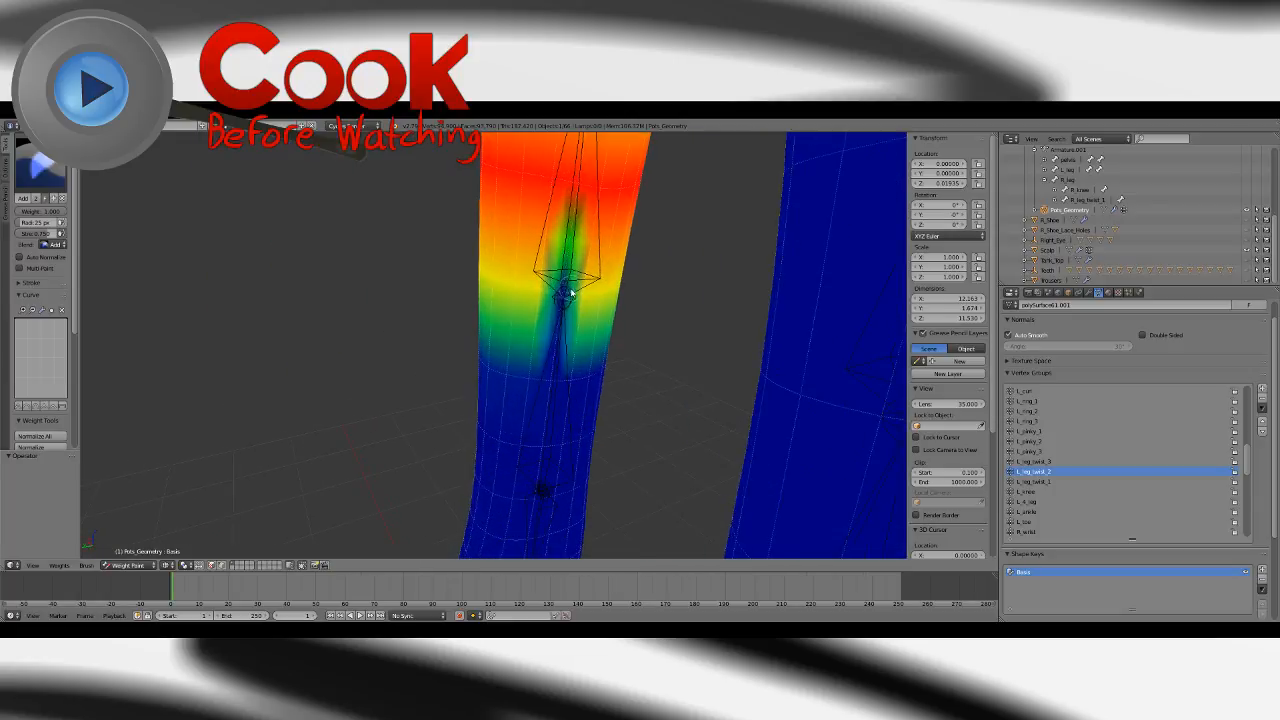
left_click_drag(562, 298, 563, 297)
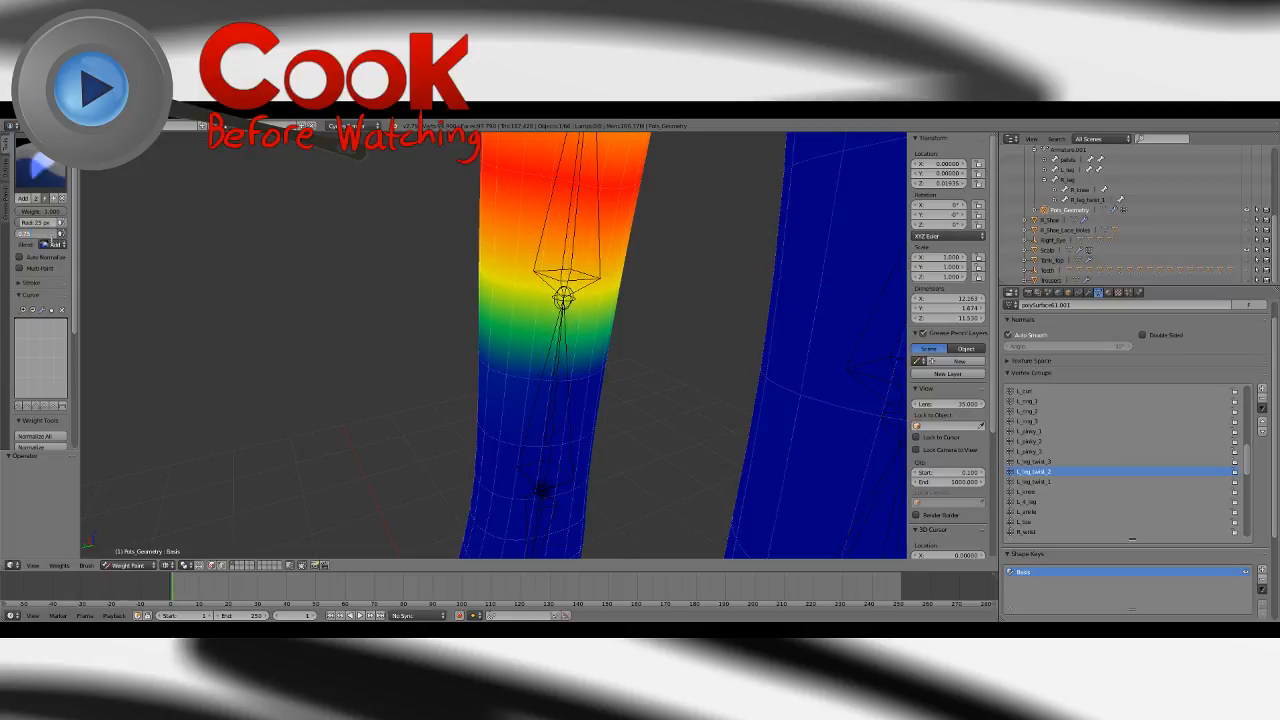
Set the brush strength to 0.5 and paint the next lower ring of L_leg_twist_2 weight around the left leg.
key("Return")
left_click_drag(533, 383, 629, 355)
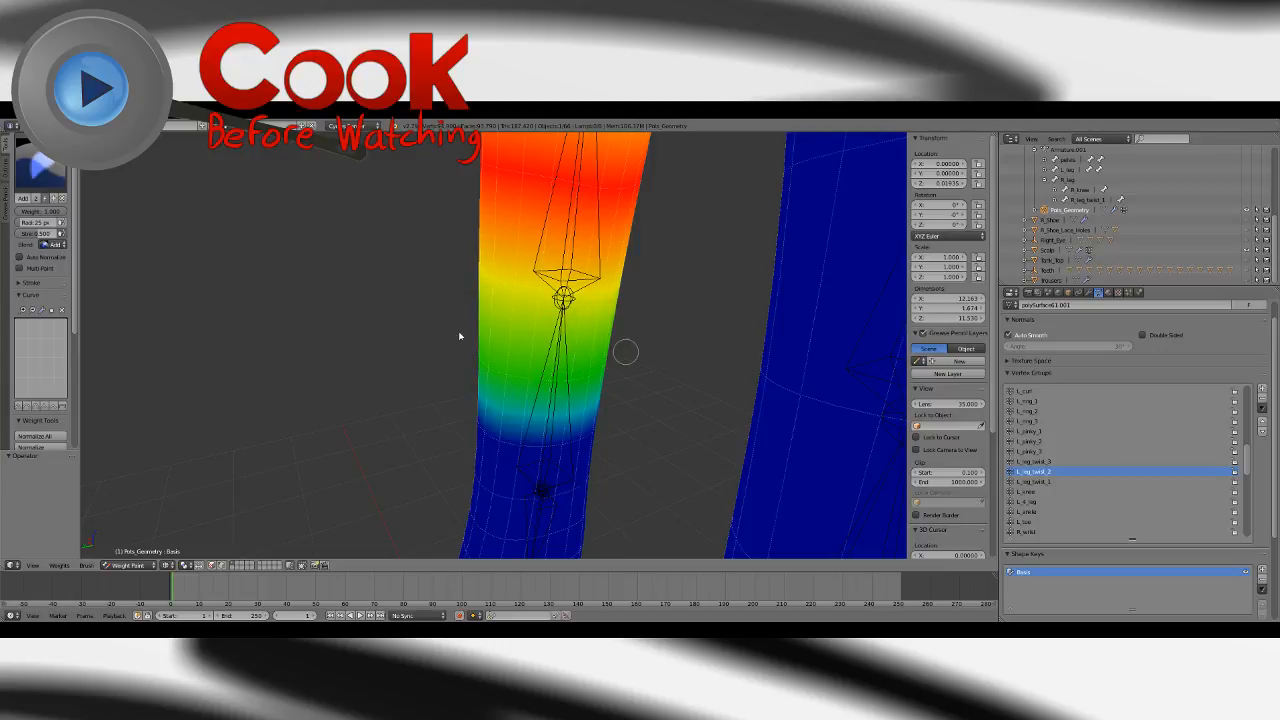
mouse_move(459, 336)
middle_mouse_down()
mouse_move(443, 366)
mouse_move(637, 351)
mouse_move(487, 362)
middle_mouse_up()
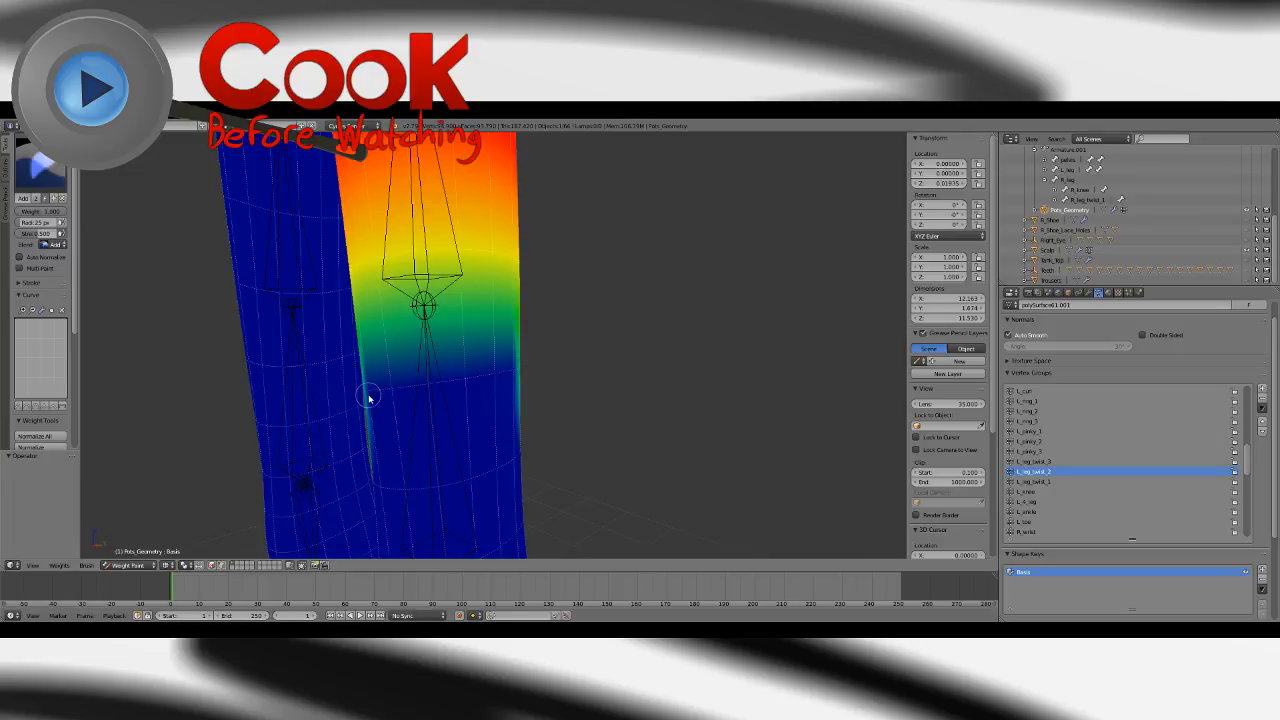
left_click_drag(395, 394, 591, 389)
mouse_move(591, 389)
middle_mouse_down()
mouse_move(634, 374)
mouse_move(434, 378)
middle_mouse_up()
key("ctrl+z")
left_click_drag(446, 394, 630, 345)
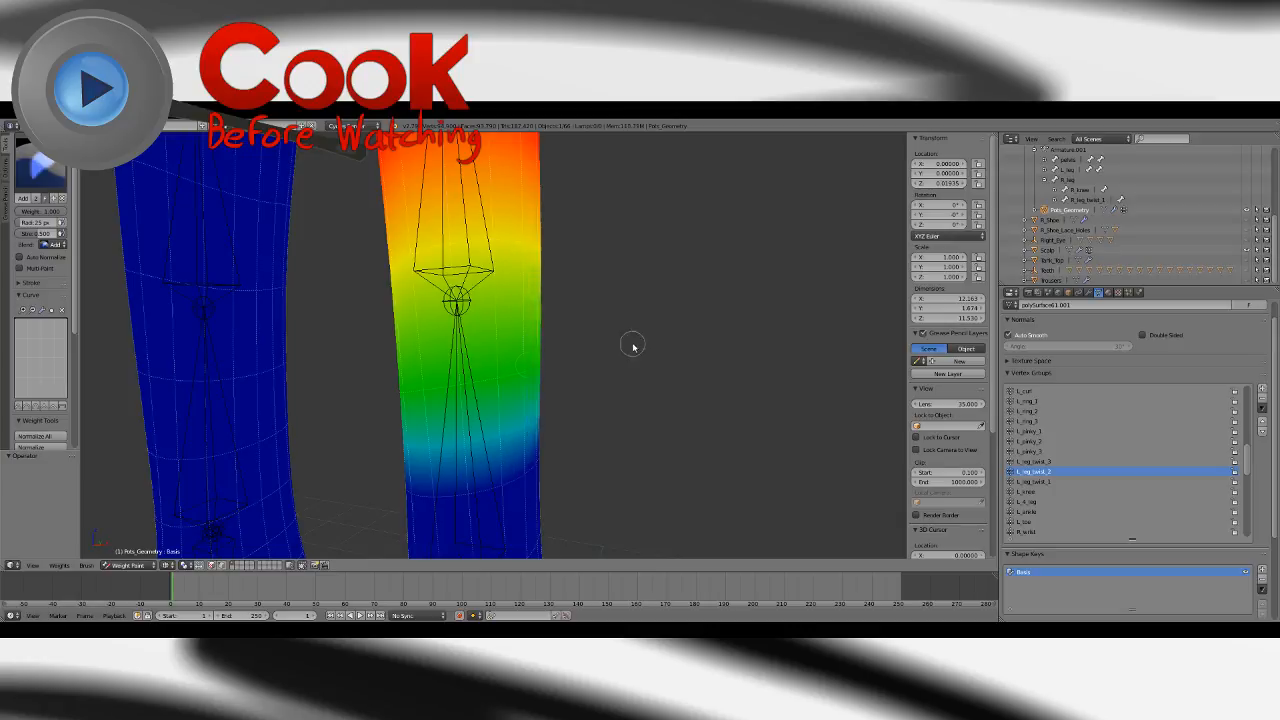
mouse_move(634, 348)
middle_mouse_down()
mouse_move(534, 363)
mouse_move(629, 357)
mouse_move(641, 342)
middle_mouse_up()
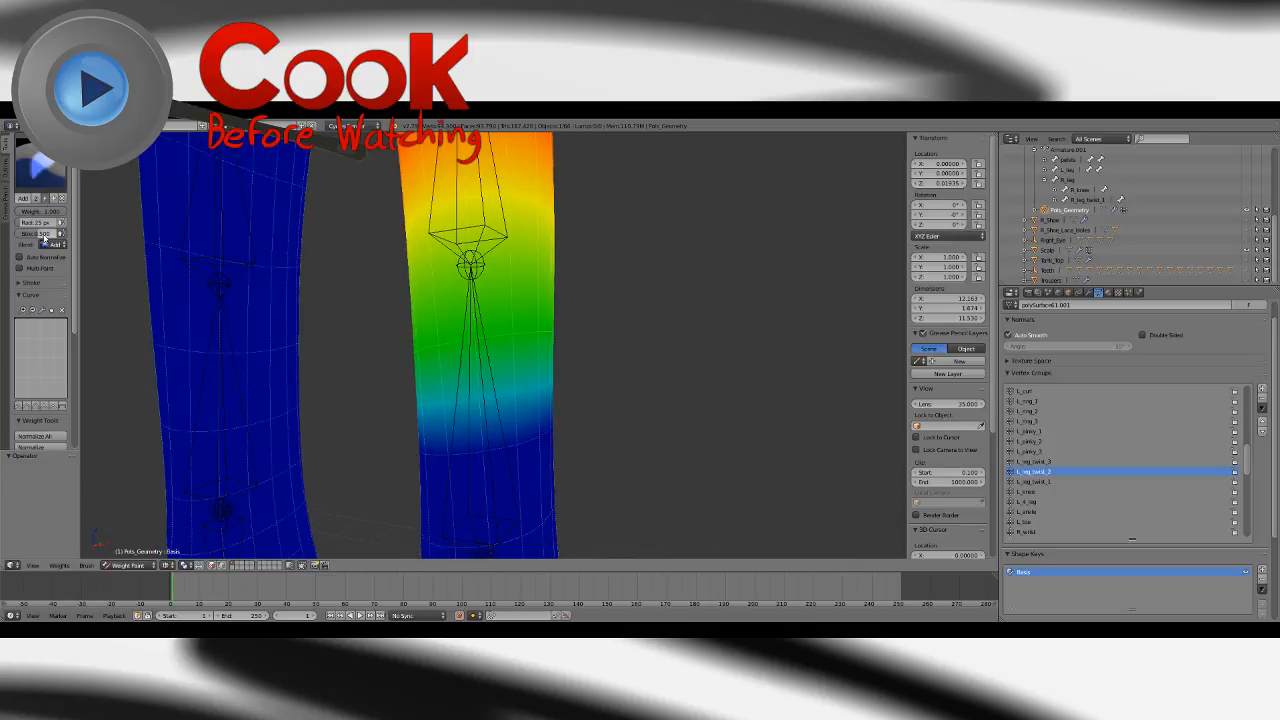
left_click(40, 234)
type("0.75")
key("Return")
left_click_drag(443, 457, 580, 414)
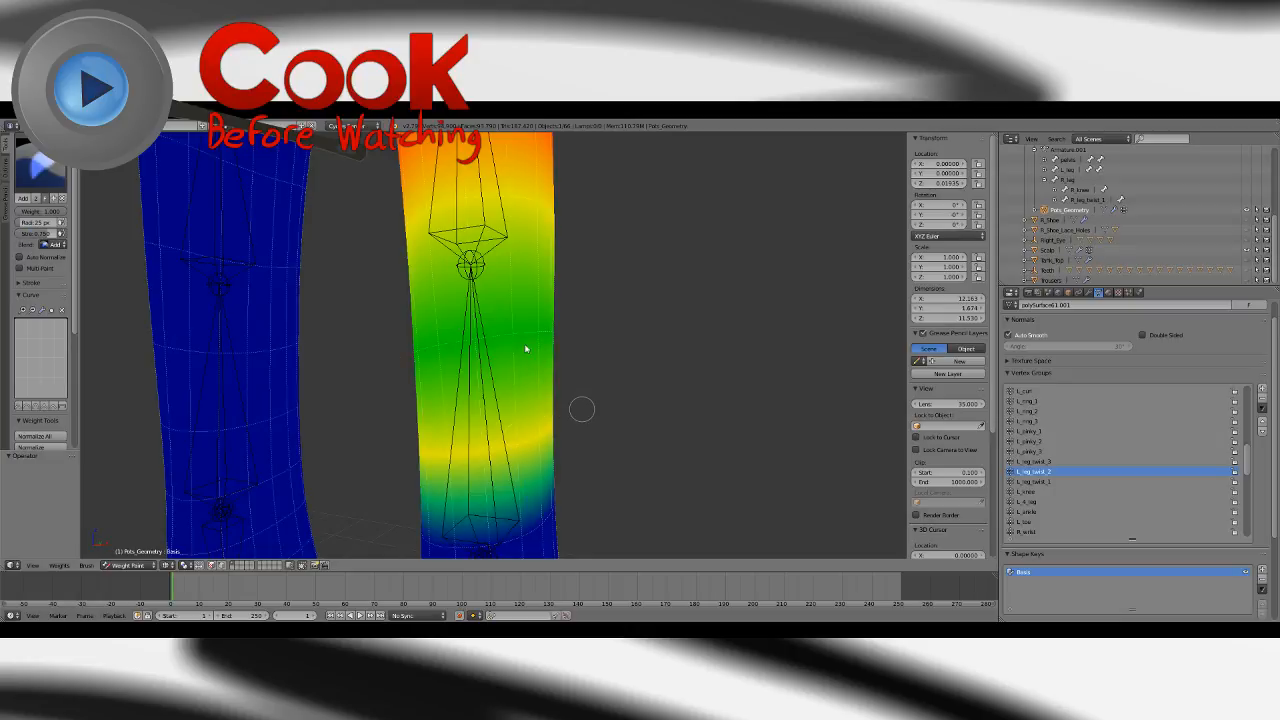
key("ctrl+z")
Set the brush strength to 0.25 and paint the lowest L_leg_twist_2 falloff ring around the left leg above the knee.
left_click(45, 233)
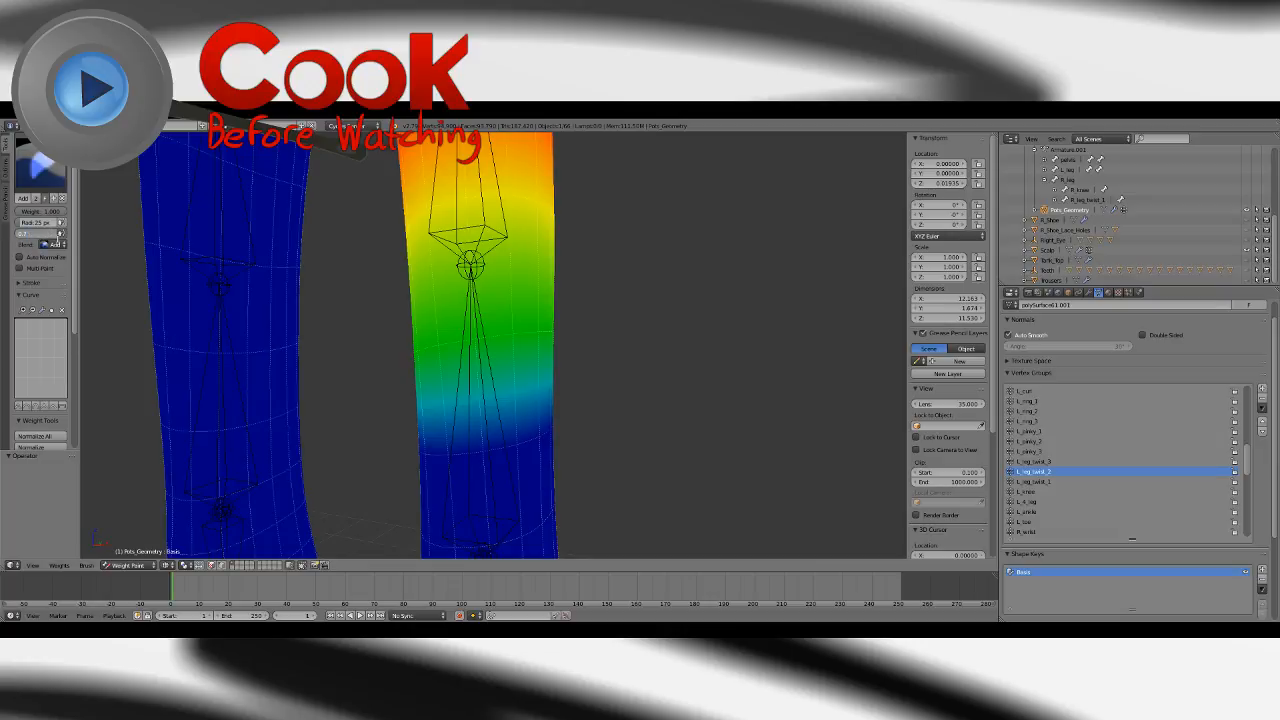
type("0.25")
key("Return")
left_click_drag(425, 458, 577, 432)
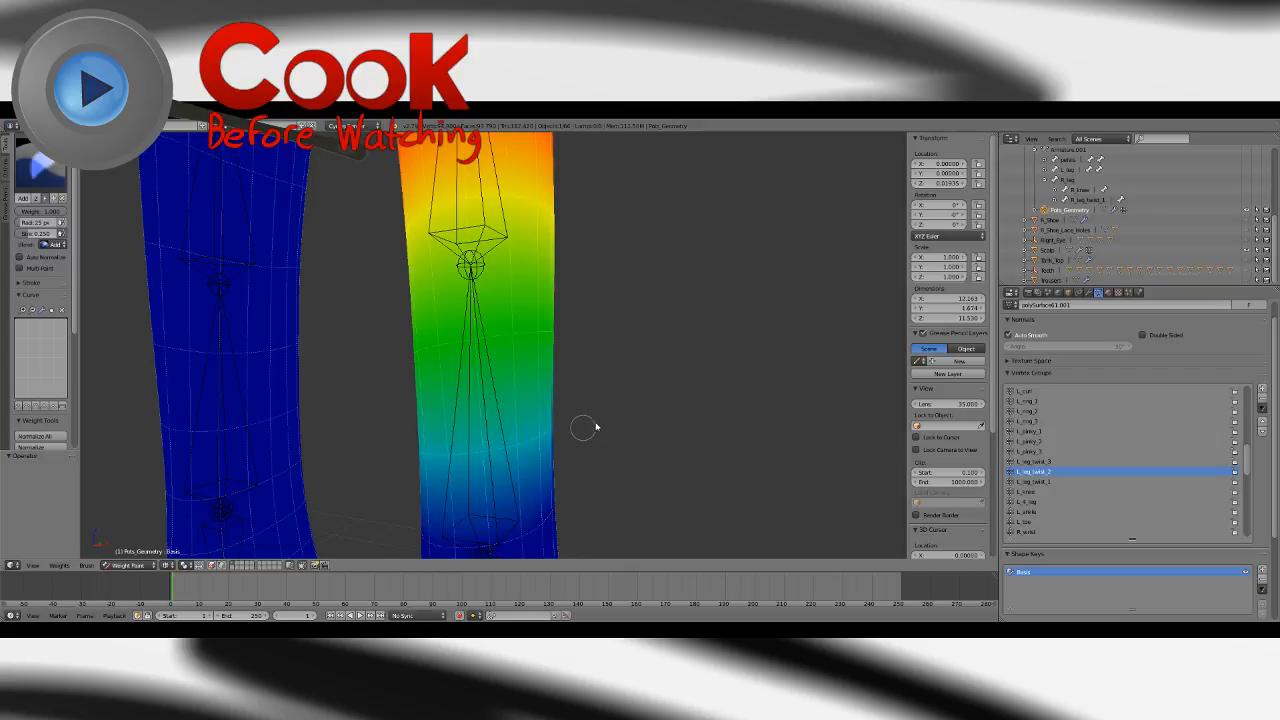
middle_click_drag(625, 406, 539, 320)
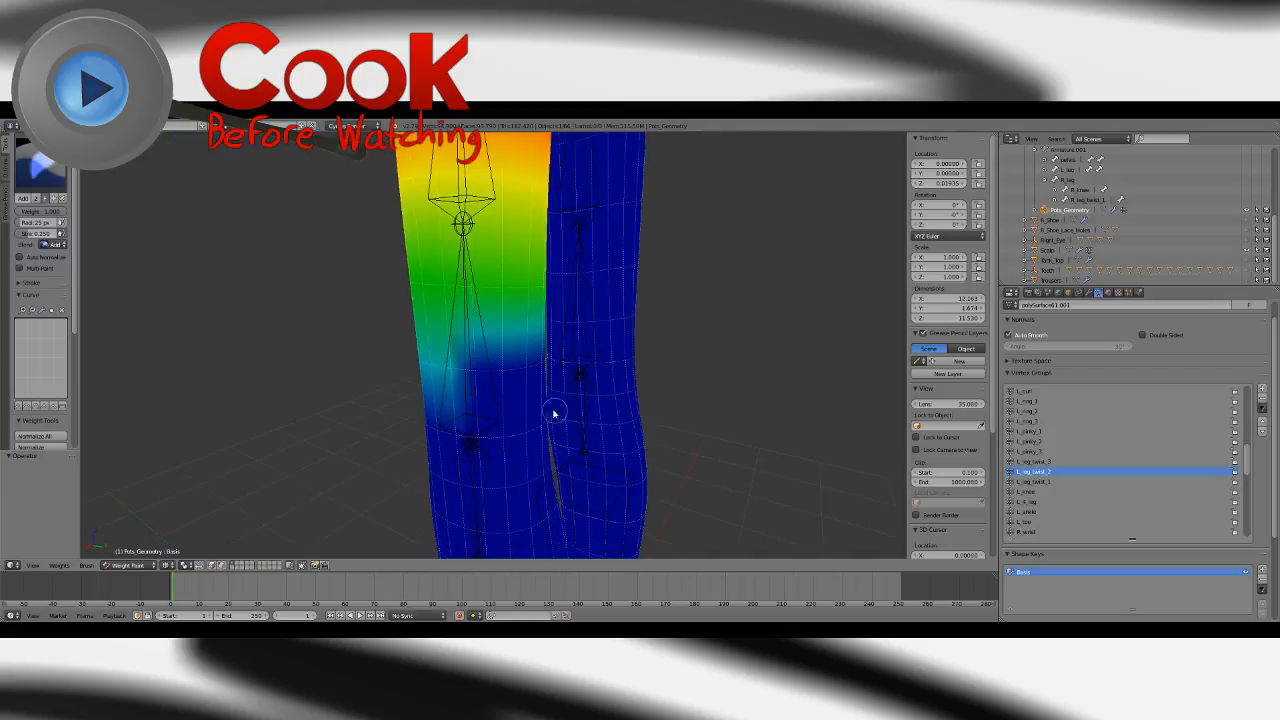
middle_click_drag(555, 412, 429, 343)
left_click_drag(443, 363, 586, 355)
middle_click_drag(622, 344, 457, 366)
left_click_drag(581, 398, 629, 400)
mouse_move(628, 368)
middle_mouse_down()
mouse_move(611, 414)
mouse_move(371, 403)
mouse_move(655, 363)
mouse_move(614, 366)
mouse_move(551, 337)
middle_mouse_up()
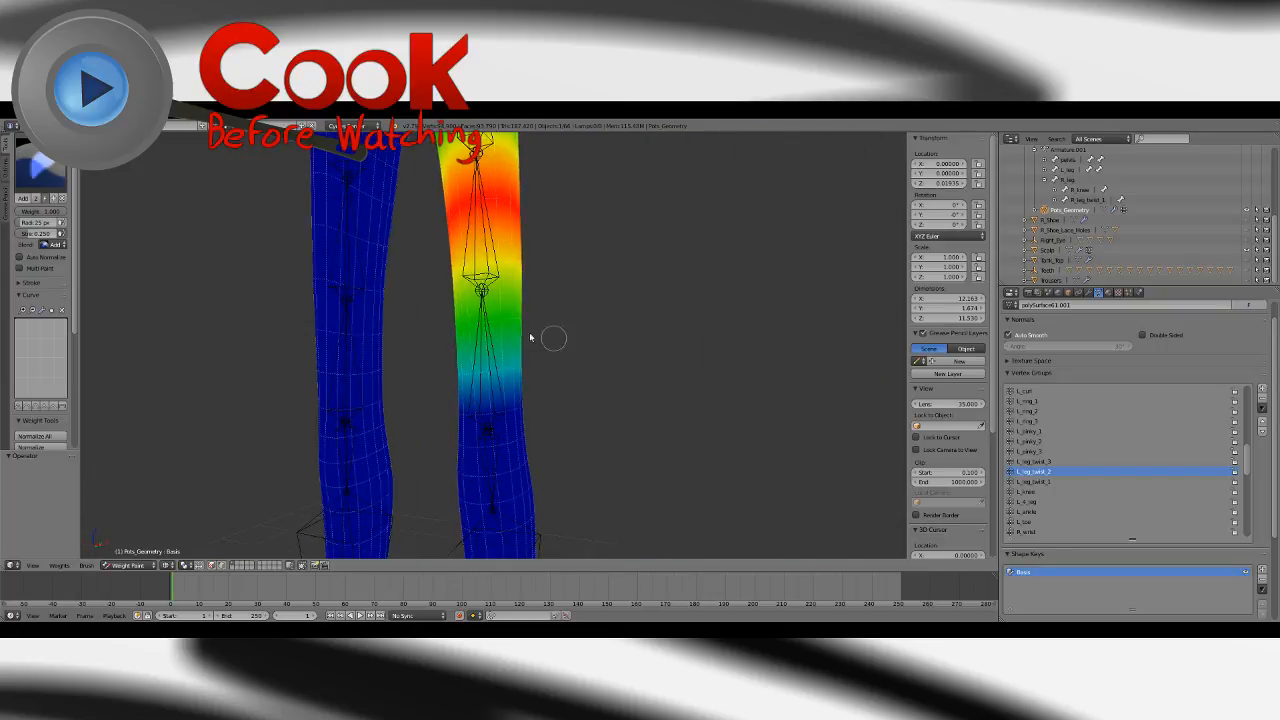
Make L_leg_twist_1 the active vertex group and paint a 0.25 weight ring around the left leg above its band.
left_click(1033, 481)
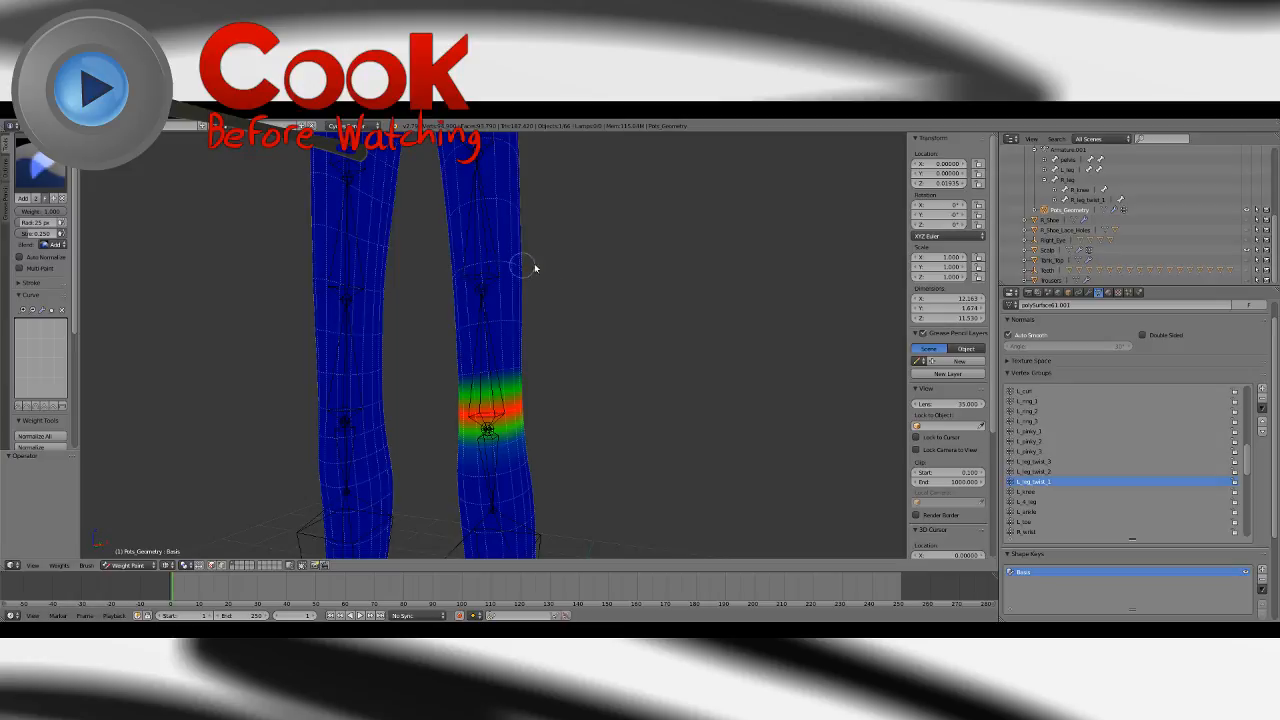
left_click(1033, 471)
left_click(1033, 481)
left_click_drag(455, 274, 537, 277)
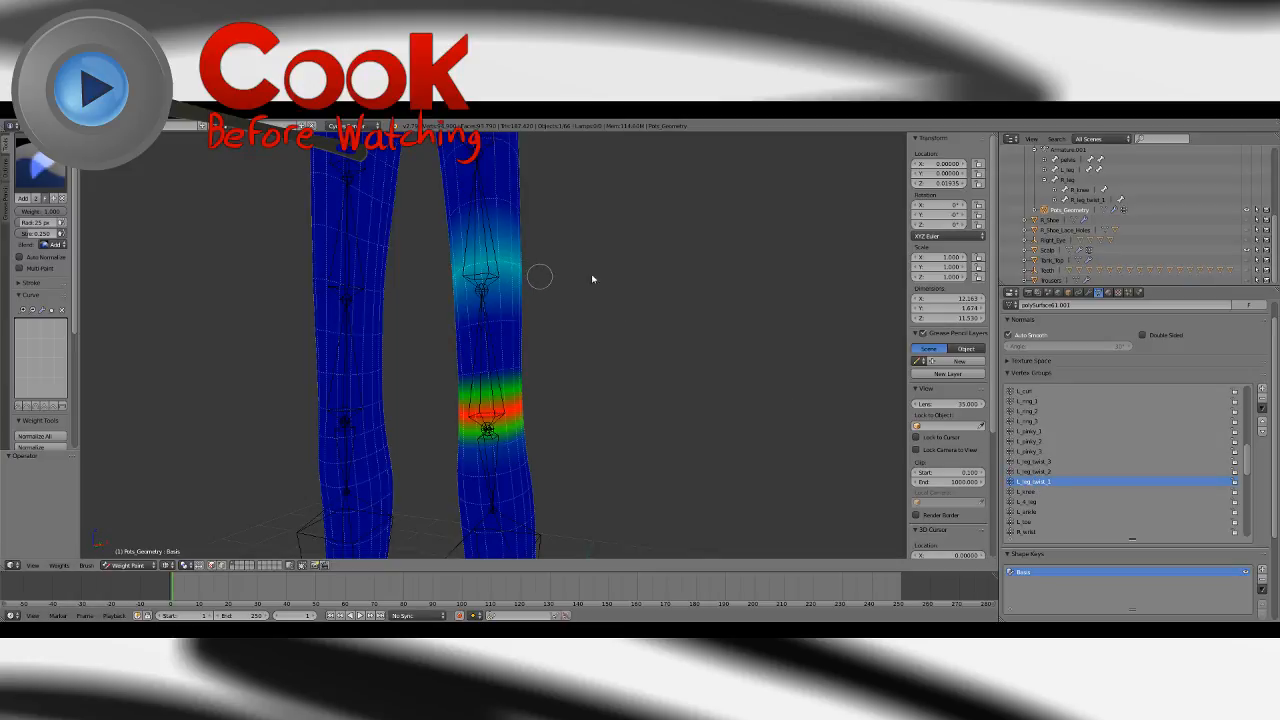
middle_click_drag(584, 299, 441, 322)
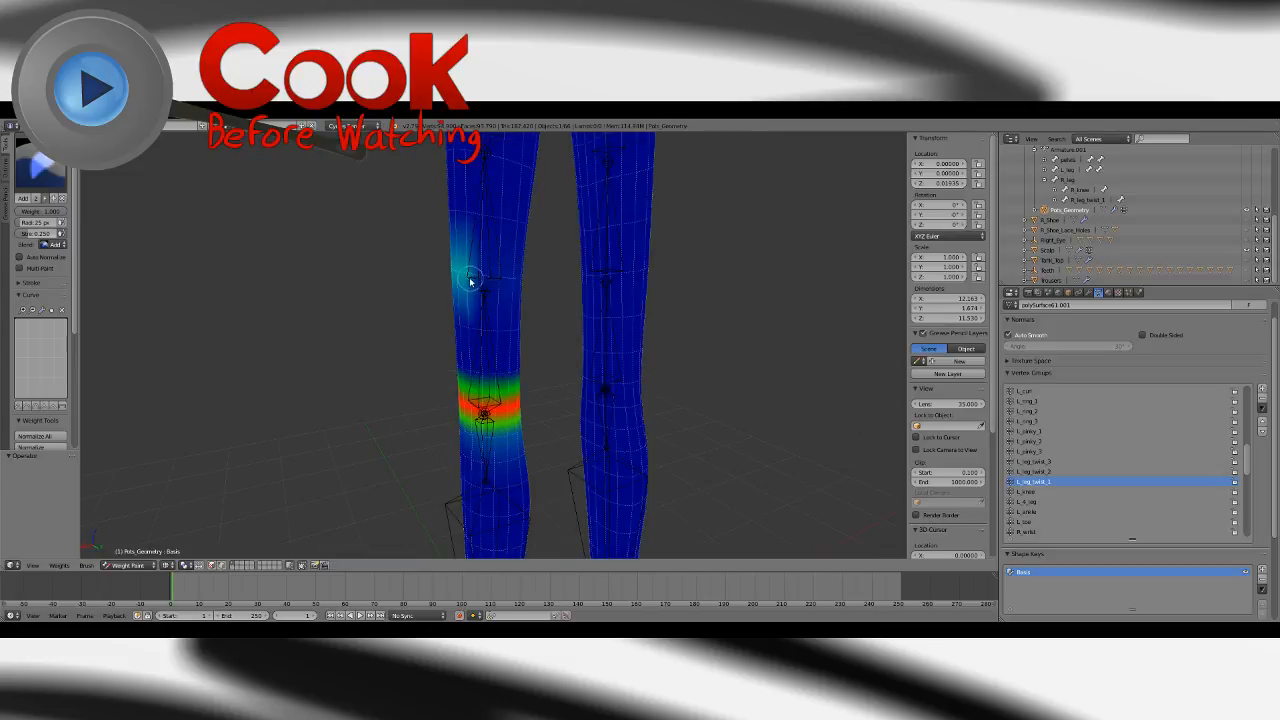
left_click_drag(513, 287, 536, 308)
scroll(520, 292, "up", 3)
key("ctrl+z")
mouse_move(561, 308)
middle_mouse_down()
mouse_move(374, 320)
mouse_move(477, 300)
middle_mouse_up()
left_click_drag(475, 308, 506, 328)
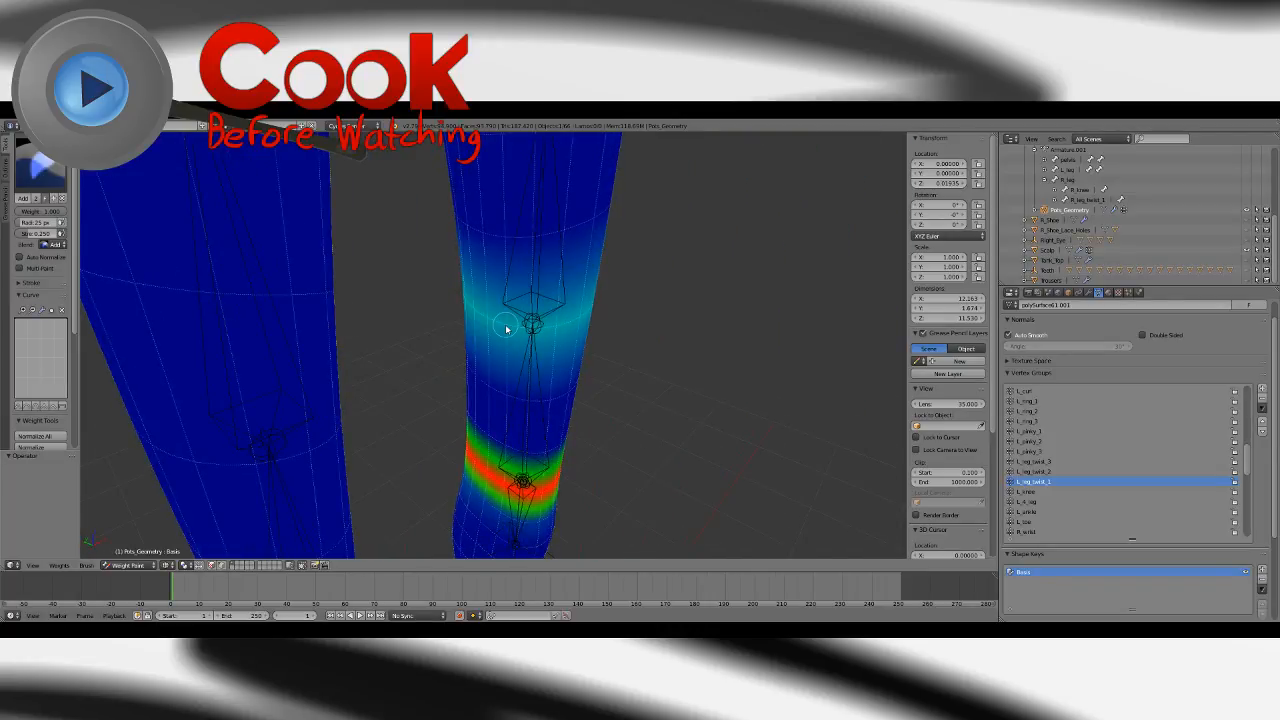
Set the brush strength to 0.5 and paint the next L_leg_twist_1 weight ring around the left leg, below the 0.25 ring.
left_click(59, 233)
middle_click_drag(632, 389, 471, 314)
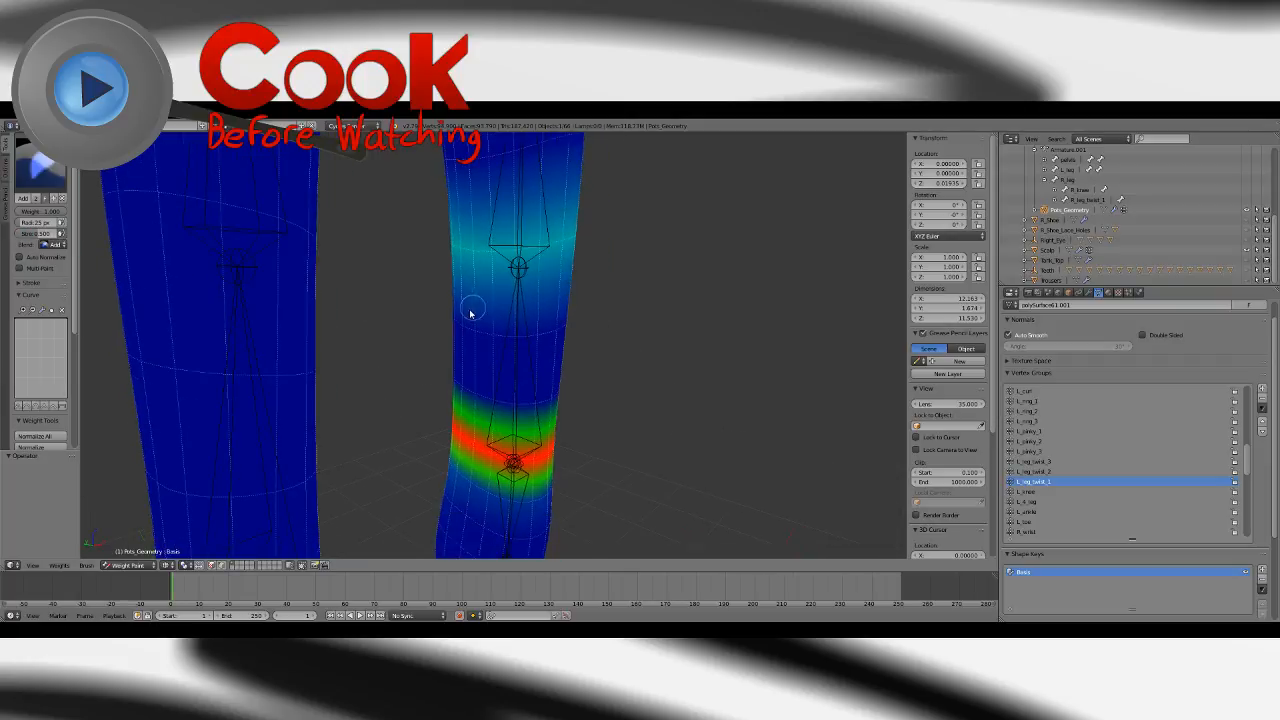
mouse_move(466, 333)
left_mouse_down()
mouse_move(517, 343)
mouse_move(582, 309)
left_mouse_up()
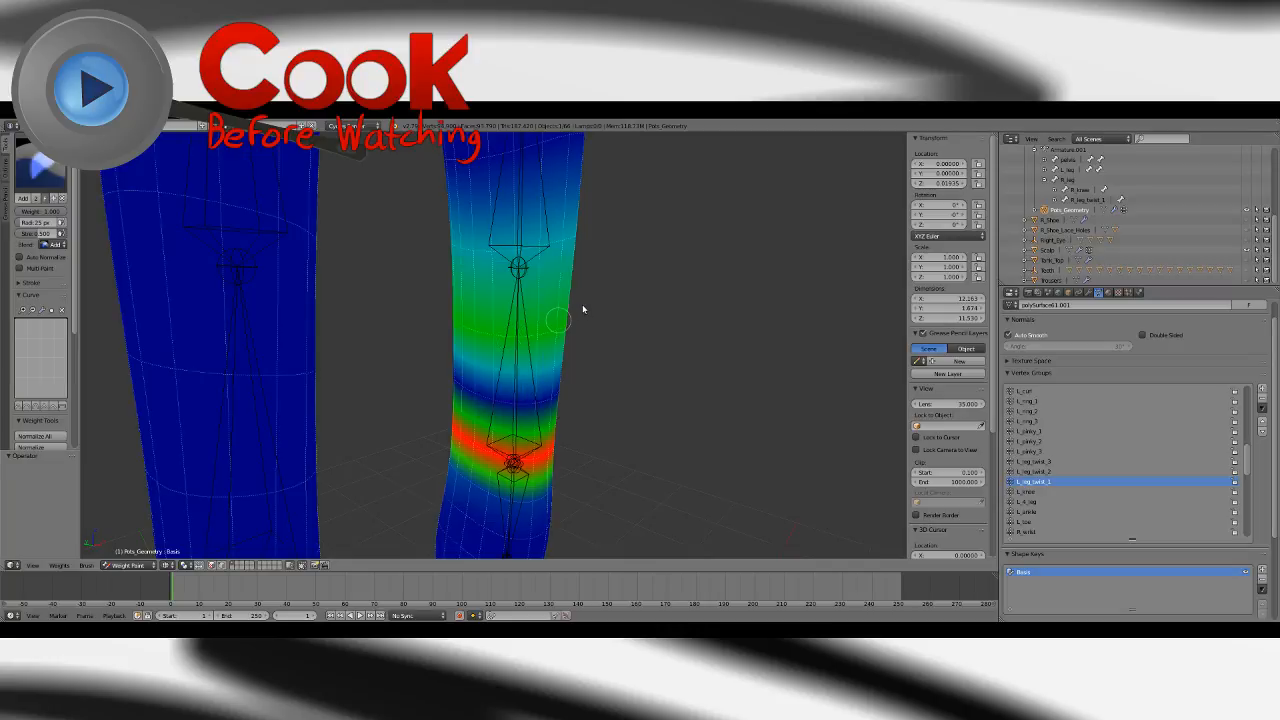
middle_click_drag(640, 303, 466, 329)
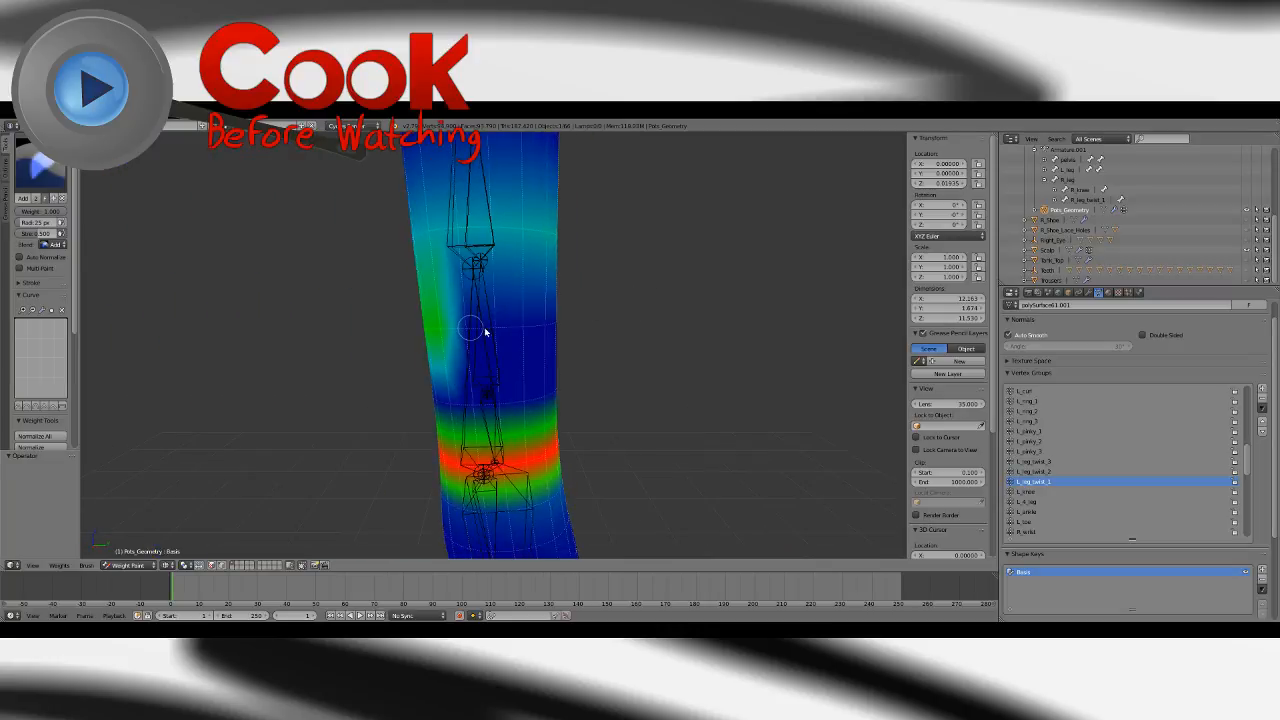
left_click_drag(470, 328, 563, 322)
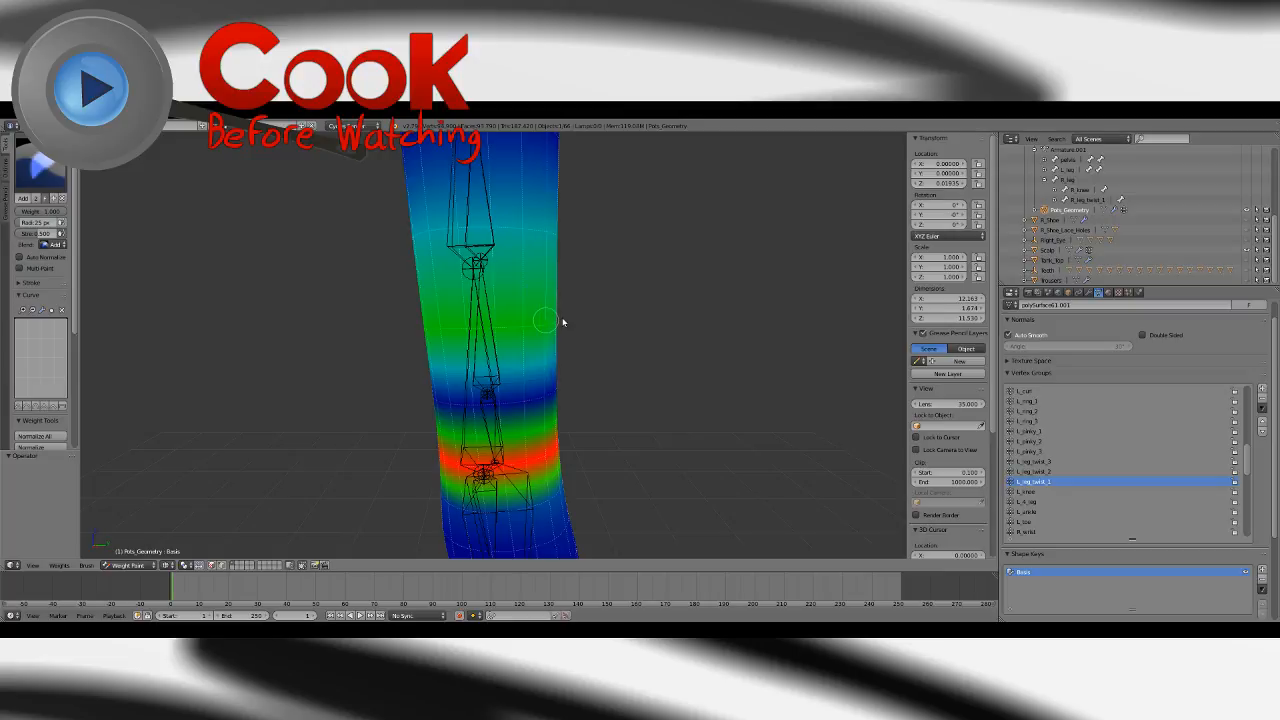
mouse_move(576, 323)
middle_mouse_down()
mouse_move(431, 323)
mouse_move(486, 334)
mouse_move(690, 323)
middle_mouse_up()
Add a 0.75-strength ring of L_leg_twist_1 weight around the left leg, directly above its full-weight band.
left_click(44, 172)
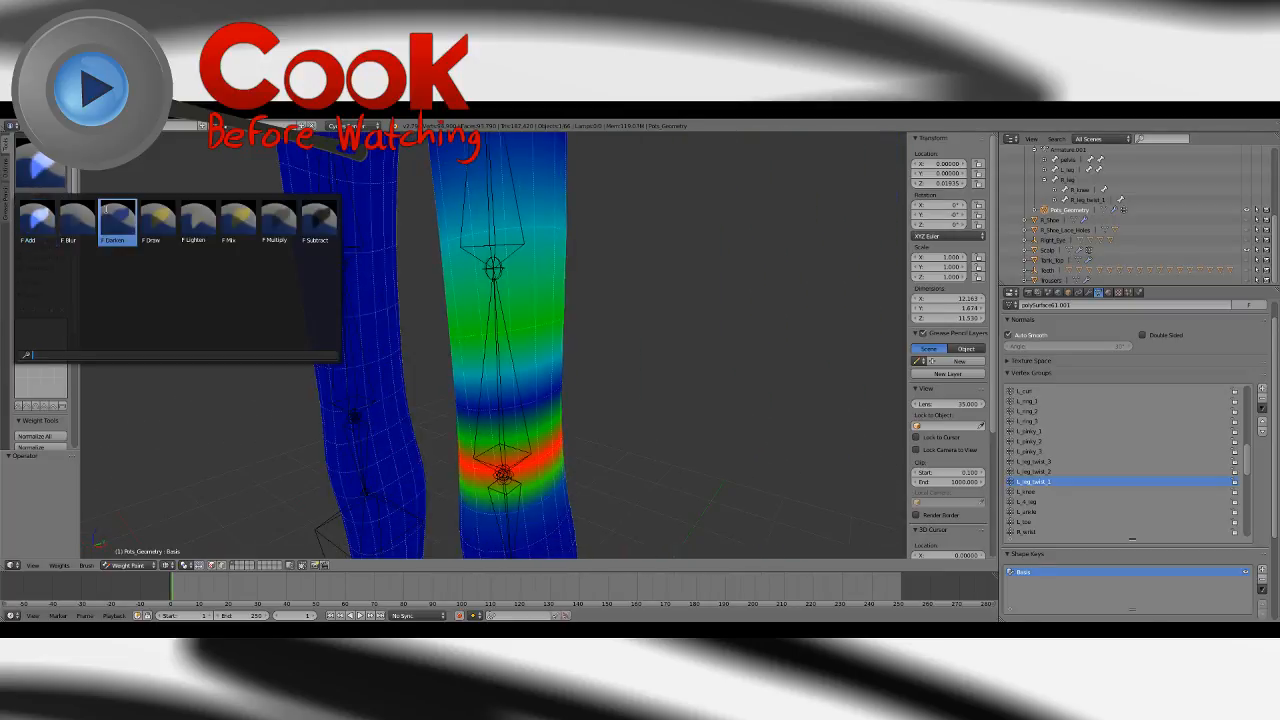
left_click(36, 220)
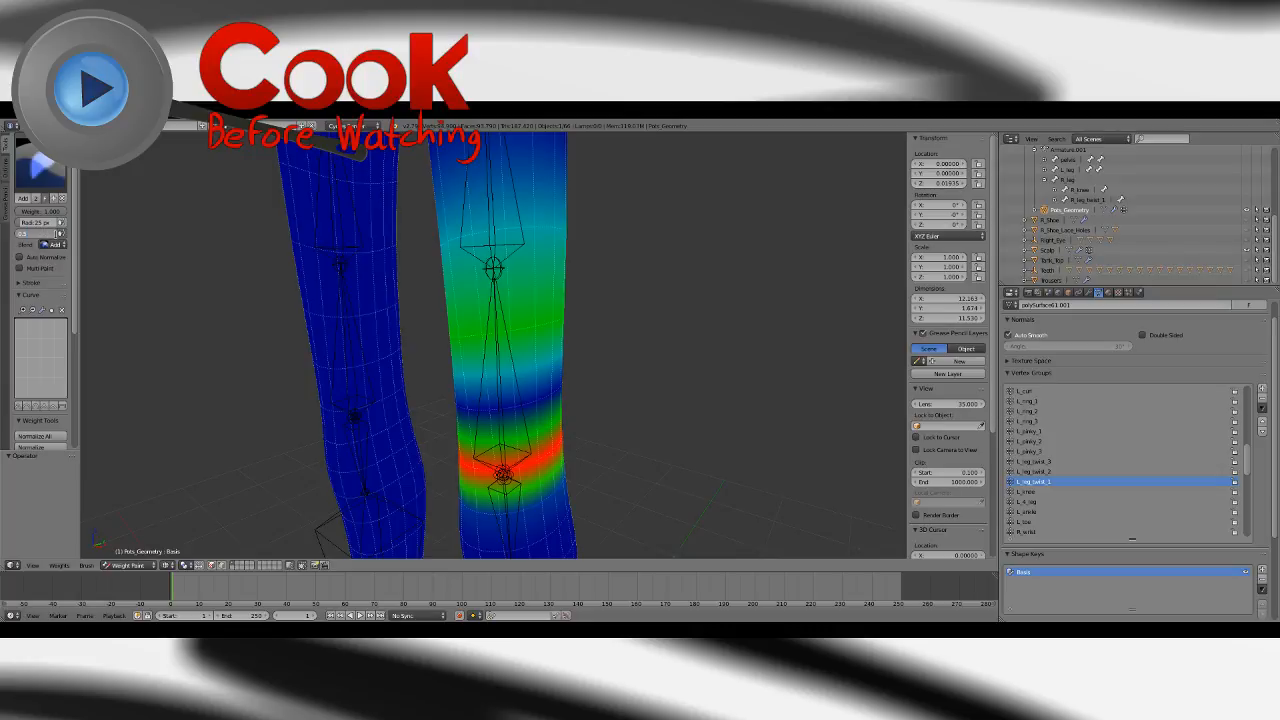
key("Return")
left_click_drag(518, 406, 580, 371)
mouse_move(628, 366)
middle_mouse_down()
mouse_move(435, 371)
mouse_move(450, 403)
middle_mouse_up()
left_click_drag(468, 407, 530, 379)
mouse_move(563, 373)
middle_mouse_down()
mouse_move(377, 351)
mouse_move(631, 331)
mouse_move(470, 383)
mouse_move(557, 383)
mouse_move(537, 391)
mouse_move(531, 417)
mouse_move(552, 412)
middle_mouse_up()
scroll(552, 412, "up", 2)
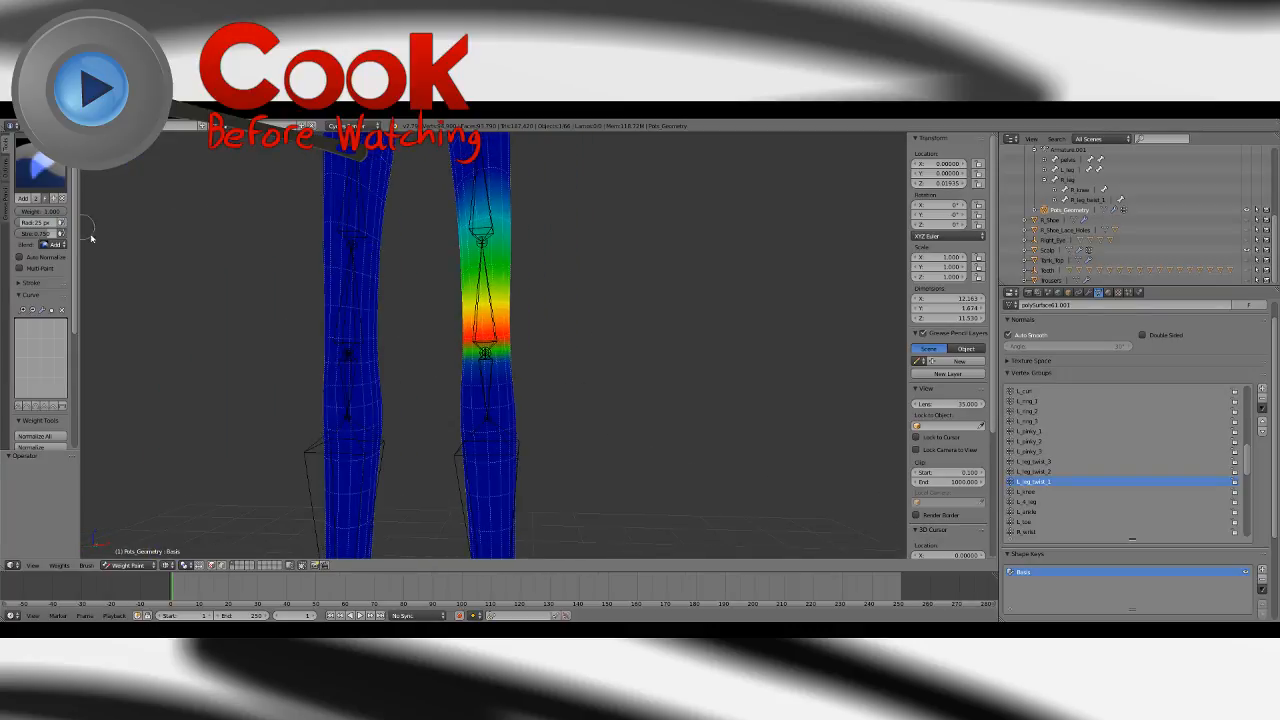
Compare the L_knee weights with the left leg twist groups L_leg_twist_1, 2 and 3 around the knee.
left_click(1027, 492)
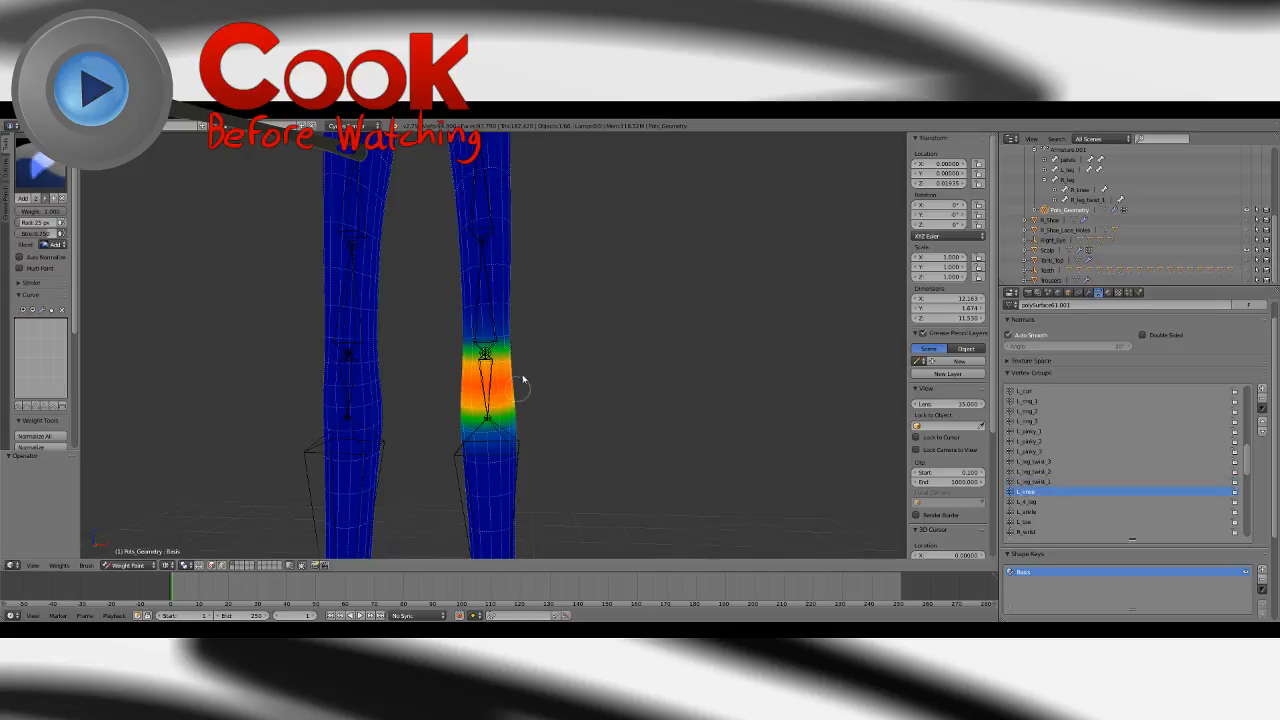
middle_click_drag(523, 377, 537, 340, "shift")
scroll(605, 368, "up", 2)
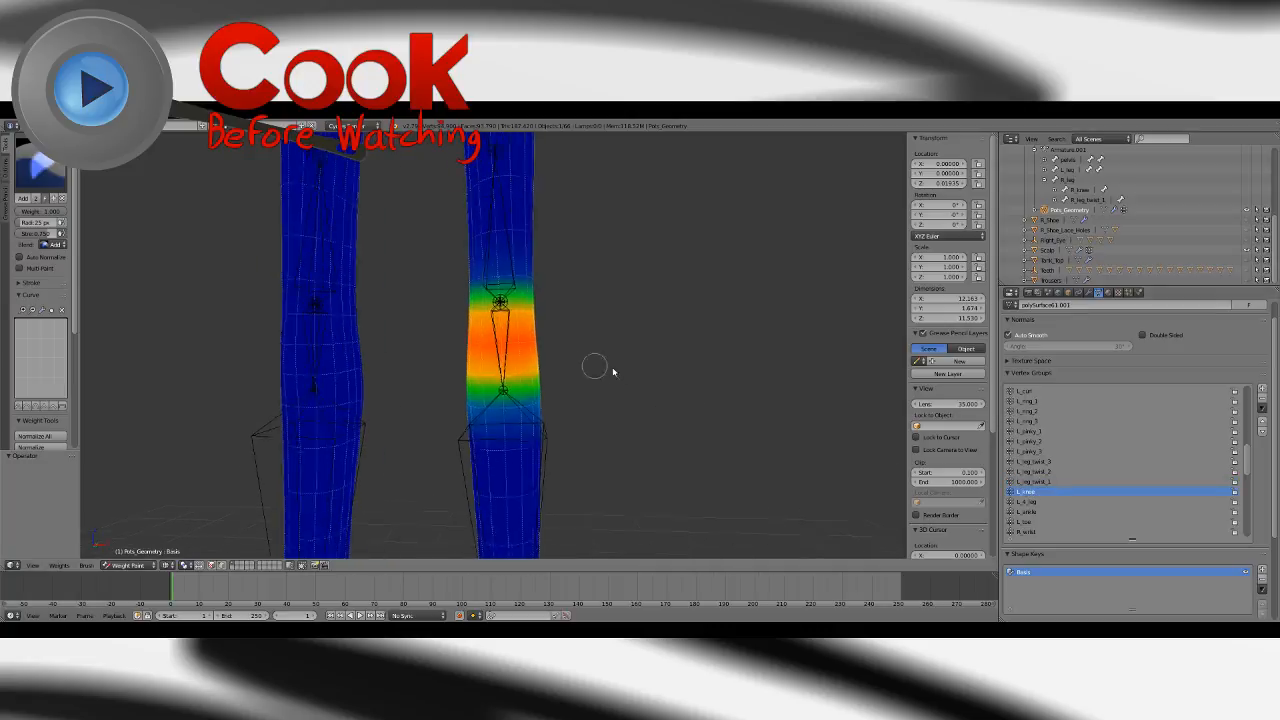
left_click(1025, 482)
left_click(1025, 492)
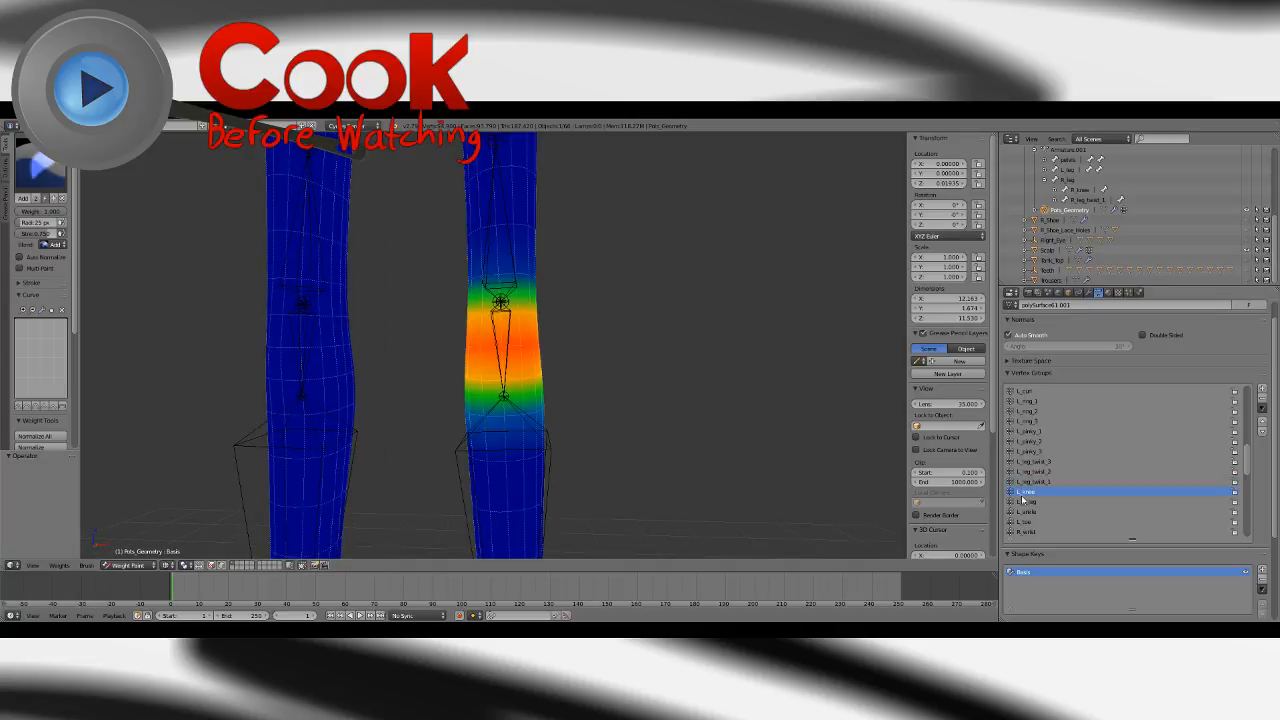
mouse_move(552, 358)
middle_mouse_down()
mouse_move(649, 391)
mouse_move(402, 389)
mouse_move(586, 366)
mouse_move(480, 330)
middle_mouse_up()
left_click(30, 168)
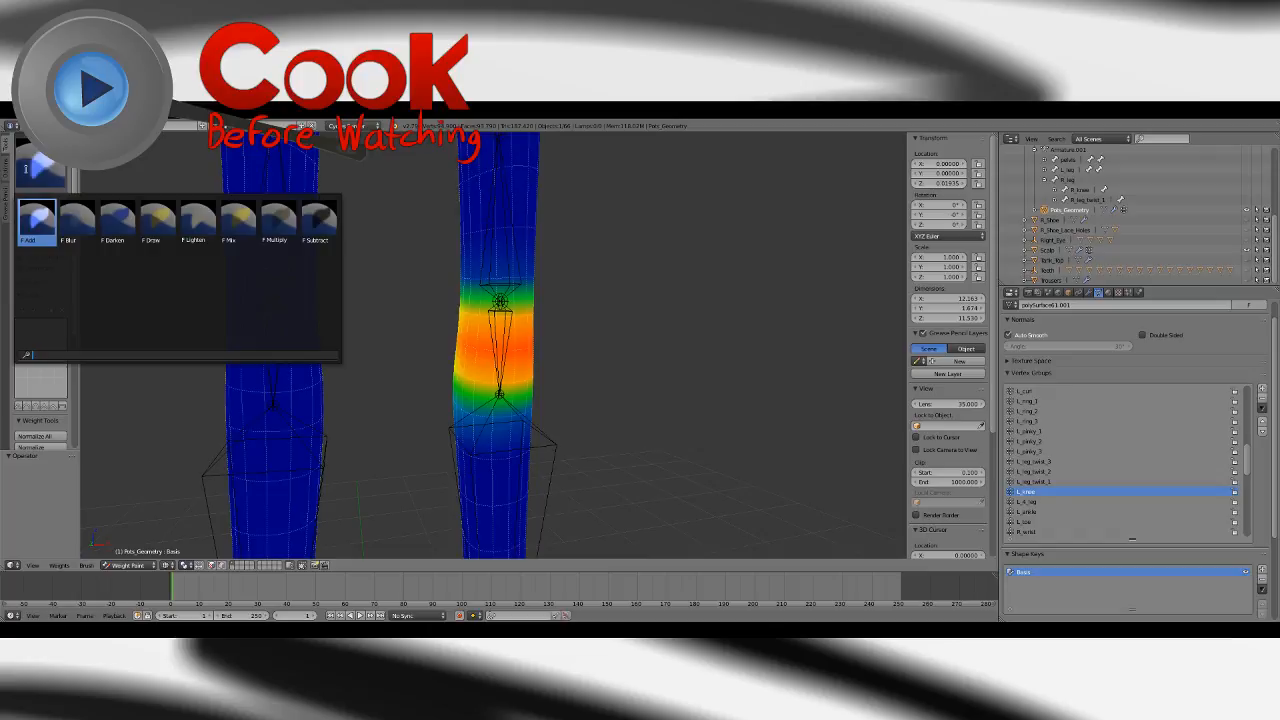
left_click(38, 218)
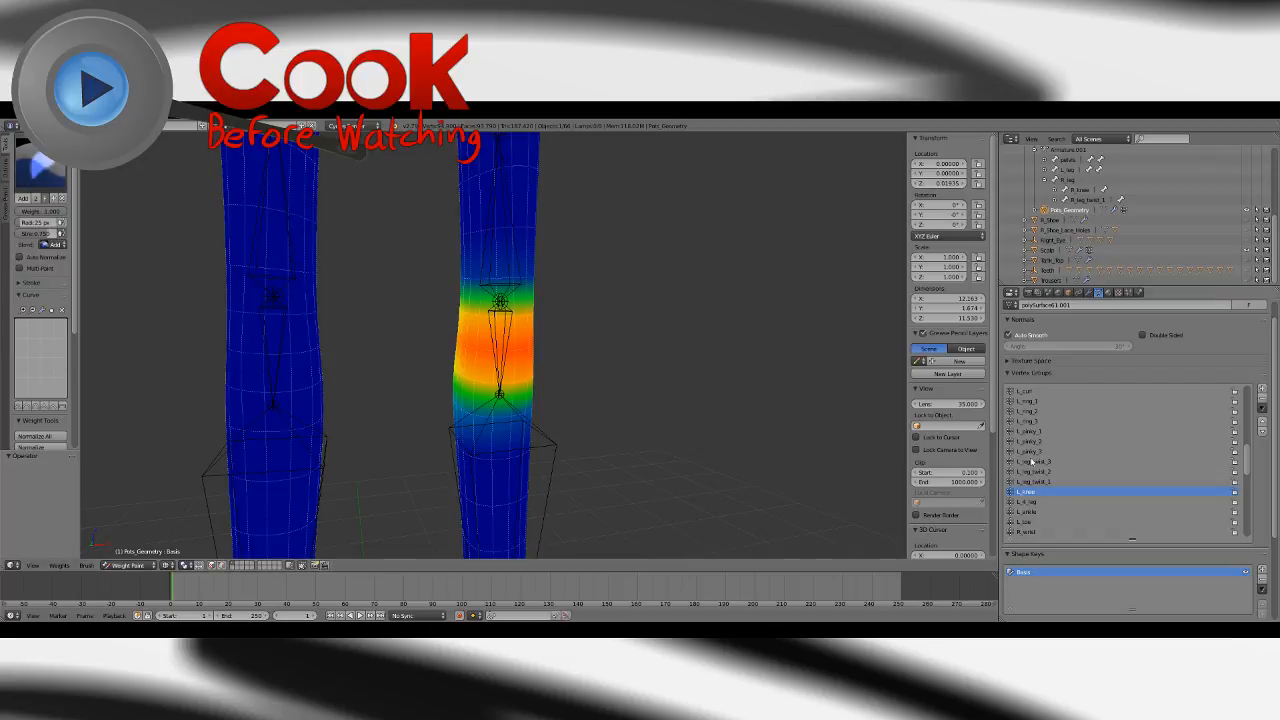
left_click(1038, 481)
middle_click_drag(594, 389, 710, 402)
left_click(40, 168)
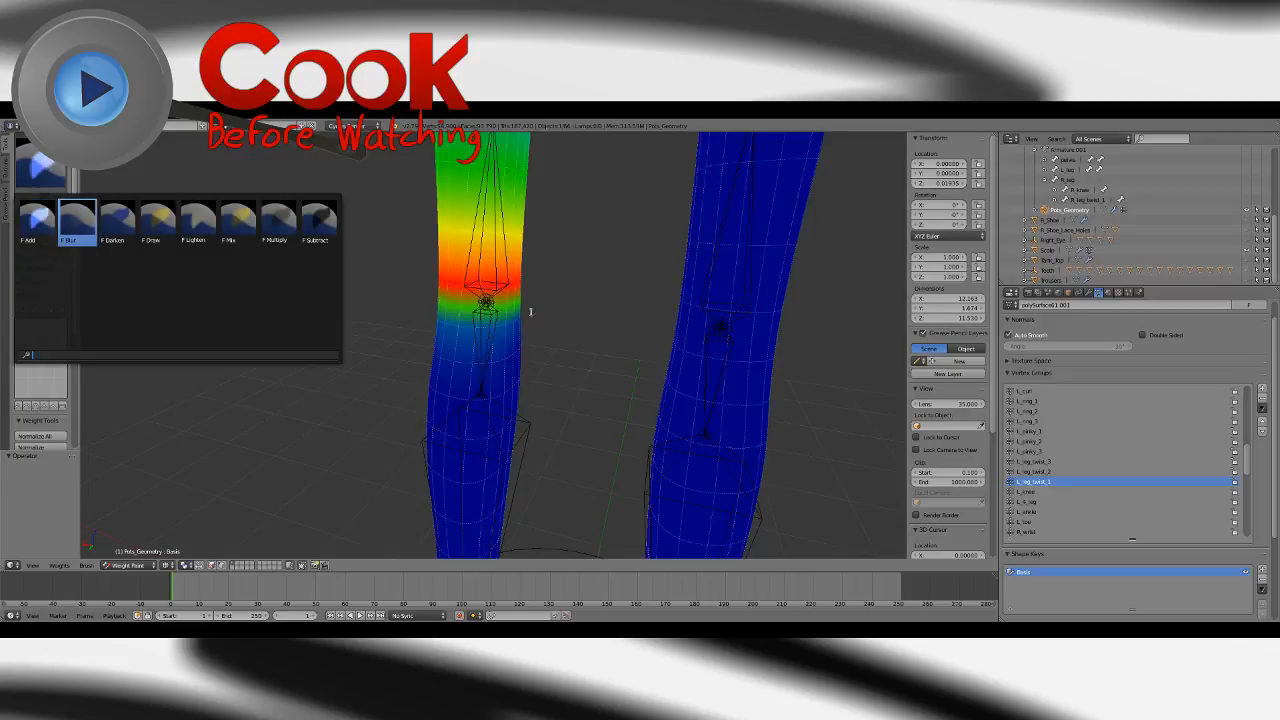
left_click(38, 221)
middle_click_drag(660, 370, 490, 350)
left_click(1040, 471)
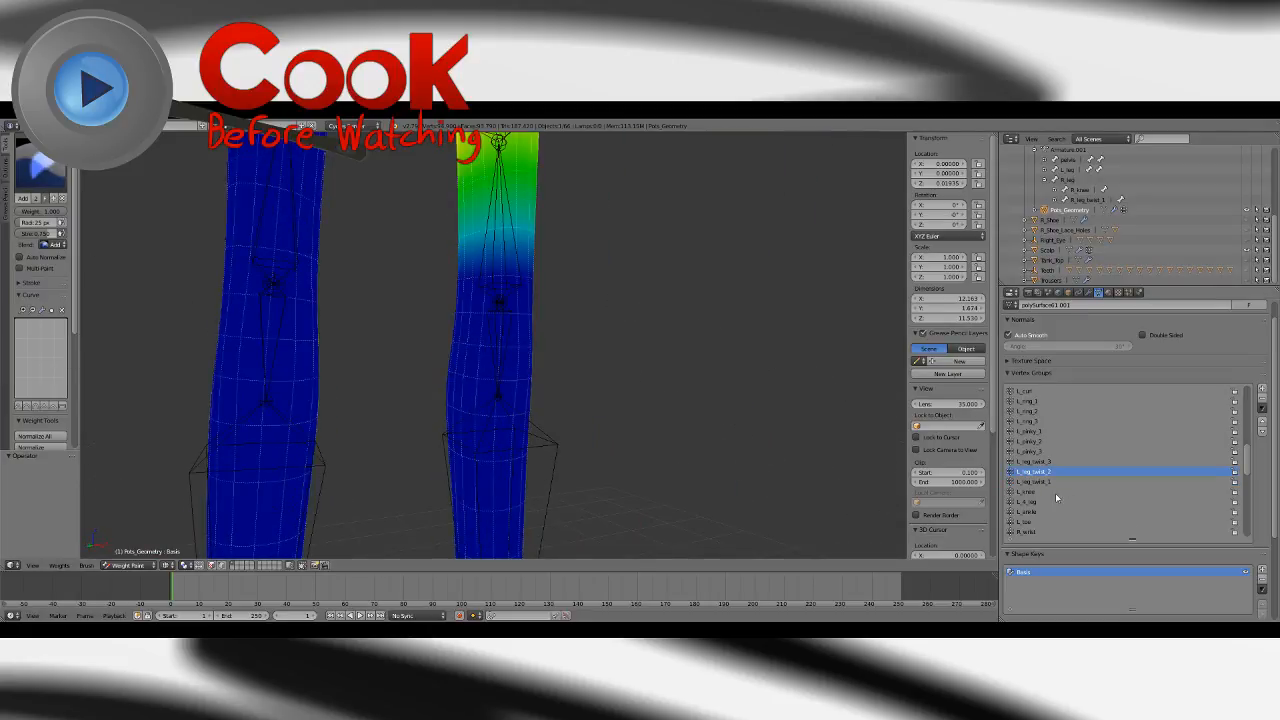
left_click(1044, 481)
left_click(1037, 462)
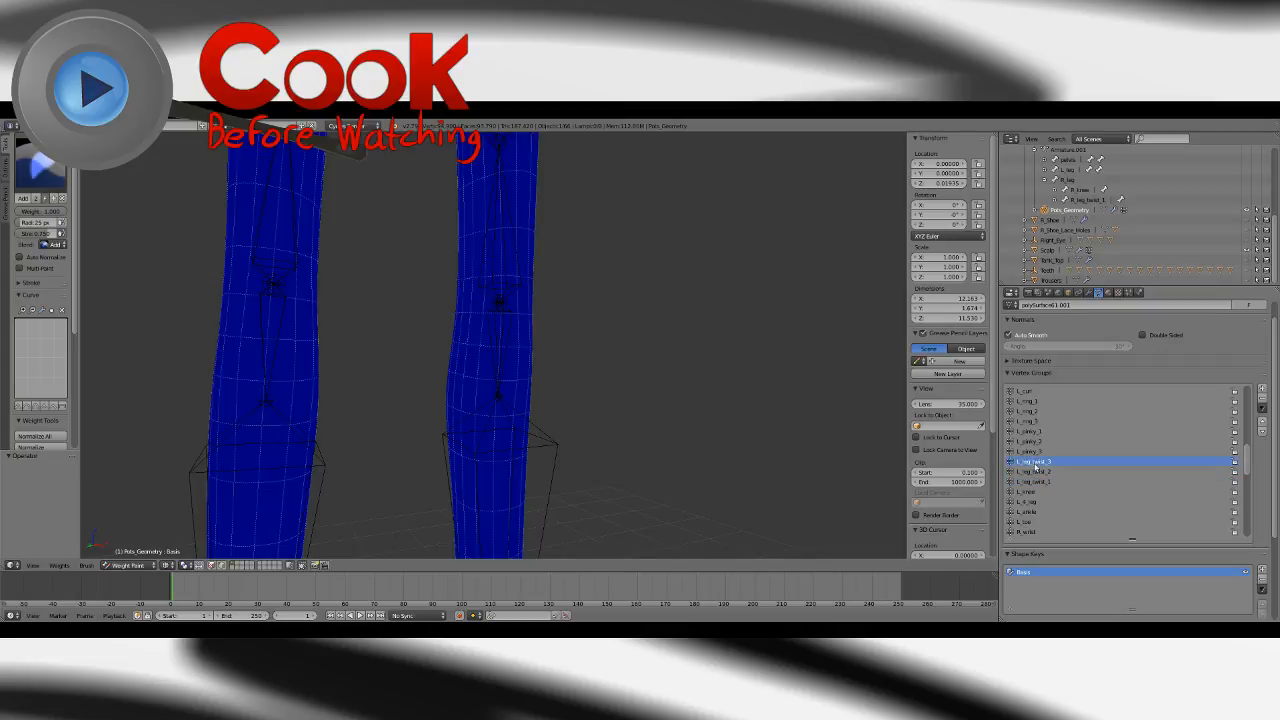
left_click(1028, 492)
Examine how the left lower-leg group's weights meet the L_knee weights from the front, side and back.
middle_click_drag(594, 337, 171, 547)
middle_click_drag(560, 343, 646, 371)
left_click(1045, 482)
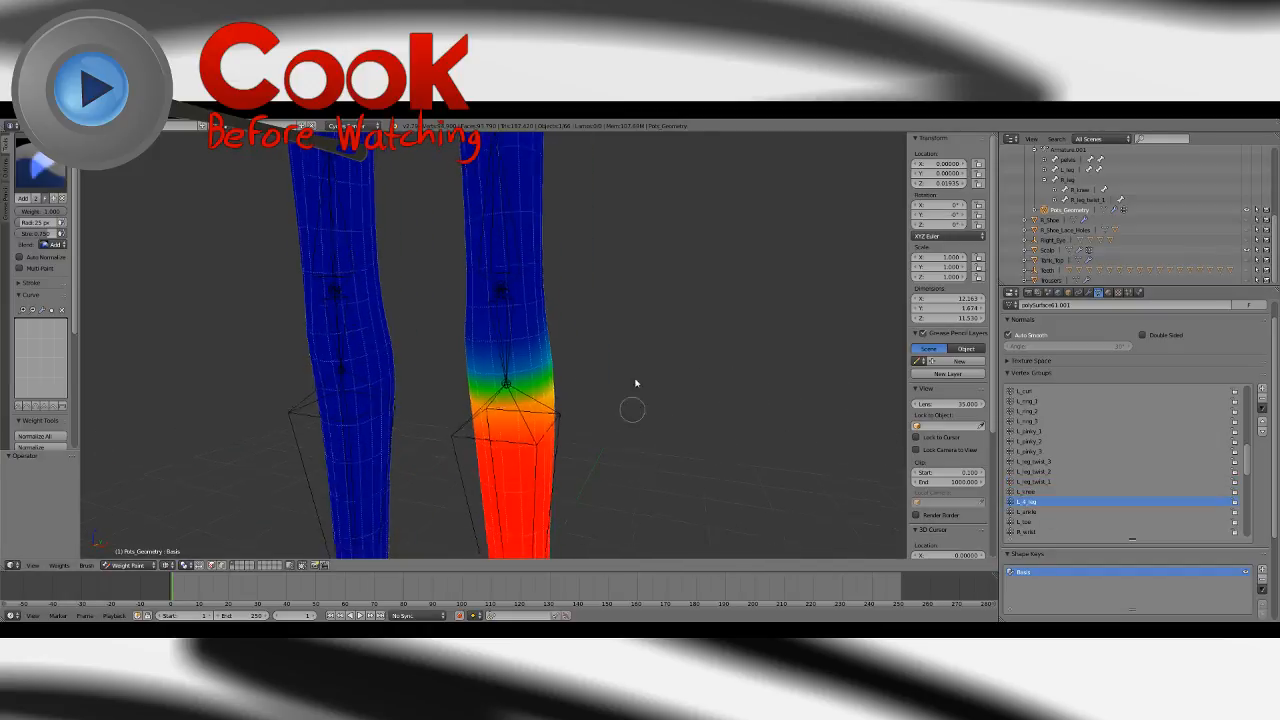
scroll(634, 383, "down", 3)
middle_click_drag(571, 434, 588, 530)
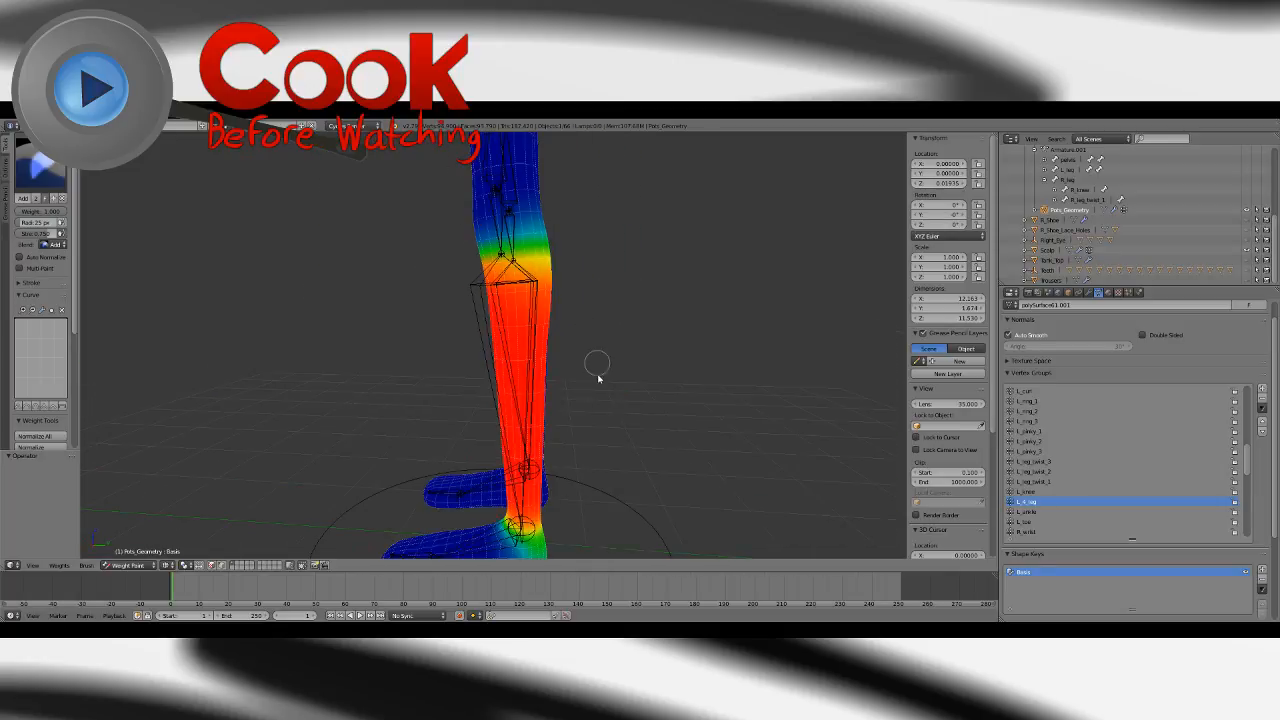
middle_click_drag(600, 377, 660, 428)
scroll(651, 368, "up", 4)
left_click(1022, 492)
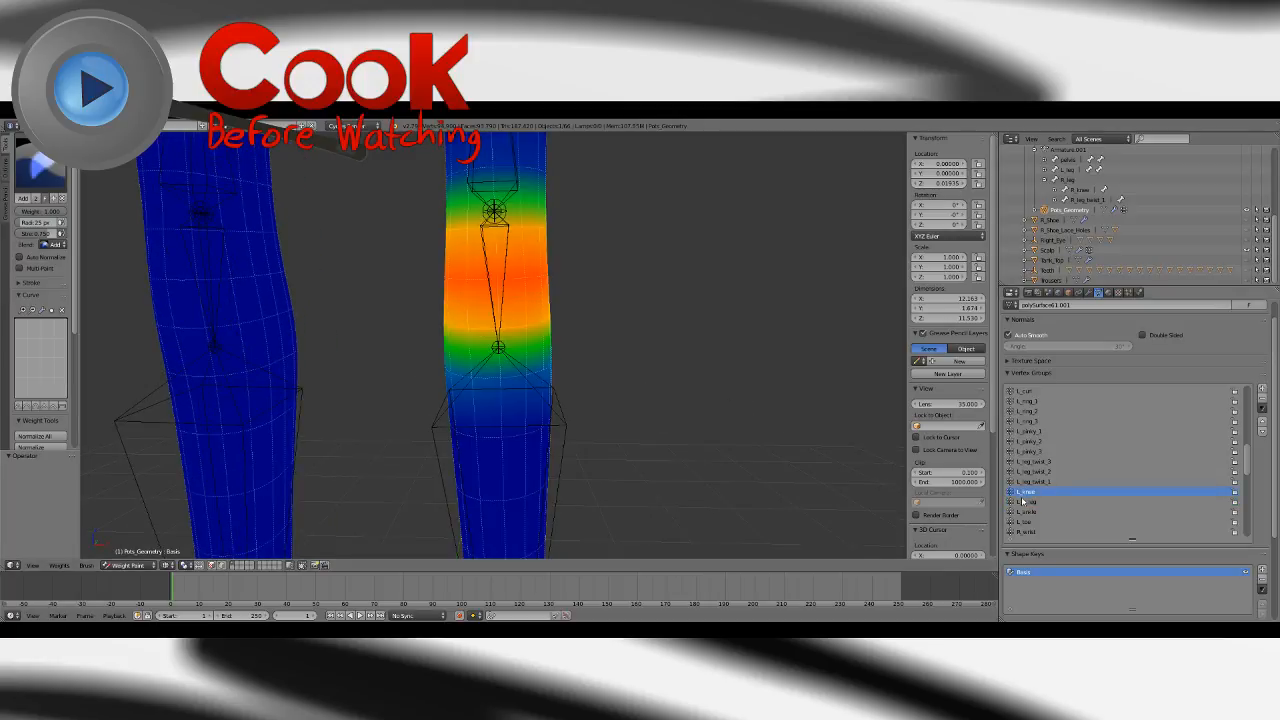
left_click(1030, 502)
middle_click_drag(686, 414, 540, 404)
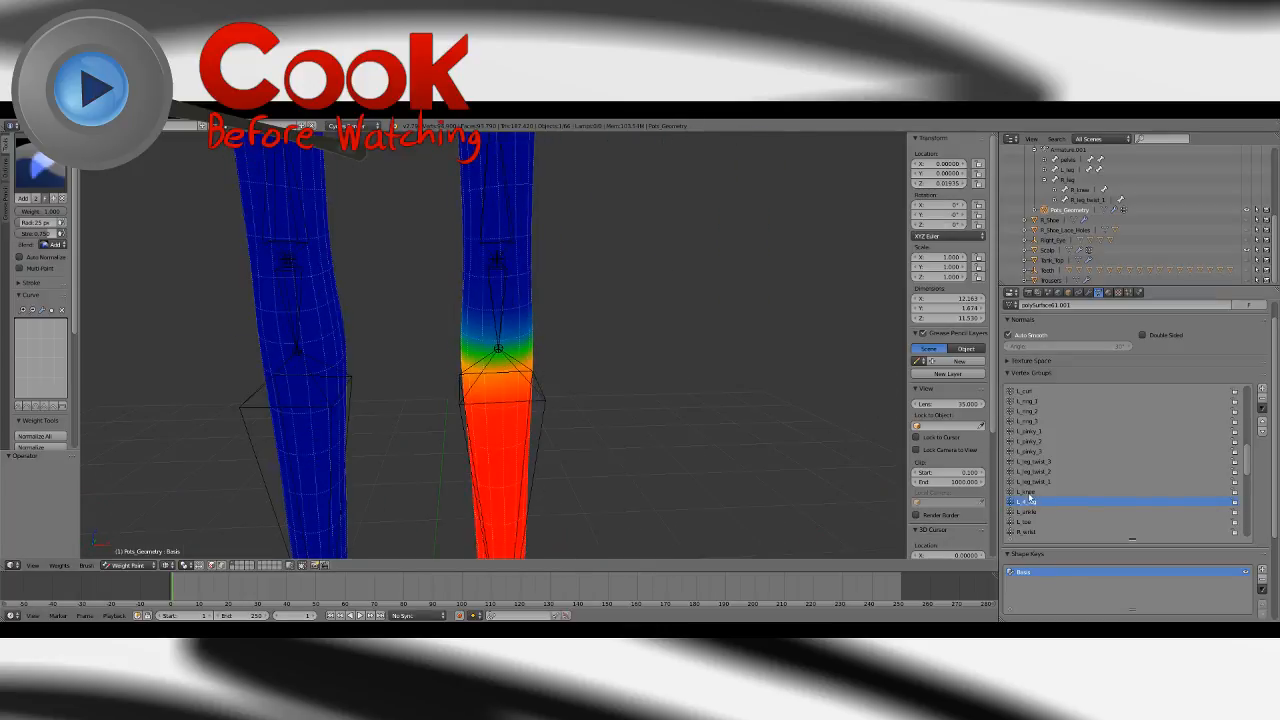
left_click(1028, 491)
middle_click_drag(700, 417, 583, 354)
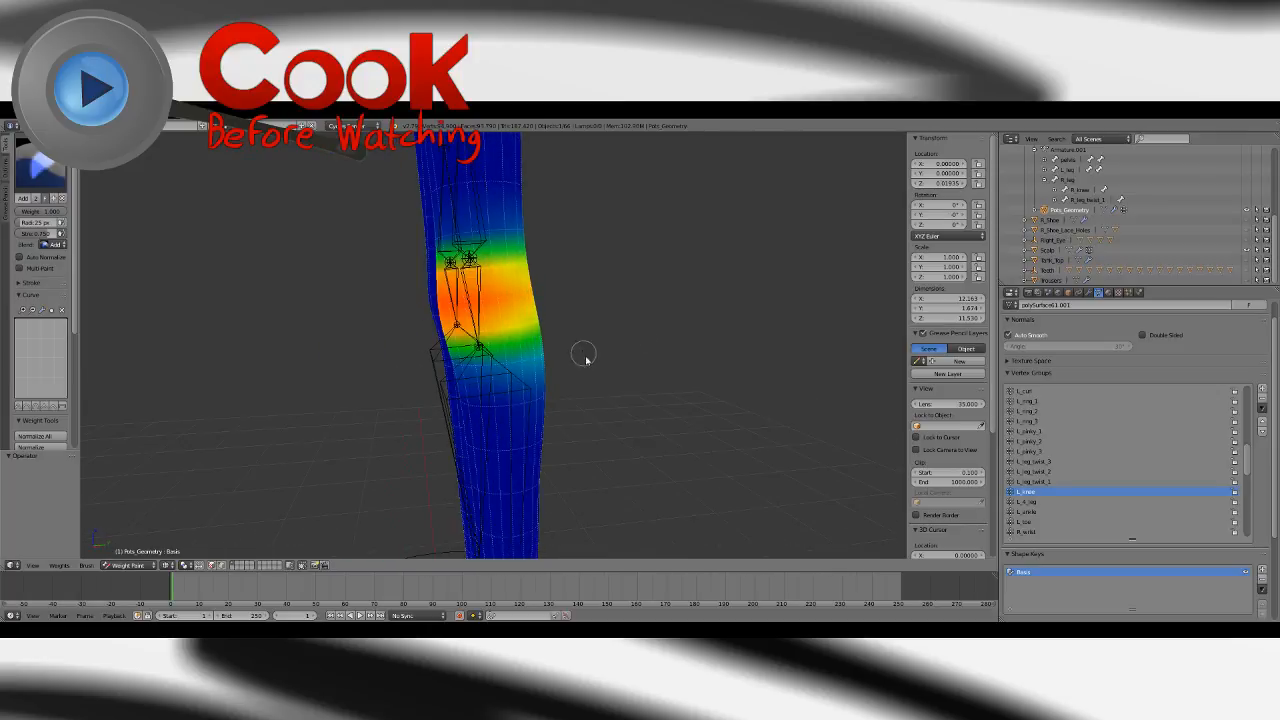
left_click(1040, 482)
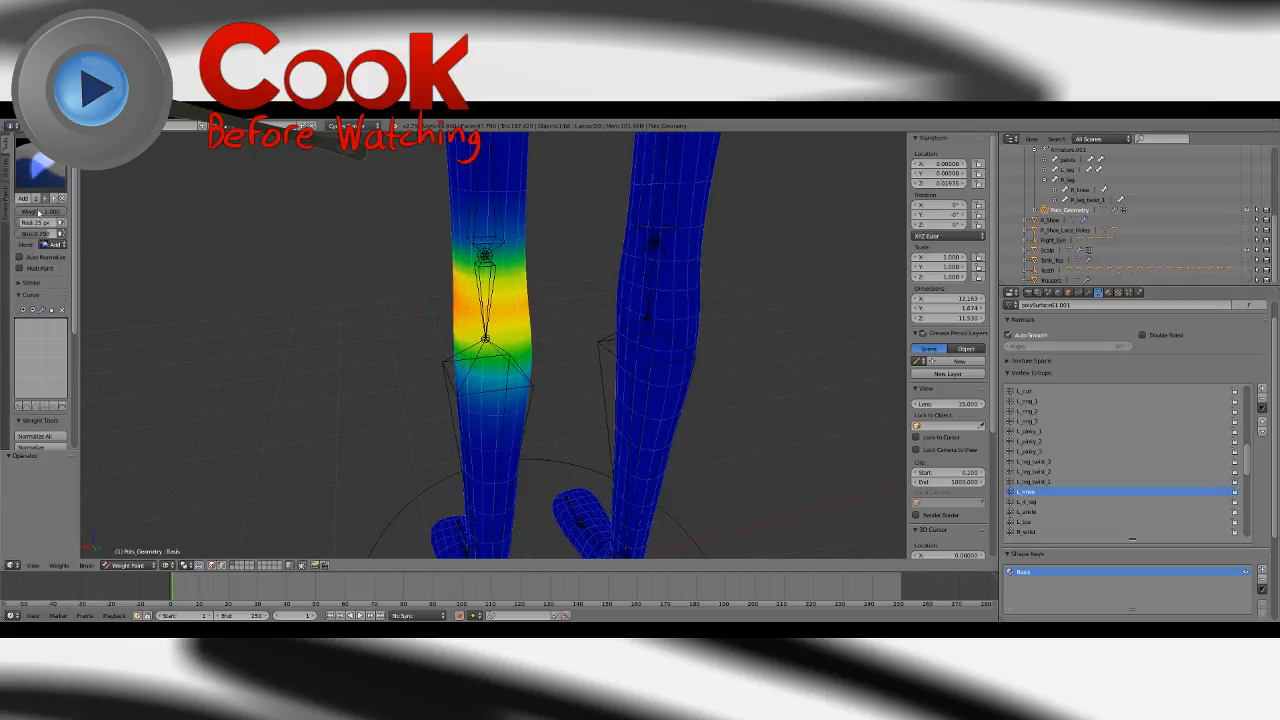
left_click(36, 176)
left_click(35, 178)
scroll(73, 270, "up", 2)
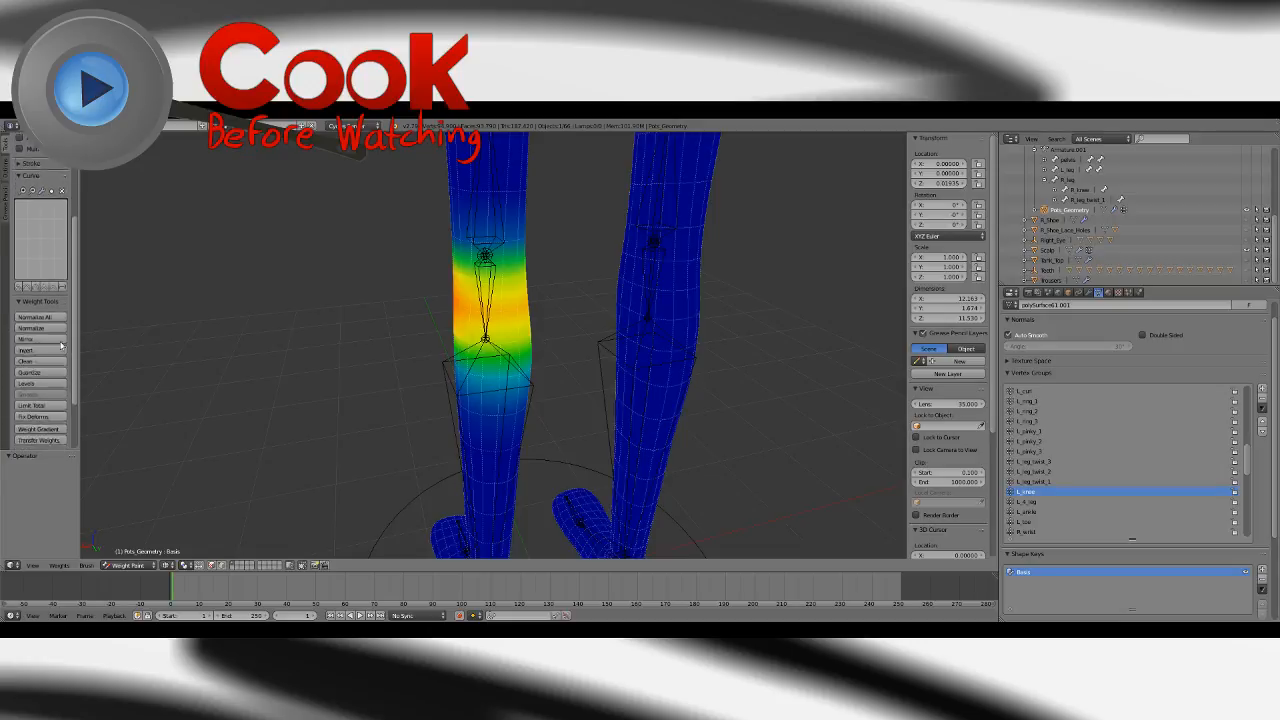
left_click(34, 180)
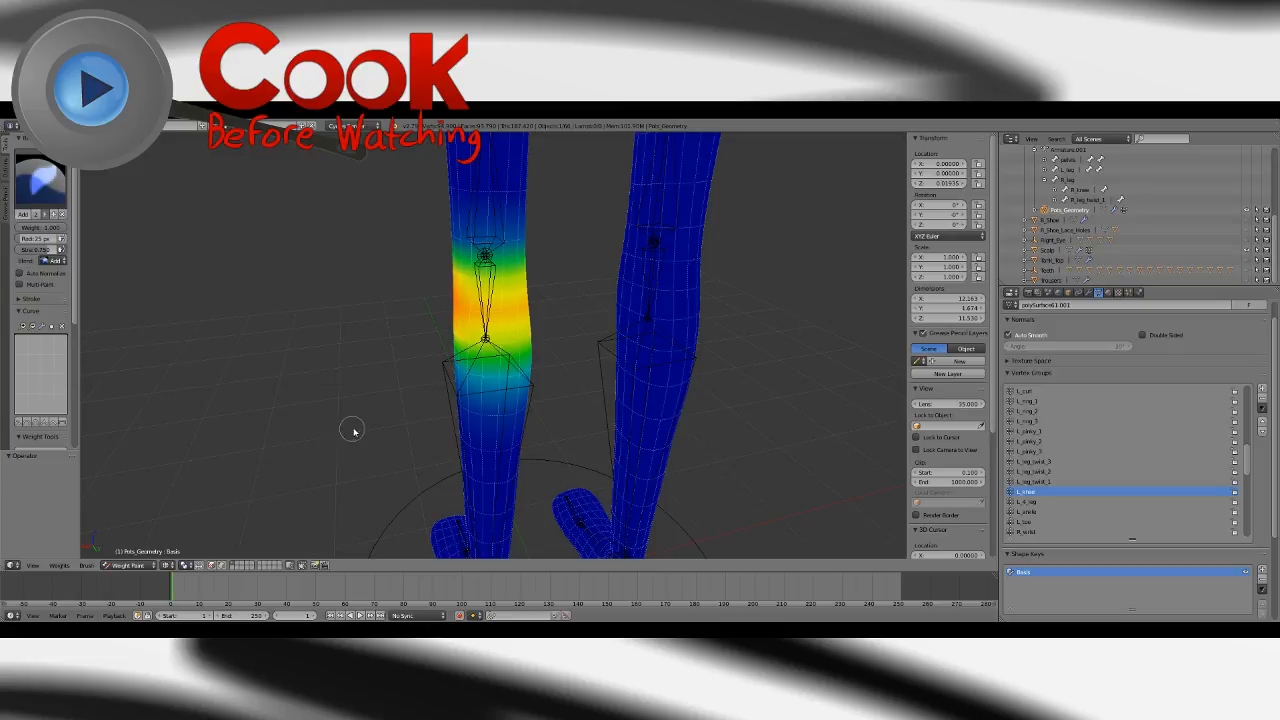
mouse_move(354, 431)
middle_mouse_down()
mouse_move(346, 420)
mouse_move(517, 423)
mouse_move(363, 394)
mouse_move(329, 423)
mouse_move(497, 417)
mouse_move(549, 397)
mouse_move(529, 423)
middle_mouse_up()
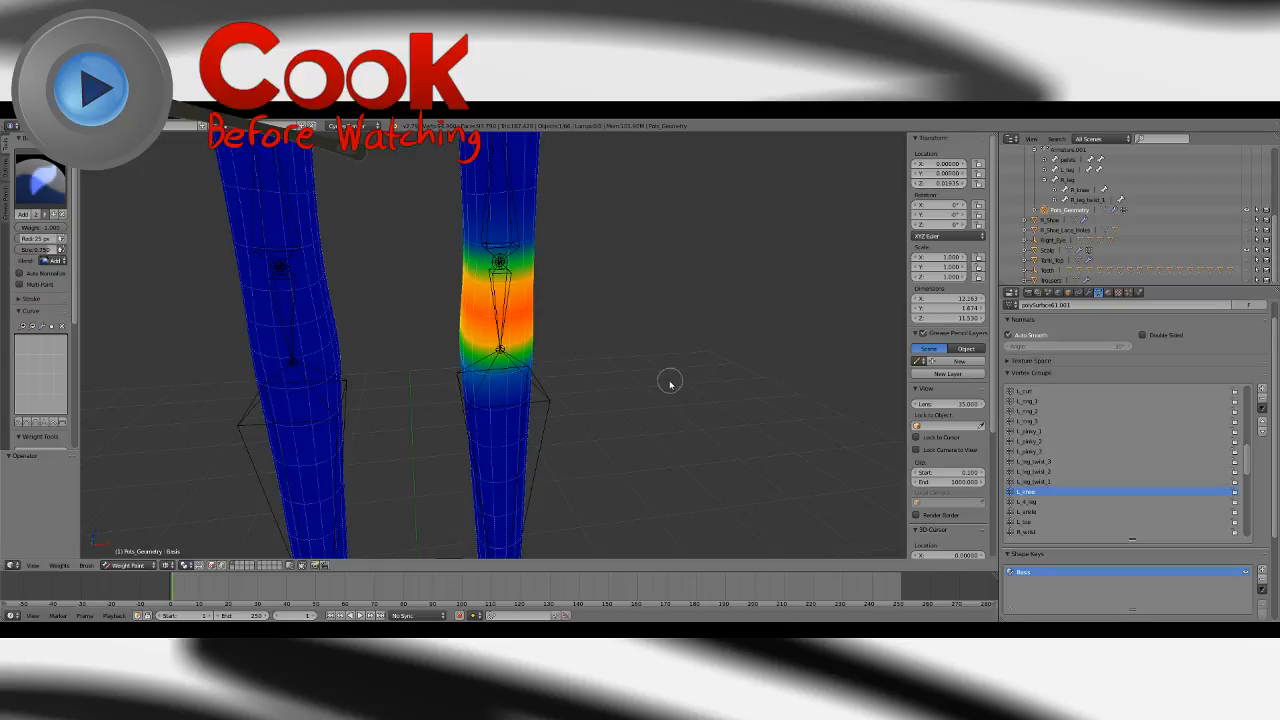
mouse_move(660, 380)
middle_mouse_down()
mouse_move(560, 377)
mouse_move(695, 371)
mouse_move(580, 394)
middle_mouse_up()
left_click(40, 180)
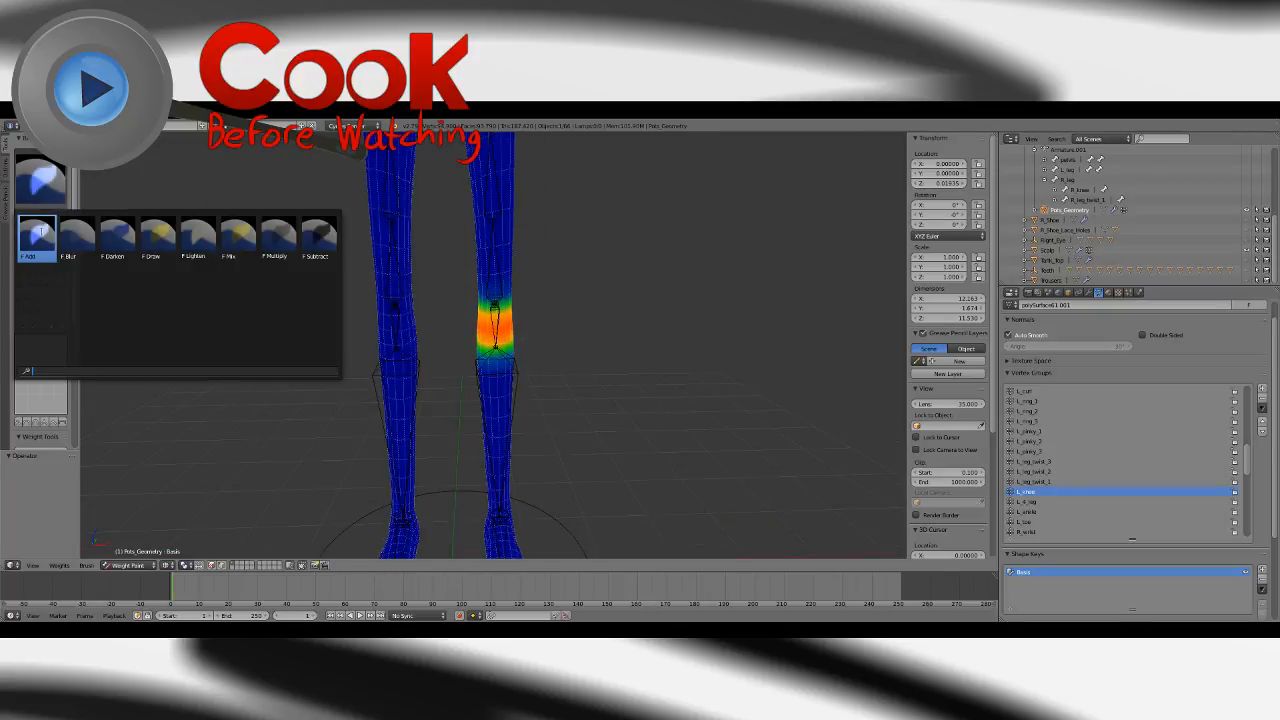
left_click(37, 237)
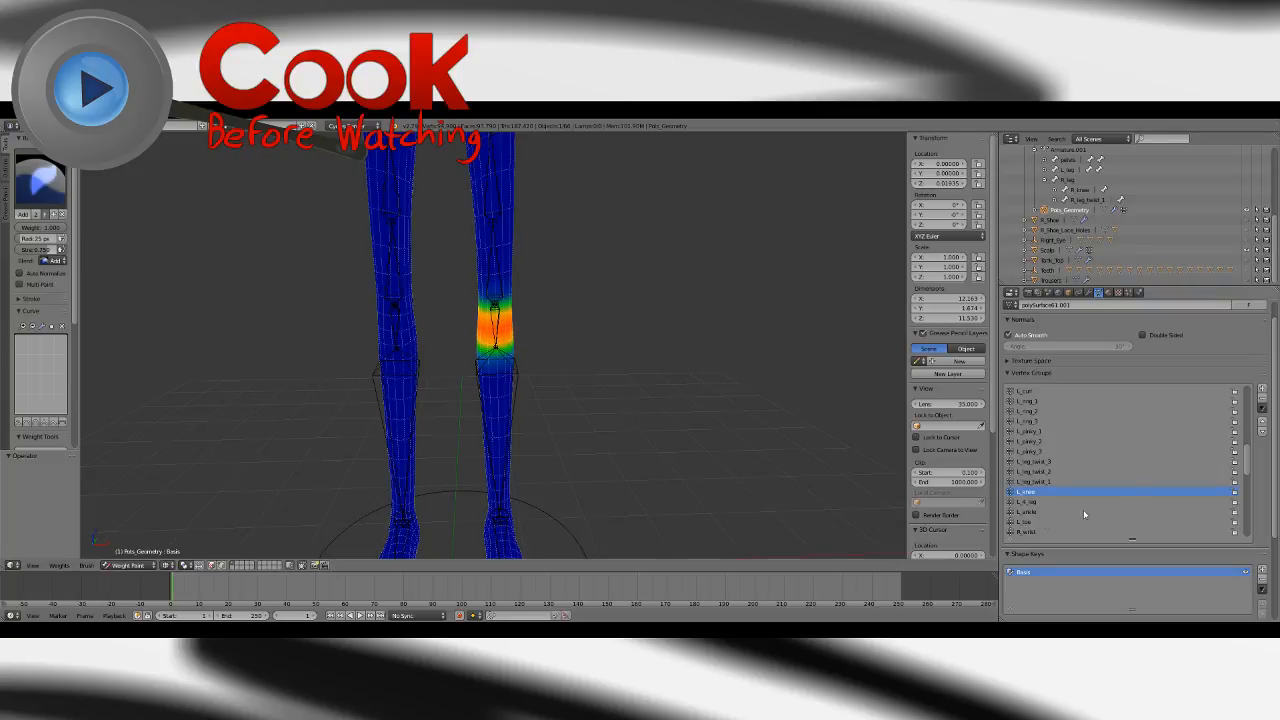
left_click(1259, 409)
right_click(1027, 497)
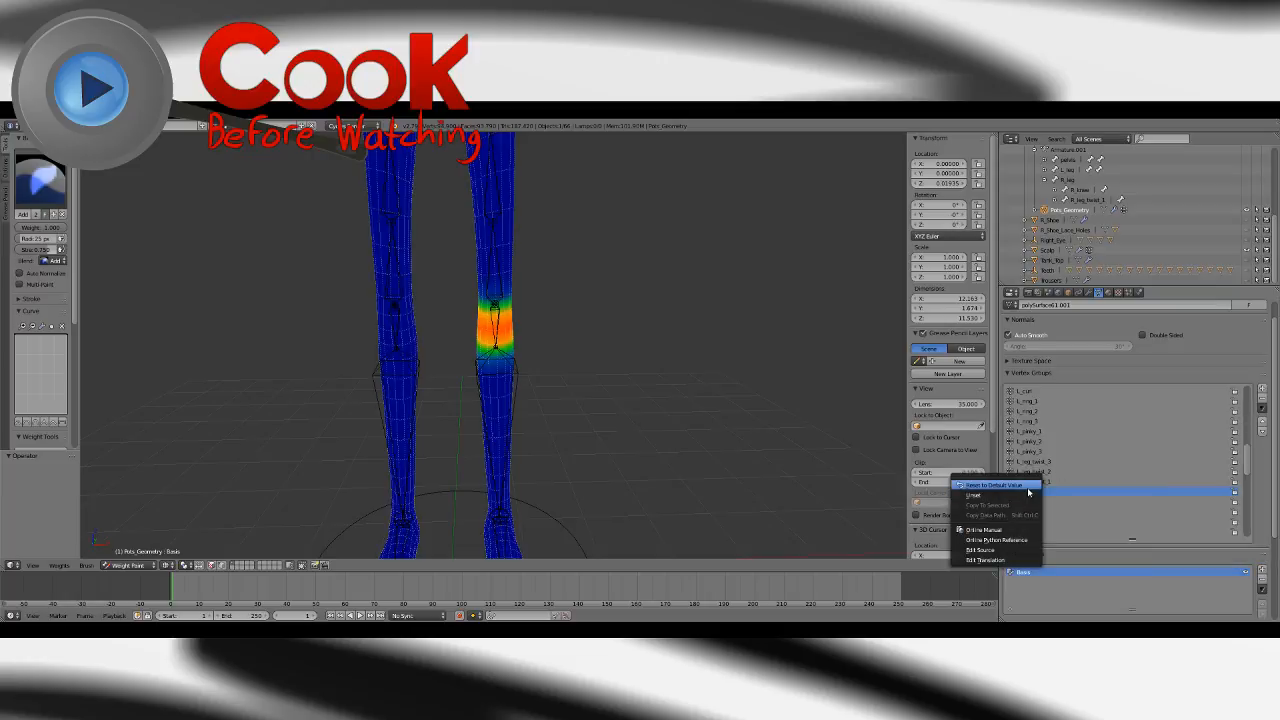
Erase all L_knee weight around the left knee with the Subtract brush at full strength and a 64 px radius.
left_click(40, 180)
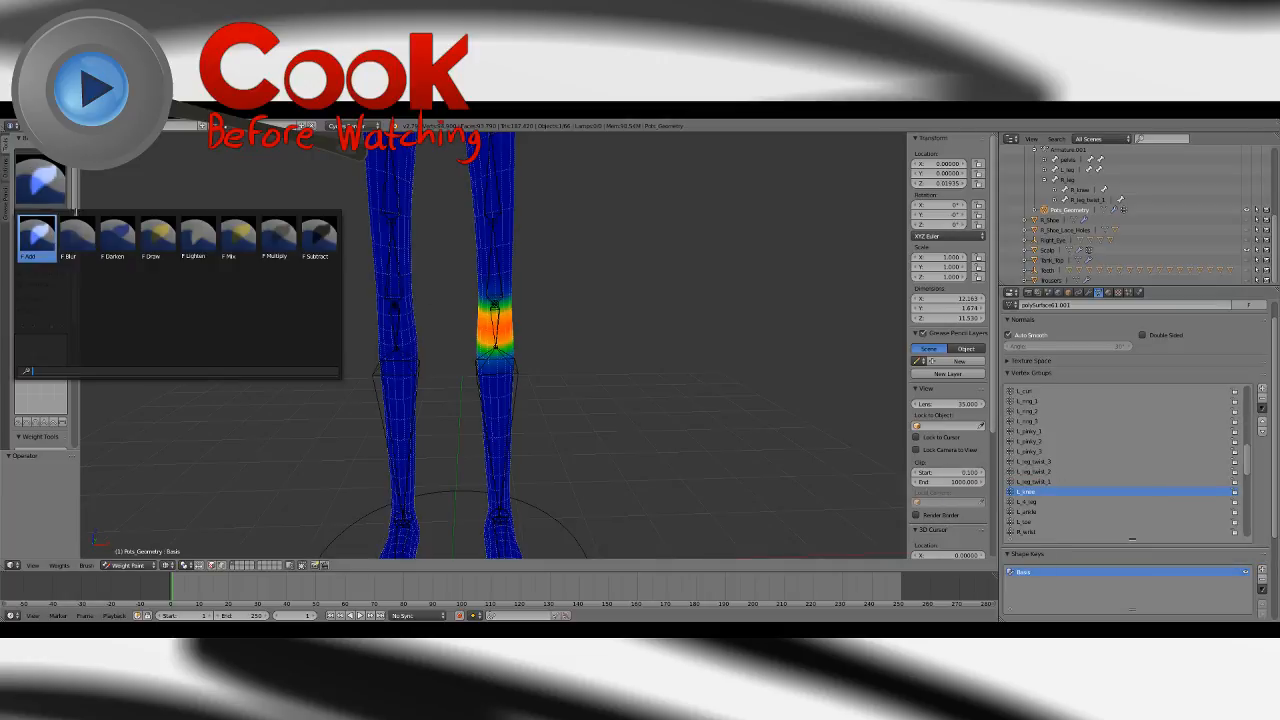
left_click(318, 238)
key("bracketright")
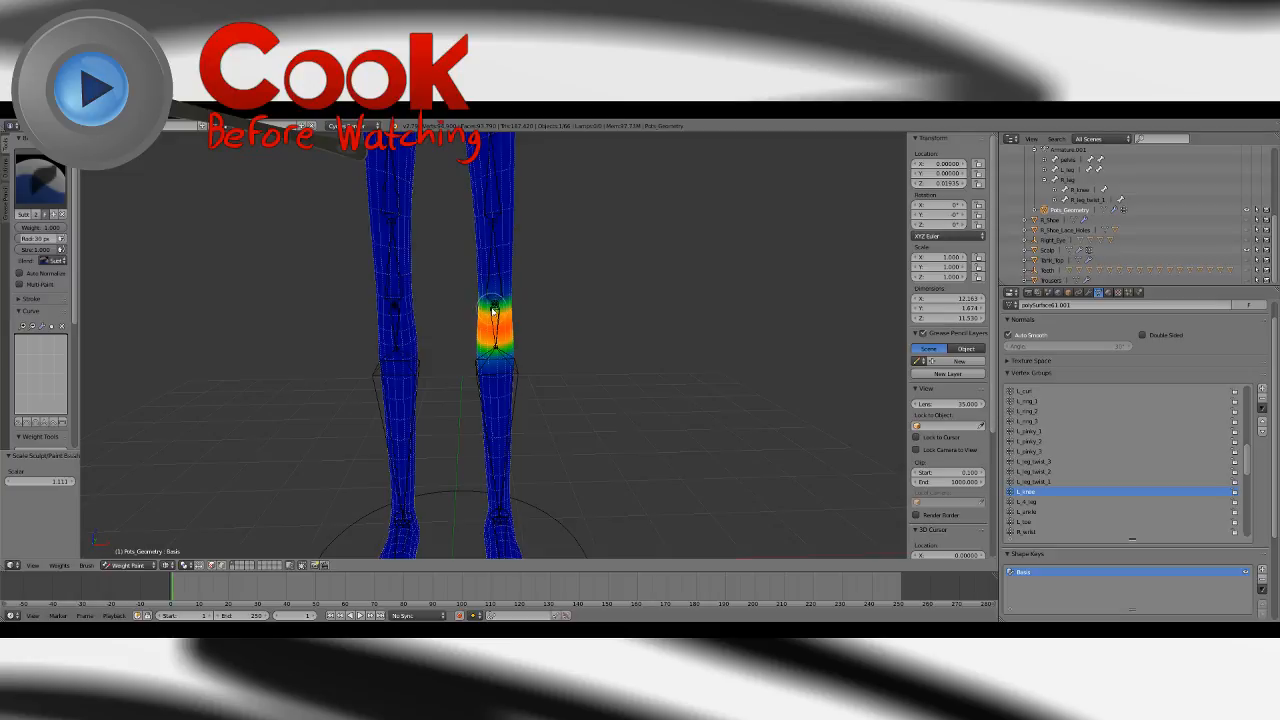
key("bracketright")
key("bracketright")
key("bracketright")
key("bracketright")
key("bracketright")
left_click_drag(493, 302, 503, 343)
mouse_move(569, 323)
middle_mouse_down()
mouse_move(391, 326)
mouse_move(482, 305)
middle_mouse_up()
left_click_drag(482, 305, 500, 360)
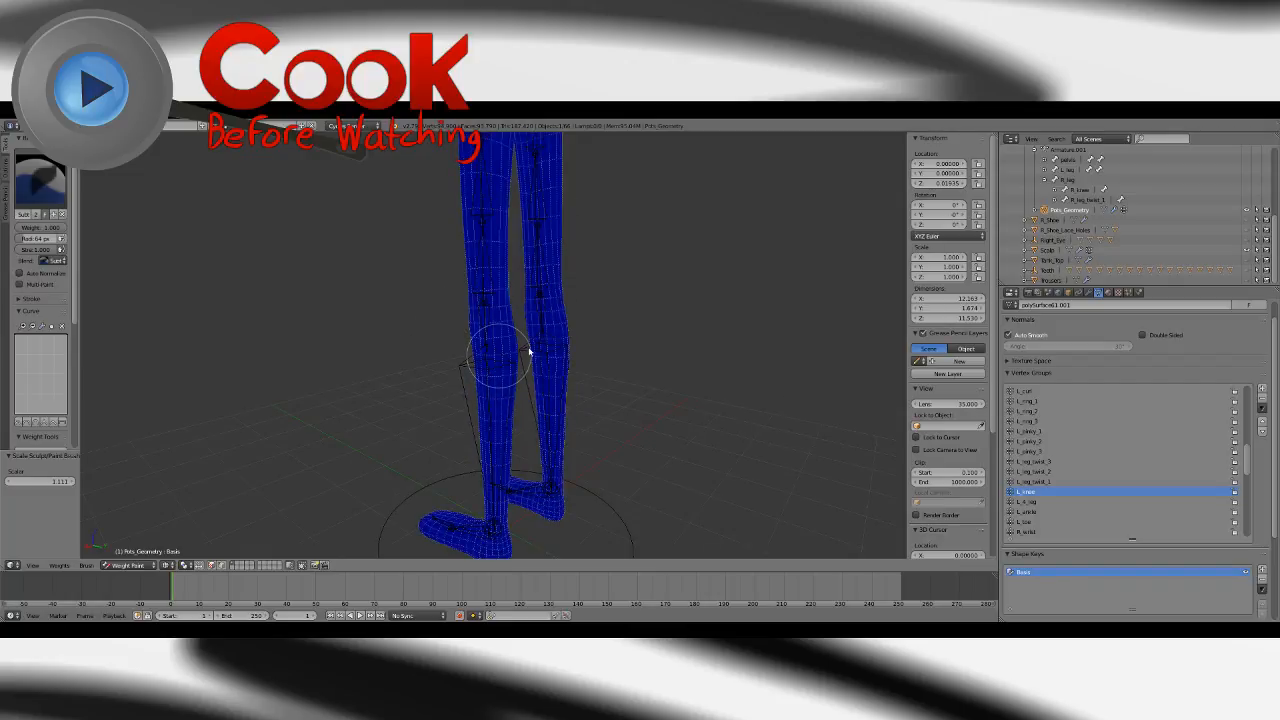
mouse_move(528, 350)
middle_mouse_down()
mouse_move(471, 363)
mouse_move(430, 345)
middle_mouse_up()
left_click_drag(498, 280, 489, 366)
mouse_move(654, 369)
middle_mouse_down()
mouse_move(500, 371)
mouse_move(597, 380)
mouse_move(586, 391)
middle_mouse_up()
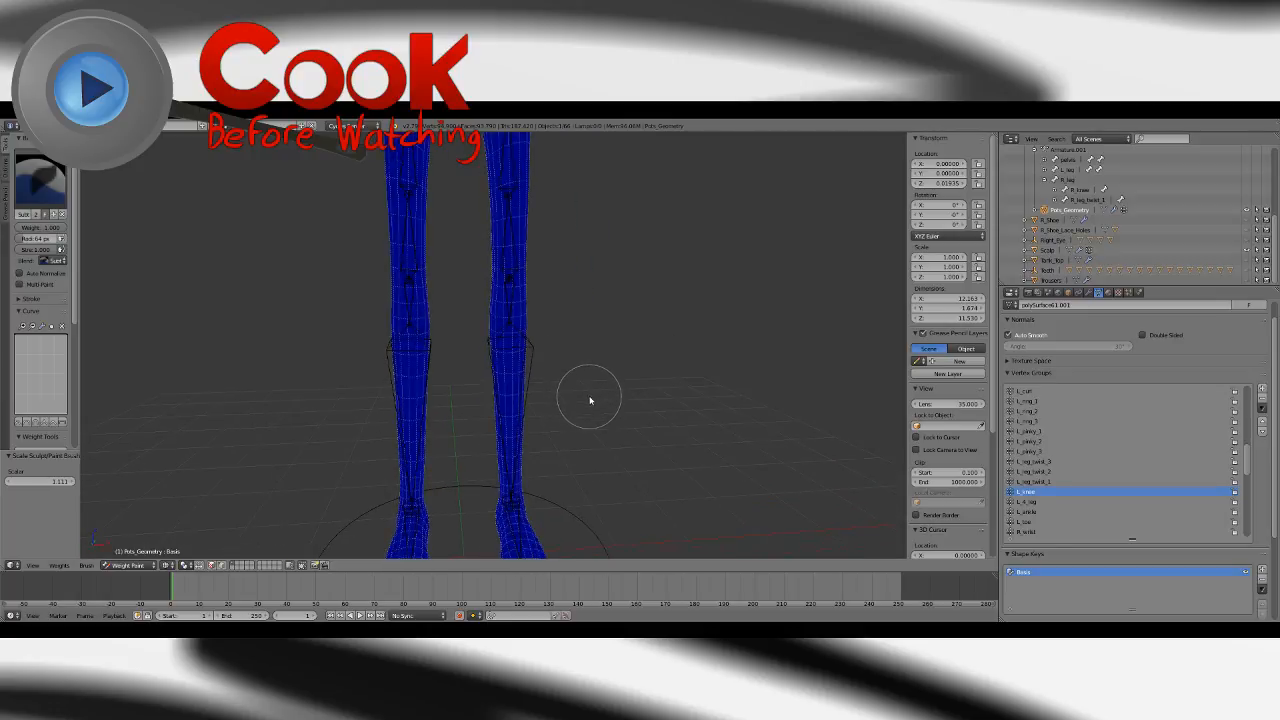
Inspect the weights of the R_knee and right lower-leg vertex groups on the character's right leg.
left_click_drag(1247, 465, 1243, 521)
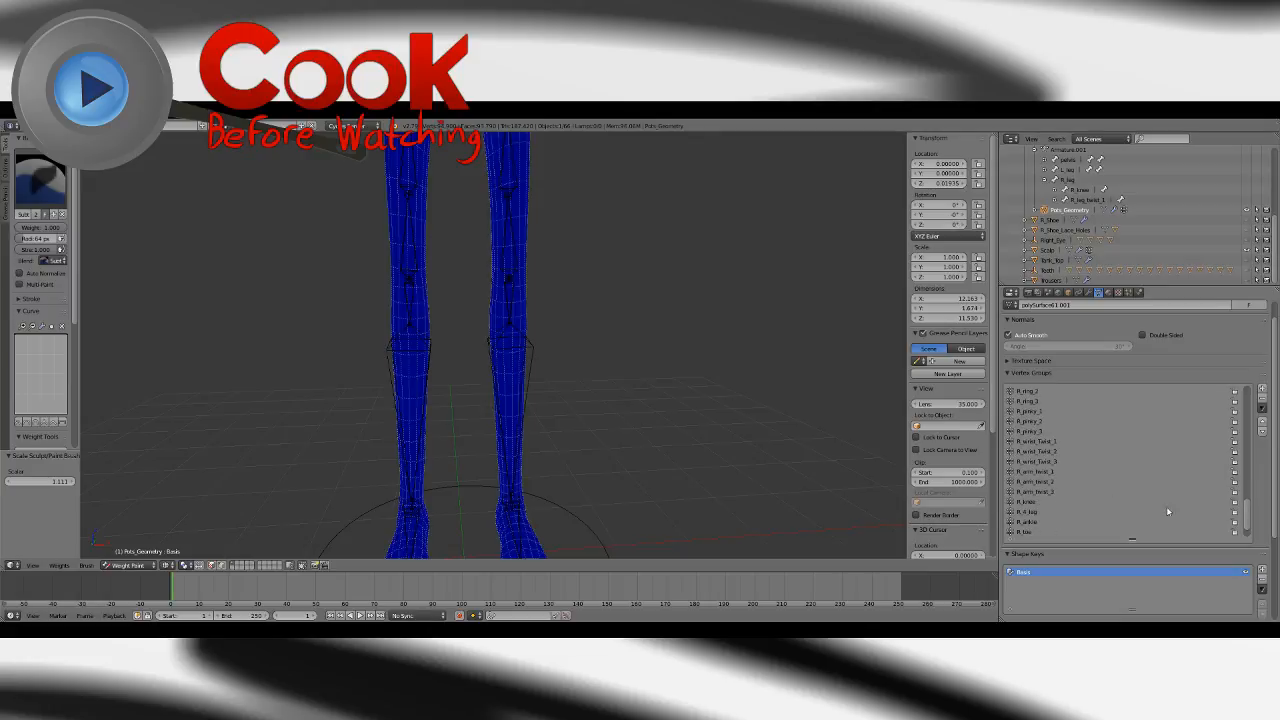
left_click(1030, 511)
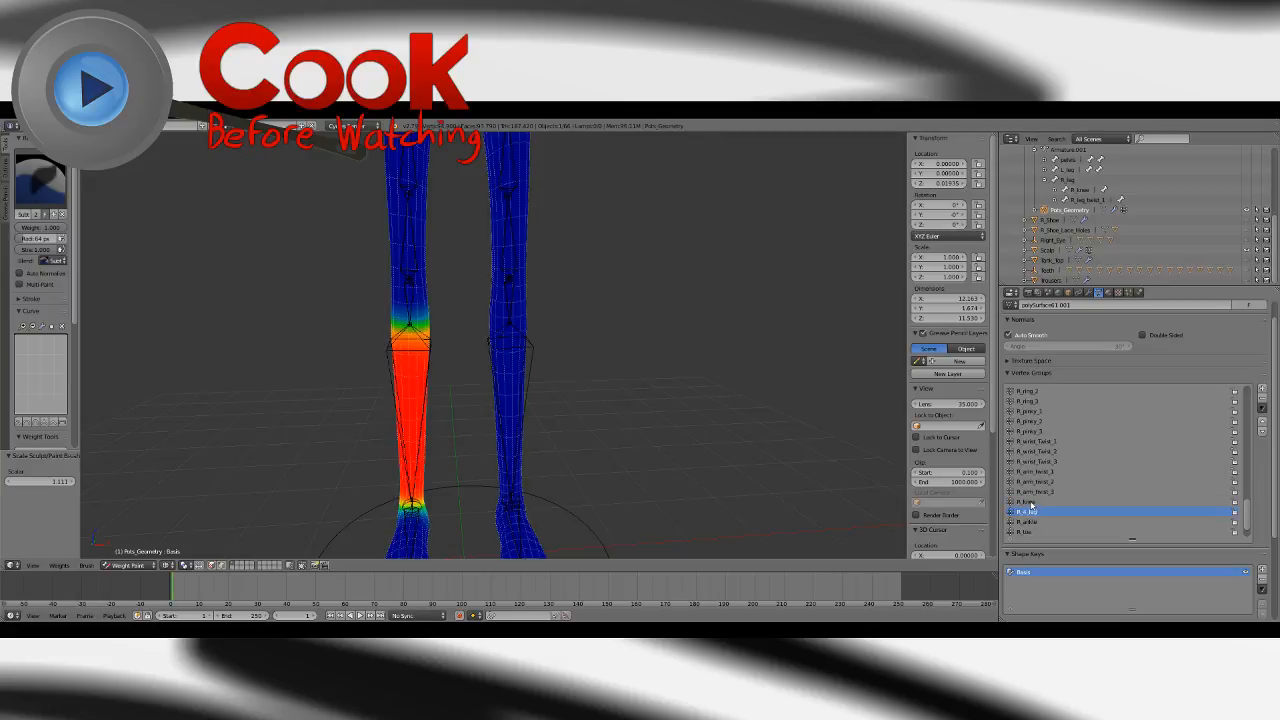
left_click(1027, 501)
middle_click_drag(663, 371, 660, 453)
scroll(694, 420, "up", 5)
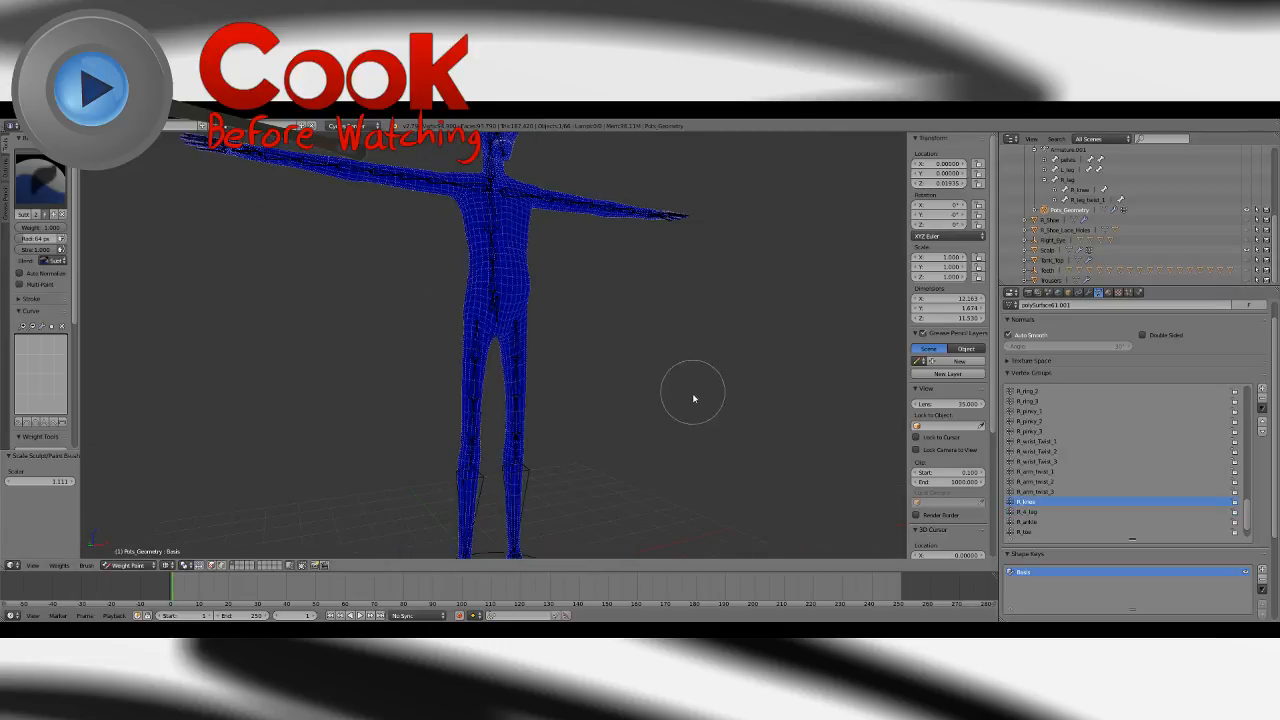
left_click(1027, 511)
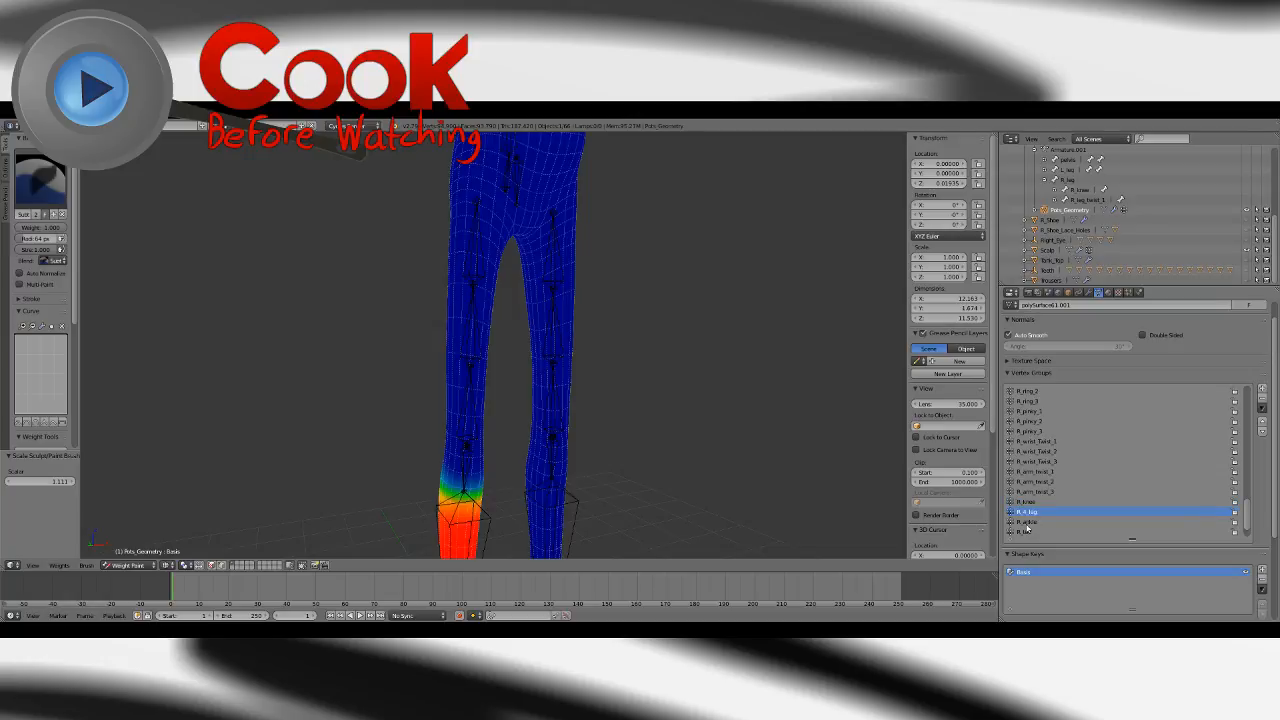
Look through the right-side vertex groups from R_ankle up to R_ring_3 with the whole character in view.
left_click(1026, 521)
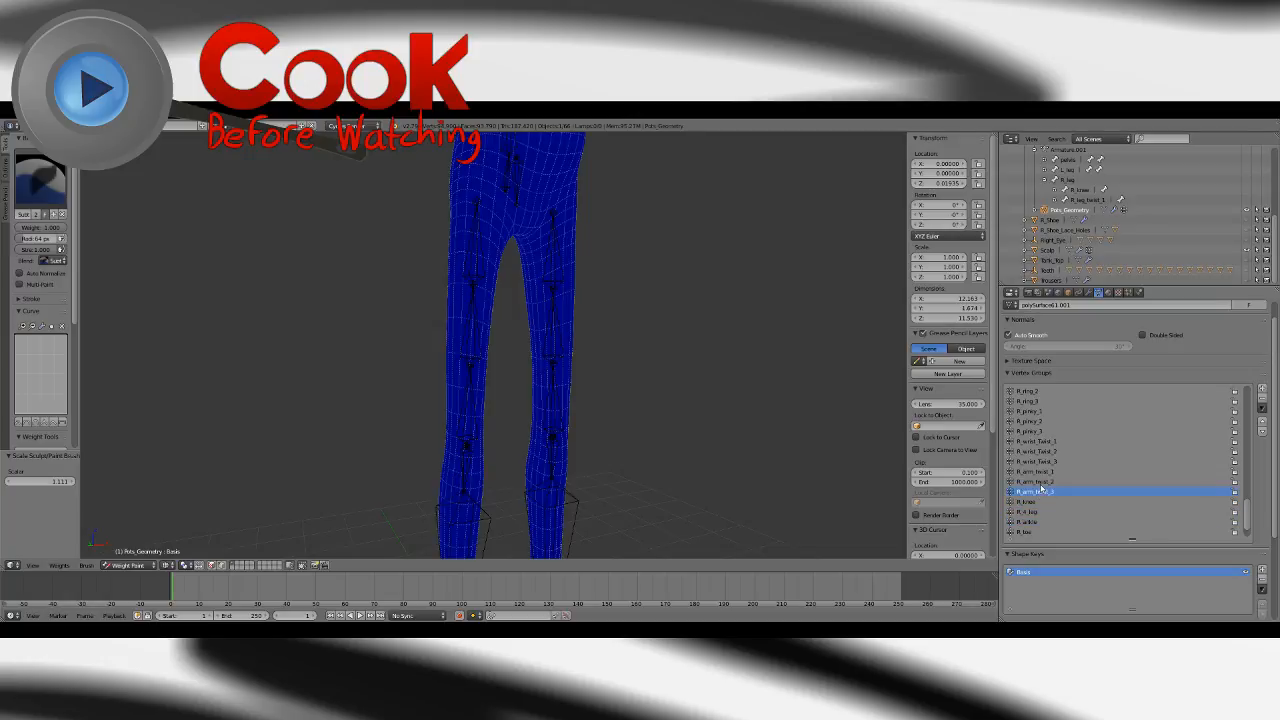
left_click(1043, 482)
left_click(1050, 461)
left_click(1050, 451)
left_click(1046, 441)
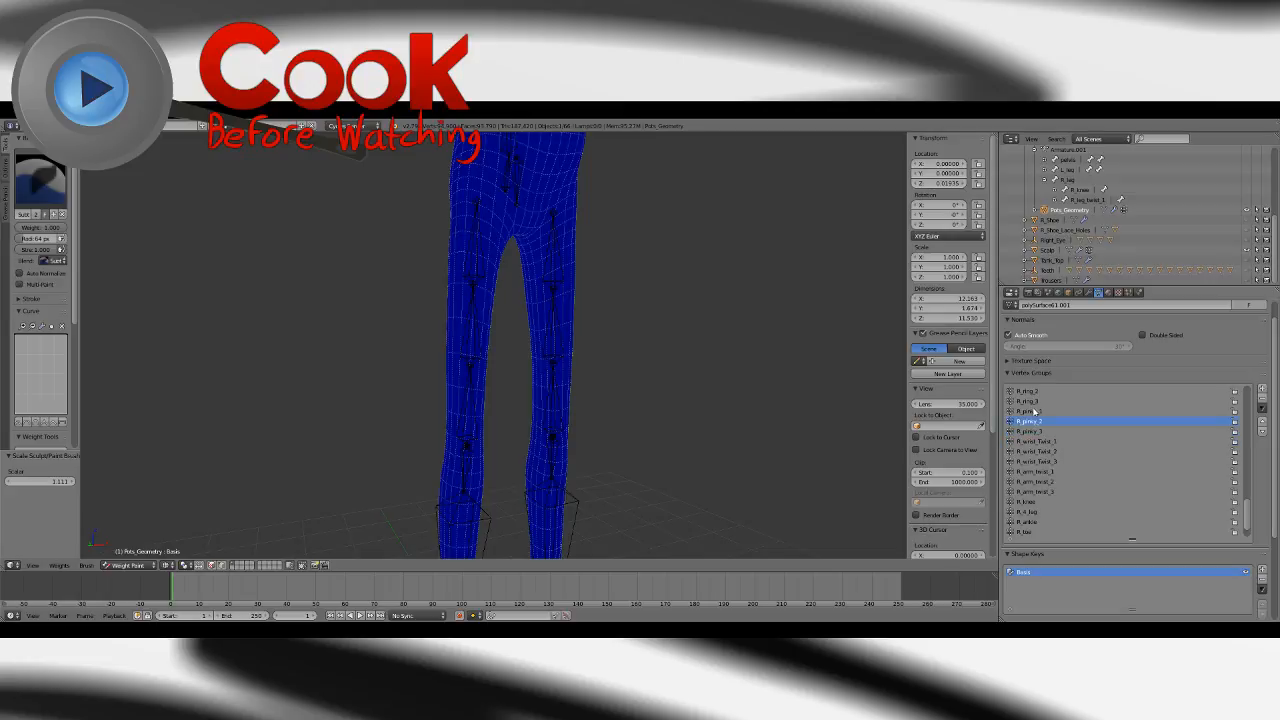
left_click(1030, 401)
scroll(566, 366, "down", 3)
middle_click_drag(632, 408, 650, 510, "shift")
scroll(604, 378, "down", 2)
middle_click_drag(604, 378, 657, 423)
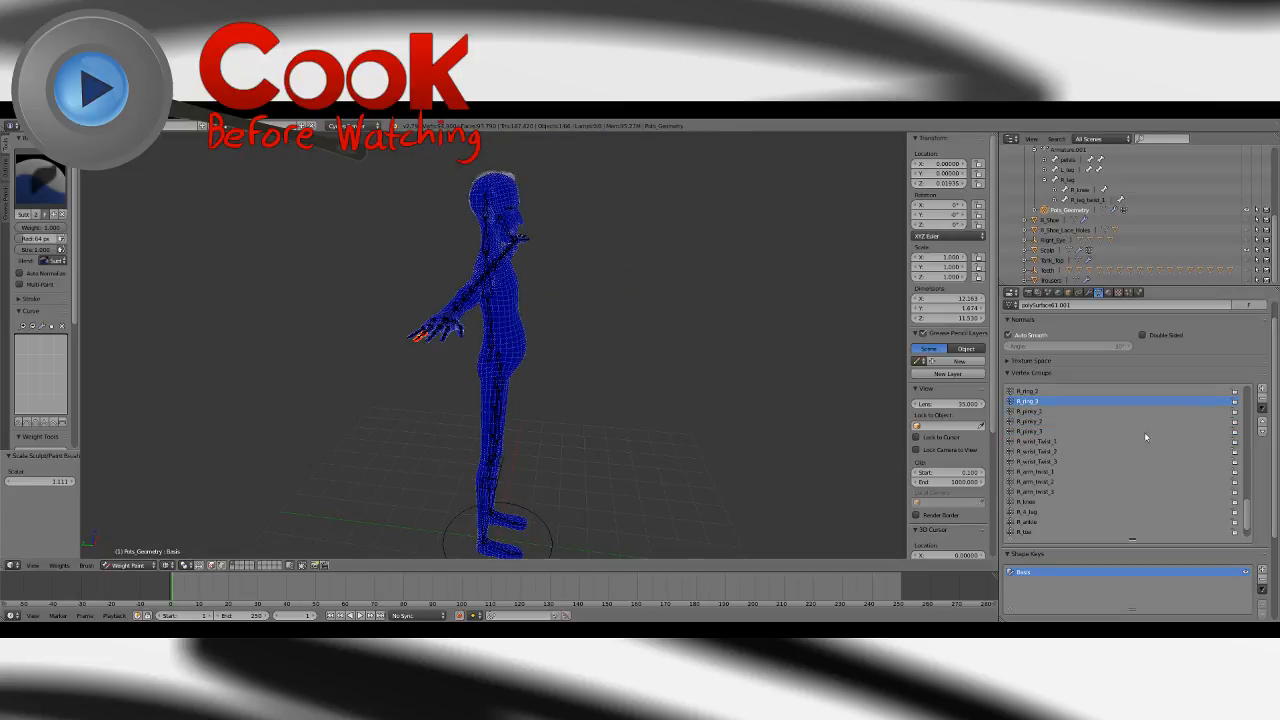
Examine the weights of the R_arm_twist and R_wrist_Twist groups along the right arm, finishing with R_pinky_3.
left_click(1046, 492)
left_click(1046, 482)
middle_click_drag(786, 371, 580, 334)
scroll(668, 361, "up", 3)
middle_click_drag(668, 361, 829, 400)
left_click(1043, 472)
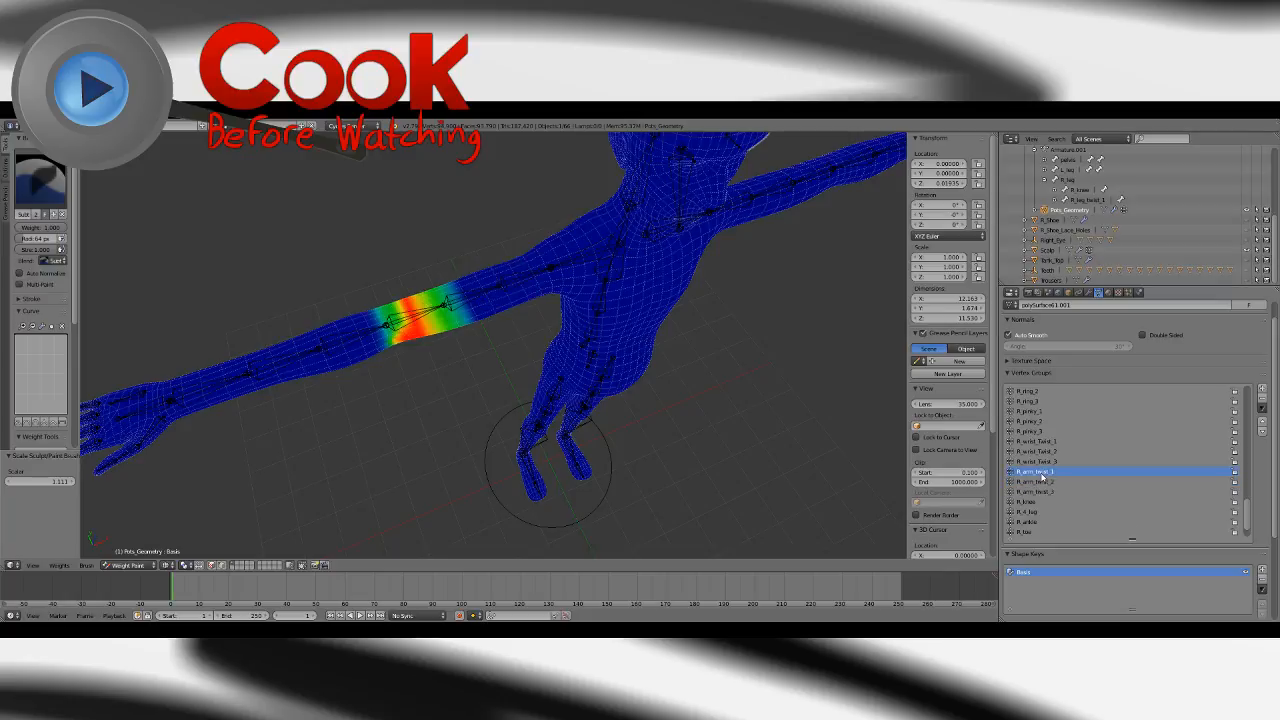
left_click(1044, 463)
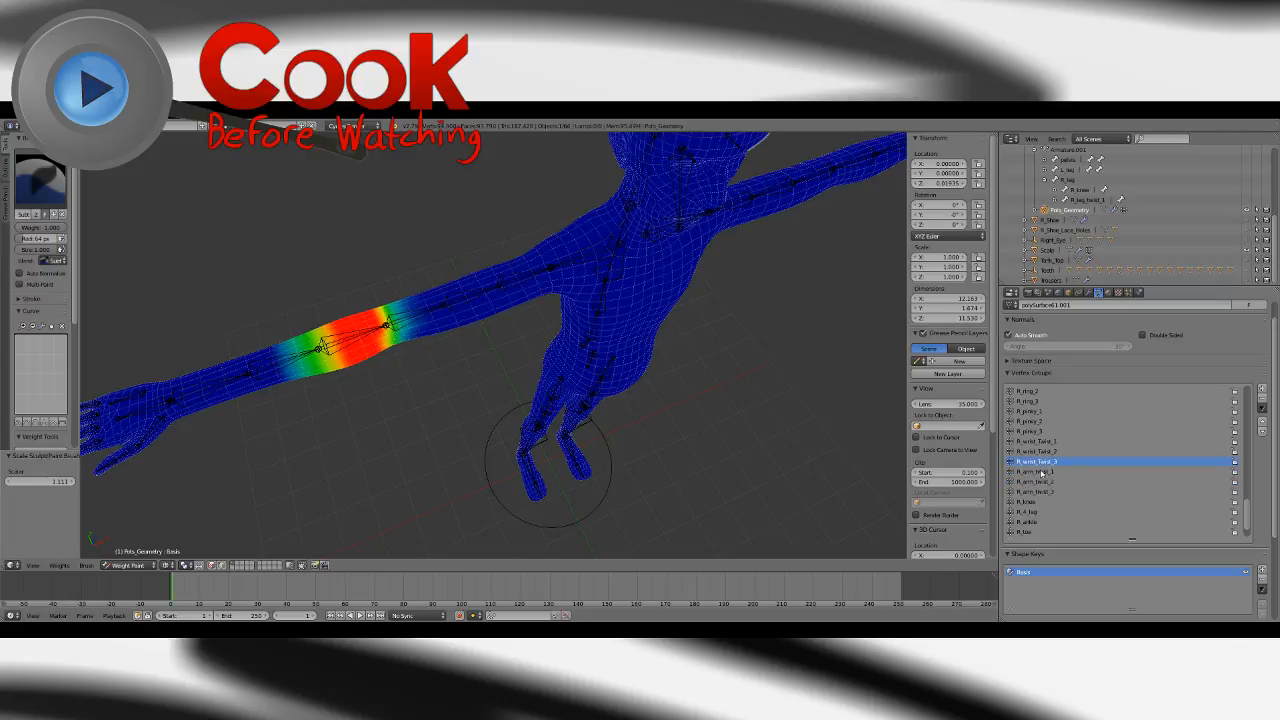
left_click(1044, 451)
left_click(1040, 443)
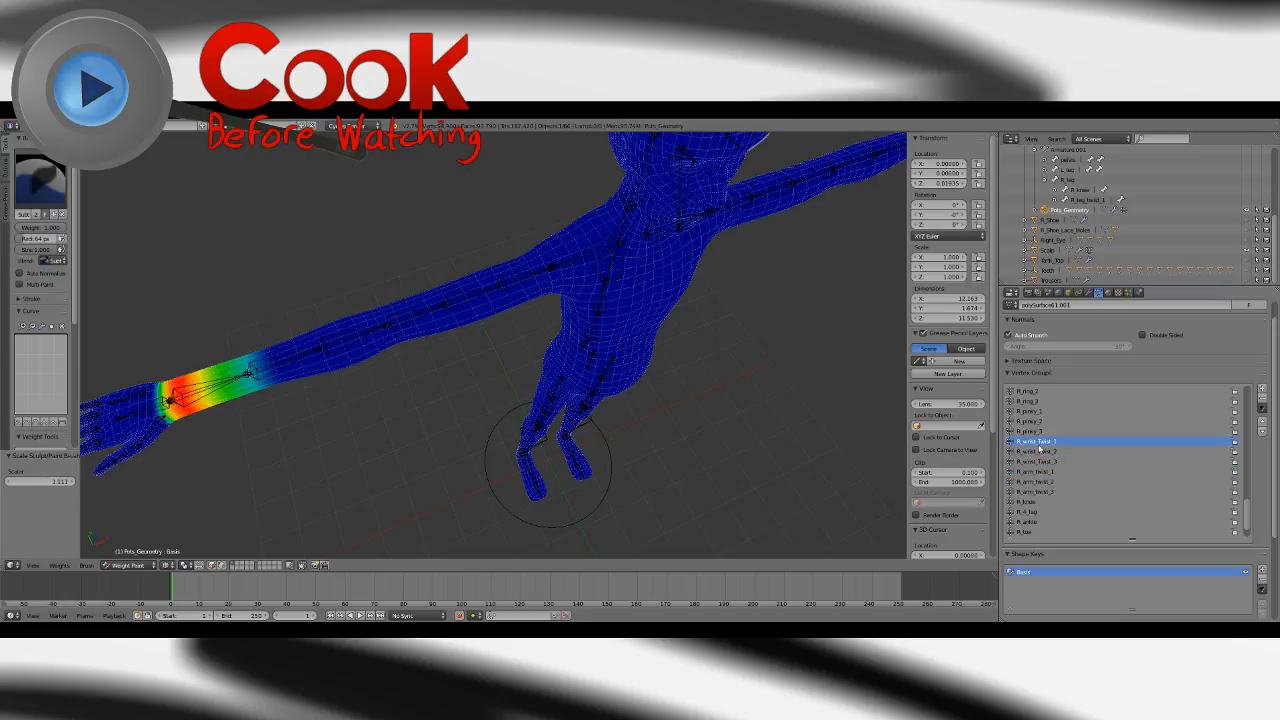
left_click(1040, 431)
middle_click_drag(794, 434, 668, 458)
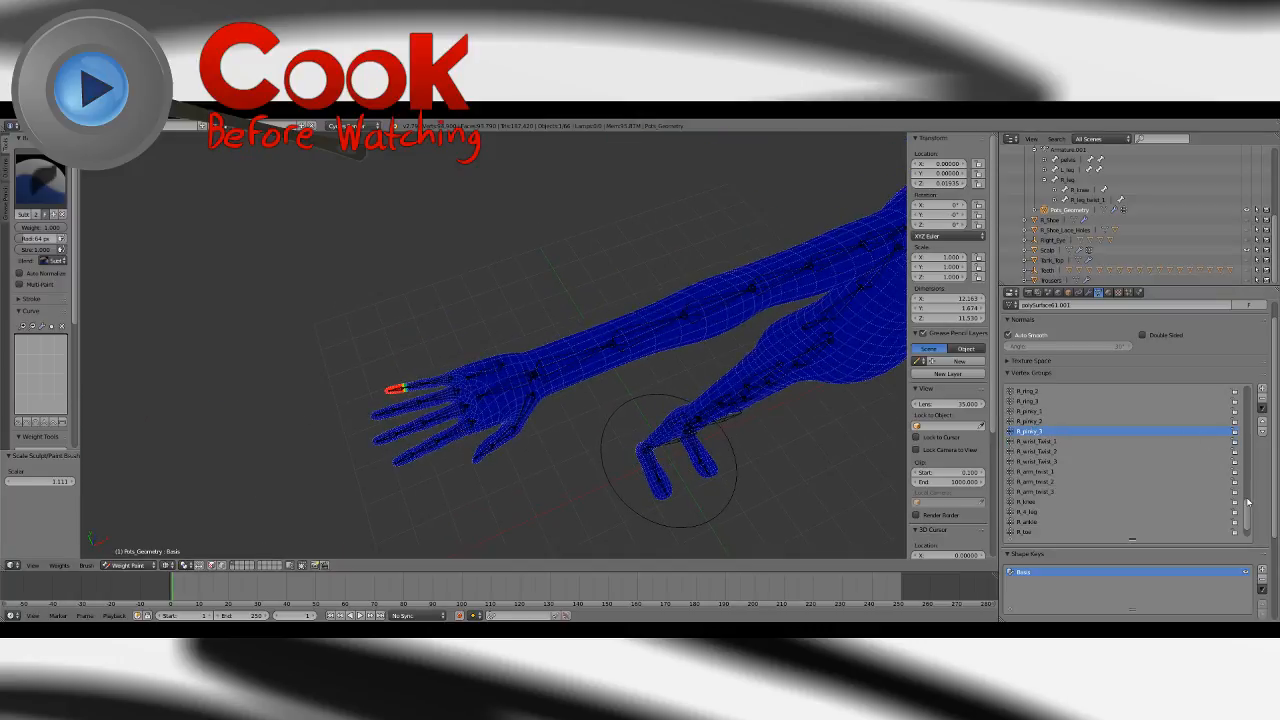
Inspect the R_leg_twist_2 weights on the character's right leg and show the weight paint options.
scroll(1247, 503, "down", 3)
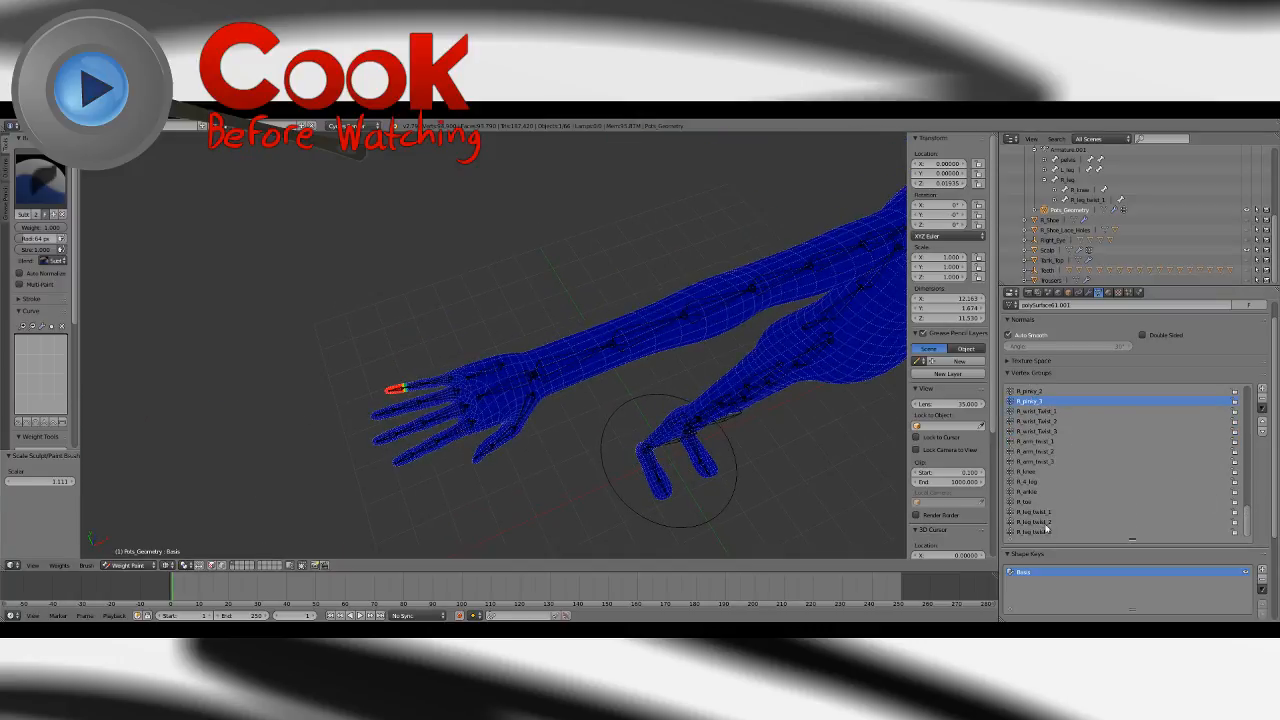
left_click(1046, 525)
middle_click_drag(757, 489, 622, 323)
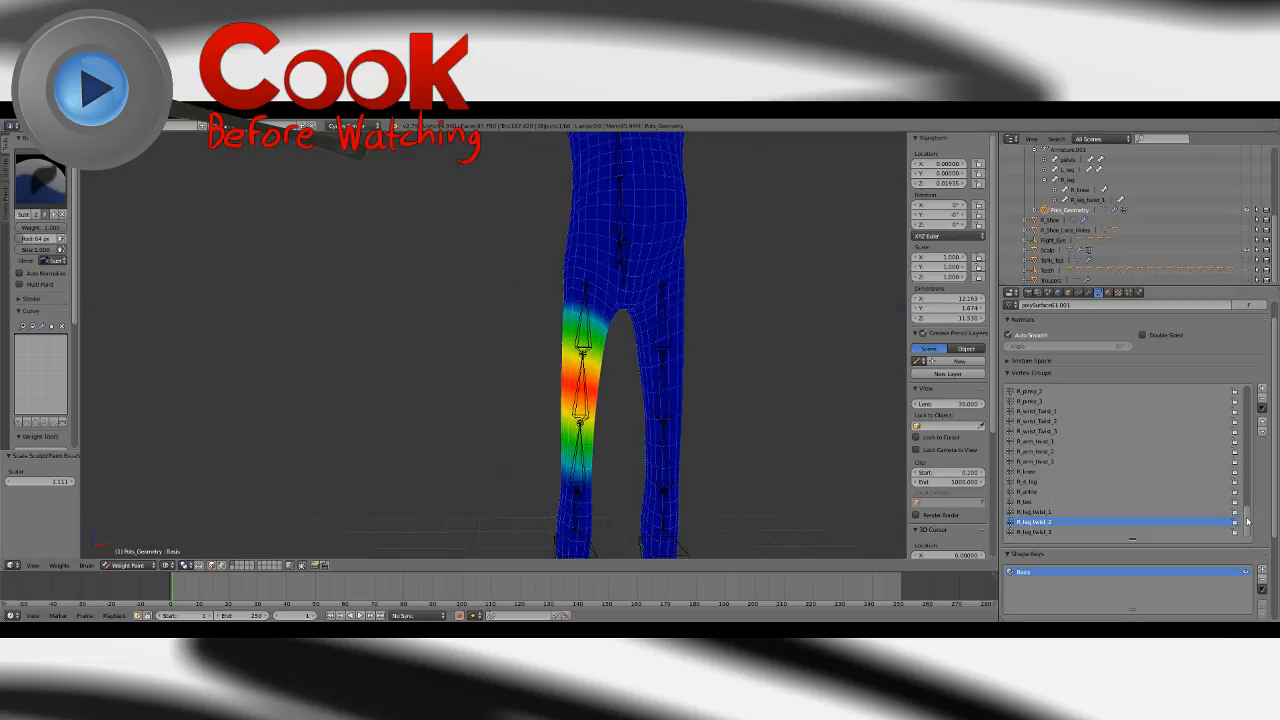
left_click_drag(1247, 521, 1244, 460)
left_click(5, 175)
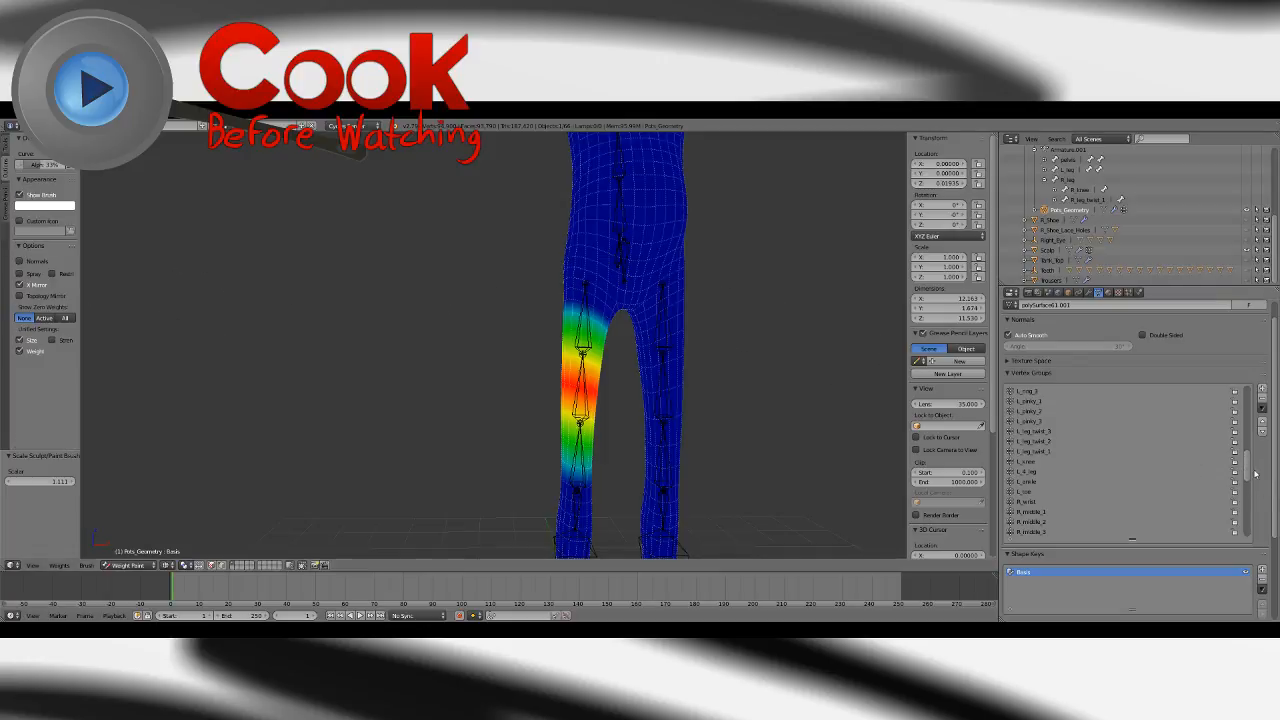
Make L_knee the active vertex group, frame the left knee closely and switch to the Add brush.
mouse_move(1246, 466)
left_mouse_down()
mouse_move(1247, 405)
mouse_move(1235, 468)
left_mouse_up()
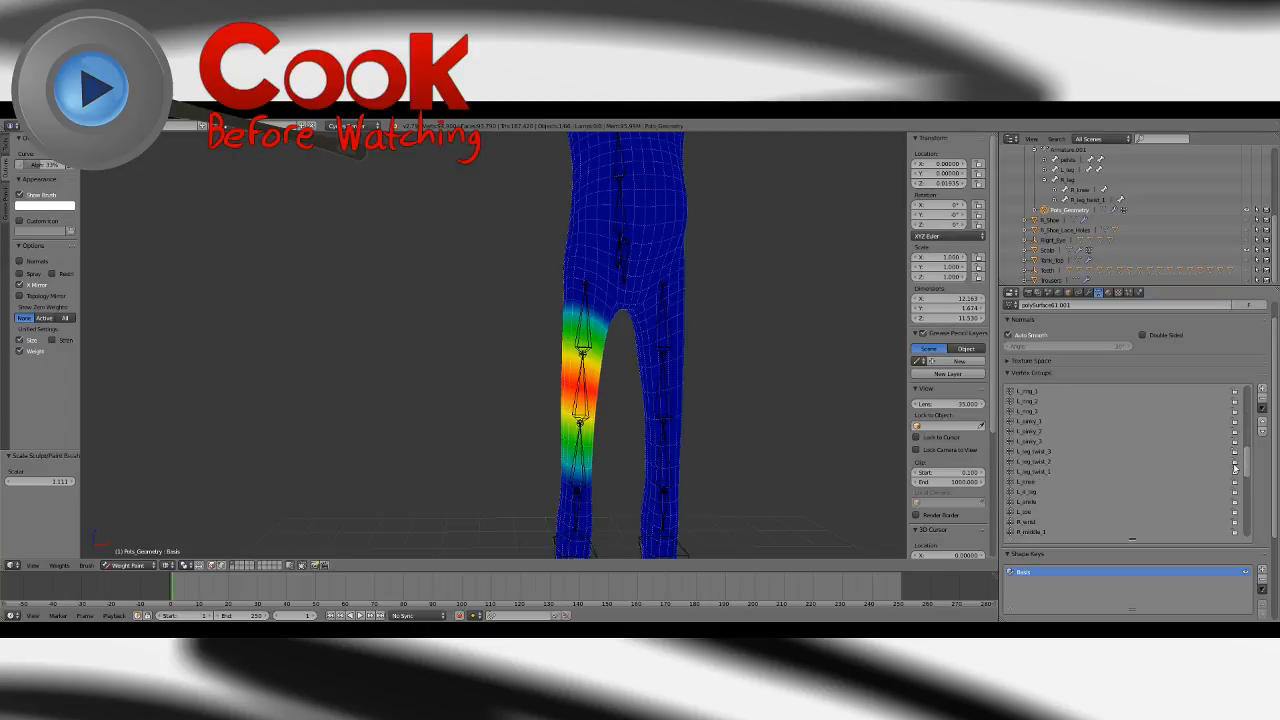
left_click(1030, 482)
middle_click_drag(704, 459, 609, 312, "shift")
middle_click_drag(643, 410, 585, 368, "shift")
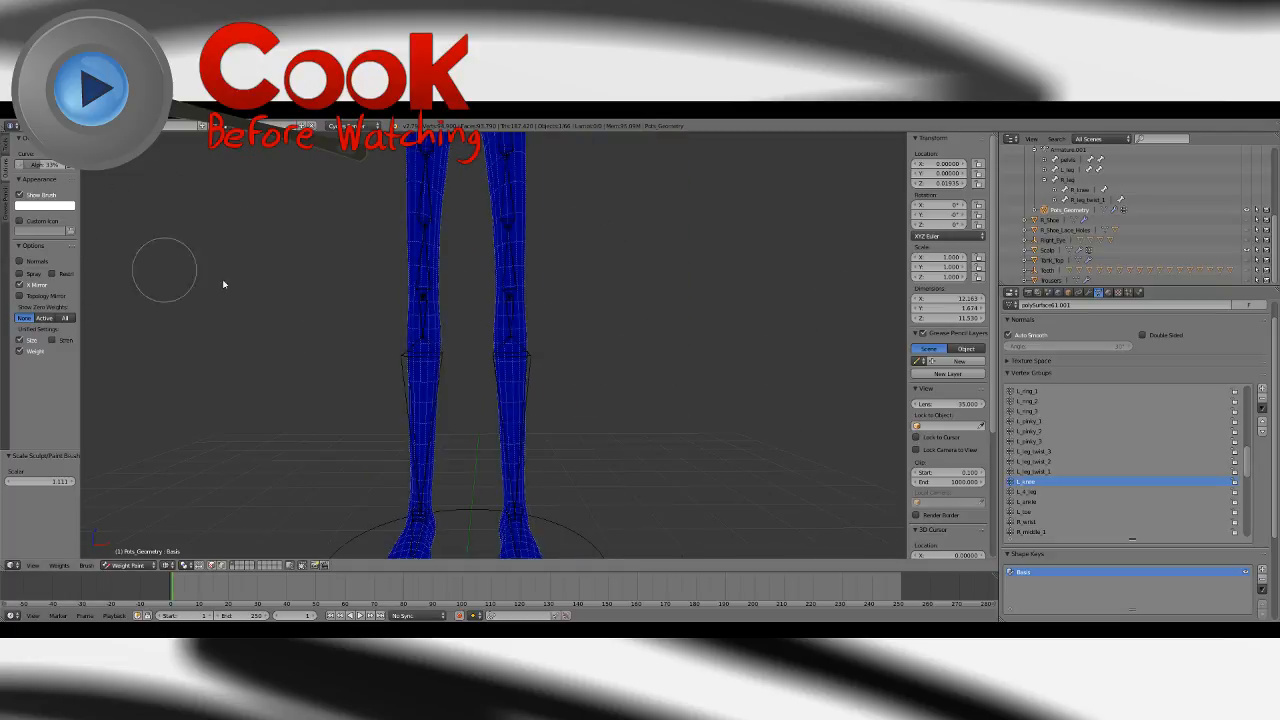
scroll(600, 323, "up", 5)
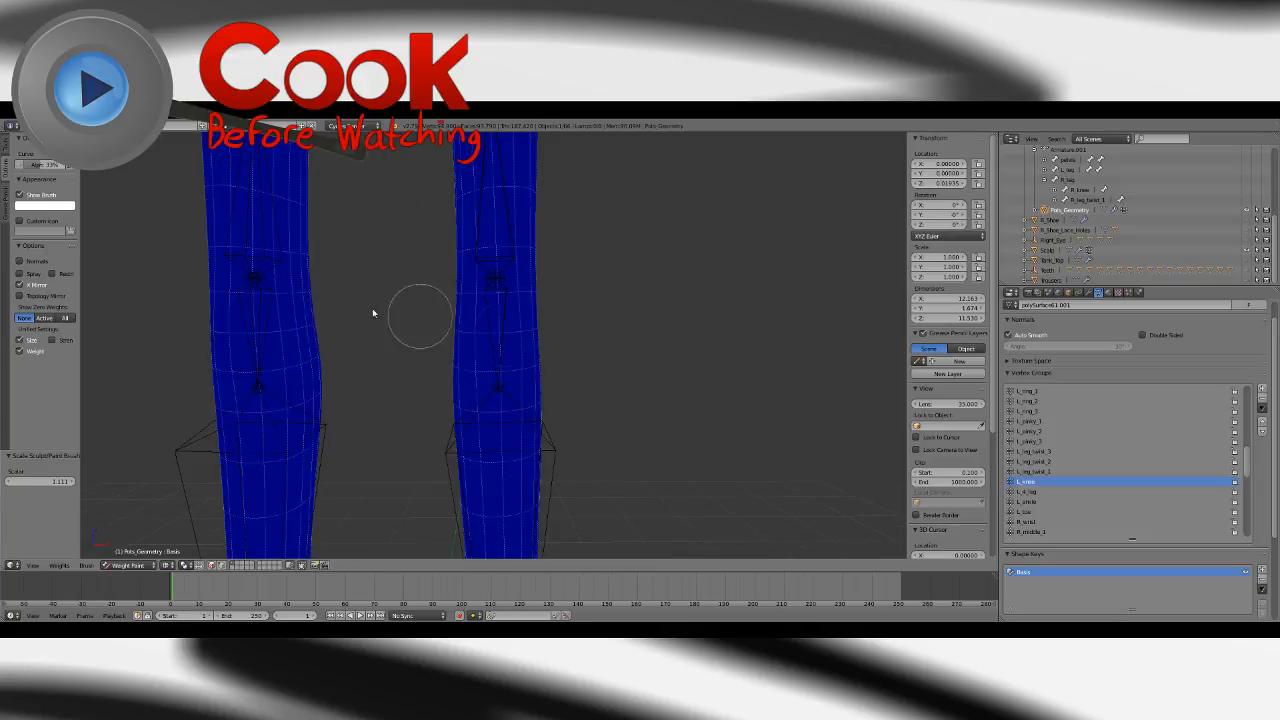
left_click(6, 144)
left_click(40, 180)
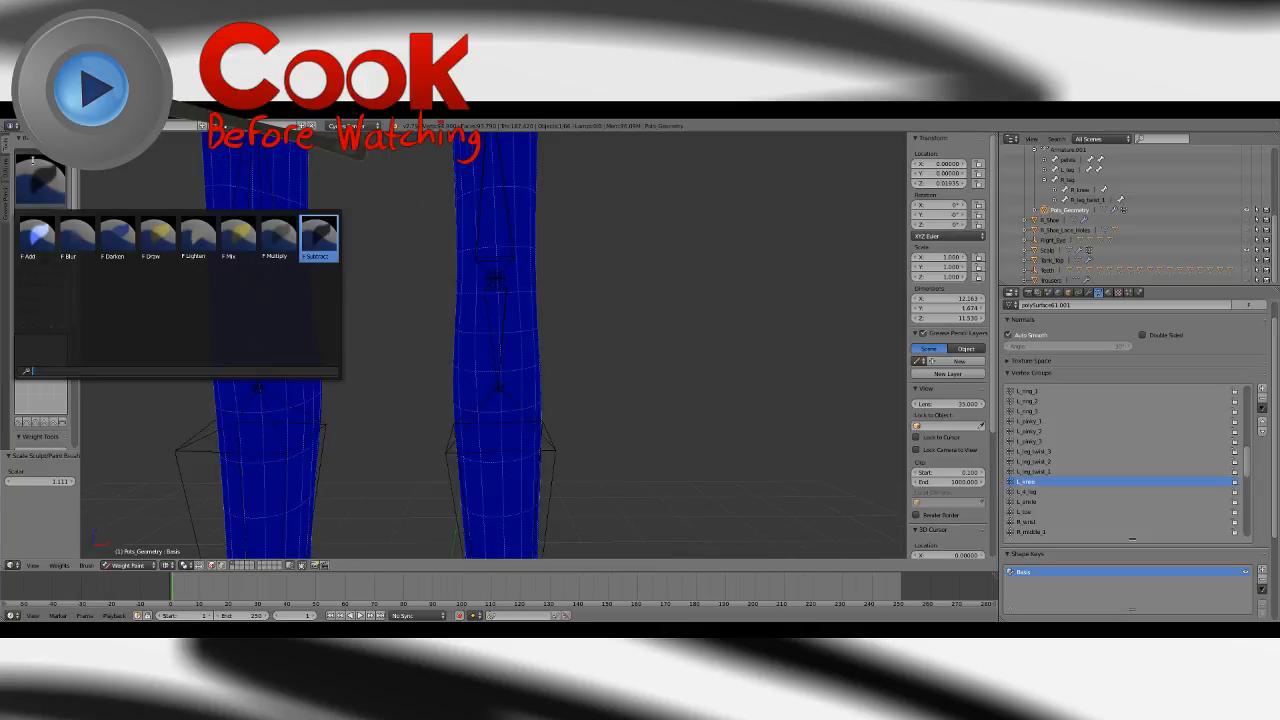
left_click(40, 236)
Try painting a band of L_knee weight around the left knee with the 64 px Add brush, raising its strength to 1.000.
left_click_drag(530, 335, 446, 339)
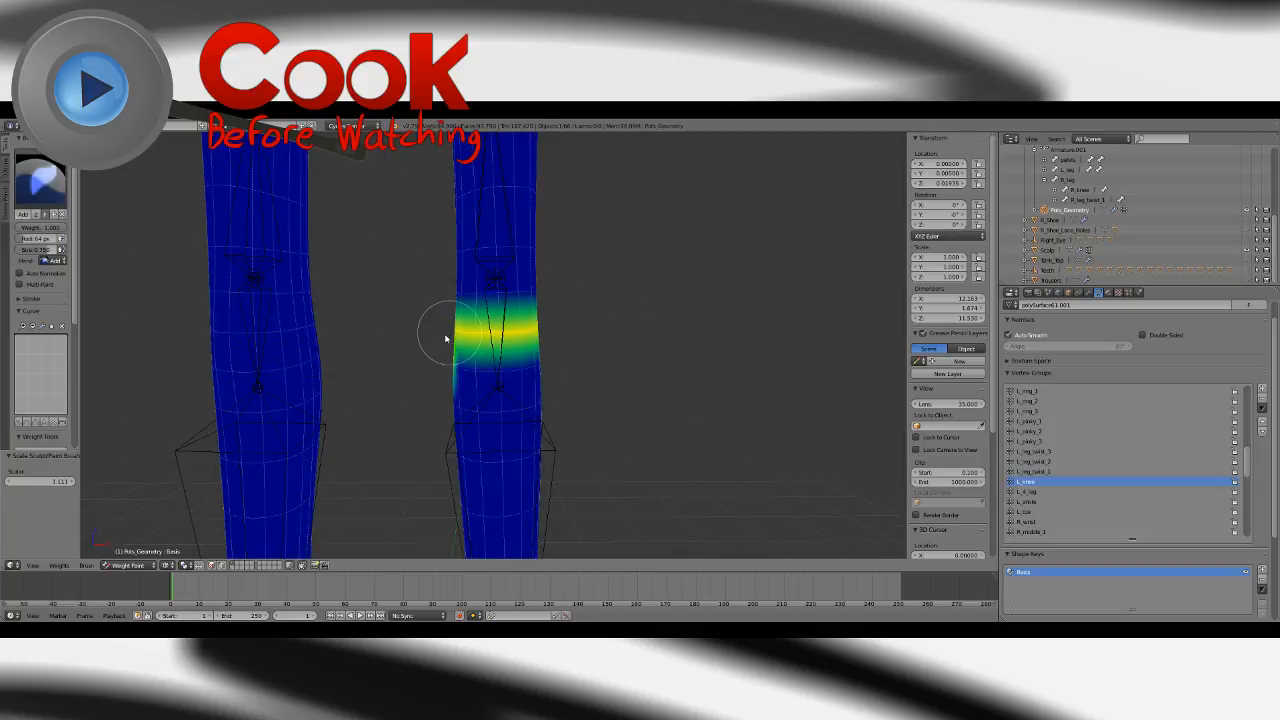
key("ctrl+z")
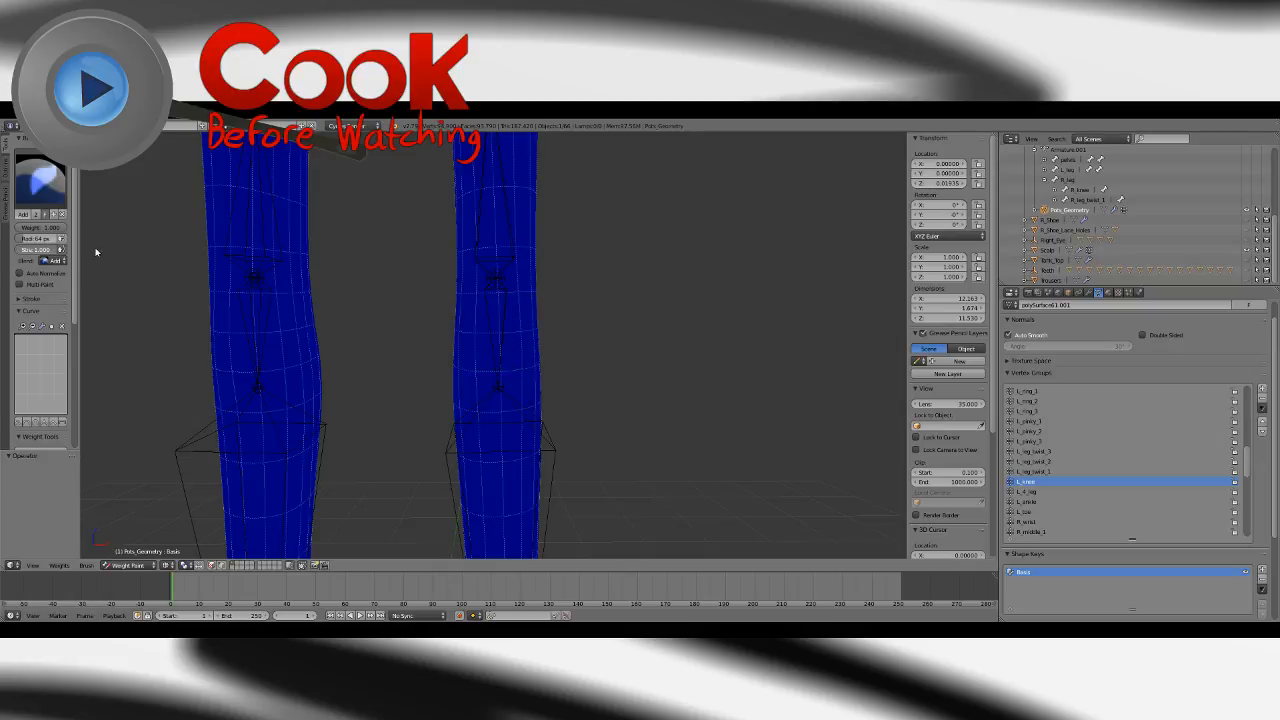
left_click_drag(530, 328, 448, 334)
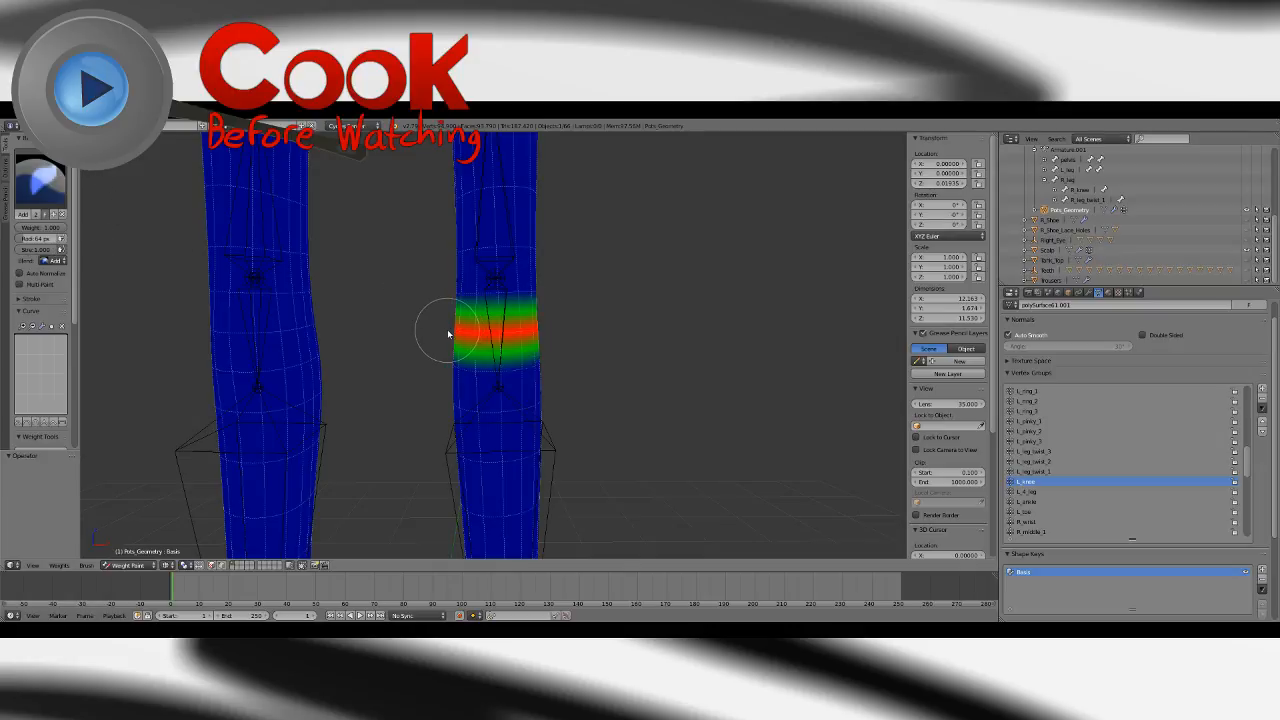
mouse_move(626, 314)
middle_mouse_down()
mouse_move(551, 341)
mouse_move(496, 331)
mouse_move(530, 329)
middle_mouse_up()
left_click_drag(500, 335, 434, 334)
mouse_move(440, 334)
middle_mouse_down()
mouse_move(598, 335)
mouse_move(709, 314)
mouse_move(637, 314)
middle_mouse_up()
Paint a narrow full-strength ring of L_knee weight around the left knee with the Add brush at a 20 px radius.
key("bracketleft")
key("bracketleft")
key("bracketleft")
key("bracketleft")
key("bracketleft")
key("bracketleft")
key("bracketleft")
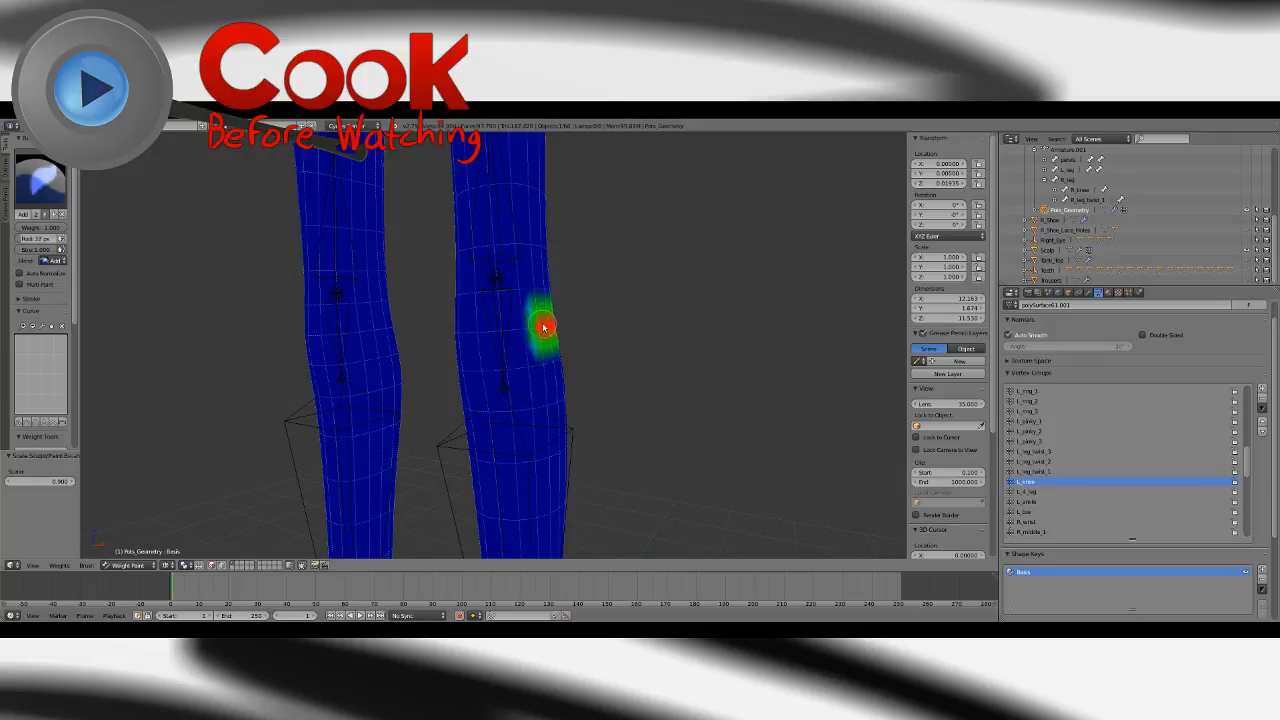
left_click_drag(541, 324, 469, 330)
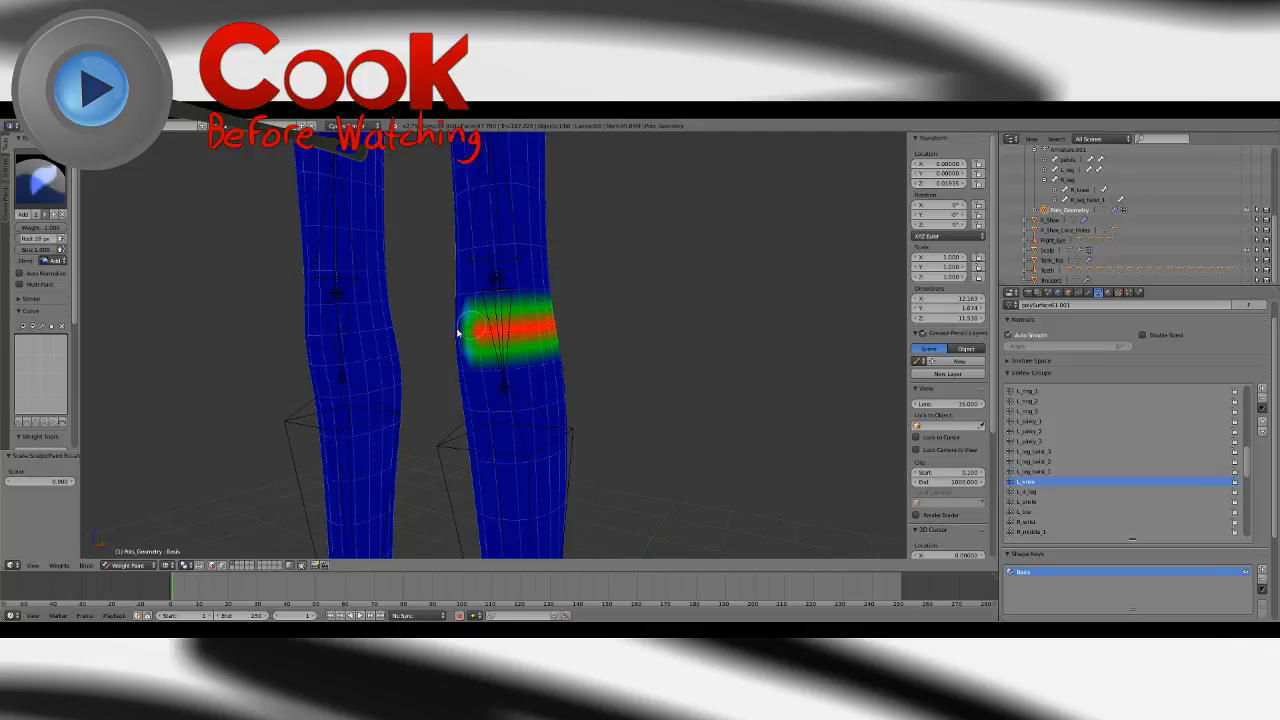
mouse_move(466, 340)
middle_mouse_down()
mouse_move(537, 334)
mouse_move(481, 320)
middle_mouse_up()
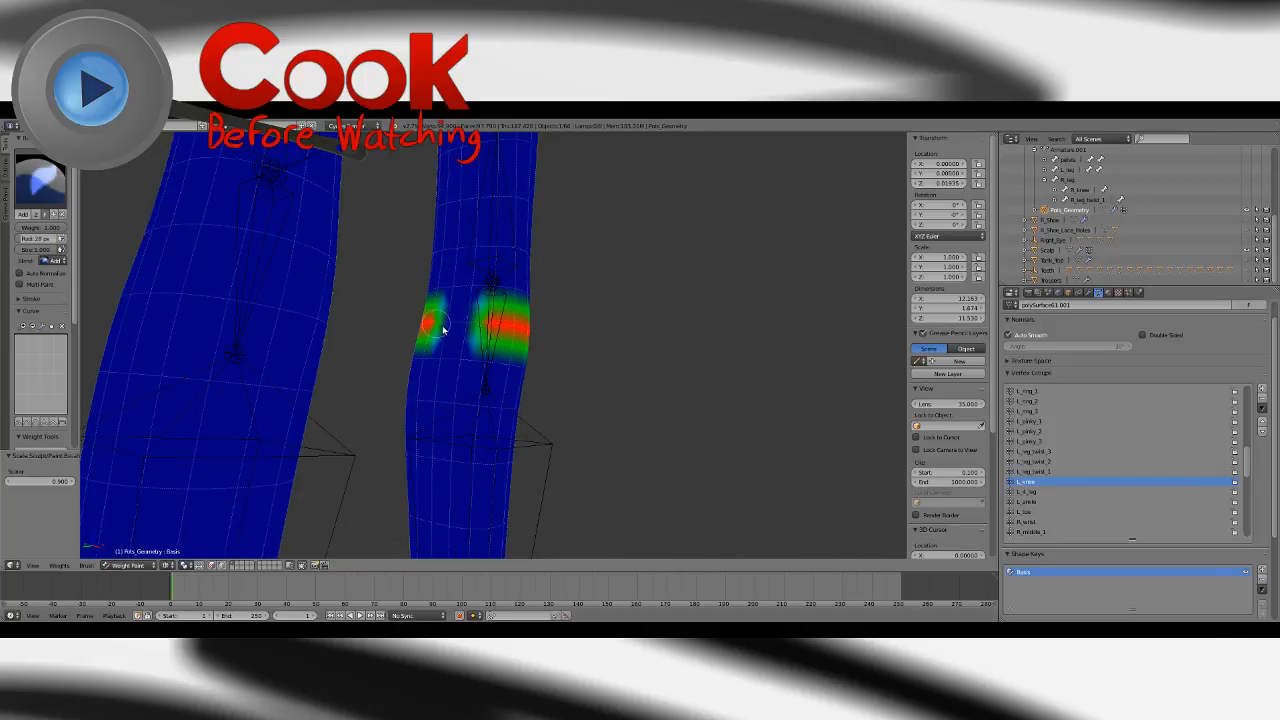
left_click_drag(497, 332, 501, 335)
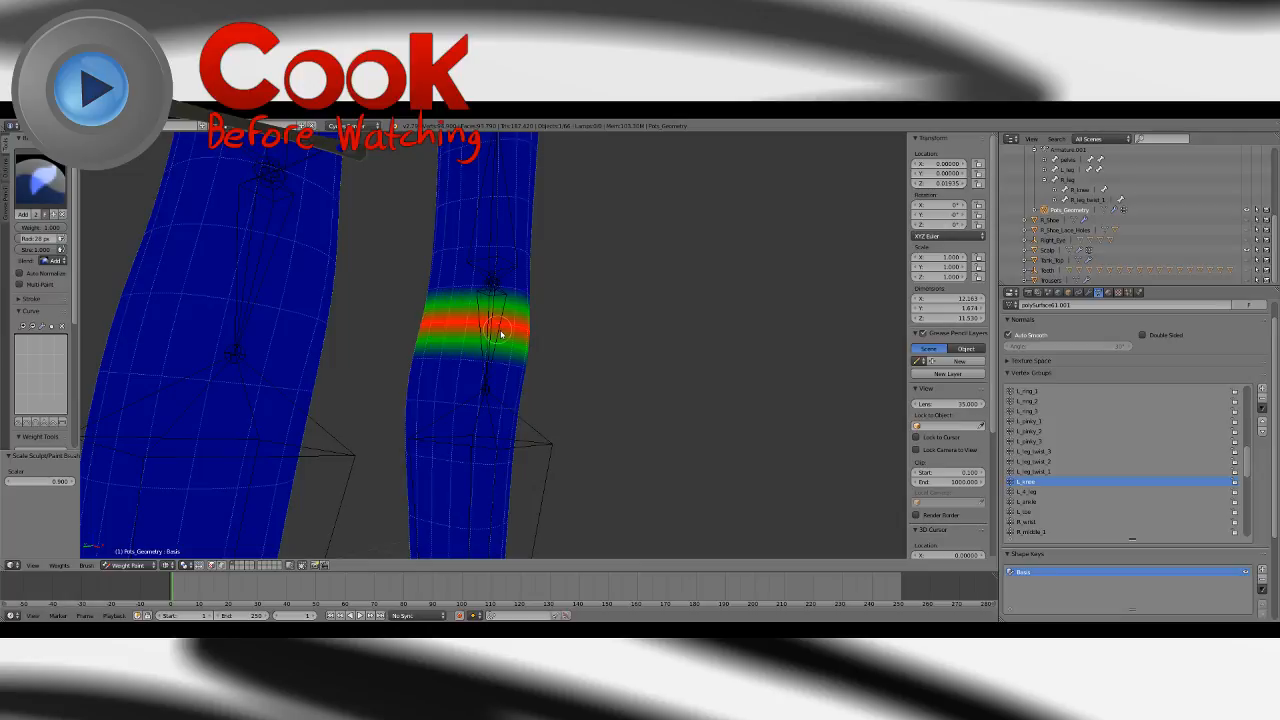
Extend the L_leg_twist_1 weight down over one side of the left knee with the Add brush at 0.500 strength, undoing the misplaced stroke.
left_click(1030, 471)
middle_click_drag(632, 303, 609, 349)
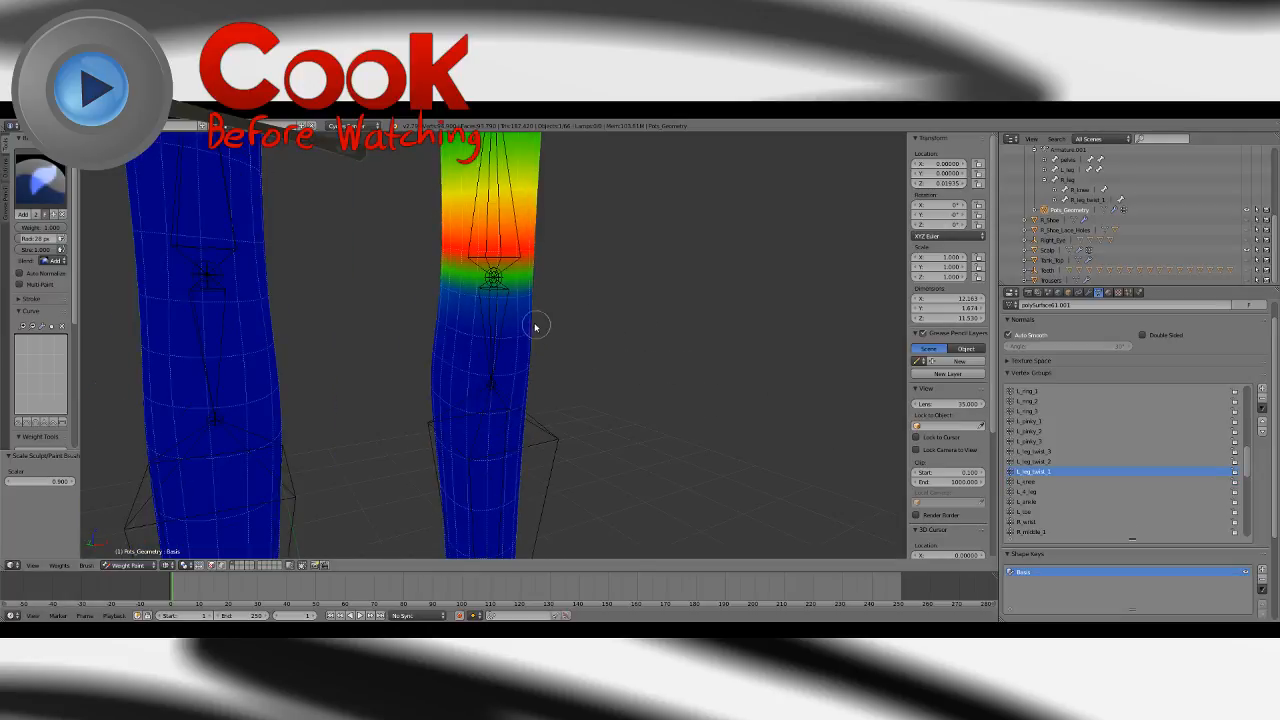
left_click(52, 195)
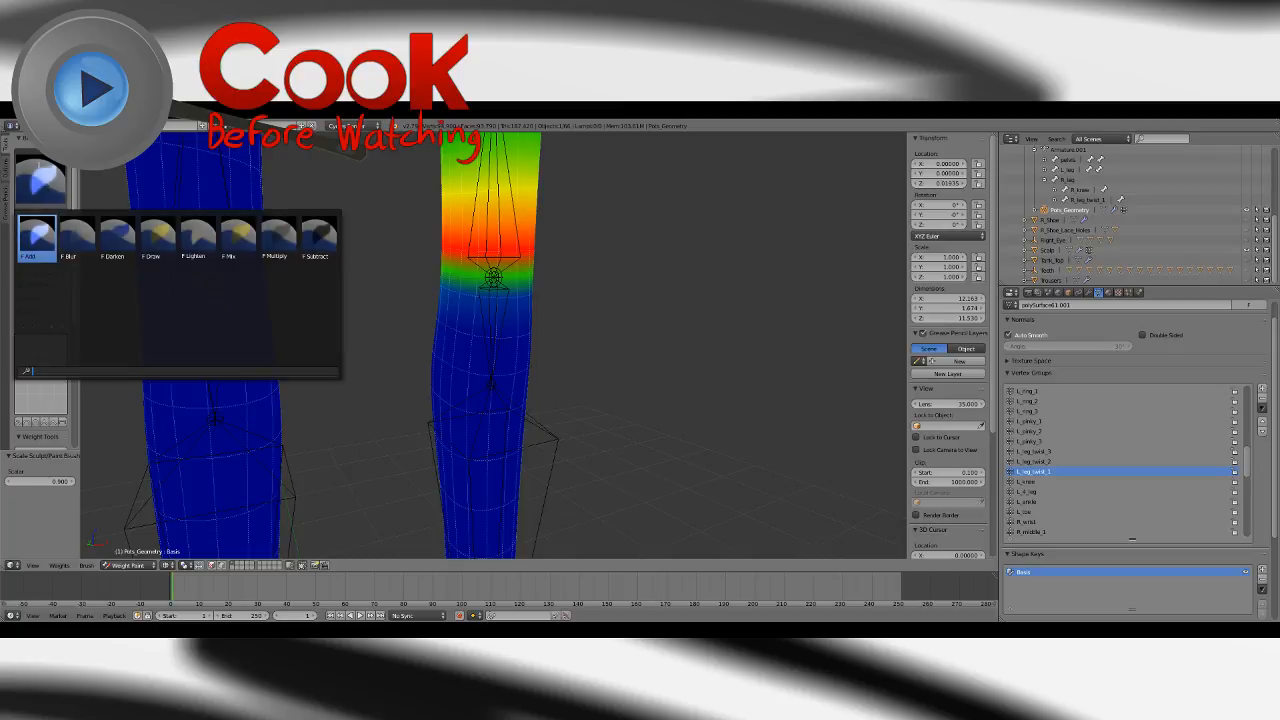
left_click(48, 241)
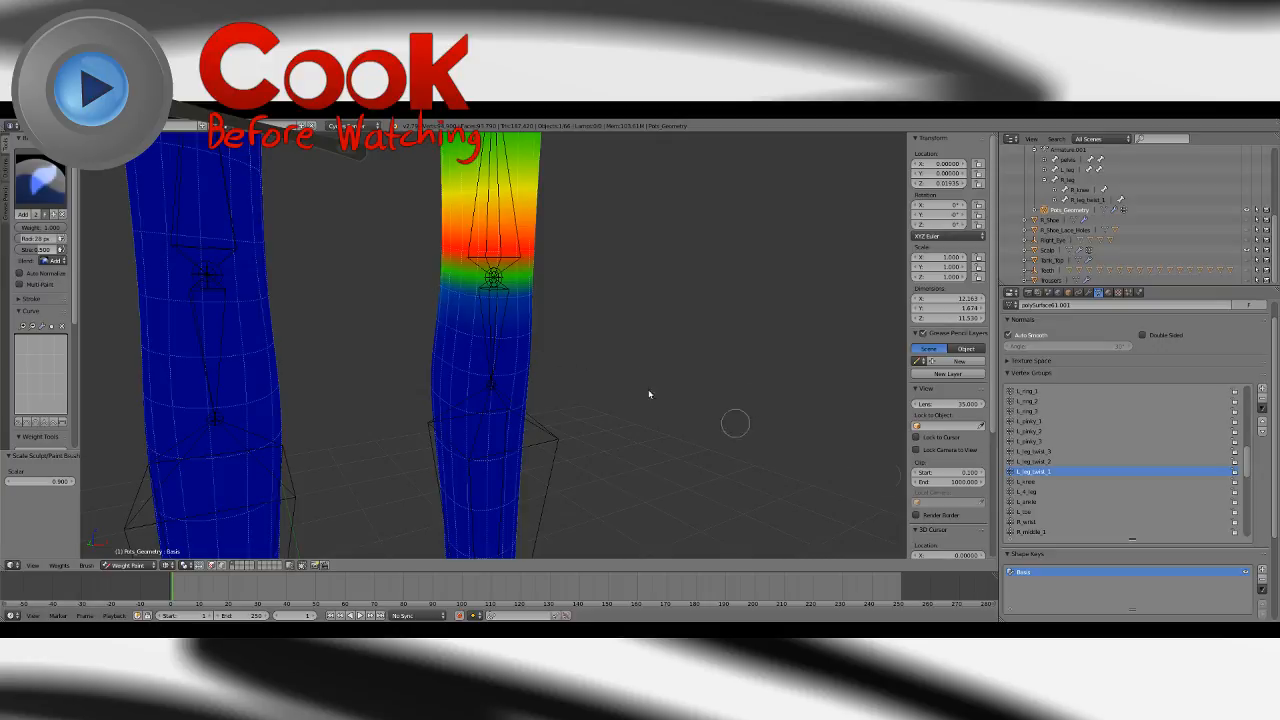
left_click_drag(436, 283, 536, 298)
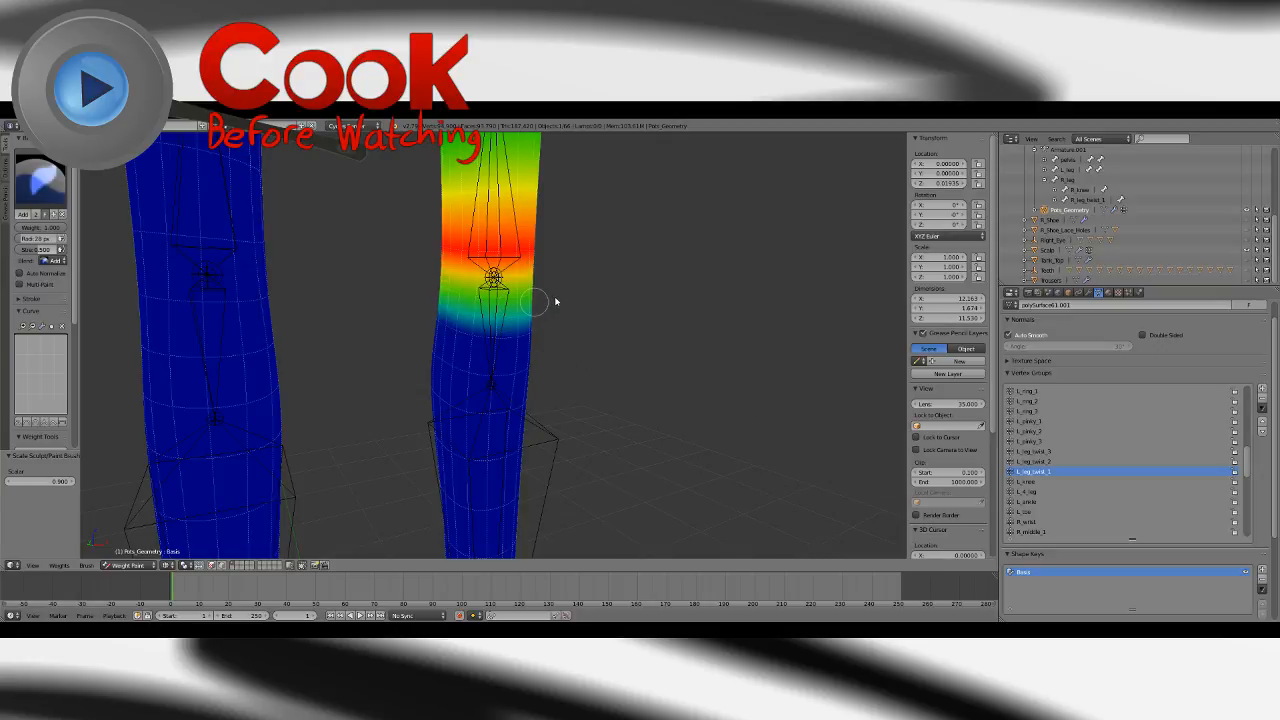
middle_click_drag(597, 297, 396, 291)
left_click_drag(517, 299, 521, 296)
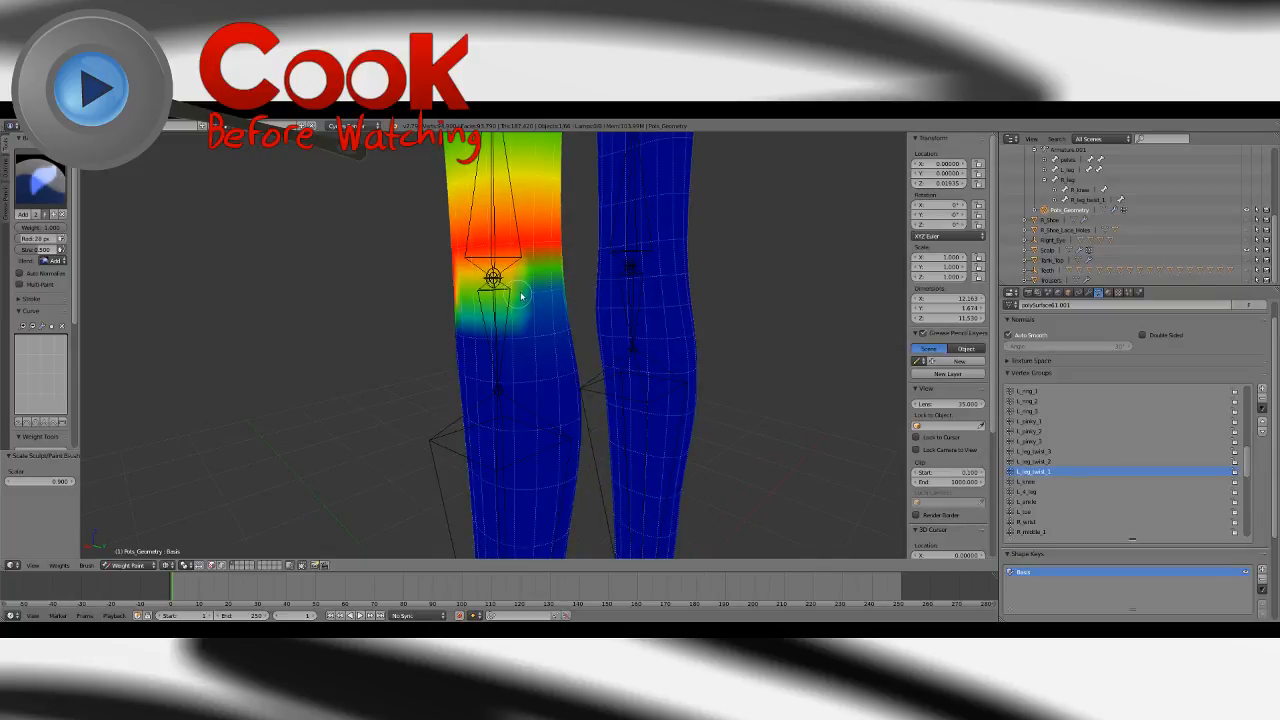
key("ctrl+z")
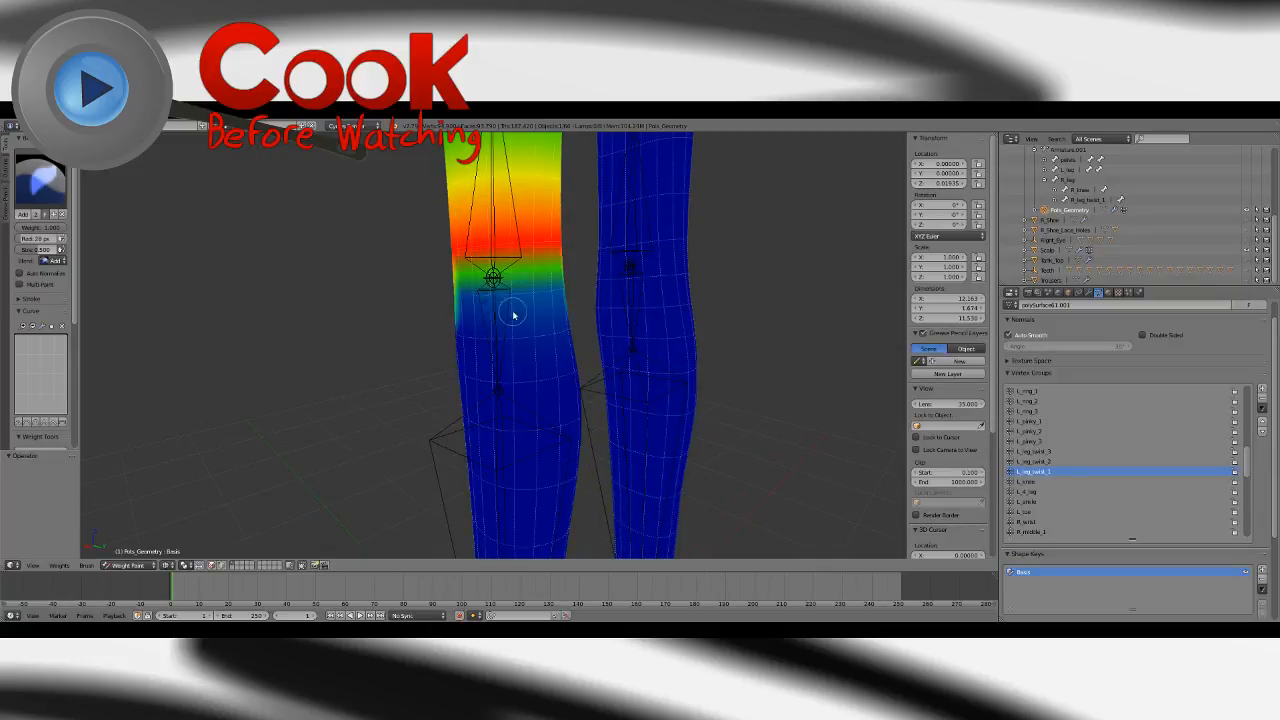
Erase the faint L_leg_twist_1 weight just below the knee joint with the Subtract brush at full strength.
left_click(42, 180)
left_click(314, 236)
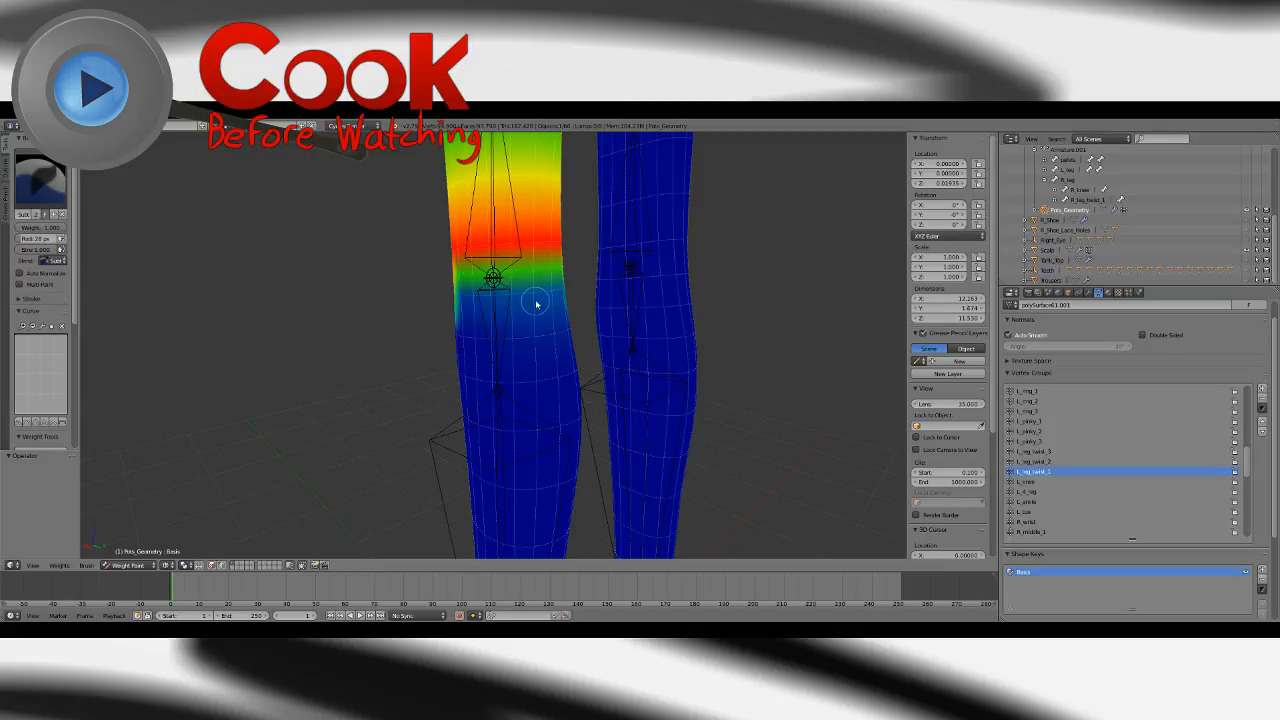
left_click_drag(545, 300, 475, 303)
Complete the L_leg_twist_1 falloff all around the left knee with the Add brush at 0.500 strength, undoing and repainting the uneven stroke.
left_click(40, 175)
left_click(37, 236)
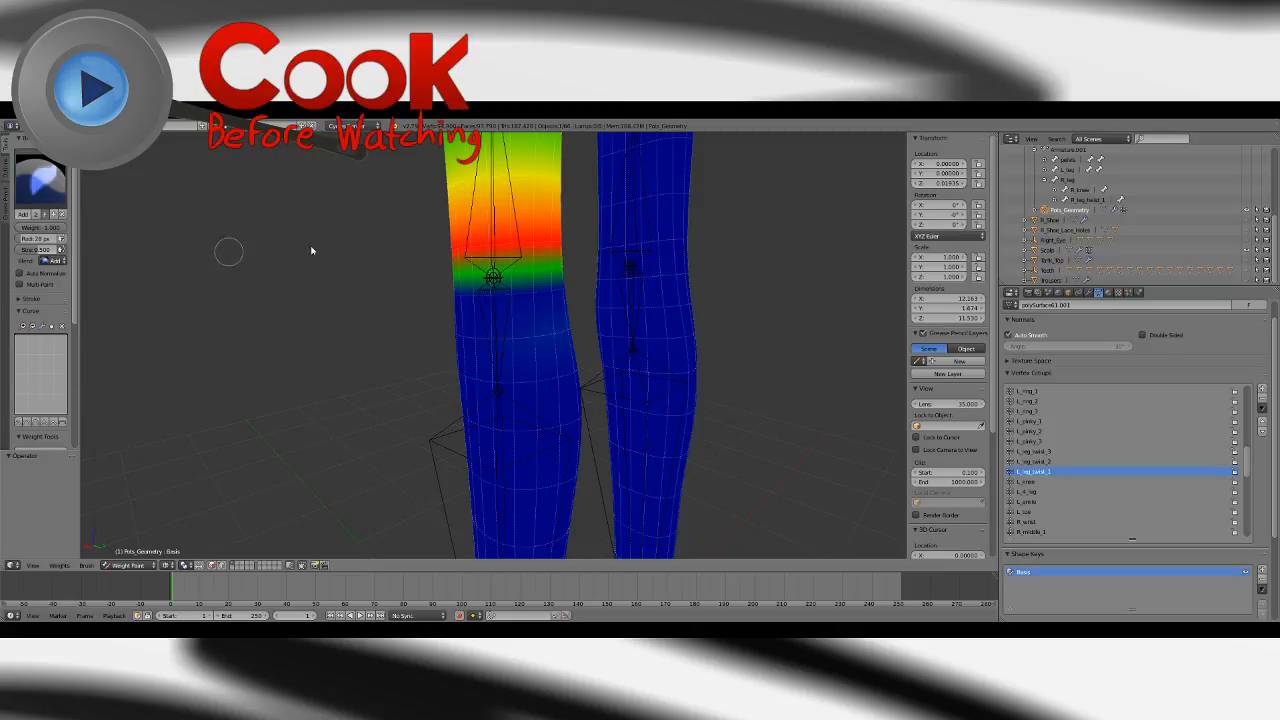
middle_click_drag(434, 300, 503, 308)
left_click_drag(471, 297, 540, 302)
middle_click_drag(673, 322, 723, 331)
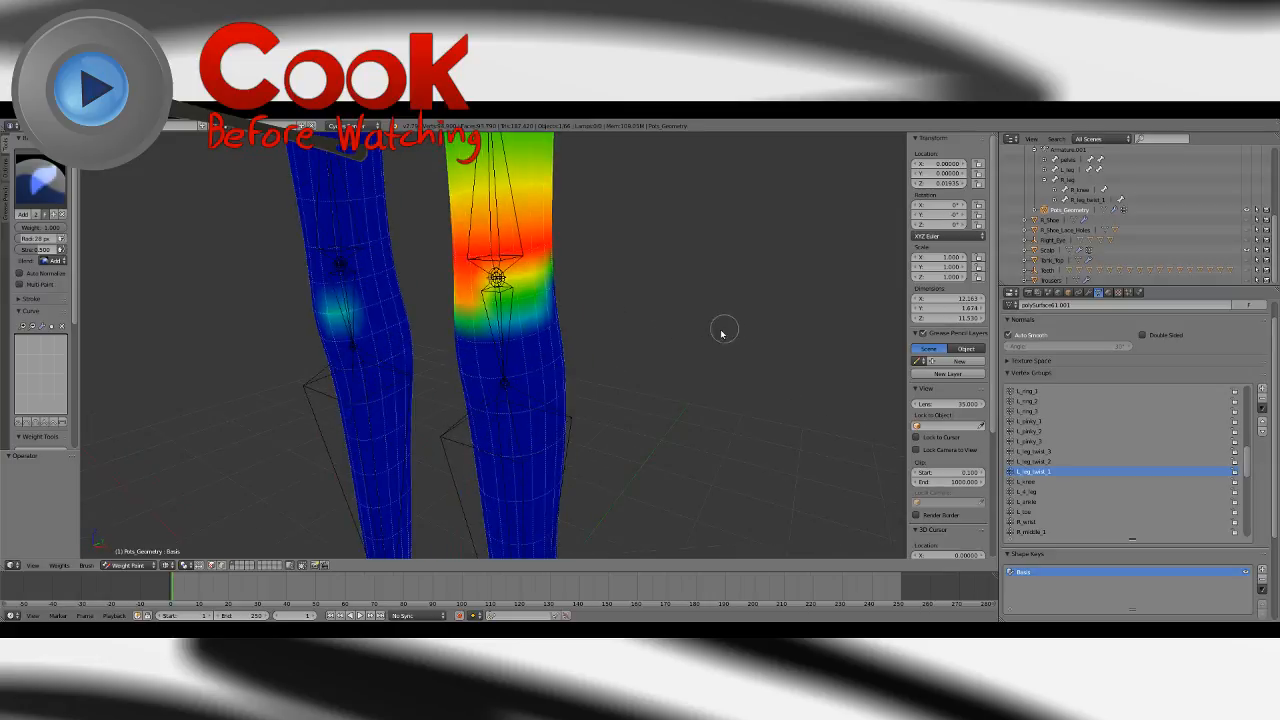
scroll(714, 305, "up", 2)
key("ctrl+z")
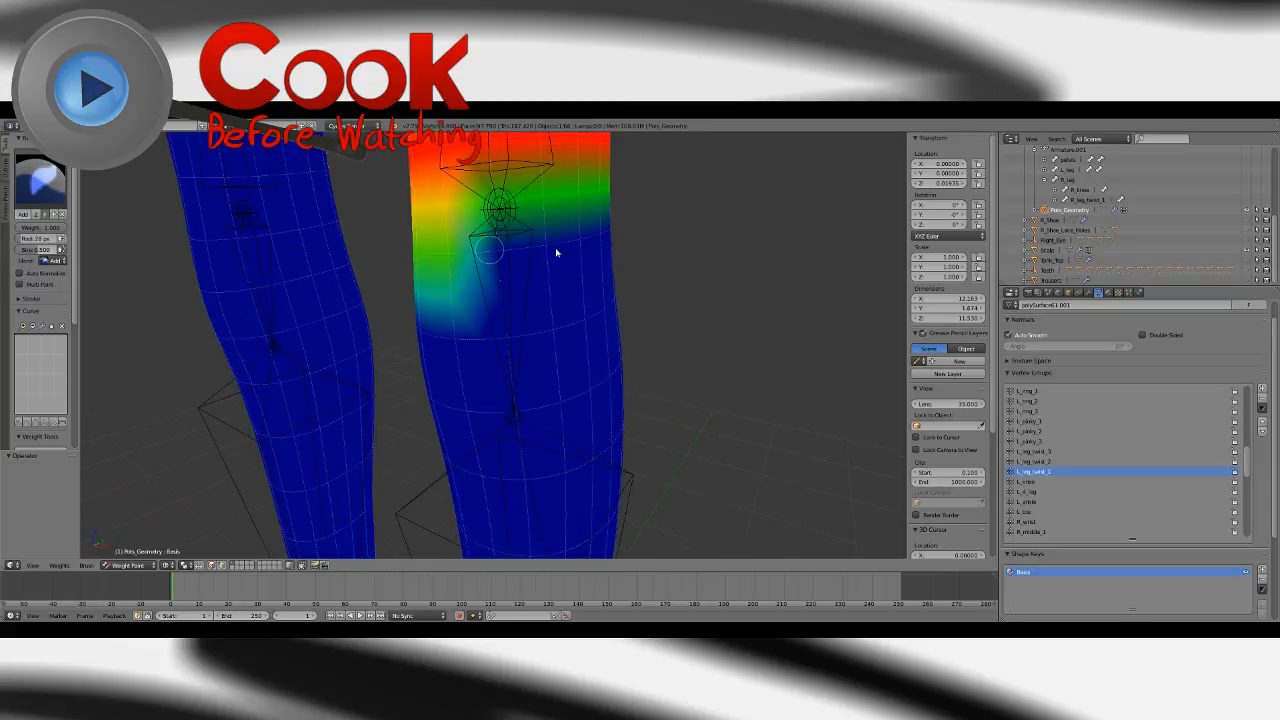
left_click_drag(556, 249, 622, 235)
middle_click_drag(695, 245, 482, 267)
left_click_drag(487, 293, 433, 290)
left_click(402, 285)
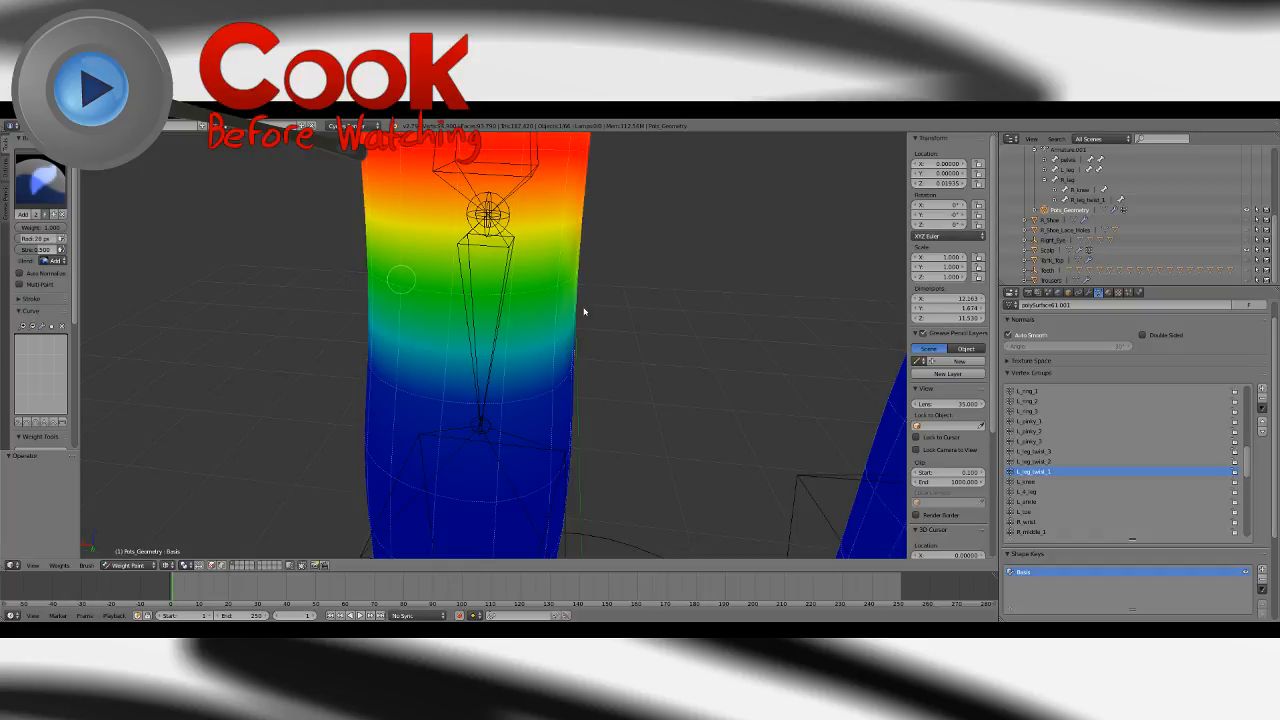
Check the L_leg_twist_1 falloff around the left knee against the L_leg_twist_2 weights.
middle_click_drag(634, 300, 711, 363)
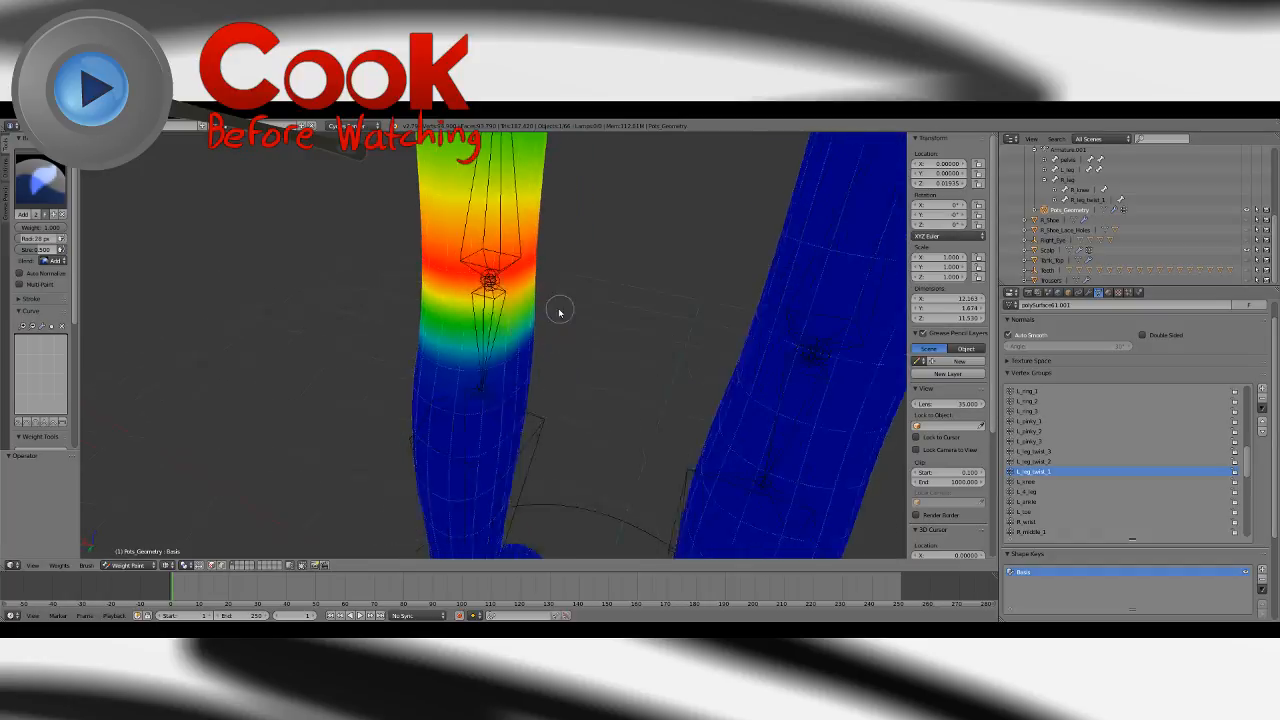
middle_click_drag(559, 313, 562, 321)
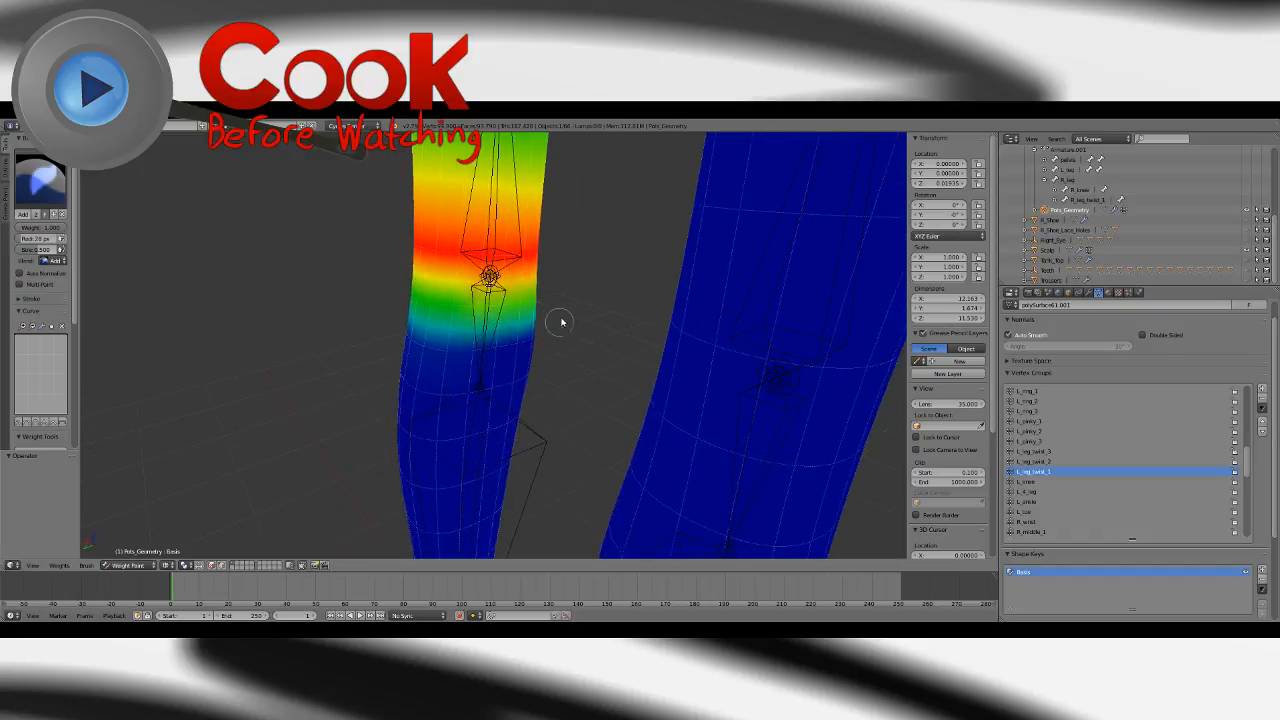
left_click(1040, 461)
left_click(1035, 471)
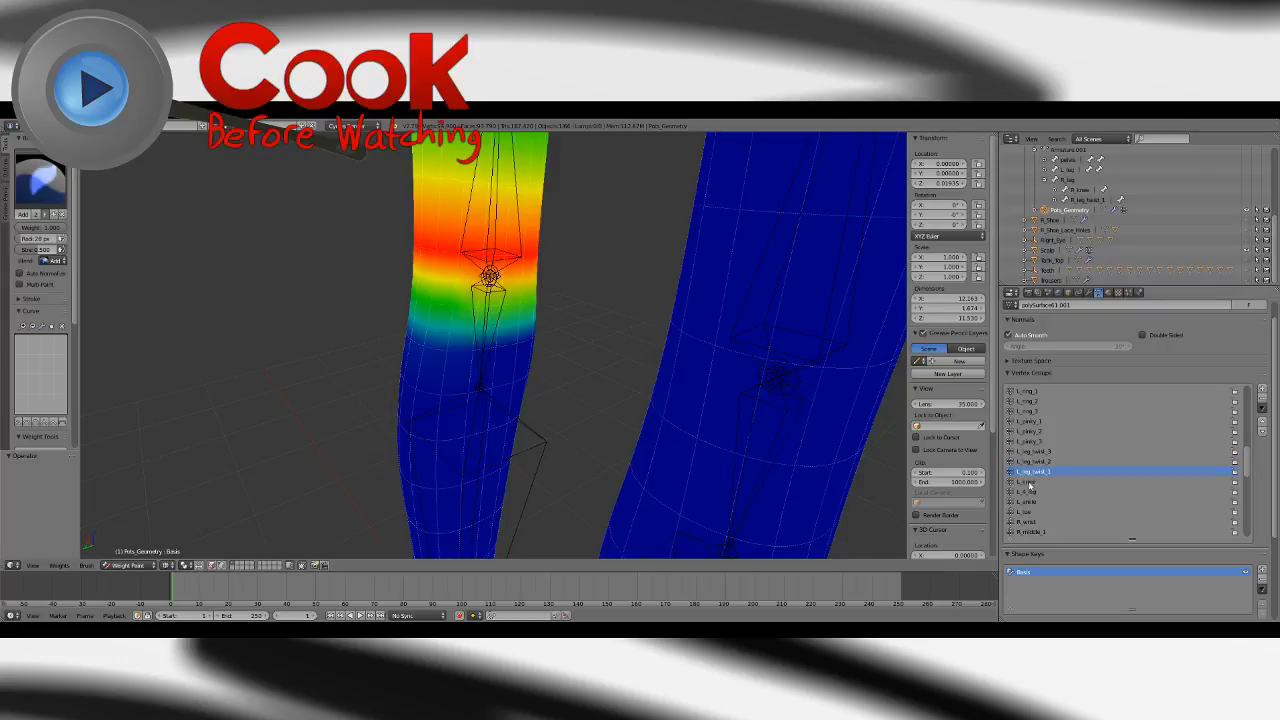
Extend the L_knee weight upward all around the left knee with the Add brush at 0.500 strength to form a soft upper falloff.
left_click(1030, 481)
scroll(515, 293, "up", 2)
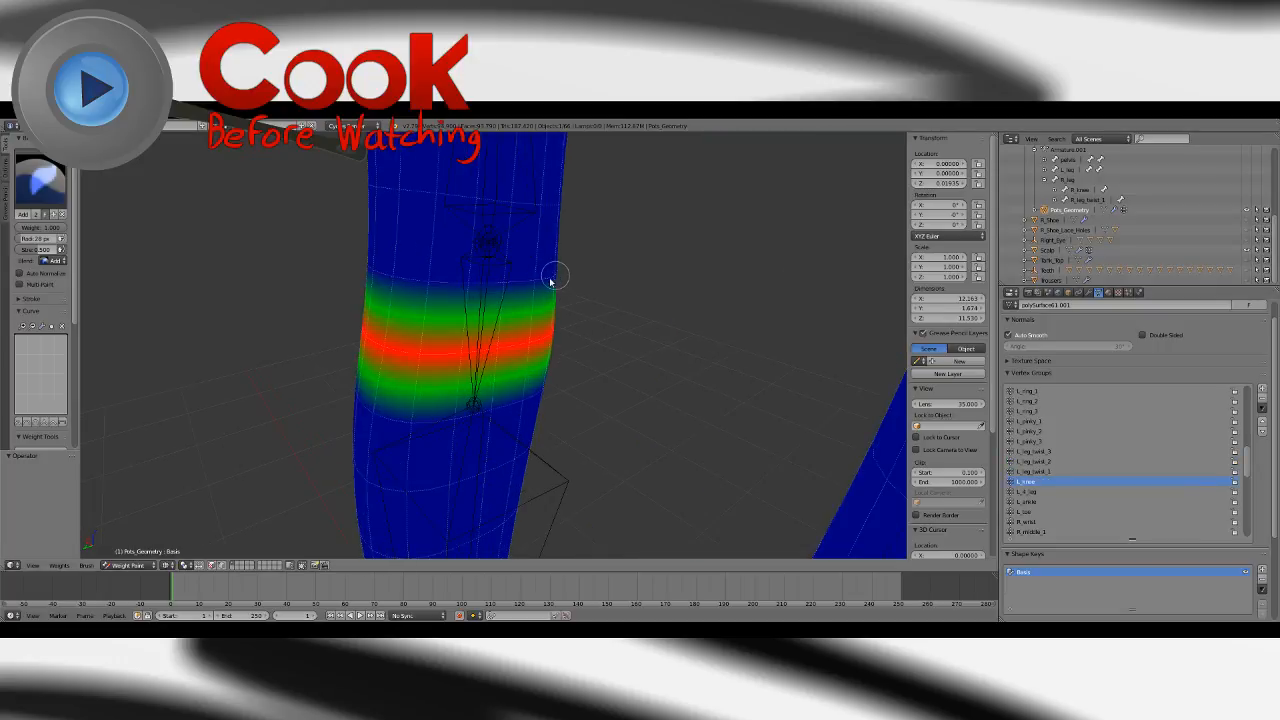
mouse_move(461, 292)
left_mouse_down()
mouse_move(400, 291)
mouse_move(338, 267)
left_mouse_up()
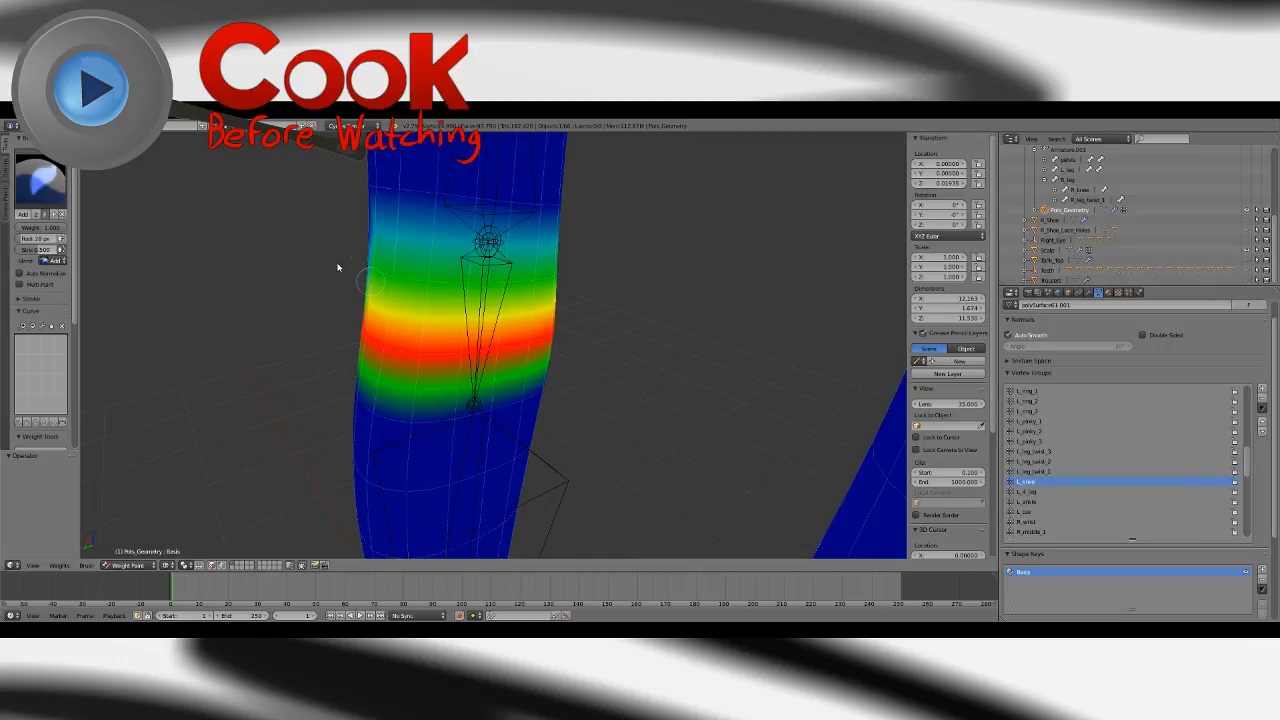
middle_click_drag(337, 289, 500, 291)
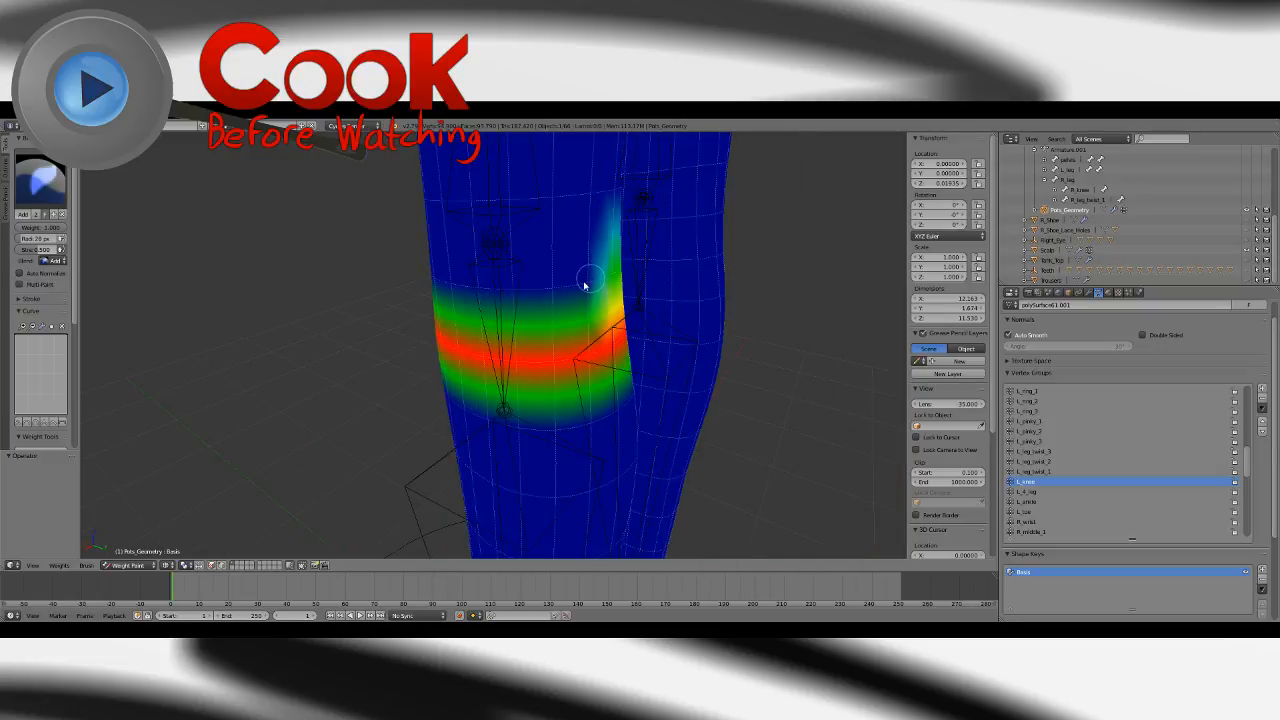
left_click_drag(483, 294, 425, 272)
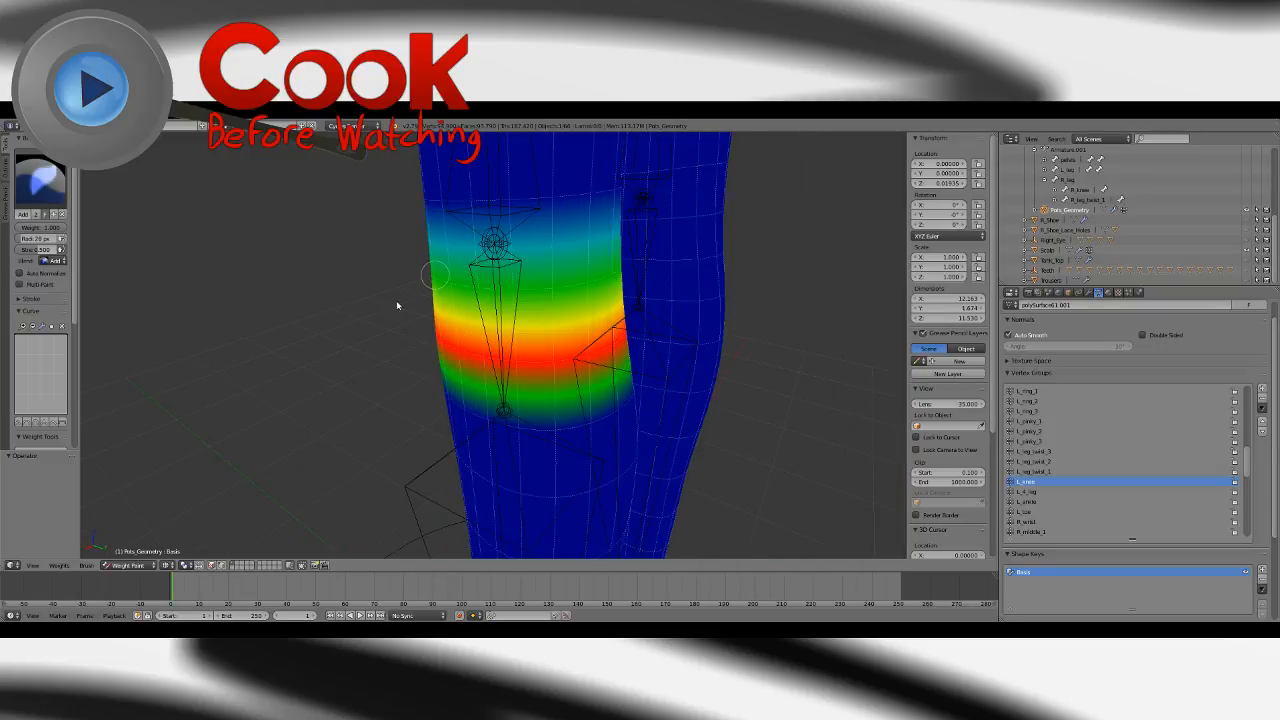
mouse_move(400, 306)
middle_mouse_down()
mouse_move(513, 318)
mouse_move(504, 294)
middle_mouse_up()
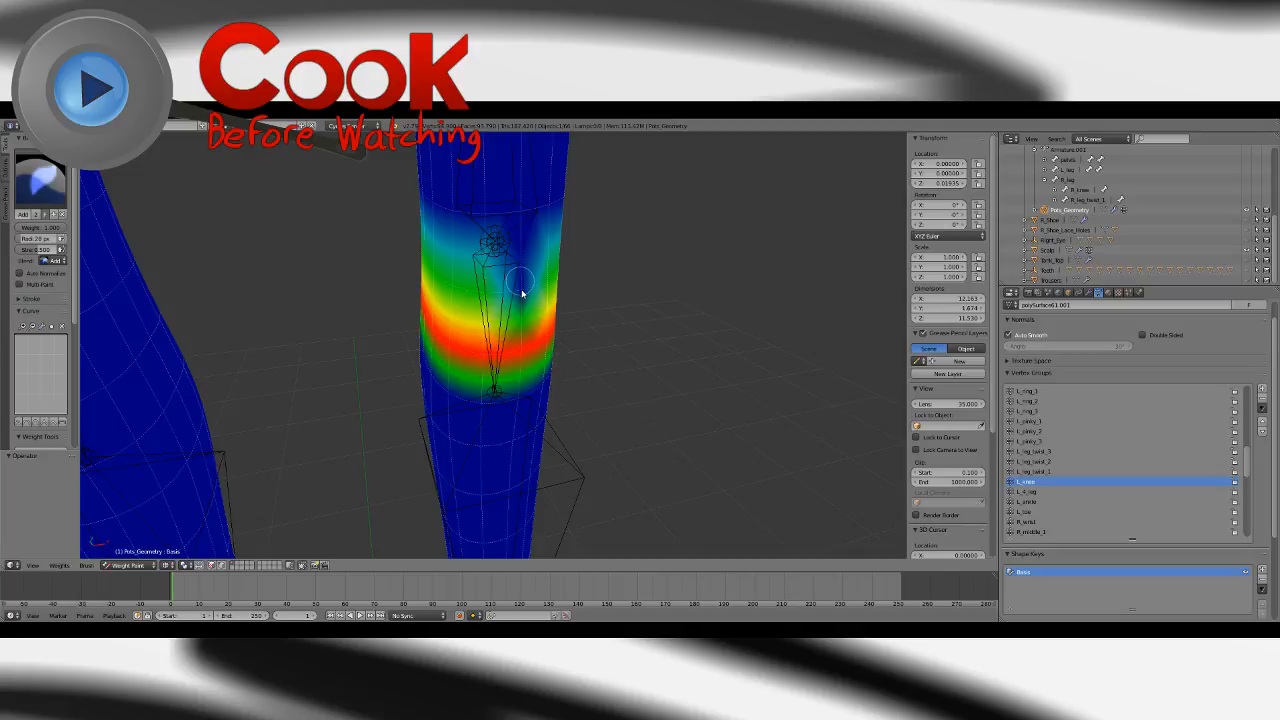
left_click(521, 293)
middle_click_drag(629, 358, 627, 370)
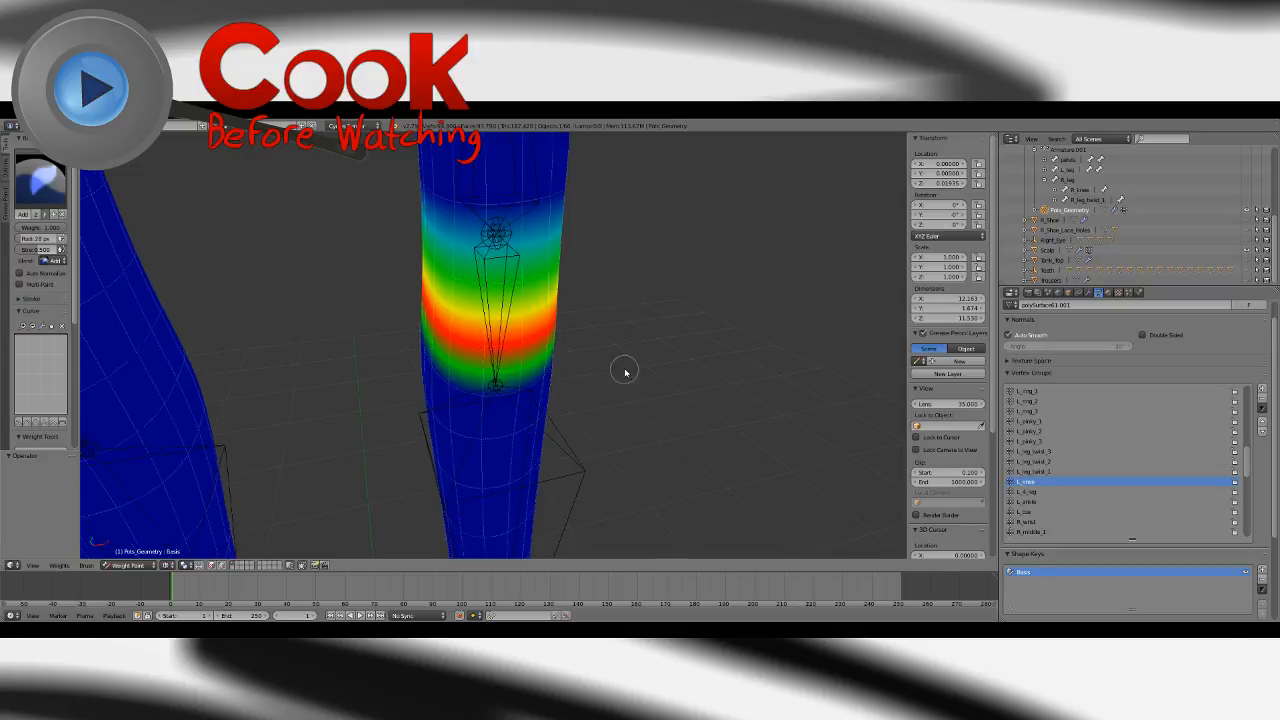
Compare the L_leg_twist_1, L_knee and left lower-leg group weights around the knee.
left_click(1046, 472)
middle_click_drag(769, 349, 893, 423)
left_click(1032, 492)
mouse_move(729, 394)
middle_mouse_down()
mouse_move(677, 374)
mouse_move(677, 394)
mouse_move(634, 383)
mouse_move(840, 382)
mouse_move(578, 389)
mouse_move(614, 402)
middle_mouse_up()
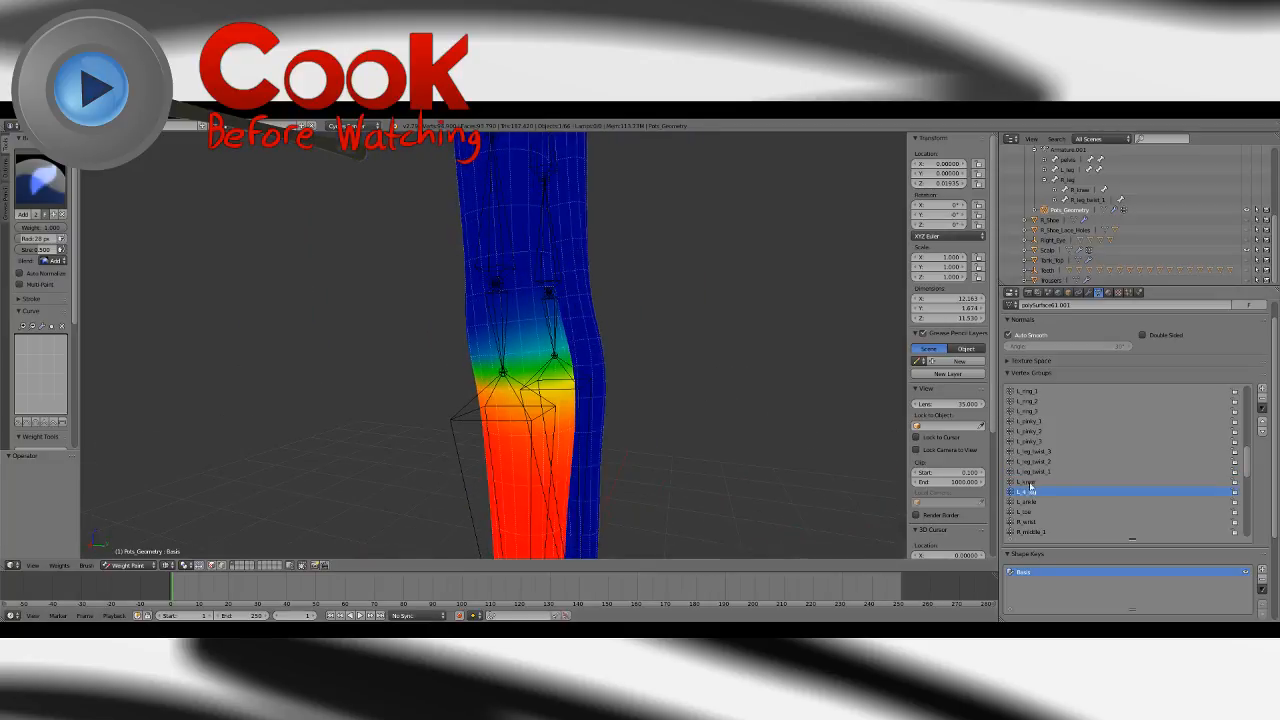
left_click(1026, 483)
left_click(1027, 492)
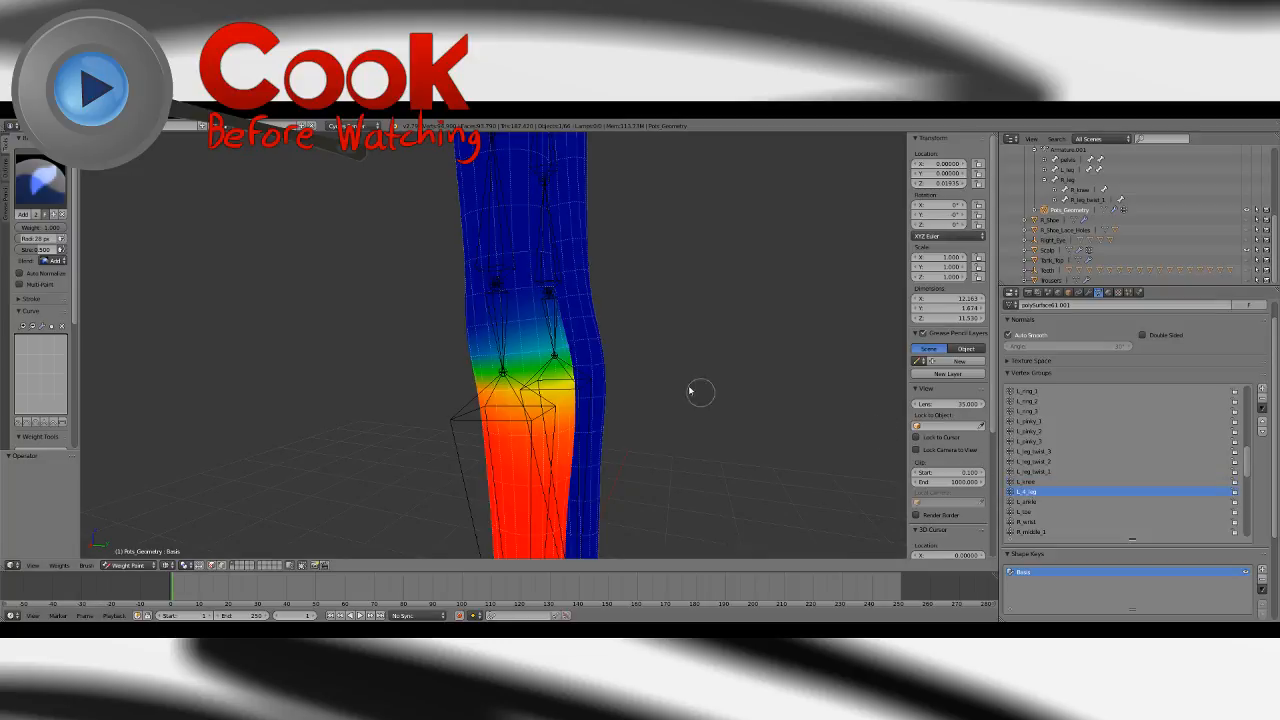
middle_click_drag(706, 429, 845, 425)
left_click(1026, 482)
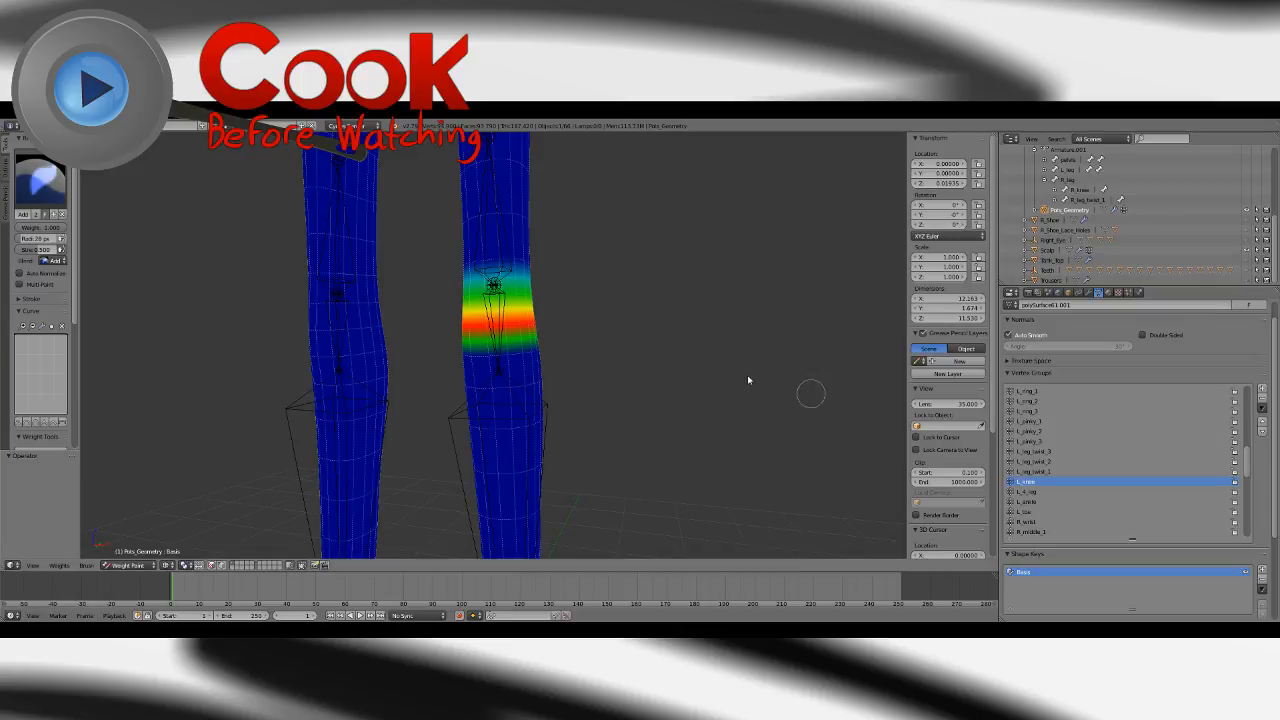
left_click(45, 196)
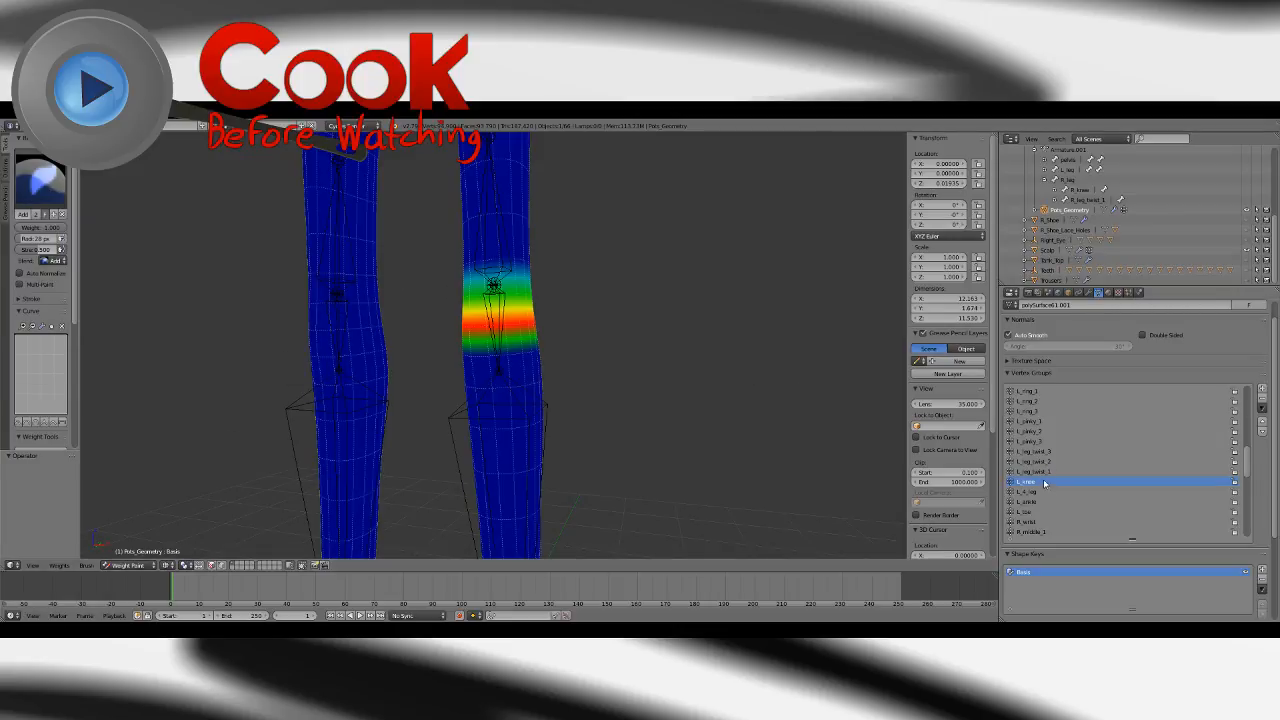
left_click(1042, 473)
Softly build up the left lower-leg group's weight at the knee using the Add brush with smooth falloff, 61 px radius and 0.171 strength, undoing the first stroke.
left_click(1036, 492)
left_click(50, 197)
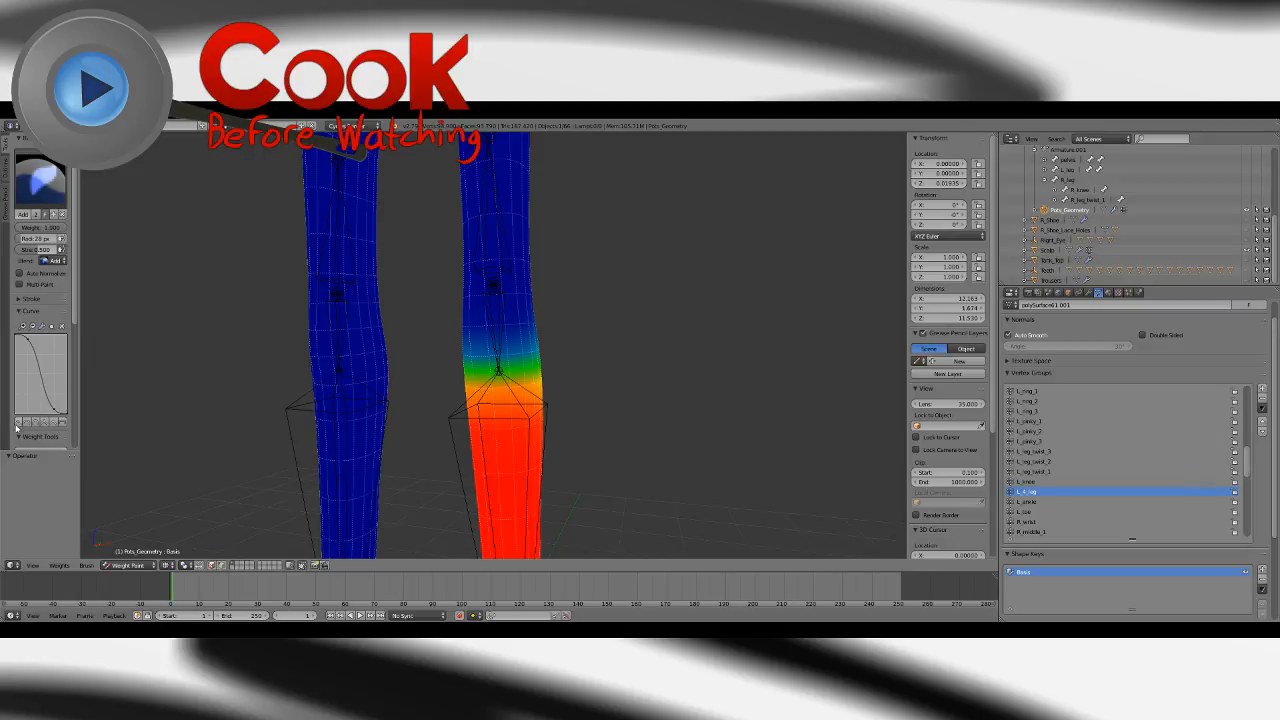
left_click(40, 180)
left_click(33, 229)
left_click_drag(520, 362, 560, 346)
key("ctrl+z")
key("bracketright")
key("bracketright")
key("bracketright")
key("bracketright")
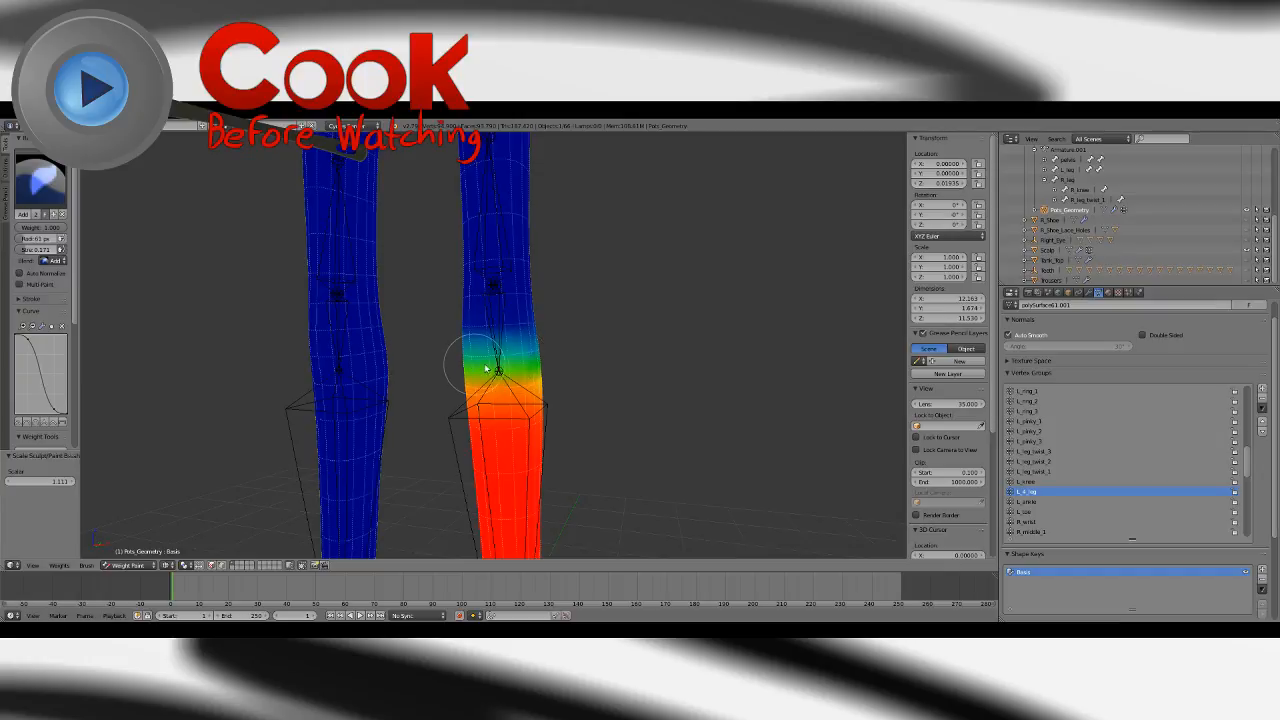
mouse_move(500, 370)
left_mouse_down()
mouse_move(510, 373)
mouse_move(482, 362)
mouse_move(544, 378)
left_mouse_up()
mouse_move(577, 376)
middle_mouse_down()
mouse_move(443, 380)
mouse_move(548, 408)
mouse_move(460, 400)
mouse_move(657, 391)
mouse_move(543, 366)
mouse_move(659, 381)
mouse_move(452, 362)
middle_mouse_up()
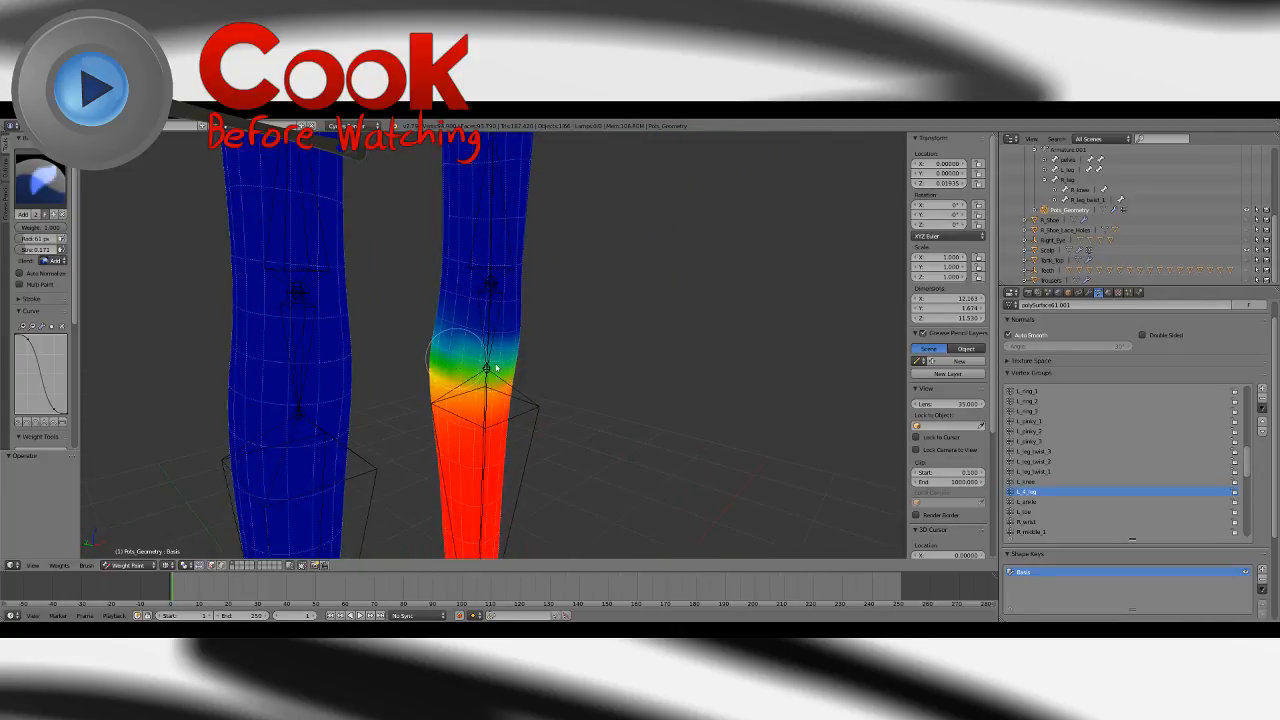
middle_click_drag(609, 346, 509, 357)
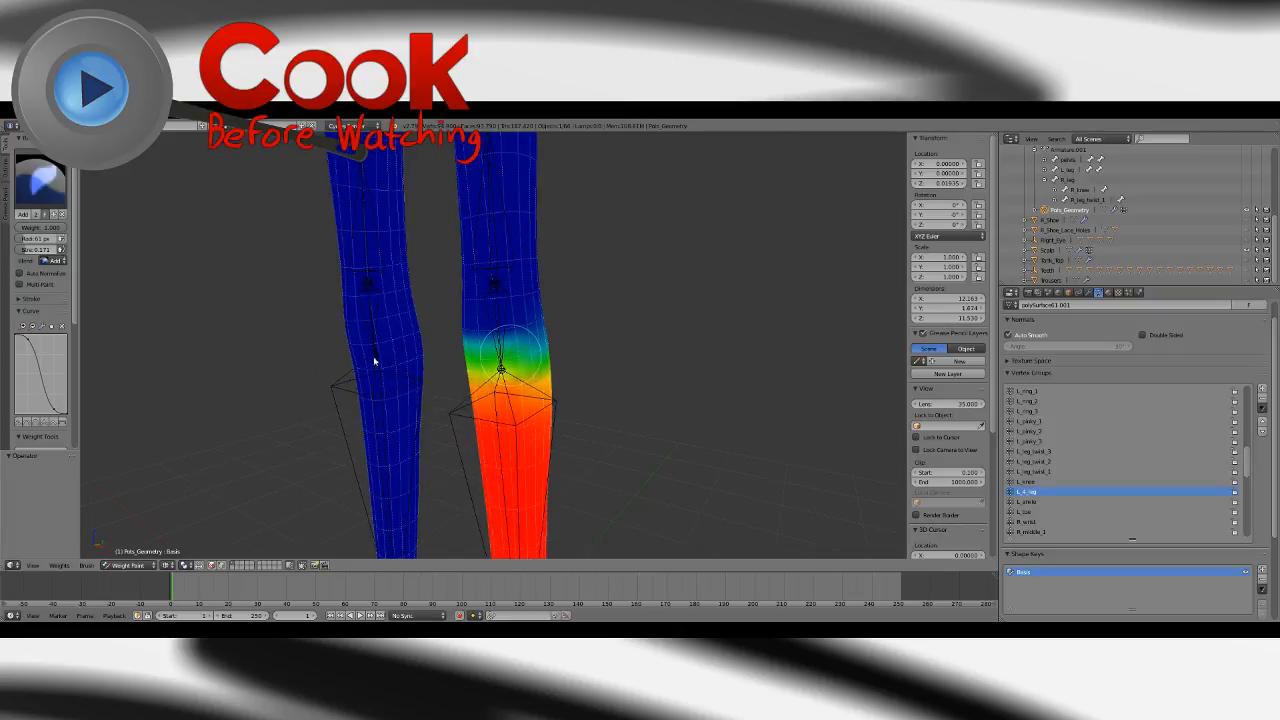
Smooth the left lower-leg group's weight transition around the knee with the Blur brush at 1.000 strength, undoing the uneven stroke.
left_click(40, 180)
left_click(117, 239)
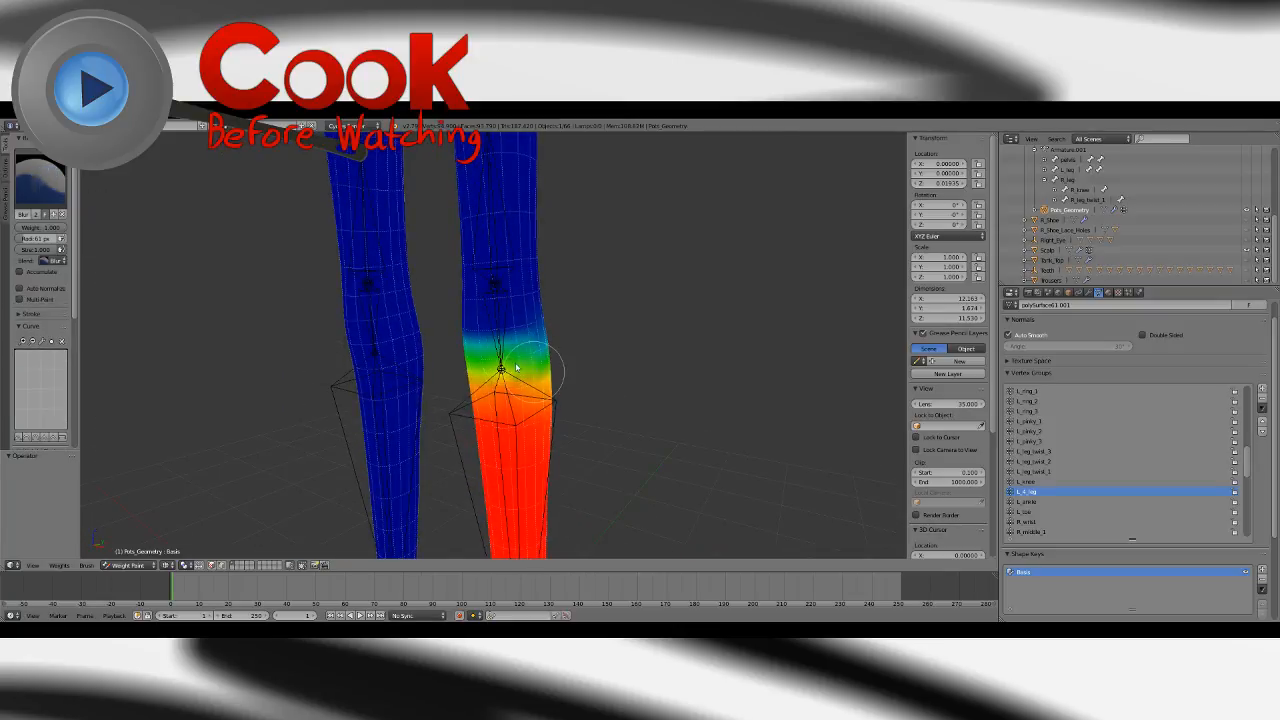
left_click_drag(516, 368, 479, 362)
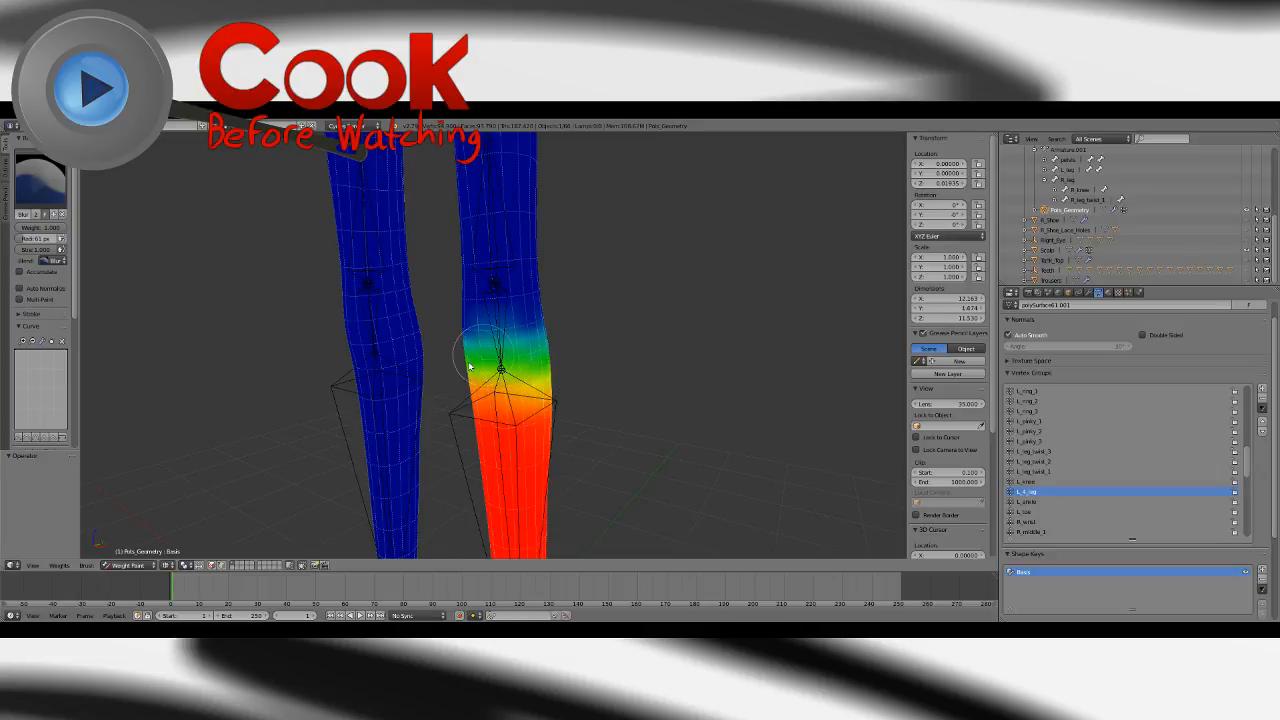
middle_click_drag(467, 370, 504, 357)
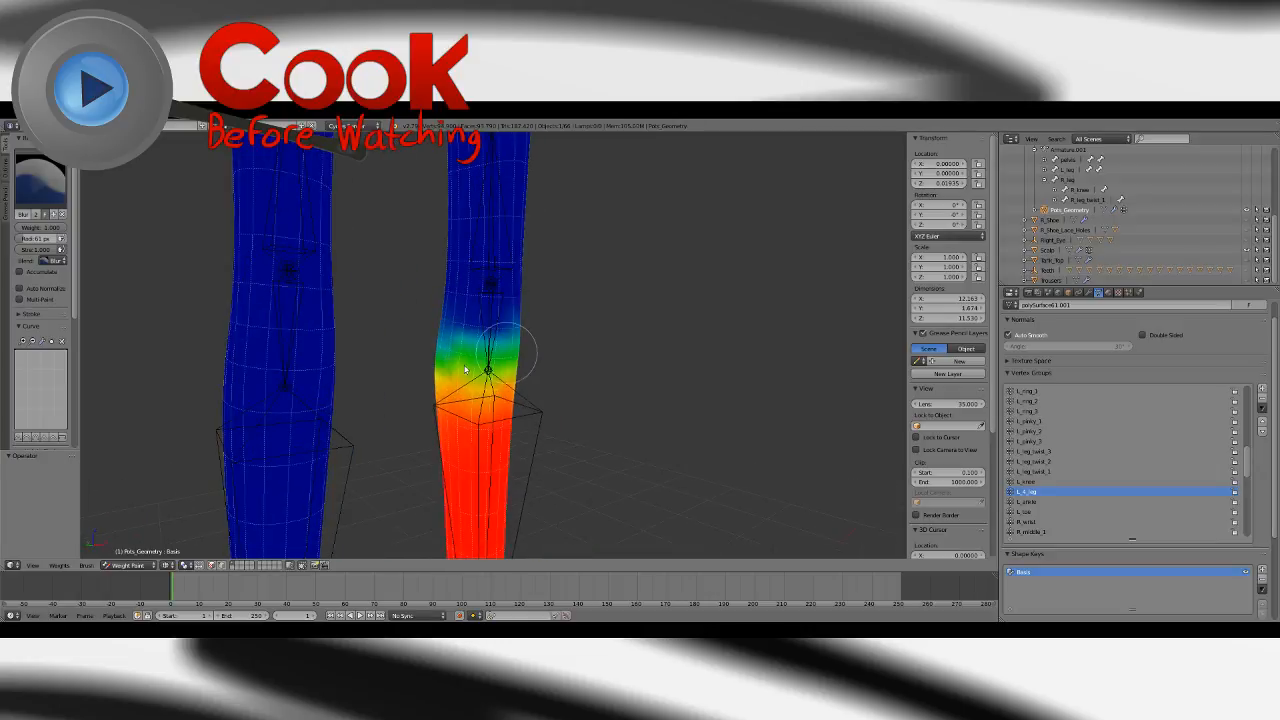
left_click_drag(465, 369, 458, 375)
left_click_drag(562, 365, 499, 347)
mouse_move(569, 349)
middle_mouse_down()
mouse_move(543, 351)
mouse_move(529, 323)
middle_mouse_up()
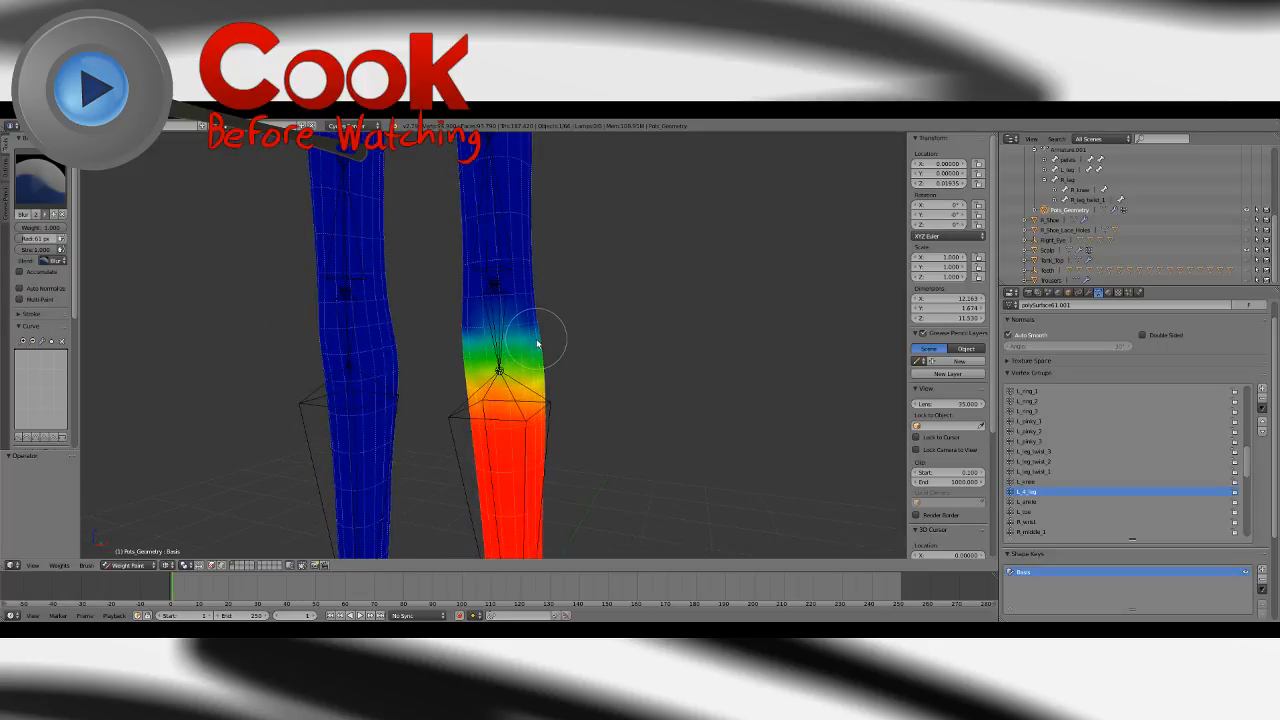
key("ctrl+z")
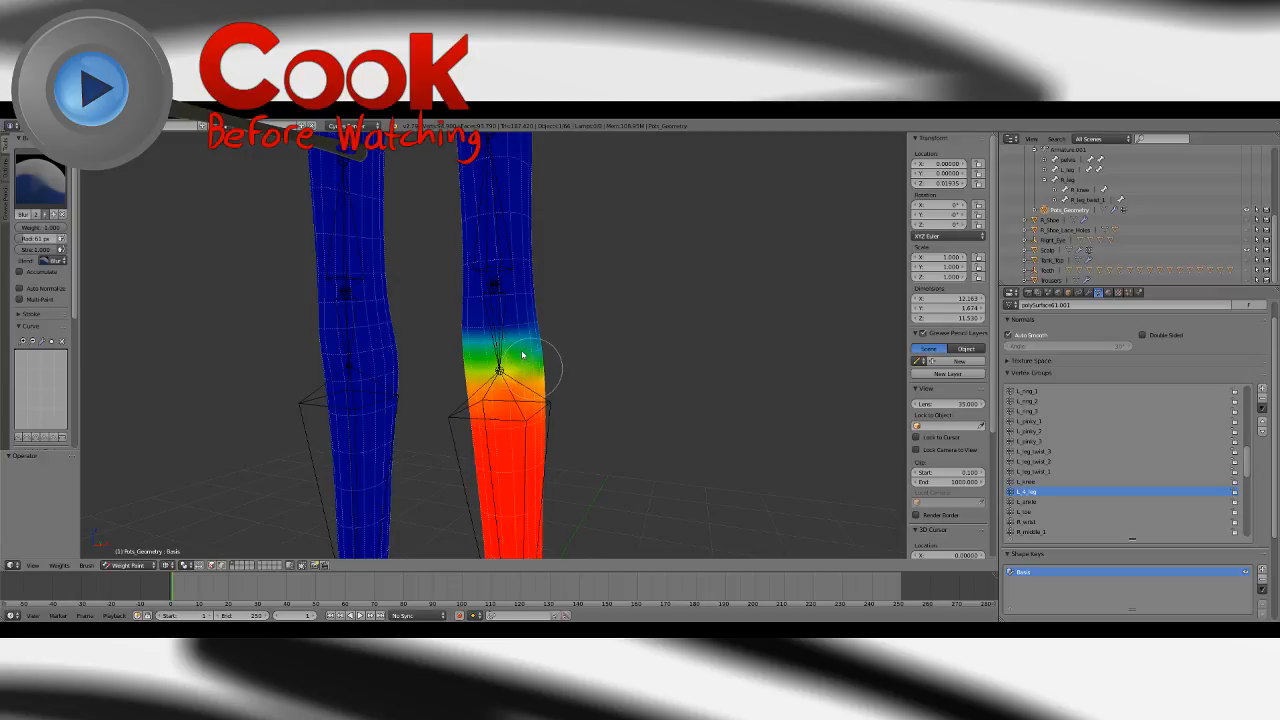
middle_click_drag(620, 372, 480, 357)
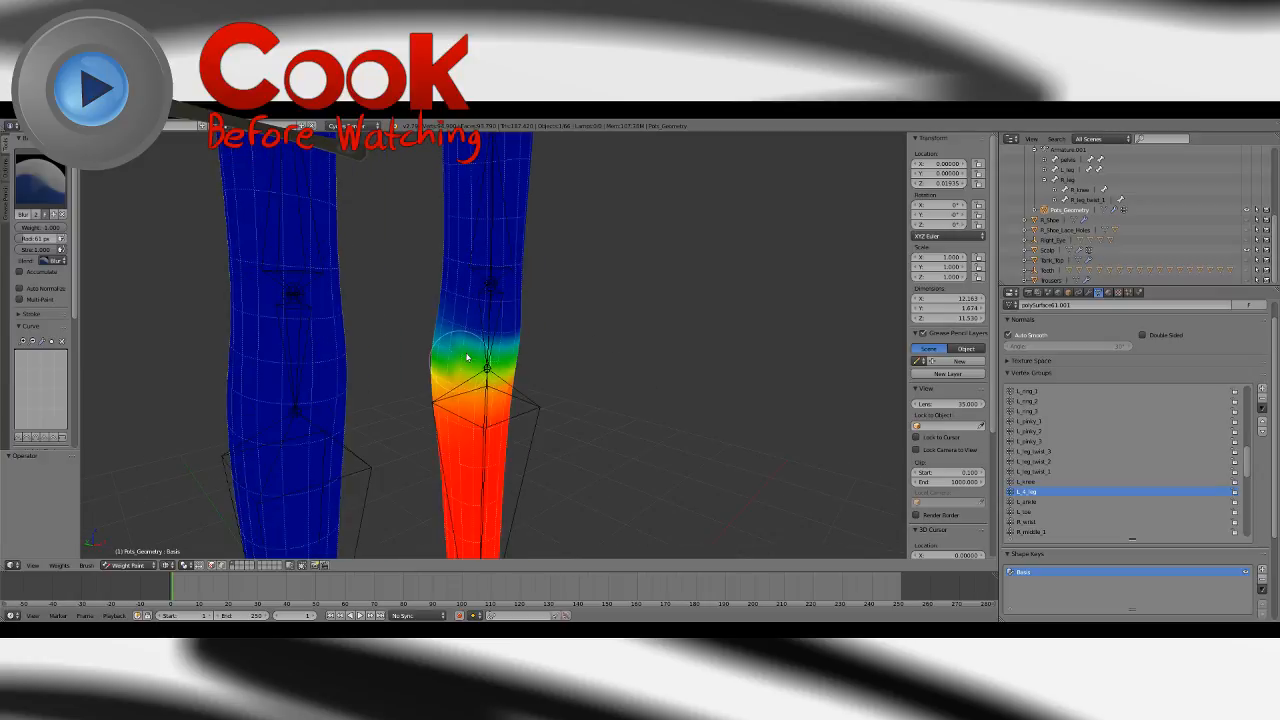
left_click_drag(466, 357, 469, 357)
Extend the L_knee weight downward around the left knee using the Add brush with constant falloff, 34 px radius and 0.500 strength.
mouse_move(551, 365)
middle_mouse_down()
mouse_move(700, 343)
mouse_move(737, 351)
mouse_move(694, 380)
mouse_move(503, 362)
mouse_move(620, 314)
mouse_move(534, 300)
mouse_move(457, 317)
mouse_move(613, 319)
mouse_move(690, 356)
middle_mouse_up()
left_click(1030, 481)
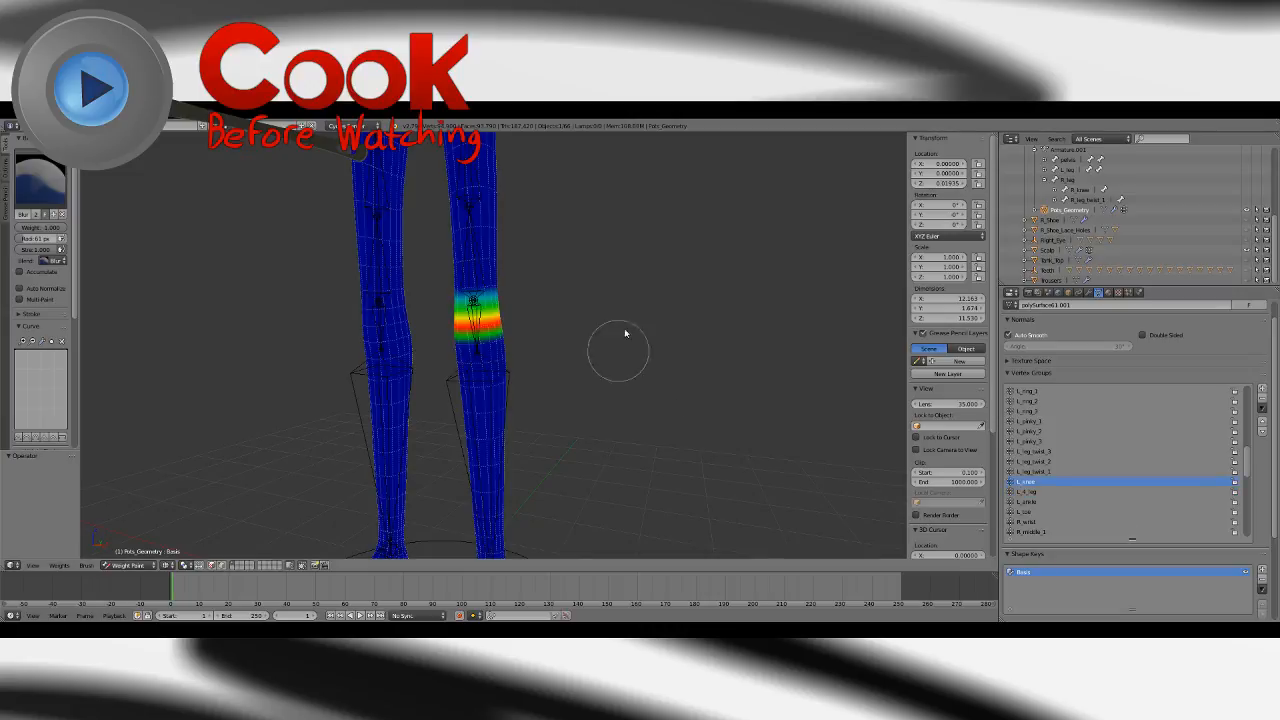
middle_click_drag(614, 346, 338, 268)
left_click(40, 180)
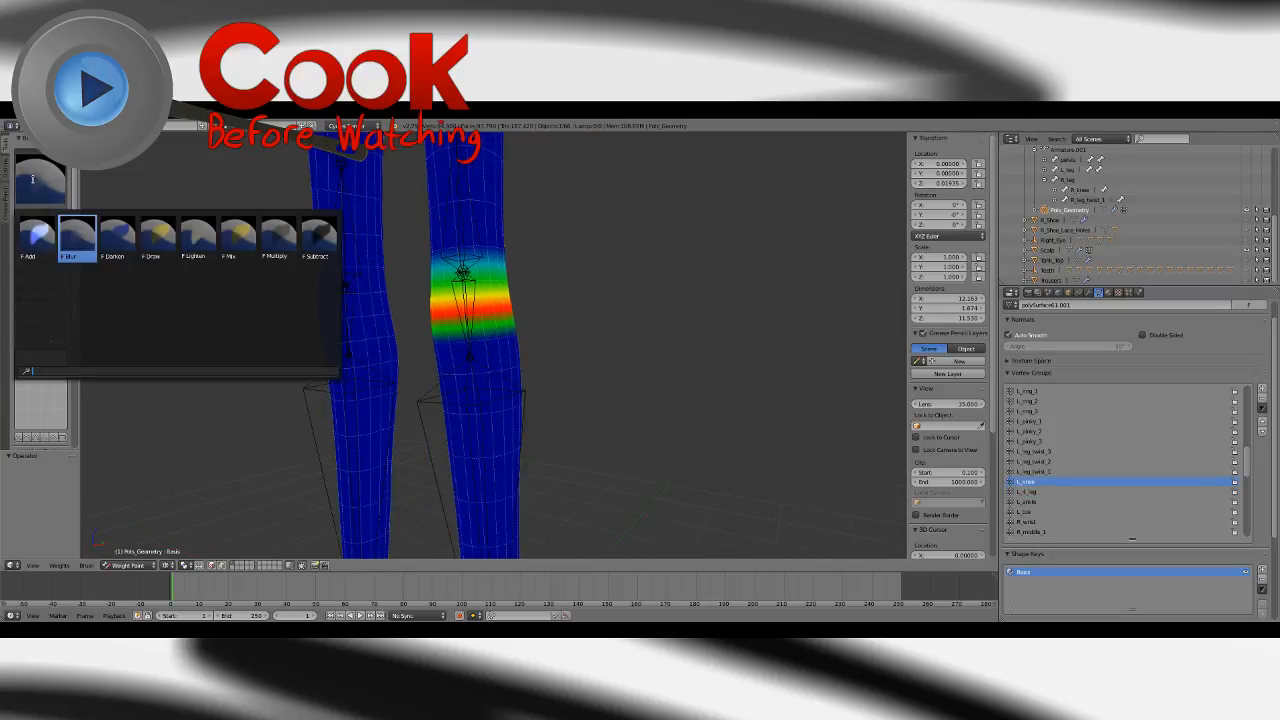
left_click(40, 230)
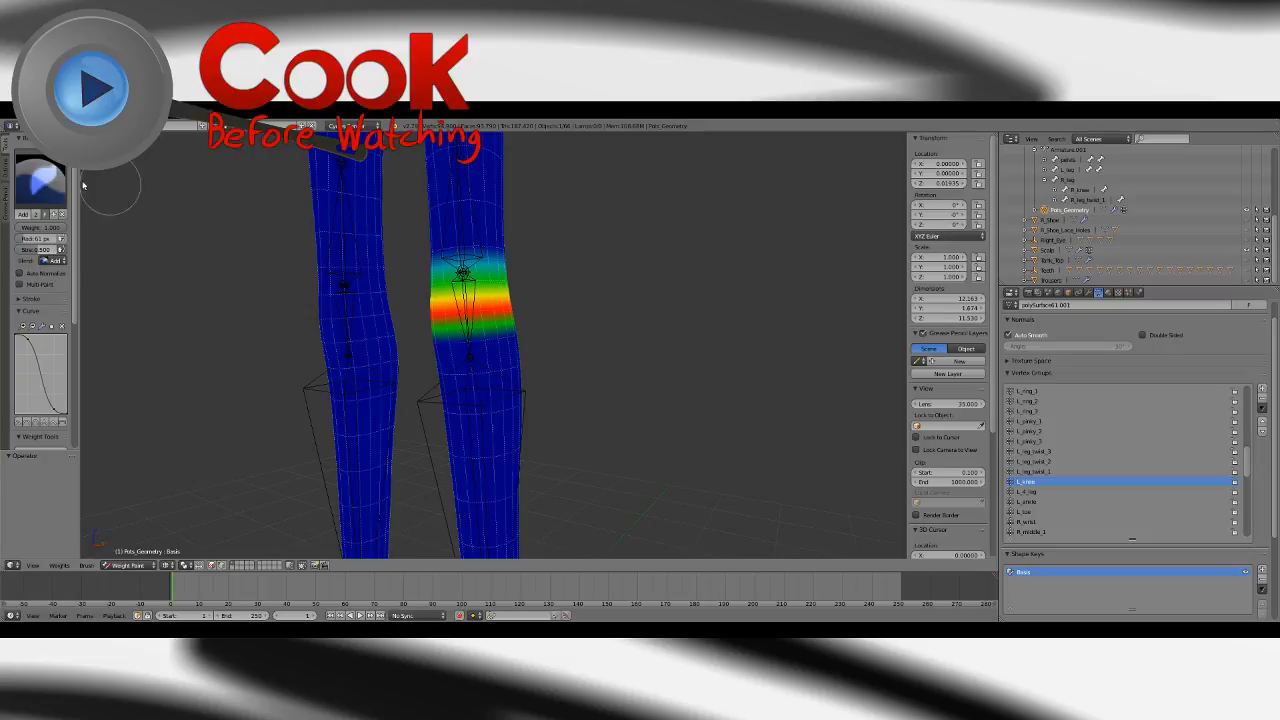
middle_click_drag(457, 363, 508, 334)
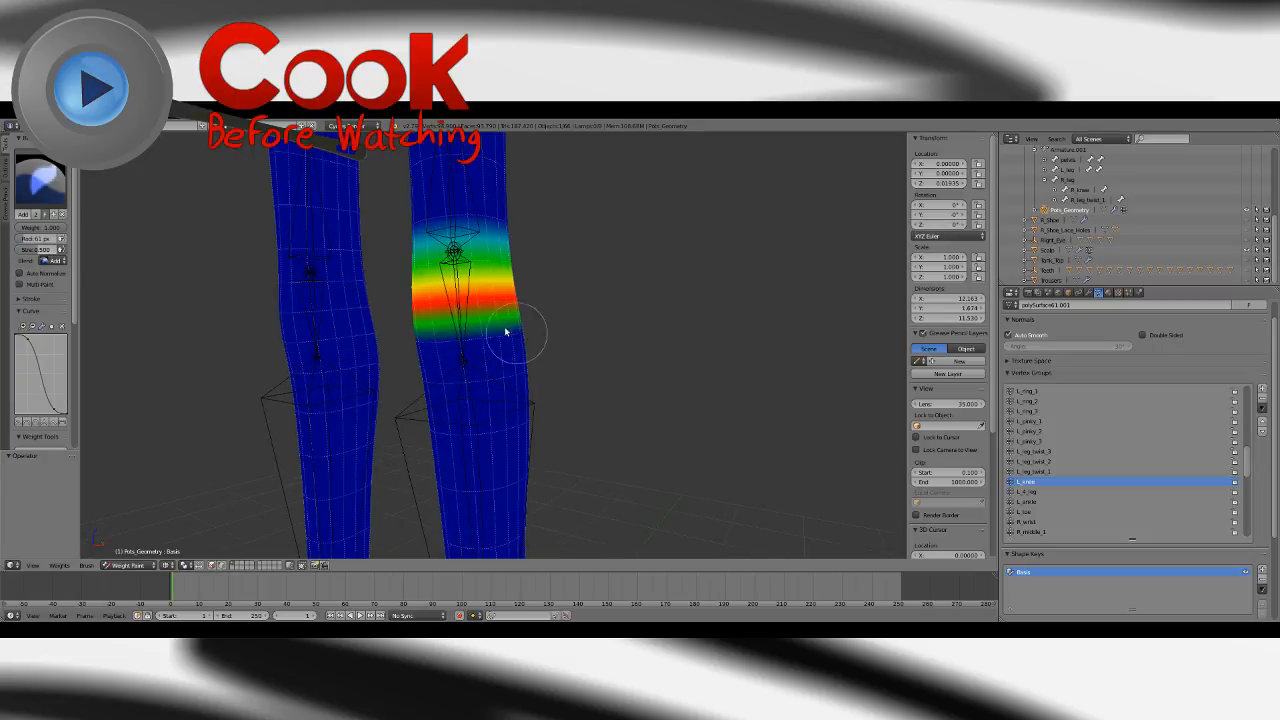
left_click(63, 422)
key("bracketleft")
key("bracketleft")
key("bracketleft")
key("bracketleft")
key("bracketleft")
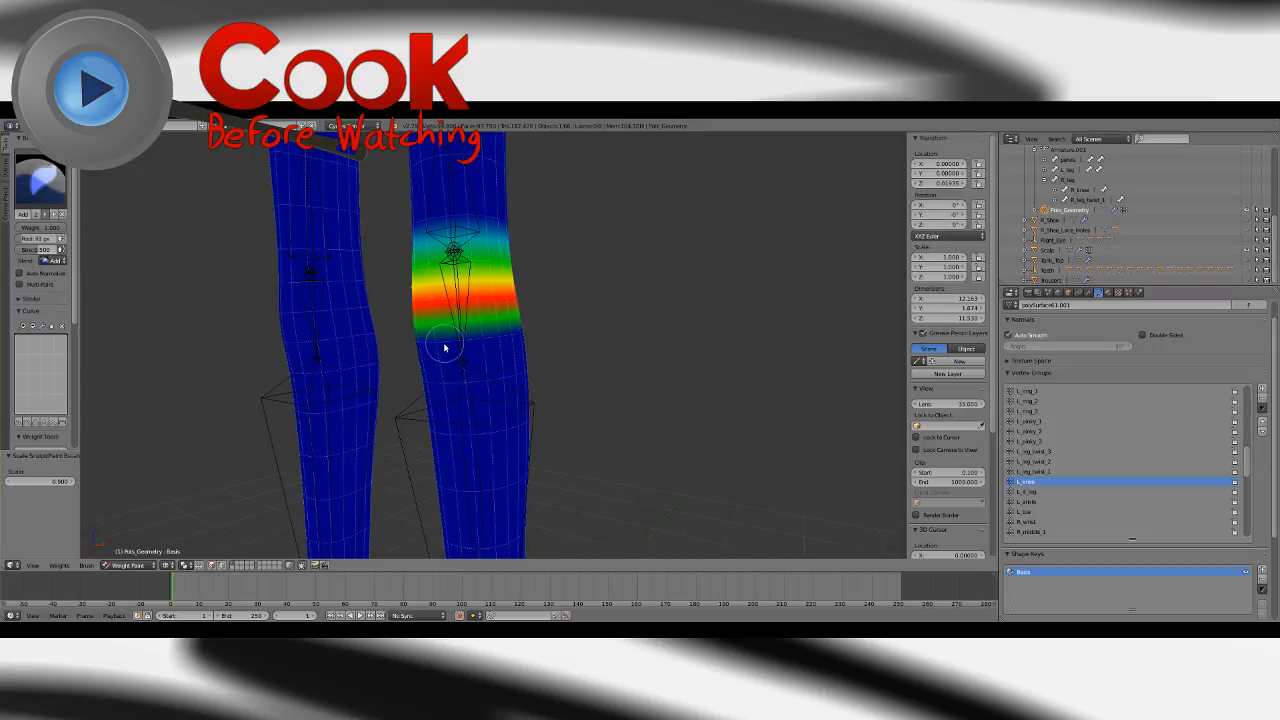
left_click_drag(502, 342, 534, 336)
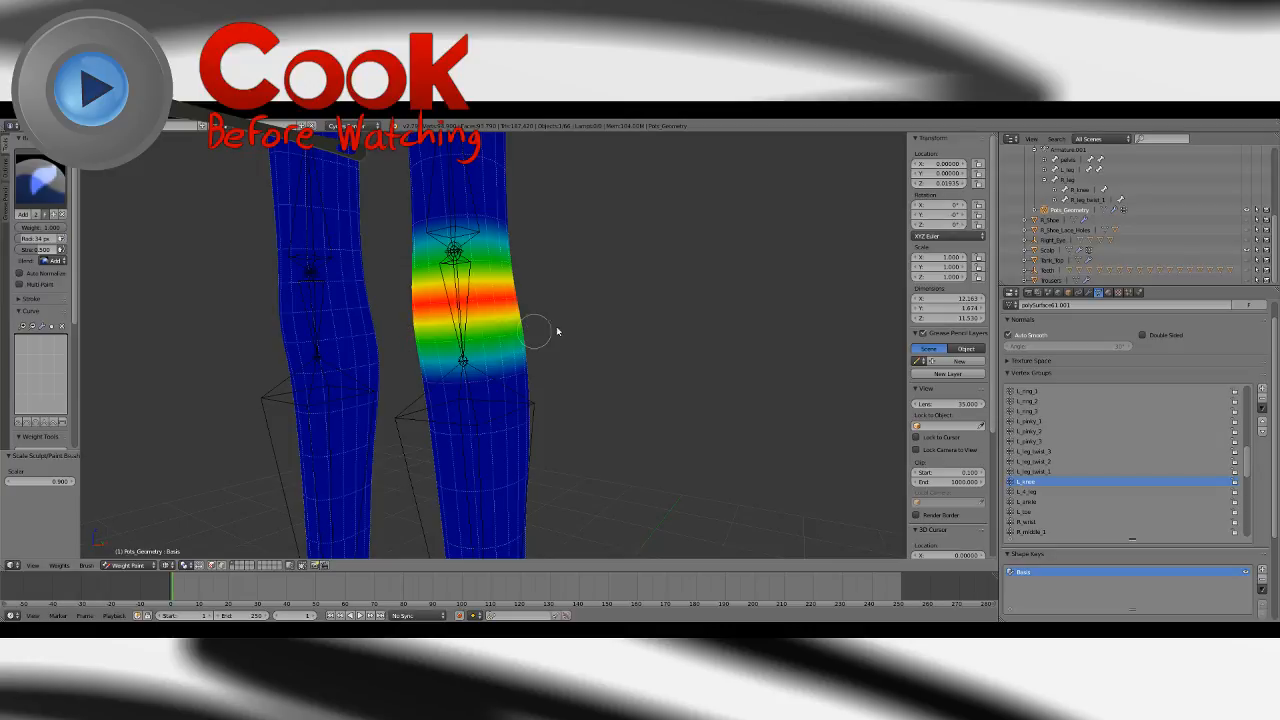
mouse_move(615, 335)
middle_mouse_down()
mouse_move(777, 346)
mouse_move(766, 348)
middle_mouse_up()
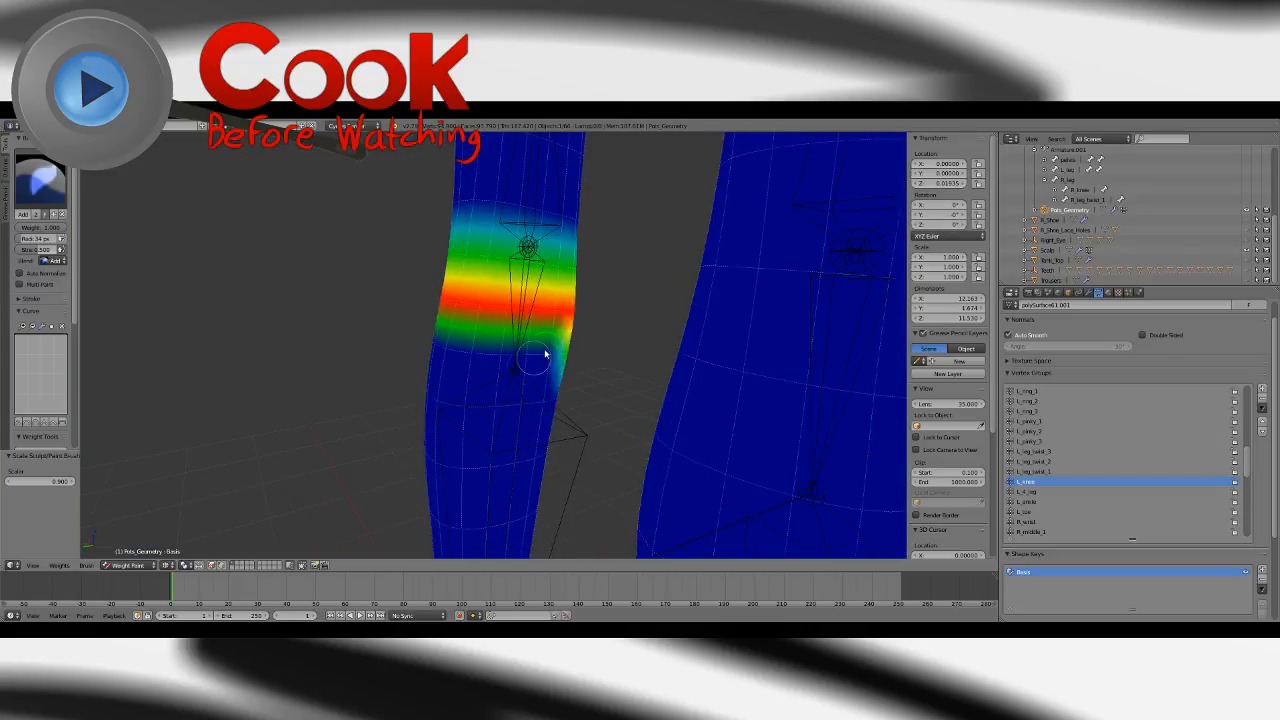
left_click_drag(497, 360, 427, 342)
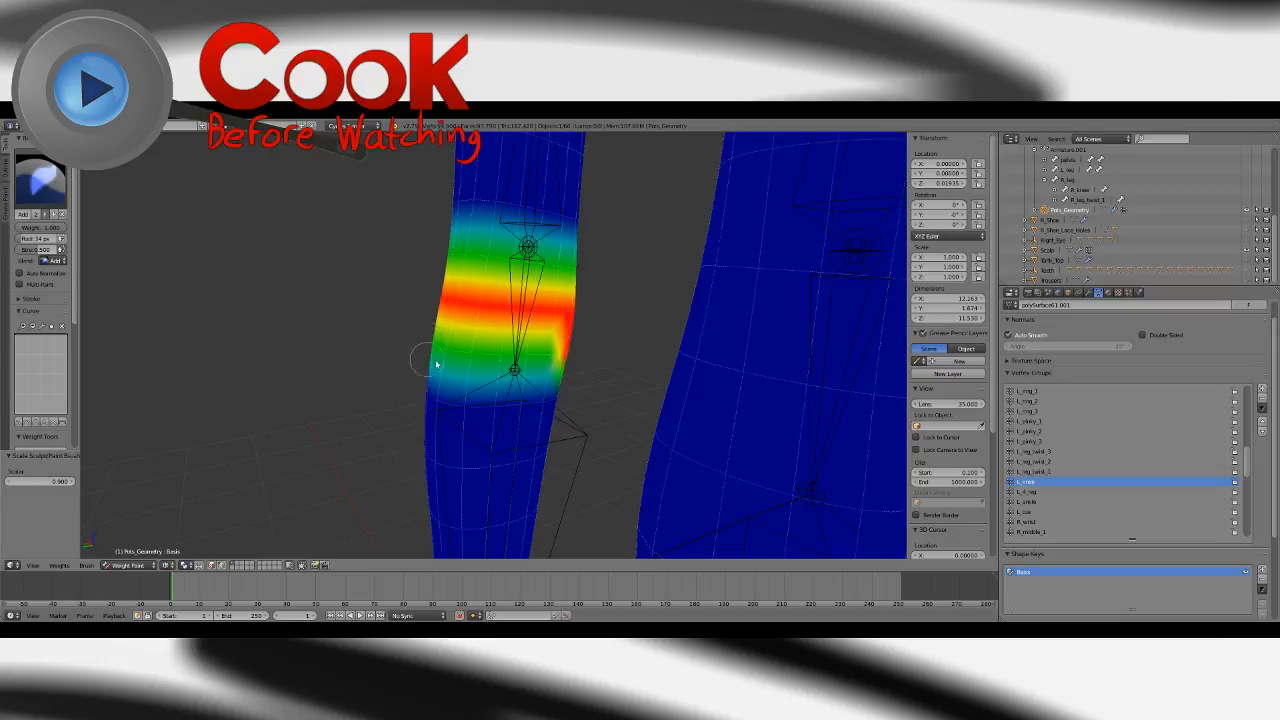
mouse_move(436, 364)
middle_mouse_down()
mouse_move(563, 363)
mouse_move(509, 374)
mouse_move(557, 386)
mouse_move(573, 342)
middle_mouse_up()
Erase the overly strong L_knee patch on the lower part of the left knee with the Subtract brush at 1.000 strength.
left_click(40, 182)
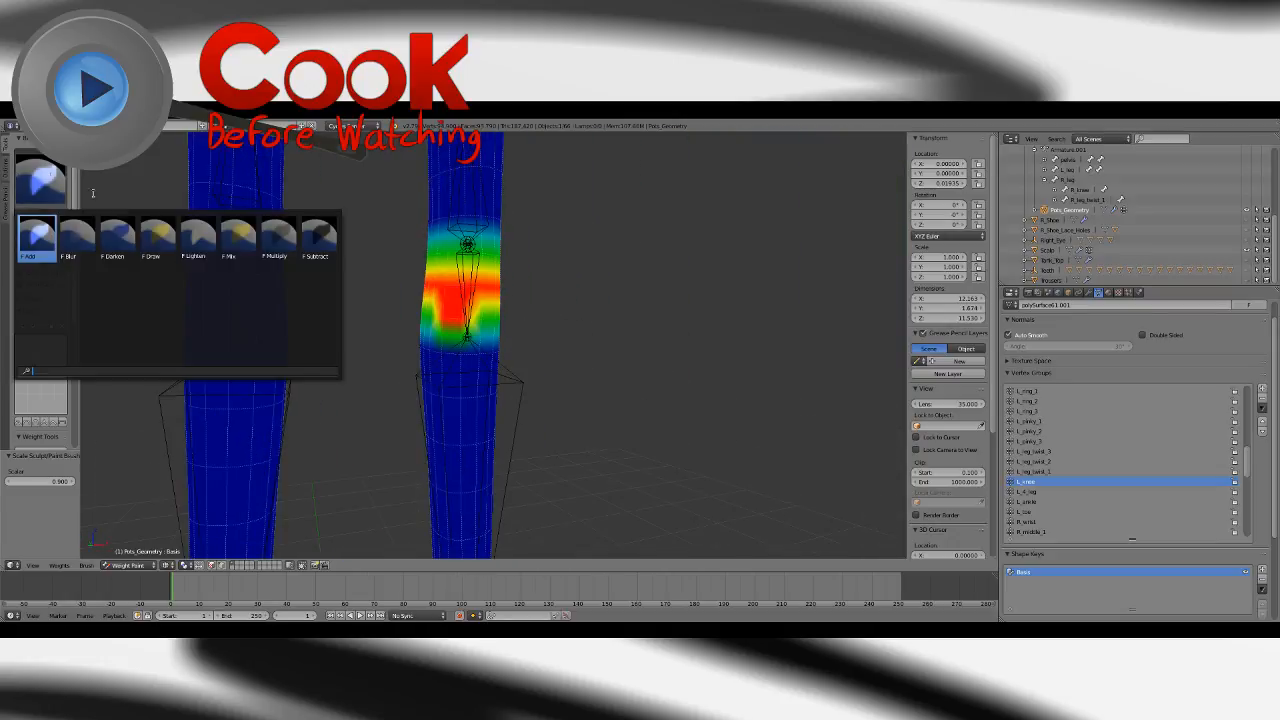
left_click(326, 236)
left_click_drag(452, 337, 449, 334)
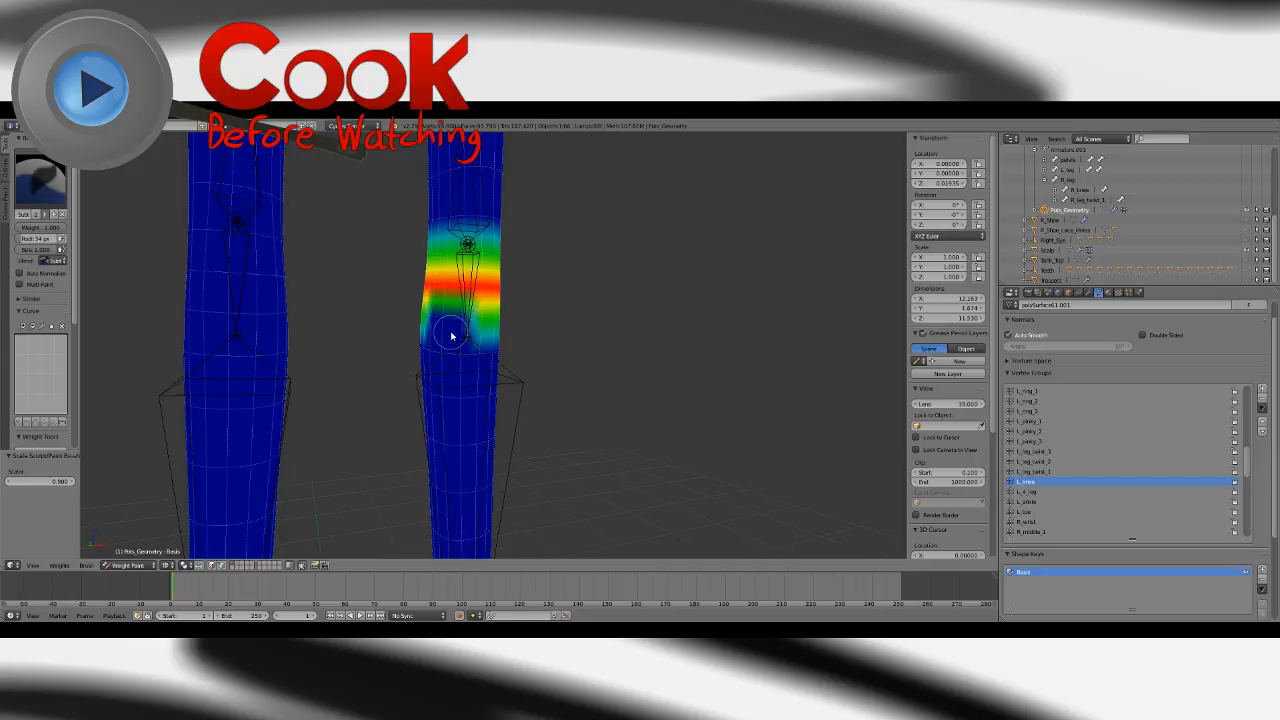
Refill the erased L_knee patch with the Add brush at 0.500 strength to match the surrounding lower falloff, undoing the misplaced strokes.
left_click(40, 182)
left_click(73, 233)
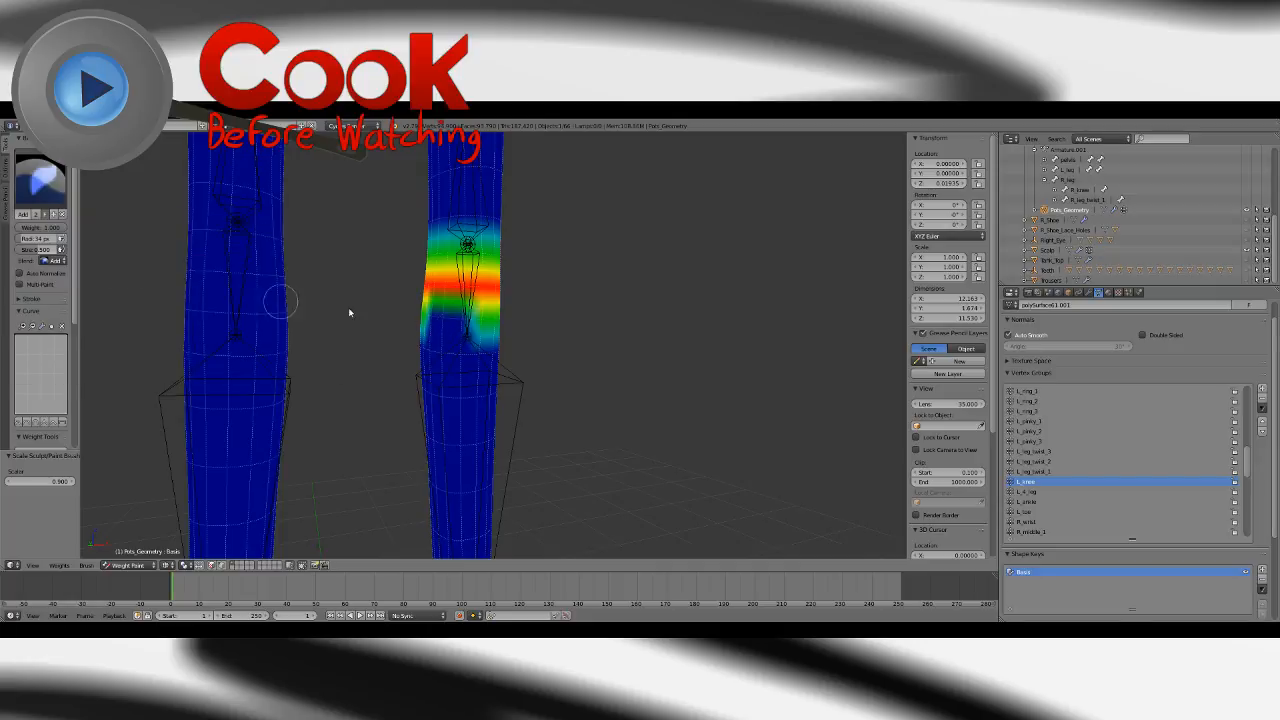
left_click(444, 330)
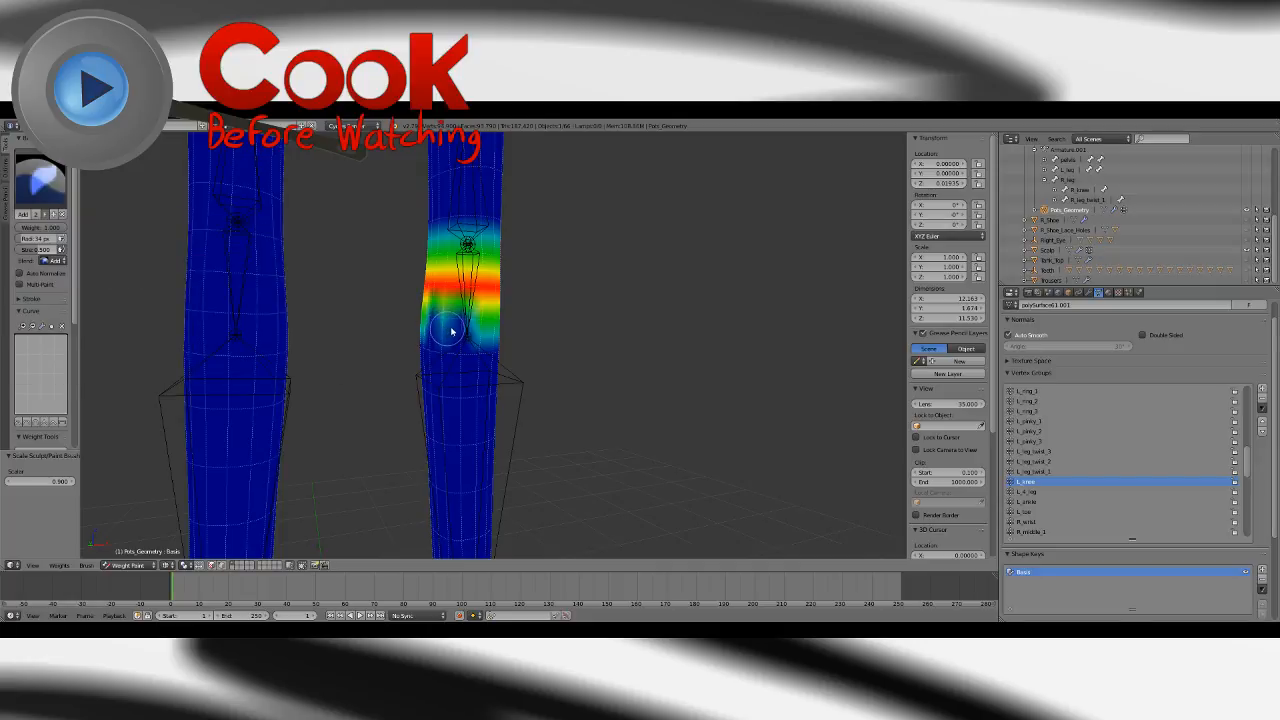
left_click(447, 330)
scroll(512, 360, "up", 4)
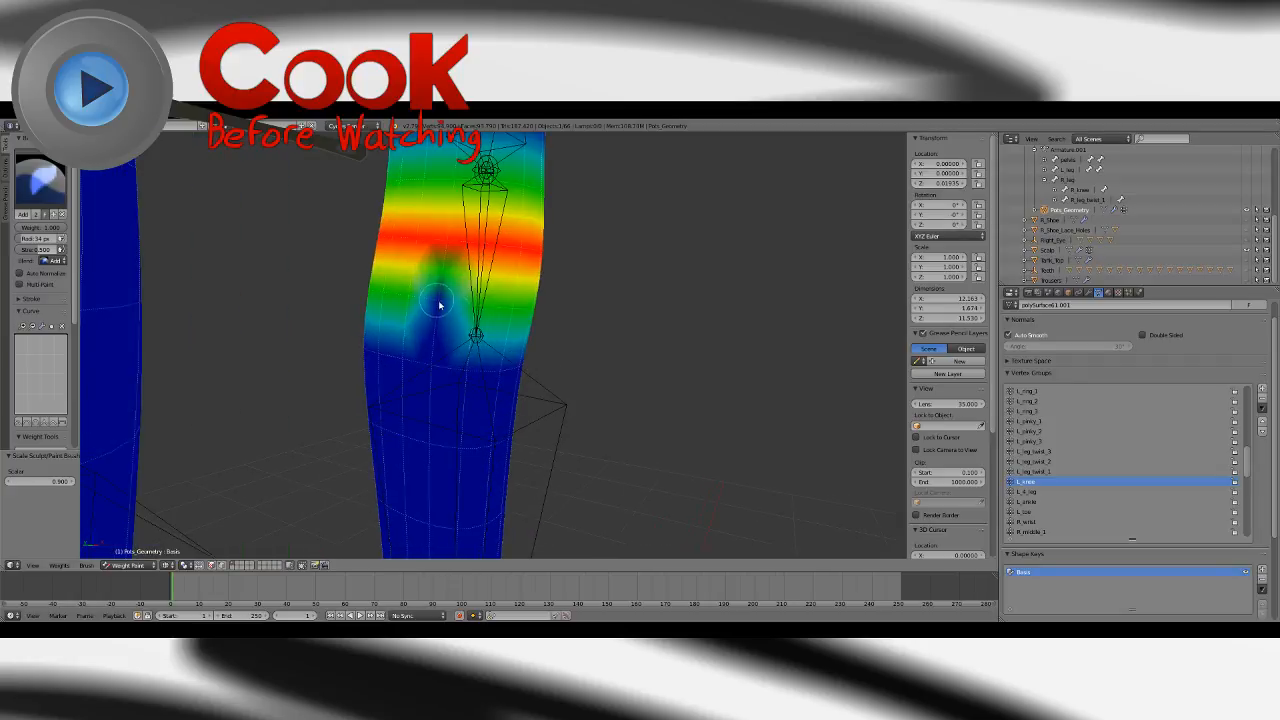
key("ctrl+z")
key("ctrl+z")
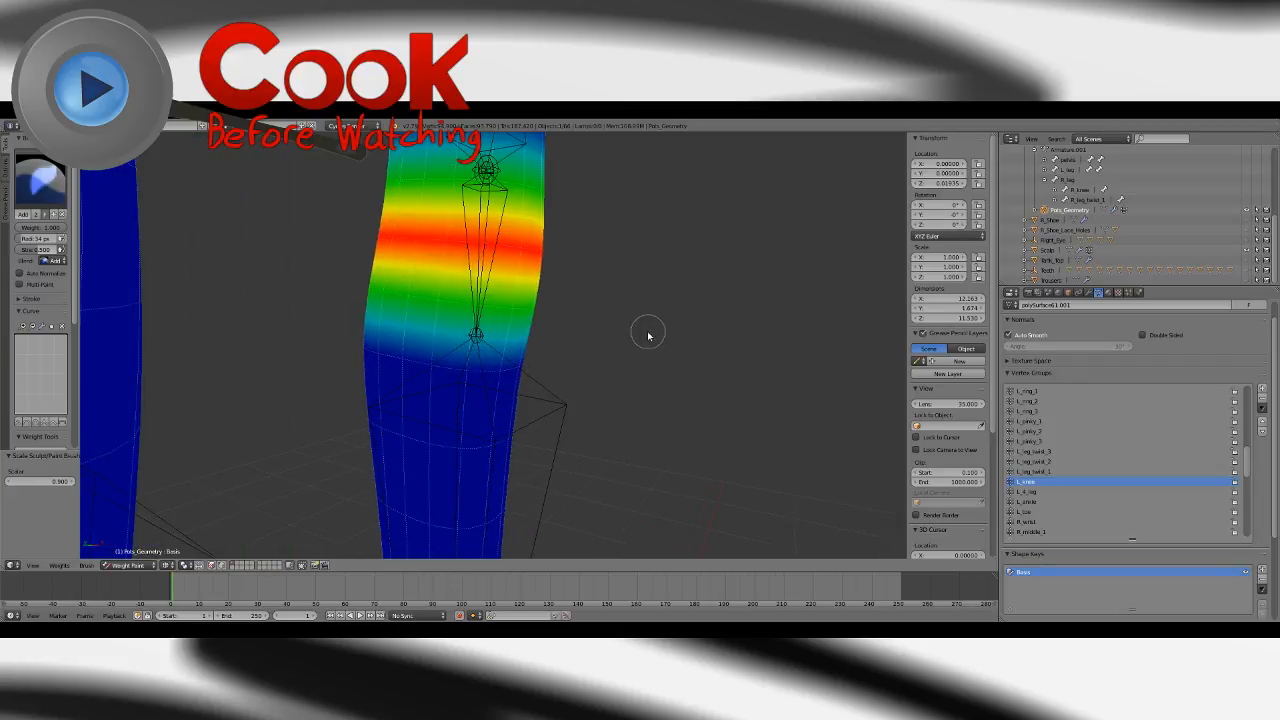
scroll(647, 333, "down", 2)
middle_click_drag(647, 333, 449, 357)
scroll(540, 334, "down", 2)
scroll(500, 360, "up", 4)
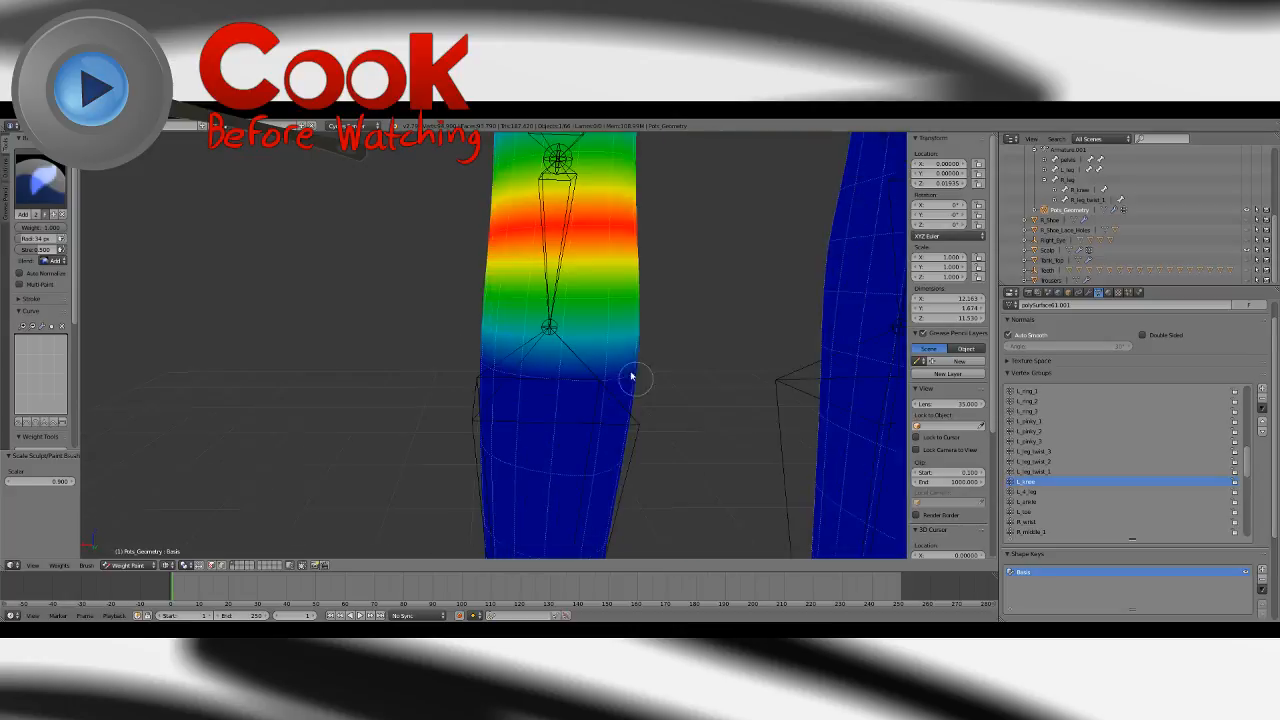
Paint a lower band of L_knee weight below the left knee with the Add brush at 34 px radius and 0.500 strength.
left_click(1034, 491)
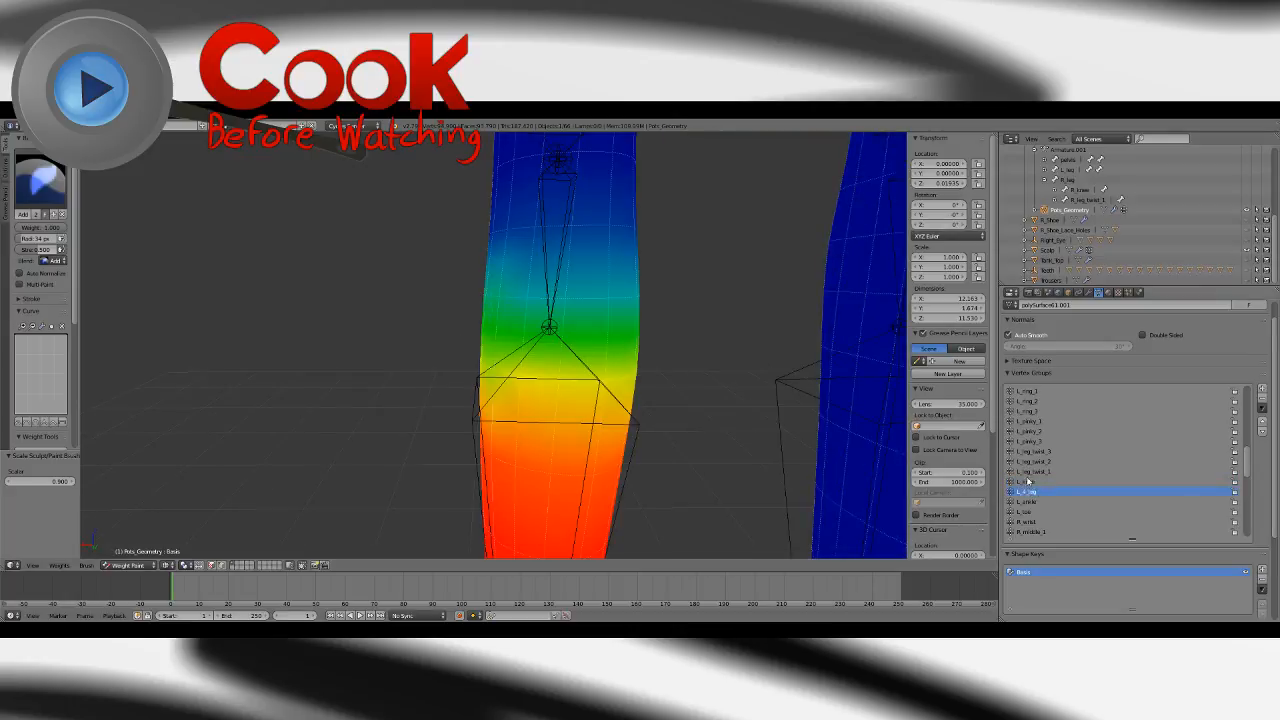
left_click(1027, 482)
scroll(600, 365, "down", 2)
middle_click_drag(563, 371, 563, 357)
scroll(540, 365, "up", 2)
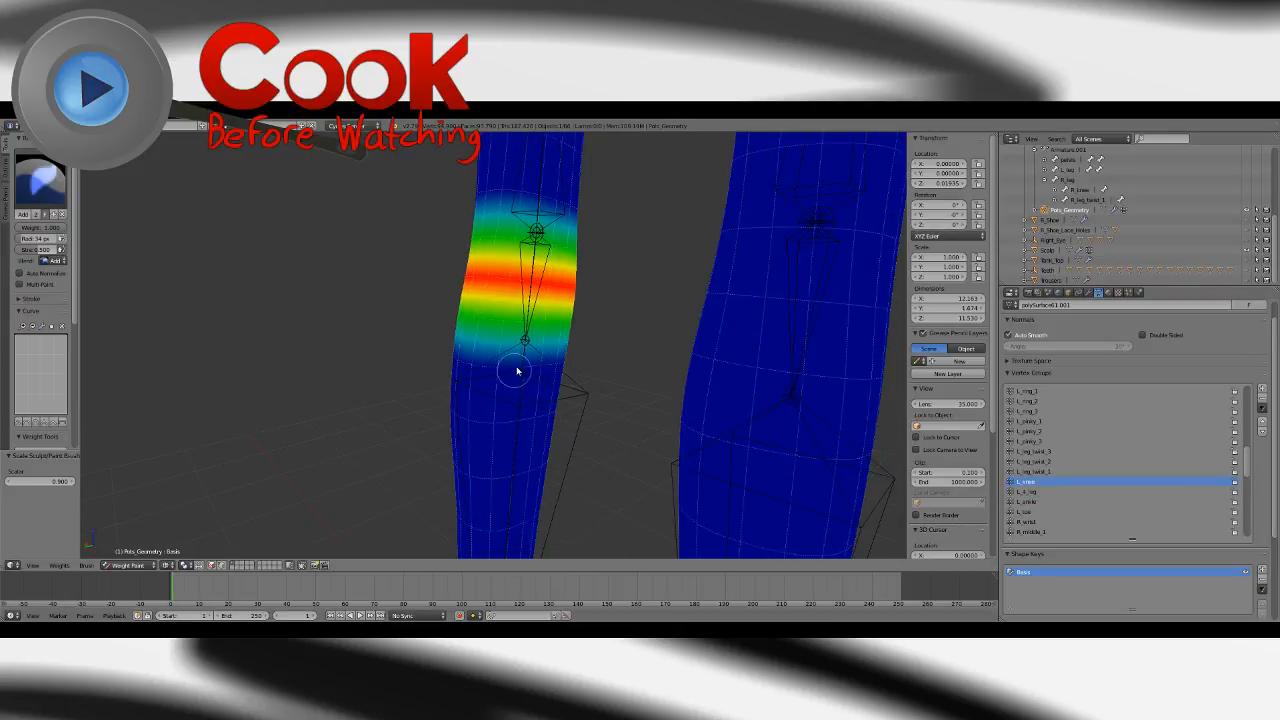
left_click_drag(522, 372, 452, 357)
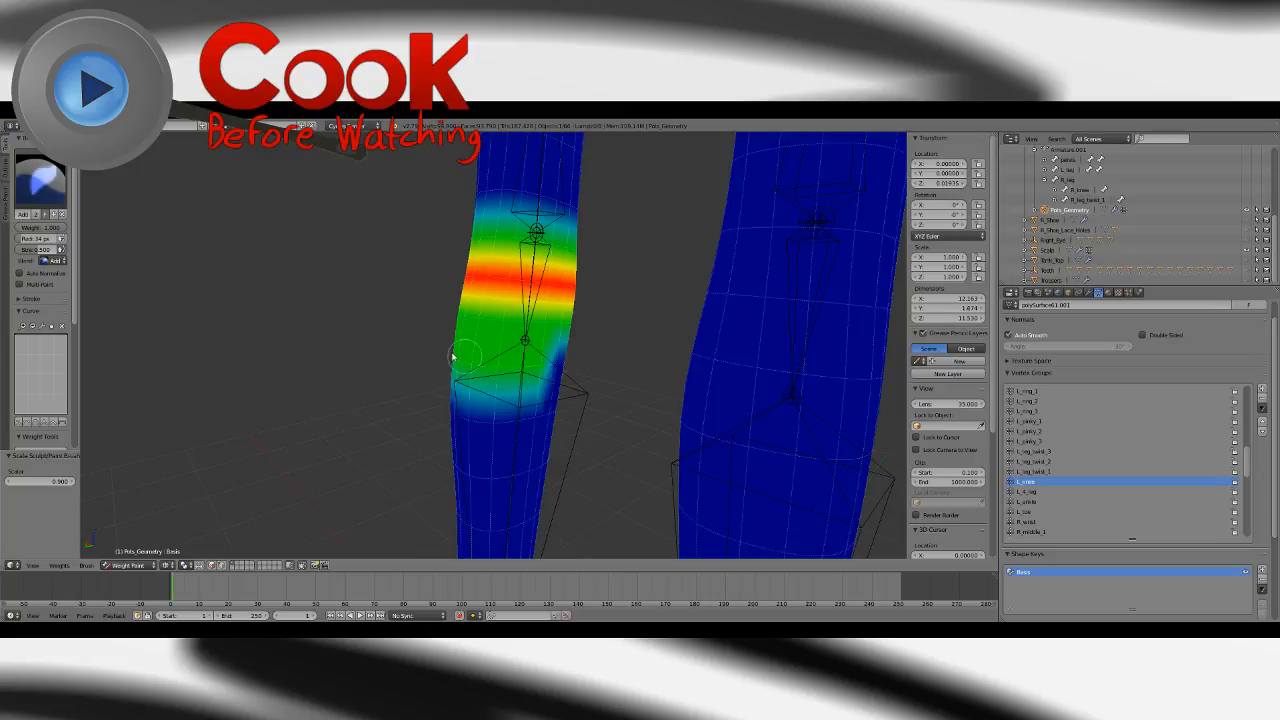
Fill the gap at the side of the lower L_knee band with the Add brush at 21 px radius, undoing the oversized stroke.
mouse_move(457, 370)
middle_mouse_down()
mouse_move(620, 371)
mouse_move(529, 366)
middle_mouse_up()
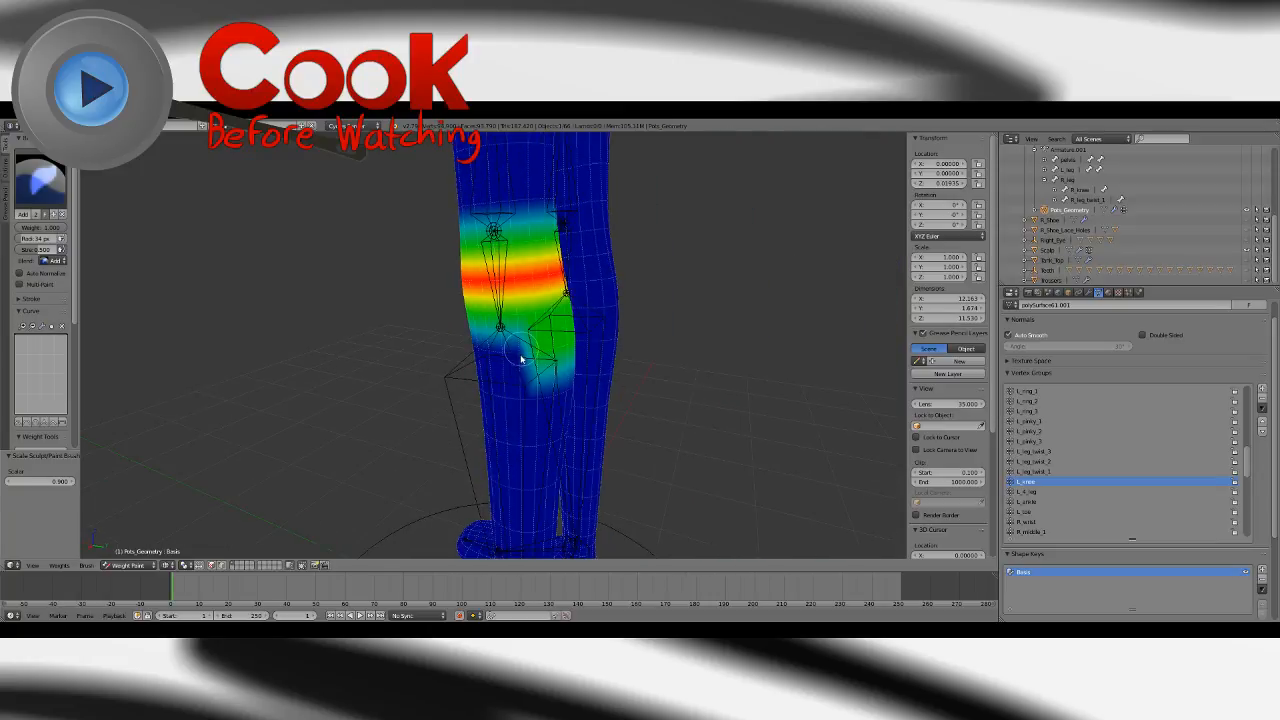
left_click_drag(520, 357, 521, 362)
key("ctrl+z")
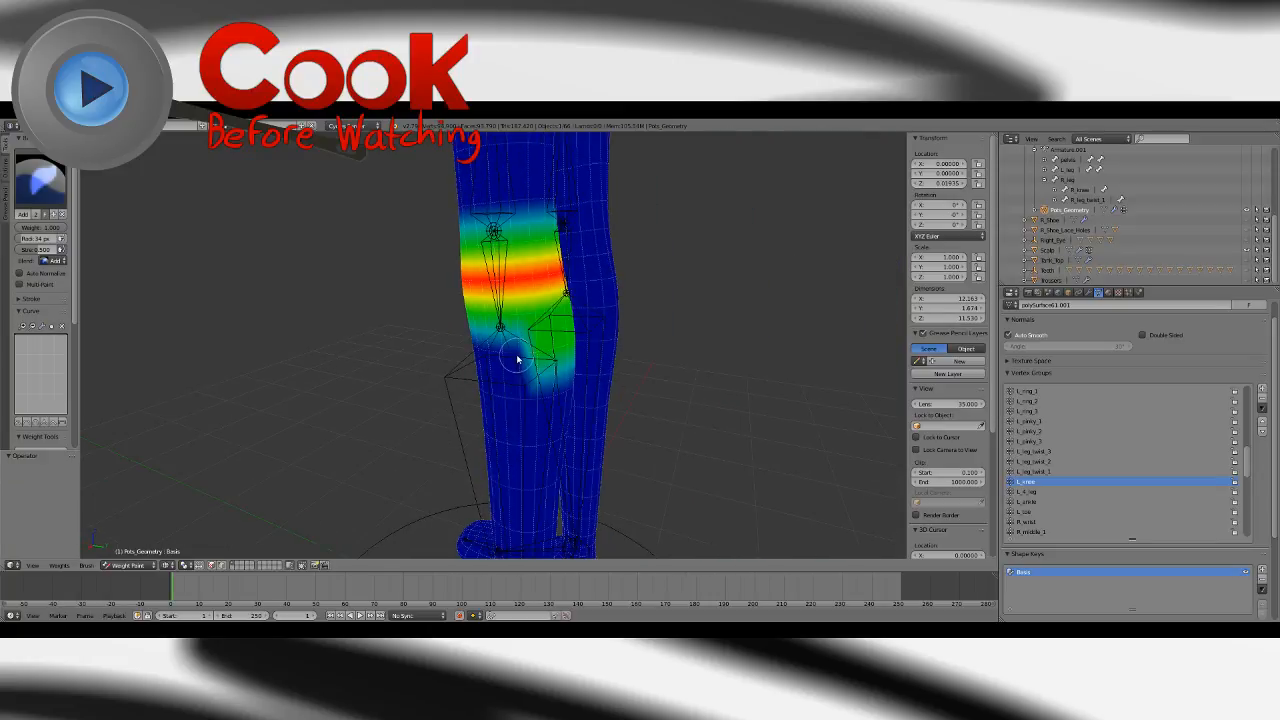
key("bracketleft")
key("bracketleft")
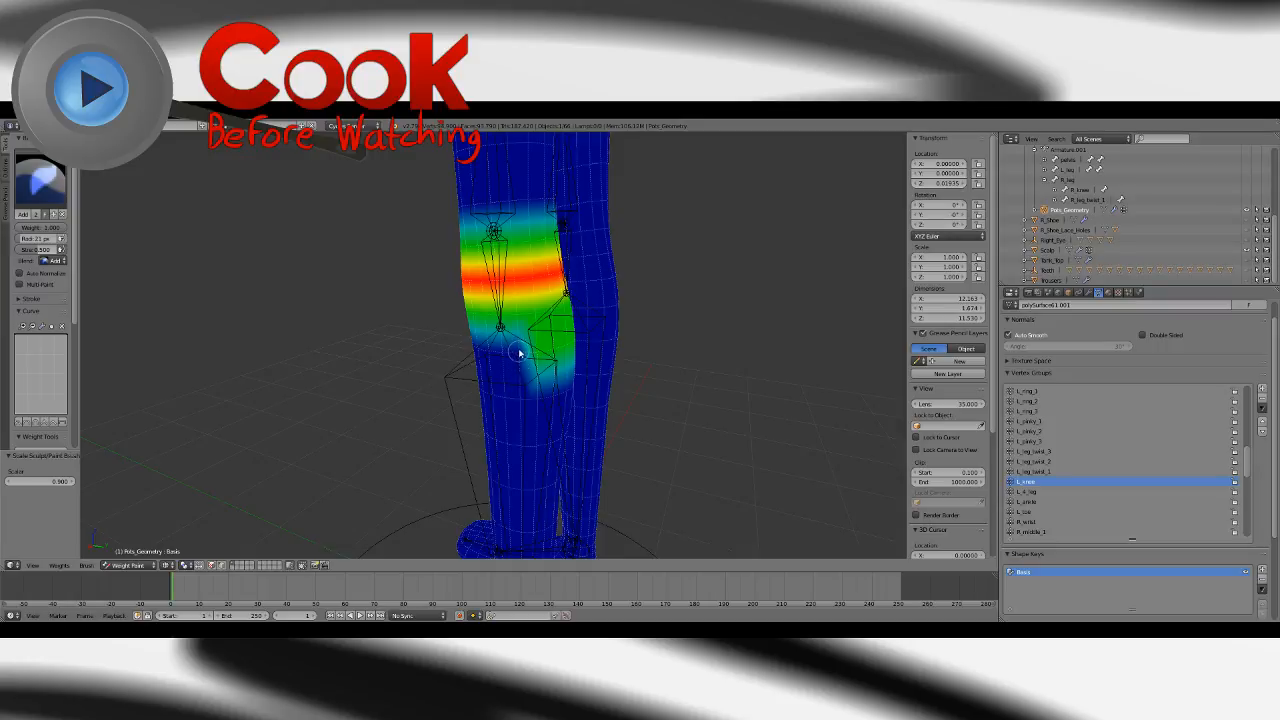
left_click_drag(519, 353, 520, 358)
middle_click_drag(597, 395, 523, 349)
left_click_drag(506, 354, 506, 356)
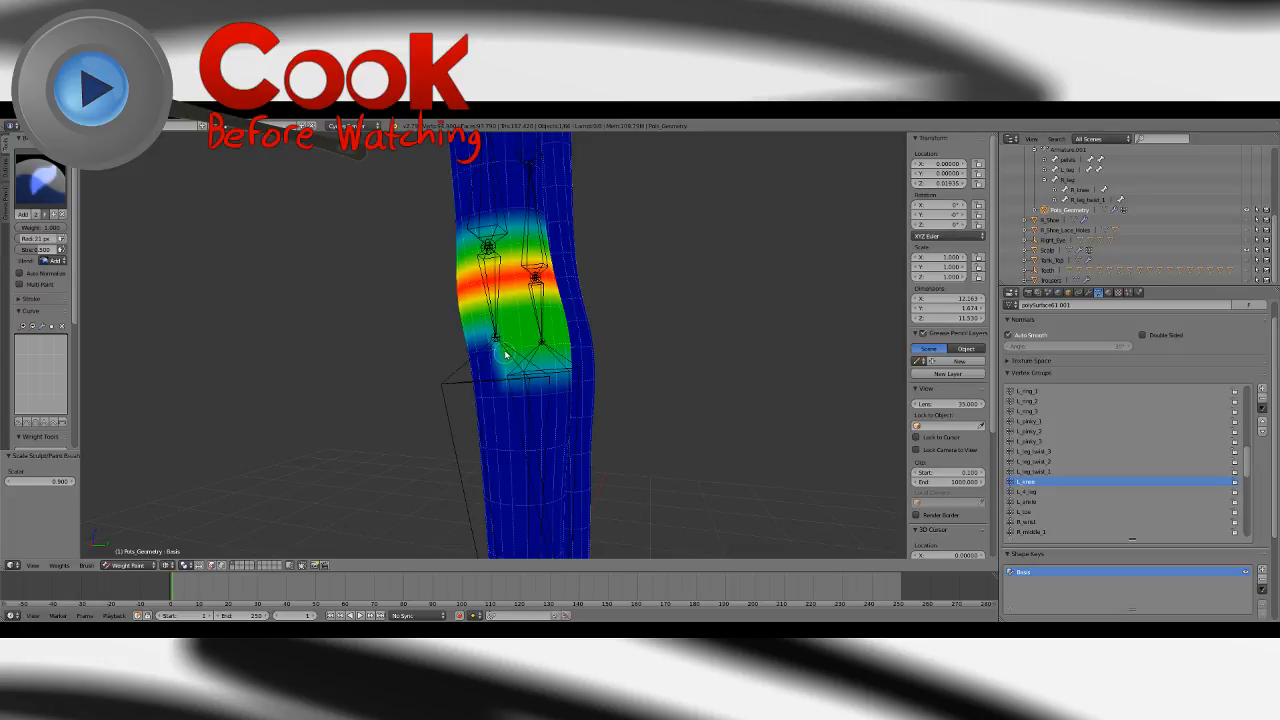
Soften the lower L_knee falloff all around the left knee with the Blur brush at 1.000 strength, enlarging its radius to 71 px.
left_click(41, 181)
left_click(117, 239)
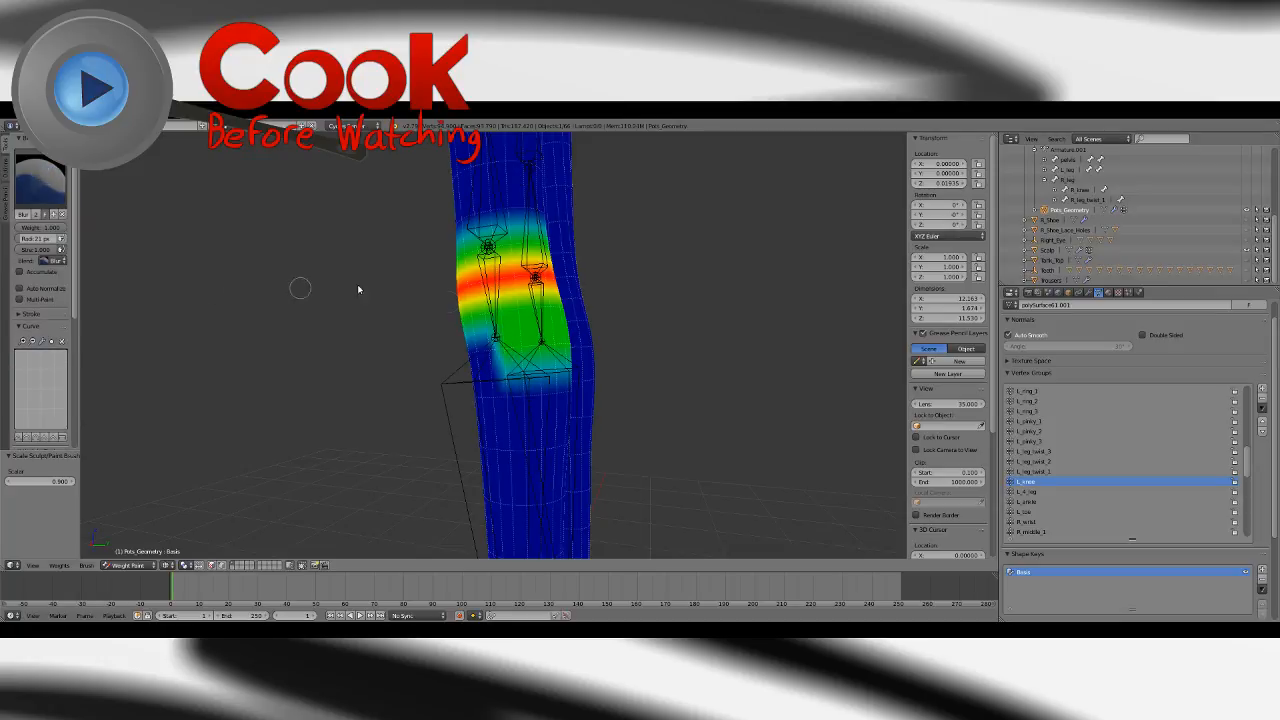
left_click_drag(497, 356, 584, 374)
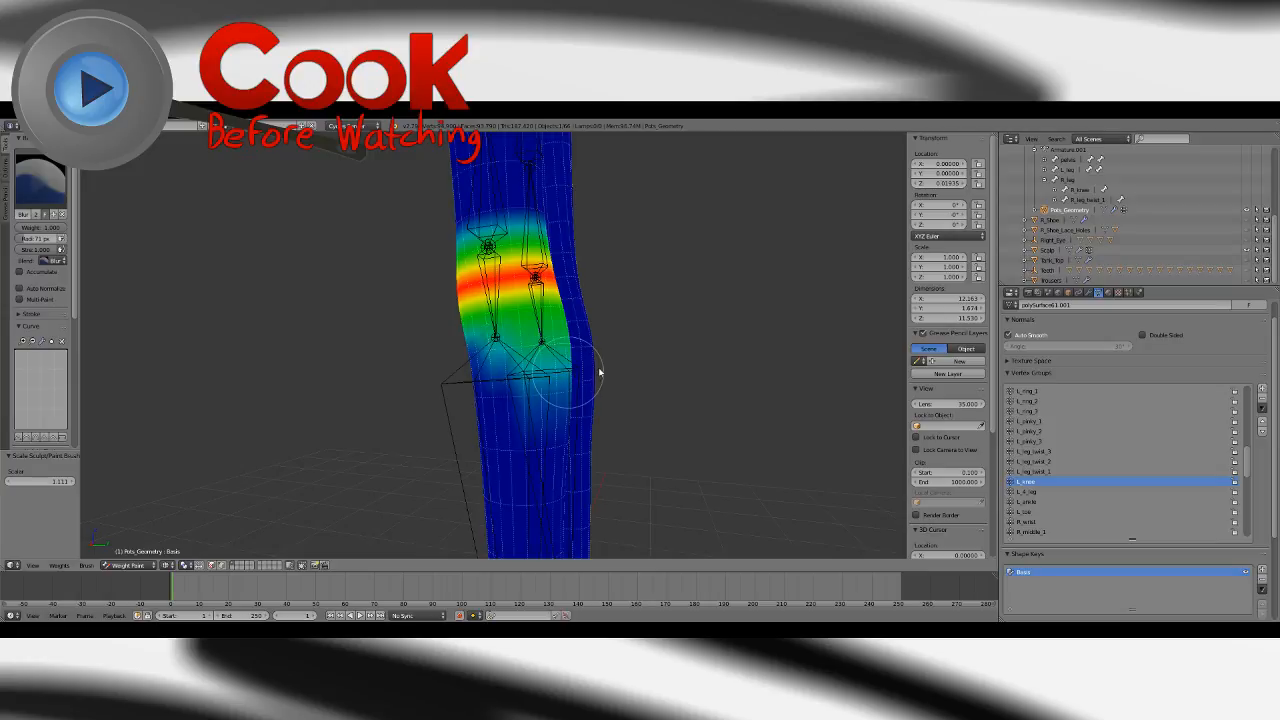
mouse_move(599, 371)
middle_mouse_down()
mouse_move(506, 384)
mouse_move(490, 357)
middle_mouse_up()
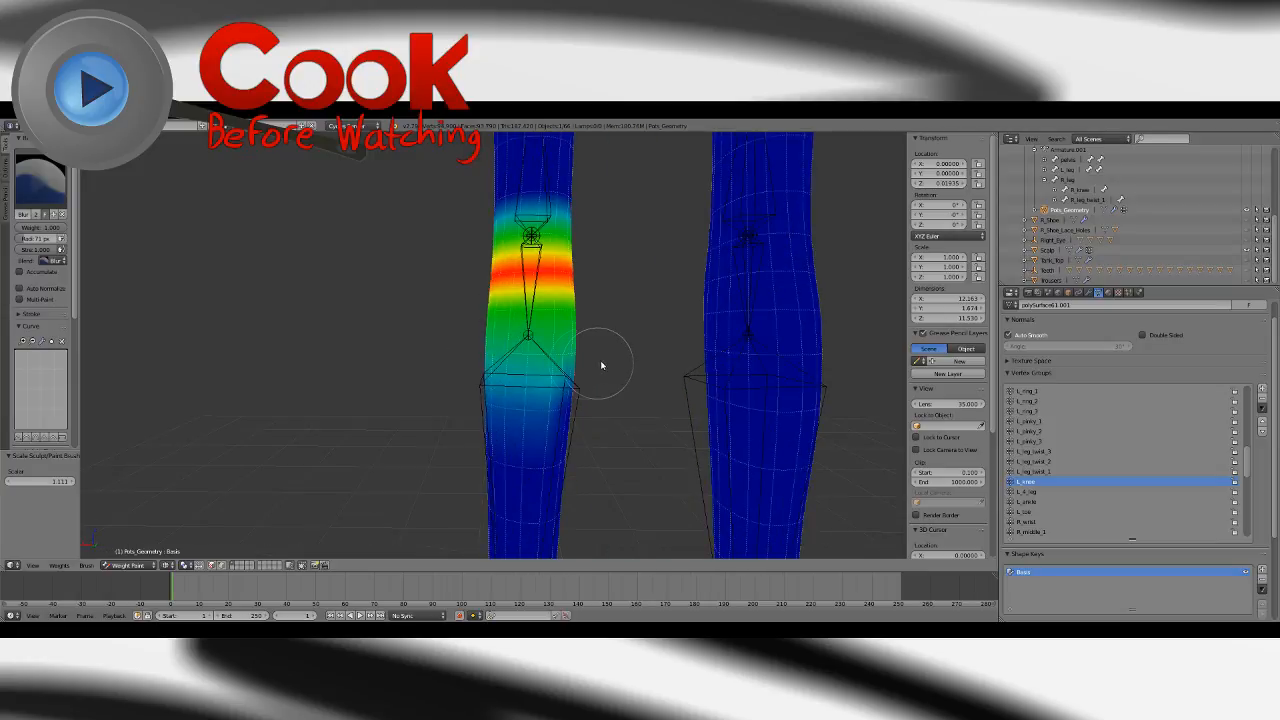
middle_click_drag(603, 363, 541, 364)
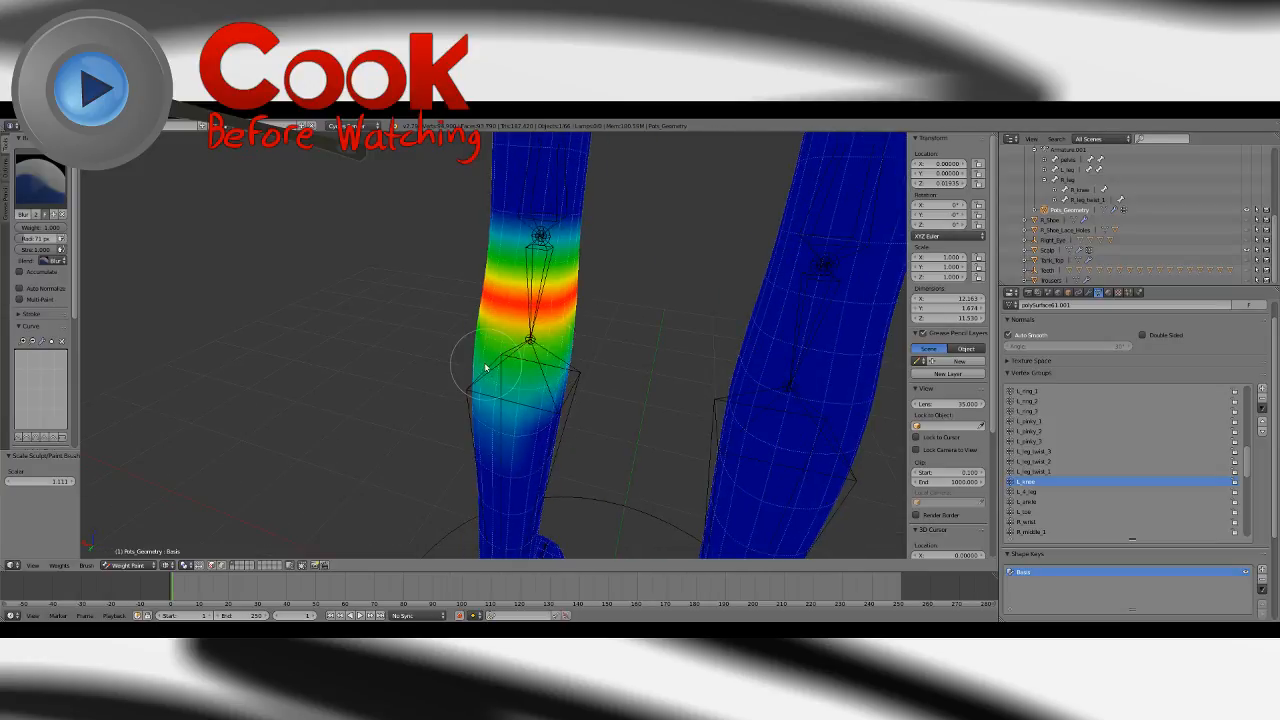
mouse_move(457, 349)
middle_mouse_down()
mouse_move(586, 357)
mouse_move(686, 337)
mouse_move(463, 341)
middle_mouse_up()
left_click_drag(434, 339, 552, 345)
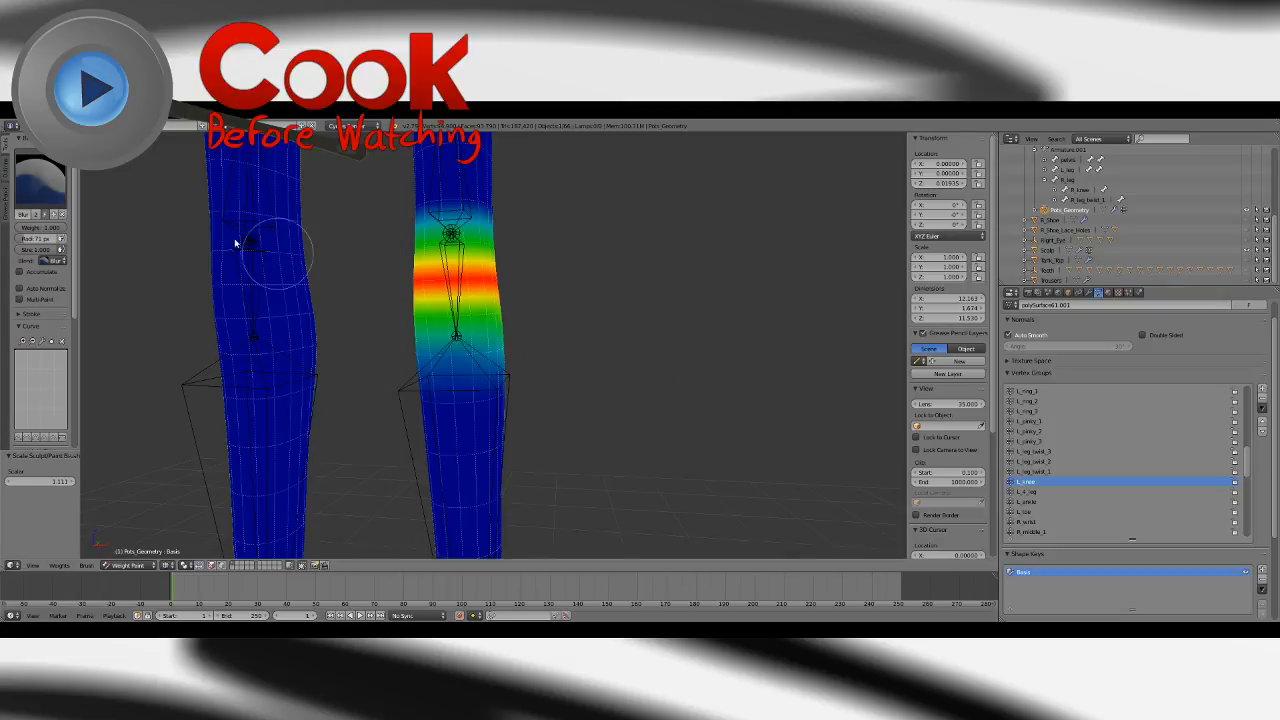
Return the leg mesh to Object Mode and display the viewport with solid shading.
left_click(128, 565)
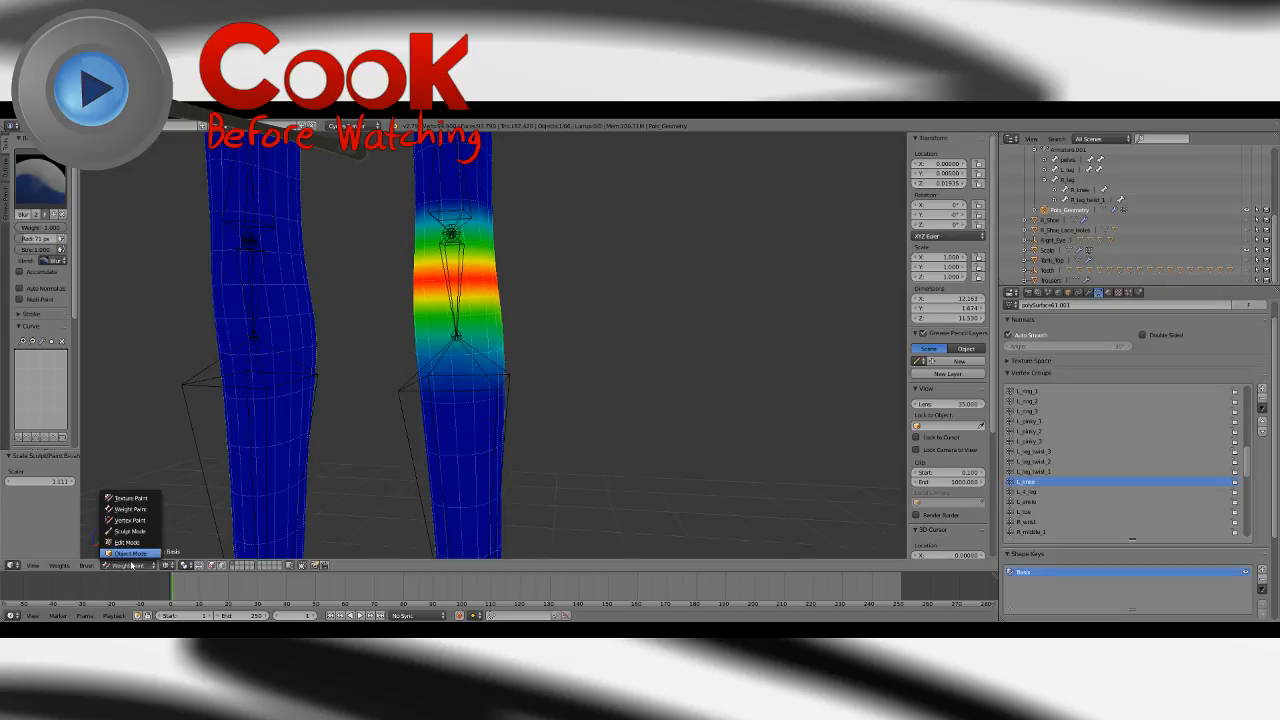
left_click(165, 494)
left_click(185, 565)
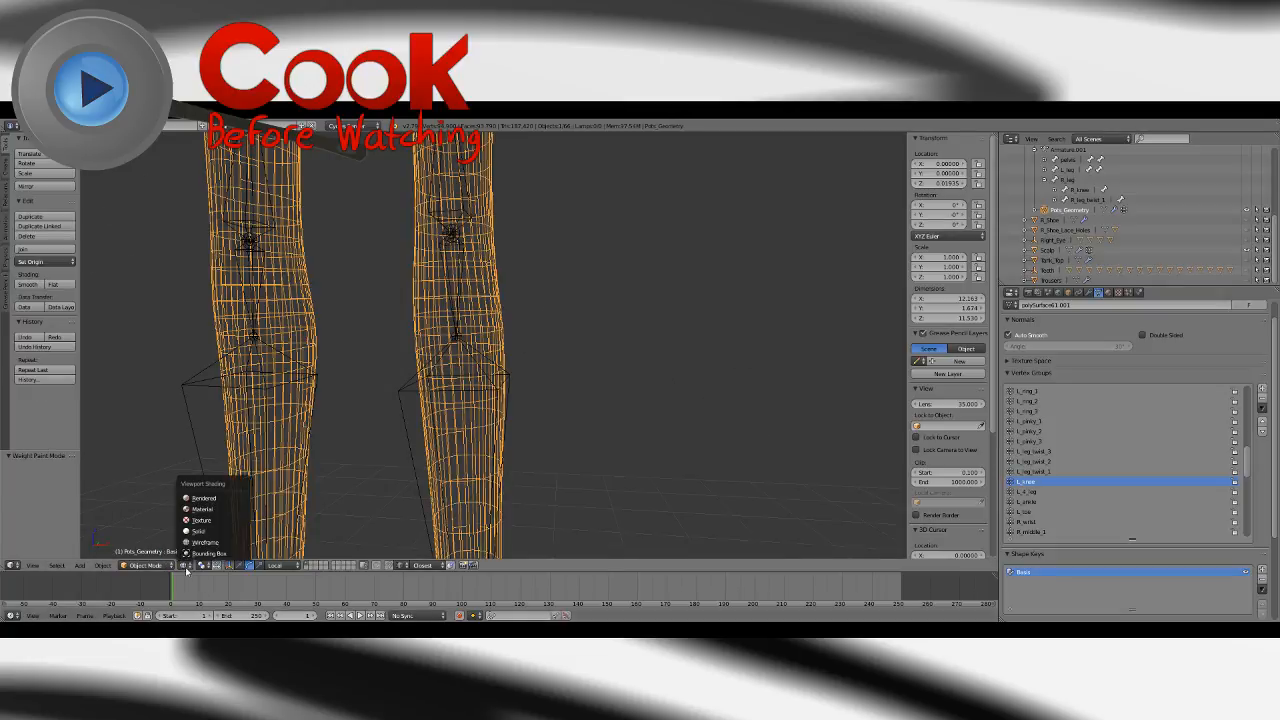
left_click(212, 520)
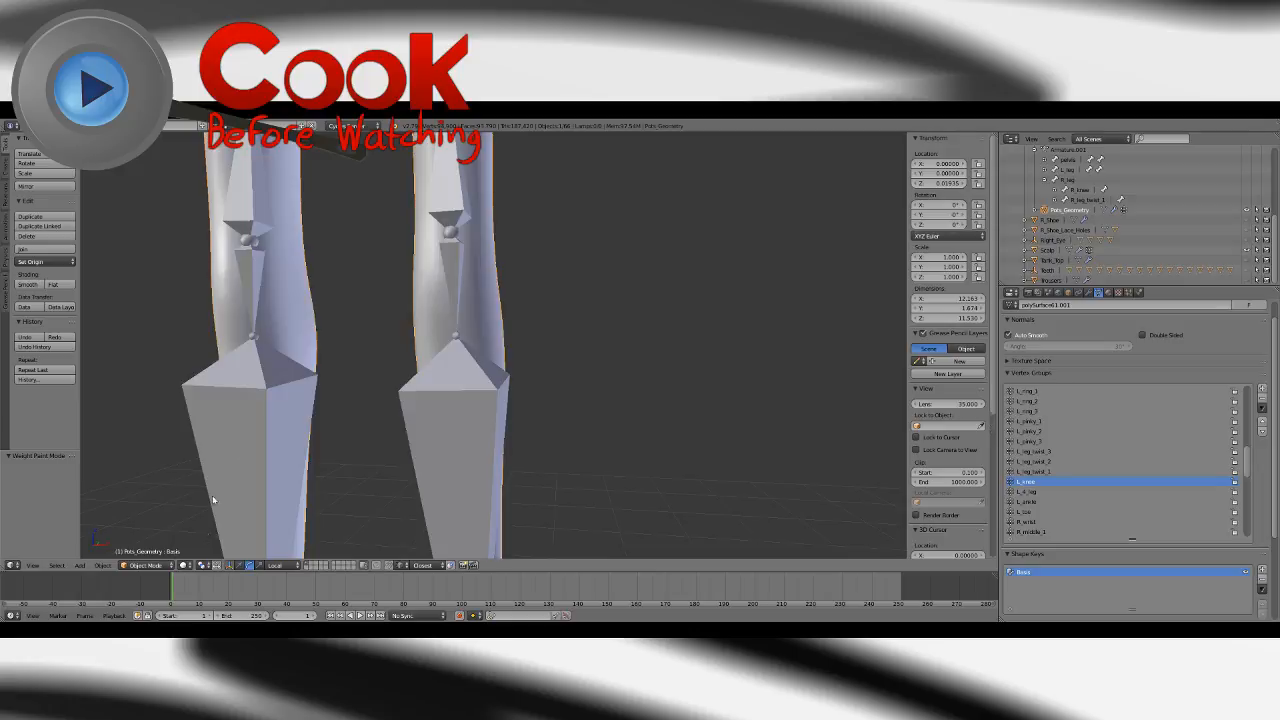
Select the character's armature and enter Pose Mode.
scroll(1254, 213, "up", 2)
left_click(1061, 165)
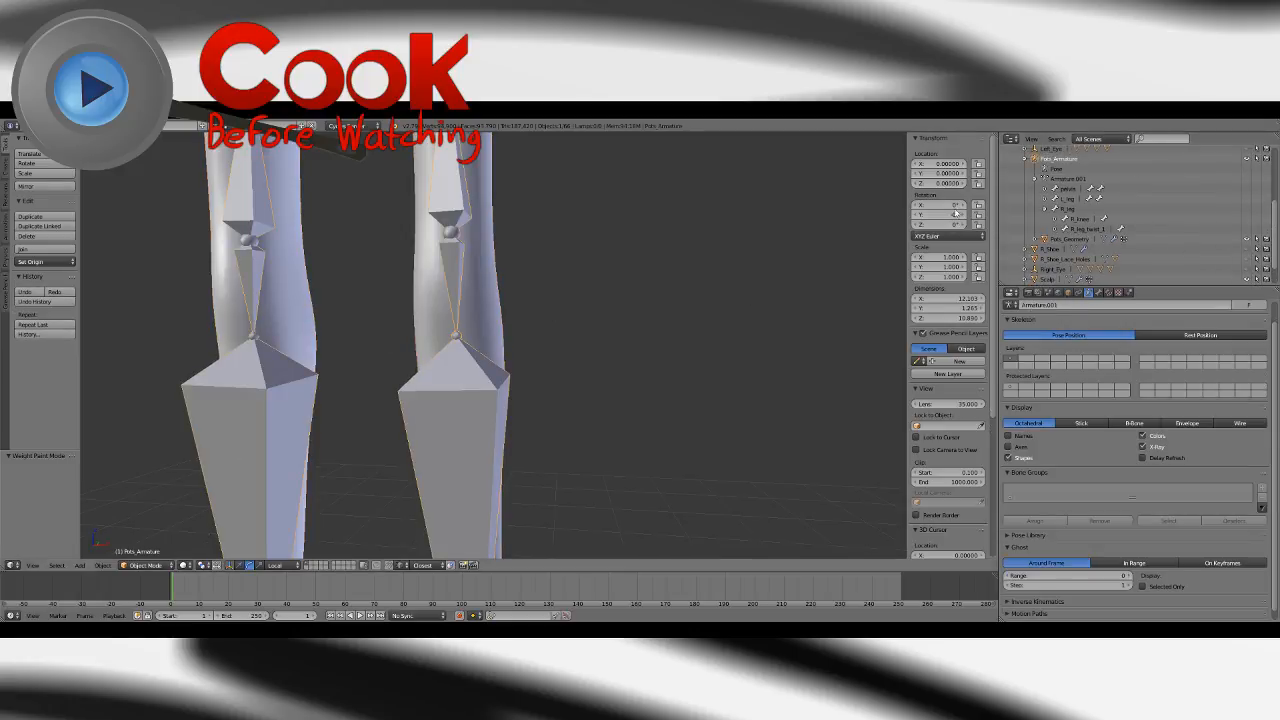
left_click(160, 565)
left_click(161, 531)
Bend the L_knee bone 63.8° about its local X axis to test the repainted knee weights.
middle_click_drag(530, 284, 424, 280)
right_click(430, 244)
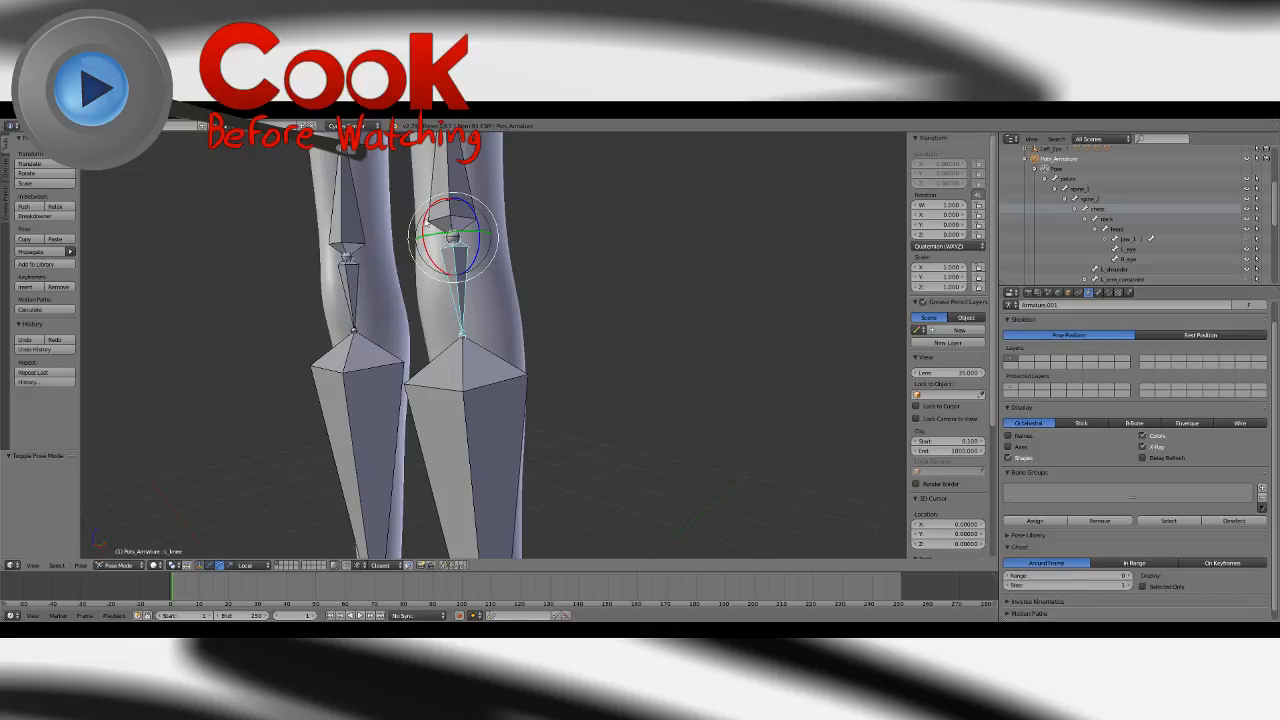
key("r")
key("x")
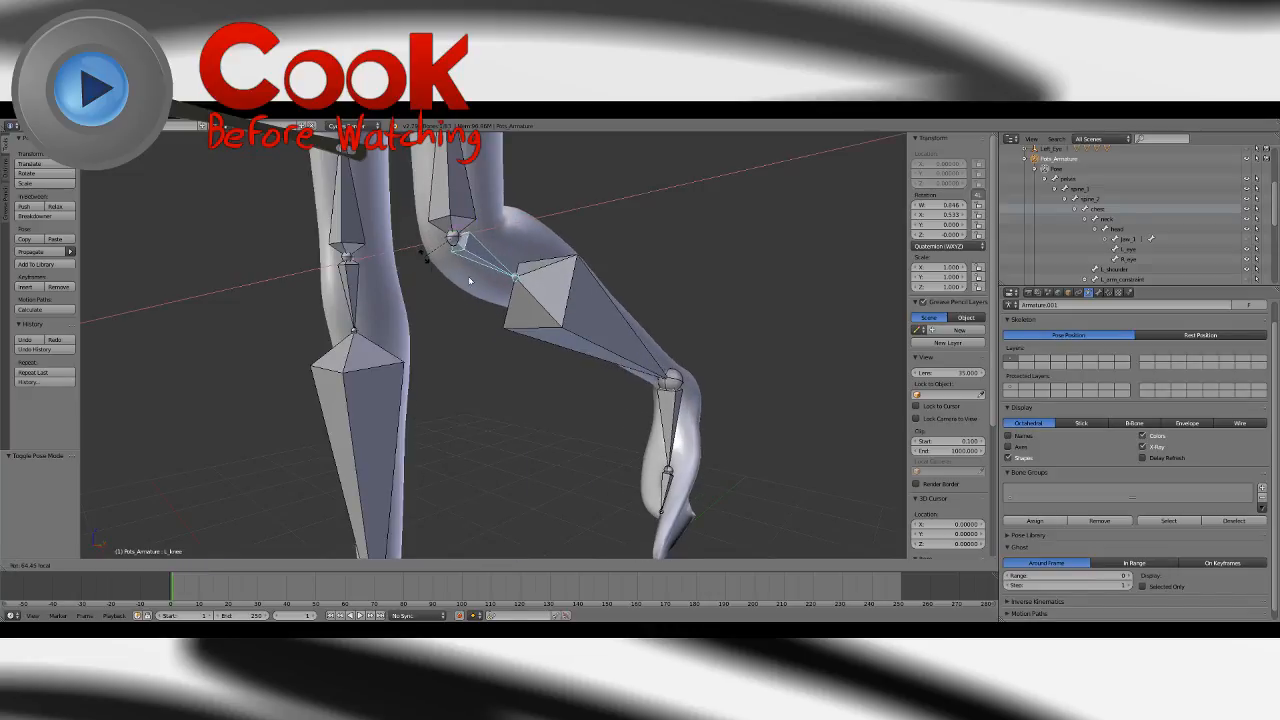
left_click(469, 281)
middle_click_drag(469, 281, 588, 301)
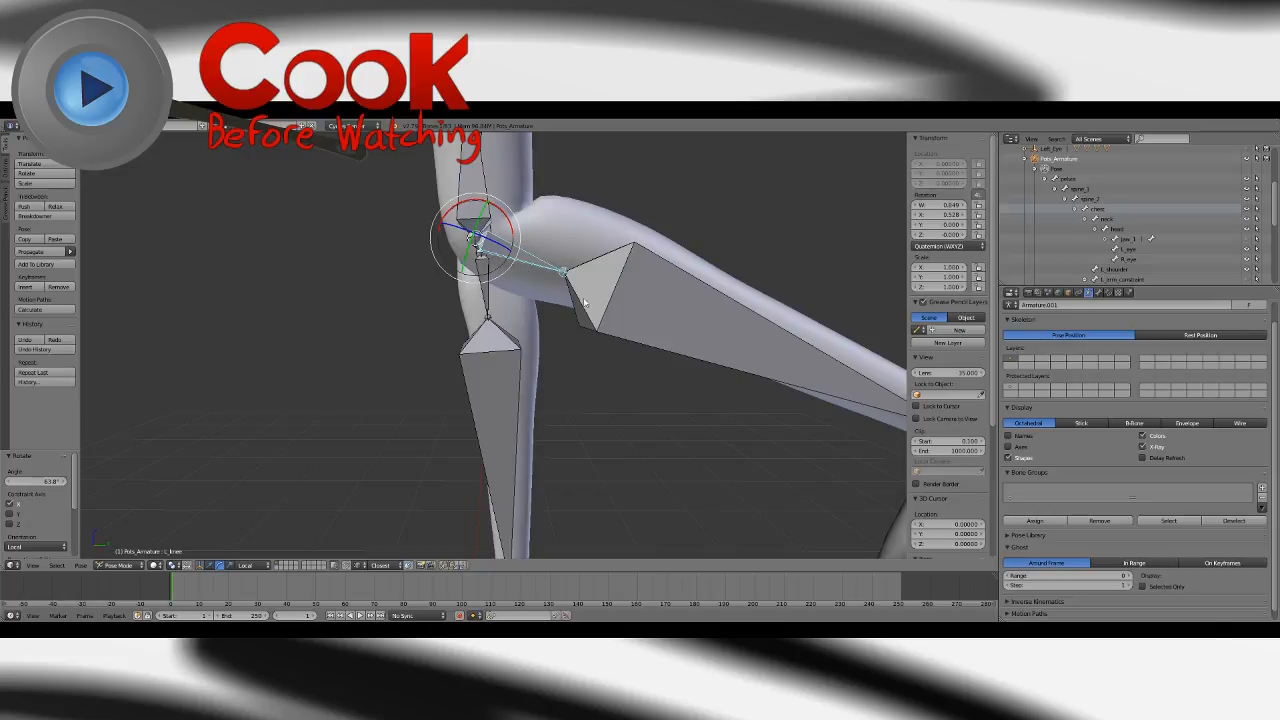
Fold the left lower-leg bone 96.8° and another 17° about its local X axis, and inspect the knee deformation from several angles.
right_click(610, 312)
left_click_drag(532, 254, 549, 316)
scroll(437, 363, "down", 5)
scroll(543, 400, "up", 6)
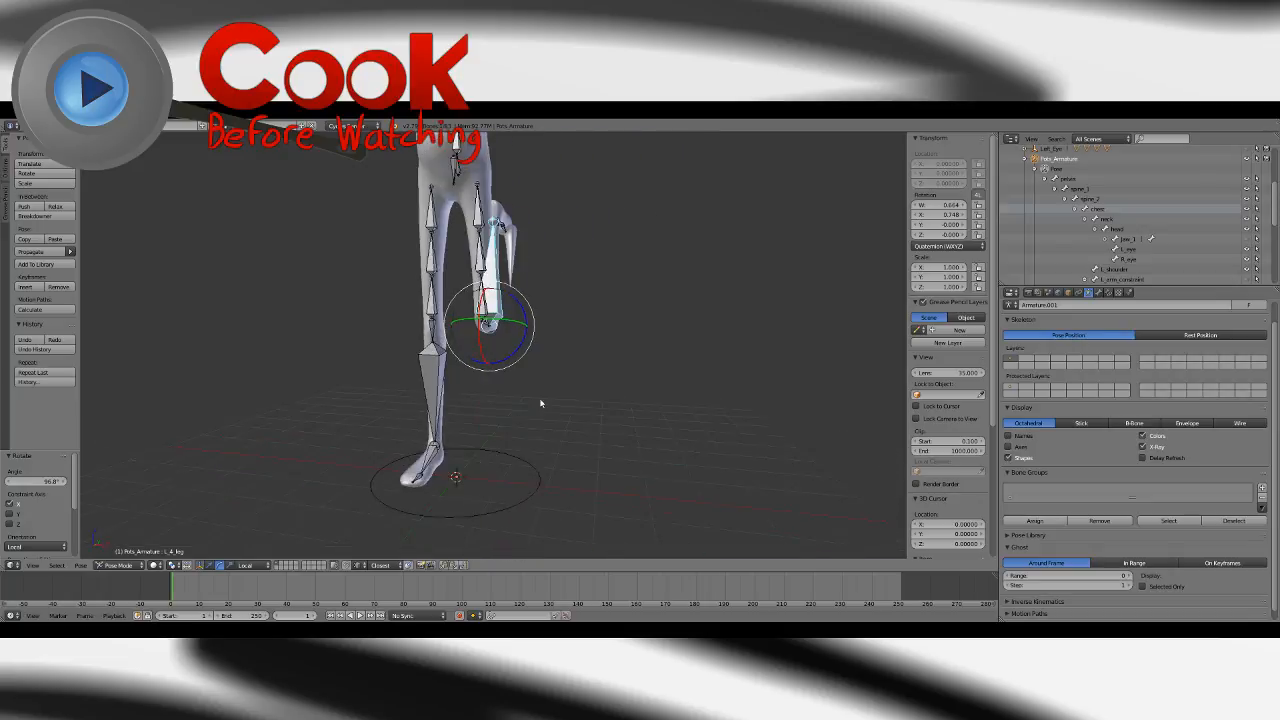
middle_click_drag(459, 367, 522, 333)
left_click_drag(518, 318, 510, 320)
middle_click_drag(550, 430, 580, 345)
scroll(664, 357, "up", 3)
middle_click_drag(664, 357, 597, 411)
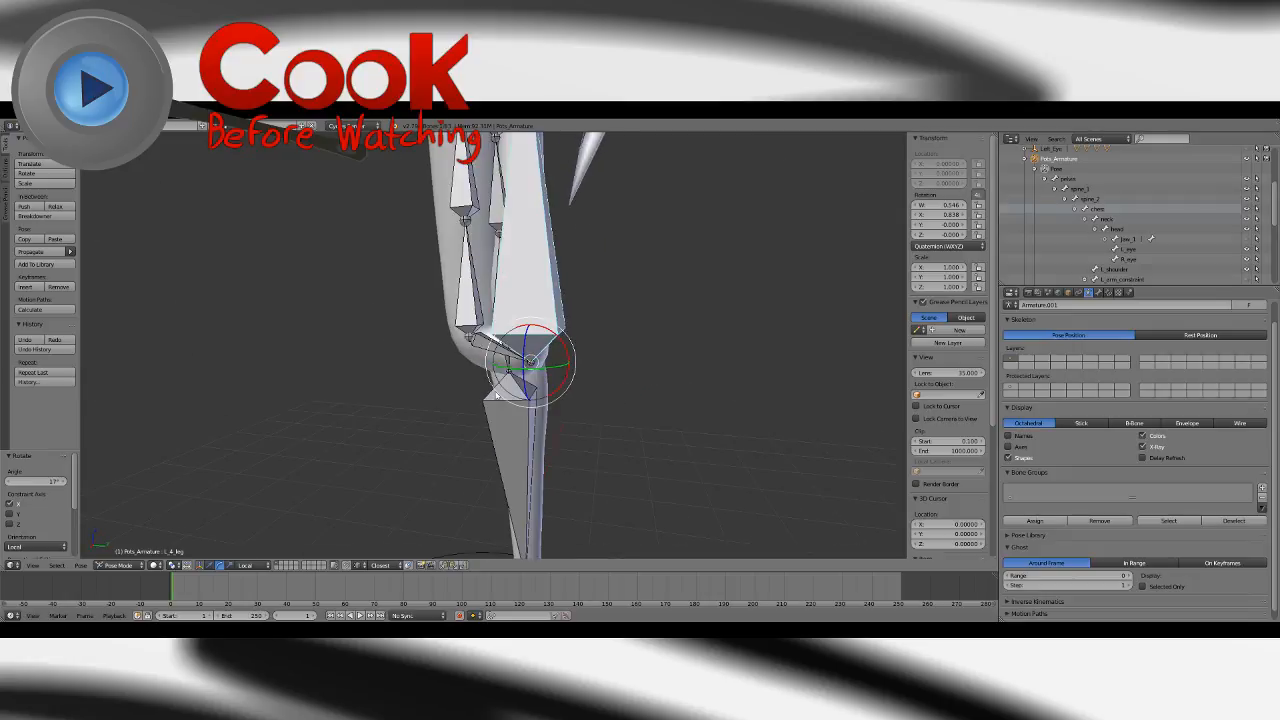
Clear the test rotations from the left lower-leg bone and the L_knee bone.
left_click_drag(523, 405, 525, 372)
key("alt+r")
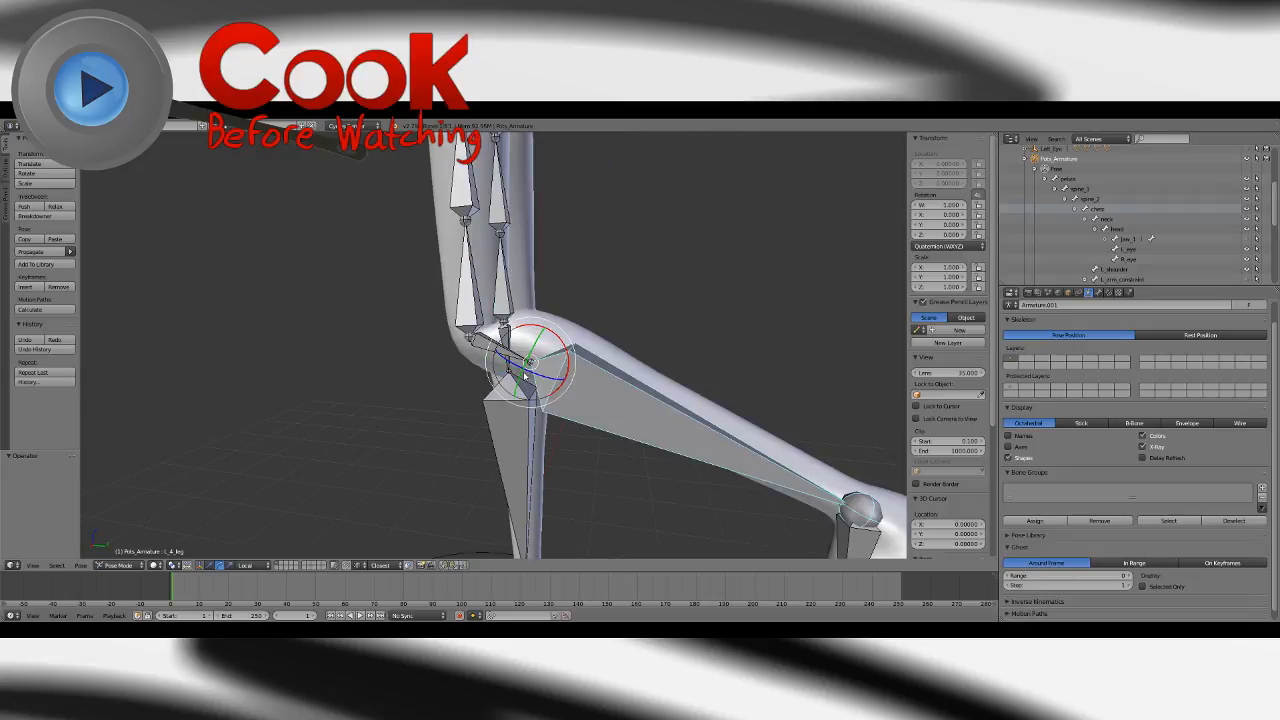
right_click(524, 374)
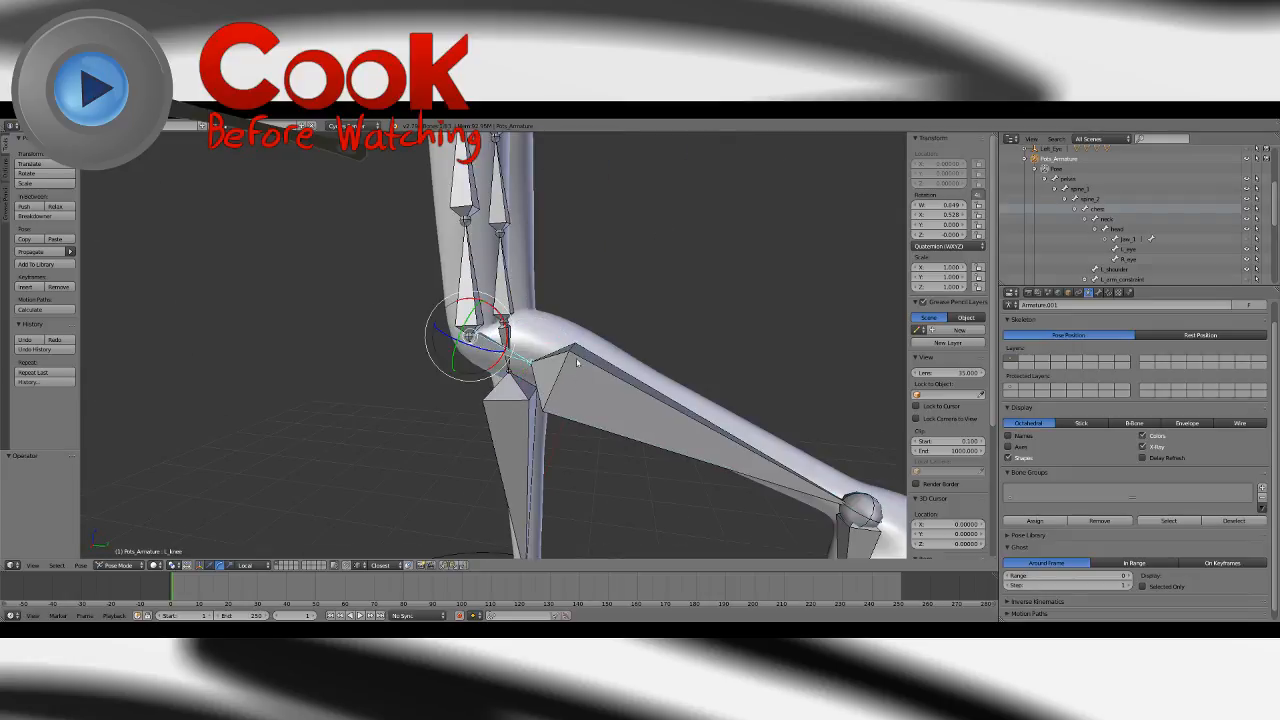
key("alt+r")
Select only the L_ankle bone and rotate it -62.4° about its local X axis to check the ankle deformation.
middle_click_drag(565, 294, 522, 378)
key("a")
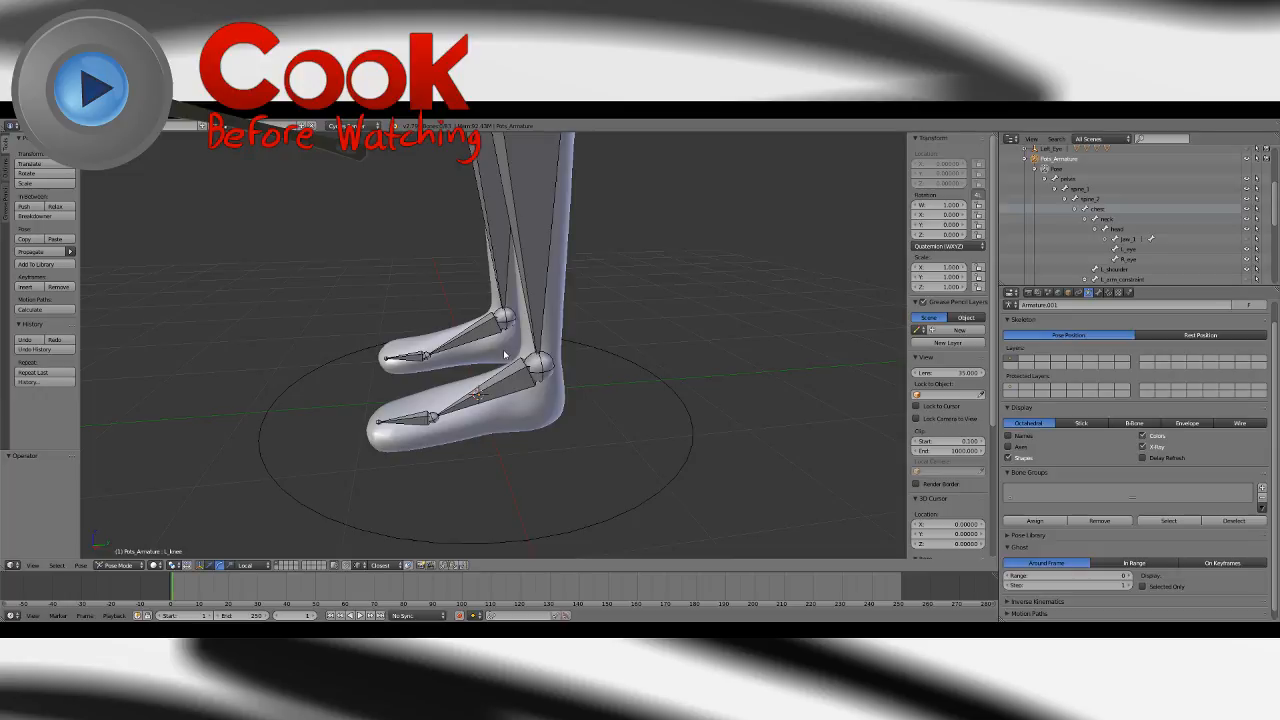
right_click(505, 355)
key("r")
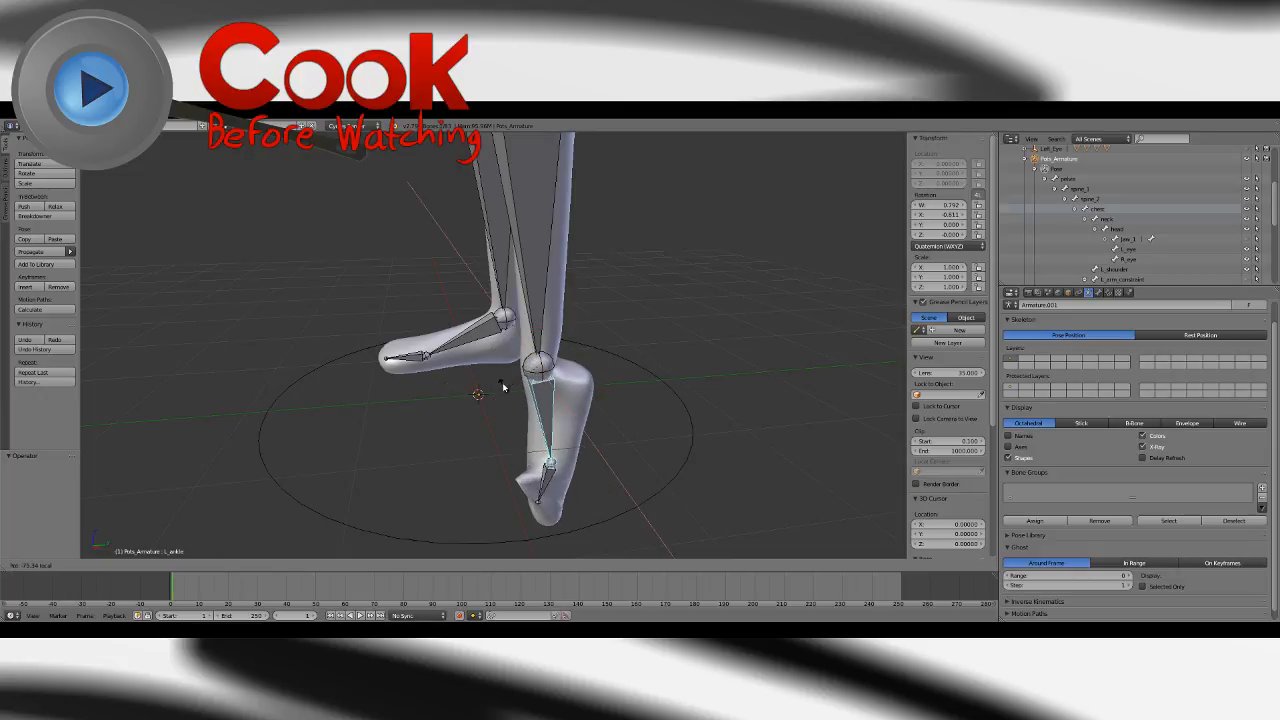
left_click(503, 384)
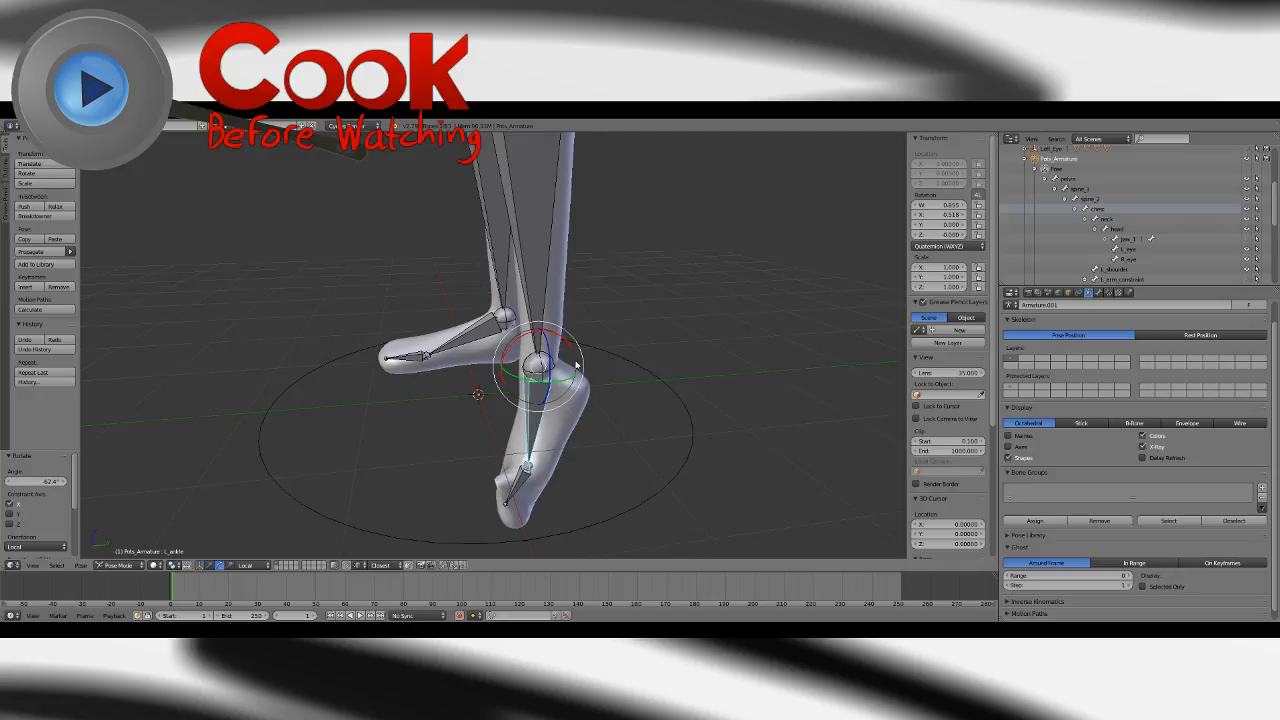
mouse_move(609, 358)
middle_mouse_down()
mouse_move(582, 314)
mouse_move(403, 352)
mouse_move(594, 294)
mouse_move(590, 350)
middle_mouse_up()
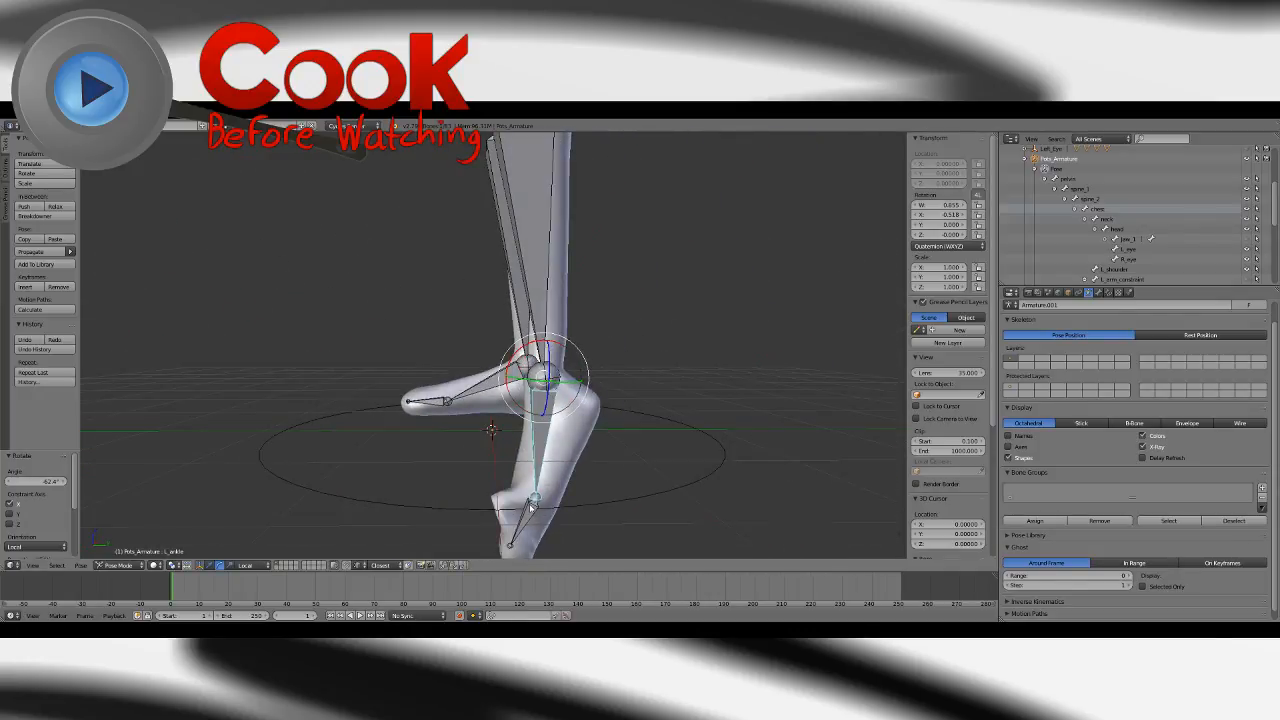
Try bending the L_toe bone about its local X axis, cancelling the rotation after checking the toe deformation.
right_click(522, 515)
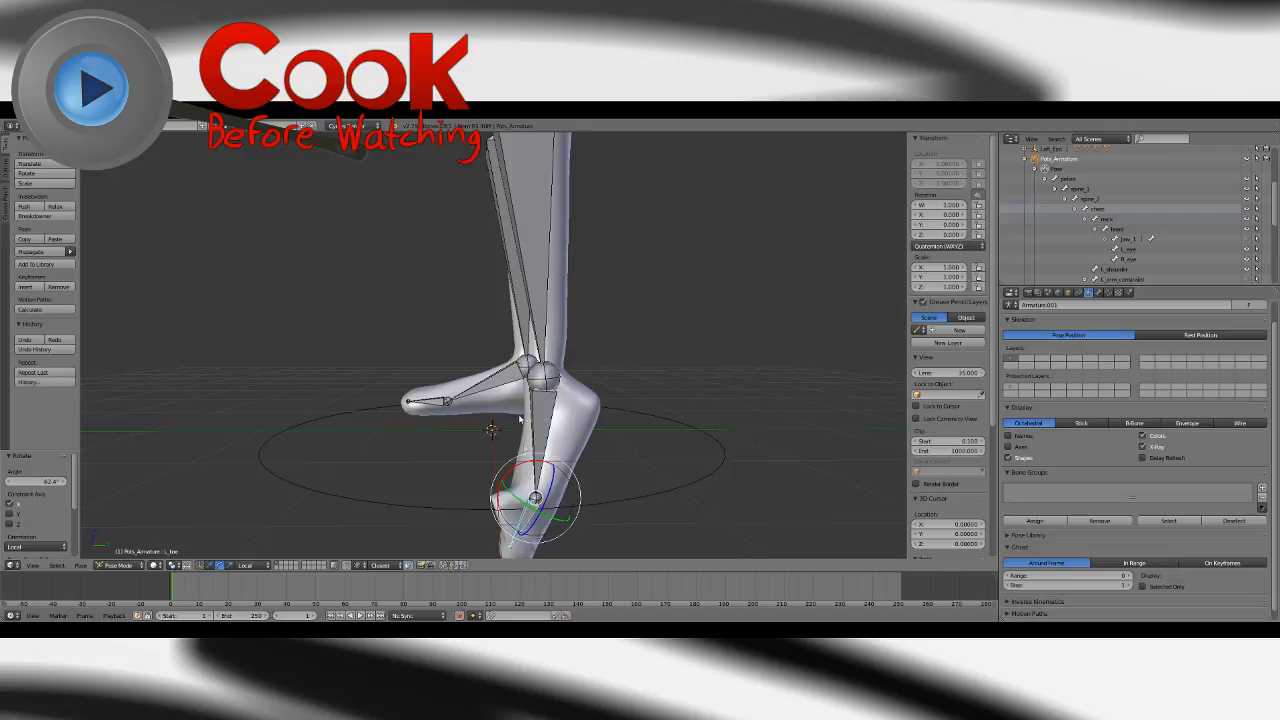
key("r")
key("x")
key("x")
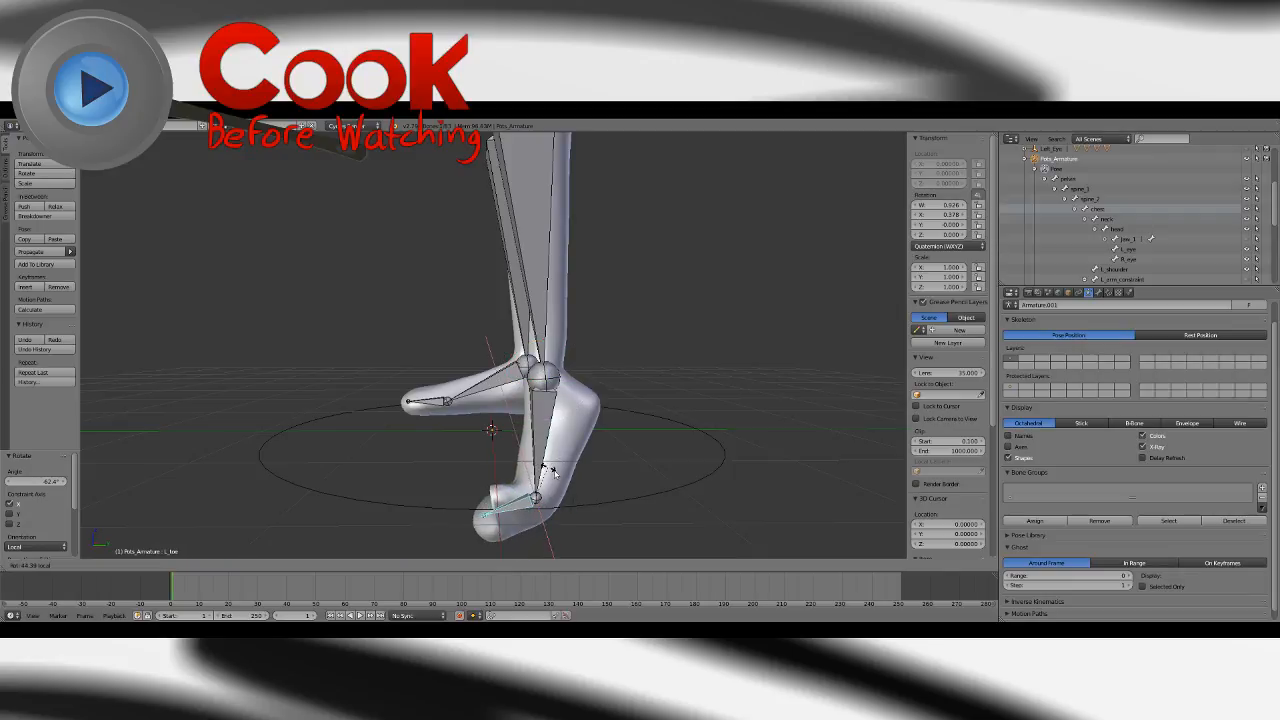
key("Escape")
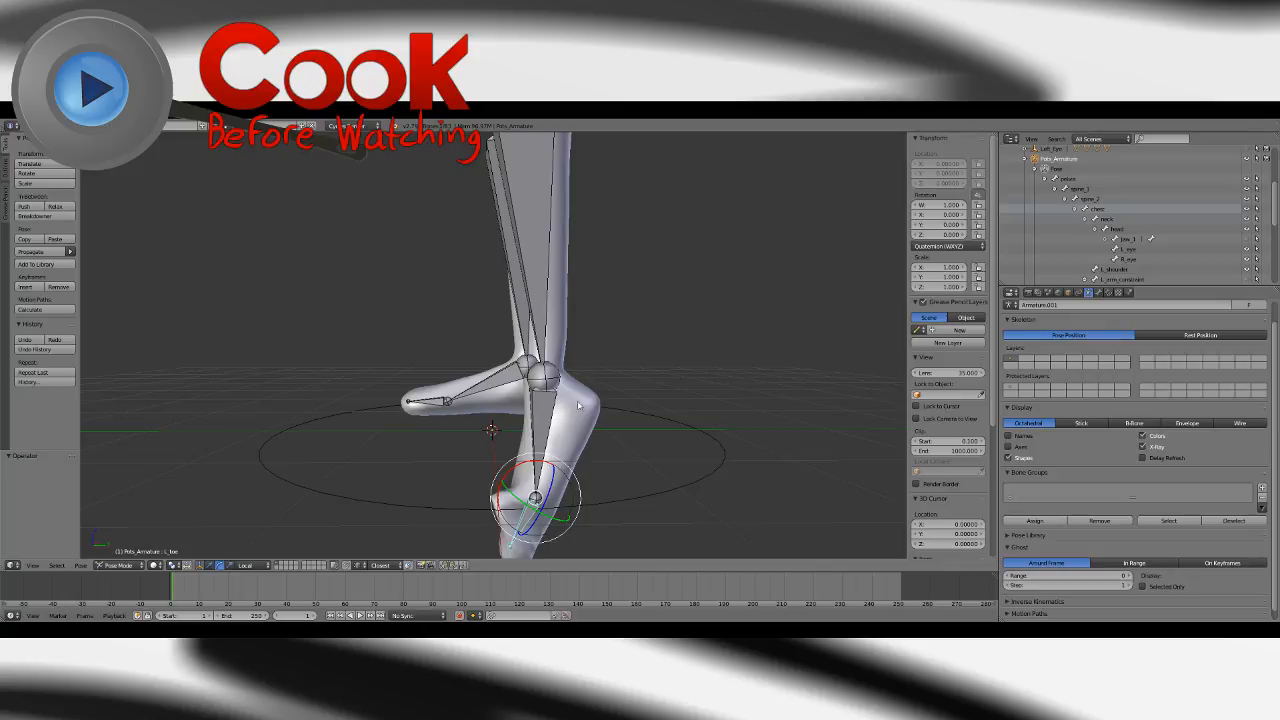
Select the L_ankle bone and the leg mesh, and enter Weight Paint mode to inspect the L_ankle weights on the posed foot.
right_click(556, 412)
middle_click_drag(612, 411, 559, 441)
right_click(552, 446)
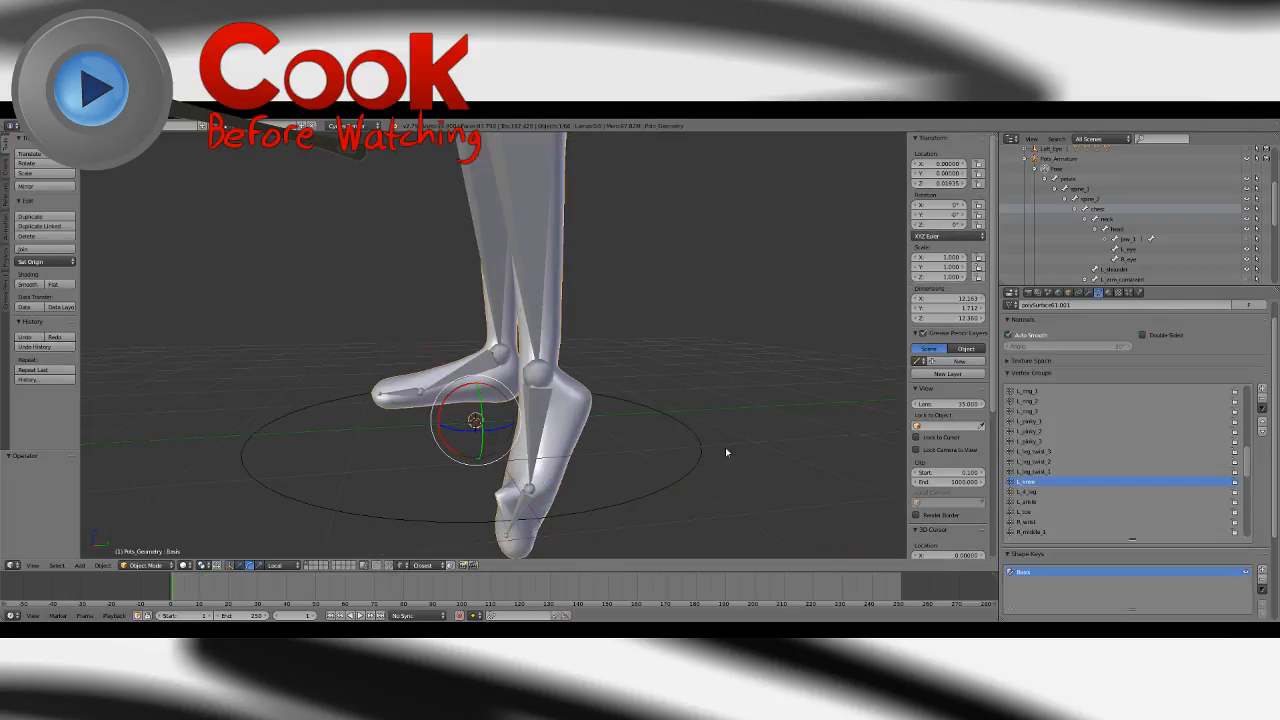
left_click(142, 565)
left_click(148, 514)
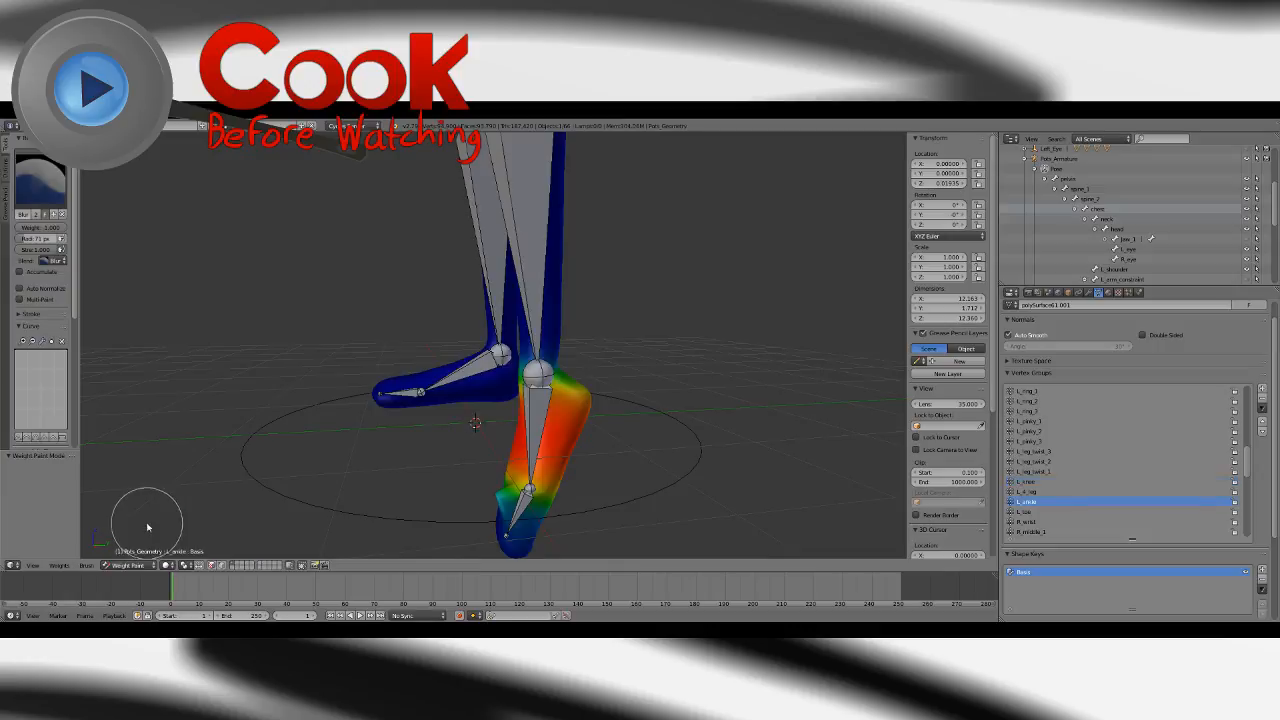
mouse_move(490, 378)
middle_mouse_down()
mouse_move(543, 408)
mouse_move(531, 391)
mouse_move(551, 354)
mouse_move(523, 432)
mouse_move(561, 372)
mouse_move(503, 366)
mouse_move(466, 403)
mouse_move(571, 363)
mouse_move(486, 400)
mouse_move(552, 398)
middle_mouse_up()
mouse_move(872, 450)
middle_mouse_down()
mouse_move(571, 337)
mouse_move(518, 371)
mouse_move(505, 320)
middle_mouse_up()
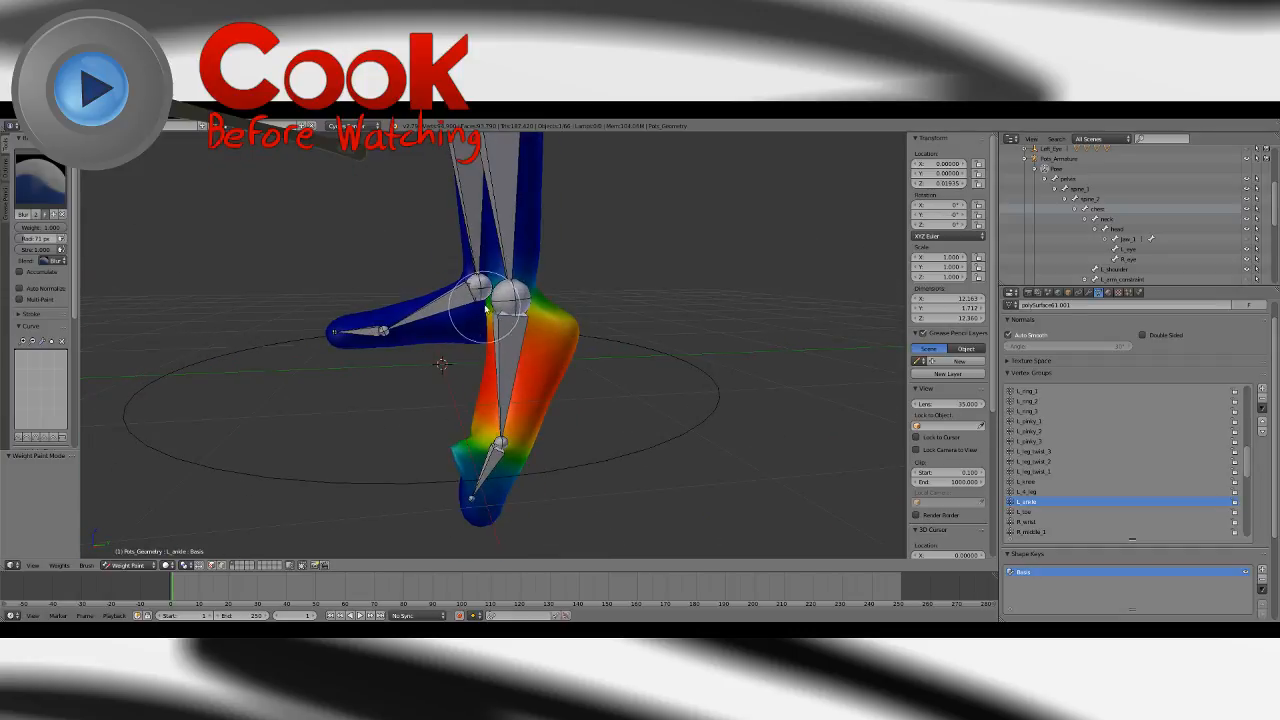
Make the left lower-leg vertex group active and choose the Add brush with a smooth falloff curve.
left_click(1025, 491)
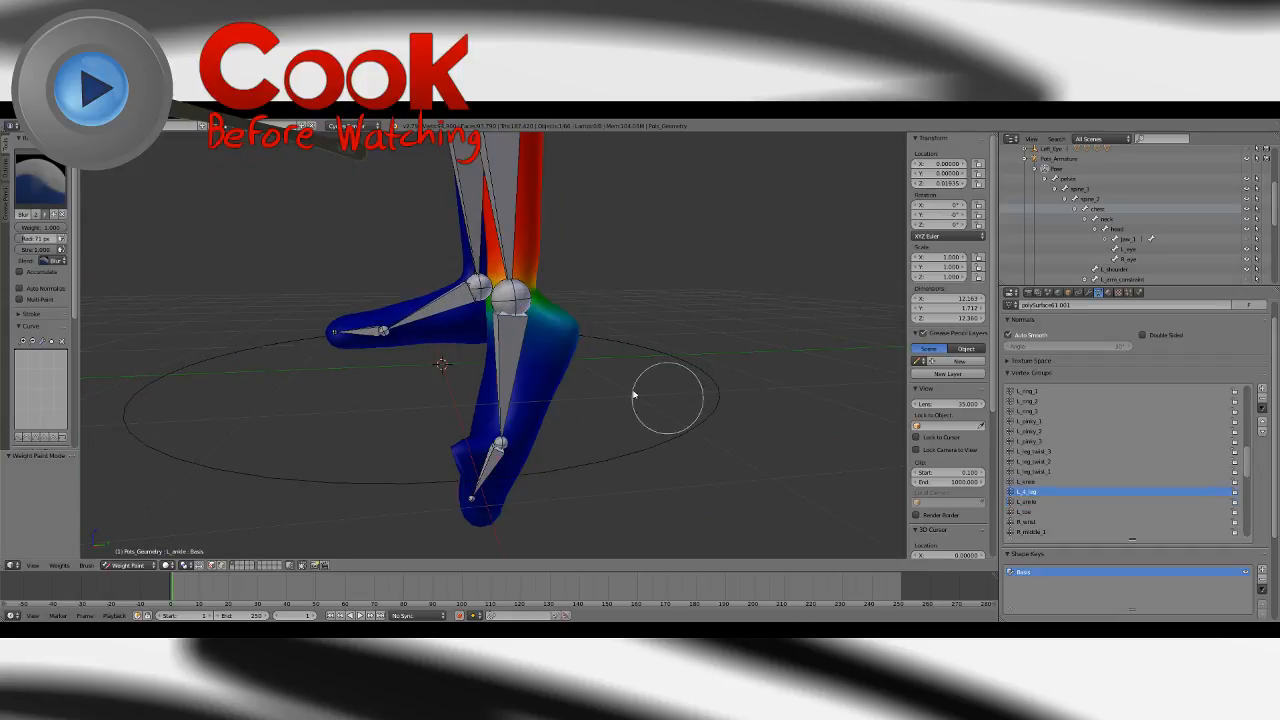
middle_click_drag(663, 394, 645, 337)
left_click(40, 180)
left_click(37, 237)
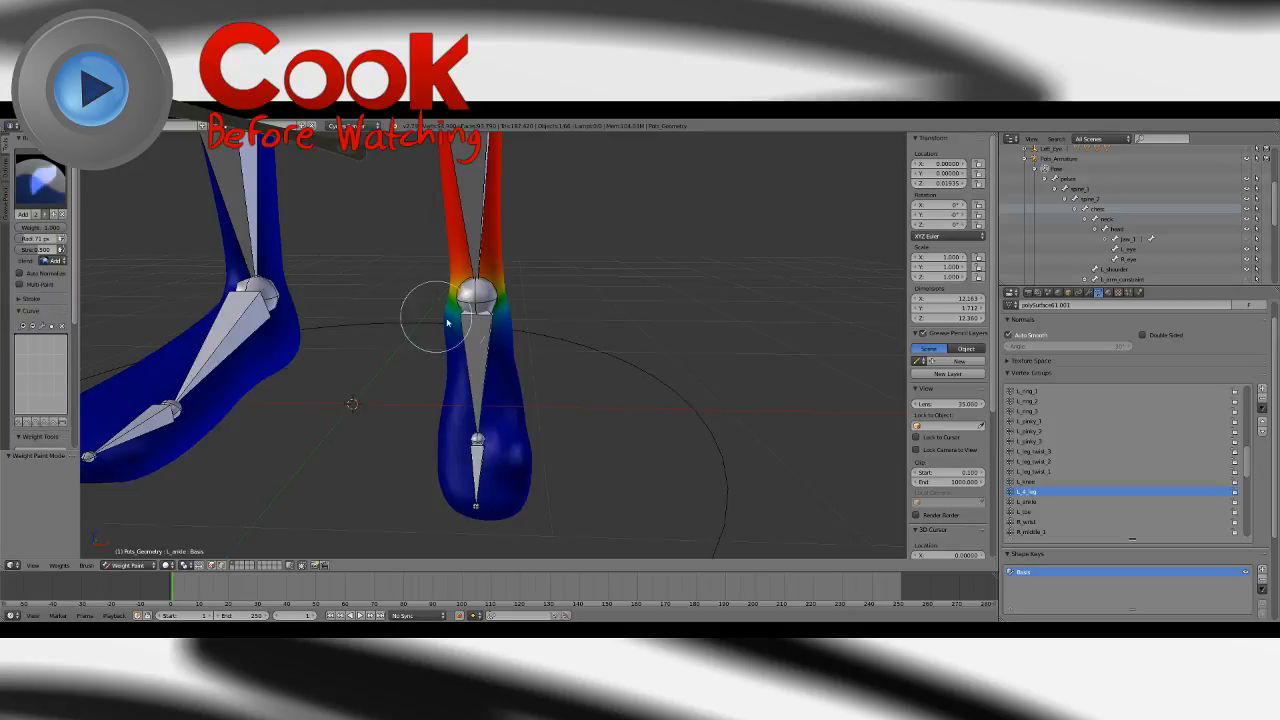
left_click(30, 423)
key("bracketleft")
key("bracketright")
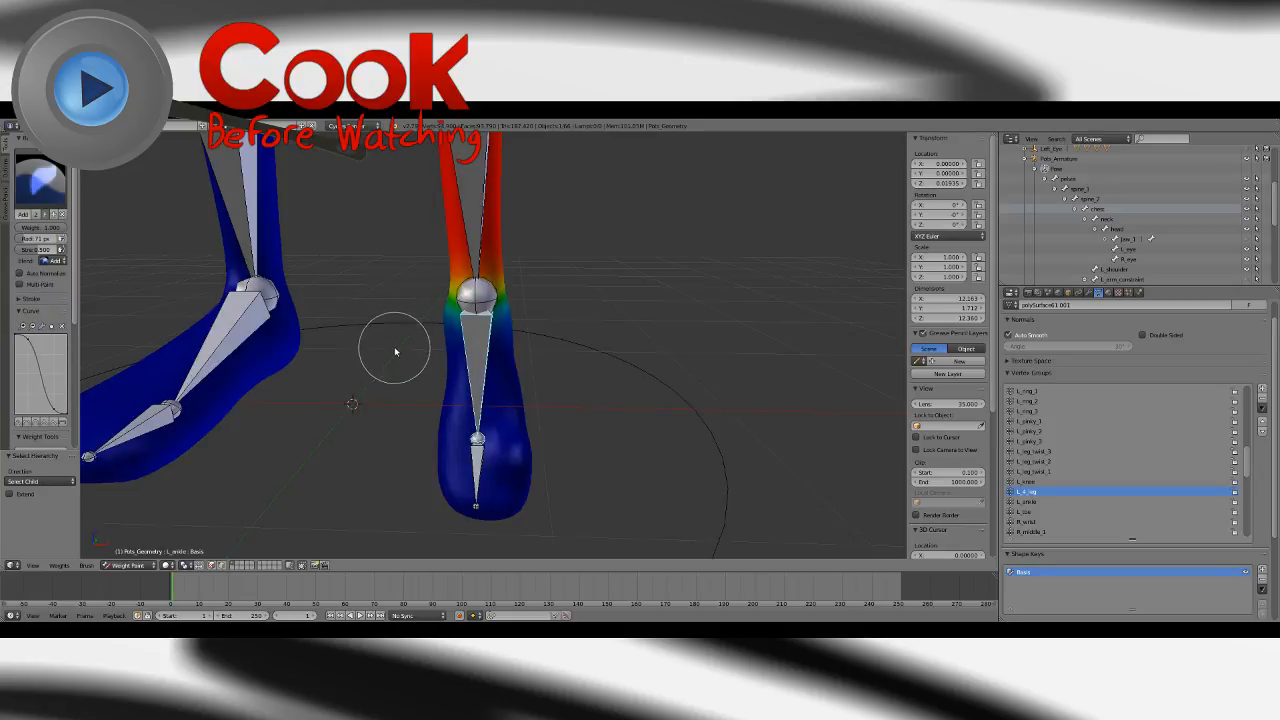
Take the armature out of Pose Mode, and put Pets_Geometry back into Weight Paint mode with the lower-leg group active.
left_click(128, 565)
left_click(130, 552)
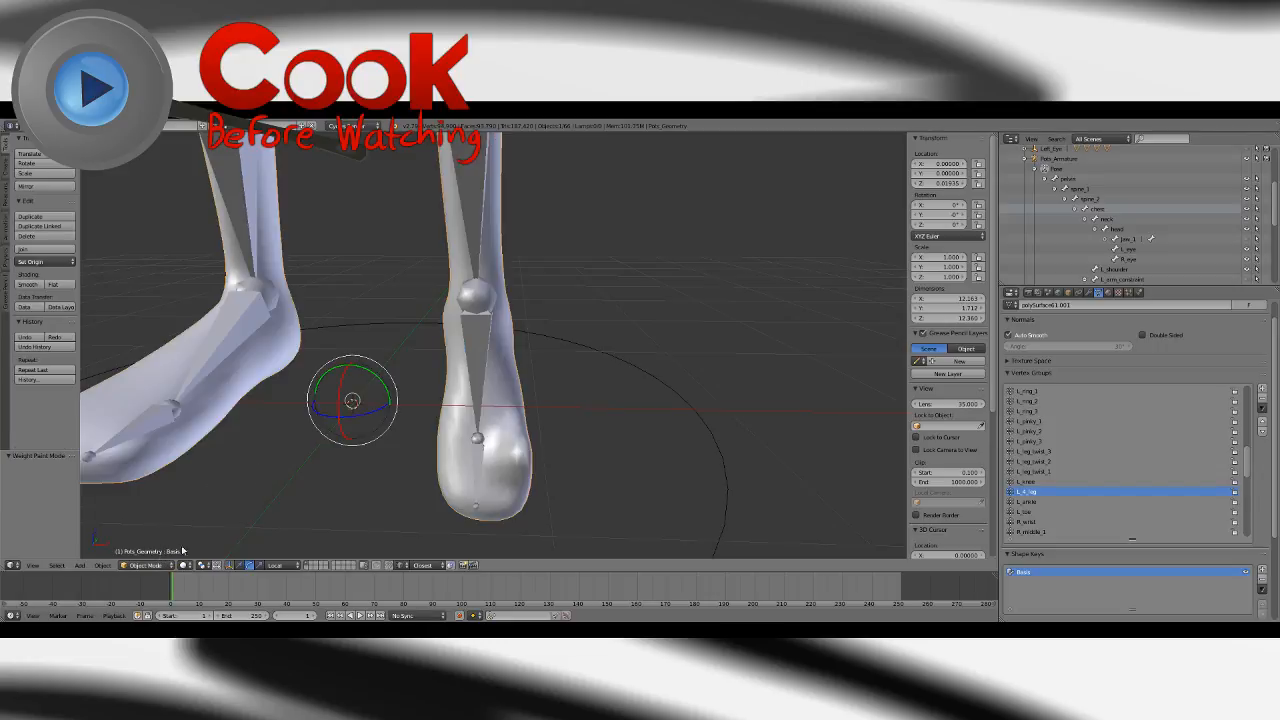
left_click(1052, 158)
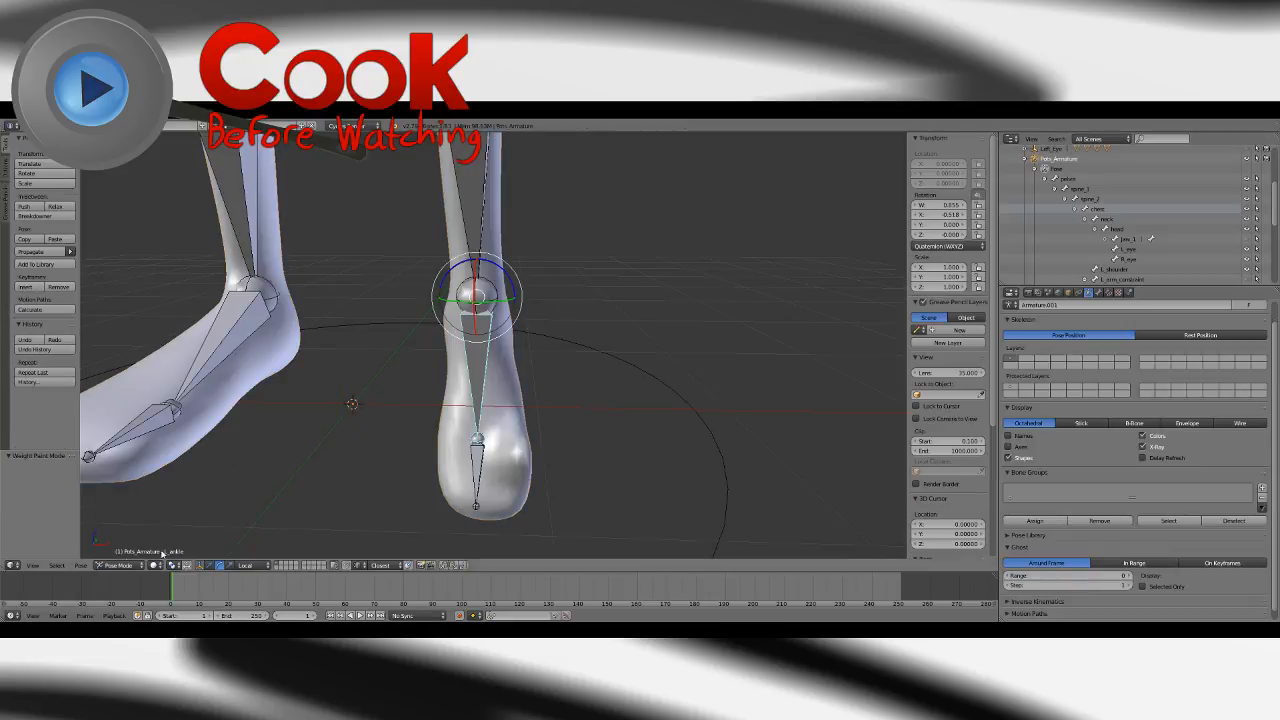
left_click(118, 565)
left_click(147, 526)
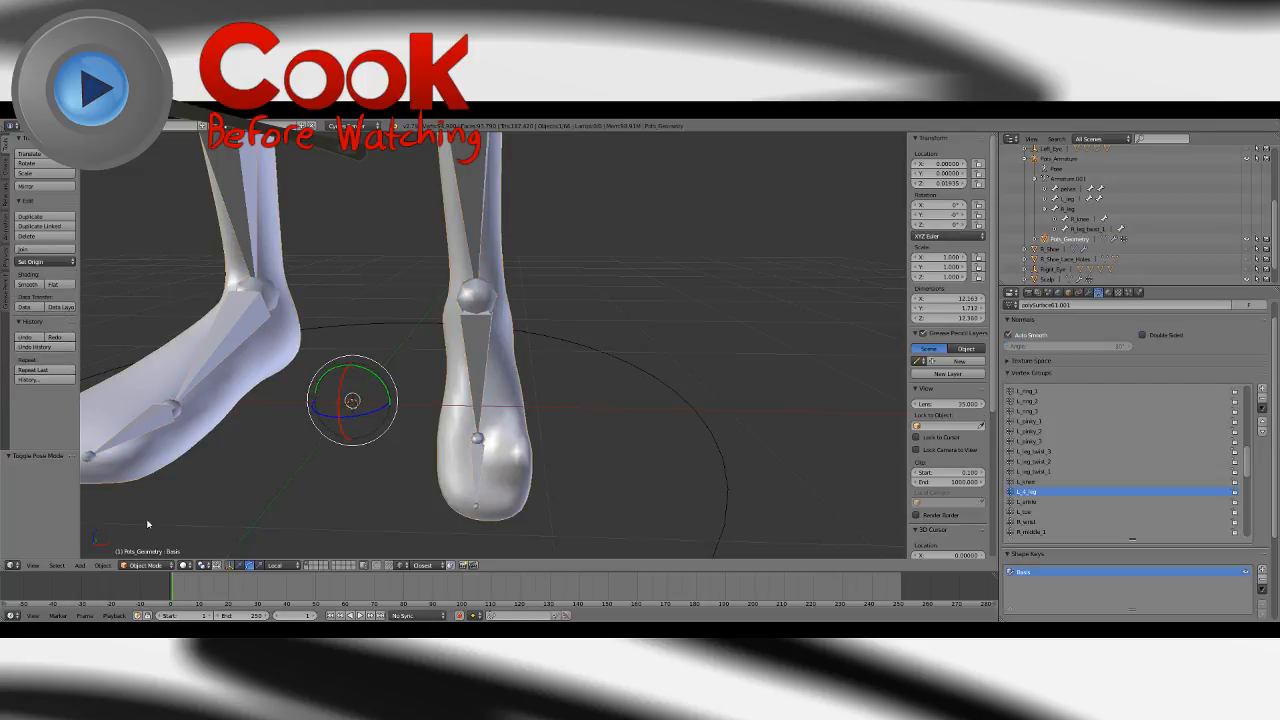
left_click(148, 566)
left_click(140, 569)
left_click(150, 565)
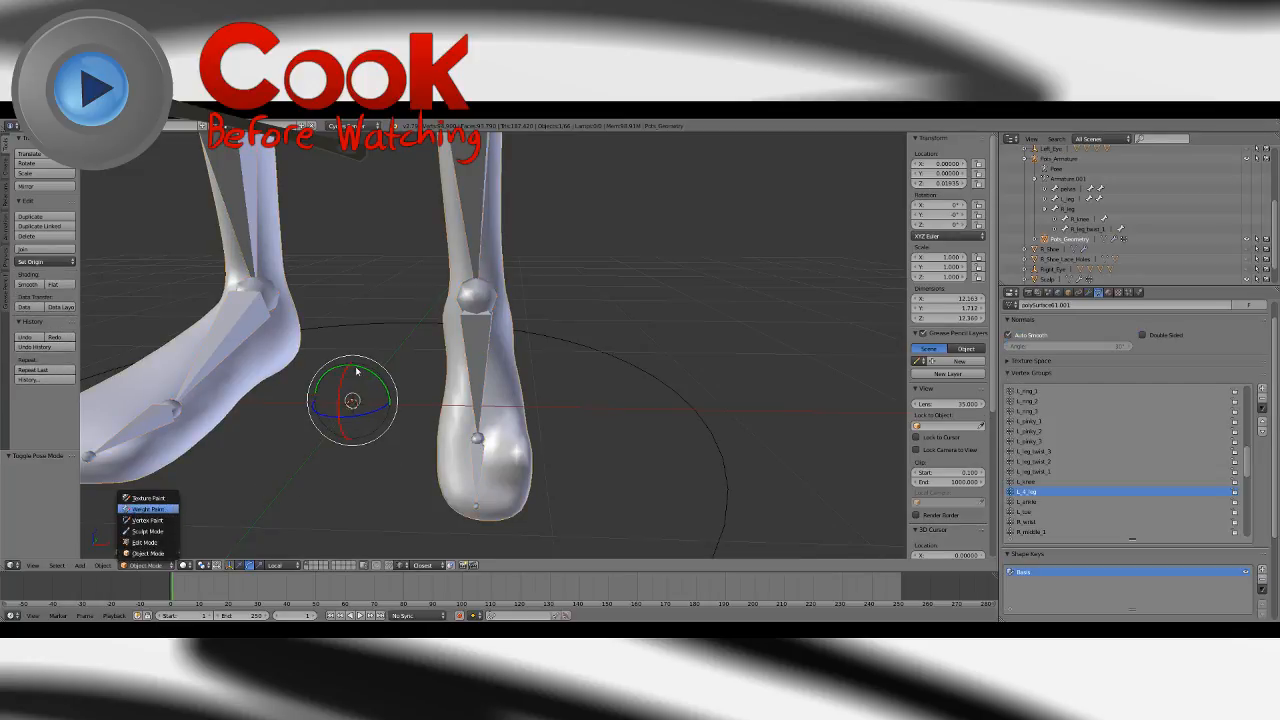
left_click(155, 509)
Set the Add brush to radius 53 px and strength 0.105, and paint light lower-leg weight down the front of the left ankle.
key("bracketleft")
key("bracketleft")
key("bracketleft")
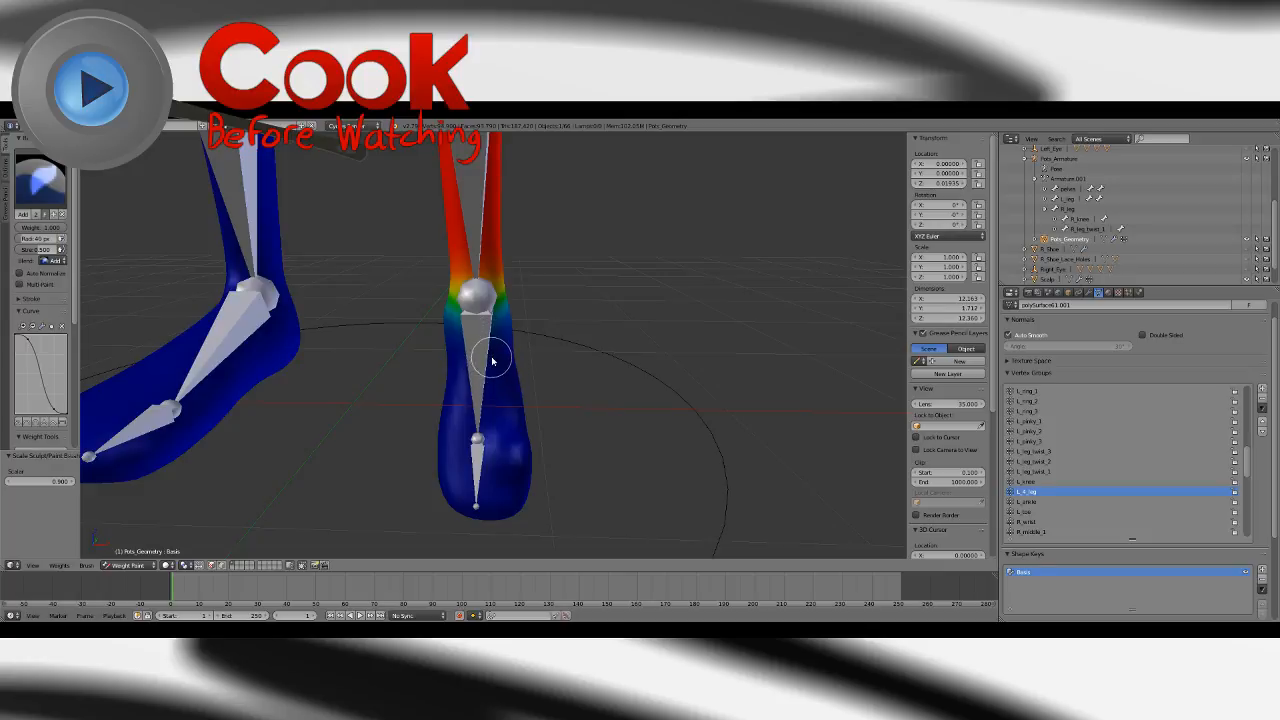
key("bracketright")
key("bracketright")
key("bracketright")
middle_click_drag(440, 330, 472, 380)
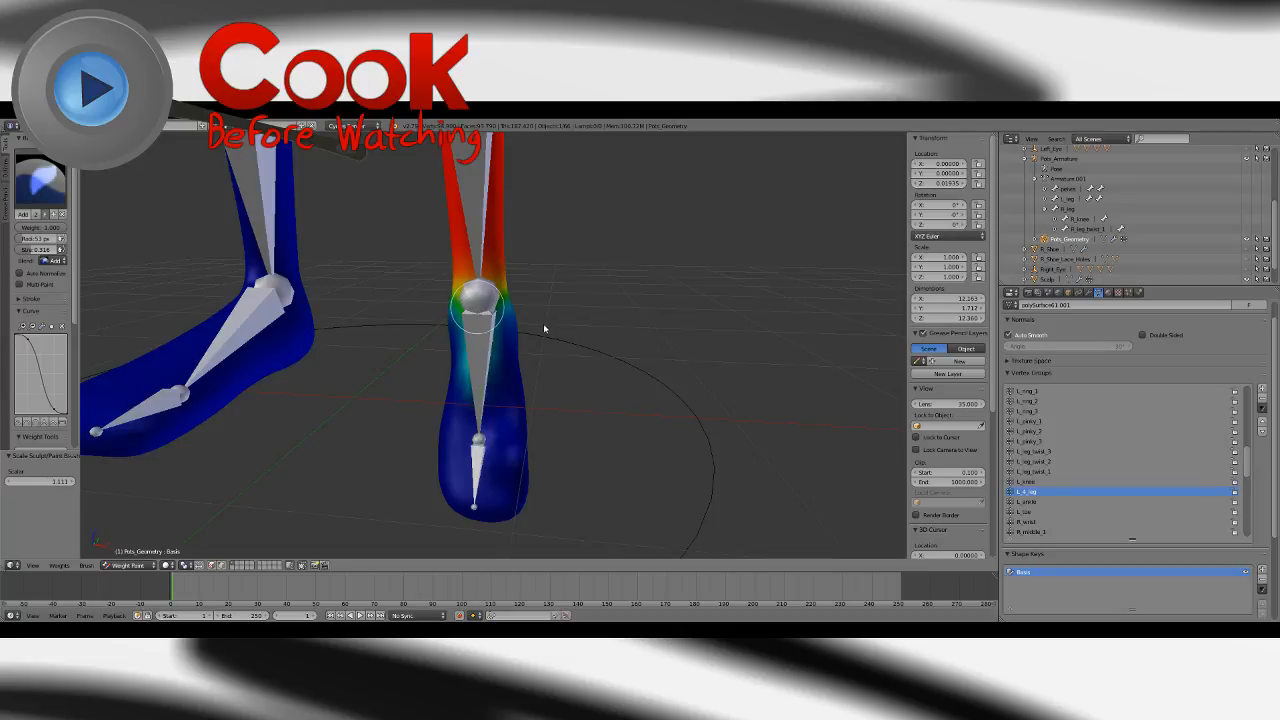
middle_click_drag(544, 329, 507, 388)
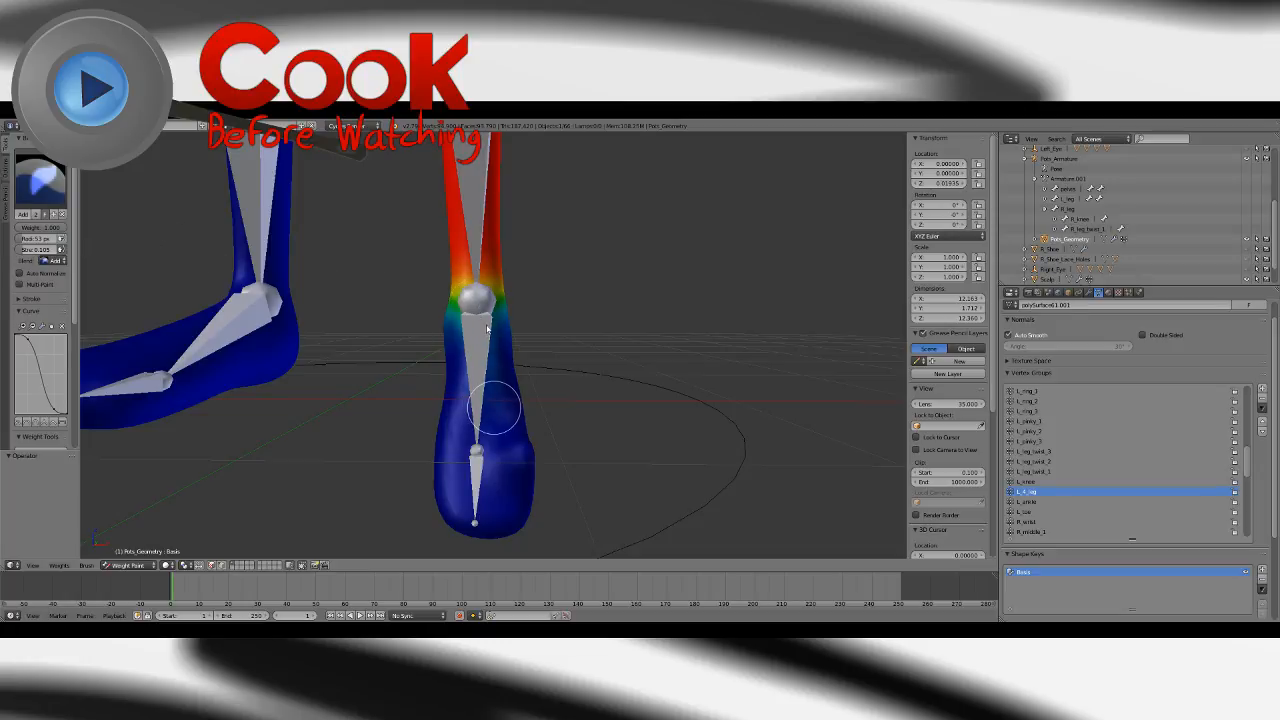
mouse_move(591, 337)
middle_mouse_down()
mouse_move(570, 330)
mouse_move(610, 320)
mouse_move(588, 306)
mouse_move(480, 415)
middle_mouse_up()
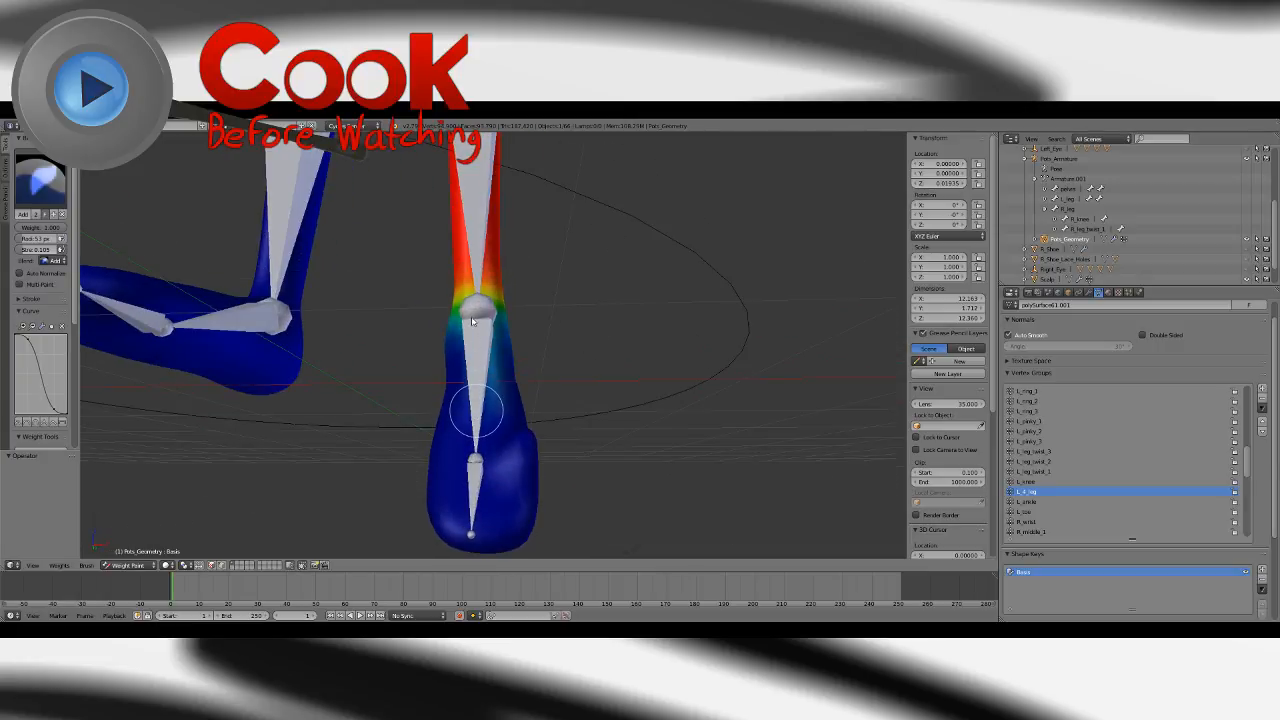
mouse_move(535, 337)
middle_mouse_down()
mouse_move(680, 409)
mouse_move(683, 389)
mouse_move(430, 300)
middle_mouse_up()
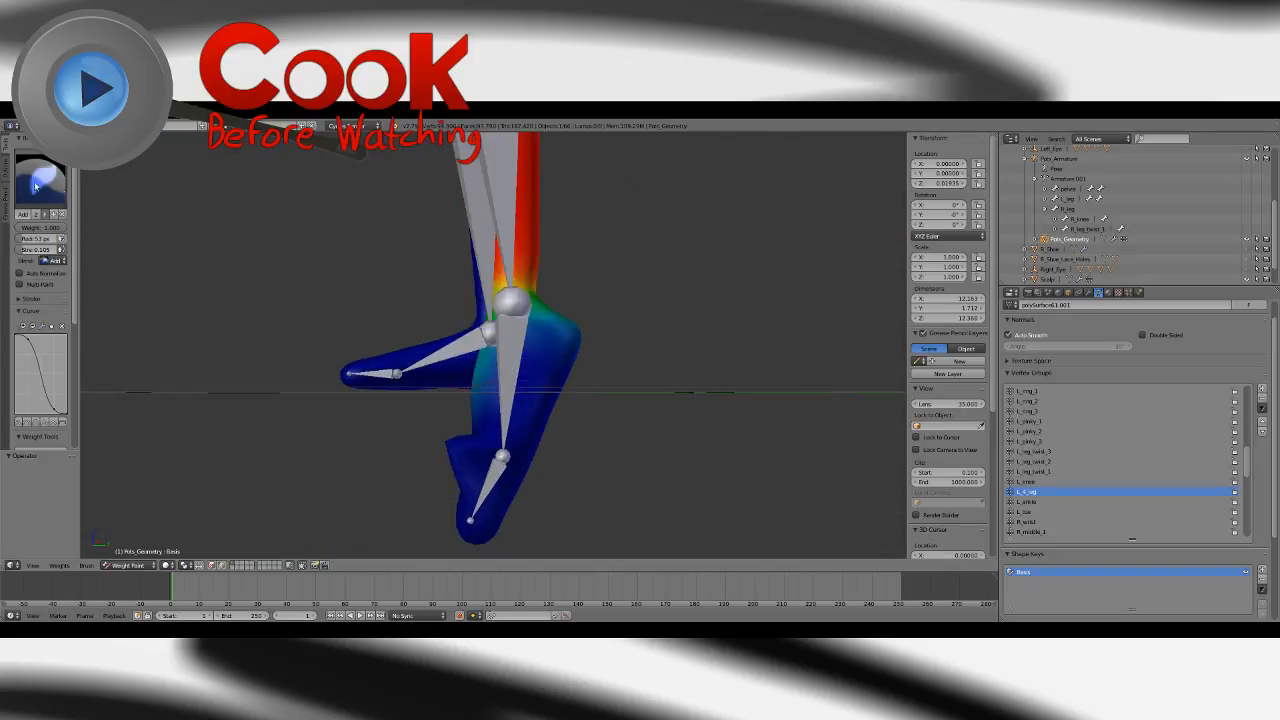
Switch to the Subtract brush and lightly reduce the lower-leg weight on the front of the left foot.
left_click(40, 182)
left_click(315, 241)
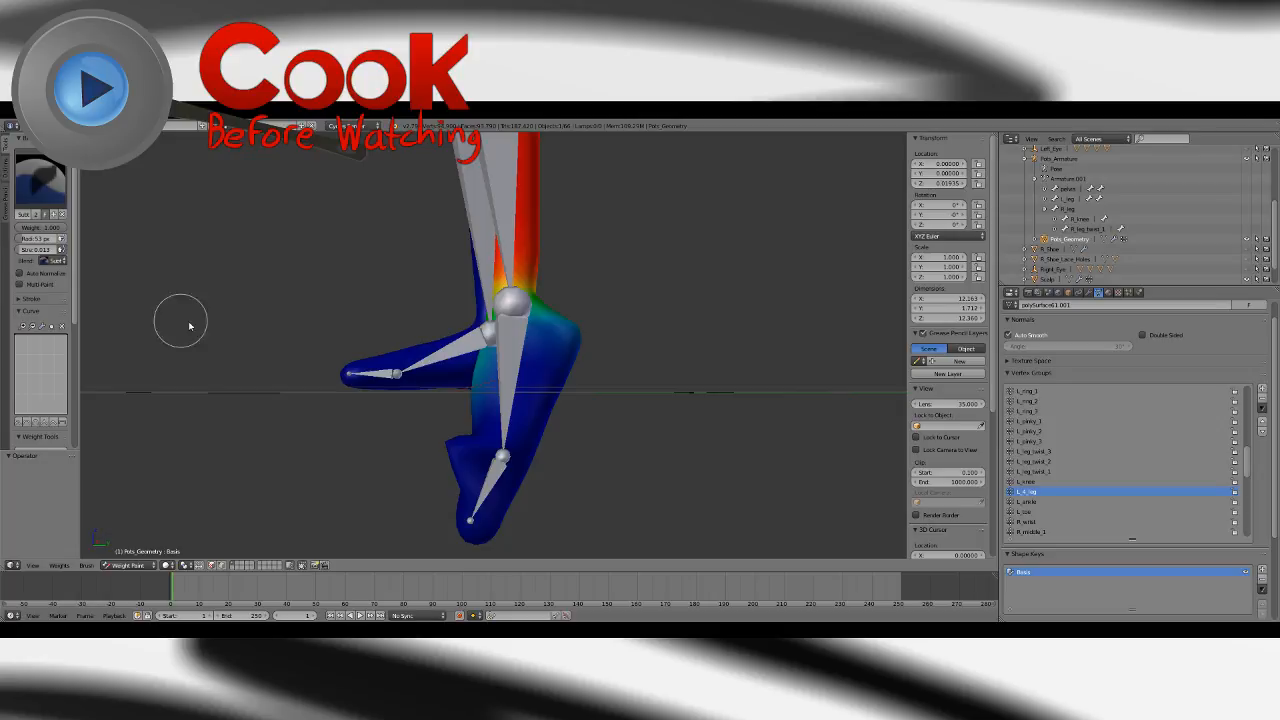
mouse_move(399, 394)
middle_mouse_down()
mouse_move(494, 417)
mouse_move(474, 405)
middle_mouse_up()
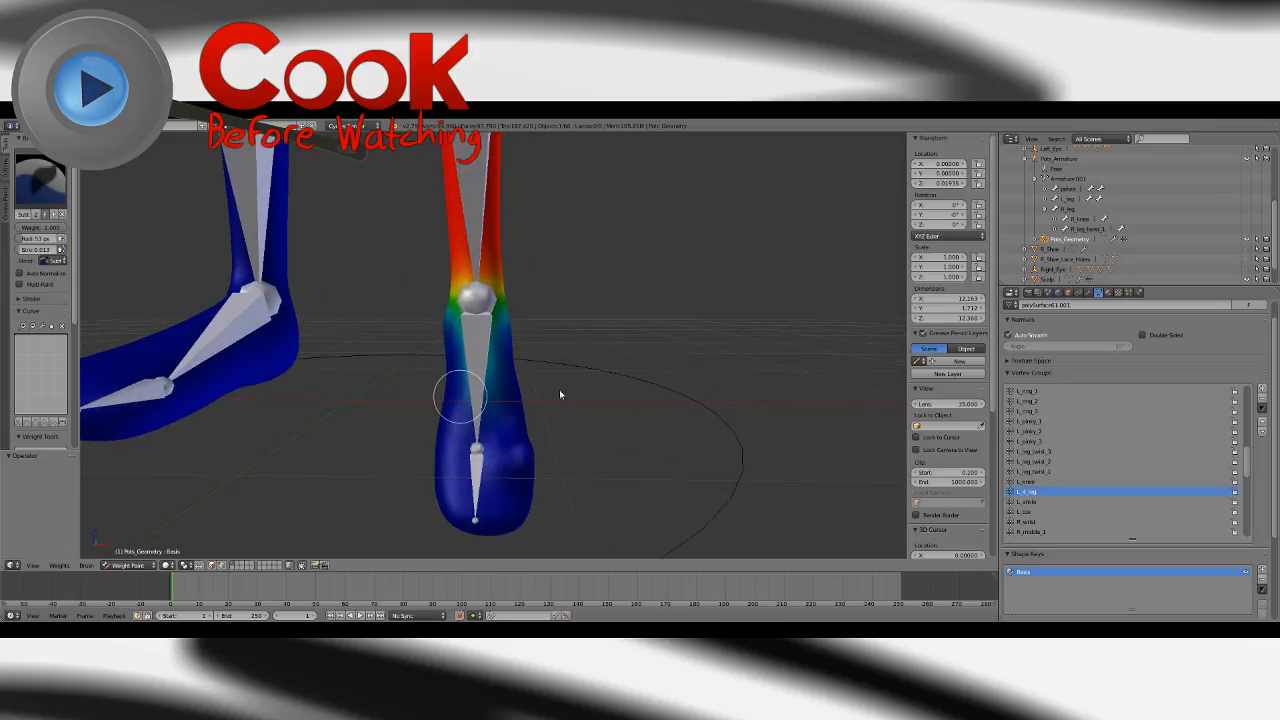
mouse_move(559, 389)
middle_mouse_down()
mouse_move(417, 411)
mouse_move(415, 422)
mouse_move(480, 398)
middle_mouse_up()
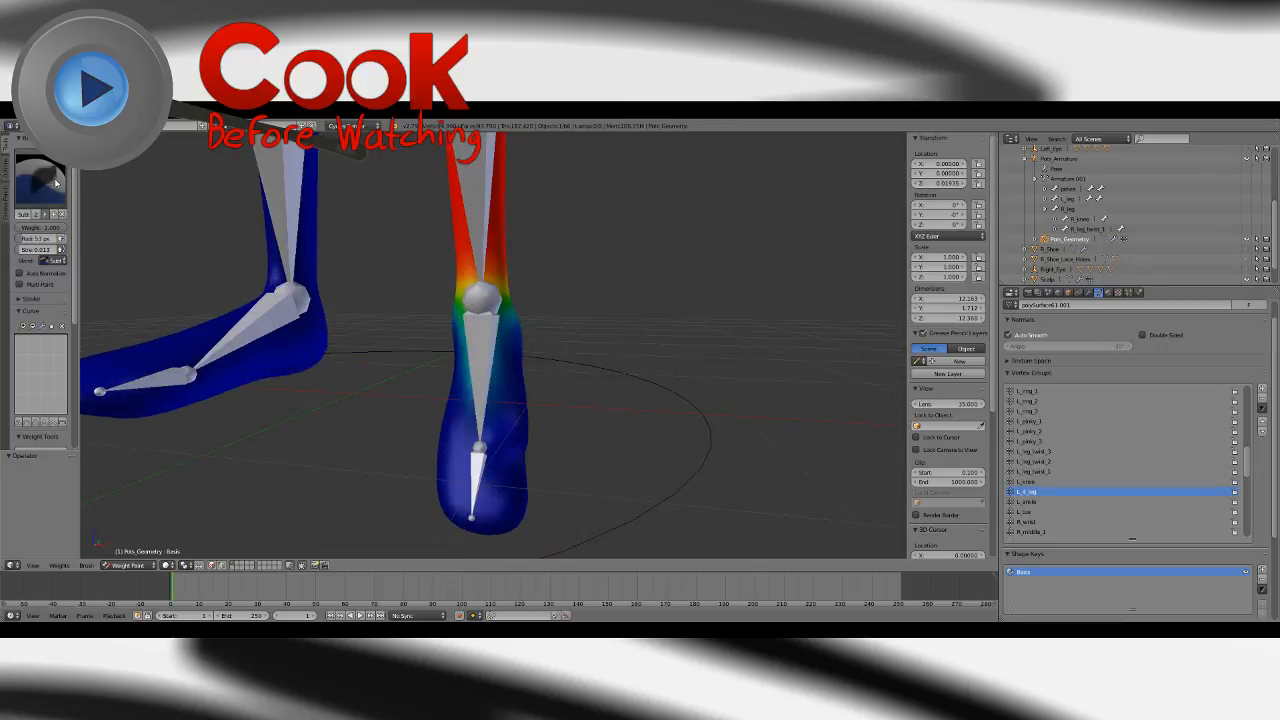
Switch to the Blur brush and smooth the lower-leg weights across the front of the left foot.
left_click(40, 180)
left_click(79, 238)
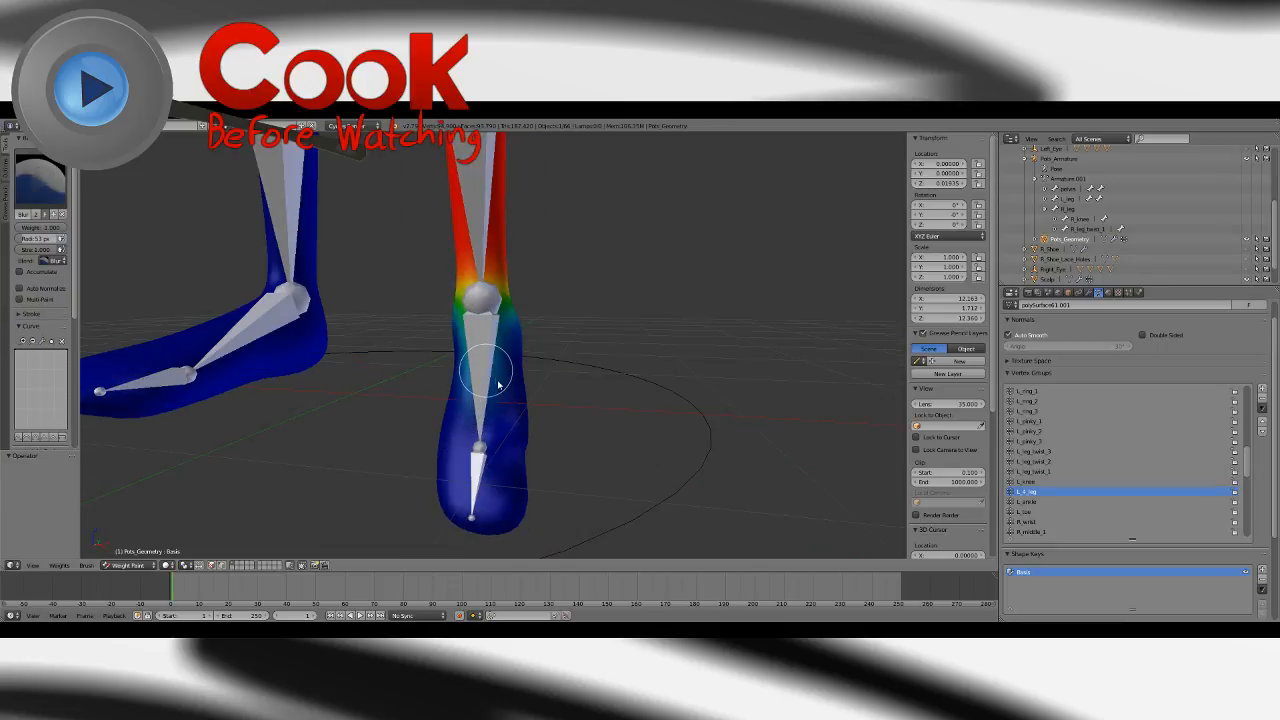
left_click_drag(498, 381, 492, 366)
mouse_move(575, 383)
middle_mouse_down()
mouse_move(471, 371)
mouse_move(531, 403)
mouse_move(693, 380)
mouse_move(694, 443)
mouse_move(588, 405)
mouse_move(591, 344)
middle_mouse_up()
scroll(693, 380, "up", 4)
scroll(600, 400, "down", 3)
Switch to the Subtract brush at strength 0.276 and remove lower-leg weight from the left heel.
left_click(40, 185)
left_click(322, 236)
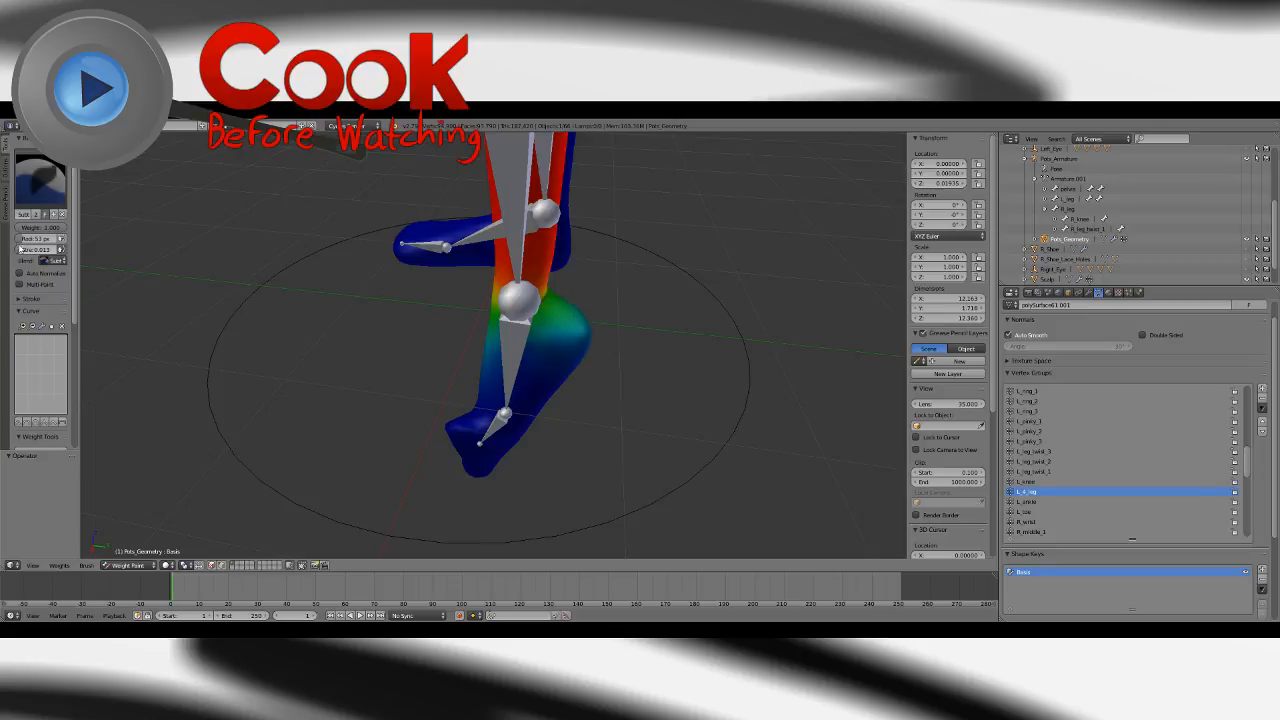
middle_click_drag(610, 350, 533, 374)
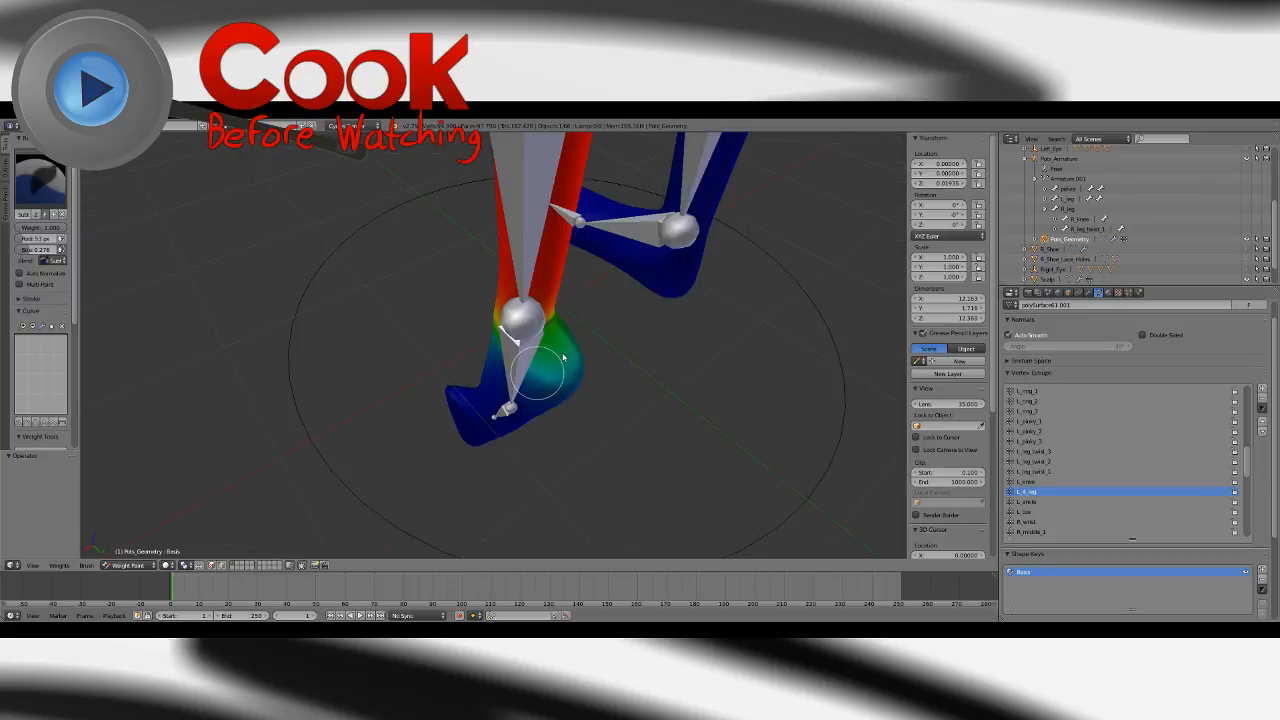
mouse_move(563, 358)
left_mouse_down()
mouse_move(583, 374)
mouse_move(561, 398)
left_mouse_up()
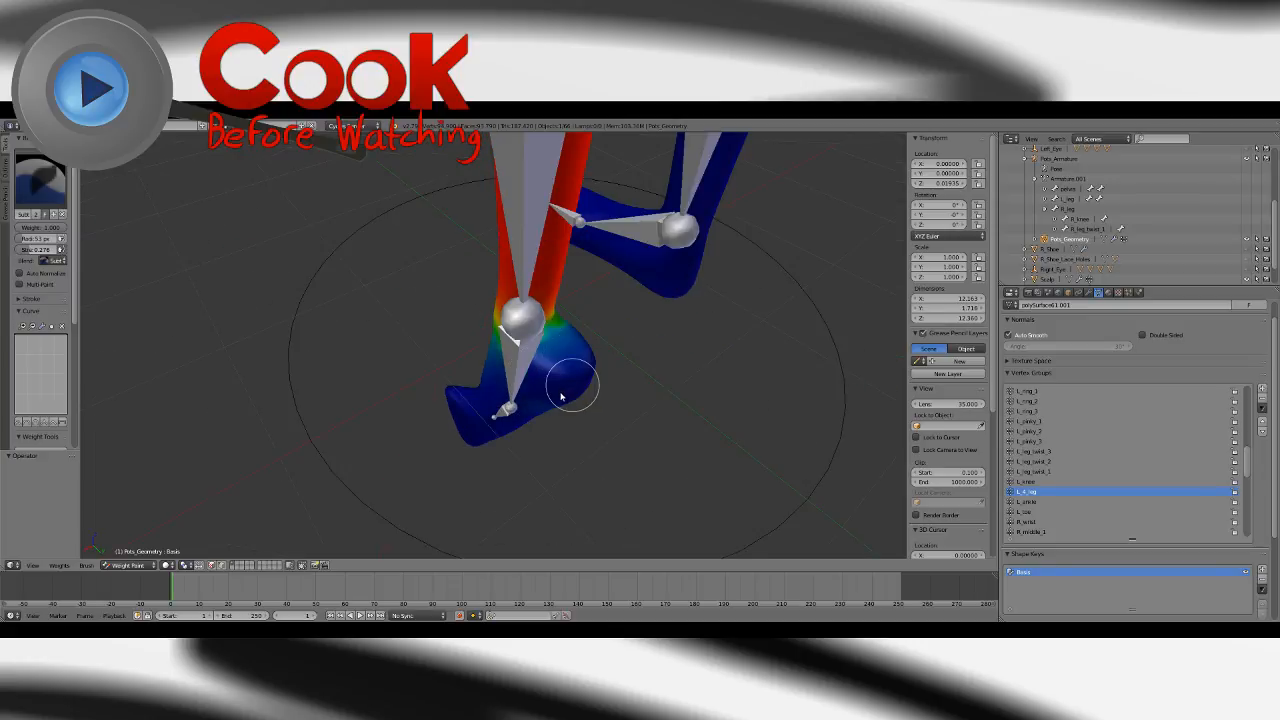
middle_click_drag(561, 398, 461, 371)
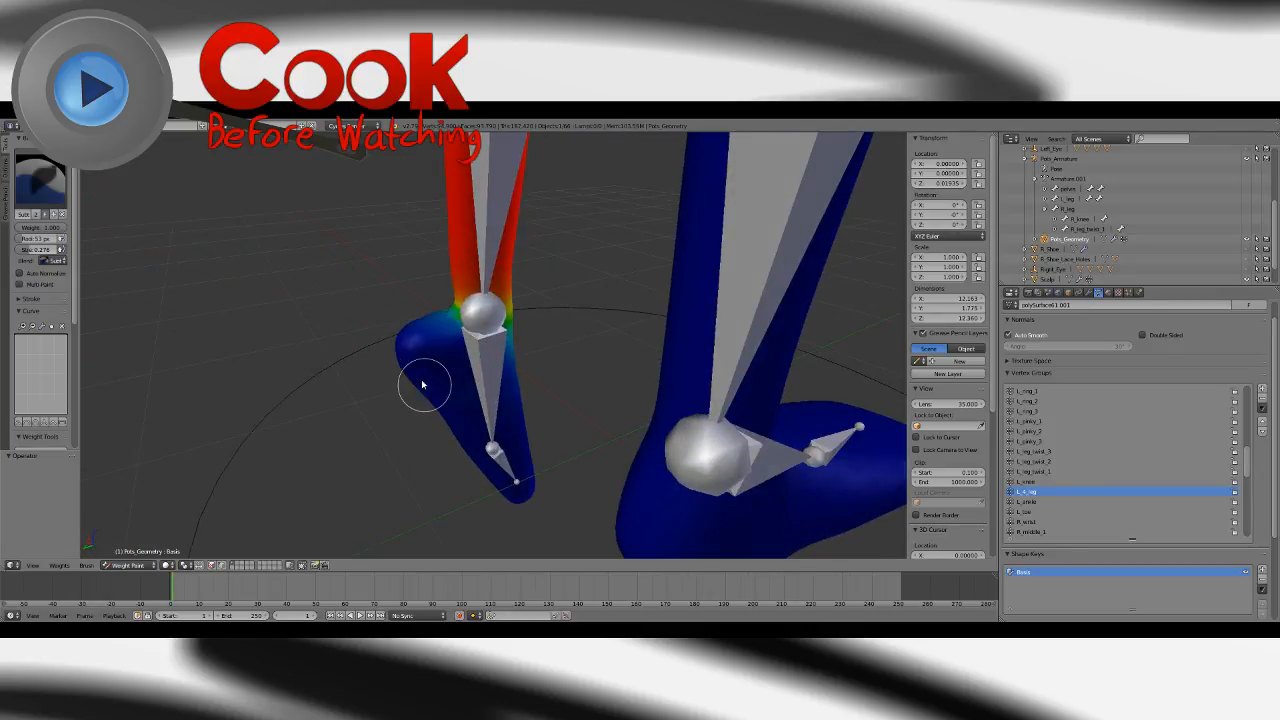
middle_click_drag(430, 360, 403, 400)
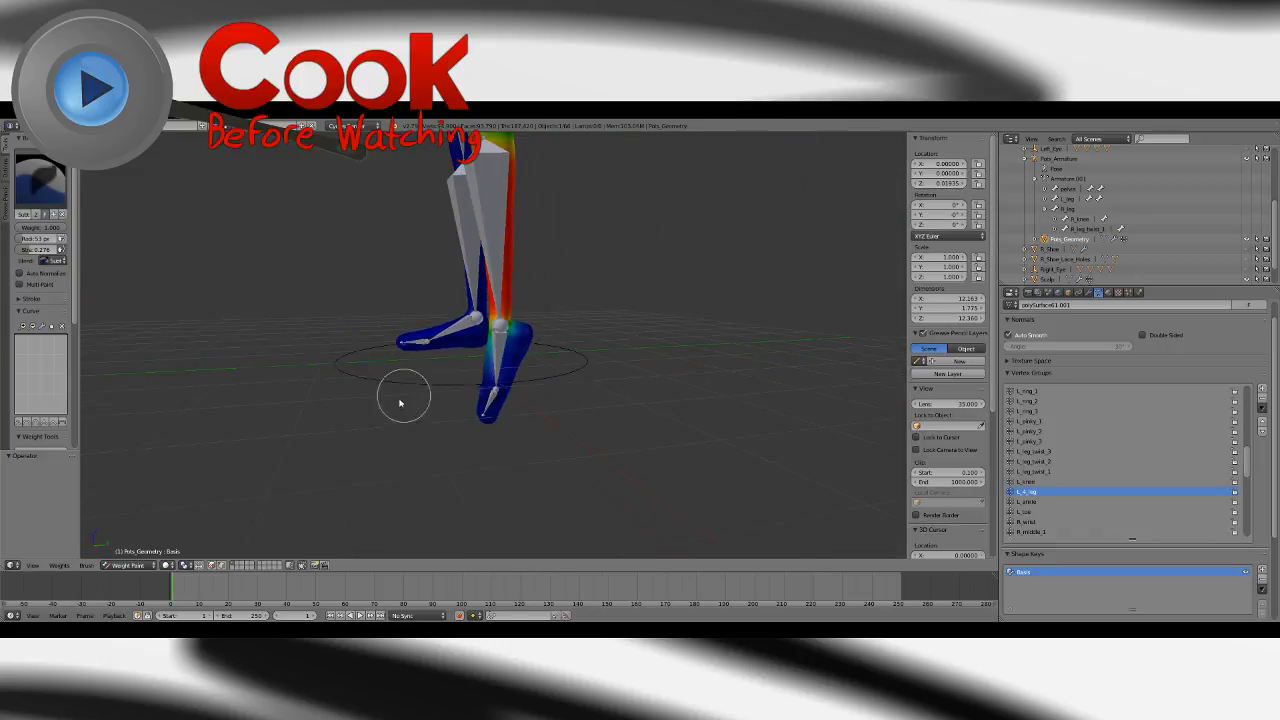
Switch to the Blur brush and soften the lower-leg weight transition around the left heel and ankle joint.
scroll(600, 330, "down", 2)
middle_click_drag(540, 406, 631, 394)
scroll(650, 375, "up", 8)
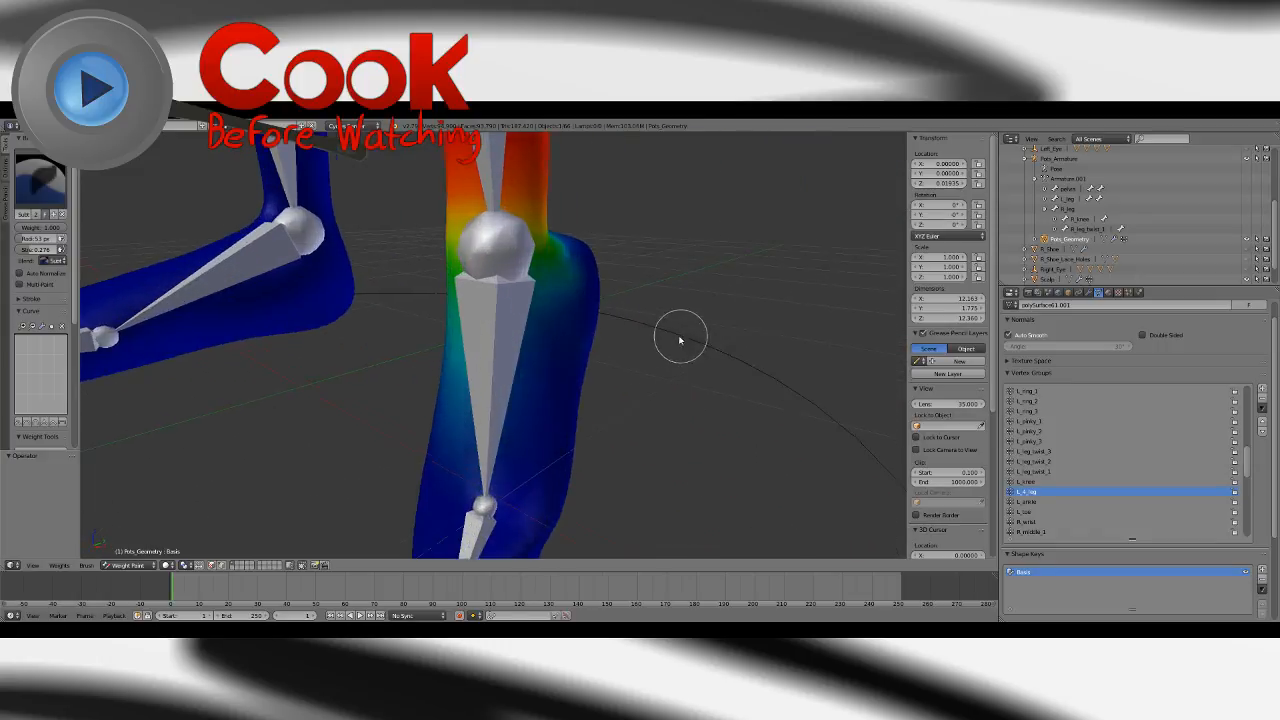
middle_click_drag(680, 340, 596, 303)
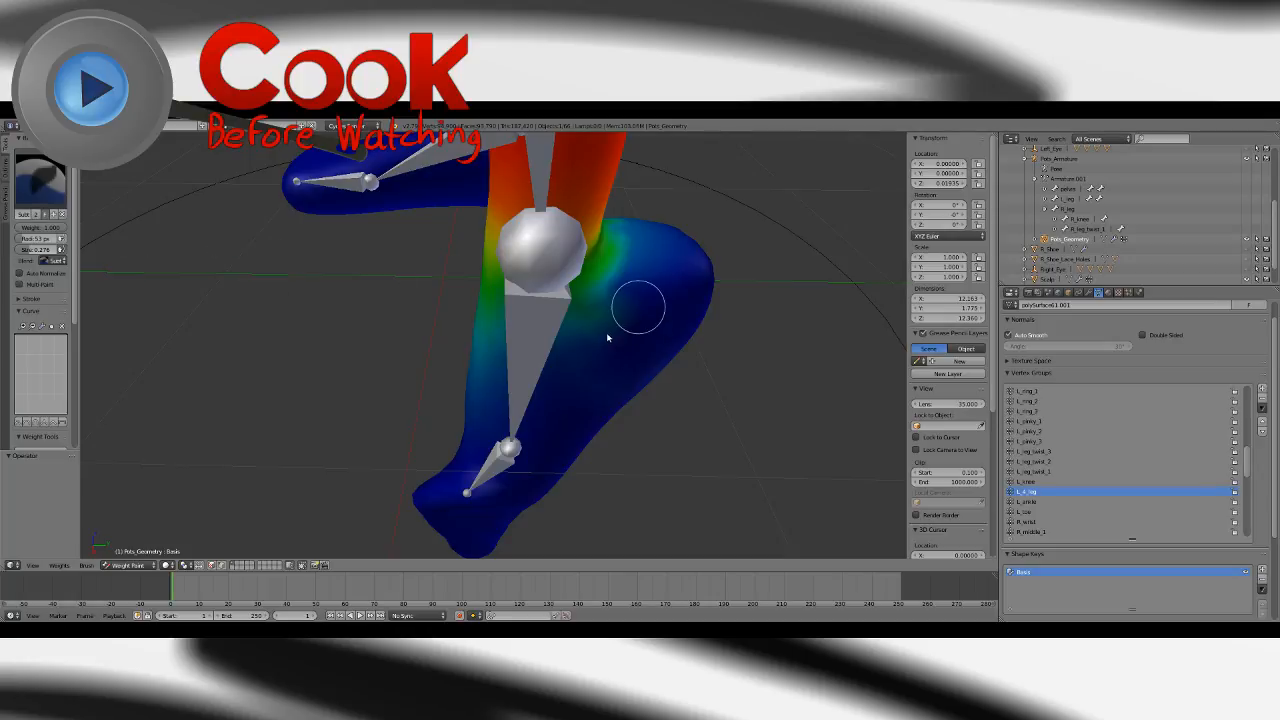
left_click(42, 180)
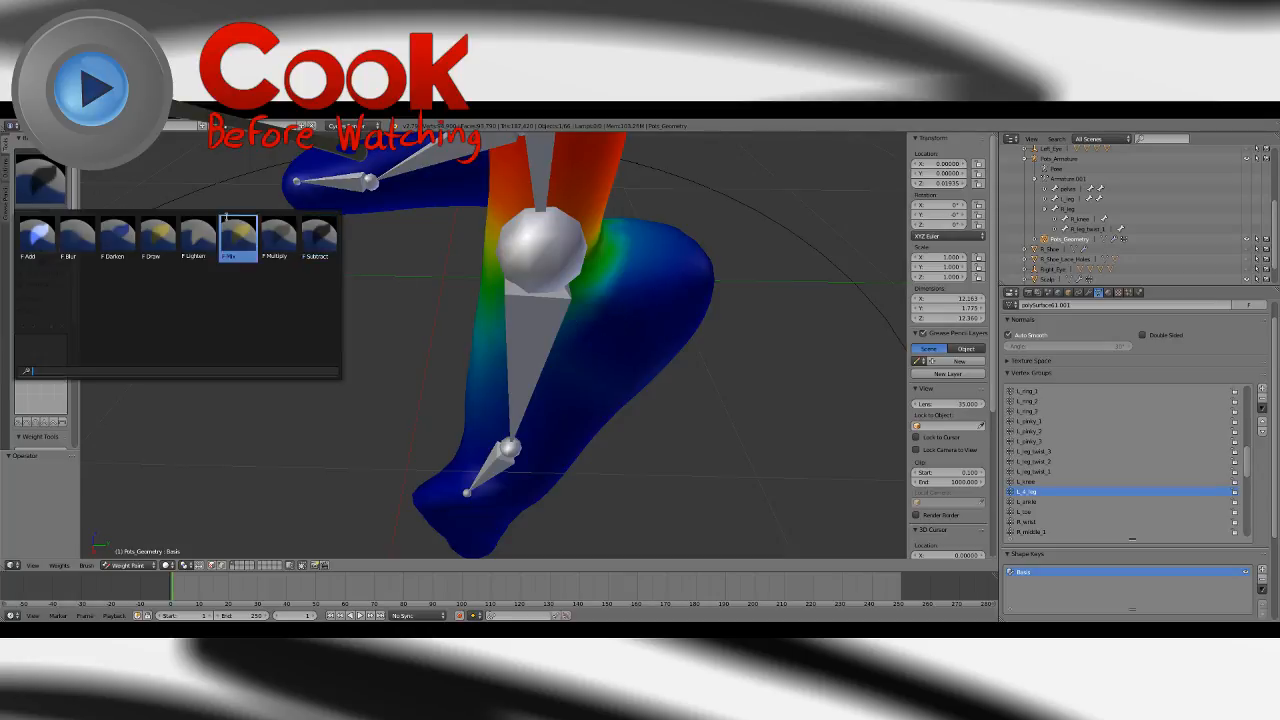
left_click(78, 240)
middle_click_drag(648, 260, 658, 340)
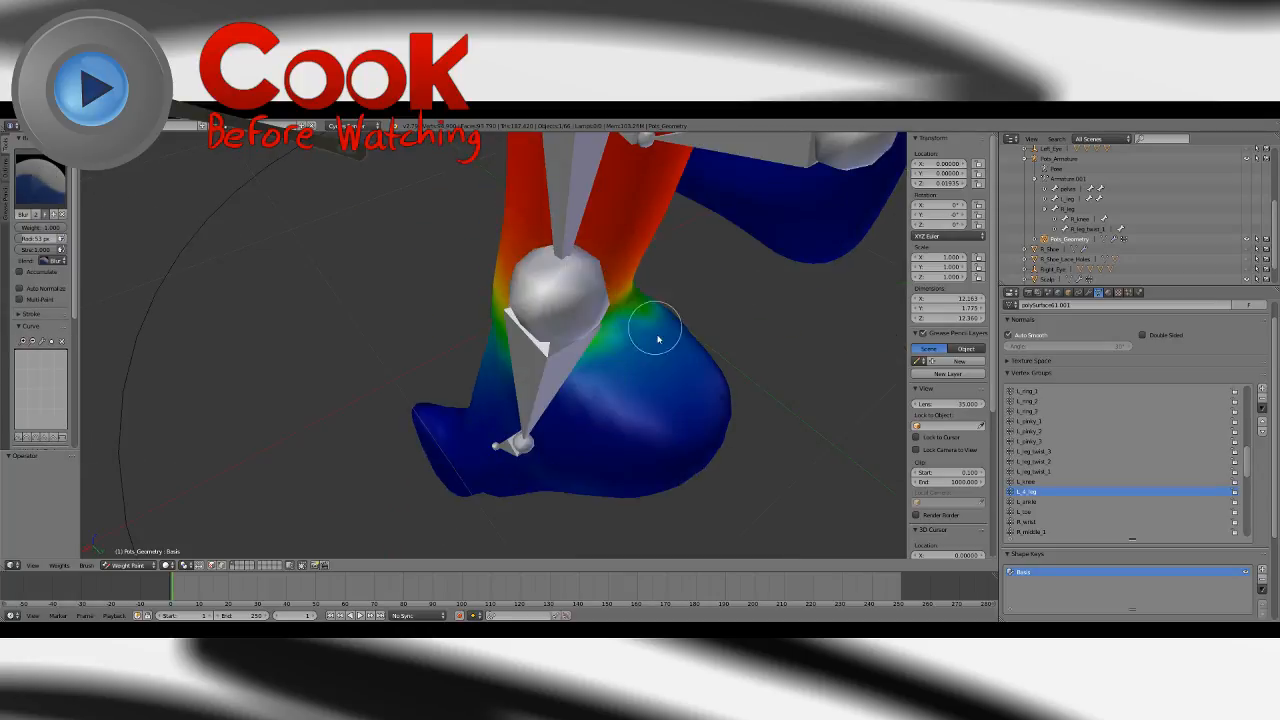
left_click_drag(587, 348, 561, 352)
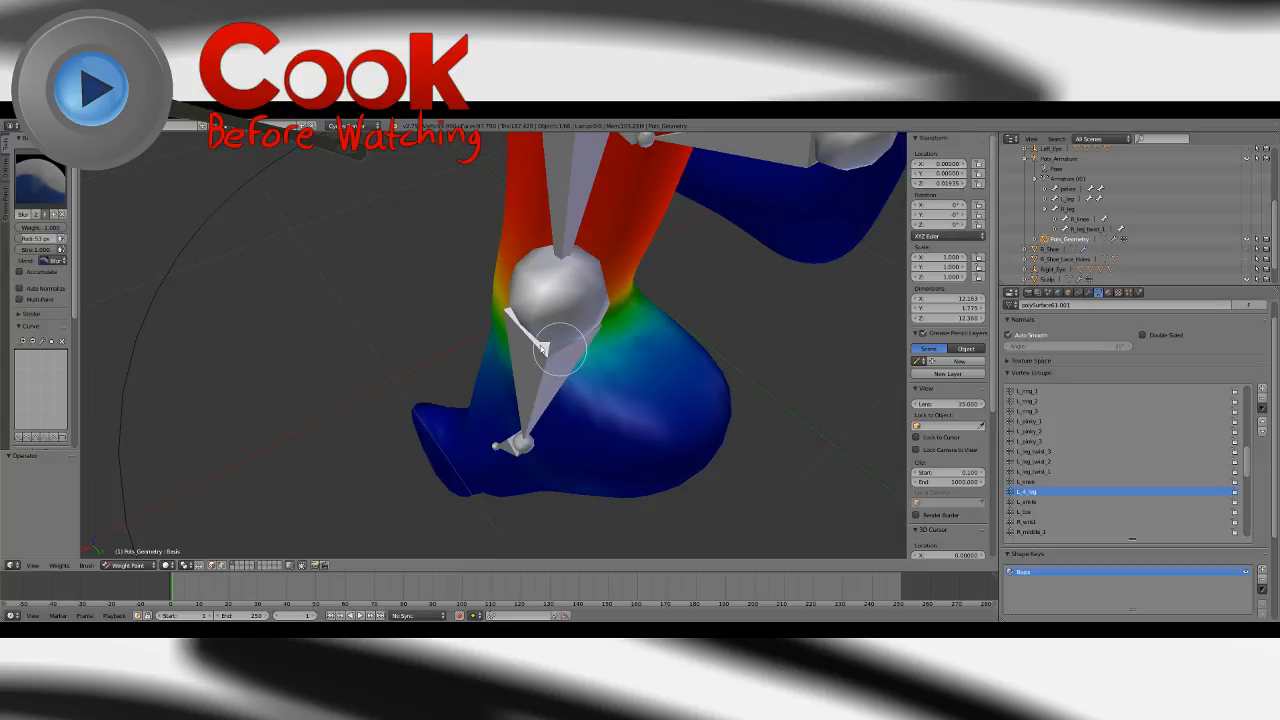
mouse_move(526, 378)
middle_mouse_down()
mouse_move(480, 395)
mouse_move(523, 330)
middle_mouse_up()
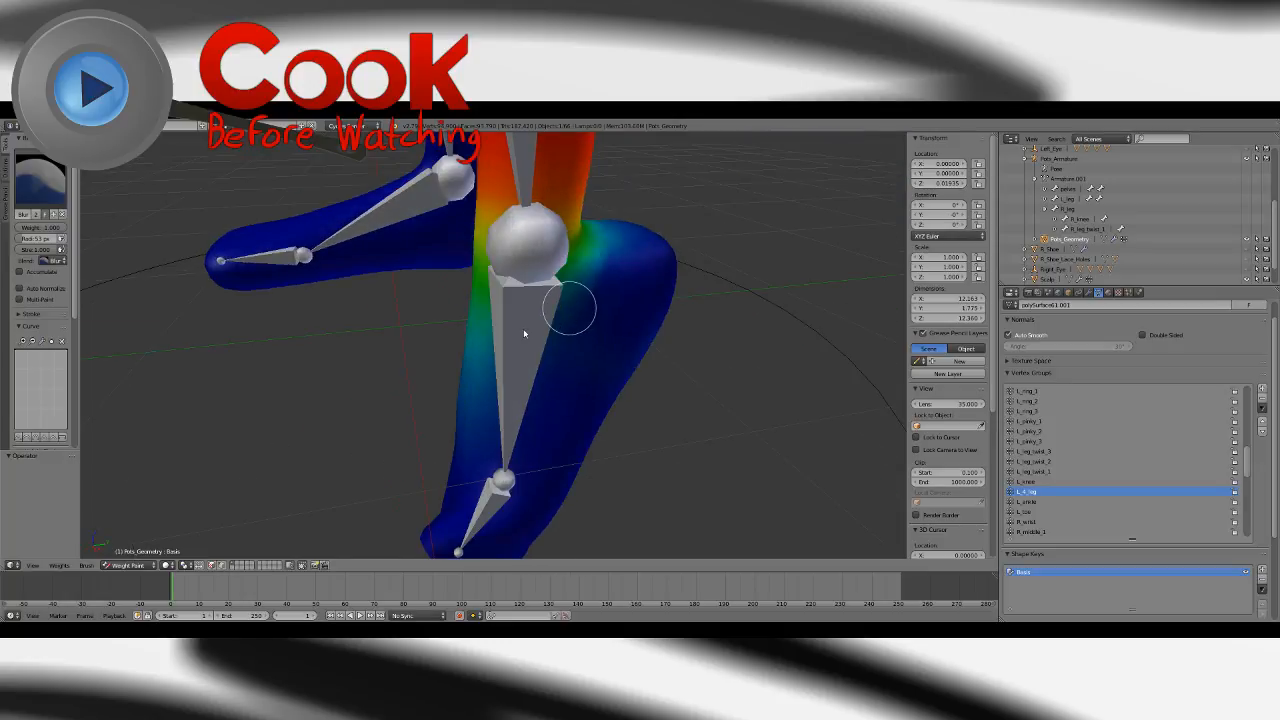
middle_click_drag(586, 400, 562, 364)
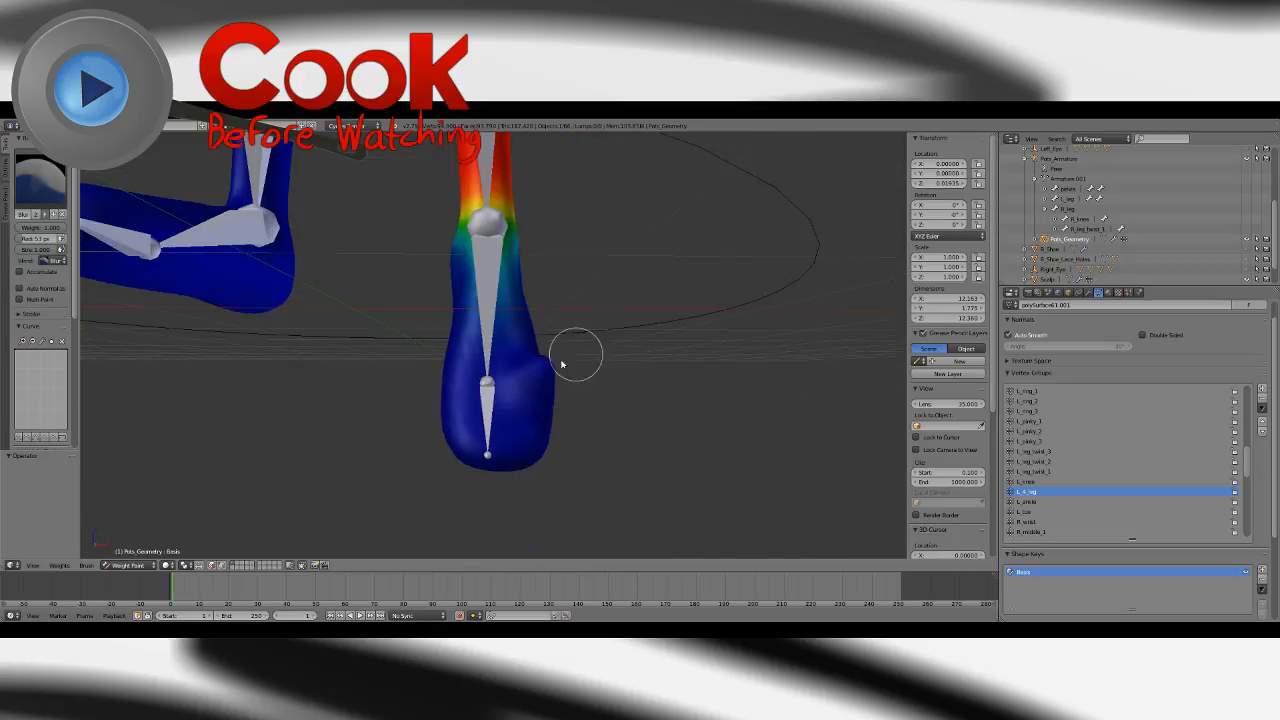
Select the vertex group listed between L_middle_3 and L_ring_1 and erase its stray weight on the left heel with the Subtract brush.
left_click(1040, 481)
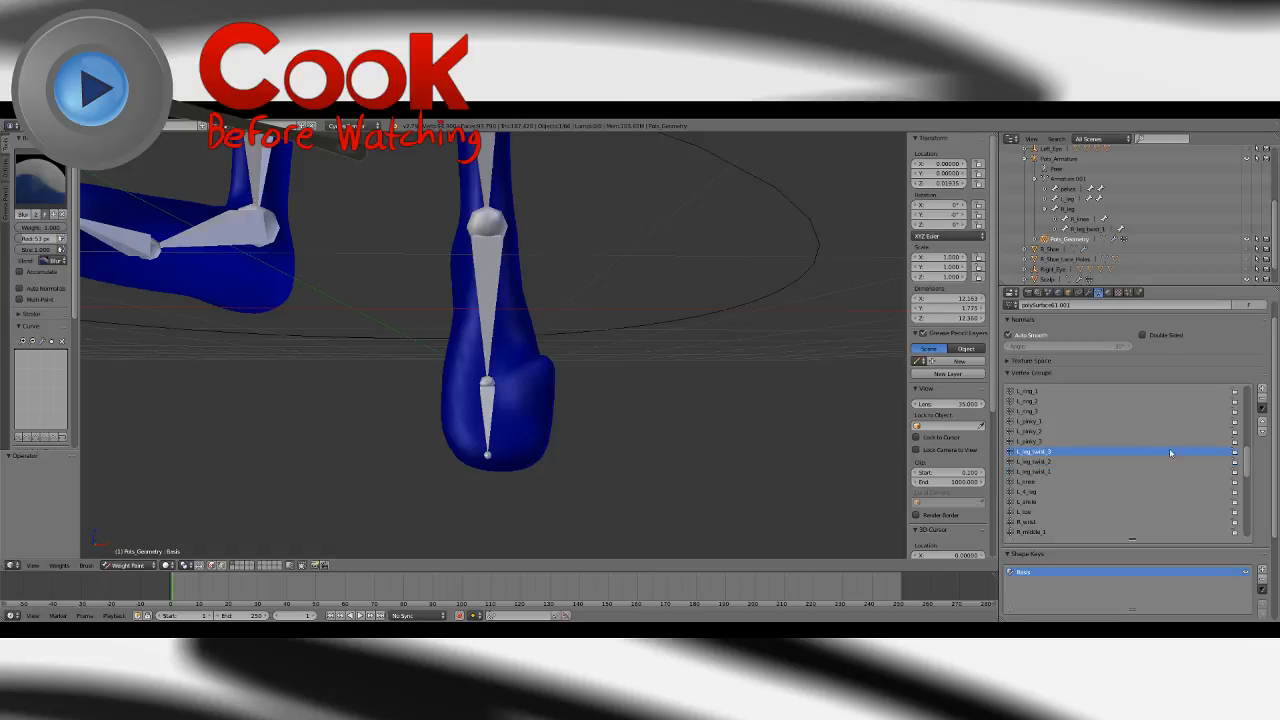
left_click_drag(1247, 462, 1247, 446)
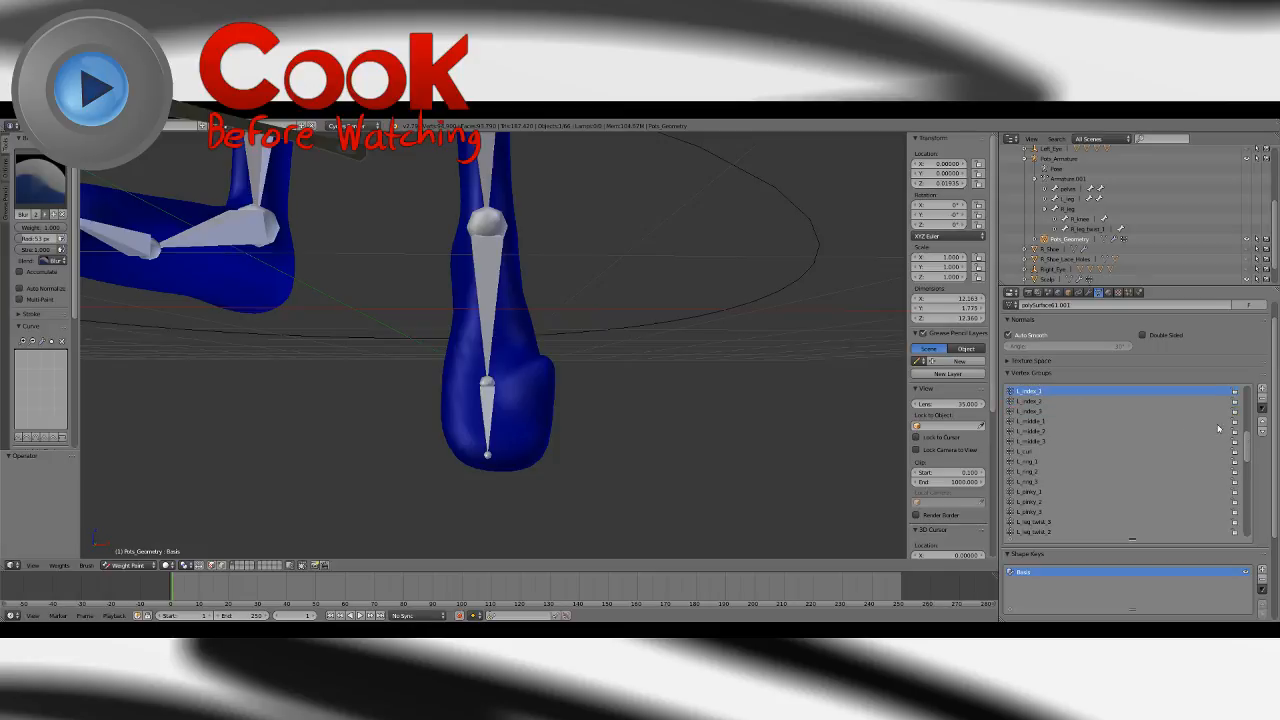
left_click_drag(1245, 449, 1243, 457)
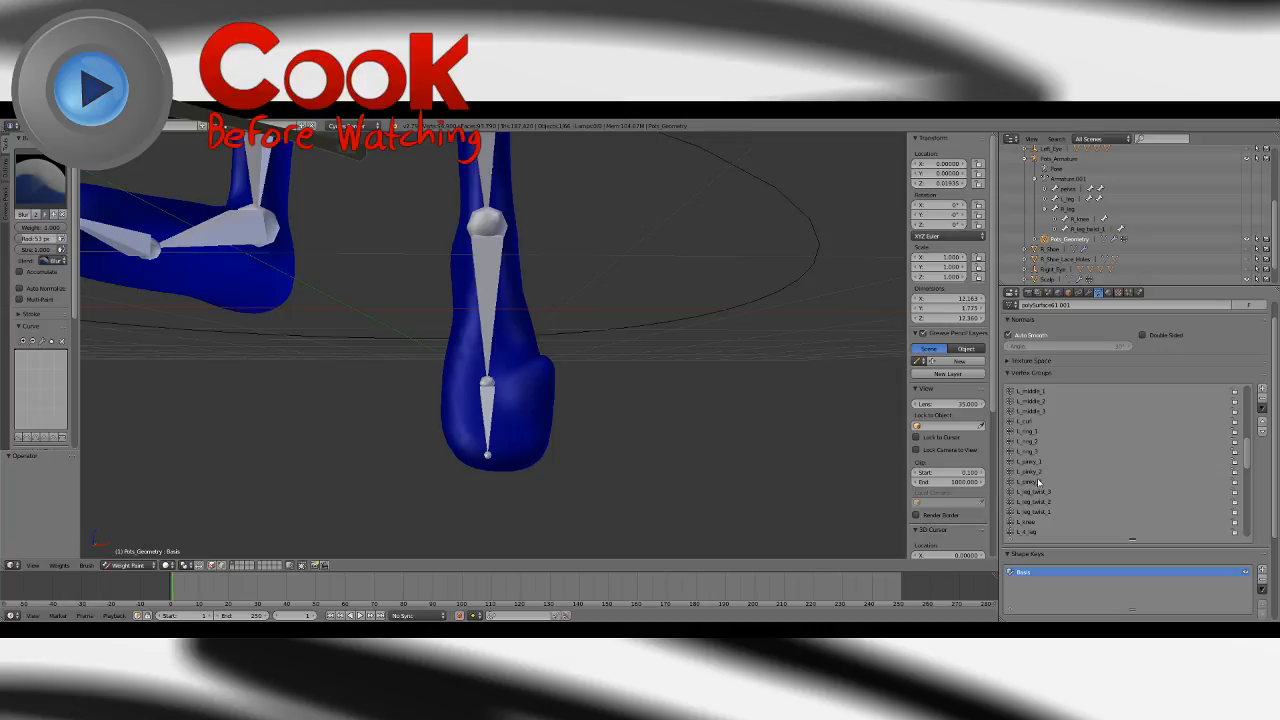
left_click(1028, 421)
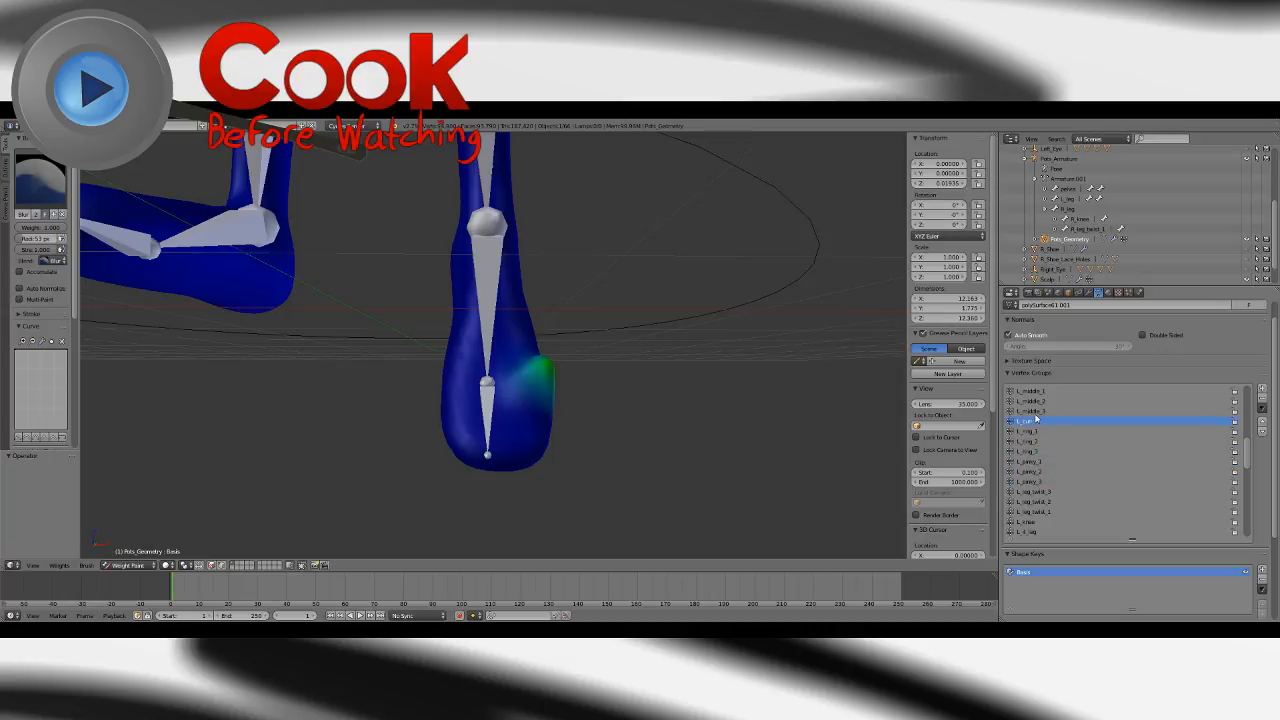
left_click(40, 185)
left_click(313, 224)
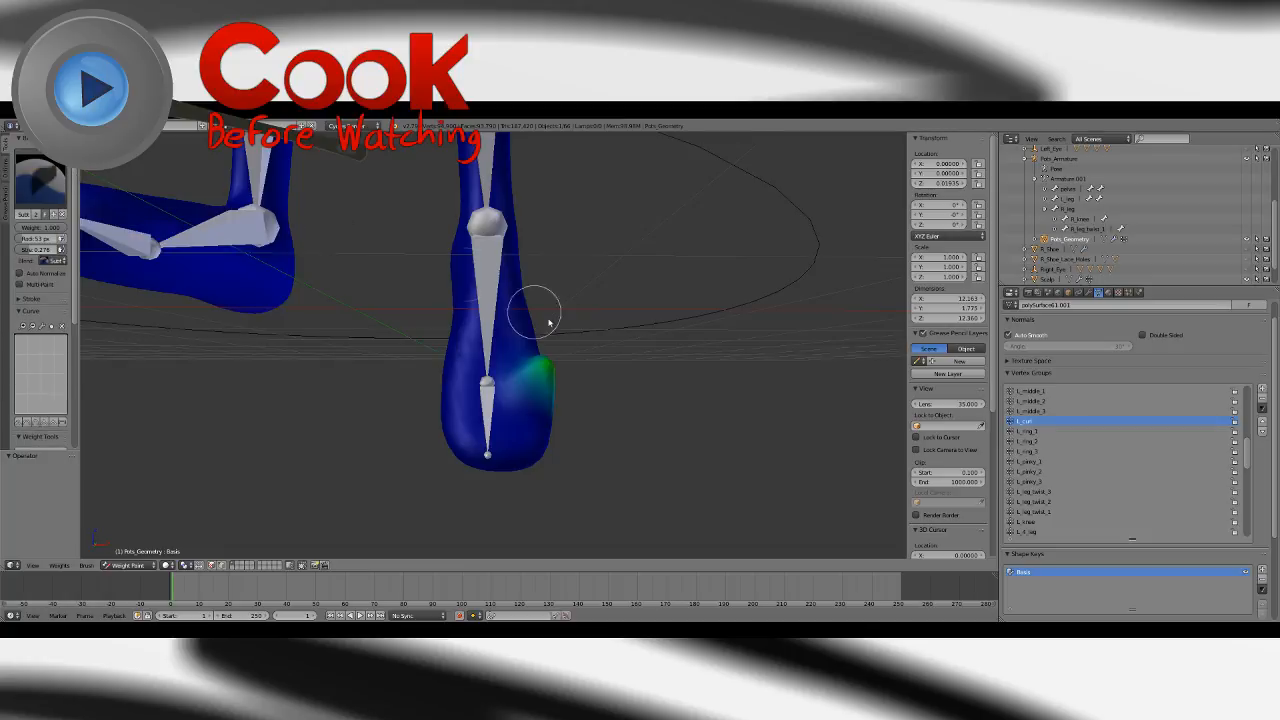
mouse_move(510, 292)
middle_mouse_down()
mouse_move(546, 360)
mouse_move(530, 374)
middle_mouse_up()
mouse_move(523, 376)
left_mouse_down()
mouse_move(512, 422)
mouse_move(494, 382)
mouse_move(520, 438)
left_mouse_up()
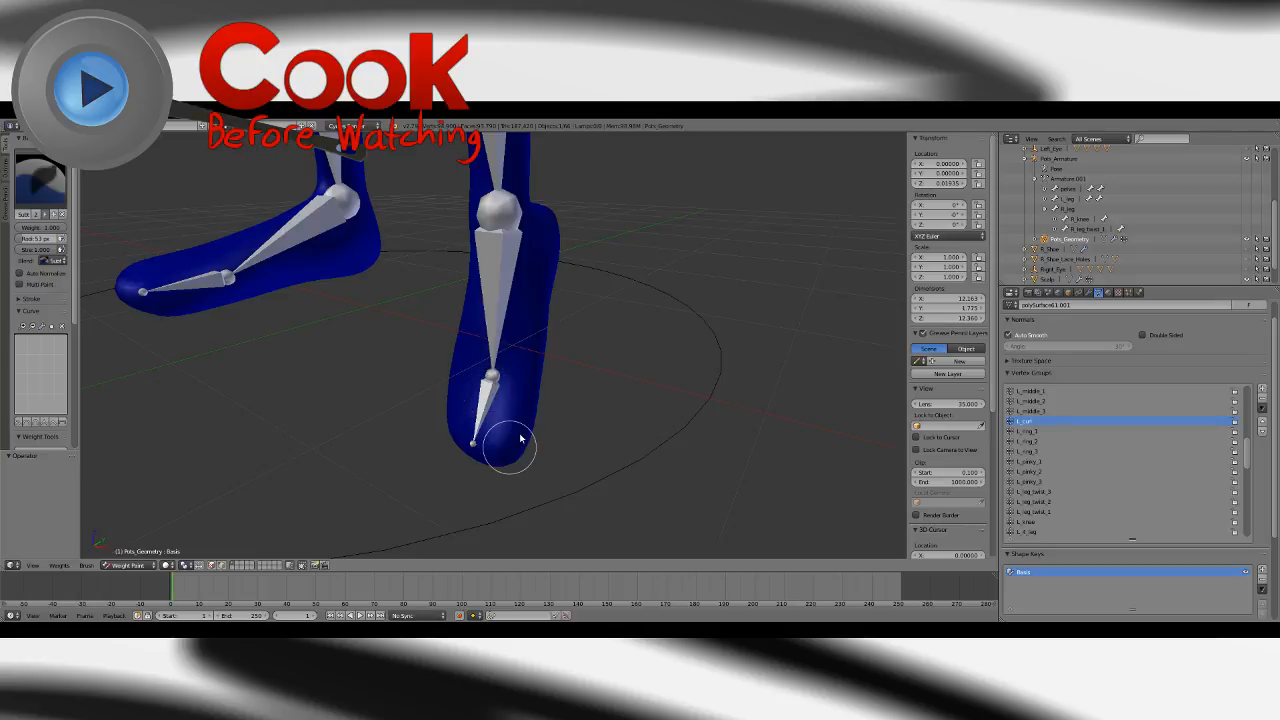
Inspect the weights on both feet in wireframe shading and return the viewport to solid shading.
mouse_move(620, 370)
middle_mouse_down()
mouse_move(534, 349)
mouse_move(543, 380)
mouse_move(529, 403)
mouse_move(729, 400)
mouse_move(591, 420)
mouse_move(534, 403)
middle_mouse_up()
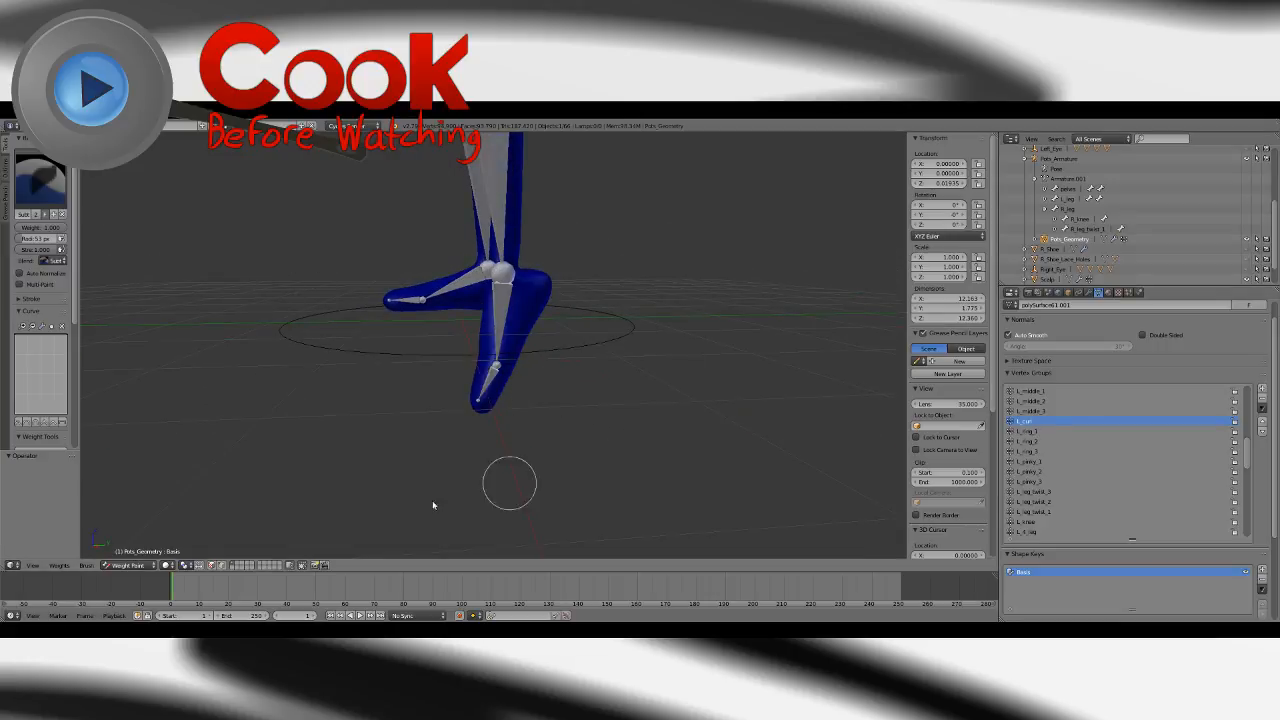
left_click(120, 565)
left_click(188, 540)
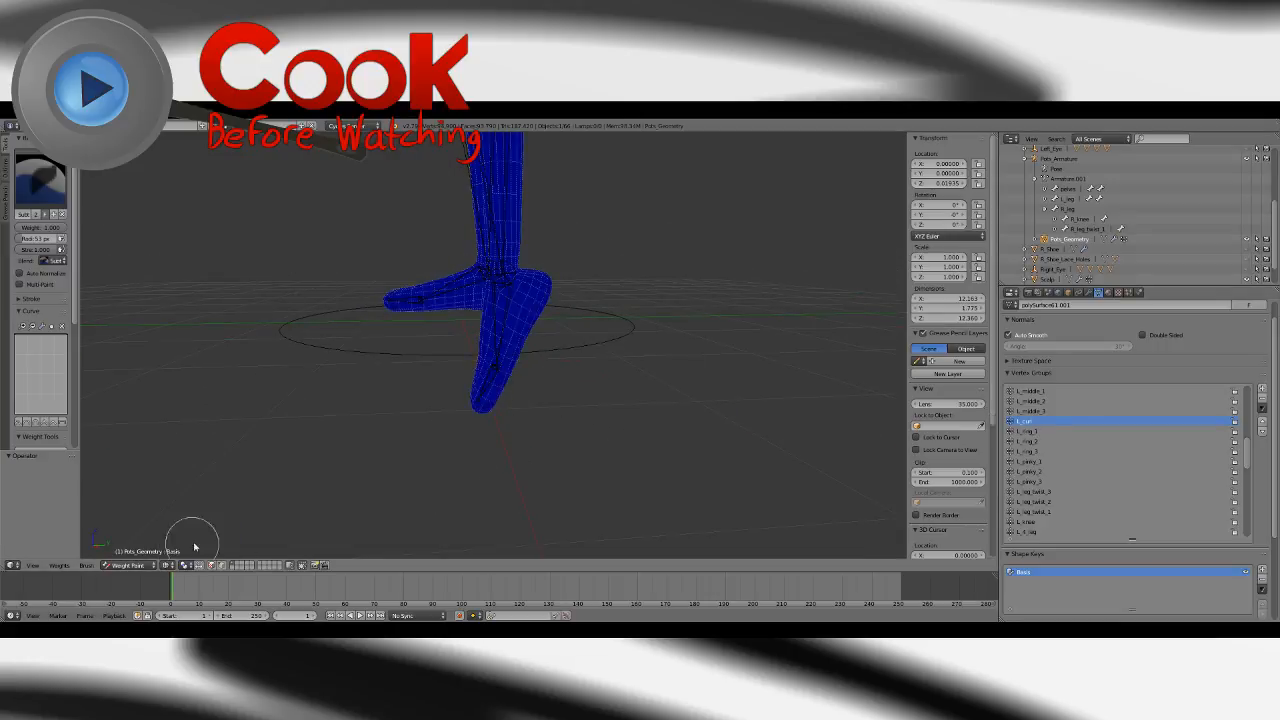
middle_click_drag(514, 411, 609, 420)
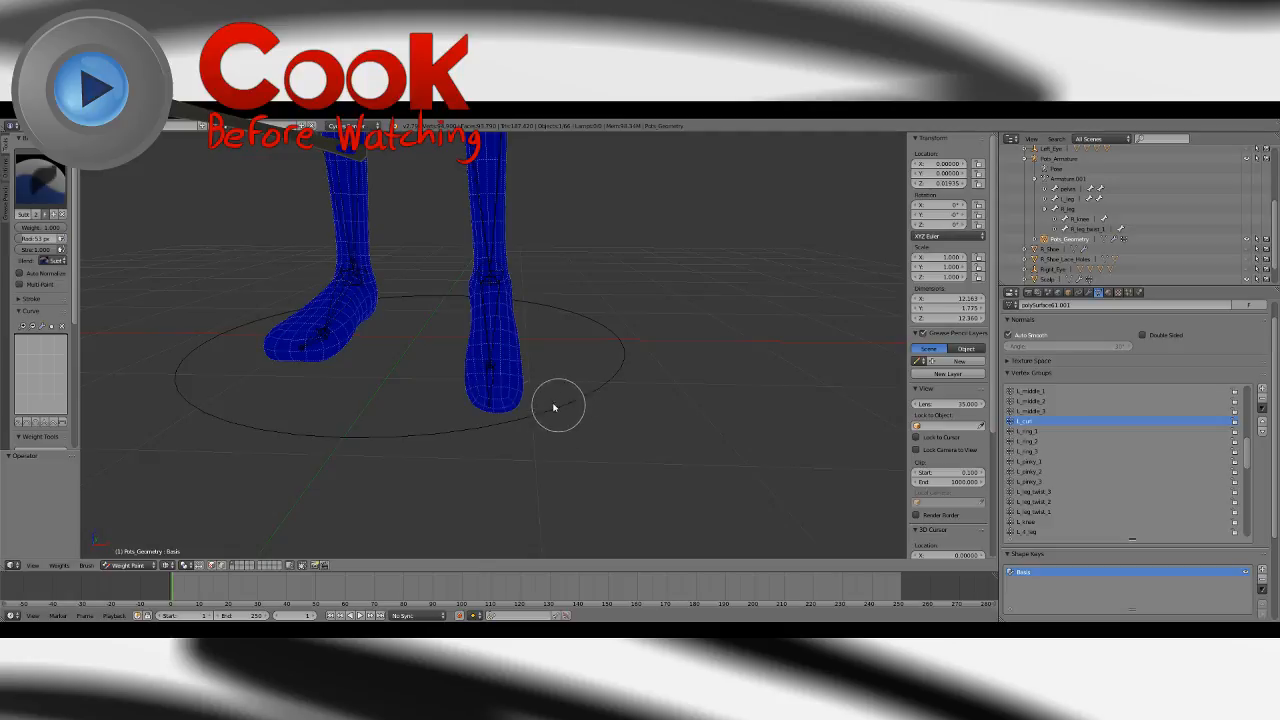
left_click(172, 565)
left_click(185, 534)
Leave Weight Paint mode, select the character's armature and put it in Pose Mode.
left_click(128, 565)
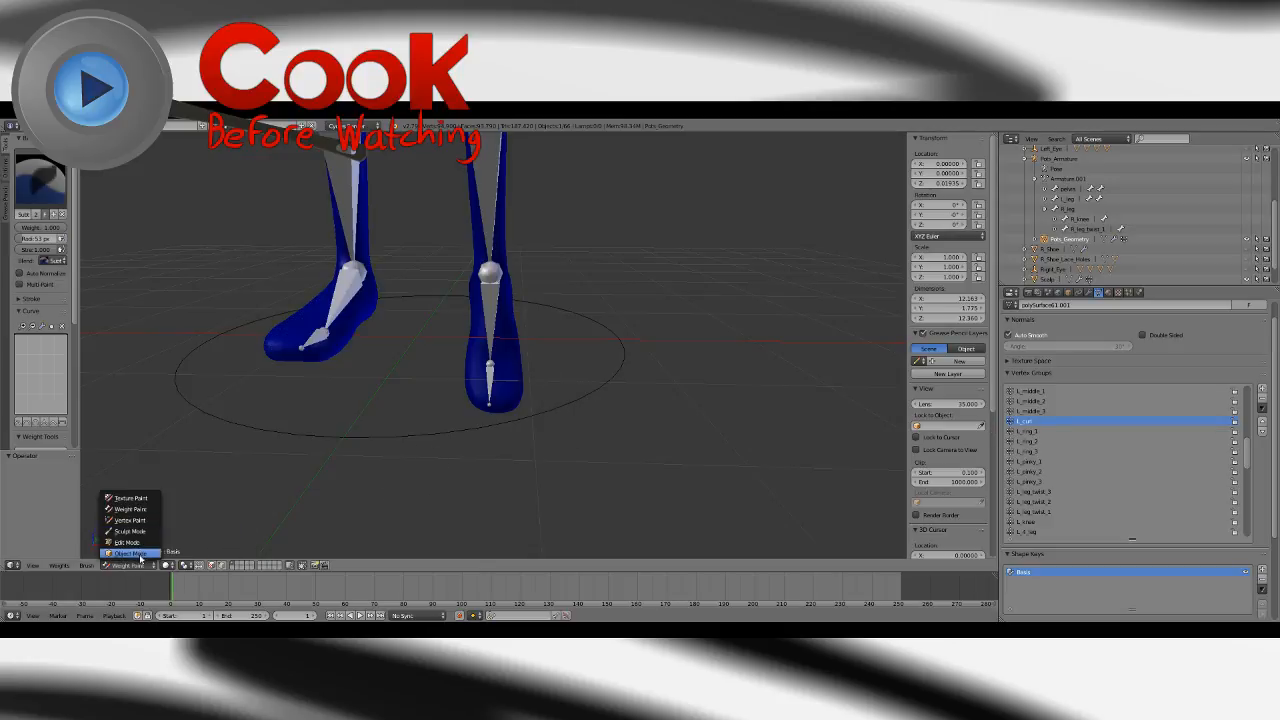
left_click(130, 553)
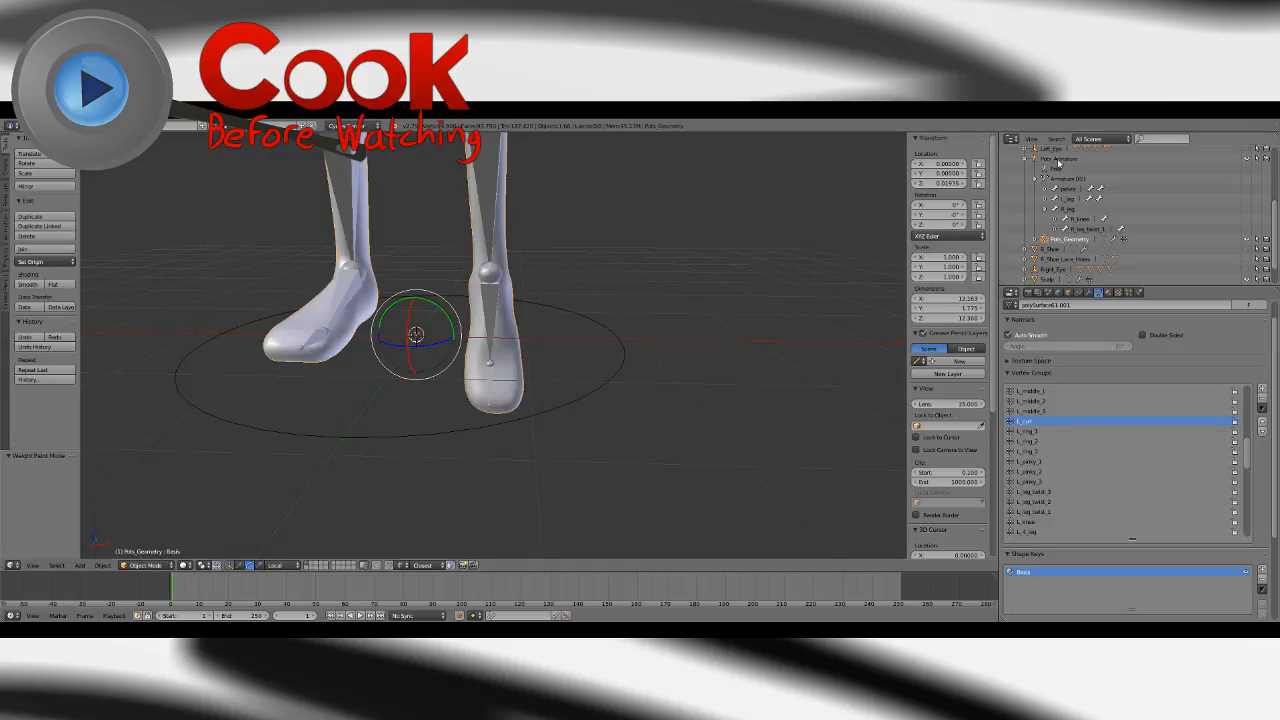
left_click(1058, 159)
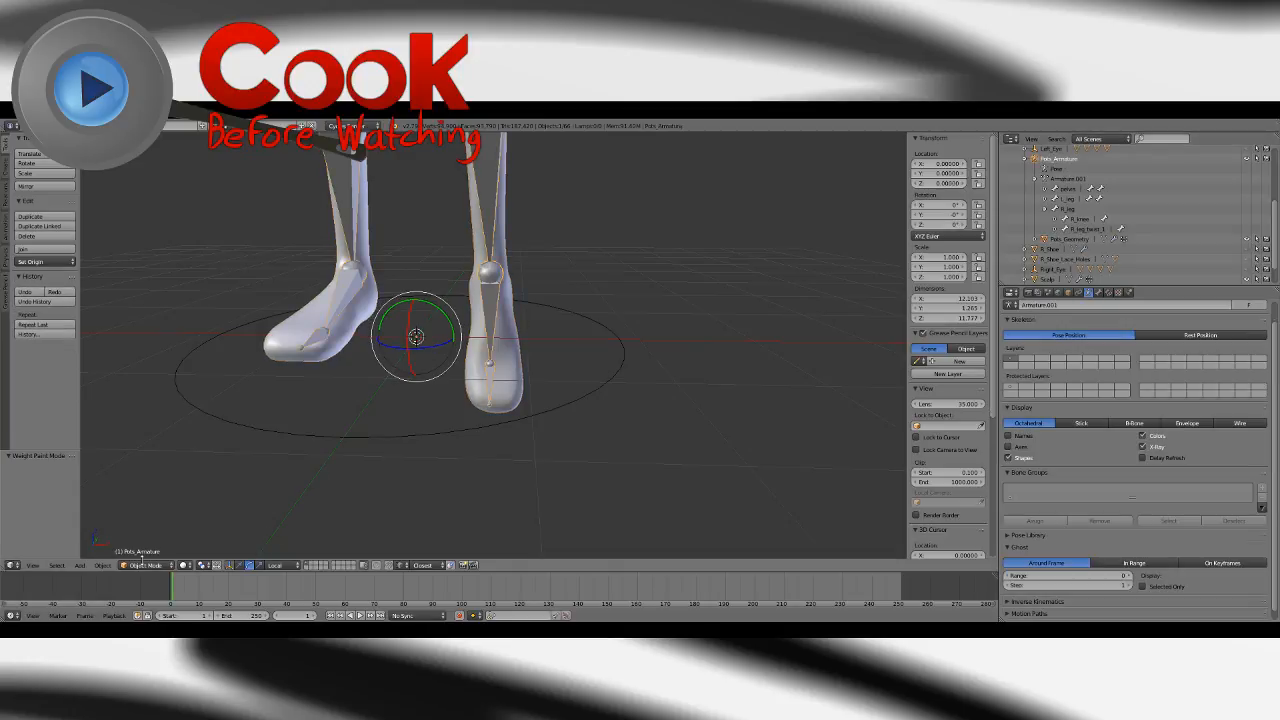
left_click(145, 564)
left_click(155, 530)
Rotate the L_toe bone about 123° around its local X axis to test the toe deformation.
middle_click_drag(523, 351, 472, 345)
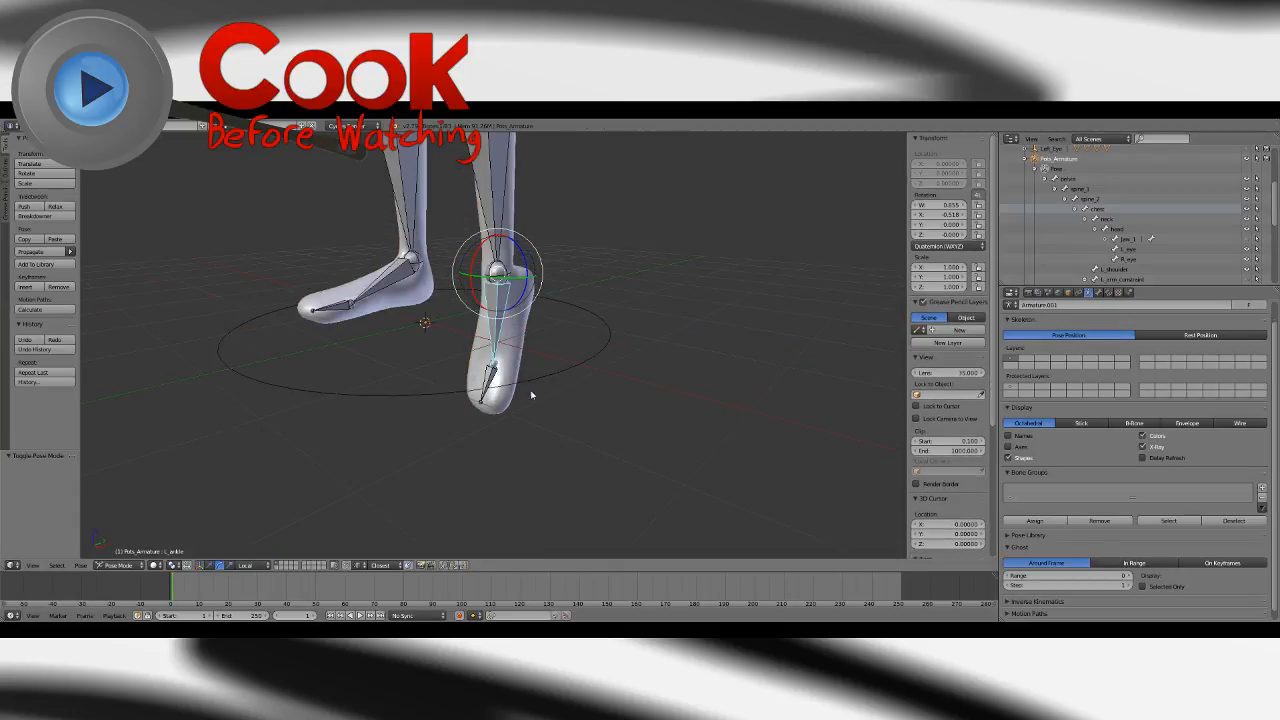
right_click(484, 390)
middle_click_drag(483, 389, 446, 384)
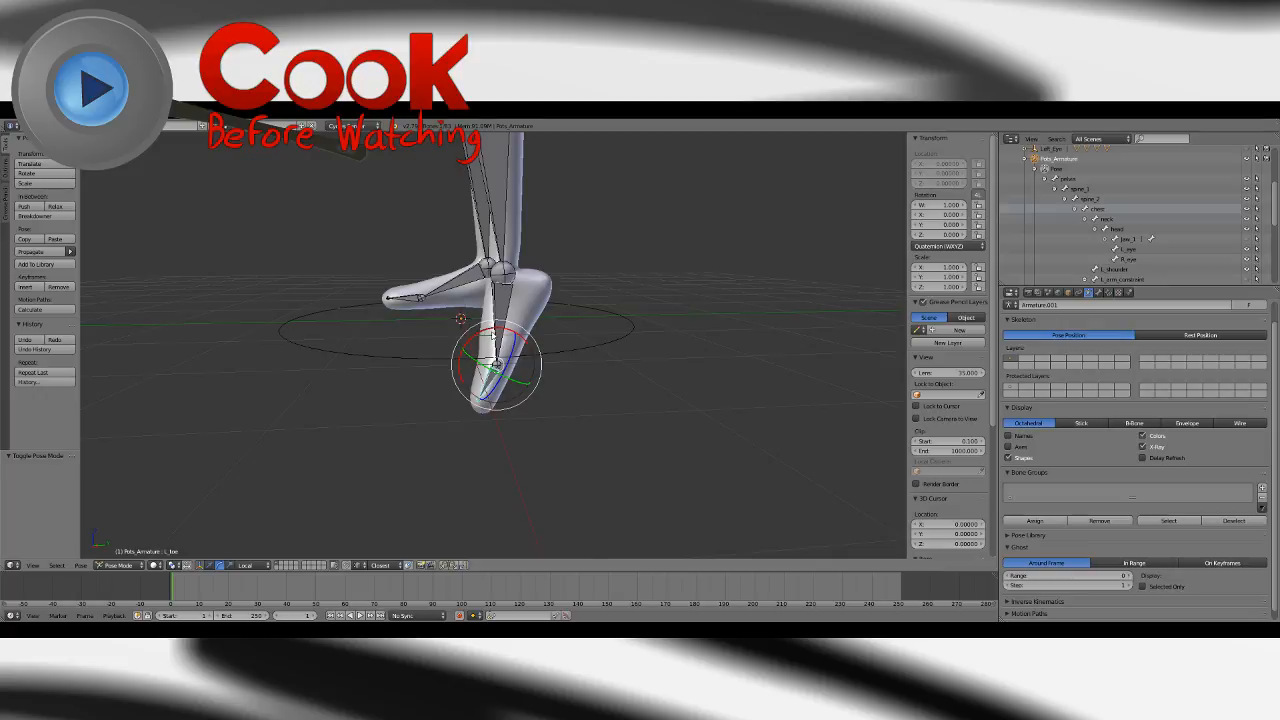
key("r")
key("x")
key("x")
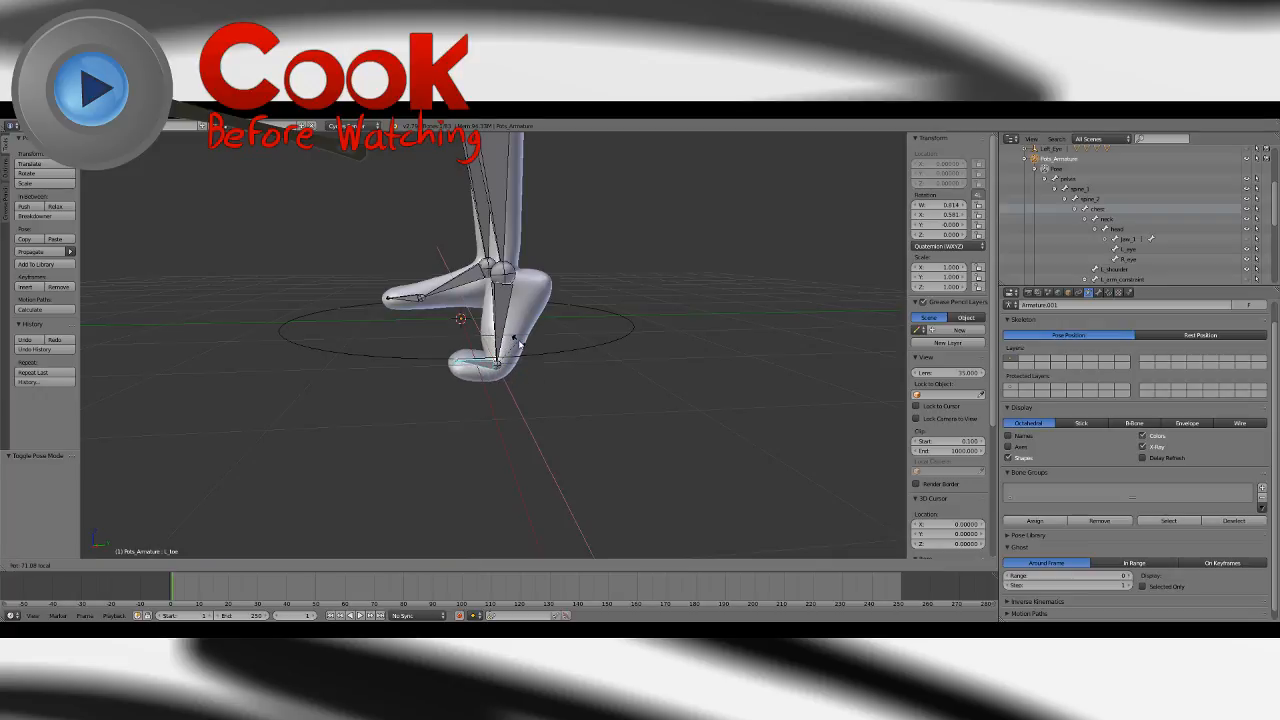
left_click(581, 347)
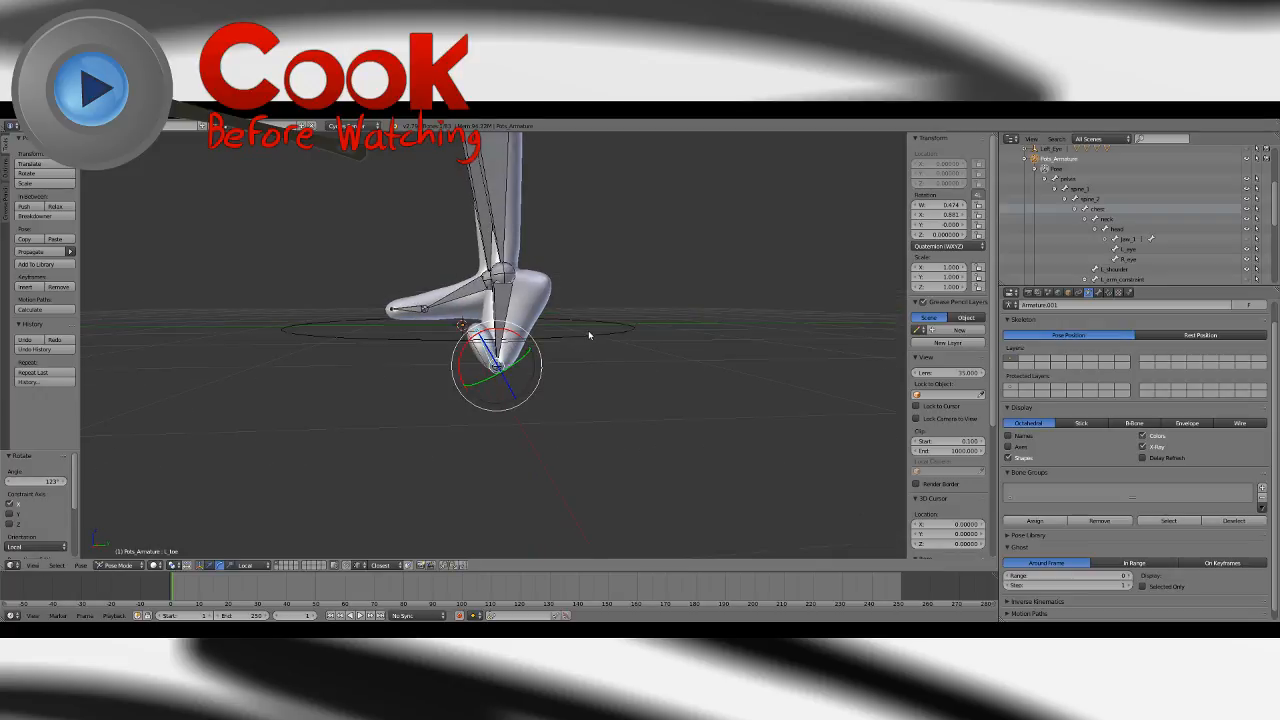
Try bending the L_toe bone the opposite way around its local X axis and undo the test rotation.
key("r")
key("x")
key("x")
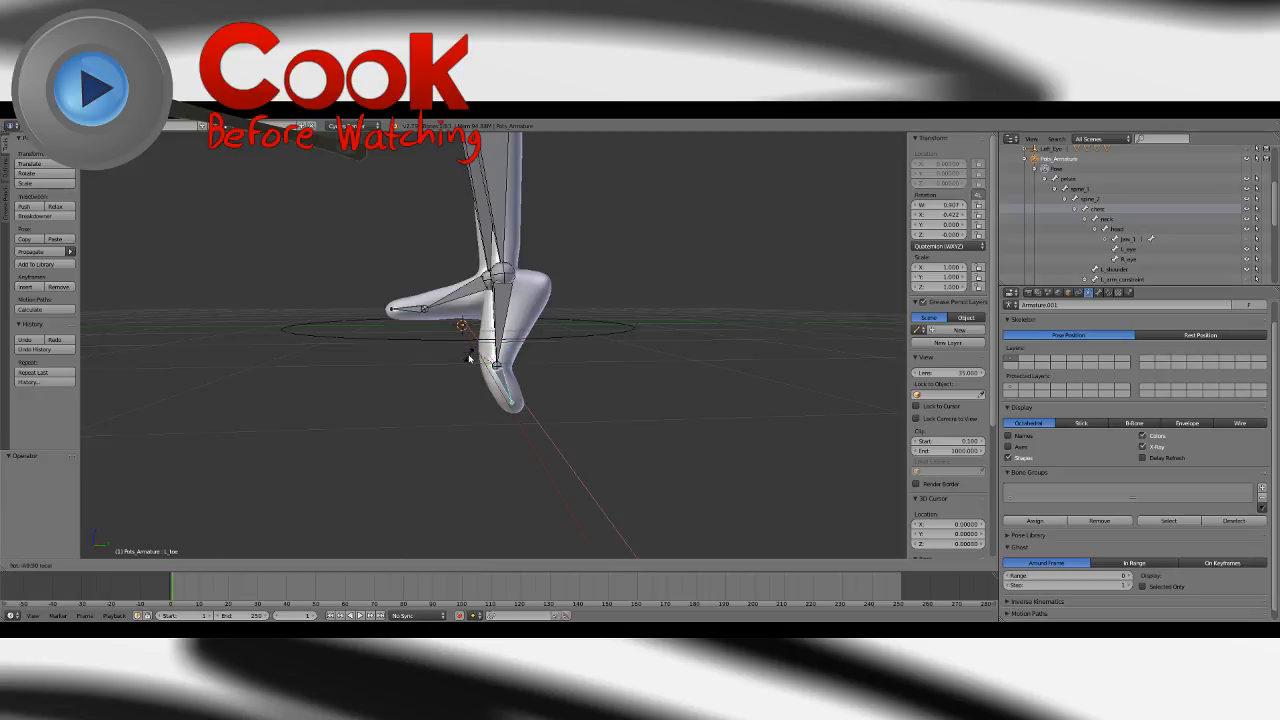
left_click(470, 361)
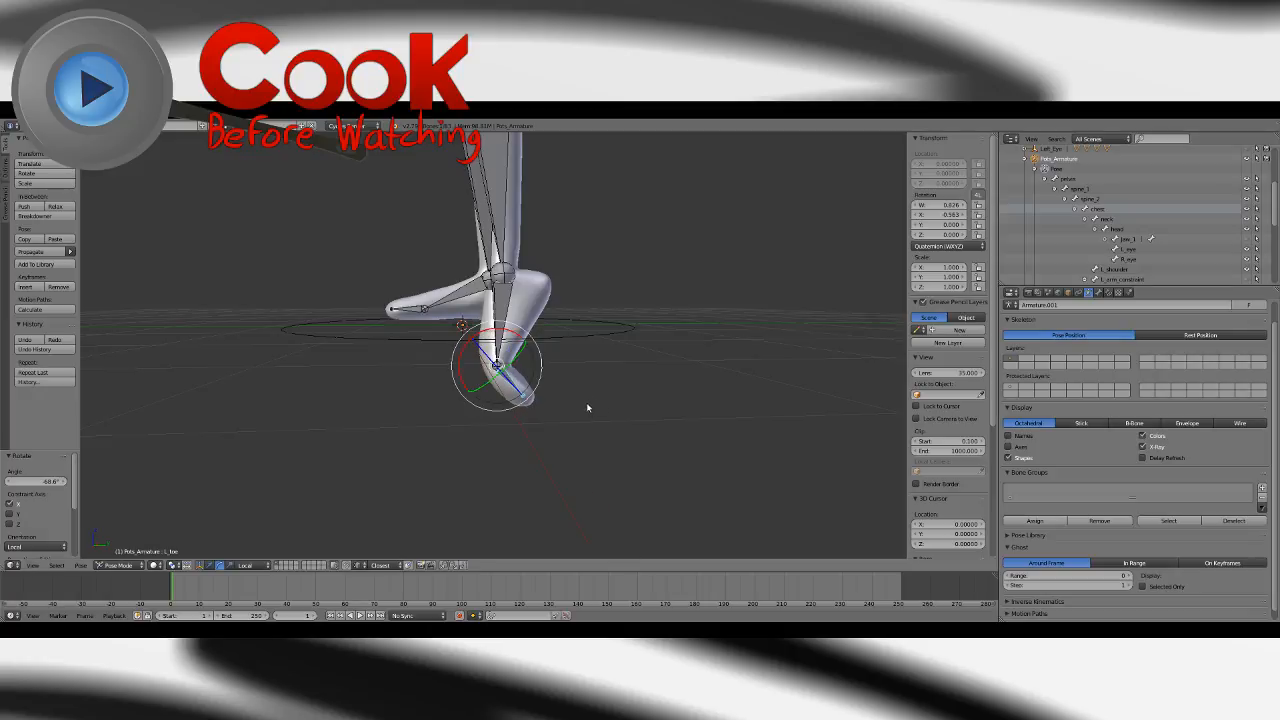
key("ctrl+z")
Reset the L_ankle bone's pose by setting its rotation to W 1 and X 0.
right_click(507, 306)
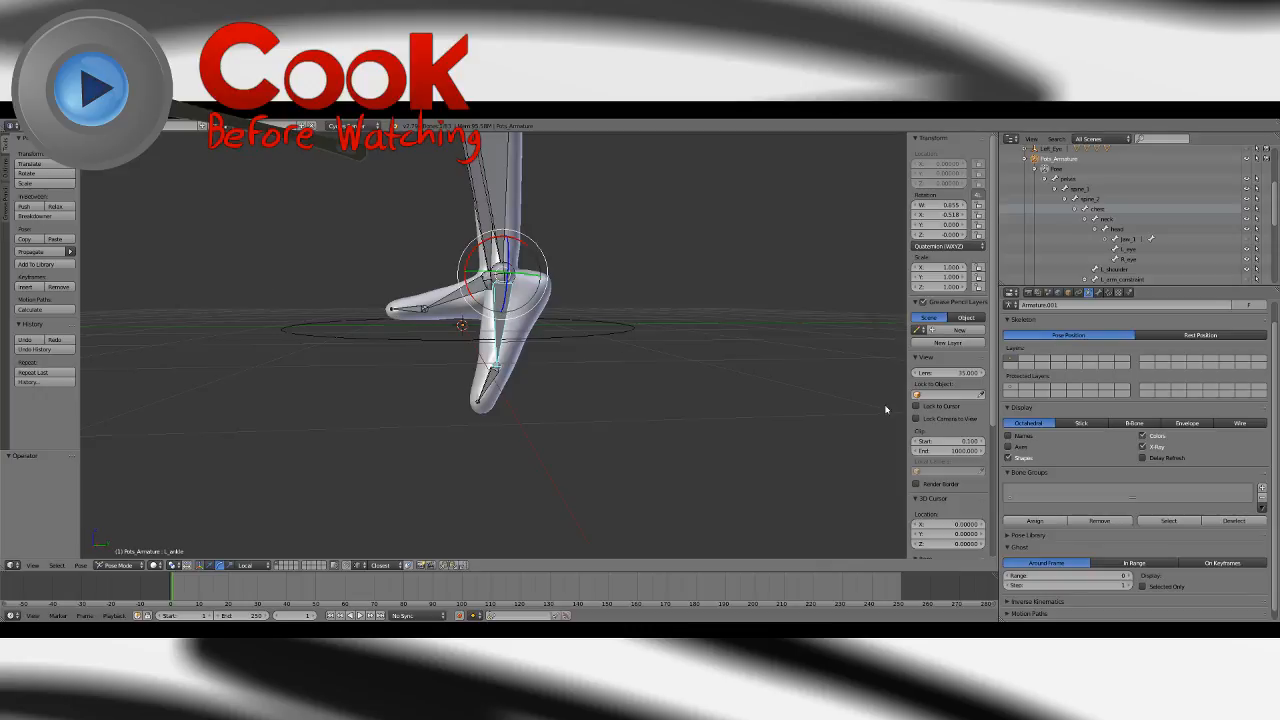
scroll(1275, 380, "up", 1)
scroll(1275, 380, "up", 1)
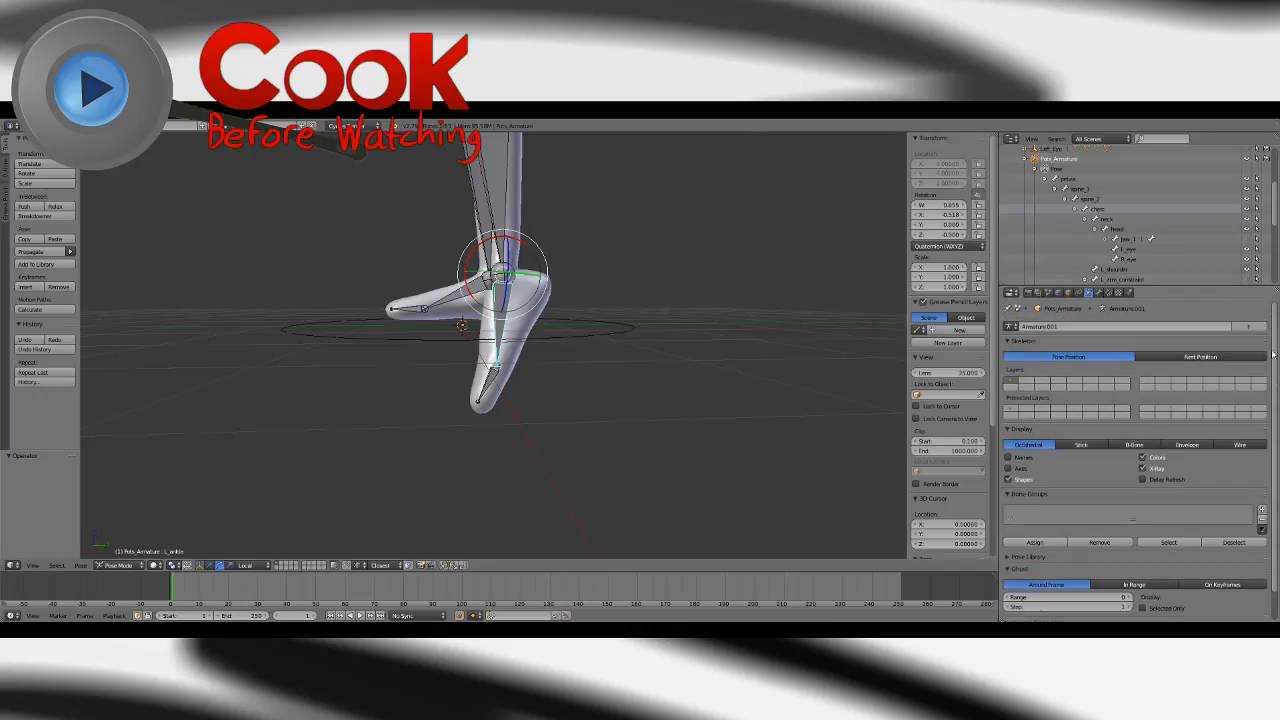
middle_click_drag(563, 286, 620, 381)
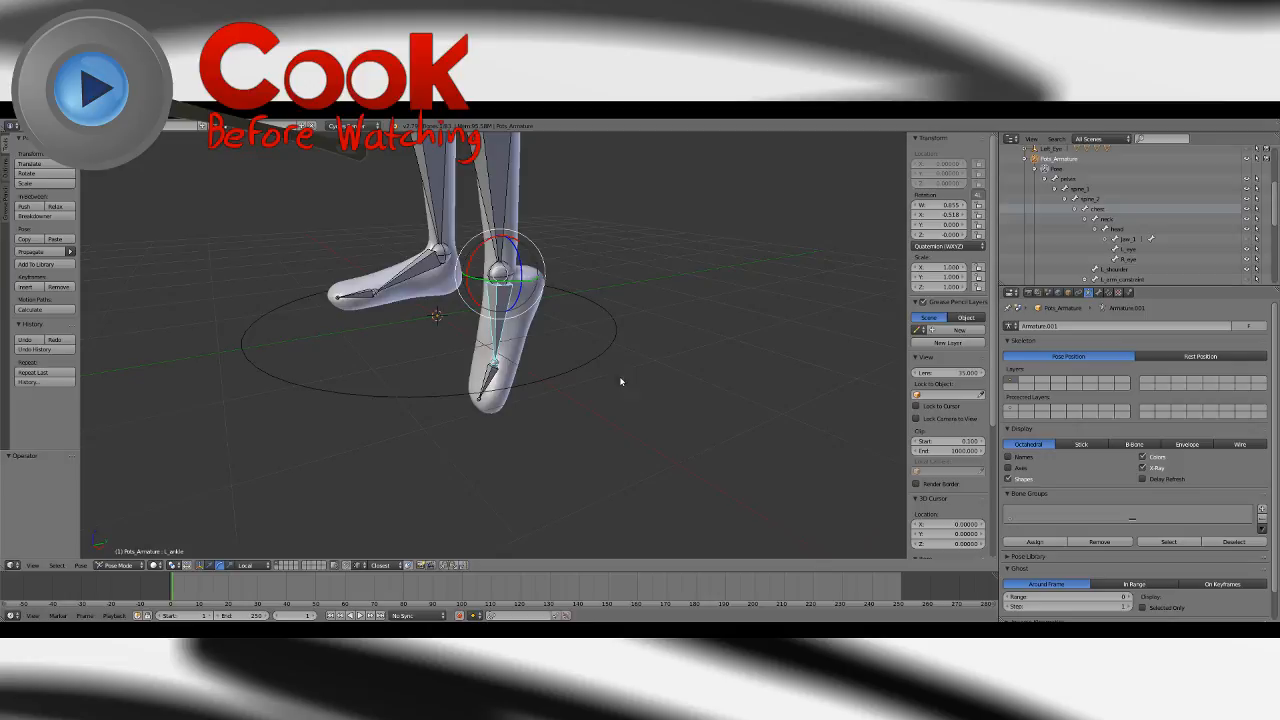
left_click(947, 214)
type("0")
key("Return")
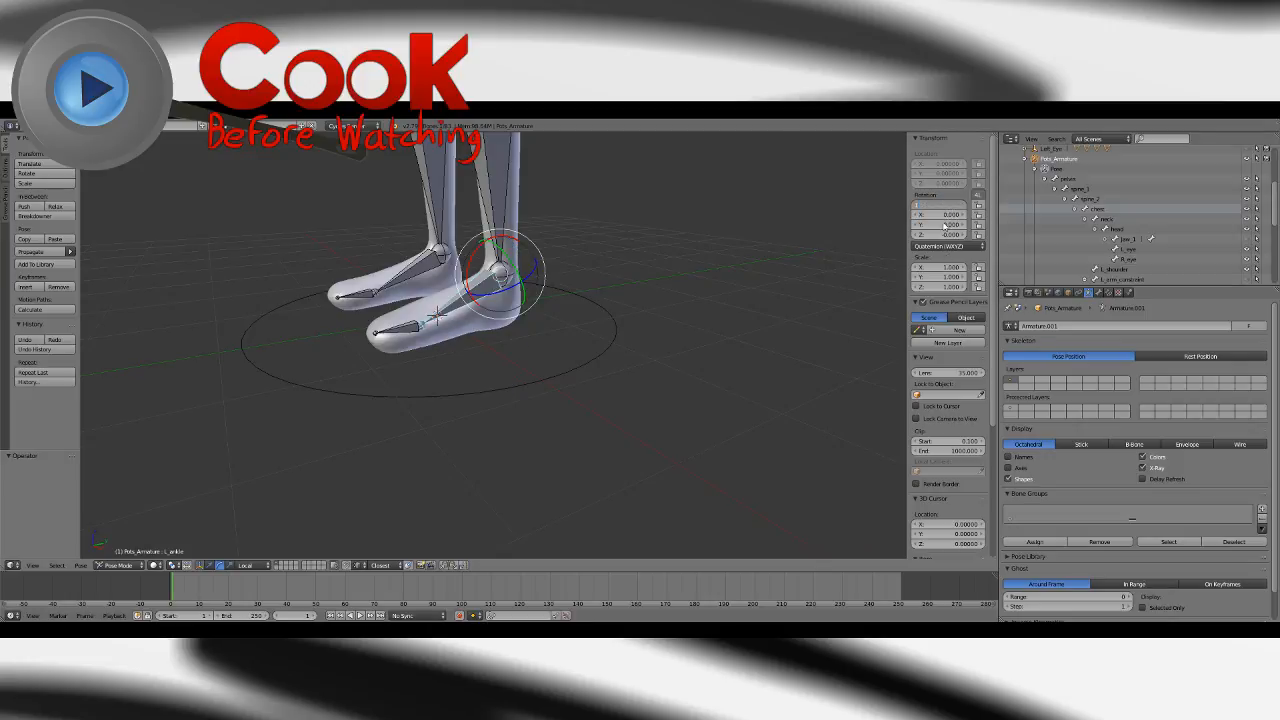
Try twisting the L_leg_twist_2 bone around its local Y axis to test the thigh deformation.
key("a")
middle_click_drag(557, 366, 612, 457)
scroll(622, 345, "down", 3)
middle_click_drag(665, 425, 644, 468)
middle_click_drag(644, 468, 672, 455)
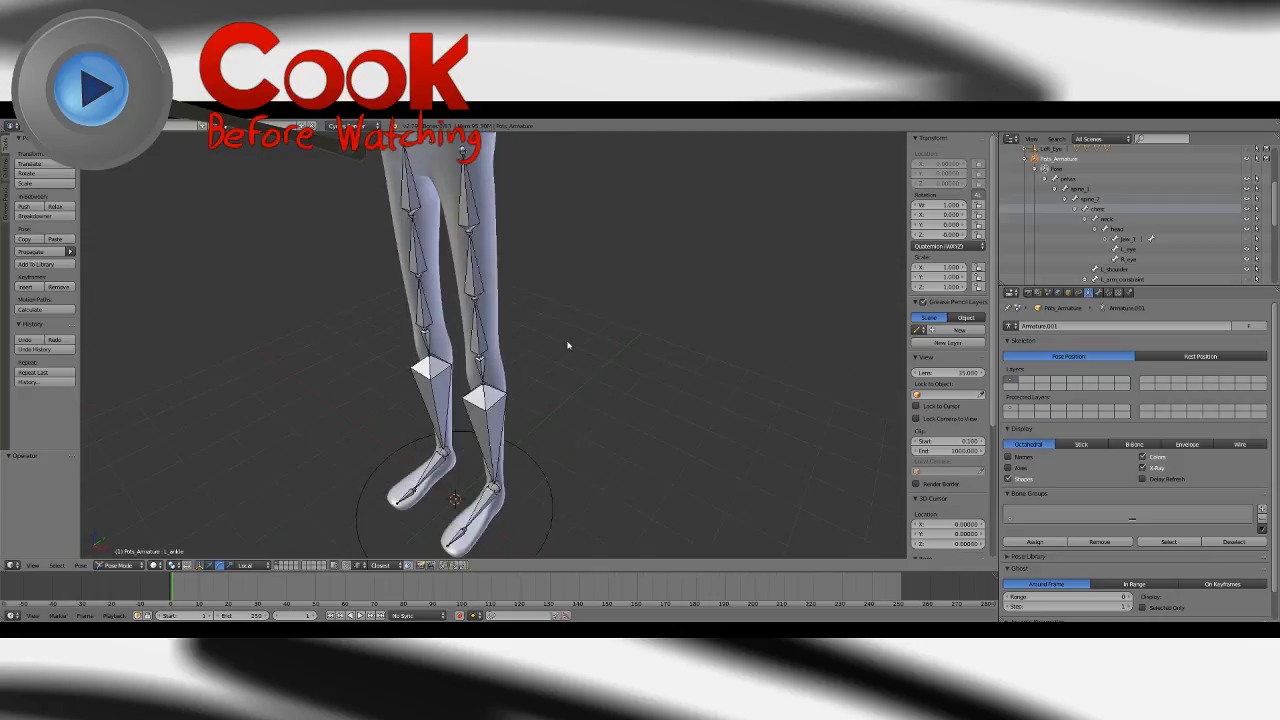
right_click(508, 338)
scroll(575, 370, "up", 2)
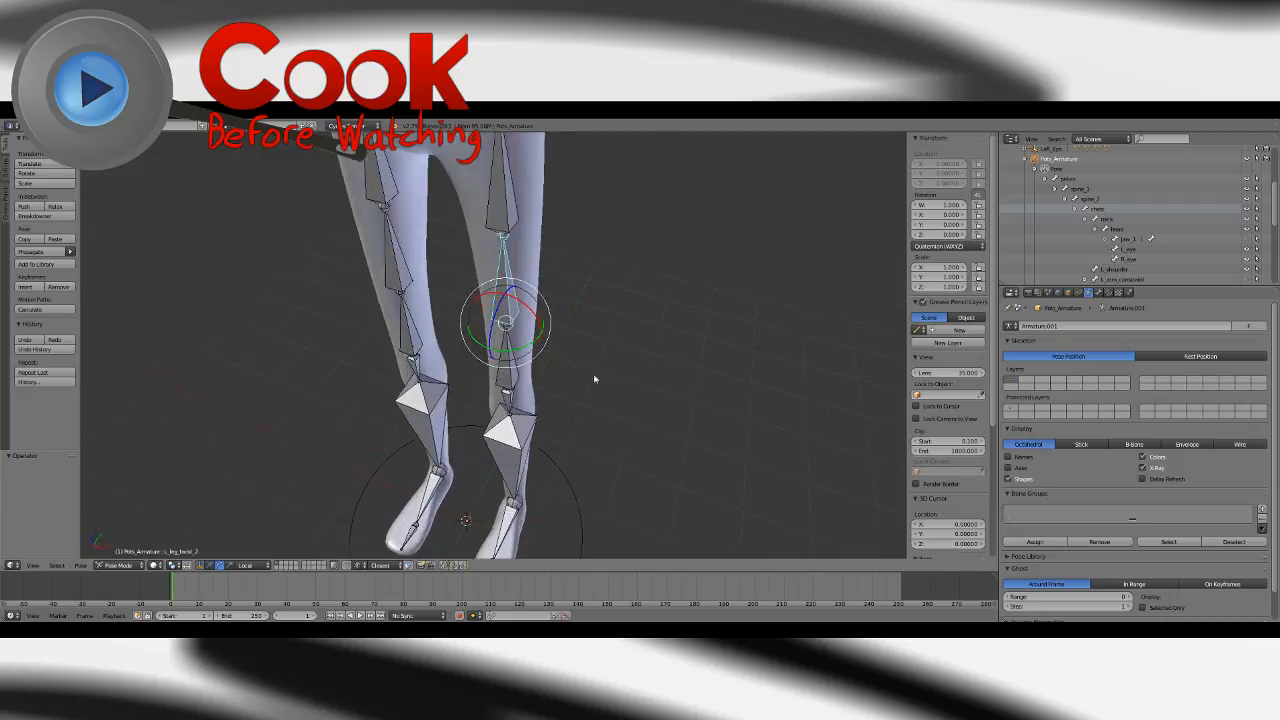
key("r")
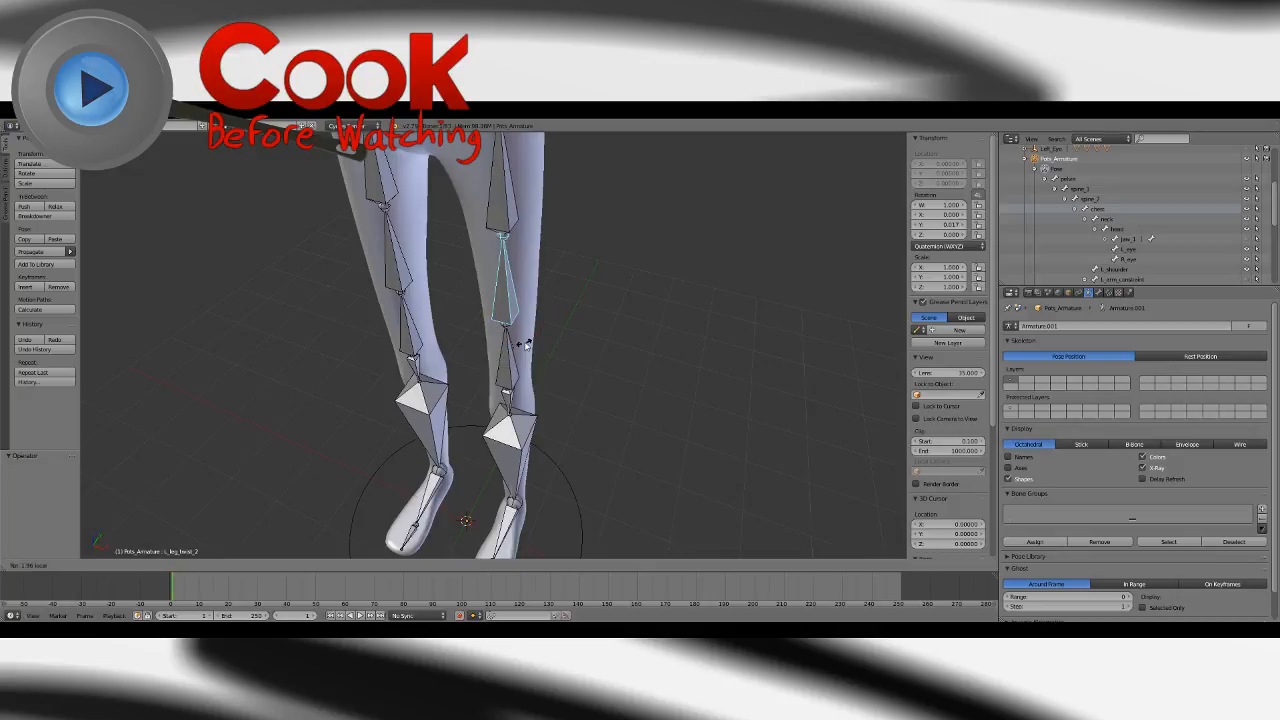
key("y")
key("y")
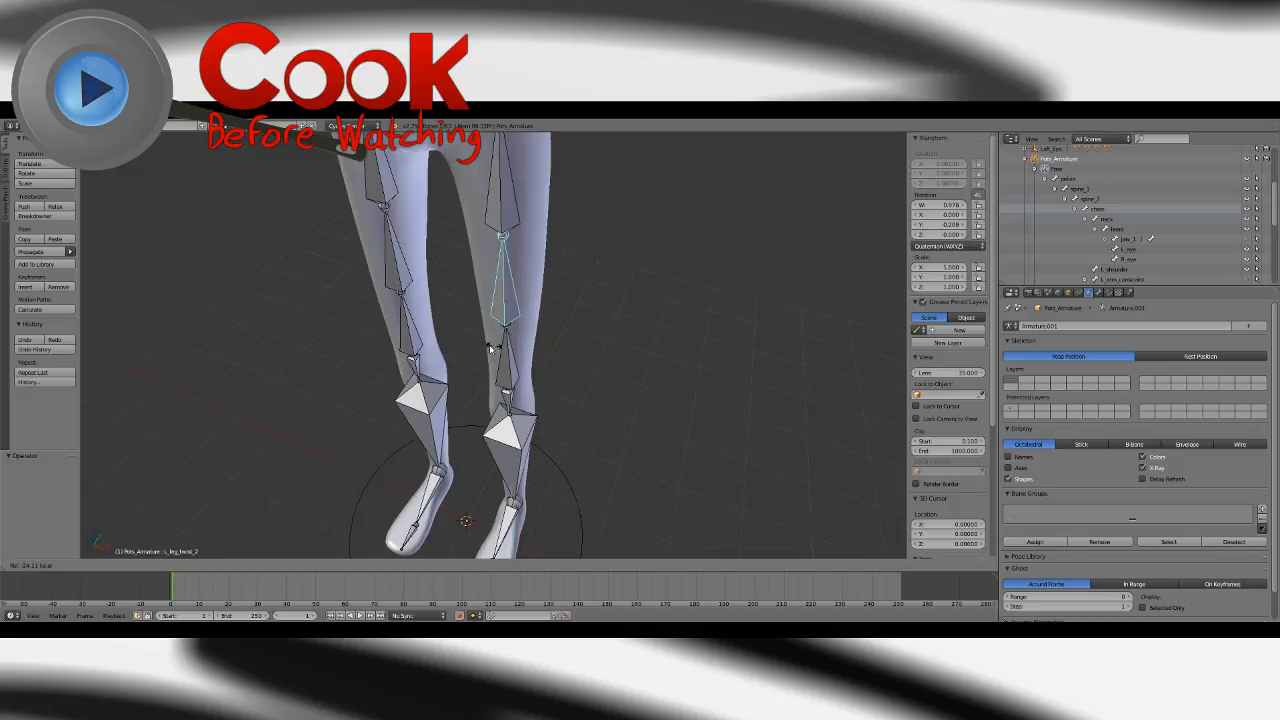
key("Escape")
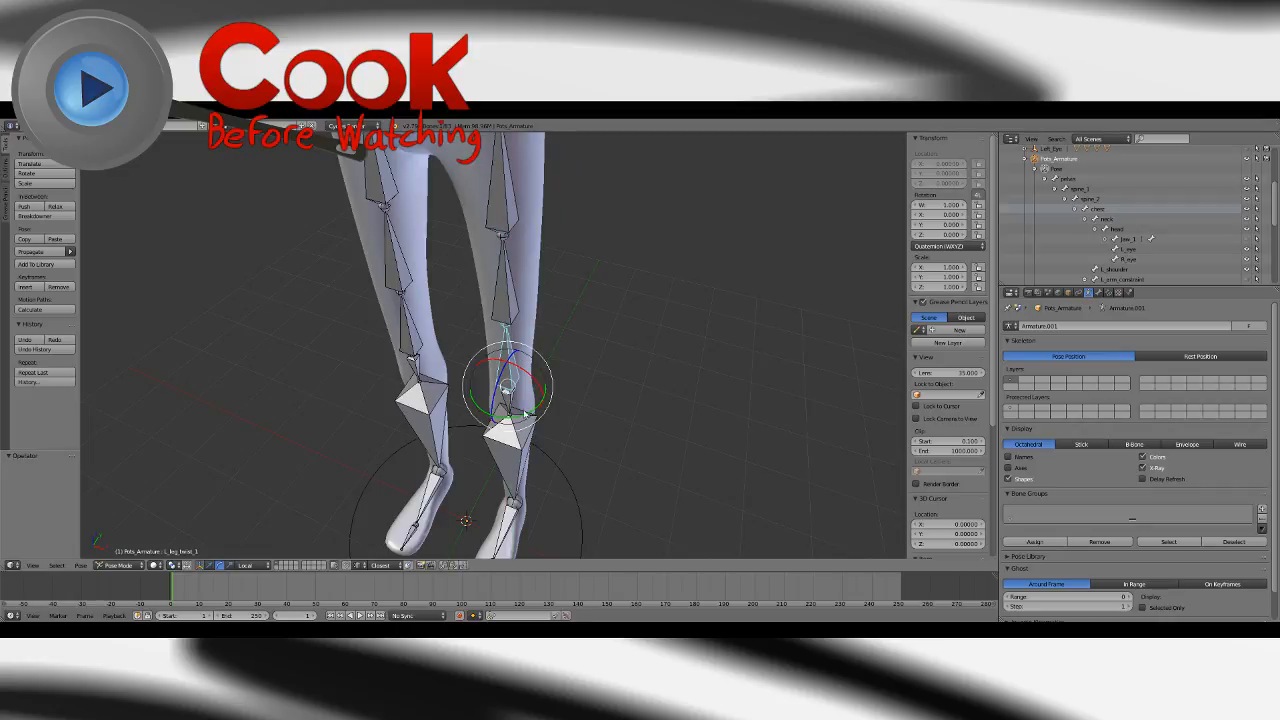
Try twisting the L_leg_twist_1 bone around its local Y axis to test the deformation above the knee.
key("r")
key("y")
key("y")
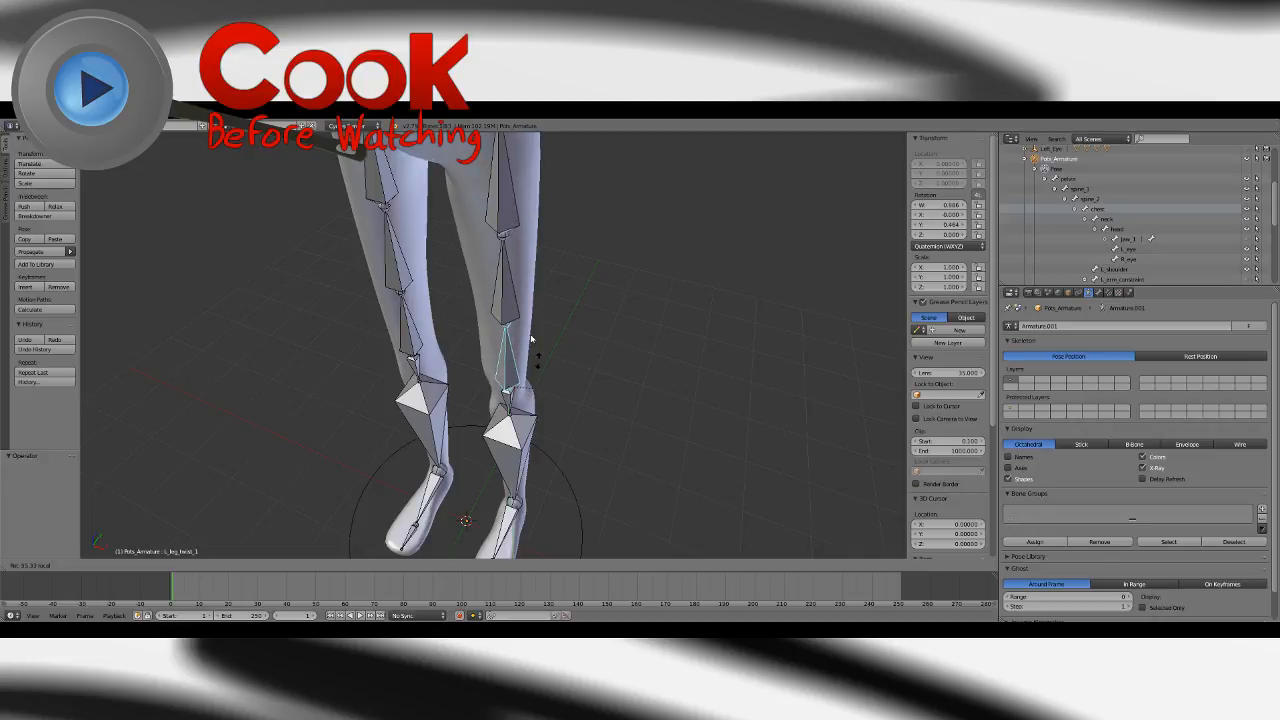
left_click(524, 293)
scroll(557, 326, "down", 3)
middle_click_drag(557, 326, 440, 345)
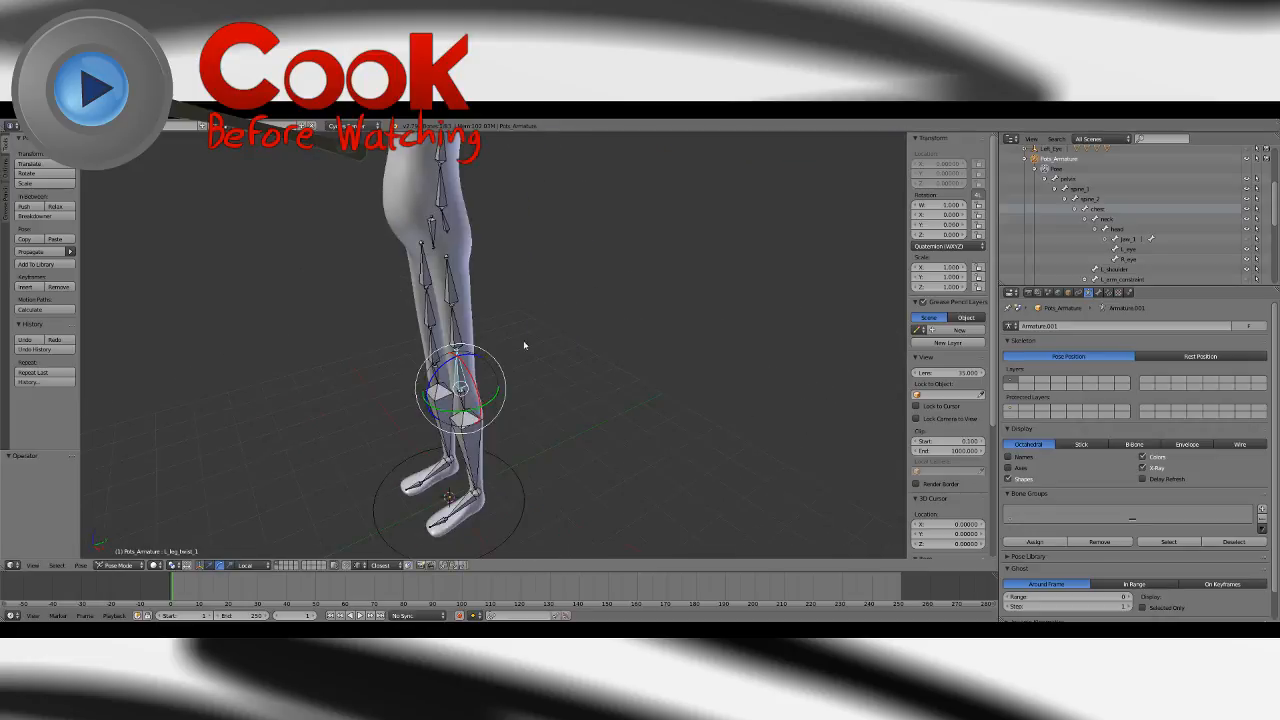
Unhide the L_leg and R_leg bones of the armature.
left_click_drag(1276, 214, 1266, 256)
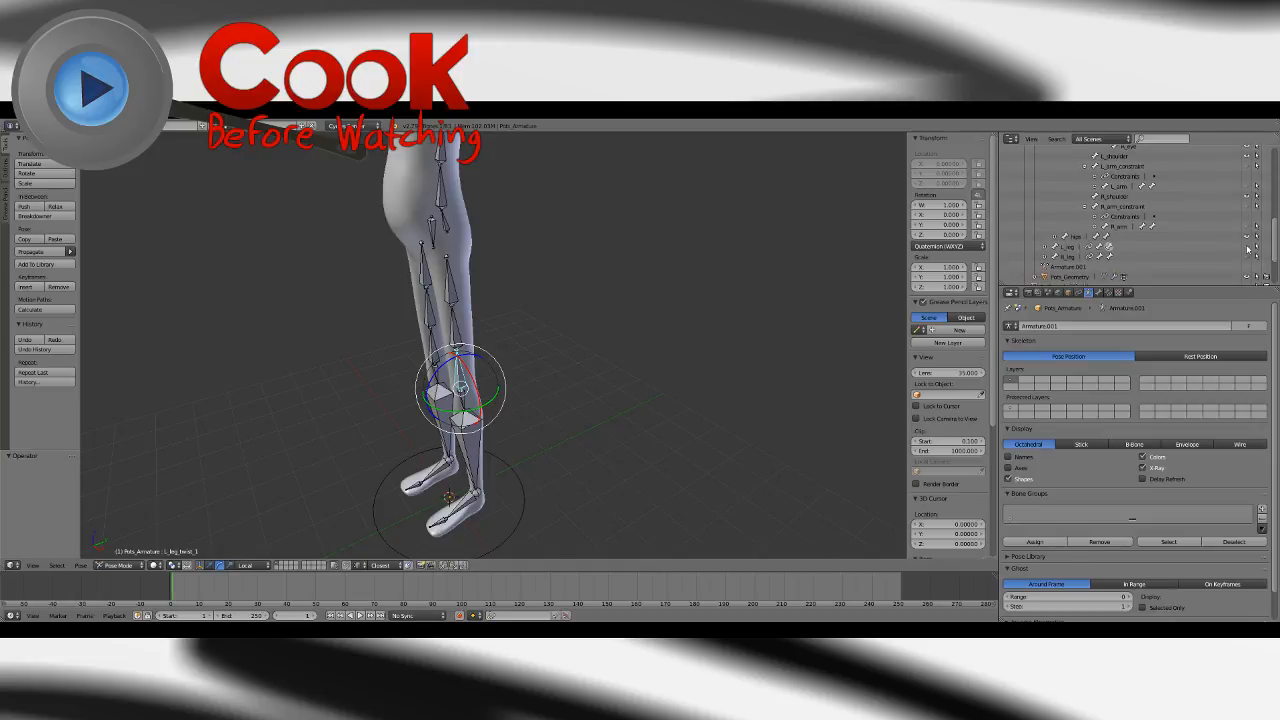
left_click(1246, 247)
left_click(1246, 257)
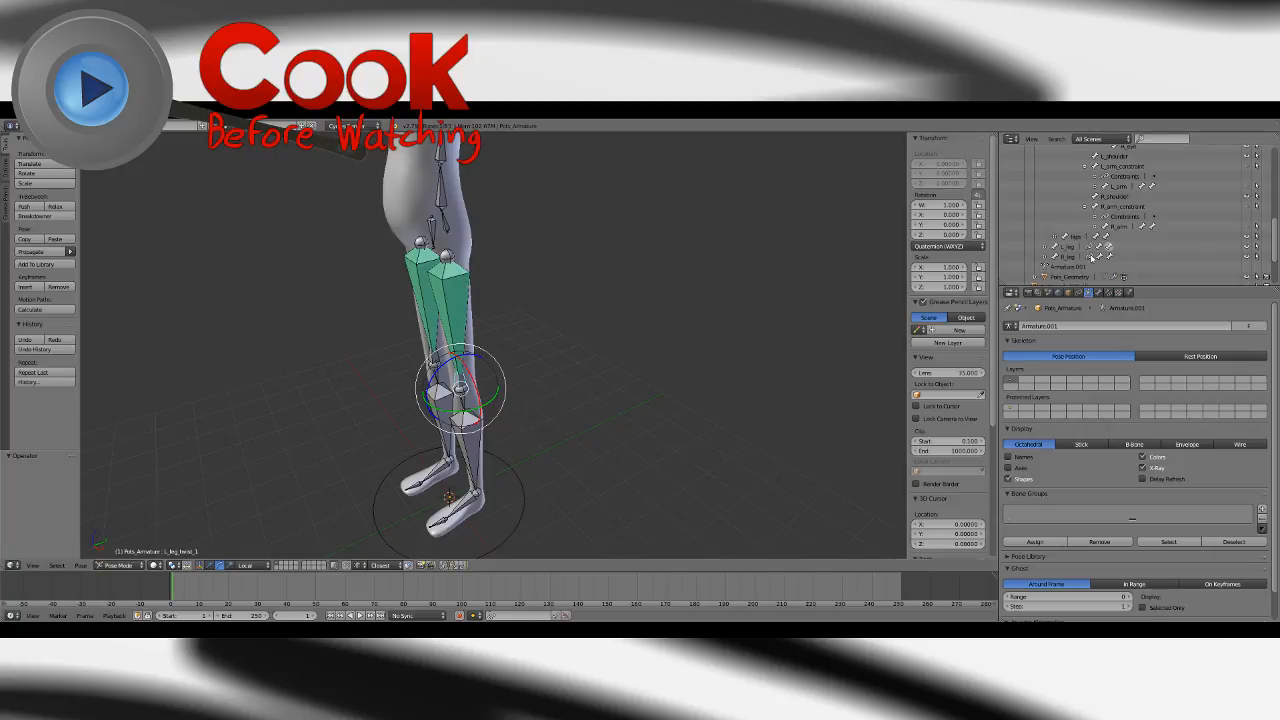
Expand the parent bone of the leg constraint bones and show the L_leg bone's constraint settings.
left_click(1054, 238)
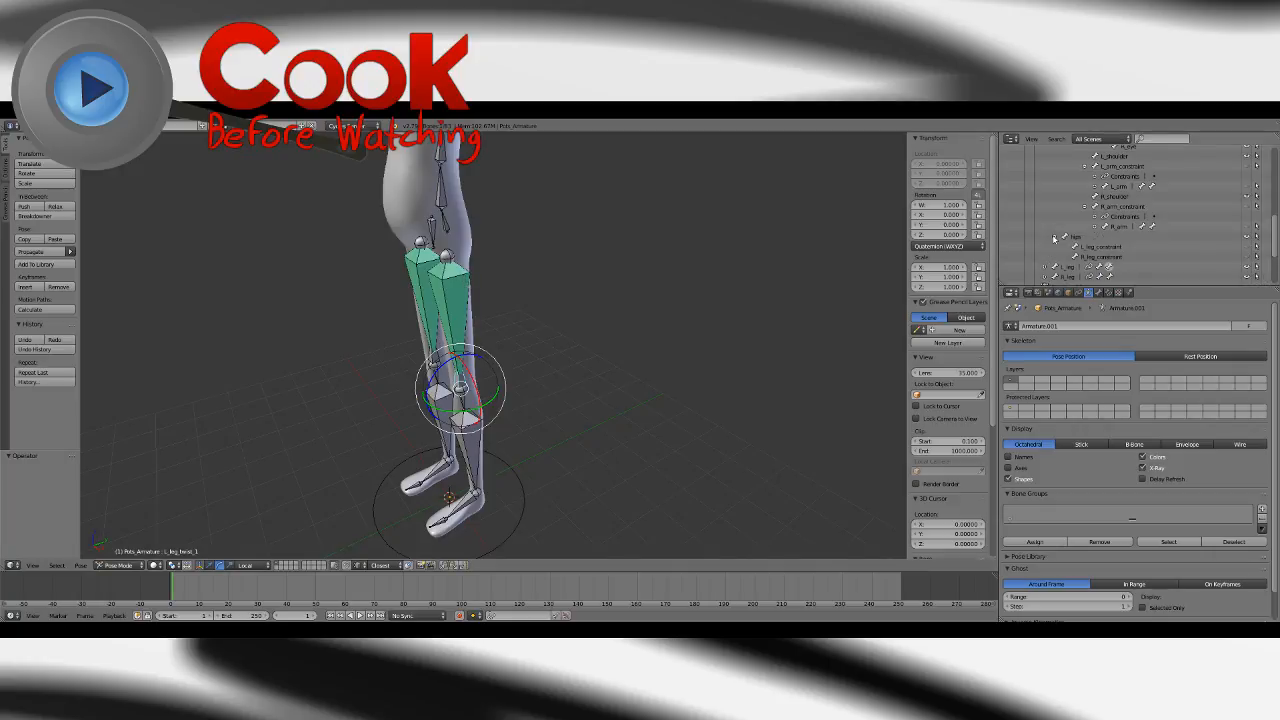
middle_click_drag(543, 311, 670, 297)
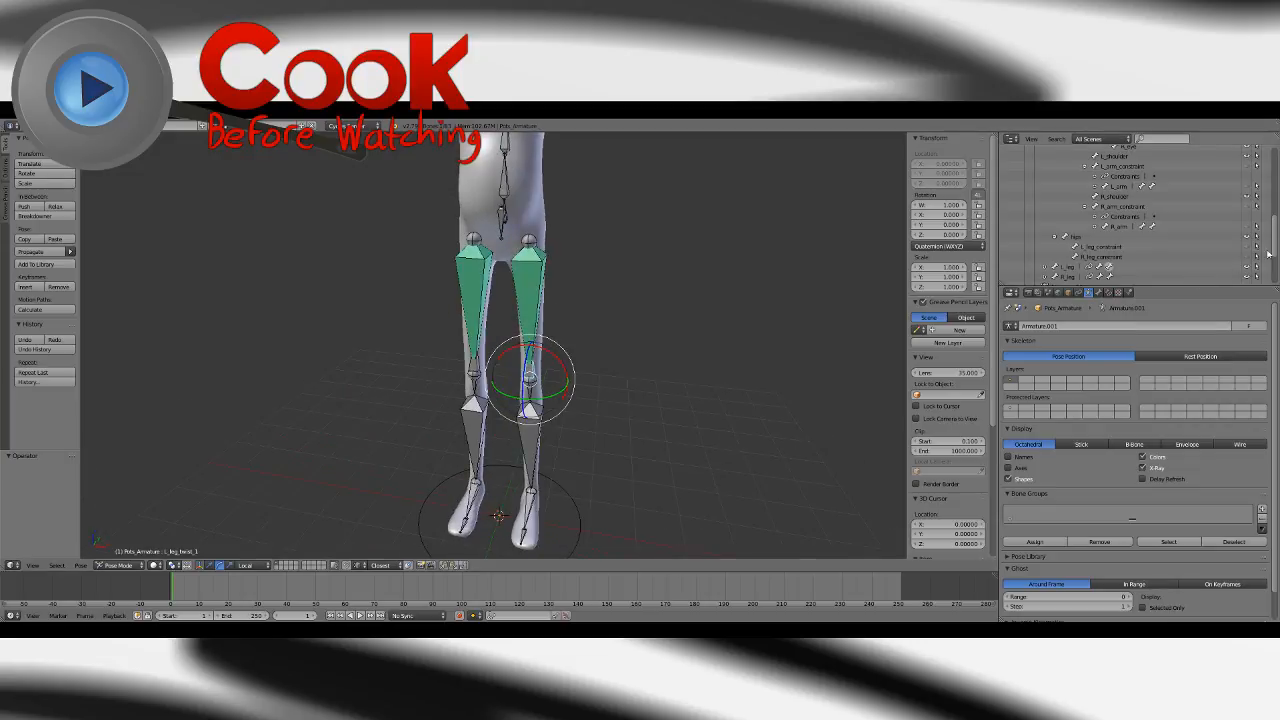
scroll(1268, 254, "down", 2)
left_click(1084, 241)
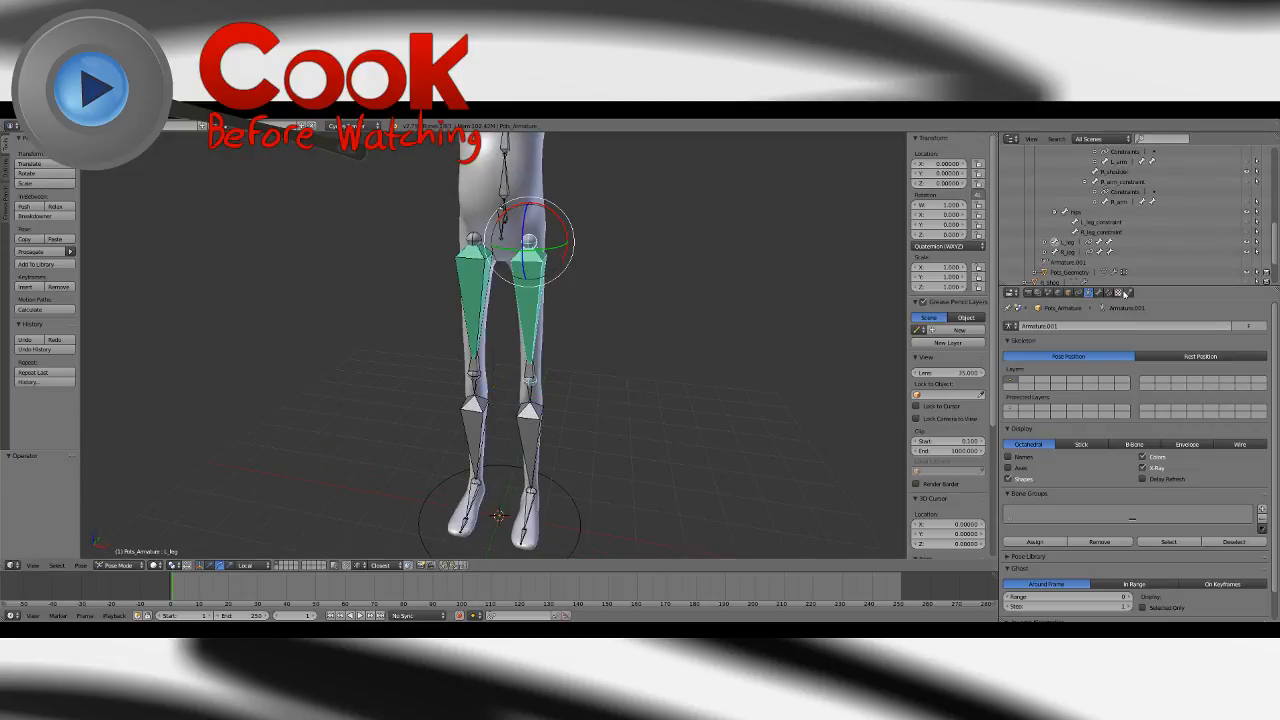
left_click(1109, 293)
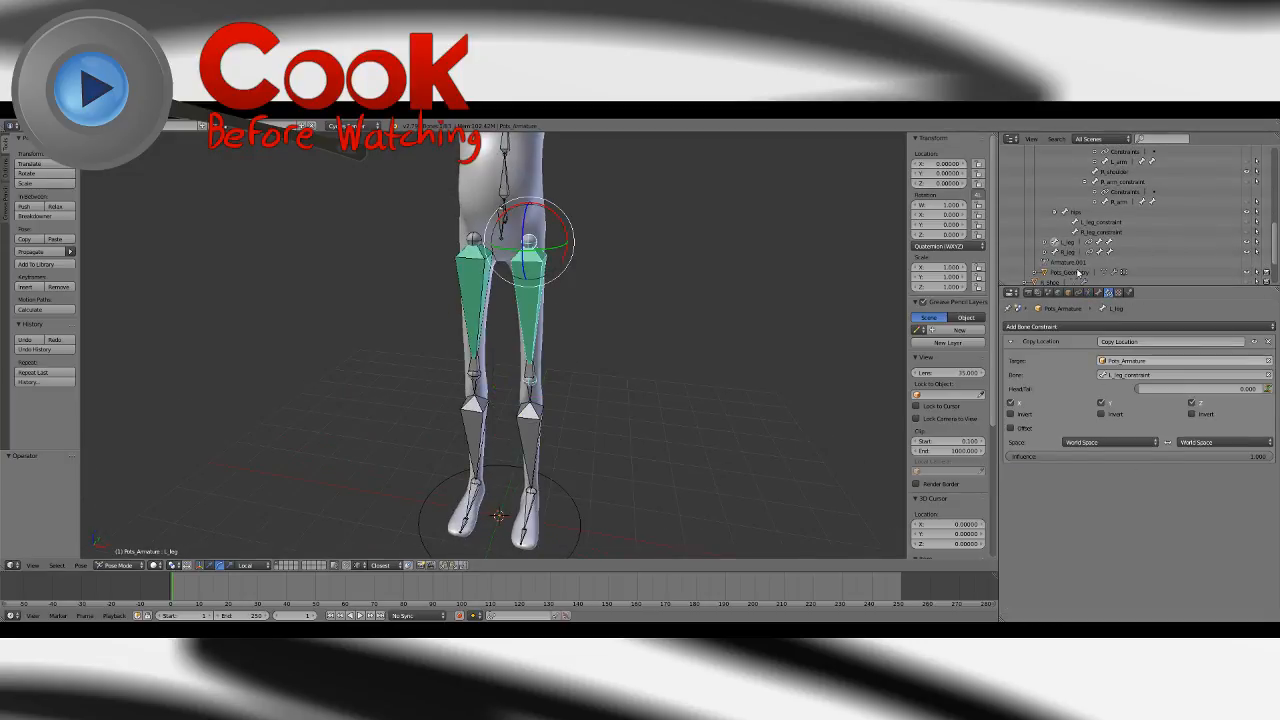
Delete the Copy Location constraints from the L_leg and R_leg bones.
left_click(1270, 341)
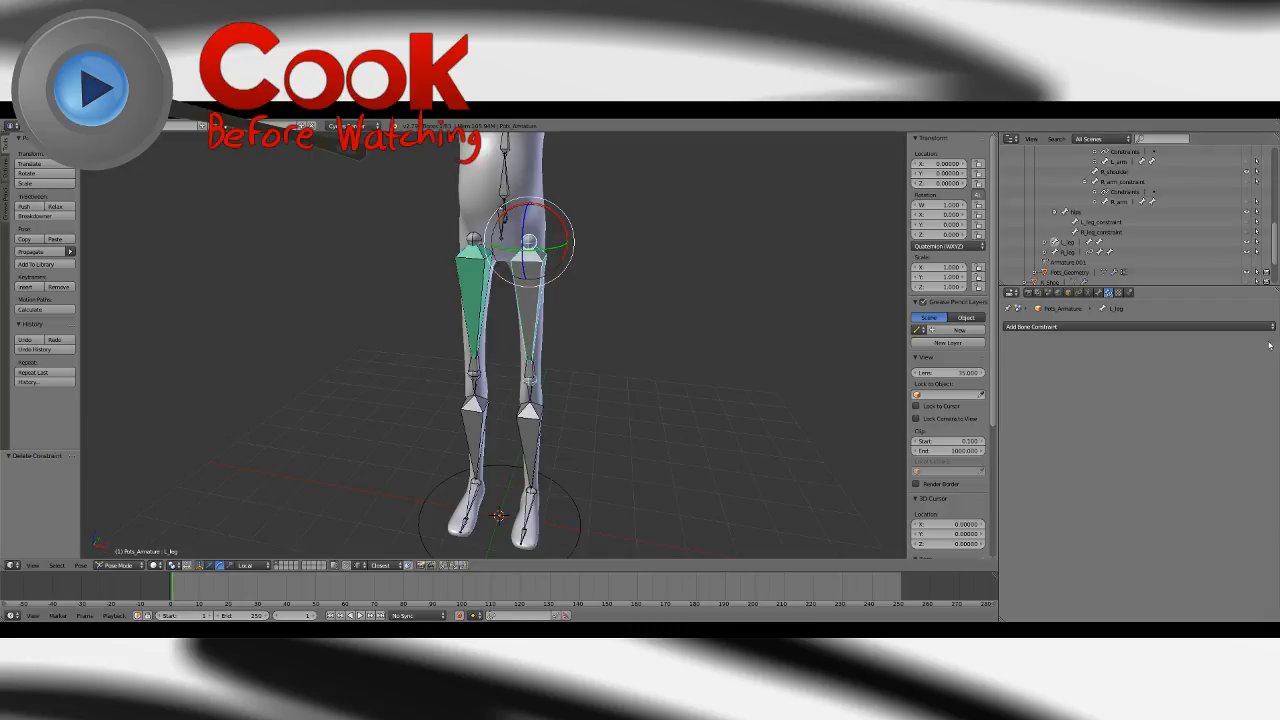
left_click(1068, 252)
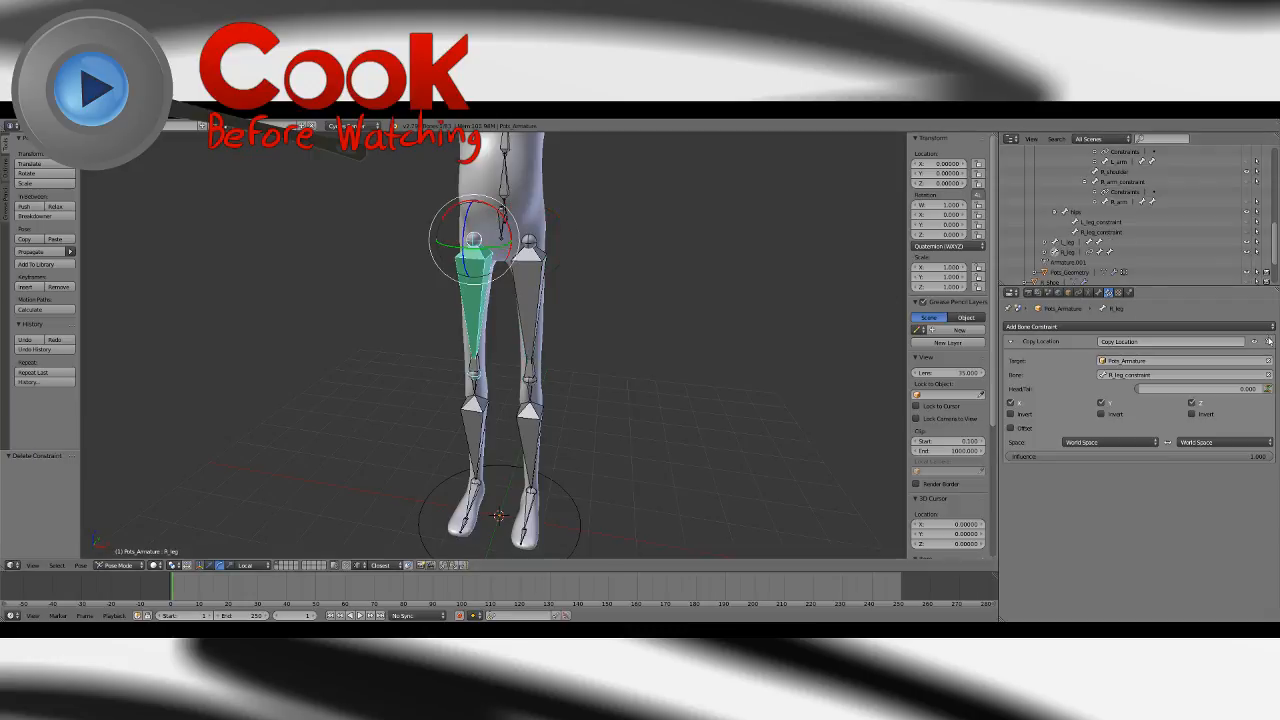
left_click(1269, 361)
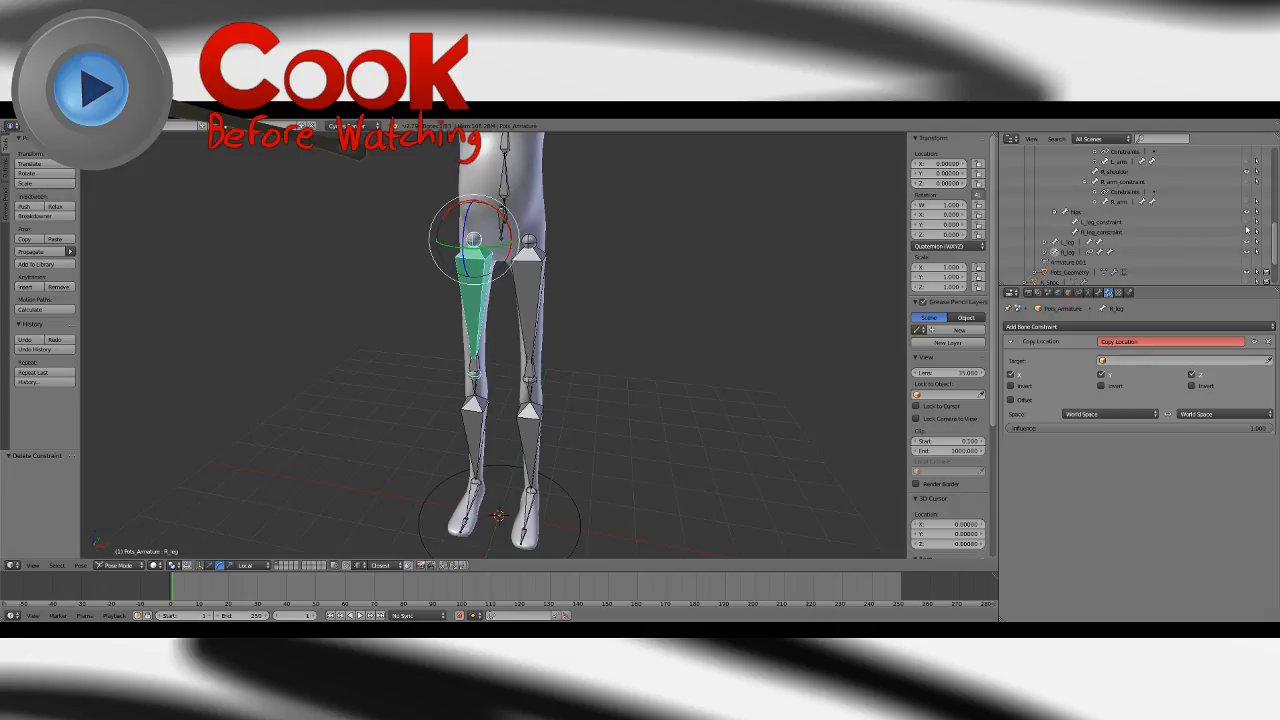
scroll(637, 326, "up", 6)
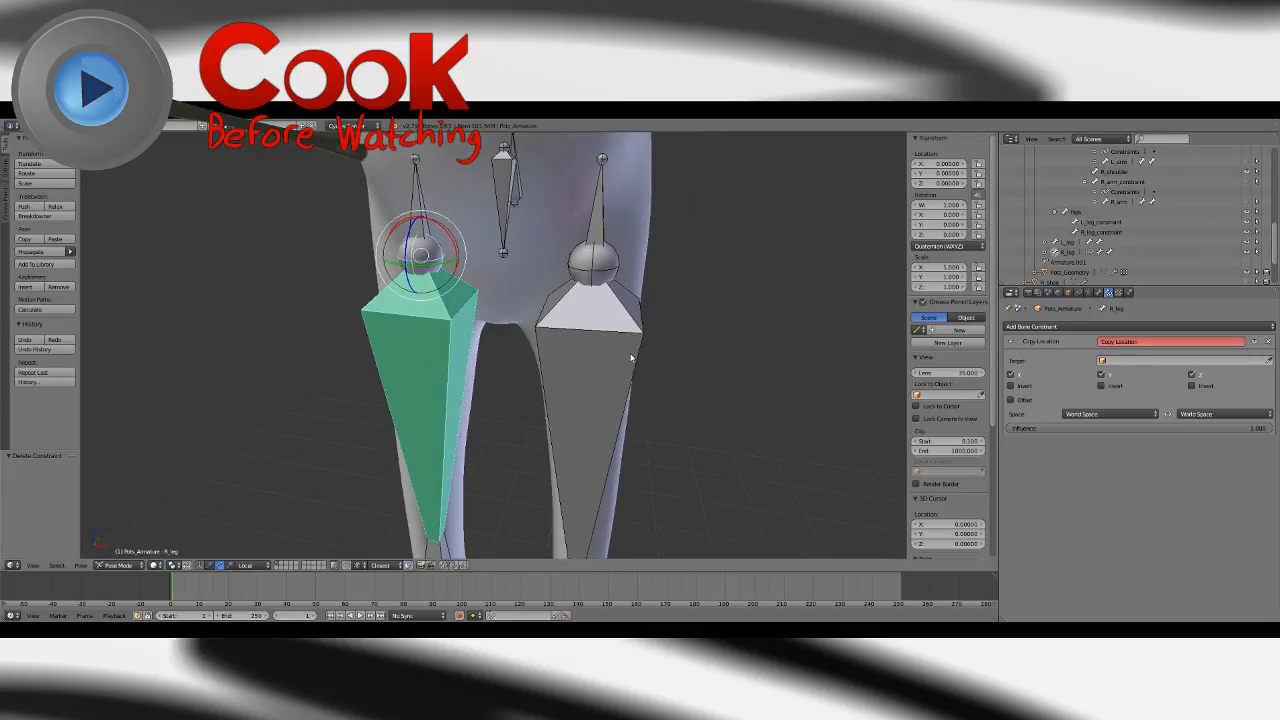
left_click(1269, 341)
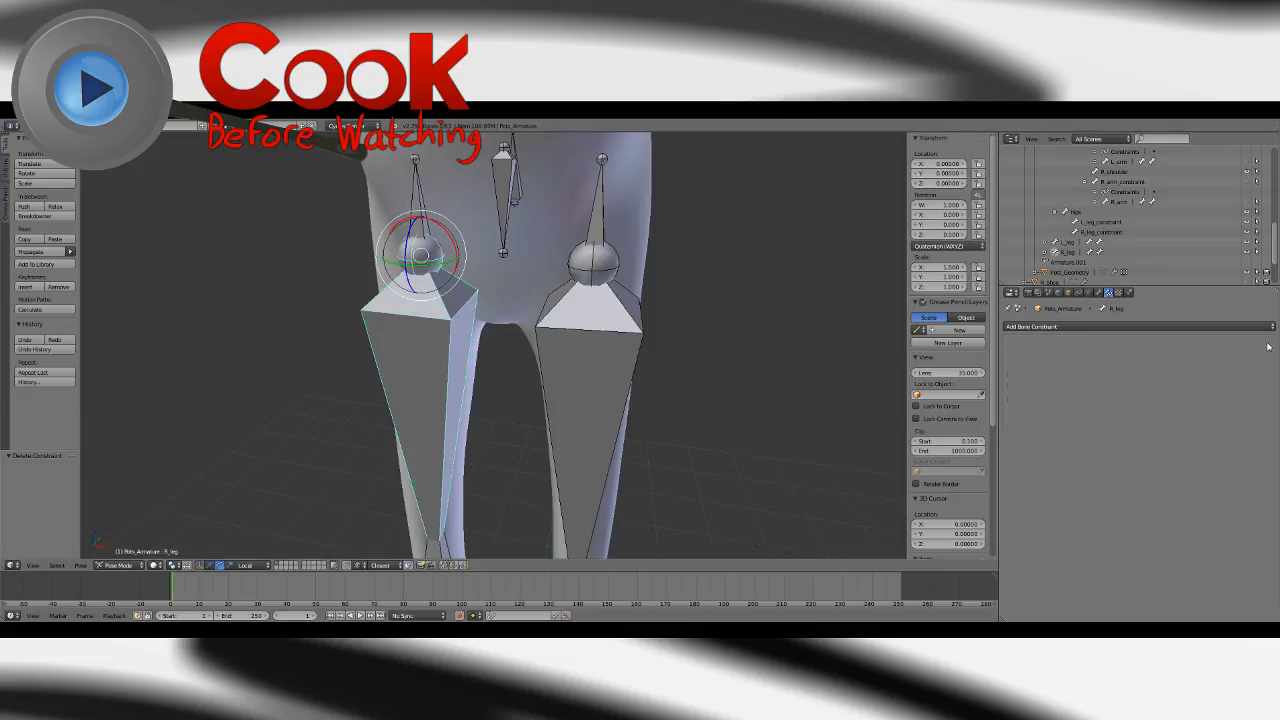
In Edit Mode, parent the L_leg bone to the L_leg_constraint bone with Keep Offset.
left_click(1072, 250)
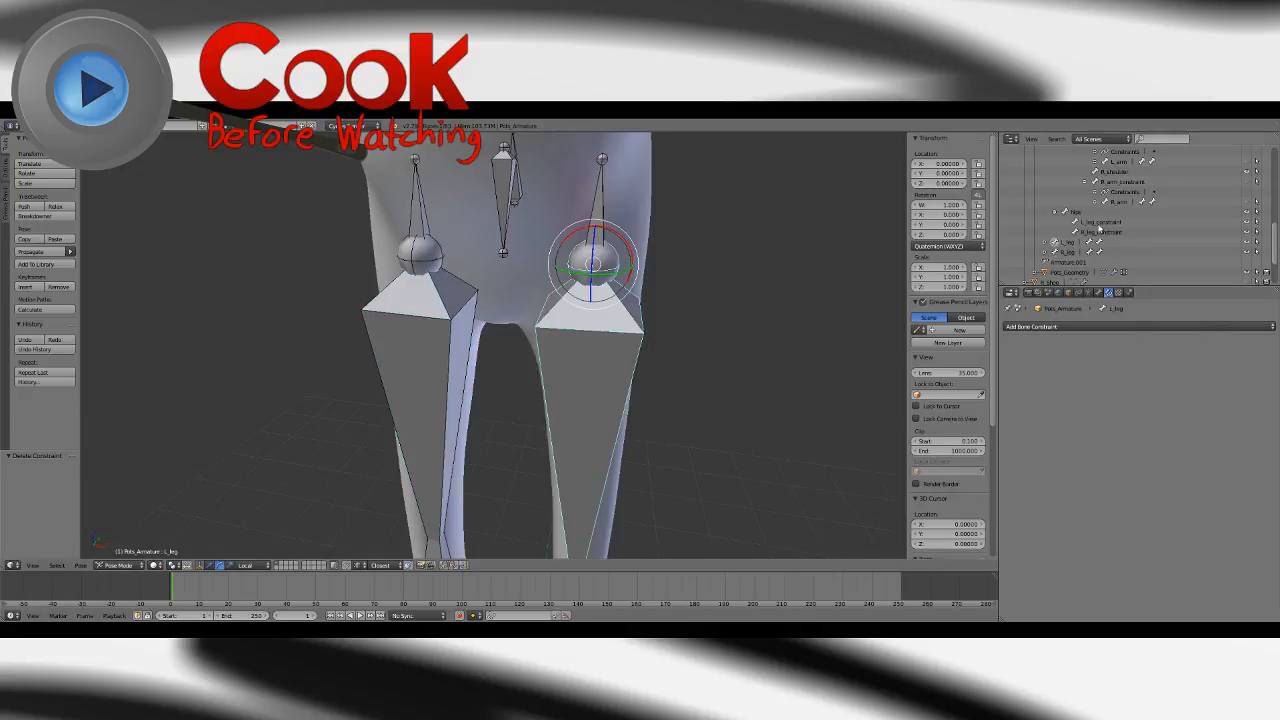
left_click(1100, 223)
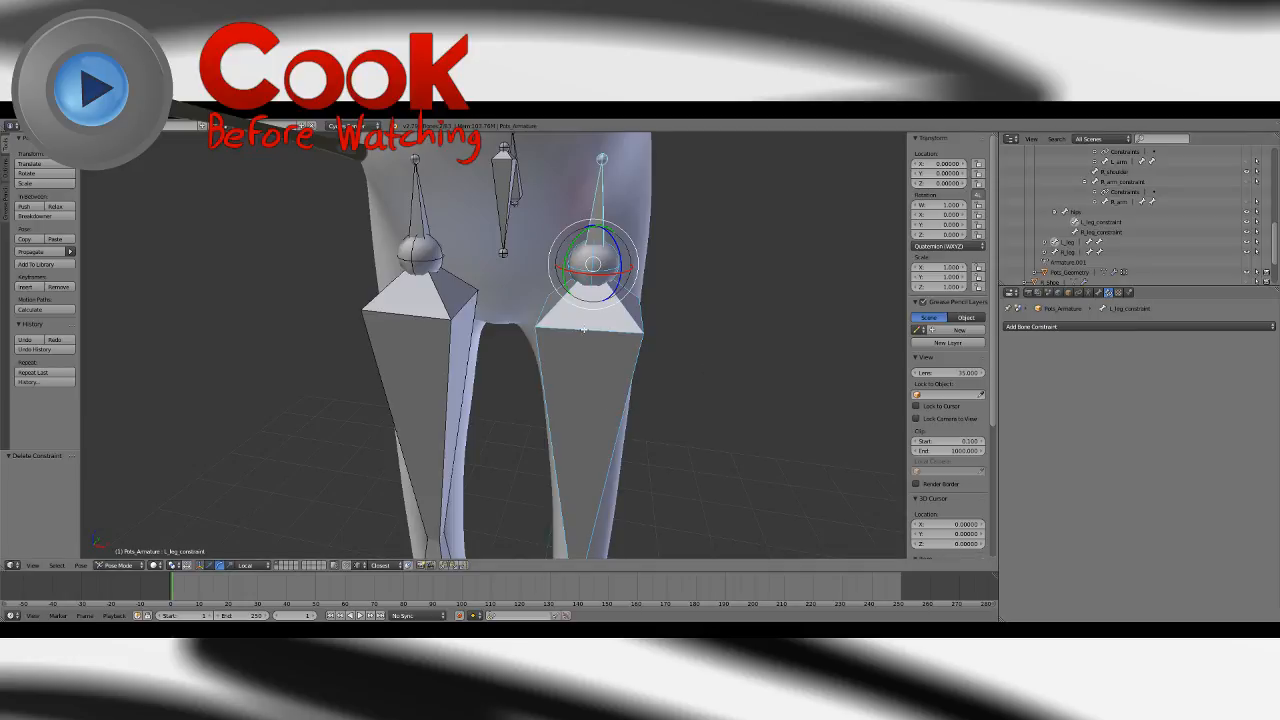
key("Tab")
right_click(636, 324)
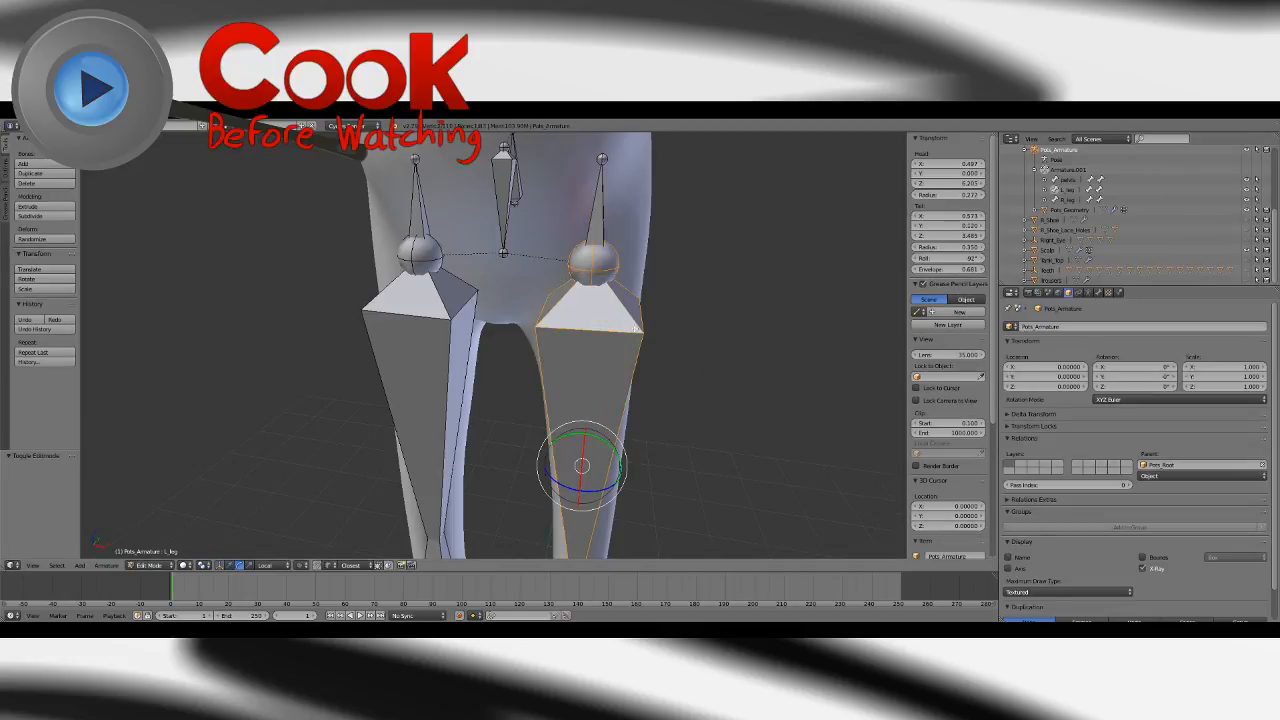
right_click(596, 219)
left_click(106, 565)
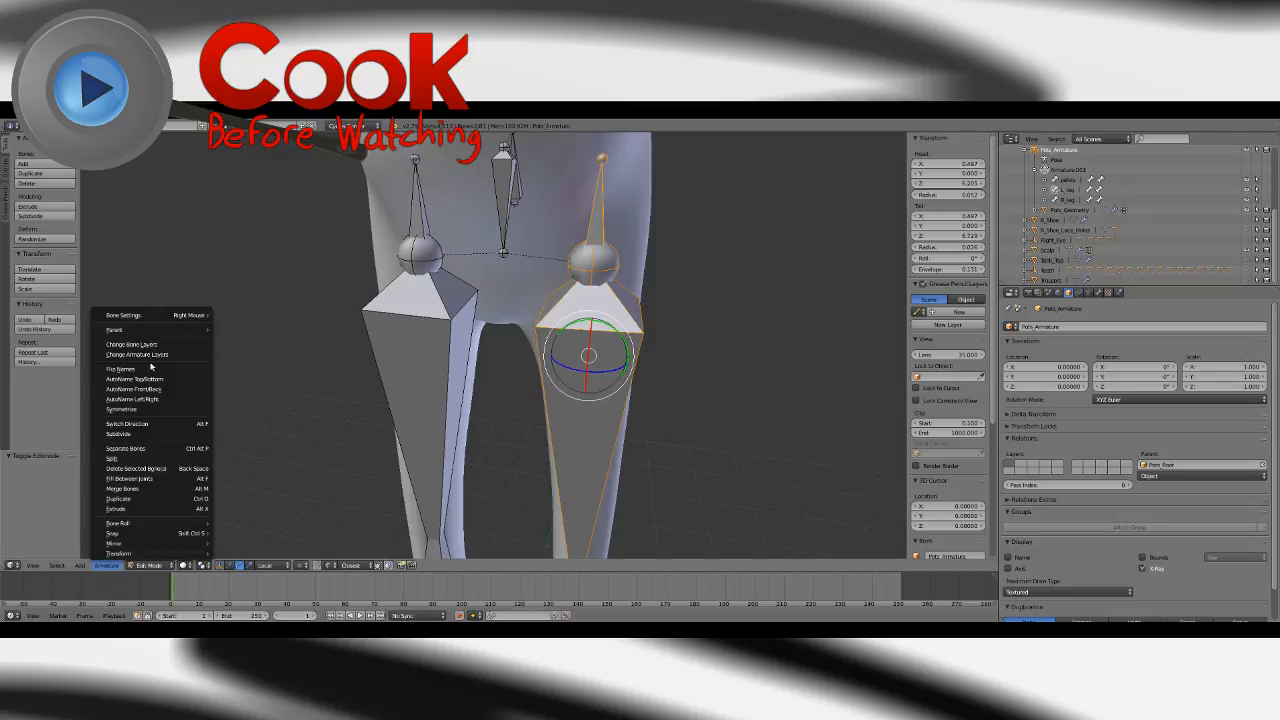
left_click(235, 333)
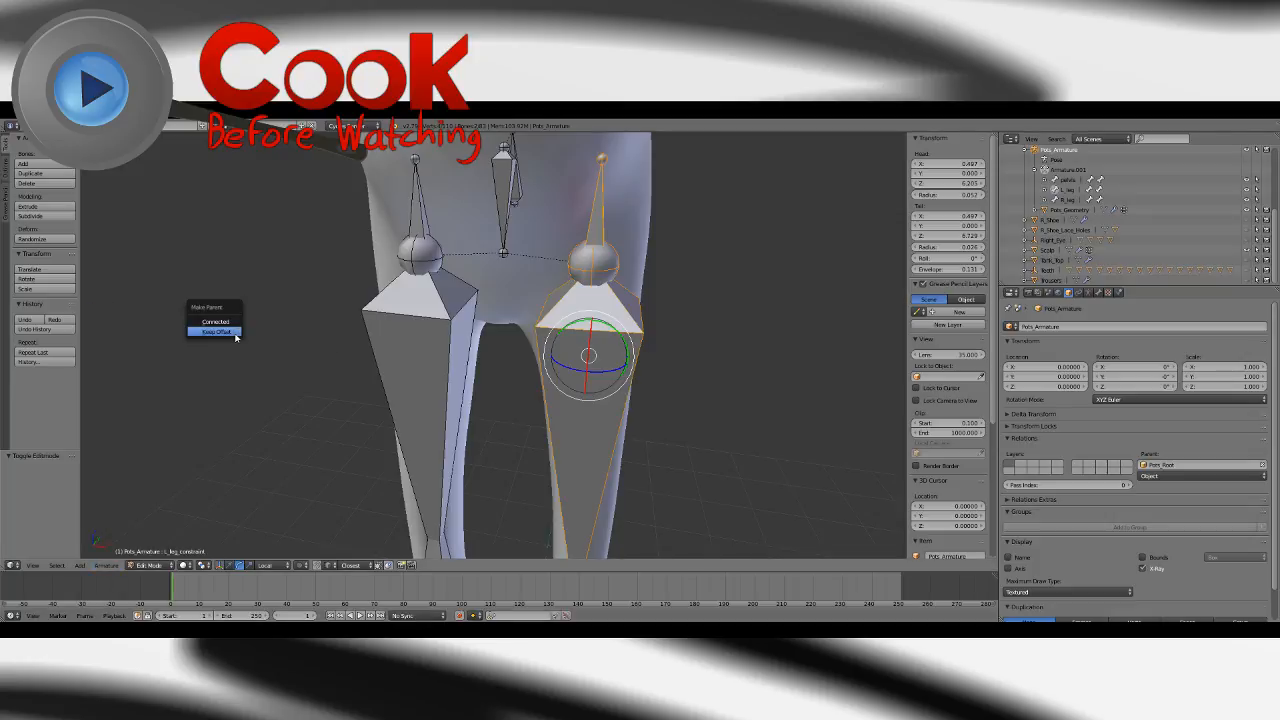
left_click(211, 332)
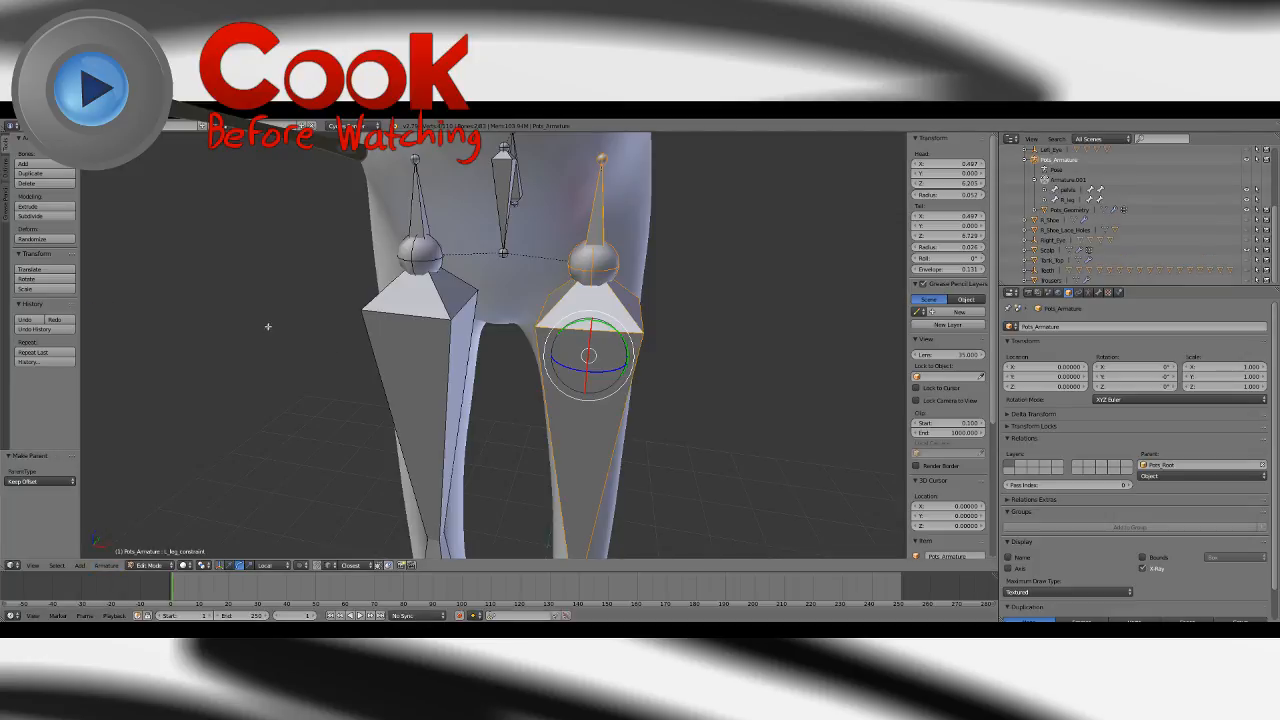
Parent the R_leg bone to the R_leg_constraint bone with Keep Offset.
right_click(435, 303)
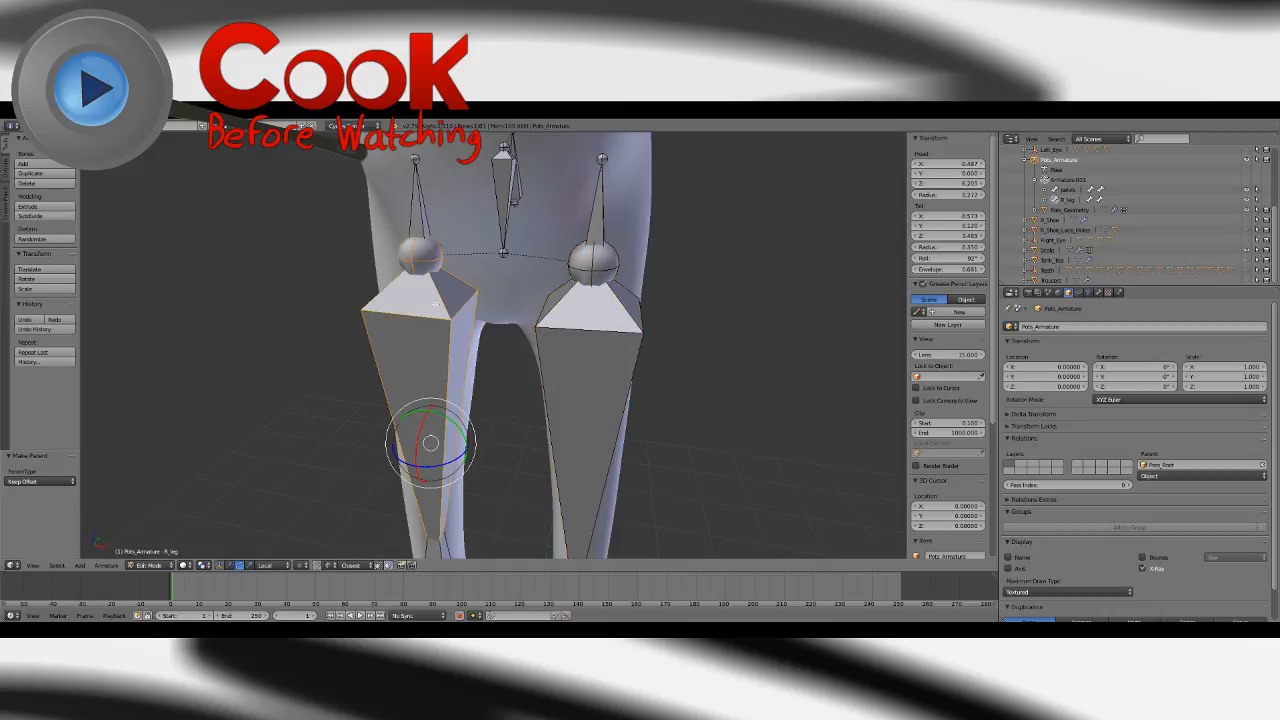
right_click(418, 203, "shift")
left_click(112, 566)
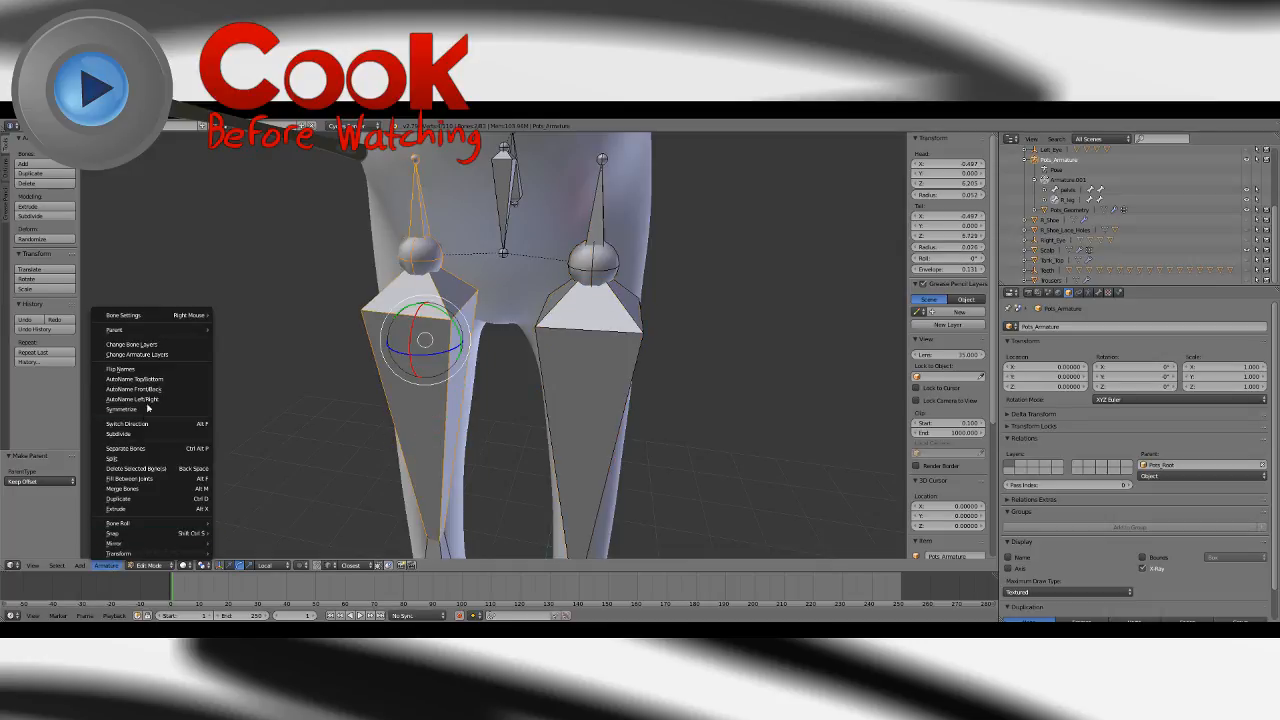
mouse_move(150, 330)
left_click(240, 320)
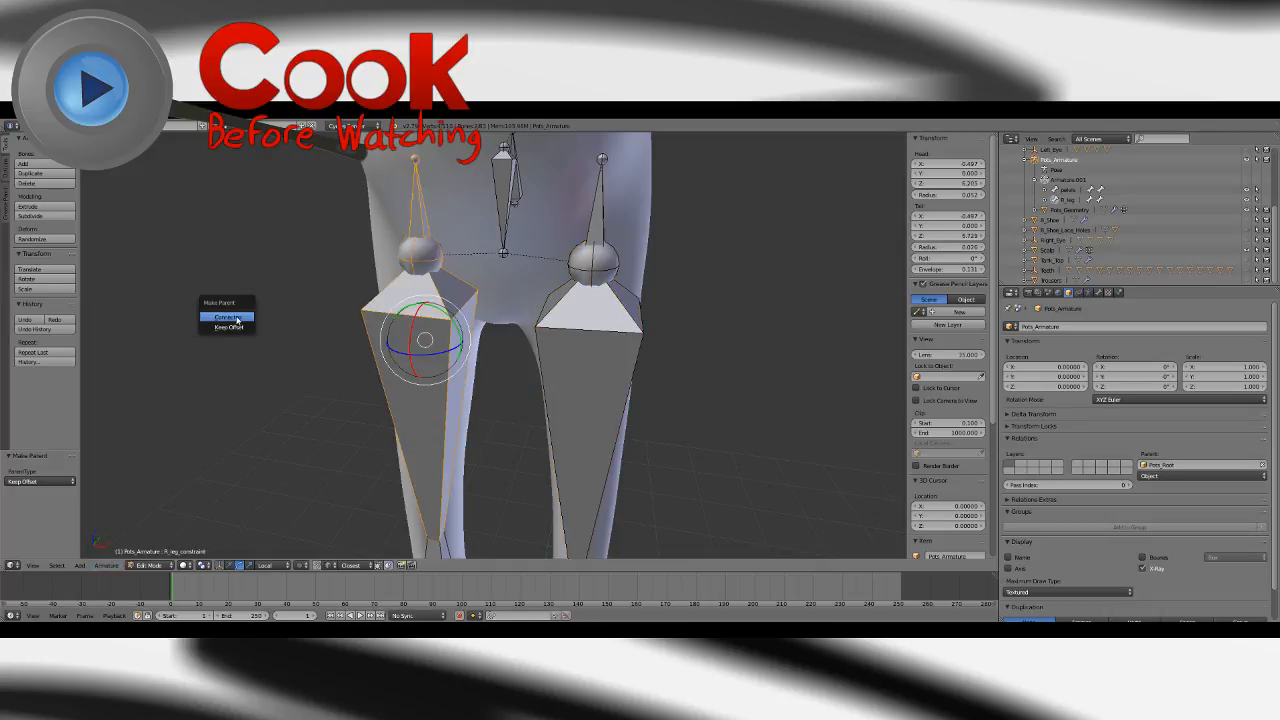
left_click(236, 327)
Select the hips bone and switch the armature to Pose Mode.
right_click(505, 205)
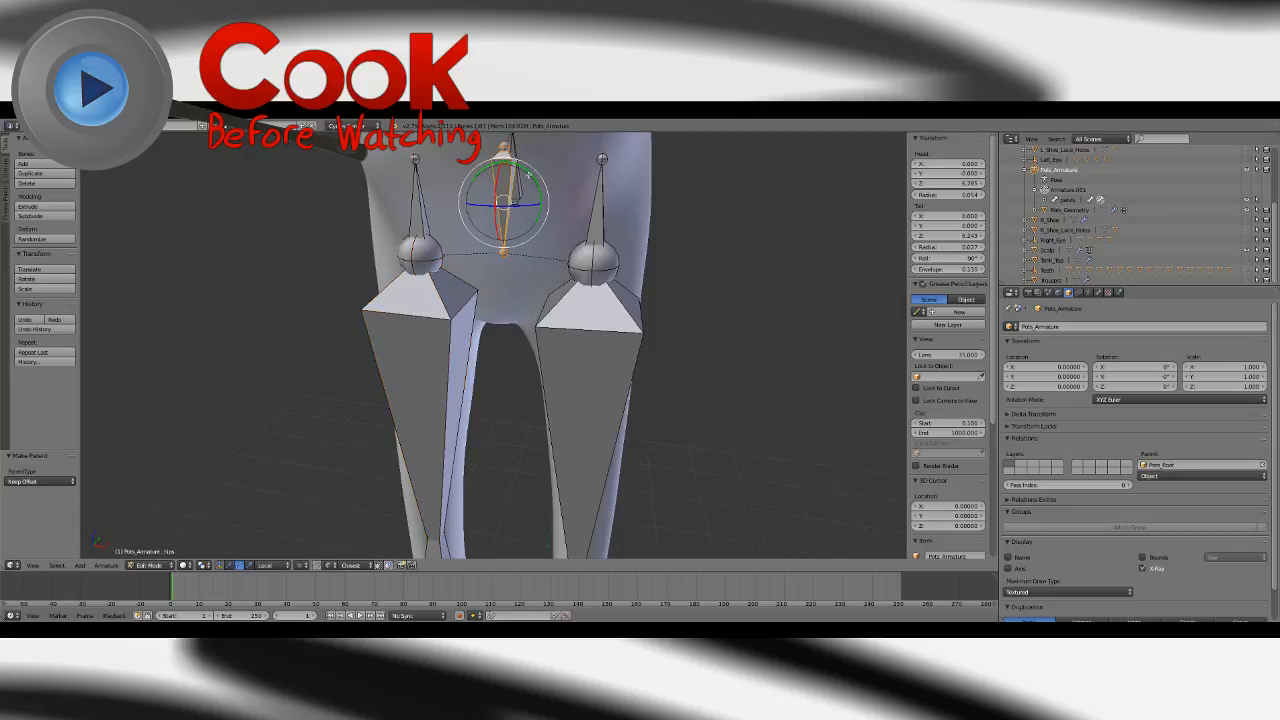
key("r")
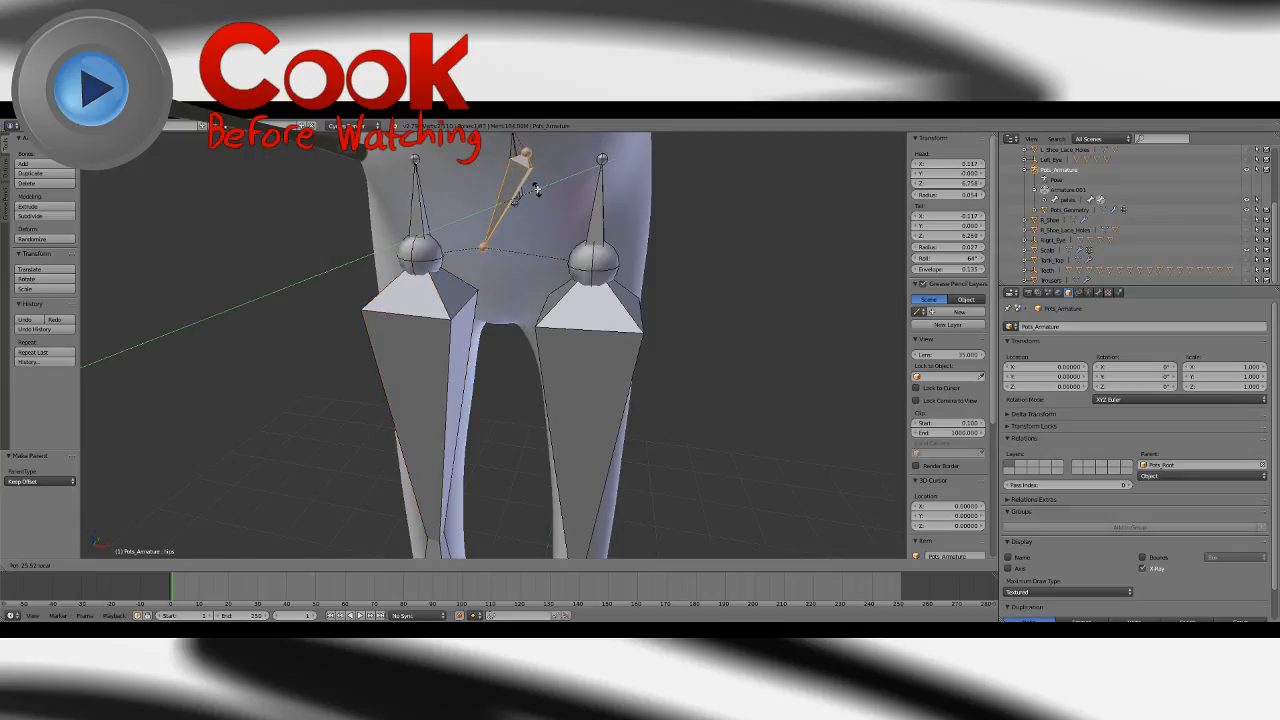
key("Escape")
left_click(150, 565)
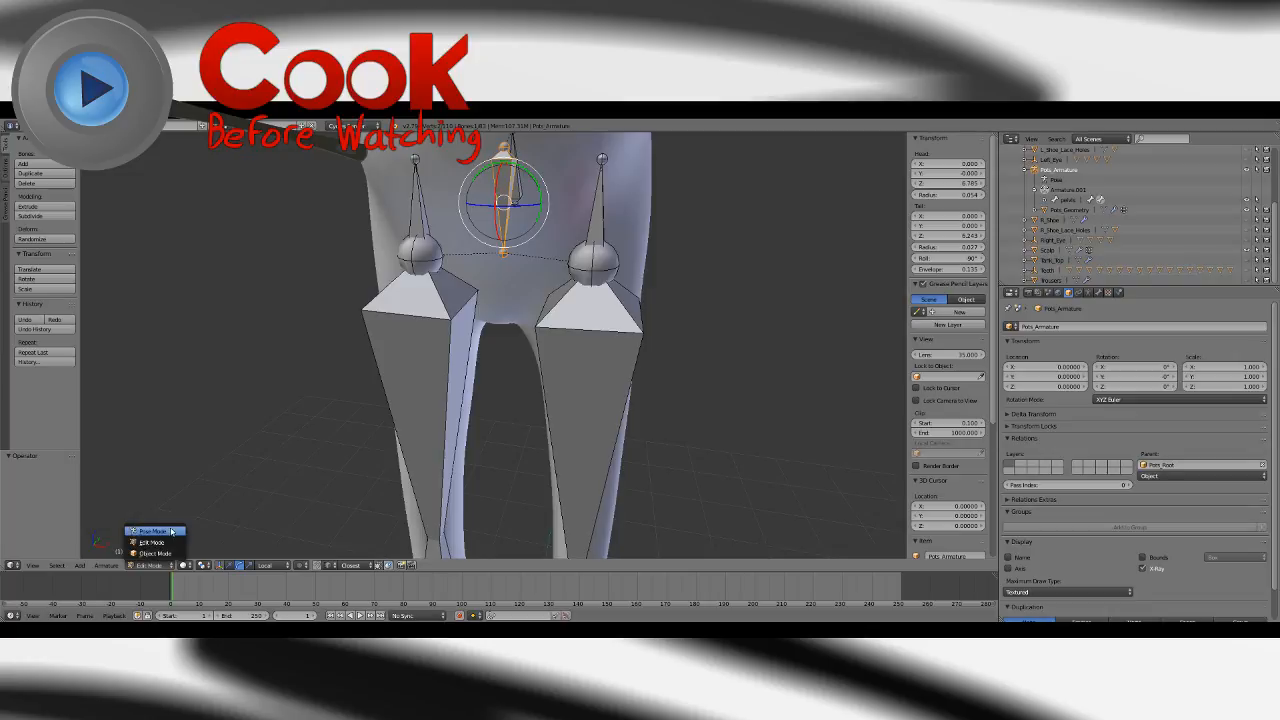
left_click(150, 531)
Try rotating the hips bone 13.4° around its local X axis to test whether the legs follow.
key("r")
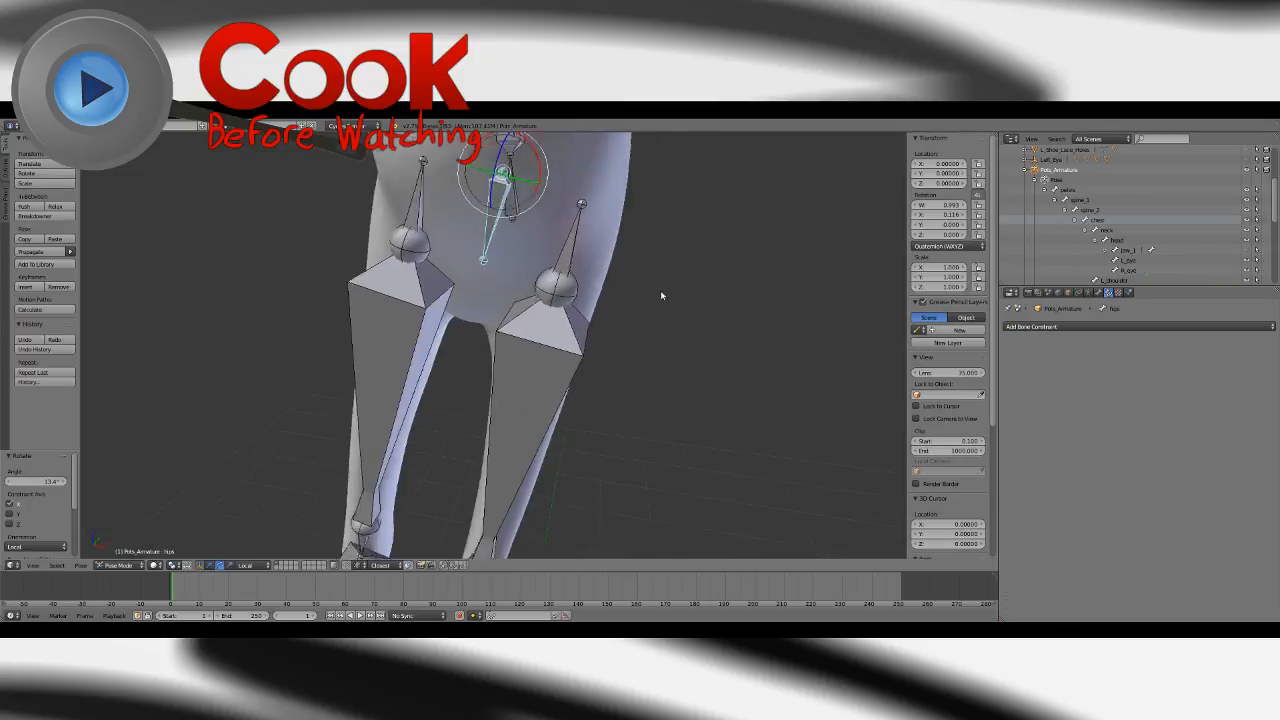
left_click(498, 350)
key("ctrl+z")
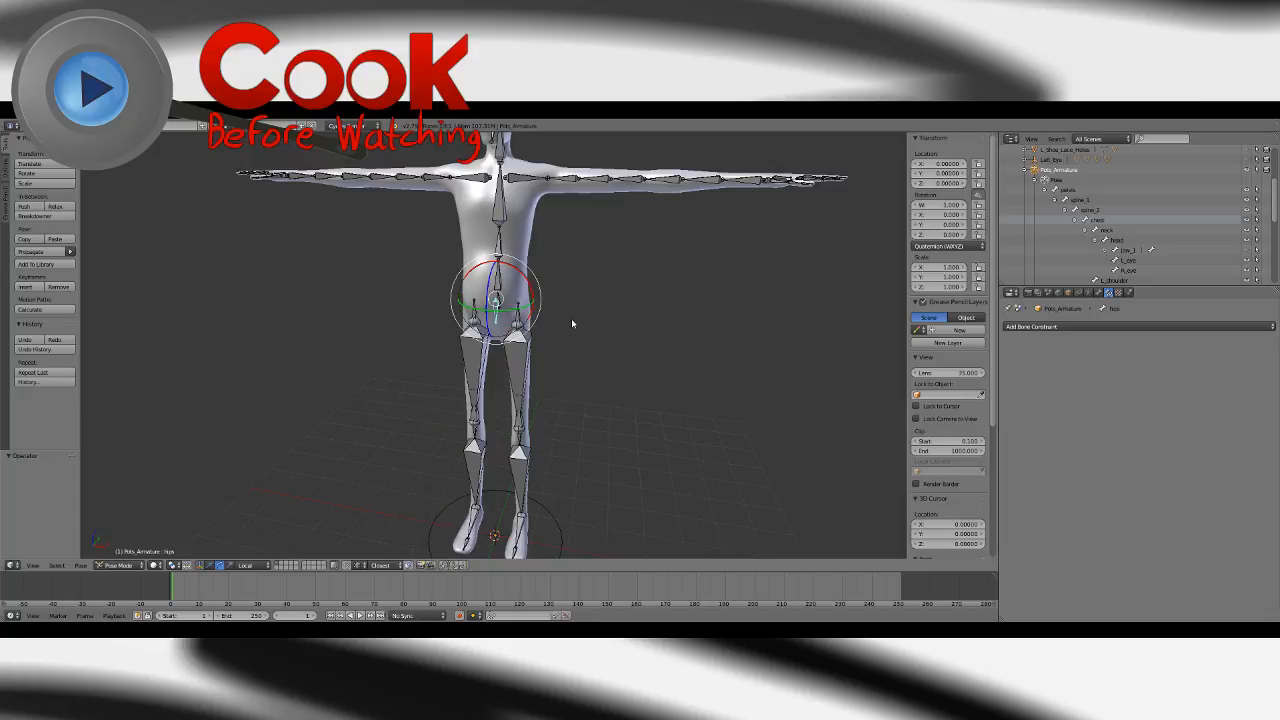
Try rotating the L_leg bone in Pose Mode to test it under its new parent, and clear its rotation.
scroll(1274, 212, "down", 4)
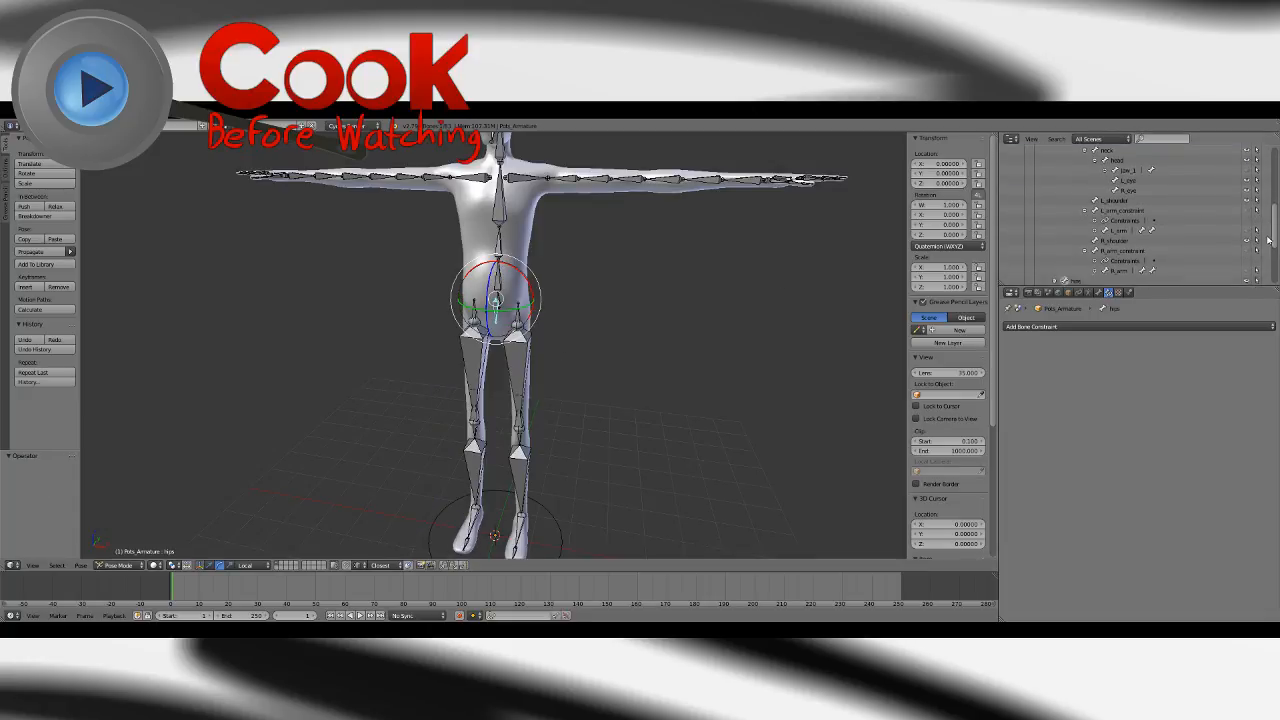
scroll(1268, 237, "up", 4)
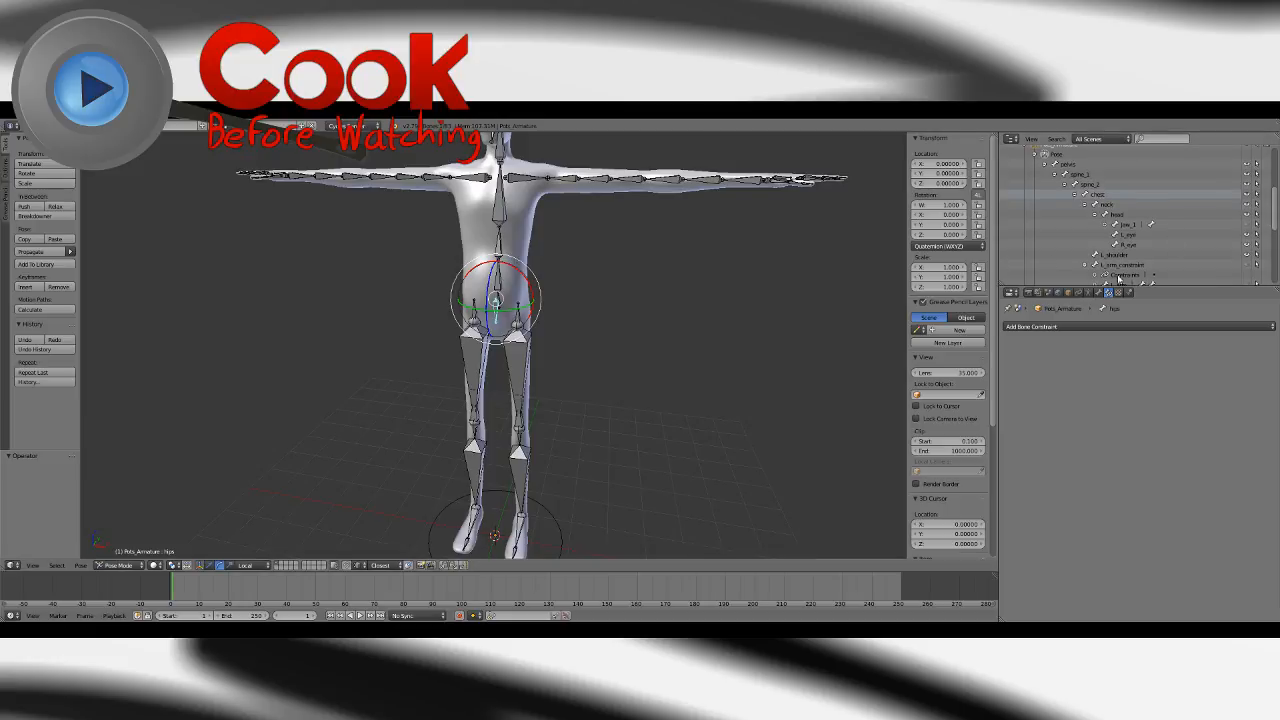
scroll(1274, 228, "down", 5)
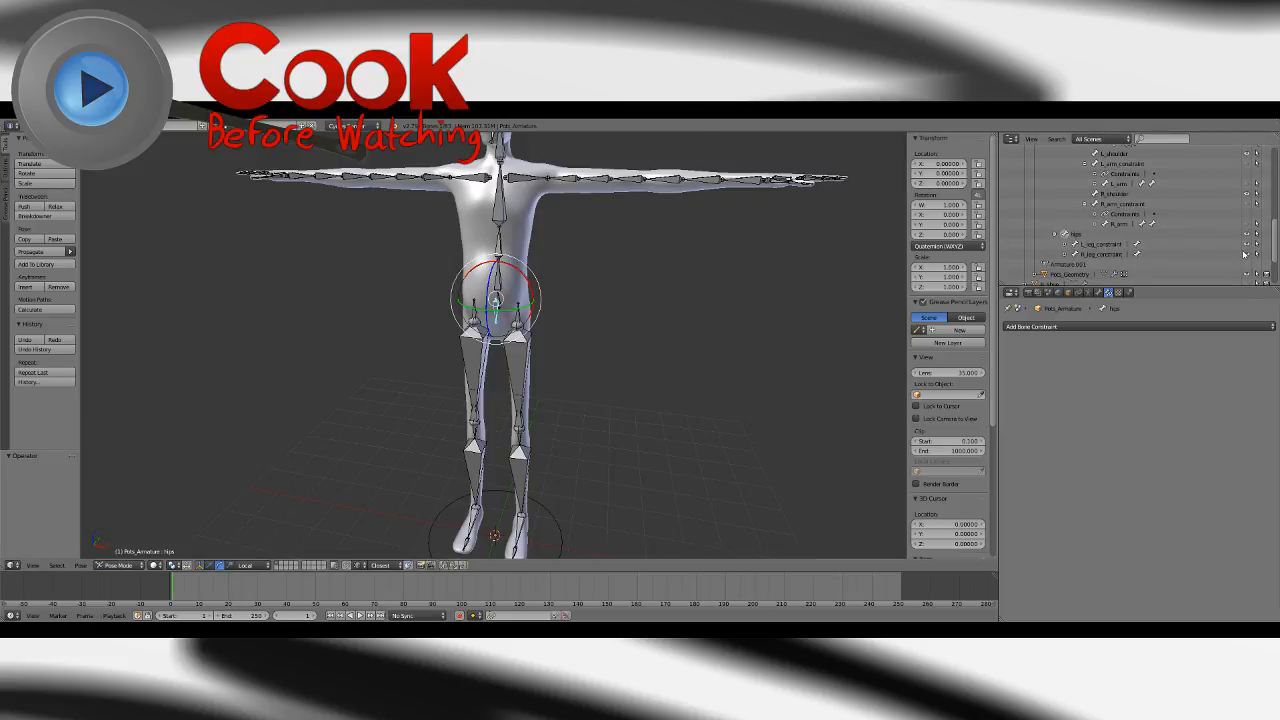
right_click(520, 372)
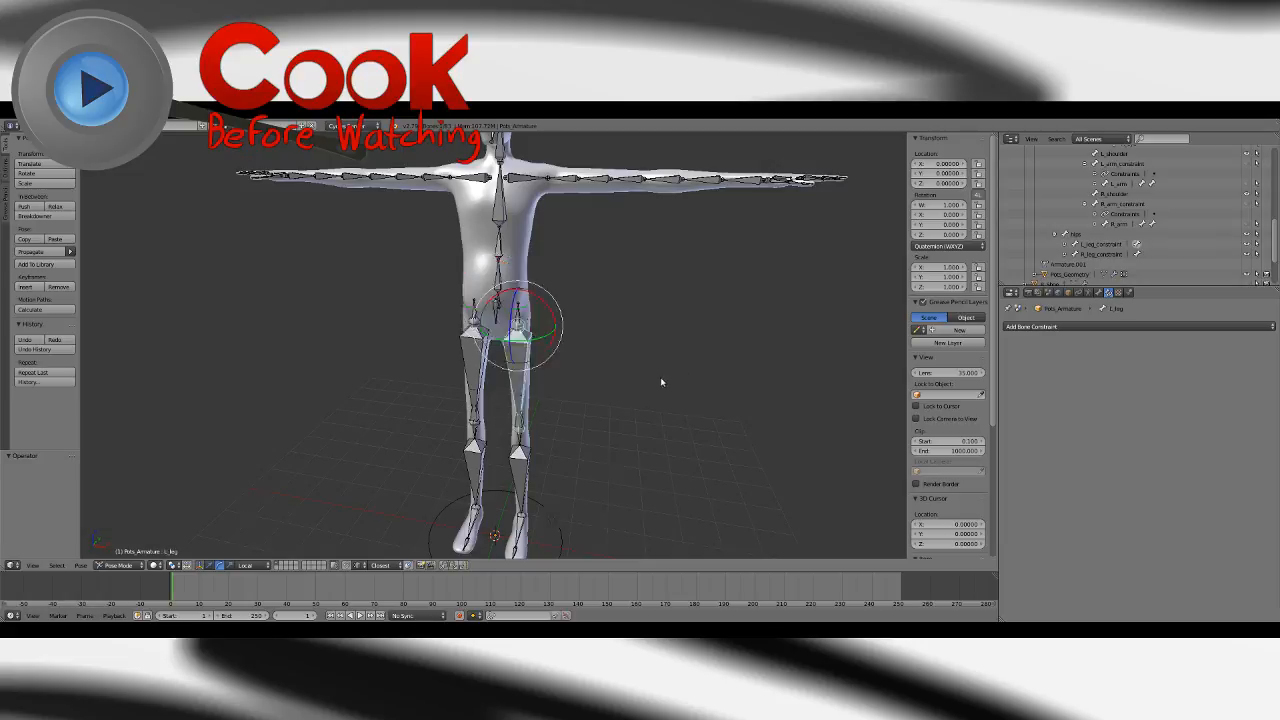
middle_click_drag(663, 380, 527, 332)
left_click_drag(433, 264, 475, 290)
middle_click_drag(476, 357, 615, 364)
scroll(640, 354, "up", 3)
key("alt+r")
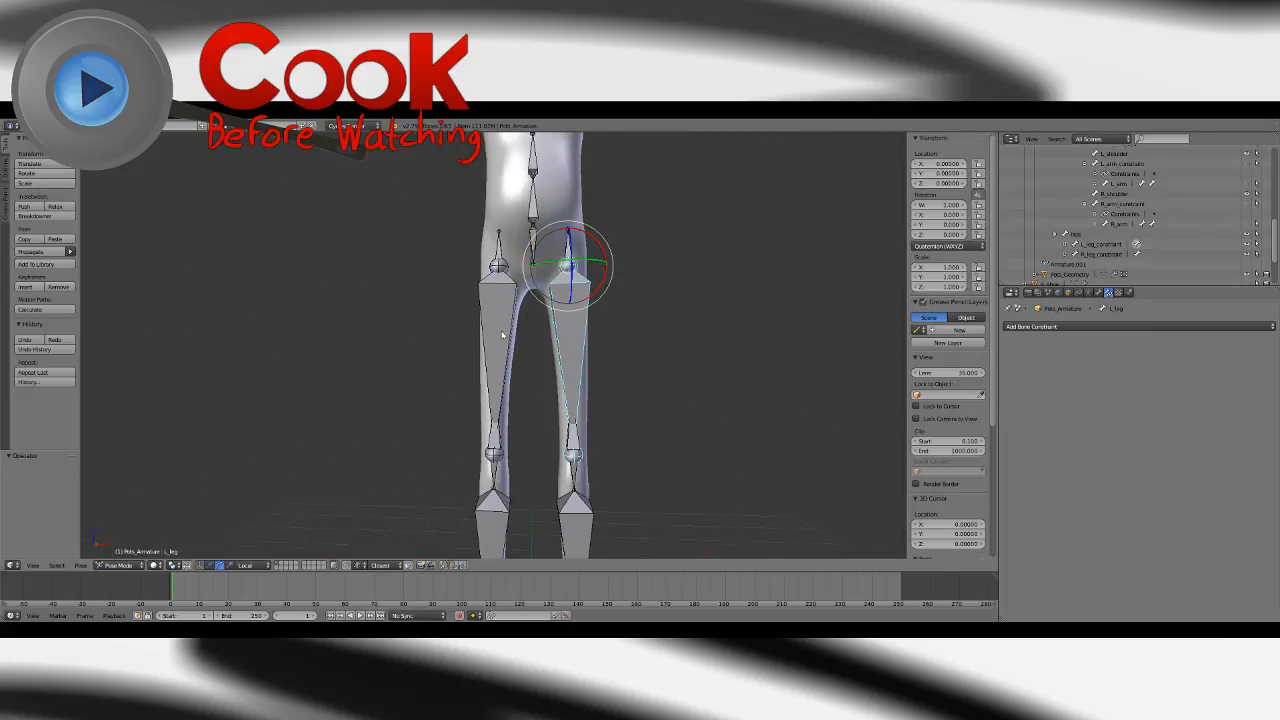
key("ctrl+z")
Try rotating the L_leg and R_leg bones together, including around their local Y axis, and undo the rotations.
middle_click_drag(662, 314, 532, 318)
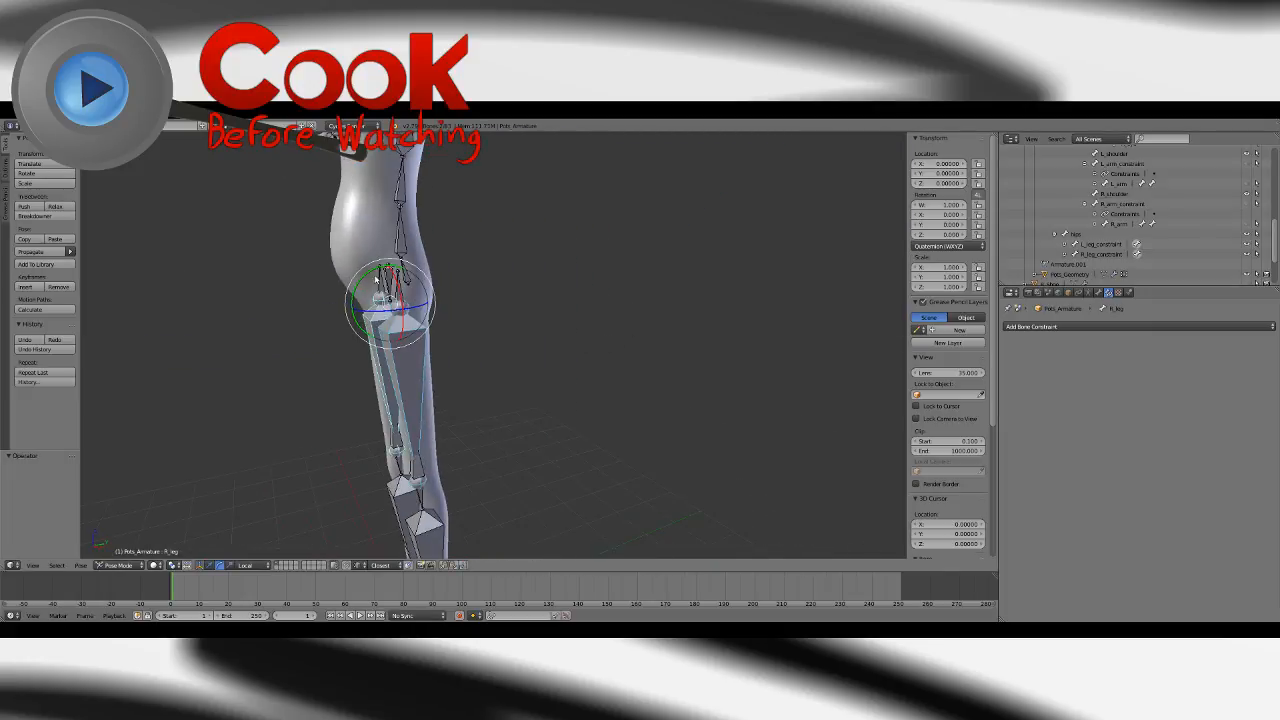
key("r")
key("y")
key("y")
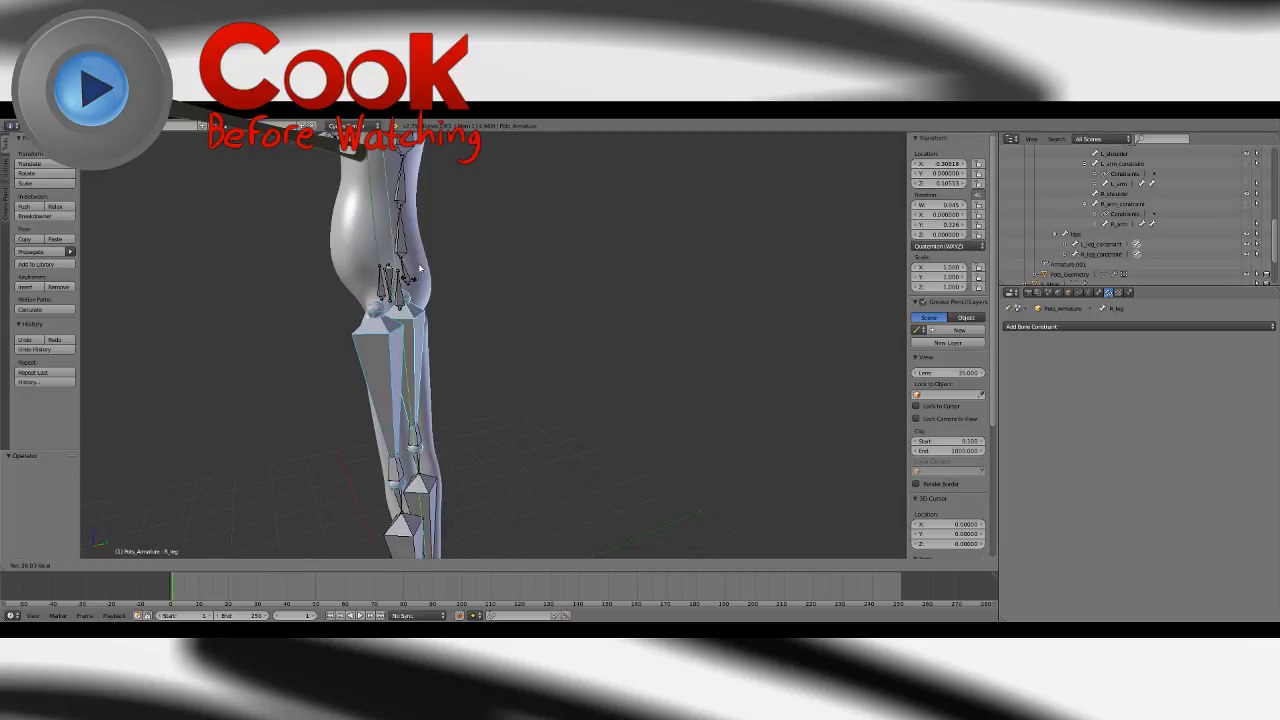
left_click(417, 265)
key("ctrl+z")
left_click_drag(401, 268, 441, 313)
key("ctrl+z")
key("ctrl+z")
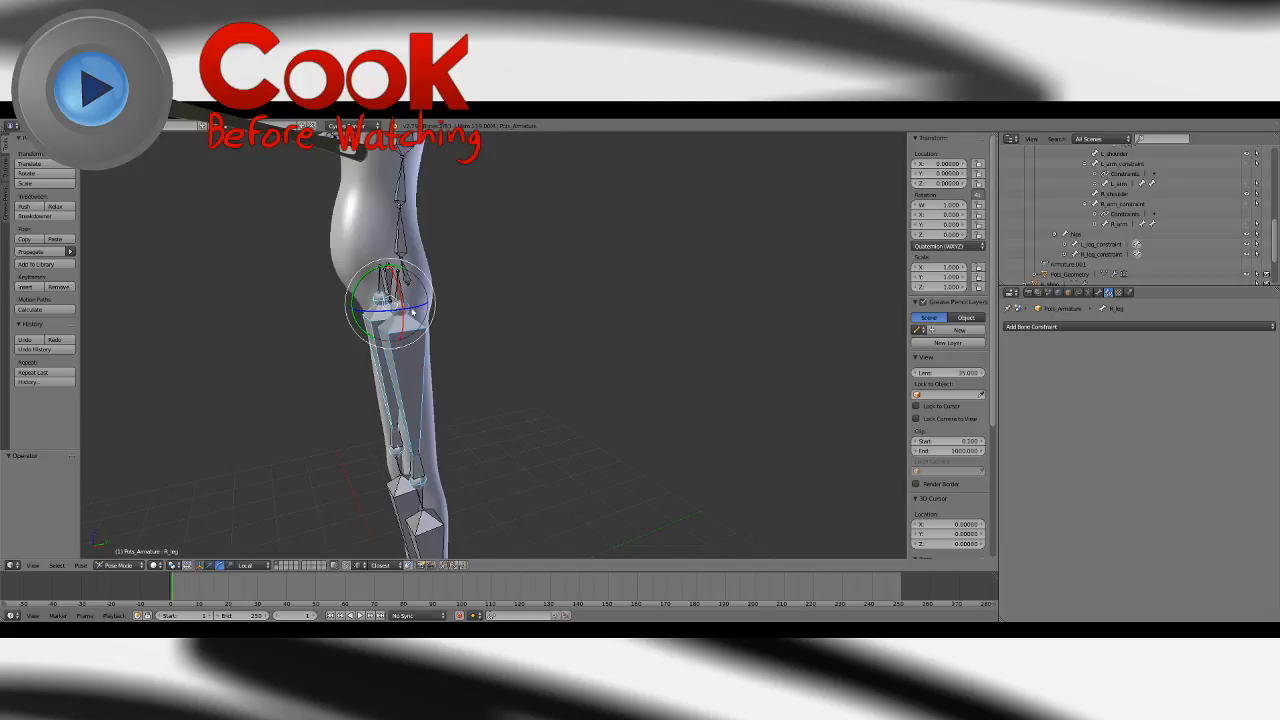
Try rotating the L_leg bone 80° around its local Z axis to test the hip bend.
right_click(412, 312)
left_click_drag(391, 276, 481, 329)
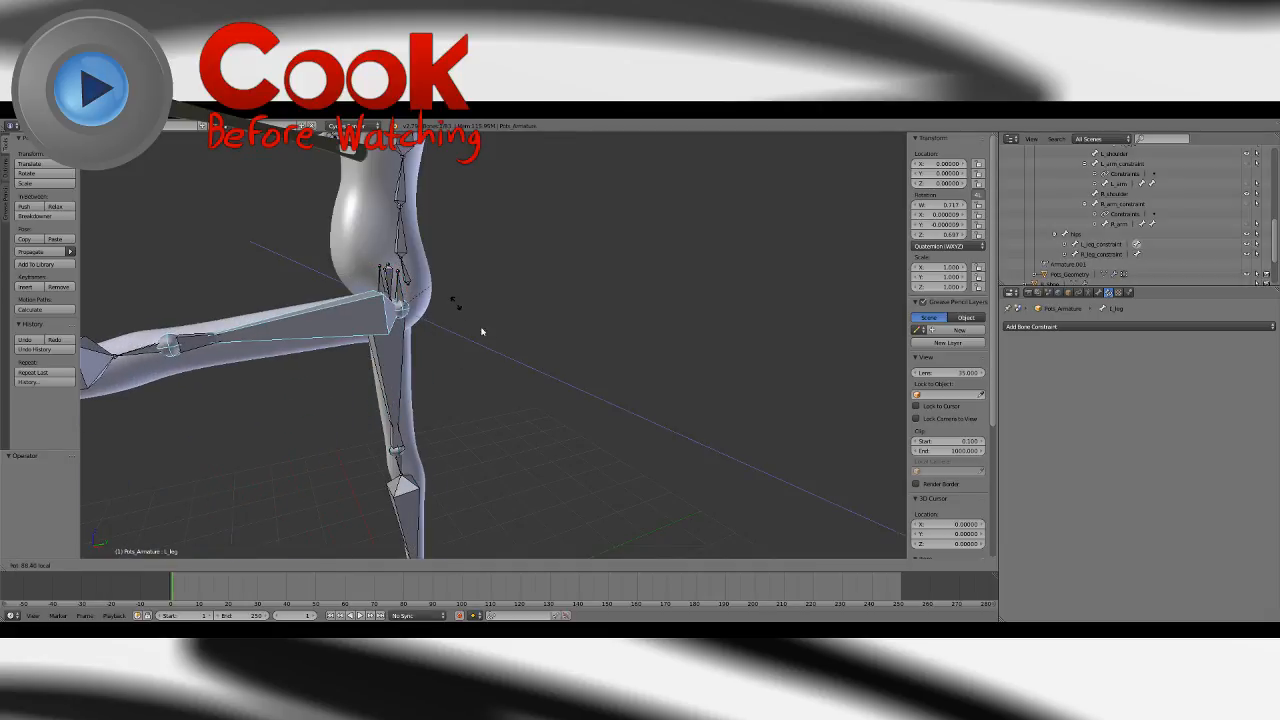
middle_click_drag(481, 329, 405, 276)
key("ctrl+z")
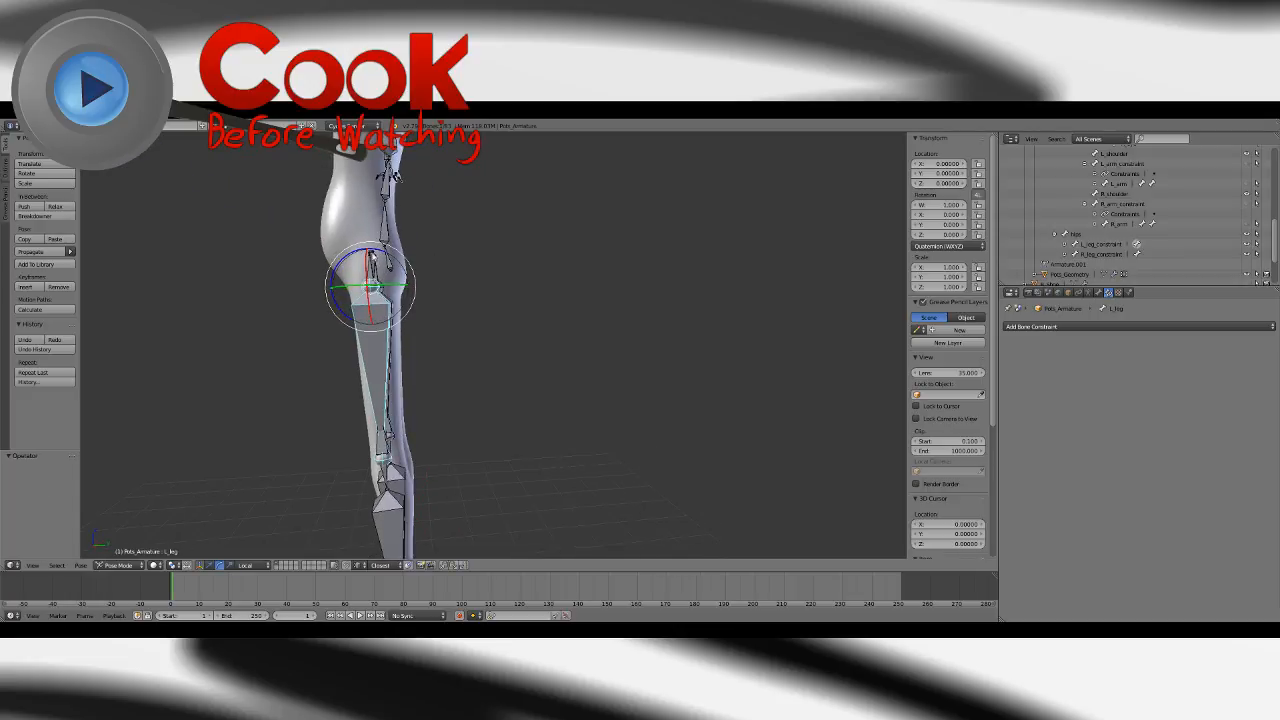
left_click_drag(352, 257, 390, 265)
key("ctrl+z")
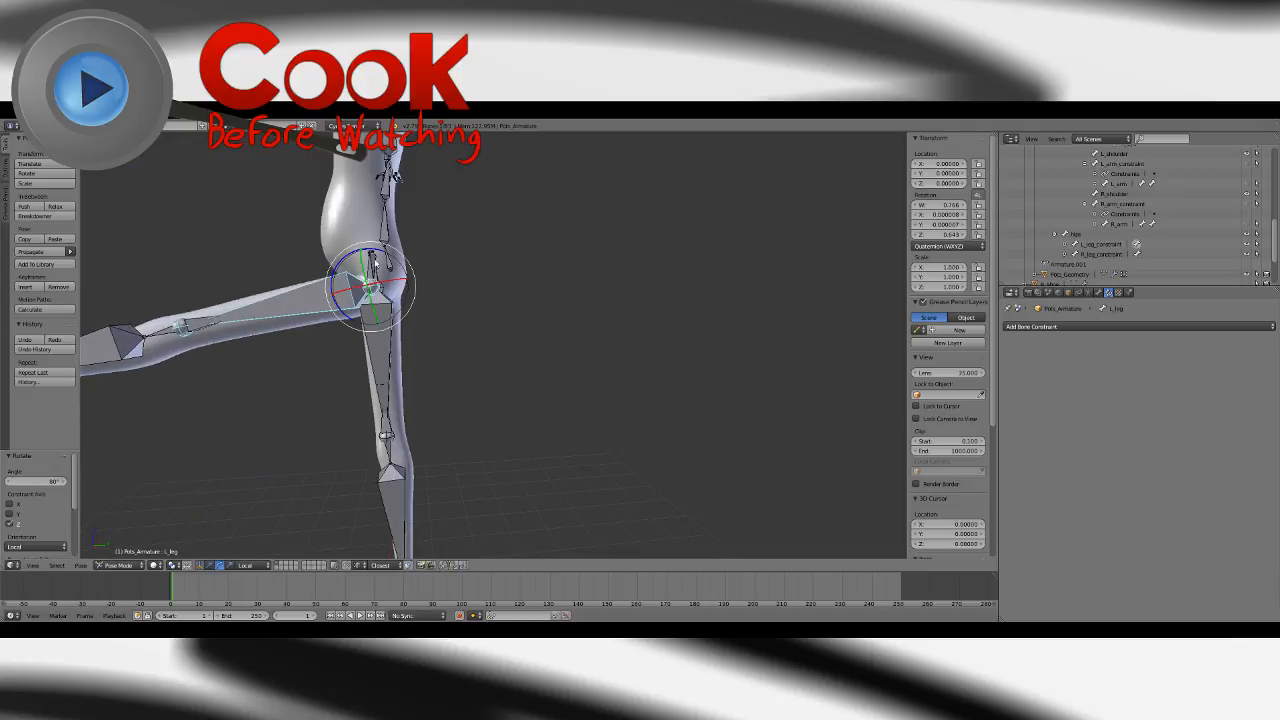
Try rotating the R_leg bone about 79.5° around its local Z axis, and clear the rotation of both leg bones.
right_click(370, 256)
left_click_drag(383, 259, 399, 283)
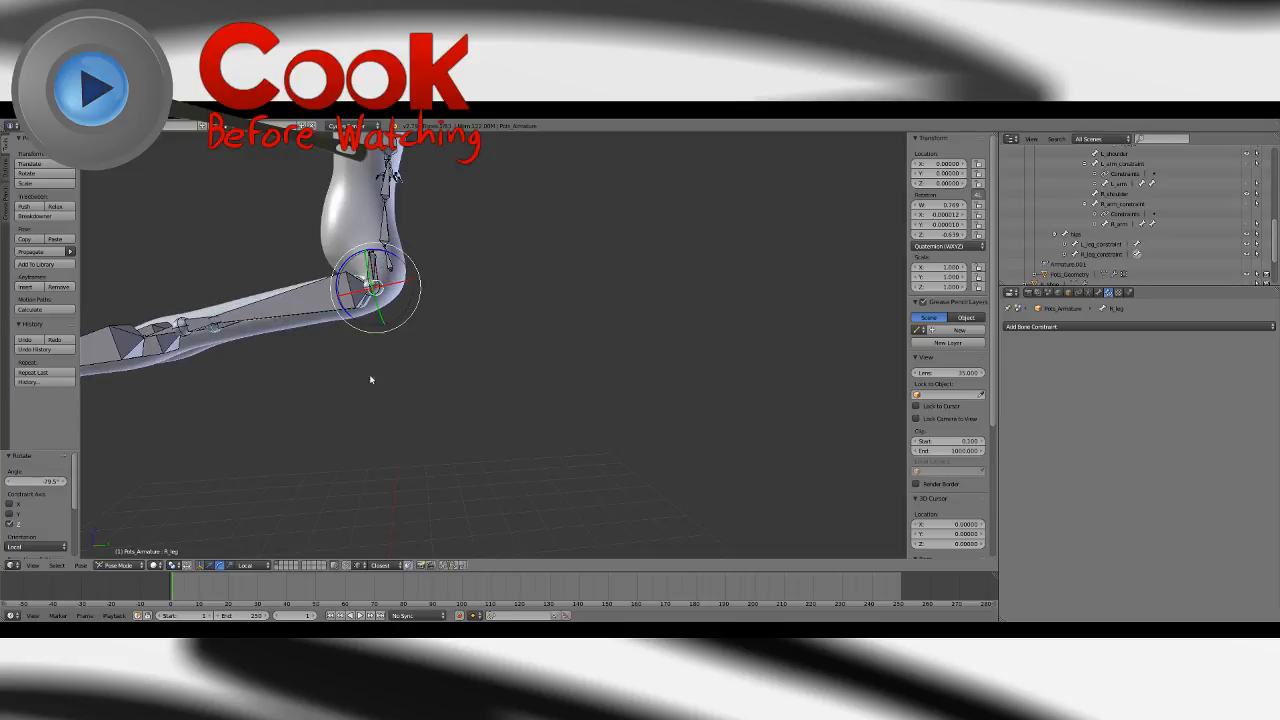
middle_click_drag(371, 379, 466, 400)
middle_click_drag(540, 341, 575, 372)
key("alt+r")
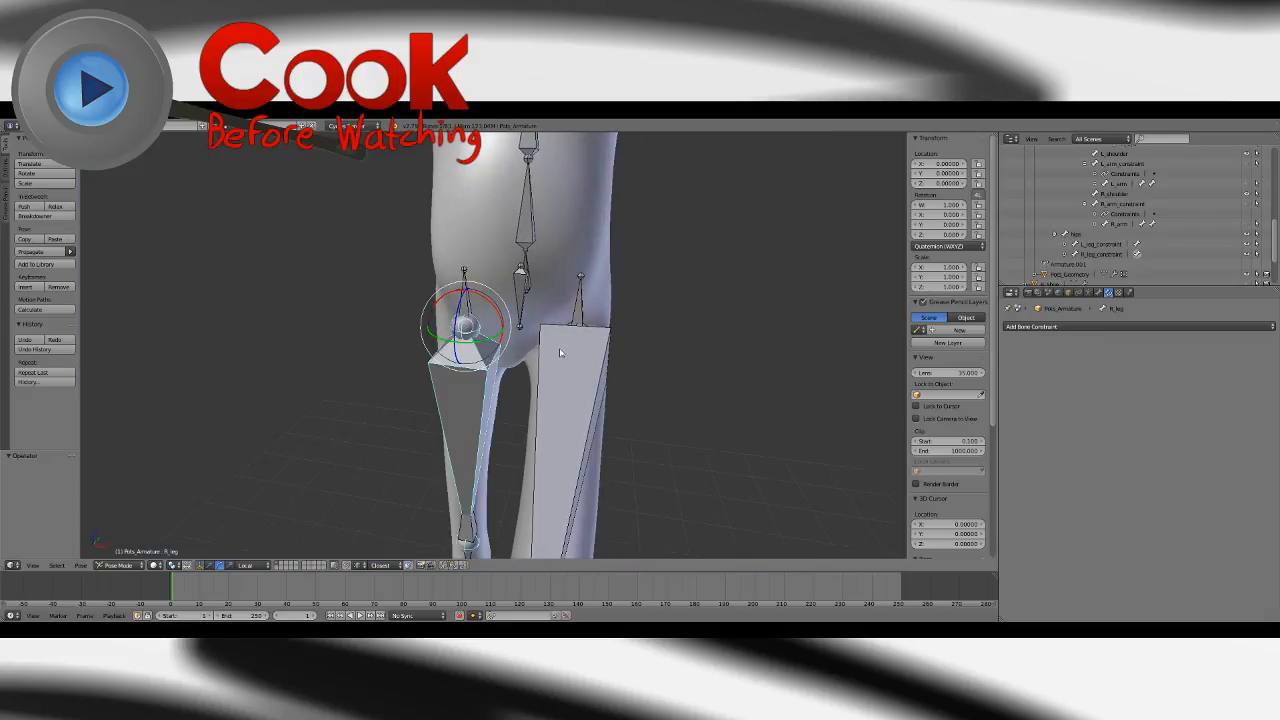
right_click(560, 352)
scroll(583, 322, "down", 5)
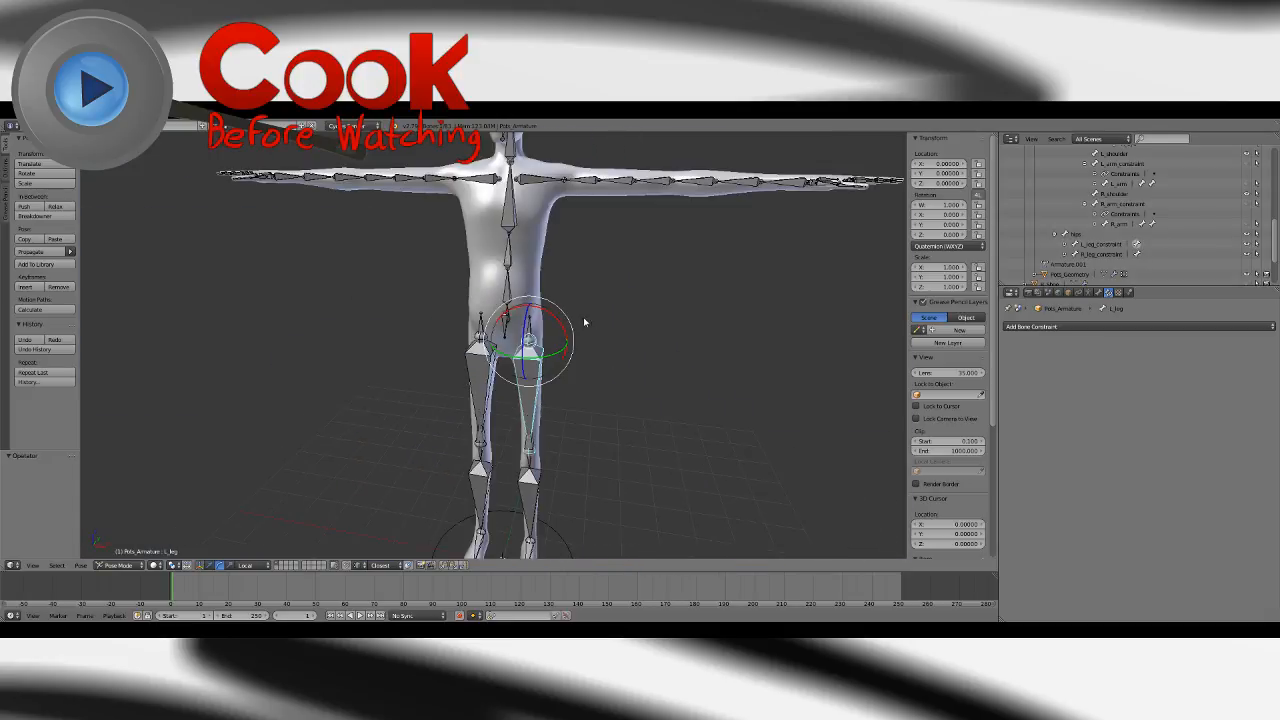
middle_click_drag(584, 318, 599, 354)
scroll(587, 328, "down", 1)
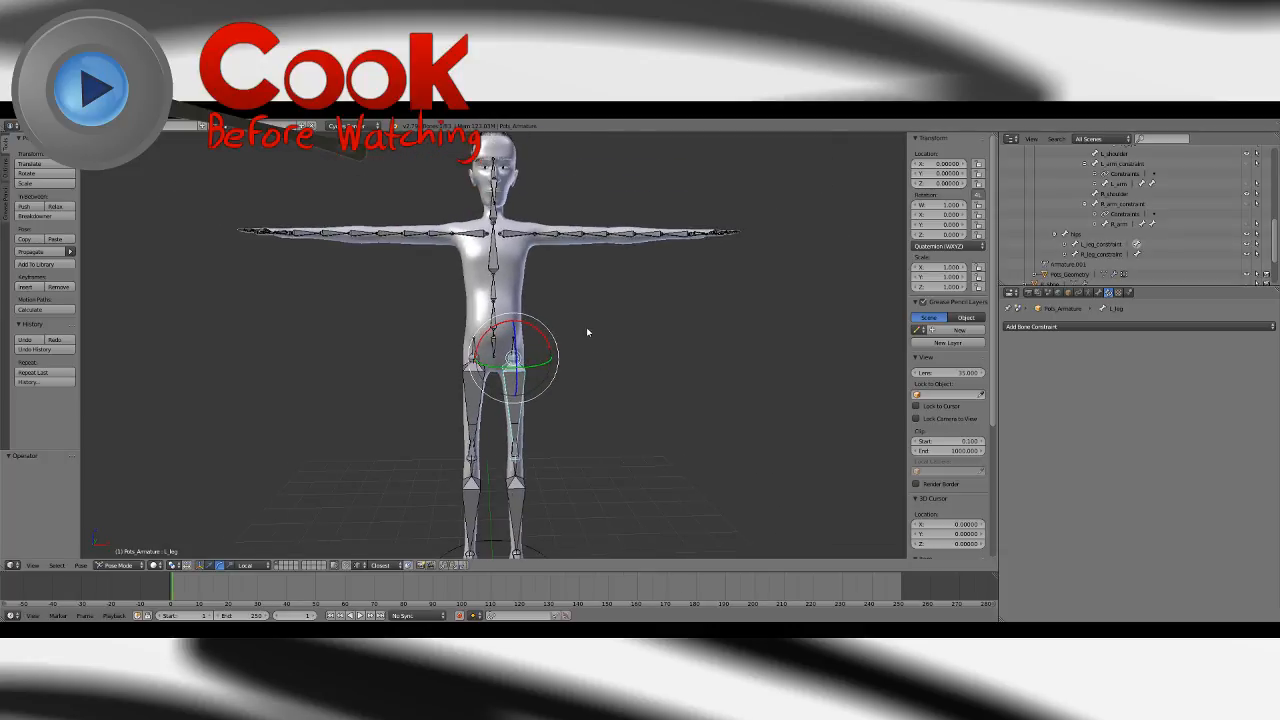
Save the rig file and deselect all pose bones.
left_click(32, 125)
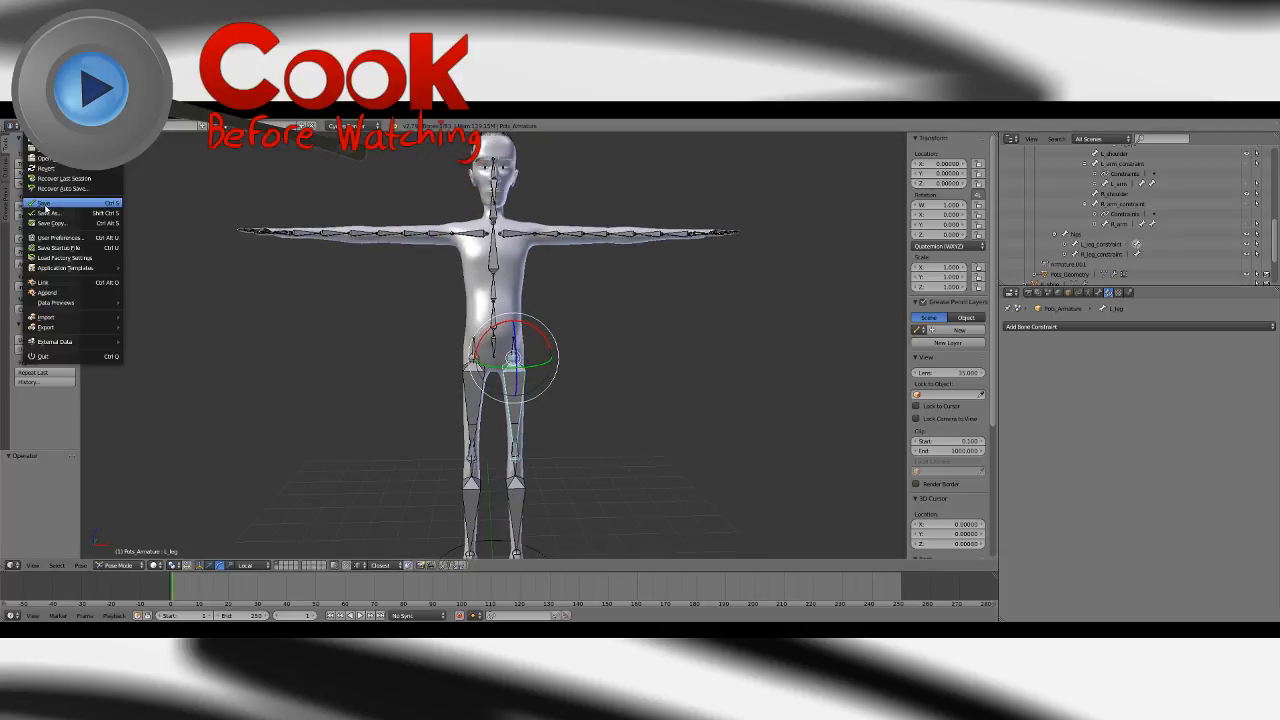
left_click(46, 206)
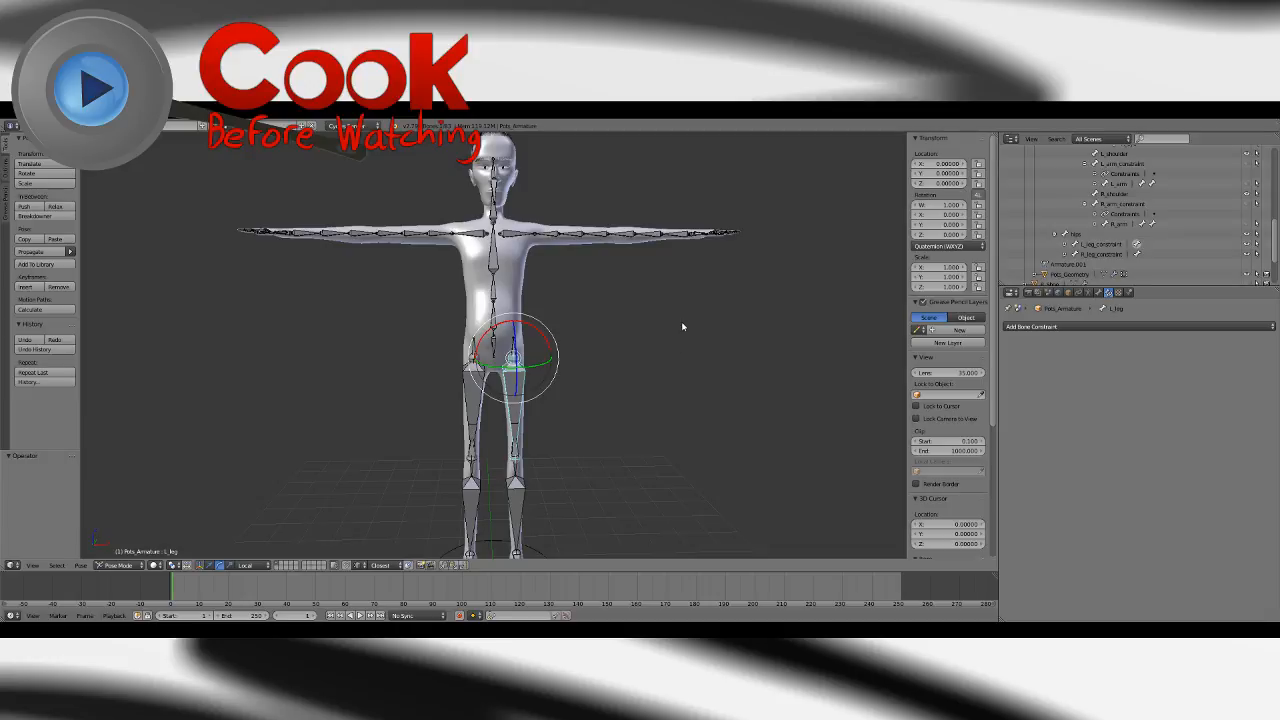
middle_click_drag(681, 321, 601, 338)
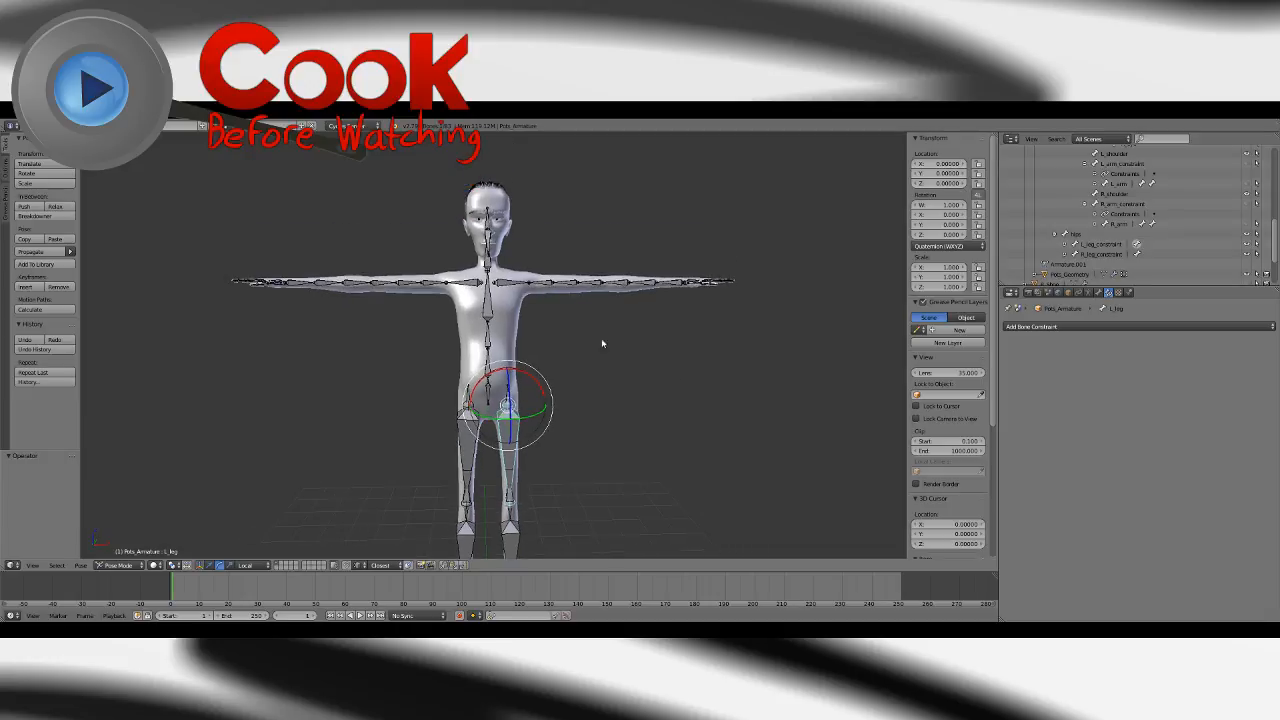
key("a")
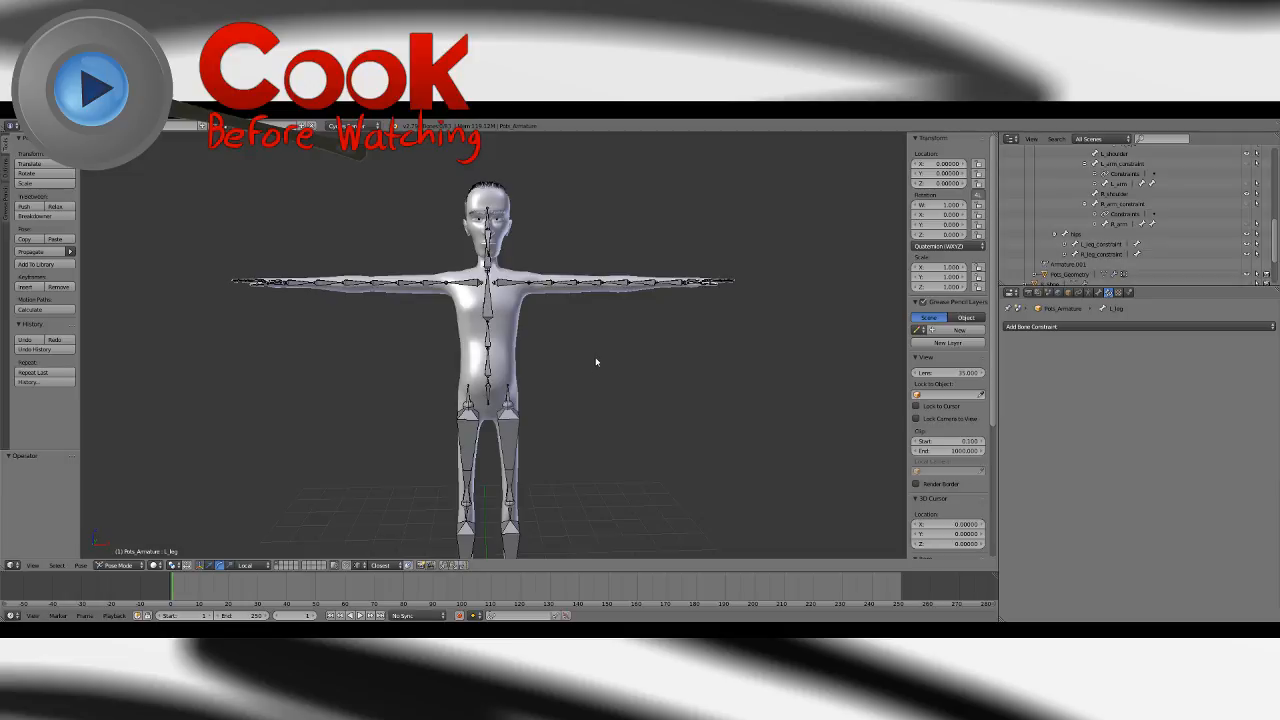
Rotate the L_shoulder bone about 20.7° around its local Z axis in front view to test the raised shoulder's deformation.
middle_click_drag(607, 376, 586, 382)
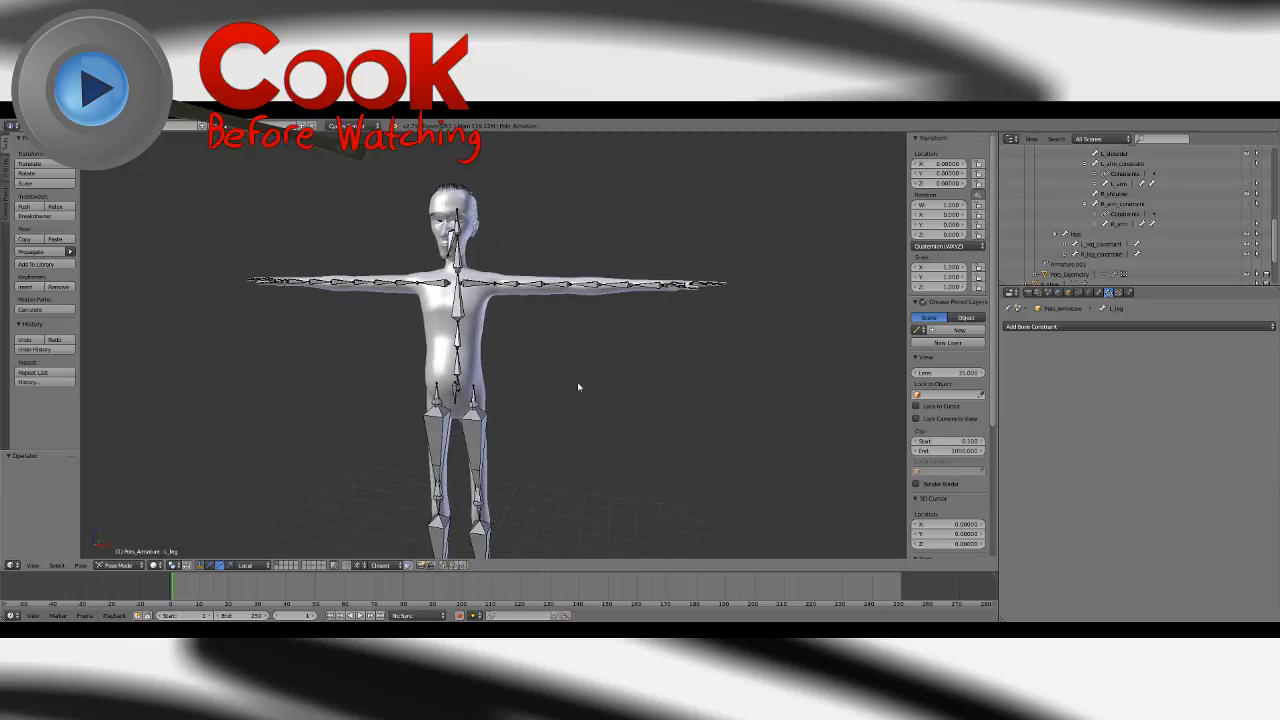
middle_click_drag(577, 389, 605, 413)
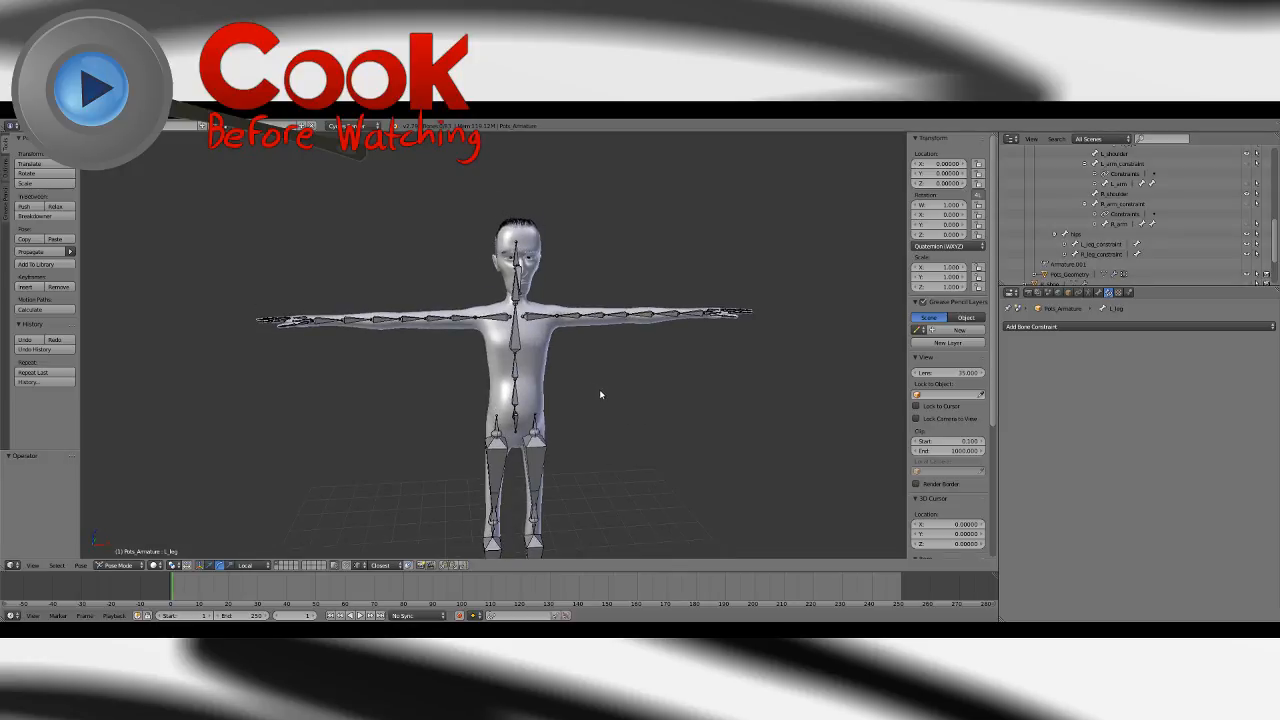
middle_click_drag(612, 396, 600, 404)
scroll(606, 395, "up", 2)
scroll(563, 337, "up", 2)
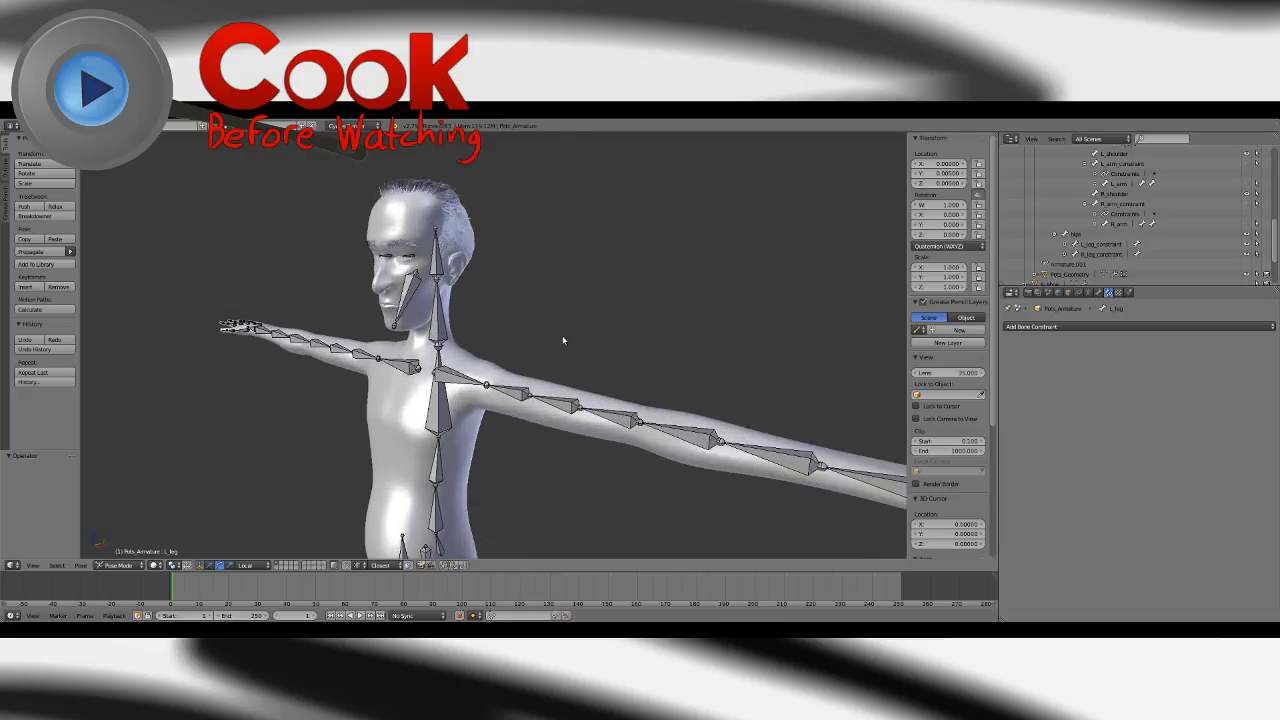
middle_click_drag(563, 337, 538, 398)
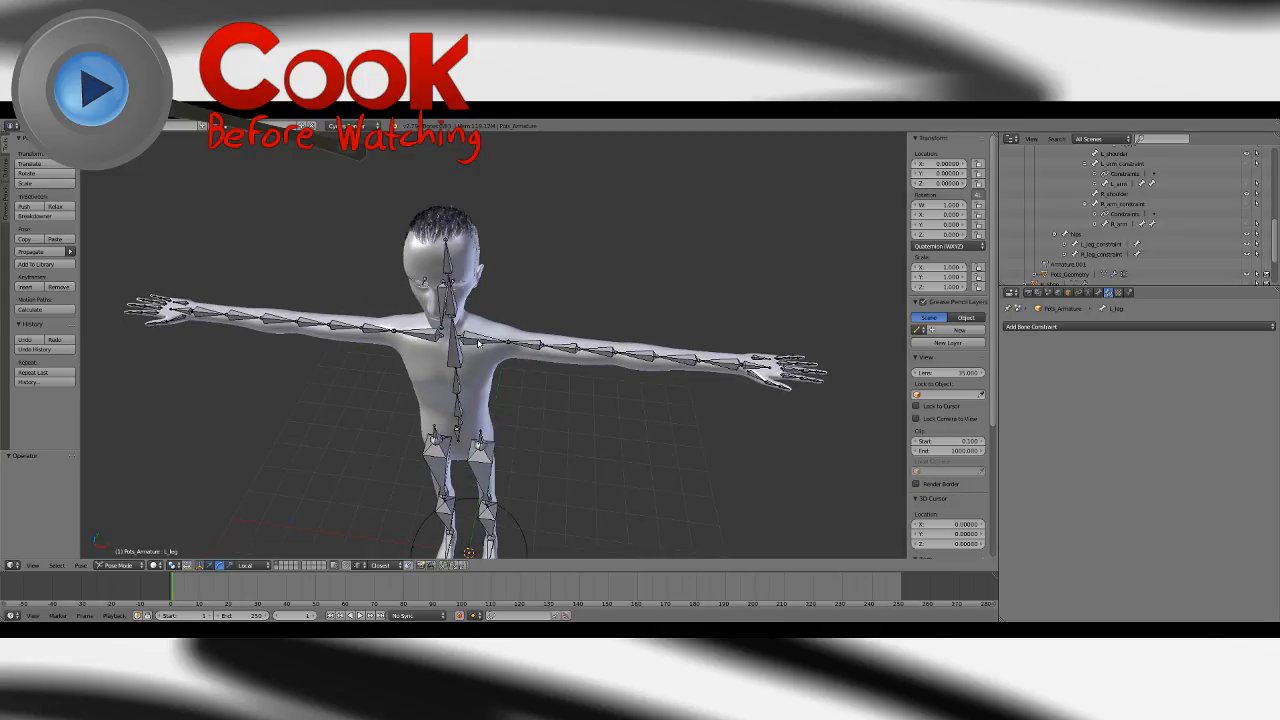
scroll(553, 403, "up", 2)
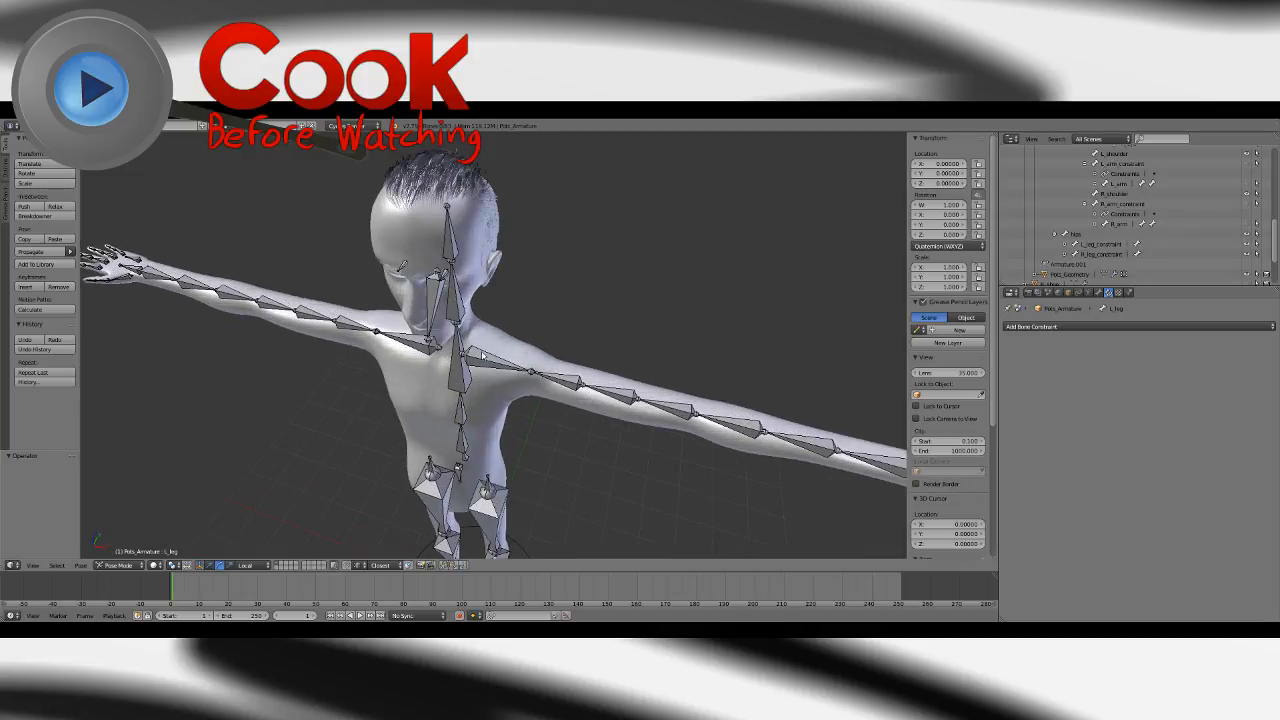
right_click(519, 392)
key("KP_1")
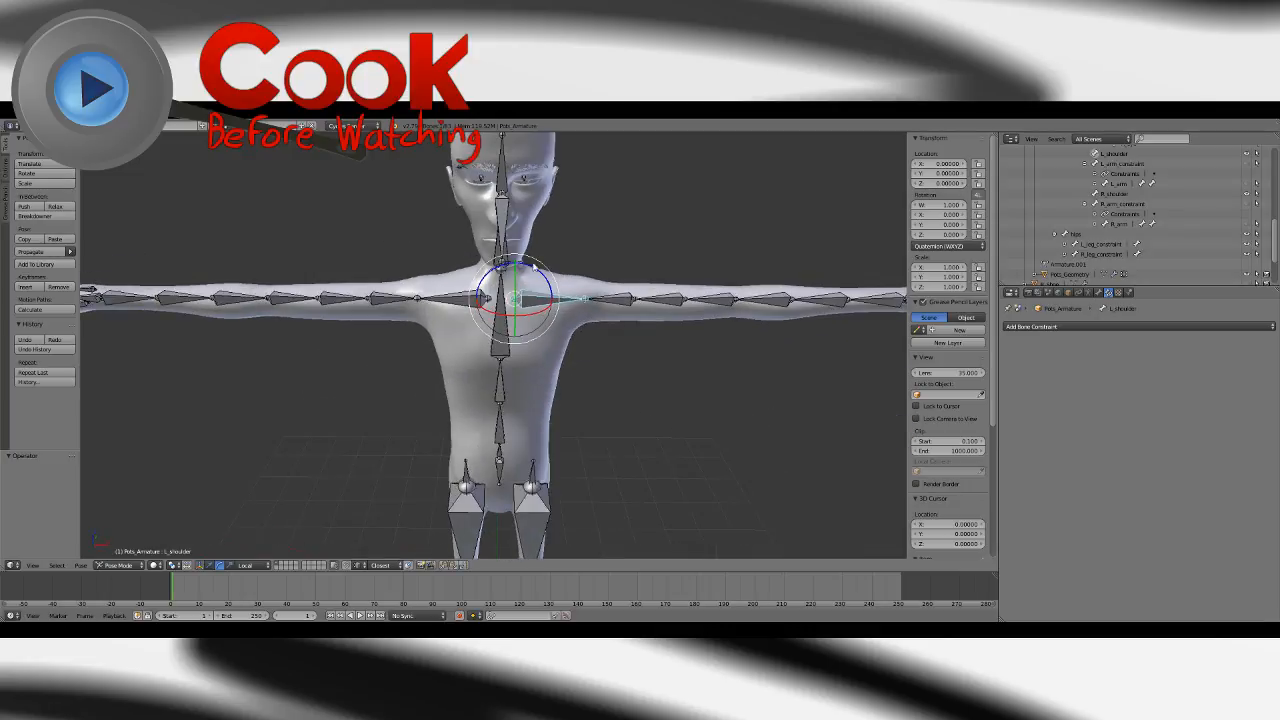
left_click_drag(530, 265, 521, 261)
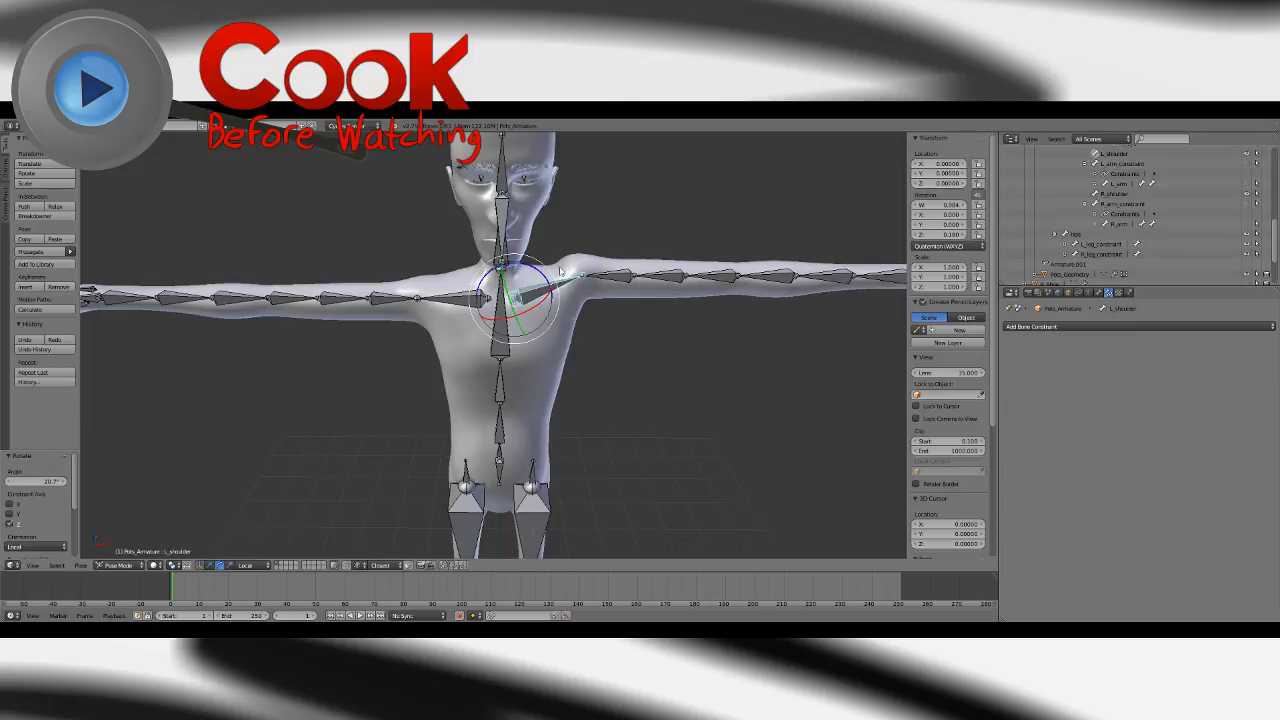
scroll(580, 351, "up", 3)
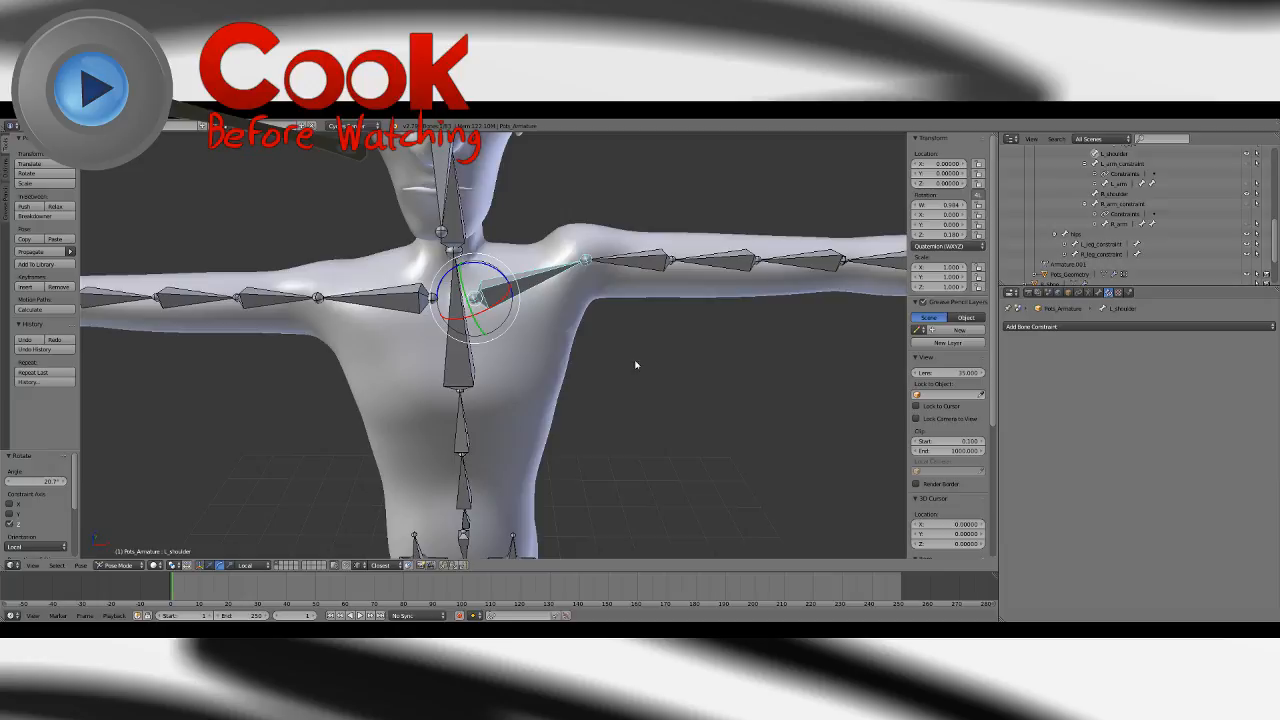
Leave Pose Mode, select the character's body mesh in Object Mode, and switch it to Weight Paint mode.
right_click(564, 328)
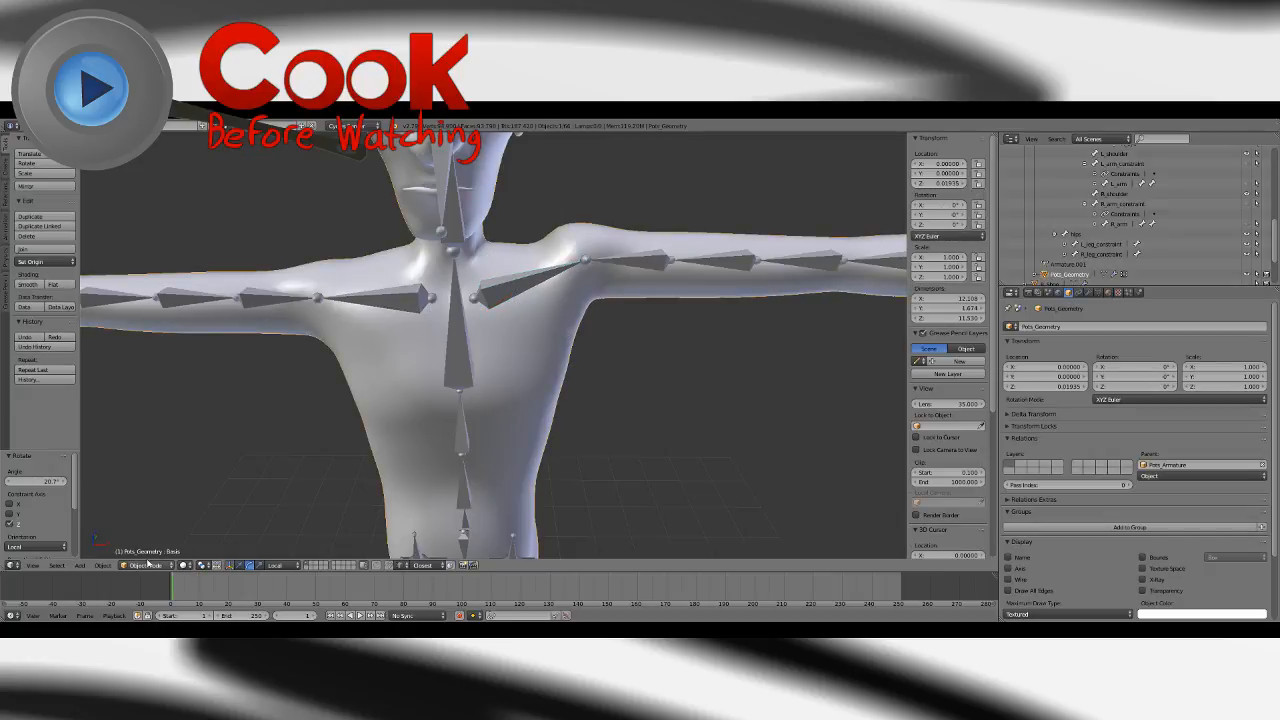
right_click(514, 295)
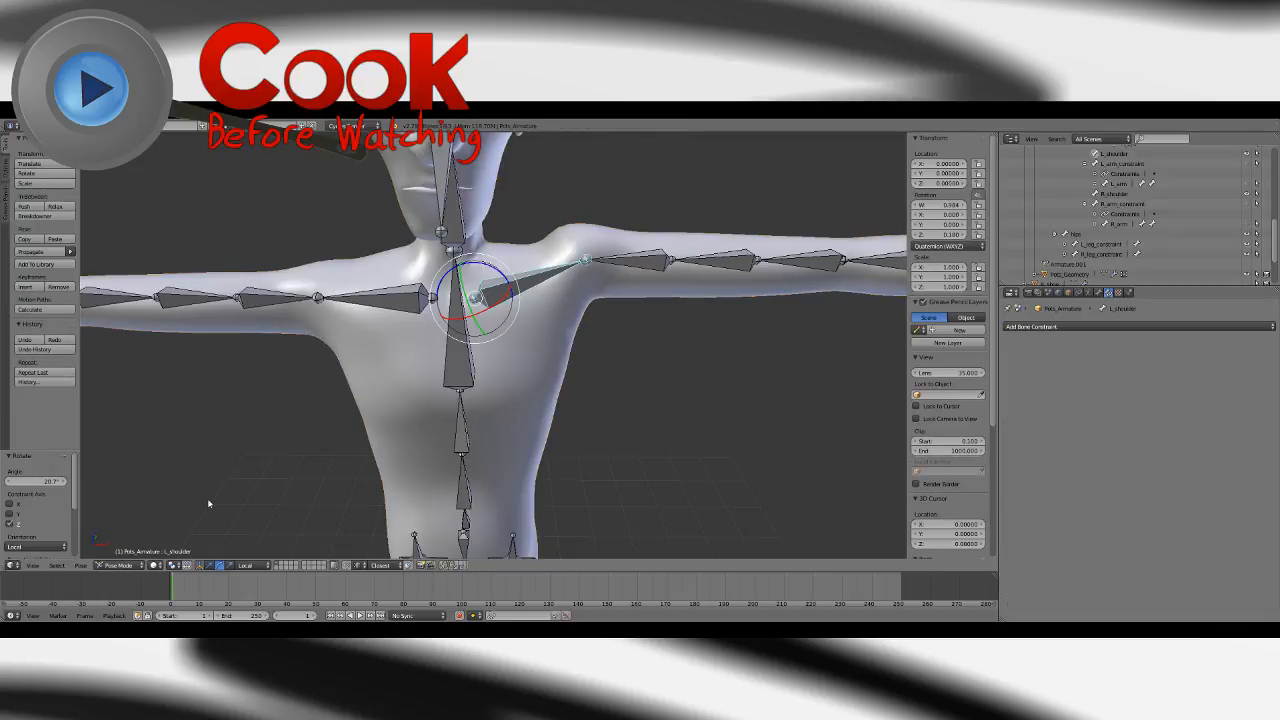
left_click(118, 565)
left_click(122, 530)
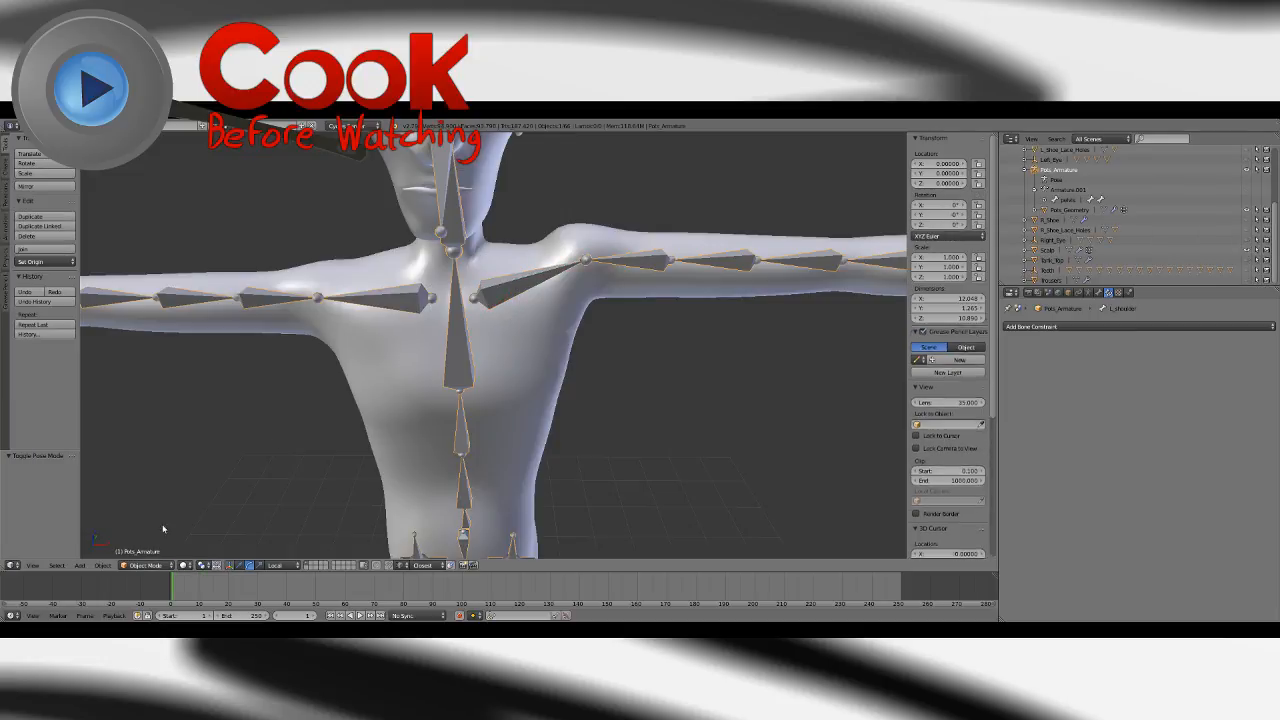
left_click(103, 565)
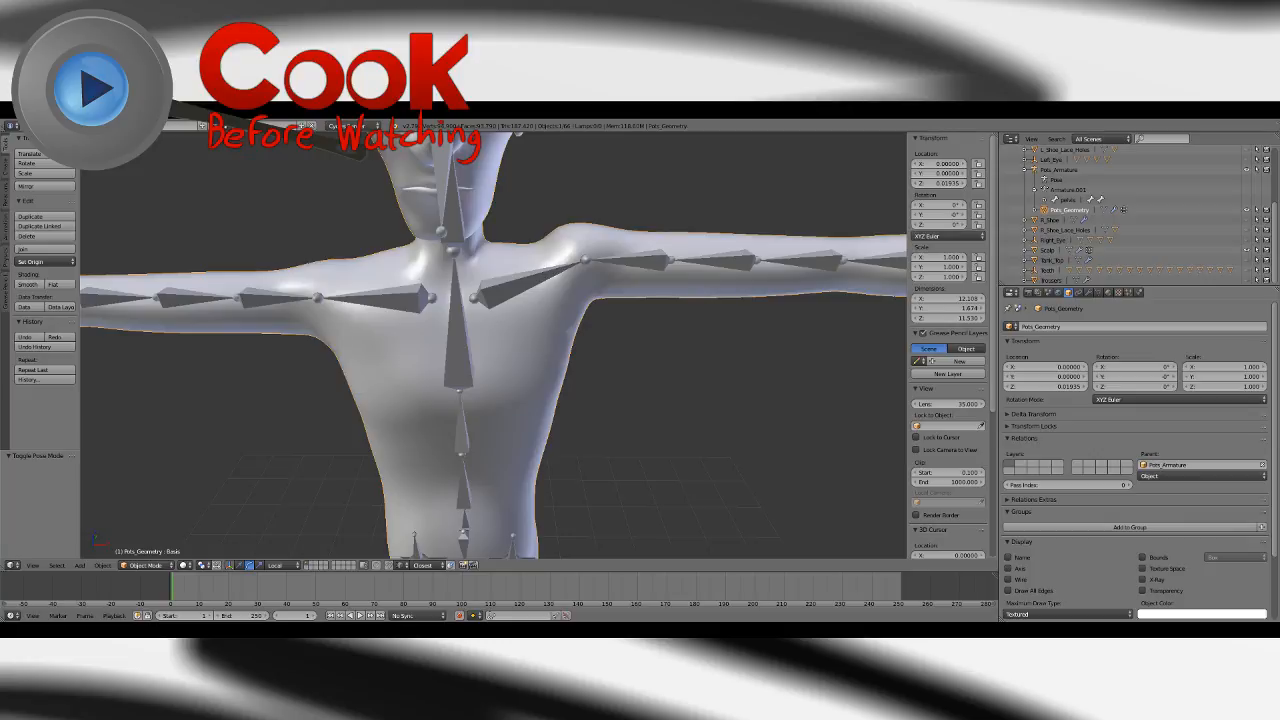
middle_click_drag(616, 378, 622, 400)
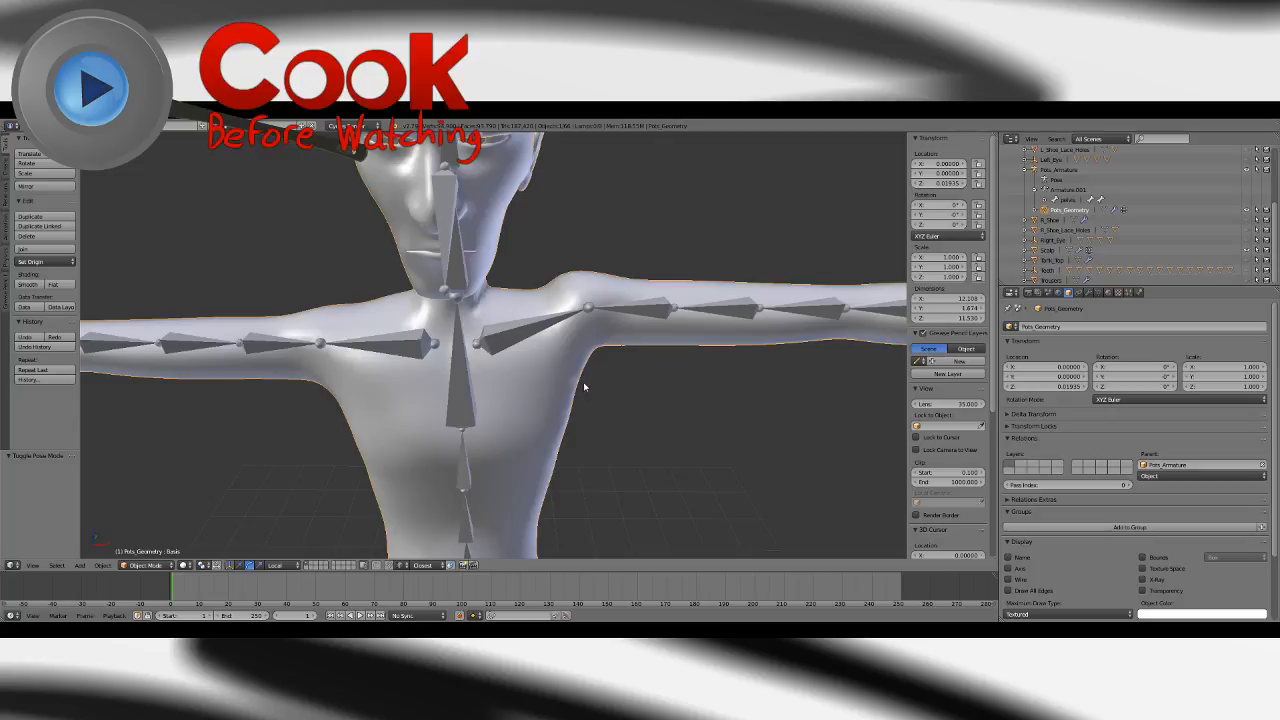
left_click(102, 567)
left_click(140, 565)
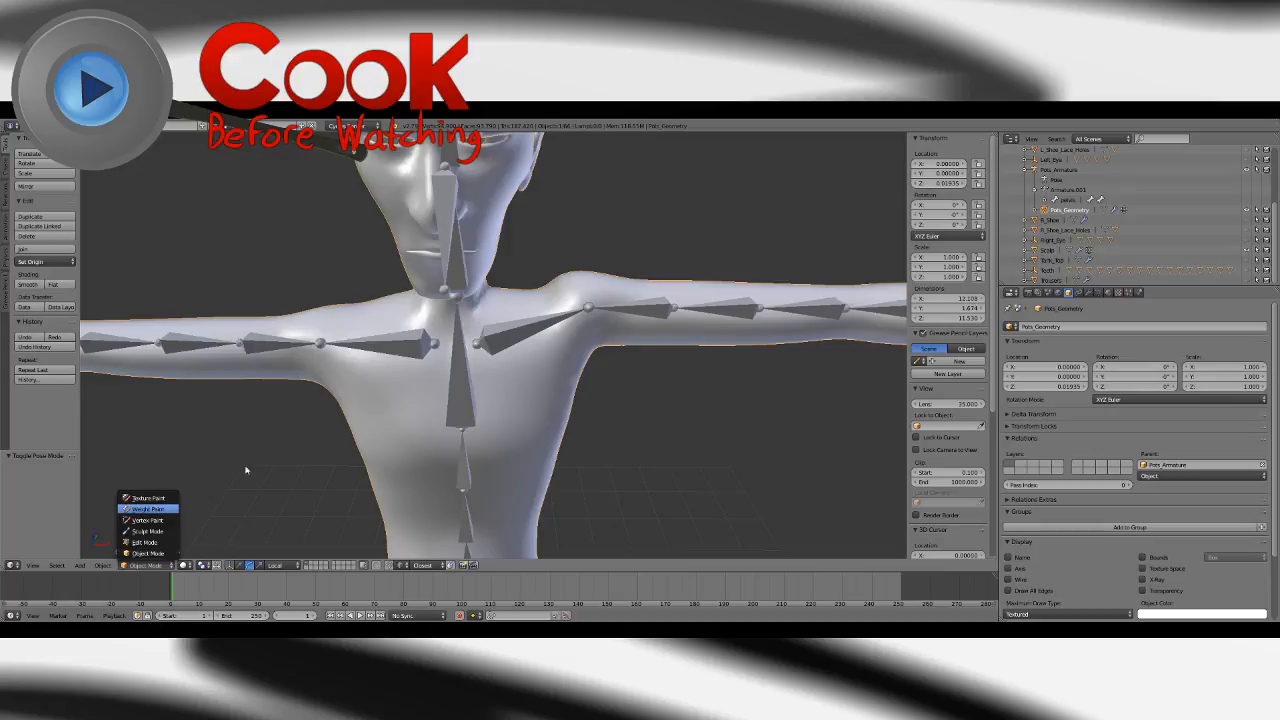
left_click(148, 509)
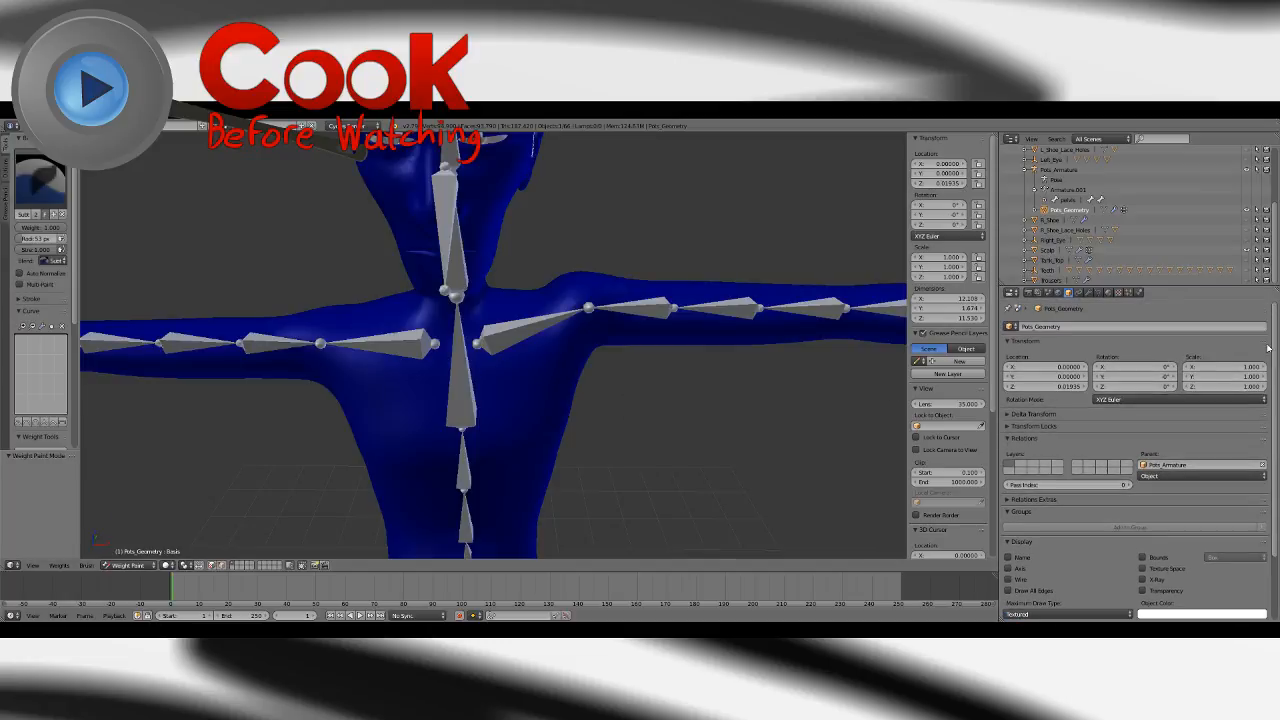
Display the weights of the body mesh's L_shoulder vertex group.
scroll(1268, 342, "down", 4)
scroll(1259, 400, "up", 4)
left_click(1099, 293)
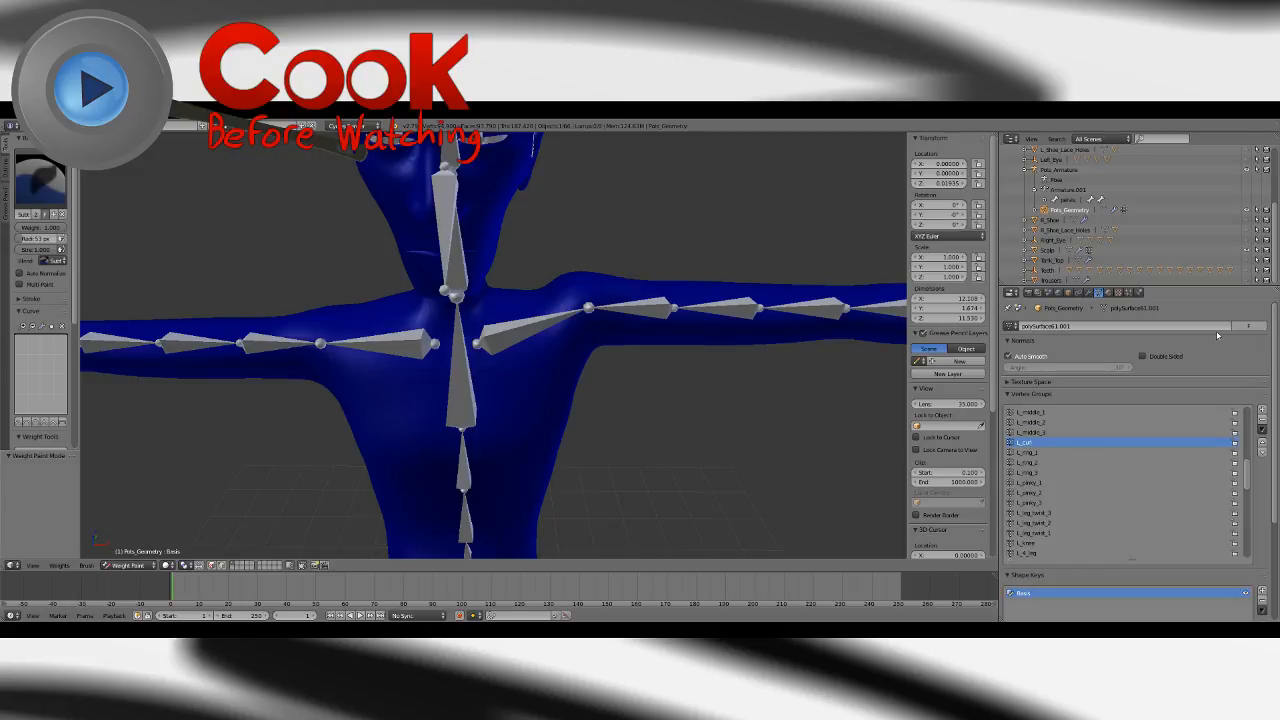
left_click(1089, 295)
left_click(1098, 295)
left_click_drag(1246, 478, 1237, 418)
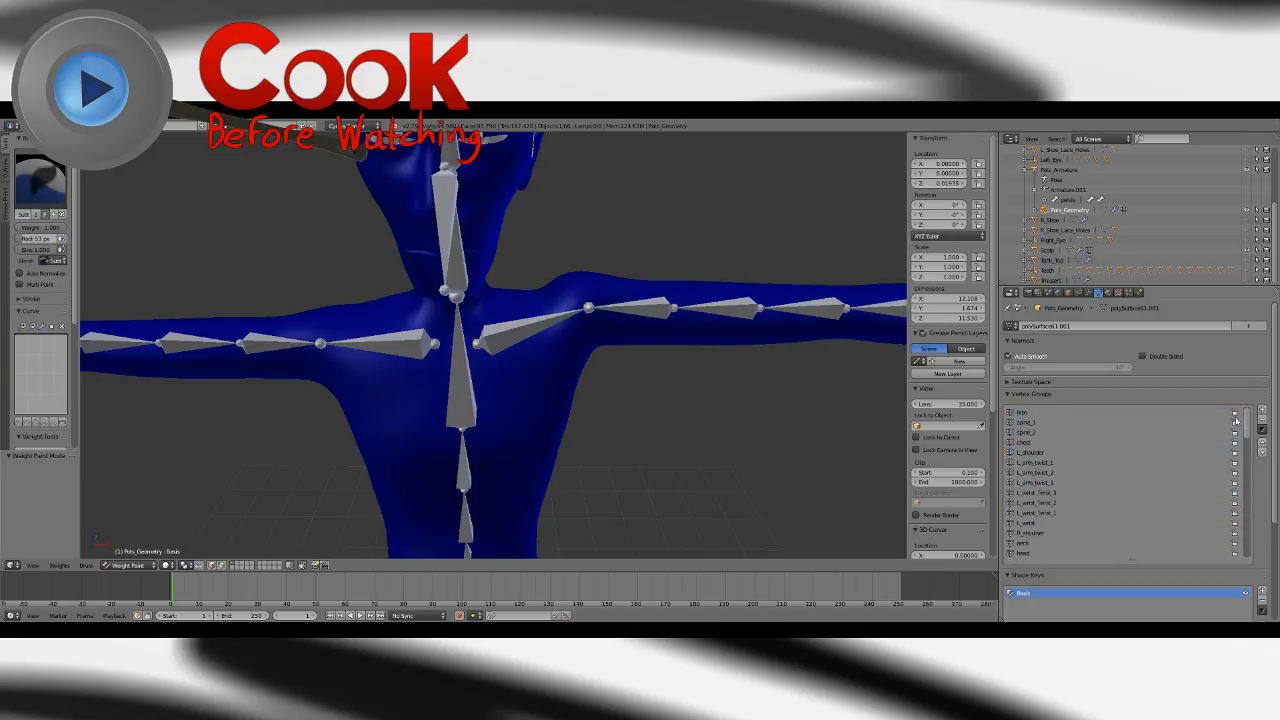
left_click(1036, 455)
scroll(643, 391, "up", 5)
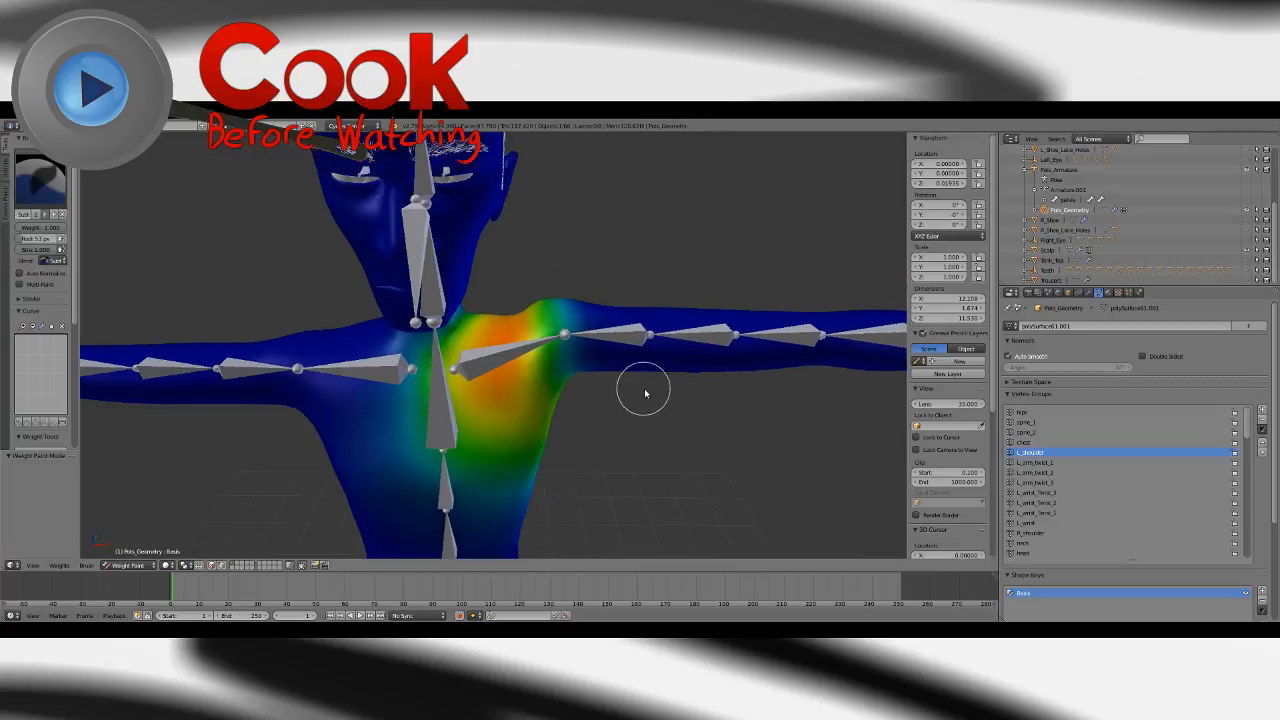
Try painting extra L_shoulder weight on top of the left shoulder with the Add brush, and undo the stroke.
left_click(57, 190)
left_click(37, 239)
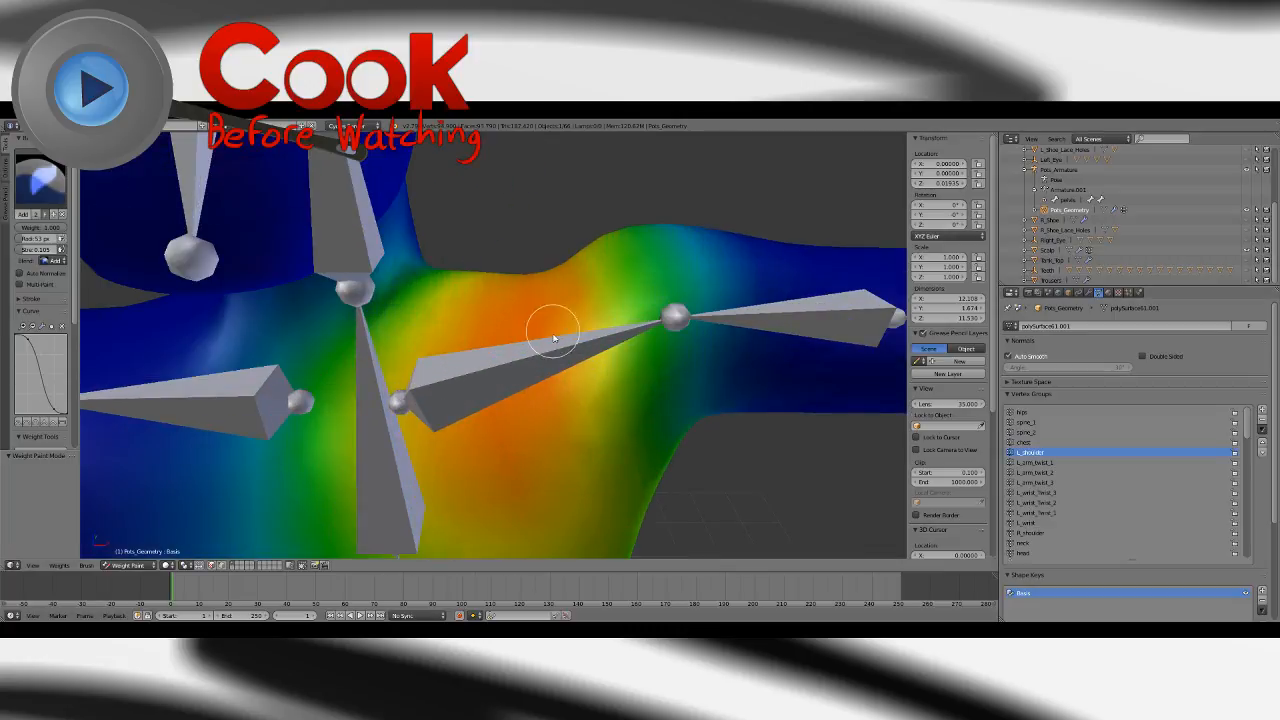
scroll(530, 322, "down", 3)
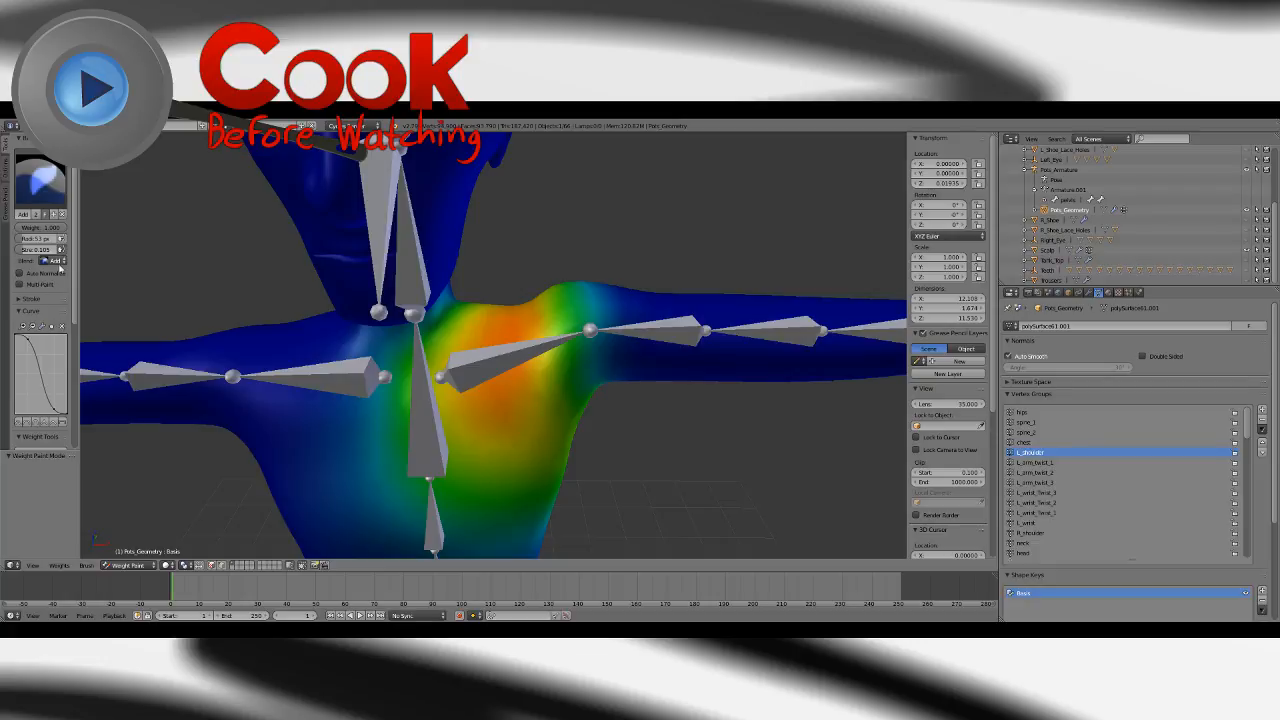
mouse_move(504, 312)
left_mouse_down()
mouse_move(543, 300)
mouse_move(492, 322)
mouse_move(468, 316)
mouse_move(546, 390)
left_mouse_up()
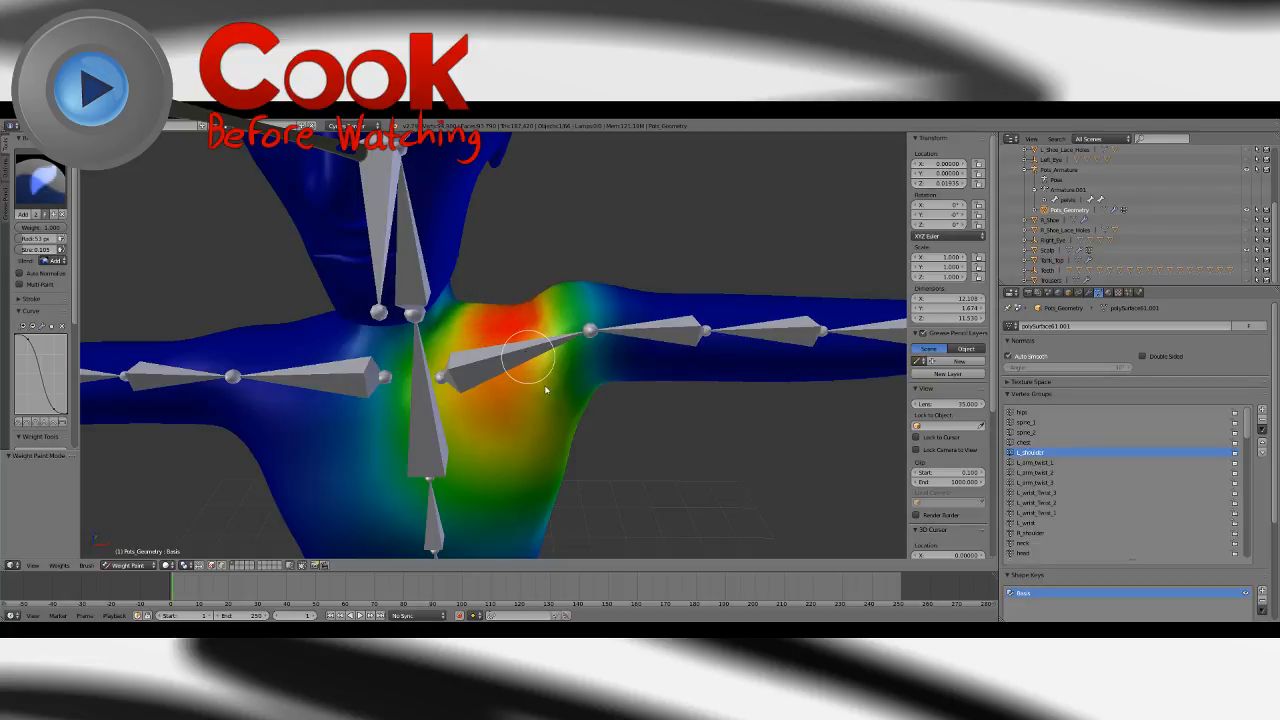
key("ctrl+z")
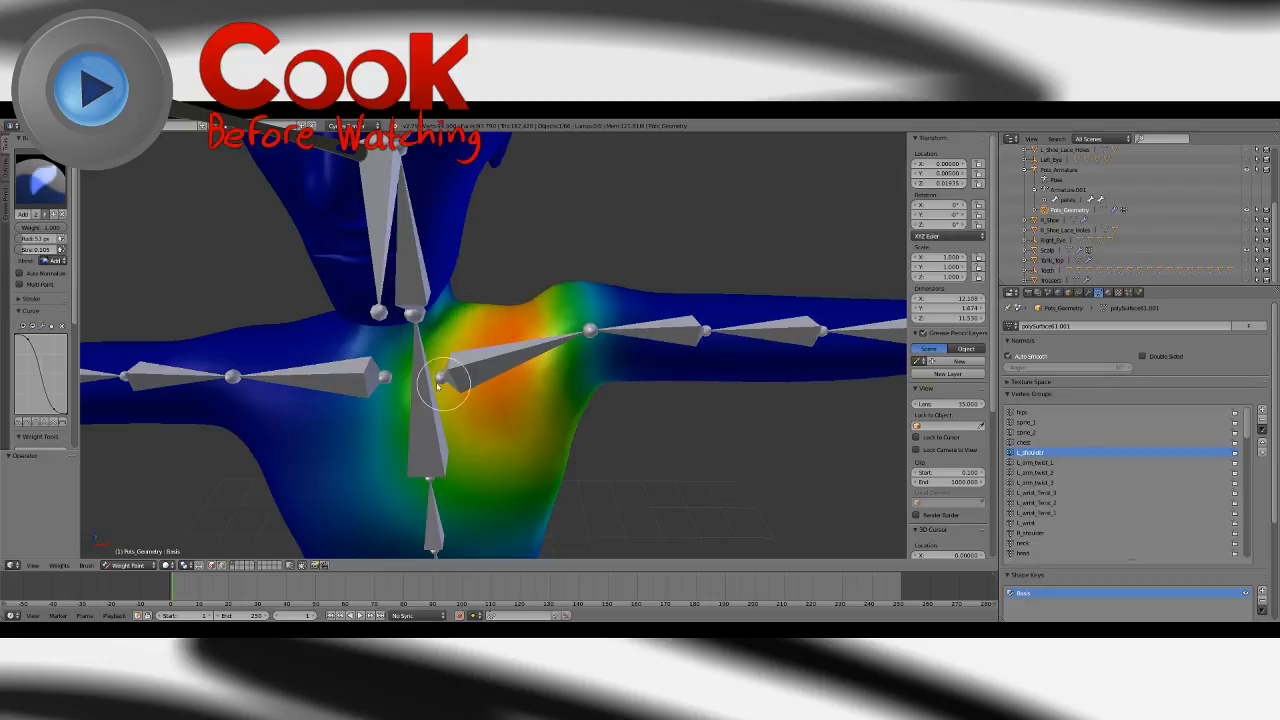
Reduce the chest vertex group's weights along the top of the left shoulder with the Subtract brush at lowered strength.
left_click(1022, 442)
left_click(40, 180)
left_click(319, 239)
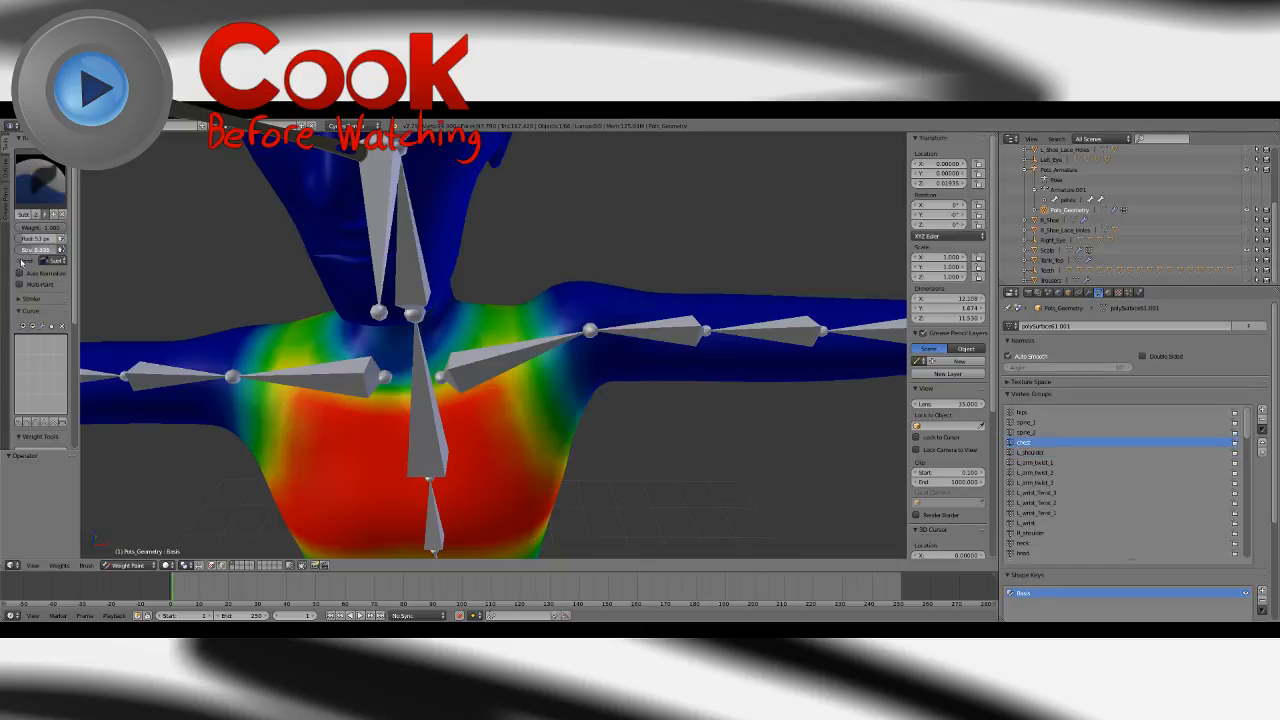
left_click_drag(48, 250, 22, 260)
mouse_move(508, 314)
left_mouse_down()
mouse_move(478, 327)
mouse_move(514, 320)
mouse_move(519, 303)
mouse_move(492, 318)
left_mouse_up()
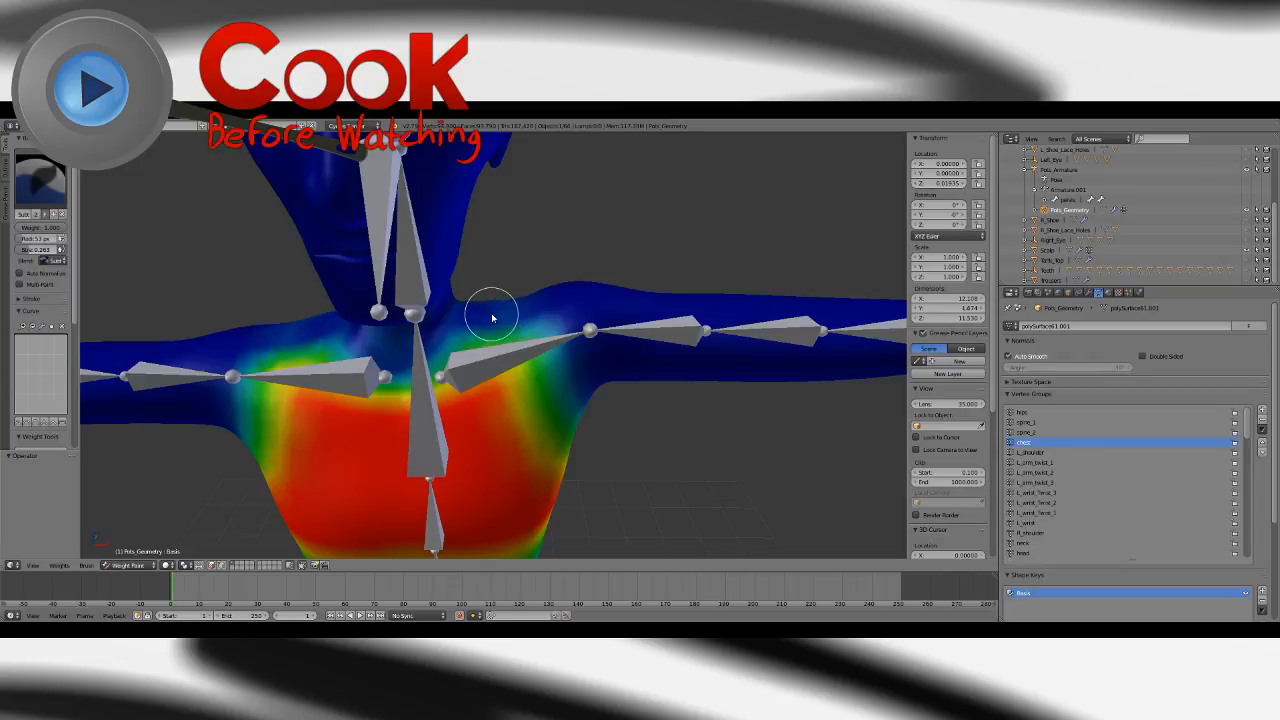
mouse_move(524, 338)
middle_mouse_down()
mouse_move(531, 312)
mouse_move(531, 323)
middle_mouse_up()
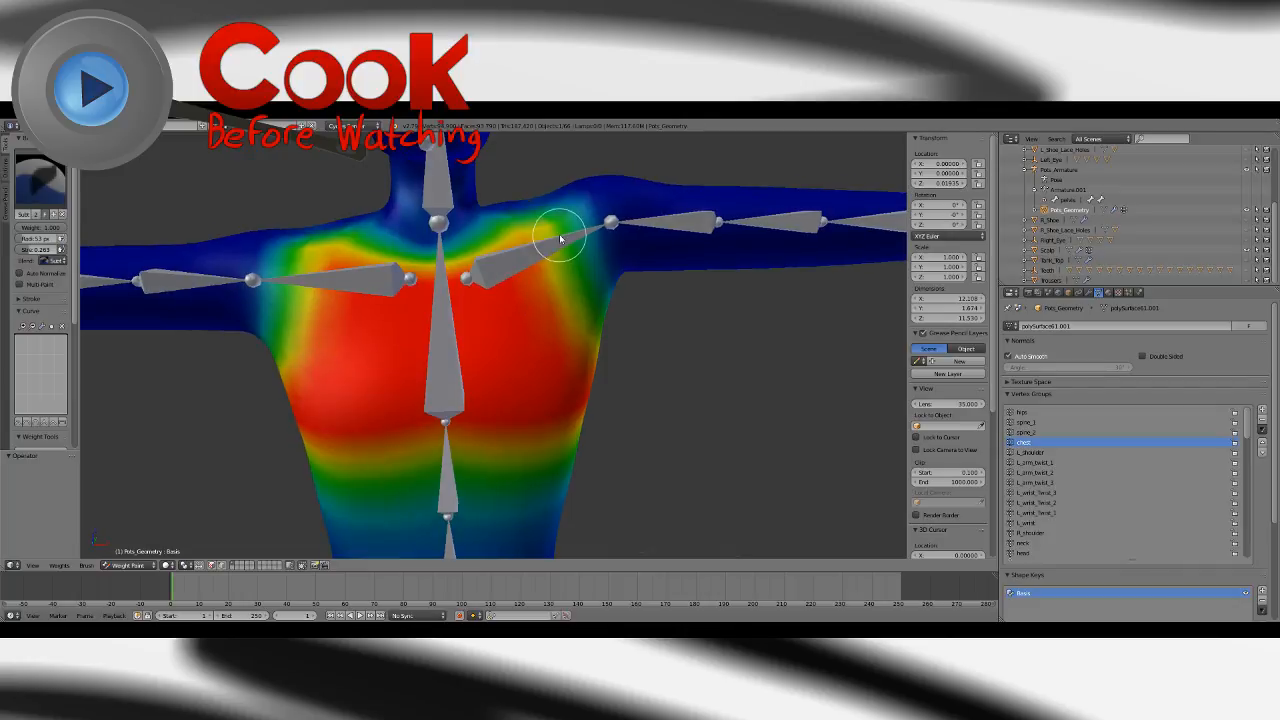
Smooth the chest group's weights around the left shoulder with the Blur brush.
middle_click_drag(560, 238, 514, 355)
left_click(55, 195)
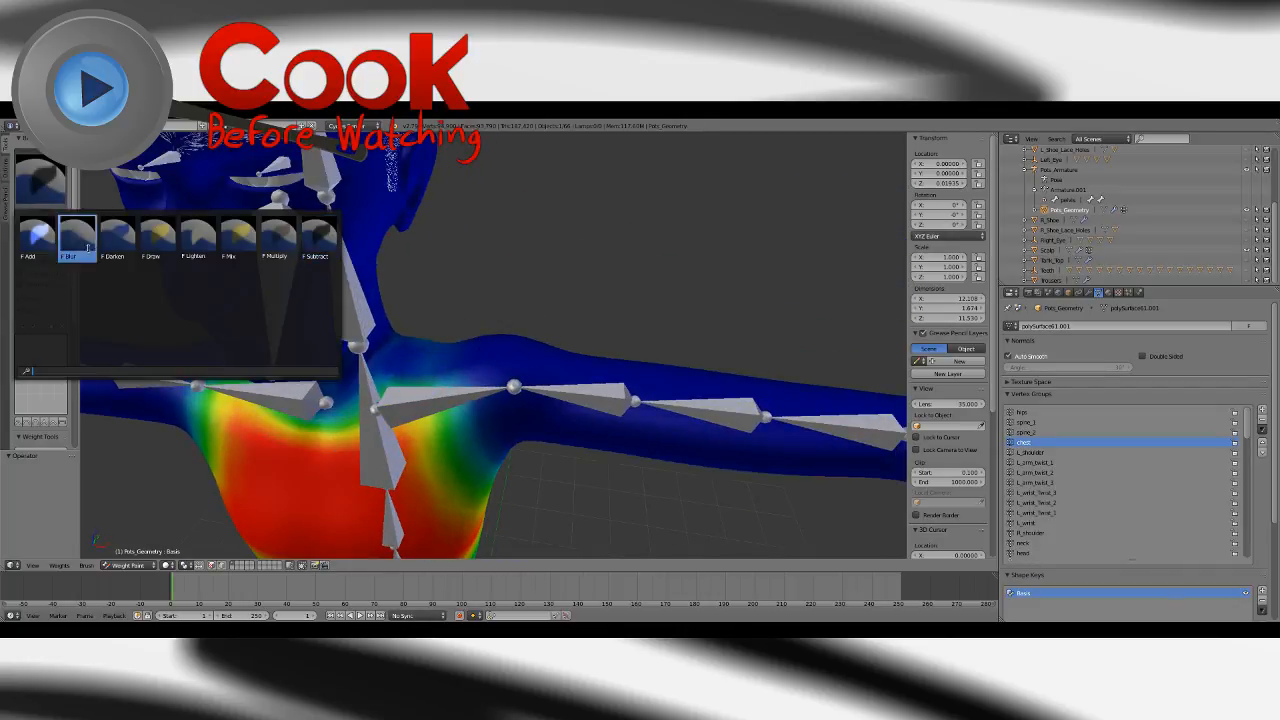
left_click(86, 245)
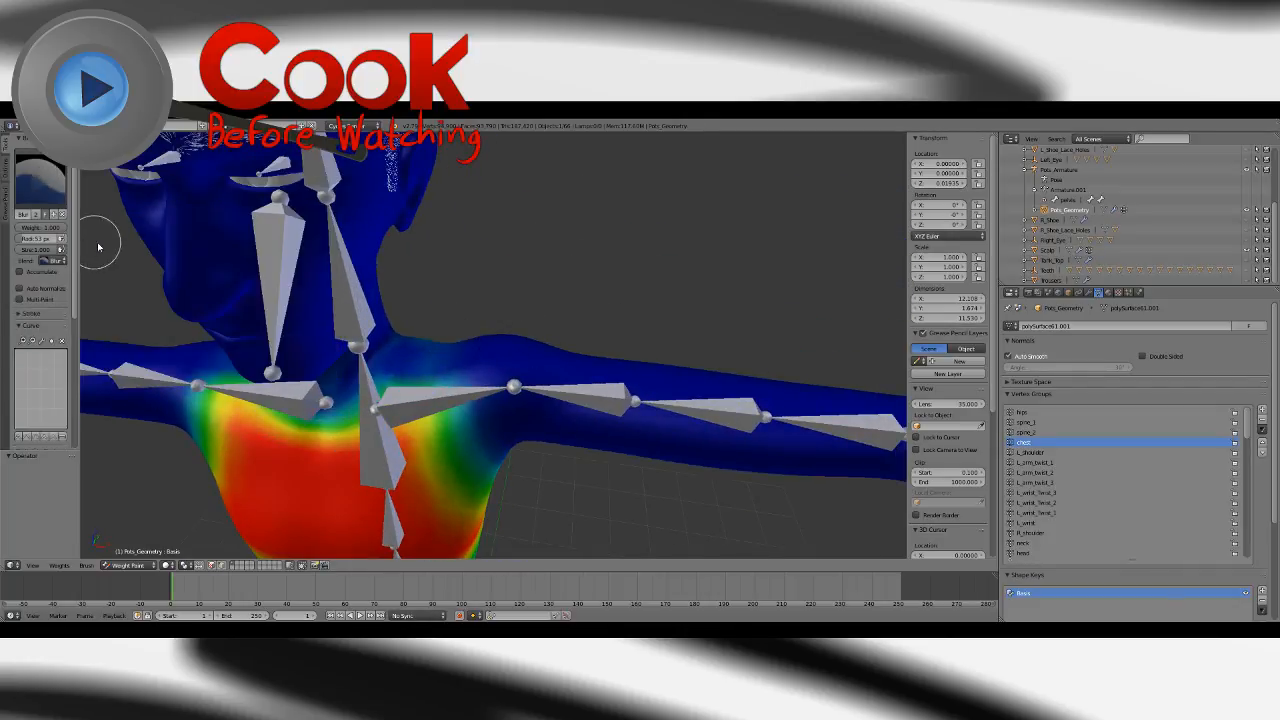
left_click_drag(466, 398, 458, 400)
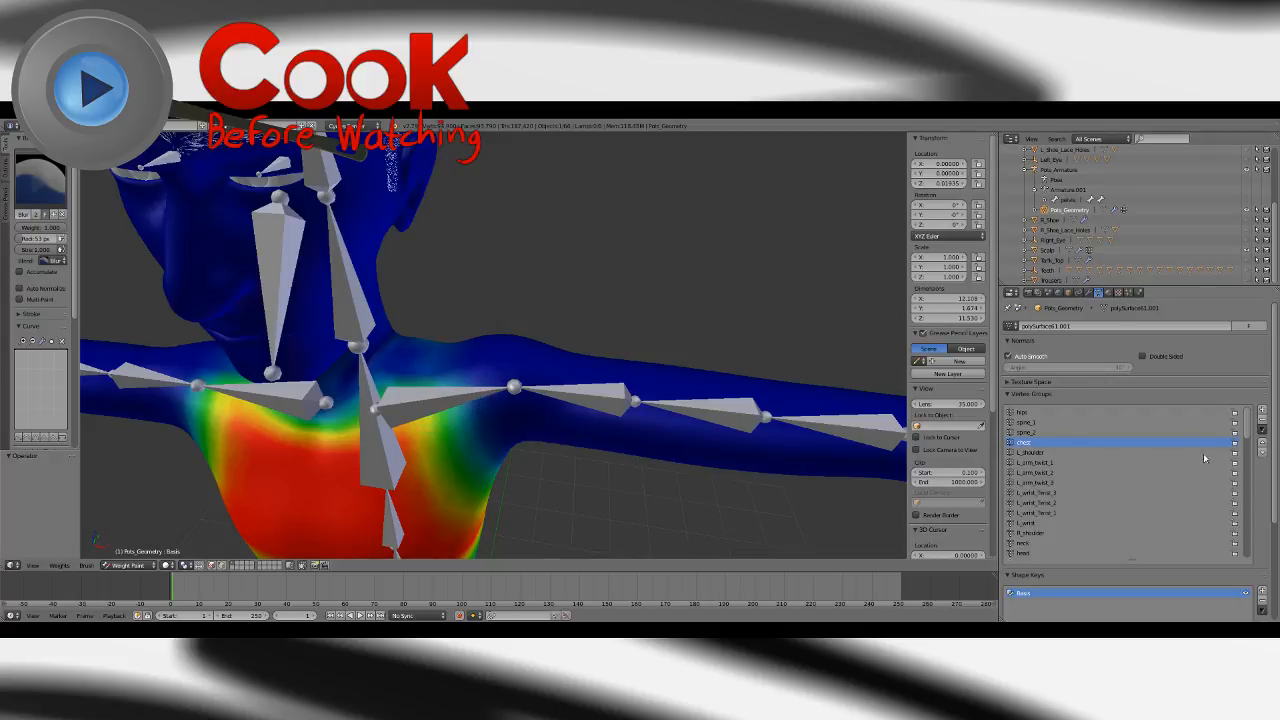
Inspect the neck vertex group's weights, return to the chest group, and blur its weights across the left shoulder and collarbone.
left_click(1020, 544)
mouse_move(491, 354)
middle_mouse_down()
mouse_move(514, 337)
mouse_move(476, 355)
mouse_move(509, 351)
middle_mouse_up()
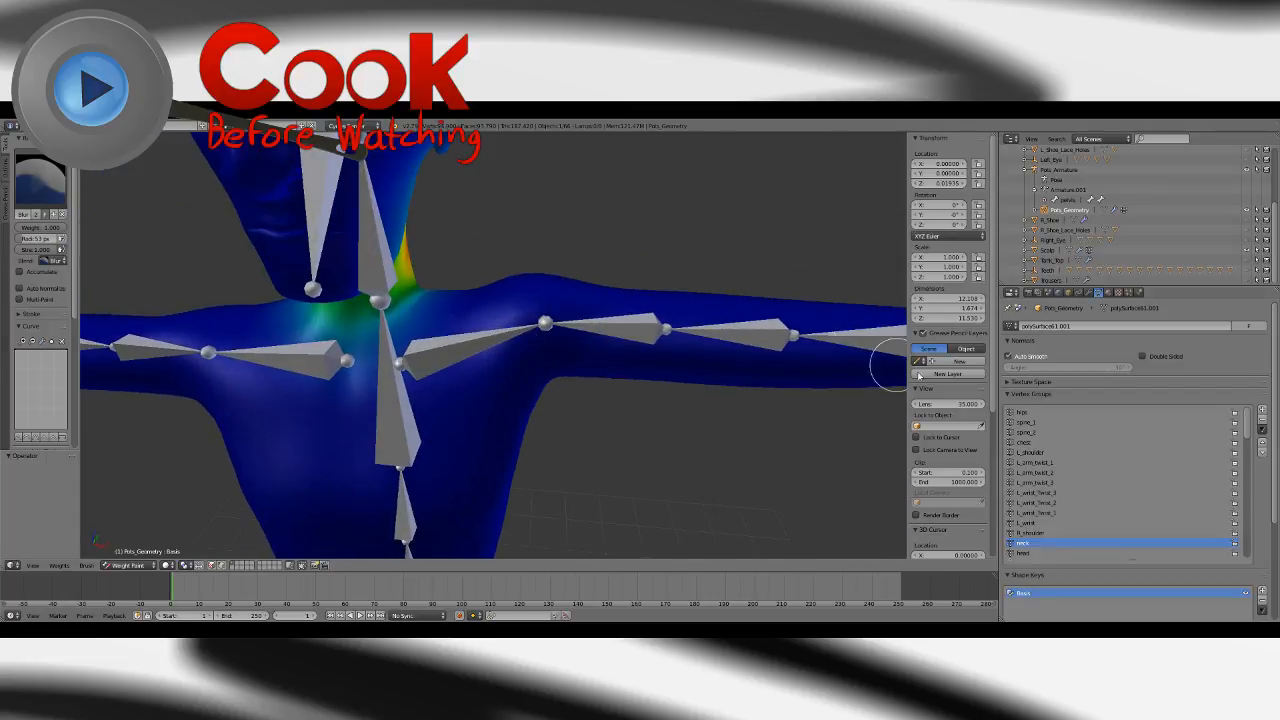
left_click(1024, 444)
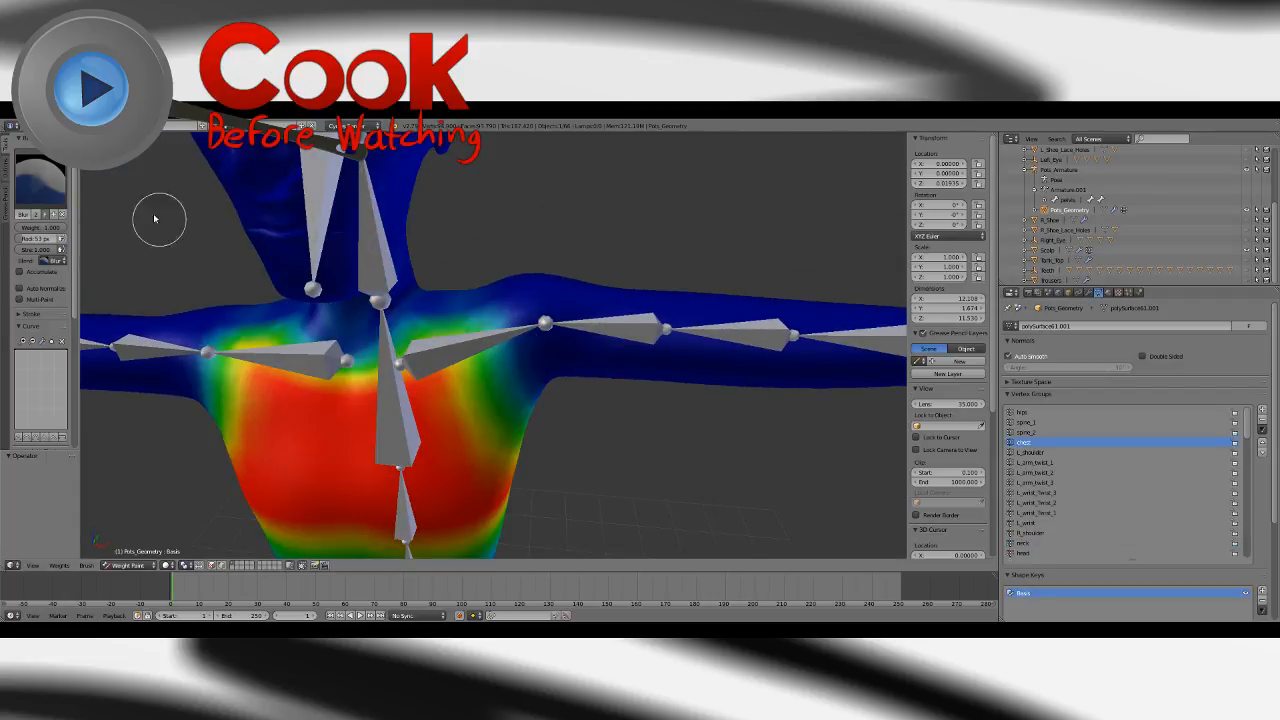
mouse_move(516, 341)
left_mouse_down()
mouse_move(481, 318)
mouse_move(490, 336)
mouse_move(421, 327)
left_mouse_up()
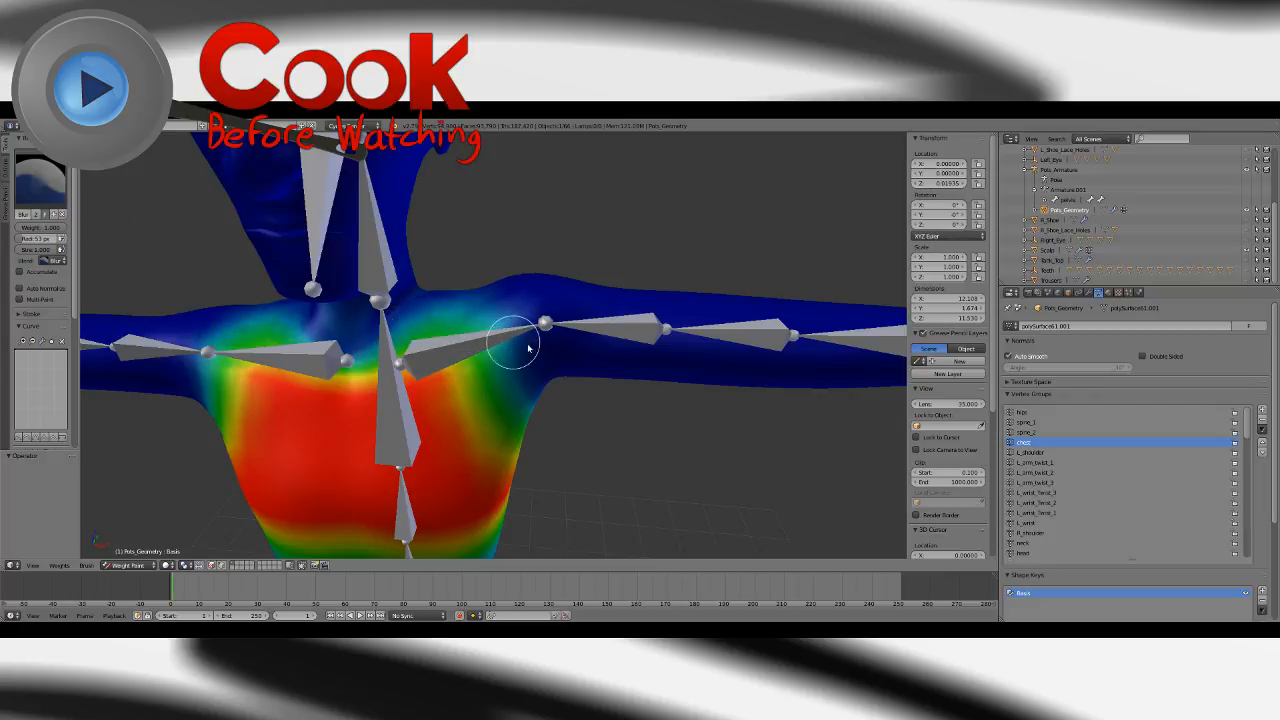
Examine the chest vertex group's weights across both shoulders from several angles.
mouse_move(514, 343)
middle_mouse_down()
mouse_move(586, 340)
mouse_move(562, 360)
mouse_move(571, 406)
middle_mouse_up()
scroll(562, 360, "down", 1)
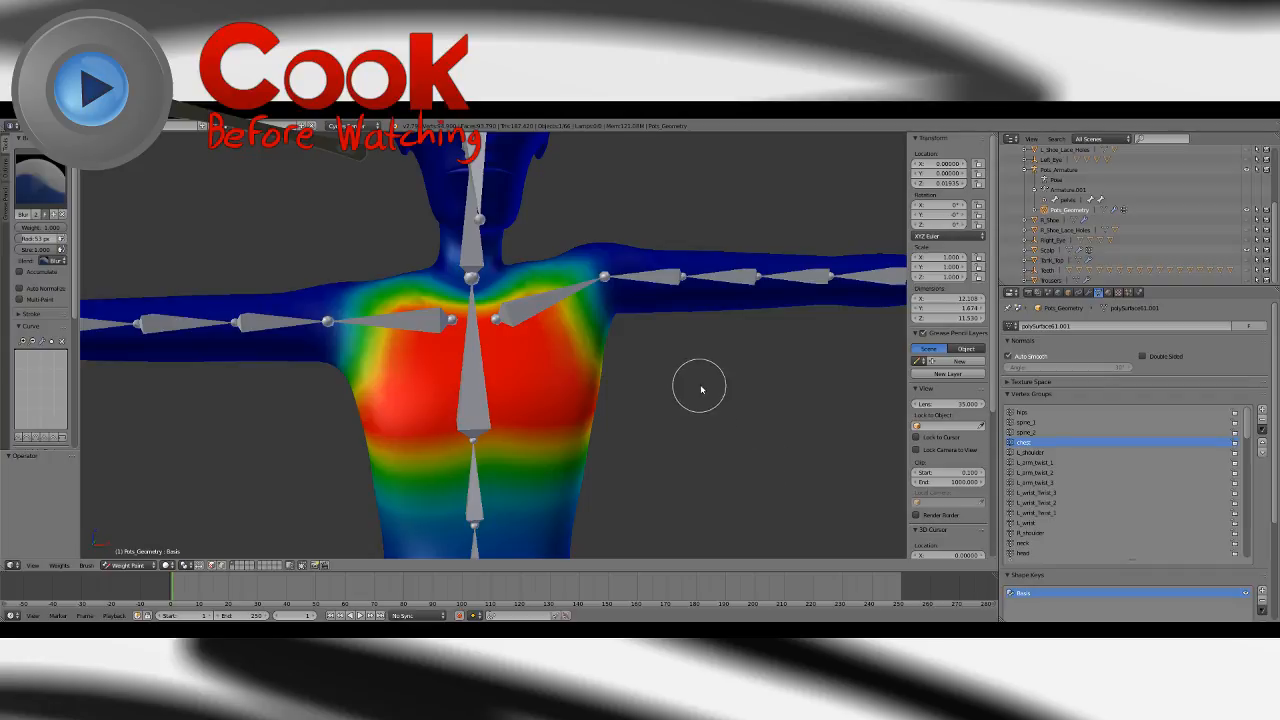
mouse_move(701, 390)
middle_mouse_down()
mouse_move(706, 409)
mouse_move(711, 400)
middle_mouse_up()
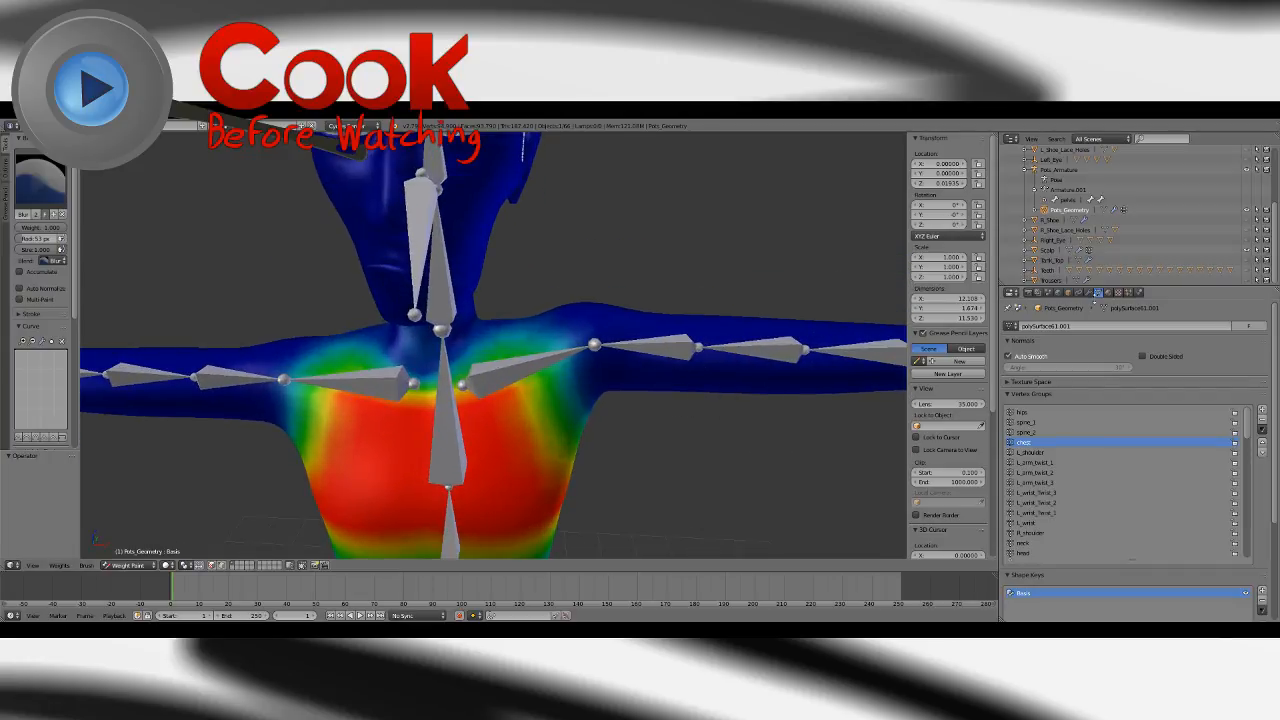
left_click(1088, 294)
left_click(1099, 295)
left_click(1012, 294)
left_click(1088, 294)
left_click(1099, 295)
middle_click_drag(620, 322, 646, 286, "shift")
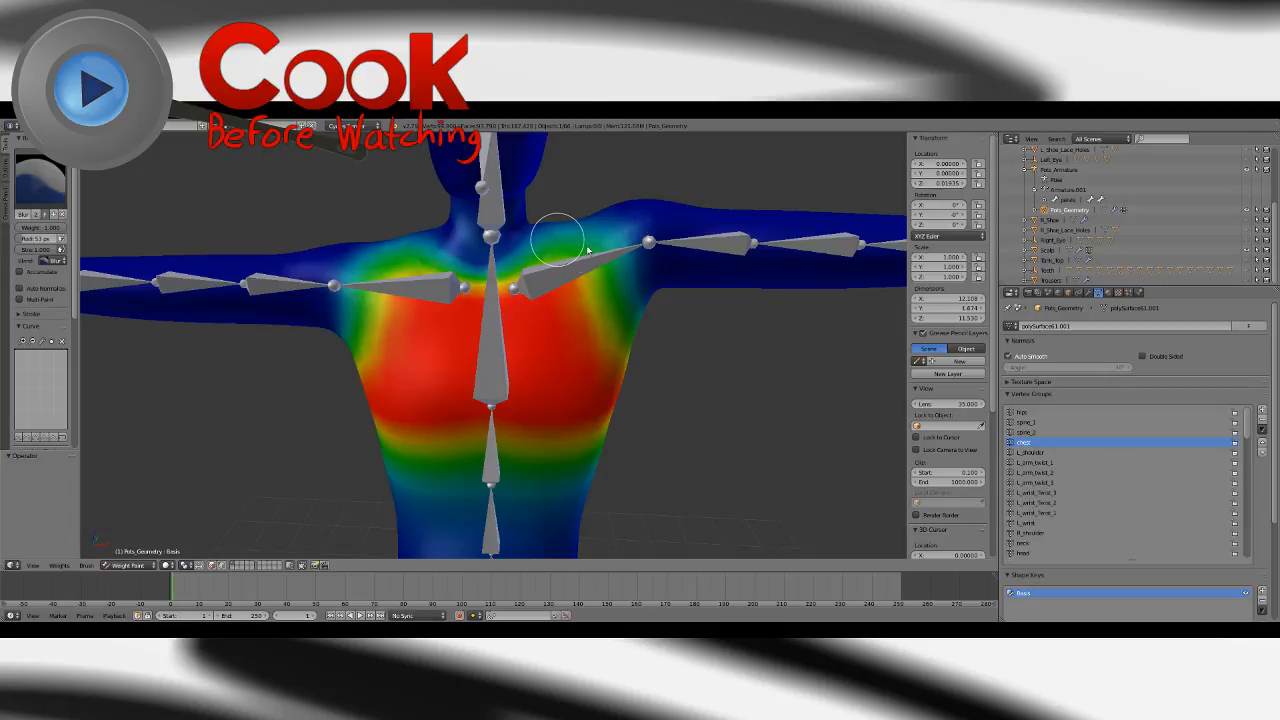
mouse_move(643, 266)
middle_mouse_down()
mouse_move(632, 358)
mouse_move(649, 349)
mouse_move(638, 369)
mouse_move(664, 387)
middle_mouse_up()
scroll(638, 369, "up", 1)
scroll(646, 380, "up", 1)
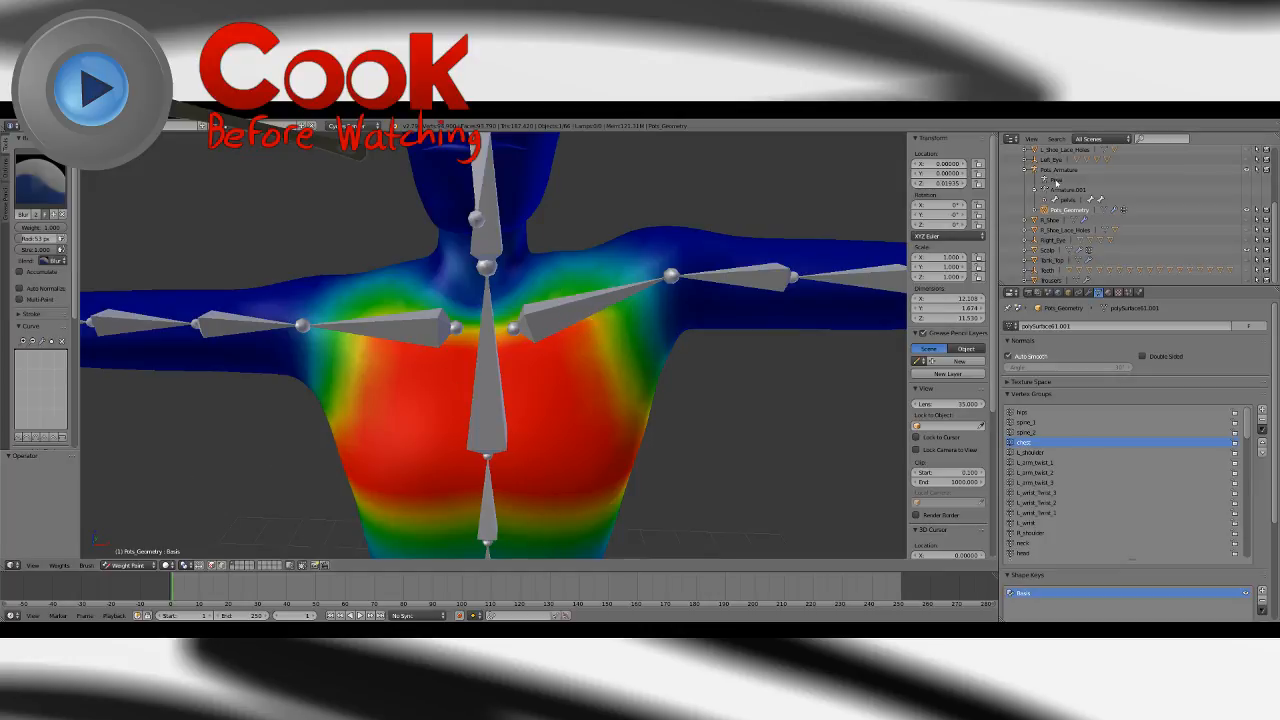
Put the armature in Pose Mode and rotate the L_shoulder bone upward by about 28° to test the deformation.
left_click(1050, 178)
left_click(151, 569)
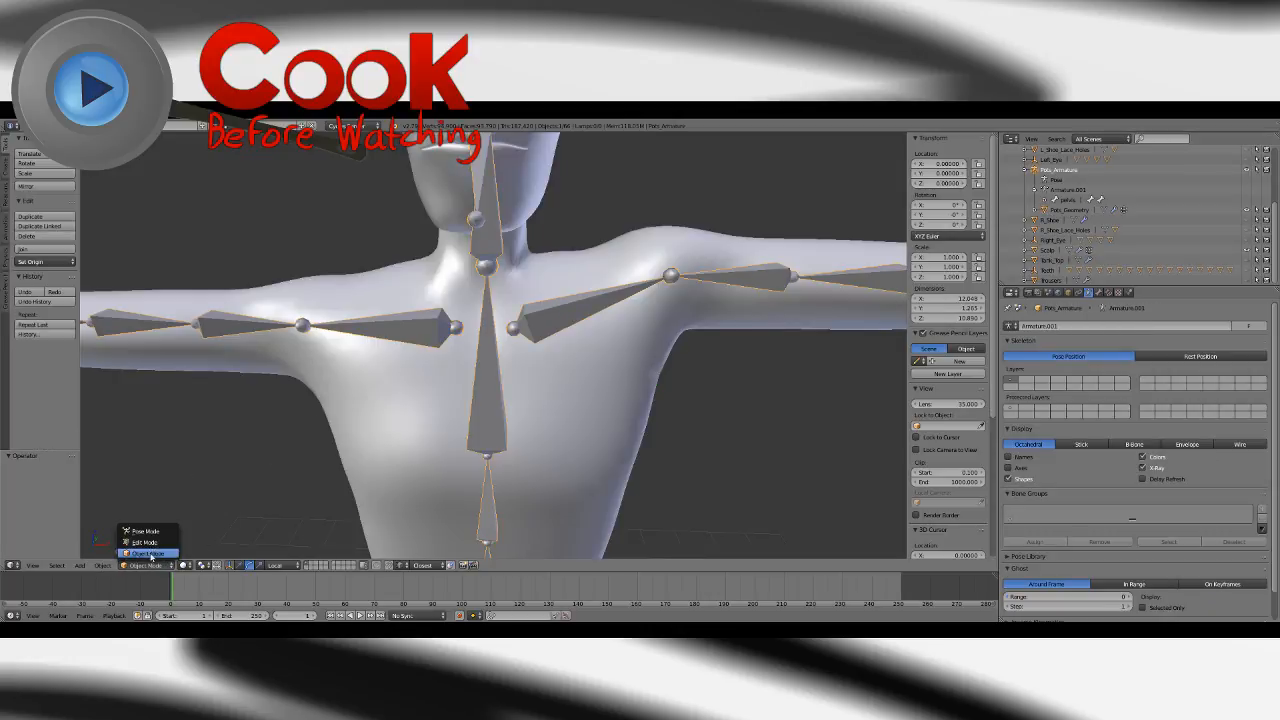
left_click(154, 536)
mouse_move(530, 295)
left_mouse_down()
mouse_move(511, 280)
mouse_move(545, 297)
mouse_move(518, 273)
mouse_move(530, 296)
left_mouse_up()
left_click_drag(570, 340, 513, 285)
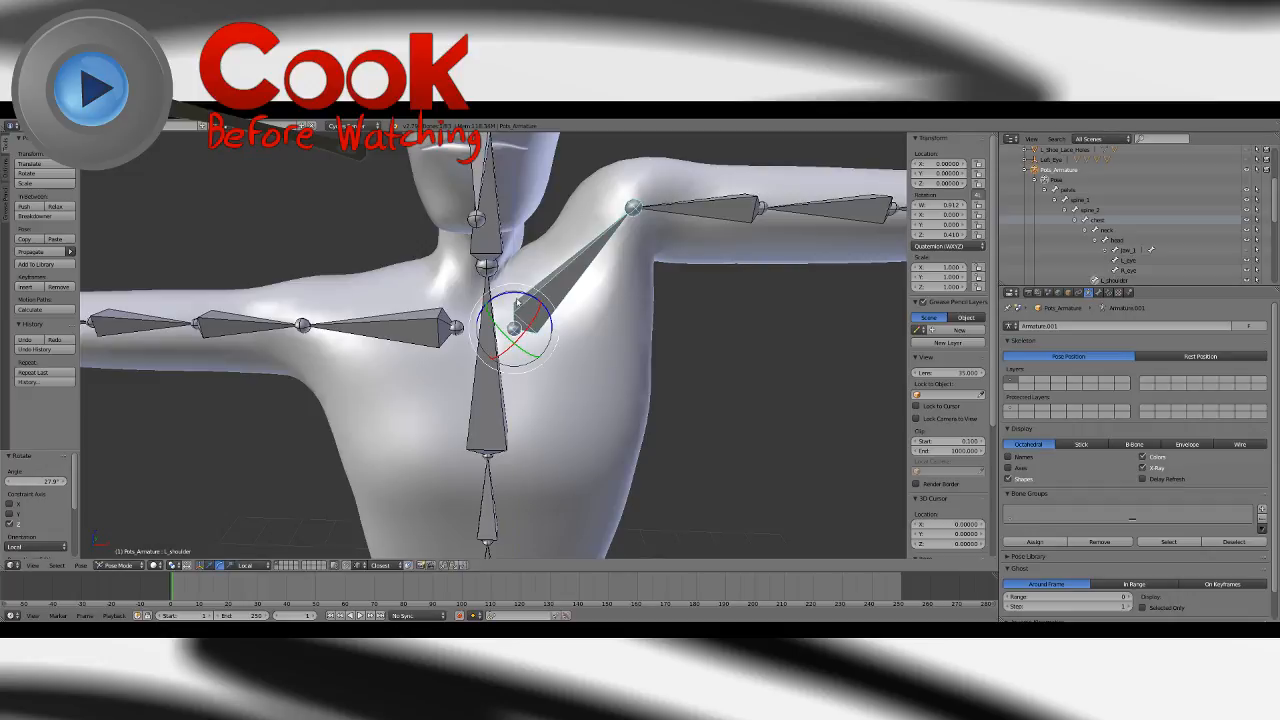
Return to the body mesh's L_shoulder vertex group and reduce its weights along the chest's midline with the Subtract brush.
right_click(624, 310)
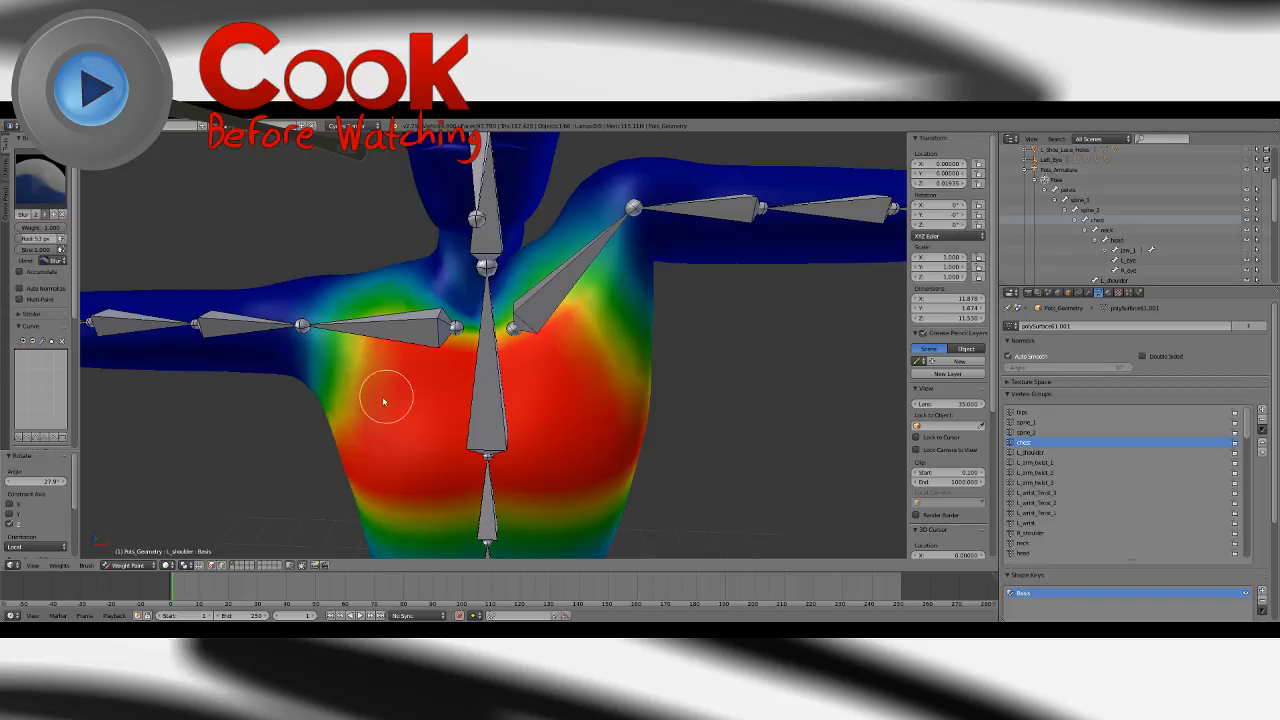
left_click(1036, 455)
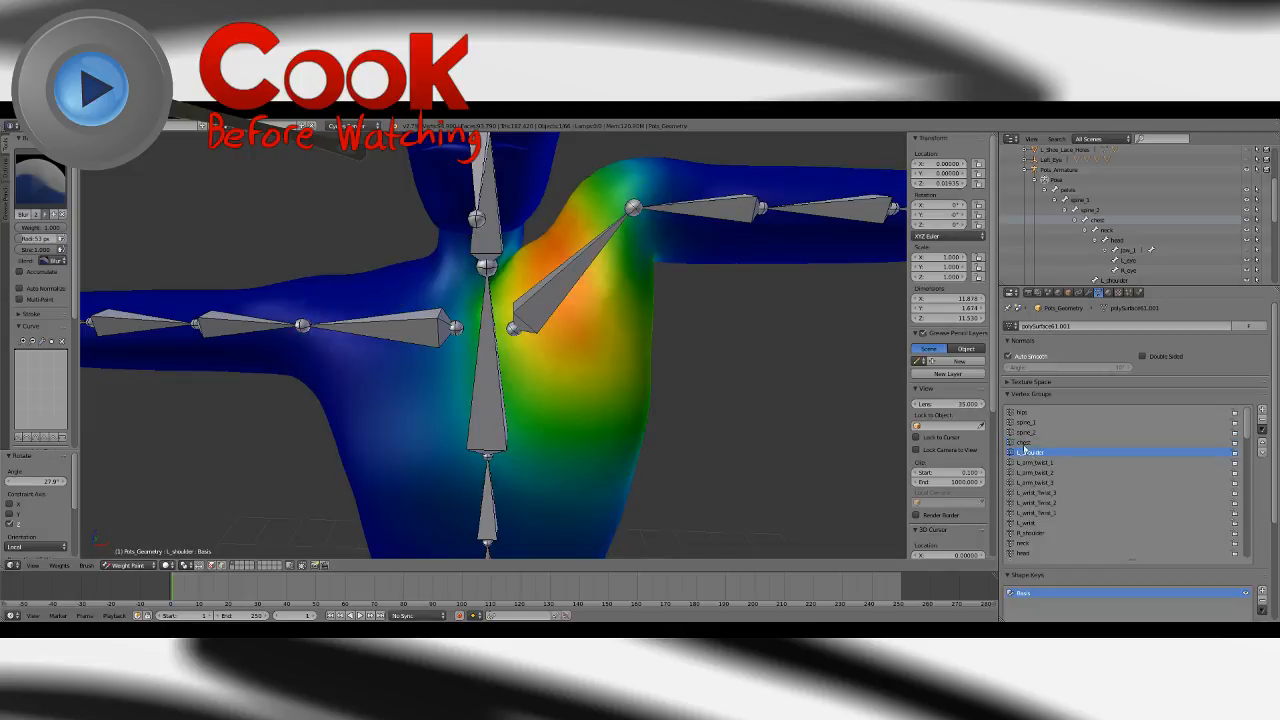
mouse_move(532, 313)
middle_mouse_down()
mouse_move(514, 318)
mouse_move(580, 323)
mouse_move(517, 351)
mouse_move(468, 340)
middle_mouse_up()
left_click(45, 185)
left_click(318, 238)
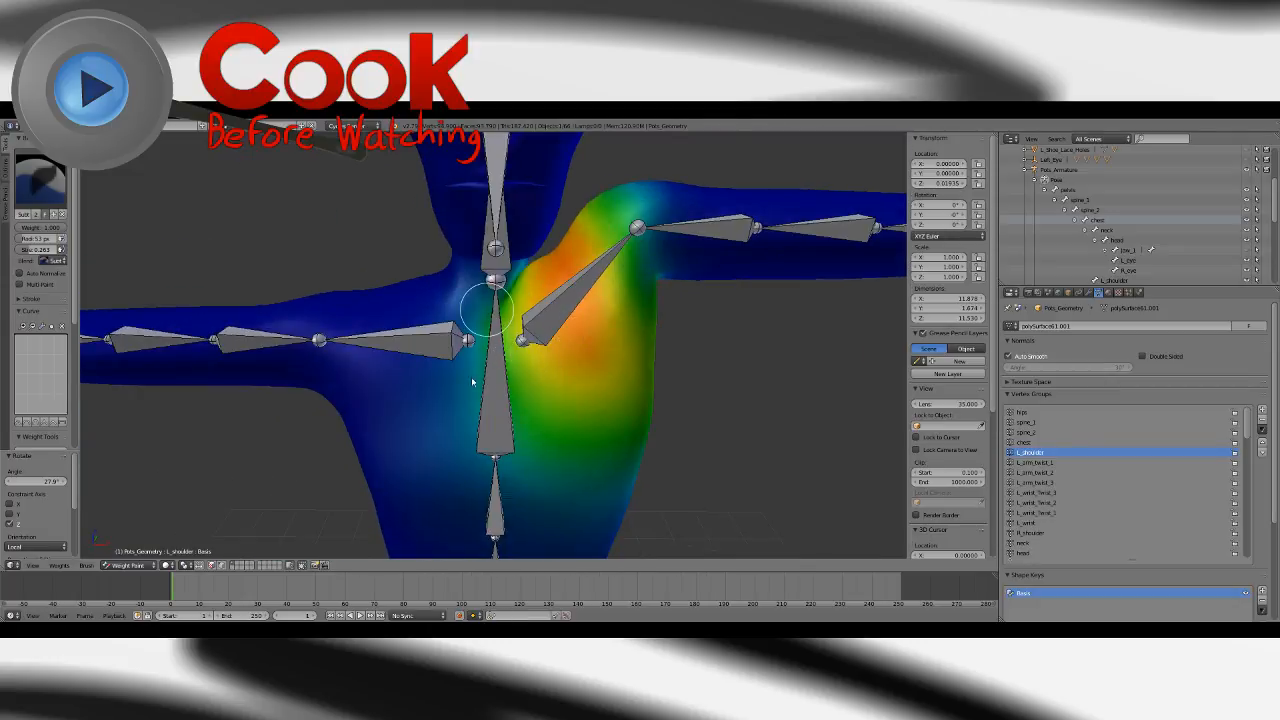
left_click_drag(471, 302, 486, 436)
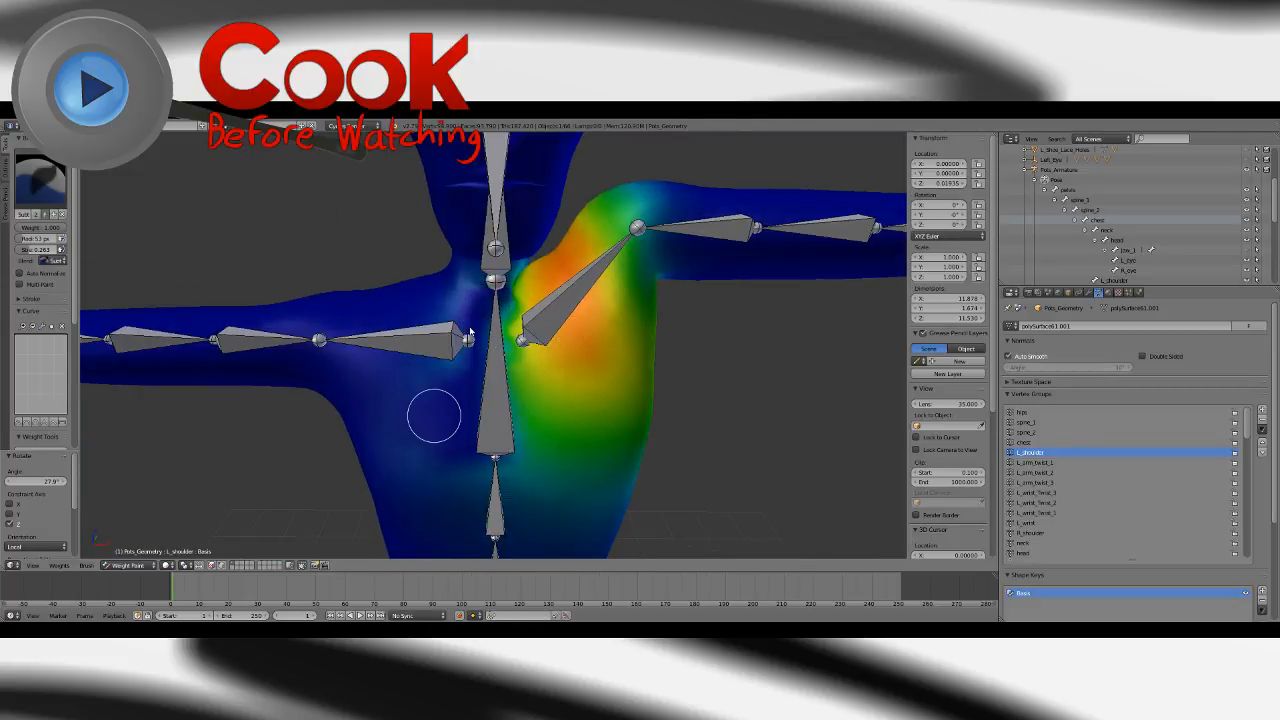
key("ctrl+z")
middle_click_drag(466, 343, 496, 233)
mouse_move(496, 233)
left_mouse_down()
mouse_move(506, 214)
mouse_move(451, 363)
mouse_move(494, 404)
mouse_move(474, 331)
mouse_move(487, 220)
mouse_move(506, 386)
mouse_move(486, 349)
mouse_move(538, 437)
left_mouse_up()
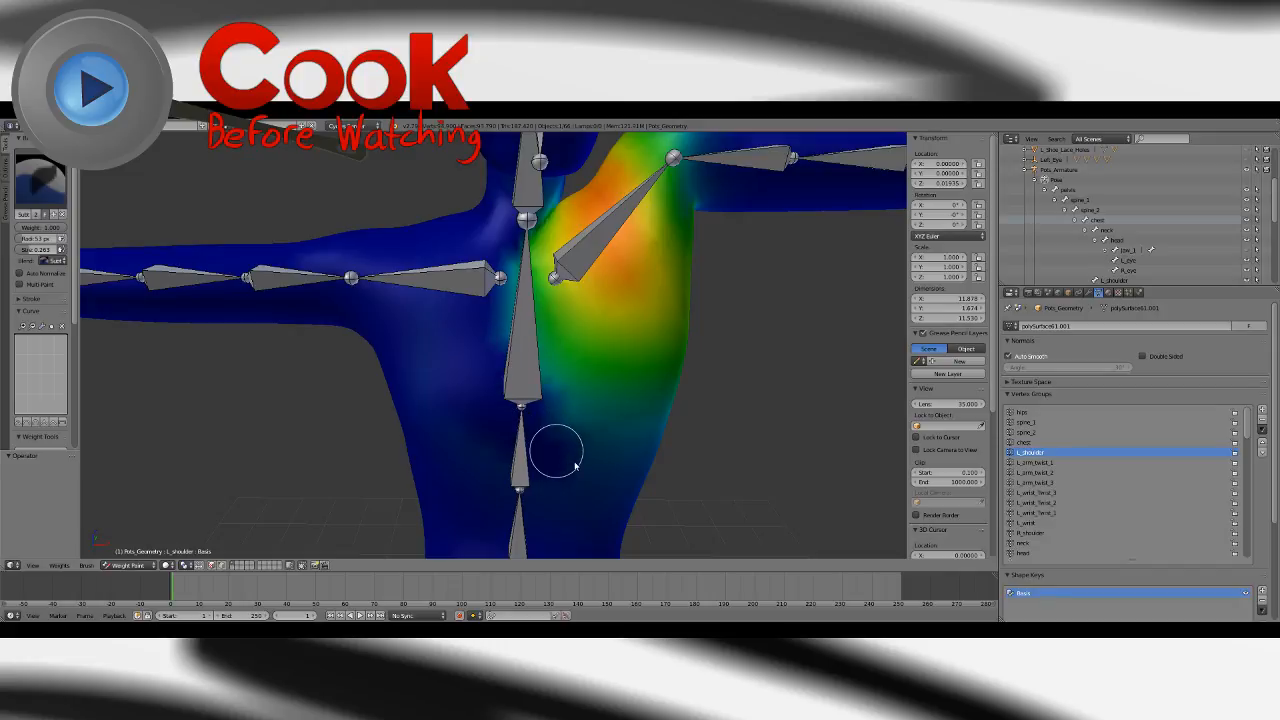
Smooth the L_shoulder group's weights along the middle of the chest with the Blur brush.
left_click(40, 180)
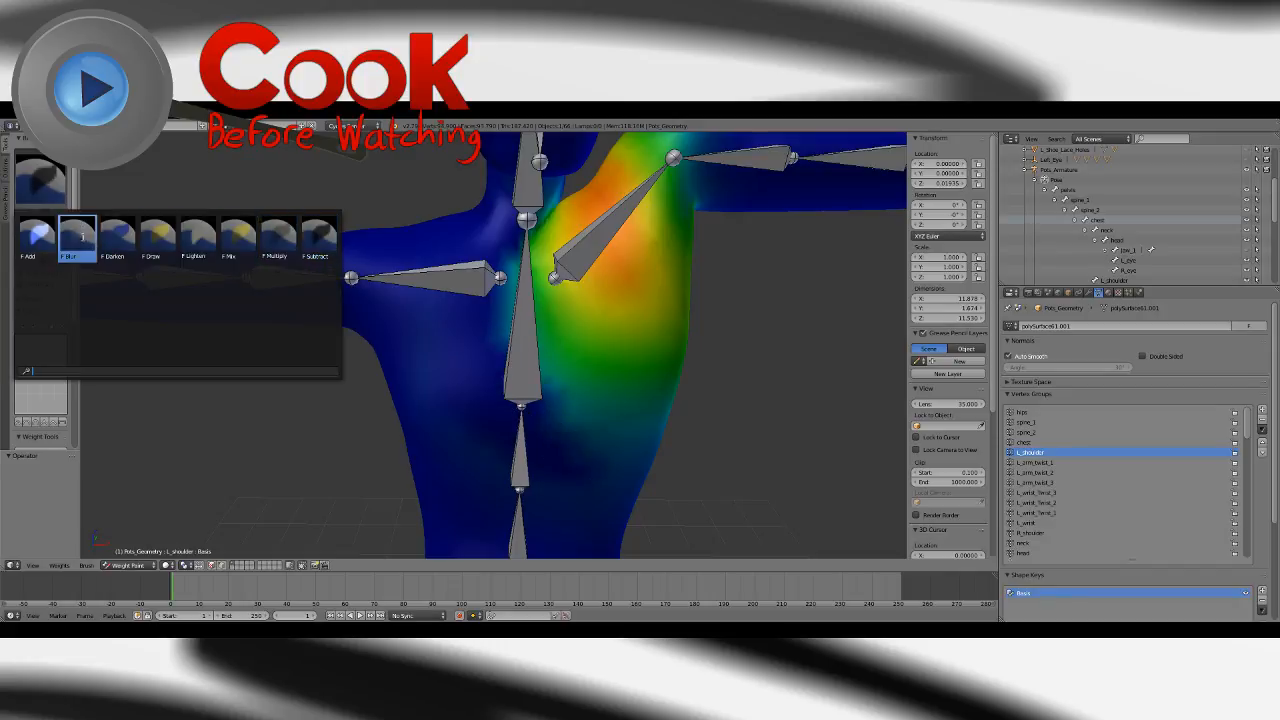
left_click(76, 235)
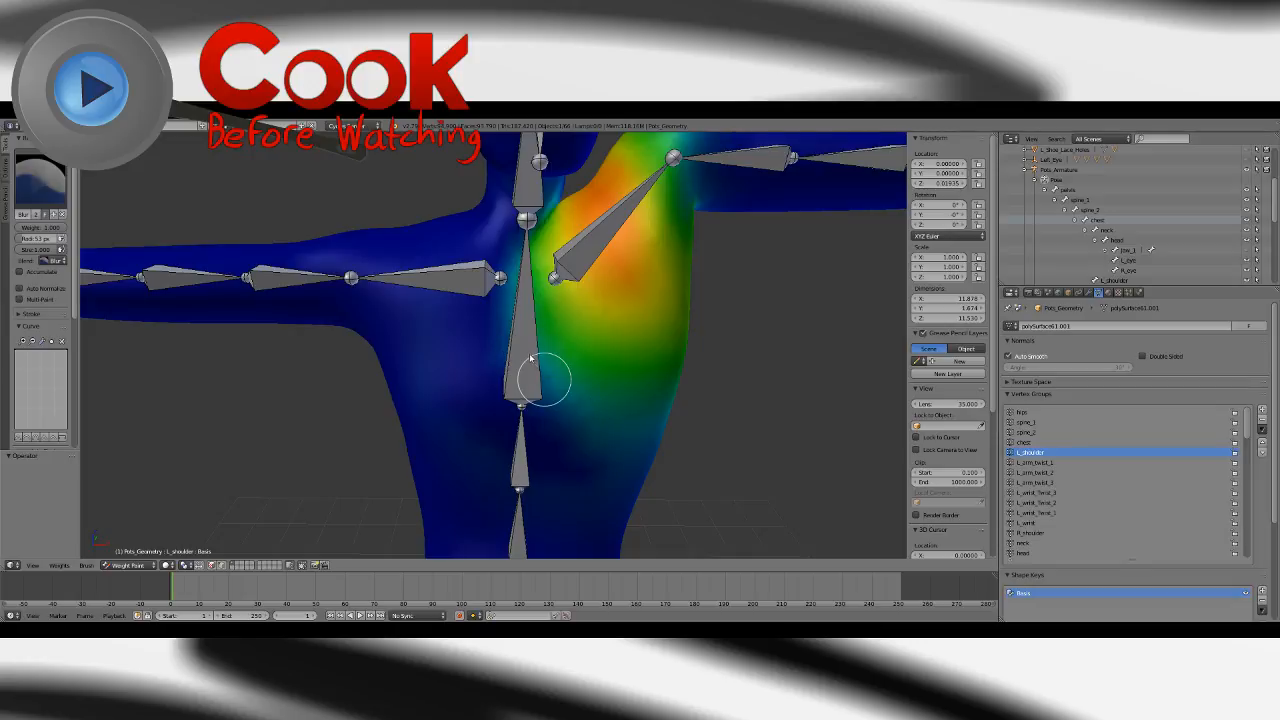
mouse_move(617, 426)
middle_mouse_down()
mouse_move(561, 317)
mouse_move(566, 337)
middle_mouse_up()
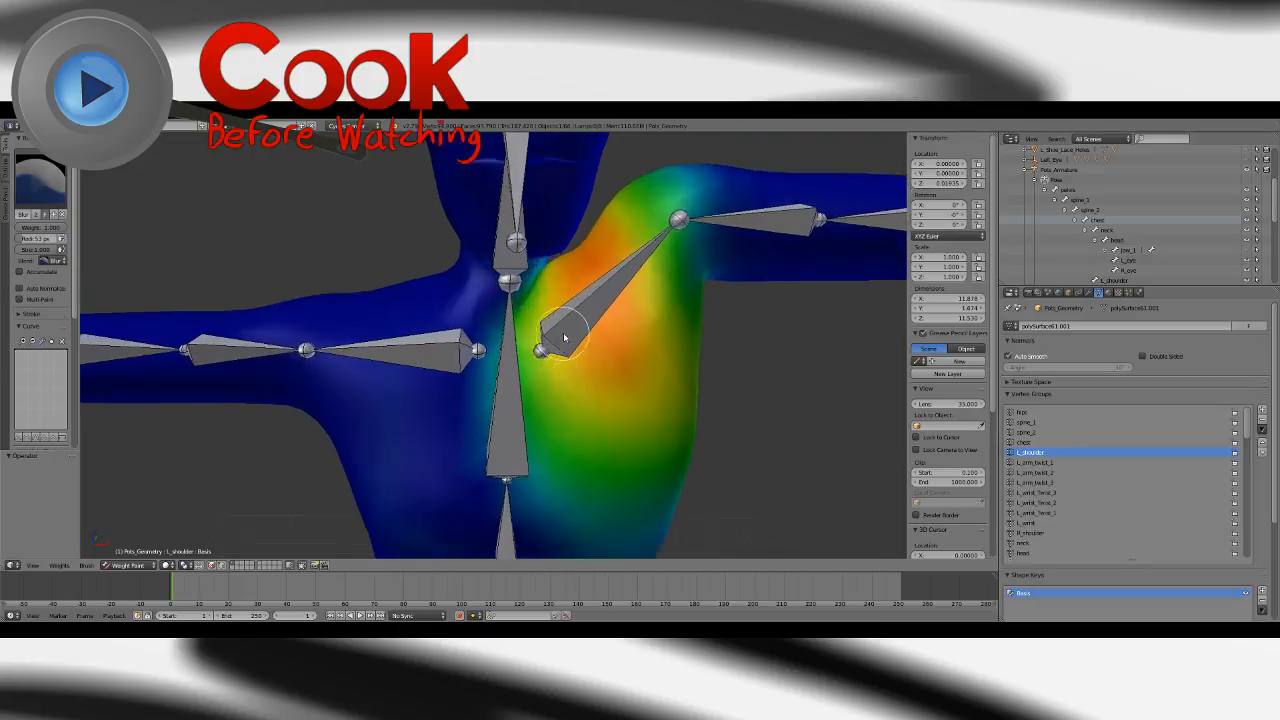
scroll(566, 337, "up", 1)
Reduce the L_shoulder group's weights at the base of the neck and inner collarbone with the Subtract brush.
left_click(42, 184)
mouse_move(547, 271)
middle_mouse_down()
mouse_move(480, 300)
mouse_move(497, 337)
mouse_move(603, 309)
mouse_move(575, 360)
mouse_move(586, 371)
mouse_move(631, 357)
mouse_move(623, 366)
mouse_move(626, 303)
mouse_move(624, 403)
middle_mouse_up()
scroll(575, 360, "up", 2)
scroll(633, 344, "down", 5)
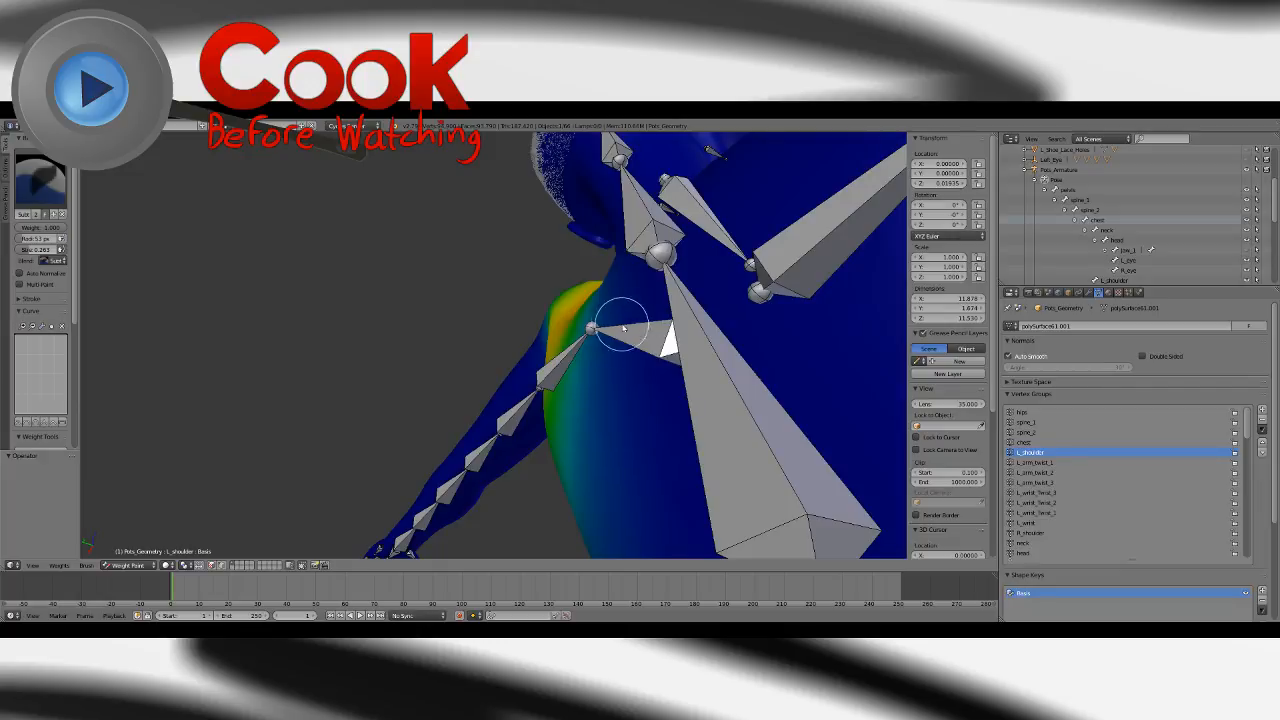
mouse_move(623, 328)
middle_mouse_down()
mouse_move(606, 380)
mouse_move(627, 360)
mouse_move(618, 297)
middle_mouse_up()
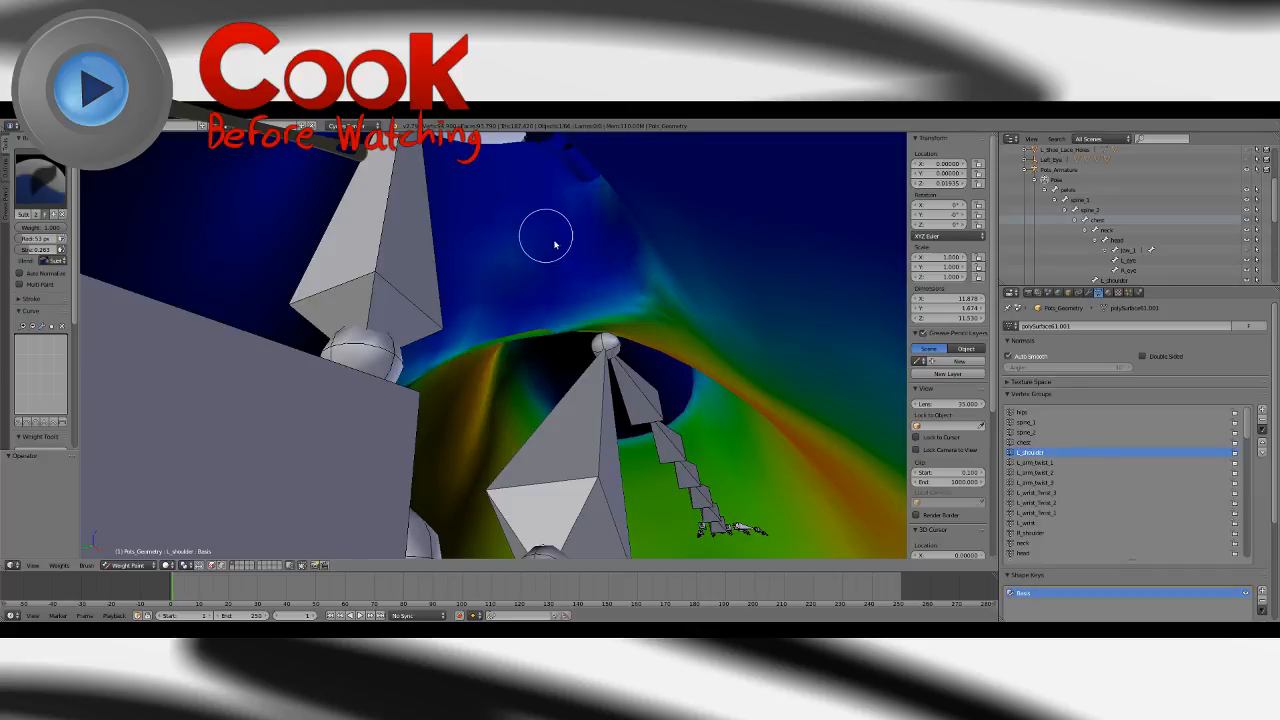
middle_click_drag(555, 244, 719, 280)
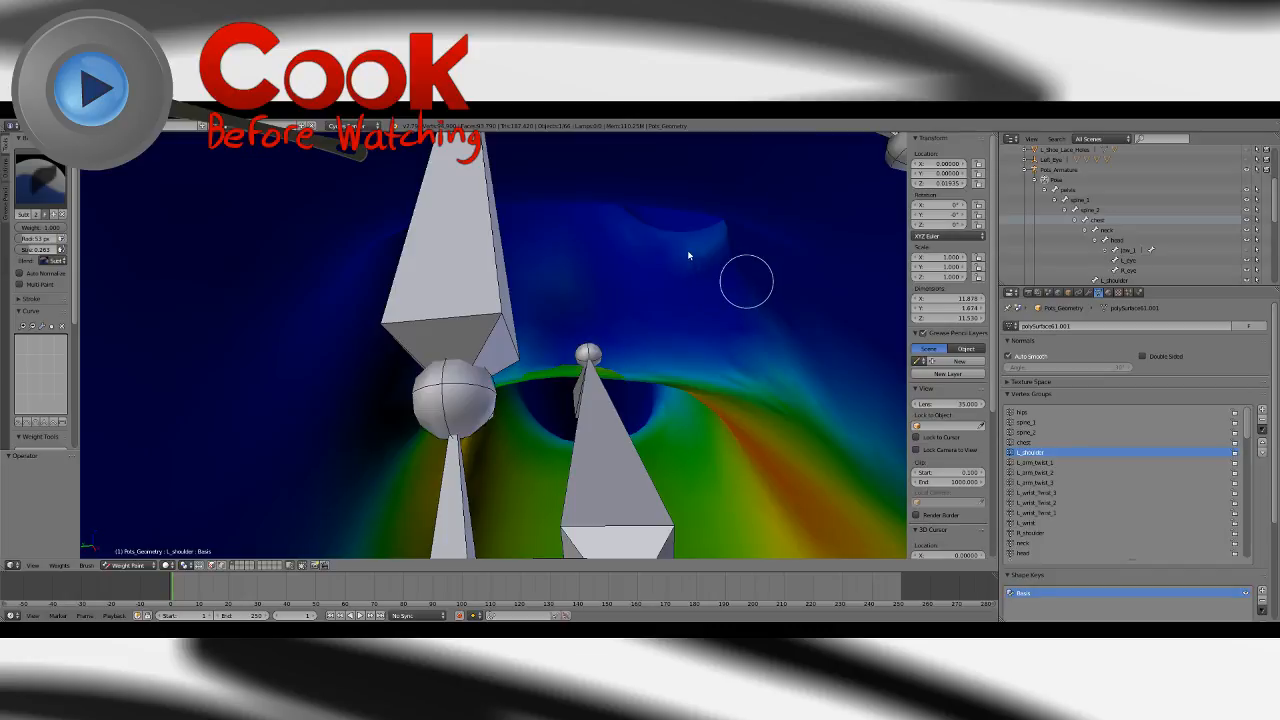
mouse_move(694, 277)
middle_mouse_down()
mouse_move(537, 354)
mouse_move(512, 405)
mouse_move(651, 329)
mouse_move(629, 343)
mouse_move(603, 320)
mouse_move(658, 410)
mouse_move(611, 440)
mouse_move(491, 391)
mouse_move(549, 363)
mouse_move(415, 423)
mouse_move(637, 380)
mouse_move(523, 394)
mouse_move(563, 400)
mouse_move(504, 363)
middle_mouse_up()
scroll(504, 363, "up", 4)
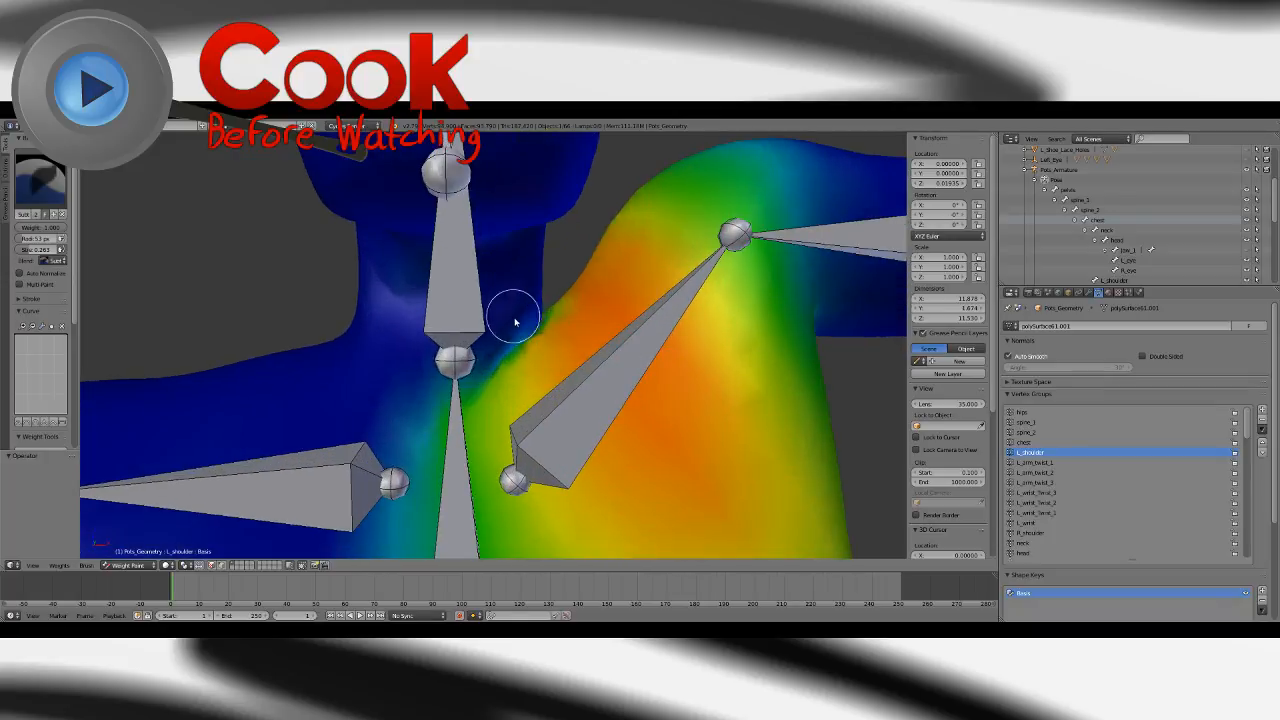
mouse_move(504, 374)
left_mouse_down()
mouse_move(510, 360)
mouse_move(495, 396)
mouse_move(546, 360)
mouse_move(478, 413)
mouse_move(450, 402)
left_mouse_up()
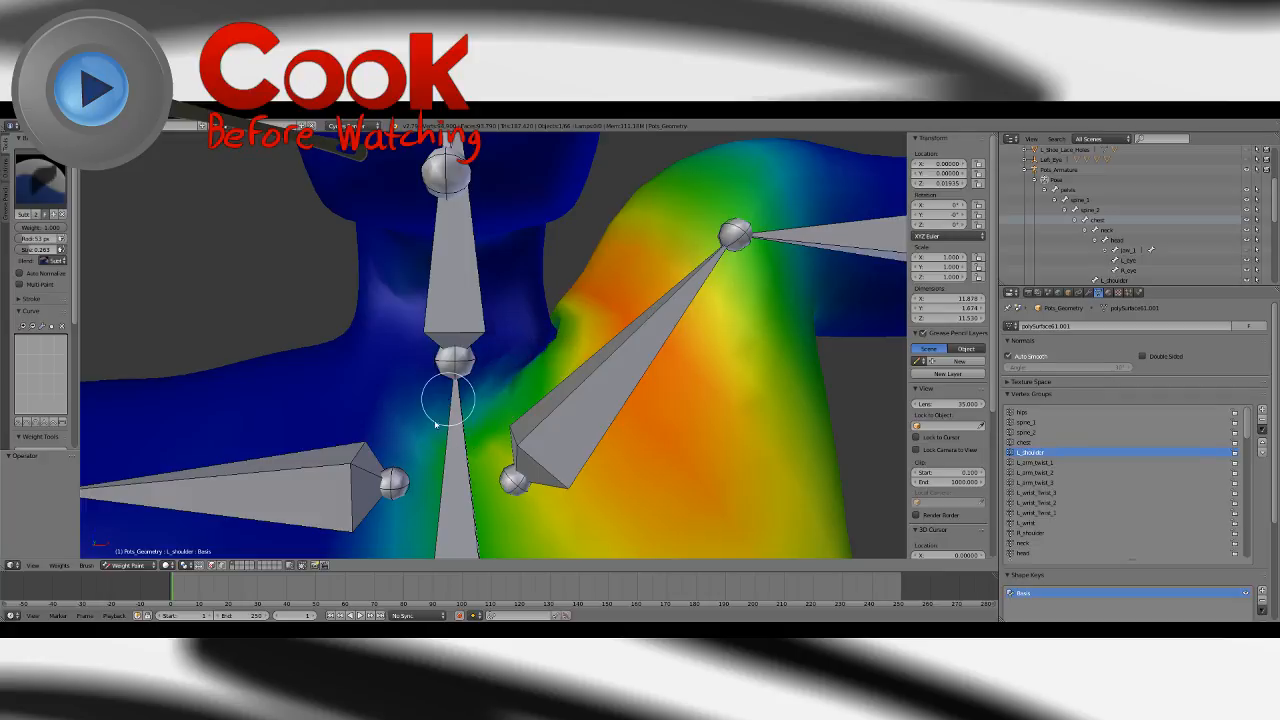
scroll(556, 384, "down", 5)
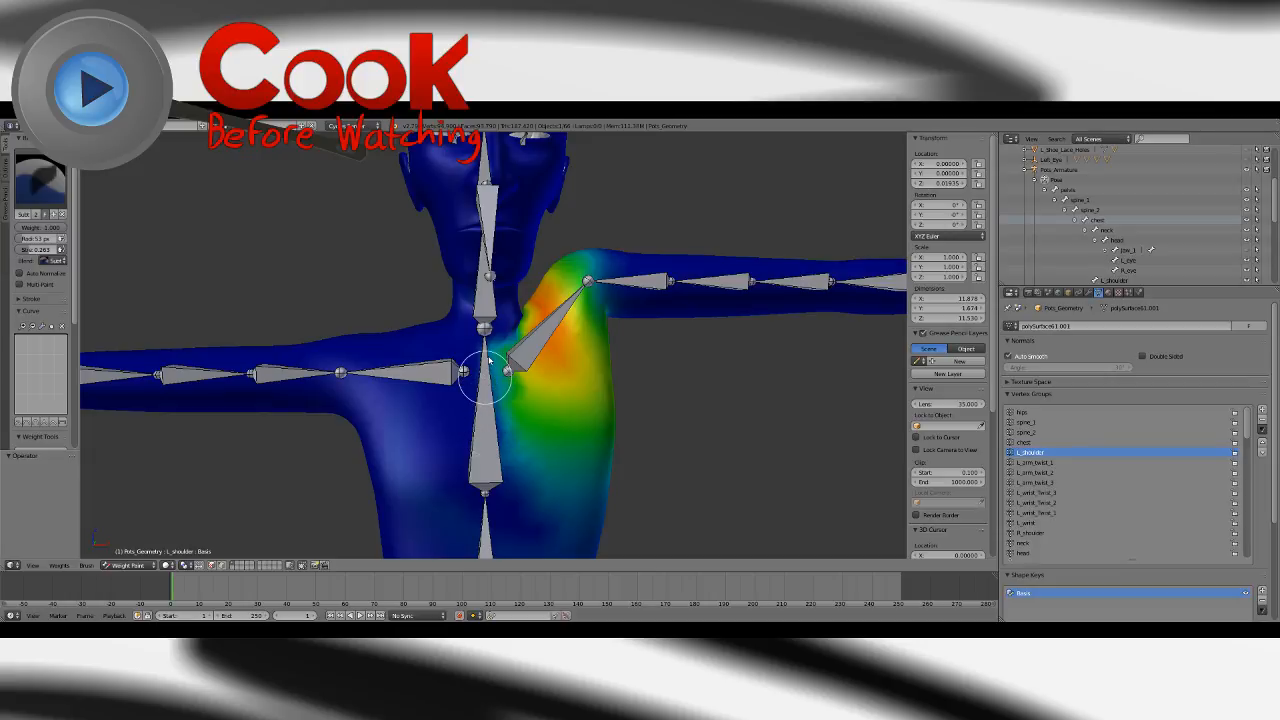
scroll(585, 358, "down", 5)
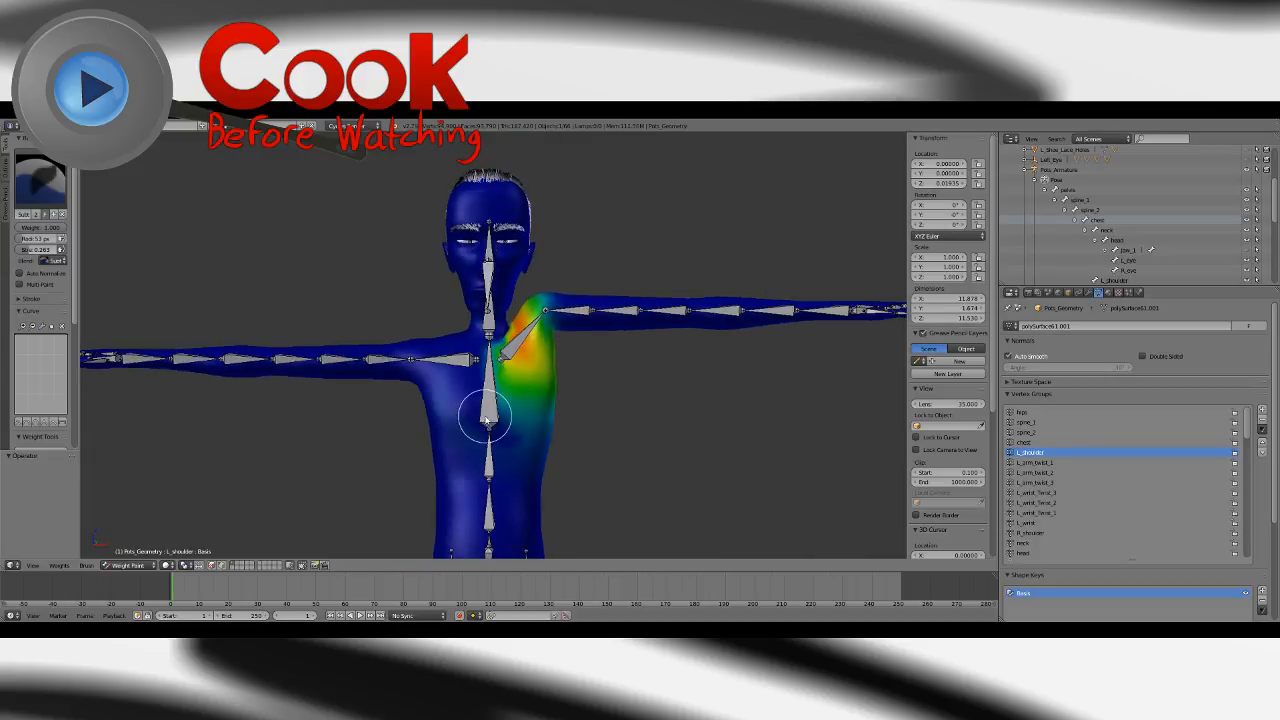
Blur the L_shoulder group's weights where the neck meets the raised left shoulder, on the front and back.
scroll(551, 406, "up", 4)
scroll(535, 395, "up", 3)
left_click(40, 180)
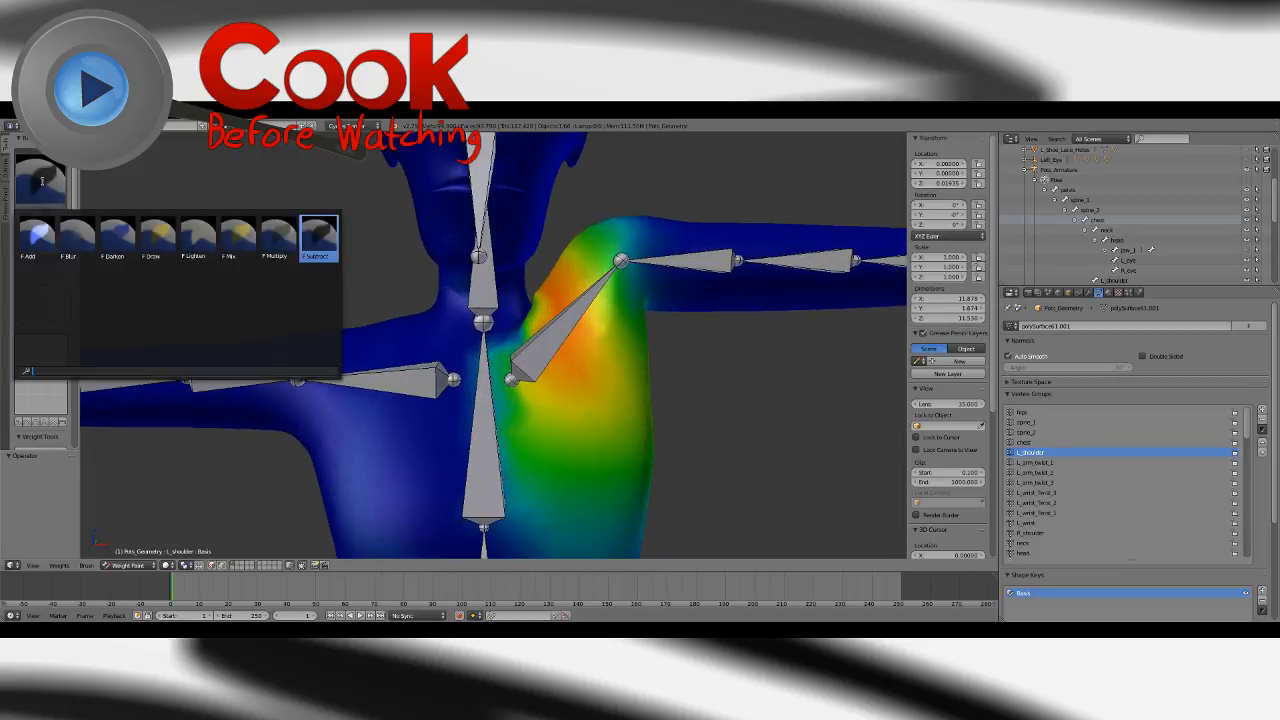
left_click(80, 234)
middle_click_drag(410, 301, 553, 332)
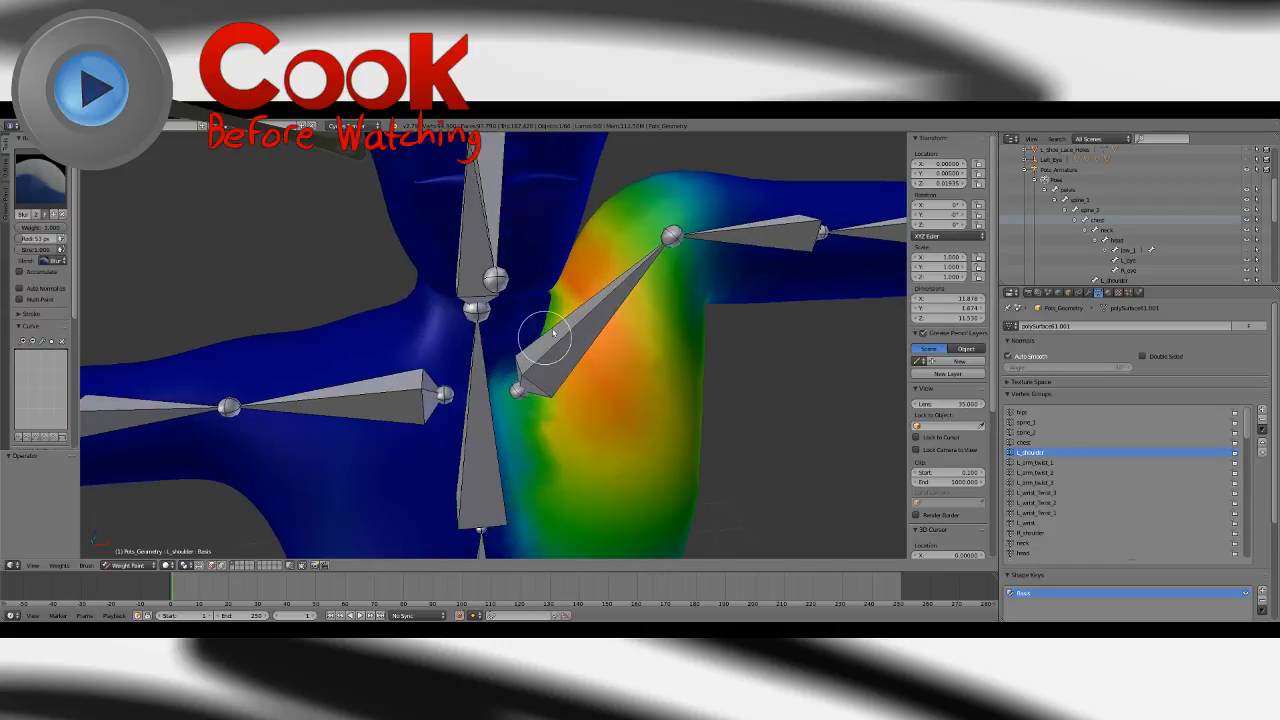
middle_click_drag(551, 288, 466, 352)
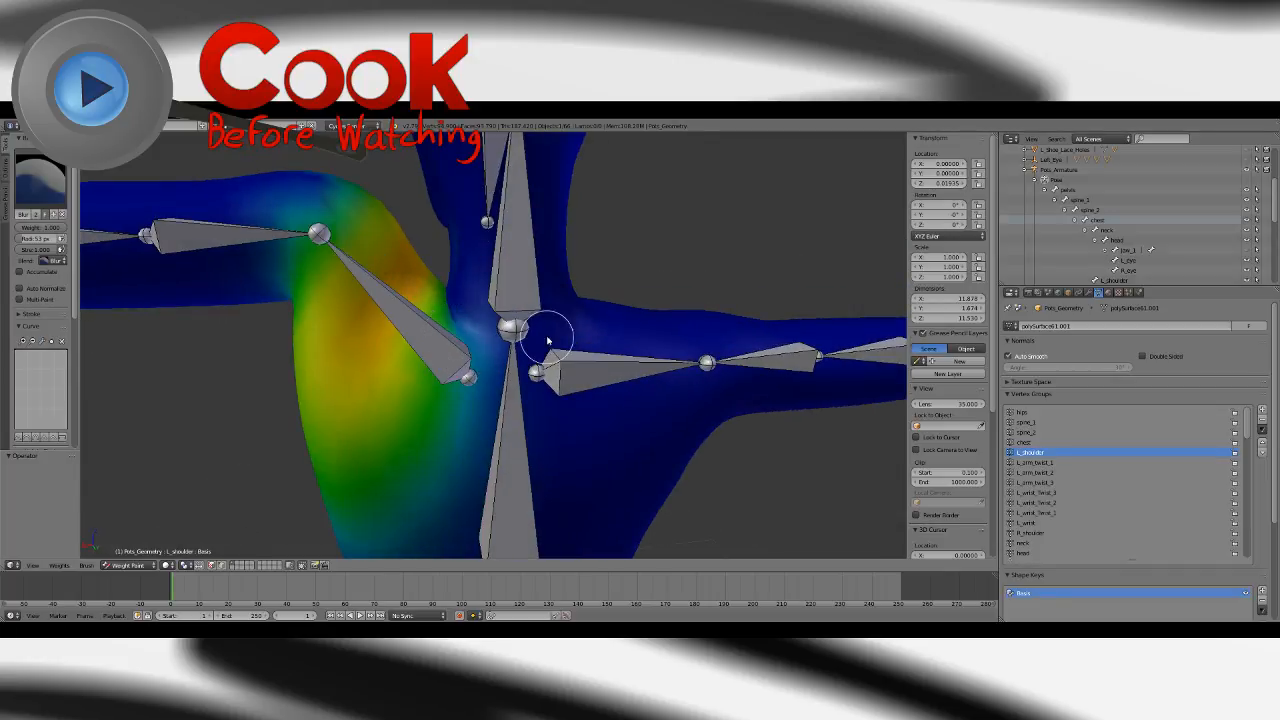
middle_click_drag(543, 380, 557, 305)
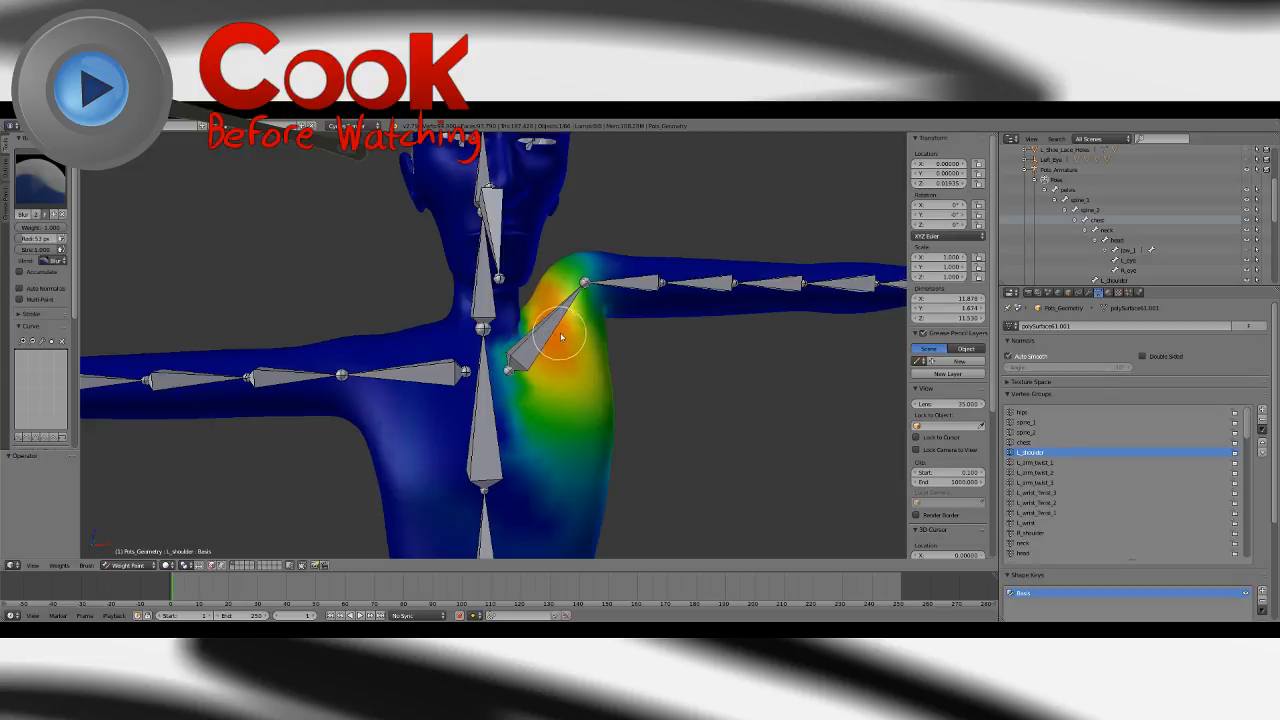
mouse_move(560, 335)
middle_mouse_down()
mouse_move(545, 360)
mouse_move(576, 316)
middle_mouse_up()
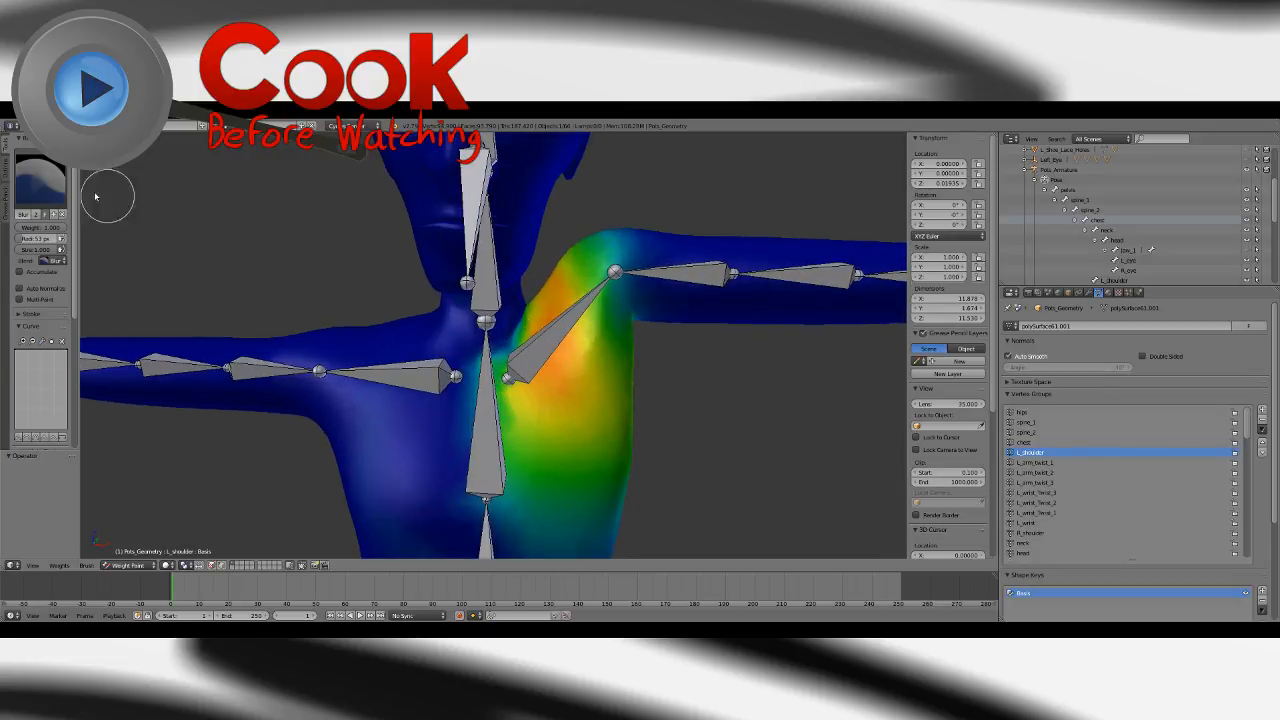
Give the Subtract brush a smooth falloff curve and reduce the L_shoulder weights down the centre of the chest.
left_click(40, 180)
left_click(320, 234)
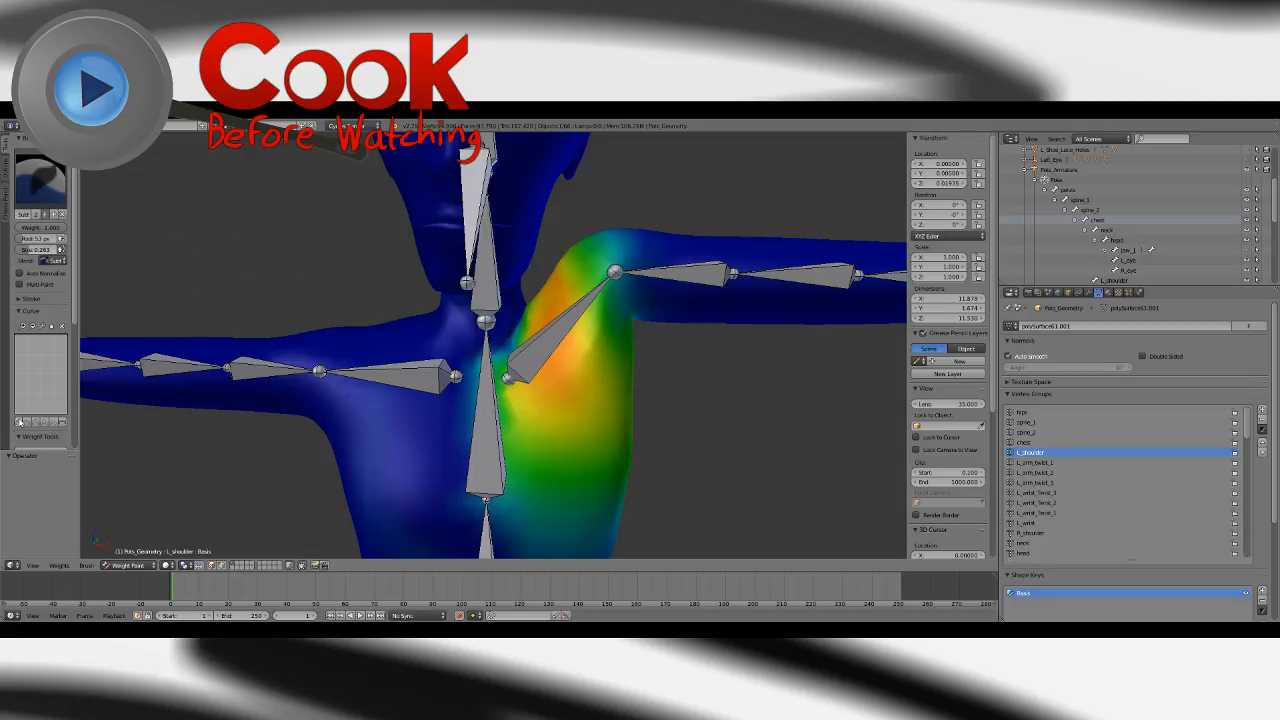
middle_click_drag(465, 333, 495, 342)
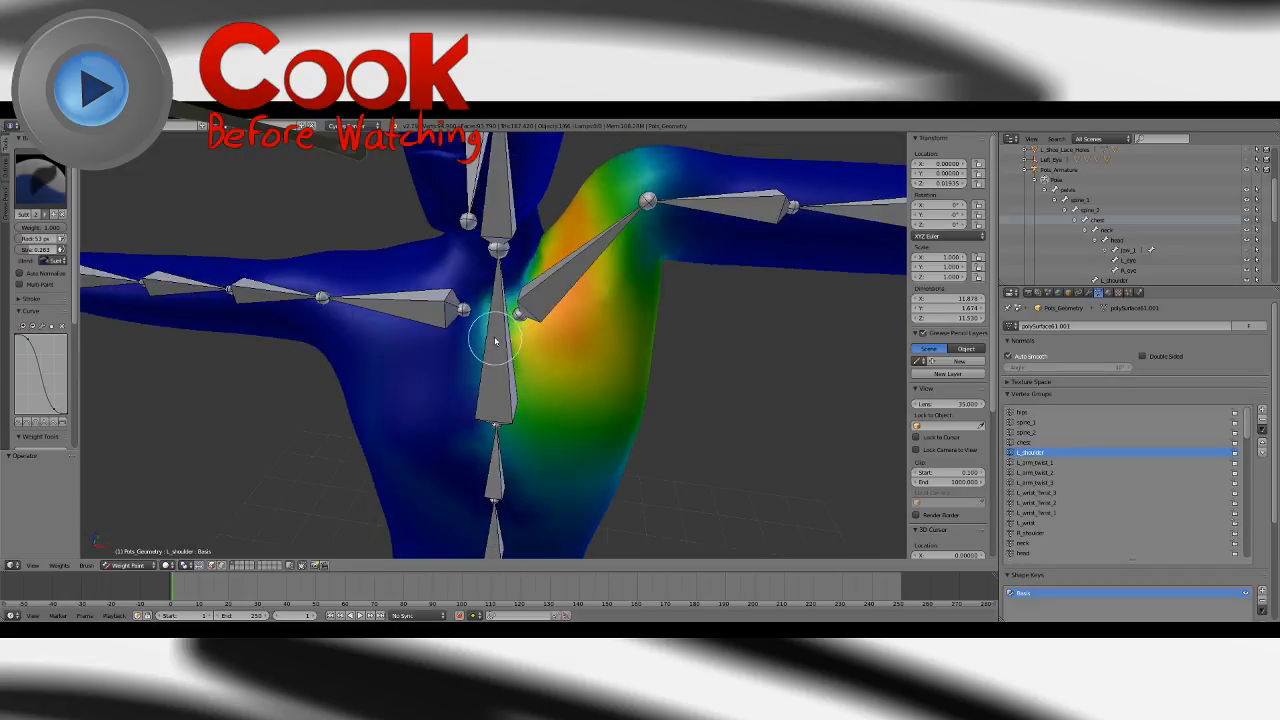
left_click_drag(484, 331, 490, 405)
Blur the L_shoulder group's weights across the left chest and around the inner end of the collarbone.
left_click(40, 180)
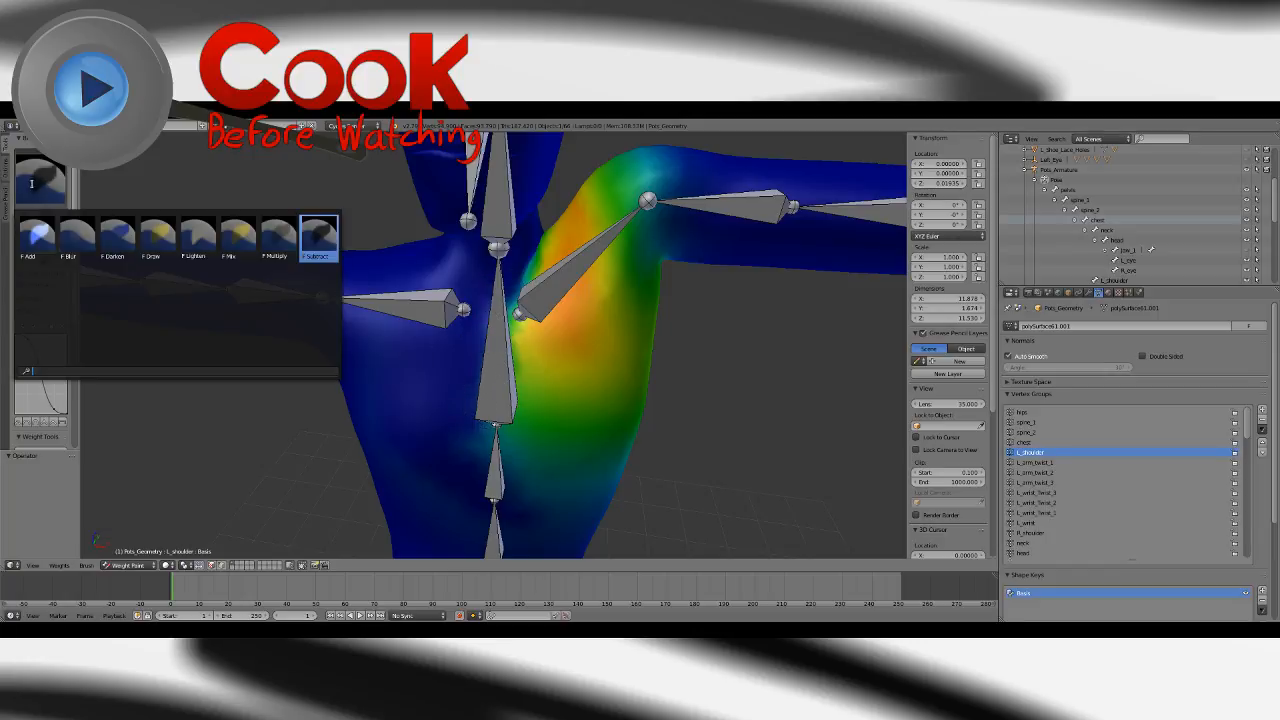
left_click(78, 238)
middle_click_drag(488, 340, 518, 334)
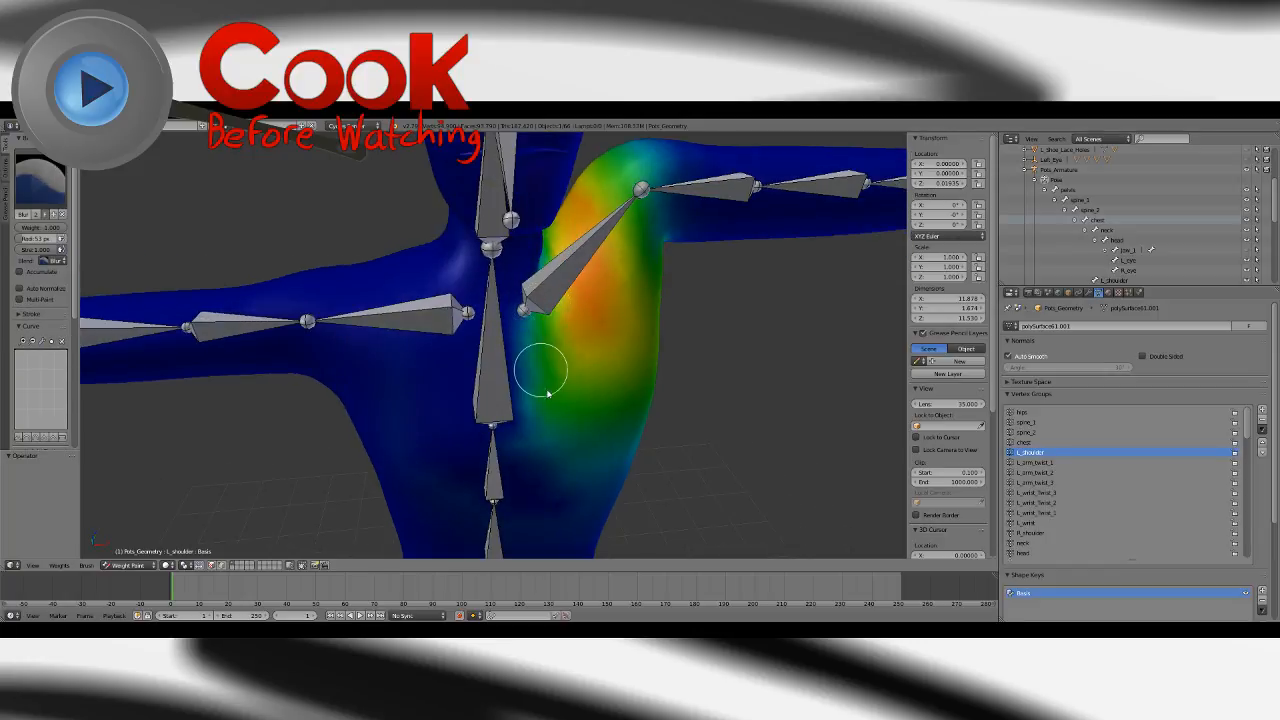
scroll(600, 420, "down", 6)
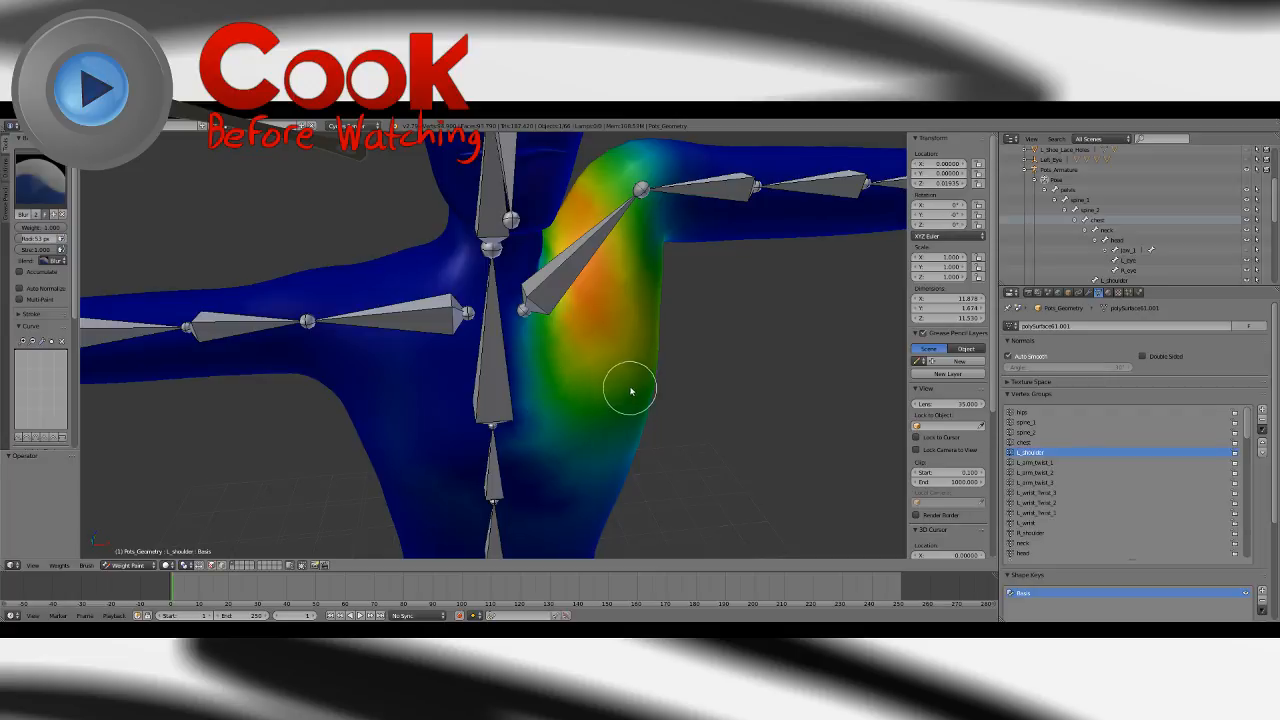
middle_click_drag(558, 391, 508, 366)
scroll(508, 366, "up", 3)
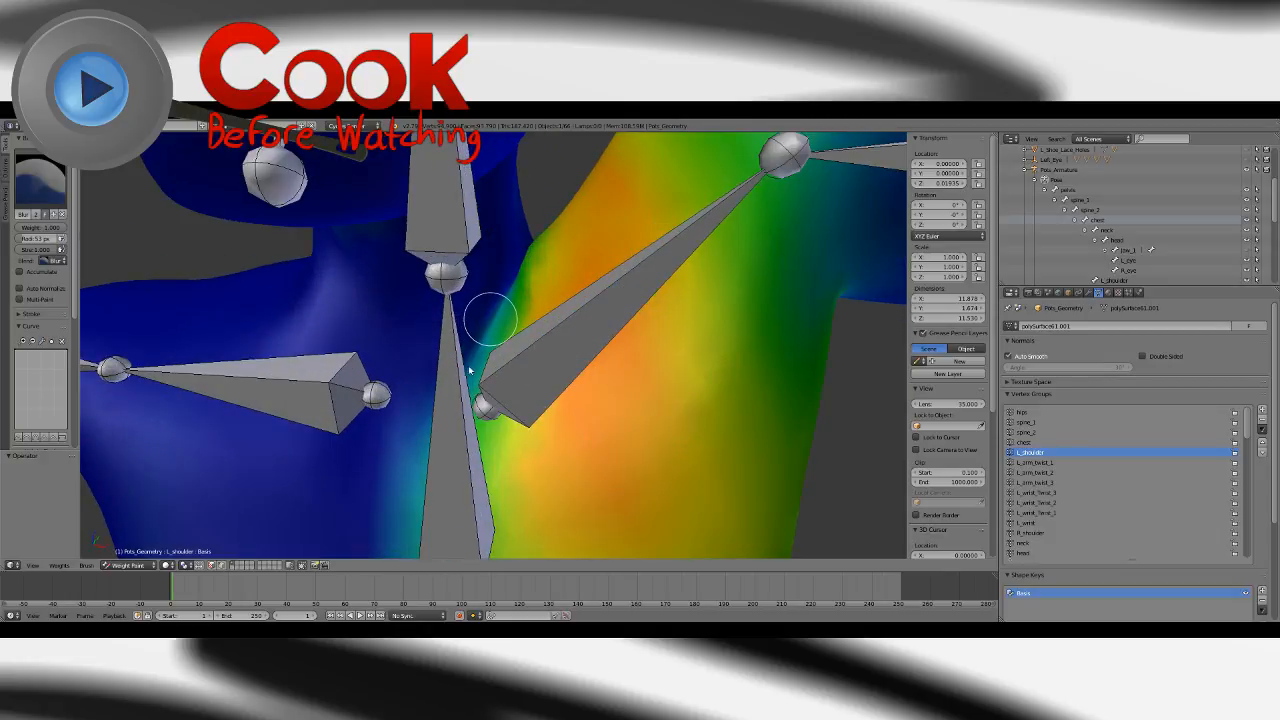
left_click_drag(490, 318, 475, 358)
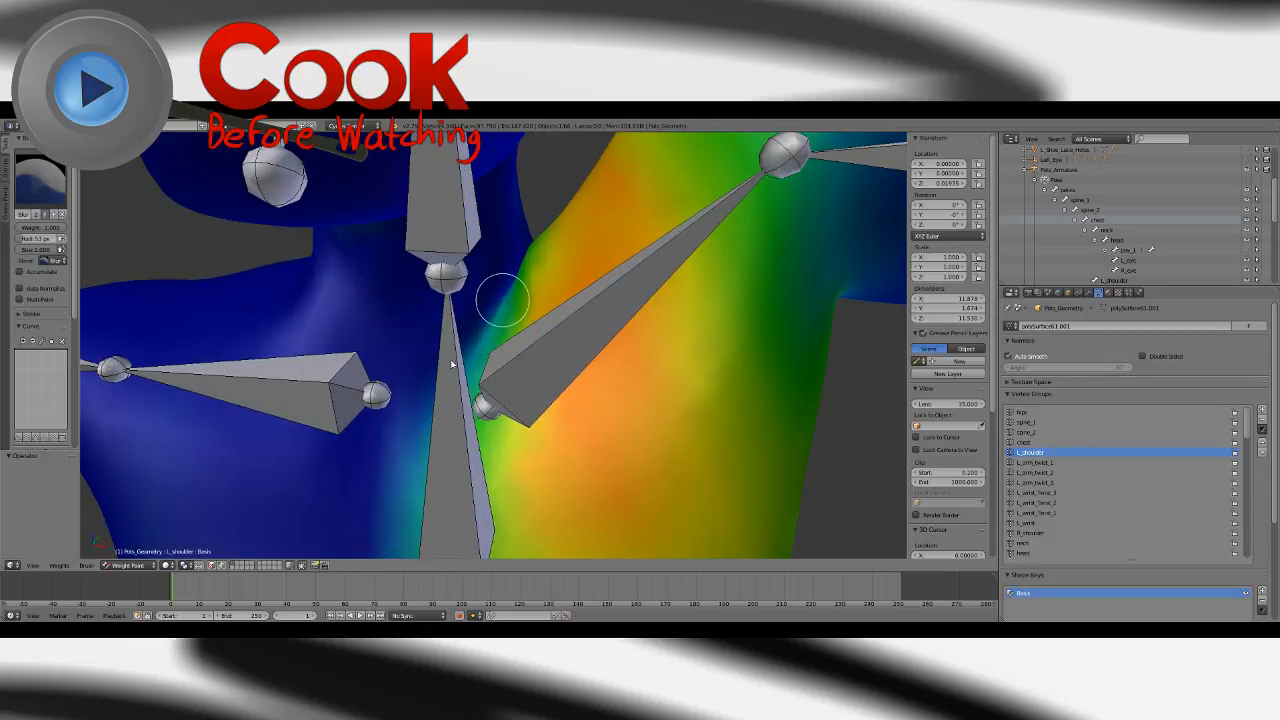
scroll(557, 336, "down", 5)
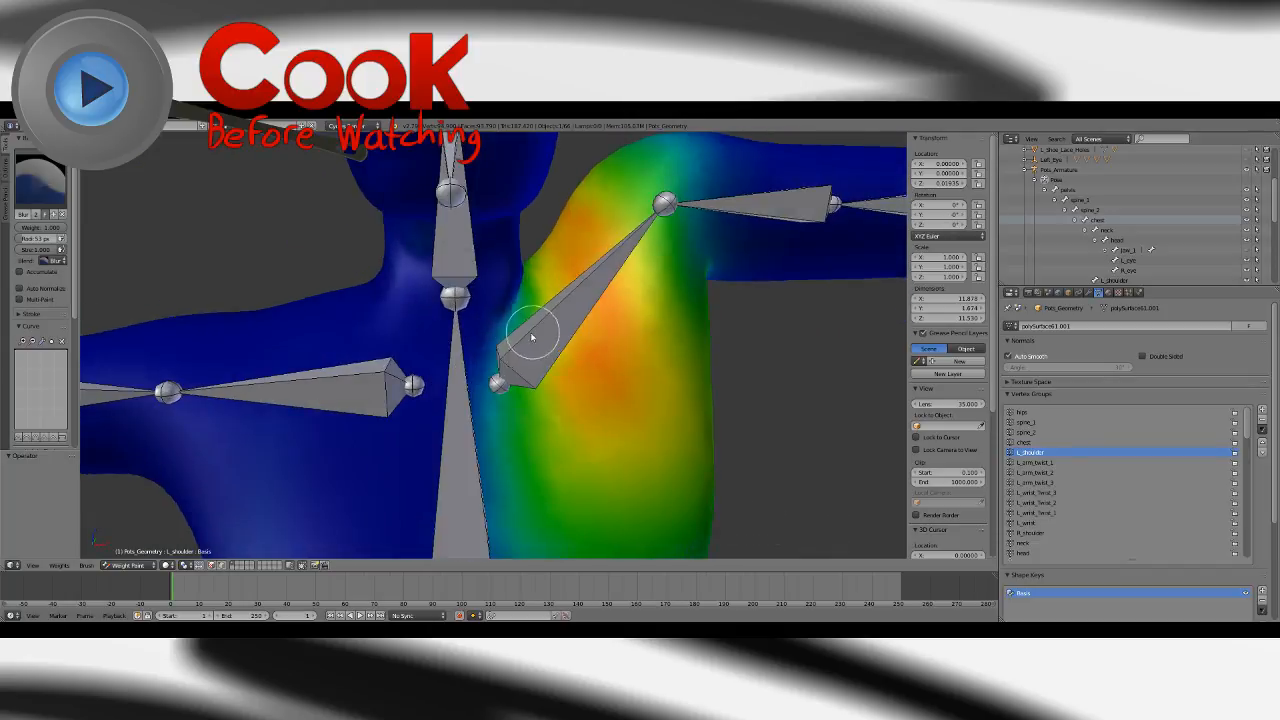
scroll(488, 342, "down", 4)
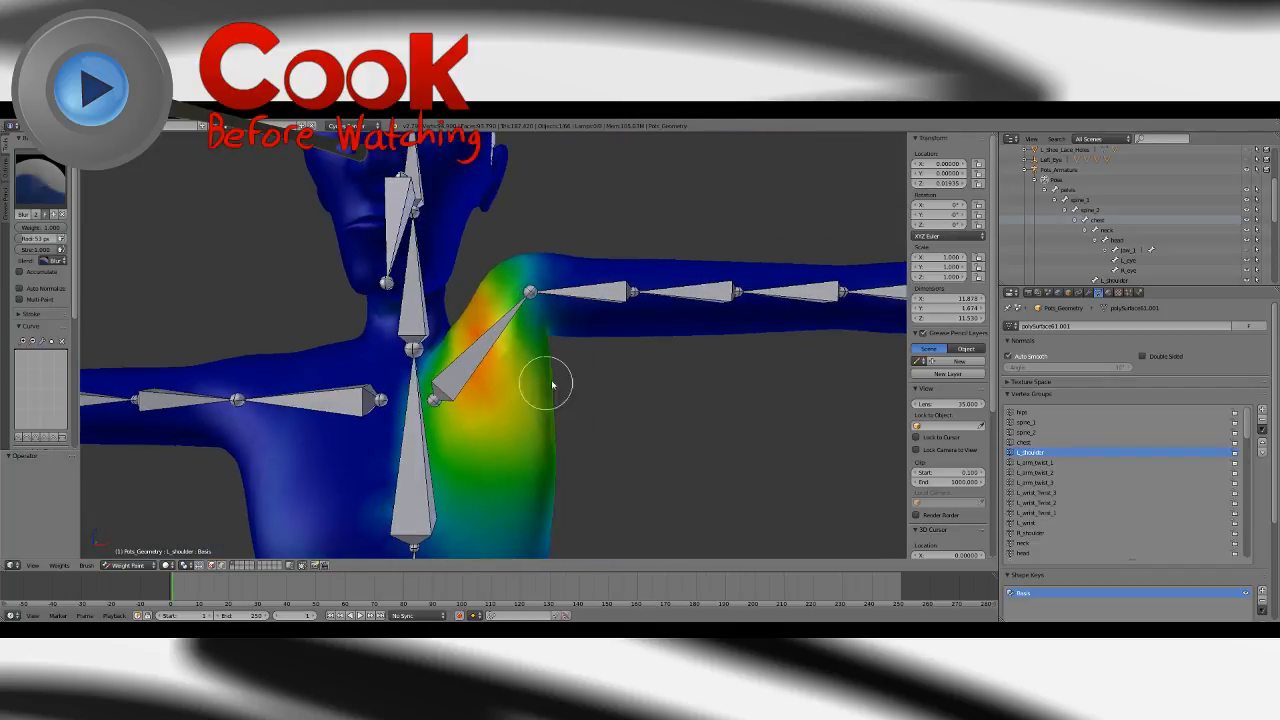
Leave weight painting on the body mesh and make the Pets_Armature active in Pose Mode.
mouse_move(541, 359)
middle_mouse_down("shift")
mouse_move(580, 329)
mouse_move(566, 360)
mouse_move(537, 361)
mouse_move(629, 380)
mouse_move(646, 309)
mouse_move(563, 283)
mouse_move(453, 306)
mouse_move(423, 329)
mouse_move(603, 306)
mouse_move(551, 340)
mouse_move(642, 347)
mouse_move(617, 309)
mouse_move(563, 303)
mouse_move(617, 329)
mouse_move(600, 370)
middle_mouse_up("shift")
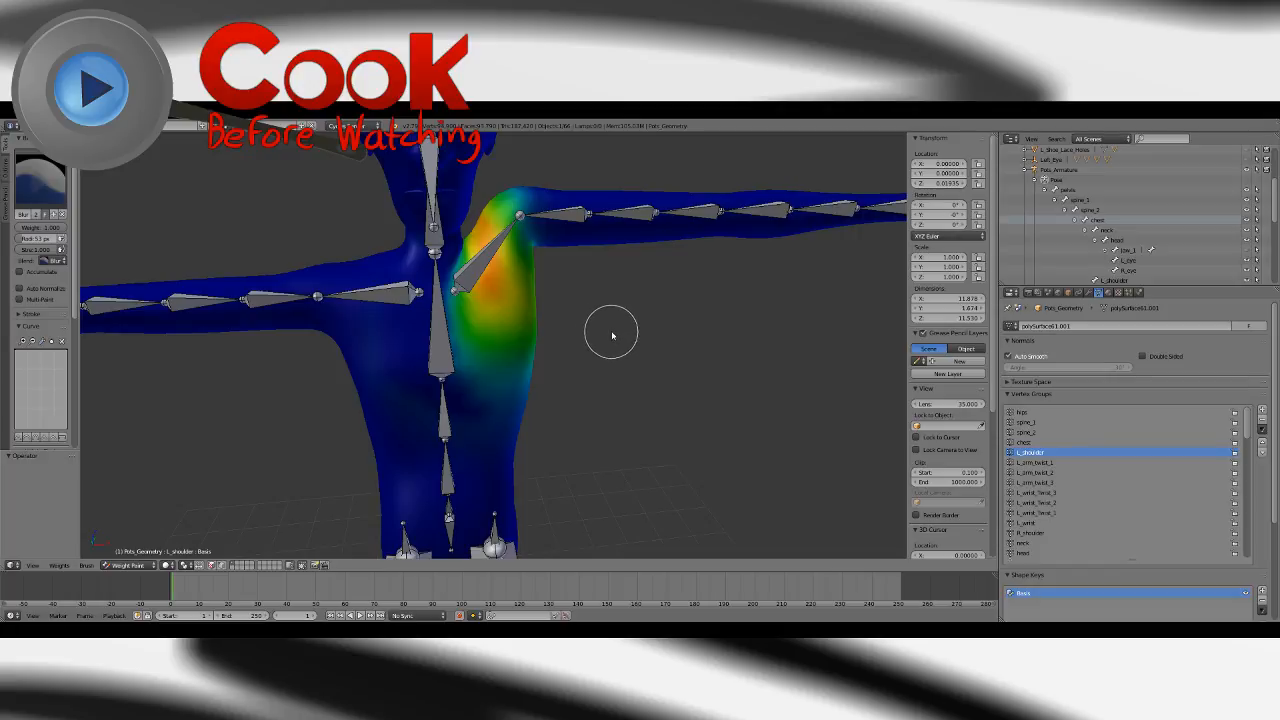
mouse_move(612, 336)
middle_mouse_down()
mouse_move(574, 346)
mouse_move(640, 337)
mouse_move(649, 343)
mouse_move(620, 338)
mouse_move(657, 383)
middle_mouse_up()
scroll(657, 383, "down", 3)
mouse_move(556, 355)
middle_mouse_down()
mouse_move(569, 389)
mouse_move(618, 408)
mouse_move(623, 346)
mouse_move(663, 300)
mouse_move(700, 303)
mouse_move(622, 343)
middle_mouse_up()
scroll(618, 408, "up", 2)
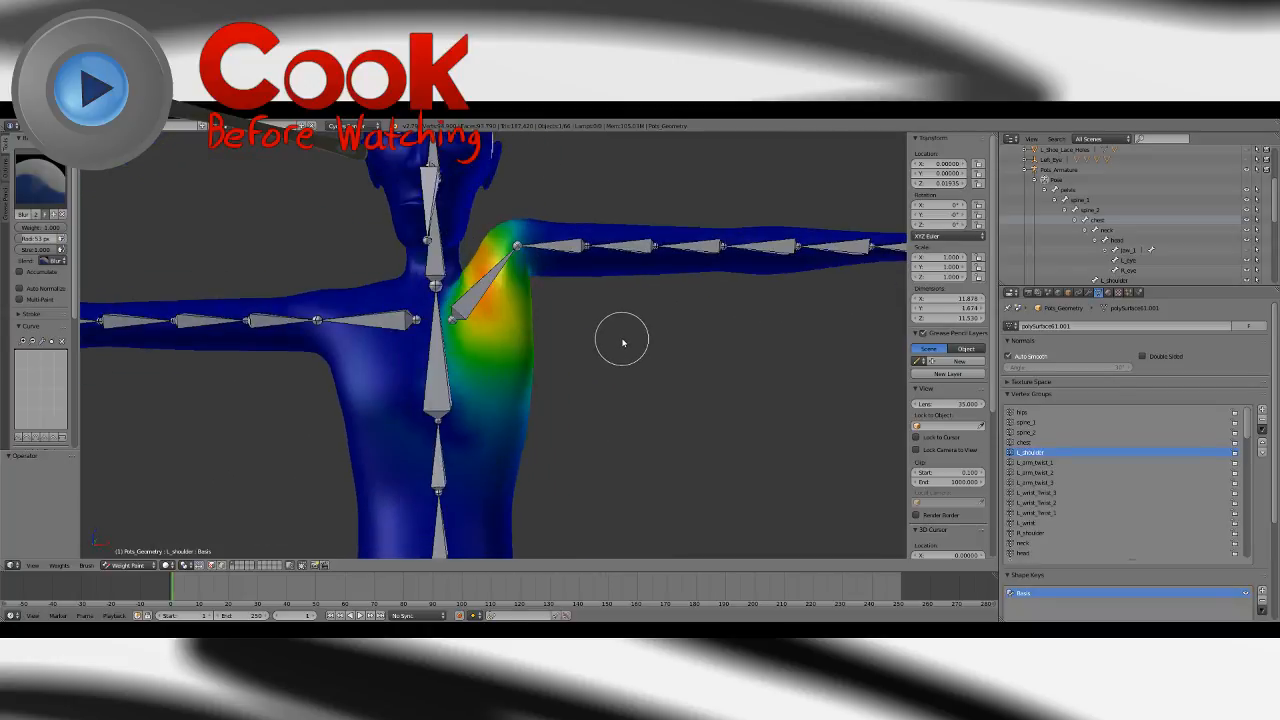
scroll(622, 343, "down", 3)
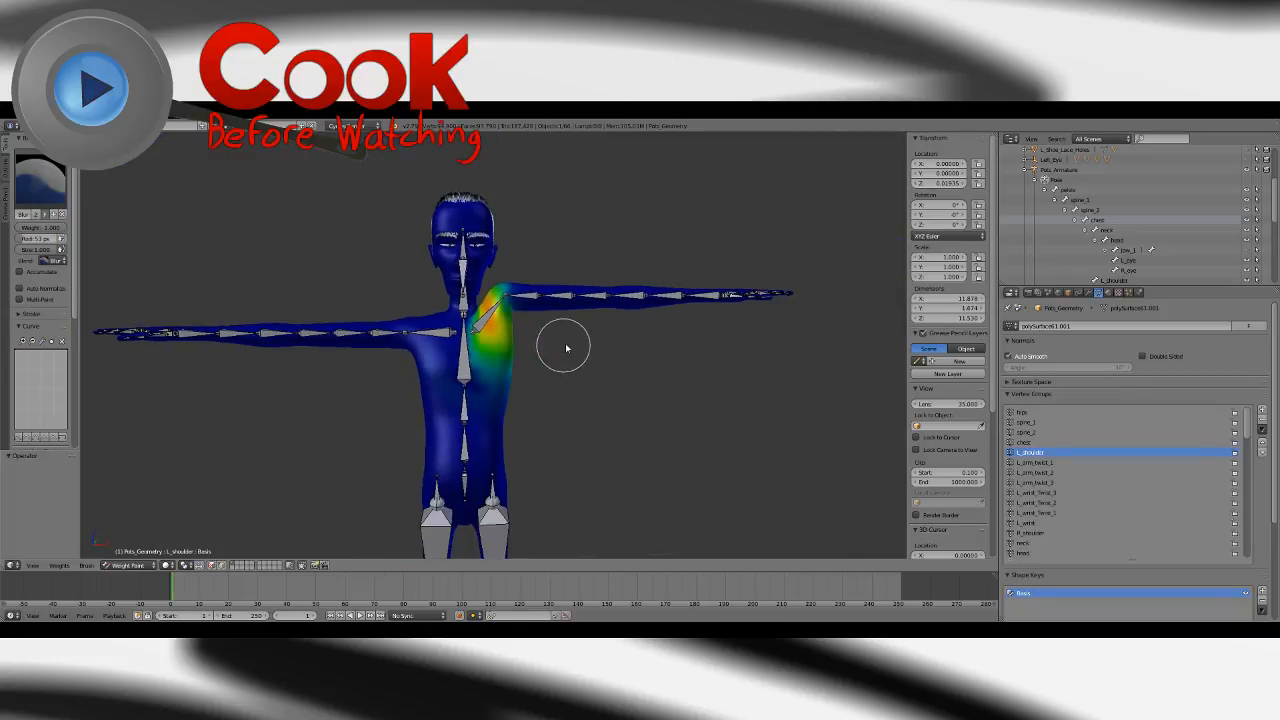
left_click(127, 566)
left_click(130, 553)
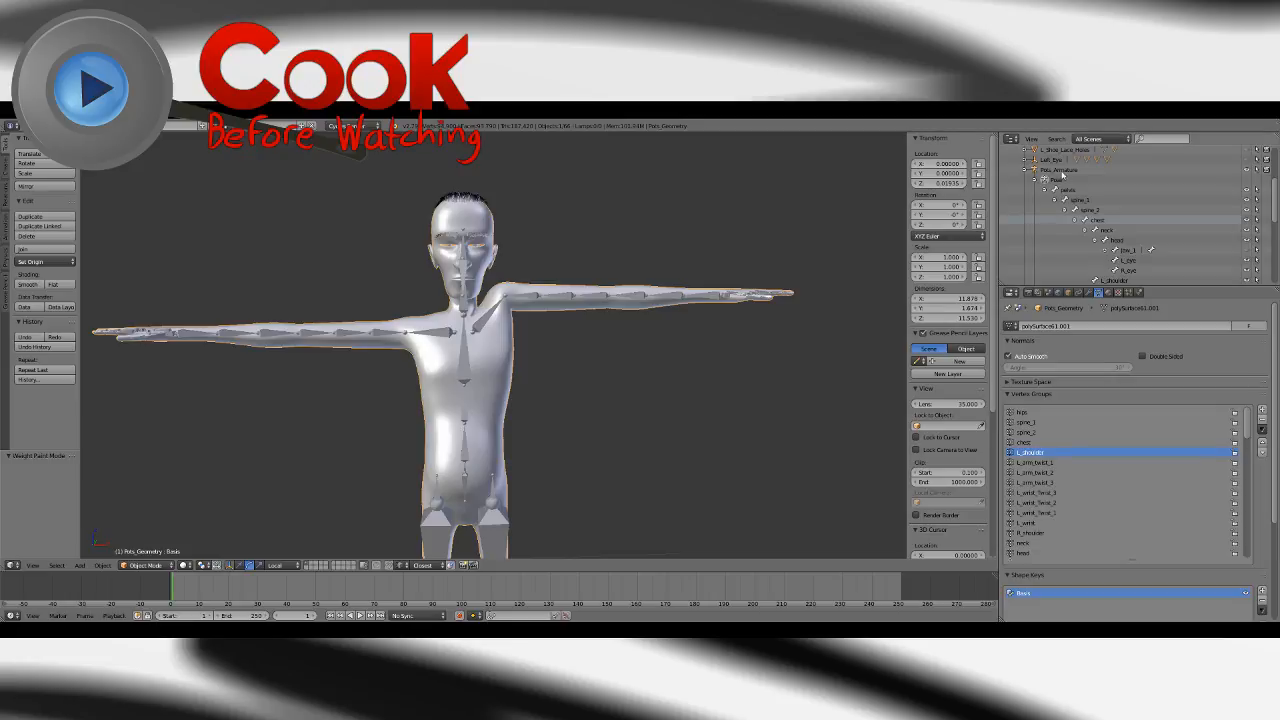
left_click(1060, 178)
left_click(118, 566)
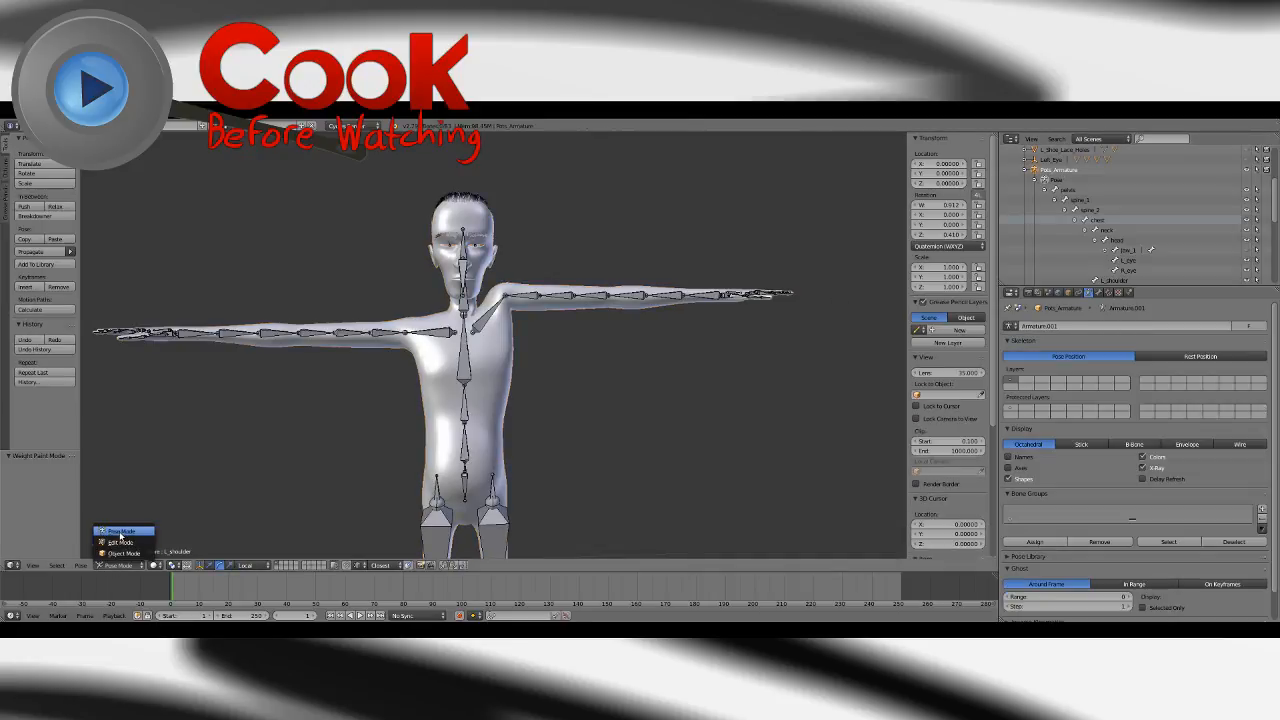
left_click(120, 533)
Select the L_shoulder bone and reset its rotation to W 1 with X, Y and Z at 0.
right_click(491, 319)
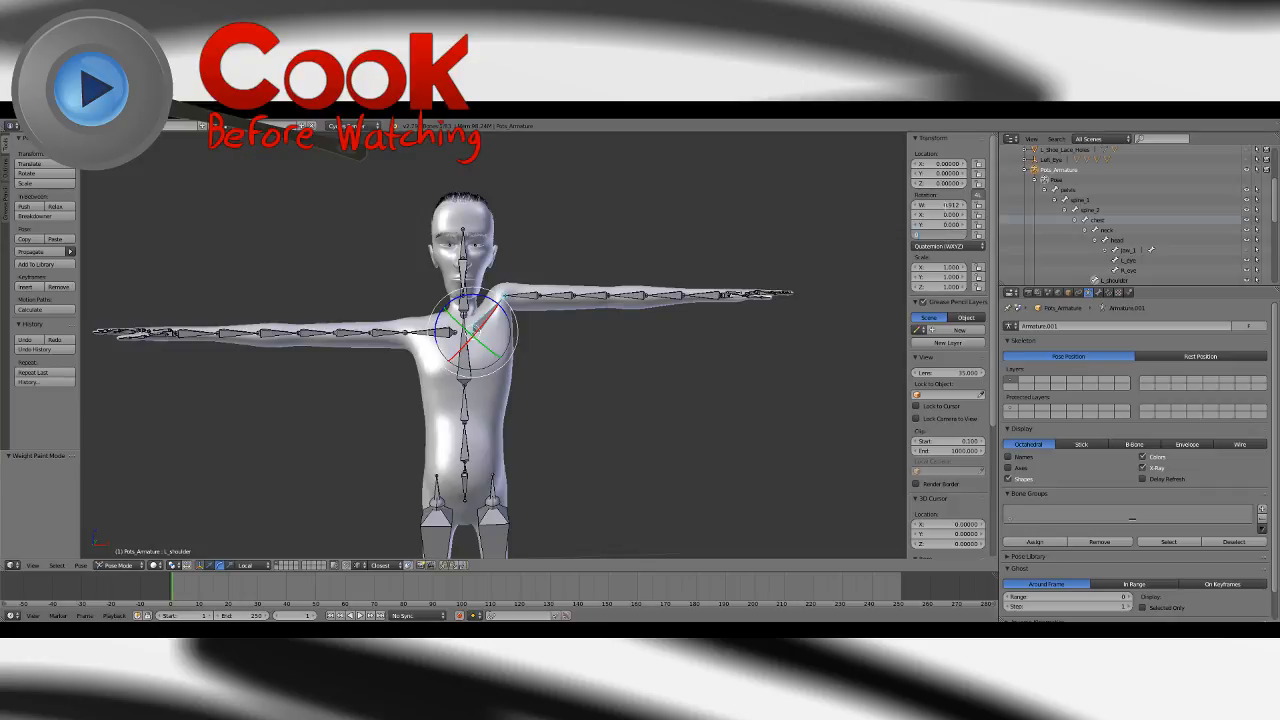
key("Return")
type("1")
key("Return")
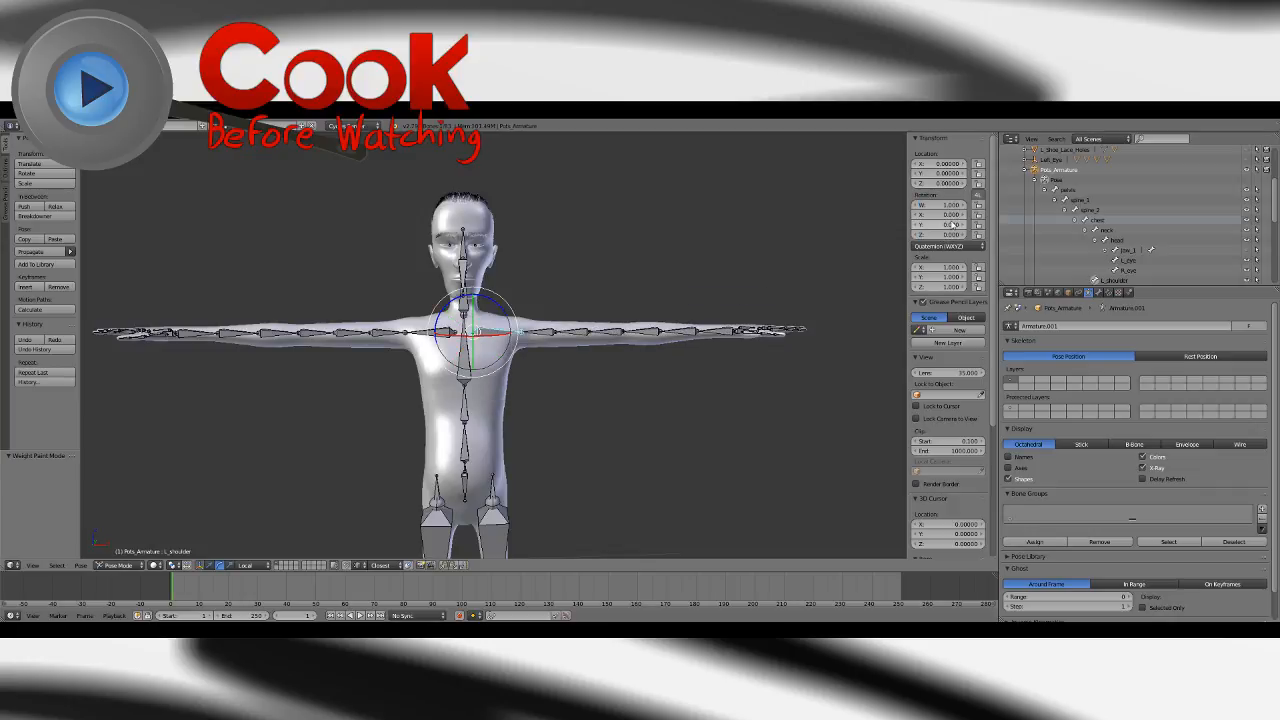
Rotate the L_shoulder bone backward by about 48.6° around its local X axis.
key("a")
middle_click_drag(597, 261, 630, 317)
scroll(630, 317, "up", 4)
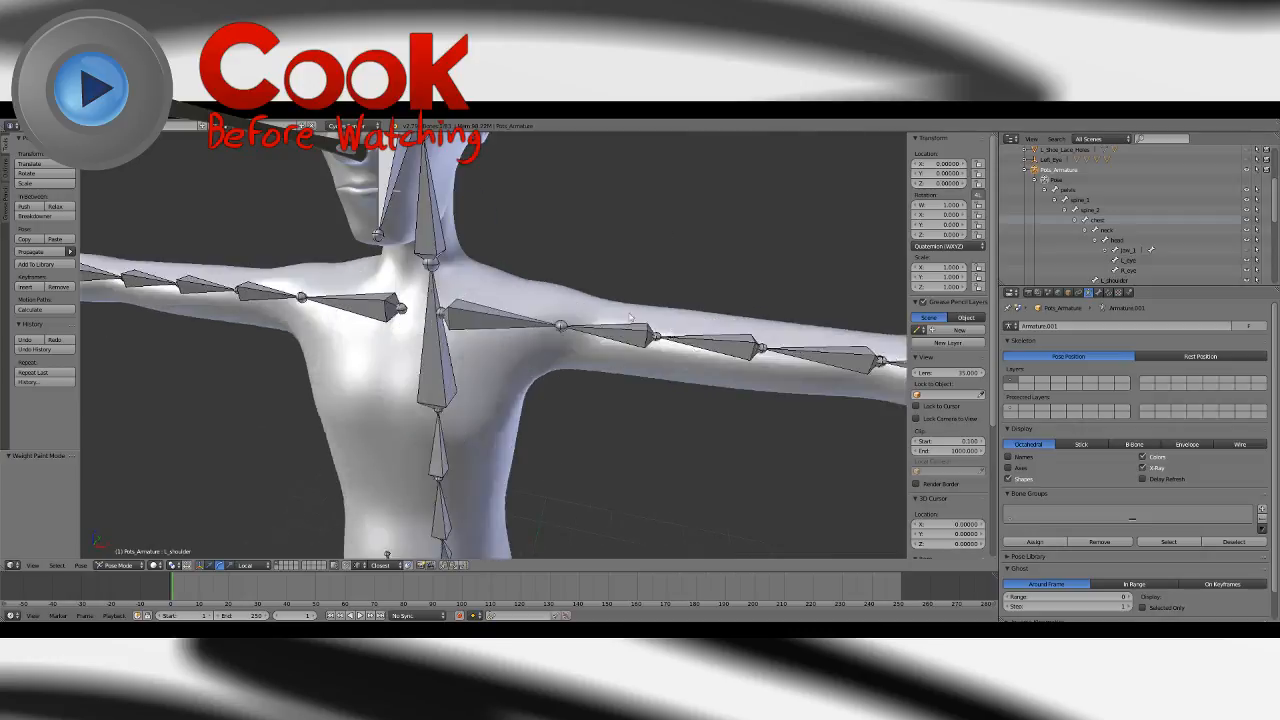
right_click(552, 331)
middle_click_drag(552, 335, 459, 310)
key("r")
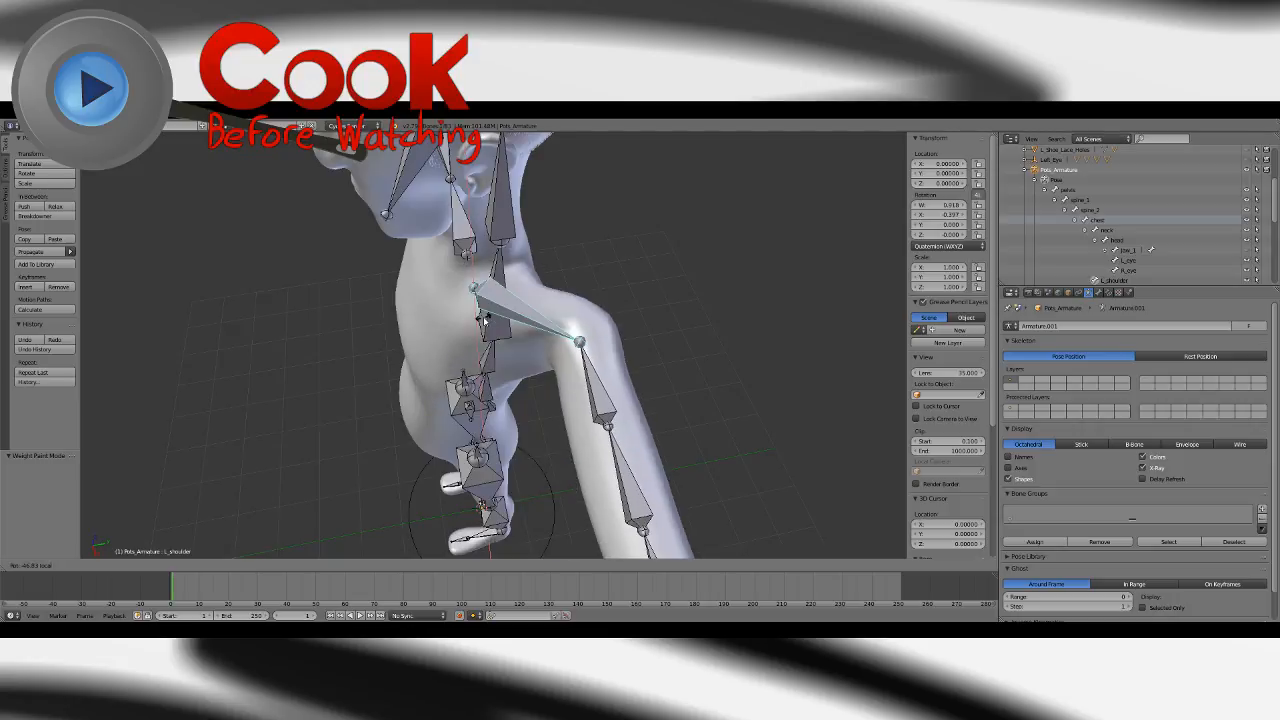
left_click(487, 318)
Unhide the L_arm bone and rotate it backward by about 72.6° around its local Z axis.
middle_click_drag(690, 316, 454, 333)
right_click(508, 355)
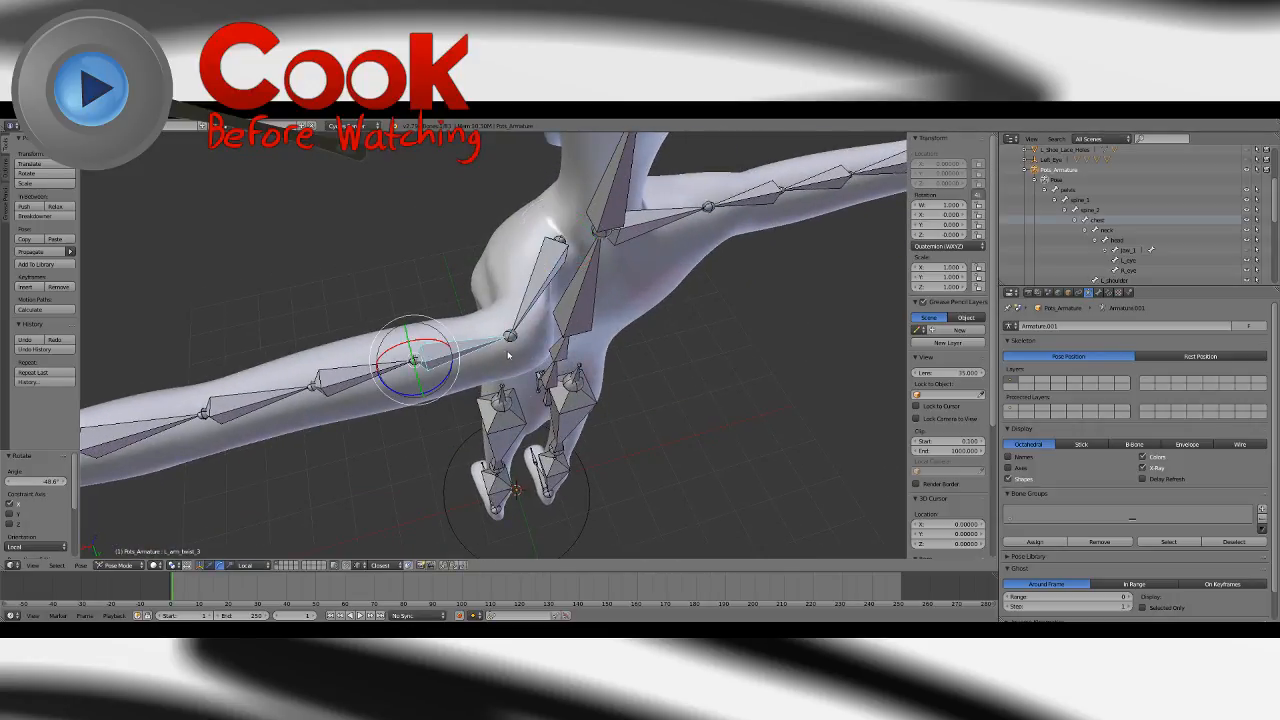
left_click_drag(1276, 211, 1267, 248)
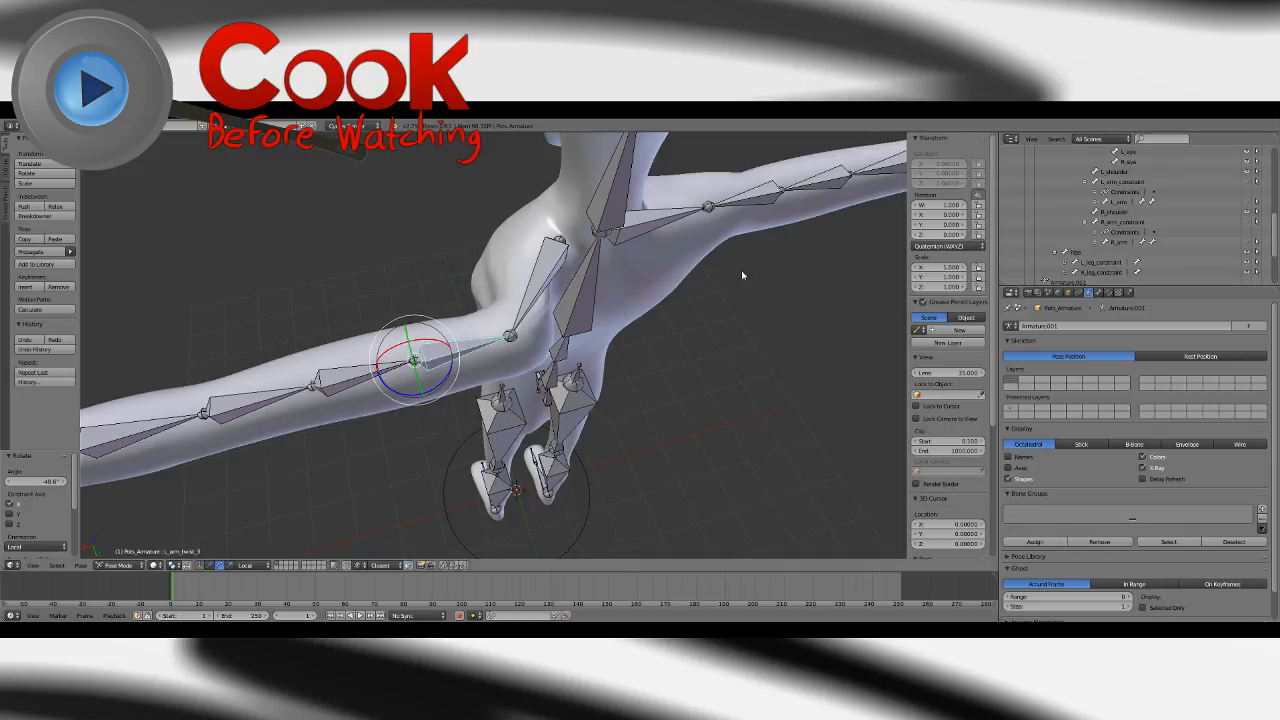
left_click(1245, 202)
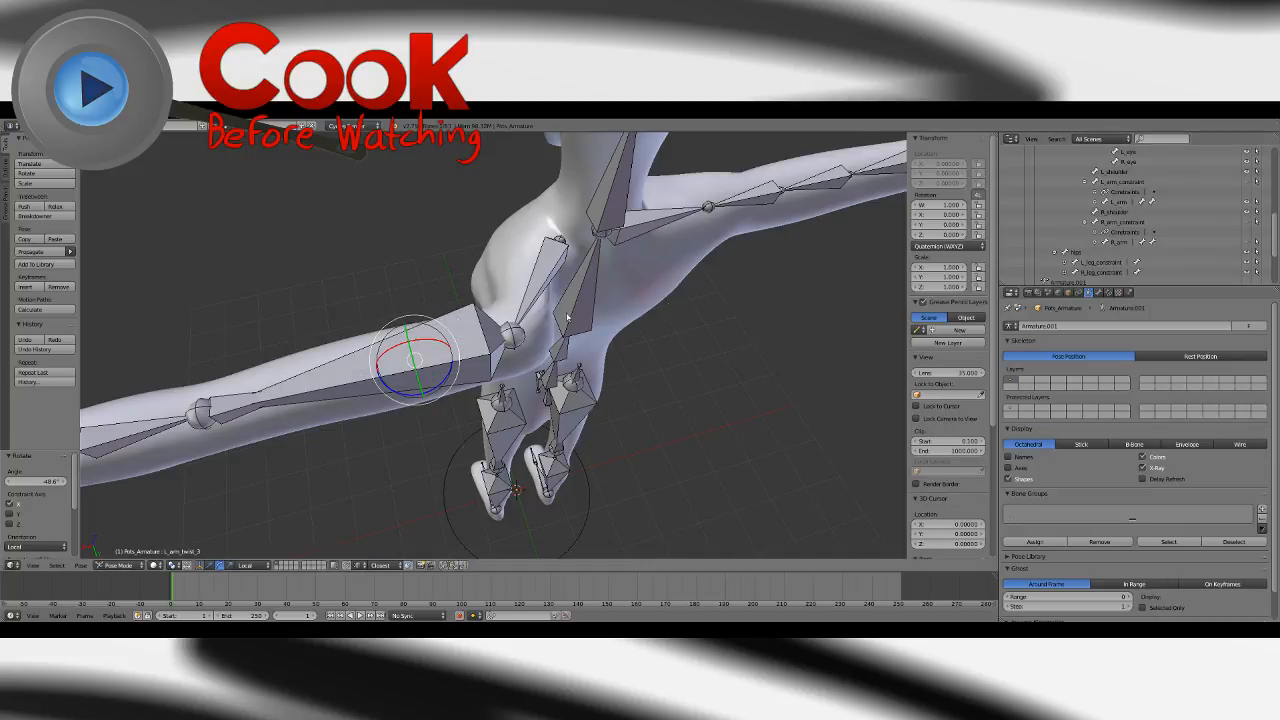
left_click(1118, 202)
left_click_drag(525, 375, 600, 378)
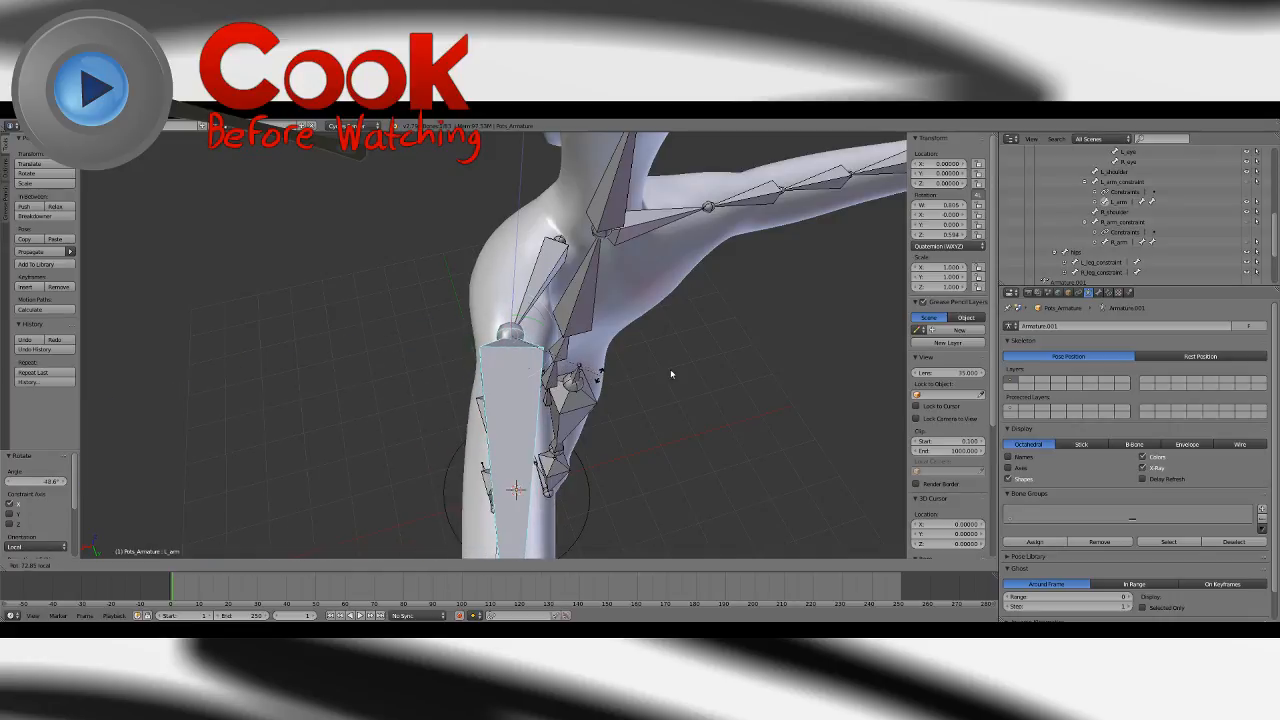
left_click(671, 374)
Select the body mesh and switch it back to Weight Paint mode, facing the posed shoulder's back.
middle_click_drag(671, 374, 557, 347)
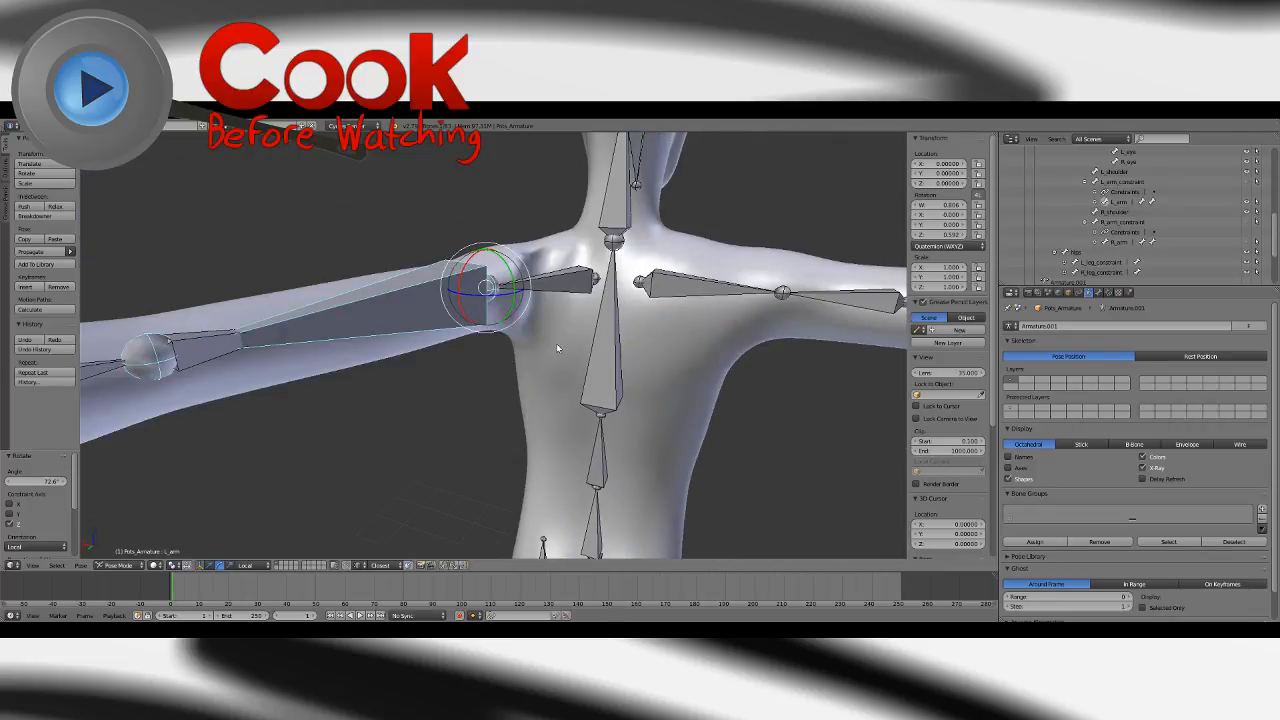
right_click(555, 374)
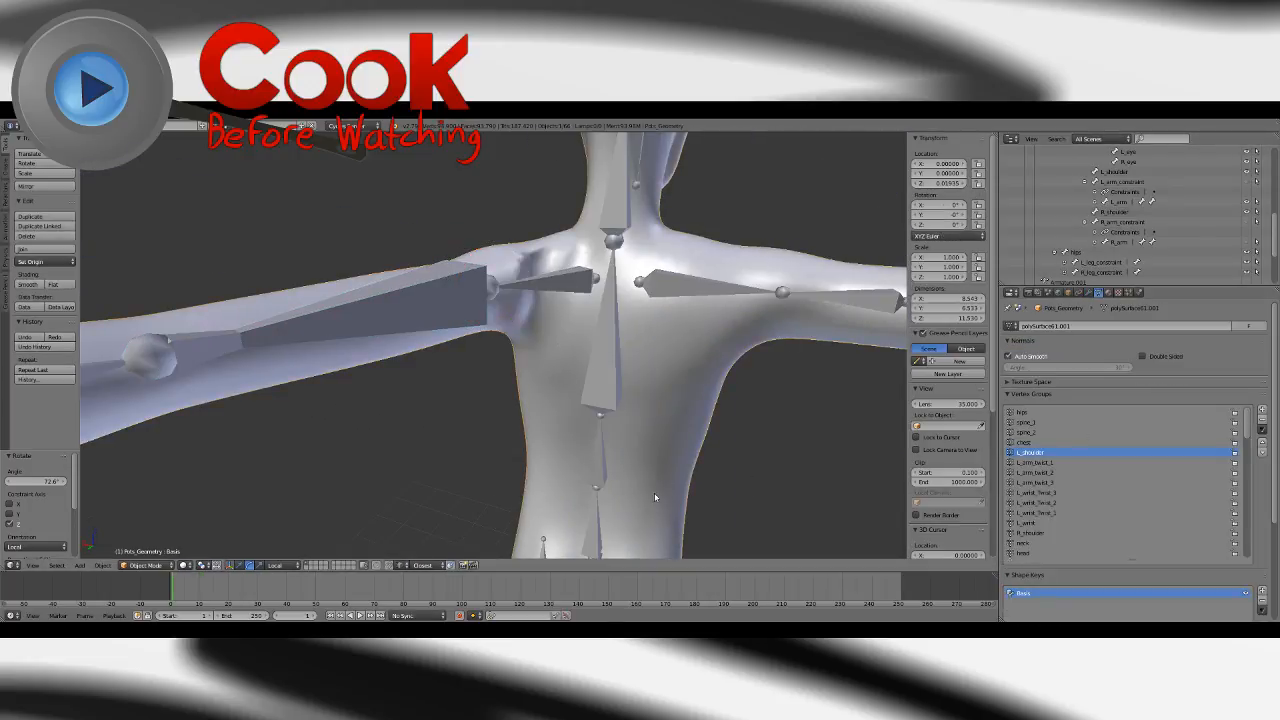
left_click(147, 566)
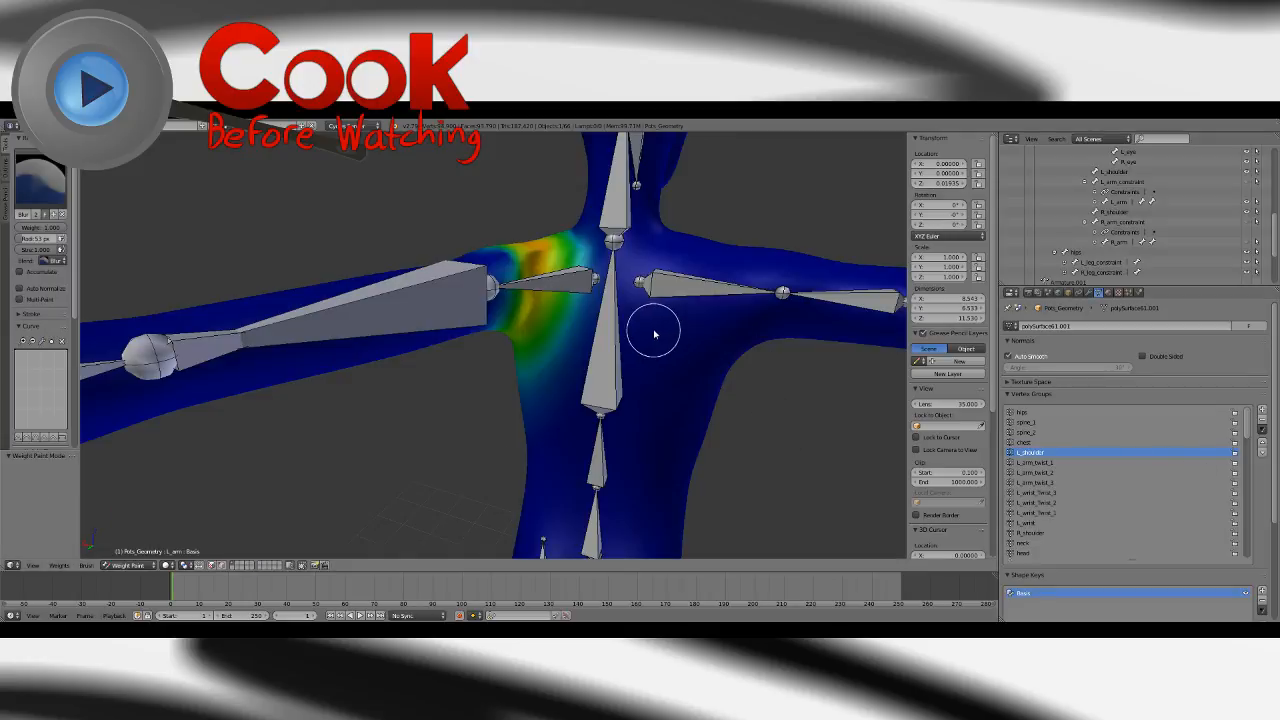
middle_click_drag(651, 331, 606, 423)
Reduce the chest group's weights across the upper back around the shoulder blades with the Subtract brush.
left_click(1035, 442)
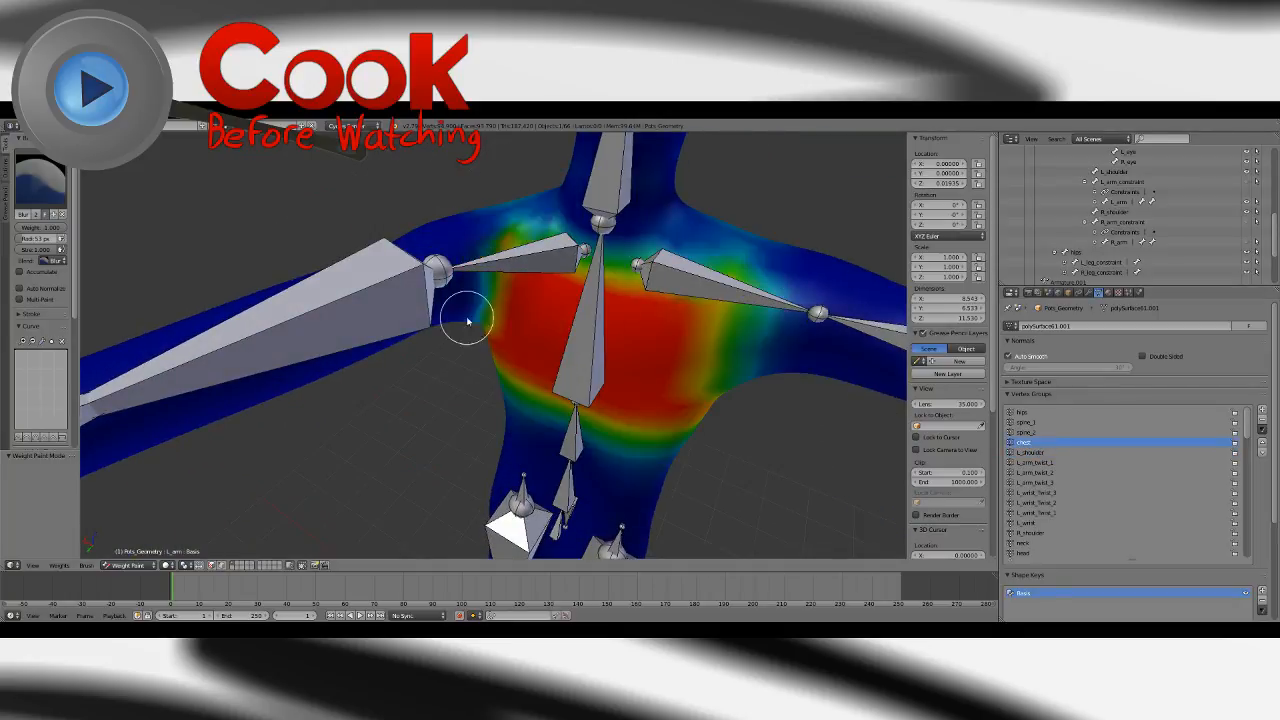
left_click(18, 213)
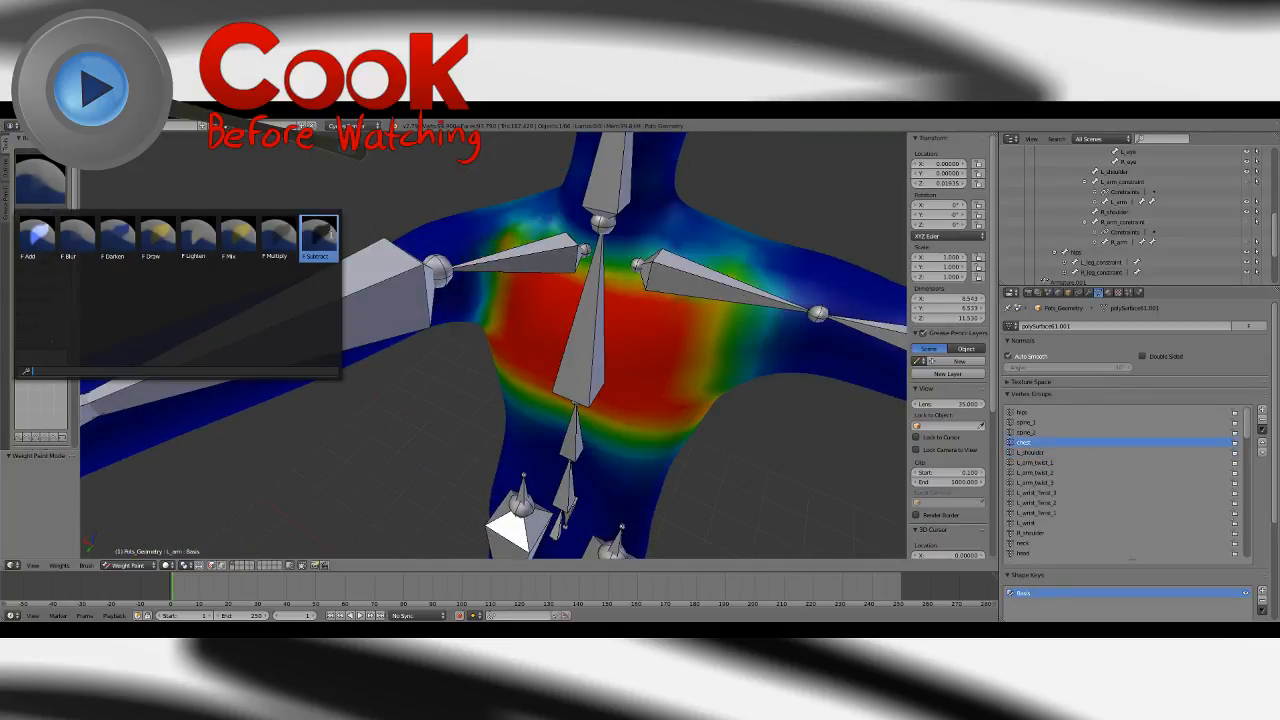
left_click(320, 238)
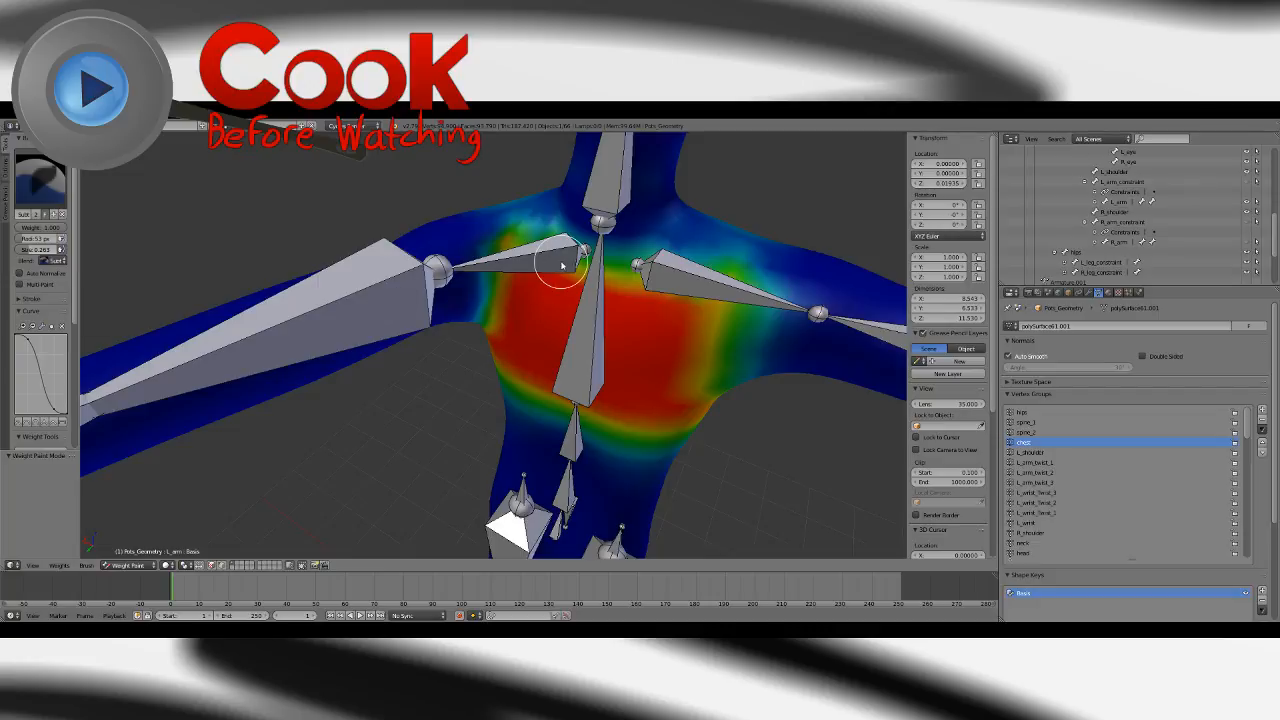
mouse_move(517, 286)
left_mouse_down()
mouse_move(491, 277)
mouse_move(543, 223)
mouse_move(503, 255)
left_mouse_up()
mouse_move(514, 223)
middle_mouse_down()
mouse_move(523, 234)
mouse_move(491, 206)
mouse_move(517, 283)
middle_mouse_up()
mouse_move(534, 251)
left_mouse_down()
mouse_move(497, 306)
mouse_move(532, 268)
left_mouse_up()
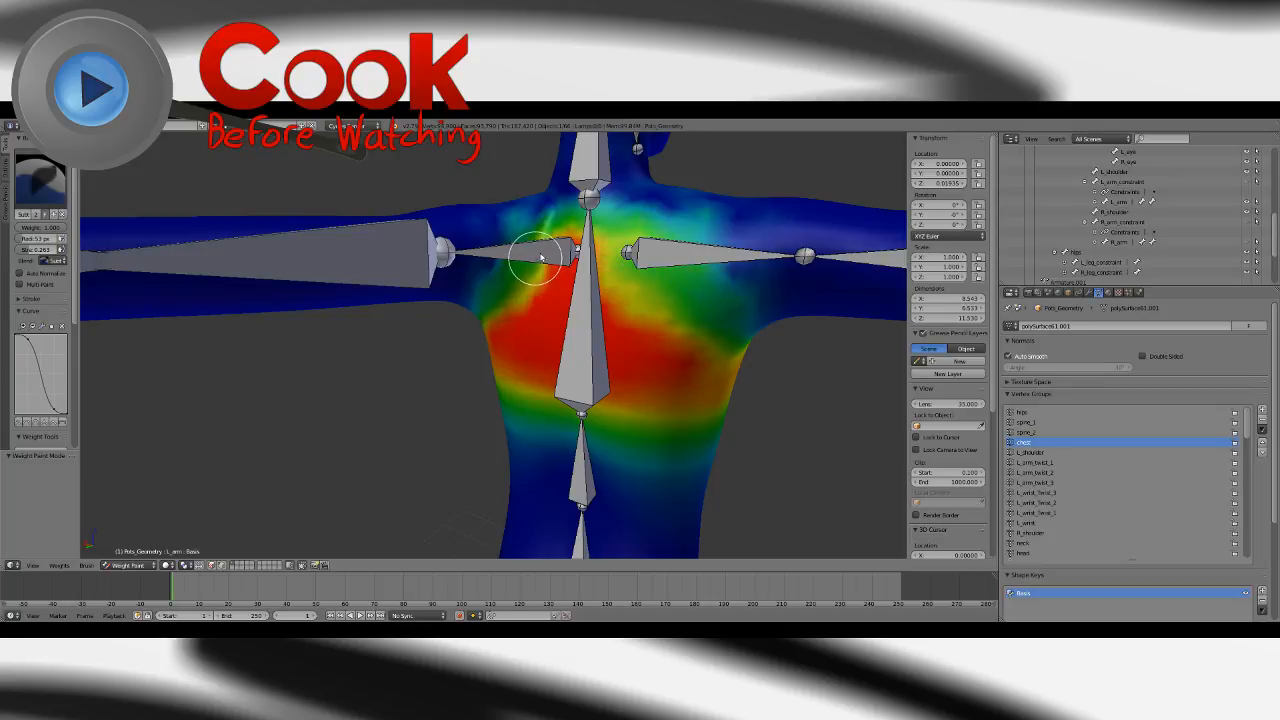
Blur the chest group's weights around the left shoulder blade and upper back.
mouse_move(514, 257)
middle_mouse_down()
mouse_move(507, 325)
mouse_move(514, 303)
mouse_move(500, 295)
middle_mouse_up()
left_click(40, 182)
left_click(78, 234)
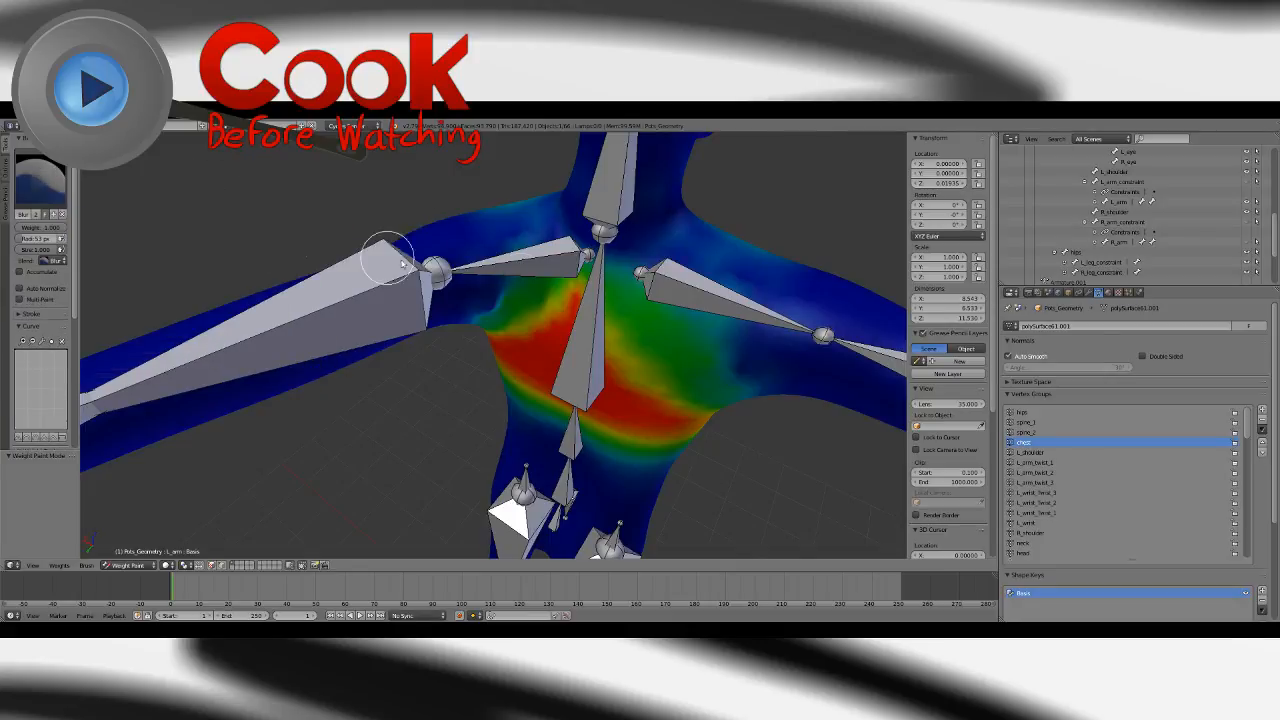
left_click_drag(502, 316, 556, 285)
mouse_move(538, 283)
middle_mouse_down()
mouse_move(543, 337)
mouse_move(603, 340)
mouse_move(560, 280)
middle_mouse_up()
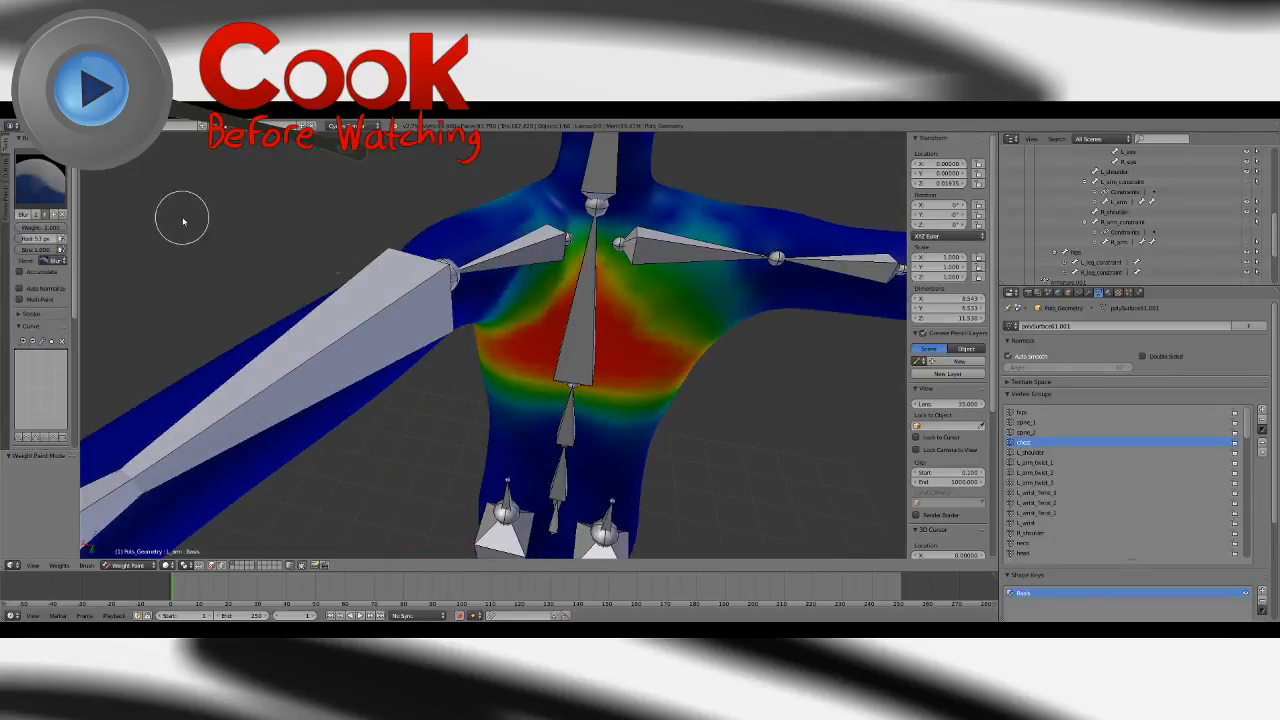
Strengthen the L_shoulder group's weights over the left shoulder blade with the Add brush.
left_click(1030, 452)
left_click(40, 180)
left_click(34, 234)
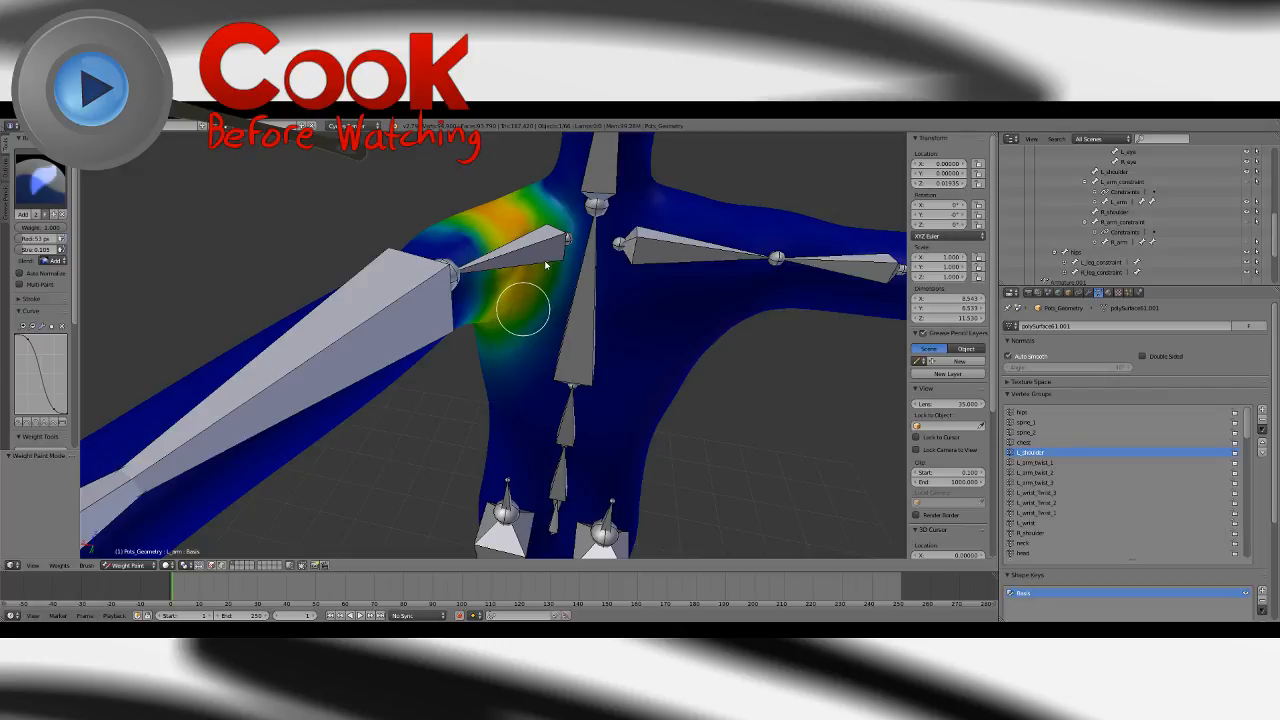
mouse_move(553, 265)
middle_mouse_down()
mouse_move(514, 329)
mouse_move(520, 276)
mouse_move(514, 357)
mouse_move(559, 253)
middle_mouse_up()
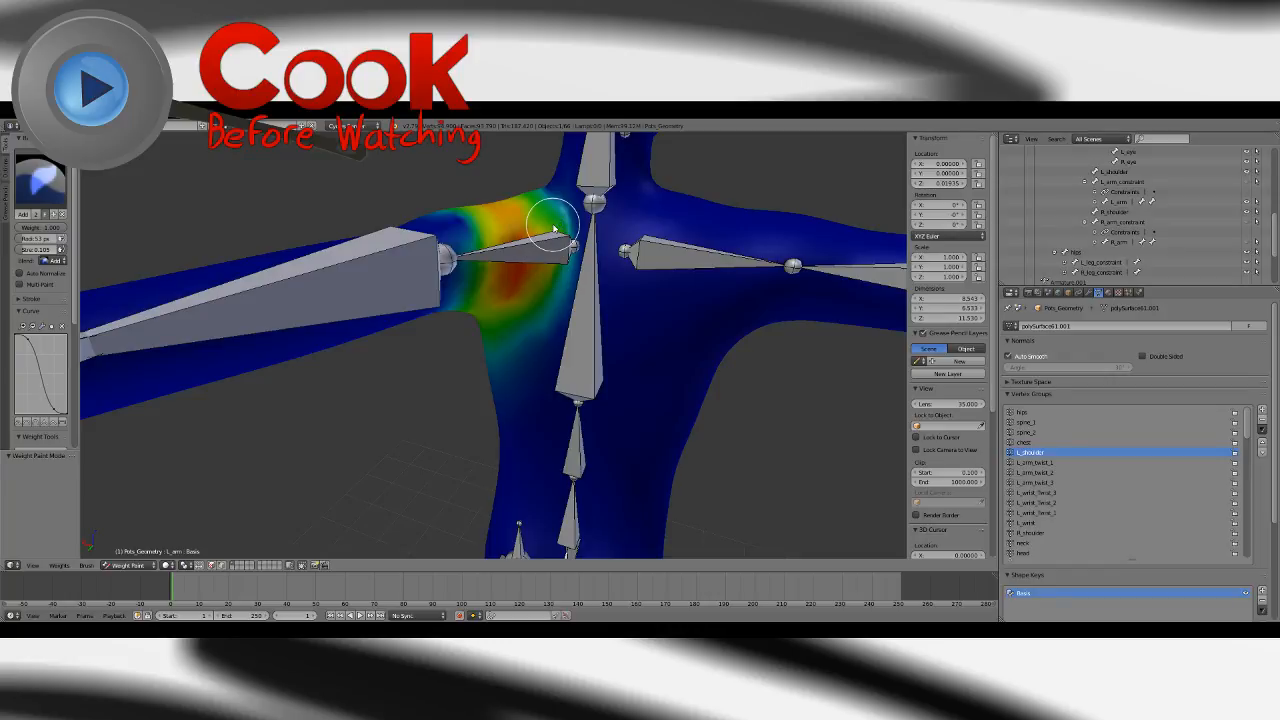
Blur the L_shoulder group's weights over the left shoulder blade and check the chest group's weights from the front.
left_click(40, 180)
left_click(117, 239)
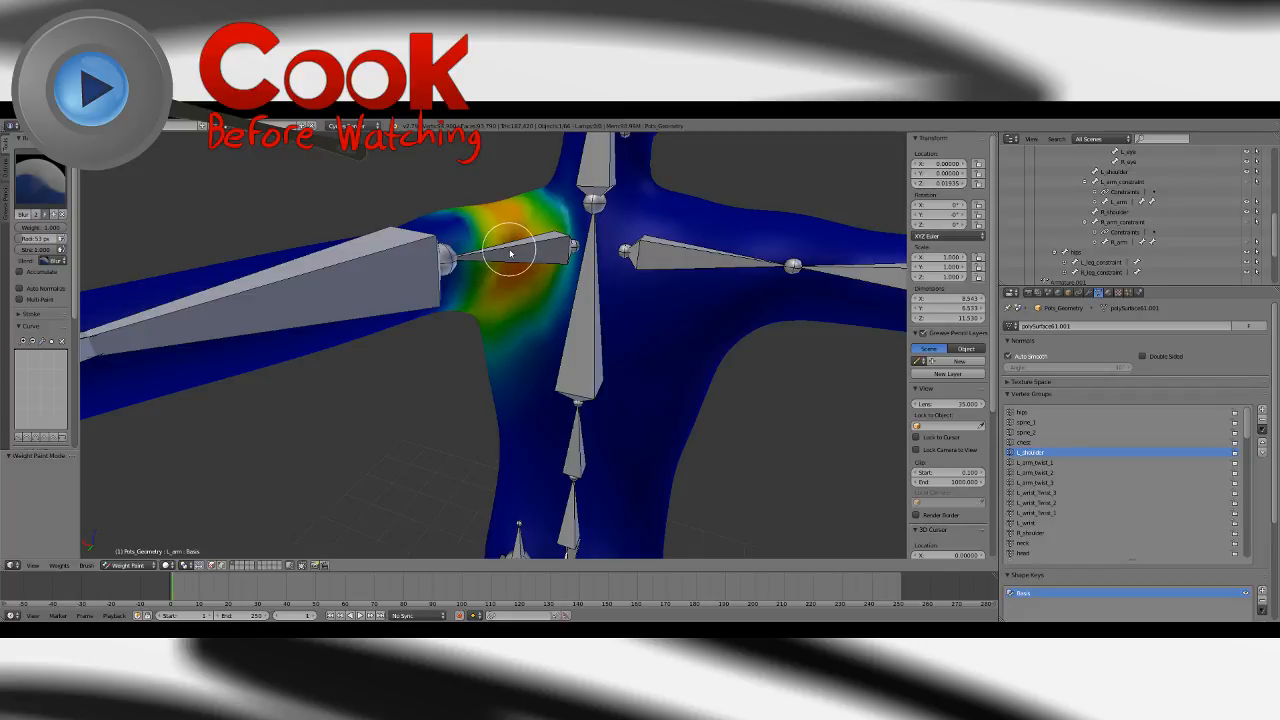
mouse_move(519, 283)
middle_mouse_down()
mouse_move(523, 334)
mouse_move(566, 320)
mouse_move(553, 300)
mouse_move(443, 277)
mouse_move(505, 290)
middle_mouse_up()
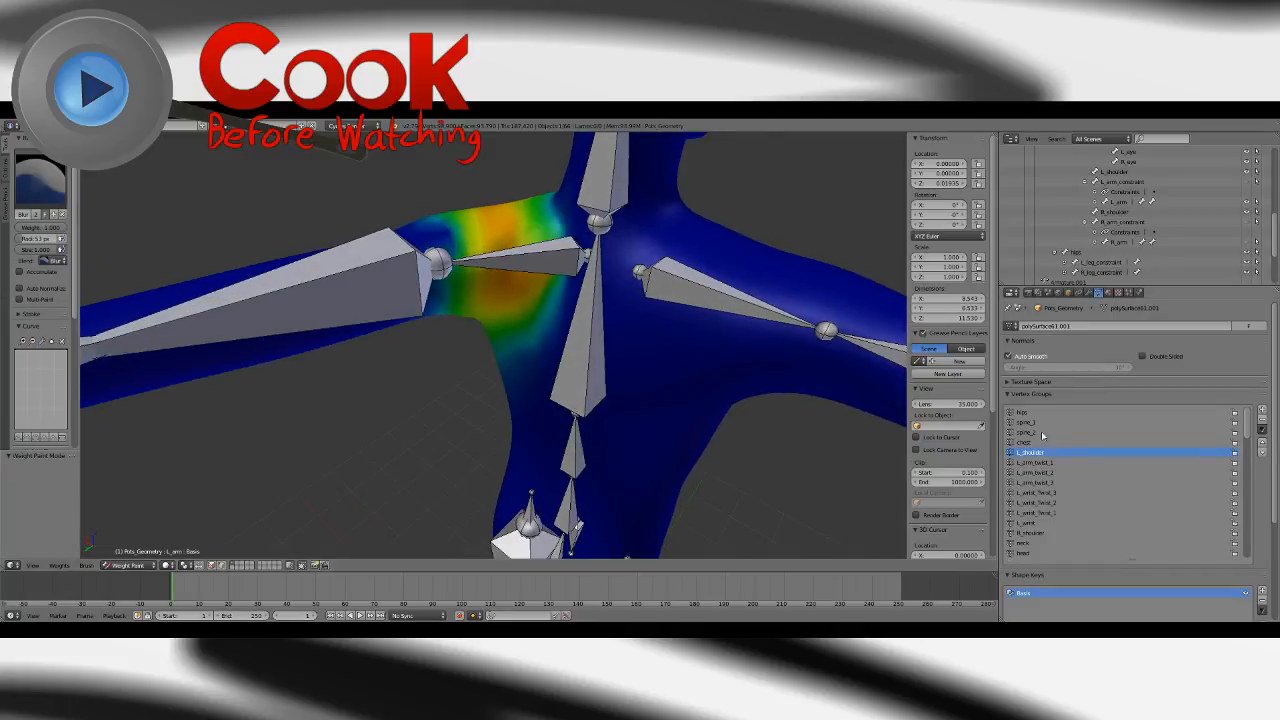
left_click(1024, 442)
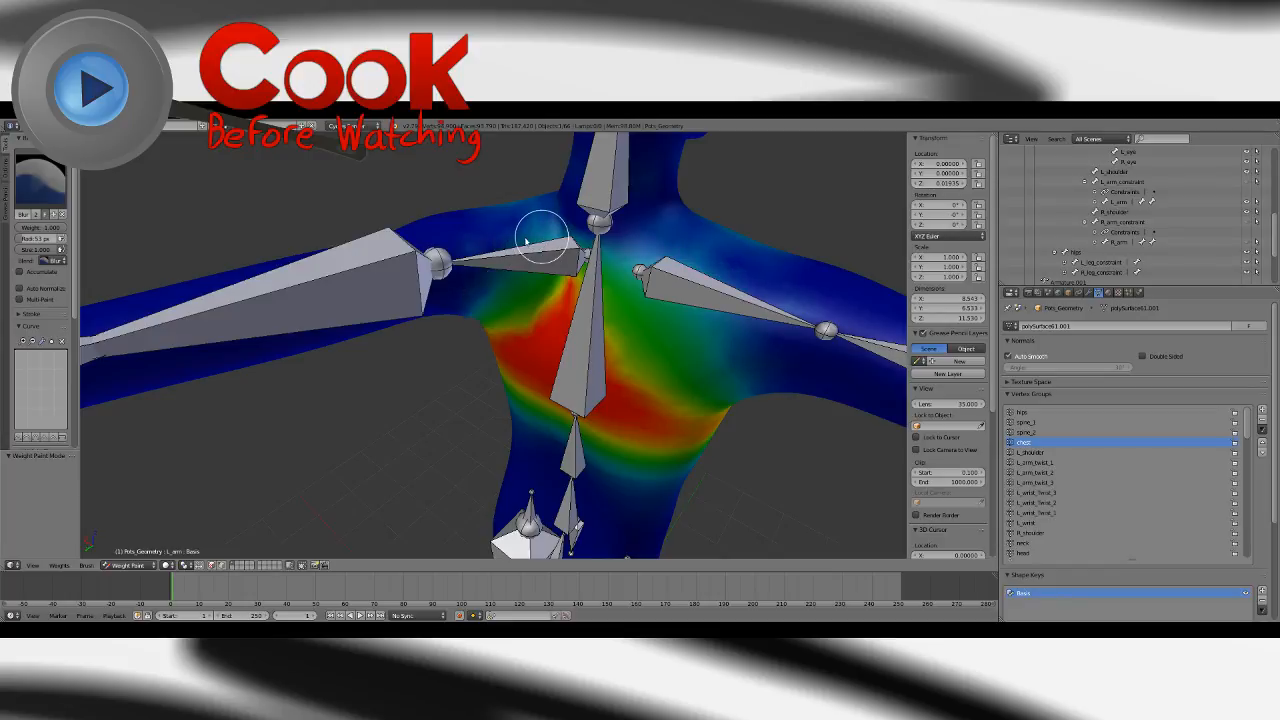
middle_click_drag(545, 240, 708, 306)
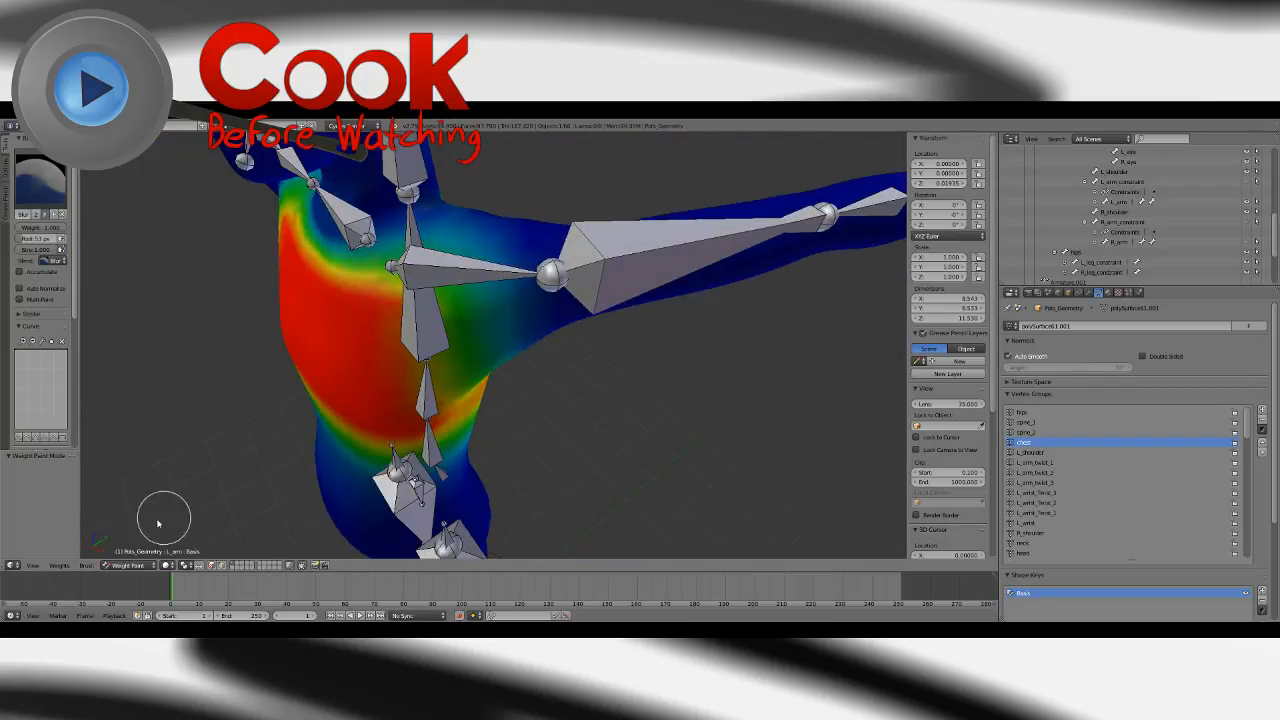
Return to posing the armature and rotate the L_shoulder bone forward by about 83° around its local X axis.
left_click(127, 566)
left_click(130, 554)
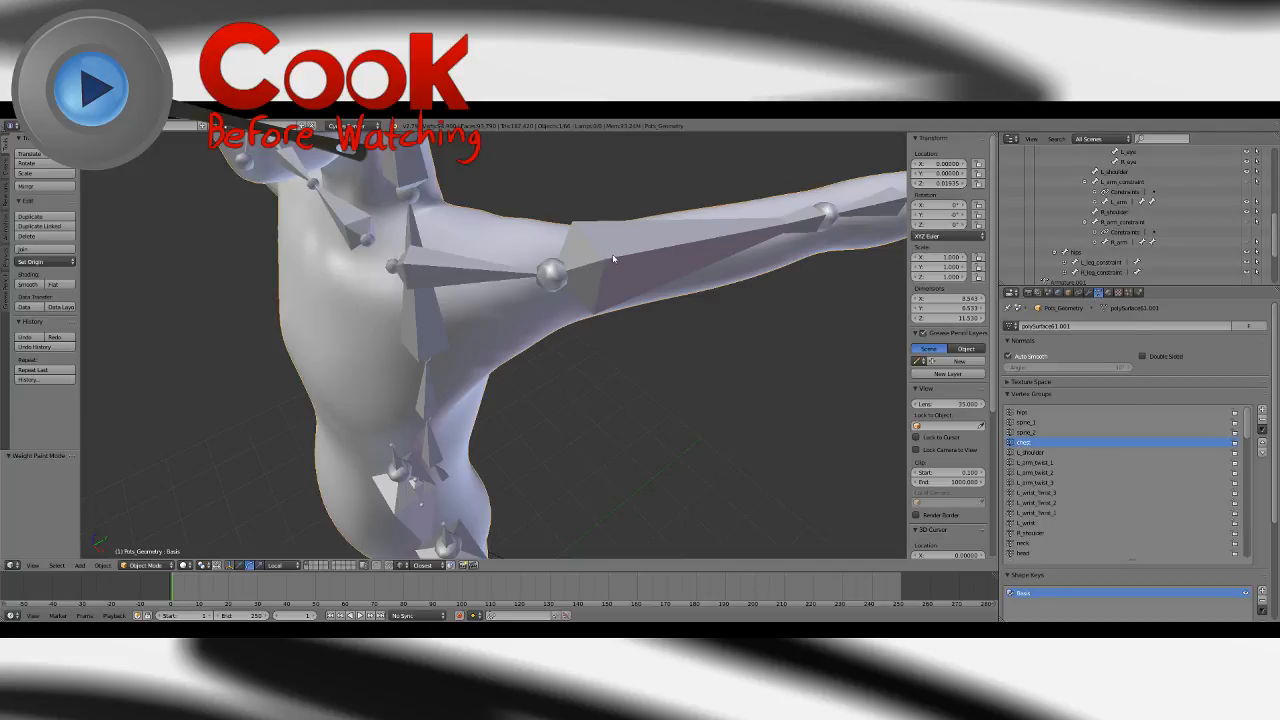
right_click(613, 259)
scroll(1165, 193, "up", 4)
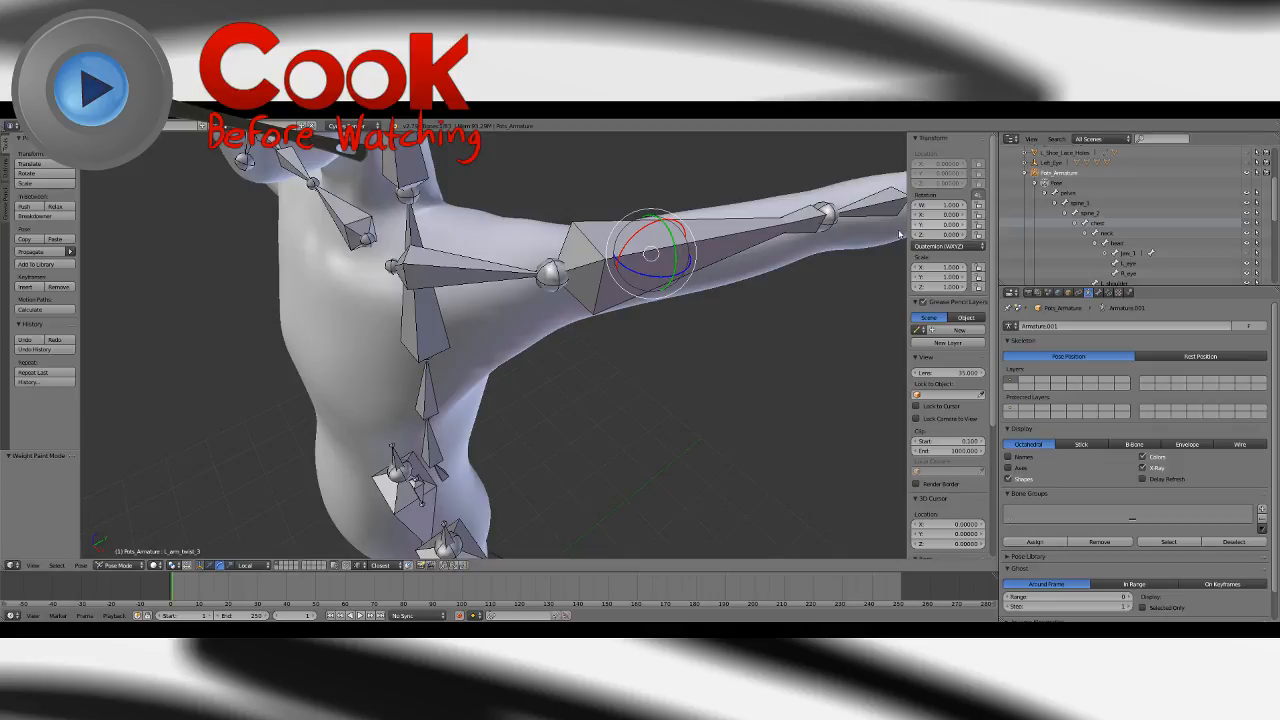
right_click(576, 234)
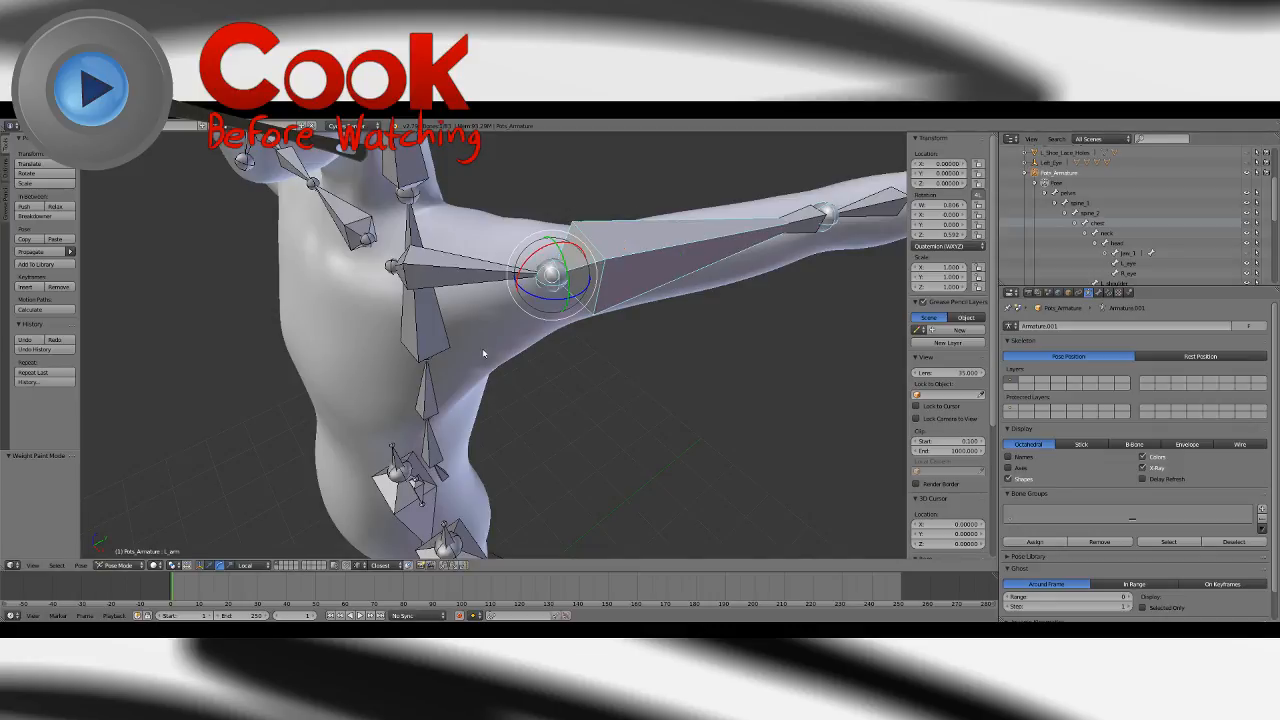
key("bracketleft")
middle_click_drag(483, 353, 589, 364)
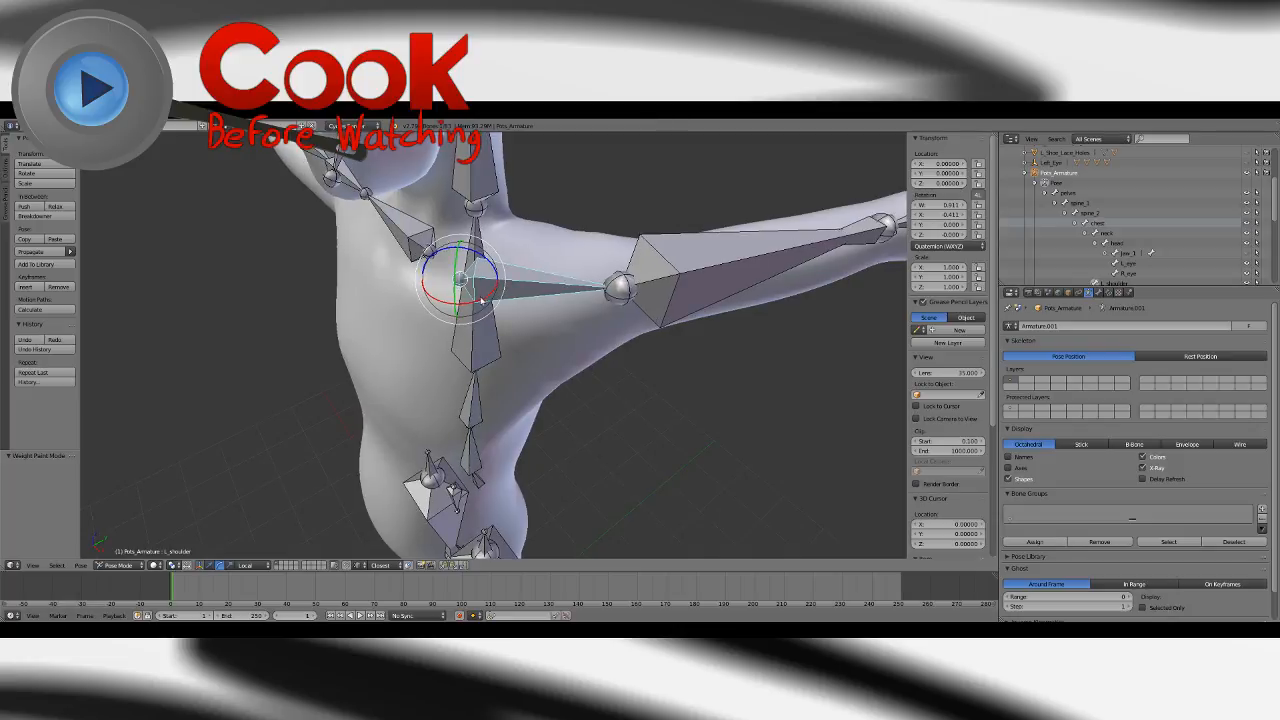
left_click_drag(481, 300, 495, 347)
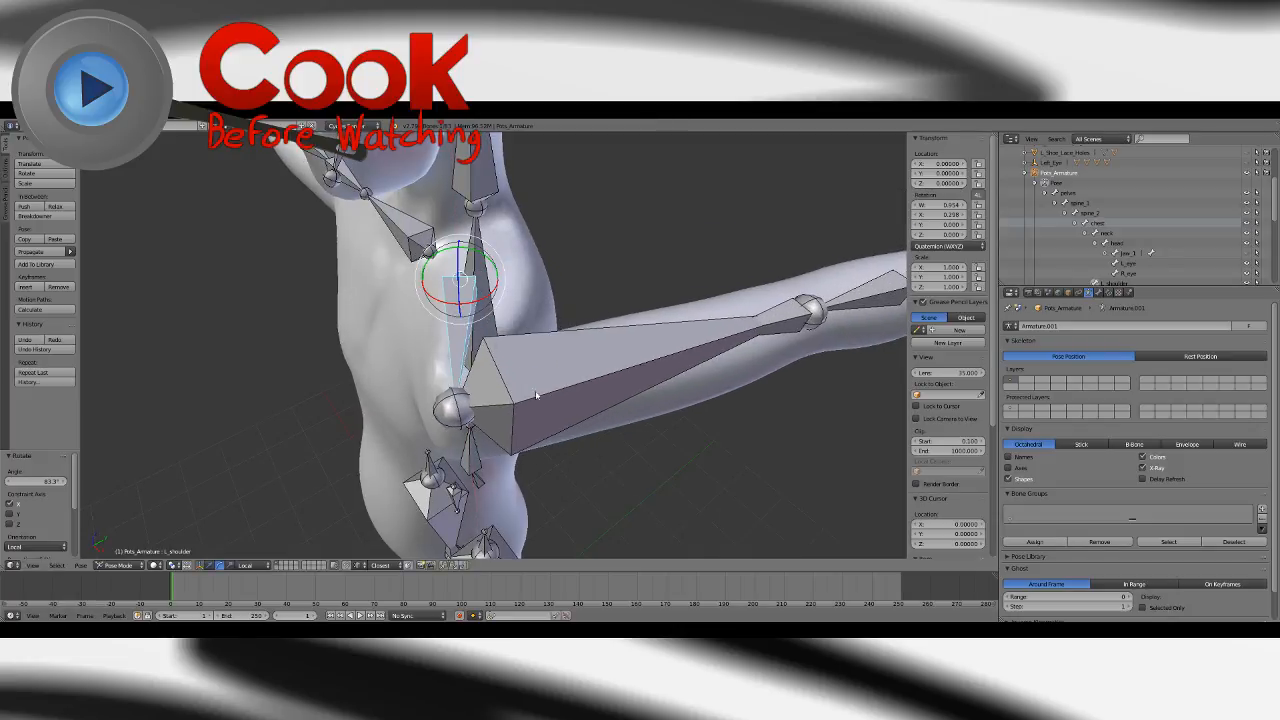
Swing the L_arm bone forward by about 162° around its local Z axis.
right_click(573, 367)
middle_click_drag(573, 367, 600, 318)
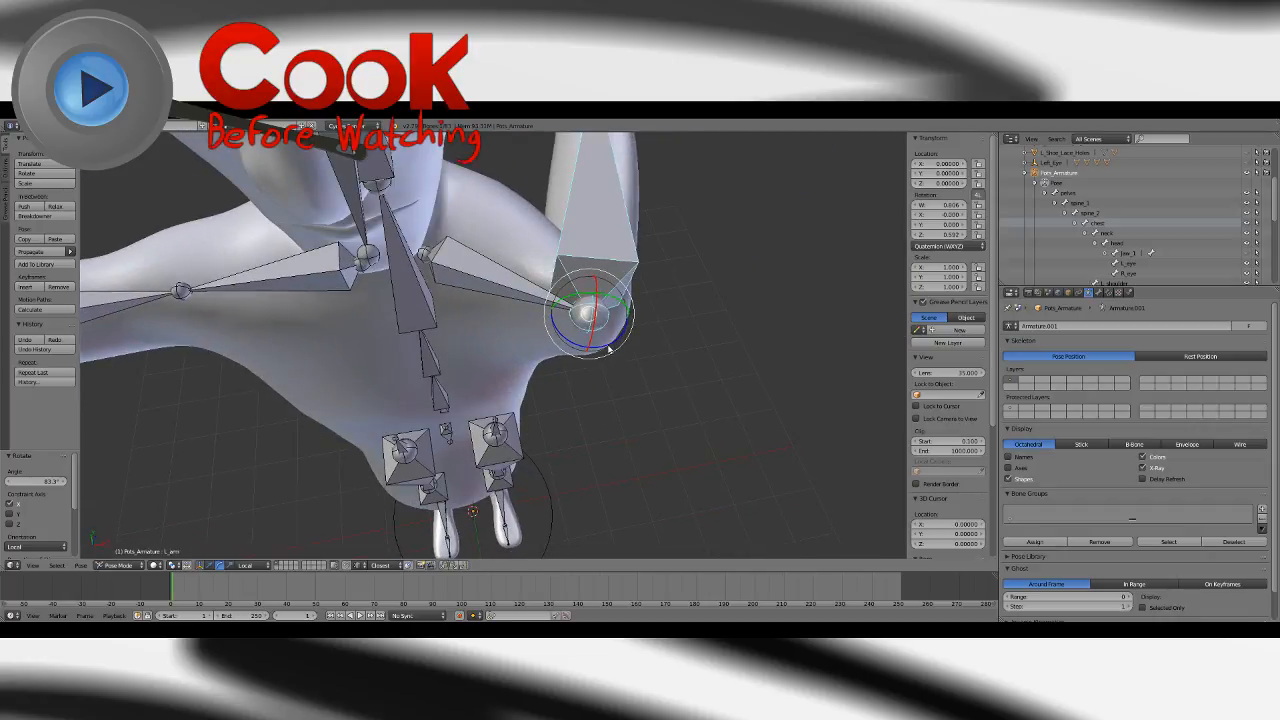
left_click_drag(608, 348, 564, 291)
middle_click_drag(564, 291, 640, 390)
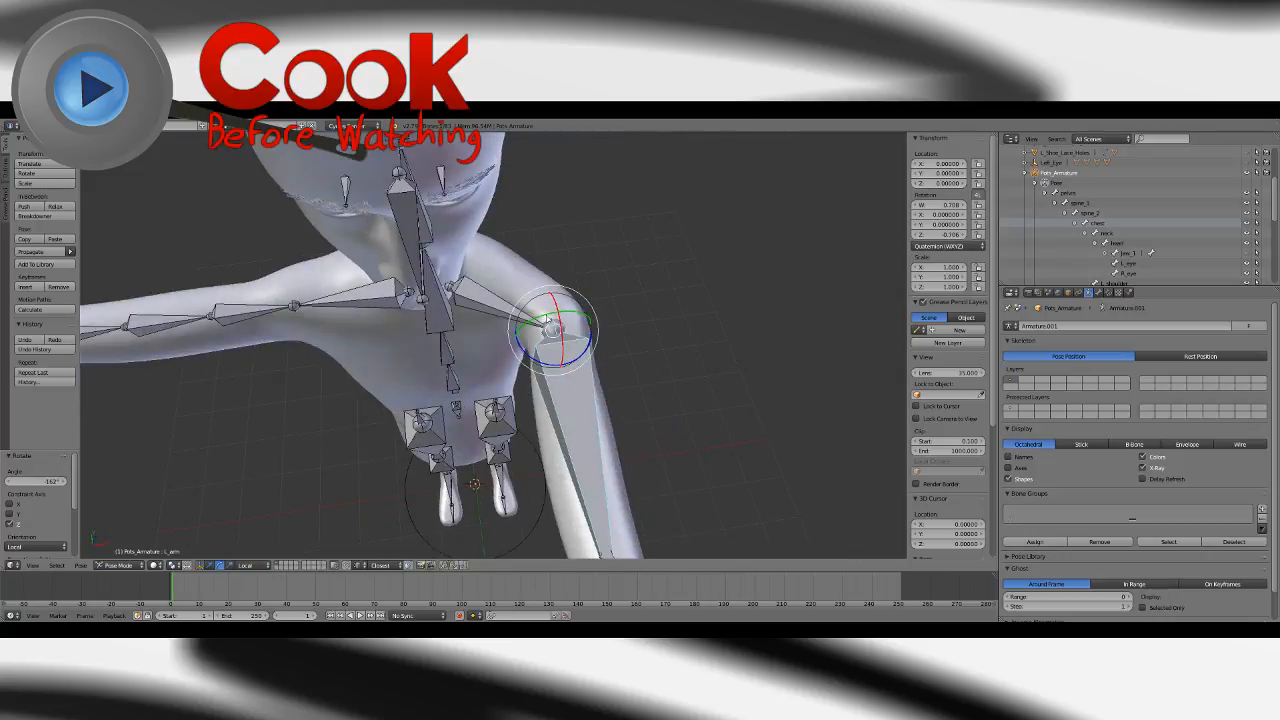
Rotate the L_shoulder bone a further 17.7° forward around its local X axis.
right_click(490, 325)
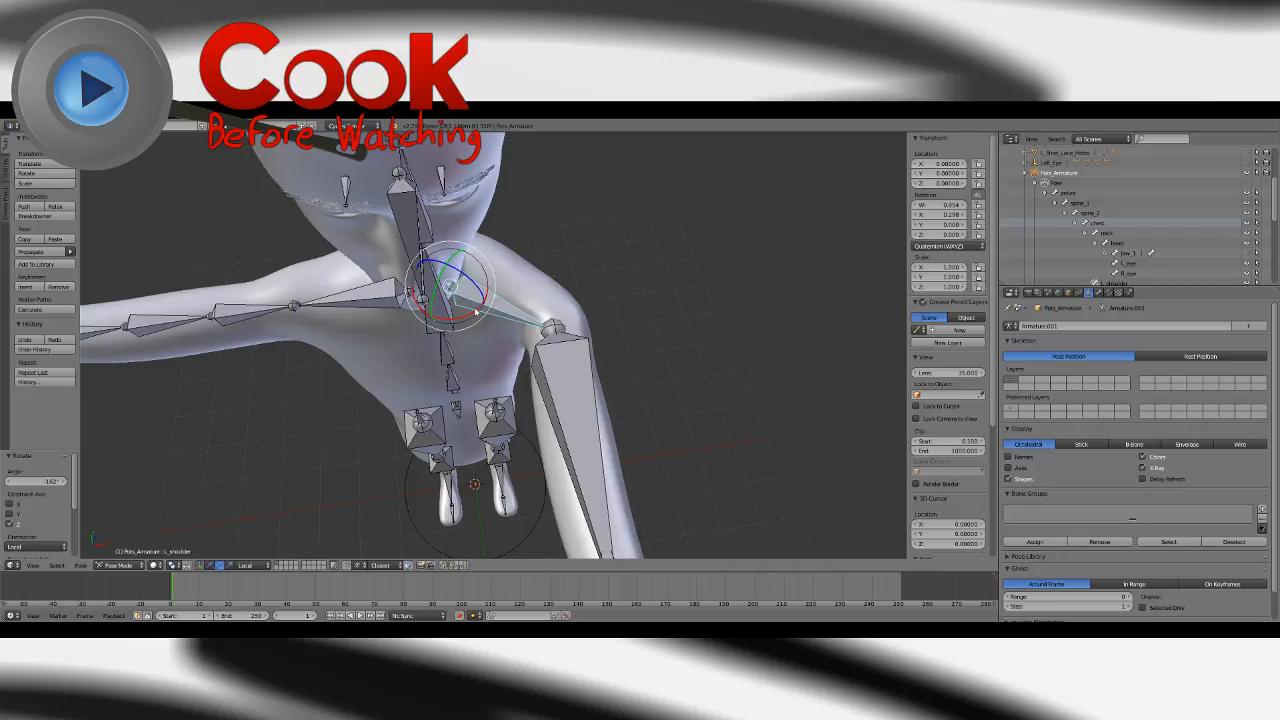
left_click_drag(468, 318, 462, 323)
middle_click_drag(550, 426, 555, 348)
Put the body mesh in Weight Paint mode and examine the L_shoulder group's weights around the left chest and shoulder.
right_click(526, 379)
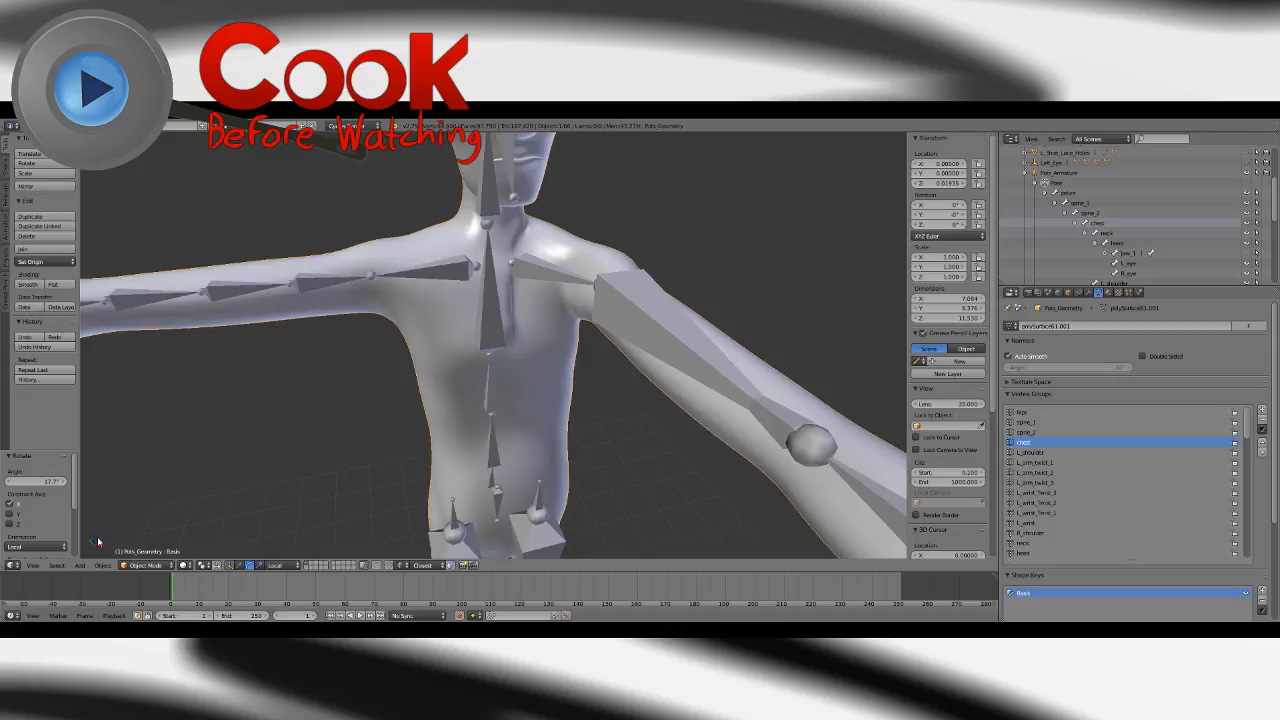
left_click(143, 565)
left_click(148, 509)
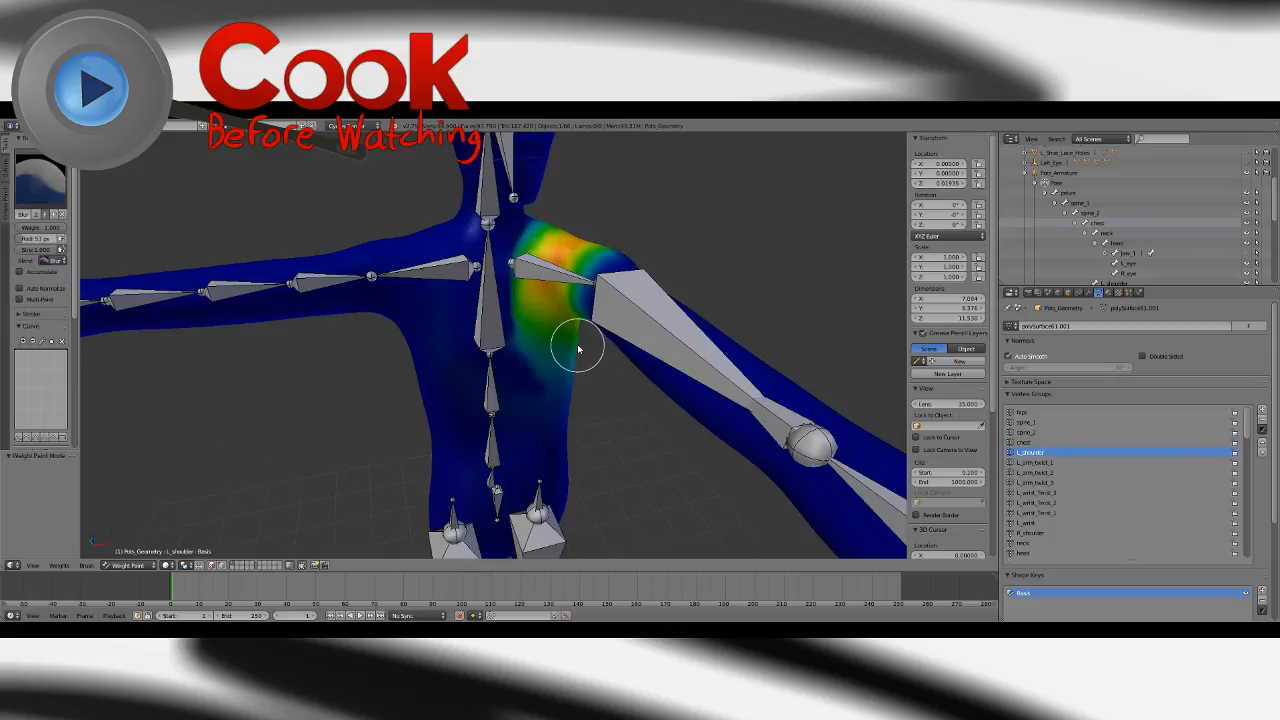
middle_click_drag(577, 339, 376, 293)
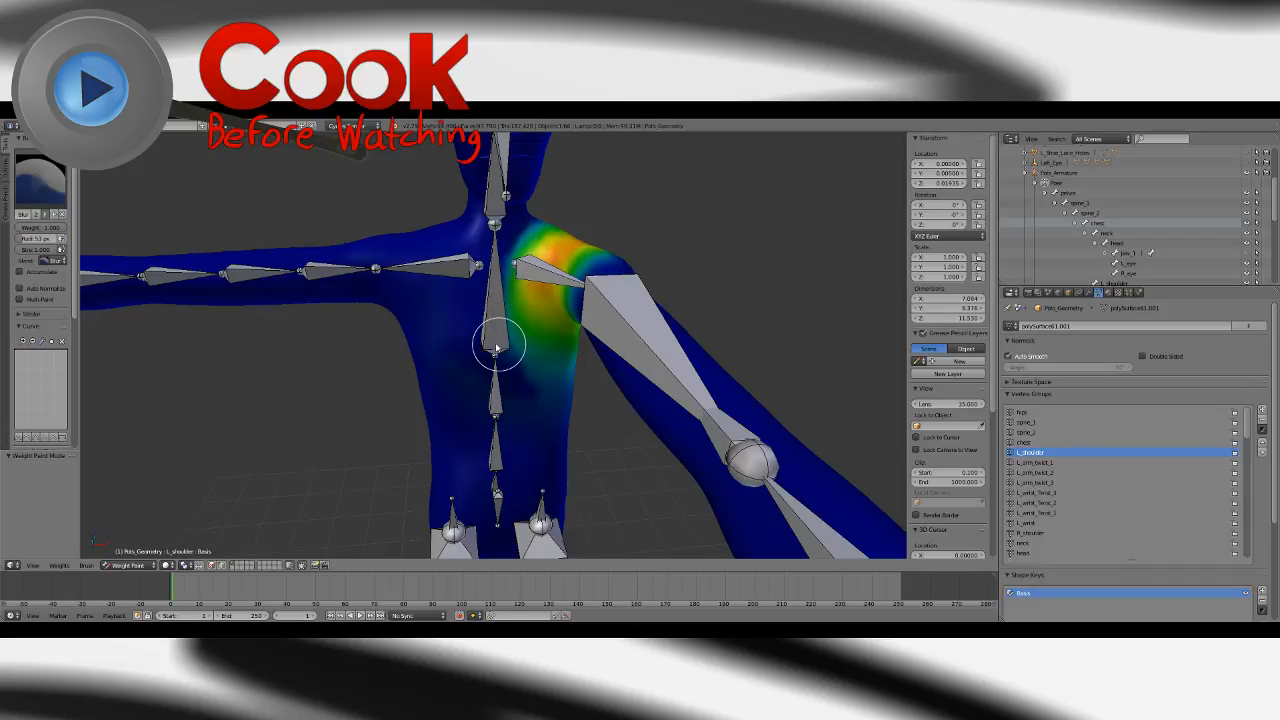
mouse_move(496, 348)
middle_mouse_down()
mouse_move(520, 360)
mouse_move(508, 305)
middle_mouse_up()
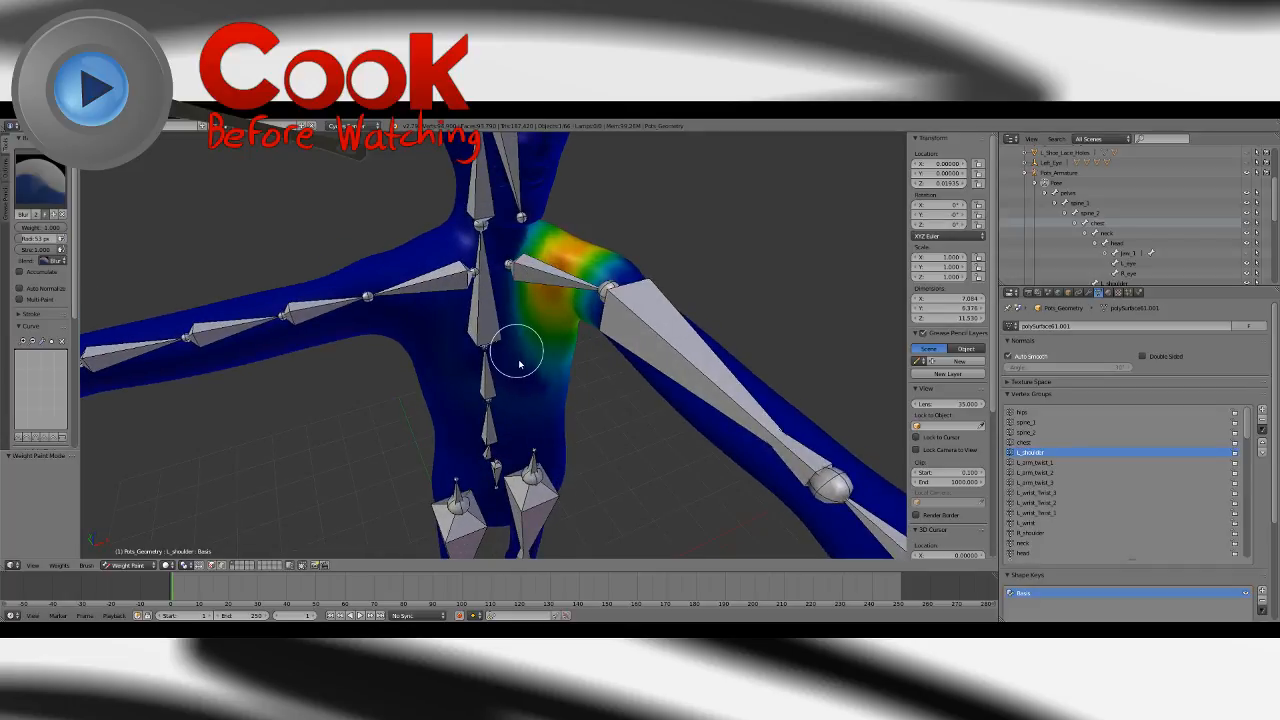
middle_click_drag(525, 362, 483, 285)
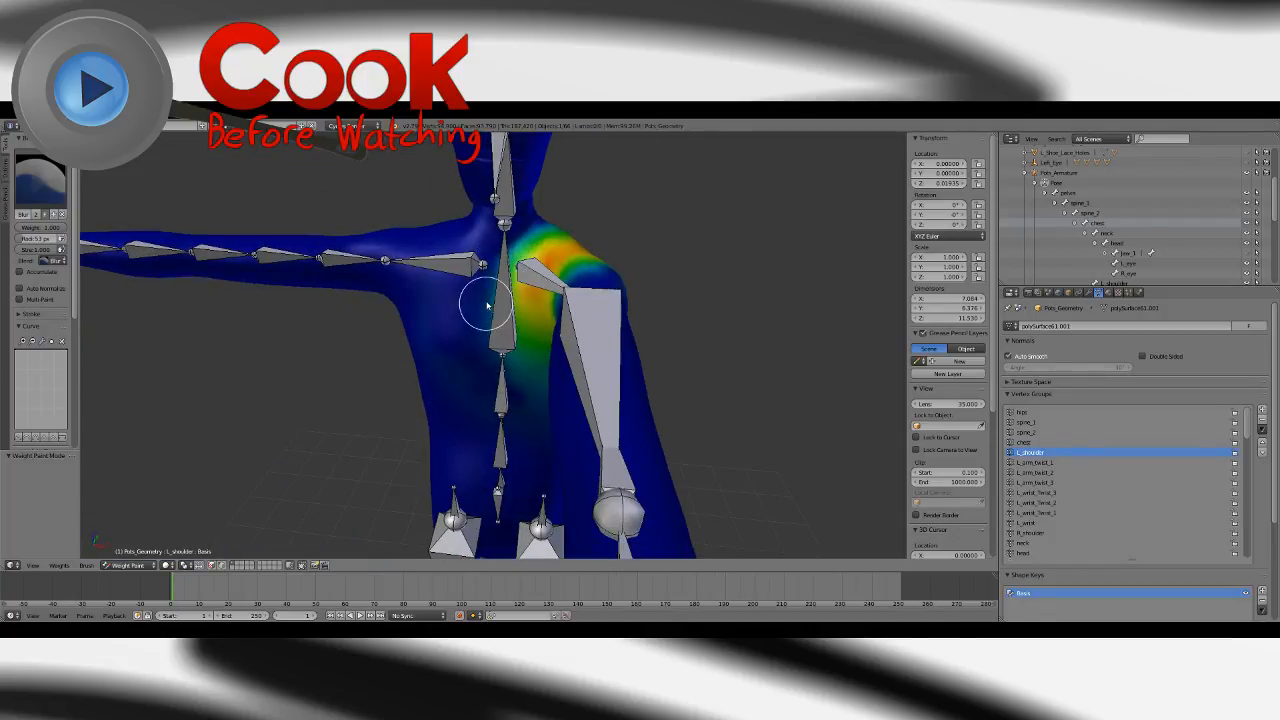
middle_click_drag(494, 363, 730, 295)
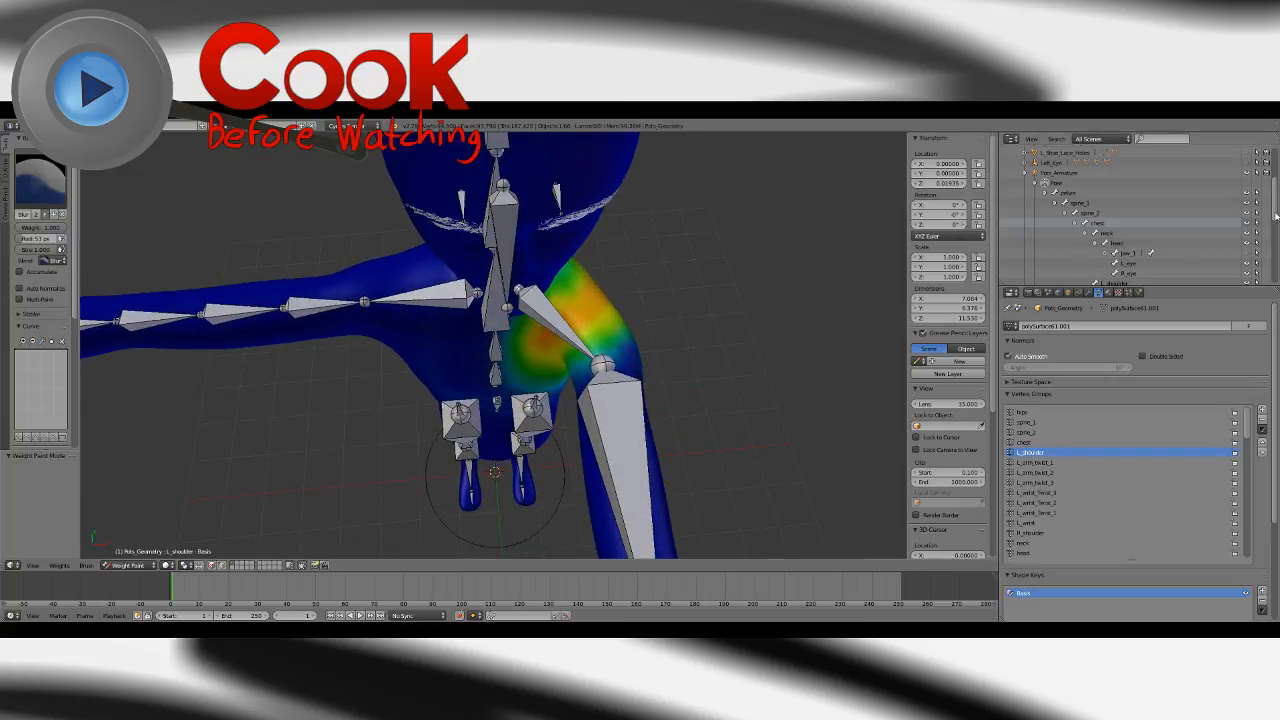
Reorder the vertex groups so that L_arm_twist_3 and L_arm_twist_2 come directly below L_shoulder, above L_arm_twist_1.
left_click_drag(1275, 216, 1270, 266)
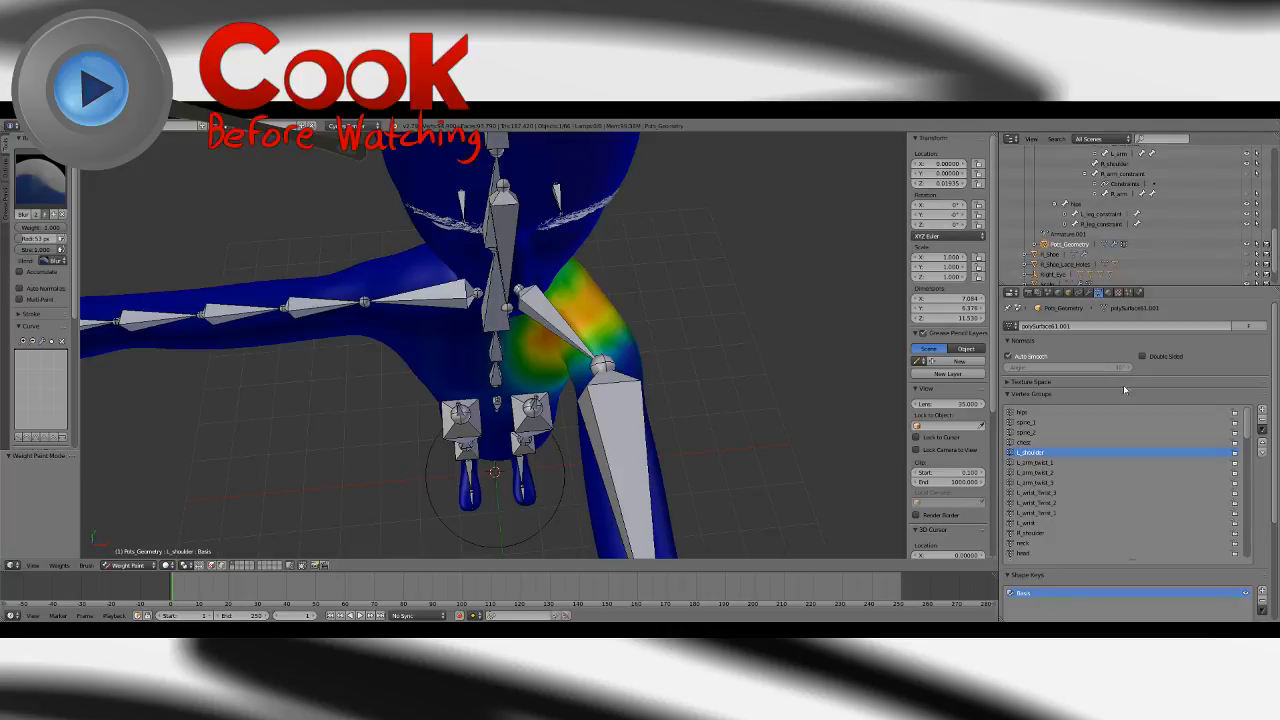
left_click(1042, 464)
left_click(1051, 485)
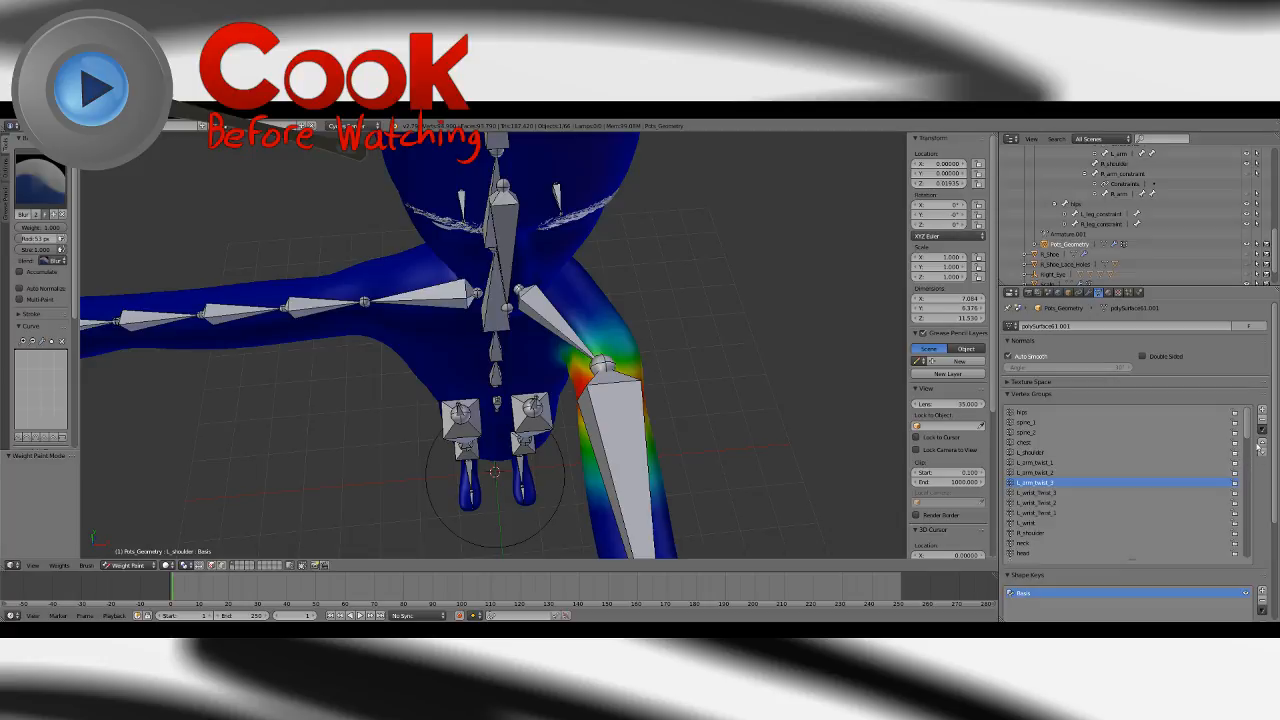
left_click(1262, 447)
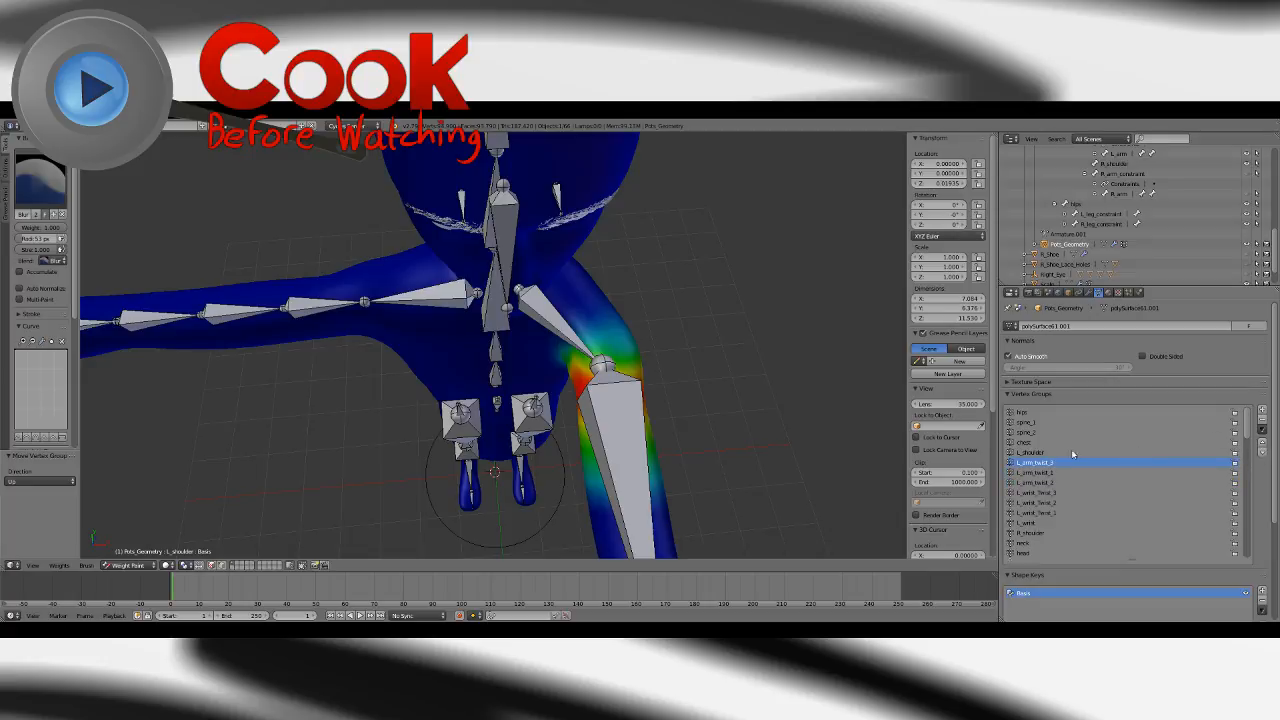
left_click(1044, 484)
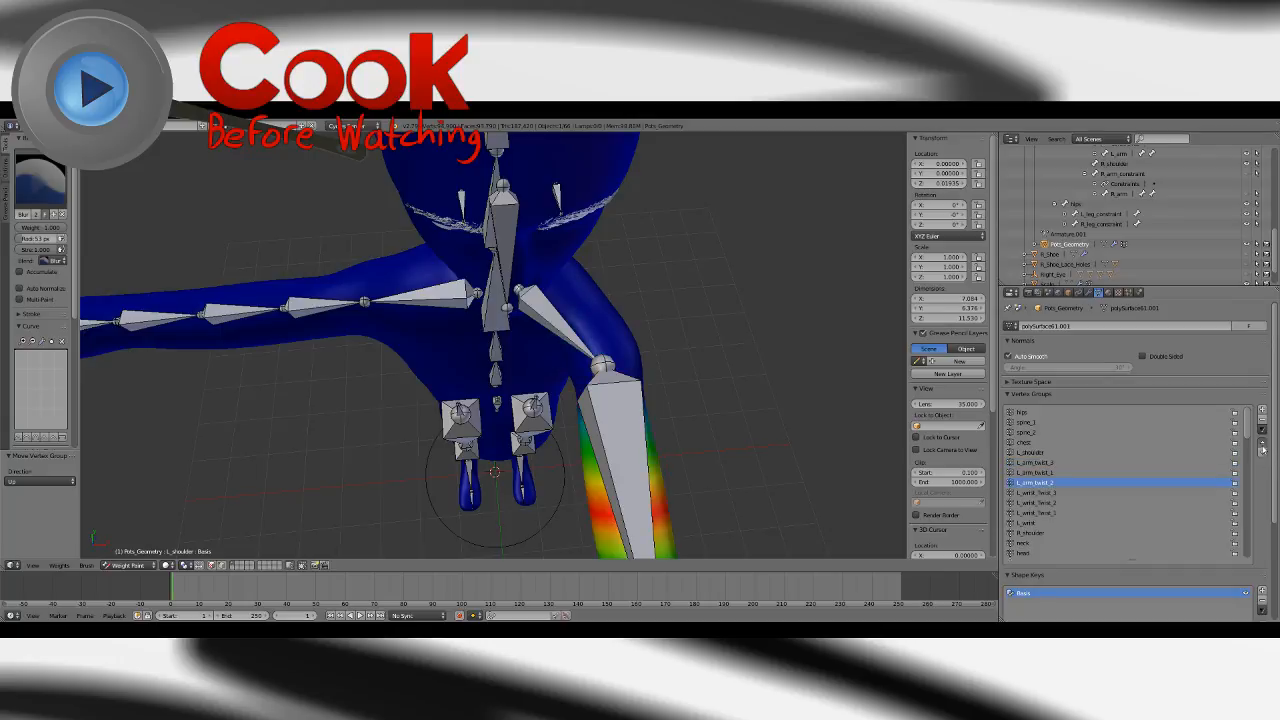
Strengthen the L_arm_twist_3 group's weights over the top of the left shoulder joint with the Add brush.
left_click(1036, 463)
mouse_move(640, 382)
middle_mouse_down()
mouse_move(671, 349)
mouse_move(643, 424)
mouse_move(457, 363)
mouse_move(500, 368)
middle_mouse_up()
scroll(680, 354, "up", 4)
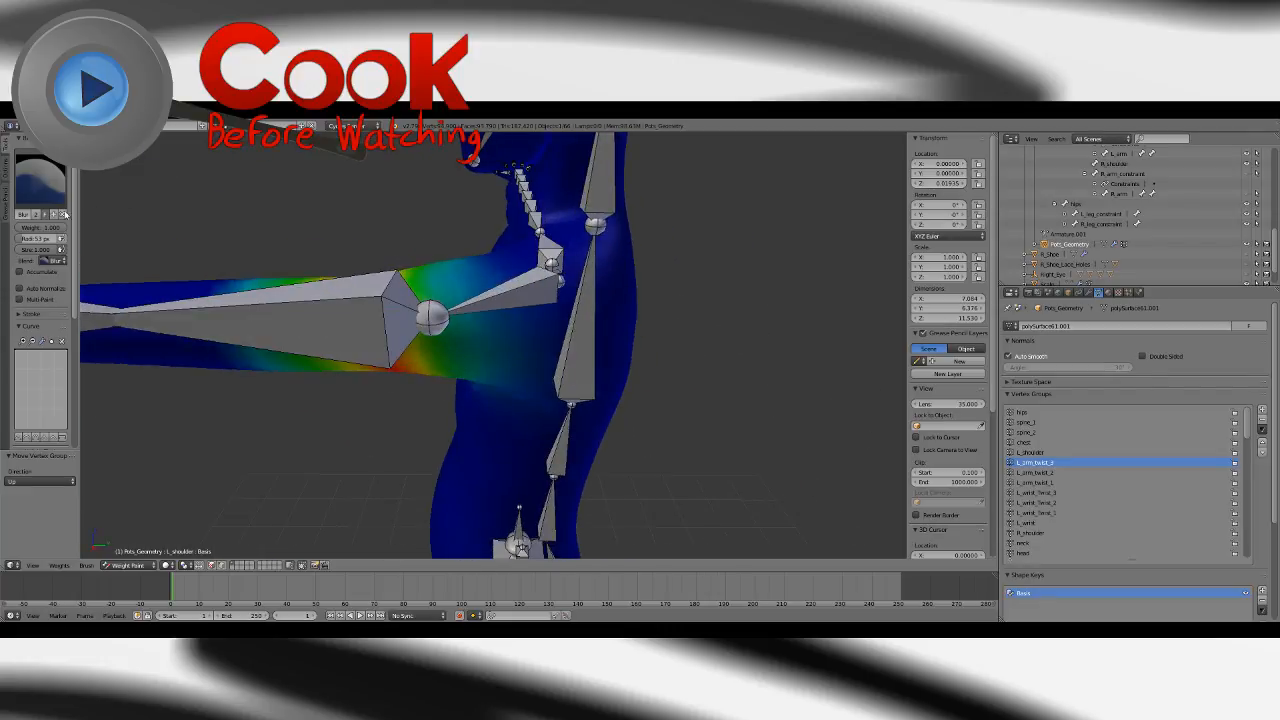
left_click(40, 180)
left_click(77, 245)
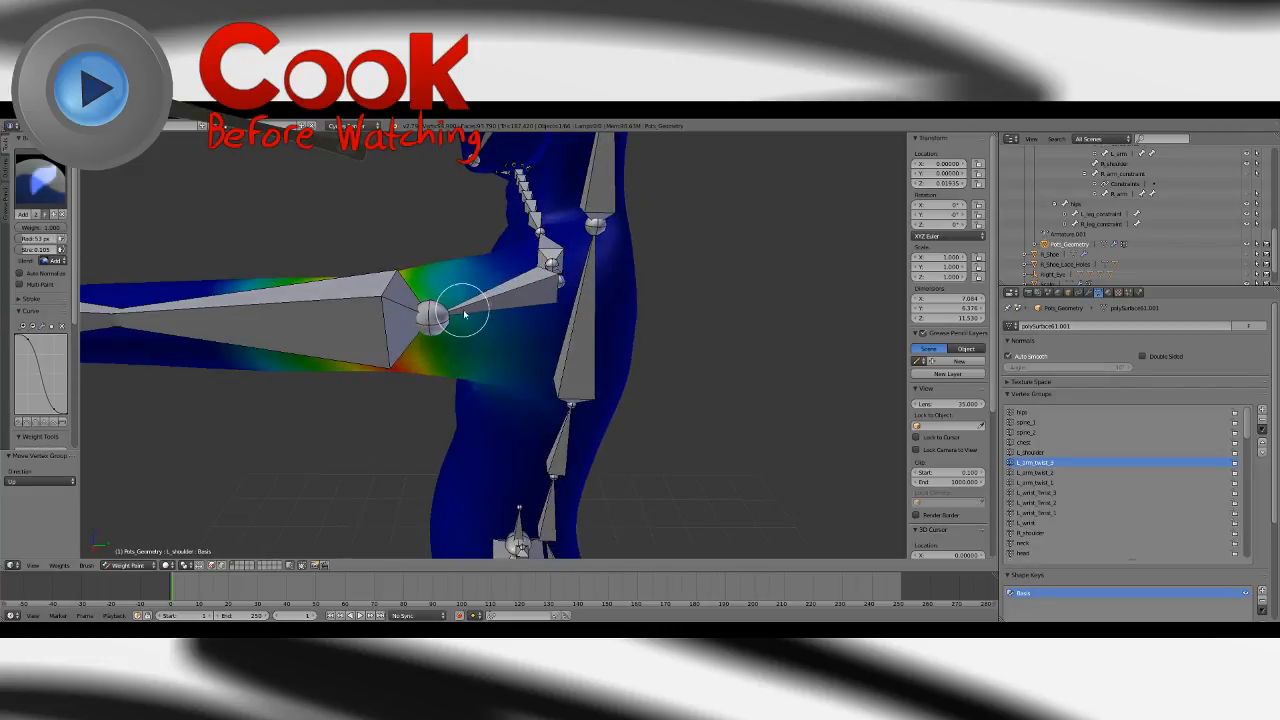
middle_click_drag(465, 315, 605, 320)
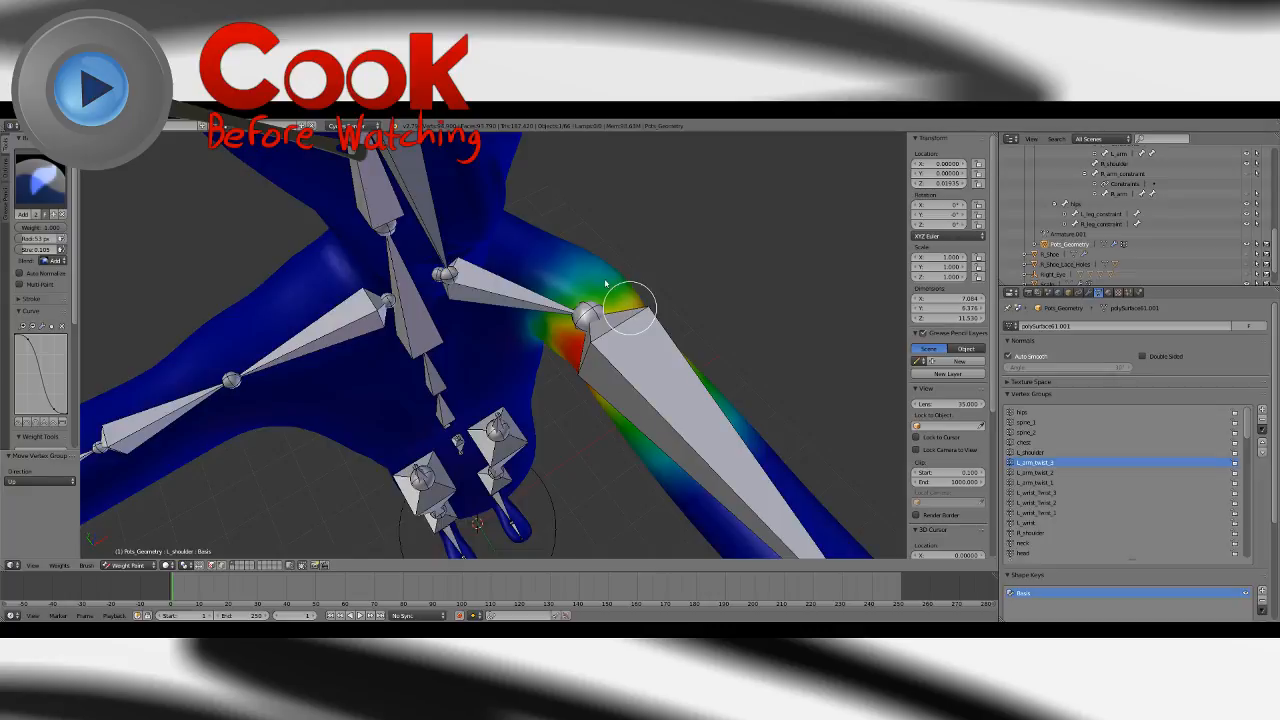
mouse_move(605, 285)
left_mouse_down()
mouse_move(591, 282)
mouse_move(585, 315)
left_mouse_up()
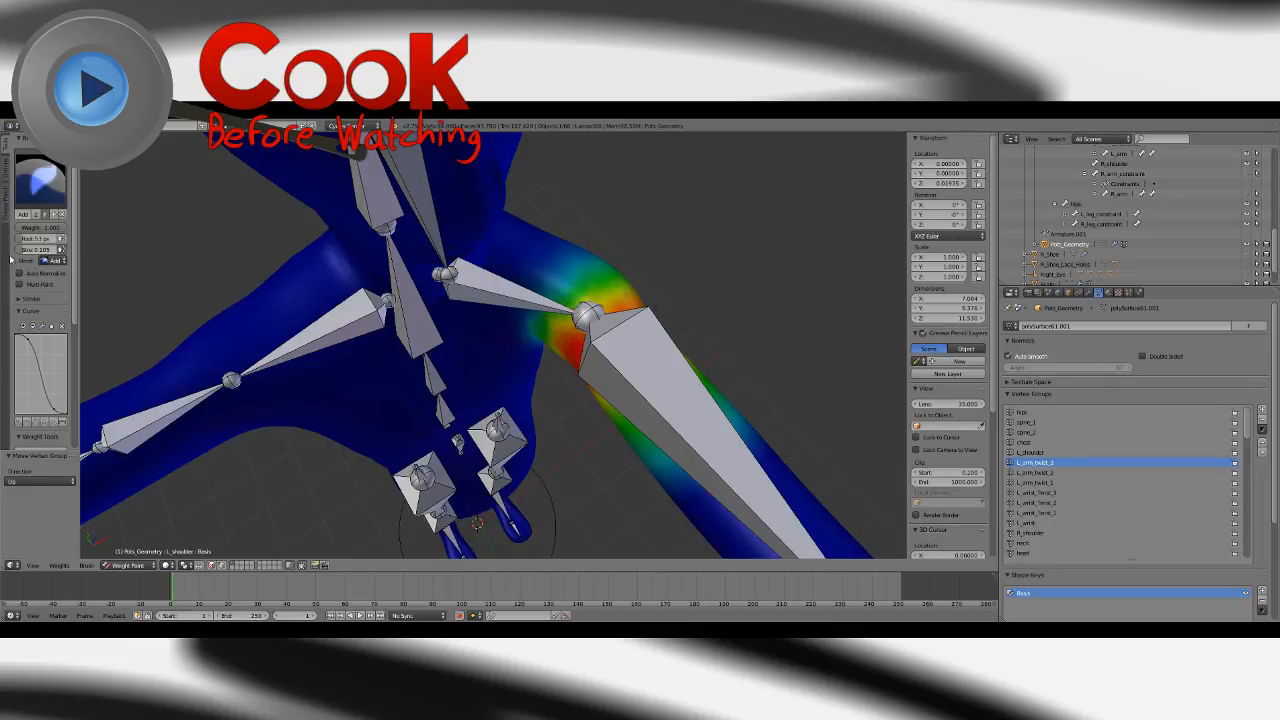
Increase the Add brush strength and extend full L_arm_twist_3 weights around the front and top of the left shoulder.
mouse_move(468, 241)
middle_mouse_down()
mouse_move(651, 286)
mouse_move(623, 246)
mouse_move(535, 287)
mouse_move(510, 342)
mouse_move(540, 340)
mouse_move(543, 309)
mouse_move(509, 257)
mouse_move(456, 270)
mouse_move(529, 306)
mouse_move(434, 294)
middle_mouse_up()
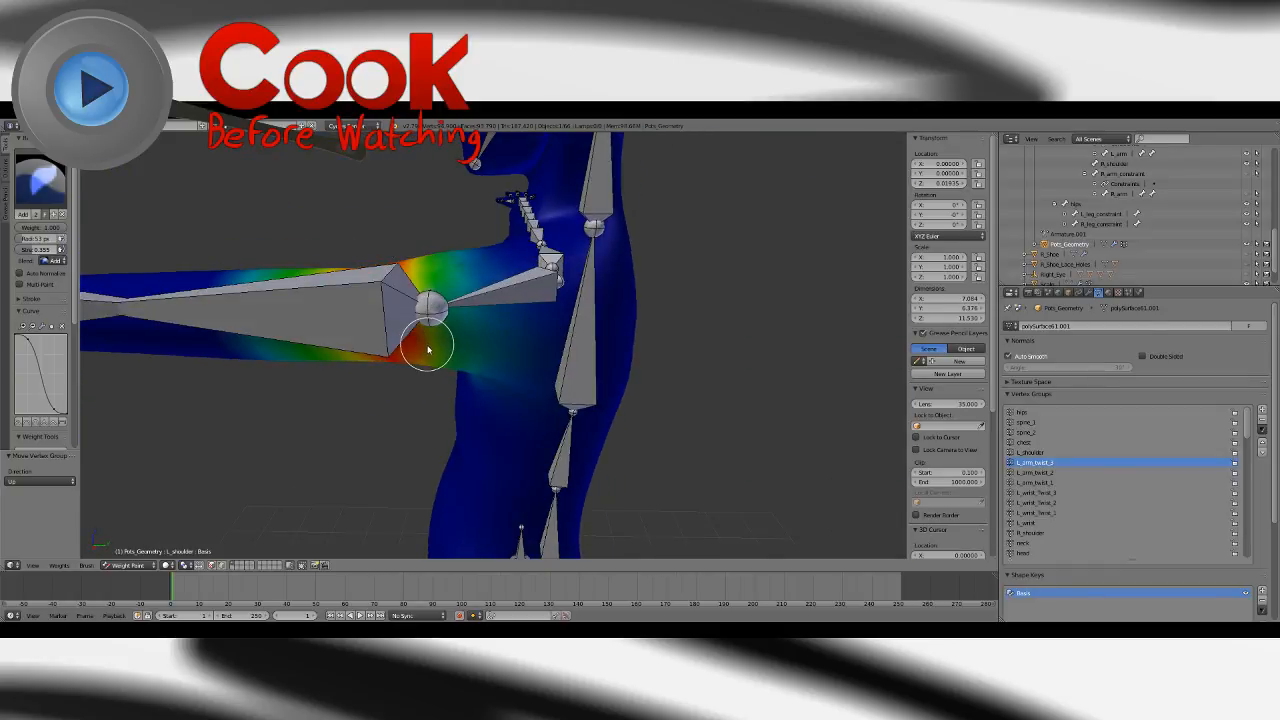
mouse_move(420, 280)
left_mouse_down()
mouse_move(423, 266)
mouse_move(440, 362)
left_mouse_up()
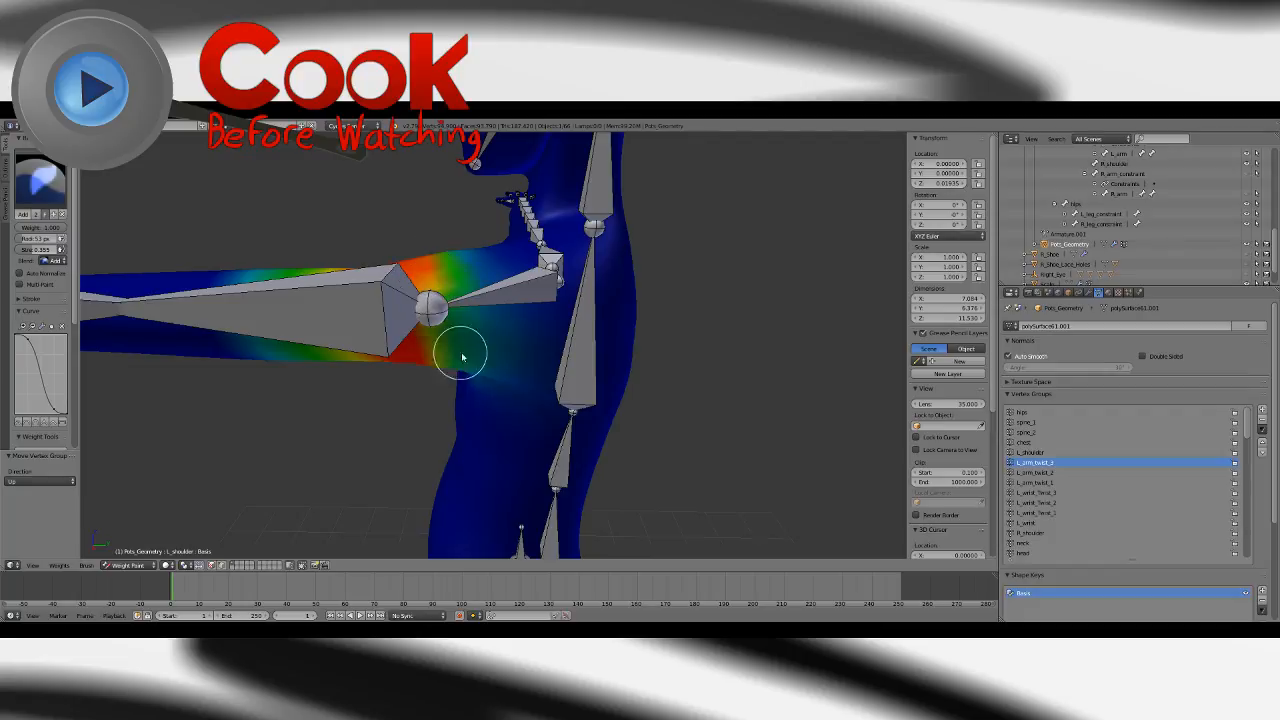
middle_click_drag(457, 351, 552, 370)
mouse_move(597, 370)
left_mouse_down()
mouse_move(614, 371)
mouse_move(575, 333)
left_mouse_up()
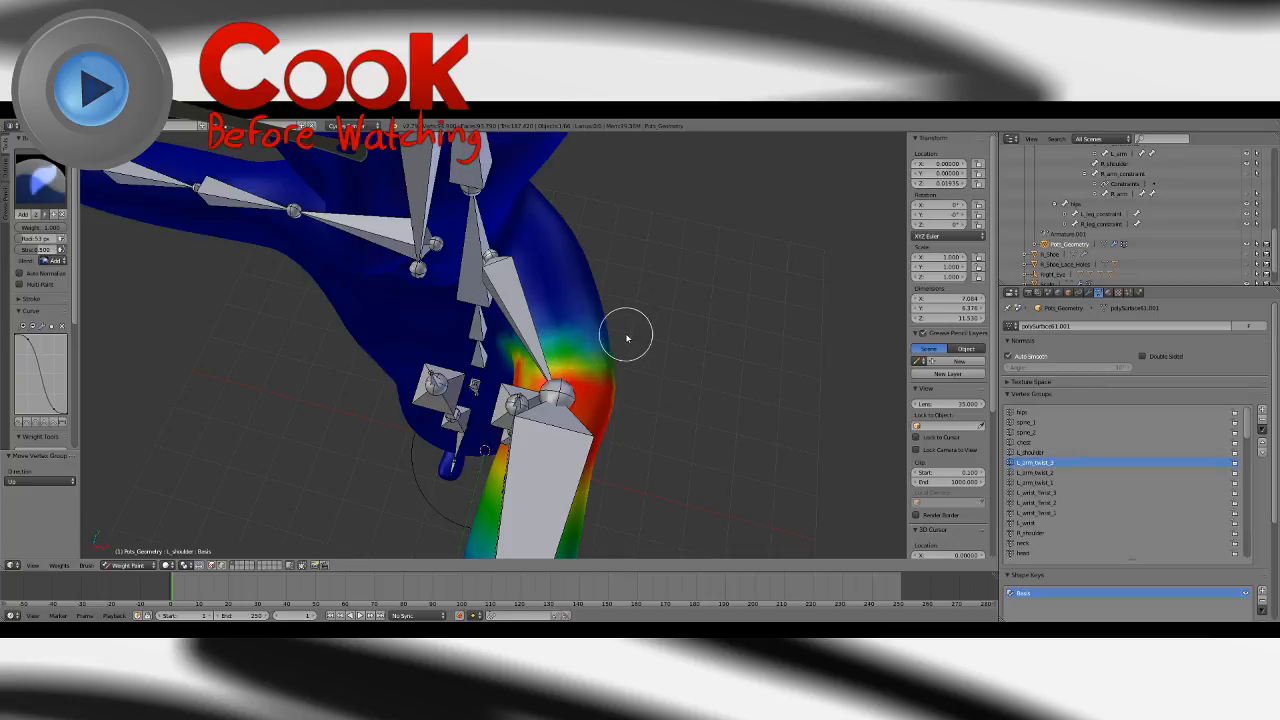
mouse_move(588, 341)
left_mouse_down()
mouse_move(532, 382)
mouse_move(575, 345)
mouse_move(594, 365)
left_mouse_up()
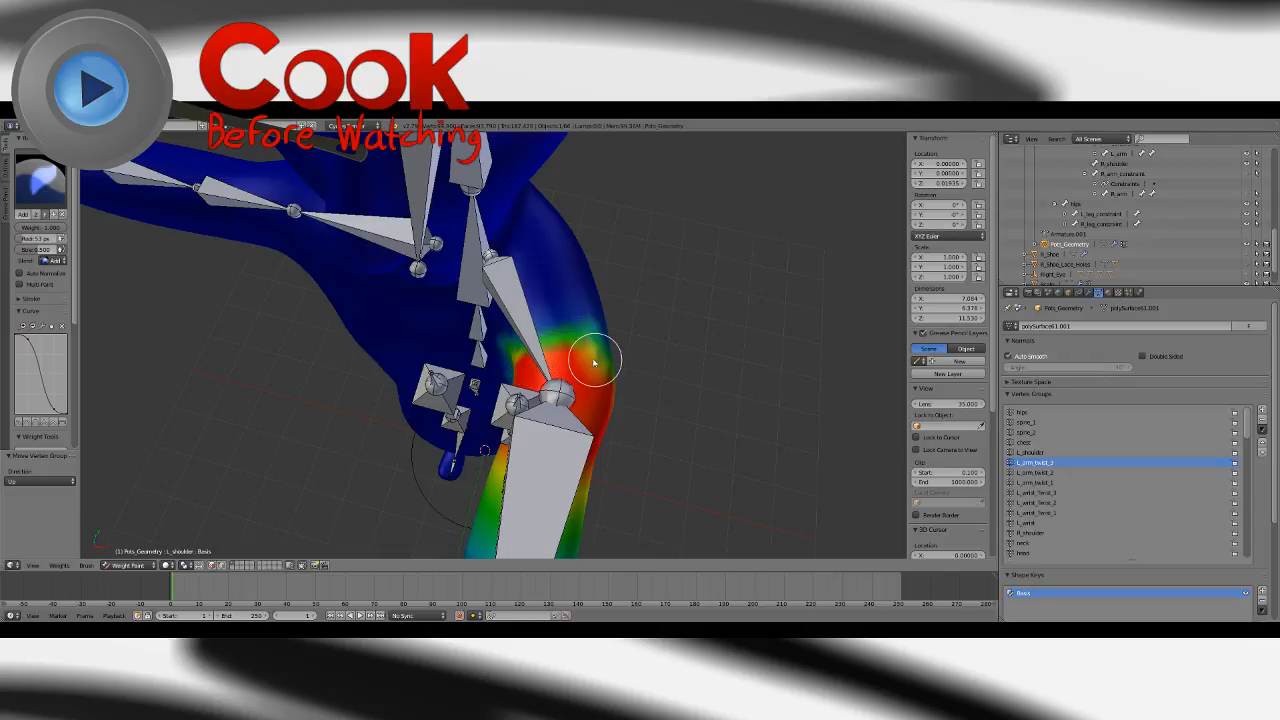
mouse_move(594, 362)
middle_mouse_down()
mouse_move(580, 300)
mouse_move(555, 290)
mouse_move(580, 287)
middle_mouse_up()
left_click_drag(555, 312, 606, 328)
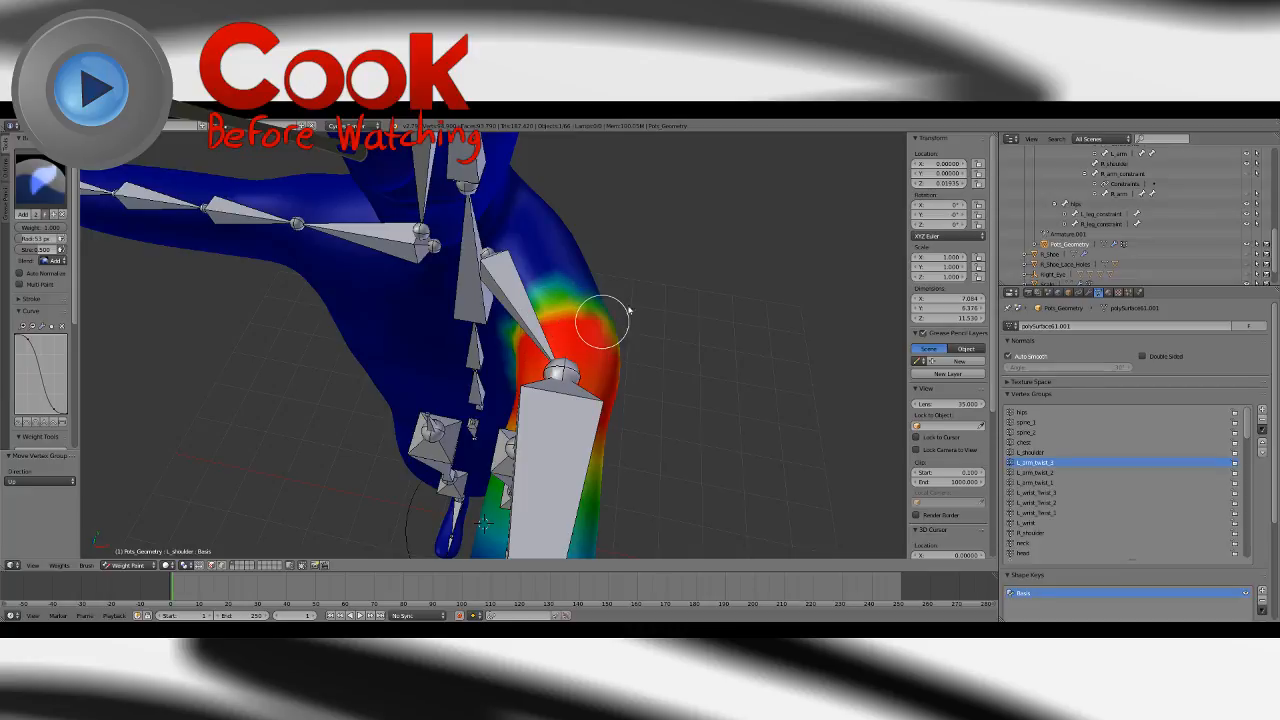
mouse_move(663, 309)
middle_mouse_down()
mouse_move(558, 248)
mouse_move(468, 250)
middle_mouse_up()
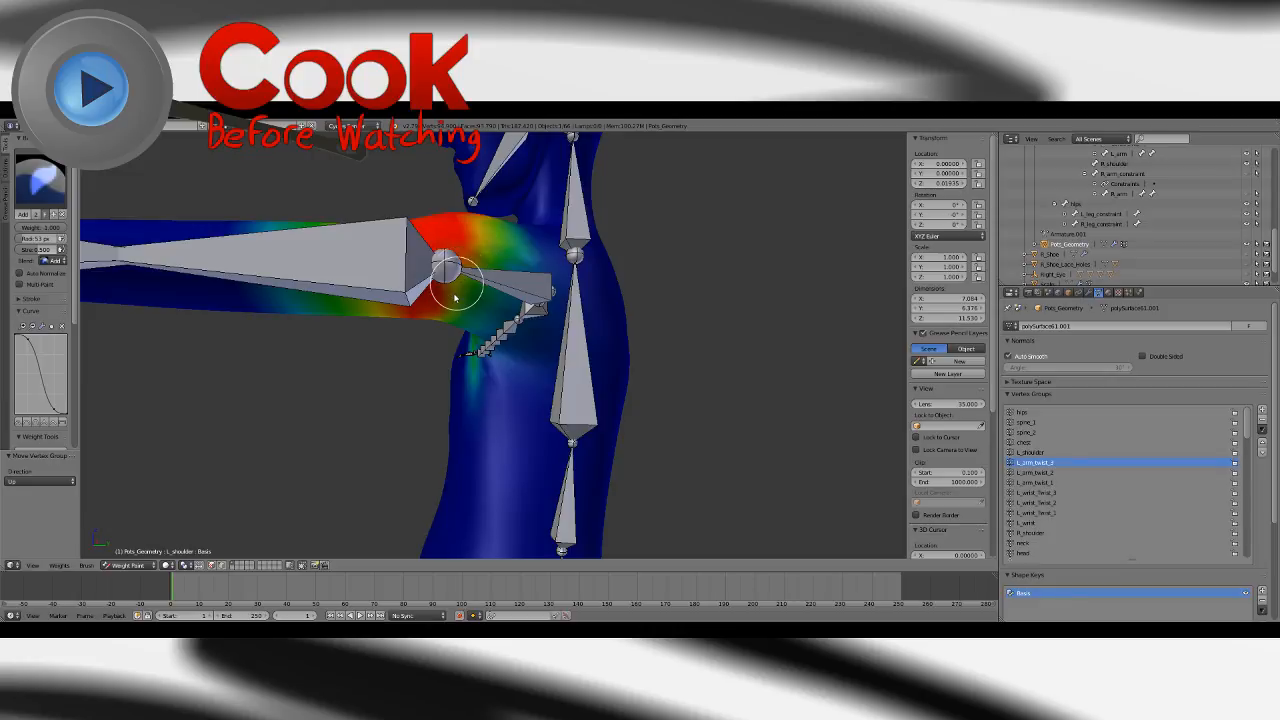
mouse_move(434, 357)
middle_mouse_down()
mouse_move(425, 402)
mouse_move(446, 311)
middle_mouse_up()
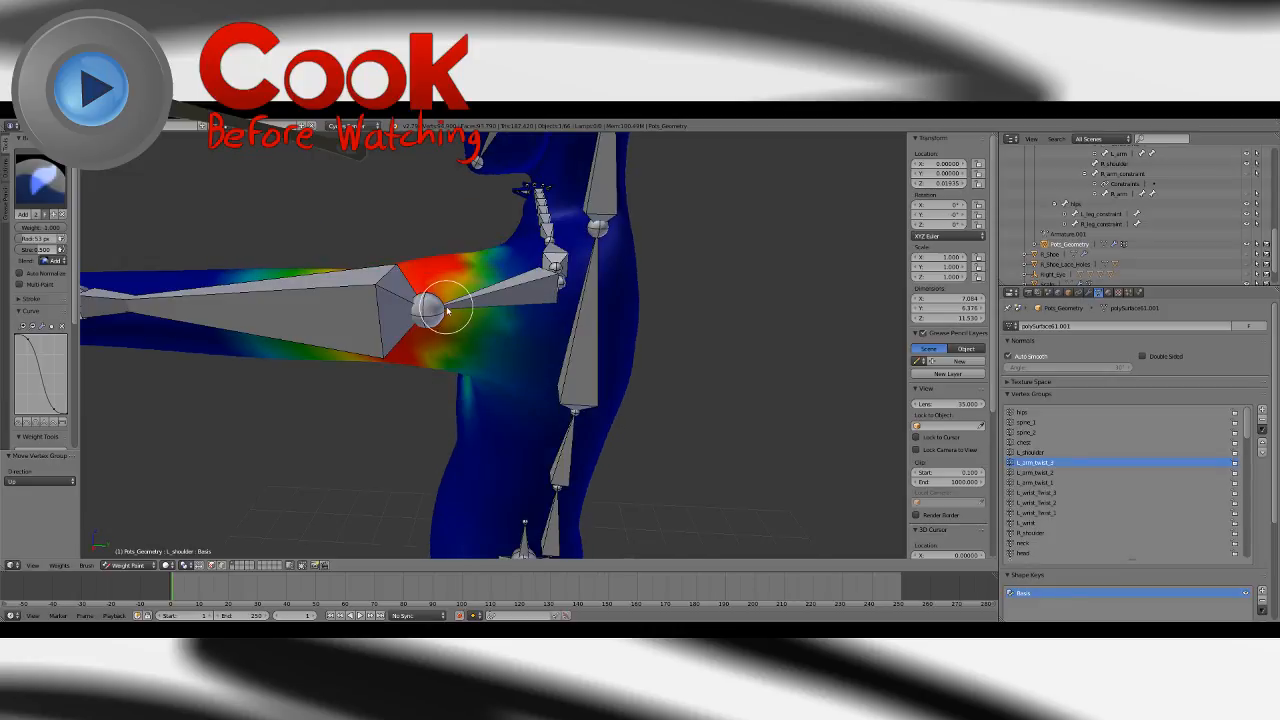
Blur the edge of the L_arm_twist_3 group's weights around the left shoulder and armpit, checking it from several angles.
mouse_move(432, 368)
middle_mouse_down()
mouse_move(517, 357)
mouse_move(540, 378)
middle_mouse_up()
left_click(40, 182)
left_click(71, 233)
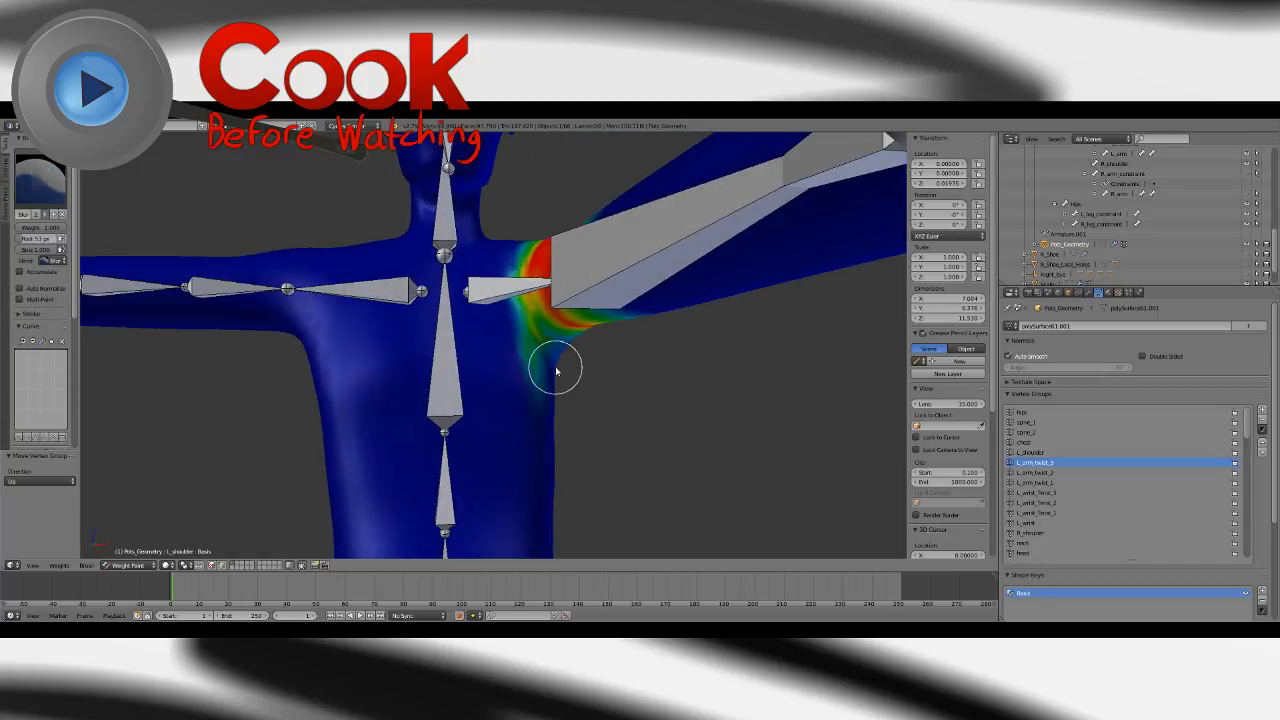
mouse_move(518, 317)
left_mouse_down()
mouse_move(539, 352)
mouse_move(512, 302)
mouse_move(517, 259)
left_mouse_up()
mouse_move(517, 259)
middle_mouse_down()
mouse_move(521, 312)
mouse_move(540, 335)
middle_mouse_up()
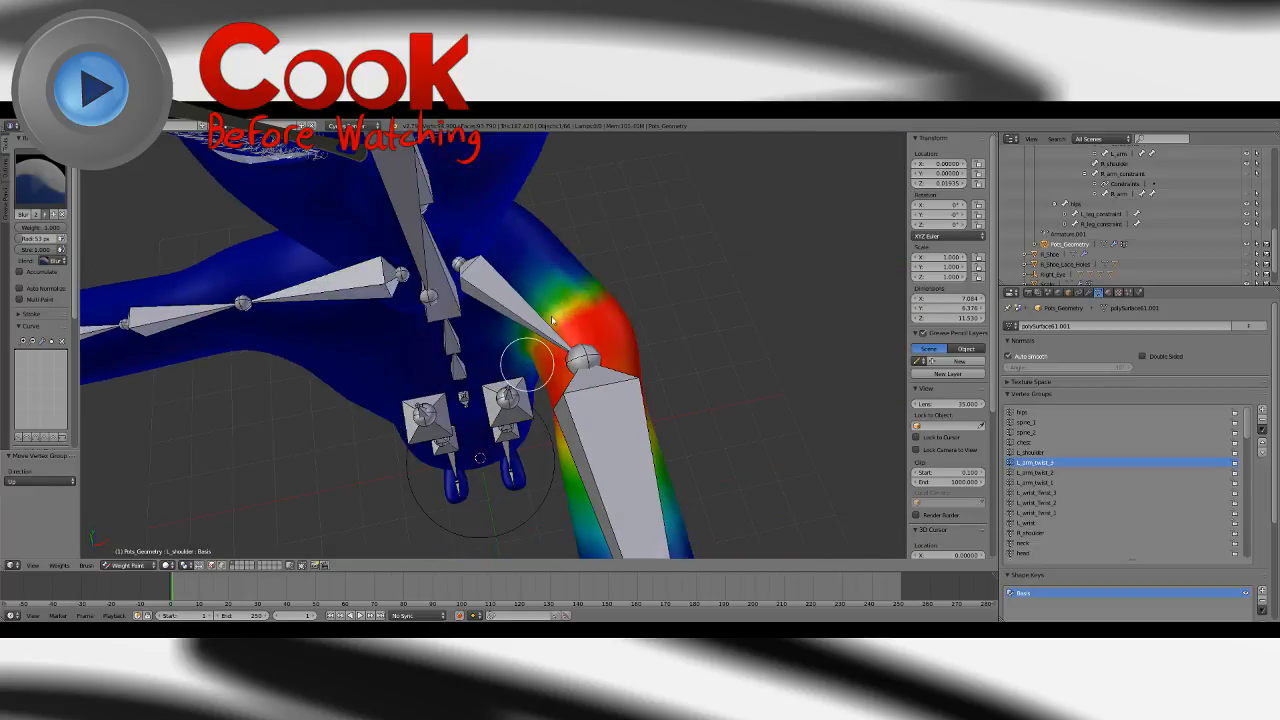
middle_click_drag(606, 294, 518, 258)
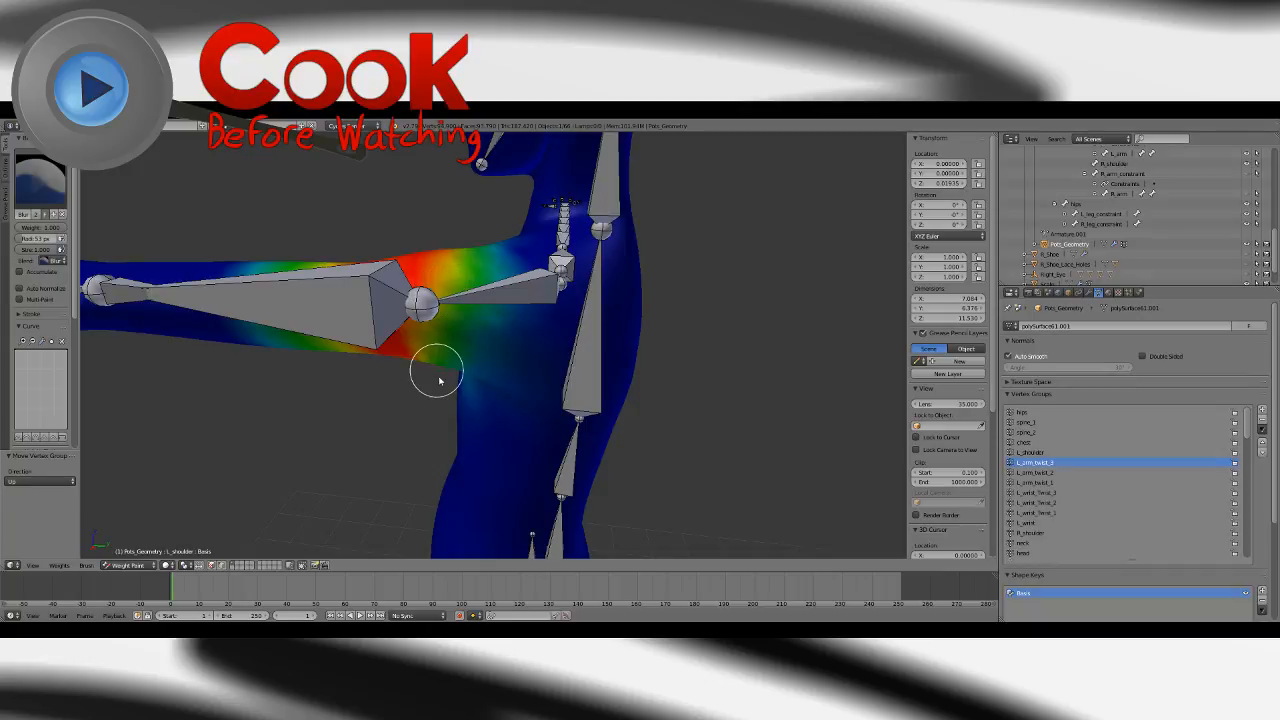
middle_click_drag(437, 391, 519, 272)
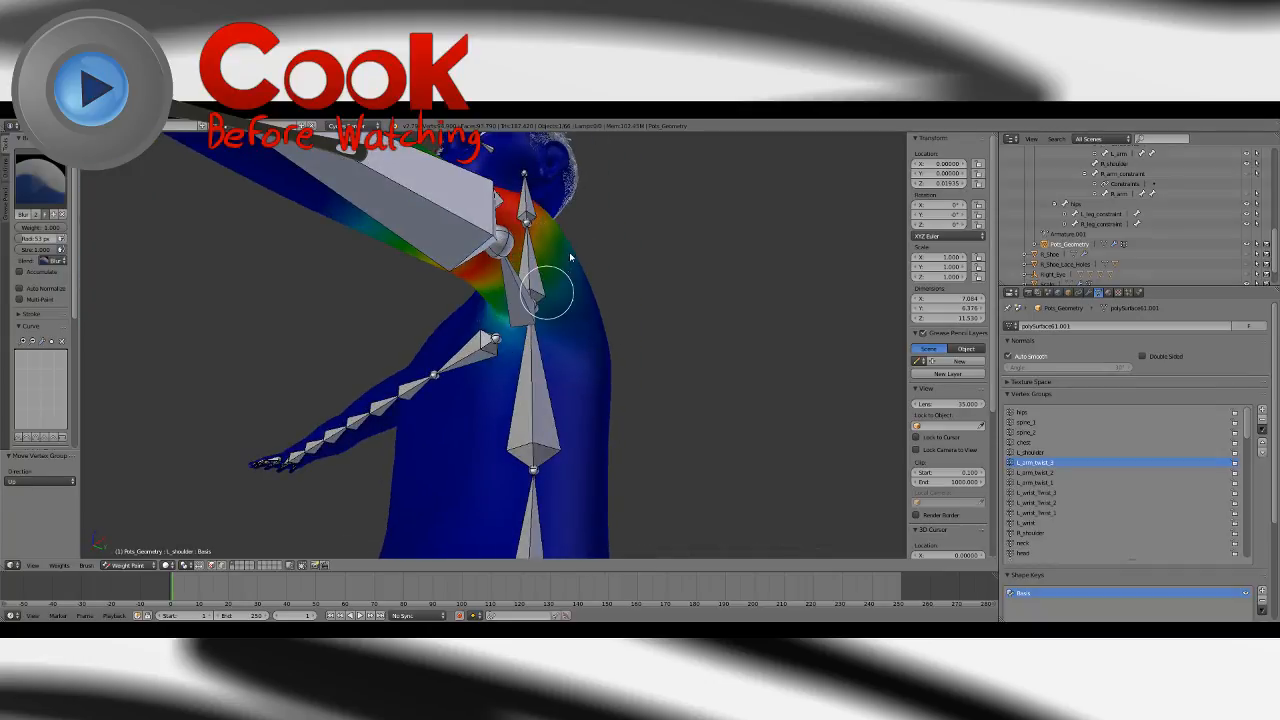
mouse_move(651, 263)
middle_mouse_down()
mouse_move(580, 363)
mouse_move(460, 405)
middle_mouse_up()
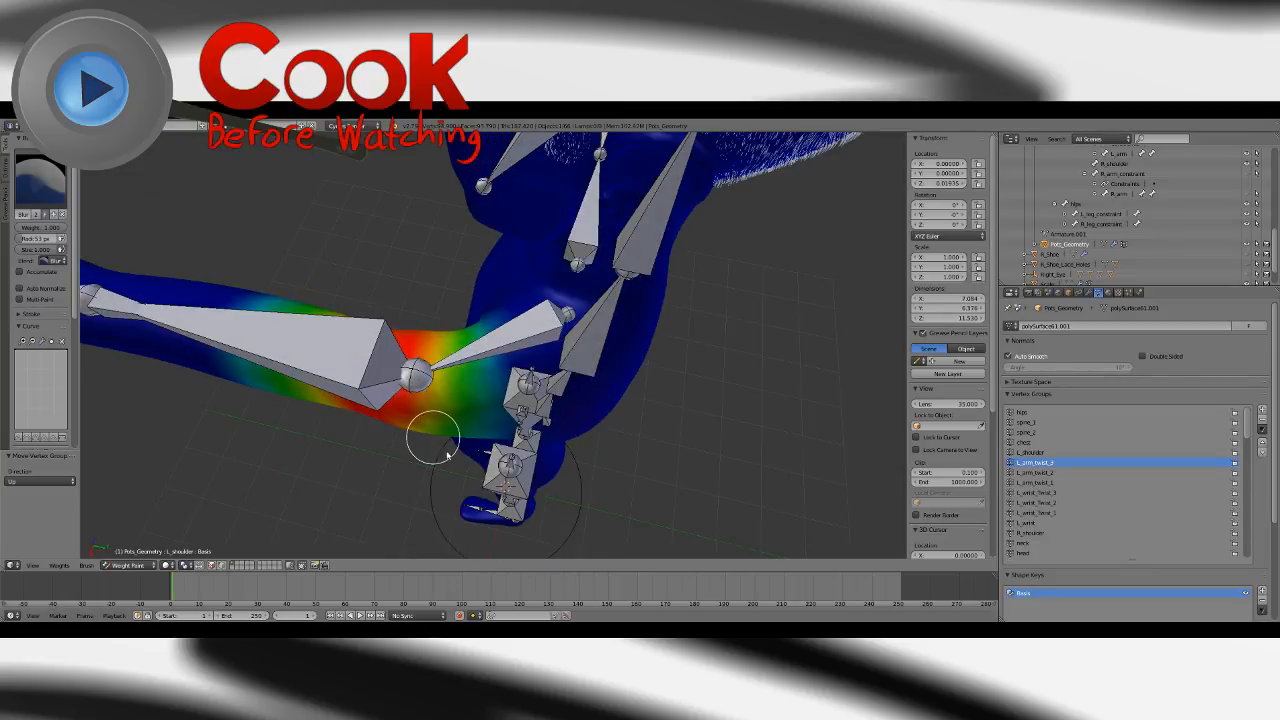
mouse_move(447, 455)
middle_mouse_down()
mouse_move(466, 434)
mouse_move(606, 394)
mouse_move(567, 262)
mouse_move(580, 297)
mouse_move(551, 329)
mouse_move(563, 486)
mouse_move(605, 389)
mouse_move(586, 363)
mouse_move(622, 330)
mouse_move(634, 277)
mouse_move(597, 214)
mouse_move(466, 303)
mouse_move(543, 349)
mouse_move(500, 457)
mouse_move(520, 328)
middle_mouse_up()
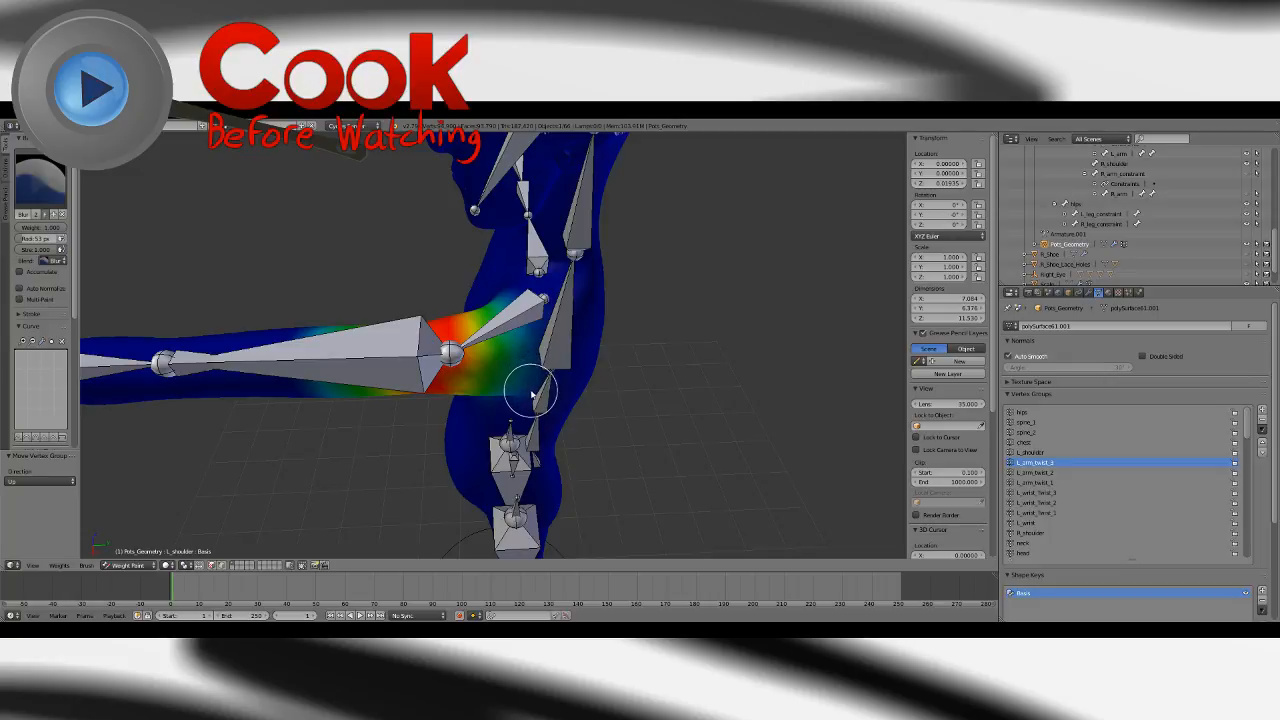
mouse_move(525, 393)
middle_mouse_down()
mouse_move(606, 380)
mouse_move(638, 343)
middle_mouse_up()
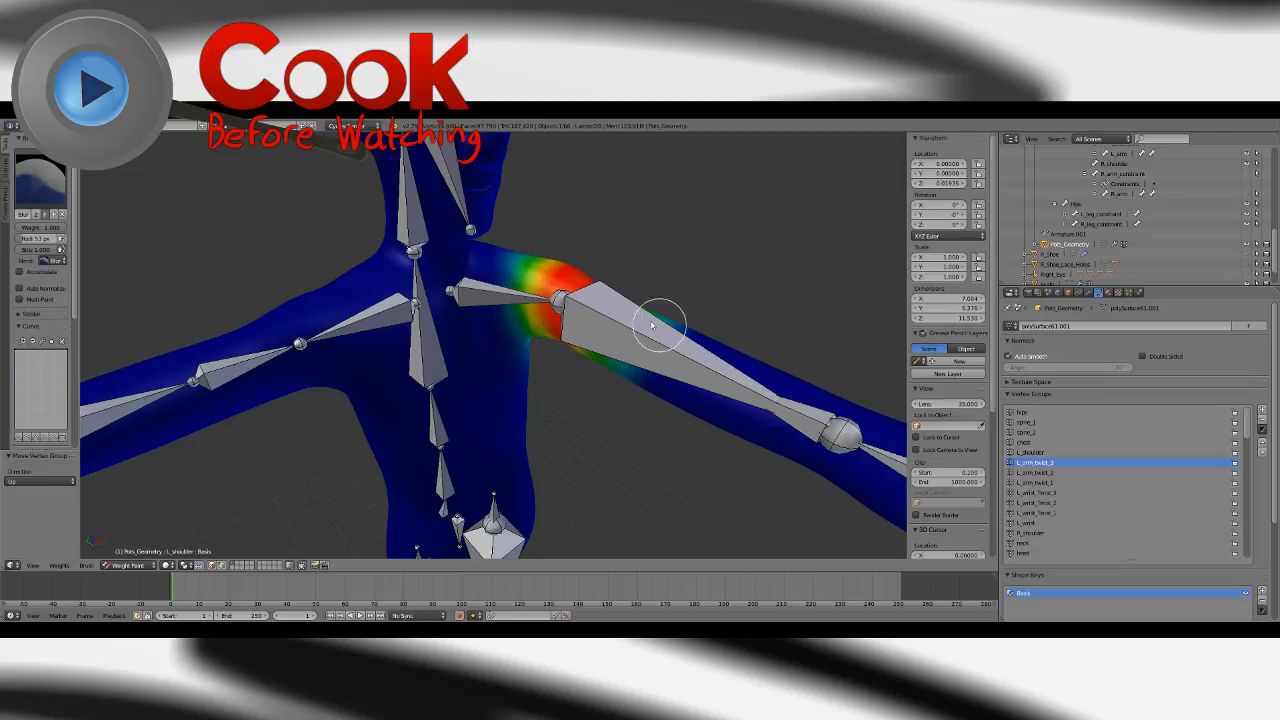
middle_click_drag(643, 277, 630, 254)
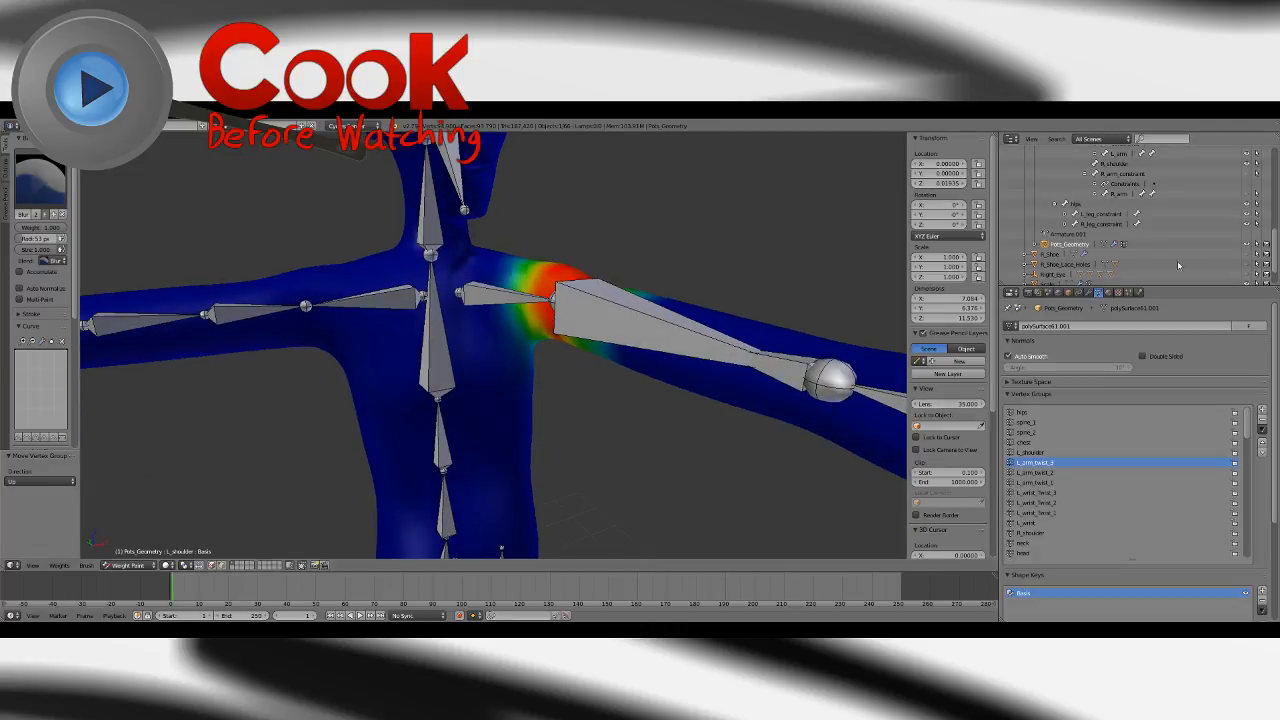
Return to posing the armature, reset the L_shoulder bone's rotation to W 1 and X 0, and select the L_arm bone.
left_click_drag(1272, 251, 1273, 193)
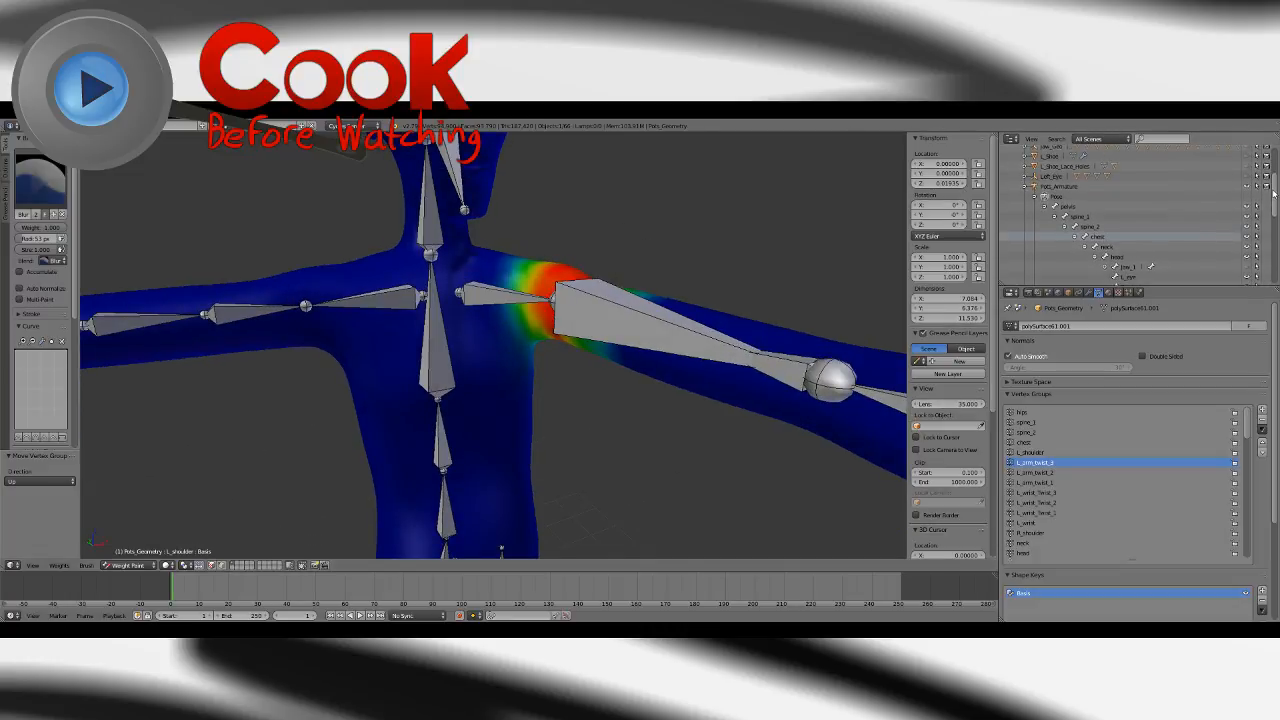
left_click(1066, 195)
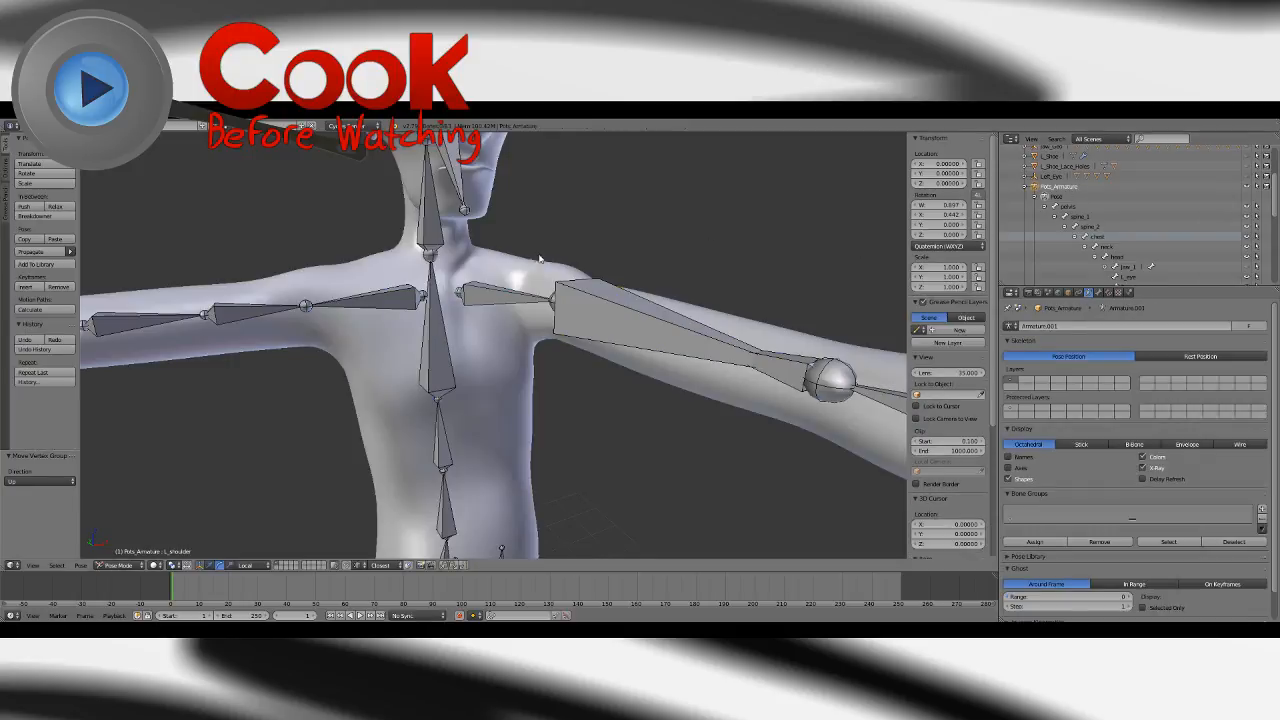
left_click(560, 296)
left_click(940, 214)
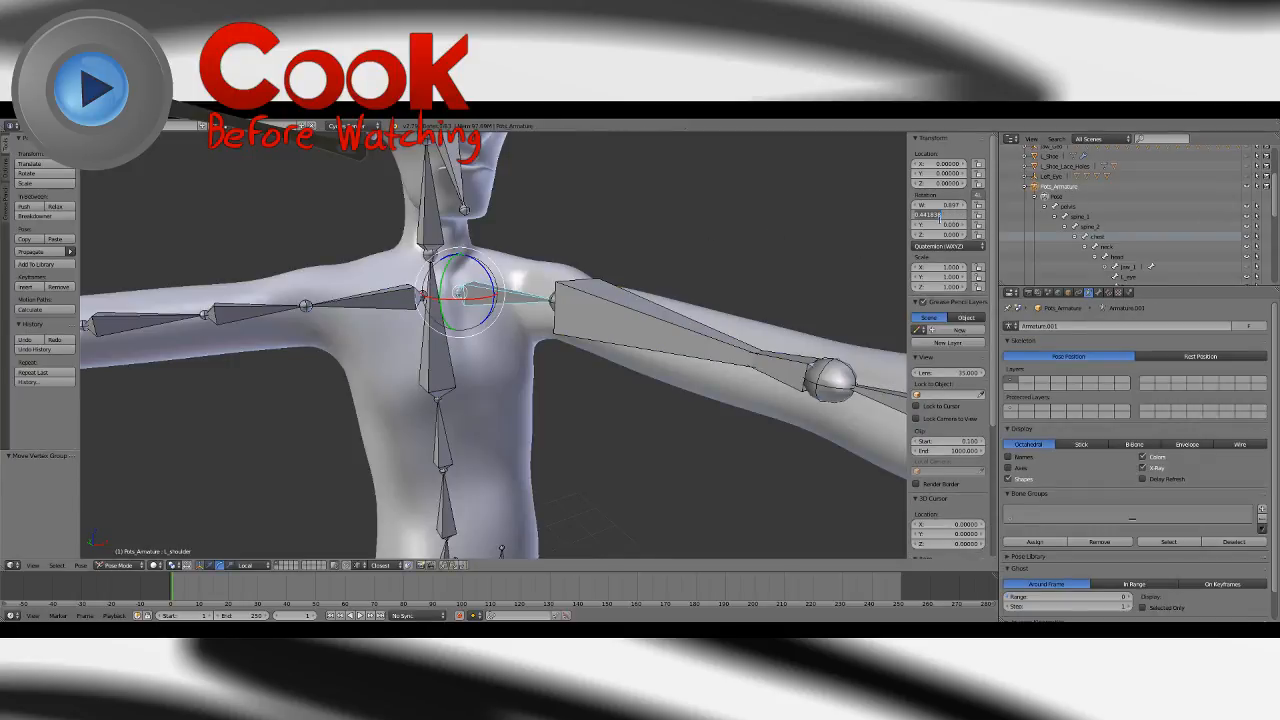
key("Return")
left_click(948, 208)
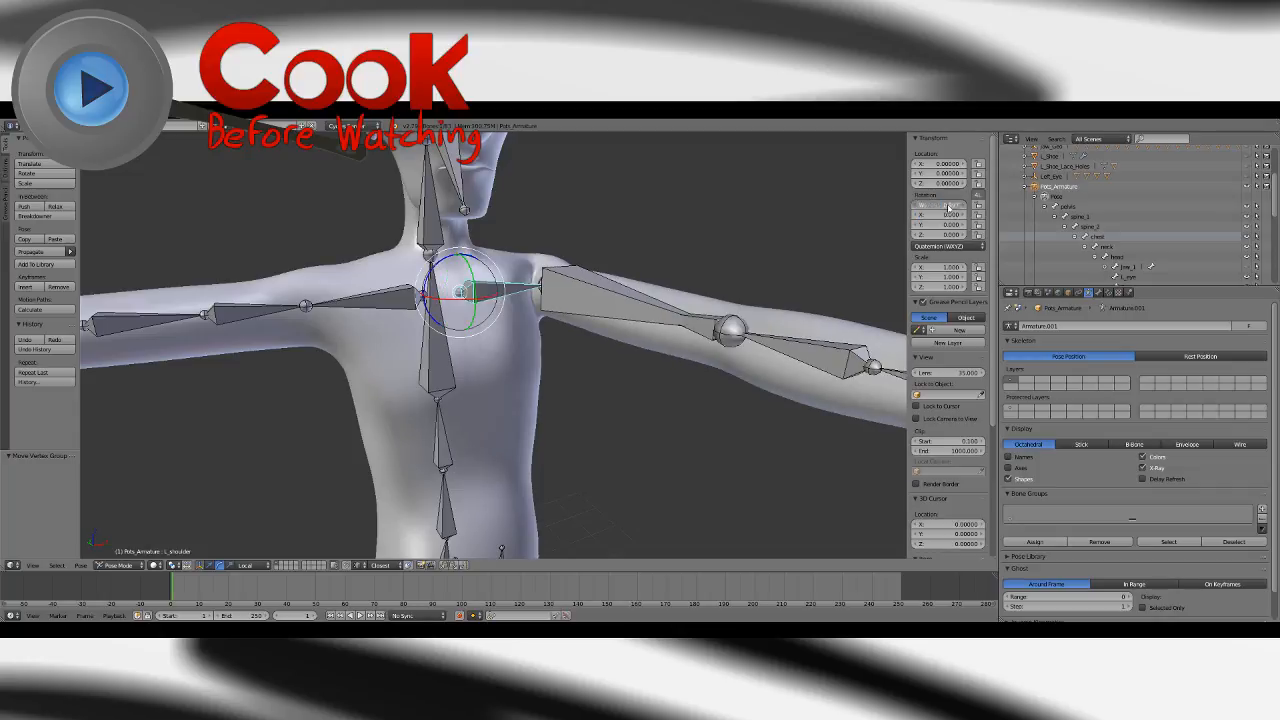
type("1")
key("Return")
left_click(650, 305)
mouse_move(650, 305)
middle_mouse_down()
mouse_move(600, 300)
mouse_move(620, 280)
mouse_move(634, 286)
middle_mouse_up()
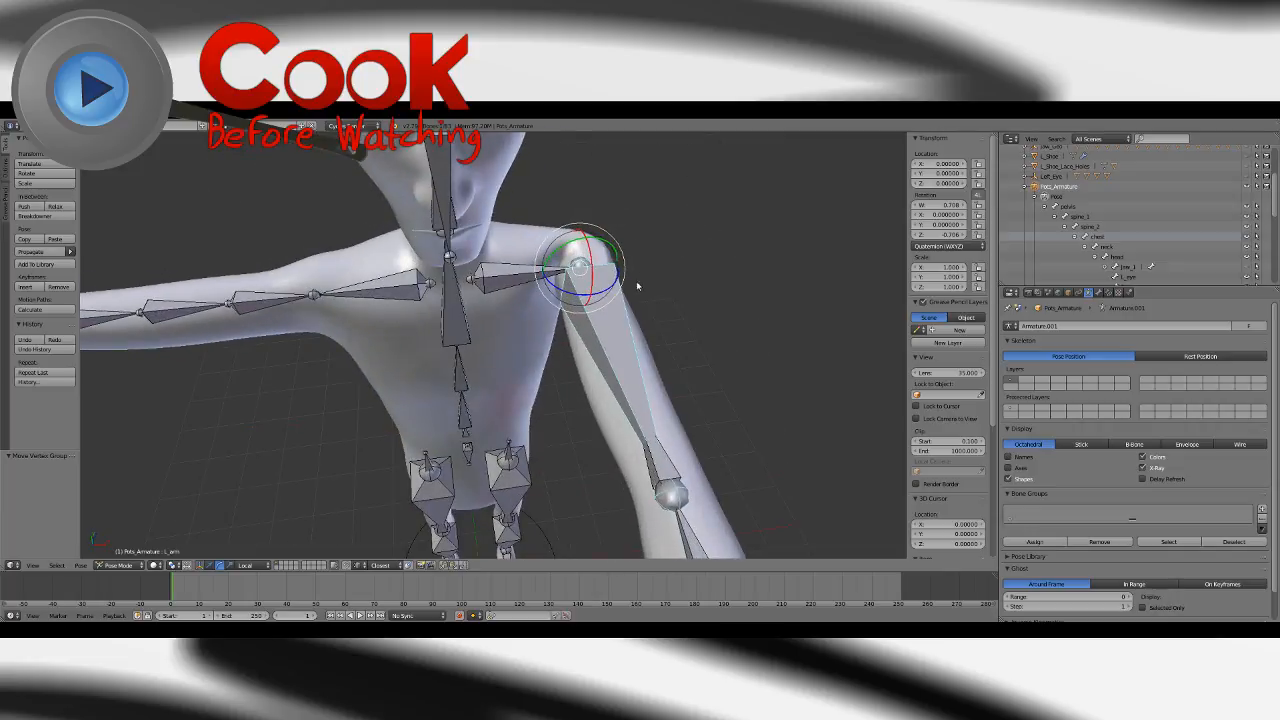
Reset the L_arm bone's rotation to W 1 and X, Y, Z 0.
left_click(947, 205)
left_click(951, 216)
mouse_move(950, 216)
left_mouse_down()
mouse_move(945, 241)
mouse_move(961, 236)
mouse_move(948, 235)
left_mouse_up()
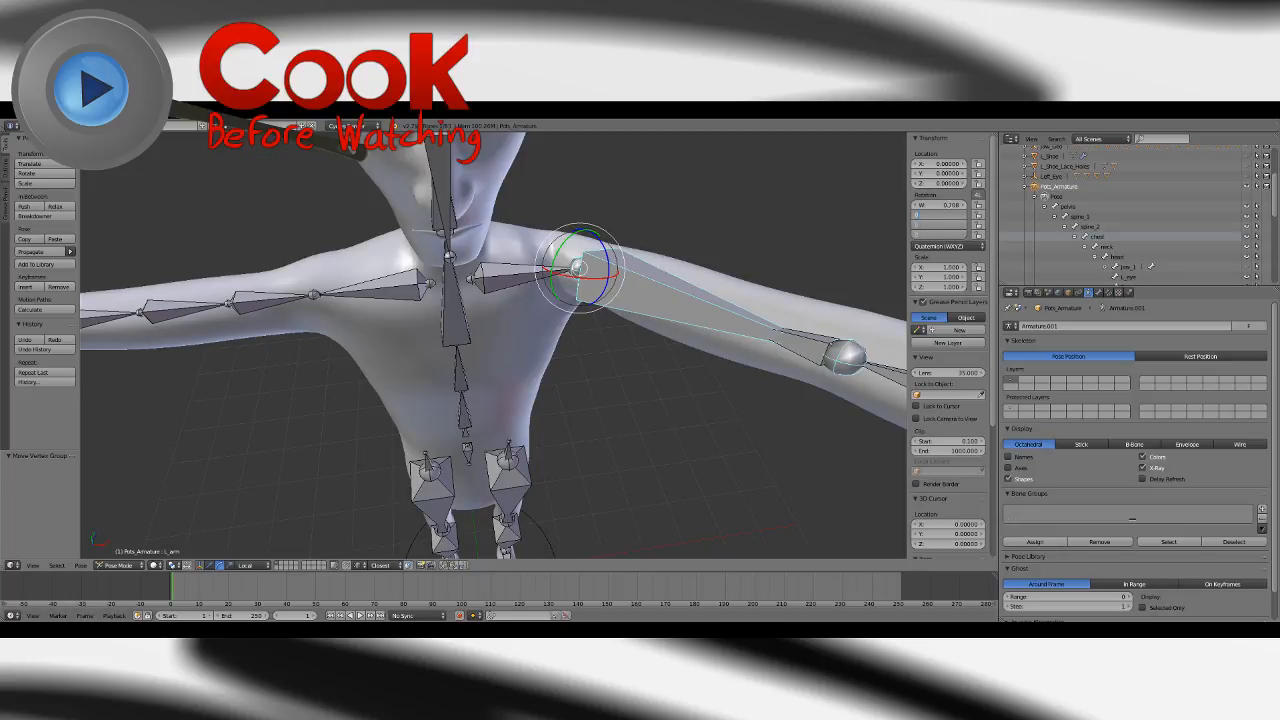
key("Return")
left_click(955, 205)
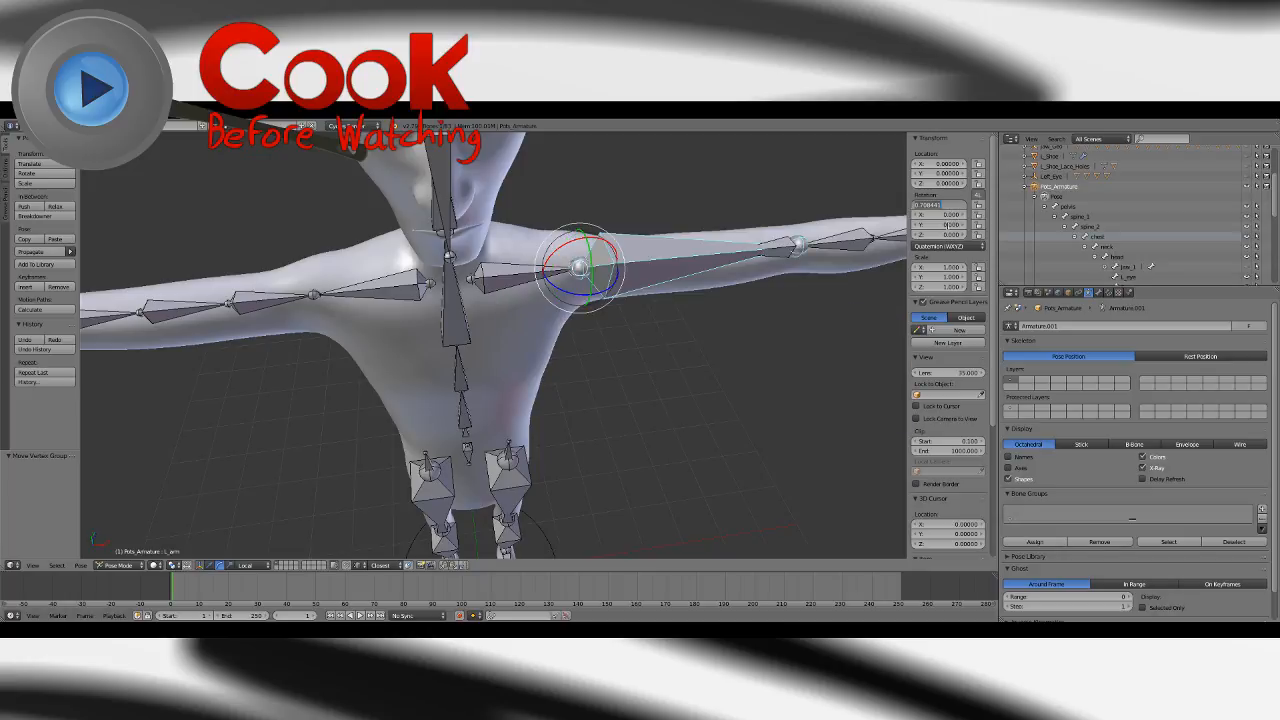
type("1")
key("Return")
mouse_move(697, 373)
middle_mouse_down()
mouse_move(664, 384)
mouse_move(695, 376)
middle_mouse_up()
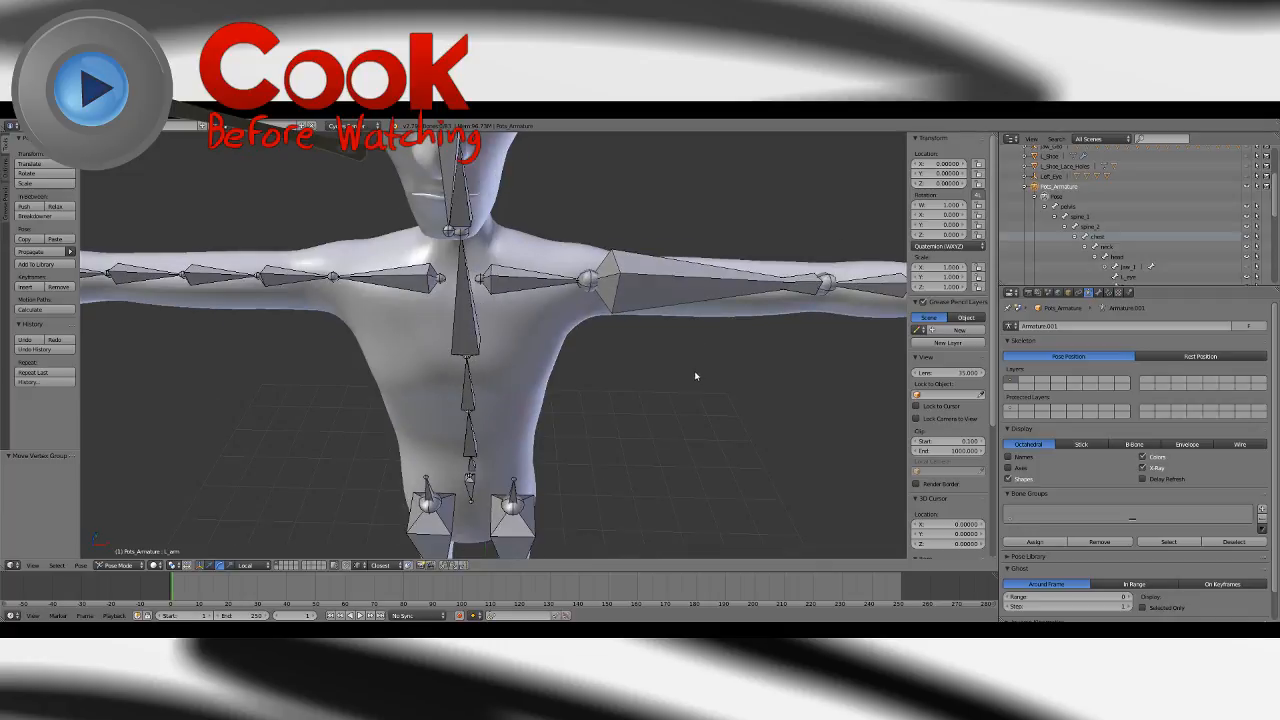
Hide the L_arm bone of the armature so only the arm twist bones are displayed.
scroll(709, 389, "down", 4)
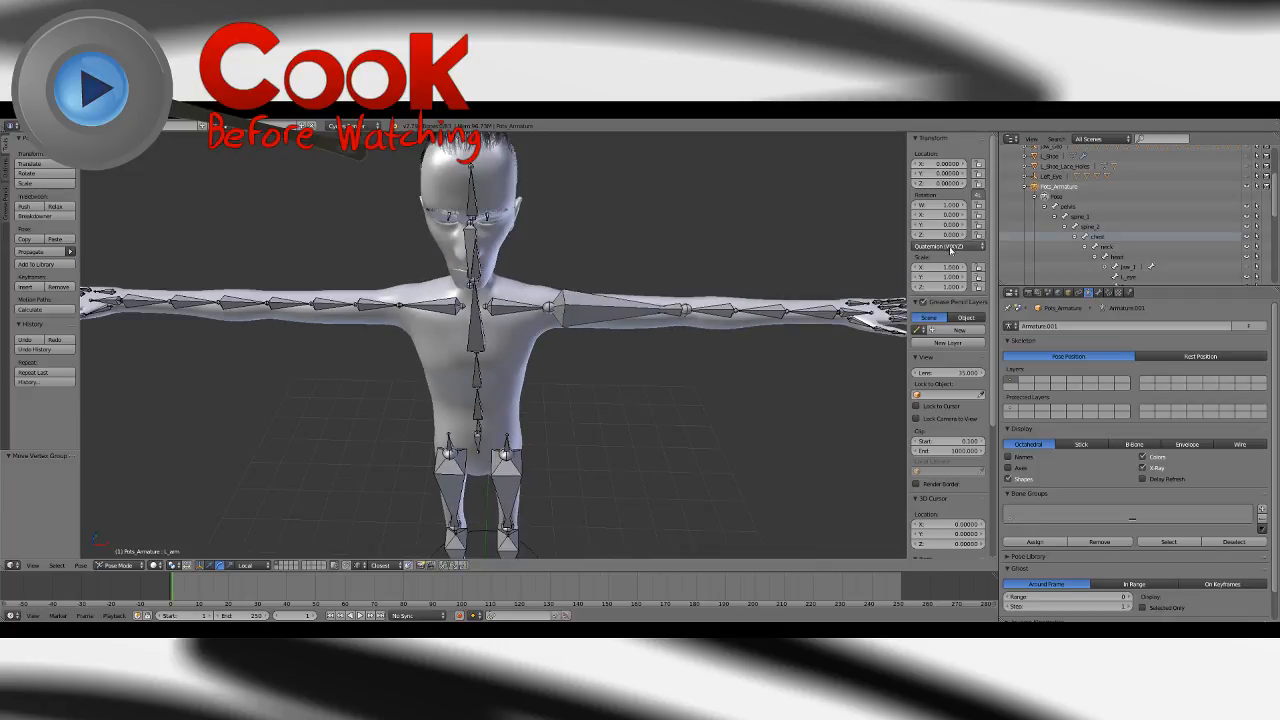
middle_click_drag(648, 432, 651, 353)
scroll(660, 366, "down", 2)
scroll(649, 391, "up", 2)
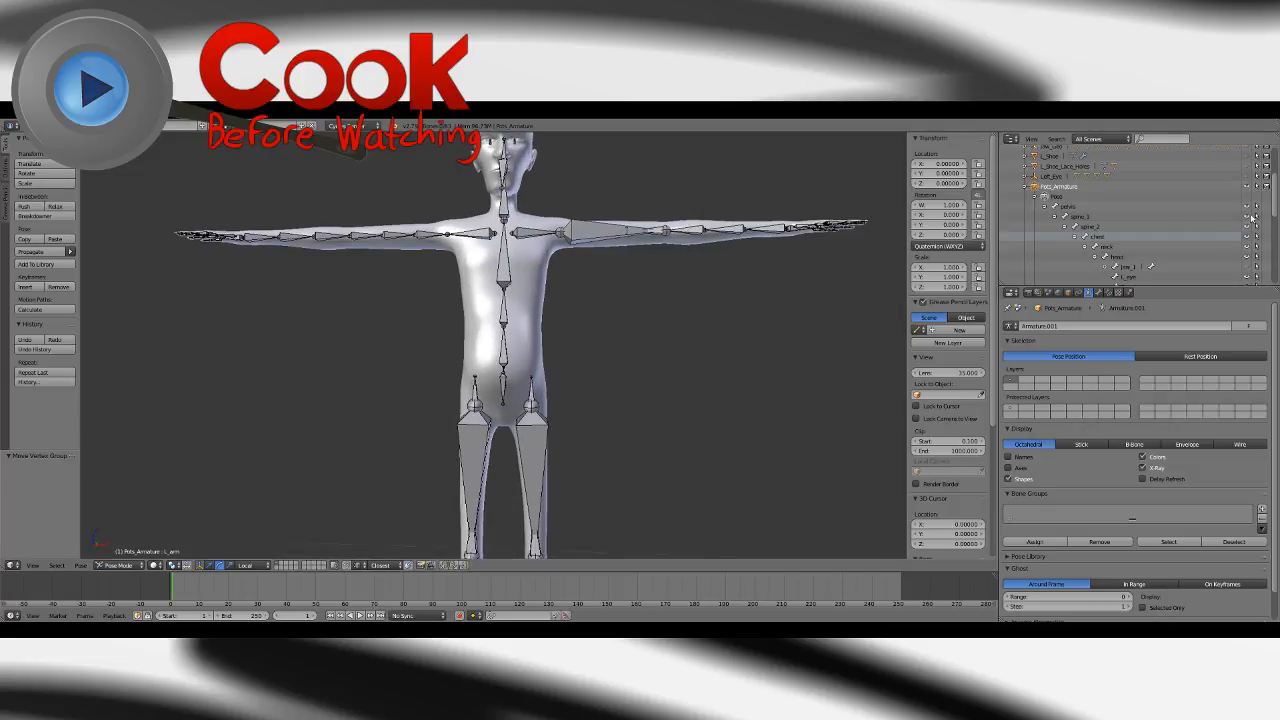
scroll(1268, 236, "down", 4)
scroll(1268, 250, "down", 1)
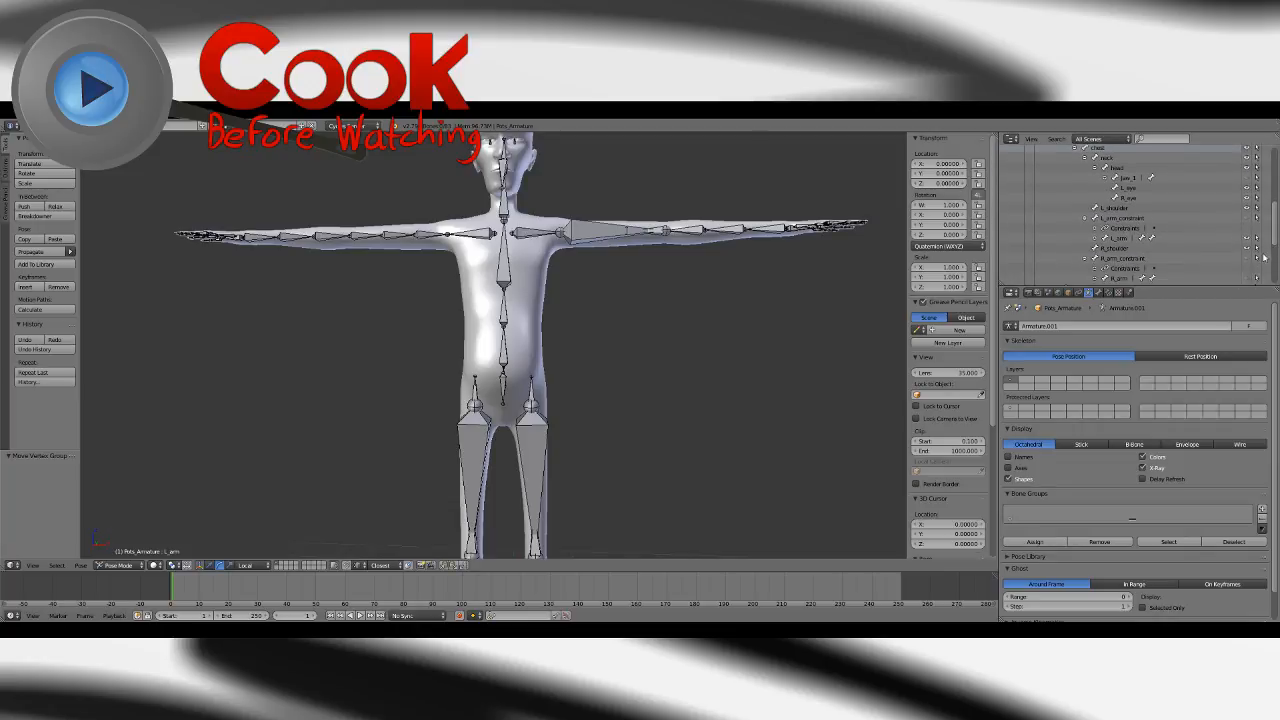
left_click(1247, 239)
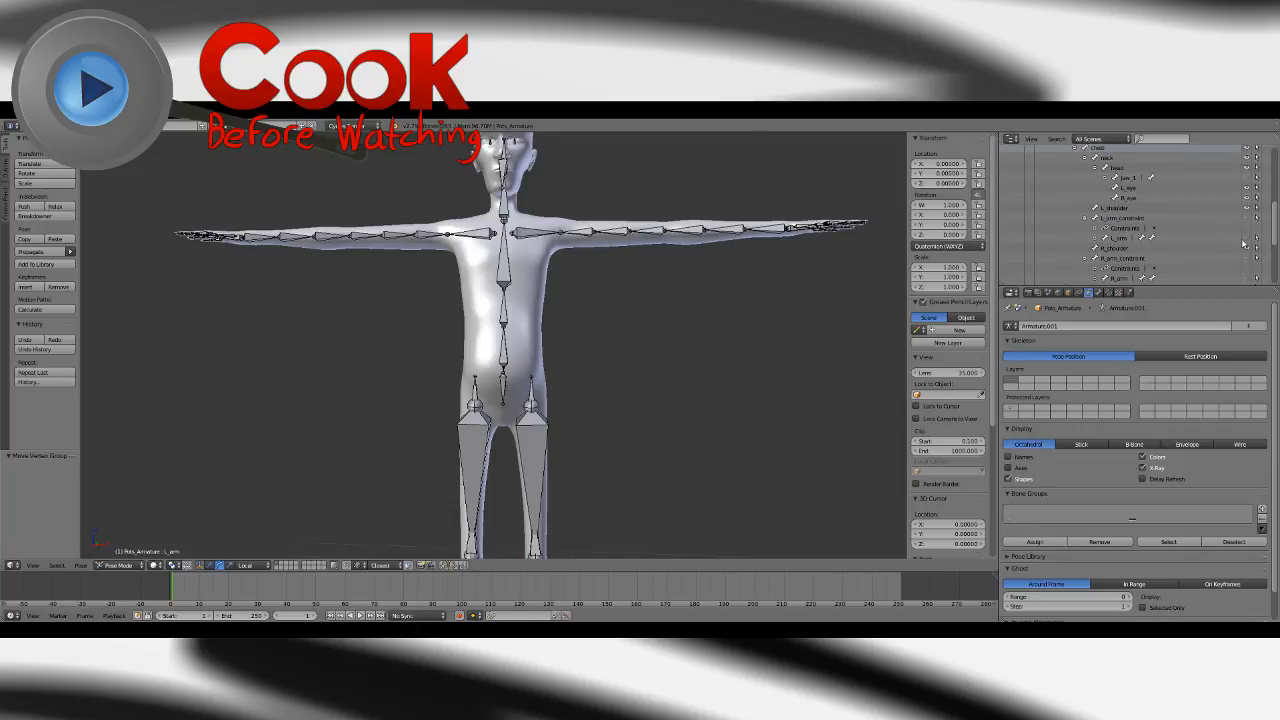
Hide the L_leg and R_leg bones under their leg constraint bones, and collapse both branches again.
scroll(1268, 240, "down", 2)
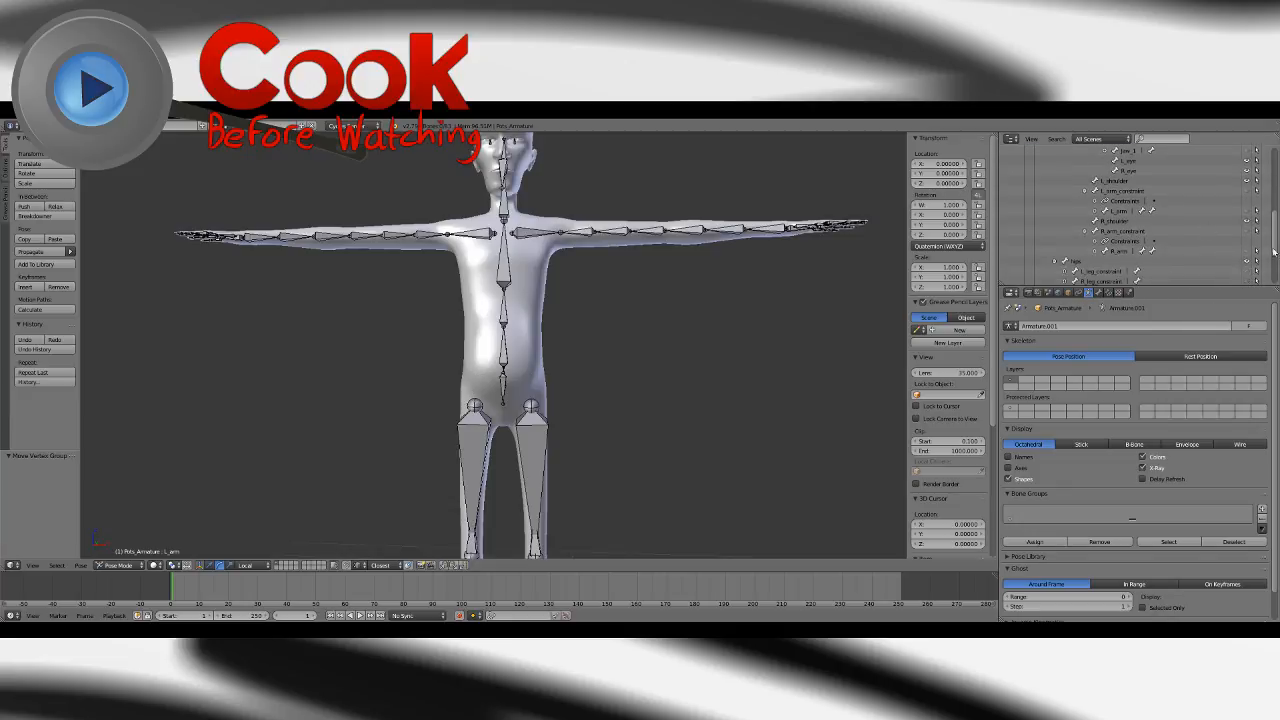
scroll(1116, 236, "down", 4)
left_click(1065, 233)
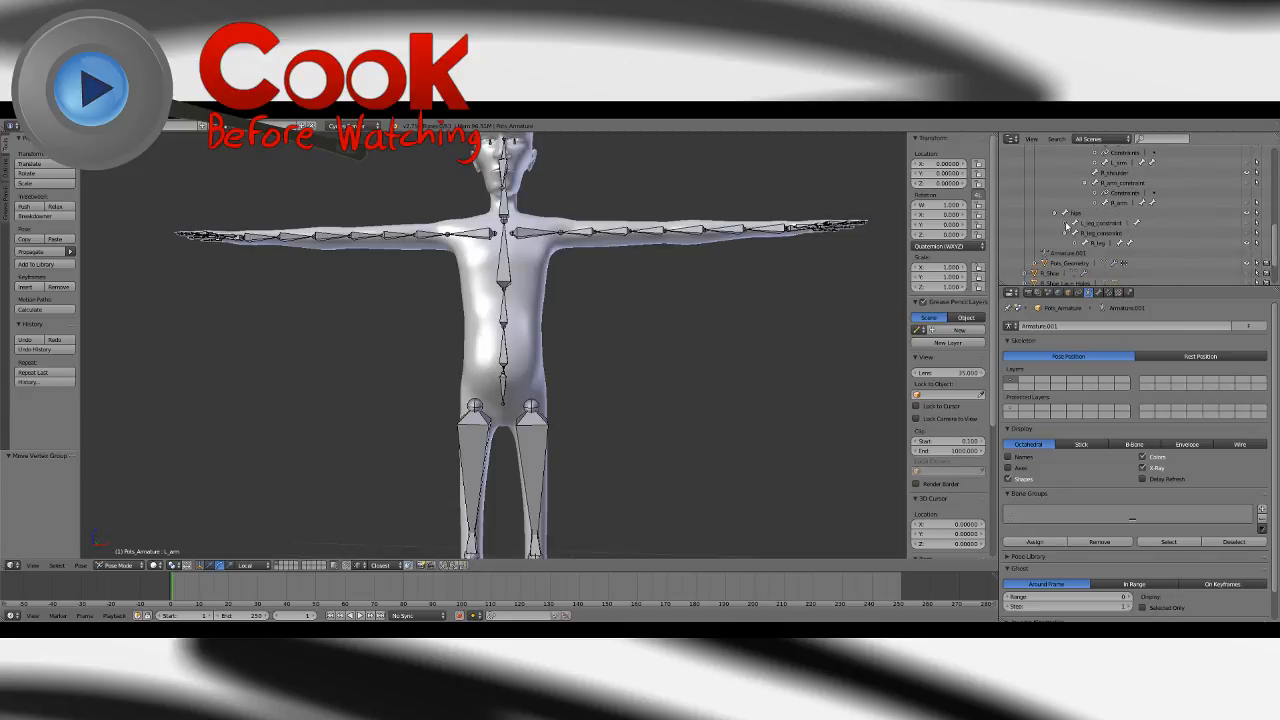
left_click(1065, 223)
left_click(1246, 254)
left_click(1245, 236)
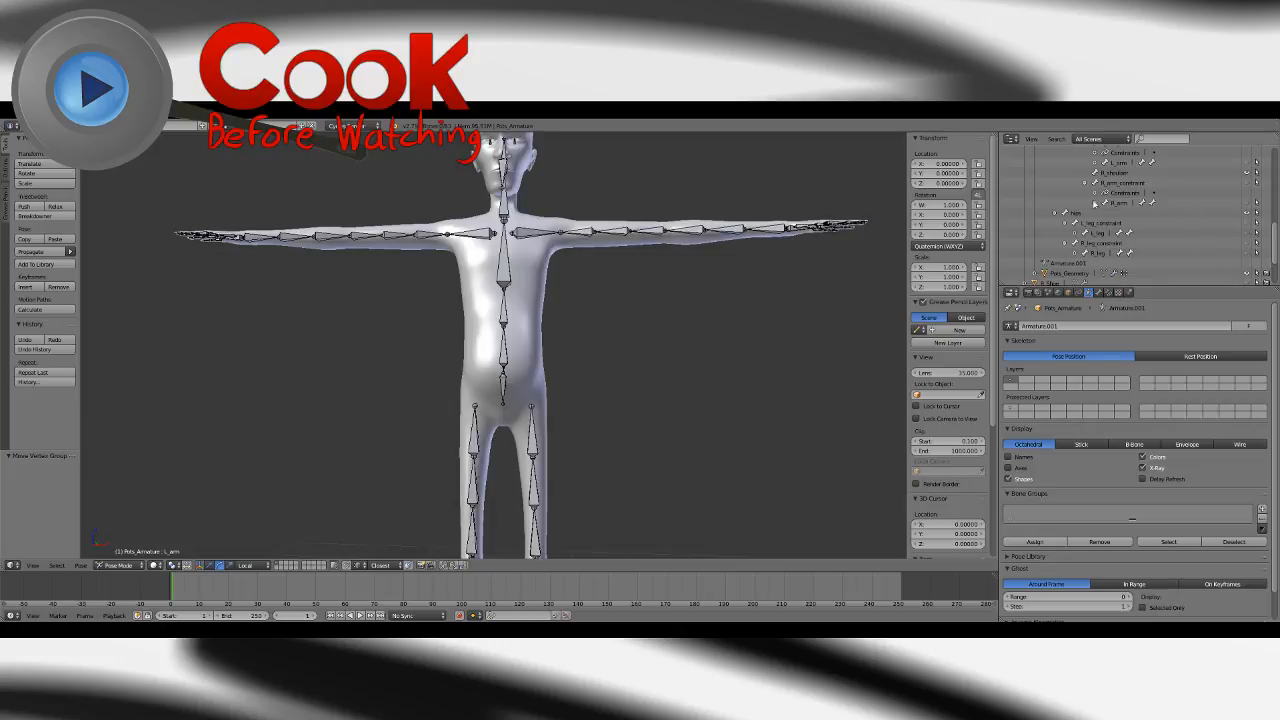
left_click(1065, 243)
left_click(1065, 223)
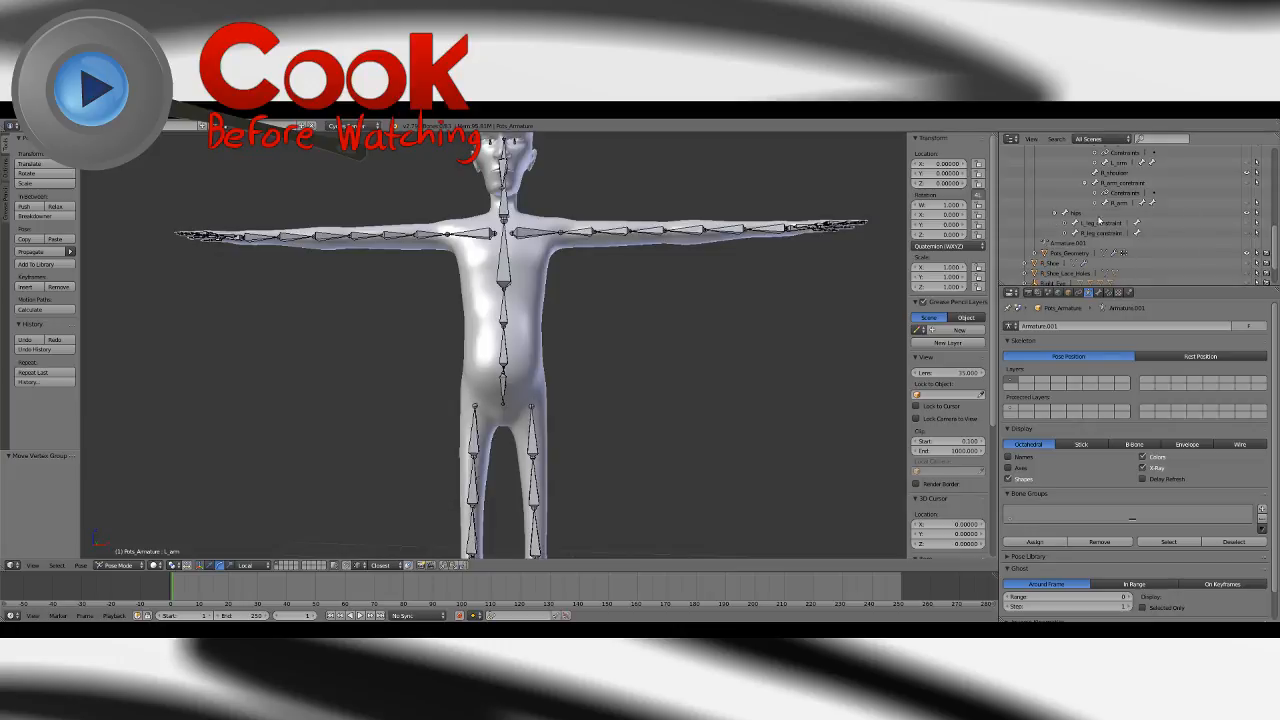
Return to weight painting the body mesh and switch the viewport shading to wireframe.
left_click_drag(1277, 256, 1277, 198)
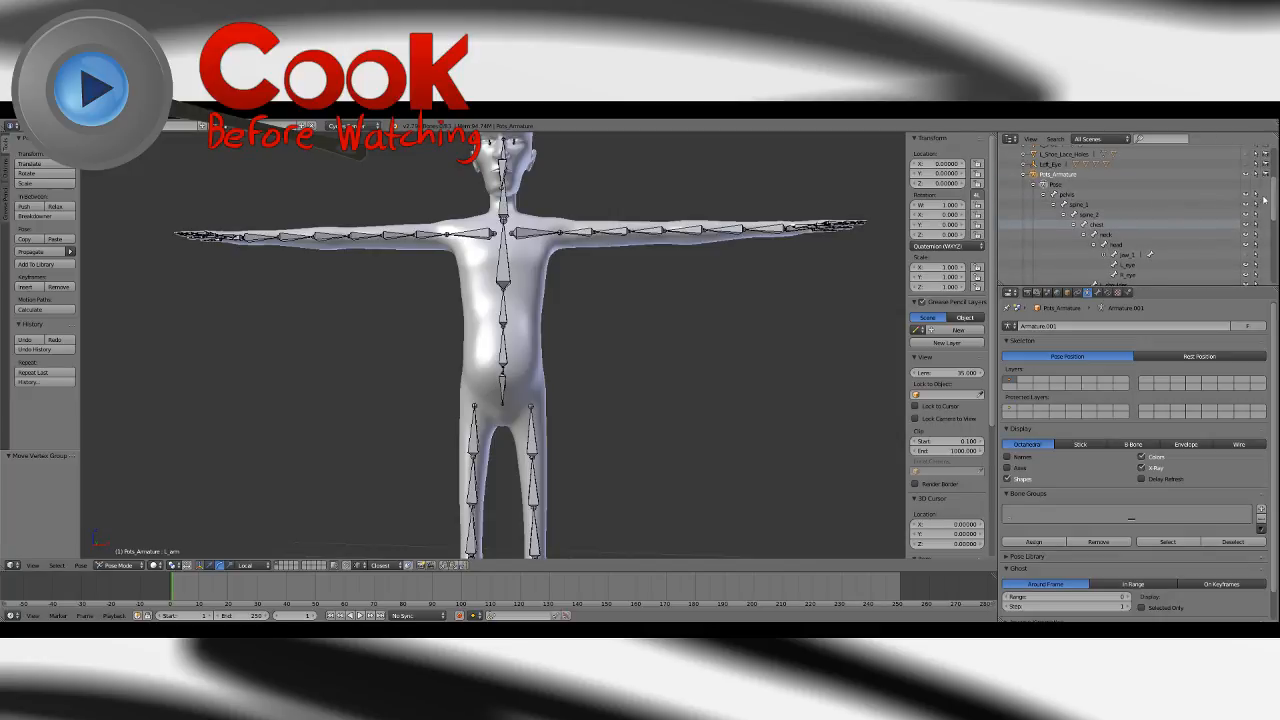
middle_click_drag(650, 315, 700, 345)
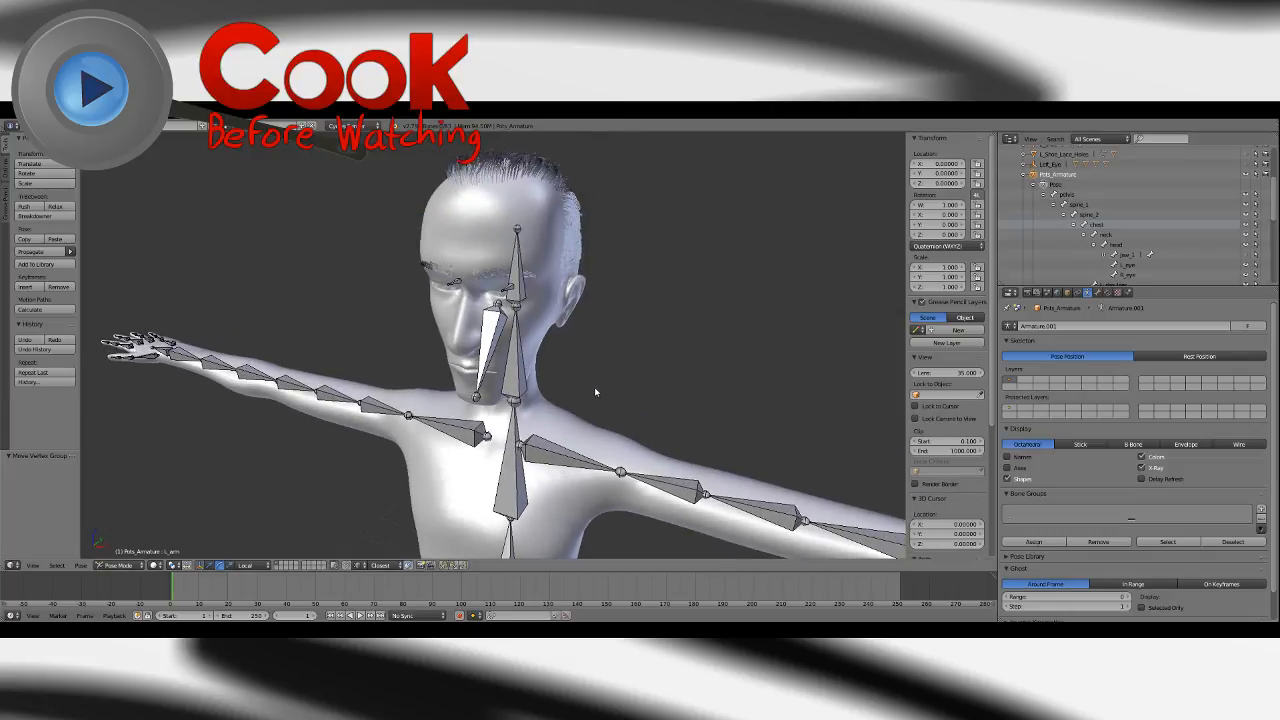
middle_click_drag(594, 390, 643, 330)
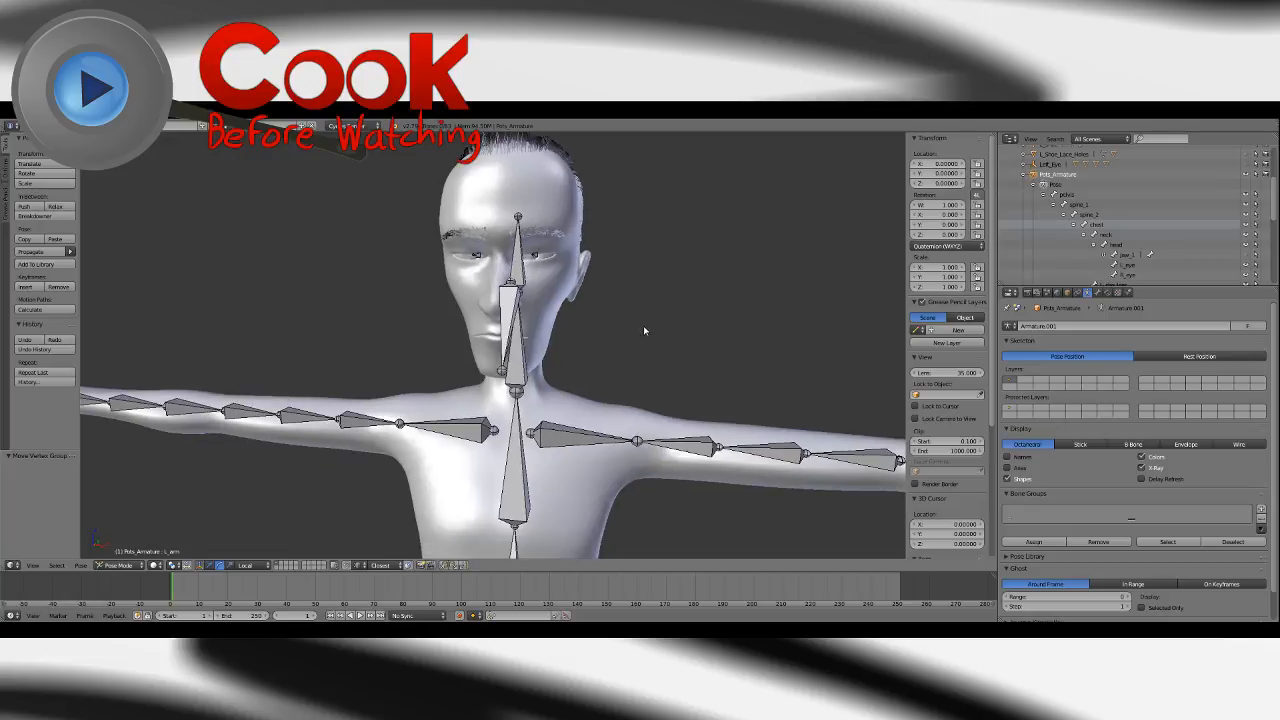
right_click(570, 420)
mouse_move(640, 331)
middle_mouse_down()
mouse_move(625, 357)
mouse_move(677, 357)
mouse_move(671, 380)
mouse_move(663, 329)
mouse_move(641, 347)
mouse_move(678, 354)
middle_mouse_up()
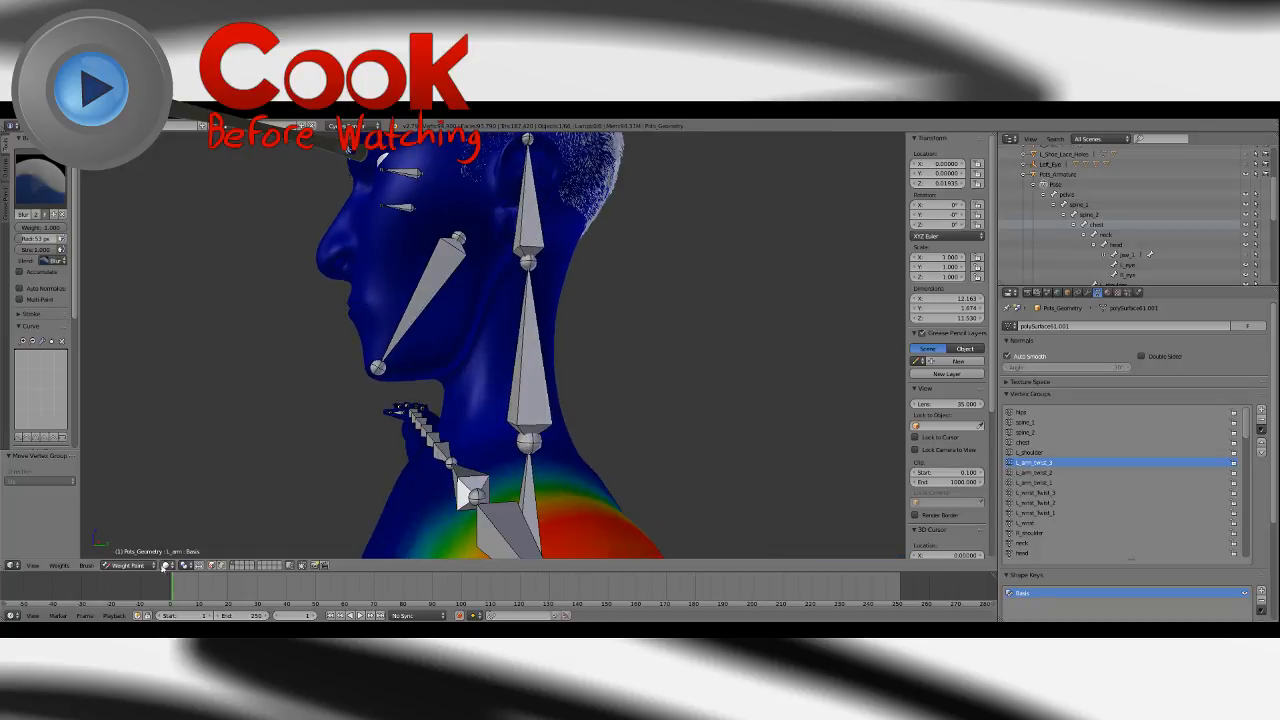
left_click(165, 566)
left_click(190, 541)
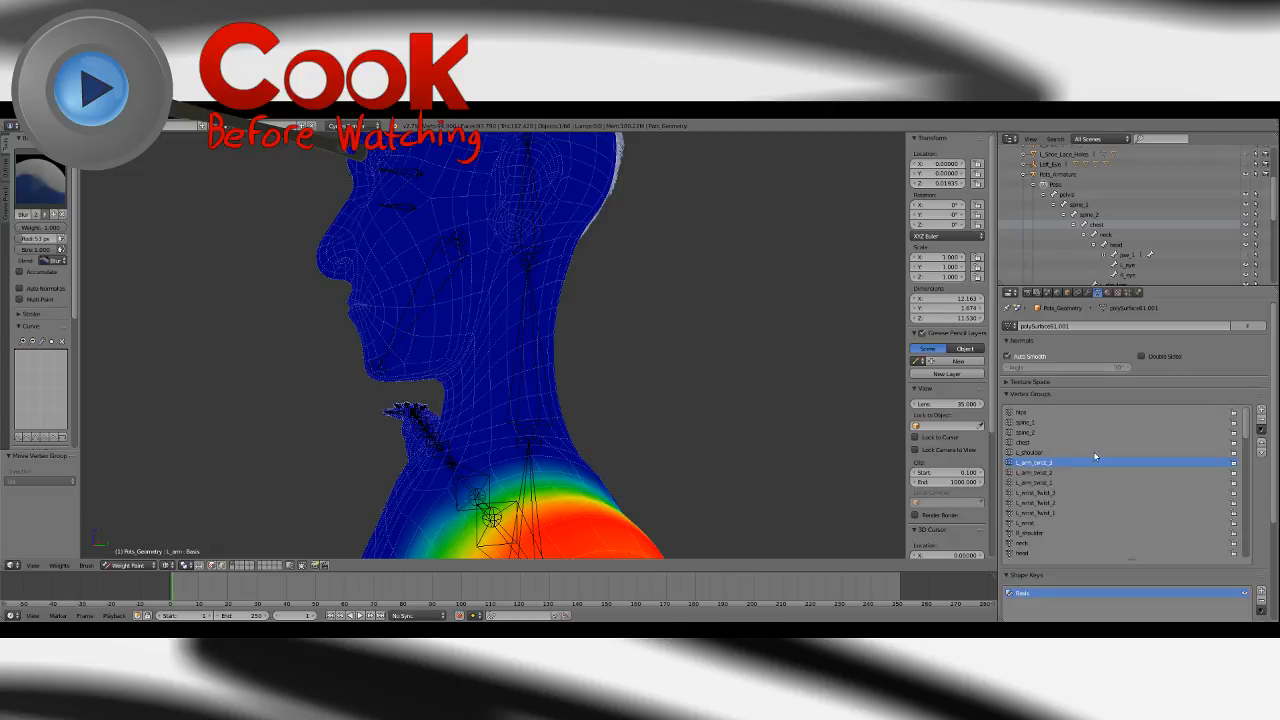
Examine the weights of the neck, jaw and head vertex groups on the body mesh.
scroll(1244, 442, "down", 3)
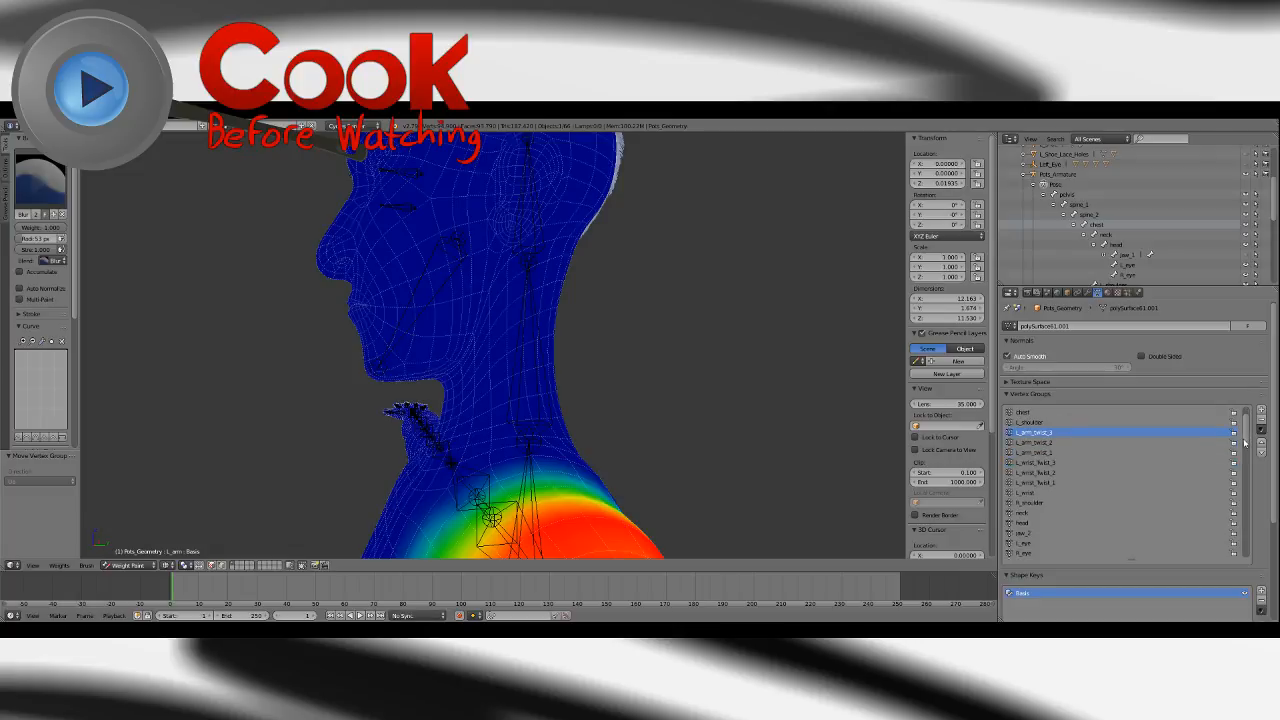
left_click(1022, 512)
middle_click_drag(580, 357, 731, 323)
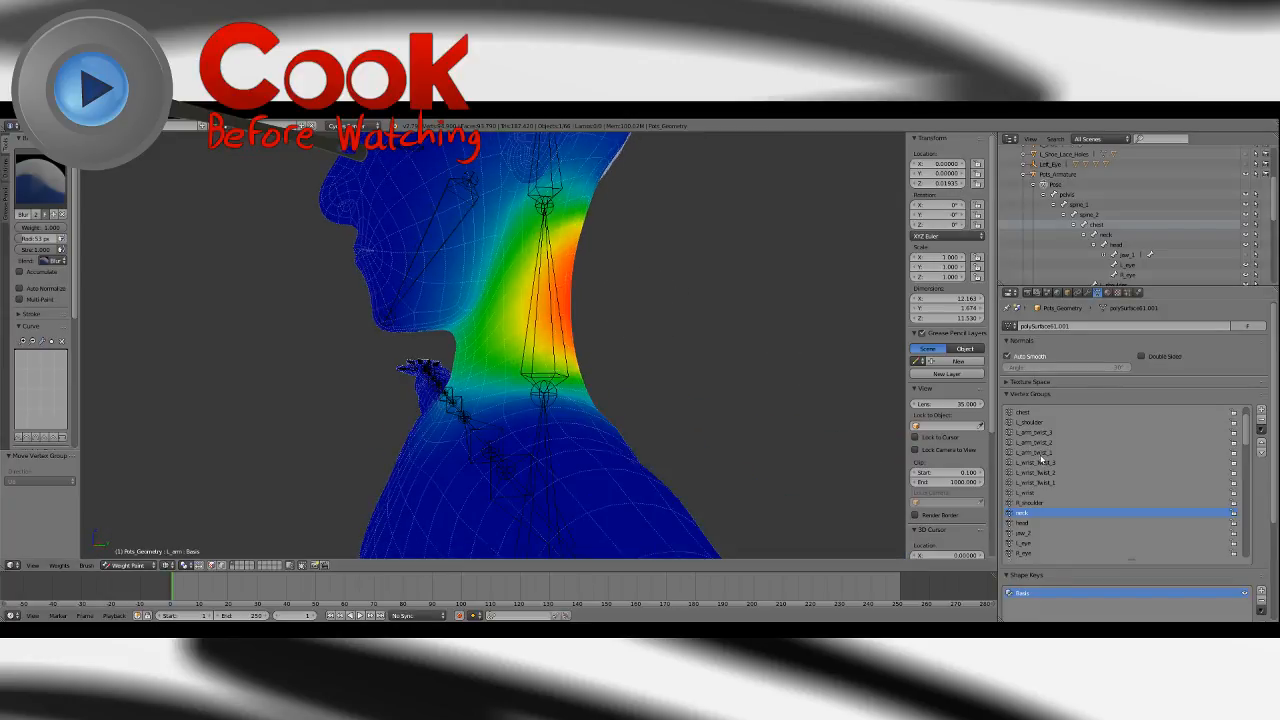
left_click(1022, 533)
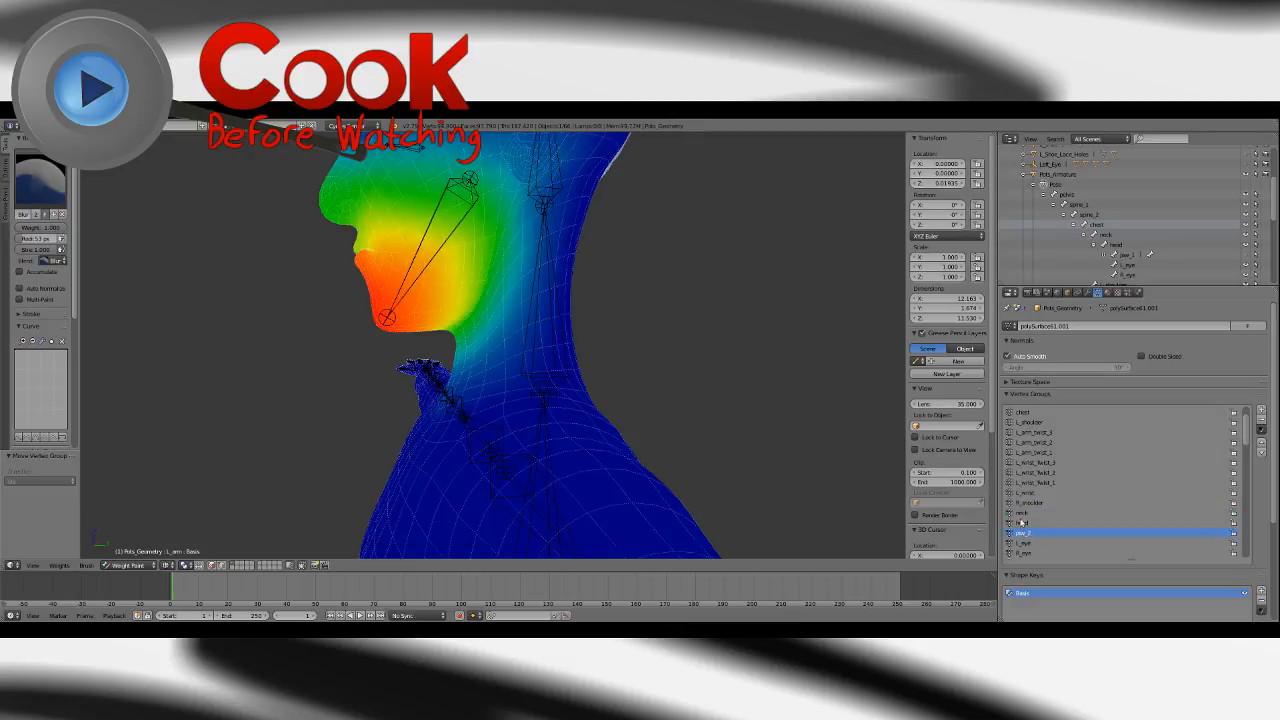
mouse_move(641, 355)
middle_mouse_down()
mouse_move(694, 334)
mouse_move(640, 366)
mouse_move(666, 363)
mouse_move(642, 413)
mouse_move(669, 383)
mouse_move(623, 383)
mouse_move(680, 407)
mouse_move(626, 377)
mouse_move(658, 409)
mouse_move(649, 374)
mouse_move(611, 360)
mouse_move(507, 385)
mouse_move(546, 357)
mouse_move(638, 373)
middle_mouse_up()
left_click(1024, 523)
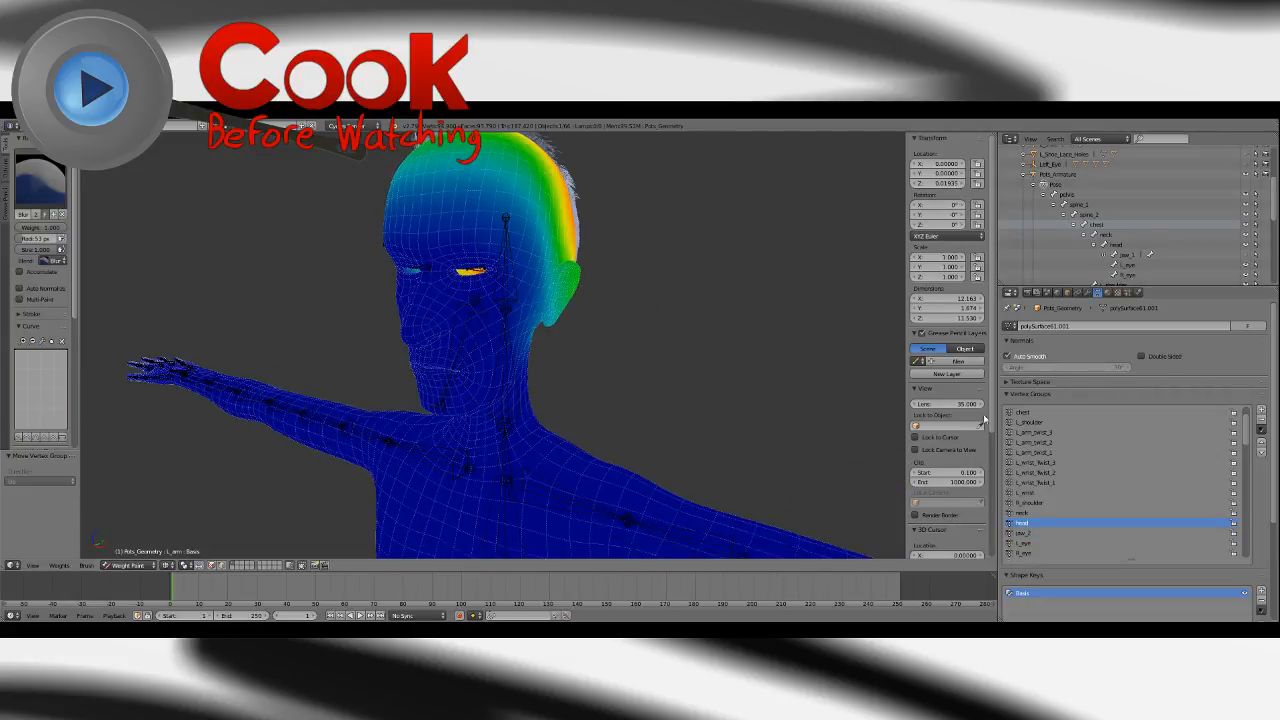
Remove the L_eye group's weights from the head and face with the Subtract brush.
left_click(1024, 543)
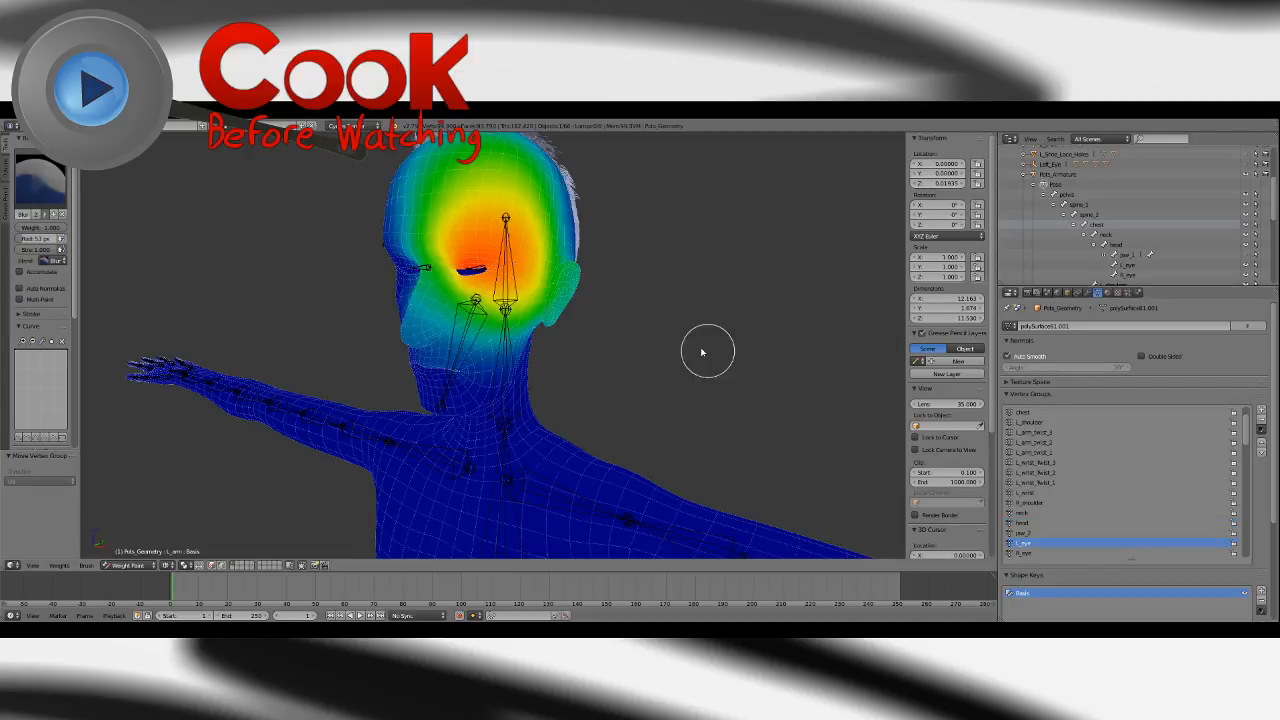
left_click(37, 186)
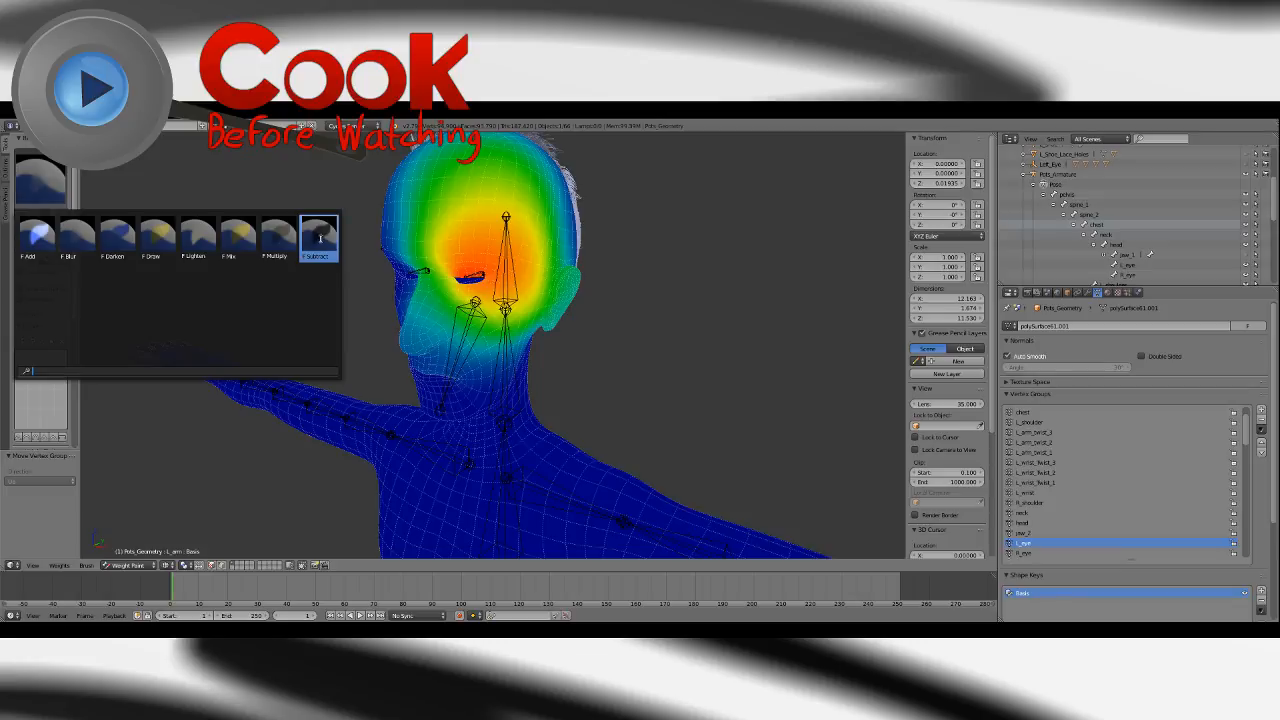
left_click(320, 237)
scroll(590, 320, "down", 2)
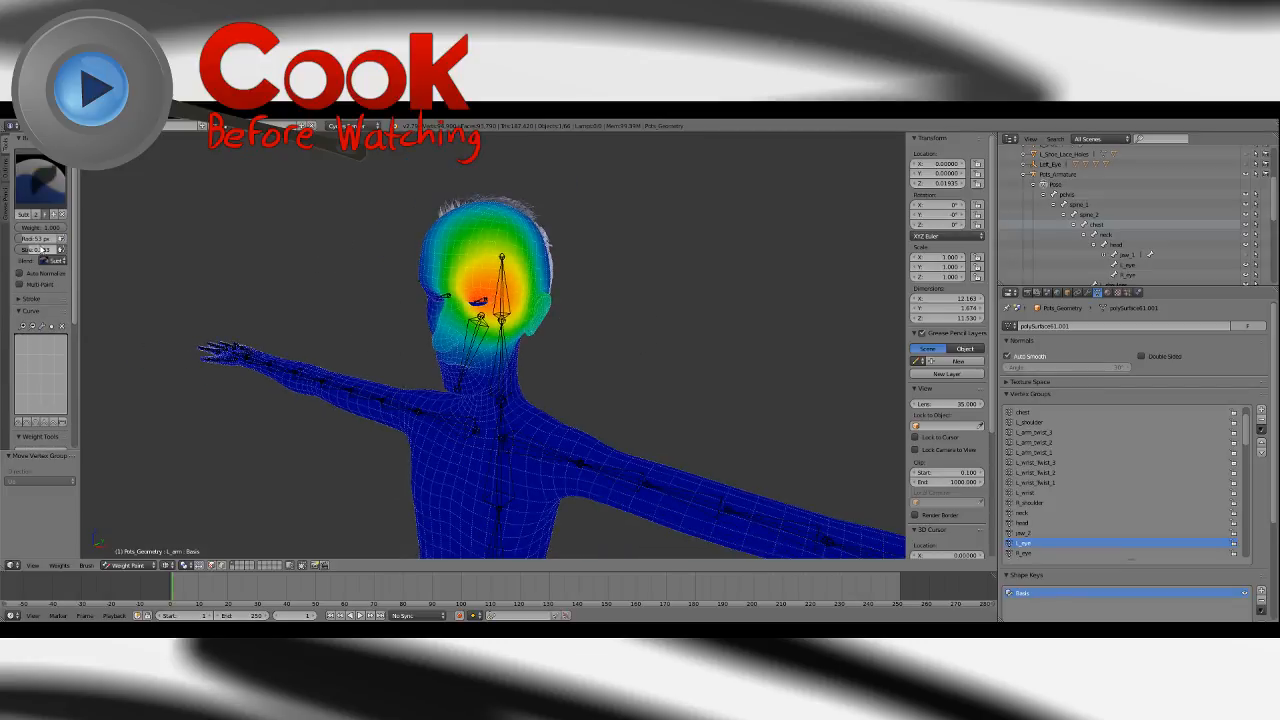
middle_click_drag(506, 304, 550, 298)
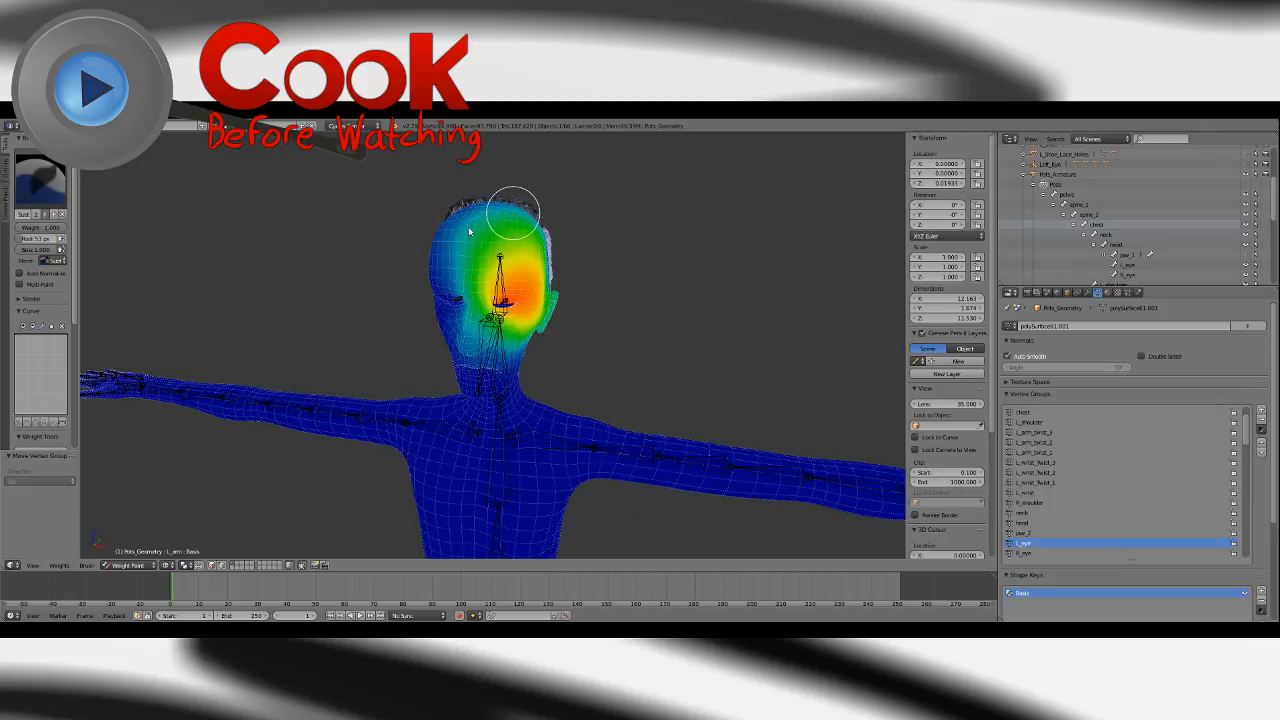
mouse_move(513, 213)
left_mouse_down()
mouse_move(463, 237)
mouse_move(471, 223)
mouse_move(443, 266)
mouse_move(486, 334)
mouse_move(471, 351)
mouse_move(529, 329)
mouse_move(543, 297)
mouse_move(532, 239)
mouse_move(494, 297)
mouse_move(517, 303)
left_mouse_up()
mouse_move(517, 303)
middle_mouse_down()
mouse_move(549, 286)
mouse_move(451, 271)
mouse_move(486, 282)
middle_mouse_up()
left_click_drag(463, 320, 451, 318)
mouse_move(510, 296)
middle_mouse_down()
mouse_move(606, 317)
mouse_move(549, 323)
mouse_move(475, 280)
middle_mouse_up()
scroll(606, 317, "up", 3)
scroll(453, 225, "up", 3)
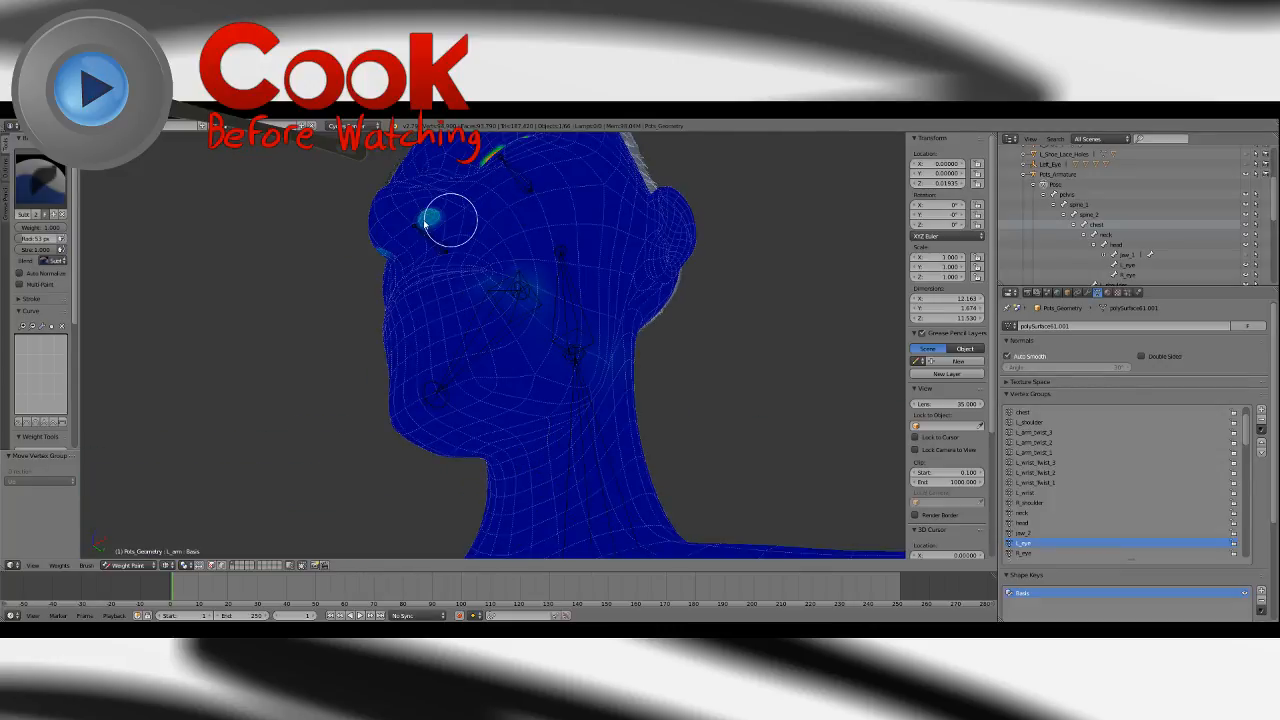
Erase the remaining L_eye weights from the inner edges of the left upper and lower eyelids.
middle_click_drag(433, 242, 657, 369)
scroll(631, 304, "up", 3)
scroll(657, 369, "up", 8)
middle_click_drag(493, 336, 571, 371)
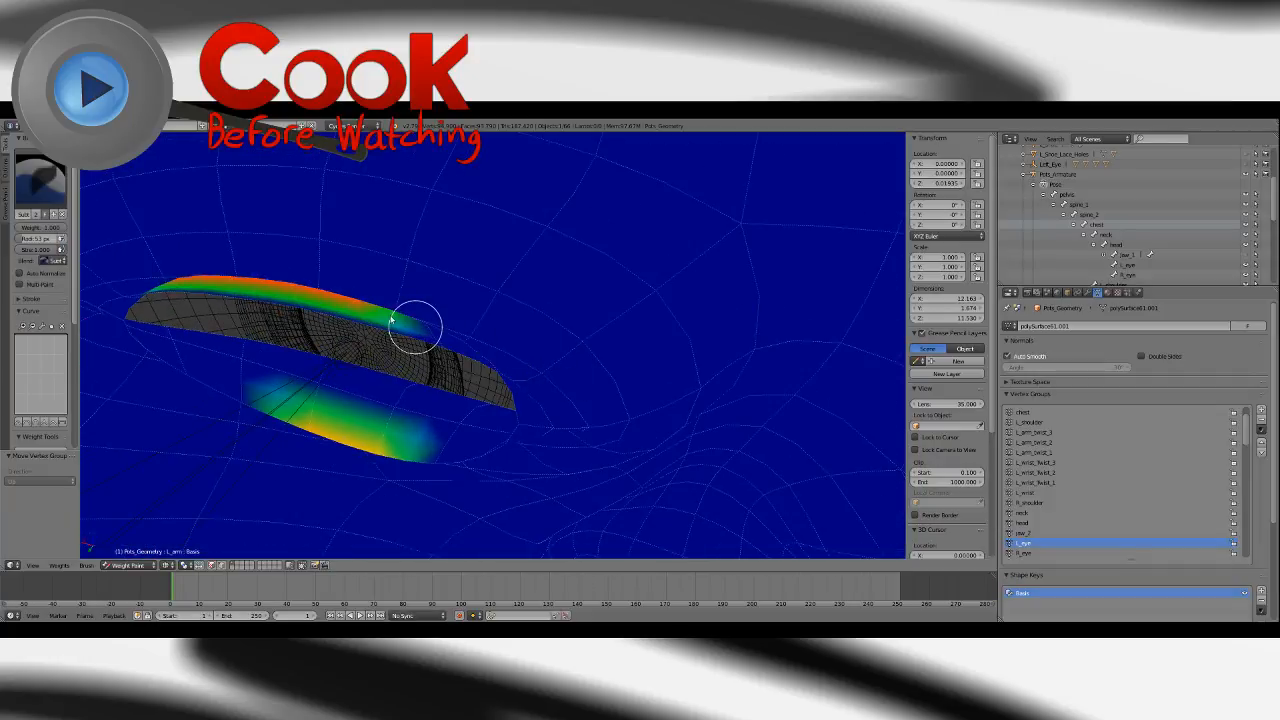
mouse_move(415, 327)
left_mouse_down()
mouse_move(266, 286)
mouse_move(168, 290)
left_mouse_up()
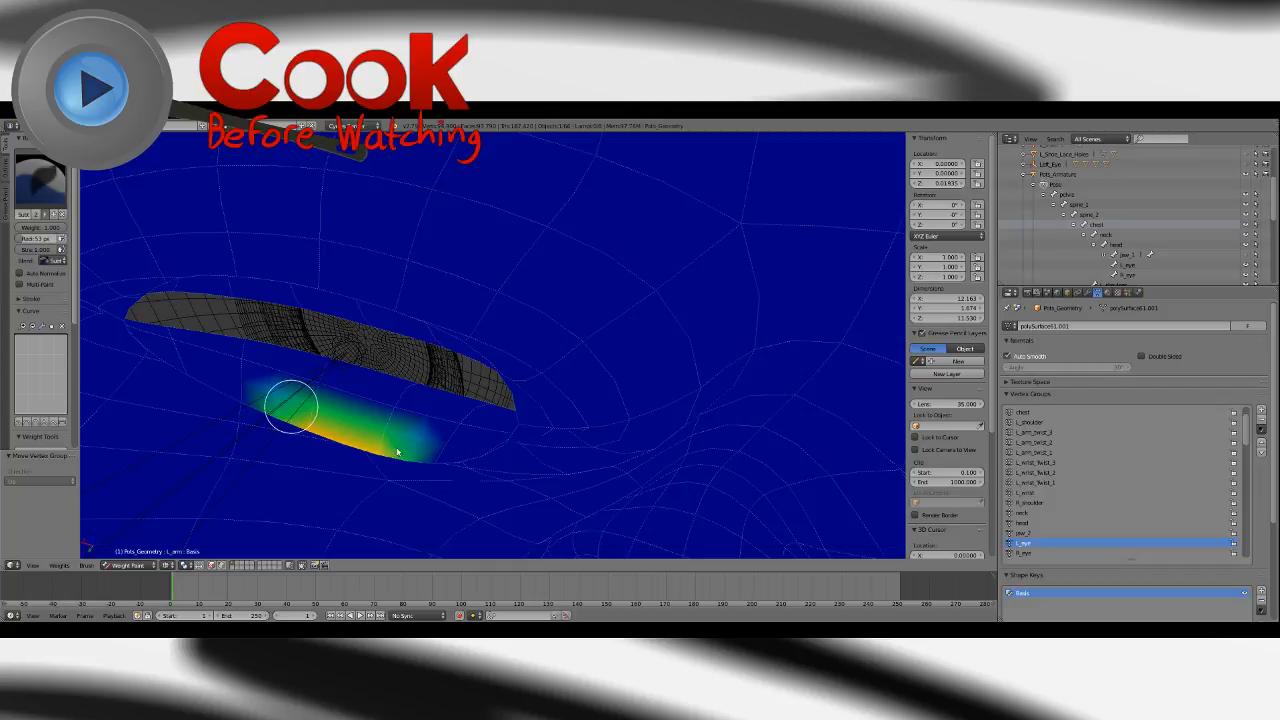
left_click_drag(397, 452, 405, 457)
Paint light L_eye weights around the left eye using the Add brush with radius 75 px and strength 0.1.
left_click(41, 190)
left_click(41, 239)
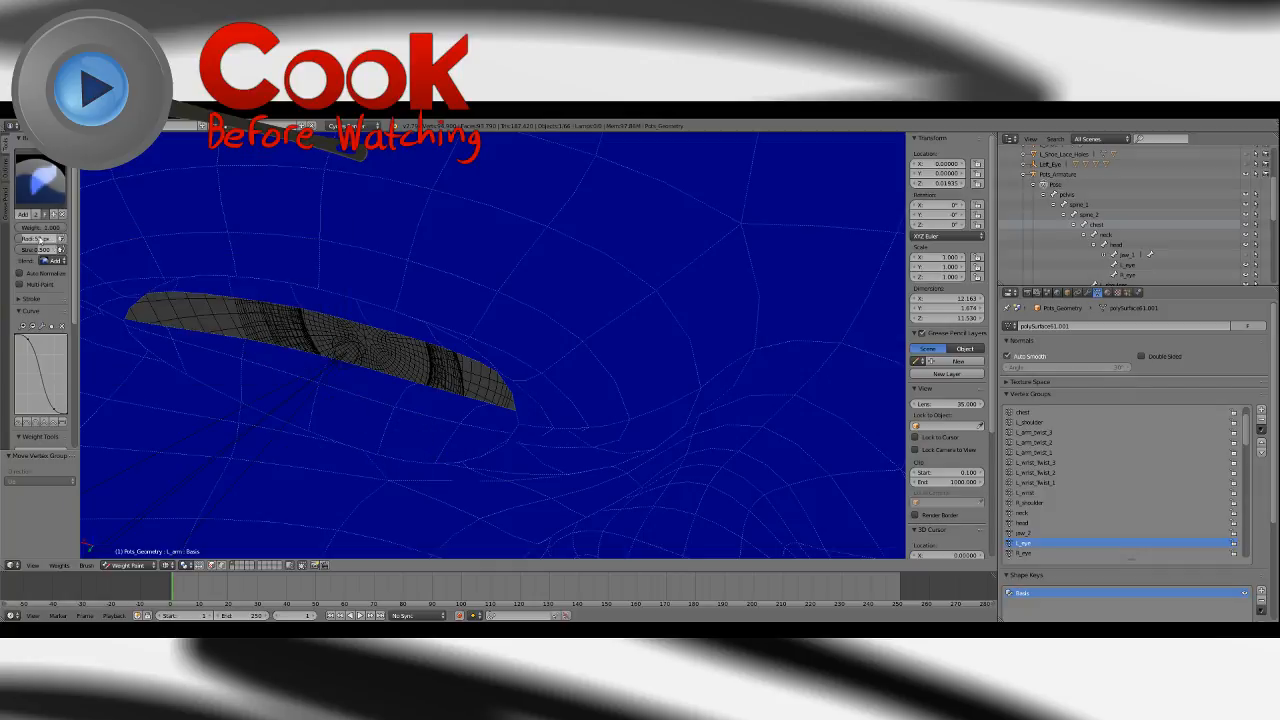
middle_click_drag(300, 372, 492, 371)
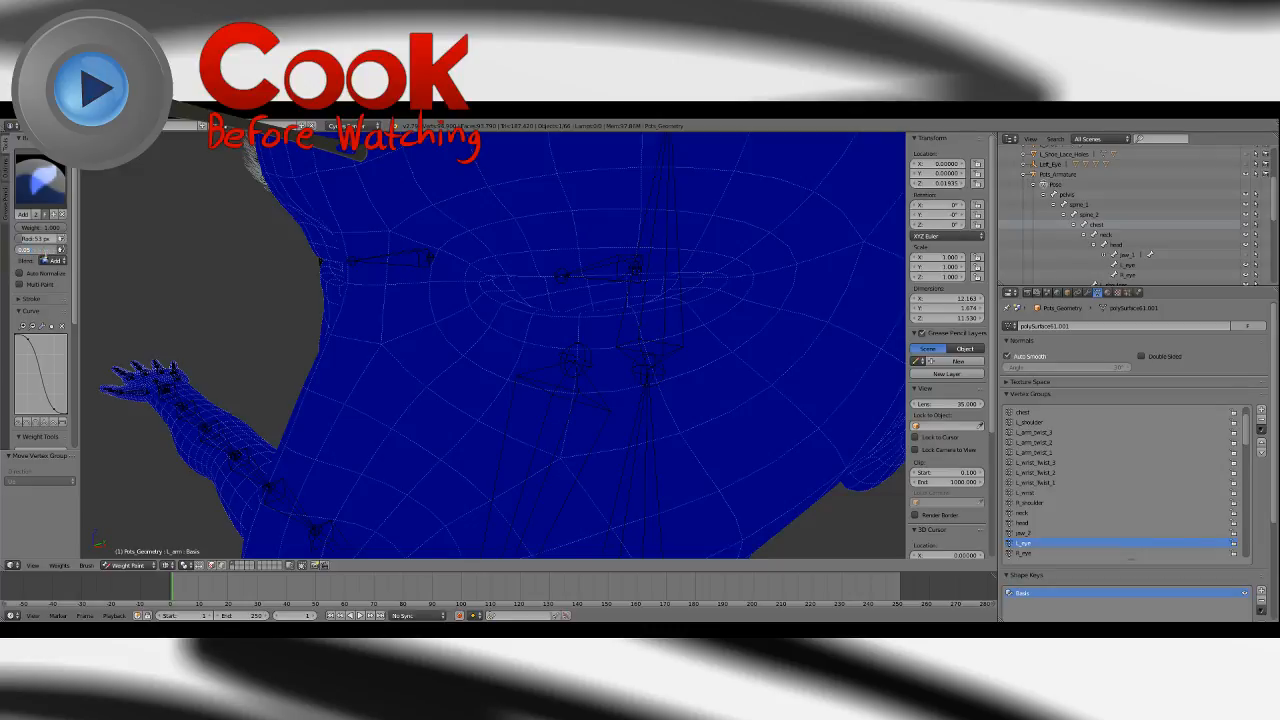
key("Return")
middle_click_drag(557, 363, 543, 320)
key("bracketright")
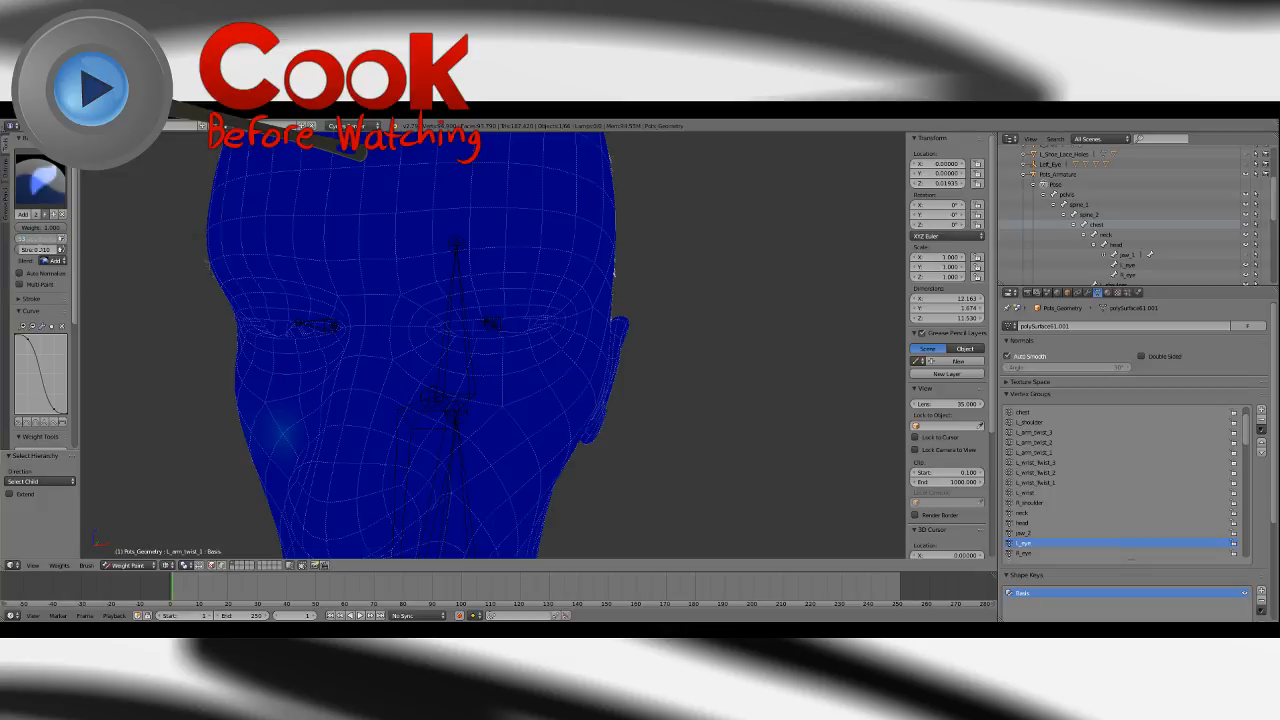
key("Return")
key("ctrl+z")
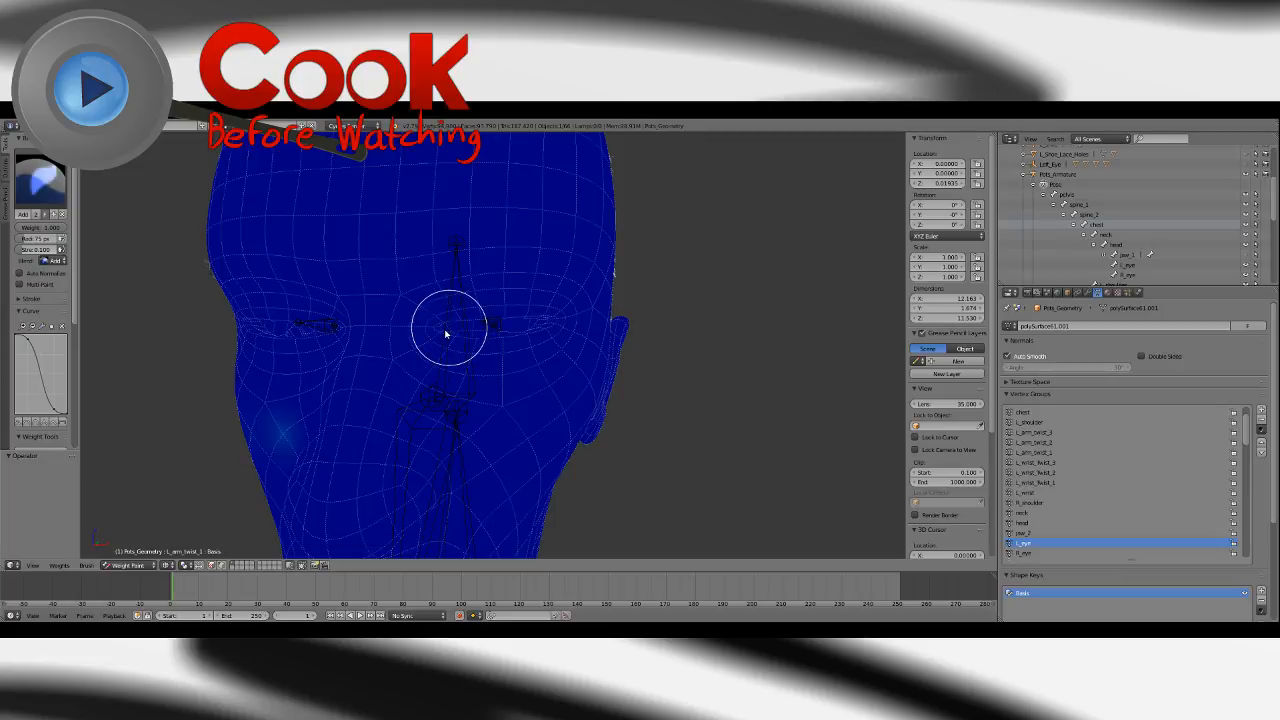
left_click_drag(446, 337, 557, 329)
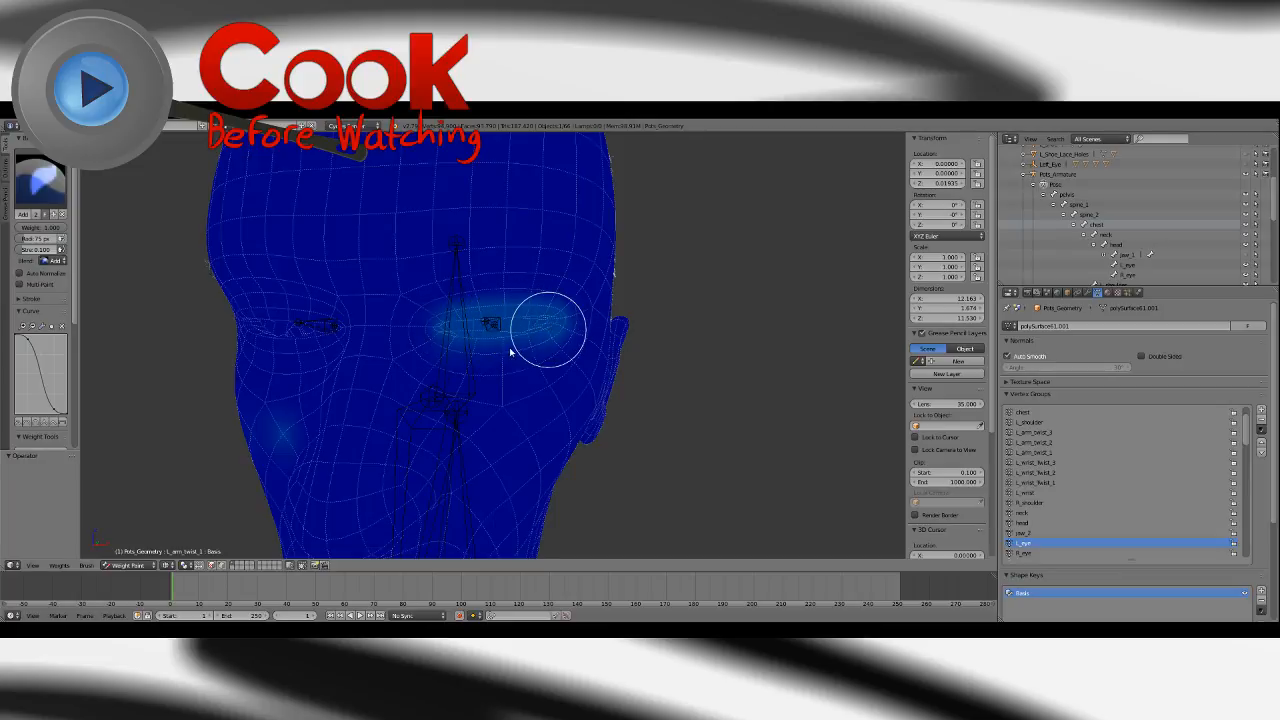
mouse_move(445, 342)
left_mouse_down()
mouse_move(480, 311)
mouse_move(534, 318)
left_mouse_up()
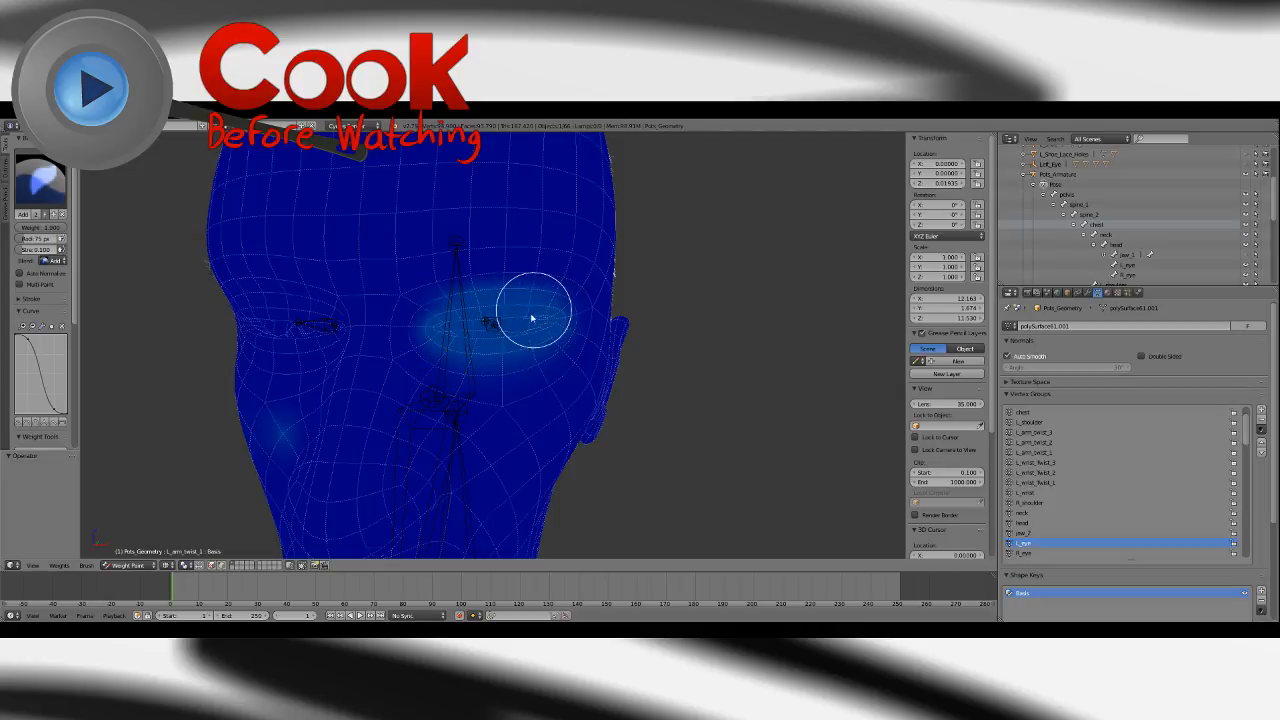
Smooth the L_eye weights around the left eye using the Blur brush with radius 75 px and strength 1.0.
left_click(35, 177)
left_click(78, 240)
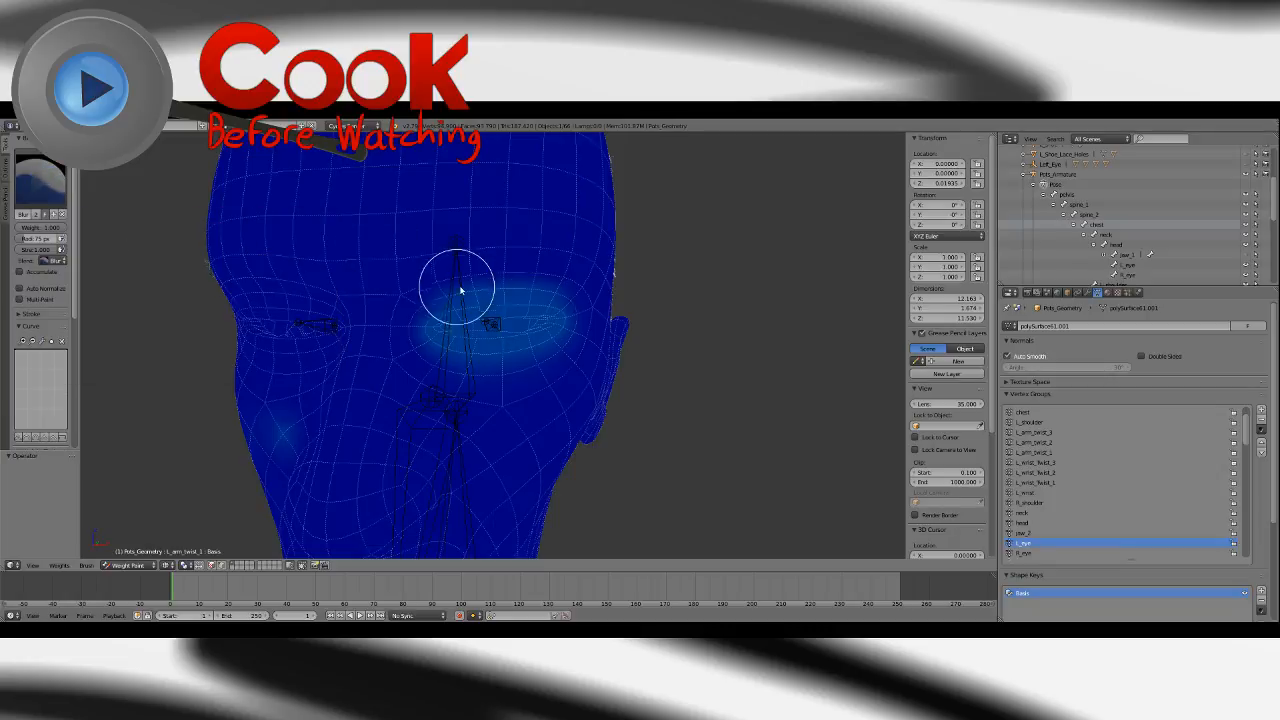
mouse_move(521, 278)
left_mouse_down()
mouse_move(537, 280)
mouse_move(537, 337)
mouse_move(434, 337)
mouse_move(439, 322)
left_mouse_up()
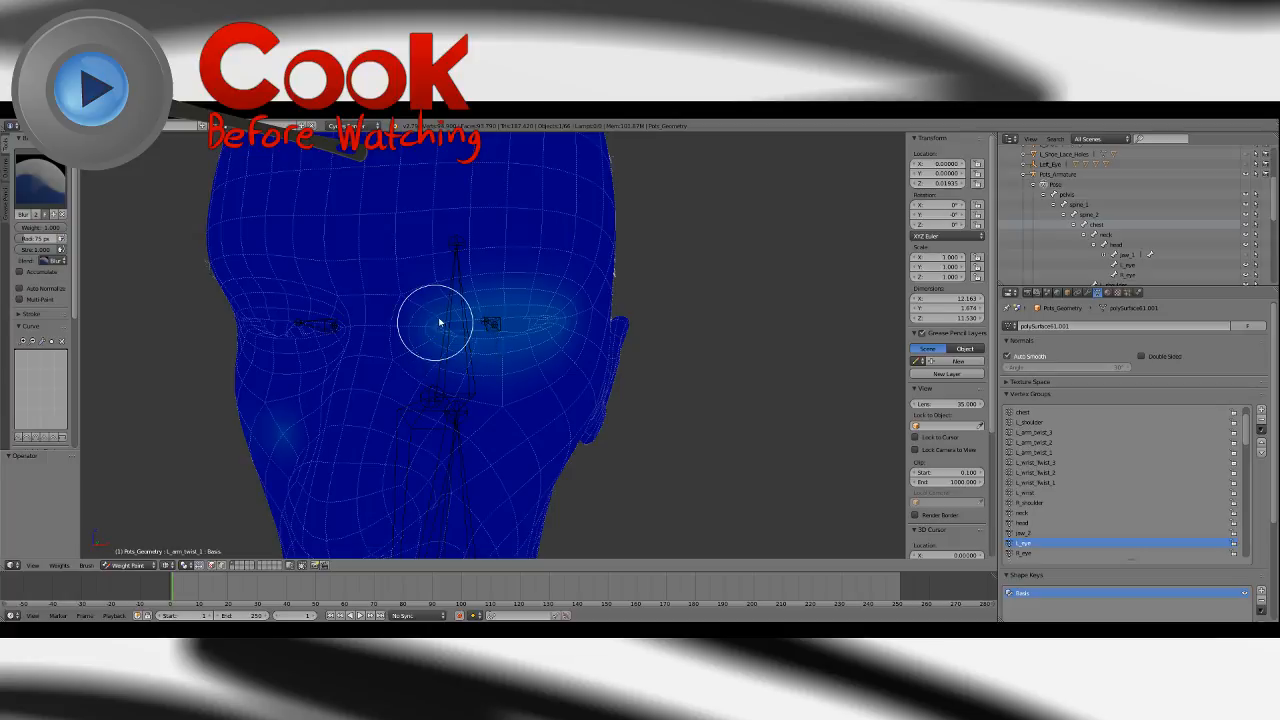
mouse_move(514, 311)
middle_mouse_down()
mouse_move(569, 323)
mouse_move(486, 309)
mouse_move(451, 331)
middle_mouse_up()
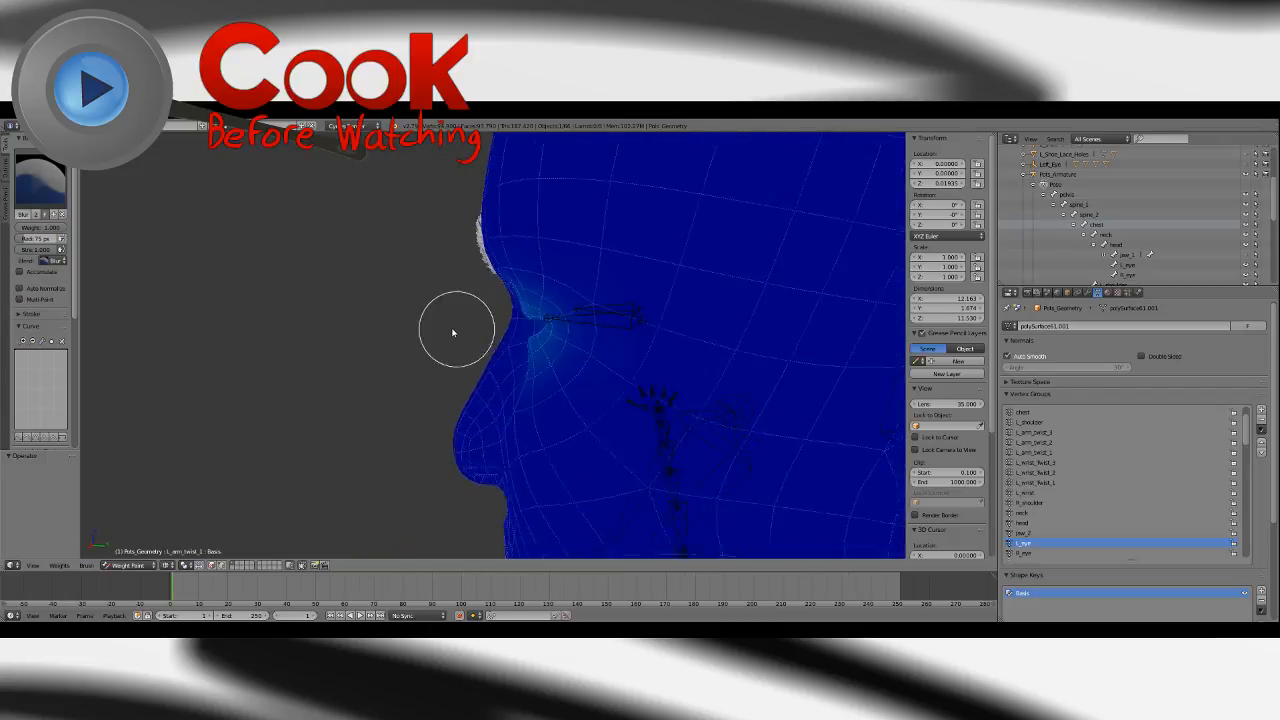
middle_click_drag(611, 335, 525, 350)
scroll(530, 360, "up", 1)
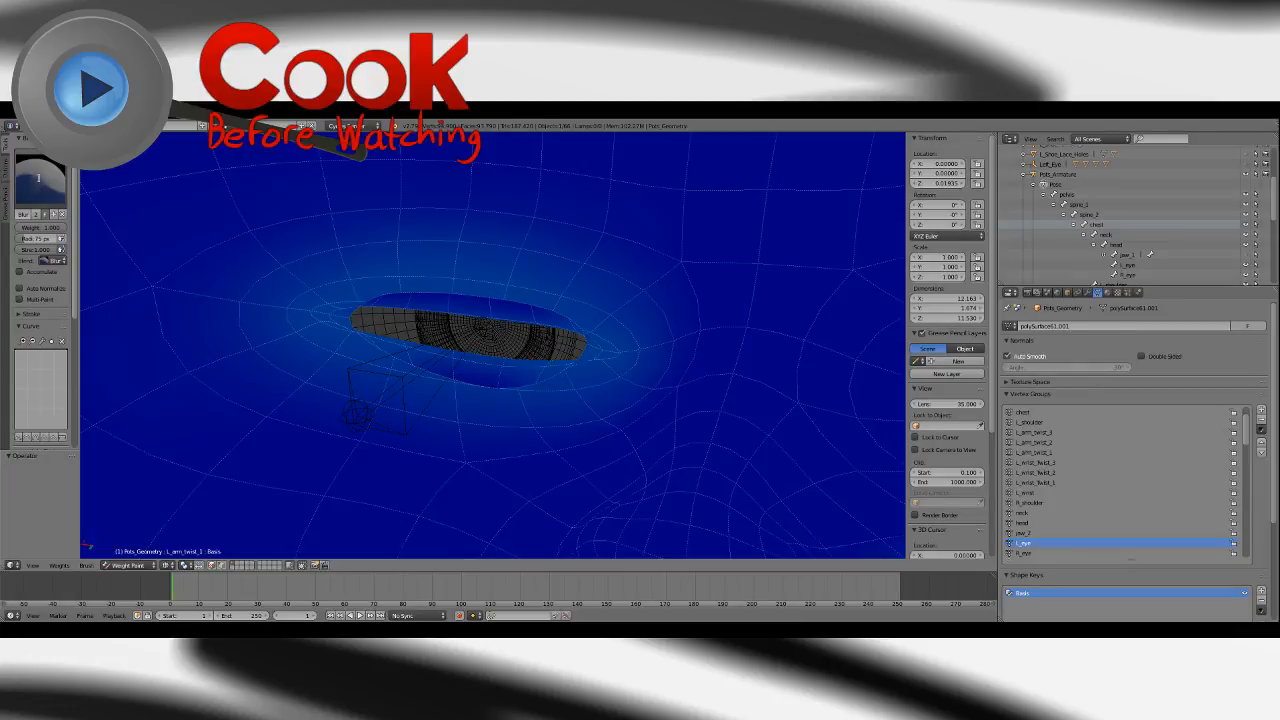
Paint light L_eye weights onto the left upper eyelid's inner edge using the Add brush with strength 0.1.
left_click(38, 179)
left_click(37, 237)
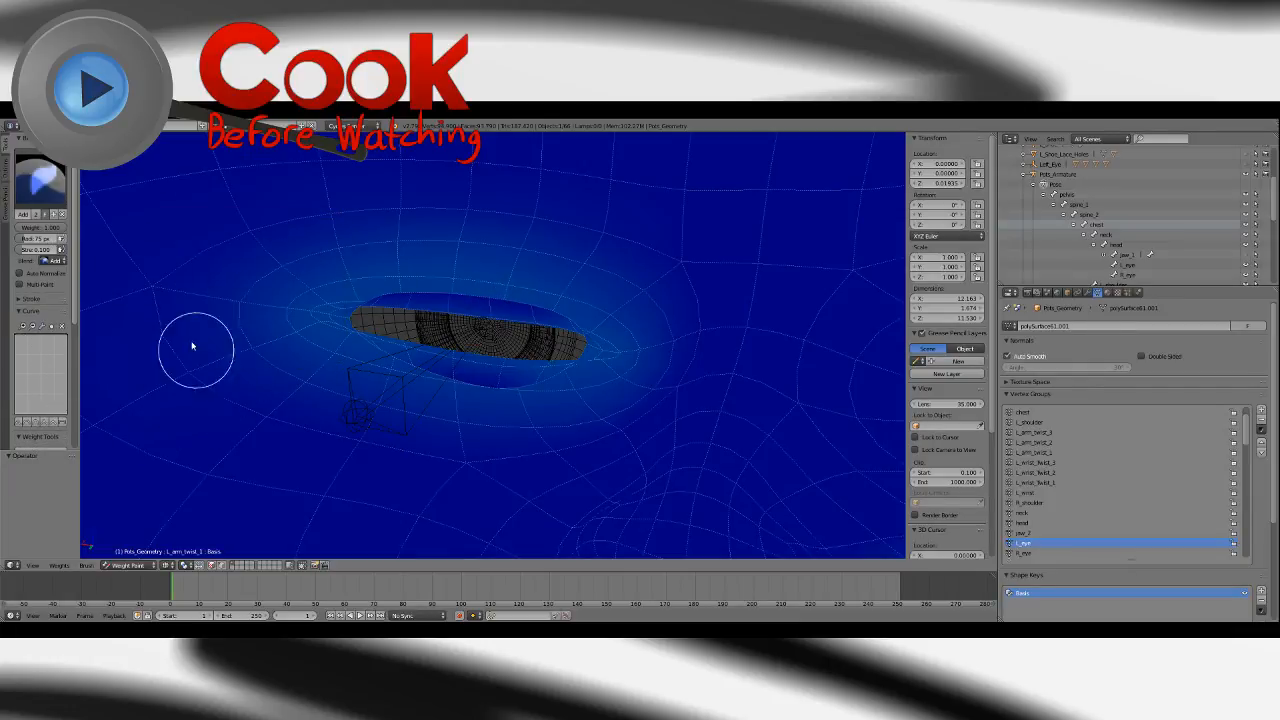
middle_click_drag(449, 343, 464, 283)
scroll(466, 278, "up", 1)
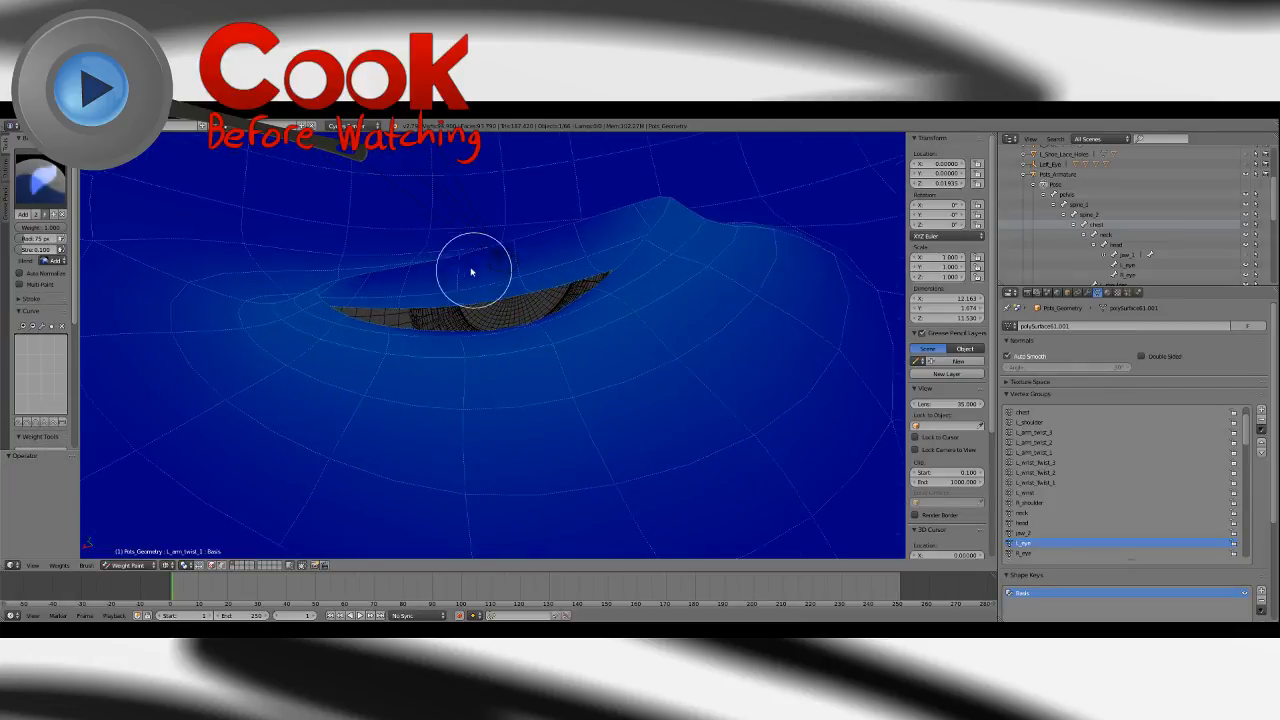
left_click(457, 273)
left_click_drag(455, 271, 340, 280)
scroll(440, 310, "down", 2)
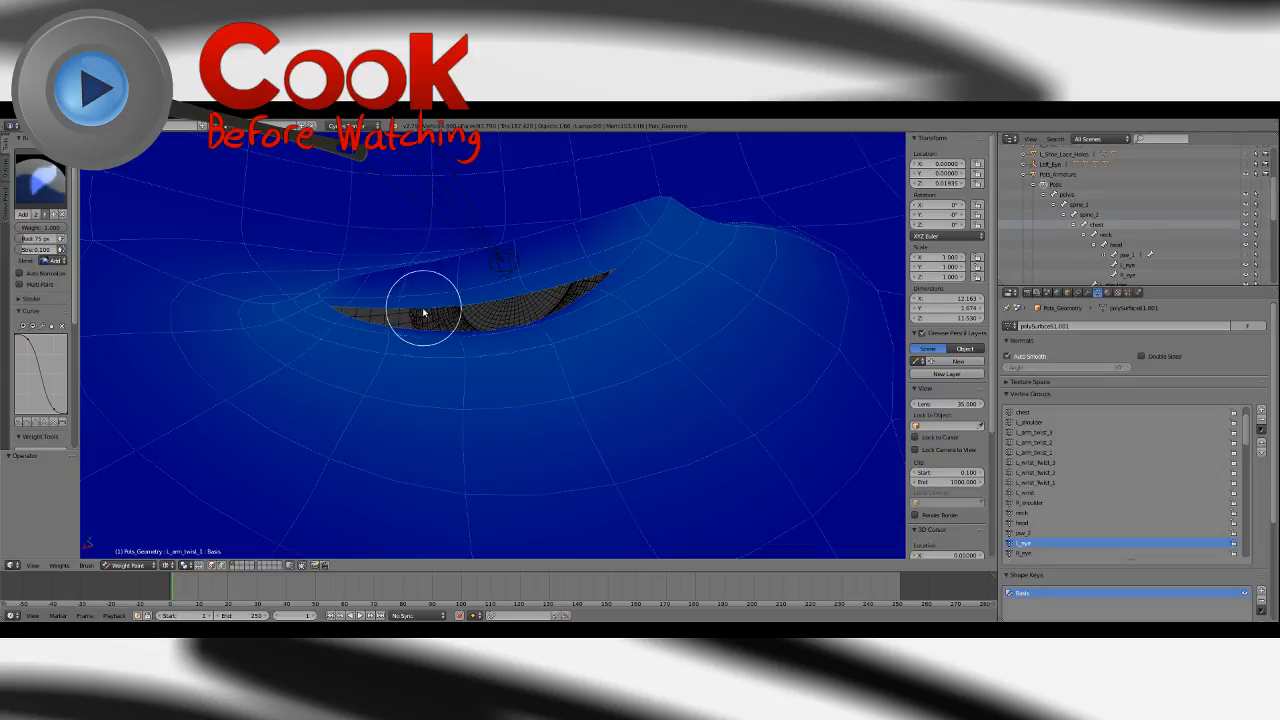
middle_click_drag(423, 309, 614, 380)
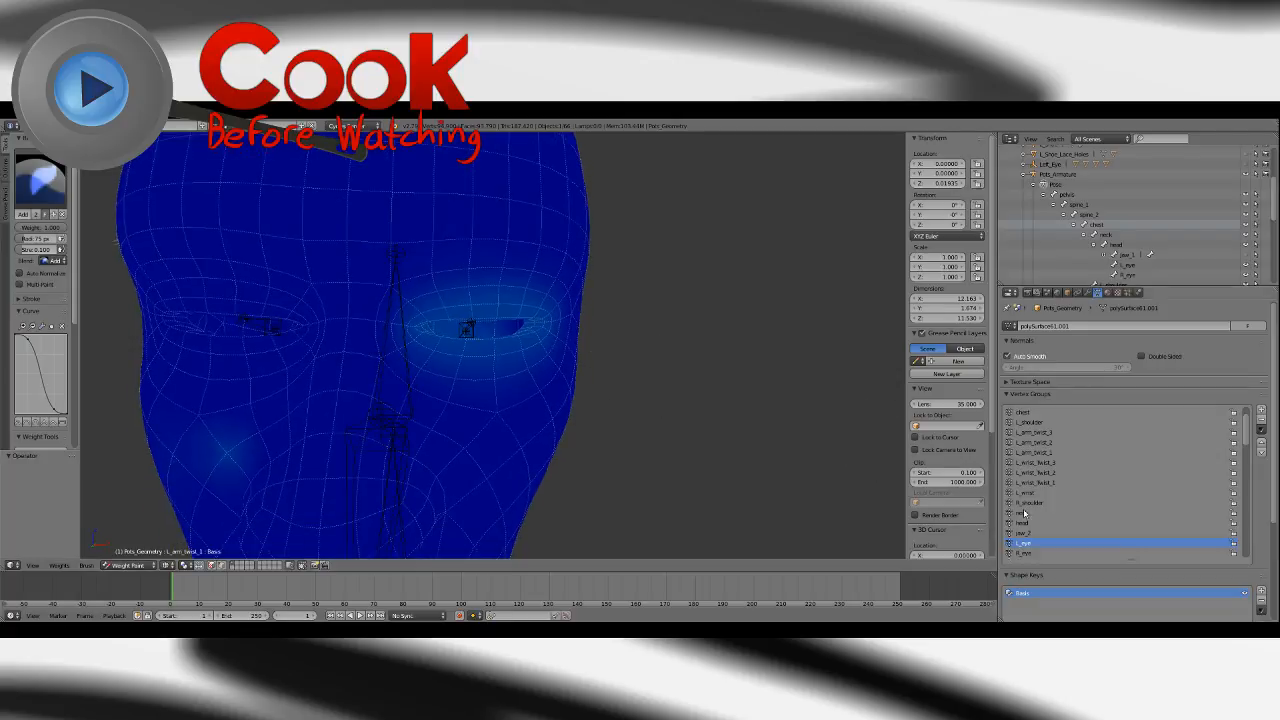
Compare with the R_eye group, then remove the stray L_eye weight from the right cheek using the Subtract brush.
left_click(1024, 553)
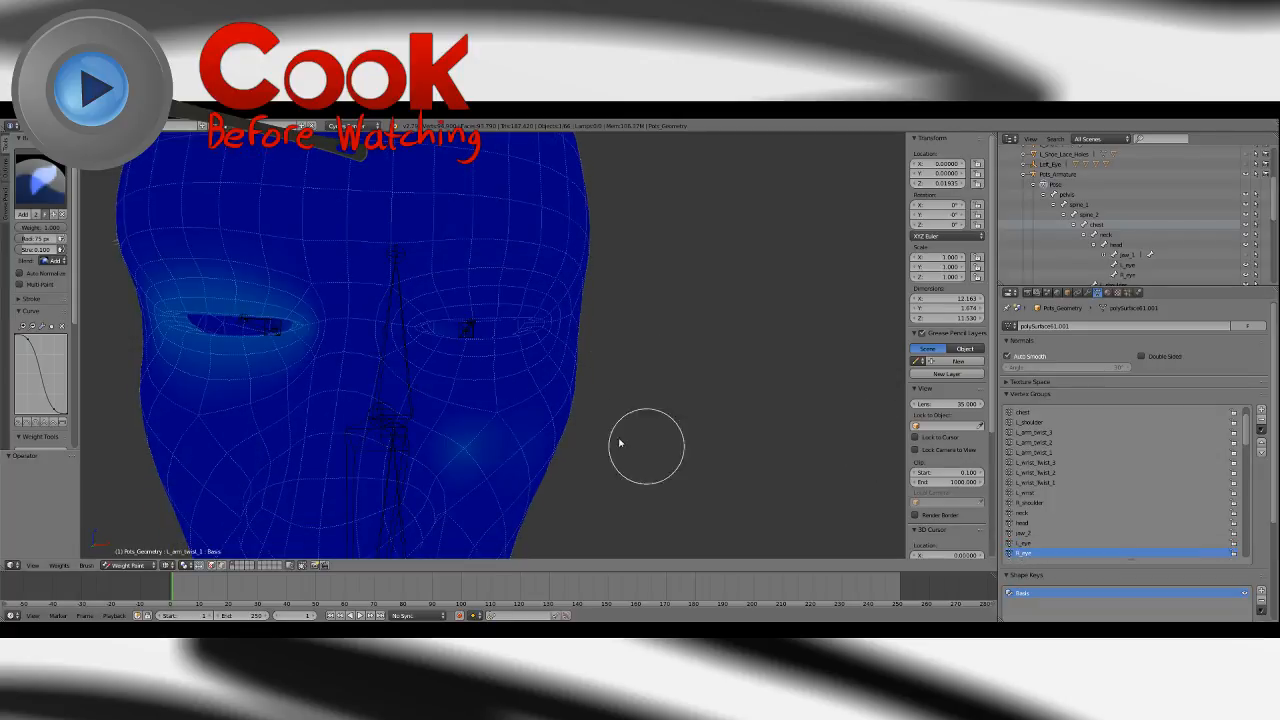
left_click(1024, 543)
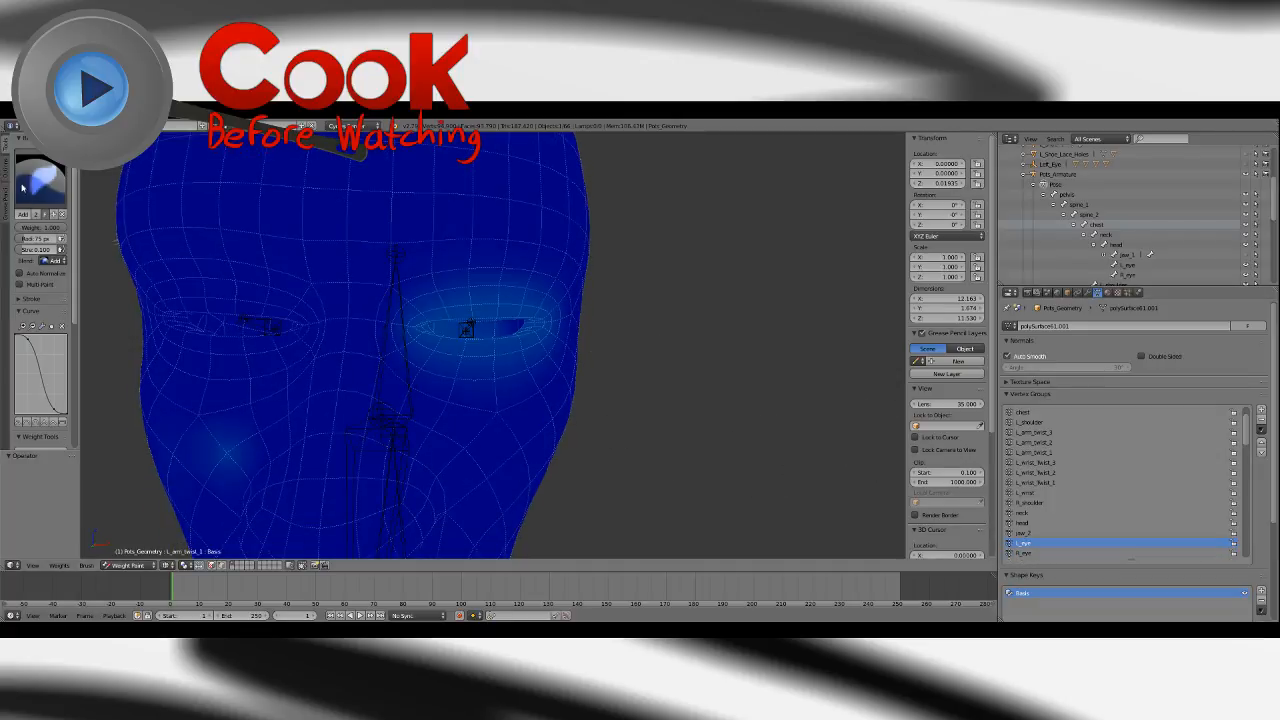
left_click(40, 180)
left_click(280, 237)
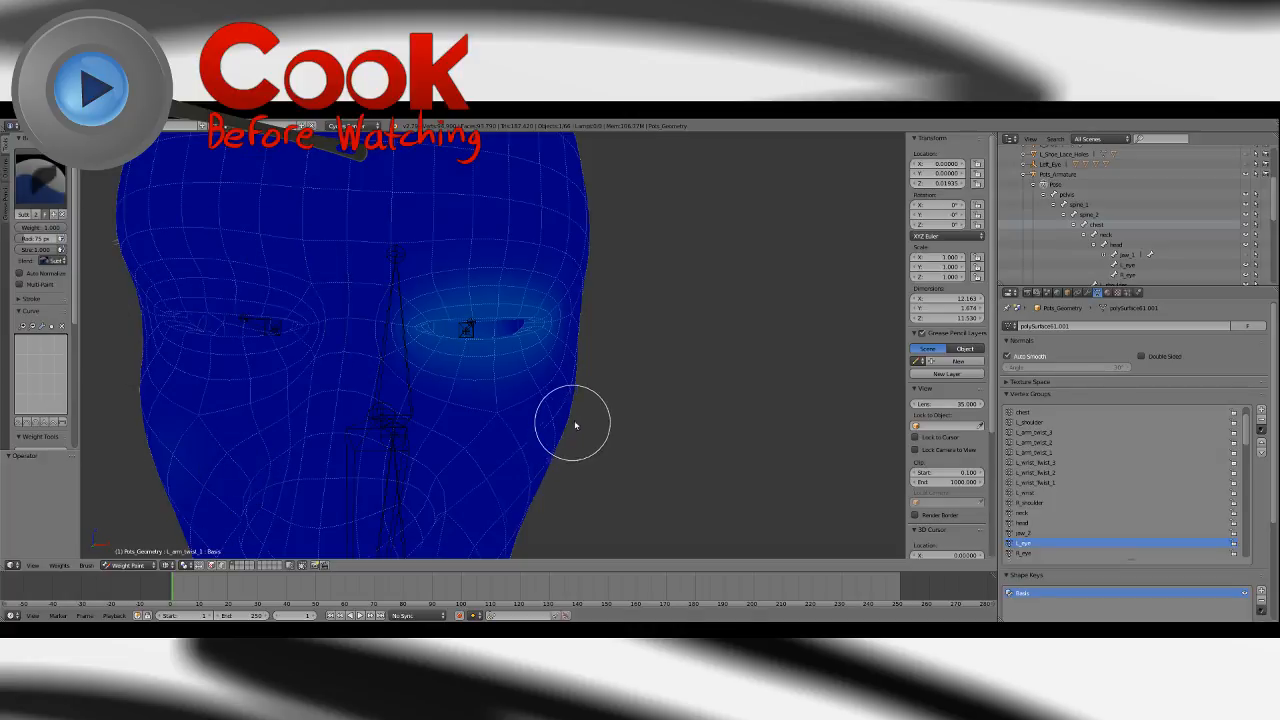
middle_click_drag(574, 426, 799, 387)
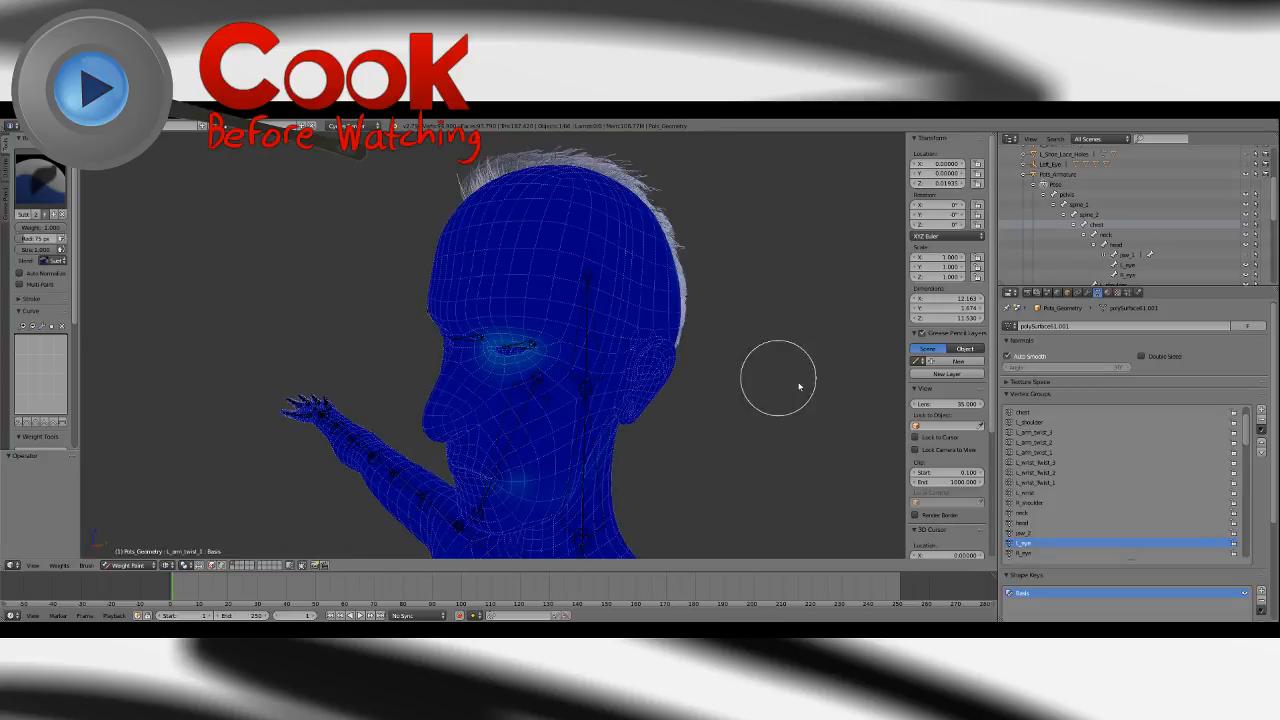
Examine the weights of the jaw_2 and head vertex groups around the head.
left_click(1024, 533)
middle_click_drag(640, 392, 680, 403)
scroll(706, 386, "down", 3)
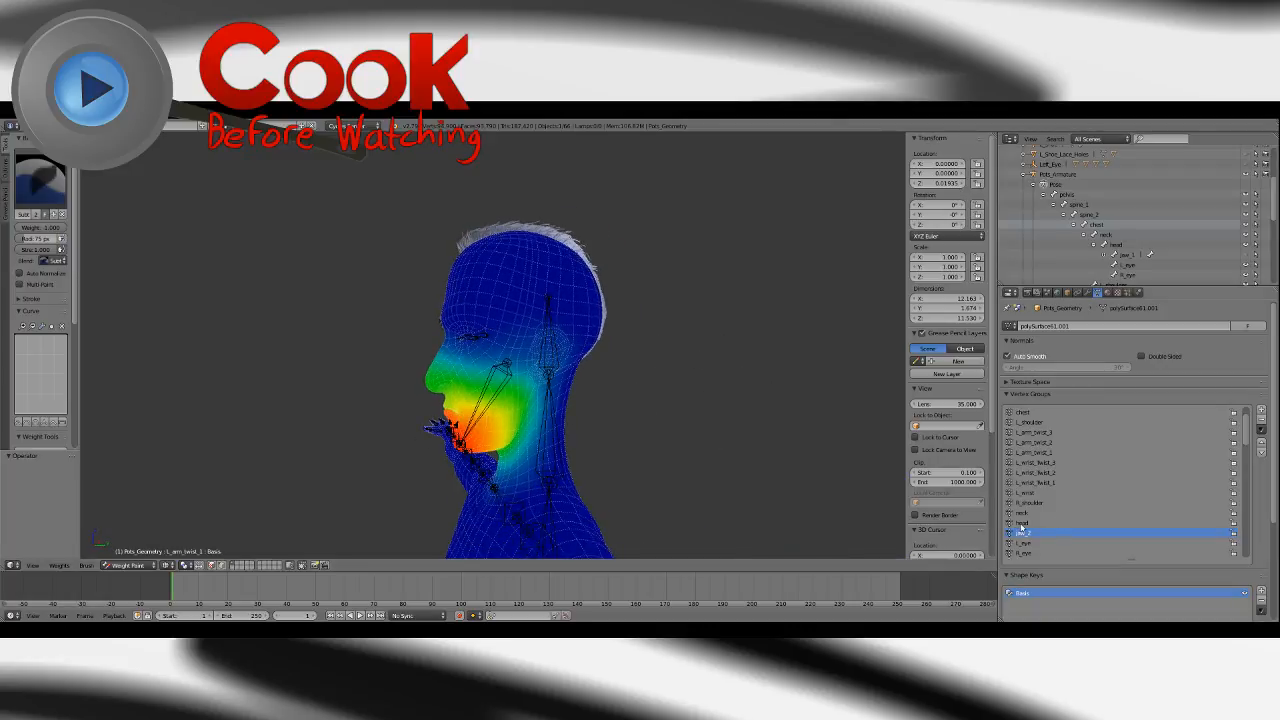
left_click(1021, 523)
middle_click_drag(608, 308, 611, 363)
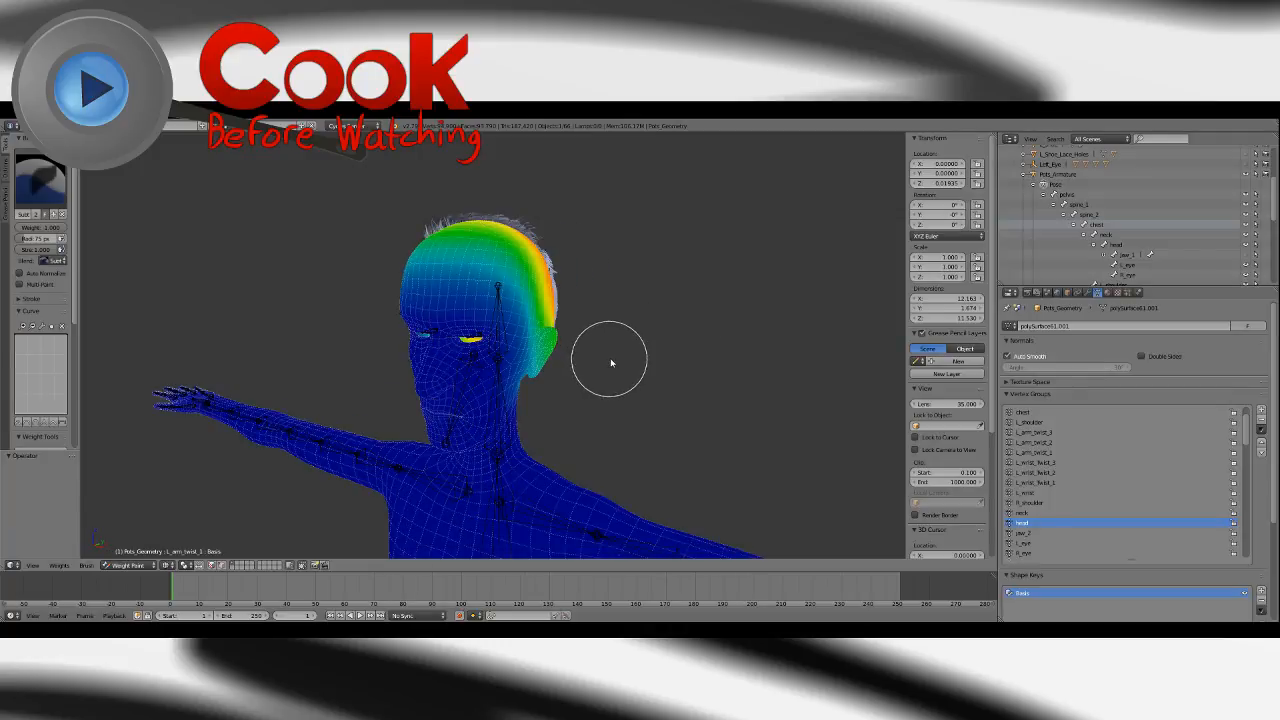
left_click(40, 182)
left_click(40, 237)
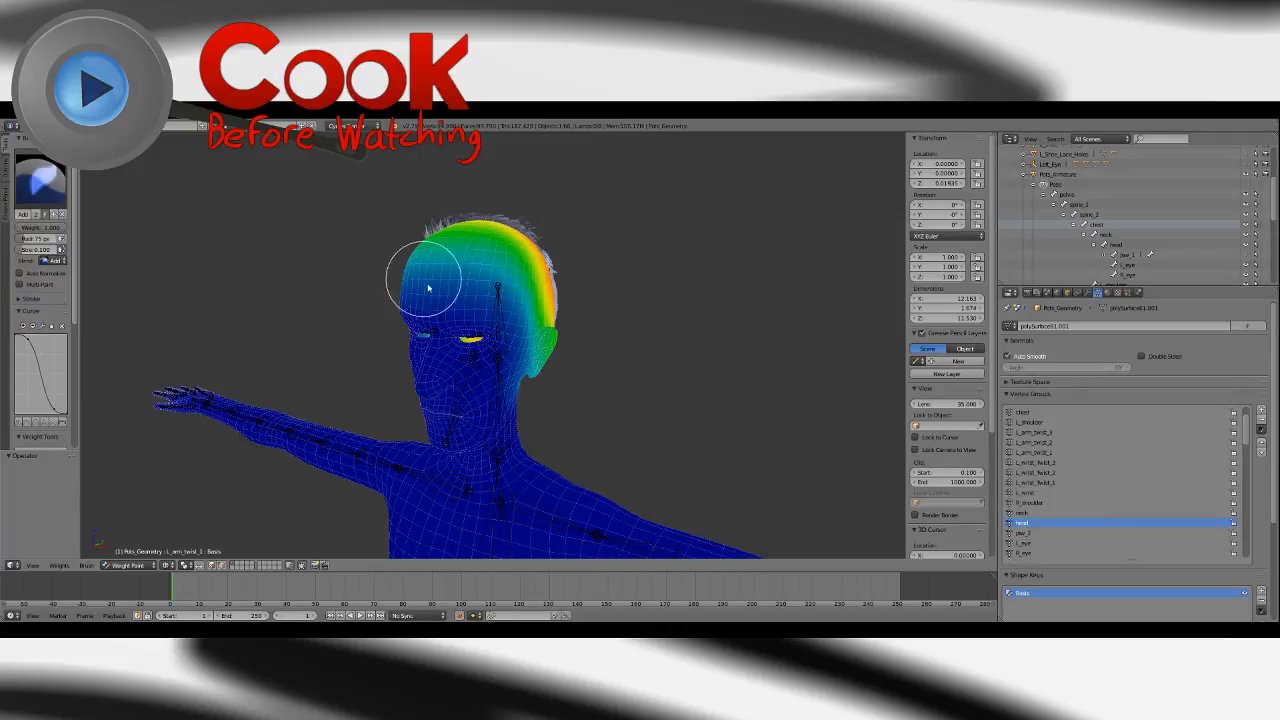
middle_click_drag(423, 286, 493, 277)
Remove the jaw_2 group's weights from the nose using the Subtract brush.
left_click(1024, 533)
middle_click_drag(532, 349, 534, 363)
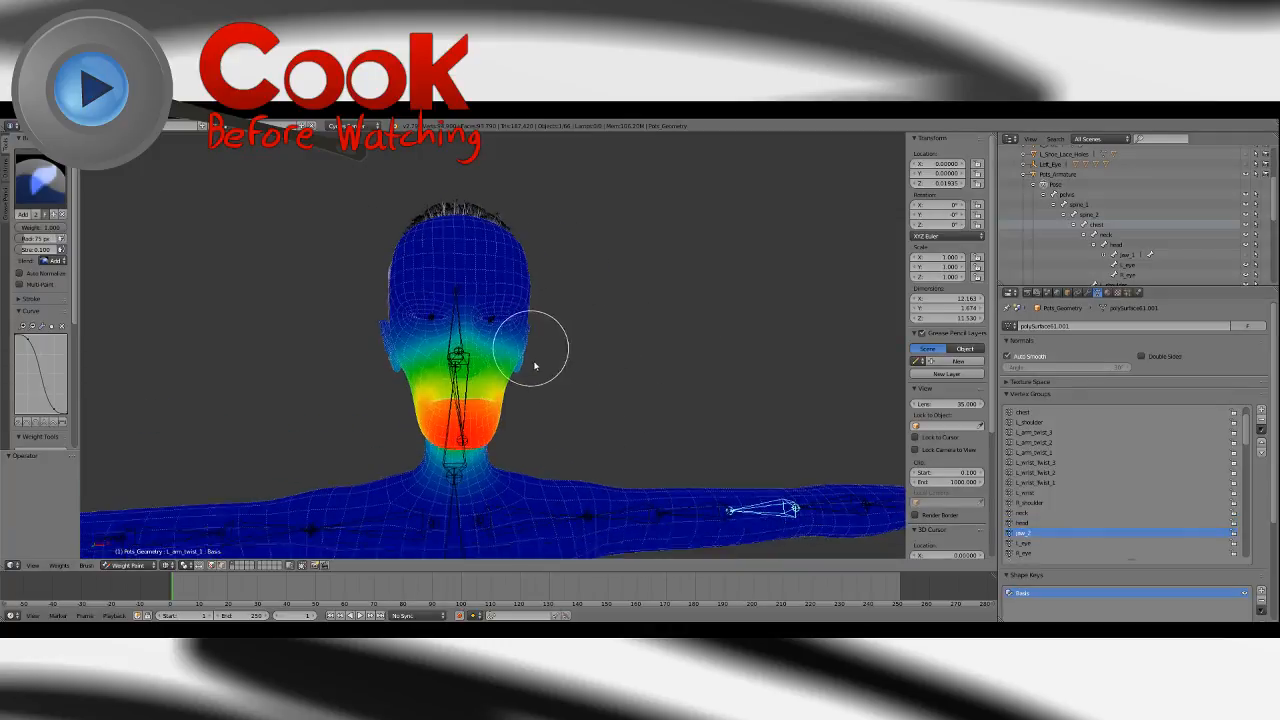
scroll(568, 420, "up", 1)
scroll(577, 423, "up", 2)
middle_click_drag(577, 423, 585, 377)
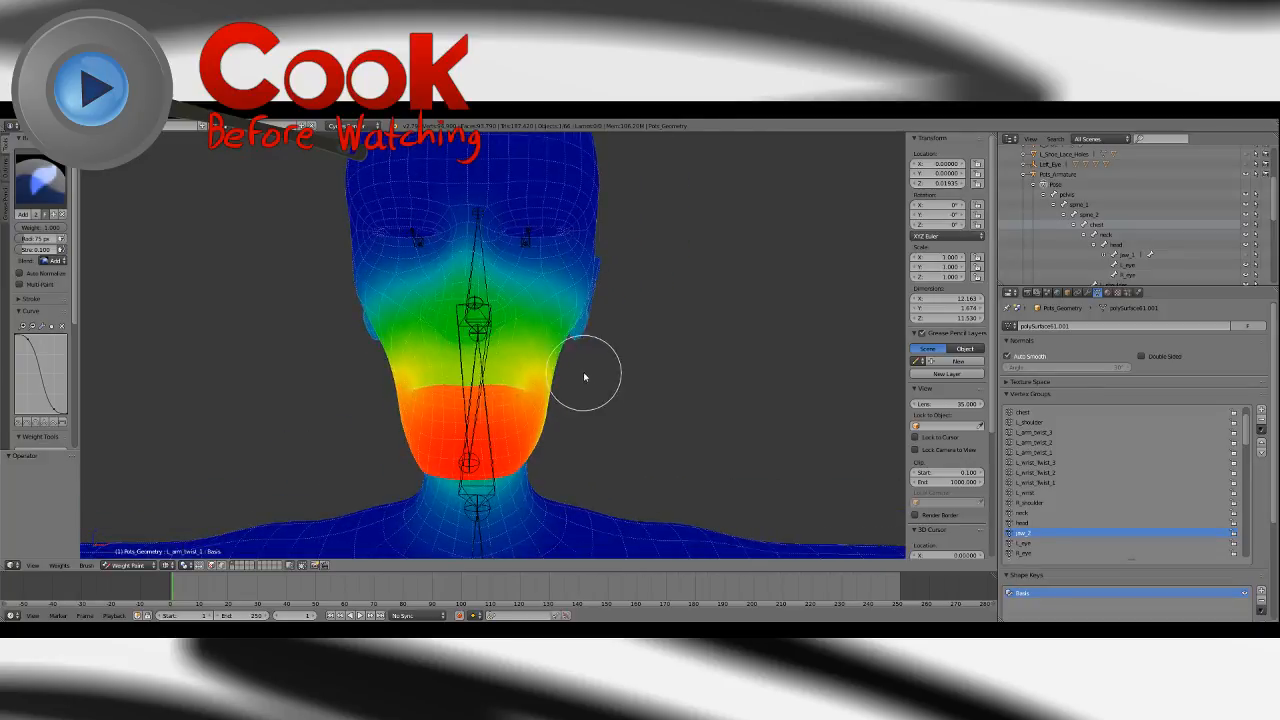
left_click(40, 180)
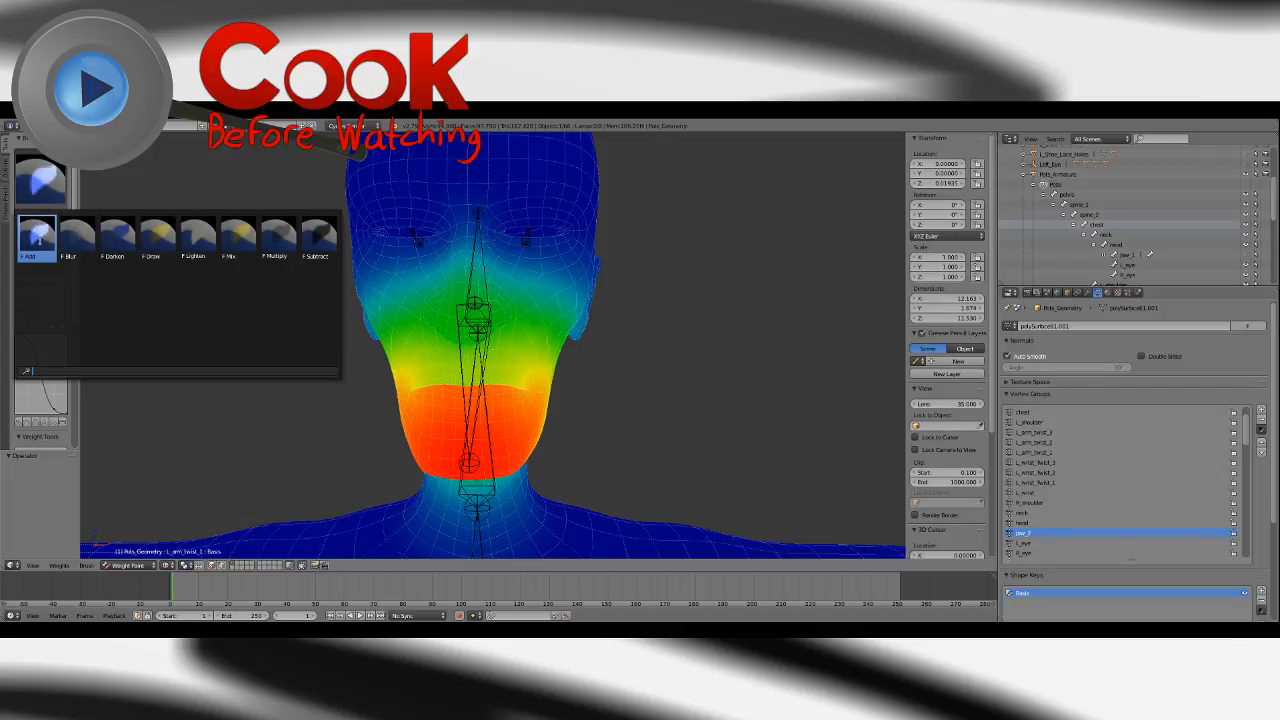
left_click(37, 238)
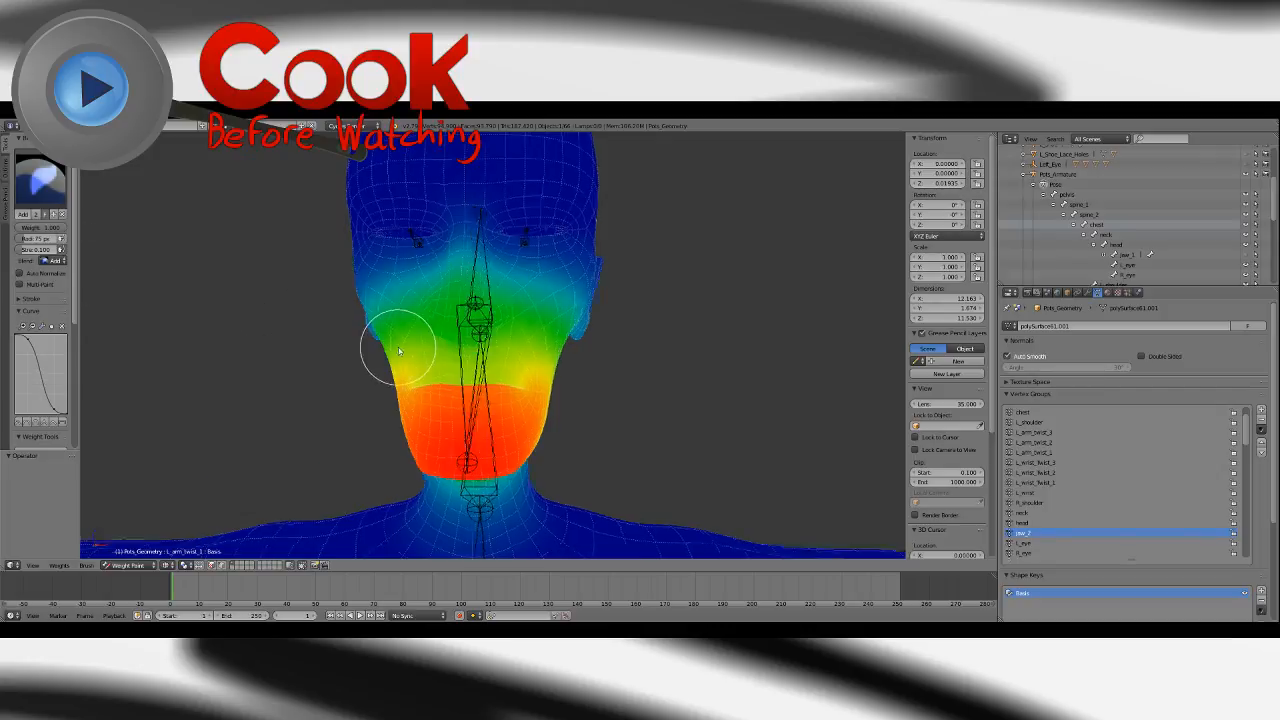
mouse_move(400, 349)
middle_mouse_down()
mouse_move(500, 371)
mouse_move(377, 329)
mouse_move(340, 349)
mouse_move(385, 352)
middle_mouse_up()
left_click(40, 182)
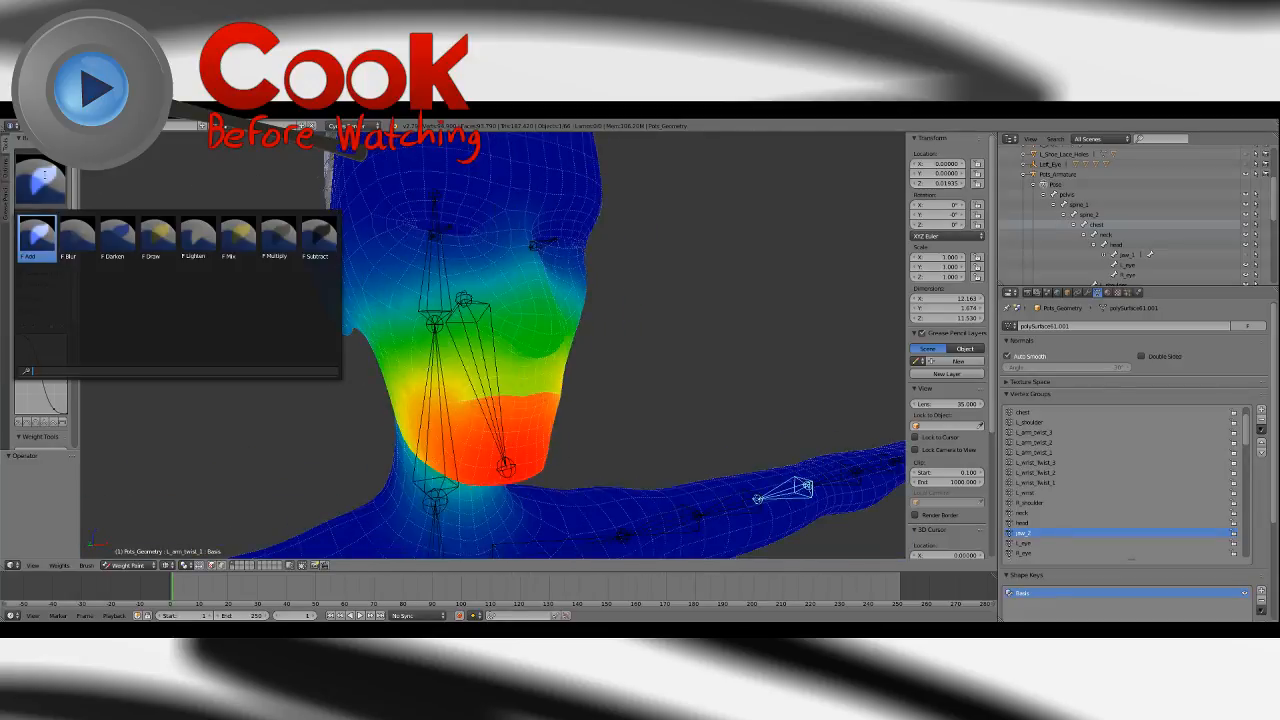
left_click(314, 240)
middle_click_drag(436, 300, 494, 318)
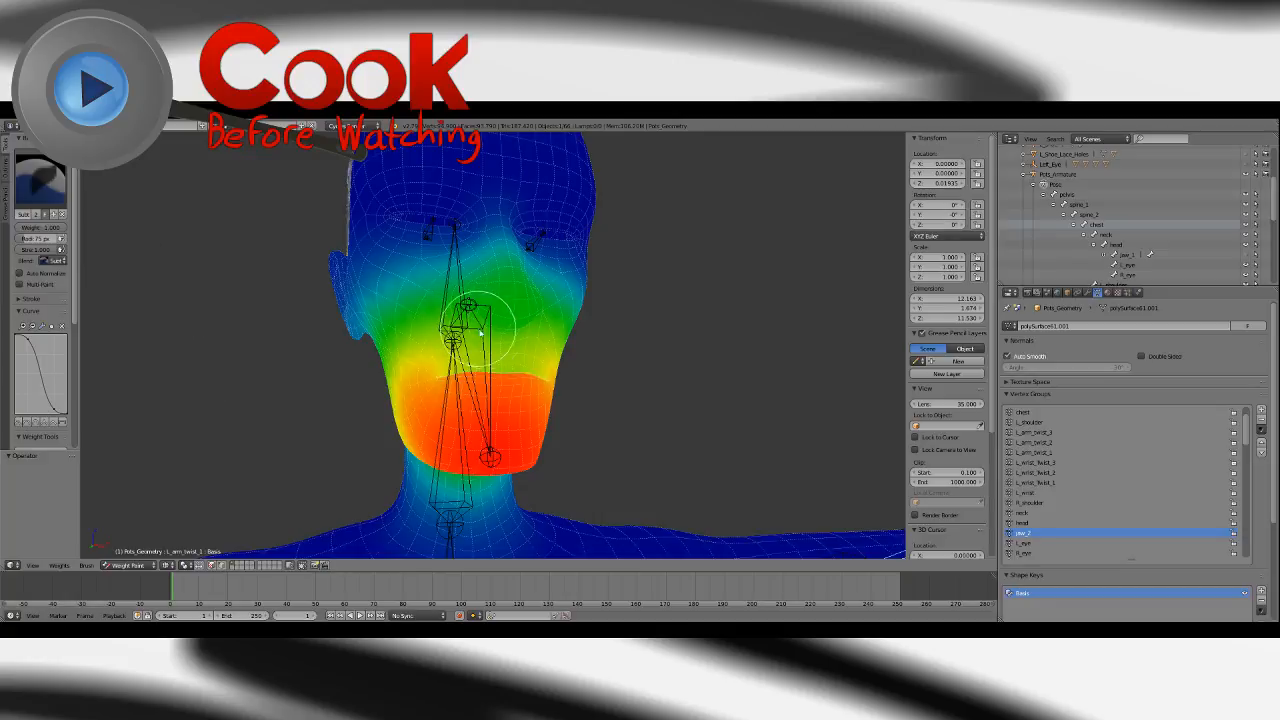
mouse_move(501, 307)
left_mouse_down()
mouse_move(503, 330)
mouse_move(498, 239)
left_mouse_up()
Subtract the jaw_2 weights from the upper cheeks beside the nose and from the area above the upper lip.
middle_click_drag(551, 296, 509, 297)
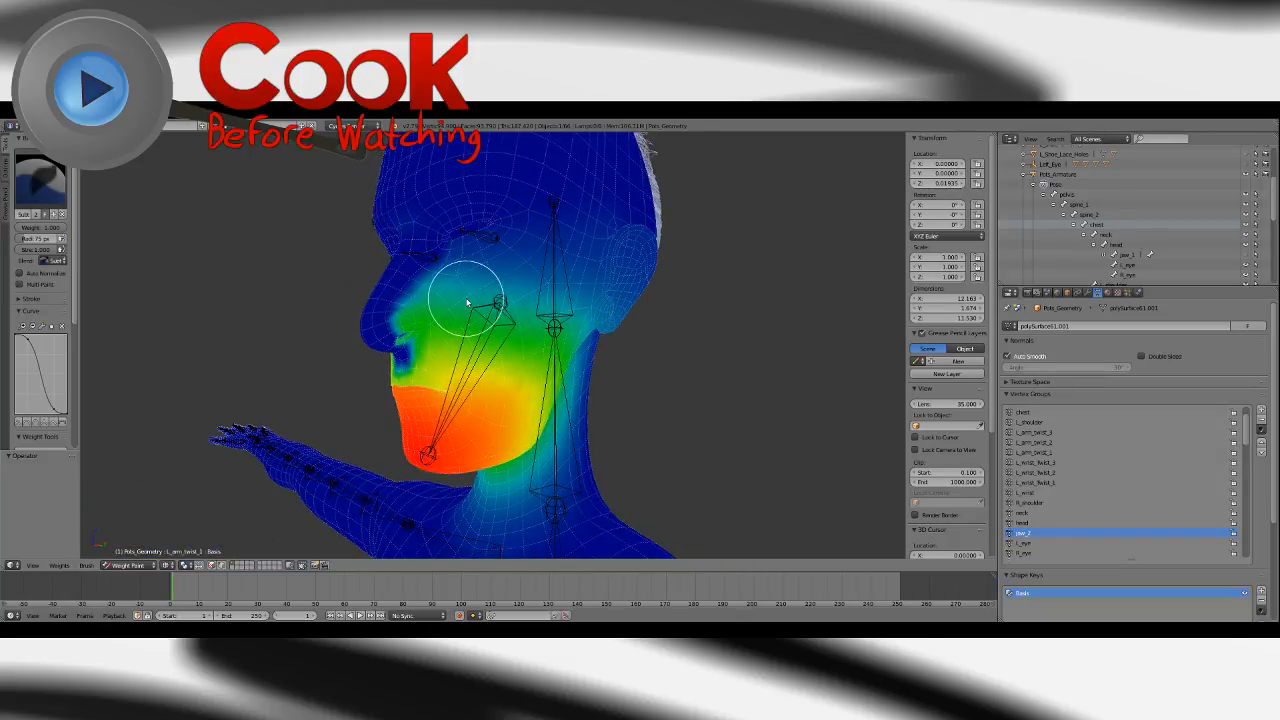
mouse_move(391, 233)
left_mouse_down()
mouse_move(407, 333)
mouse_move(426, 289)
mouse_move(447, 287)
left_mouse_up()
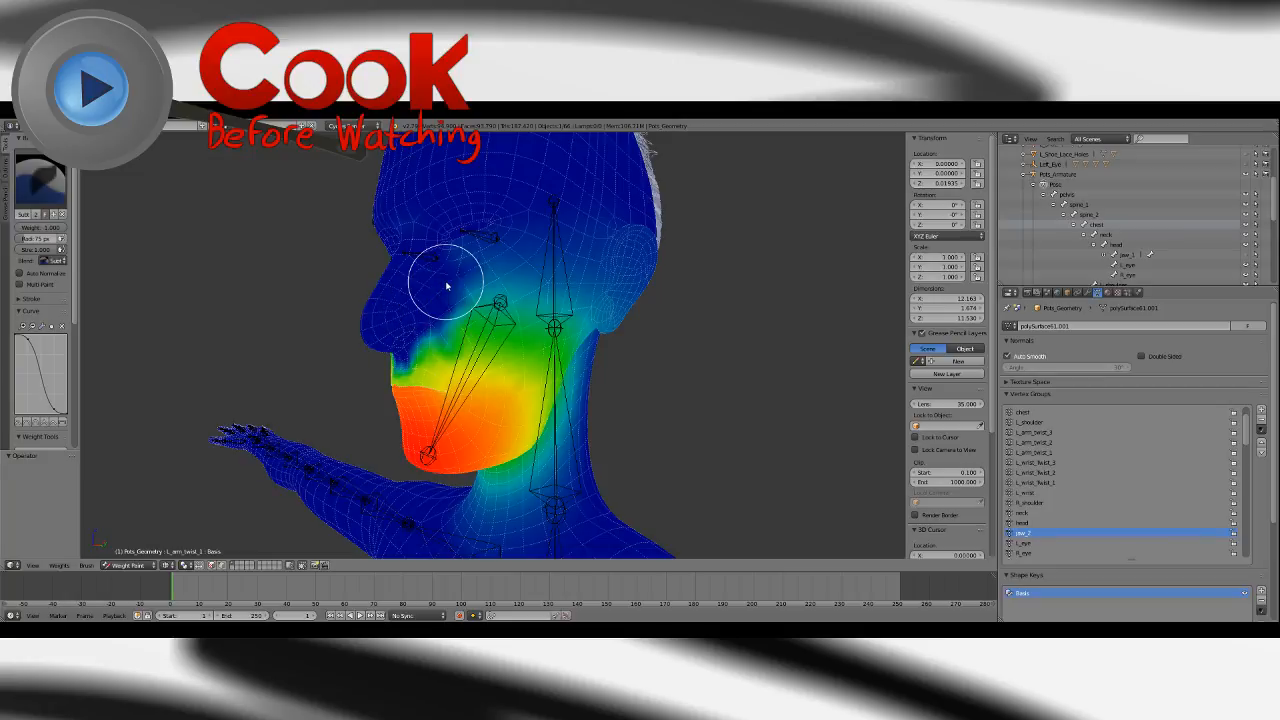
middle_click_drag(415, 330, 471, 329)
scroll(451, 337, "up", 4)
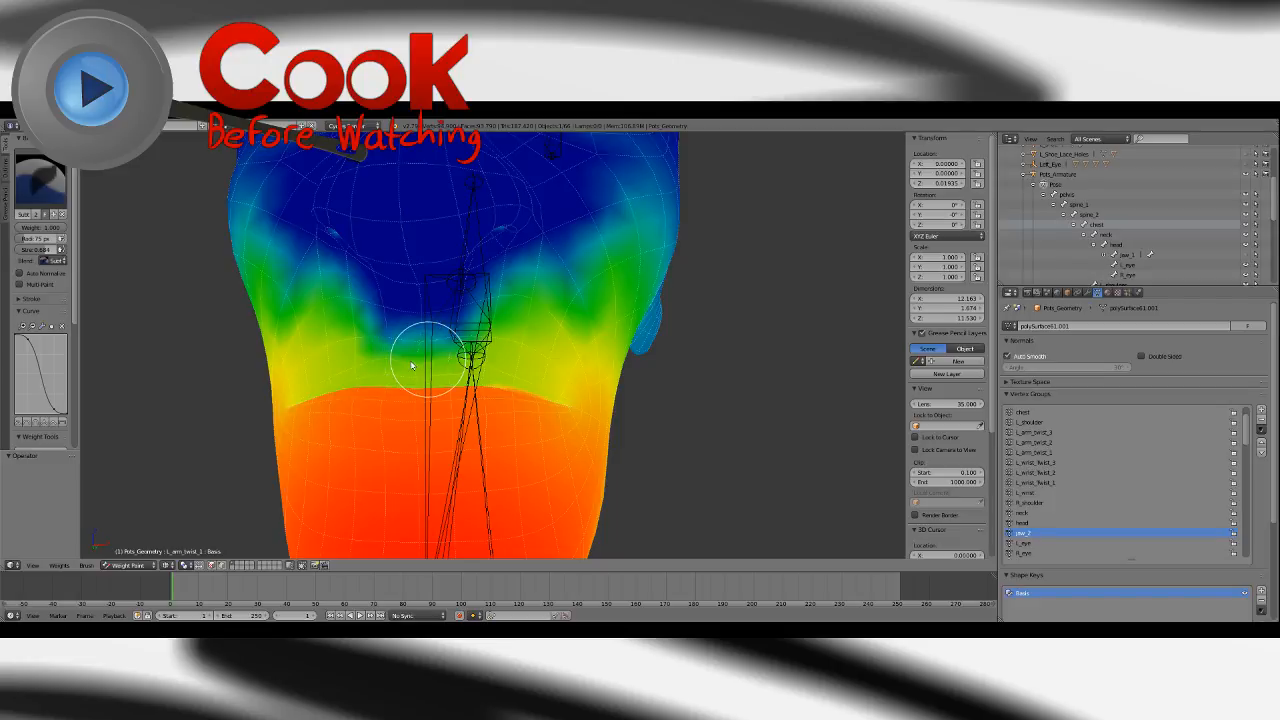
mouse_move(411, 366)
left_mouse_down()
mouse_move(421, 344)
mouse_move(307, 274)
mouse_move(246, 209)
mouse_move(391, 243)
left_mouse_up()
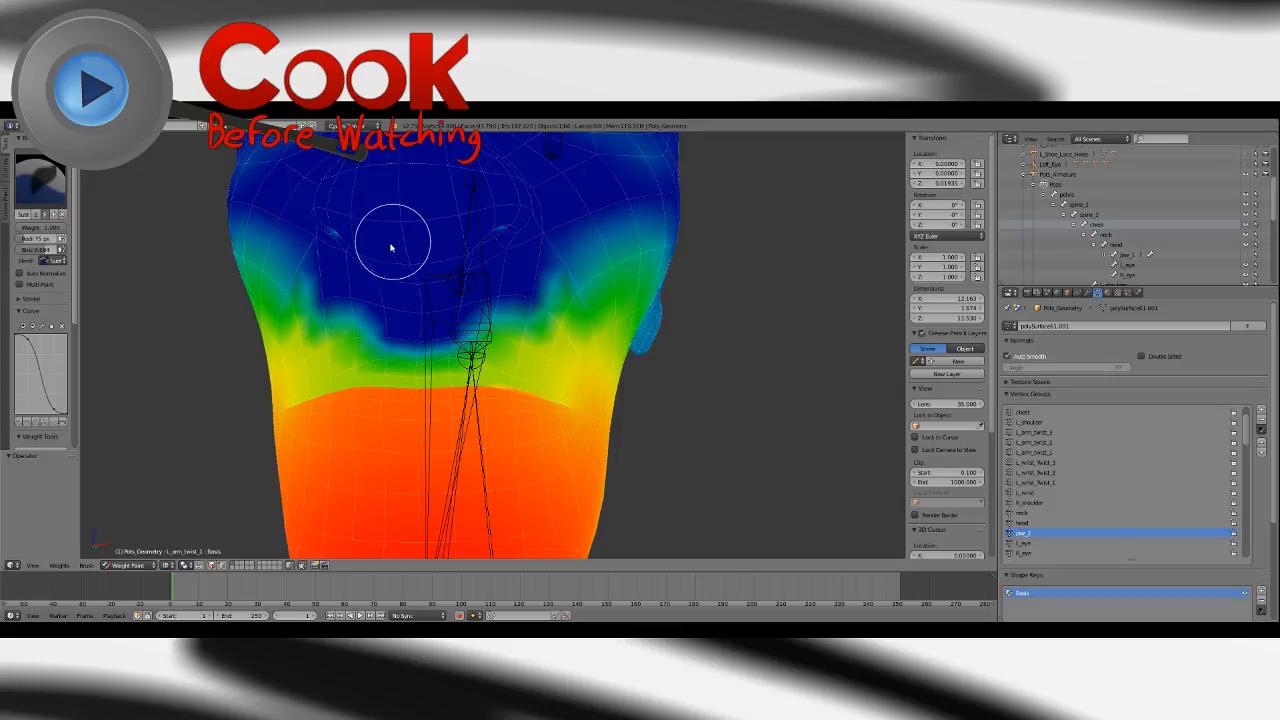
Erase the jaw_2 weights from the right cheek and ear with the Subtract brush.
middle_click_drag(391, 243, 380, 268)
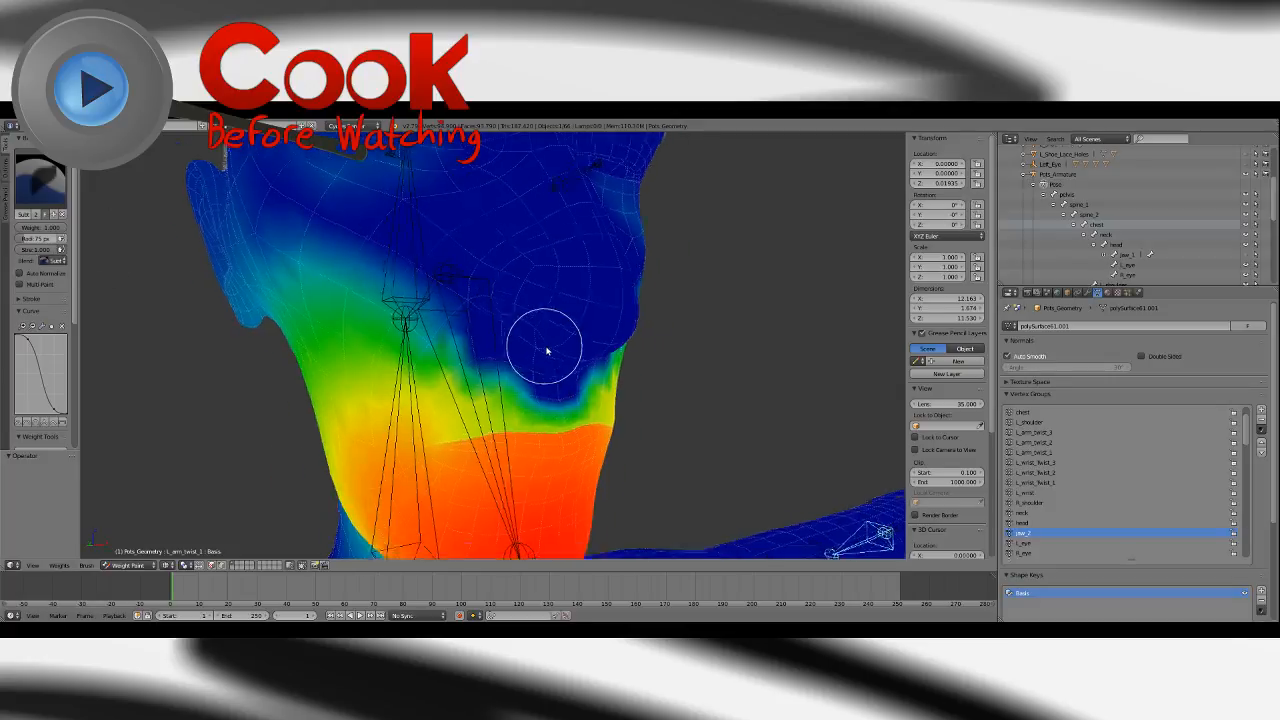
mouse_move(543, 349)
middle_mouse_down()
mouse_move(451, 294)
mouse_move(531, 341)
middle_mouse_up()
mouse_move(465, 340)
left_mouse_down()
mouse_move(406, 337)
mouse_move(397, 349)
left_mouse_up()
mouse_move(397, 349)
middle_mouse_down()
mouse_move(429, 331)
mouse_move(440, 246)
middle_mouse_up()
mouse_move(438, 287)
left_mouse_down()
mouse_move(477, 351)
mouse_move(491, 334)
mouse_move(491, 256)
left_mouse_up()
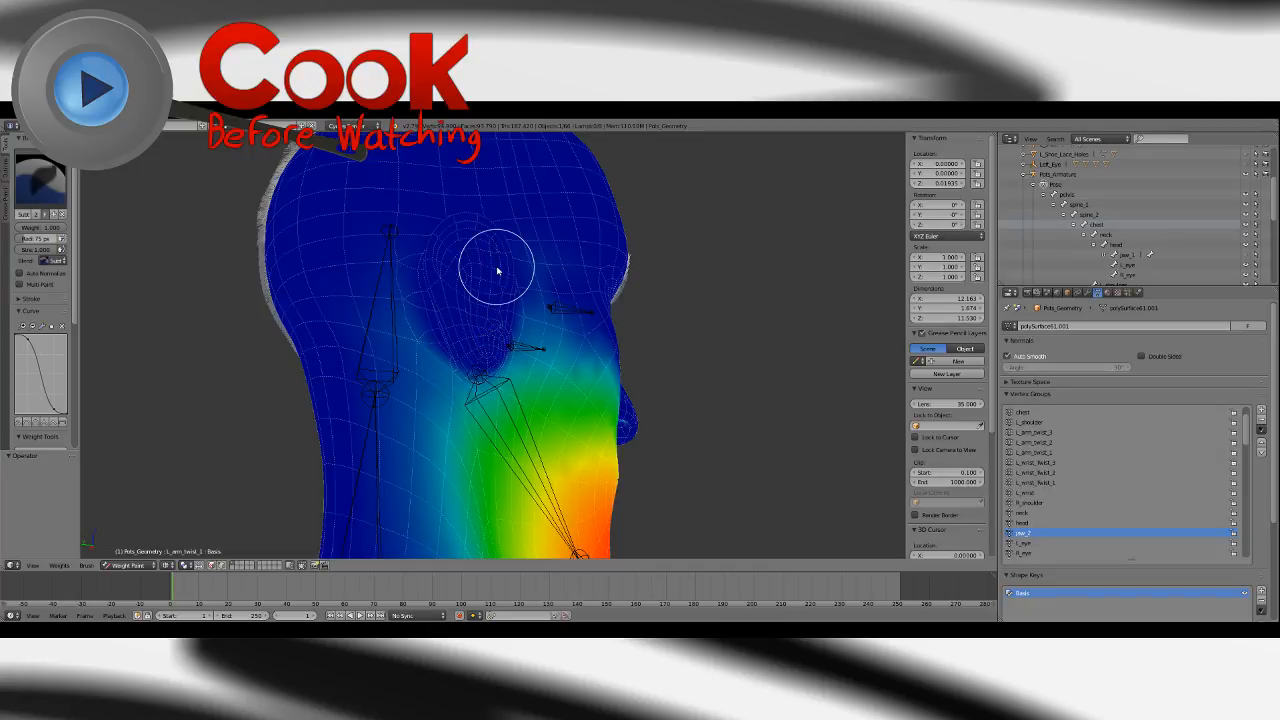
Erase the jaw_2 weights from behind the right ear and along the side and back of the neck.
middle_click_drag(503, 214, 454, 315)
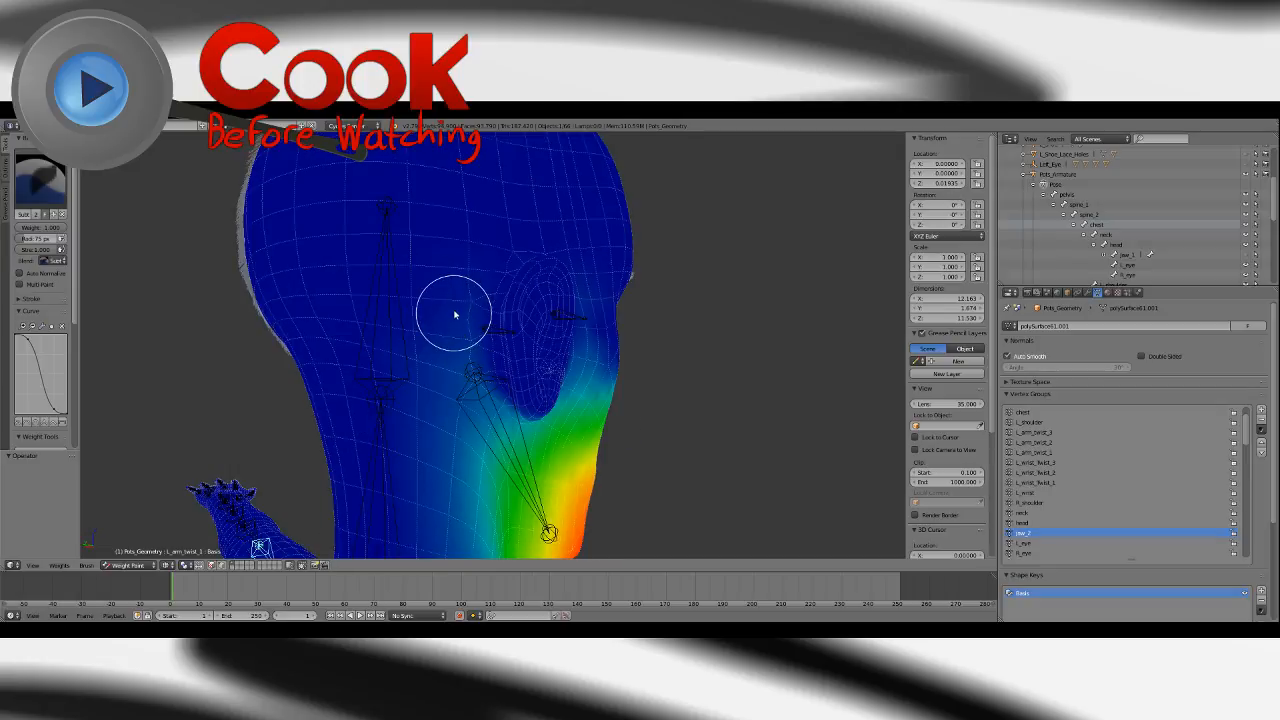
left_click_drag(470, 387, 463, 486)
middle_click_drag(468, 478, 437, 345)
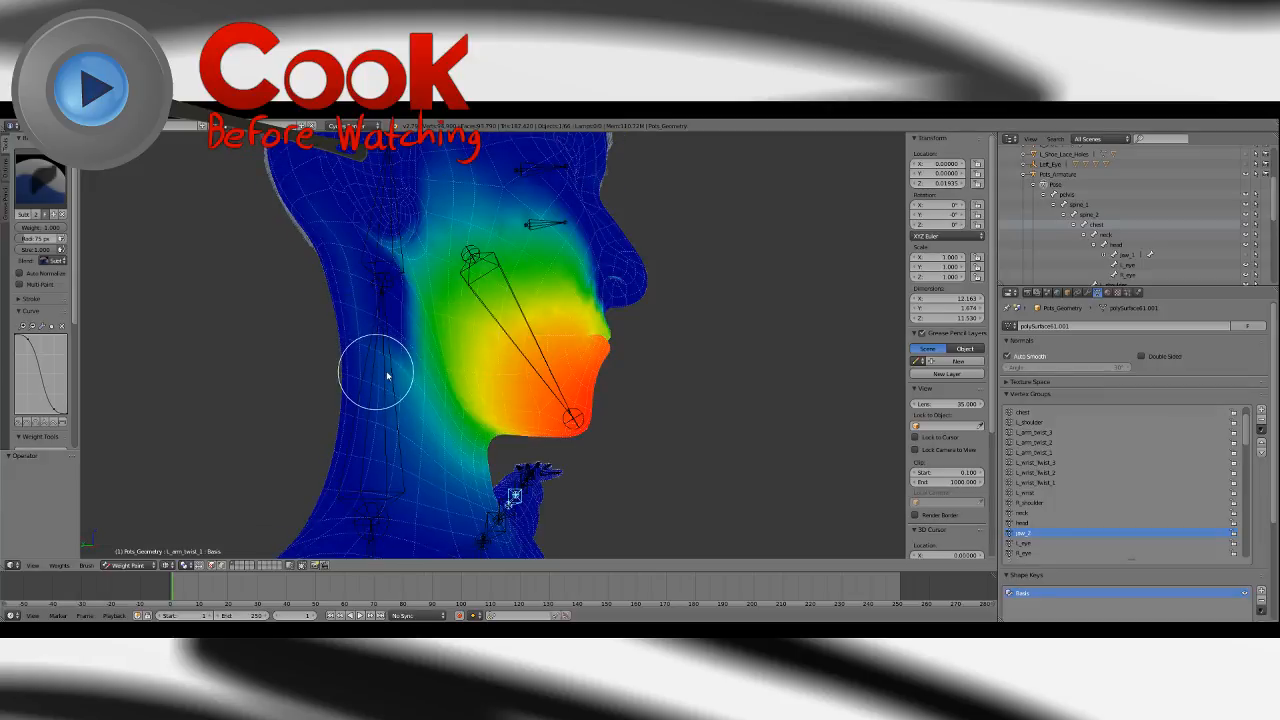
middle_click_drag(366, 283, 435, 296)
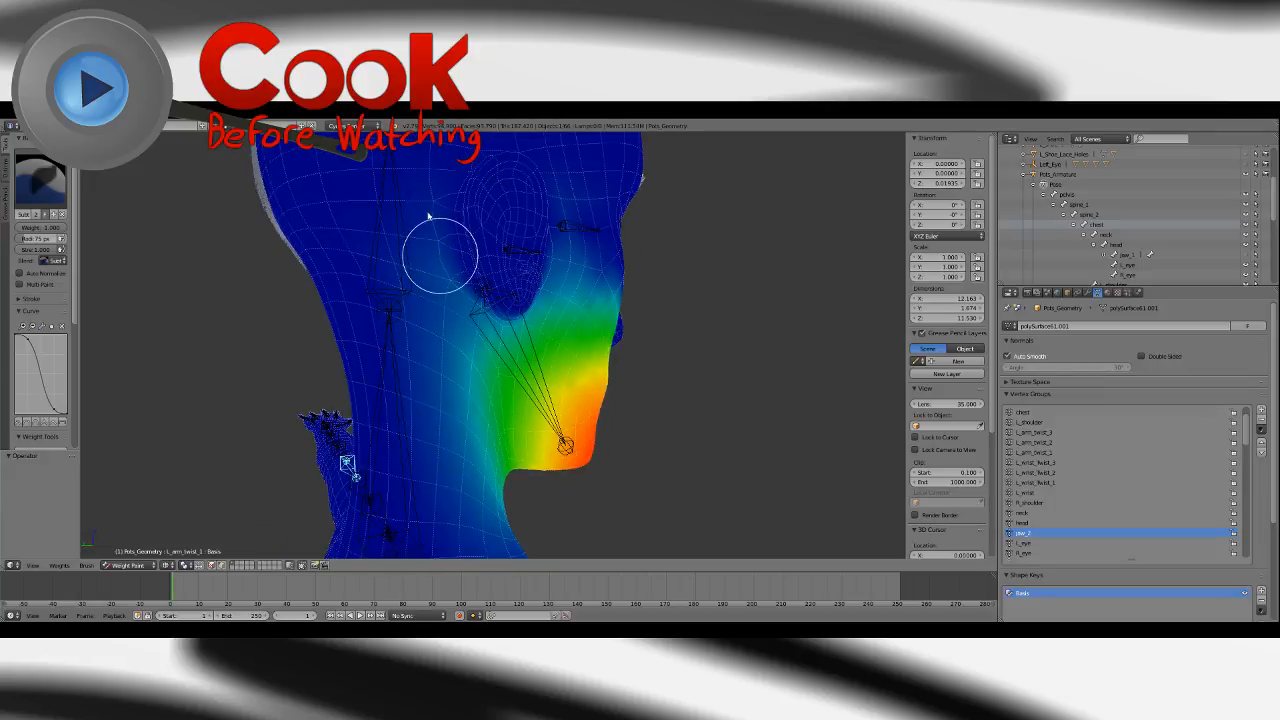
middle_click_drag(622, 238, 491, 246)
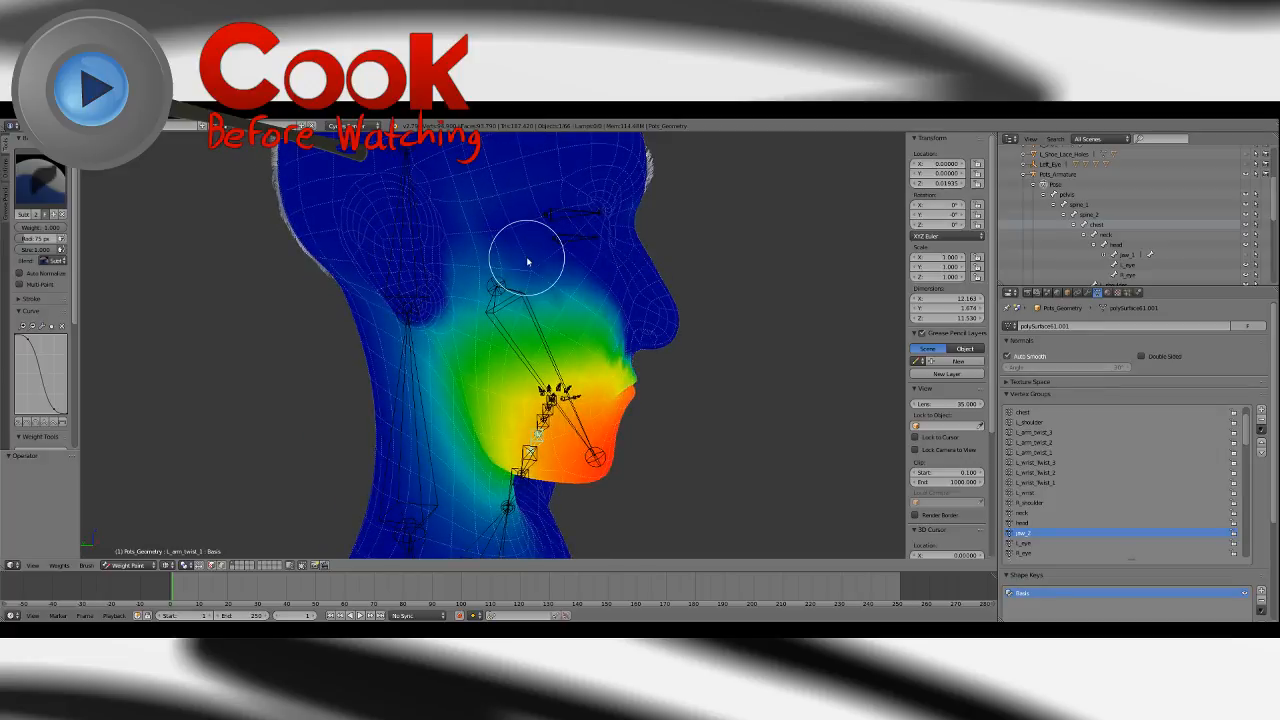
mouse_move(706, 306)
middle_mouse_down()
mouse_move(666, 320)
mouse_move(648, 374)
mouse_move(697, 326)
mouse_move(651, 381)
mouse_move(614, 277)
mouse_move(643, 229)
mouse_move(686, 297)
mouse_move(616, 237)
middle_mouse_up()
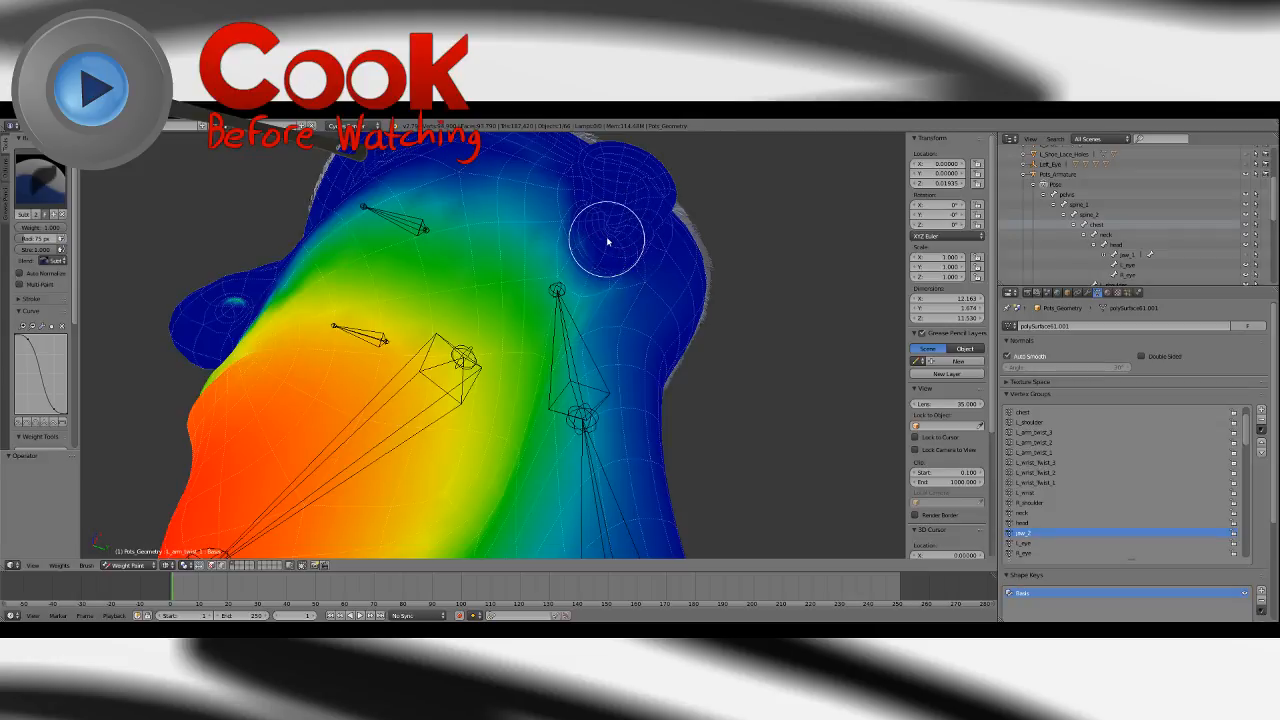
middle_click_drag(608, 243, 532, 328)
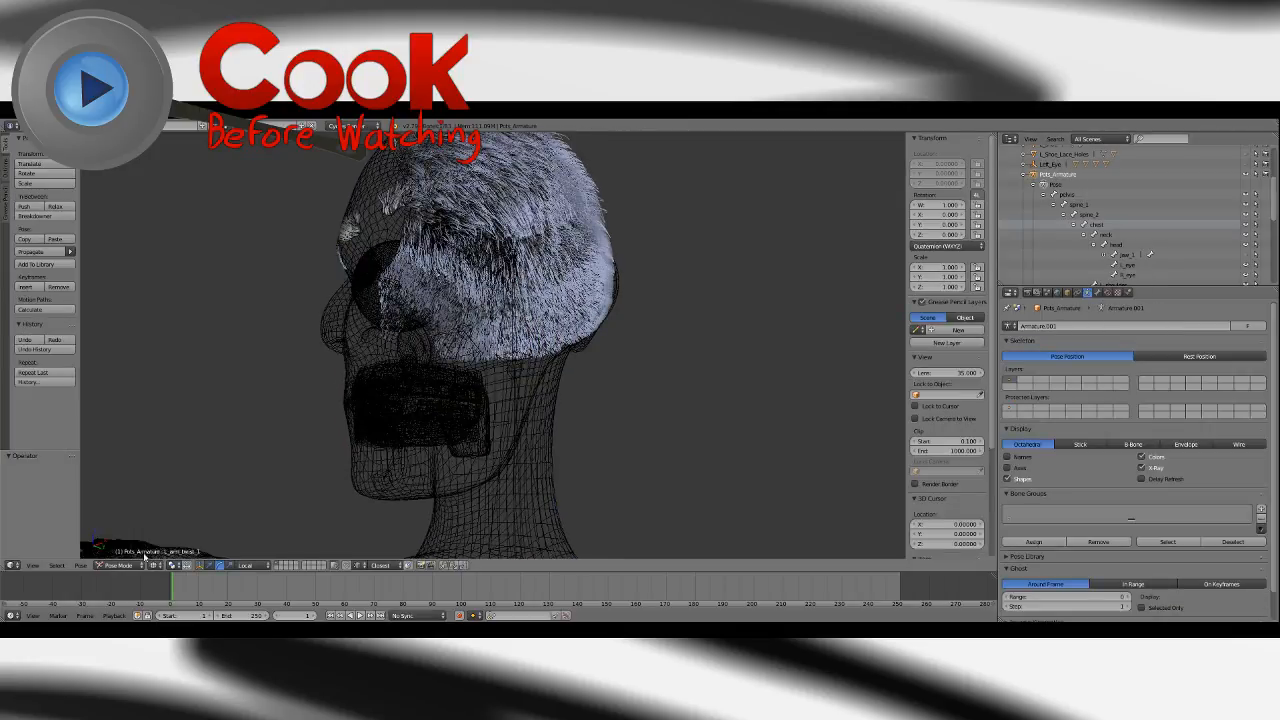
Switch the viewport from wireframe to shaded display and select the armature's jaw_2 bone.
left_click(154, 566)
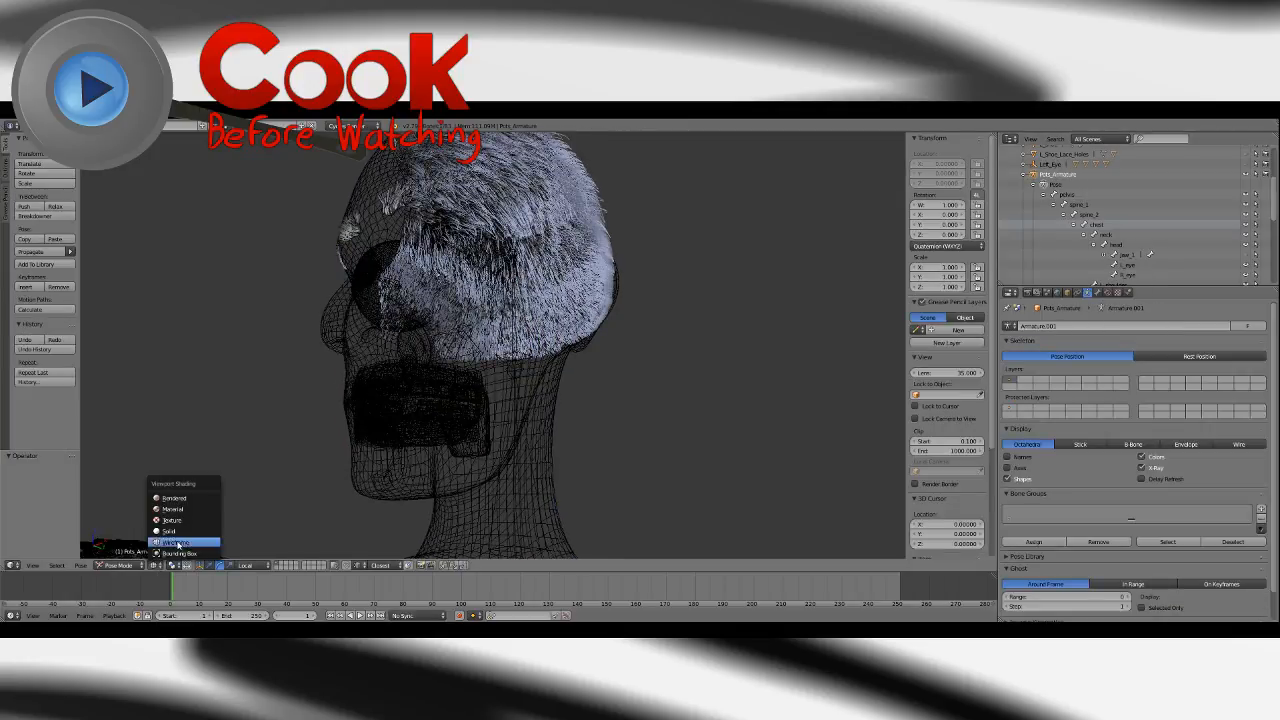
left_click(200, 518)
right_click(432, 370)
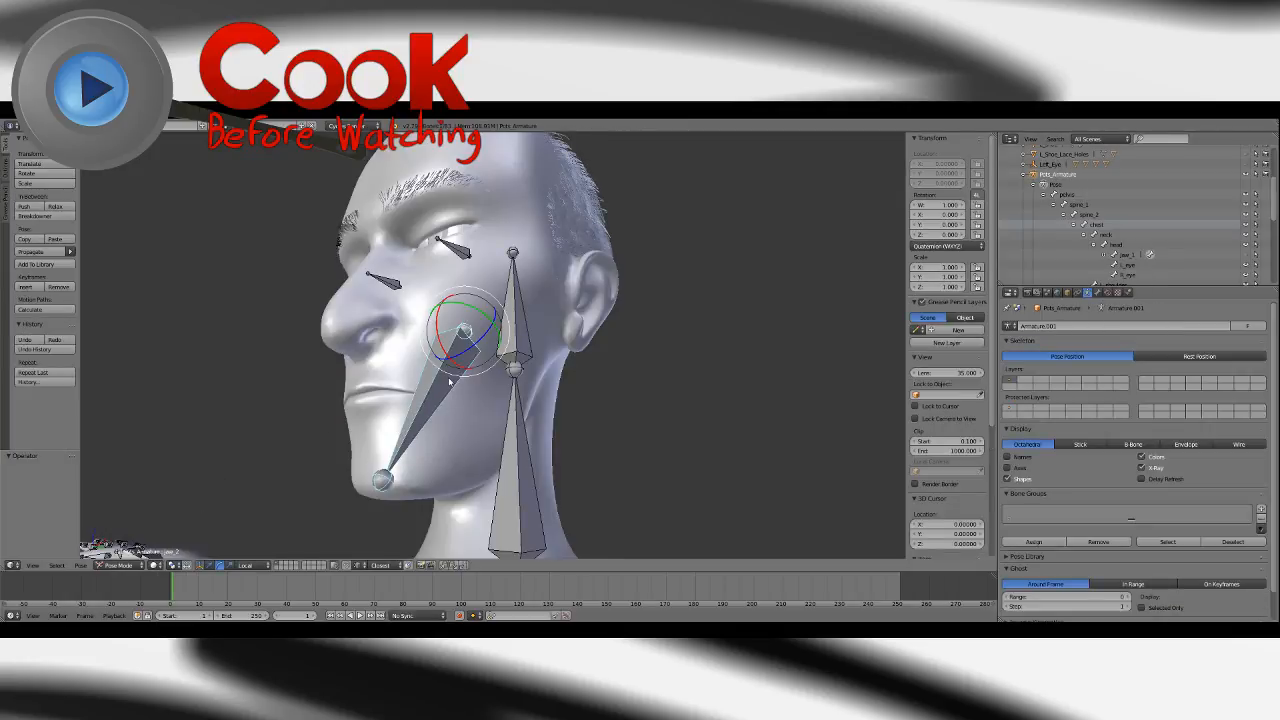
Test the jaw_2 bone by rotating it about -32° on its local X axis to open the mouth, and undo the rotation.
middle_click_drag(459, 381, 423, 374)
key("r")
key("x")
key("x")
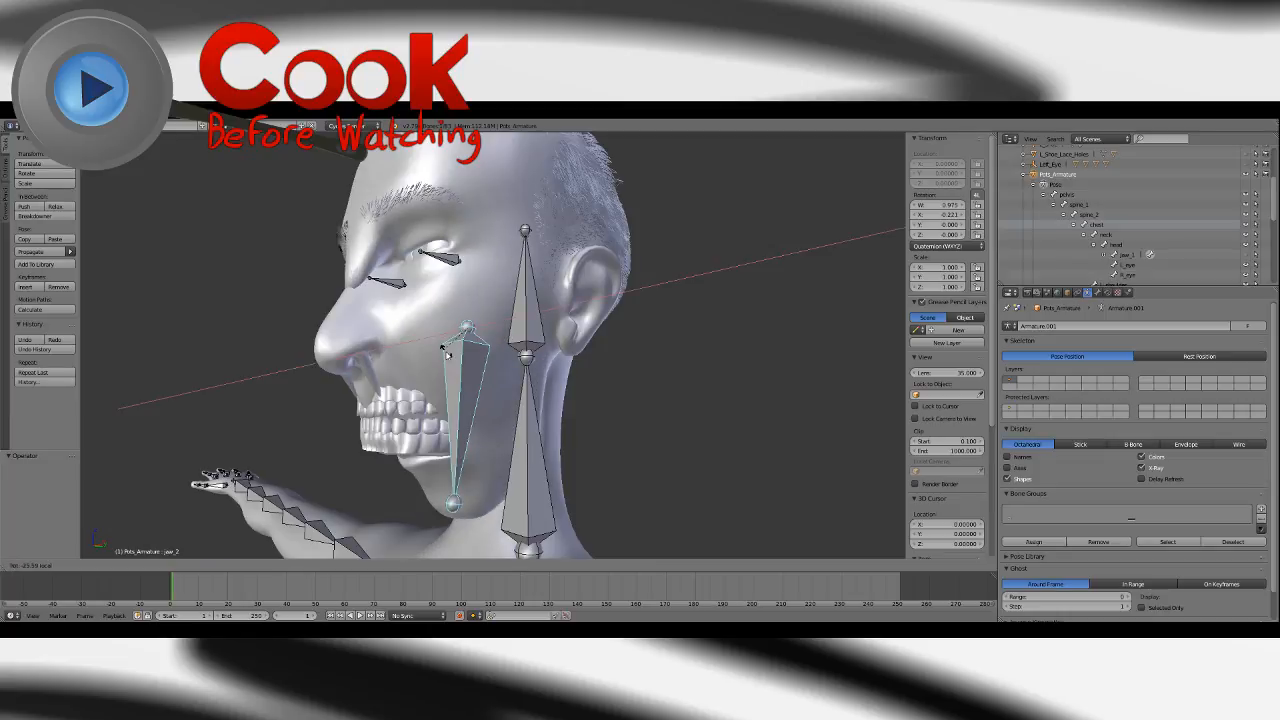
left_click(460, 348)
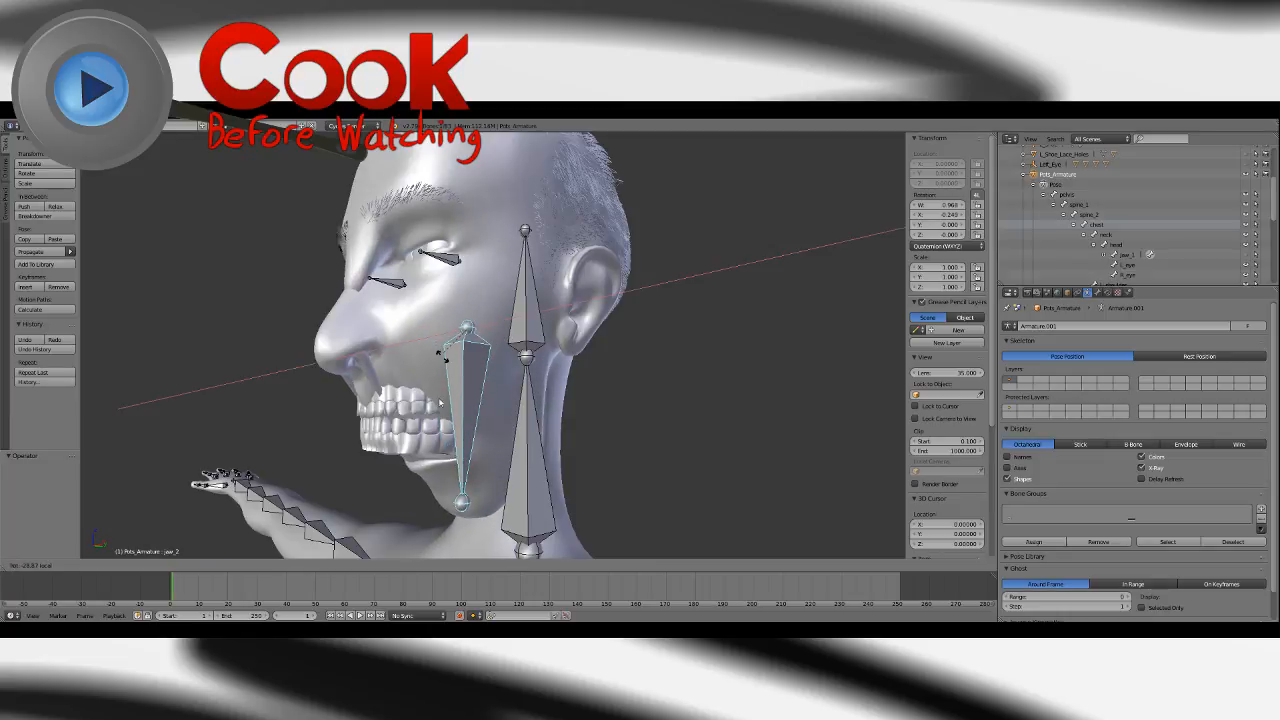
middle_click_drag(460, 348, 468, 376)
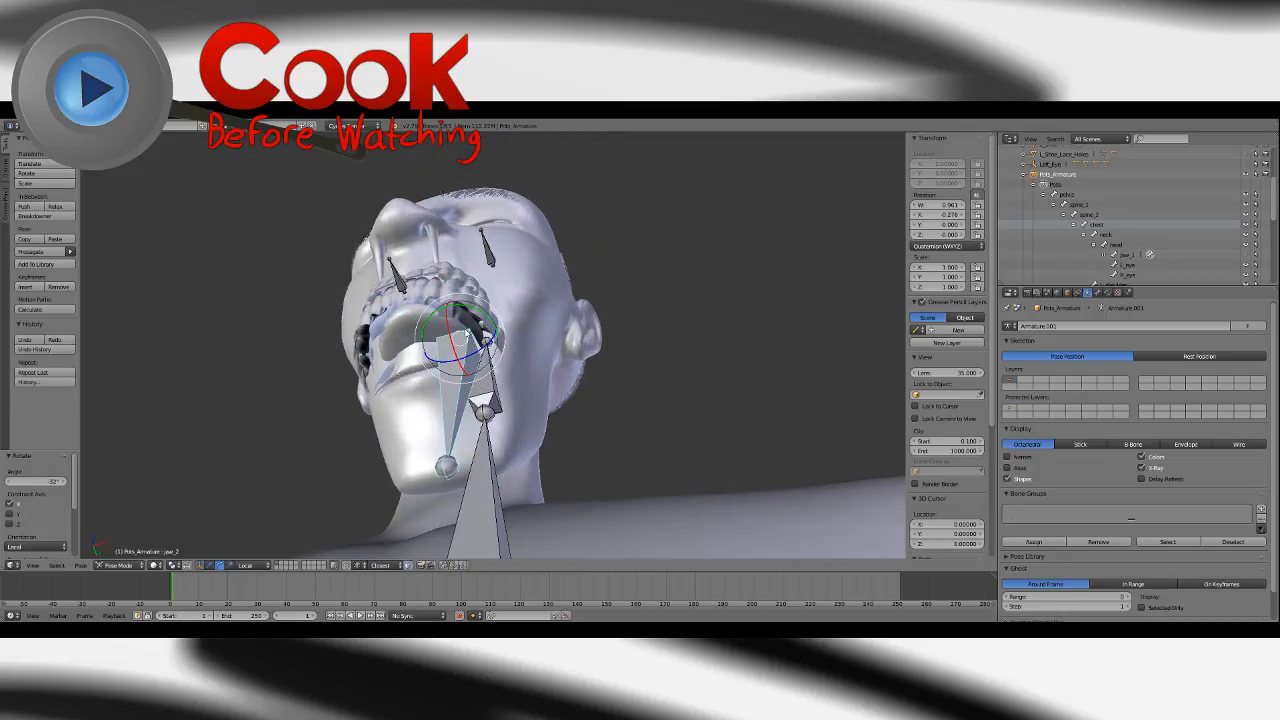
key("ctrl+z")
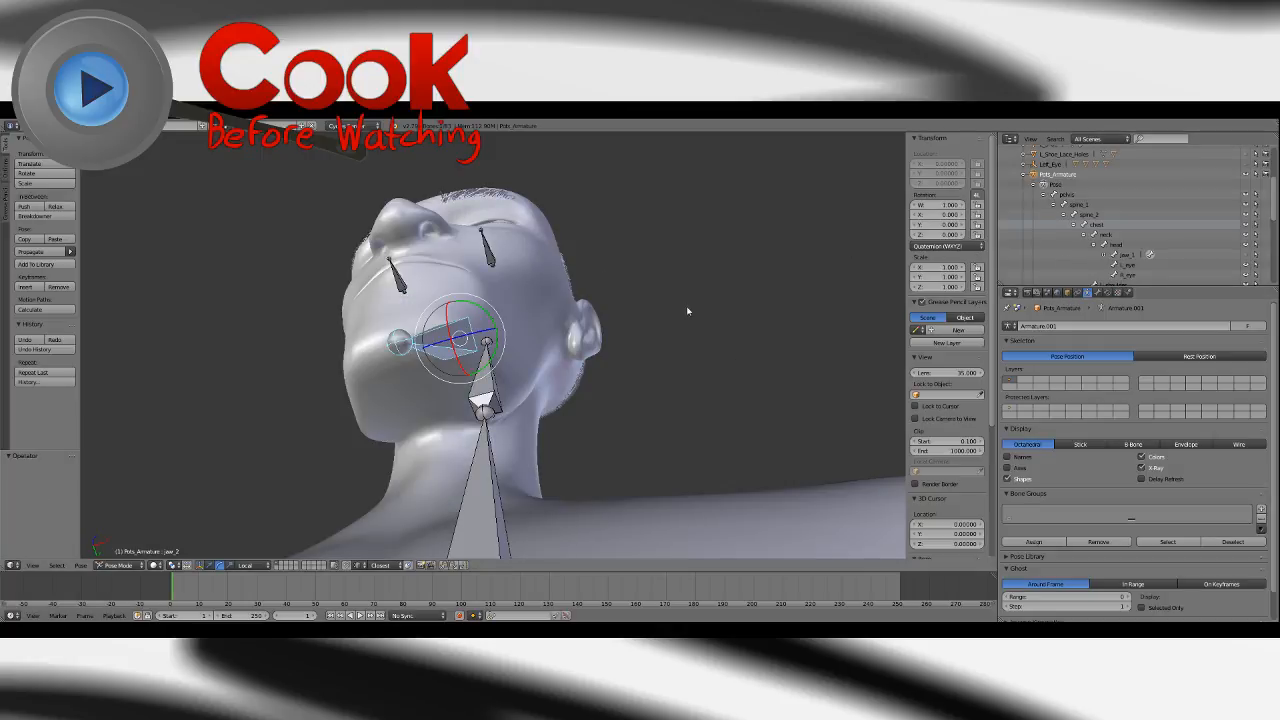
middle_click_drag(660, 338, 484, 512)
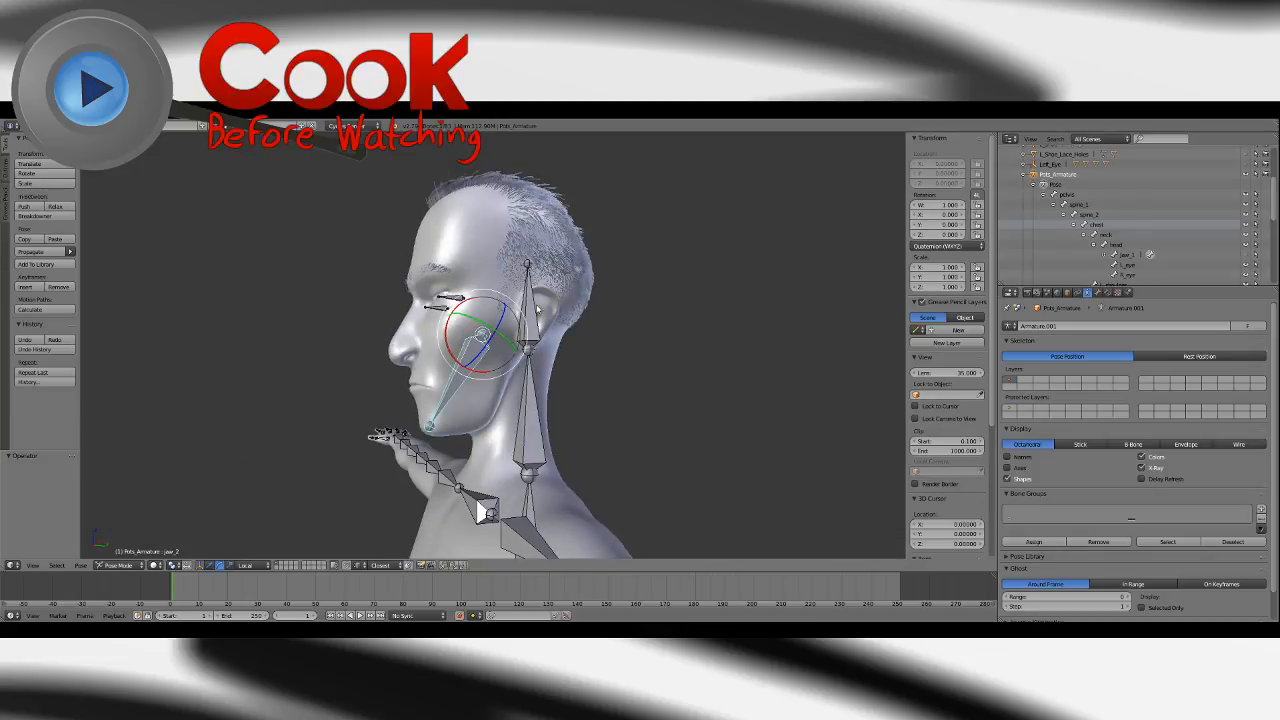
Test the head bone by rotating it backward on its local X axis, and clear its rotation.
right_click(510, 296)
key("r")
key("x")
key("x")
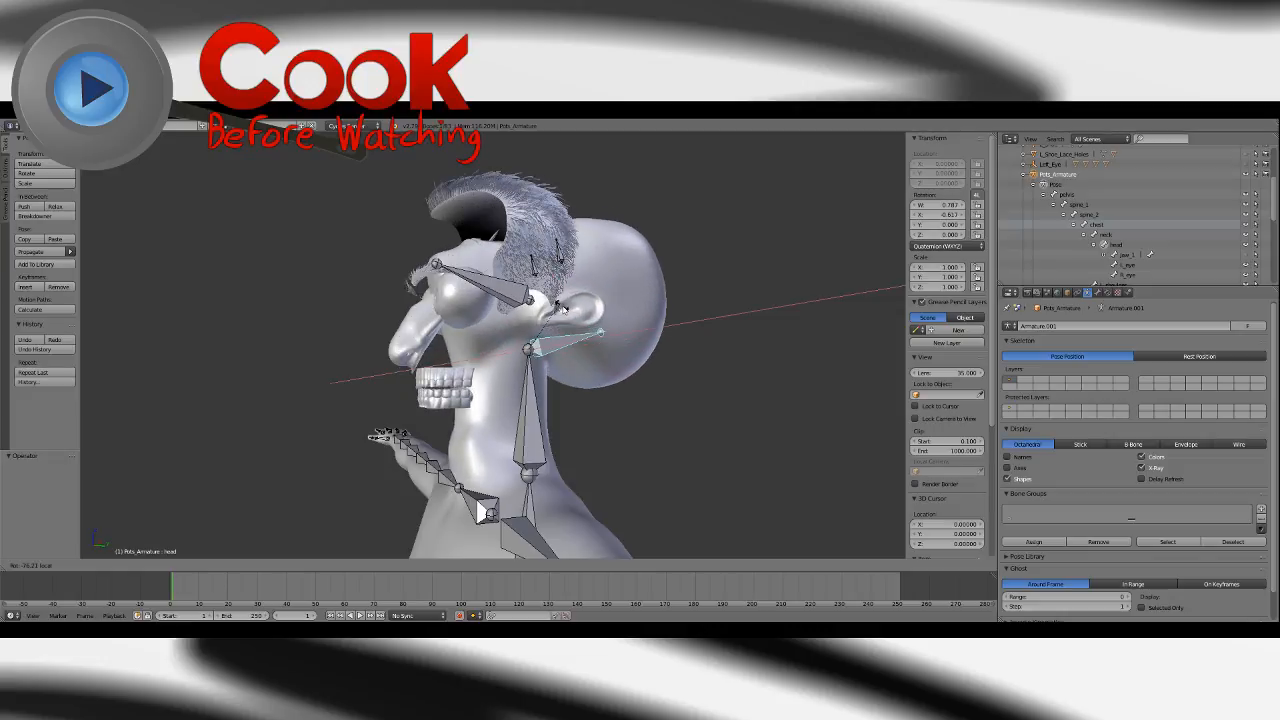
left_click(562, 292)
middle_click_drag(562, 296, 563, 382)
key("alt+r")
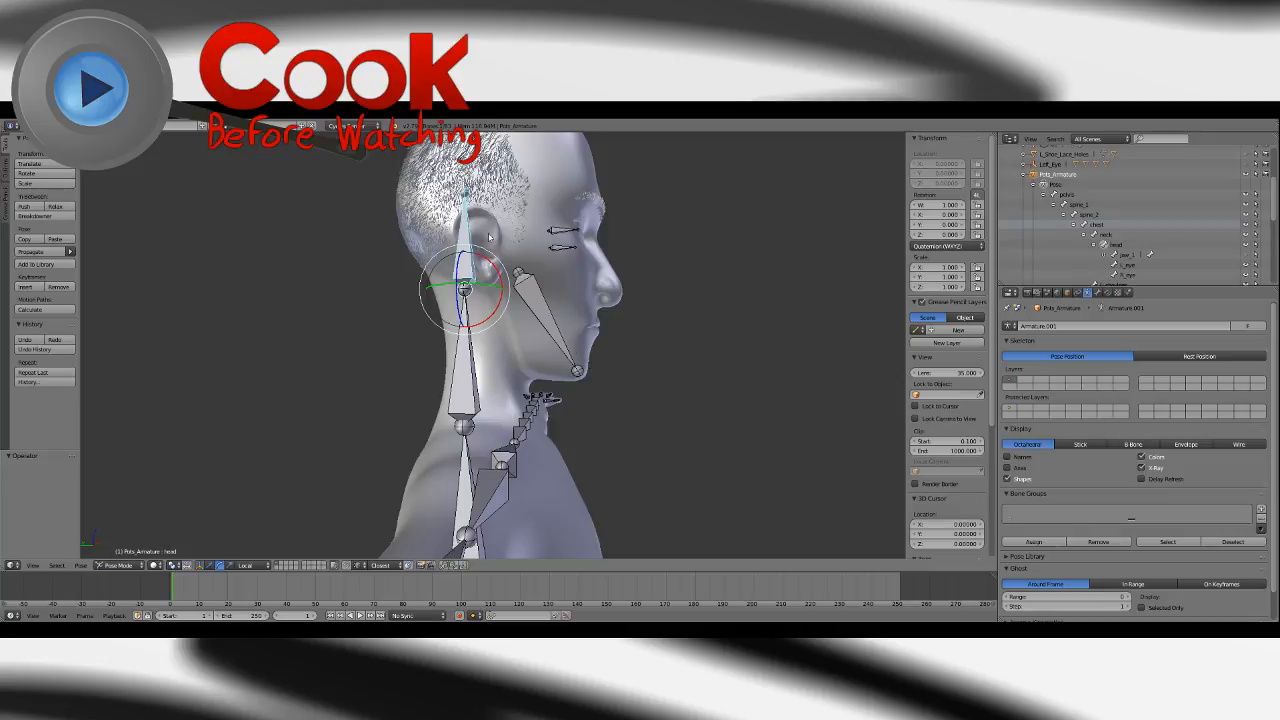
Rotate the head bone backward again to check the face and teeth from the opposite side, undoing each rotation.
left_click_drag(493, 268, 431, 258)
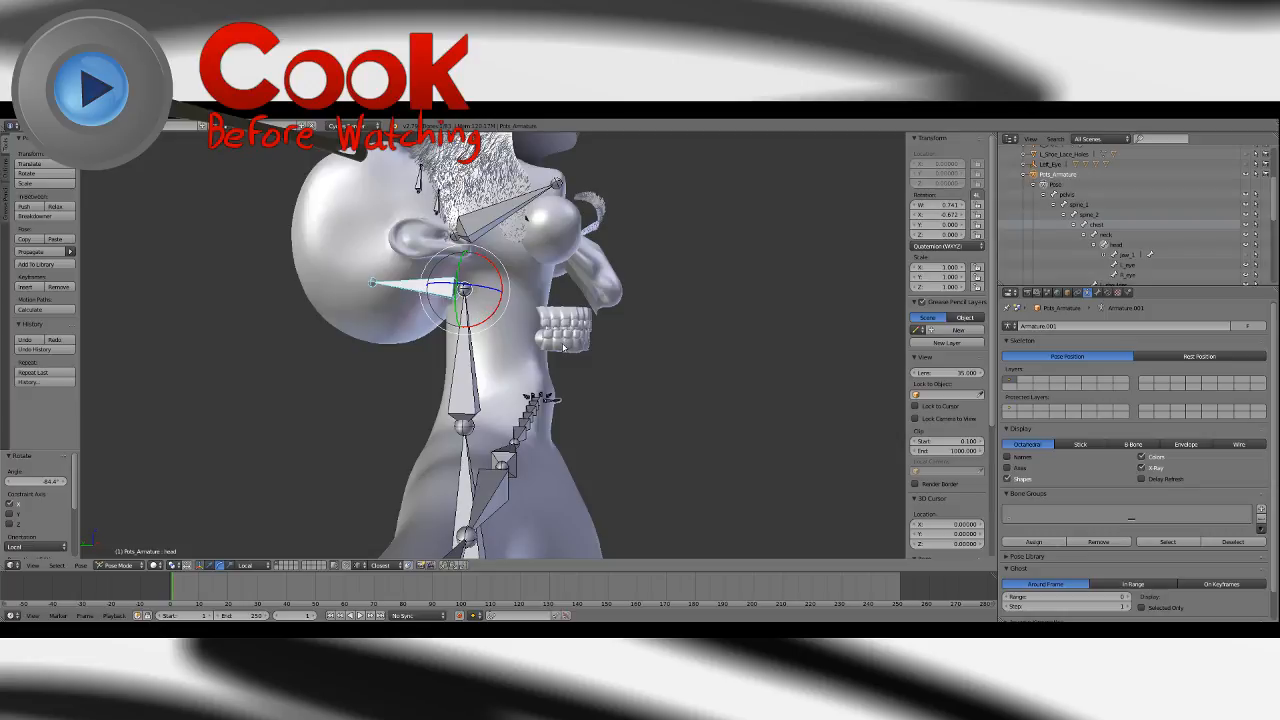
key("ctrl+z")
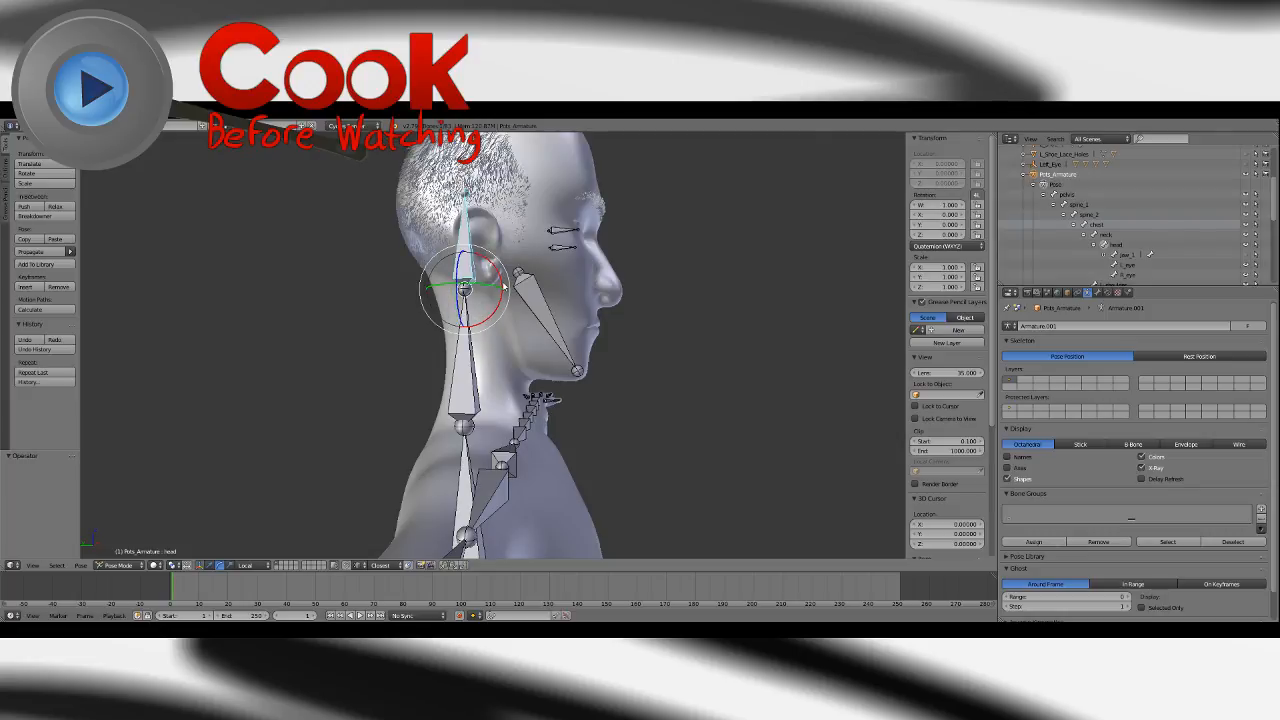
left_click_drag(502, 284, 477, 251)
key("ctrl+z")
Hide the eyebrow objects and the Scalp hair object so that only the bare head shows.
scroll(1268, 200, "up", 5)
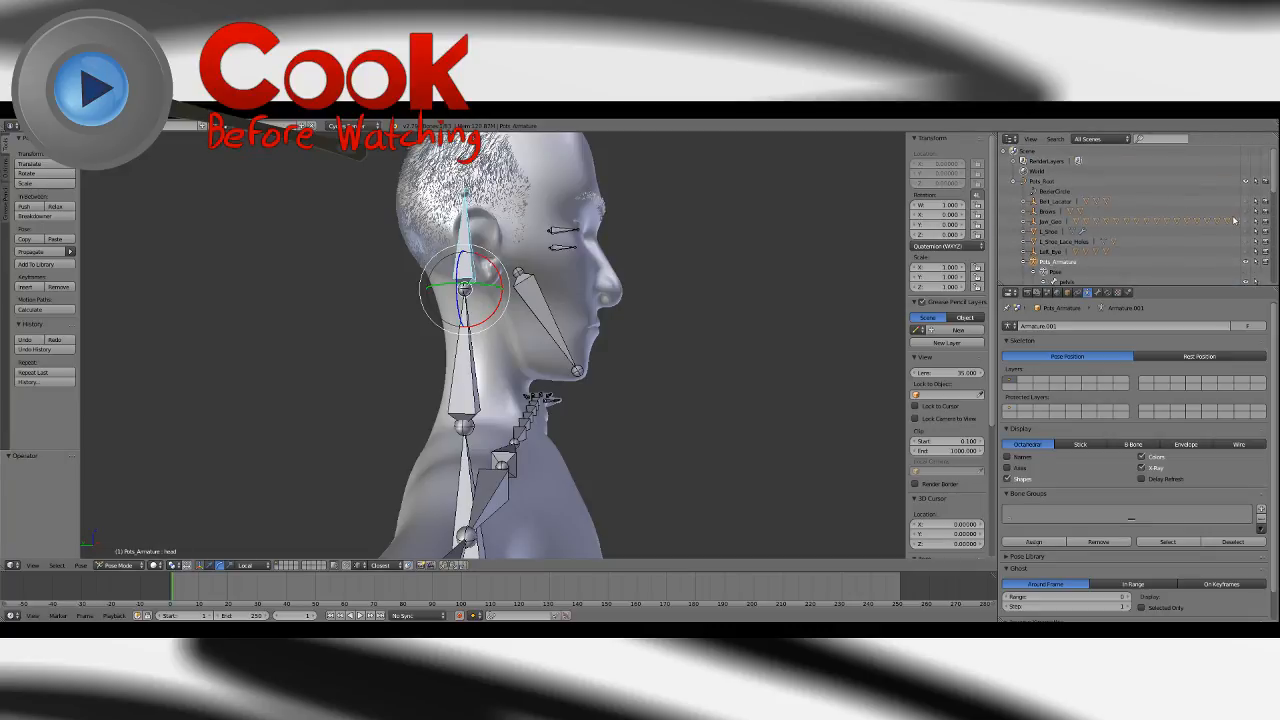
left_click(1023, 212)
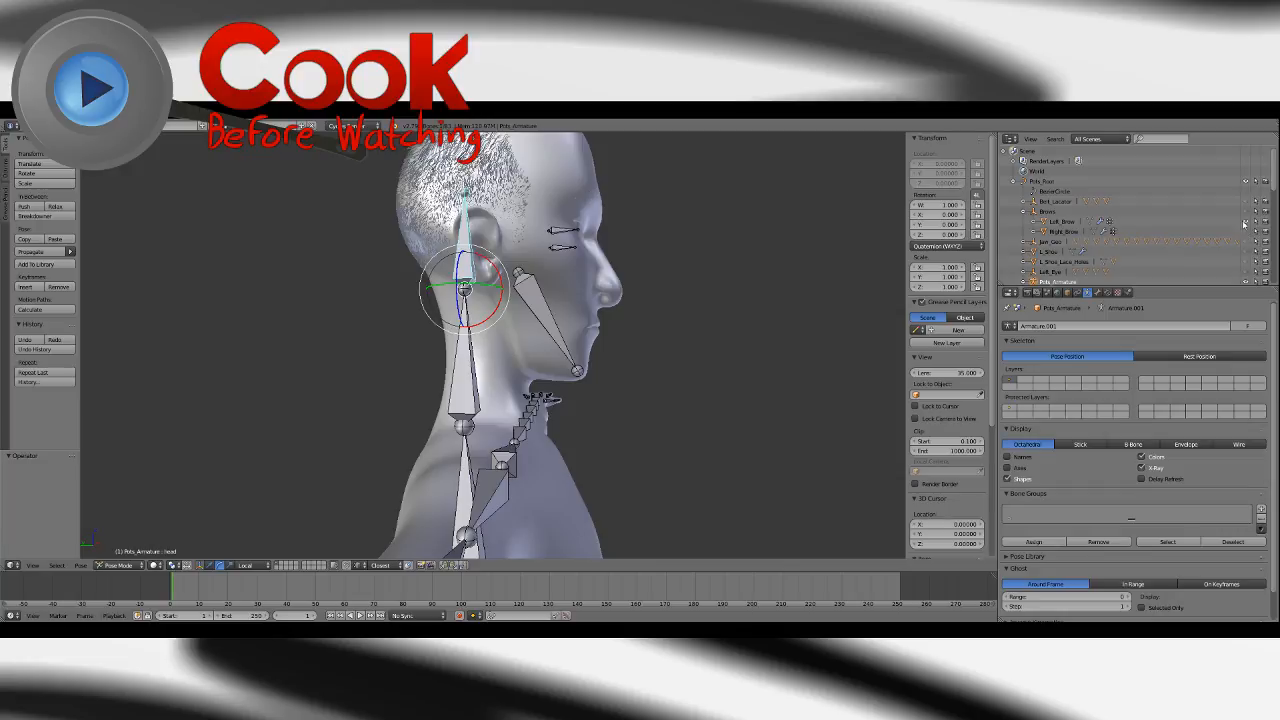
left_click(1023, 212)
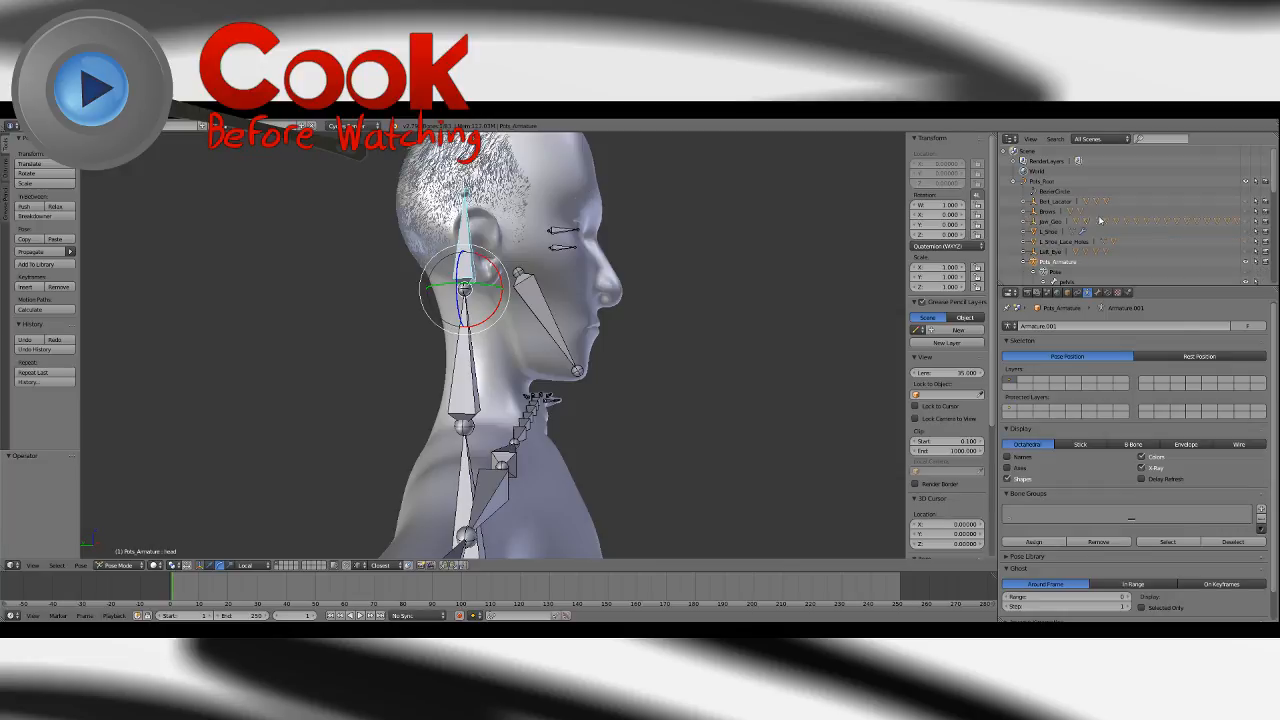
scroll(1268, 200, "down", 10)
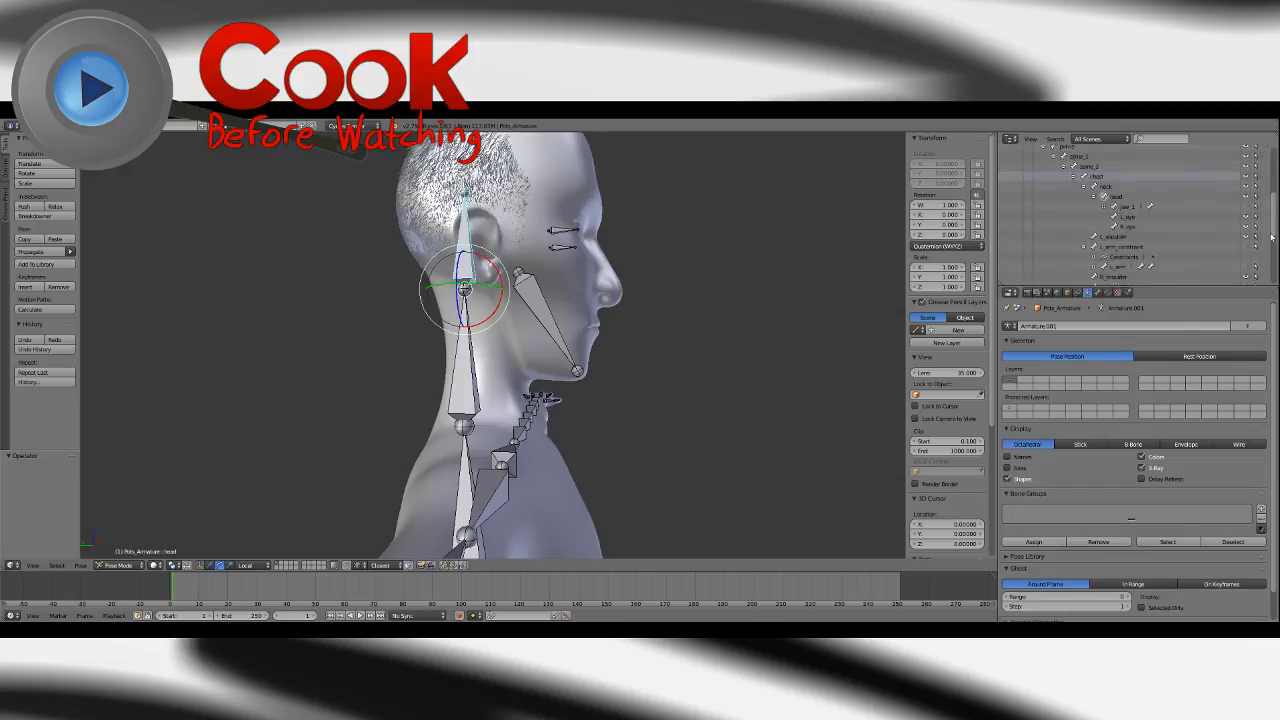
left_click(1245, 252)
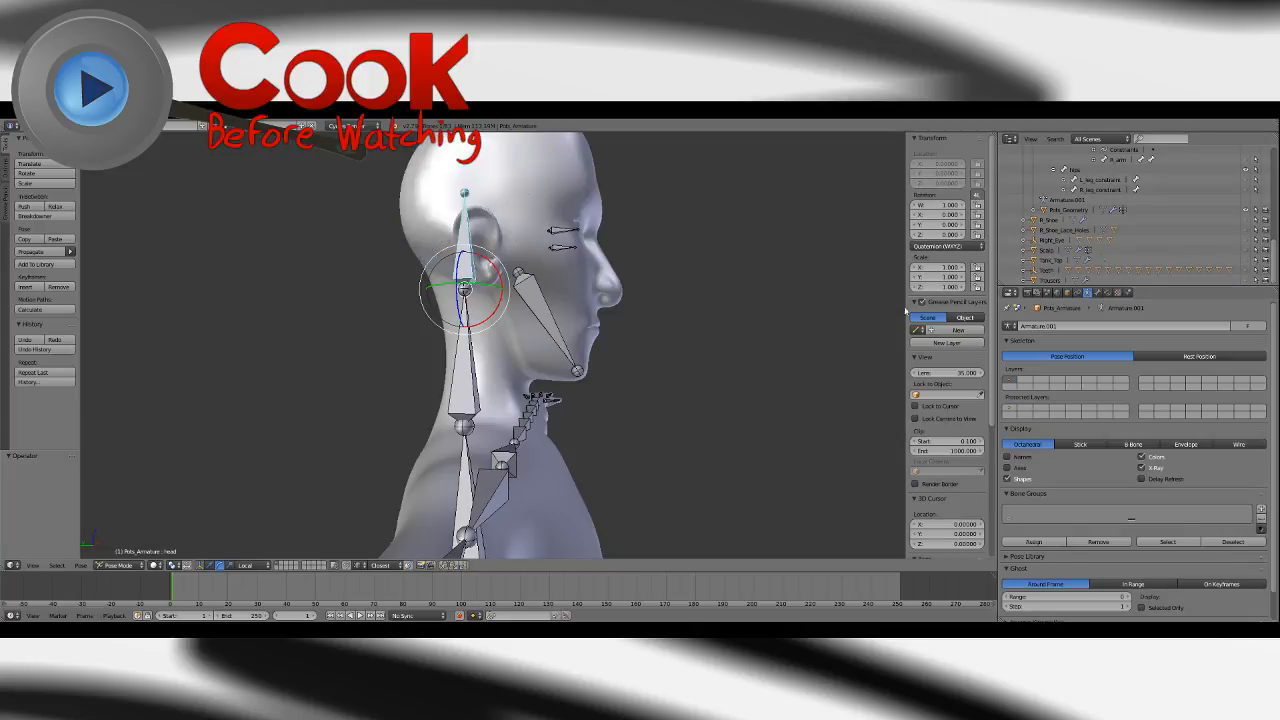
middle_click_drag(768, 308, 676, 318)
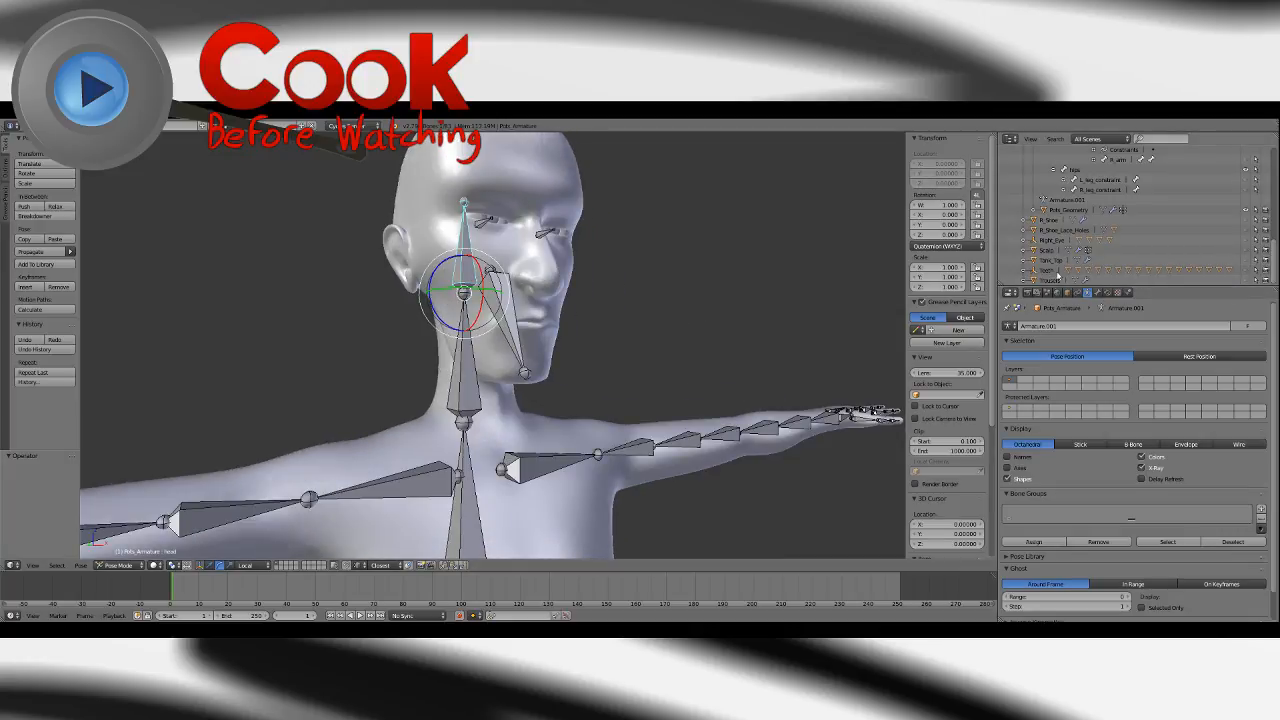
Expand the Teeth empty's hierarchy and select its Upper_gum mesh.
left_click(1048, 270)
right_click(1048, 271)
left_click(1050, 272)
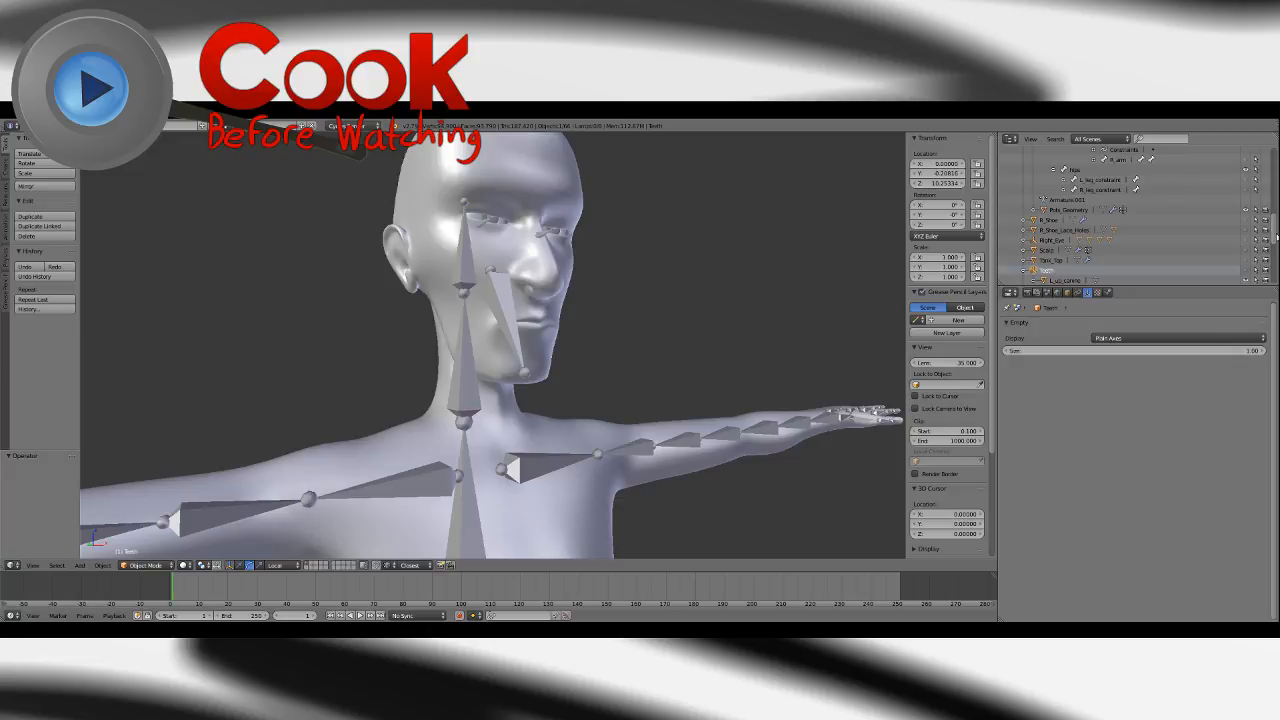
left_click_drag(1276, 237, 1270, 262)
left_click(1068, 182)
scroll(1256, 275, "down", 3)
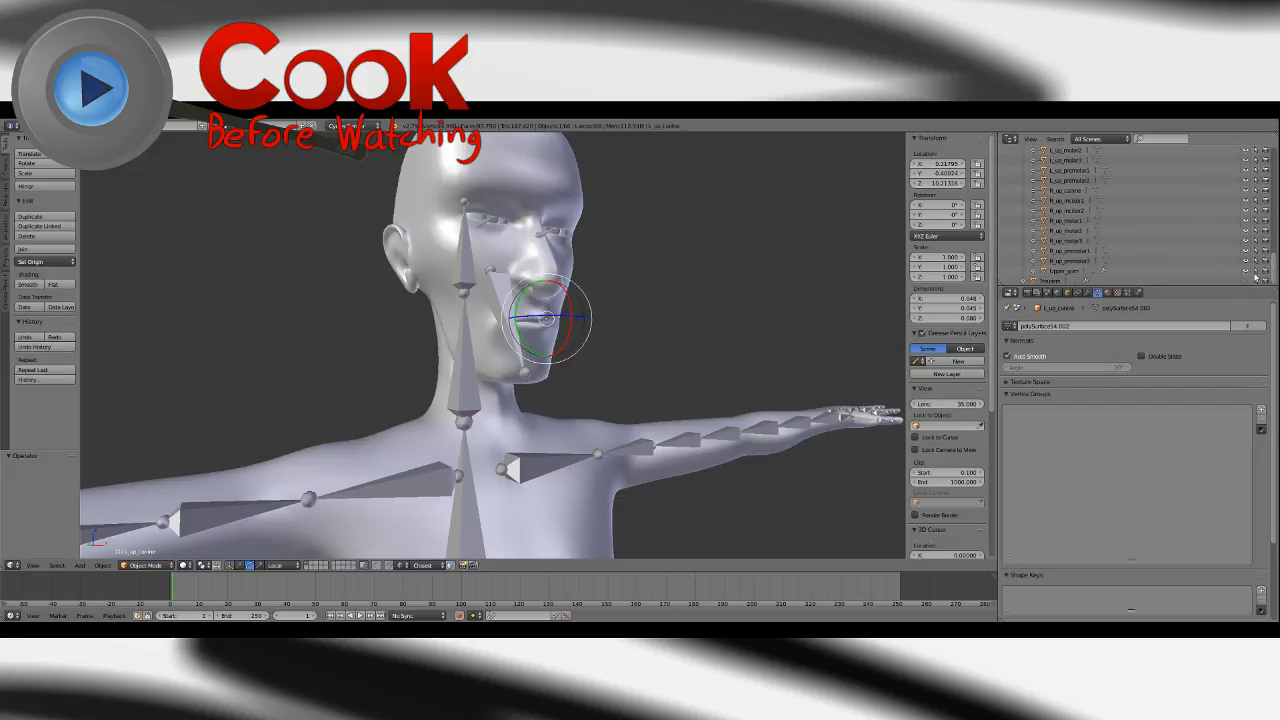
left_click(1064, 272)
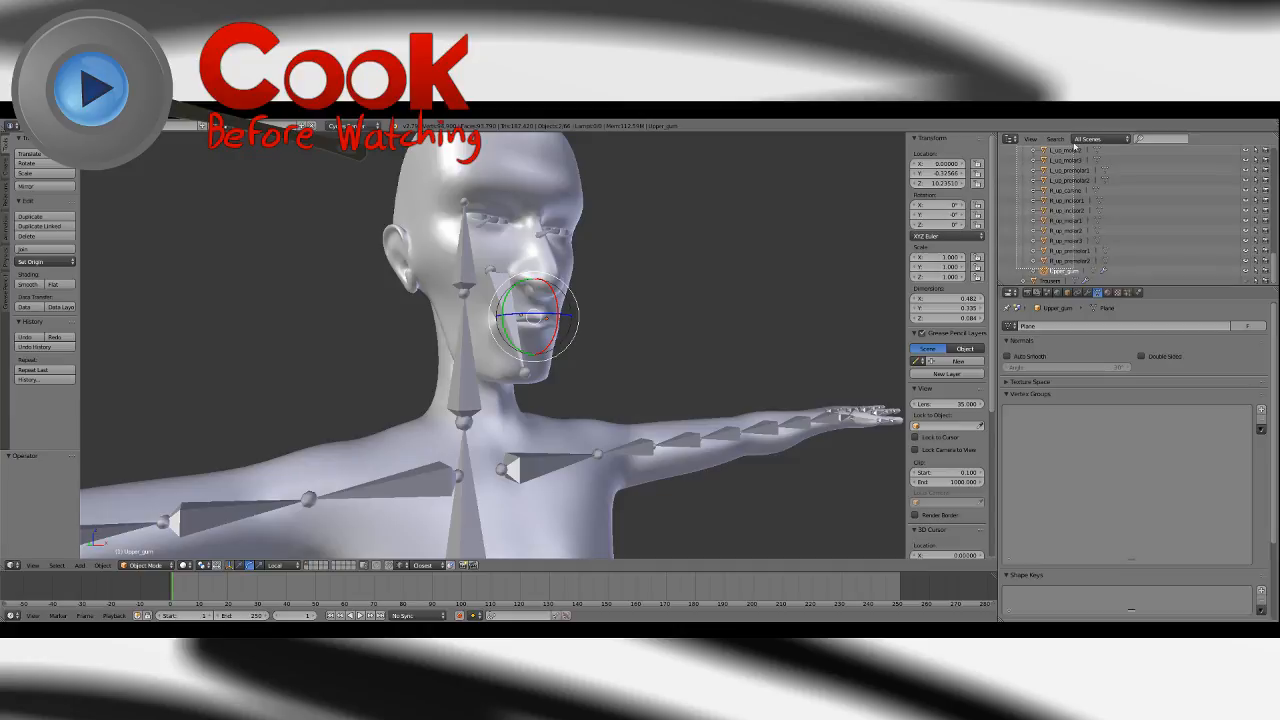
left_click_drag(1075, 146, 1077, 153)
left_click(1063, 272)
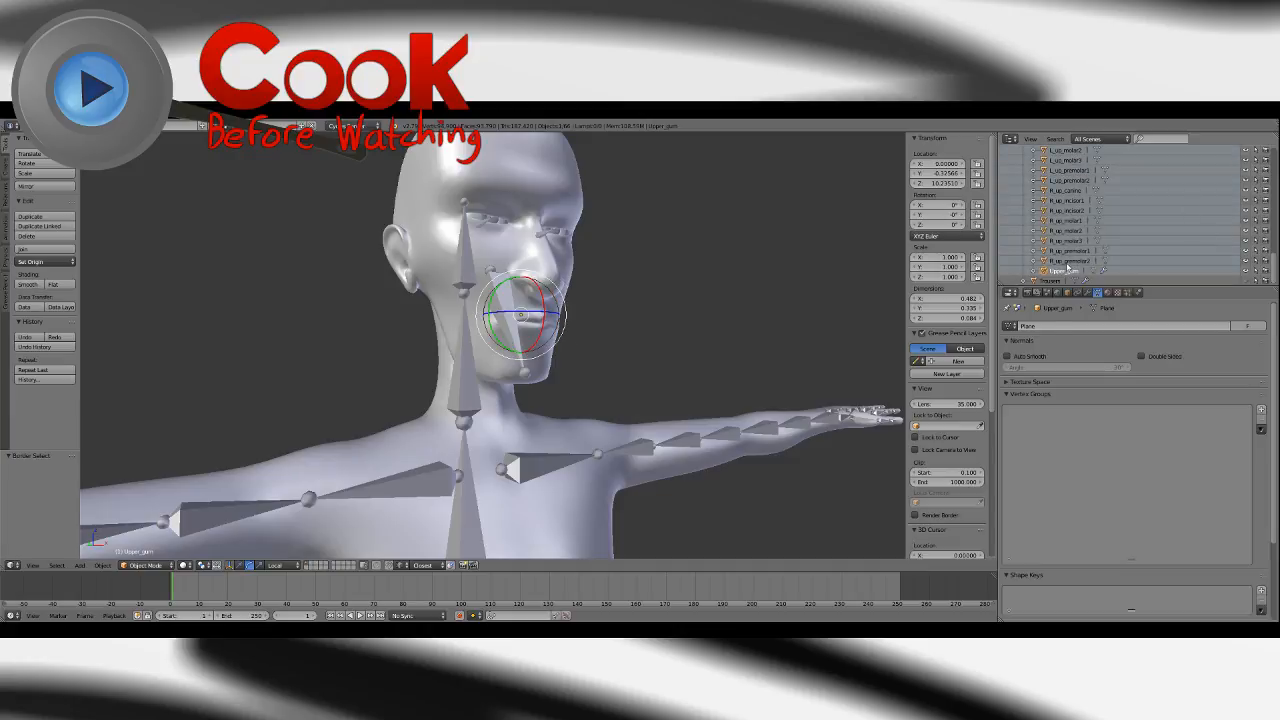
Add all right upper teeth plus the left upper premolars, molar3 and molar2 to the selection.
left_click(1069, 262, "shift")
left_click(1070, 251, "shift")
left_click(1070, 241, "shift")
left_click(1072, 231, "shift")
left_click(1075, 220, "shift")
left_click(1075, 211, "shift")
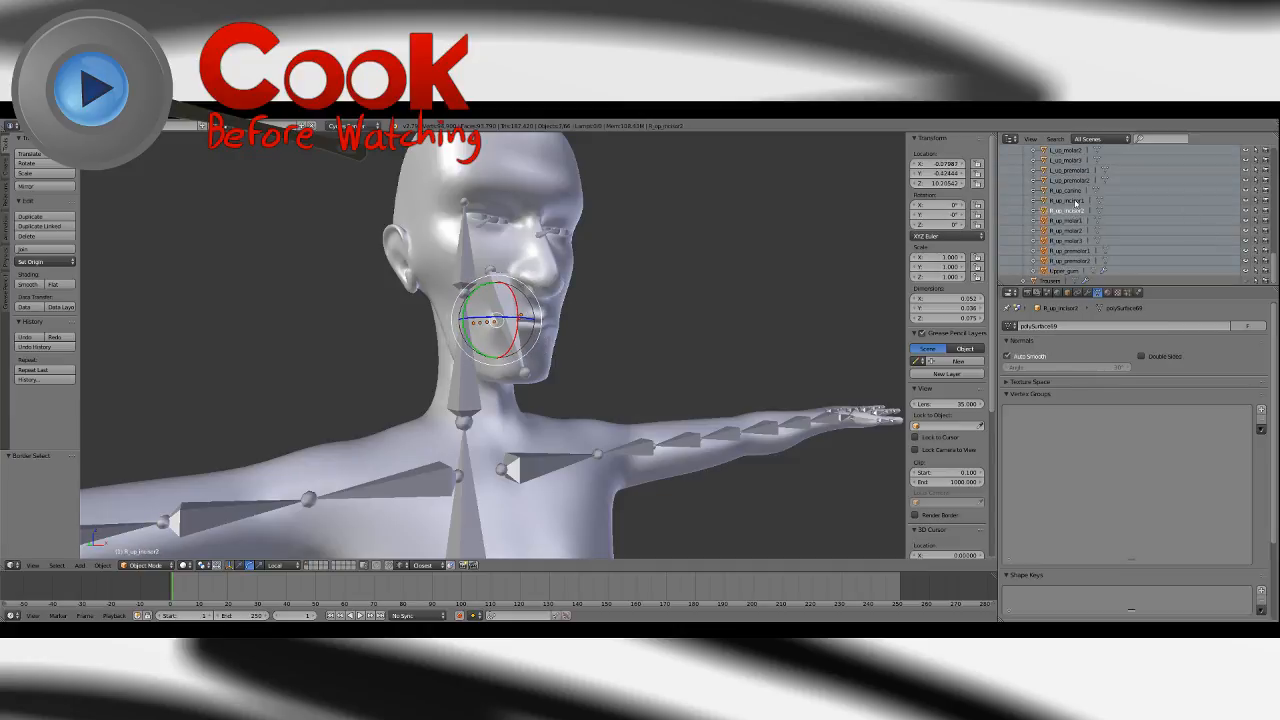
left_click(1075, 201, "shift")
left_click(1075, 191, "shift")
left_click(1074, 181, "shift")
left_click(1073, 170, "shift")
left_click(1072, 159, "shift")
left_click(1068, 150, "shift")
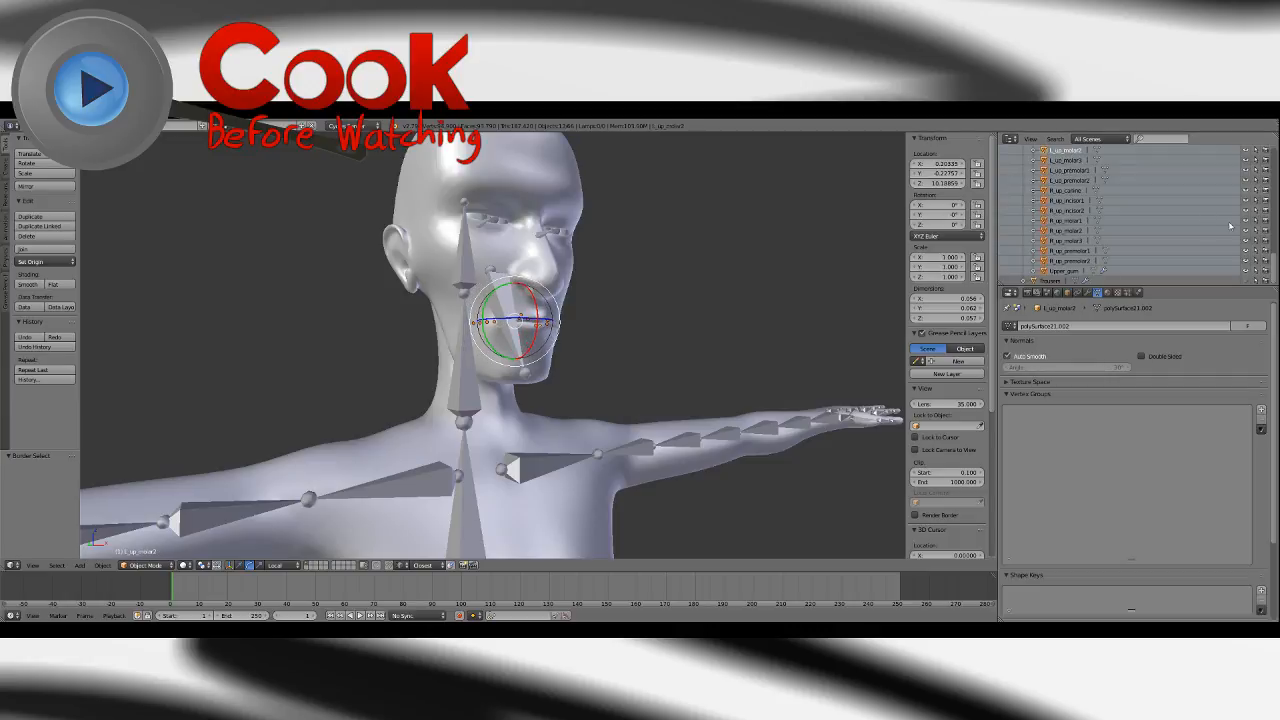
Extend the selection with the remaining left upper teeth: L_up_molar1, both left upper incisors and L_up_canine.
scroll(1272, 262, "up", 4)
left_click(1066, 210, "shift")
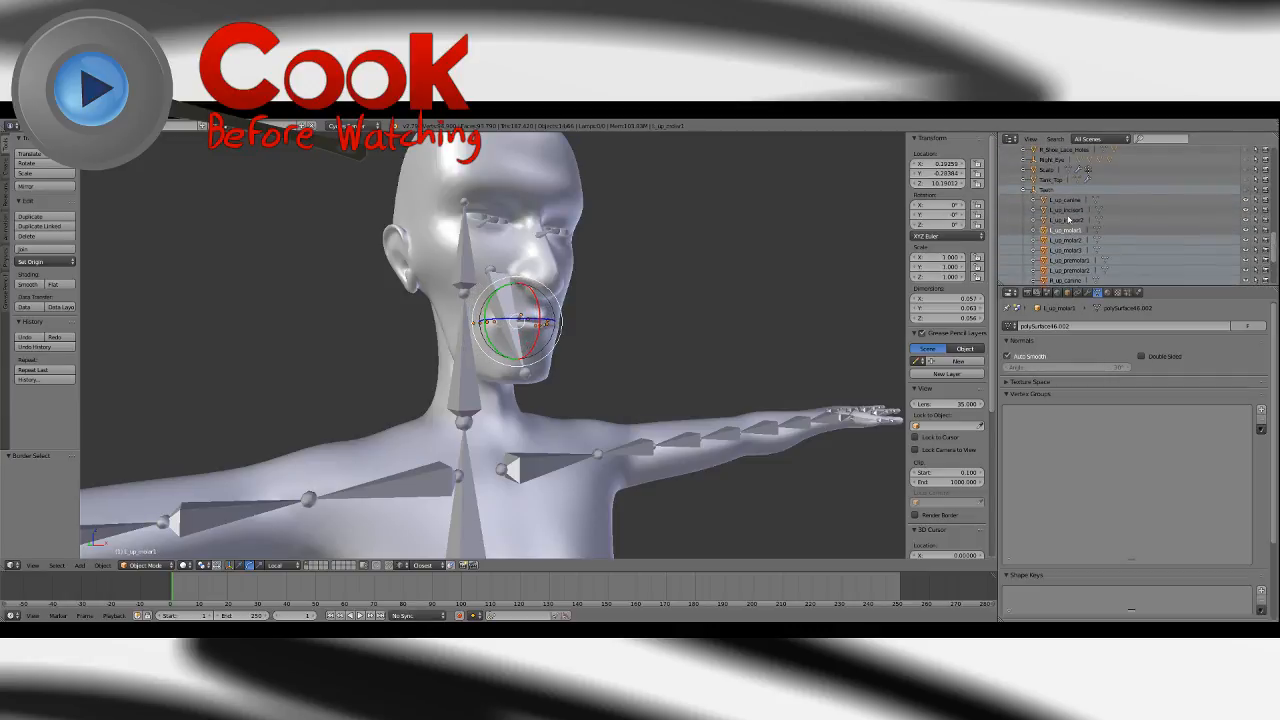
left_click(1067, 219, "shift")
left_click(1066, 231, "shift")
left_click(1066, 232, "shift")
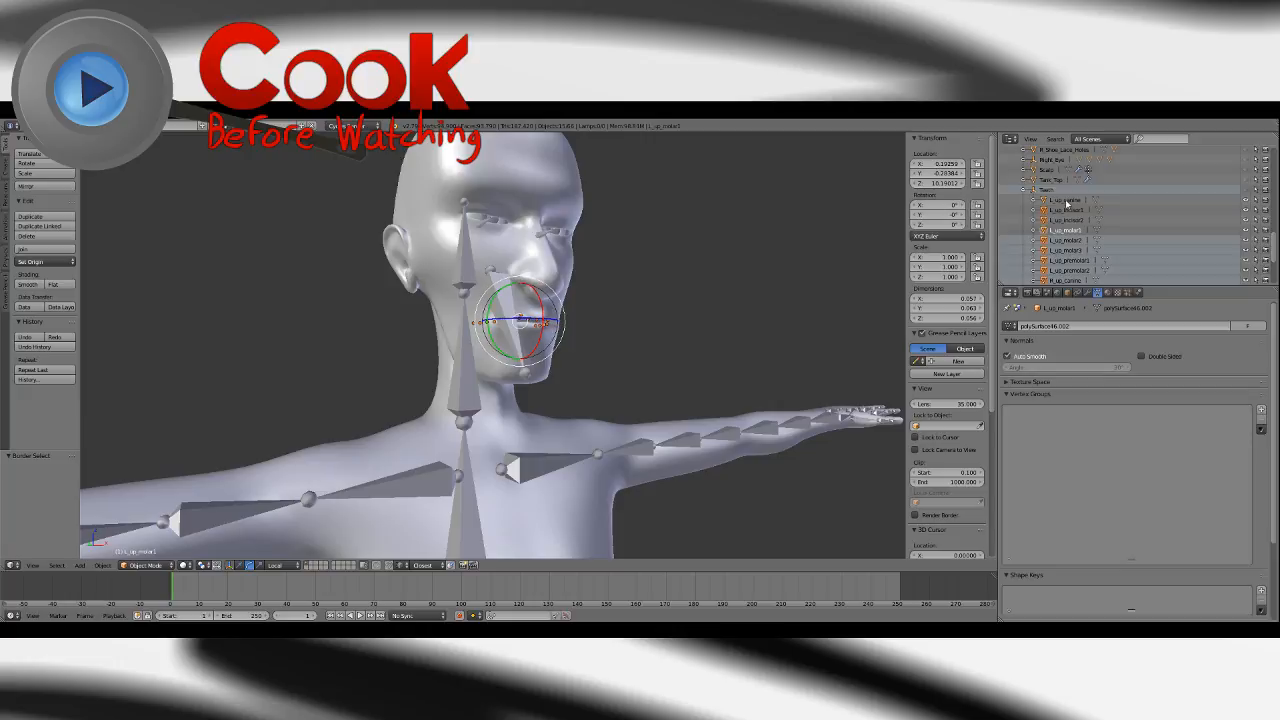
left_click(1066, 203, "shift")
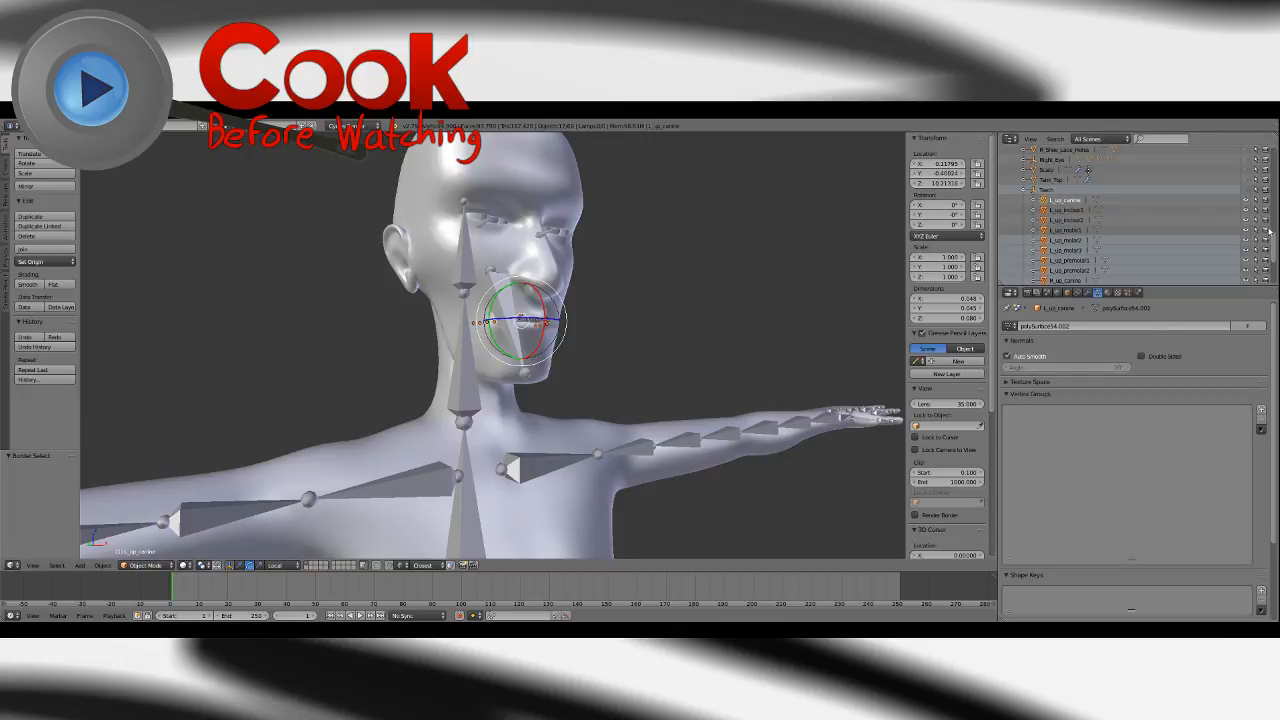
Expand the Jaw_Geo hierarchy and add the left lower teeth to the selection.
scroll(1268, 232, "down", 4)
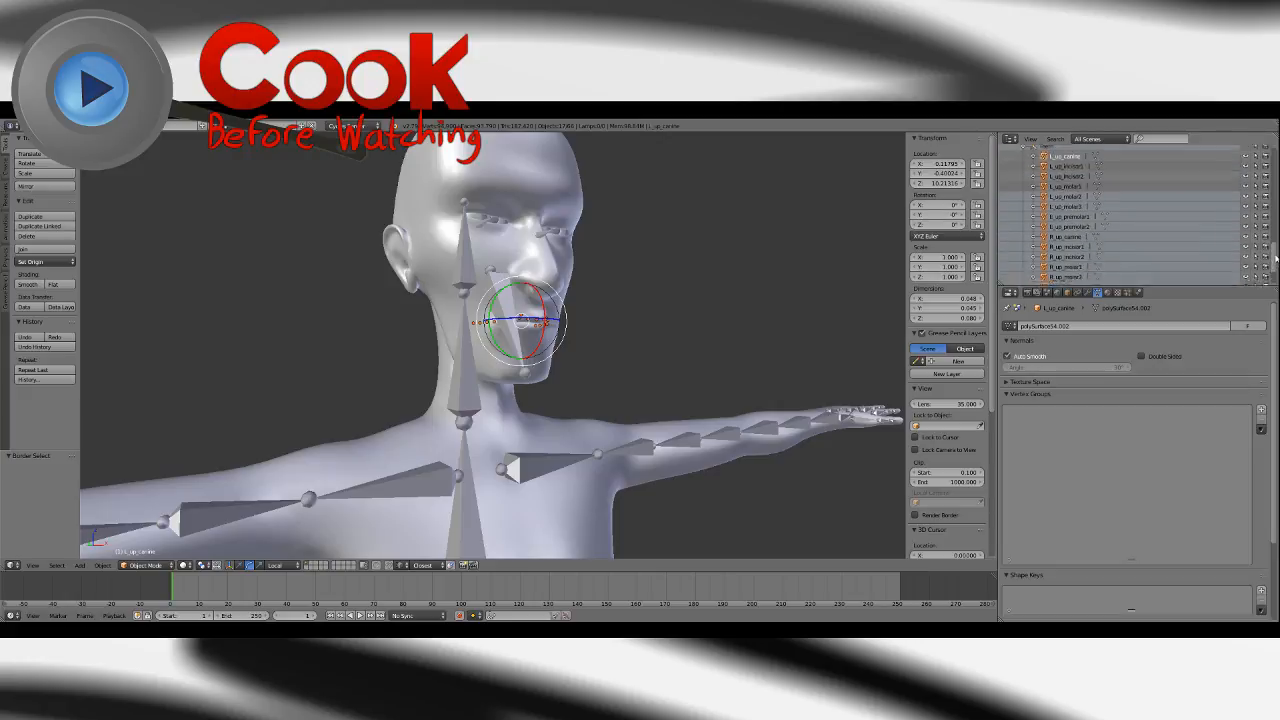
left_click_drag(1276, 258, 1229, 170)
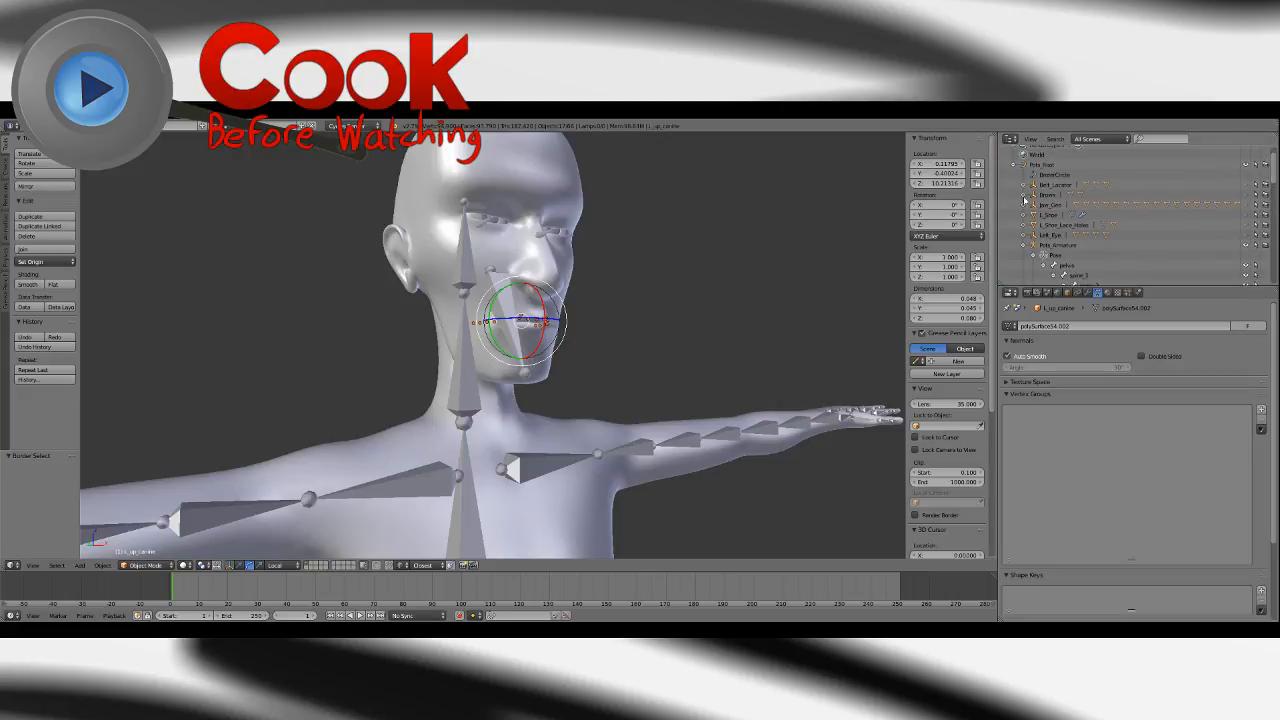
left_click(1024, 205)
left_click(1078, 216)
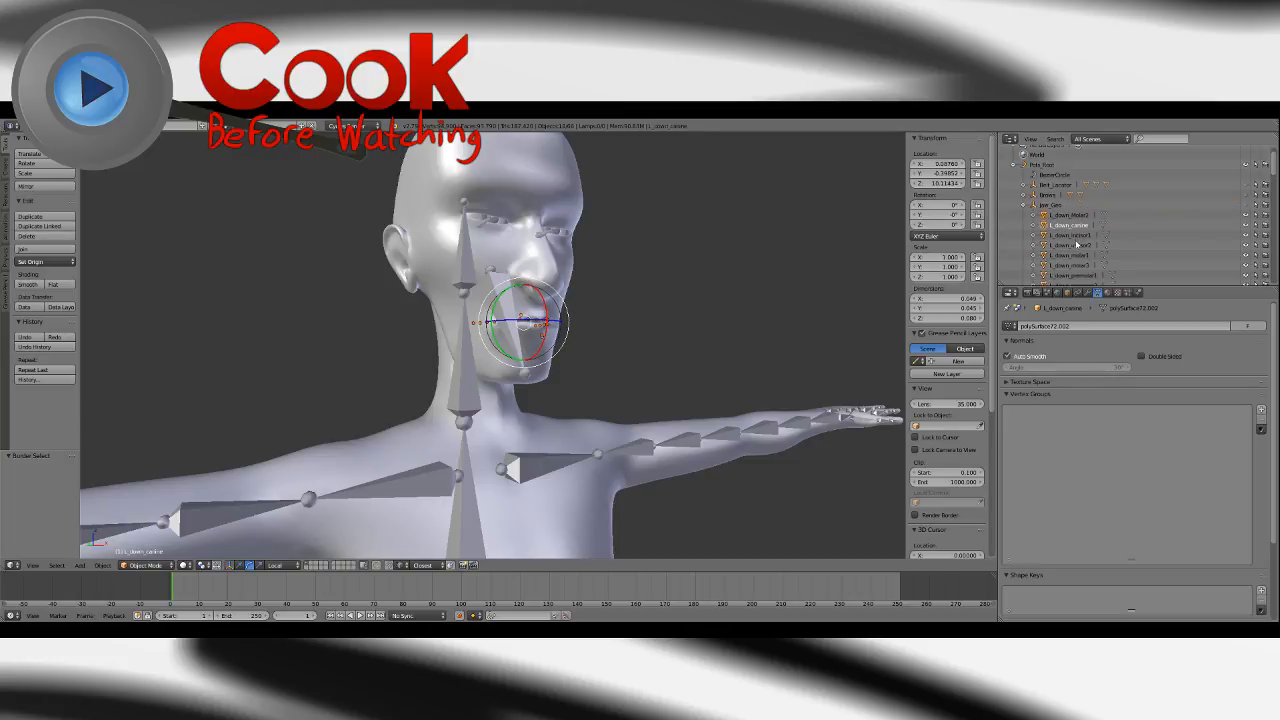
left_click(1074, 235)
left_click(1072, 255)
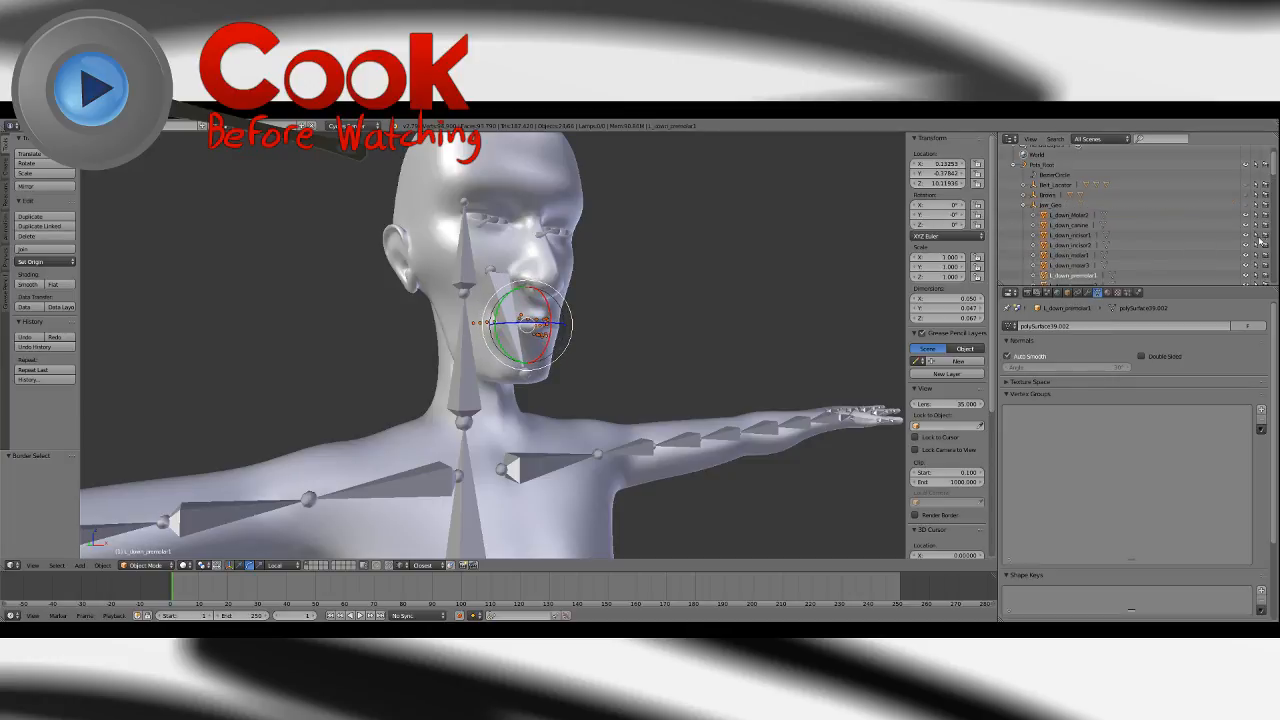
scroll(1071, 276, "down", 4)
left_click(1072, 201)
Add Lower_Gum, the tongue and the right lower teeth to the selection, and put all selected objects in a new group.
left_click(1064, 209, "shift")
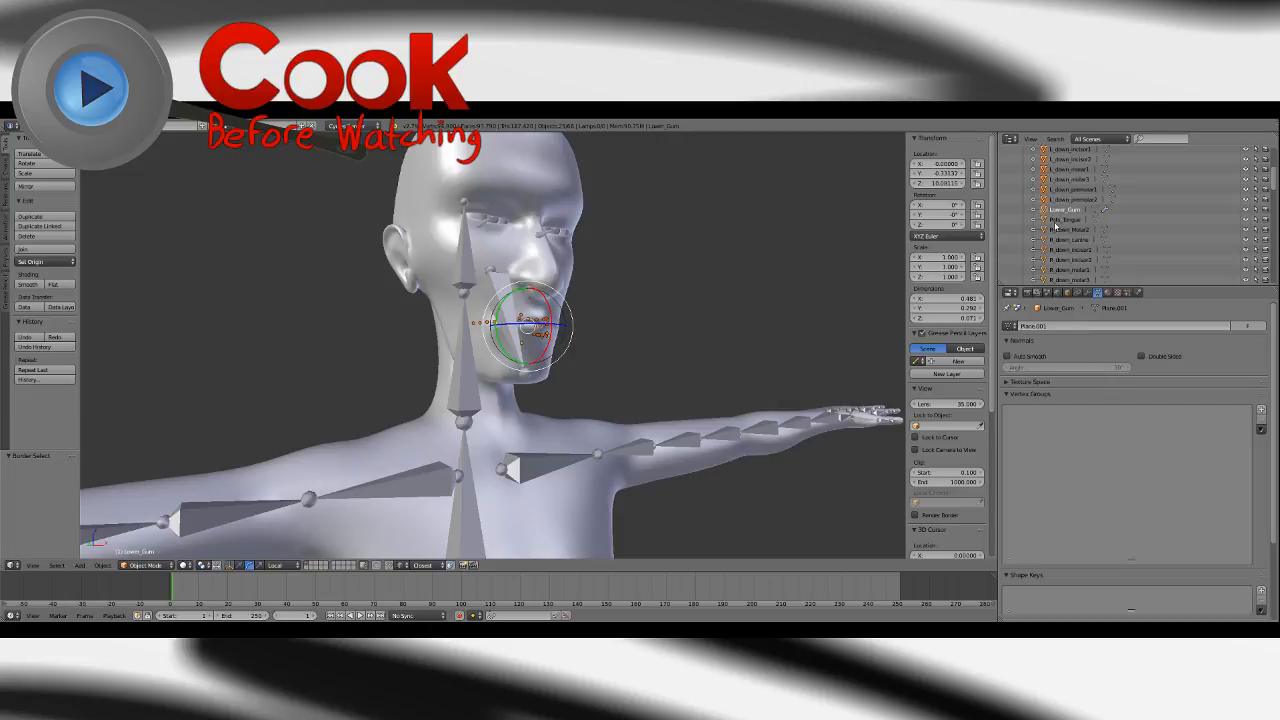
left_click(1057, 220, "shift")
left_click(1058, 230, "shift")
left_click(1058, 240, "shift")
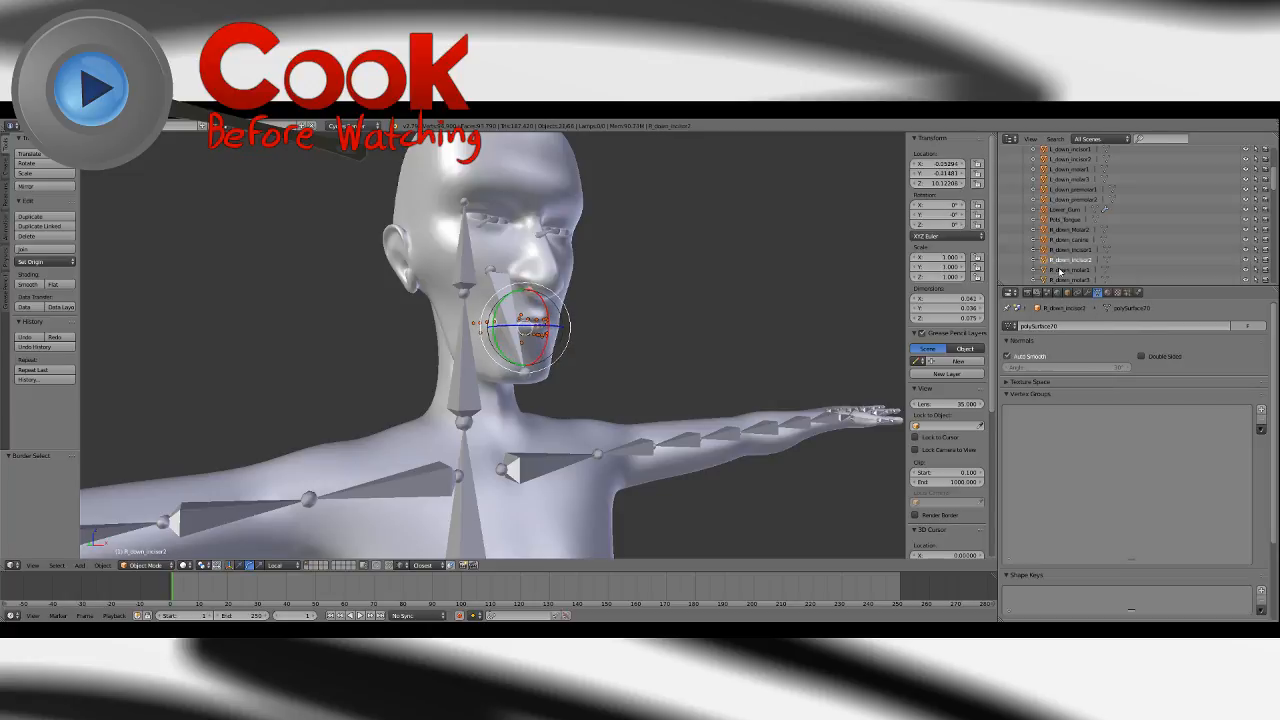
left_click(1060, 270, "shift")
left_click(1063, 280, "shift")
scroll(1093, 203, "down", 5)
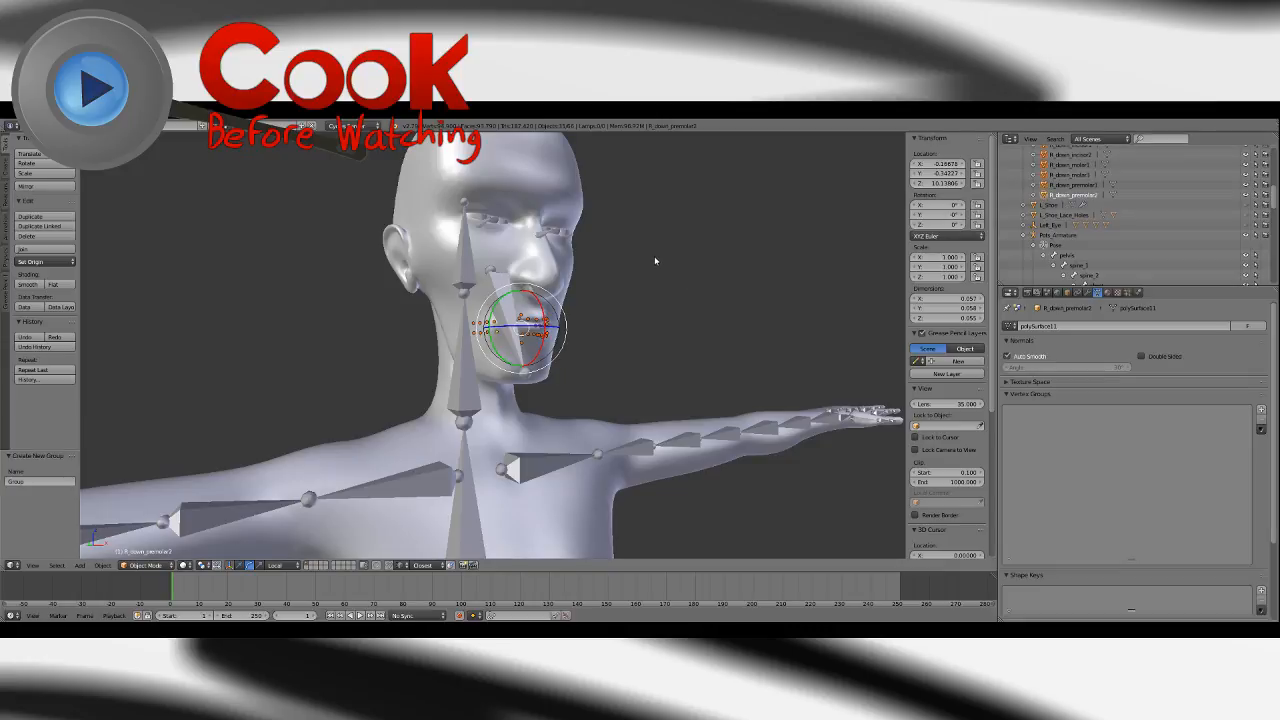
Set the outliner to display Groups and rename the new group Mouth.
left_click(1100, 138)
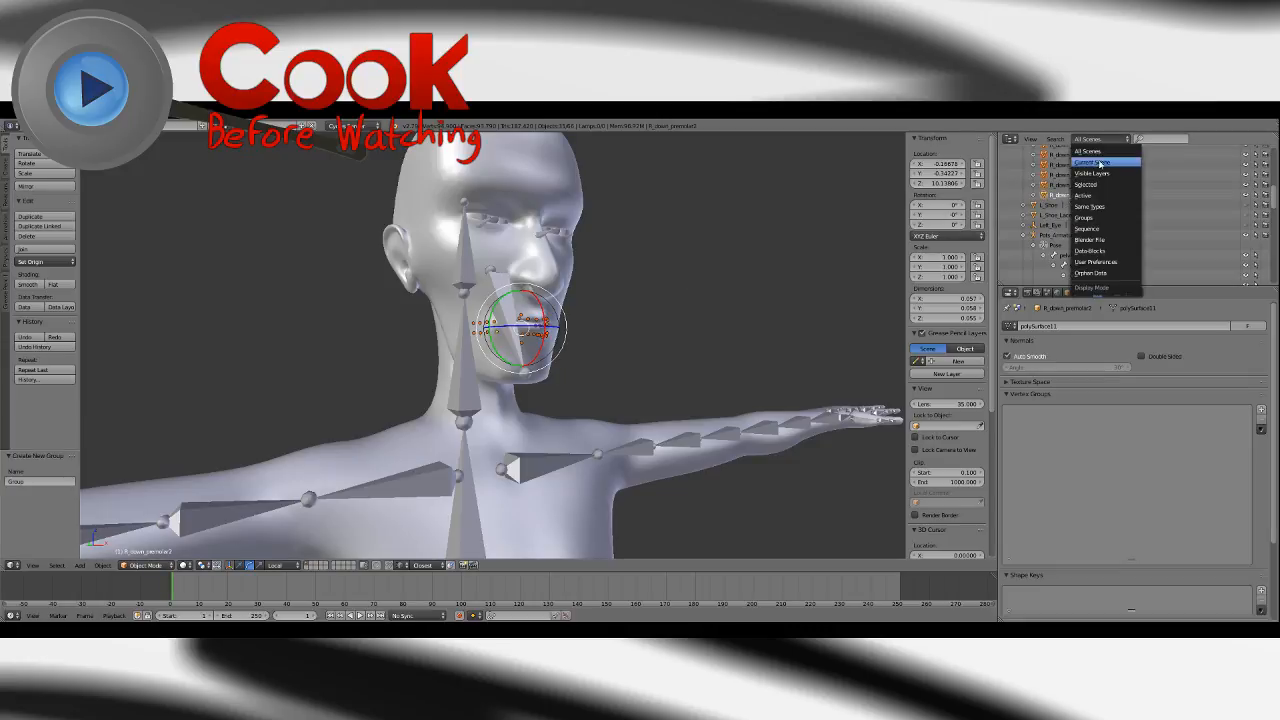
left_click(1095, 218)
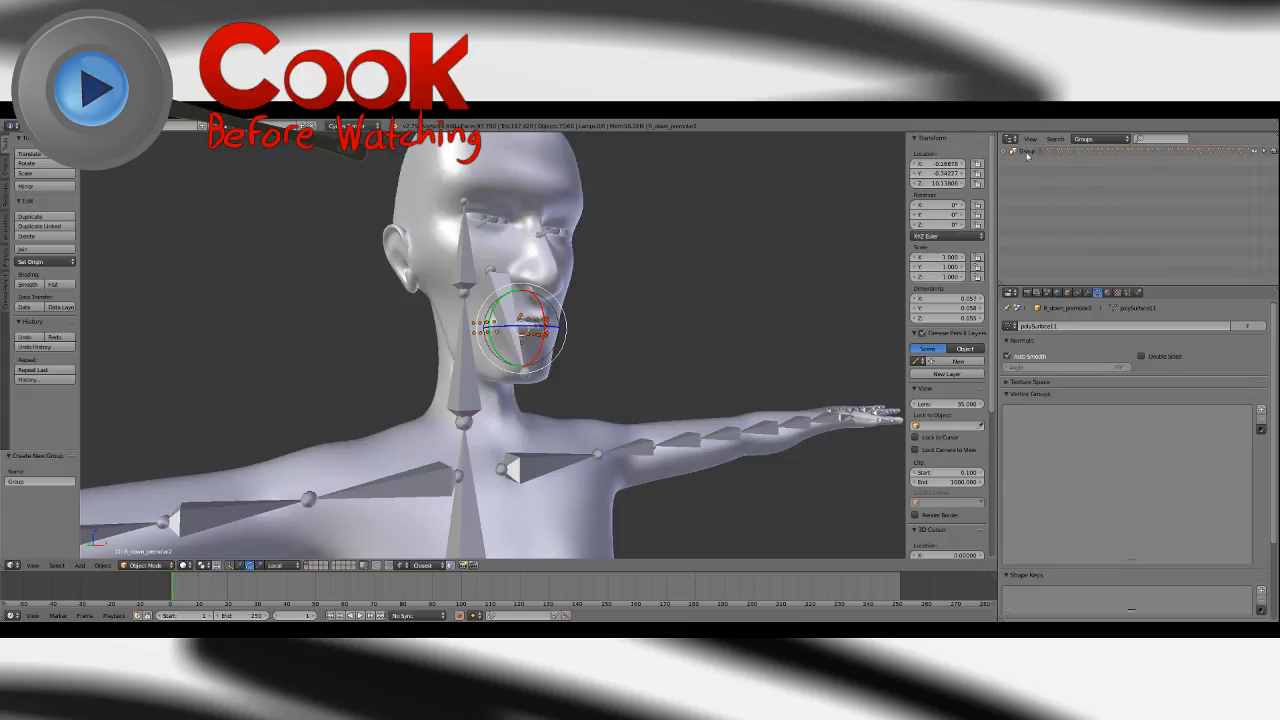
double_click(1027, 152)
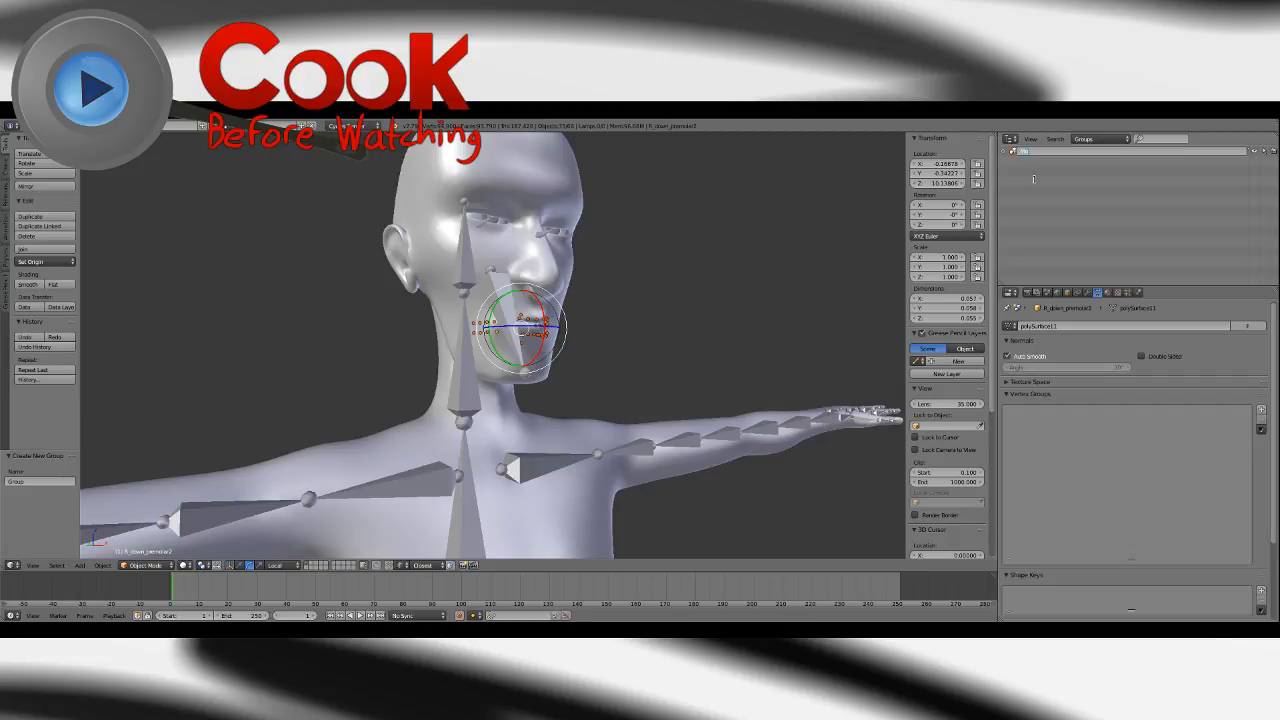
key("Return")
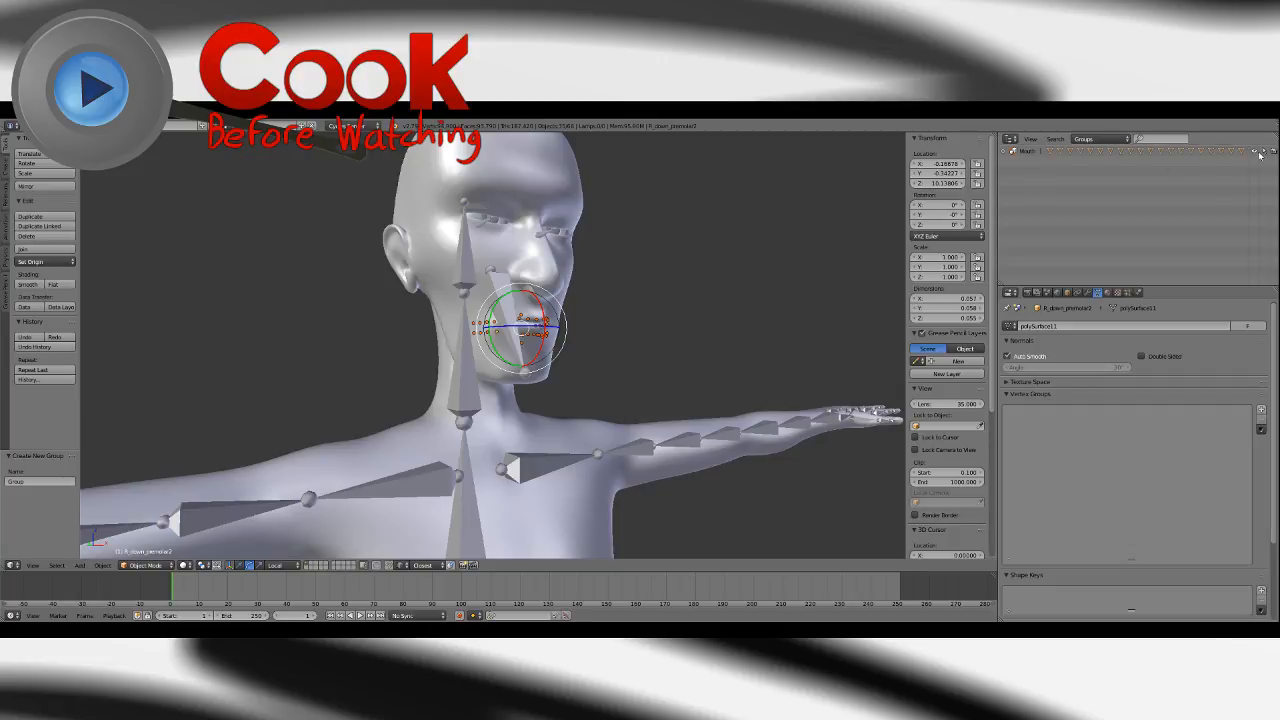
Toggle the visibility of the Mouth group to check it inside the head, leaving the group hidden.
scroll(689, 297, "up", 5)
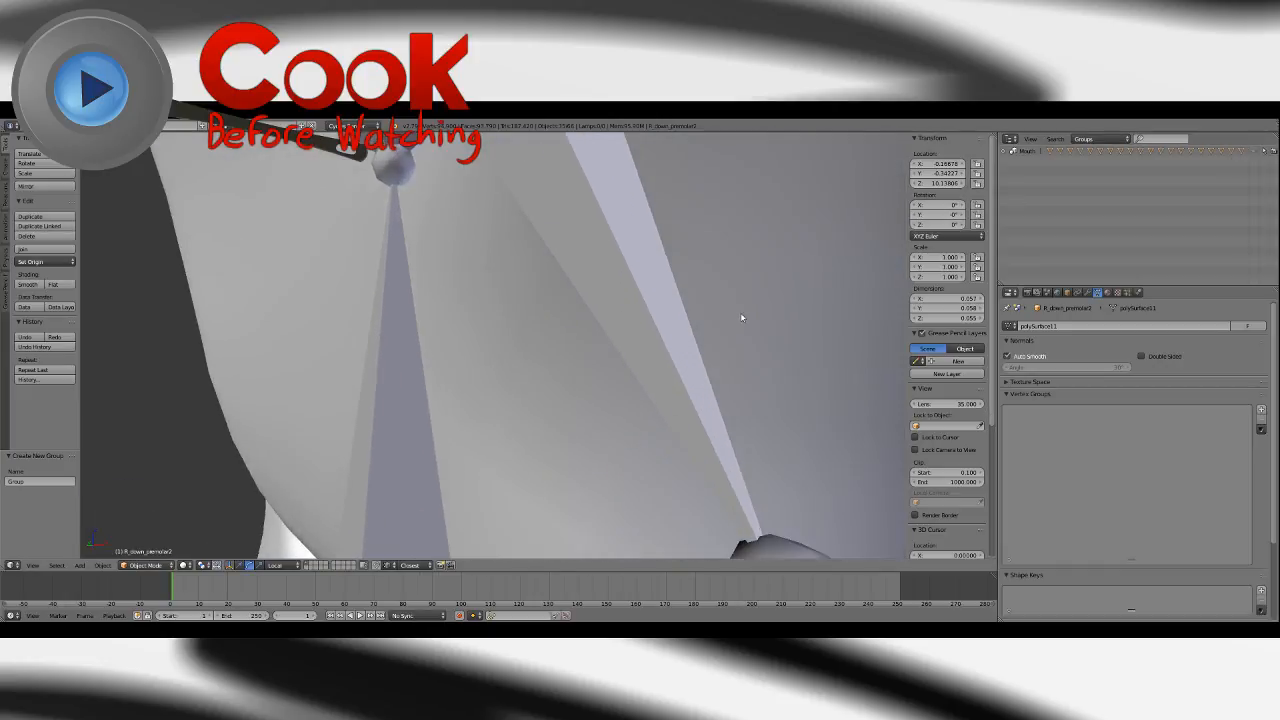
middle_click_drag(741, 318, 706, 343)
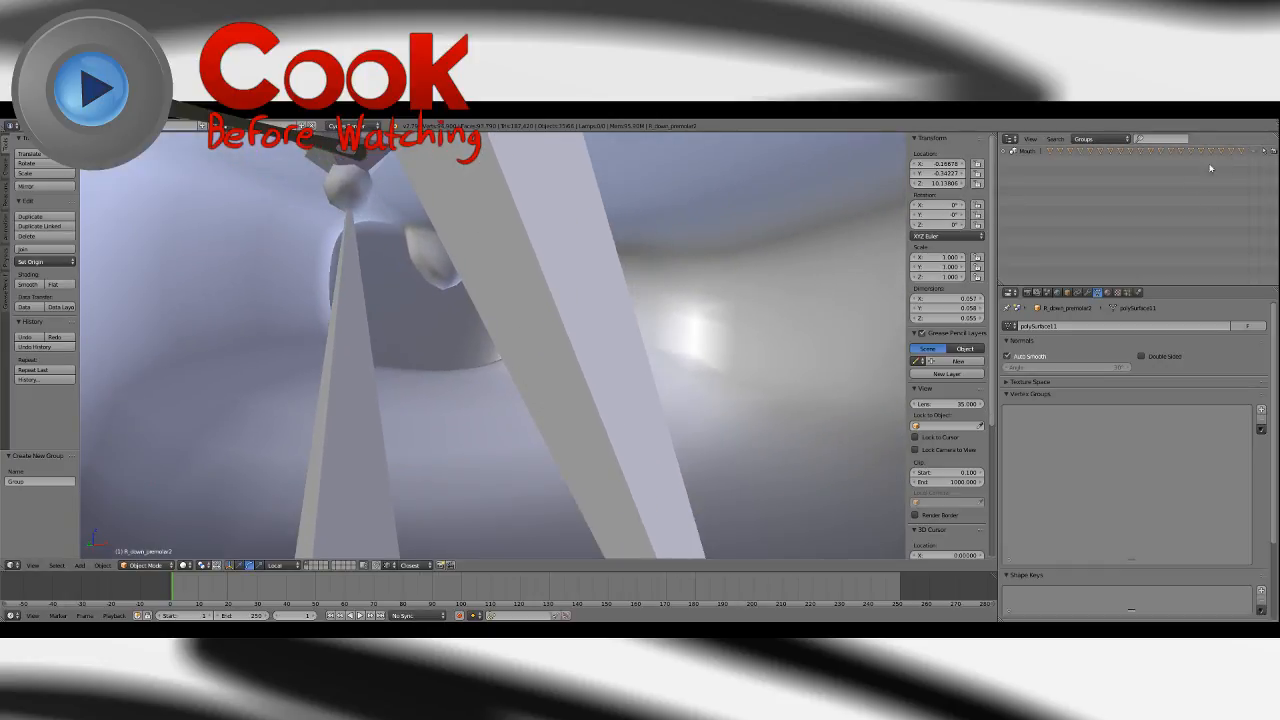
left_click(1255, 154)
left_click(1255, 154)
left_click(1255, 154)
left_click(1255, 154)
scroll(545, 323, "down", 5)
middle_click_drag(545, 323, 660, 414)
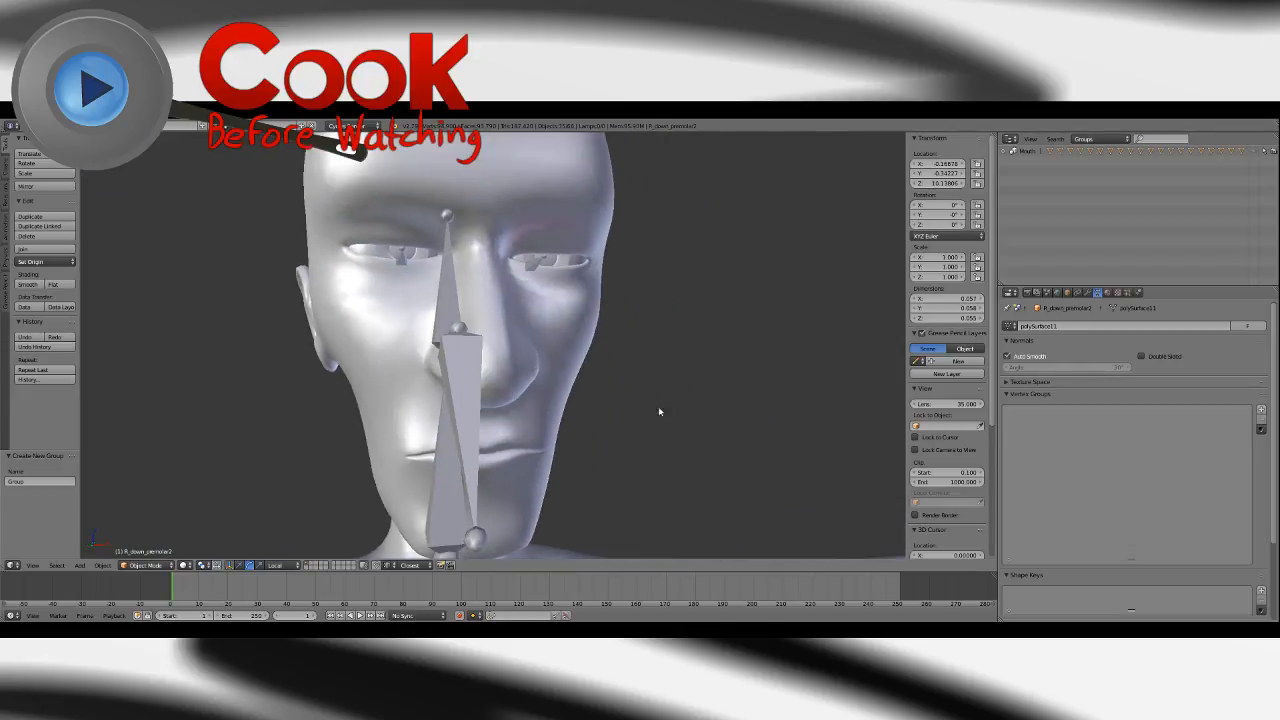
Select the character's body mesh and switch it to Weight Paint mode.
scroll(600, 390, "down", 3)
middle_click_drag(556, 367, 580, 348)
right_click(585, 363)
key("ctrl+Tab")
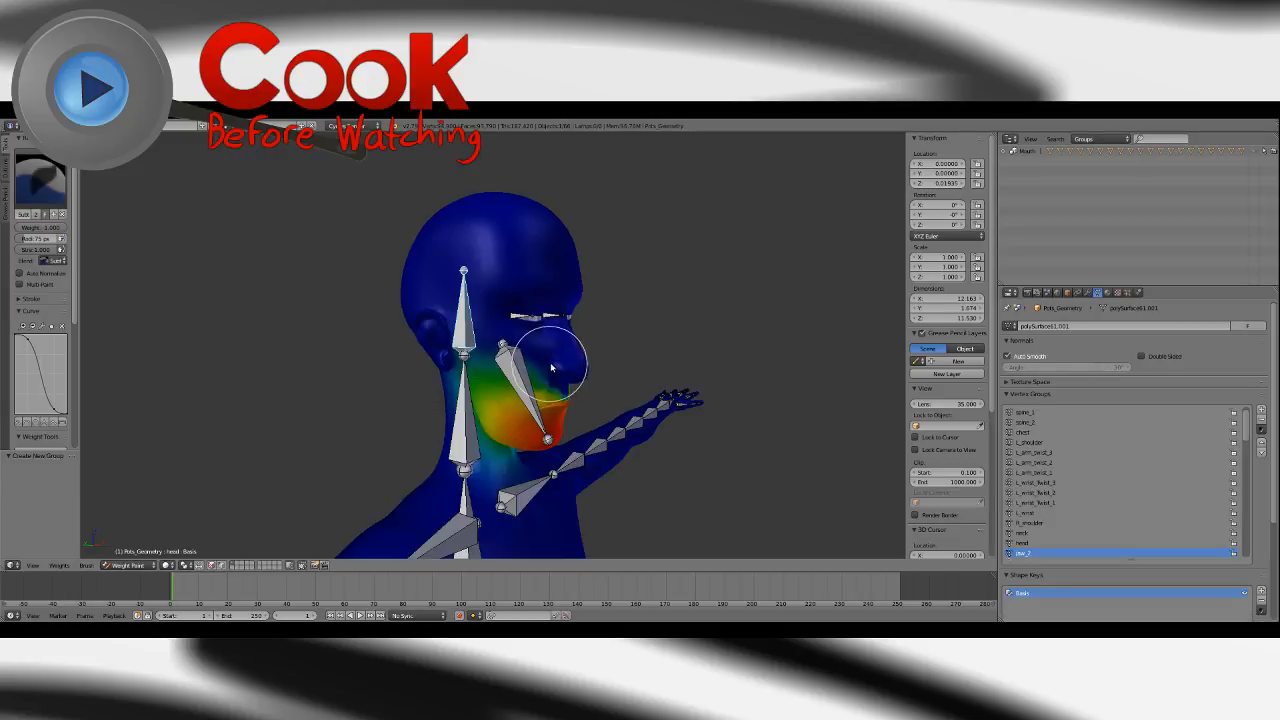
Set the outliner to display All Scenes and select the character's armature.
left_click(1096, 138)
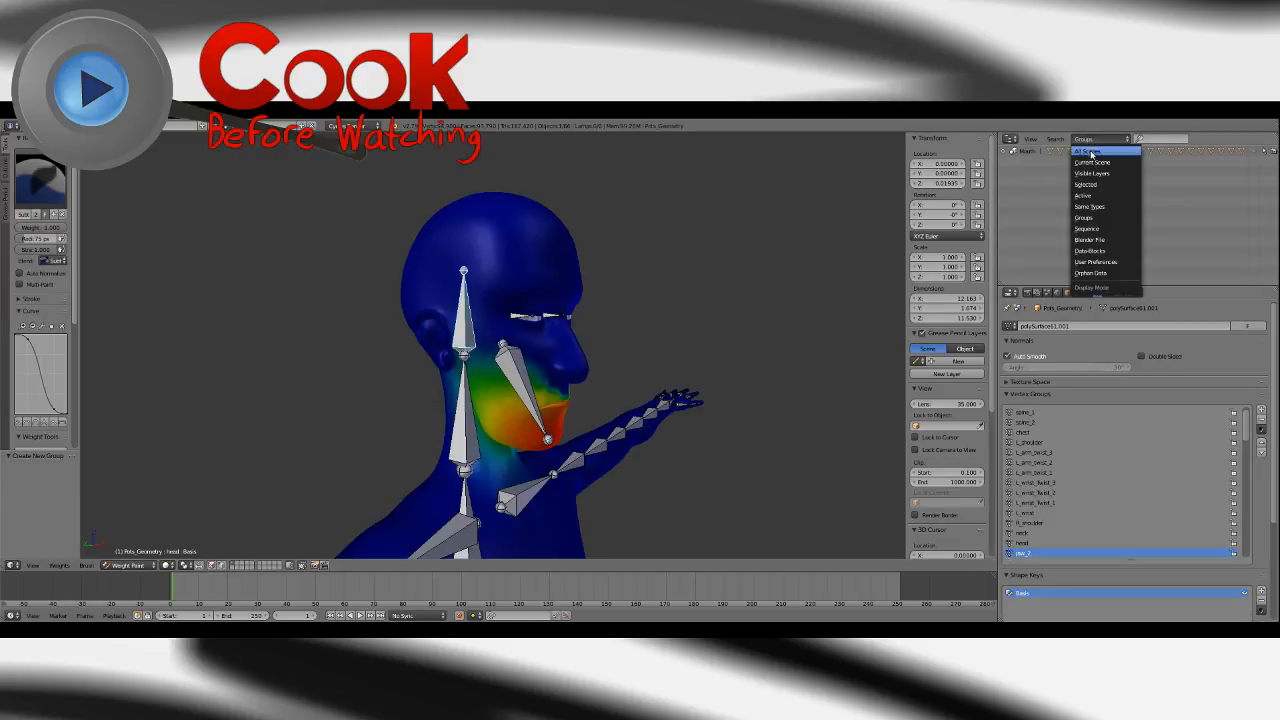
left_click(1092, 156)
scroll(1088, 255, "down", 5)
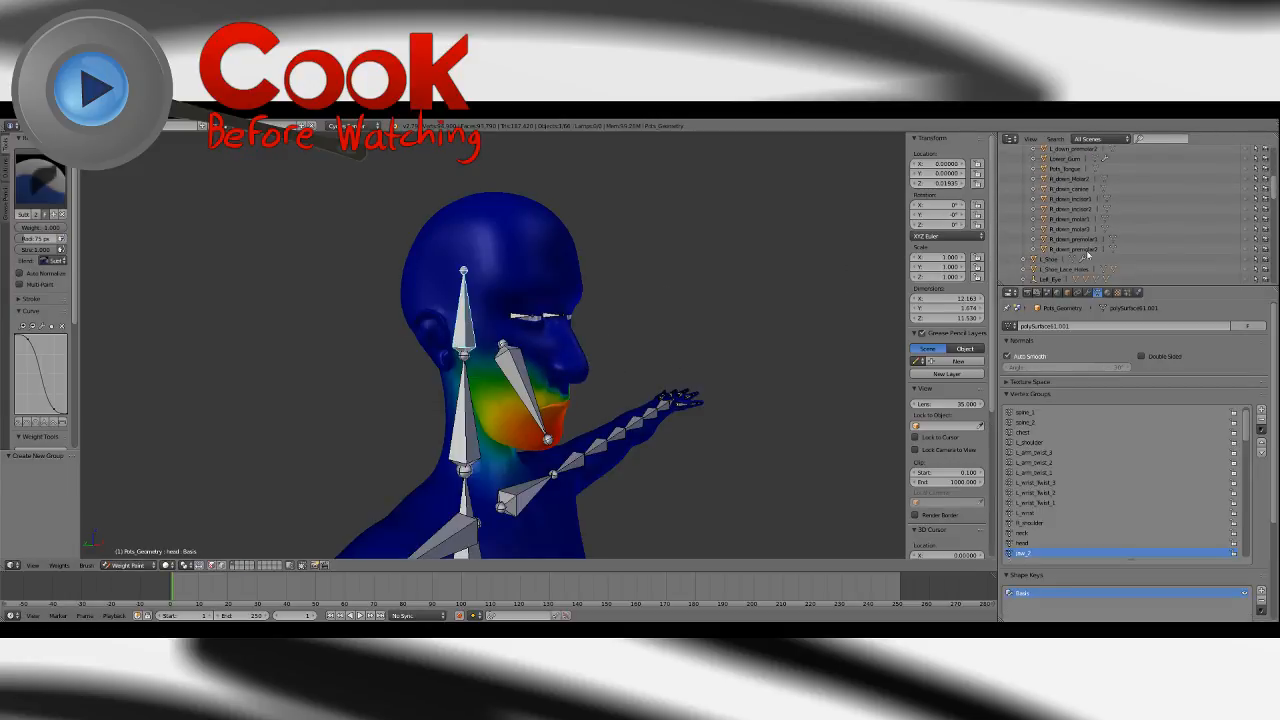
left_click_drag(1266, 190, 1258, 218)
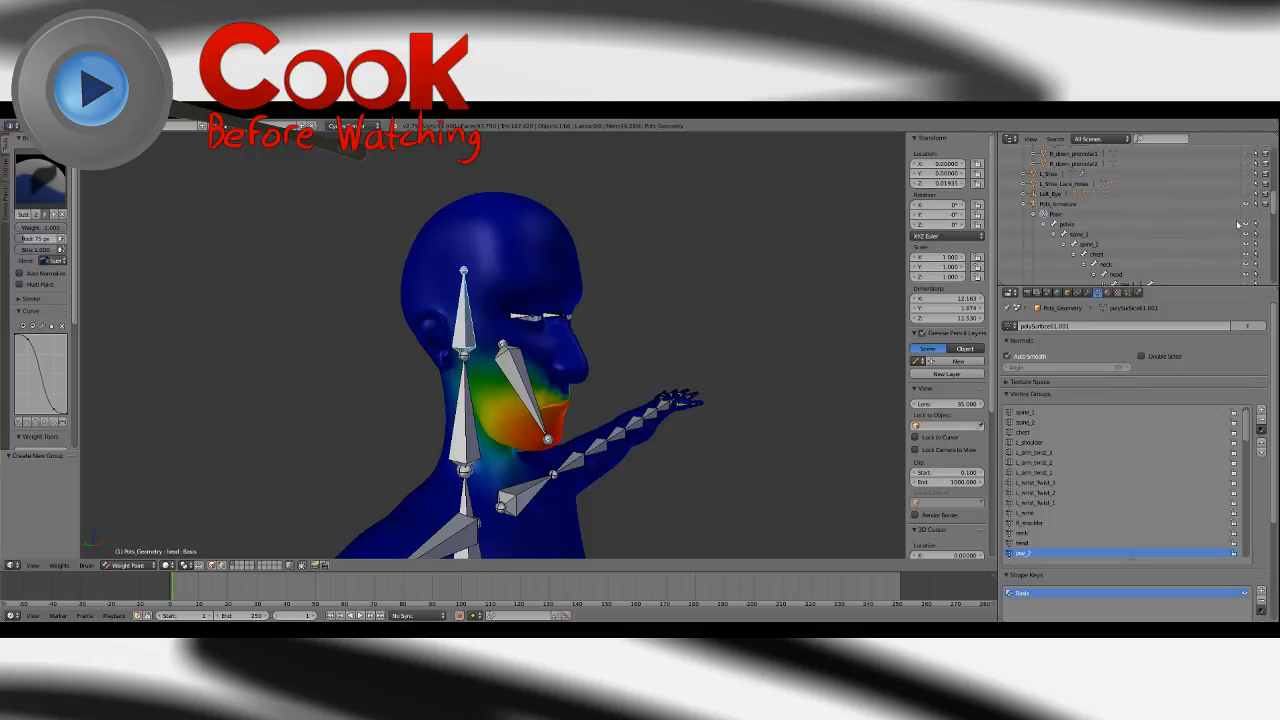
left_click(1052, 210)
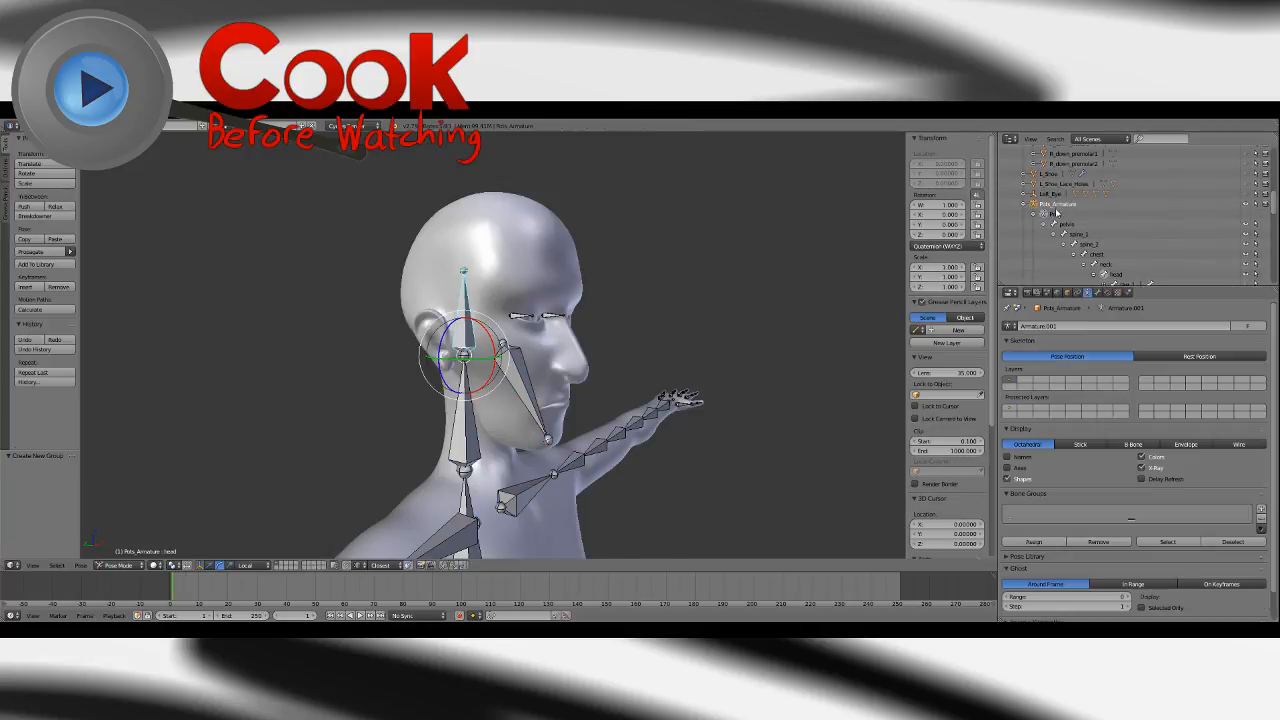
Rotate the head bone to test the face deformation, and undo the rotation.
left_click_drag(488, 330, 608, 342)
mouse_move(608, 342)
middle_mouse_down()
mouse_move(566, 328)
mouse_move(597, 357)
mouse_move(543, 363)
mouse_move(586, 372)
mouse_move(616, 354)
mouse_move(626, 326)
mouse_move(671, 320)
mouse_move(680, 331)
mouse_move(640, 343)
mouse_move(690, 336)
mouse_move(607, 335)
mouse_move(699, 343)
mouse_move(737, 362)
mouse_move(692, 336)
mouse_move(660, 352)
mouse_move(583, 343)
mouse_move(709, 351)
mouse_move(680, 363)
middle_mouse_up()
key("ctrl+z")
Return to the body mesh's weight painting with the head vertex group active and choose the Add brush.
right_click(606, 330)
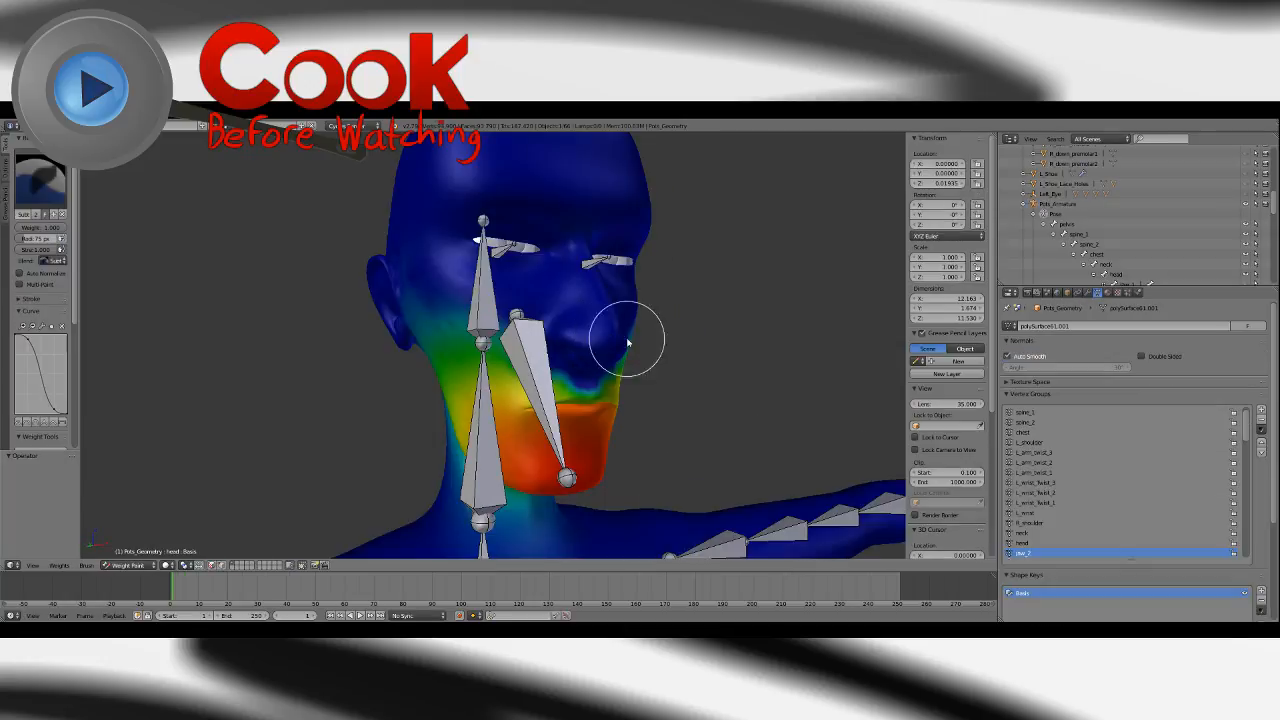
left_click(1022, 542)
left_click(37, 179)
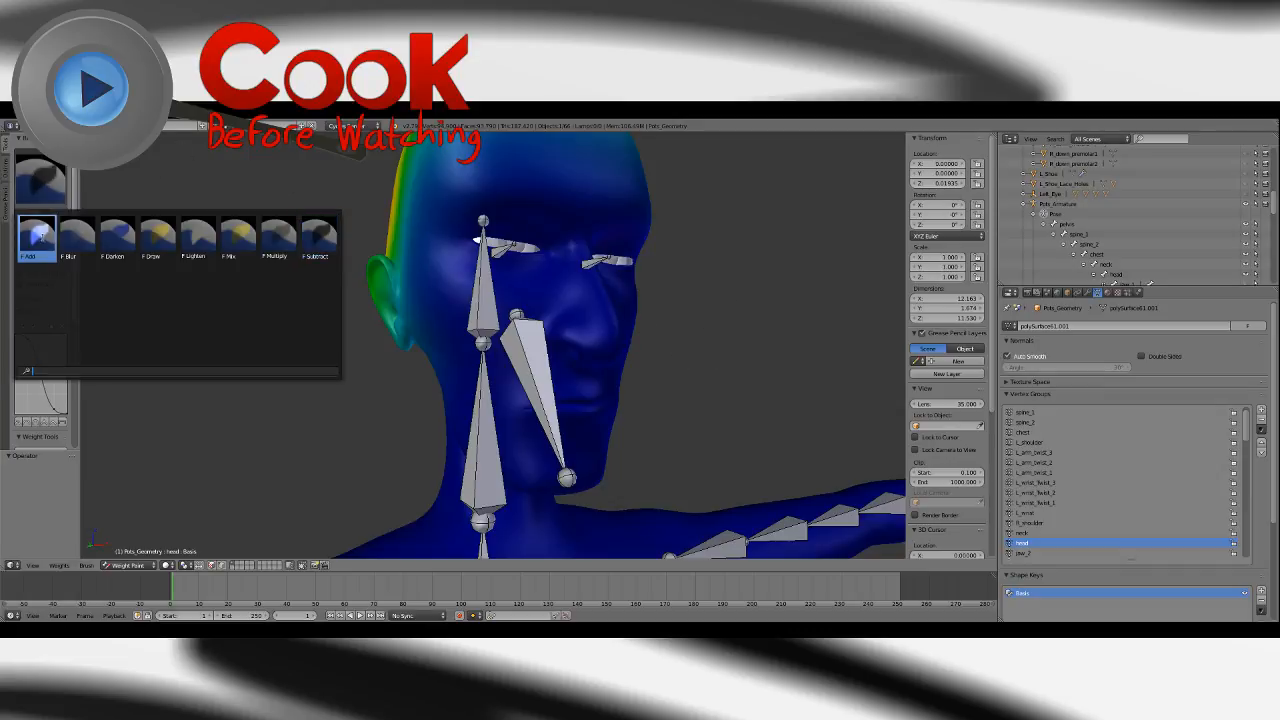
left_click(38, 232)
mouse_move(76, 284)
left_mouse_down()
mouse_move(76, 363)
mouse_move(78, 307)
left_mouse_up()
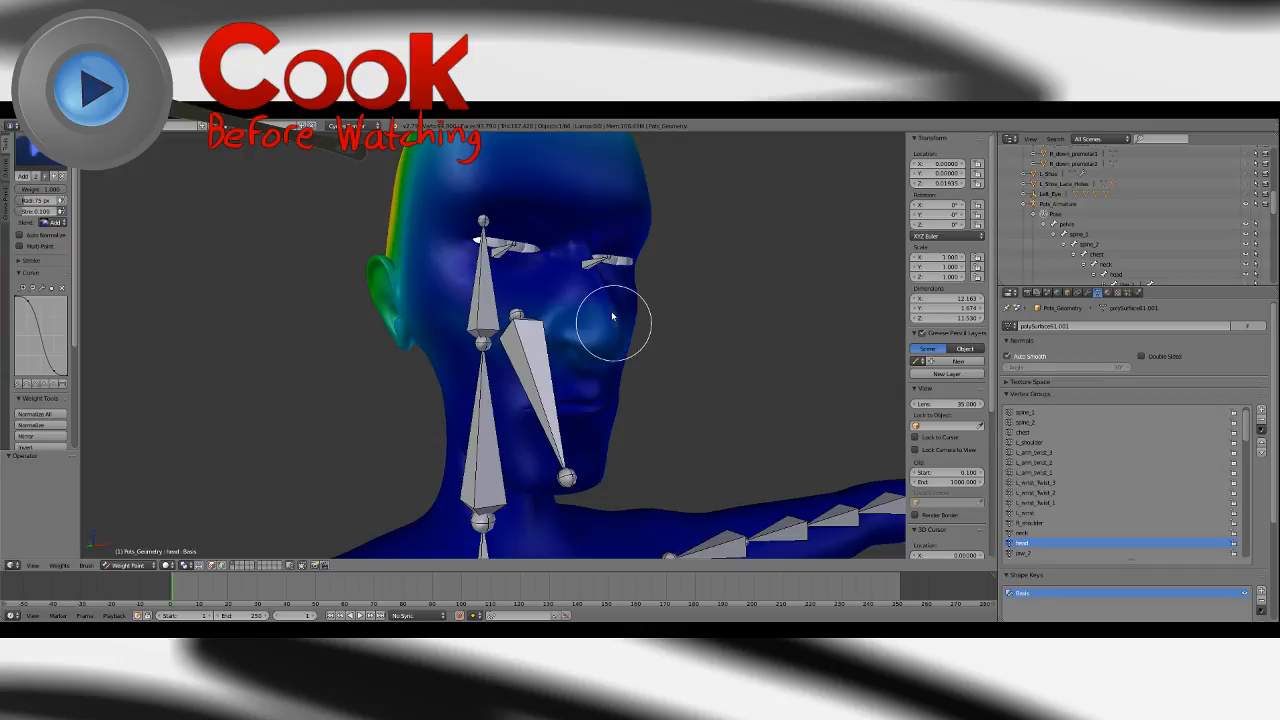
Add head weight over the nose, forehead, eye area and both sides of the head.
mouse_move(608, 300)
middle_mouse_down()
mouse_move(556, 210)
mouse_move(592, 310)
middle_mouse_up()
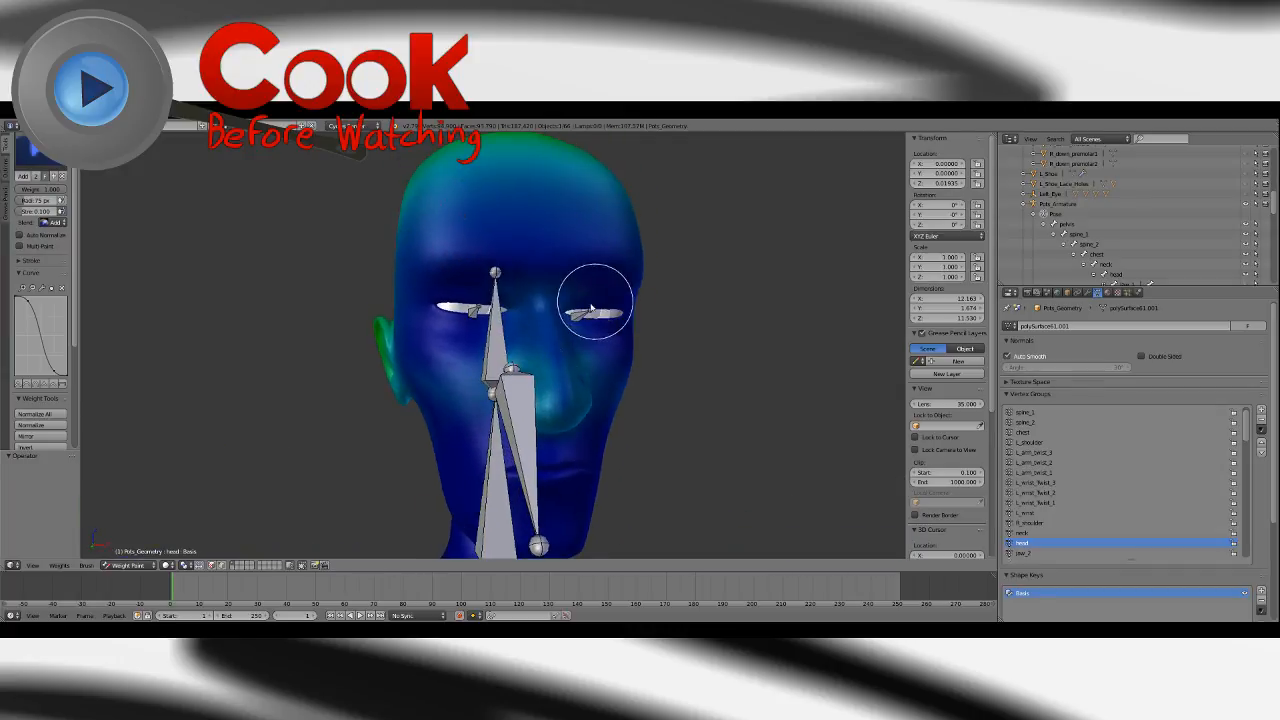
scroll(591, 309, "down", 1)
mouse_move(533, 315)
left_mouse_down()
mouse_move(528, 251)
mouse_move(479, 277)
mouse_move(518, 330)
mouse_move(588, 311)
mouse_move(590, 294)
mouse_move(563, 280)
mouse_move(467, 338)
left_mouse_up()
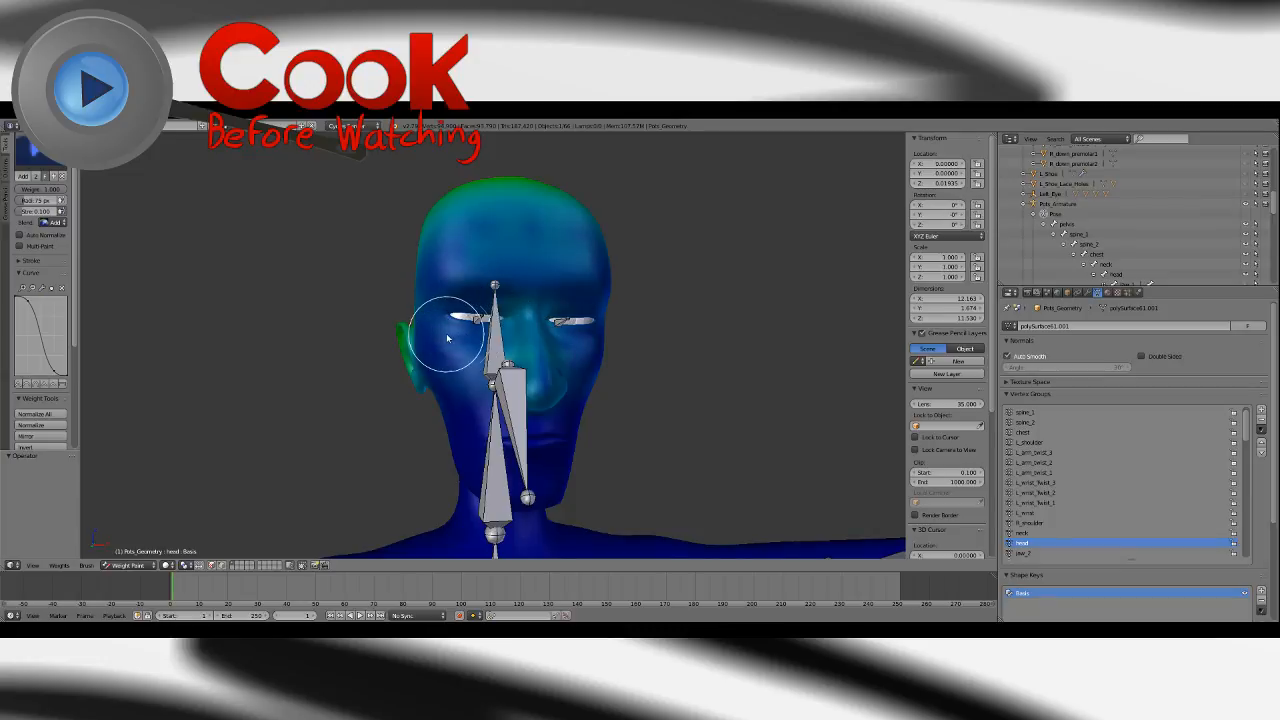
mouse_move(623, 337)
middle_mouse_down()
mouse_move(629, 320)
mouse_move(563, 321)
mouse_move(511, 365)
middle_mouse_up()
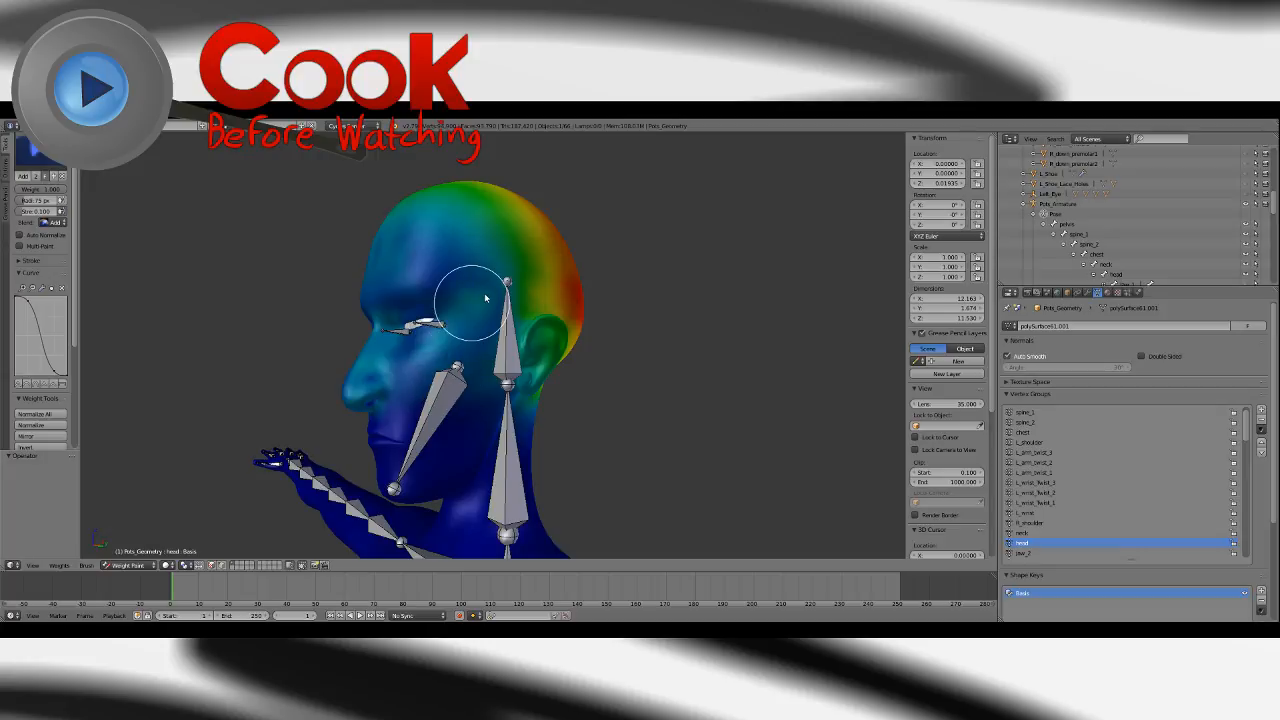
mouse_move(479, 313)
middle_mouse_down()
mouse_move(466, 337)
mouse_move(609, 329)
middle_mouse_up()
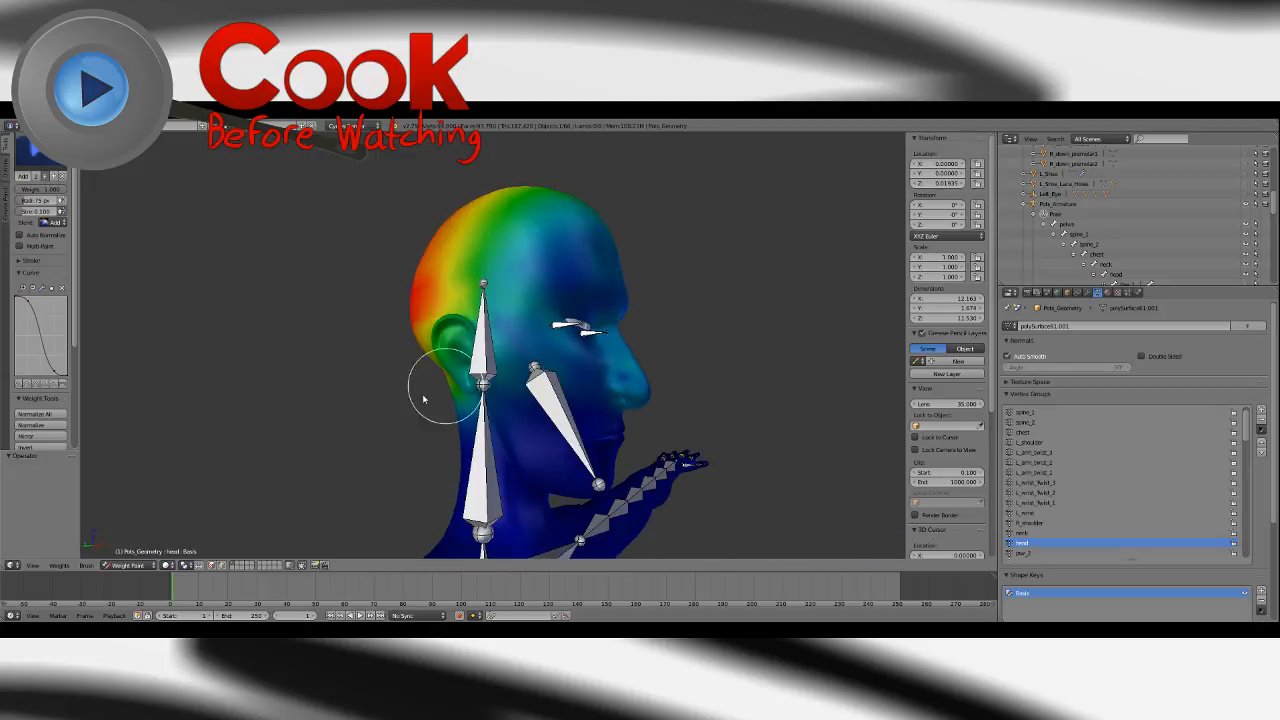
Select the armature, rotate the head bone to test the new weights, and clear its rotation.
left_click(128, 567)
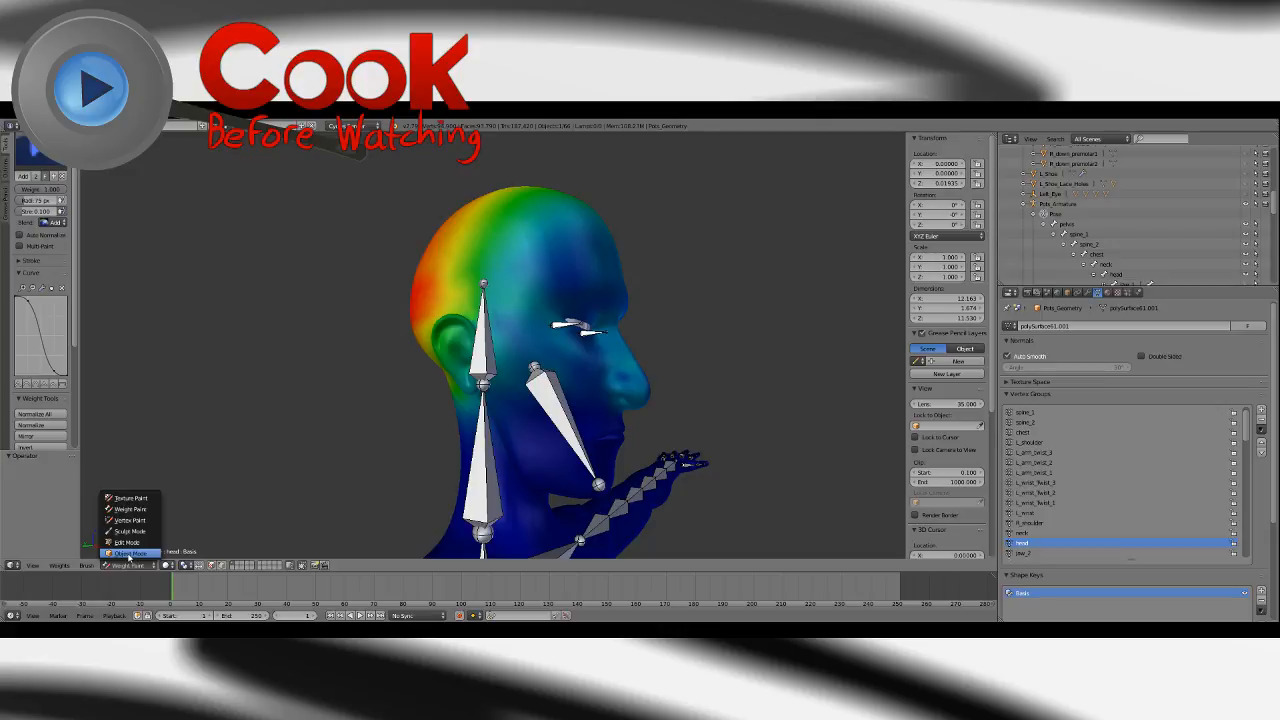
left_click(1050, 206)
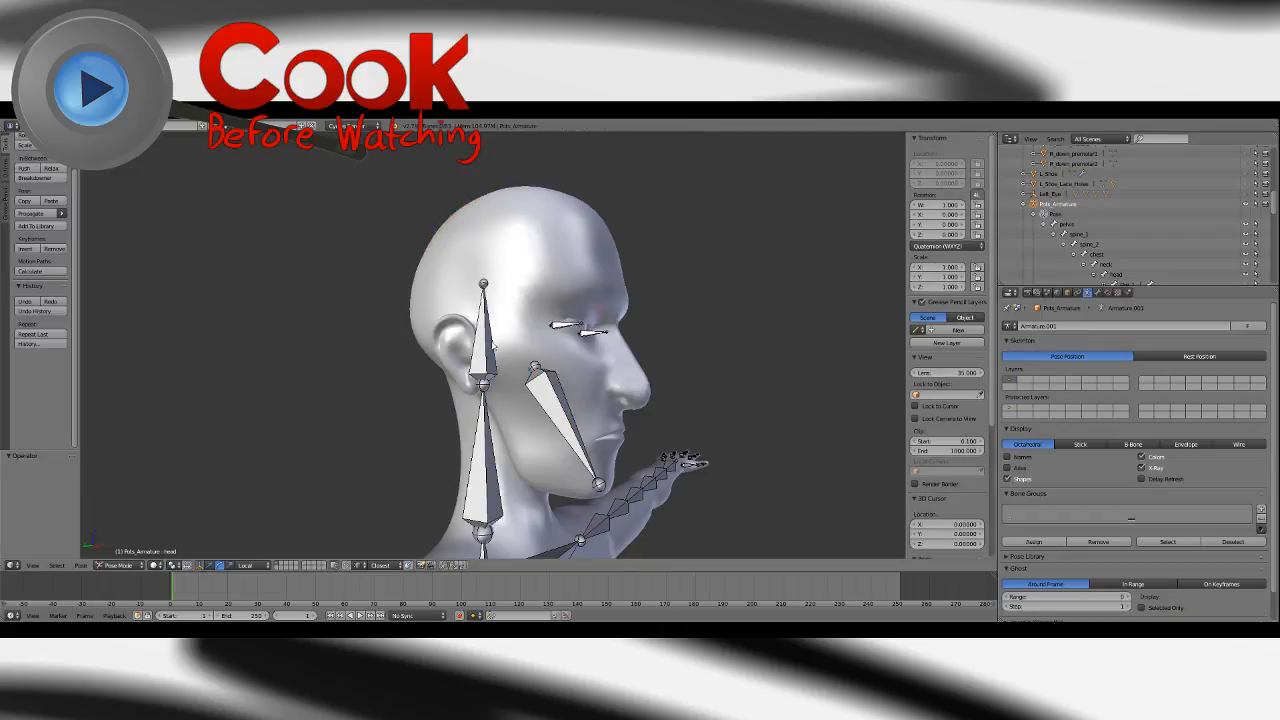
right_click(490, 320)
left_click_drag(507, 357, 432, 319)
middle_click_drag(450, 297, 462, 368)
key("alt+r")
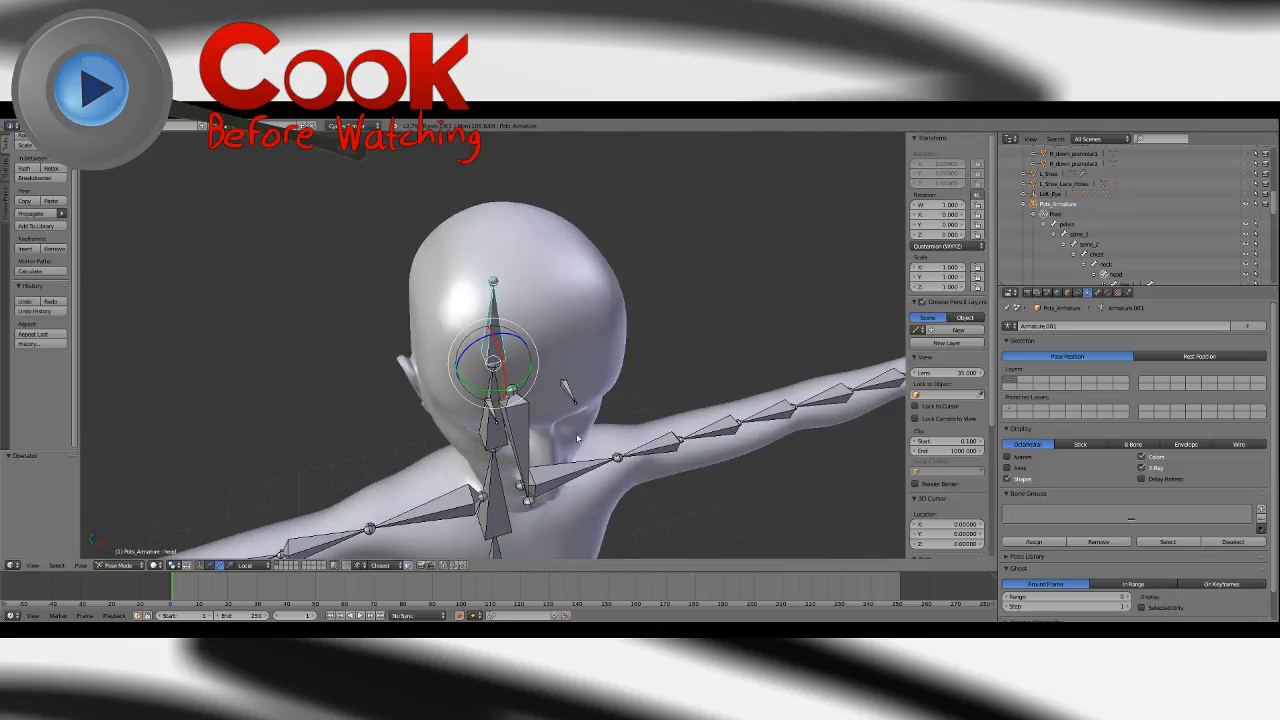
middle_click_drag(577, 437, 574, 340)
scroll(1270, 207, "down", 1)
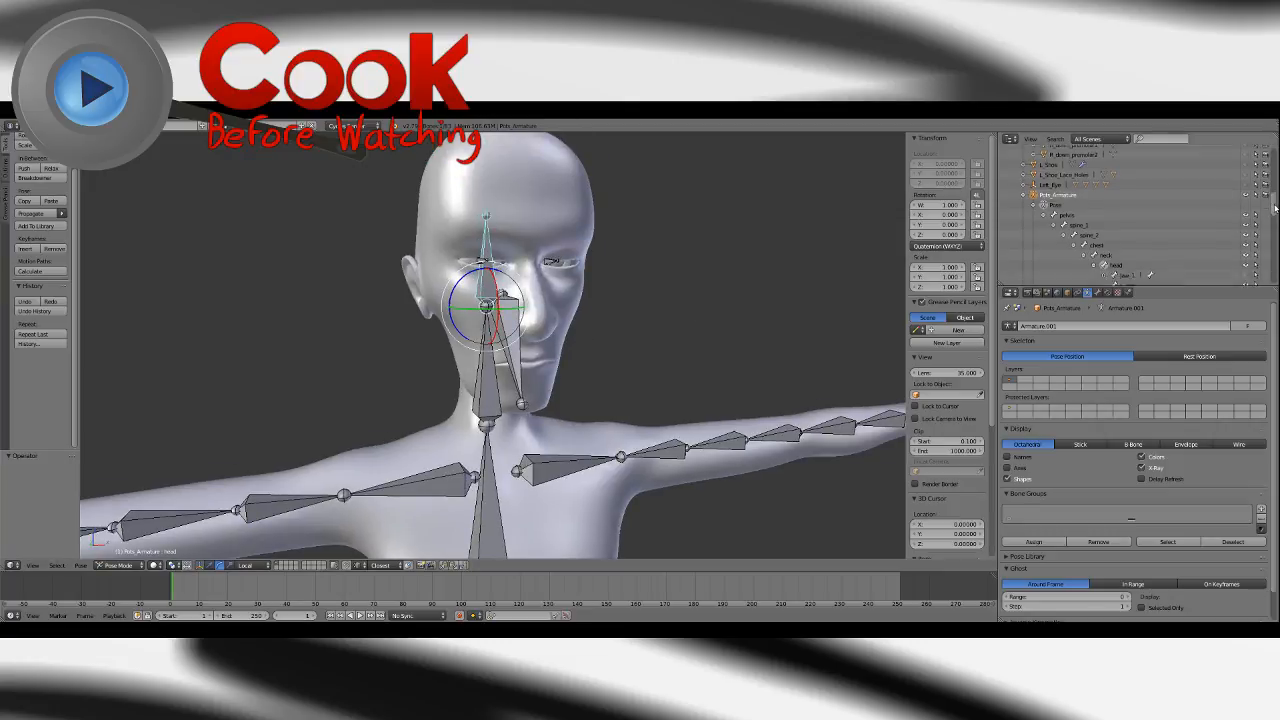
scroll(1273, 207, "down", 5)
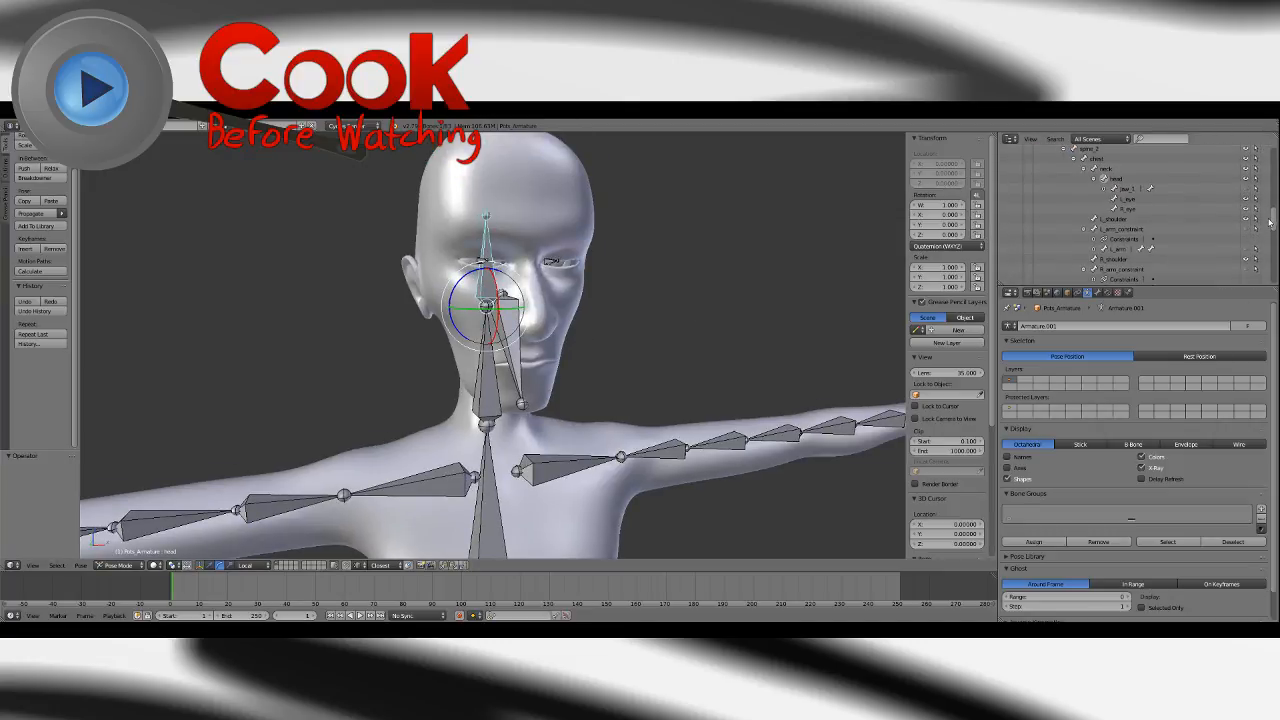
scroll(1270, 222, "down", 3)
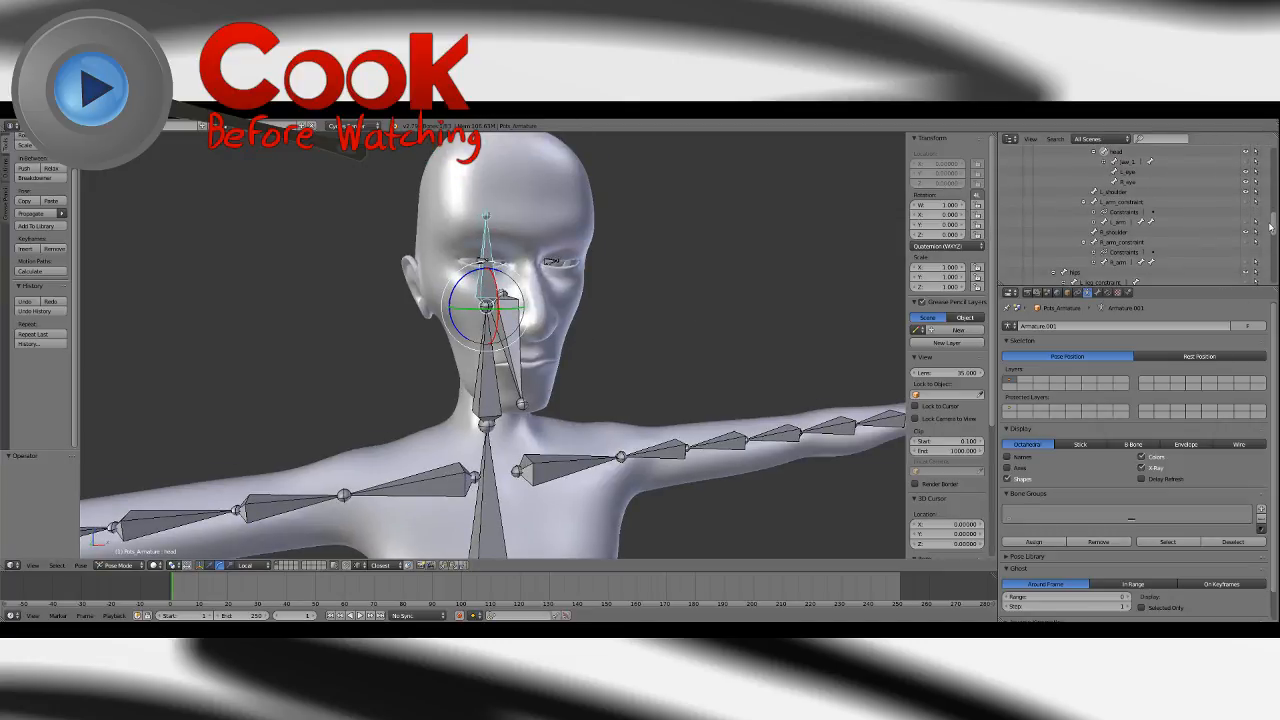
scroll(1270, 224, "up", 5)
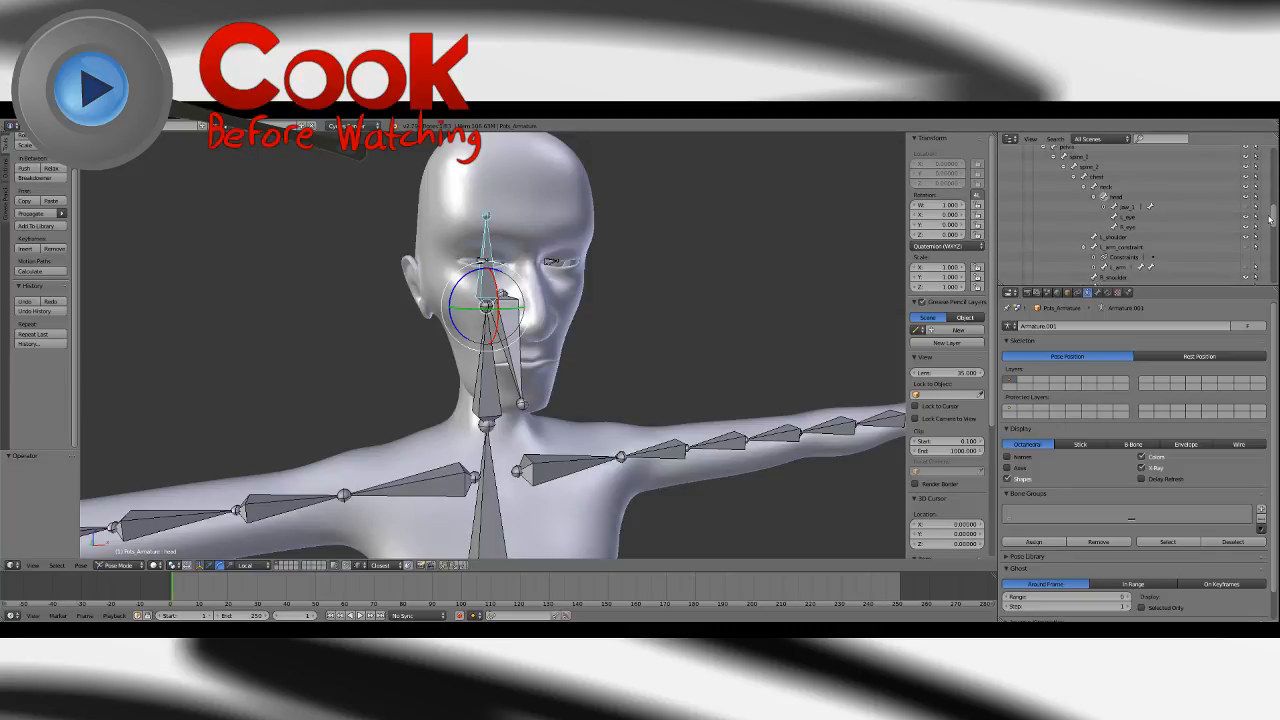
middle_click_drag(676, 346, 700, 330)
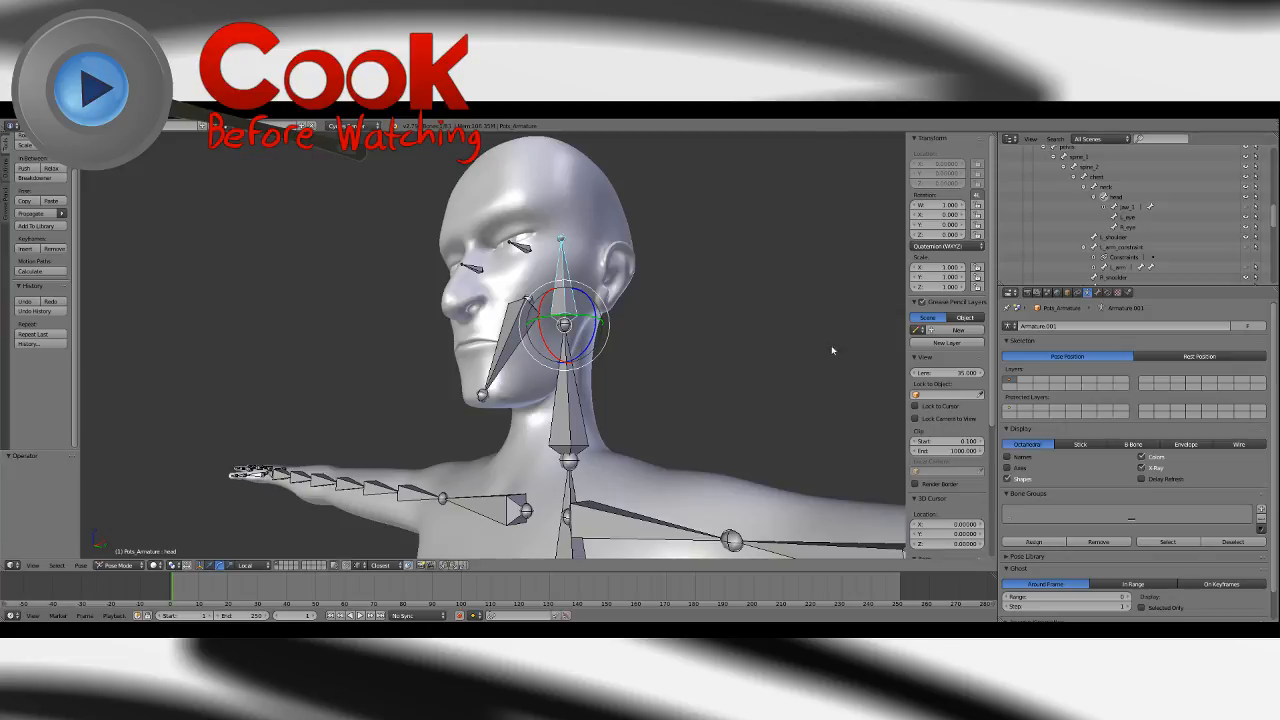
Reselect the body mesh and examine the weights of its head, neck and R_shoulder vertex groups around the head and neck.
right_click(549, 196)
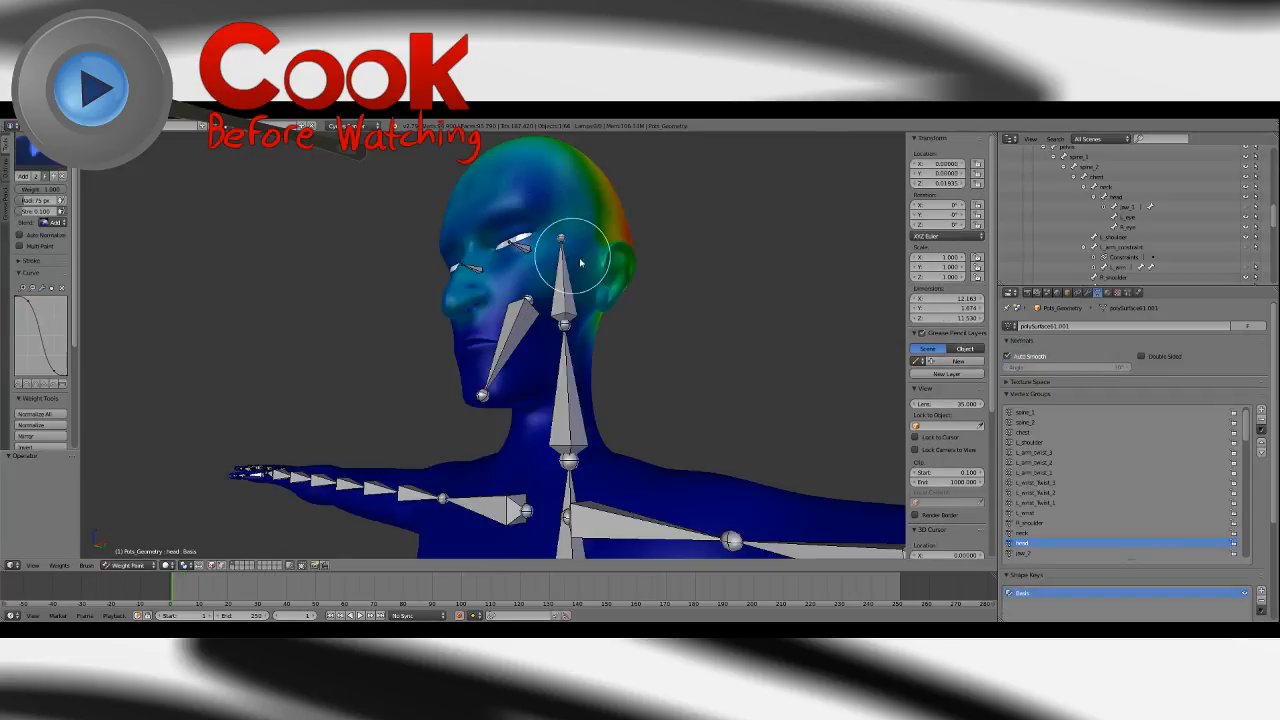
mouse_move(580, 262)
middle_mouse_down()
mouse_move(651, 373)
mouse_move(694, 381)
mouse_move(667, 354)
mouse_move(732, 350)
middle_mouse_up()
scroll(694, 381, "up", 1)
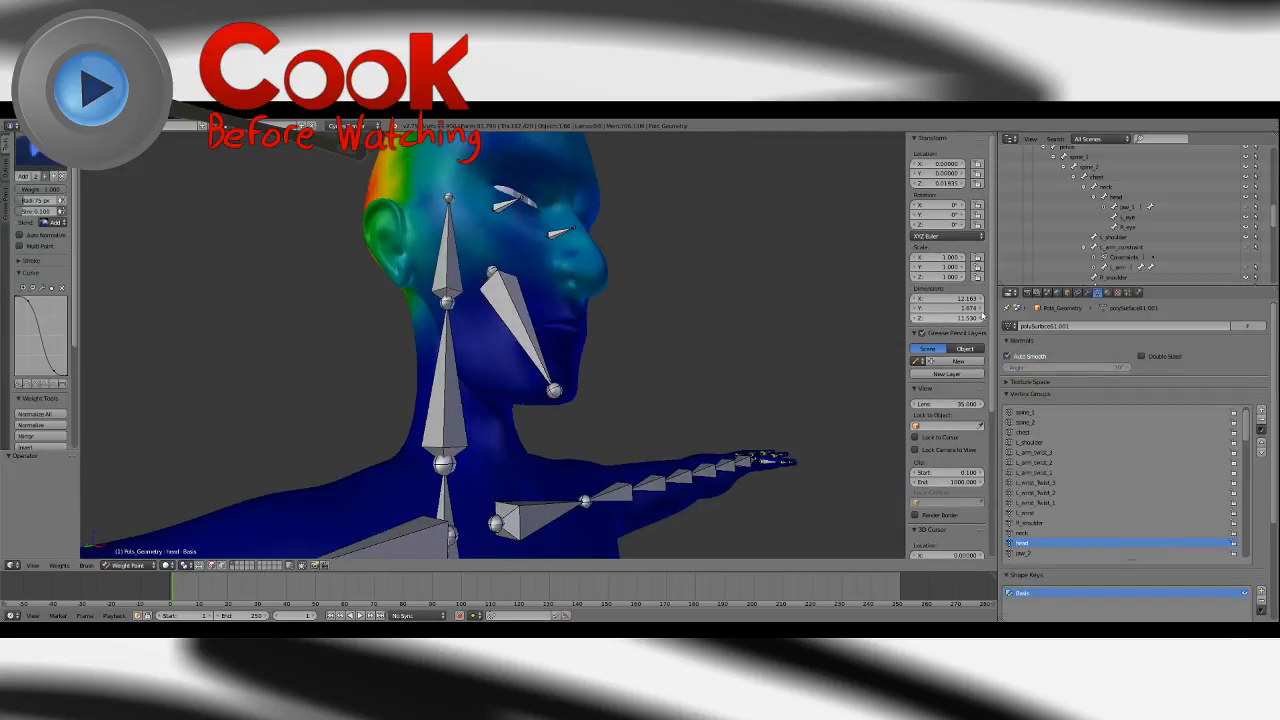
middle_click_drag(603, 334, 700, 392)
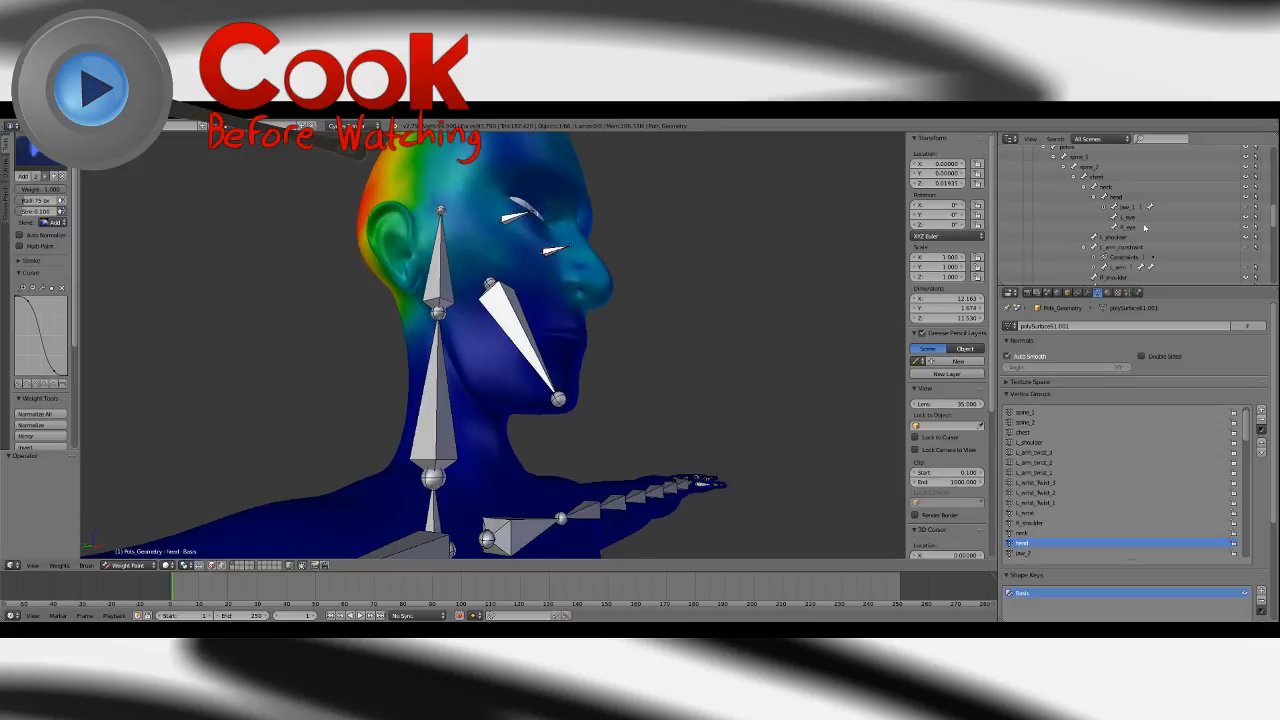
mouse_move(1273, 218)
left_mouse_down()
mouse_move(1273, 249)
mouse_move(1273, 212)
left_mouse_up()
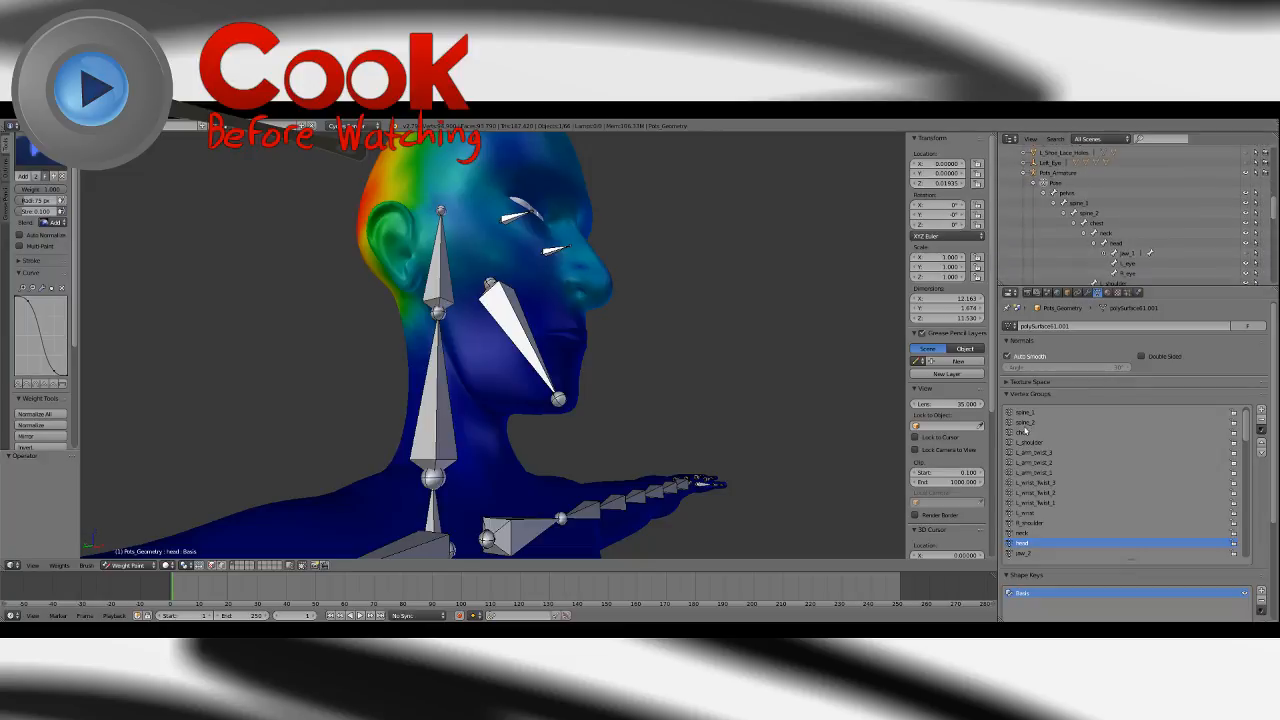
left_click(1024, 533)
middle_click_drag(689, 366, 866, 334)
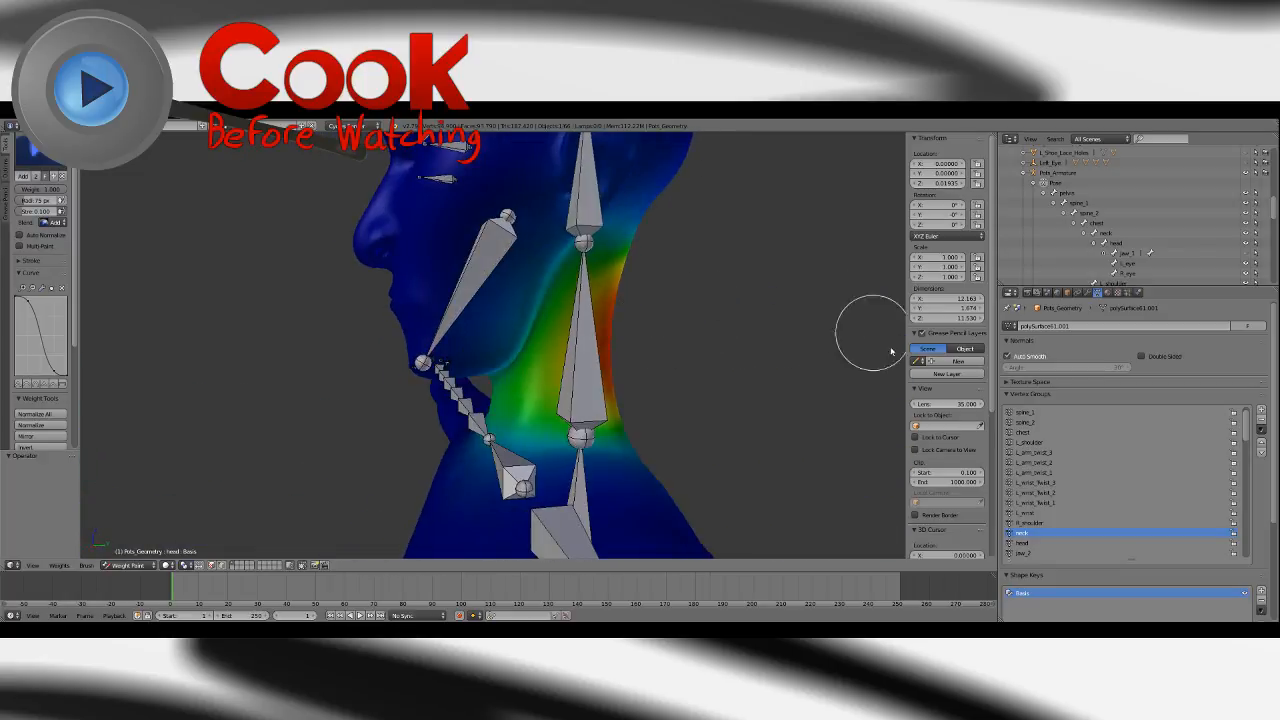
left_click(1028, 523)
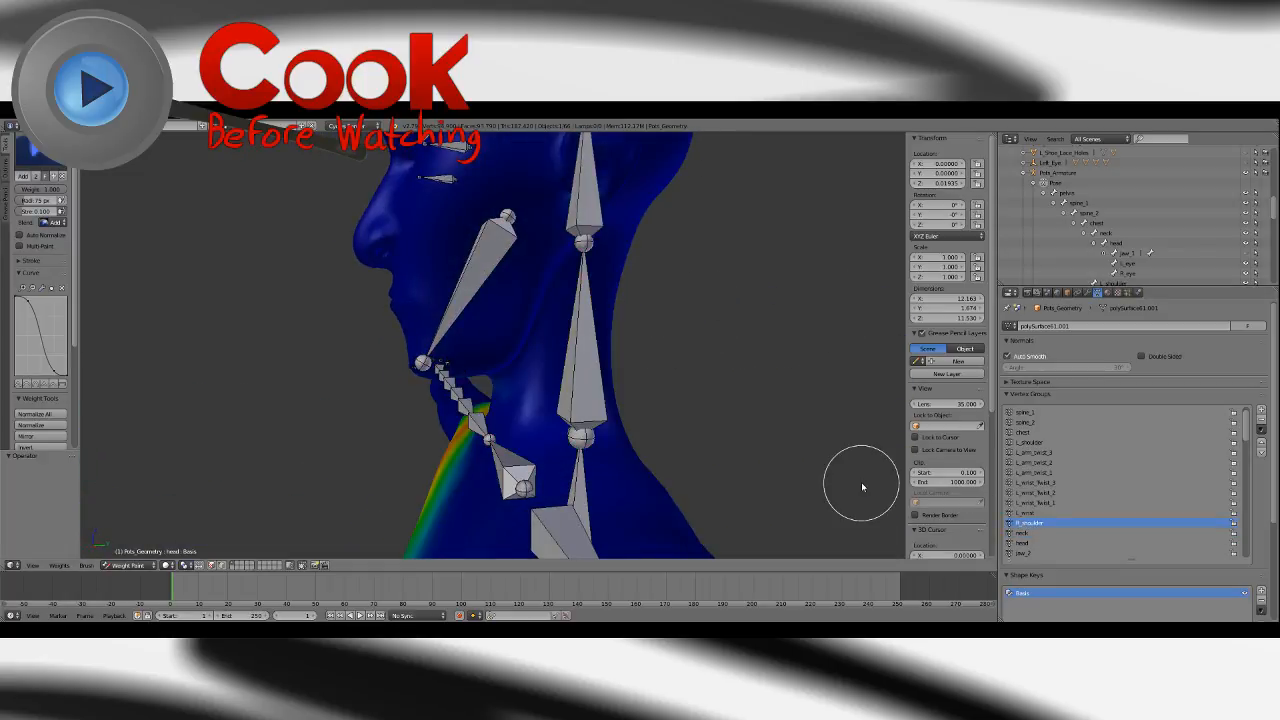
key("KP_1")
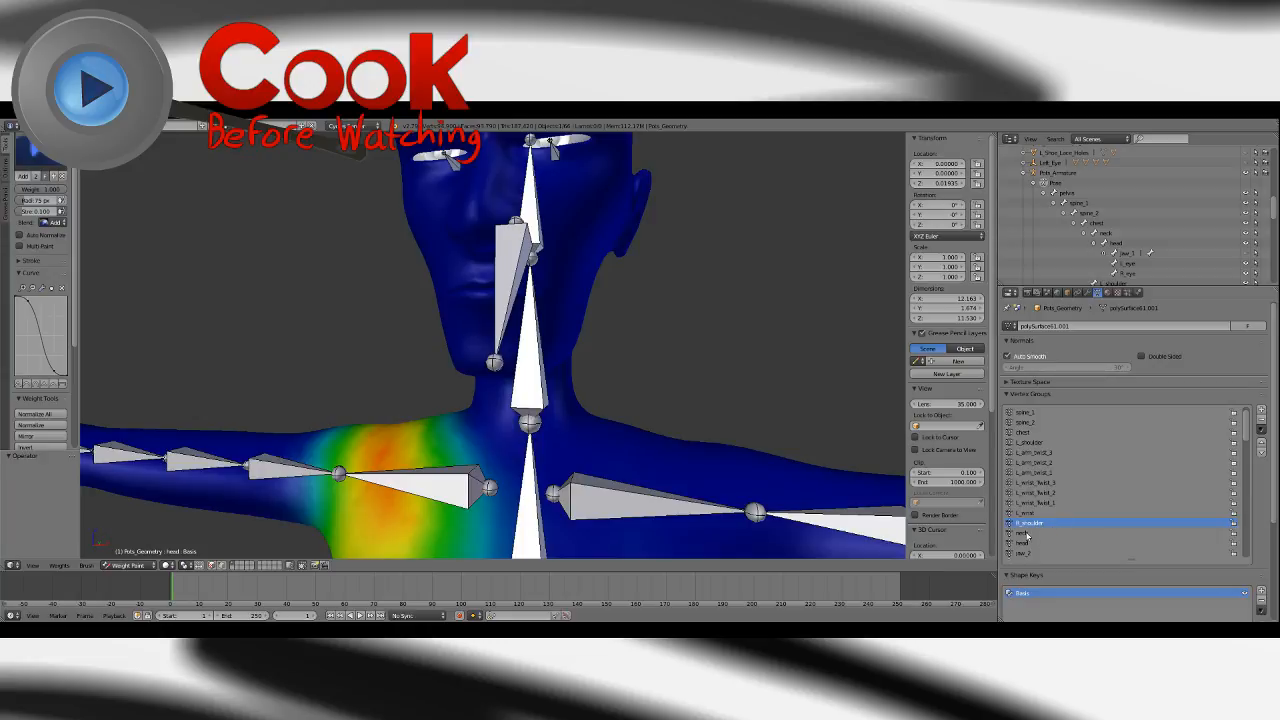
left_click(1030, 533)
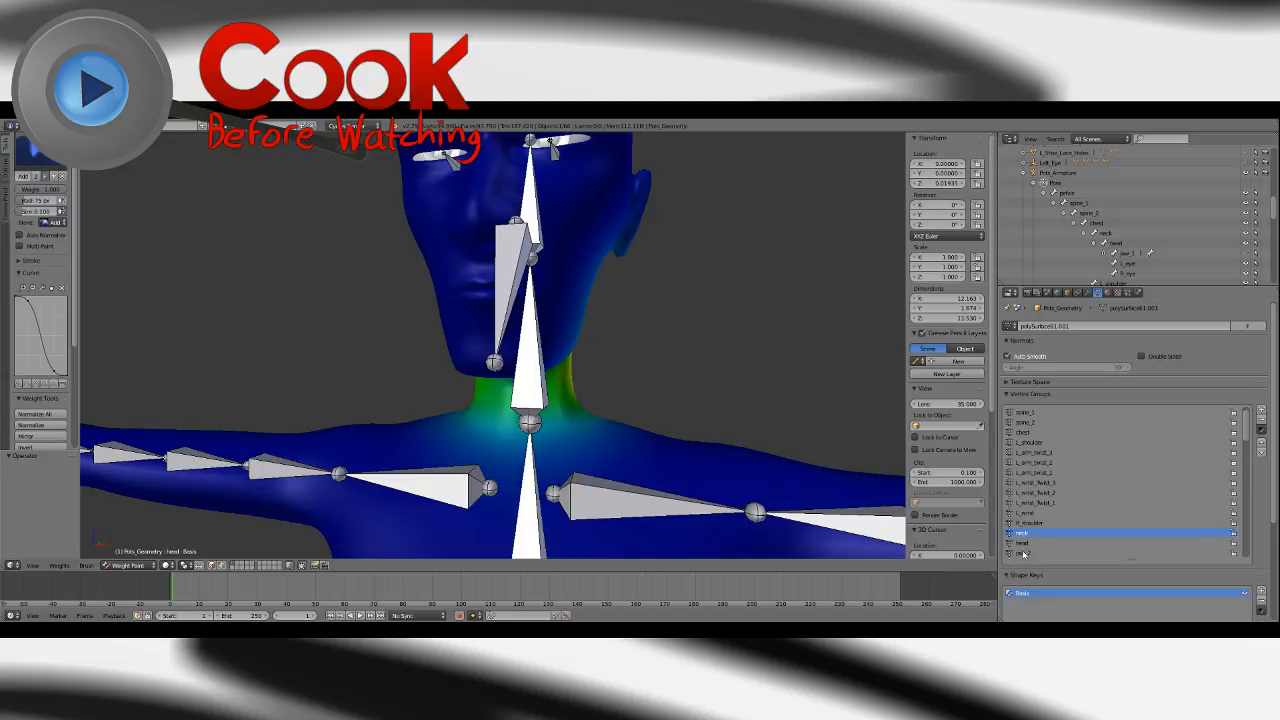
Make the jaw_2 vertex group active and choose the Subtract brush for its weights.
left_click(1022, 553)
middle_click_drag(706, 390, 646, 374)
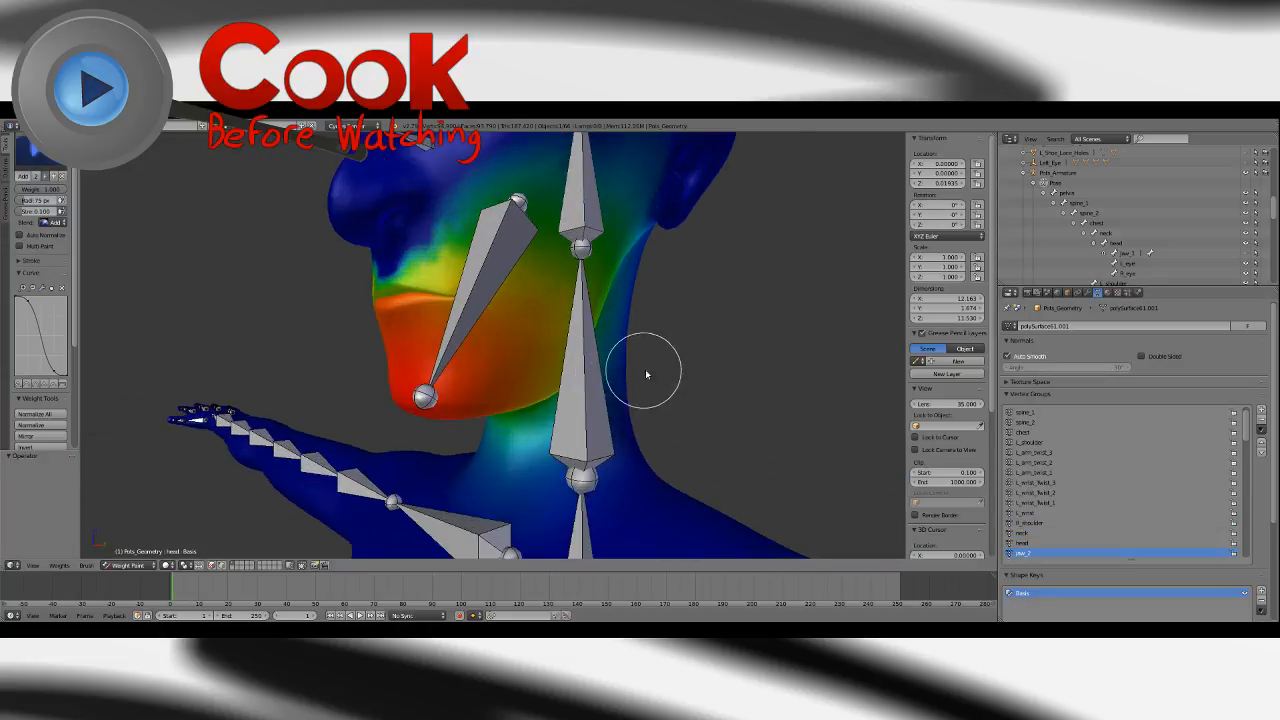
key("KP_1")
left_click(42, 152)
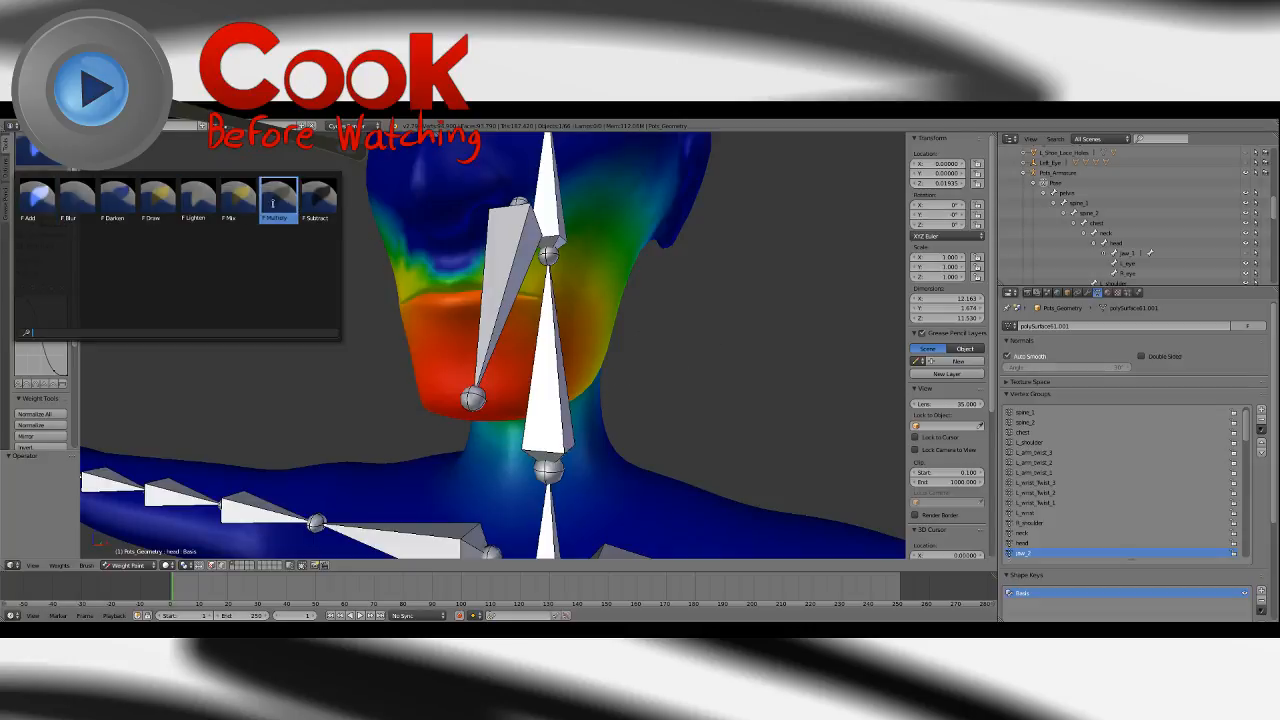
left_click(316, 200)
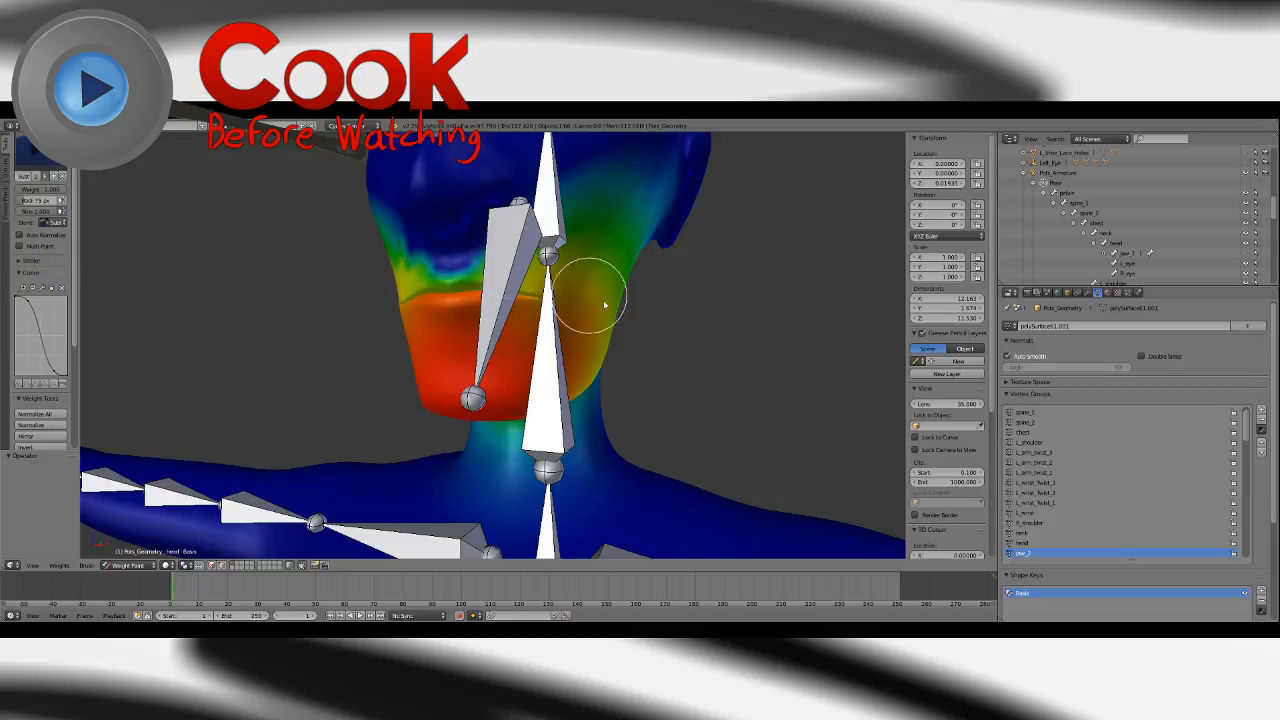
scroll(598, 315, "down", 4)
middle_click_drag(563, 366, 622, 358)
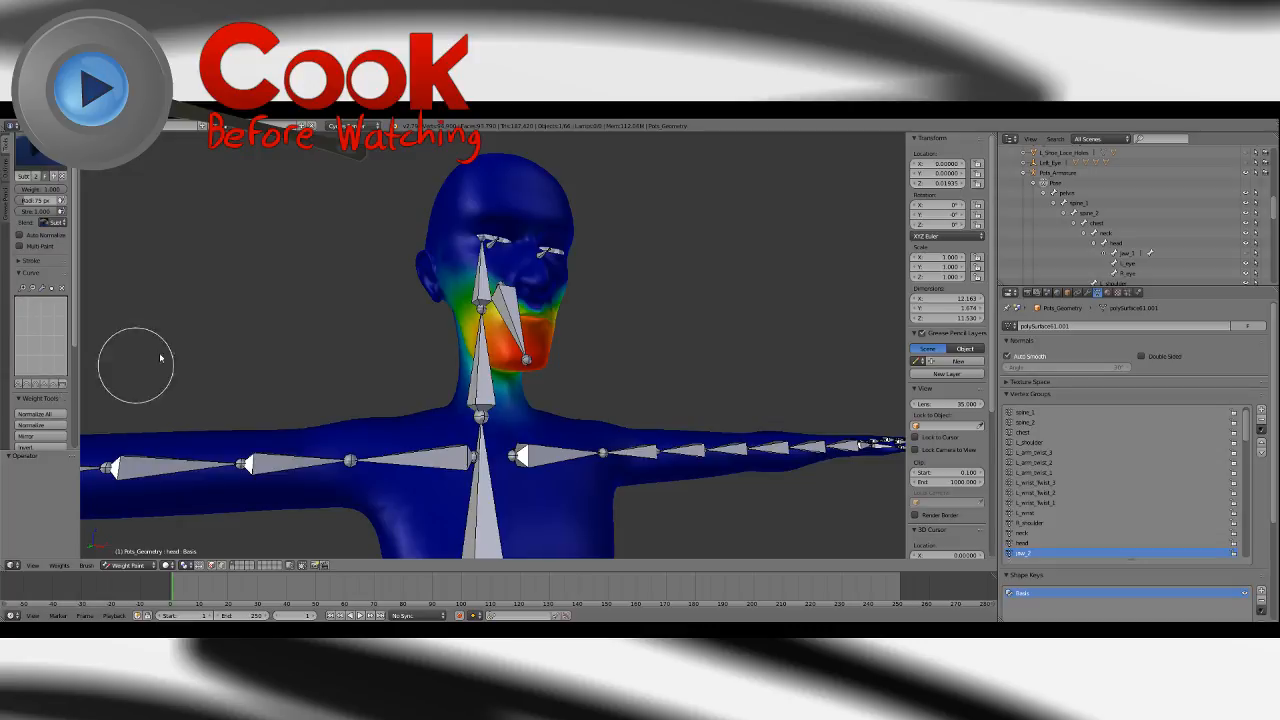
Subtract all jaw_2 weight from the outer surface of the lower face, jaw and cheeks.
middle_click_drag(450, 329, 535, 315)
mouse_move(467, 343)
left_mouse_down()
mouse_move(471, 300)
mouse_move(509, 337)
mouse_move(514, 380)
mouse_move(533, 313)
mouse_move(504, 280)
left_mouse_up()
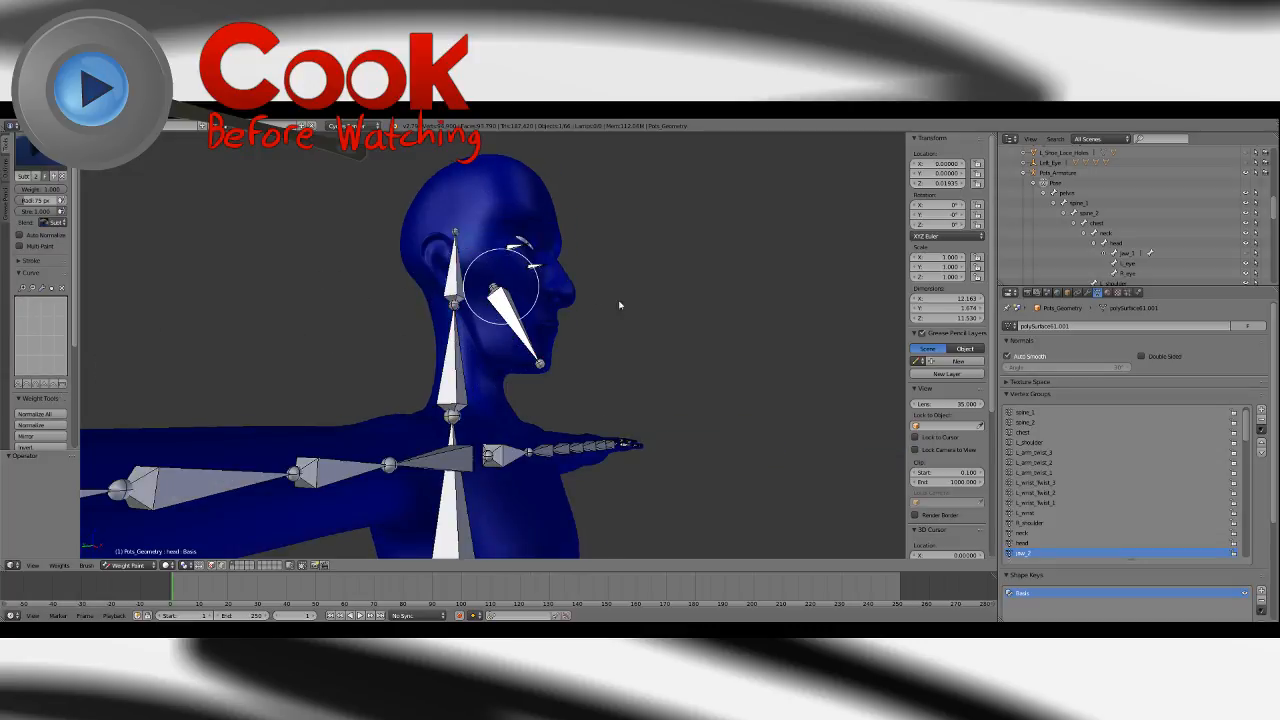
mouse_move(620, 306)
middle_mouse_down()
mouse_move(502, 318)
mouse_move(571, 298)
mouse_move(548, 310)
middle_mouse_up()
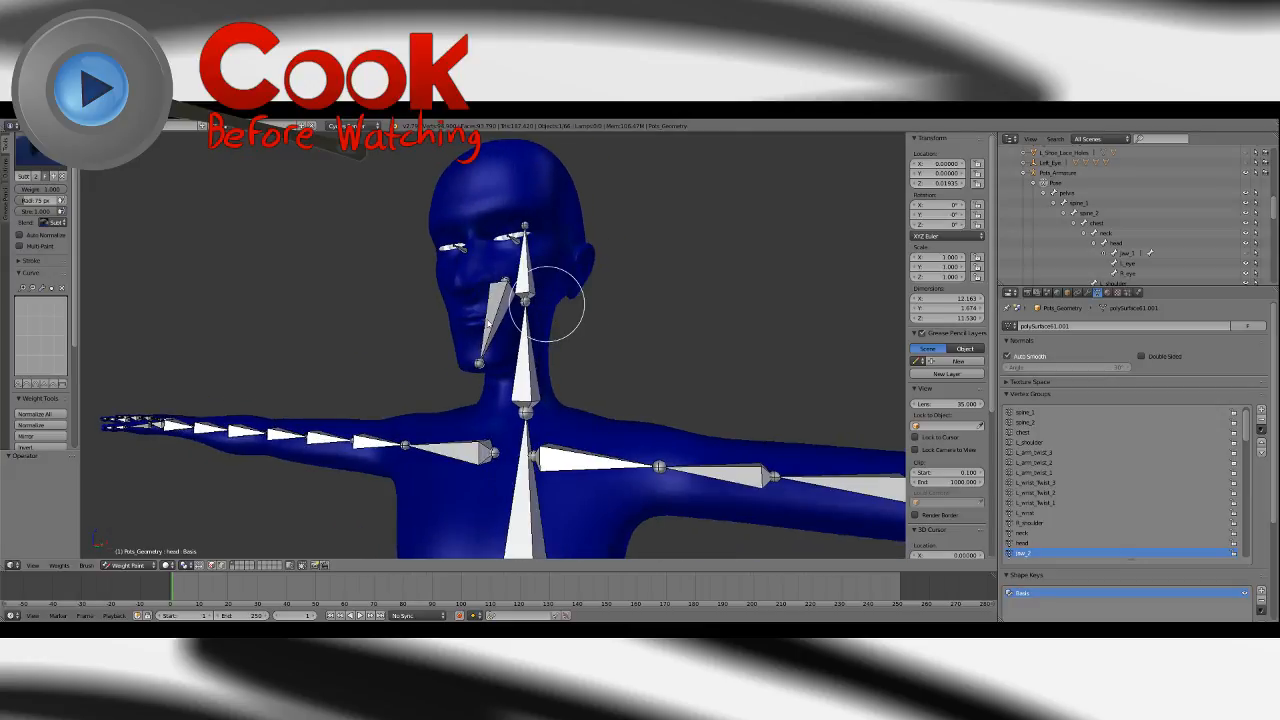
Inside the head, subtract jaw_2 weight along the lower edge of the mouth cavity.
scroll(514, 353, "up", 4)
middle_click_drag(514, 353, 611, 289)
scroll(690, 403, "up", 6)
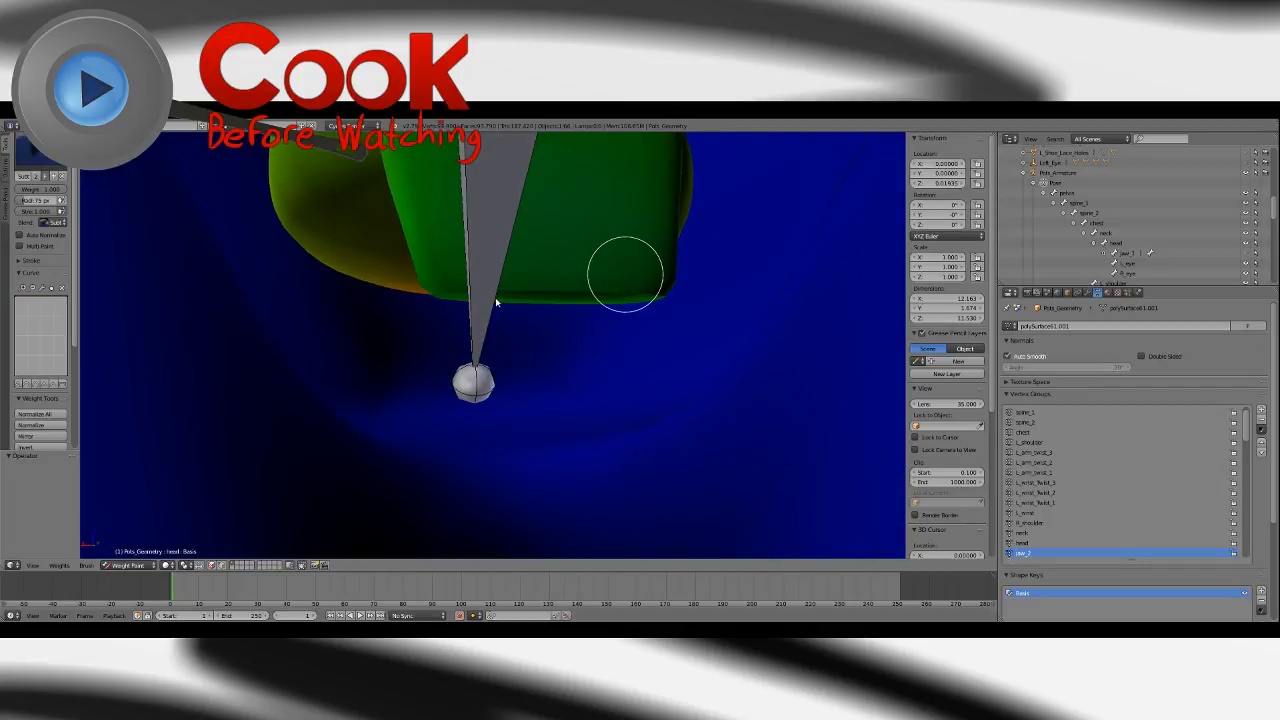
mouse_move(625, 274)
left_mouse_down()
mouse_move(463, 299)
mouse_move(429, 289)
left_mouse_up()
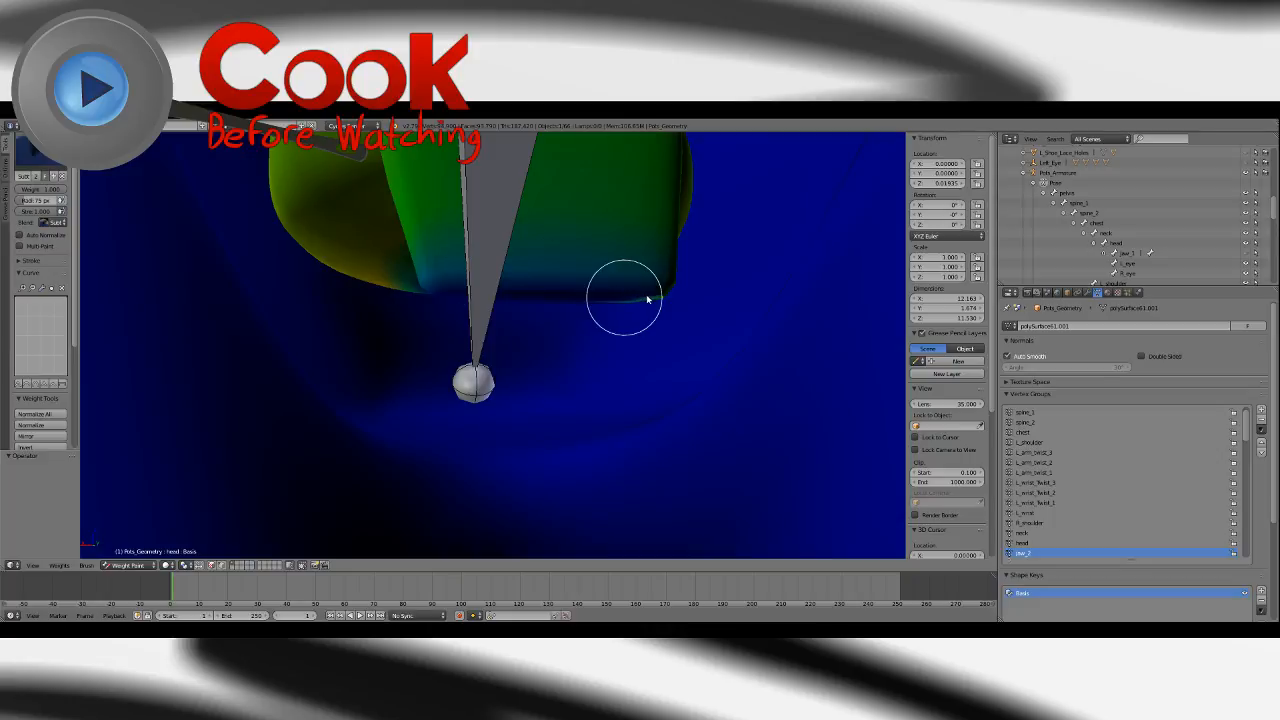
middle_click_drag(594, 294, 571, 309)
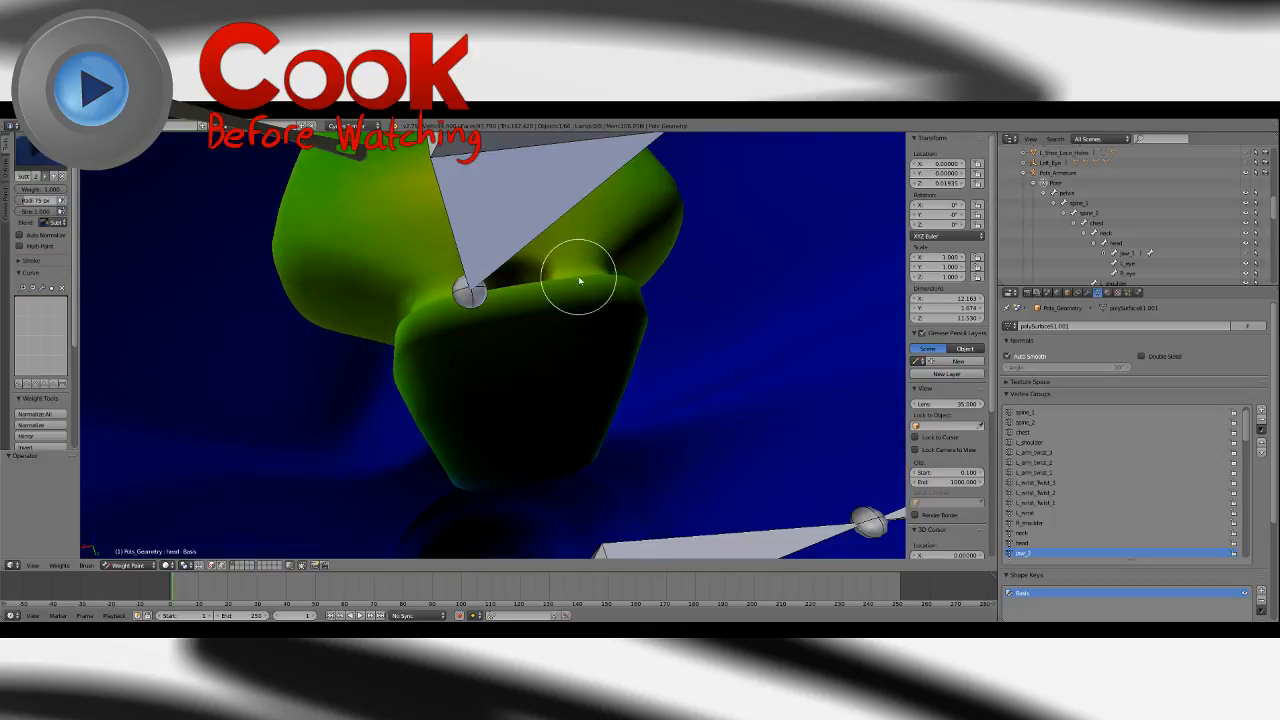
Try to mirror the jaw_2 vertex group using topology.
right_click(1023, 554)
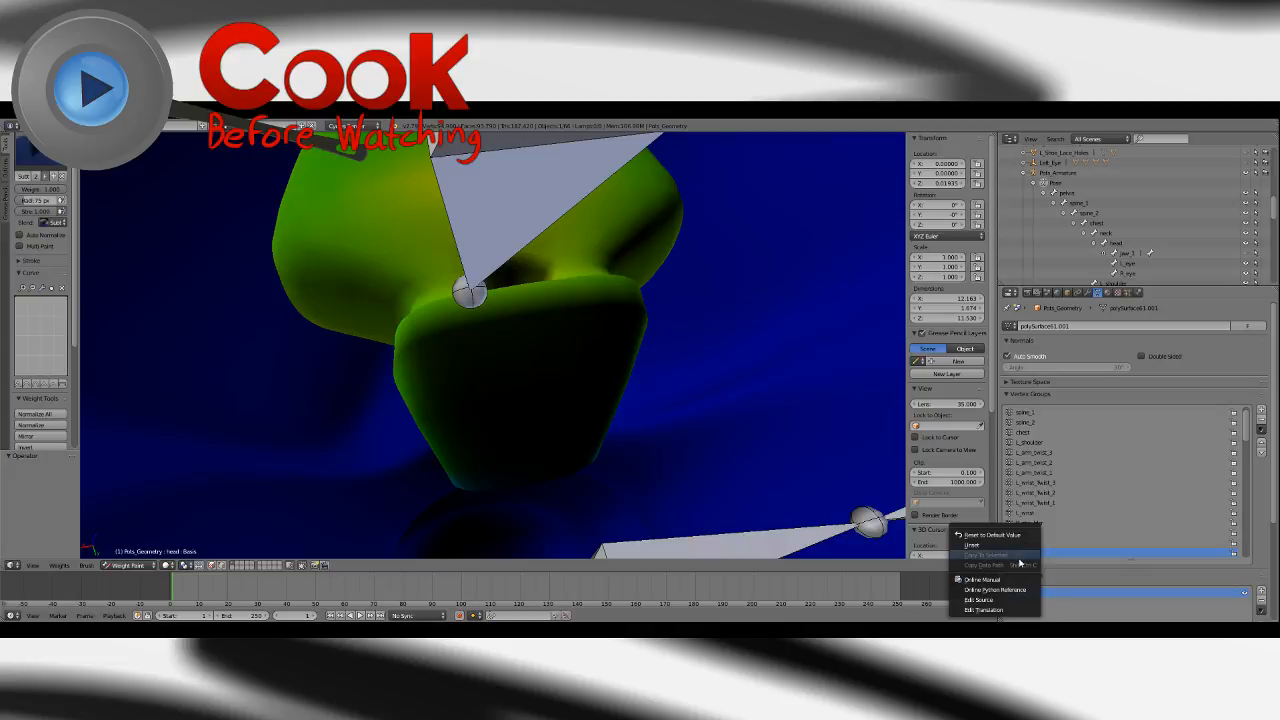
left_click(1262, 431)
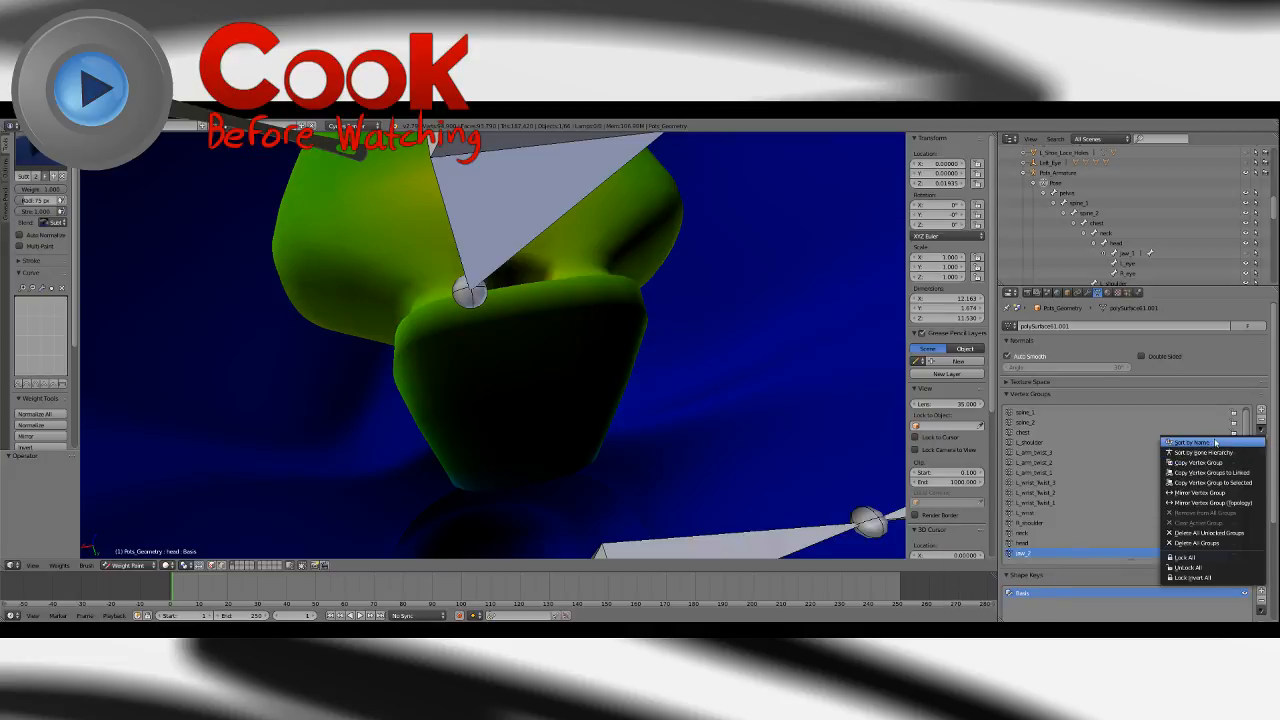
left_click(1210, 502)
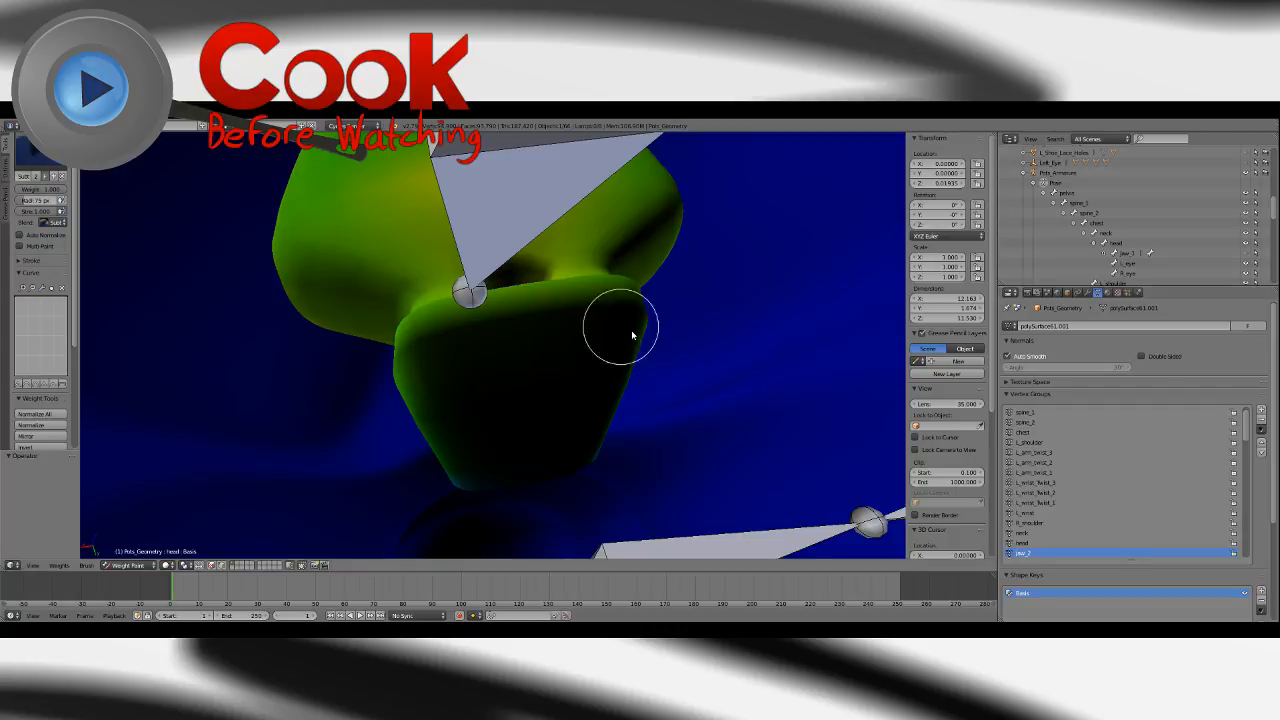
Subtract jaw_2 weight from the rear part of the mouth cavity and clean the active vertex group once with limit 0.000.
mouse_move(567, 290)
left_mouse_down()
mouse_move(455, 318)
mouse_move(410, 382)
left_mouse_up()
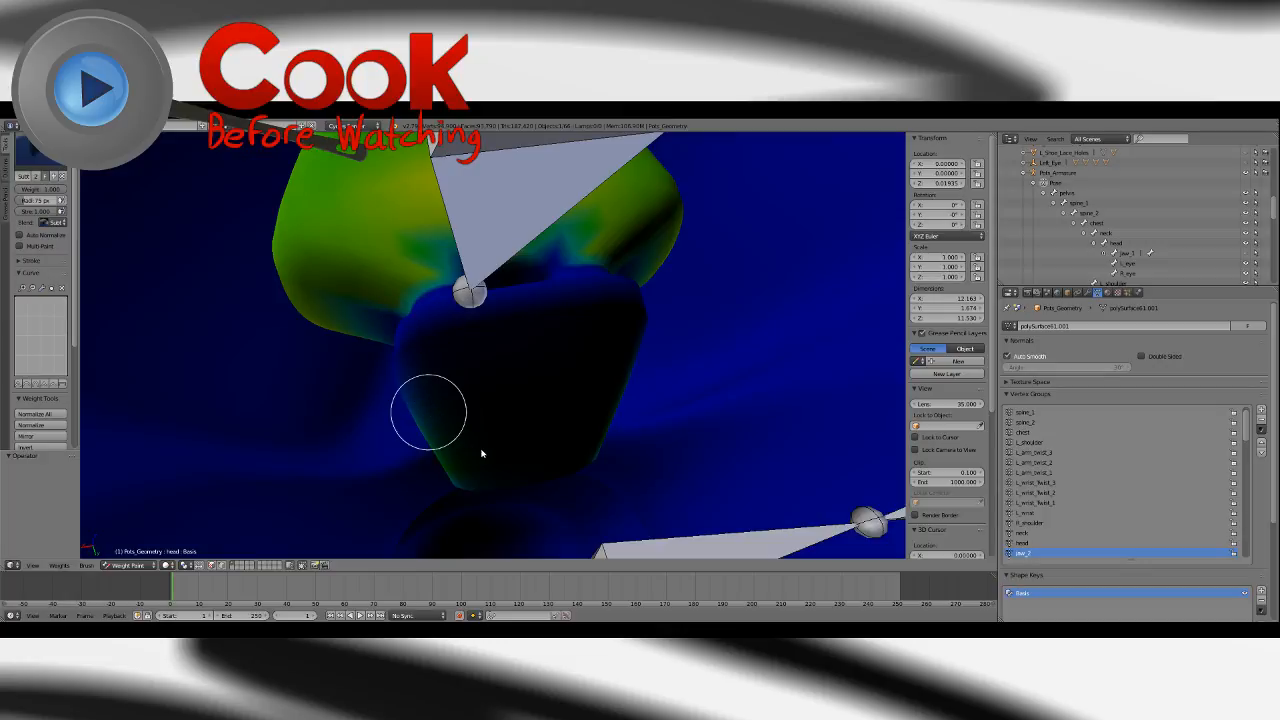
scroll(60, 390, "down", 5)
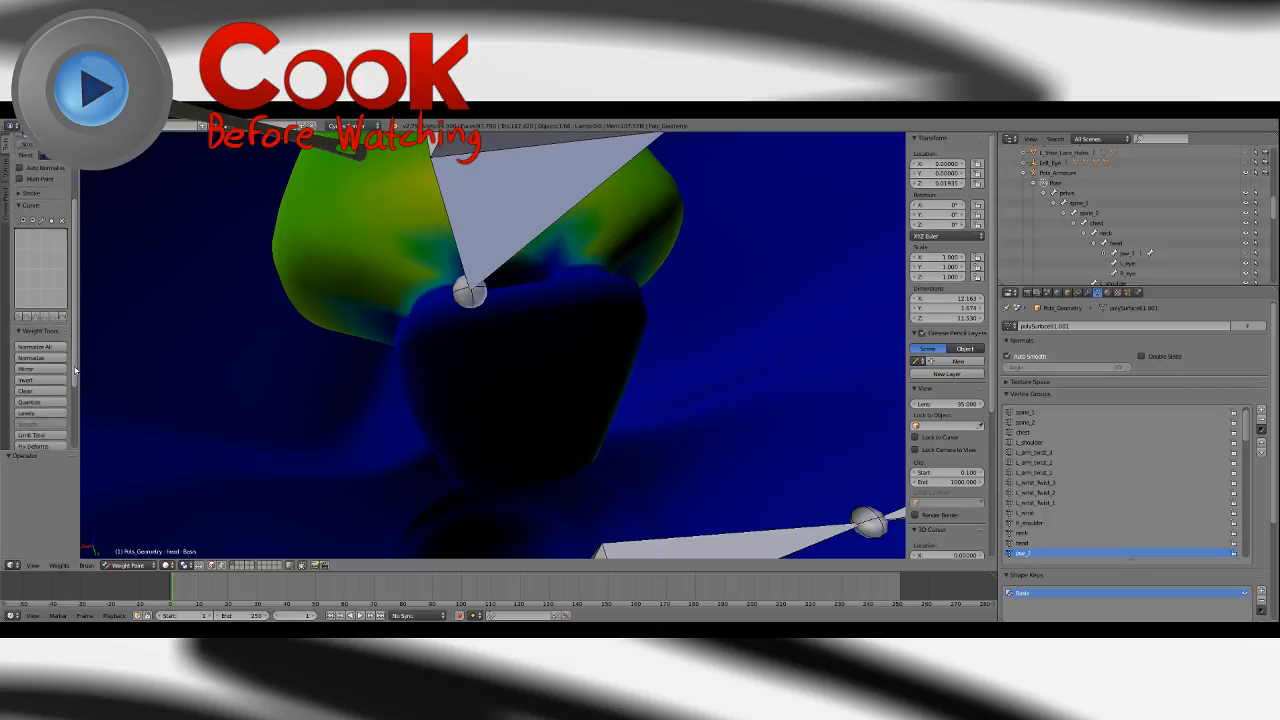
scroll(75, 398, "down", 2)
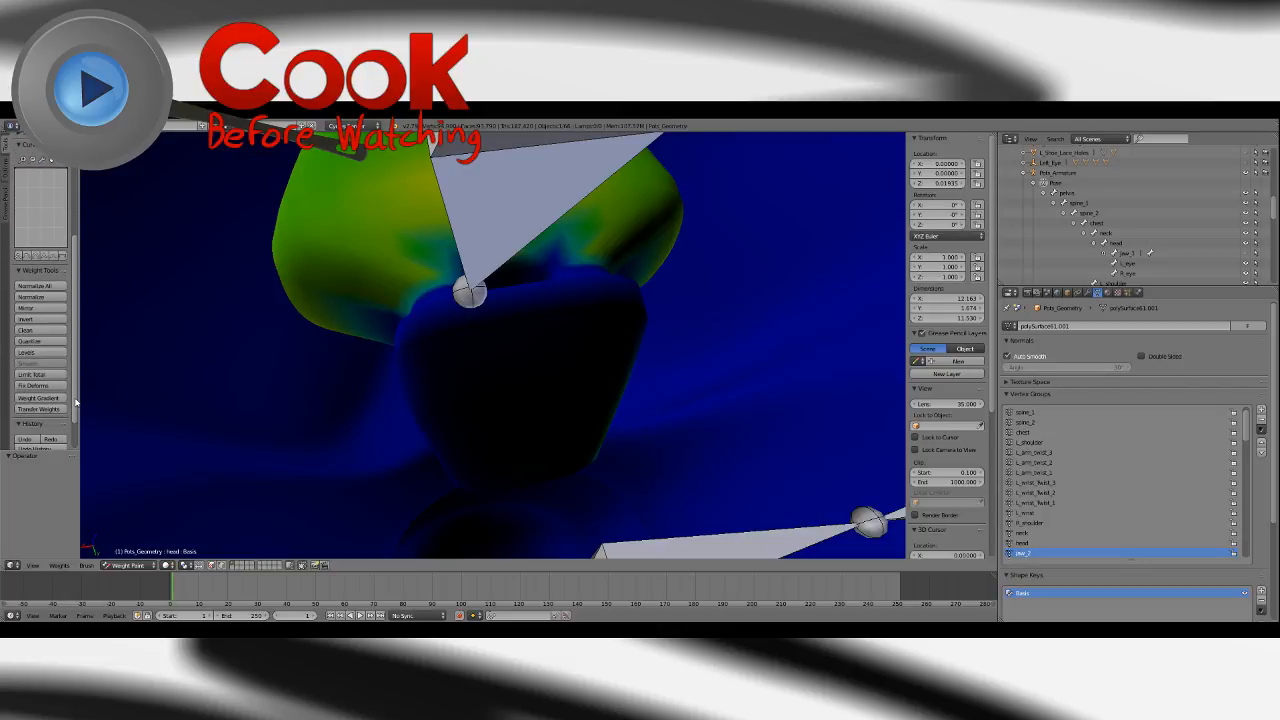
left_click(49, 331)
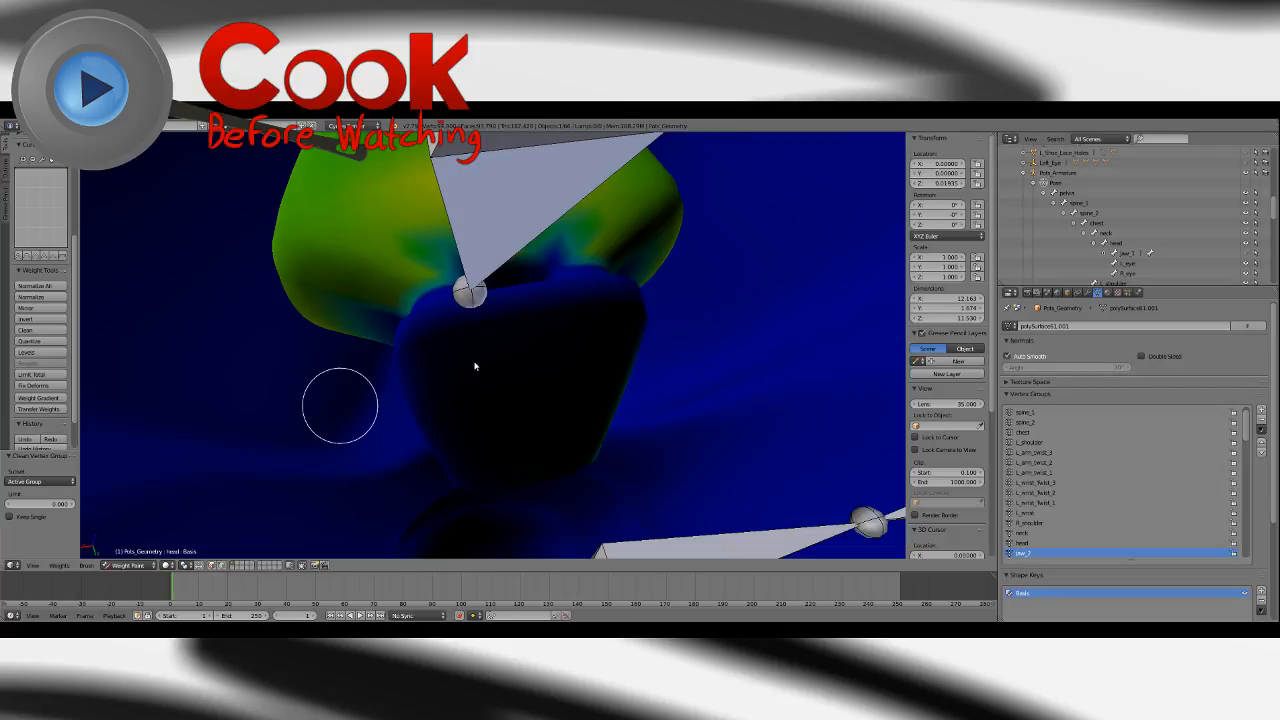
mouse_move(474, 371)
middle_mouse_down()
mouse_move(500, 337)
mouse_move(506, 349)
mouse_move(478, 368)
middle_mouse_up()
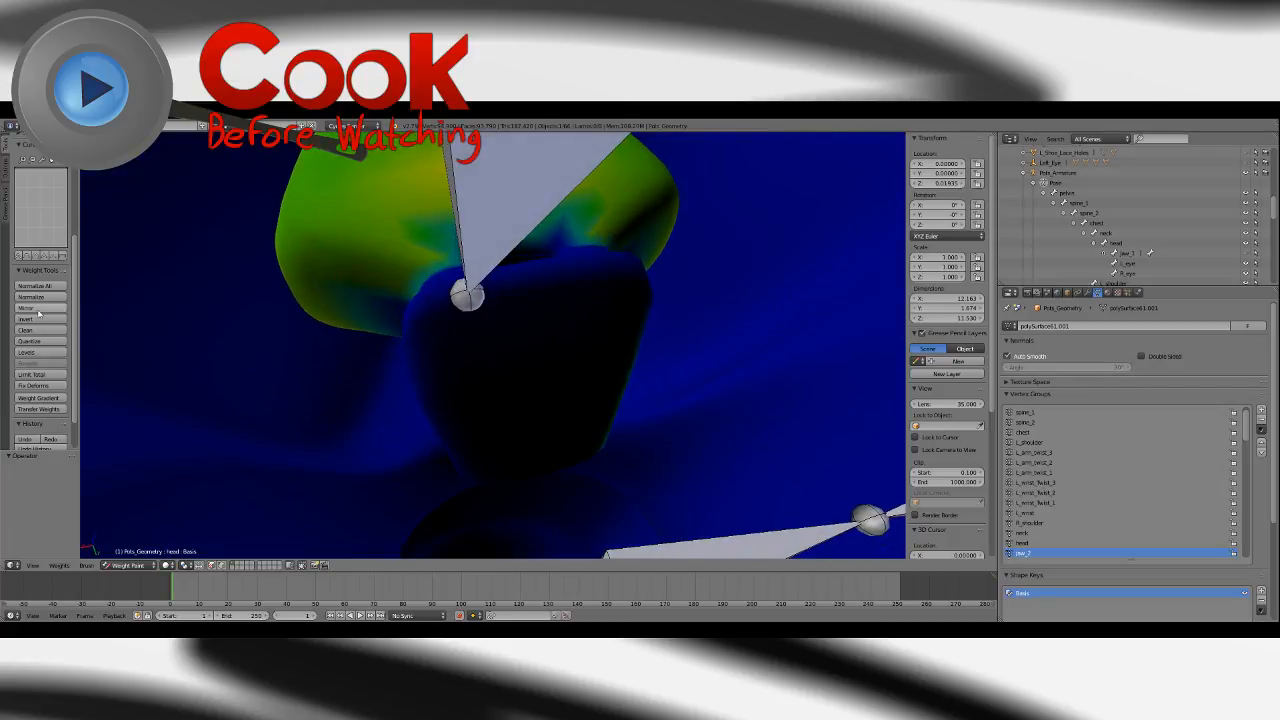
left_click(34, 331)
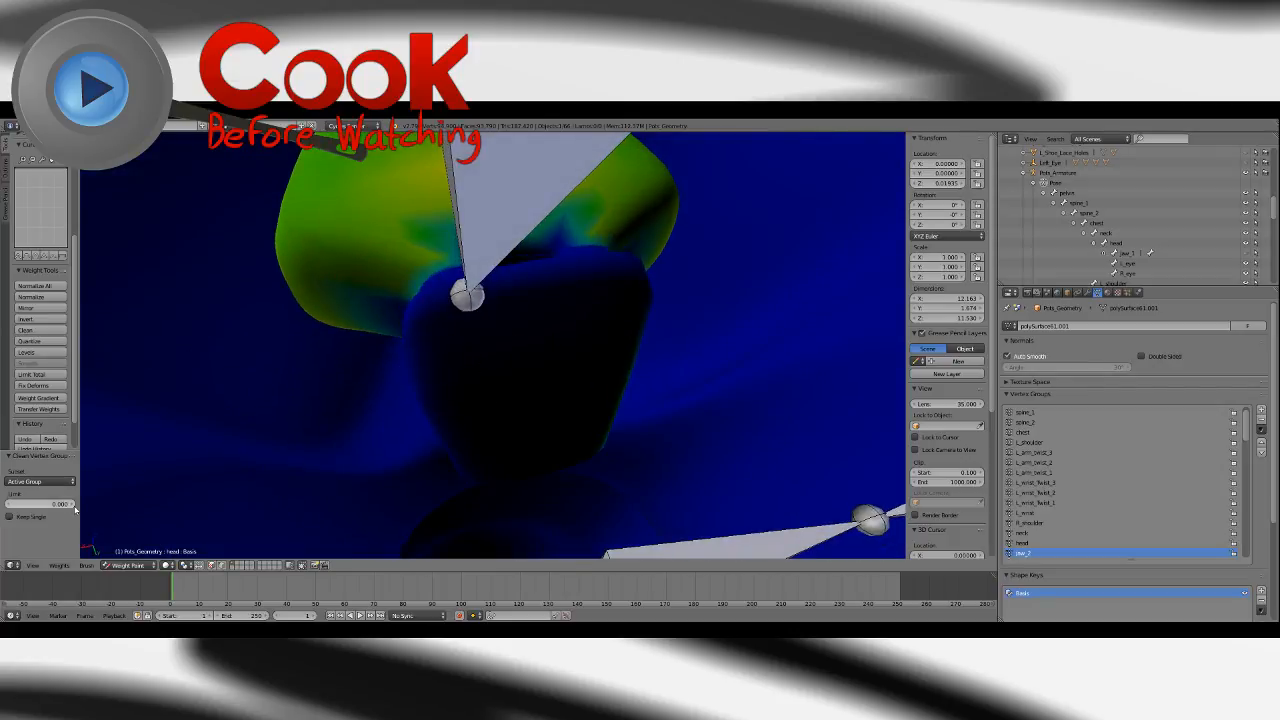
key("ctrl+z")
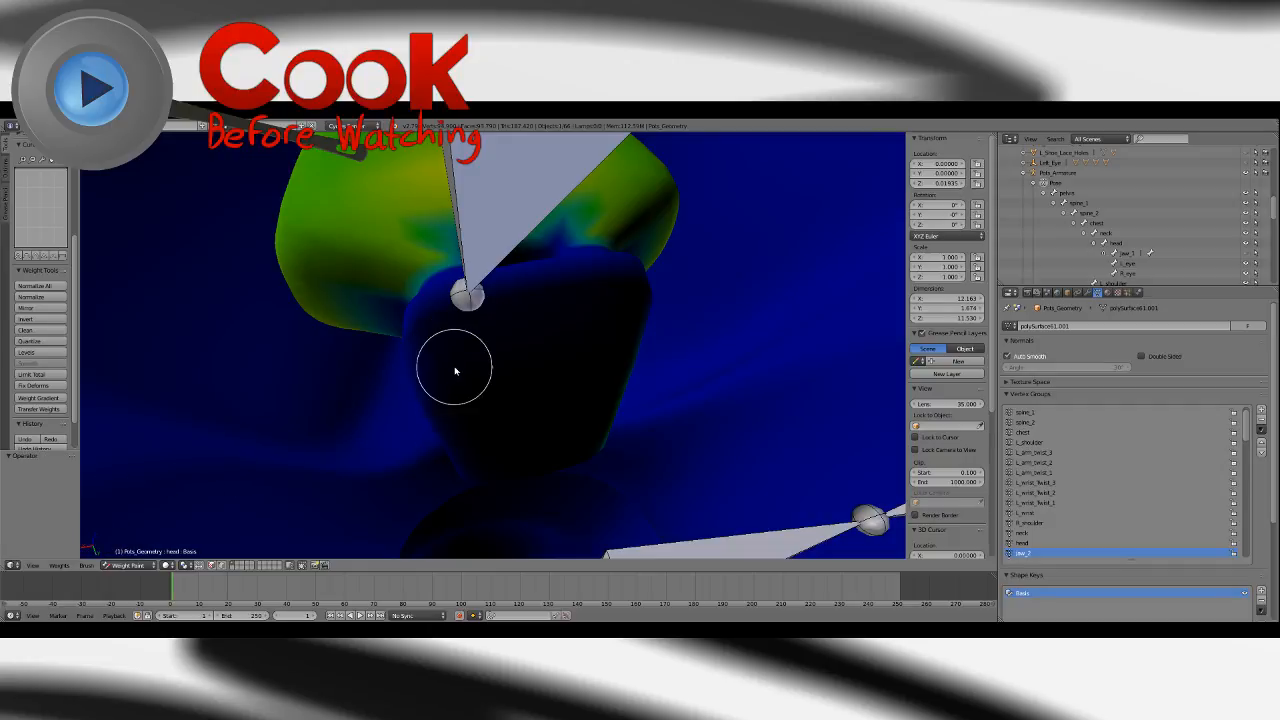
Subtract the leftover jaw_2 weight from the side and underside of the mouth cavity's rear section.
middle_click_drag(456, 370, 498, 372)
mouse_move(537, 383)
left_mouse_down()
mouse_move(549, 434)
mouse_move(574, 456)
left_mouse_up()
middle_click_drag(583, 441, 586, 411)
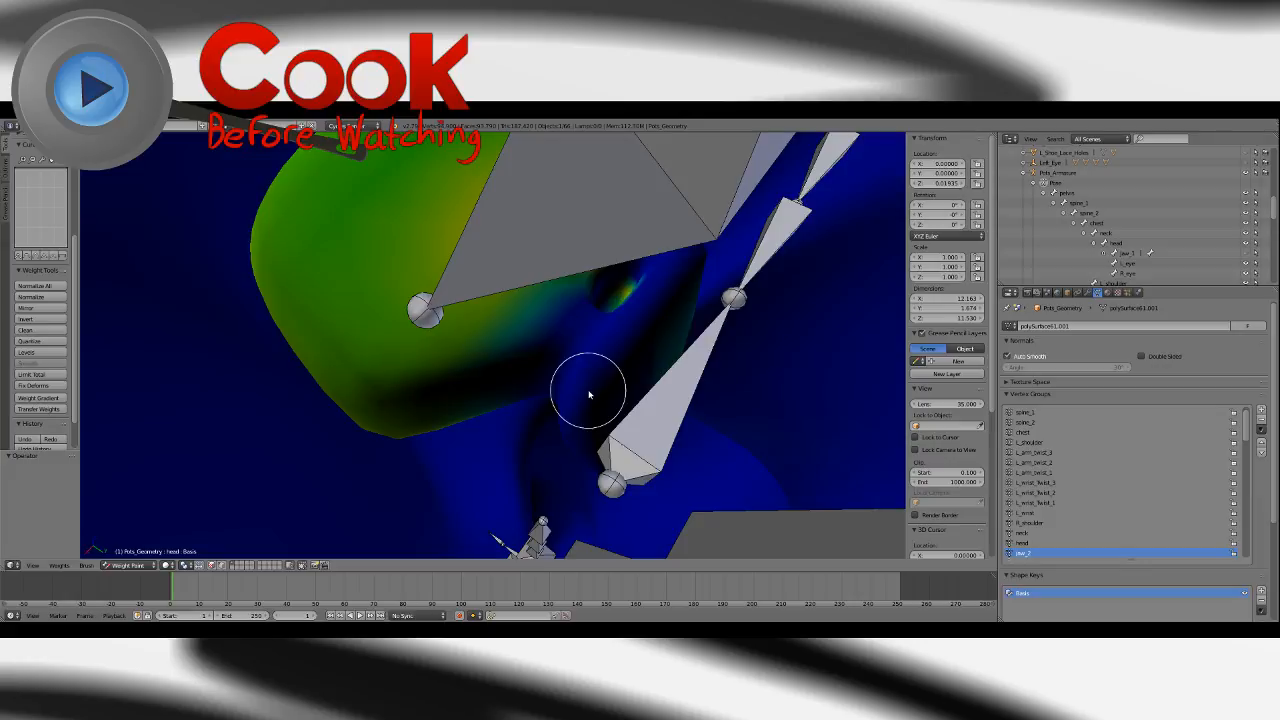
left_click_drag(625, 282, 616, 310)
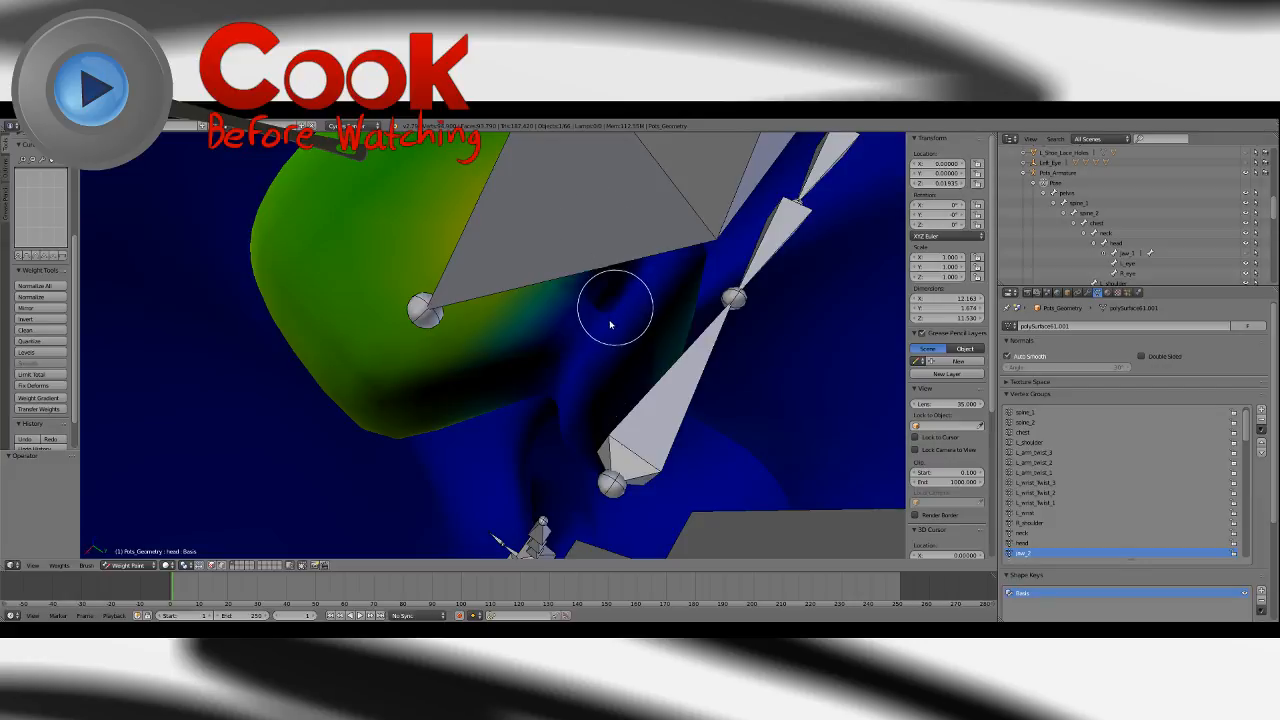
Subtract jaw_2 weight around the throat opening on the inside of the mouth cavity.
mouse_move(610, 324)
middle_mouse_down()
mouse_move(558, 417)
mouse_move(617, 371)
mouse_move(632, 375)
mouse_move(623, 342)
mouse_move(594, 338)
middle_mouse_up()
scroll(617, 366, "up", 2)
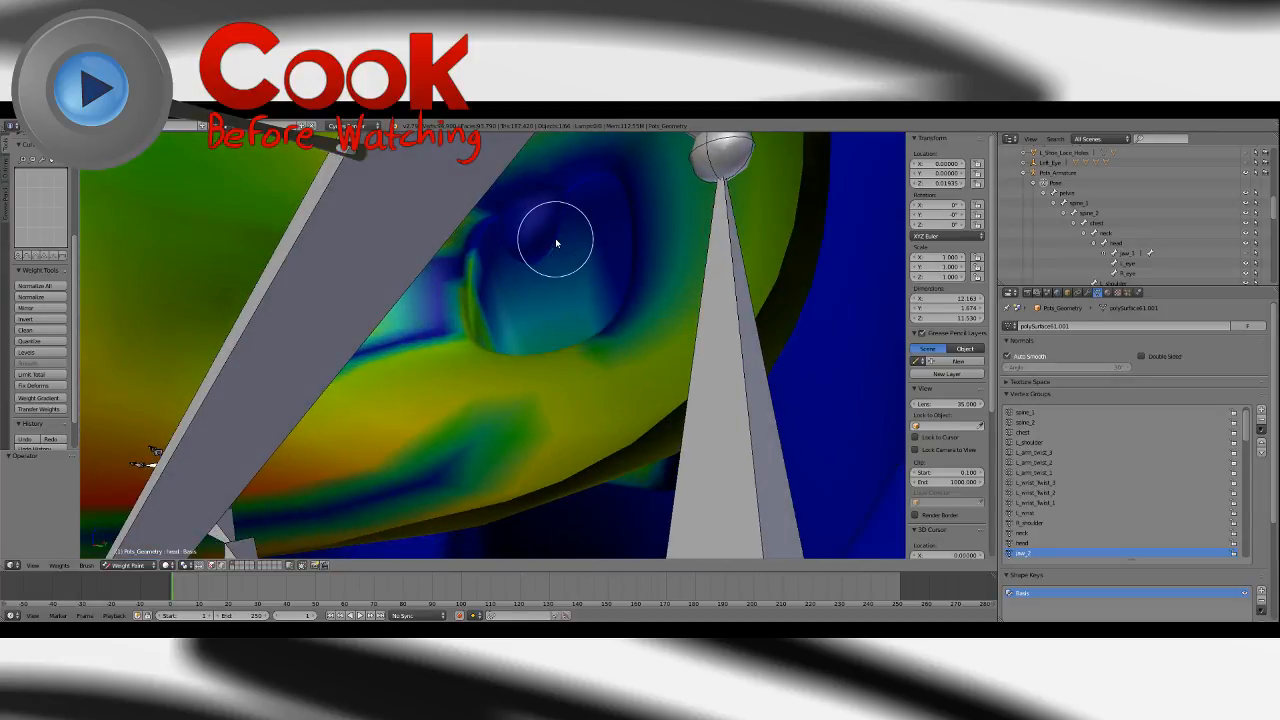
mouse_move(590, 257)
middle_mouse_down()
mouse_move(594, 289)
mouse_move(574, 294)
mouse_move(503, 300)
mouse_move(502, 270)
middle_mouse_up()
mouse_move(476, 317)
left_mouse_down()
mouse_move(486, 349)
mouse_move(534, 371)
mouse_move(565, 366)
left_mouse_up()
middle_click_drag(565, 366, 614, 357)
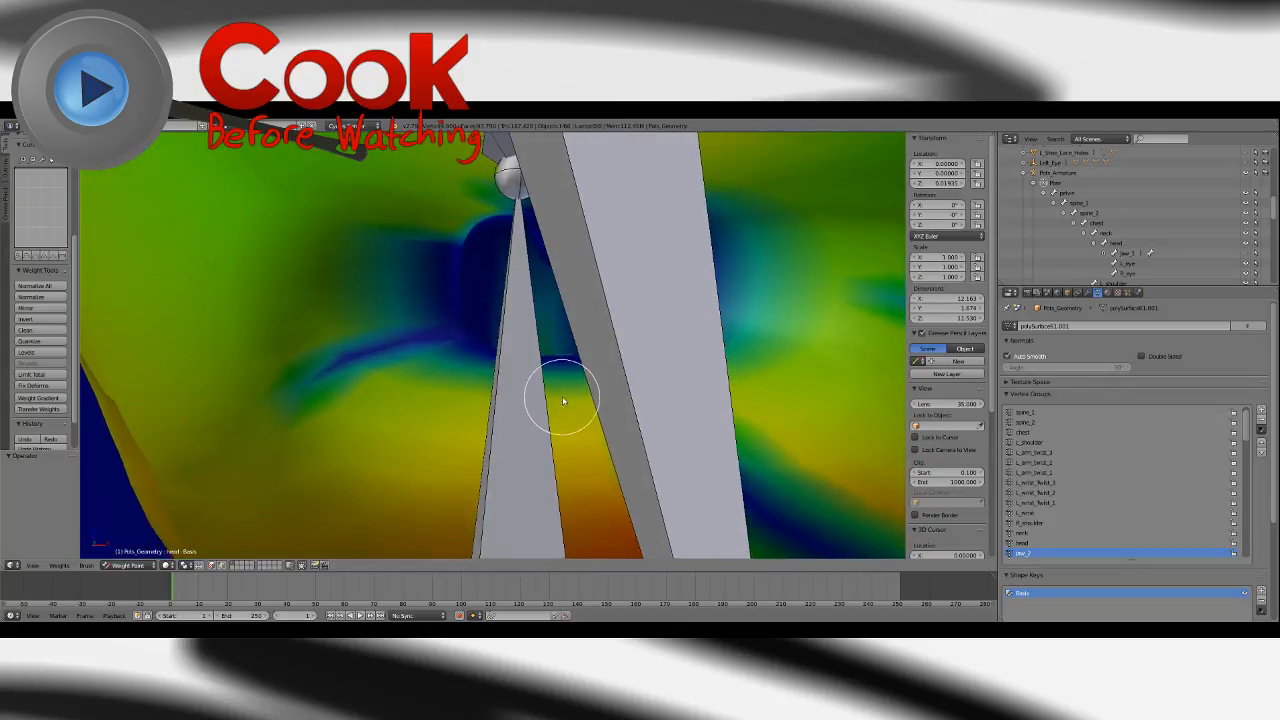
Subtract jaw_2 weight across the green rear wall of the mouth cavity and its remaining edges.
mouse_move(563, 394)
middle_mouse_down()
mouse_move(654, 389)
mouse_move(588, 438)
mouse_move(686, 346)
mouse_move(609, 329)
mouse_move(610, 287)
mouse_move(589, 341)
middle_mouse_up()
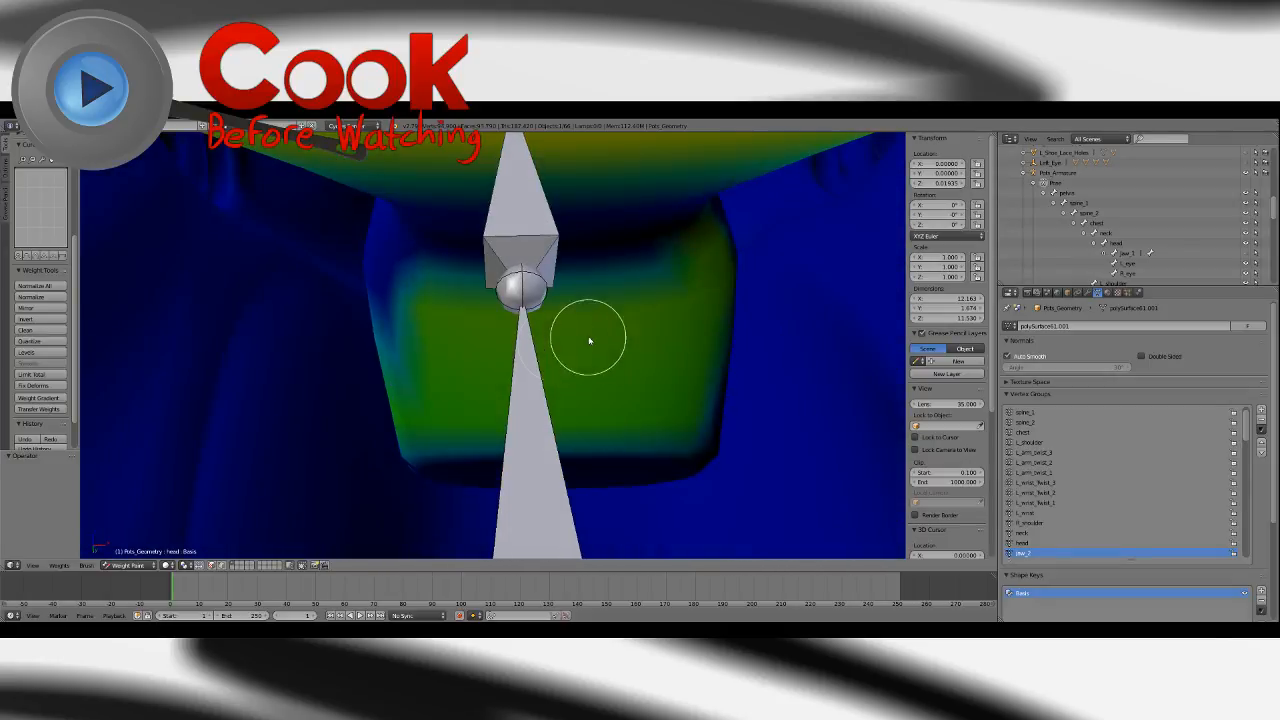
mouse_move(410, 440)
left_mouse_down()
mouse_move(676, 433)
mouse_move(709, 263)
mouse_move(661, 259)
left_mouse_up()
left_click_drag(551, 345, 424, 312)
mouse_move(710, 271)
middle_mouse_down()
mouse_move(594, 306)
mouse_move(586, 374)
mouse_move(642, 343)
middle_mouse_up()
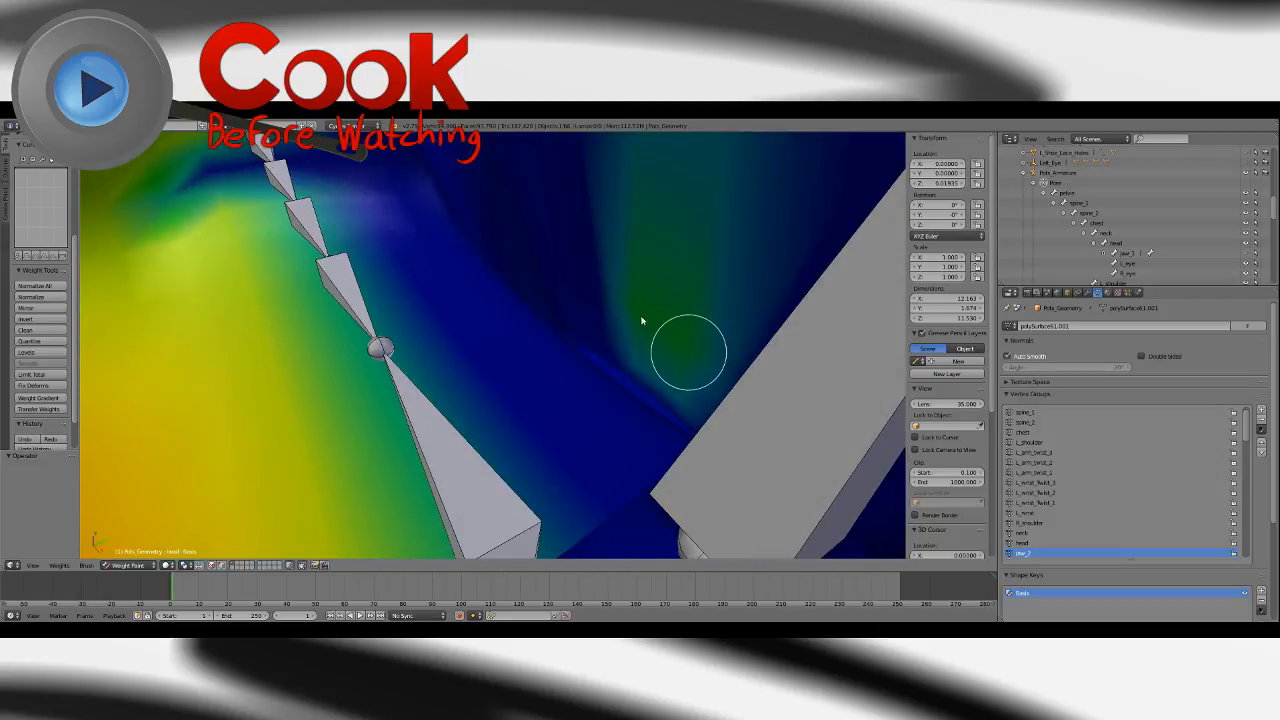
left_click_drag(642, 320, 660, 306)
Subtract jaw_2 weight in a horizontal band along the crease between the lips, working from inside the mouth.
mouse_move(660, 306)
middle_mouse_down()
mouse_move(531, 331)
mouse_move(562, 362)
mouse_move(660, 300)
mouse_move(574, 363)
mouse_move(643, 349)
mouse_move(603, 363)
mouse_move(643, 420)
mouse_move(645, 405)
mouse_move(583, 371)
mouse_move(654, 371)
mouse_move(614, 371)
mouse_move(642, 382)
mouse_move(714, 337)
mouse_move(666, 349)
mouse_move(617, 403)
mouse_move(731, 366)
mouse_move(737, 376)
middle_mouse_up()
mouse_move(751, 380)
left_mouse_down()
mouse_move(586, 343)
mouse_move(366, 360)
left_mouse_up()
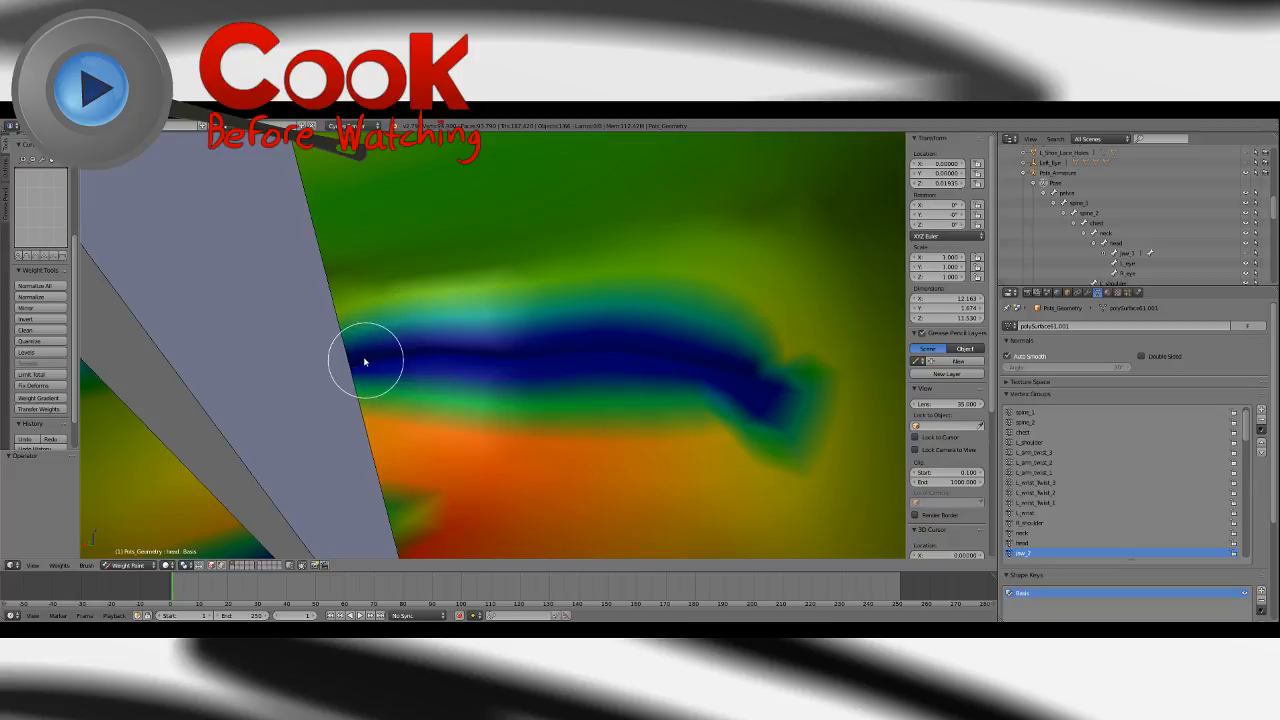
mouse_move(454, 361)
middle_mouse_down()
mouse_move(608, 354)
mouse_move(585, 350)
middle_mouse_up()
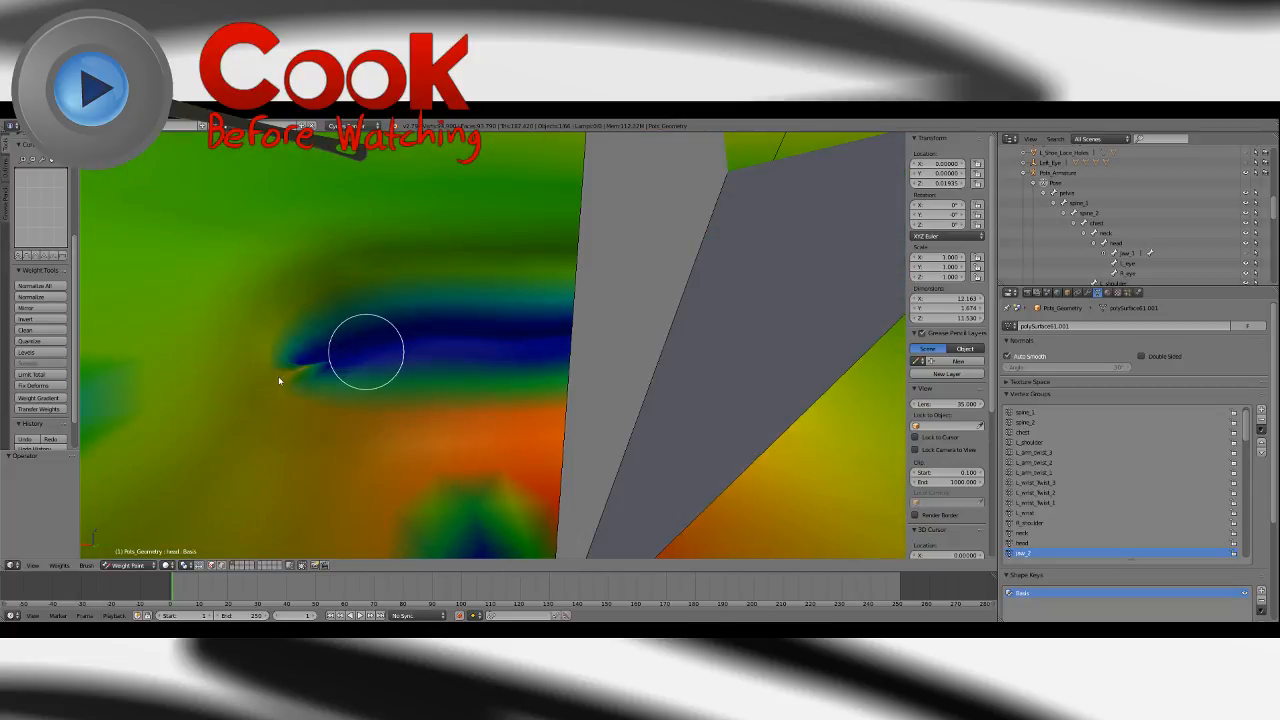
mouse_move(279, 380)
left_mouse_down()
mouse_move(270, 393)
mouse_move(588, 387)
left_mouse_up()
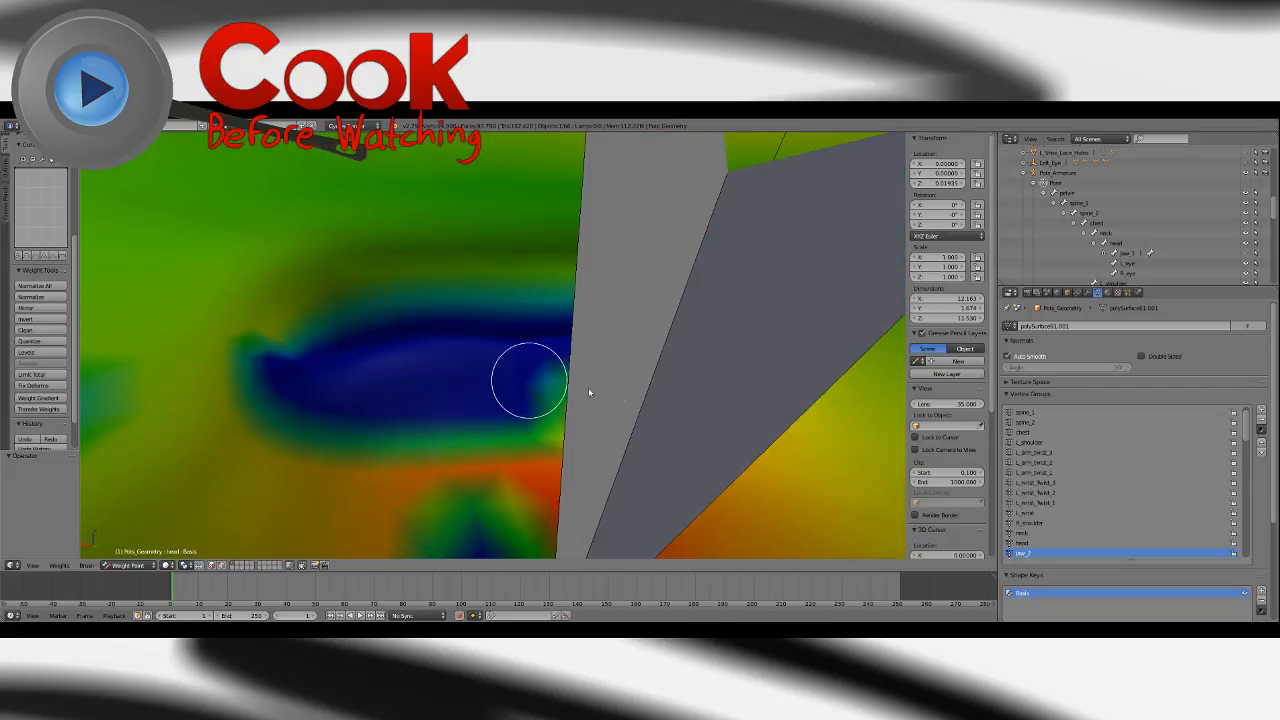
Extend the subtracted jaw_2 weight area above the lip crease across the inner upper mouth surface.
mouse_move(588, 387)
middle_mouse_down()
mouse_move(563, 403)
mouse_move(588, 398)
middle_mouse_up()
mouse_move(614, 354)
left_mouse_down()
mouse_move(546, 388)
mouse_move(580, 381)
left_mouse_up()
middle_click_drag(580, 381, 602, 364)
mouse_move(640, 329)
left_mouse_down()
mouse_move(504, 265)
mouse_move(490, 272)
left_mouse_up()
mouse_move(509, 286)
middle_mouse_down()
mouse_move(418, 289)
mouse_move(465, 286)
middle_mouse_up()
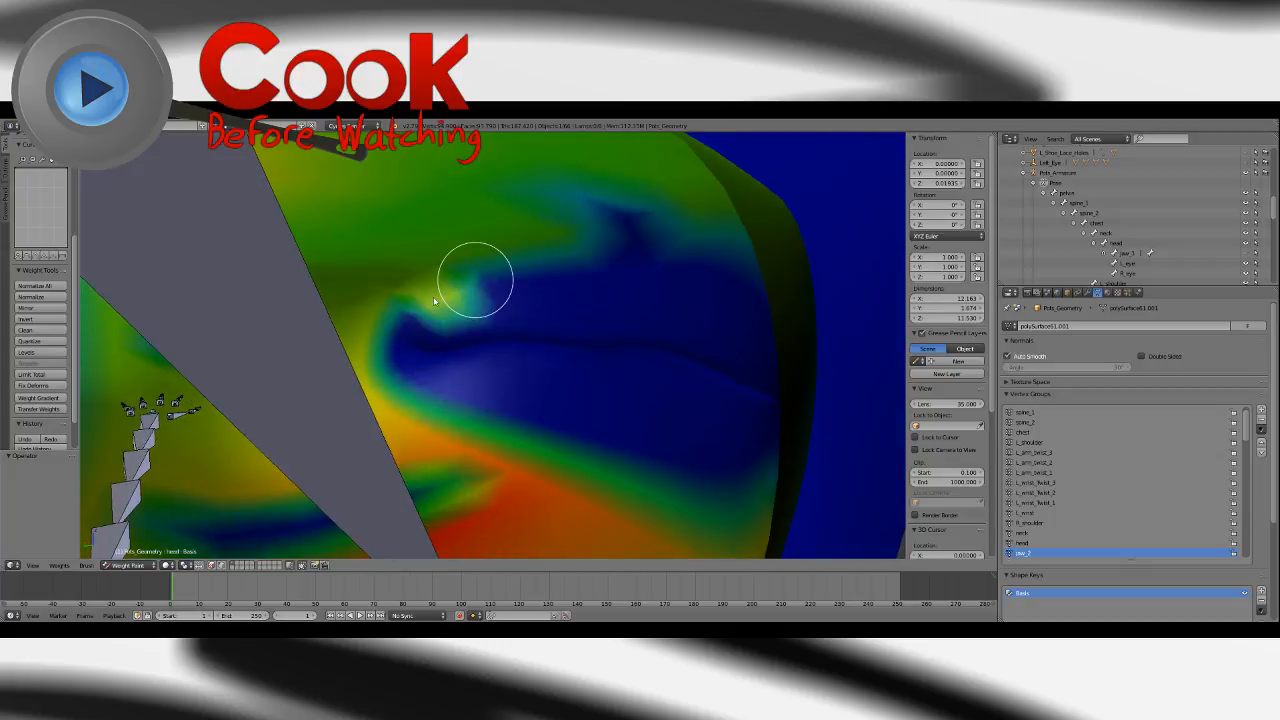
mouse_move(434, 300)
left_mouse_down()
mouse_move(425, 307)
mouse_move(497, 243)
mouse_move(575, 227)
left_mouse_up()
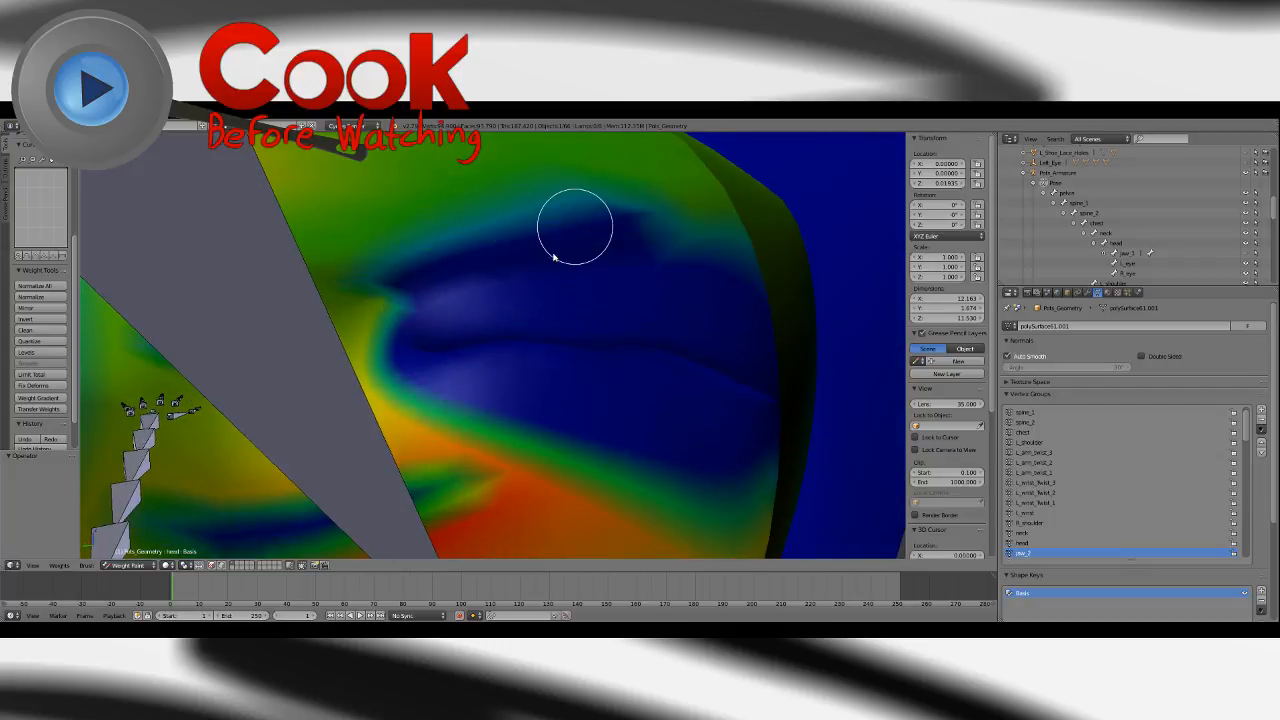
Subtract the jaw_2 weight around the lips and mouth corners with the Subtract brush.
mouse_move(535, 283)
middle_mouse_down()
mouse_move(667, 244)
mouse_move(551, 363)
mouse_move(603, 362)
middle_mouse_up()
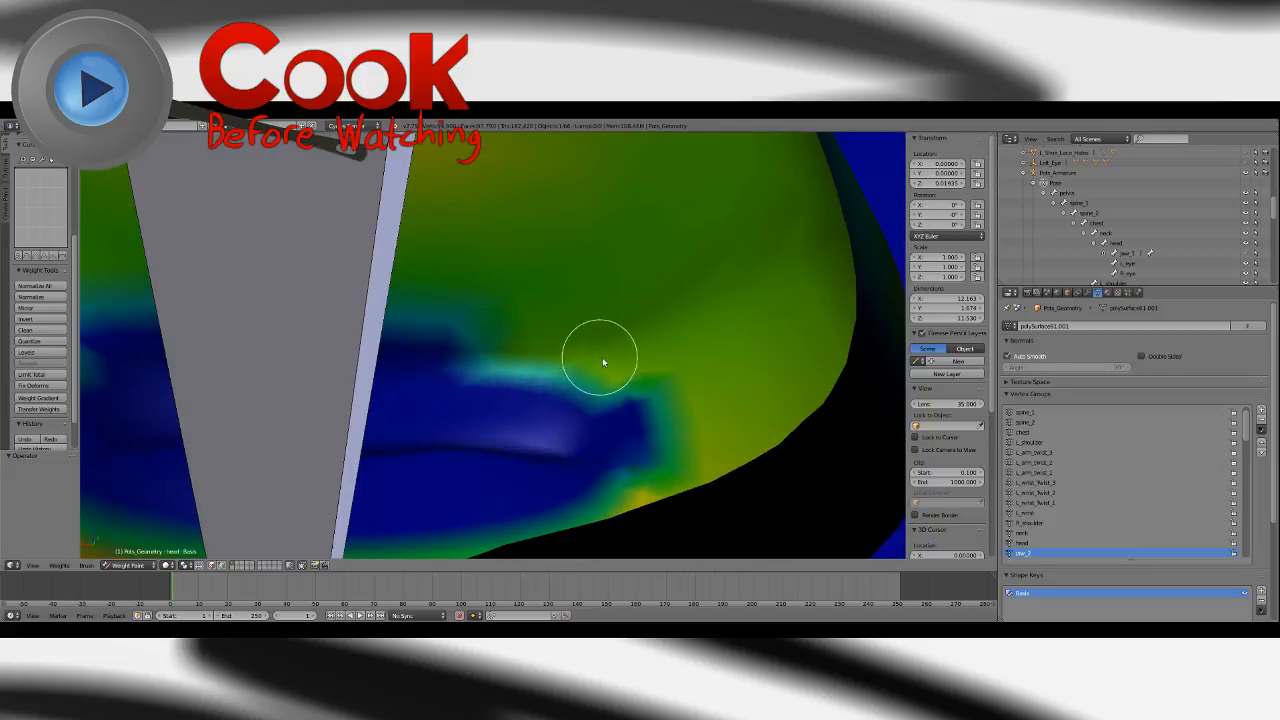
mouse_move(545, 343)
left_mouse_down()
mouse_move(509, 343)
mouse_move(517, 354)
left_mouse_up()
mouse_move(517, 354)
middle_mouse_down()
mouse_move(531, 378)
mouse_move(603, 313)
mouse_move(591, 346)
mouse_move(766, 332)
middle_mouse_up()
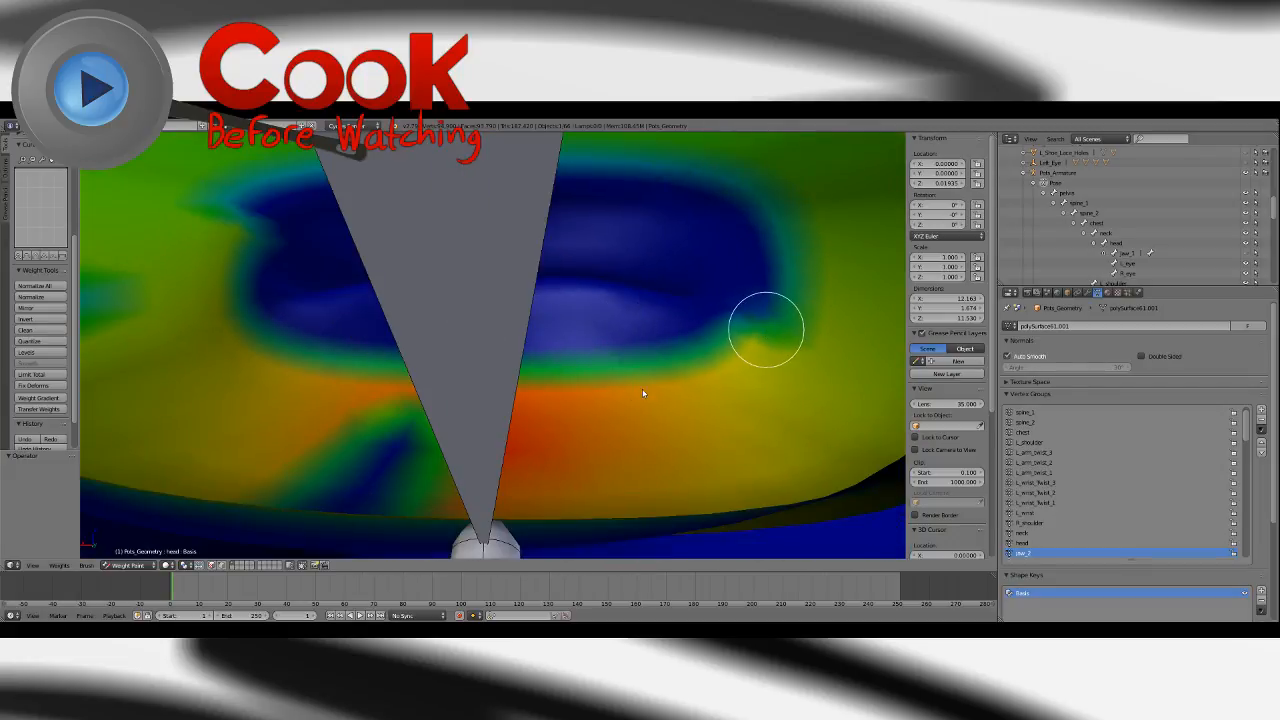
mouse_move(766, 330)
left_mouse_down()
mouse_move(537, 406)
mouse_move(335, 386)
mouse_move(243, 286)
mouse_move(255, 244)
left_mouse_up()
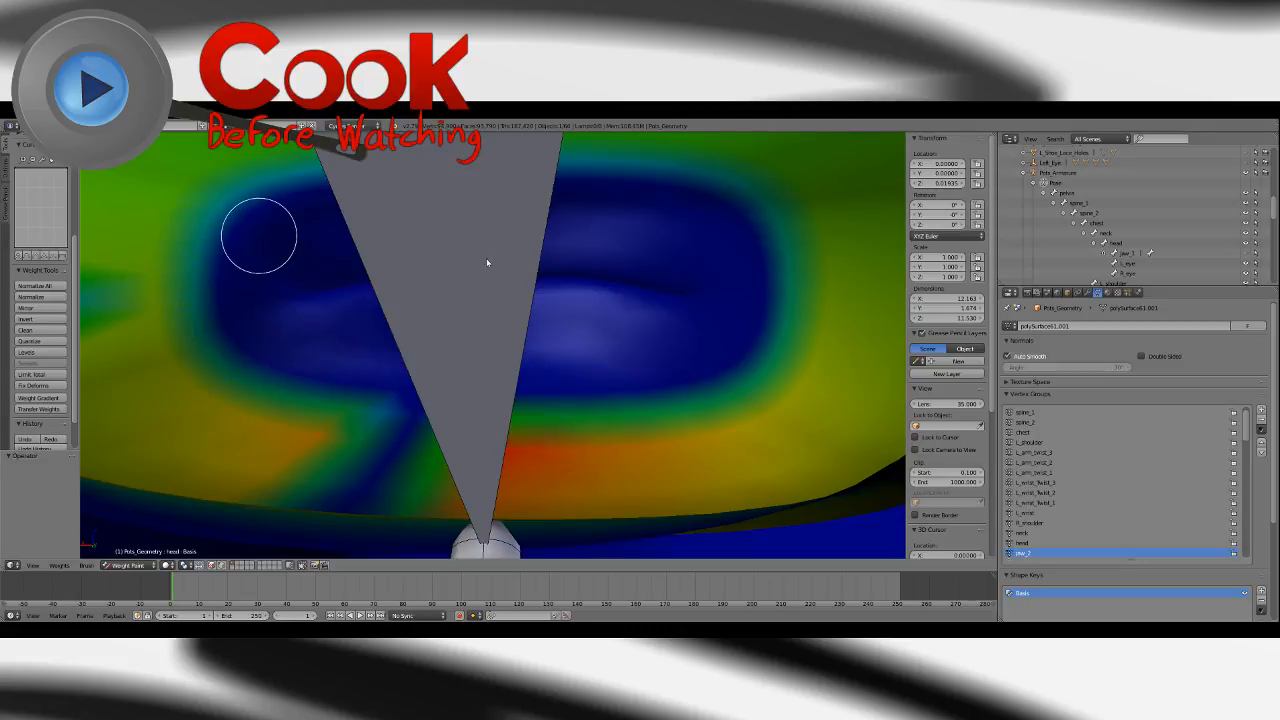
Subtract the jaw_2 weight from the area below the mouth and along the side of the jaw.
mouse_move(574, 346)
middle_mouse_down()
mouse_move(611, 346)
mouse_move(636, 368)
mouse_move(540, 390)
middle_mouse_up()
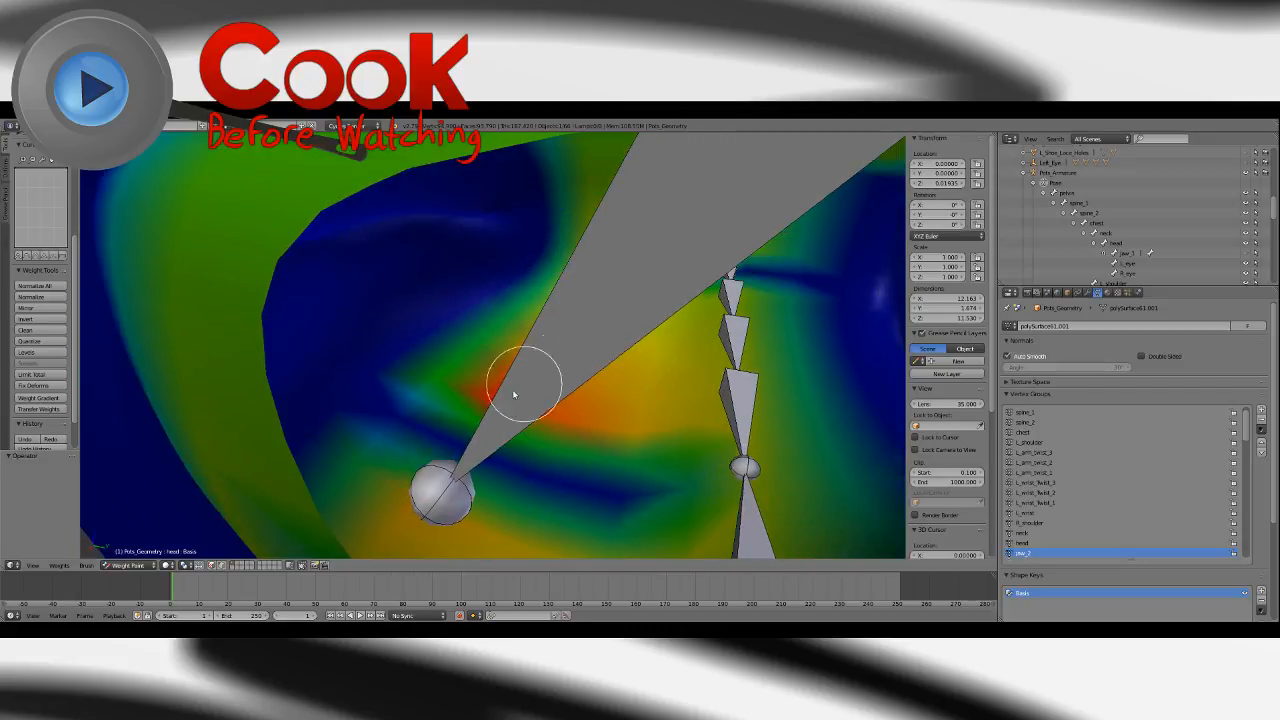
left_click_drag(444, 385, 781, 460)
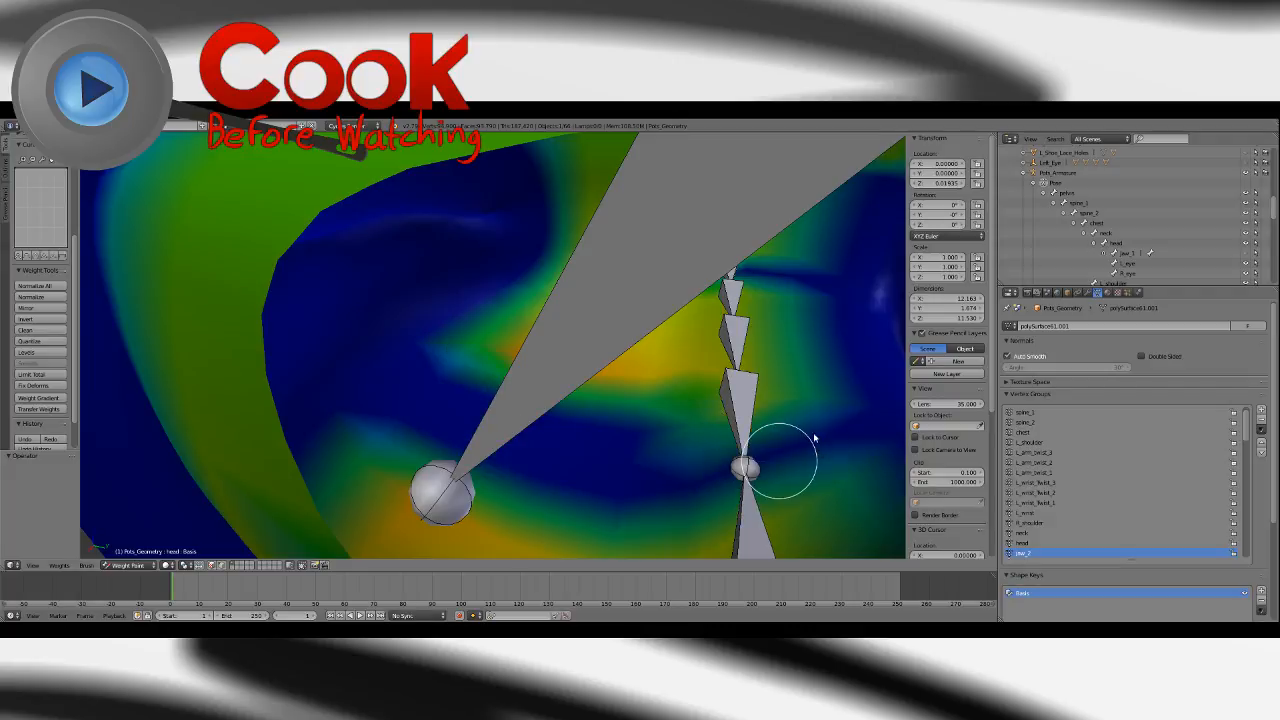
left_click_drag(724, 404, 499, 340)
mouse_move(655, 345)
middle_mouse_down()
mouse_move(594, 429)
mouse_move(631, 371)
mouse_move(640, 437)
mouse_move(651, 371)
mouse_move(606, 388)
middle_mouse_up()
mouse_move(514, 348)
left_mouse_down()
mouse_move(623, 380)
mouse_move(704, 383)
left_mouse_up()
left_click_drag(616, 462, 578, 487)
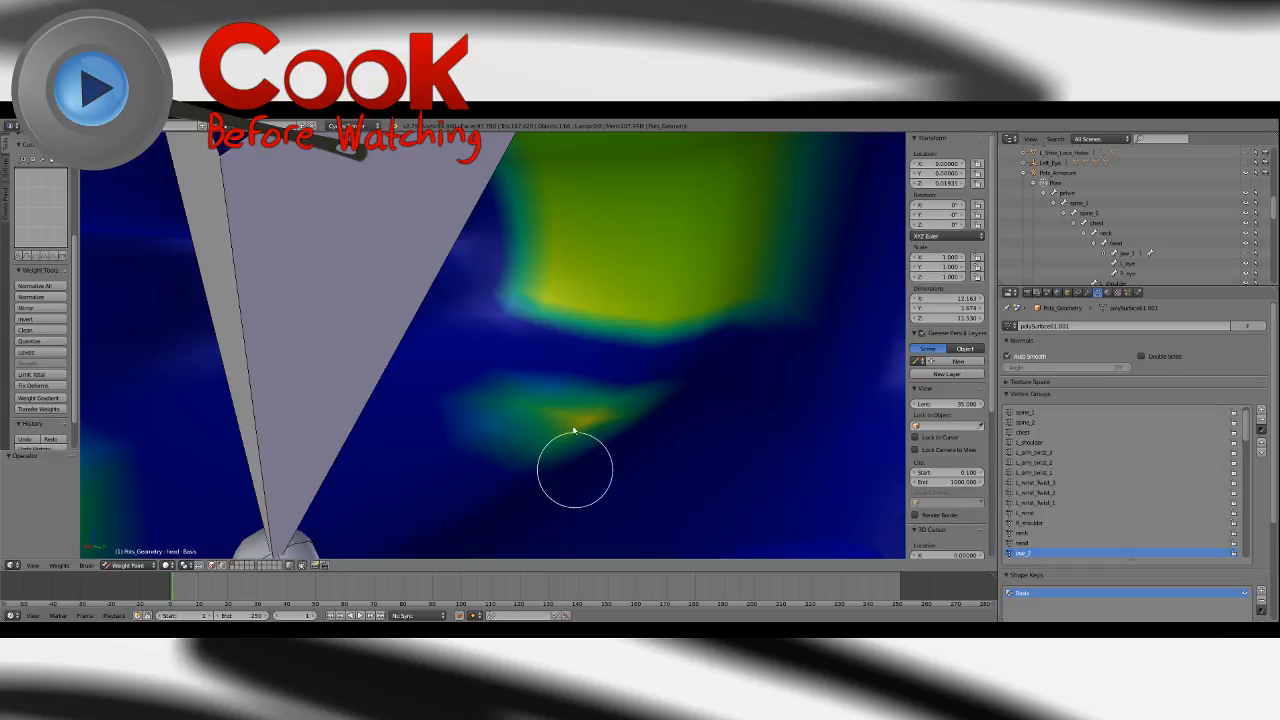
left_click_drag(575, 430, 581, 418)
Remove the remaining jaw_2 weight patches across the front and lower edge of the chin.
middle_click_drag(581, 374, 616, 421)
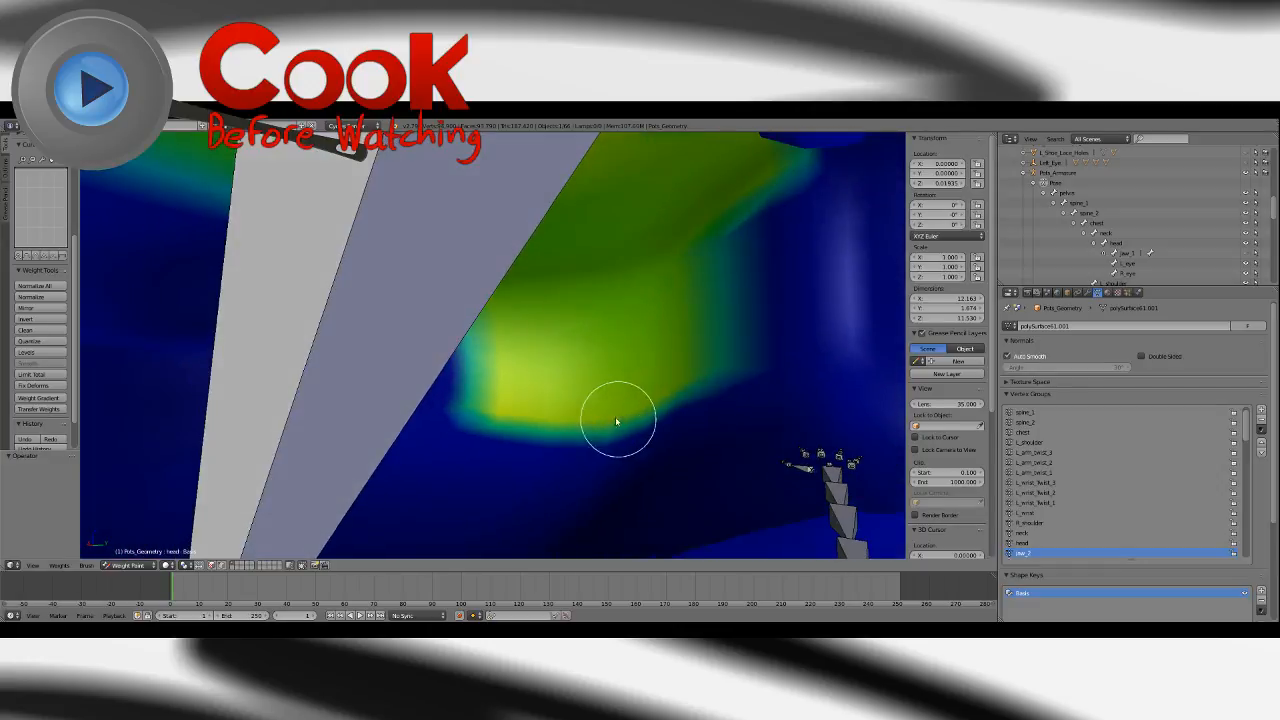
mouse_move(566, 294)
left_mouse_down()
mouse_move(526, 289)
mouse_move(479, 322)
mouse_move(543, 400)
mouse_move(657, 374)
mouse_move(694, 343)
mouse_move(620, 328)
left_mouse_up()
left_click_drag(515, 416, 514, 432)
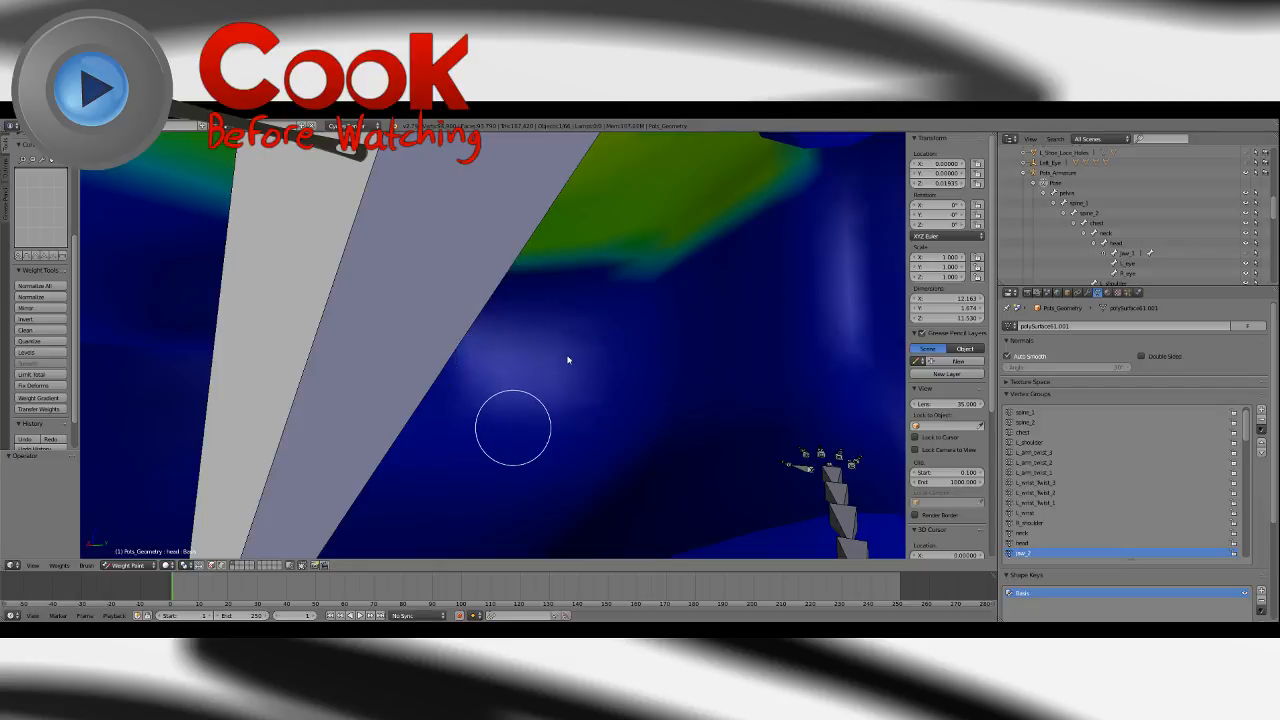
mouse_move(567, 359)
middle_mouse_down()
mouse_move(589, 423)
mouse_move(569, 409)
mouse_move(603, 383)
mouse_move(599, 484)
mouse_move(549, 401)
mouse_move(506, 400)
mouse_move(554, 346)
mouse_move(593, 350)
mouse_move(677, 272)
middle_mouse_up()
mouse_move(673, 270)
left_mouse_down()
mouse_move(549, 340)
mouse_move(445, 329)
mouse_move(392, 302)
left_mouse_up()
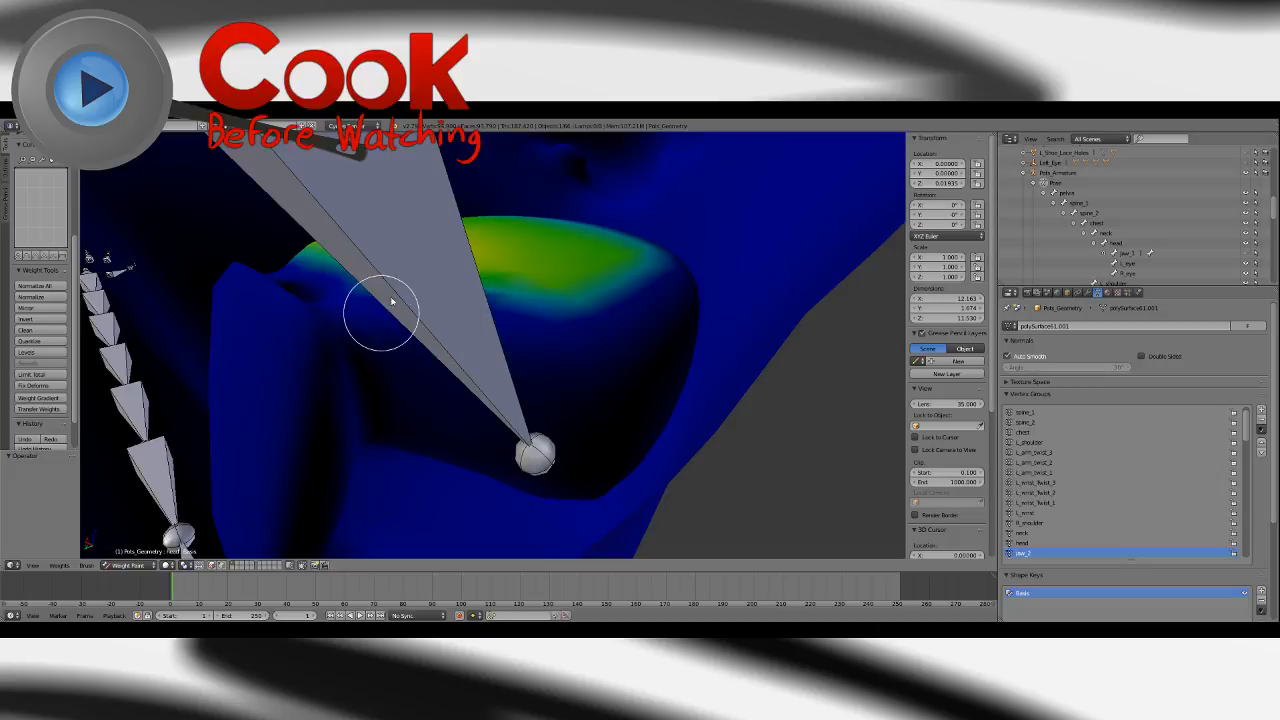
Subtract the jaw_2 weight around the chin as seen from below, working on both sides of the jaw bone.
left_click_drag(577, 281, 629, 269)
mouse_move(629, 269)
middle_mouse_down()
mouse_move(589, 269)
mouse_move(581, 364)
mouse_move(574, 297)
middle_mouse_up()
mouse_move(576, 287)
left_mouse_down()
mouse_move(509, 337)
mouse_move(476, 249)
left_mouse_up()
mouse_move(450, 305)
middle_mouse_down()
mouse_move(526, 337)
mouse_move(563, 311)
mouse_move(394, 464)
middle_mouse_up()
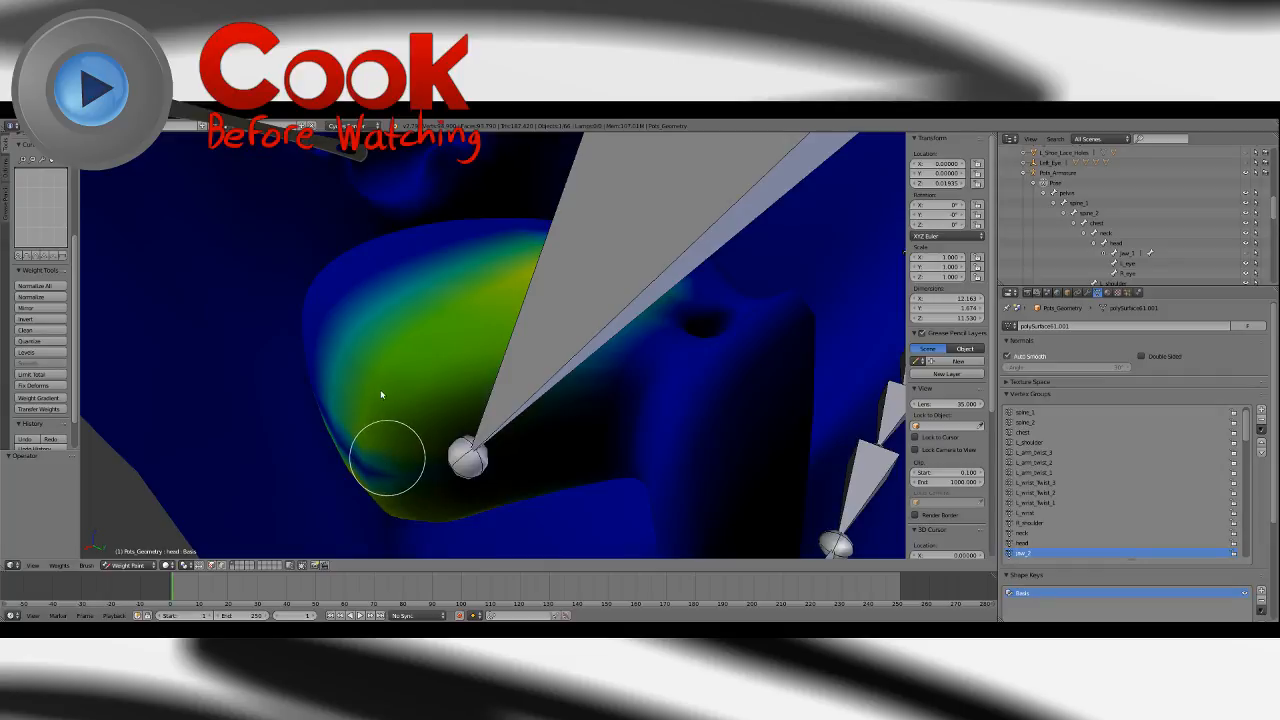
mouse_move(387, 457)
left_mouse_down()
mouse_move(440, 306)
mouse_move(551, 266)
left_mouse_up()
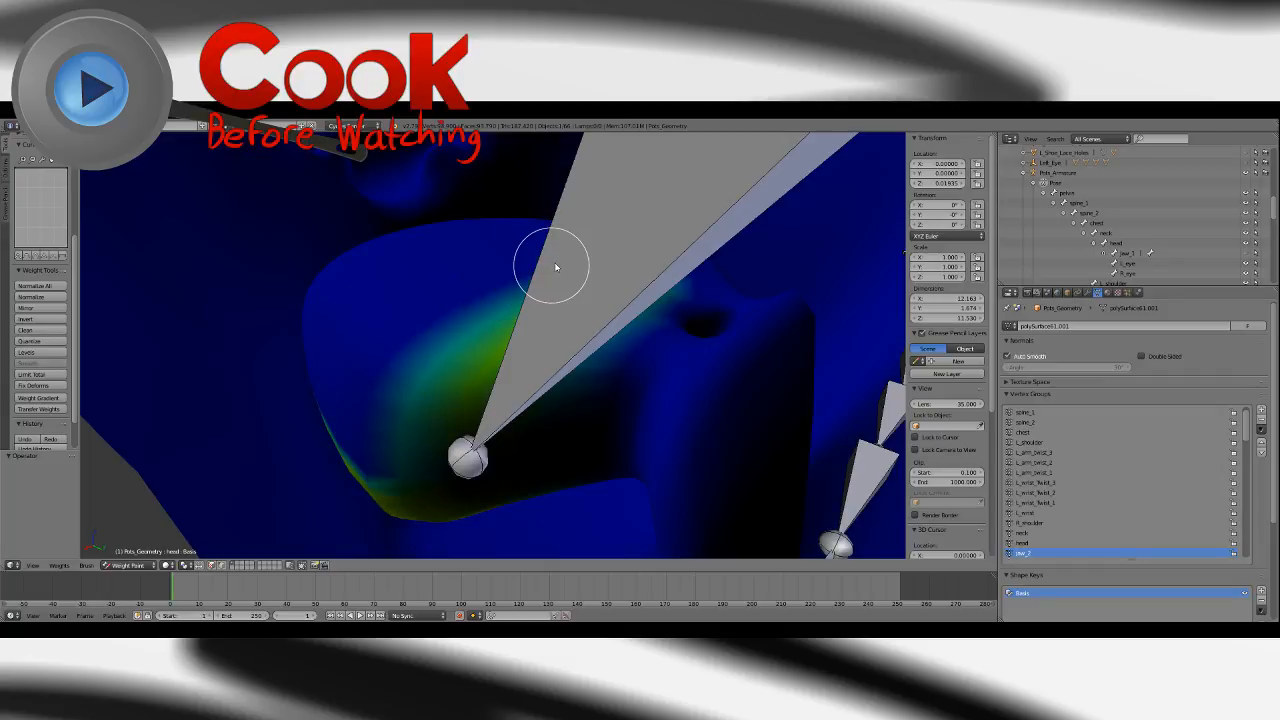
Clear the last jaw_2 weight patches from the lower face, leaving the group without influence there.
mouse_move(614, 320)
middle_mouse_down()
mouse_move(534, 309)
mouse_move(549, 343)
mouse_move(535, 368)
mouse_move(578, 410)
middle_mouse_up()
mouse_move(362, 375)
left_mouse_down()
mouse_move(335, 369)
mouse_move(331, 403)
left_mouse_up()
mouse_move(331, 403)
middle_mouse_down()
mouse_move(403, 374)
mouse_move(423, 403)
mouse_move(402, 376)
mouse_move(474, 389)
mouse_move(549, 280)
mouse_move(509, 286)
mouse_move(578, 330)
mouse_move(509, 349)
mouse_move(547, 317)
middle_mouse_up()
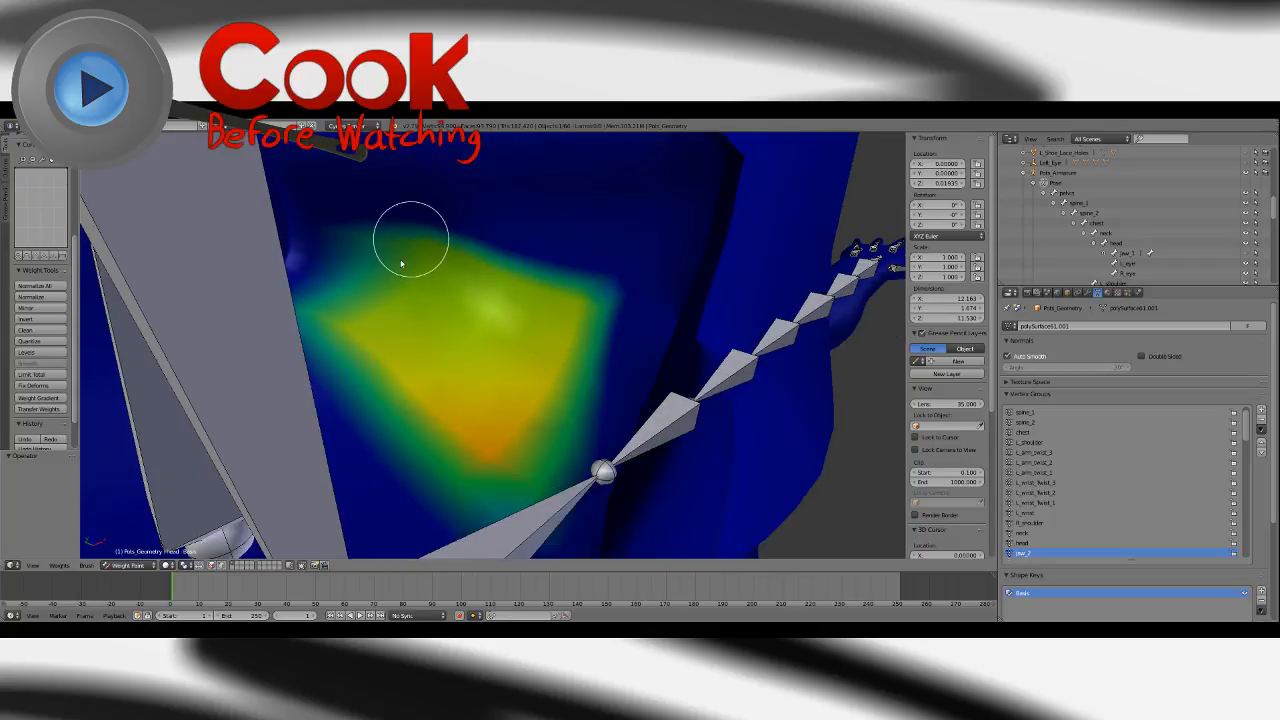
mouse_move(357, 300)
left_mouse_down()
mouse_move(394, 366)
mouse_move(489, 431)
mouse_move(522, 404)
mouse_move(535, 338)
mouse_move(509, 289)
mouse_move(563, 309)
mouse_move(477, 335)
left_mouse_up()
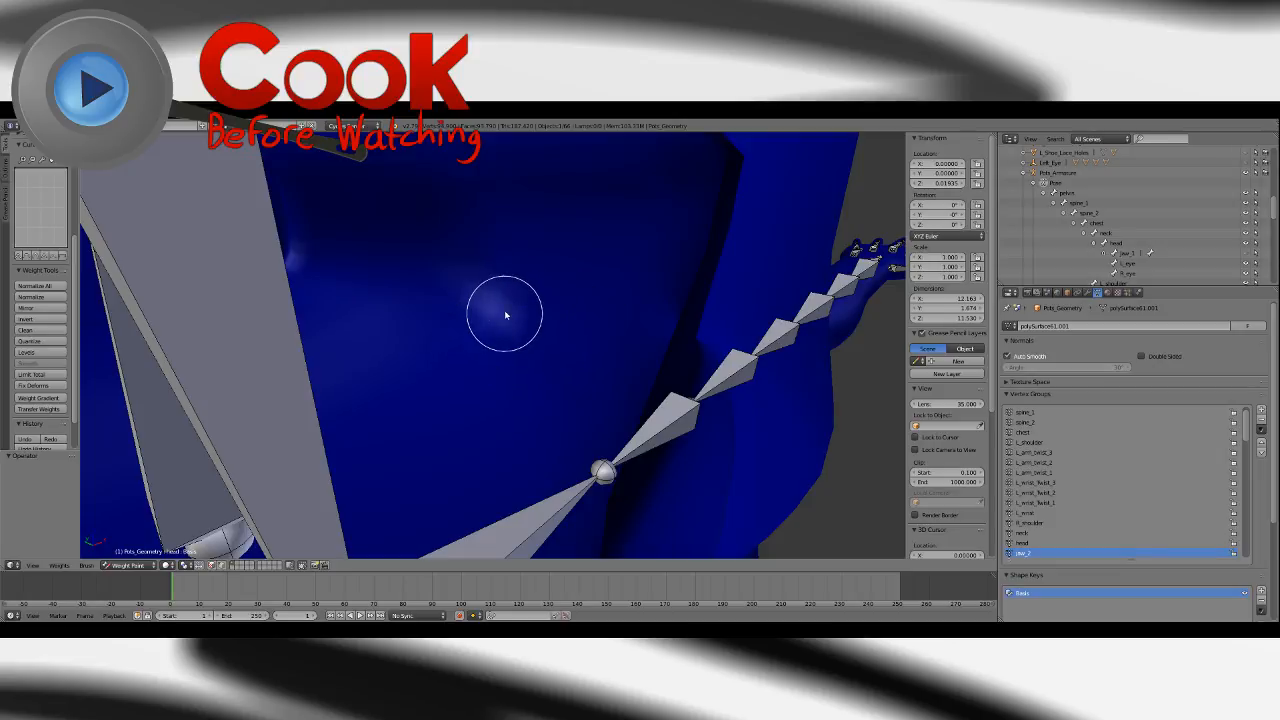
middle_click_drag(462, 317, 505, 337)
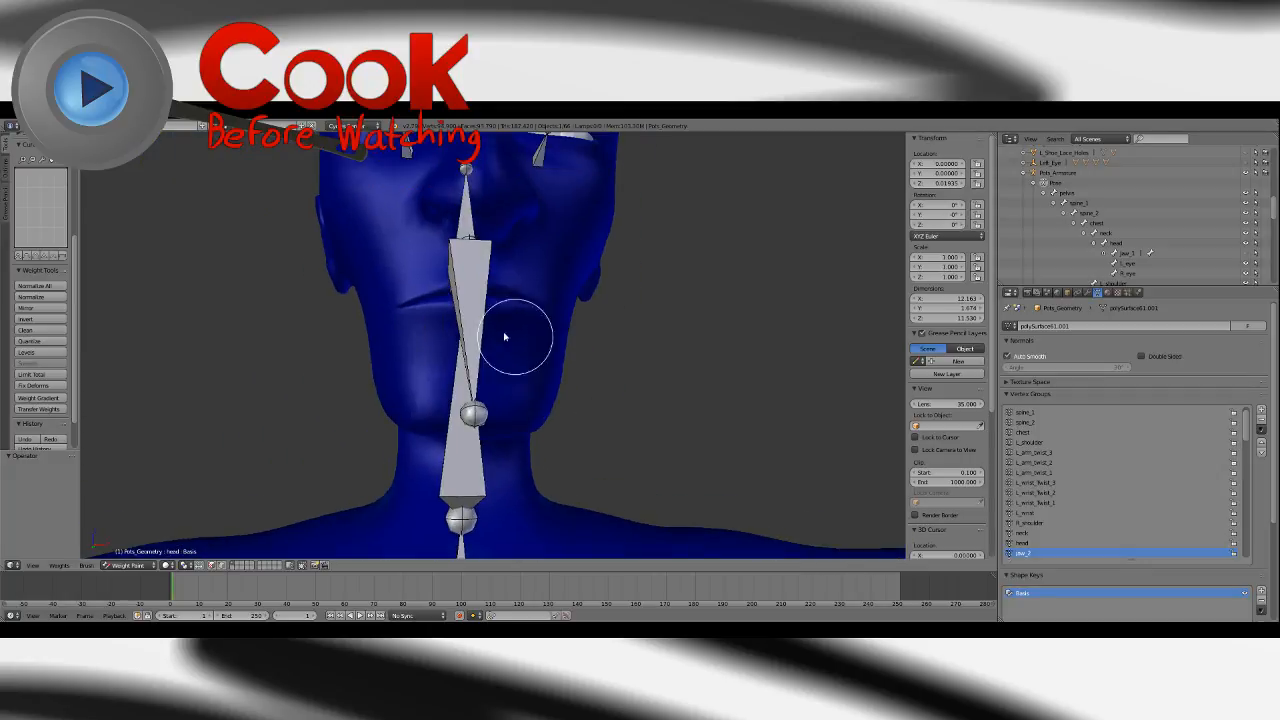
Select the character's armature and rotate the small jaw_1 bone to swing the jaw chain upward and forward.
middle_click_drag(531, 294, 502, 289)
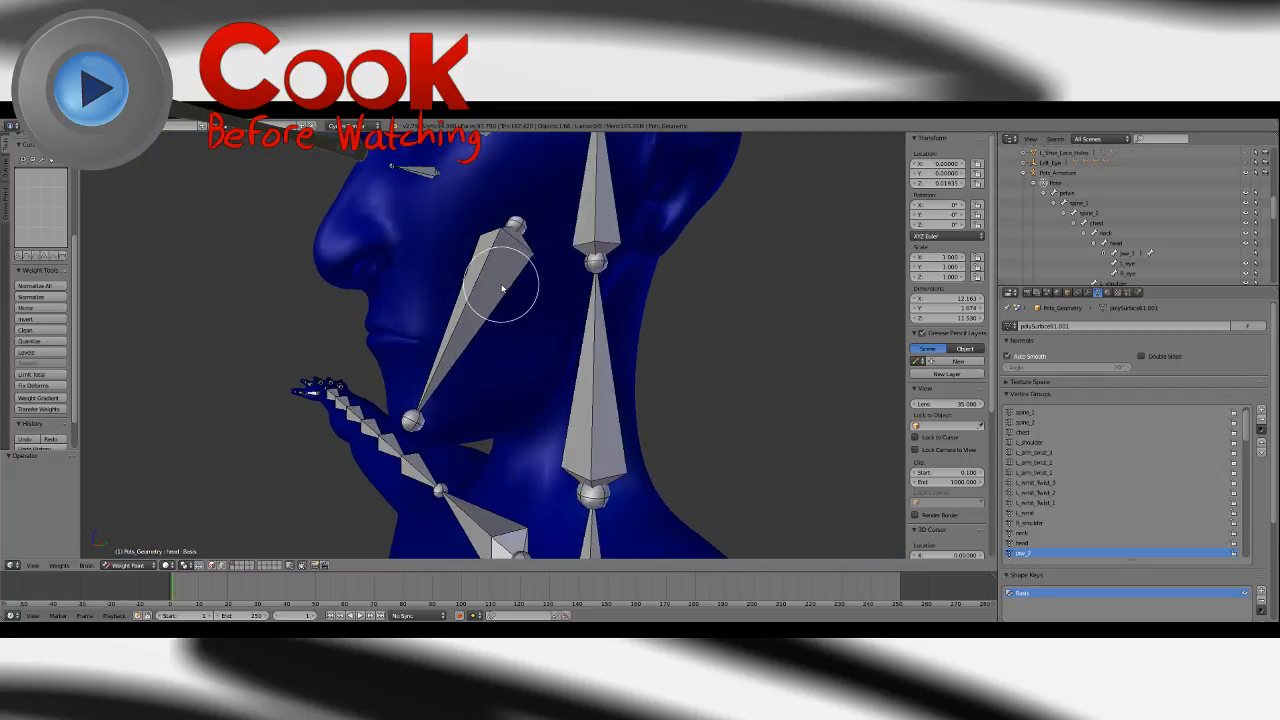
left_click(1057, 174)
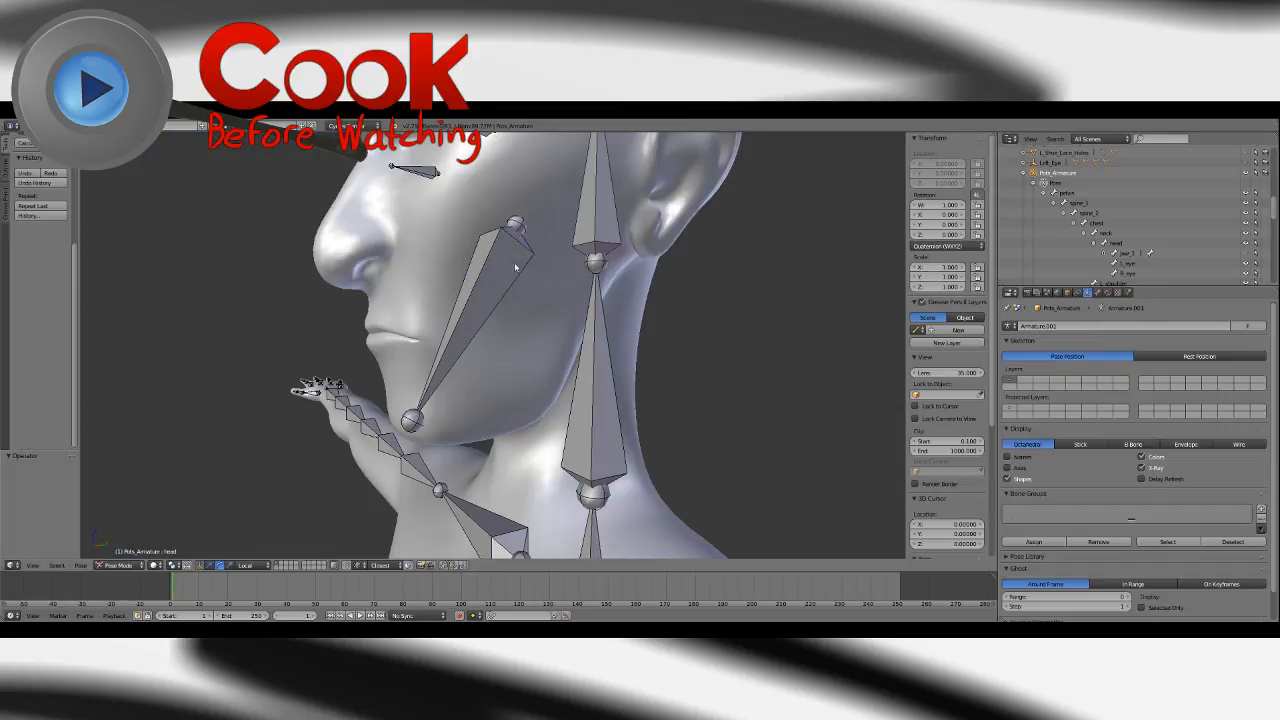
scroll(1273, 212, "down", 2)
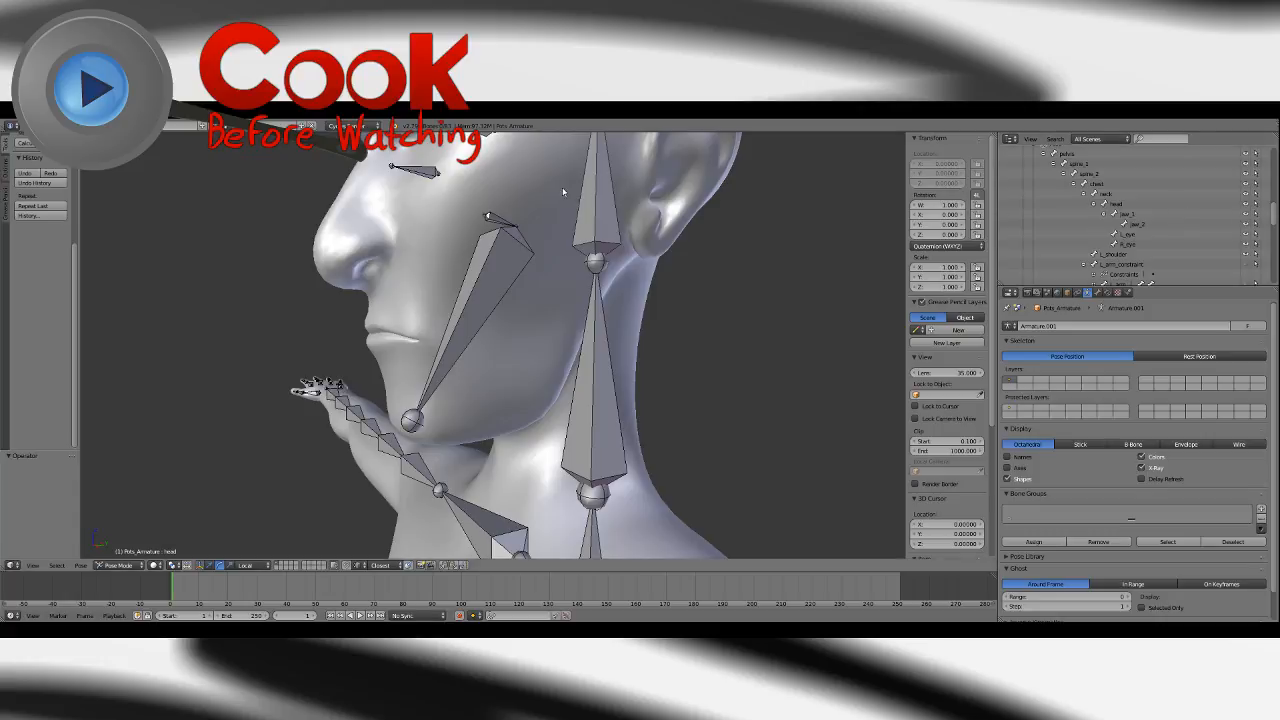
left_click(492, 220)
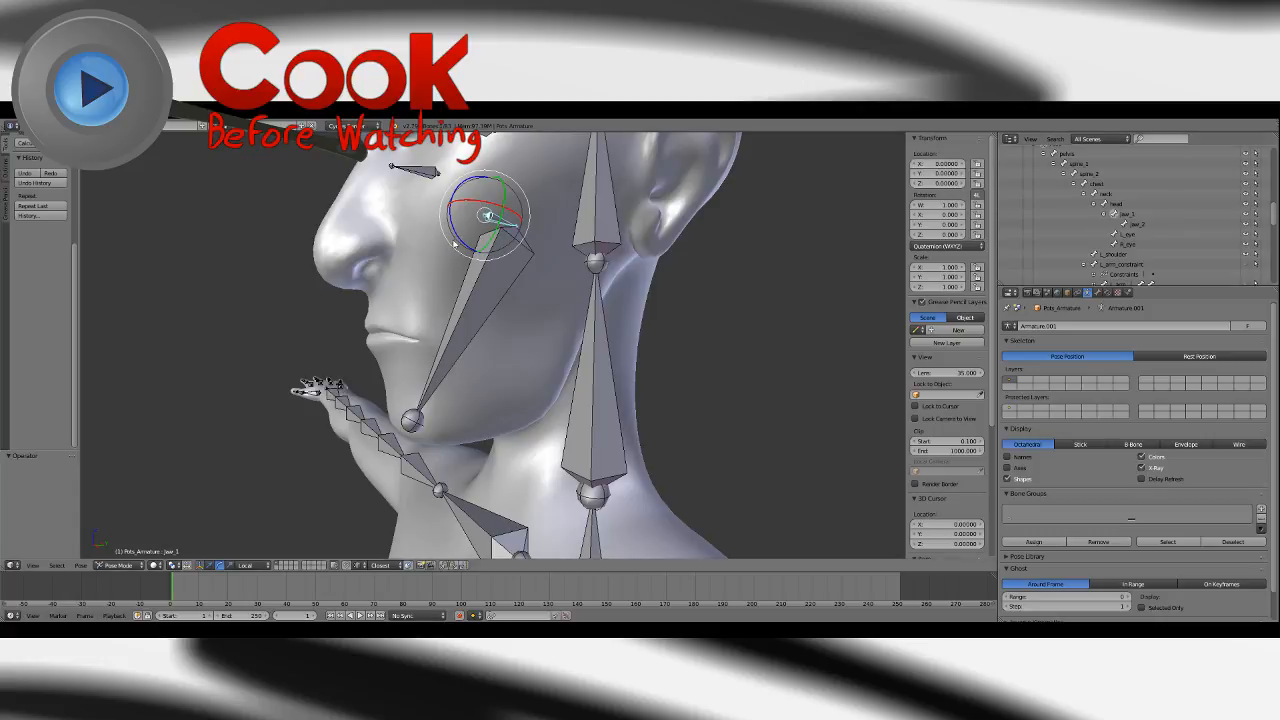
mouse_move(452, 244)
left_mouse_down()
mouse_move(429, 217)
mouse_move(464, 263)
left_mouse_up()
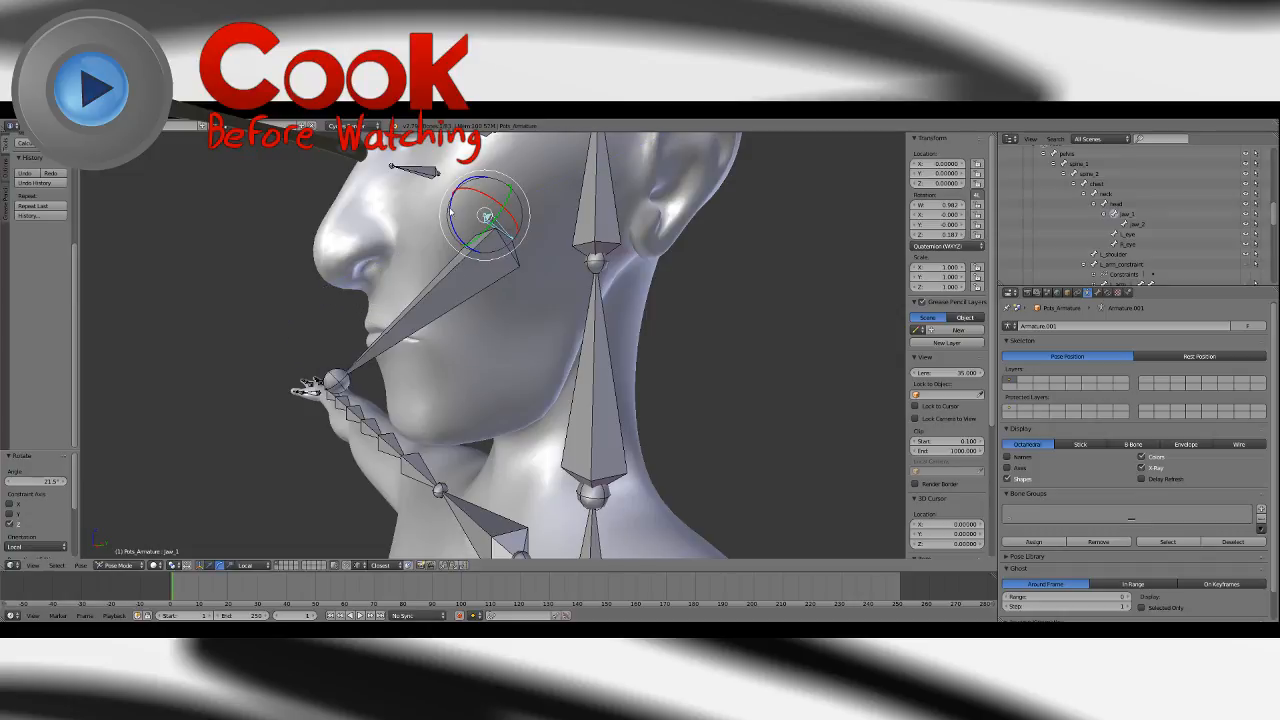
mouse_move(451, 210)
left_mouse_down()
mouse_move(454, 199)
mouse_move(460, 232)
left_mouse_up()
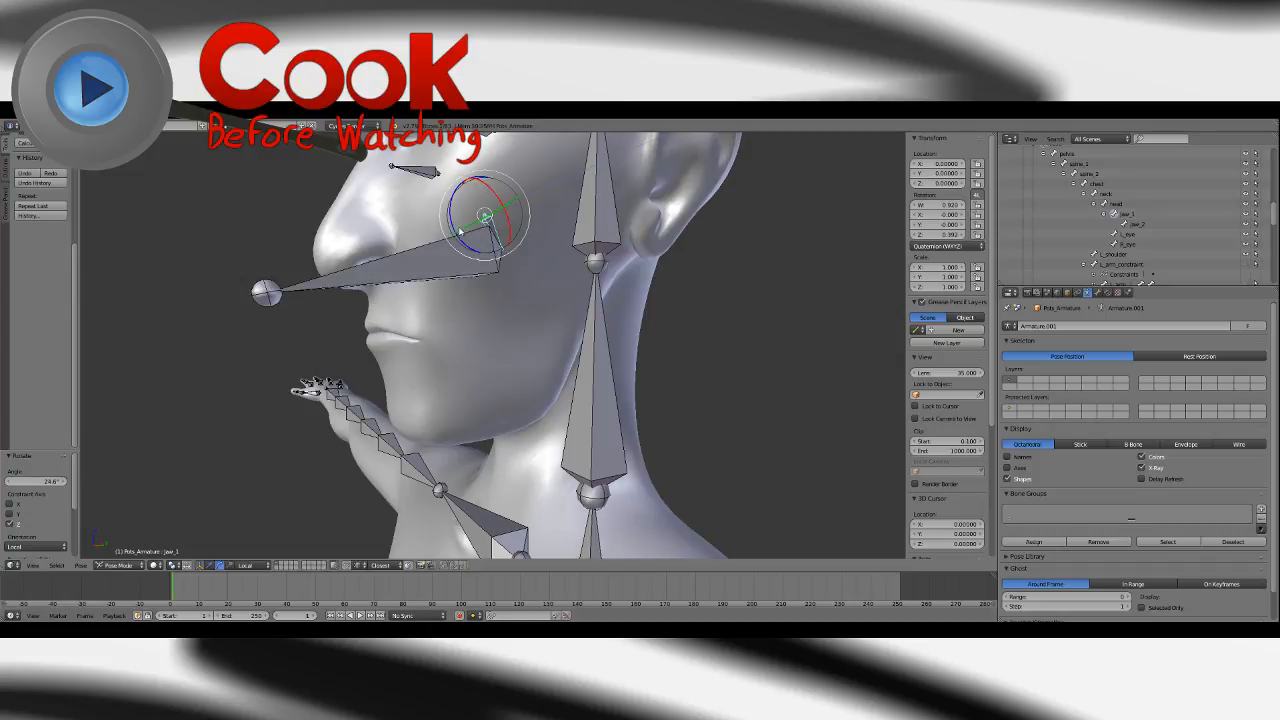
middle_click_drag(462, 249, 535, 180)
mouse_move(535, 180)
left_mouse_down()
mouse_move(546, 171)
mouse_move(538, 178)
left_mouse_up()
middle_click_drag(522, 232, 460, 200)
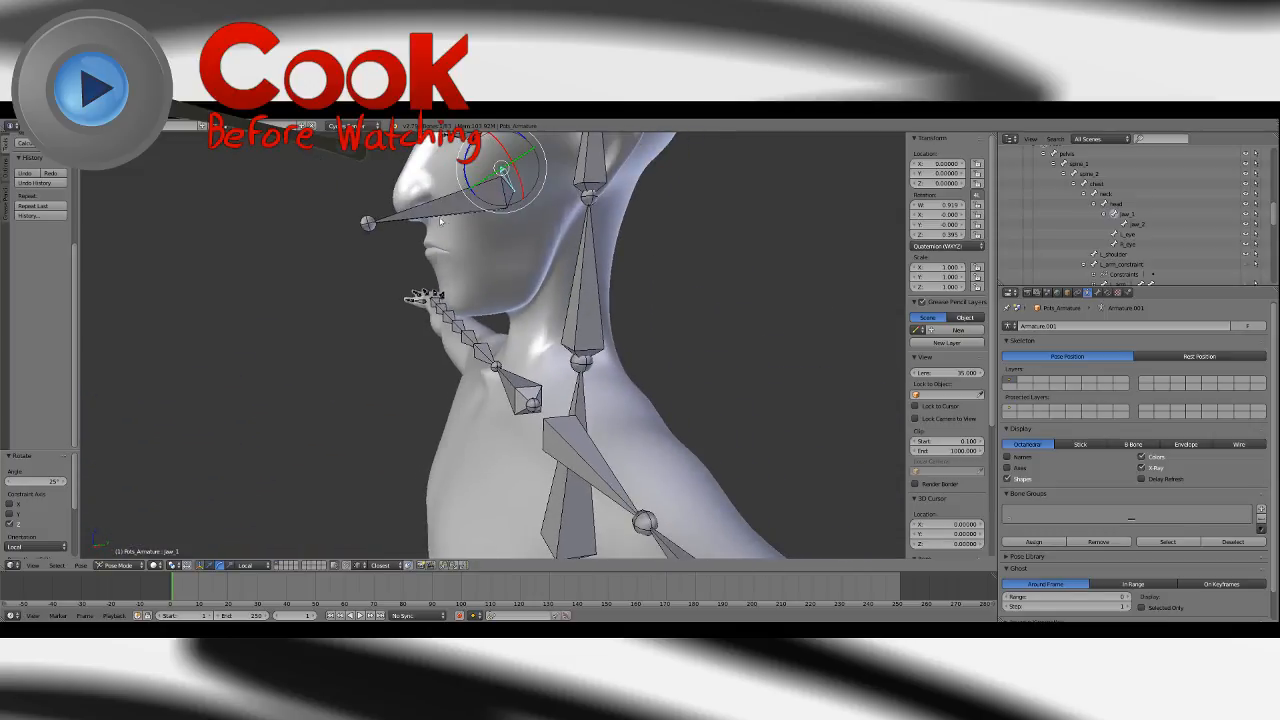
Rotate the jaw_2 bone about 54.7° around its local X axis so its tip points down toward the chin.
right_click(440, 181)
left_click_drag(480, 183, 470, 230)
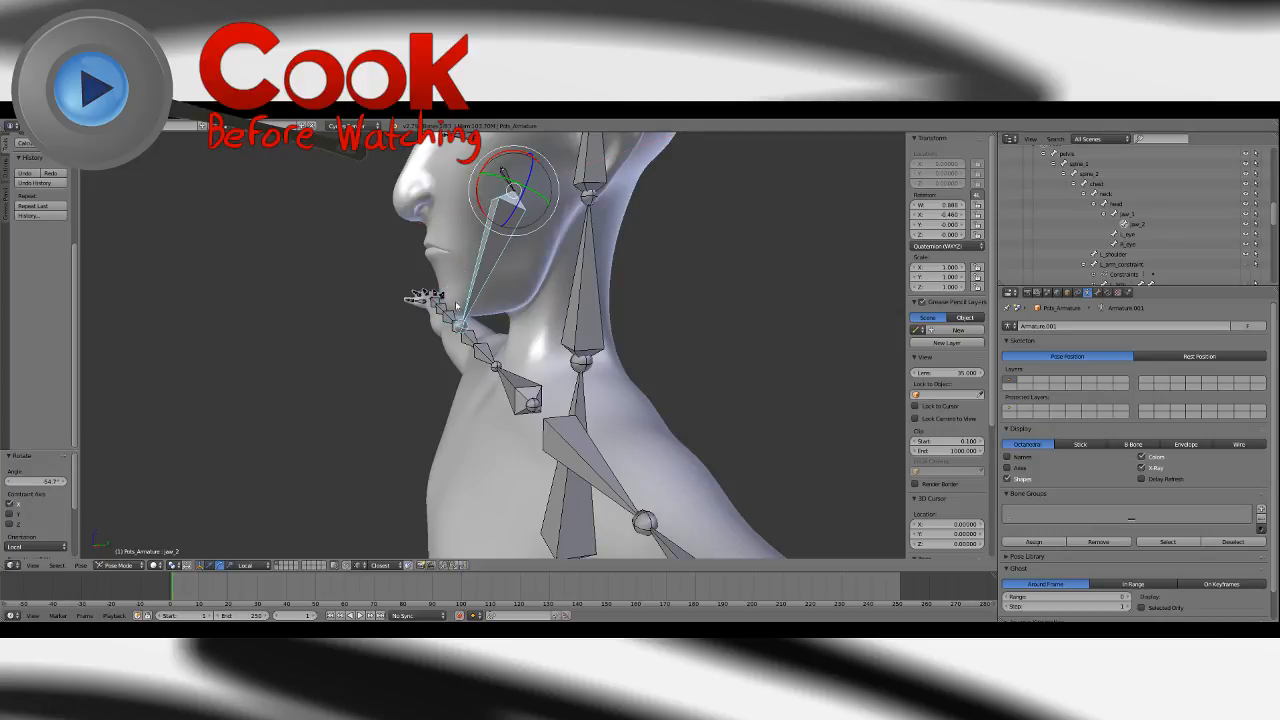
middle_click_drag(470, 230, 794, 266)
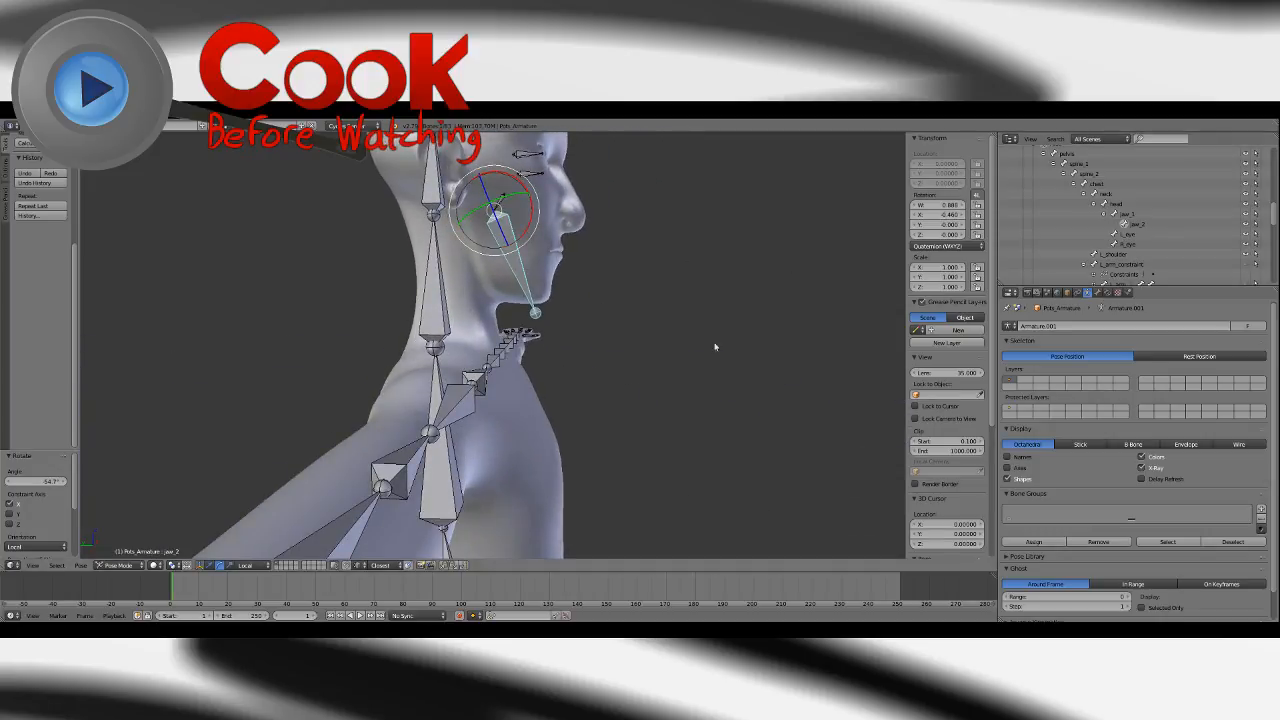
Deselect all bones and return to weight painting the jaw_2 group on the body mesh.
key("a")
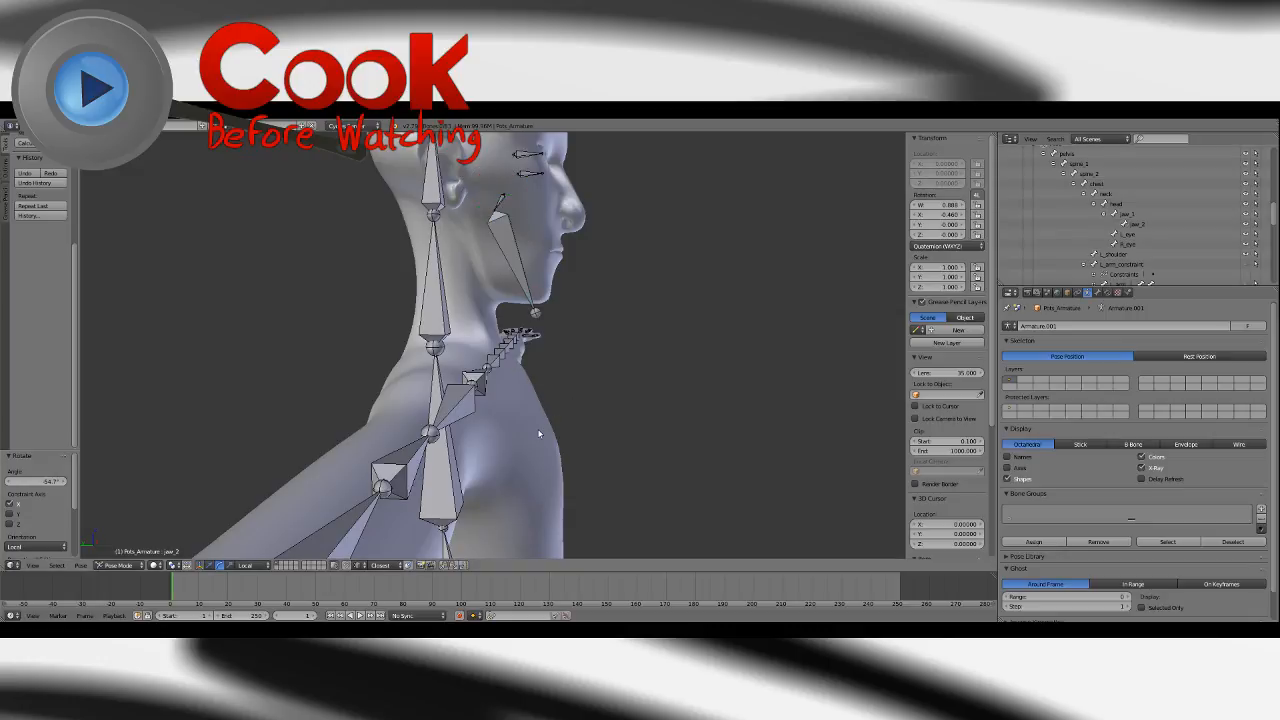
right_click(541, 440)
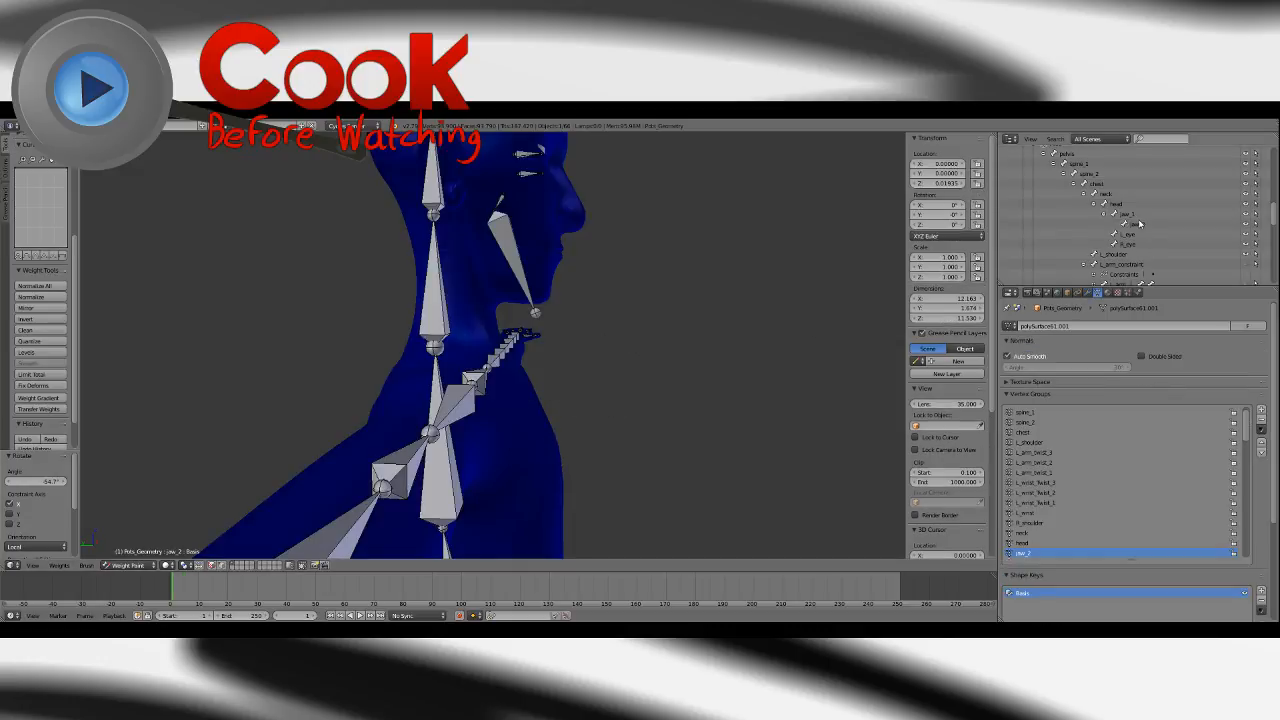
middle_click_drag(643, 371, 590, 387)
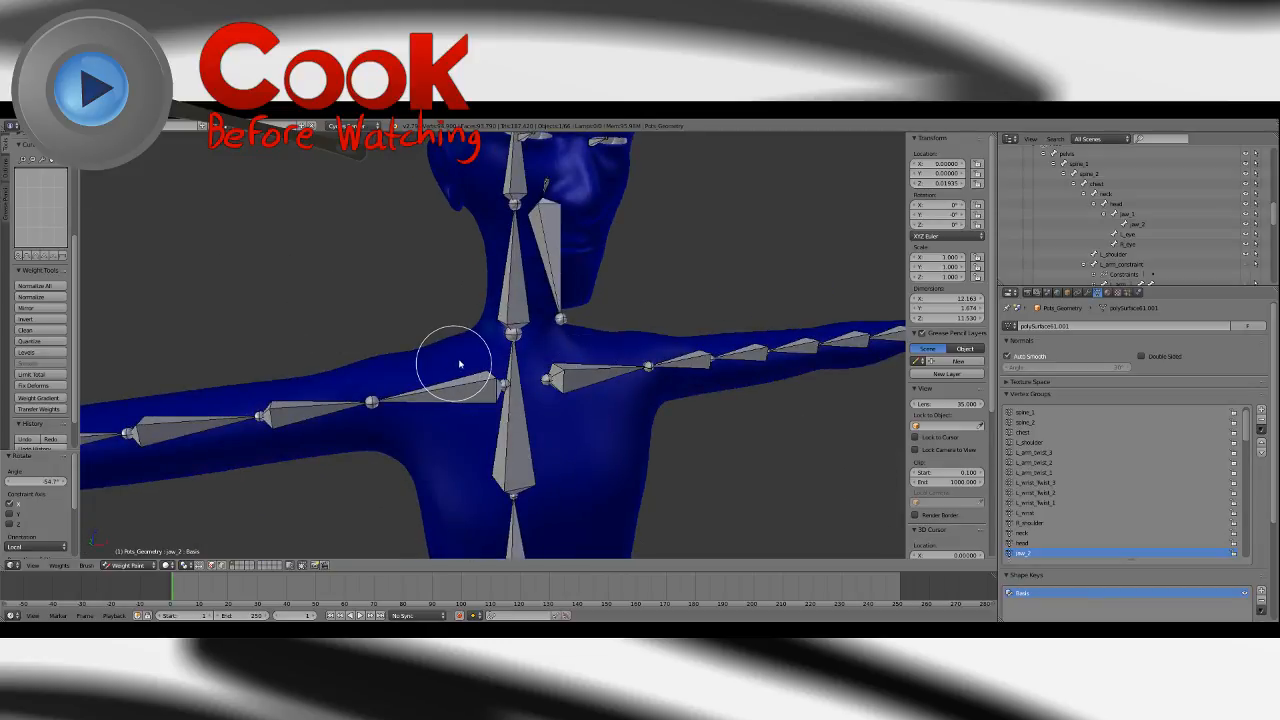
middle_click_drag(643, 326, 563, 349)
Switch the weight painting brush from Subtract to Add.
scroll(555, 300, "up", 4)
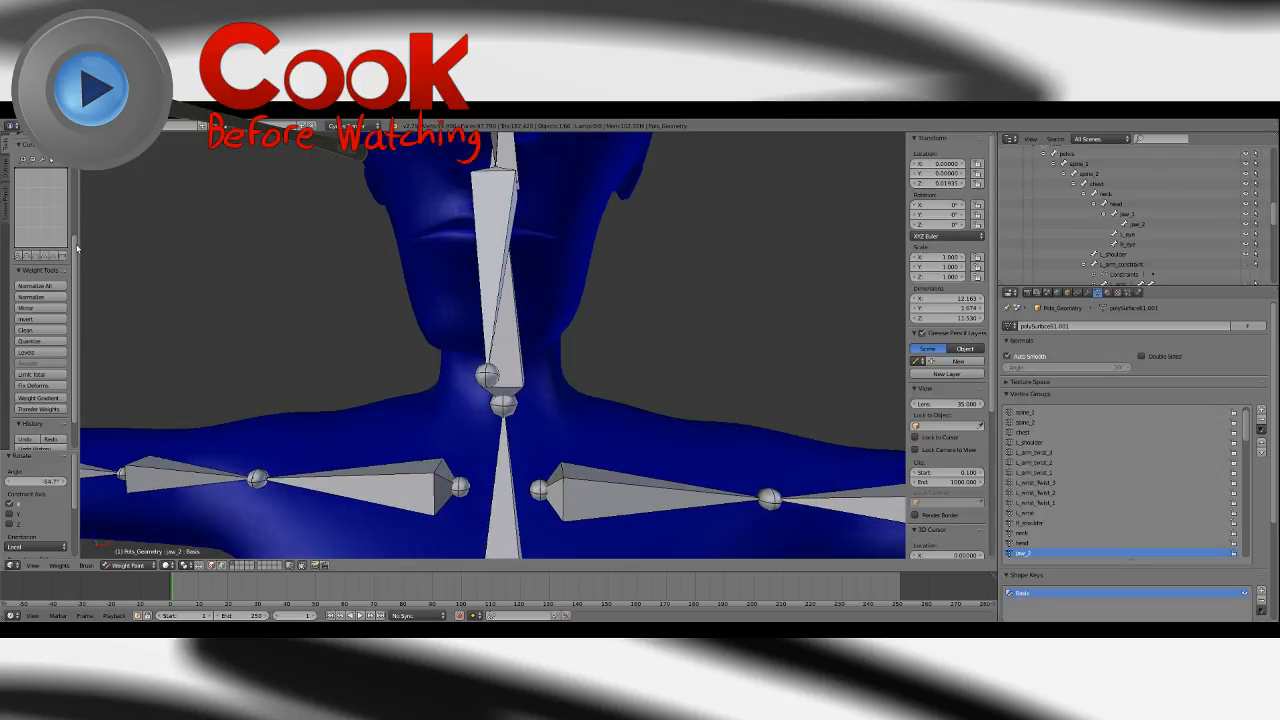
scroll(38, 196, "up", 5)
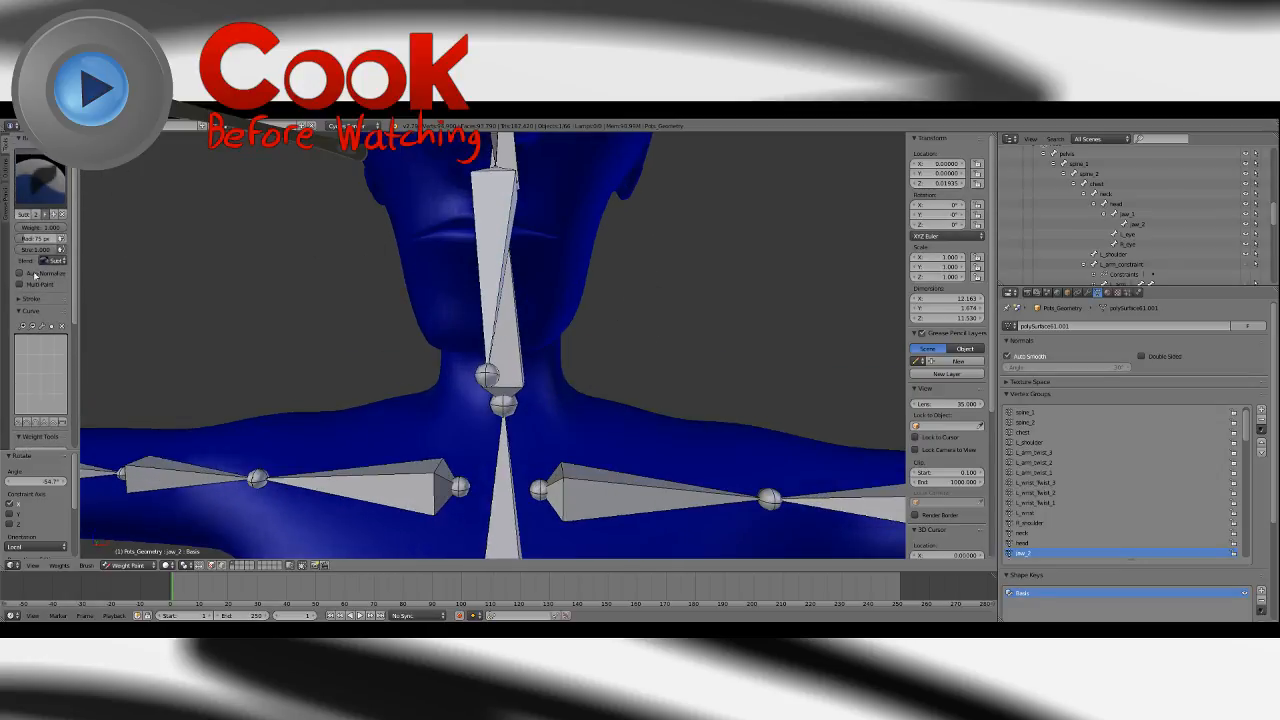
left_click(40, 180)
left_click(37, 234)
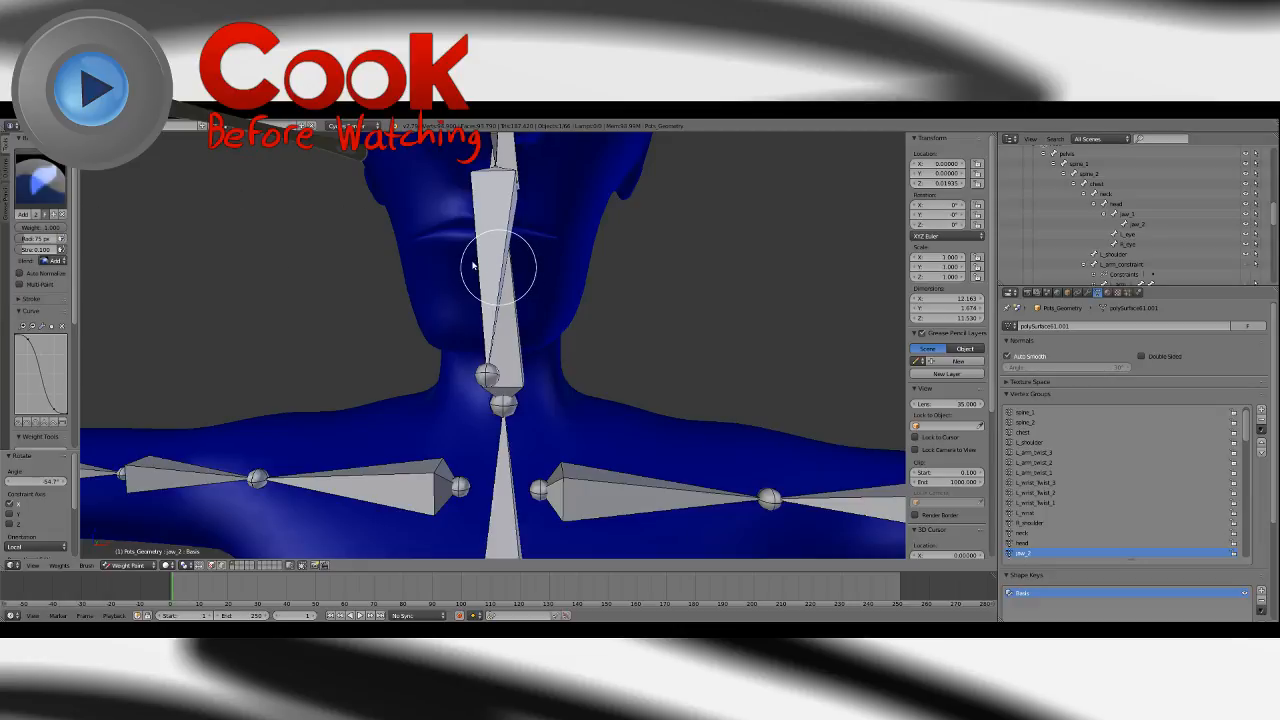
Try adding jaw_2 weight to the chin with the Add brush, and undo the last stroke.
left_click_drag(473, 264, 473, 318)
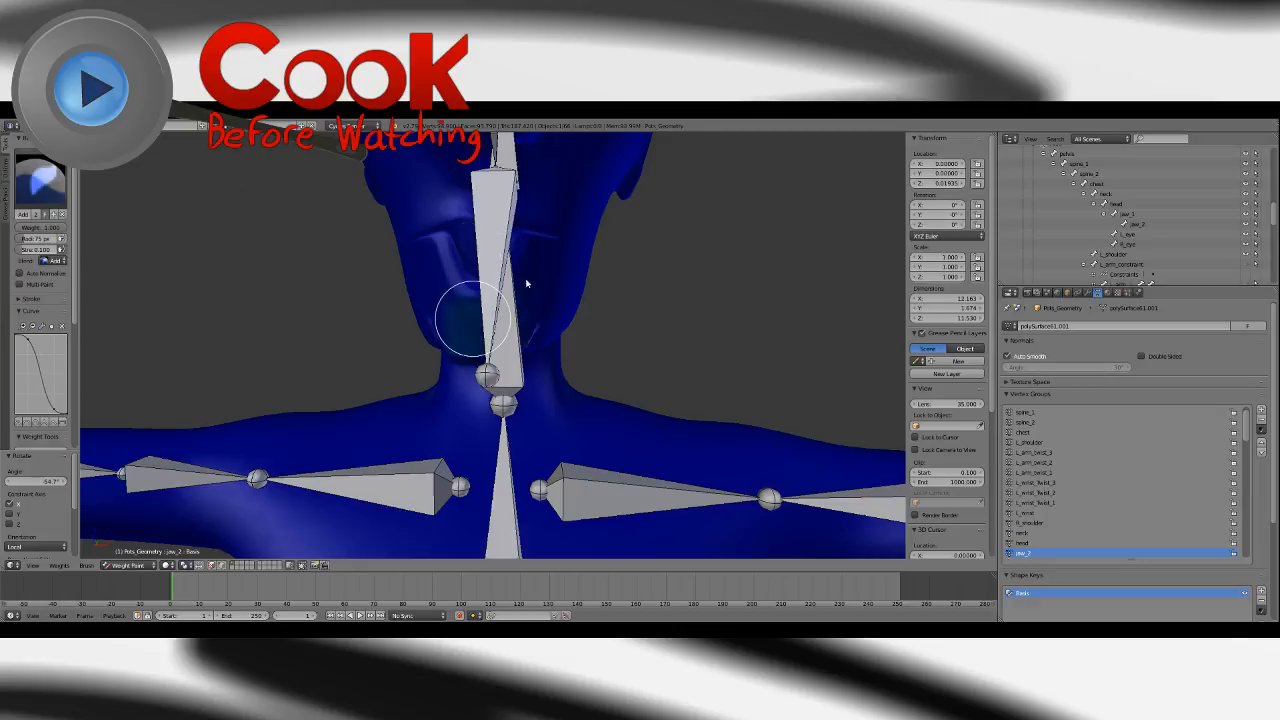
mouse_move(571, 328)
middle_mouse_down()
mouse_move(677, 318)
mouse_move(537, 363)
mouse_move(586, 369)
middle_mouse_up()
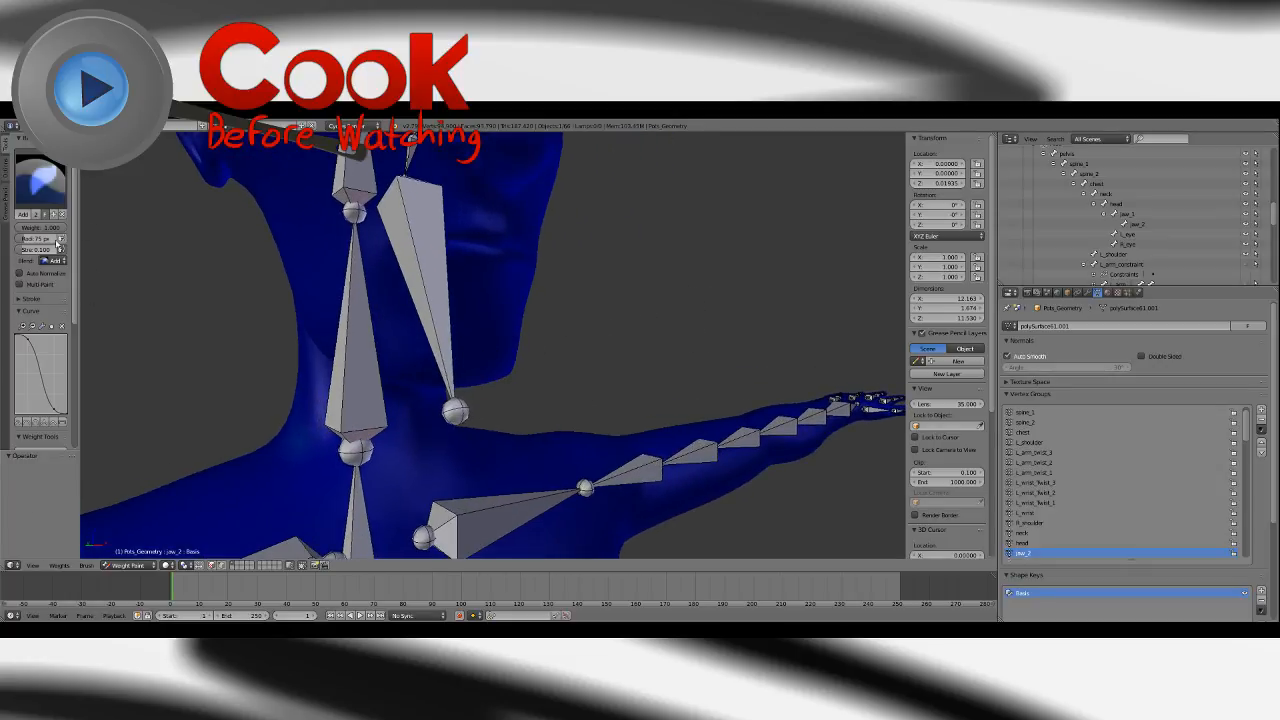
mouse_move(482, 367)
left_mouse_down()
mouse_move(460, 372)
mouse_move(468, 350)
mouse_move(457, 414)
mouse_move(500, 288)
left_mouse_up()
key("ctrl+z")
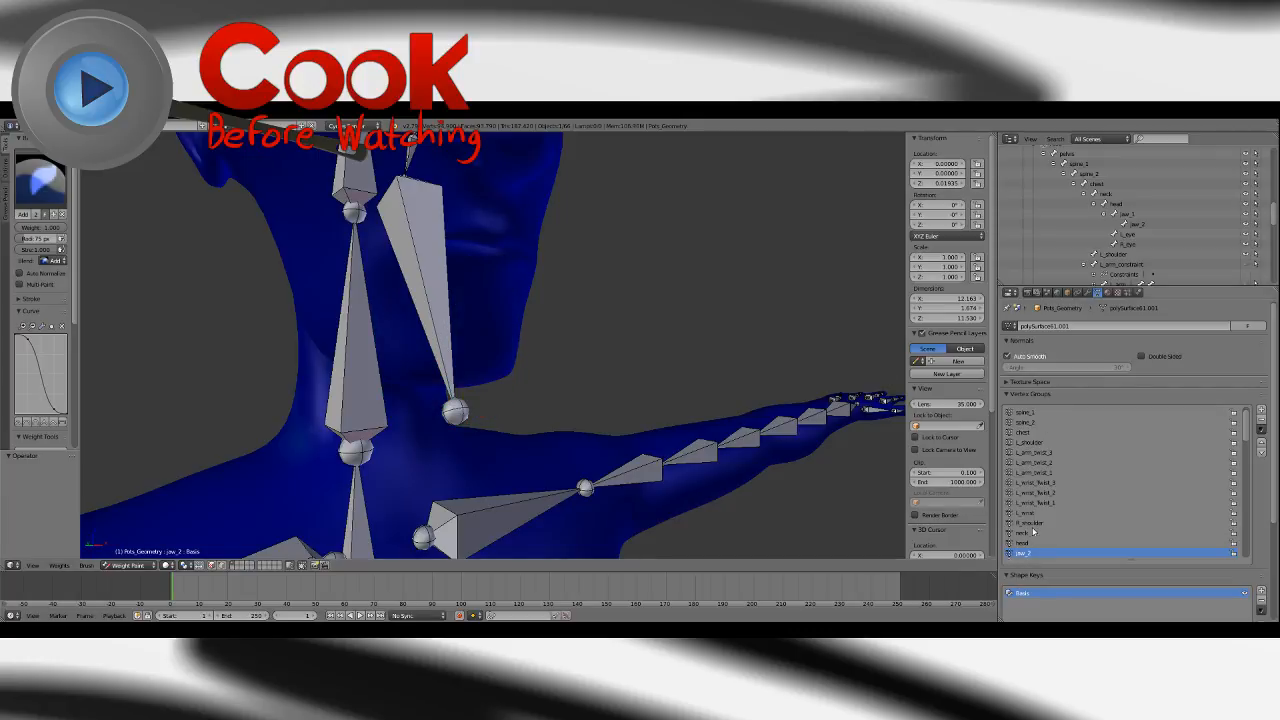
Make the head vertex group active and keep the Add brush for painting it.
scroll(699, 371, "down", 3)
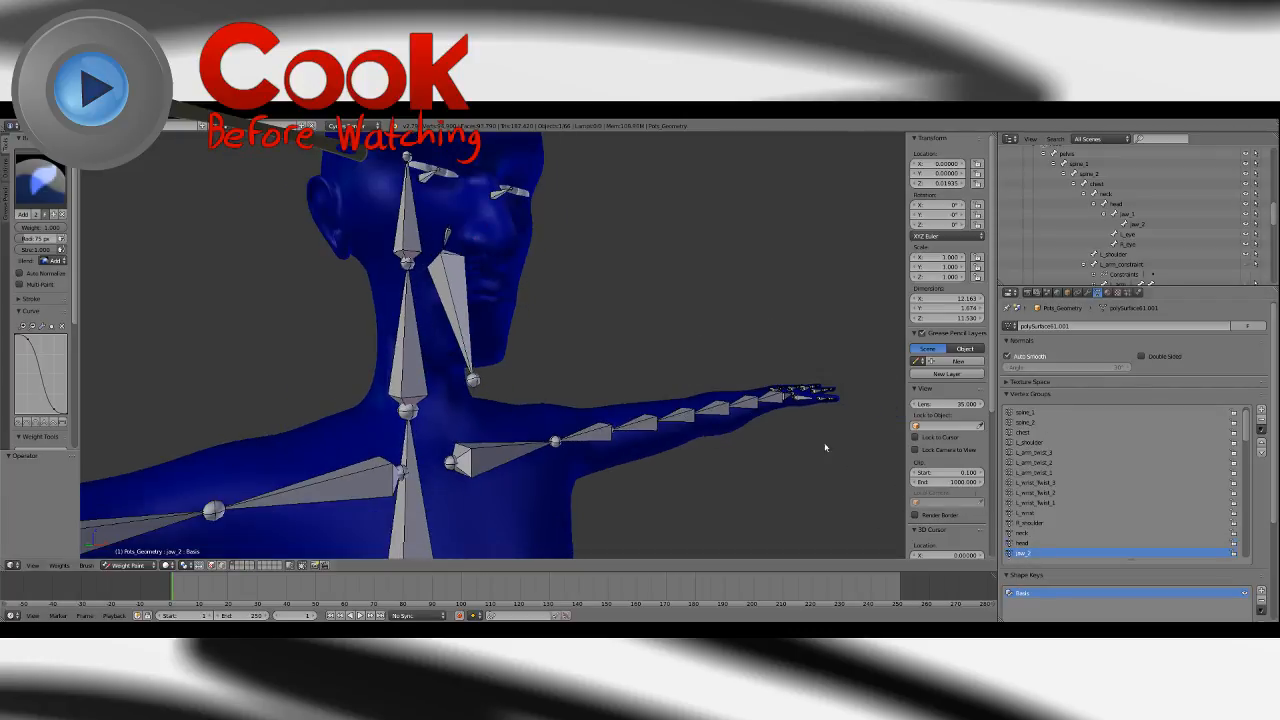
left_click(1022, 543)
mouse_move(613, 339)
middle_mouse_down()
mouse_move(579, 336)
mouse_move(565, 369)
middle_mouse_up()
left_click(44, 185)
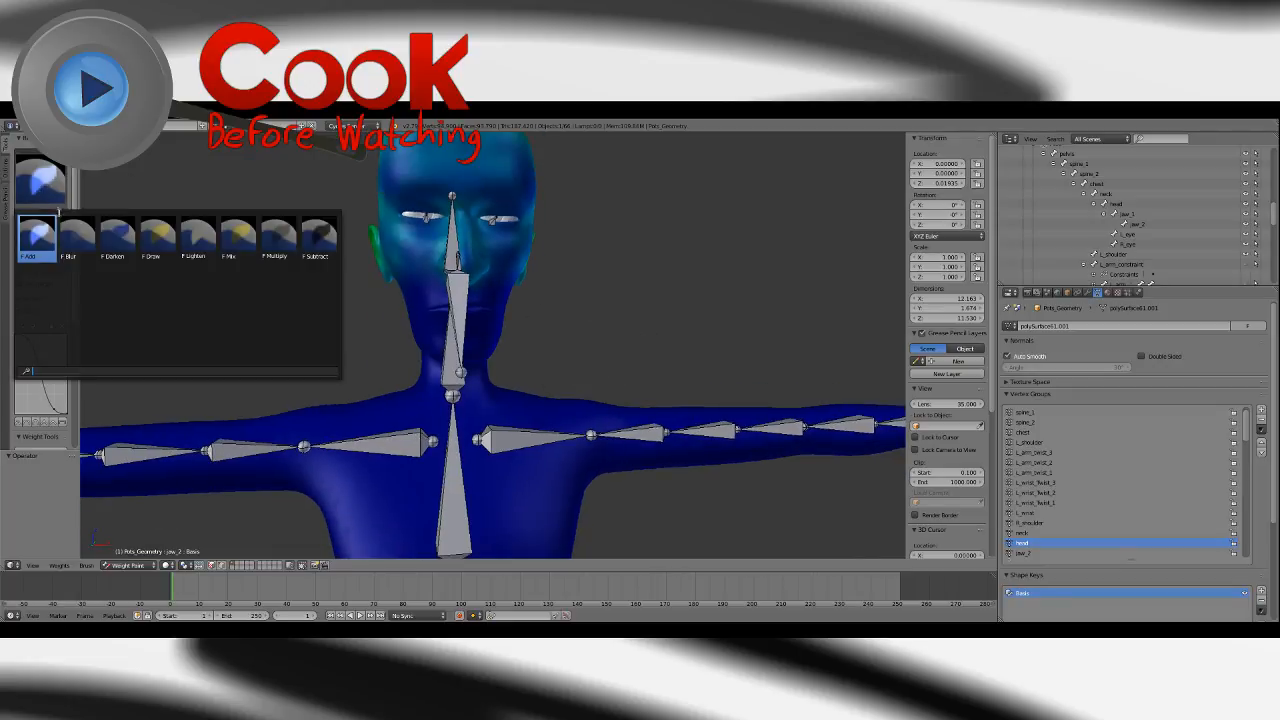
left_click(78, 240)
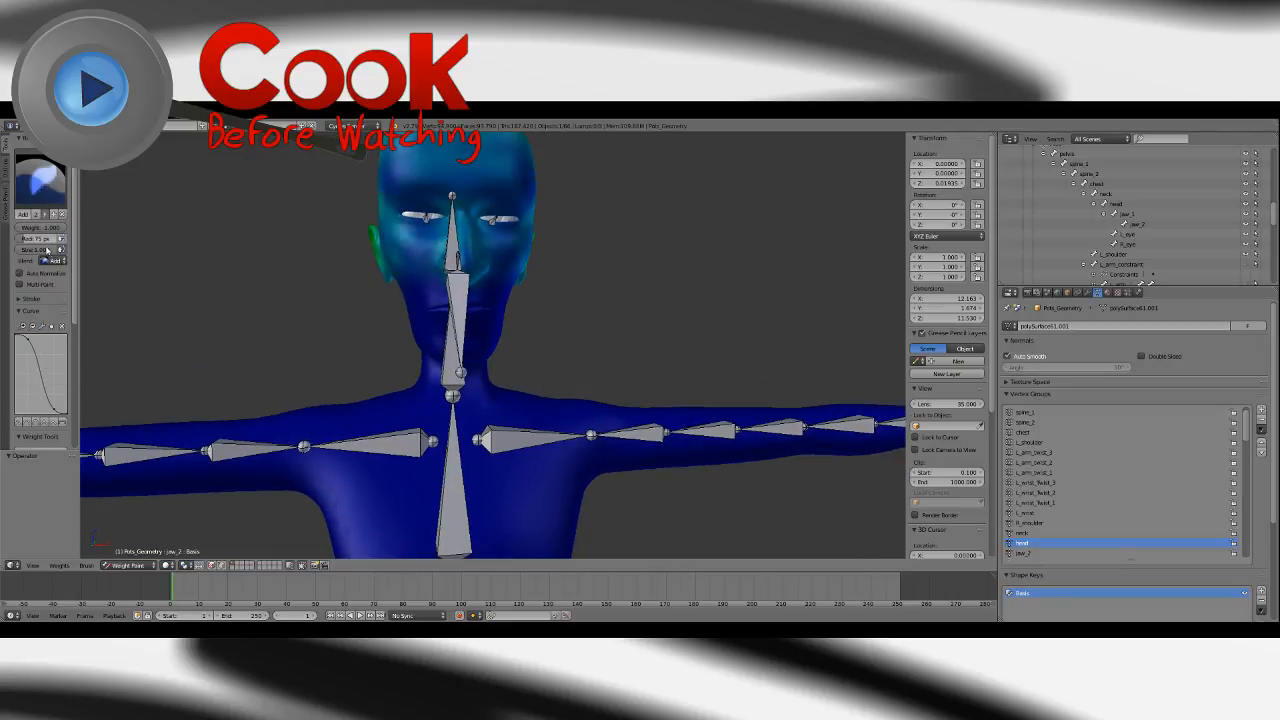
Paint additional head weight onto the nose and upper cheeks with the Add brush.
middle_click_drag(452, 320, 438, 272)
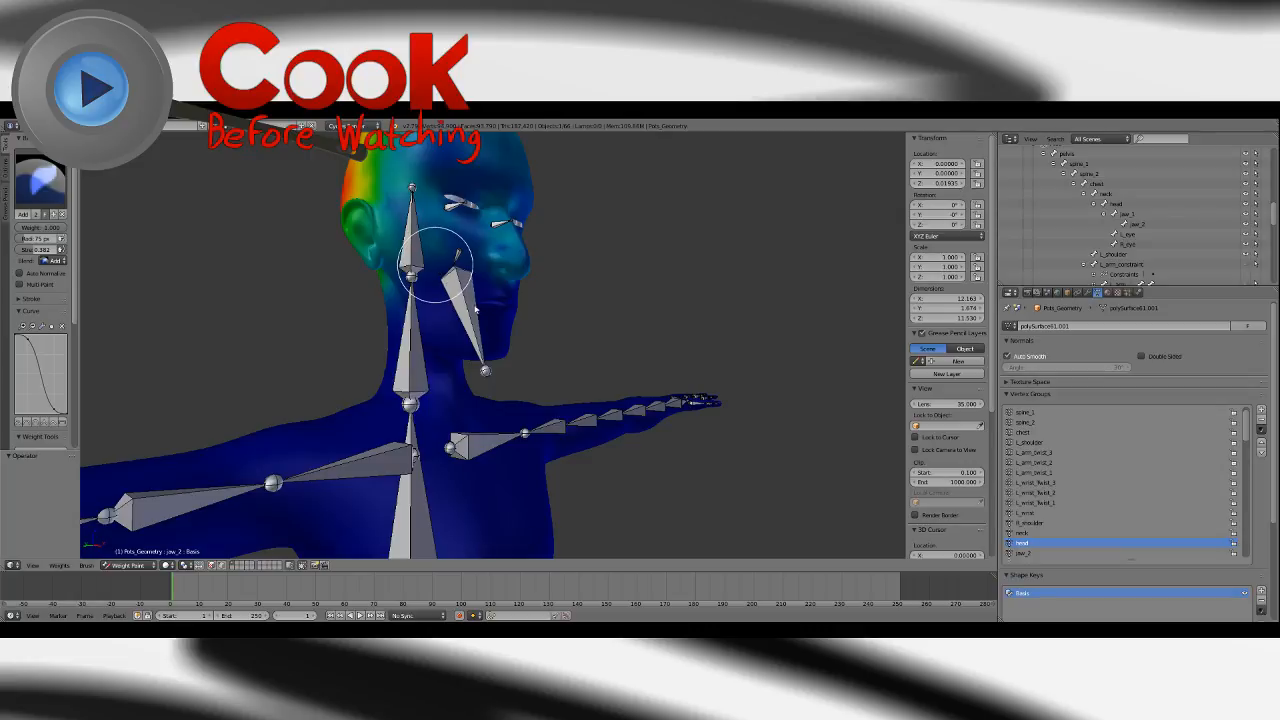
mouse_move(443, 271)
left_mouse_down()
mouse_move(500, 300)
mouse_move(450, 244)
mouse_move(500, 263)
left_mouse_up()
key("ctrl+z")
mouse_move(500, 263)
middle_mouse_down()
mouse_move(457, 303)
mouse_move(462, 272)
mouse_move(490, 288)
mouse_move(472, 282)
mouse_move(494, 308)
middle_mouse_up()
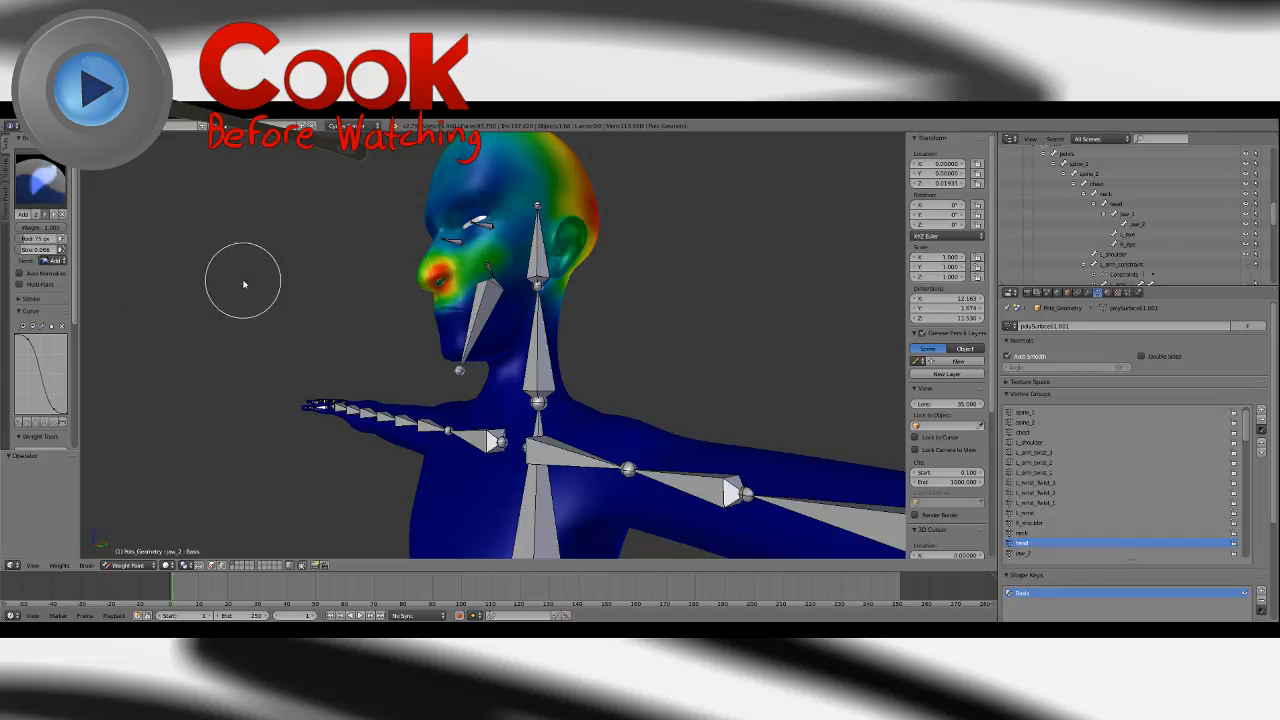
mouse_move(243, 284)
middle_mouse_down()
mouse_move(481, 293)
mouse_move(490, 310)
mouse_move(580, 294)
mouse_move(491, 337)
mouse_move(511, 323)
middle_mouse_up()
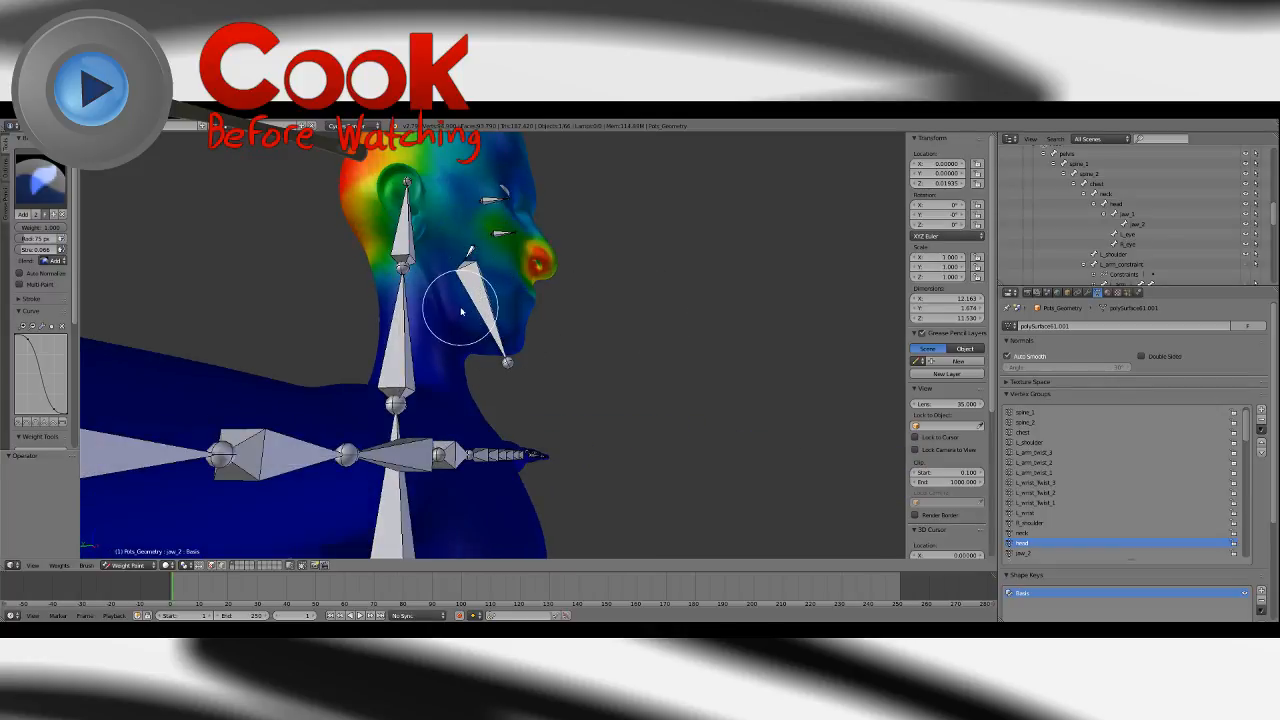
middle_click_drag(467, 310, 500, 300)
With the Subtract brush at strength 0.289, reduce the excess head weight on the nose and around the mouth.
left_click(33, 181)
left_click(97, 218)
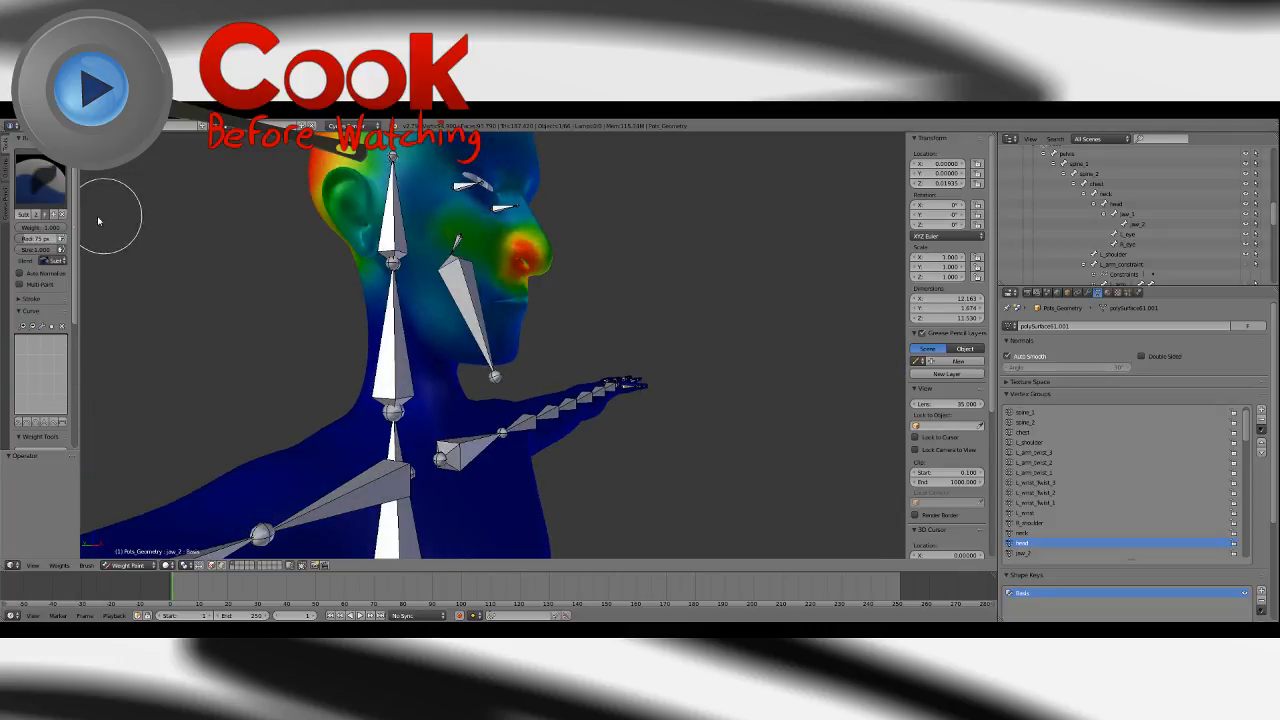
mouse_move(114, 298)
middle_mouse_down()
mouse_move(534, 277)
mouse_move(529, 349)
mouse_move(551, 344)
middle_mouse_up()
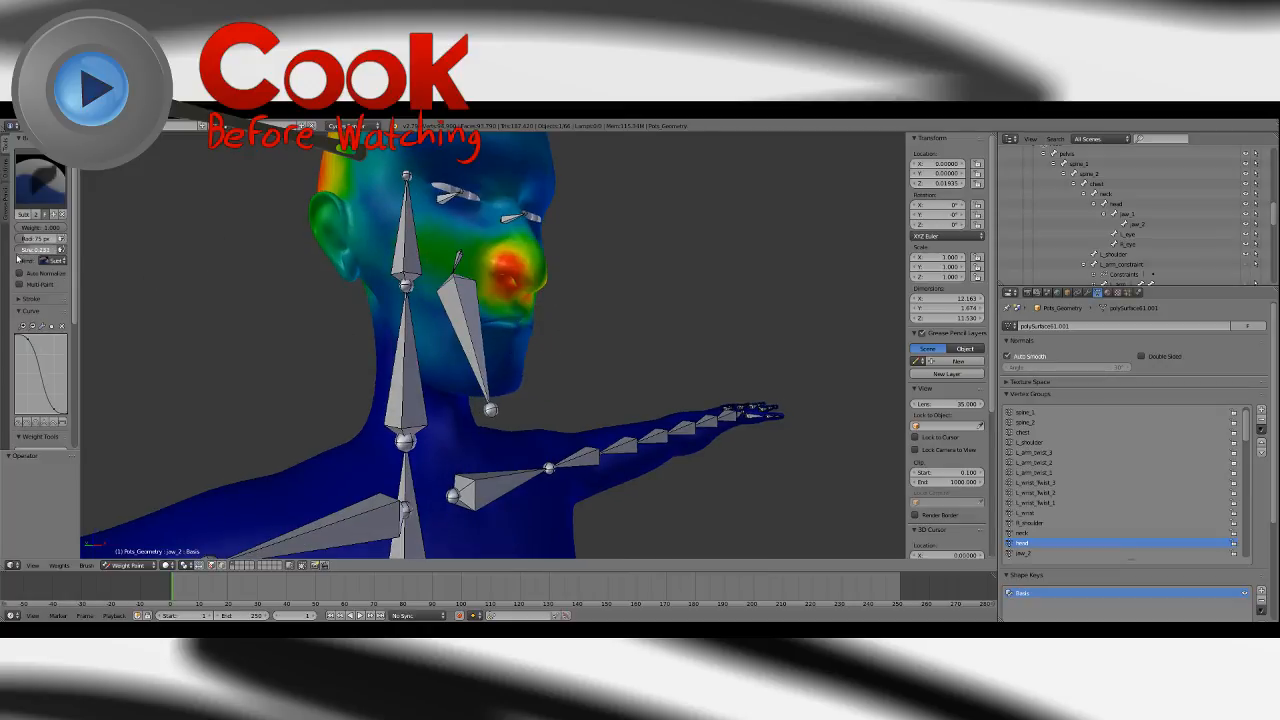
left_click_drag(17, 259, 15, 259)
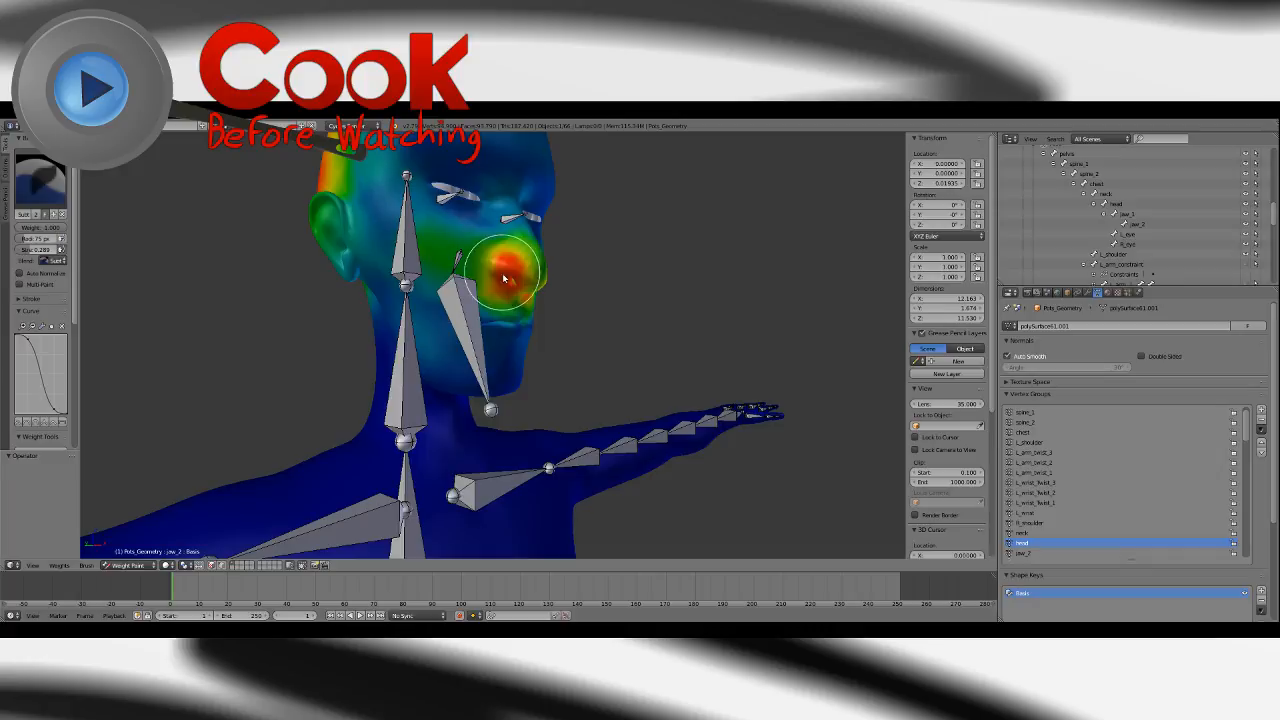
left_click_drag(516, 274, 511, 287)
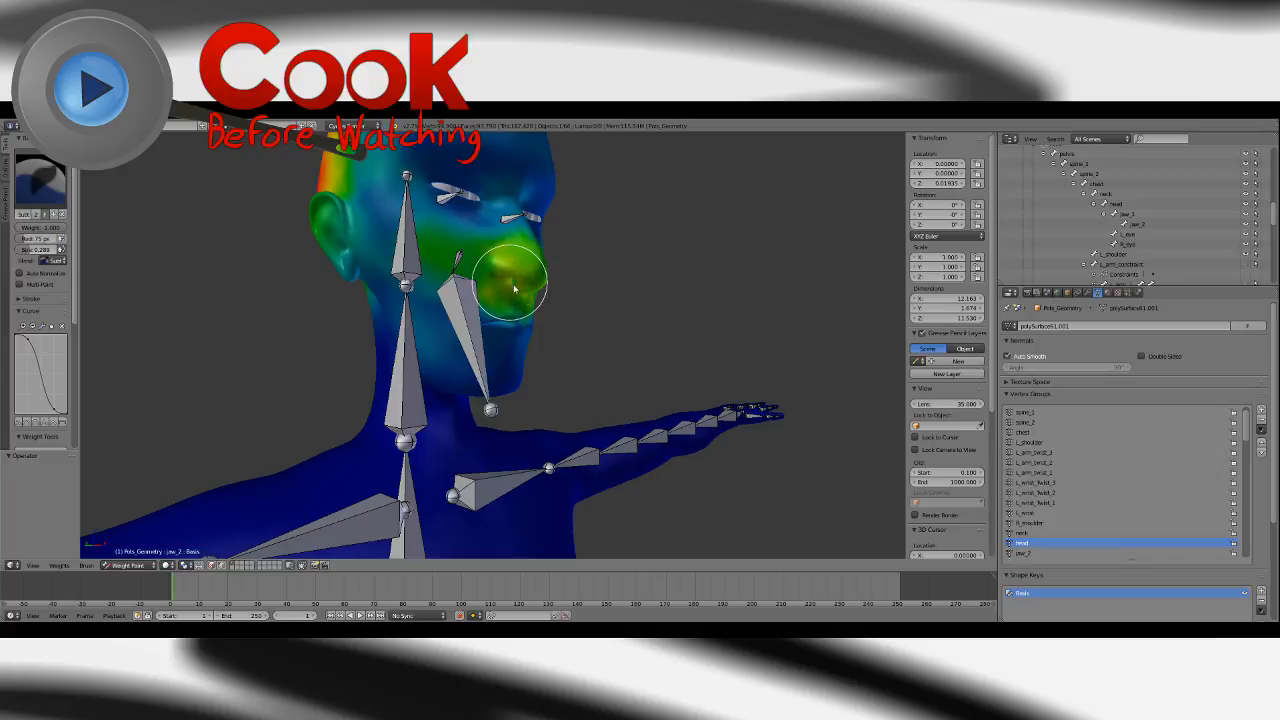
mouse_move(514, 286)
middle_mouse_down()
mouse_move(537, 303)
mouse_move(473, 315)
middle_mouse_up()
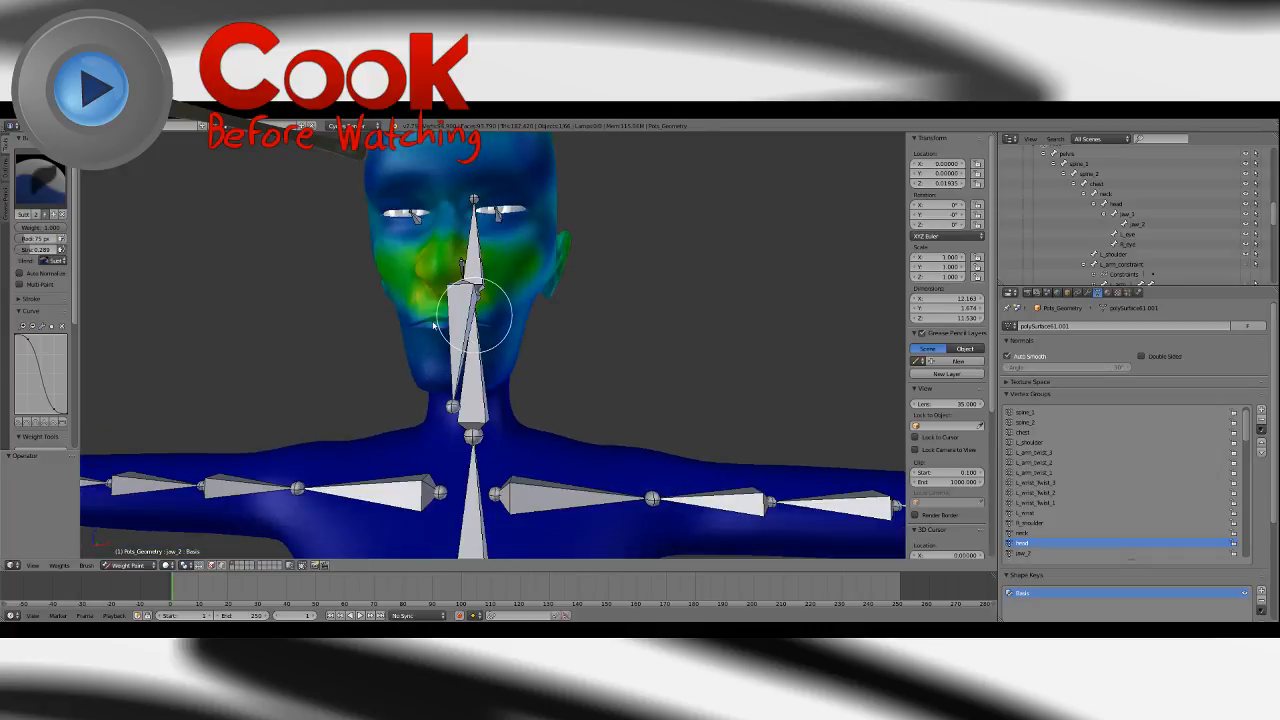
left_click_drag(434, 326, 430, 321)
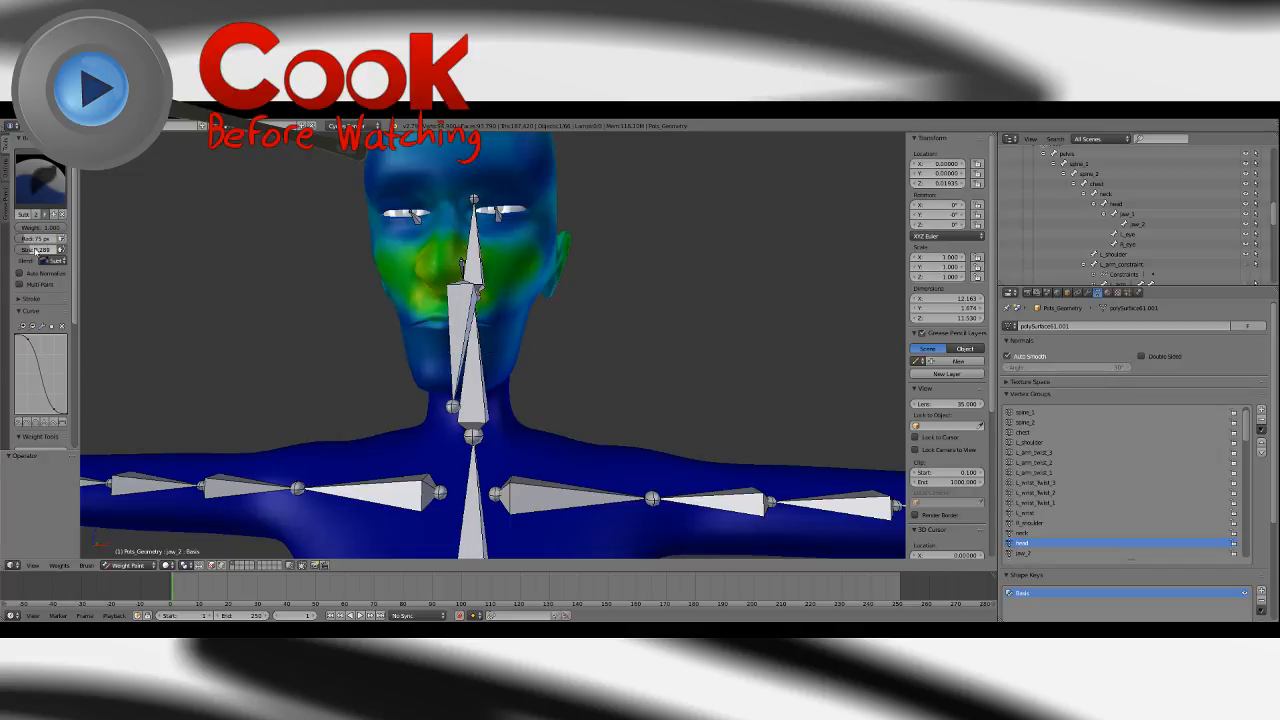
left_click_drag(494, 316, 403, 323)
Make the jaw_2 vertex group active and switch the weight painting brush to Add.
left_click(1022, 553)
middle_click_drag(549, 351, 514, 371)
left_click(41, 182)
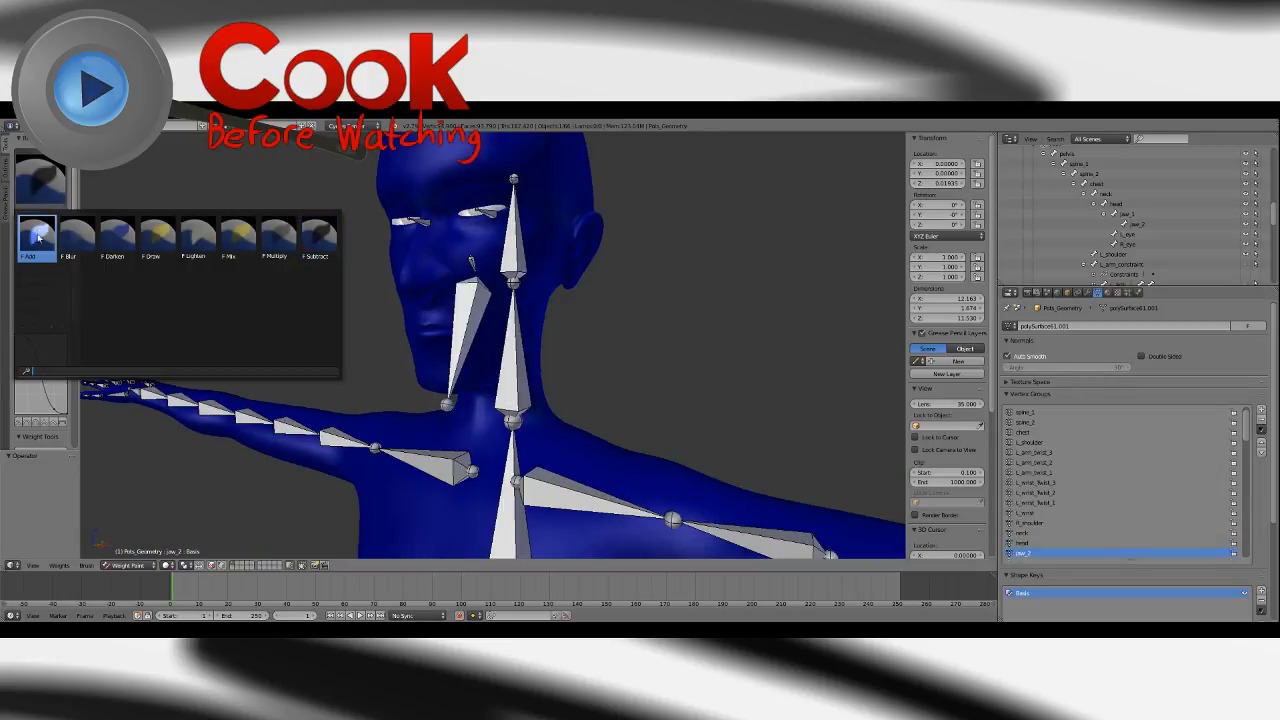
left_click(38, 236)
mouse_move(394, 366)
middle_mouse_down()
mouse_move(434, 377)
mouse_move(480, 349)
mouse_move(433, 342)
mouse_move(397, 286)
middle_mouse_up()
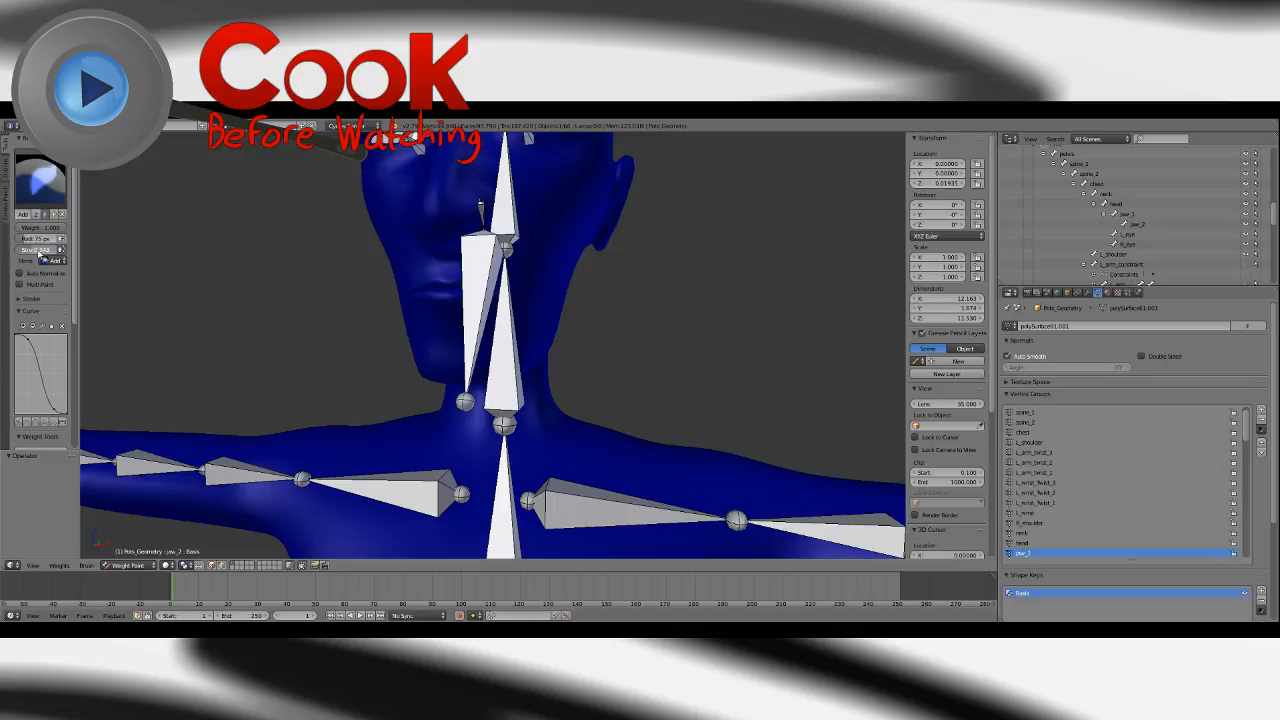
Paint a light base of jaw_2 weight over the chin and front of the jaw, undoing the first stroke.
mouse_move(450, 340)
left_mouse_down()
mouse_move(440, 322)
mouse_move(450, 360)
mouse_move(473, 368)
left_mouse_up()
middle_click_drag(495, 350, 411, 345)
key("ctrl+z")
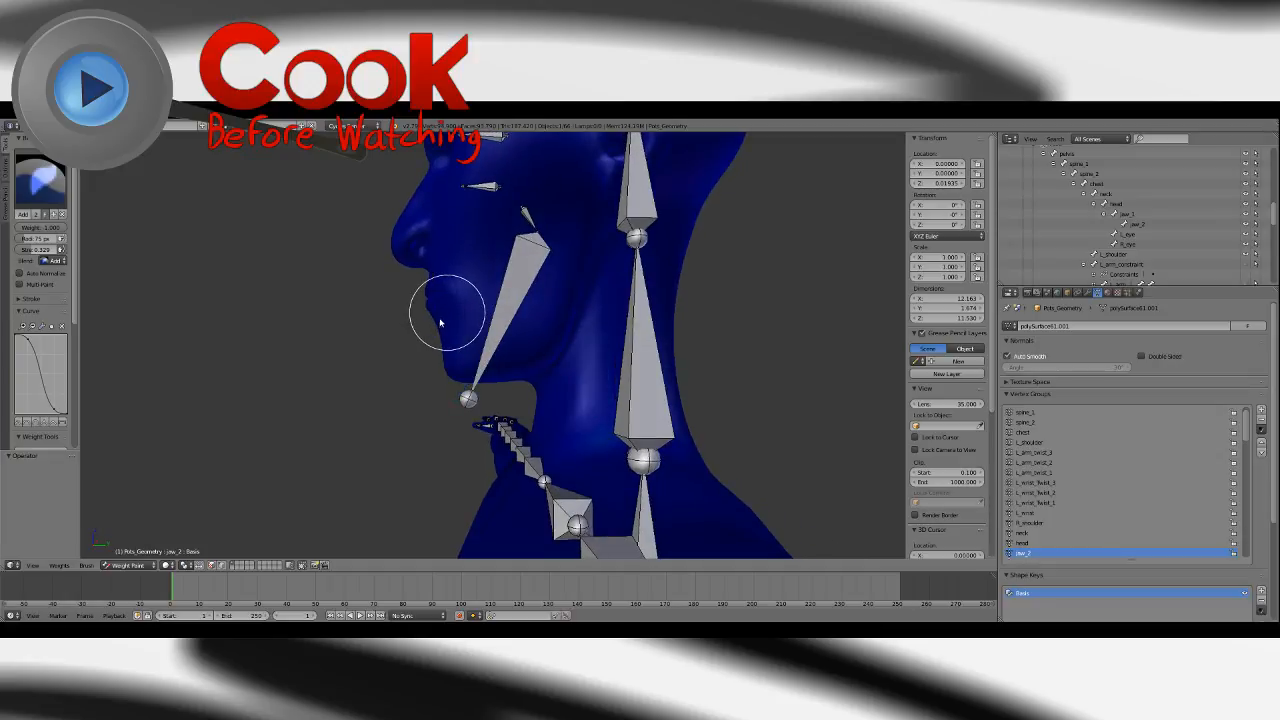
mouse_move(440, 322)
left_mouse_down()
mouse_move(459, 356)
mouse_move(485, 363)
left_mouse_up()
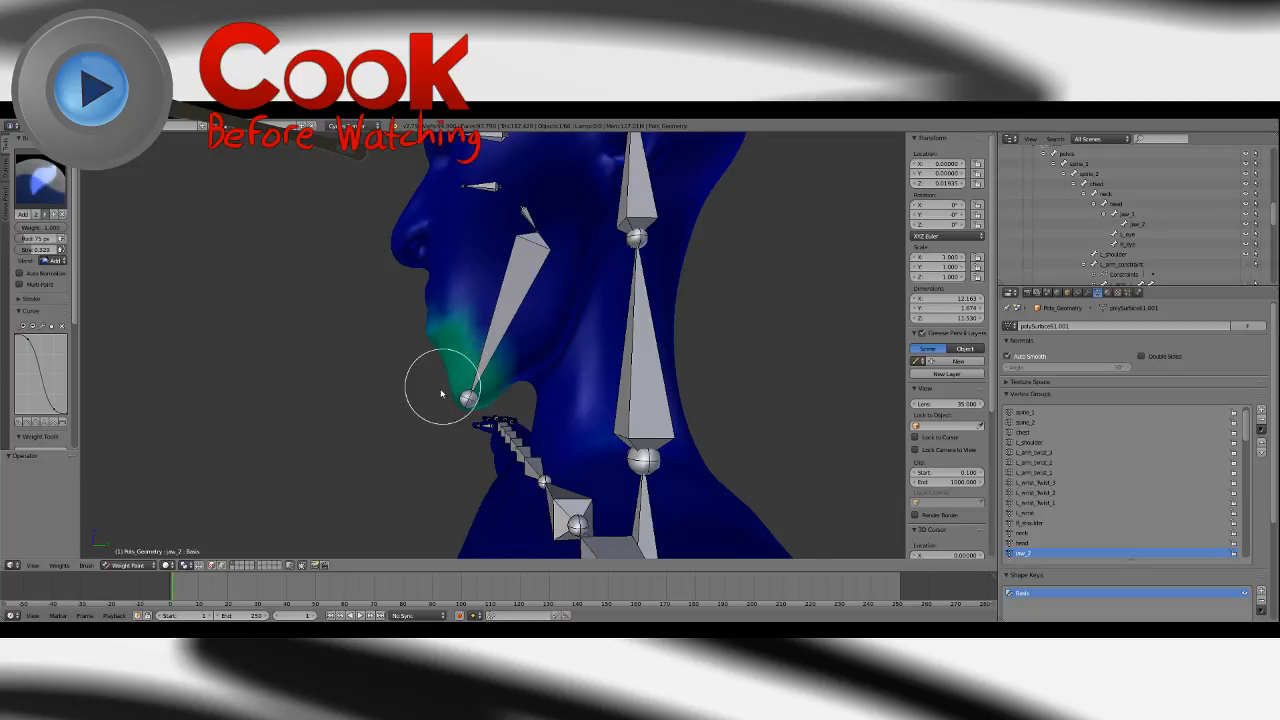
middle_click_drag(441, 393, 473, 341)
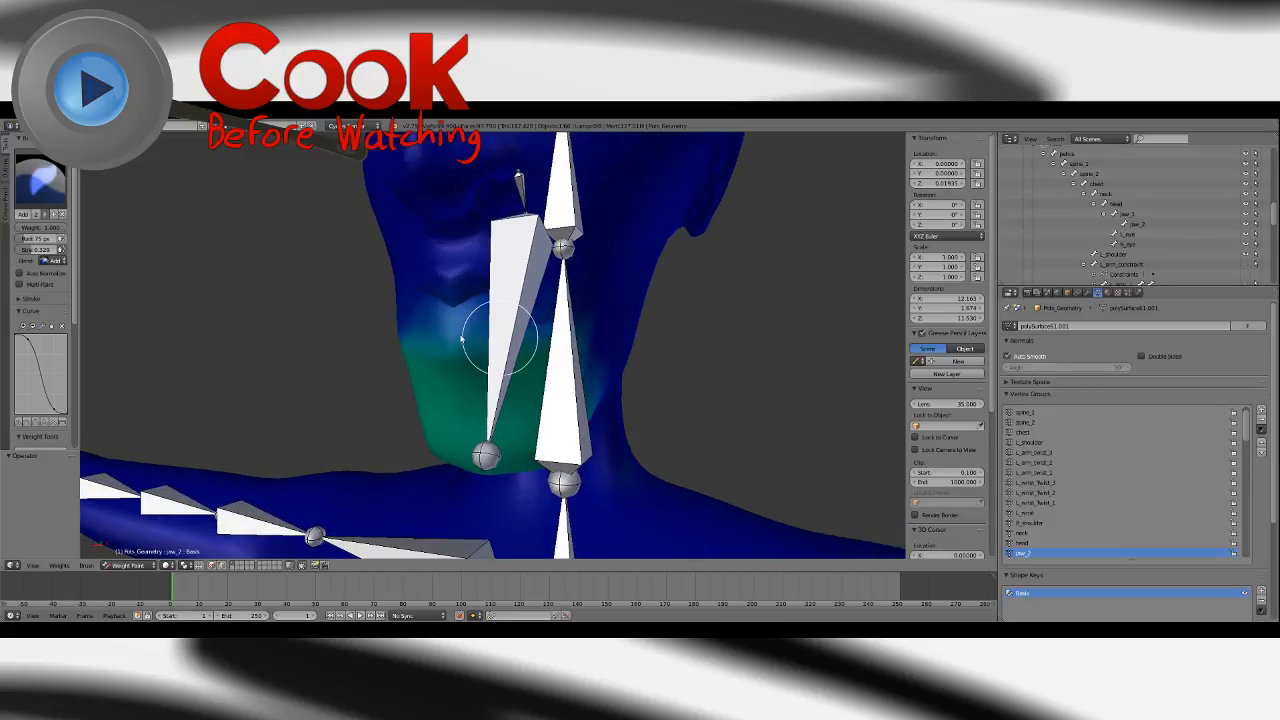
Build up full jaw_2 weight over the chin and lower jaw with the Add brush at strength 1.000.
mouse_move(453, 344)
left_mouse_down()
mouse_move(455, 395)
mouse_move(450, 385)
mouse_move(443, 400)
mouse_move(490, 452)
mouse_move(503, 436)
left_mouse_up()
middle_click_drag(503, 436, 460, 396)
key("ctrl+z")
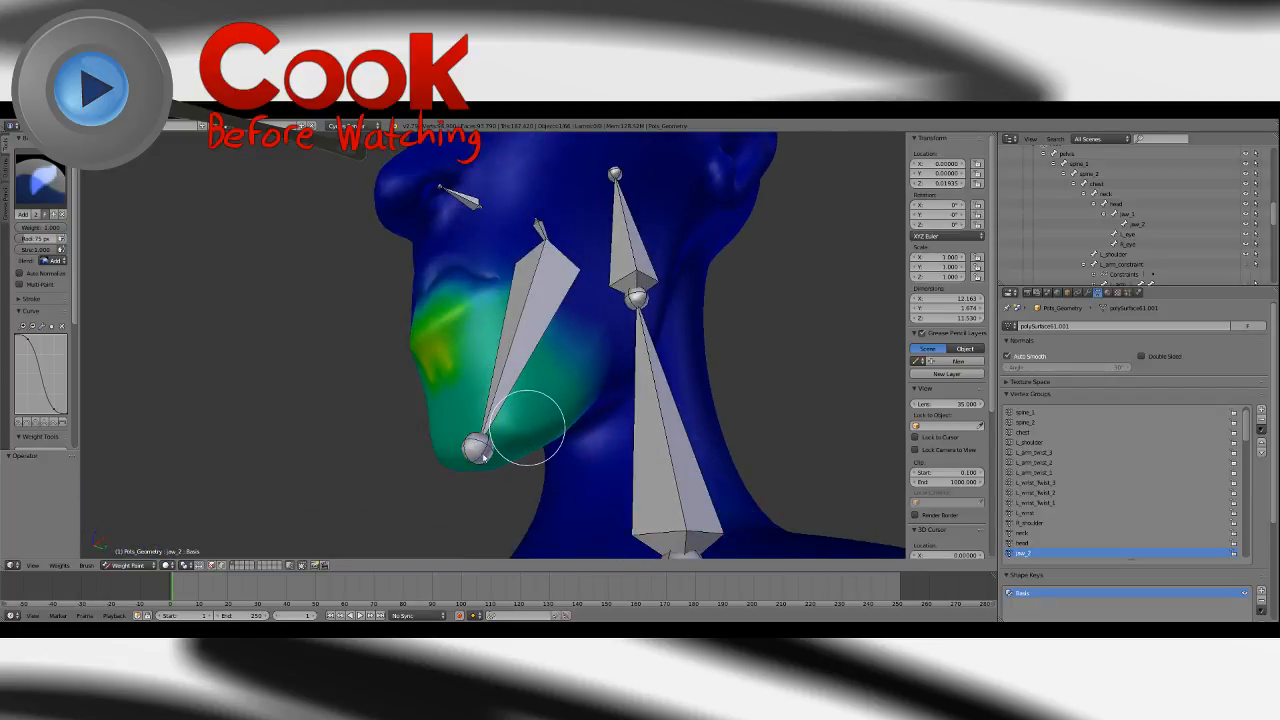
left_click_drag(484, 456, 484, 467)
mouse_move(519, 415)
left_mouse_down()
mouse_move(458, 342)
mouse_move(428, 328)
mouse_move(466, 422)
left_mouse_up()
middle_click_drag(466, 423, 577, 366)
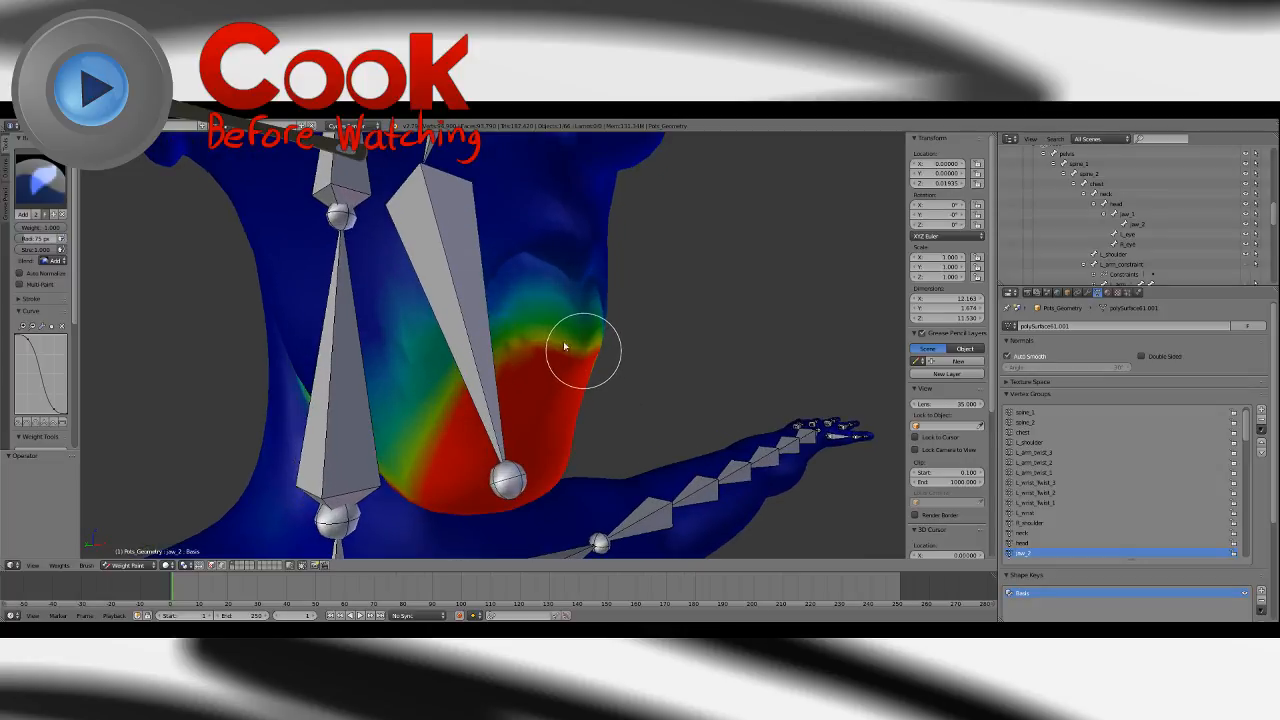
Extend the jaw_2 weight up over the lower lip and fill the gaps around its inner edge.
left_click_drag(532, 309, 500, 363)
mouse_move(664, 353)
middle_mouse_down()
mouse_move(586, 366)
mouse_move(660, 374)
mouse_move(658, 415)
mouse_move(669, 389)
mouse_move(603, 400)
mouse_move(629, 429)
mouse_move(613, 432)
middle_mouse_up()
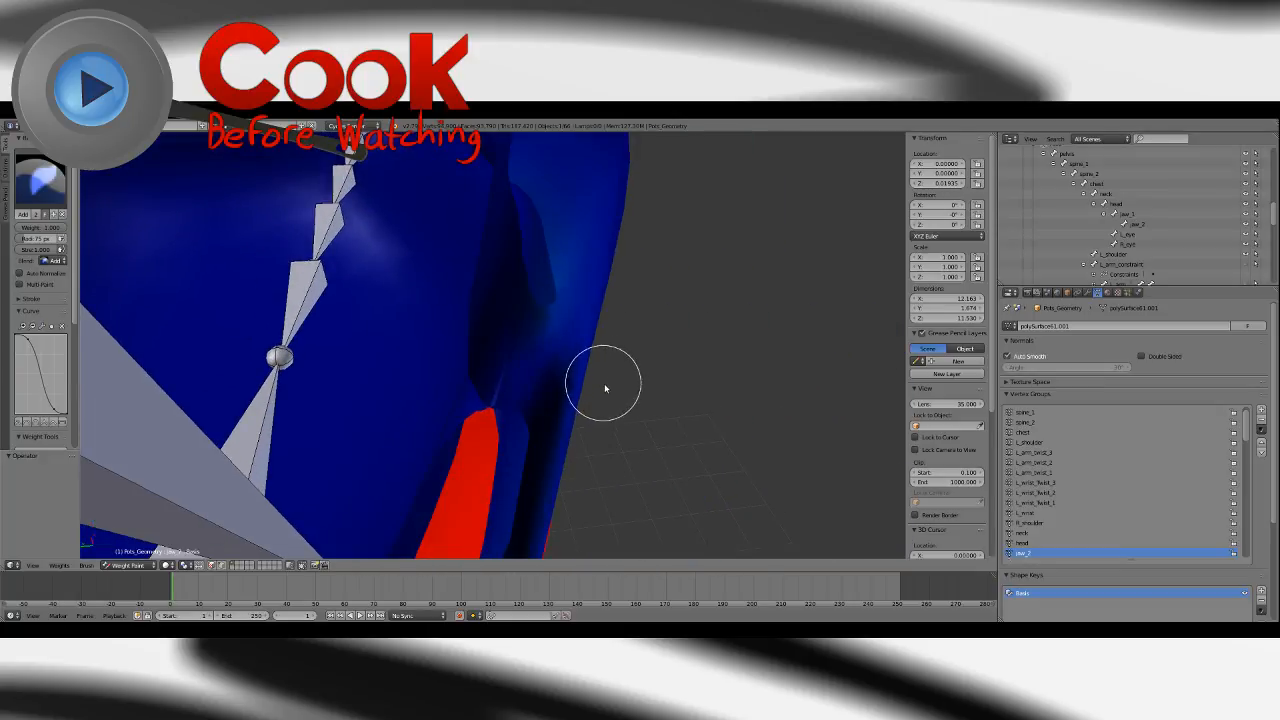
mouse_move(604, 388)
middle_mouse_down()
mouse_move(591, 357)
mouse_move(614, 374)
mouse_move(522, 306)
middle_mouse_up()
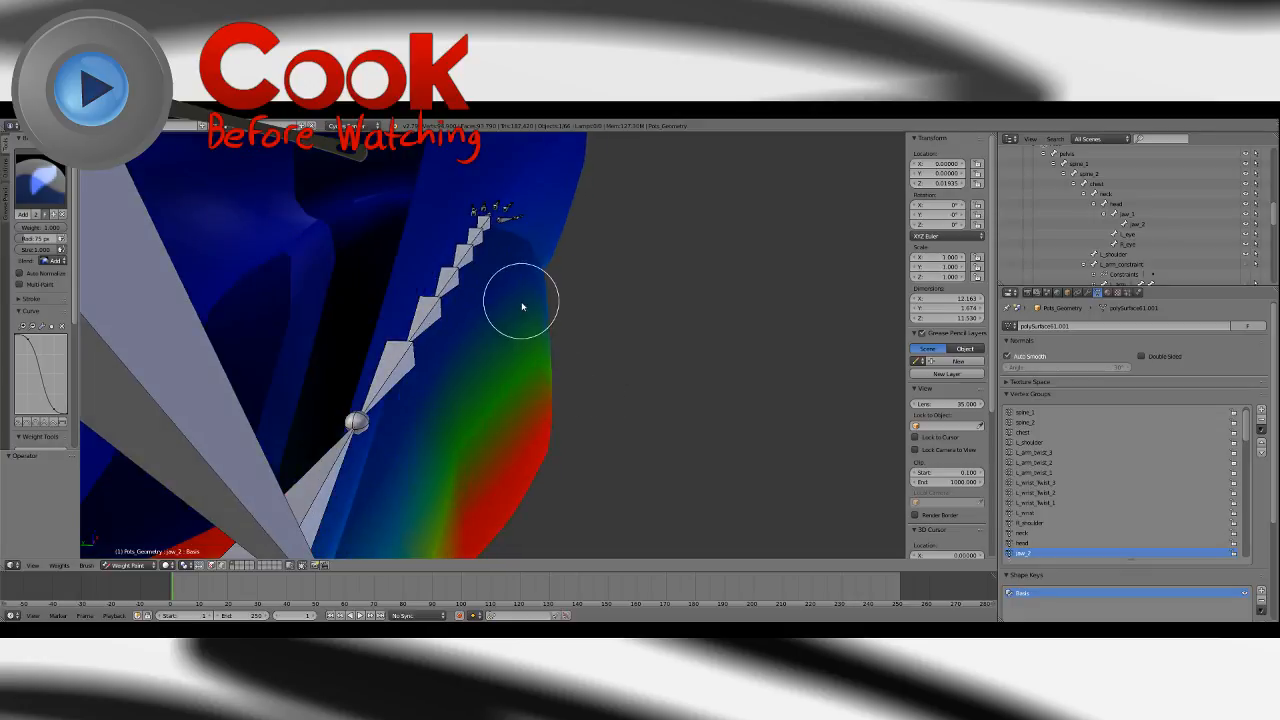
mouse_move(518, 277)
left_mouse_down()
mouse_move(523, 294)
mouse_move(523, 277)
left_mouse_up()
mouse_move(523, 277)
middle_mouse_down()
mouse_move(529, 323)
mouse_move(469, 378)
middle_mouse_up()
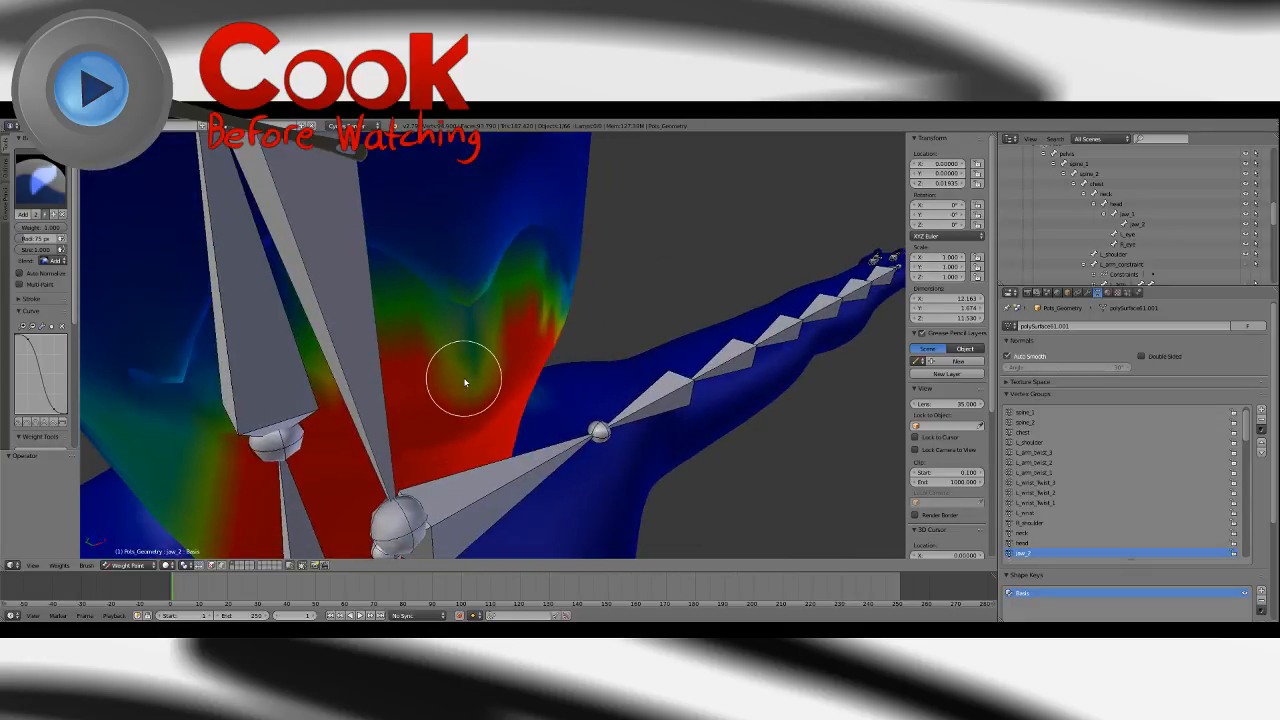
left_click_drag(489, 362, 478, 384)
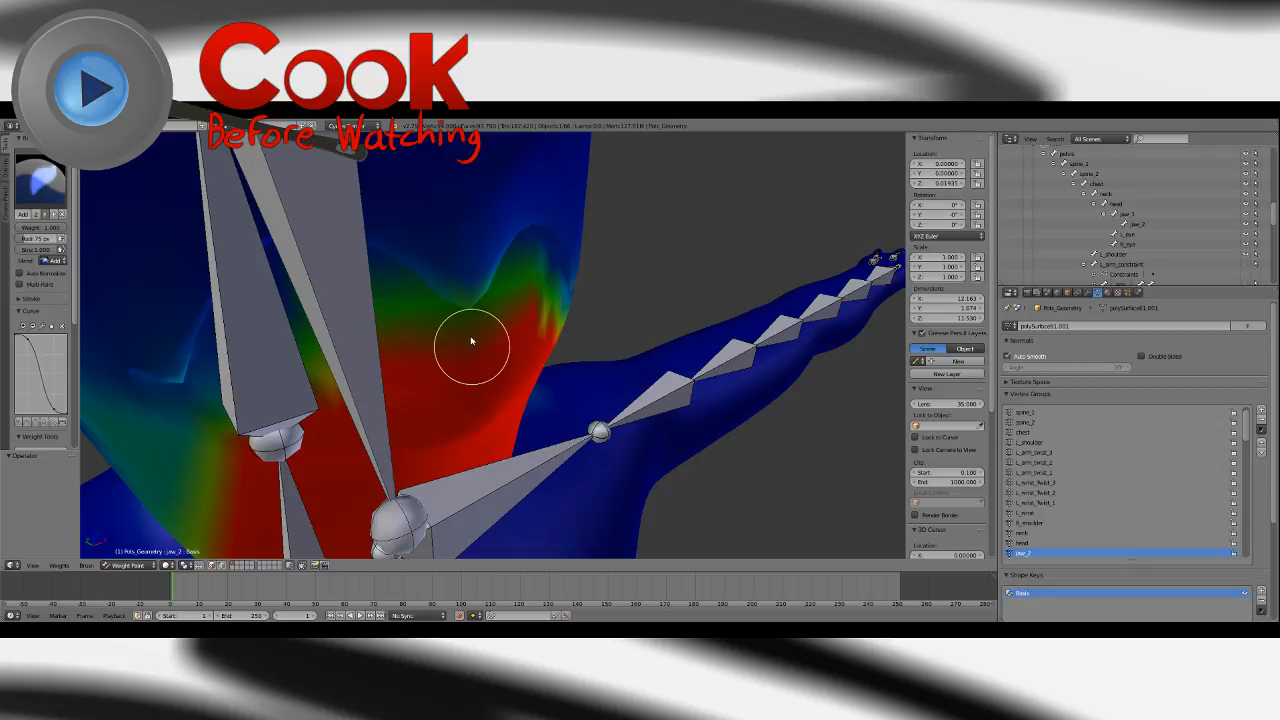
Remove stray jaw_2 weight from the mouth opening using the Subtract brush at strength 1.000 with a flat falloff.
mouse_move(518, 357)
middle_mouse_down()
mouse_move(480, 320)
mouse_move(580, 391)
mouse_move(122, 201)
middle_mouse_up()
left_click(40, 182)
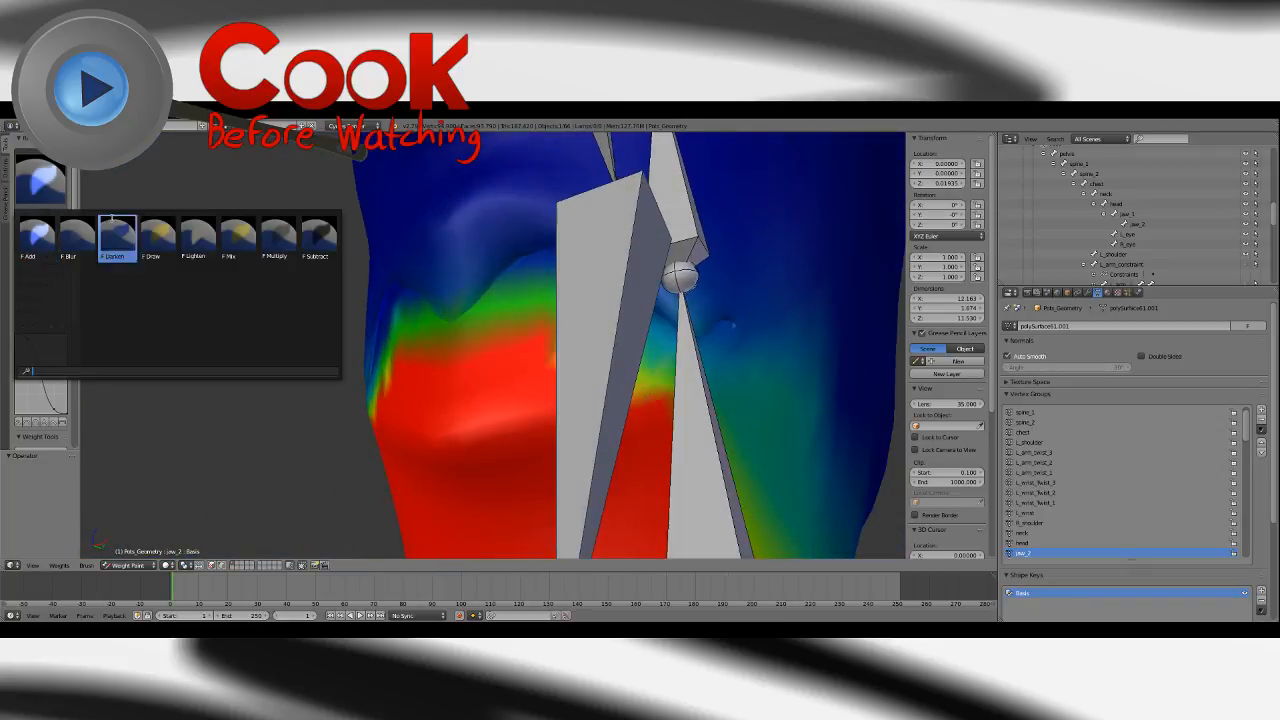
left_click(318, 238)
mouse_move(516, 340)
middle_mouse_down()
mouse_move(534, 371)
mouse_move(580, 374)
mouse_move(540, 374)
middle_mouse_up()
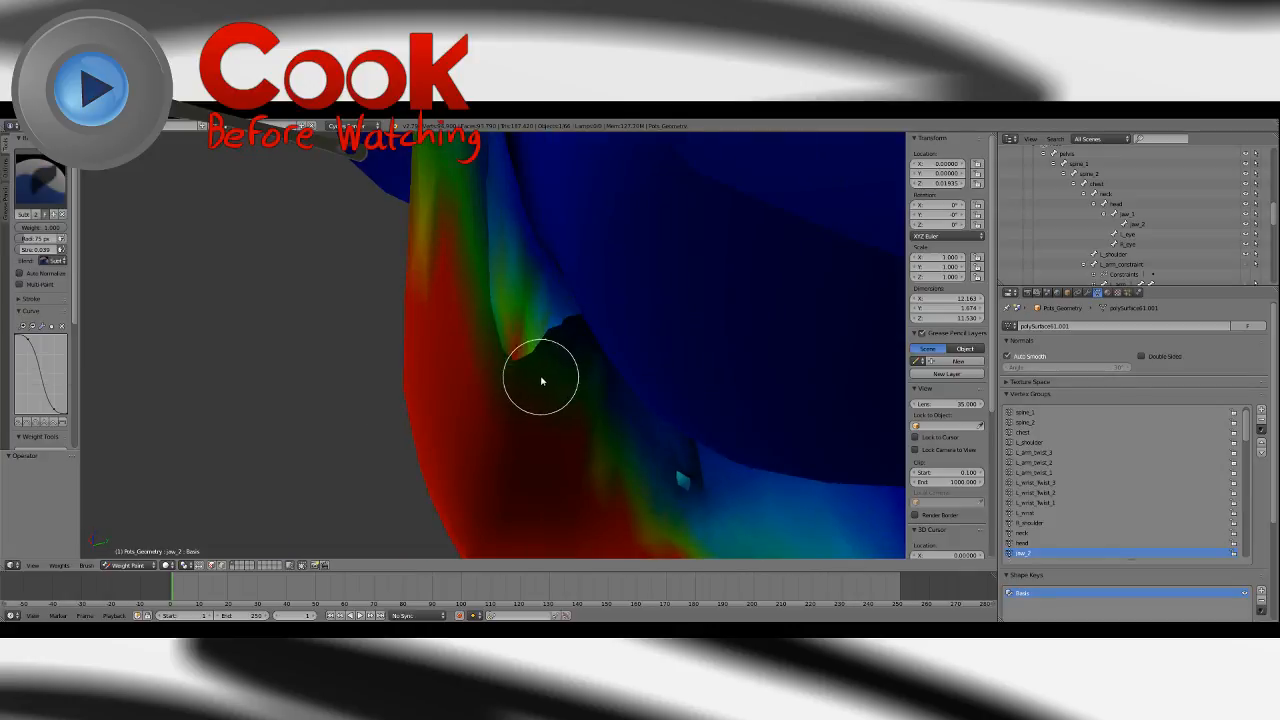
left_click_drag(531, 335, 517, 348)
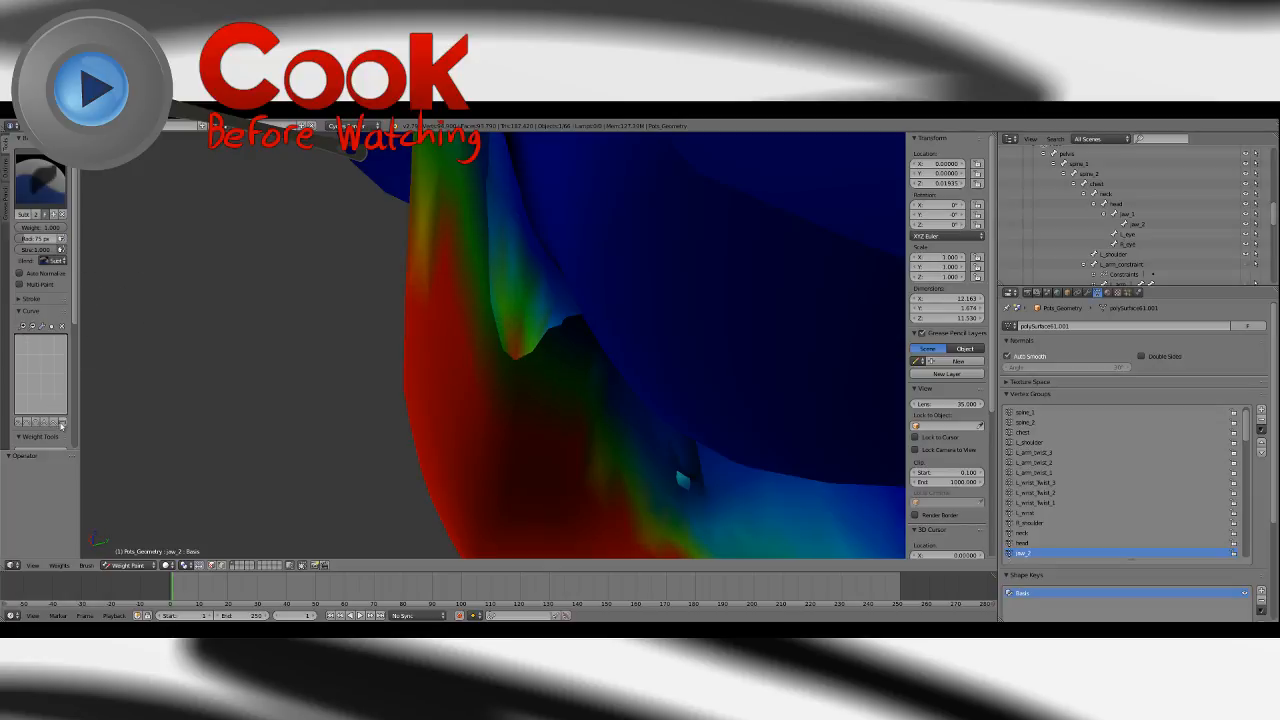
left_click(517, 352)
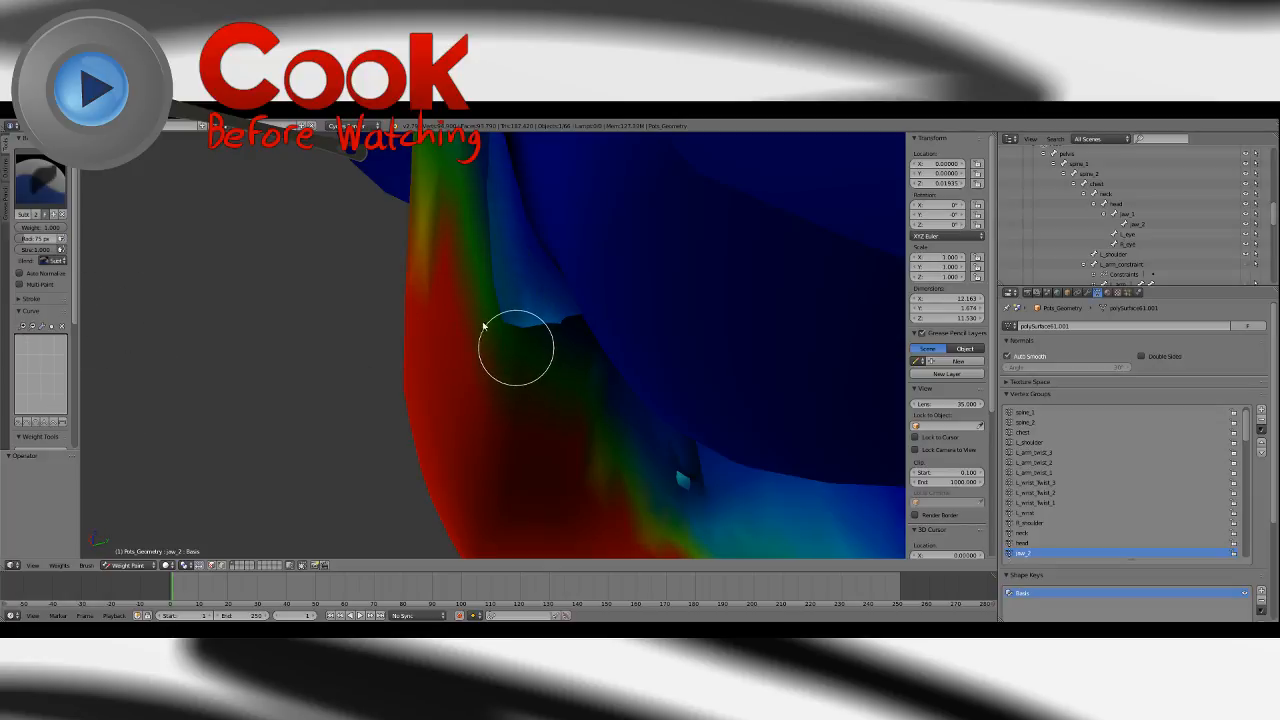
middle_click_drag(484, 326, 632, 388)
middle_click_drag(558, 370, 489, 337)
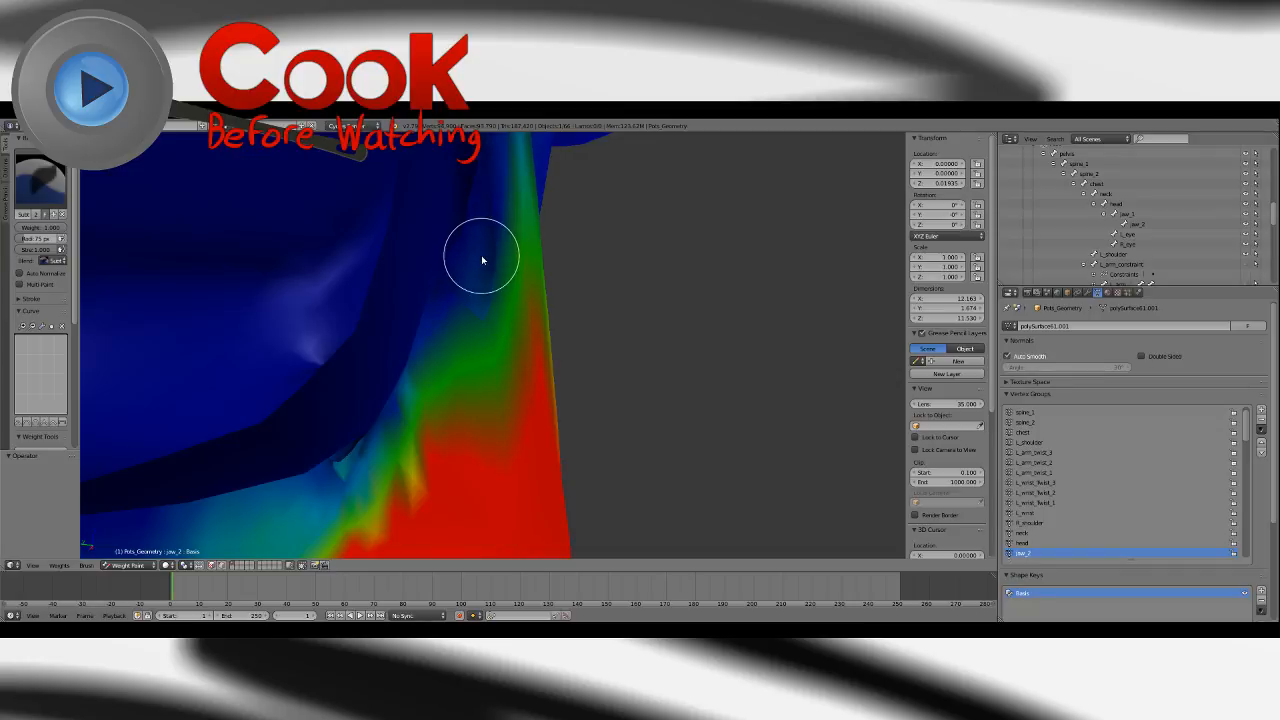
middle_click_drag(486, 306, 490, 270)
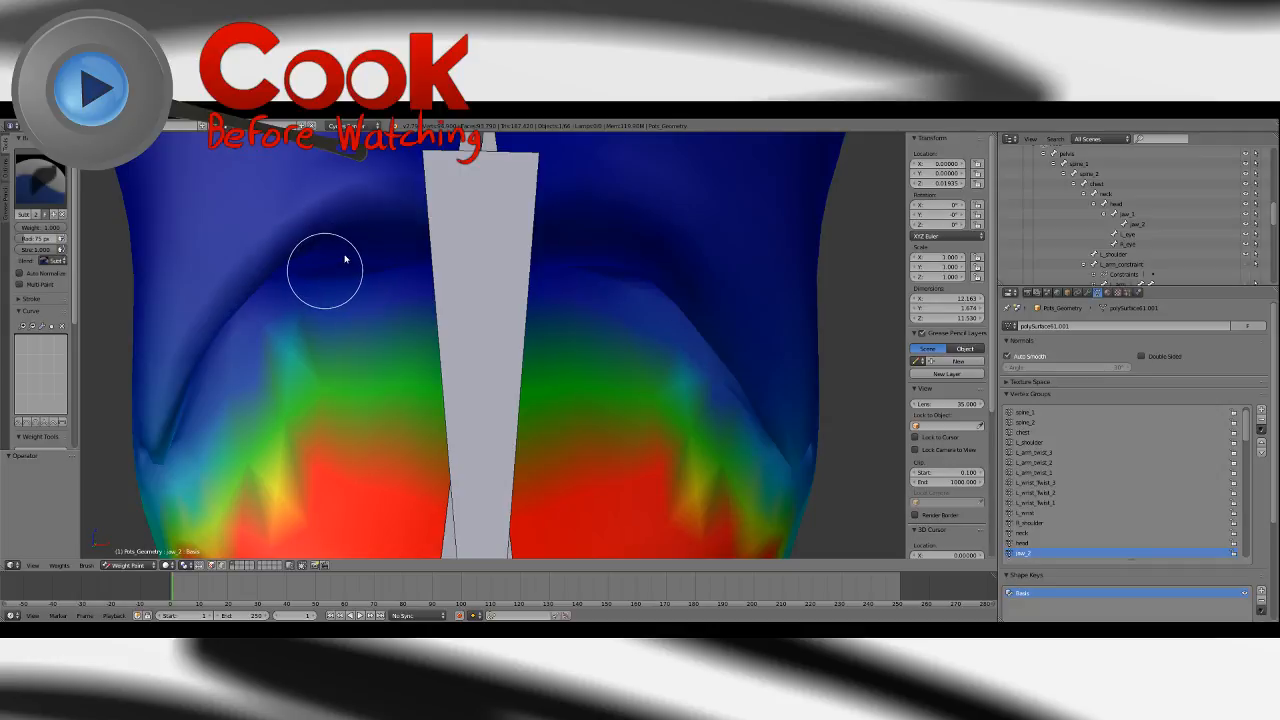
left_click(6, 172)
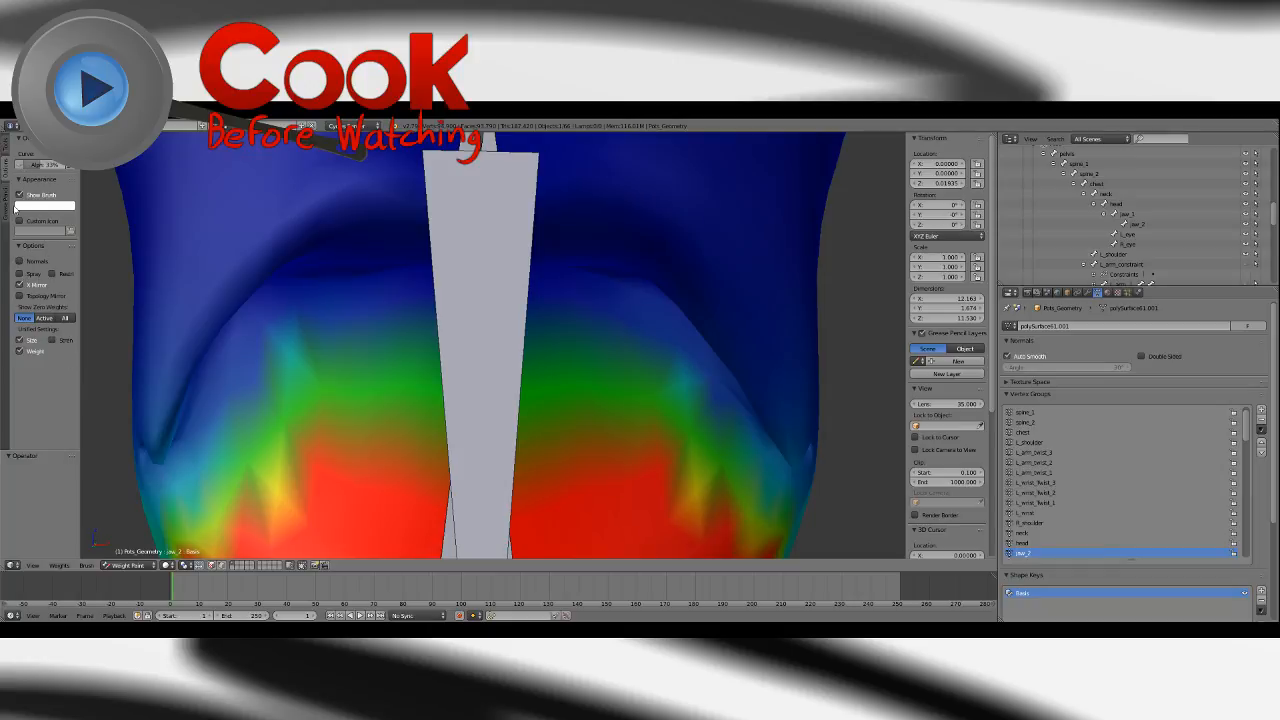
left_click(8, 147)
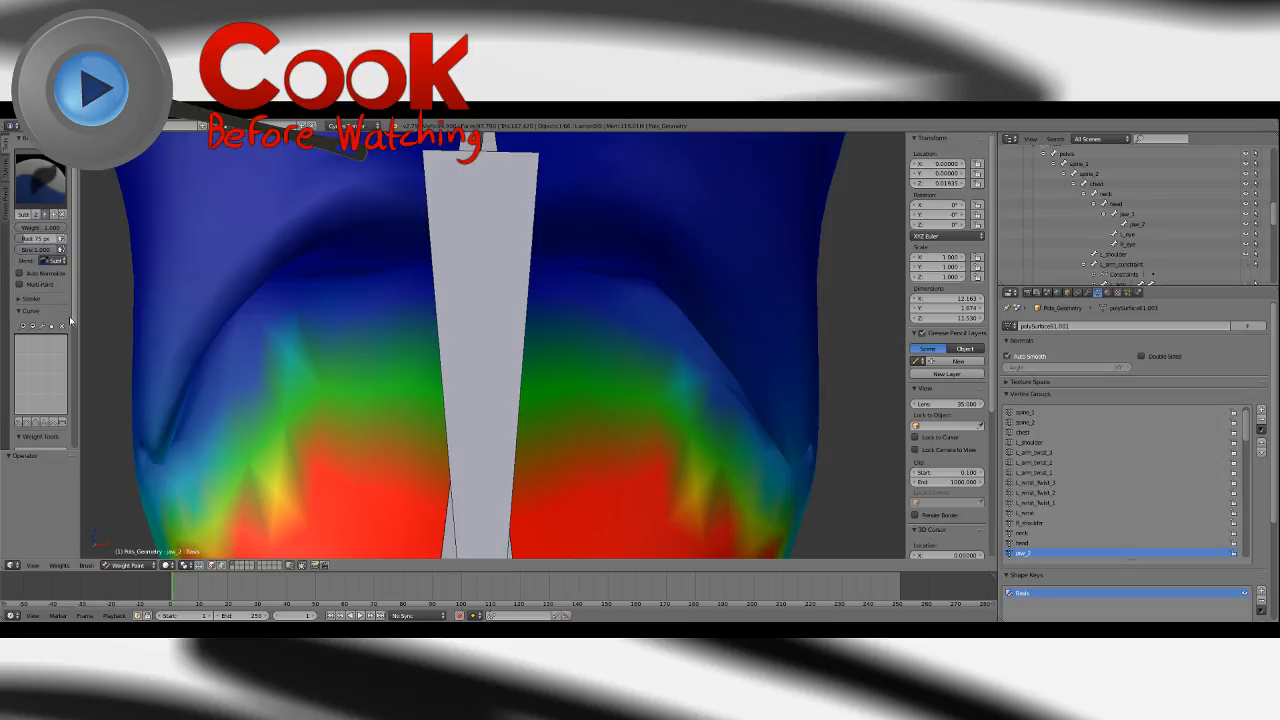
scroll(70, 320, "down", 6)
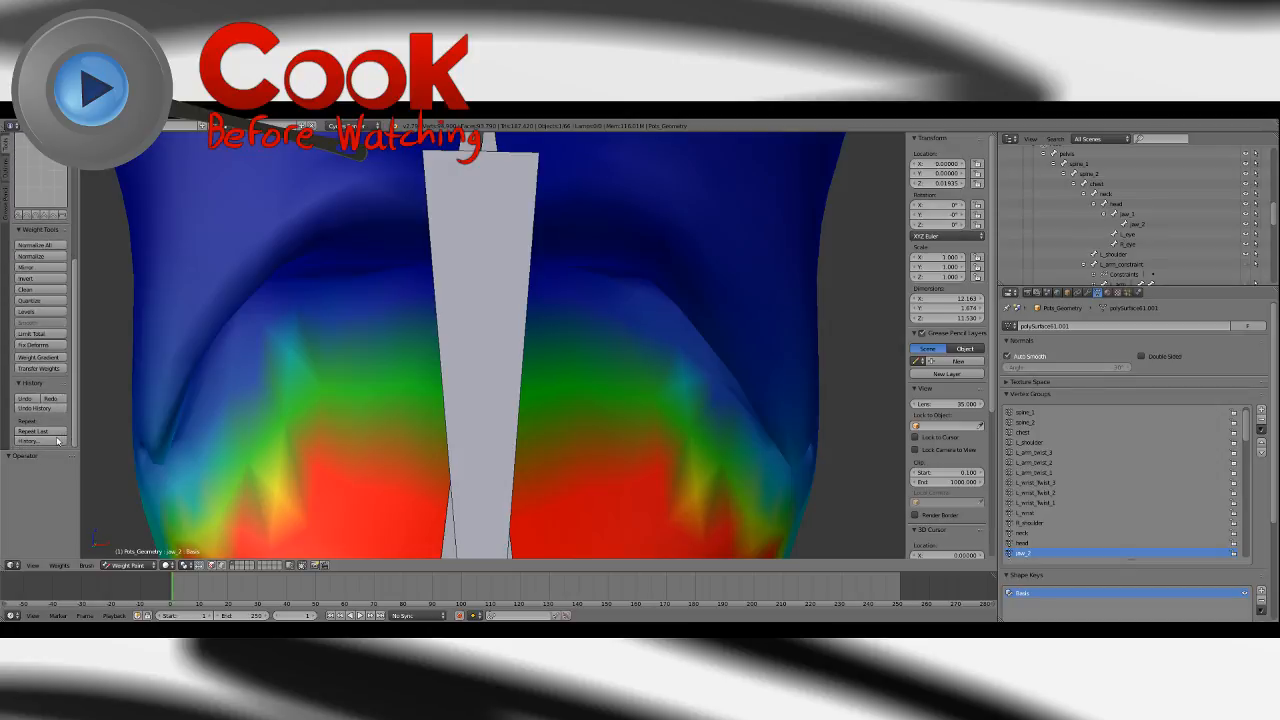
scroll(58, 440, "up", 6)
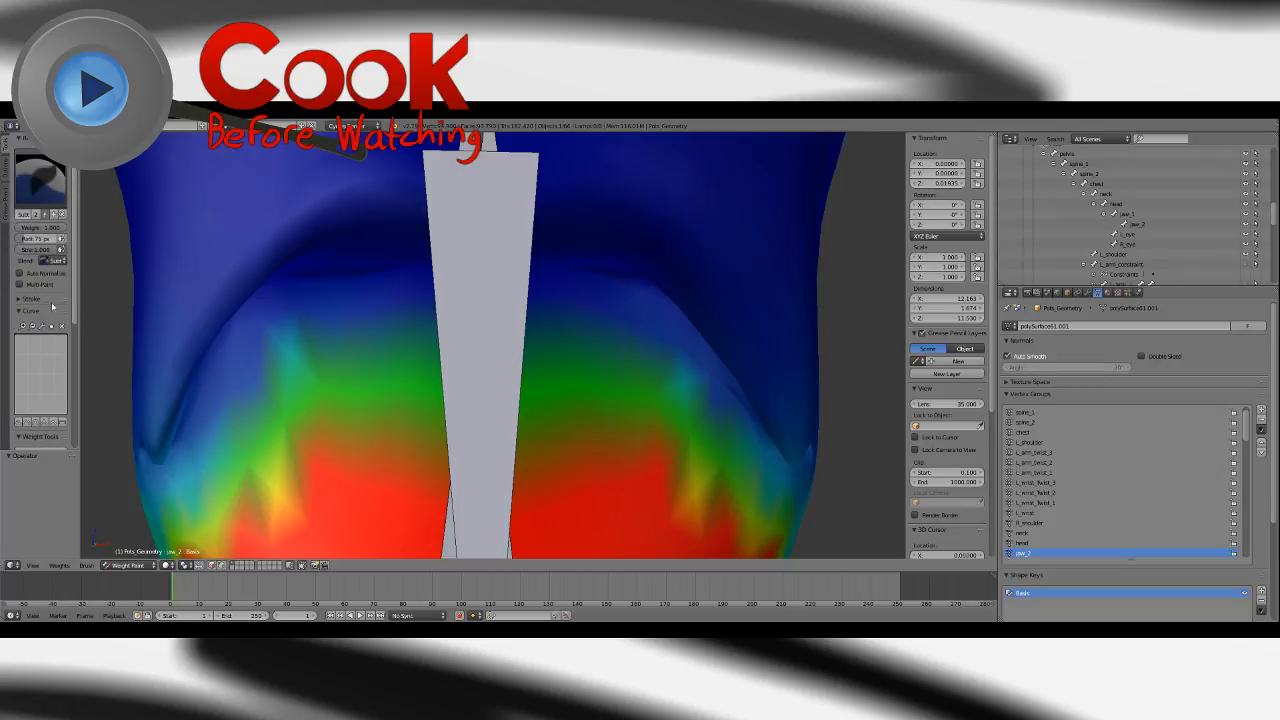
left_click(34, 299)
left_click(34, 300)
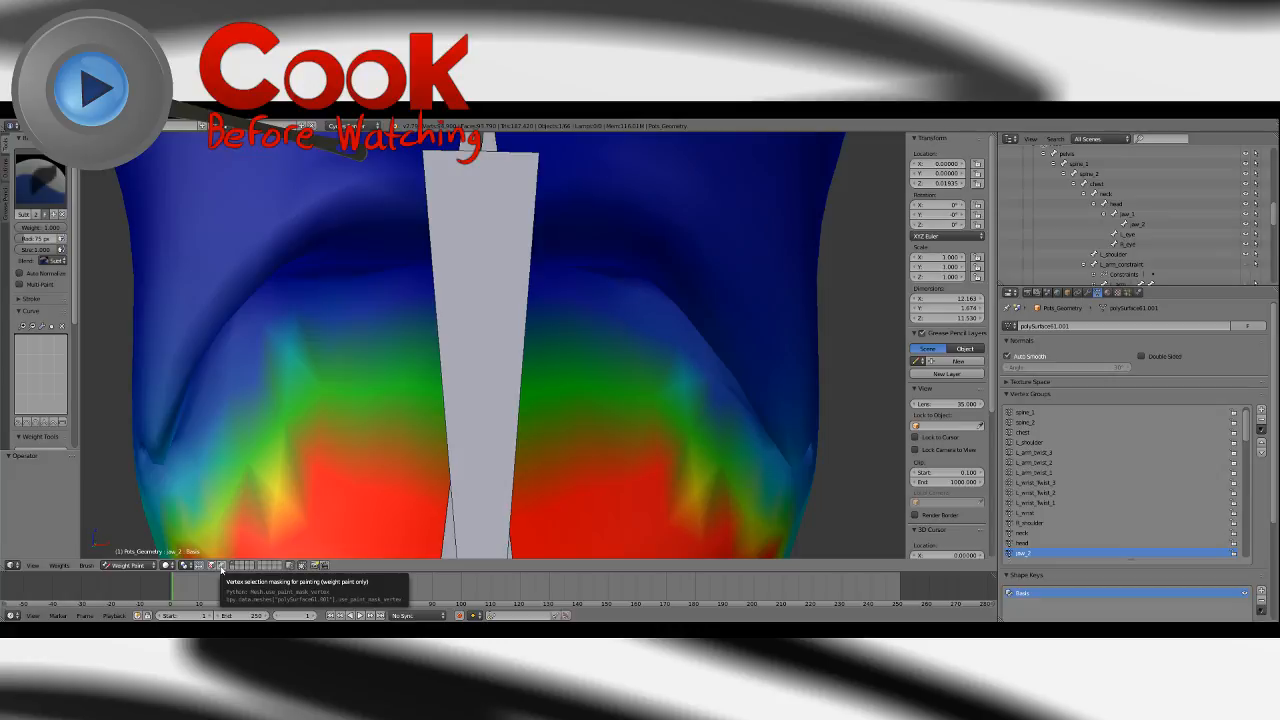
Turn on vertex selection masking for weight painting and switch the body mesh to Edit Mode.
left_click(222, 567)
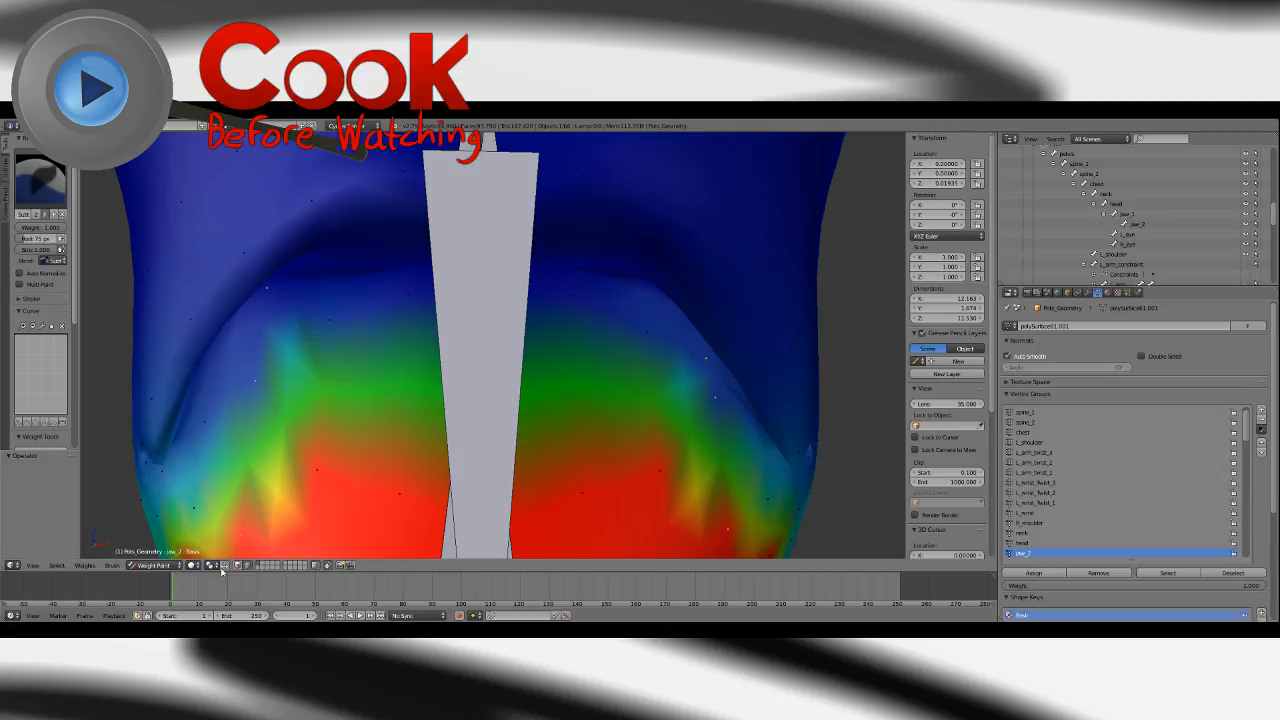
mouse_move(434, 363)
middle_mouse_down()
mouse_move(497, 395)
mouse_move(489, 374)
mouse_move(443, 354)
mouse_move(417, 354)
mouse_move(415, 378)
mouse_move(423, 306)
mouse_move(514, 386)
mouse_move(598, 385)
mouse_move(414, 371)
mouse_move(477, 420)
mouse_move(486, 294)
mouse_move(409, 291)
mouse_move(598, 371)
mouse_move(485, 297)
mouse_move(360, 460)
mouse_move(298, 569)
middle_mouse_up()
key("Tab")
Select the edge loop along the inside of the lower lip and extend it toward the mouth corner.
middle_click_drag(466, 283, 443, 262)
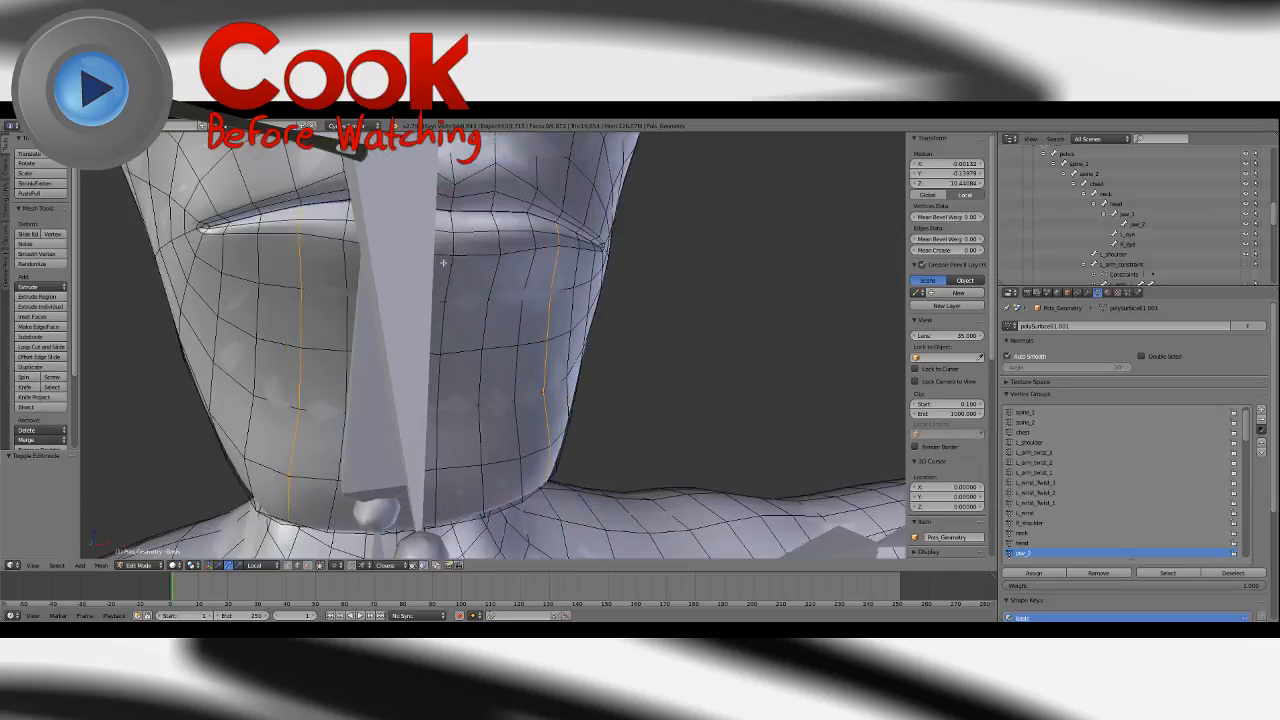
scroll(447, 330, "up", 3)
middle_click_drag(449, 340, 553, 383)
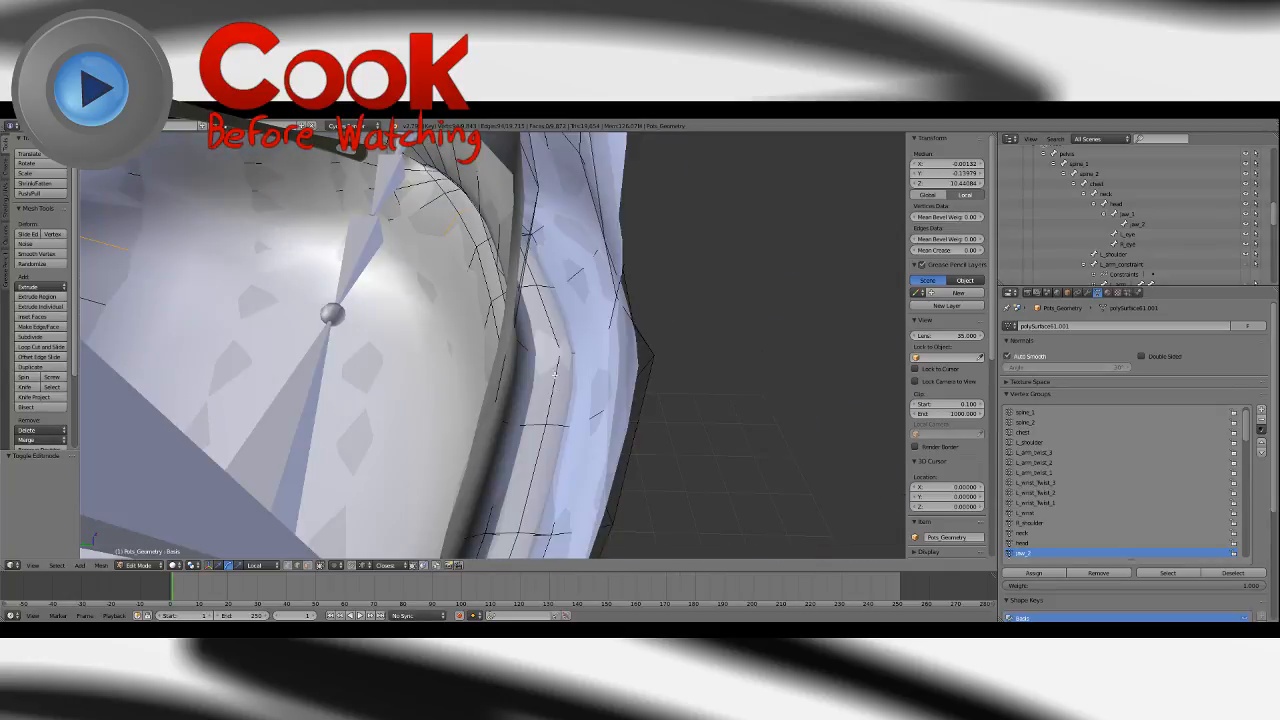
right_click(553, 383)
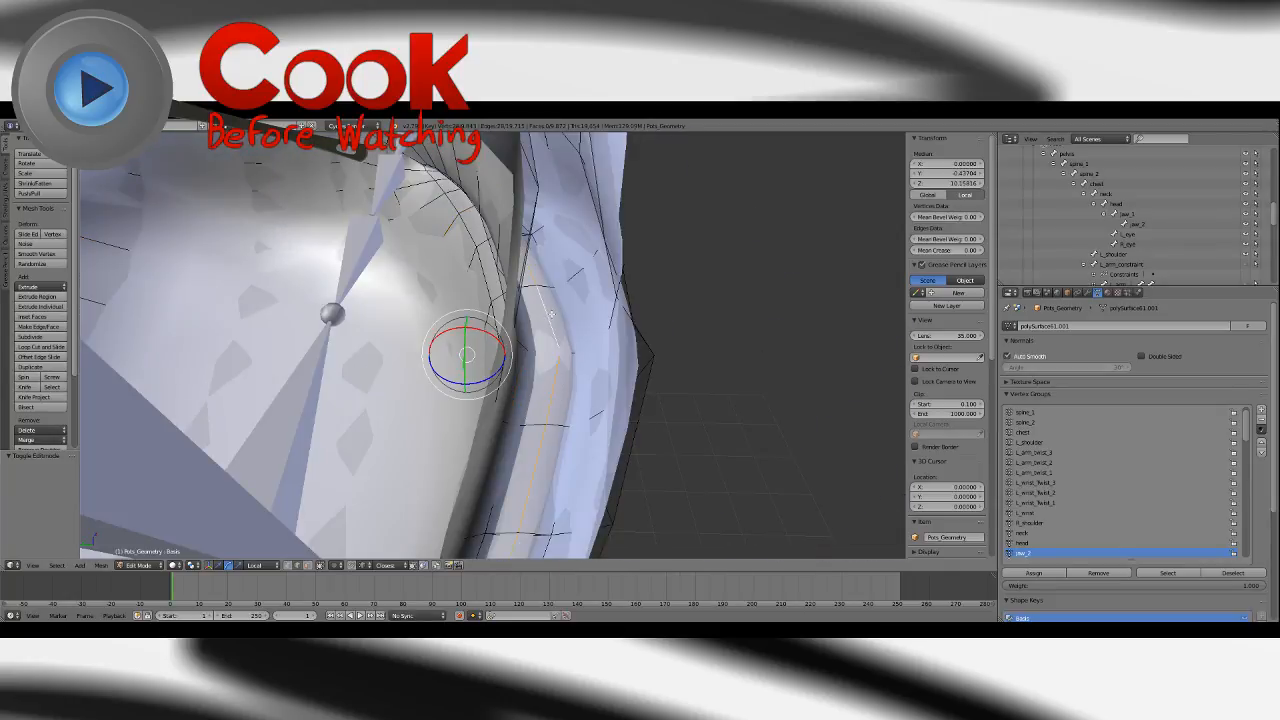
middle_click_drag(549, 311, 494, 381)
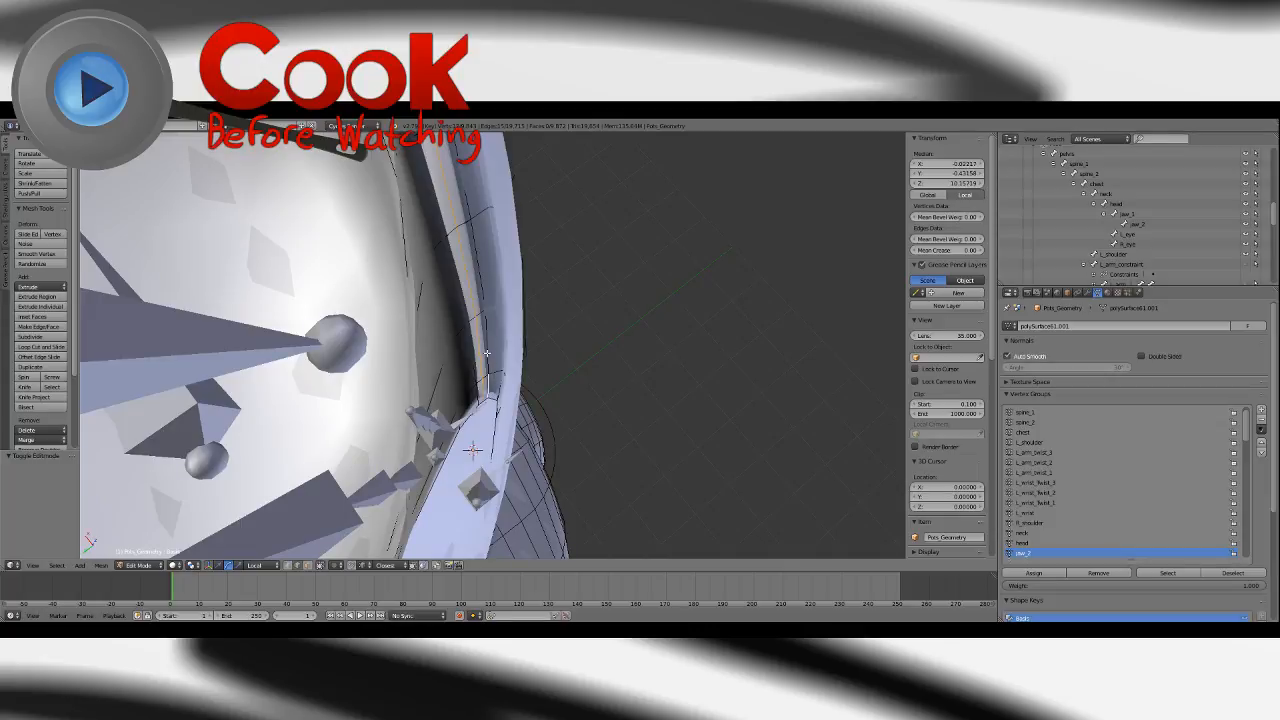
right_click(500, 354, "shift")
right_click(498, 384, "shift")
Add the small edges at the character's right mouth corner to the lower lip selection.
middle_click_drag(540, 374, 451, 321)
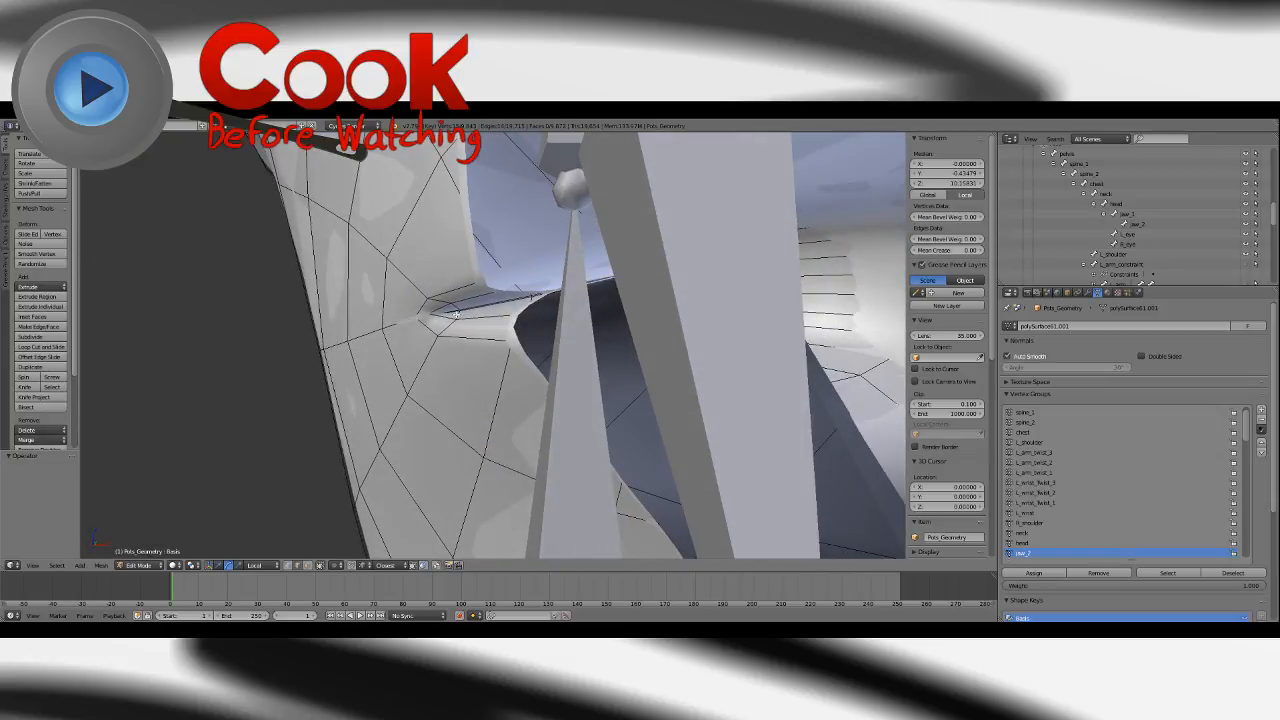
right_click(474, 311, "shift")
right_click(455, 311, "shift")
middle_click_drag(467, 312, 500, 334)
scroll(444, 335, "down", 1)
right_click(502, 332, "shift")
scroll(550, 342, "down", 1)
Hide the character's armature and add the first cross edges on the right half of the lower lip.
middle_click_drag(574, 346, 450, 351, "shift")
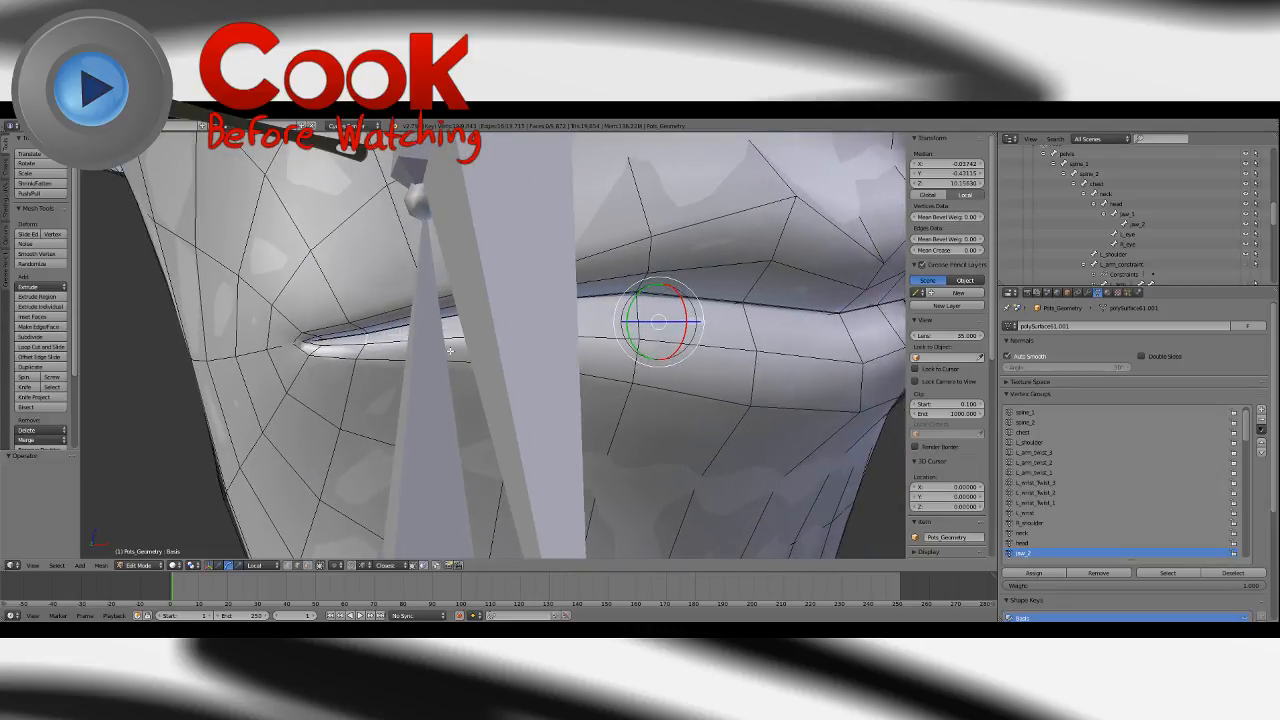
scroll(1071, 252, "up", 3)
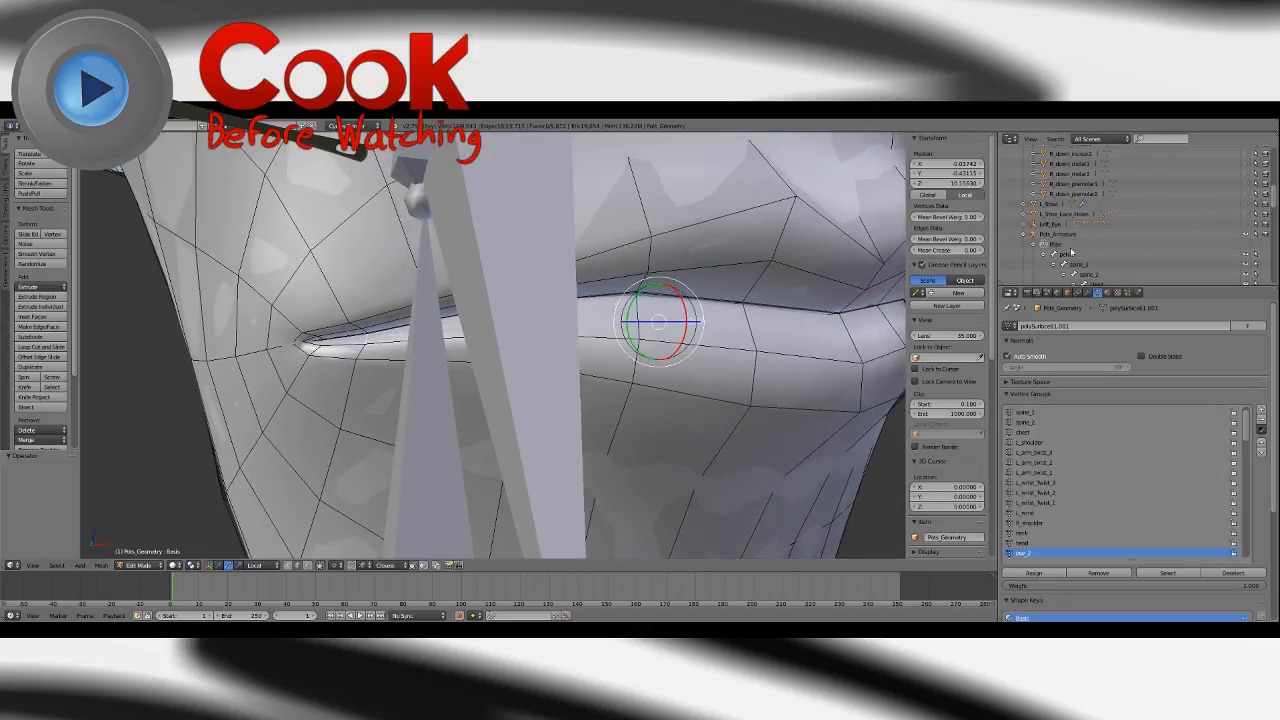
left_click(1245, 235)
right_click(440, 330, "shift")
right_click(532, 326, "shift")
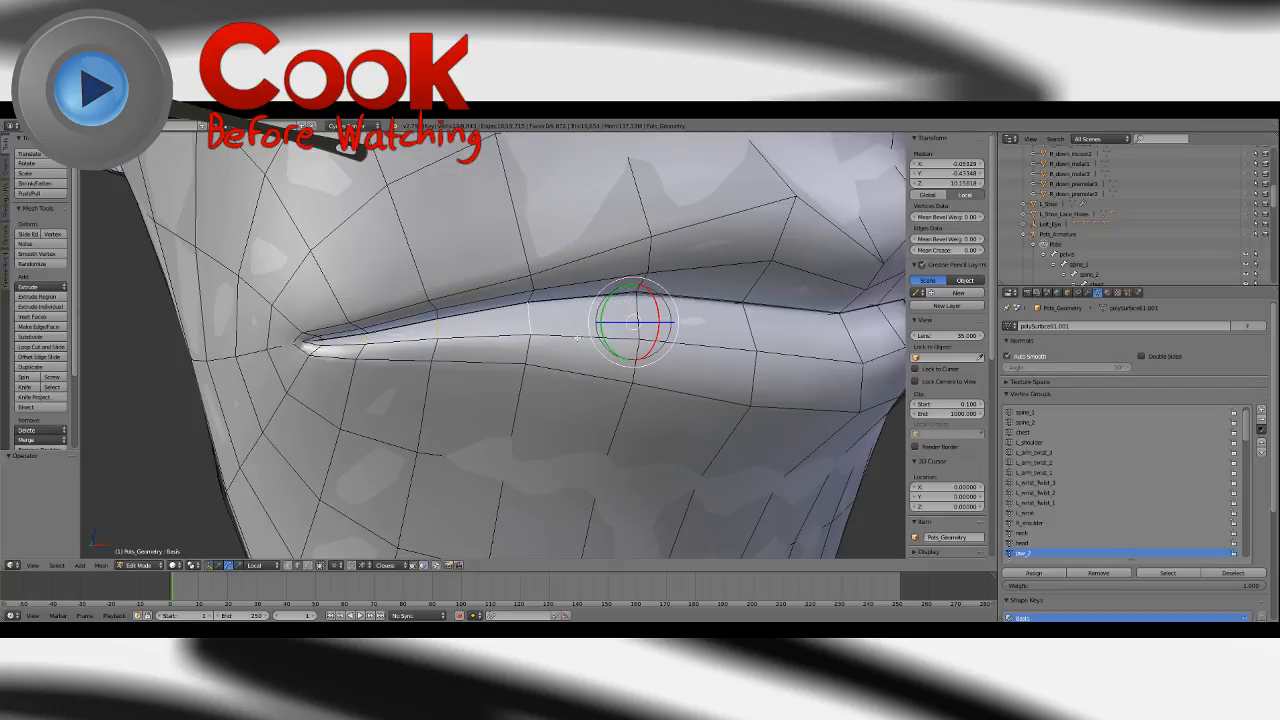
Add the cross edges over the middle of the lower lip to the selection, undoing any mis-pick.
middle_click_drag(577, 338, 315, 330, "shift")
right_click(306, 316, "shift")
right_click(497, 317, "shift")
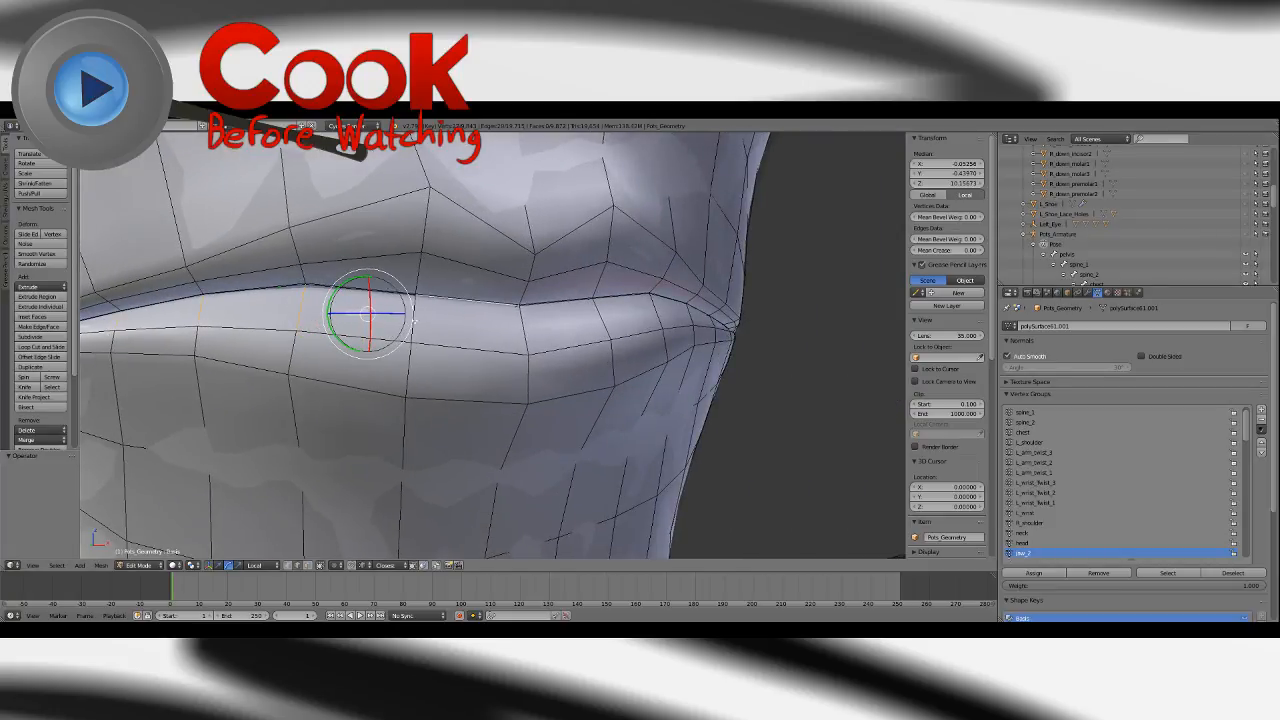
key("ctrl+z")
right_click(413, 320, "shift")
right_click(523, 326, "shift")
right_click(605, 325, "shift")
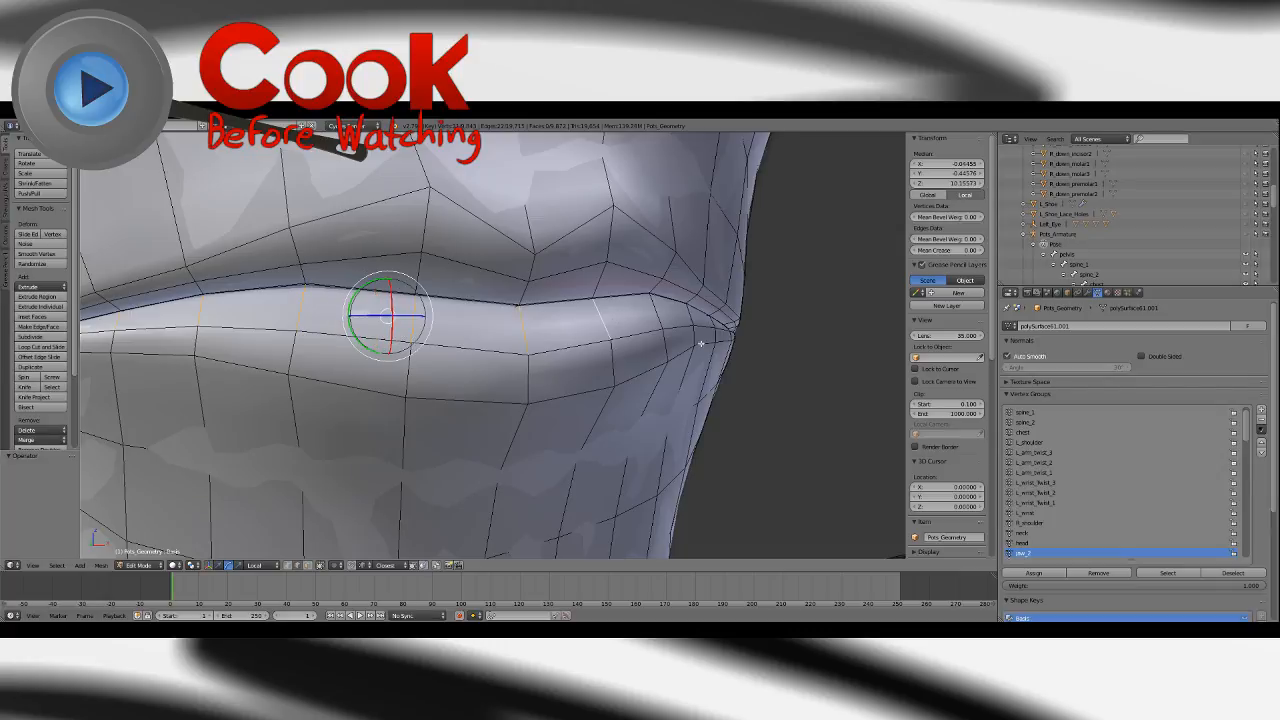
Continue adding the lower lip's cross edges up to the character's left mouth corner.
middle_click_drag(701, 343, 515, 344)
right_click(598, 342, "shift")
right_click(682, 343, "shift")
scroll(730, 356, "down", 1)
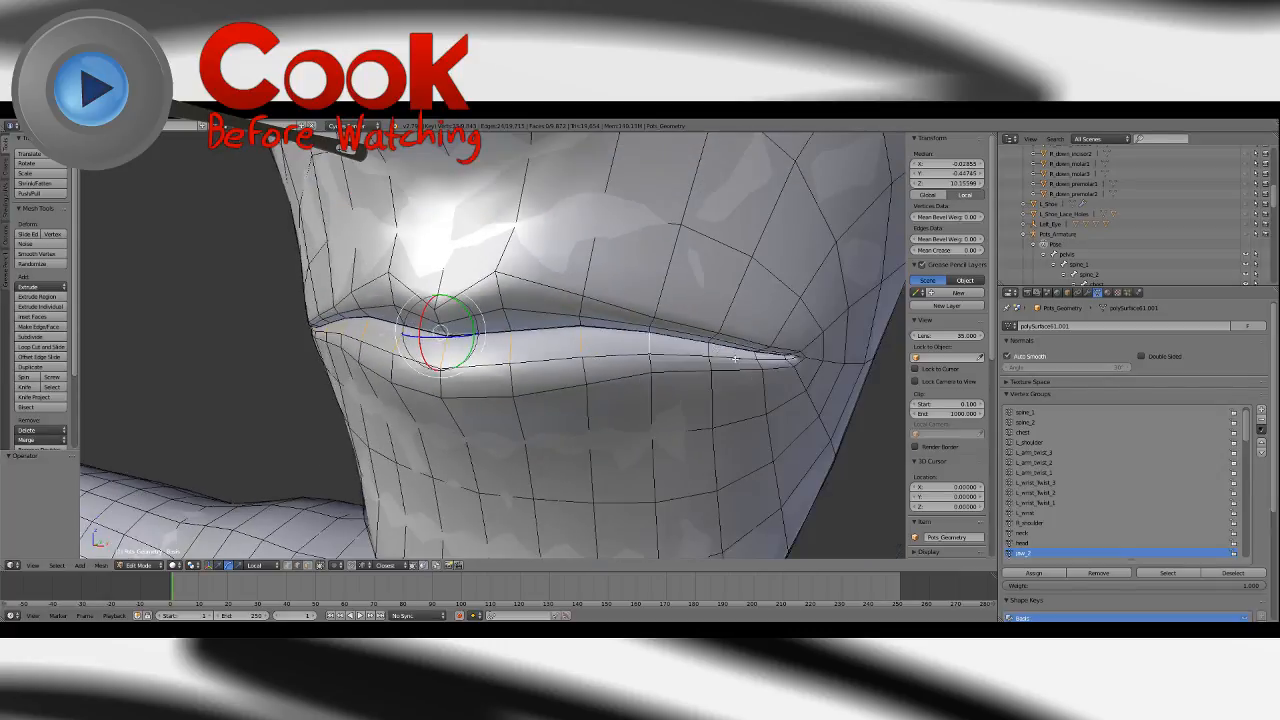
middle_click_drag(735, 358, 580, 357)
right_click(584, 344, "shift")
right_click(637, 350, "shift")
right_click(667, 352, "shift")
Add the vertical edges just beneath the lower lip, from the left mouth corner to the centre.
scroll(580, 357, "up", 2)
middle_click_drag(680, 358, 620, 349)
right_click(650, 354, "shift")
right_click(689, 355, "shift")
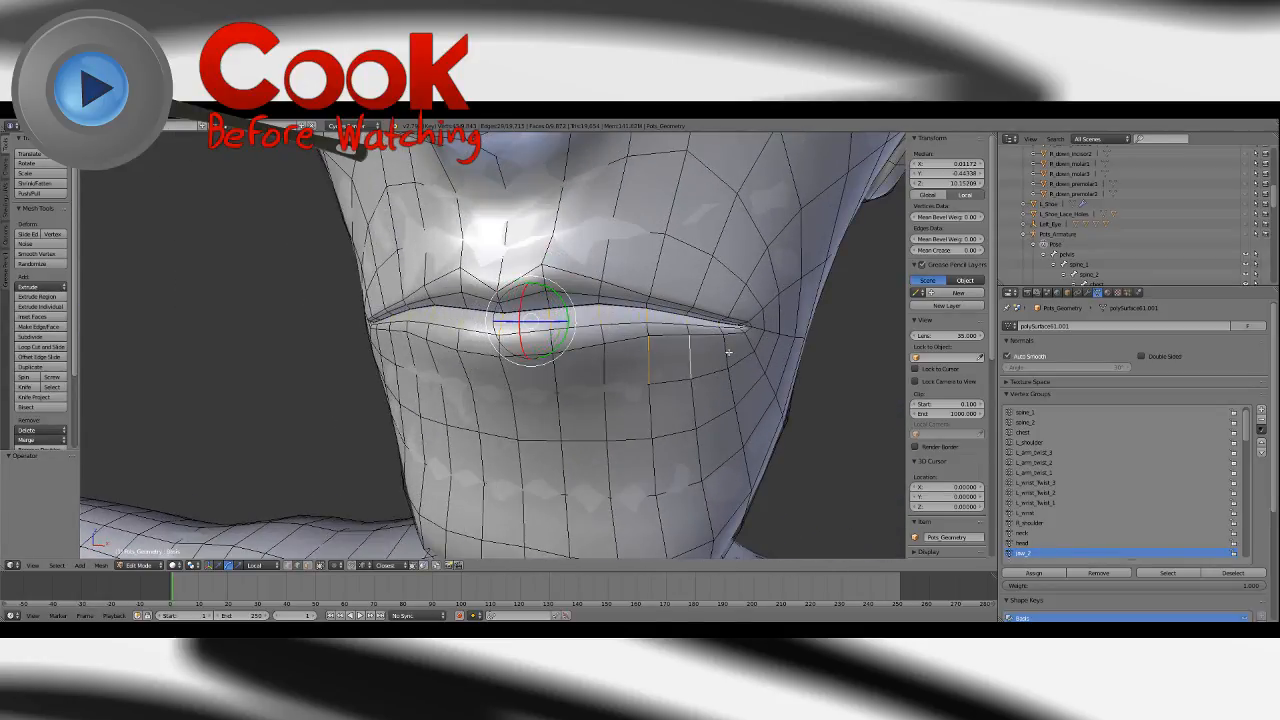
right_click(728, 352, "shift")
right_click(557, 378, "shift")
right_click(510, 374, "shift")
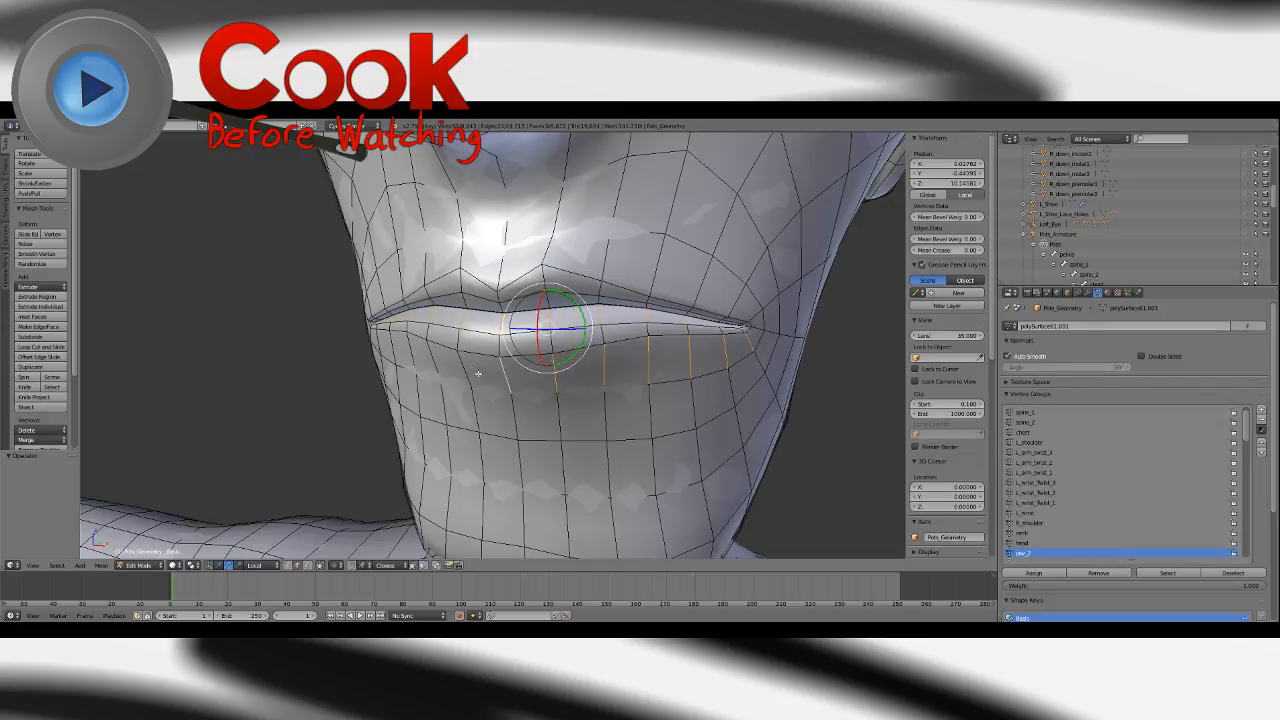
Add the remaining vertical edges beneath the lower lip, from the centre to the right mouth corner.
right_click(466, 367, "shift")
right_click(433, 360, "shift")
right_click(403, 345, "shift")
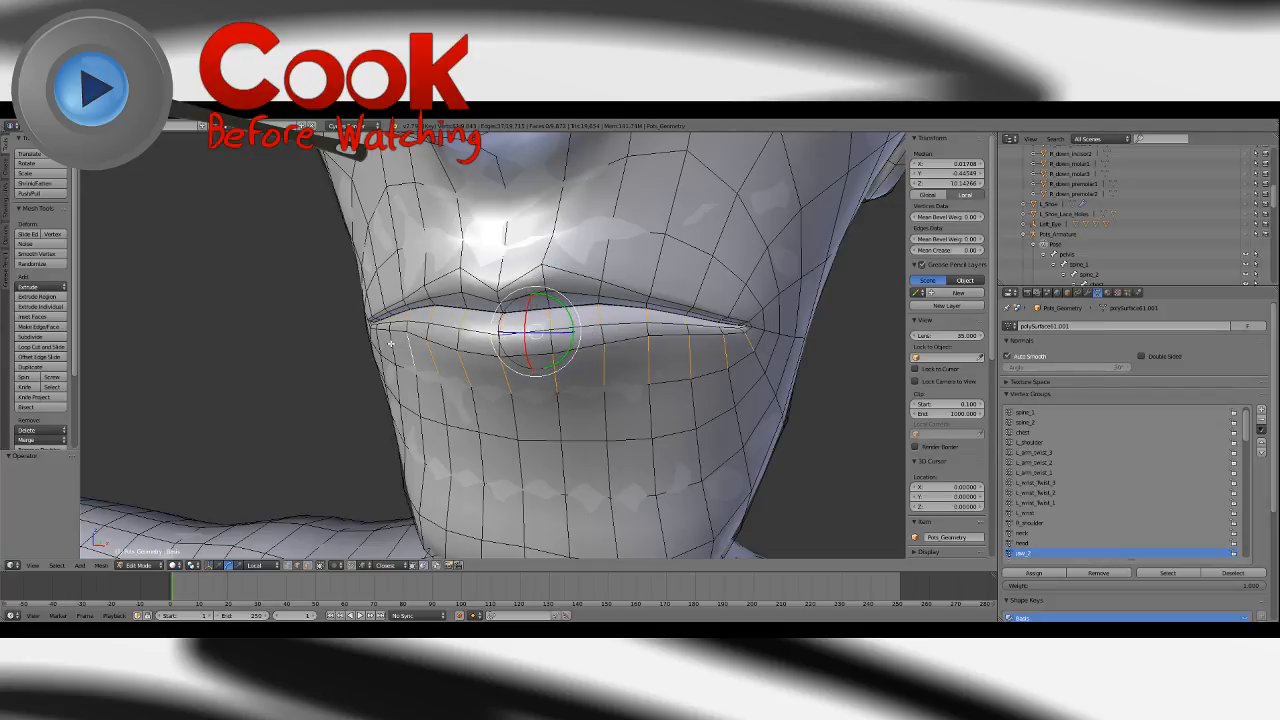
right_click(390, 345, "shift")
middle_click_drag(390, 345, 464, 346)
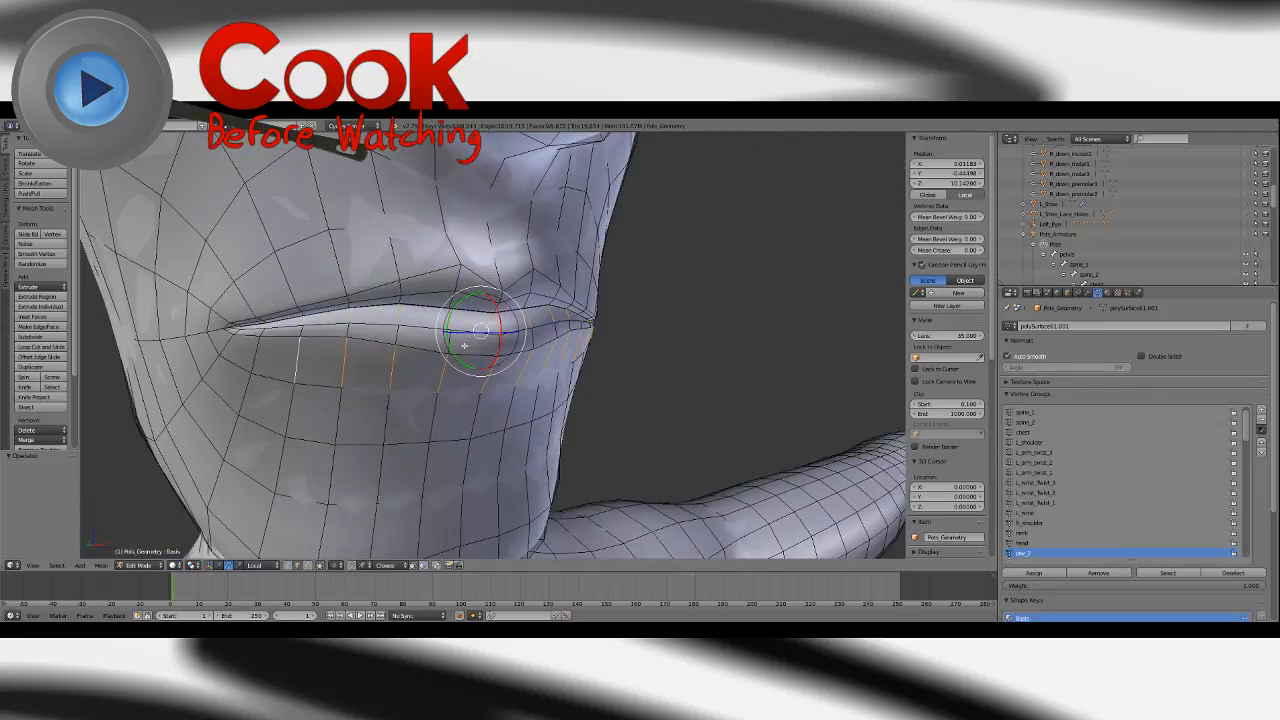
right_click(261, 356, "shift")
right_click(234, 349, "shift")
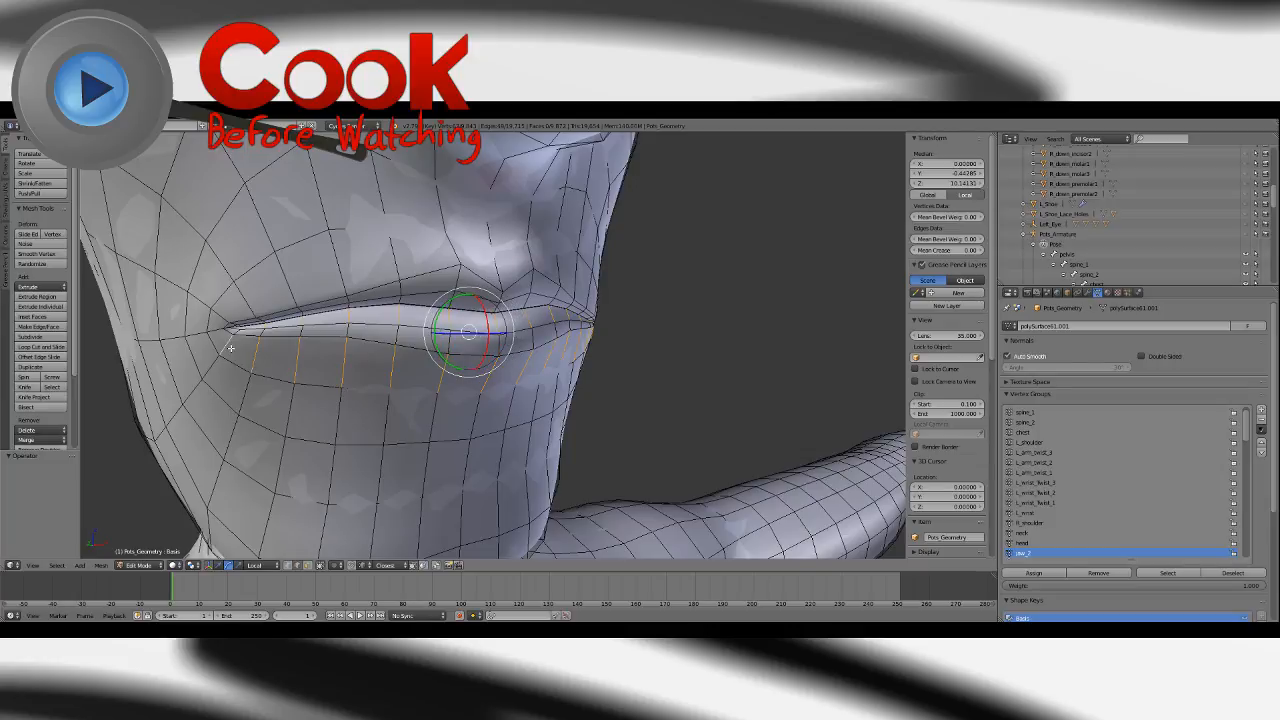
From inside the mouth, add the inner lower lip edges from one corner toward the middle.
middle_click_drag(234, 349, 741, 370)
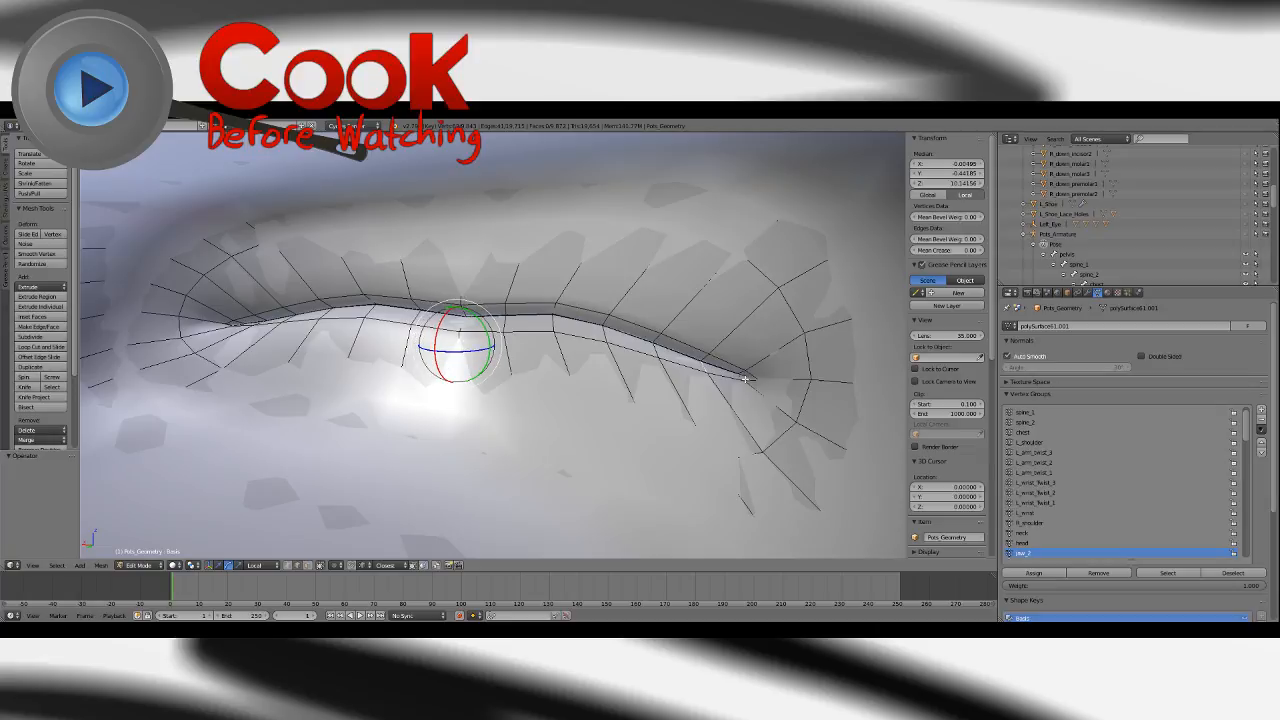
right_click(741, 380, "shift")
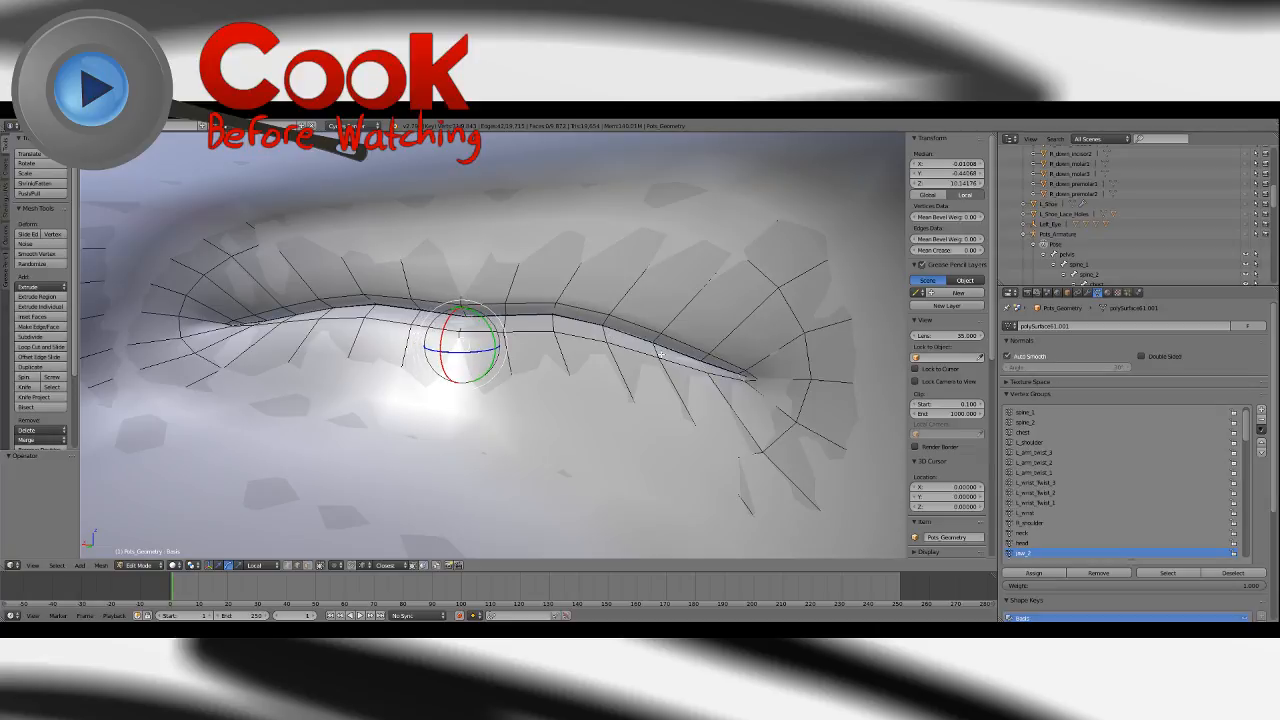
right_click(658, 354, "shift")
right_click(624, 344, "shift")
right_click(575, 333, "shift")
right_click(519, 324, "shift")
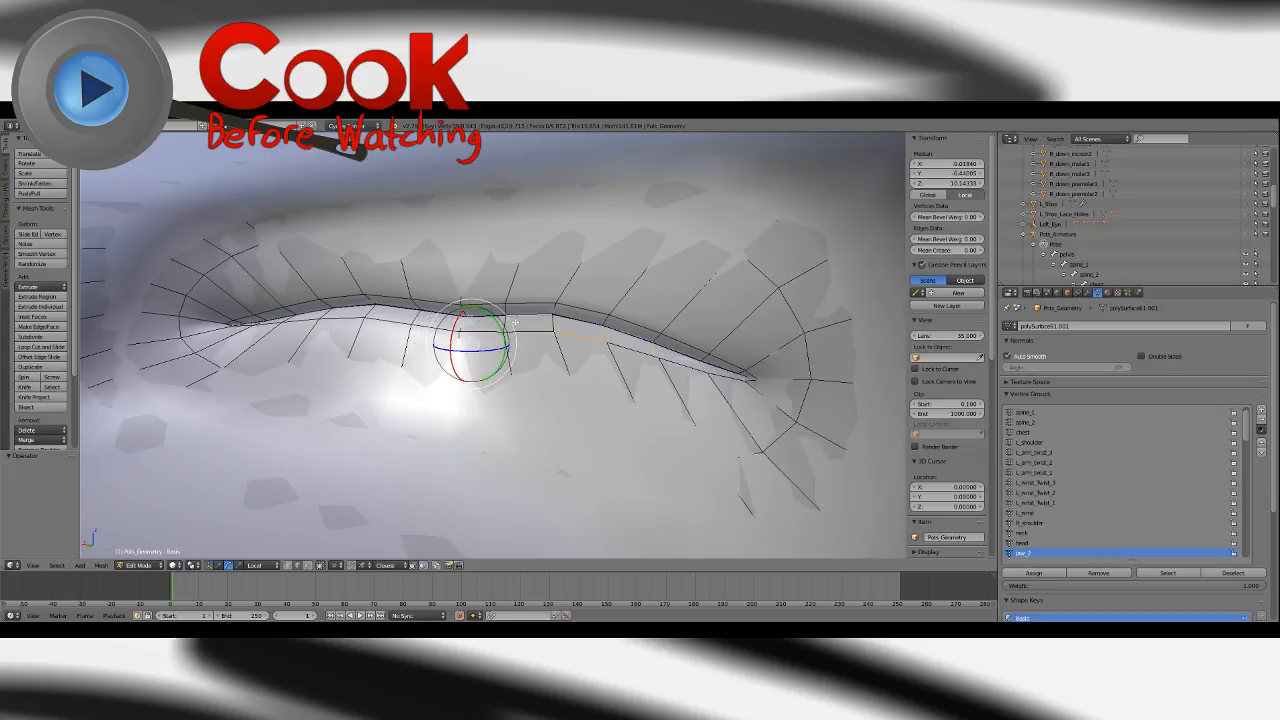
Add the inner lower lip edges around the middle of the mouth to the selection.
scroll(515, 323, "up", 4)
middle_click_drag(515, 323, 617, 357, "shift")
right_click(646, 328, "shift")
right_click(615, 339, "shift")
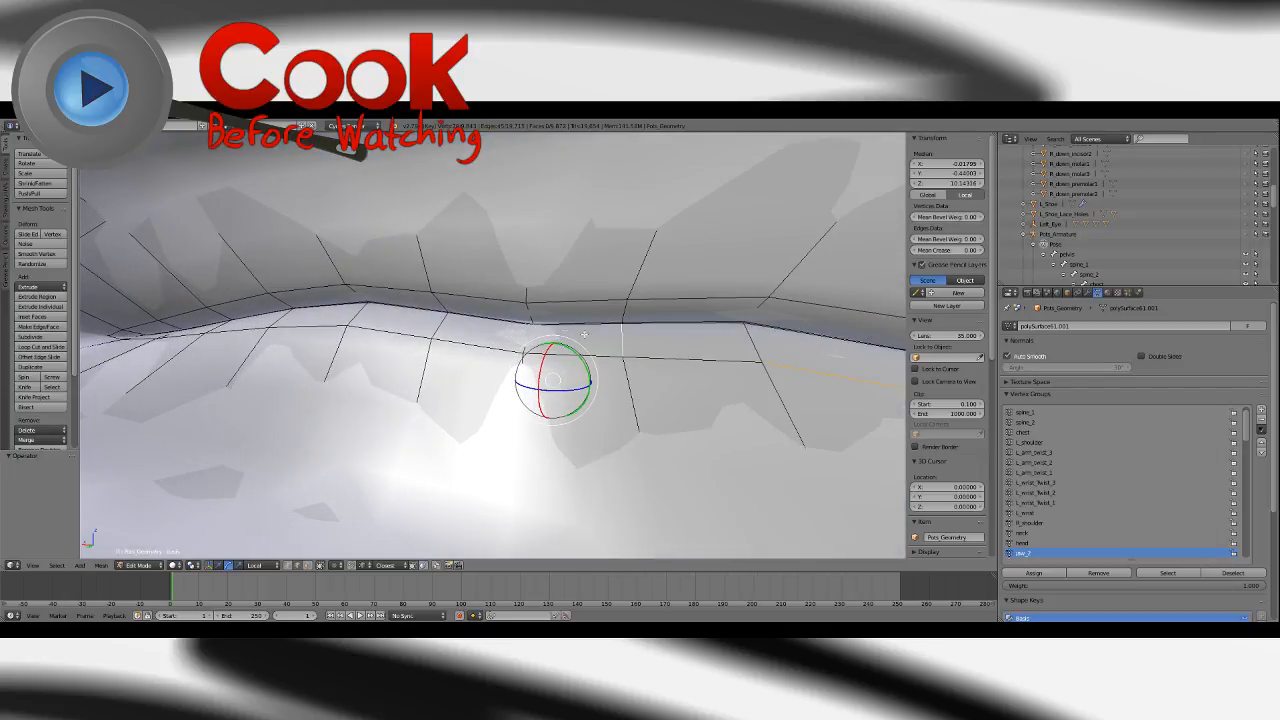
right_click(442, 328, "shift")
middle_click_drag(502, 337, 518, 301, "shift")
scroll(518, 301, "up", 2)
scroll(568, 286, "down", 5)
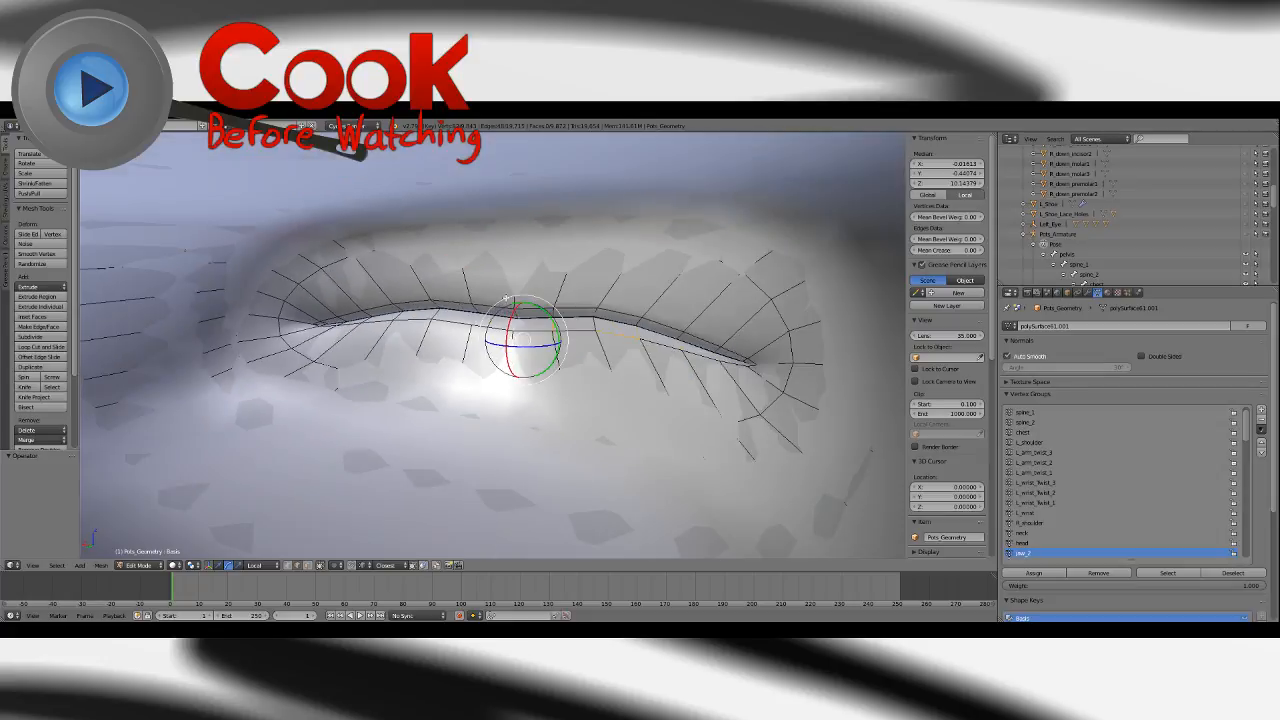
Complete the inner lower lip selection with the edges toward the opposite corner and any missed one.
right_click(437, 315, "shift")
right_click(402, 320, "shift")
right_click(369, 320, "shift")
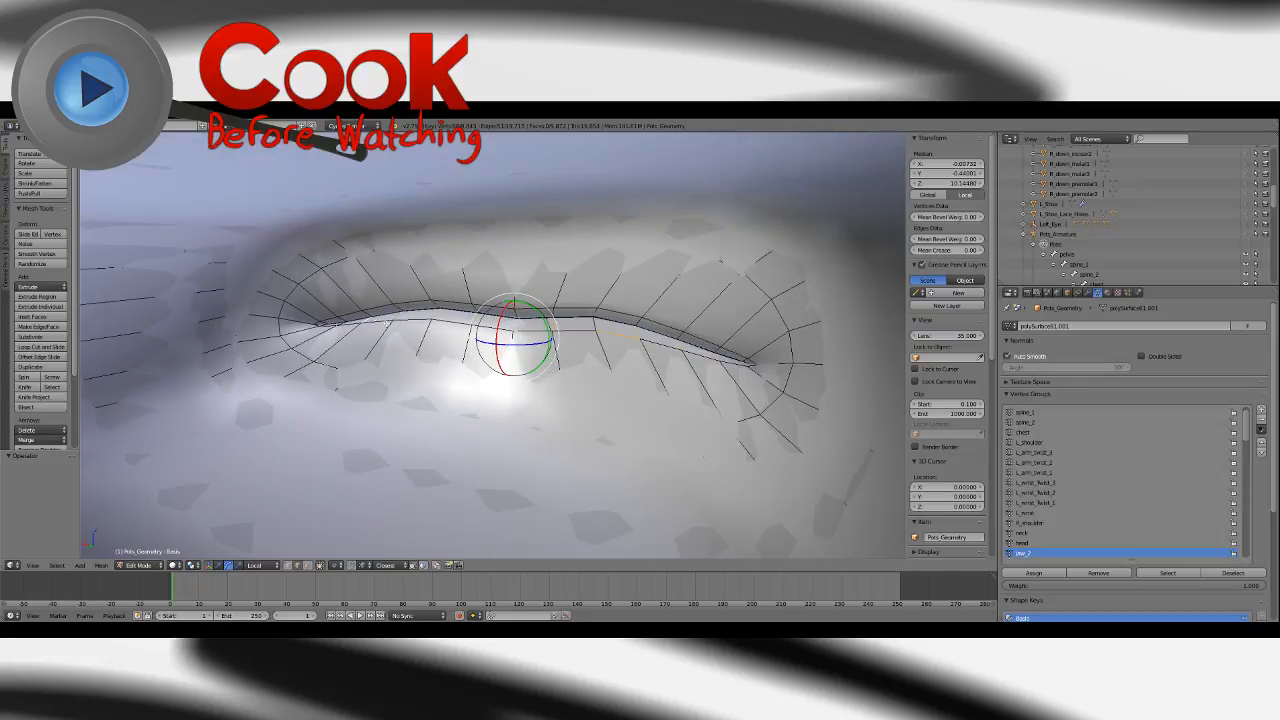
scroll(606, 373, "up", 2)
middle_click_drag(373, 323, 407, 341, "shift")
right_click(628, 390, "shift")
scroll(630, 391, "down", 4)
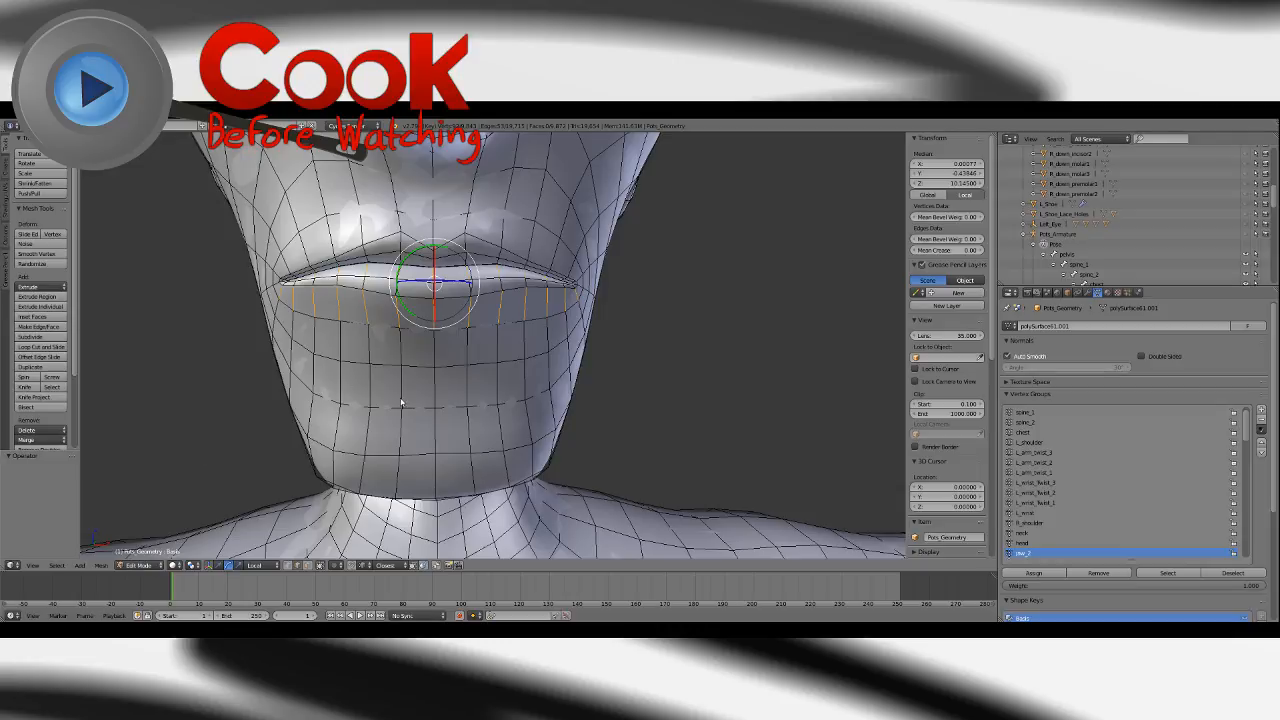
Return to Weight Paint mode and paint jaw_2 weight over the masked lower lip with the Add brush.
key("Tab")
mouse_move(423, 346)
middle_mouse_down()
mouse_move(460, 329)
mouse_move(486, 349)
middle_mouse_up()
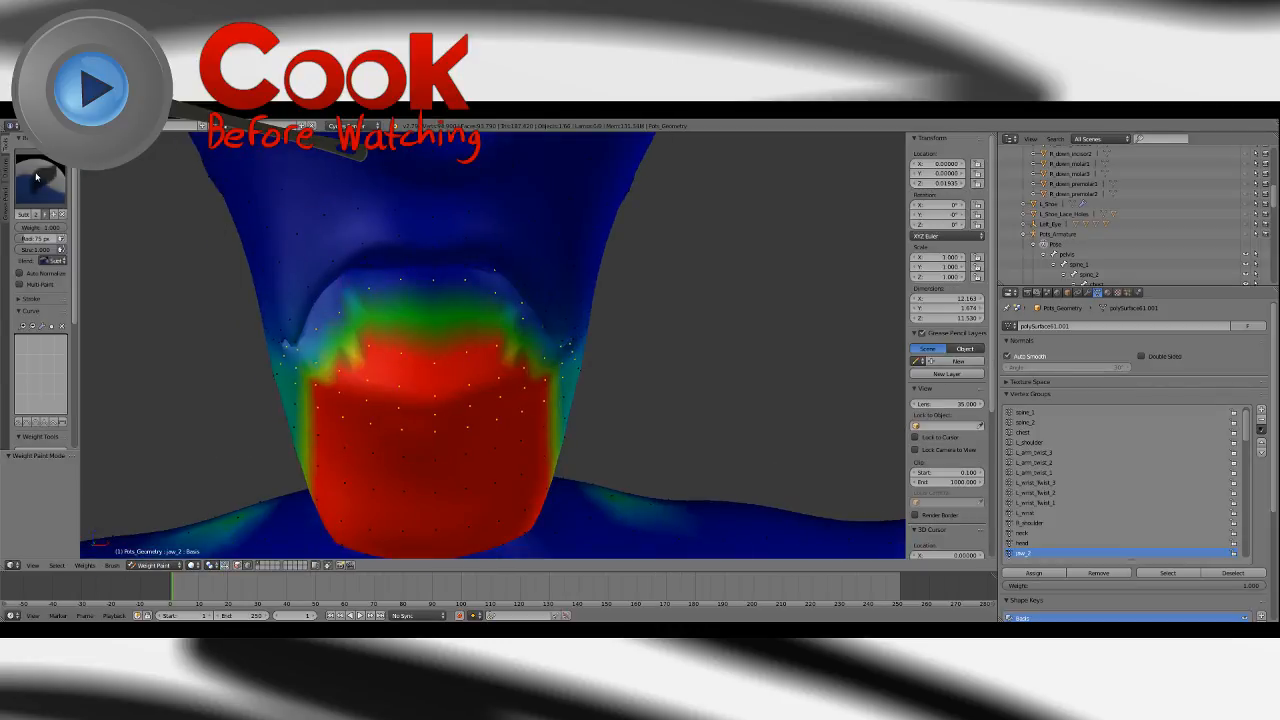
left_click(40, 180)
left_click(37, 240)
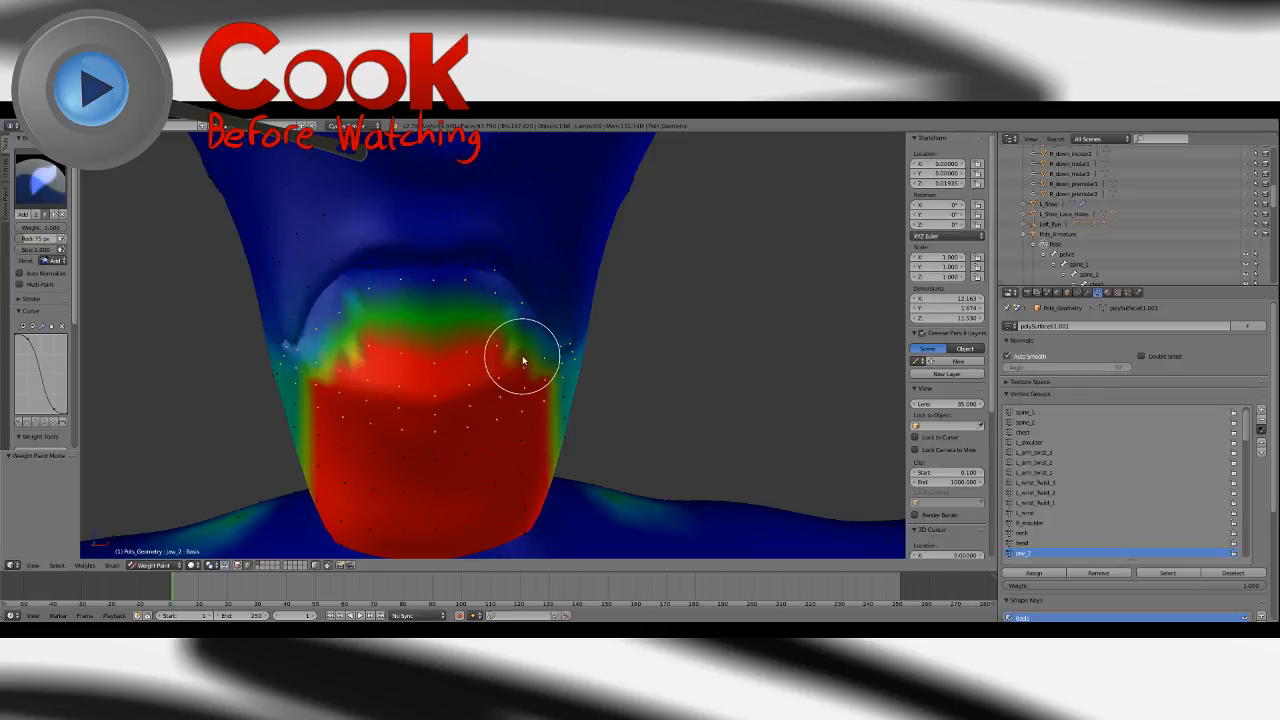
mouse_move(486, 349)
left_mouse_down()
mouse_move(463, 279)
mouse_move(429, 320)
mouse_move(435, 338)
left_mouse_up()
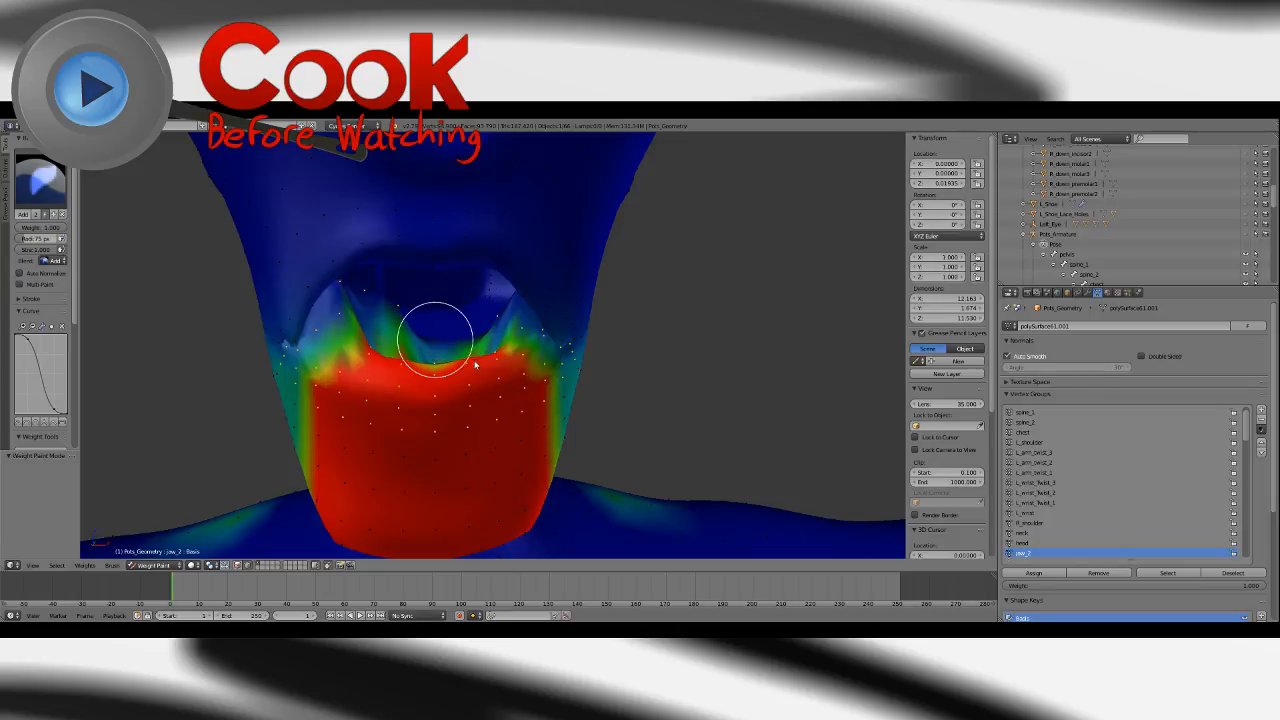
mouse_move(518, 342)
left_mouse_down()
mouse_move(531, 328)
mouse_move(502, 296)
left_mouse_up()
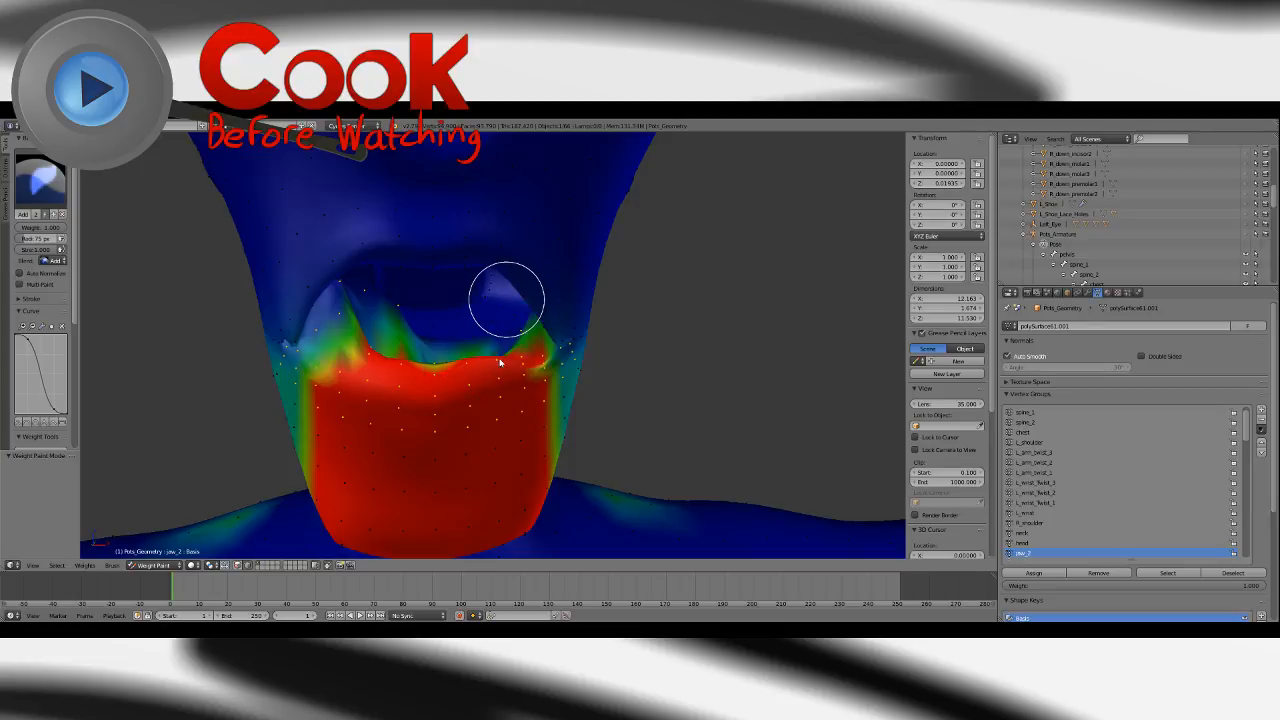
Paint more jaw_2 weight along the top of the lower lip toward the character's right corner.
mouse_move(500, 362)
middle_mouse_down()
mouse_move(540, 365)
mouse_move(488, 350)
mouse_move(472, 360)
middle_mouse_up()
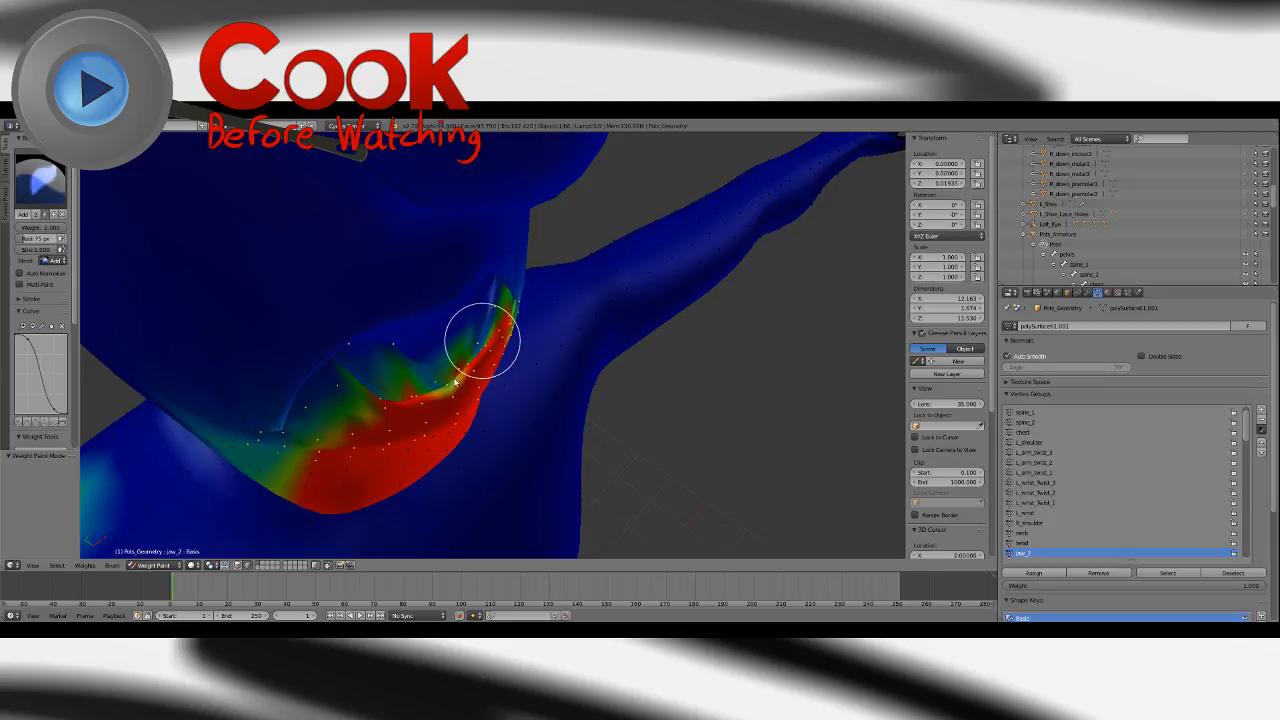
mouse_move(430, 370)
left_mouse_down()
mouse_move(422, 381)
mouse_move(449, 374)
mouse_move(343, 366)
mouse_move(332, 393)
left_mouse_up()
mouse_move(457, 348)
middle_mouse_down()
mouse_move(386, 296)
mouse_move(396, 338)
mouse_move(562, 366)
mouse_move(569, 385)
mouse_move(526, 369)
mouse_move(557, 369)
mouse_move(530, 352)
middle_mouse_up()
Try to remove the stray jaw_2 weight beside the mouth opening with the Subtract brush.
left_click(40, 183)
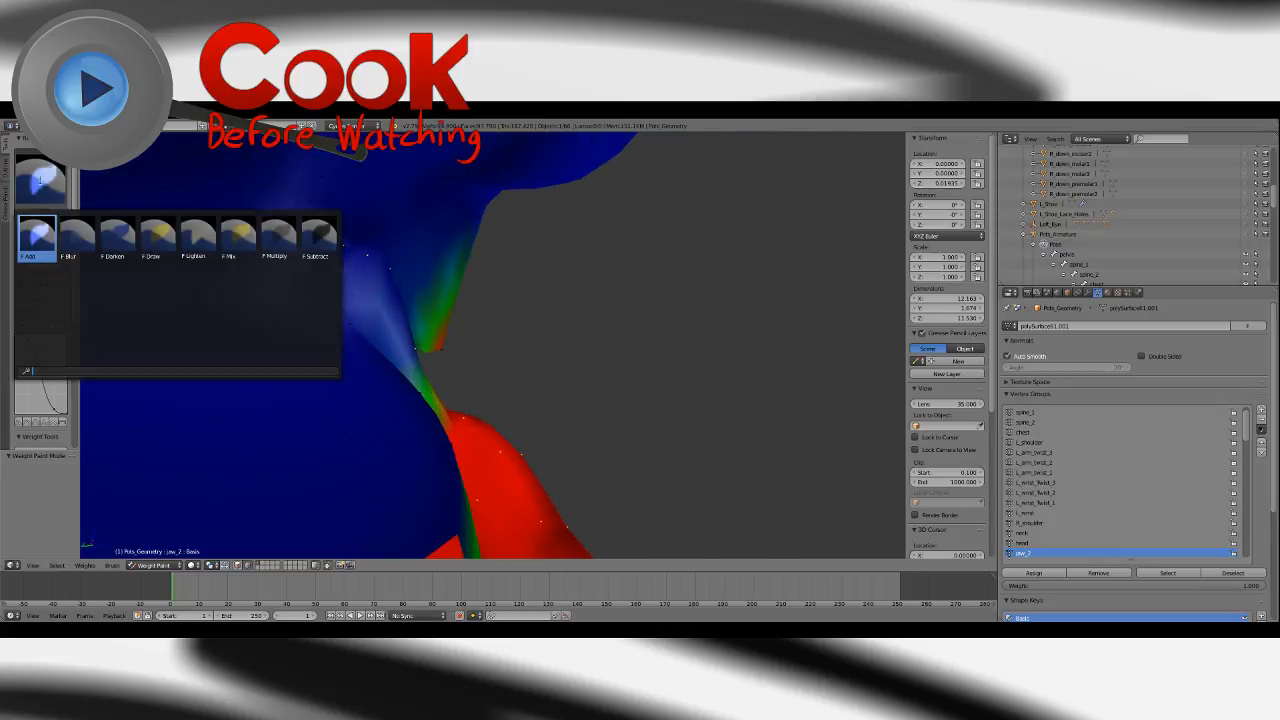
left_click(319, 238)
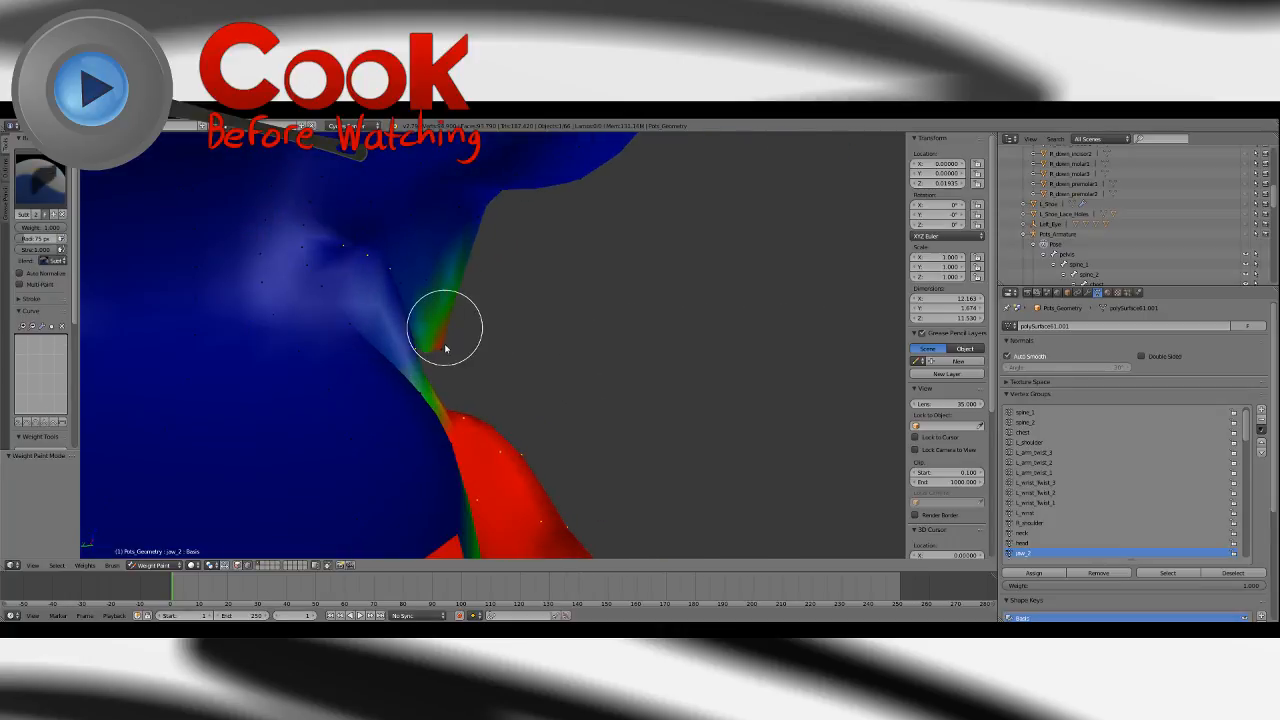
left_click_drag(446, 348, 439, 342)
left_click(443, 336)
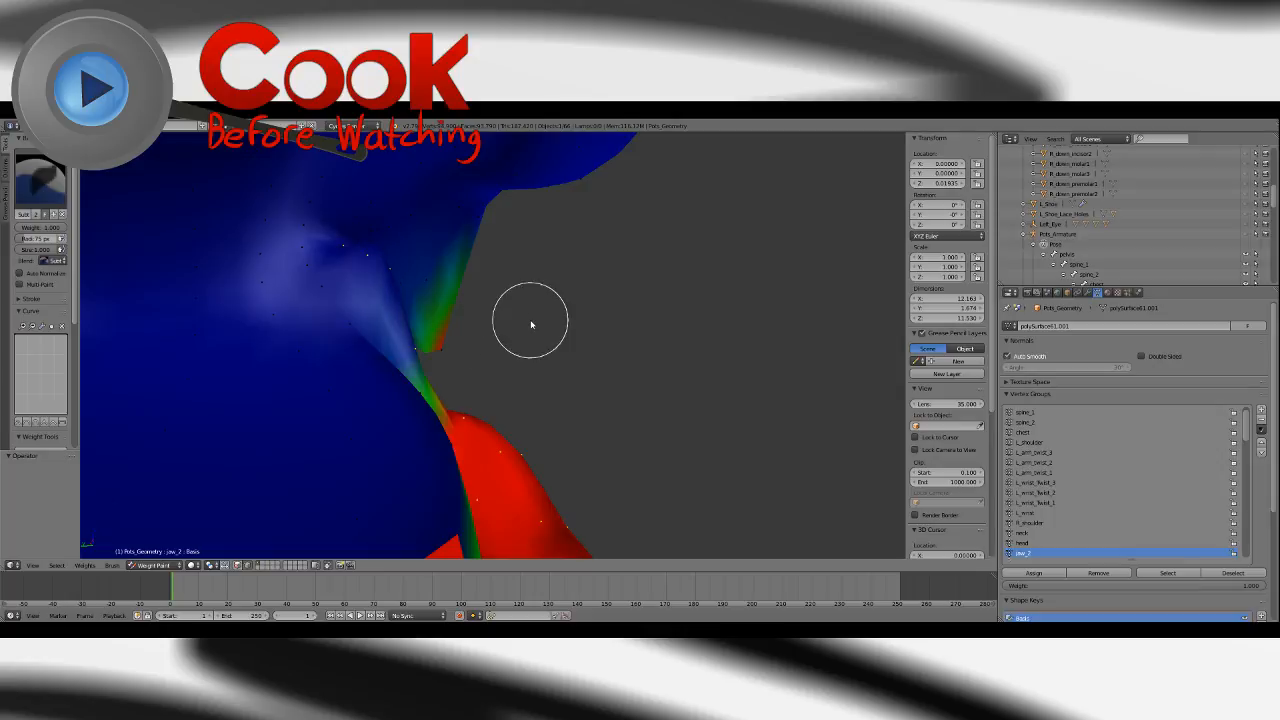
Paint jaw_2 weight onto the masked lip vertices at the character's right mouth corner with the Add brush, undoing the last stroke.
mouse_move(533, 323)
middle_mouse_down()
mouse_move(411, 303)
mouse_move(387, 312)
mouse_move(453, 352)
mouse_move(531, 340)
mouse_move(429, 371)
middle_mouse_up()
left_click(40, 180)
left_click(37, 233)
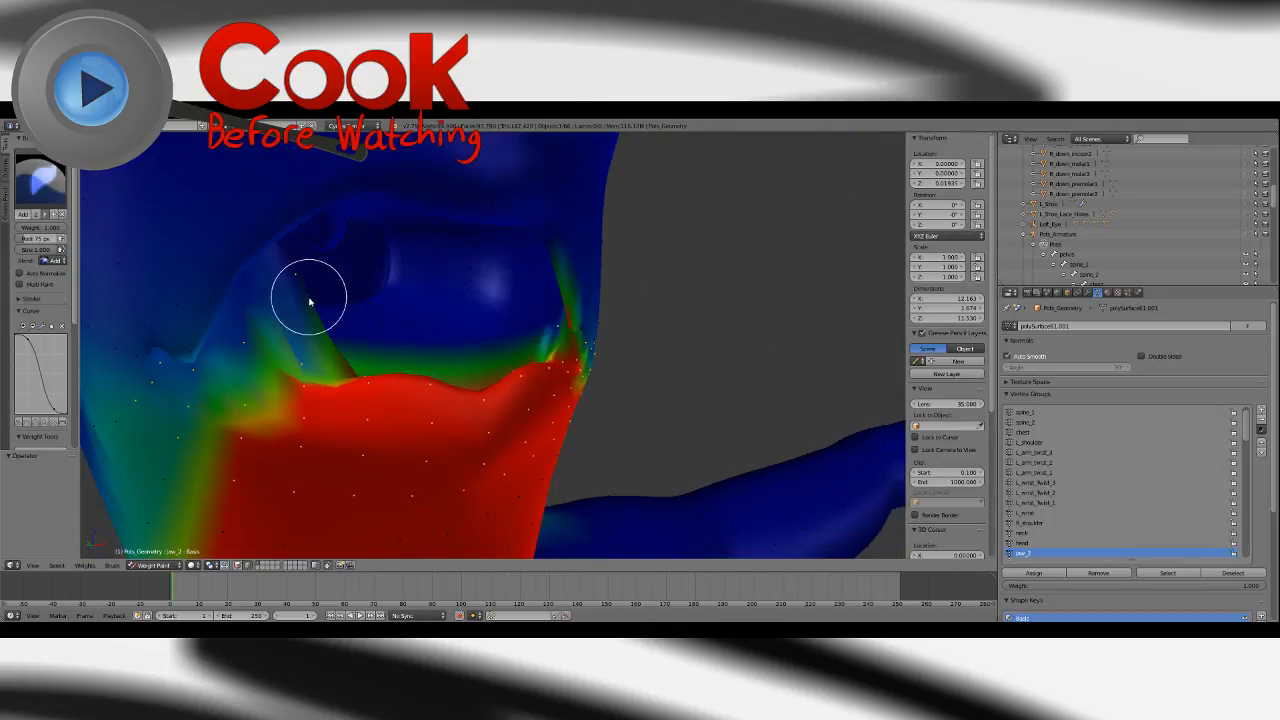
mouse_move(276, 263)
left_mouse_down()
mouse_move(255, 260)
mouse_move(207, 338)
mouse_move(246, 386)
mouse_move(283, 397)
left_mouse_up()
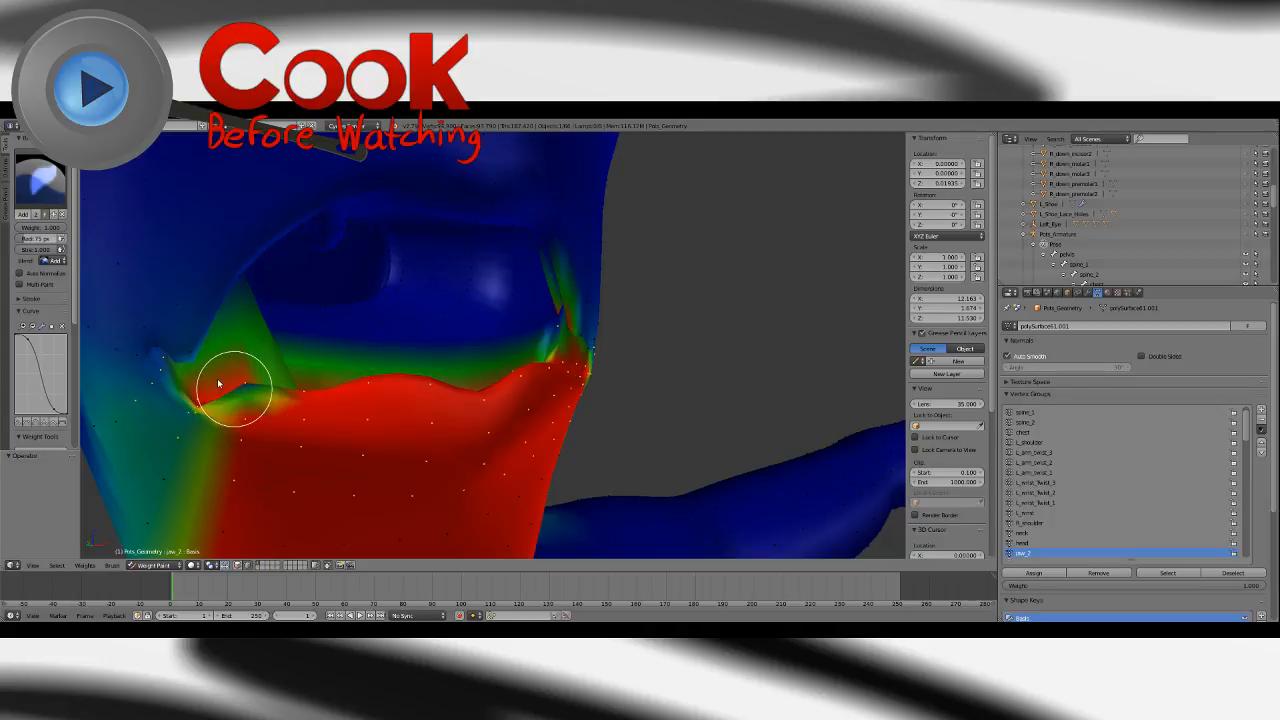
middle_click_drag(340, 420, 467, 325)
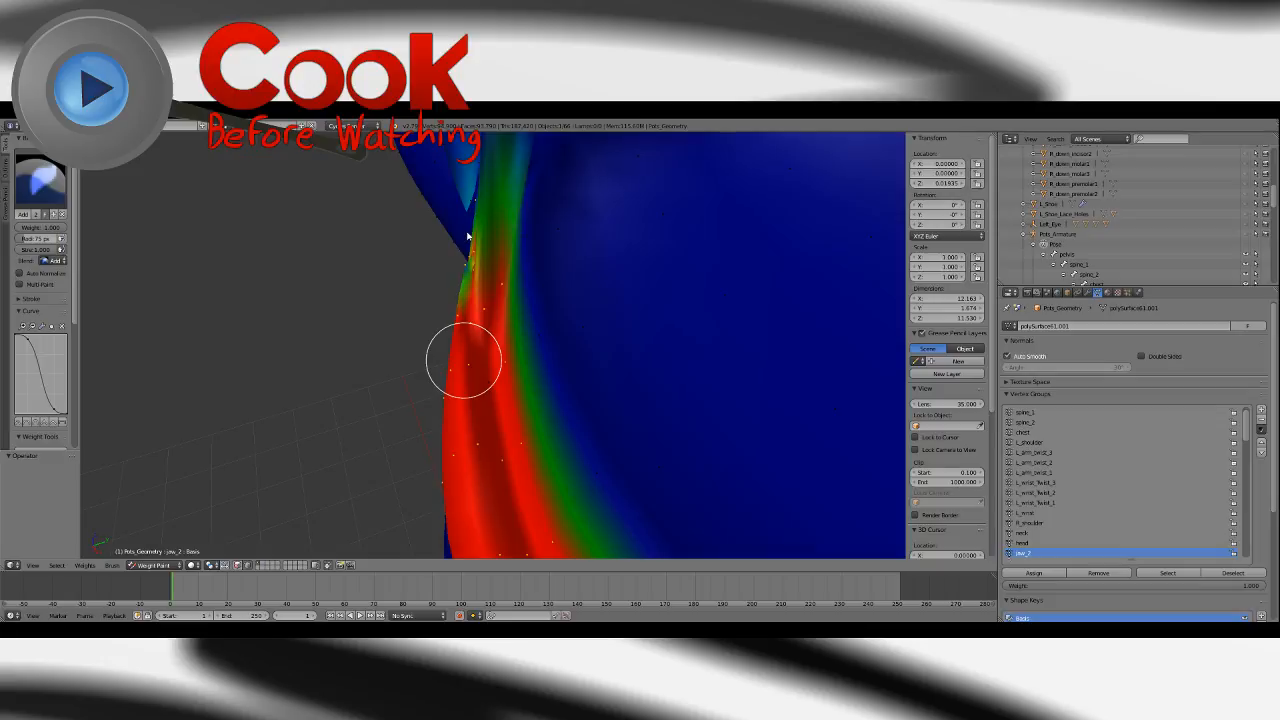
middle_click_drag(474, 282, 414, 294)
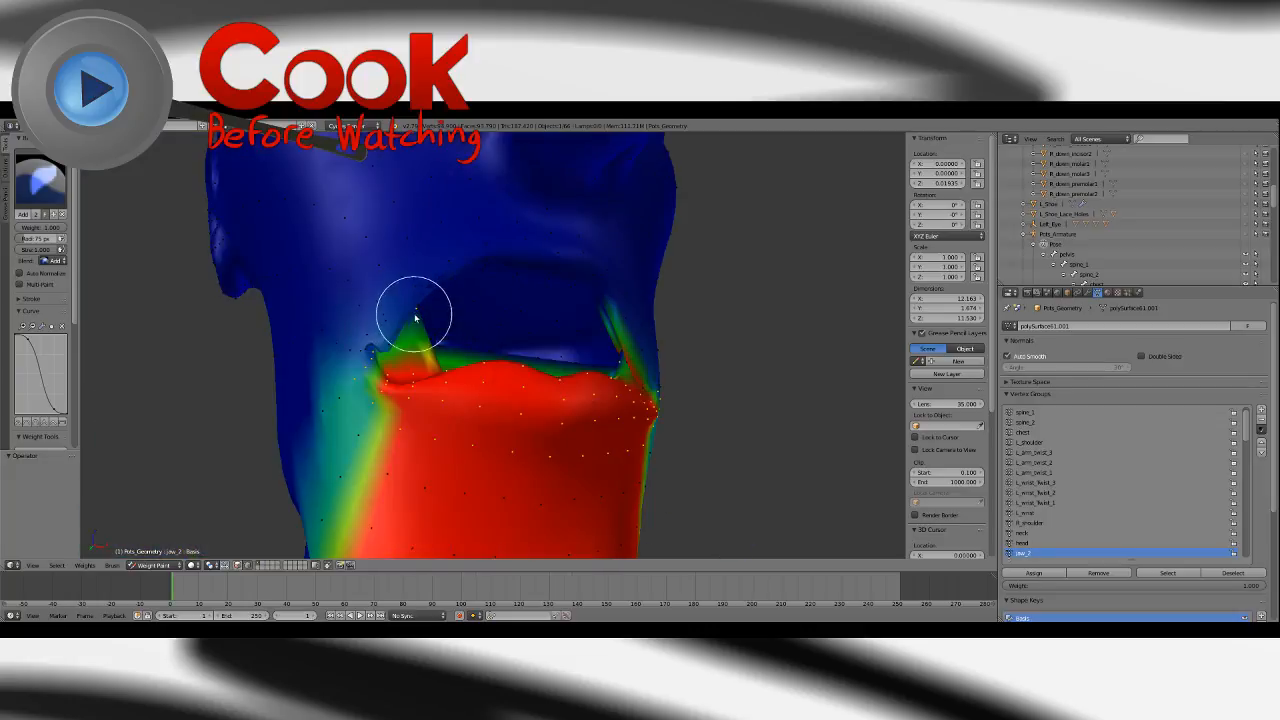
key("ctrl+z")
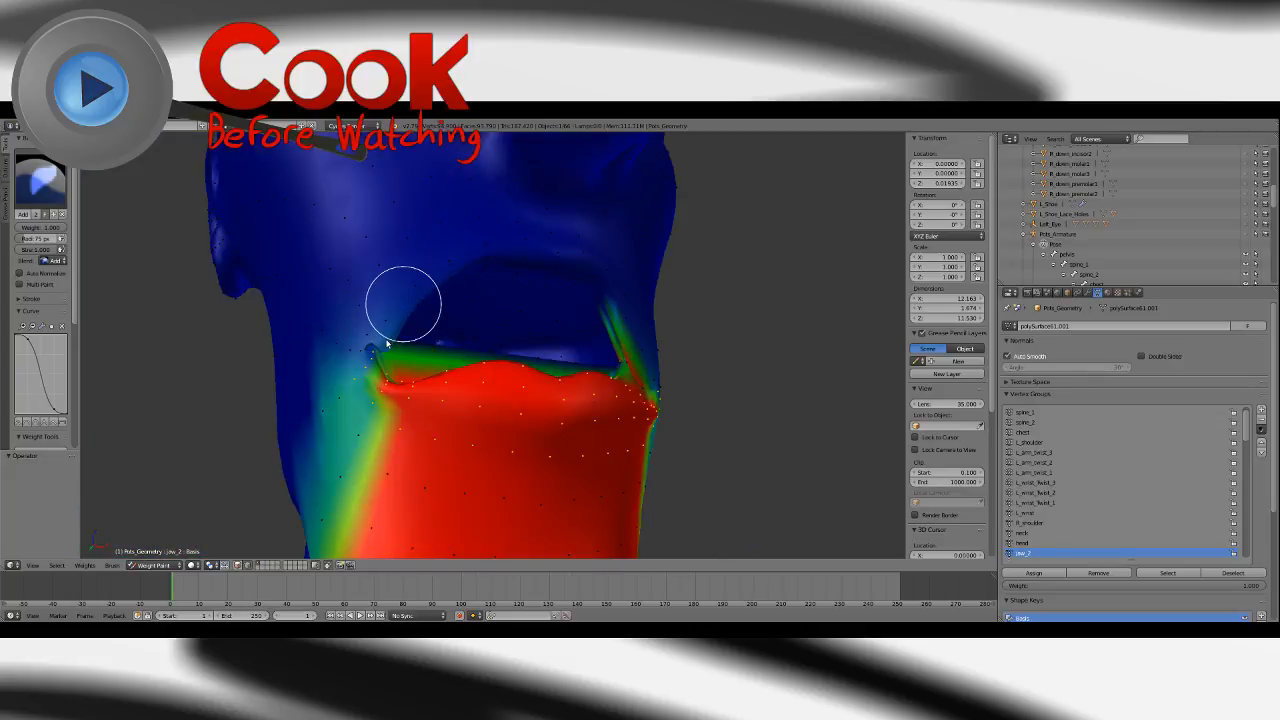
Extend the jaw_2 weight over the masked lower lip vertices at both corners of the mouth.
mouse_move(391, 329)
left_mouse_down()
mouse_move(384, 372)
mouse_move(354, 346)
mouse_move(350, 393)
left_mouse_up()
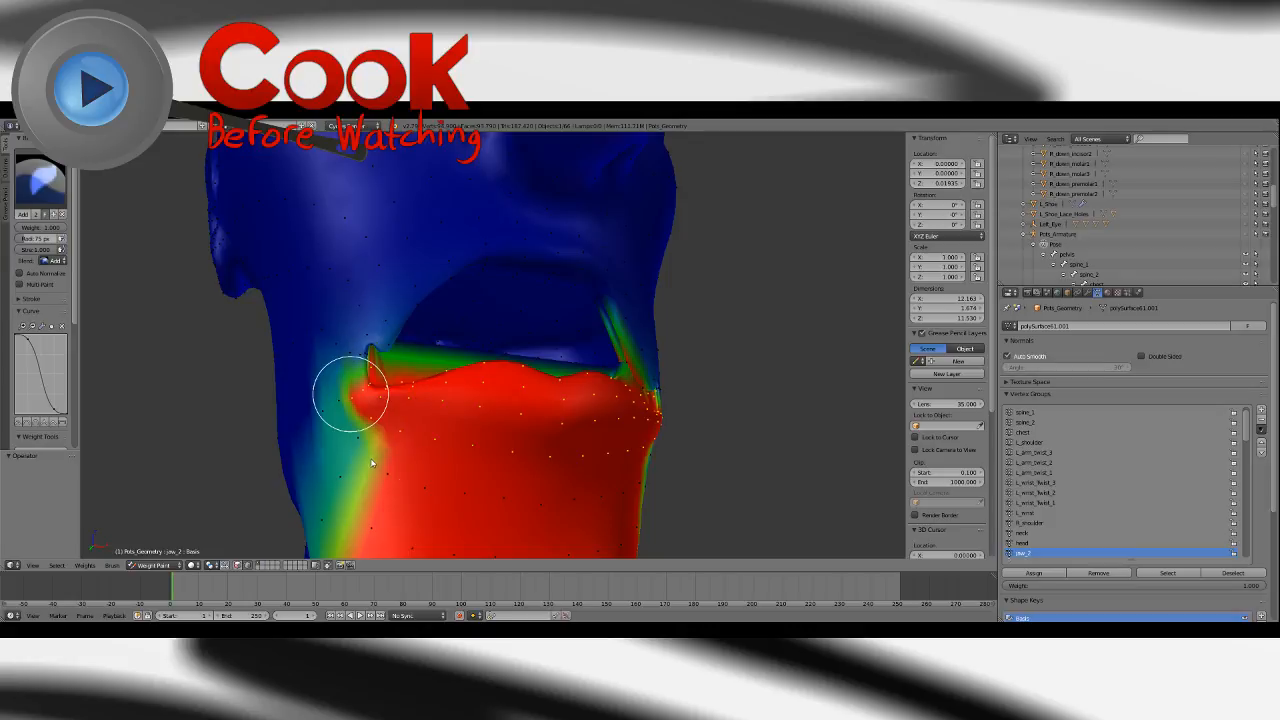
middle_click_drag(592, 383, 454, 414)
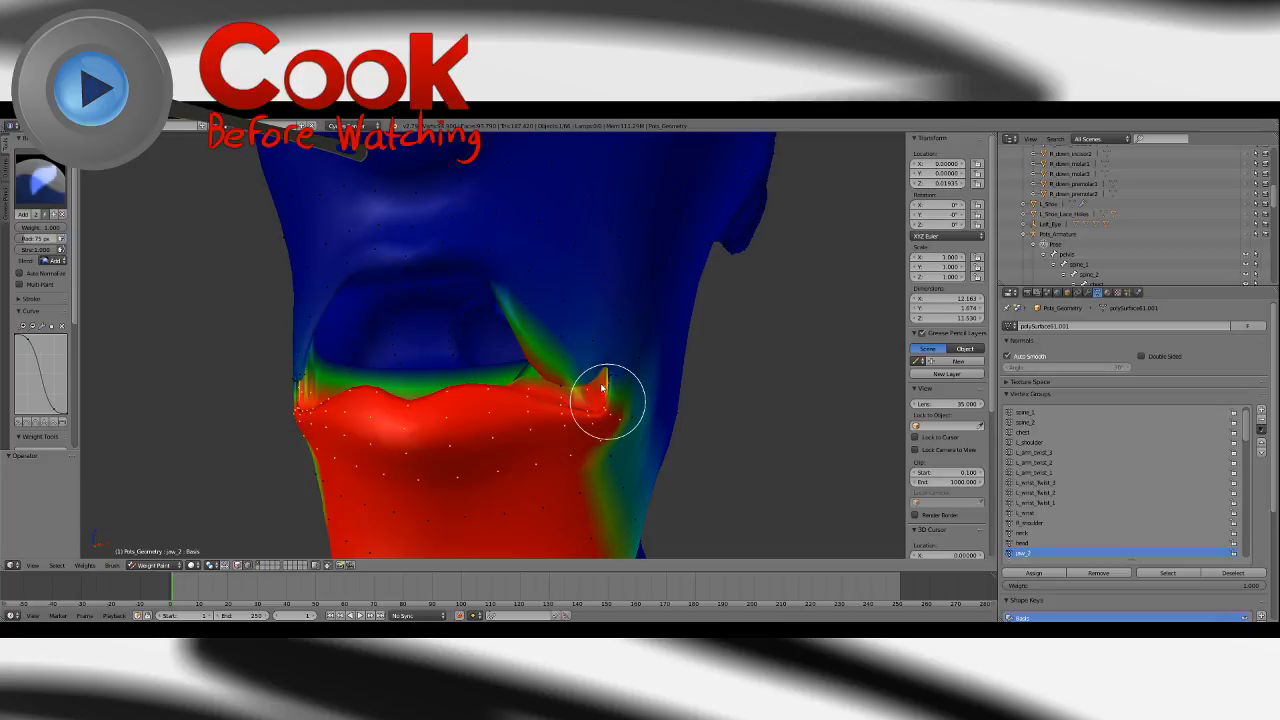
mouse_move(545, 397)
middle_mouse_down()
mouse_move(609, 403)
mouse_move(583, 420)
mouse_move(521, 348)
middle_mouse_up()
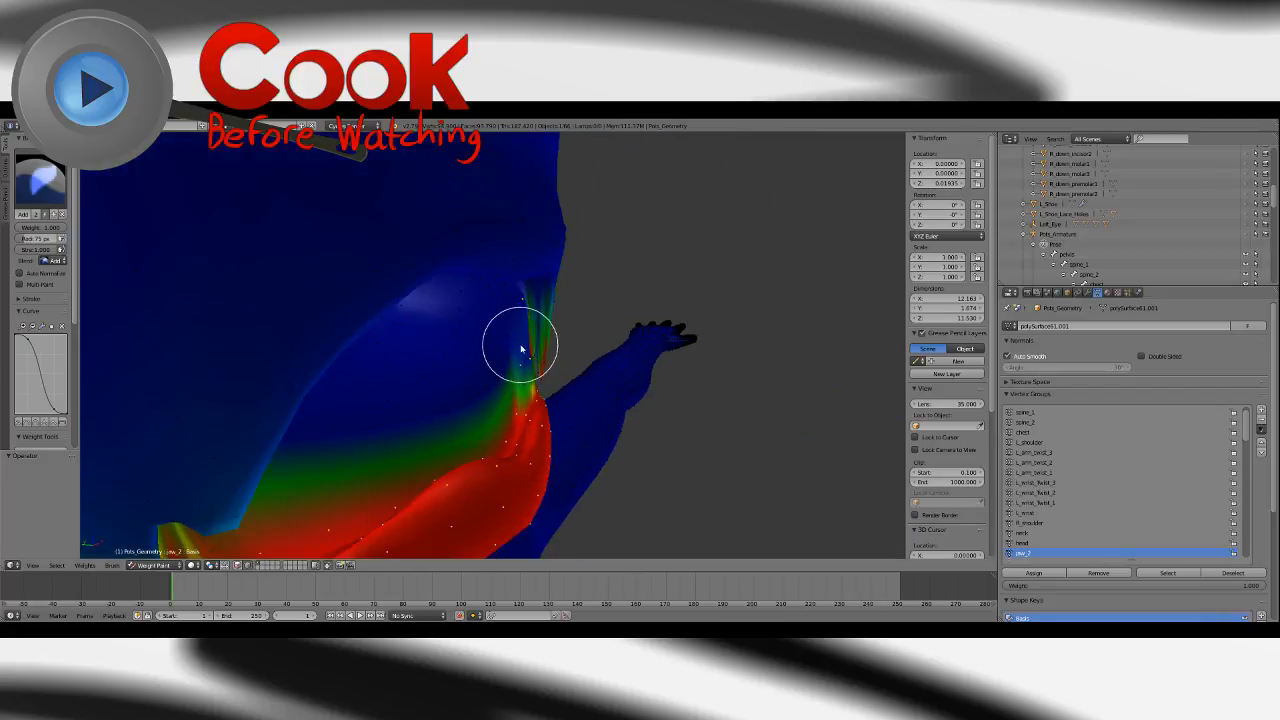
mouse_move(524, 381)
left_mouse_down()
mouse_move(527, 400)
mouse_move(515, 298)
mouse_move(520, 348)
left_mouse_up()
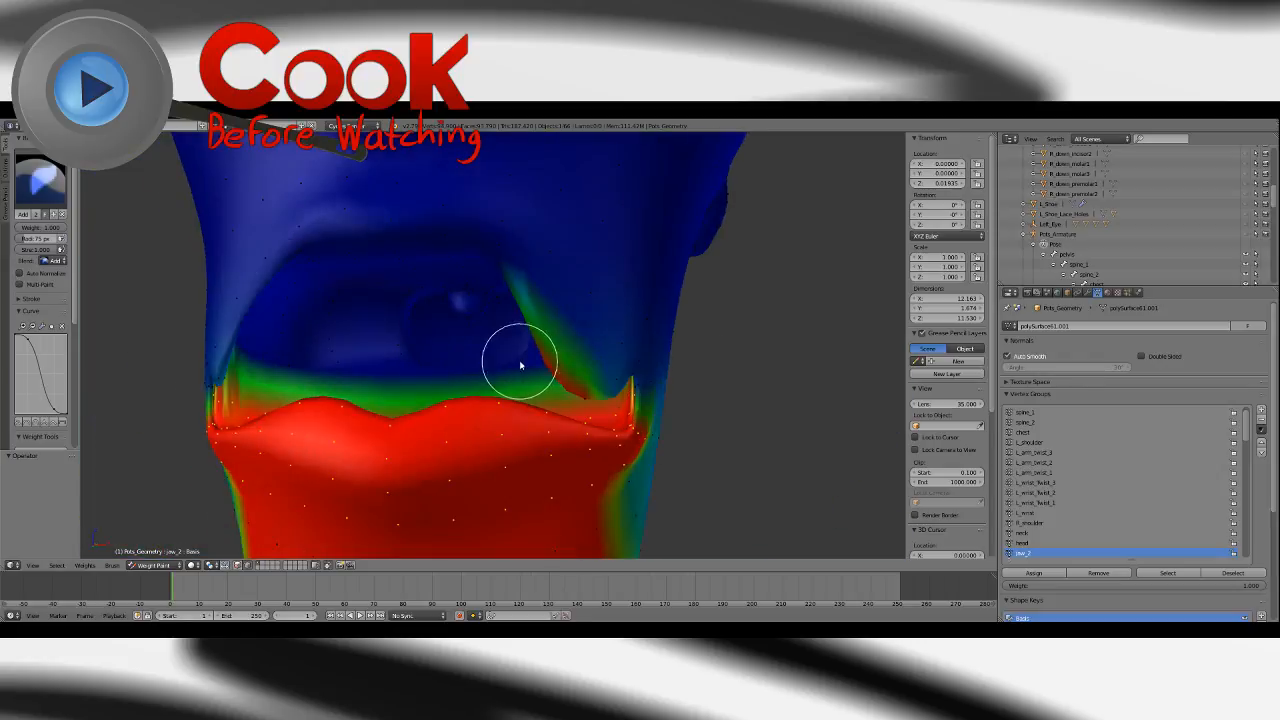
middle_click_drag(517, 363, 598, 392)
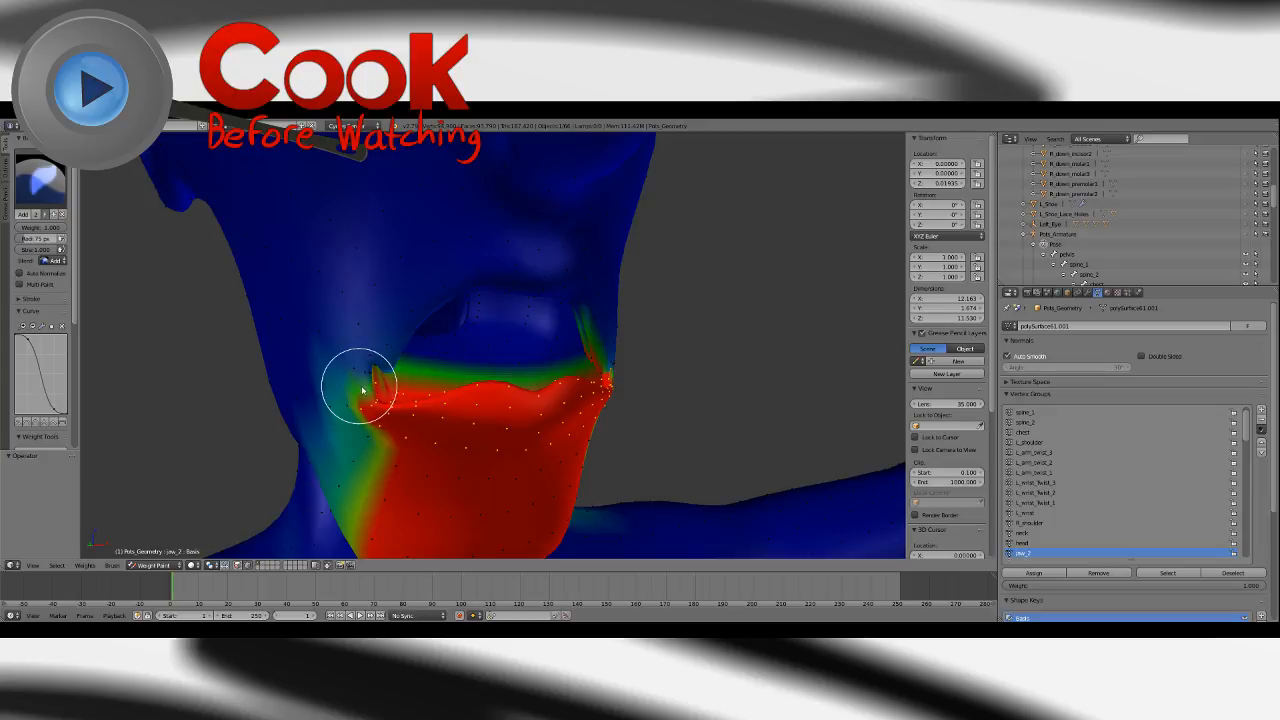
middle_click_drag(561, 400, 605, 492)
Turn off vertex selection masking and switch to the Subtract brush for cleaning up around the mouth.
left_click(250, 567)
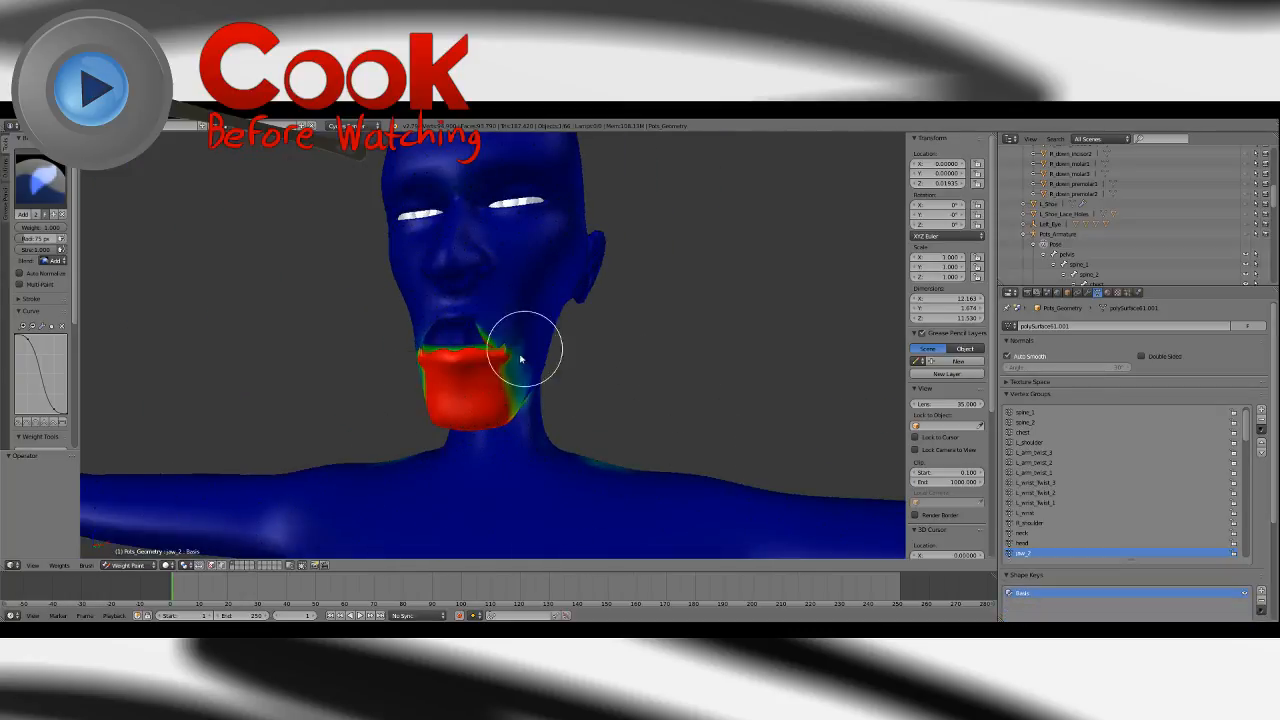
scroll(521, 355, "up", 2)
middle_click_drag(521, 355, 583, 386)
scroll(555, 378, "up", 2)
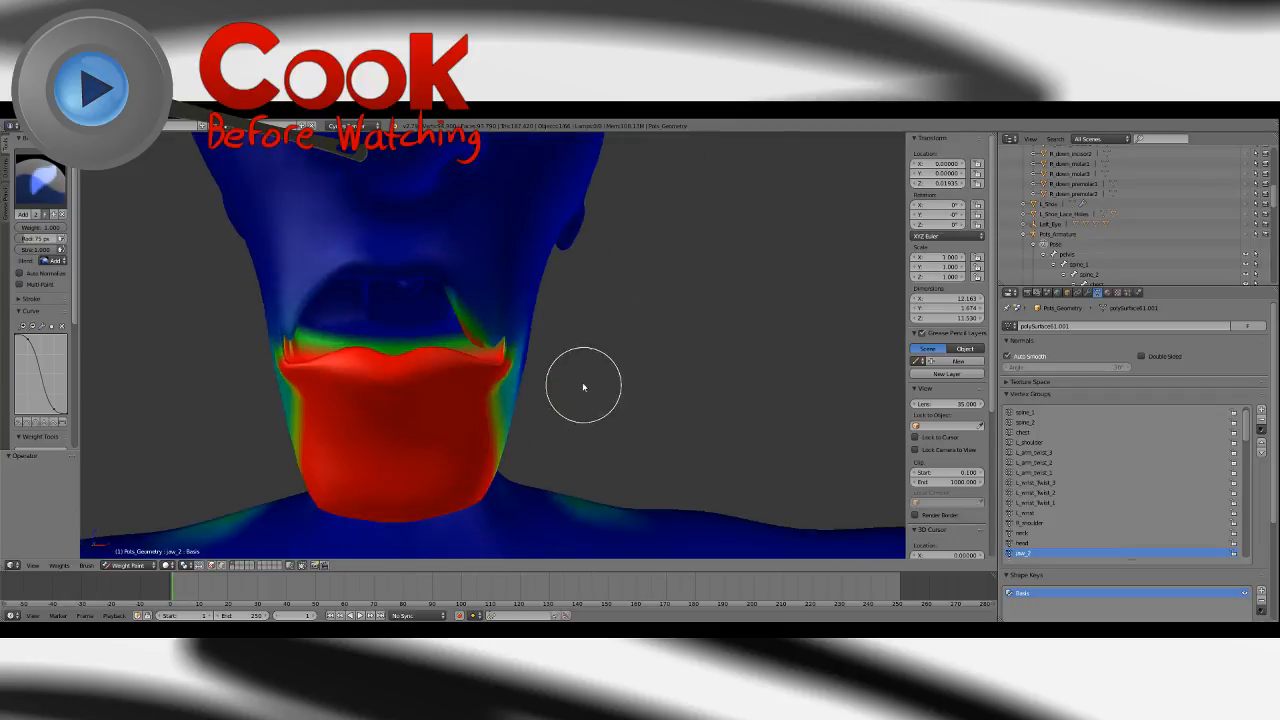
left_click(40, 181)
left_click(314, 241)
middle_click_drag(517, 338, 834, 271)
scroll(626, 318, "up", 2)
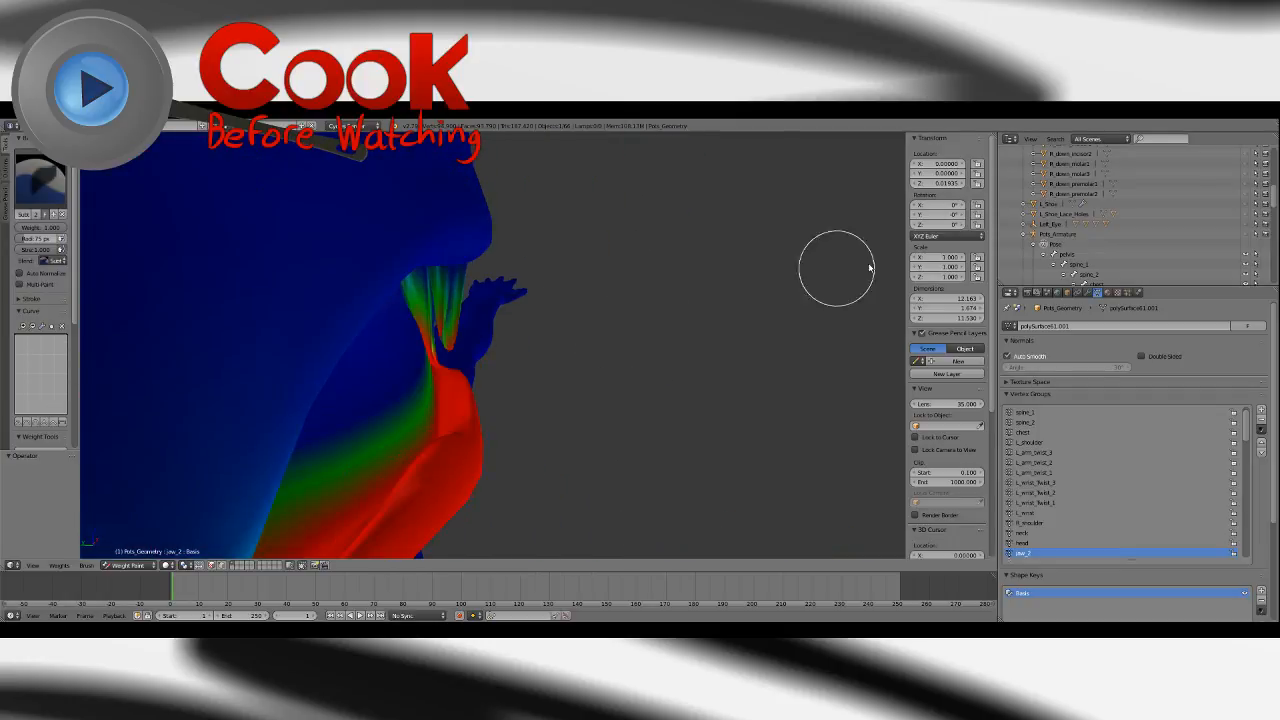
Unhide the armature and switch the viewport to wireframe shading while staying in Weight Paint mode.
left_click(1245, 234)
left_click(128, 566)
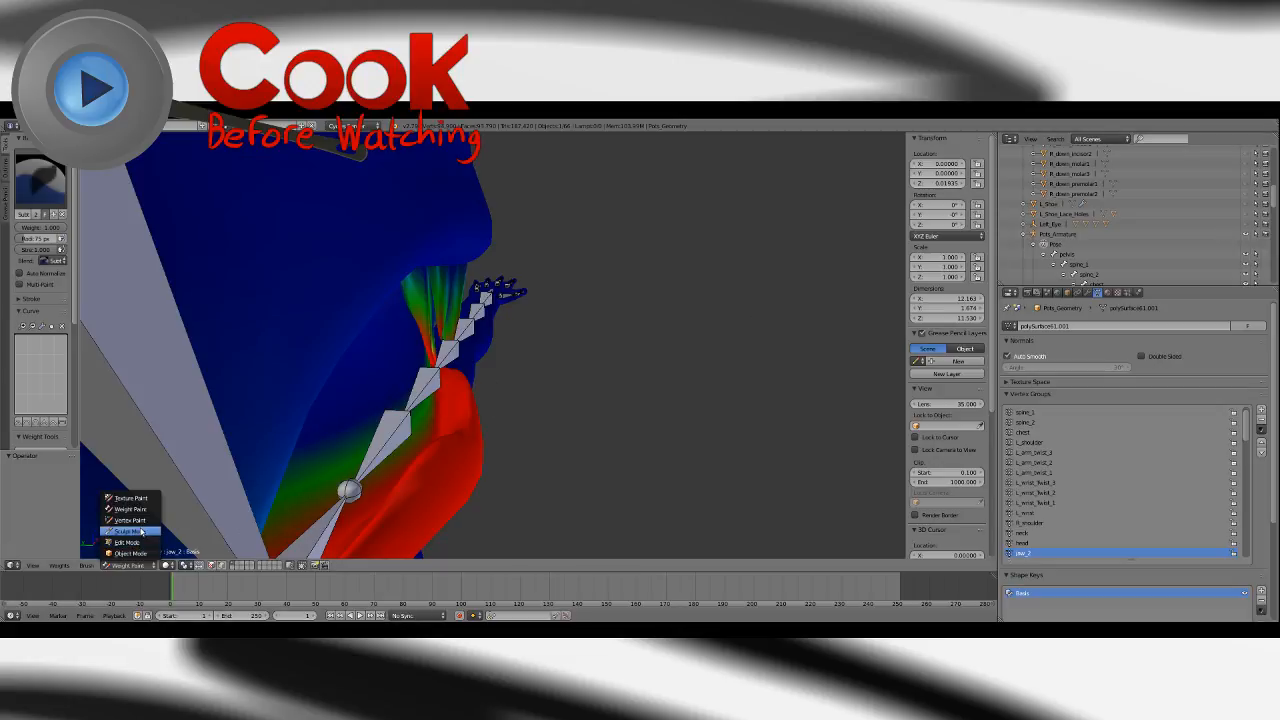
left_click(171, 566)
left_click(195, 543)
Subtract the stray jaw_2 weight from the area above the lower lip beside the mouth opening.
mouse_move(450, 400)
middle_mouse_down()
mouse_move(531, 366)
mouse_move(529, 354)
mouse_move(516, 326)
mouse_move(436, 288)
mouse_move(449, 323)
mouse_move(457, 277)
mouse_move(409, 283)
mouse_move(562, 298)
mouse_move(495, 303)
middle_mouse_up()
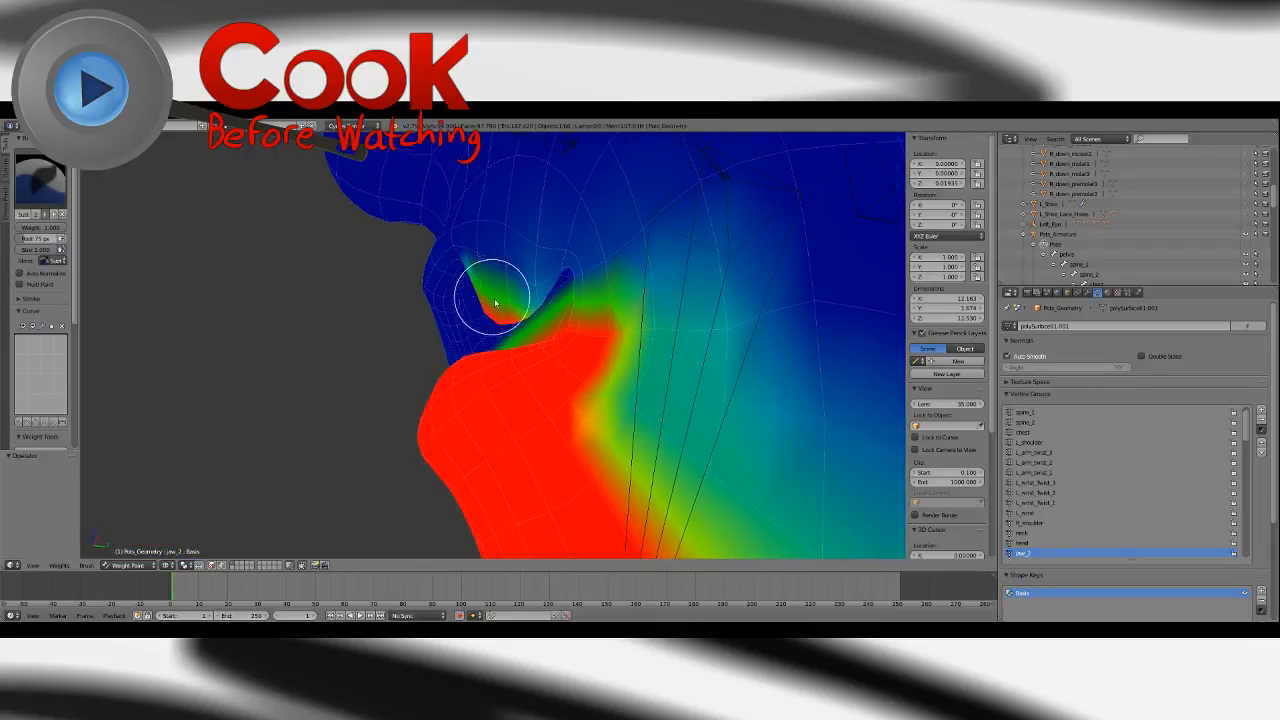
left_click_drag(503, 301, 497, 280)
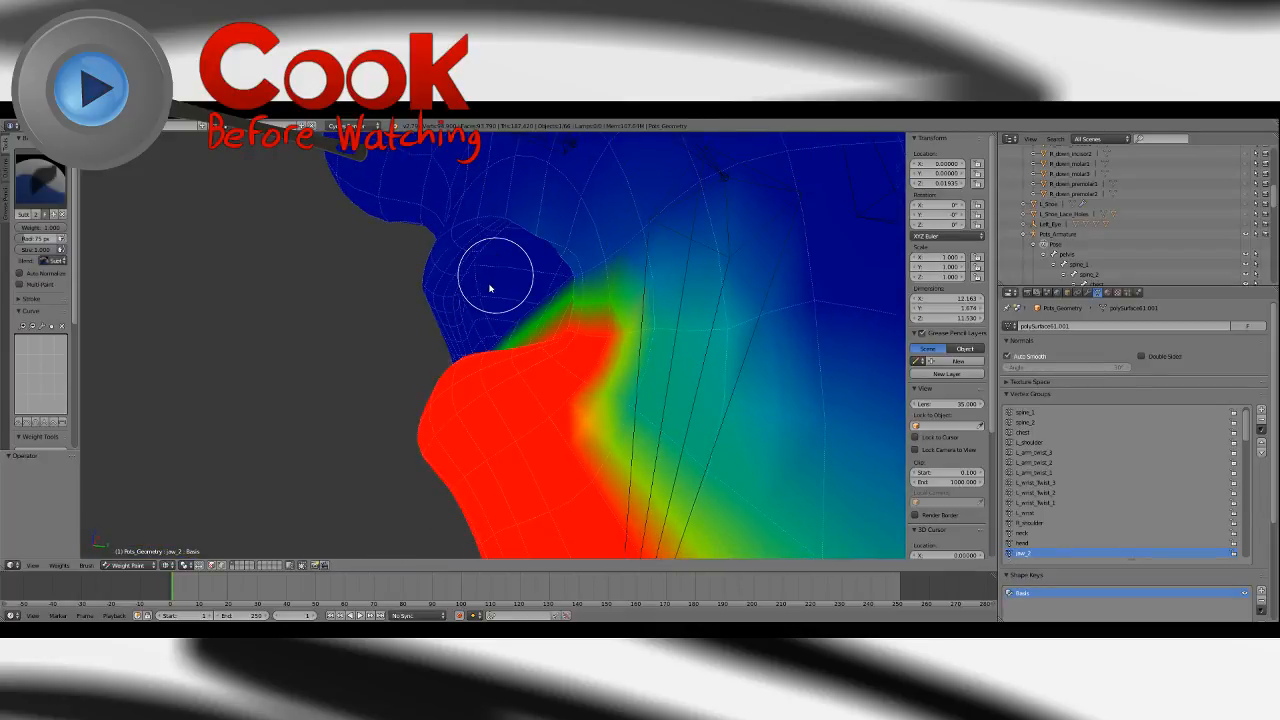
mouse_move(489, 288)
middle_mouse_down()
mouse_move(508, 300)
mouse_move(514, 234)
mouse_move(511, 277)
mouse_move(417, 297)
mouse_move(512, 353)
mouse_move(462, 319)
middle_mouse_up()
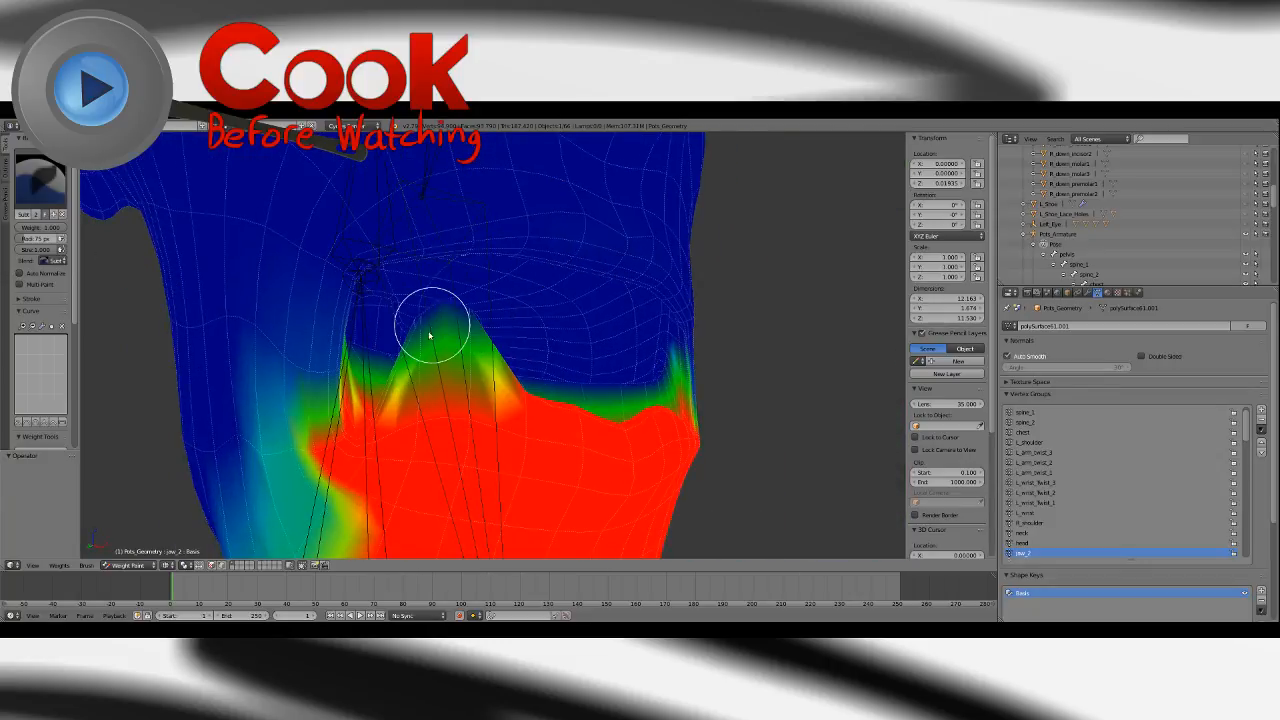
Examine the jaw_2 weights around the mouth, cheeks and underside of the jaw from several sides.
left_click(47, 180)
left_click(40, 234)
mouse_move(449, 337)
middle_mouse_down()
mouse_move(502, 373)
mouse_move(571, 323)
mouse_move(720, 346)
mouse_move(620, 320)
mouse_move(500, 366)
mouse_move(628, 363)
mouse_move(623, 337)
mouse_move(637, 337)
mouse_move(600, 351)
middle_mouse_up()
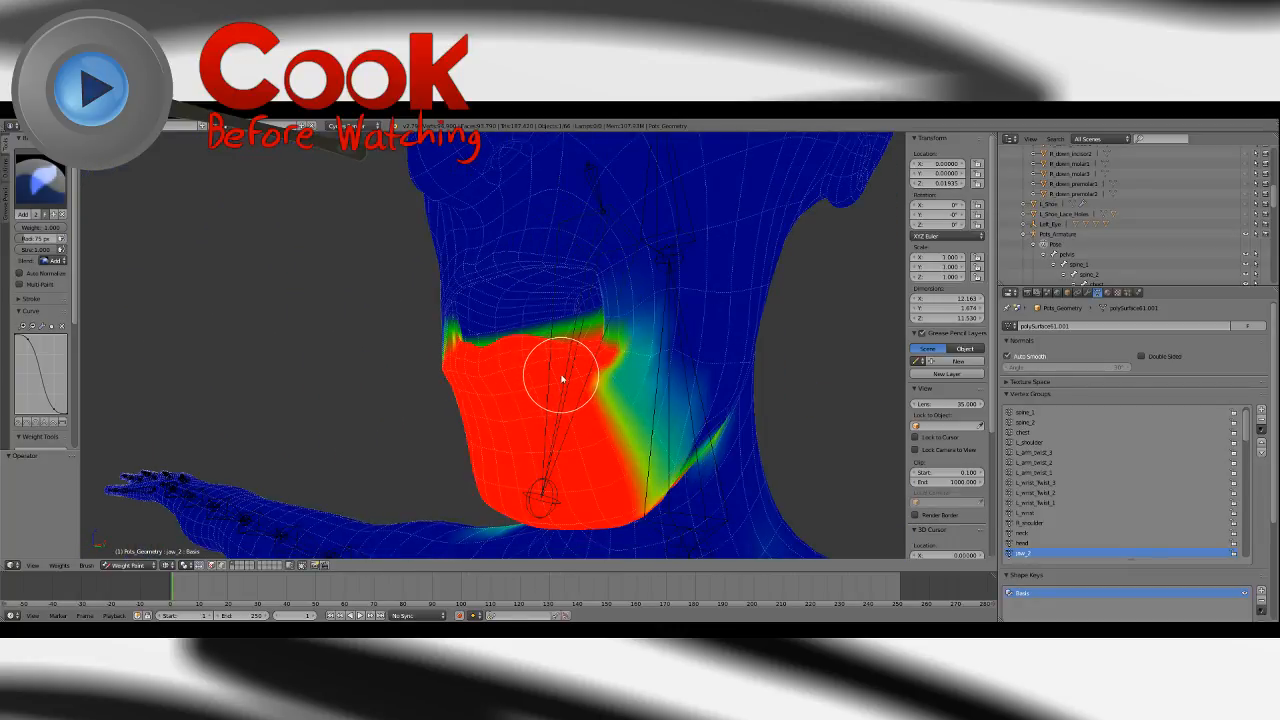
middle_click_drag(551, 318, 574, 380)
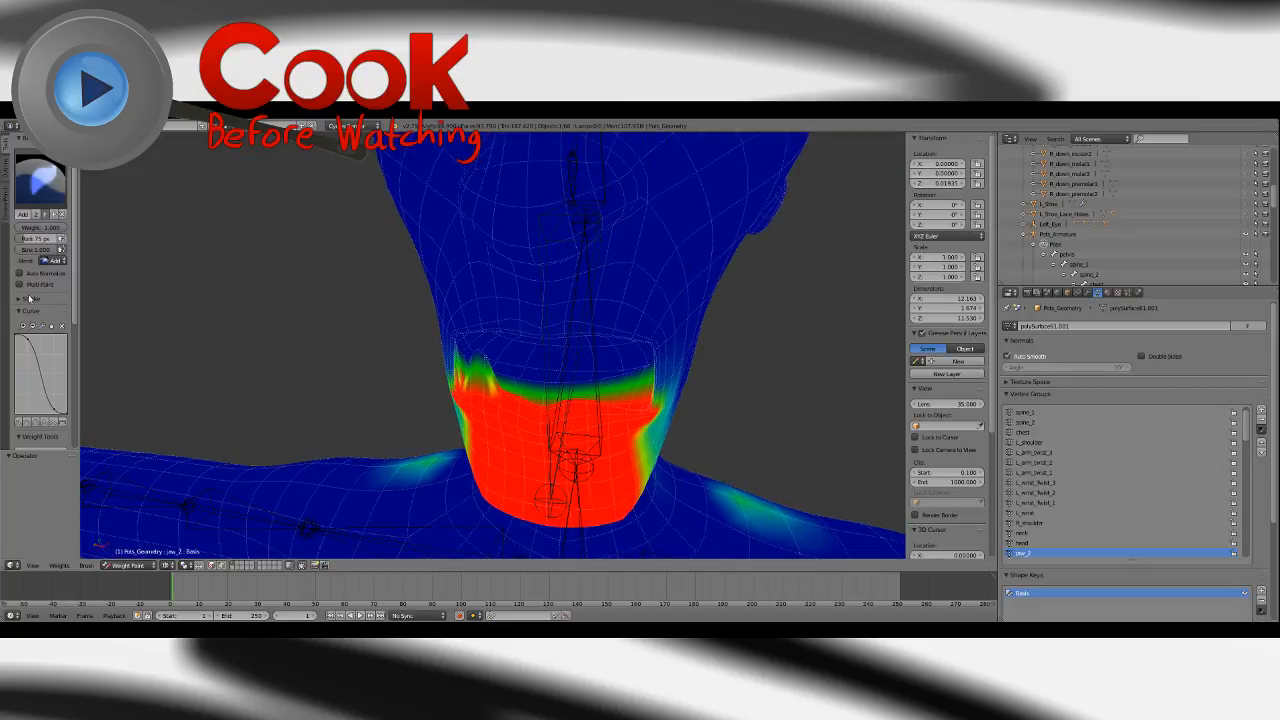
middle_click_drag(531, 443, 631, 422)
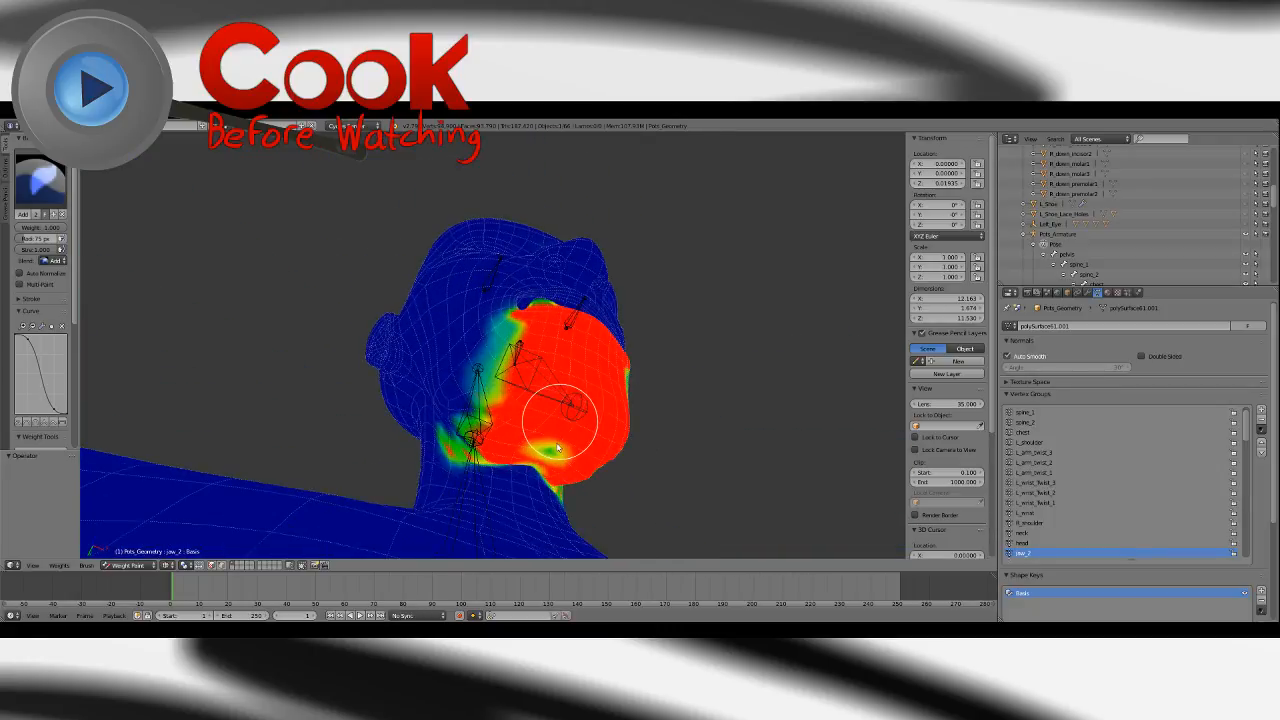
mouse_move(623, 406)
middle_mouse_down()
mouse_move(557, 451)
mouse_move(607, 405)
mouse_move(594, 420)
mouse_move(673, 418)
mouse_move(608, 423)
mouse_move(623, 434)
mouse_move(580, 392)
middle_mouse_up()
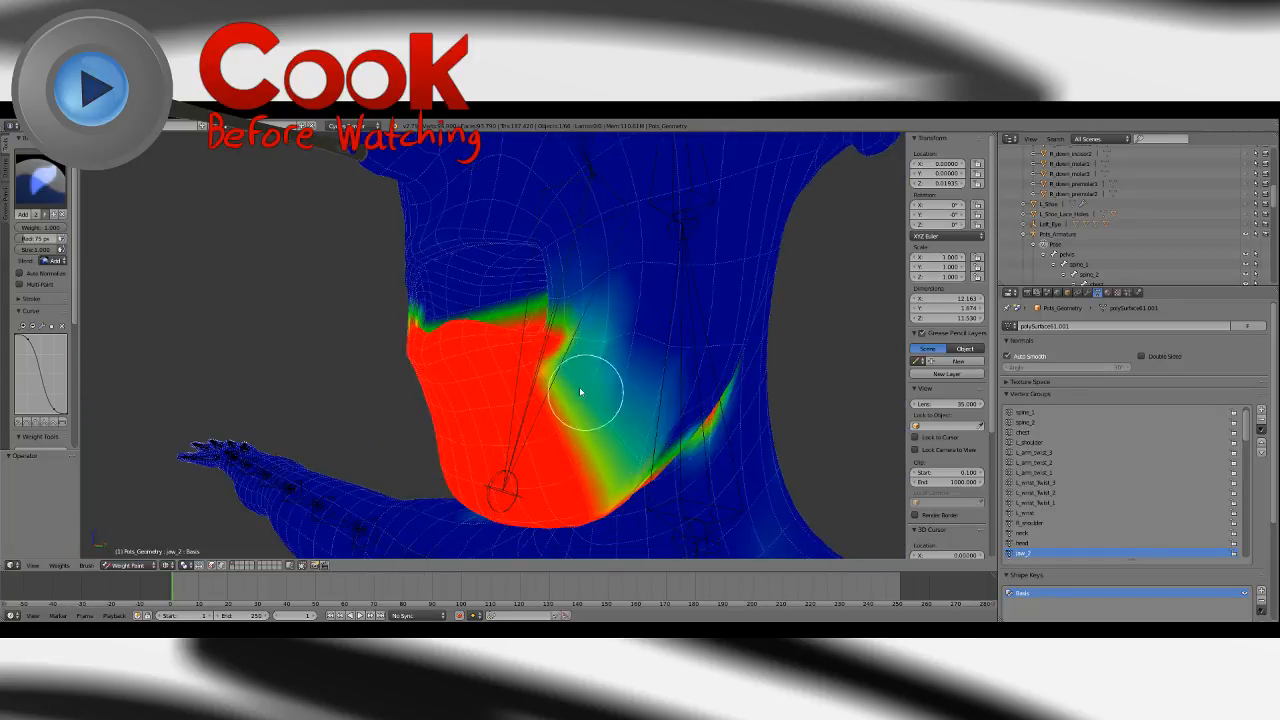
left_click(63, 177)
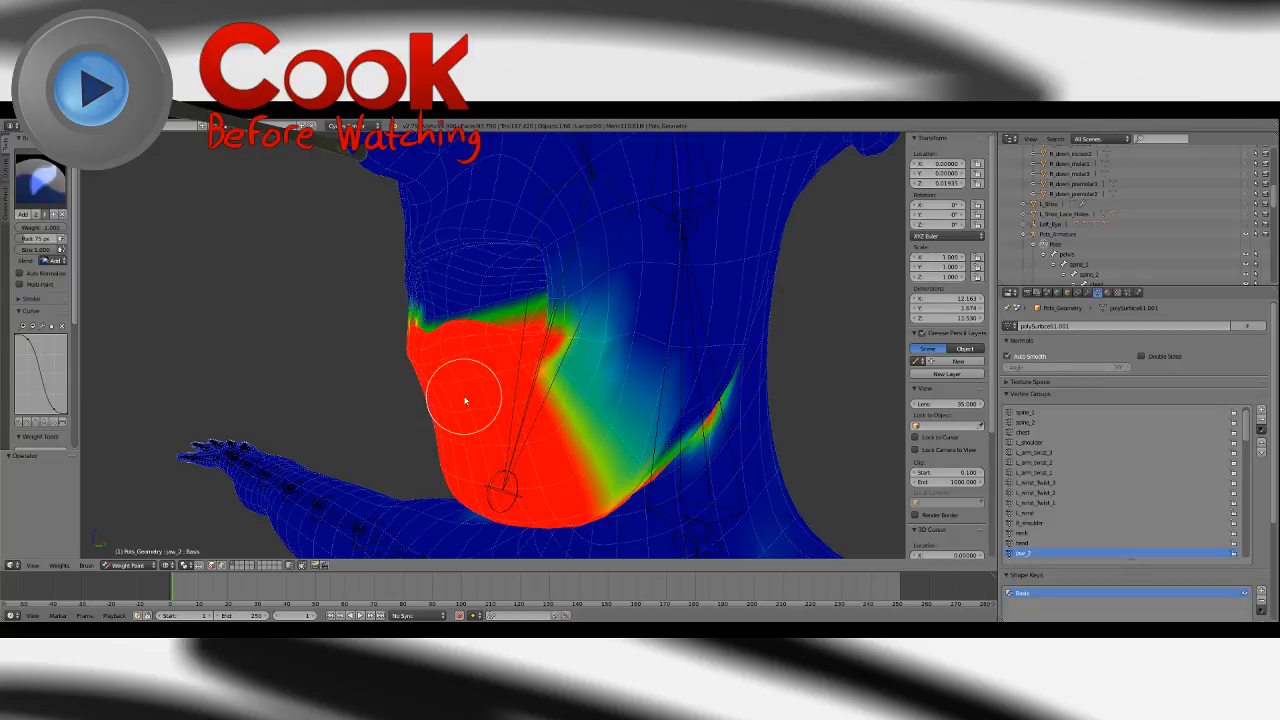
mouse_move(457, 414)
middle_mouse_down()
mouse_move(474, 400)
mouse_move(545, 399)
mouse_move(530, 420)
middle_mouse_up()
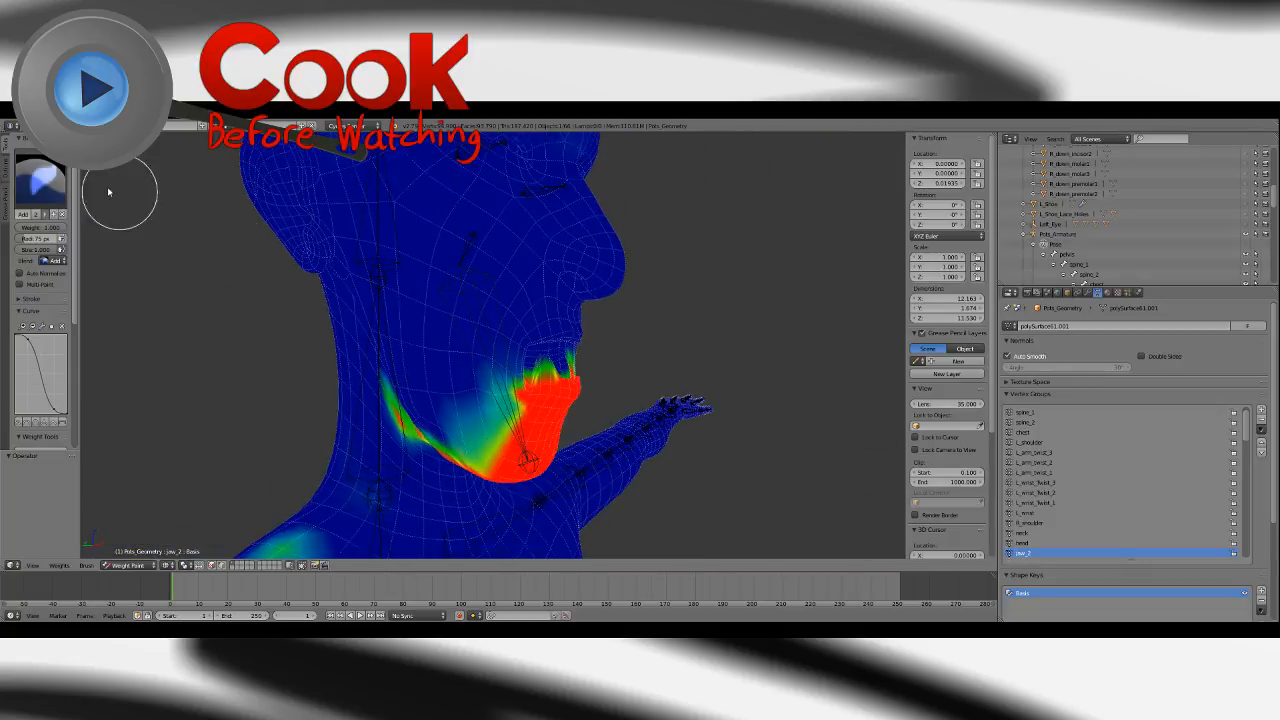
left_click(45, 180)
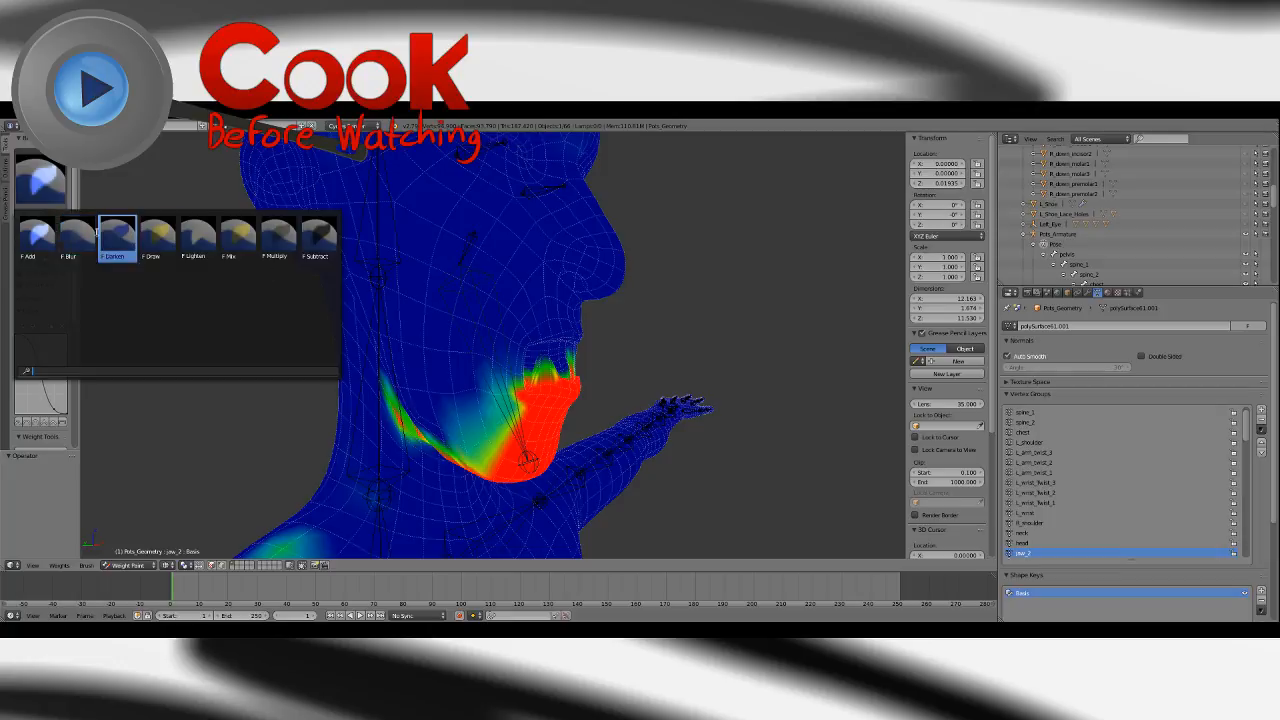
left_click(40, 178)
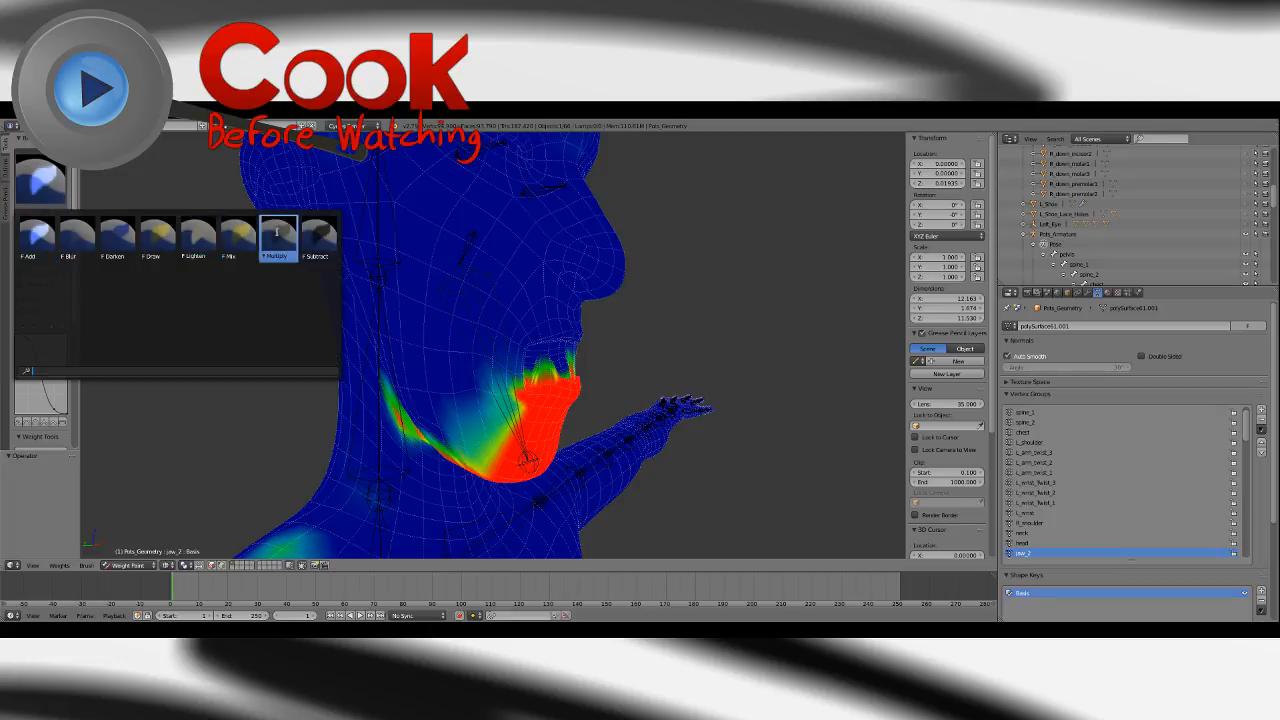
left_click(68, 235)
middle_click_drag(545, 362, 247, 272)
Try blending jaw_2 weight around the mouth and the side of the jaw with the Add brush at strength 0.211.
left_click(40, 180)
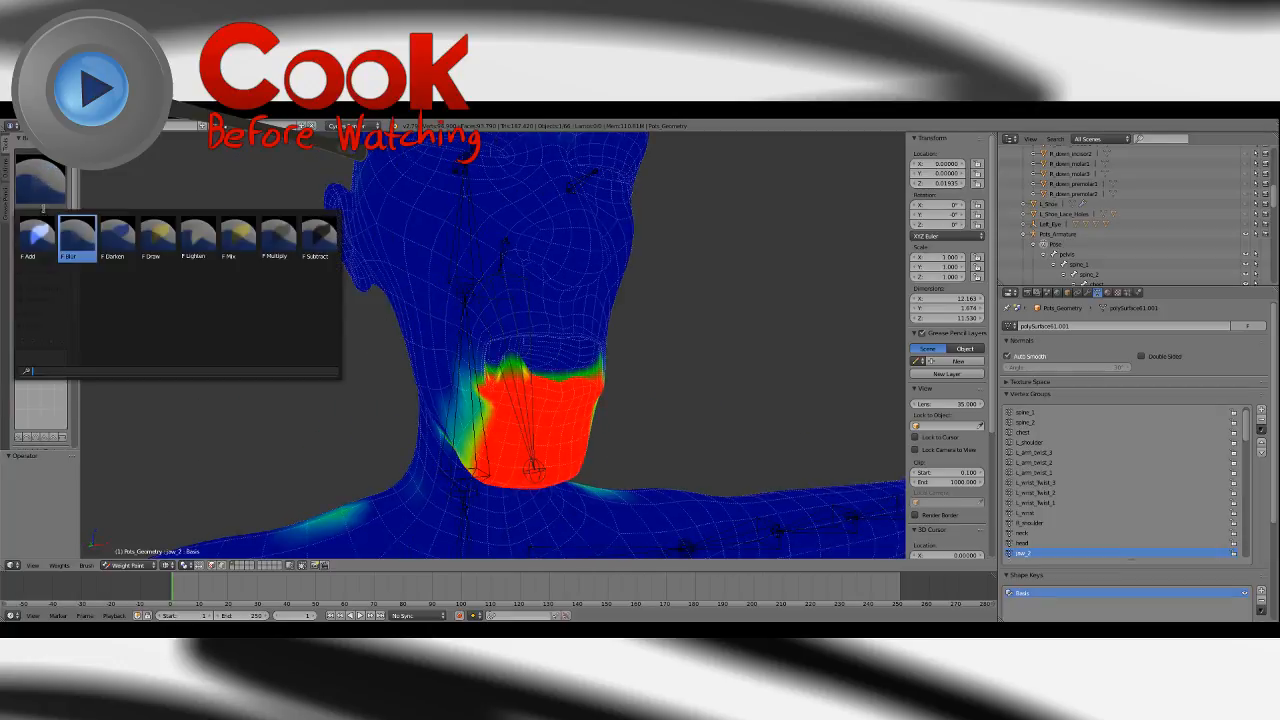
left_click(35, 235)
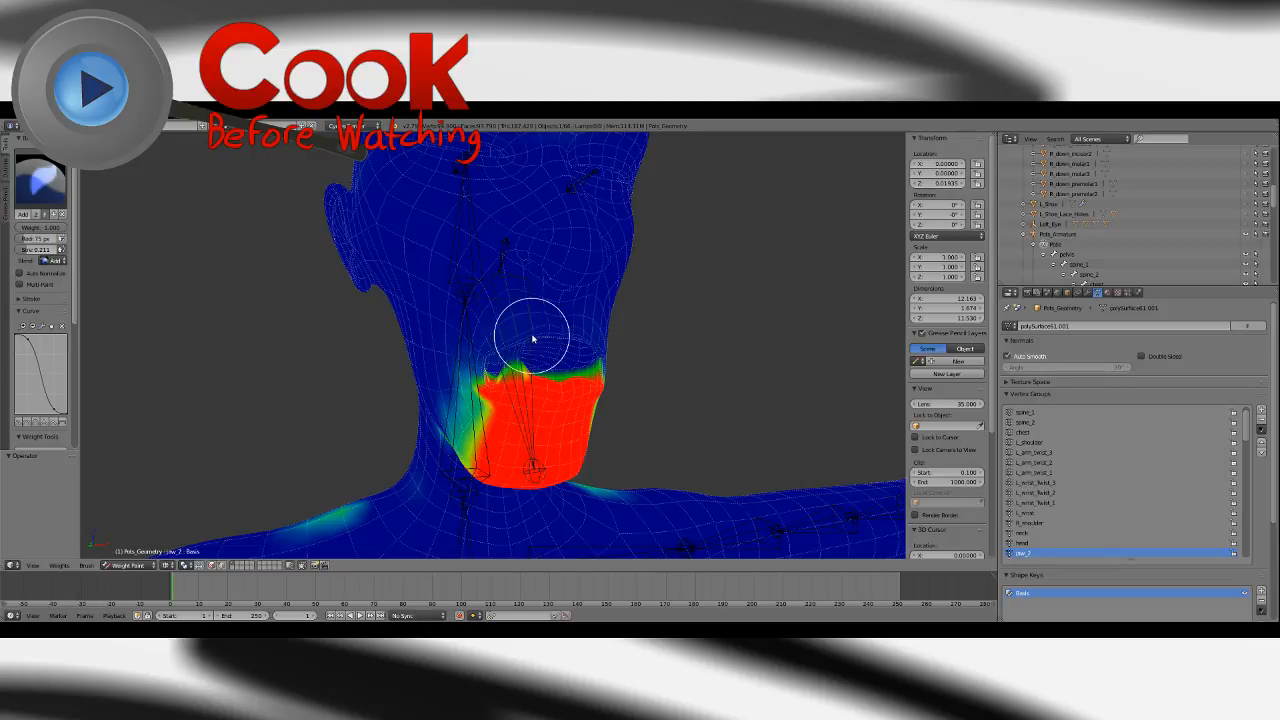
left_click_drag(491, 358, 479, 412)
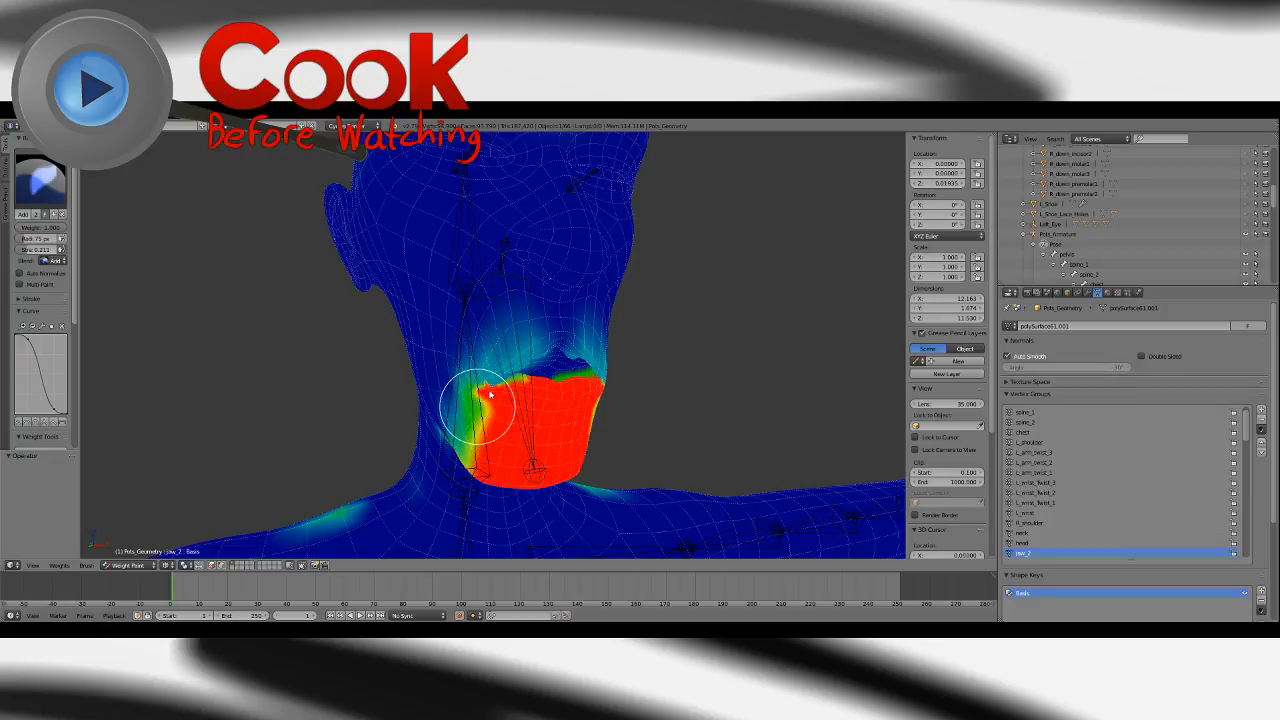
middle_click_drag(490, 395, 522, 415)
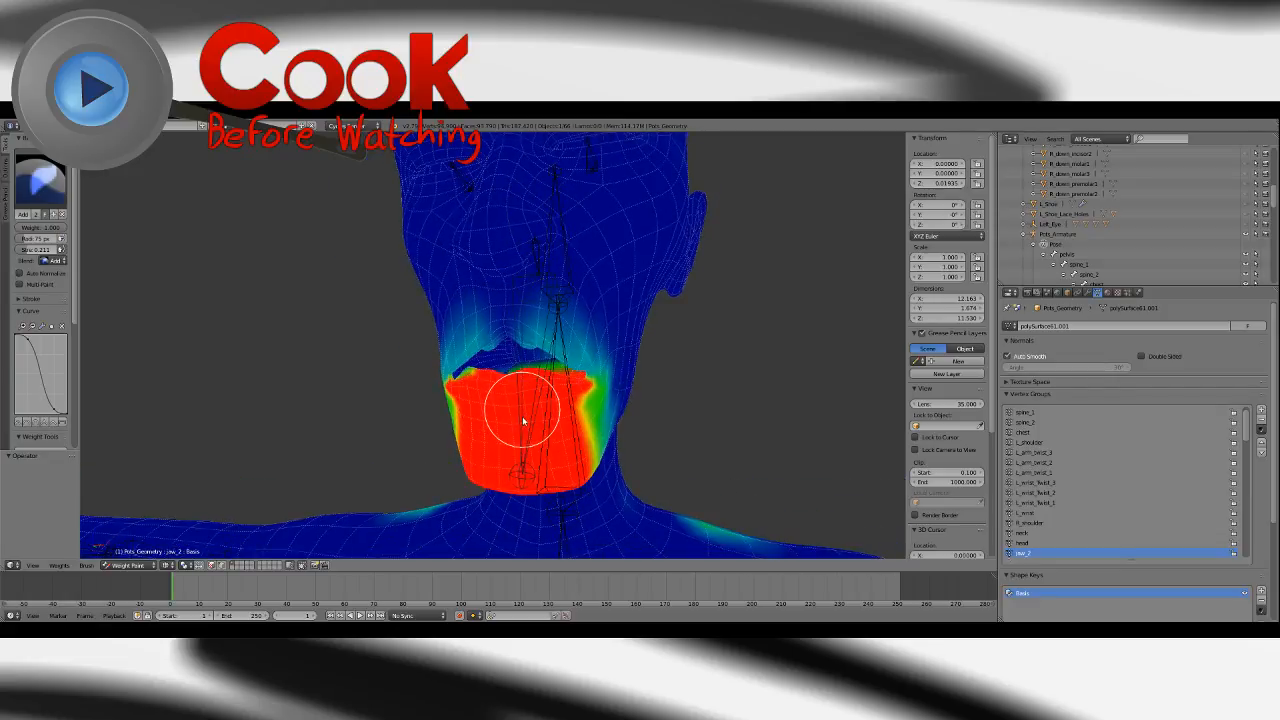
left_click_drag(522, 421, 519, 400)
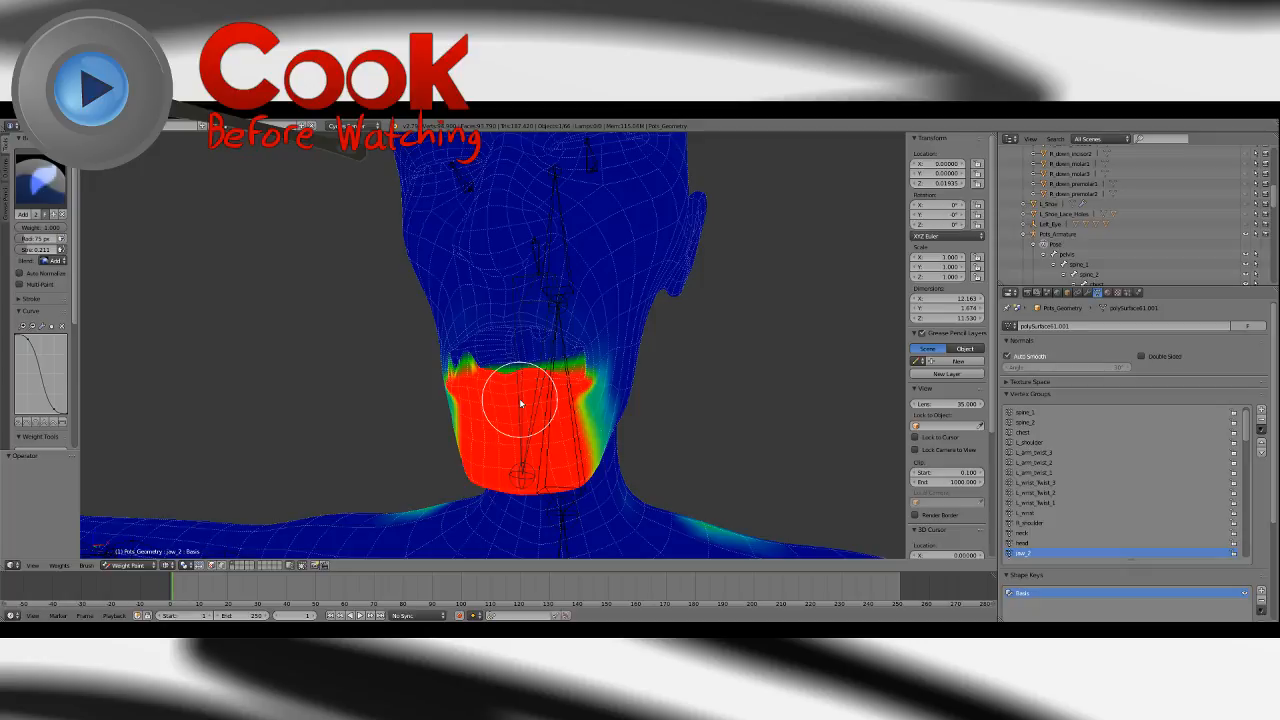
key("ctrl+alt+q")
key("ctrl+alt+q")
mouse_move(651, 363)
middle_mouse_down()
mouse_move(580, 354)
mouse_move(569, 366)
mouse_move(624, 384)
mouse_move(658, 369)
mouse_move(643, 382)
middle_mouse_up()
Choose the Subtract brush and return the viewport to solid shading, viewing the head from the side.
left_click(42, 180)
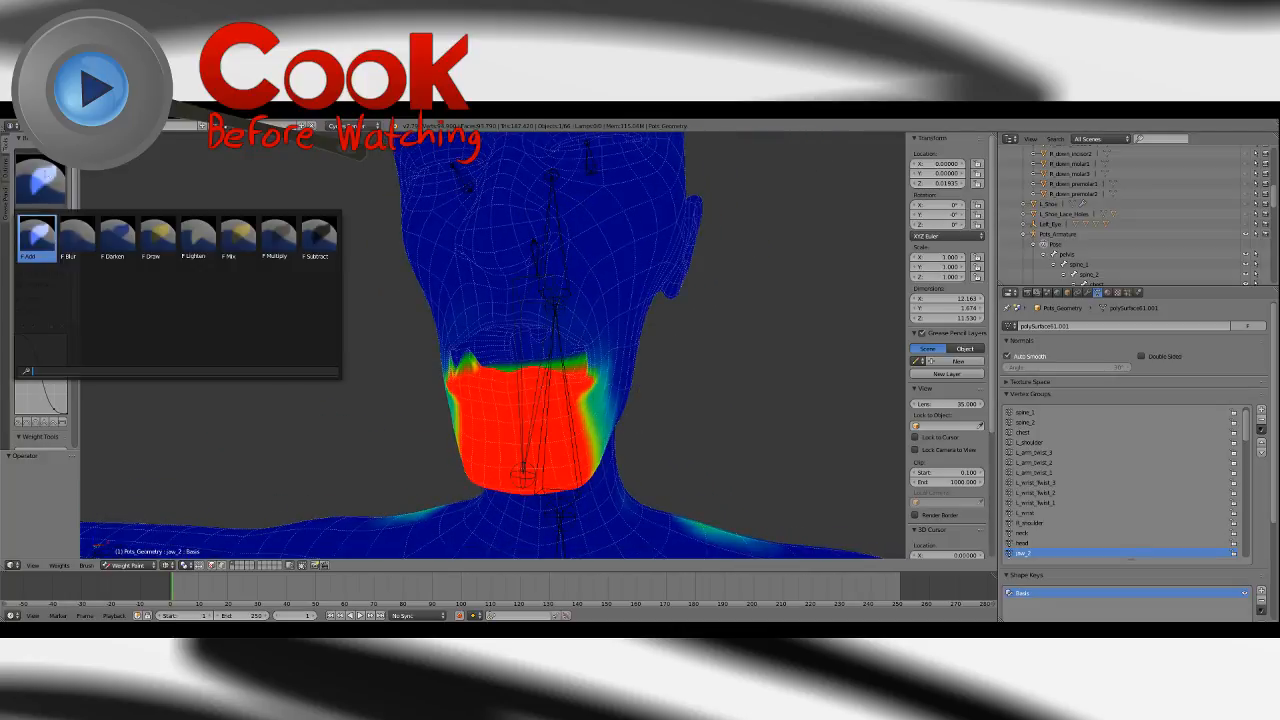
left_click(318, 236)
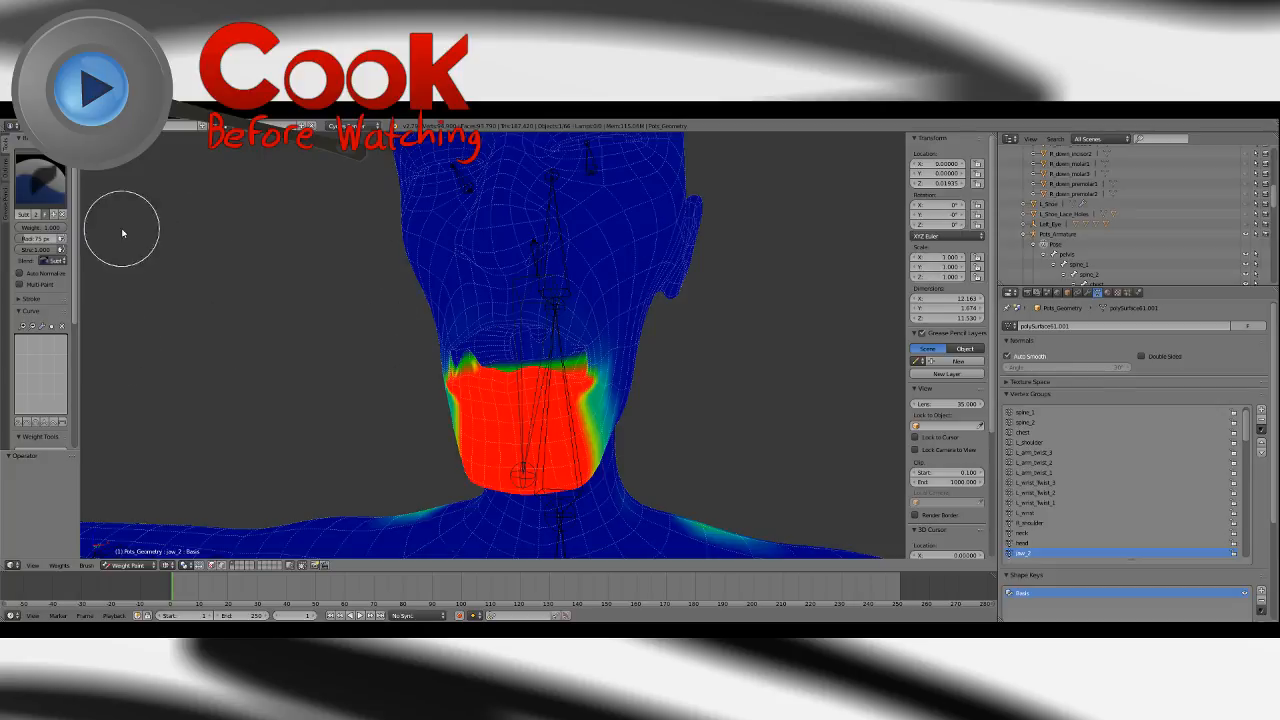
left_click(168, 566)
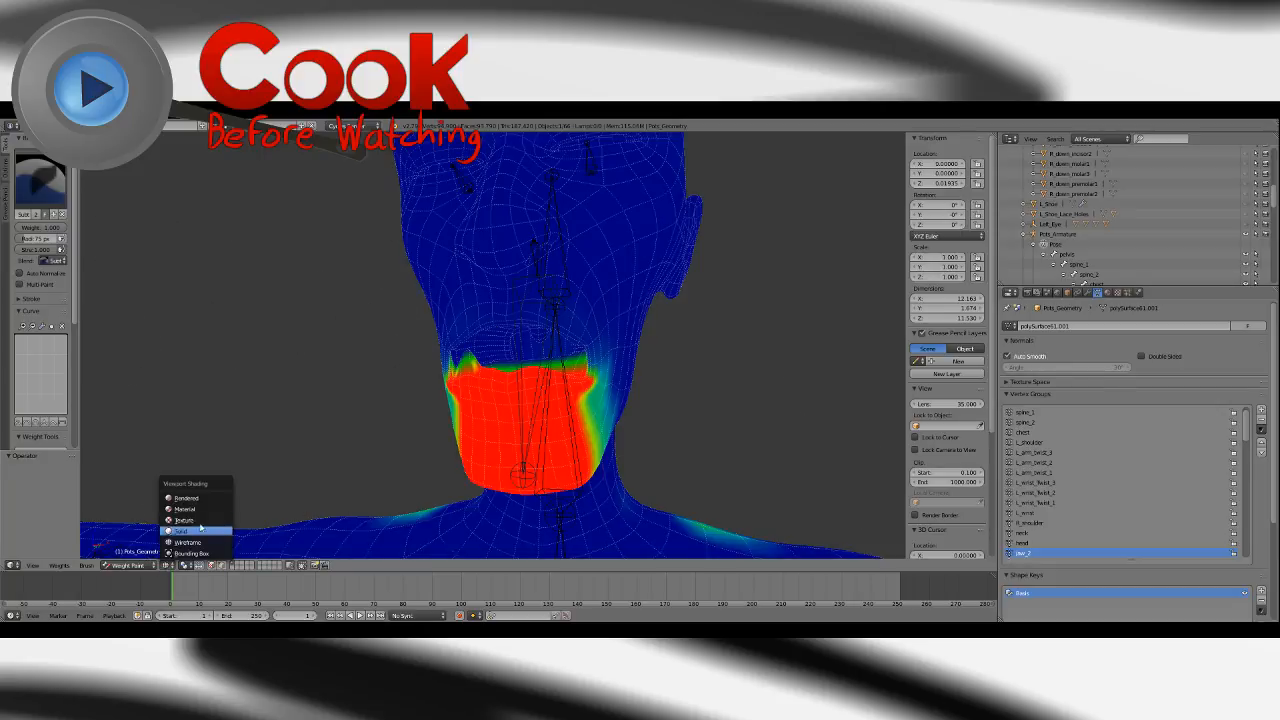
left_click(199, 529)
middle_click_drag(688, 342, 610, 354)
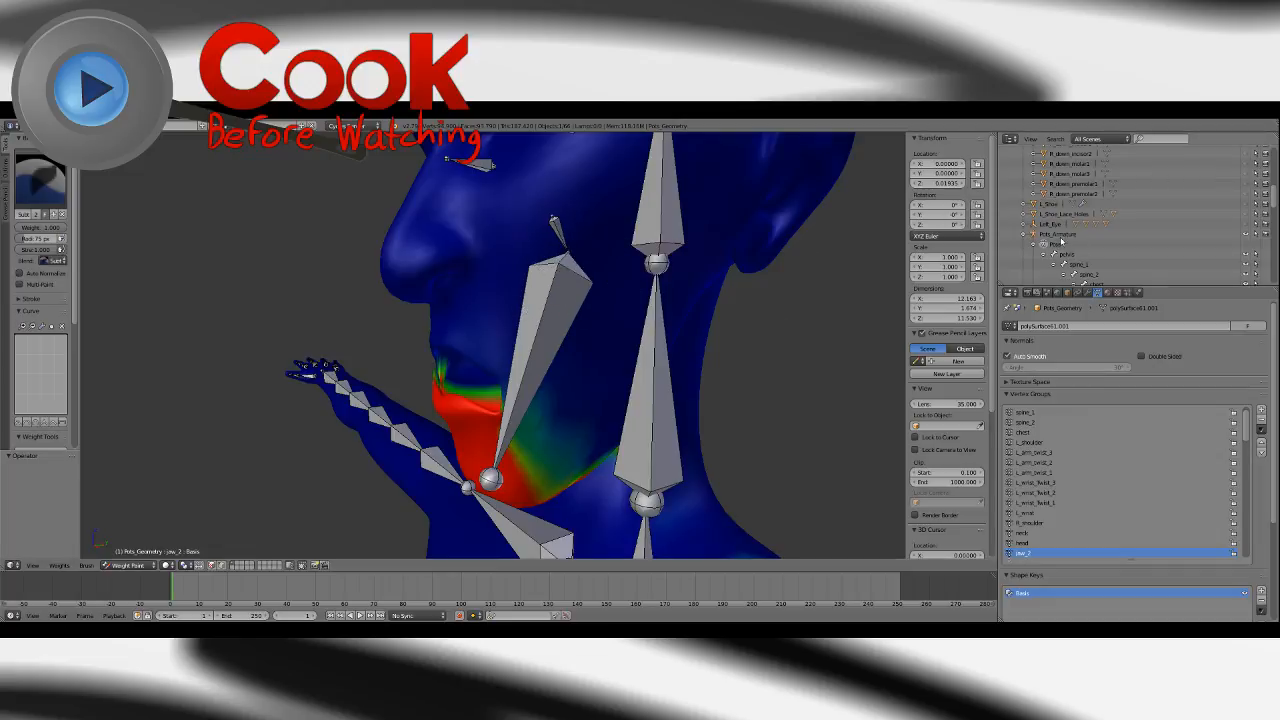
Select the jaw_1 bone of Poly_Armature and rotate it 21.4° about its local Z axis.
left_click(1062, 242)
right_click(565, 231)
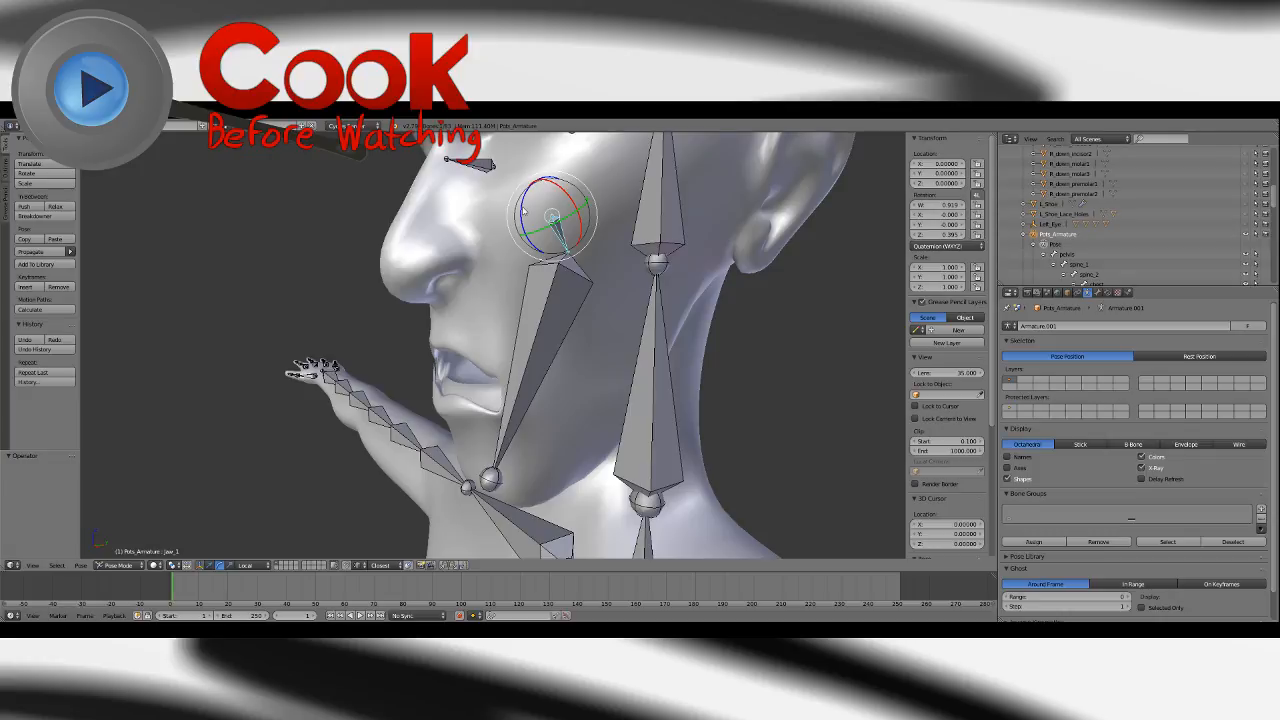
key("r")
key("x")
key("x")
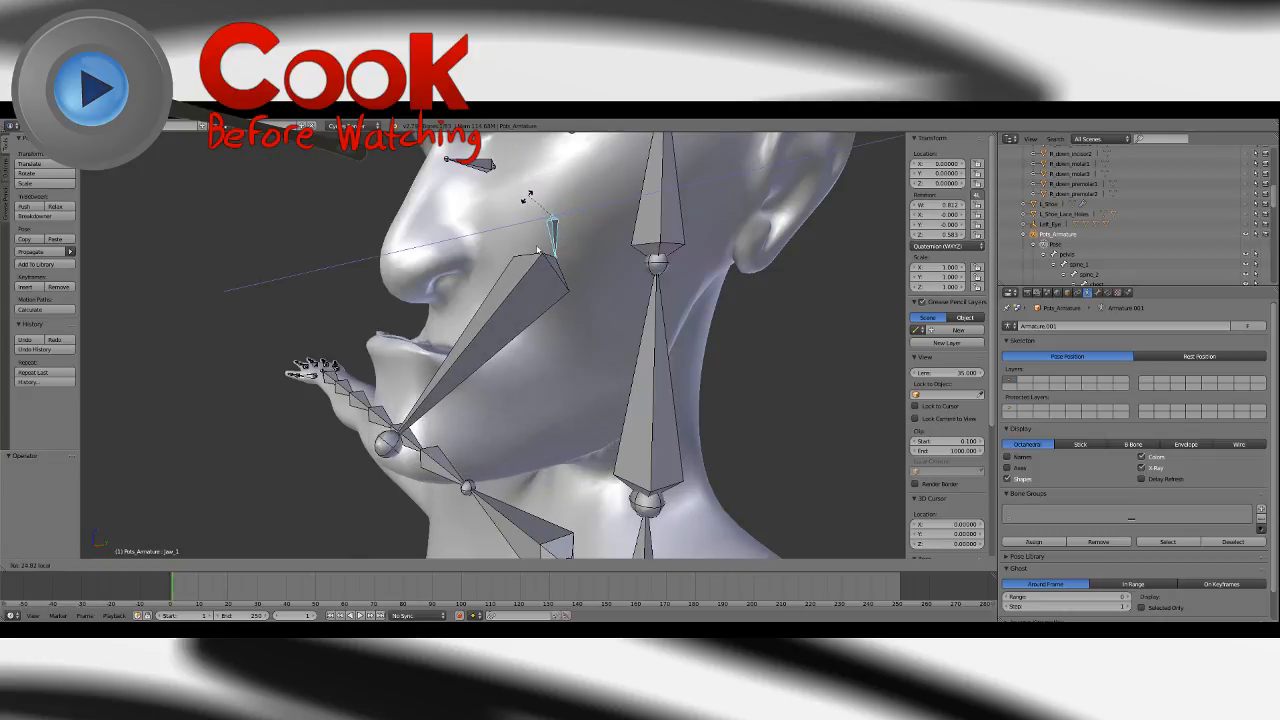
left_click(538, 250)
middle_click_drag(538, 250, 506, 296)
Rotate the jaw_2 bone 34.3° about its local X axis to swing the lower jaw open.
right_click(508, 284)
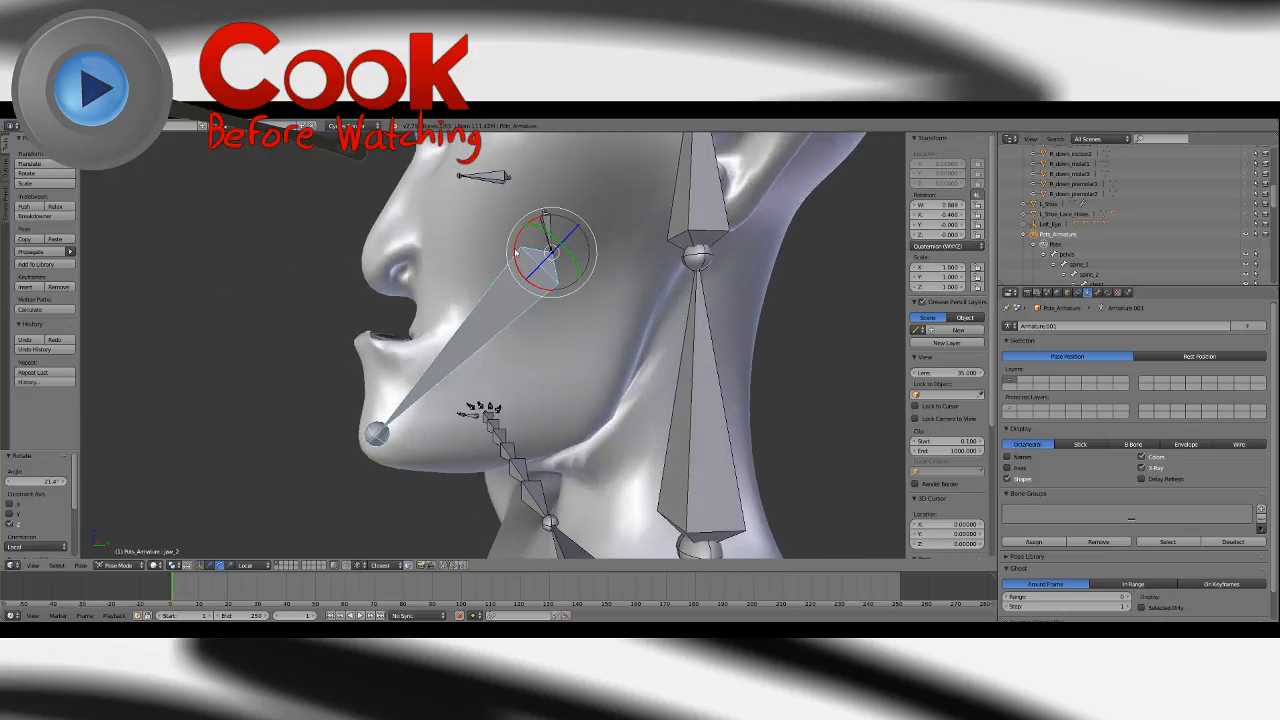
key("r")
key("x")
key("x")
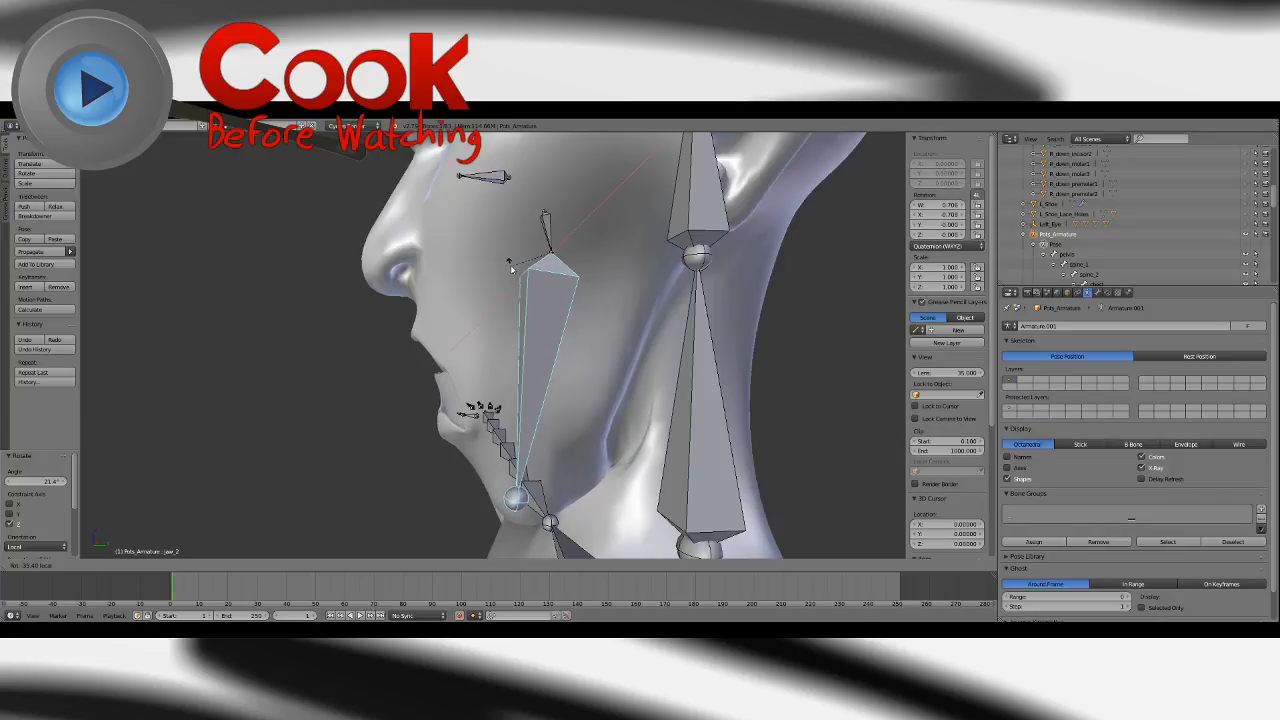
left_click(510, 266)
mouse_move(510, 266)
middle_mouse_down()
mouse_move(659, 306)
mouse_move(639, 351)
mouse_move(540, 293)
mouse_move(490, 360)
mouse_move(596, 369)
mouse_move(547, 345)
mouse_move(572, 362)
mouse_move(583, 352)
mouse_move(593, 399)
mouse_move(577, 338)
middle_mouse_up()
Return to weight painting Poly_Geometry with the jaw_2 weights shown and the open mouth in front view.
right_click(575, 368)
right_click(598, 303)
scroll(593, 399, "up", 1)
scroll(577, 338, "up", 1)
left_click(40, 180)
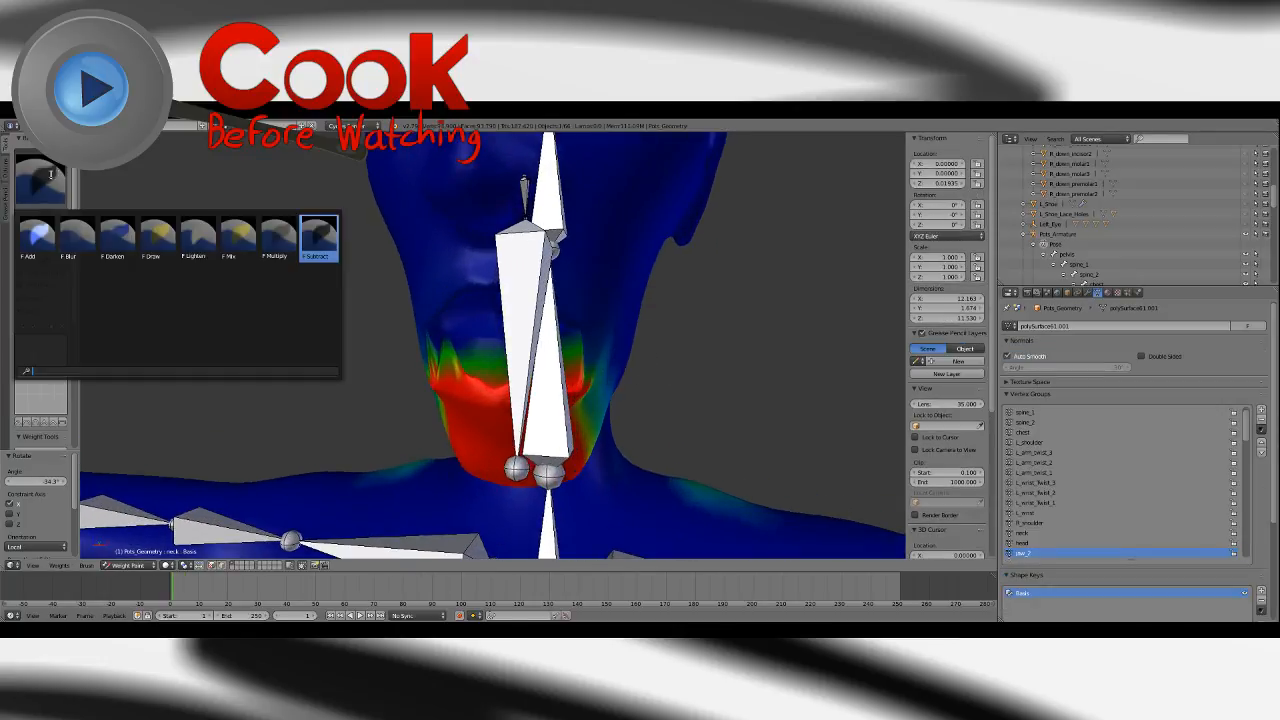
left_click(90, 236)
middle_click_drag(405, 355, 458, 364)
Brush jaw_2 weight onto the inside of the lower lip with the Add brush at strength 0.211.
left_click(40, 178)
left_click(38, 236)
middle_click_drag(533, 345, 580, 367)
mouse_move(579, 360)
left_mouse_down()
mouse_move(598, 352)
mouse_move(521, 372)
left_mouse_up()
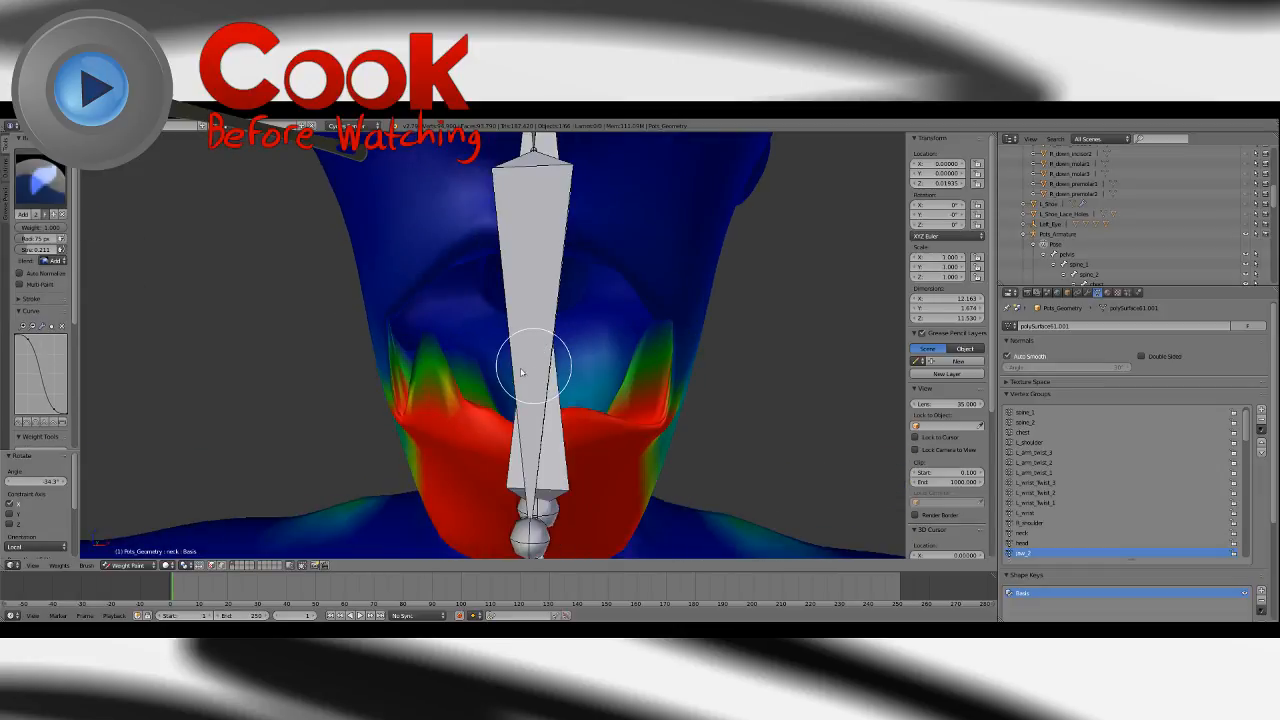
middle_click_drag(528, 342, 432, 325)
left_click(41, 185)
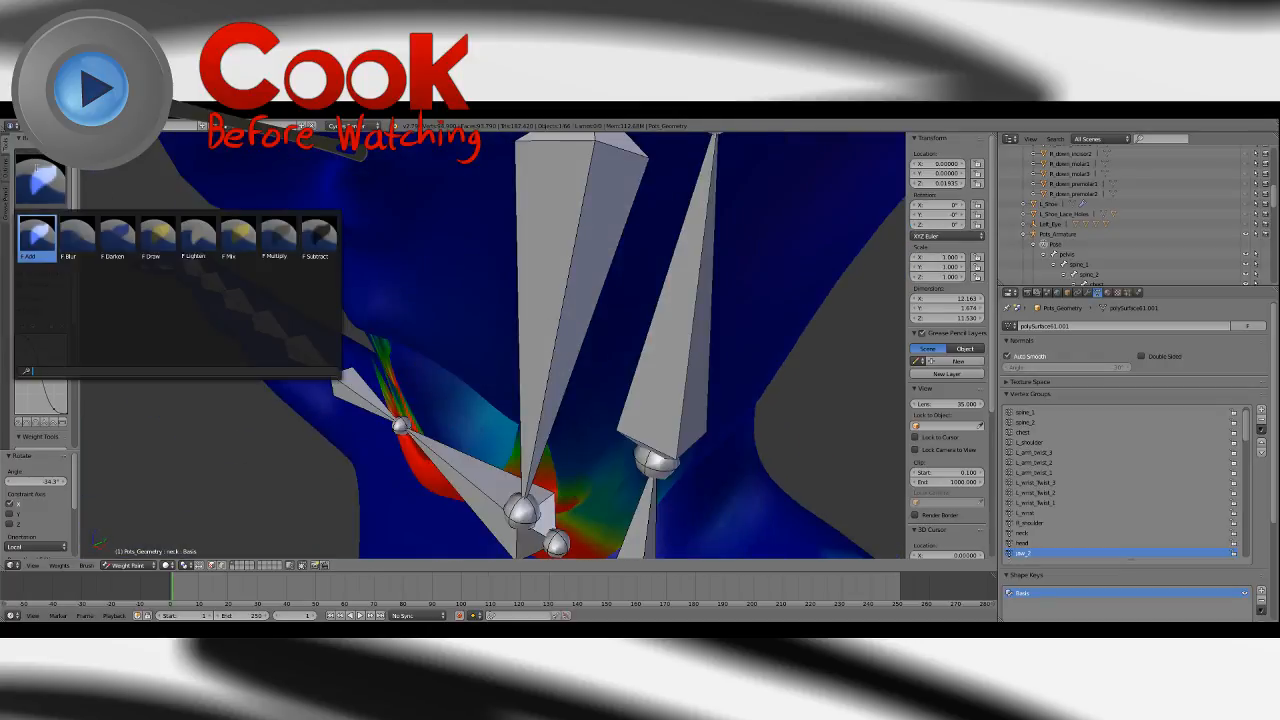
left_click(42, 241)
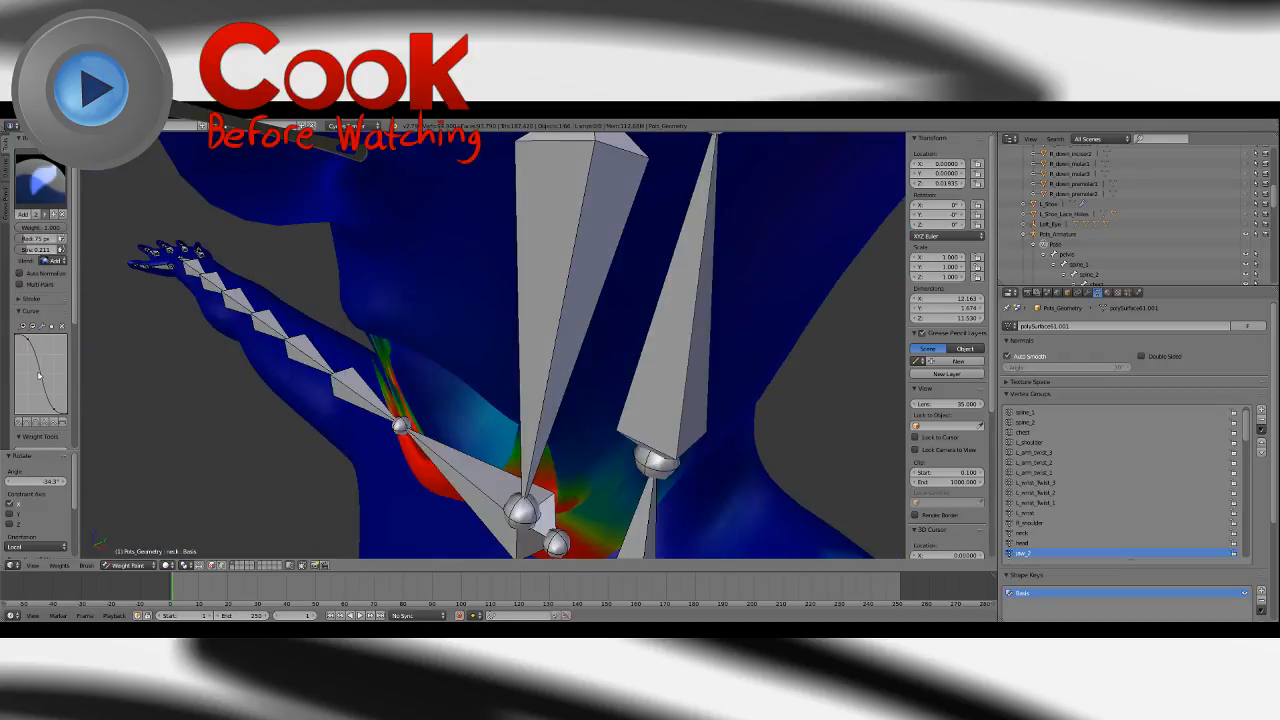
Switch to wireframe shading and add jaw_2 weight inside the lower lip and mouth corner at strength 1.000.
middle_click_drag(451, 367, 628, 345)
left_click(147, 566)
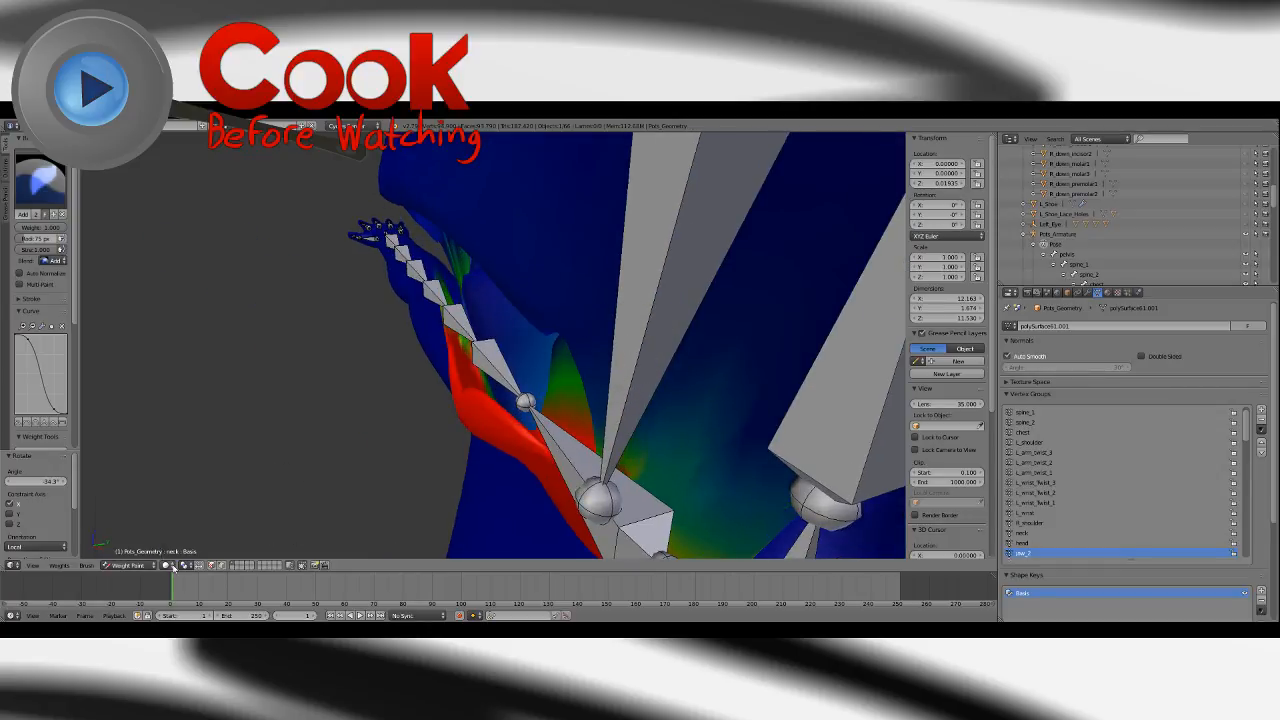
left_click(168, 566)
left_click(188, 543)
mouse_move(529, 338)
middle_mouse_down()
mouse_move(563, 336)
mouse_move(579, 352)
mouse_move(533, 322)
middle_mouse_up()
left_click_drag(531, 312, 548, 370)
left_click_drag(517, 367, 514, 360)
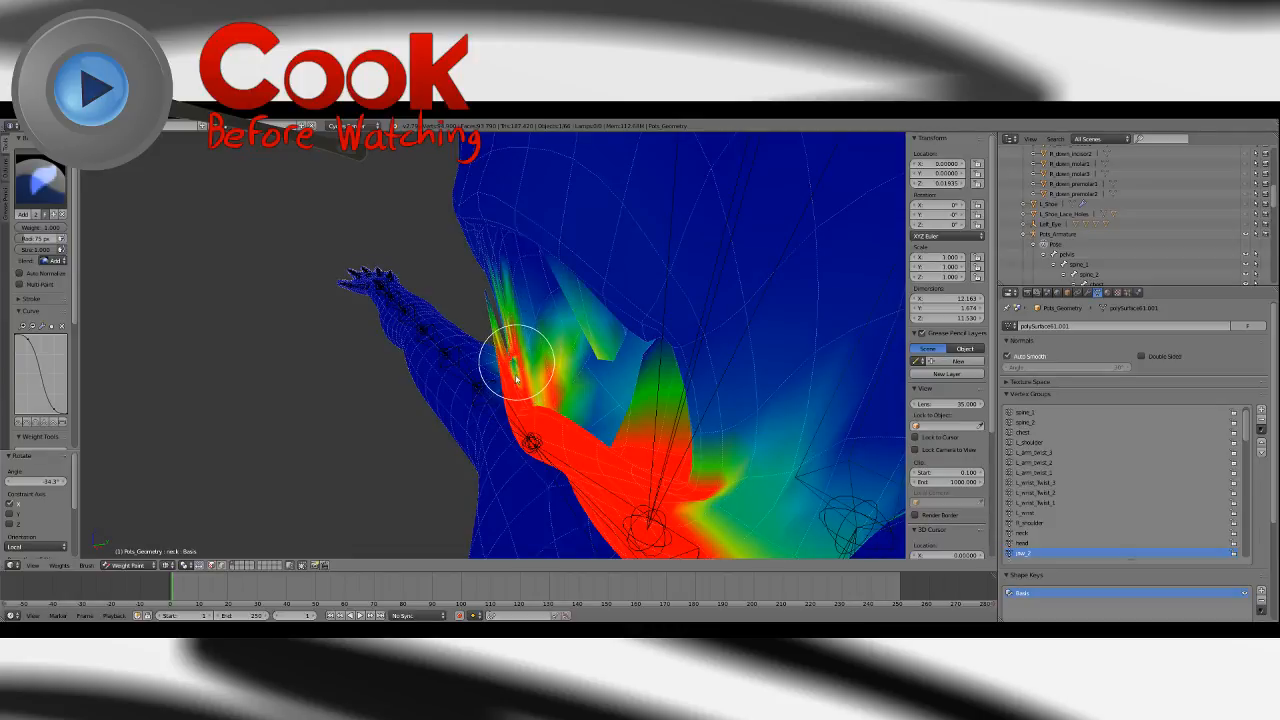
mouse_move(514, 360)
middle_mouse_down()
mouse_move(603, 362)
mouse_move(570, 326)
middle_mouse_up()
left_click_drag(535, 312, 497, 331)
mouse_move(497, 331)
middle_mouse_down()
mouse_move(535, 346)
mouse_move(525, 313)
middle_mouse_up()
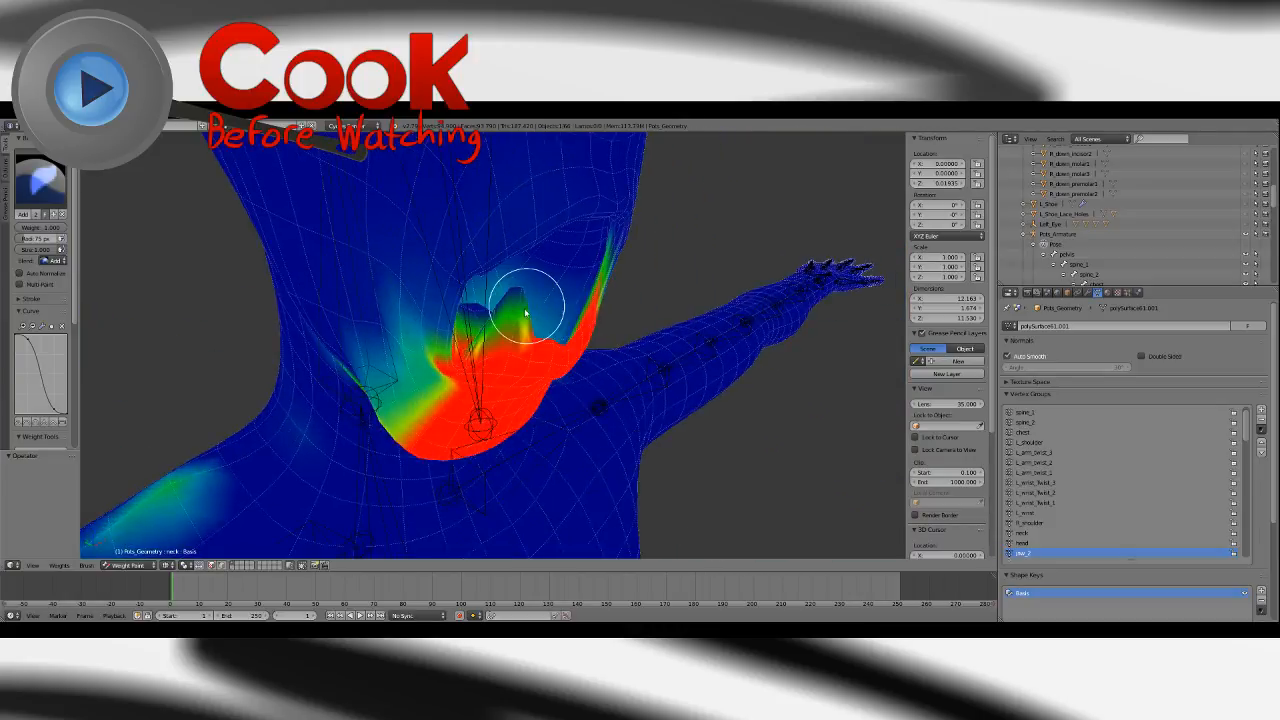
left_click_drag(517, 307, 513, 357)
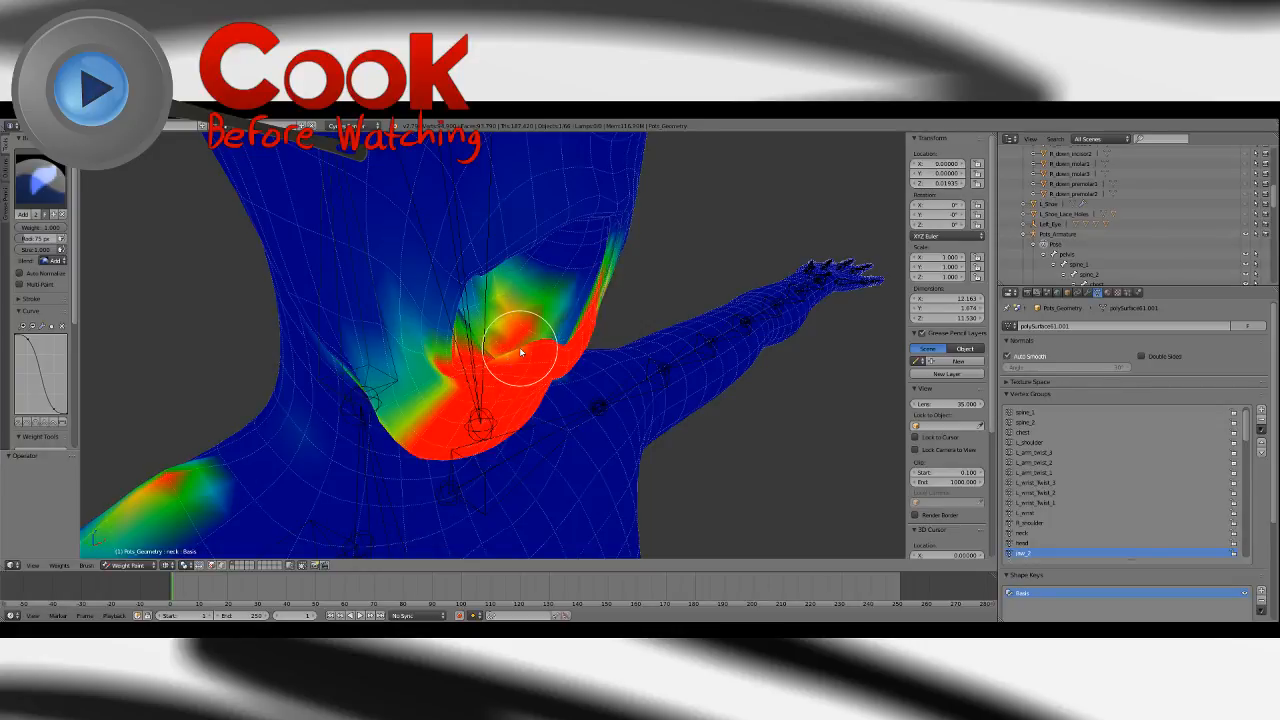
key("ctrl+z")
Add jaw_2 weight across the inner lower lip and toward the corner of the mouth.
middle_click_drag(519, 347, 535, 346)
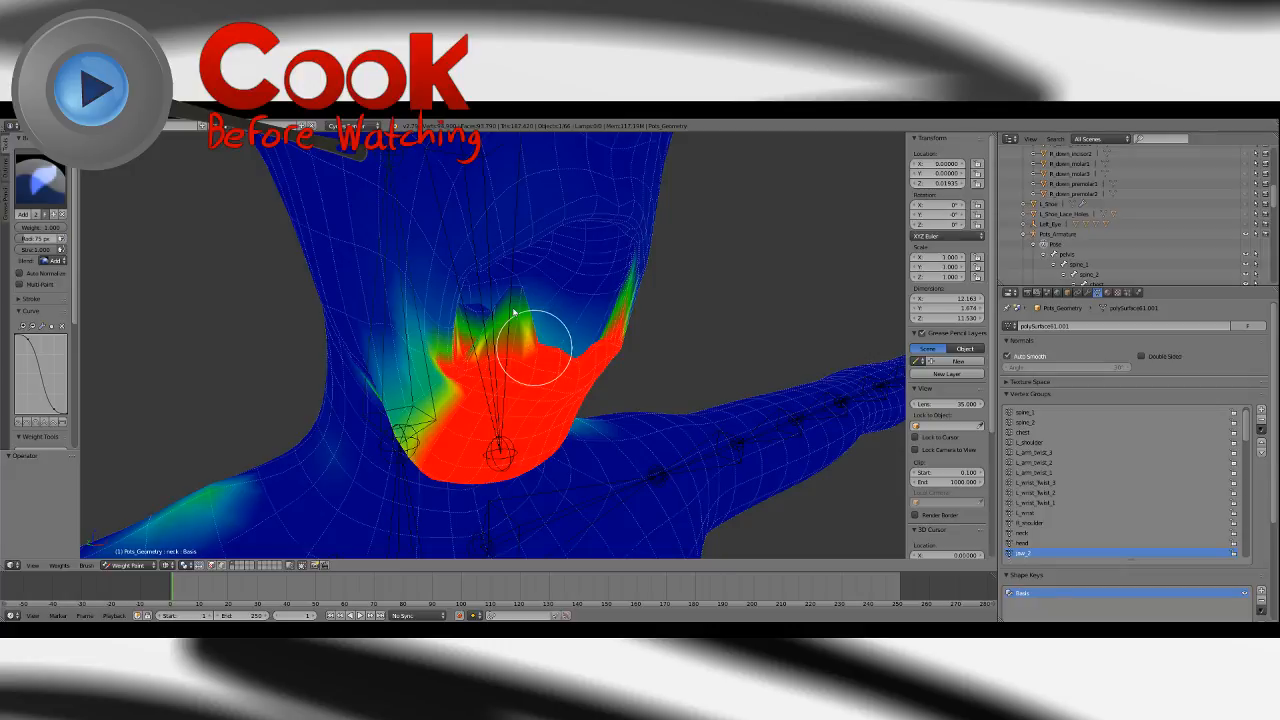
left_click_drag(512, 313, 514, 360)
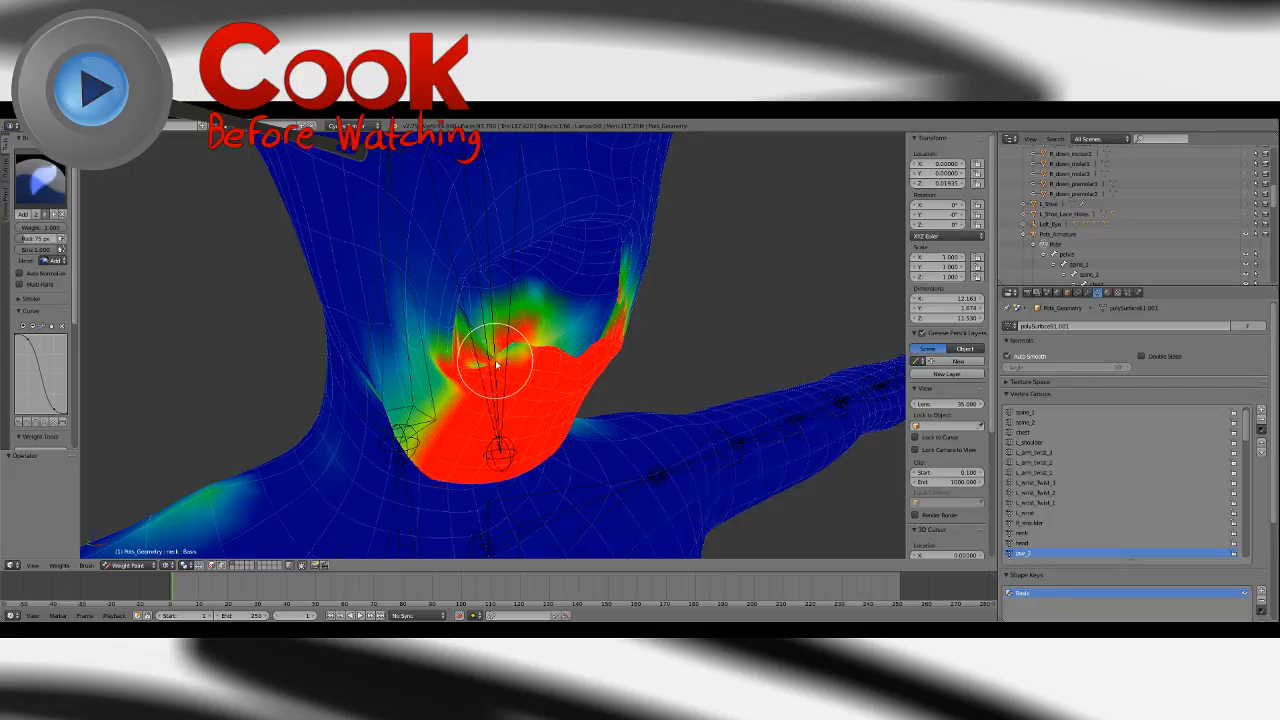
middle_click_drag(497, 366, 411, 322)
left_click_drag(559, 347, 527, 404)
left_click_drag(467, 369, 461, 364)
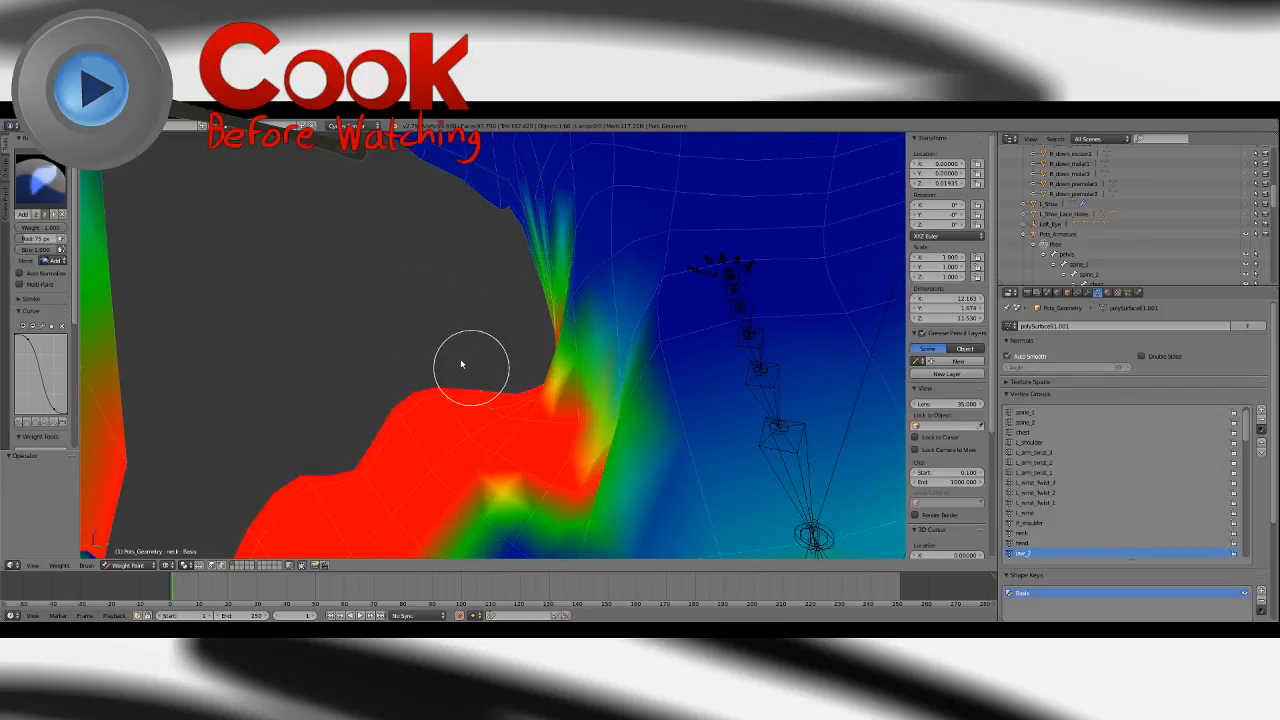
Fill the inner mouth surface behind the lower lip, out to both mouth corners, with full jaw_2 weight.
mouse_move(459, 386)
middle_mouse_down()
mouse_move(520, 357)
mouse_move(629, 357)
mouse_move(569, 403)
mouse_move(617, 370)
mouse_move(586, 333)
mouse_move(491, 369)
mouse_move(594, 409)
mouse_move(605, 378)
mouse_move(689, 380)
mouse_move(629, 343)
mouse_move(447, 341)
mouse_move(383, 287)
middle_mouse_up()
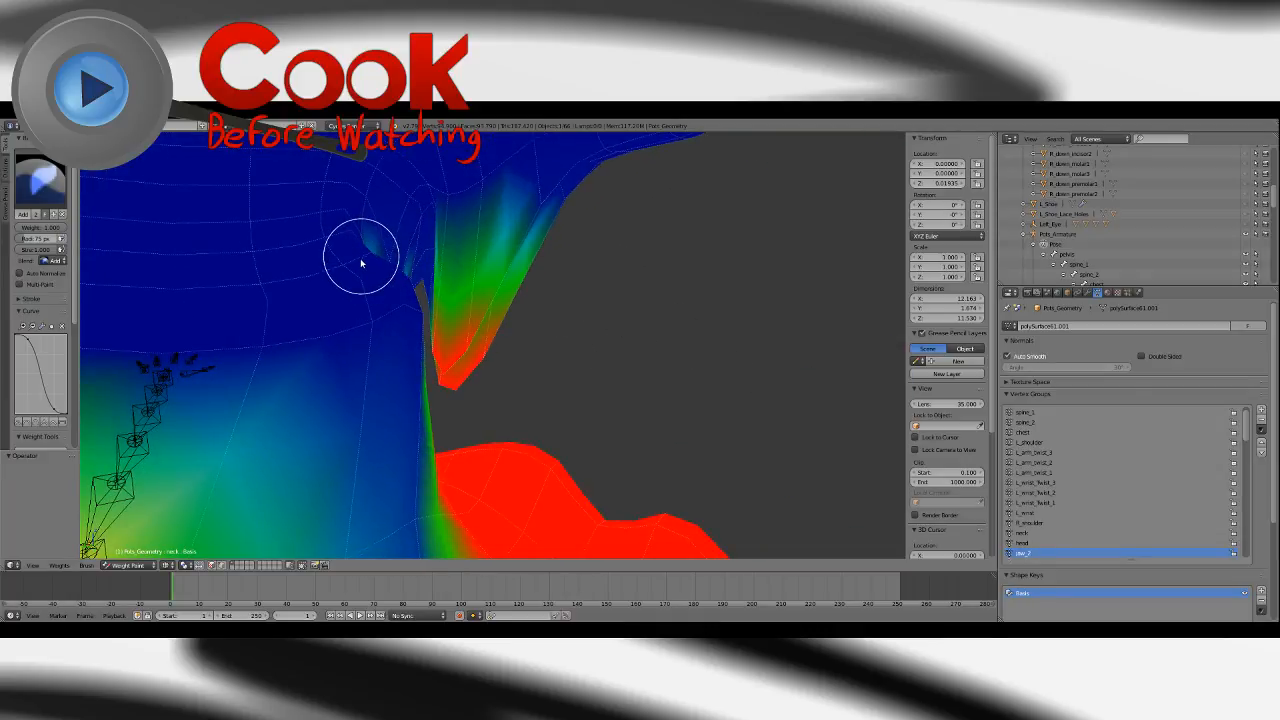
left_click_drag(384, 308, 397, 398)
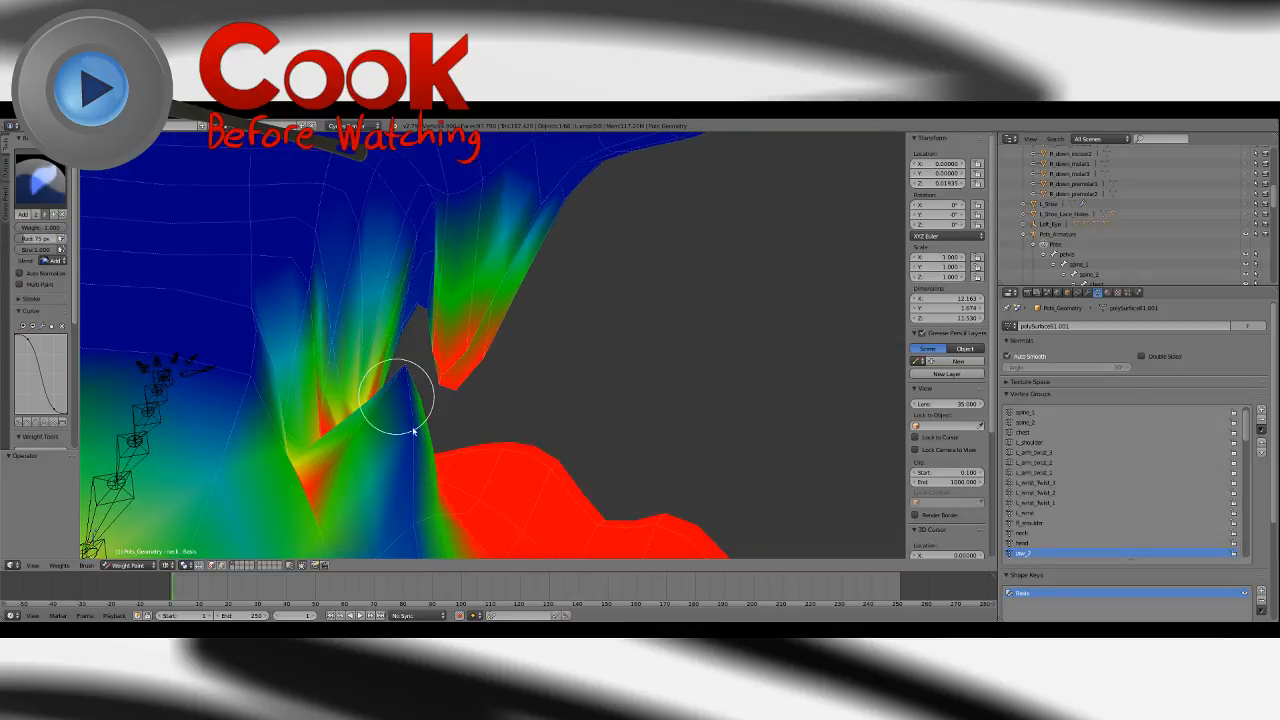
mouse_move(465, 390)
middle_mouse_down()
mouse_move(371, 380)
mouse_move(457, 429)
mouse_move(510, 393)
middle_mouse_up()
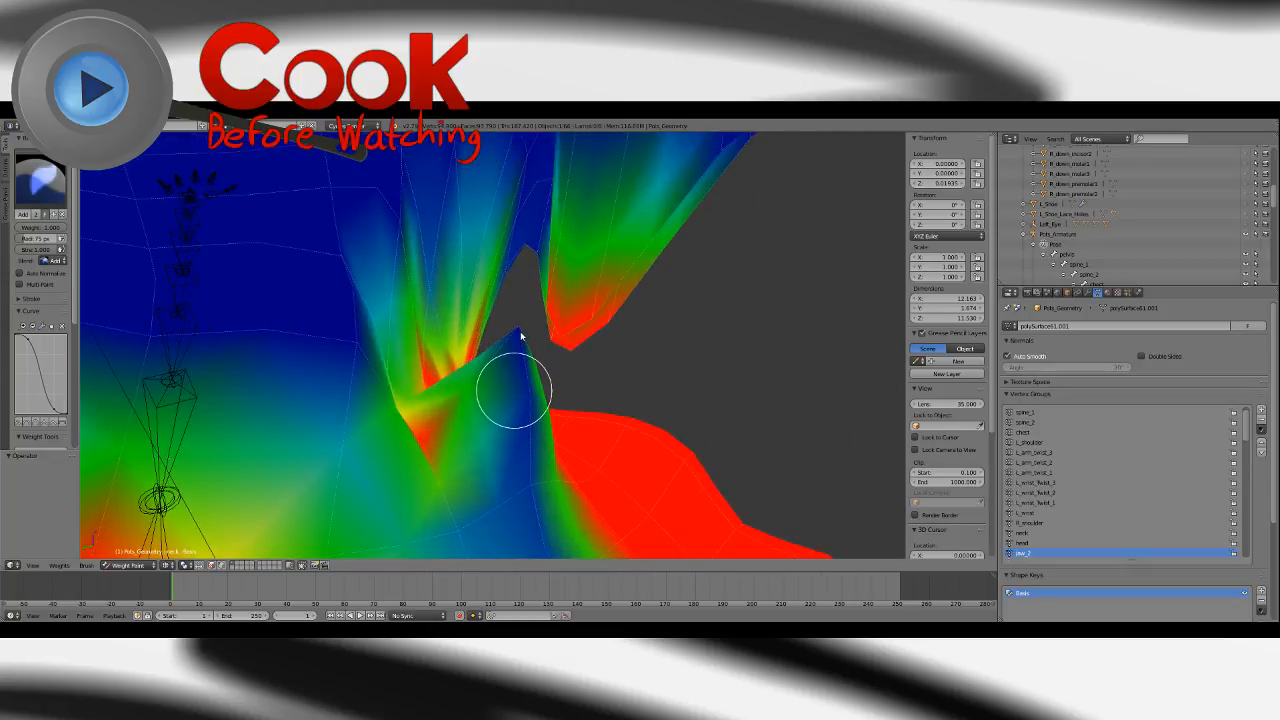
mouse_move(520, 336)
middle_mouse_down()
mouse_move(443, 409)
mouse_move(422, 460)
mouse_move(571, 471)
mouse_move(442, 394)
middle_mouse_up()
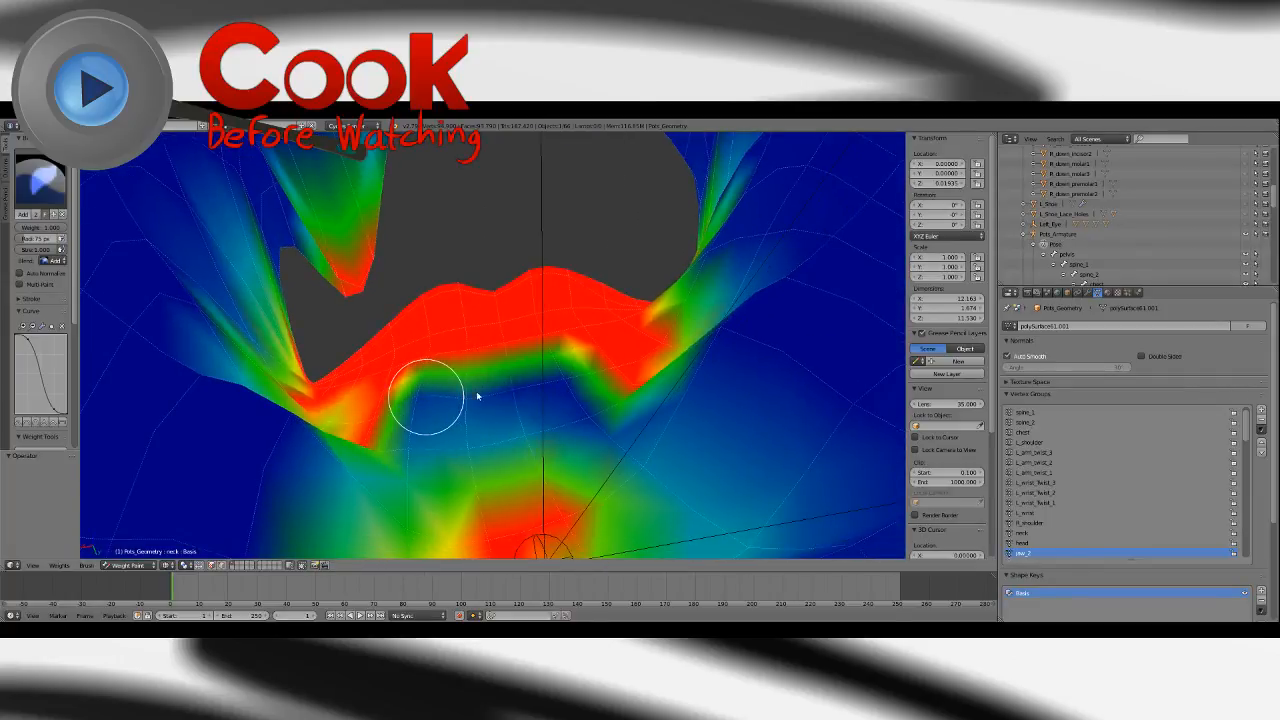
mouse_move(477, 397)
left_mouse_down()
mouse_move(566, 380)
mouse_move(560, 371)
mouse_move(585, 427)
mouse_move(330, 452)
mouse_move(289, 426)
mouse_move(243, 427)
left_mouse_up()
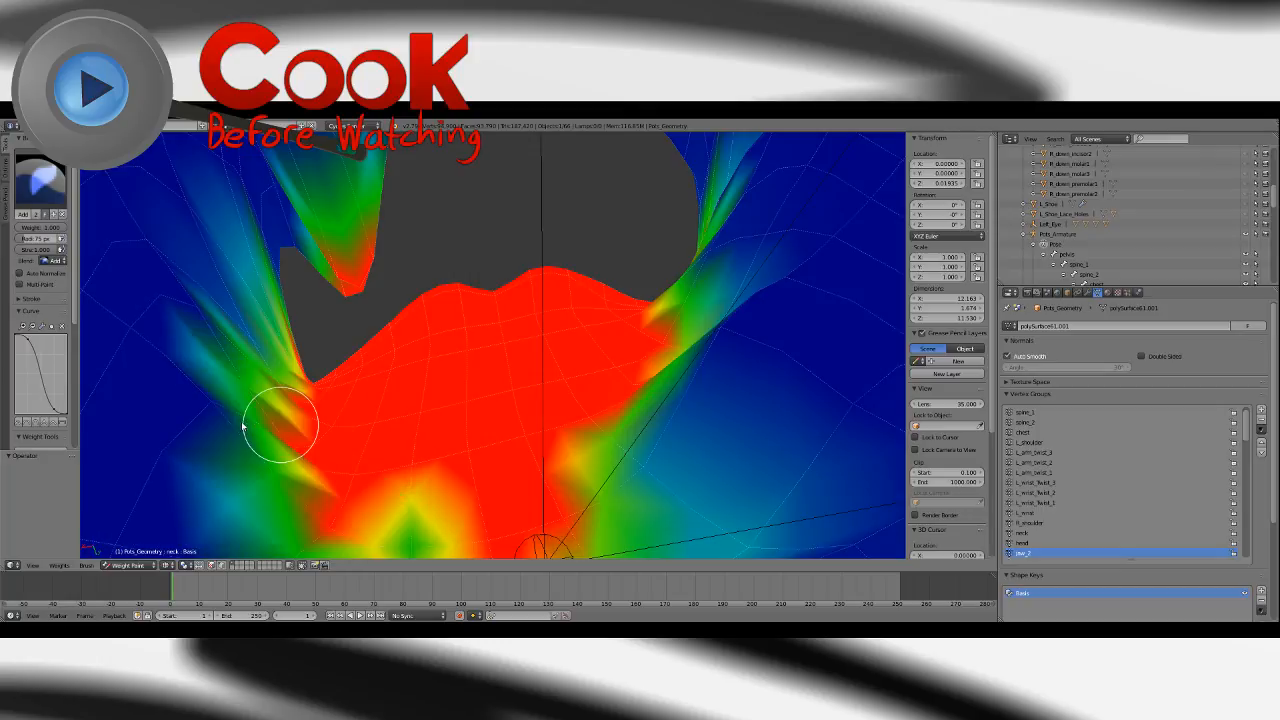
mouse_move(728, 333)
left_mouse_down()
mouse_move(617, 449)
mouse_move(606, 497)
left_mouse_up()
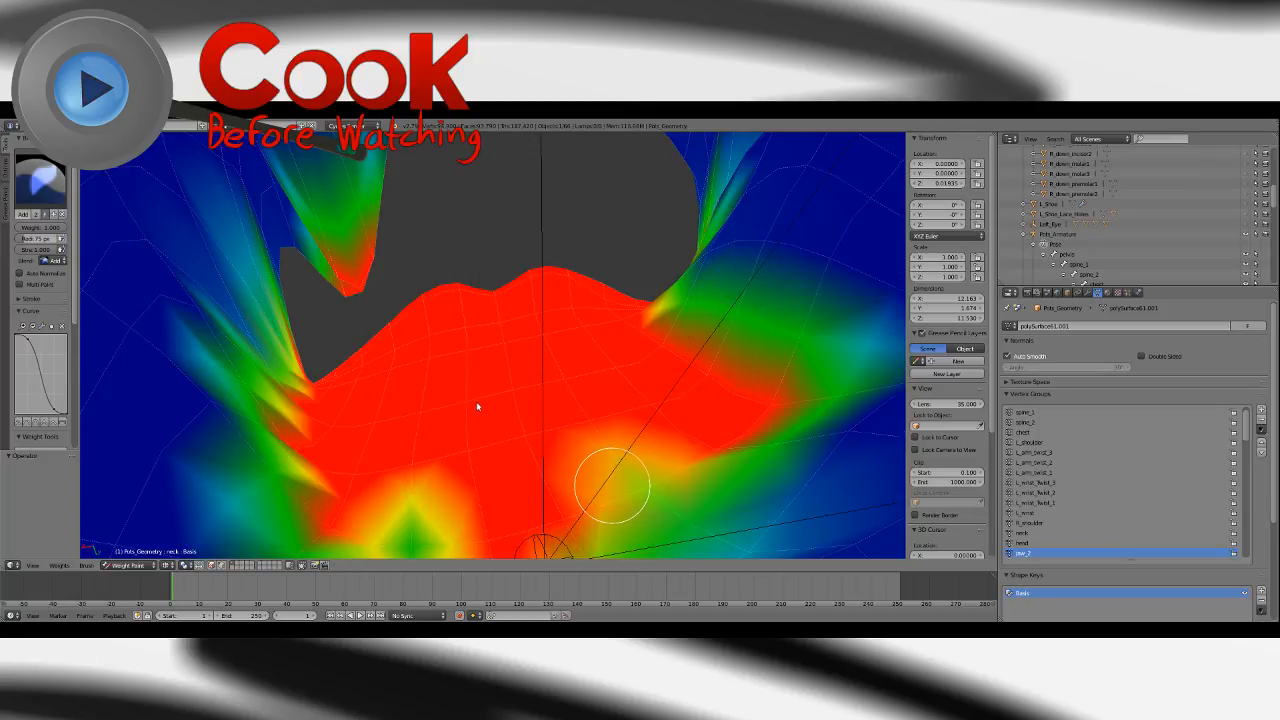
Add full jaw_2 weight from the cheek beside the mouth corner down along the side of the jaw.
scroll(477, 407, "down", 8)
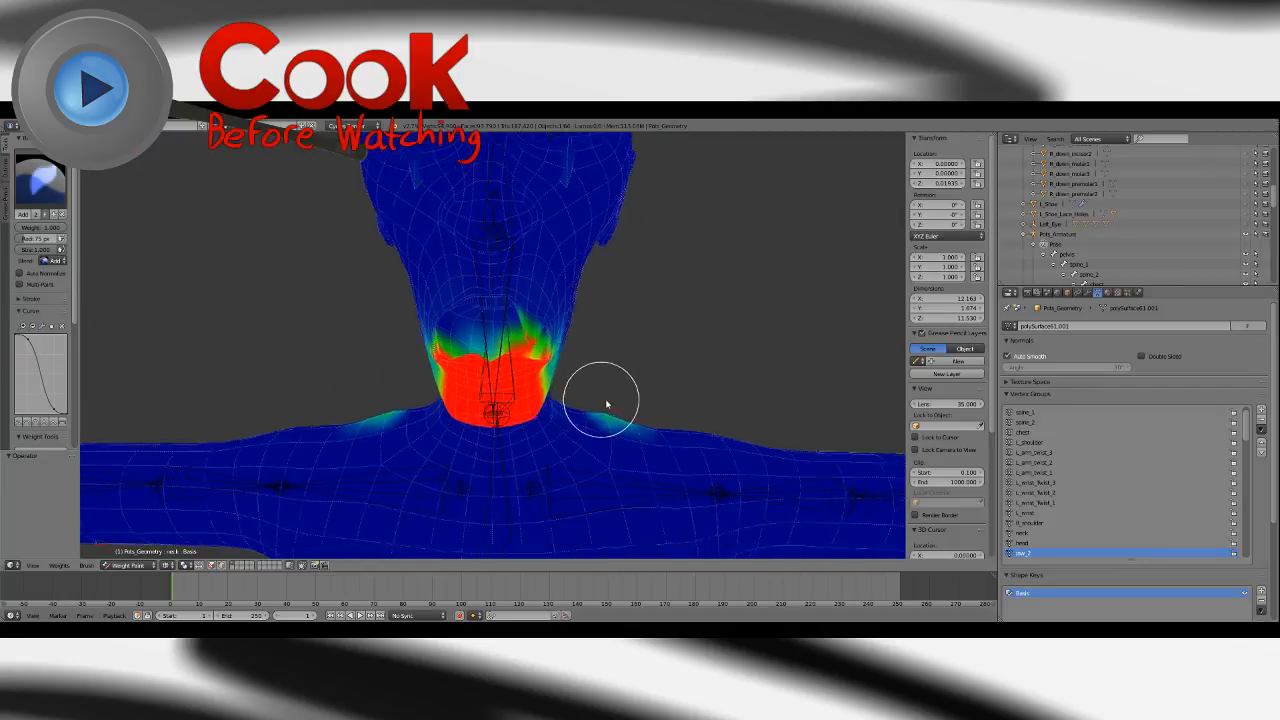
middle_click_drag(606, 404, 591, 363)
scroll(540, 350, "up", 5)
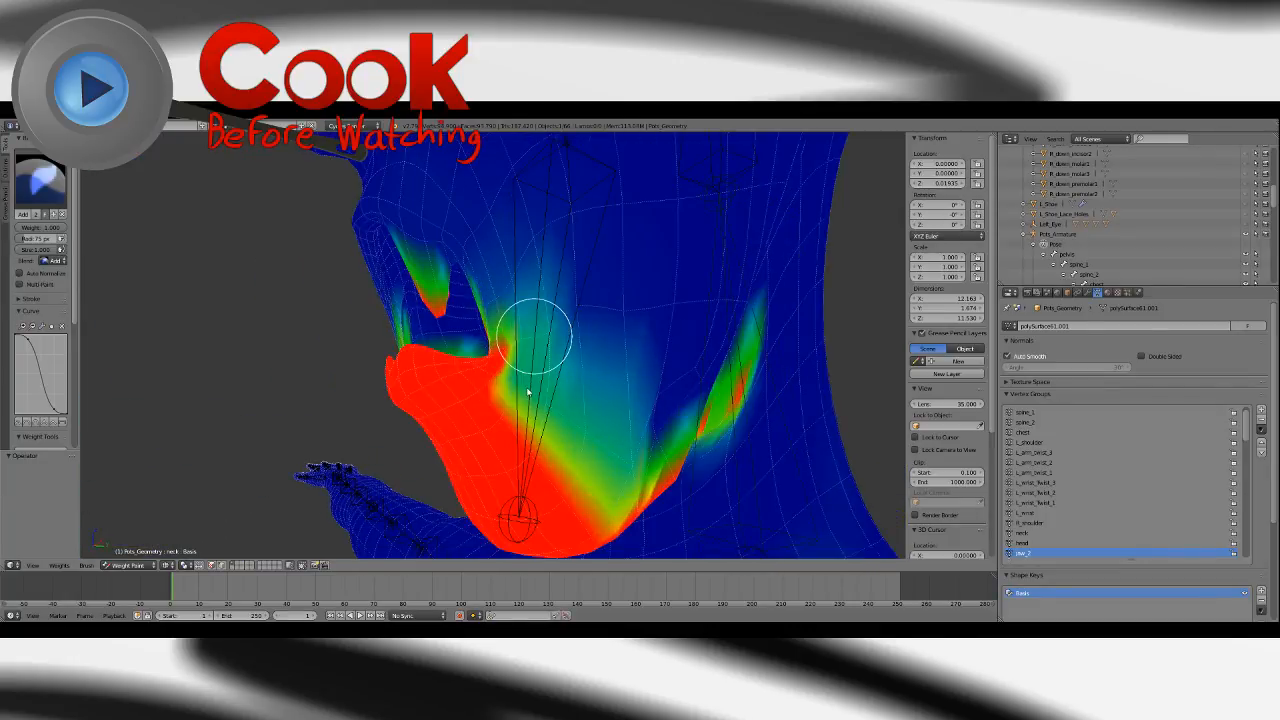
left_click_drag(527, 392, 601, 470)
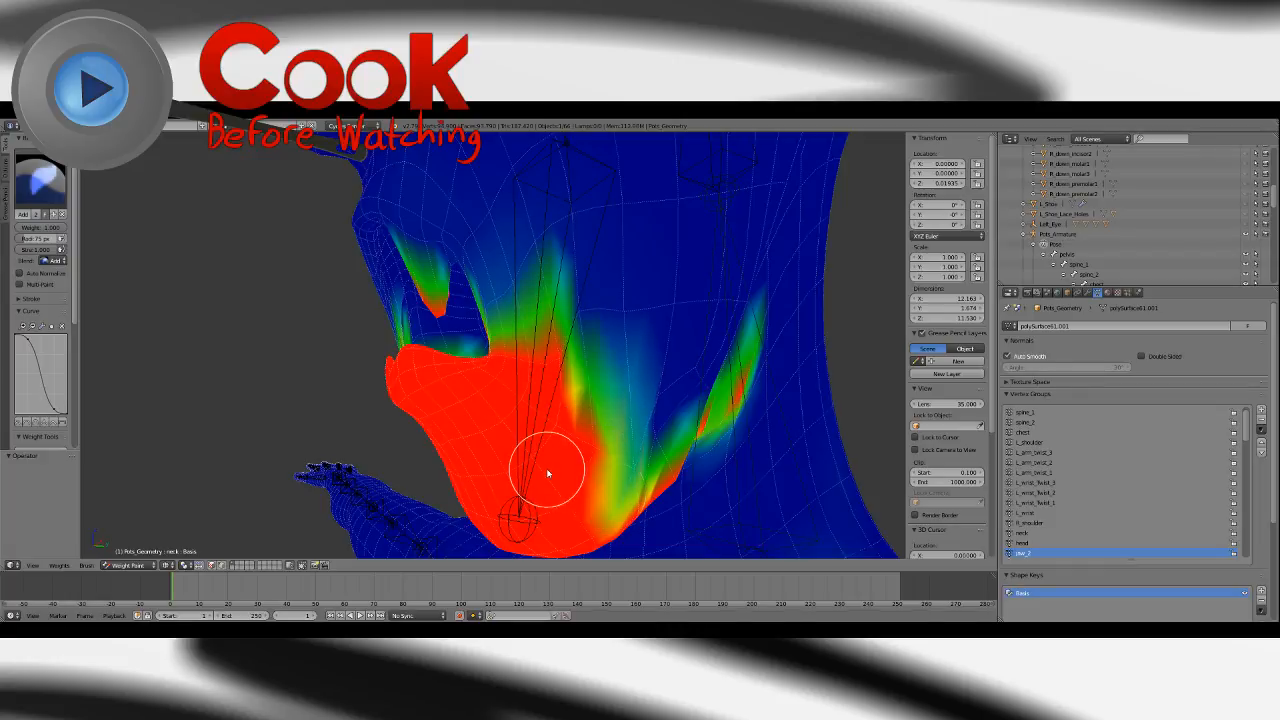
middle_click_drag(548, 473, 489, 414)
middle_click_drag(503, 346, 561, 375)
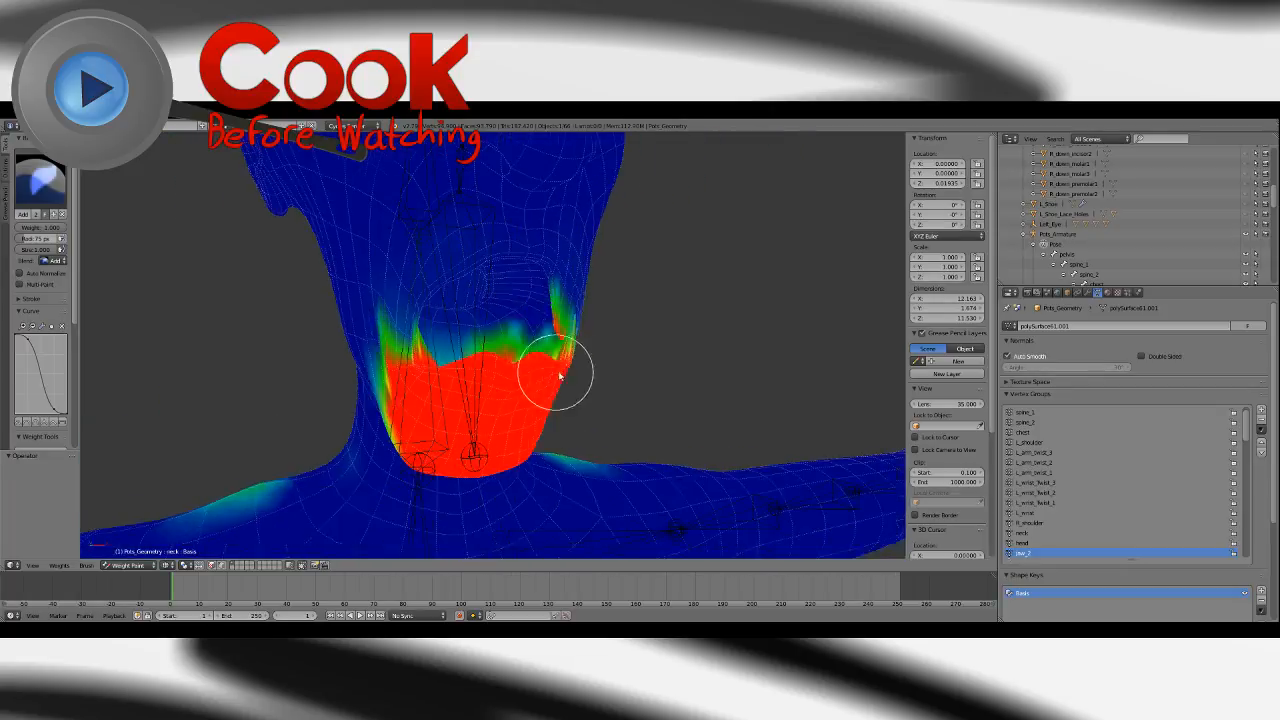
middle_click_drag(578, 327, 543, 328)
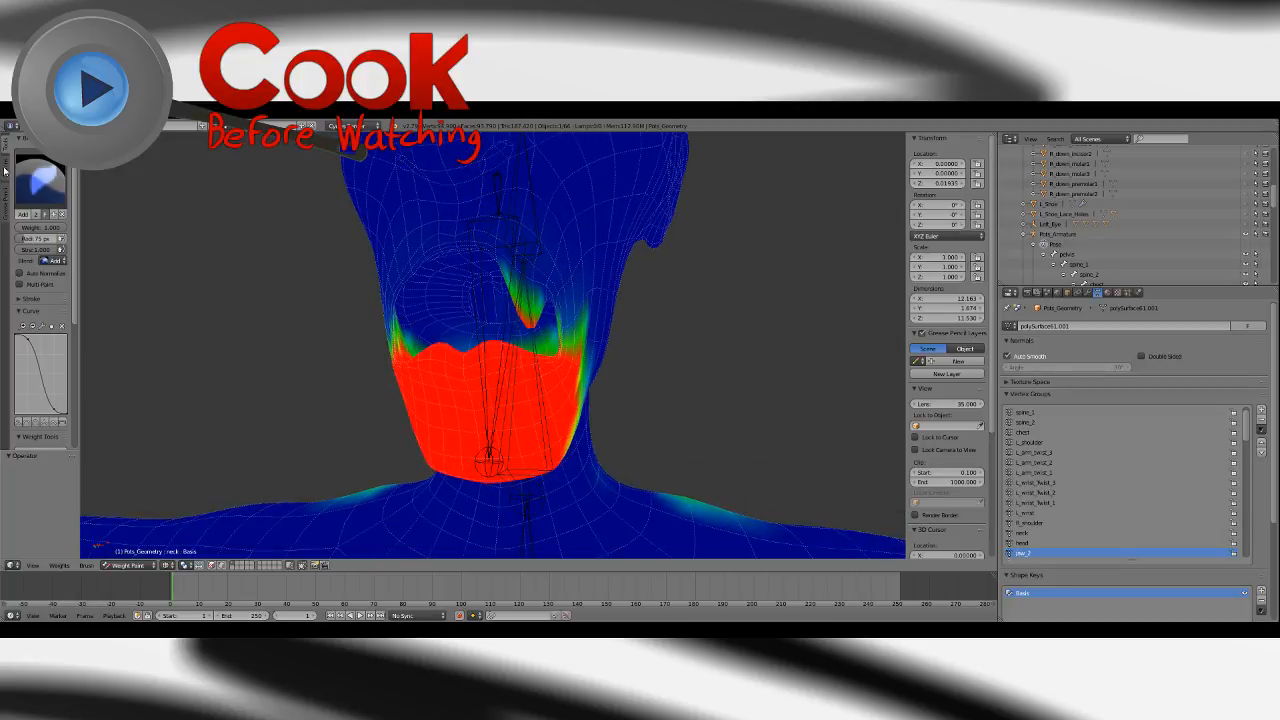
Remove the stray jaw_2 weight from the top of the shoulder with the Subtract brush.
mouse_move(384, 386)
middle_mouse_down()
mouse_move(531, 429)
mouse_move(489, 443)
mouse_move(509, 409)
mouse_move(450, 404)
mouse_move(486, 343)
mouse_move(497, 449)
mouse_move(369, 359)
middle_mouse_up()
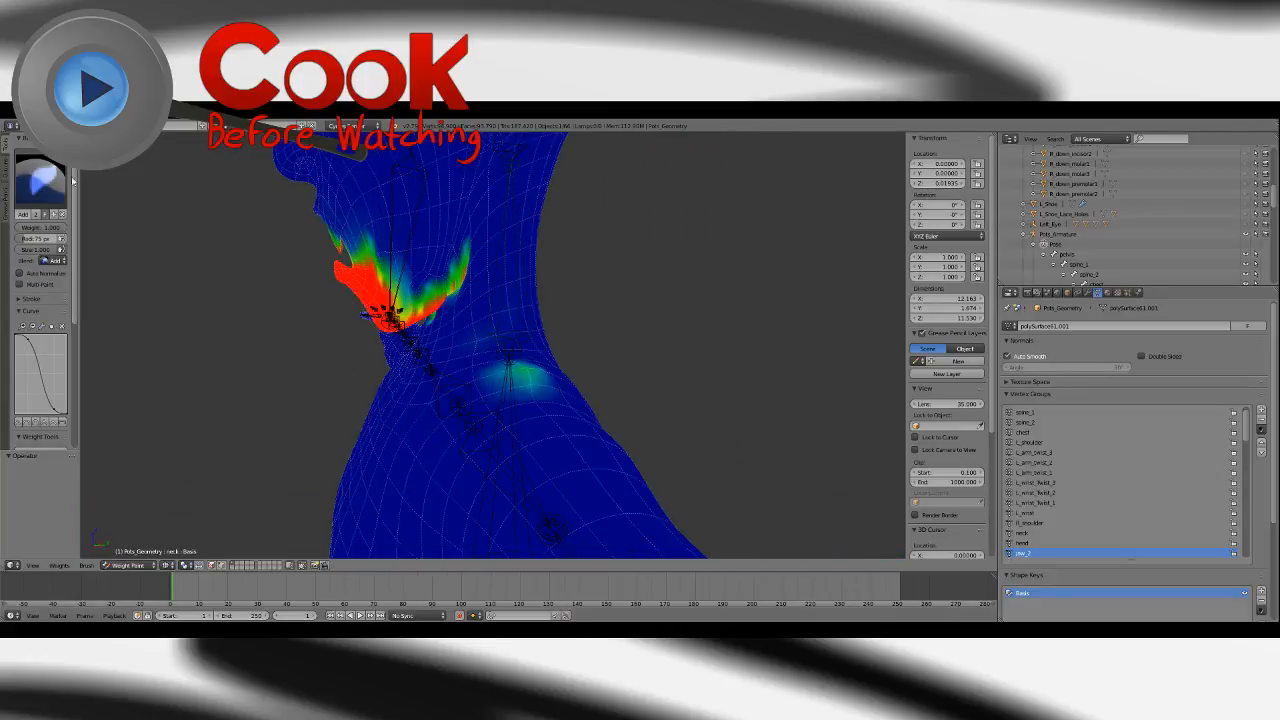
left_click(40, 180)
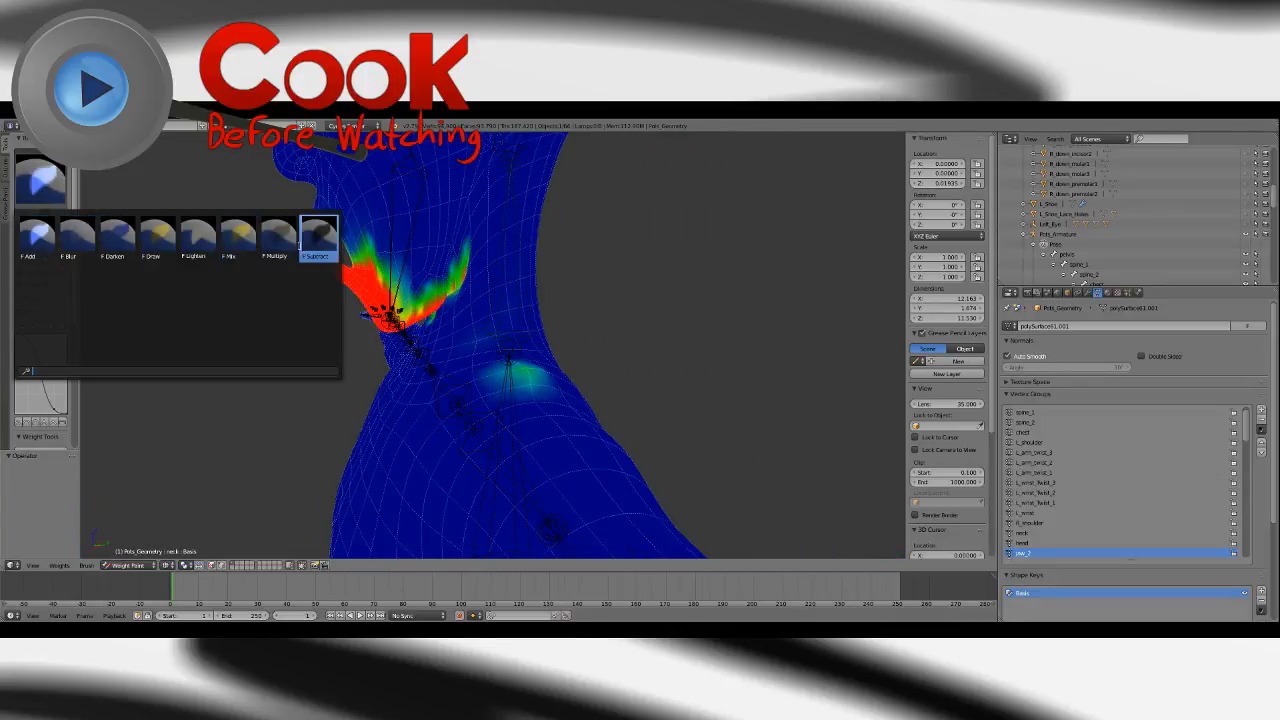
left_click(317, 236)
middle_click_drag(369, 339, 505, 410)
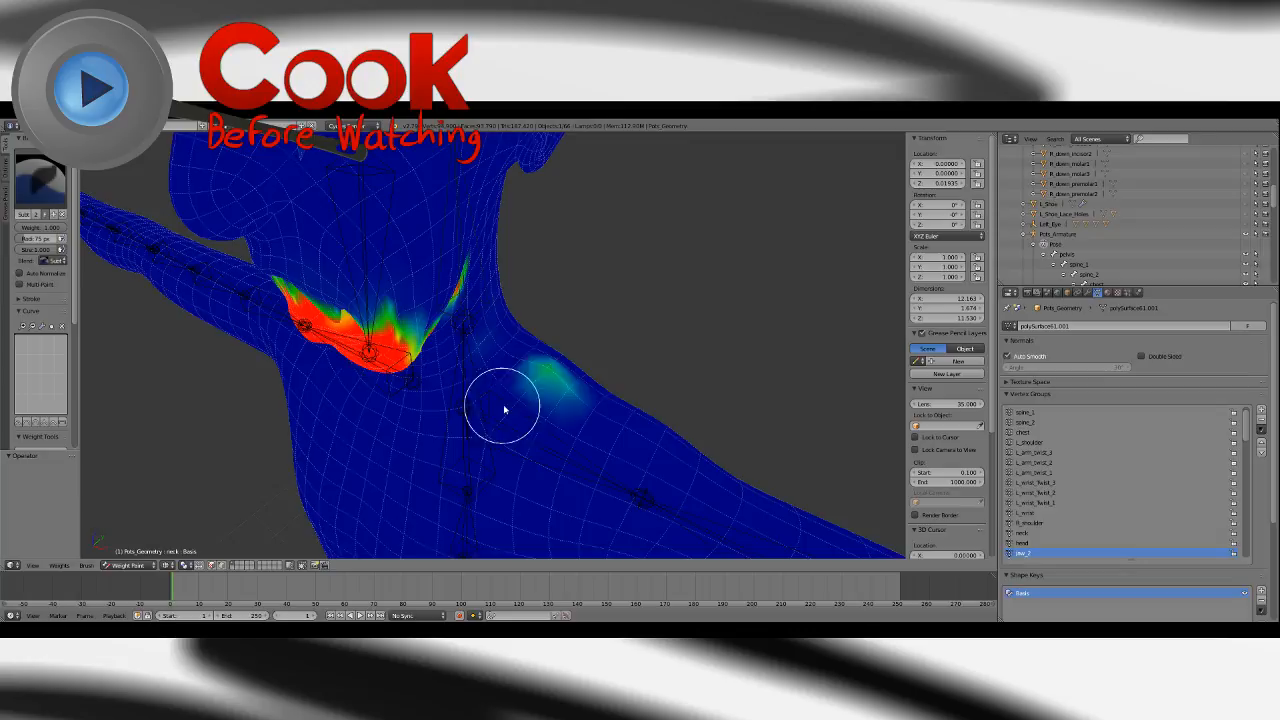
left_click(552, 370)
middle_click_drag(551, 366, 404, 428)
Soften the jaw_2 weight border along the jawline and upper neck with the Blur brush at strength 1.000.
left_click(53, 188)
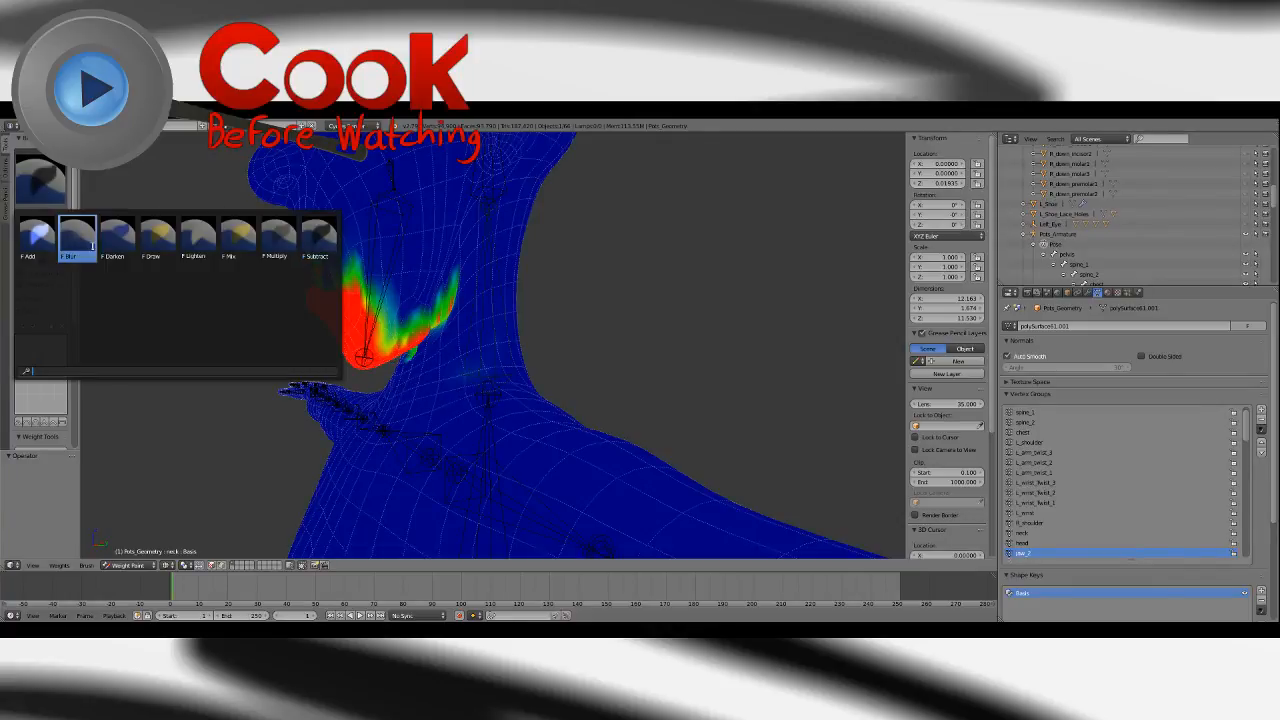
left_click(117, 234)
middle_click_drag(400, 343, 476, 299)
left_click_drag(447, 330, 425, 350)
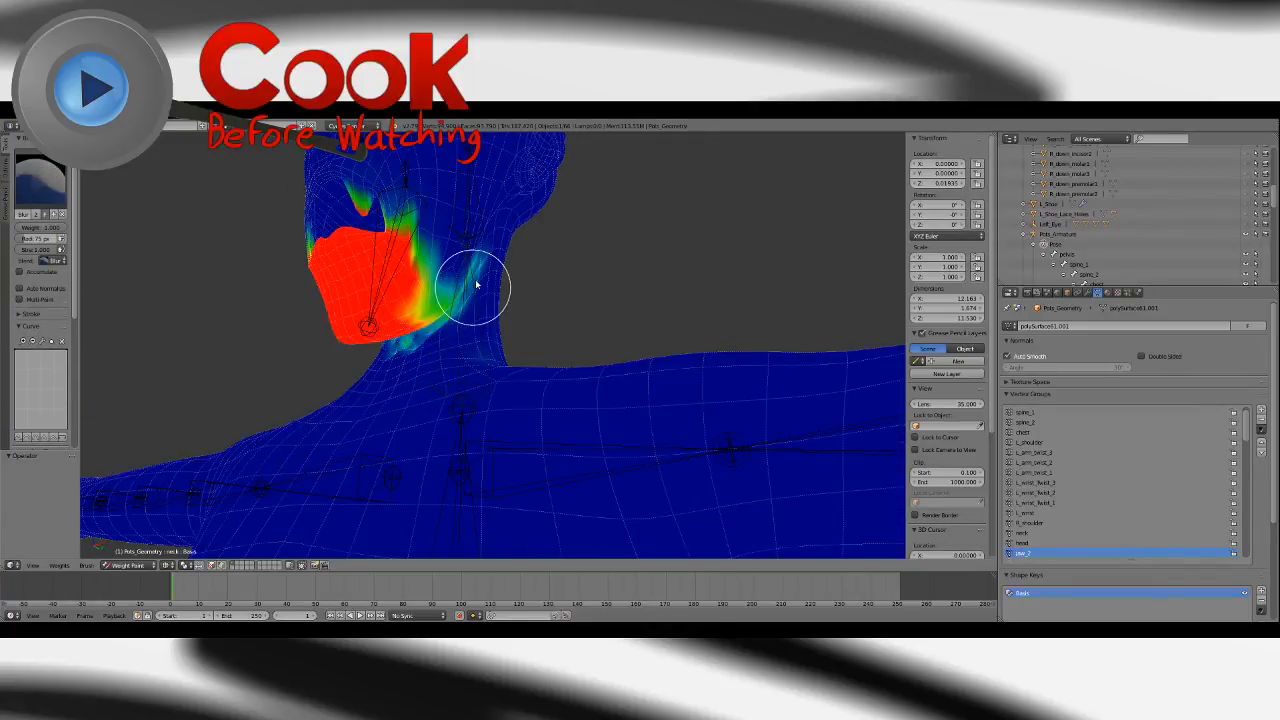
middle_click_drag(503, 288, 458, 333)
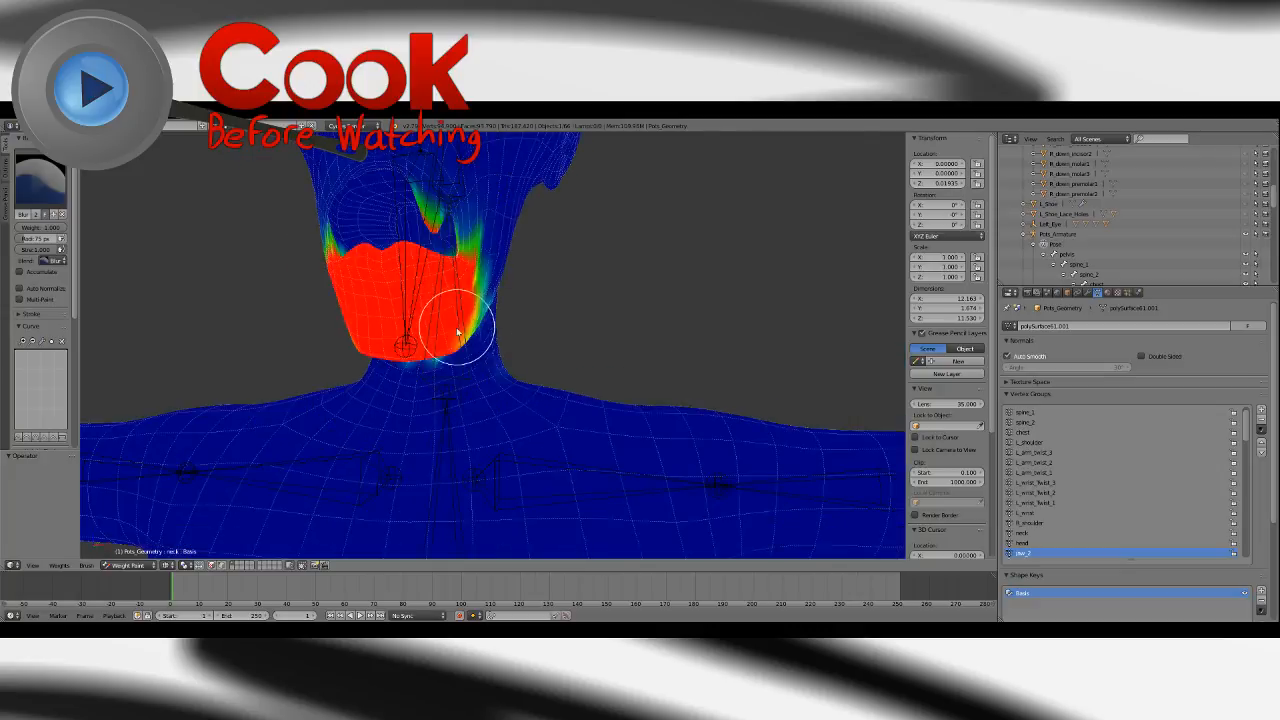
Turn off X Mirror for weight painting and bring back the Blur brush settings.
left_click(7, 178)
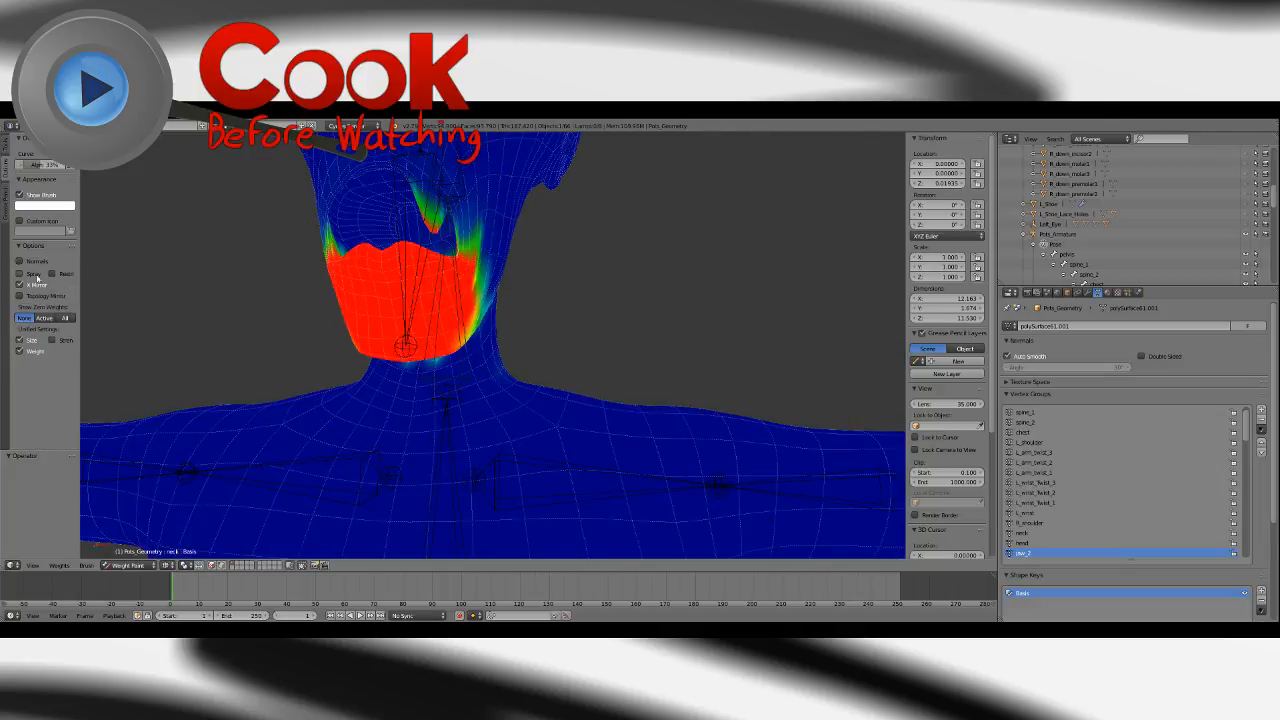
middle_click_drag(381, 300, 415, 404, "shift")
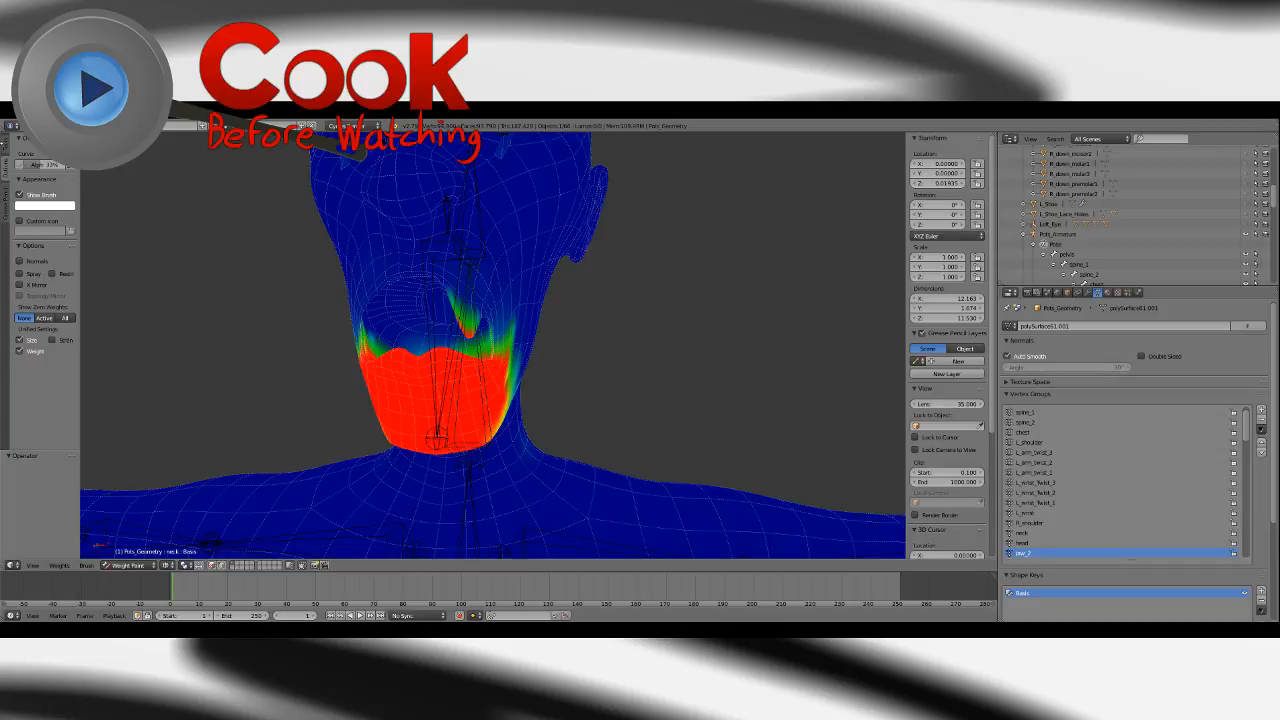
left_click(8, 148)
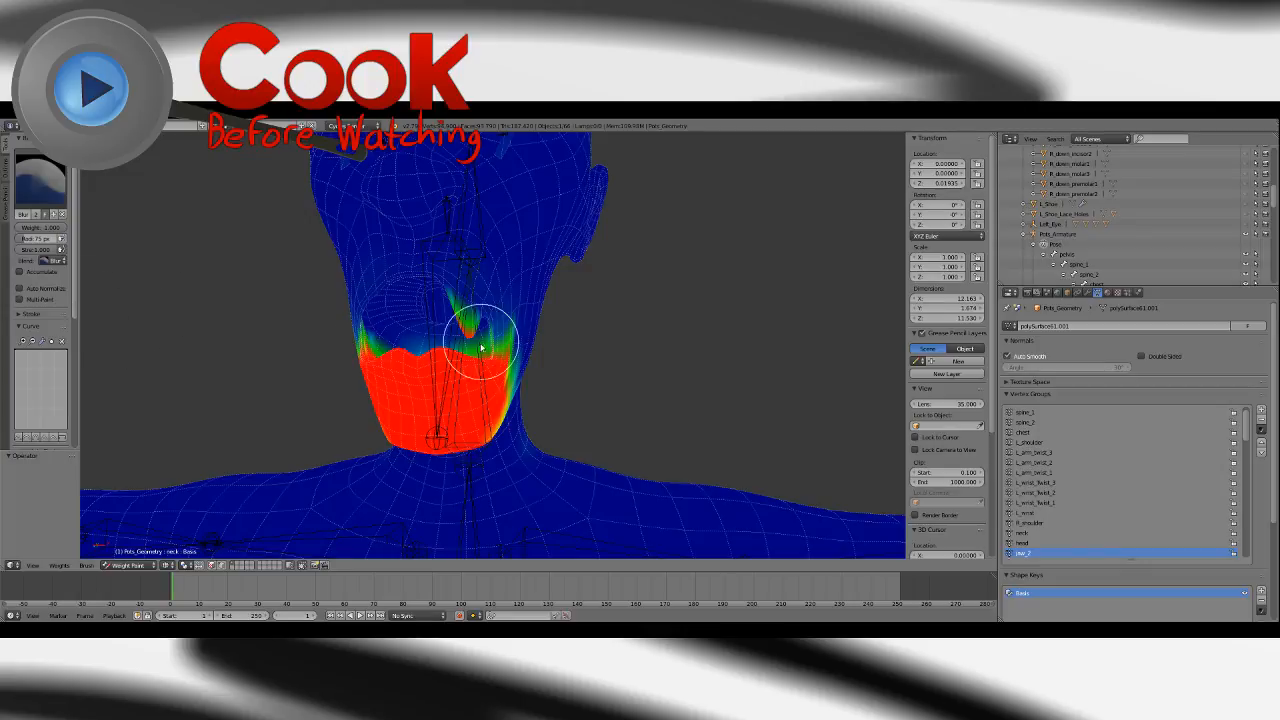
Blur the isolated jaw_2 patch above the mouth corner, and clear its leftover weight with the Subtract brush.
mouse_move(481, 347)
middle_mouse_down()
mouse_move(465, 232)
mouse_move(509, 294)
mouse_move(513, 400)
middle_mouse_up()
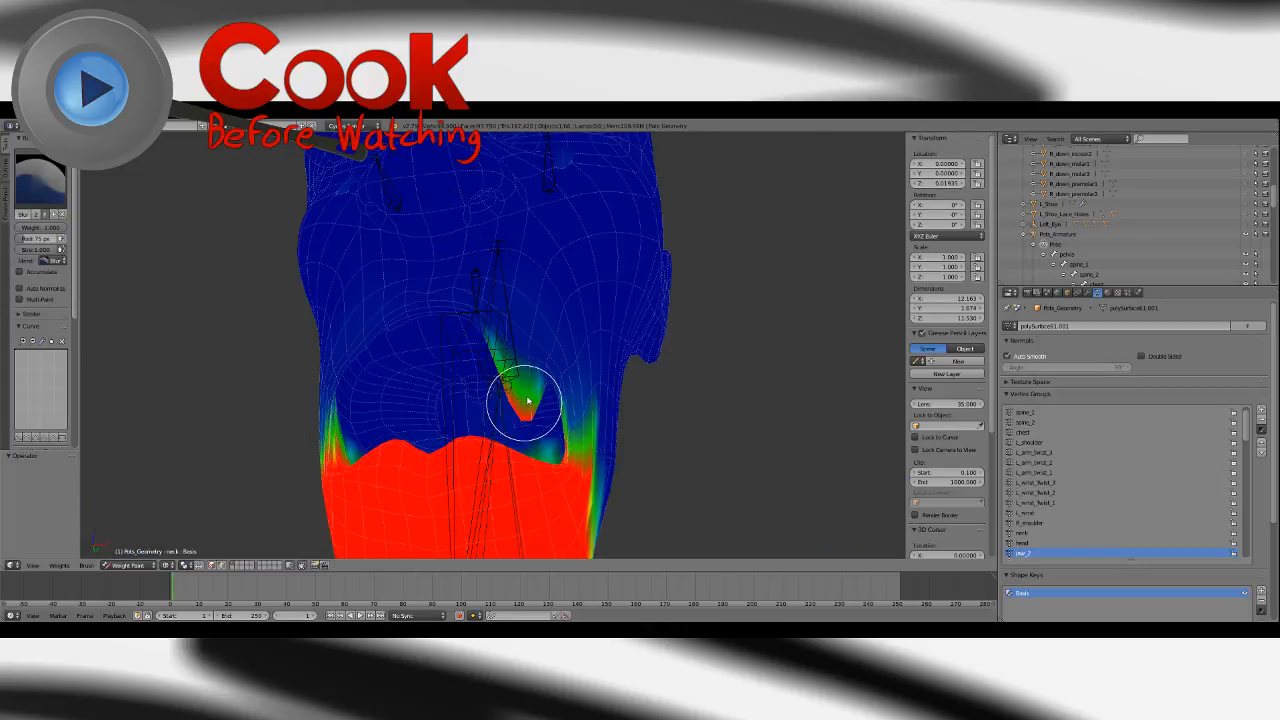
mouse_move(527, 401)
left_mouse_down()
mouse_move(538, 406)
mouse_move(520, 381)
left_mouse_up()
left_click(41, 186)
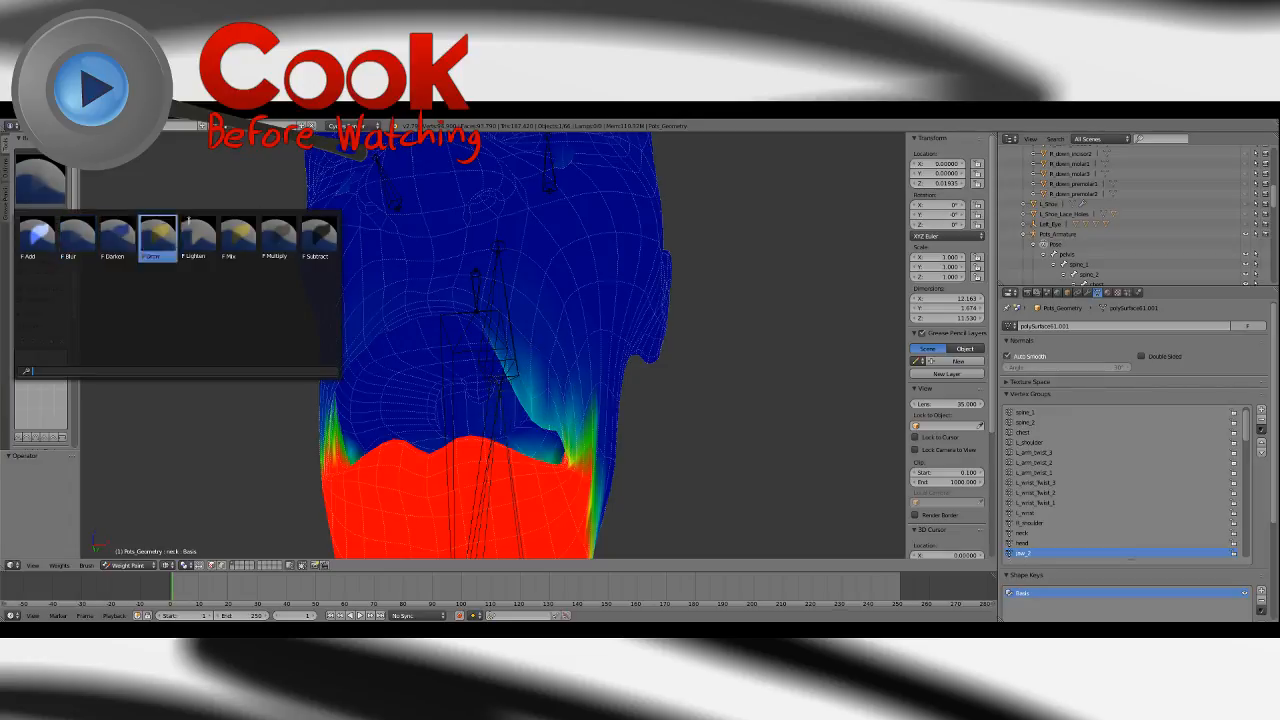
left_click(317, 245)
key("ctrl+z")
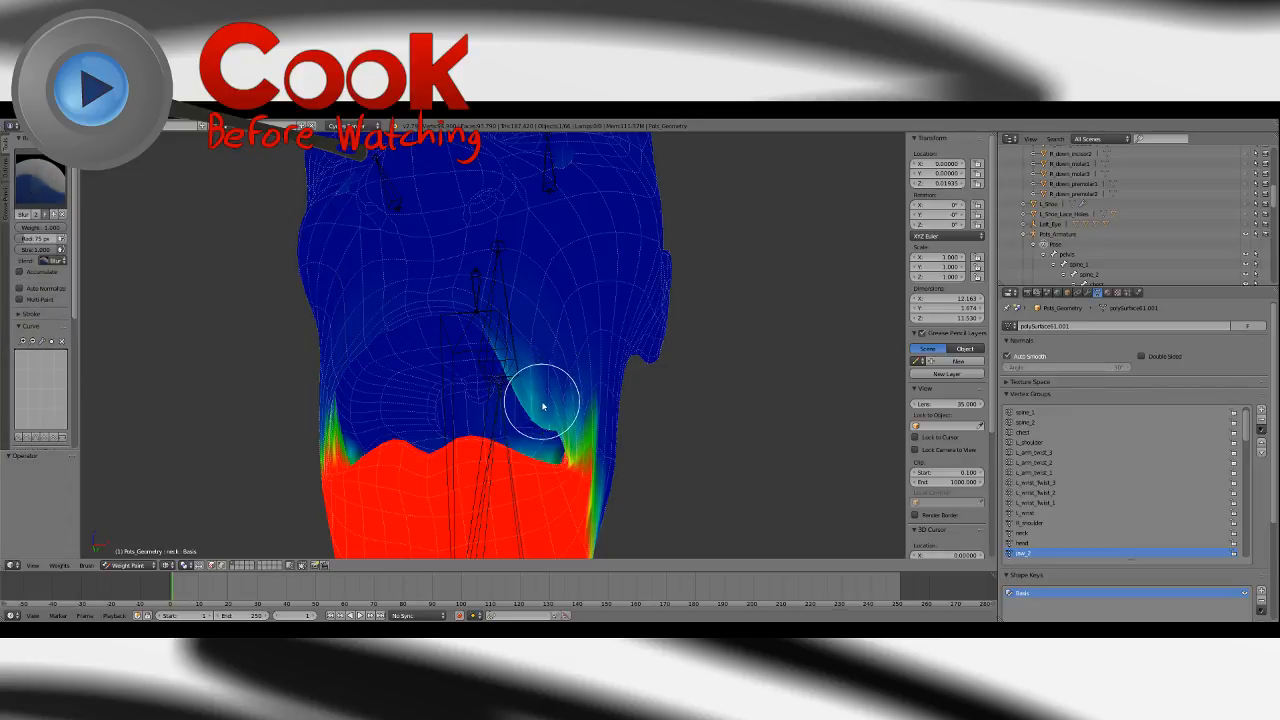
left_click(41, 186)
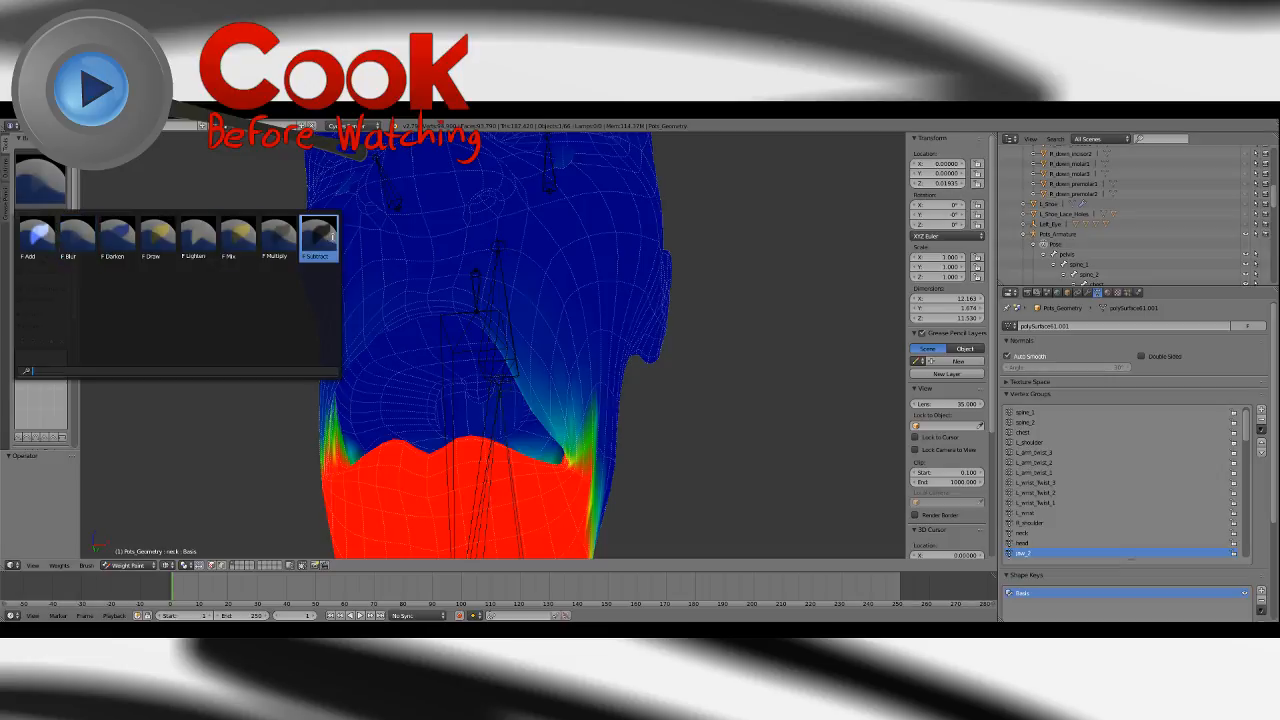
left_click(320, 236)
left_click_drag(536, 393, 523, 343)
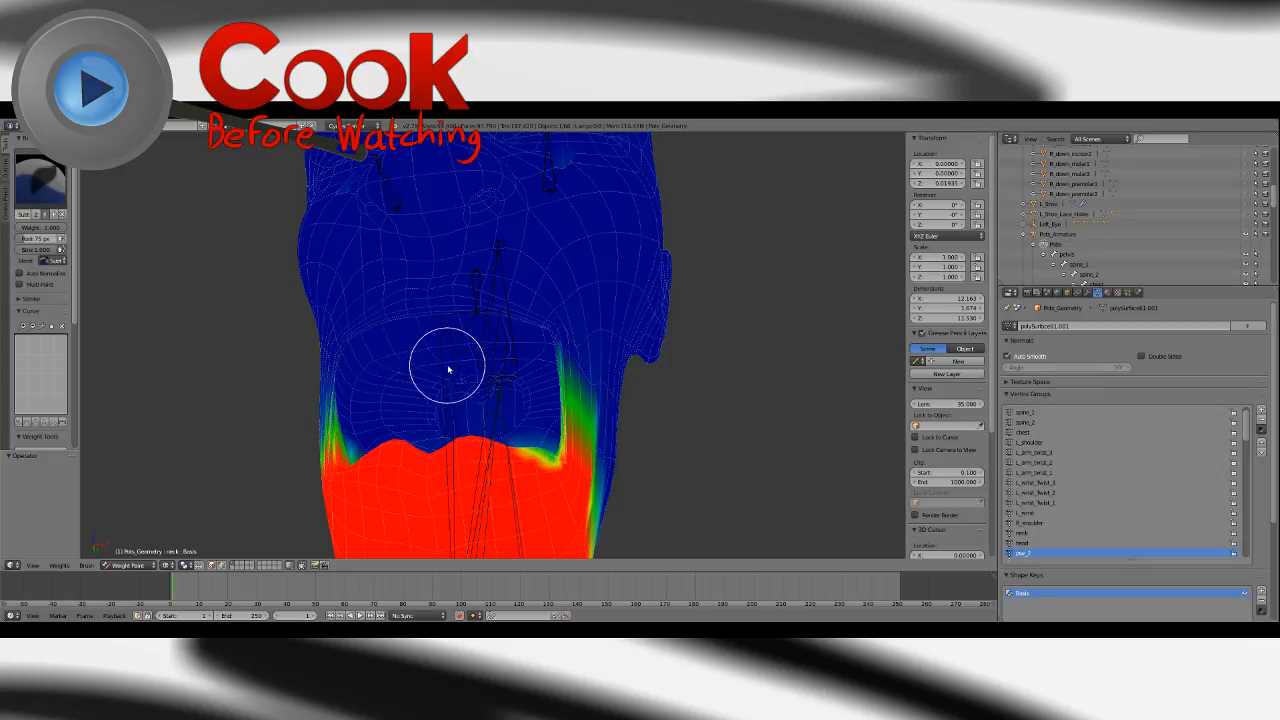
Slightly reduce the jaw_2 weight beside both mouth corners with the Subtract brush at strength 0.105.
mouse_move(447, 364)
middle_mouse_down()
mouse_move(494, 386)
mouse_move(520, 449)
mouse_move(490, 355)
mouse_move(257, 251)
middle_mouse_up()
left_click(40, 180)
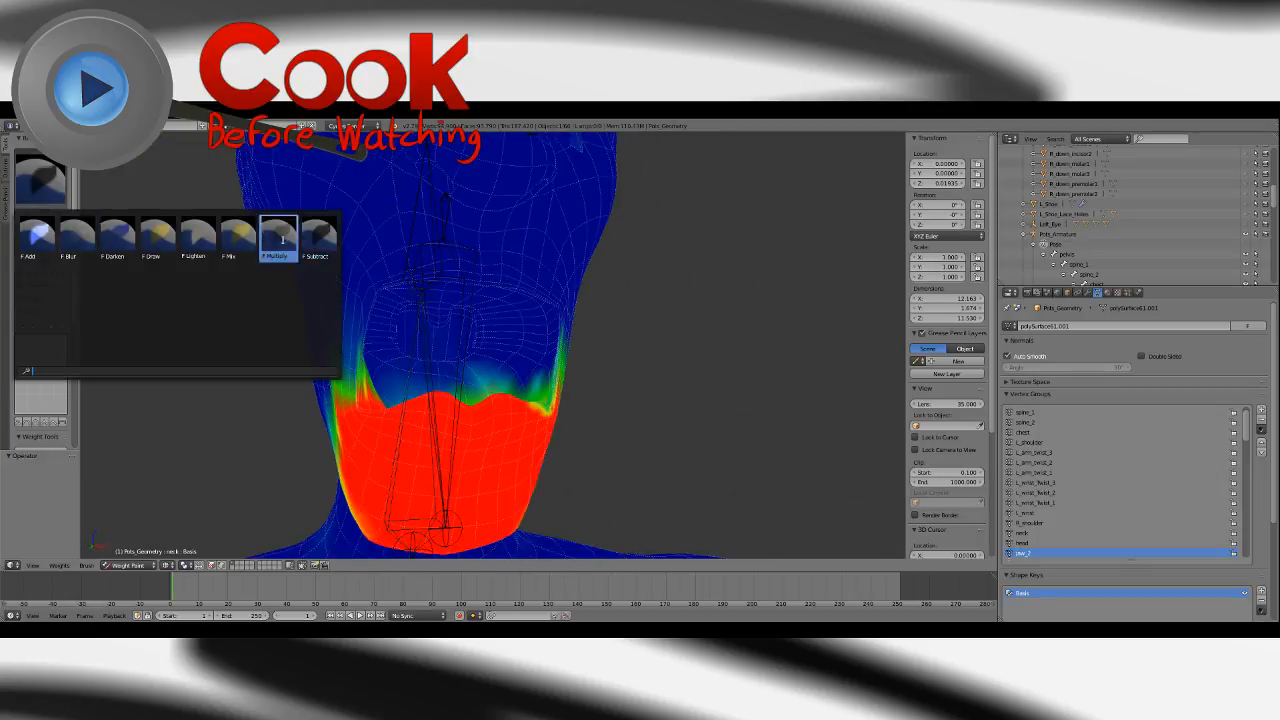
left_click(318, 242)
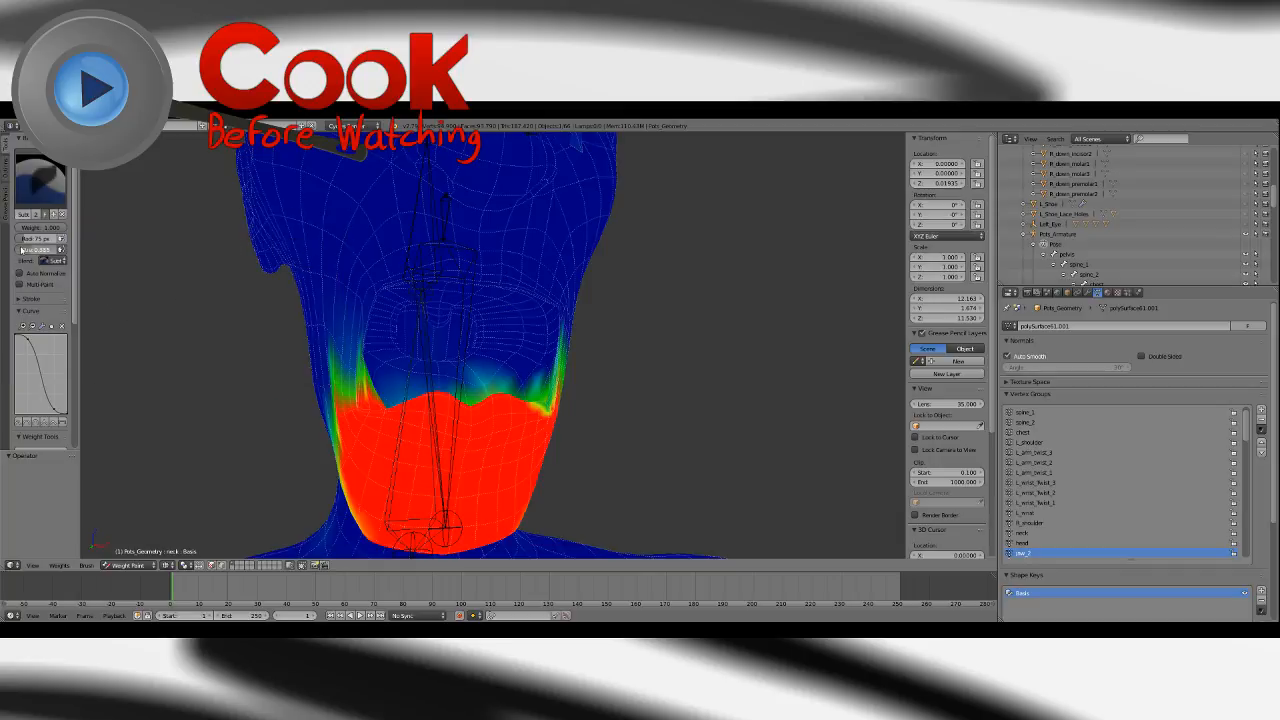
scroll(367, 404, "down", 3)
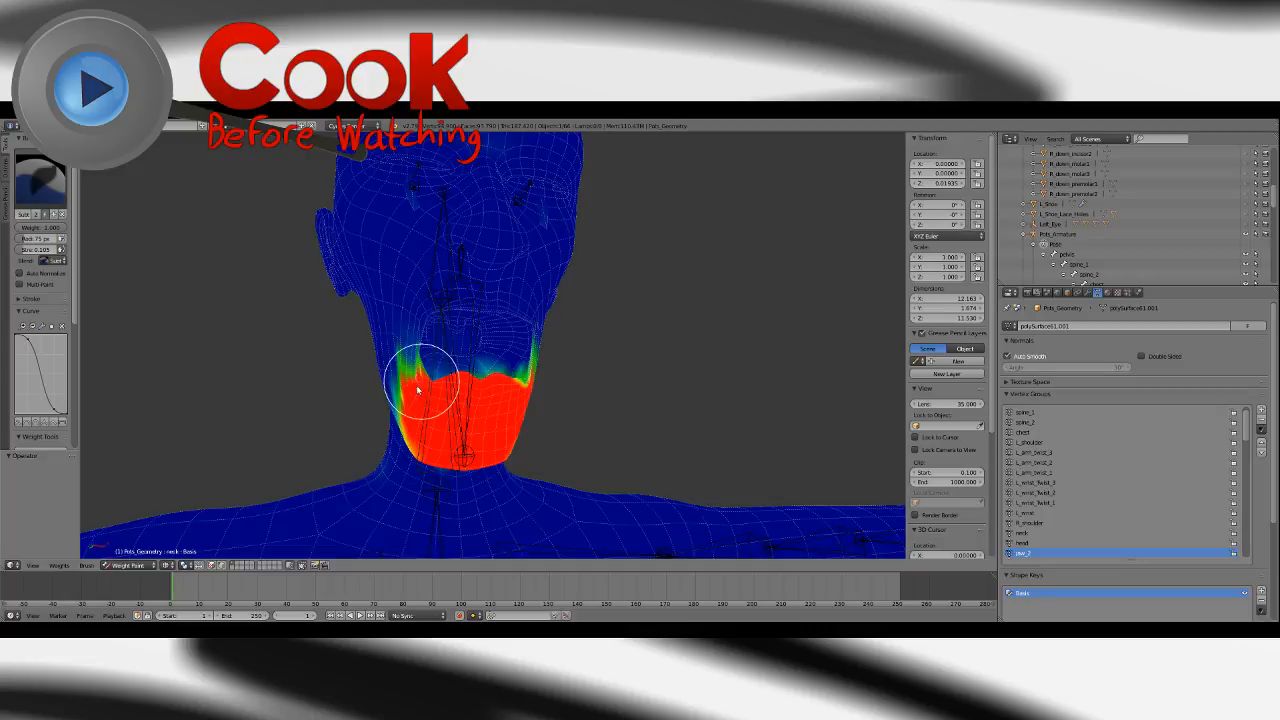
mouse_move(418, 390)
left_mouse_down()
mouse_move(405, 367)
mouse_move(434, 388)
left_mouse_up()
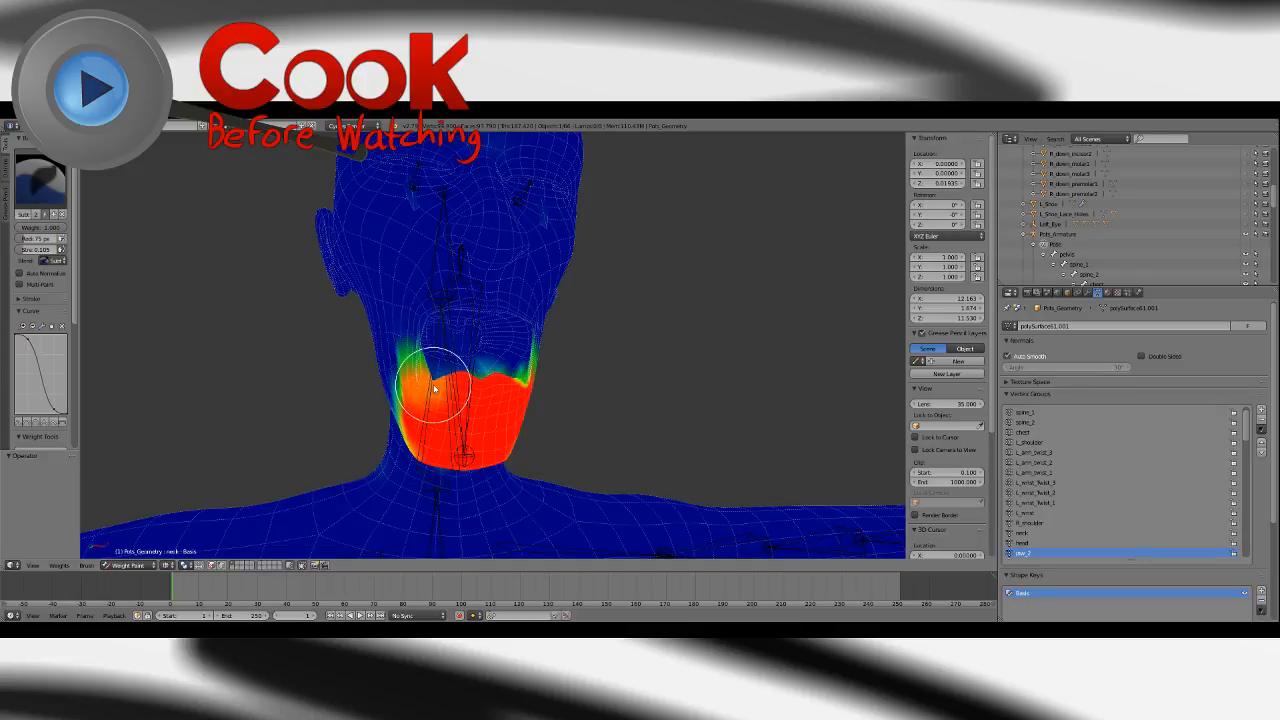
middle_click_drag(549, 383, 493, 372)
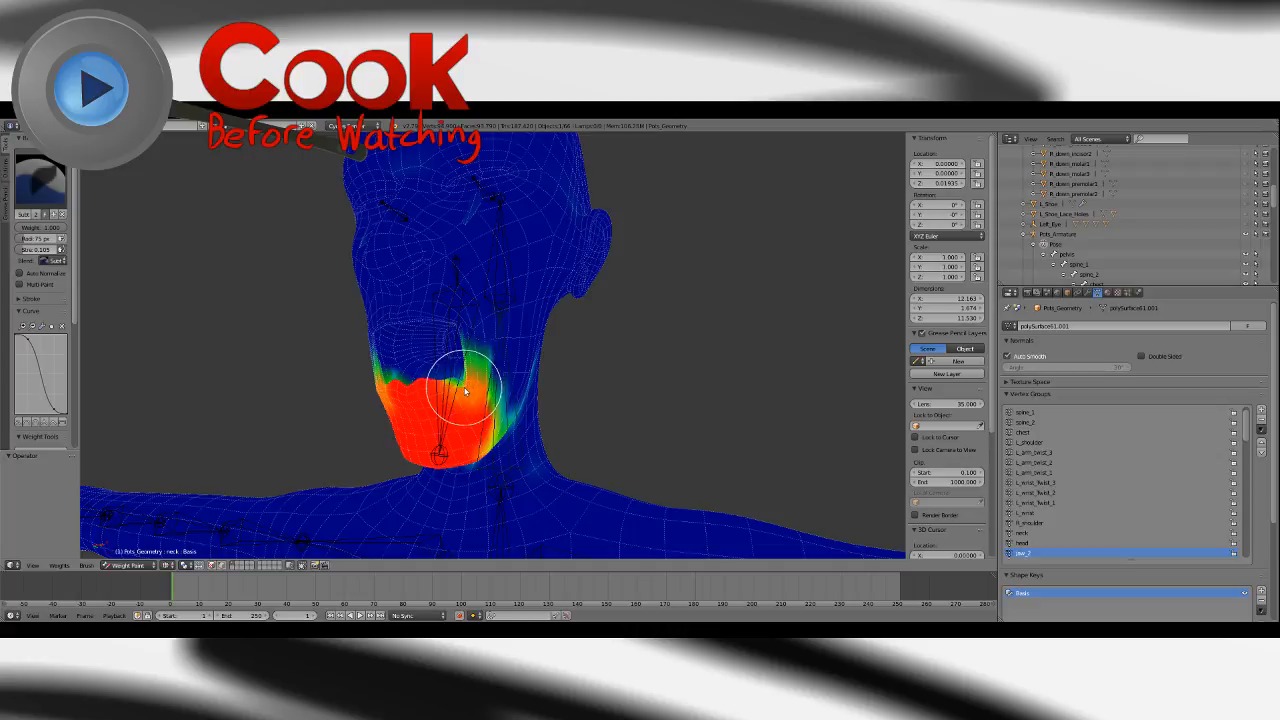
middle_click_drag(464, 391, 476, 393)
scroll(477, 362, "up", 2)
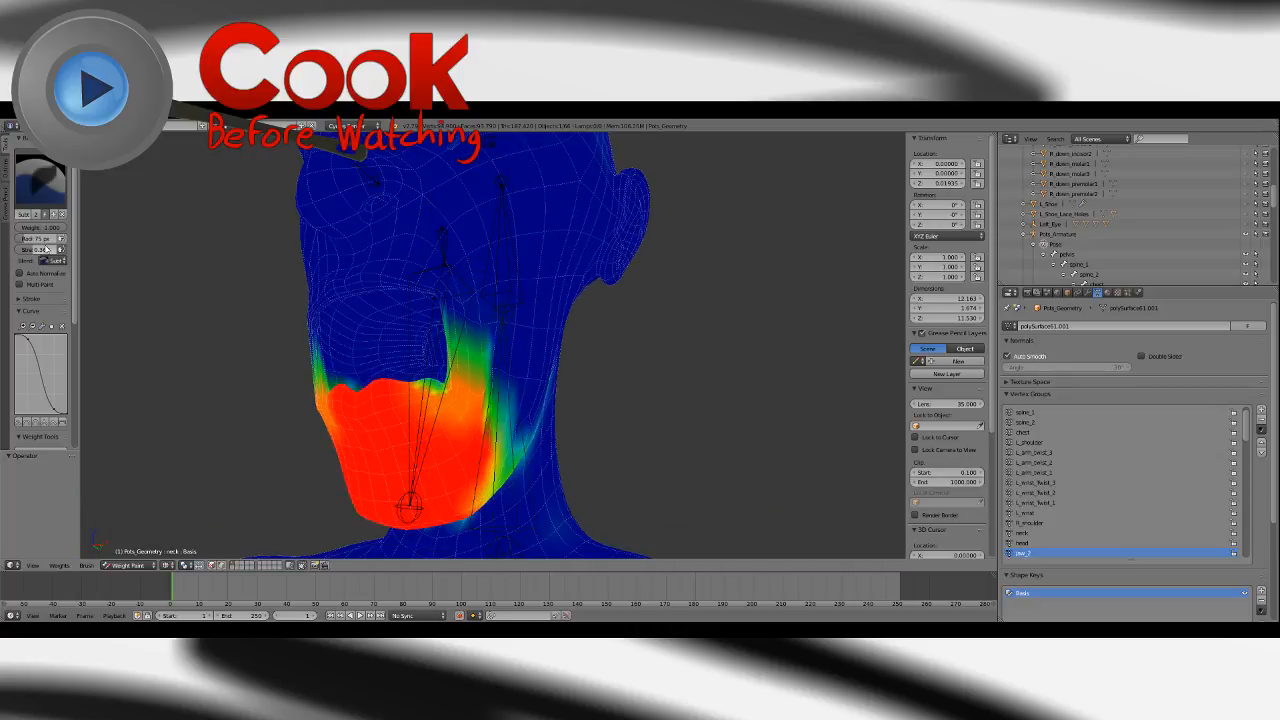
mouse_move(464, 407)
left_mouse_down()
mouse_move(445, 404)
mouse_move(457, 390)
left_mouse_up()
Restore strong jaw_2 weight on the lower lip edge and cheek at the mouth corner with the Add brush.
middle_click_drag(457, 372, 334, 386)
left_click(40, 180)
left_click(40, 229)
scroll(400, 412, "up", 2)
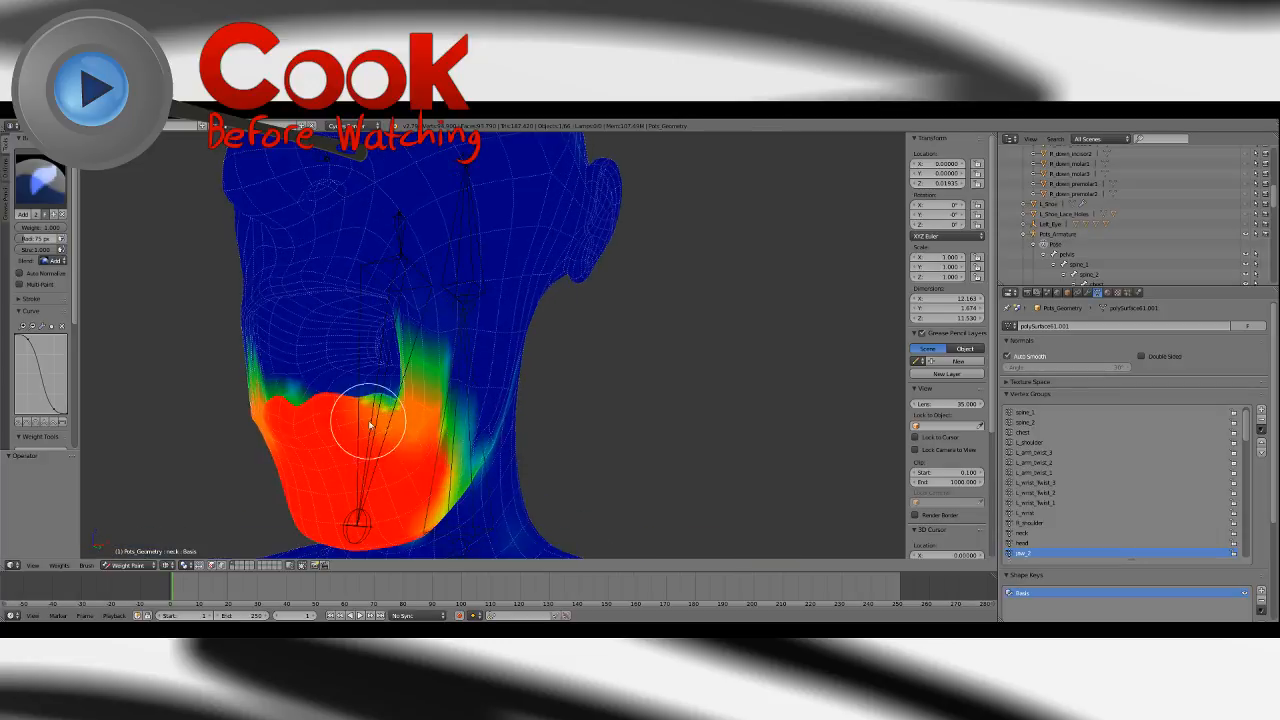
mouse_move(392, 418)
left_mouse_down()
mouse_move(372, 400)
mouse_move(401, 425)
left_mouse_up()
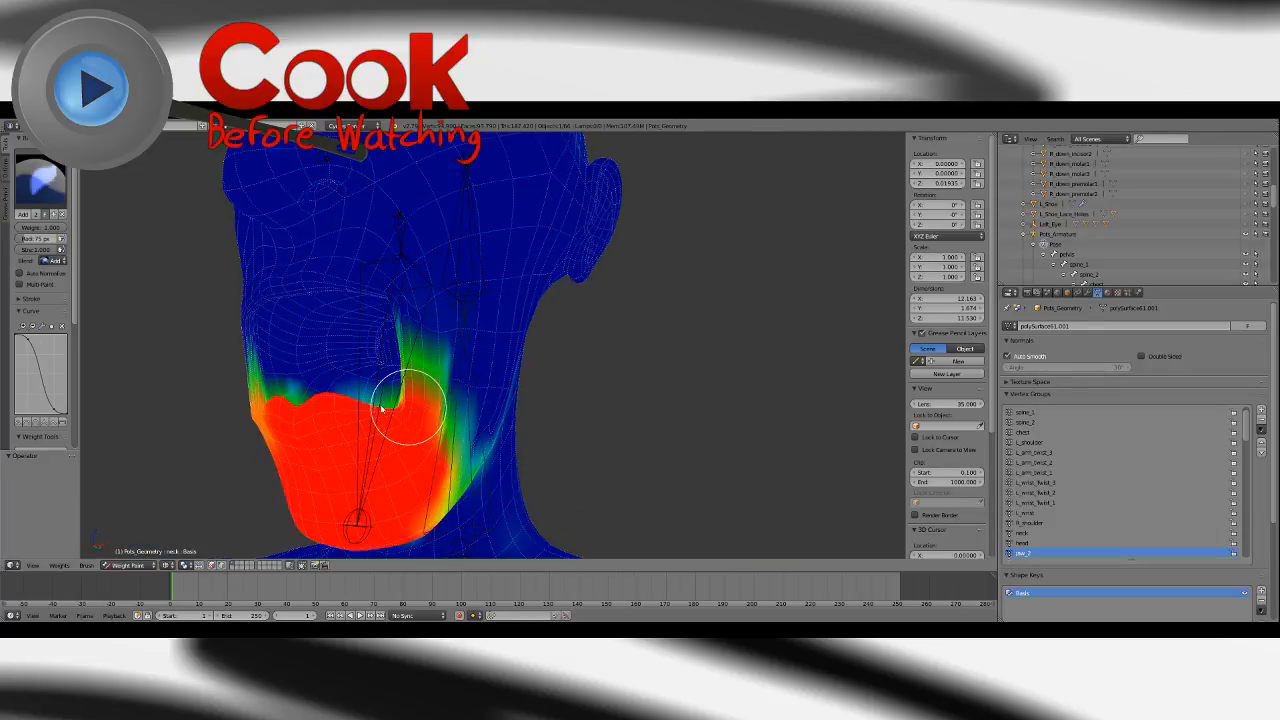
Set the Subsurf modifier's view subdivisions to 0 and add full jaw_2 weight along the side and underside of the jaw.
left_click(1084, 293)
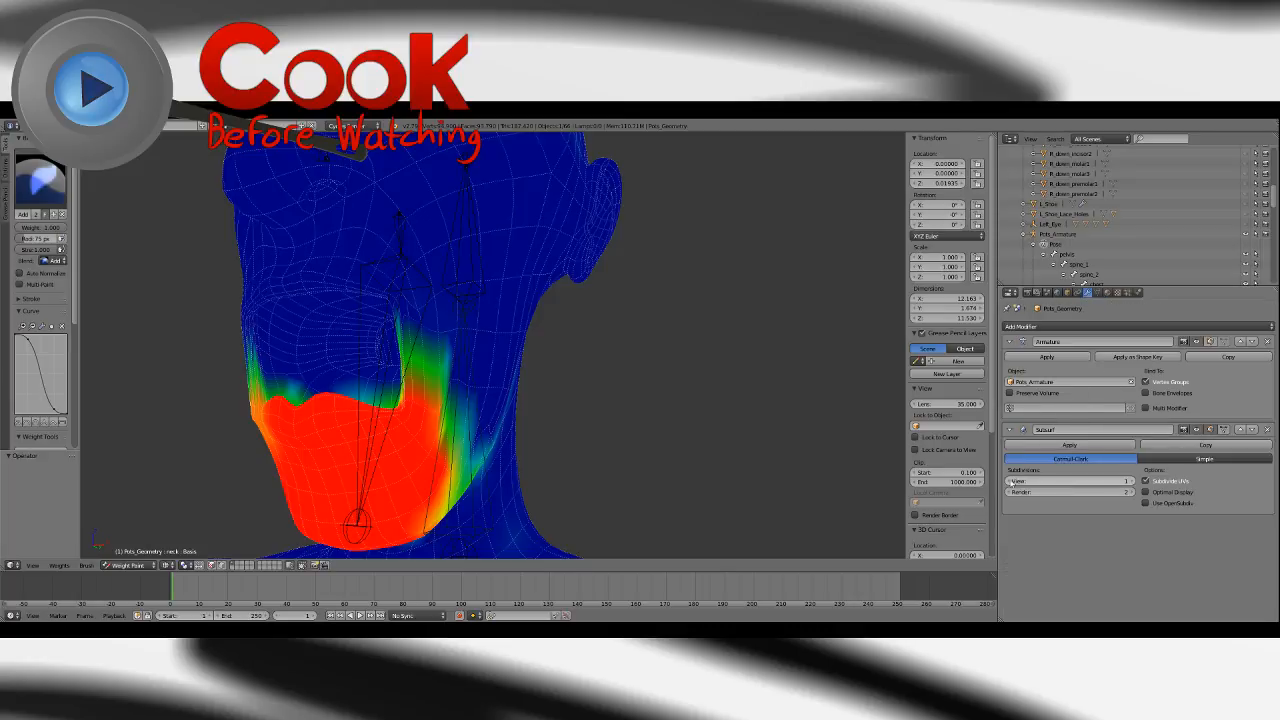
left_click(1009, 481)
mouse_move(526, 360)
middle_mouse_down()
mouse_move(491, 366)
mouse_move(666, 371)
mouse_move(527, 388)
mouse_move(506, 403)
middle_mouse_up()
mouse_move(506, 403)
left_mouse_down()
mouse_move(449, 403)
mouse_move(389, 437)
left_mouse_up()
mouse_move(552, 421)
middle_mouse_down()
mouse_move(474, 425)
mouse_move(457, 449)
mouse_move(420, 382)
mouse_move(543, 389)
mouse_move(407, 373)
middle_mouse_up()
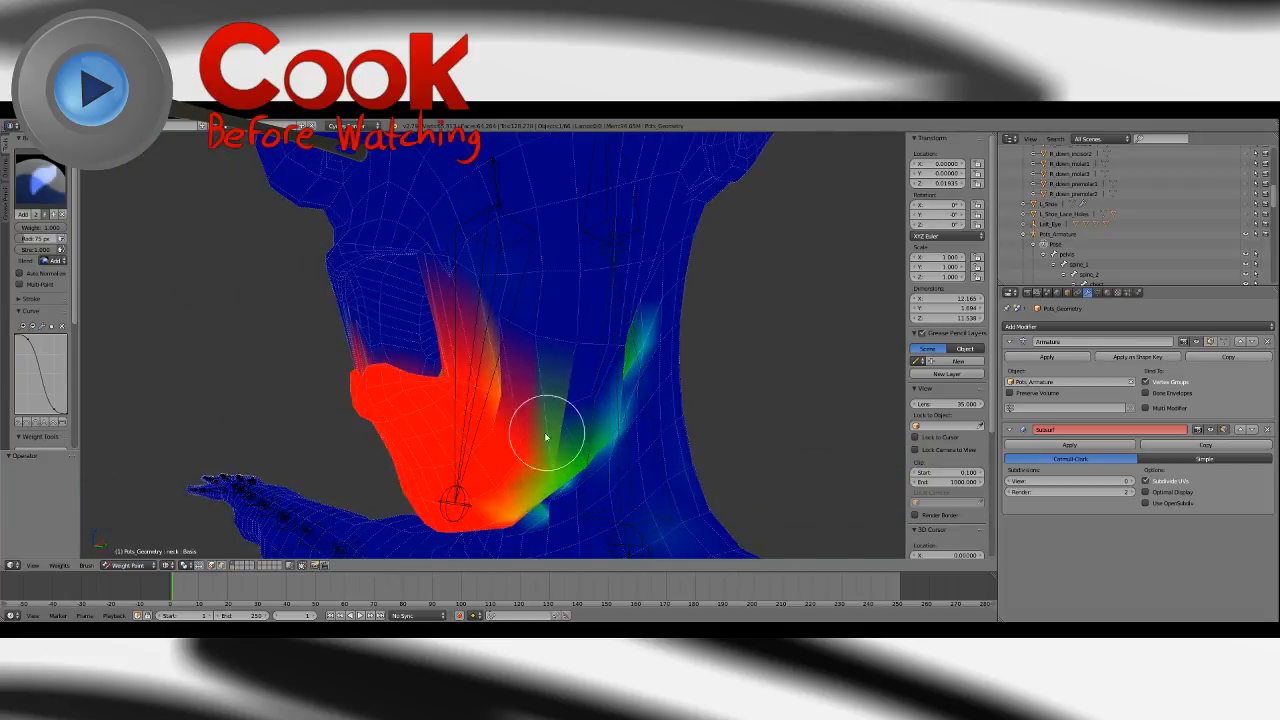
mouse_move(546, 437)
middle_mouse_down()
mouse_move(546, 420)
mouse_move(449, 409)
middle_mouse_up()
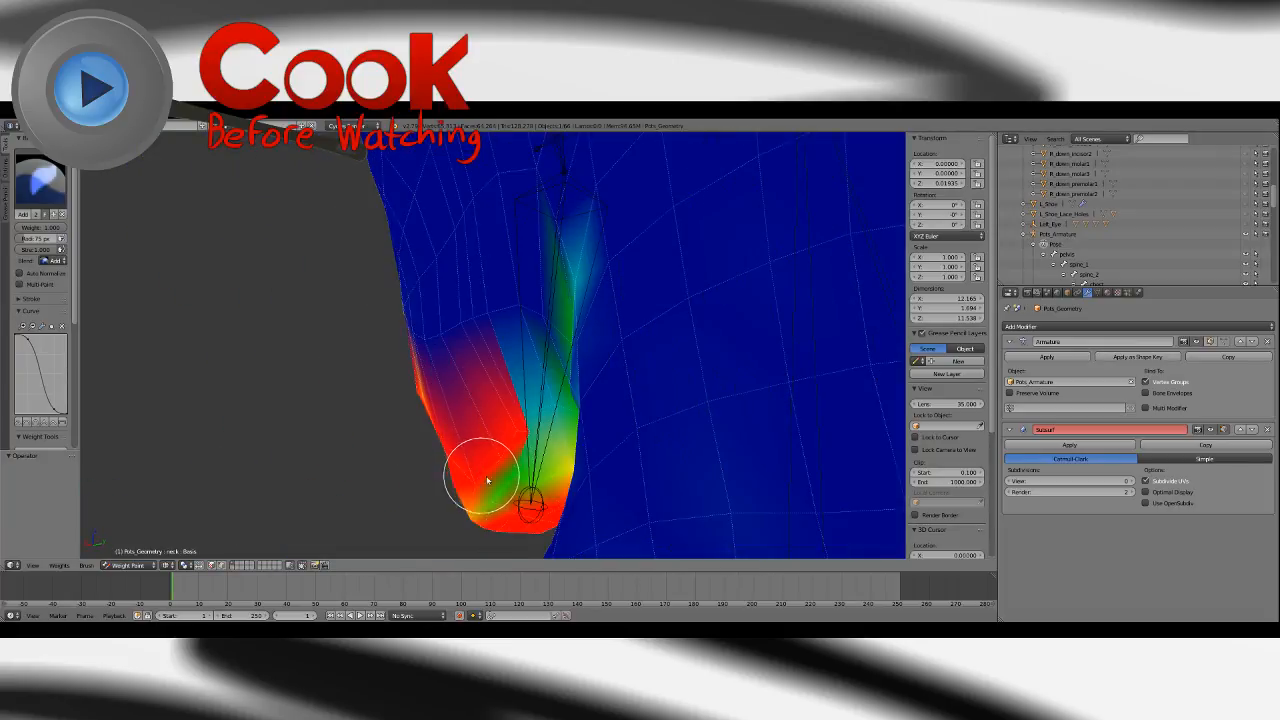
mouse_move(487, 481)
left_mouse_down()
mouse_move(500, 500)
mouse_move(514, 491)
mouse_move(525, 386)
left_mouse_up()
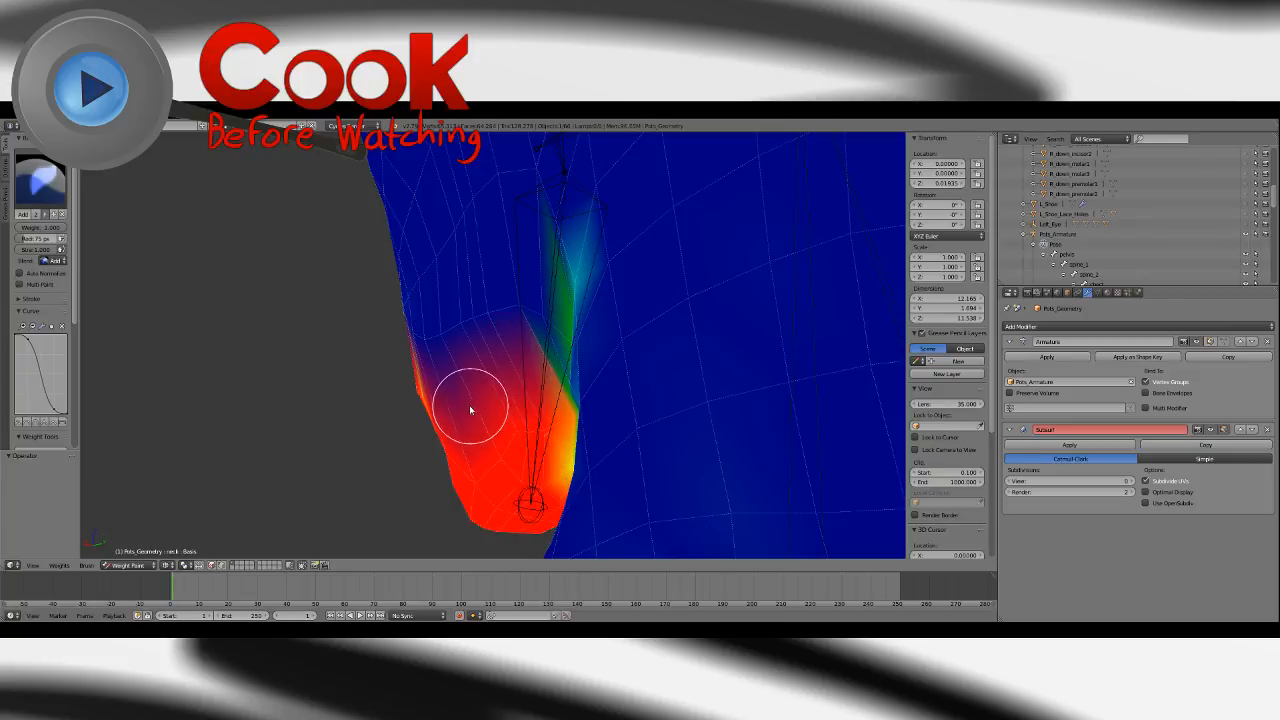
Extend the jaw_2 weight over the lower cheeks and back to the jaw angle with the Add brush.
middle_click_drag(470, 410, 586, 363)
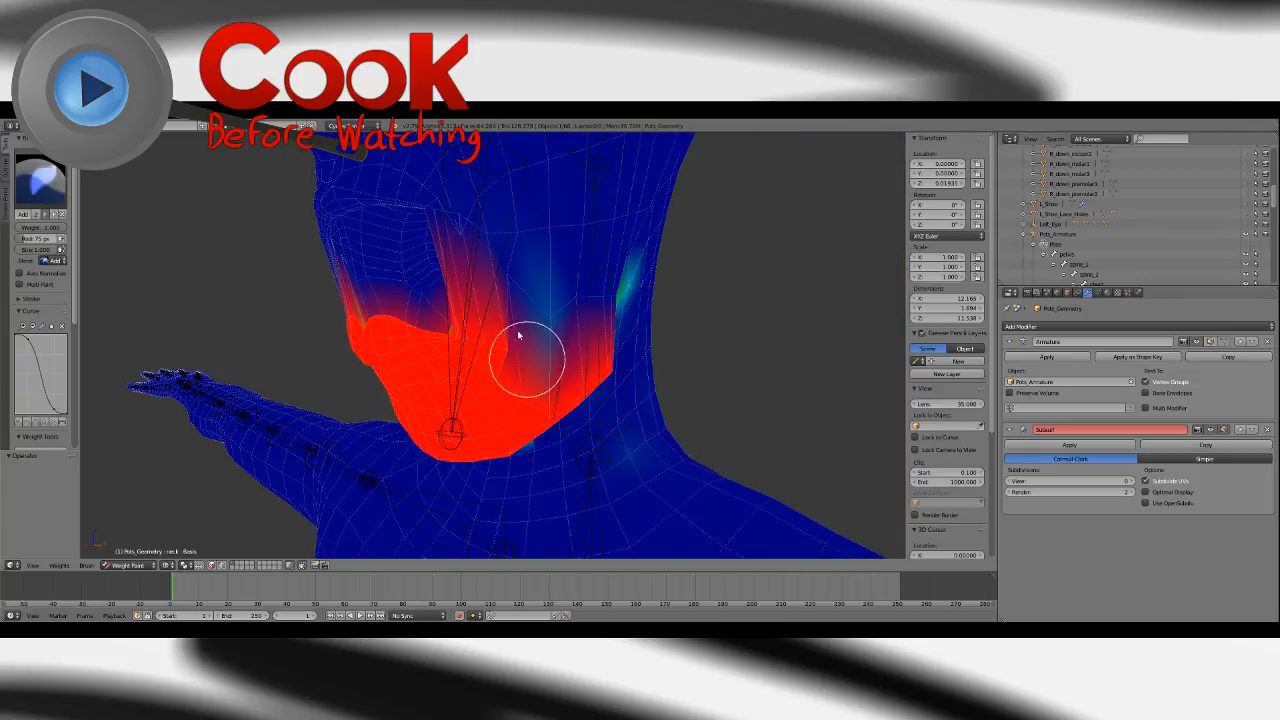
mouse_move(519, 336)
left_mouse_down()
mouse_move(569, 337)
mouse_move(583, 300)
mouse_move(585, 323)
left_mouse_up()
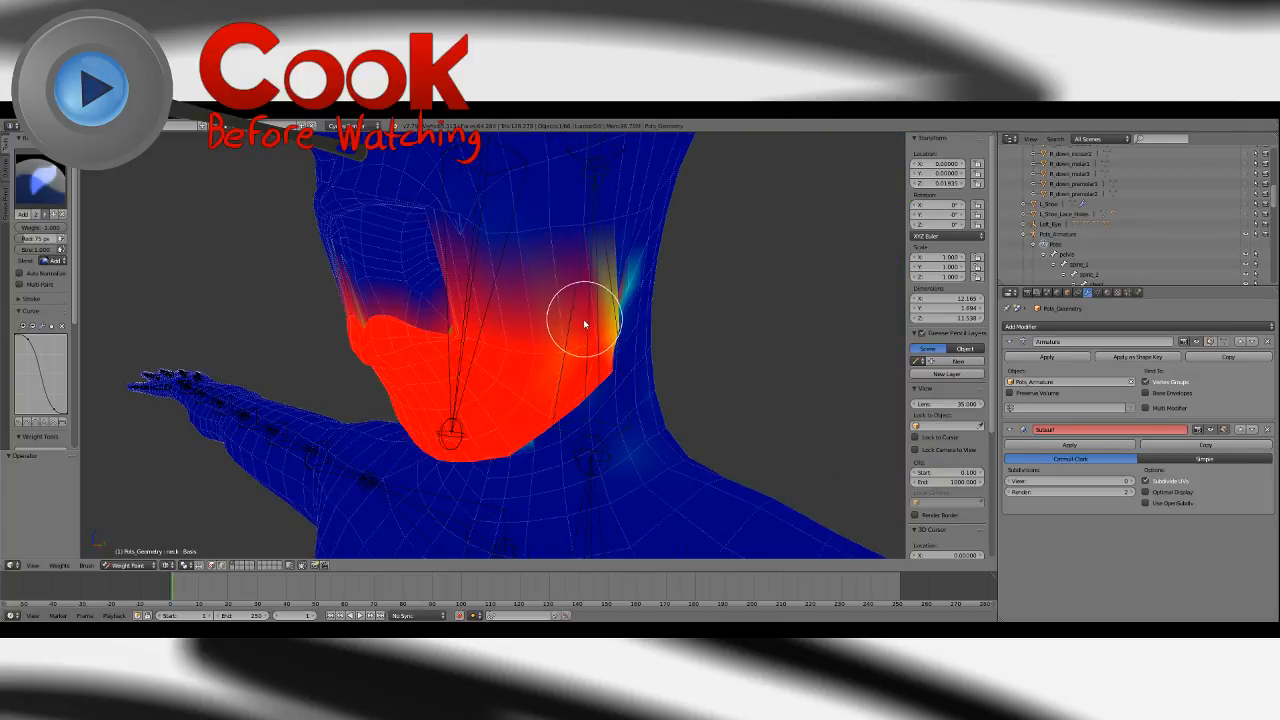
middle_click_drag(545, 333, 490, 340)
mouse_move(552, 361)
left_mouse_down()
mouse_move(571, 300)
mouse_move(583, 346)
mouse_move(591, 331)
left_mouse_up()
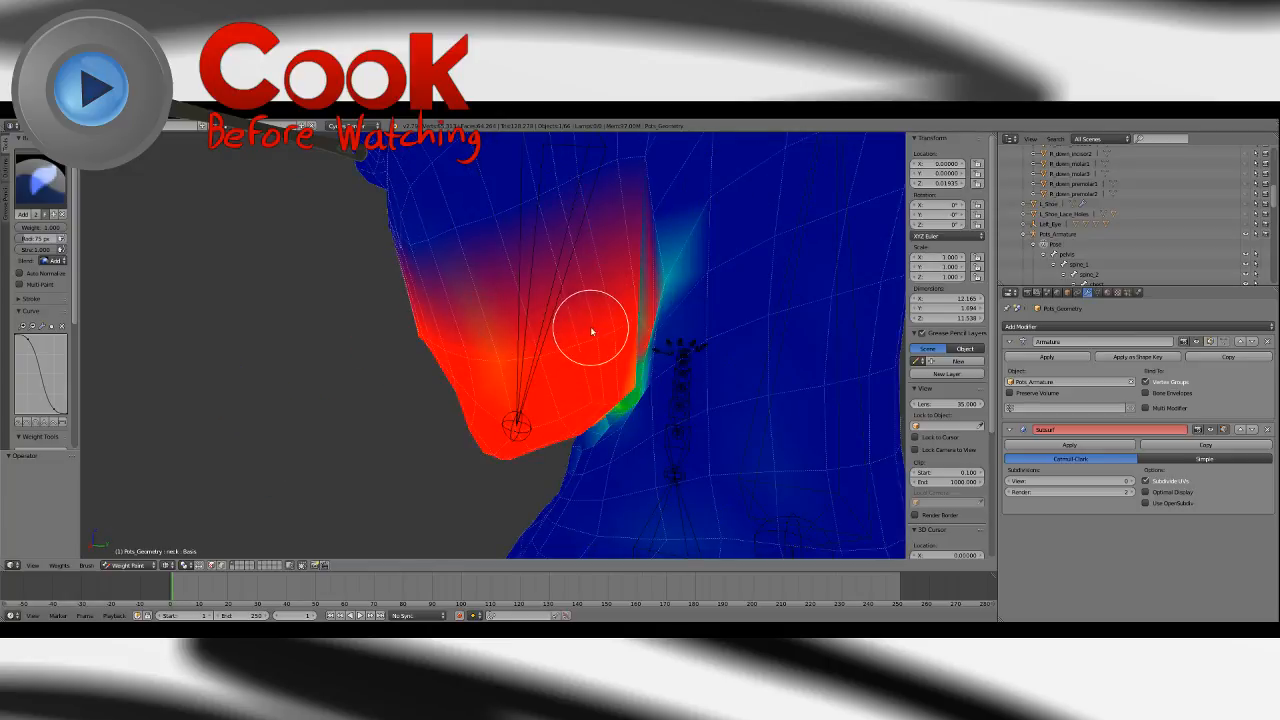
middle_click_drag(591, 331, 579, 360)
mouse_move(430, 398)
middle_mouse_down()
mouse_move(571, 386)
mouse_move(486, 414)
mouse_move(451, 329)
middle_mouse_up()
mouse_move(451, 329)
left_mouse_down()
mouse_move(490, 395)
mouse_move(449, 336)
mouse_move(491, 293)
mouse_move(494, 331)
mouse_move(540, 298)
left_mouse_up()
Fill the missing jaw_2 weight inside the mouth corner and along the adjoining lower lip with the Add brush.
mouse_move(540, 298)
middle_mouse_down()
mouse_move(406, 335)
mouse_move(386, 300)
mouse_move(363, 374)
mouse_move(455, 357)
mouse_move(440, 381)
middle_mouse_up()
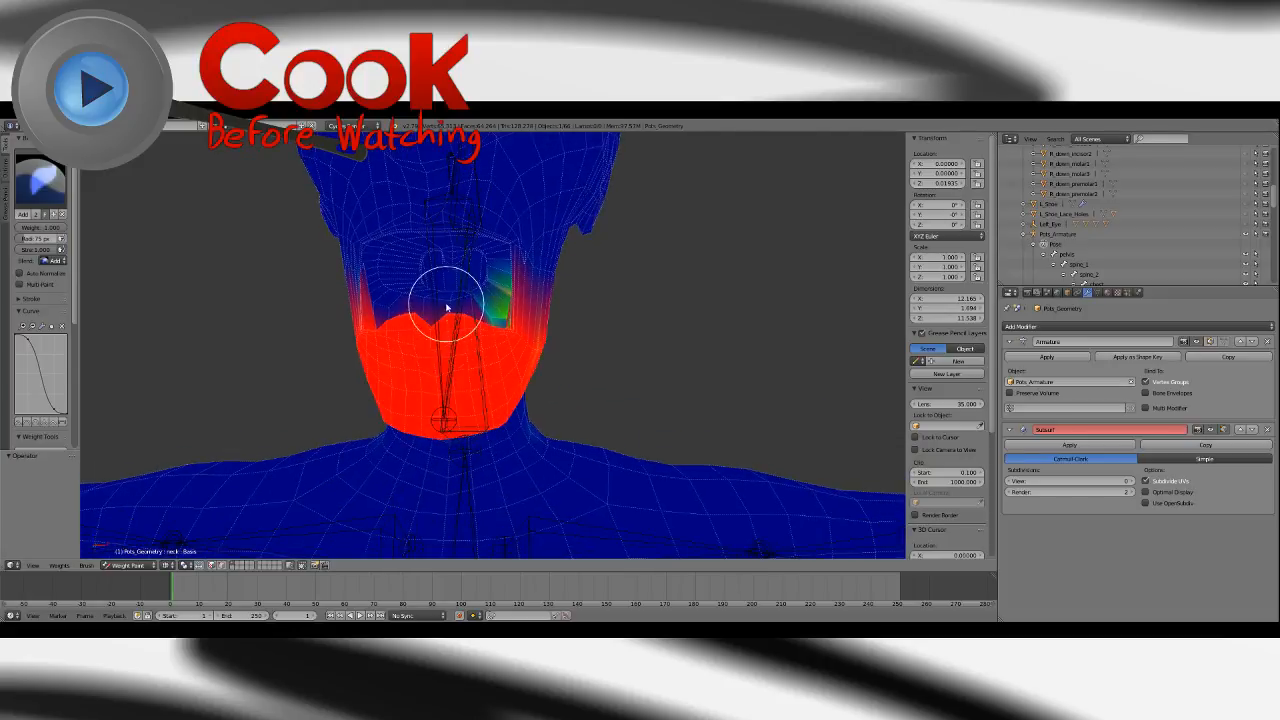
mouse_move(447, 308)
middle_mouse_down()
mouse_move(594, 363)
mouse_move(529, 377)
mouse_move(545, 327)
mouse_move(571, 431)
mouse_move(537, 283)
mouse_move(505, 340)
middle_mouse_up()
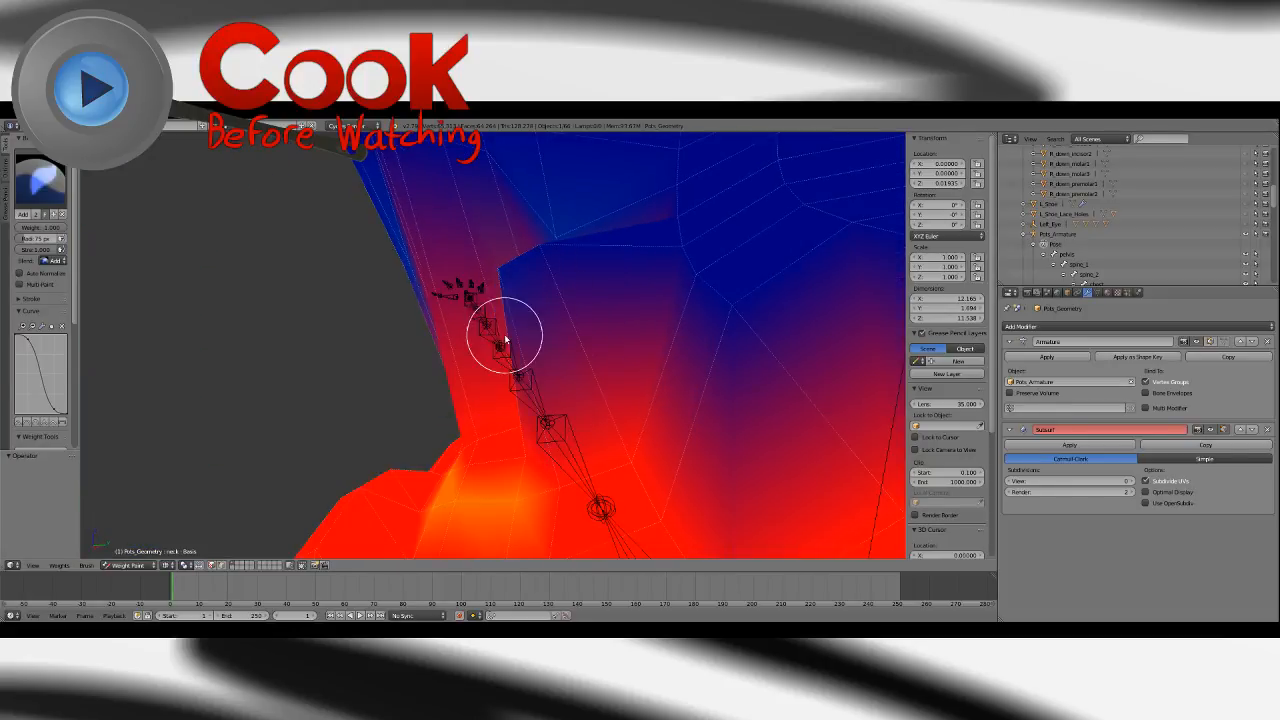
left_click_drag(518, 281, 563, 273)
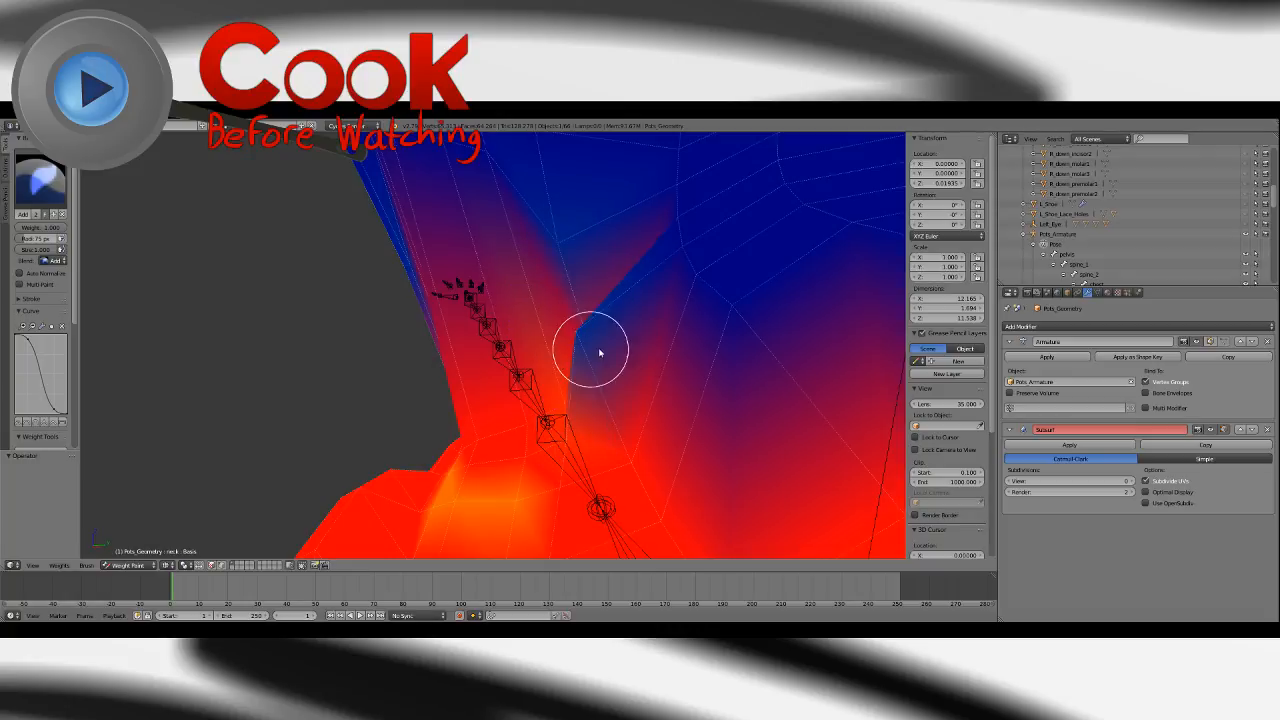
left_click_drag(600, 353, 566, 332)
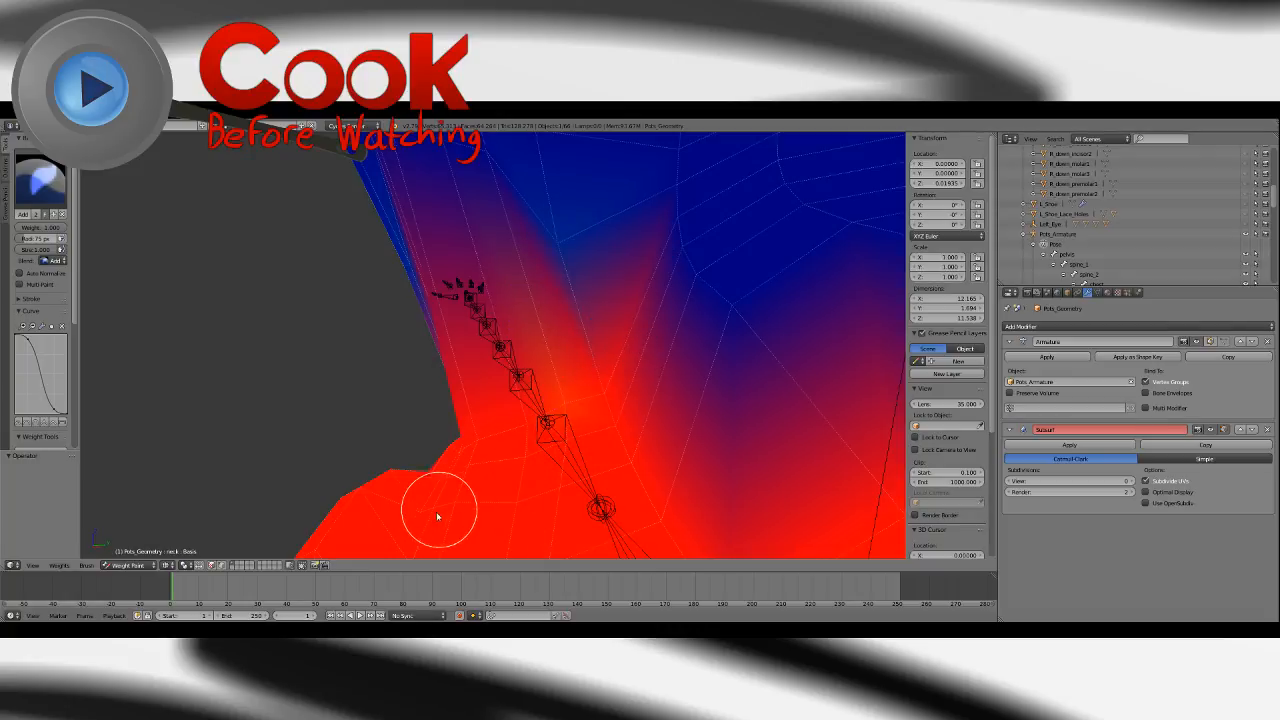
mouse_move(434, 509)
middle_mouse_down()
mouse_move(537, 457)
mouse_move(578, 402)
mouse_move(575, 376)
mouse_move(527, 441)
mouse_move(434, 418)
middle_mouse_up()
middle_click_drag(546, 308, 546, 374)
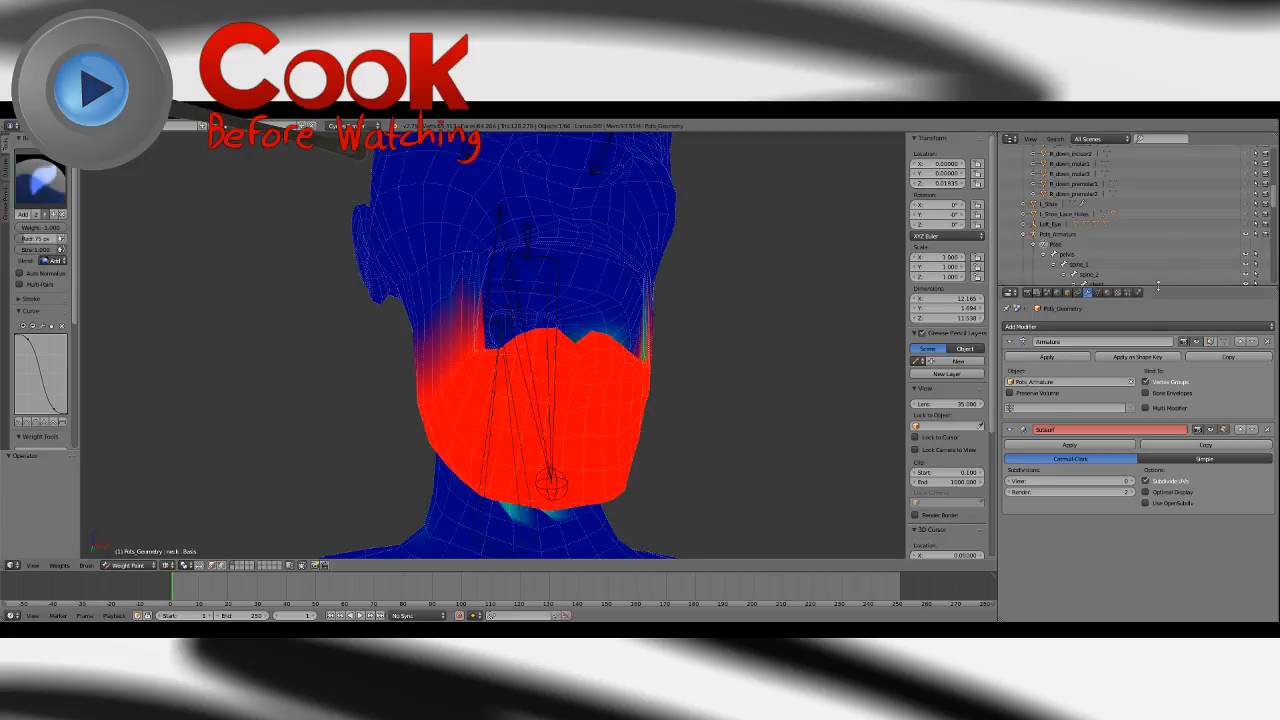
Select the head bone's weights and remove them from the lower lip and front of the chin using Subtract at strength 1.000.
mouse_move(1274, 207)
left_mouse_down()
mouse_move(1263, 258)
mouse_move(1259, 215)
left_mouse_up()
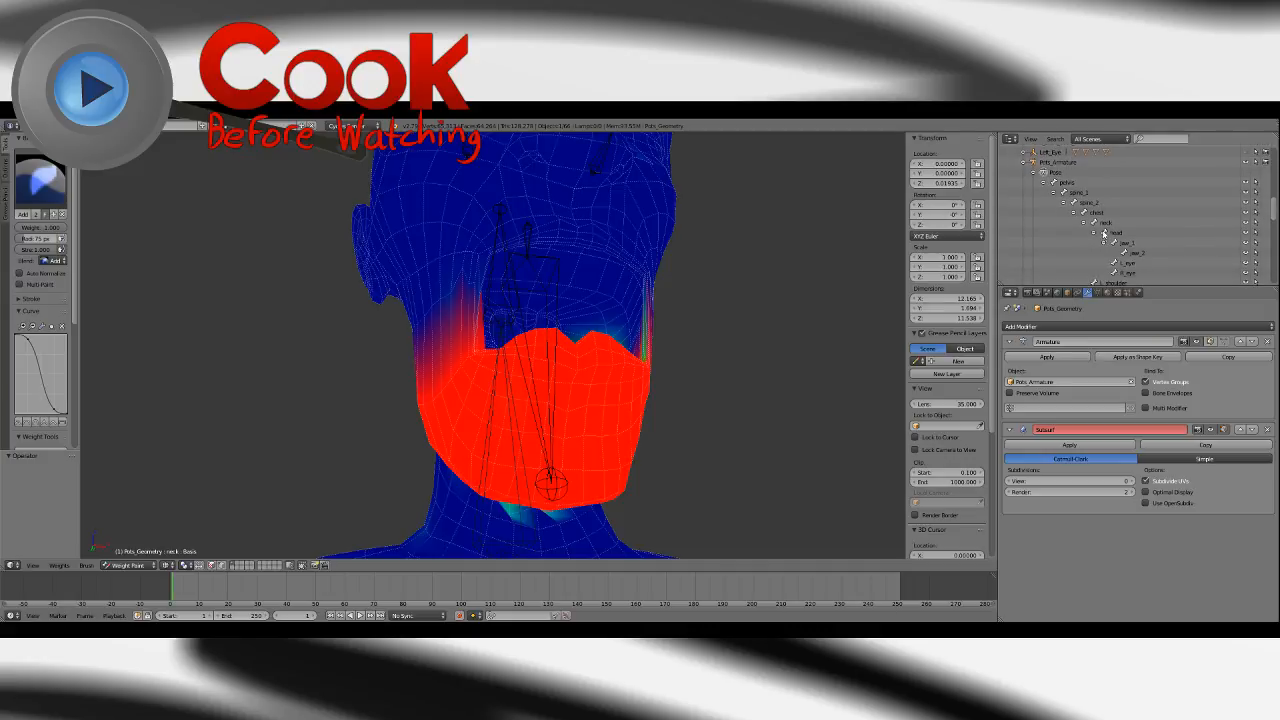
left_click(1097, 292)
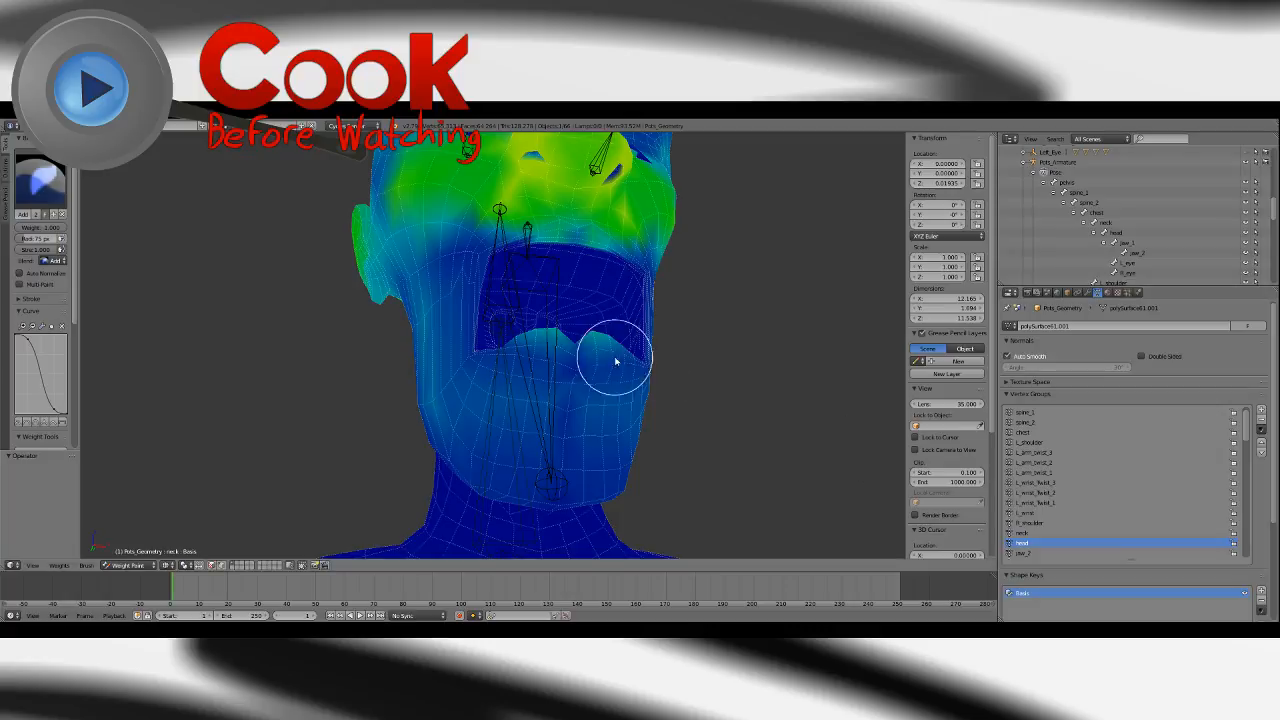
left_click(48, 198)
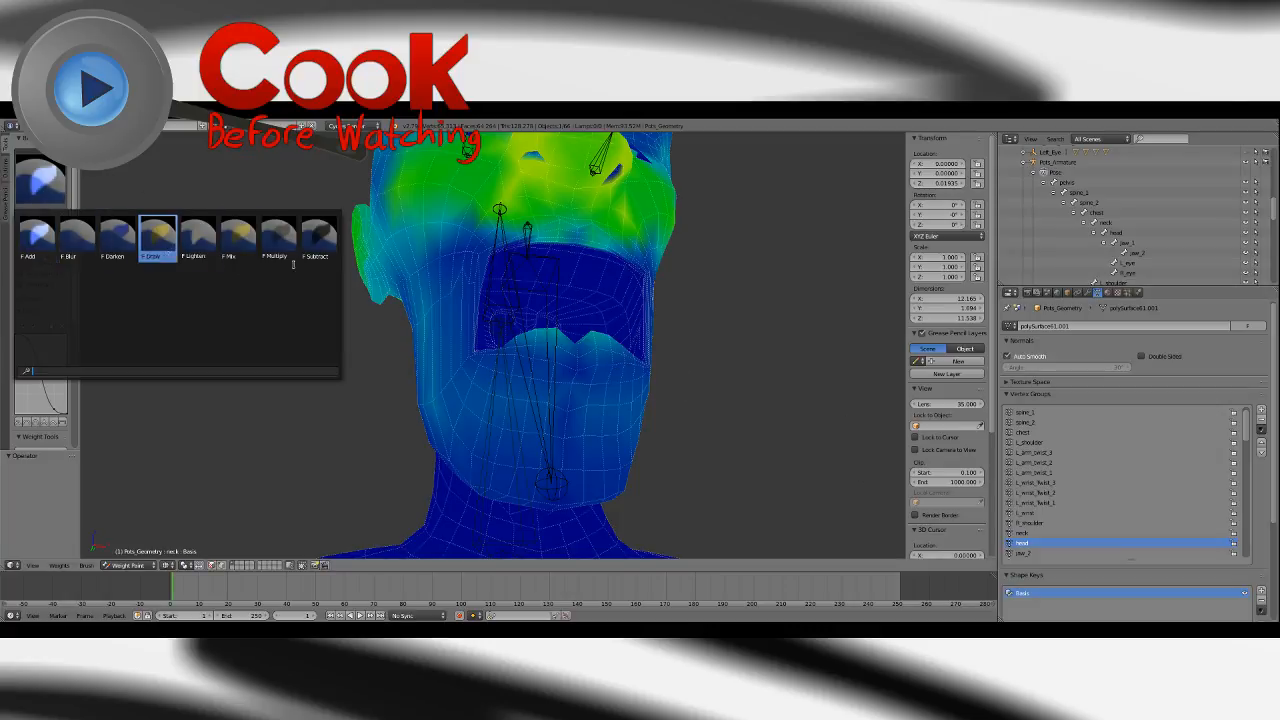
left_click(319, 240)
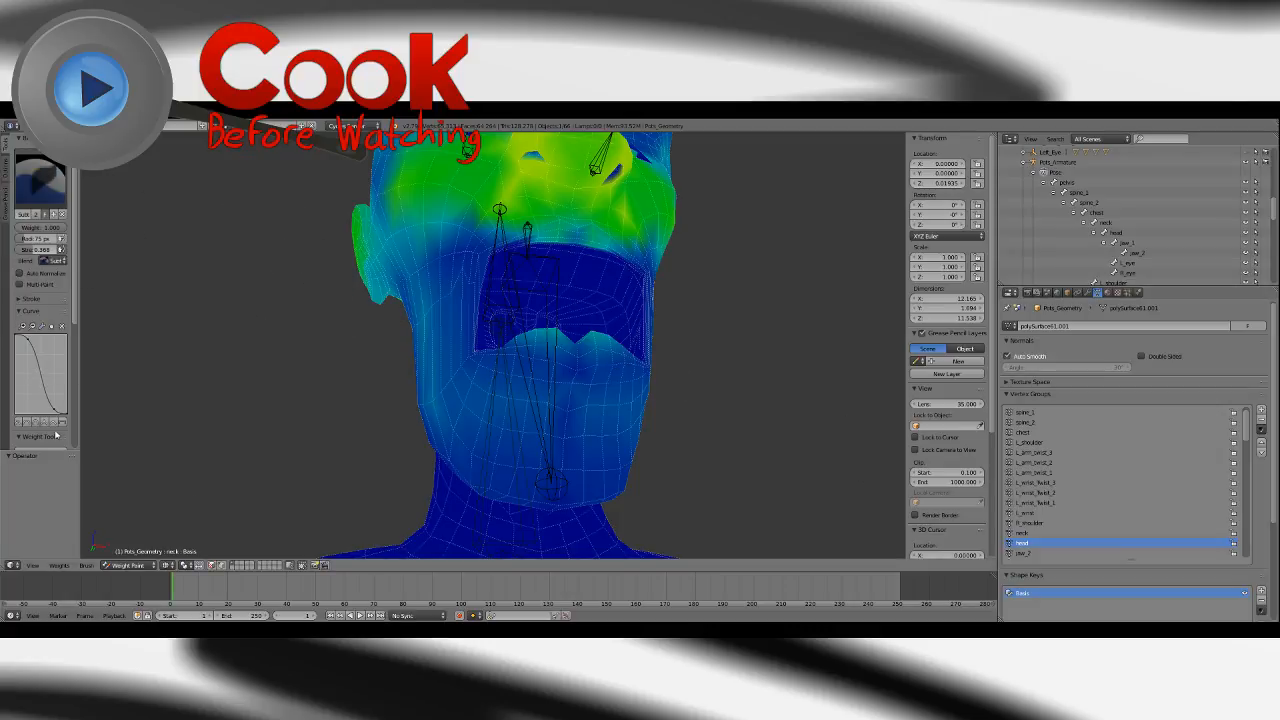
left_click_drag(45, 252, 150, 258)
middle_click_drag(602, 350, 530, 385)
mouse_move(600, 380)
left_mouse_down()
mouse_move(546, 368)
mouse_move(503, 396)
mouse_move(618, 421)
left_mouse_up()
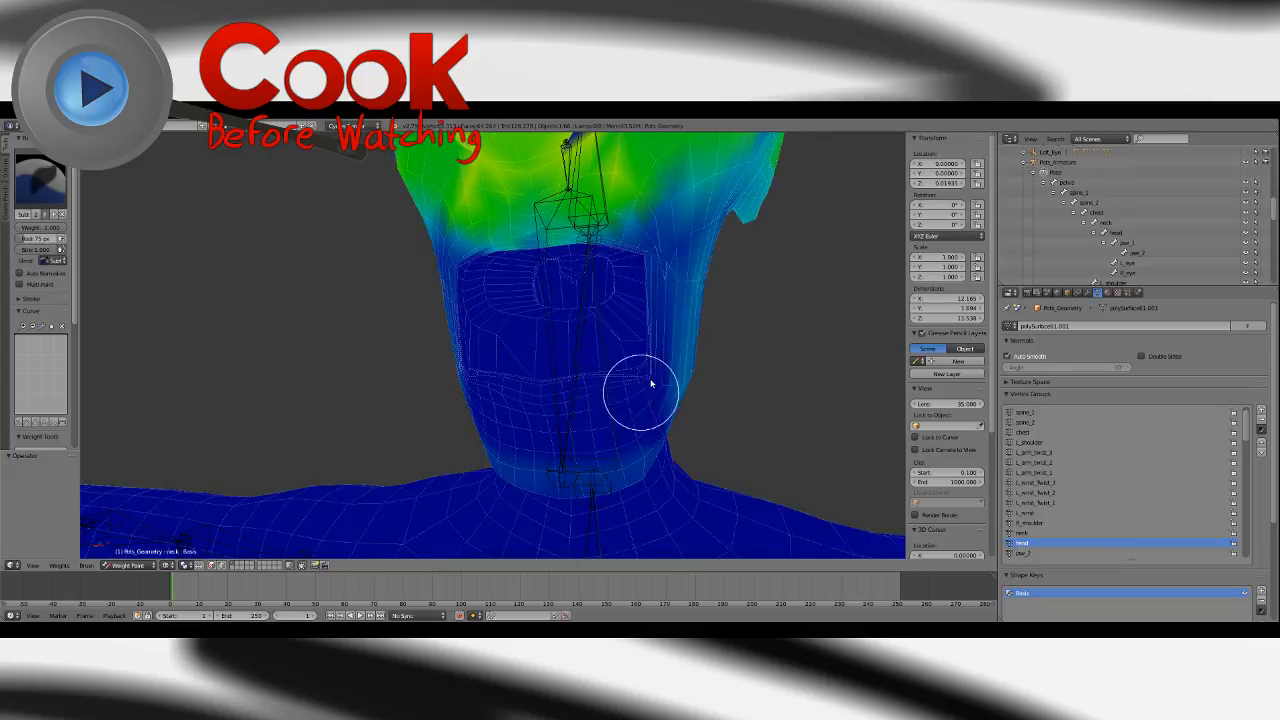
Subtract the head weight along both sides of the jaw and underneath the chin.
middle_click_drag(650, 383, 606, 389)
mouse_move(606, 389)
left_mouse_down()
mouse_move(686, 420)
mouse_move(634, 480)
mouse_move(497, 470)
left_mouse_up()
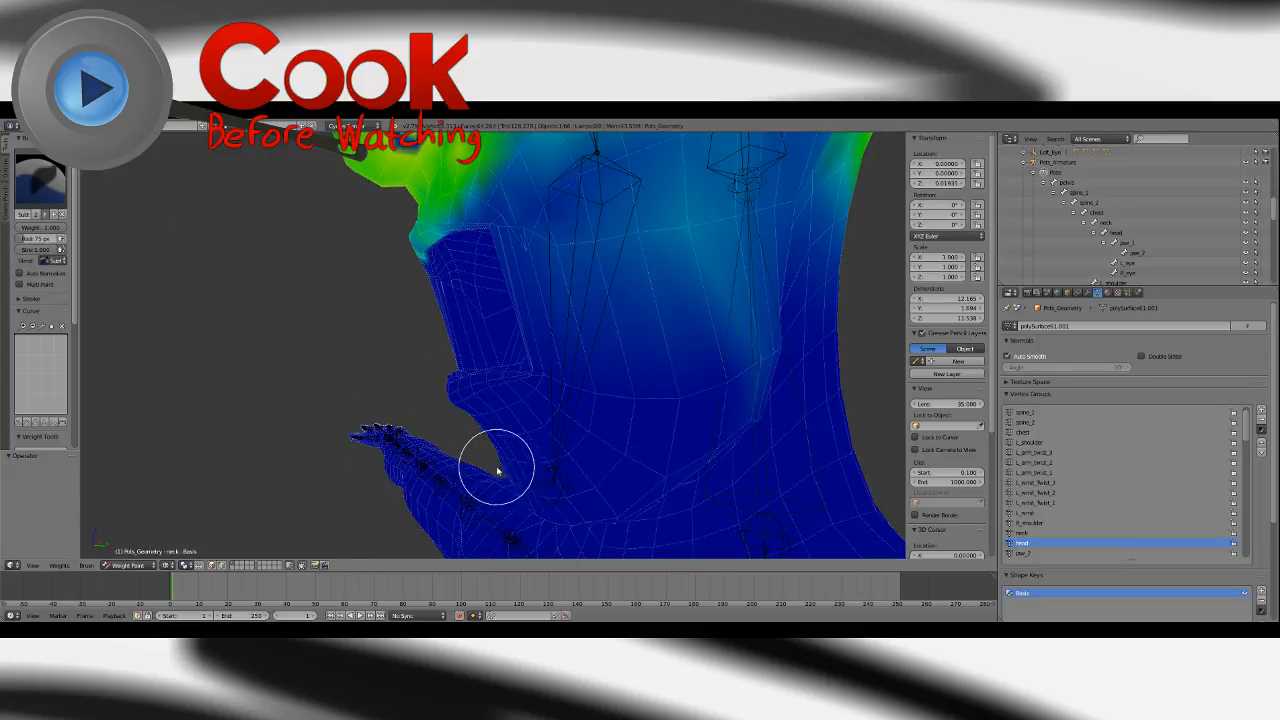
middle_click_drag(497, 470, 663, 461)
mouse_move(612, 484)
left_mouse_down()
mouse_move(468, 460)
mouse_move(440, 378)
left_mouse_up()
mouse_move(440, 378)
middle_mouse_down()
mouse_move(472, 416)
mouse_move(540, 431)
middle_mouse_up()
left_click_drag(540, 431, 472, 418)
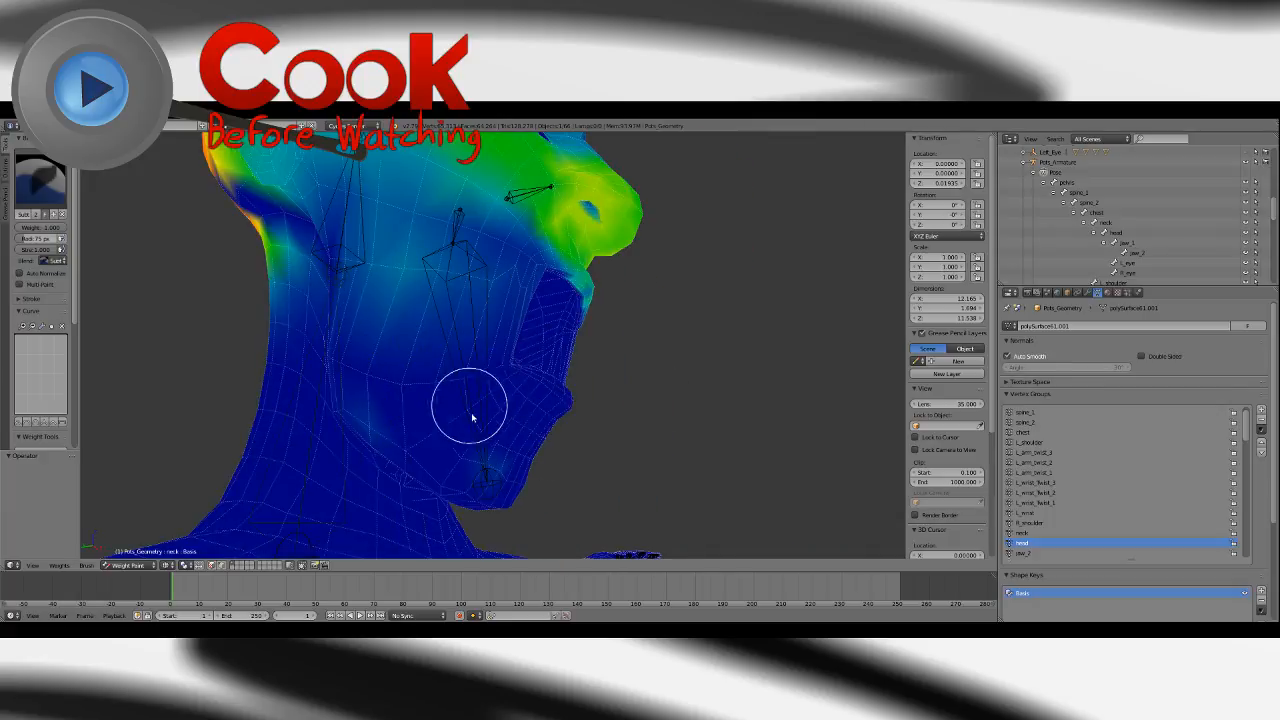
Subtract the remaining head weight from the lower cheeks, the jaw angle and the area beside the mouth.
middle_click_drag(553, 354, 465, 362)
left_click_drag(465, 362, 486, 329)
middle_click_drag(486, 329, 495, 326)
mouse_move(495, 326)
left_mouse_down()
mouse_move(597, 286)
mouse_move(537, 285)
mouse_move(531, 251)
mouse_move(591, 309)
left_mouse_up()
mouse_move(591, 309)
middle_mouse_down()
mouse_move(580, 257)
mouse_move(540, 271)
mouse_move(580, 257)
middle_mouse_up()
left_click_drag(580, 257, 646, 362)
middle_click_drag(596, 305, 577, 326)
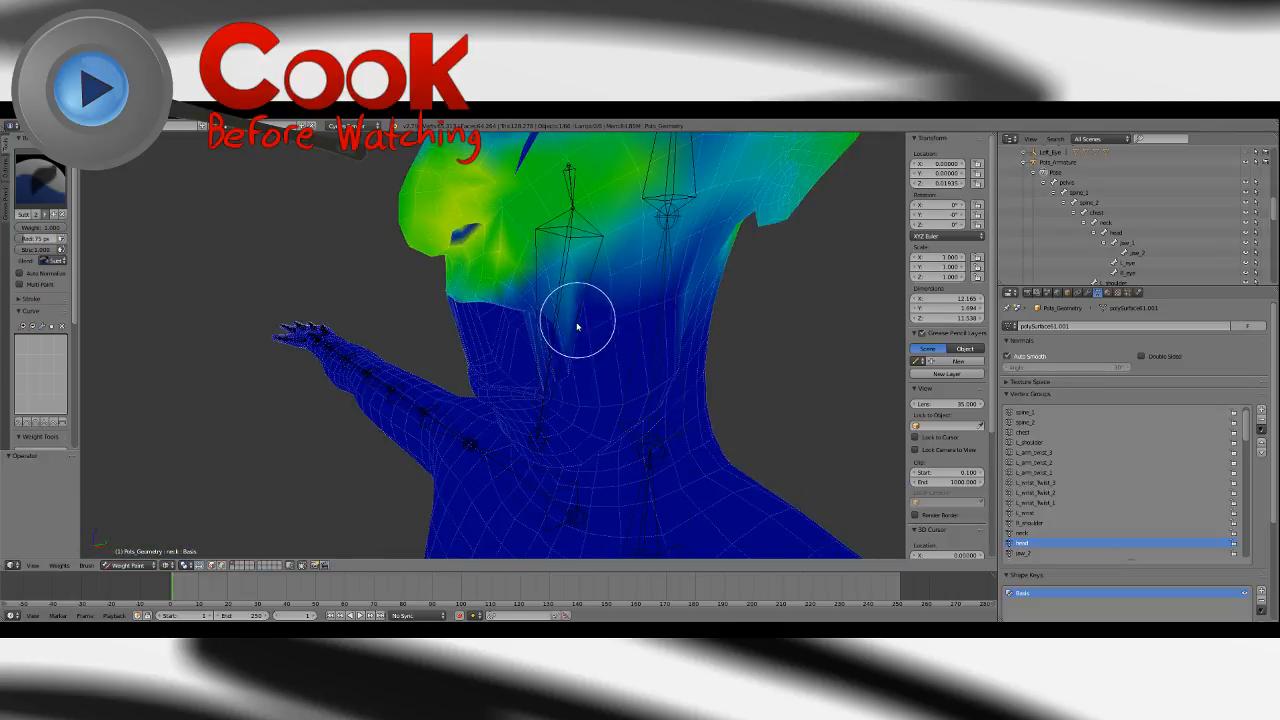
left_click_drag(579, 402, 547, 394)
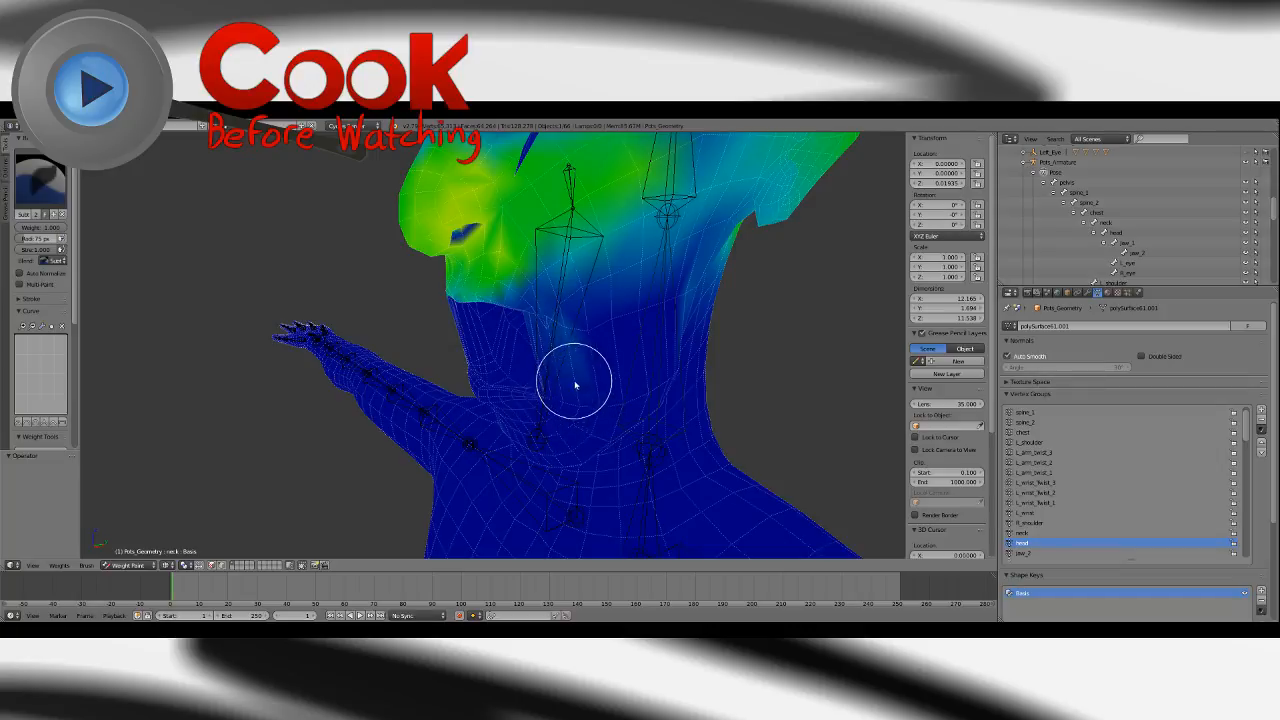
Switch to the Add brush and paint head weight over the cheek and beside the mouth at strength 1.000.
left_click(53, 193)
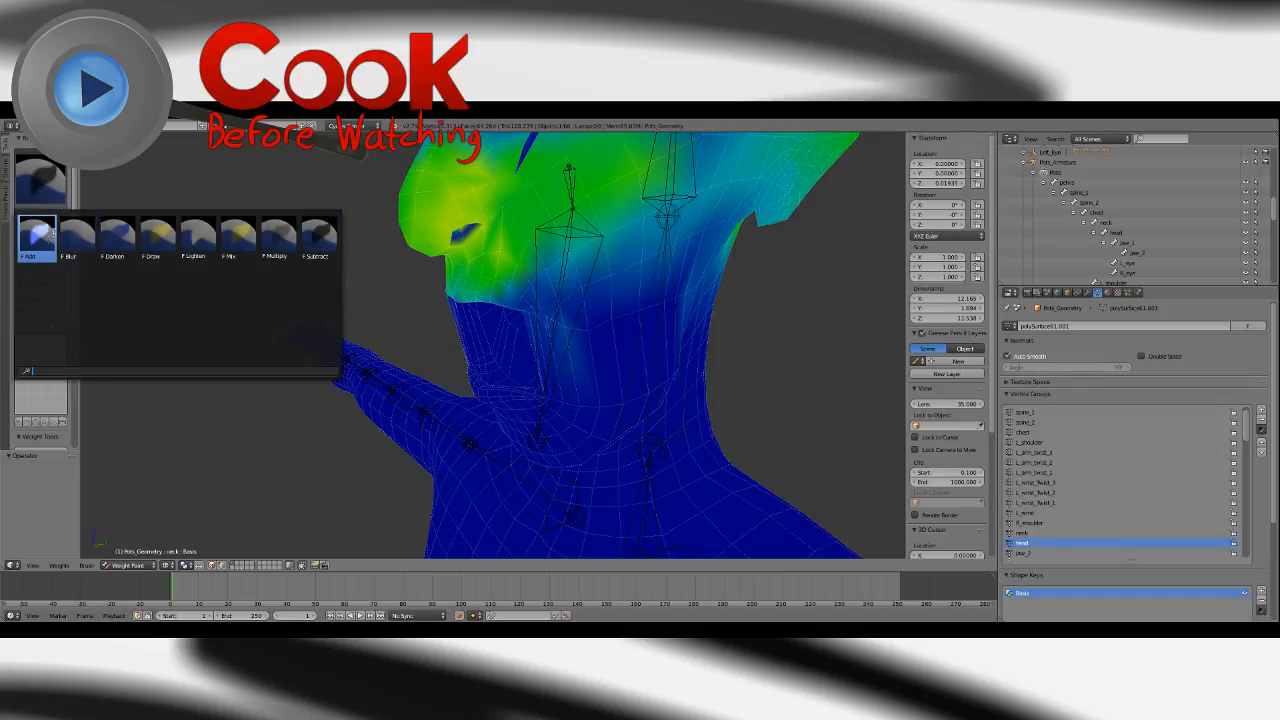
left_click(52, 232)
middle_click_drag(229, 329, 683, 371)
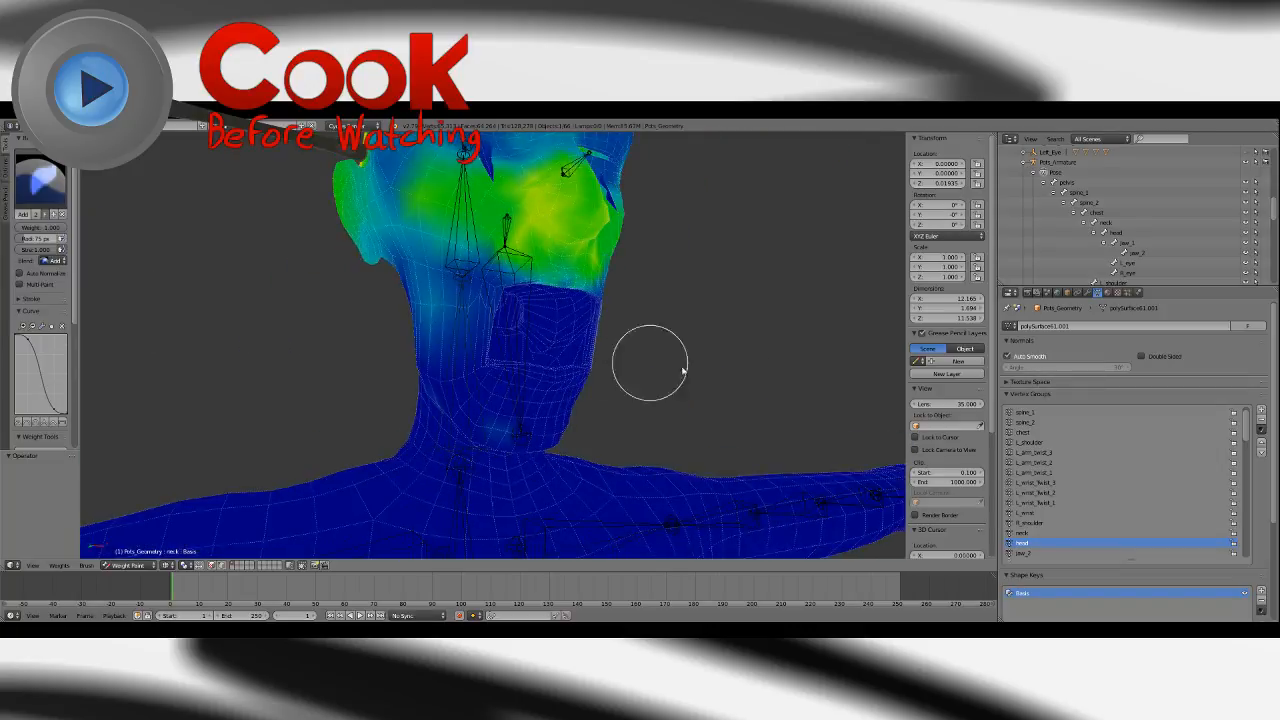
middle_click_drag(594, 272, 492, 302)
left_click(43, 190)
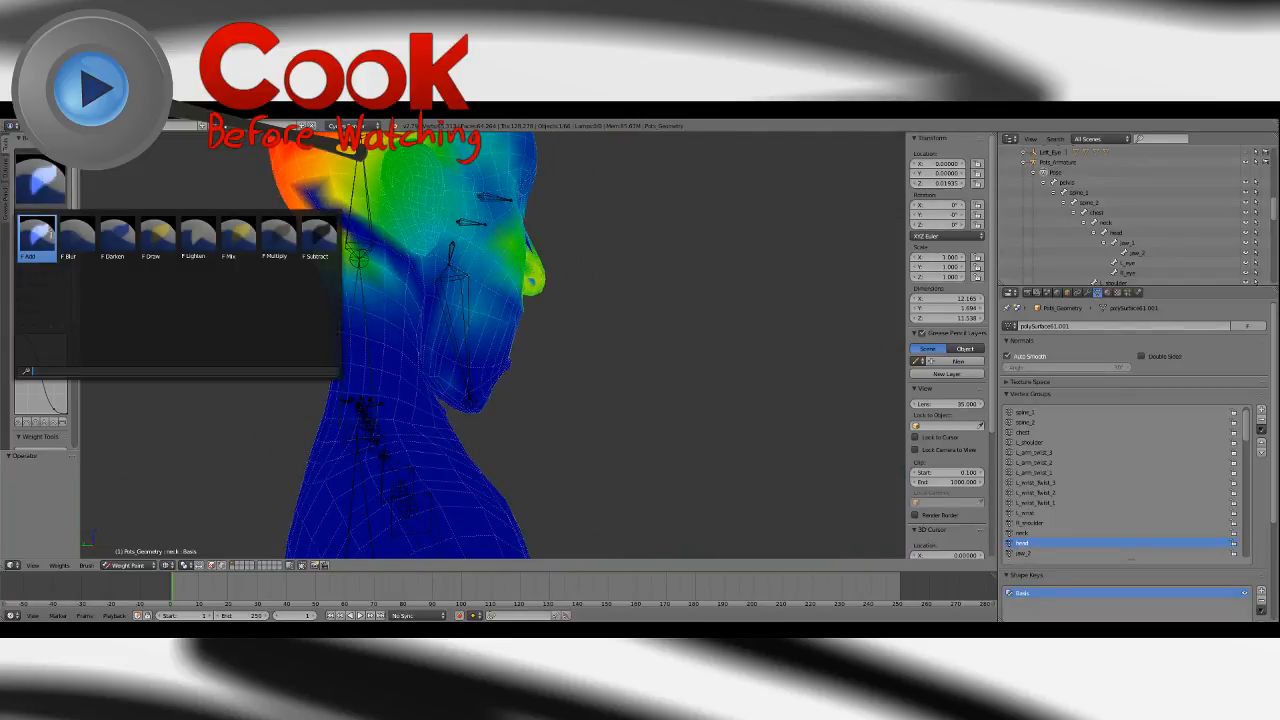
left_click(46, 238)
middle_click_drag(155, 330, 115, 187)
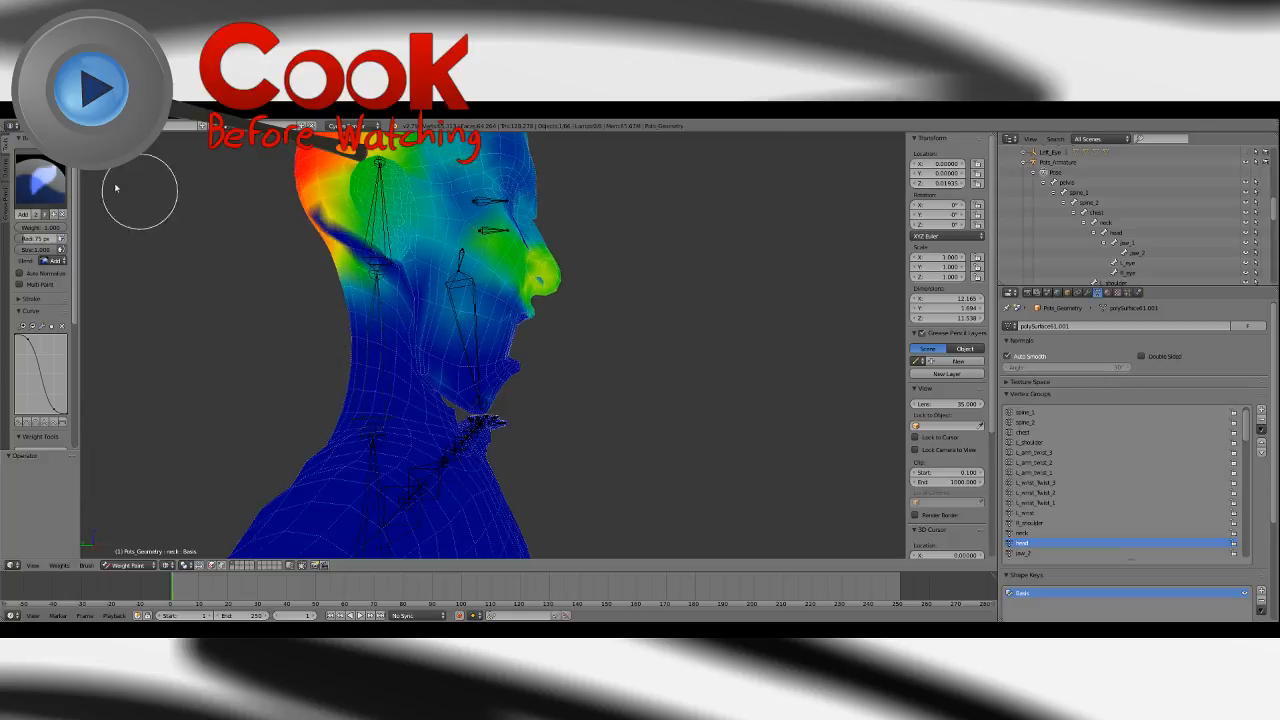
middle_click_drag(471, 346, 495, 335)
left_click_drag(495, 335, 510, 330)
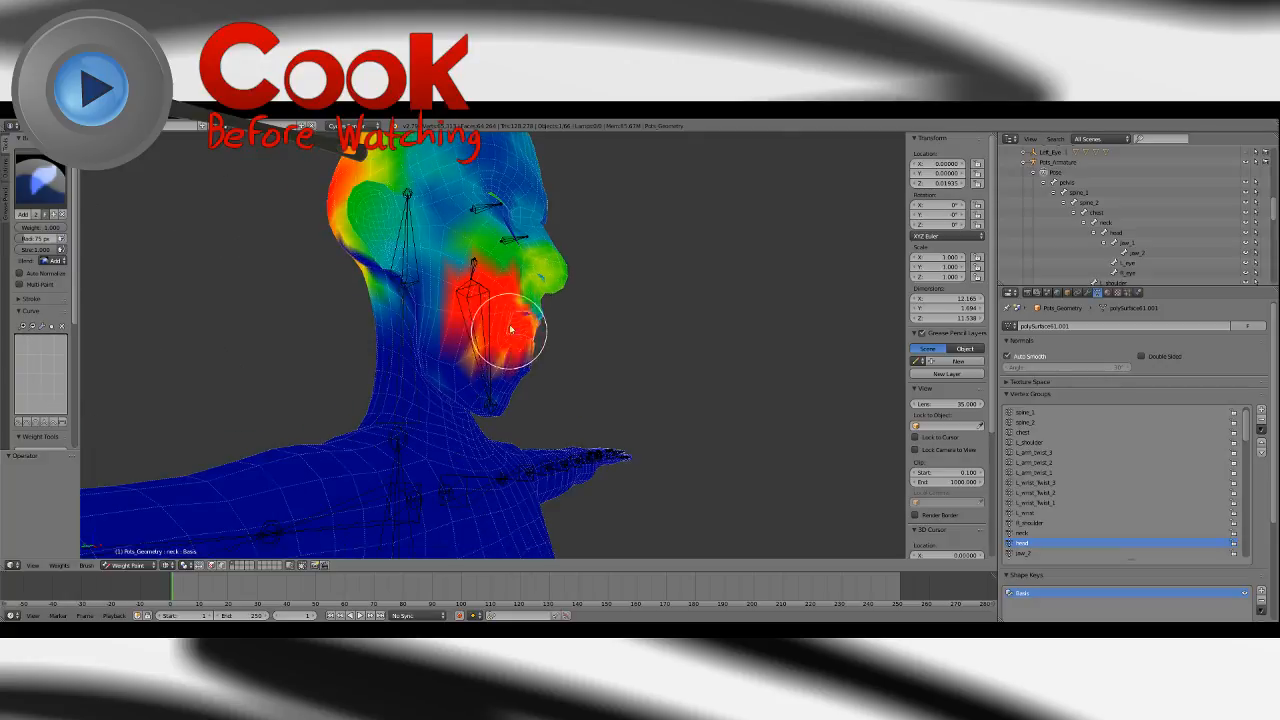
Extend the added head weight over the opposite cheek, the lips, the chin and the jaw.
mouse_move(504, 330)
middle_mouse_down()
mouse_move(436, 337)
mouse_move(480, 314)
mouse_move(465, 335)
mouse_move(534, 334)
mouse_move(518, 352)
mouse_move(570, 326)
middle_mouse_up()
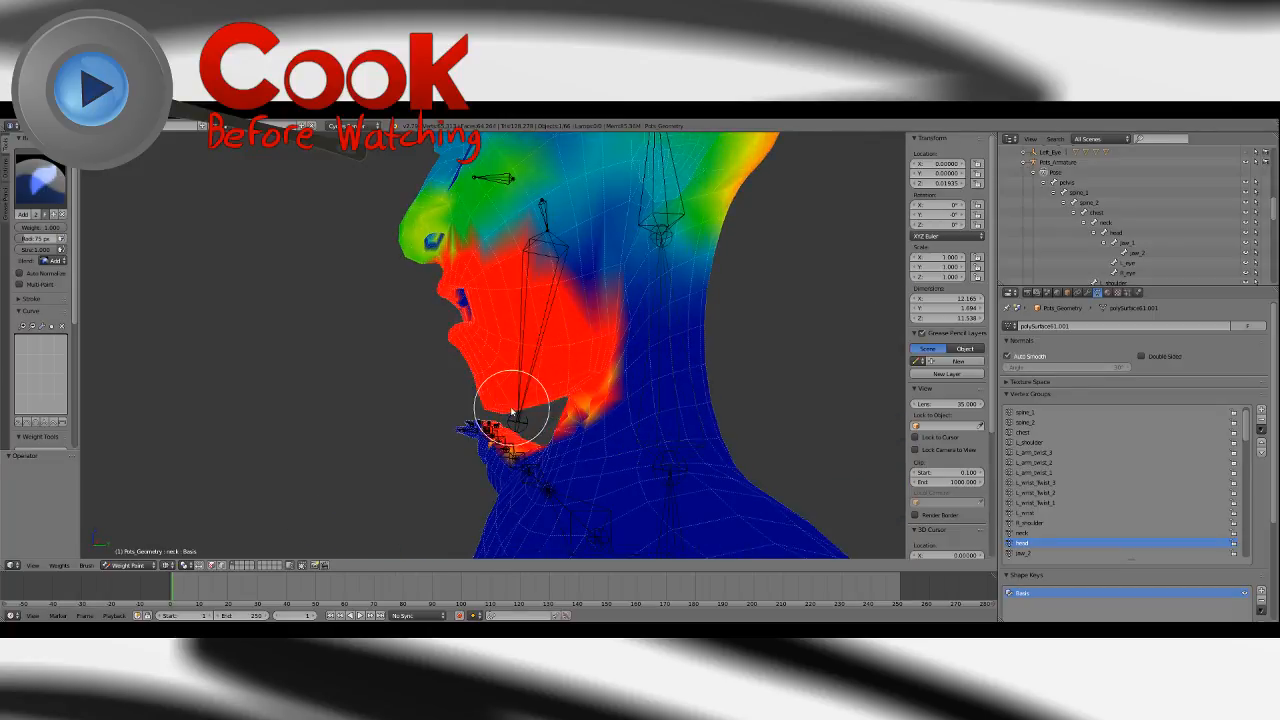
mouse_move(512, 412)
middle_mouse_down()
mouse_move(480, 371)
mouse_move(557, 383)
mouse_move(502, 368)
middle_mouse_up()
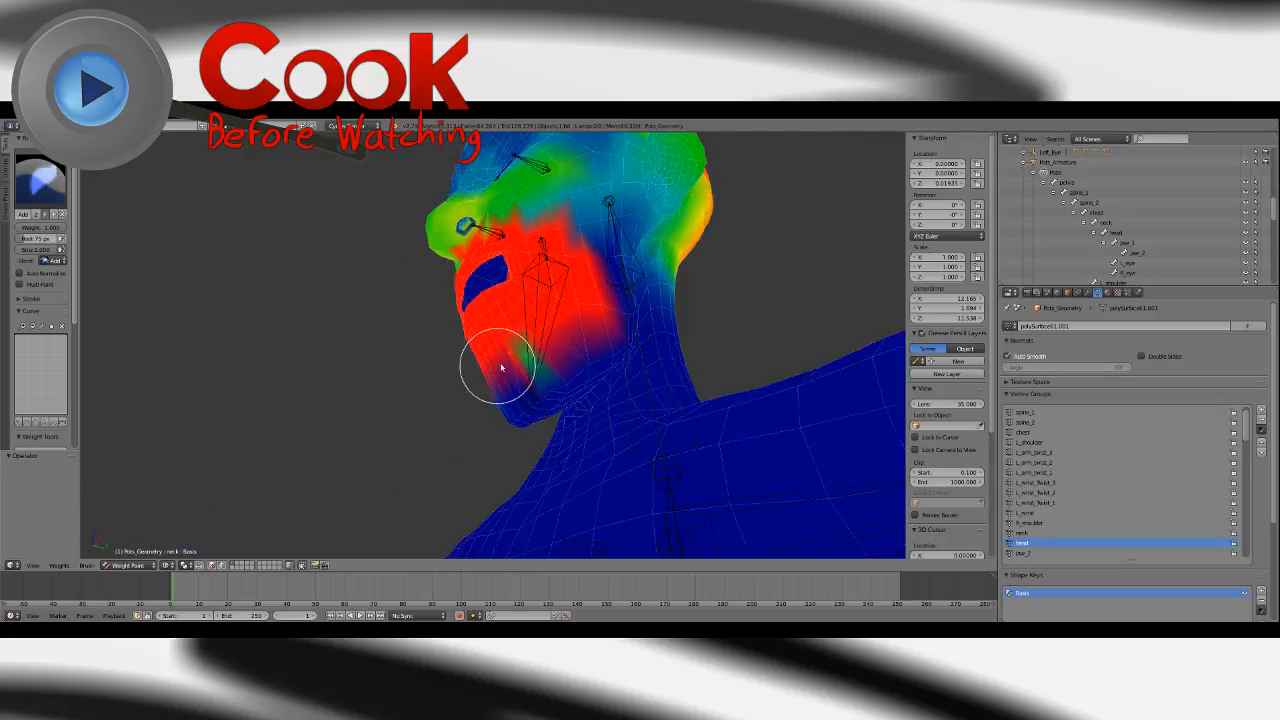
middle_click_drag(553, 322, 515, 352)
left_click(8, 181)
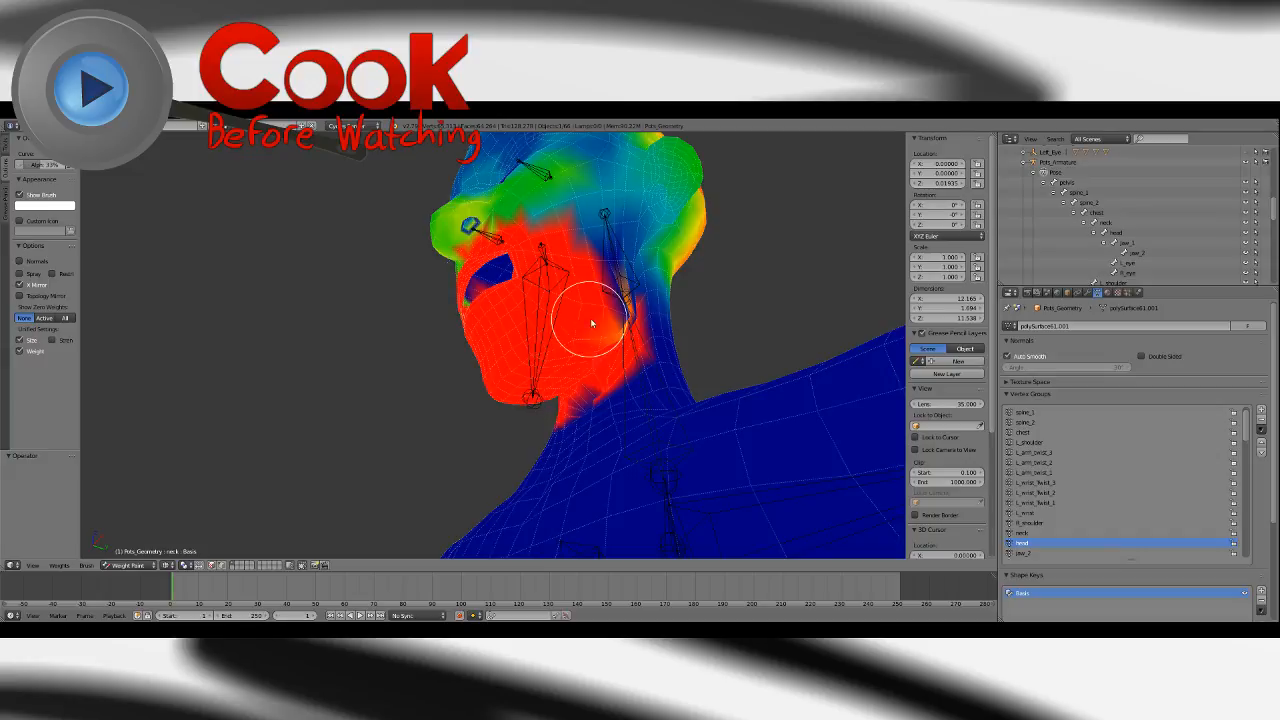
mouse_move(605, 284)
middle_mouse_down()
mouse_move(586, 229)
mouse_move(457, 229)
mouse_move(533, 282)
middle_mouse_up()
left_click_drag(533, 282, 541, 276)
Add head weight across the nose, the upper cheeks, the upper lip and the jaw angle.
middle_click_drag(541, 276, 525, 264)
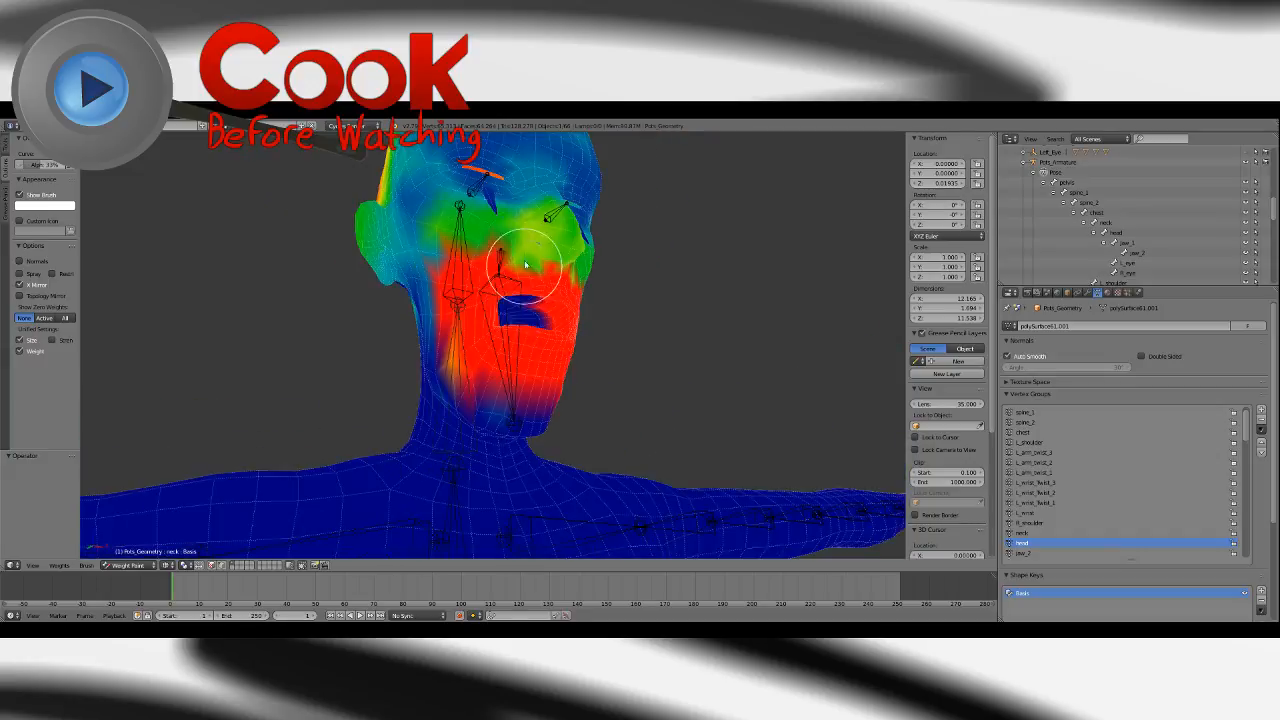
left_click_drag(555, 255, 506, 310)
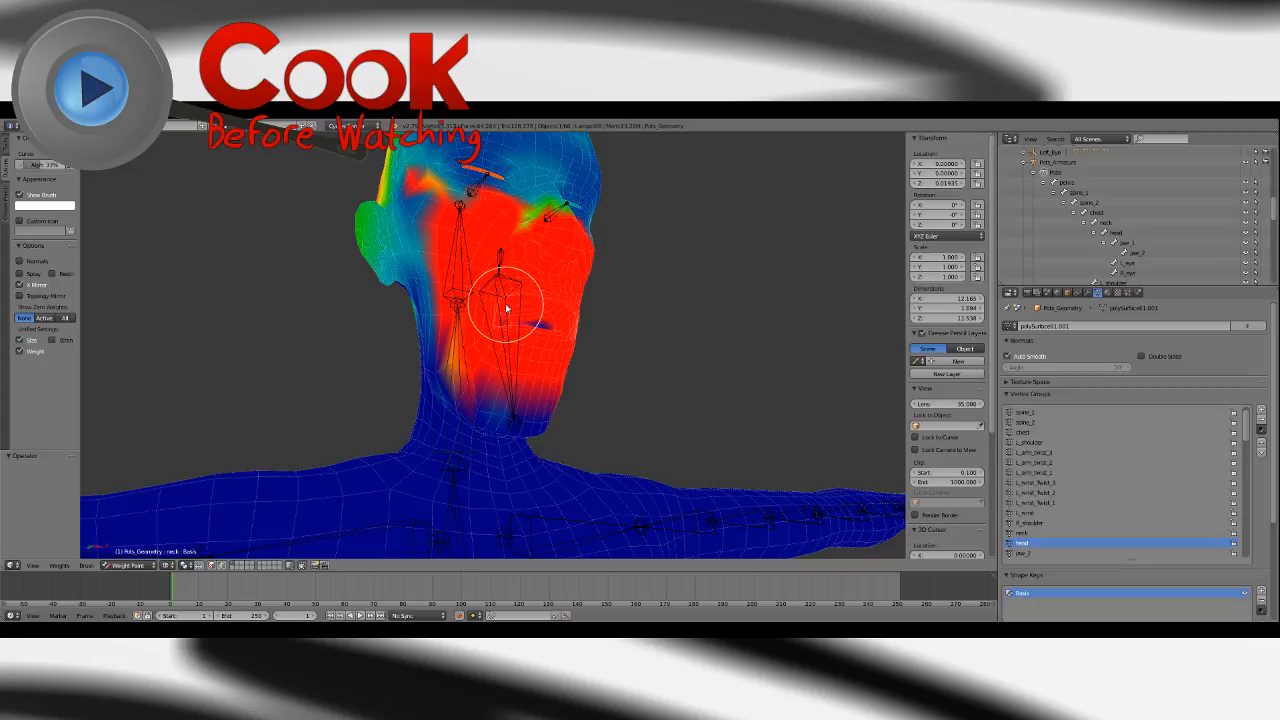
mouse_move(500, 397)
middle_mouse_down()
mouse_move(486, 337)
mouse_move(531, 386)
mouse_move(588, 398)
mouse_move(591, 323)
mouse_move(514, 386)
mouse_move(537, 314)
middle_mouse_up()
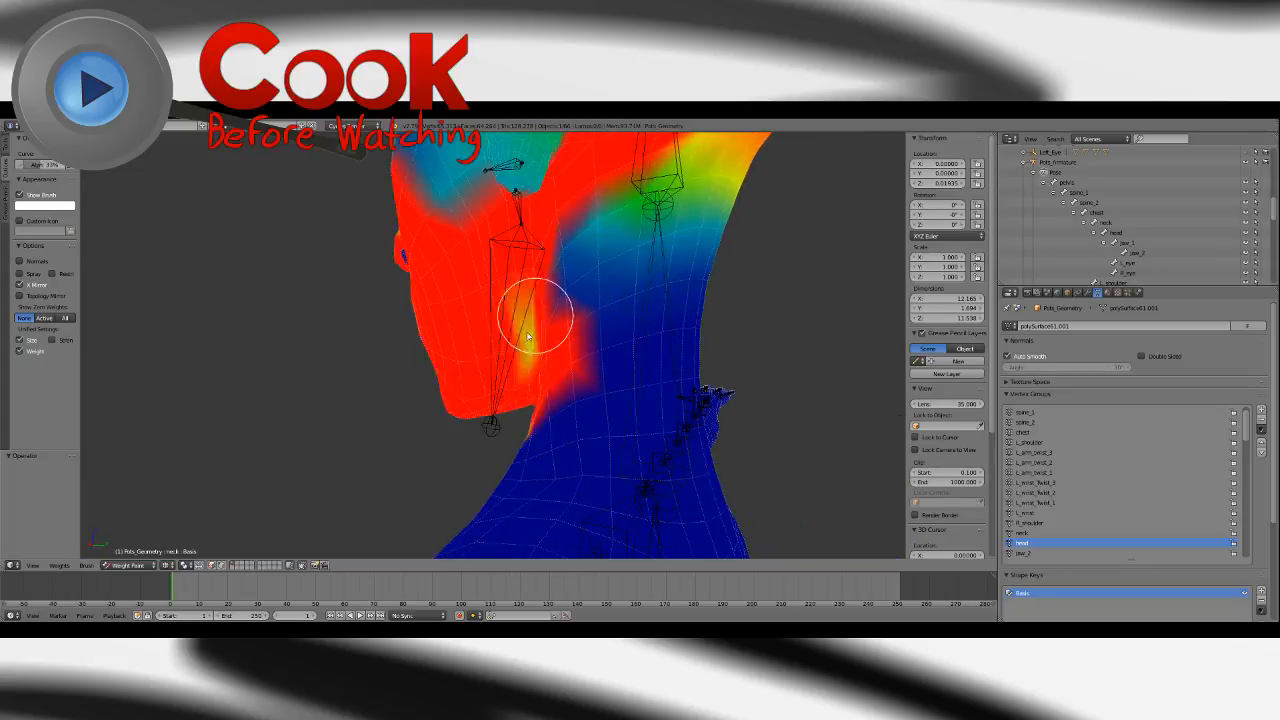
middle_click_drag(461, 386, 522, 394)
Select the jaw_2 weights and add weight around the corner of the mouth.
left_click(1025, 553)
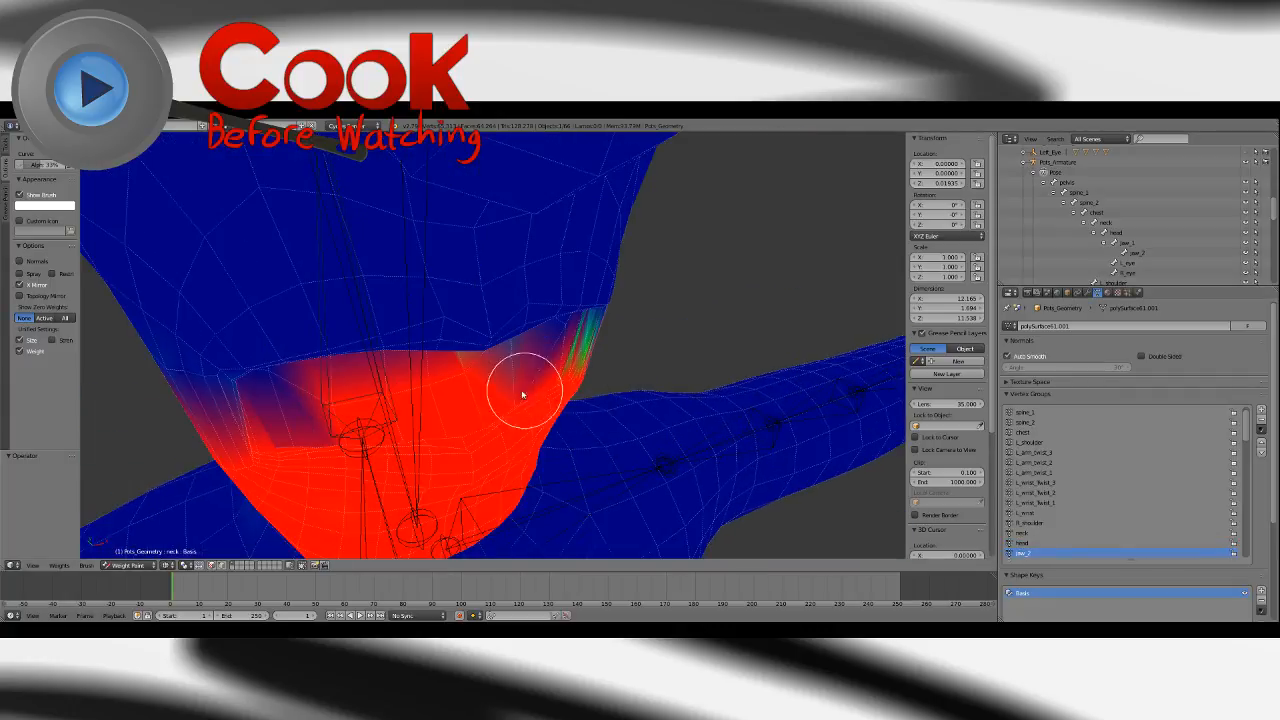
middle_click_drag(694, 420, 608, 334)
left_click_drag(608, 334, 580, 320)
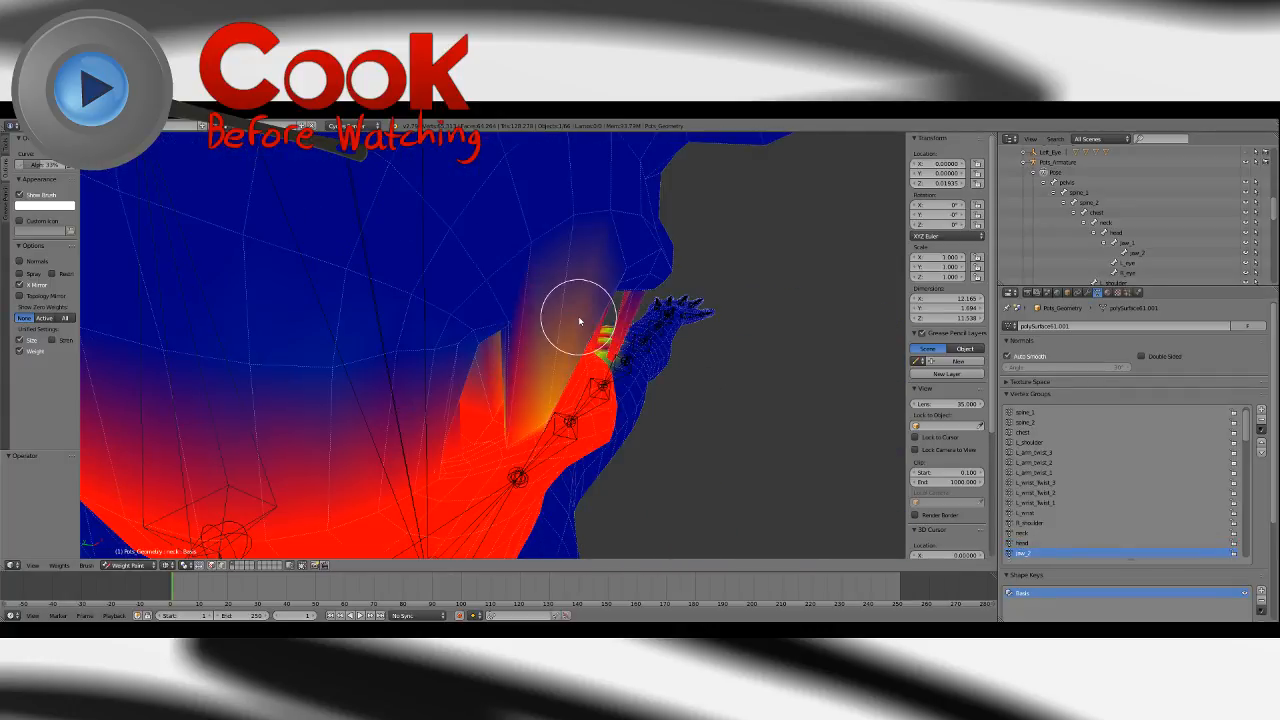
mouse_move(580, 320)
middle_mouse_down()
mouse_move(575, 337)
mouse_move(594, 329)
mouse_move(620, 371)
mouse_move(579, 389)
mouse_move(603, 380)
mouse_move(580, 429)
mouse_move(531, 386)
mouse_move(622, 401)
mouse_move(591, 374)
mouse_move(304, 285)
middle_mouse_up()
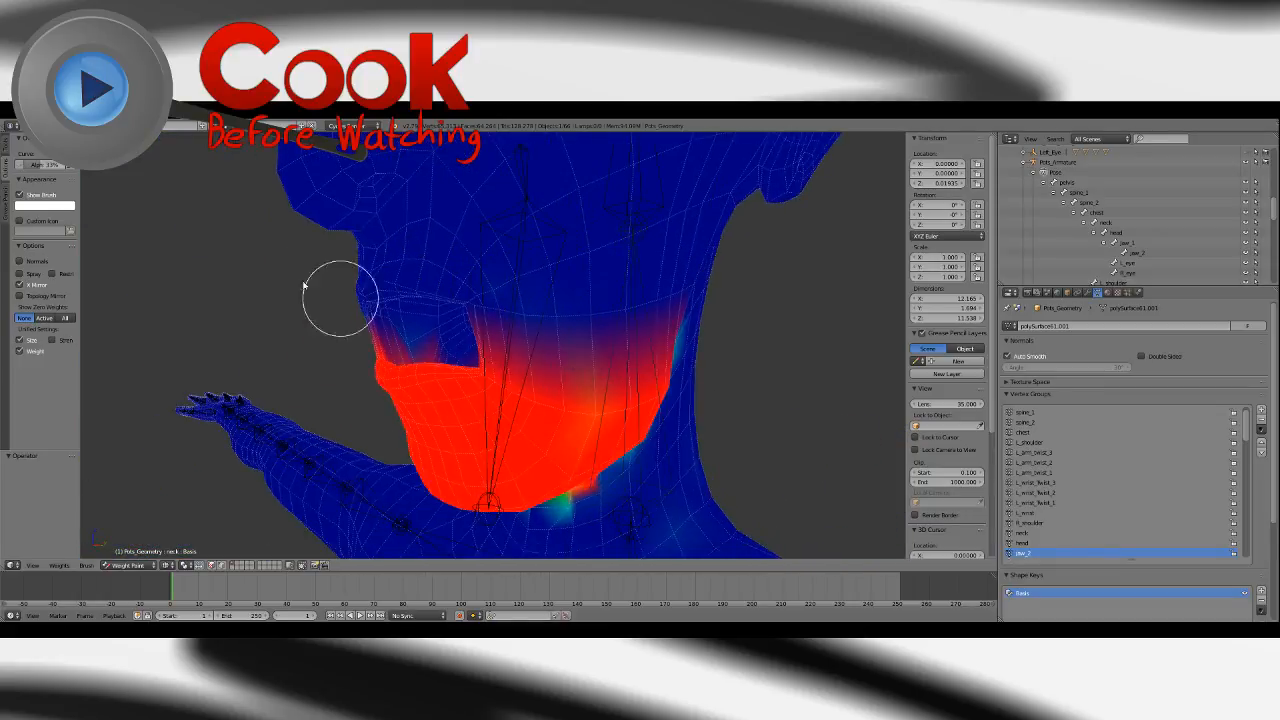
mouse_move(535, 380)
middle_mouse_down()
mouse_move(529, 400)
mouse_move(570, 443)
middle_mouse_up()
Reduce the jaw_2 weight on the cheek beside the mouth corner with the Subtract brush at strength 0.184.
left_click(7, 146)
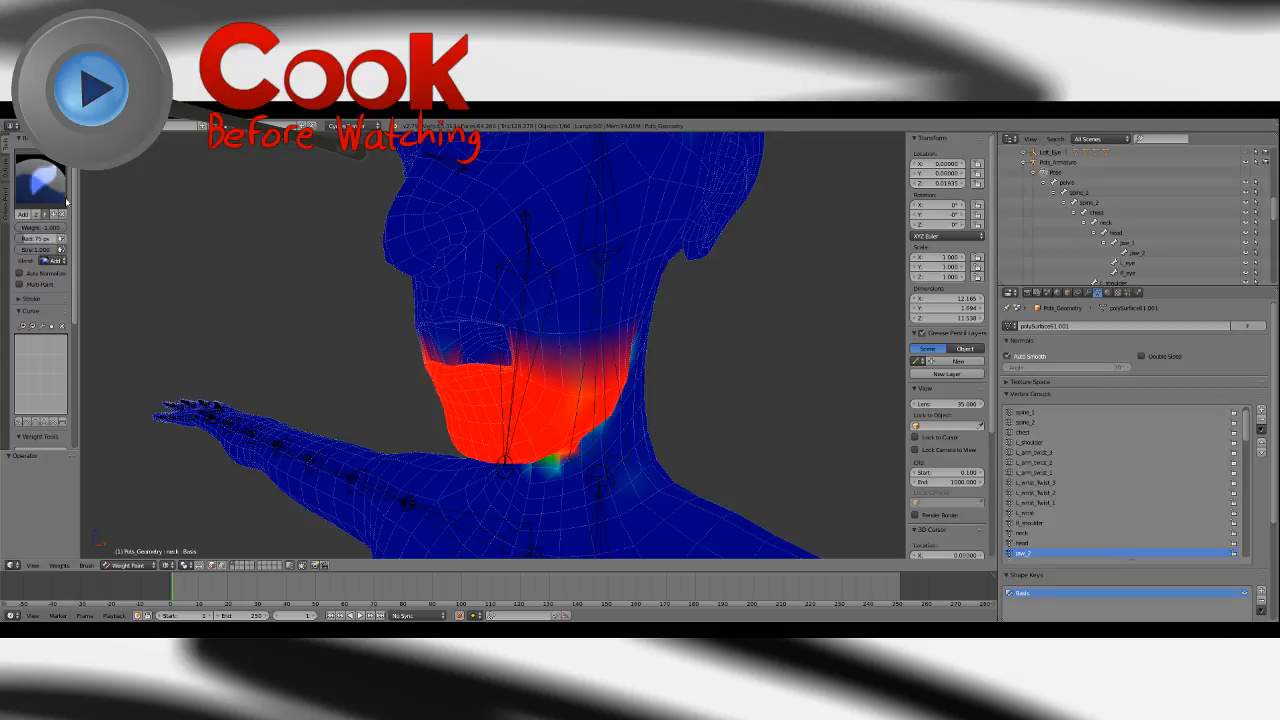
left_click(64, 198)
left_click(306, 241)
middle_click_drag(543, 382, 591, 377)
scroll(591, 377, "up", 2)
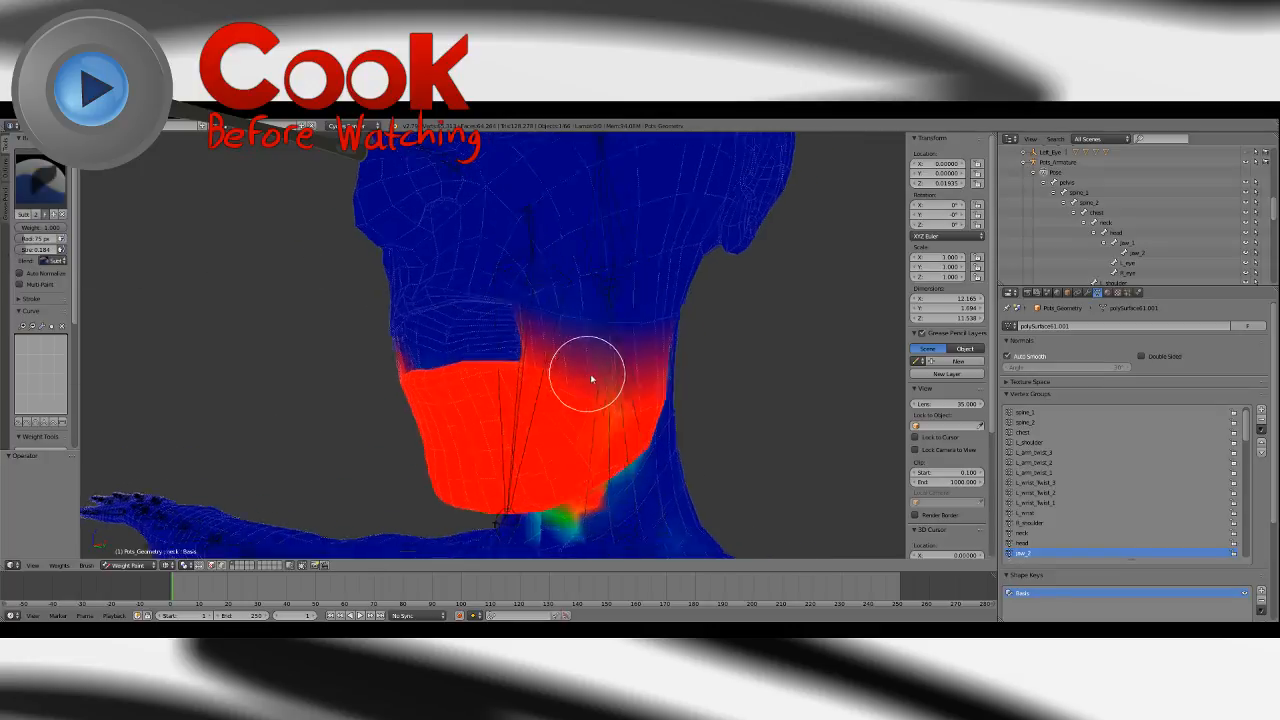
mouse_move(563, 356)
left_mouse_down()
mouse_move(500, 371)
mouse_move(536, 371)
mouse_move(531, 355)
mouse_move(551, 366)
left_mouse_up()
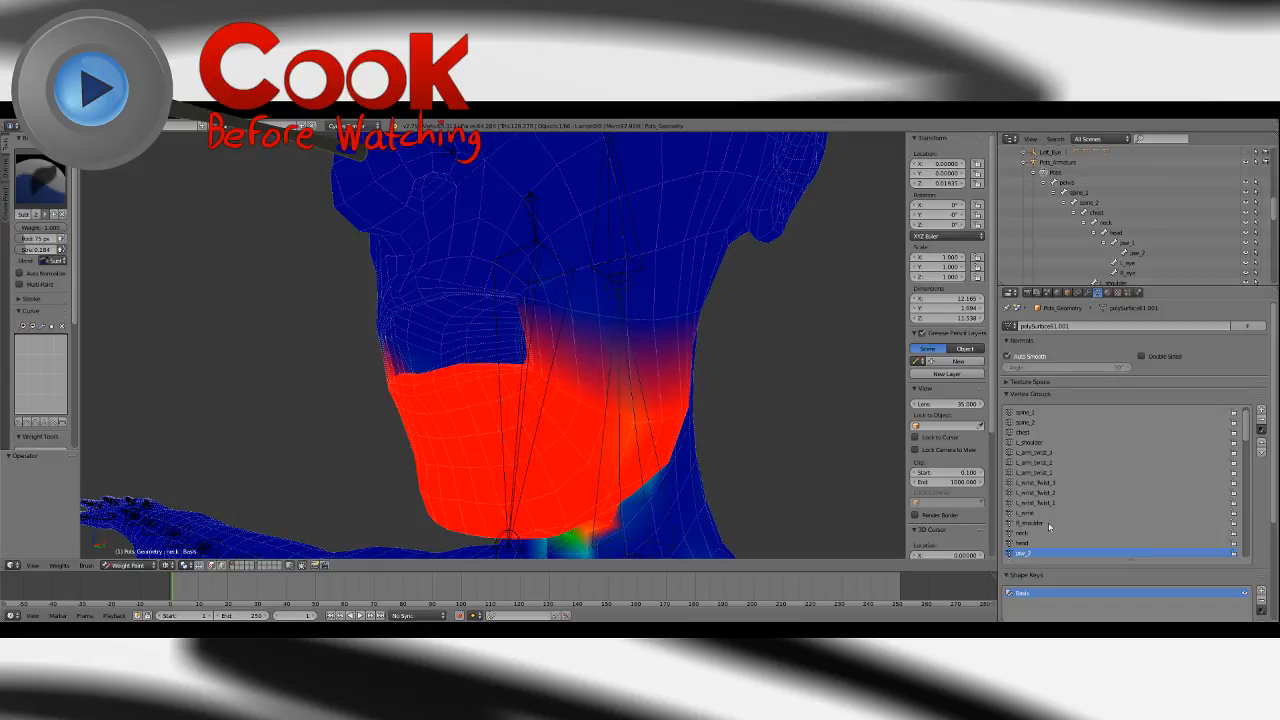
Display the neck bone's weights around the inside of the mouth.
left_click(1022, 544)
left_click(1021, 533)
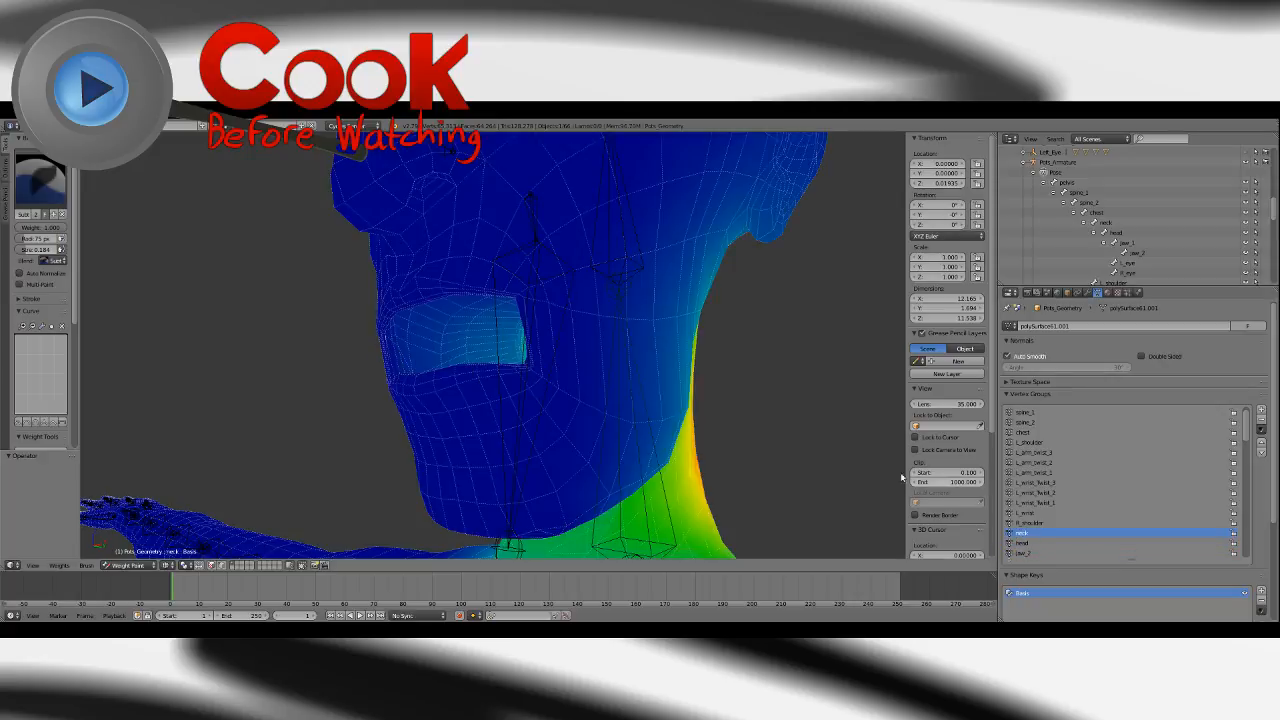
middle_click_drag(514, 377, 581, 393)
scroll(581, 393, "up", 5)
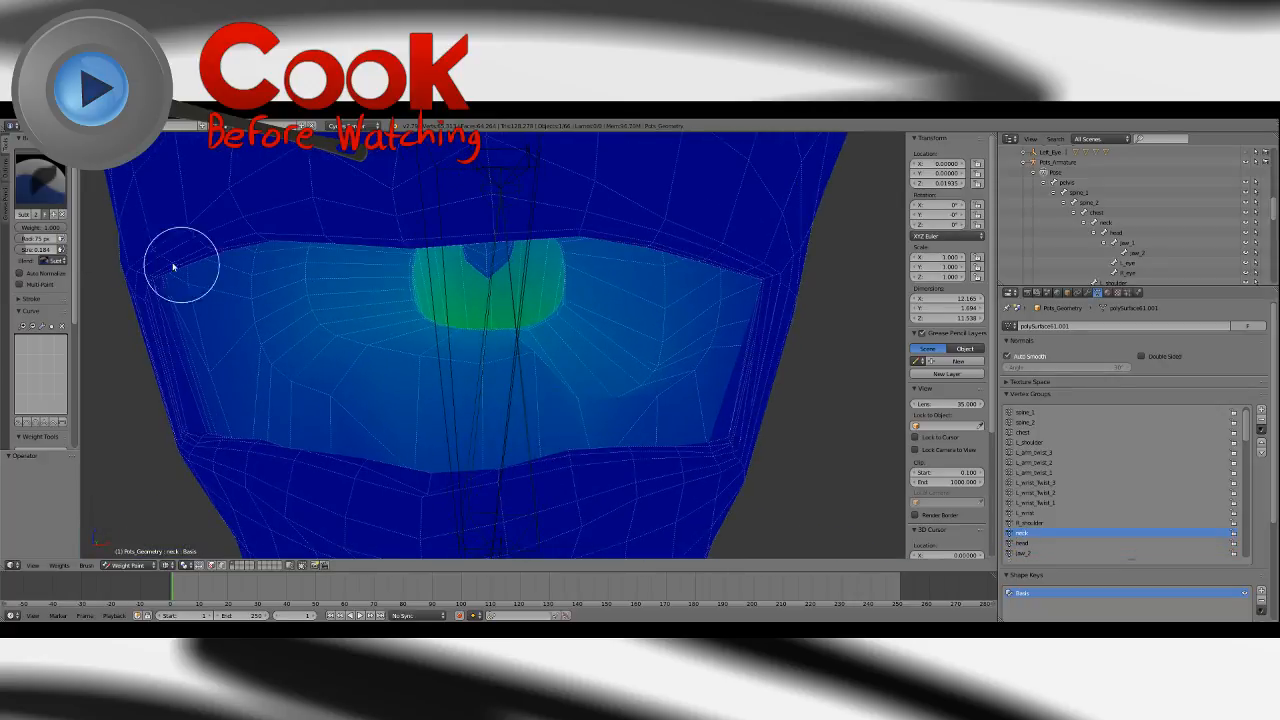
left_click(40, 180)
left_click(38, 225)
middle_click_drag(330, 390, 480, 413)
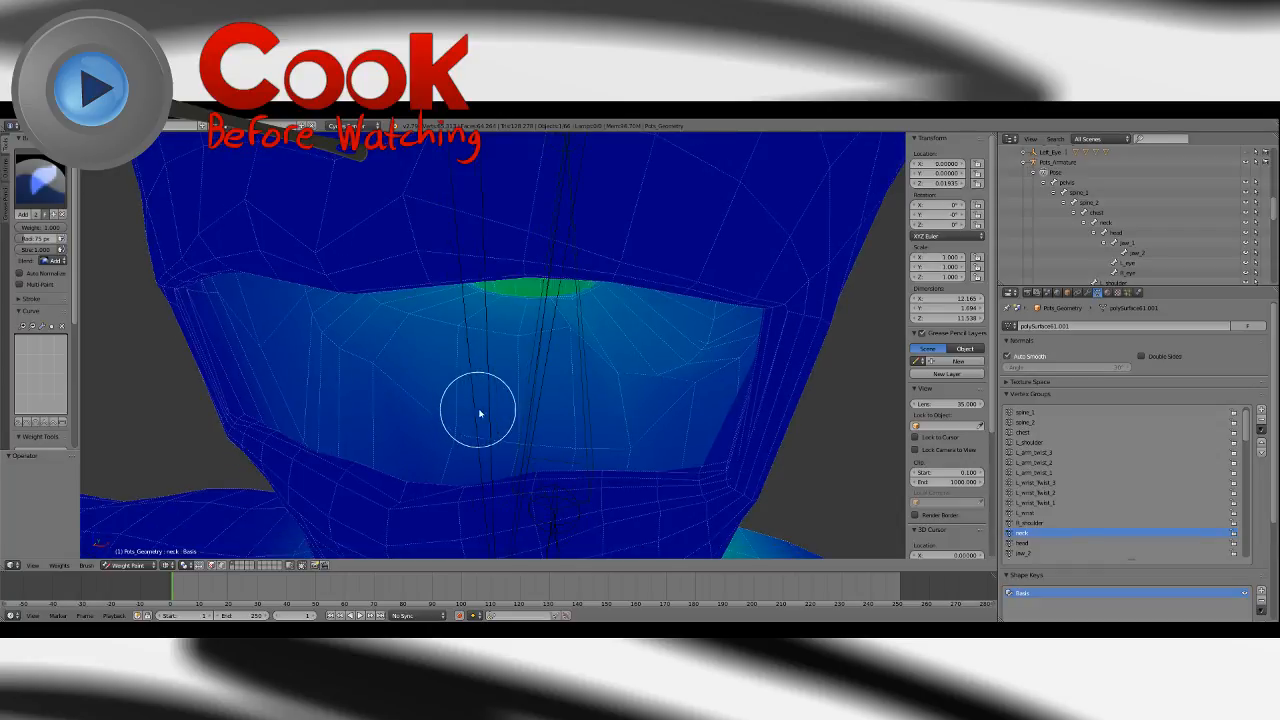
Subtract the neck weight from the back and centre of the mouth cavity at strength 1.000.
left_click(35, 174)
left_click(326, 238)
middle_click_drag(424, 364, 463, 348)
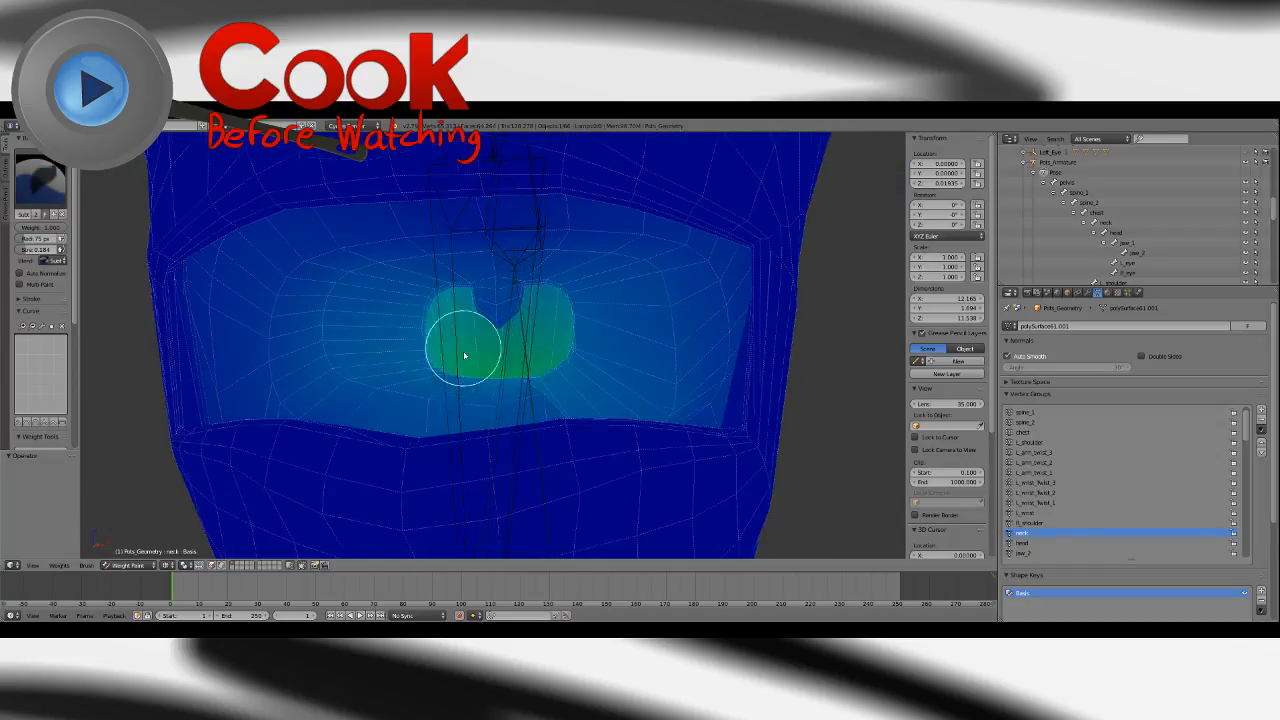
scroll(500, 362, "up", 1)
middle_click_drag(418, 255, 430, 292)
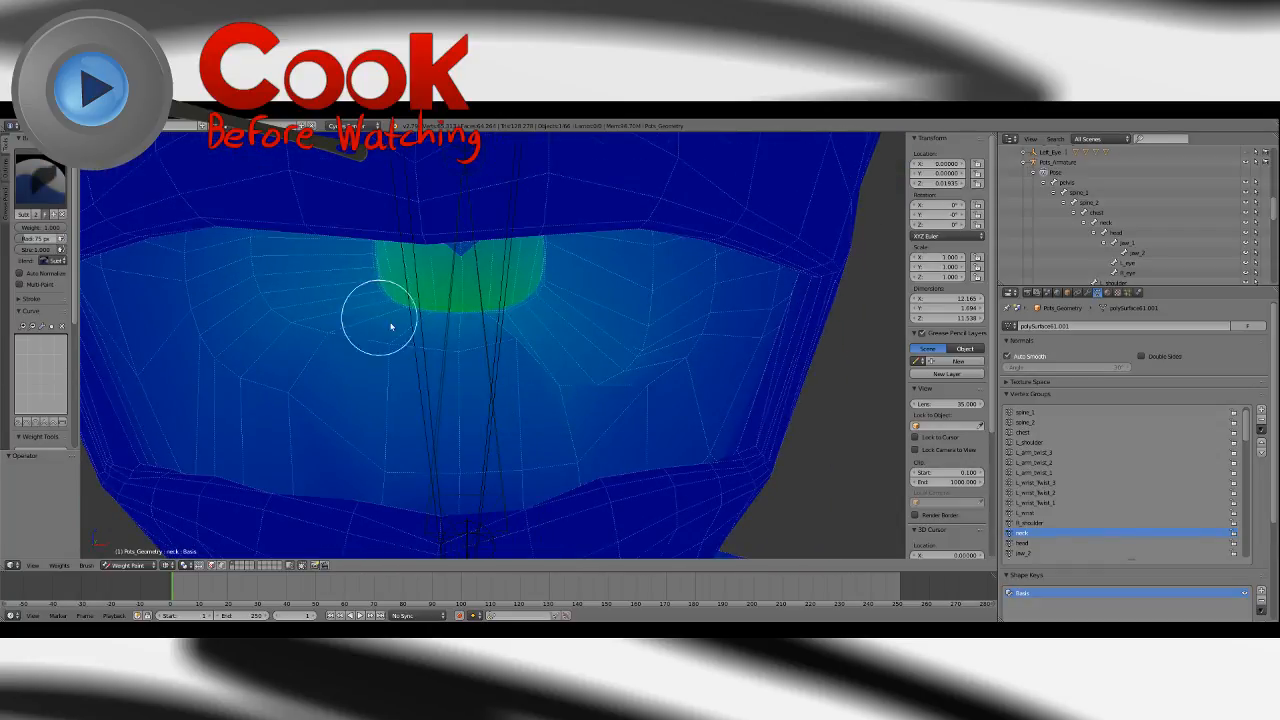
middle_click_drag(455, 354, 462, 305)
mouse_move(465, 285)
left_mouse_down()
mouse_move(403, 240)
mouse_move(349, 269)
mouse_move(233, 390)
mouse_move(402, 216)
mouse_move(543, 443)
mouse_move(543, 294)
mouse_move(637, 364)
mouse_move(426, 383)
left_mouse_up()
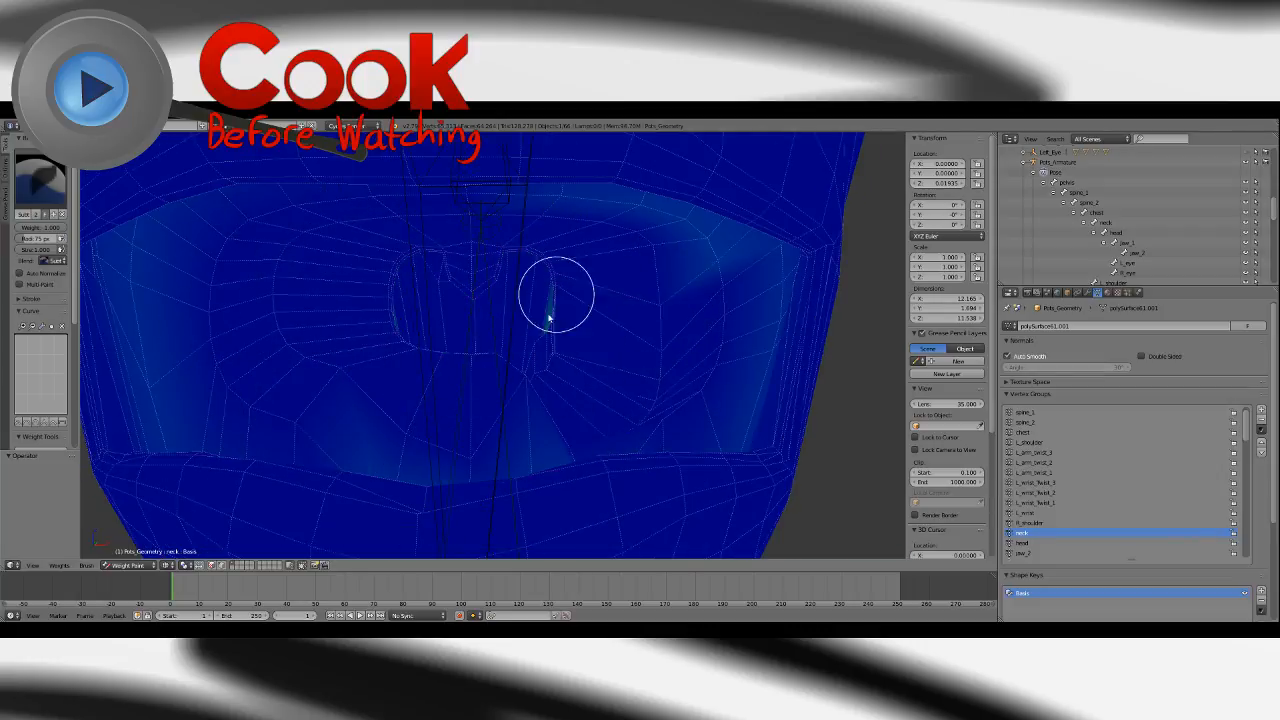
Subtract the neck weight along the inner lower lip and the inner sides of the mouth.
middle_click_drag(618, 362, 471, 287)
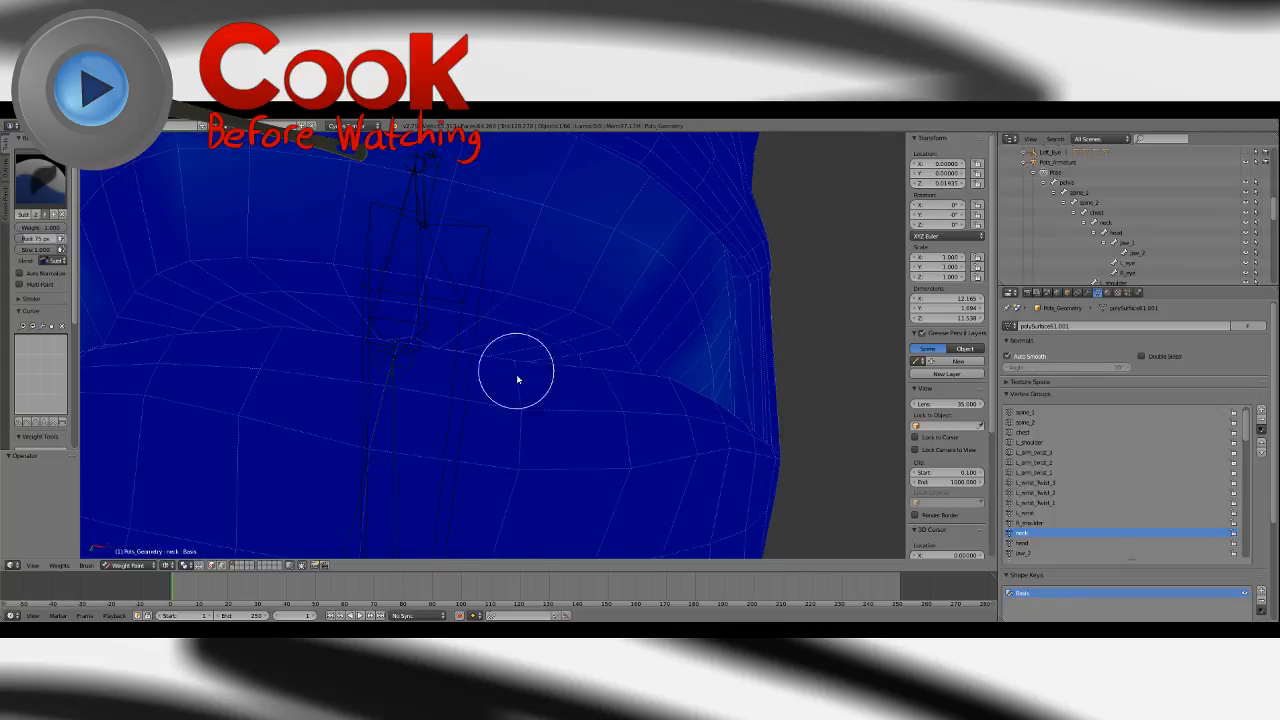
middle_click_drag(517, 379, 523, 260)
left_click_drag(430, 242, 417, 431)
mouse_move(455, 341)
middle_mouse_down()
mouse_move(438, 348)
mouse_move(485, 367)
middle_mouse_up()
mouse_move(492, 440)
middle_mouse_down()
mouse_move(466, 430)
mouse_move(489, 434)
middle_mouse_up()
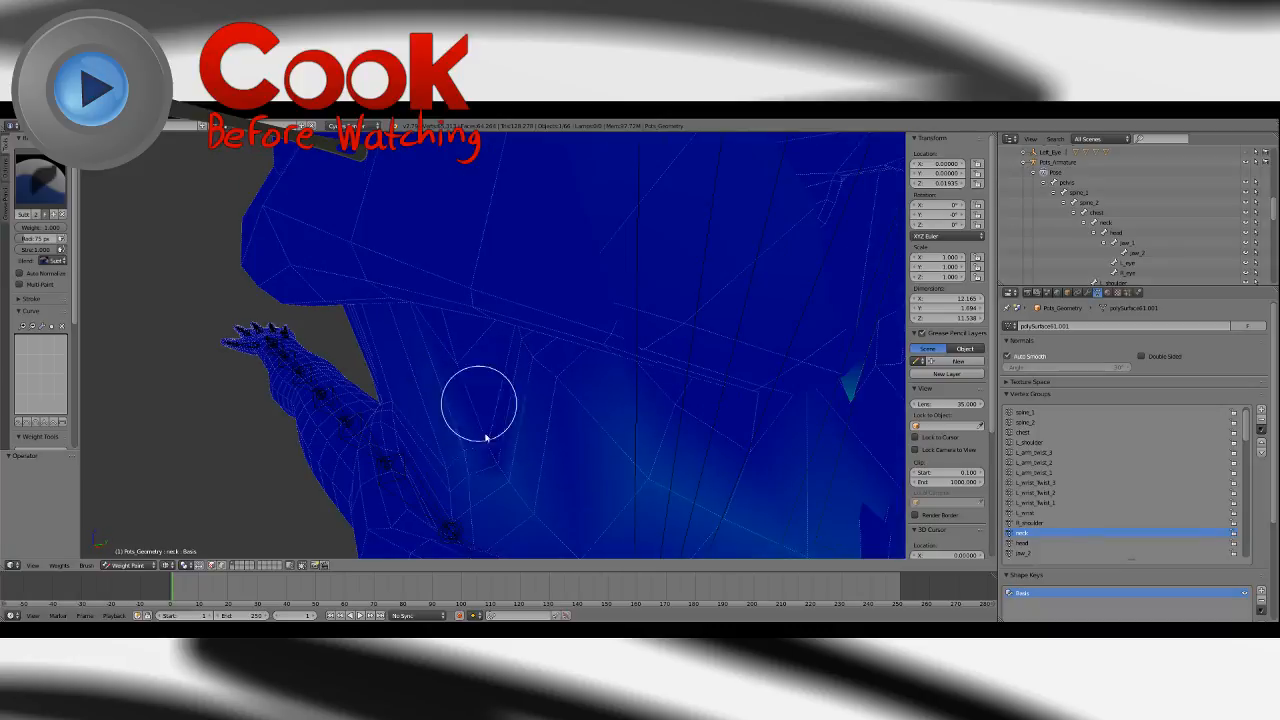
mouse_move(634, 514)
middle_mouse_down()
mouse_move(573, 392)
mouse_move(569, 351)
mouse_move(500, 271)
mouse_move(463, 363)
mouse_move(405, 337)
middle_mouse_up()
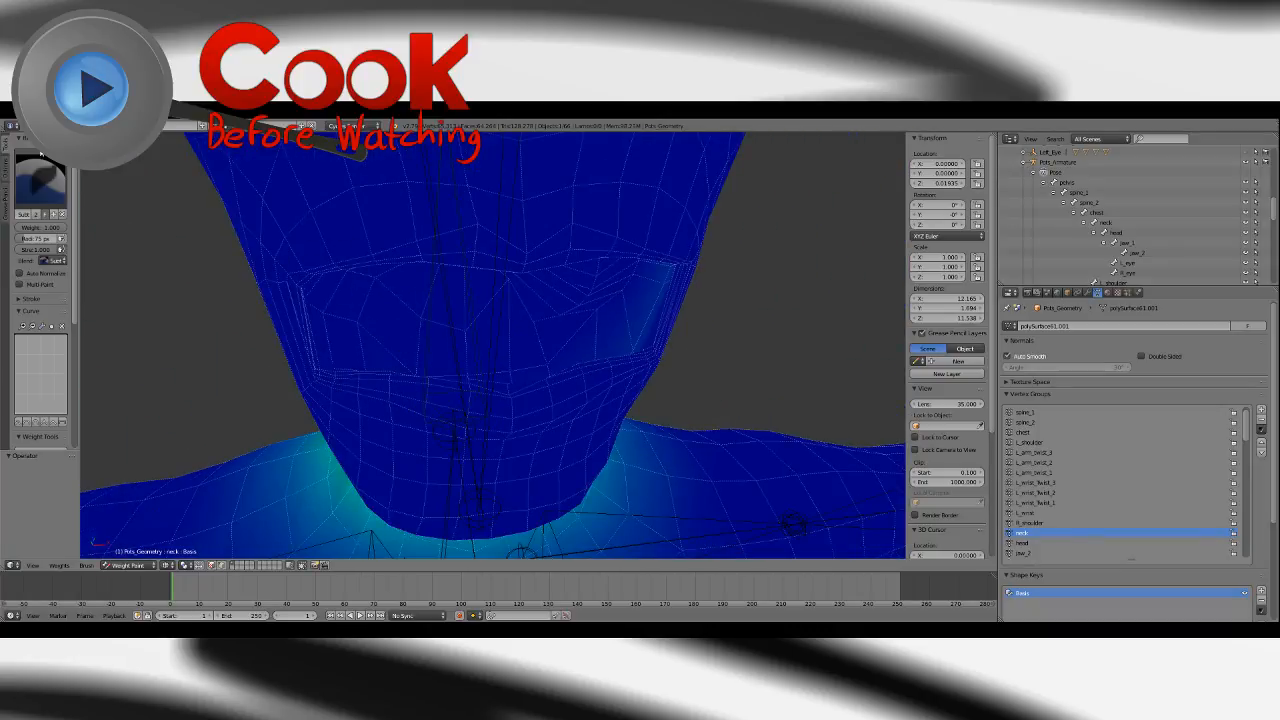
Subtract the neck weight from the rear of the mouth cavity where it meets the throat.
left_click(7, 169)
left_click(5, 144)
scroll(429, 357, "up", 4)
mouse_move(194, 285)
middle_mouse_down()
mouse_move(429, 357)
mouse_move(531, 353)
mouse_move(506, 331)
mouse_move(497, 366)
mouse_move(518, 331)
mouse_move(583, 323)
mouse_move(600, 343)
mouse_move(506, 346)
mouse_move(523, 331)
mouse_move(531, 349)
mouse_move(489, 354)
mouse_move(514, 249)
mouse_move(531, 368)
mouse_move(497, 351)
mouse_move(509, 360)
mouse_move(469, 277)
mouse_move(474, 324)
mouse_move(466, 229)
mouse_move(474, 294)
mouse_move(523, 246)
mouse_move(509, 363)
mouse_move(477, 357)
mouse_move(497, 334)
mouse_move(434, 399)
mouse_move(434, 380)
mouse_move(463, 371)
mouse_move(454, 381)
mouse_move(500, 400)
mouse_move(609, 386)
mouse_move(609, 413)
middle_mouse_up()
scroll(531, 354, "down", 3)
mouse_move(609, 413)
left_mouse_down()
mouse_move(543, 380)
mouse_move(573, 391)
left_mouse_up()
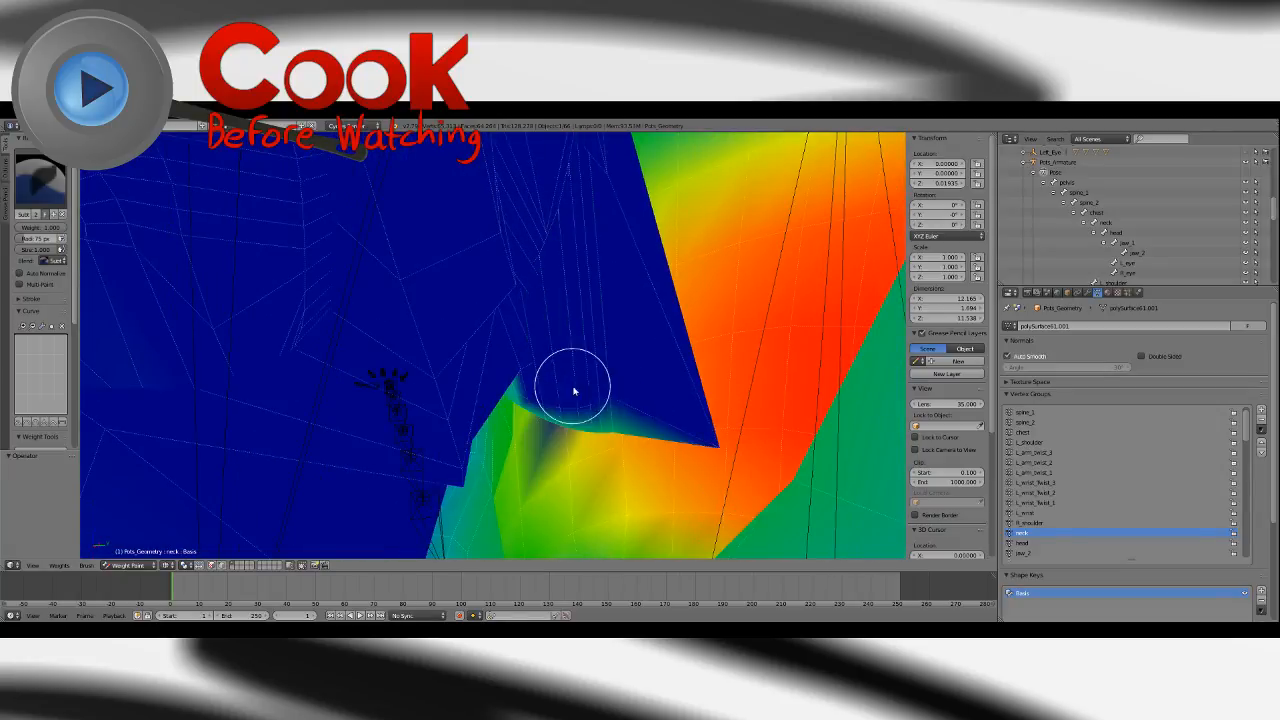
middle_click_drag(582, 388, 537, 357)
left_click_drag(537, 357, 566, 371)
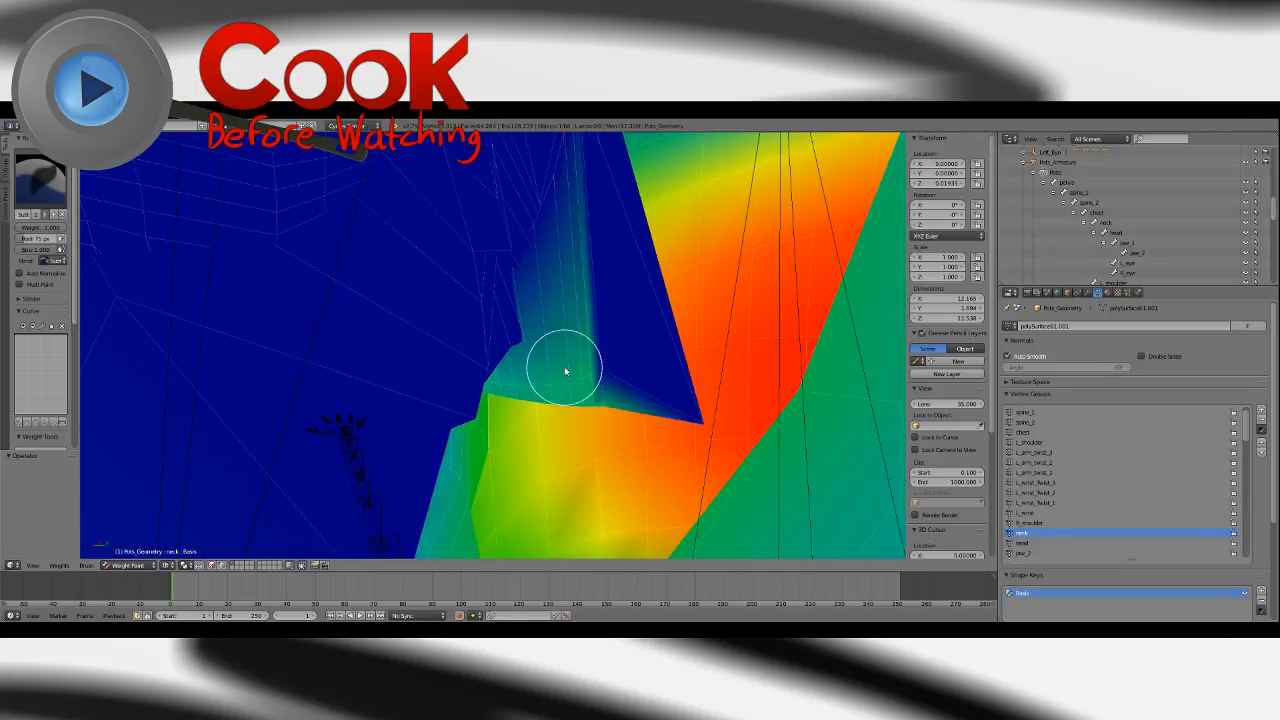
Remove neck weight from the folded throat geometry inside the head.
mouse_move(566, 371)
middle_mouse_down()
mouse_move(546, 369)
mouse_move(560, 285)
middle_mouse_up()
left_click_drag(561, 286, 524, 286)
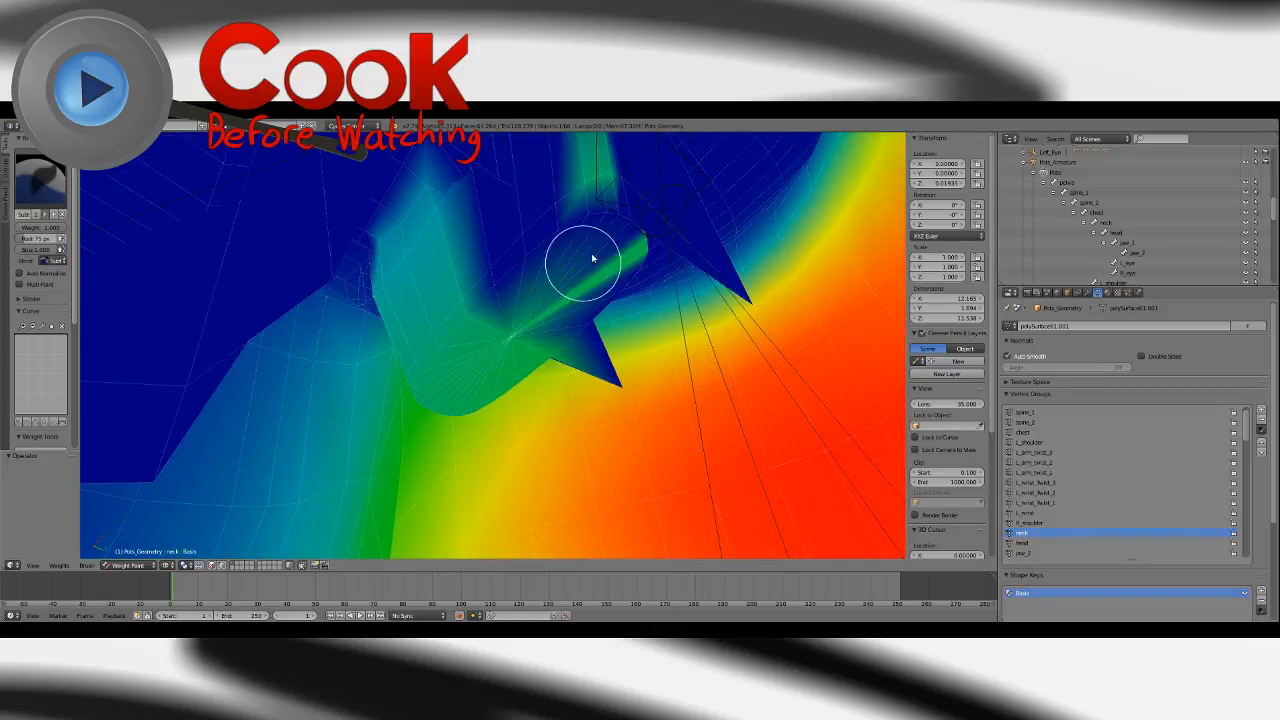
mouse_move(592, 259)
middle_mouse_down()
mouse_move(549, 357)
mouse_move(514, 294)
mouse_move(531, 267)
middle_mouse_up()
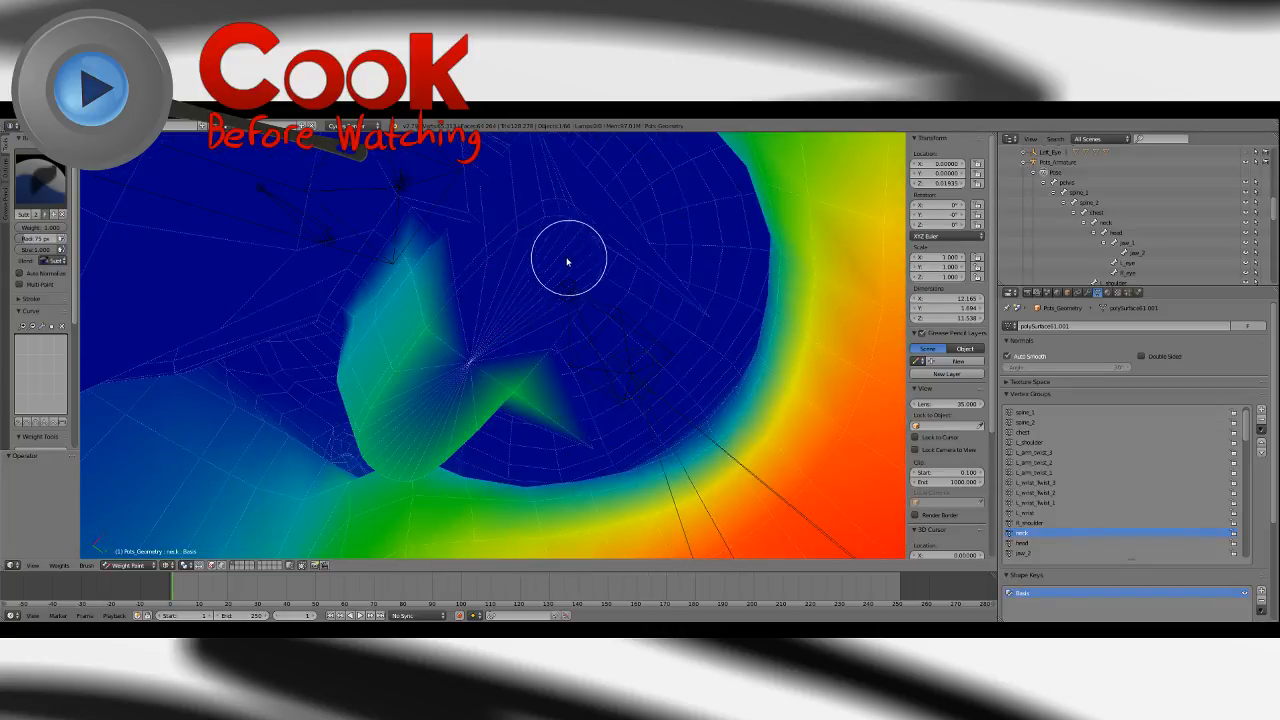
mouse_move(427, 319)
middle_mouse_down()
mouse_move(414, 294)
mouse_move(426, 269)
mouse_move(411, 294)
mouse_move(567, 370)
mouse_move(523, 249)
middle_mouse_up()
middle_click_drag(451, 266, 471, 309)
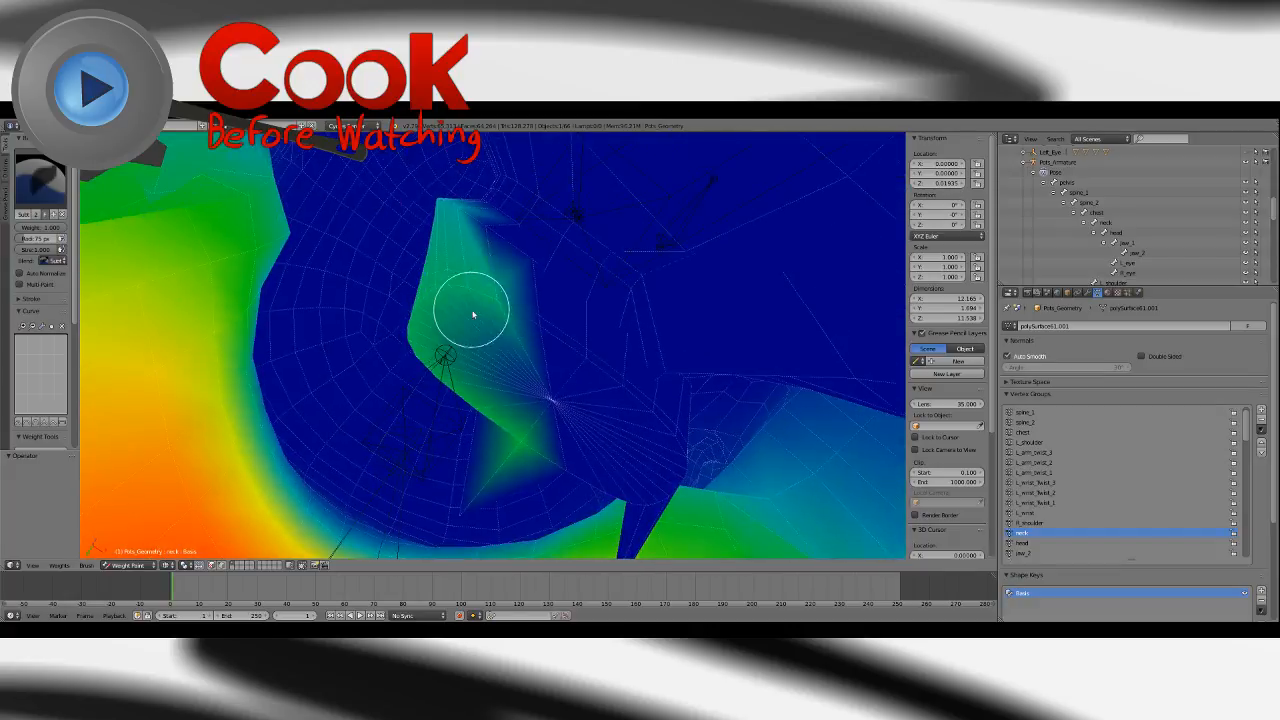
Clear the remaining neck weight from the inner throat surface and its narrow folds.
mouse_move(500, 414)
middle_mouse_down()
mouse_move(534, 366)
mouse_move(547, 394)
middle_mouse_up()
left_click_drag(547, 394, 499, 217)
mouse_move(505, 229)
middle_mouse_down()
mouse_move(534, 337)
mouse_move(529, 380)
mouse_move(497, 358)
middle_mouse_up()
left_click_drag(497, 358, 517, 437)
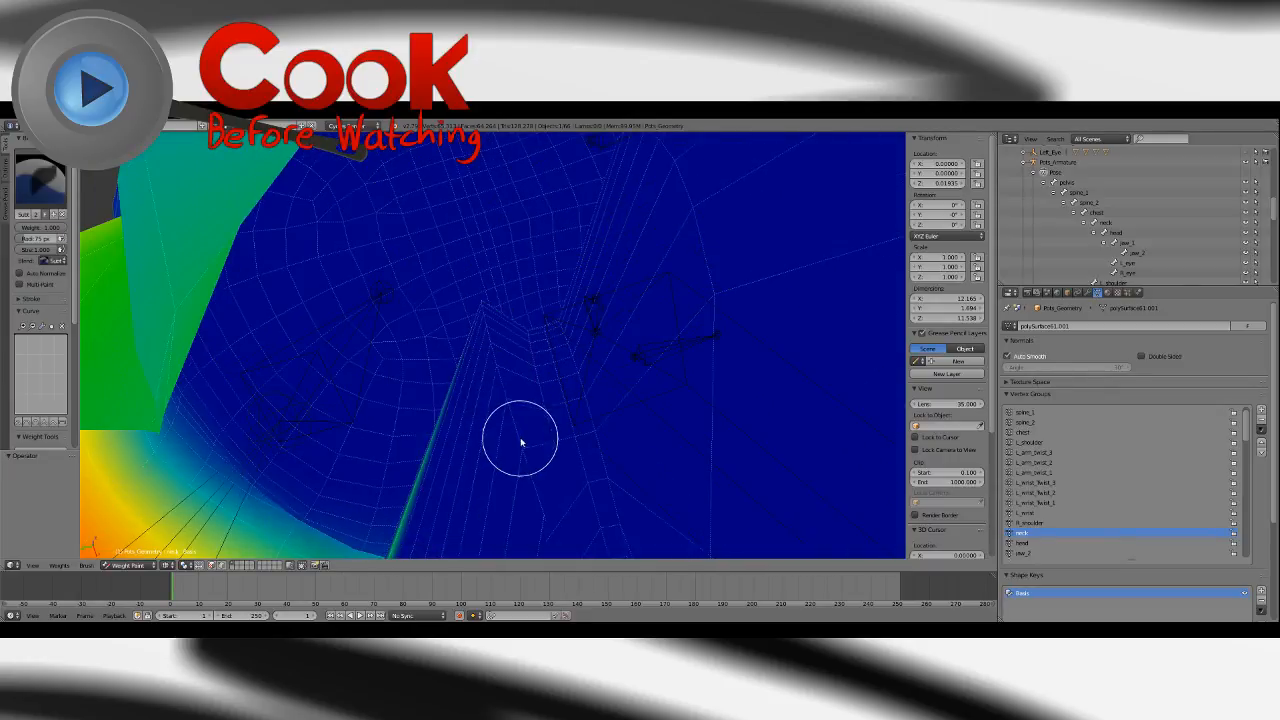
mouse_move(517, 437)
middle_mouse_down()
mouse_move(446, 403)
mouse_move(497, 374)
middle_mouse_up()
left_click_drag(497, 374, 462, 466)
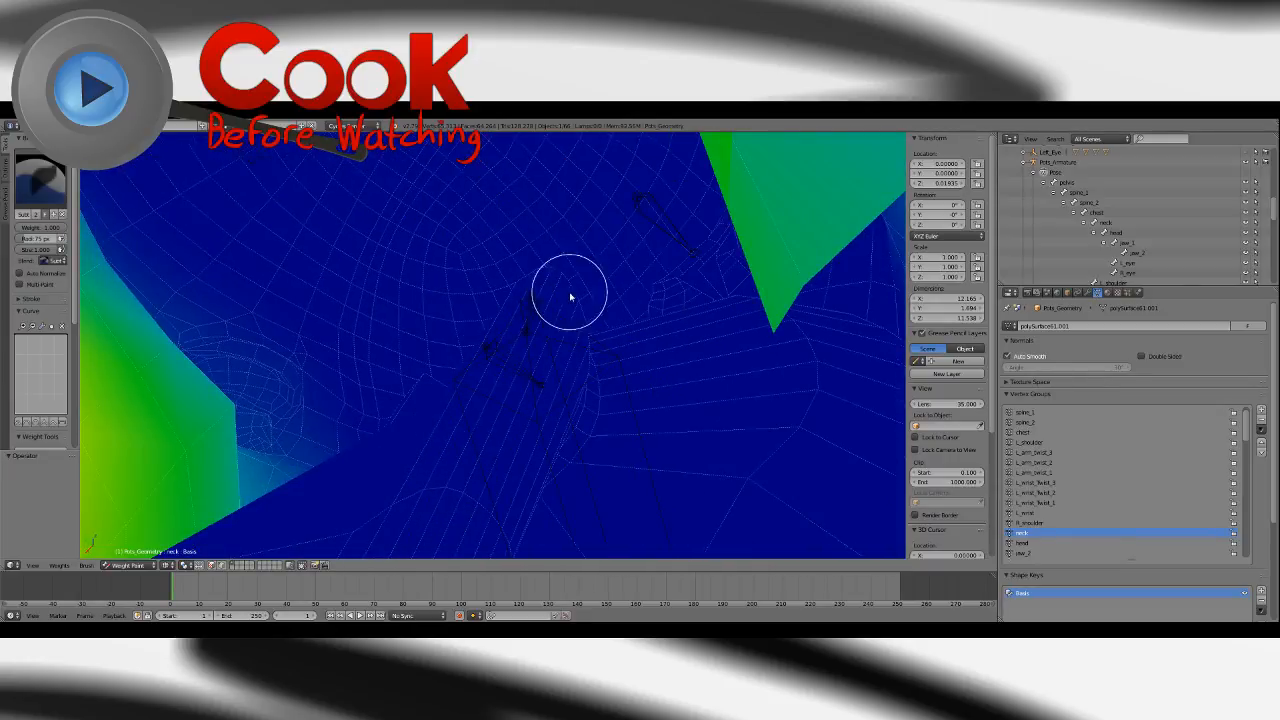
mouse_move(570, 297)
middle_mouse_down()
mouse_move(526, 360)
mouse_move(606, 314)
mouse_move(645, 342)
mouse_move(666, 306)
mouse_move(509, 397)
mouse_move(591, 371)
mouse_move(499, 347)
mouse_move(600, 374)
mouse_move(529, 320)
mouse_move(622, 362)
mouse_move(589, 346)
mouse_move(631, 306)
mouse_move(423, 420)
mouse_move(493, 402)
mouse_move(529, 374)
mouse_move(591, 289)
mouse_move(560, 290)
mouse_move(543, 325)
mouse_move(959, 414)
middle_mouse_up()
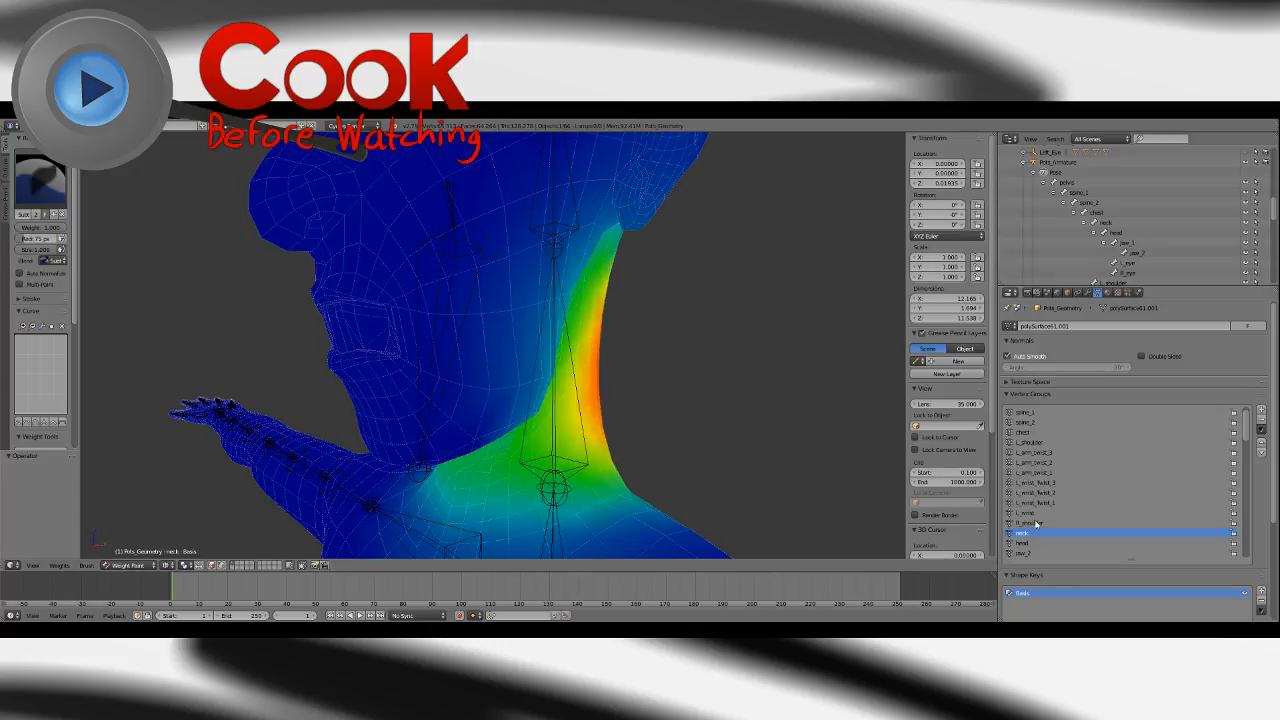
Add jaw_2 weight to the cheek and inner mouth wall just above the lower jaw with the Add brush.
left_click(1022, 553)
mouse_move(457, 349)
middle_mouse_down()
mouse_move(575, 385)
mouse_move(486, 400)
mouse_move(457, 377)
mouse_move(609, 371)
mouse_move(418, 415)
mouse_move(613, 423)
middle_mouse_up()
left_click(40, 180)
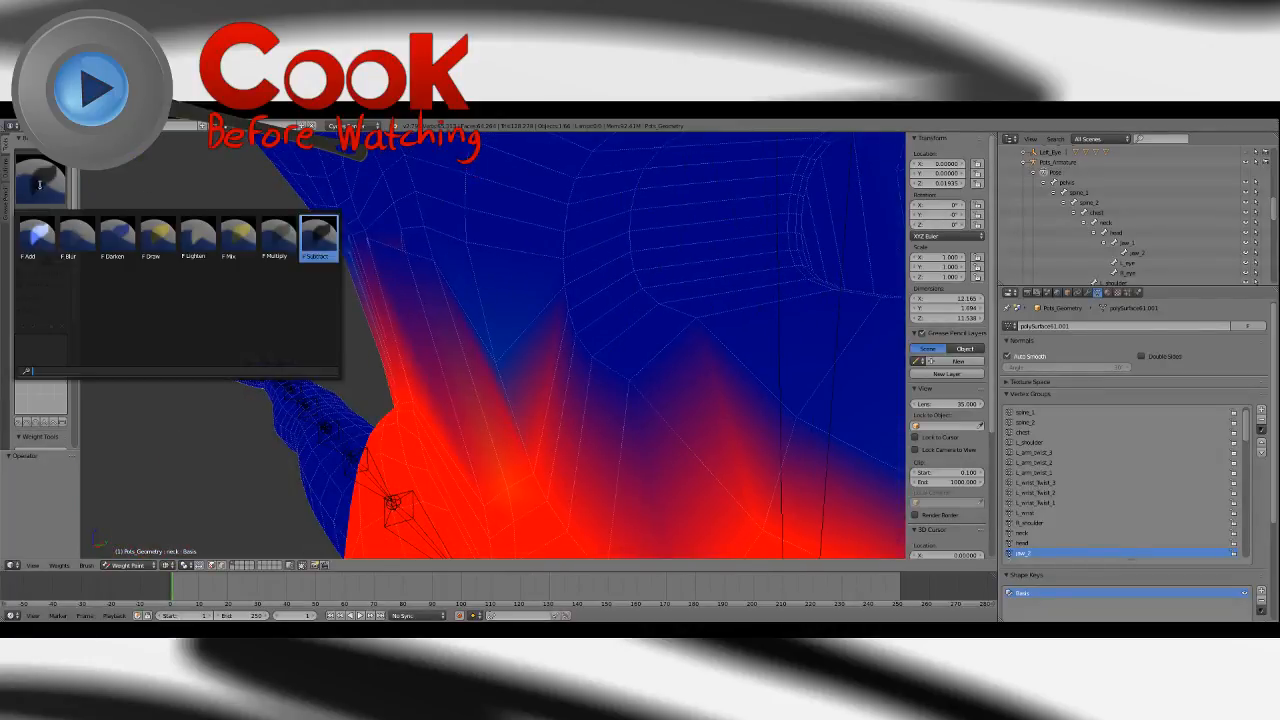
left_click(135, 250)
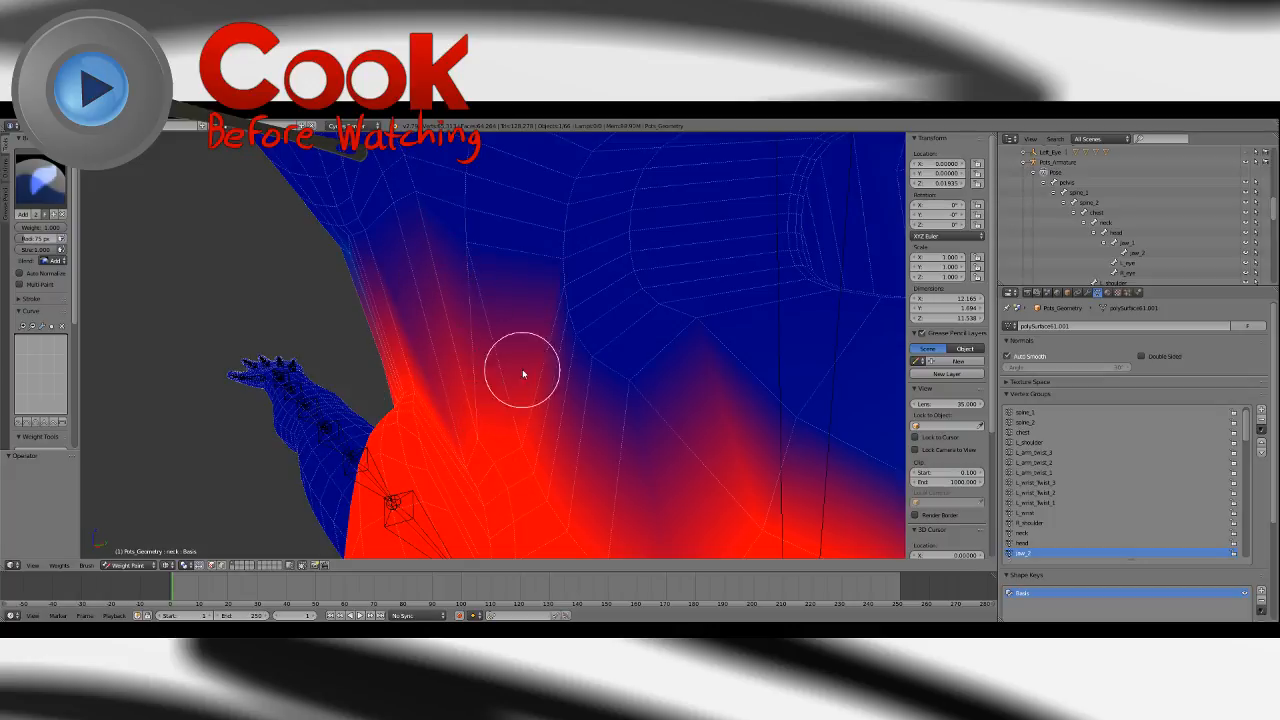
left_click_drag(522, 374, 640, 416)
mouse_move(528, 375)
middle_mouse_down()
mouse_move(606, 349)
mouse_move(467, 378)
mouse_move(463, 403)
mouse_move(509, 400)
mouse_move(500, 386)
mouse_move(497, 452)
mouse_move(491, 403)
mouse_move(460, 411)
mouse_move(527, 405)
middle_mouse_up()
Turn off X Mirror and blur the jaw_2 weight on the cheeks beside both mouth corners.
left_click(50, 175)
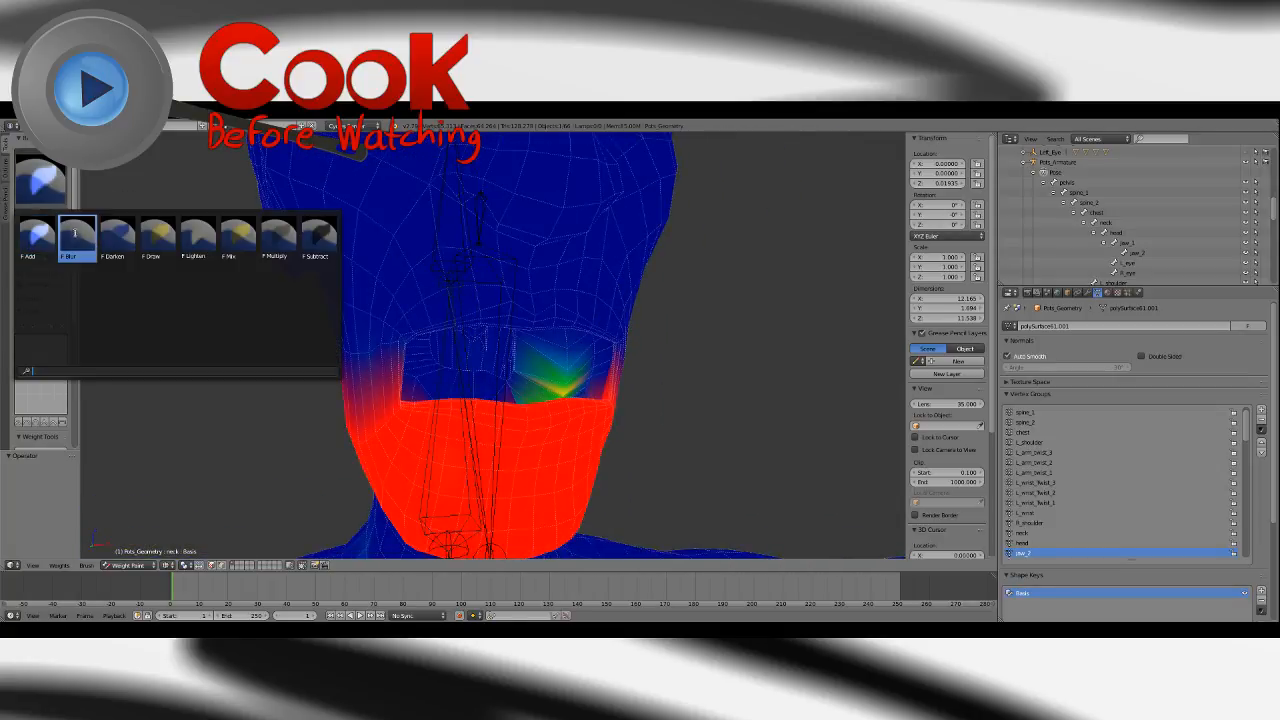
left_click(75, 233)
left_click_drag(417, 371, 408, 372)
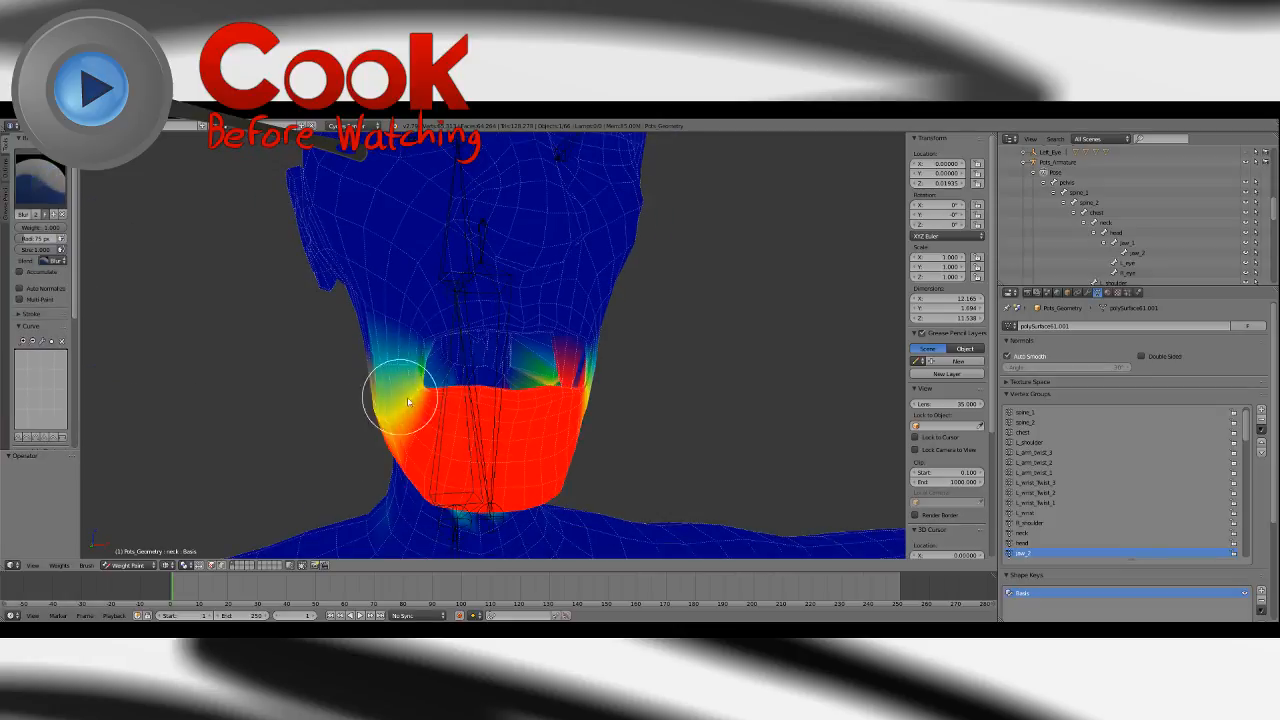
mouse_move(538, 395)
middle_mouse_down()
mouse_move(514, 371)
mouse_move(553, 387)
middle_mouse_up()
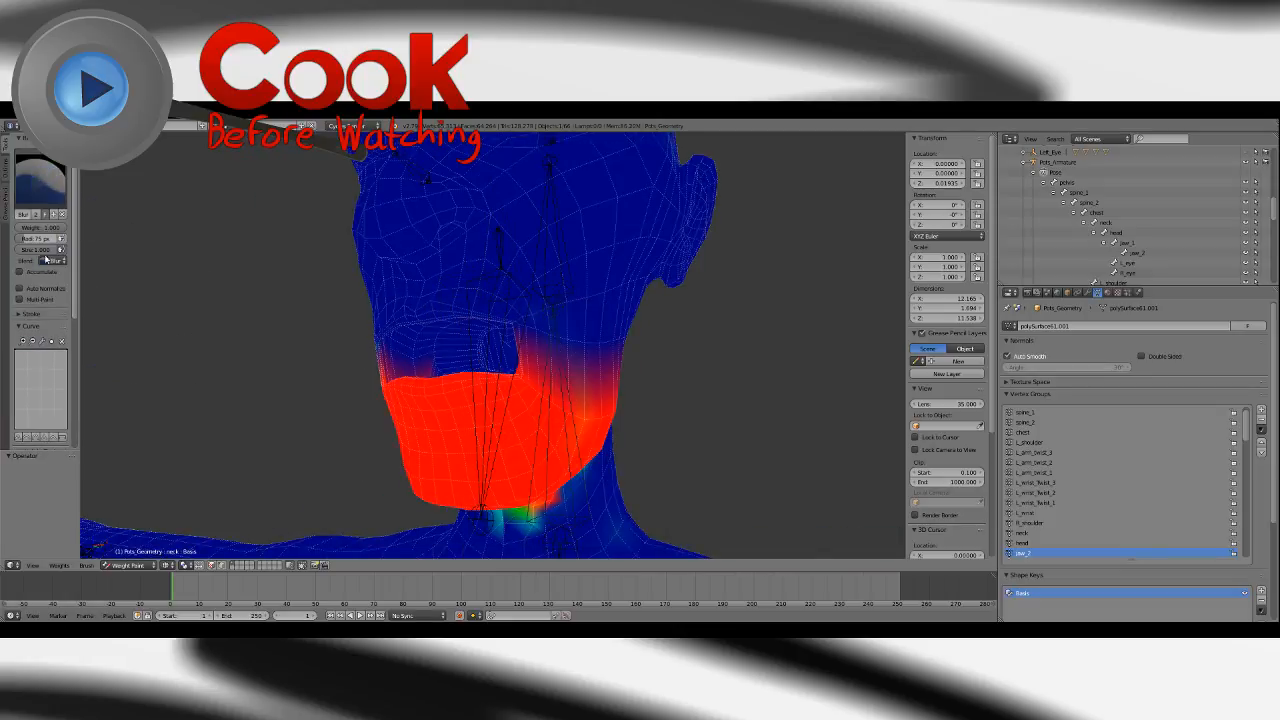
left_click(7, 175)
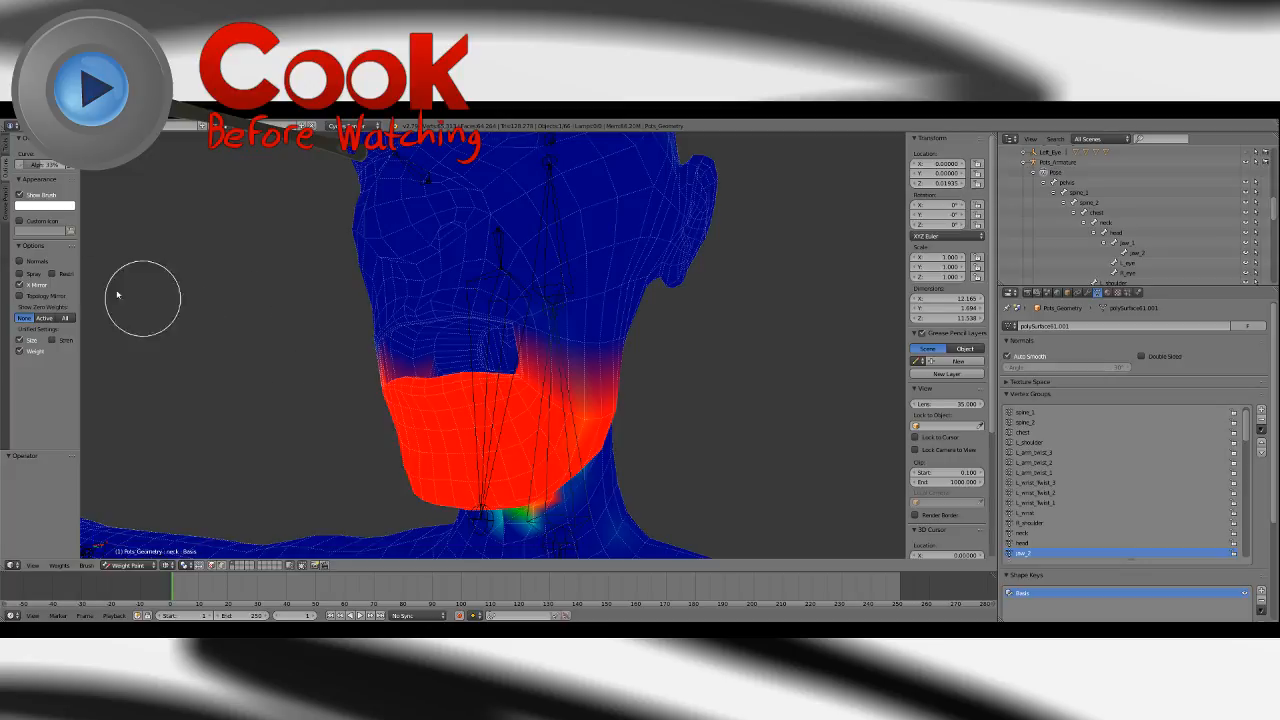
mouse_move(380, 358)
middle_mouse_down()
mouse_move(417, 369)
mouse_move(440, 419)
middle_mouse_up()
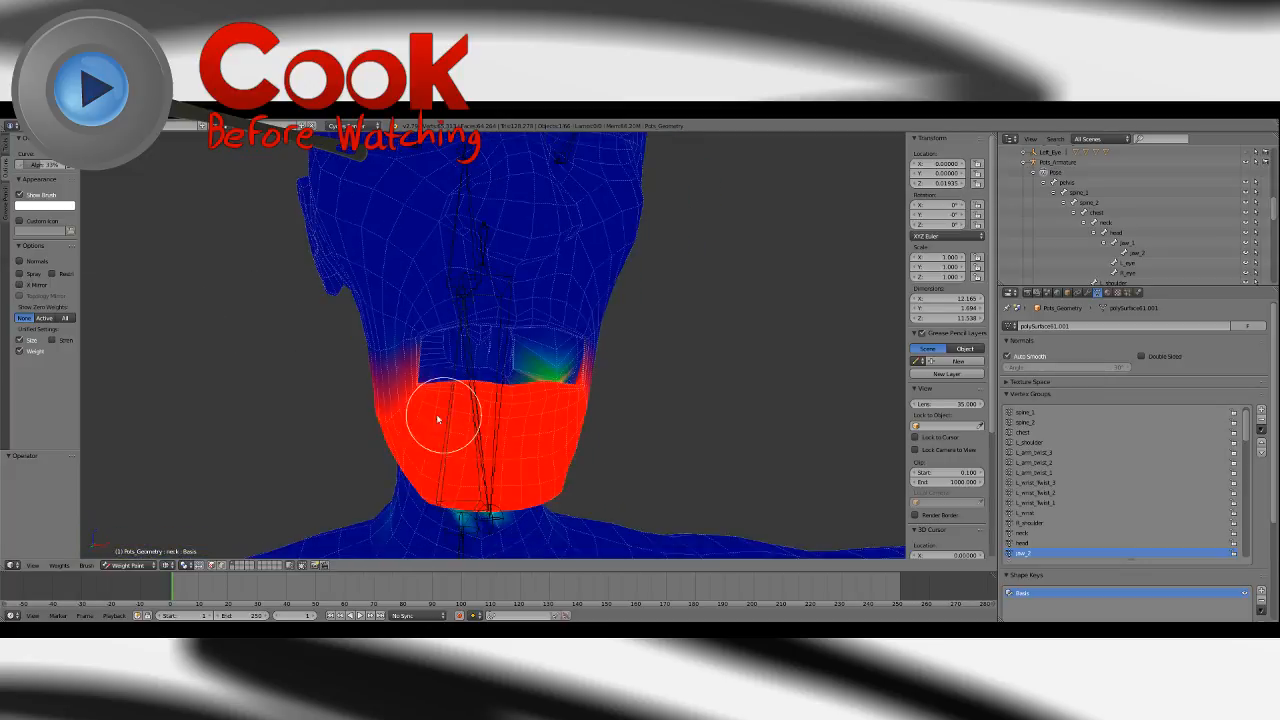
left_click_drag(408, 374, 430, 404)
mouse_move(427, 373)
middle_mouse_down()
mouse_move(523, 371)
mouse_move(515, 380)
middle_mouse_up()
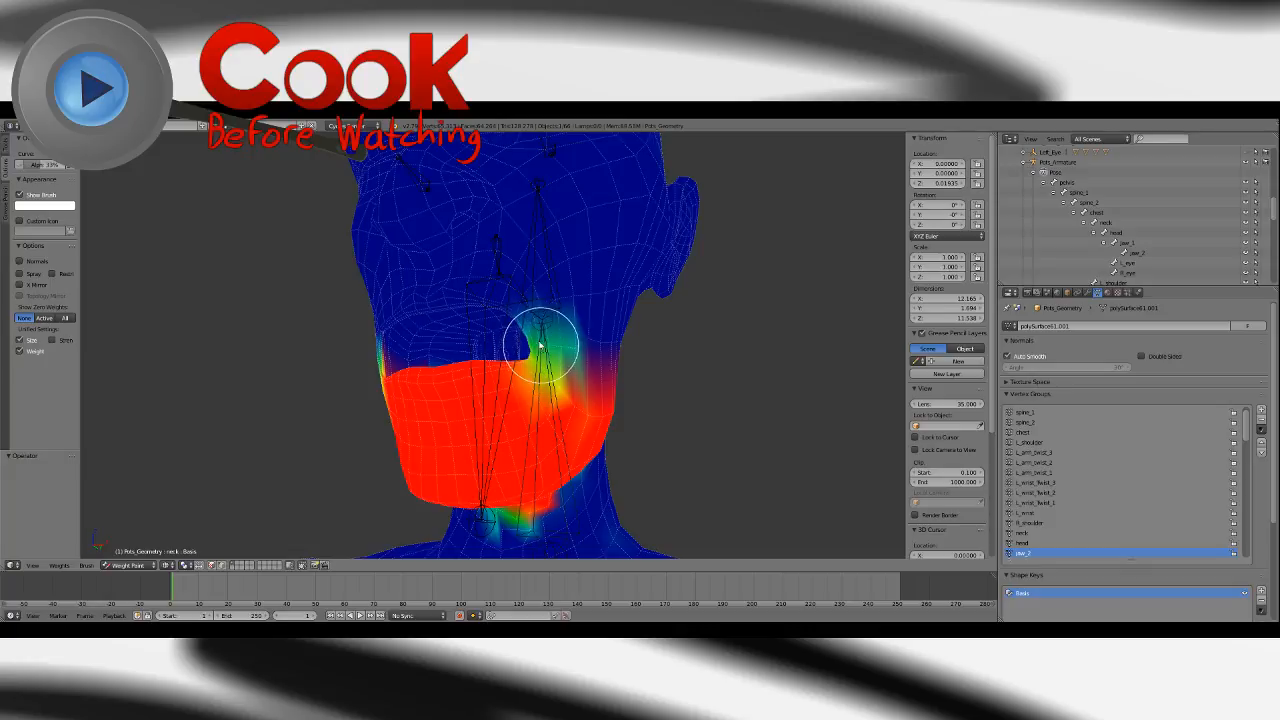
Soften the jaw_2 falloff further up both cheeks and around the edges of the open mouth with the Blur brush.
middle_click_drag(481, 306, 449, 366)
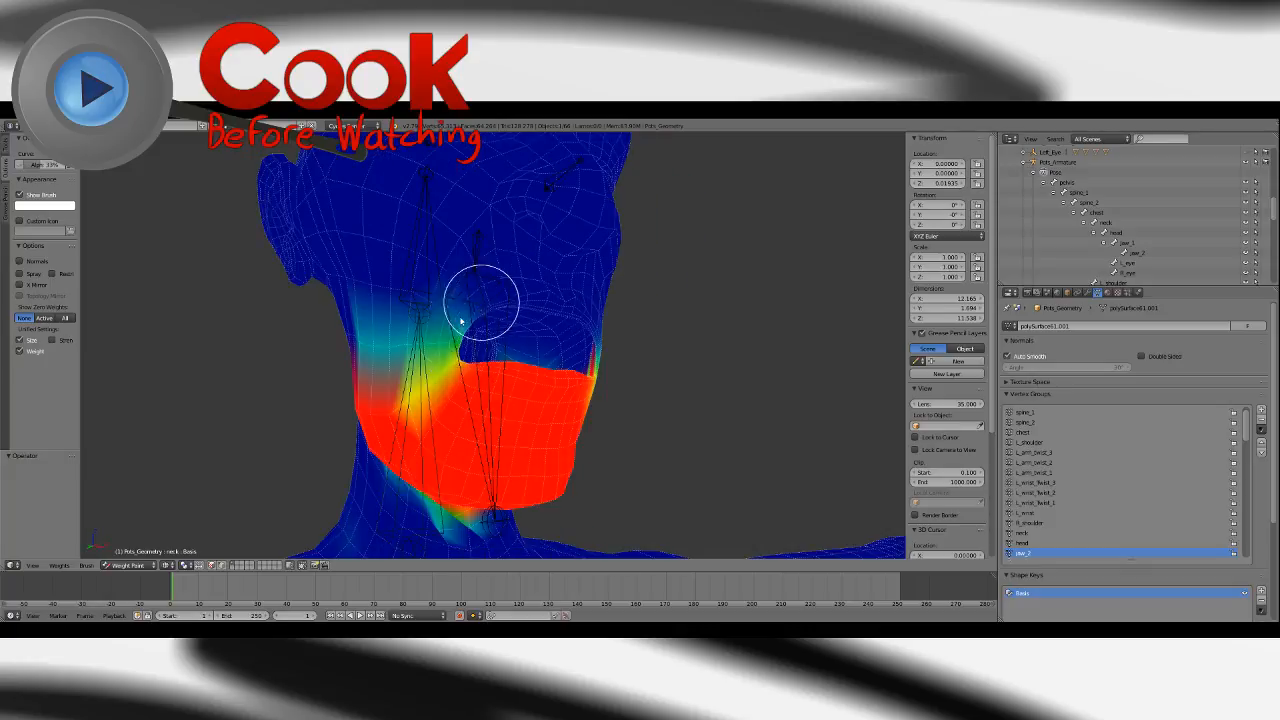
middle_click_drag(511, 295, 470, 335)
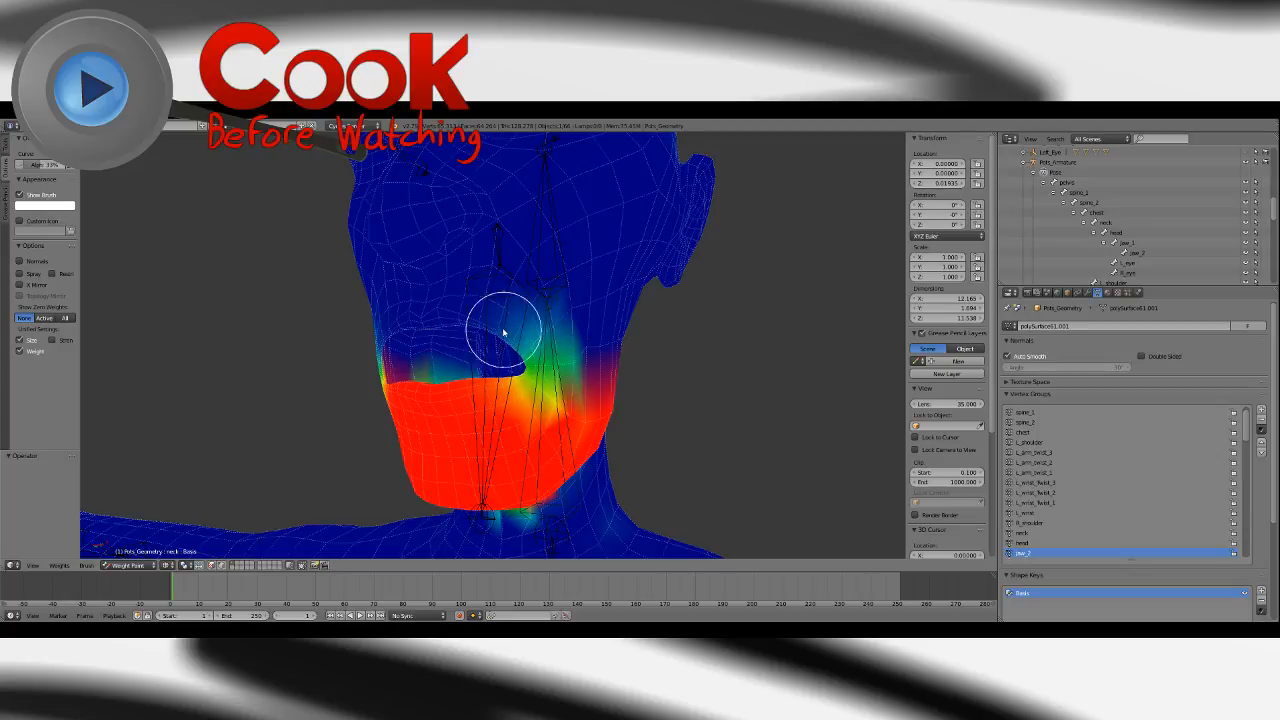
middle_click_drag(503, 333, 486, 337)
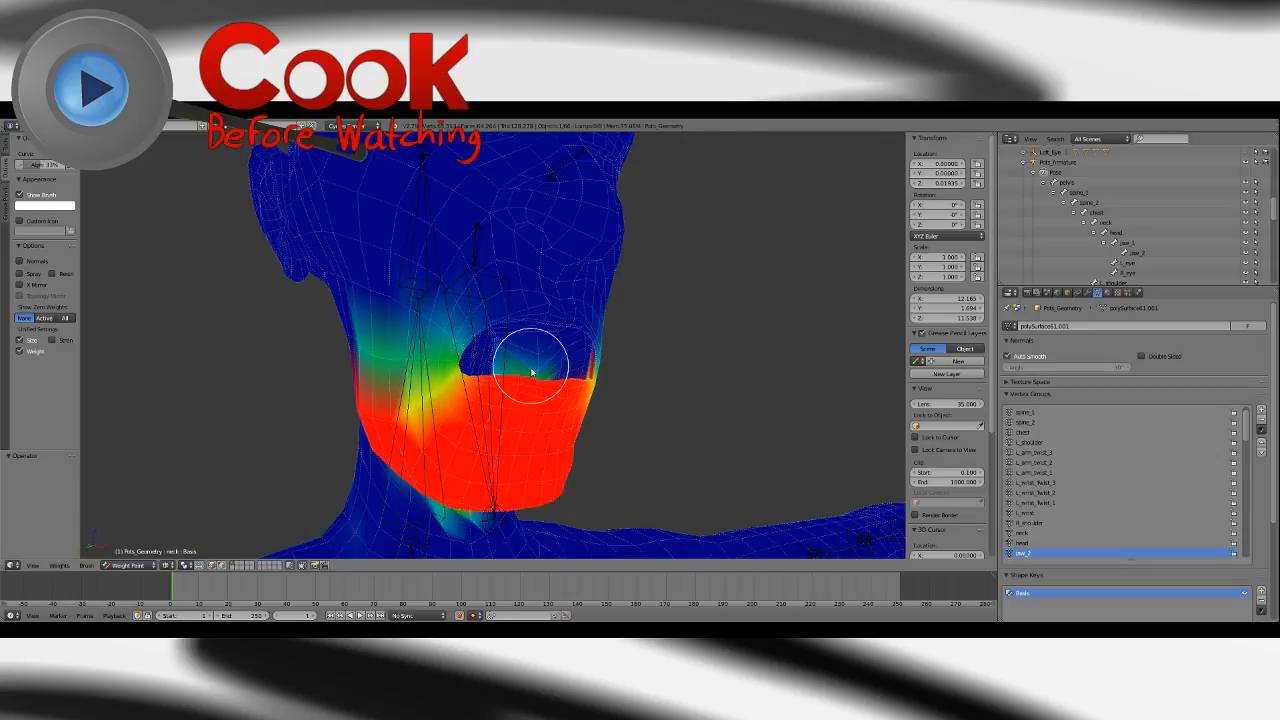
mouse_move(532, 372)
middle_mouse_down()
mouse_move(543, 371)
mouse_move(523, 400)
mouse_move(538, 378)
middle_mouse_up()
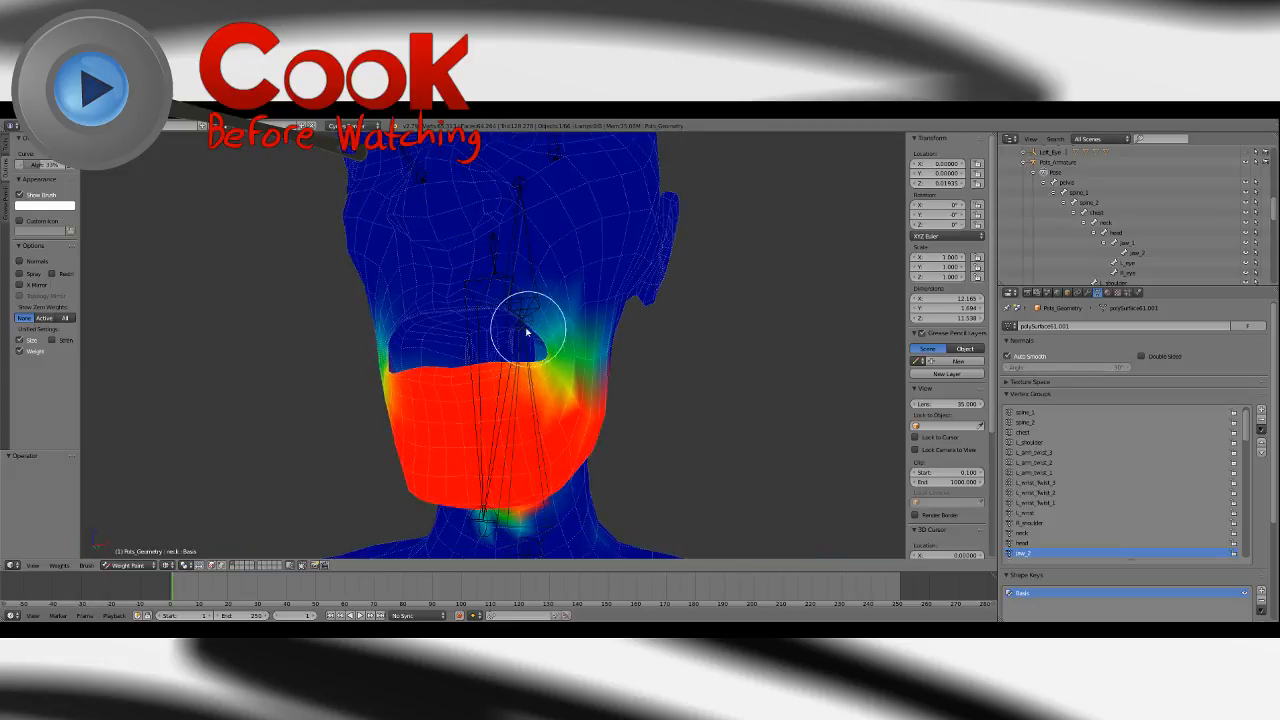
middle_click_drag(527, 332, 428, 340)
mouse_move(564, 353)
middle_mouse_down()
mouse_move(543, 371)
mouse_move(514, 349)
mouse_move(535, 393)
middle_mouse_up()
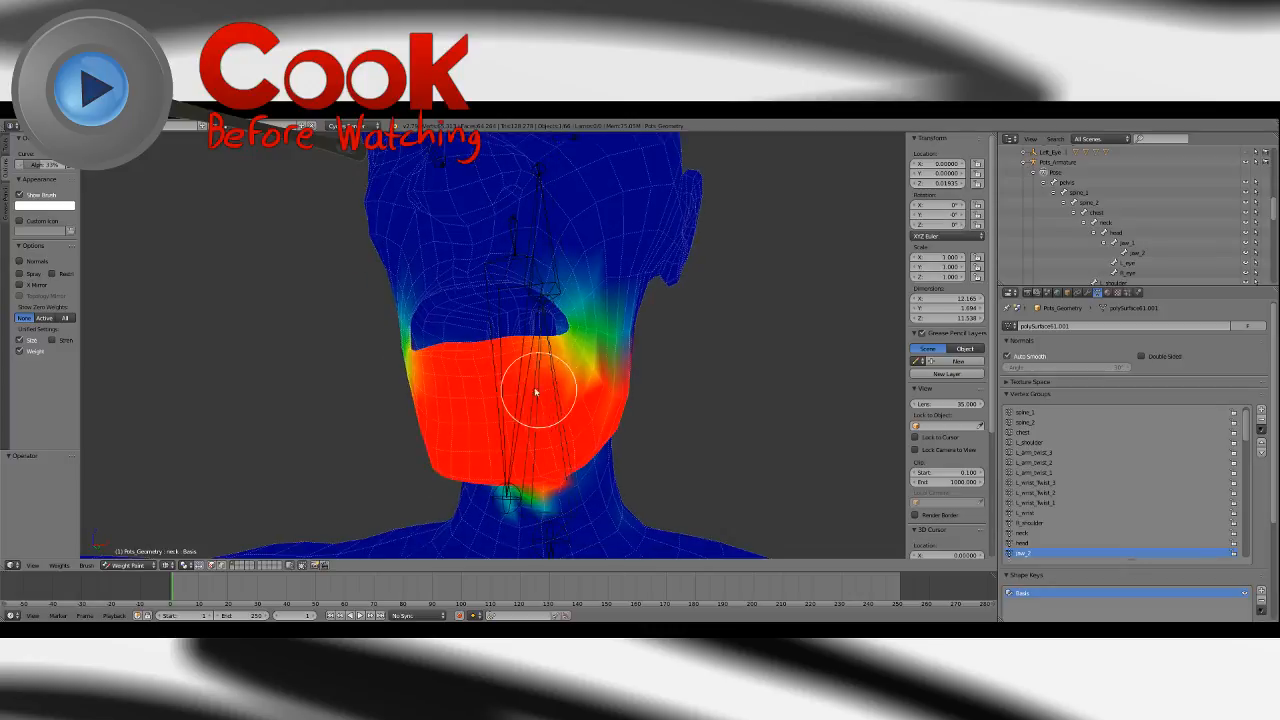
Subtract a little jaw_2 weight from the lower lip near both mouth corners using a low-strength Subtract brush.
left_click(5, 150)
left_click(40, 182)
left_click(132, 246)
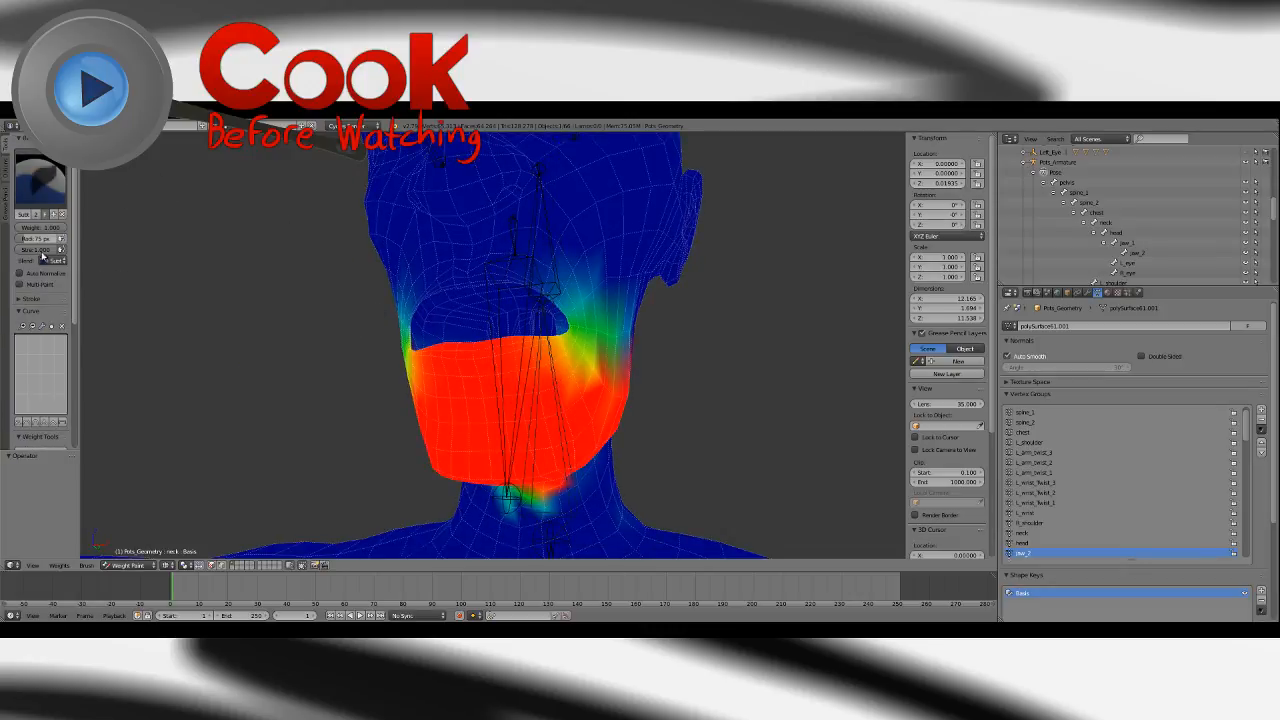
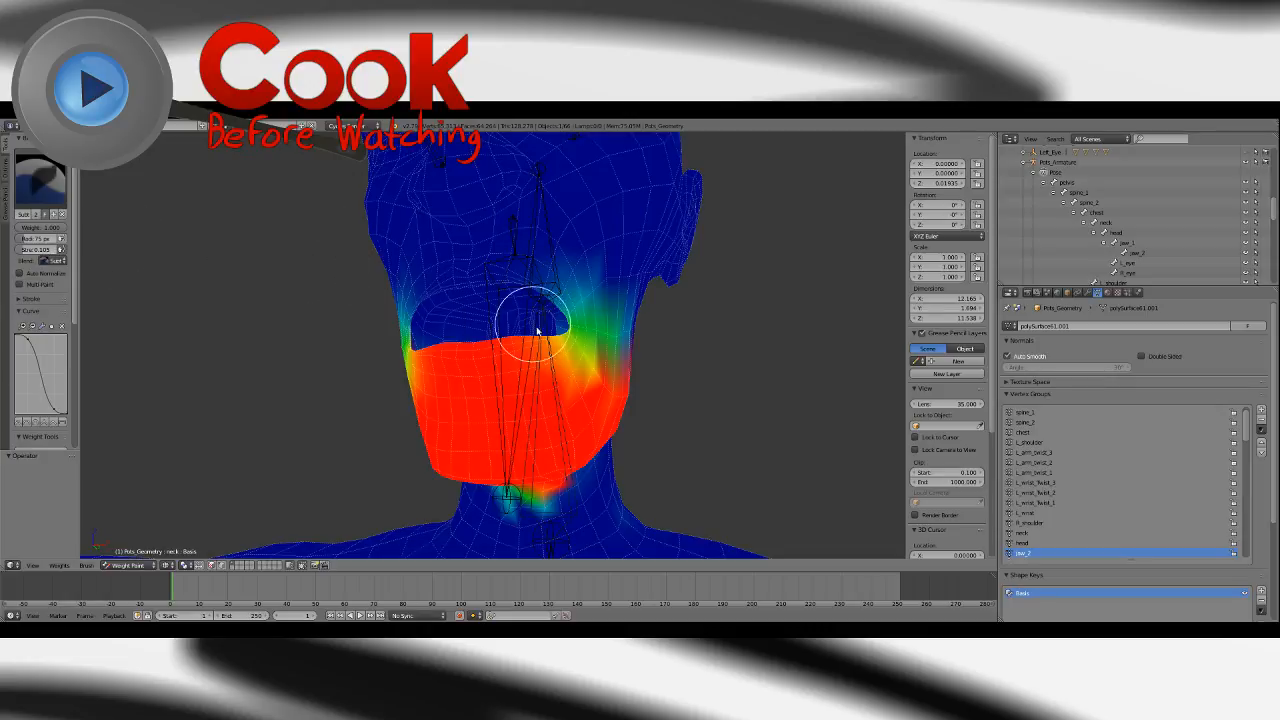
mouse_move(537, 330)
left_mouse_down()
mouse_move(529, 338)
mouse_move(580, 324)
mouse_move(568, 334)
left_mouse_up()
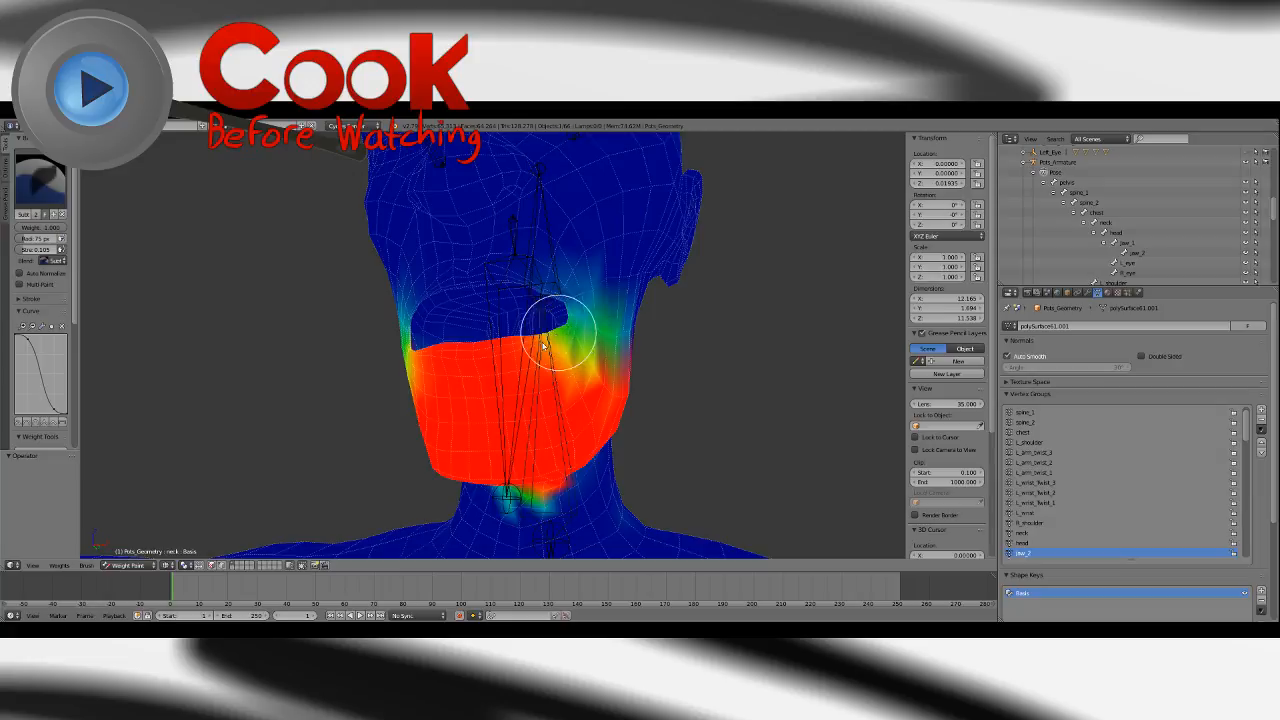
middle_click_drag(524, 351, 525, 368)
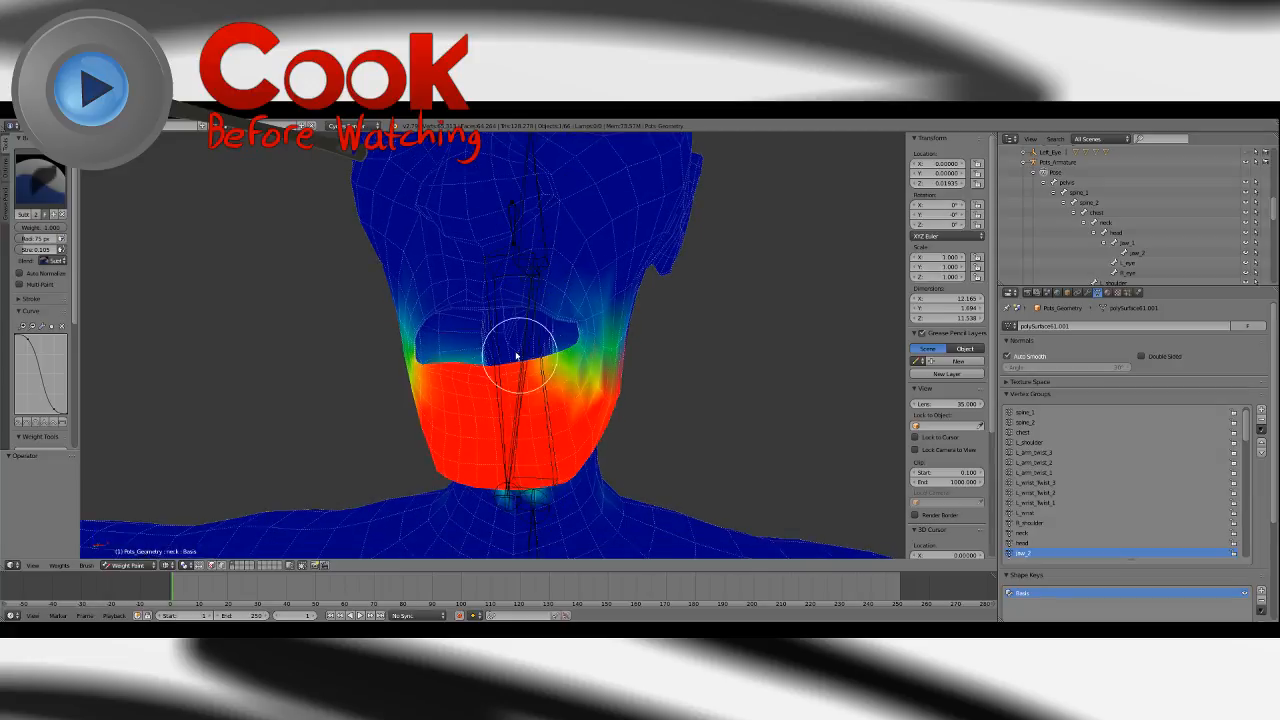
middle_click_drag(424, 363, 428, 357)
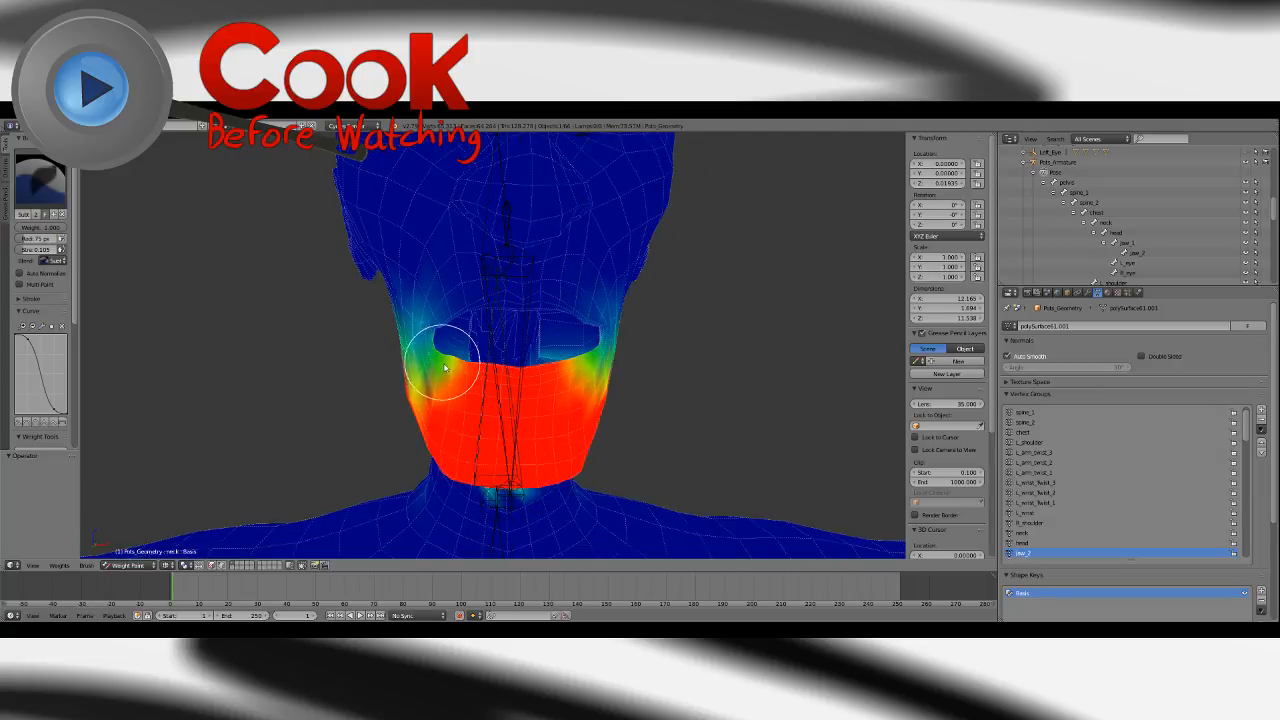
middle_click_drag(490, 401, 509, 400)
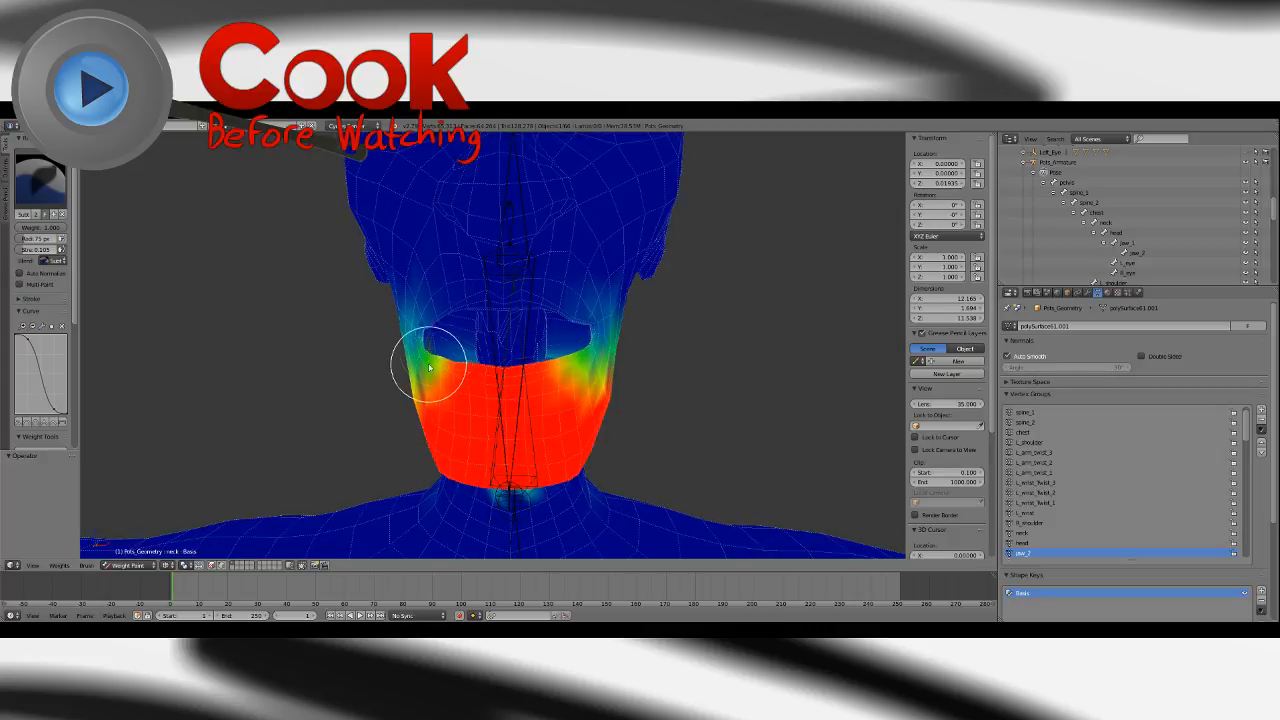
Blur the jaw_2 weight around both mouth corners and switch back to the Subtract brush for touch-ups.
left_click(40, 180)
left_click(78, 239)
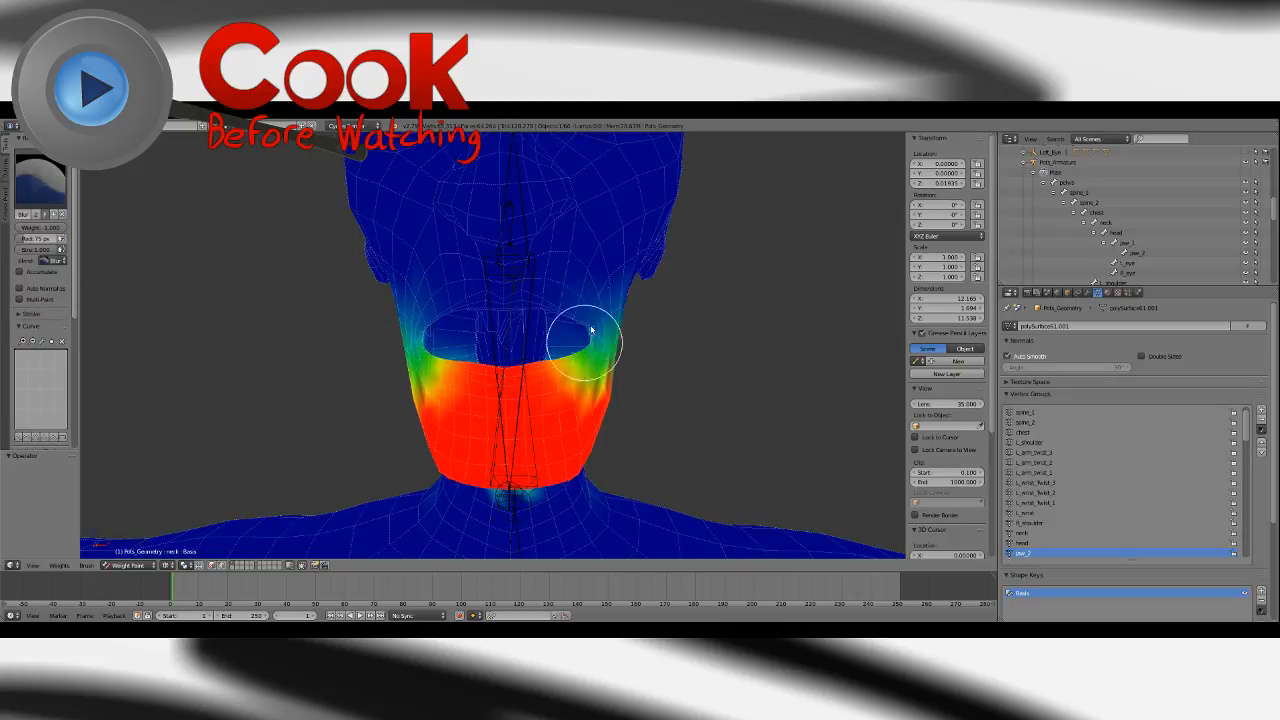
middle_click_drag(573, 360, 611, 346)
left_click(40, 180)
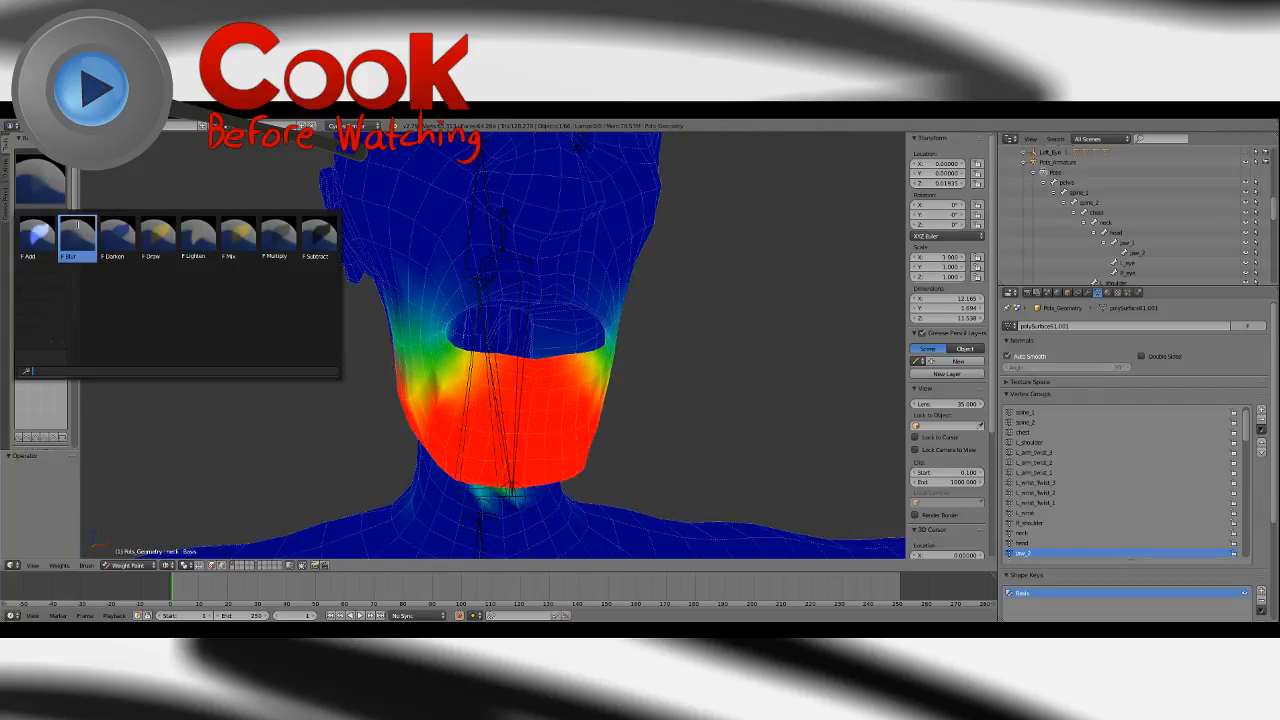
left_click(318, 238)
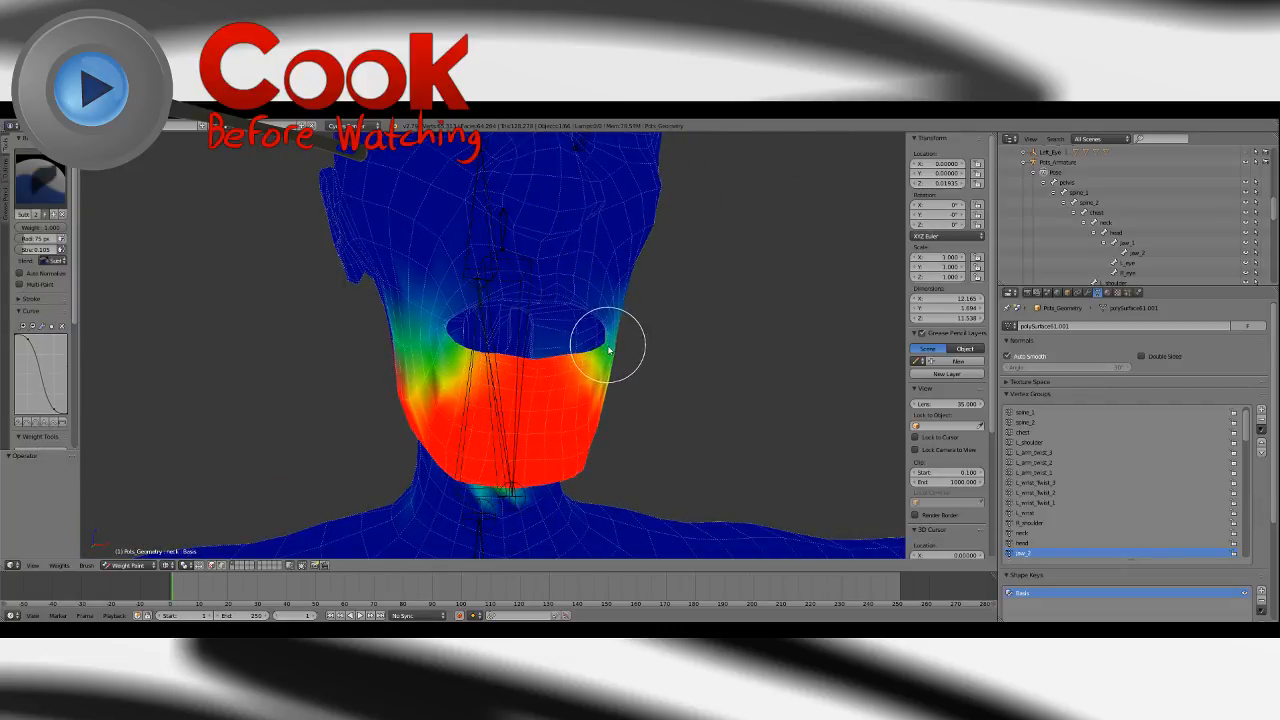
Blur the jaw_2 transition from the mouth corners across the cheeks and along the side of the jaw.
left_click(40, 180)
left_click(78, 238)
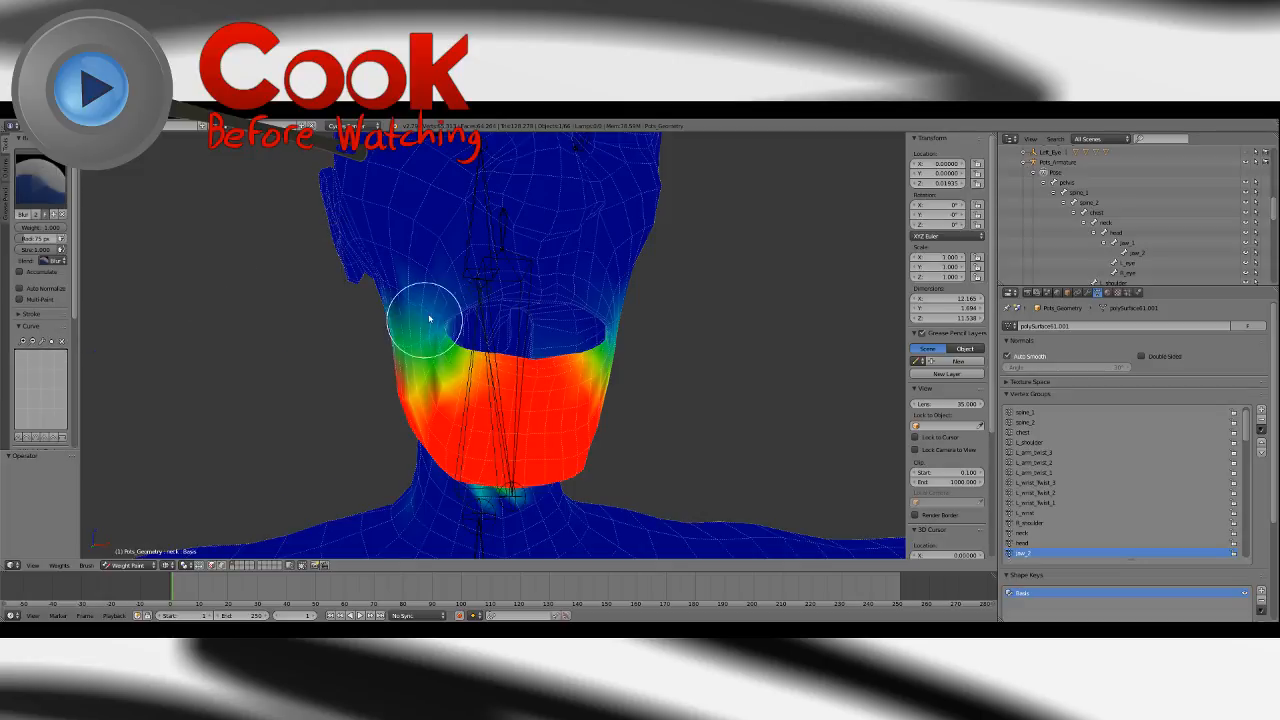
mouse_move(465, 364)
middle_mouse_down()
mouse_move(550, 333)
mouse_move(579, 343)
mouse_move(586, 371)
mouse_move(572, 360)
middle_mouse_up()
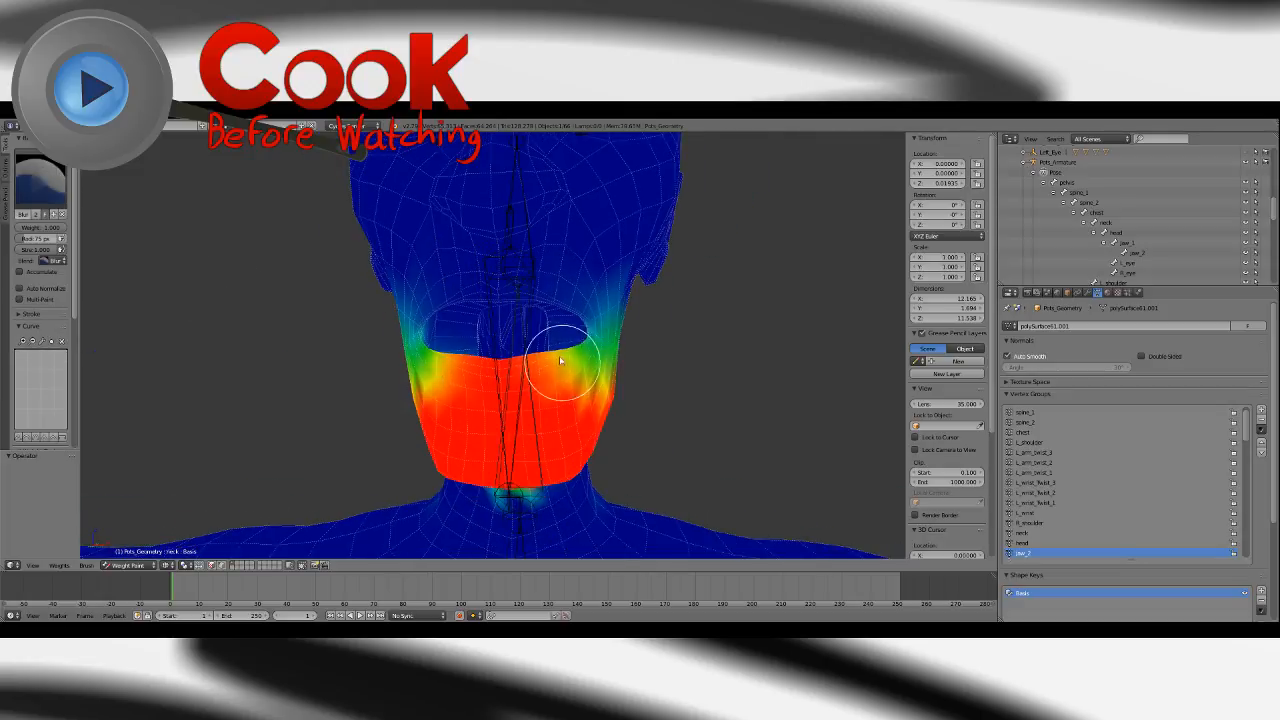
mouse_move(443, 322)
middle_mouse_down()
mouse_move(443, 380)
mouse_move(425, 404)
middle_mouse_up()
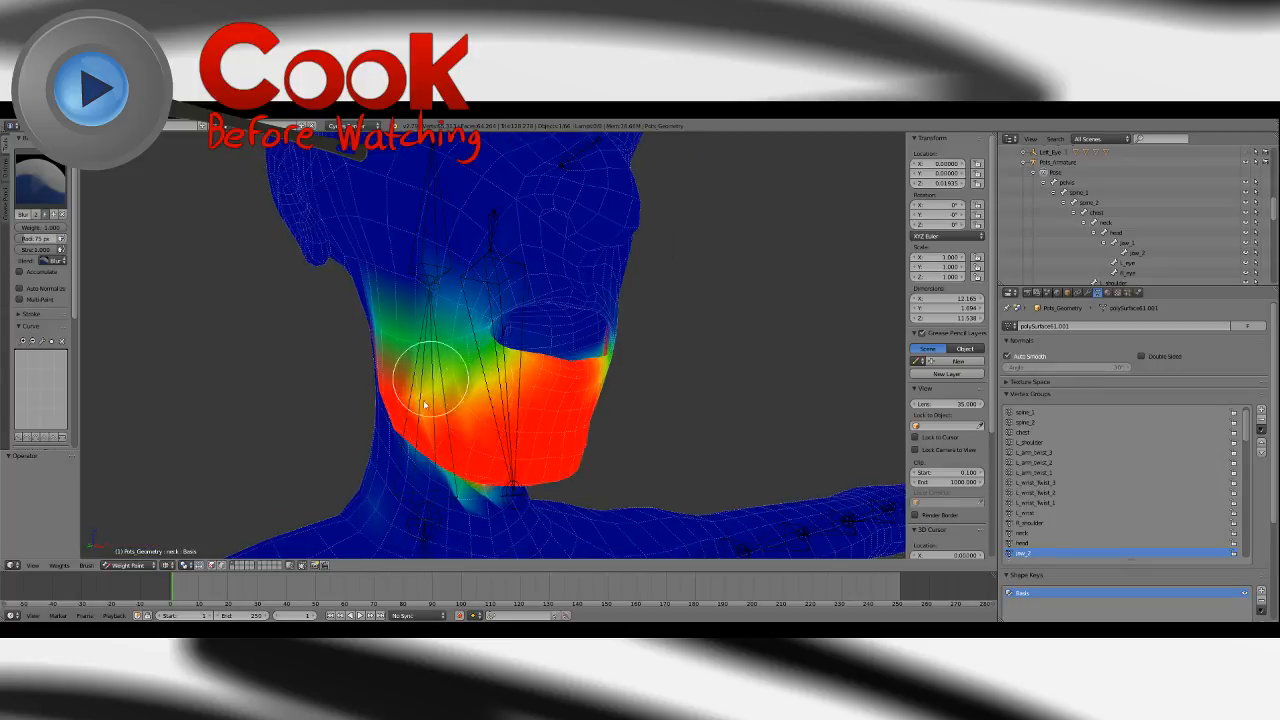
mouse_move(543, 378)
middle_mouse_down()
mouse_move(575, 392)
mouse_move(564, 356)
mouse_move(512, 341)
middle_mouse_up()
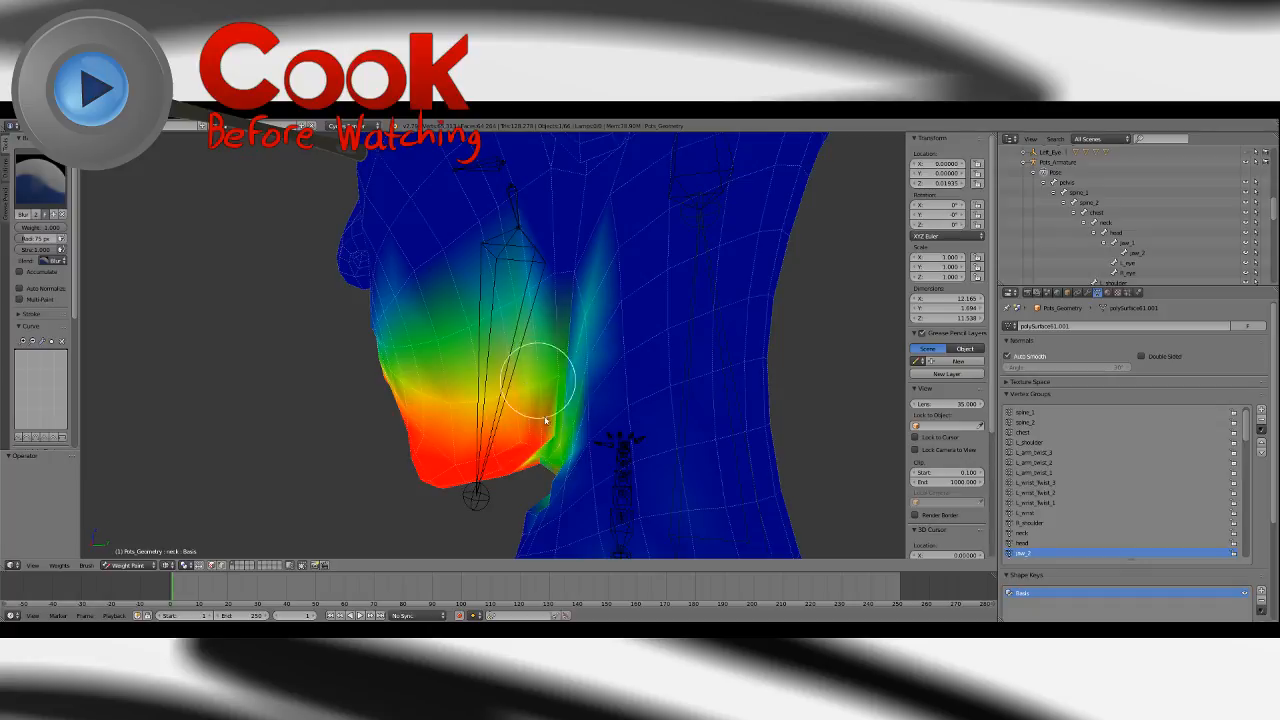
Try to add jaw_2 weight to the inner mouth corner with the Add brush.
mouse_move(545, 421)
middle_mouse_down()
mouse_move(608, 364)
mouse_move(523, 409)
mouse_move(603, 403)
mouse_move(637, 359)
mouse_move(594, 351)
mouse_move(506, 366)
mouse_move(523, 350)
mouse_move(540, 377)
mouse_move(609, 391)
mouse_move(706, 387)
mouse_move(706, 371)
mouse_move(607, 322)
mouse_move(417, 360)
mouse_move(586, 403)
middle_mouse_up()
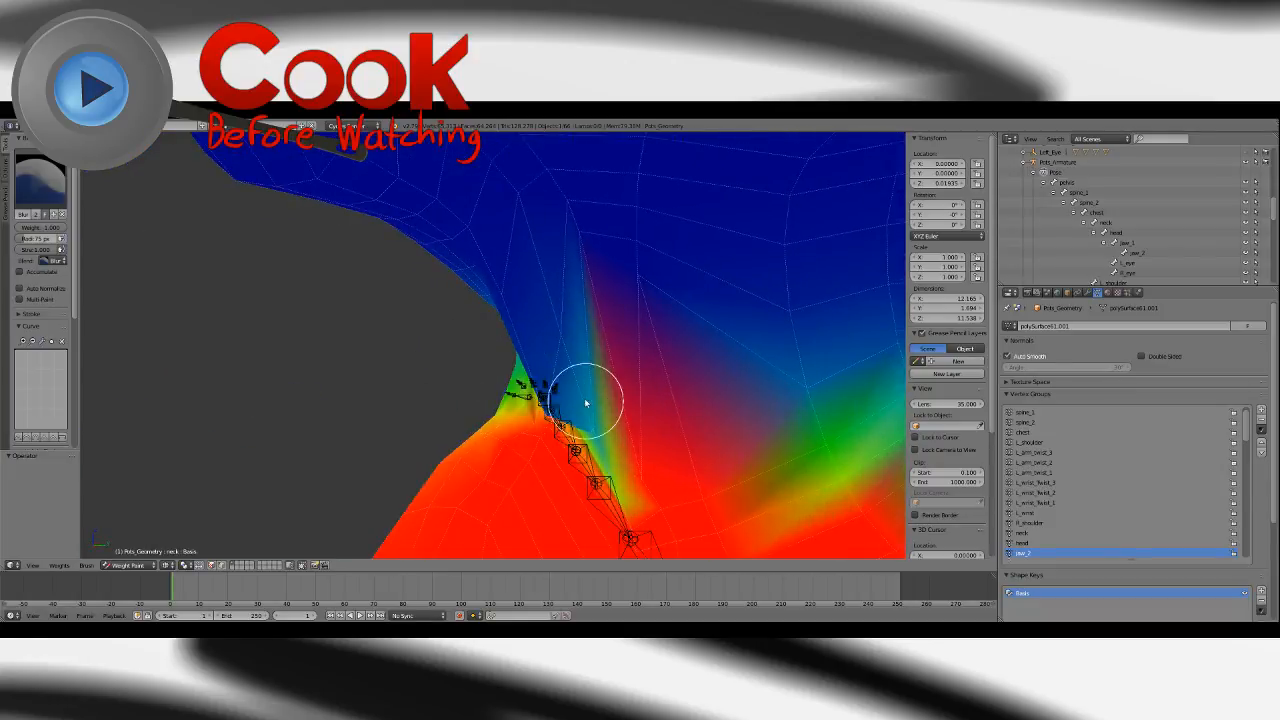
left_click(28, 187)
left_click(37, 232)
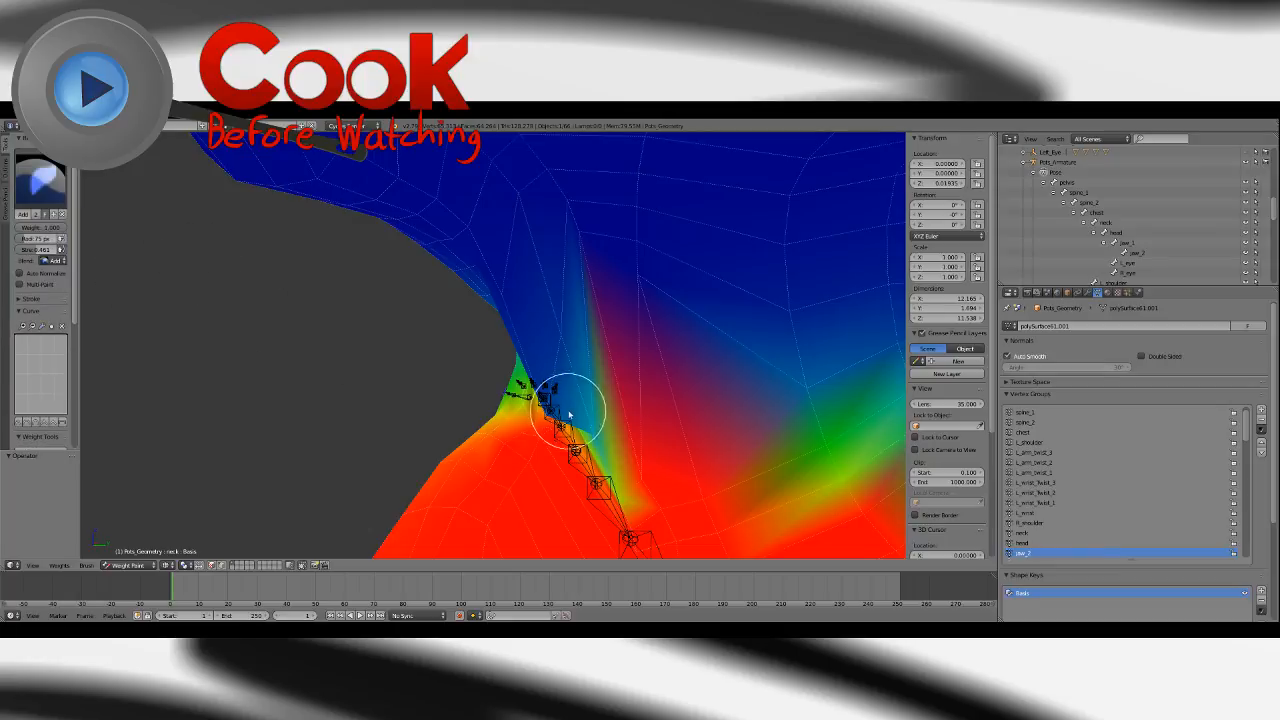
mouse_move(570, 425)
middle_mouse_down()
mouse_move(557, 391)
mouse_move(553, 411)
middle_mouse_up()
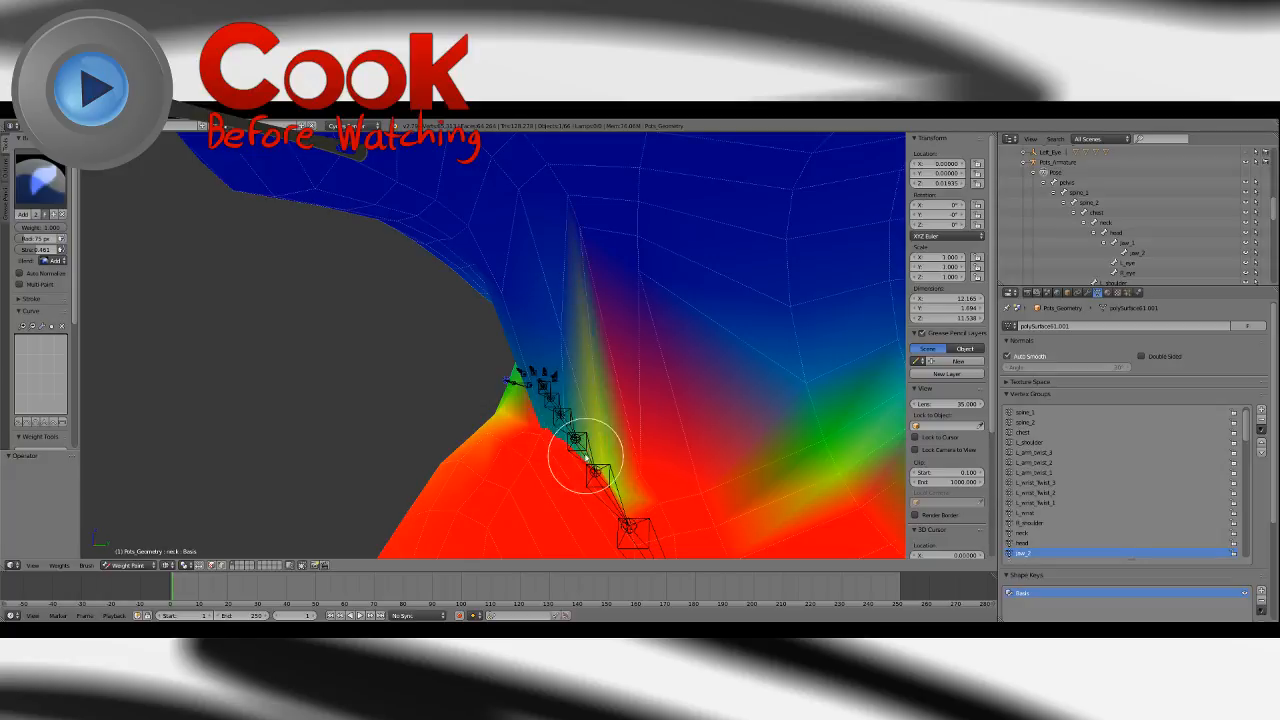
left_click_drag(585, 457, 538, 326)
key("ctrl+z")
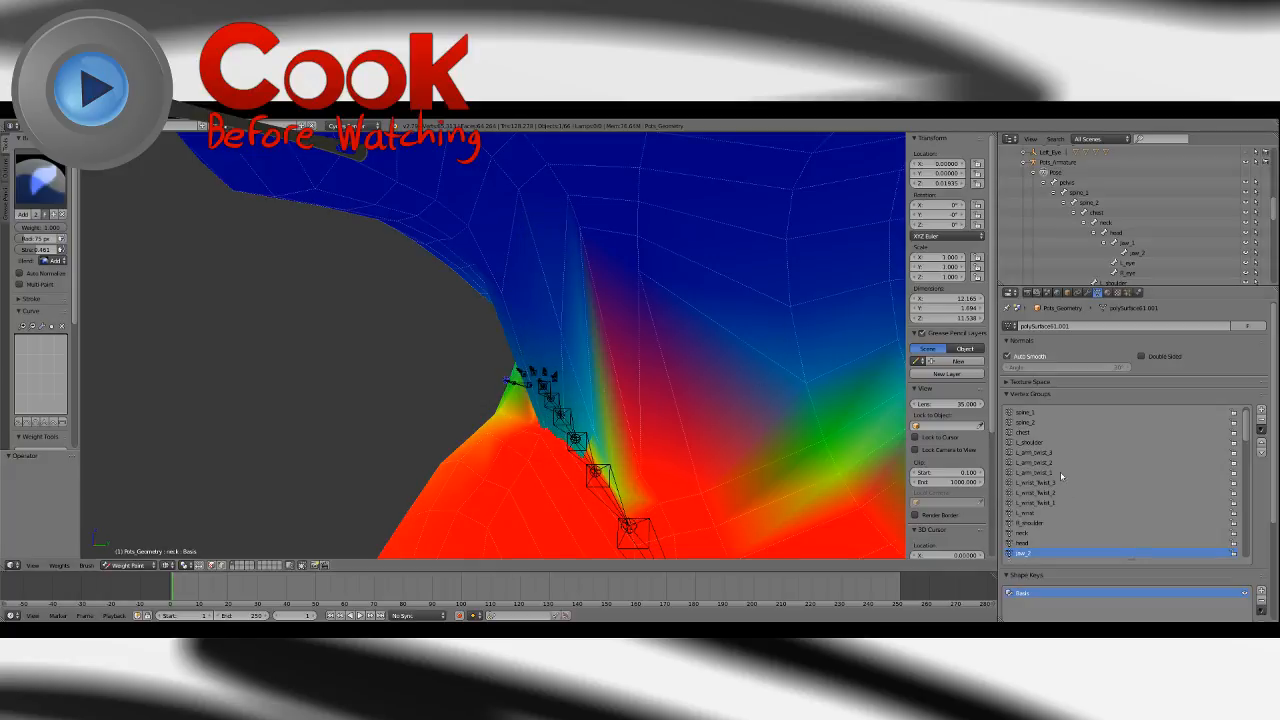
Add head weight along the inner mouth corner and up to the upper lip with the Add brush at strength 1.000.
left_click(1022, 542)
left_click(41, 174)
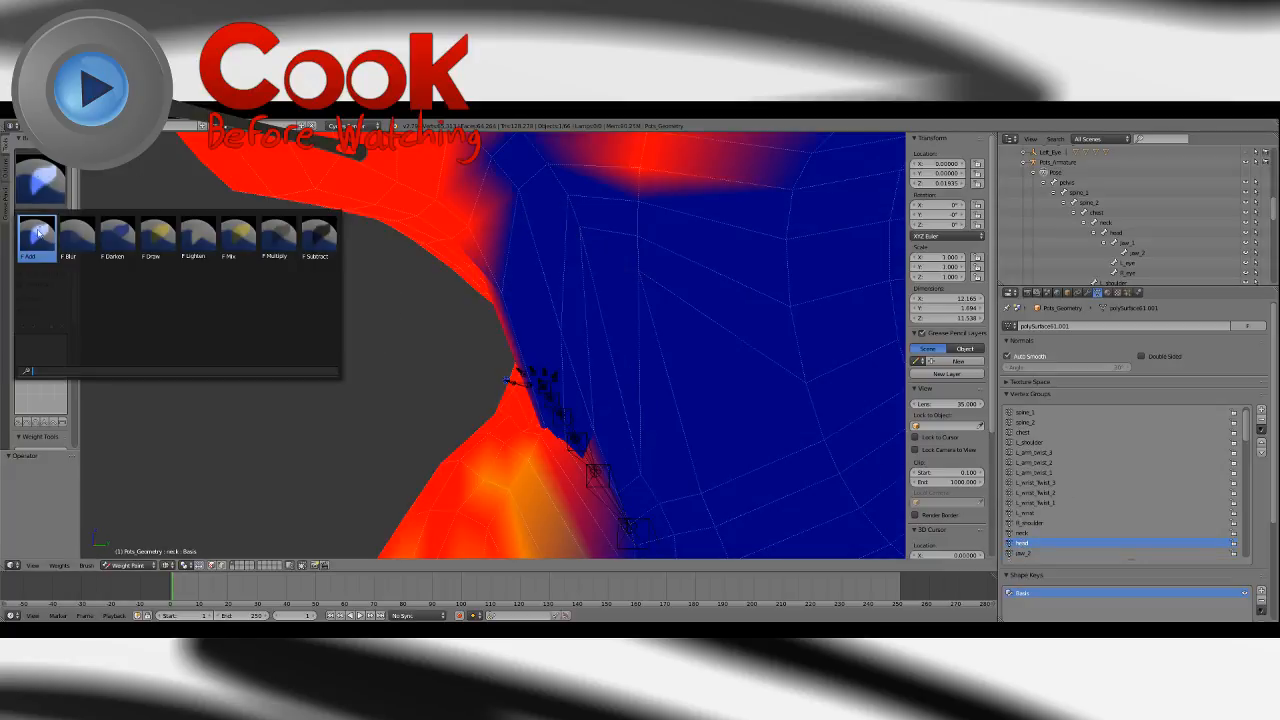
left_click(39, 234)
left_click_drag(568, 420, 589, 447)
key("ctrl+z")
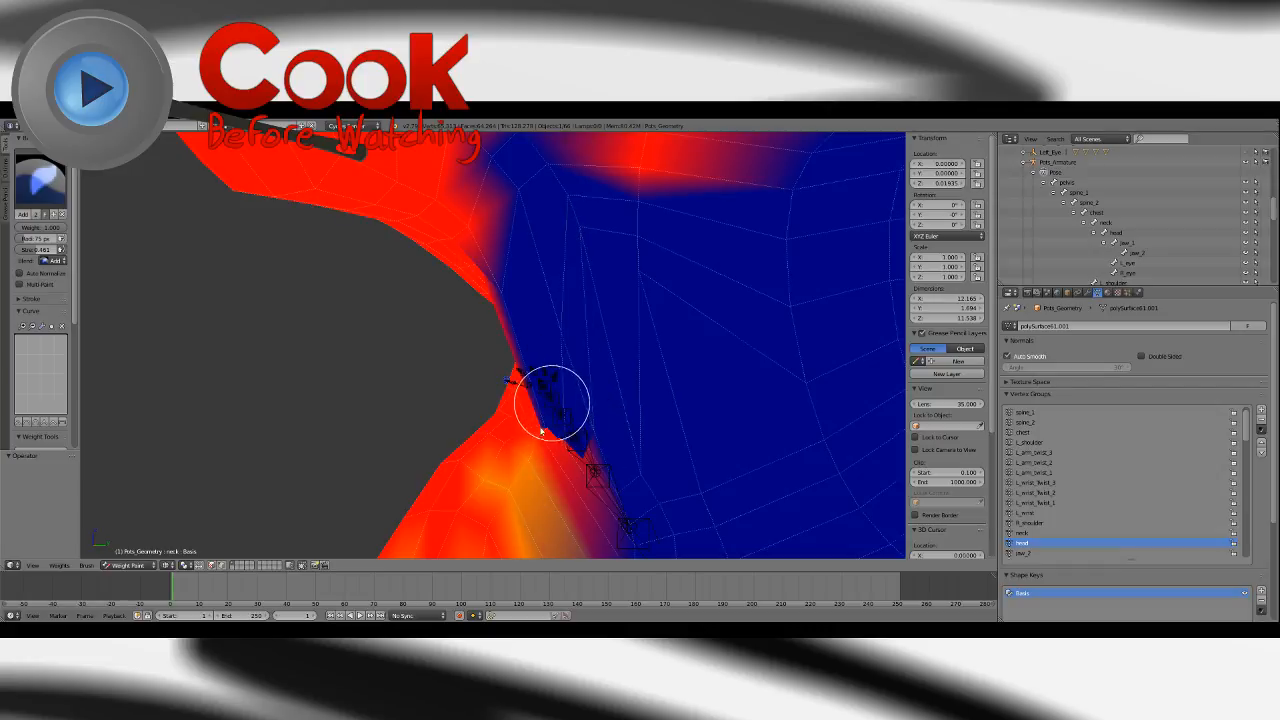
key("ctrl+shift+z")
key("ctrl+z")
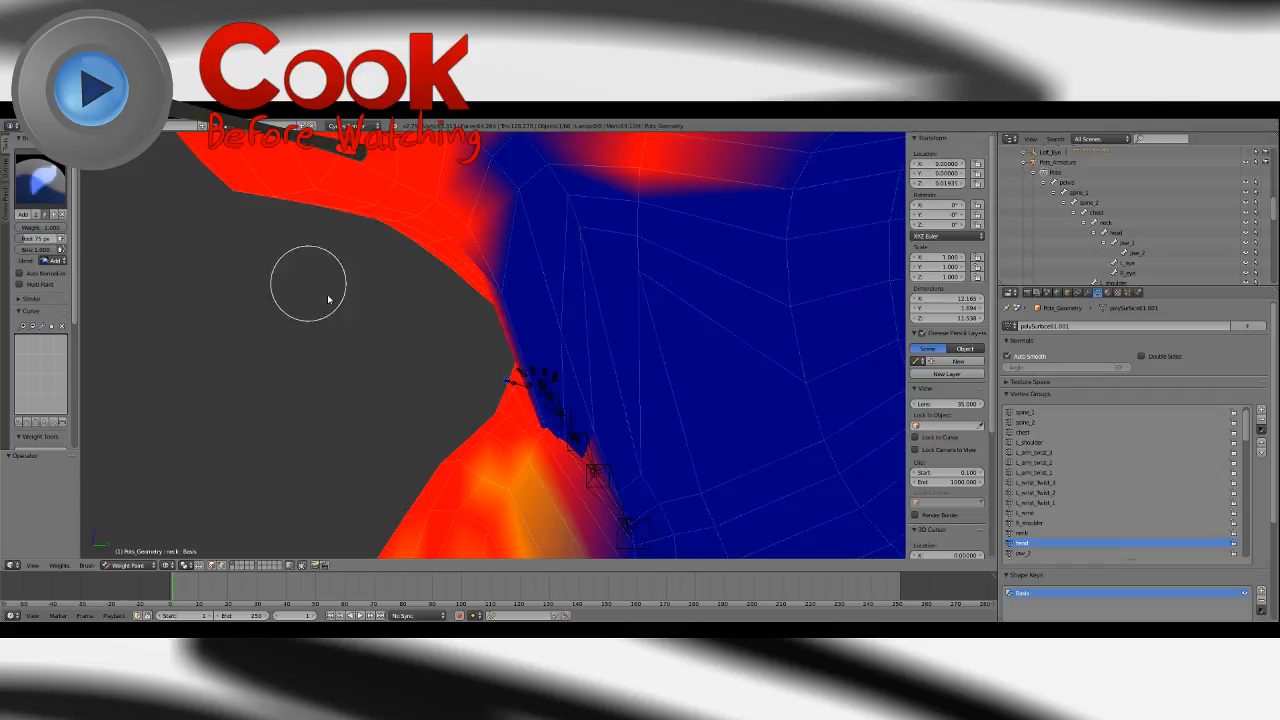
mouse_move(328, 298)
left_mouse_down()
mouse_move(551, 503)
mouse_move(563, 371)
mouse_move(514, 204)
left_mouse_up()
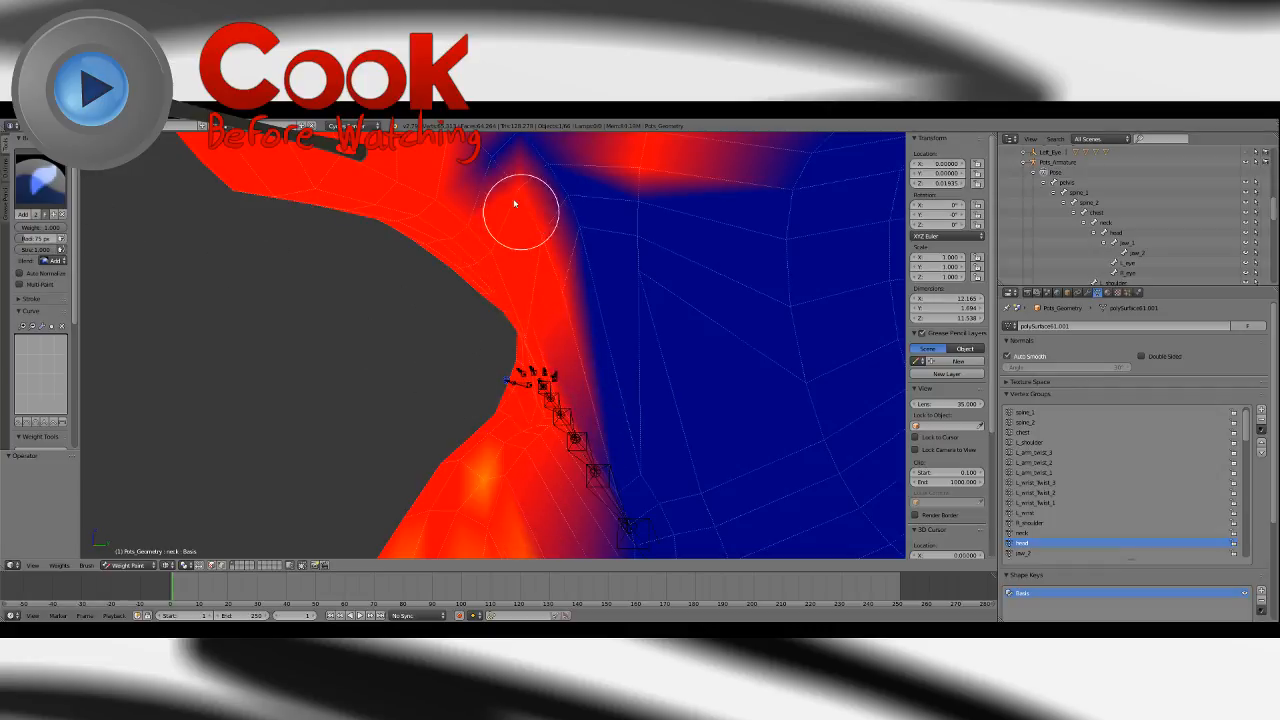
mouse_move(588, 322)
middle_mouse_down()
mouse_move(557, 306)
mouse_move(600, 463)
mouse_move(543, 391)
middle_mouse_up()
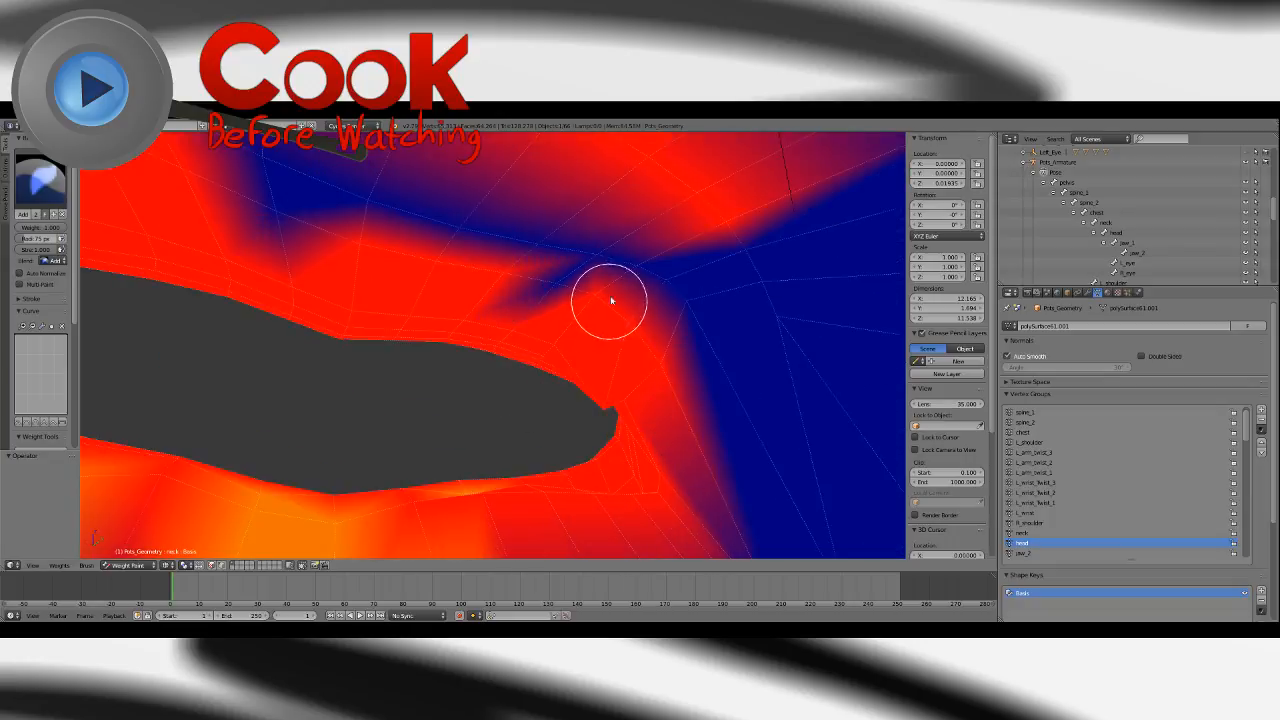
Fill in the missing head weight above the inner mouth corner with the Add brush.
left_click_drag(611, 300, 470, 185)
left_click_drag(260, 232, 434, 257)
mouse_move(434, 257)
middle_mouse_down()
mouse_move(569, 323)
mouse_move(543, 400)
mouse_move(590, 413)
mouse_move(571, 371)
mouse_move(553, 398)
mouse_move(514, 357)
mouse_move(598, 367)
mouse_move(557, 371)
middle_mouse_up()
Select the jaw_2 group and smooth its weight at the inner mouth corner and mouth interior with the Blur brush.
left_click(1022, 533)
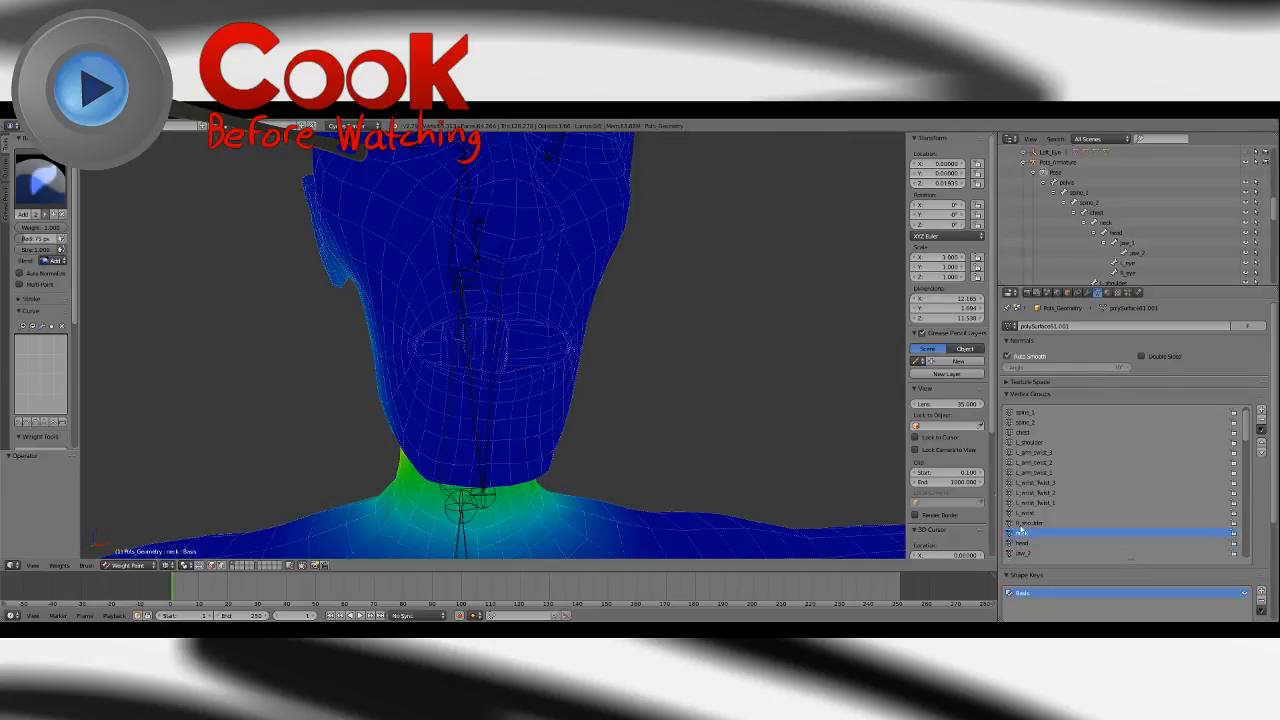
left_click(1022, 553)
middle_click_drag(623, 323, 567, 298)
mouse_move(350, 272)
middle_mouse_down()
mouse_move(523, 297)
mouse_move(589, 366)
mouse_move(506, 366)
mouse_move(519, 386)
mouse_move(611, 362)
mouse_move(646, 406)
mouse_move(632, 432)
mouse_move(586, 354)
mouse_move(594, 374)
mouse_move(543, 414)
mouse_move(490, 400)
middle_mouse_up()
left_click(25, 177)
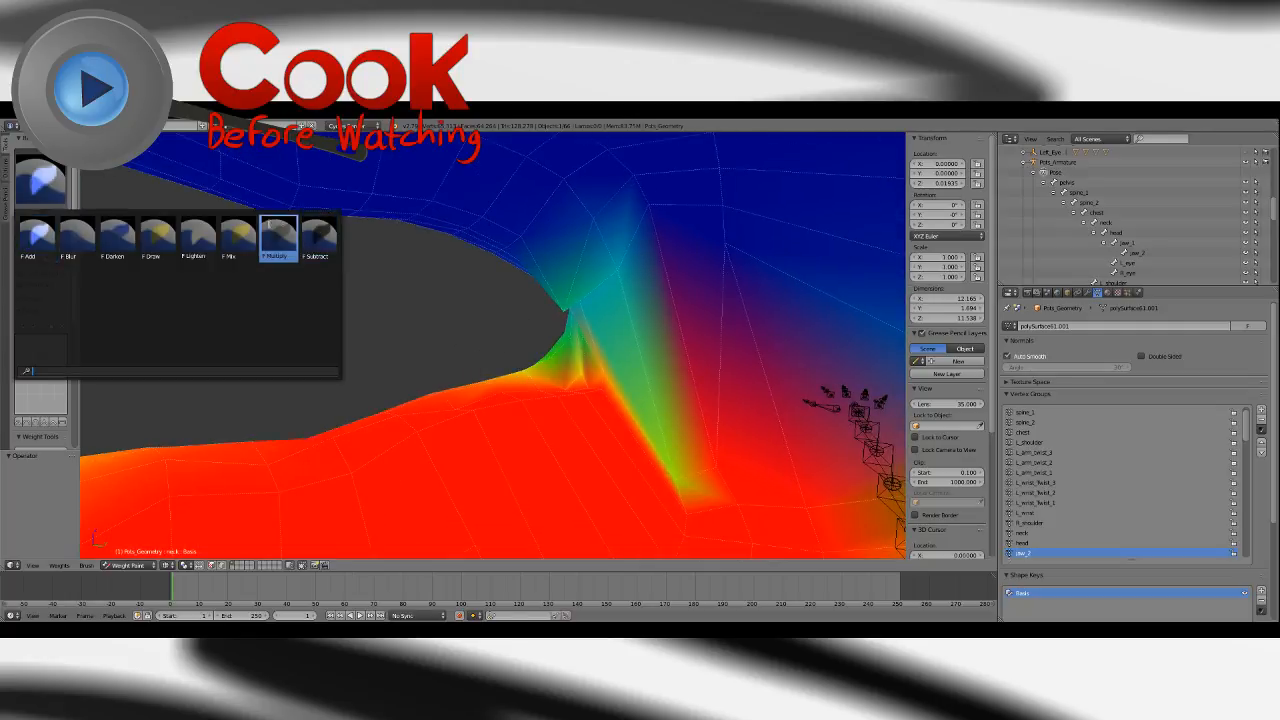
left_click(77, 239)
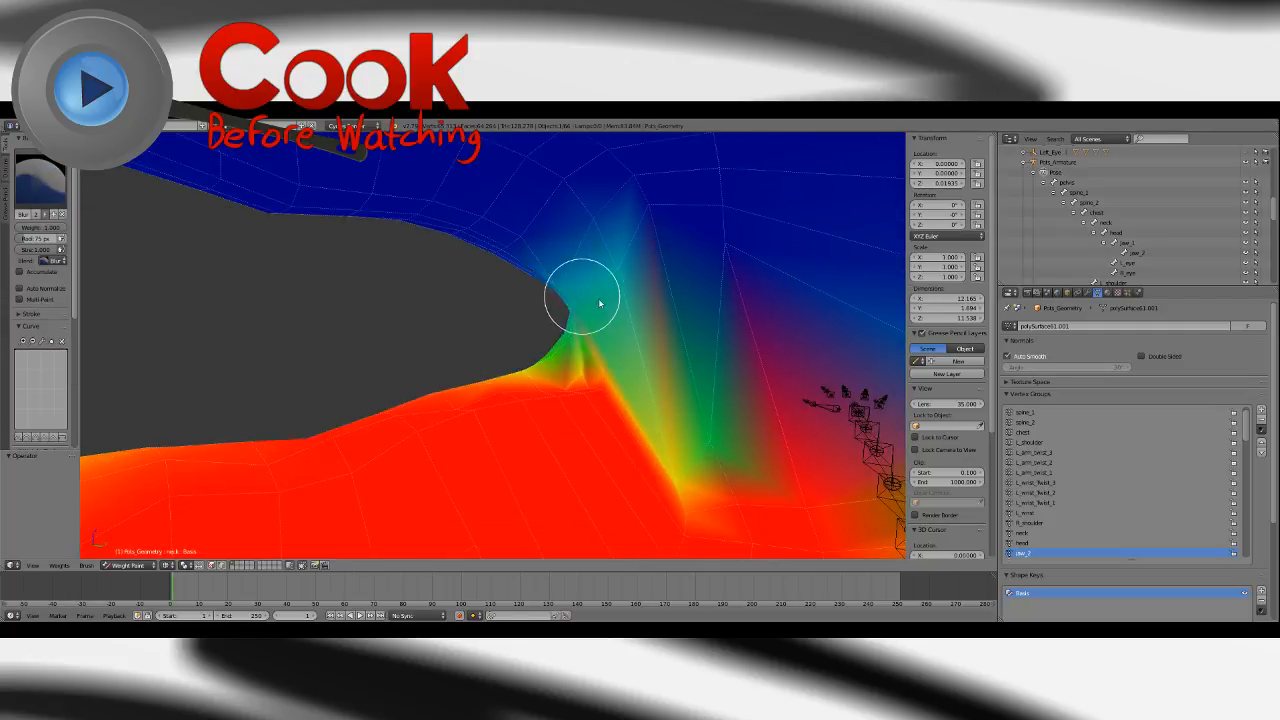
middle_click_drag(574, 303, 593, 321)
left_click_drag(398, 290, 414, 428)
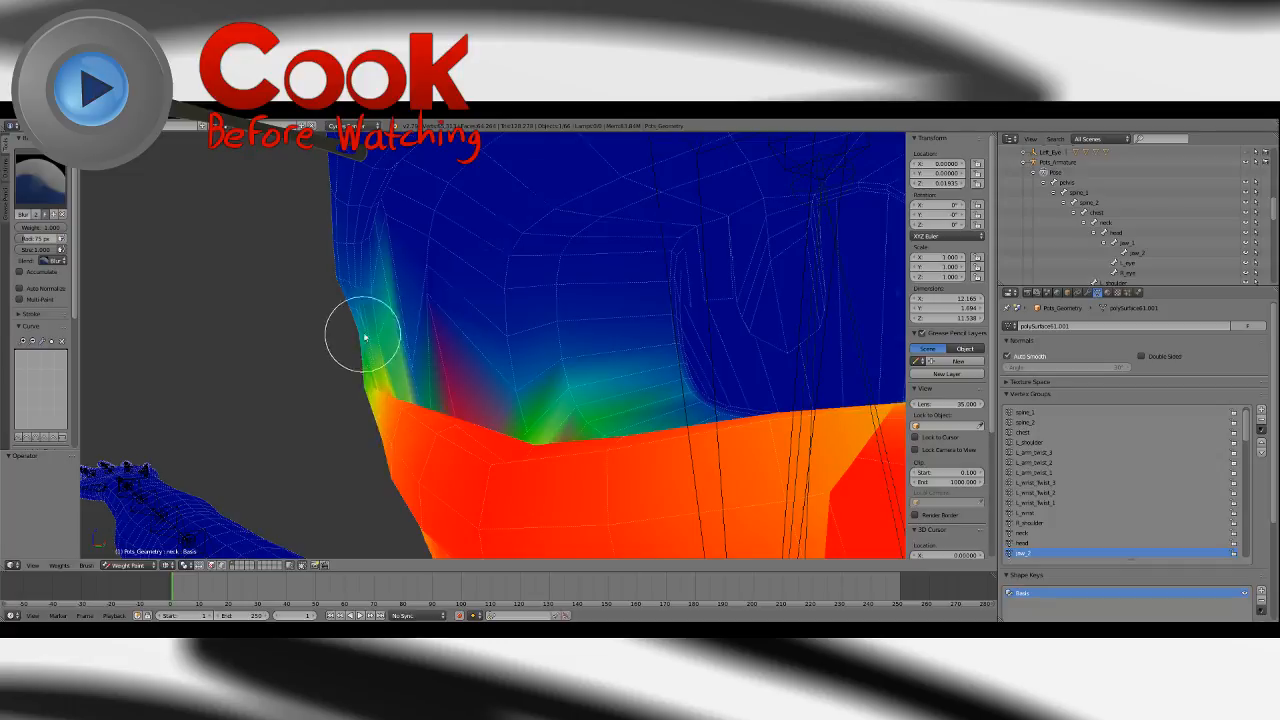
mouse_move(365, 337)
middle_mouse_down()
mouse_move(346, 366)
mouse_move(409, 363)
middle_mouse_up()
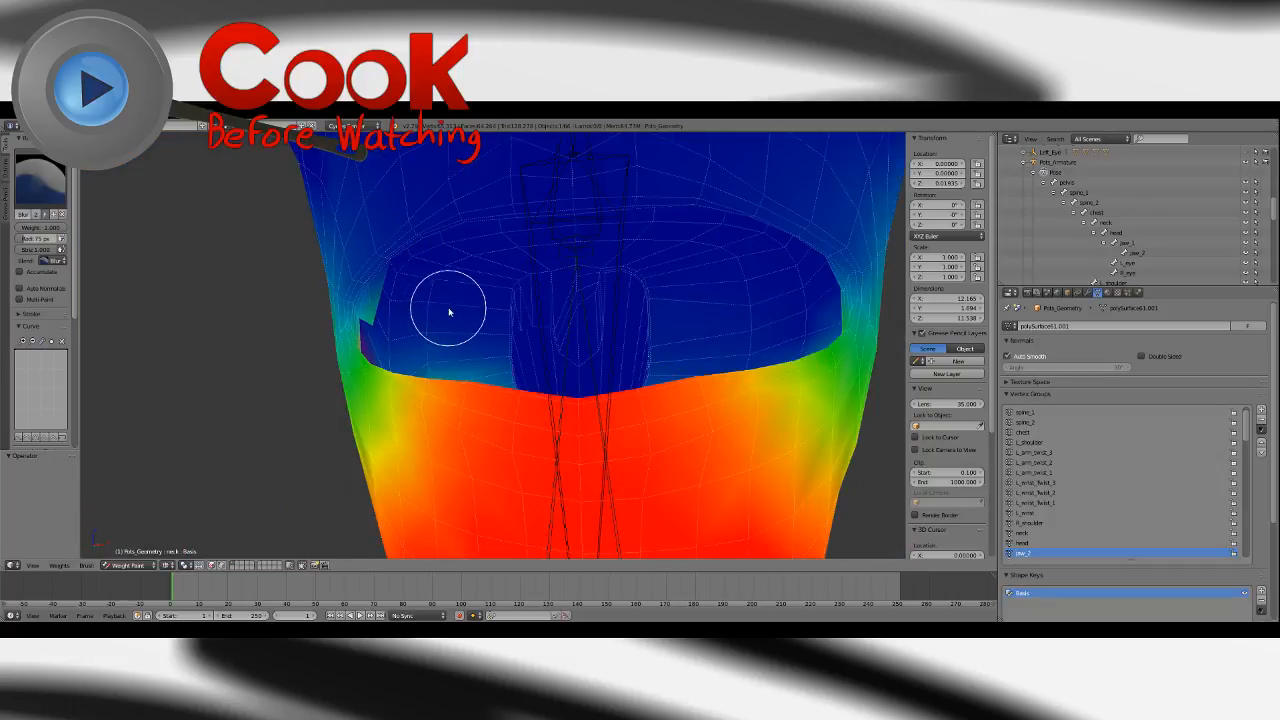
mouse_move(449, 313)
middle_mouse_down()
mouse_move(548, 313)
mouse_move(506, 323)
middle_mouse_up()
Check the neck and head groups, return to jaw_2 and blur the weight on the inner cheek wall of the mouth.
left_click(1025, 533)
left_click(1025, 543)
left_click(1023, 553)
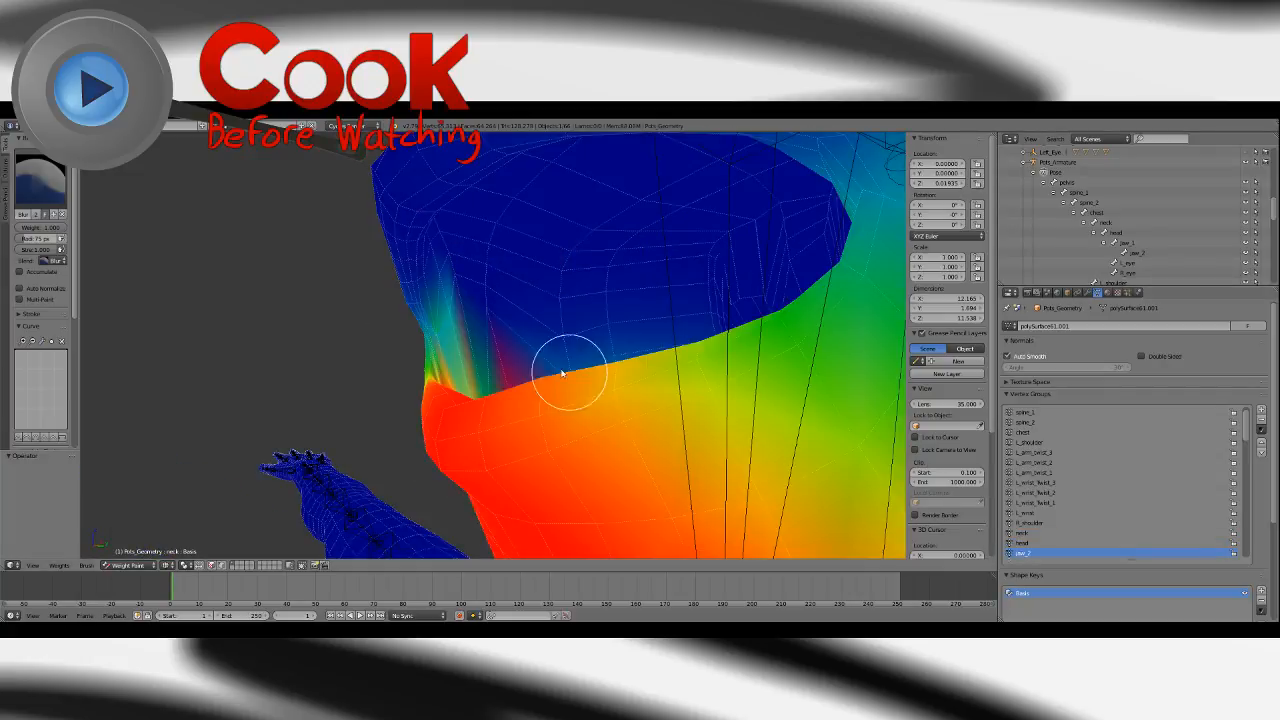
mouse_move(571, 371)
middle_mouse_down()
mouse_move(406, 294)
mouse_move(489, 323)
mouse_move(391, 271)
middle_mouse_up()
mouse_move(529, 314)
middle_mouse_down()
mouse_move(574, 329)
mouse_move(532, 350)
mouse_move(649, 406)
mouse_move(603, 374)
mouse_move(486, 386)
mouse_move(546, 421)
middle_mouse_up()
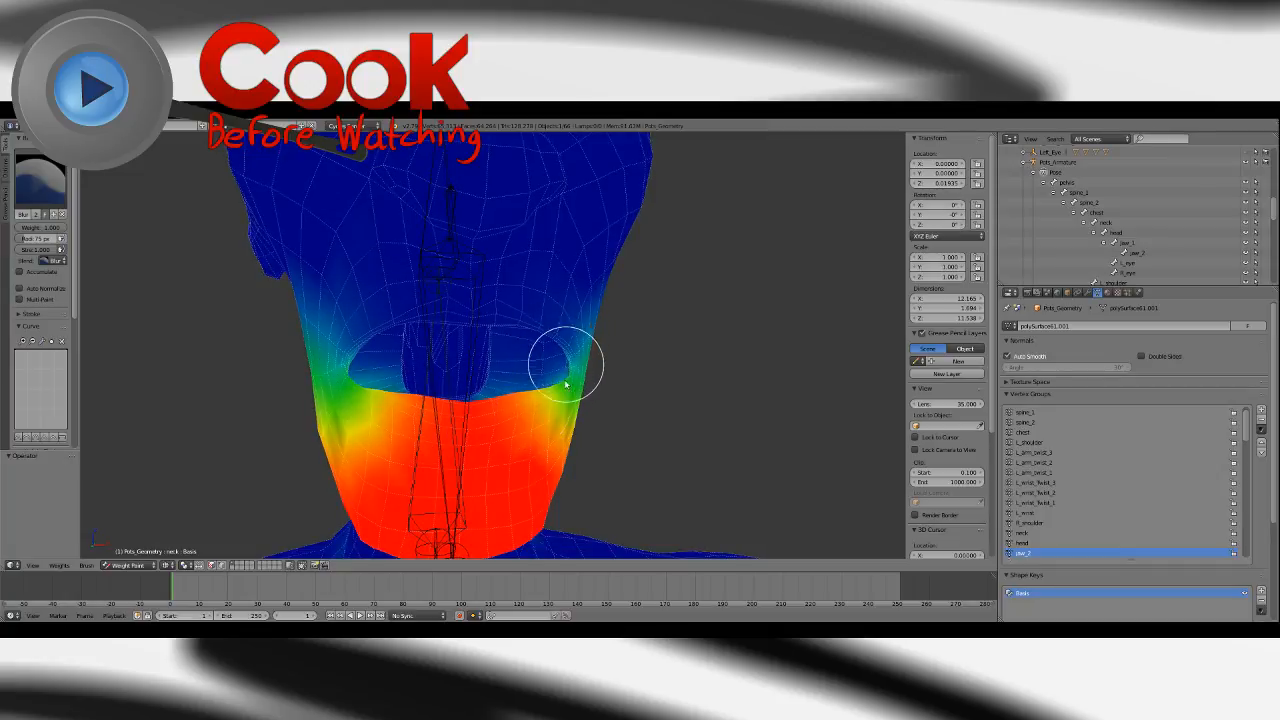
Reduce the jaw_2 weight around the mouth corners with the Subtract brush, lowering its strength to 0.039.
left_click(40, 180)
left_click(42, 238)
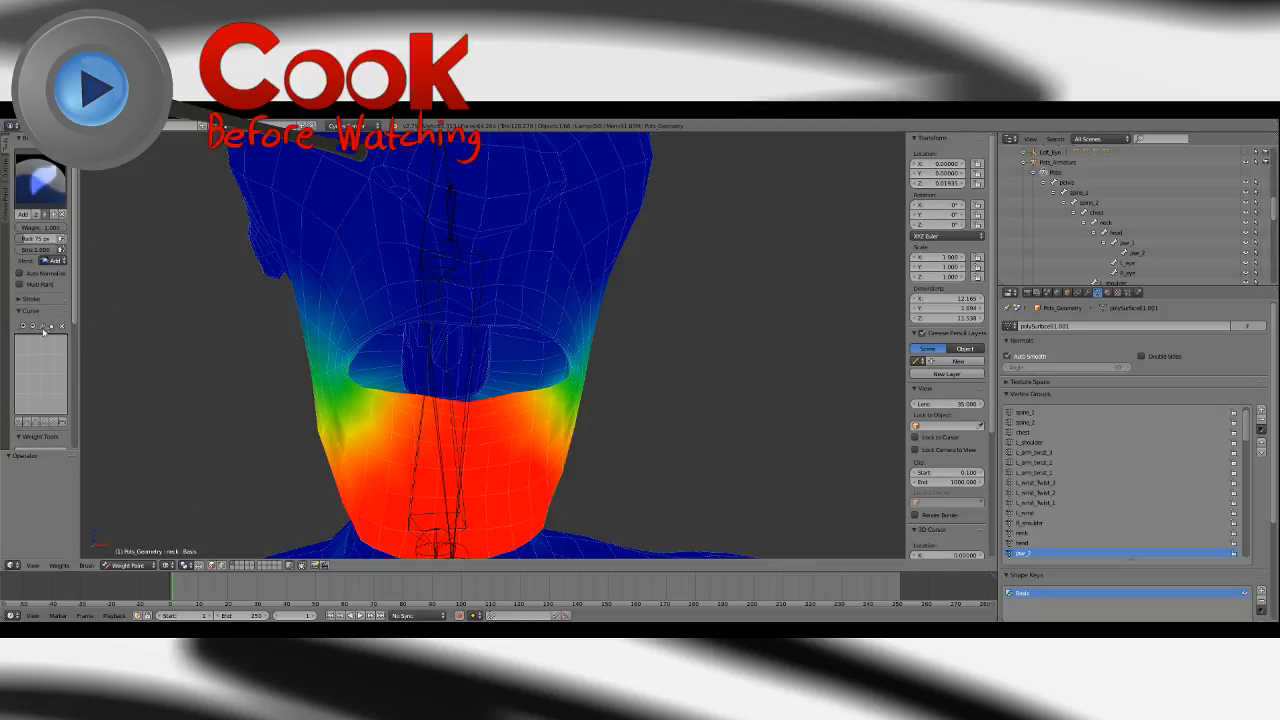
left_click(48, 197)
left_click(279, 239)
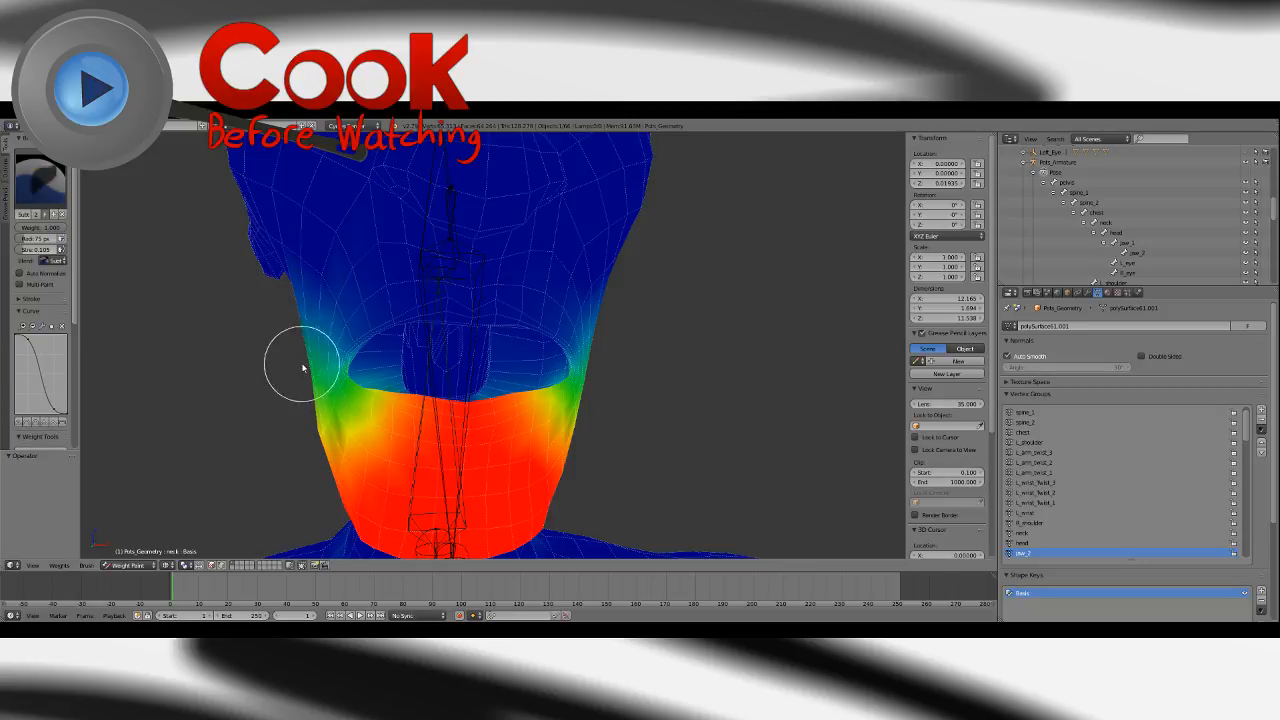
mouse_move(339, 370)
left_mouse_down()
mouse_move(349, 346)
mouse_move(349, 370)
left_mouse_up()
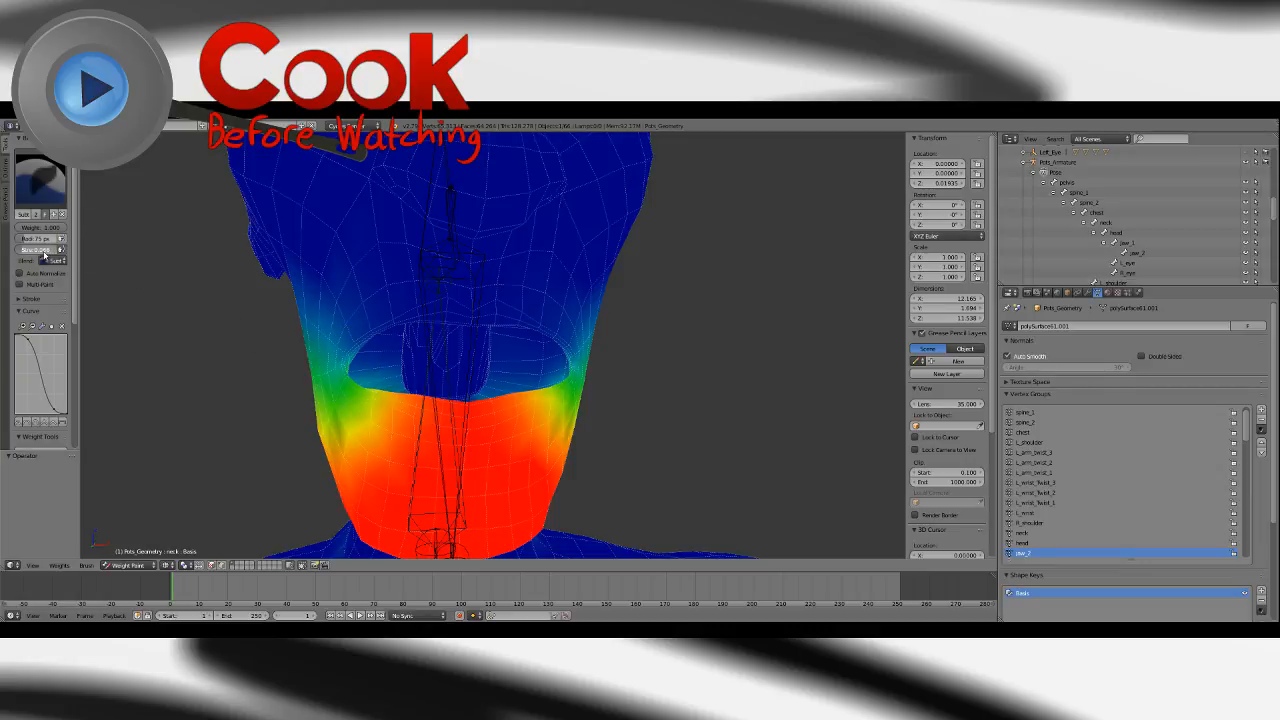
middle_click_drag(391, 371, 563, 371)
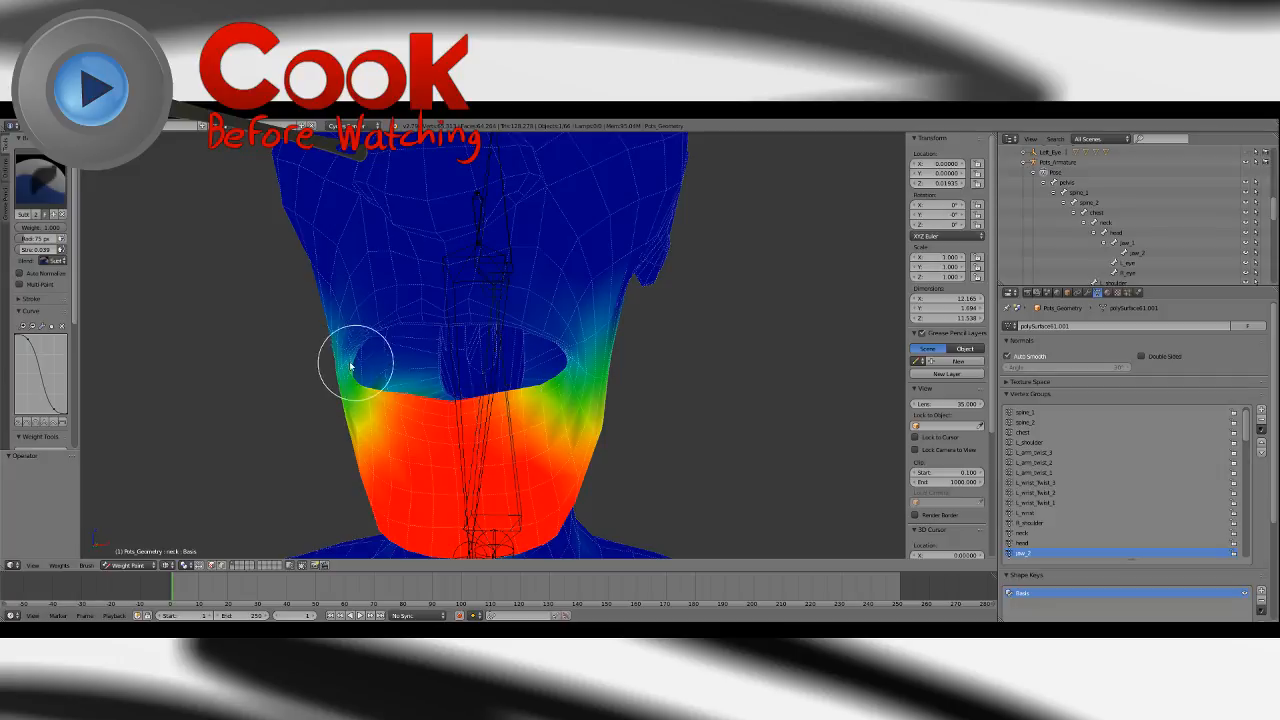
Blur the jaw_2 weight from the mouth corners across the cheek and side of the face.
left_click(43, 196)
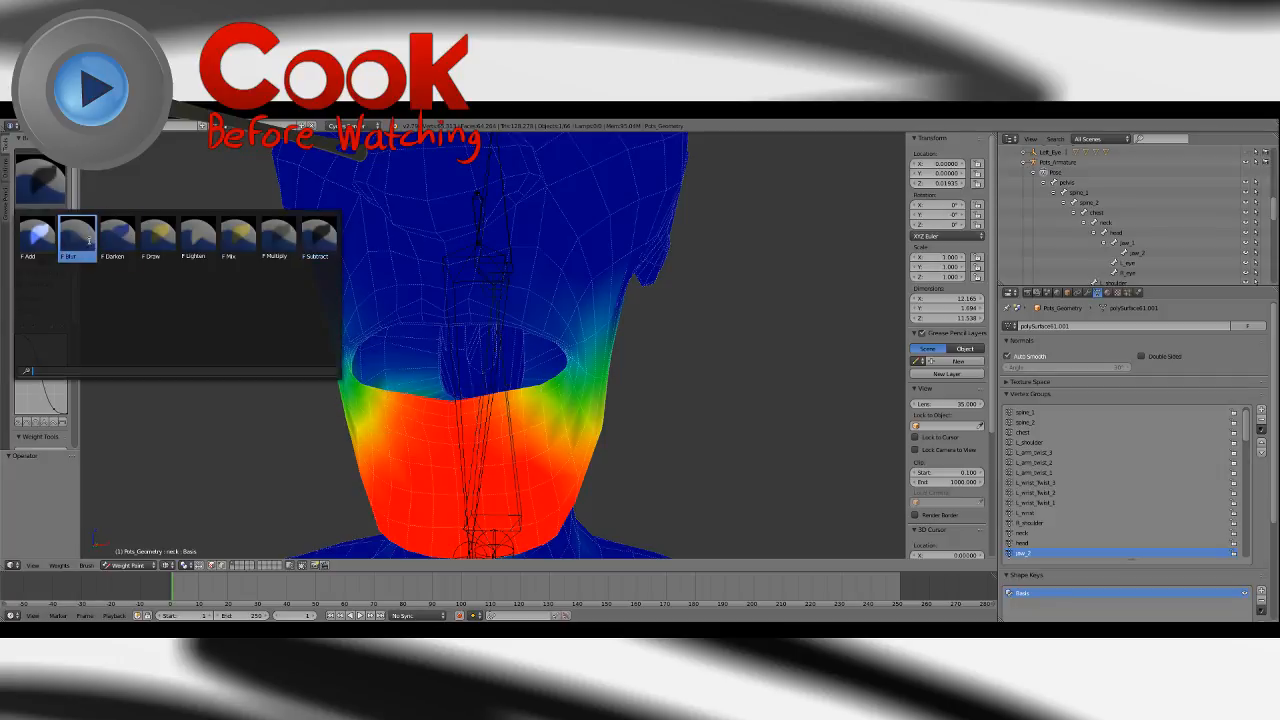
left_click(80, 234)
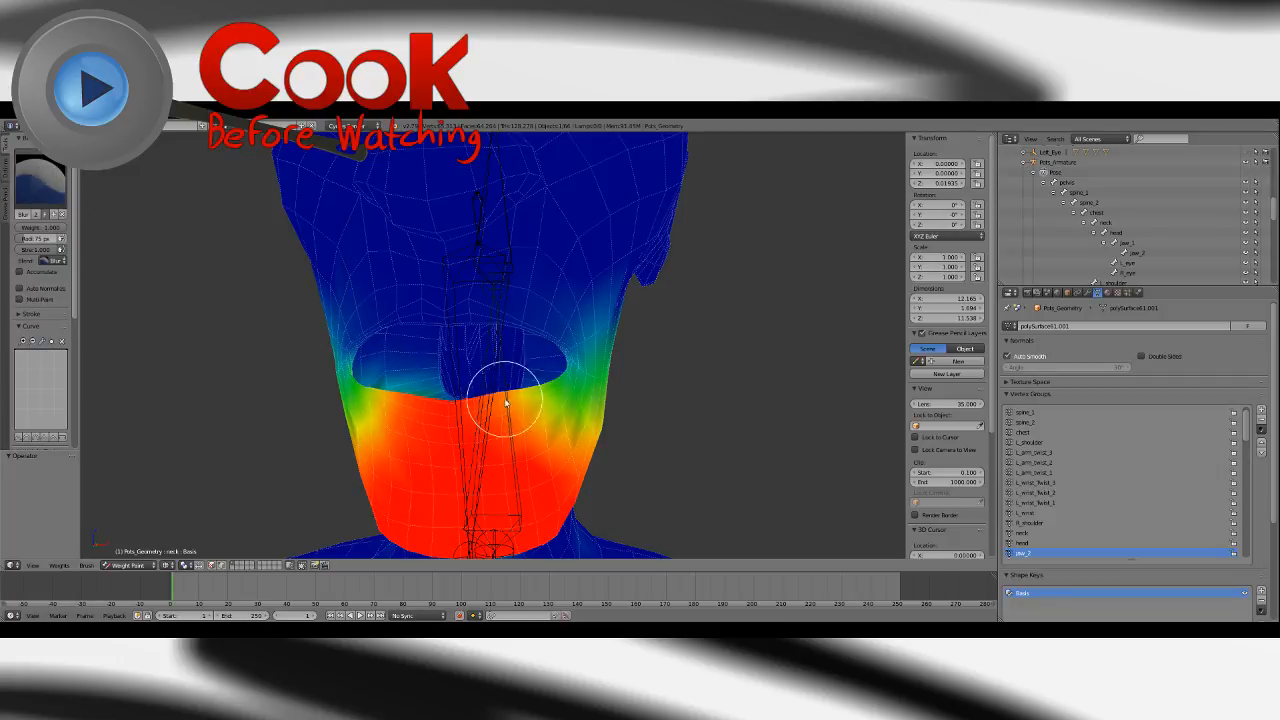
scroll(432, 410, "down", 3)
mouse_move(432, 410)
middle_mouse_down()
mouse_move(551, 394)
mouse_move(534, 391)
middle_mouse_up()
mouse_move(450, 385)
left_mouse_down()
mouse_move(409, 329)
mouse_move(429, 308)
mouse_move(437, 340)
mouse_move(484, 338)
left_mouse_up()
middle_click_drag(484, 338, 440, 355)
middle_click_drag(385, 305, 424, 273)
left_click_drag(424, 273, 432, 289)
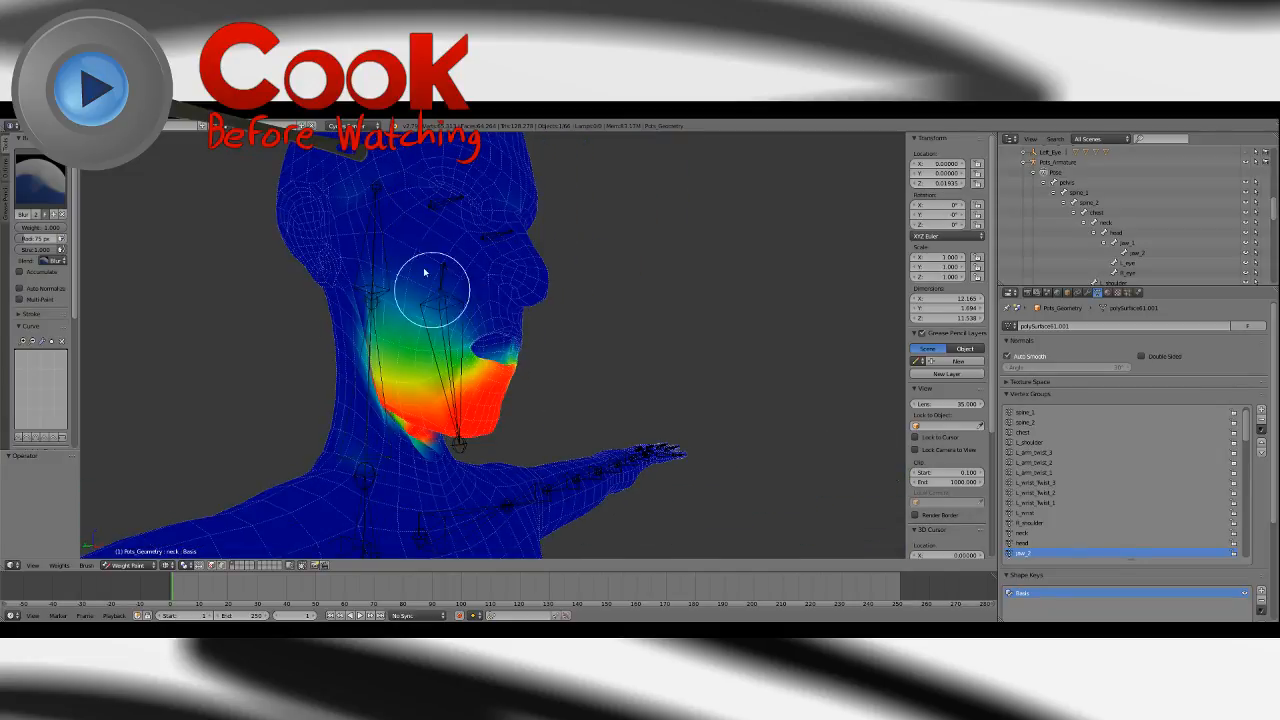
Add jaw_2 weight along the back of the jaw up to the ear with the Add brush, reducing its strength to 0.079.
left_click(38, 182)
left_click(44, 240)
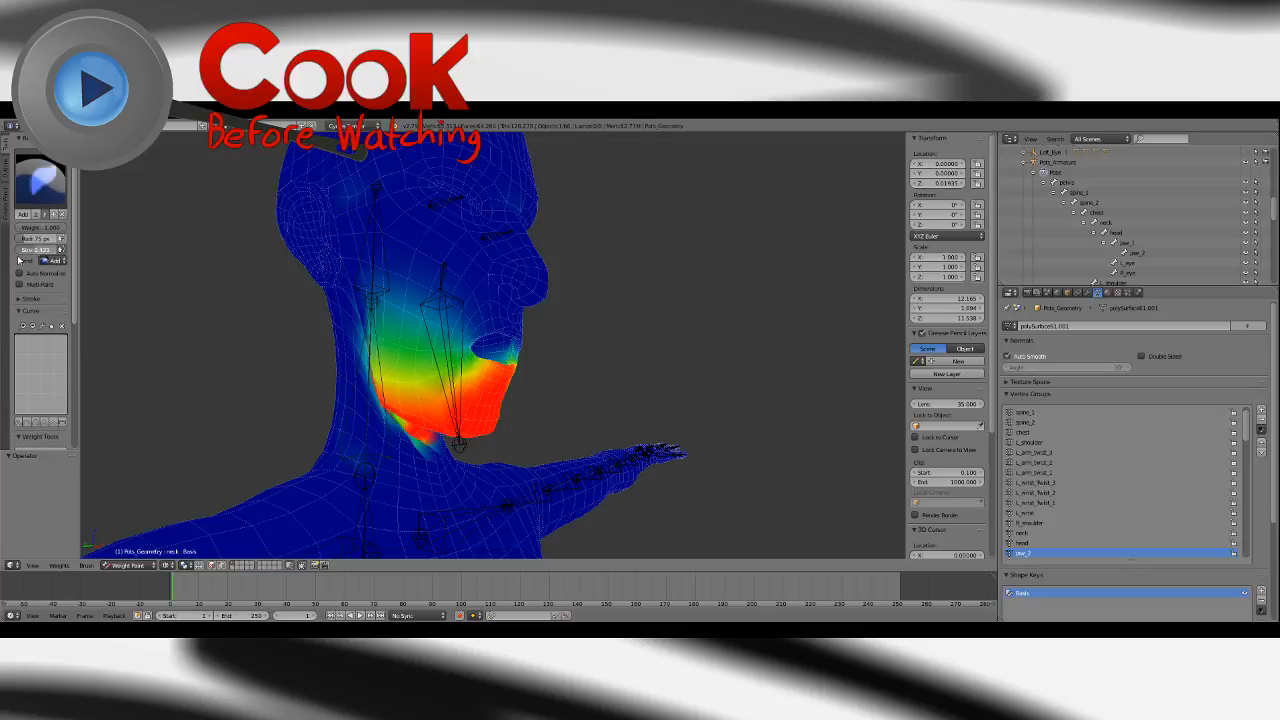
middle_click_drag(369, 343, 431, 332)
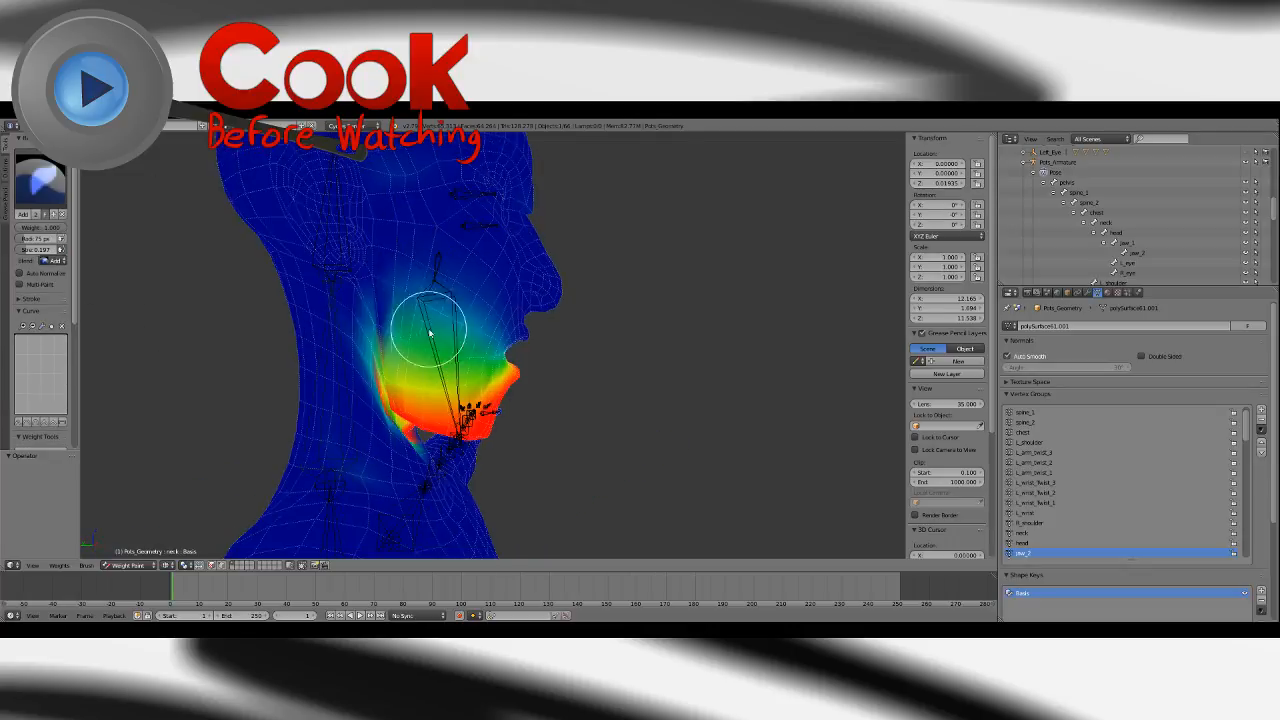
left_click_drag(393, 278, 404, 352)
mouse_move(391, 306)
left_mouse_down()
mouse_move(403, 354)
mouse_move(383, 289)
mouse_move(483, 339)
left_mouse_up()
mouse_move(393, 280)
left_mouse_down()
mouse_move(400, 357)
mouse_move(378, 288)
left_mouse_up()
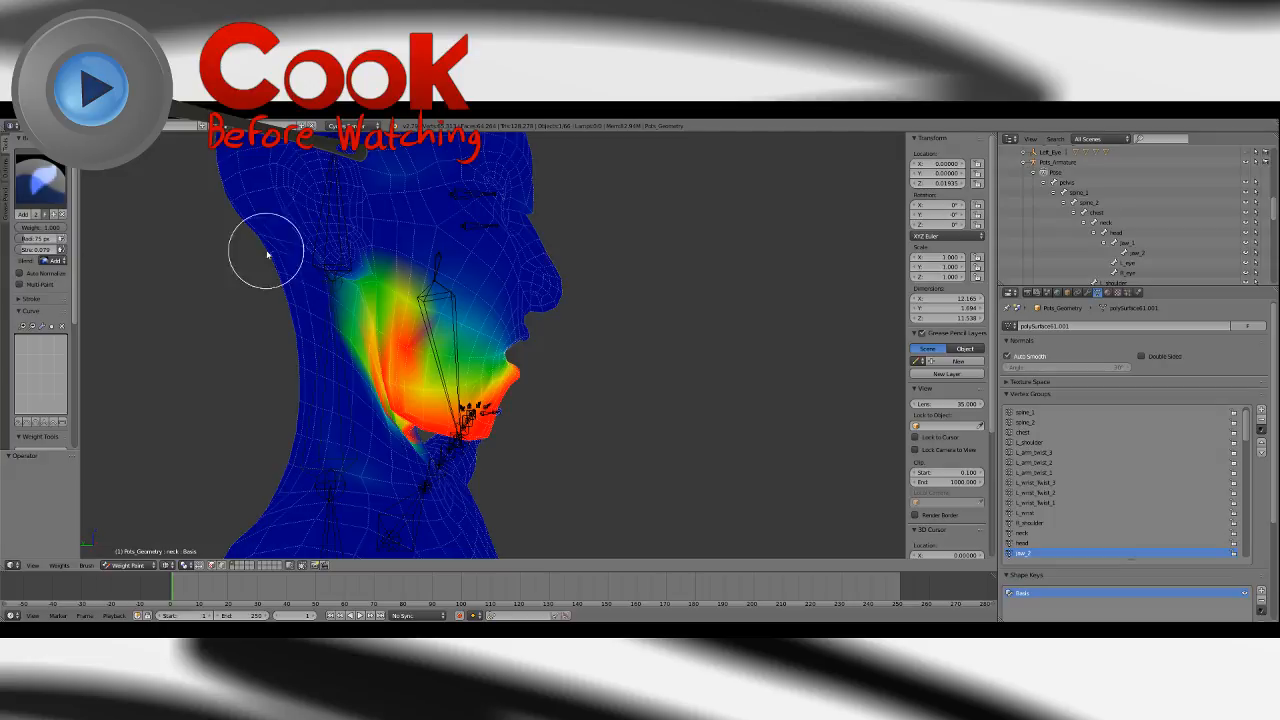
Try to extend the jaw_2 weight up both cheeks with the Add brush at strength 0.079.
middle_click_drag(267, 255, 417, 266)
mouse_move(417, 266)
left_mouse_down()
mouse_move(426, 283)
mouse_move(405, 251)
left_mouse_up()
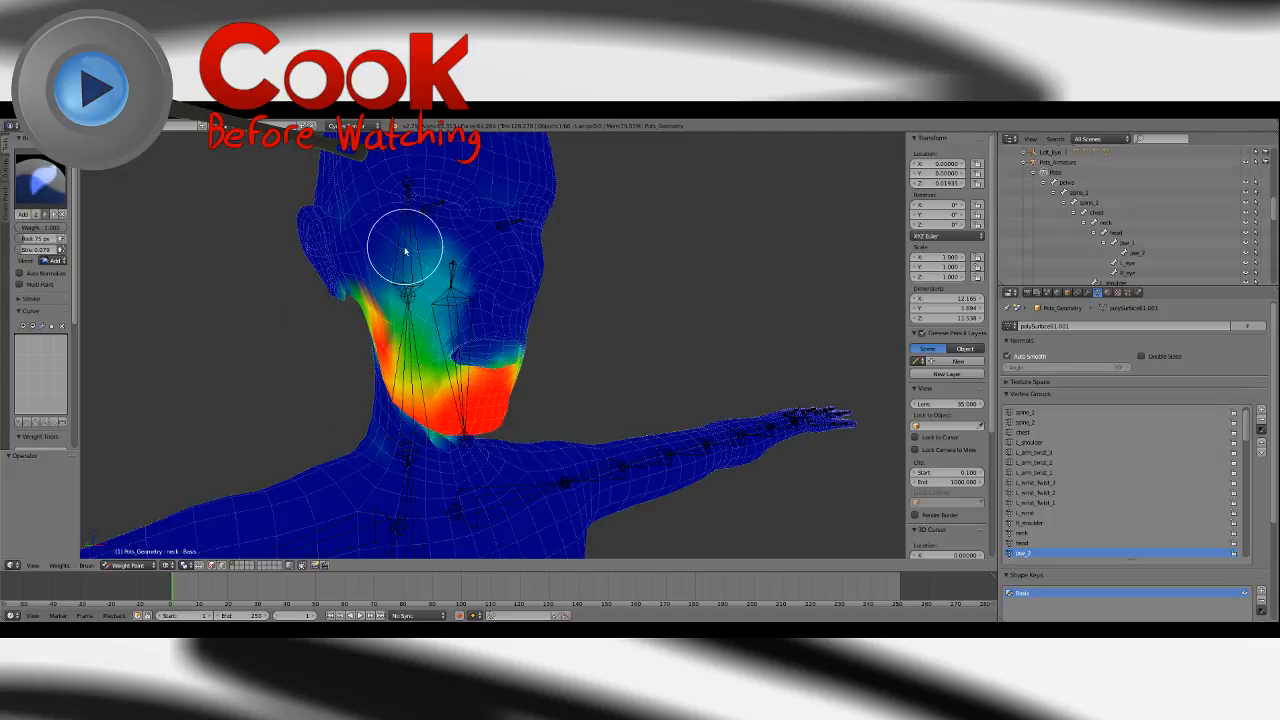
middle_click_drag(405, 251, 437, 309)
mouse_move(555, 310)
left_mouse_down()
mouse_move(549, 271)
mouse_move(560, 334)
mouse_move(566, 310)
left_mouse_up()
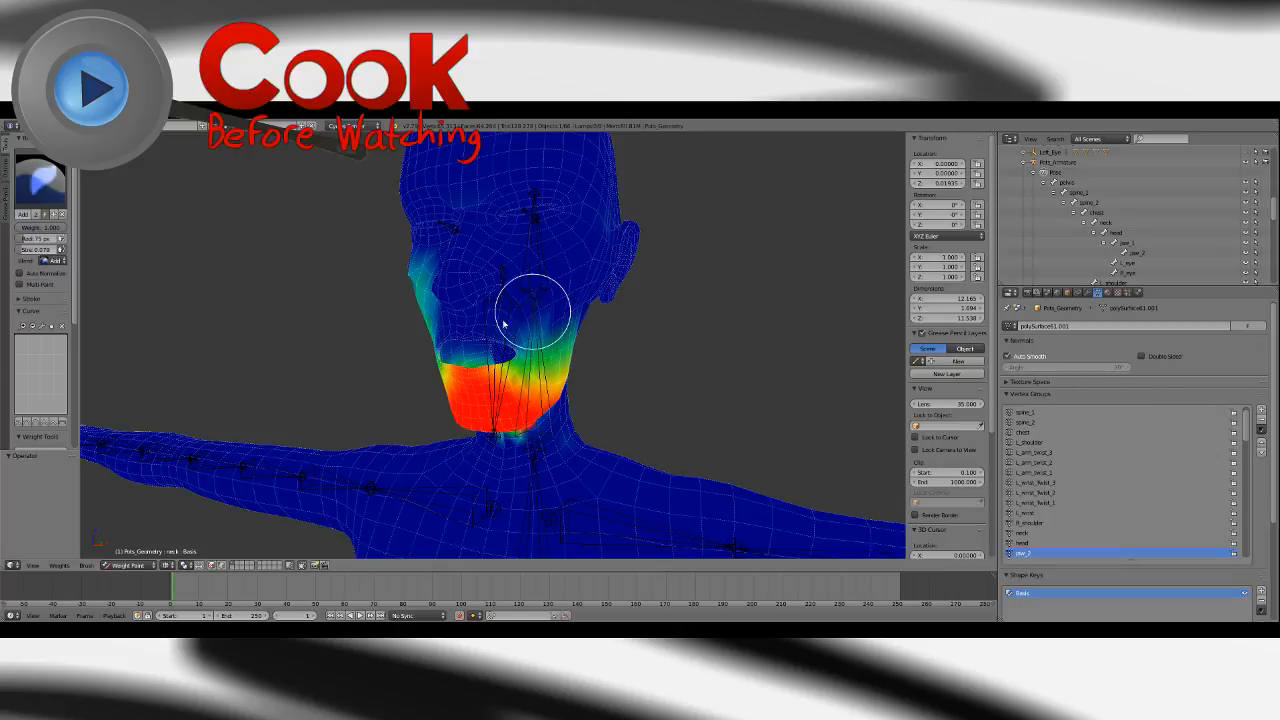
middle_click_drag(529, 314, 477, 248)
left_click_drag(476, 248, 462, 321)
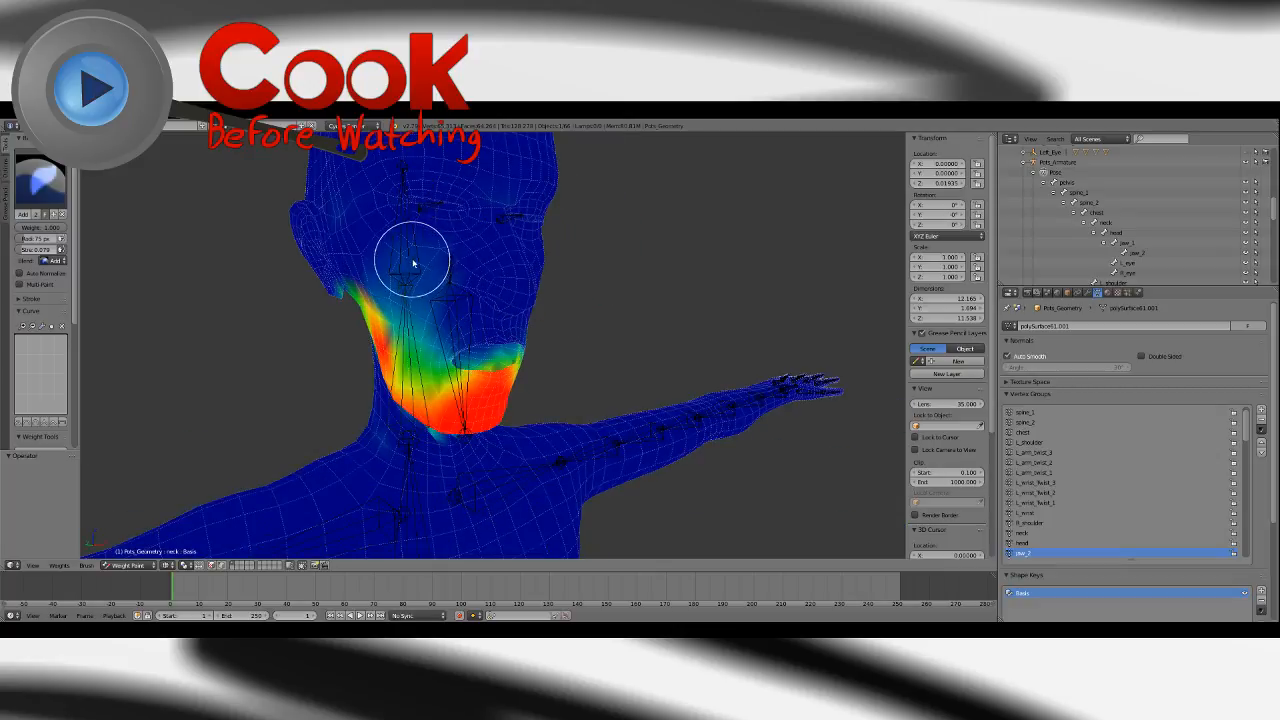
mouse_move(413, 263)
left_mouse_down()
mouse_move(425, 303)
mouse_move(457, 332)
mouse_move(405, 275)
left_mouse_up()
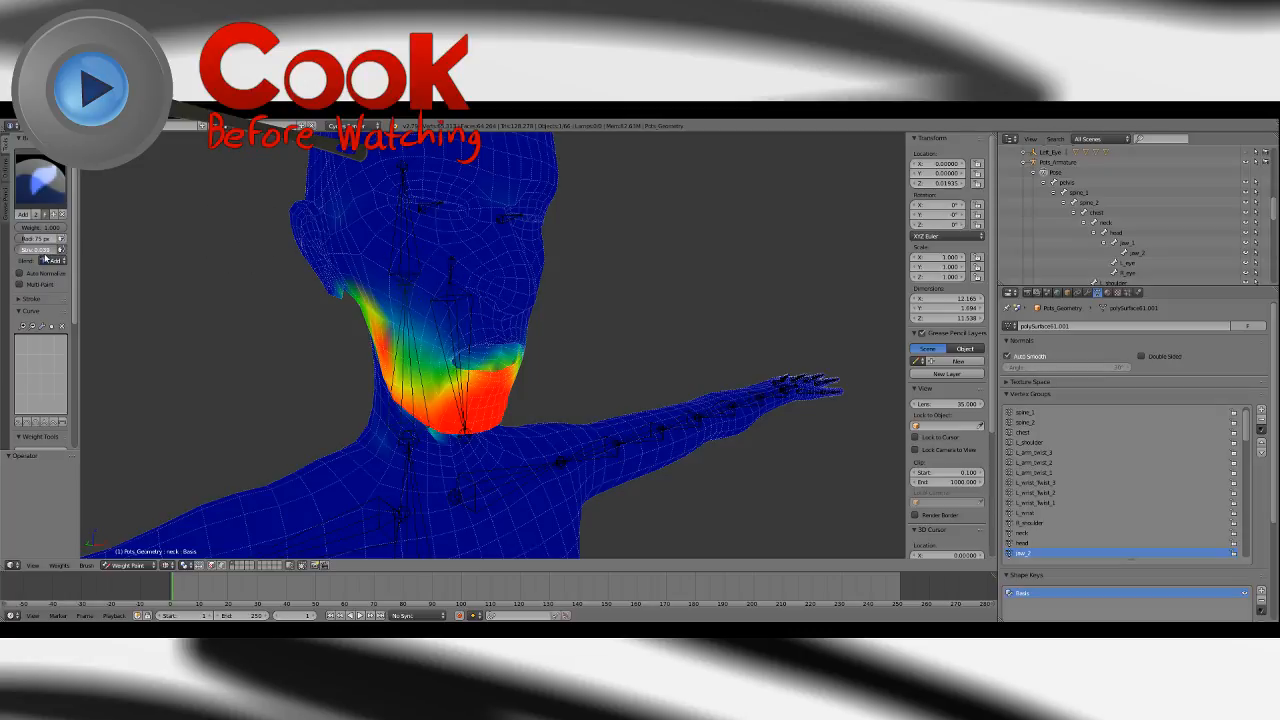
Add light jaw_2 weight to the cheeks with the Add brush at strength 0.039 and undo the last cheek strokes.
mouse_move(442, 312)
left_mouse_down()
mouse_move(406, 309)
mouse_move(420, 353)
left_mouse_up()
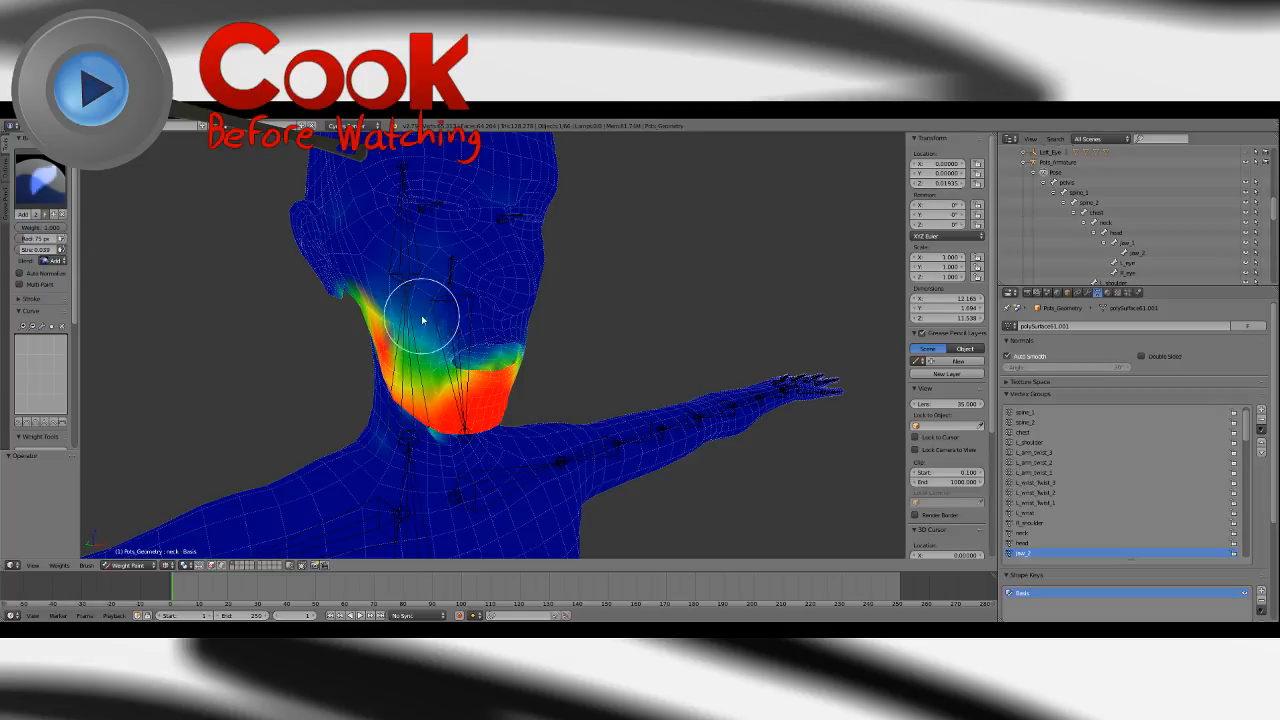
middle_click_drag(607, 306, 518, 313)
left_click_drag(566, 277, 537, 349)
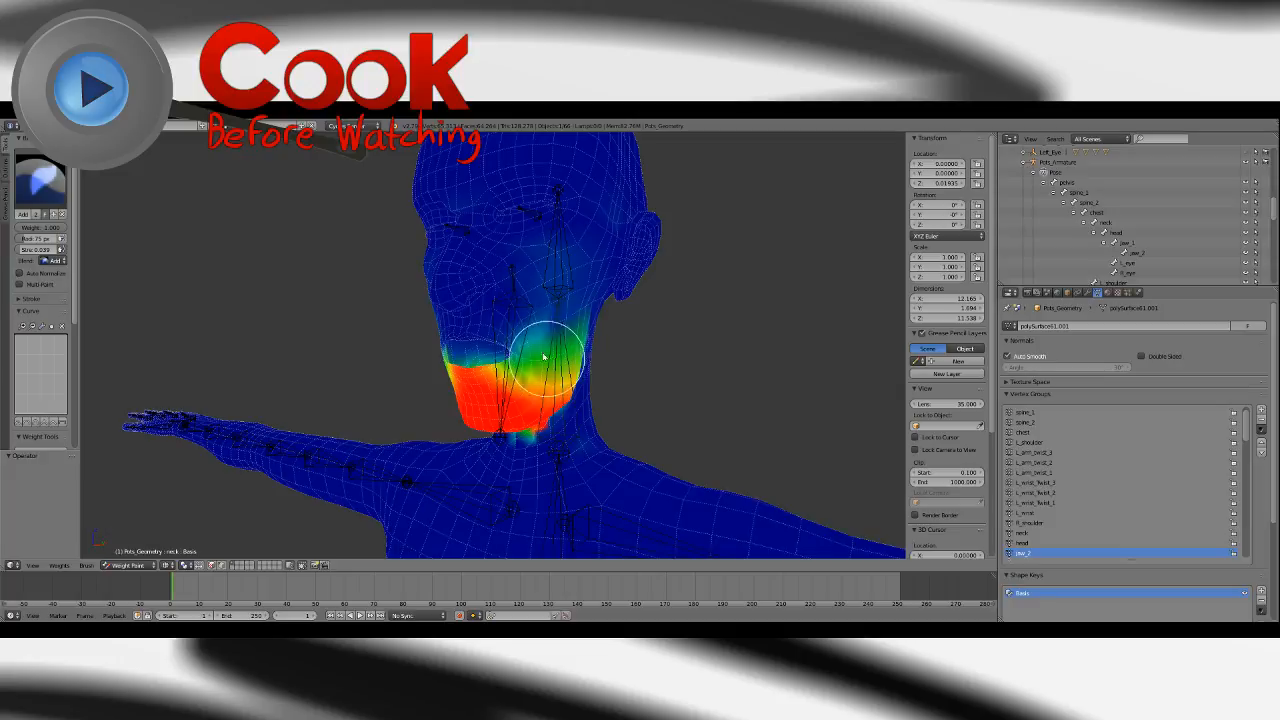
left_click_drag(497, 266, 538, 346)
key("ctrl+z")
key("ctrl+z")
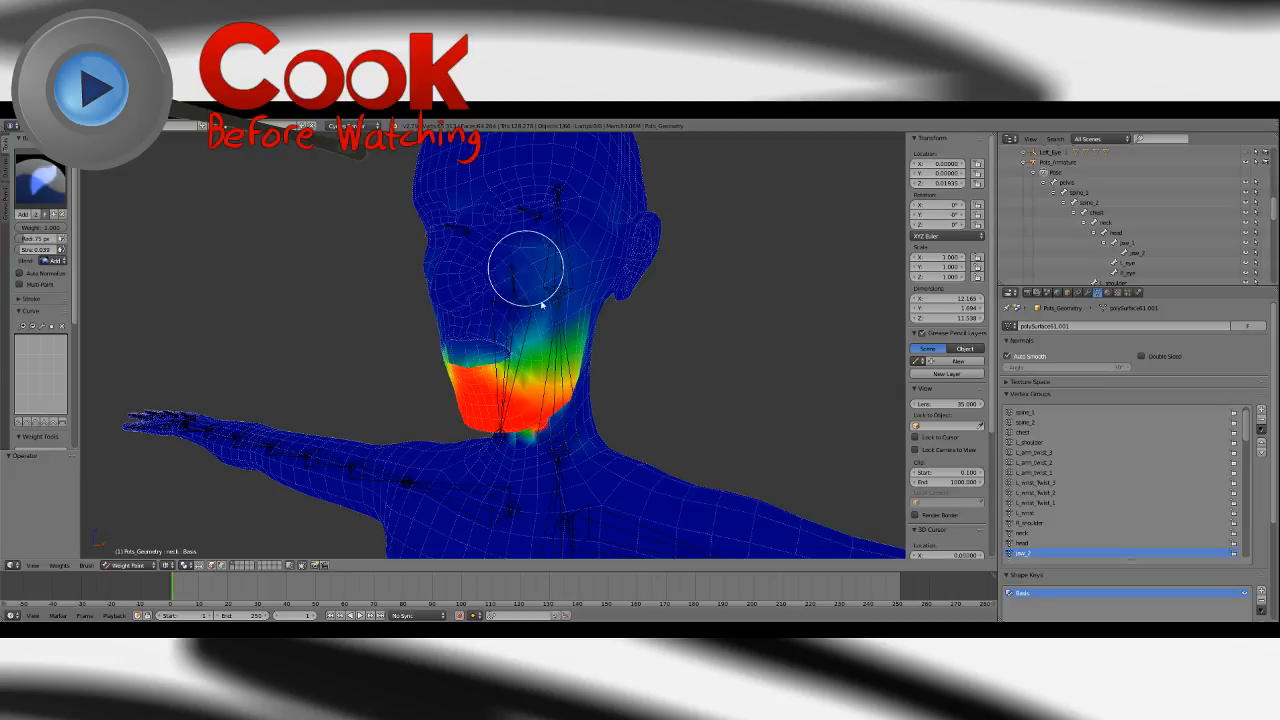
Blur the jaw_2 weight on both cheeks and along the back of the jaw.
left_click(51, 186)
left_click(117, 240)
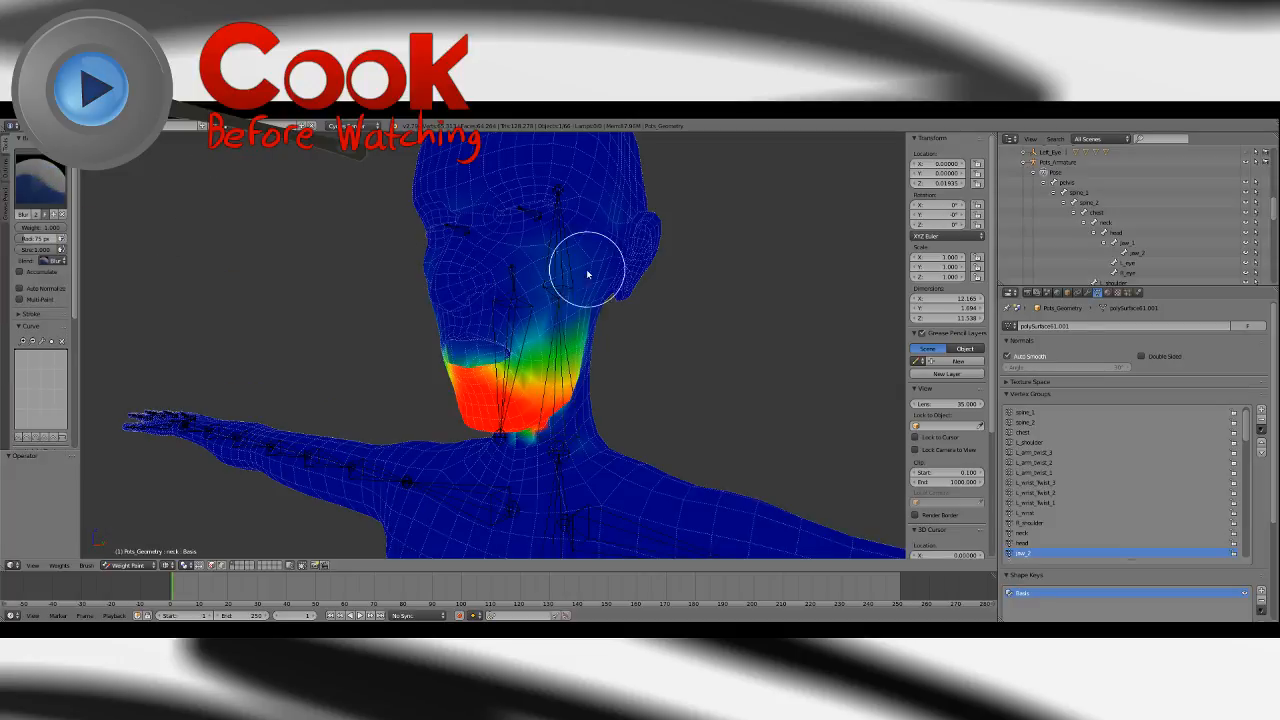
mouse_move(586, 266)
left_mouse_down()
mouse_move(563, 289)
mouse_move(532, 265)
left_mouse_up()
middle_click_drag(462, 294, 540, 249)
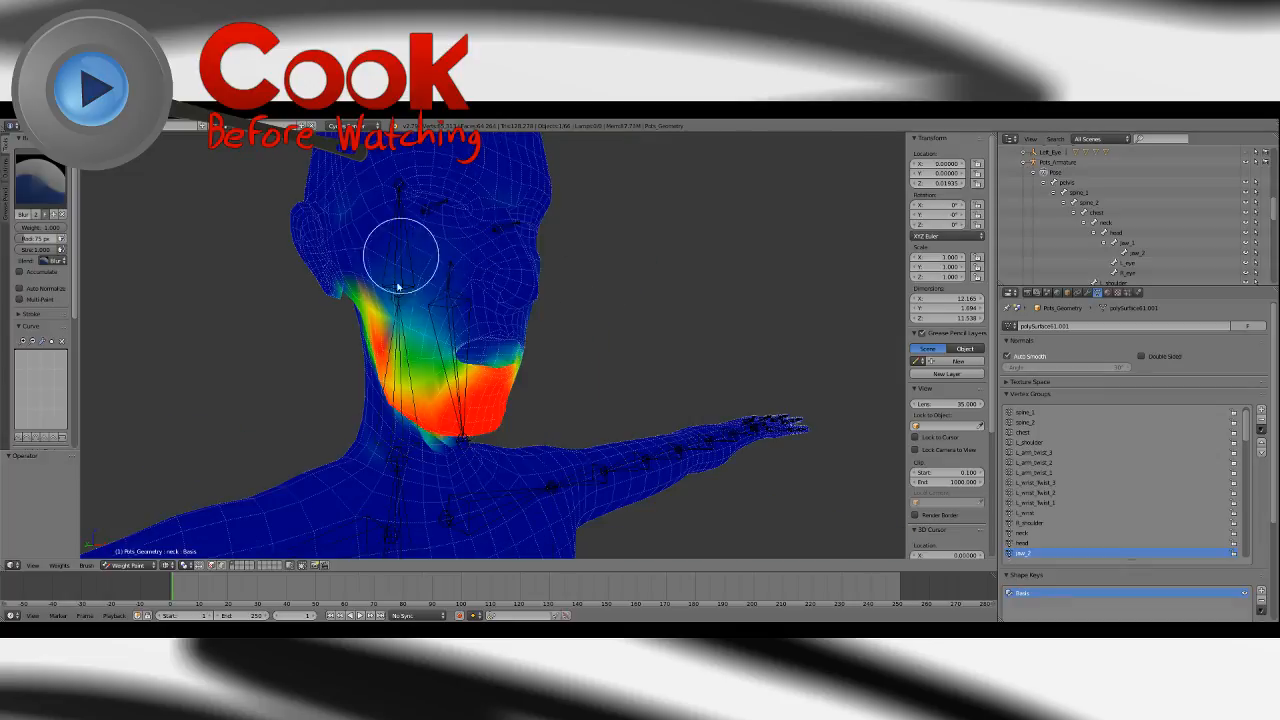
mouse_move(399, 262)
left_mouse_down()
mouse_move(414, 336)
mouse_move(386, 336)
left_mouse_up()
middle_click_drag(385, 338, 465, 336)
mouse_move(397, 319)
left_mouse_down()
mouse_move(409, 298)
mouse_move(386, 287)
mouse_move(429, 397)
mouse_move(394, 342)
left_mouse_up()
middle_click_drag(585, 320, 571, 329)
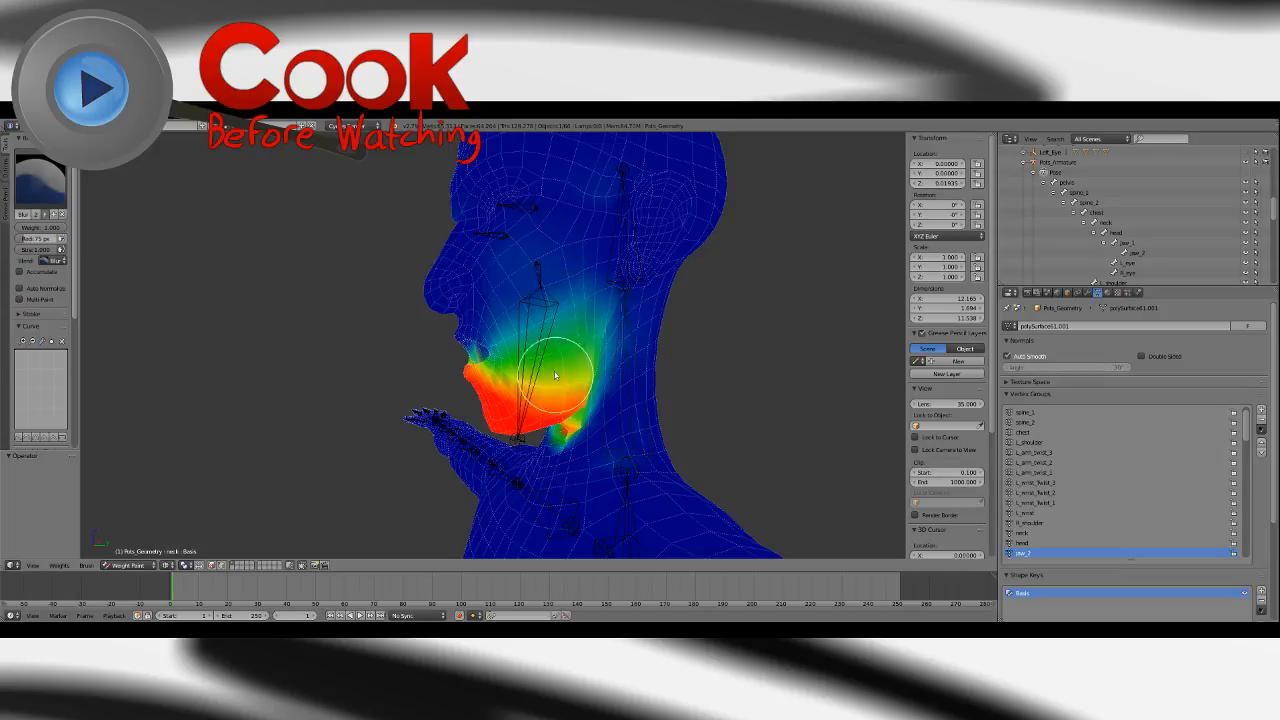
Add jaw_2 weight from the rear jaw toward the ear with the Add brush at radius 40 px and strength 0.039.
left_click(45, 182)
left_click(50, 232)
mouse_move(580, 348)
left_mouse_down()
mouse_move(557, 343)
mouse_move(591, 277)
mouse_move(557, 363)
mouse_move(587, 315)
left_mouse_up()
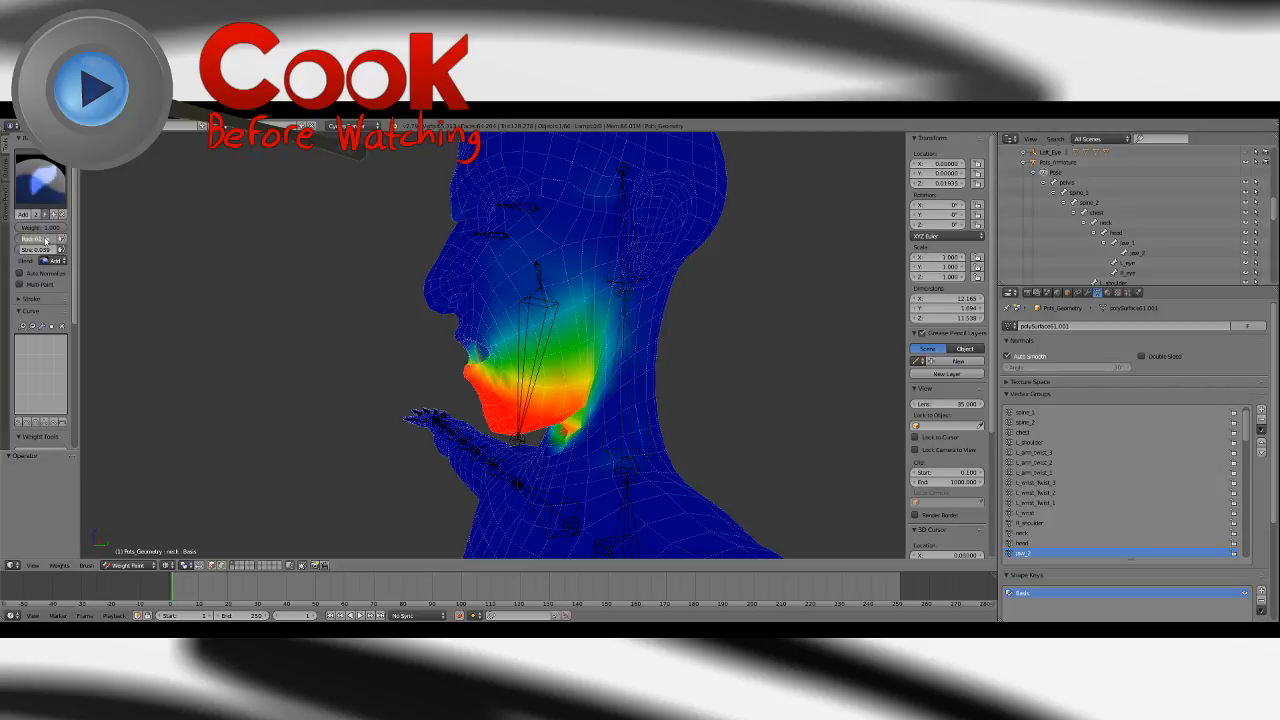
left_click_drag(591, 313, 560, 388)
Blur the jaw_2 weight between the jaw corner, cheek and ear on both sides of the face.
left_click(40, 180)
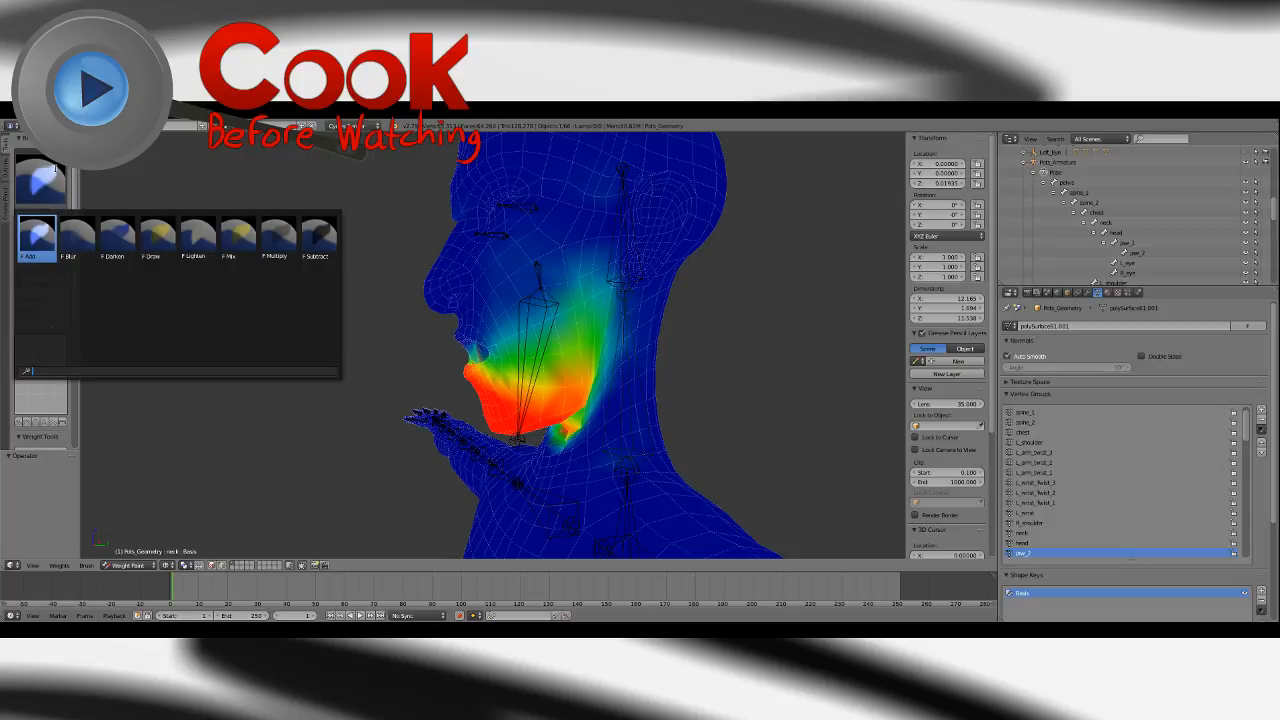
left_click(80, 234)
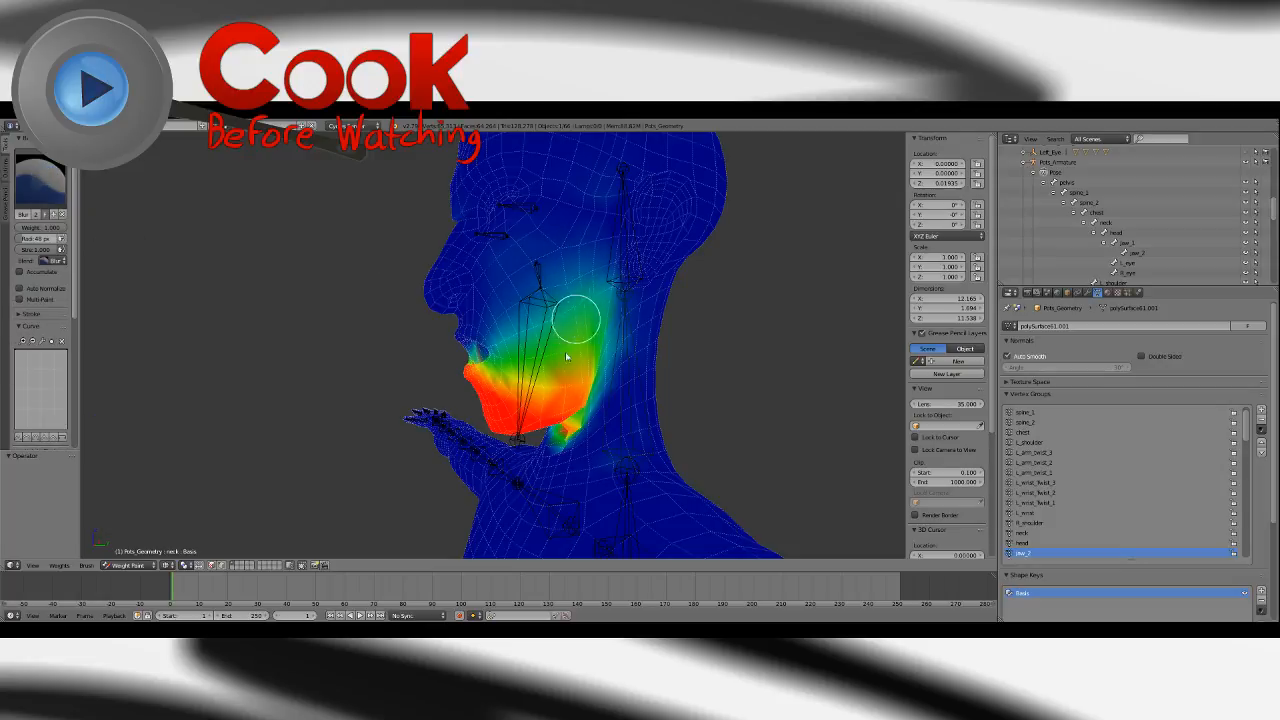
middle_click_drag(575, 374, 570, 328)
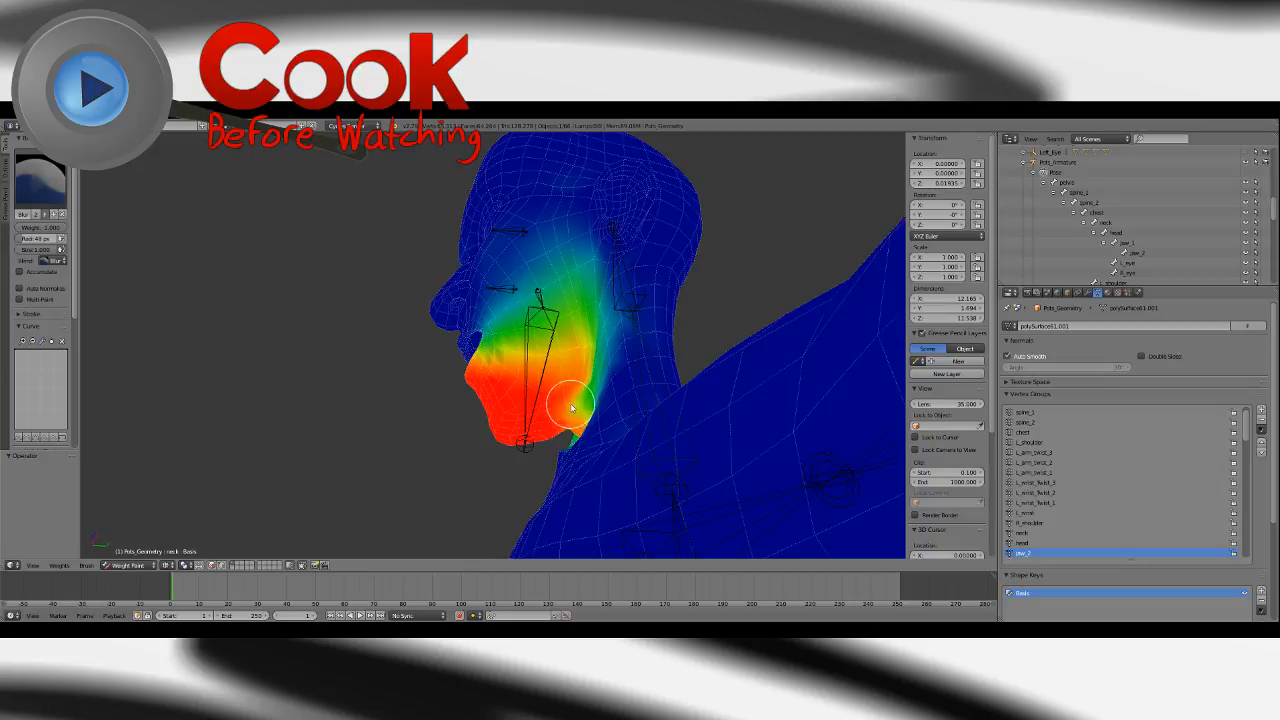
middle_click_drag(528, 350, 690, 396)
middle_click_drag(440, 374, 513, 366)
left_click_drag(402, 366, 389, 339)
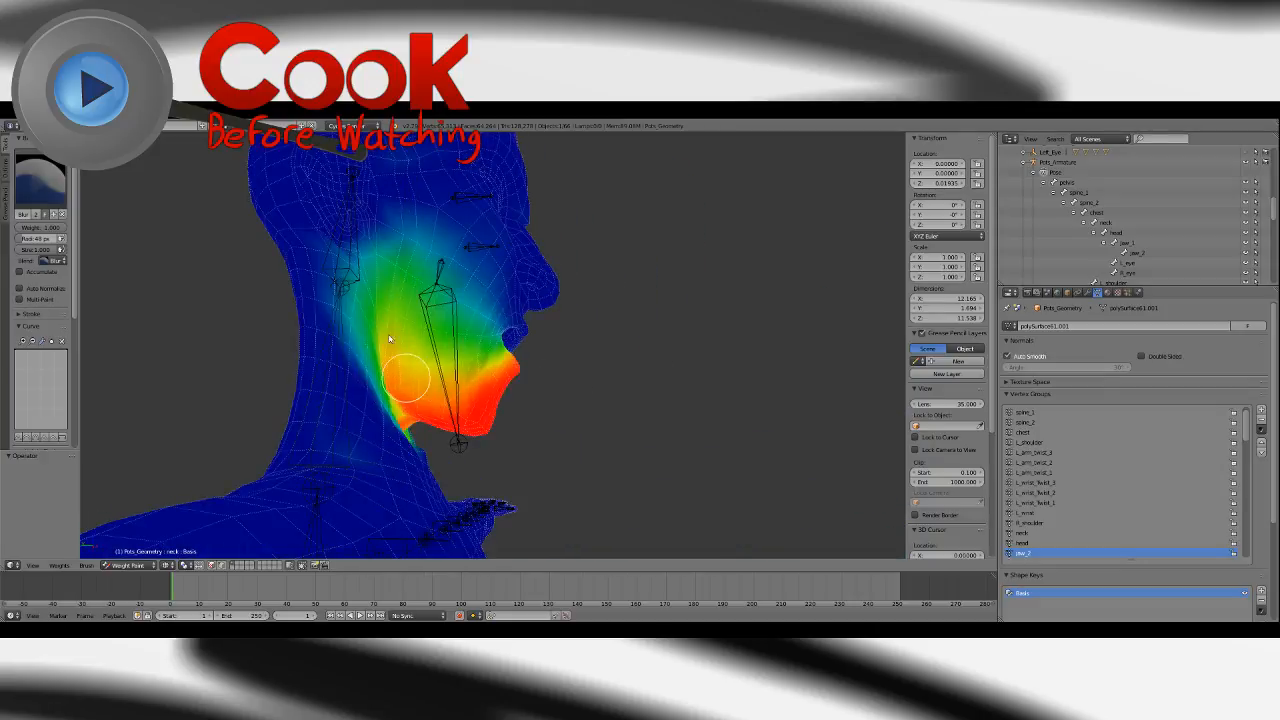
middle_click_drag(554, 407, 523, 397)
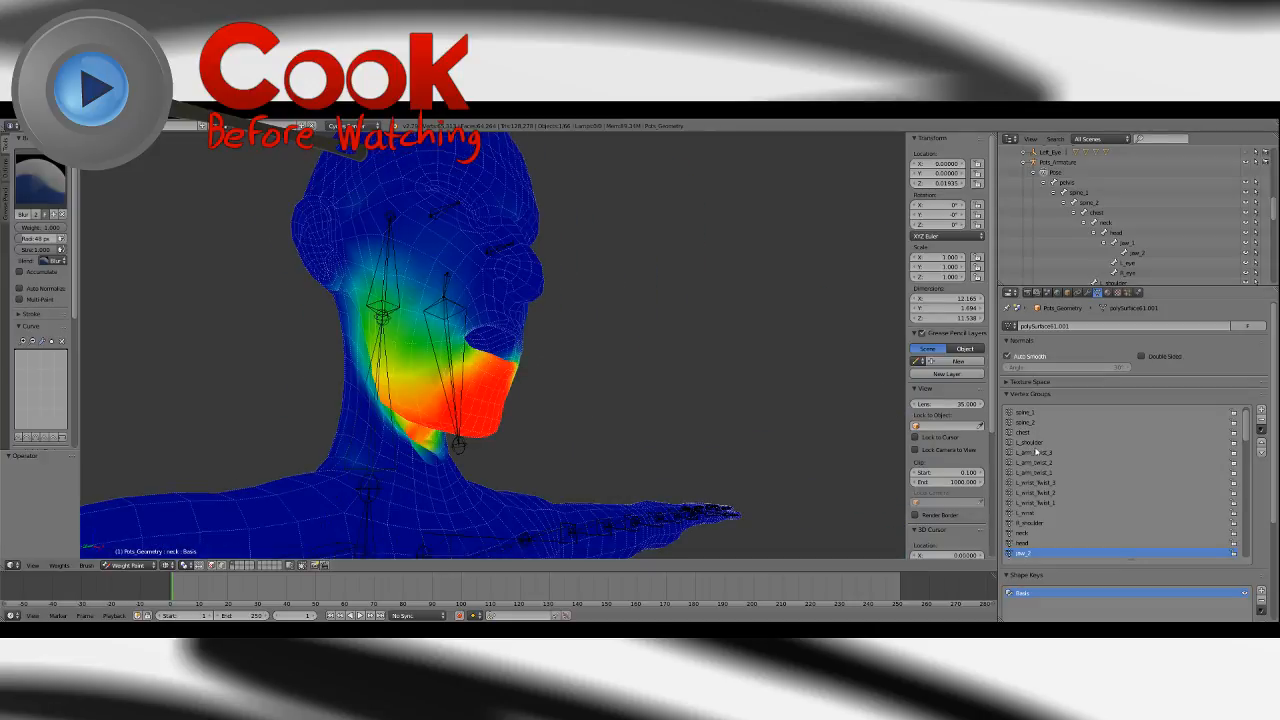
Remove head weight from the lower lip, chin and lower jaw in the head vertex group with the Subtract brush at strength 0.197.
middle_click_drag(588, 316, 580, 334)
scroll(590, 345, "up", 2)
middle_click_drag(676, 362, 604, 364)
left_click(1023, 545)
middle_click_drag(545, 331, 619, 321)
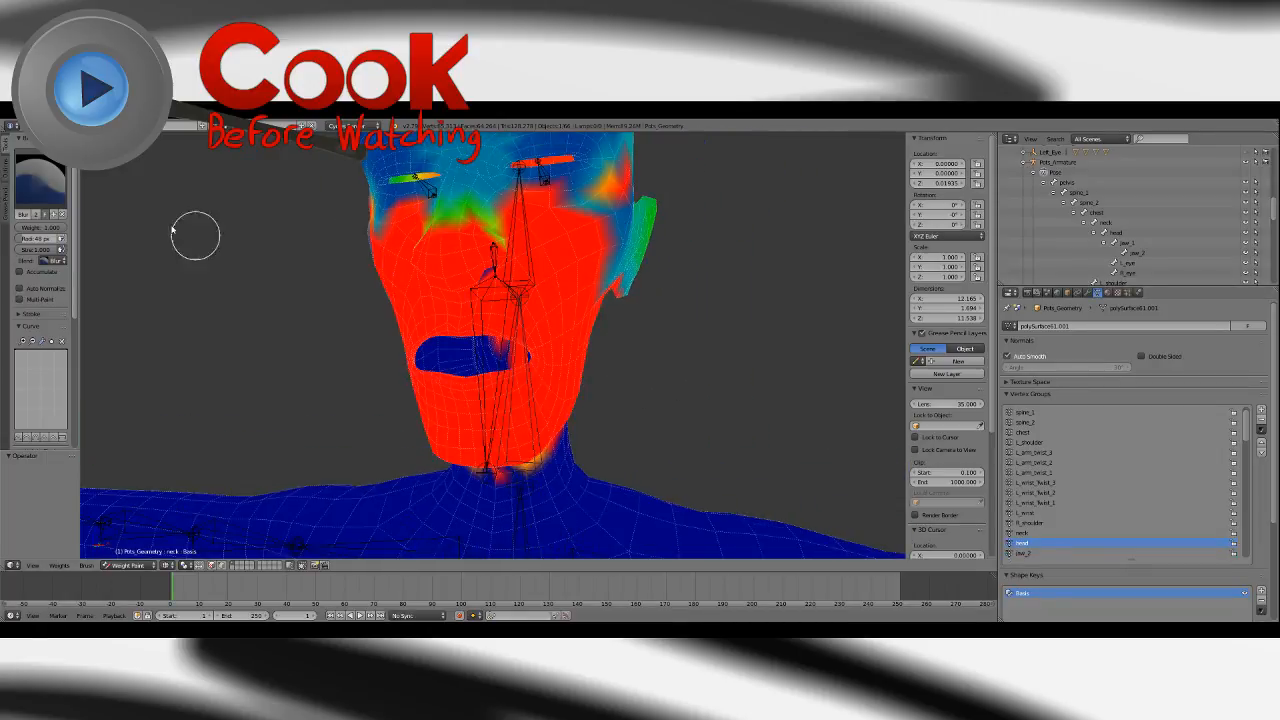
left_click(42, 184)
left_click(320, 238)
mouse_move(467, 265)
middle_mouse_down()
mouse_move(449, 366)
mouse_move(457, 349)
middle_mouse_up()
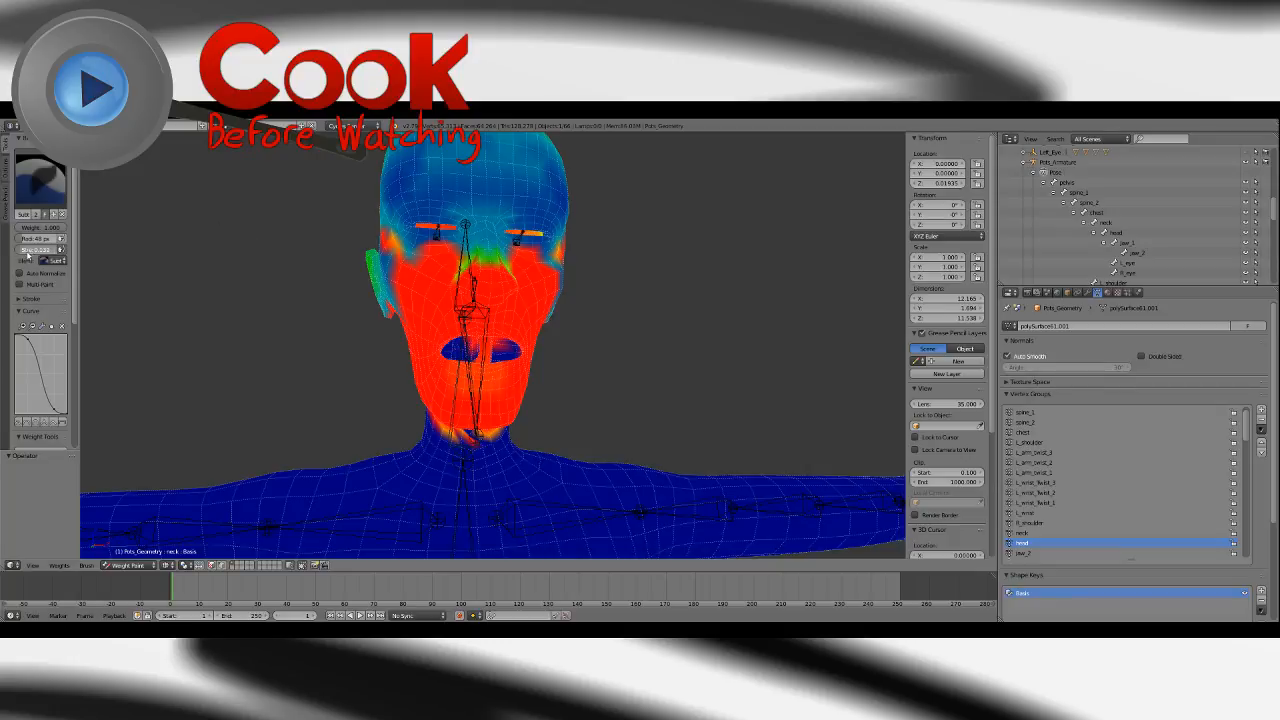
mouse_move(451, 383)
left_mouse_down()
mouse_move(505, 368)
mouse_move(470, 395)
mouse_move(482, 408)
left_mouse_up()
middle_click_drag(482, 408, 548, 446)
middle_click_drag(606, 394, 506, 460)
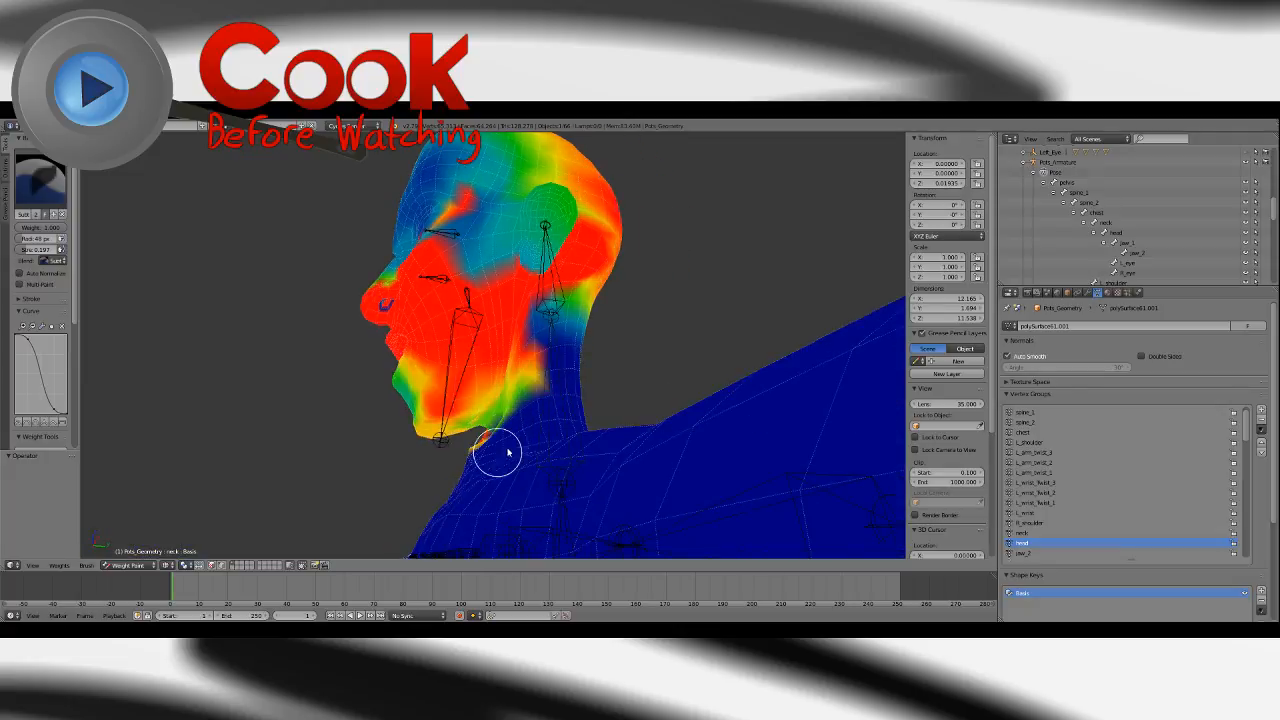
Clear the head weight from the side of the neck, the jawline and the chin with the Subtract brush at strength 1.000.
left_click(40, 180)
left_click(36, 239)
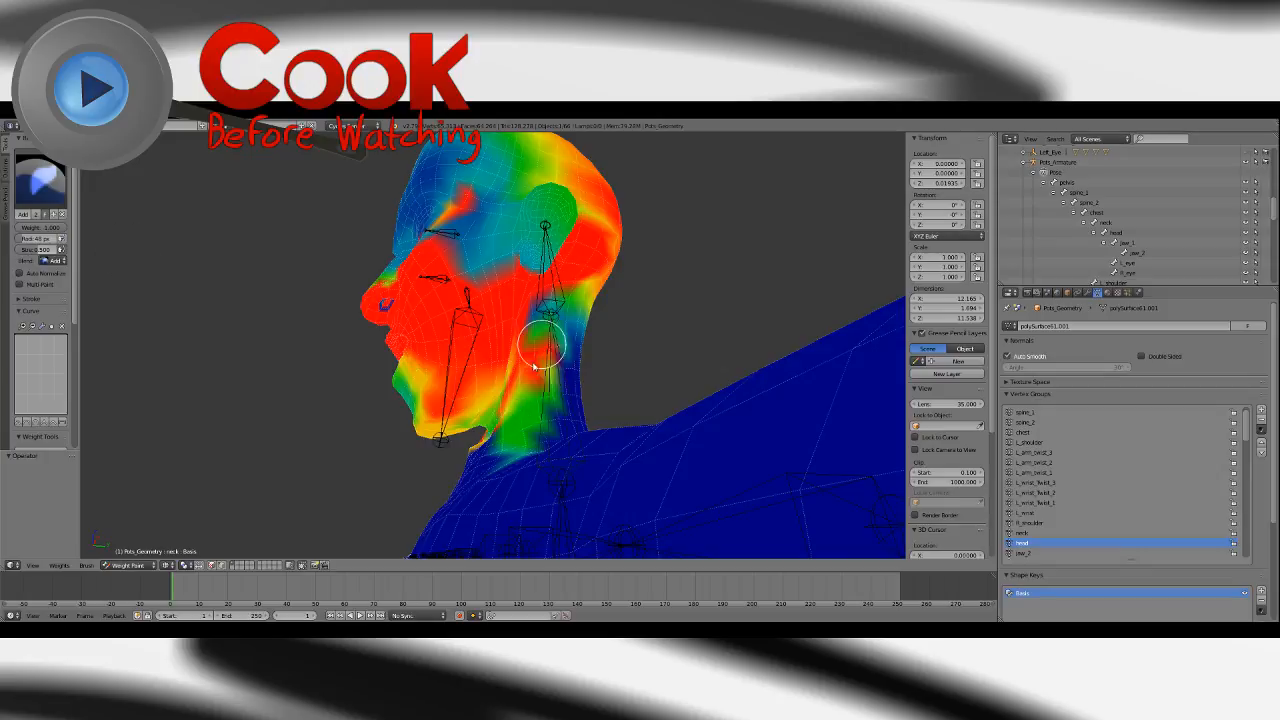
left_click(40, 180)
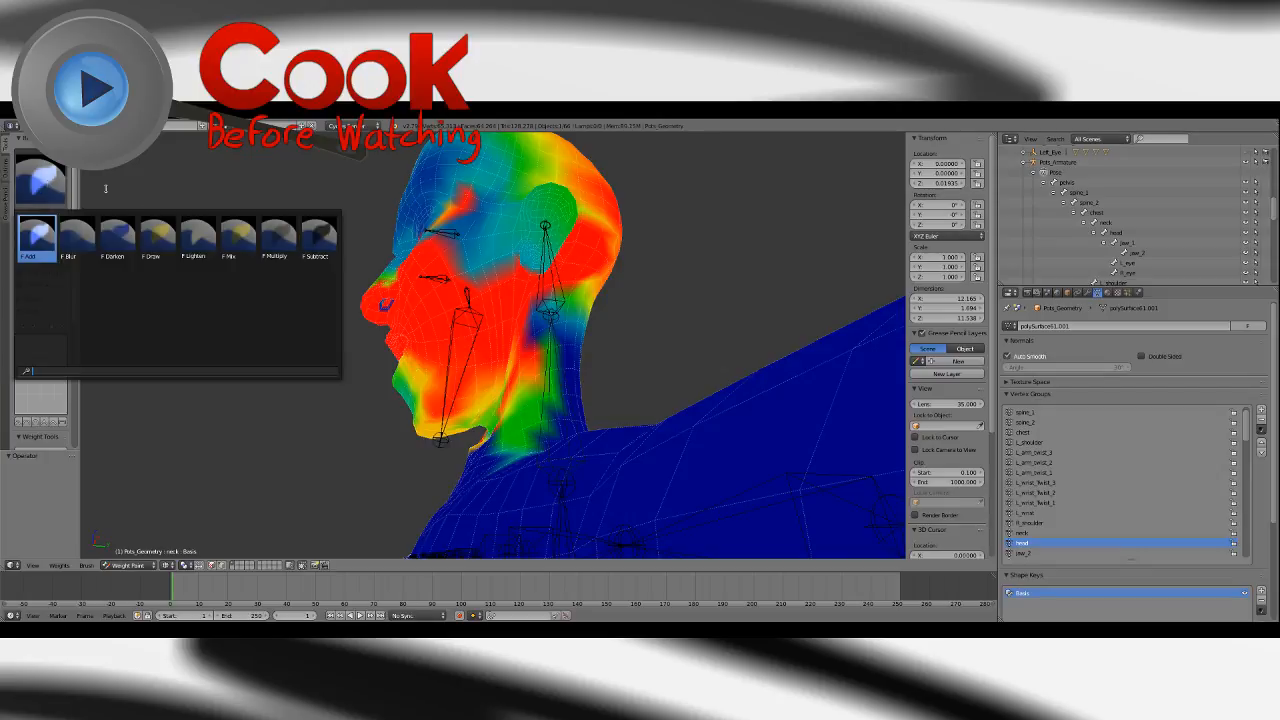
left_click(324, 238)
mouse_move(556, 390)
left_mouse_down()
mouse_move(491, 434)
mouse_move(509, 434)
mouse_move(514, 397)
left_mouse_up()
mouse_move(514, 397)
middle_mouse_down()
mouse_move(466, 444)
mouse_move(537, 434)
mouse_move(471, 396)
middle_mouse_up()
middle_click_drag(537, 426, 486, 416)
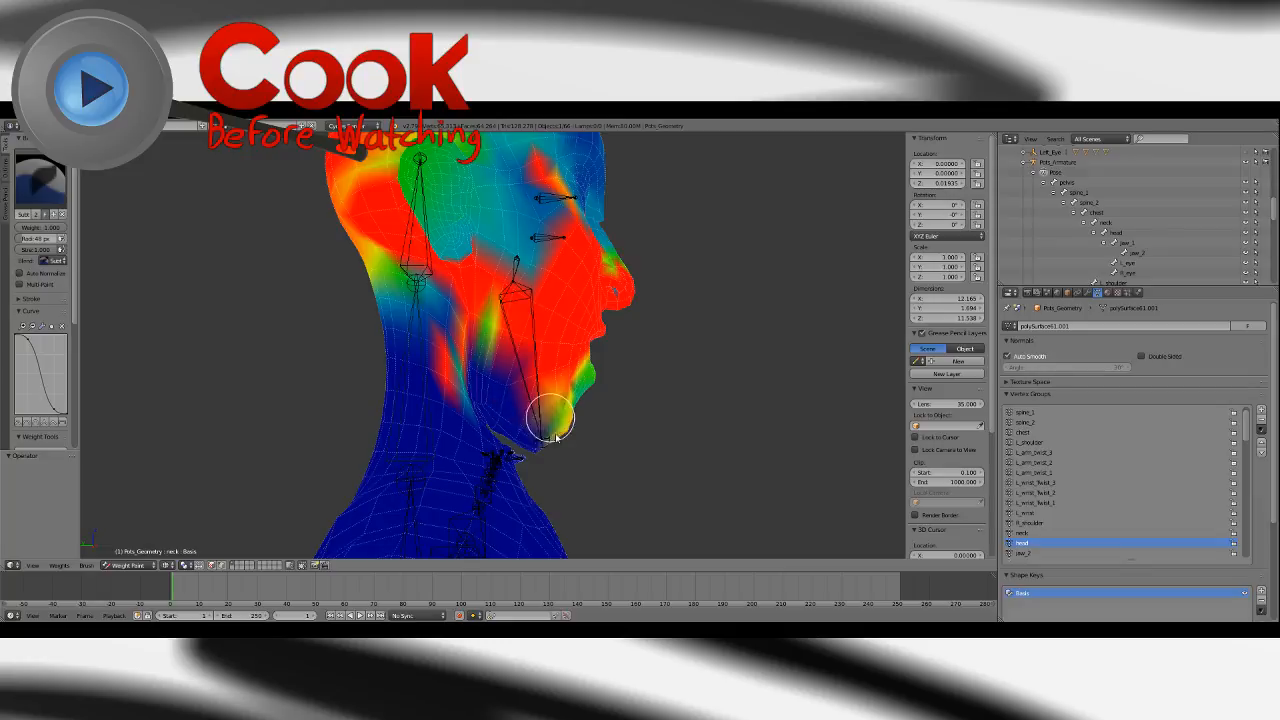
middle_click_drag(556, 440, 543, 424)
middle_click_drag(503, 371, 412, 345)
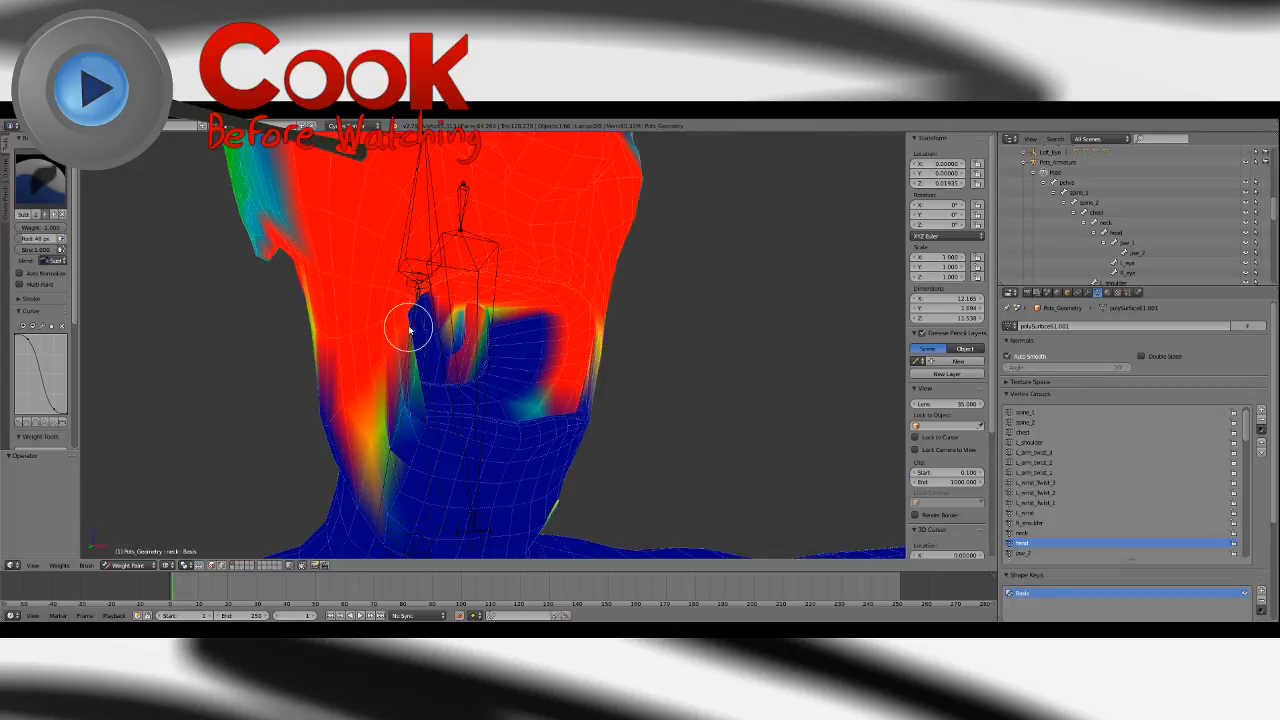
Try to blur the head weight along the cheek beside the mouth and undo the strokes.
left_click(40, 180)
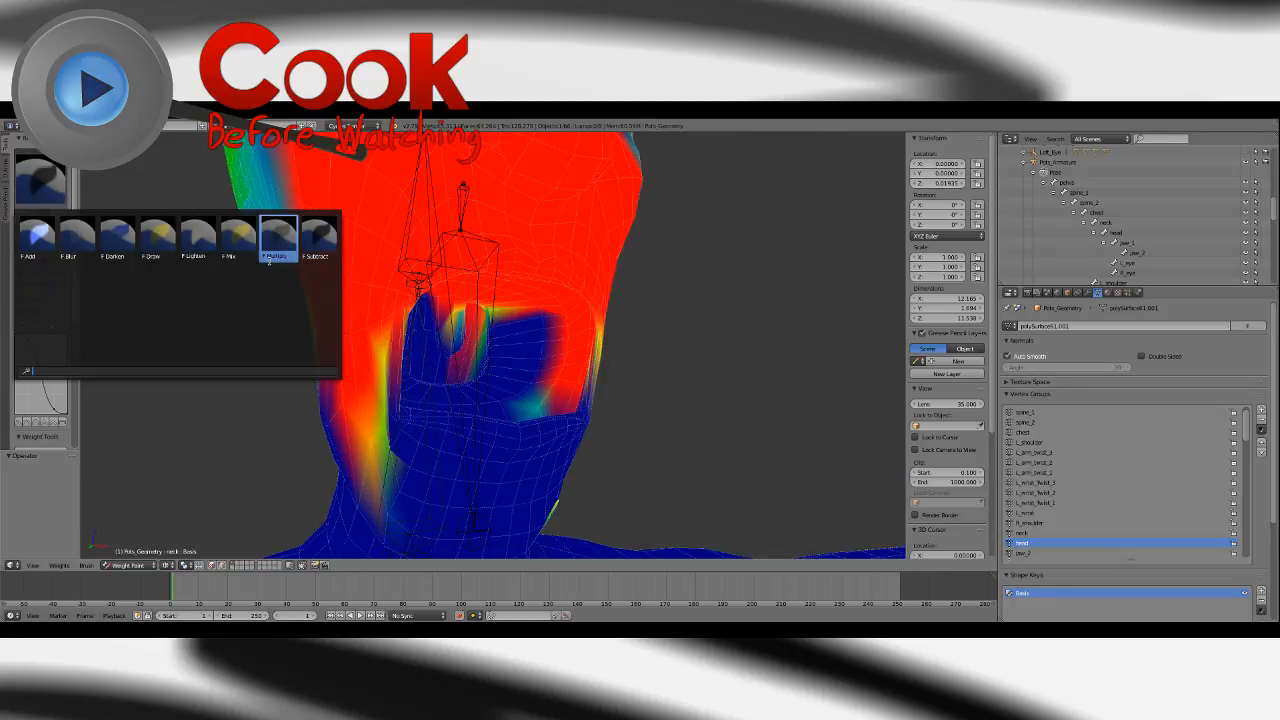
left_click(78, 238)
mouse_move(386, 314)
left_mouse_down()
mouse_move(357, 371)
mouse_move(418, 458)
left_mouse_up()
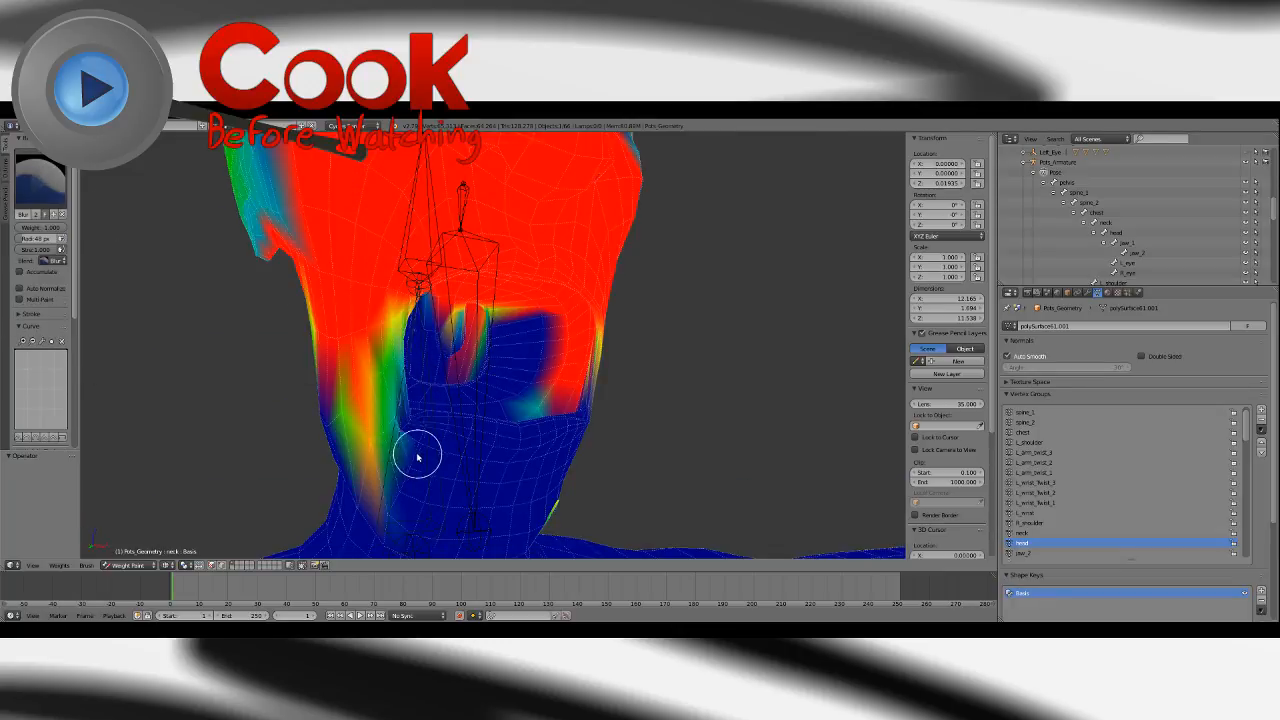
key("ctrl+z")
key("ctrl+z")
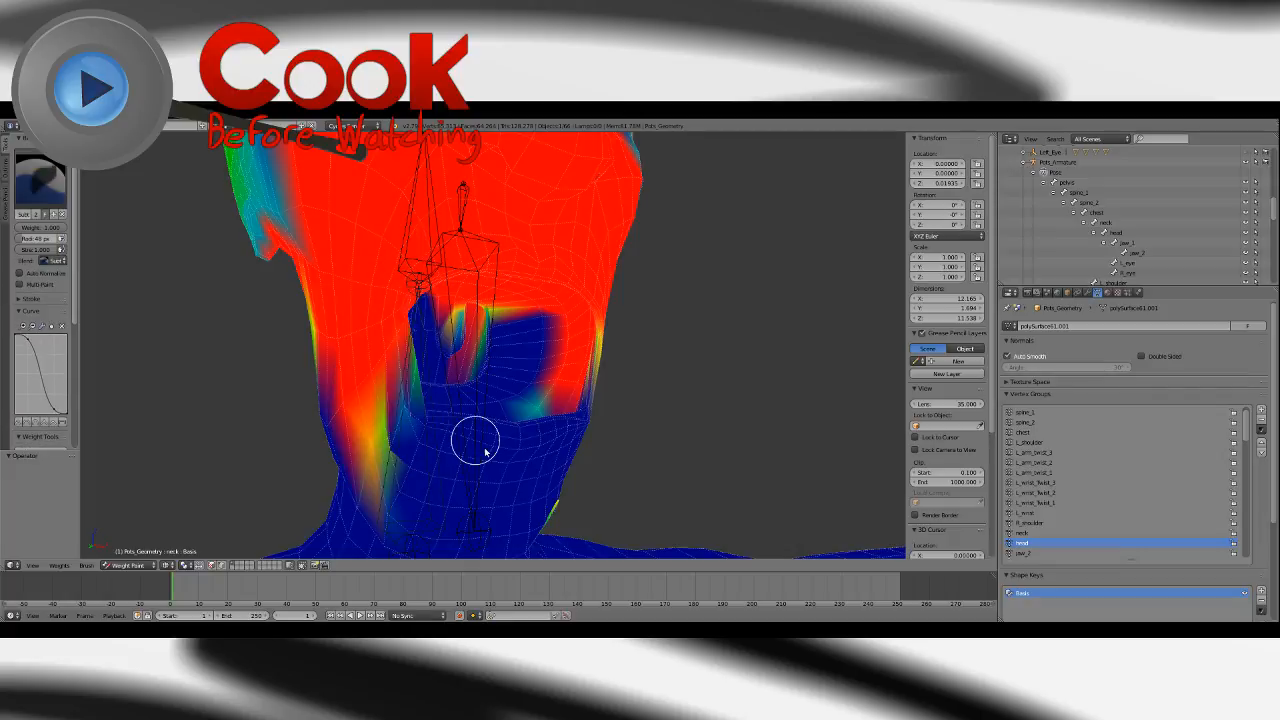
Blur the head weight between the mouth corners, cheeks and jaw on both sides of the face.
middle_click_drag(543, 391, 463, 358)
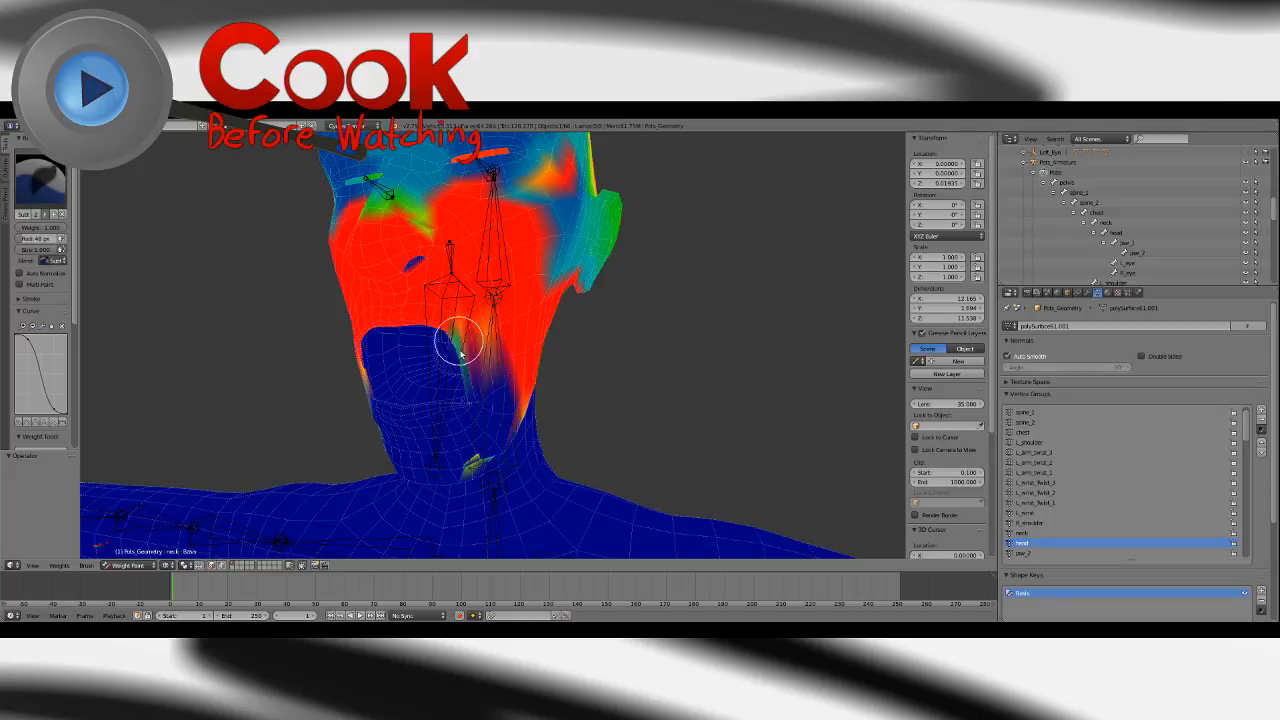
left_click(36, 202)
left_click(78, 238)
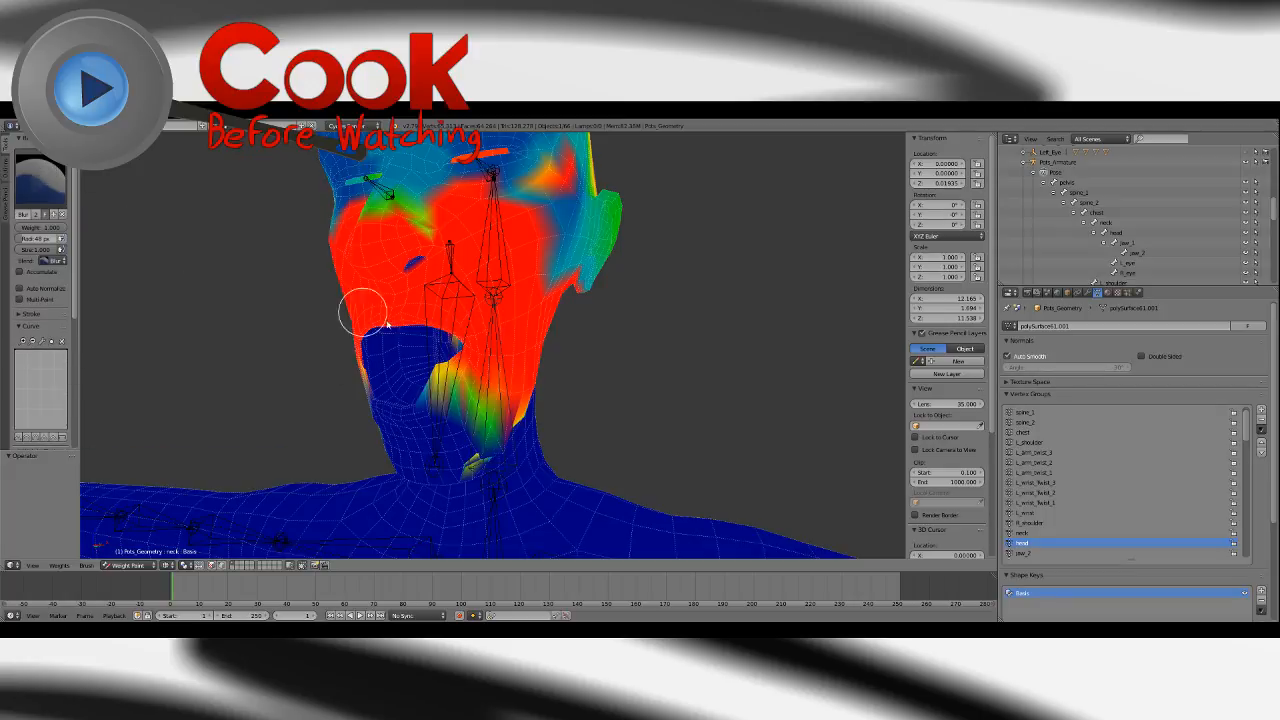
mouse_move(460, 396)
middle_mouse_down()
mouse_move(512, 370)
mouse_move(491, 389)
mouse_move(440, 356)
mouse_move(423, 366)
mouse_move(443, 404)
middle_mouse_up()
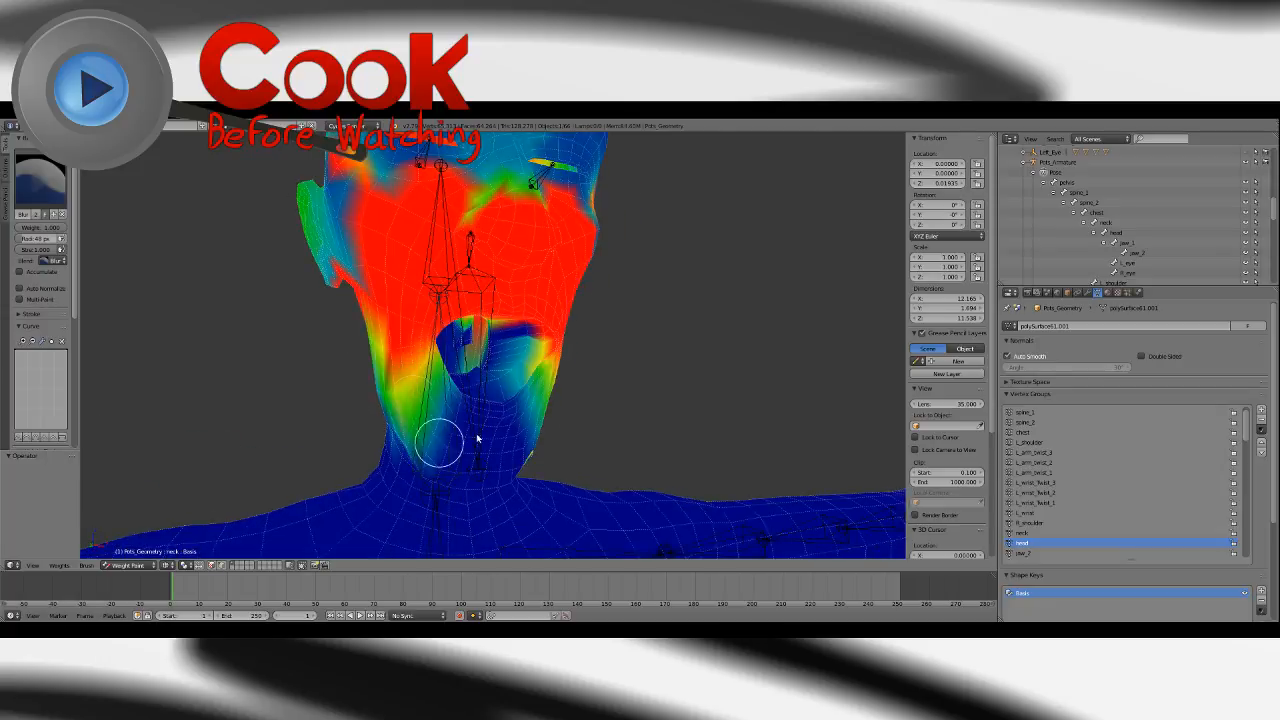
middle_click_drag(533, 378, 494, 346)
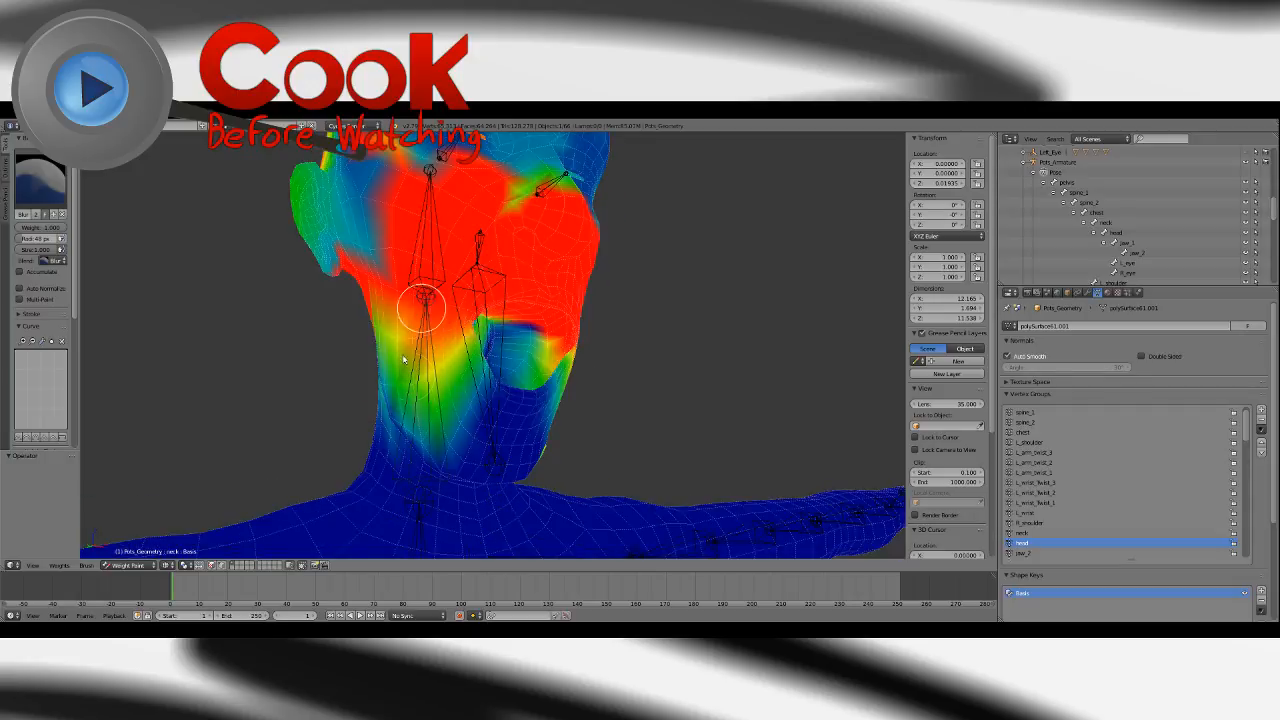
mouse_move(450, 437)
middle_mouse_down()
mouse_move(466, 400)
mouse_move(500, 402)
mouse_move(432, 398)
mouse_move(480, 400)
mouse_move(465, 398)
middle_mouse_up()
Subtract leftover head weight from the chin, the lower jaw and the neck behind the jaw.
left_click(40, 180)
left_click(308, 238)
mouse_move(400, 300)
middle_mouse_down()
mouse_move(428, 286)
mouse_move(425, 390)
middle_mouse_up()
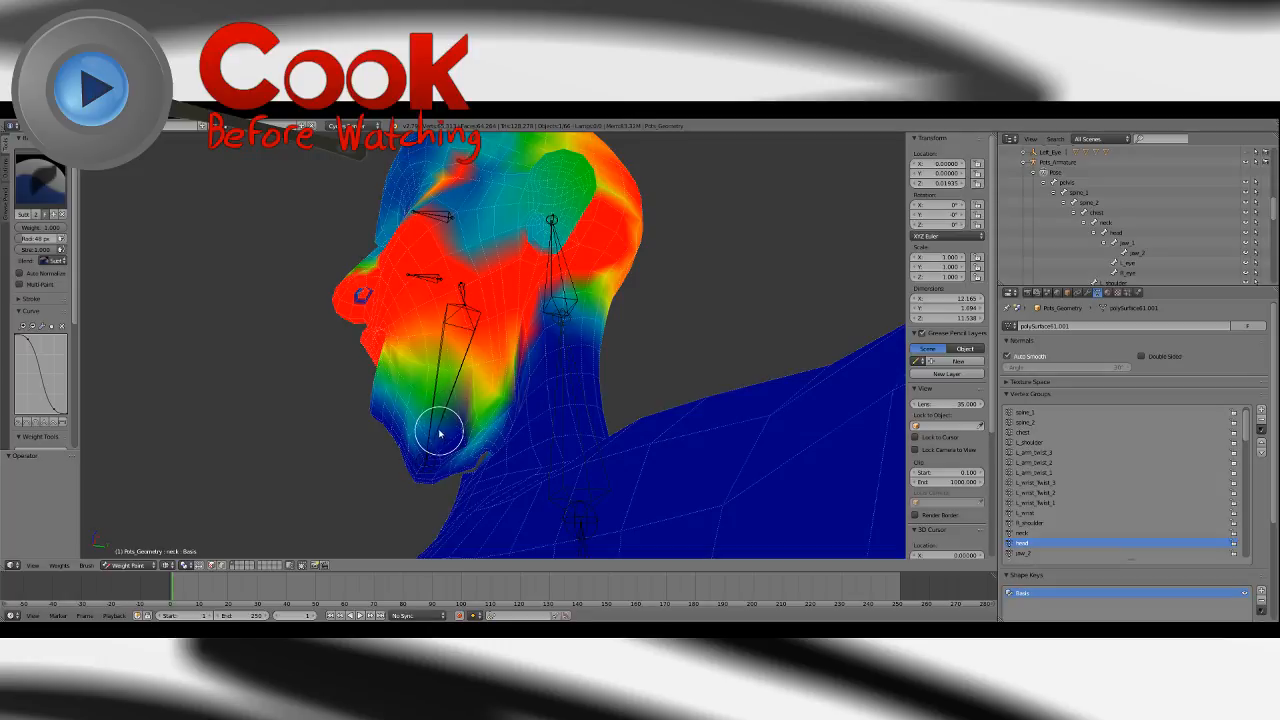
middle_click_drag(449, 432, 496, 476)
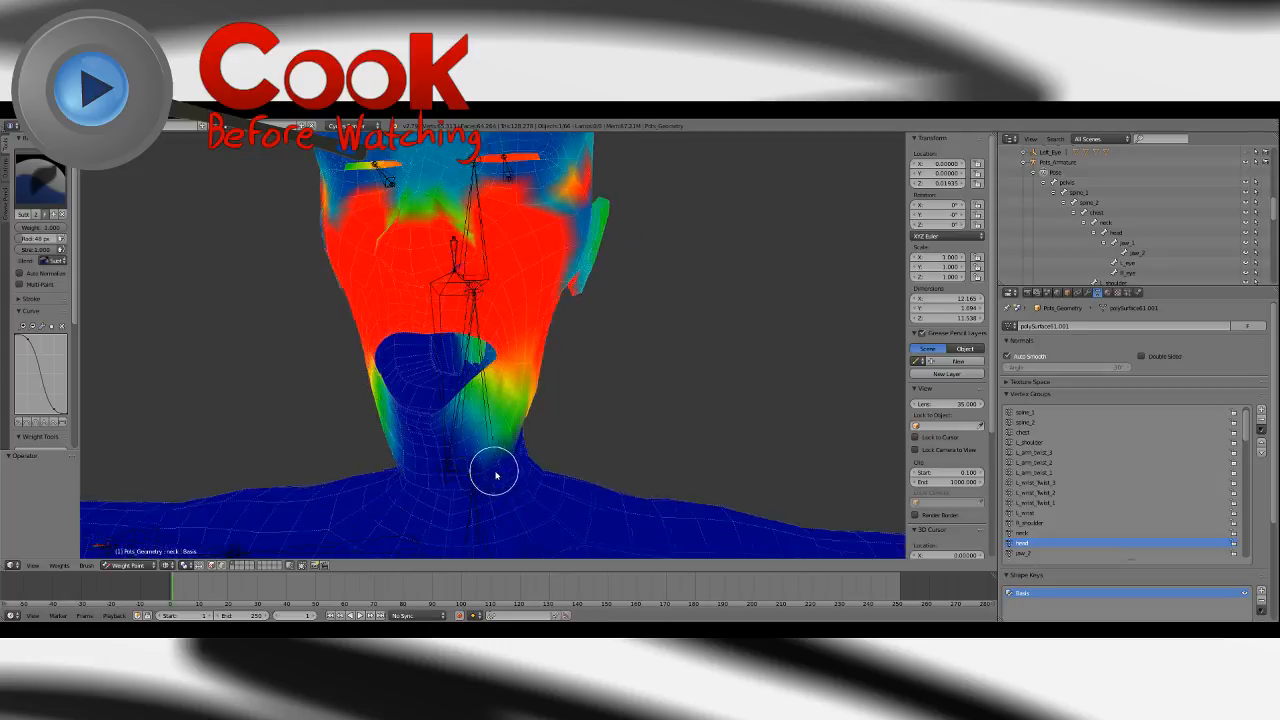
mouse_move(420, 330)
middle_mouse_down()
mouse_move(500, 386)
mouse_move(438, 457)
mouse_move(478, 400)
mouse_move(514, 411)
mouse_move(563, 366)
mouse_move(634, 363)
mouse_move(455, 387)
mouse_move(491, 406)
mouse_move(400, 334)
middle_mouse_up()
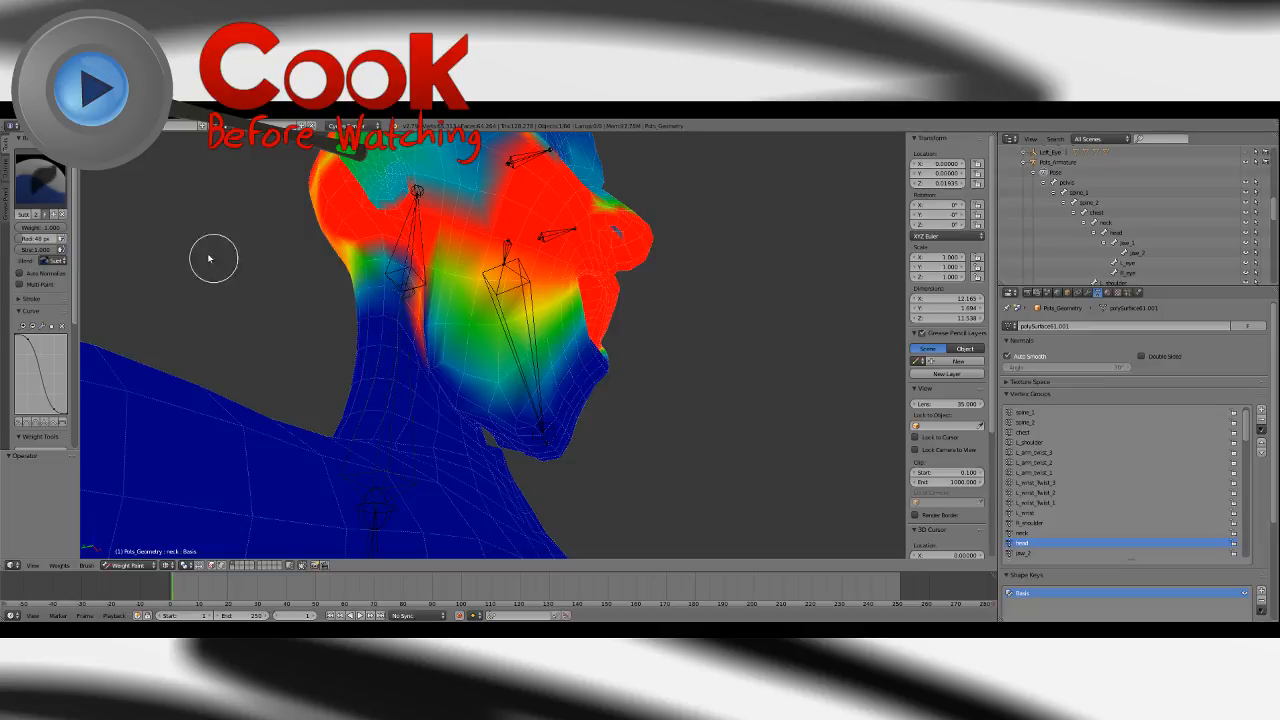
Blur the head weight edge along the jaw and below the ear on both sides.
left_click(40, 180)
left_click(78, 238)
middle_click_drag(337, 263, 489, 377)
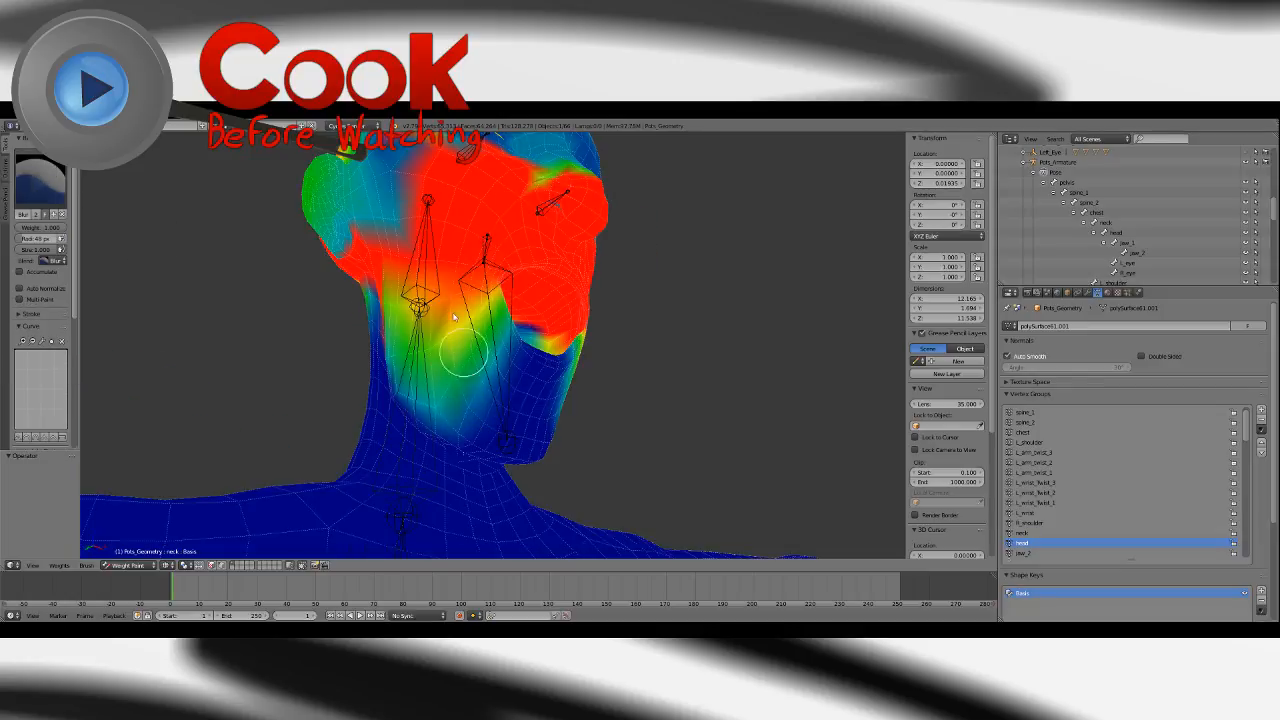
middle_click_drag(454, 318, 490, 310)
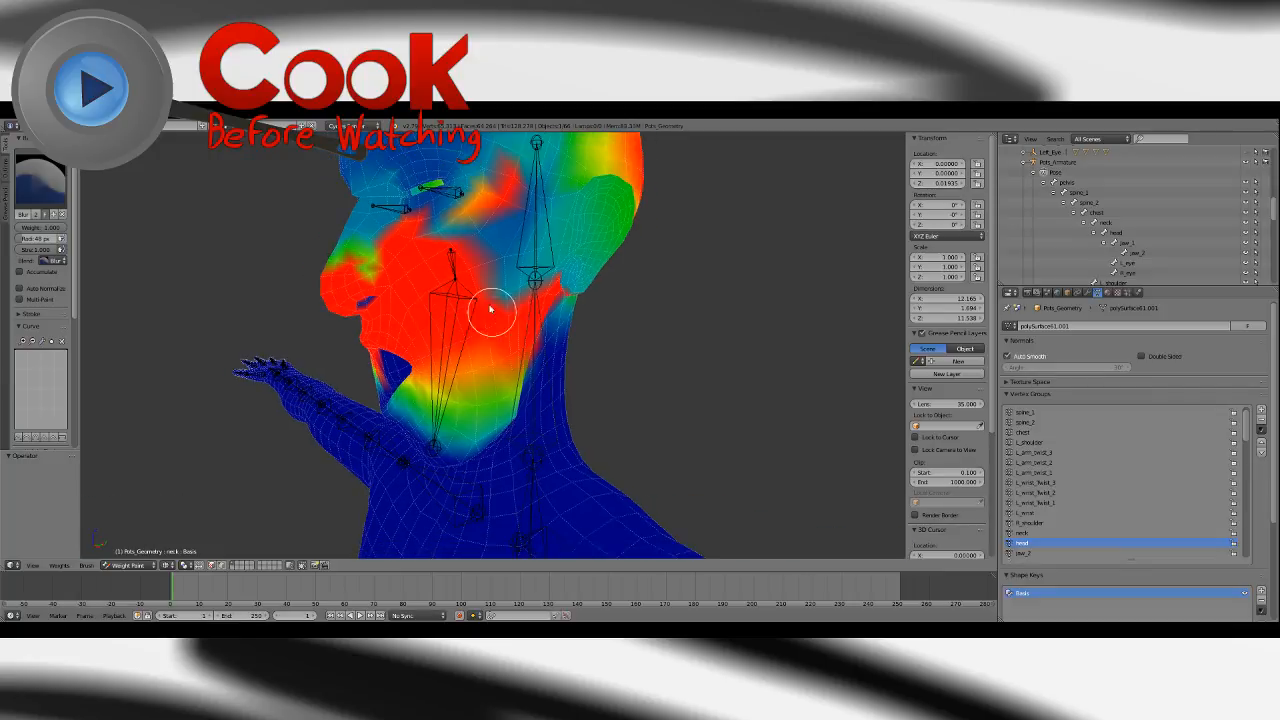
Blur the head weight across the cheekbones, below the eyes and around the nose.
middle_click_drag(253, 276, 335, 270)
left_click_drag(505, 240, 467, 265)
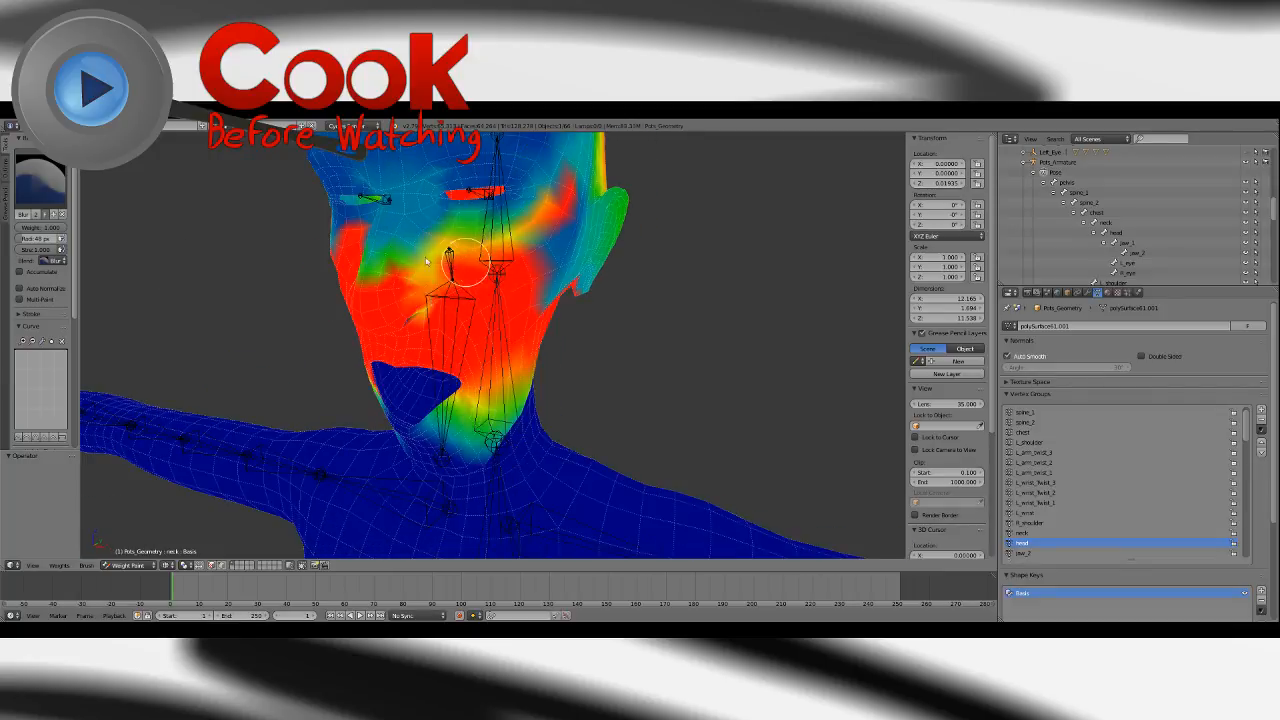
middle_click_drag(400, 287, 467, 263)
mouse_move(467, 263)
left_mouse_down()
mouse_move(438, 236)
mouse_move(352, 208)
left_mouse_up()
mouse_move(352, 208)
middle_mouse_down()
mouse_move(420, 280)
mouse_move(472, 294)
middle_mouse_up()
mouse_move(486, 222)
middle_mouse_down()
mouse_move(520, 270)
mouse_move(493, 330)
middle_mouse_up()
scroll(503, 366, "up", 2)
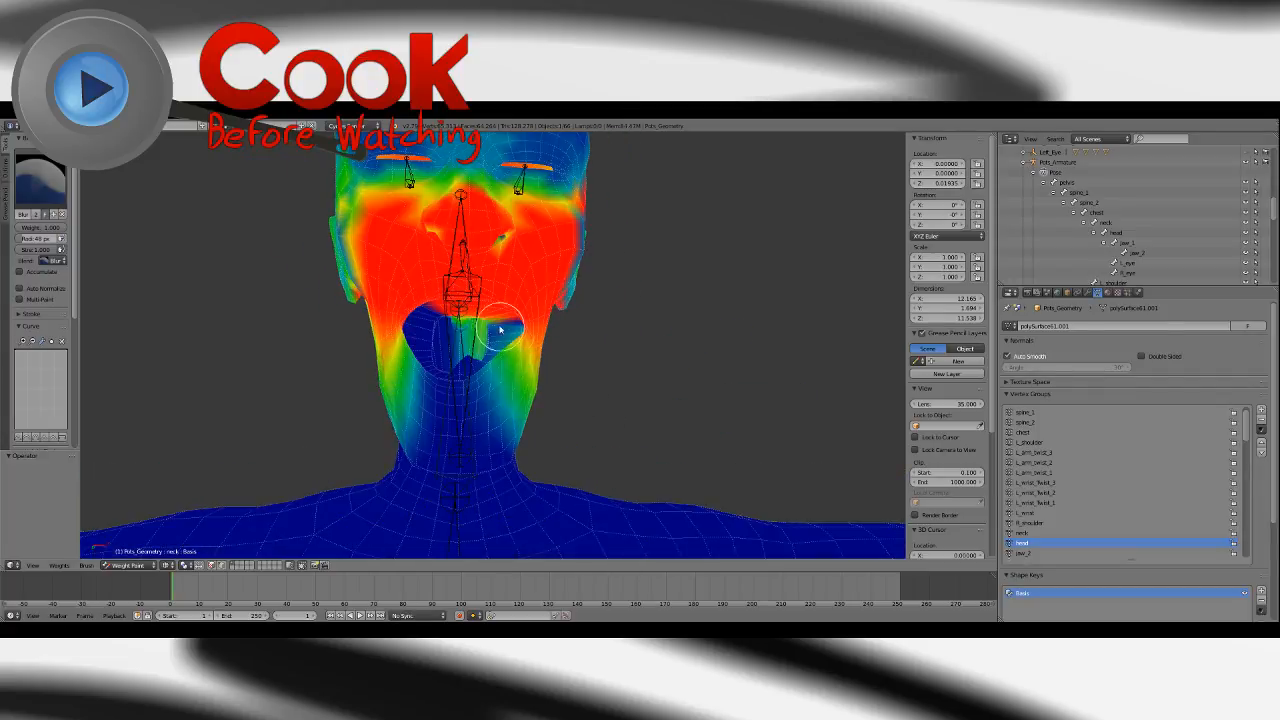
Reduce the head weight around the mouth corners and inside the lips with the Subtract brush at strength 0.092.
left_click(42, 168)
left_click(316, 237)
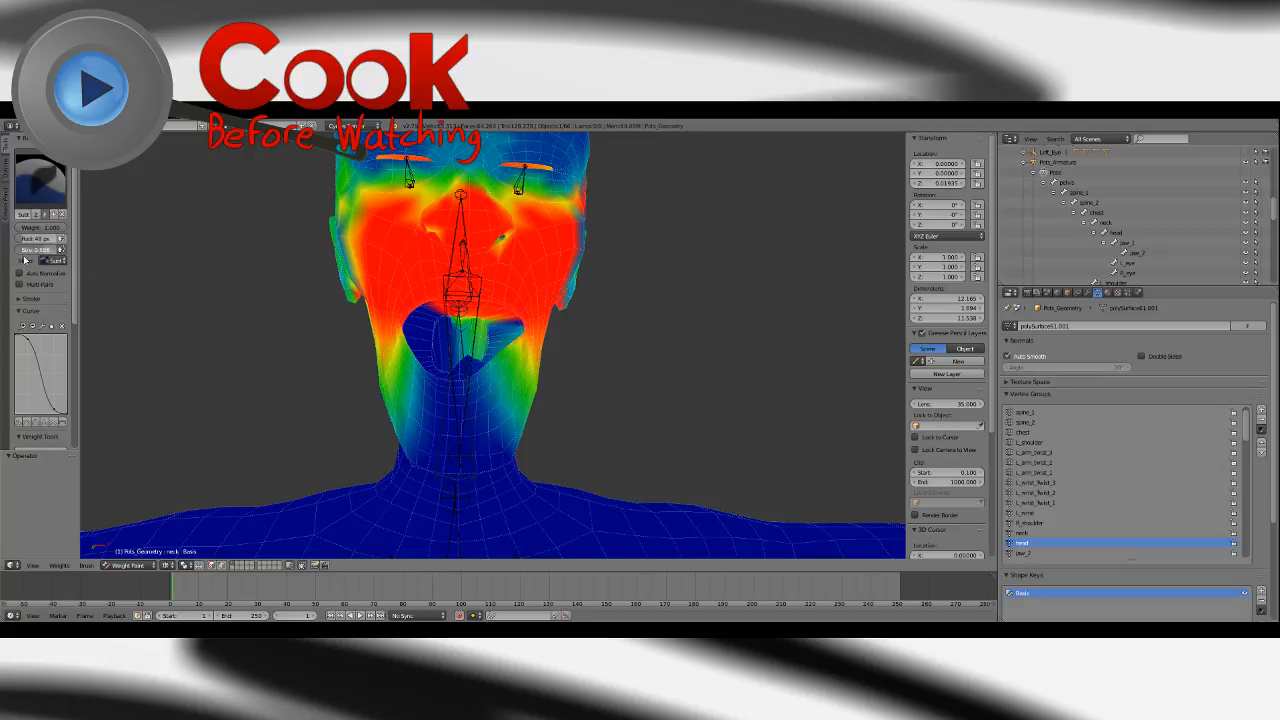
left_click_drag(528, 362, 491, 370)
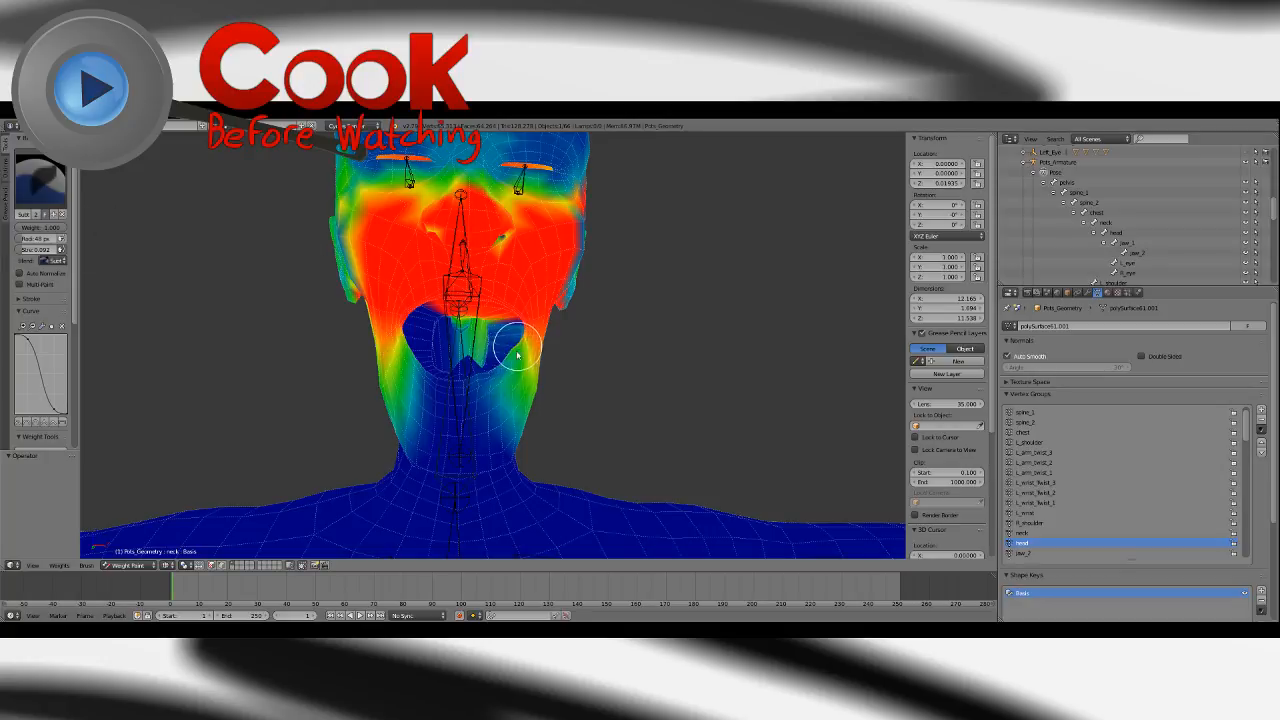
middle_click_drag(529, 357, 511, 366)
middle_click_drag(260, 249, 400, 280)
scroll(577, 414, "up", 8)
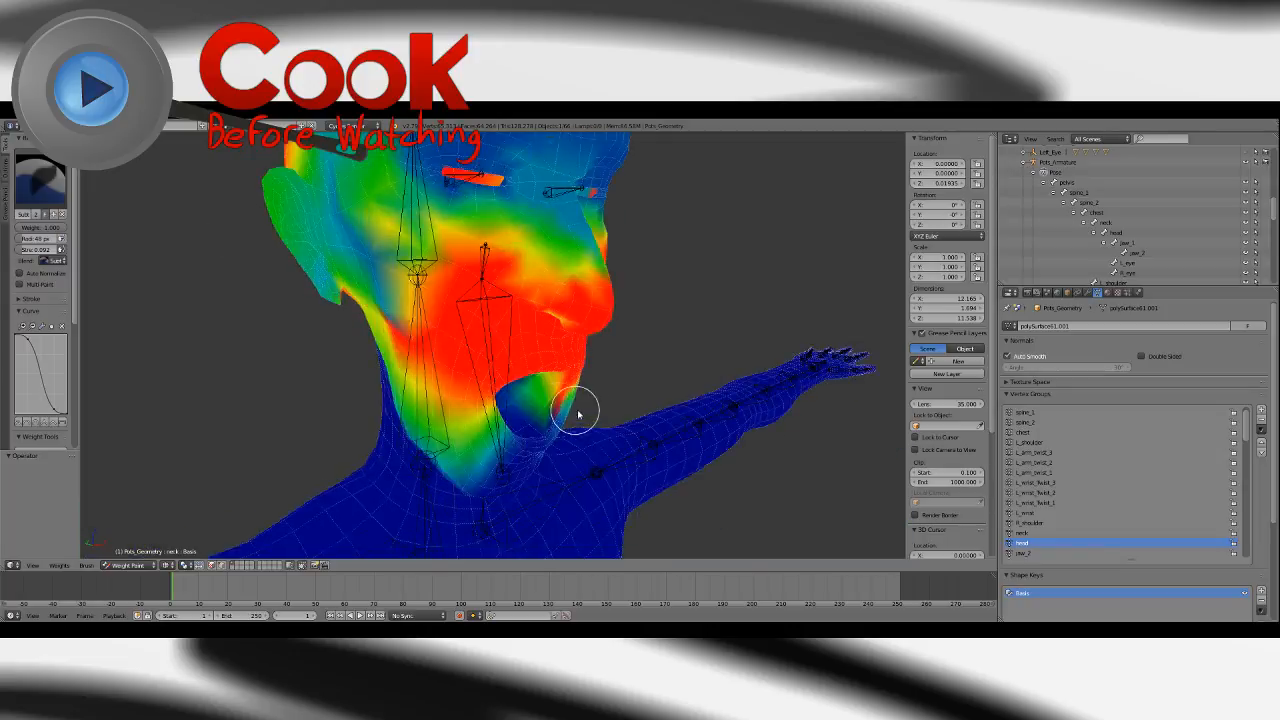
mouse_move(655, 438)
middle_mouse_down()
mouse_move(574, 381)
mouse_move(517, 428)
middle_mouse_up()
left_click_drag(517, 428, 488, 427)
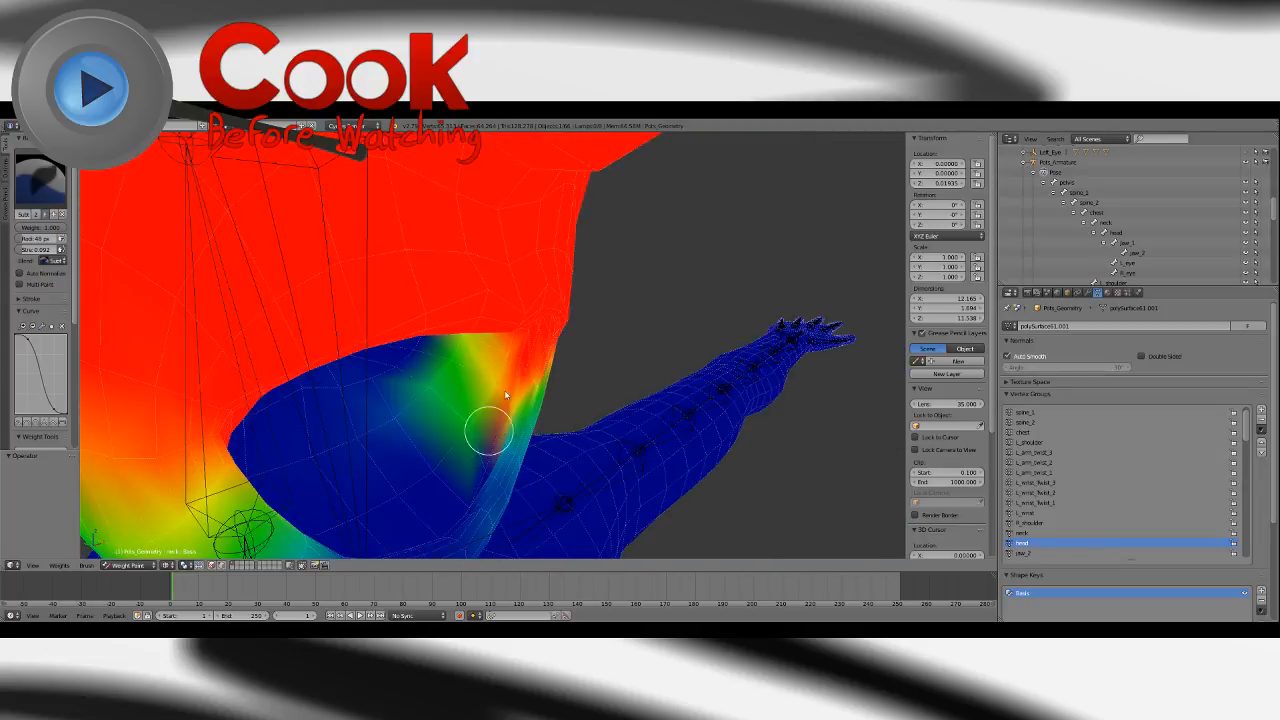
middle_click_drag(488, 442, 543, 366)
mouse_move(543, 366)
left_mouse_down()
mouse_move(531, 366)
mouse_move(528, 398)
left_mouse_up()
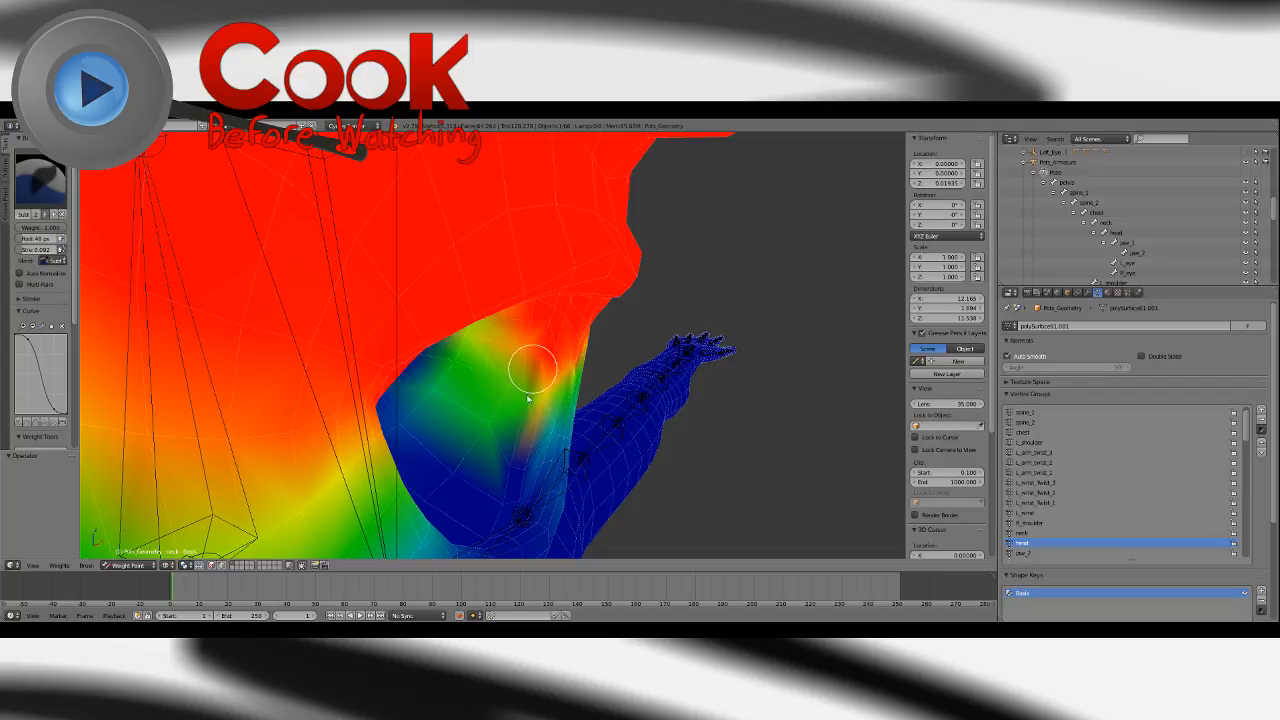
mouse_move(455, 377)
middle_mouse_down()
mouse_move(546, 386)
mouse_move(533, 378)
middle_mouse_up()
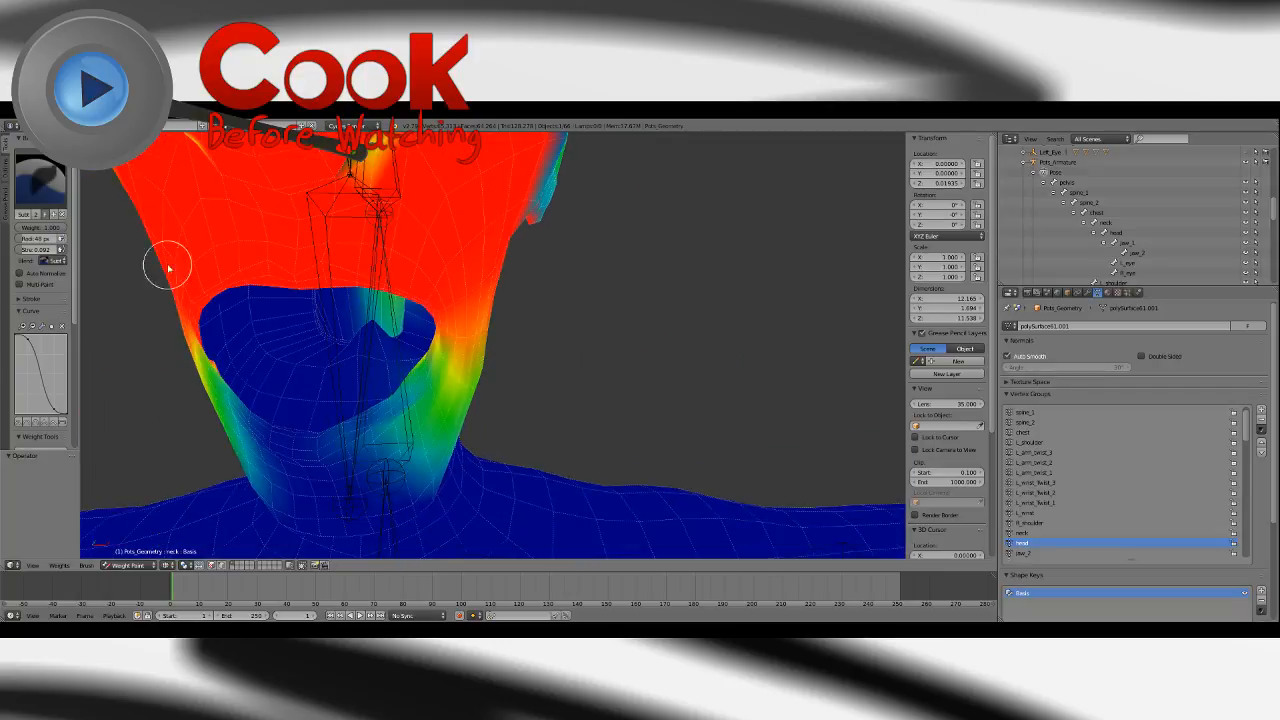
Blur the head weight around the mouth corners, along the jaw and up the cheeks toward the ears.
left_click(40, 185)
left_click(63, 232)
middle_click_drag(497, 337, 443, 337)
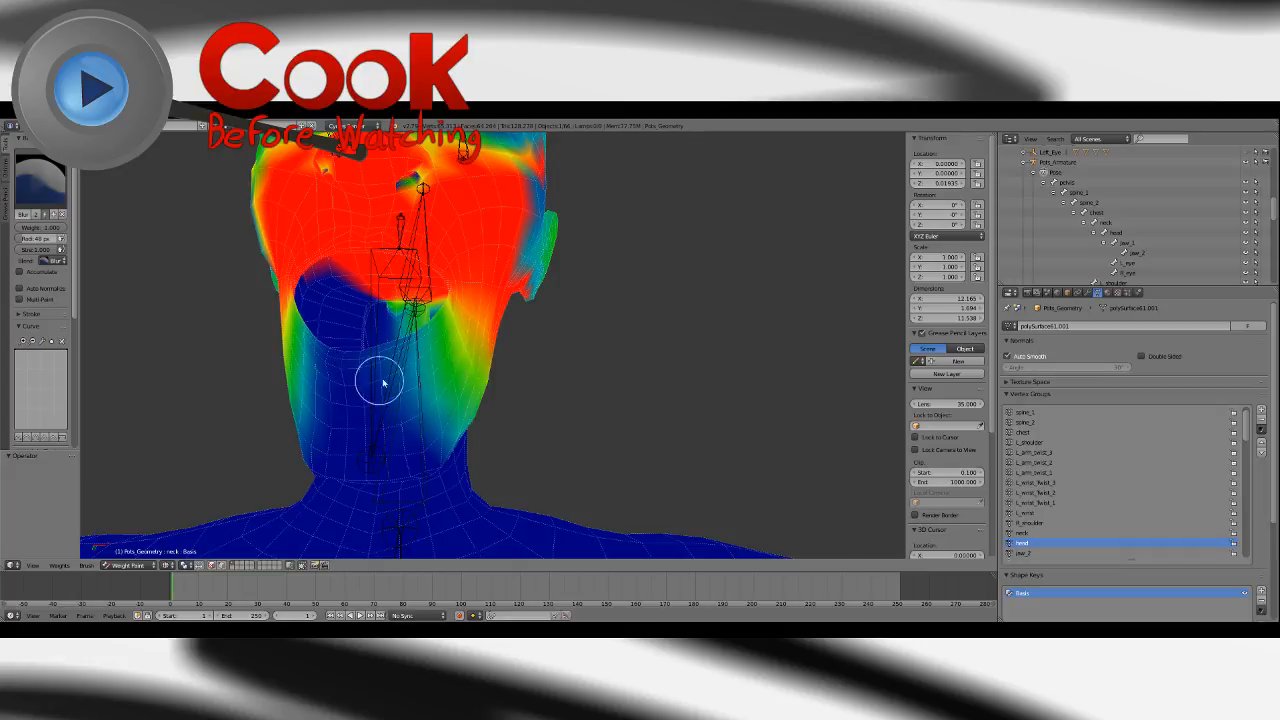
middle_click_drag(380, 374, 477, 360)
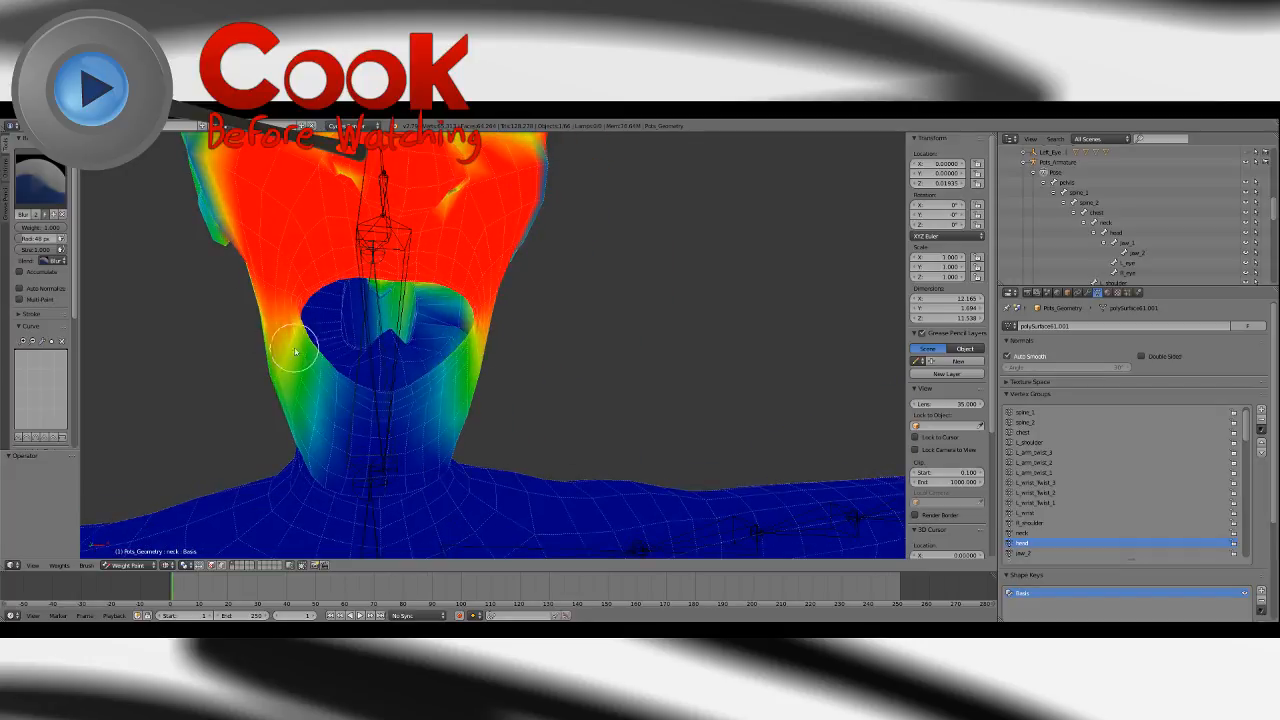
middle_click_drag(295, 352, 423, 300)
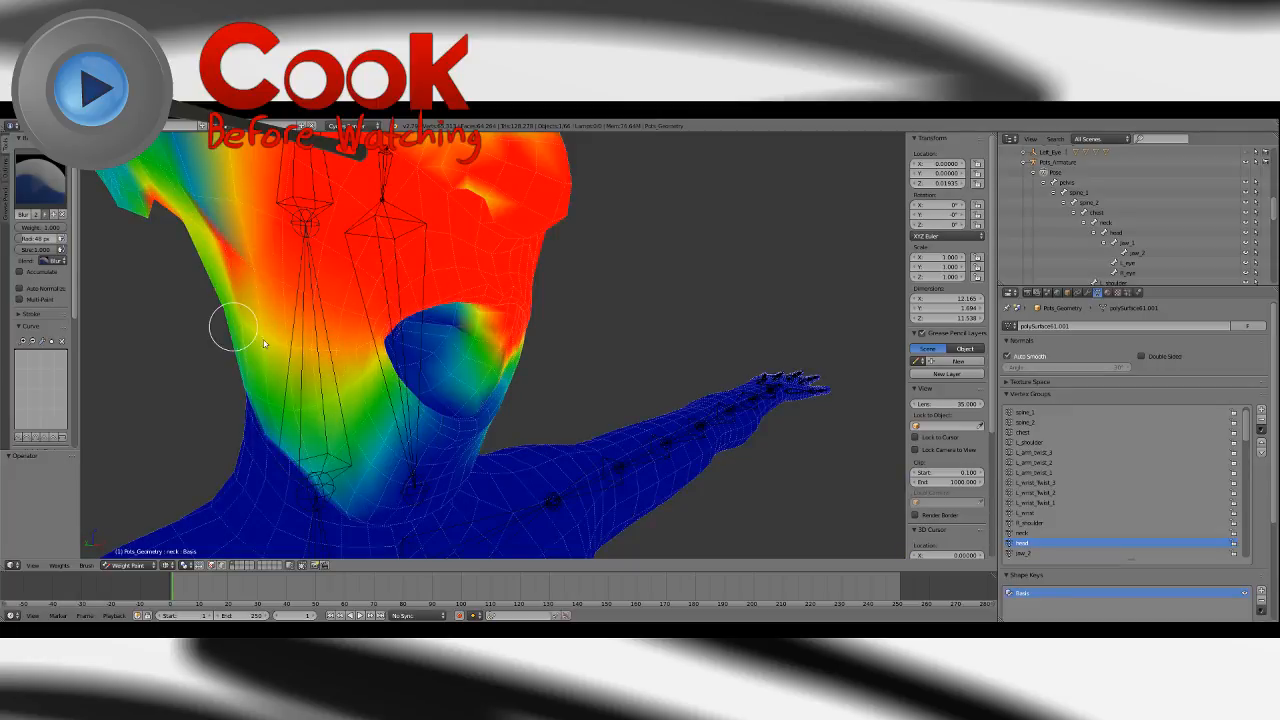
mouse_move(264, 343)
middle_mouse_down()
mouse_move(351, 294)
mouse_move(420, 278)
middle_mouse_up()
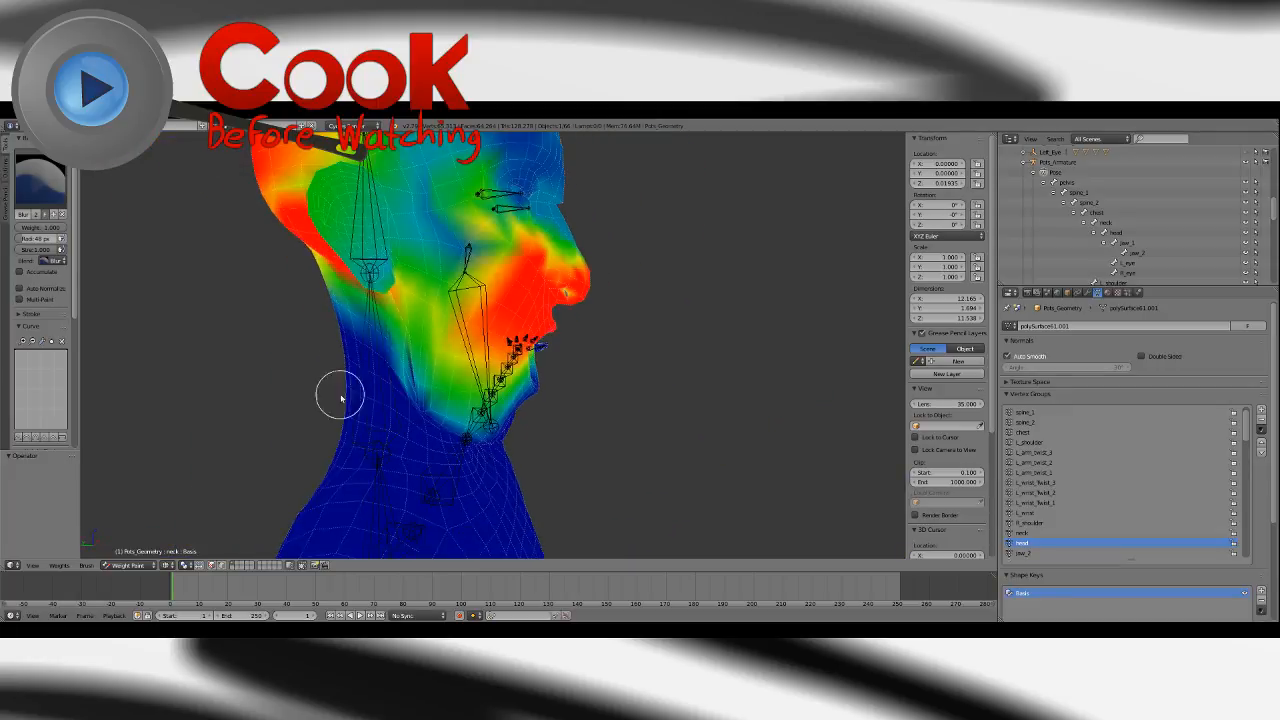
mouse_move(457, 200)
middle_mouse_down()
mouse_move(430, 270)
mouse_move(445, 277)
middle_mouse_up()
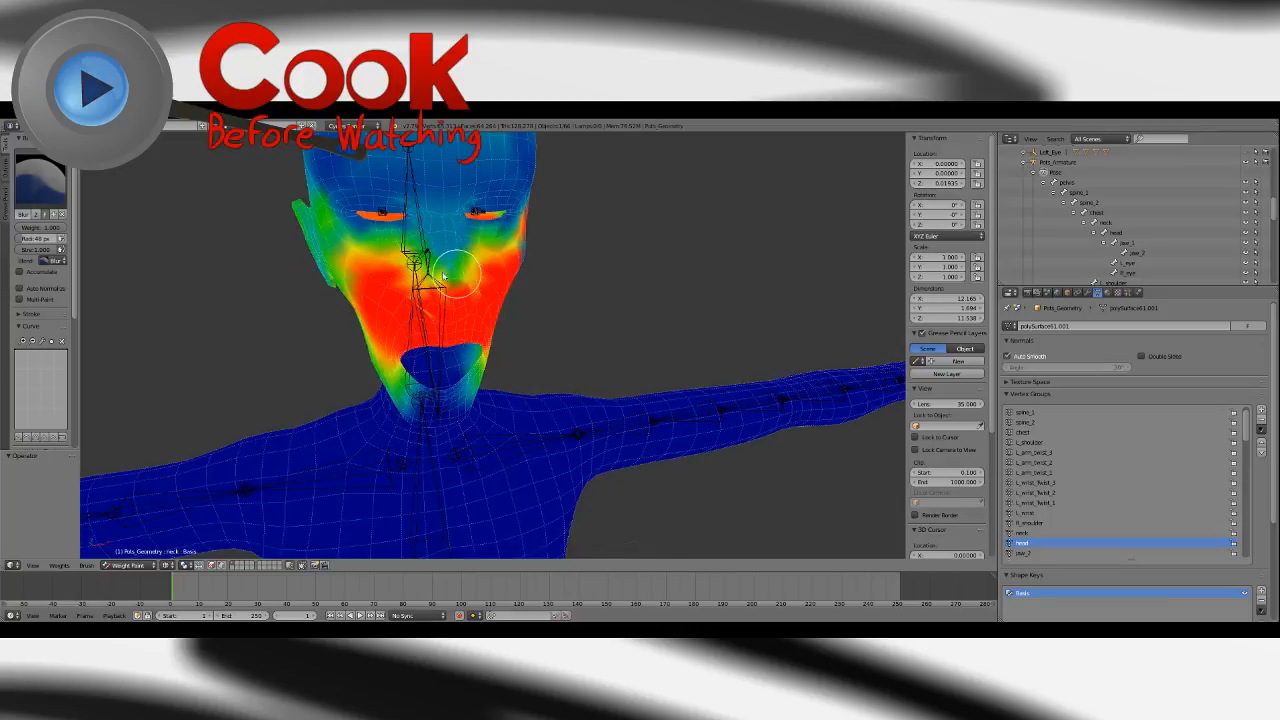
middle_click_drag(351, 334, 443, 286)
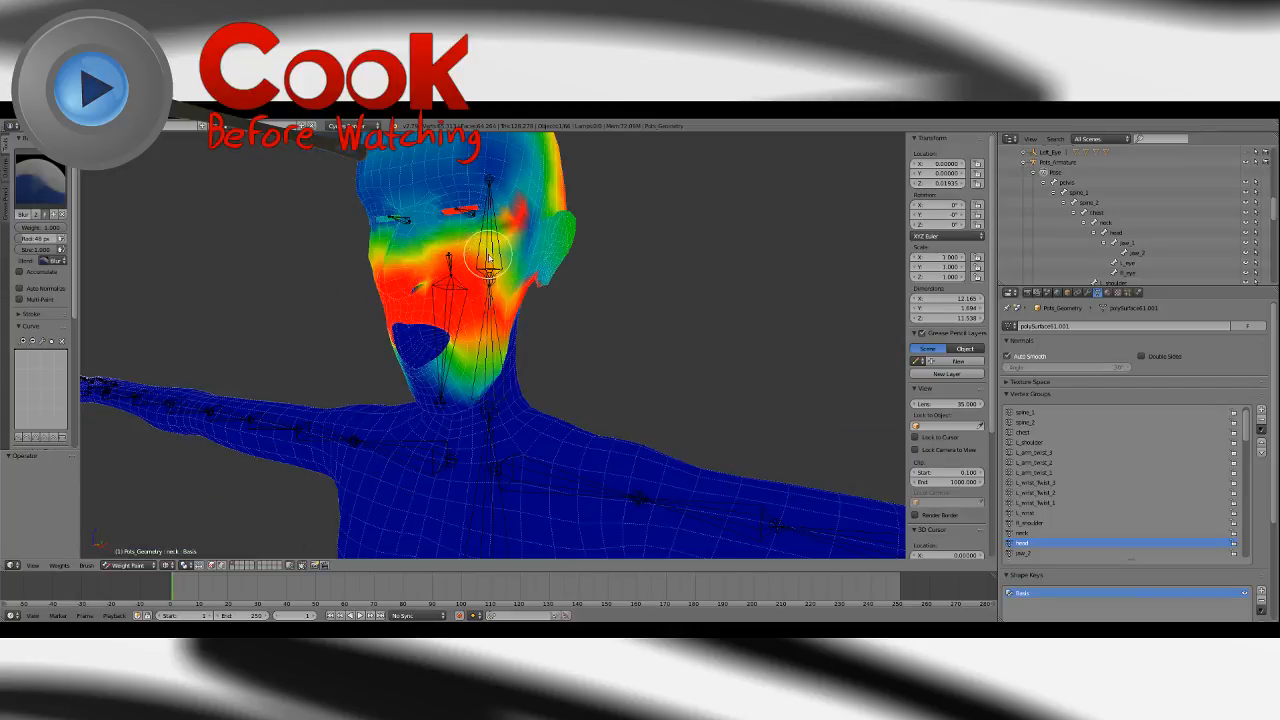
mouse_move(528, 223)
middle_mouse_down()
mouse_move(480, 345)
mouse_move(426, 380)
mouse_move(543, 357)
mouse_move(447, 386)
mouse_move(441, 362)
middle_mouse_up()
Subtract head weight at one mouth corner and blur it along the jaw and cheek beside it.
left_click(45, 185)
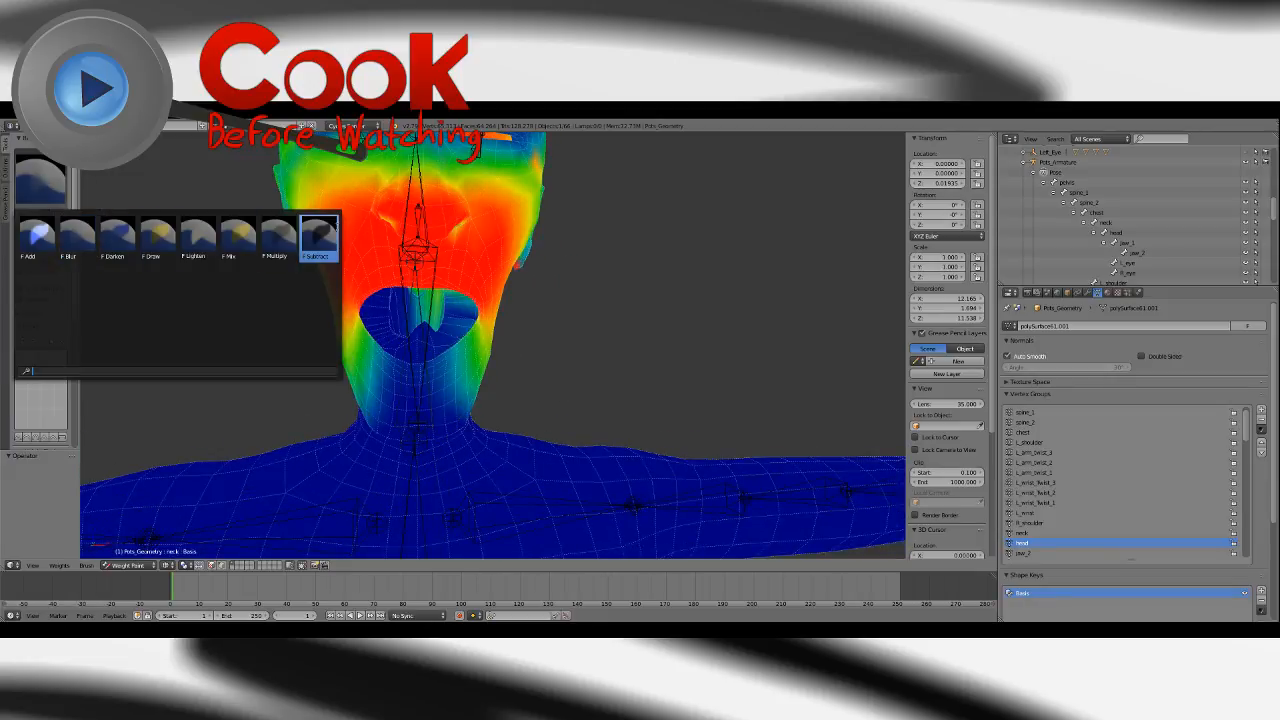
left_click(319, 239)
mouse_move(363, 320)
left_mouse_down()
mouse_move(365, 306)
mouse_move(370, 340)
left_mouse_up()
left_click(31, 184)
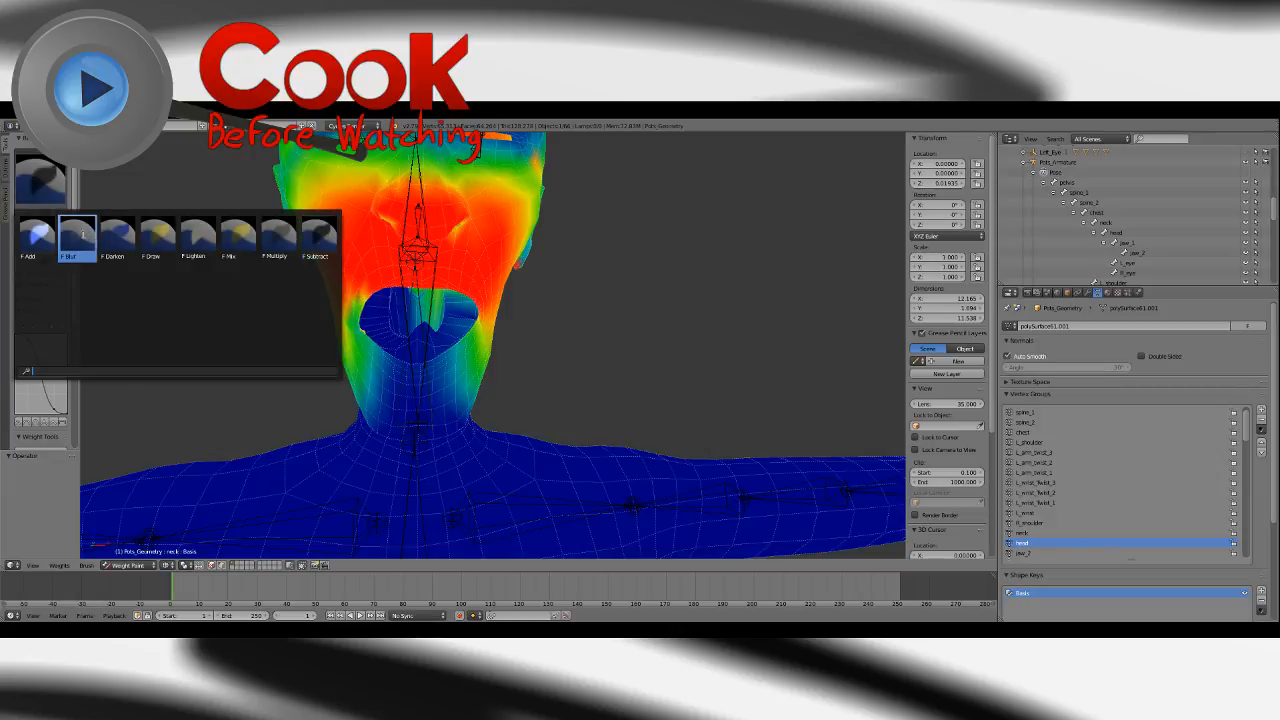
left_click(78, 239)
mouse_move(382, 381)
left_mouse_down()
mouse_move(366, 363)
mouse_move(357, 281)
mouse_move(346, 301)
mouse_move(321, 286)
left_mouse_up()
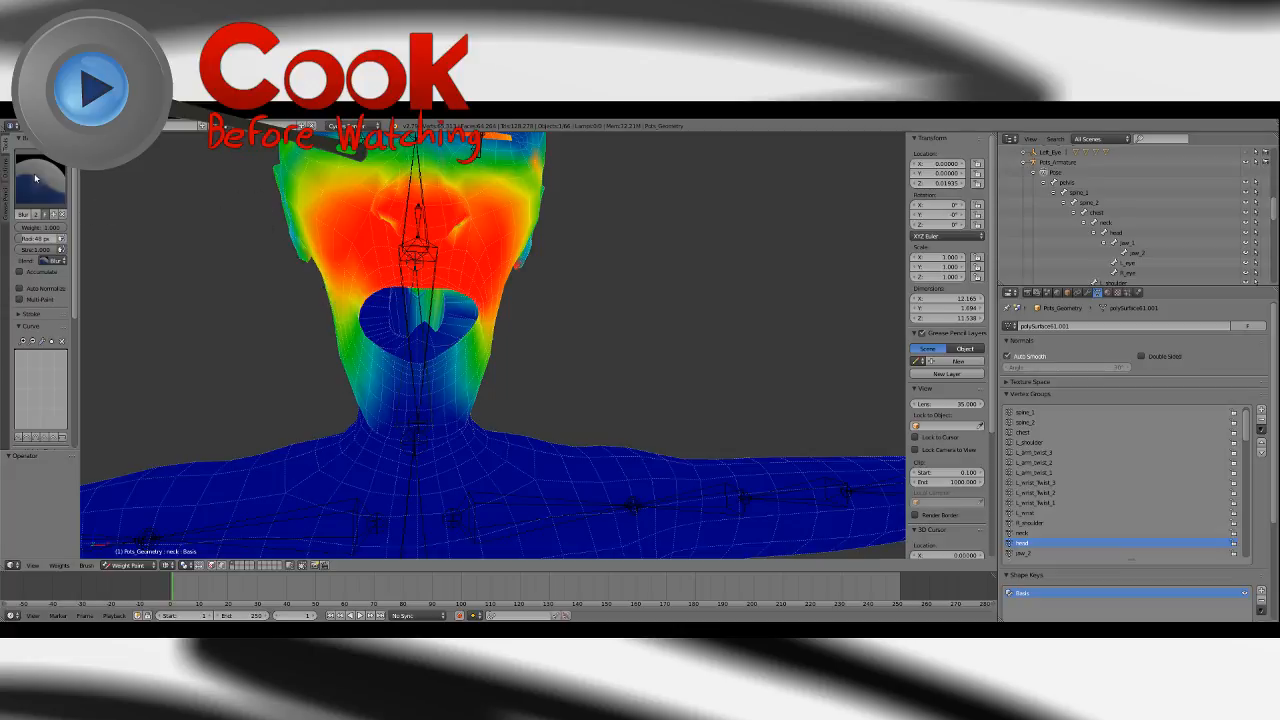
Subtract the remaining head weight inside the same mouth corner and blur around the lower lip and chin.
left_click(35, 178)
left_click(319, 239)
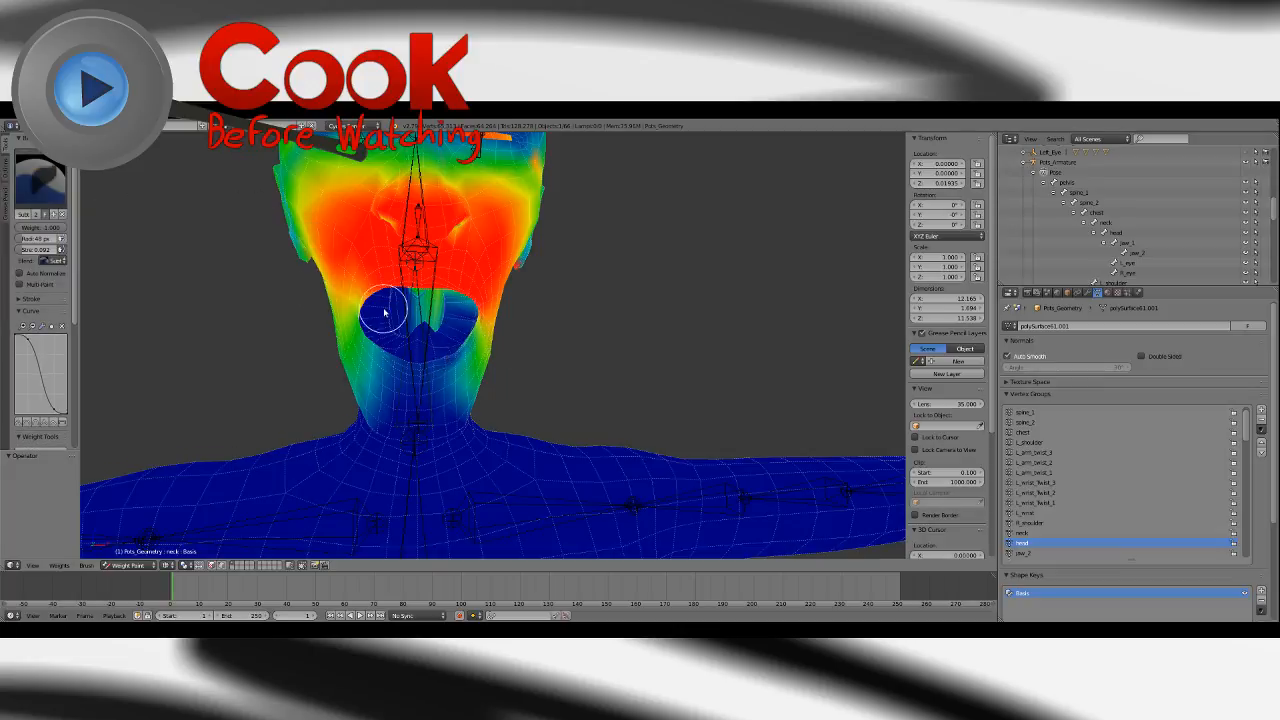
left_click(35, 178)
left_click(78, 239)
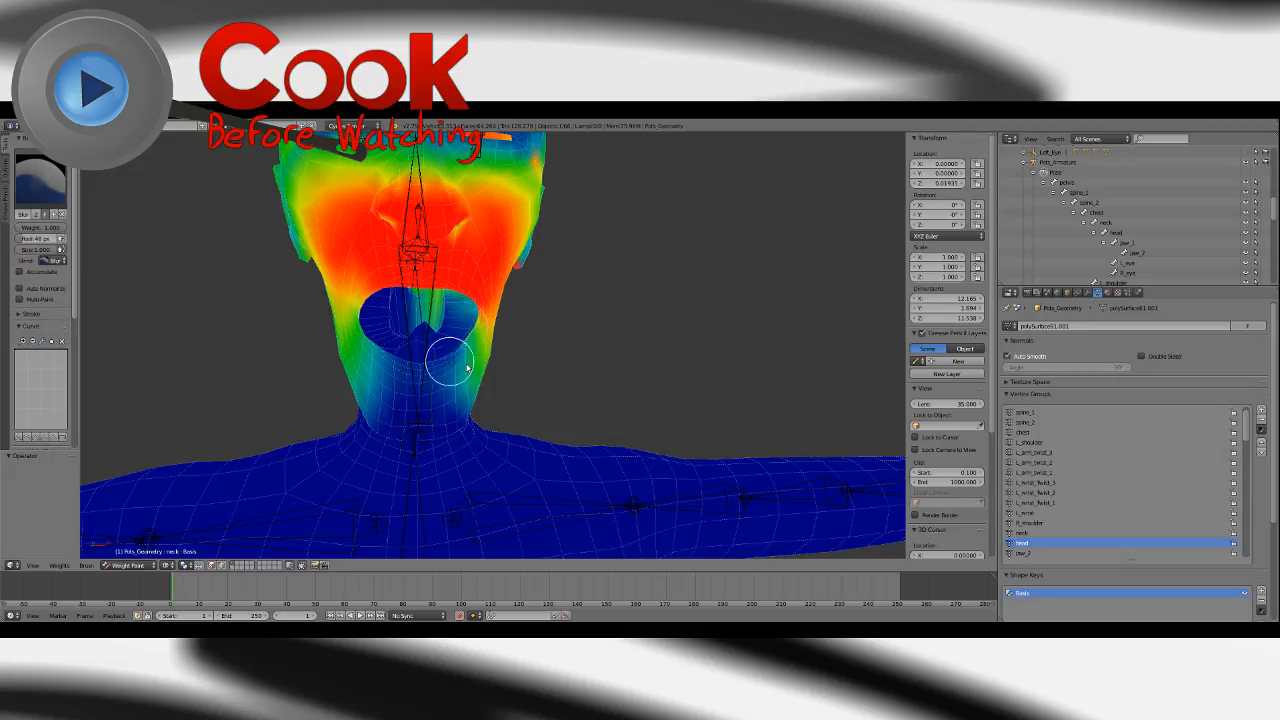
middle_click_drag(465, 369, 460, 415)
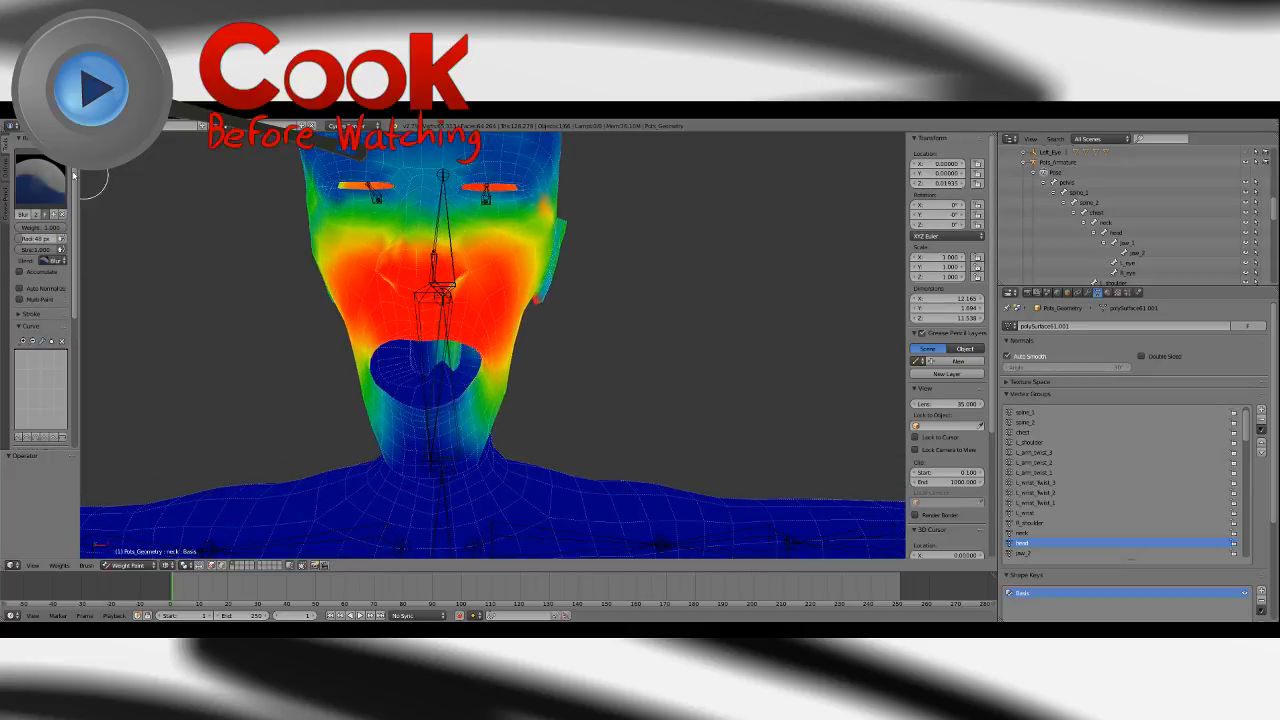
Subtract head weight at the opposite mouth corner with the Subtract brush at strength 0.092 and blur the jaw beside it.
left_click(38, 178)
left_click(322, 245)
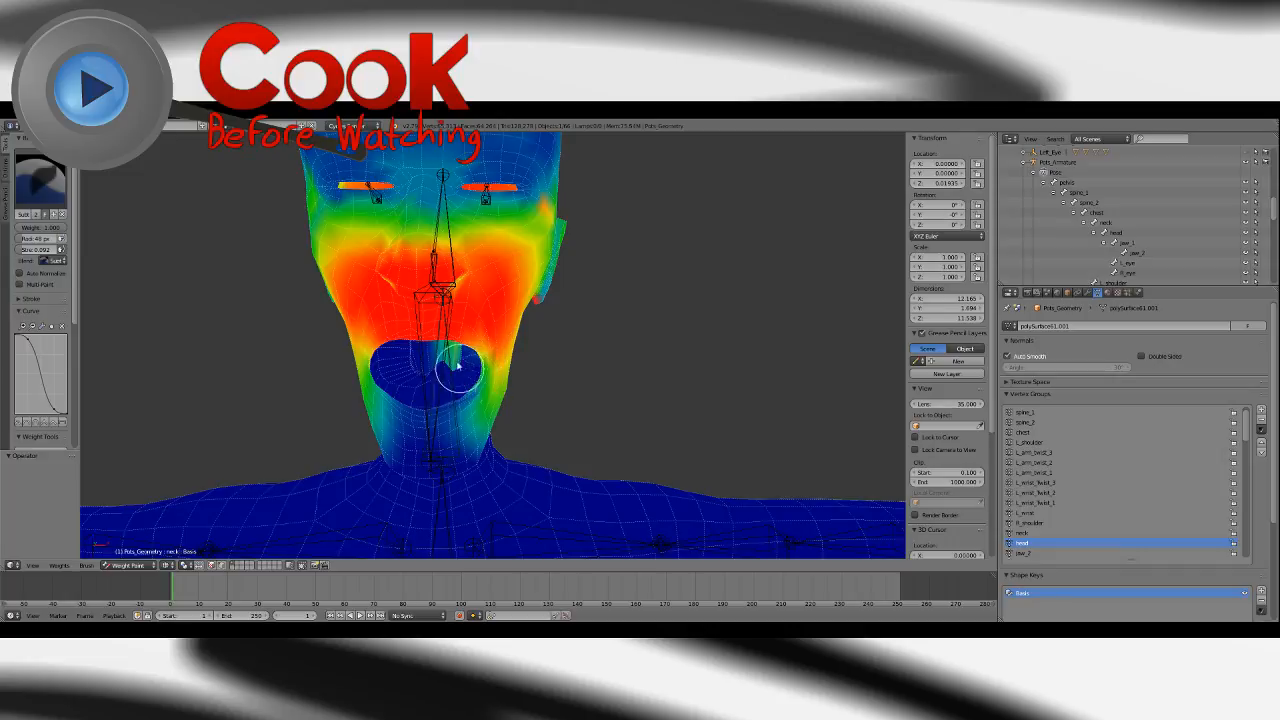
left_click(40, 178)
left_click(114, 234)
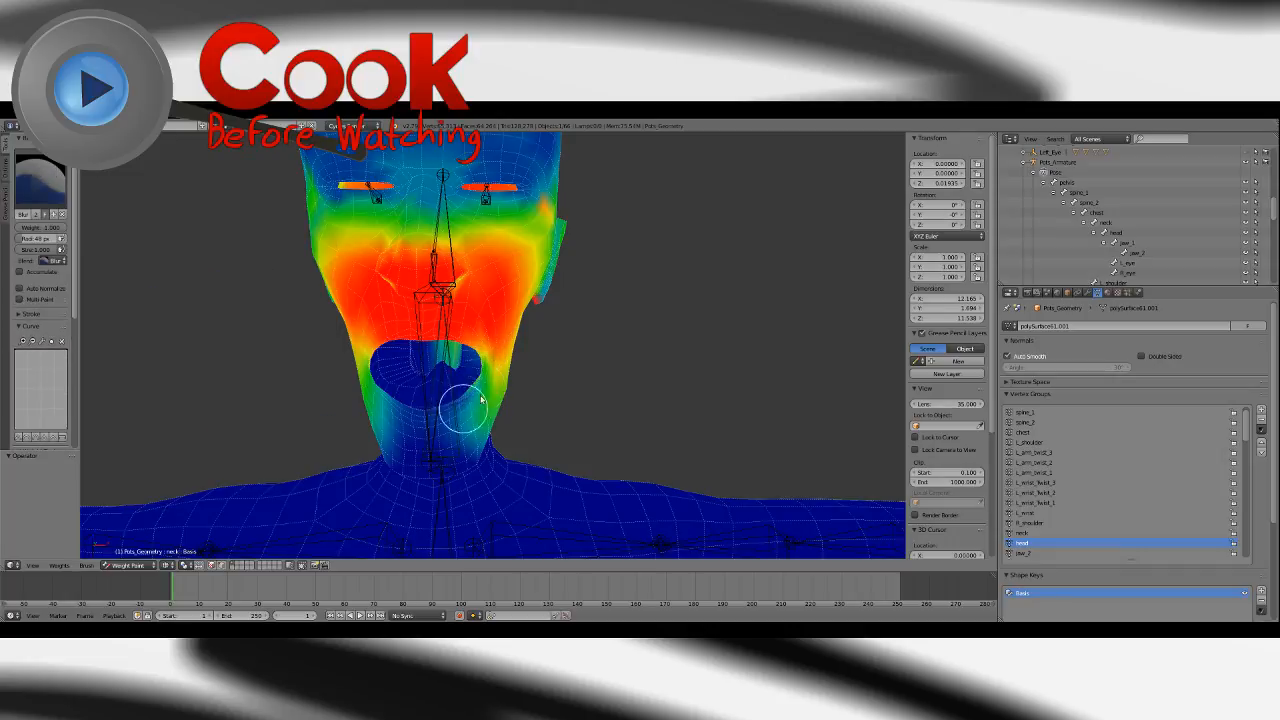
middle_click_drag(477, 397, 571, 369)
scroll(534, 390, "up", 4)
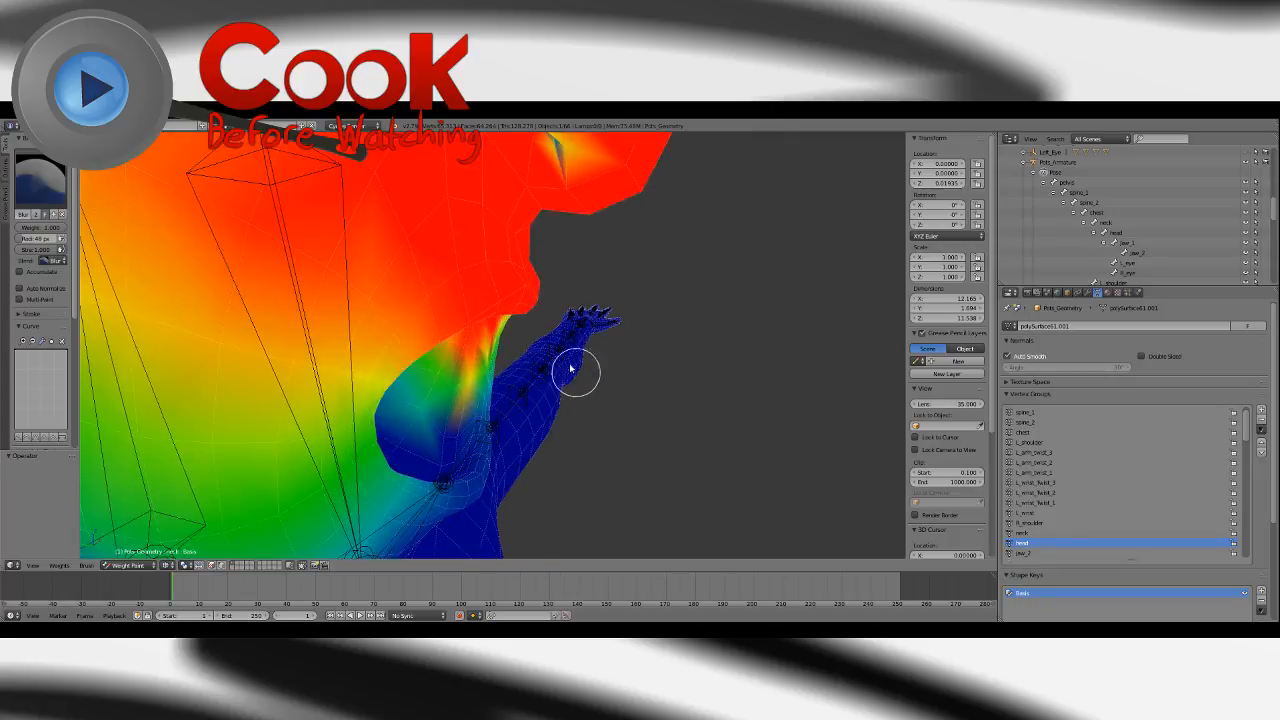
Subtract head weight from the inner lip near the mouth corner and blur the transition into the cheek.
left_click(18, 170)
left_click(319, 236)
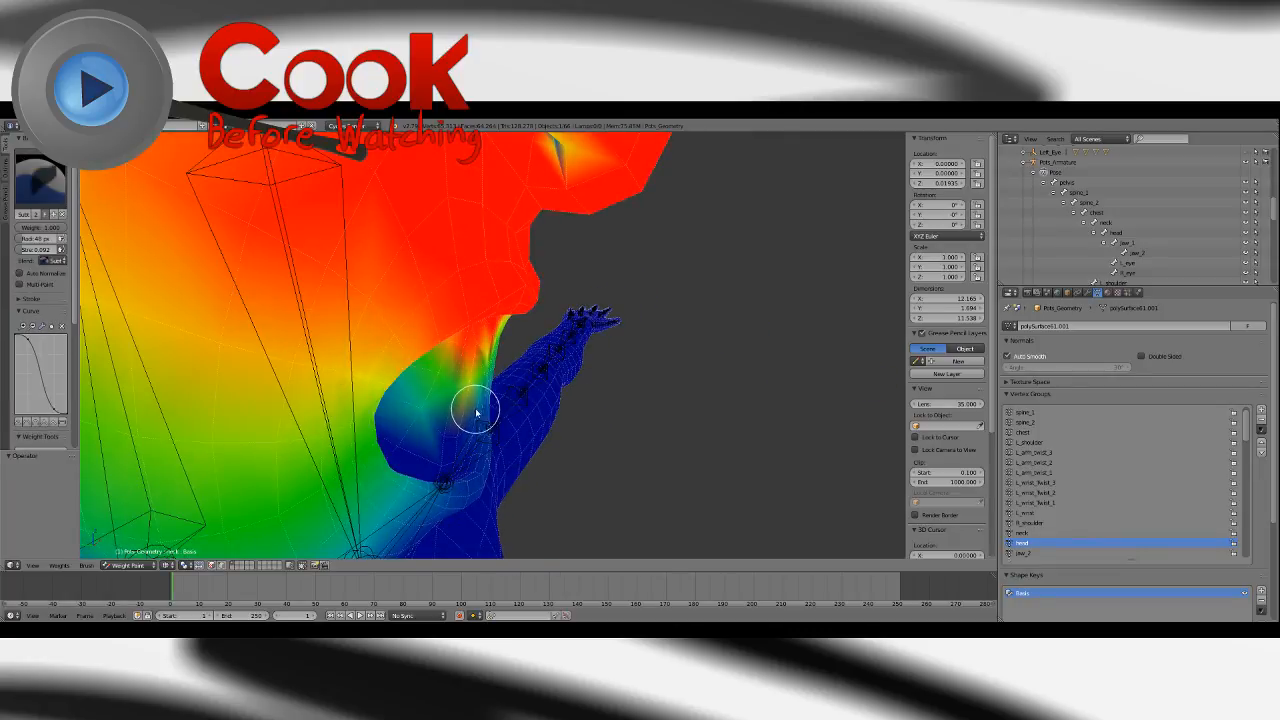
left_click(36, 186)
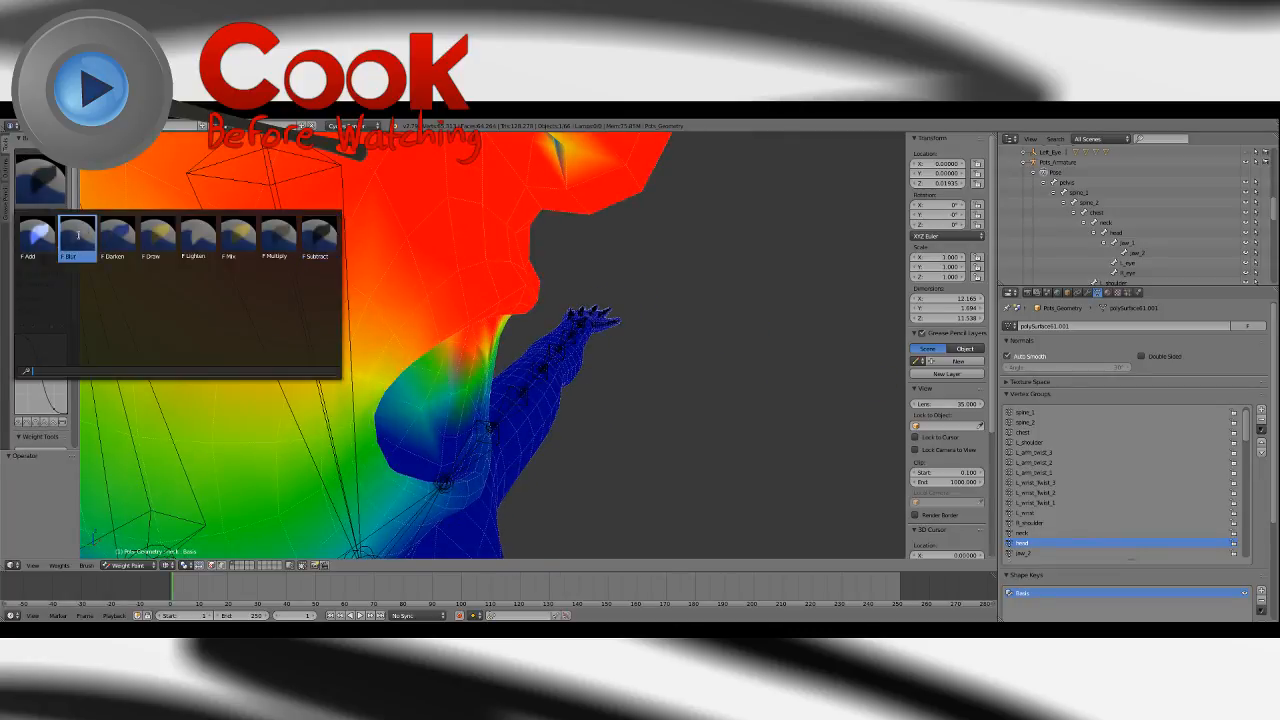
left_click(114, 234)
middle_click_drag(483, 381, 433, 361)
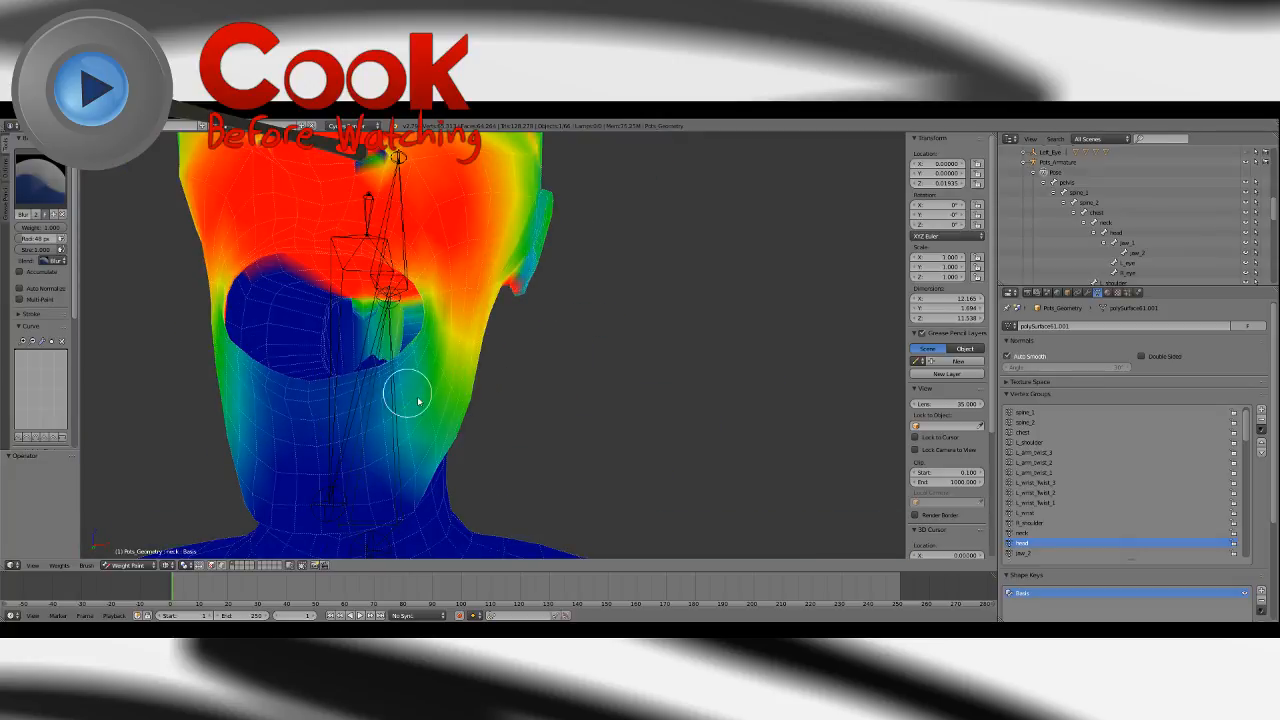
Blur the head weight along both sides of the lower jaw, below the ears and toward the neck.
mouse_move(406, 394)
middle_mouse_down()
mouse_move(549, 406)
mouse_move(474, 390)
mouse_move(463, 417)
mouse_move(406, 406)
mouse_move(457, 371)
mouse_move(417, 377)
mouse_move(502, 370)
mouse_move(463, 280)
mouse_move(451, 407)
middle_mouse_up()
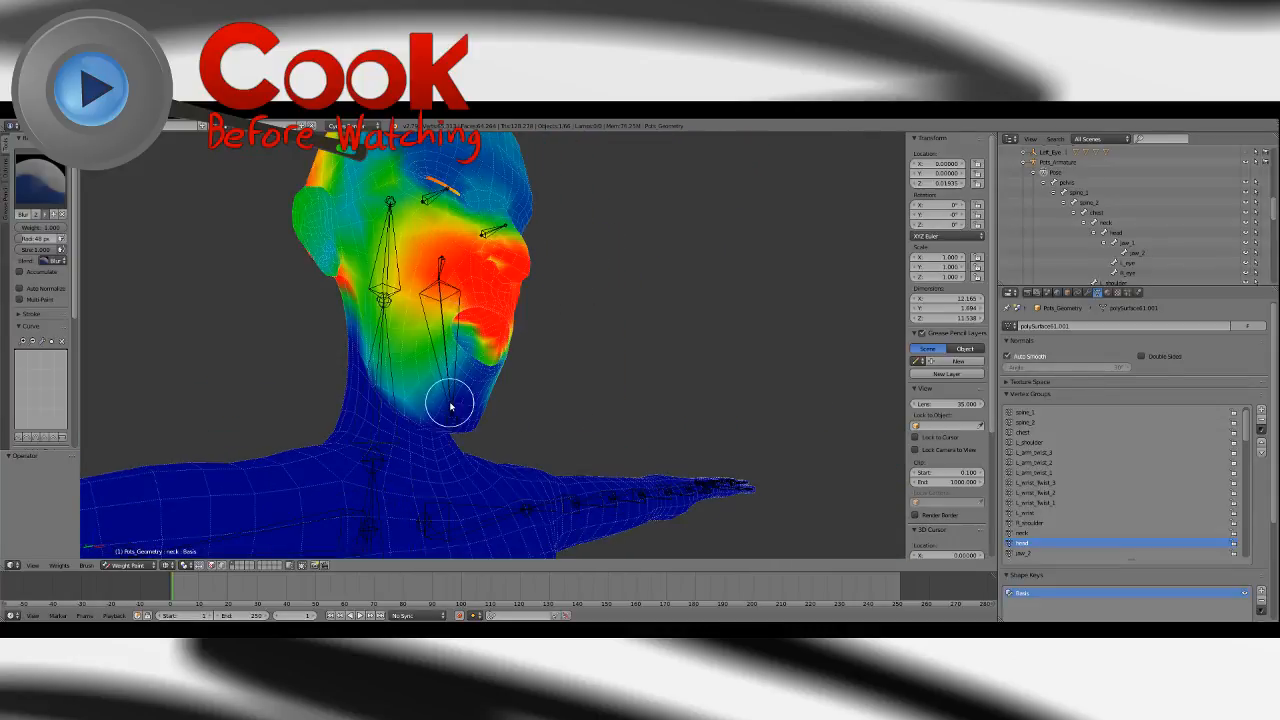
middle_click_drag(391, 358, 408, 358)
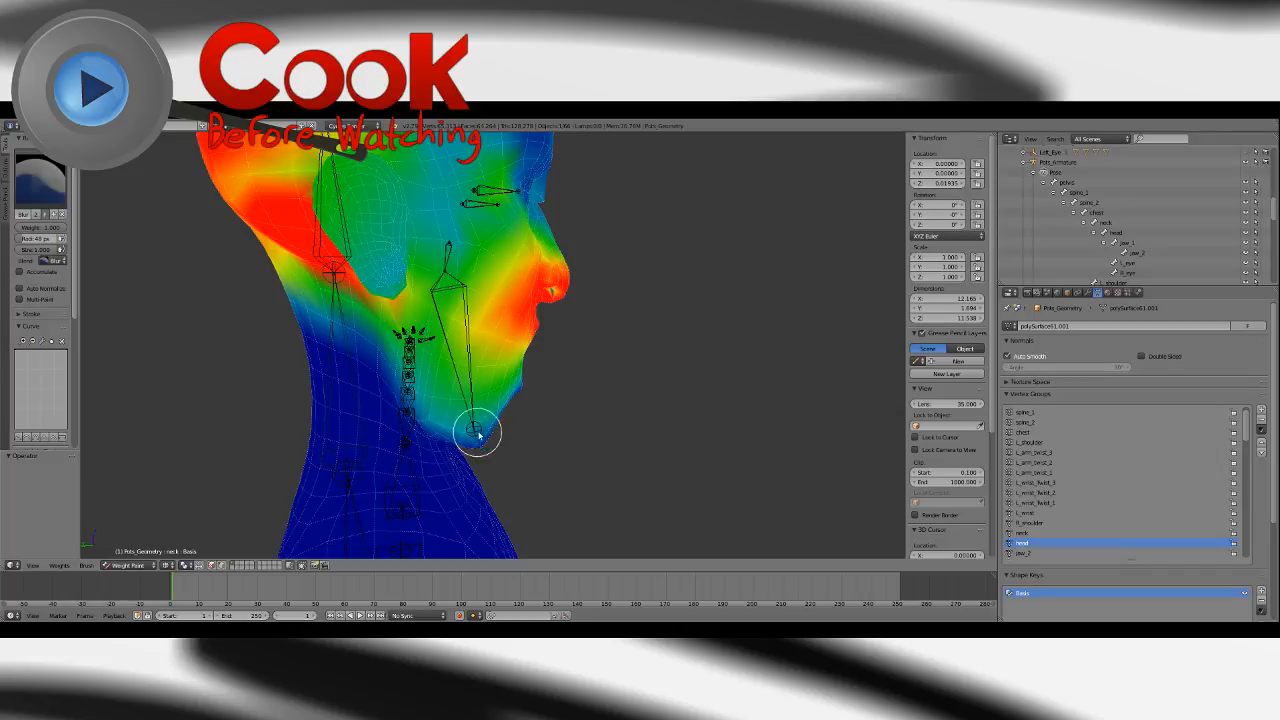
mouse_move(479, 435)
middle_mouse_down()
mouse_move(434, 373)
mouse_move(455, 398)
middle_mouse_up()
middle_click_drag(541, 401, 559, 375)
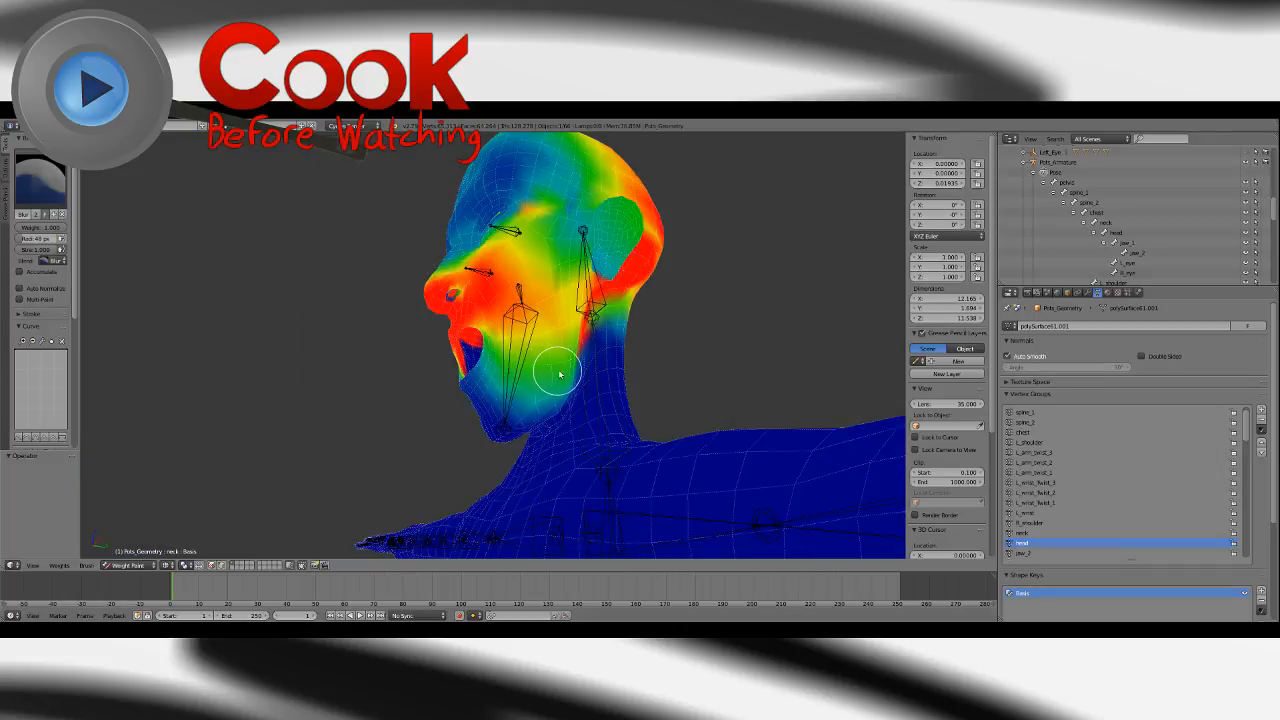
middle_click_drag(525, 425, 565, 370)
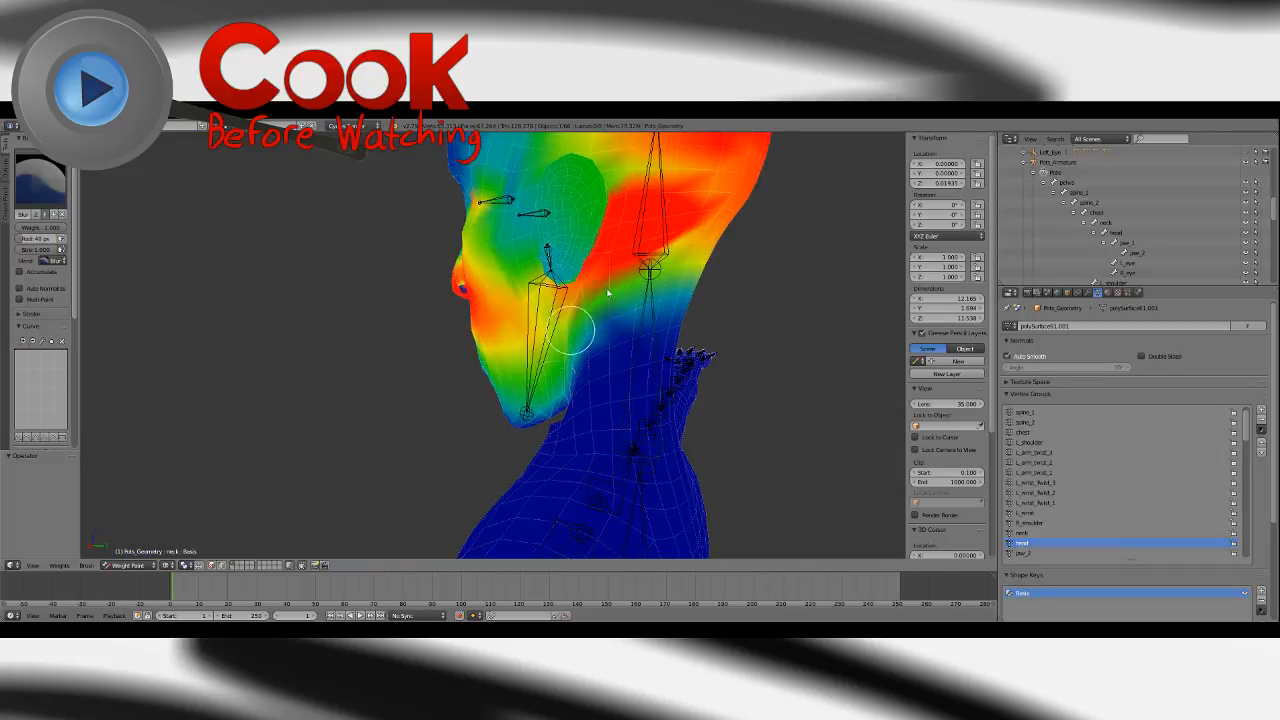
mouse_move(607, 292)
middle_mouse_down()
mouse_move(594, 320)
mouse_move(523, 366)
mouse_move(620, 388)
middle_mouse_up()
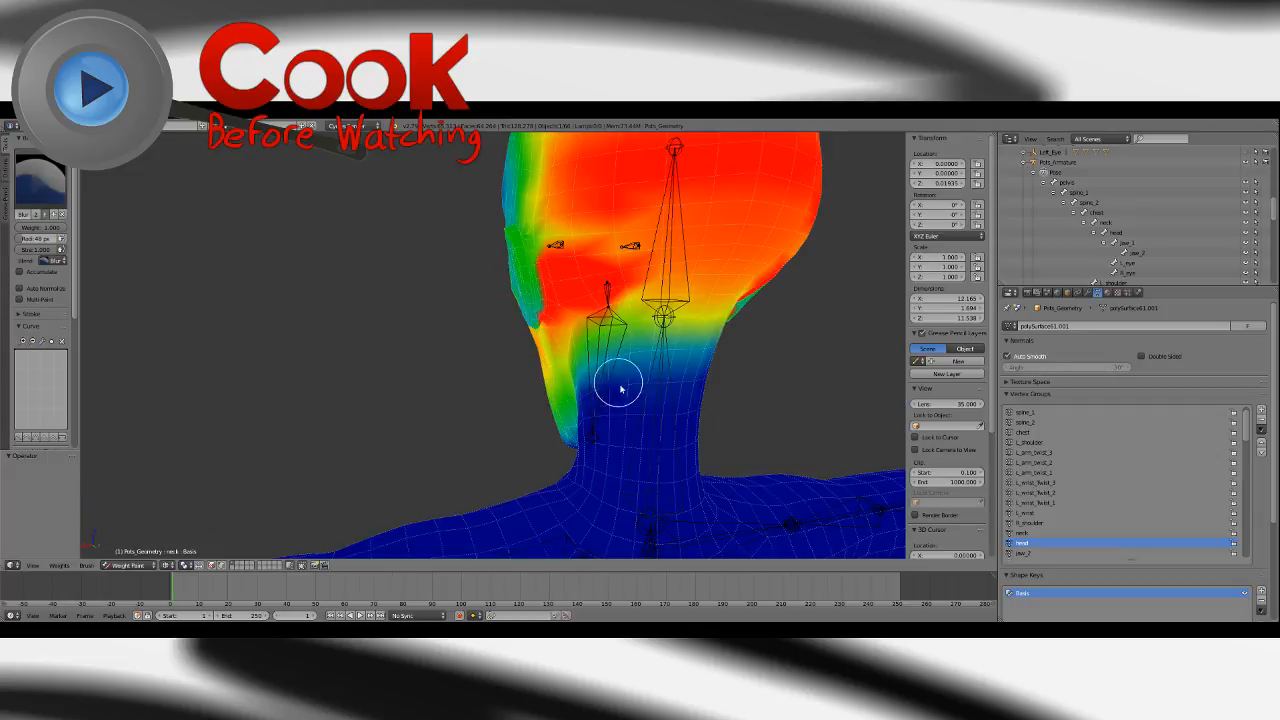
middle_click_drag(492, 388, 617, 337)
mouse_move(468, 413)
middle_mouse_down()
mouse_move(546, 336)
mouse_move(566, 389)
mouse_move(626, 380)
mouse_move(481, 352)
mouse_move(517, 337)
mouse_move(563, 366)
mouse_move(517, 372)
mouse_move(537, 351)
mouse_move(543, 377)
mouse_move(563, 349)
mouse_move(520, 358)
mouse_move(606, 366)
mouse_move(577, 368)
middle_mouse_up()
scroll(545, 372, "up", 2)
scroll(558, 366, "up", 2)
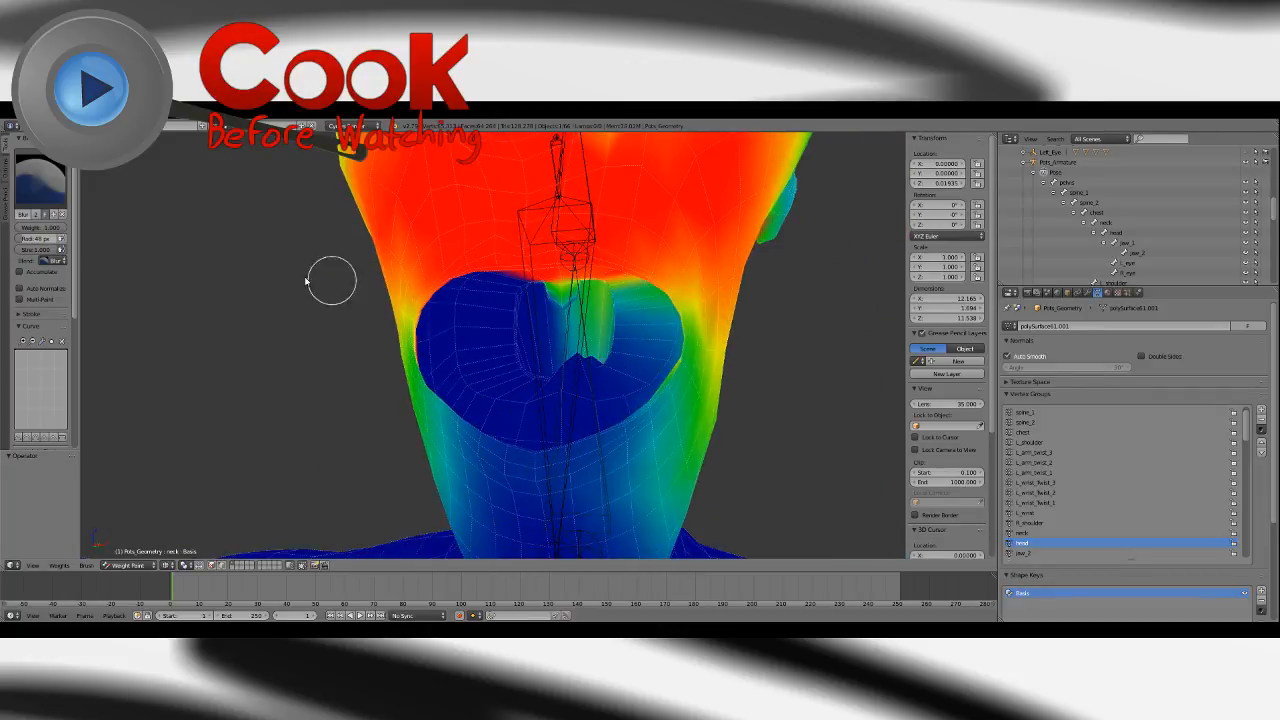
Paint head weight onto the upper inside of the mouth with the Add brush at strength 1.000.
left_click(40, 182)
left_click(43, 223)
middle_click_drag(323, 320, 510, 347)
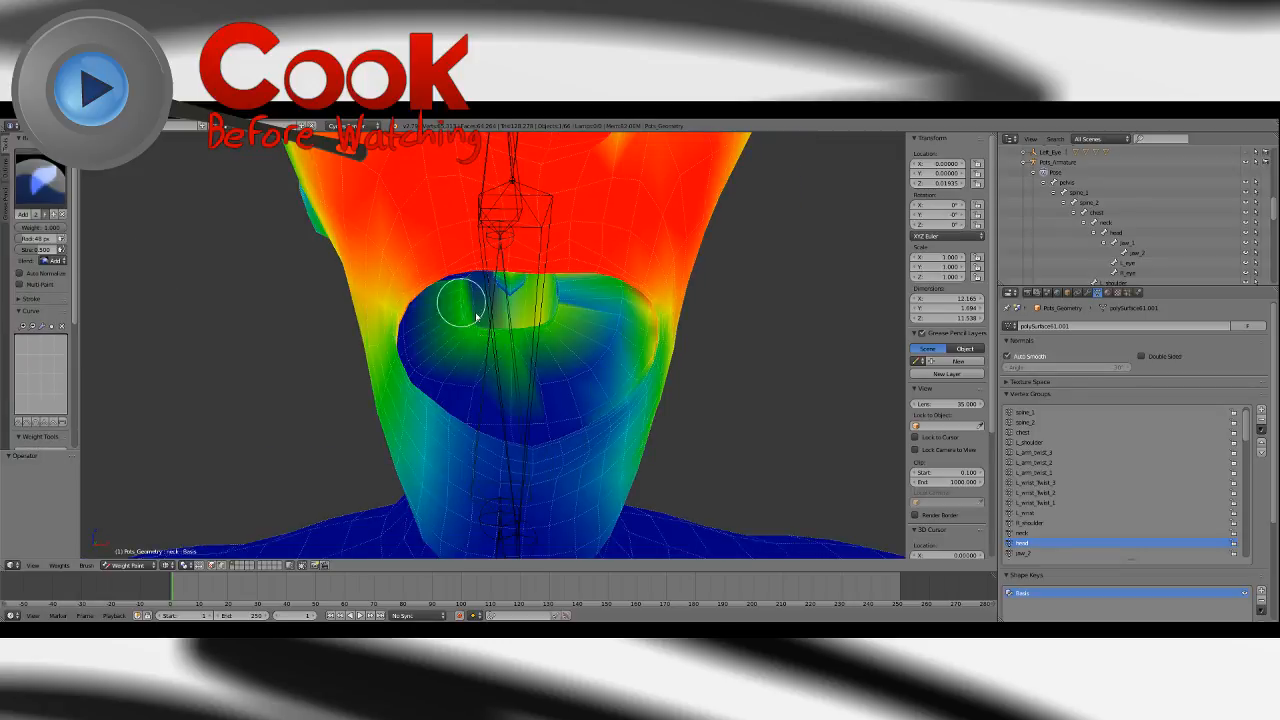
mouse_move(477, 316)
middle_mouse_down()
mouse_move(520, 330)
mouse_move(383, 423)
mouse_move(549, 337)
mouse_move(484, 370)
mouse_move(457, 357)
mouse_move(509, 349)
mouse_move(481, 355)
mouse_move(510, 398)
mouse_move(554, 409)
middle_mouse_up()
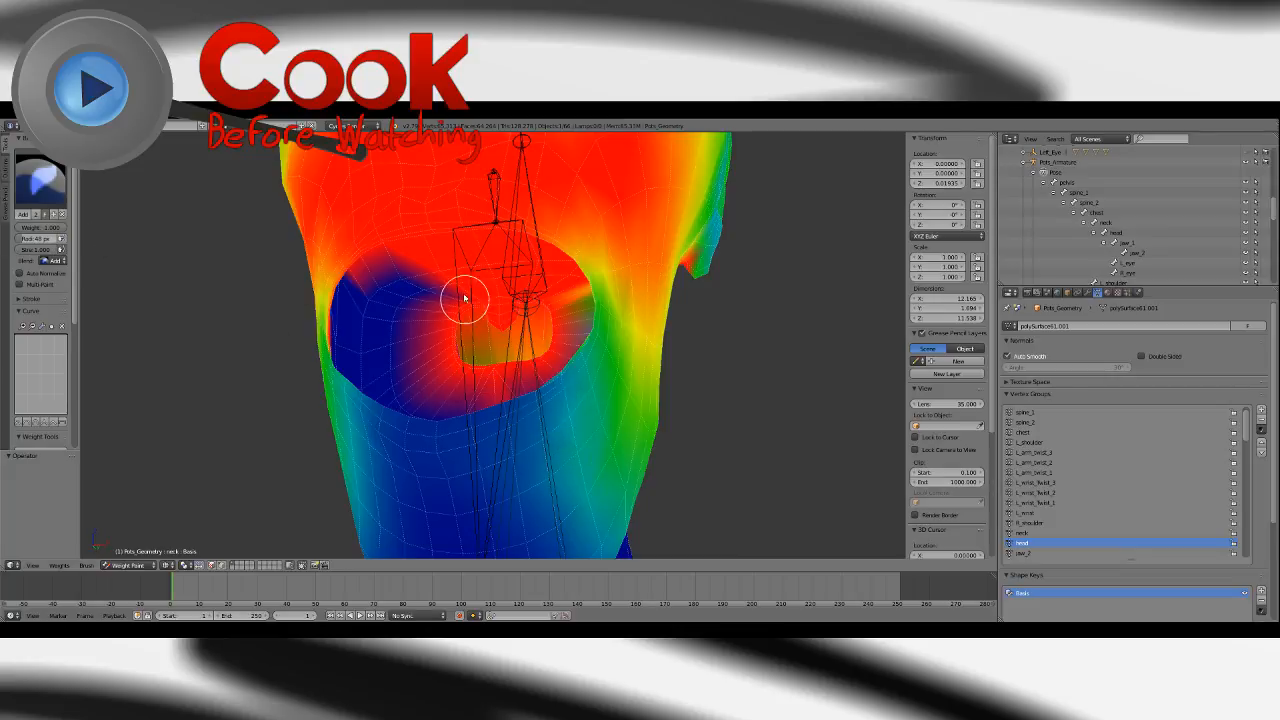
mouse_move(457, 296)
middle_mouse_down()
mouse_move(394, 286)
mouse_move(531, 331)
mouse_move(485, 283)
mouse_move(429, 283)
mouse_move(449, 266)
middle_mouse_up()
Try blurring the inner mouth weight, and add more head weight along the mouth's upper inner wall.
left_click(42, 178)
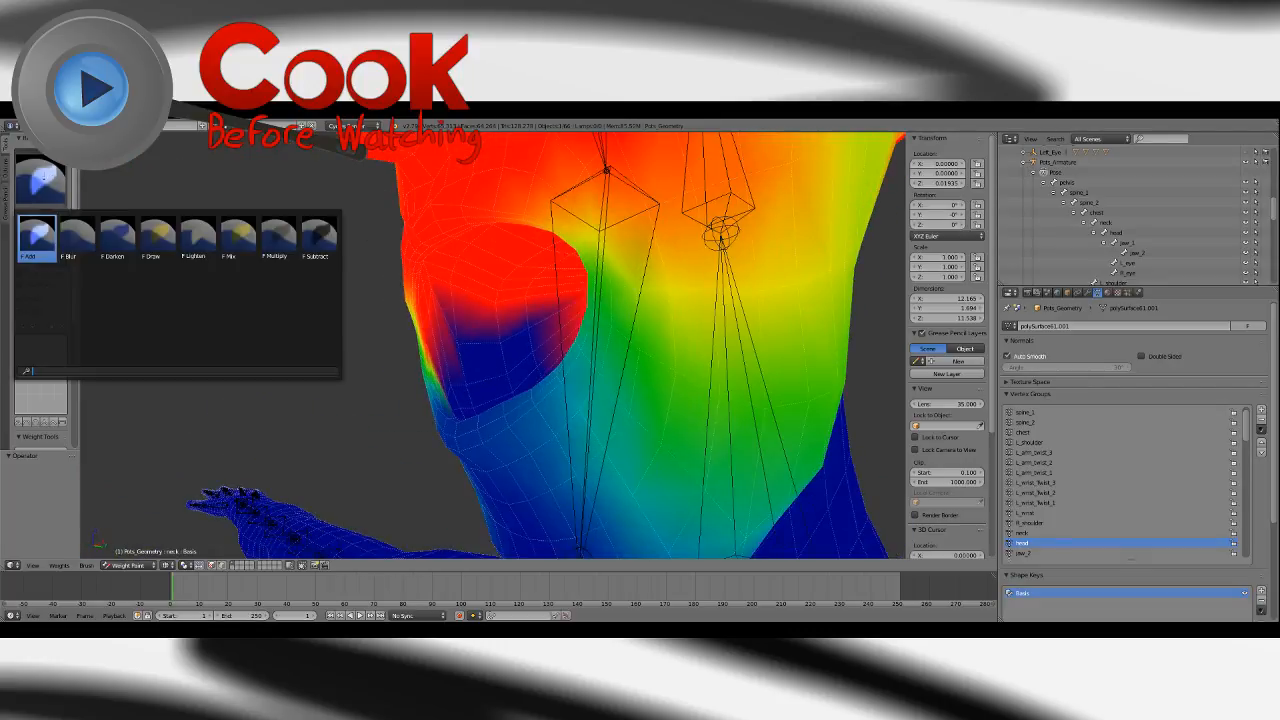
left_click(78, 236)
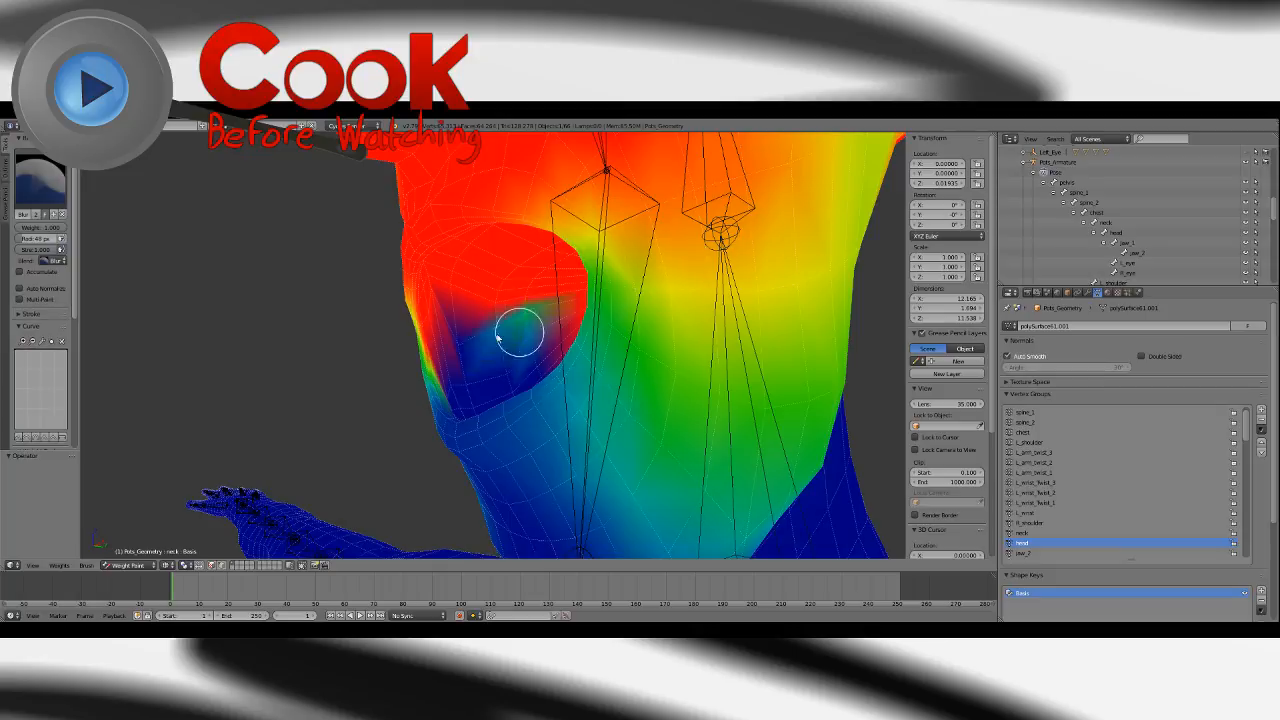
left_click(40, 190)
left_click(38, 236)
mouse_move(495, 306)
middle_mouse_down()
mouse_move(467, 307)
mouse_move(471, 289)
mouse_move(470, 333)
middle_mouse_up()
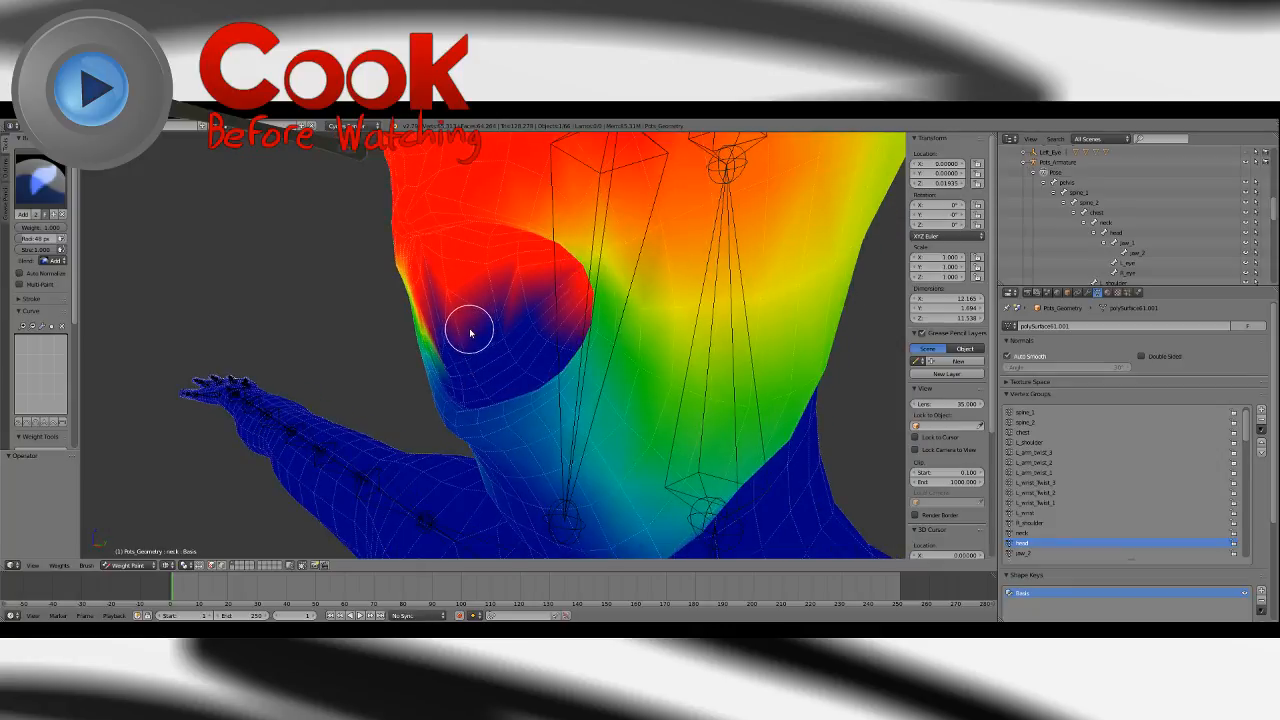
Blur the edge of the added head weight inside the mouth.
left_click(45, 188)
left_click(78, 236)
mouse_move(480, 305)
middle_mouse_down()
mouse_move(500, 316)
mouse_move(531, 297)
mouse_move(517, 307)
mouse_move(566, 329)
mouse_move(403, 329)
mouse_move(660, 371)
mouse_move(578, 330)
mouse_move(609, 371)
mouse_move(586, 371)
mouse_move(623, 331)
mouse_move(556, 340)
mouse_move(551, 357)
mouse_move(611, 289)
mouse_move(545, 336)
mouse_move(546, 297)
mouse_move(571, 266)
mouse_move(592, 284)
mouse_move(593, 242)
mouse_move(529, 257)
mouse_move(571, 251)
mouse_move(471, 380)
mouse_move(459, 356)
middle_mouse_up()
Add full head weight to the closed back end of the mouth cavity from inside the head.
left_click(34, 176)
left_click(38, 236)
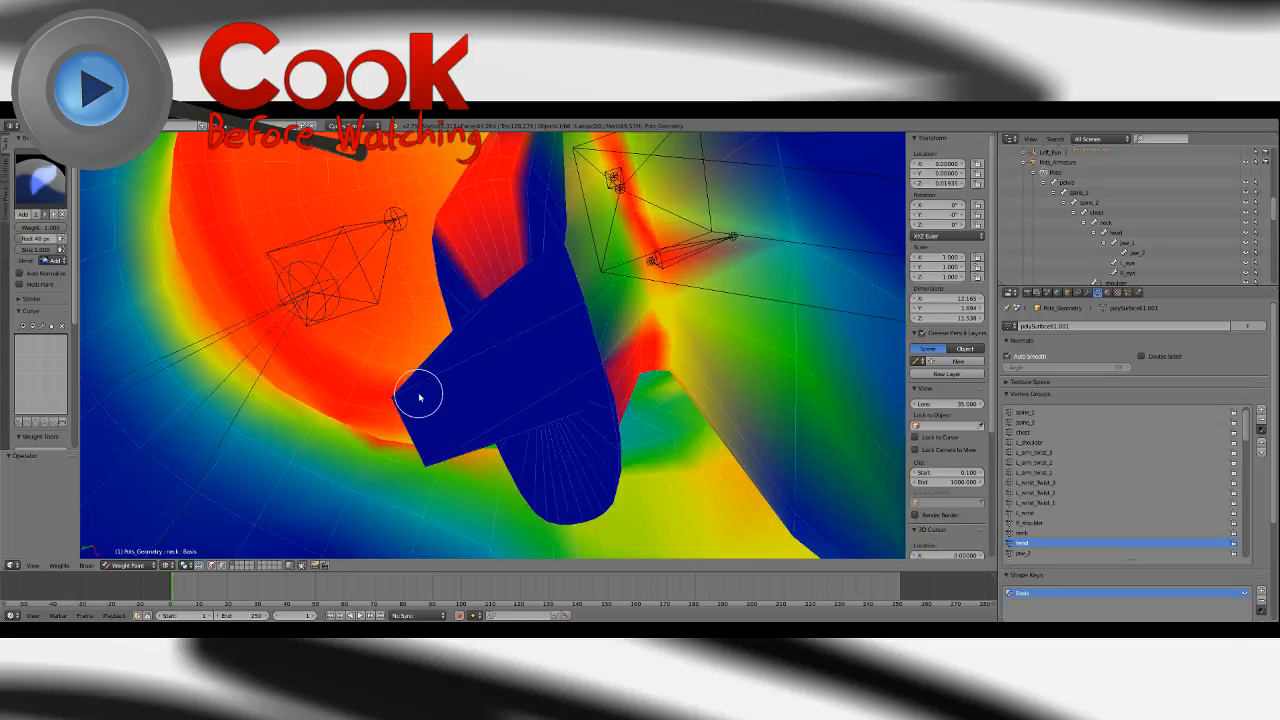
left_click_drag(419, 398, 426, 413)
mouse_move(443, 437)
middle_mouse_down()
mouse_move(394, 409)
mouse_move(446, 403)
mouse_move(451, 457)
mouse_move(541, 460)
middle_mouse_up()
left_click_drag(566, 317, 553, 258)
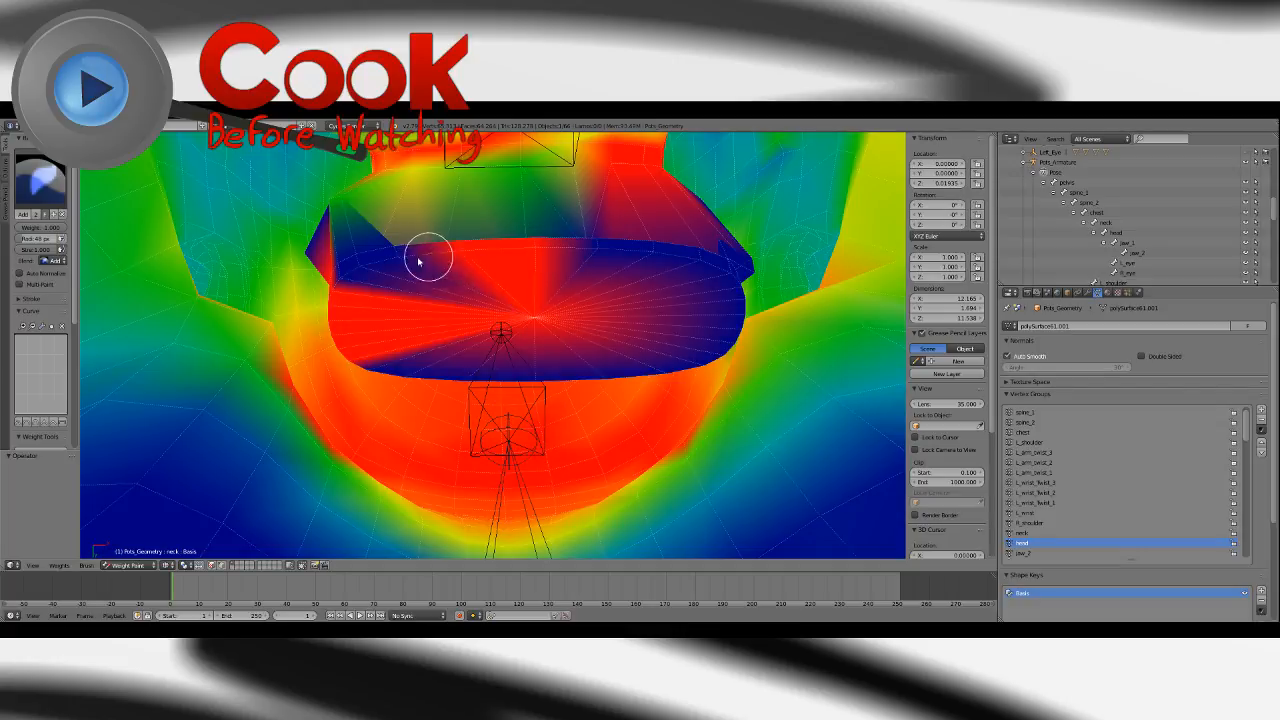
mouse_move(366, 268)
middle_mouse_down()
mouse_move(563, 286)
mouse_move(463, 294)
mouse_move(600, 240)
mouse_move(571, 268)
middle_mouse_up()
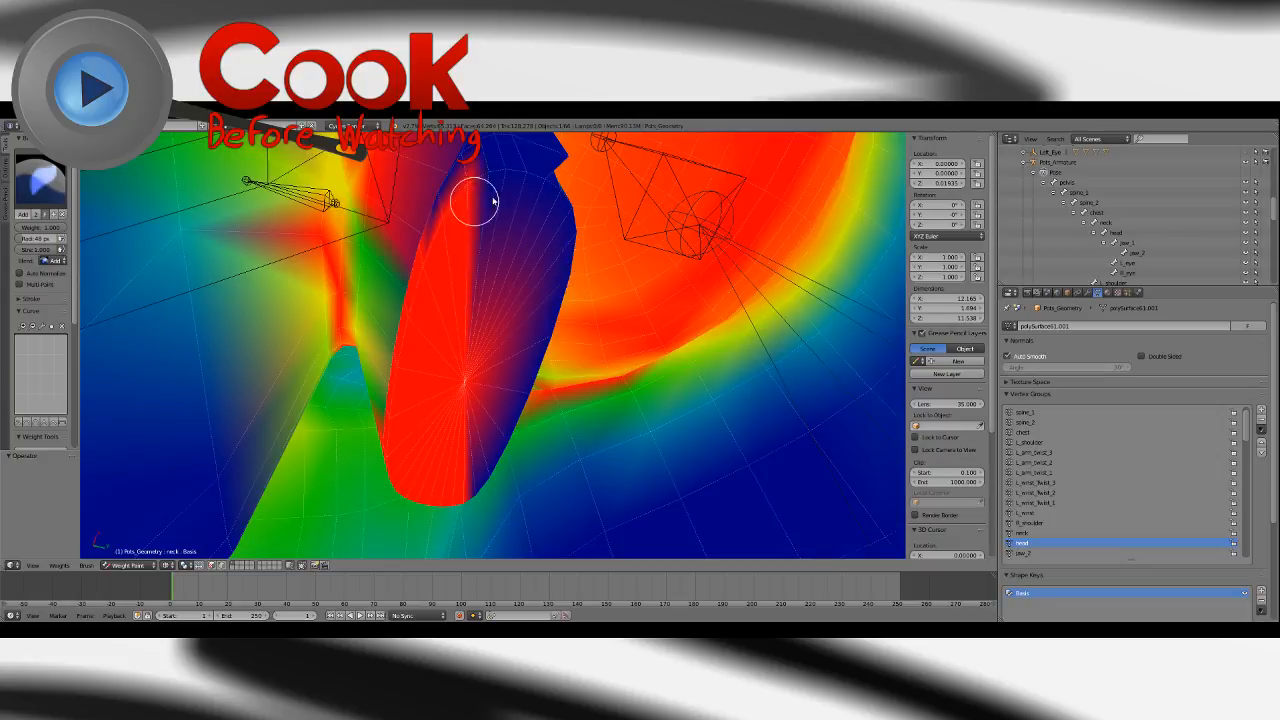
mouse_move(500, 180)
middle_mouse_down()
mouse_move(543, 214)
mouse_move(463, 245)
middle_mouse_up()
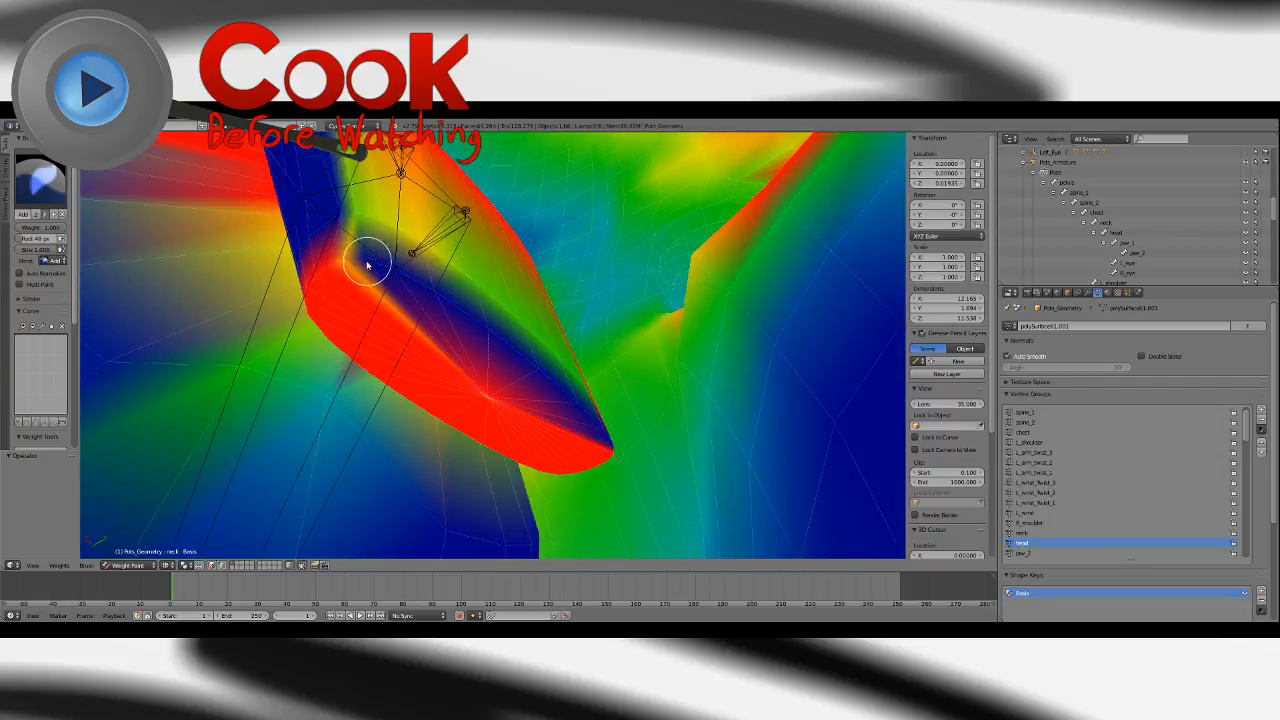
middle_click_drag(532, 388, 531, 354)
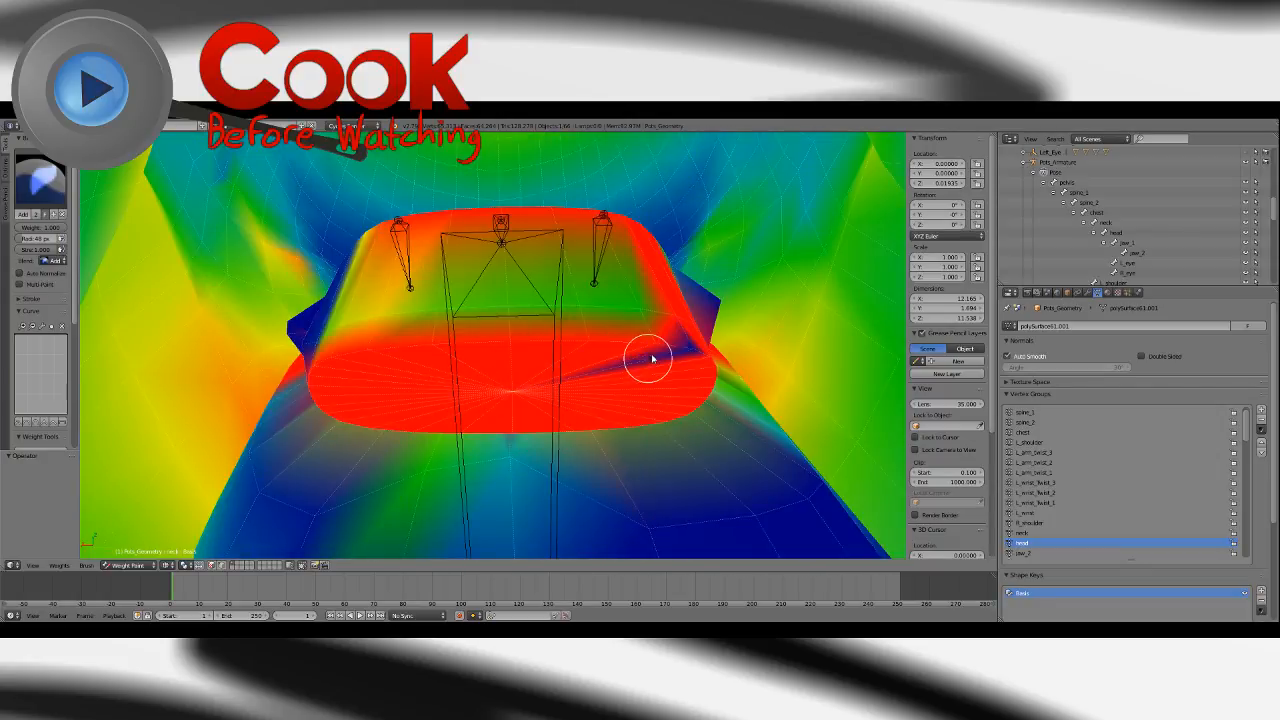
mouse_move(679, 357)
middle_mouse_down()
mouse_move(549, 303)
mouse_move(389, 294)
mouse_move(509, 363)
mouse_move(420, 326)
mouse_move(527, 303)
middle_mouse_up()
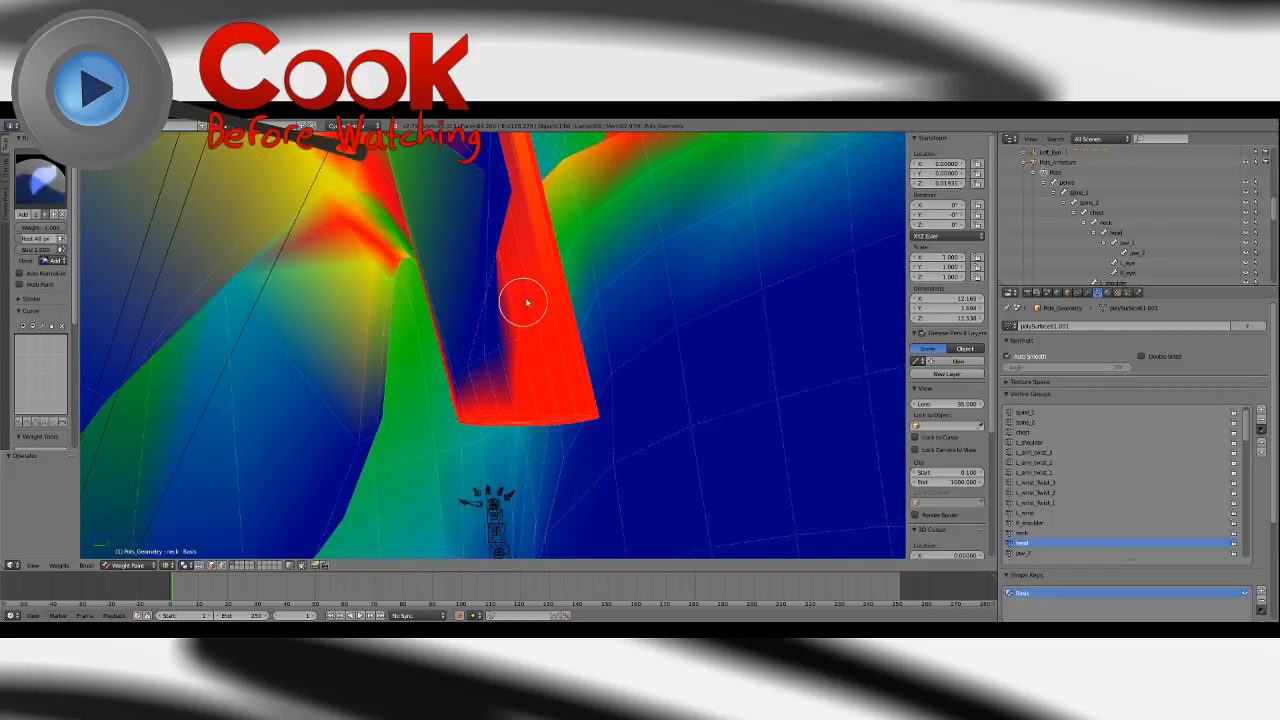
Fill the remaining unweighted patches on the mouth cavity's top and side walls with full head weight.
mouse_move(468, 362)
middle_mouse_down()
mouse_move(480, 334)
mouse_move(463, 263)
mouse_move(423, 349)
mouse_move(451, 346)
mouse_move(437, 194)
middle_mouse_up()
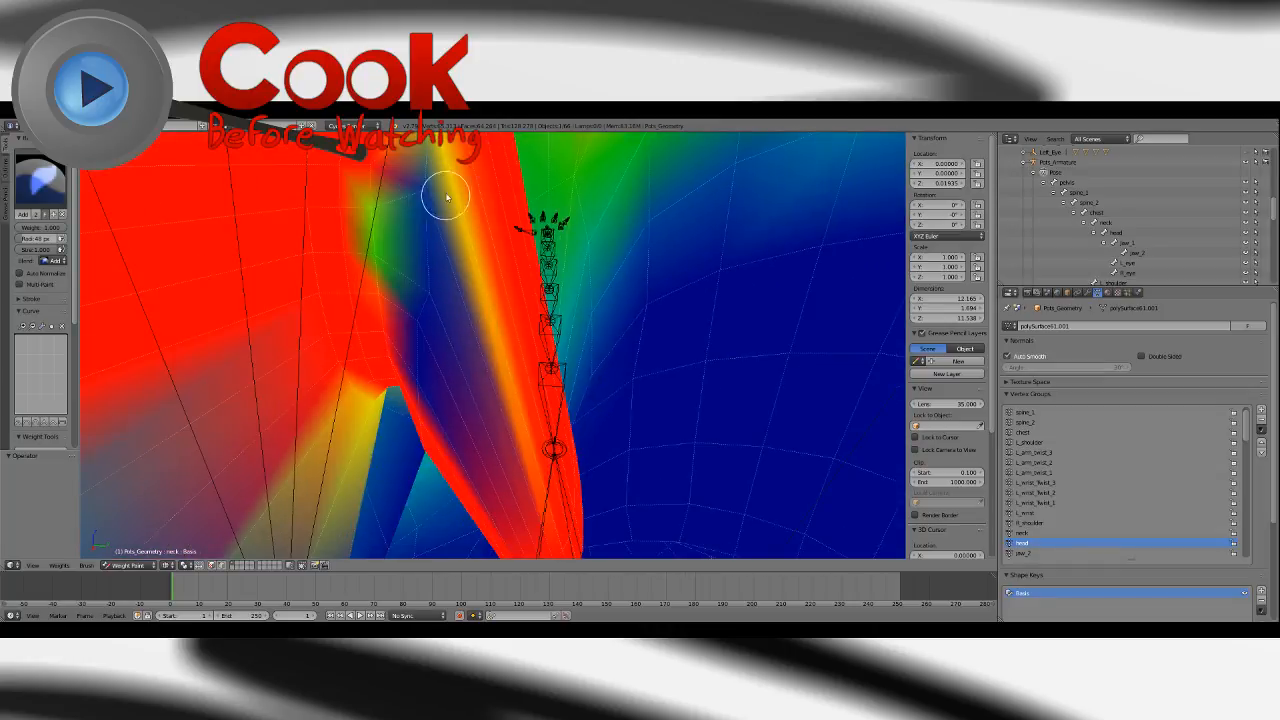
middle_click_drag(396, 263, 446, 382)
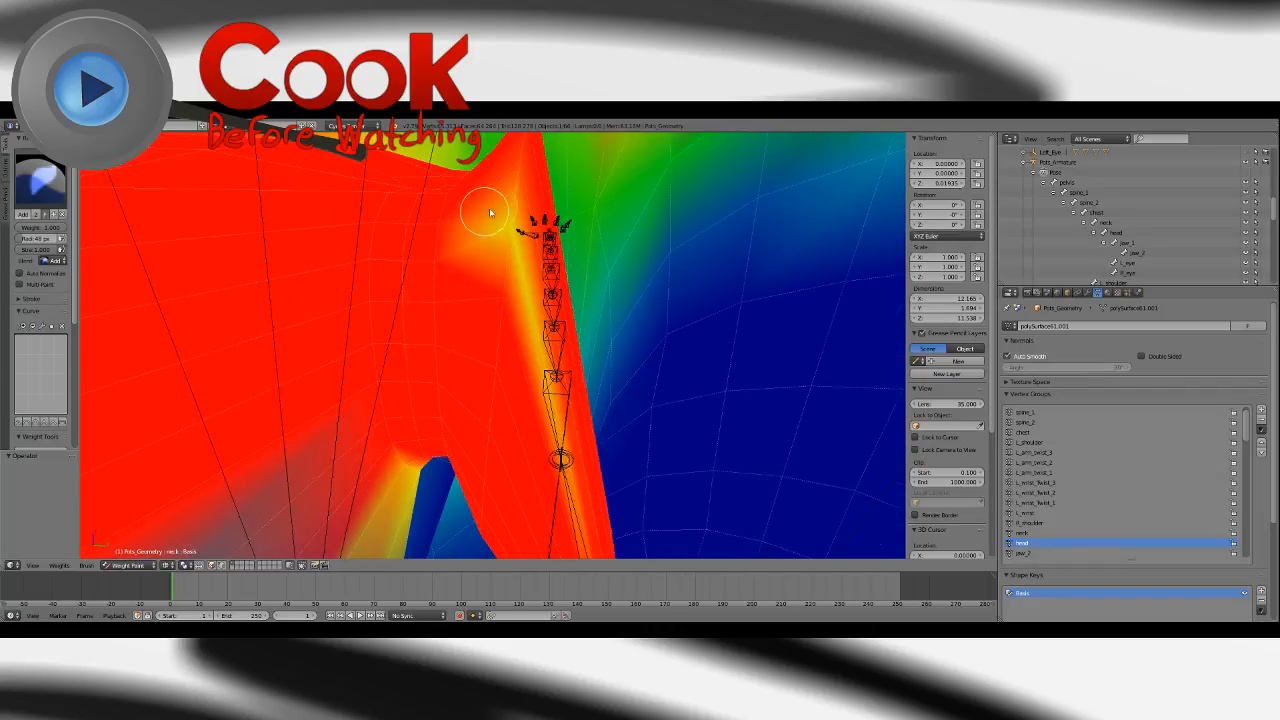
mouse_move(537, 366)
middle_mouse_down()
mouse_move(497, 403)
mouse_move(563, 297)
mouse_move(427, 284)
mouse_move(437, 340)
mouse_move(511, 283)
middle_mouse_up()
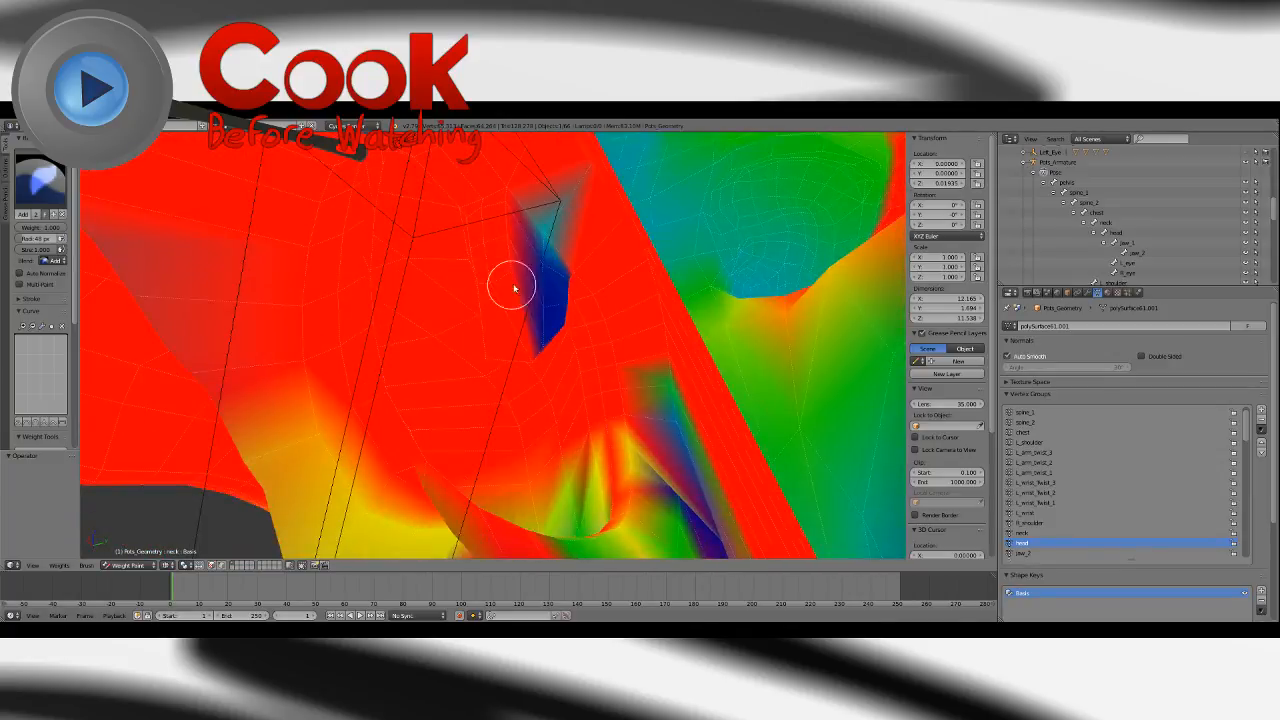
mouse_move(576, 412)
middle_mouse_down()
mouse_move(551, 323)
mouse_move(571, 334)
middle_mouse_up()
mouse_move(584, 436)
middle_mouse_down()
mouse_move(557, 291)
mouse_move(560, 403)
mouse_move(560, 349)
mouse_move(499, 385)
mouse_move(491, 303)
mouse_move(489, 389)
mouse_move(437, 314)
mouse_move(421, 375)
middle_mouse_up()
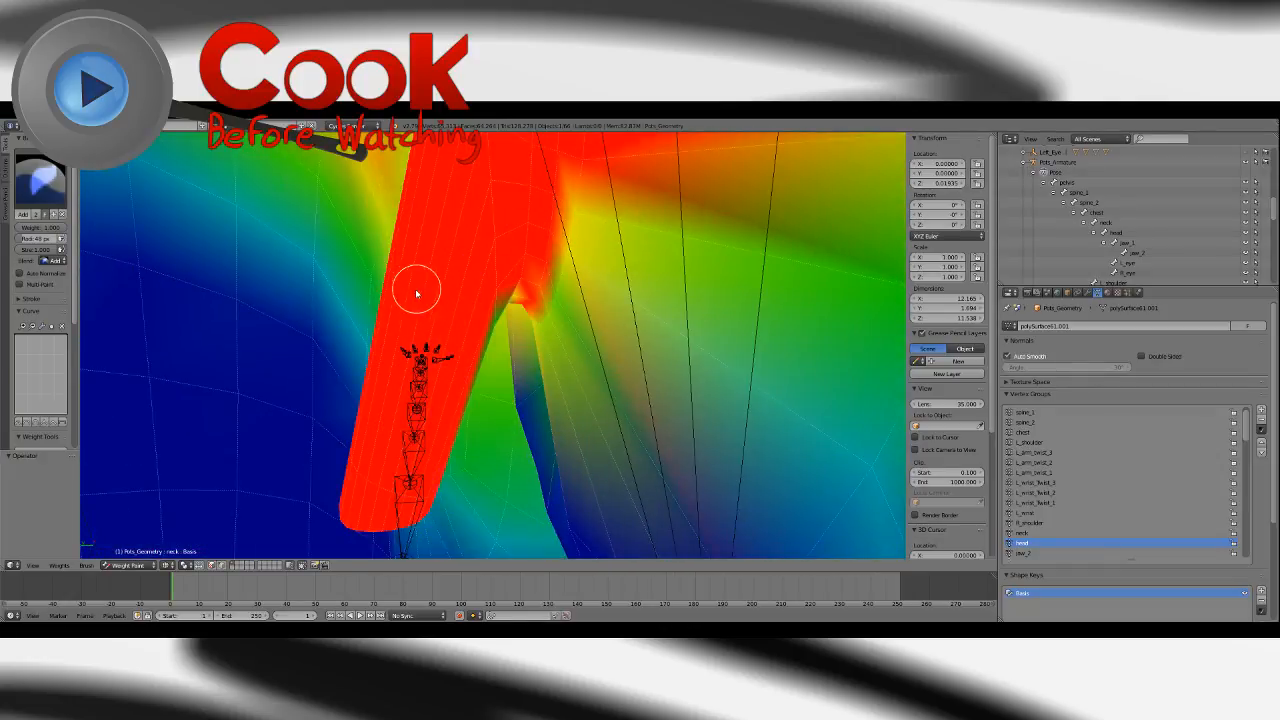
mouse_move(417, 293)
middle_mouse_down()
mouse_move(409, 340)
mouse_move(491, 277)
mouse_move(580, 334)
mouse_move(517, 340)
mouse_move(443, 246)
mouse_move(543, 371)
mouse_move(751, 268)
mouse_move(623, 326)
mouse_move(570, 308)
middle_mouse_up()
Blur the head weight border across the floor and sides of the inner mouth.
left_click(40, 177)
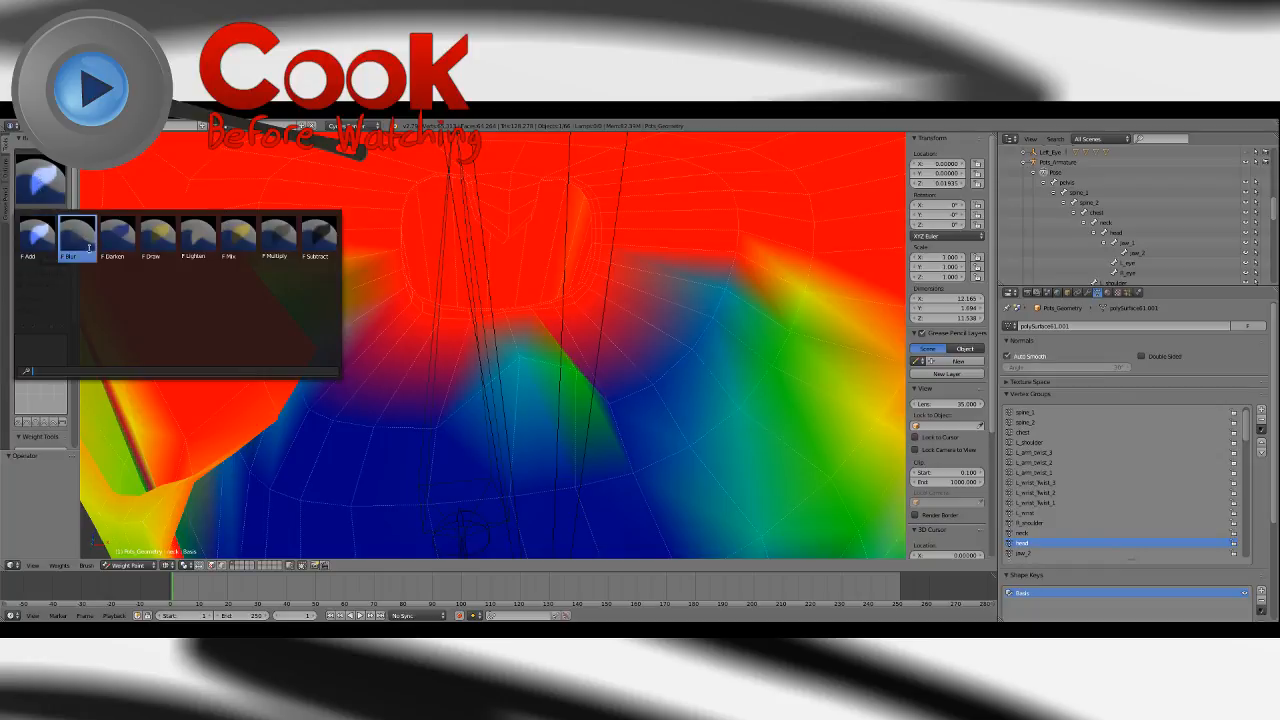
left_click(118, 232)
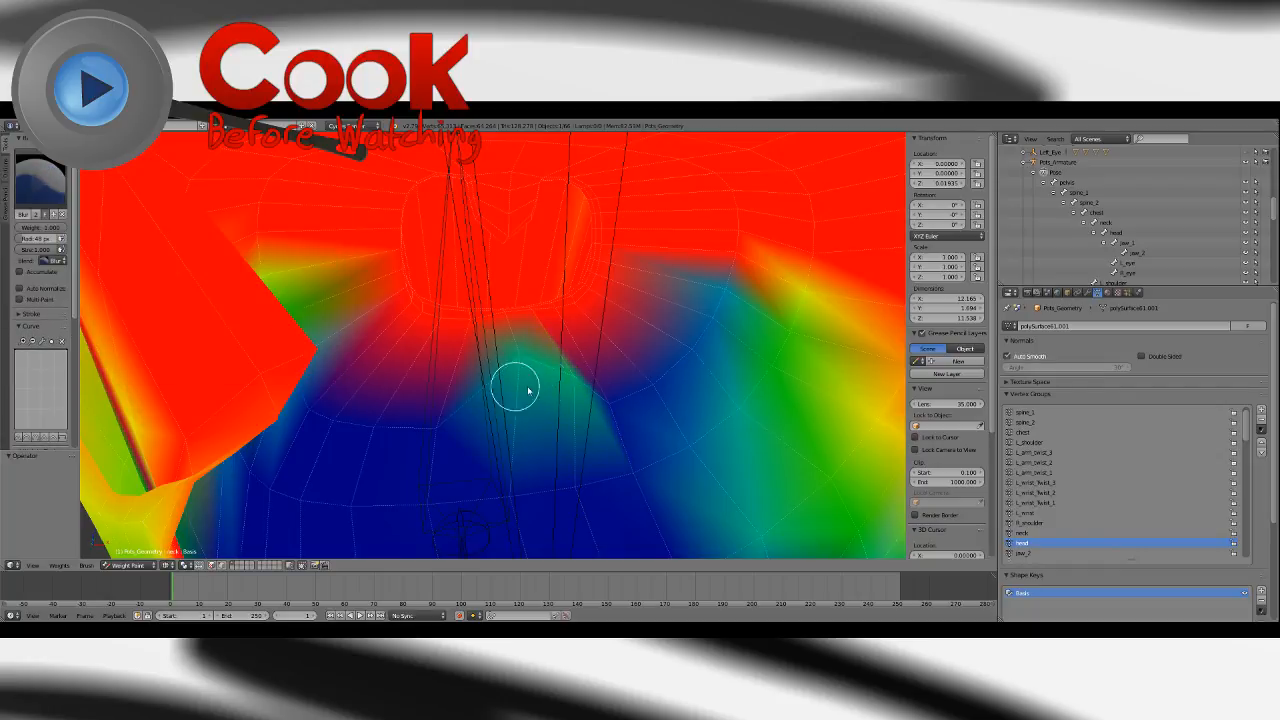
mouse_move(529, 391)
left_mouse_down()
mouse_move(629, 377)
mouse_move(714, 320)
mouse_move(394, 417)
left_mouse_up()
middle_click_drag(451, 387, 486, 377)
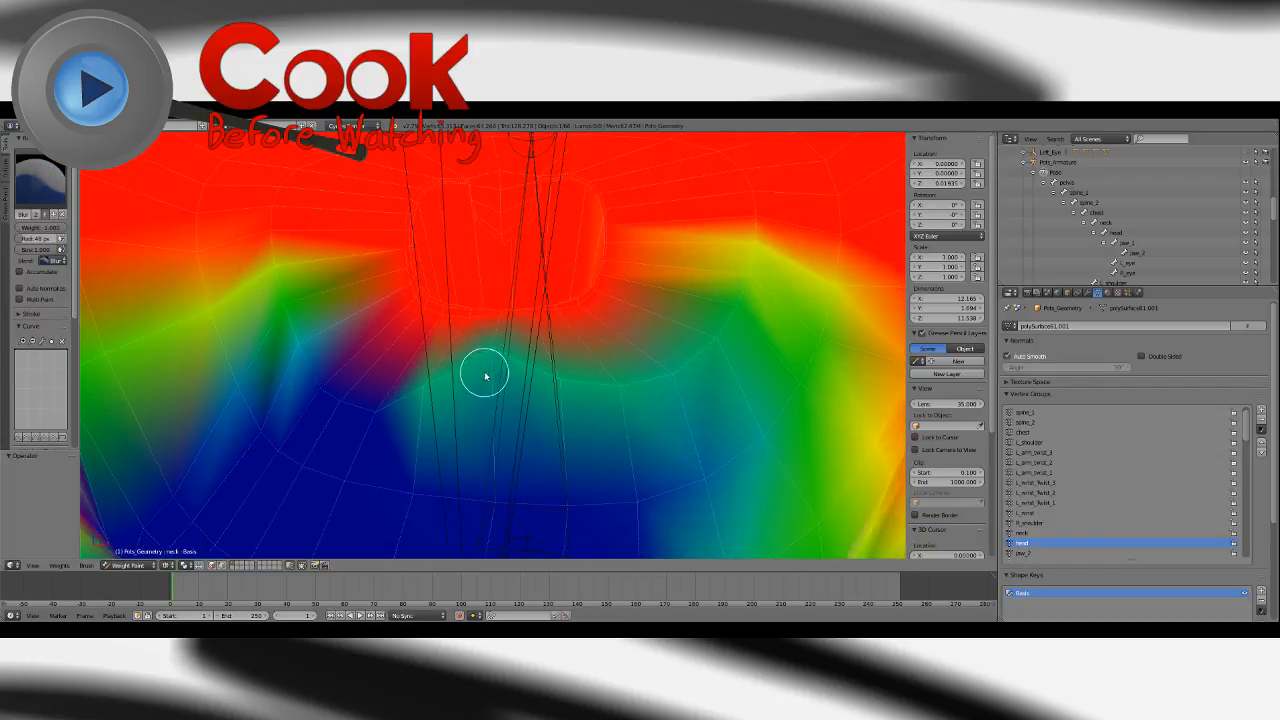
mouse_move(290, 268)
left_mouse_down()
mouse_move(266, 266)
mouse_move(462, 353)
left_mouse_up()
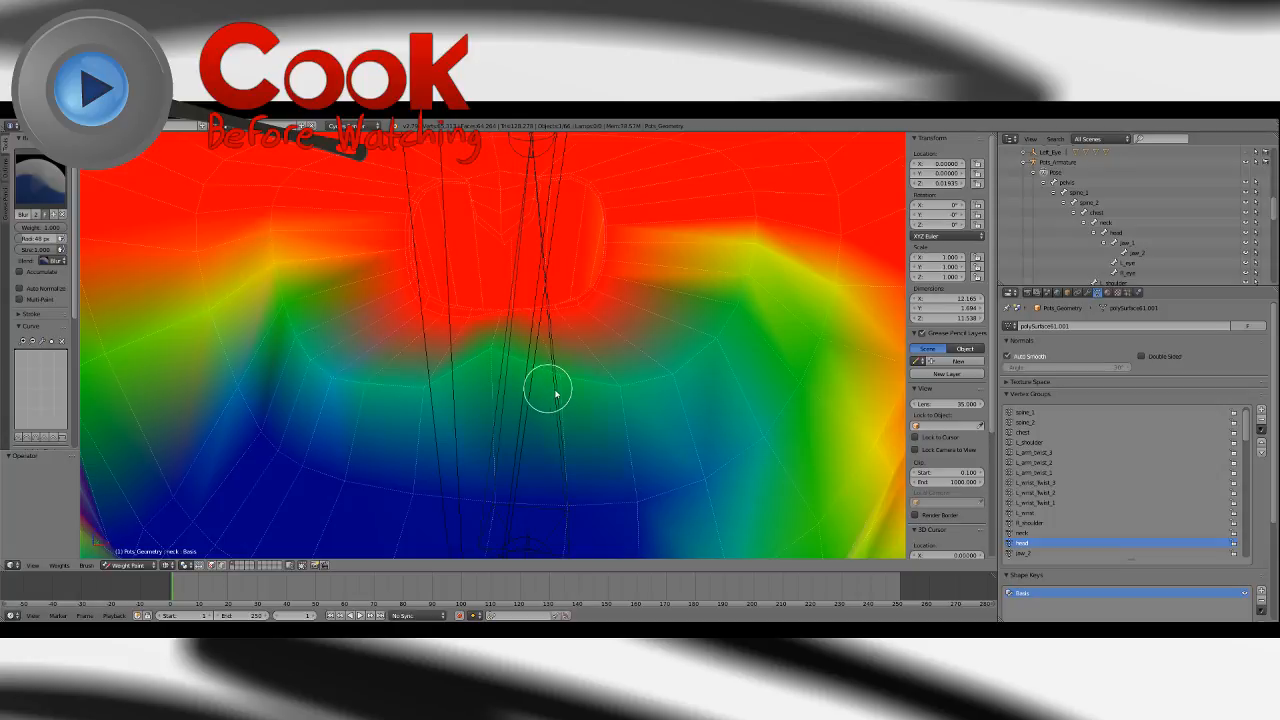
scroll(540, 370, "down", 5)
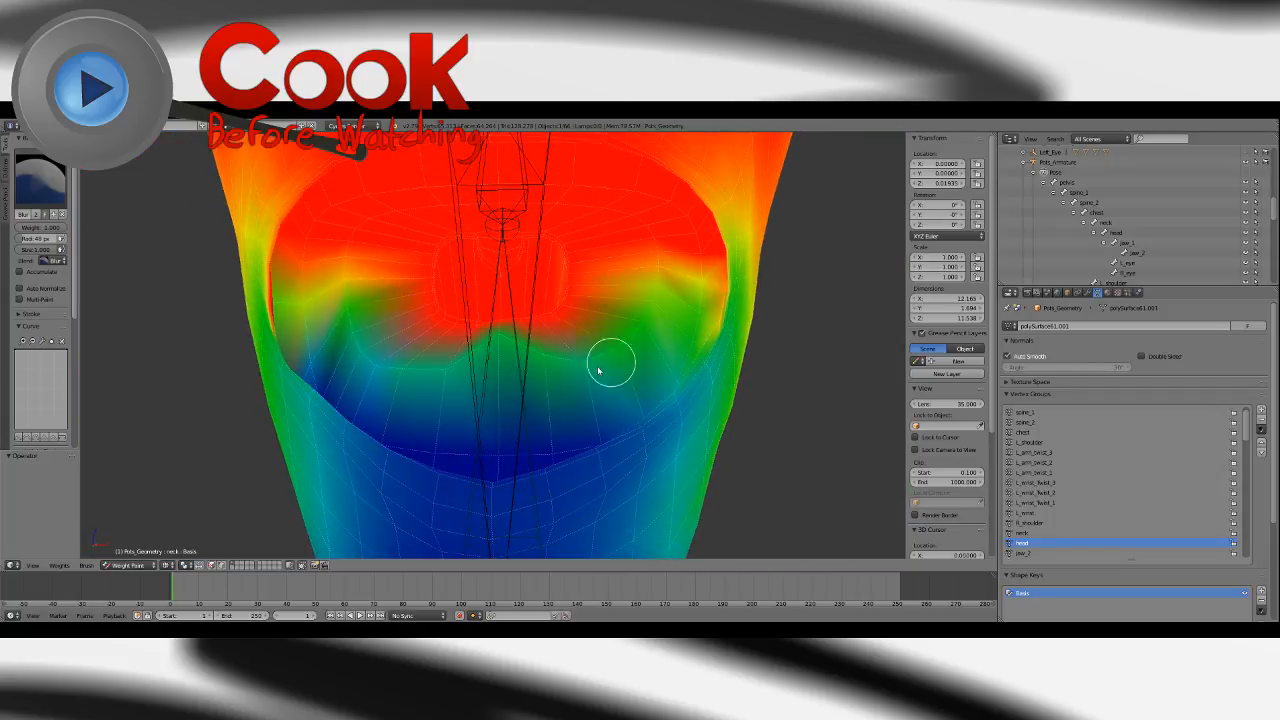
Blur the head vertex group's weights at the inner corner of the mouth.
middle_click_drag(598, 370, 503, 326)
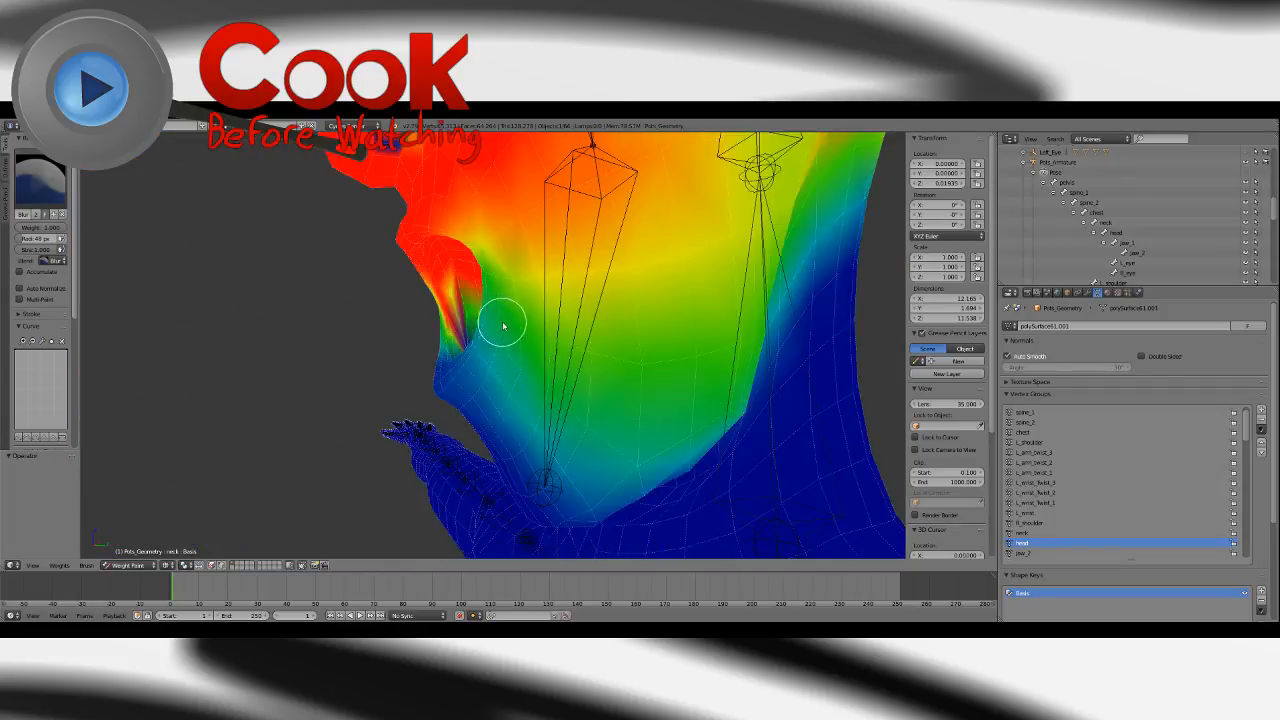
scroll(503, 326, "up", 5)
middle_click_drag(437, 266, 447, 278)
left_click_drag(447, 280, 455, 296)
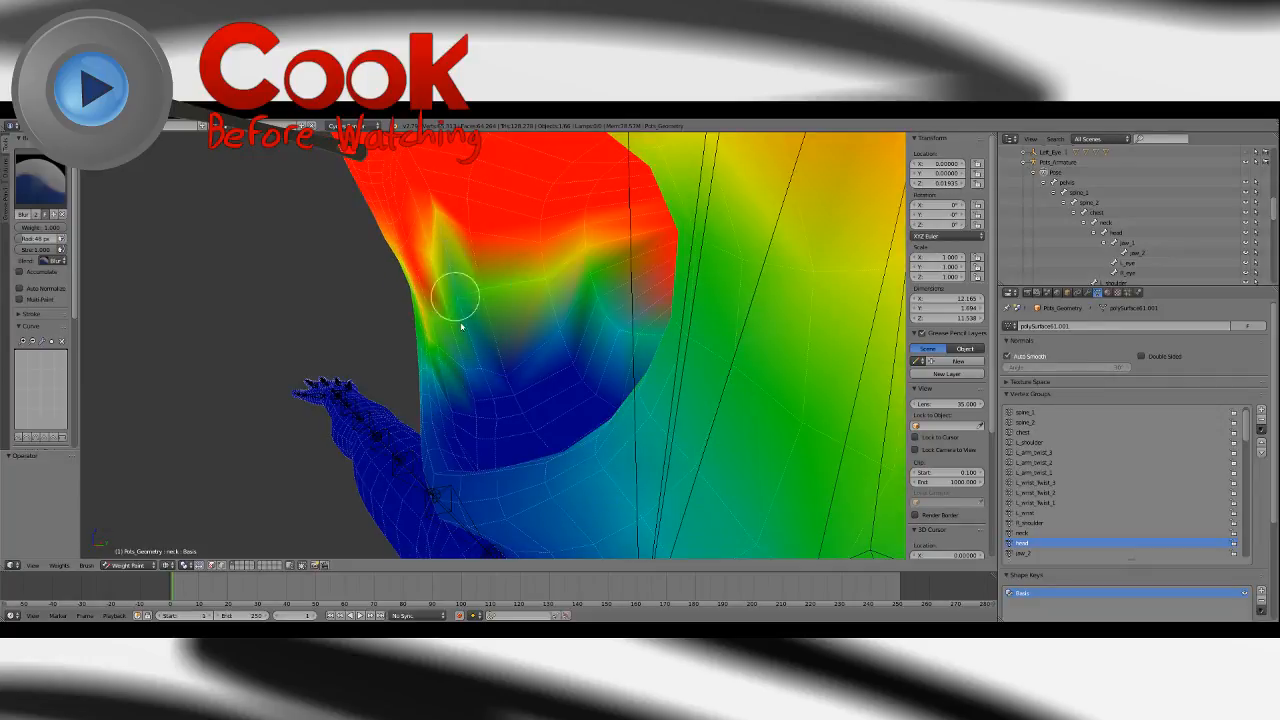
middle_click_drag(440, 285, 476, 254)
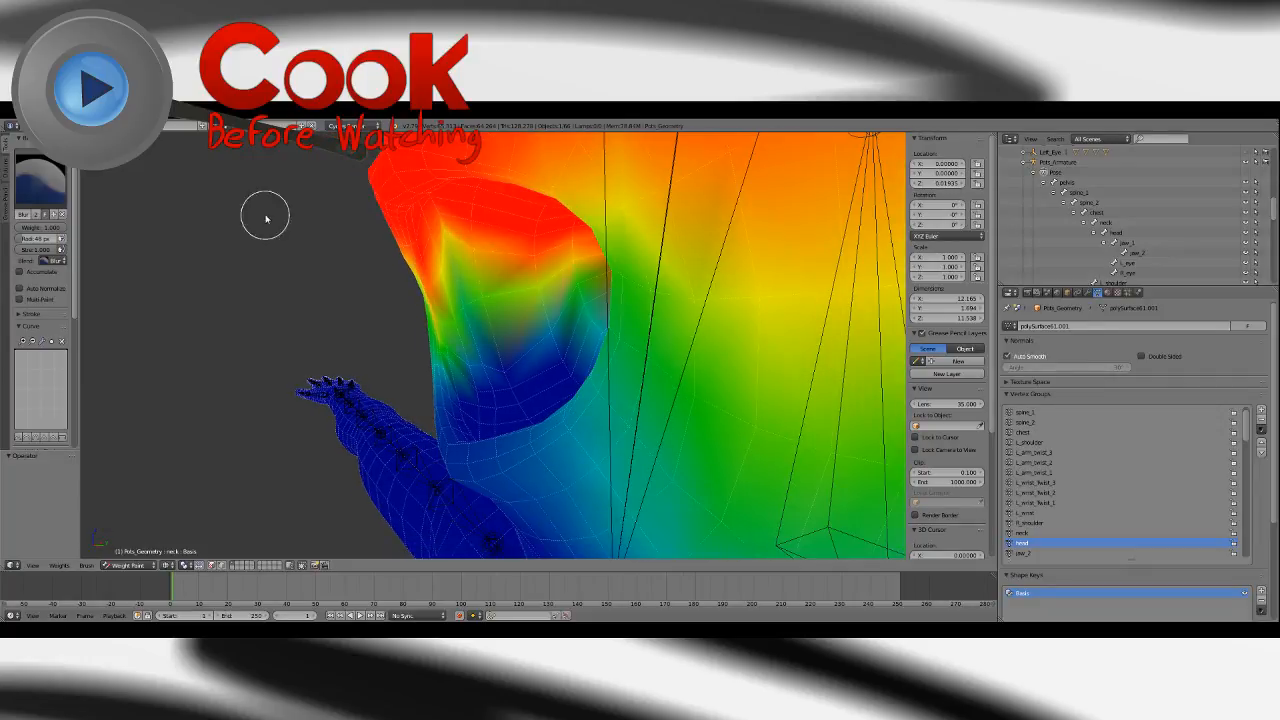
Paint more head weight onto the inner mouth corner with the Add brush.
left_click(40, 182)
left_click(40, 232)
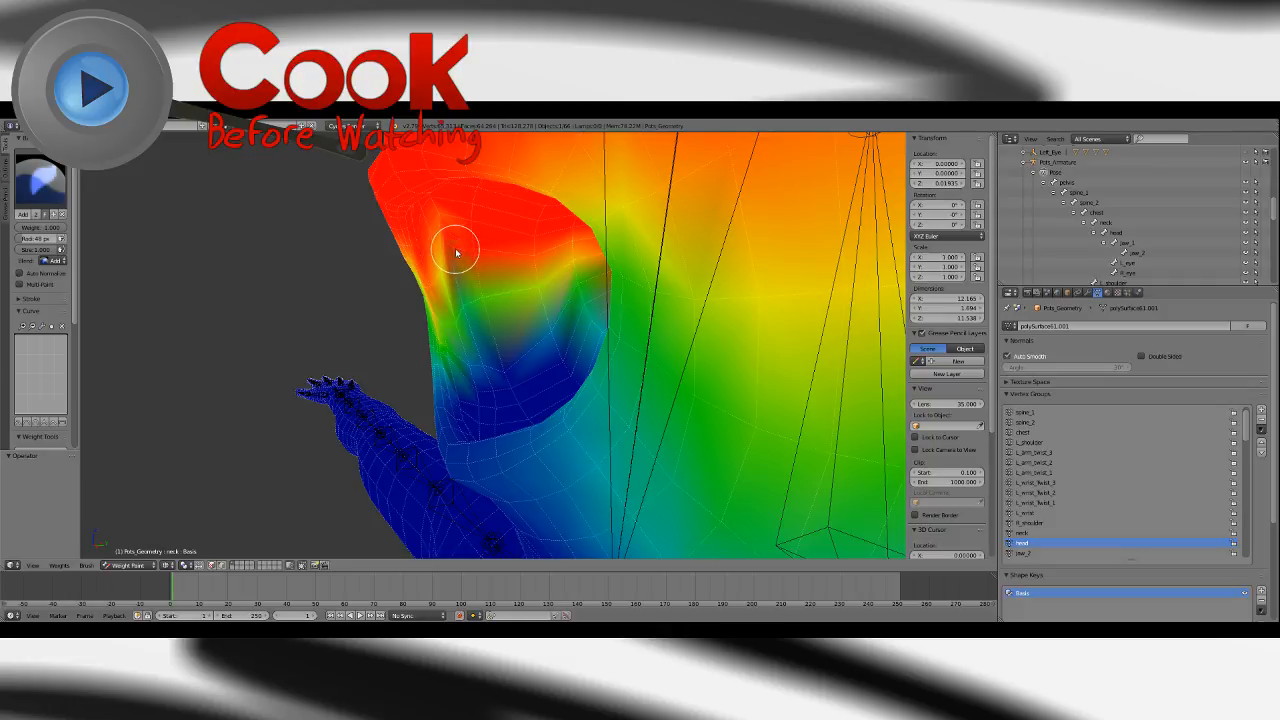
left_click_drag(456, 252, 455, 280)
mouse_move(455, 280)
middle_mouse_down()
mouse_move(581, 263)
mouse_move(526, 270)
mouse_move(465, 305)
middle_mouse_up()
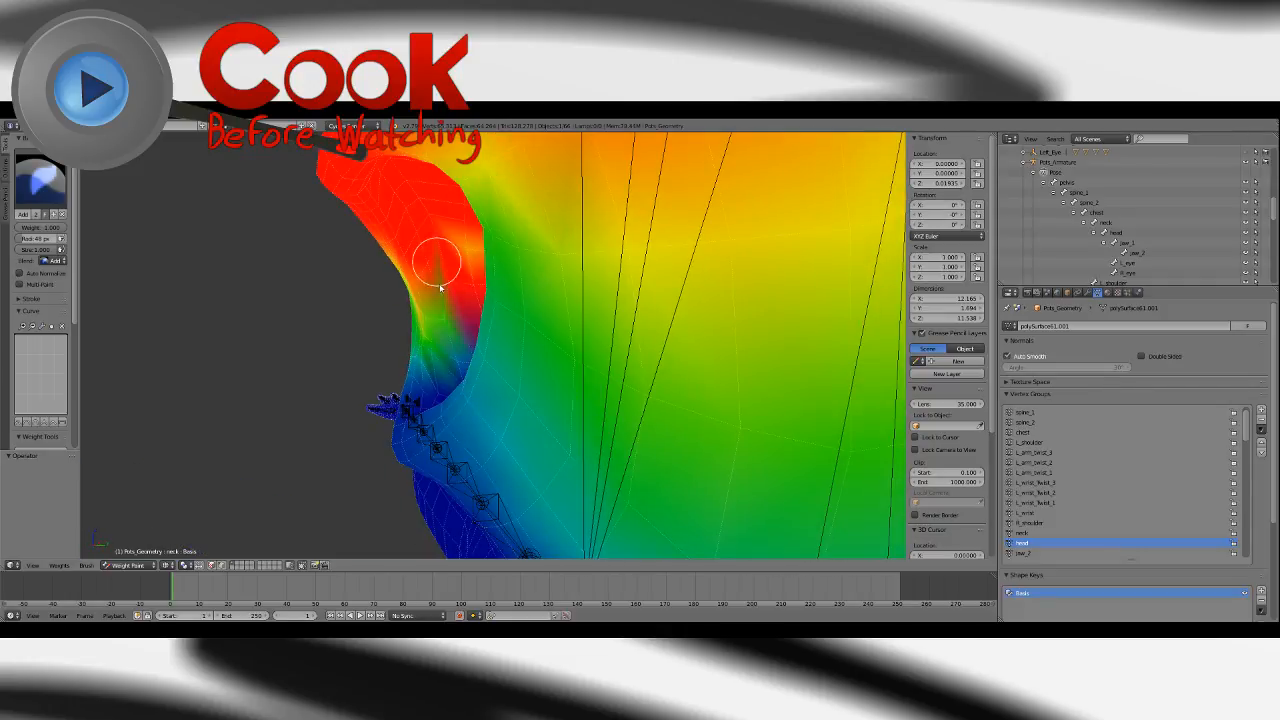
Smooth the newly painted head weights inside the mouth with the Blur brush.
left_click(40, 182)
left_click(77, 236)
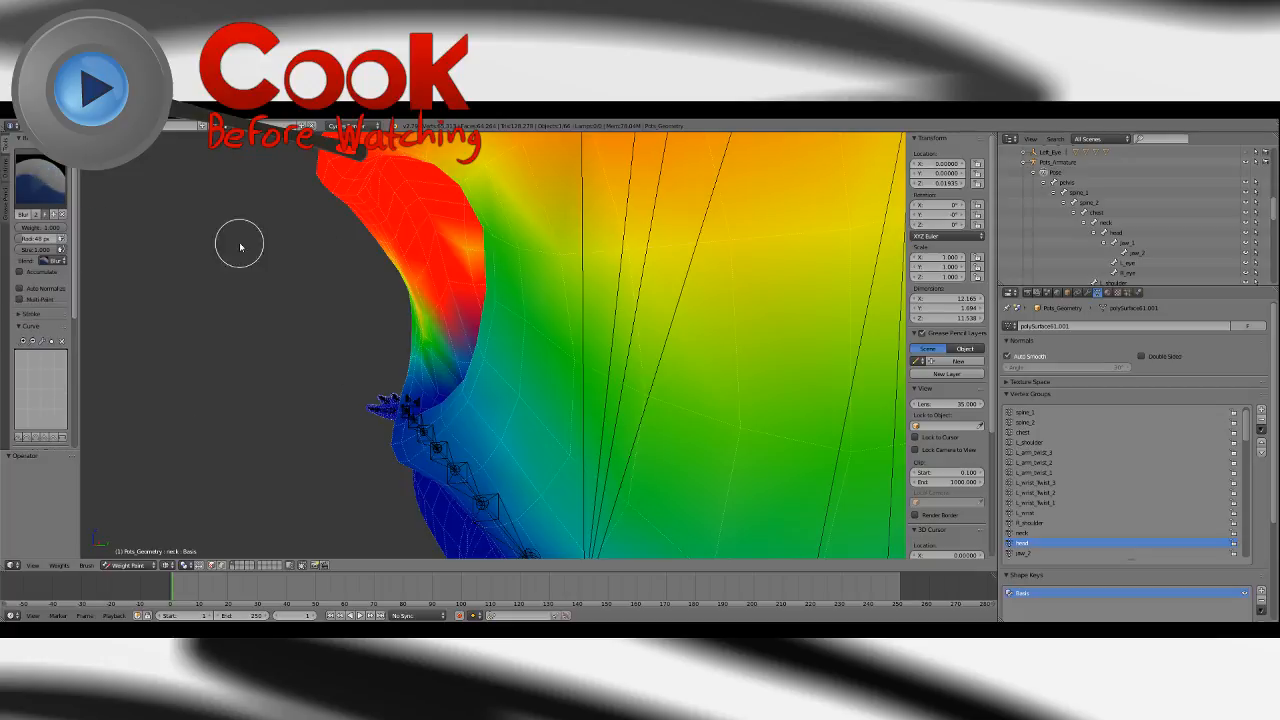
mouse_move(240, 240)
middle_mouse_down()
mouse_move(457, 257)
mouse_move(500, 323)
mouse_move(437, 366)
mouse_move(444, 341)
mouse_move(443, 374)
mouse_move(471, 329)
mouse_move(460, 297)
mouse_move(470, 318)
mouse_move(437, 360)
mouse_move(351, 397)
mouse_move(343, 386)
mouse_move(609, 371)
mouse_move(594, 386)
mouse_move(491, 371)
mouse_move(540, 408)
mouse_move(489, 423)
mouse_move(531, 391)
mouse_move(523, 374)
mouse_move(490, 418)
mouse_move(491, 403)
mouse_move(569, 391)
mouse_move(457, 360)
mouse_move(490, 336)
middle_mouse_up()
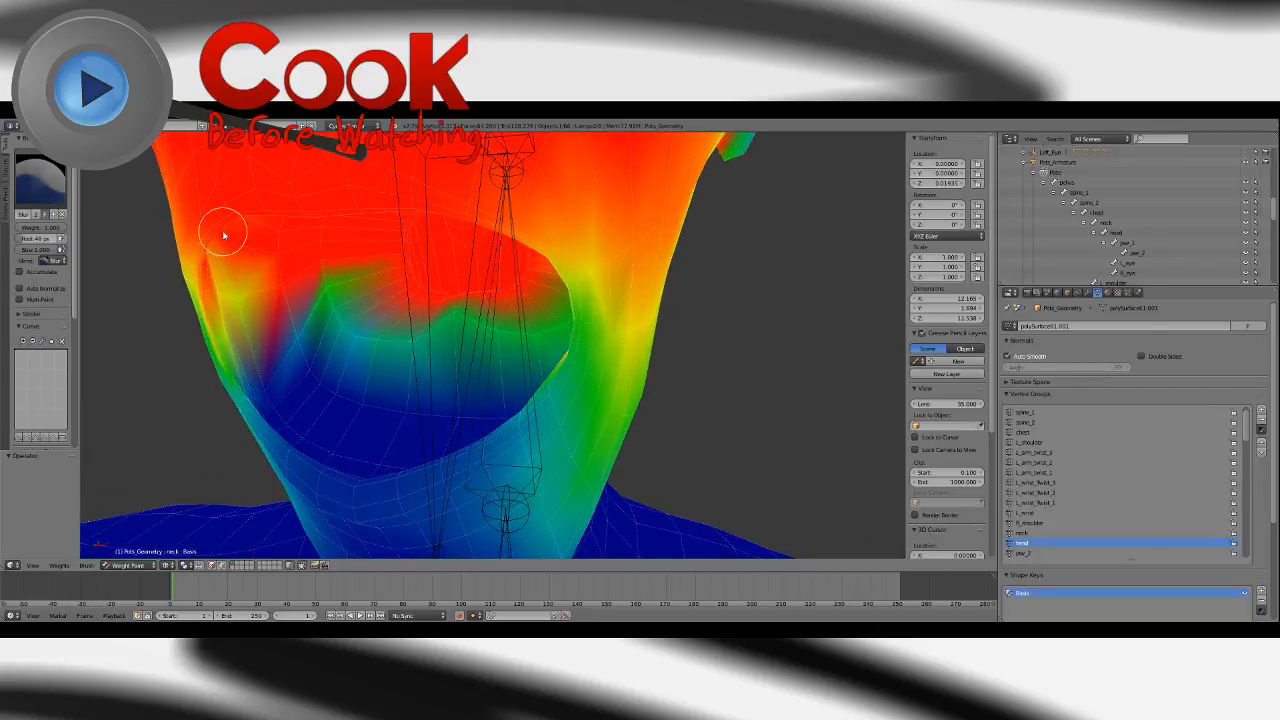
Add jaw_2 weight across the lower interior of the mouth with the Add brush.
left_click(1027, 552)
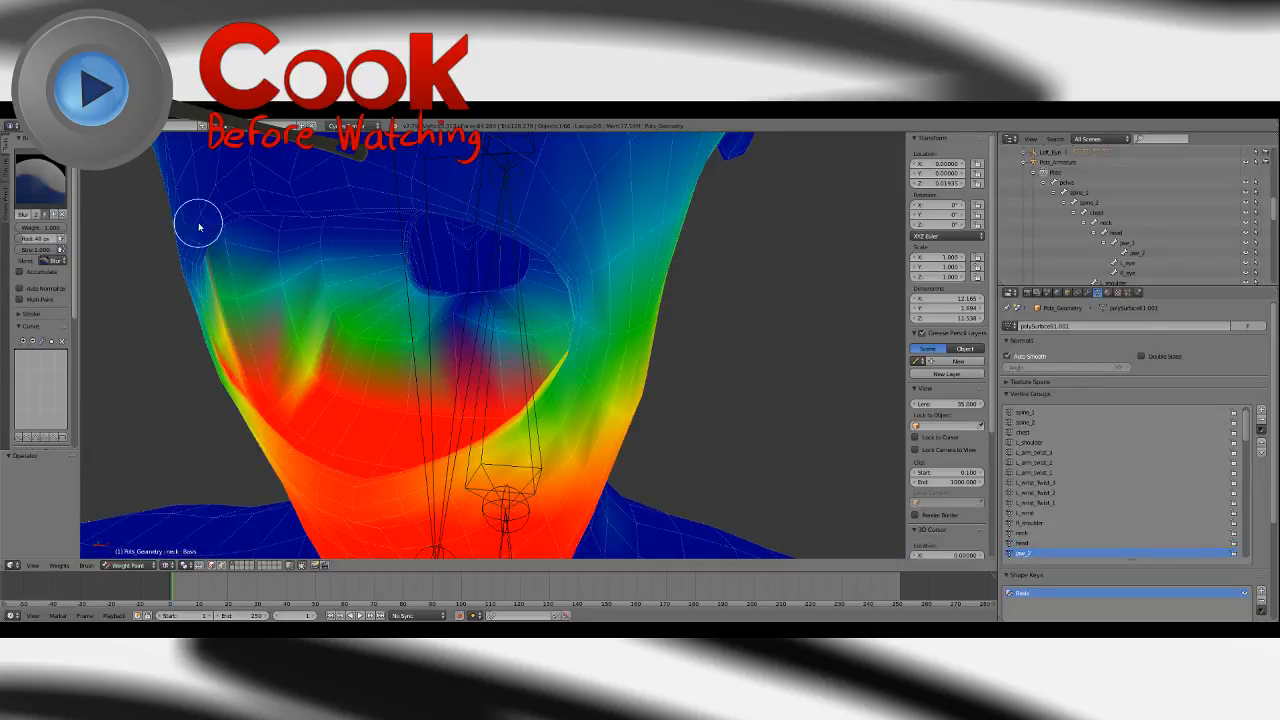
left_click(40, 180)
left_click(40, 232)
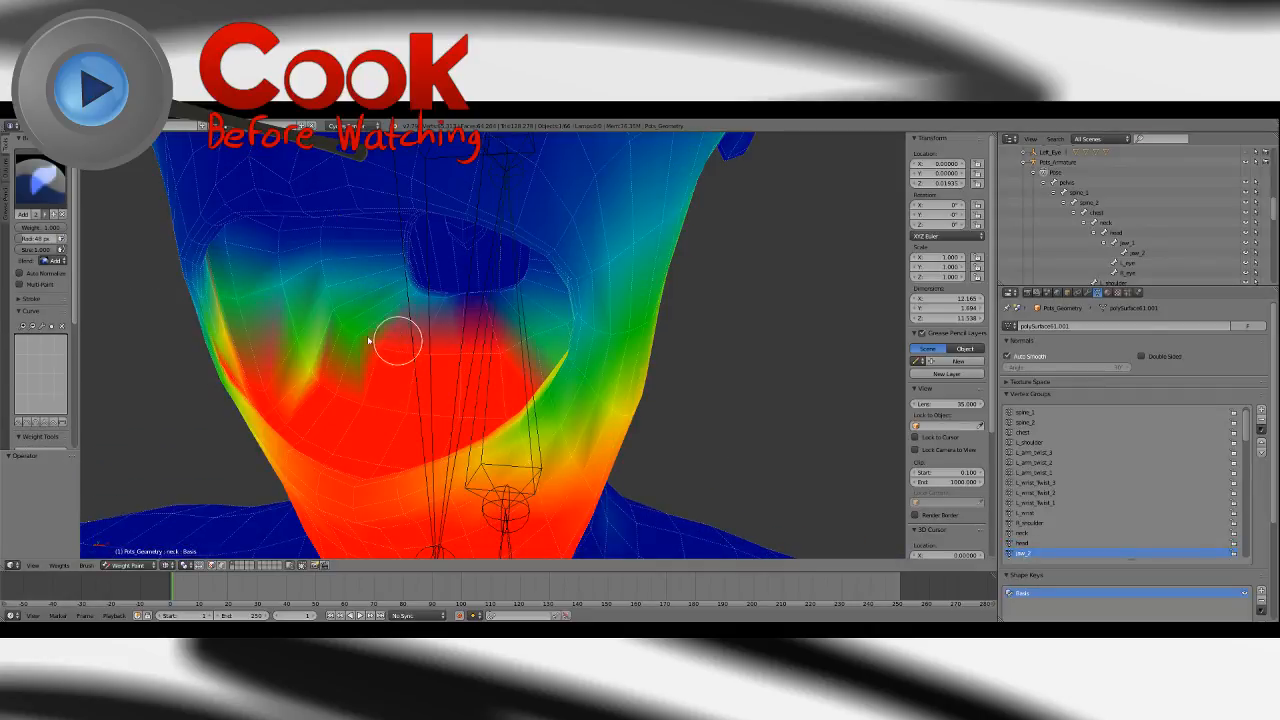
middle_click_drag(369, 341, 533, 326)
middle_click_drag(339, 351, 517, 338)
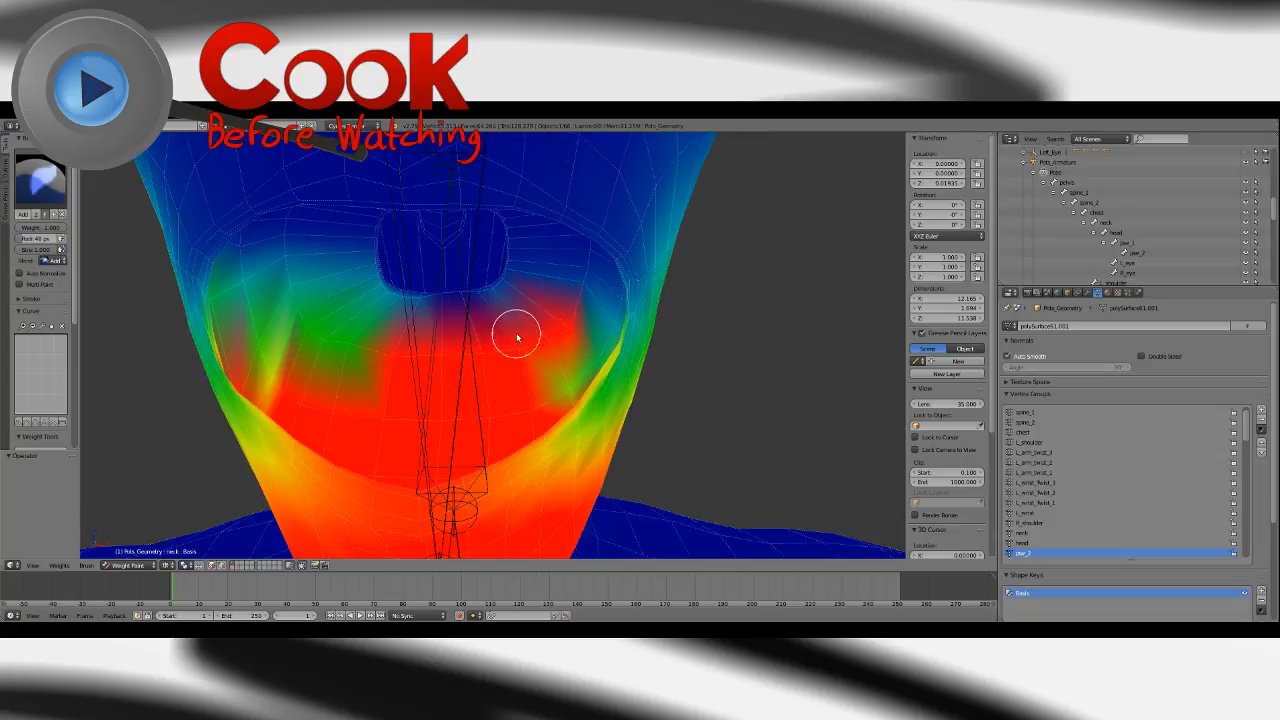
Blur the jaw_2 weights inside the mouth to soften the transition between the upper and lower halves.
left_click(41, 184)
left_click(77, 239)
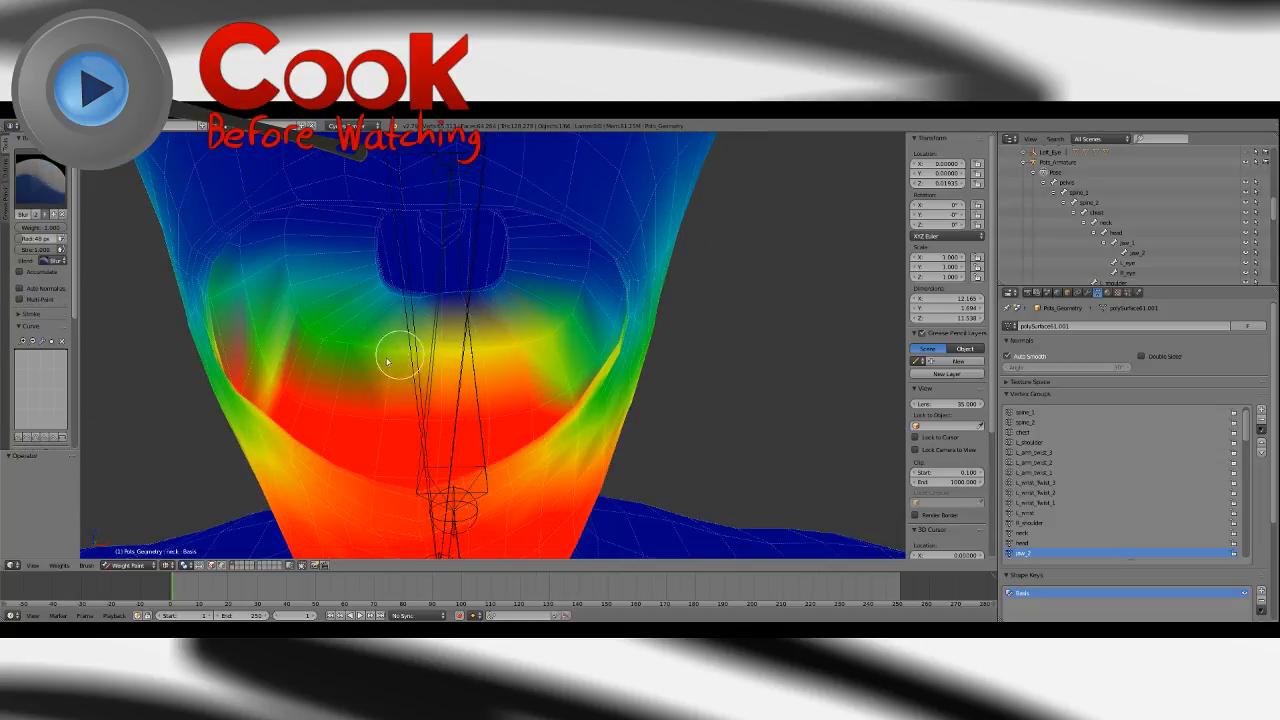
mouse_move(510, 357)
middle_mouse_down()
mouse_move(429, 386)
mouse_move(523, 348)
mouse_move(543, 353)
middle_mouse_up()
middle_click_drag(481, 388, 378, 337)
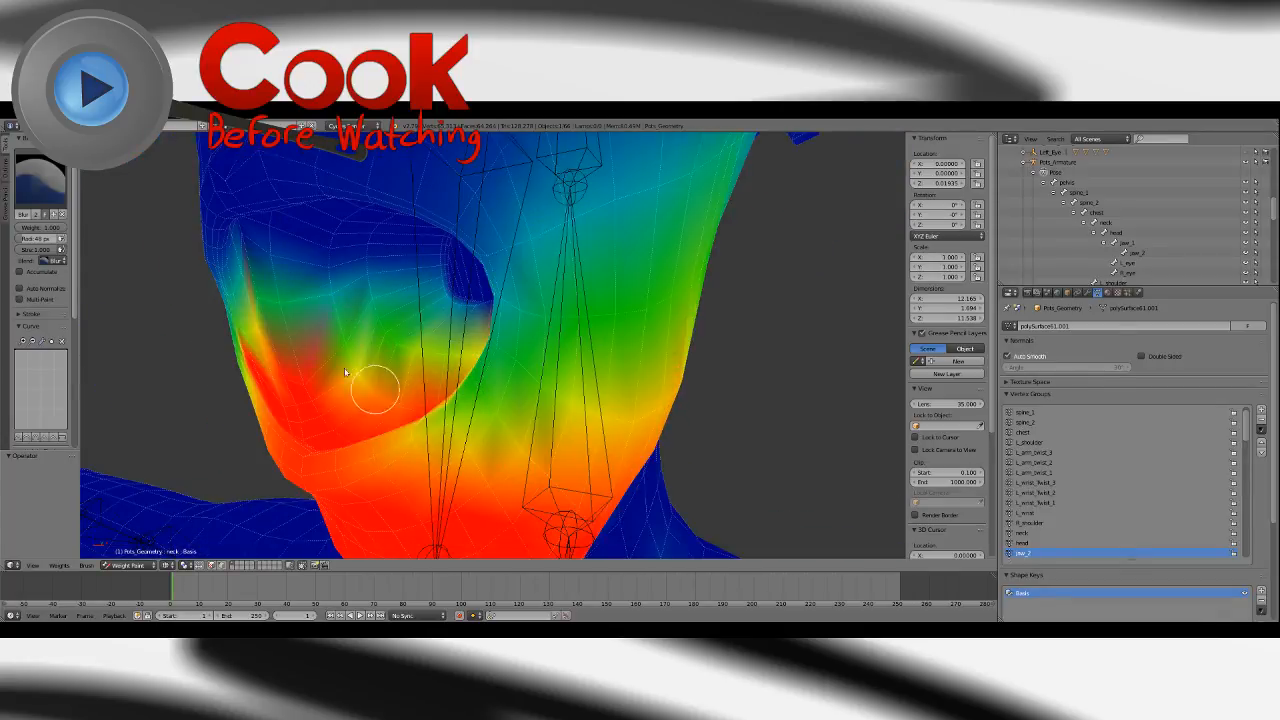
scroll(433, 333, "down", 5)
mouse_move(455, 375)
middle_mouse_down()
mouse_move(463, 386)
mouse_move(617, 389)
mouse_move(594, 369)
mouse_move(583, 209)
mouse_move(367, 374)
mouse_move(535, 383)
mouse_move(557, 366)
mouse_move(574, 400)
mouse_move(514, 366)
mouse_move(556, 368)
mouse_move(434, 406)
middle_mouse_up()
scroll(517, 366, "up", 6)
Paint neck vertex group weight on the throat just under the chin with the Add brush at strength 0.289.
left_click(1022, 533)
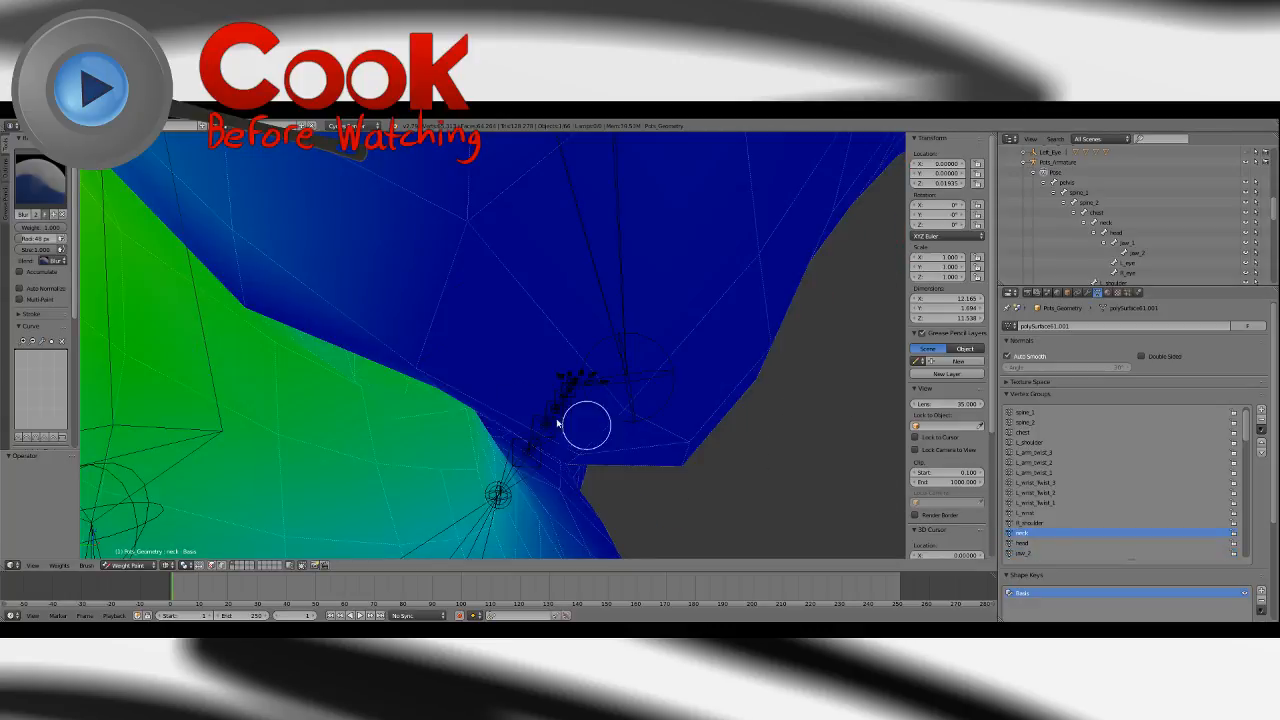
mouse_move(586, 423)
middle_mouse_down()
mouse_move(651, 403)
mouse_move(597, 403)
mouse_move(677, 449)
mouse_move(576, 416)
middle_mouse_up()
left_click(5, 176)
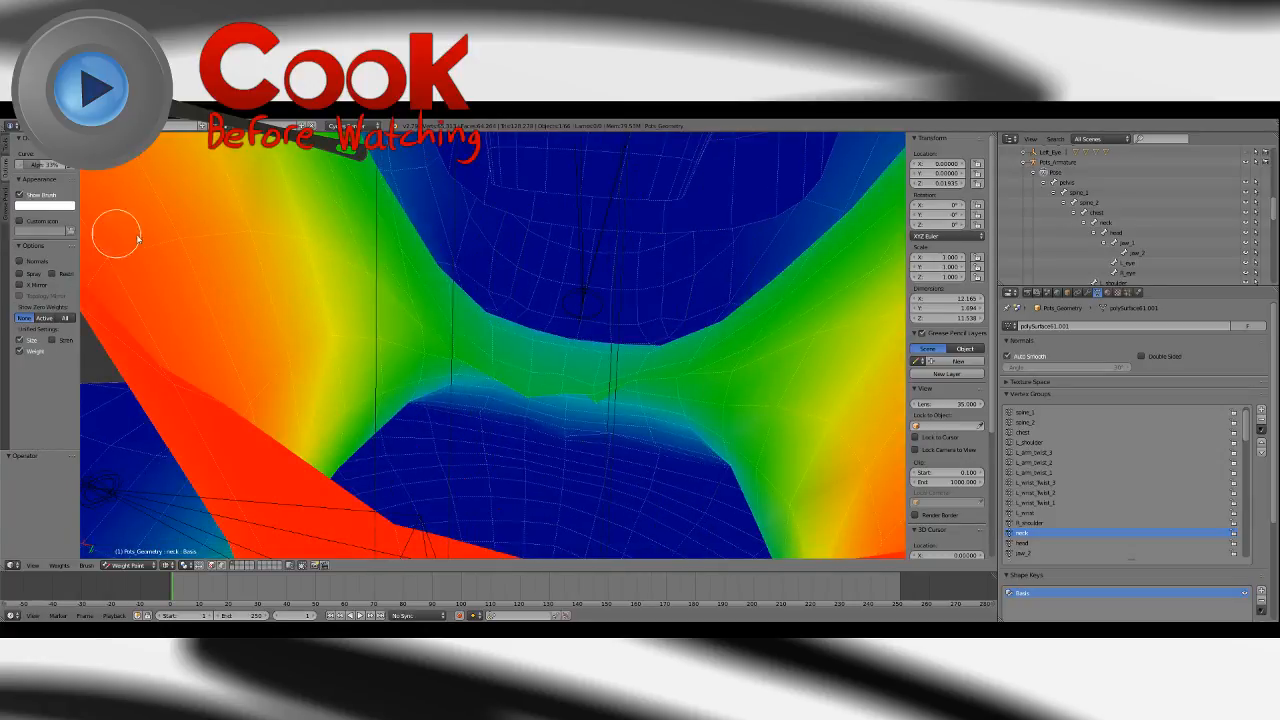
left_click(6, 145)
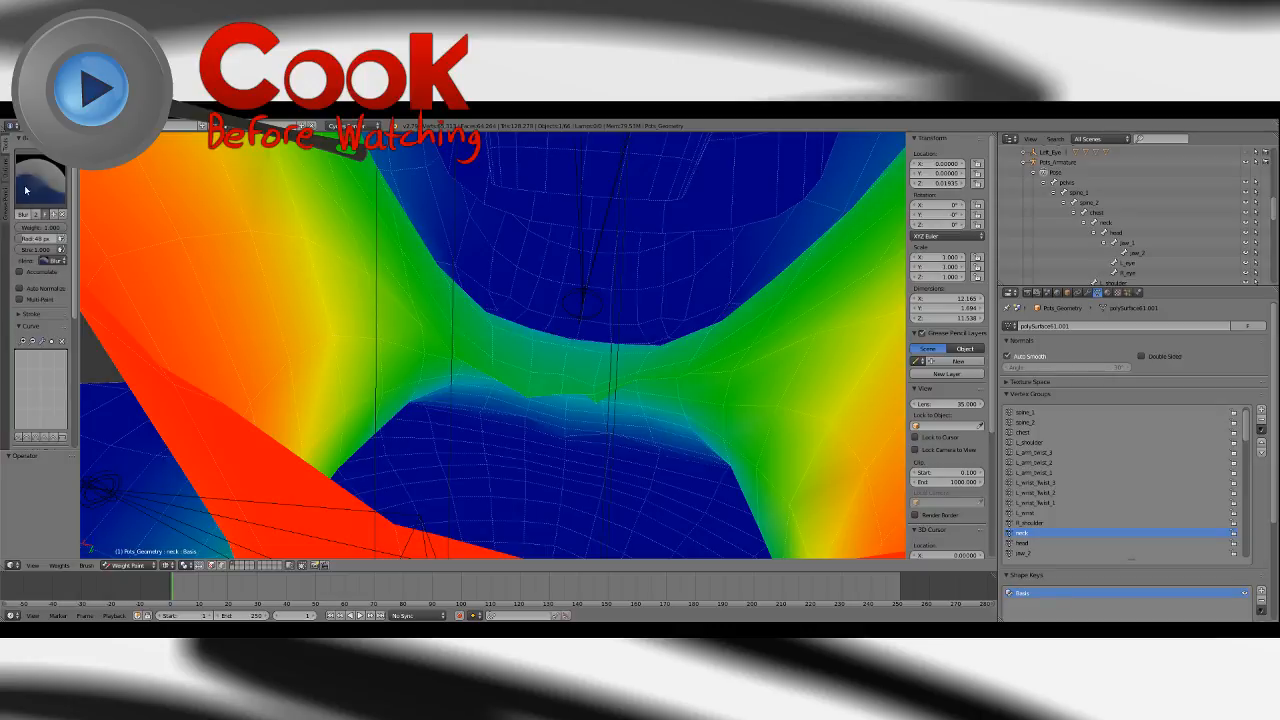
left_click(26, 190)
left_click(33, 237)
mouse_move(420, 450)
middle_mouse_down()
mouse_move(543, 443)
mouse_move(509, 383)
mouse_move(503, 420)
middle_mouse_up()
middle_click_drag(297, 387, 310, 359)
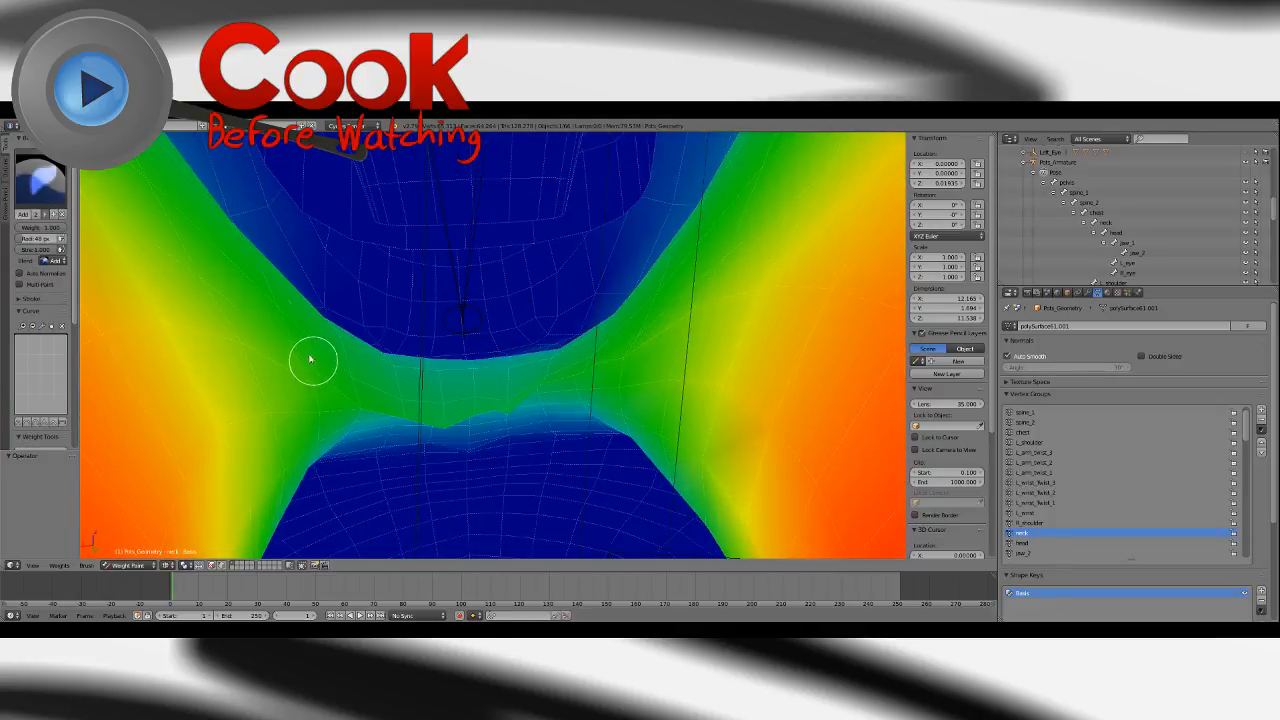
mouse_move(403, 391)
middle_mouse_down()
mouse_move(477, 363)
mouse_move(473, 251)
mouse_move(457, 420)
mouse_move(451, 383)
mouse_move(456, 395)
middle_mouse_up()
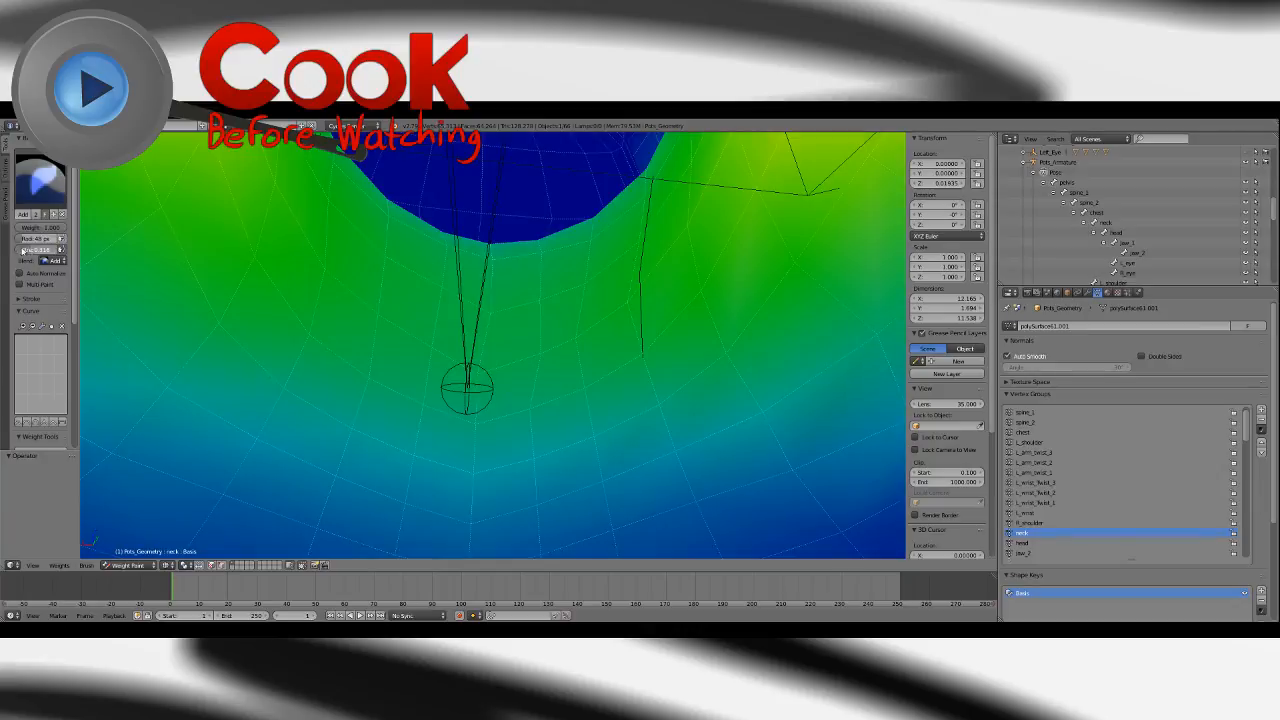
mouse_move(590, 272)
left_mouse_down()
mouse_move(397, 266)
mouse_move(443, 300)
mouse_move(534, 277)
left_mouse_up()
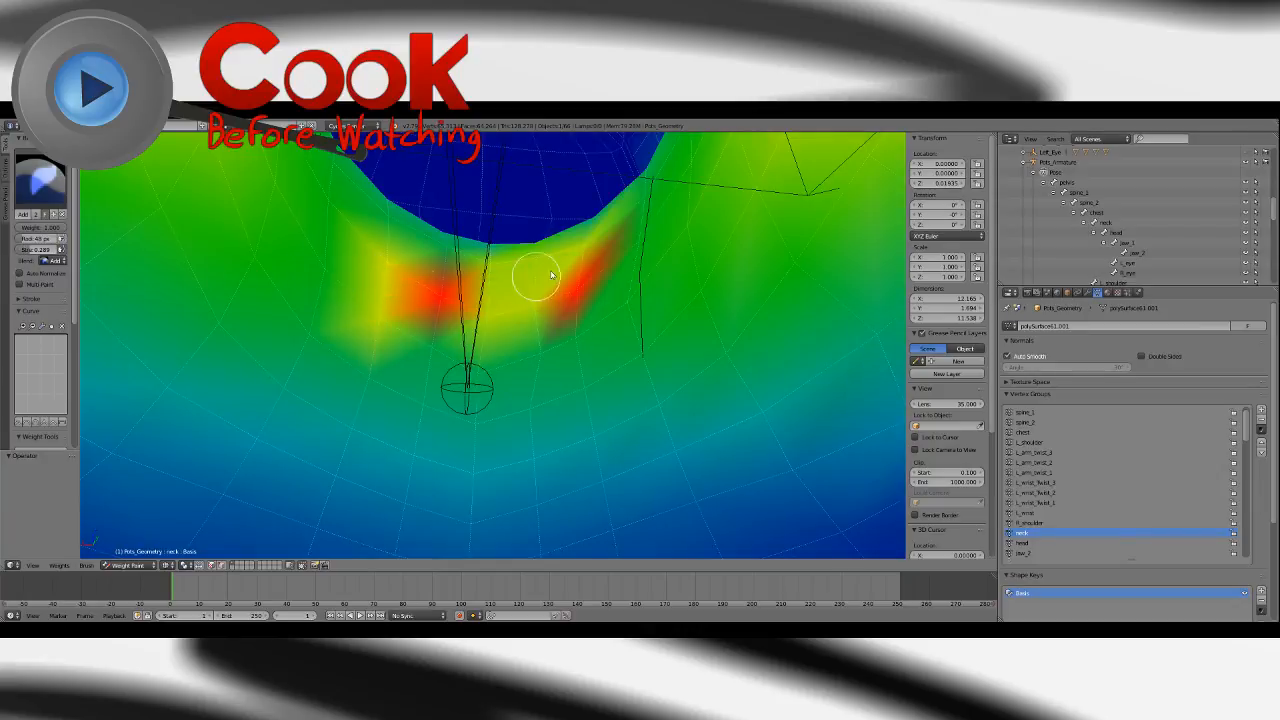
Try to extend the added neck weight around the front and sides of the throat below the jaw.
mouse_move(534, 277)
middle_mouse_down()
mouse_move(480, 318)
mouse_move(541, 350)
middle_mouse_up()
left_click_drag(541, 350, 562, 382)
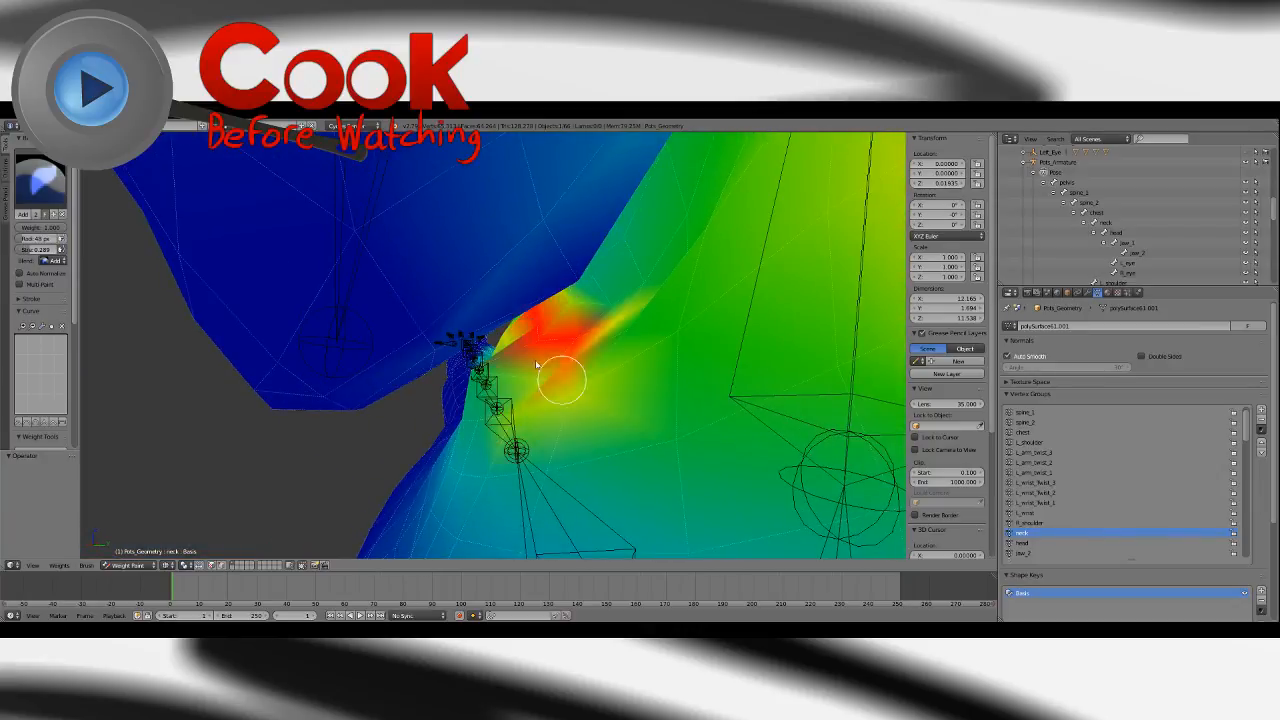
mouse_move(562, 382)
middle_mouse_down()
mouse_move(560, 348)
mouse_move(497, 366)
mouse_move(507, 377)
middle_mouse_up()
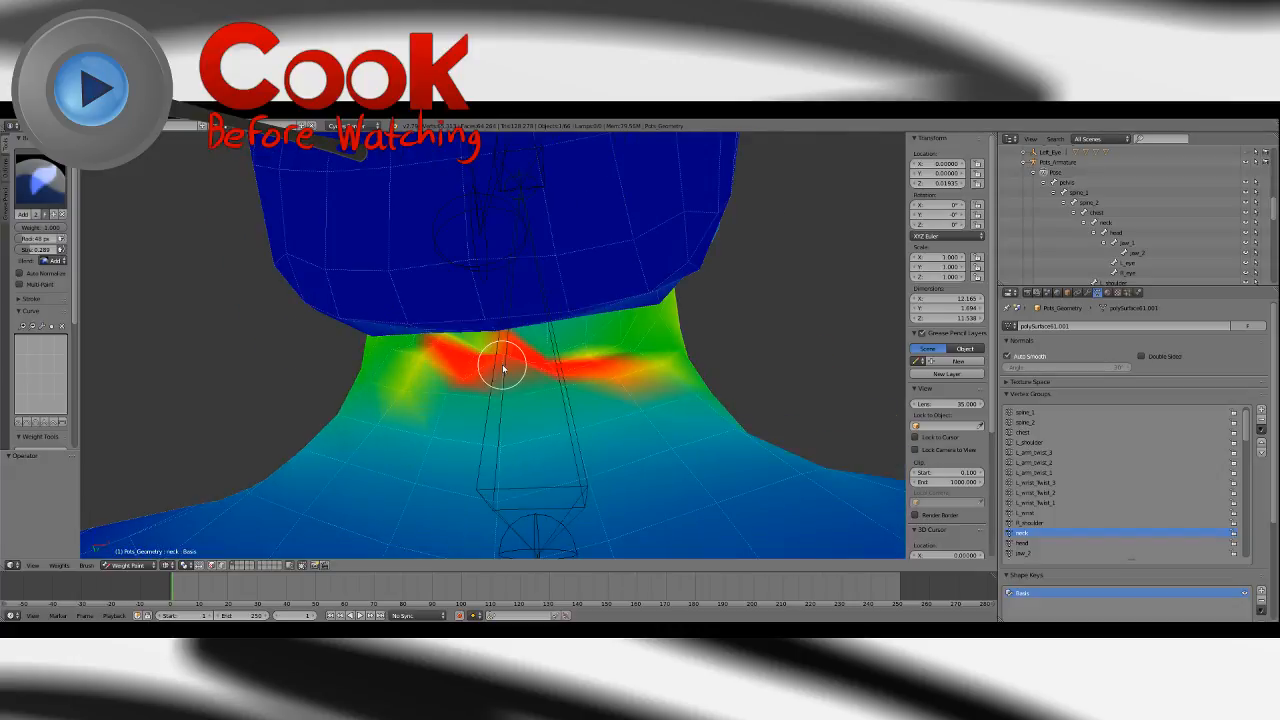
left_click_drag(503, 369, 429, 364)
middle_click_drag(528, 362, 560, 346)
left_click_drag(612, 322, 520, 349)
middle_click_drag(612, 312, 545, 354)
mouse_move(636, 256)
left_mouse_down()
mouse_move(546, 348)
mouse_move(644, 240)
left_mouse_up()
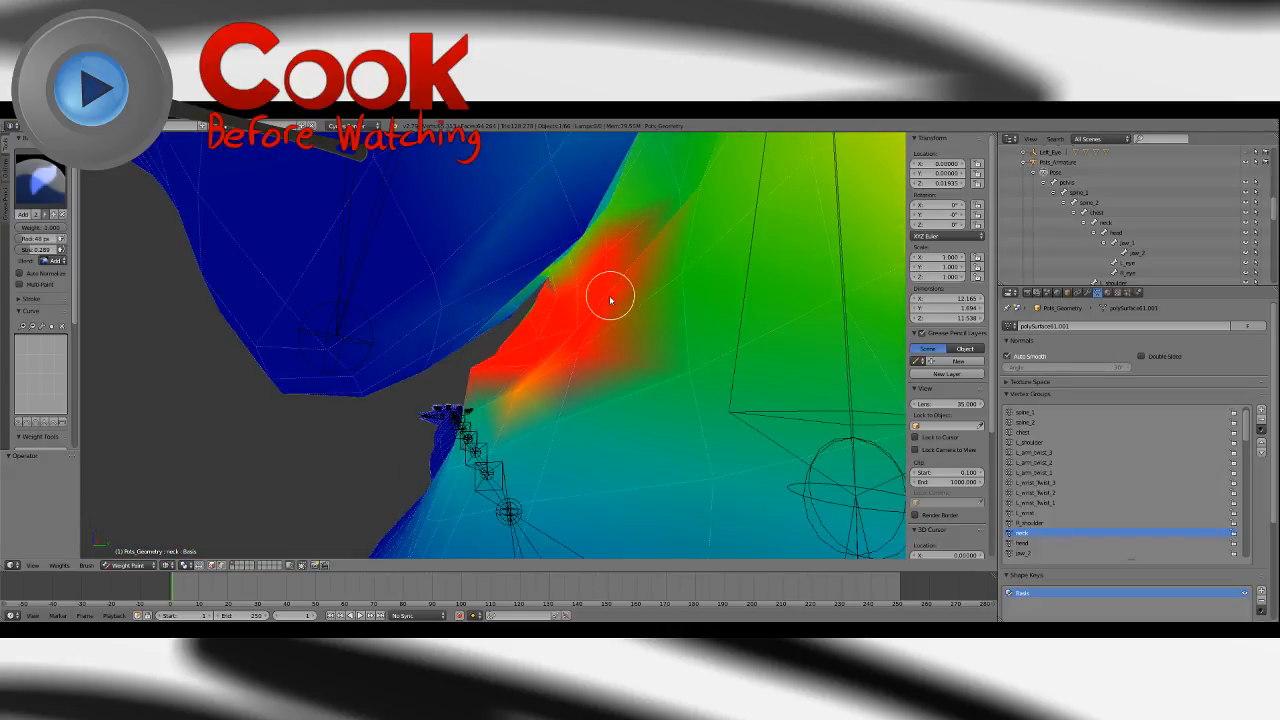
Compare the jaw_2, head and neck weights where the jaw meets the throat.
left_click(1022, 553)
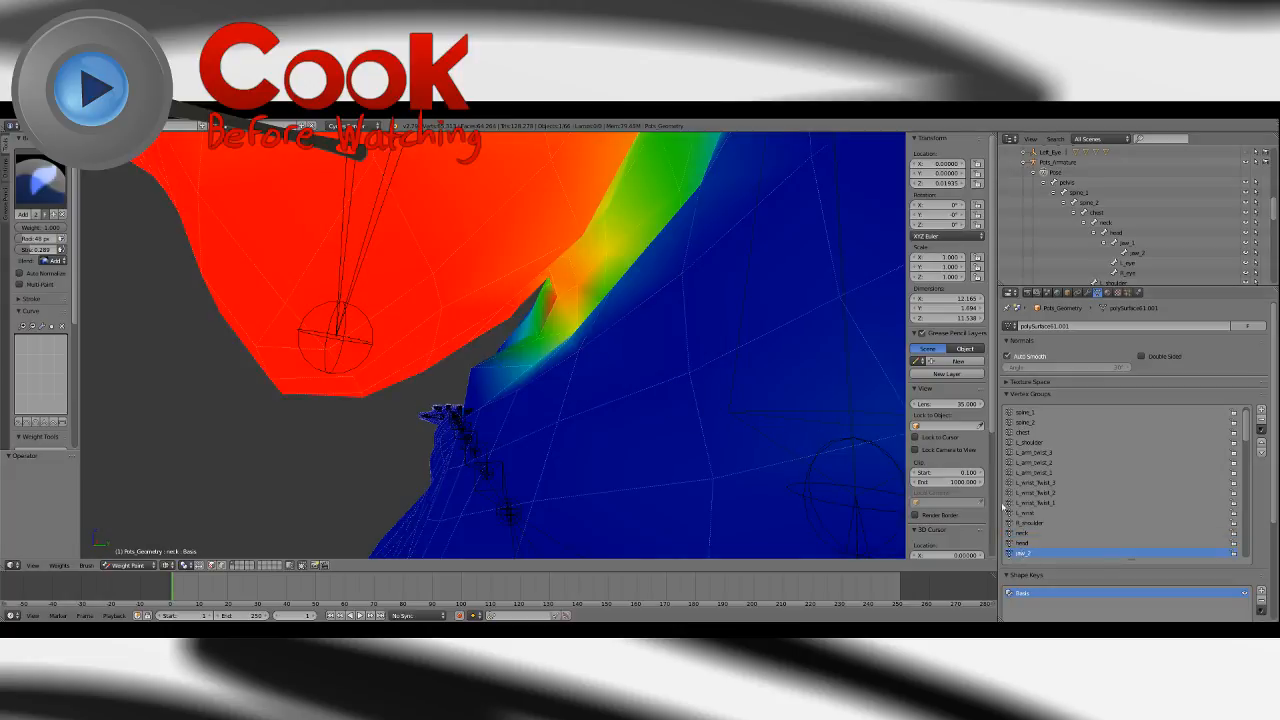
left_click(1020, 543)
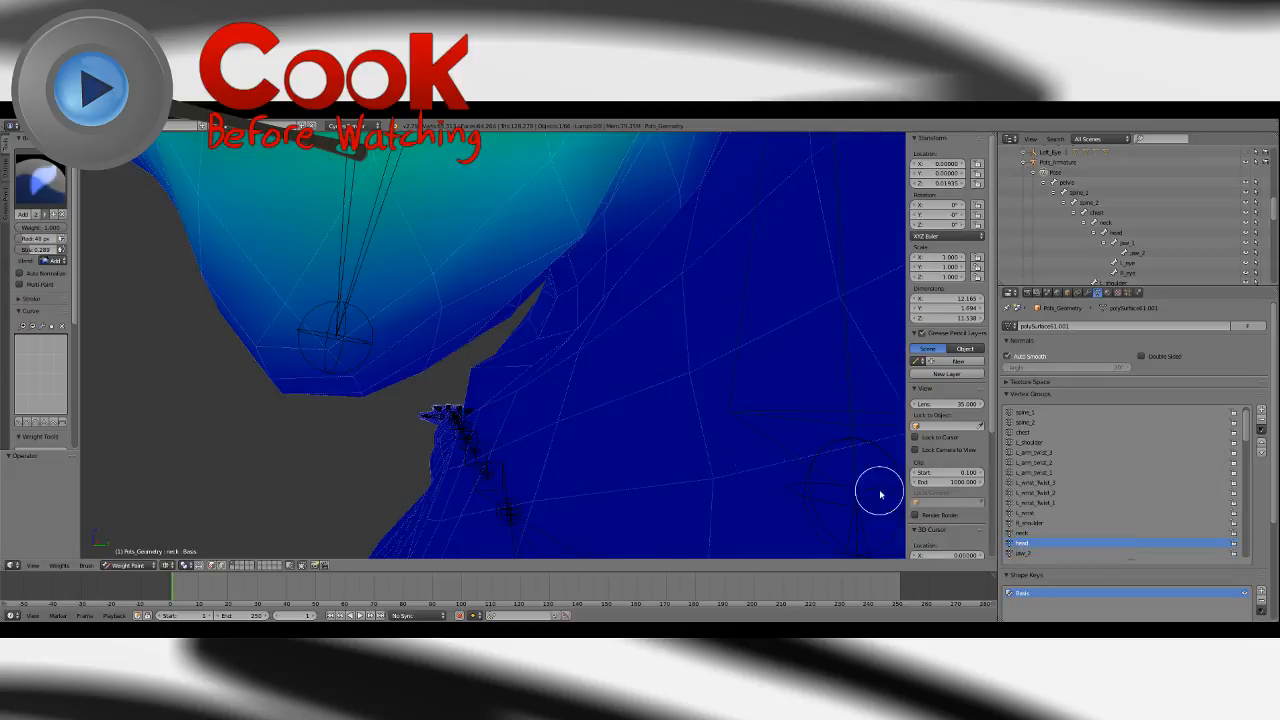
left_click(1022, 553)
middle_click_drag(686, 414, 586, 345)
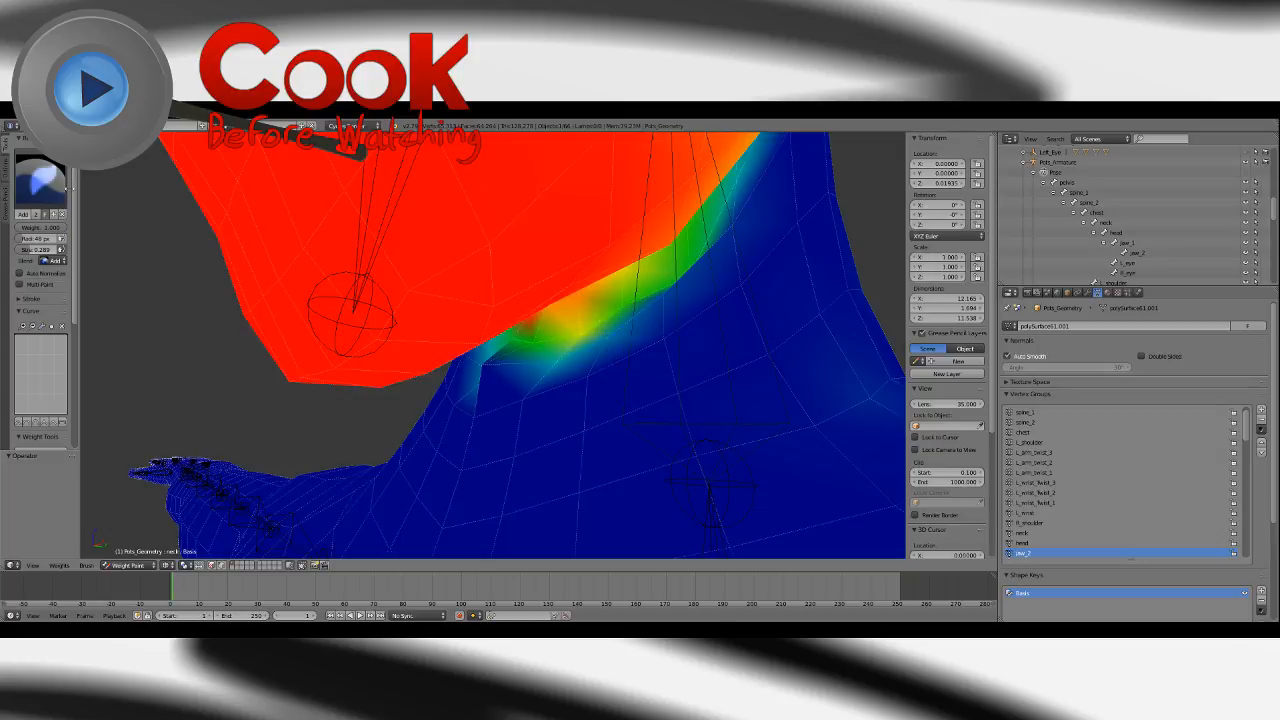
left_click(40, 180)
left_click(199, 236)
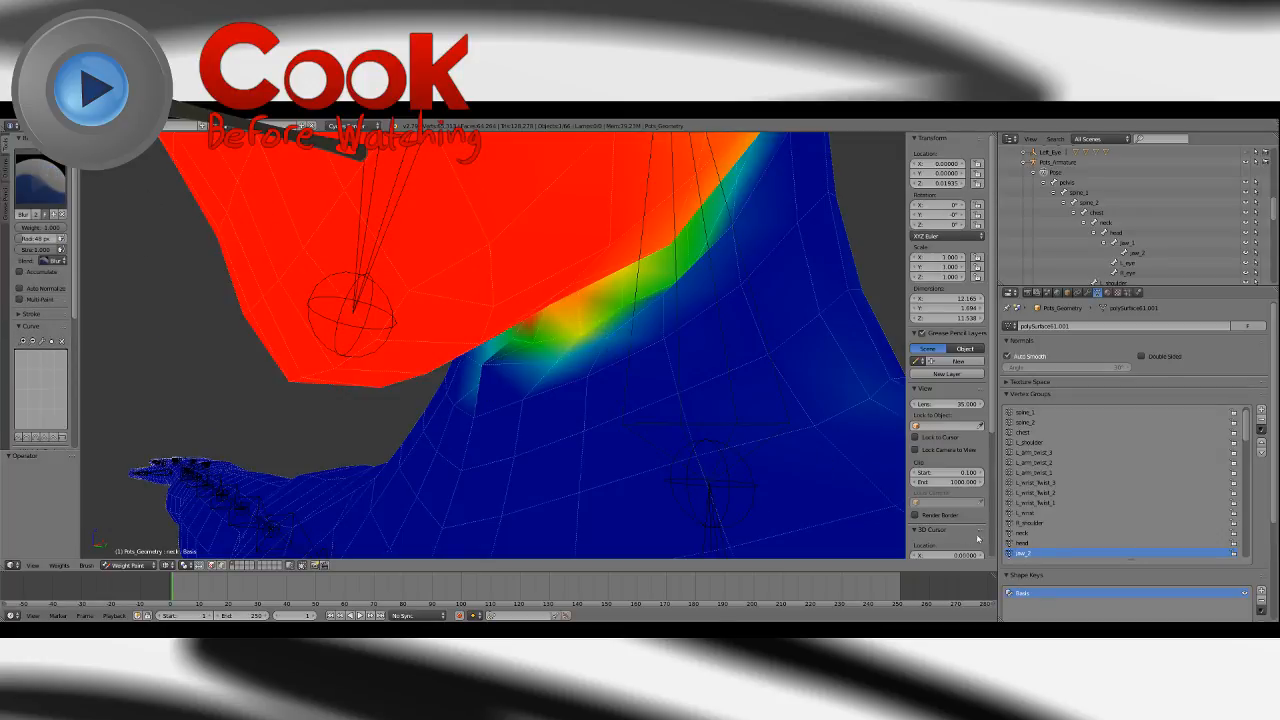
left_click(1022, 533)
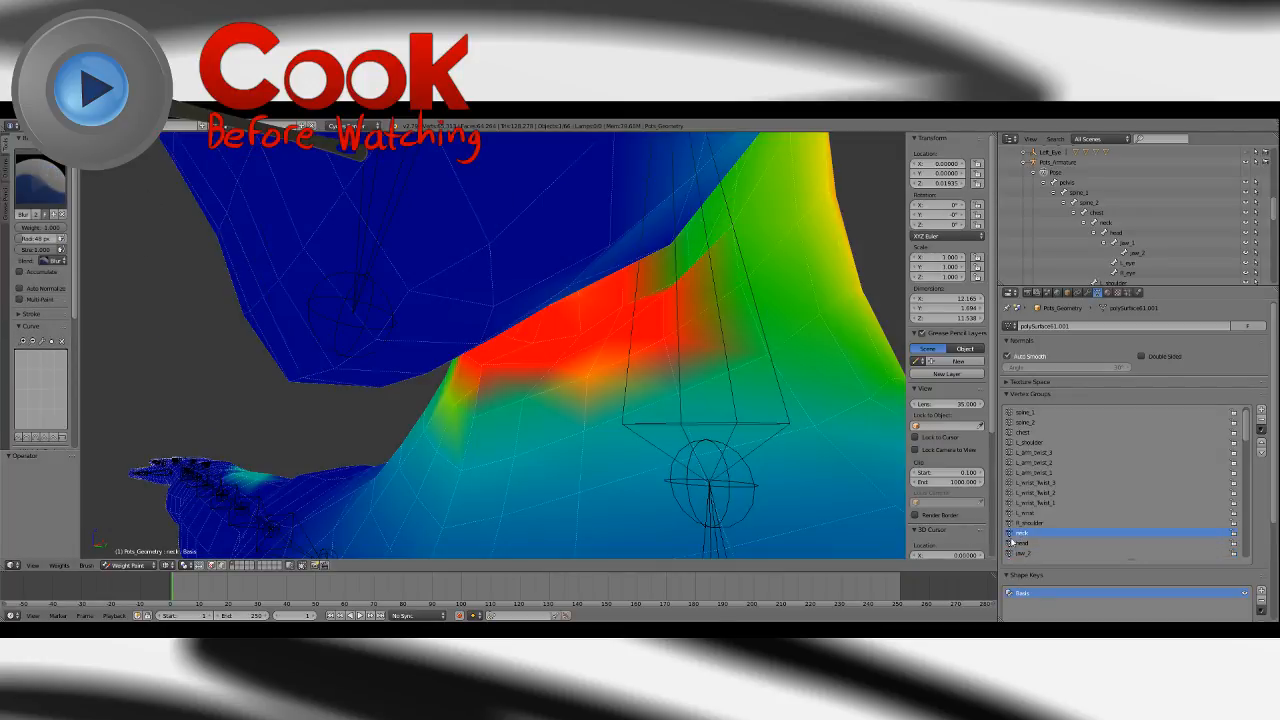
left_click(1022, 553)
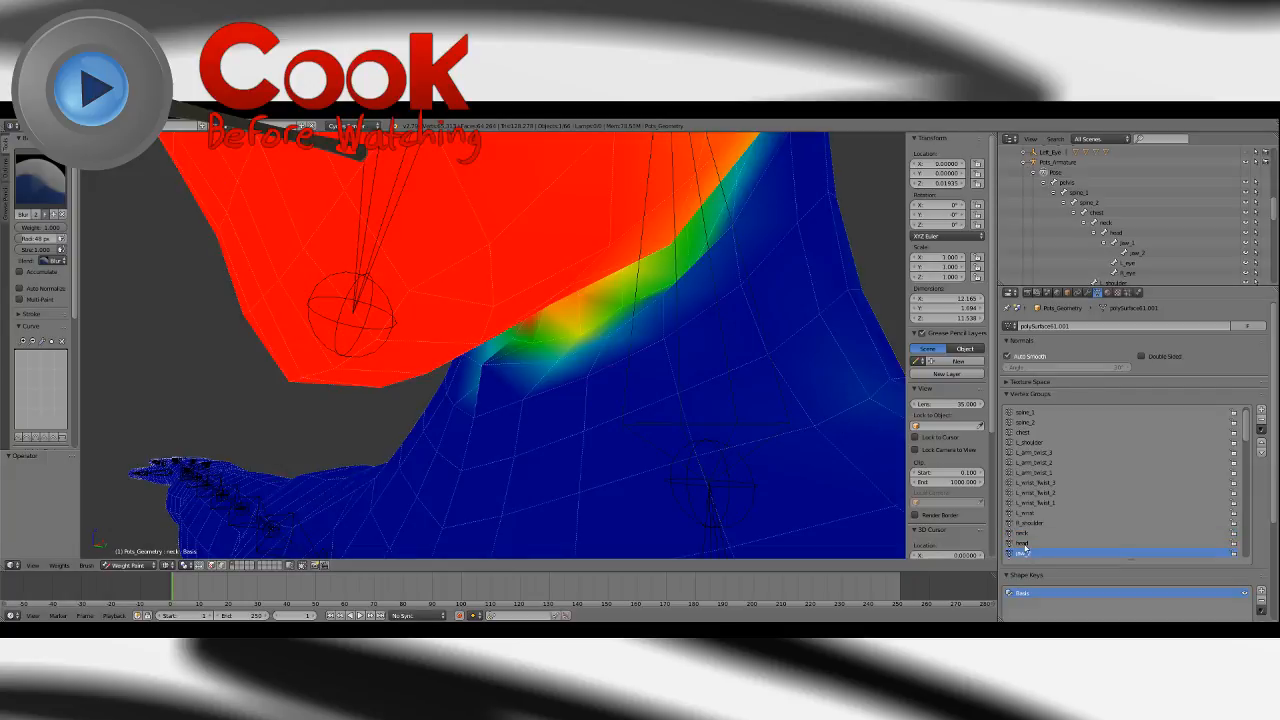
left_click(1022, 543)
left_click(1032, 535)
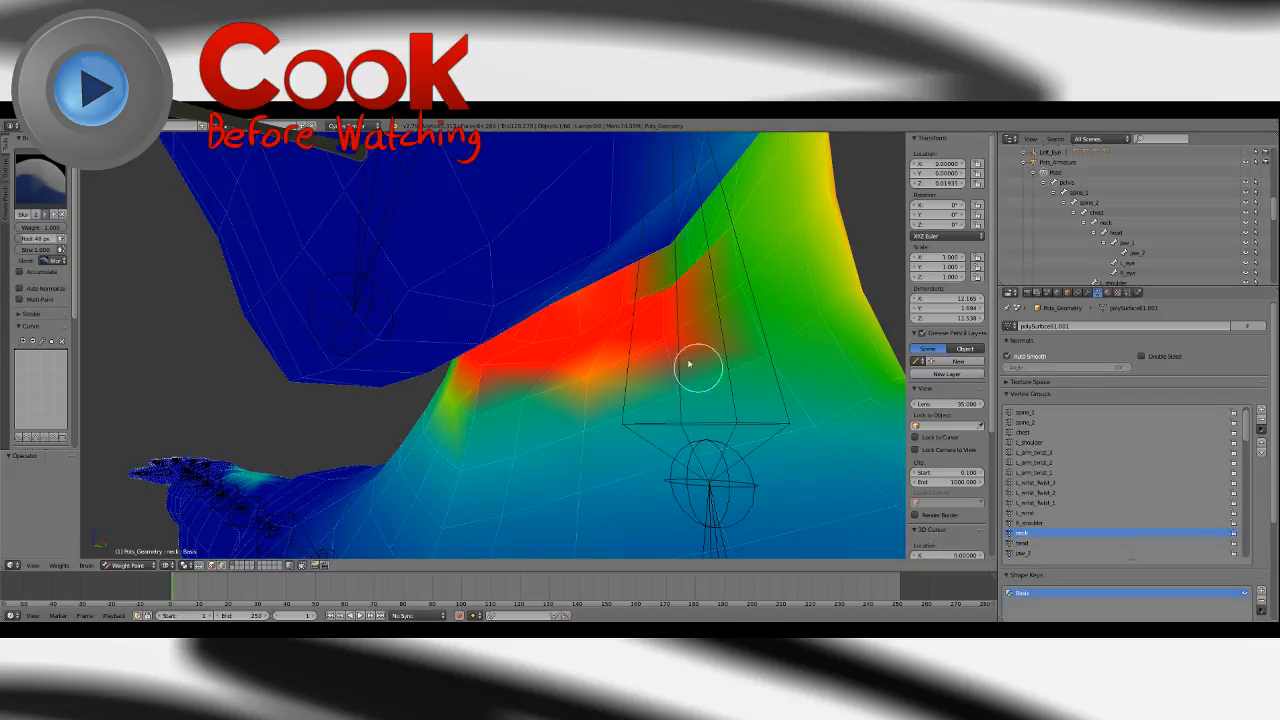
Undo the recent strokes that added heavy neck weight around the throat.
key("ctrl+z")
key("ctrl+z")
key("ctrl+z")
key("ctrl+z")
key("ctrl+z")
key("ctrl+z")
key("ctrl+z")
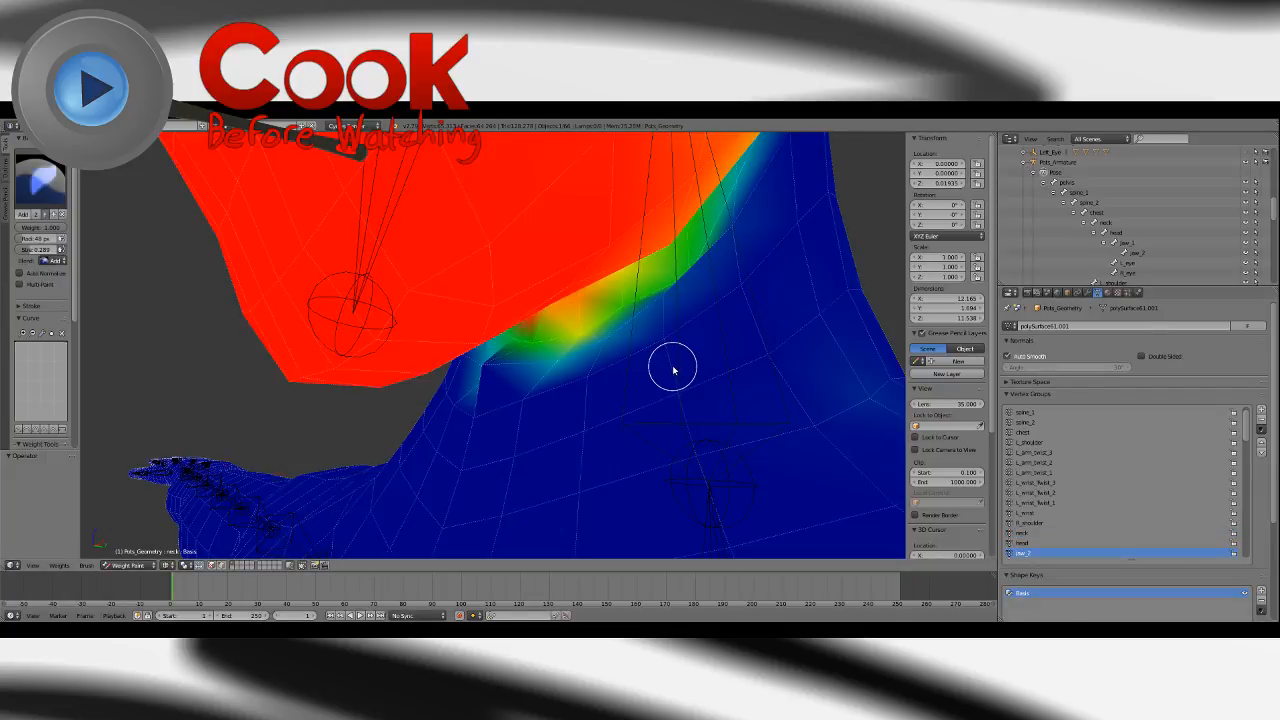
key("ctrl+z")
key("ctrl+z")
key("ctrl+z")
key("ctrl+z")
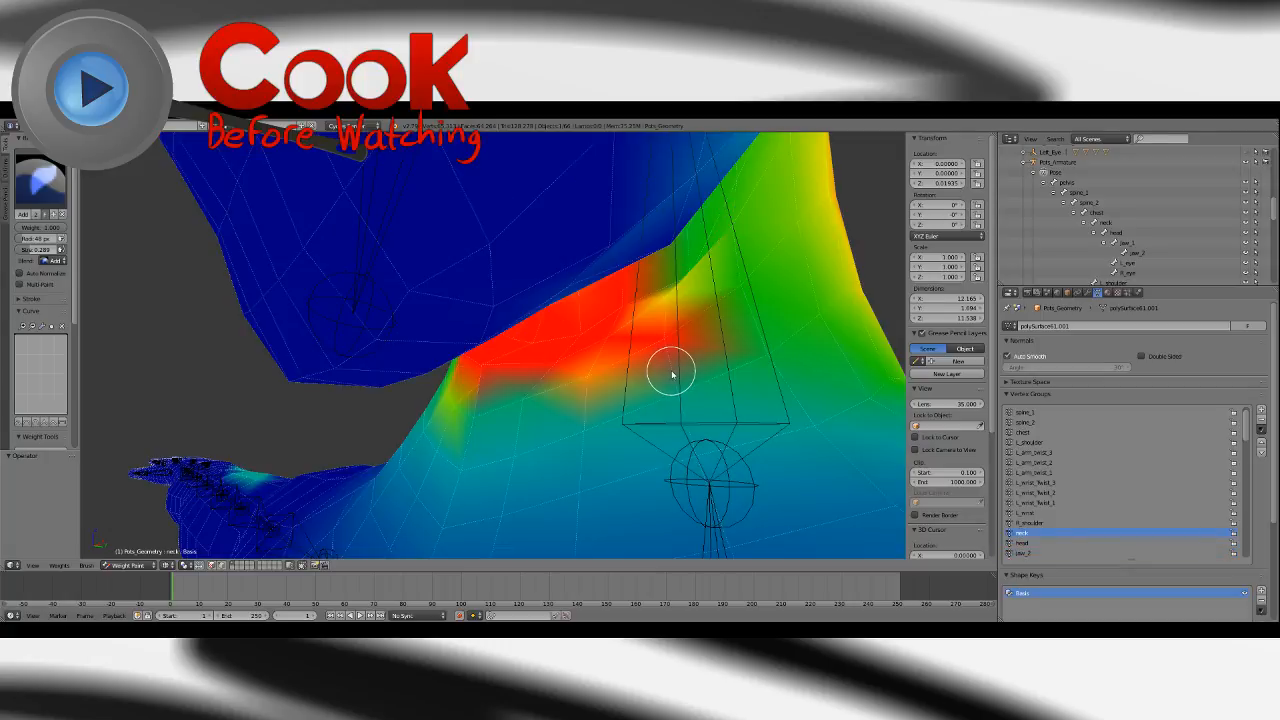
key("ctrl+z")
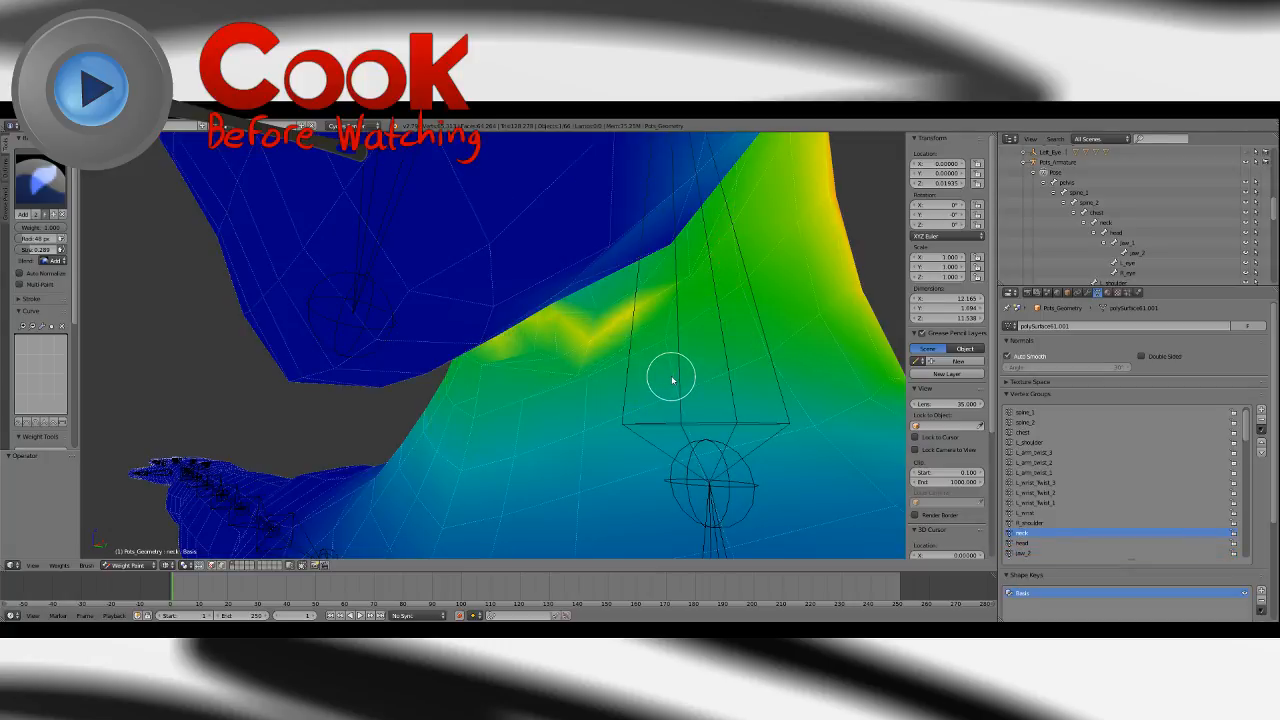
Blur the jaw_2 weights where the jaw meets the throat and reduce them with the Subtract brush at strength 0.092.
left_click(40, 180)
left_click(80, 236)
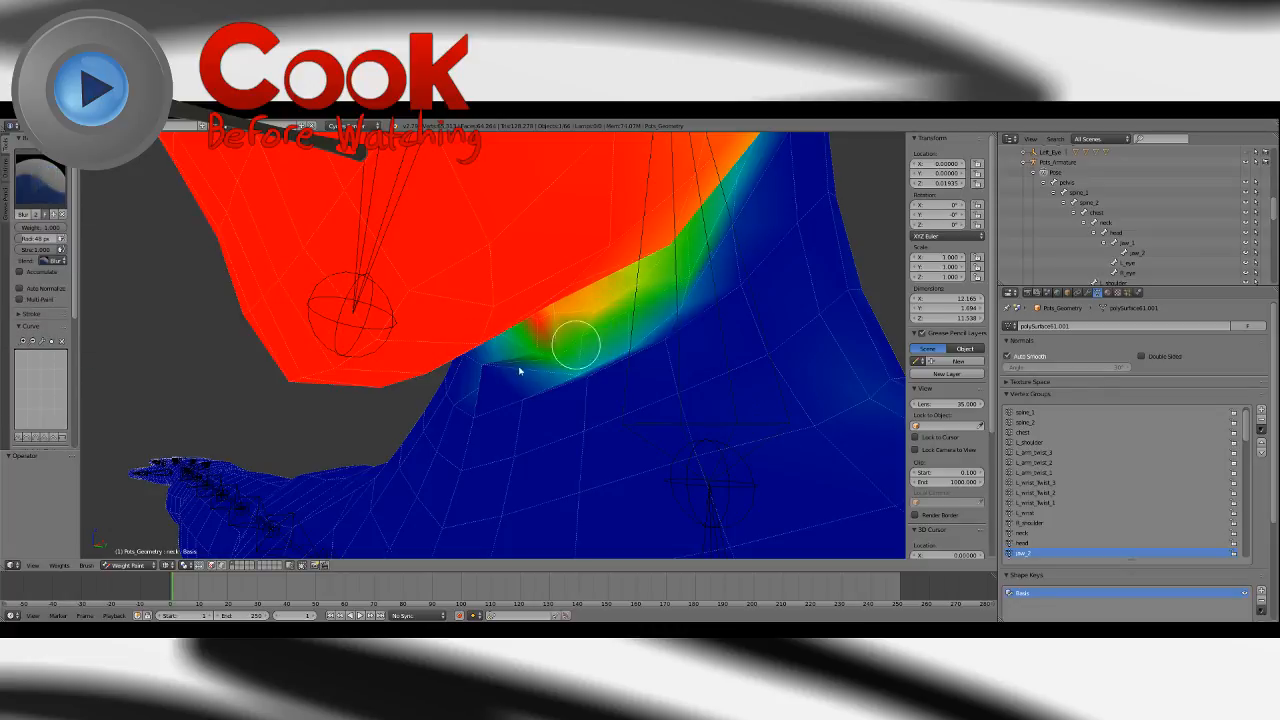
left_click(50, 180)
left_click(318, 238)
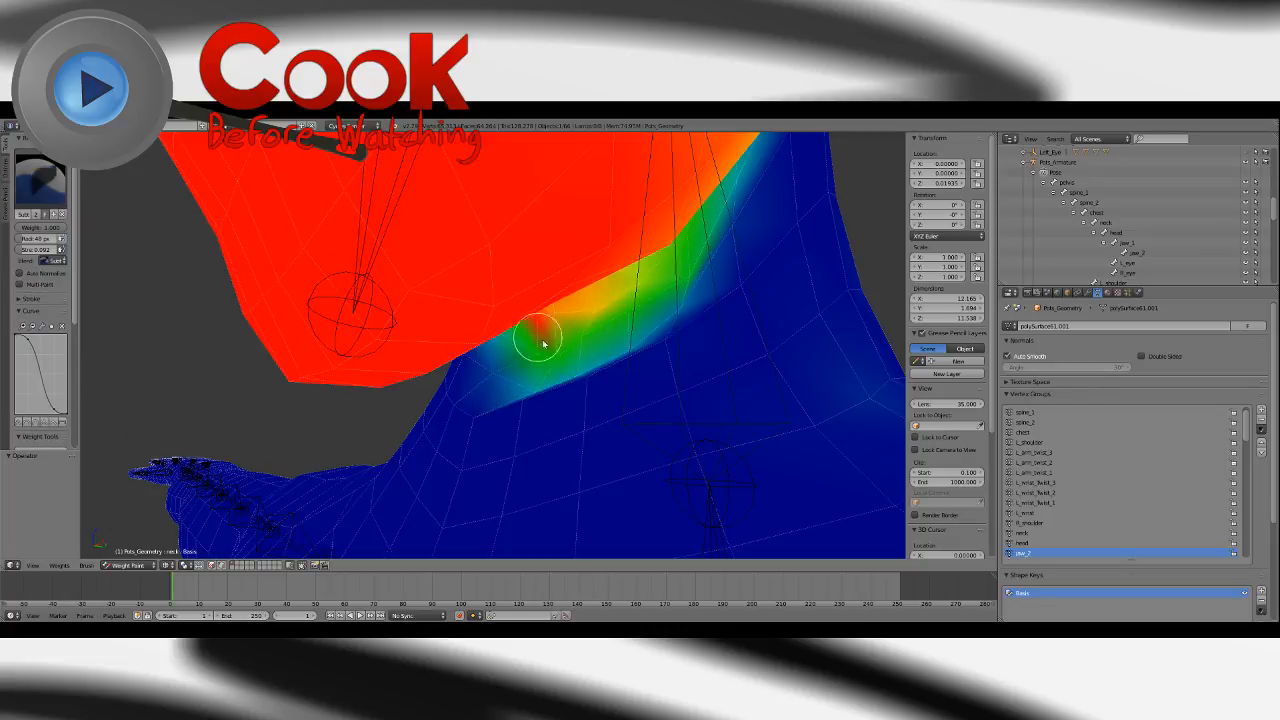
mouse_move(543, 343)
middle_mouse_down()
mouse_move(652, 310)
mouse_move(603, 297)
mouse_move(680, 234)
mouse_move(566, 343)
middle_mouse_up()
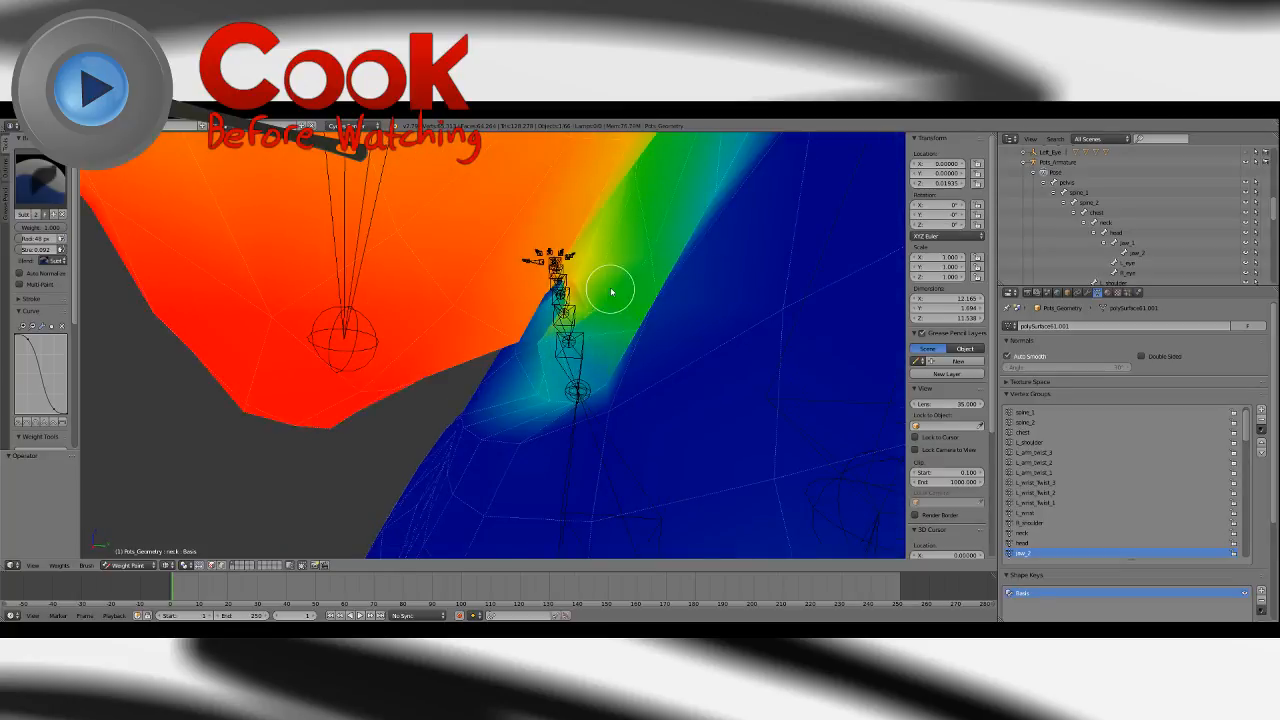
Subtract the remaining stray jaw_2 weight from the throat and the neck behind the jaw.
middle_click_drag(612, 291, 720, 309)
mouse_move(520, 314)
middle_mouse_down()
mouse_move(690, 338)
mouse_move(586, 408)
mouse_move(623, 357)
mouse_move(654, 252)
middle_mouse_up()
mouse_move(531, 423)
middle_mouse_down()
mouse_move(529, 400)
mouse_move(429, 466)
mouse_move(504, 433)
mouse_move(501, 412)
mouse_move(529, 406)
mouse_move(560, 423)
mouse_move(534, 434)
mouse_move(669, 388)
mouse_move(580, 391)
mouse_move(540, 441)
mouse_move(595, 432)
mouse_move(526, 446)
middle_mouse_up()
mouse_move(437, 422)
left_mouse_down()
mouse_move(475, 417)
mouse_move(335, 362)
mouse_move(222, 253)
left_mouse_up()
mouse_move(222, 253)
middle_mouse_down()
mouse_move(320, 366)
mouse_move(486, 400)
mouse_move(478, 367)
middle_mouse_up()
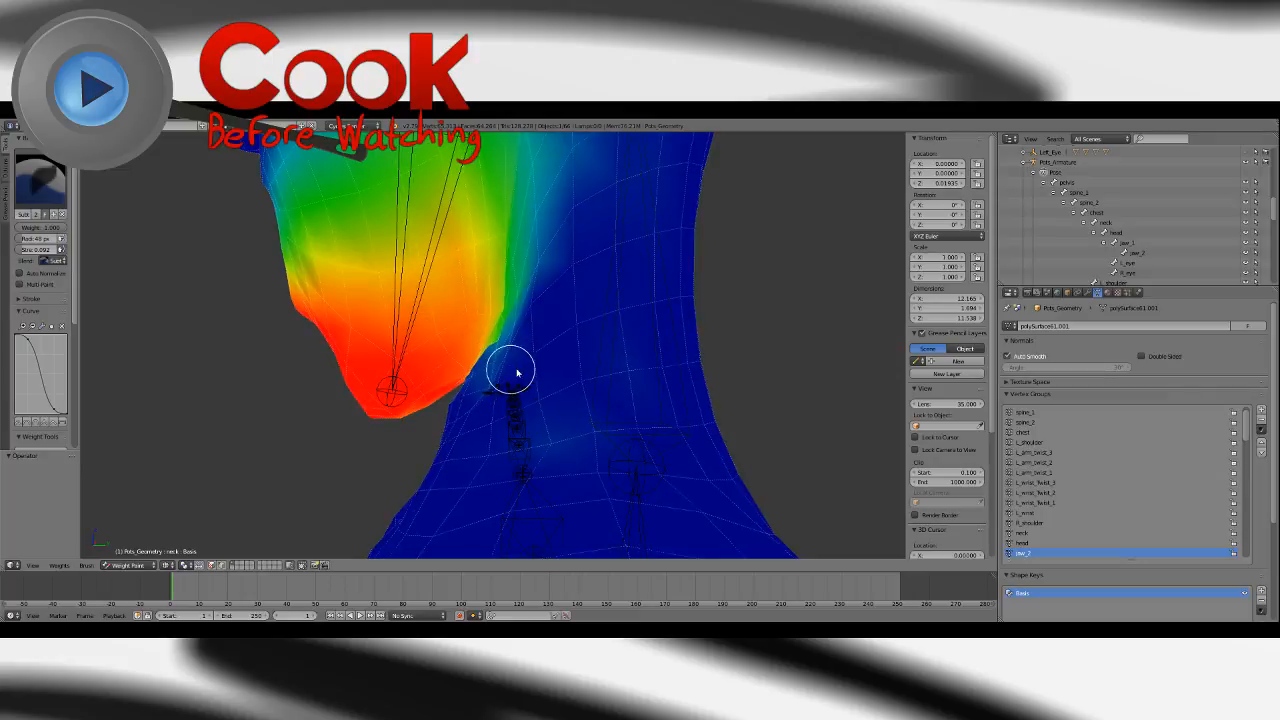
Subtract the faint jaw_2 weight along the upper throat behind the jaw and check both sides of the neck.
left_click_drag(521, 355, 532, 321)
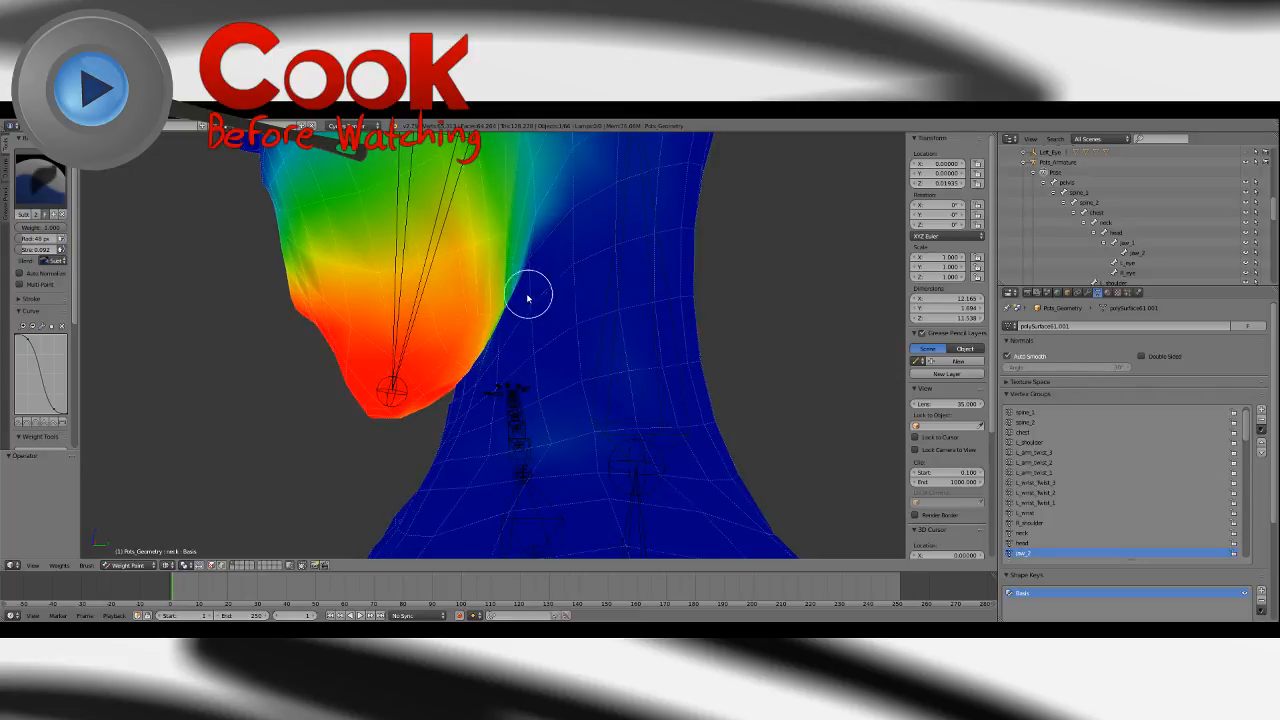
mouse_move(528, 297)
middle_mouse_down()
mouse_move(457, 329)
mouse_move(520, 369)
mouse_move(597, 220)
middle_mouse_up()
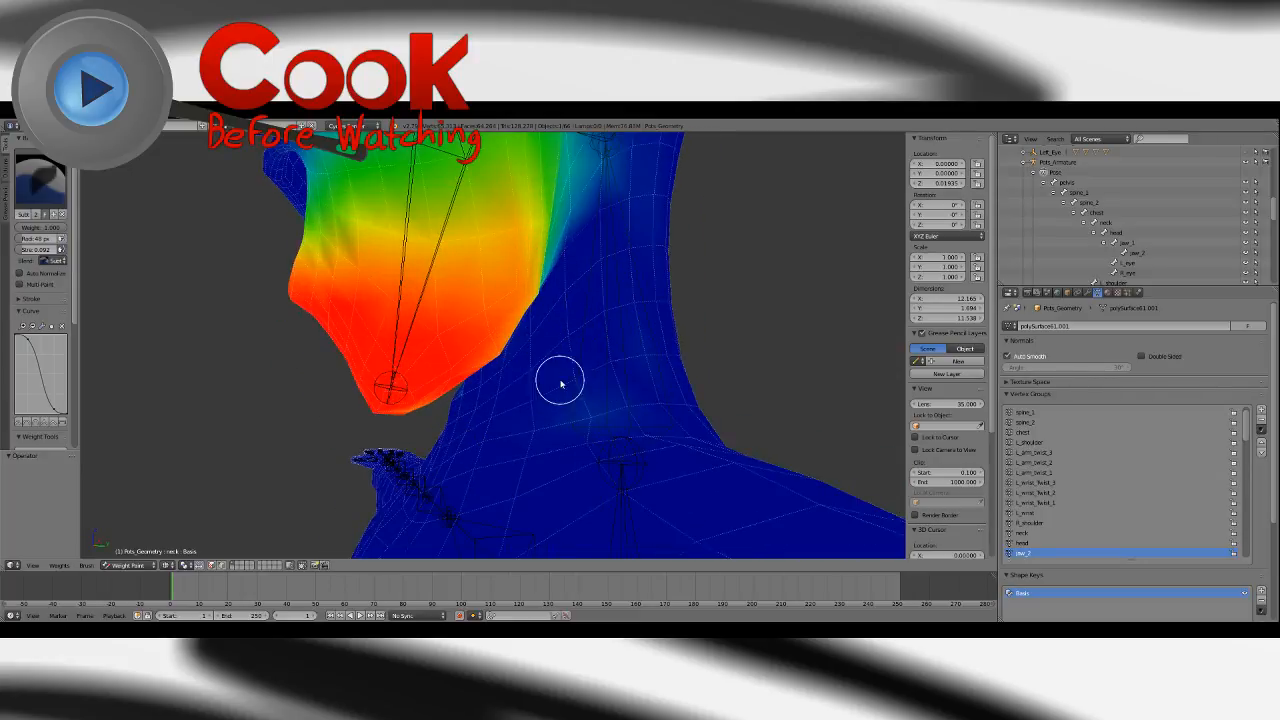
mouse_move(484, 420)
middle_mouse_down()
mouse_move(494, 371)
mouse_move(563, 400)
mouse_move(537, 409)
mouse_move(545, 395)
middle_mouse_up()
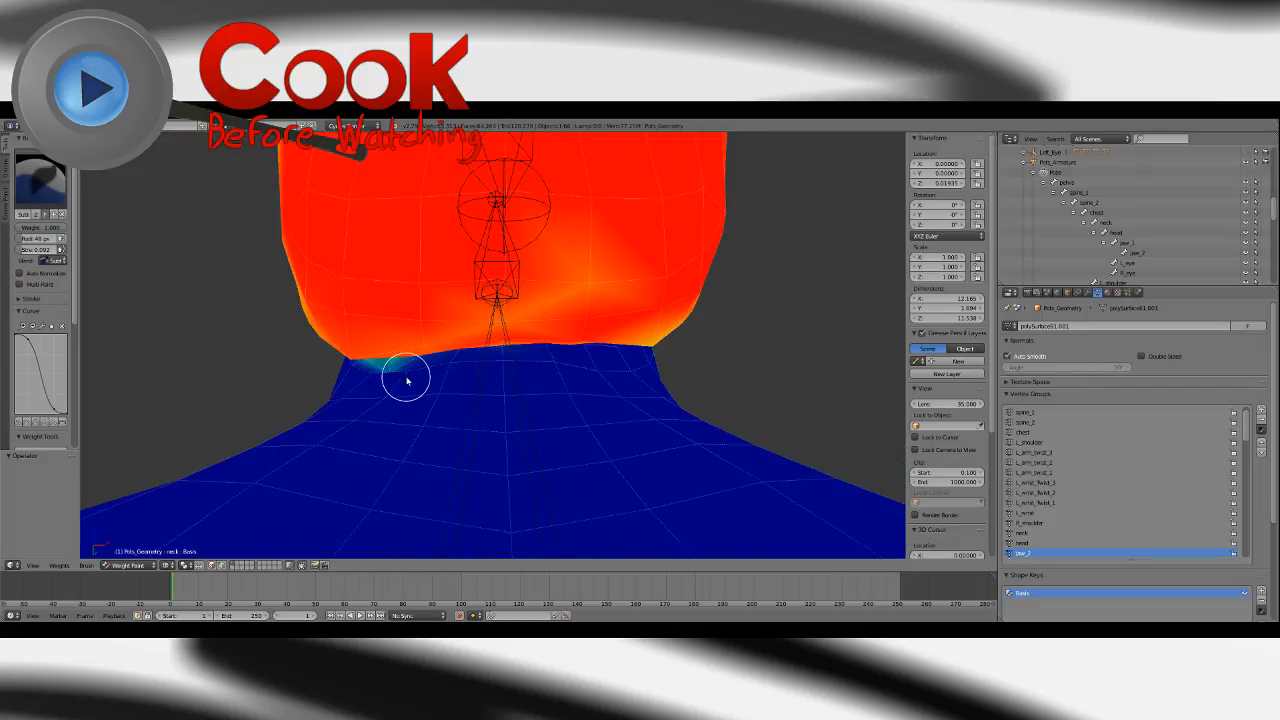
middle_click_drag(406, 381, 449, 409)
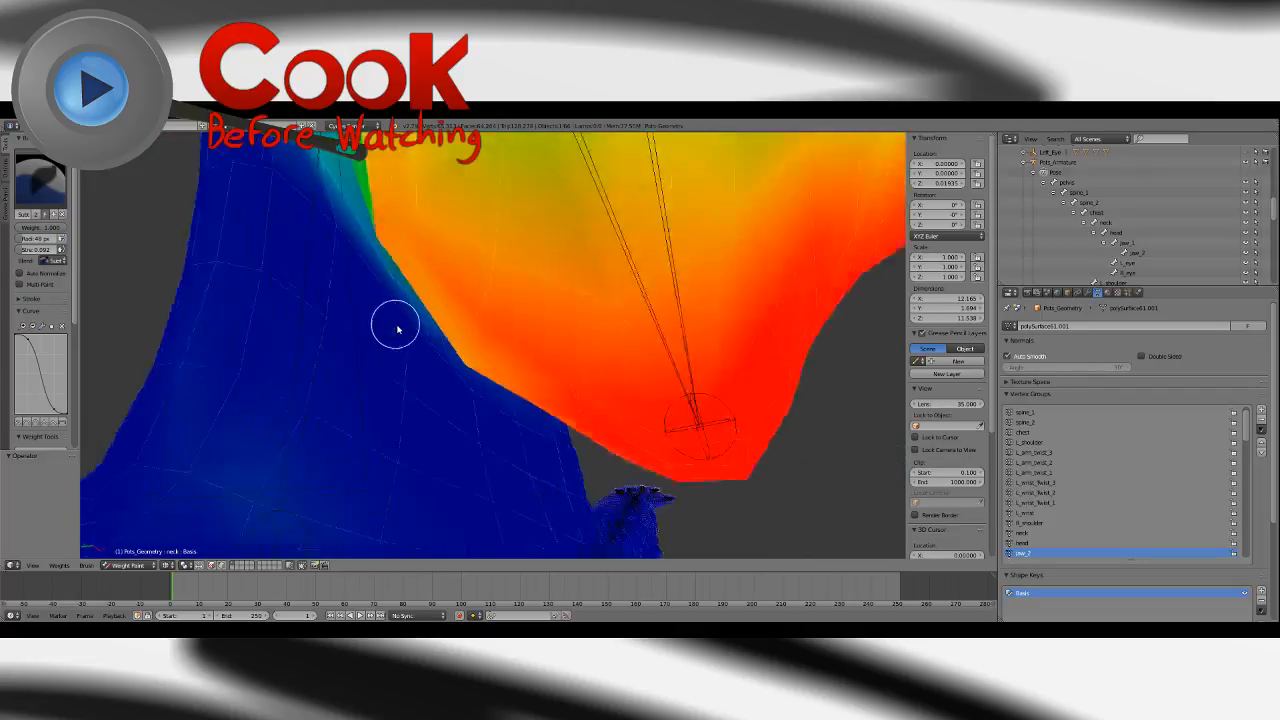
middle_click_drag(397, 330, 398, 283)
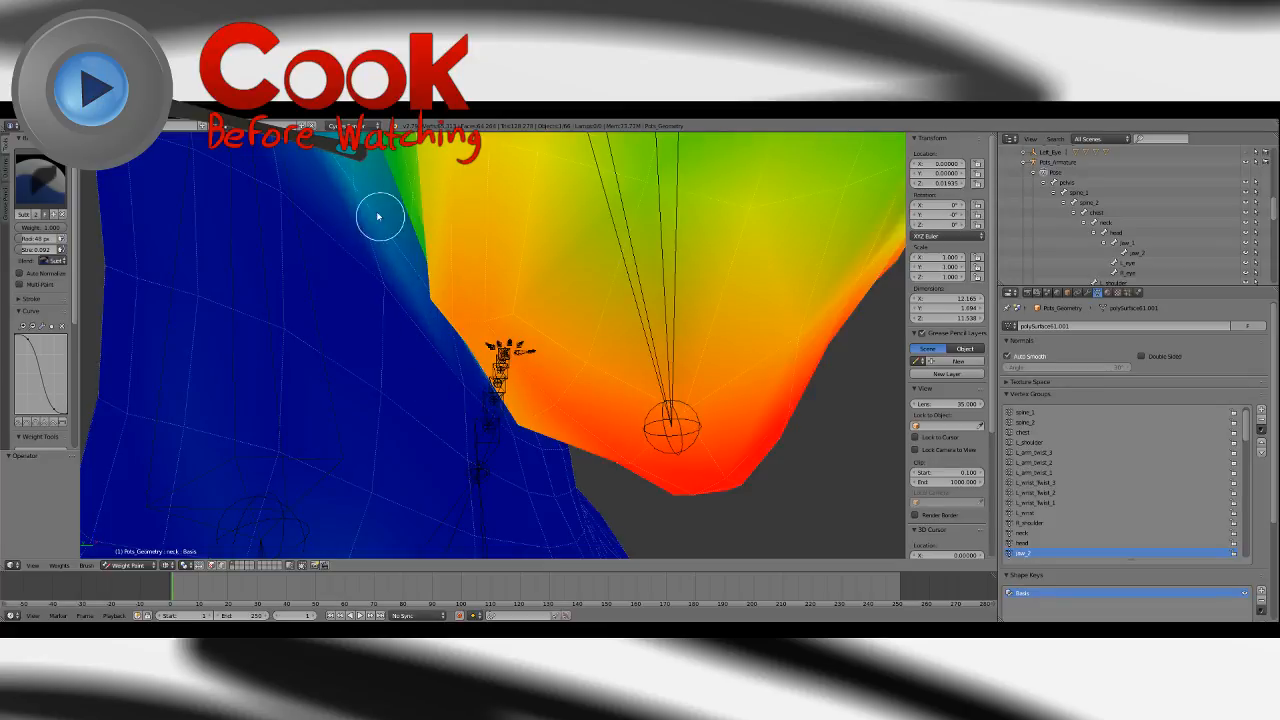
Switch the viewport to solid shading and reset the jaw_2 bone's rotation to W 1 and X, Y, Z 0.
scroll(470, 340, "down", 5)
mouse_move(471, 328)
middle_mouse_down()
mouse_move(389, 391)
mouse_move(466, 349)
mouse_move(346, 354)
mouse_move(317, 391)
mouse_move(400, 349)
mouse_move(472, 354)
mouse_move(417, 373)
mouse_move(394, 366)
mouse_move(486, 386)
middle_mouse_up()
left_click(168, 565)
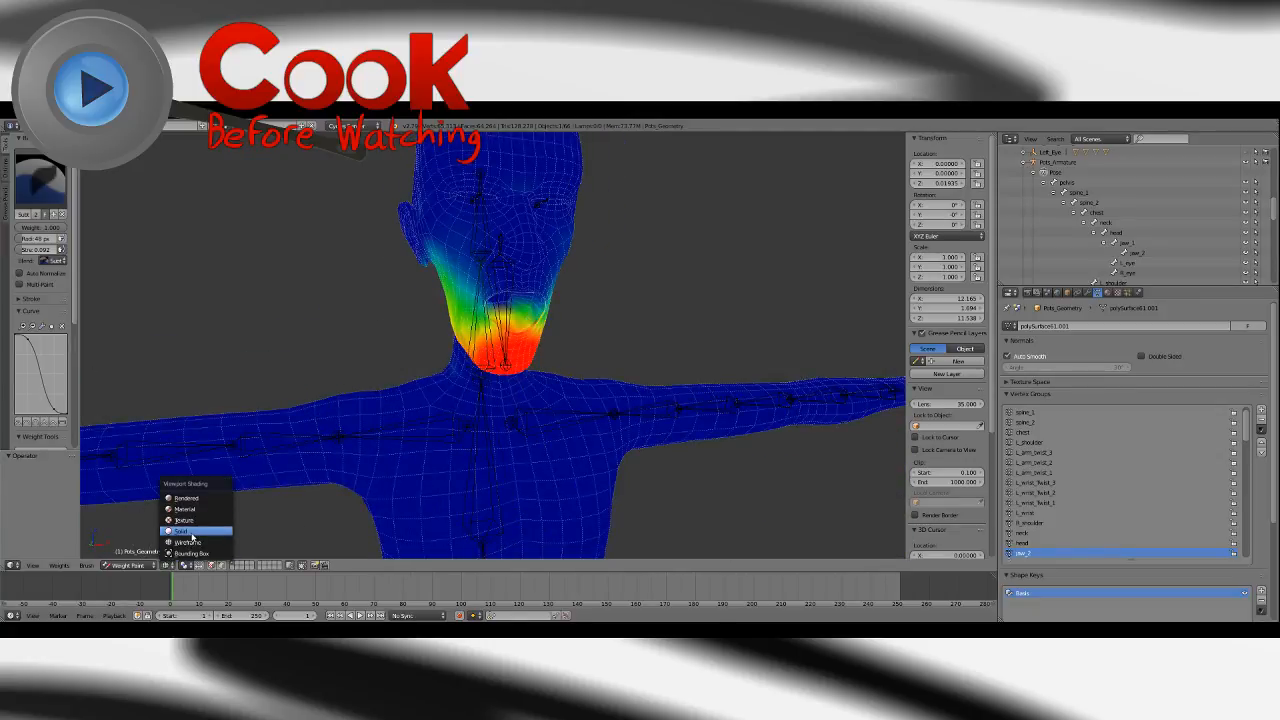
left_click(181, 531)
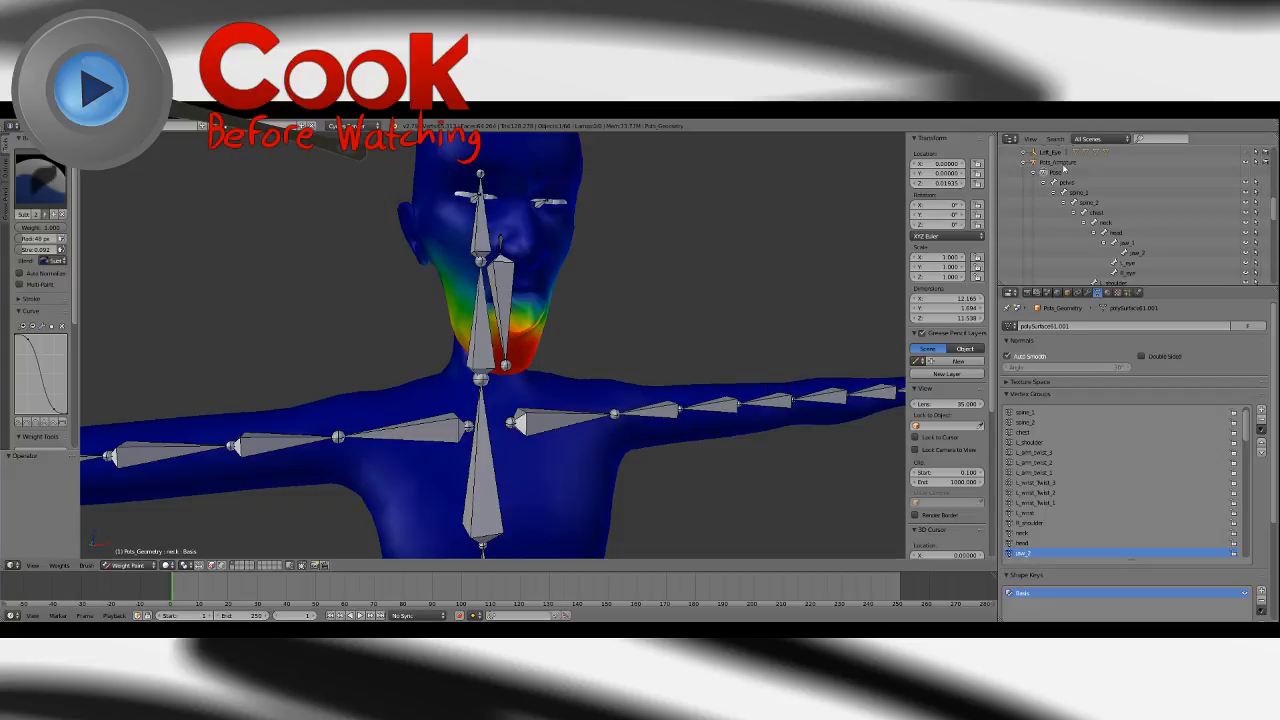
left_click(1063, 163)
middle_click_drag(632, 298, 544, 260)
right_click(460, 318)
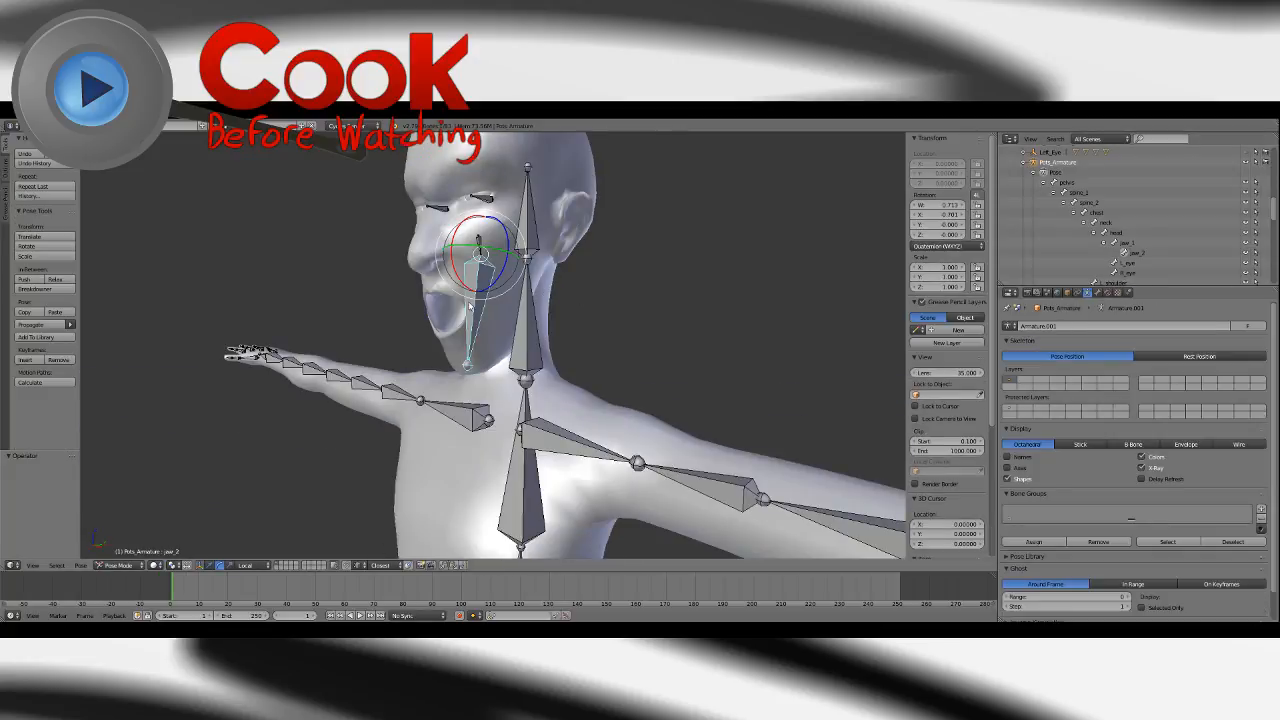
middle_click_drag(458, 320, 440, 324)
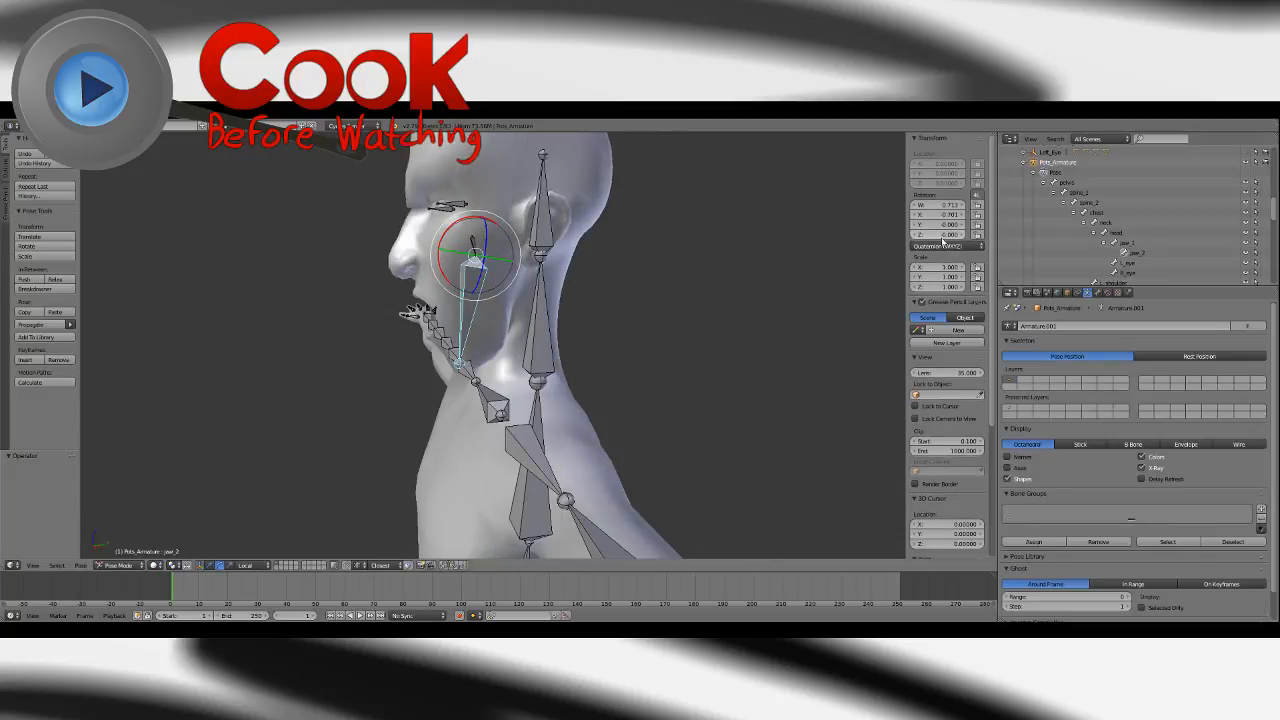
left_click_drag(946, 216, 961, 254)
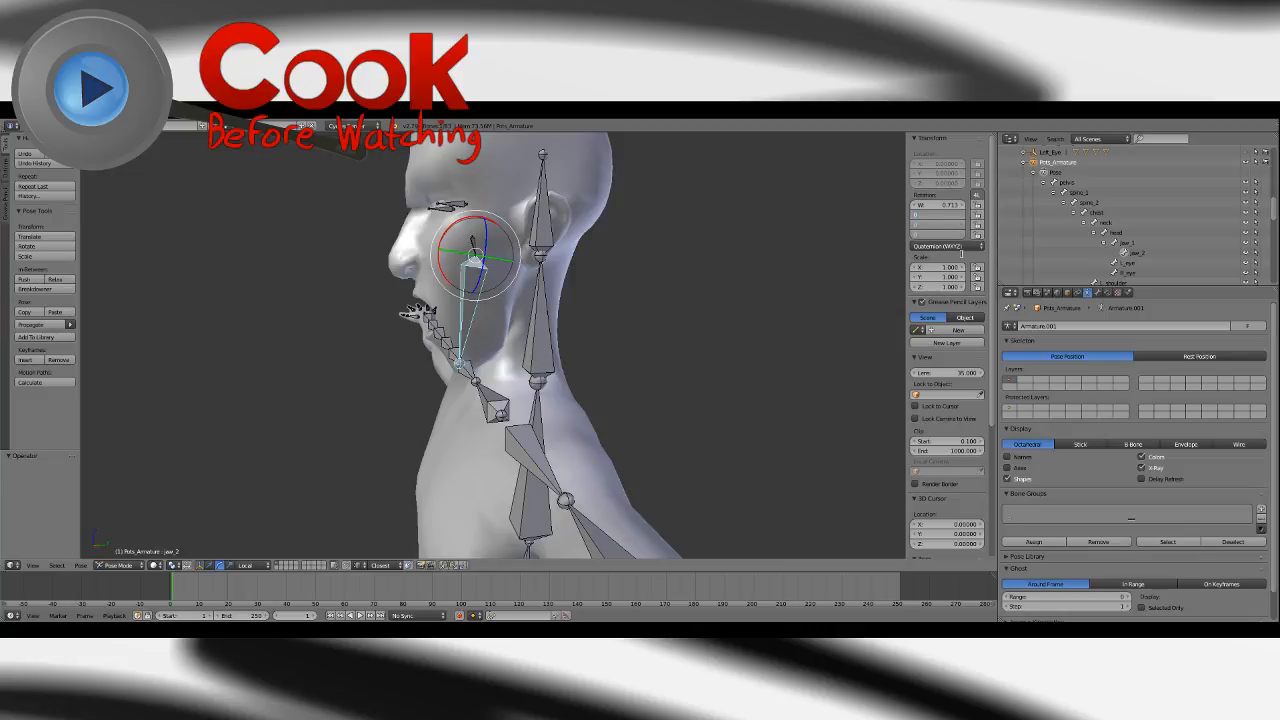
key("Return")
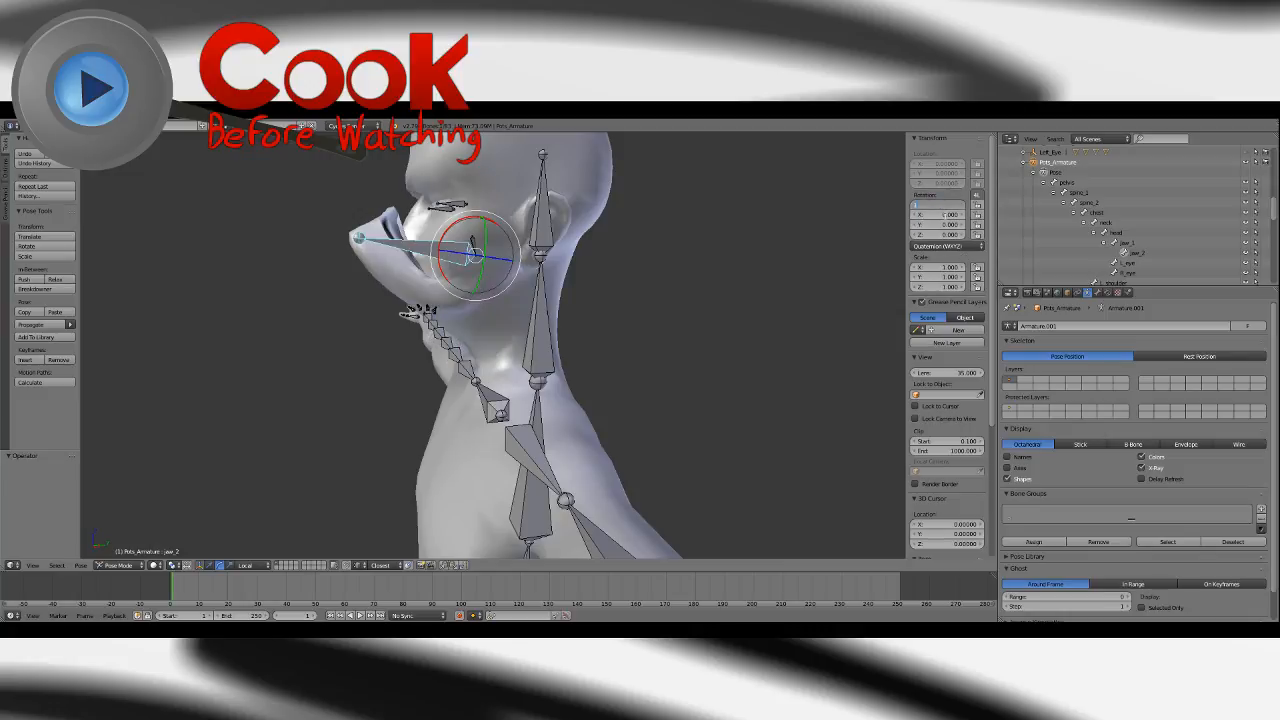
key("Return")
key("a")
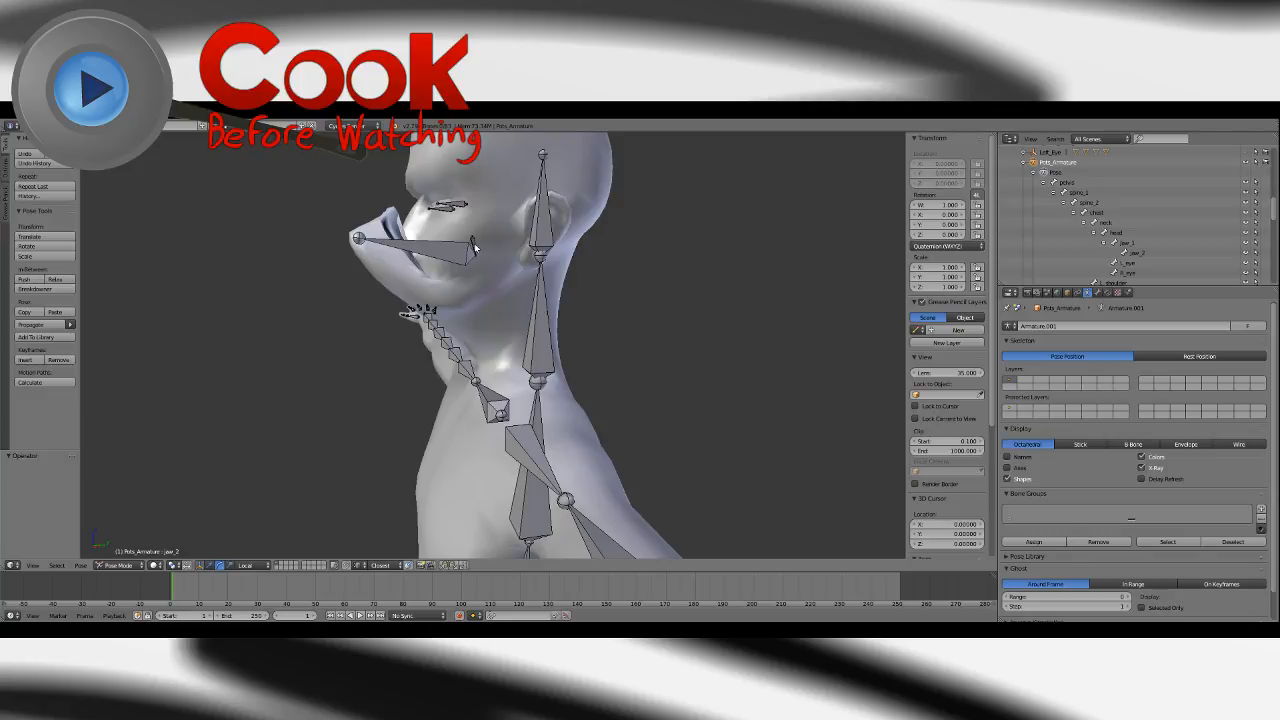
Reset the jaw_1 bone's rotation to W 1 and X, Y, Z 0.
right_click(474, 243)
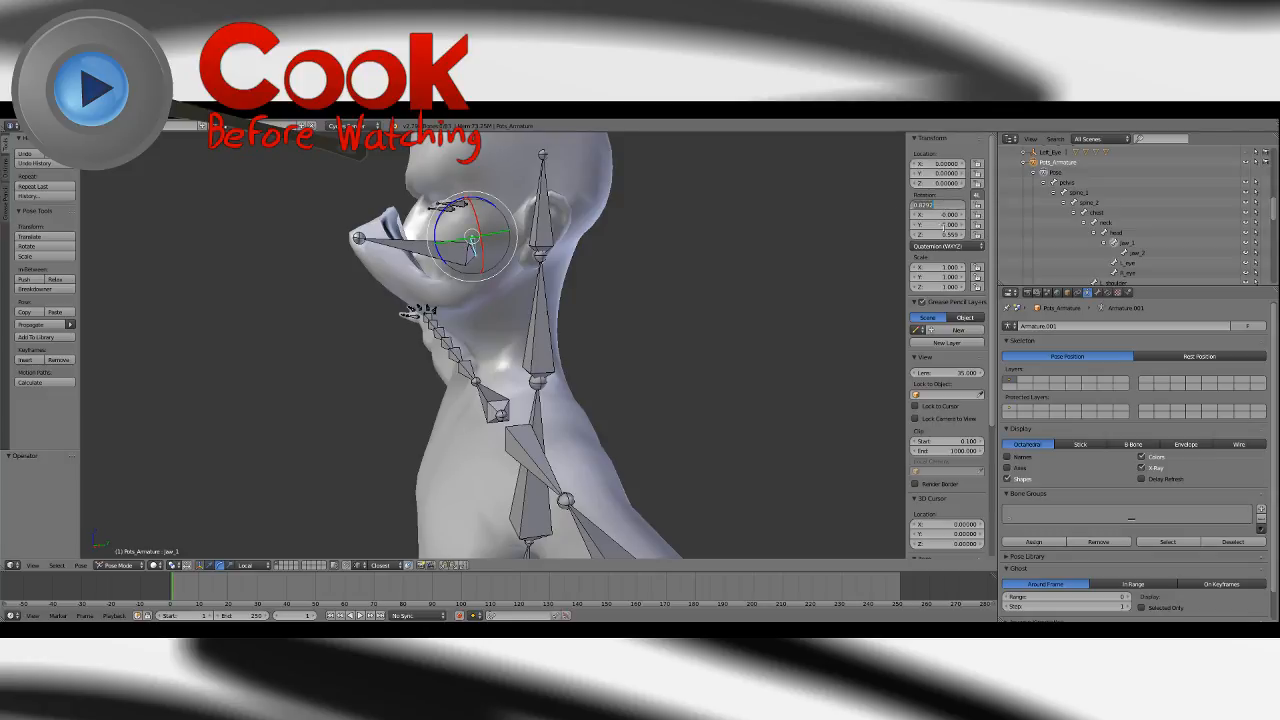
key("Return")
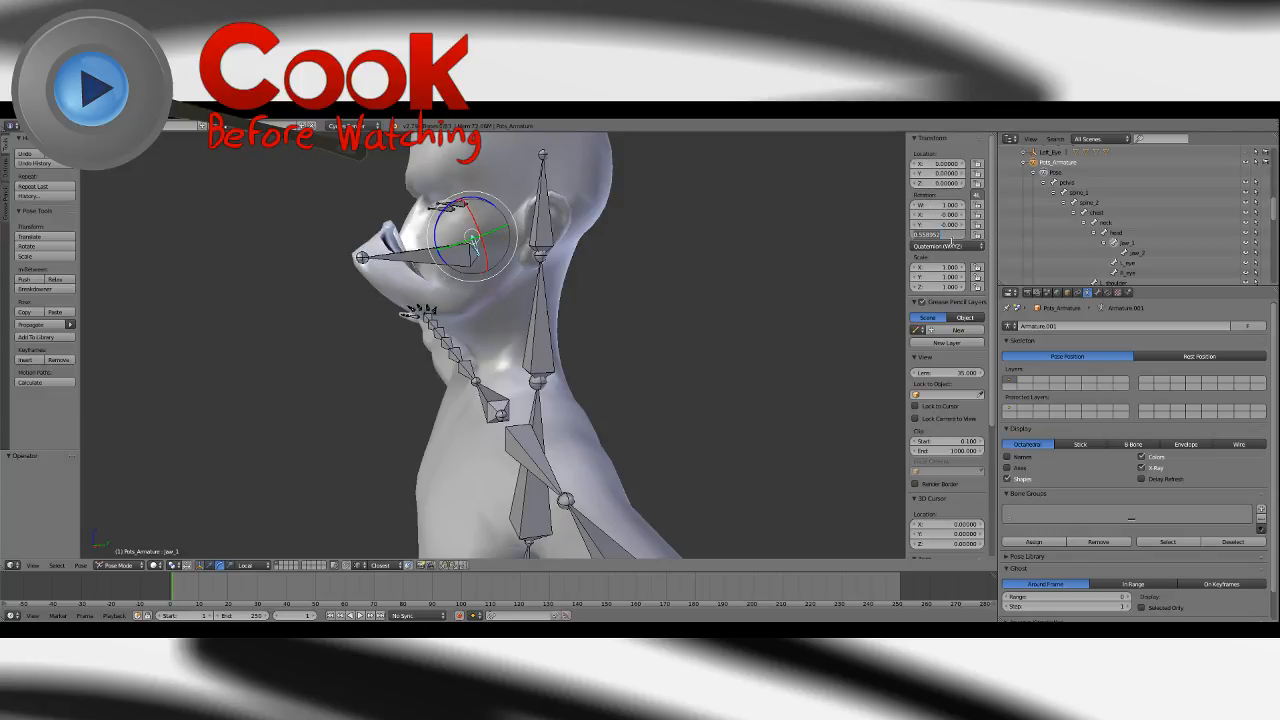
type("0")
key("Return")
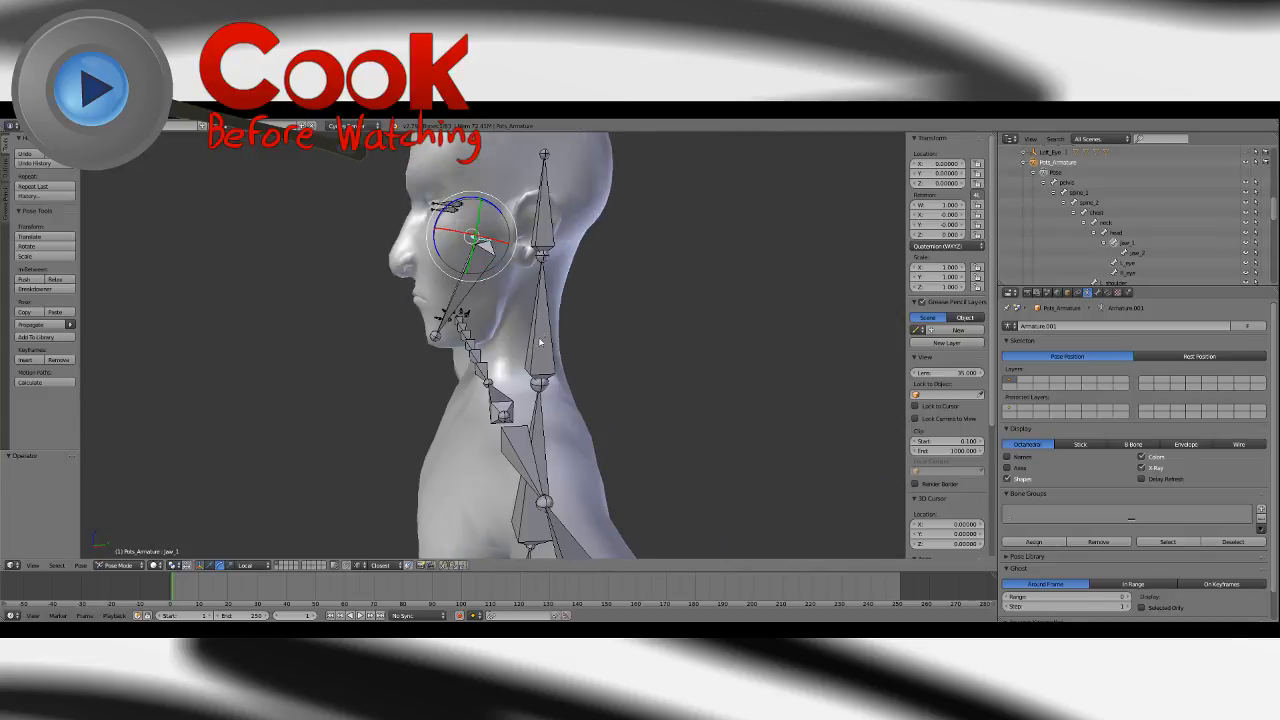
Tilt the head bone backward about 77° around its local X axis to stretch the throat.
right_click(549, 195)
key("r")
key("x")
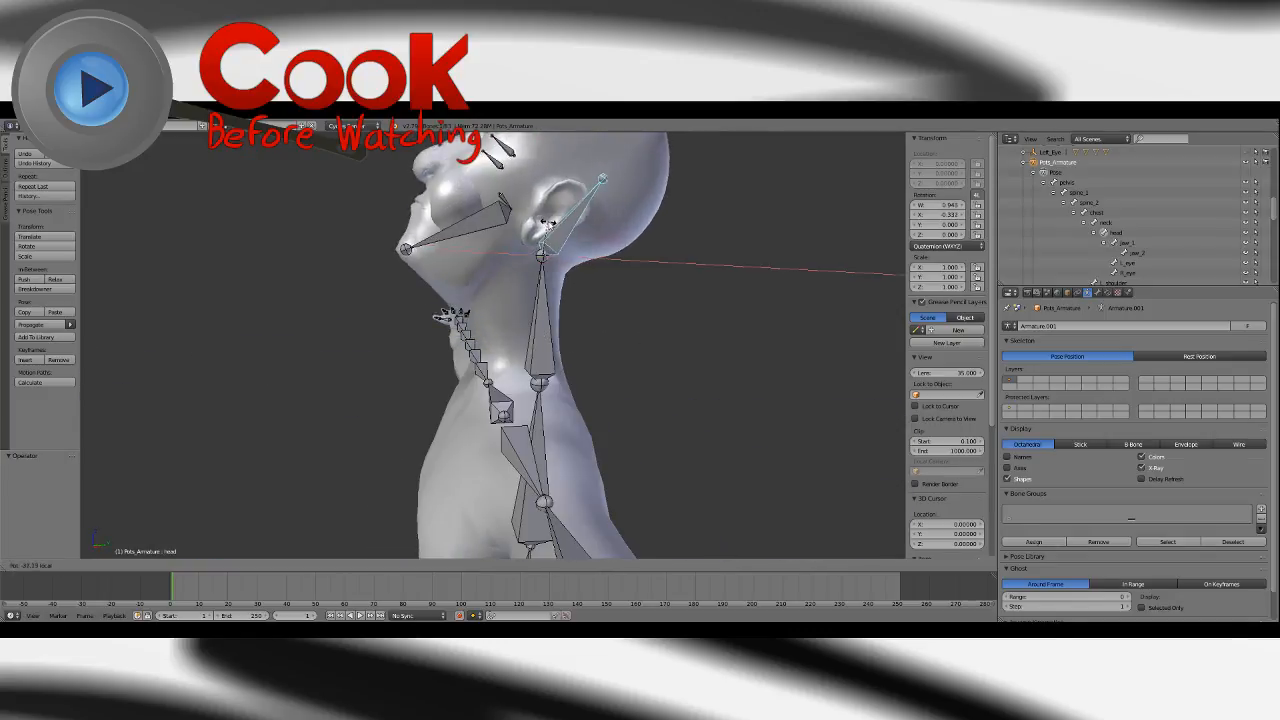
left_click(568, 240)
mouse_move(490, 332)
middle_mouse_down()
mouse_move(569, 316)
mouse_move(700, 331)
middle_mouse_up()
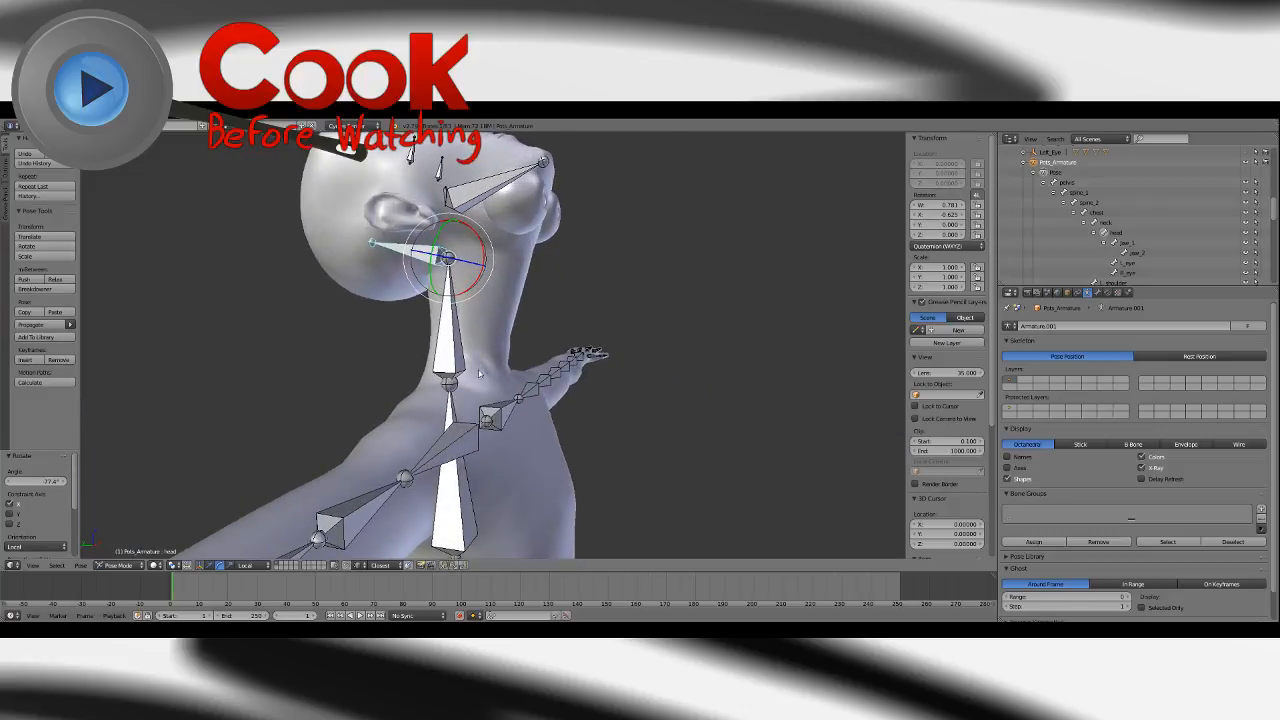
Return to weight painting the body mesh in wireframe shading and compare the head and jaw_2 weights on the tilted head.
right_click(518, 373)
key("KP_1")
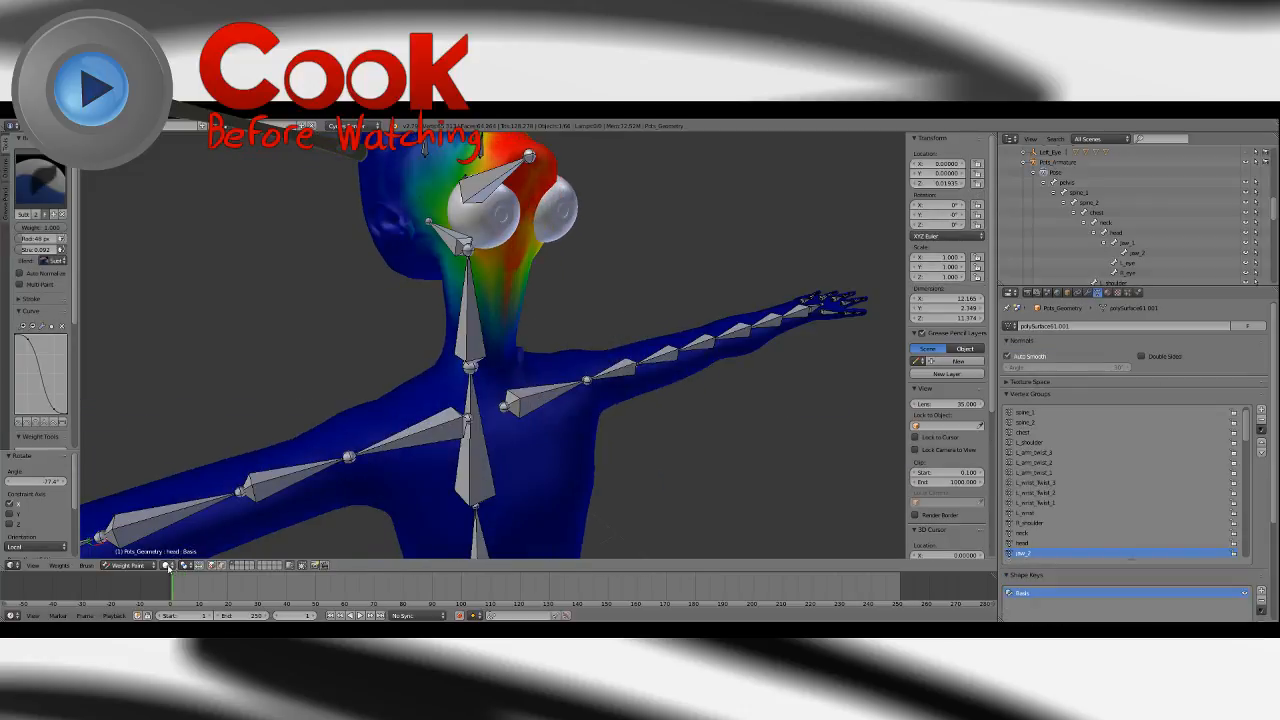
left_click(168, 567)
left_click(178, 541)
middle_click_drag(430, 417, 553, 424)
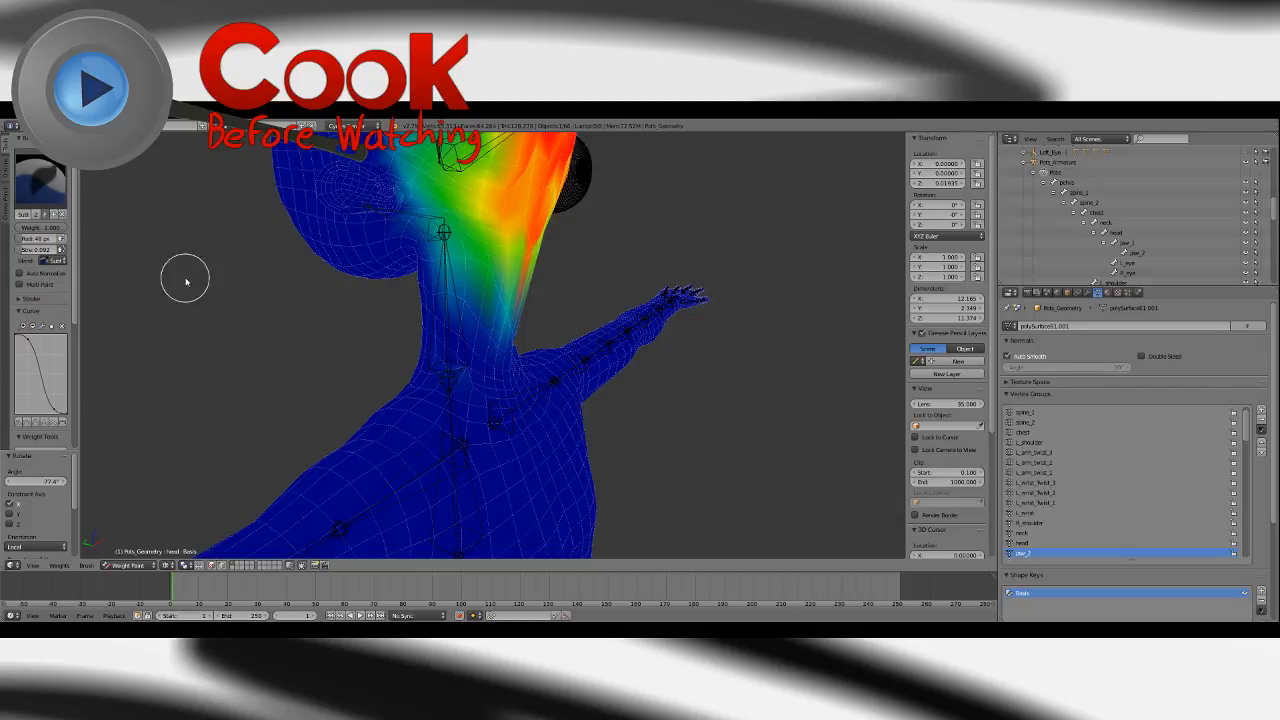
left_click(1030, 544)
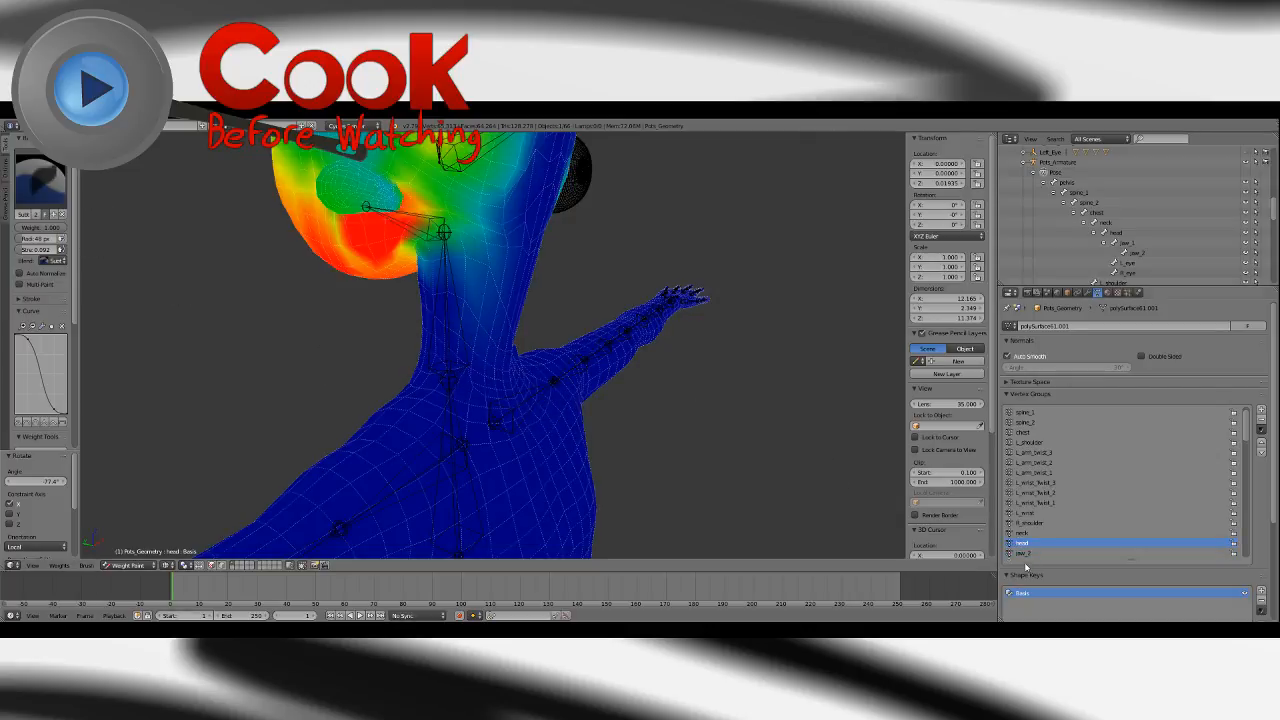
left_click(1028, 555)
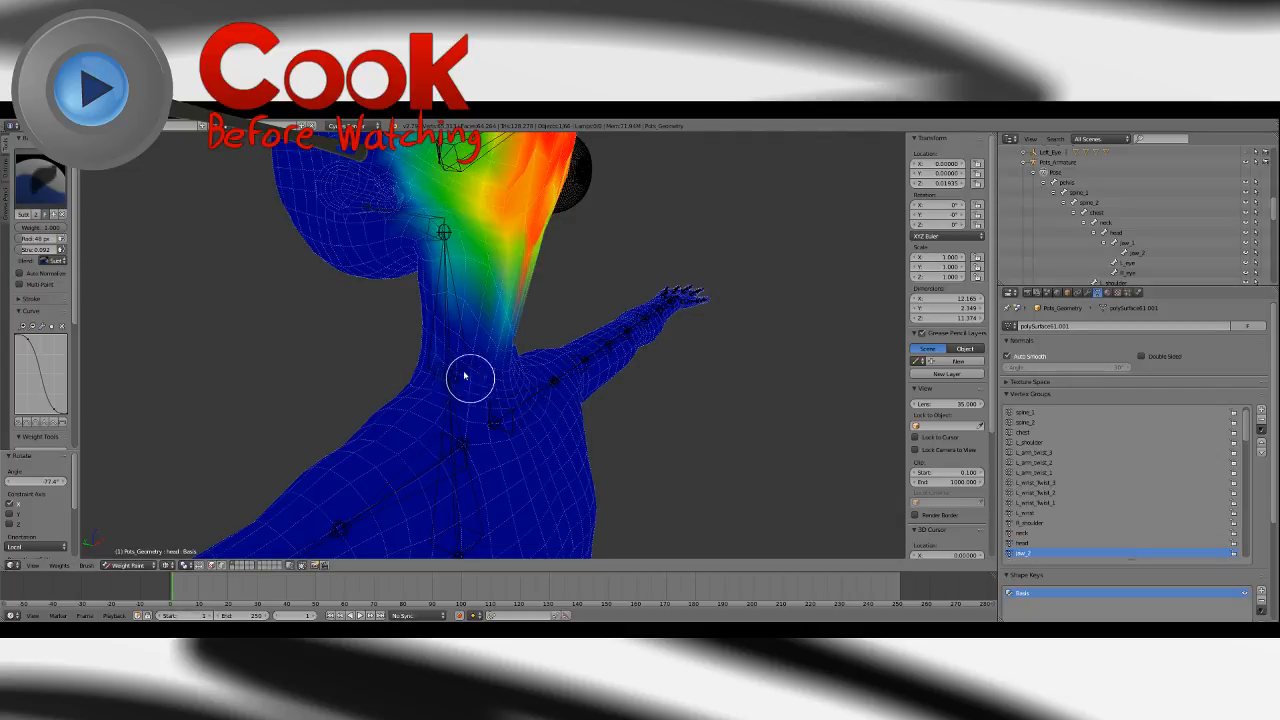
Smooth the jaw_2 weights across the underside of the jaw and the front of the throat with the Blur brush.
key("KP_1")
mouse_move(537, 389)
middle_mouse_down()
mouse_move(491, 371)
mouse_move(526, 337)
mouse_move(520, 459)
middle_mouse_up()
left_click(42, 182)
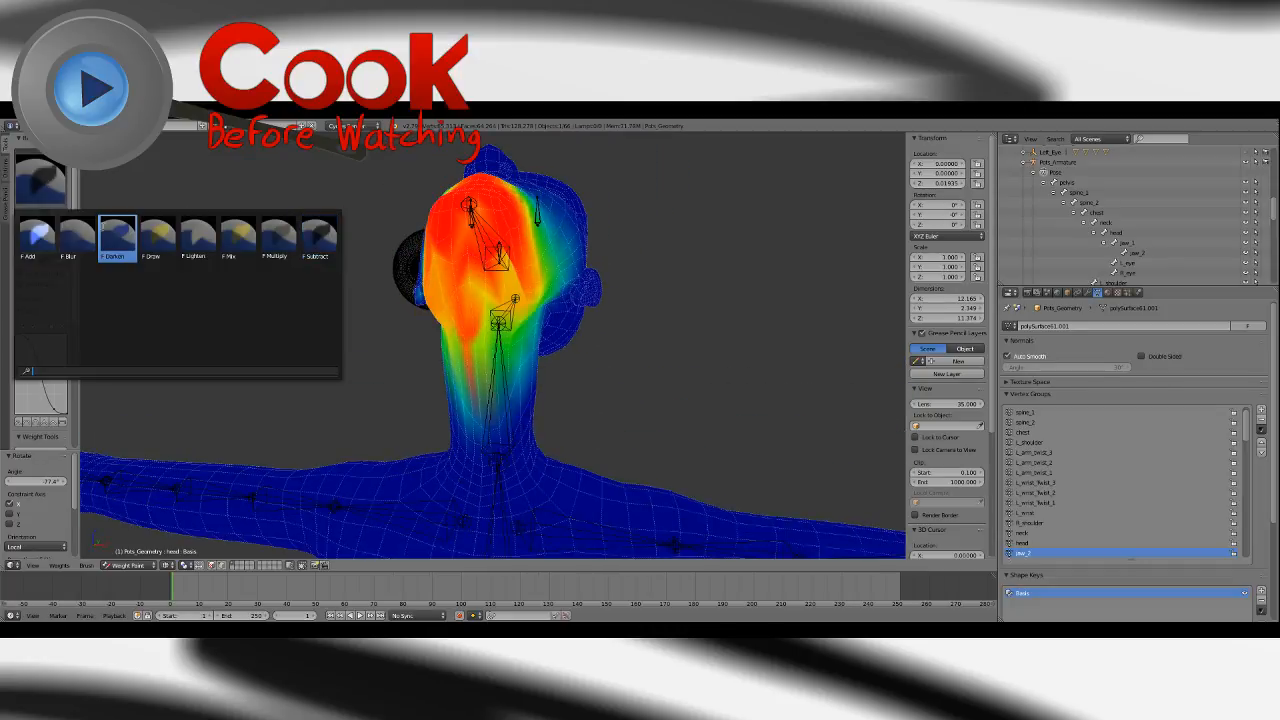
left_click(77, 236)
key("KP_1")
mouse_move(485, 278)
left_mouse_down()
mouse_move(512, 256)
mouse_move(488, 260)
mouse_move(468, 287)
mouse_move(509, 252)
left_mouse_up()
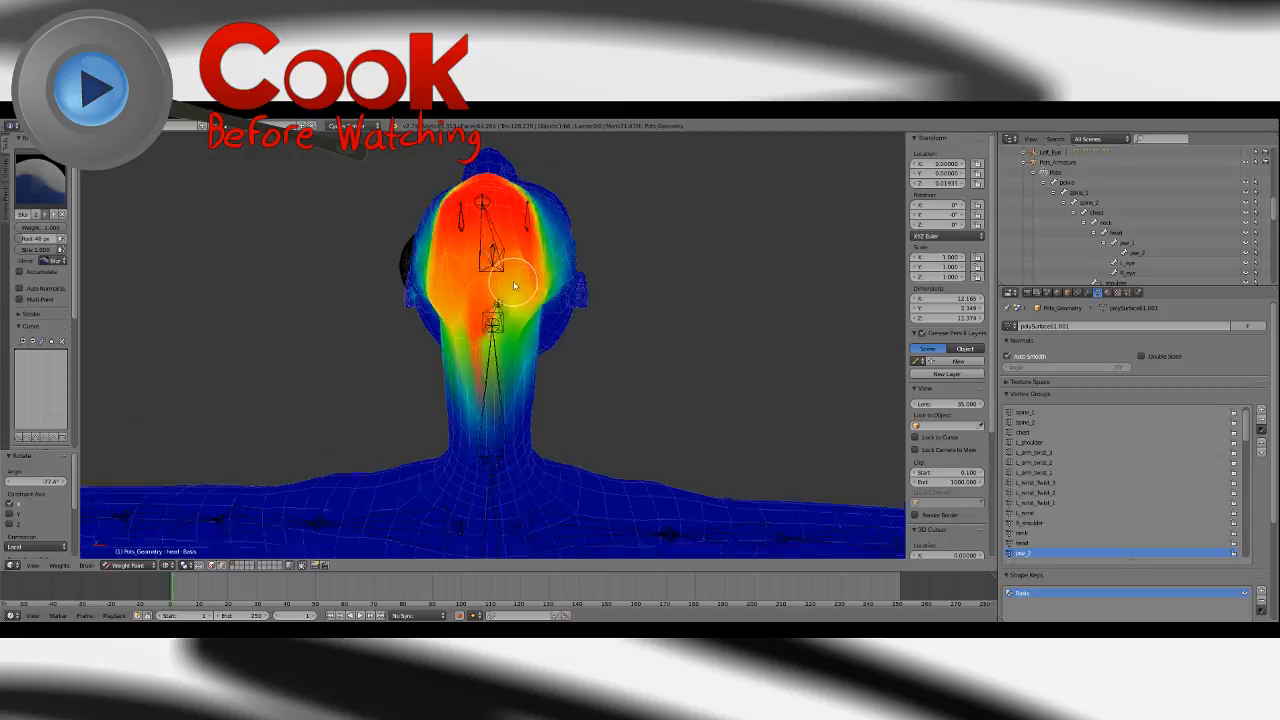
middle_click_drag(473, 368, 483, 323)
key("KP_1")
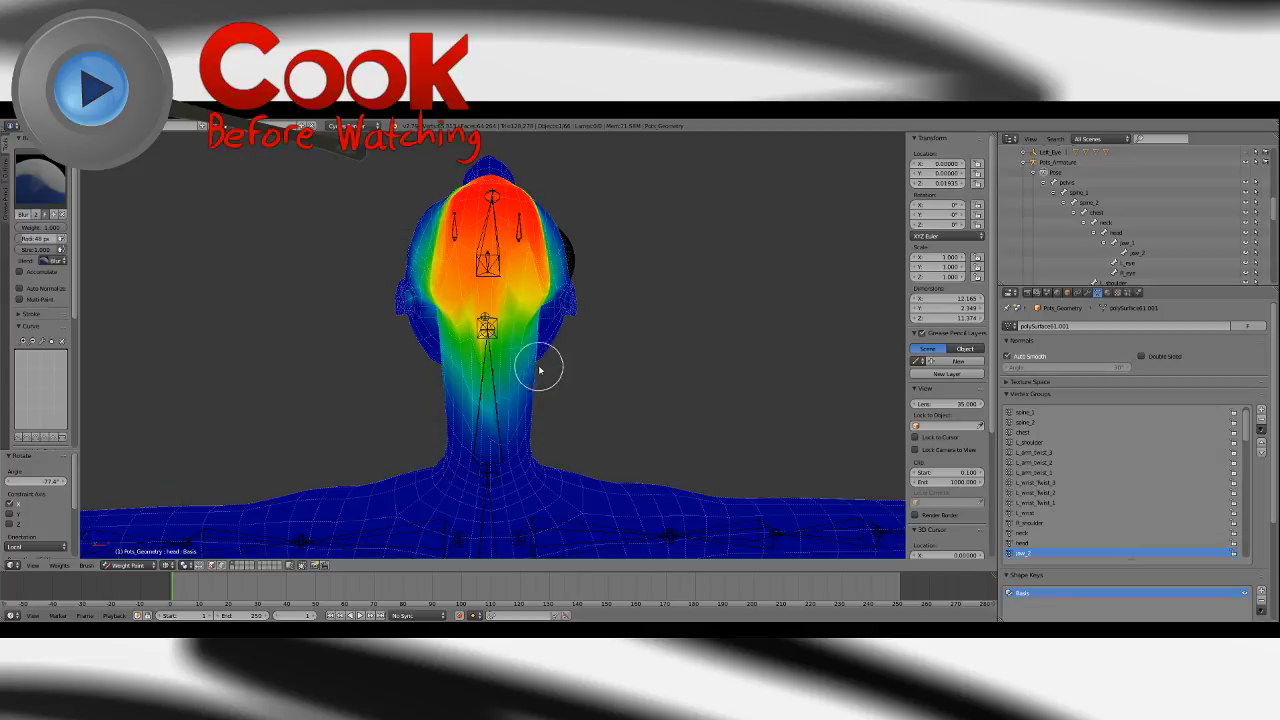
middle_click_drag(540, 363, 497, 406)
key("KP_1")
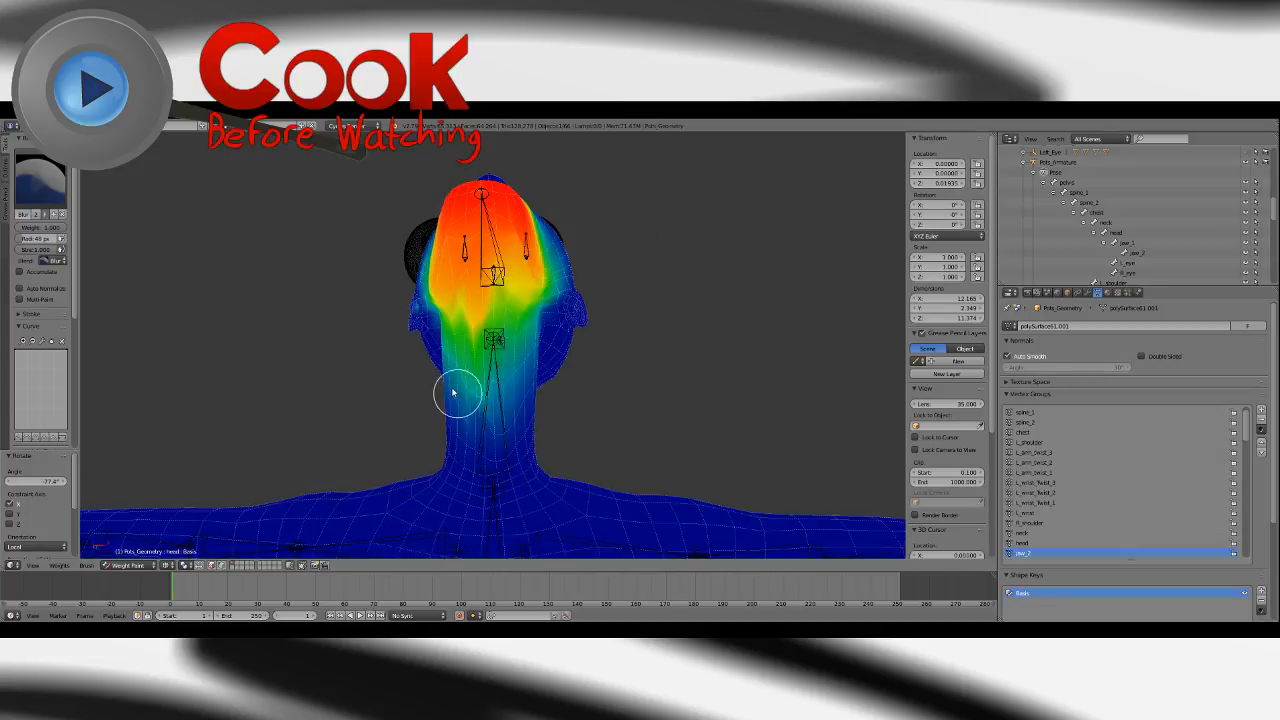
mouse_move(521, 379)
left_mouse_down()
mouse_move(545, 367)
mouse_move(511, 340)
left_mouse_up()
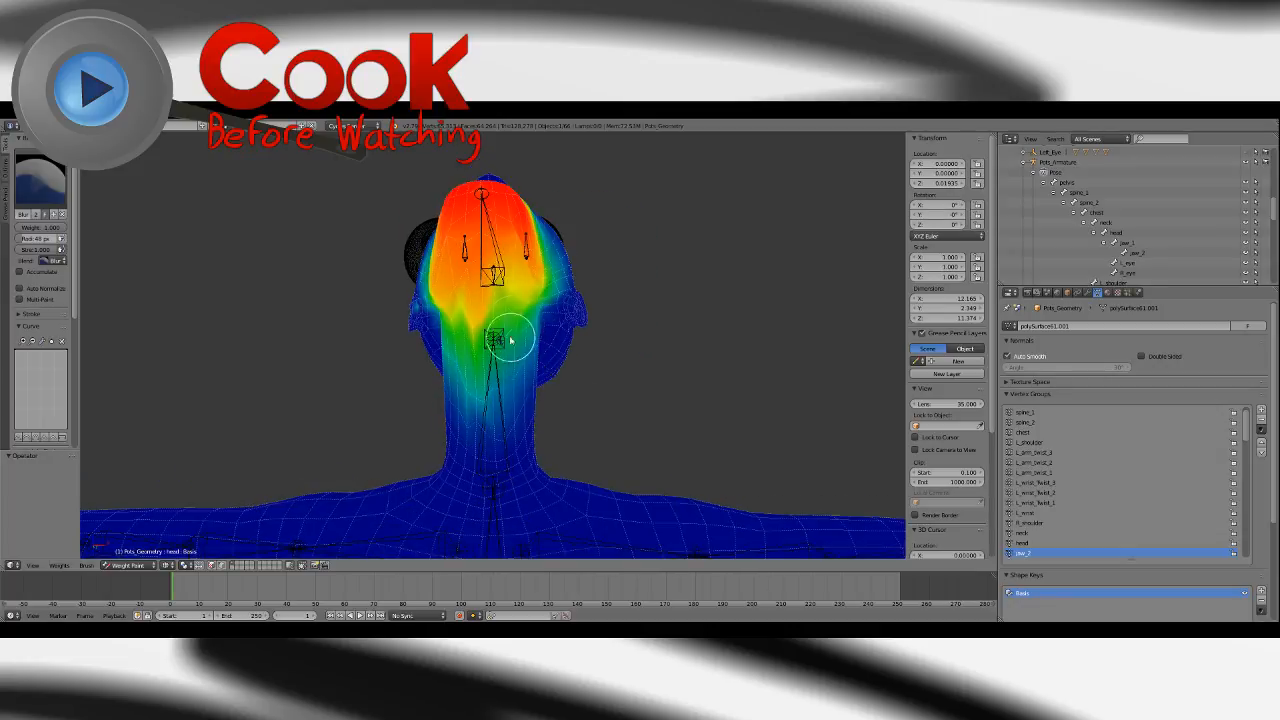
Build up the jaw_2 weight lightly where the jaw's underside meets the throat with the Add brush at a reduced strength.
left_click(40, 180)
left_click(42, 228)
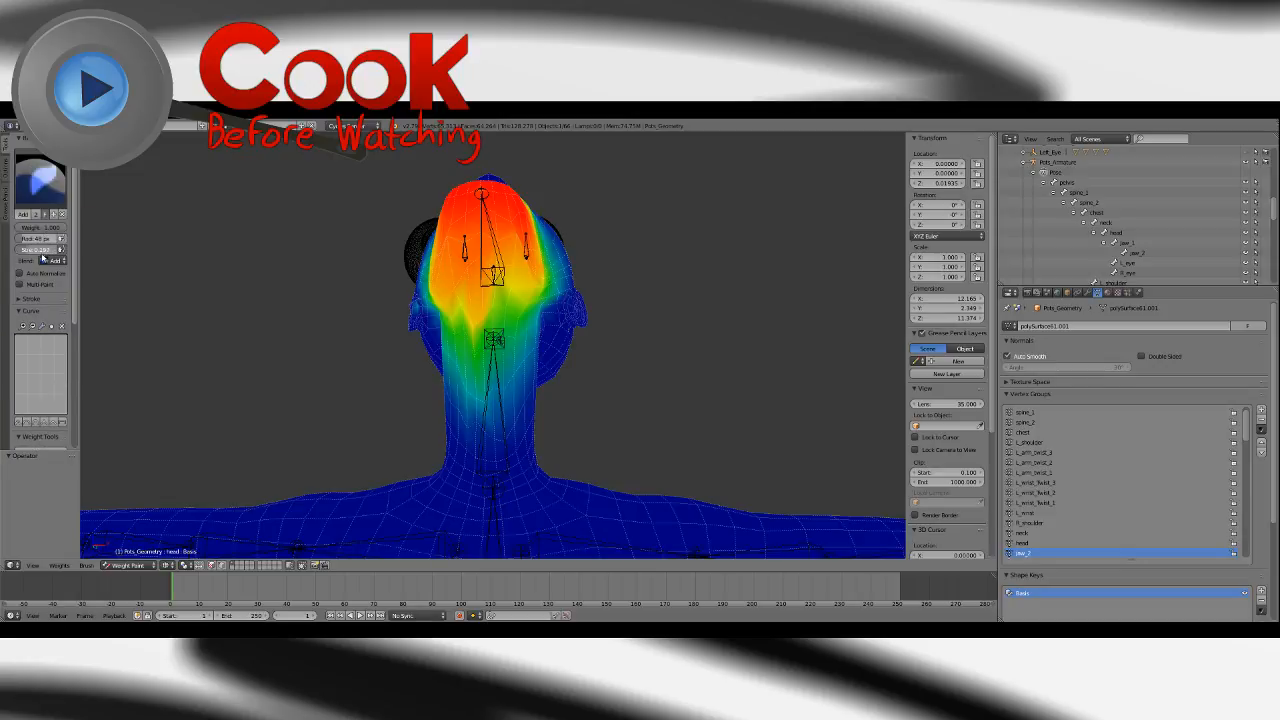
mouse_move(515, 320)
left_mouse_down()
mouse_move(466, 343)
mouse_move(486, 341)
mouse_move(473, 327)
left_mouse_up()
scroll(40, 250, "down", 1)
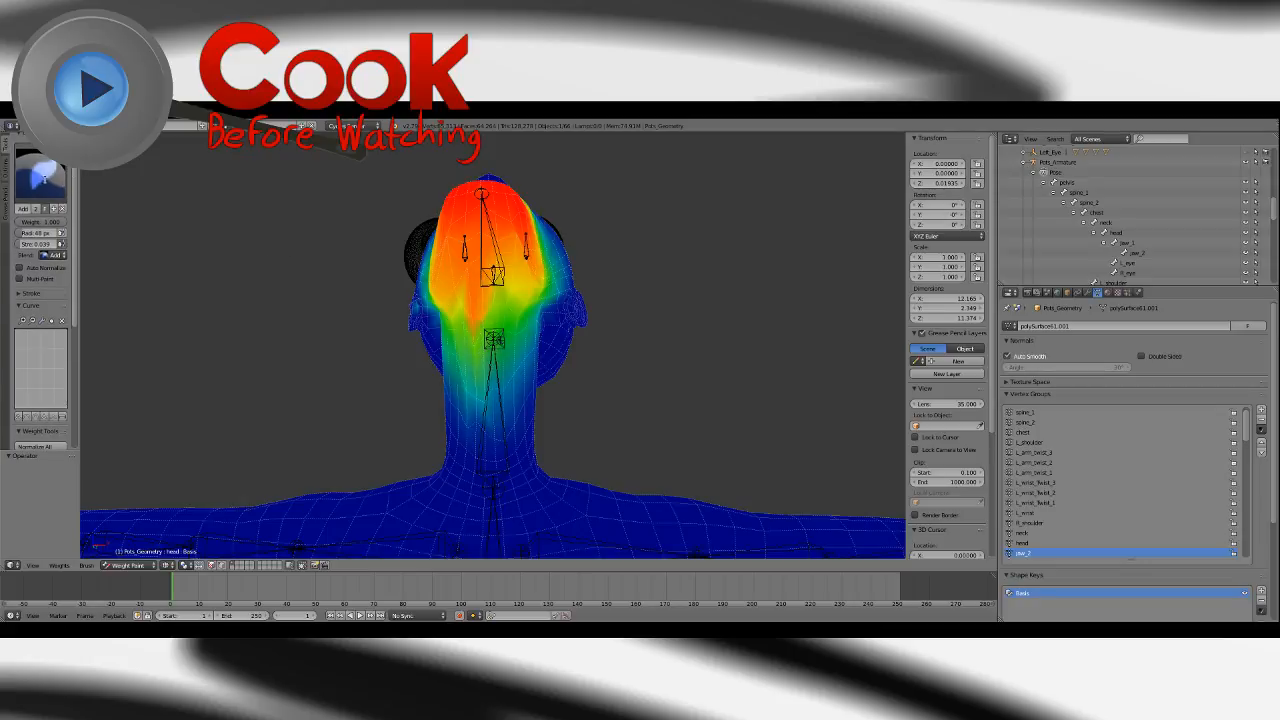
Reduce the jaw_2 weight beneath the jaw with the Subtract brush.
left_click(40, 176)
left_click(275, 238)
mouse_move(474, 341)
left_mouse_down()
mouse_move(460, 325)
mouse_move(486, 334)
mouse_move(505, 315)
mouse_move(463, 313)
mouse_move(487, 266)
mouse_move(470, 282)
mouse_move(504, 252)
mouse_move(451, 248)
left_mouse_up()
middle_click_drag(534, 293, 522, 266)
Blur the jaw_2 weights from the underside of the jaw down the throat into an even gradient and inspect it from several angles.
left_click(40, 175)
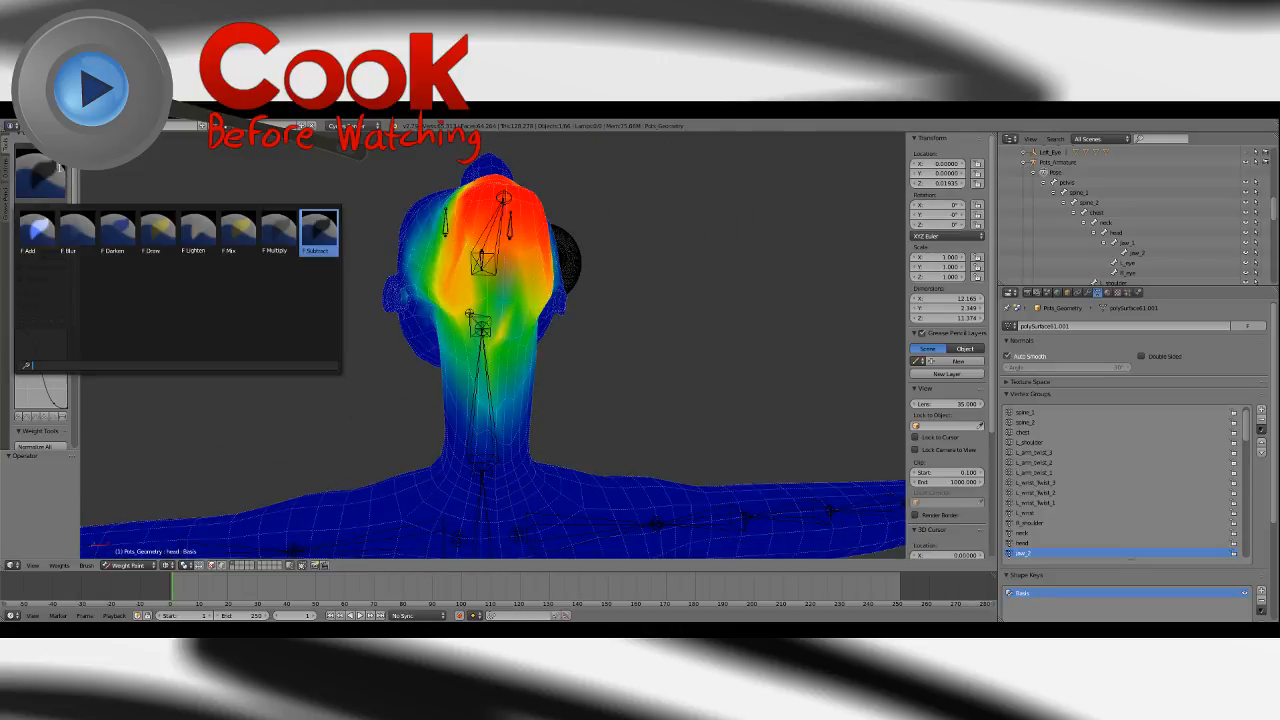
left_click(100, 228)
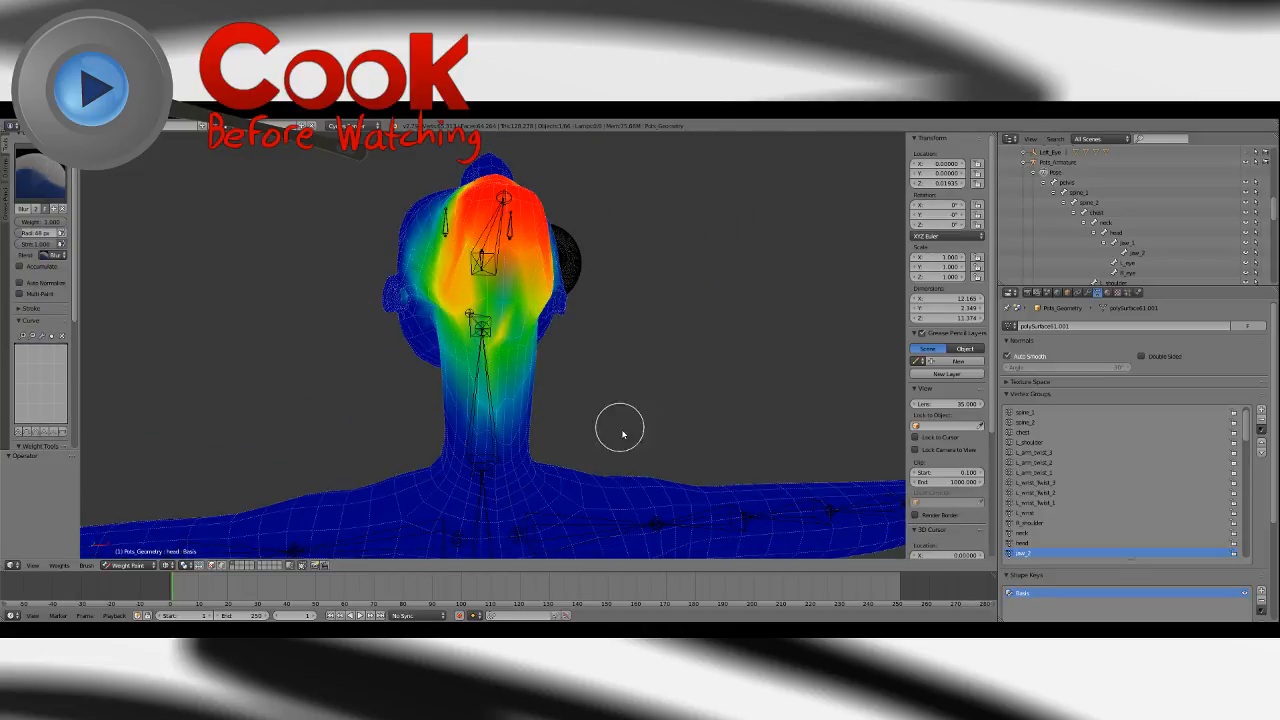
mouse_move(517, 420)
left_mouse_down()
mouse_move(481, 424)
mouse_move(514, 397)
mouse_move(476, 402)
left_mouse_up()
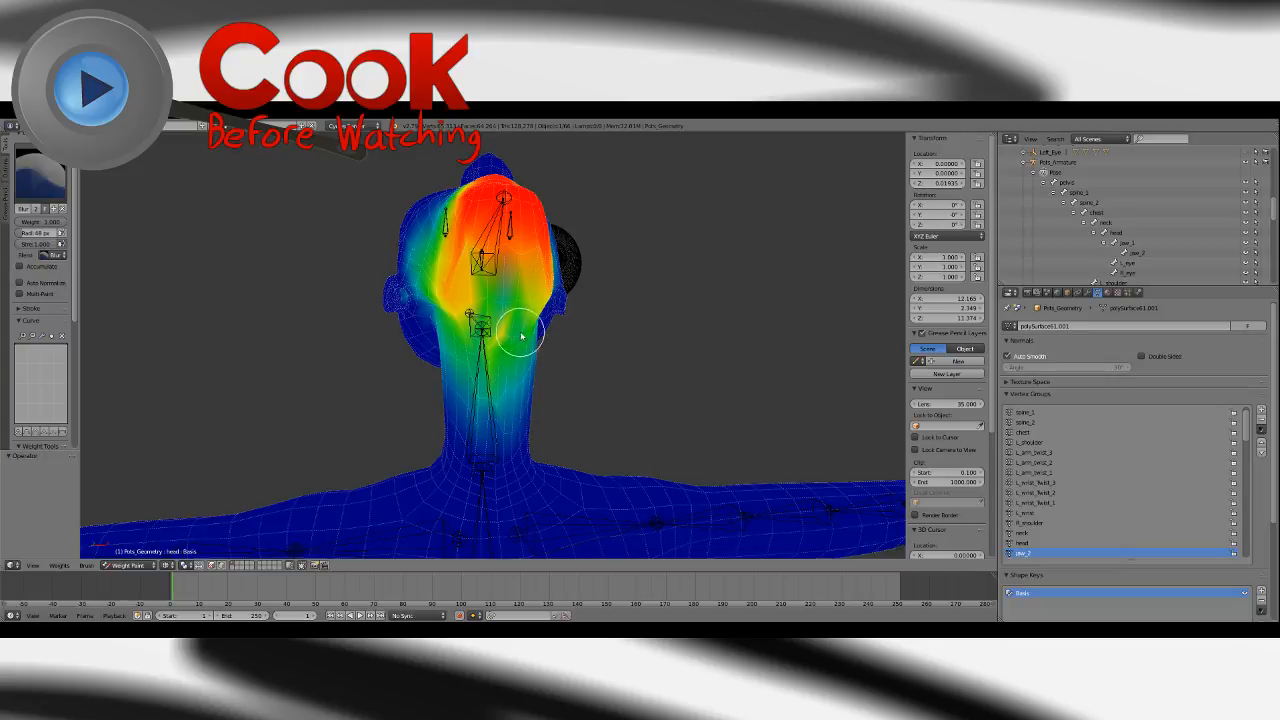
key("ctrl+KP_1")
mouse_move(500, 297)
left_mouse_down()
mouse_move(499, 270)
mouse_move(461, 257)
left_mouse_up()
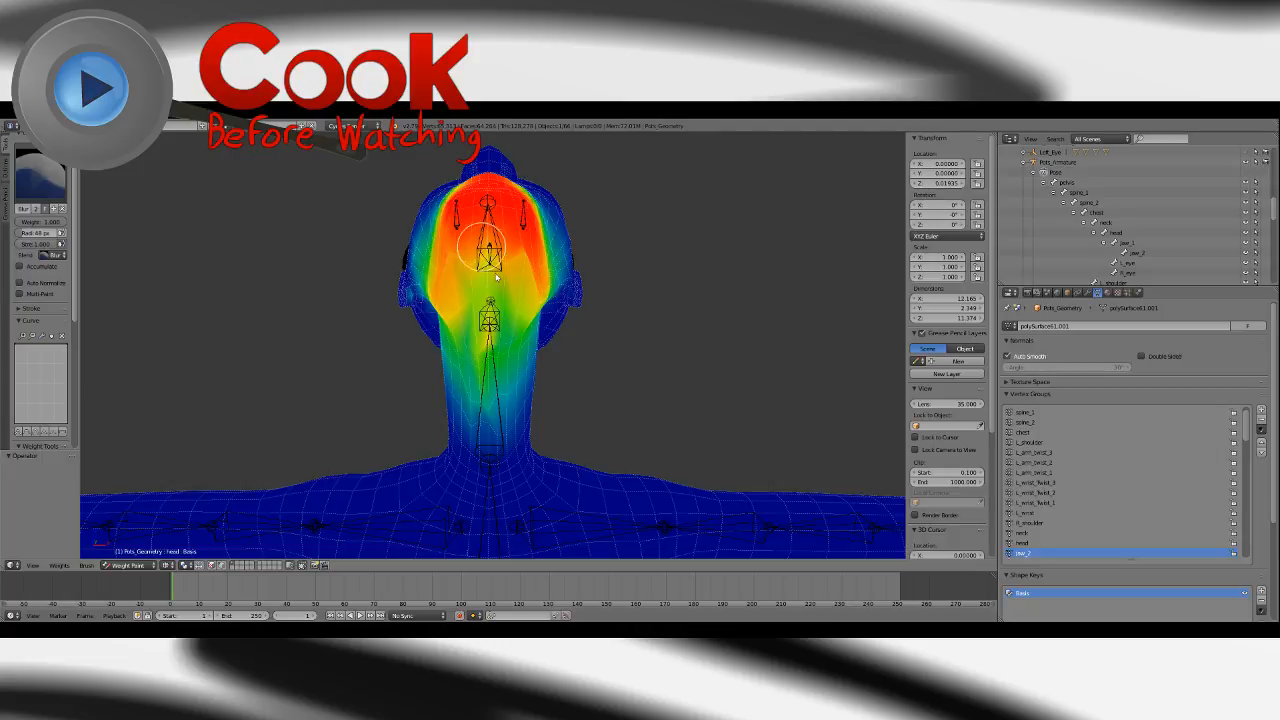
middle_click_drag(546, 370, 533, 325)
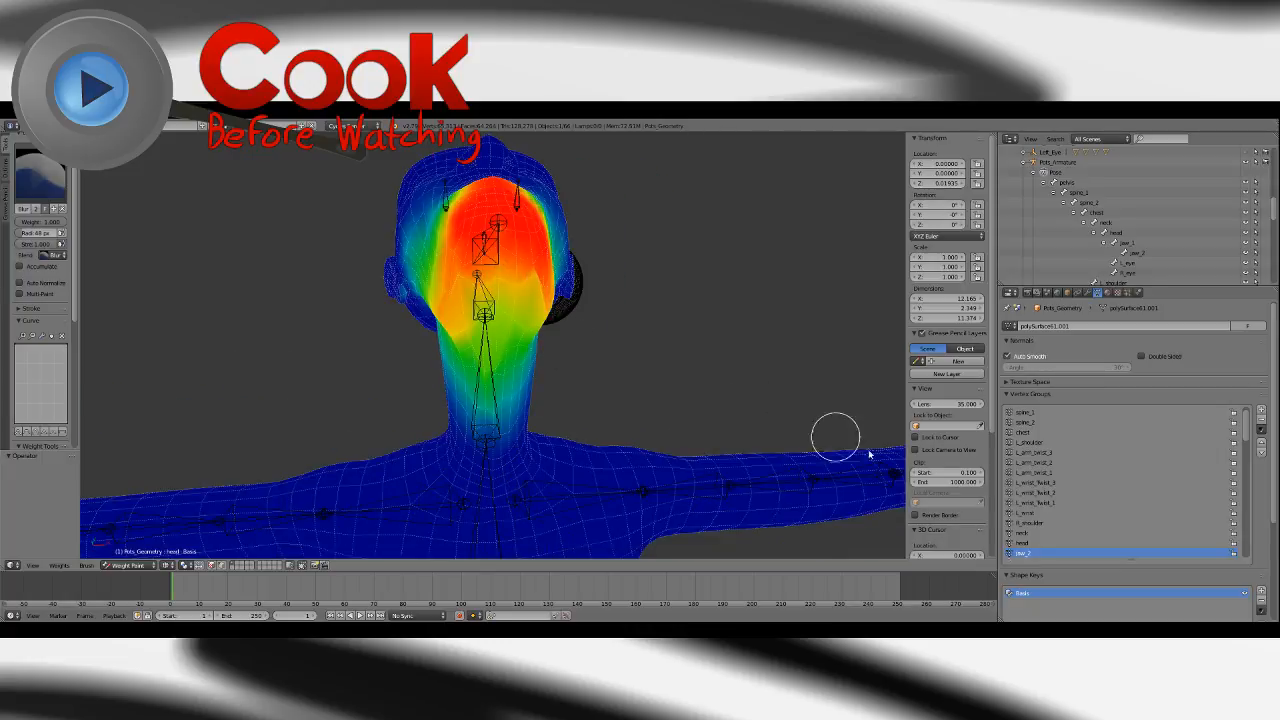
middle_click_drag(662, 442, 521, 356)
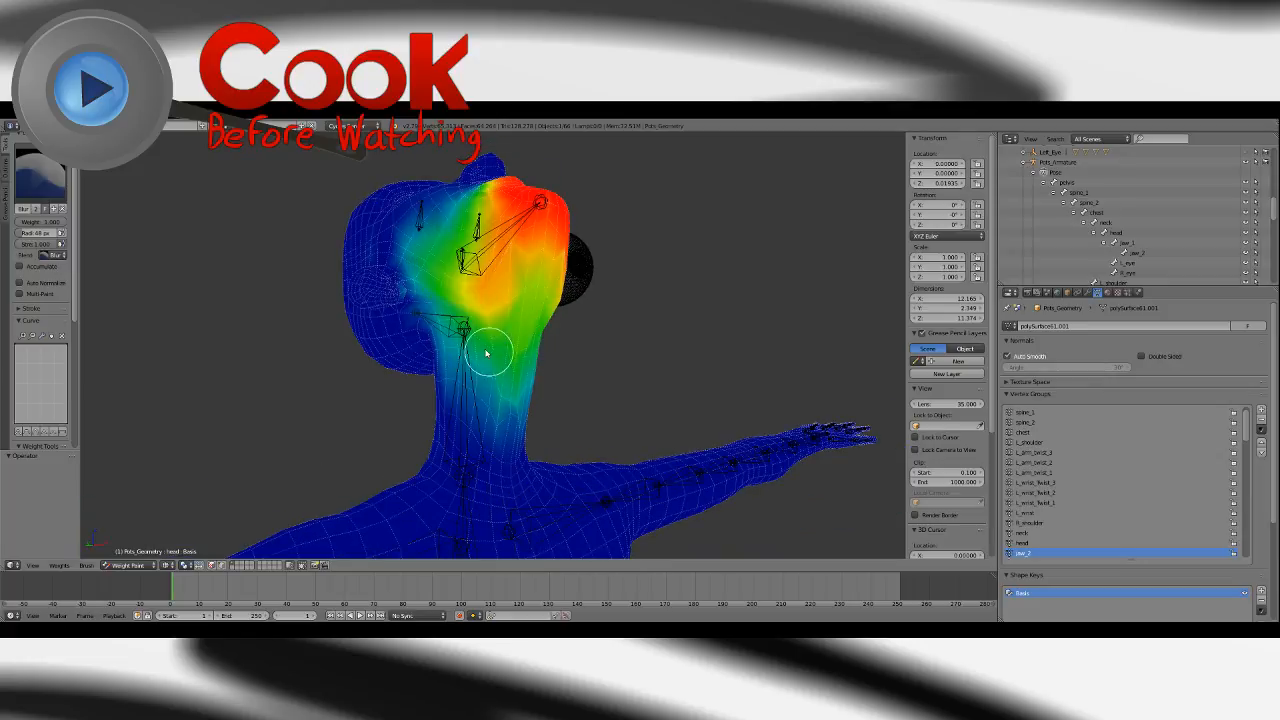
middle_click_drag(560, 400, 500, 383)
scroll(533, 335, "up", 3)
scroll(500, 383, "down", 4)
middle_click_drag(600, 324, 589, 383)
scroll(492, 430, "up", 2)
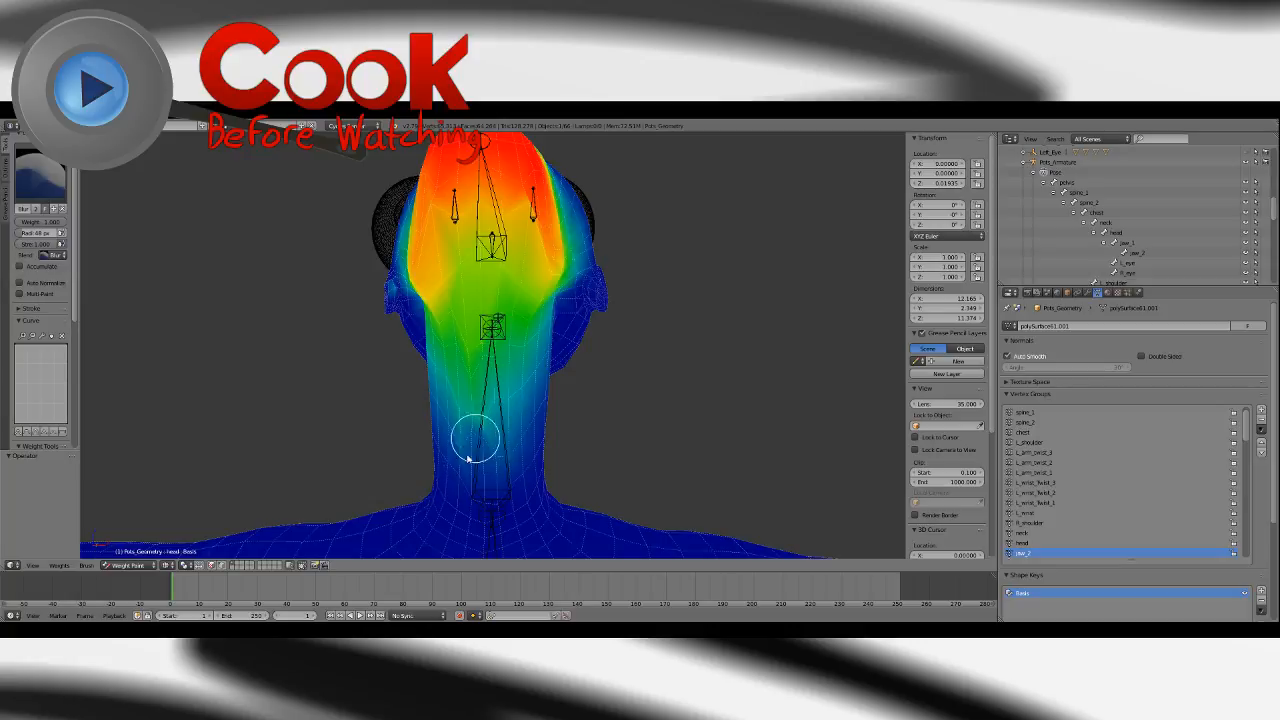
Smooth the neck vertex group's weights along the front and sides of the throat with the Blur brush.
left_click(57, 166)
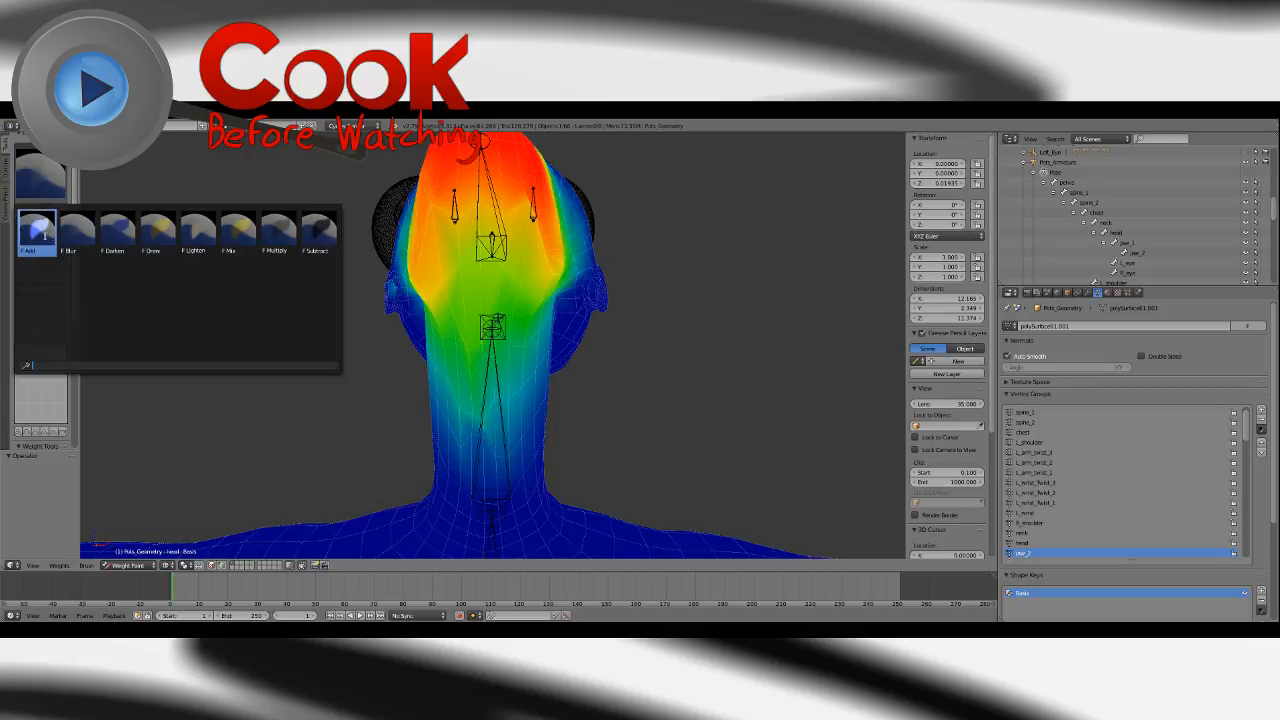
left_click(36, 228)
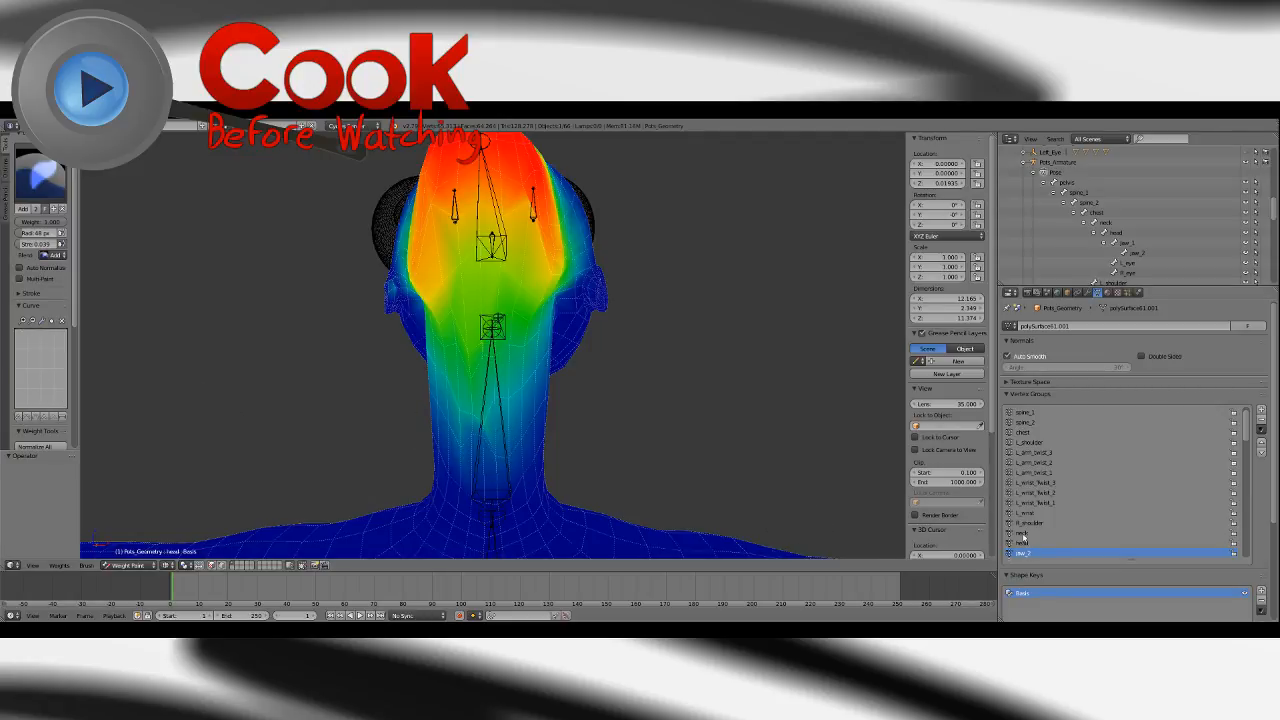
left_click(1022, 534)
left_click(40, 172)
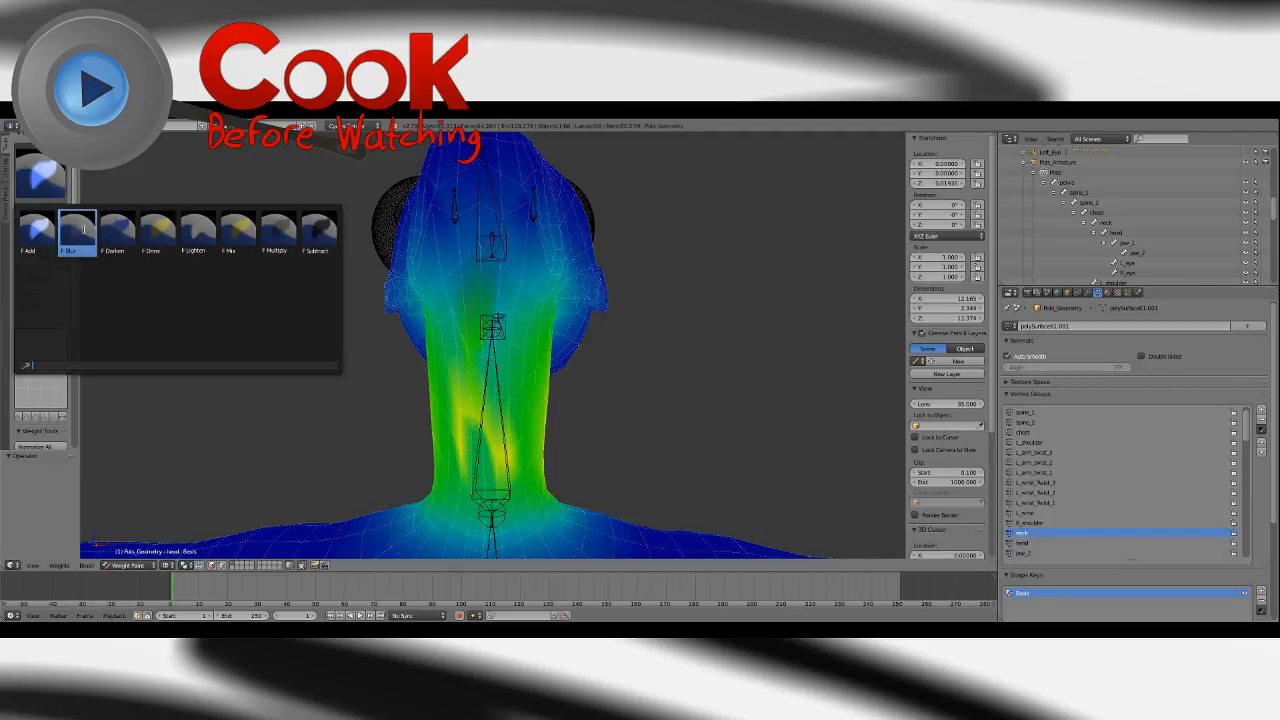
left_click(104, 230)
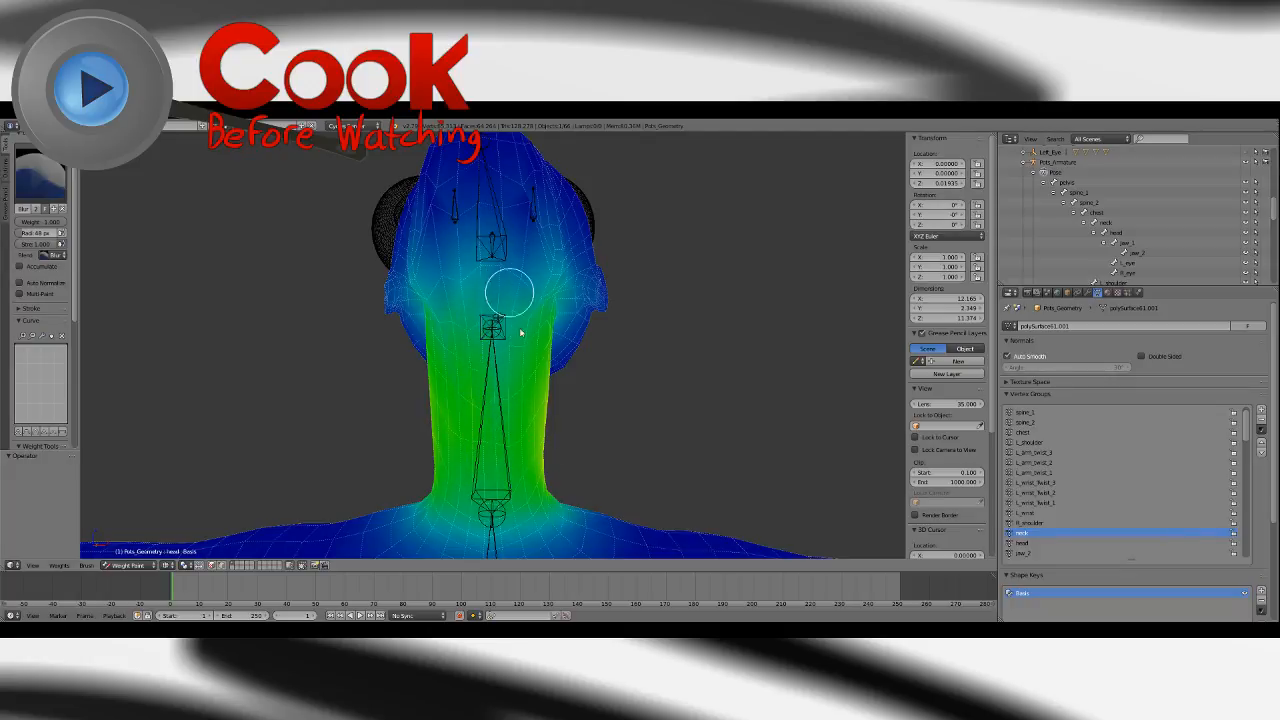
mouse_move(528, 428)
middle_mouse_down()
mouse_move(620, 414)
mouse_move(549, 422)
mouse_move(486, 266)
mouse_move(537, 284)
mouse_move(510, 264)
middle_mouse_up()
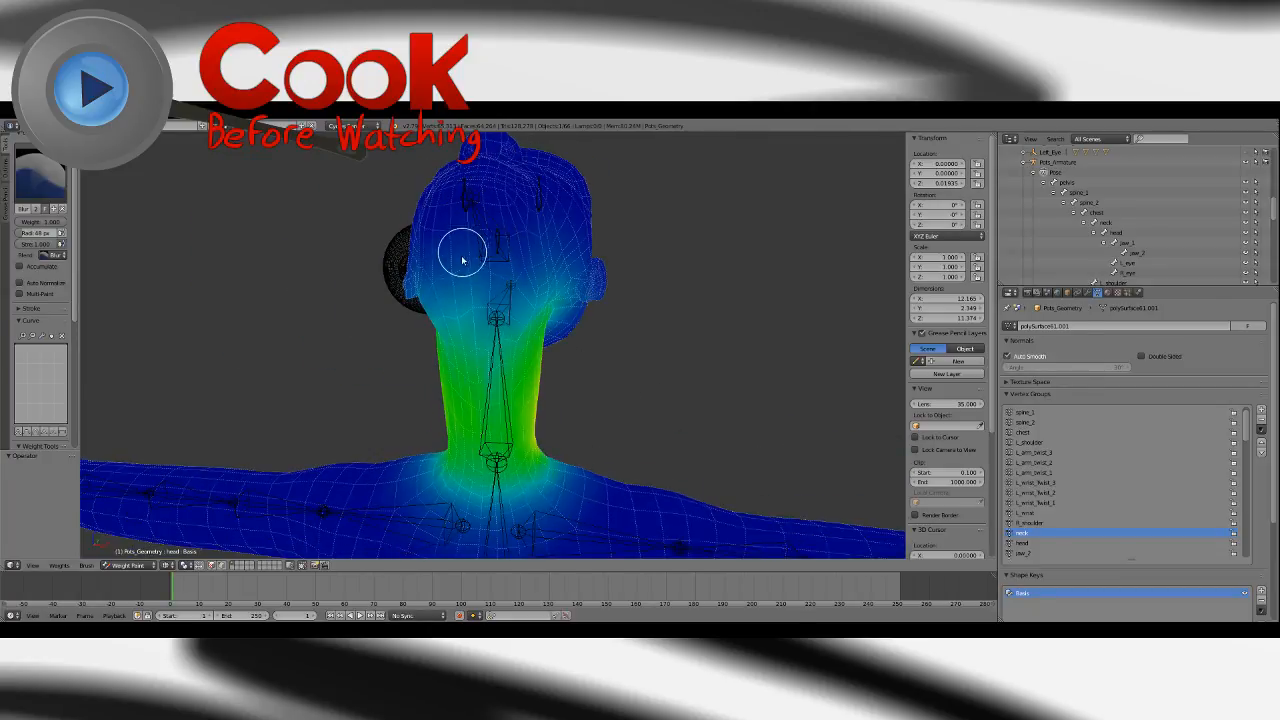
middle_click_drag(466, 334, 530, 356)
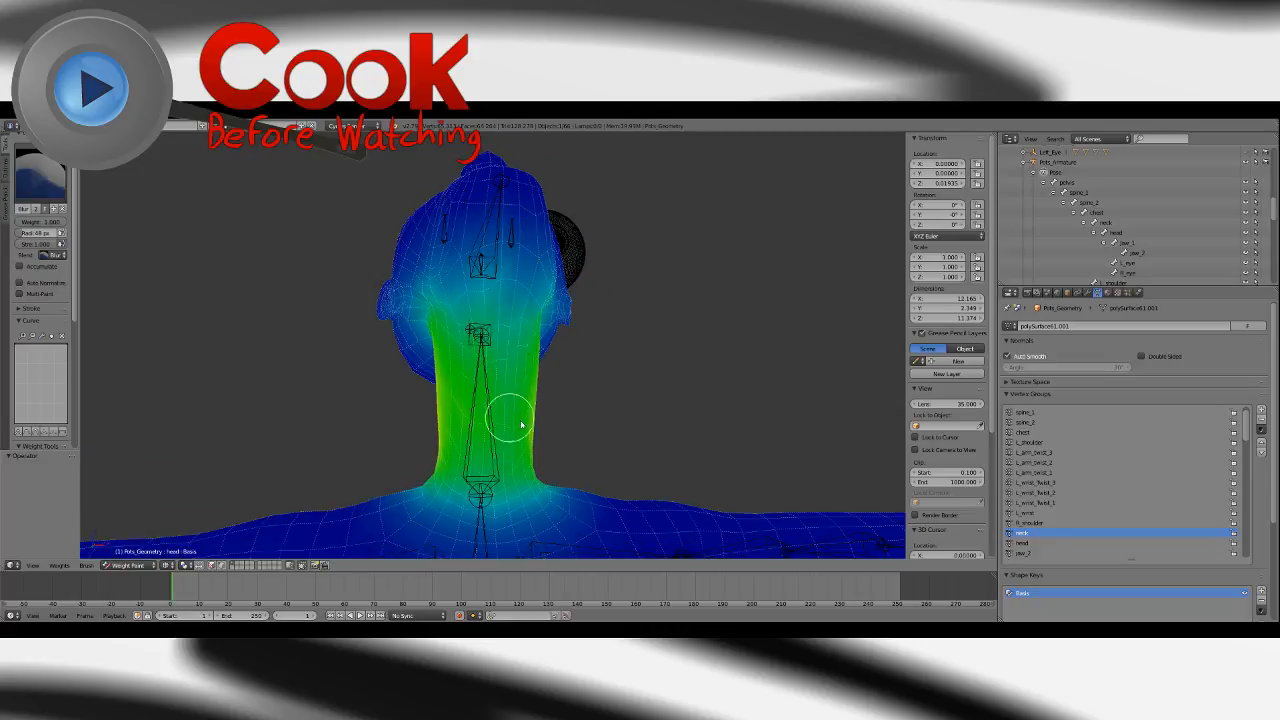
middle_click_drag(521, 425, 443, 349)
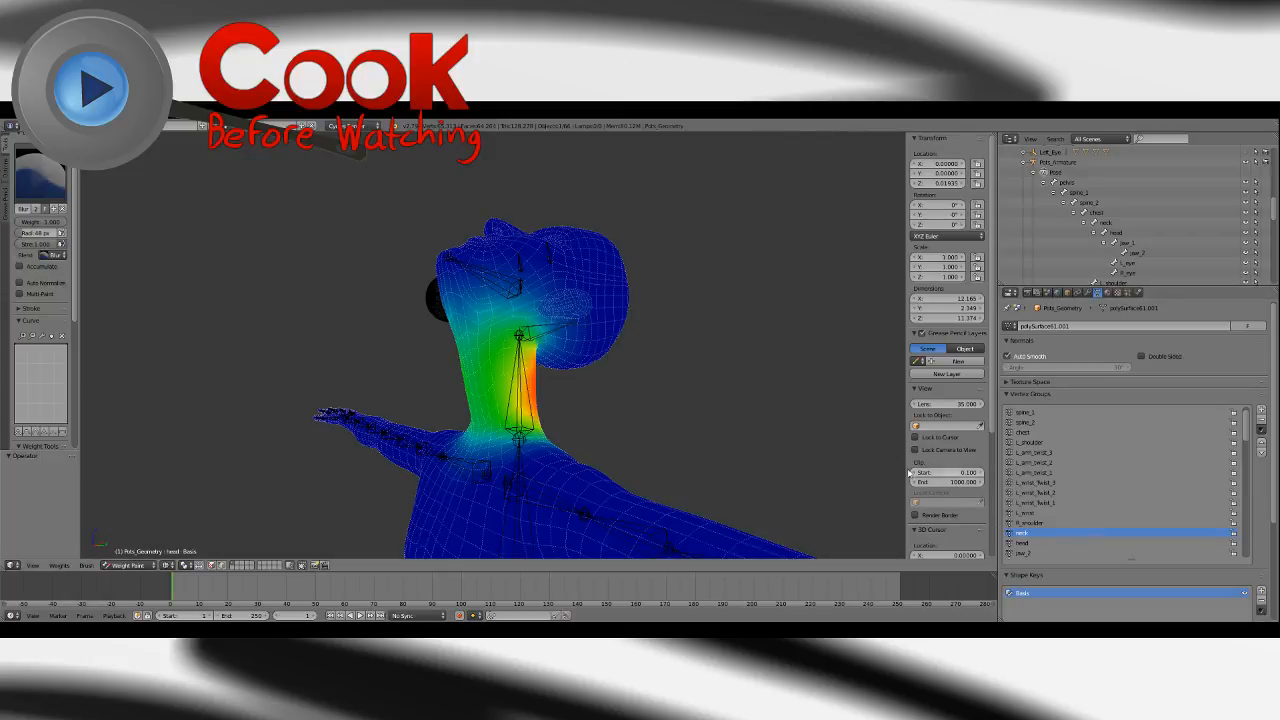
Return to posing the armature in solid shading and set the head bone's X rotation to 0.
left_click(167, 565)
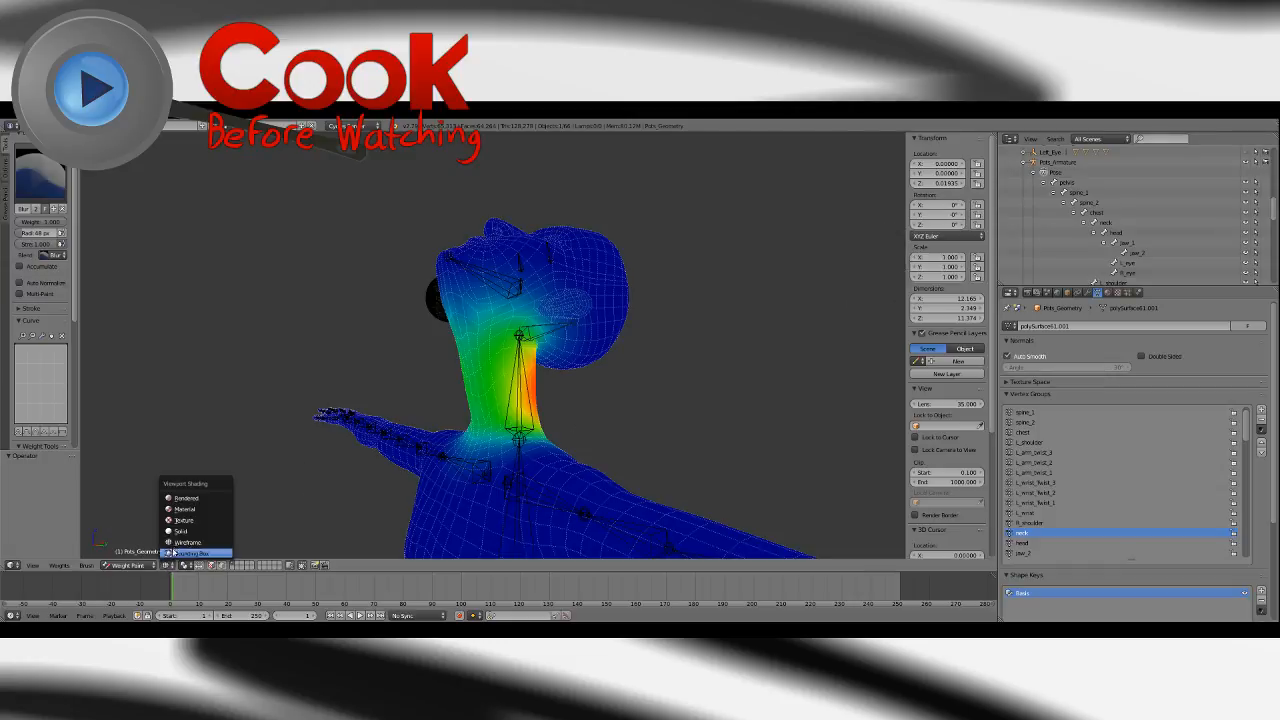
left_click(225, 510)
left_click(1057, 163)
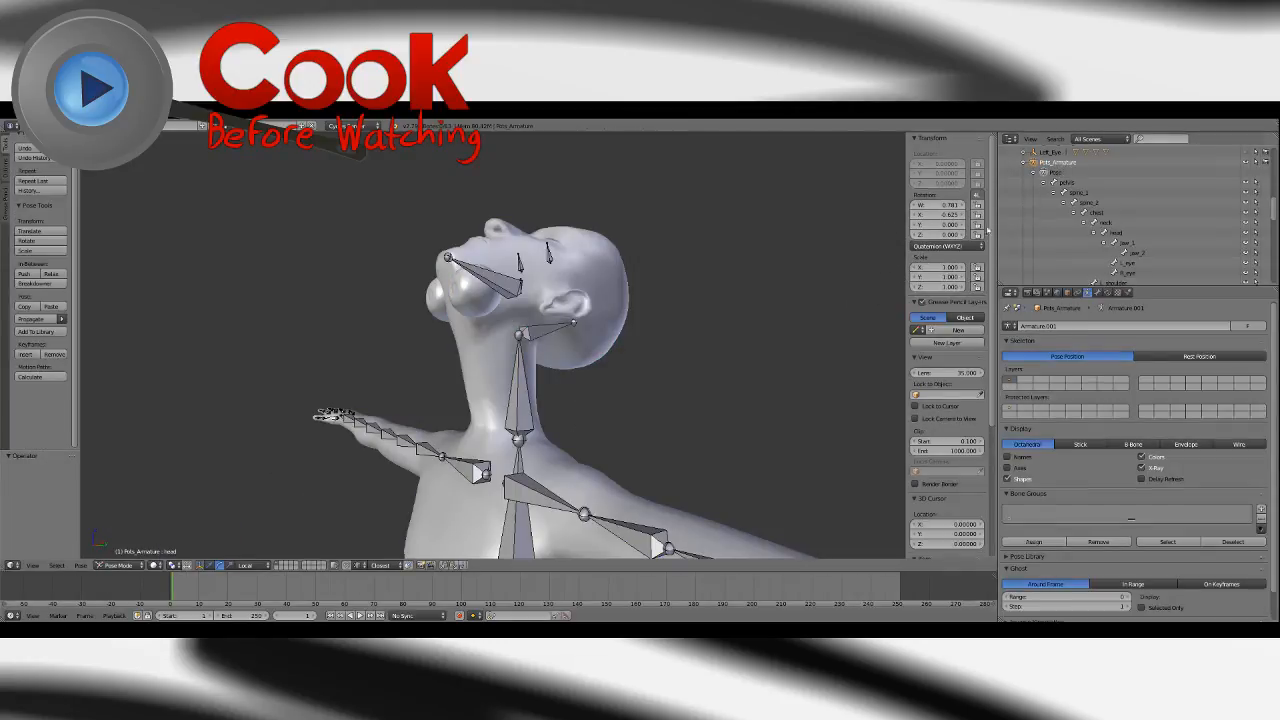
right_click(533, 333)
left_click(944, 216)
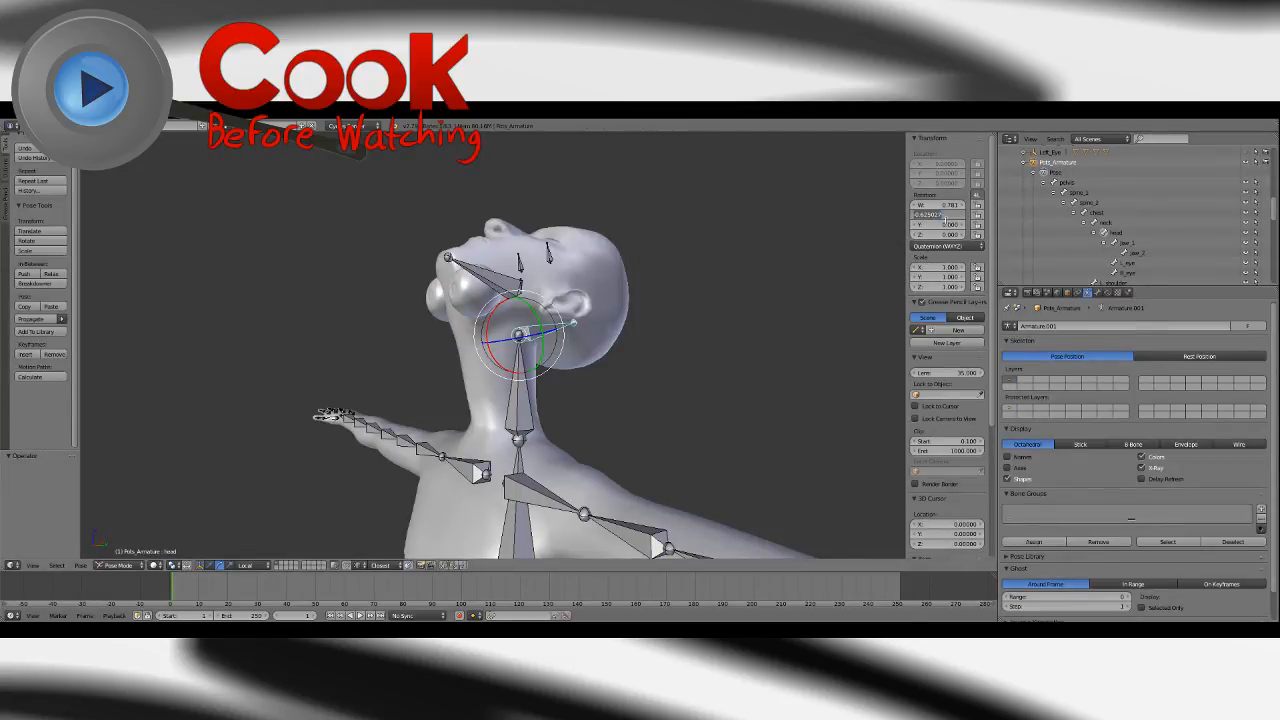
type("0")
key("Return")
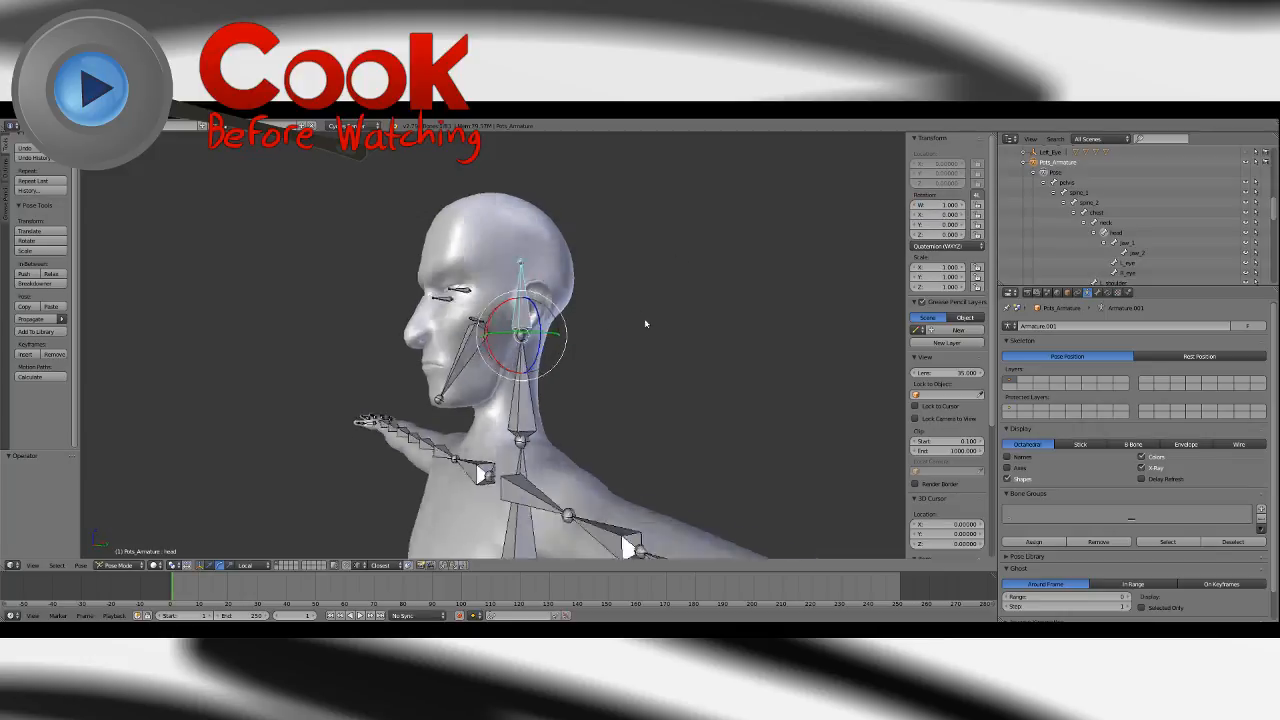
Tilt the head bone sideways about its local Z axis to test the neck deformation, and undo the rotations.
middle_click_drag(646, 320, 560, 322)
mouse_move(494, 305)
left_mouse_down()
mouse_move(482, 314)
mouse_move(506, 288)
left_mouse_up()
mouse_move(506, 288)
middle_mouse_down()
mouse_move(543, 293)
mouse_move(519, 303)
middle_mouse_up()
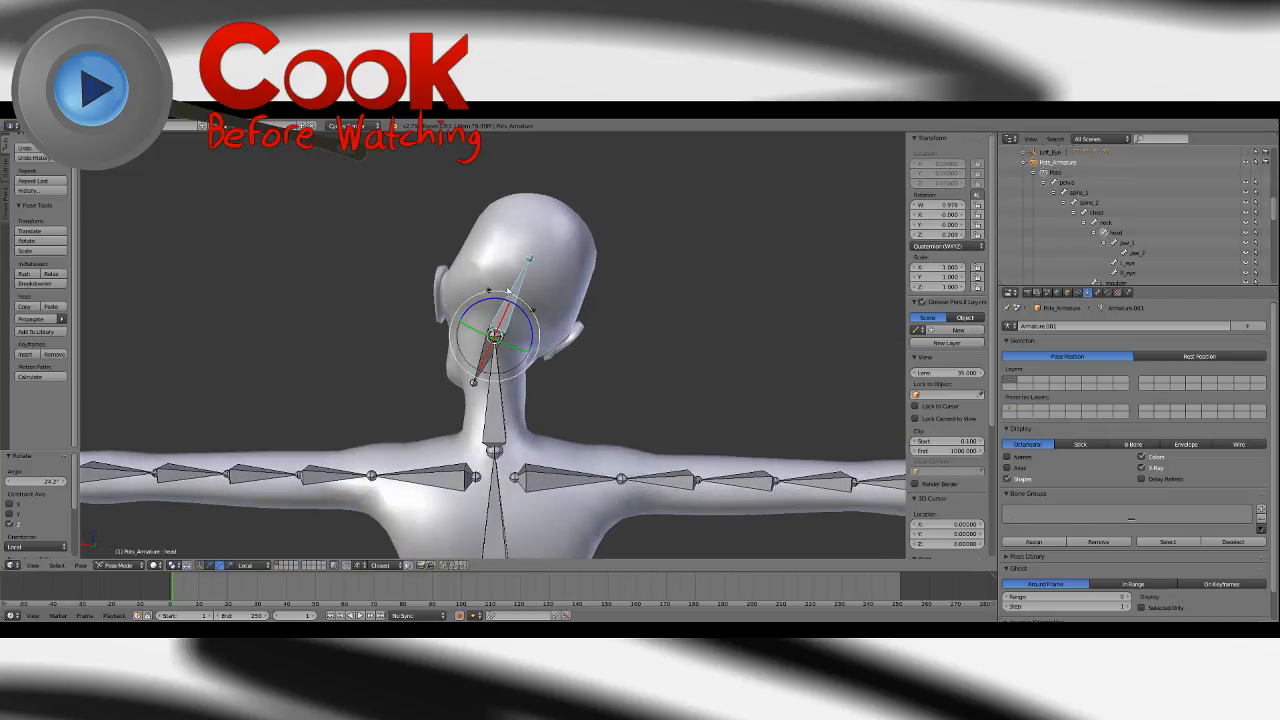
key("ctrl+z")
key("r")
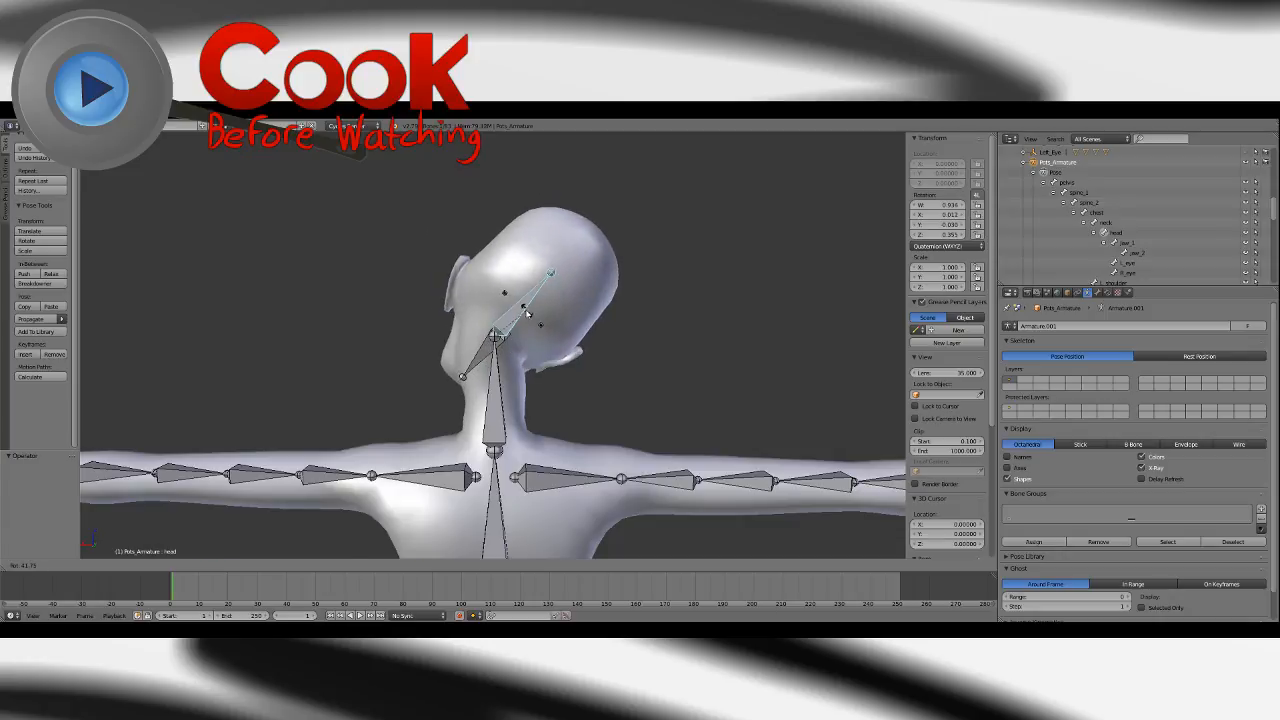
right_click(527, 313)
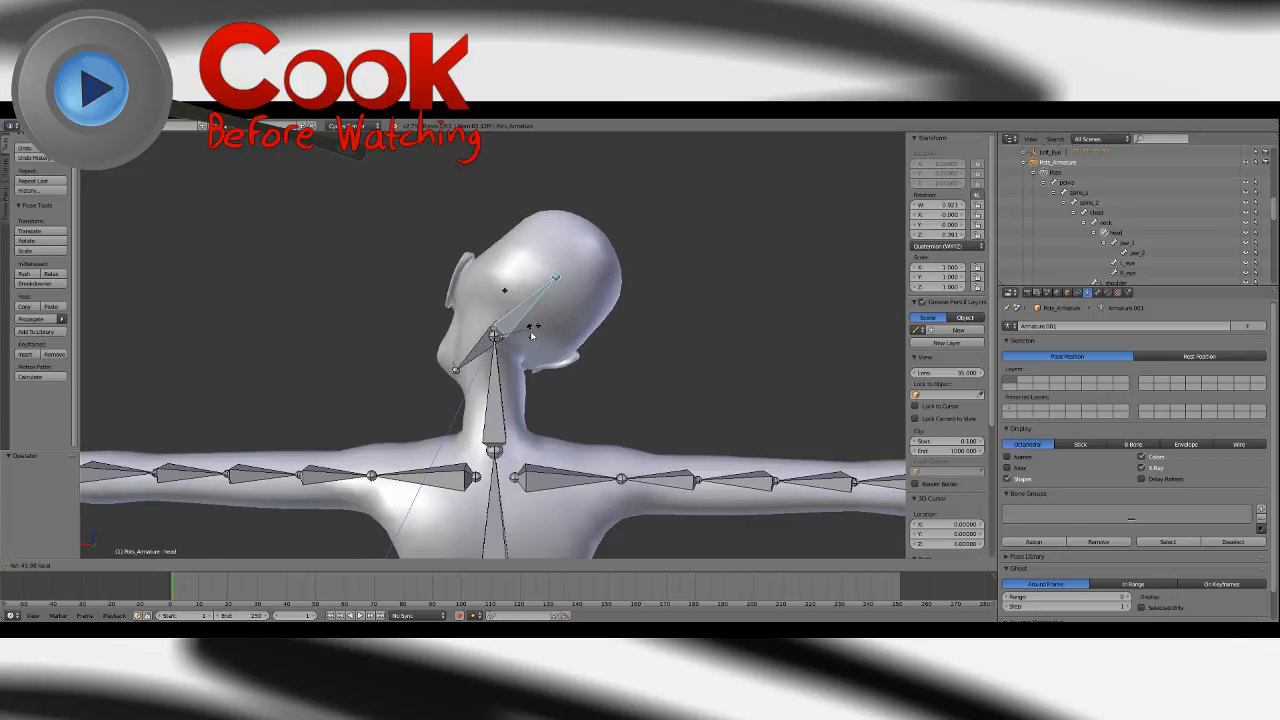
left_click(528, 436)
middle_click_drag(528, 436, 674, 412)
key("ctrl+z")
Rotate the jaw_2 bone to test how the mouth deforms, and clear its rotation.
right_click(480, 368)
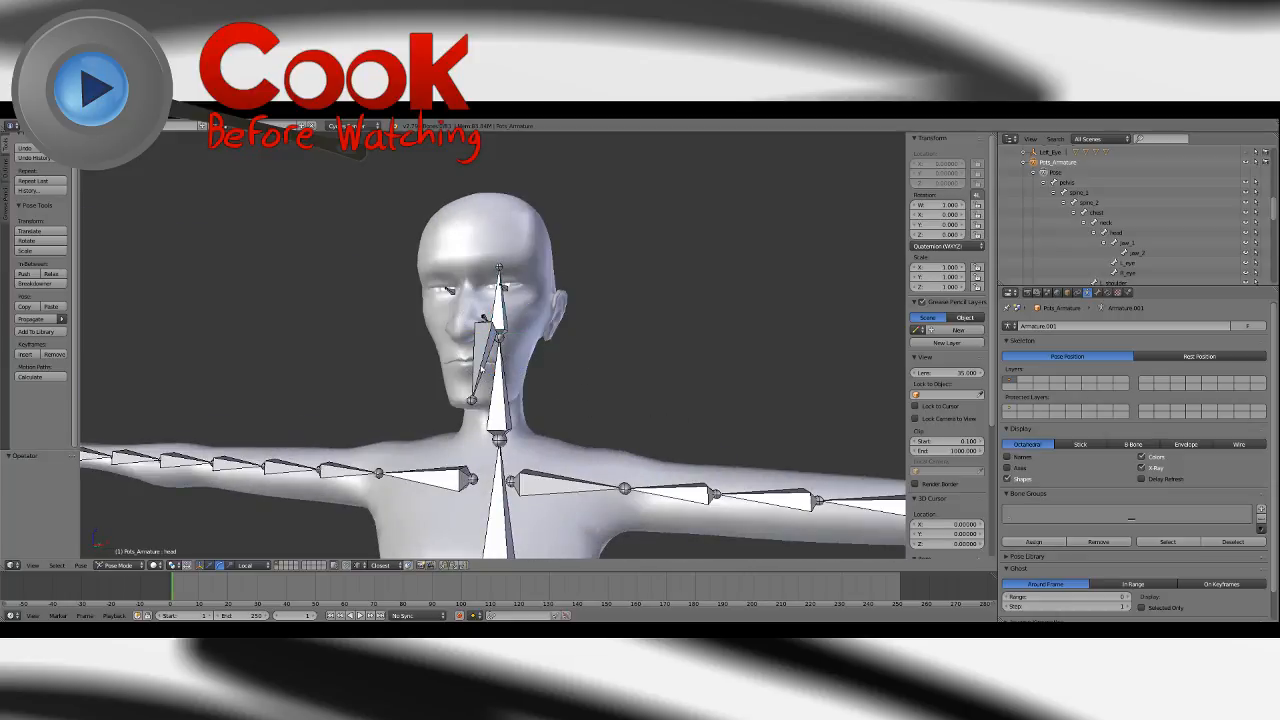
middle_click_drag(480, 368, 480, 358)
left_click_drag(449, 332, 458, 344)
middle_click_drag(575, 366, 493, 326)
scroll(654, 382, "up", 3)
key("alt+r")
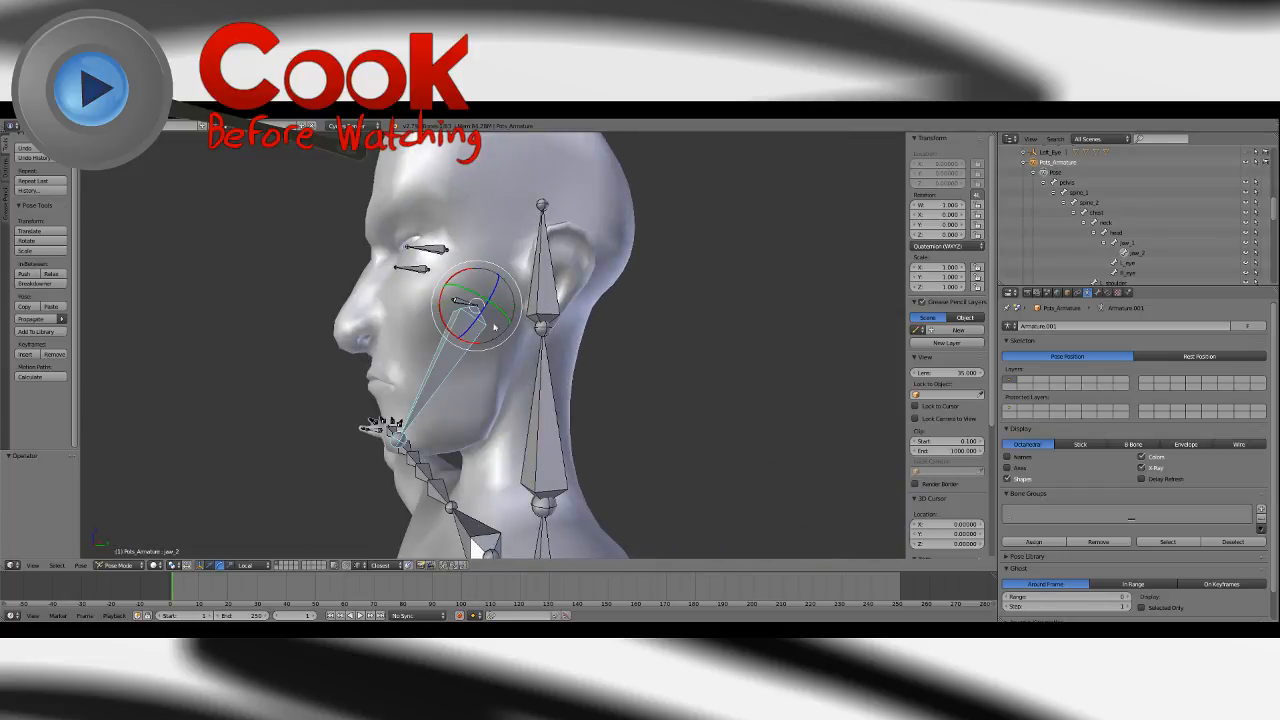
Rotate the jaw_1 bone about 25° around its local Z axis to compare the jaw's movement, and undo it.
left_click_drag(442, 308, 410, 306)
key("a")
right_click(460, 302)
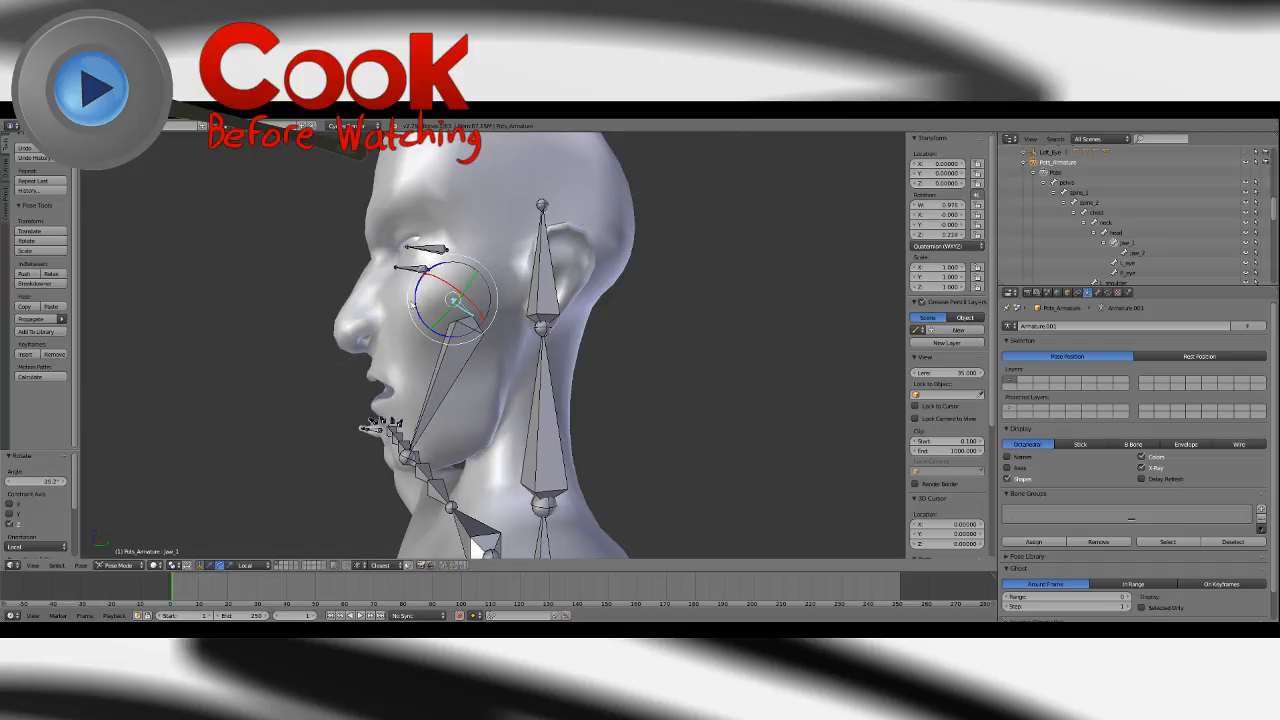
key("ctrl+z")
key("ctrl+z")
key("alt+r")
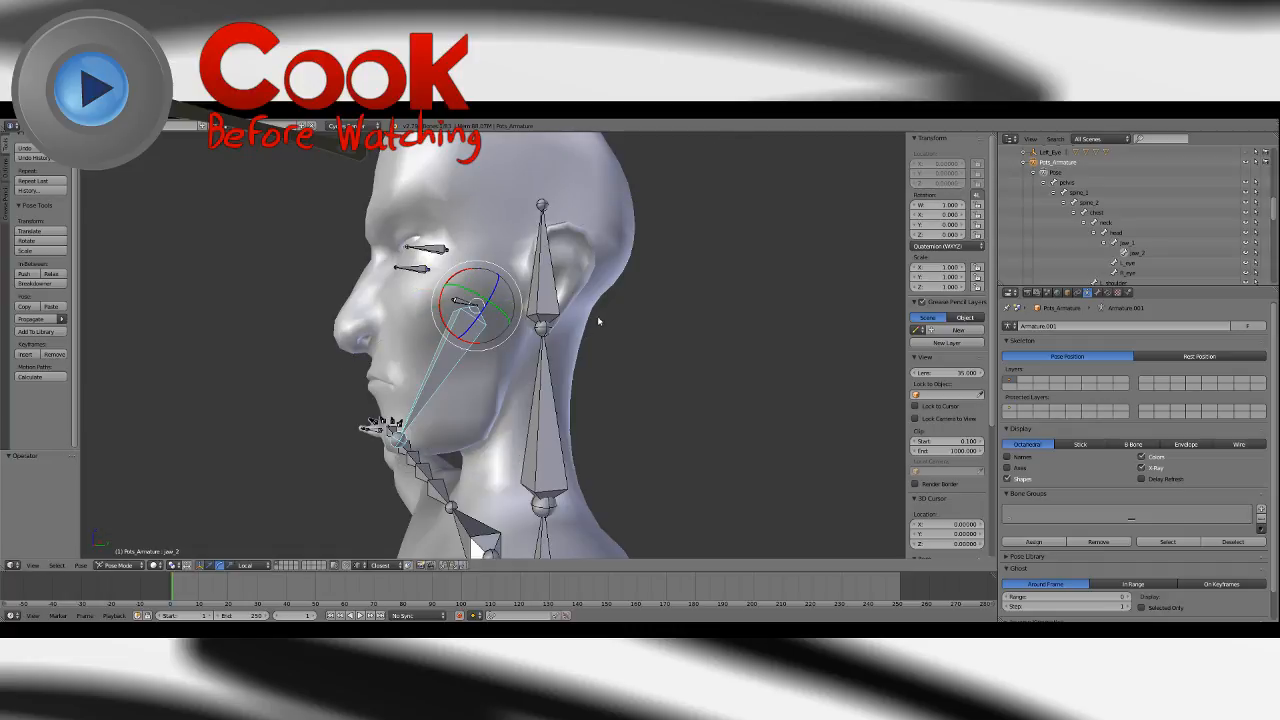
Return to weight painting the body mesh in wireframe shading with the jaw_2 vertex group and the Subtract brush active.
middle_click_drag(598, 321, 582, 340)
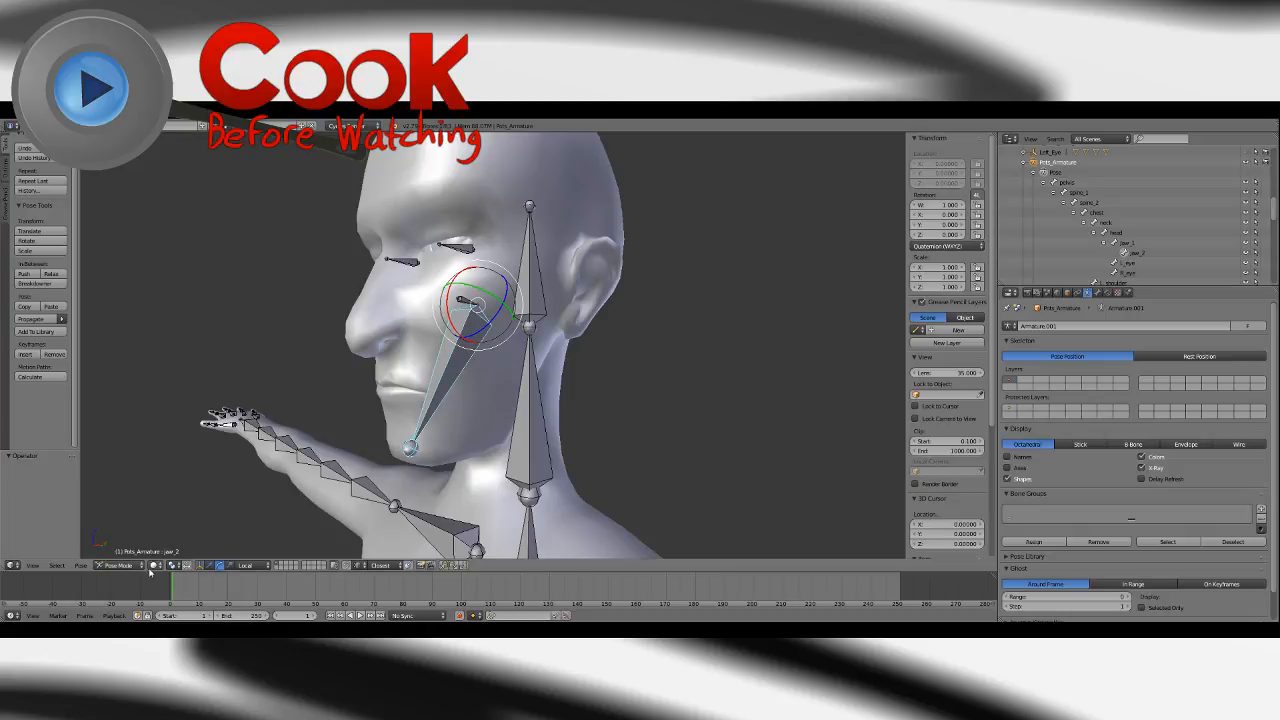
left_click(153, 566)
right_click(463, 439)
left_click(166, 565)
left_click(190, 541)
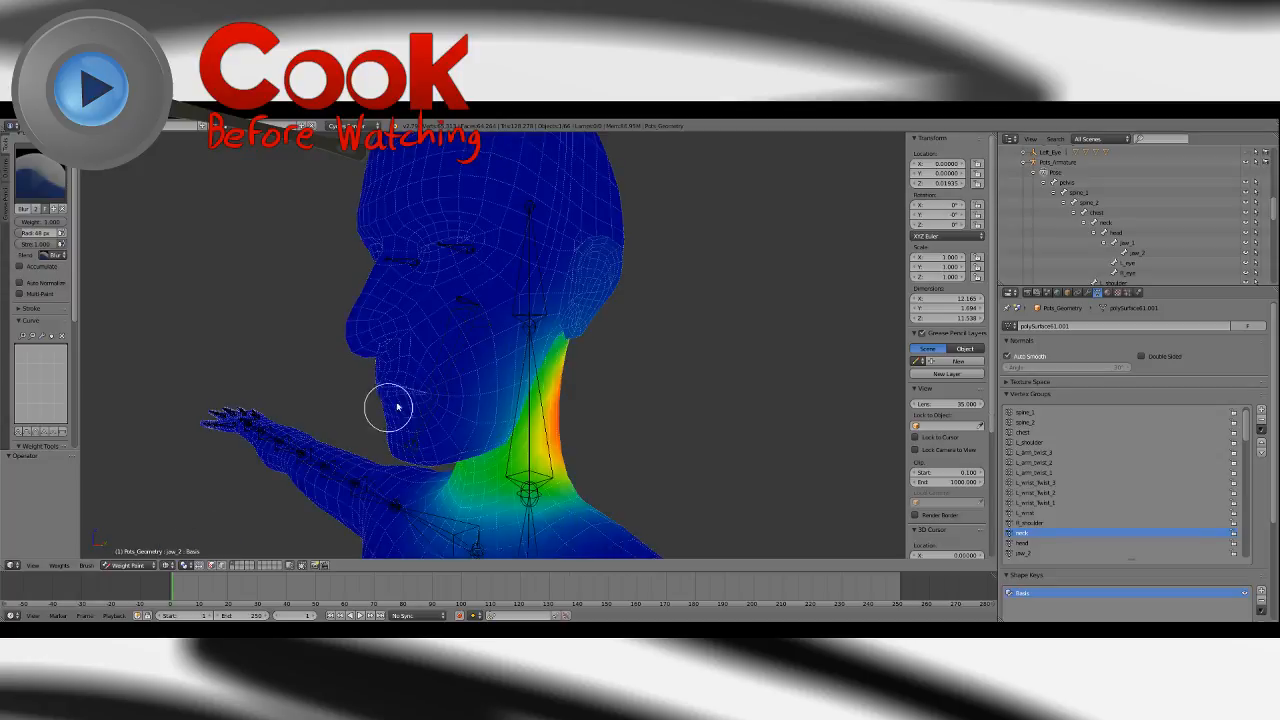
middle_click_drag(394, 406, 517, 374)
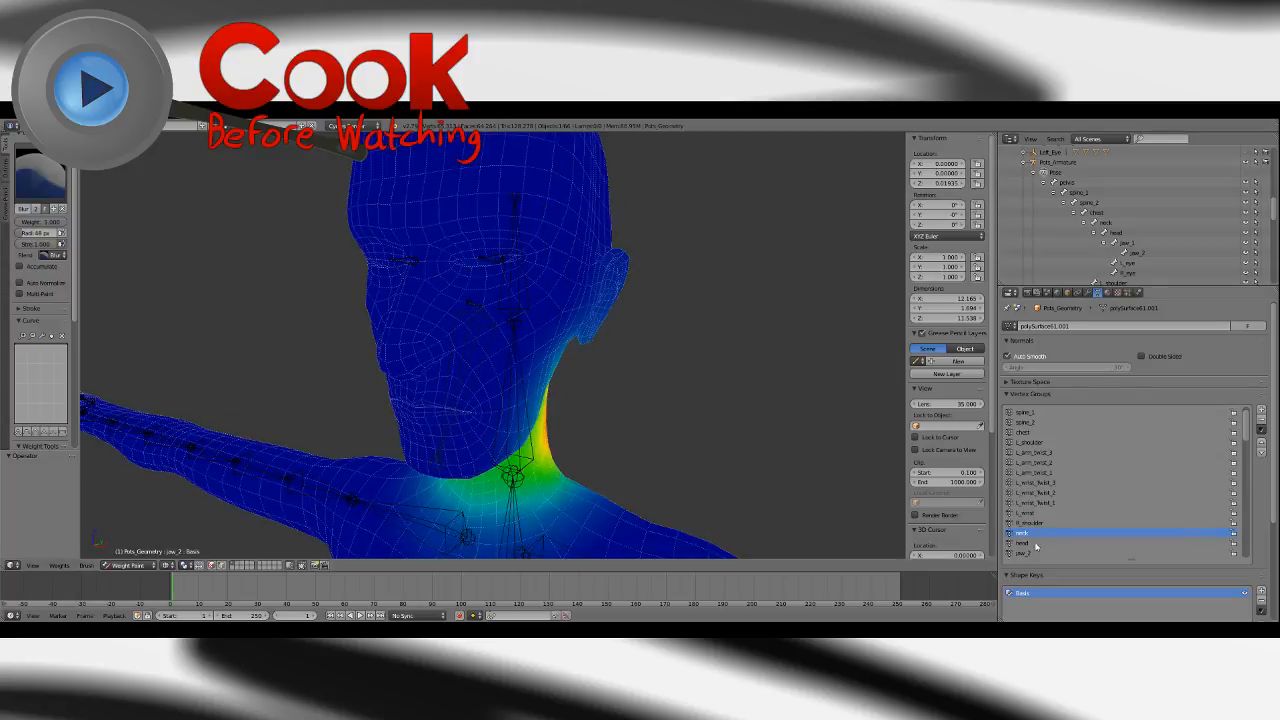
left_click(1034, 553)
left_click(40, 175)
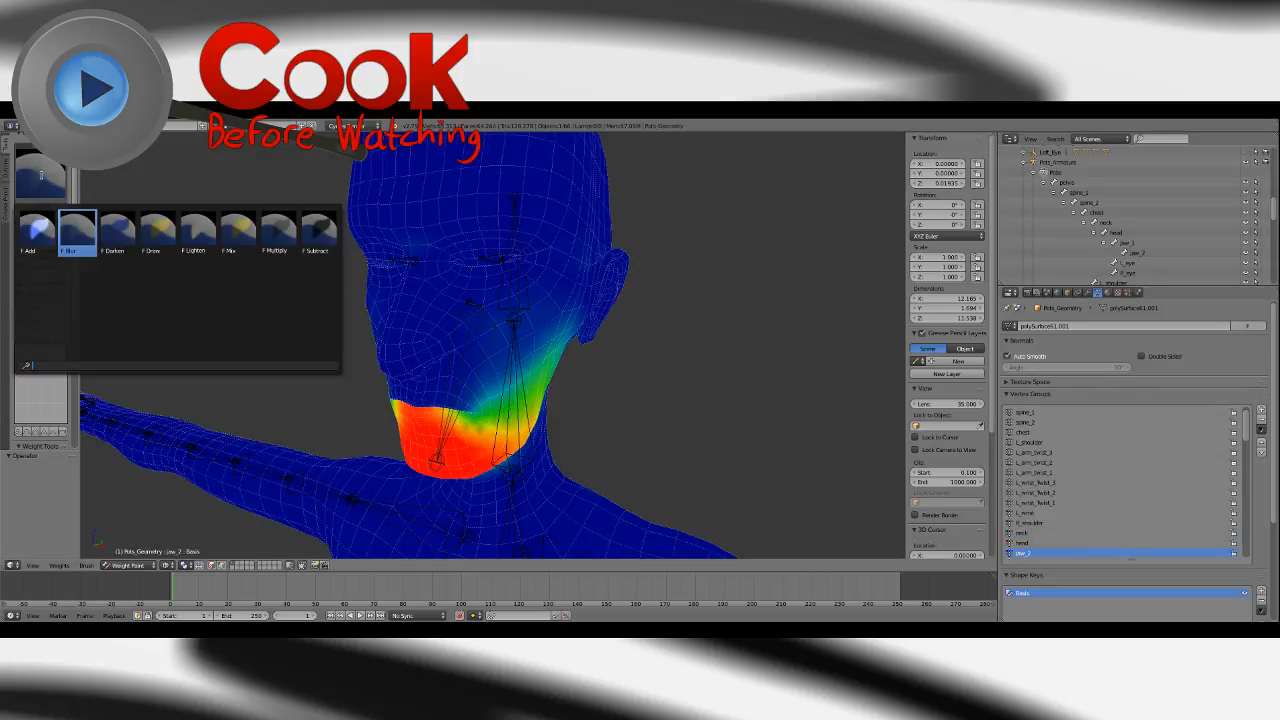
left_click(320, 233)
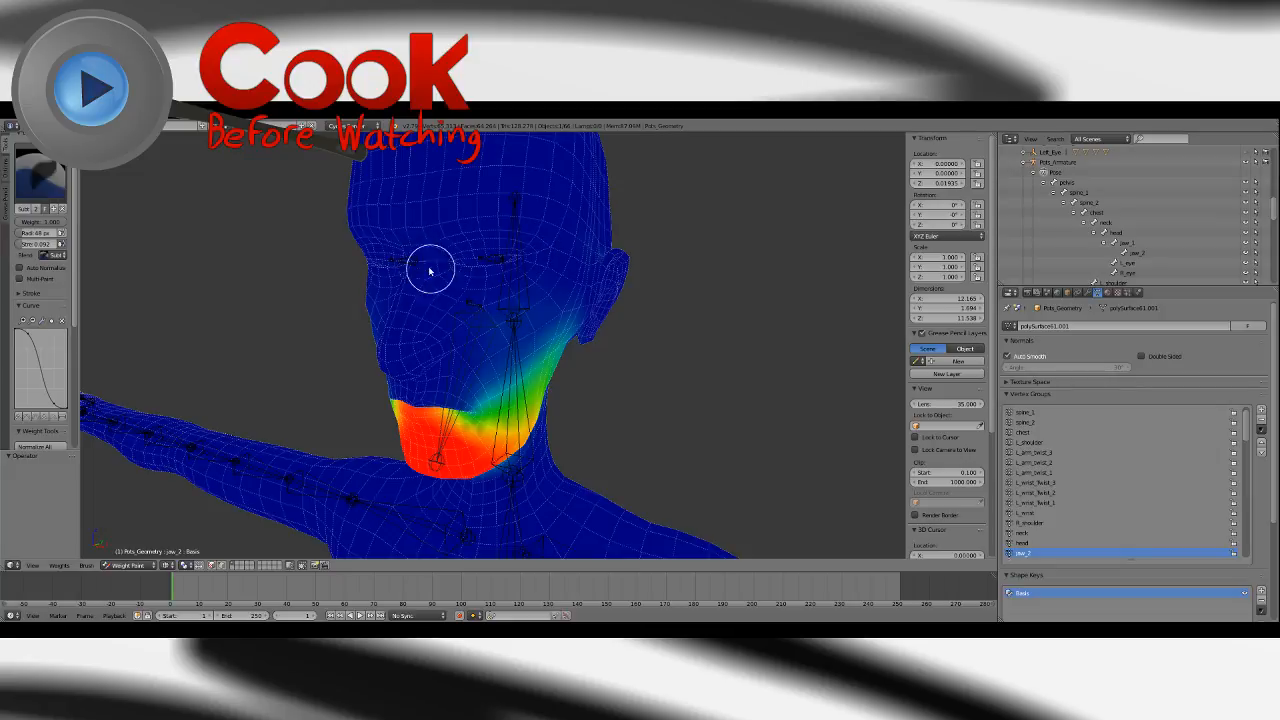
key("KP_1")
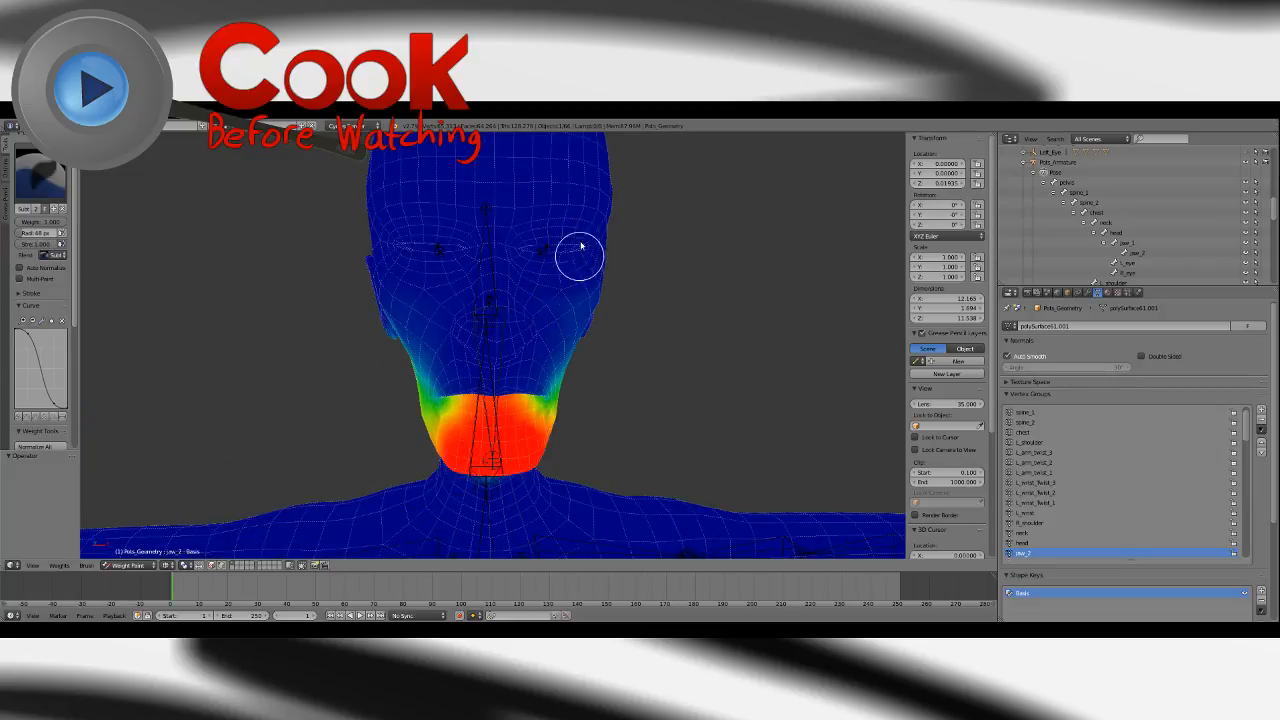
middle_click_drag(577, 262, 549, 234)
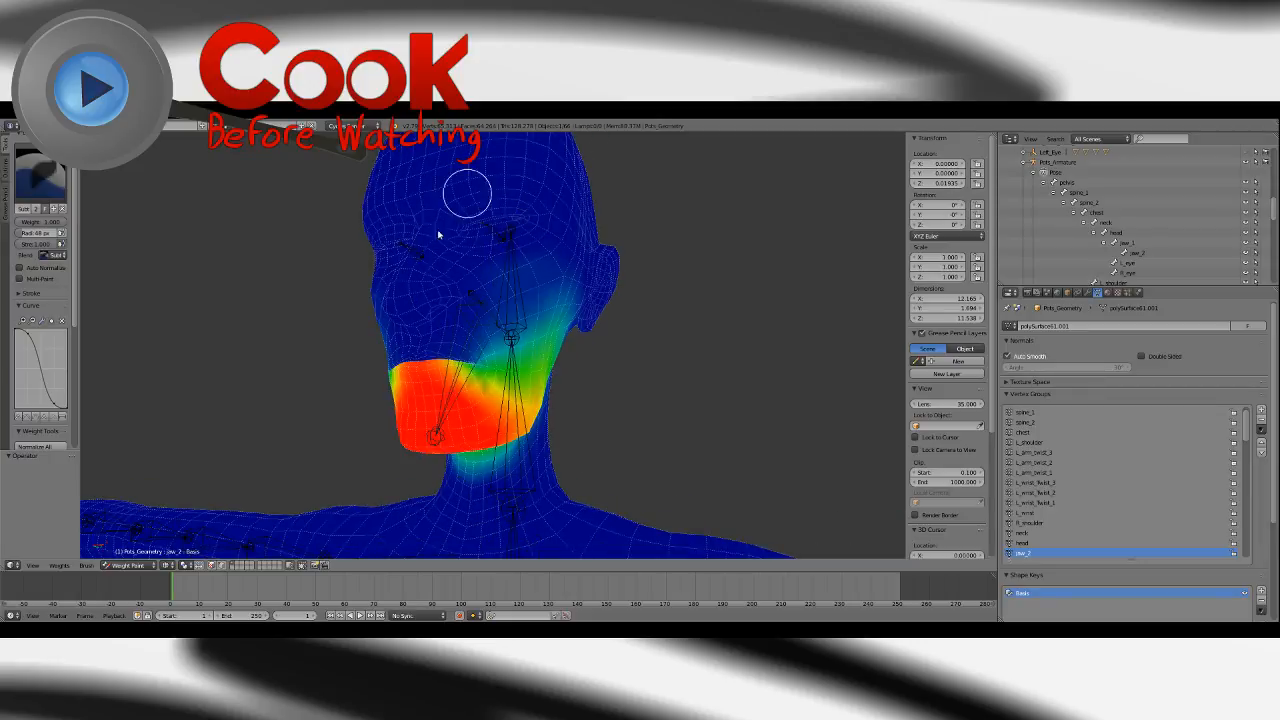
Leave weight painting, set the viewport shading to Solid and make the character's armature active for posing.
left_click(128, 565)
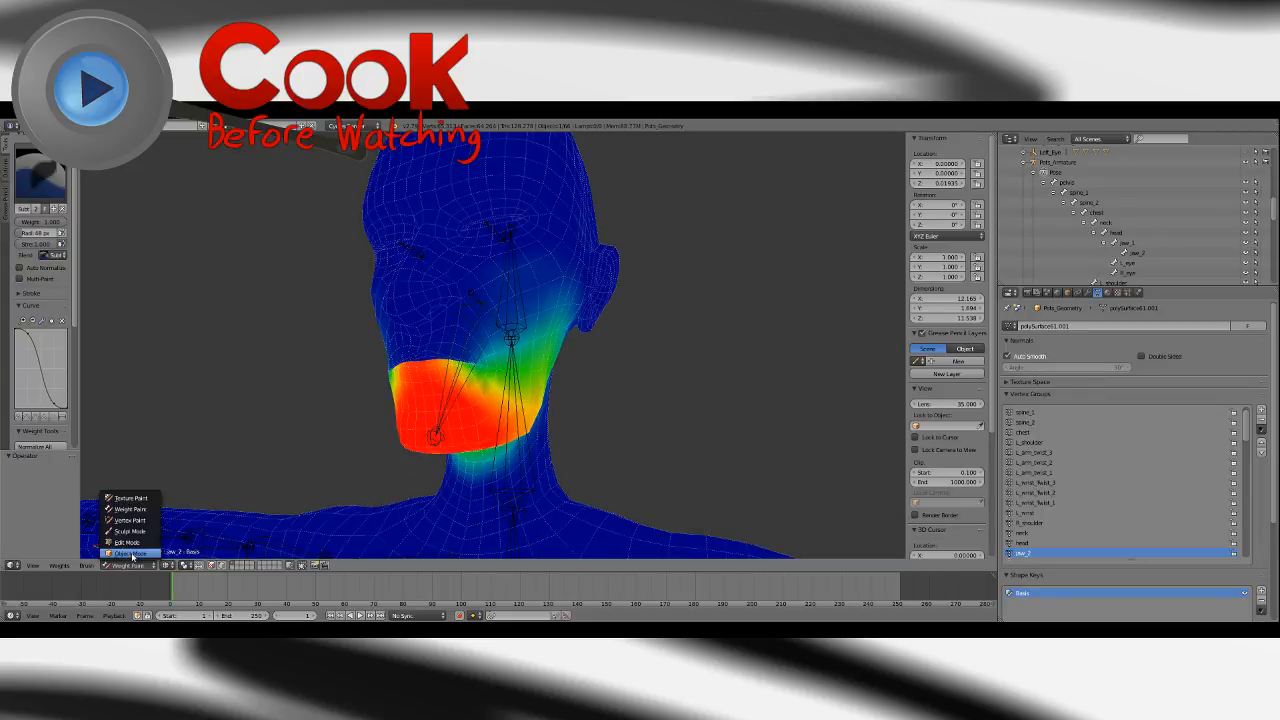
left_click(125, 493)
middle_click_drag(237, 491, 428, 428)
left_click(190, 567)
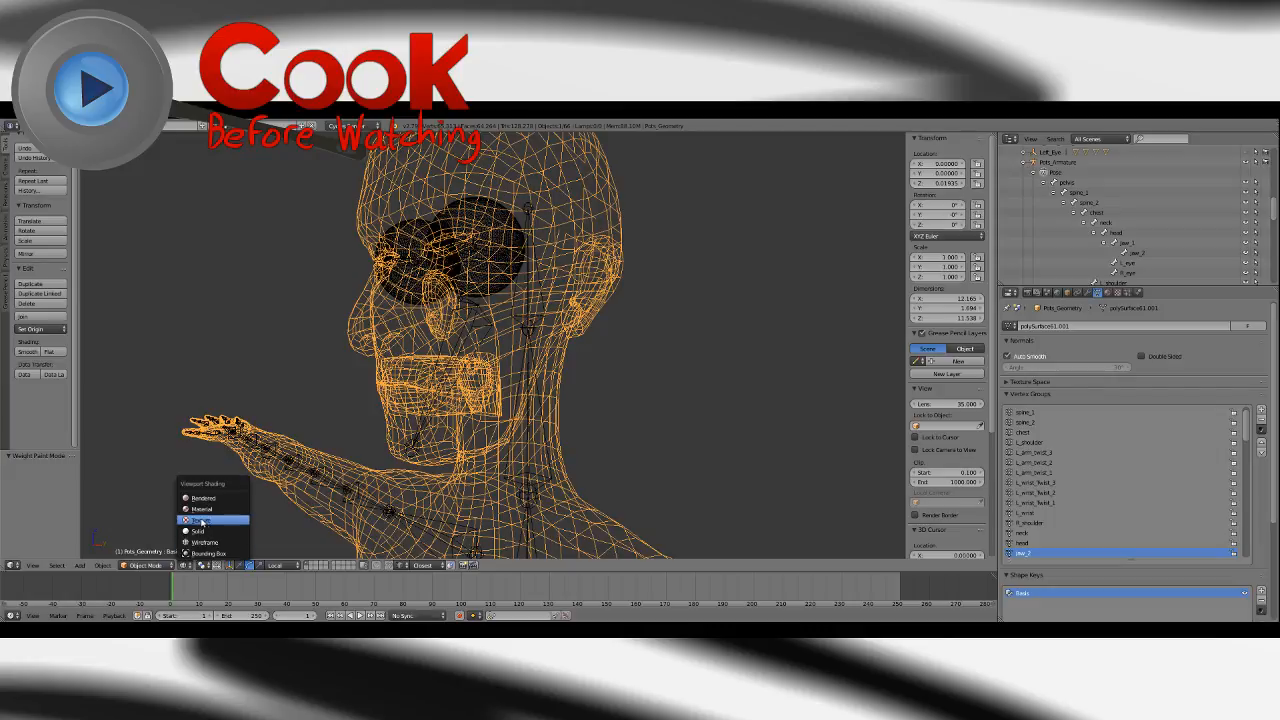
left_click(203, 528)
left_click(1066, 165)
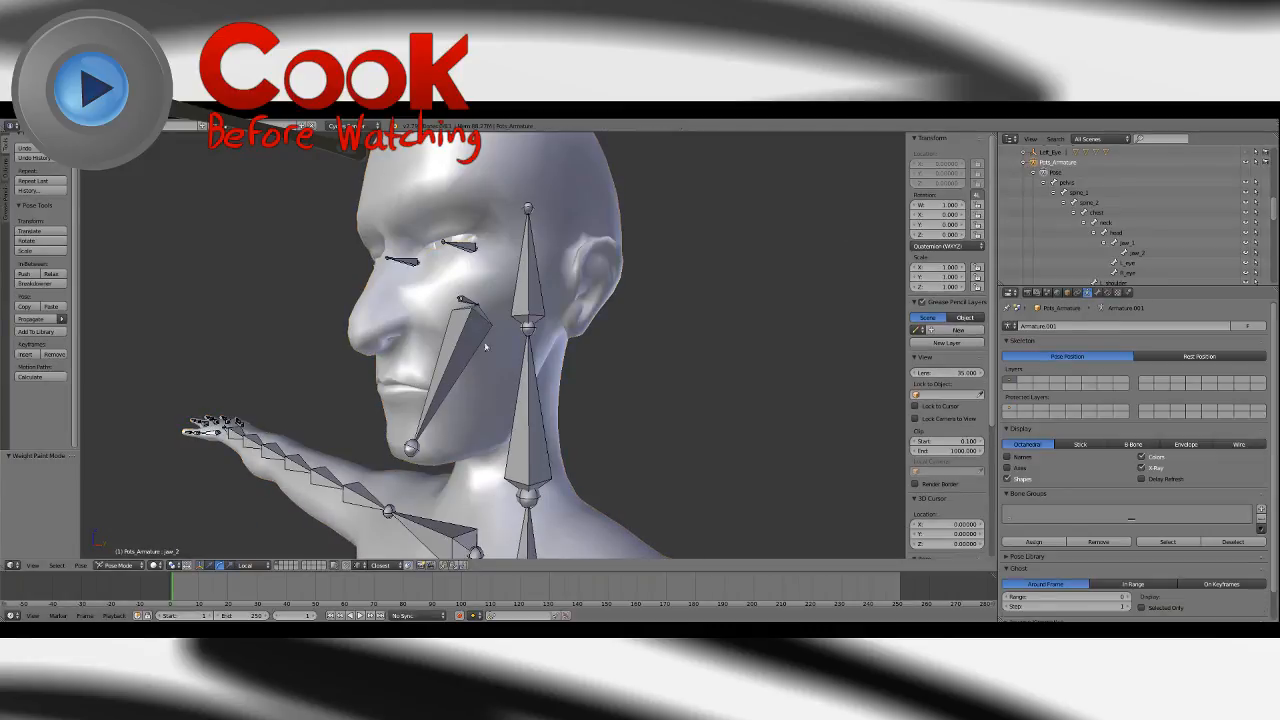
Rotate the jaw_2 bone around its local X axis to check the mouth deformation, and undo the rotation.
right_click(456, 335)
key("r")
key("x")
key("x")
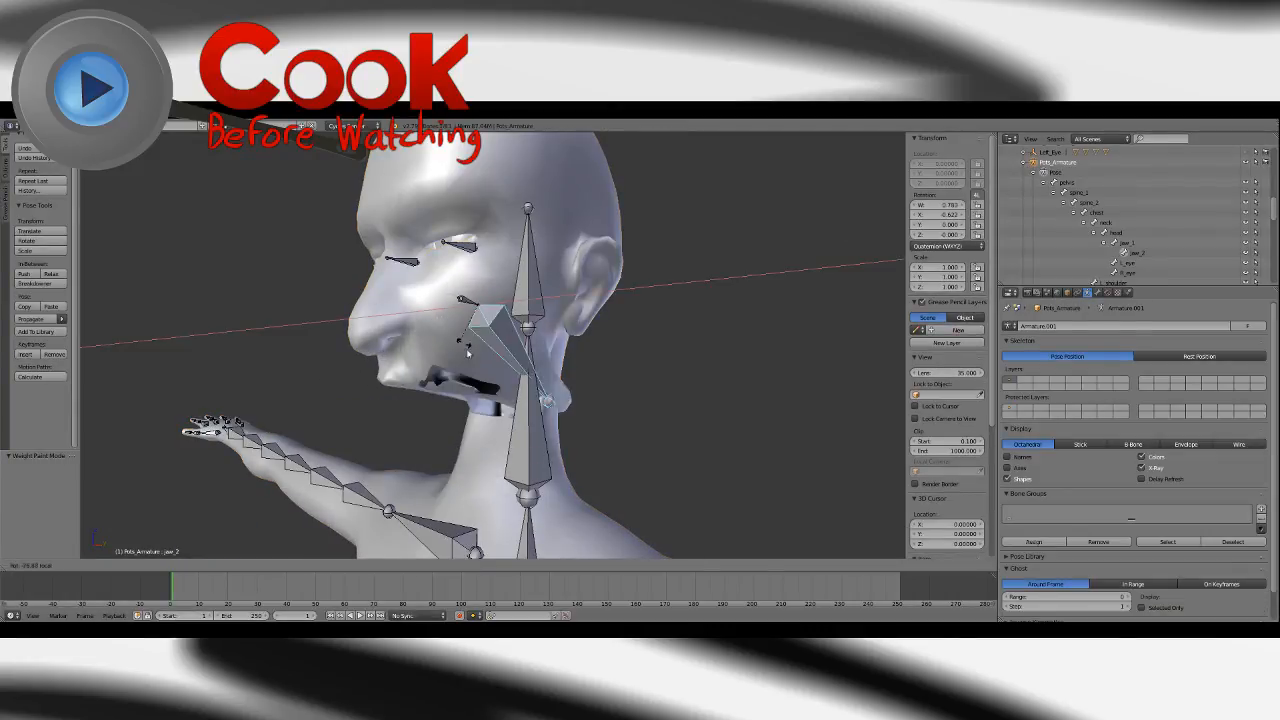
left_click(588, 245)
key("ctrl+z")
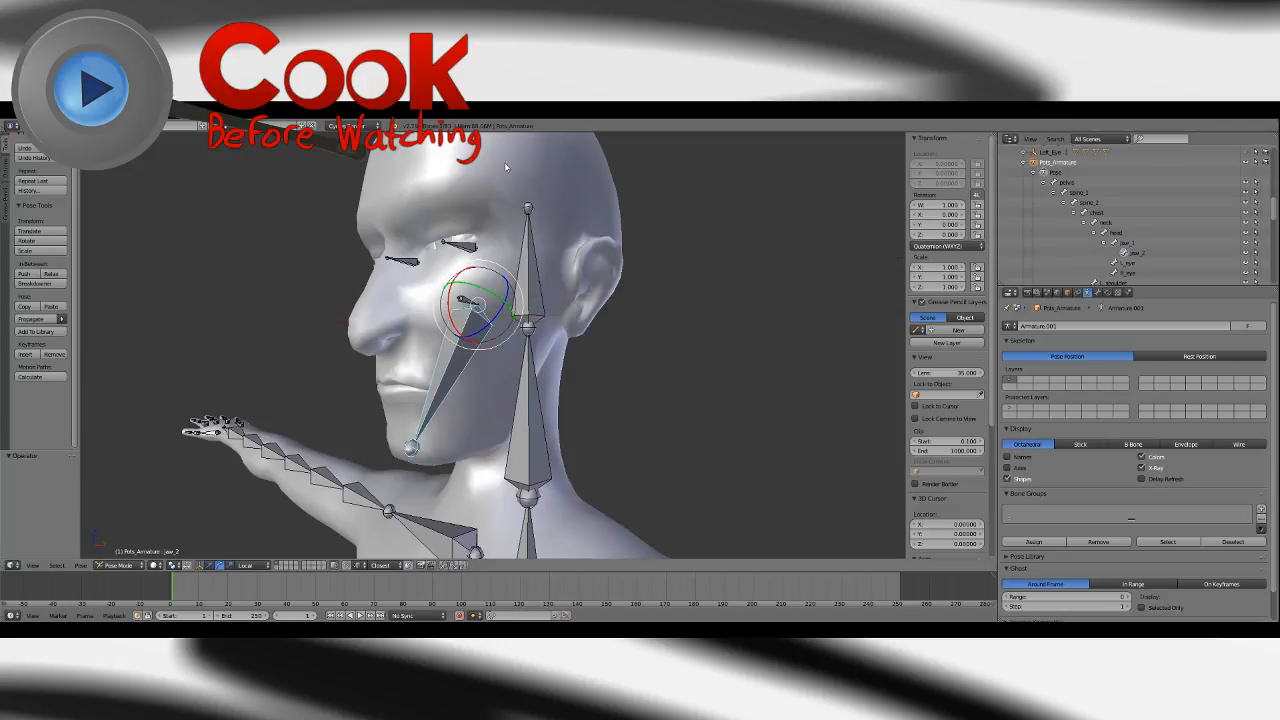
Put the body mesh back into Weight Paint mode and show the head vertex group's weights on the face.
right_click(511, 286)
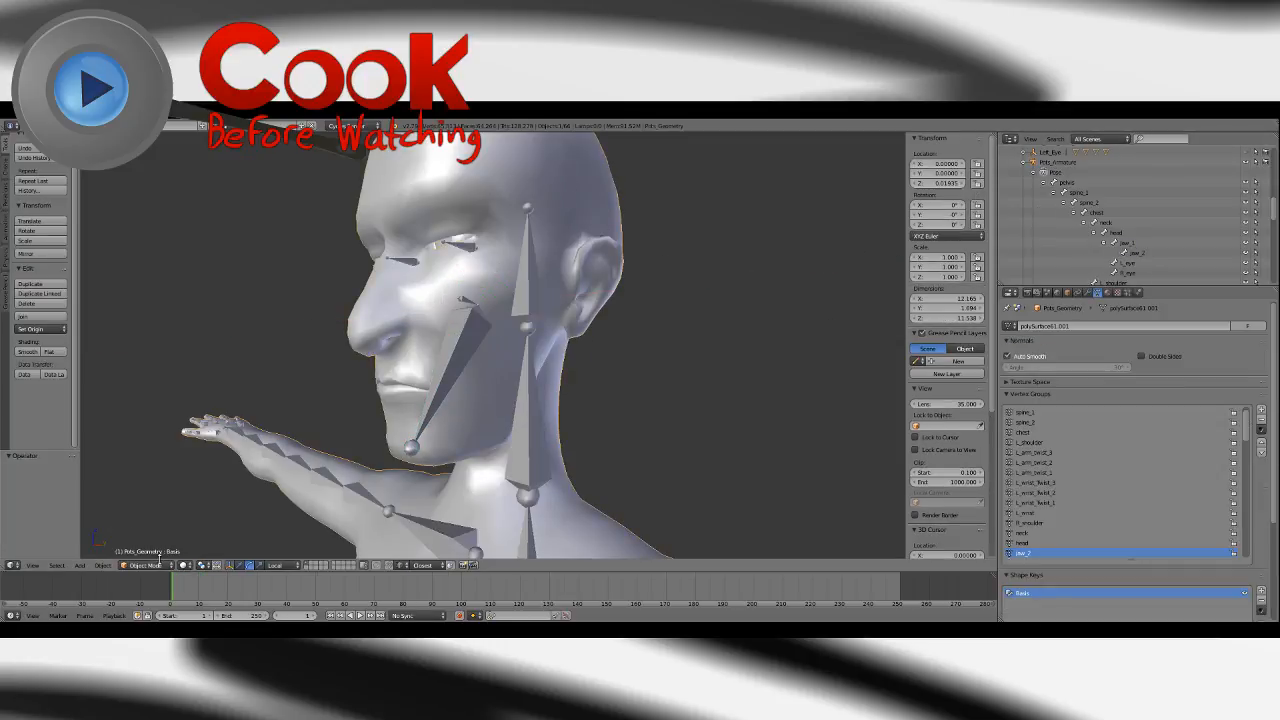
left_click(145, 565)
left_click(156, 510)
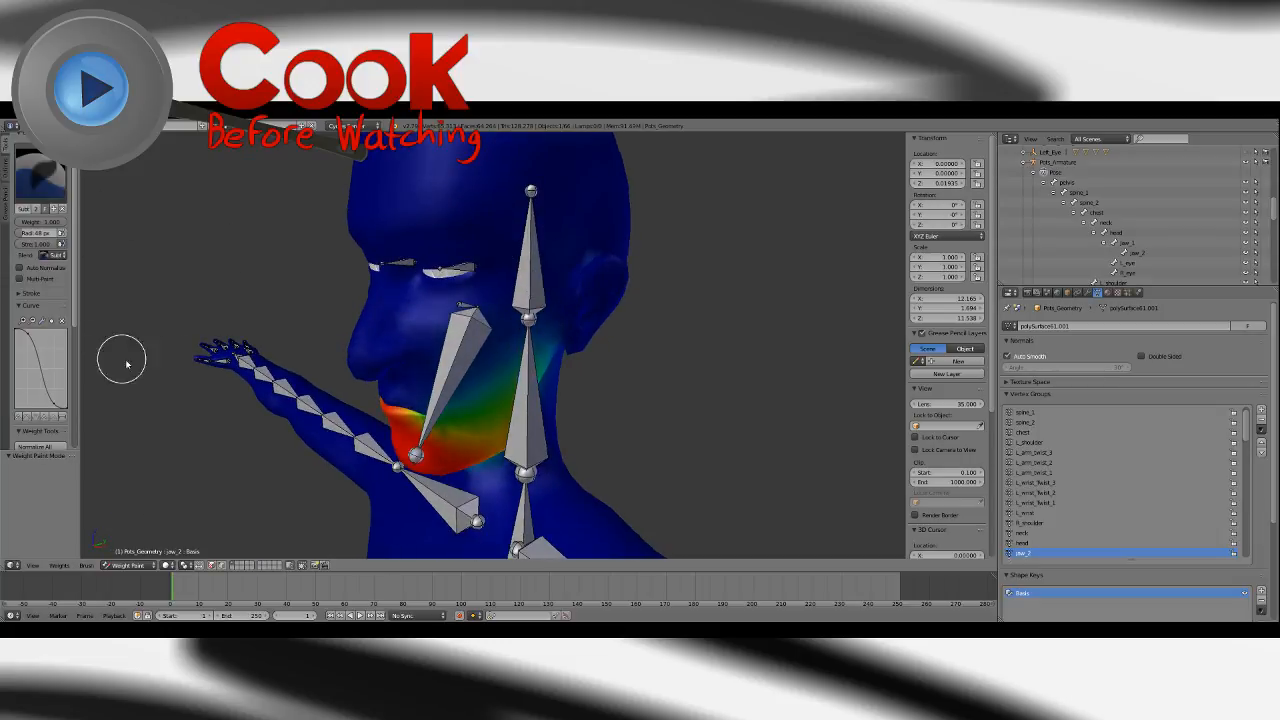
middle_click_drag(558, 288, 394, 297)
key("KP_1")
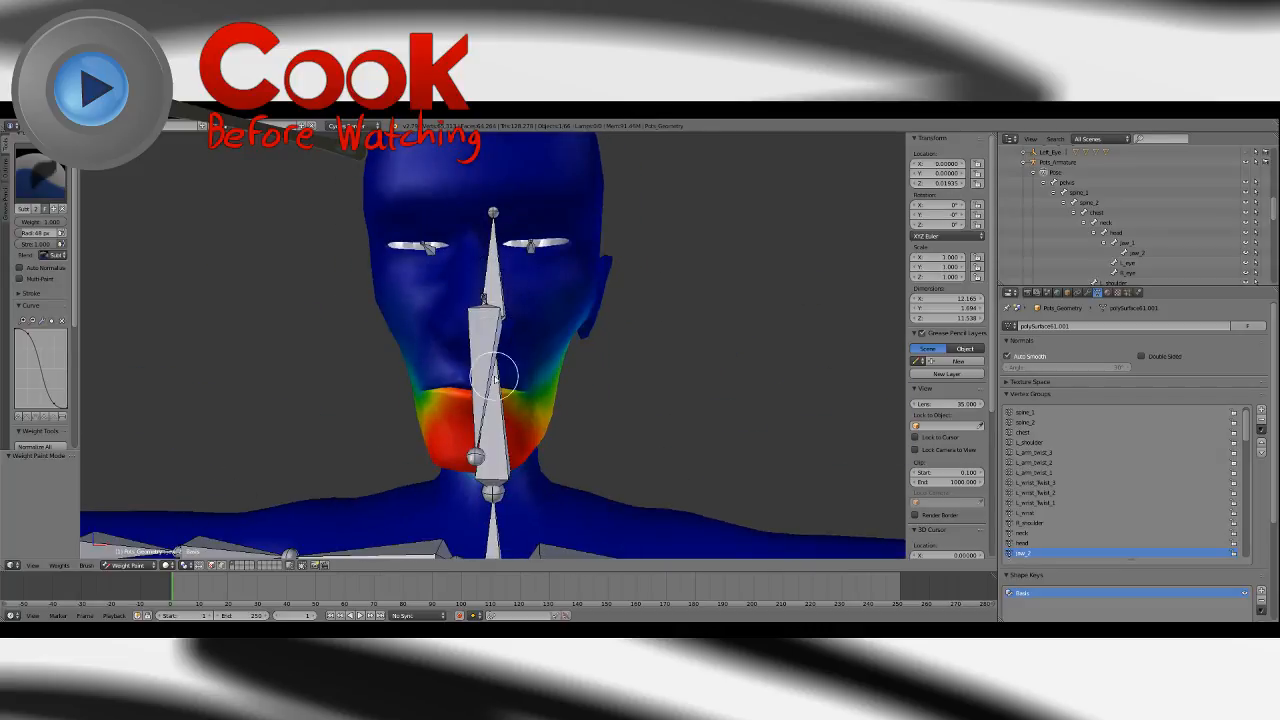
middle_click_drag(493, 375, 743, 340)
left_click(1025, 544)
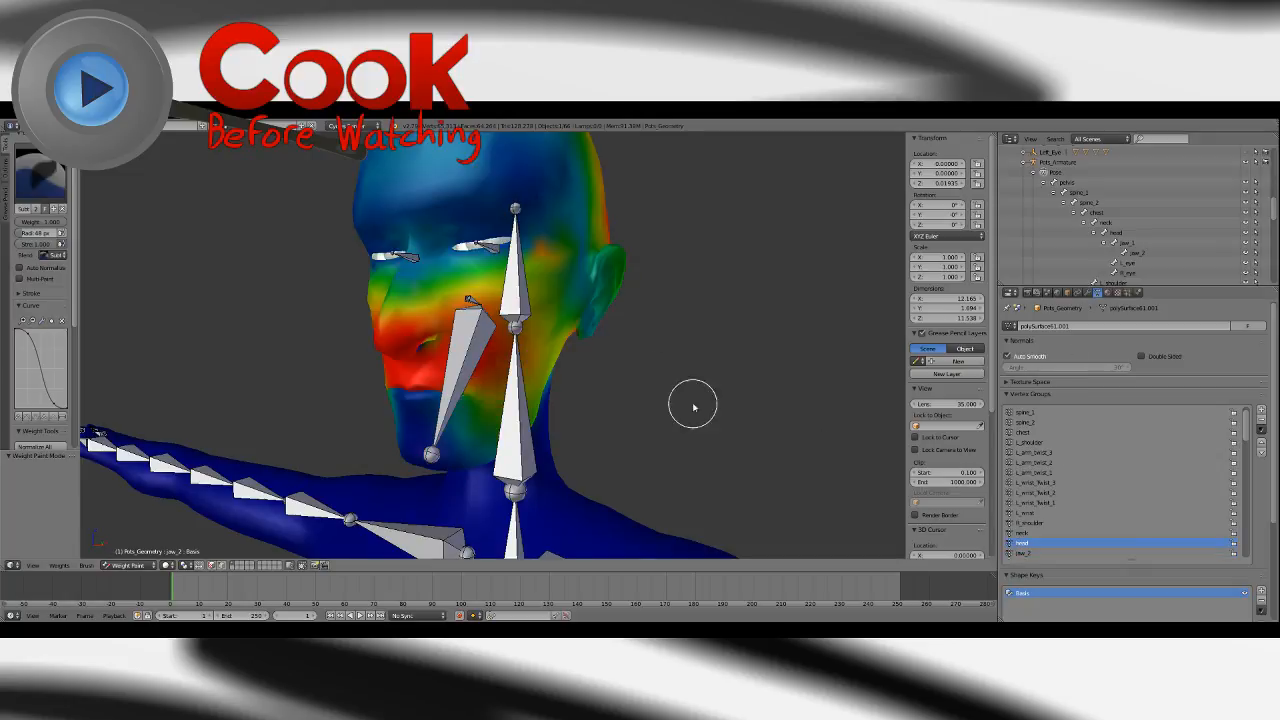
middle_click_drag(691, 403, 735, 368)
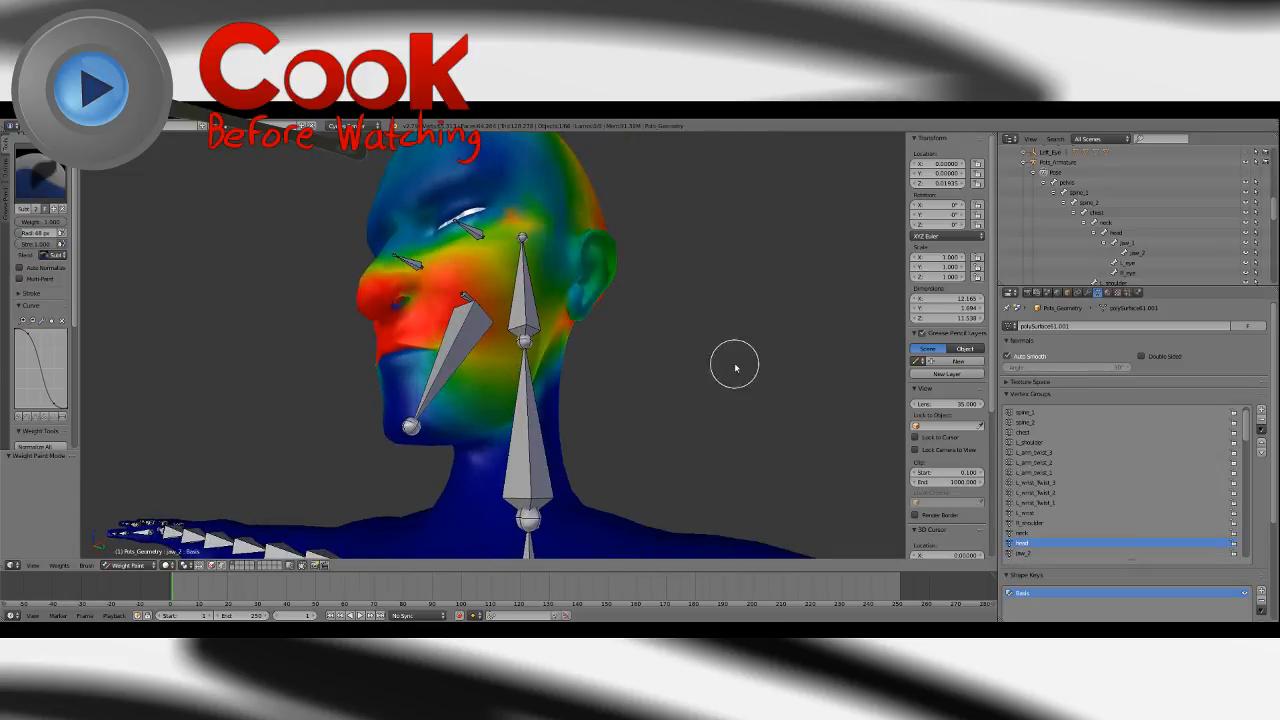
Examine the jaw_2 and L_eye vertex groups' weights around the face with the Subtract brush active.
left_click(1022, 553)
middle_click_drag(870, 480, 600, 403)
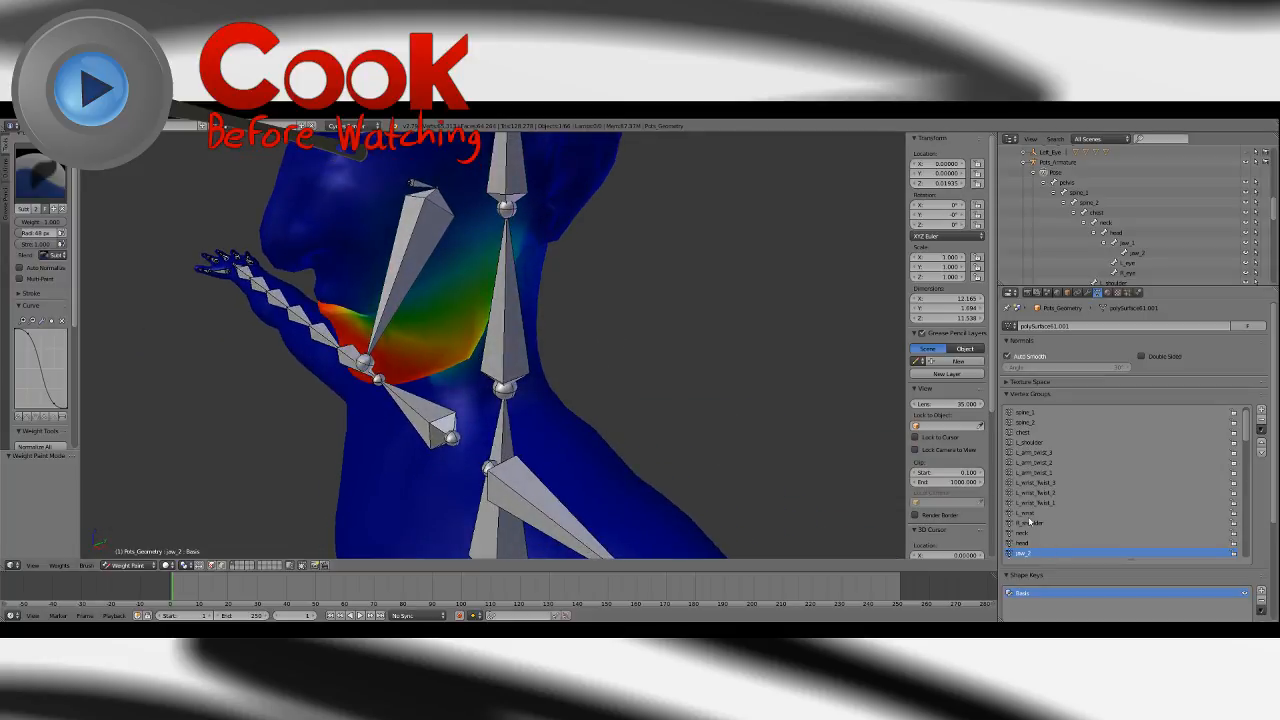
scroll(1246, 437, "down", 3)
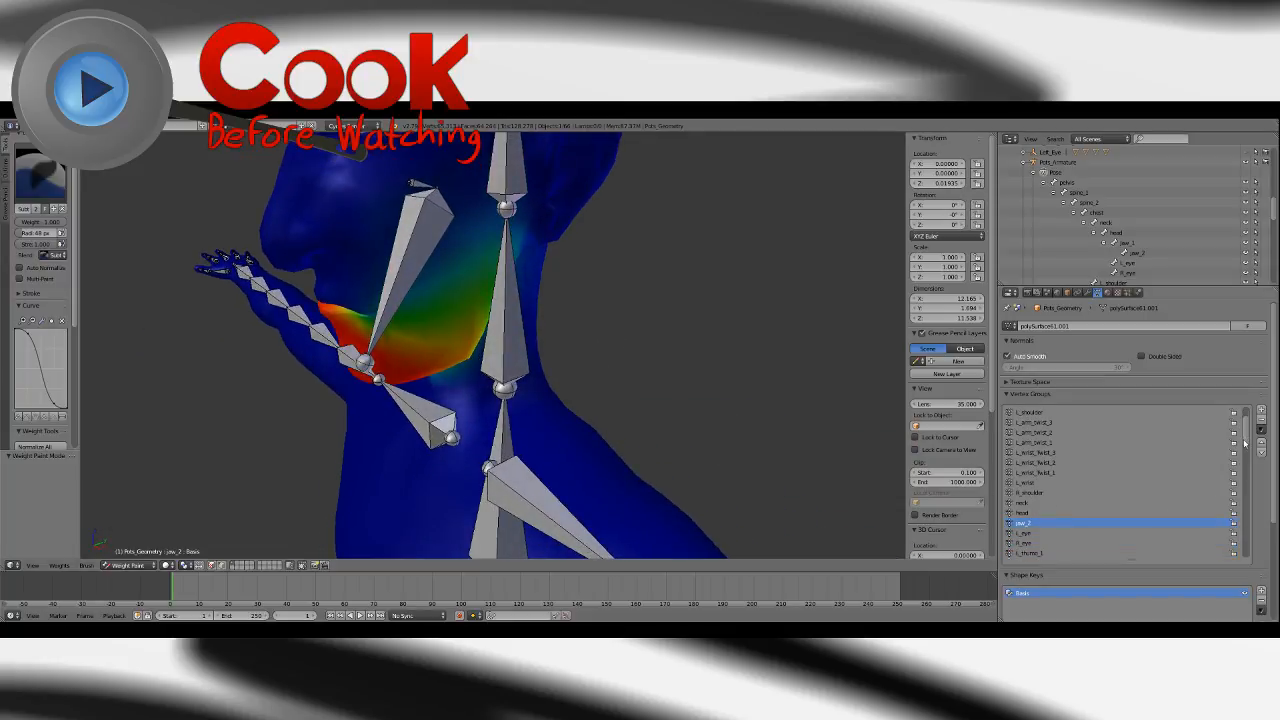
left_click(1030, 523)
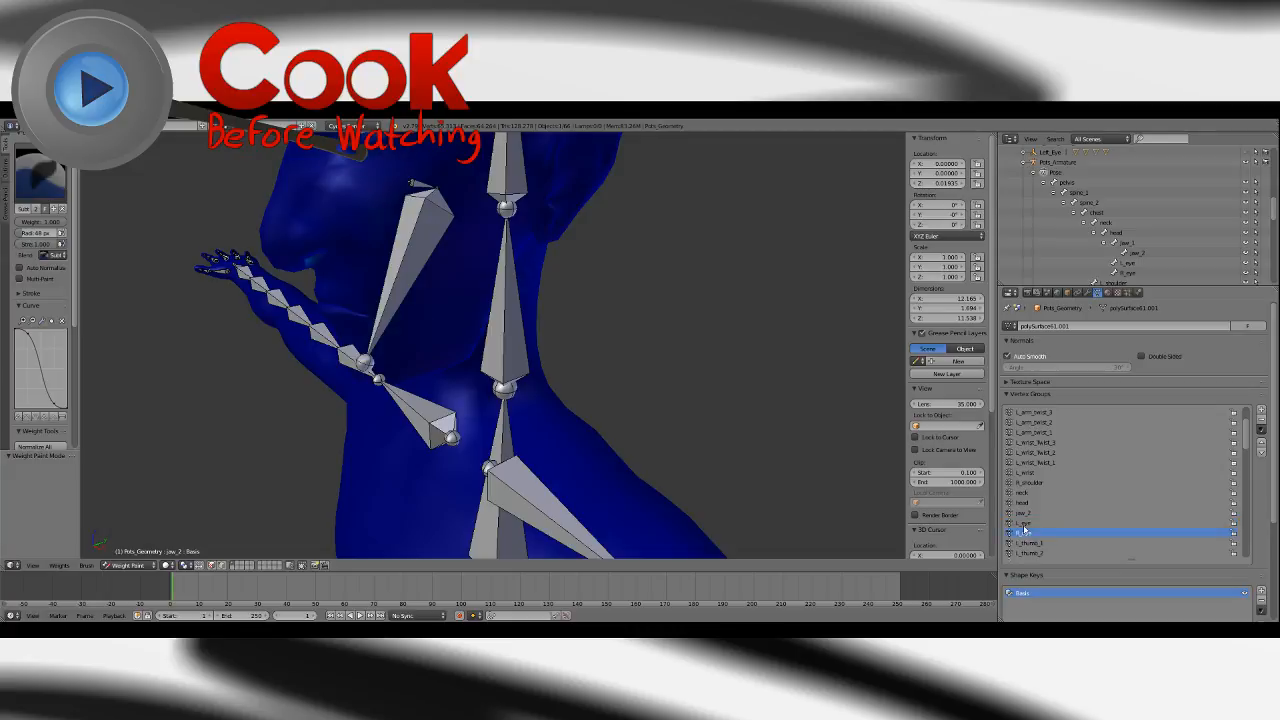
left_click(42, 180)
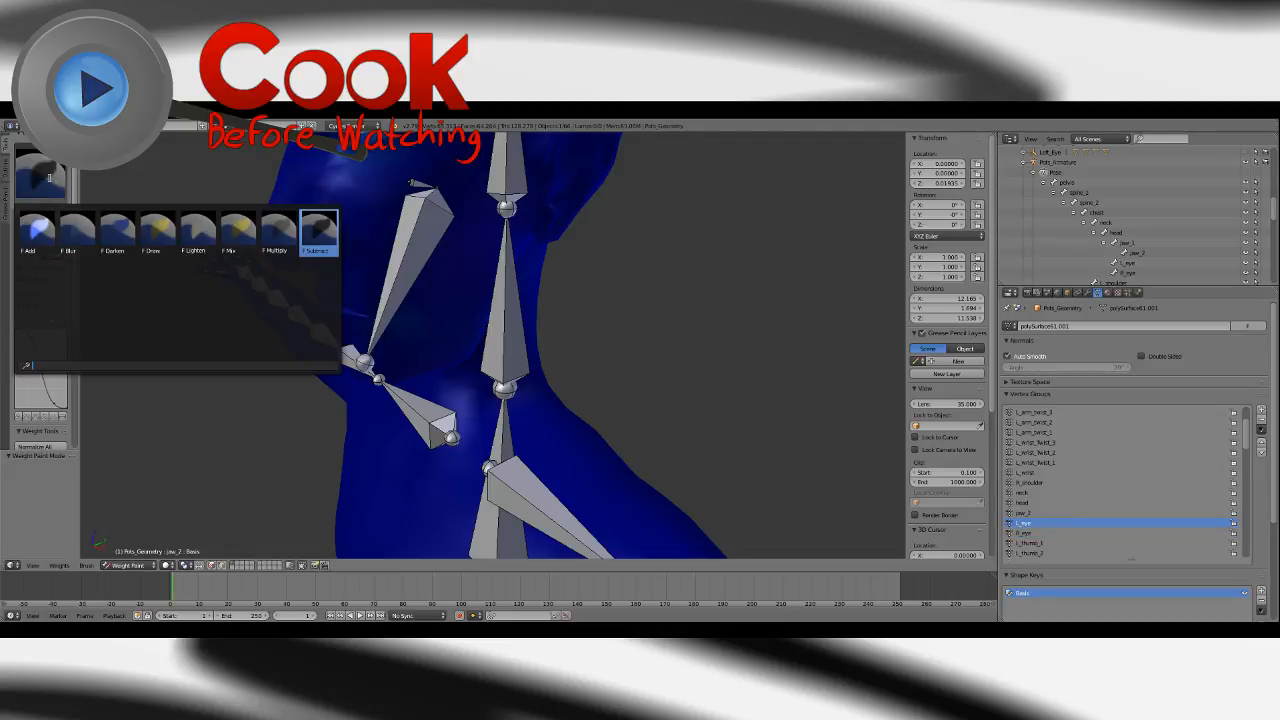
left_click(323, 232)
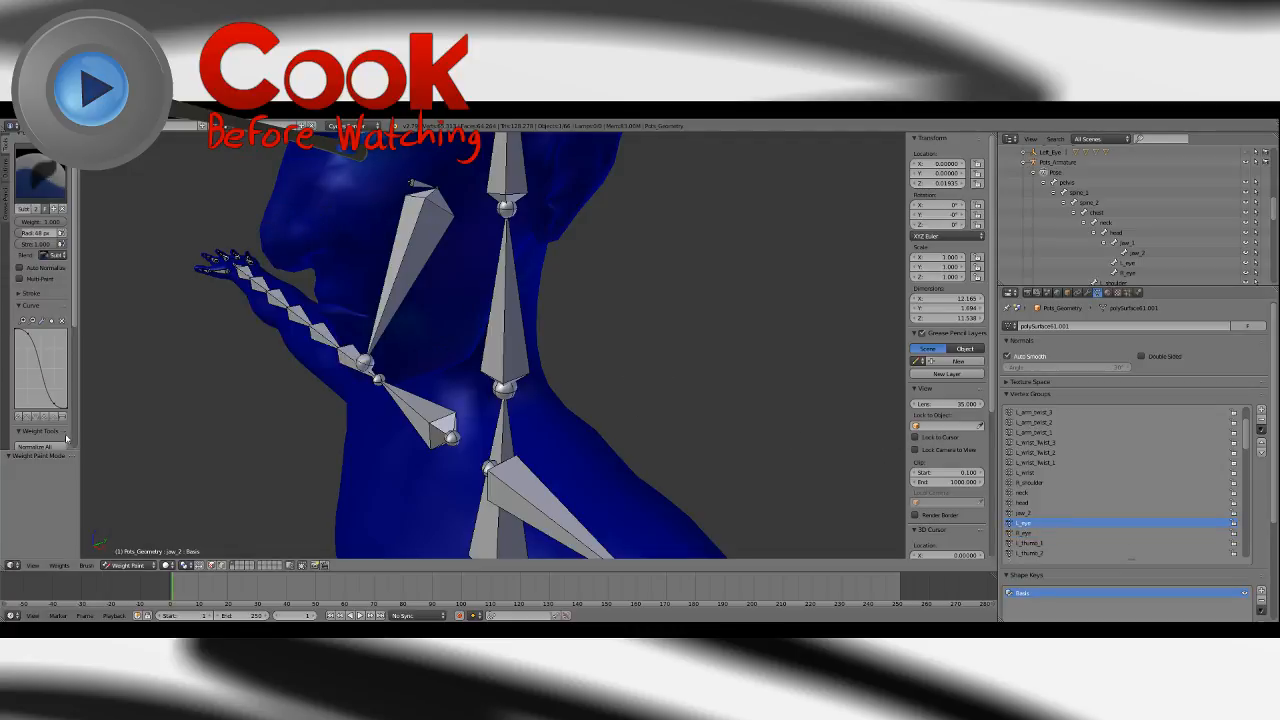
middle_click_drag(443, 423, 553, 400)
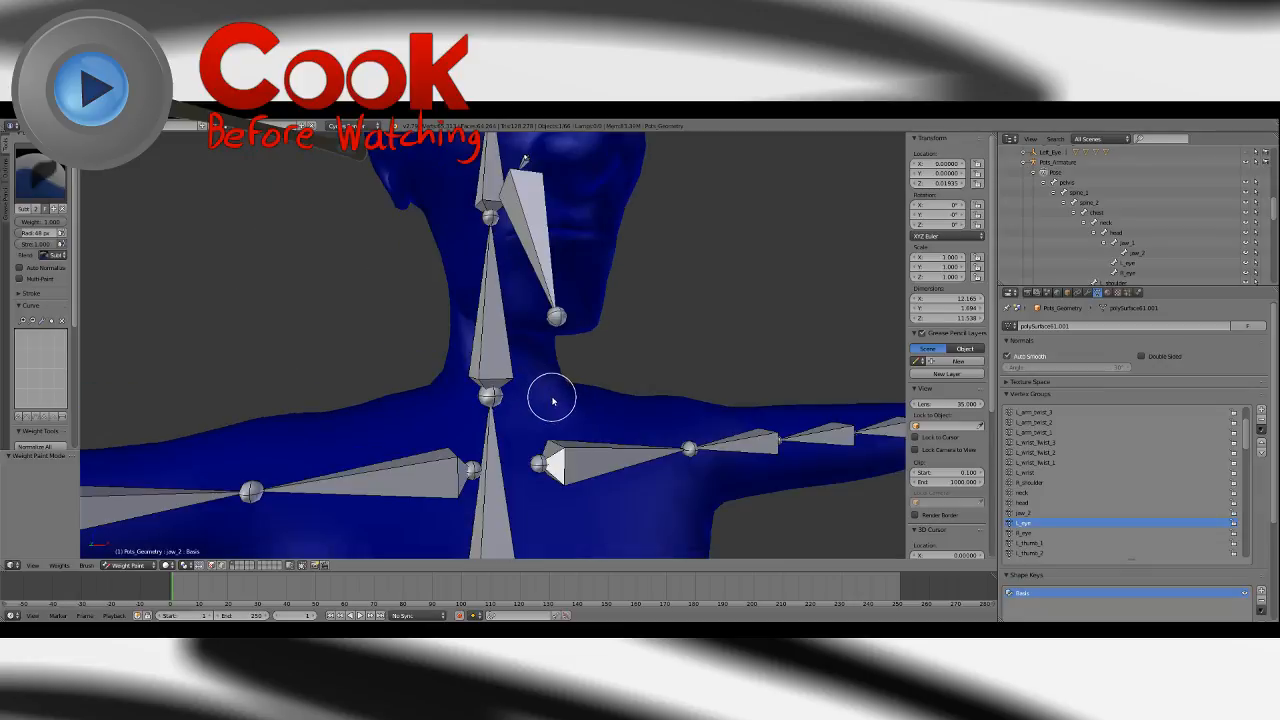
Compare the jaw_2, R_eye, head and neck vertex groups' weights from the front and the side of the face.
left_click(1022, 513)
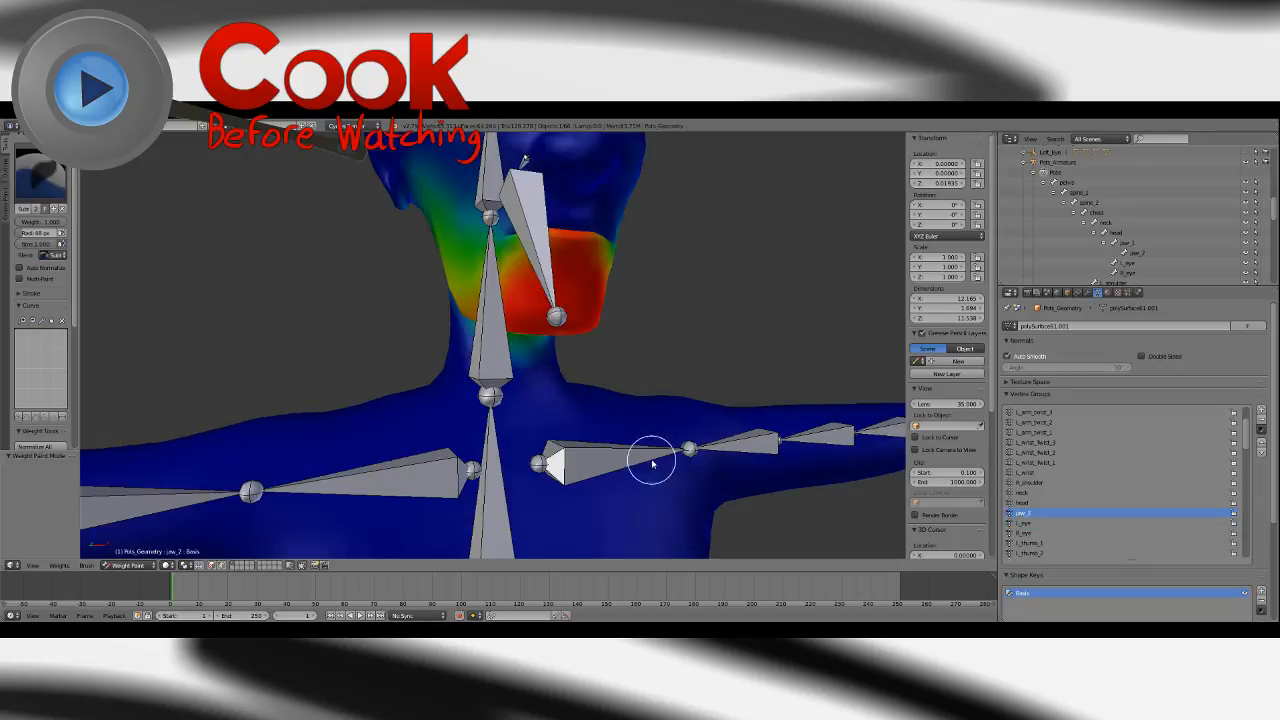
left_click(1024, 533)
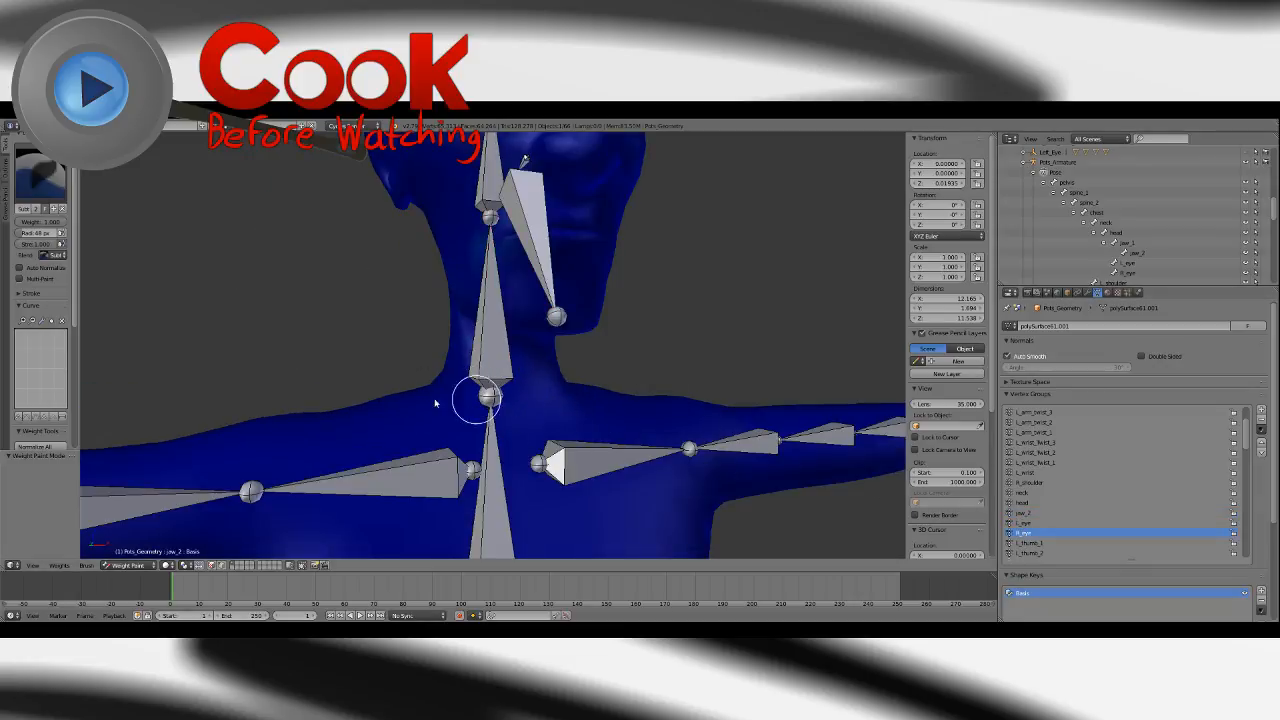
left_click(1024, 503)
mouse_move(500, 391)
middle_mouse_down()
mouse_move(457, 390)
mouse_move(503, 383)
middle_mouse_up()
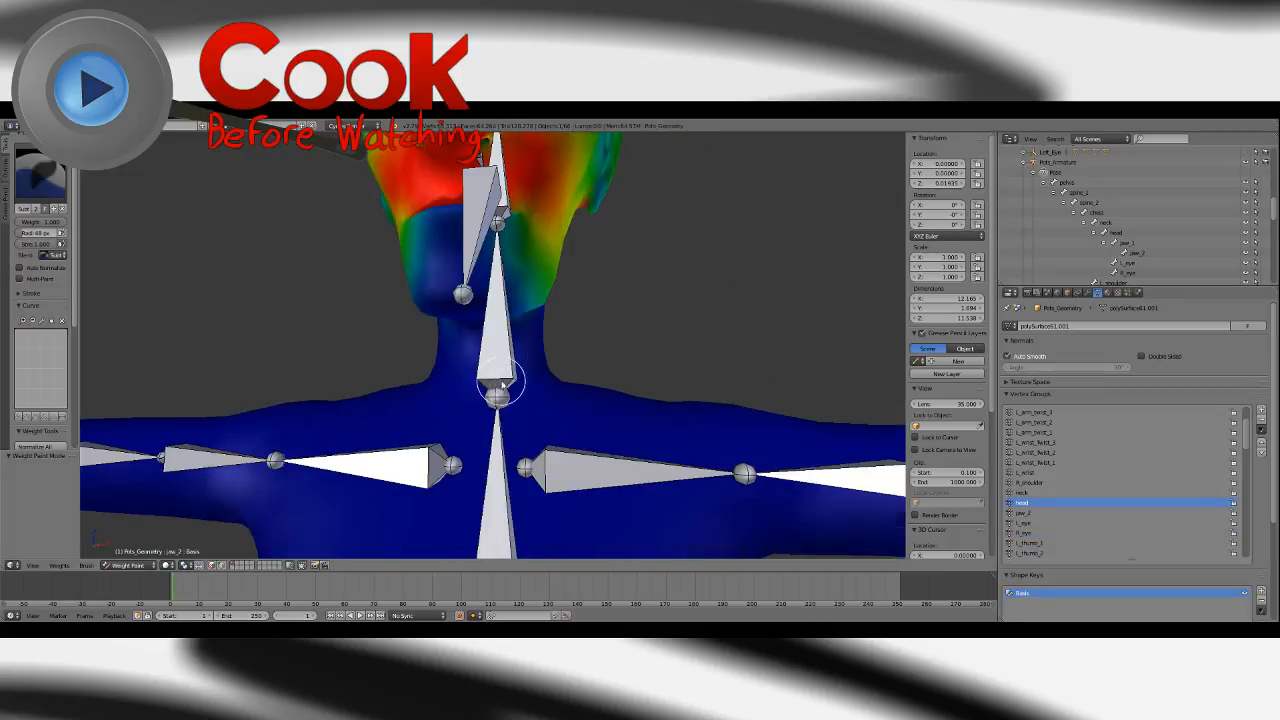
middle_click_drag(465, 431, 560, 392)
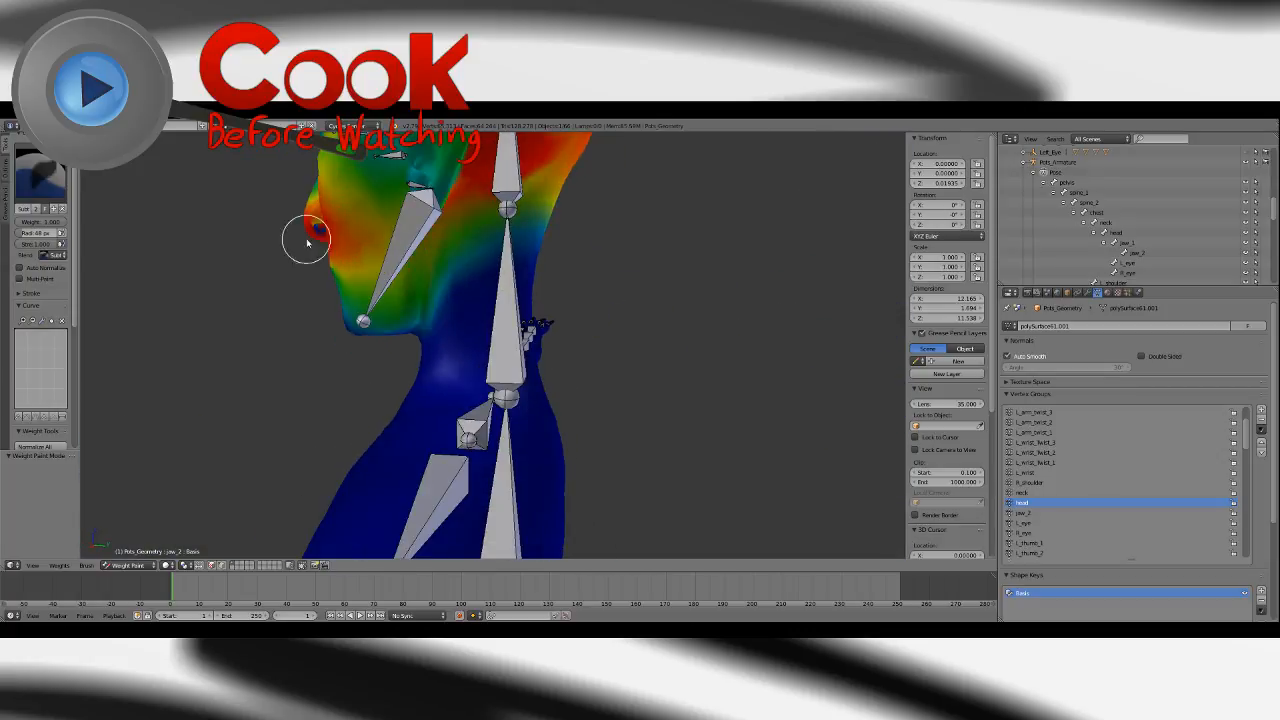
left_click(1023, 493)
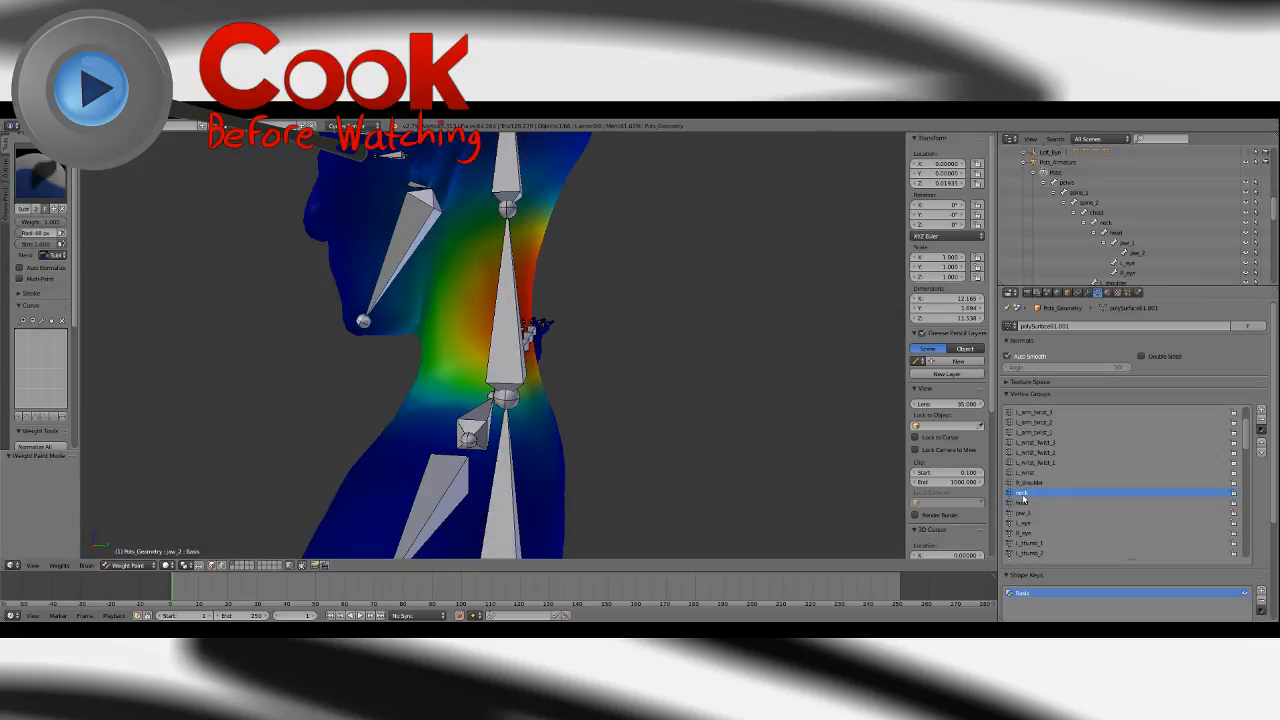
left_click(1022, 513)
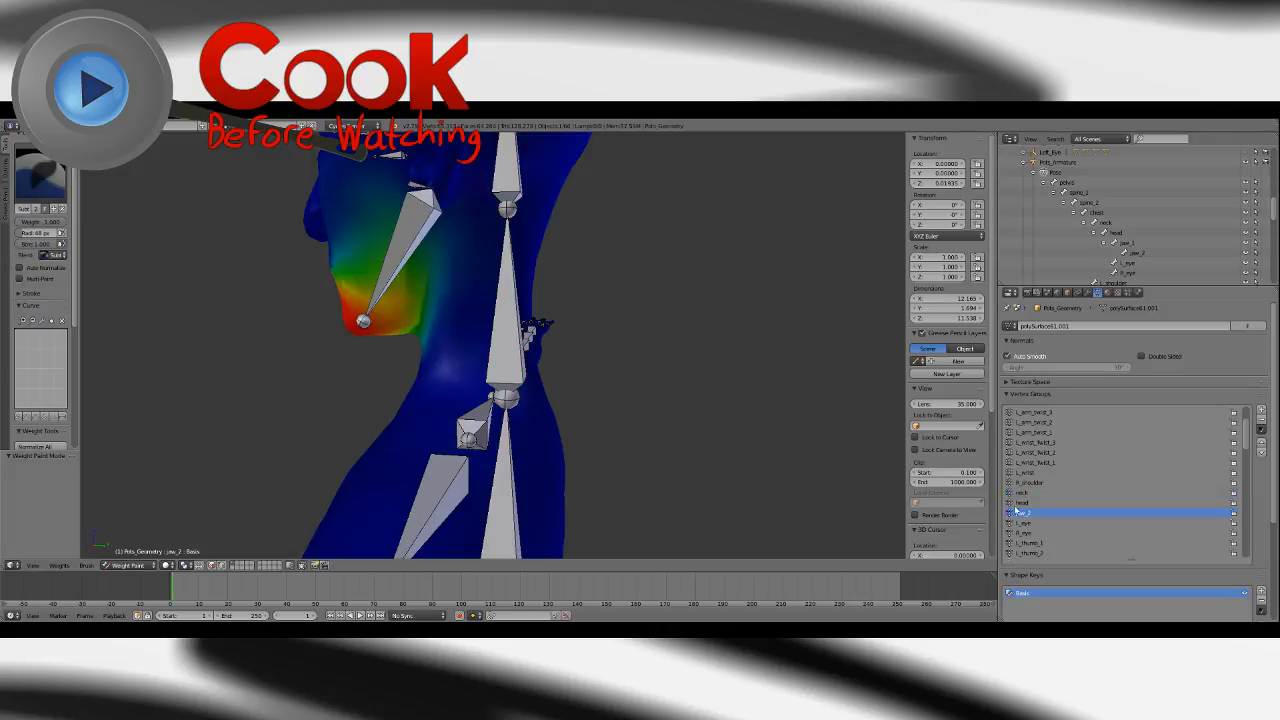
middle_click_drag(530, 350, 428, 418)
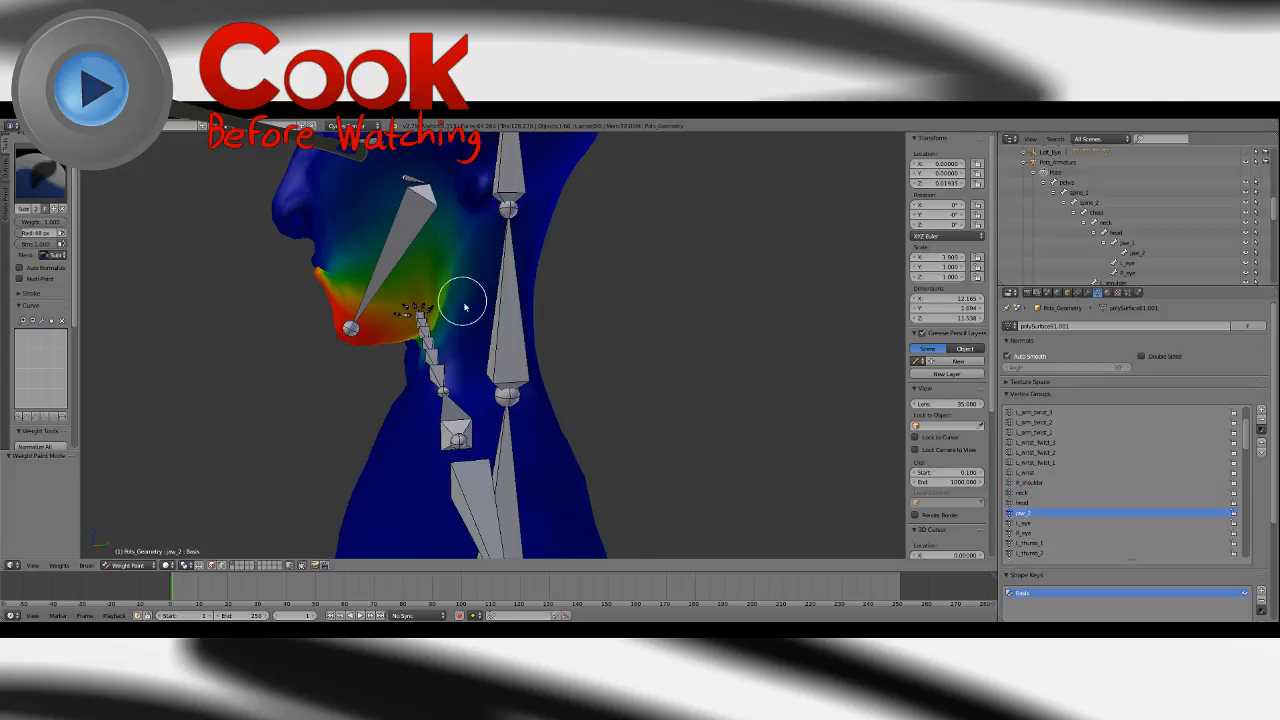
Make the armature active, rotate the head bone to check the neck deformation, and undo the rotations.
left_click(1068, 167)
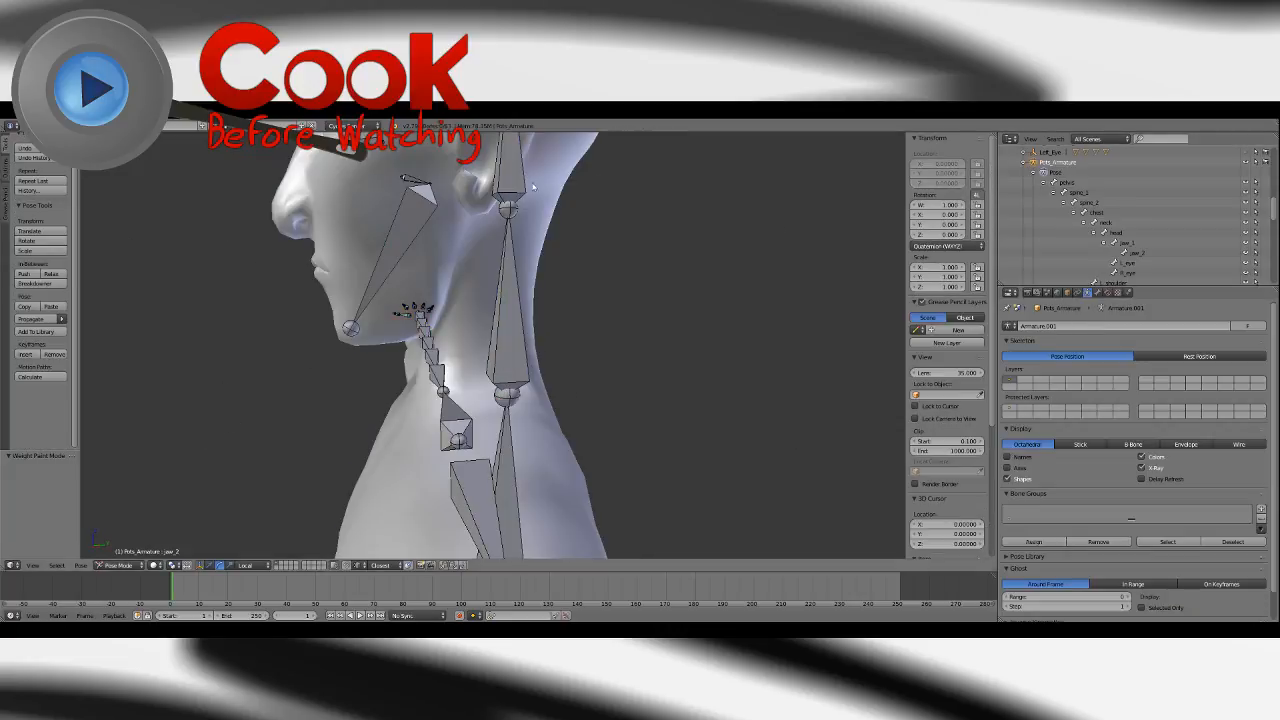
right_click(506, 179)
key("r")
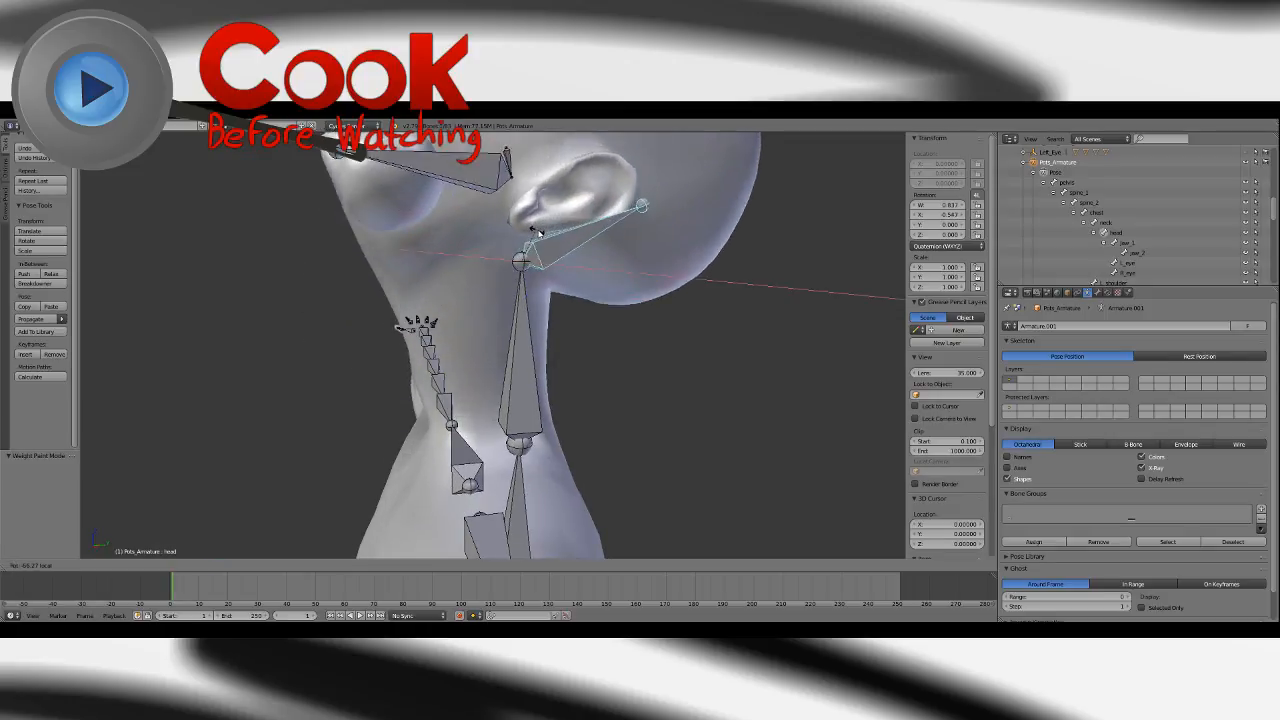
left_click(527, 245)
key("ctrl+z")
middle_click_drag(527, 245, 450, 248)
left_click_drag(508, 238, 545, 242)
middle_click_drag(545, 242, 484, 241)
key("ctrl+z")
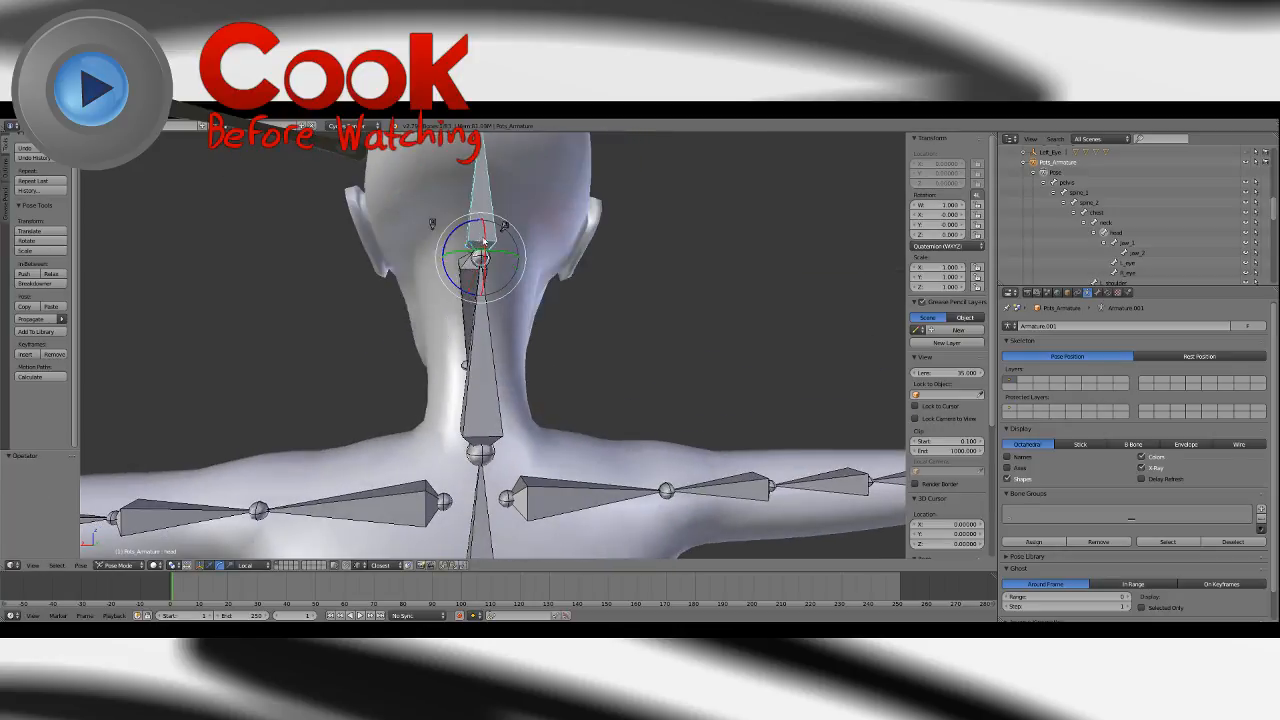
Tilt the head bone sideways by -22.5° around its local Z axis and return to weight painting the body mesh.
left_click_drag(450, 235, 470, 262)
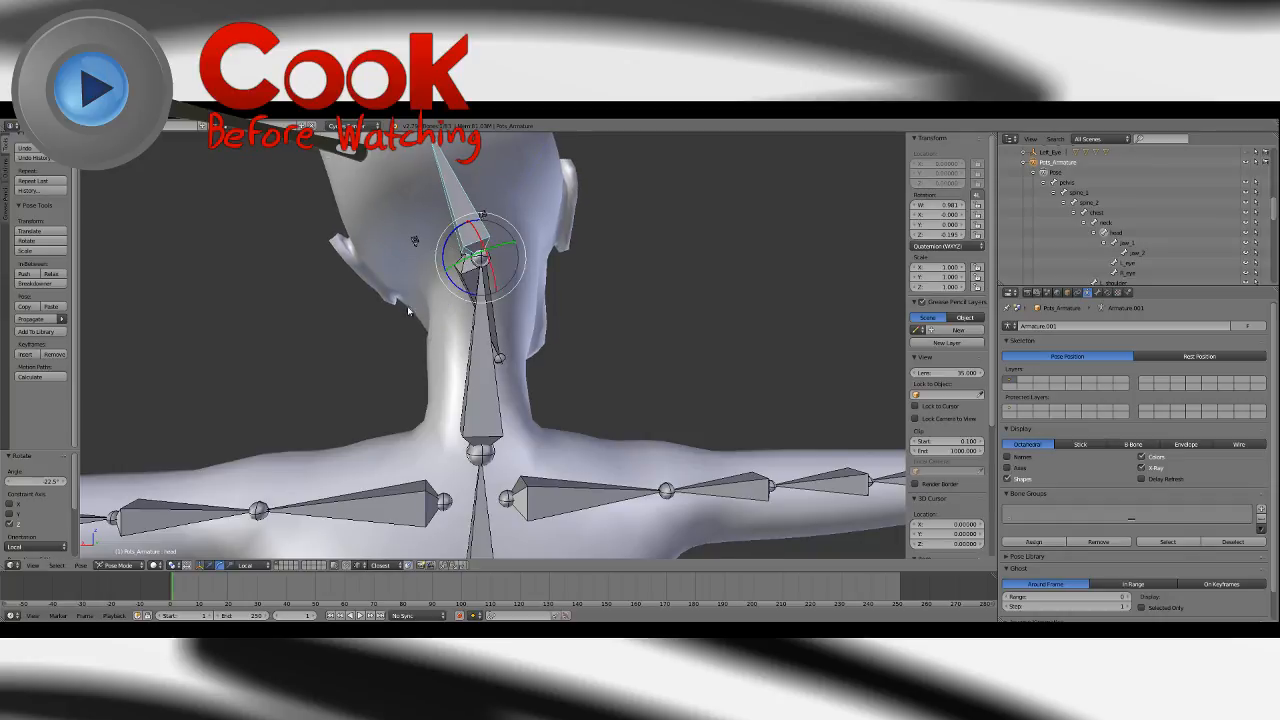
mouse_move(470, 262)
middle_mouse_down()
mouse_move(562, 304)
mouse_move(450, 345)
middle_mouse_up()
right_click(437, 380)
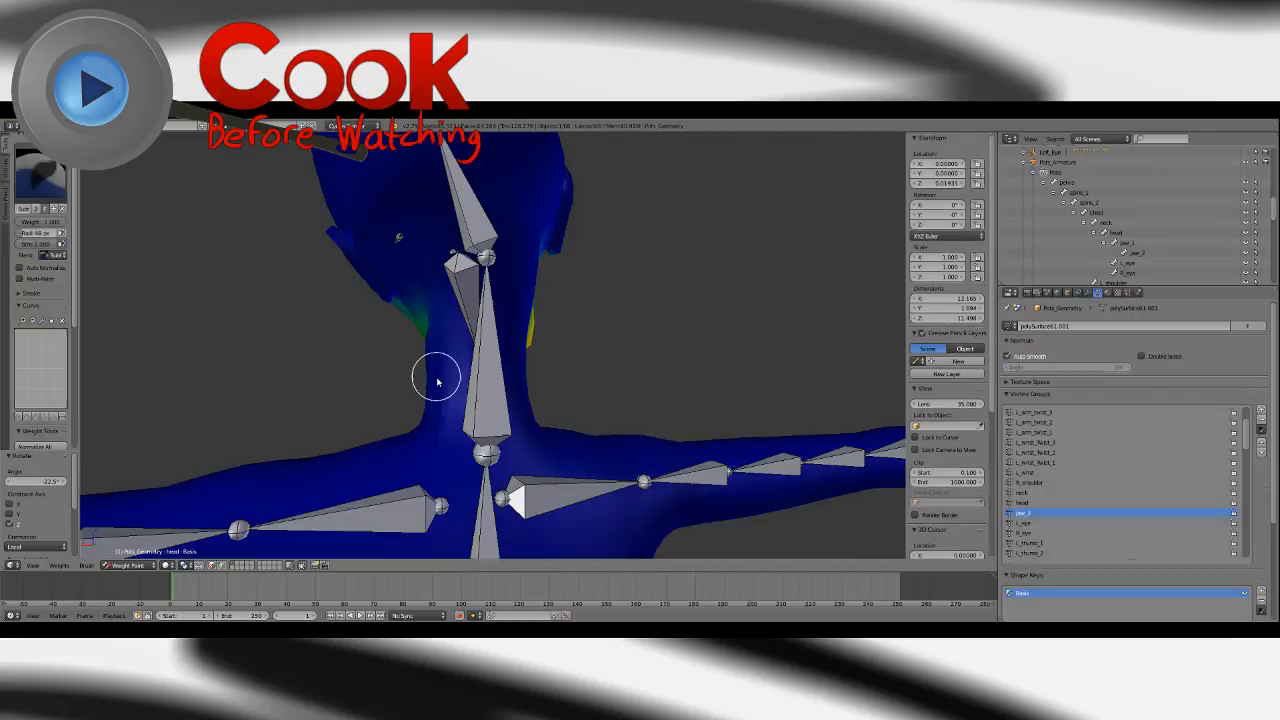
Show the neck vertex group's weights and strengthen them lightly on the throat with the Add brush at strength 0.039.
left_click(1024, 493)
middle_click_drag(826, 423, 697, 438)
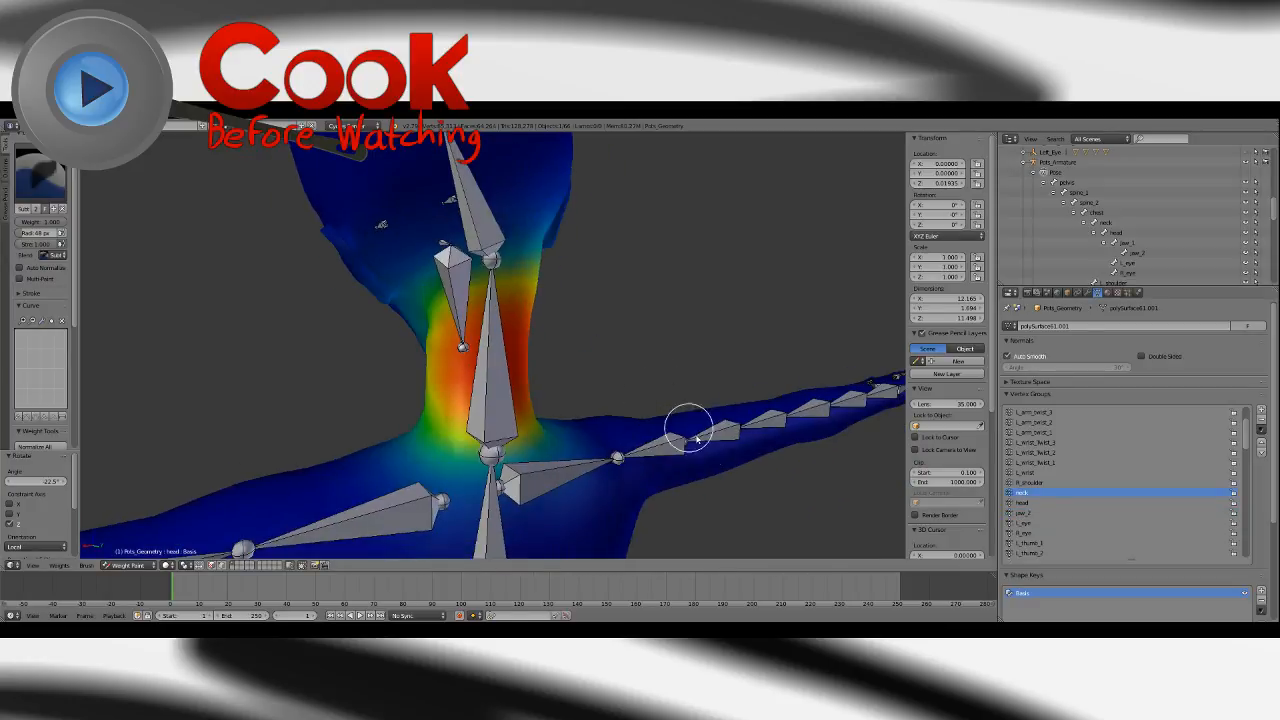
left_click(8, 175)
left_click(6, 149)
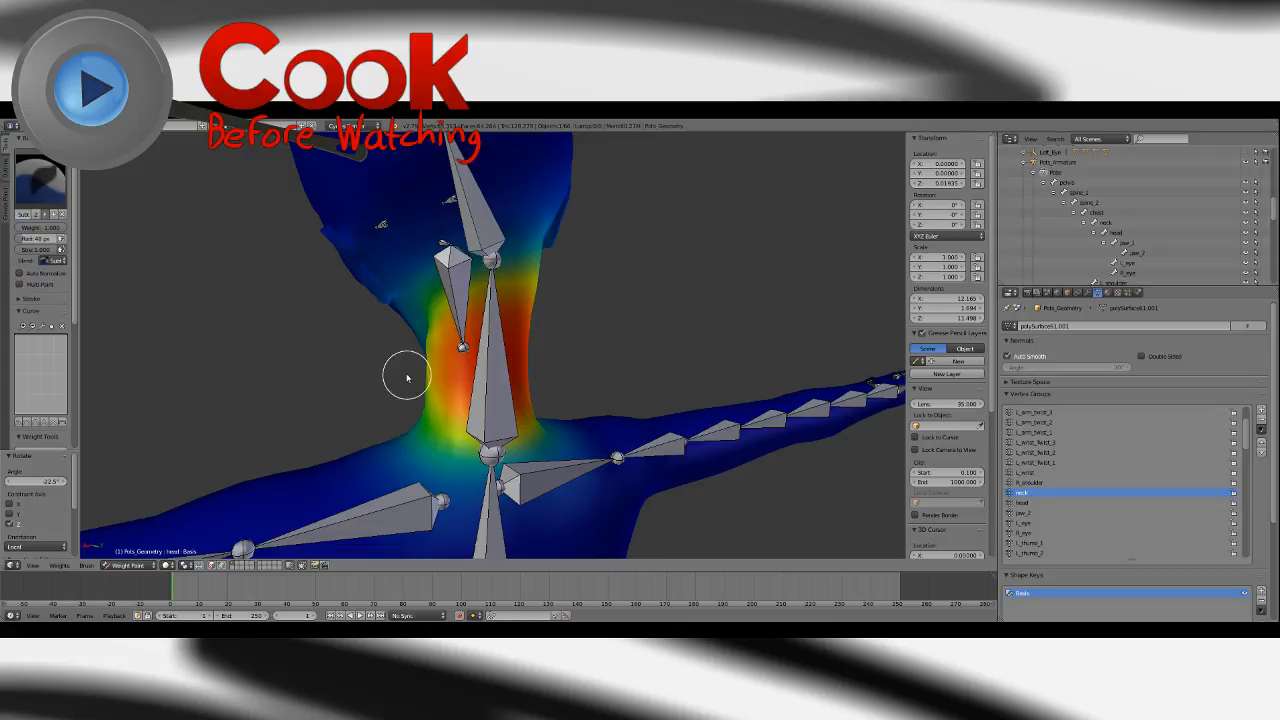
middle_click_drag(407, 378, 440, 360)
left_click(40, 180)
left_click(37, 239)
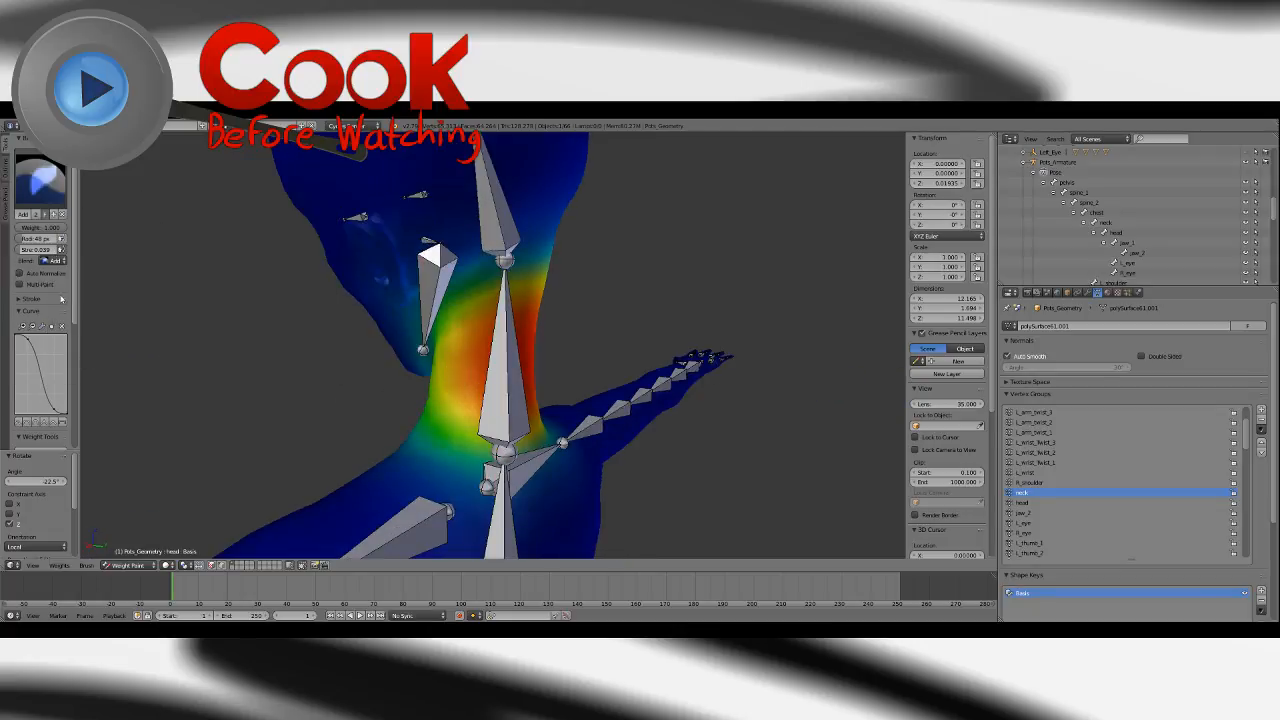
mouse_move(446, 320)
middle_mouse_down()
mouse_move(463, 303)
mouse_move(457, 277)
mouse_move(481, 312)
middle_mouse_up()
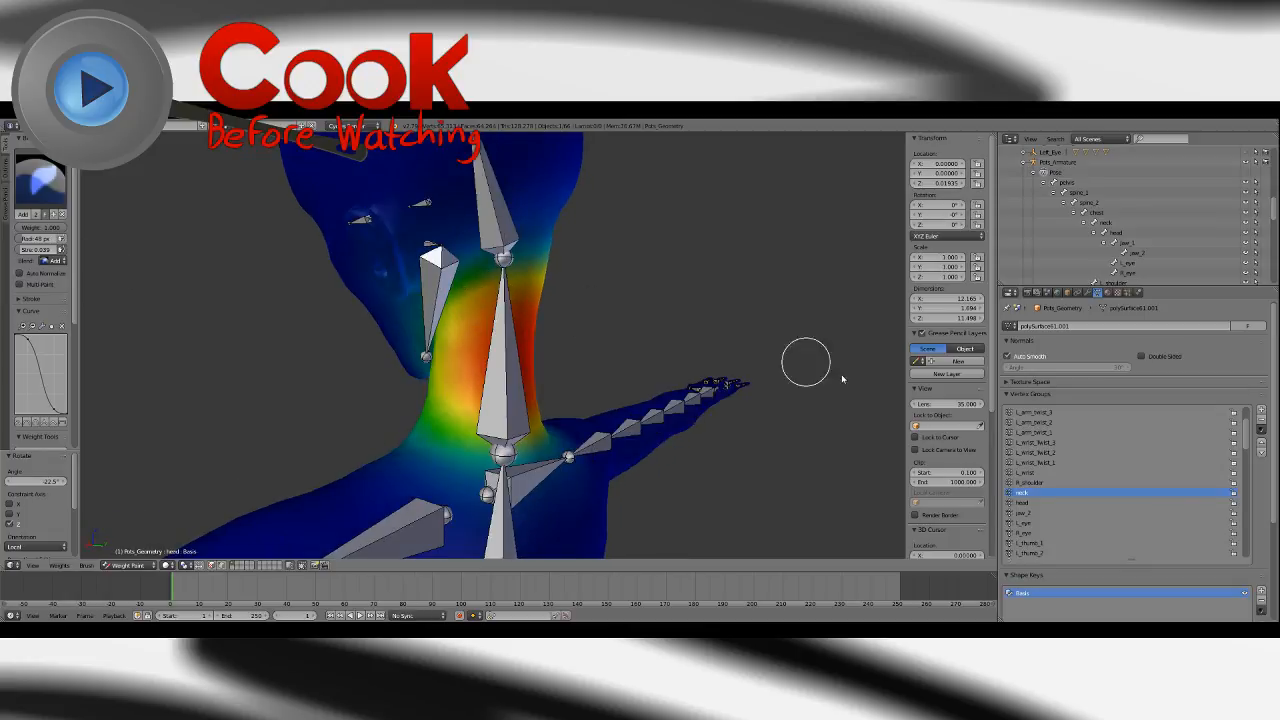
Show the head vertex group's weights and reduce them on the upper neck with the Subtract brush at strength 0.263.
left_click(1030, 502)
middle_click_drag(535, 253, 495, 258)
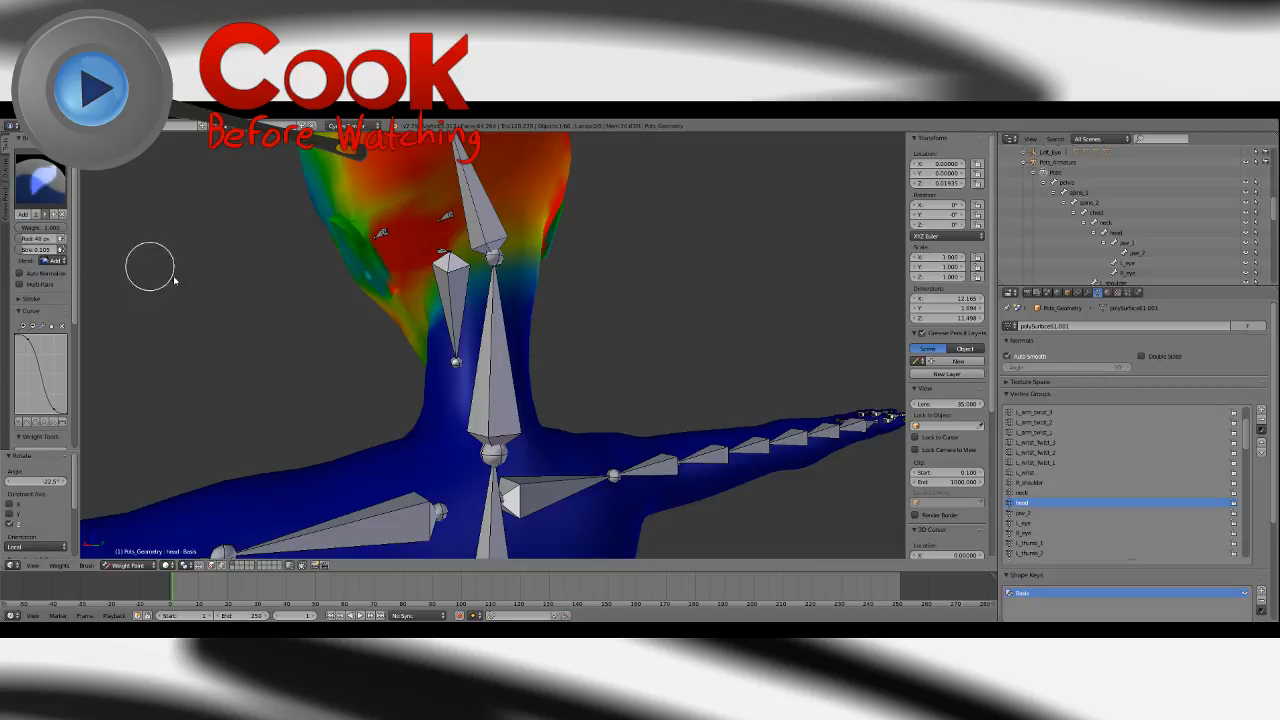
middle_click_drag(174, 281, 421, 322)
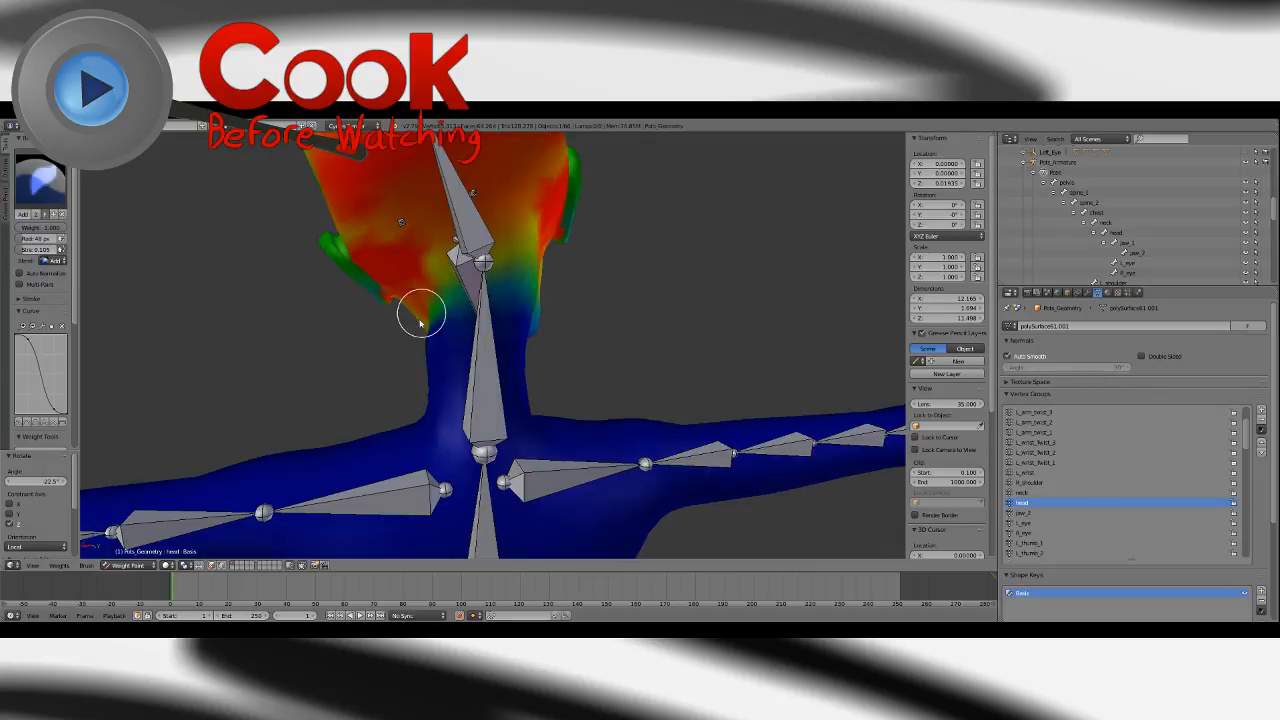
left_click(40, 188)
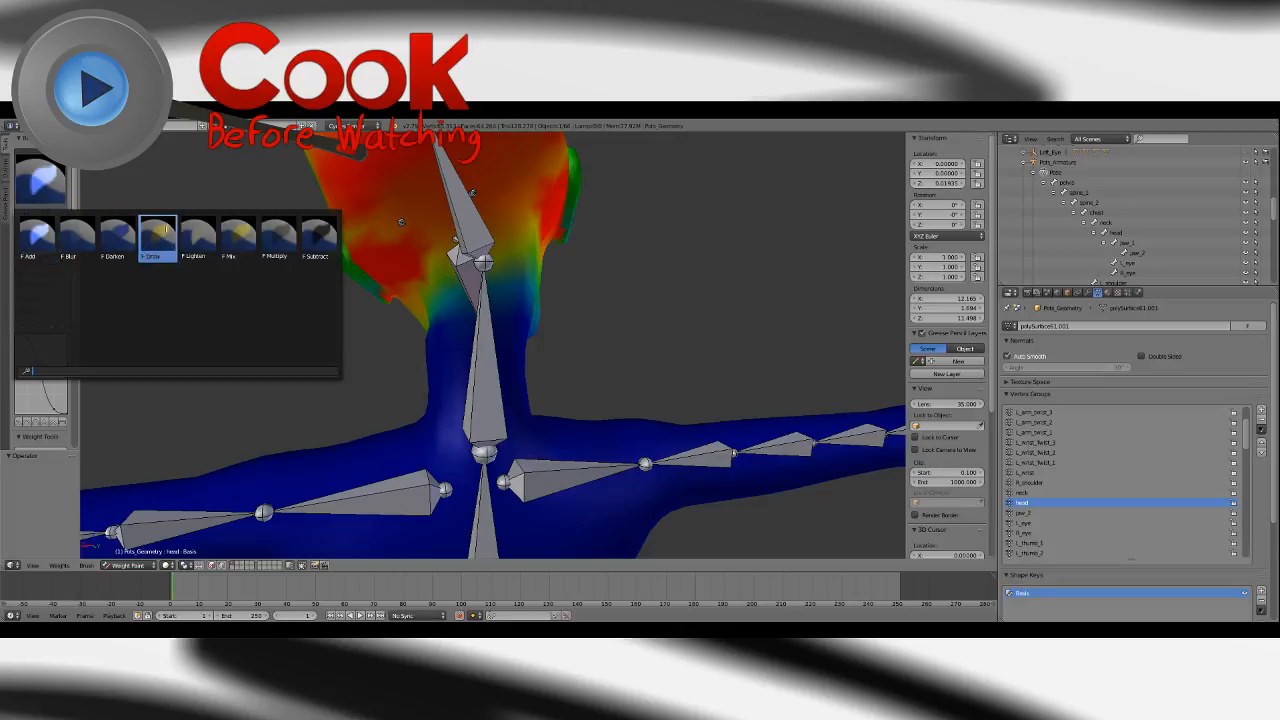
left_click(78, 238)
left_click(53, 174)
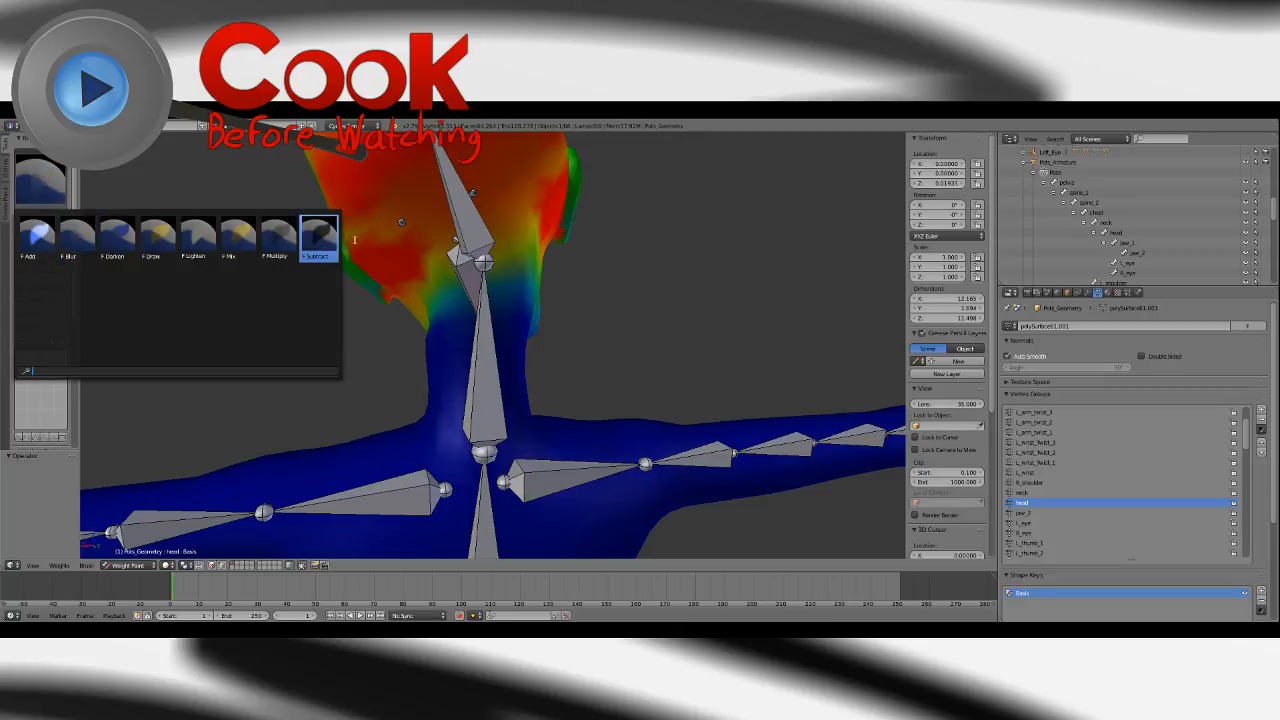
left_click(319, 239)
mouse_move(391, 294)
middle_mouse_down()
mouse_move(440, 280)
mouse_move(430, 273)
mouse_move(423, 314)
mouse_move(514, 286)
middle_mouse_up()
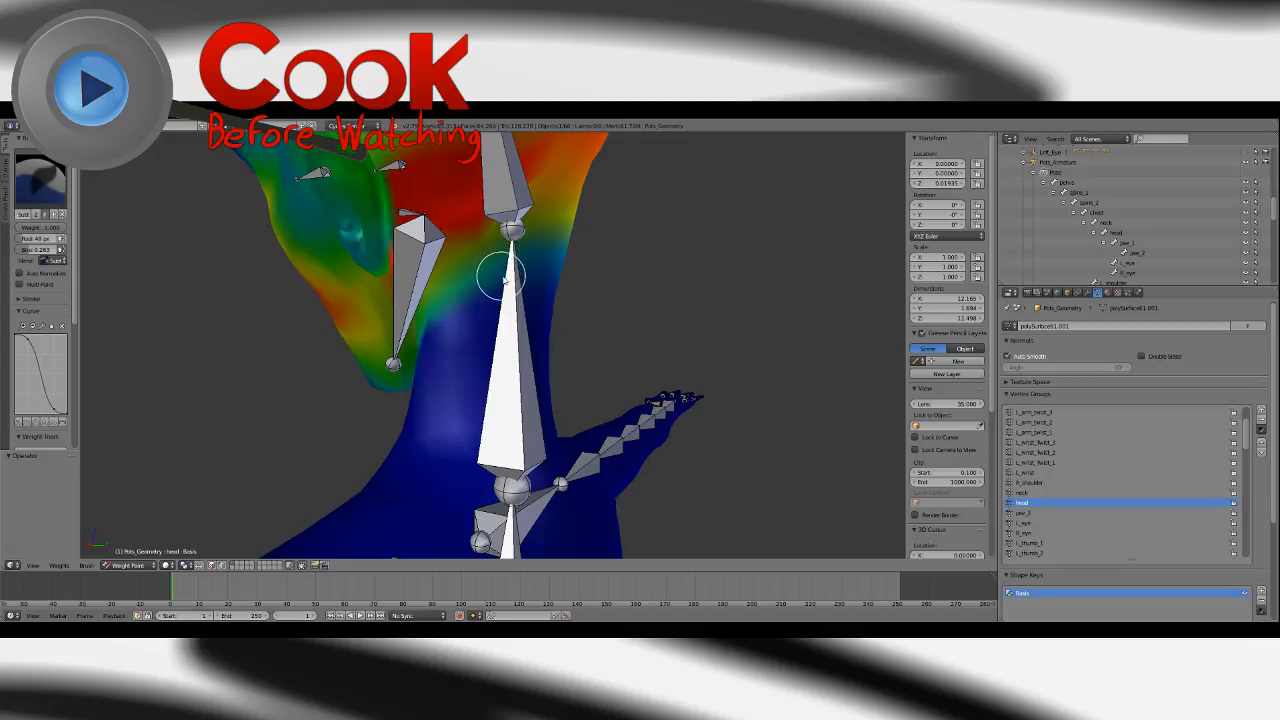
middle_click_drag(435, 348, 470, 290)
Blur the head vertex group's weights along the border between the skull and the neck.
left_click(42, 183)
left_click(78, 235)
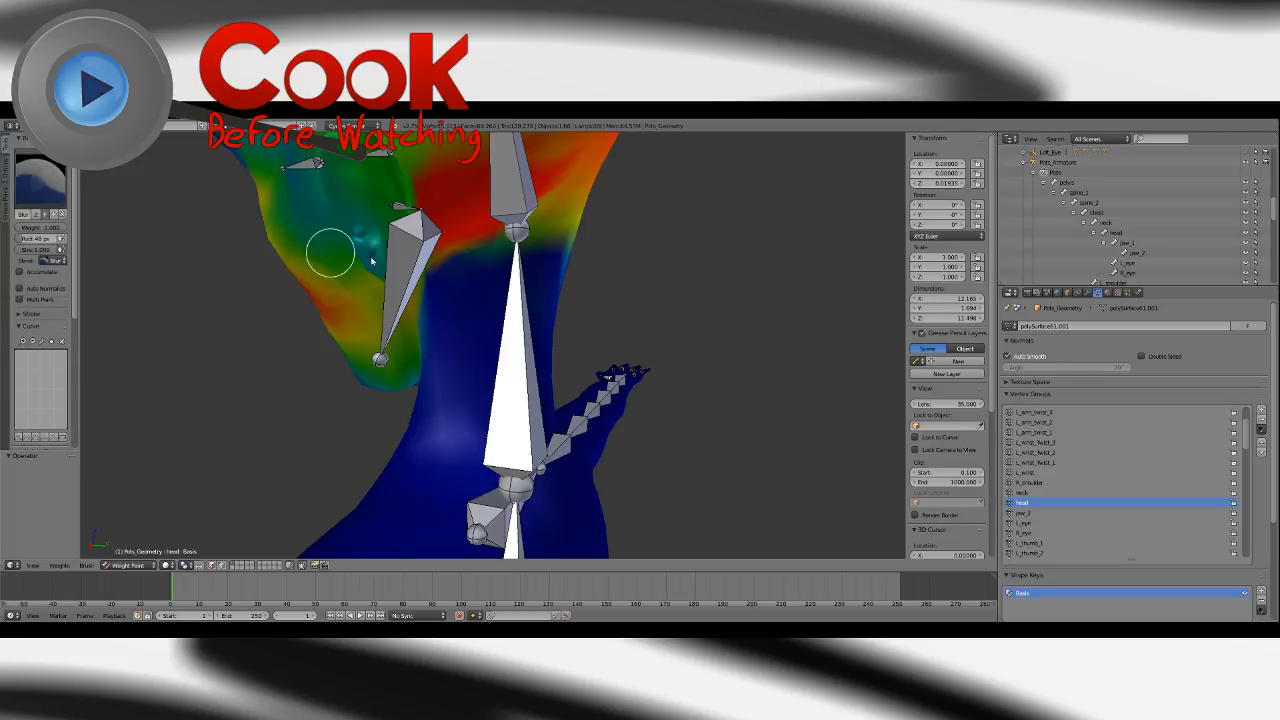
middle_click_drag(370, 262, 427, 252)
mouse_move(524, 210)
middle_mouse_down()
mouse_move(457, 229)
mouse_move(445, 253)
mouse_move(440, 240)
mouse_move(470, 250)
mouse_move(423, 303)
mouse_move(606, 277)
mouse_move(449, 297)
mouse_move(414, 376)
mouse_move(449, 309)
mouse_move(509, 354)
mouse_move(451, 319)
mouse_move(371, 314)
mouse_move(731, 311)
mouse_move(620, 311)
mouse_move(577, 337)
mouse_move(629, 306)
mouse_move(526, 326)
mouse_move(619, 327)
mouse_move(565, 320)
mouse_move(537, 291)
mouse_move(571, 283)
middle_mouse_up()
Clean up the head weights at the nape with the Subtract brush and soften their edge with the Blur brush.
left_click(42, 183)
left_click(44, 172)
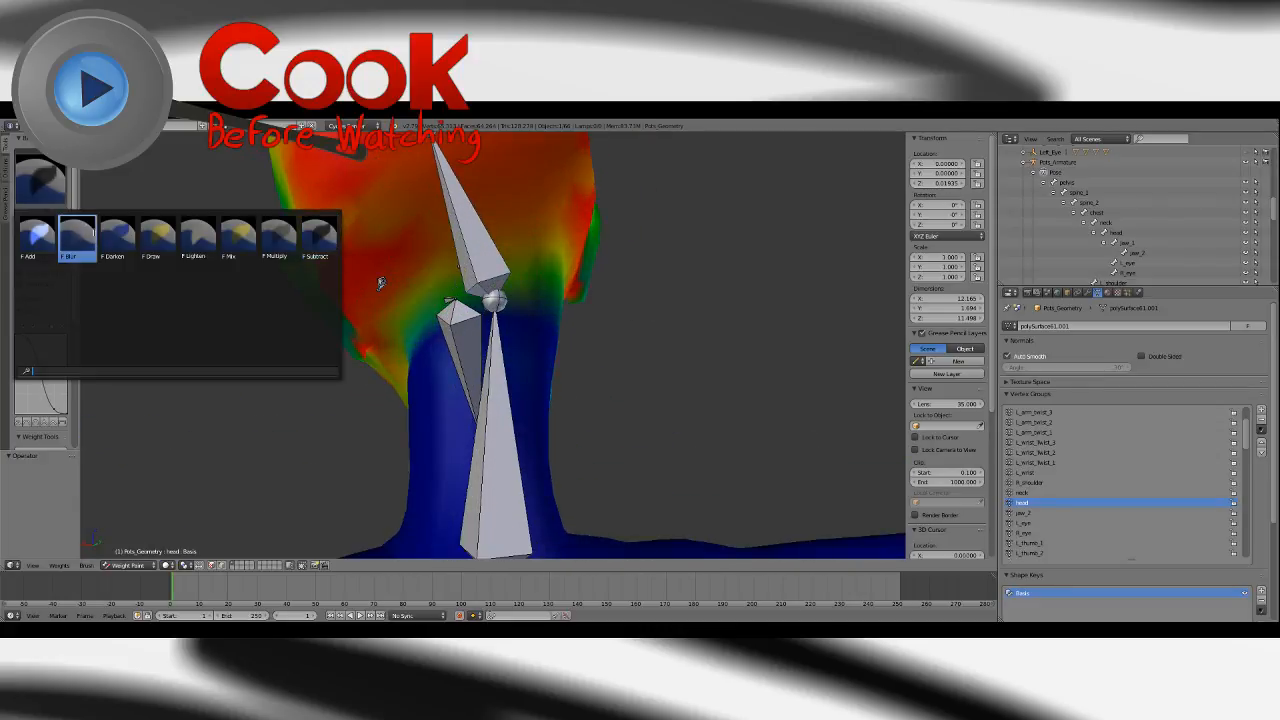
left_click(80, 233)
middle_click_drag(425, 233, 483, 278)
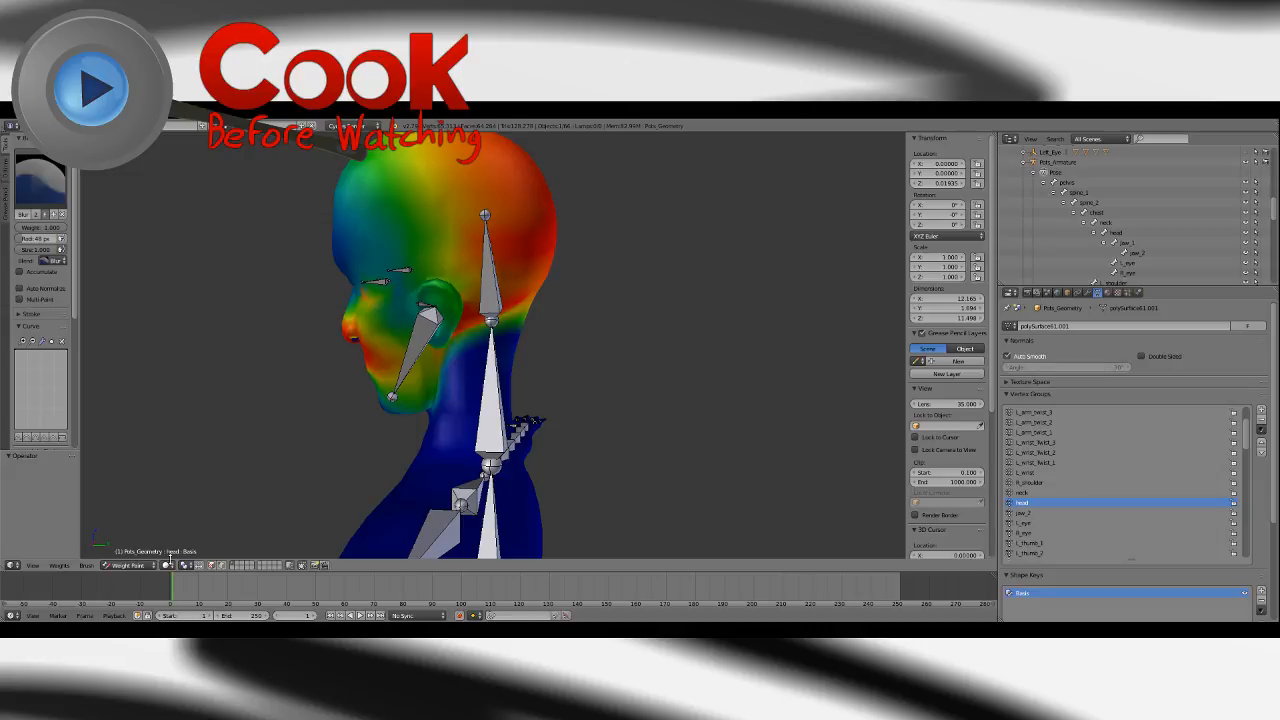
Make the armature active for posing and reset the head bone's Z rotation to 0.
left_click(1050, 163)
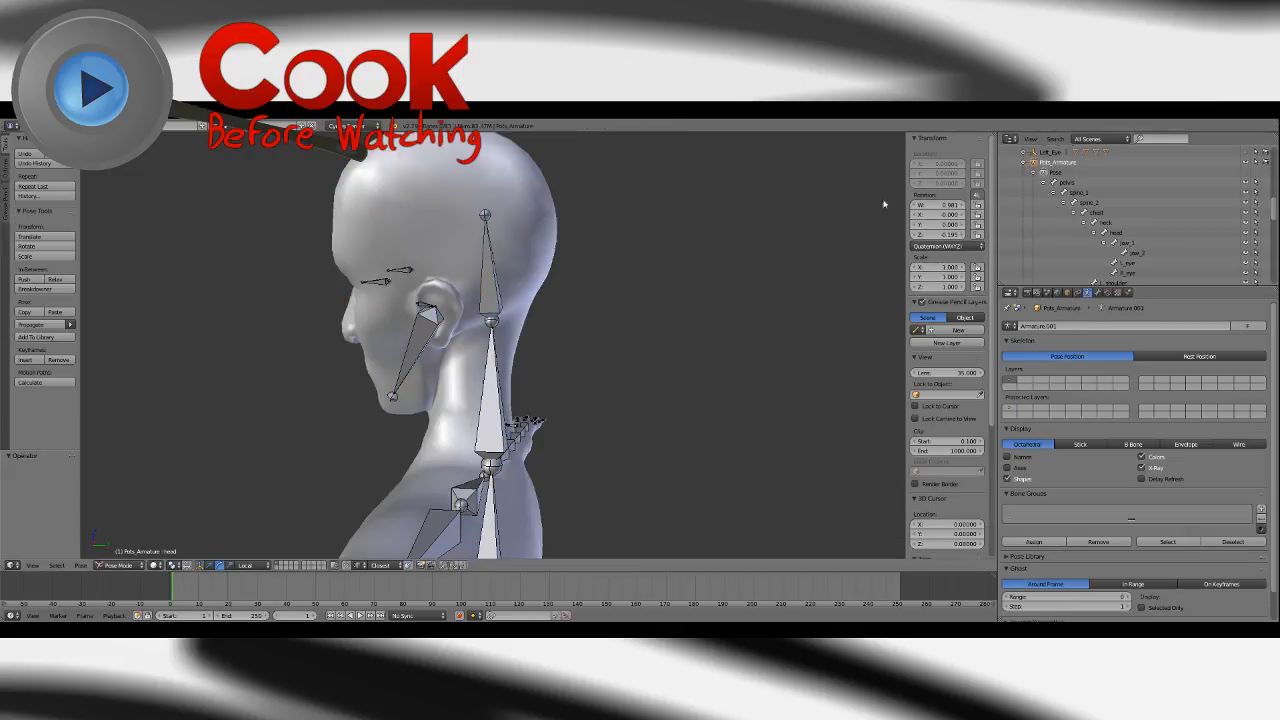
right_click(490, 278)
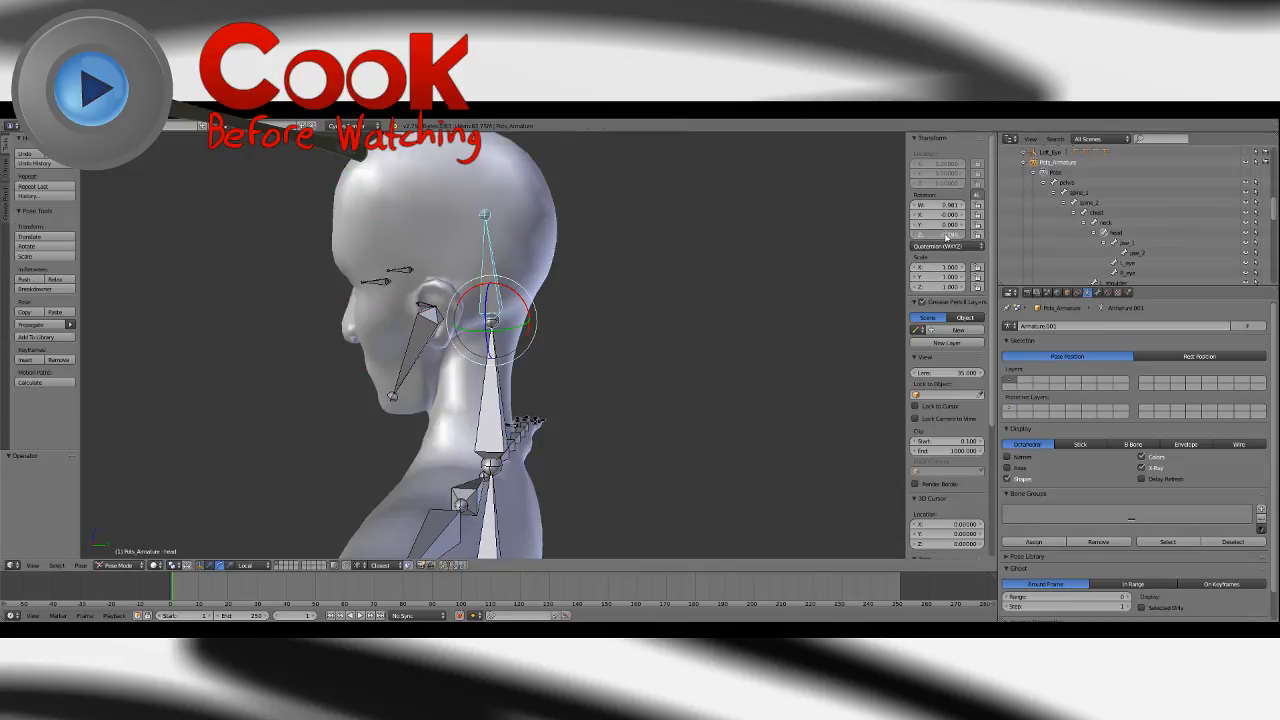
key("Return")
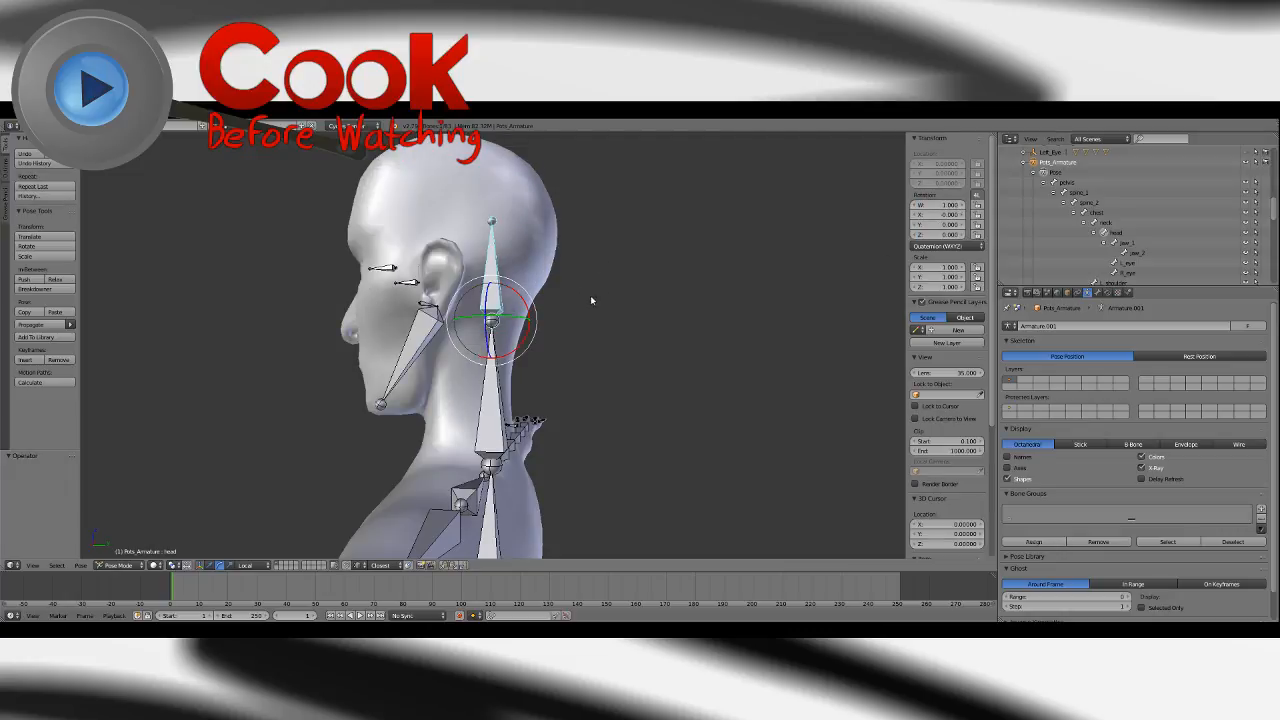
Turn the head bone 29.3° around its local Y axis and check the neck deformation from the side and front.
middle_click_drag(590, 300, 503, 340)
left_click_drag(503, 338, 495, 358)
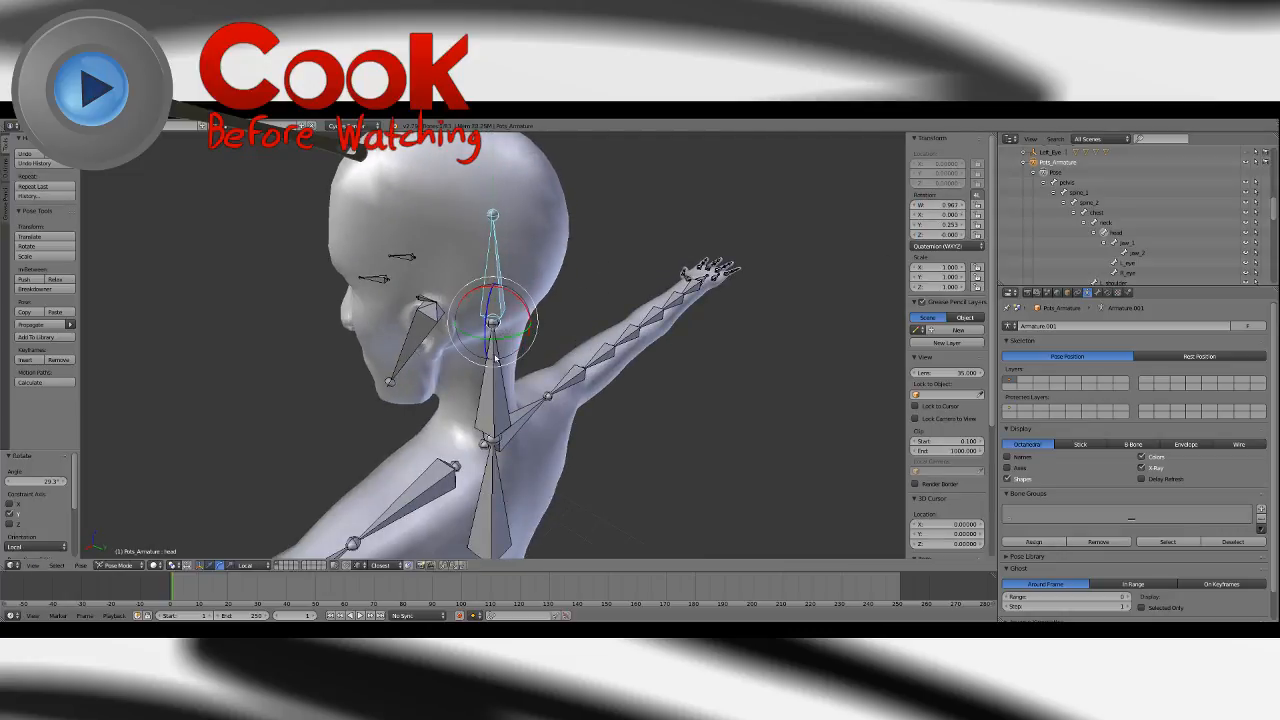
middle_click_drag(495, 358, 583, 354)
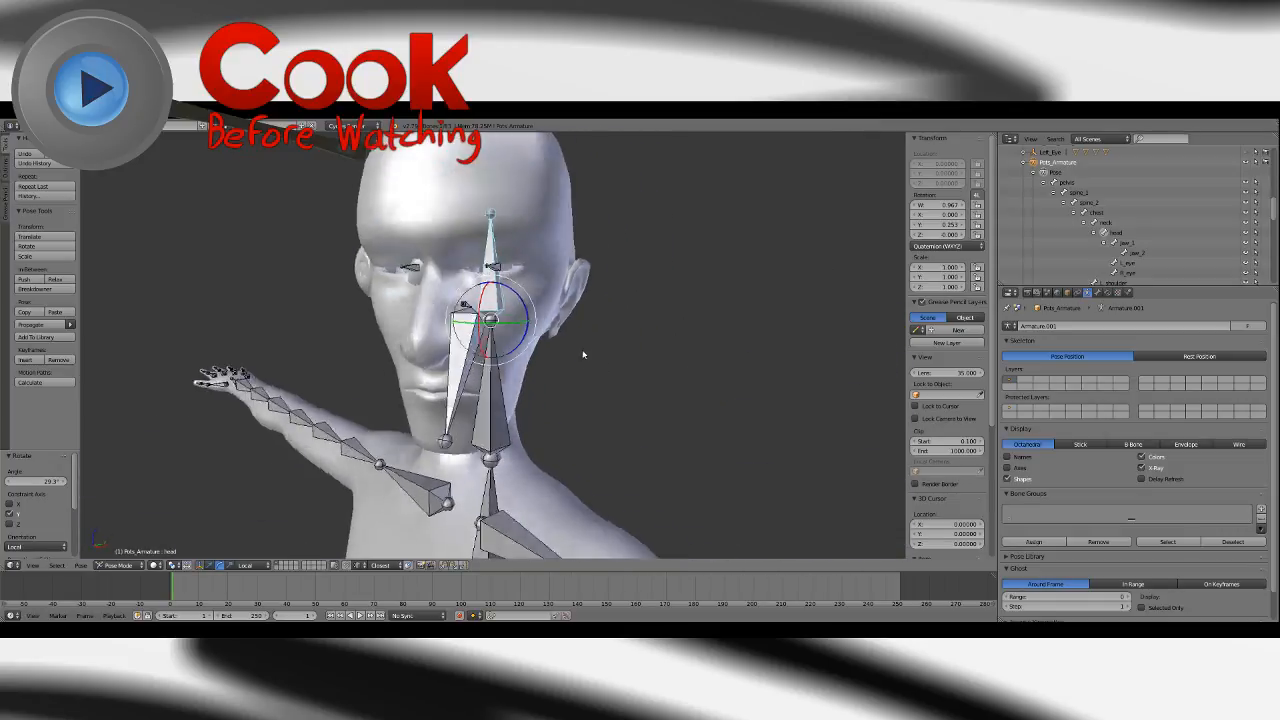
Clear the head bone's rotation and rotate the neck bone around its local X axis to test the neck deformation.
key("alt+r")
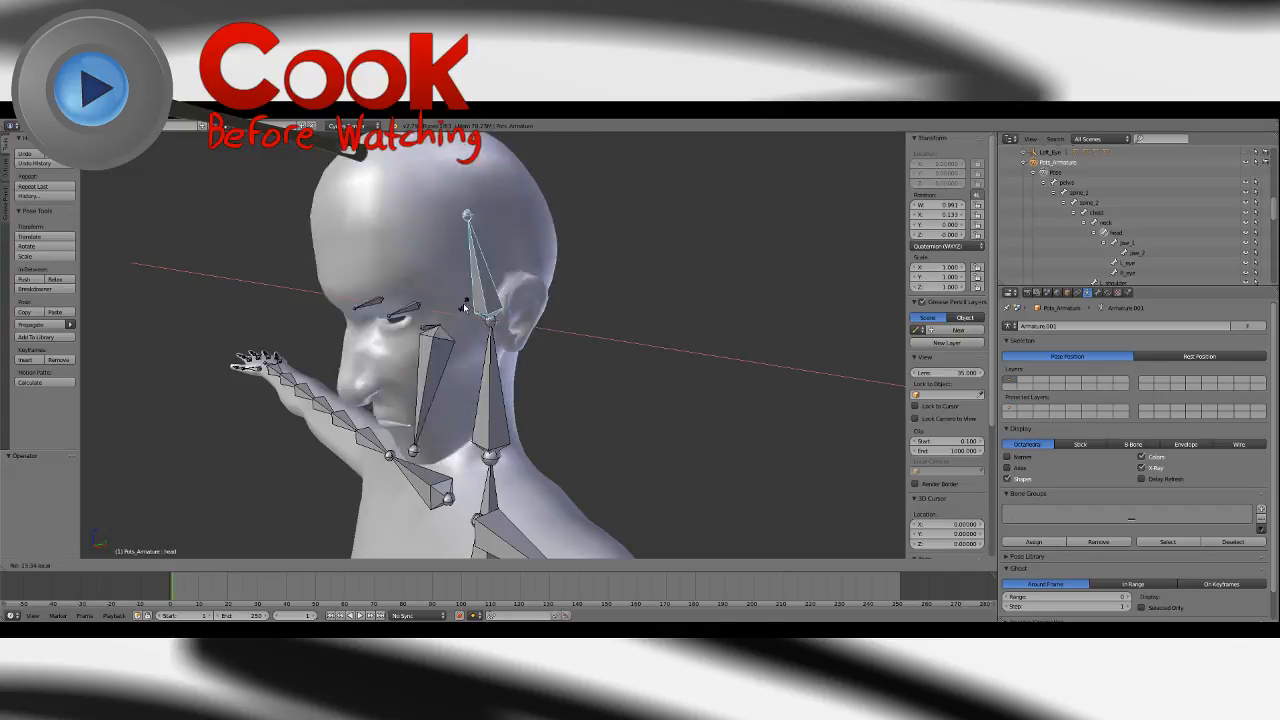
key("Escape")
right_click(491, 427)
key("r")
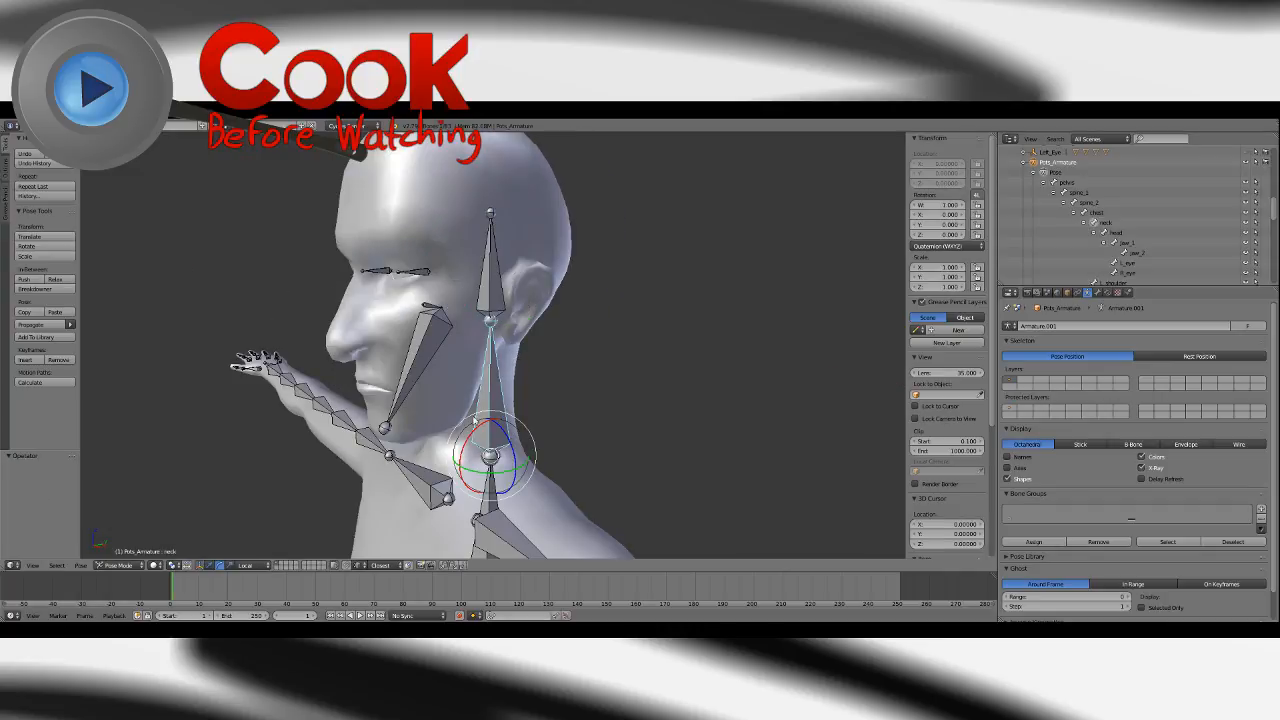
key("x")
key("x")
left_click(487, 420)
middle_click_drag(500, 422, 471, 393)
key("ctrl+z")
key("r")
key("x")
key("x")
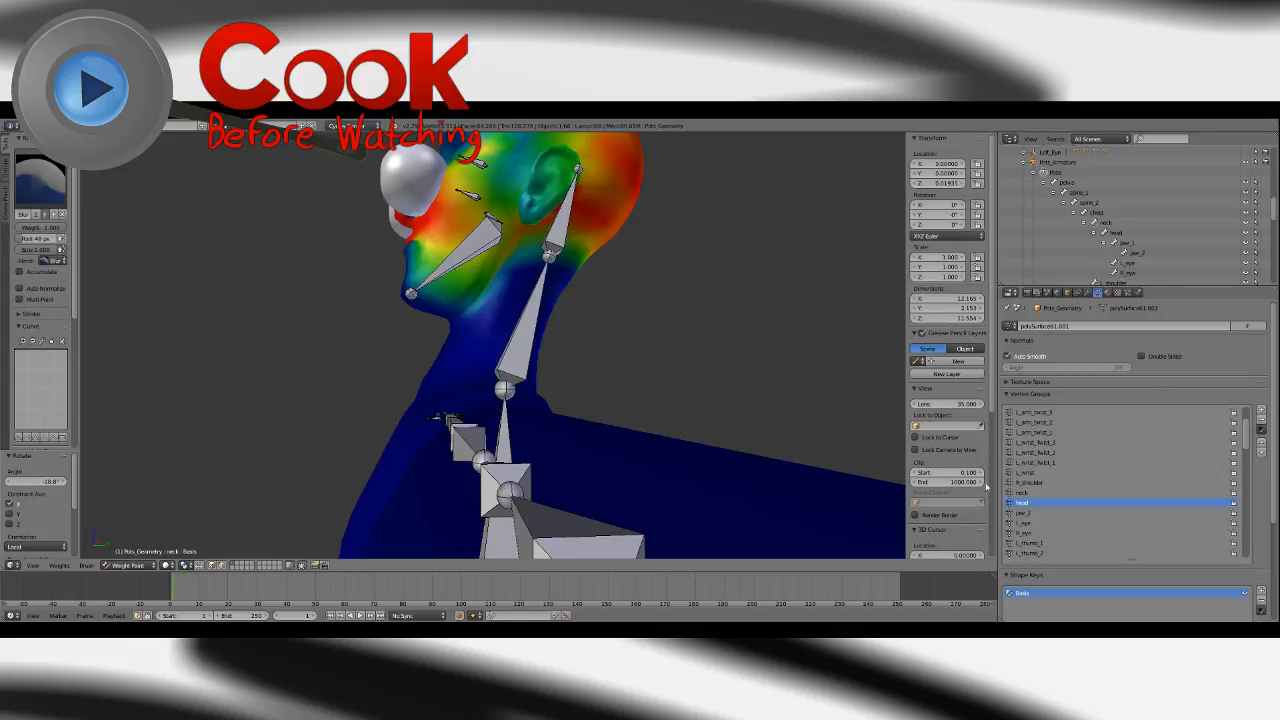
Examine the neck vertex group's weights on the body mesh around the neck and upper chest.
left_click(1024, 492)
middle_click_drag(617, 328, 480, 333)
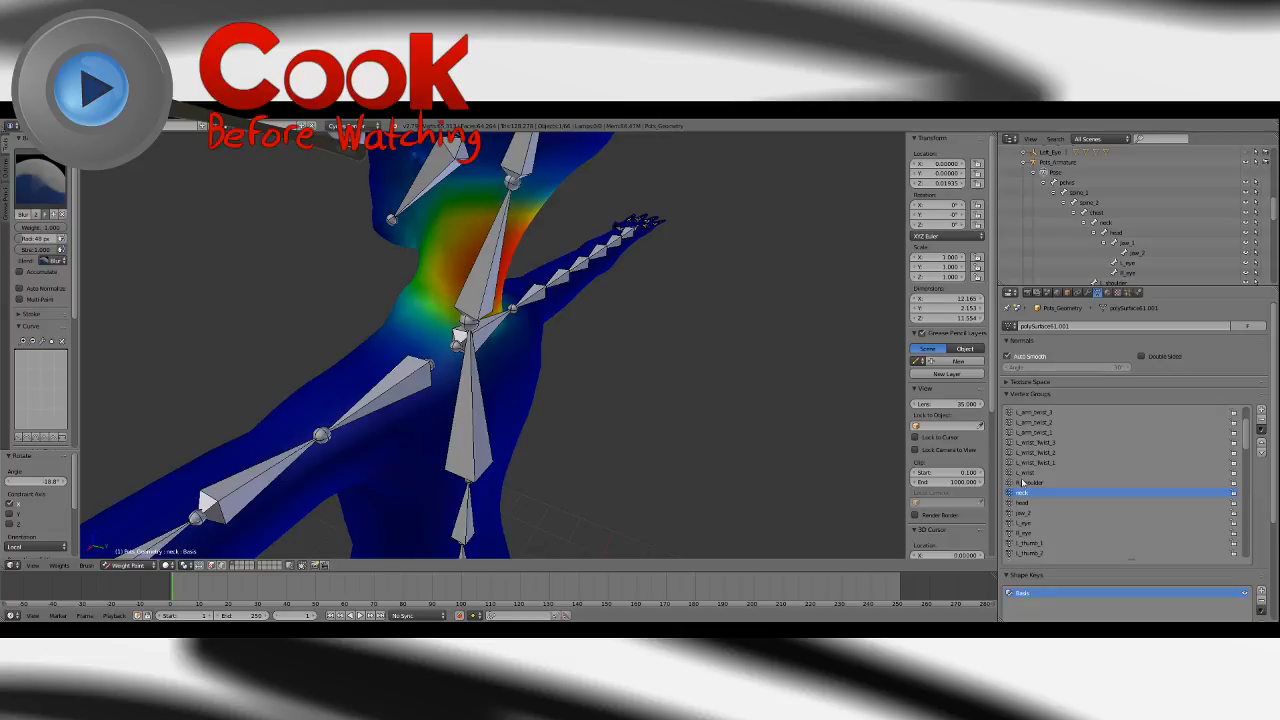
scroll(1238, 480, "up", 3)
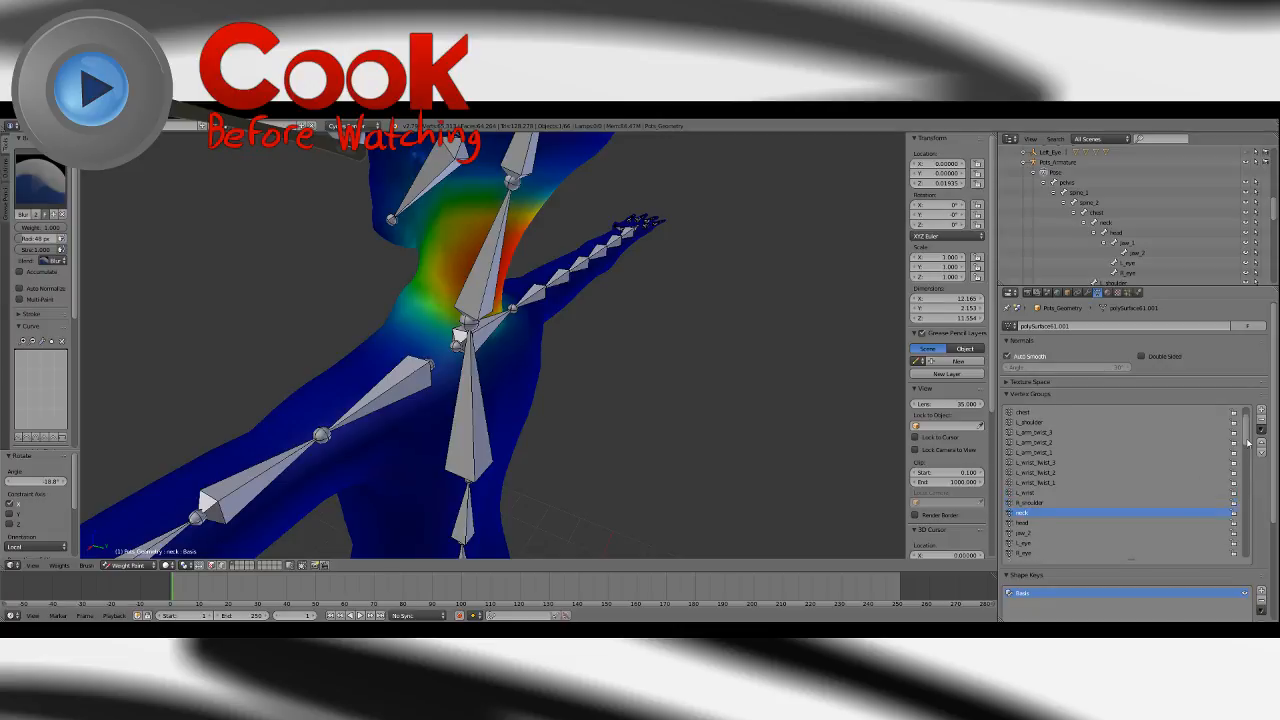
Paint more weight into the chest vertex group around the base of the neck with the Add brush.
left_click(1024, 424)
mouse_move(563, 369)
middle_mouse_down()
mouse_move(589, 343)
mouse_move(566, 326)
mouse_move(519, 326)
mouse_move(543, 314)
mouse_move(123, 209)
middle_mouse_up()
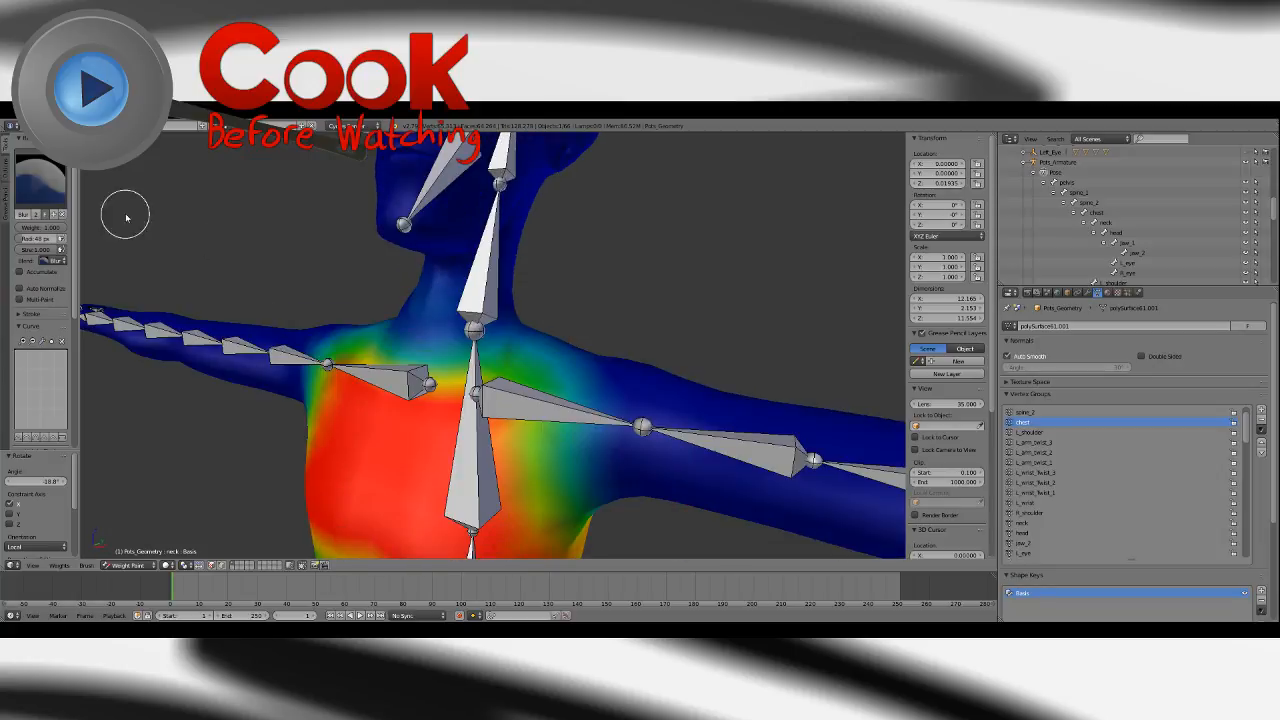
left_click(40, 180)
left_click(201, 235)
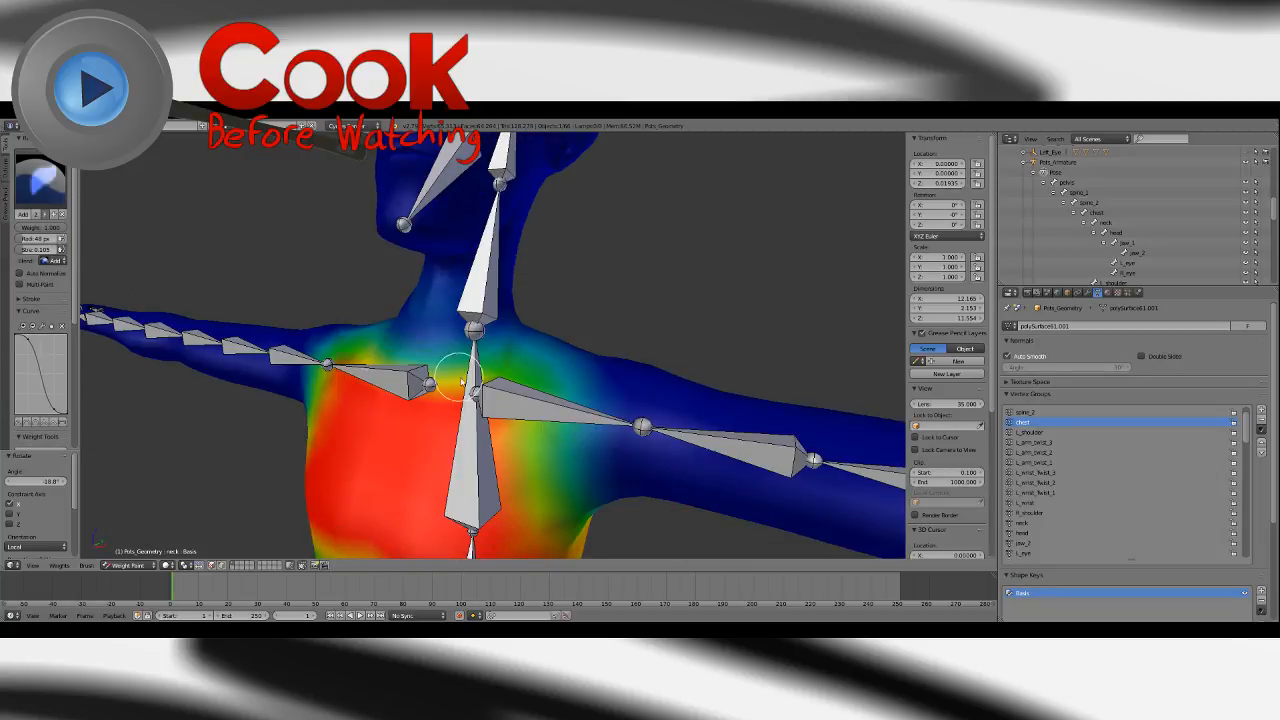
mouse_move(462, 381)
left_mouse_down()
mouse_move(405, 334)
mouse_move(411, 323)
left_mouse_up()
middle_click_drag(472, 329, 410, 334)
left_click_drag(410, 334, 444, 339)
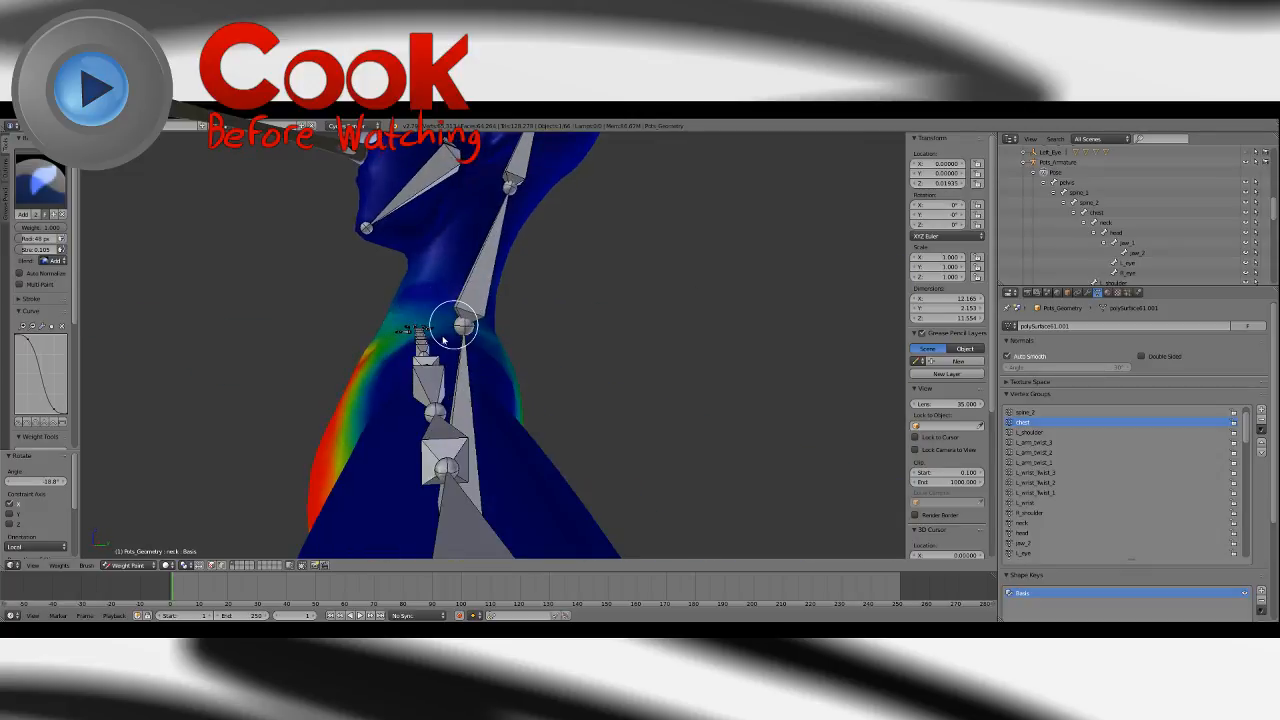
middle_click_drag(444, 339, 390, 316)
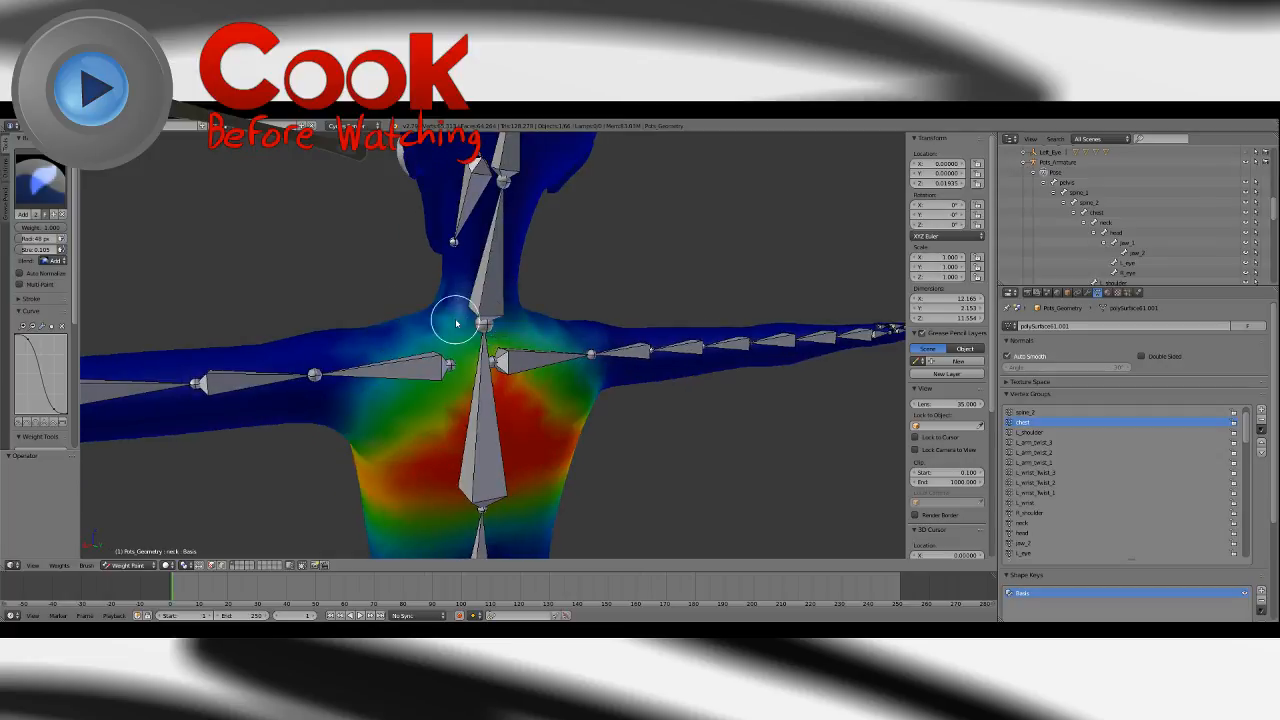
mouse_move(528, 333)
middle_mouse_down()
mouse_move(363, 331)
mouse_move(494, 366)
mouse_move(374, 340)
mouse_move(266, 229)
middle_mouse_up()
Soften the chest group's weights at the base of the neck with the Blur brush.
left_click(40, 180)
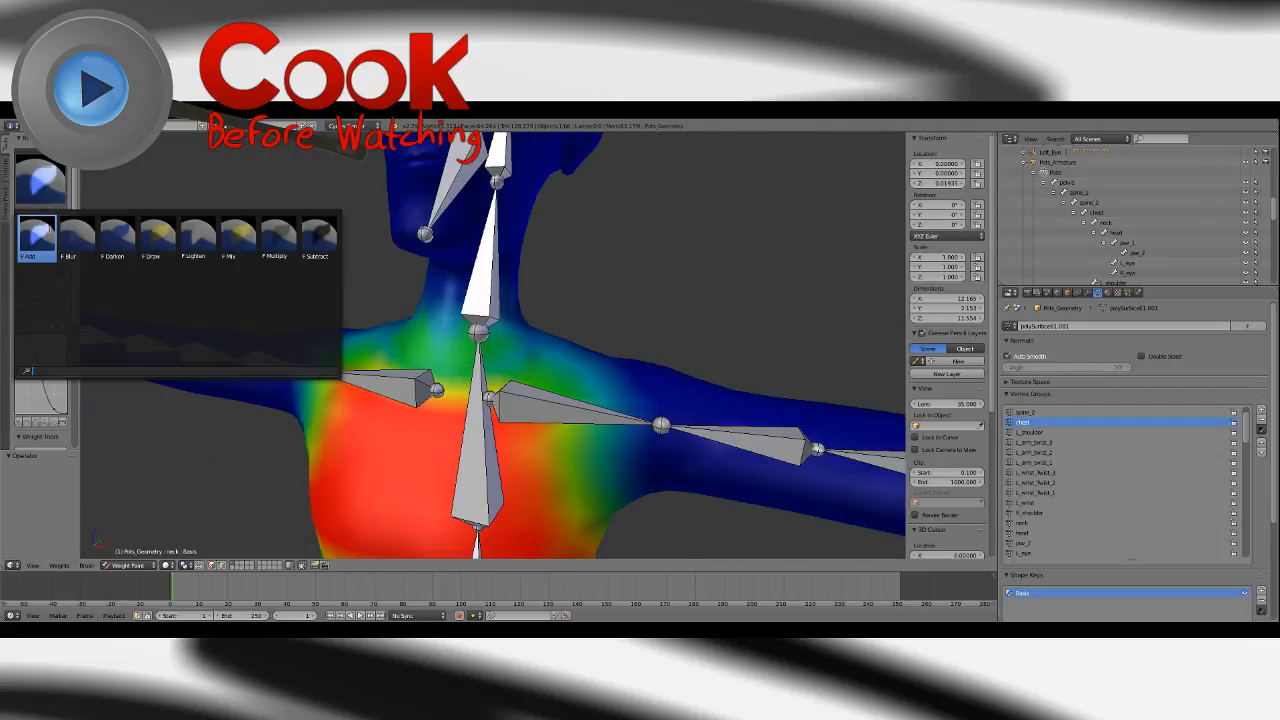
left_click(82, 228)
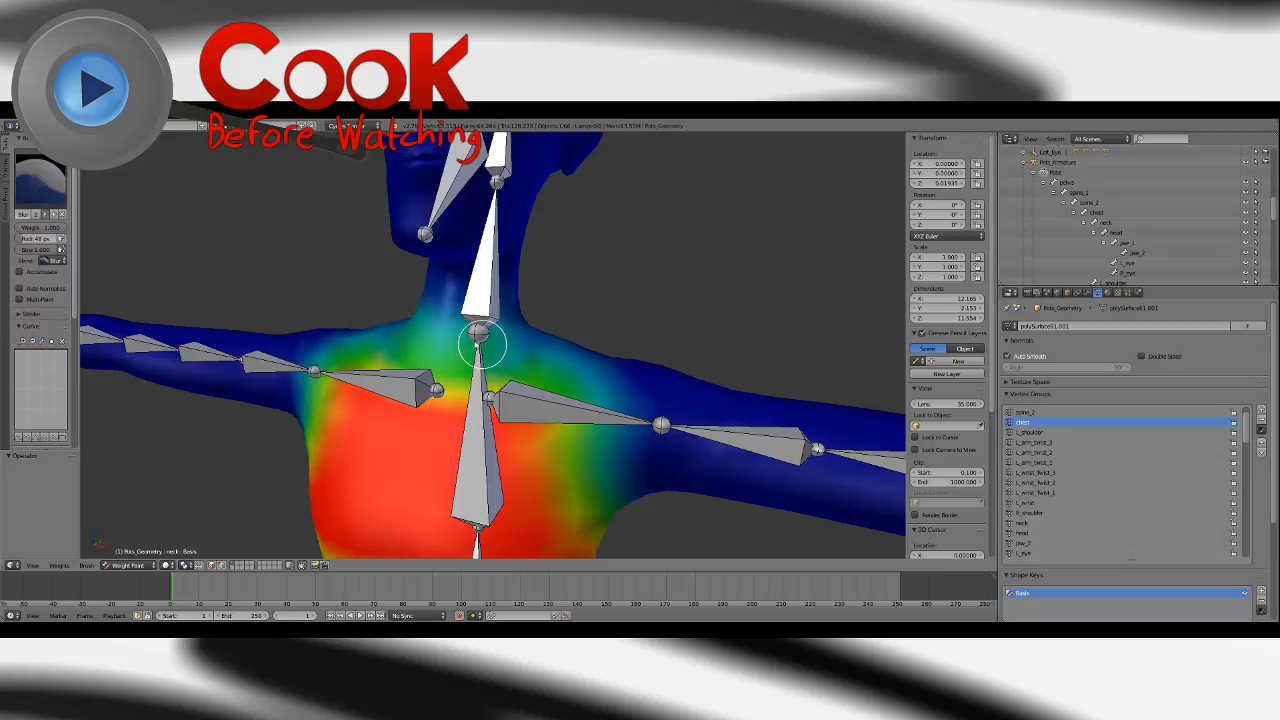
mouse_move(494, 380)
middle_mouse_down()
mouse_move(429, 357)
mouse_move(537, 372)
mouse_move(400, 358)
middle_mouse_up()
mouse_move(475, 326)
middle_mouse_down()
mouse_move(506, 360)
mouse_move(593, 366)
middle_mouse_up()
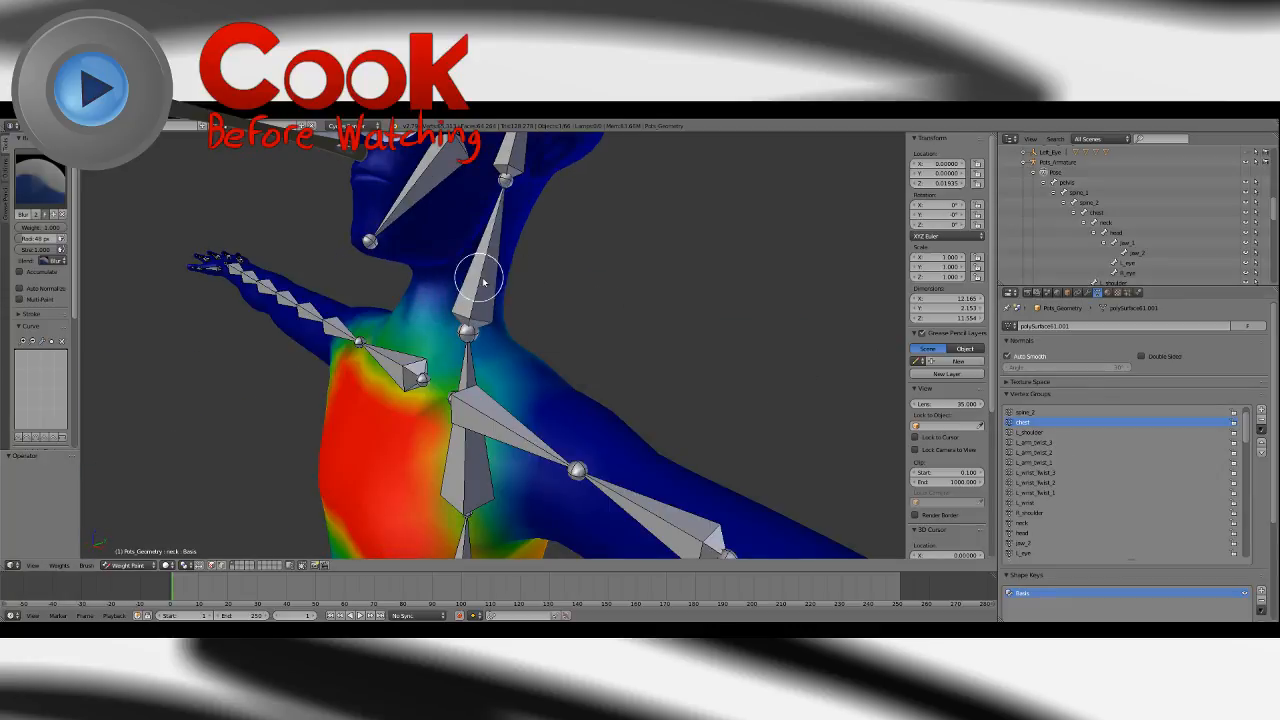
Make the armature active for posing, test-rotate the neck bone to check the new weights, and undo the rotation.
left_click(1060, 171)
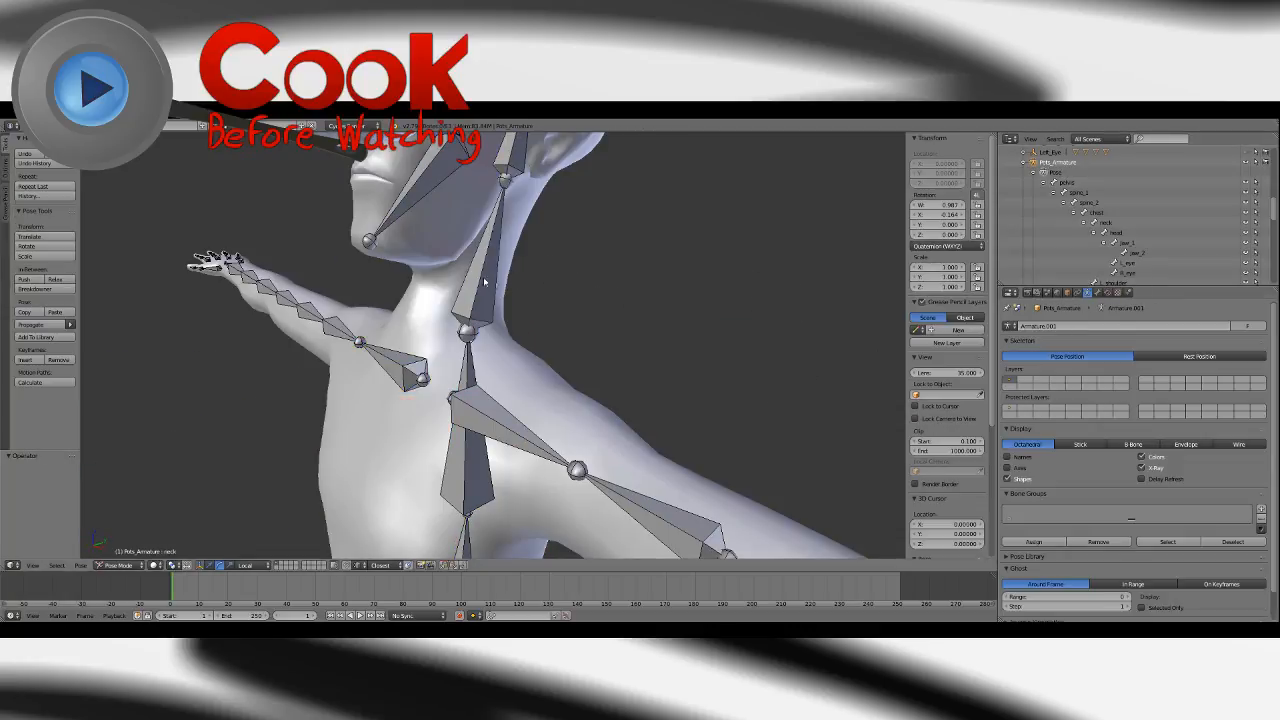
right_click(484, 283)
middle_click_drag(484, 283, 474, 313)
left_click_drag(447, 298, 410, 368)
key("ctrl+z")
middle_click_drag(408, 367, 500, 374)
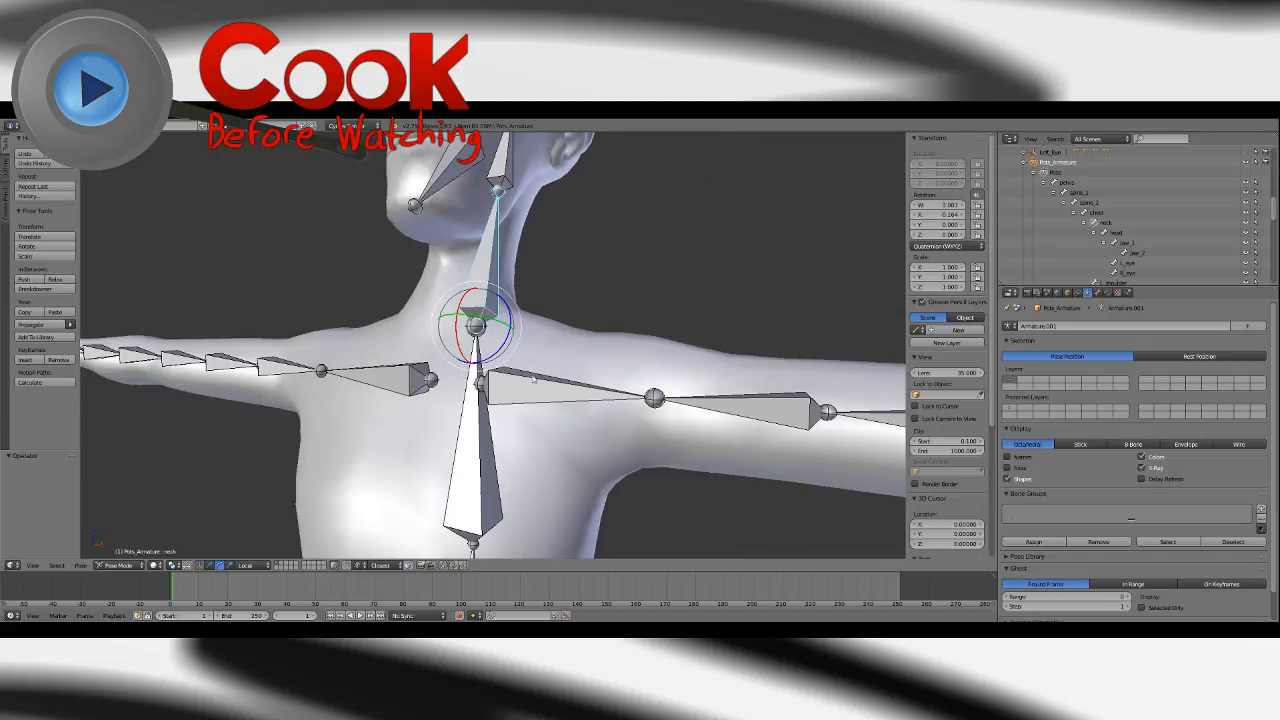
Test-rotate the left and right shoulder bones to check the chest and shoulder deformation, undoing each rotation.
right_click(513, 367)
left_click_drag(514, 362, 488, 343)
middle_click_drag(488, 343, 515, 360)
key("ctrl+z")
right_click(393, 387)
left_click_drag(461, 358, 483, 375)
key("ctrl+z")
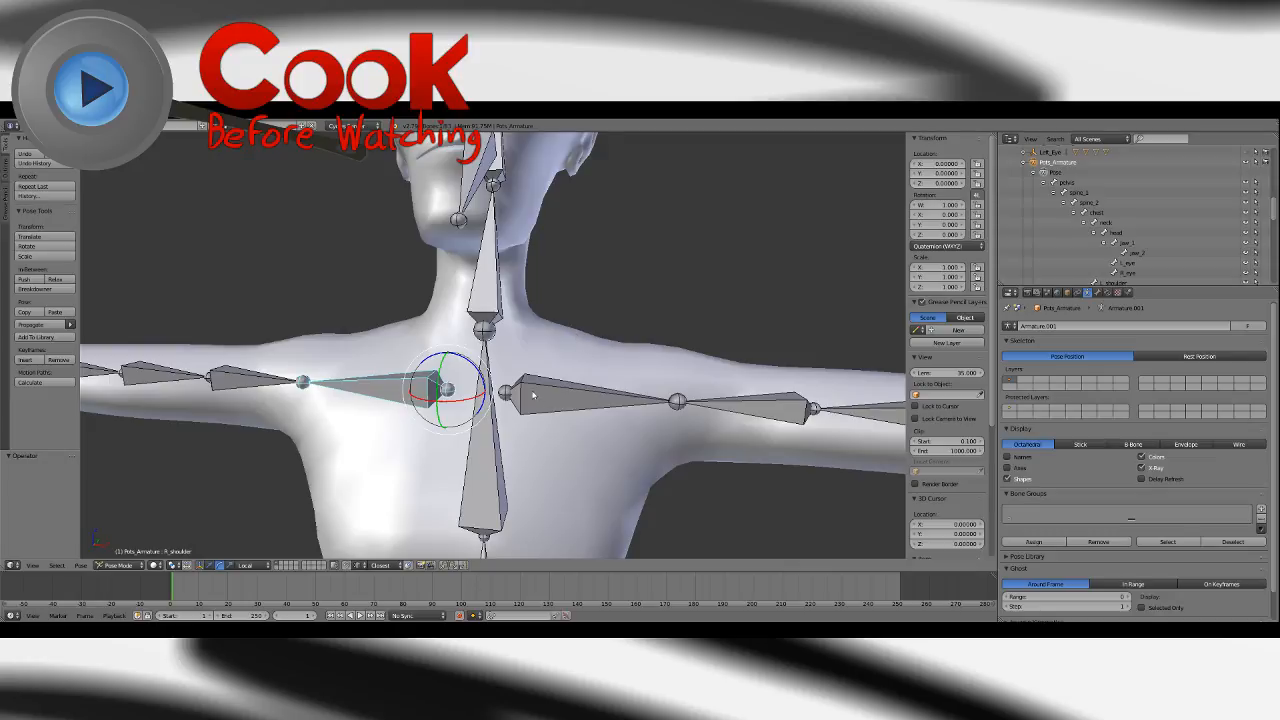
middle_click_drag(533, 396, 421, 369)
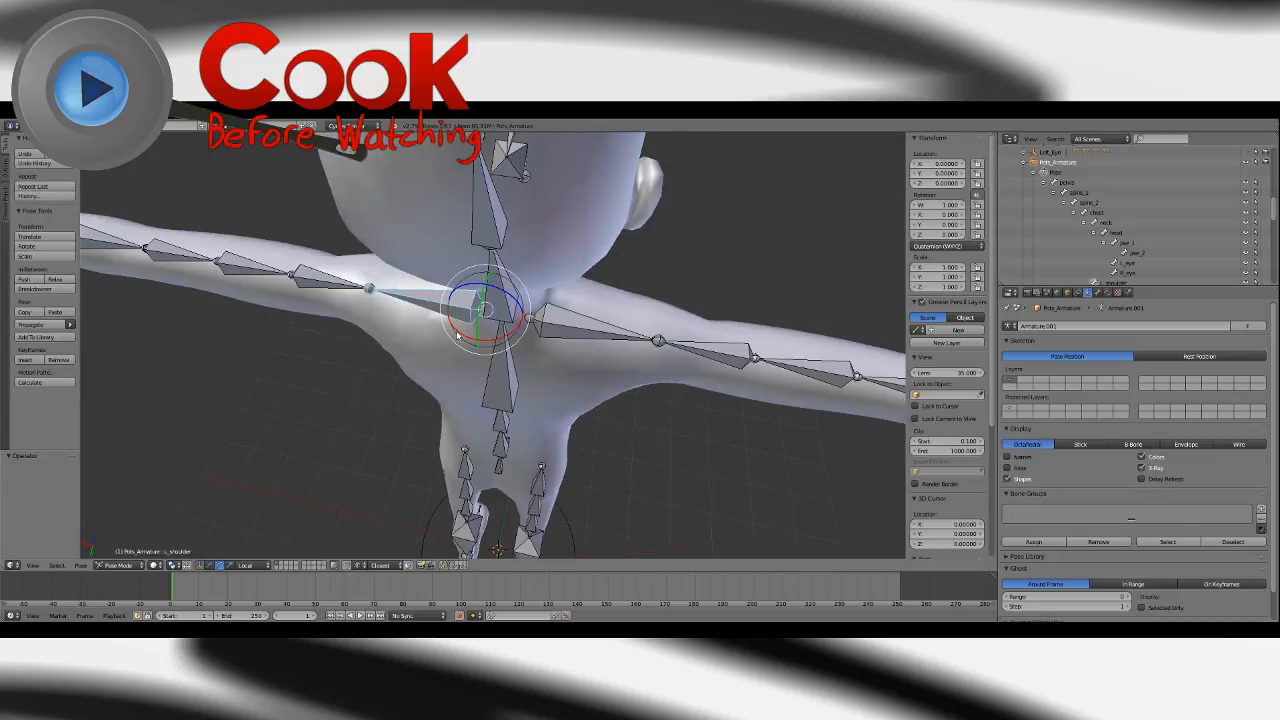
left_click_drag(458, 336, 437, 317)
middle_click_drag(437, 317, 577, 322)
key("ctrl+z")
middle_click_drag(425, 362, 501, 299)
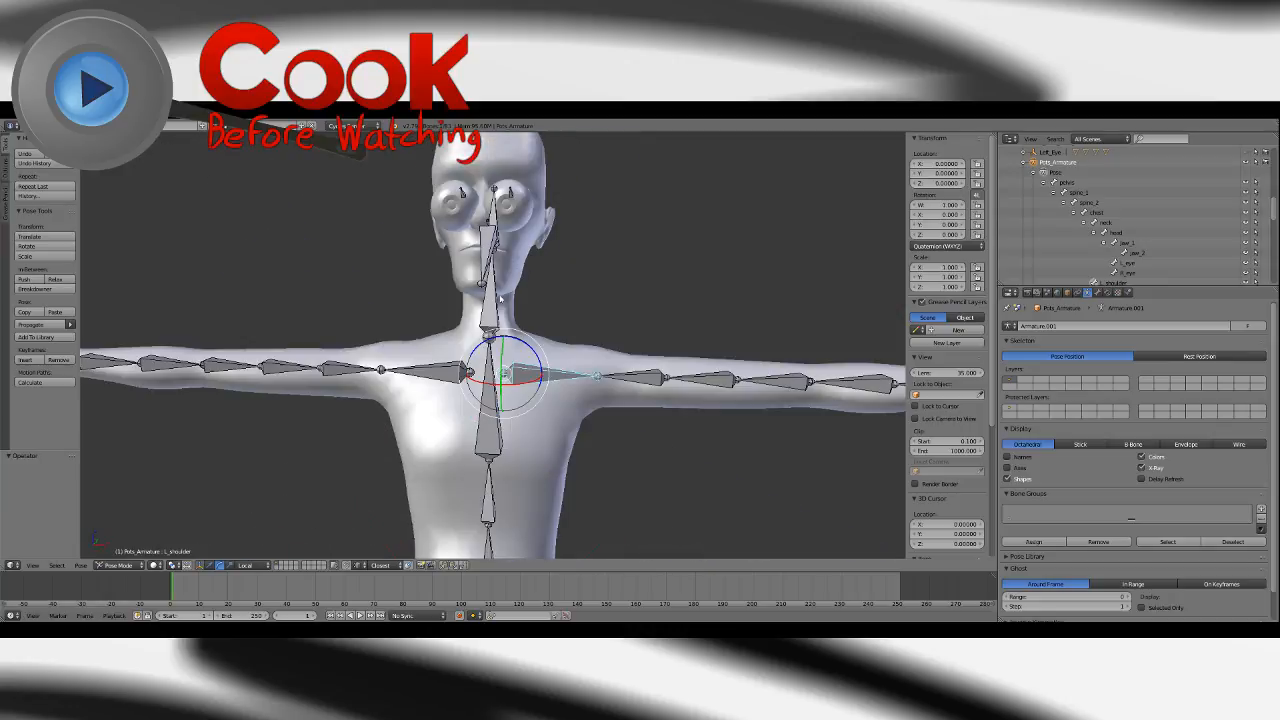
Reset the neck bone's rotation by setting its W value to 1 and its X value to 0.
middle_click_drag(665, 284, 597, 293)
key("a")
right_click(491, 288)
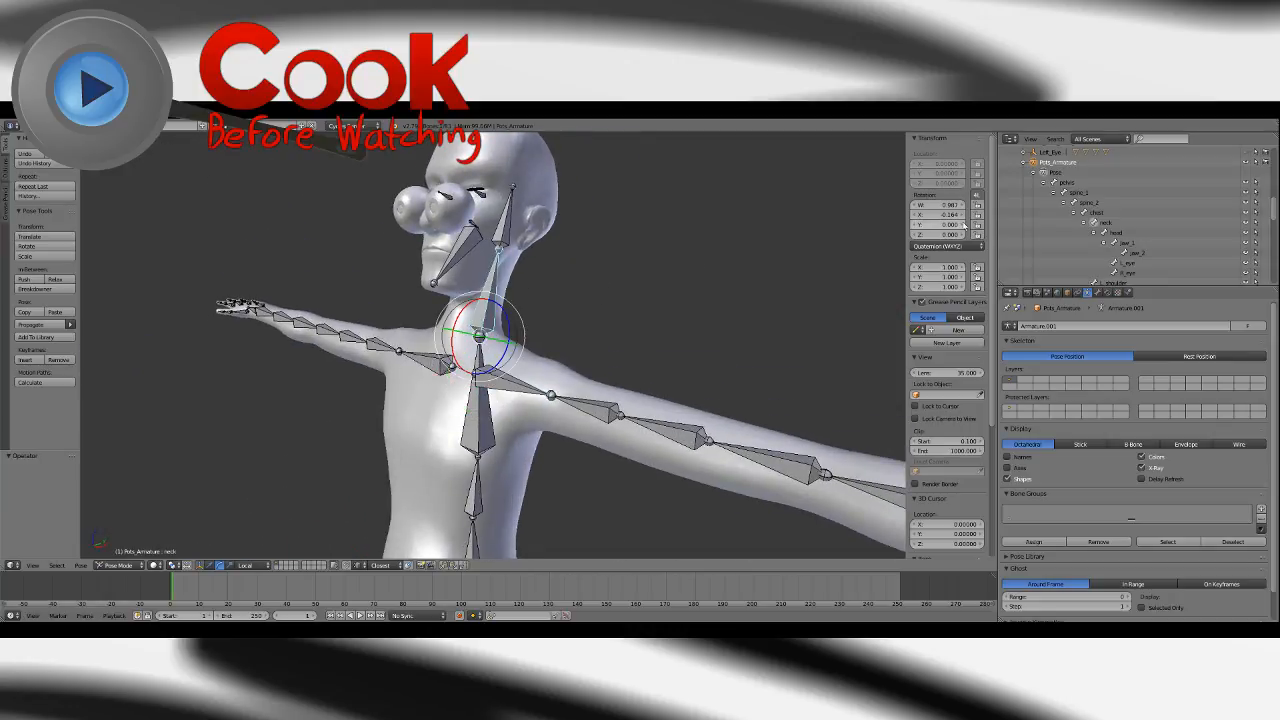
left_click(948, 206)
type("1")
key("Return")
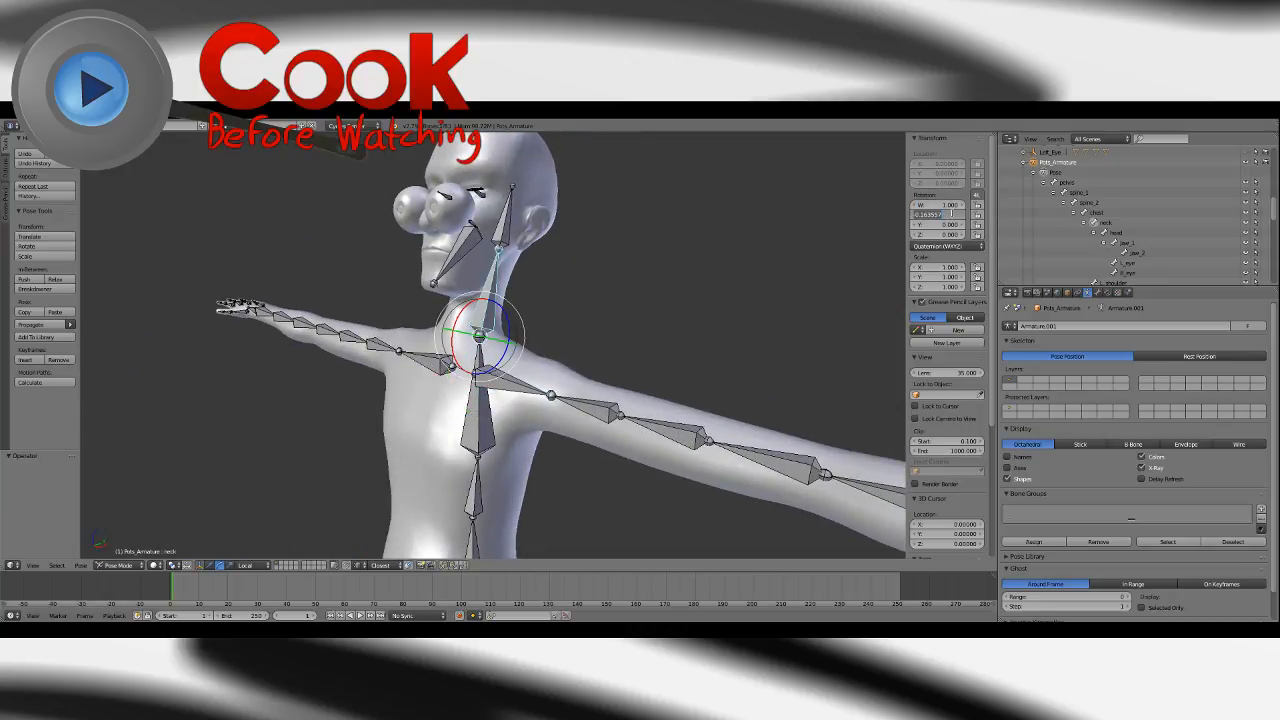
type("0")
key("Return")
Save the Blender file with the neck back in its rest pose.
middle_click_drag(612, 232, 530, 282)
left_click(30, 126)
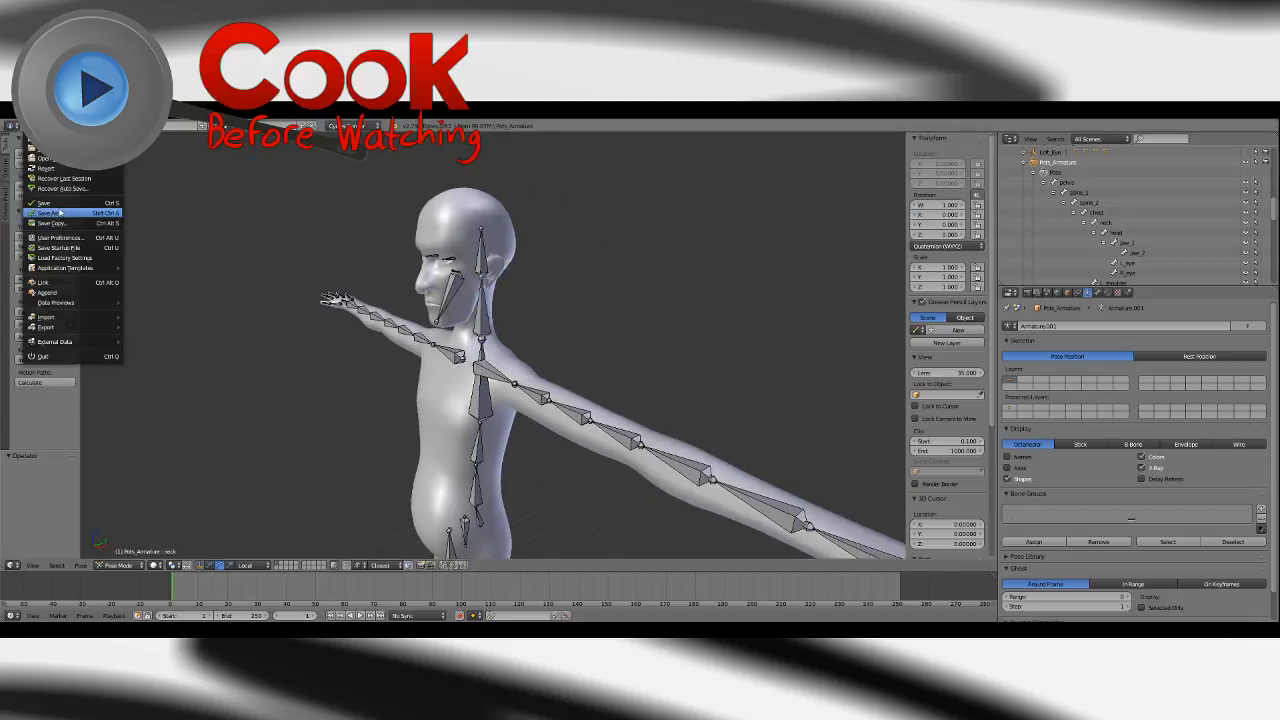
left_click(46, 204)
middle_click_drag(466, 347, 535, 325)
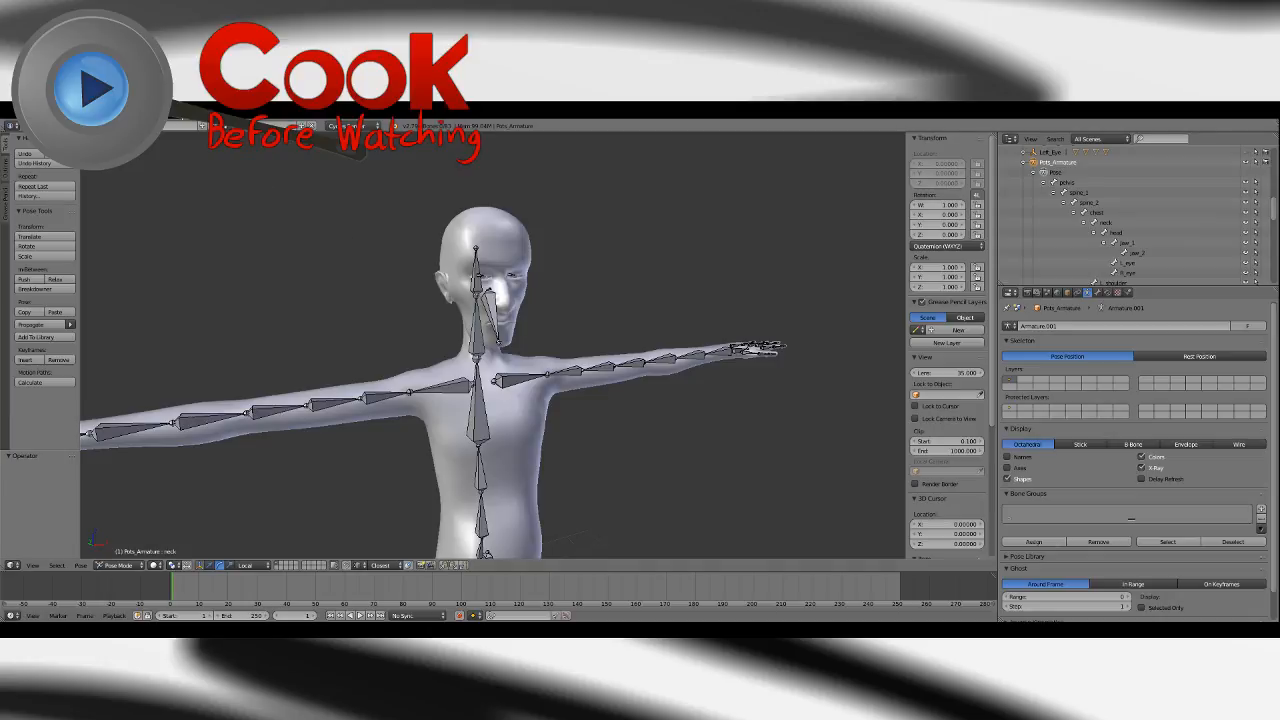
left_click(28, 126)
left_click(50, 205)
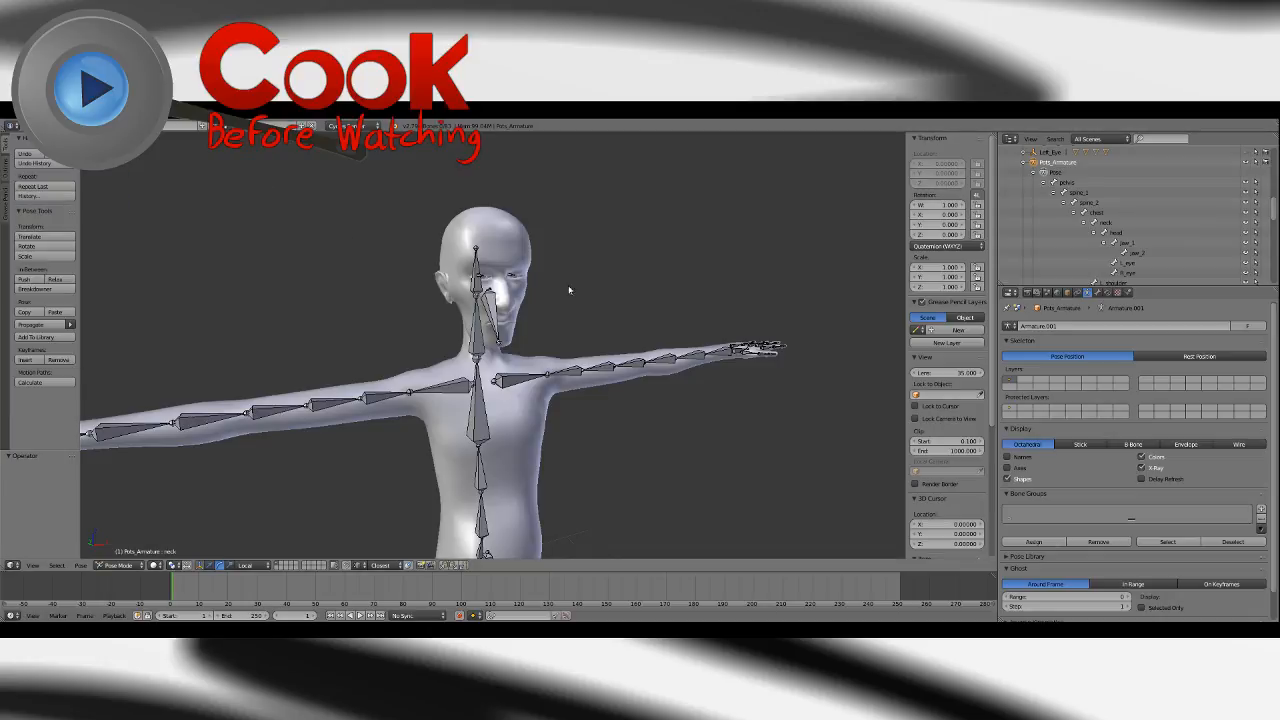
Test-rotate the head bone in two directions to check the neck deformation, undoing each rotation.
middle_click_drag(570, 287, 633, 316)
scroll(633, 316, "up", 2)
scroll(633, 316, "up", 1)
right_click(453, 226)
left_click_drag(466, 260, 527, 257)
key("ctrl+z")
middle_click_drag(527, 257, 484, 272)
left_click_drag(481, 279, 520, 298)
key("ctrl+z")
Test-rotate the L_arm_twist_3 bone to check the upper arm deformation and undo the rotation.
middle_click_drag(545, 525, 573, 381, "shift")
middle_click_drag(640, 320, 592, 366)
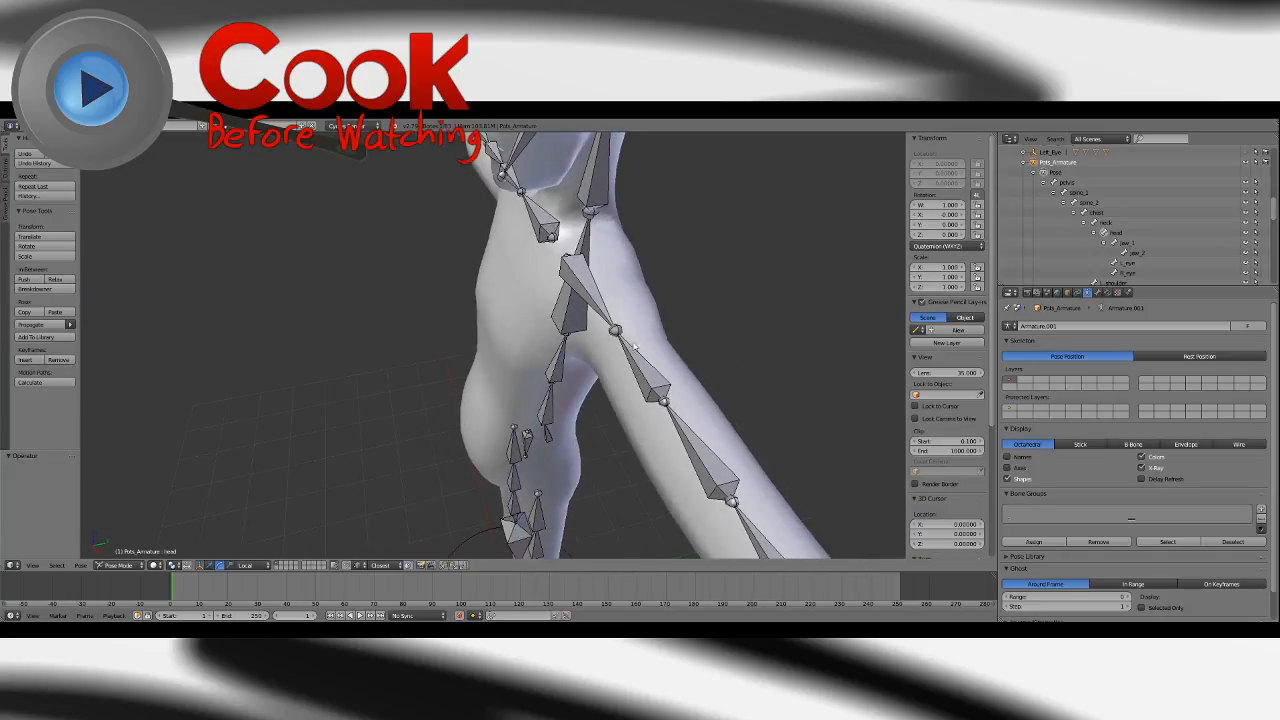
right_click(638, 353)
left_click_drag(651, 380, 674, 287)
key("ctrl+z")
middle_click_drag(674, 288, 622, 400)
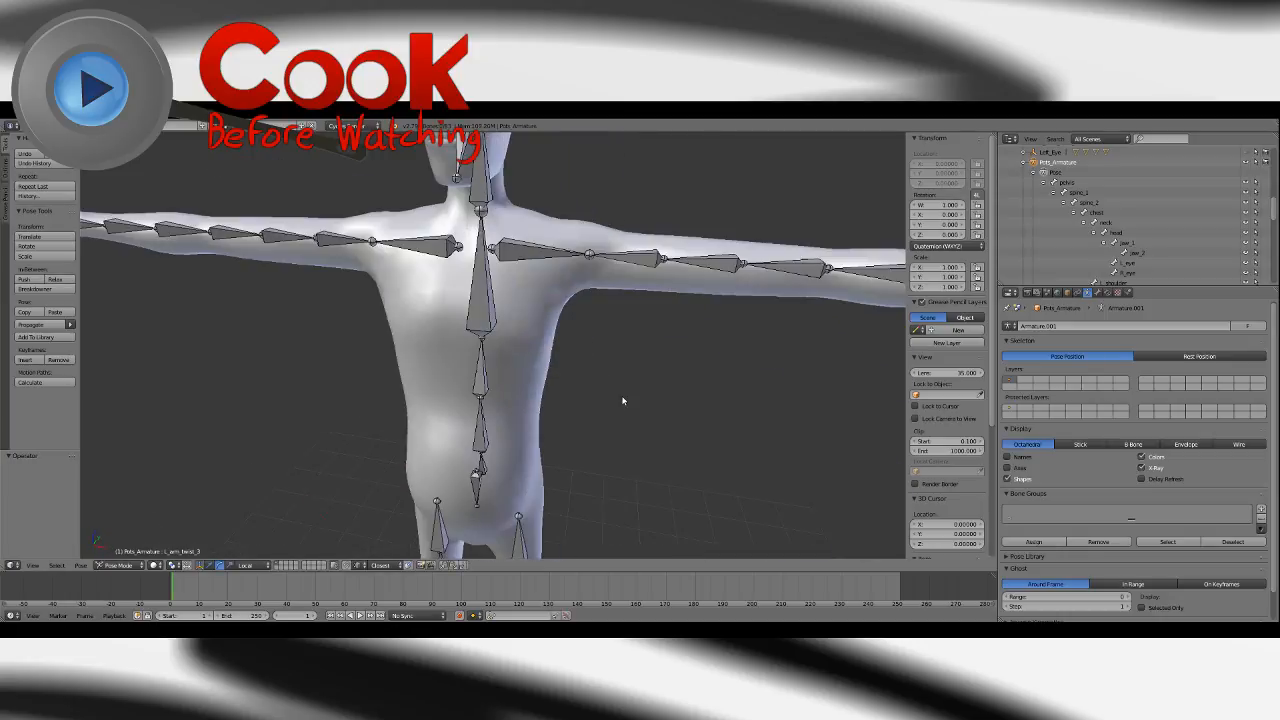
Save the file again and look over the whole character in its rest pose.
left_click(31, 126)
left_click(50, 203)
middle_click_drag(412, 355, 384, 265, "shift")
scroll(440, 400, "down", 2)
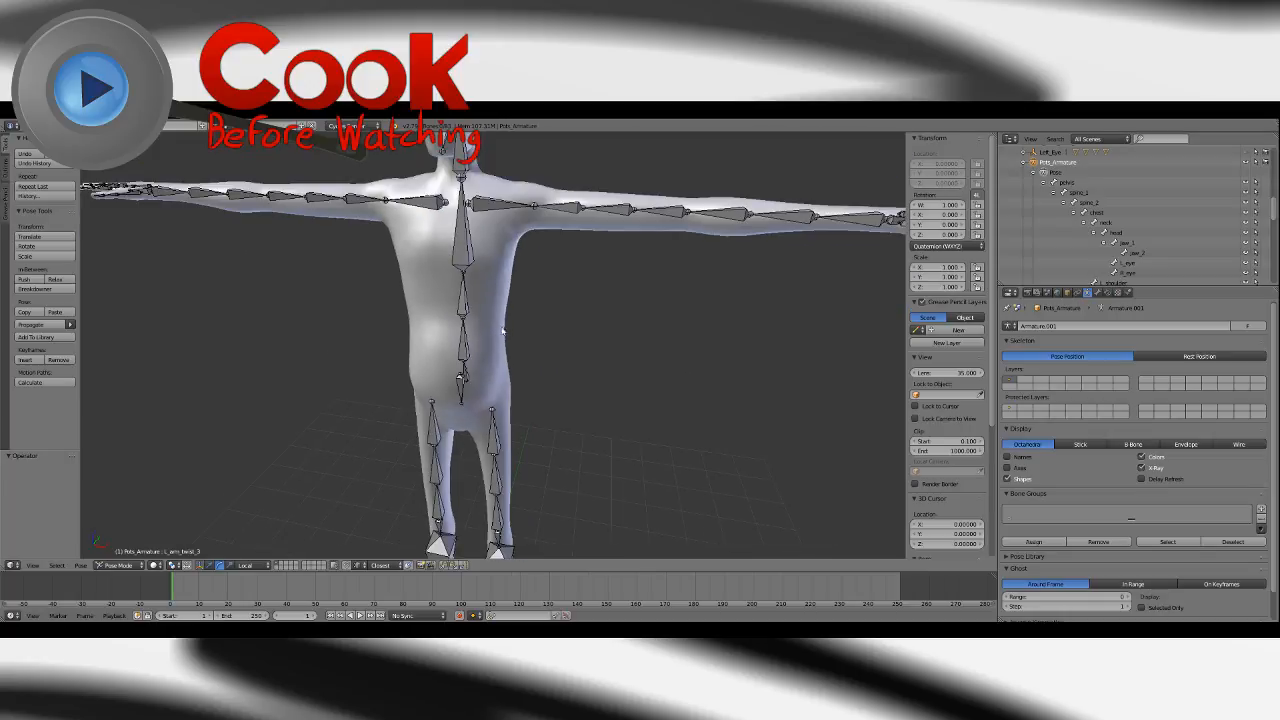
scroll(506, 326, "down", 2)
middle_click_drag(506, 326, 560, 315)
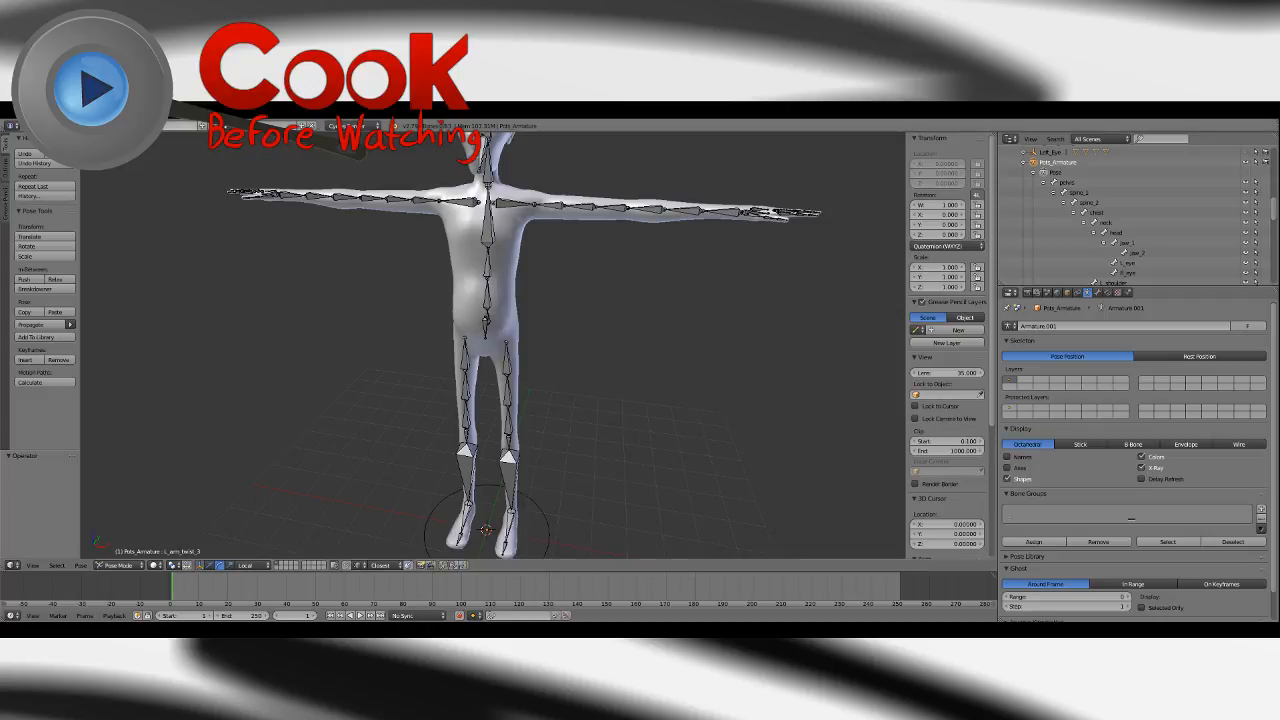
left_click(34, 125)
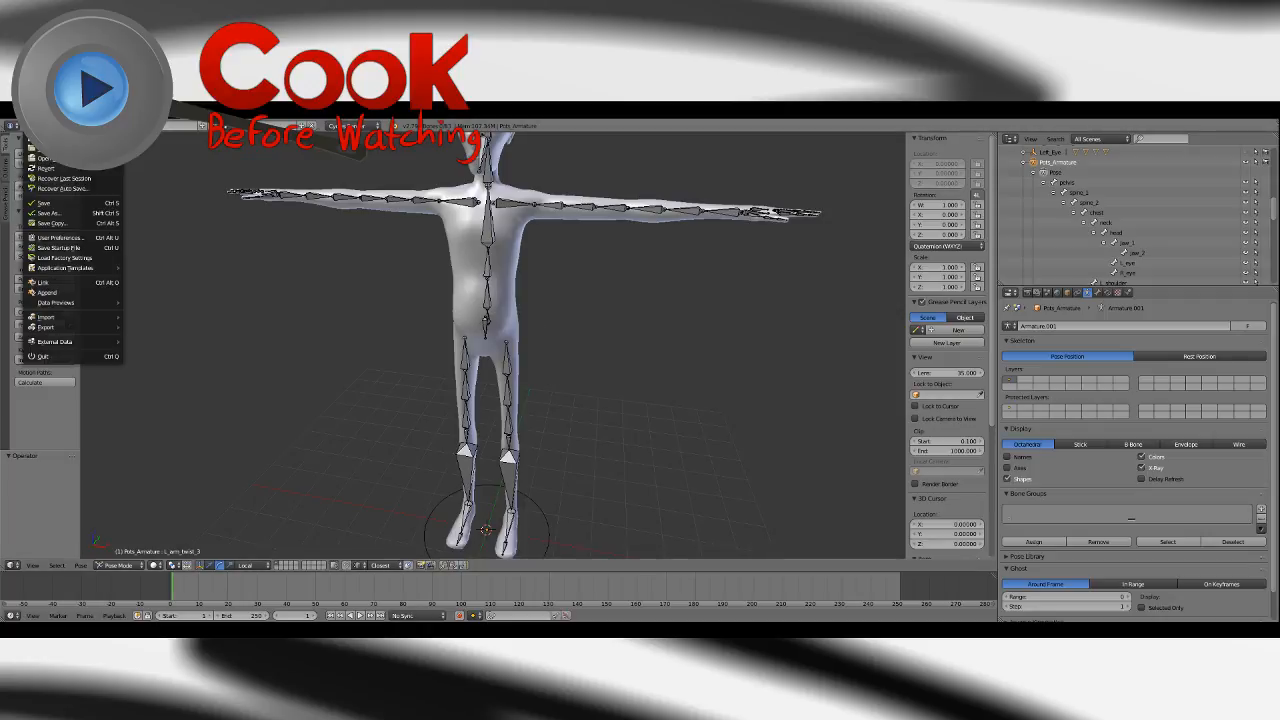
left_click(52, 205)
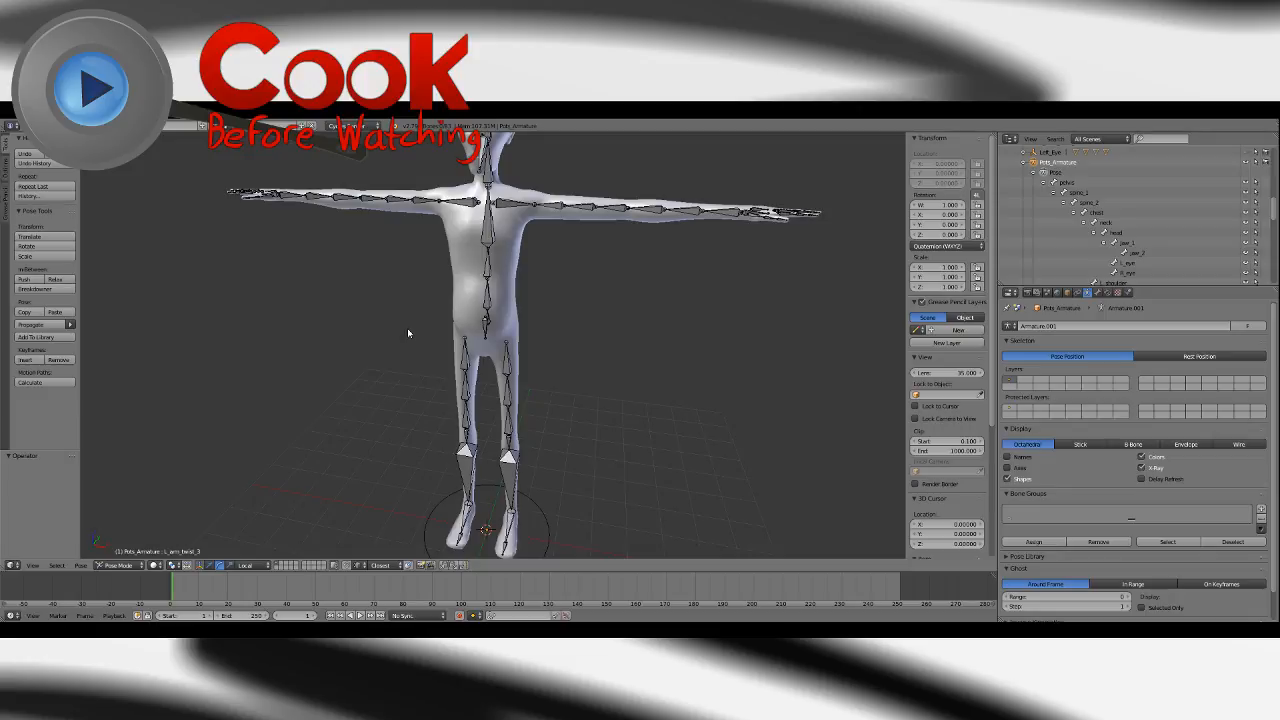
middle_click_drag(408, 333, 563, 391)
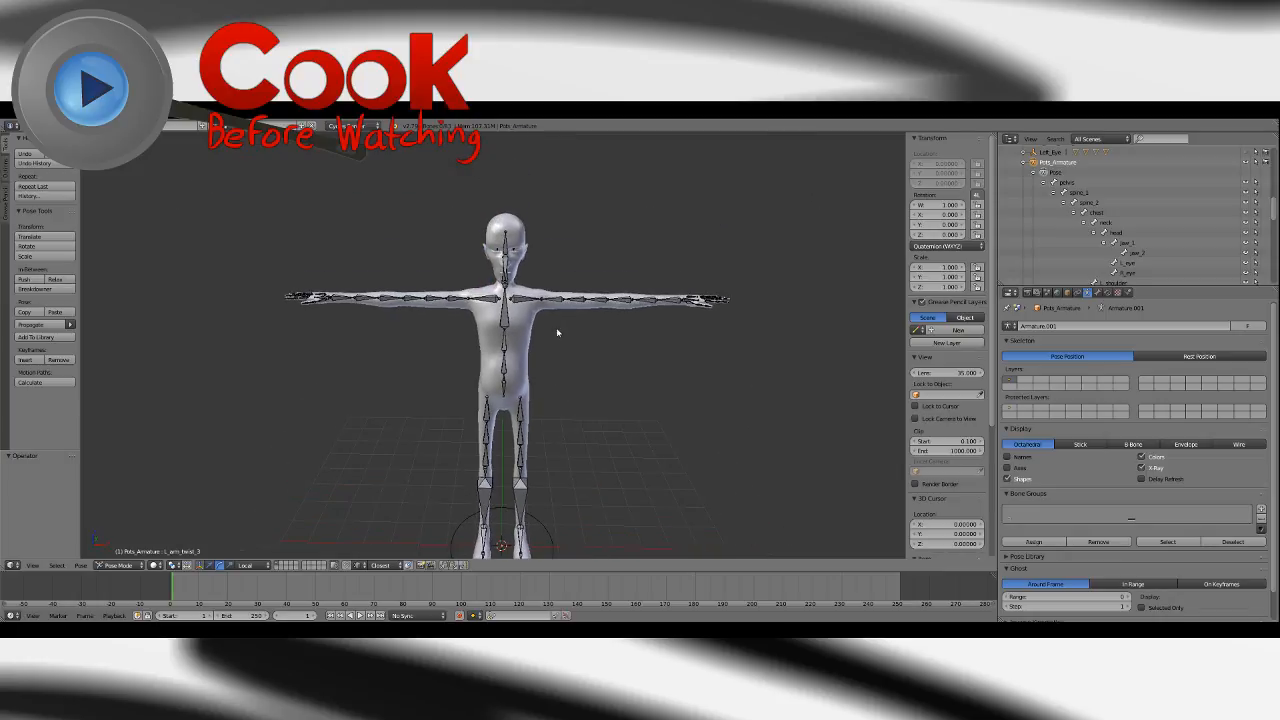
left_click(6, 168)
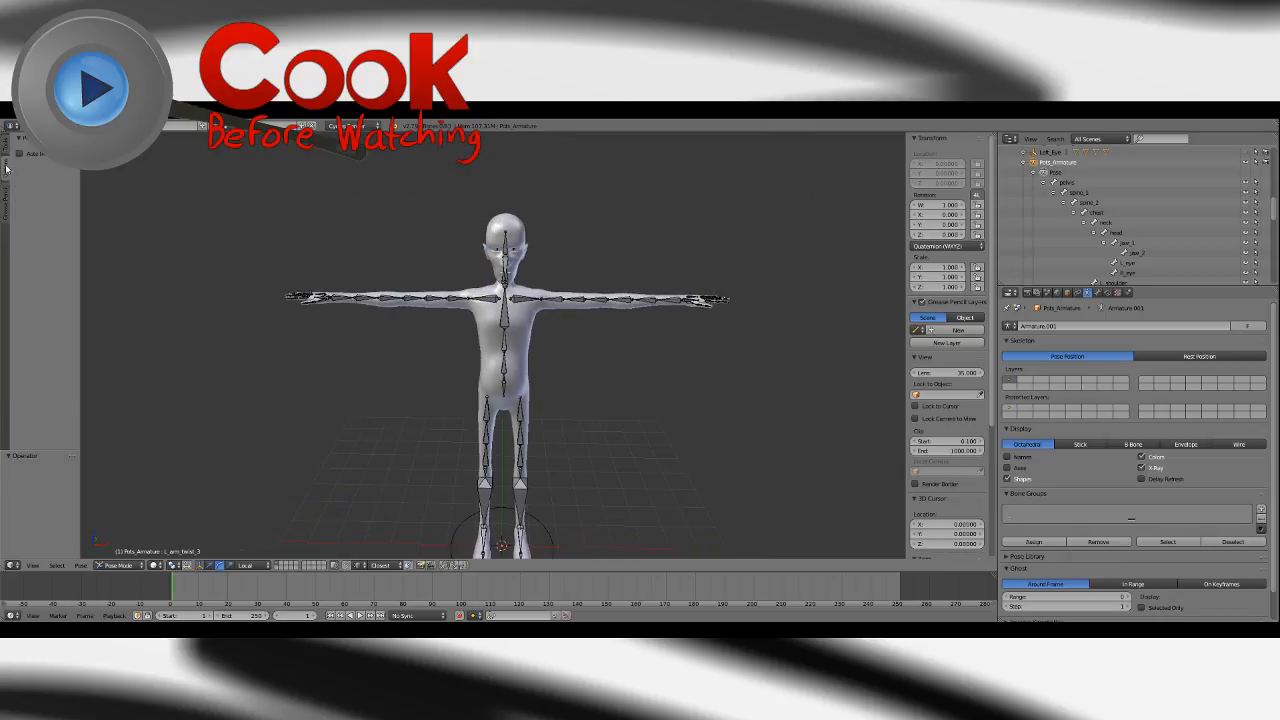
left_click(6, 146)
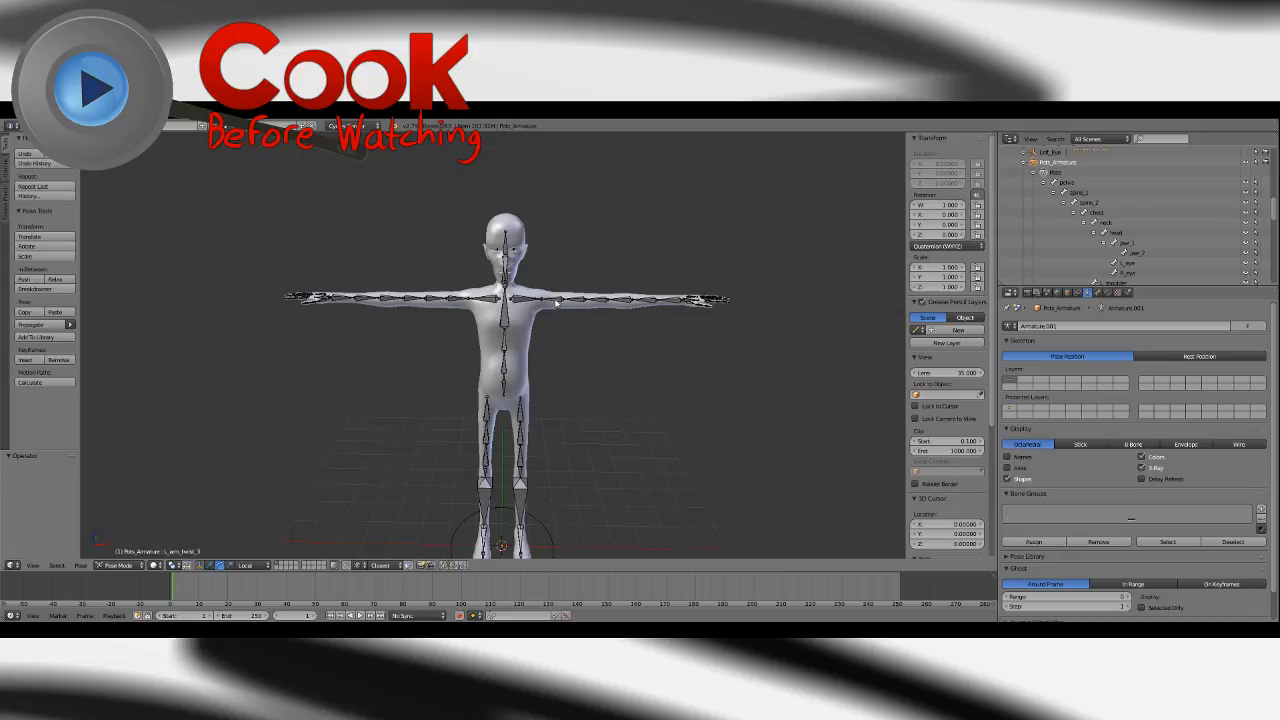
Select the body mesh in Weight Paint, show the R_shoulder weights and review the order of the vertex group list.
right_click(531, 343)
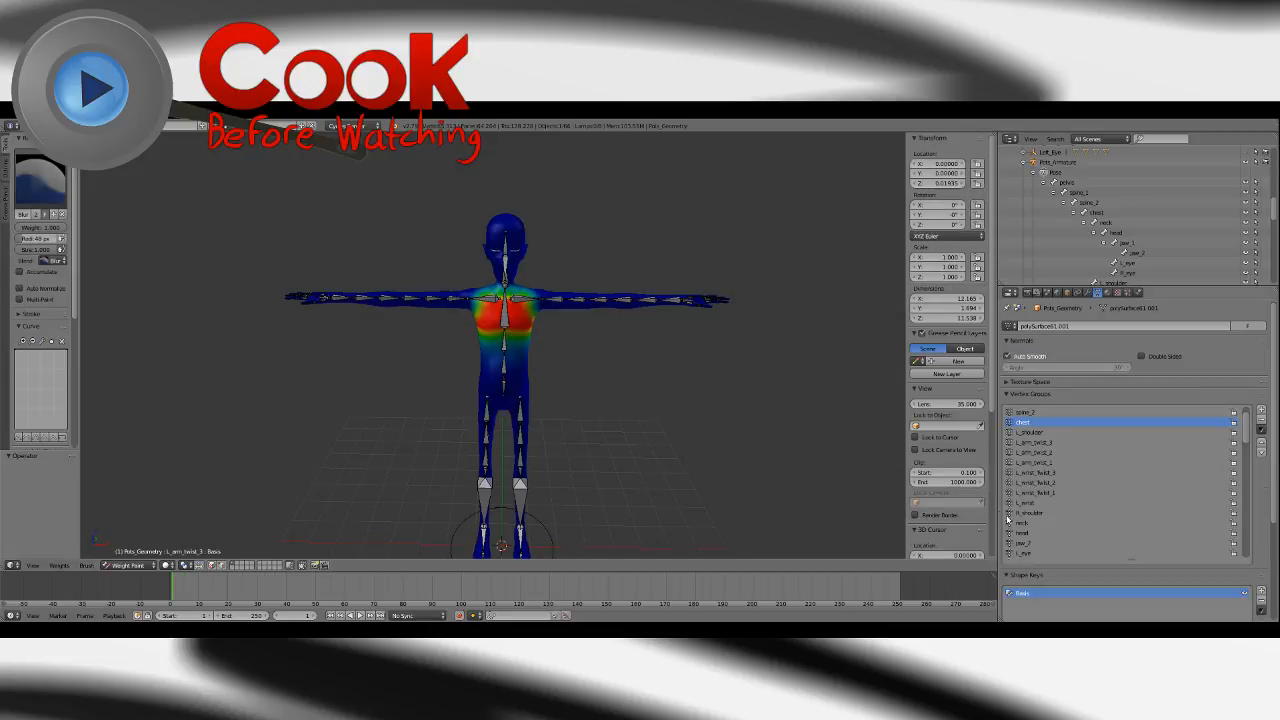
left_click(1028, 513)
scroll(571, 346, "up", 4)
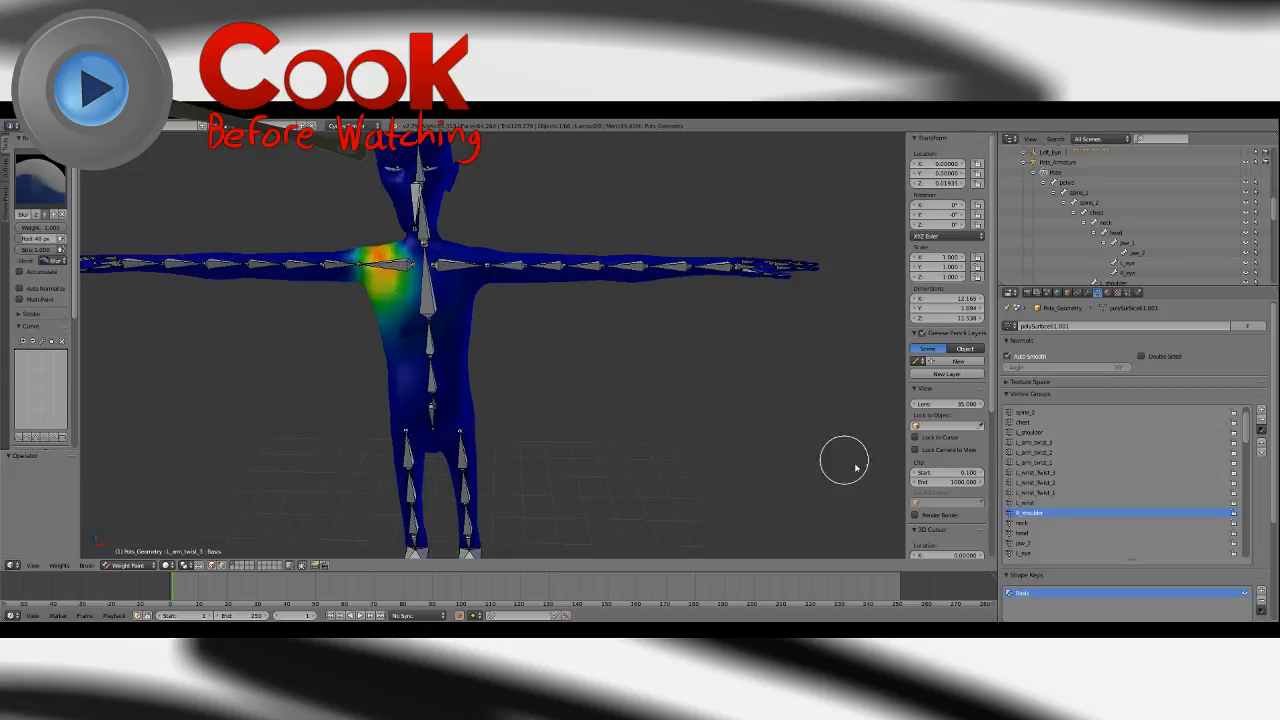
scroll(1247, 439, "down", 8)
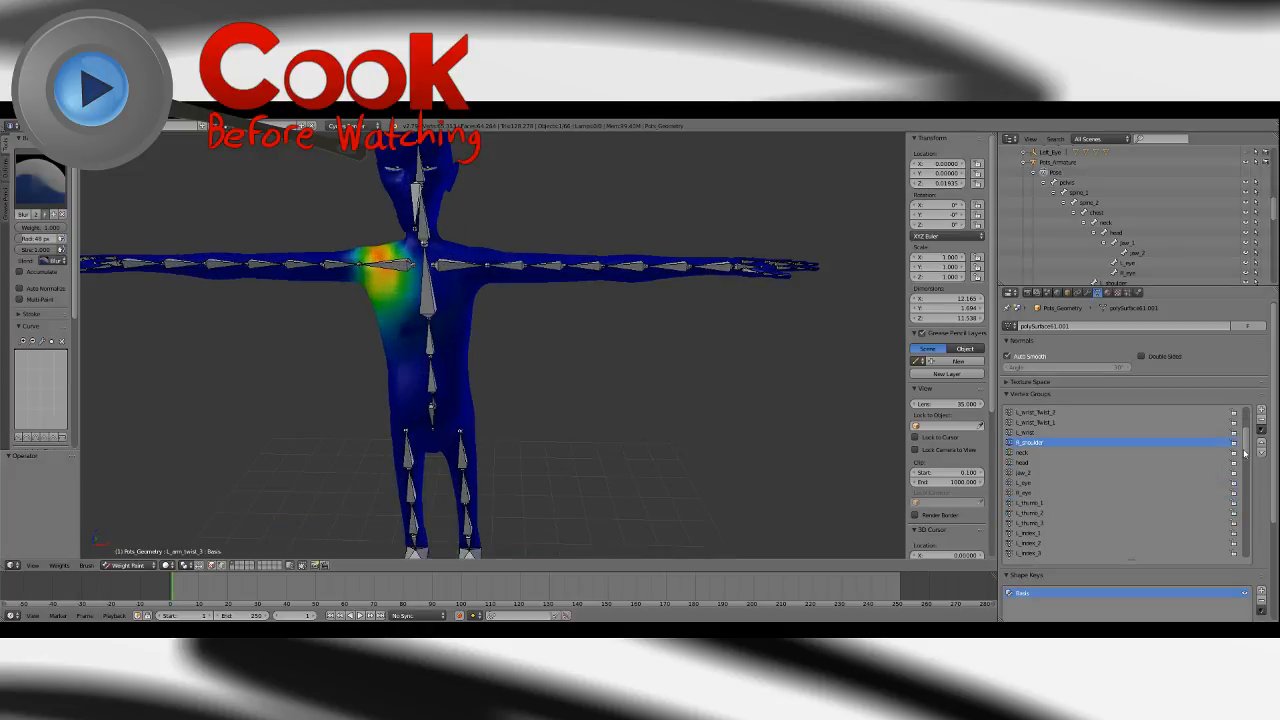
scroll(1243, 455, "down", 7)
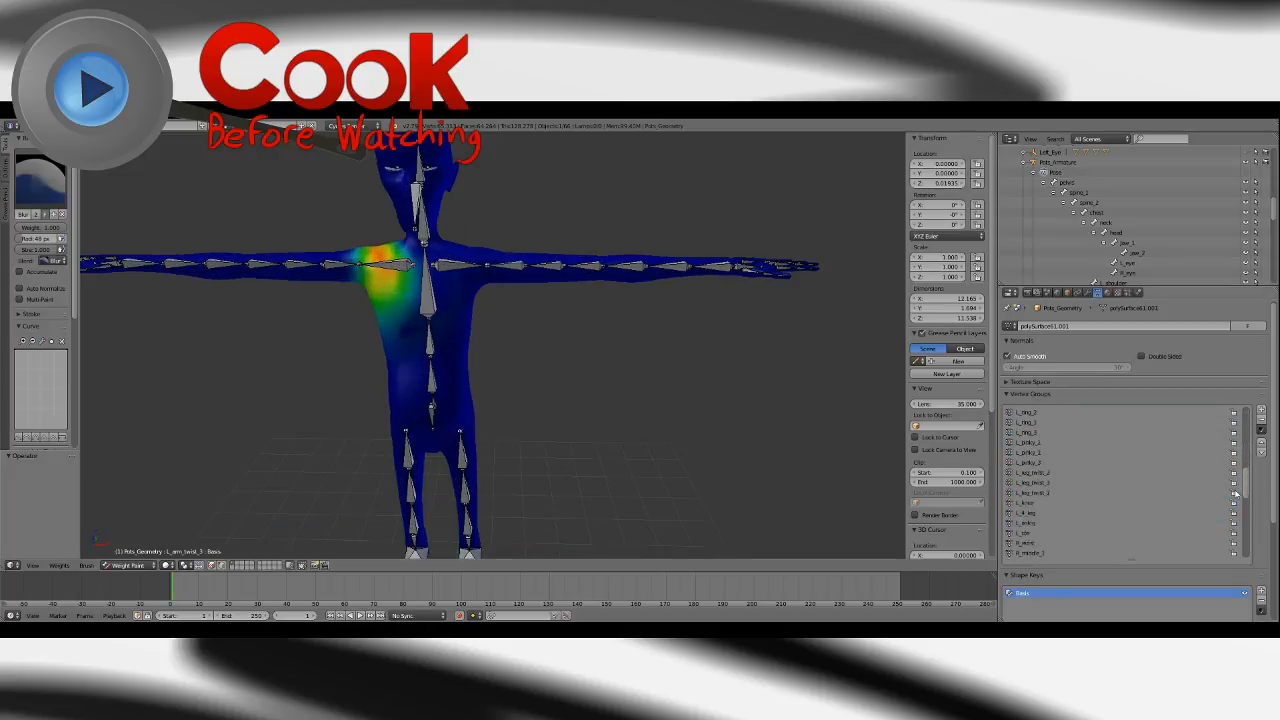
scroll(1234, 510, "up", 15)
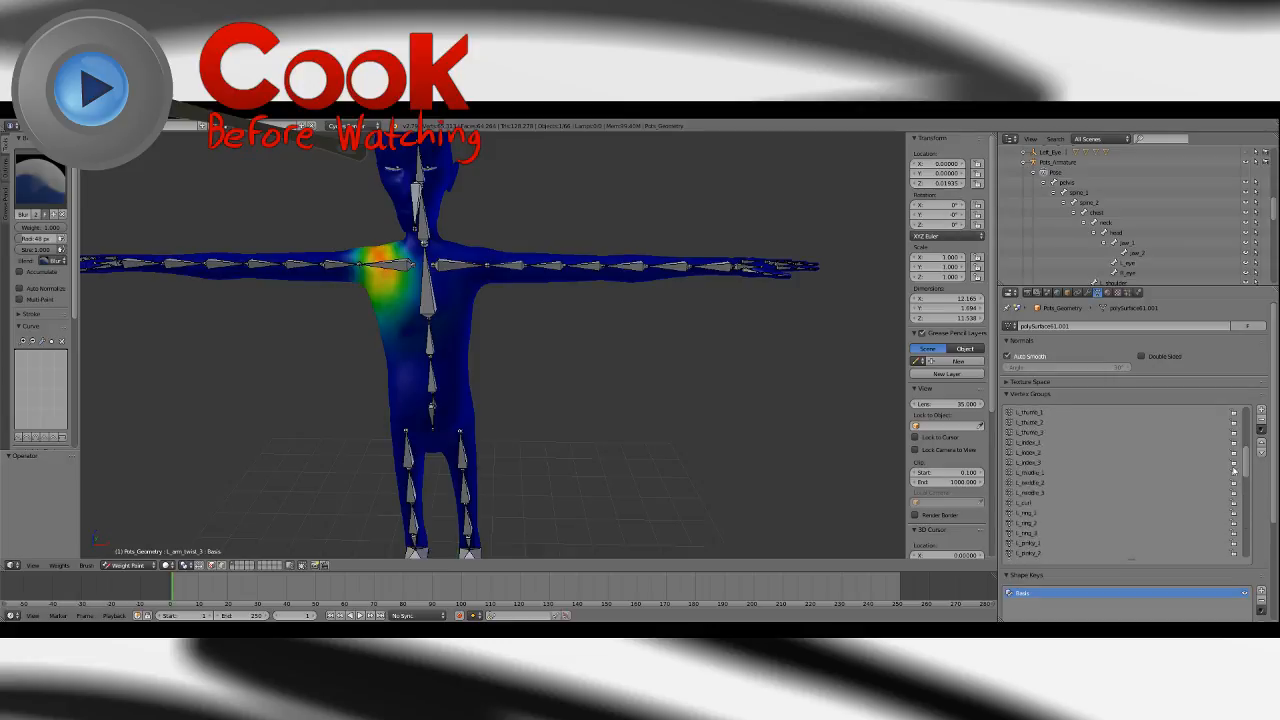
scroll(1235, 440, "down", 6)
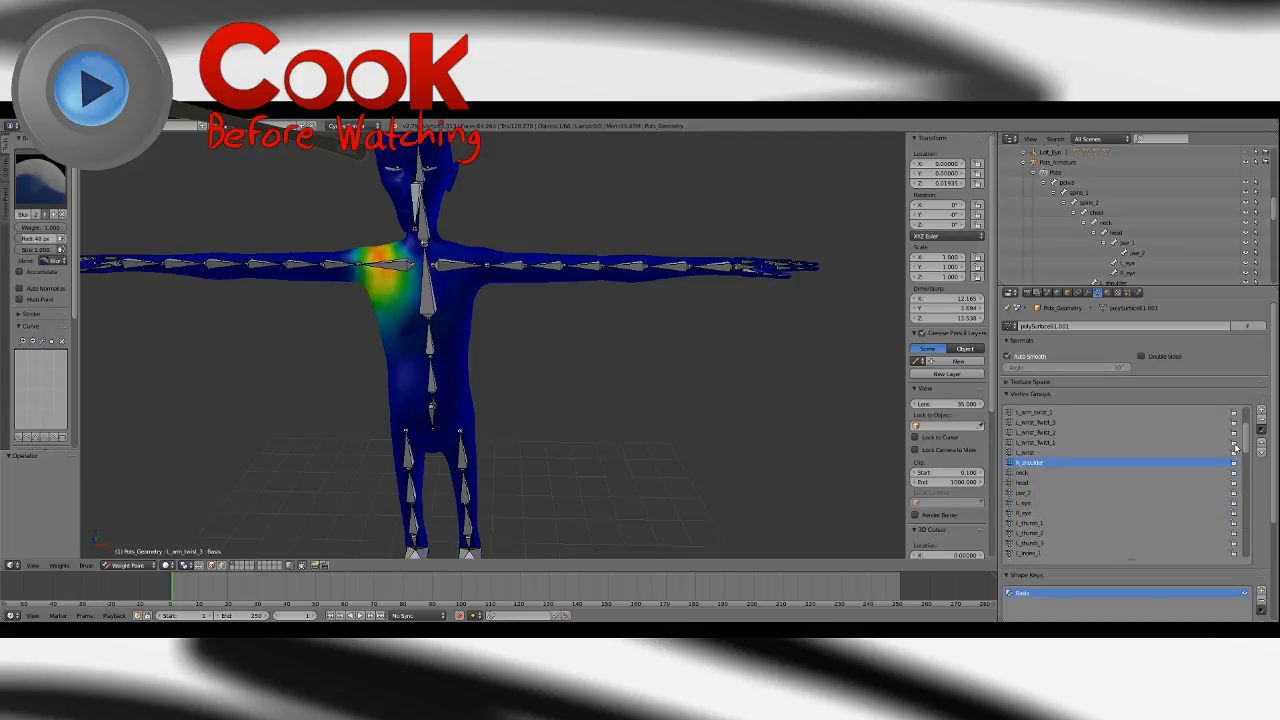
Move the R_shoulder vertex group down the list to sit between L_toe and R_wrist.
left_click(1263, 453)
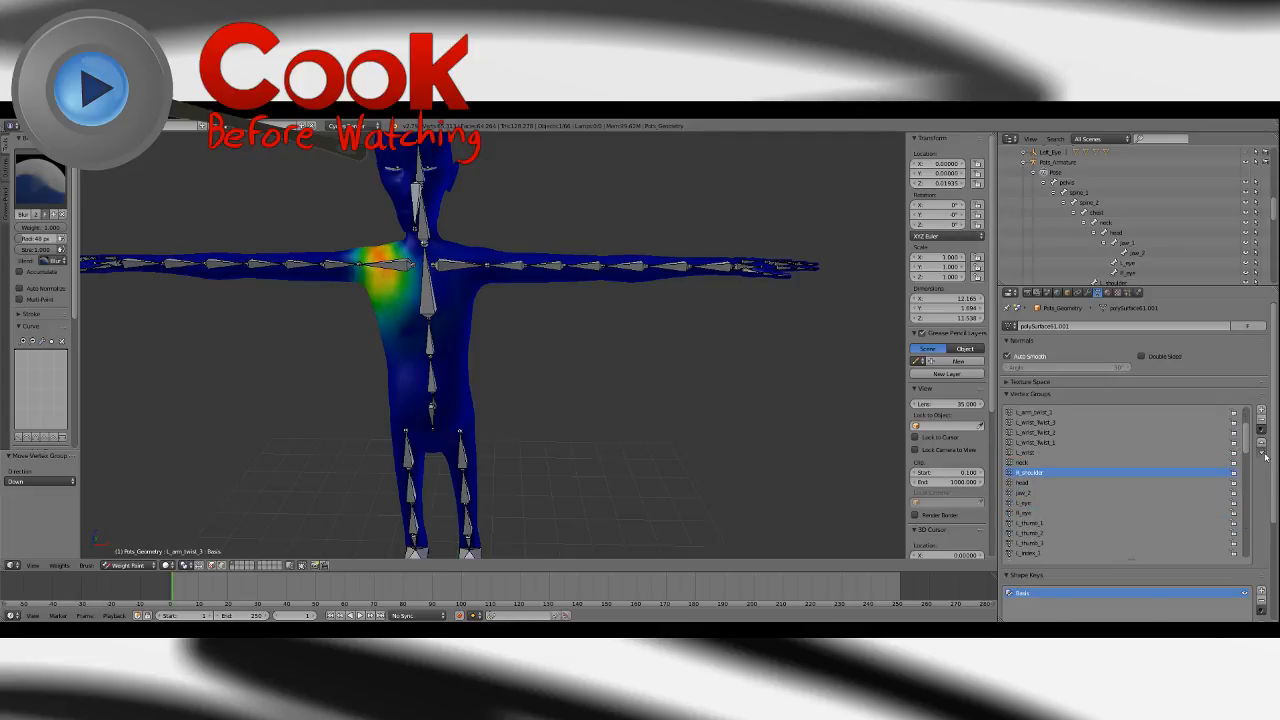
left_click(1263, 453)
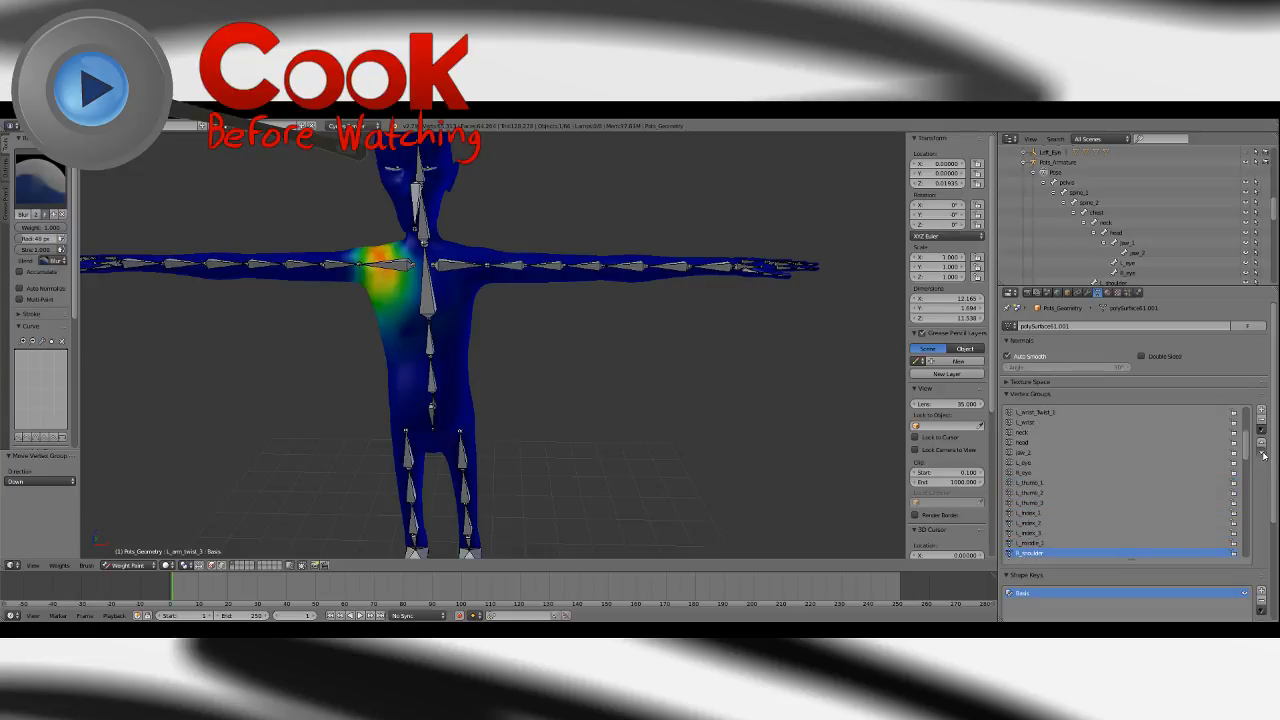
left_click(1263, 453)
left_click(1263, 453)
left_click(1263, 453)
left_click(1263, 453)
left_click(1263, 453)
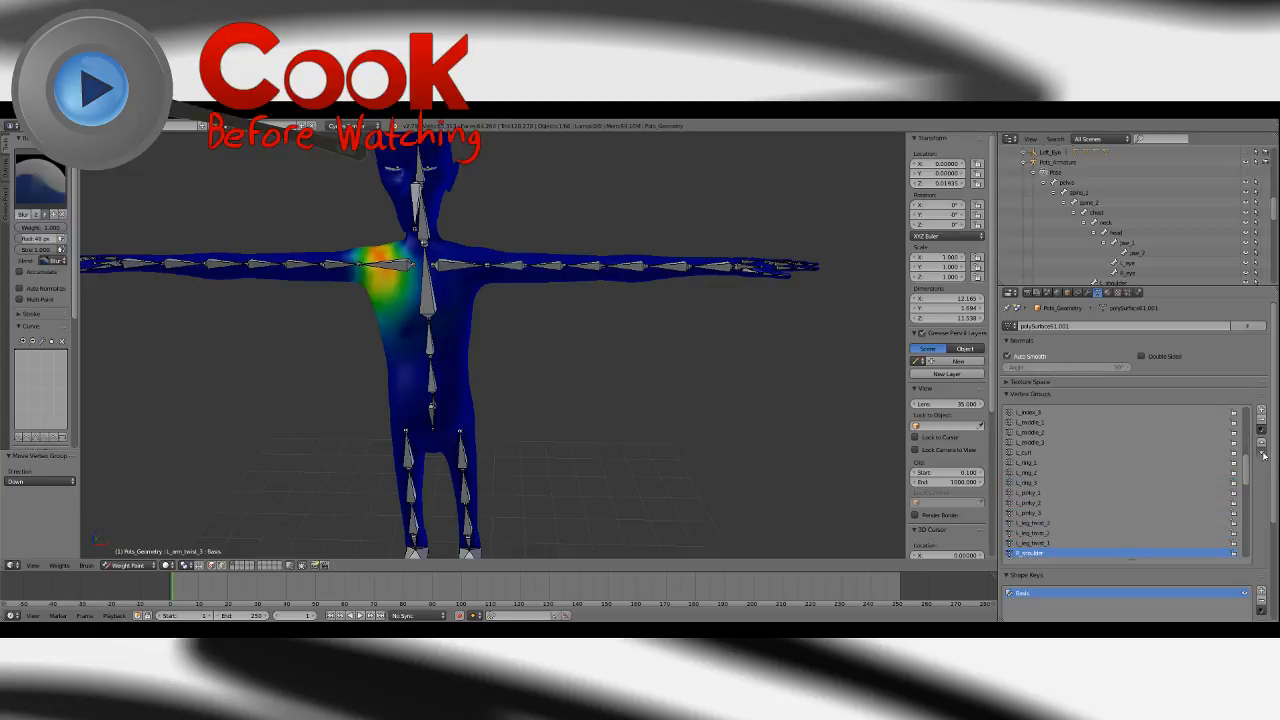
left_click(1263, 453)
left_click(1263, 453)
left_click(1263, 453)
left_click(1263, 453)
left_click(1263, 453)
left_click(1263, 453)
left_click(1263, 453)
left_click(1263, 453)
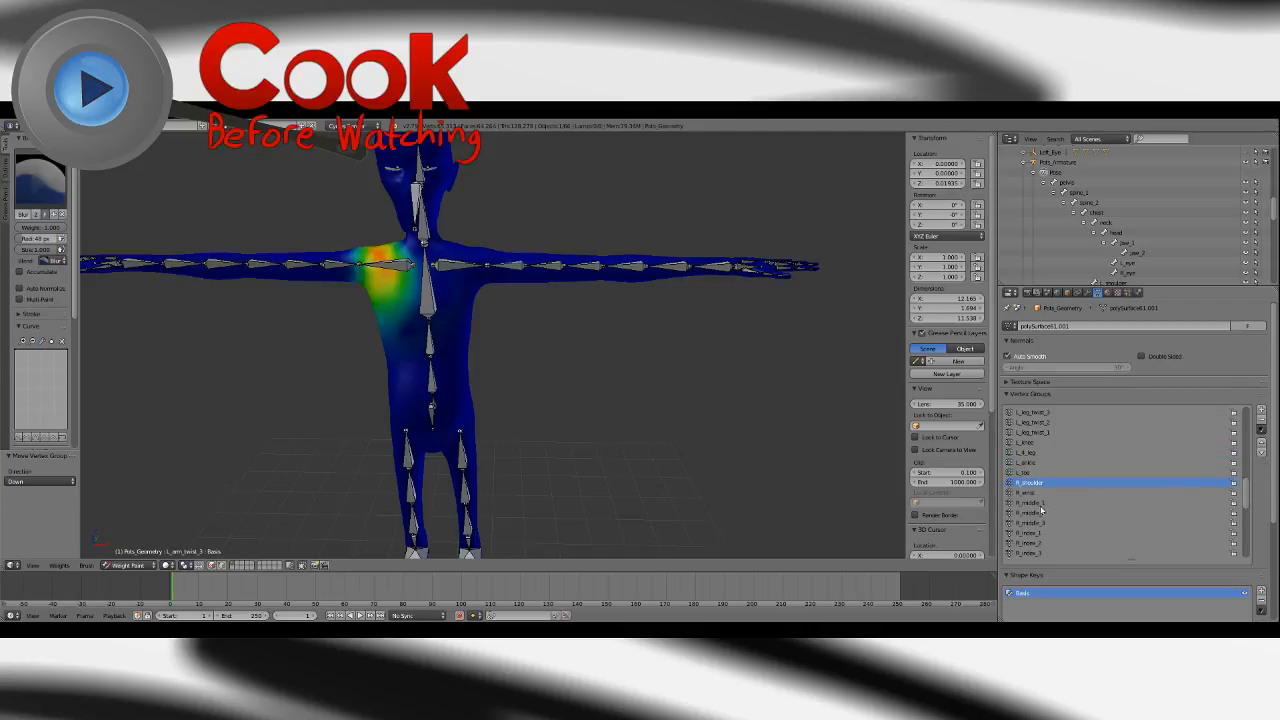
Inspect the weights of the right-side leg, foot, upper-arm and wrist-twist vertex groups, ending with R_wrist_twist_2.
left_click_drag(1240, 476, 1226, 553)
left_click(1027, 526)
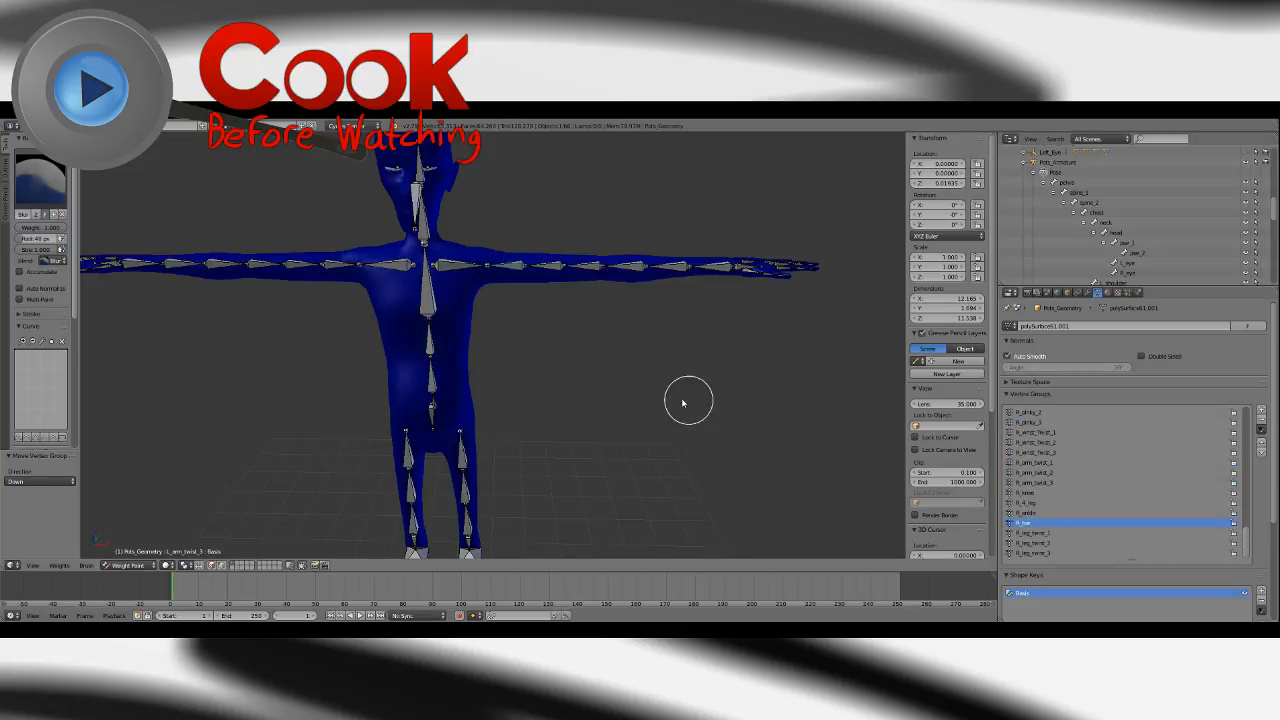
middle_click_drag(550, 520, 640, 270, "shift")
left_click(1024, 503)
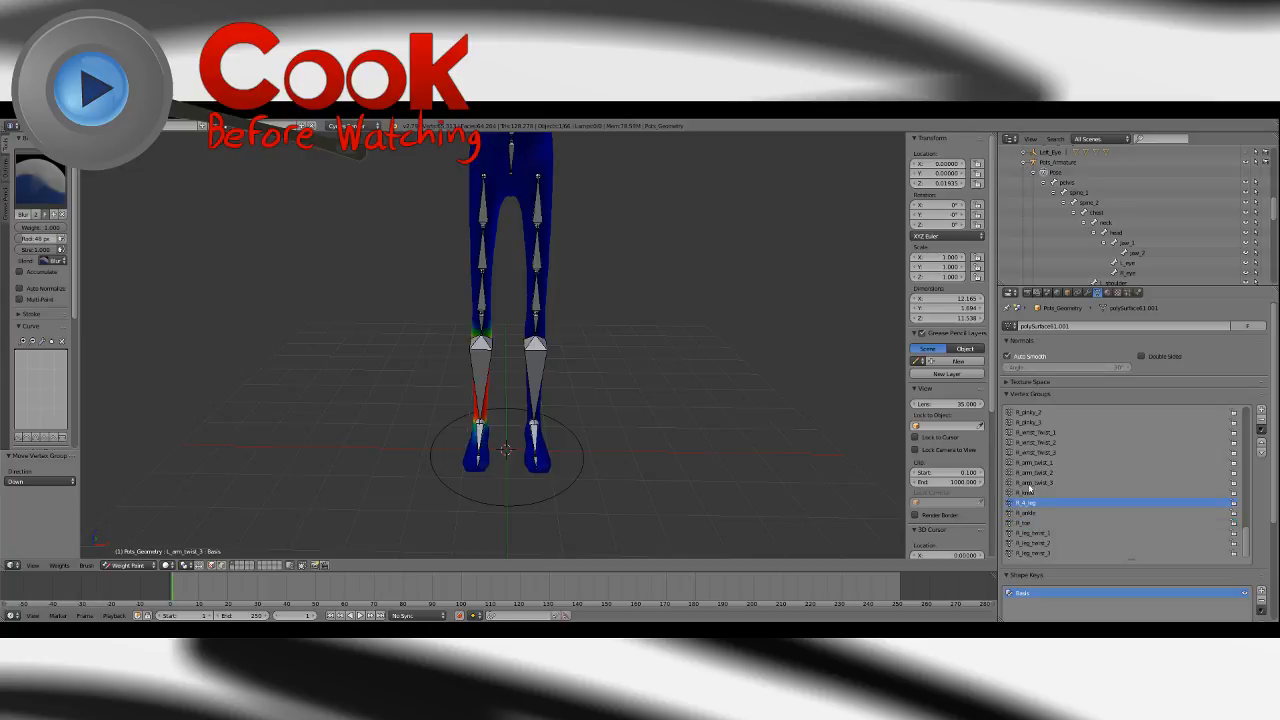
left_click(1040, 482)
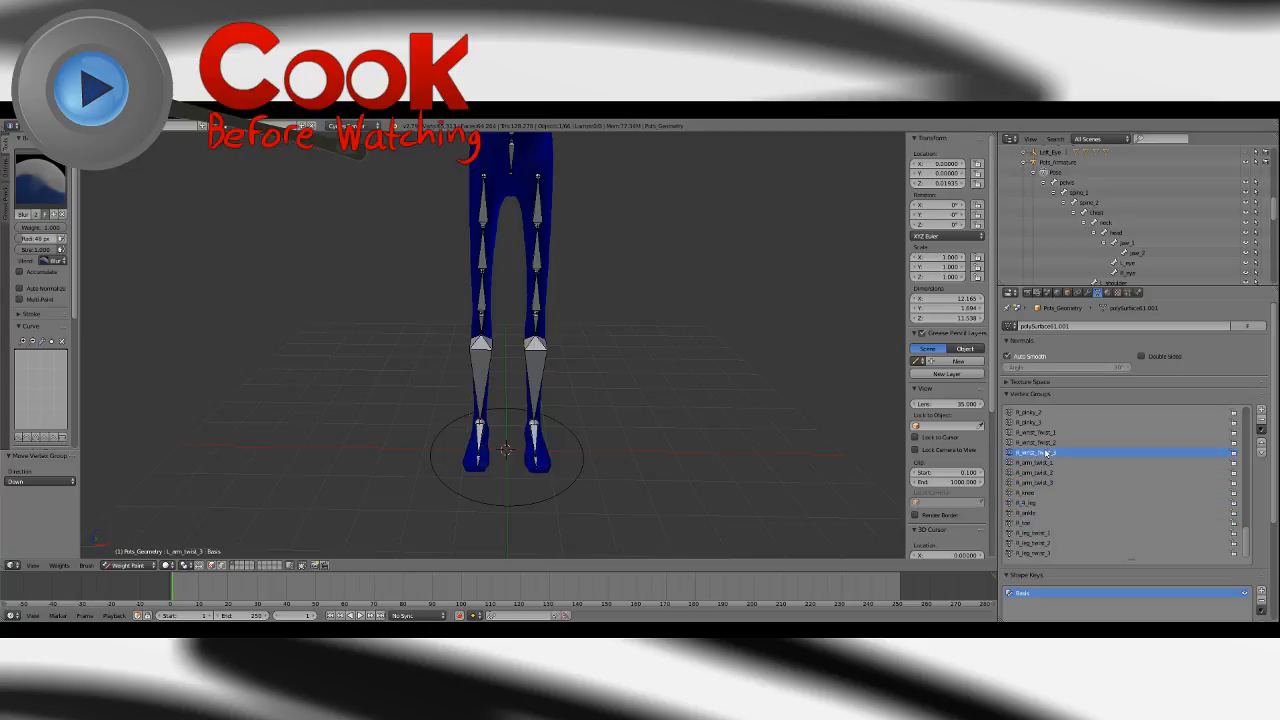
middle_click_drag(694, 329, 651, 401)
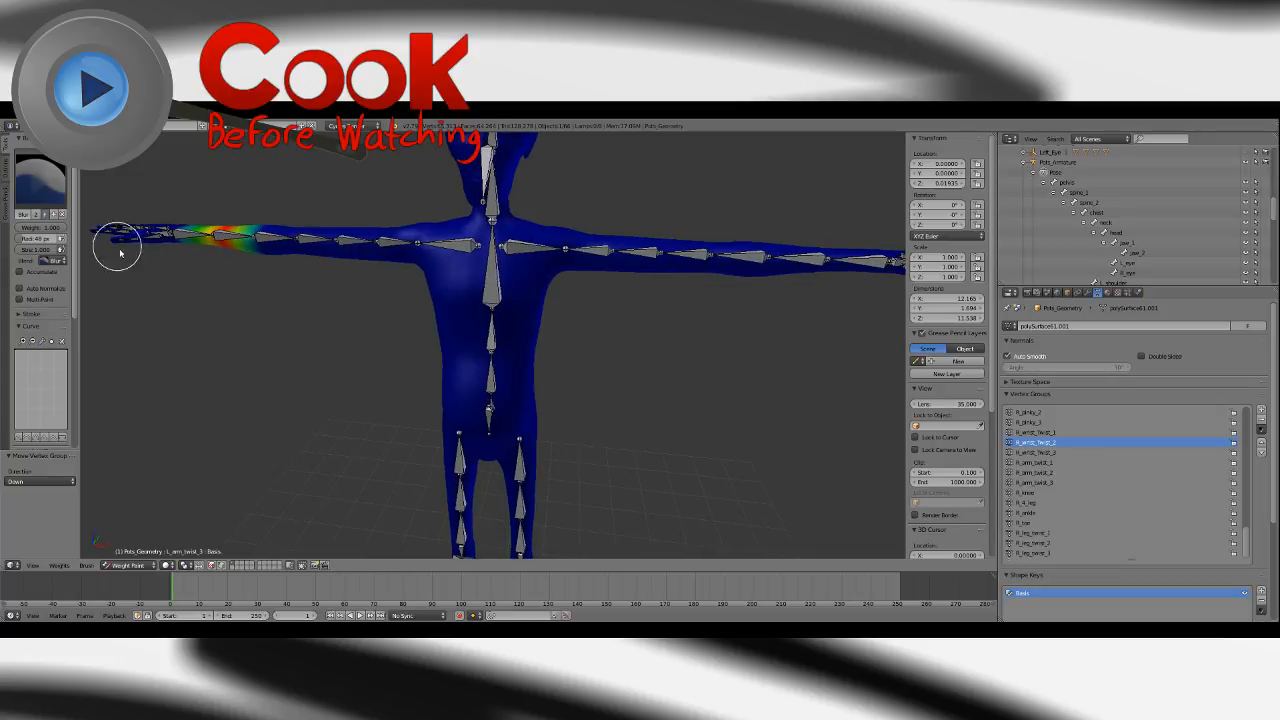
middle_click_drag(119, 248, 442, 422, "shift")
left_click(166, 565)
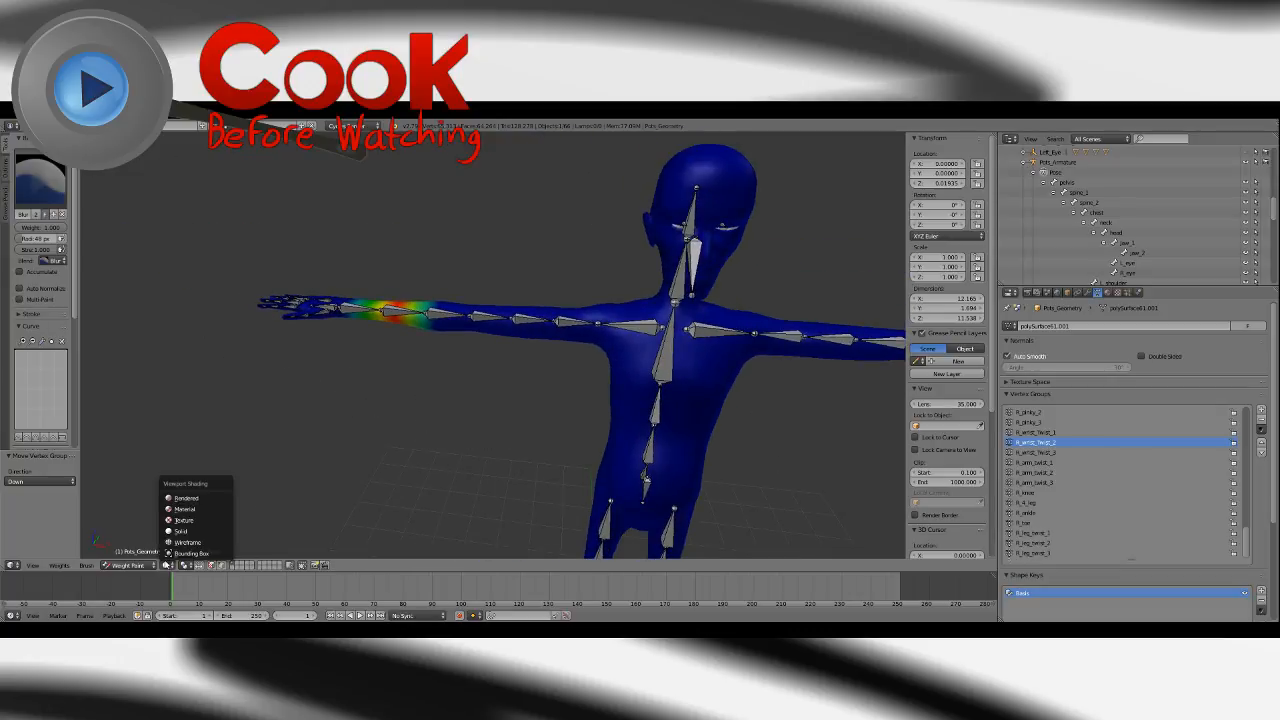
left_click(190, 531)
middle_click_drag(373, 366, 427, 364)
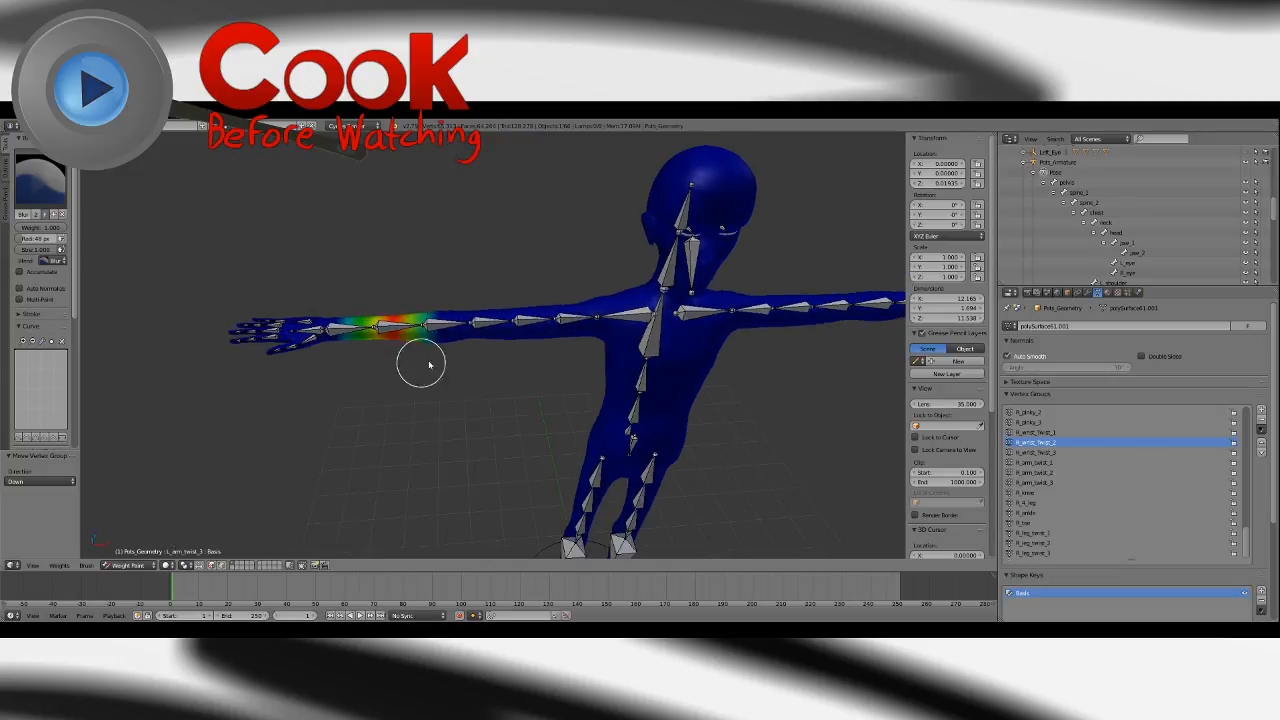
Return to posing the armature, test-rotate the R_wrist bone to check the wrist deformation and clear its rotation.
left_click(127, 565)
left_click(128, 497)
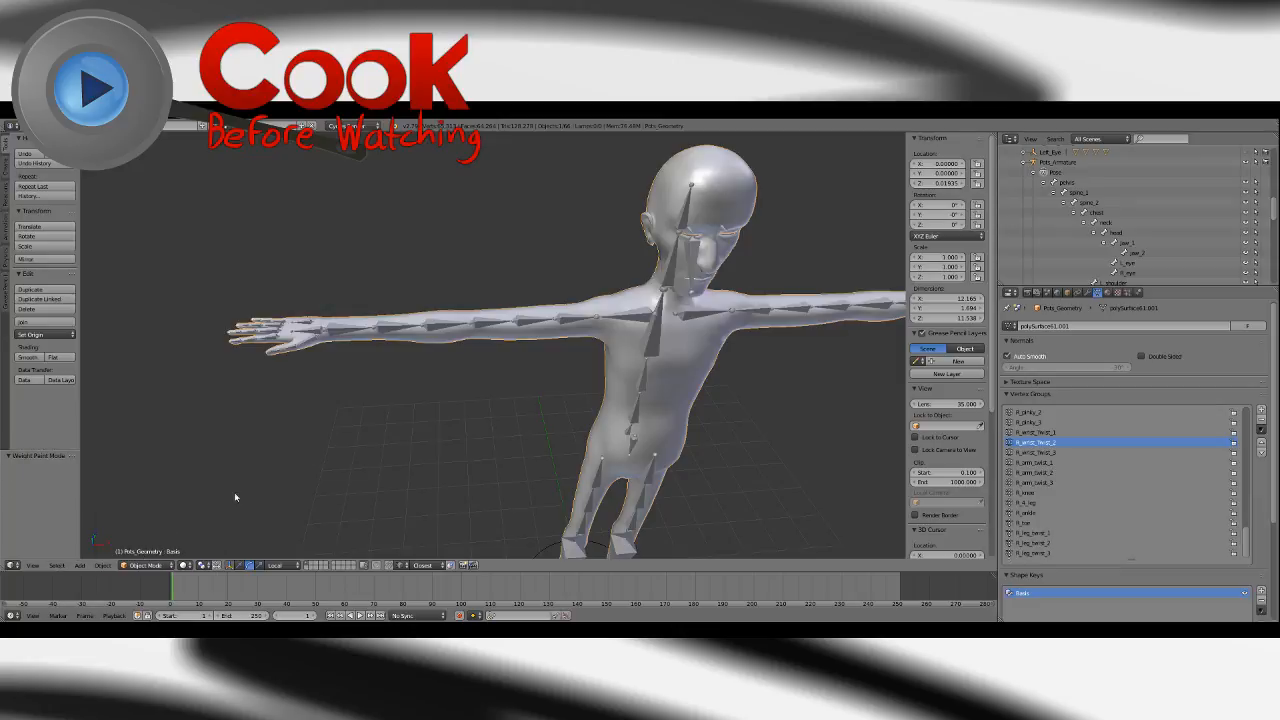
left_click(1055, 170)
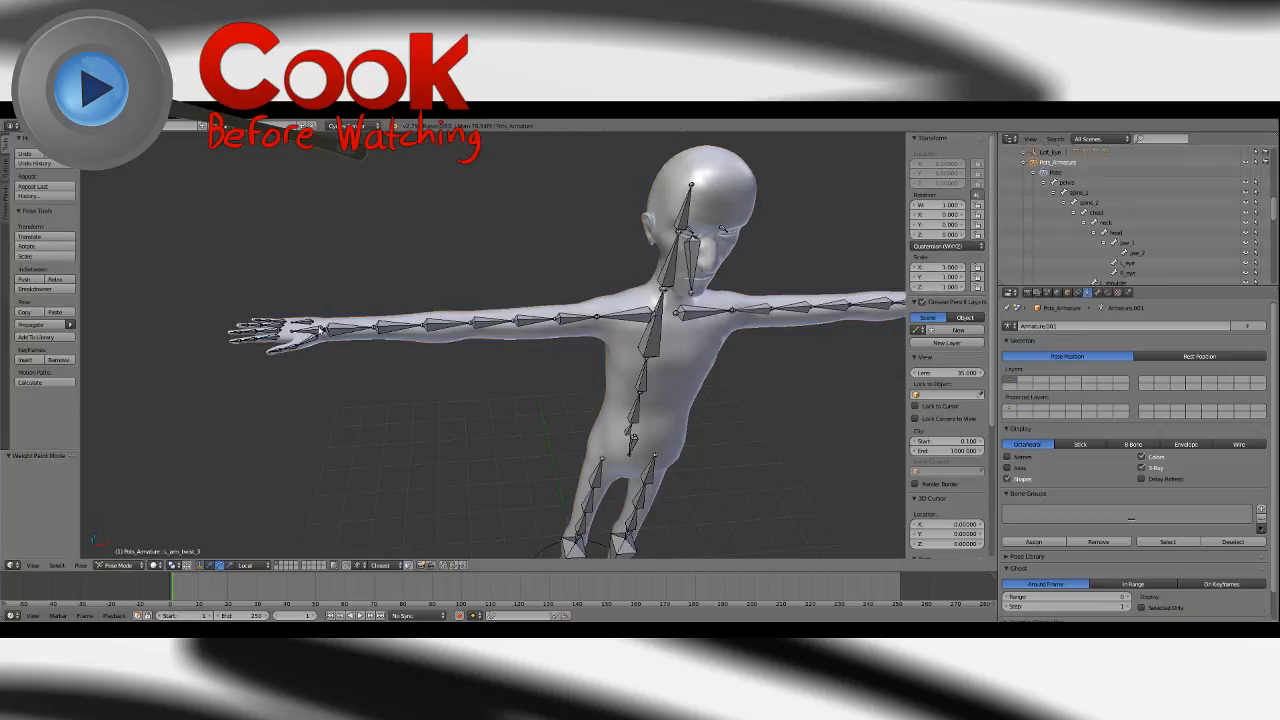
right_click(321, 331)
middle_click_drag(323, 331, 531, 378, "shift")
scroll(531, 378, "up", 3)
left_click_drag(469, 320, 440, 391)
key("alt+r")
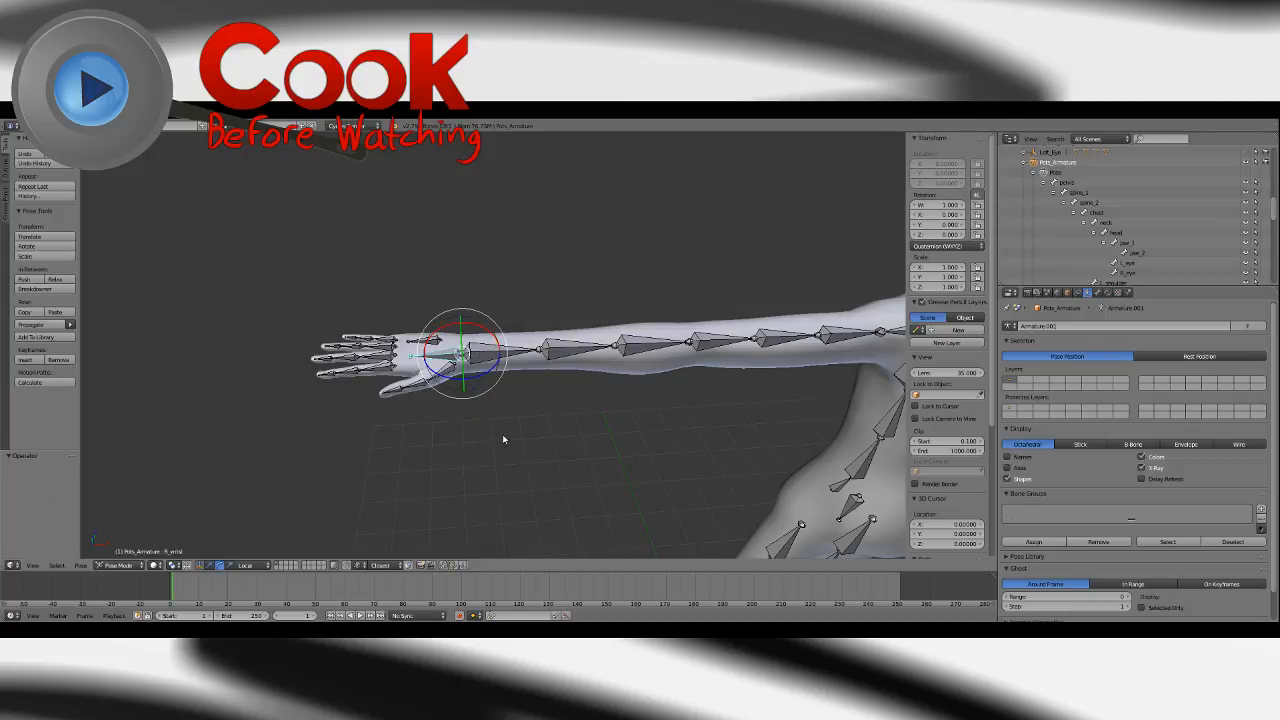
Test-rotate the R_curl bone by 120° to check the hand deformation and clear its rotation.
key("a")
right_click(440, 345)
middle_click_drag(440, 345, 561, 313)
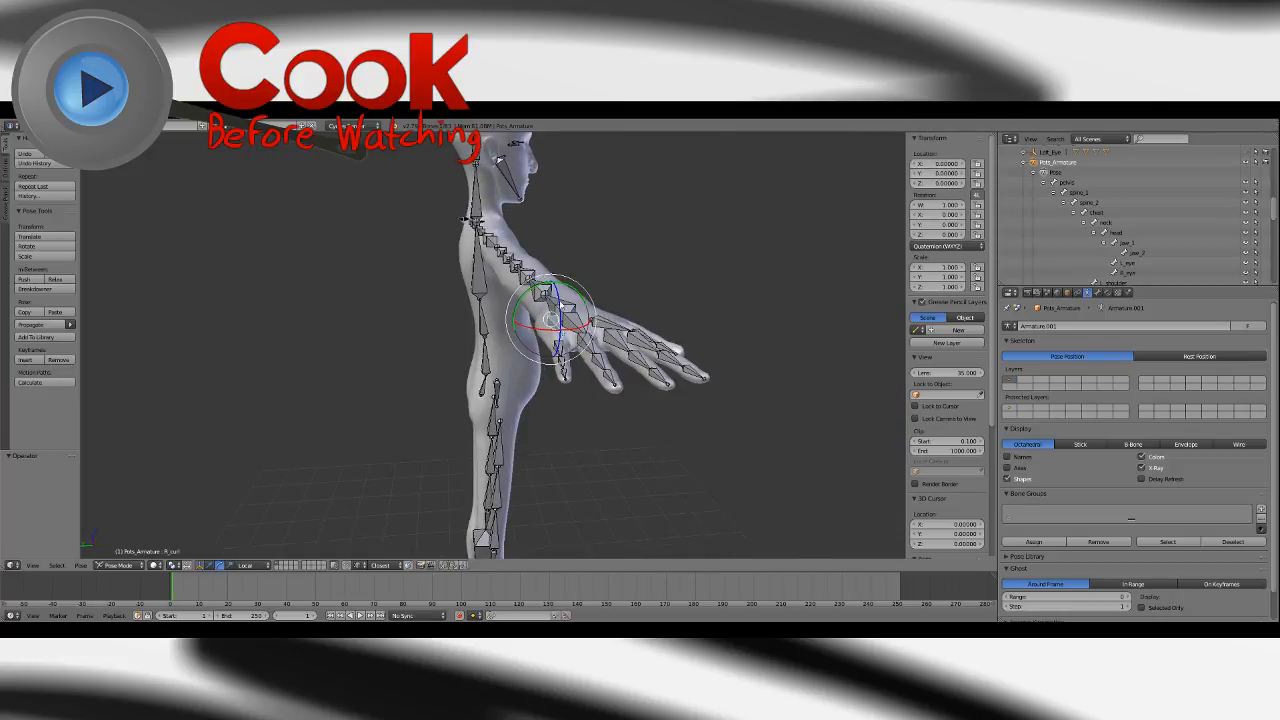
left_click_drag(560, 307, 571, 351)
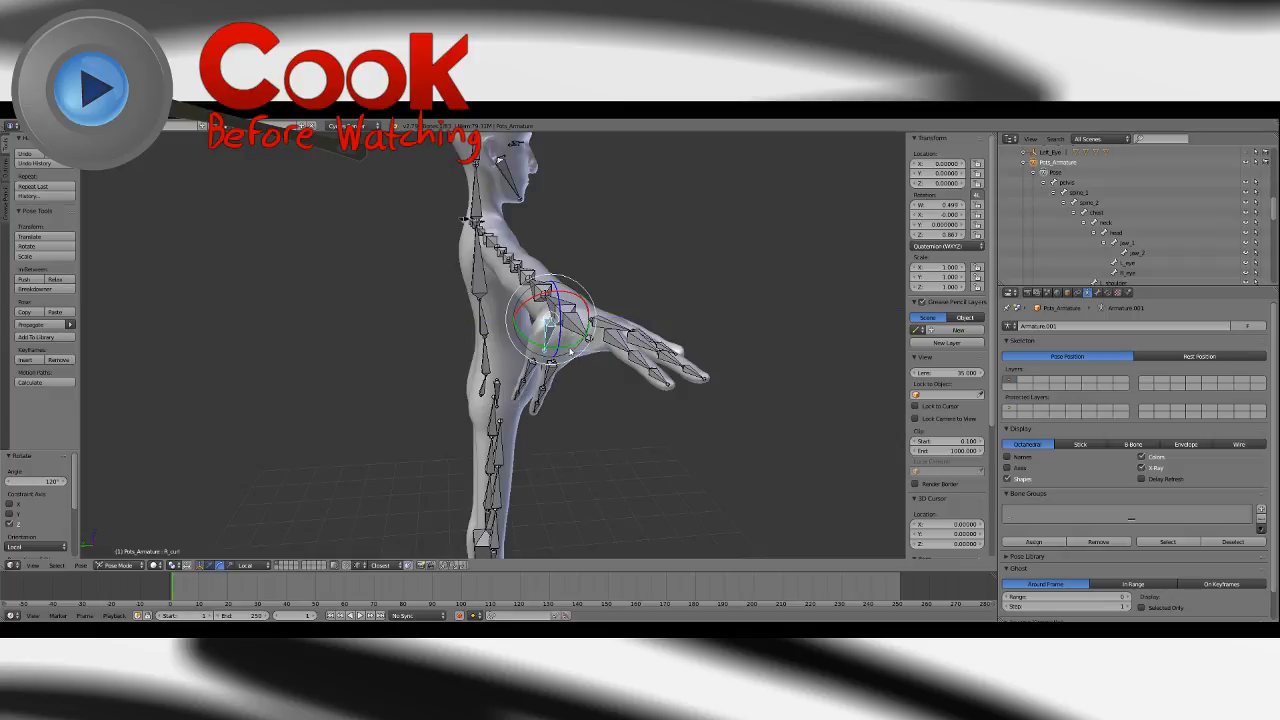
key("alt+r")
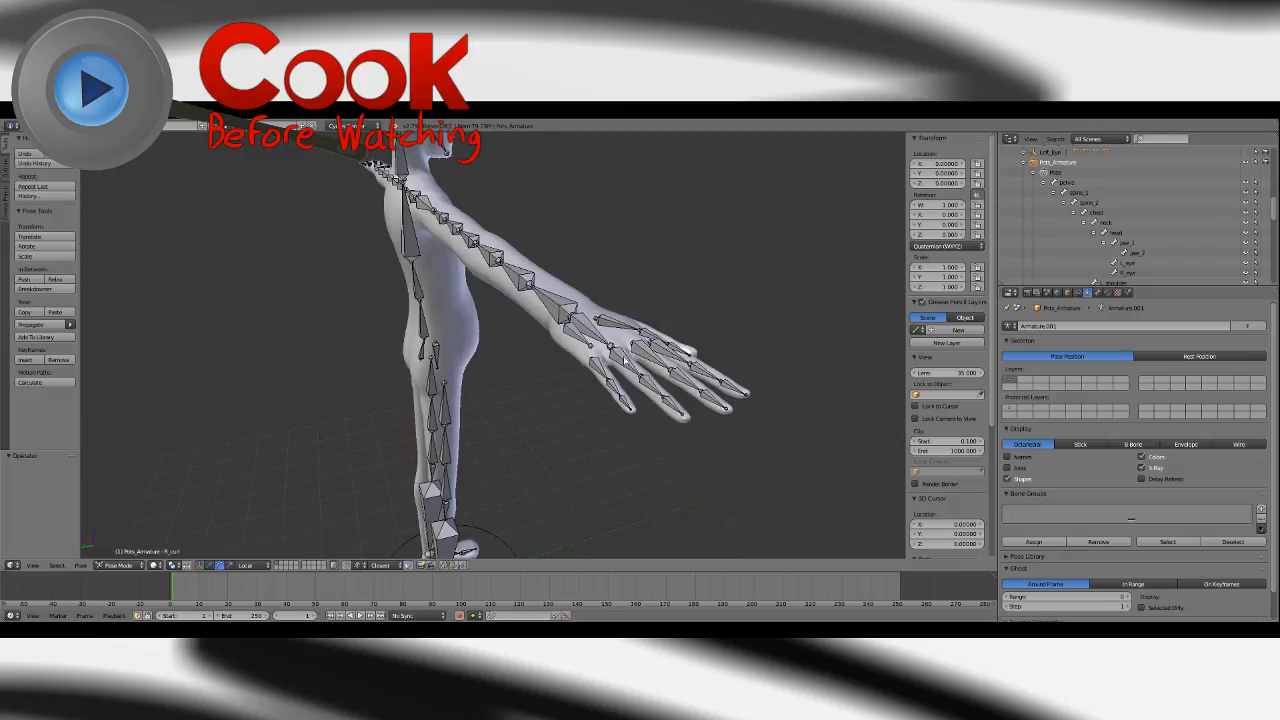
Test-rotate the R_ring_1 finger bone by about 59° to check the finger deformation and undo the rotation.
right_click(625, 360)
right_click(638, 351)
right_click(633, 359)
left_click_drag(638, 346, 624, 368)
middle_click_drag(640, 366, 516, 356)
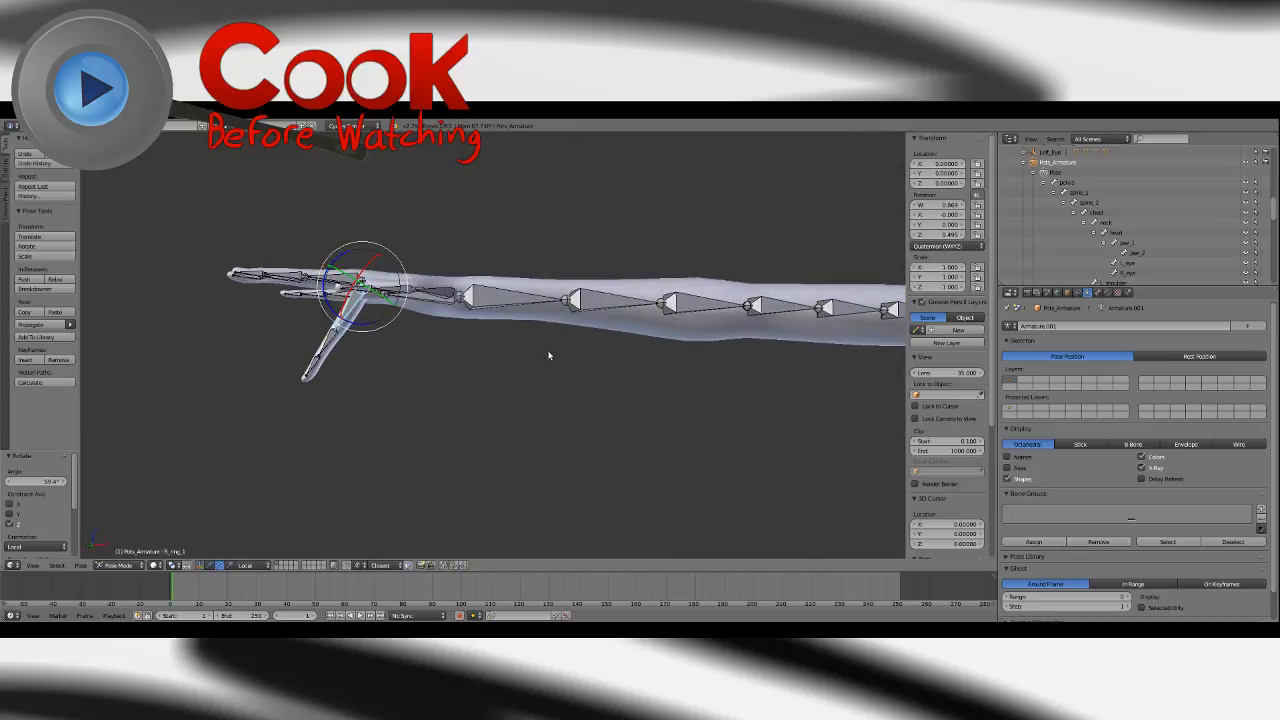
key("ctrl+z")
Select the L_eye bone and test-rotate it freely to check the deformation around the eye.
scroll(463, 449, "down", 4)
middle_click_drag(463, 449, 451, 379)
middle_click_drag(691, 317, 640, 317)
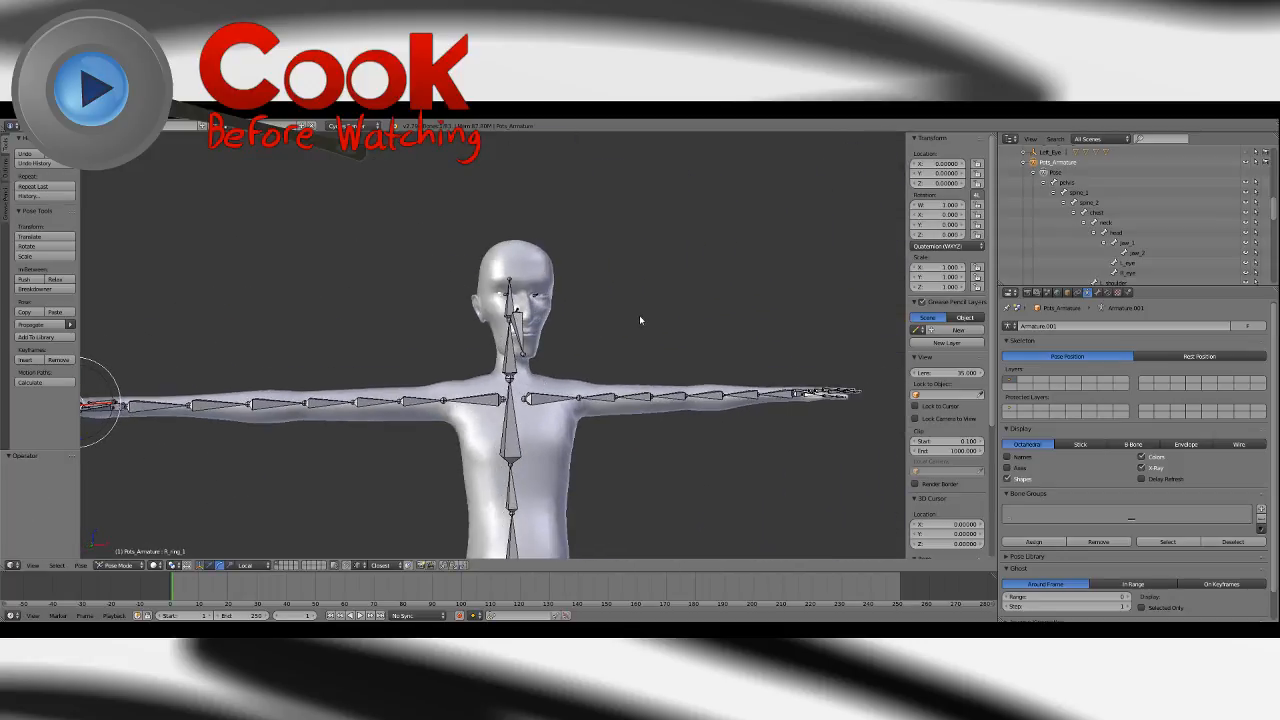
scroll(663, 277, "up", 5)
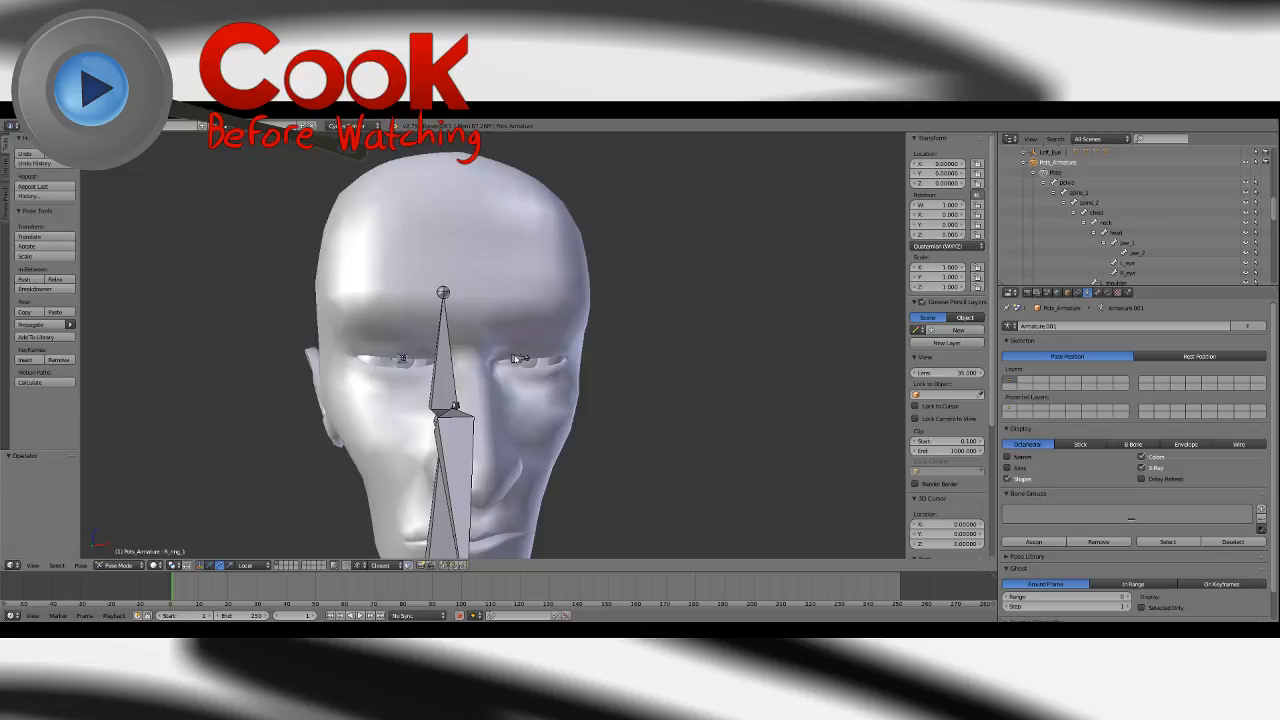
right_click(519, 358)
key("r")
key("r")
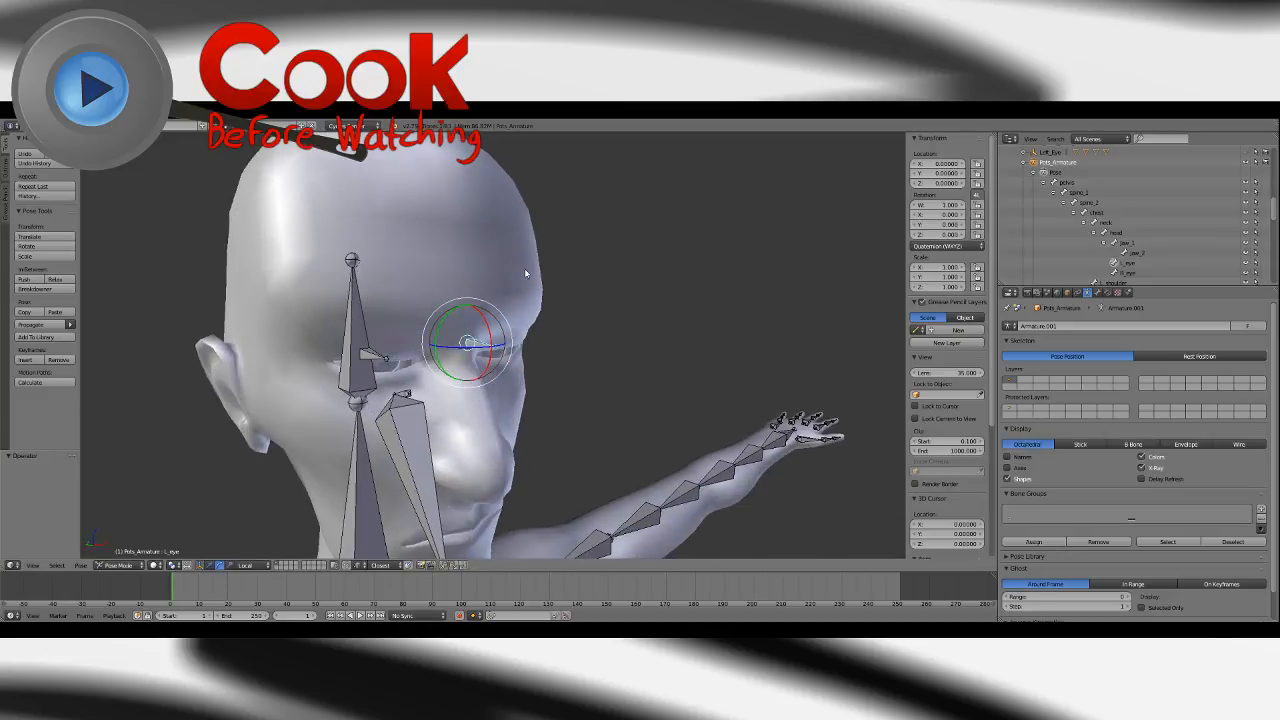
Select the body mesh, switch it to Weight Paint and inspect the L_eye vertex group's weights on the head.
right_click(545, 300)
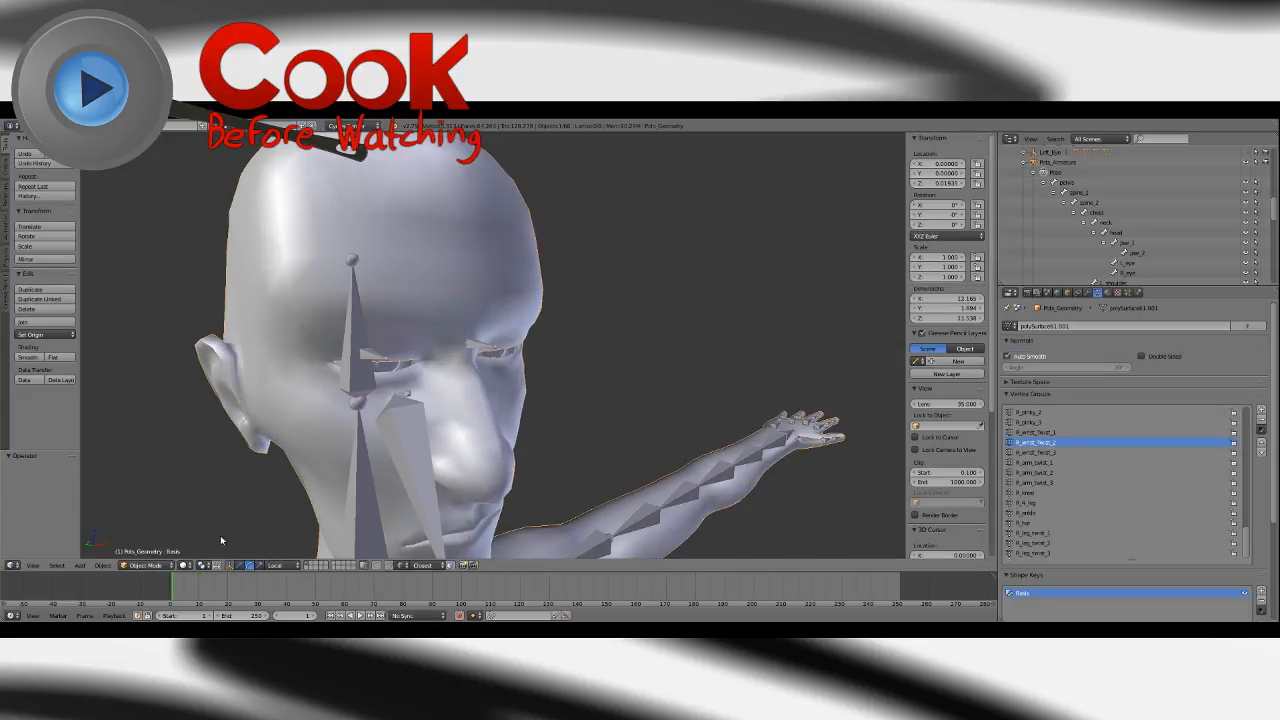
left_click(147, 566)
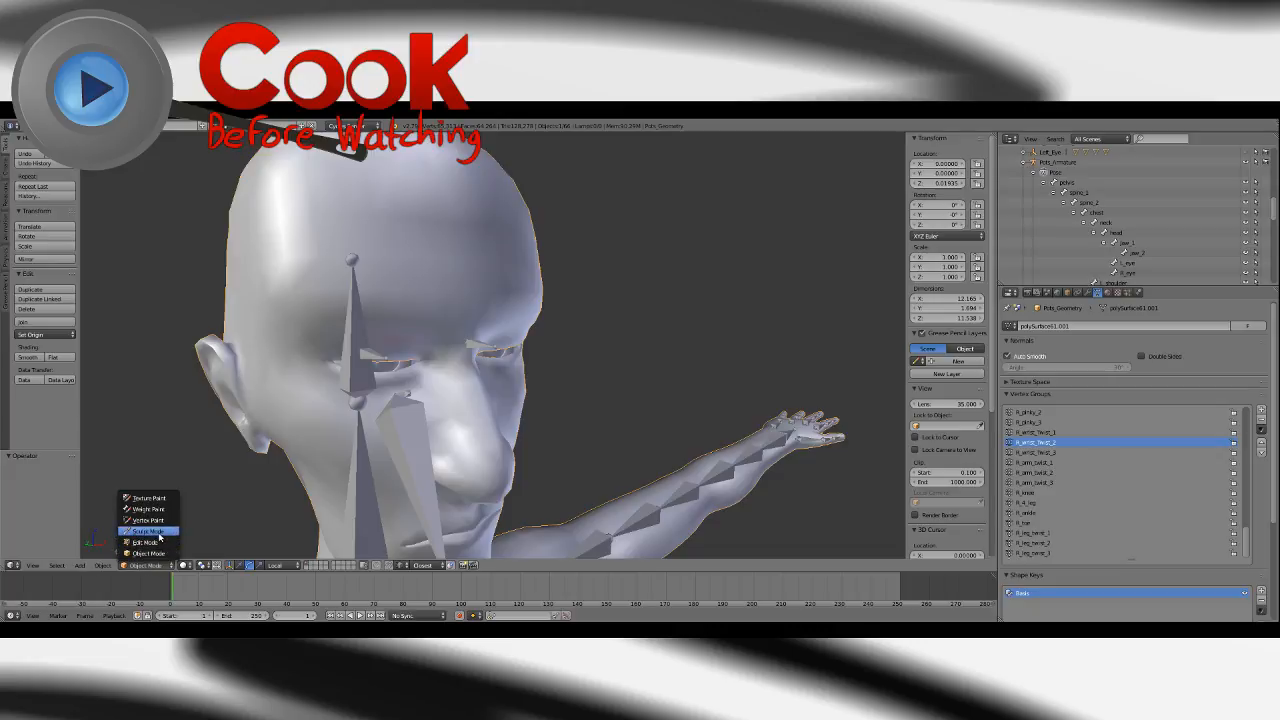
left_click(149, 509)
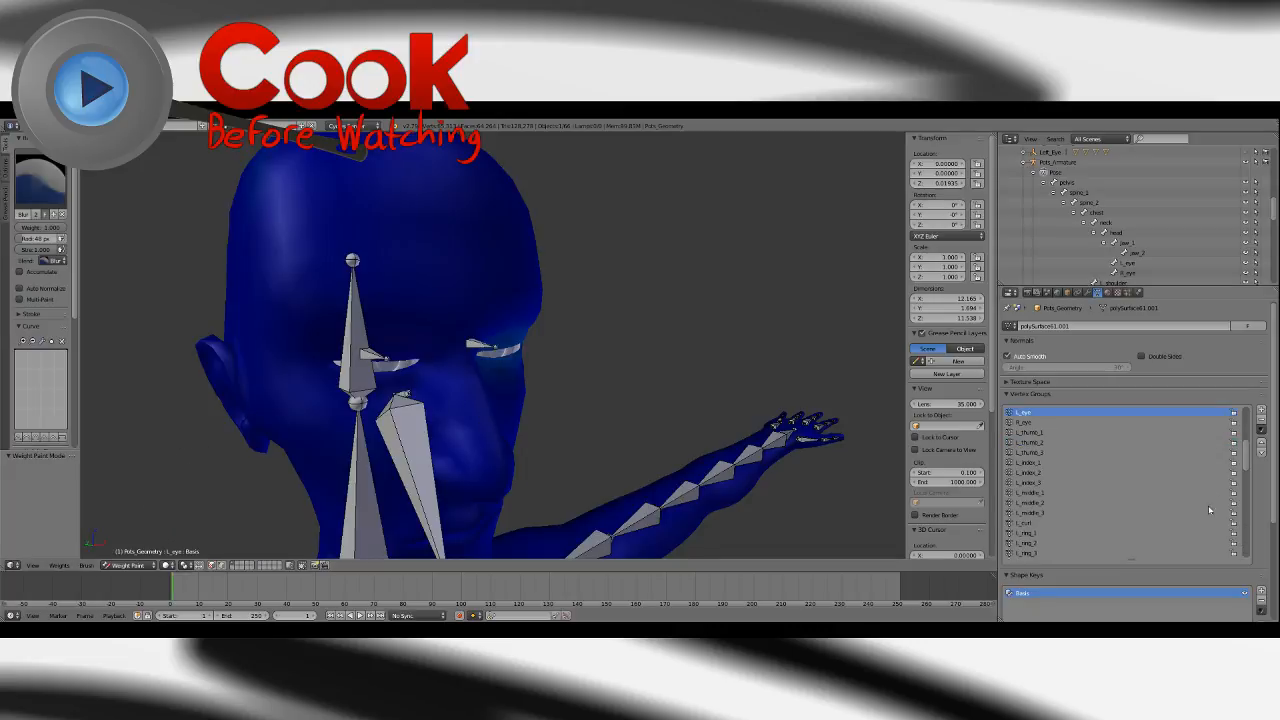
scroll(1248, 465, "up", 2)
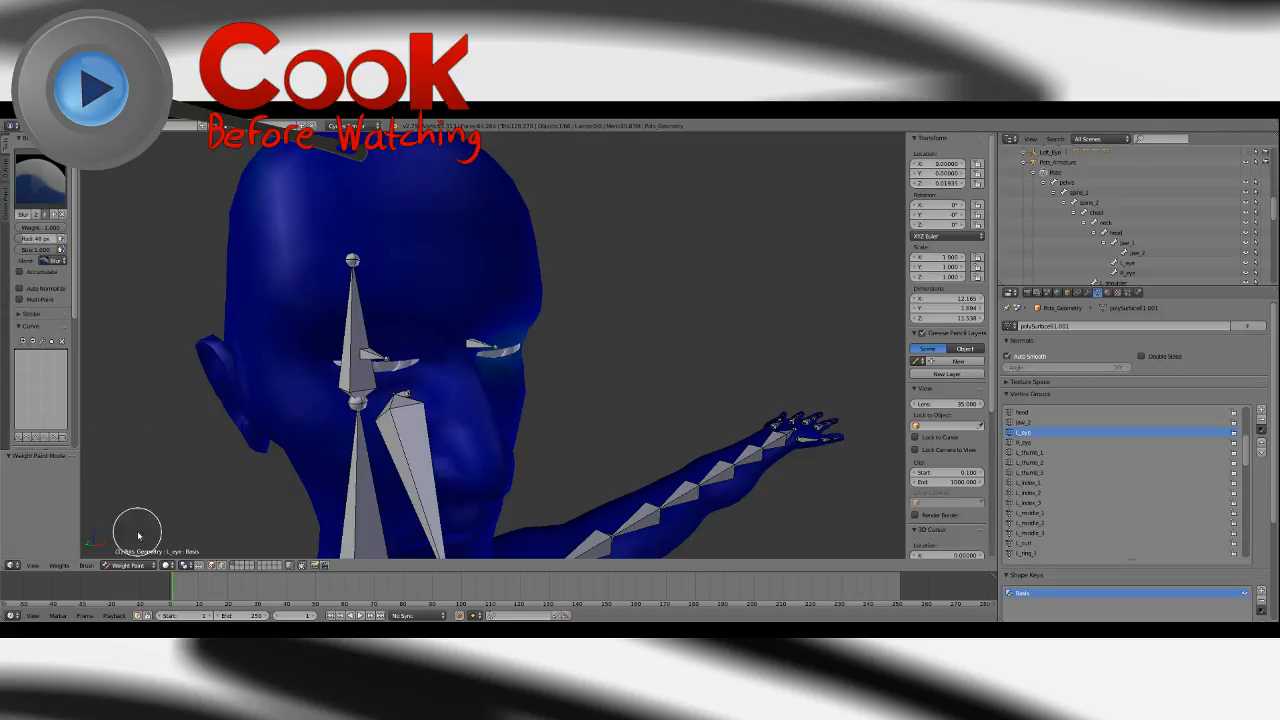
mouse_move(590, 339)
middle_mouse_down()
mouse_move(608, 351)
mouse_move(579, 352)
middle_mouse_up()
scroll(579, 352, "down", 2)
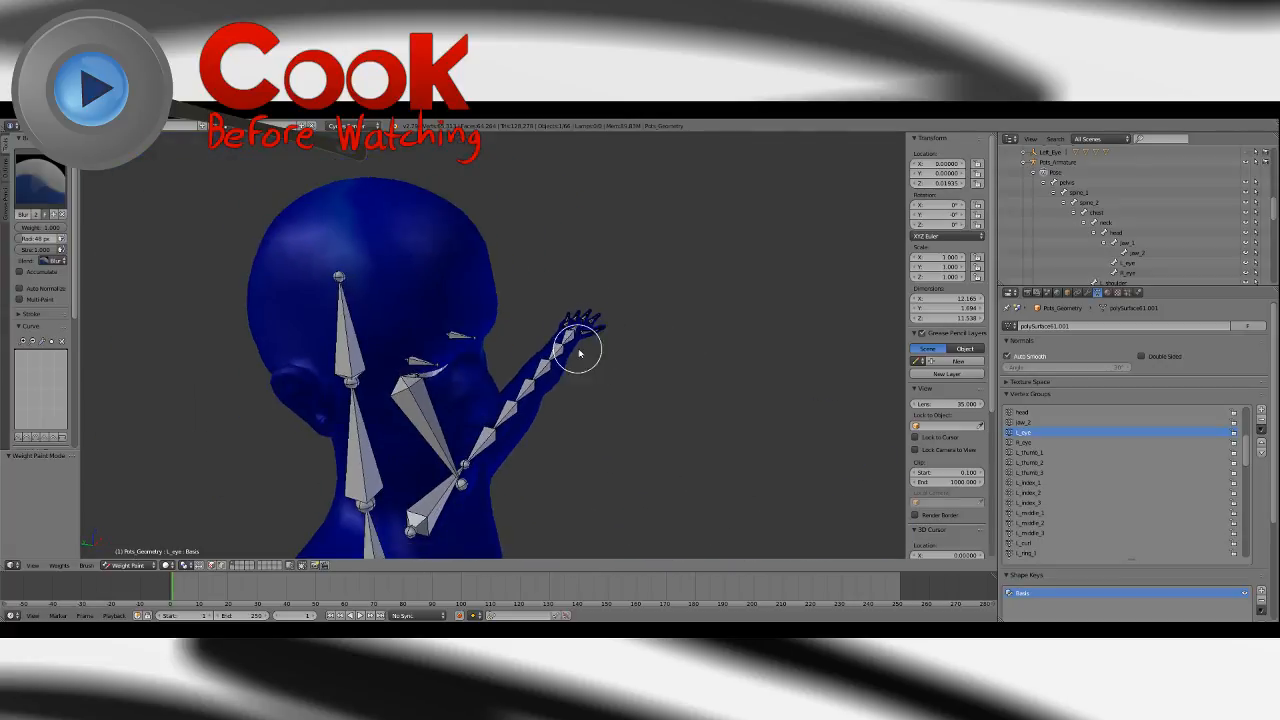
Switch the weight painting brush to Subtract for cleaning the L_eye vertex group.
left_click(128, 565)
left_click(46, 186)
left_click(310, 230)
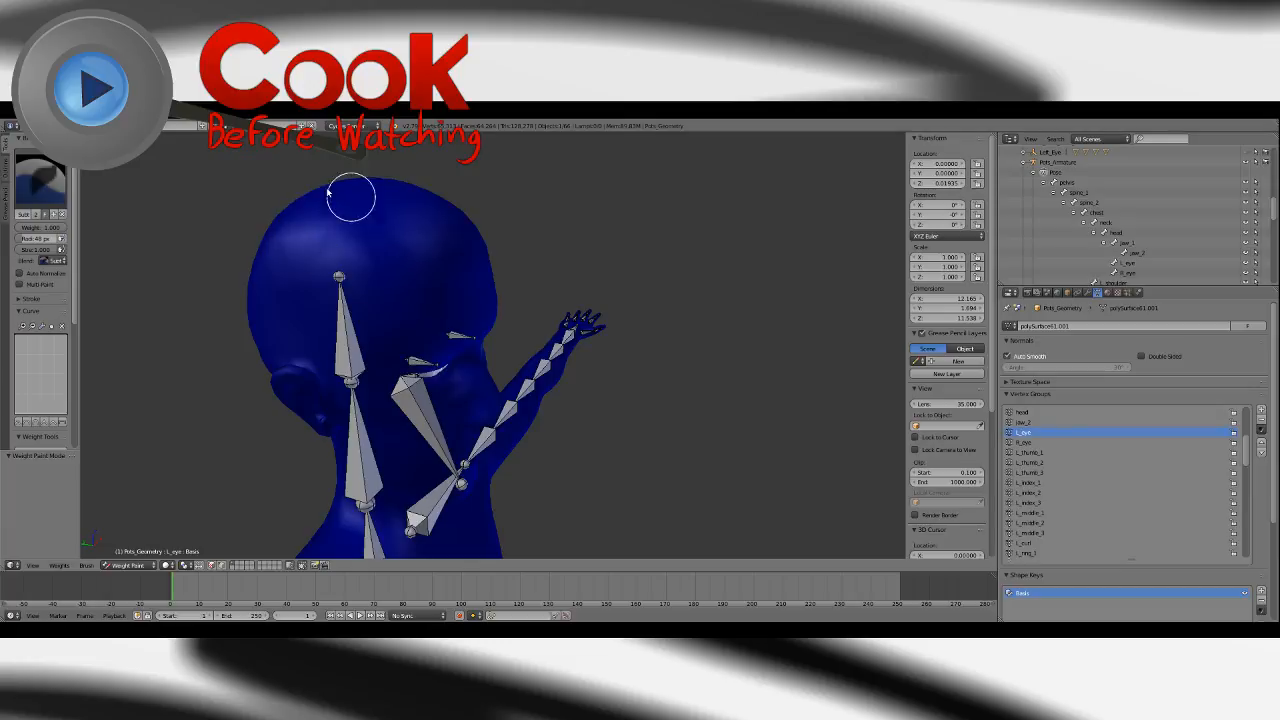
Examine the L_eye weights on the side of the head, around the eye sockets and across the face.
scroll(437, 267, "up", 3)
middle_click_drag(437, 267, 300, 255)
scroll(40, 300, "down", 5)
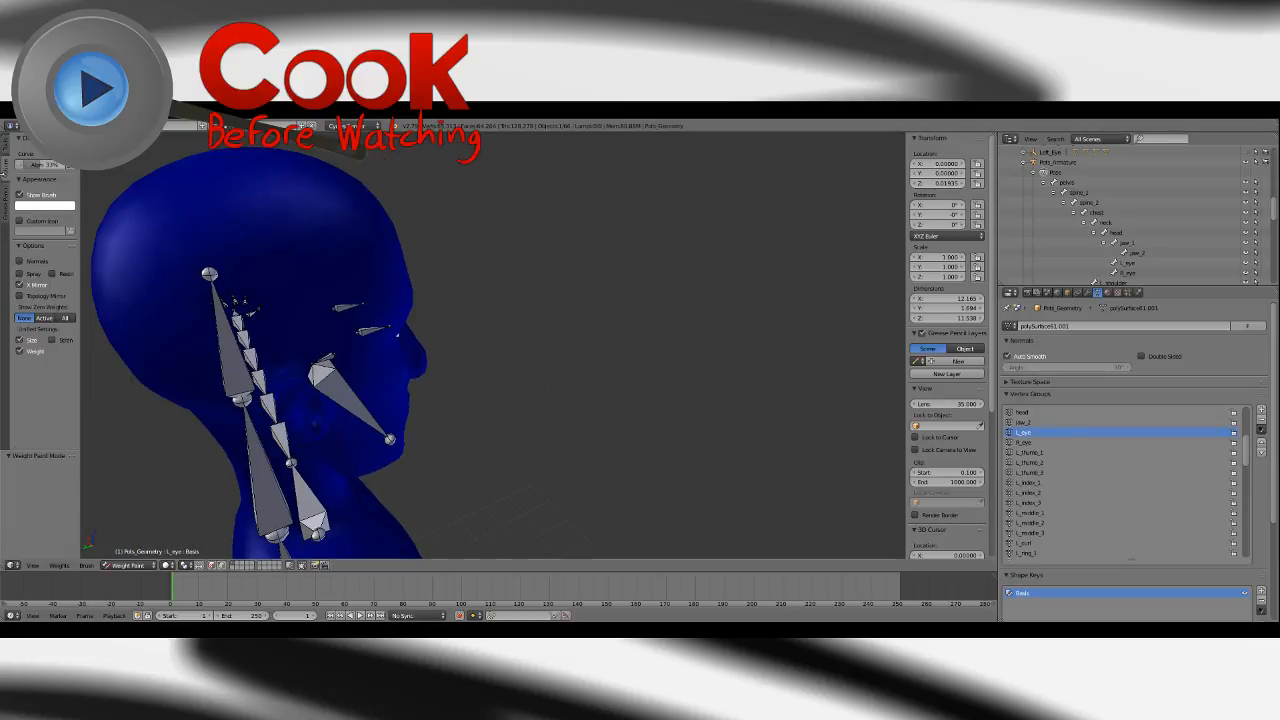
middle_click_drag(361, 321, 442, 322)
scroll(442, 322, "up", 10)
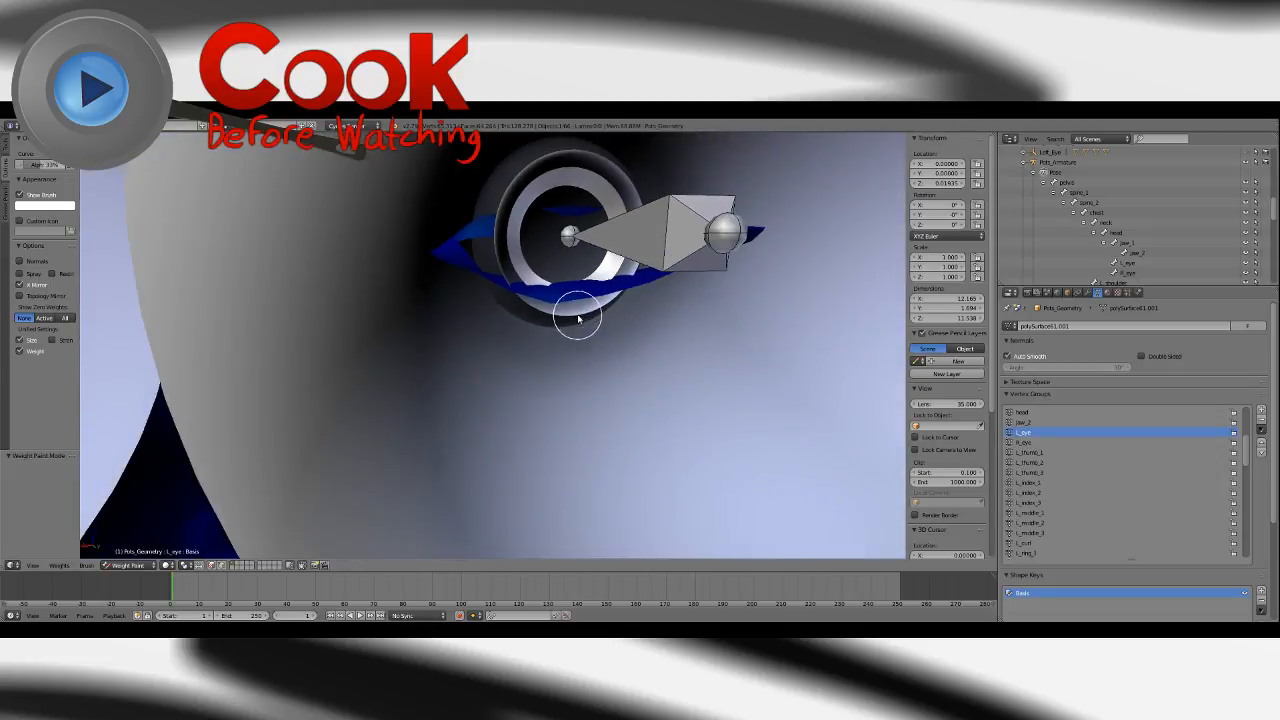
middle_click_drag(578, 318, 543, 331)
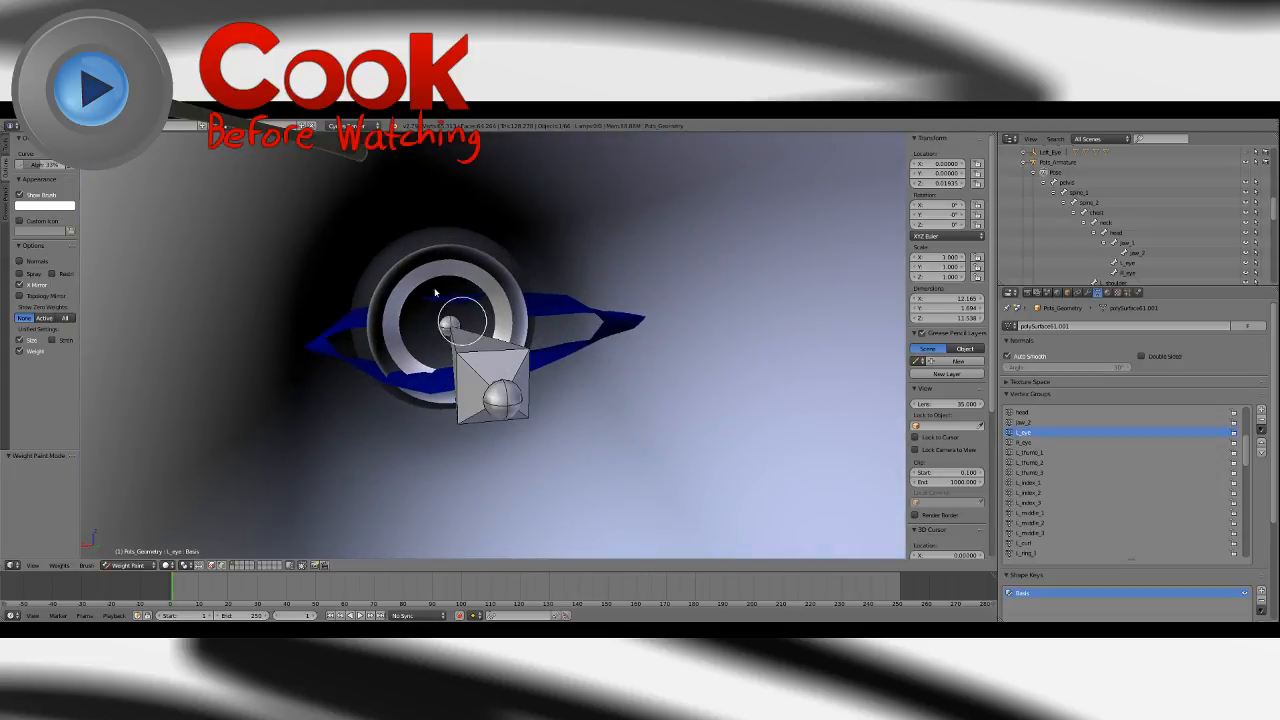
scroll(472, 307, "down", 10)
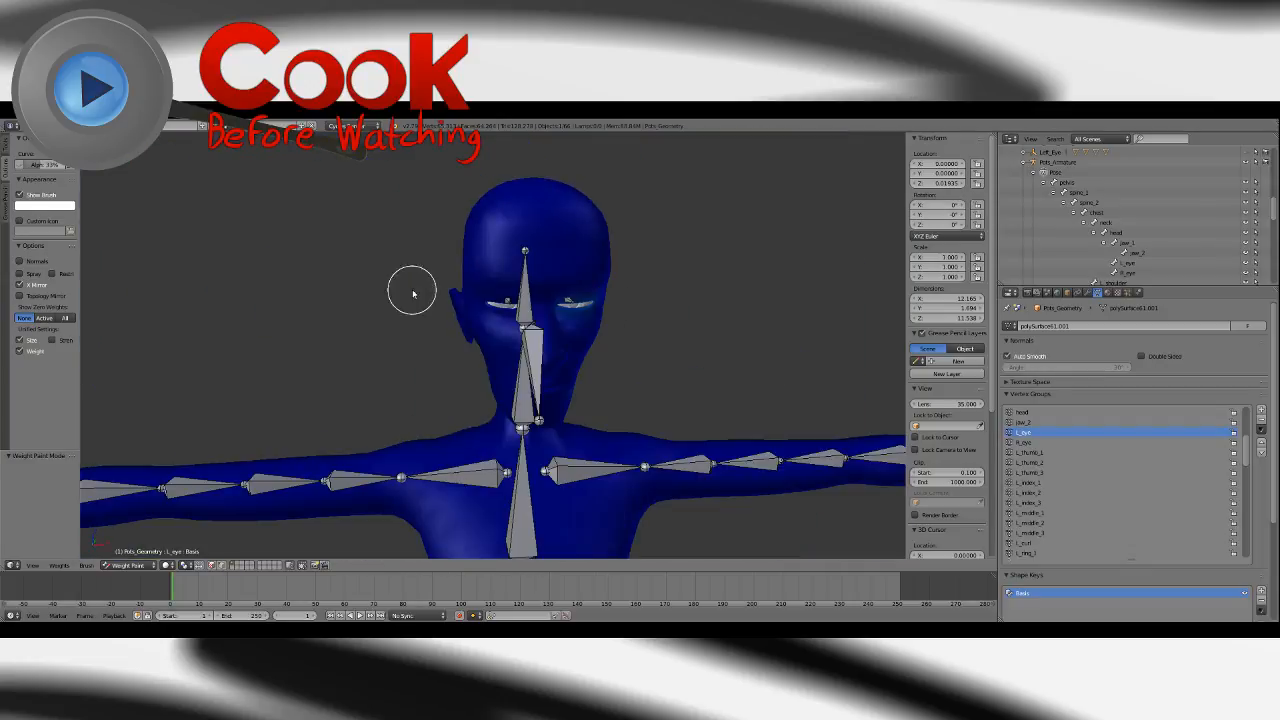
scroll(580, 323, "up", 5)
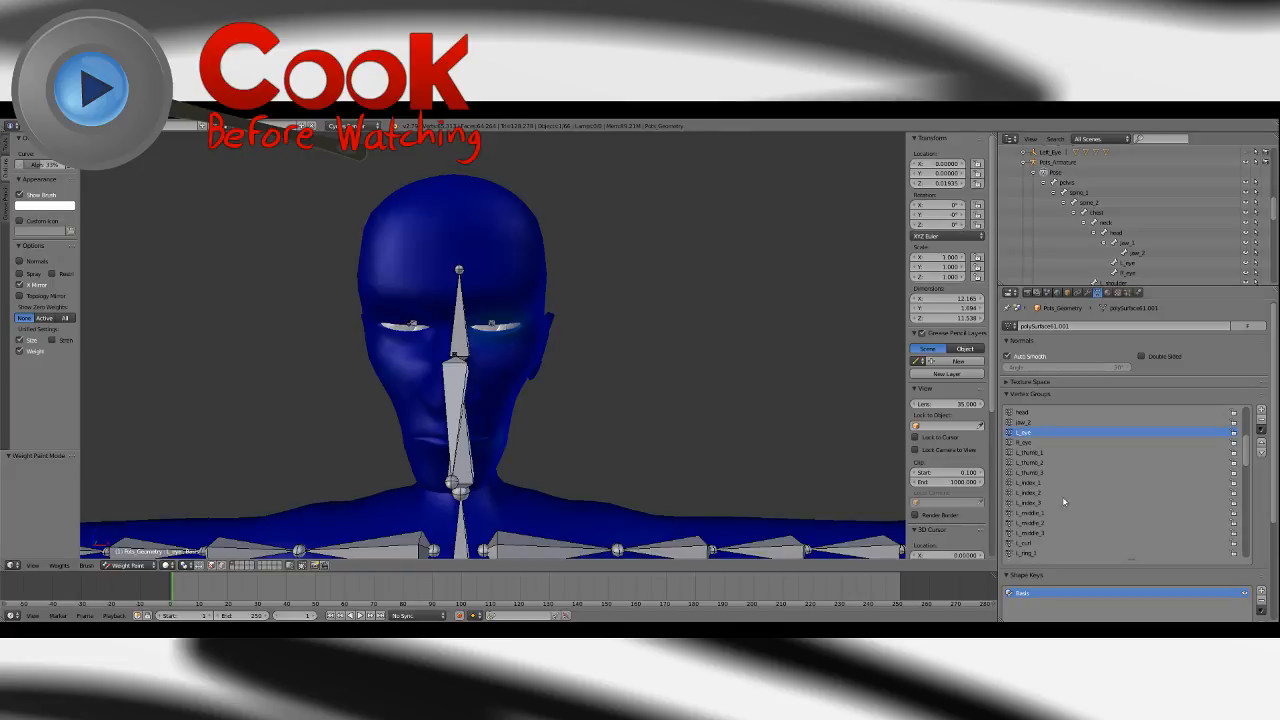
Select the head vertex group and set up the Add brush with a strength of 1.000.
left_click(1022, 412)
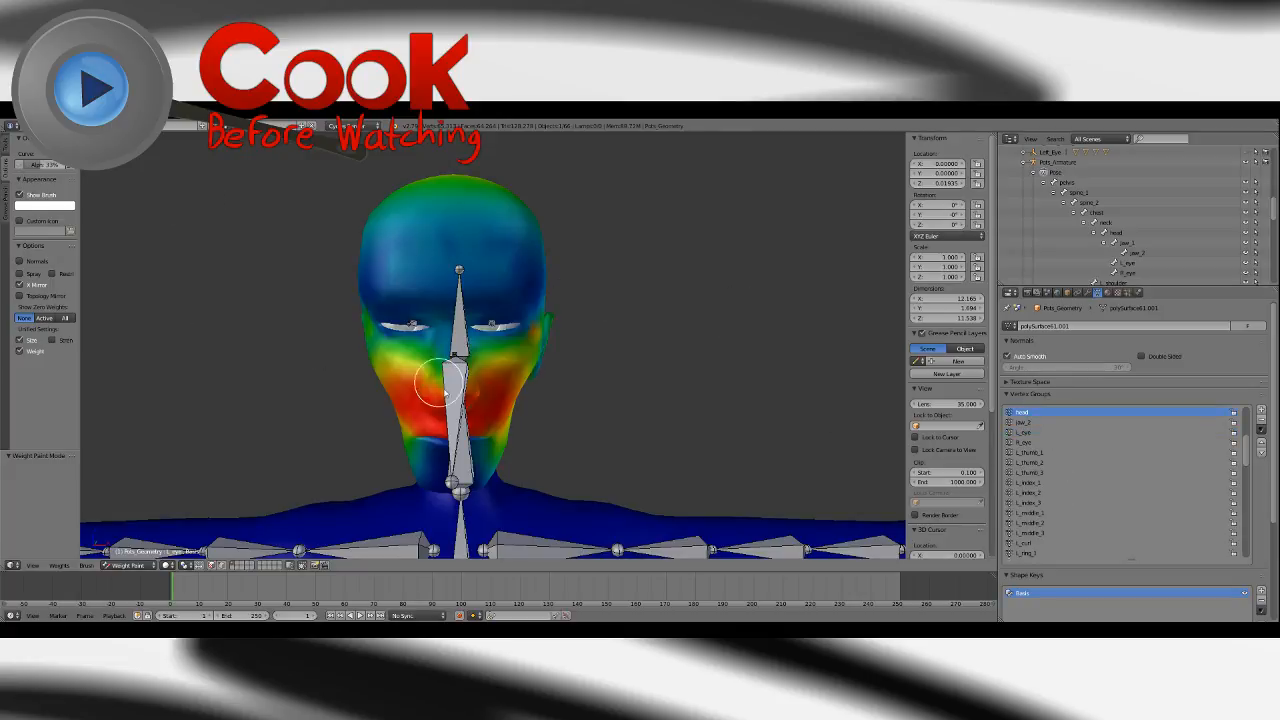
left_click(8, 150)
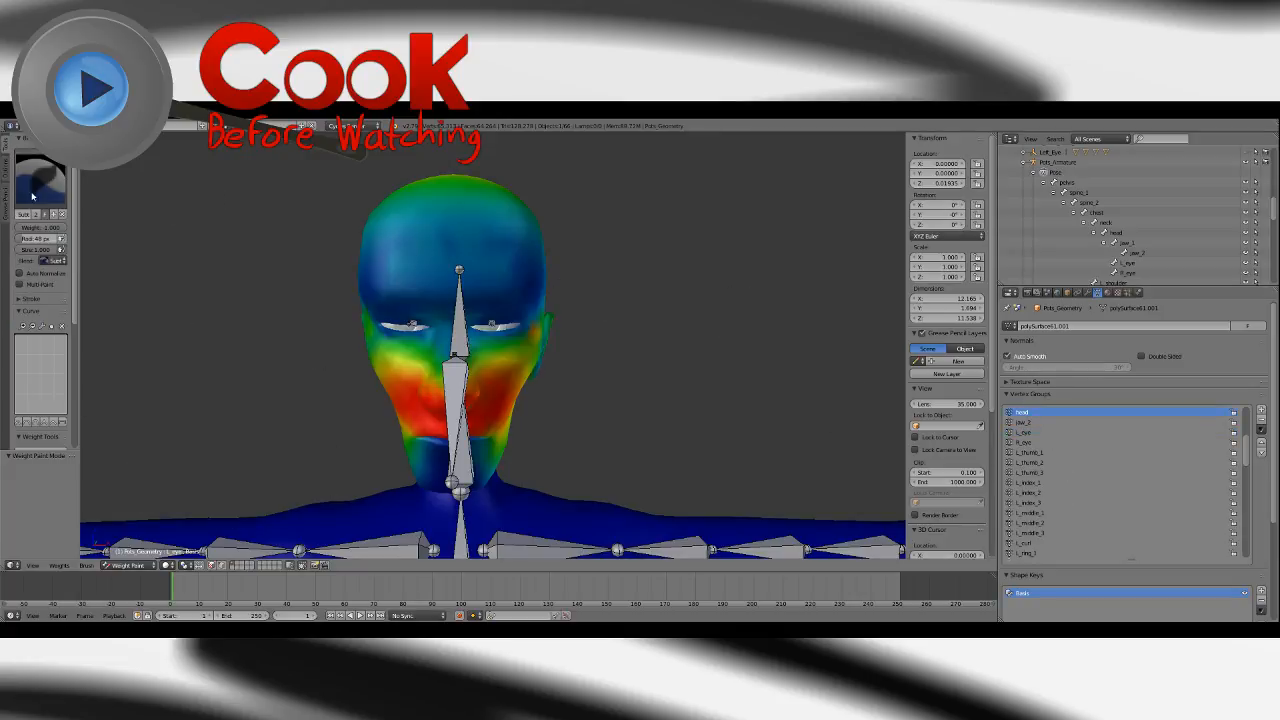
left_click(33, 196)
left_click(37, 238)
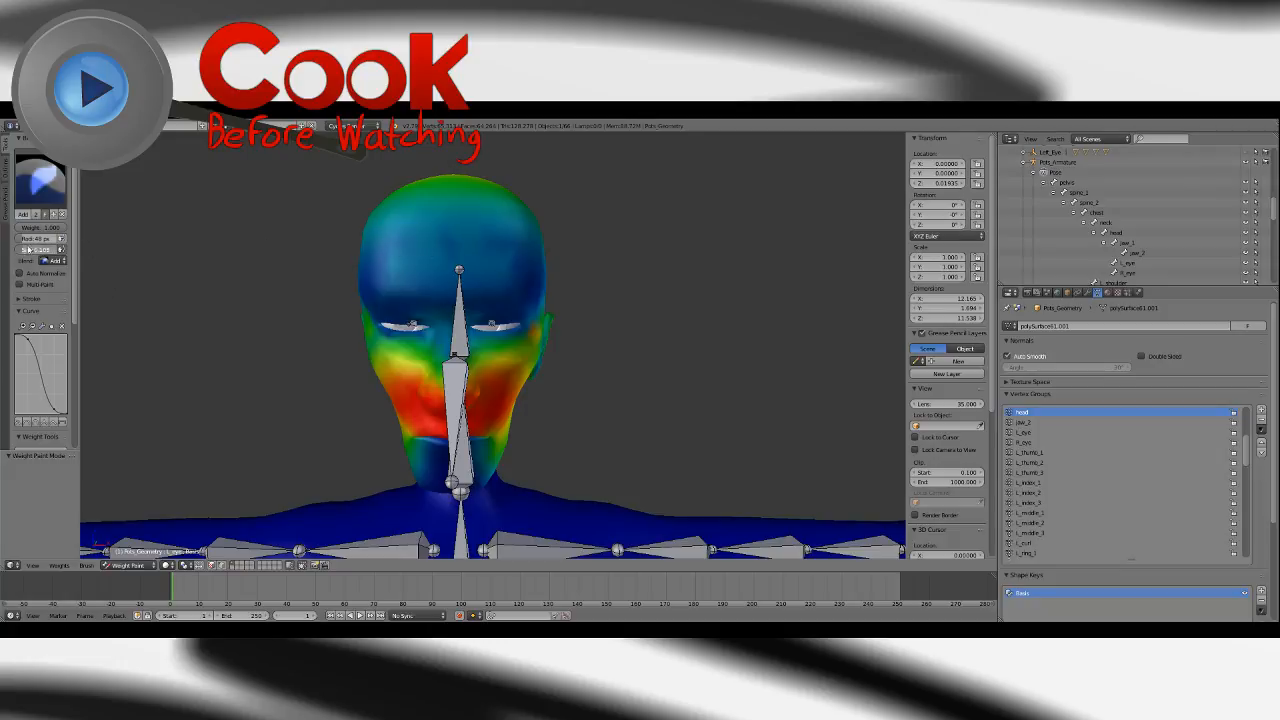
left_click(61, 424)
Paint full head-group weight onto the eyelids and brows around both eyes, checking the coverage from several angles.
middle_click_drag(490, 337, 484, 324)
left_click_drag(488, 330, 527, 326)
key("ctrl+z")
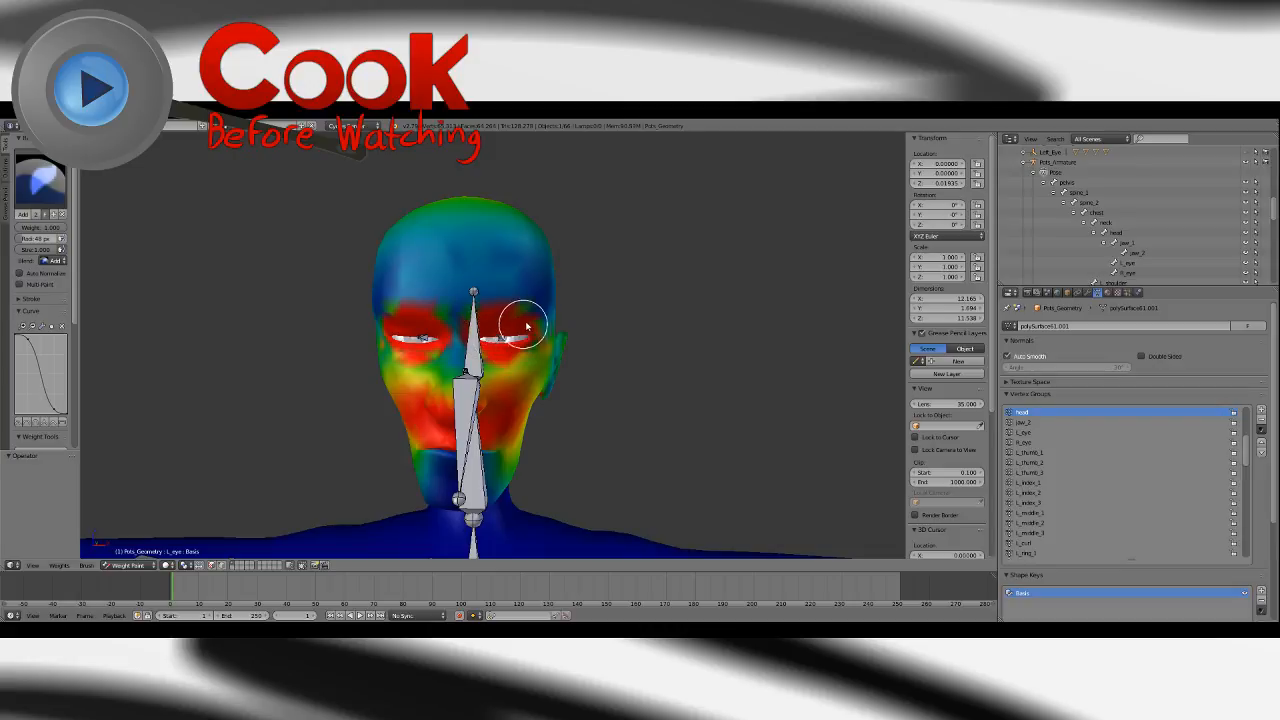
scroll(515, 320, "up", 5)
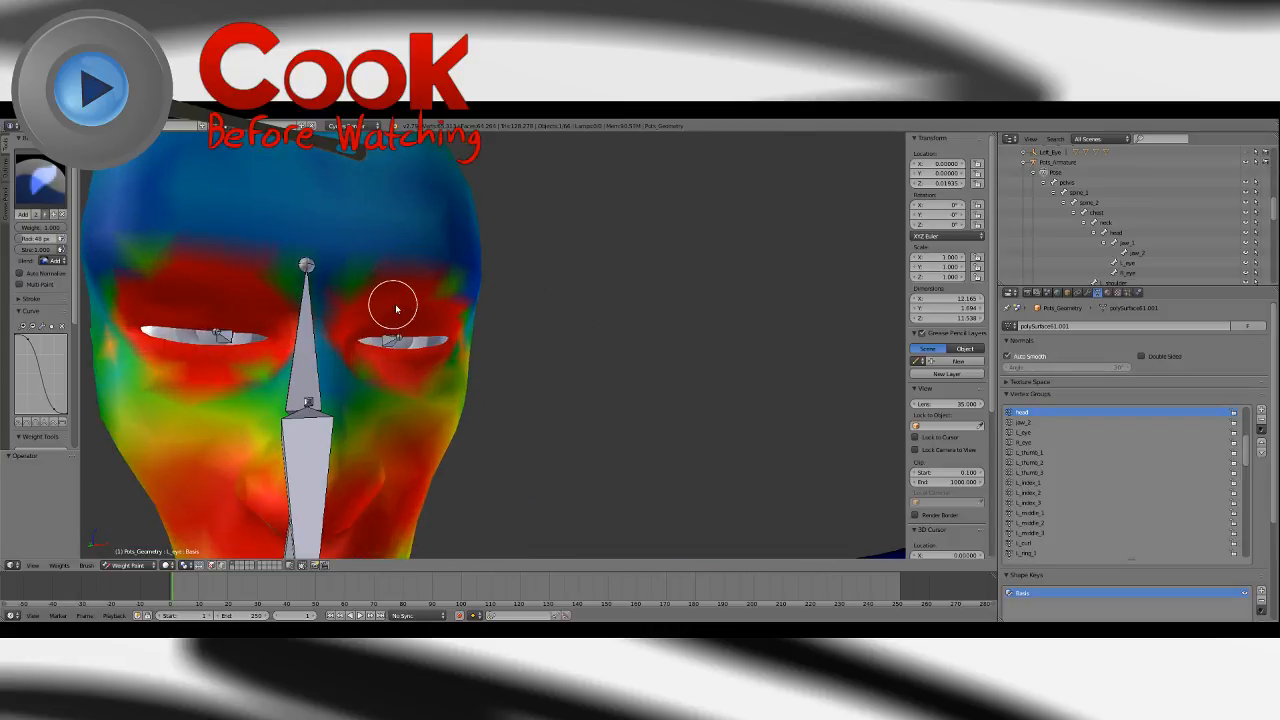
middle_click_drag(407, 345, 527, 336)
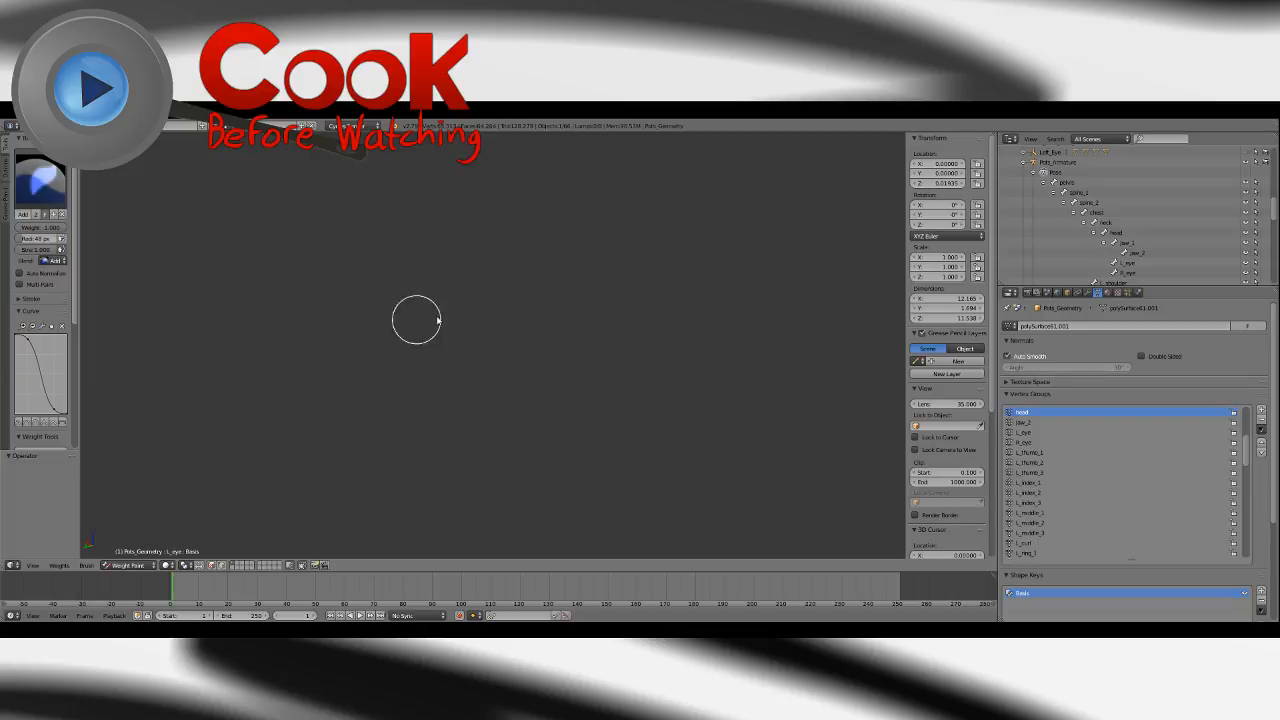
mouse_move(437, 319)
middle_mouse_down()
mouse_move(346, 360)
mouse_move(646, 385)
middle_mouse_up()
middle_click_drag(501, 371, 515, 340)
mouse_move(700, 405)
left_mouse_down()
mouse_move(600, 334)
mouse_move(414, 320)
mouse_move(582, 430)
mouse_move(416, 388)
left_mouse_up()
middle_click_drag(602, 384, 533, 326)
scroll(500, 341, "down", 5)
scroll(535, 330, "down", 1)
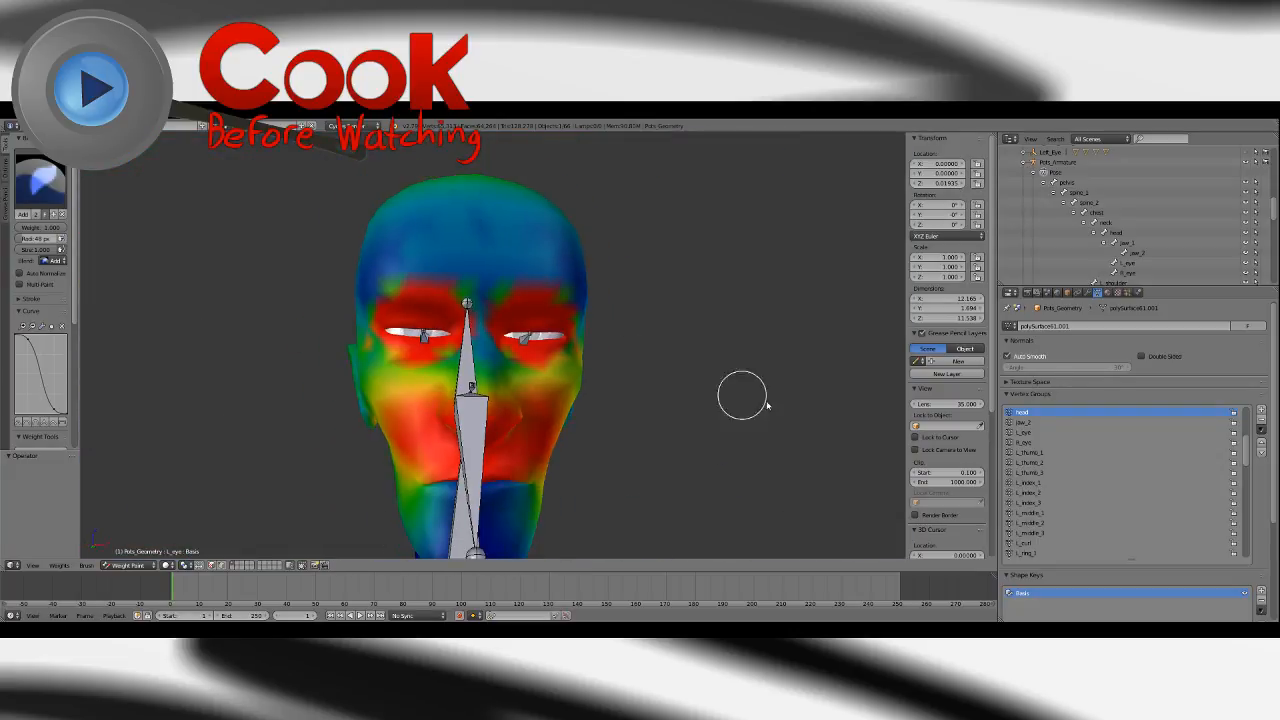
Return to Object Mode, select the armature's L_eye bone, test-rotate it freely to check the face deformation and clear its rotation.
left_click(122, 565)
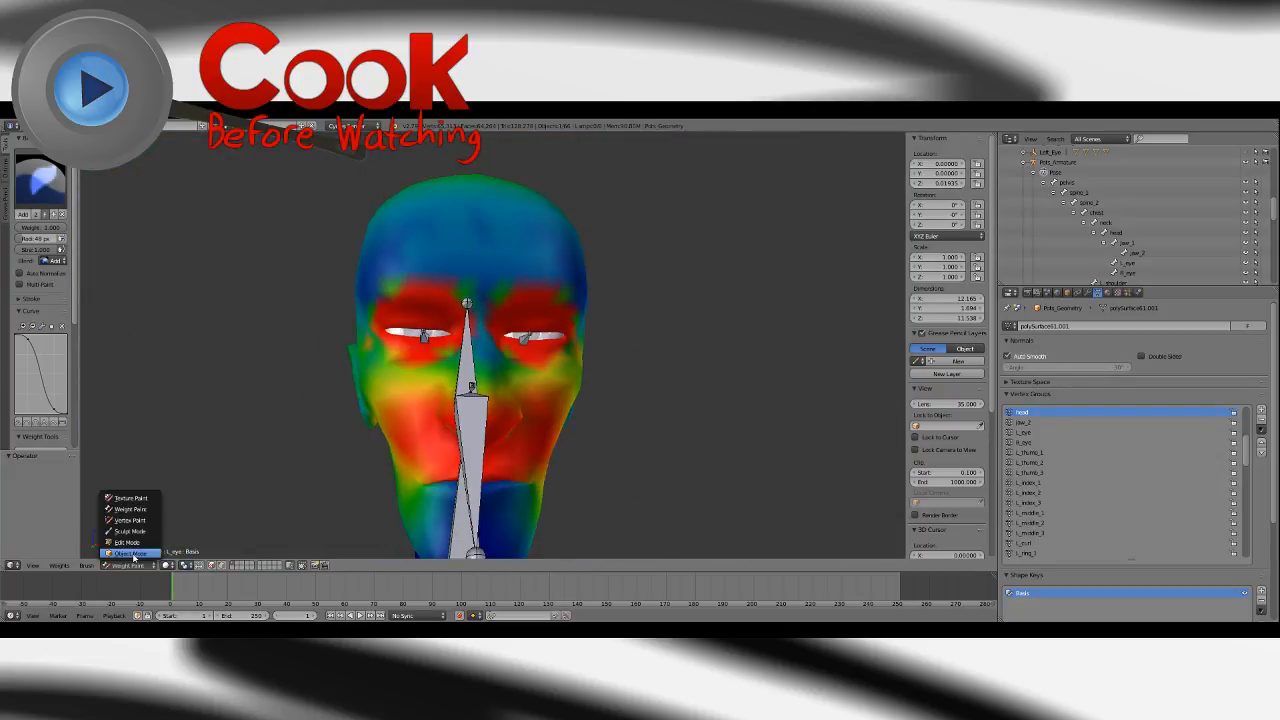
left_click(130, 553)
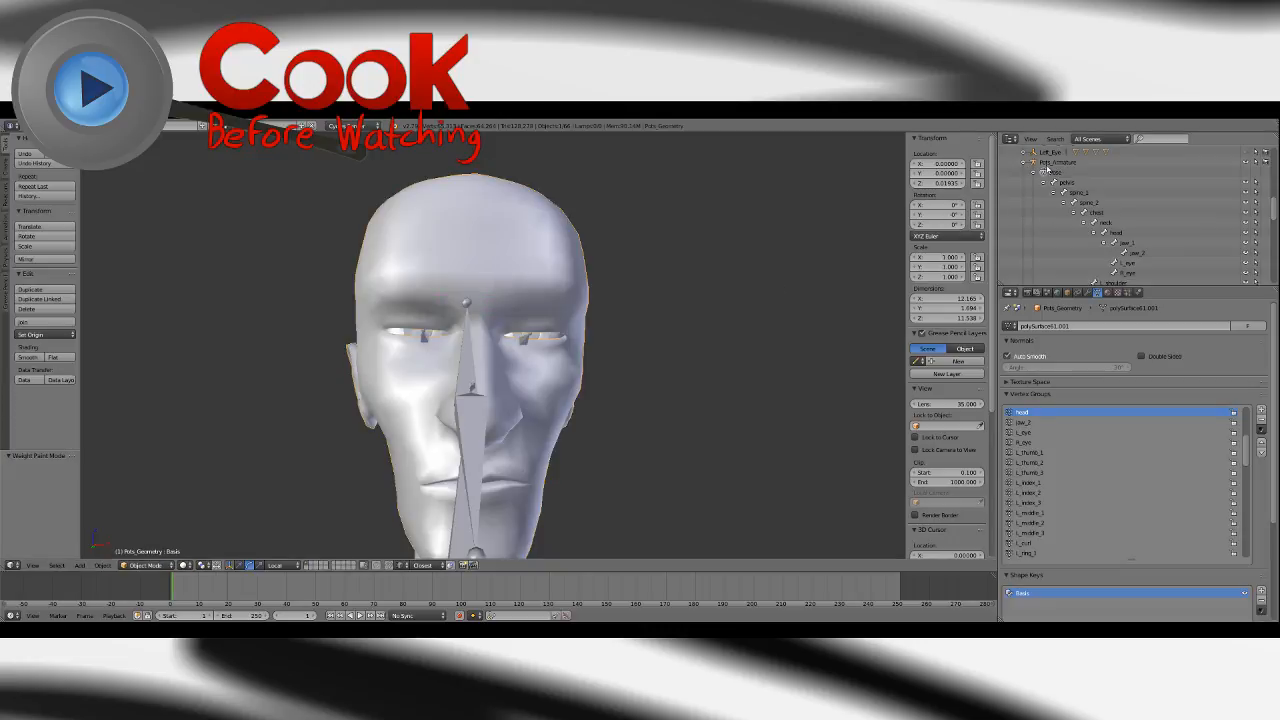
left_click(1057, 162)
right_click(523, 343)
middle_click_drag(523, 343, 543, 362)
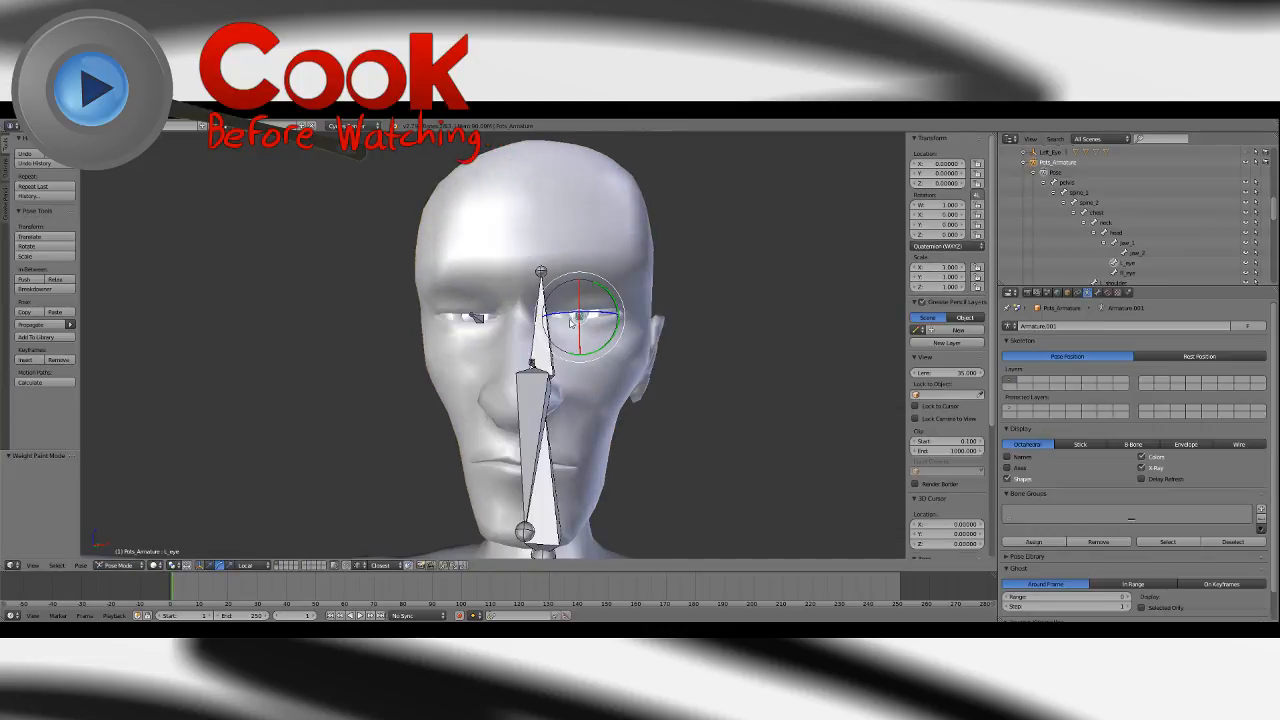
key("r")
key("r")
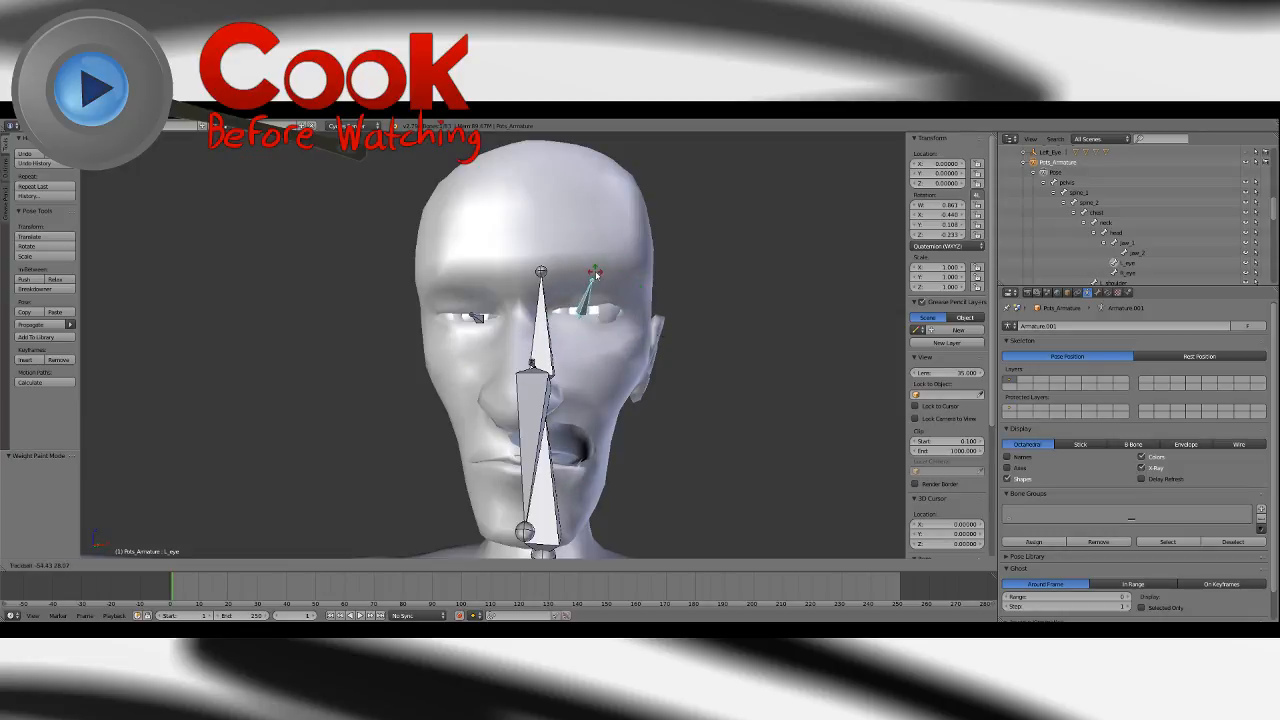
left_click(594, 272)
middle_click_drag(594, 272, 669, 276)
key("alt+r")
Select the body mesh, put it back in Weight Paint mode and choose the Subtract brush for the L_eye group.
right_click(667, 282)
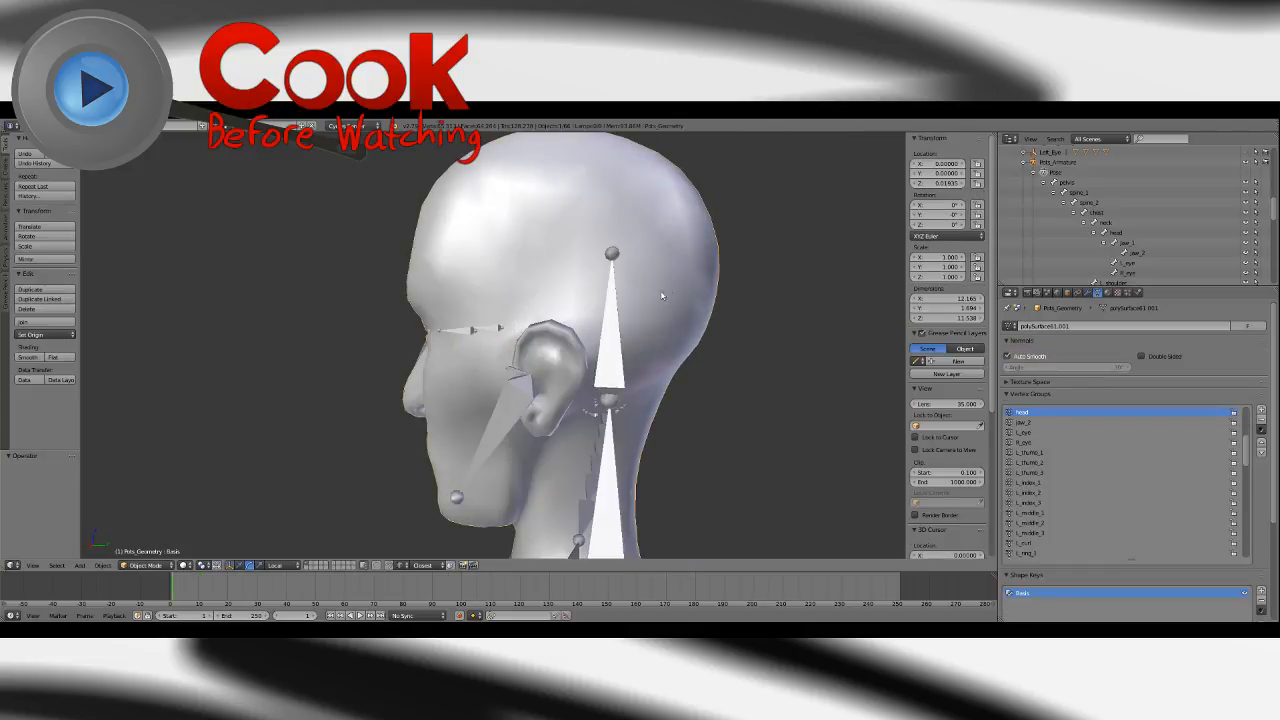
left_click(145, 565)
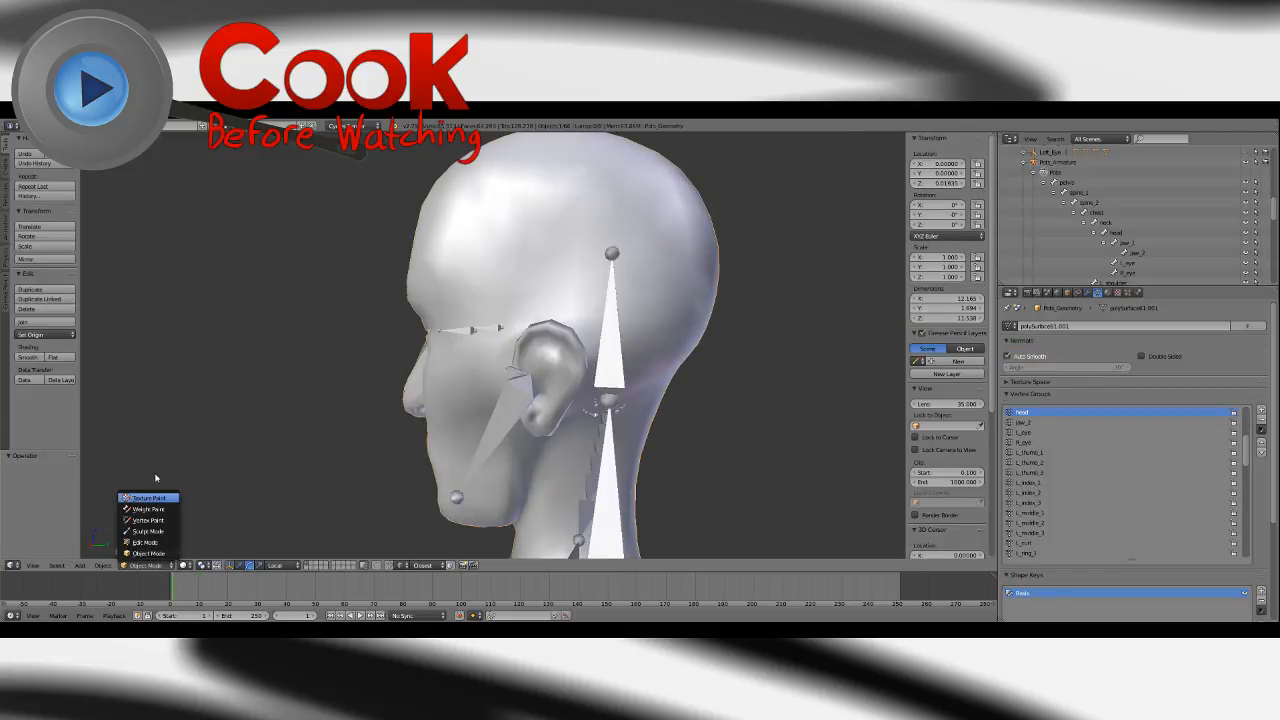
left_click(148, 509)
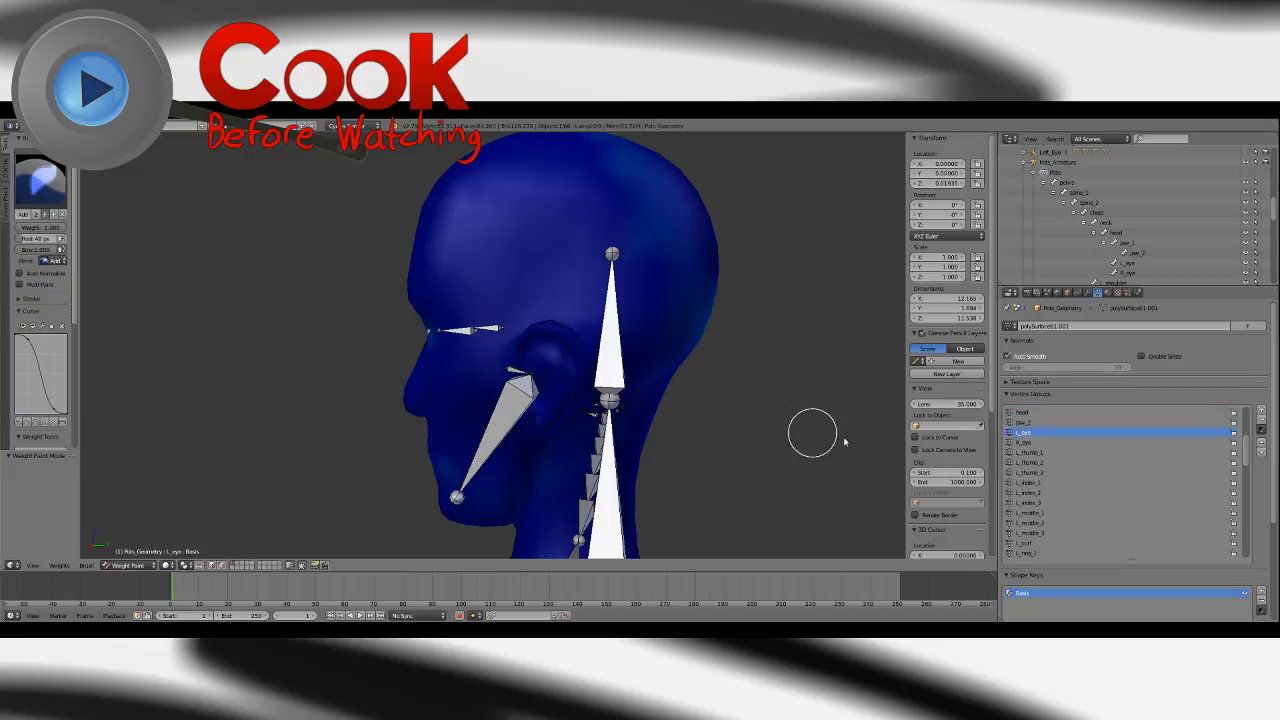
mouse_move(774, 380)
middle_mouse_down()
mouse_move(771, 369)
mouse_move(719, 371)
middle_mouse_up()
scroll(719, 371, "down", 4)
left_click(42, 186)
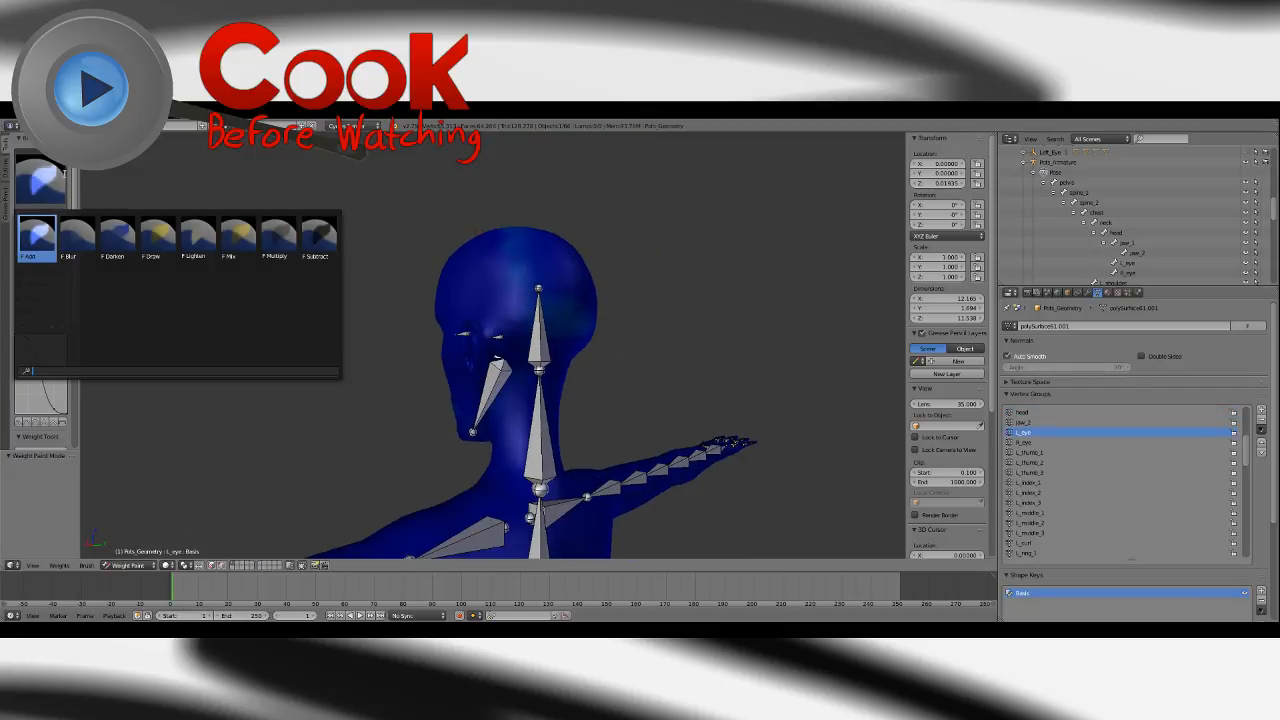
left_click(320, 236)
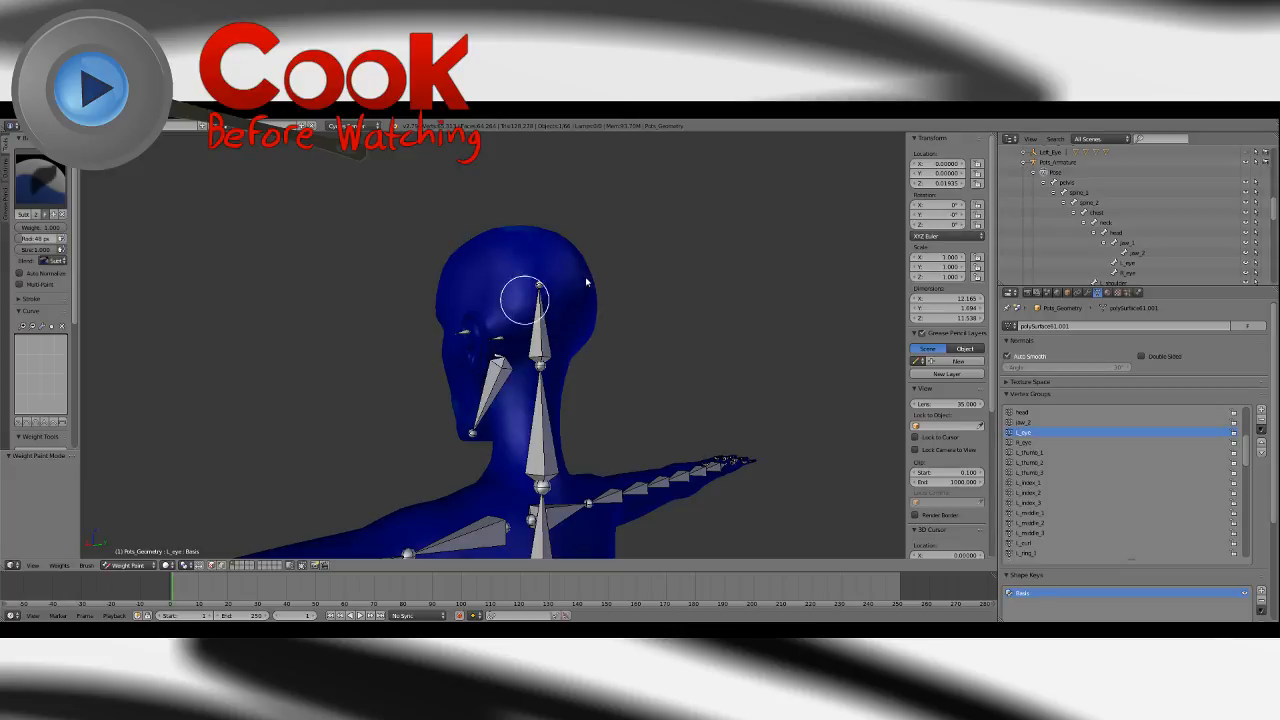
Display the mesh in wireframe shading and focus on the stray L_eye weights inside the head near the mouth.
middle_click_drag(496, 330, 523, 337)
scroll(591, 371, "up", 8)
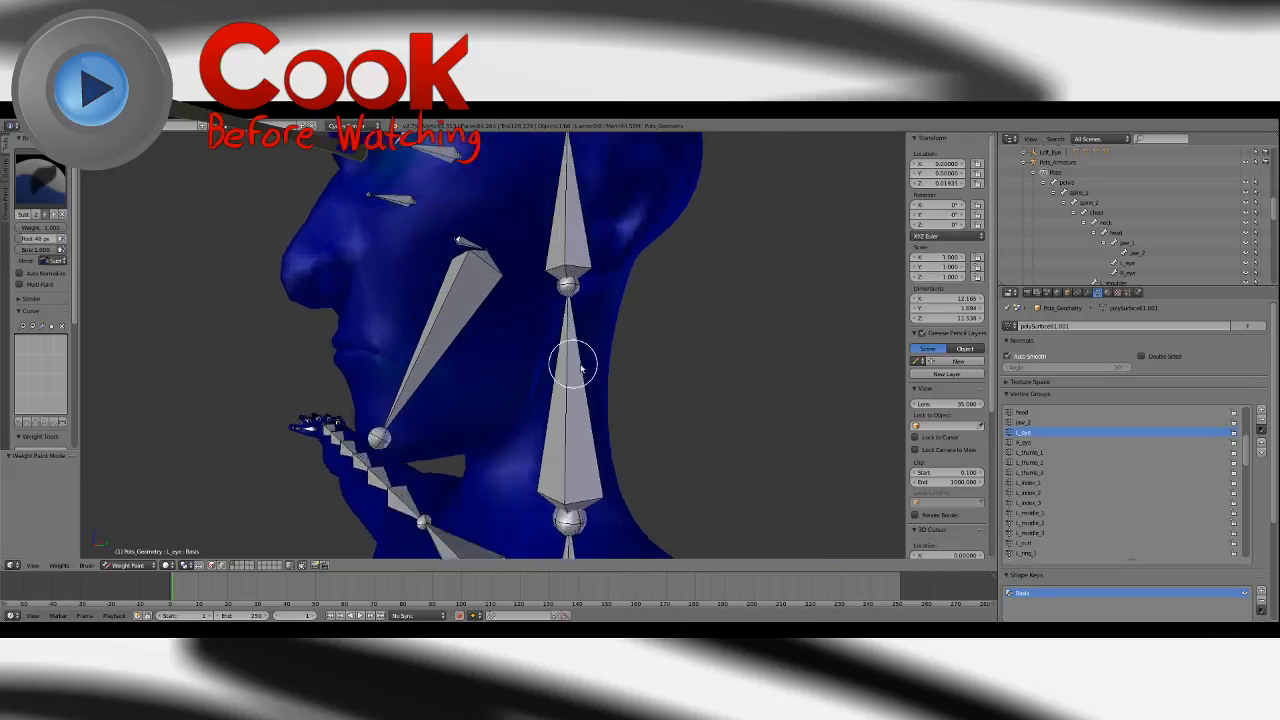
middle_click_drag(597, 399, 638, 355)
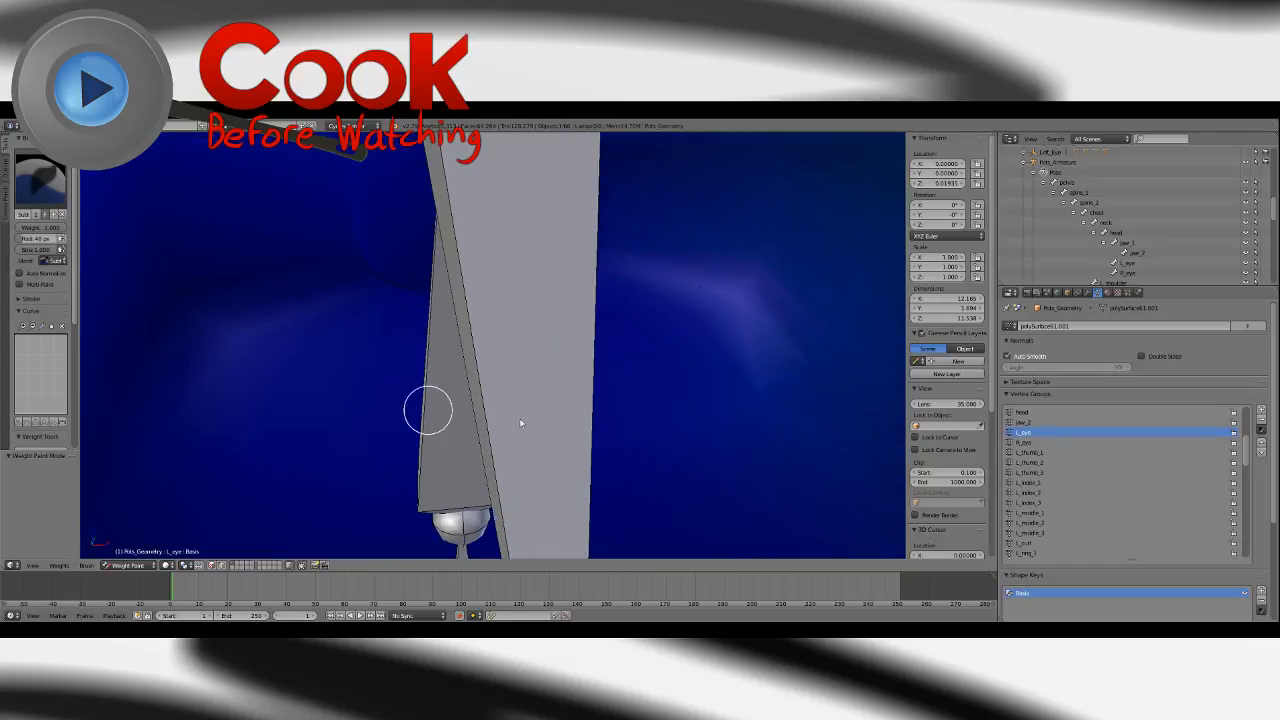
mouse_move(305, 340)
middle_mouse_down()
mouse_move(514, 357)
mouse_move(494, 449)
mouse_move(573, 439)
middle_mouse_up()
left_click(167, 565)
left_click(190, 542)
mouse_move(688, 391)
middle_mouse_down()
mouse_move(684, 277)
mouse_move(564, 363)
mouse_move(558, 393)
mouse_move(674, 386)
mouse_move(643, 371)
mouse_move(737, 409)
mouse_move(641, 300)
middle_mouse_up()
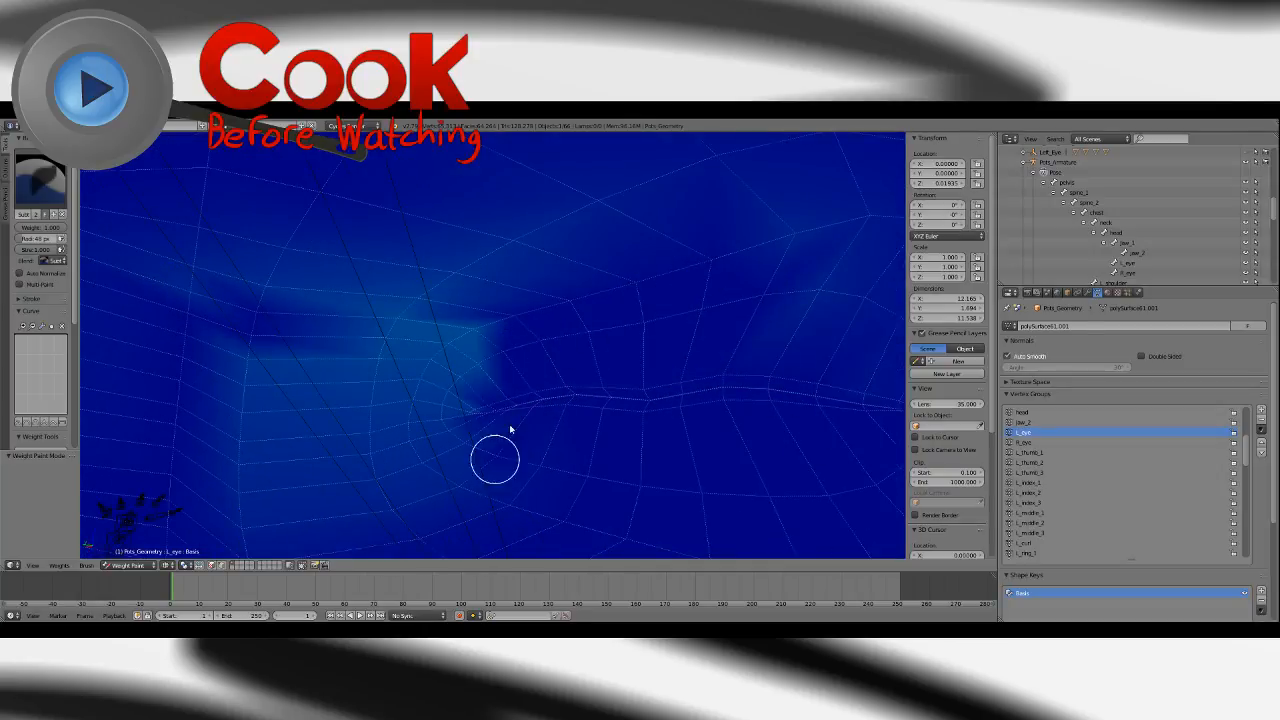
Subtract the stray L_eye weight from the vertices around the corner of the mouth.
mouse_move(411, 312)
left_mouse_down()
mouse_move(371, 471)
mouse_move(597, 214)
left_mouse_up()
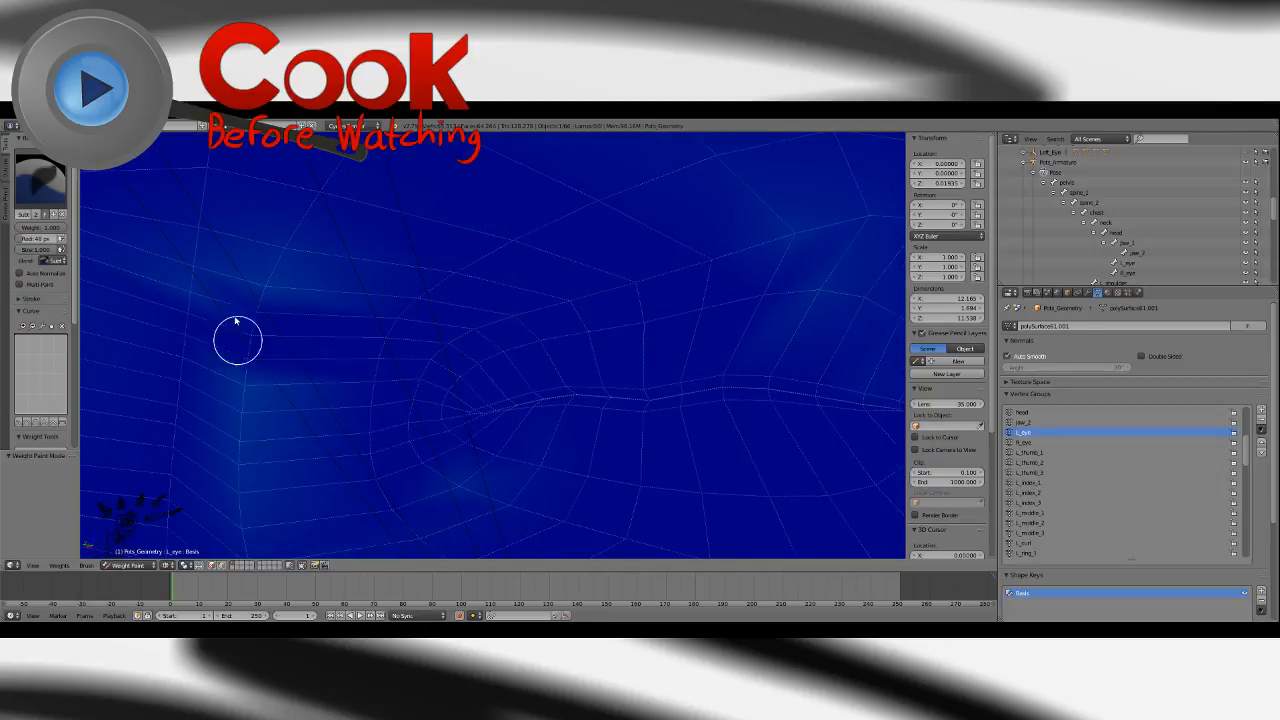
left_click_drag(237, 320, 255, 372)
middle_click_drag(484, 514, 342, 338)
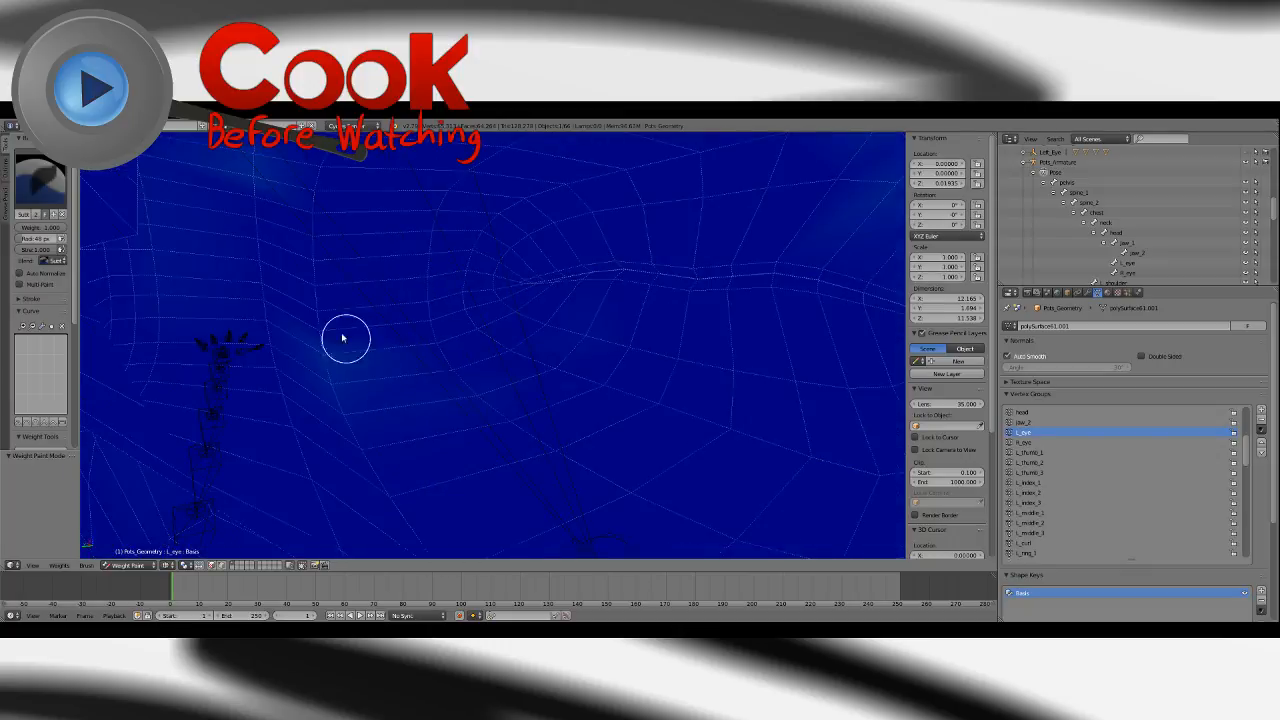
mouse_move(291, 303)
middle_mouse_down()
mouse_move(347, 350)
mouse_move(458, 372)
mouse_move(424, 369)
mouse_move(432, 385)
mouse_move(343, 341)
middle_mouse_up()
Examine the inside of the head, the neck and the face for remaining stray L_eye weights.
scroll(347, 350, "up", 4)
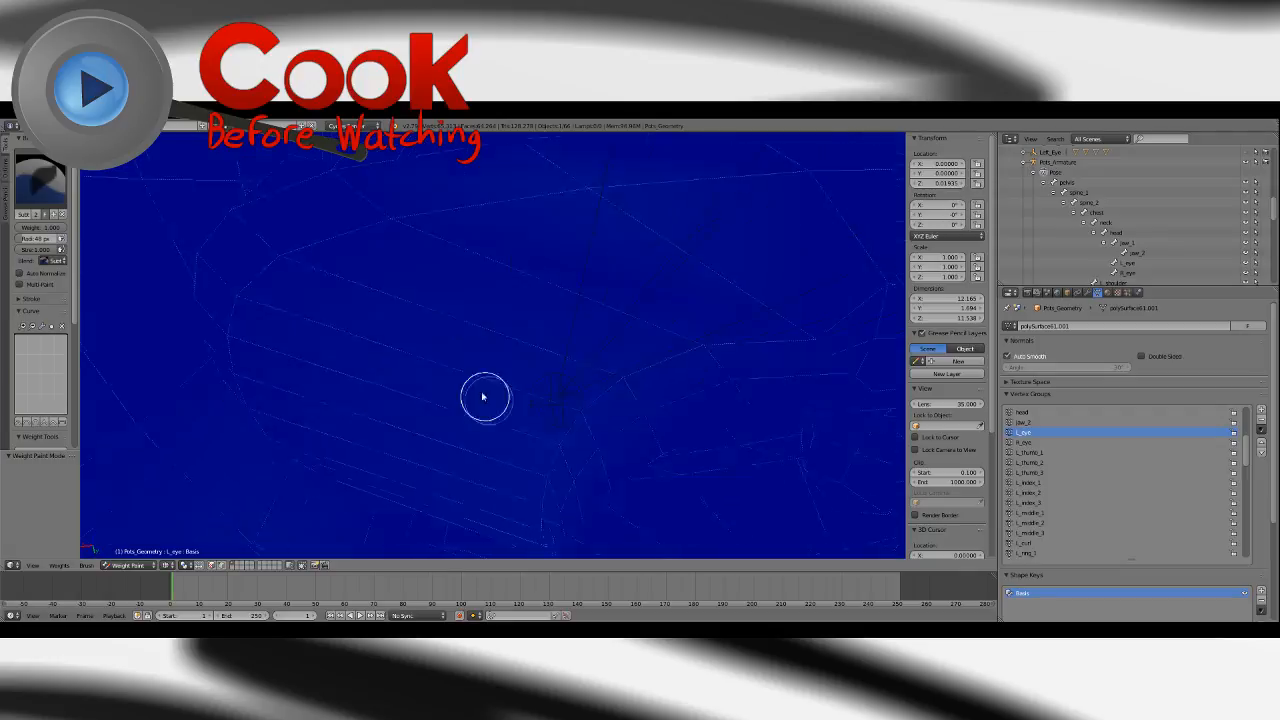
middle_click_drag(482, 397, 496, 362)
mouse_move(473, 415)
middle_mouse_down()
mouse_move(517, 397)
mouse_move(491, 369)
mouse_move(657, 249)
mouse_move(581, 388)
mouse_move(534, 403)
mouse_move(577, 443)
mouse_move(661, 366)
mouse_move(643, 349)
mouse_move(622, 393)
middle_mouse_up()
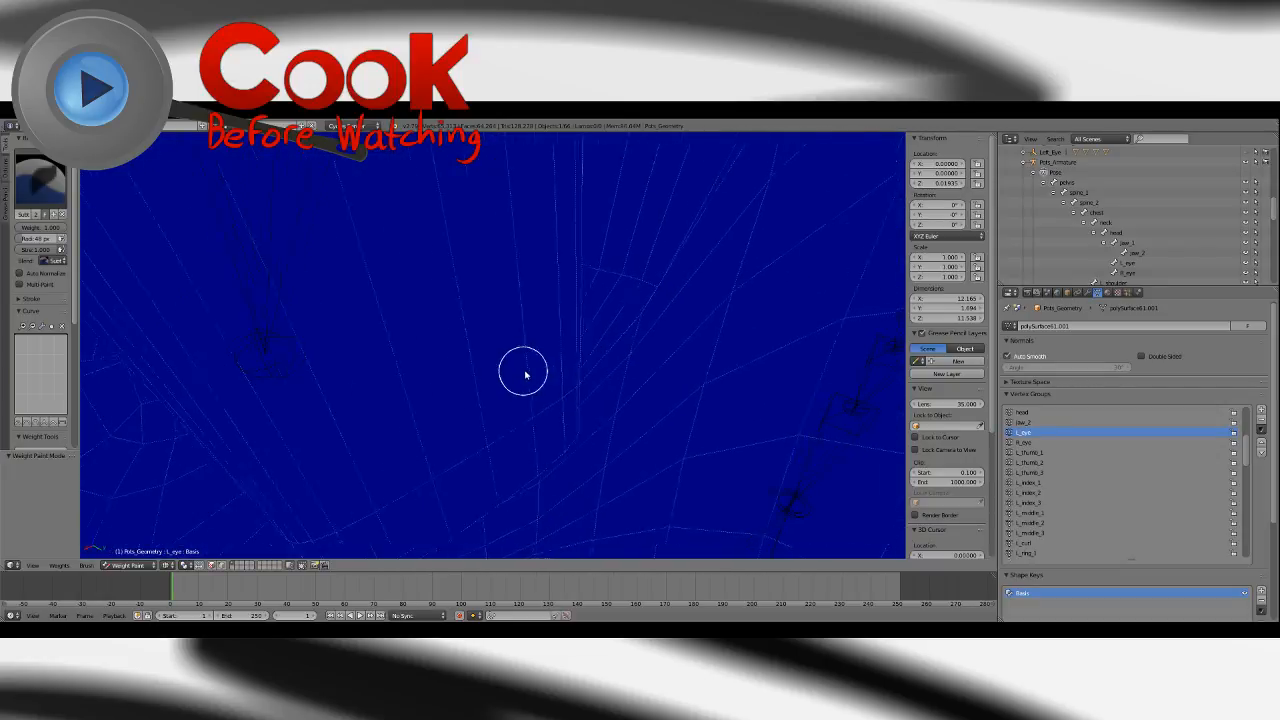
mouse_move(524, 374)
middle_mouse_down()
mouse_move(523, 343)
mouse_move(436, 352)
middle_mouse_up()
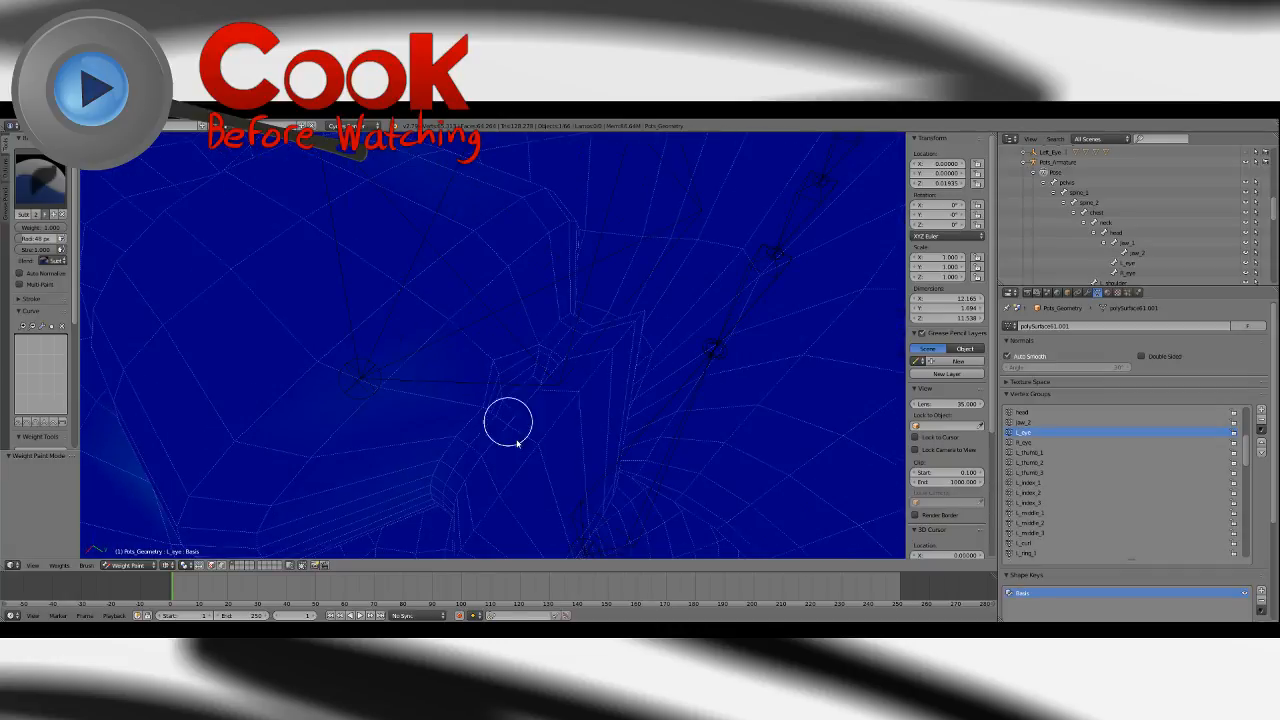
middle_click_drag(517, 442, 500, 338)
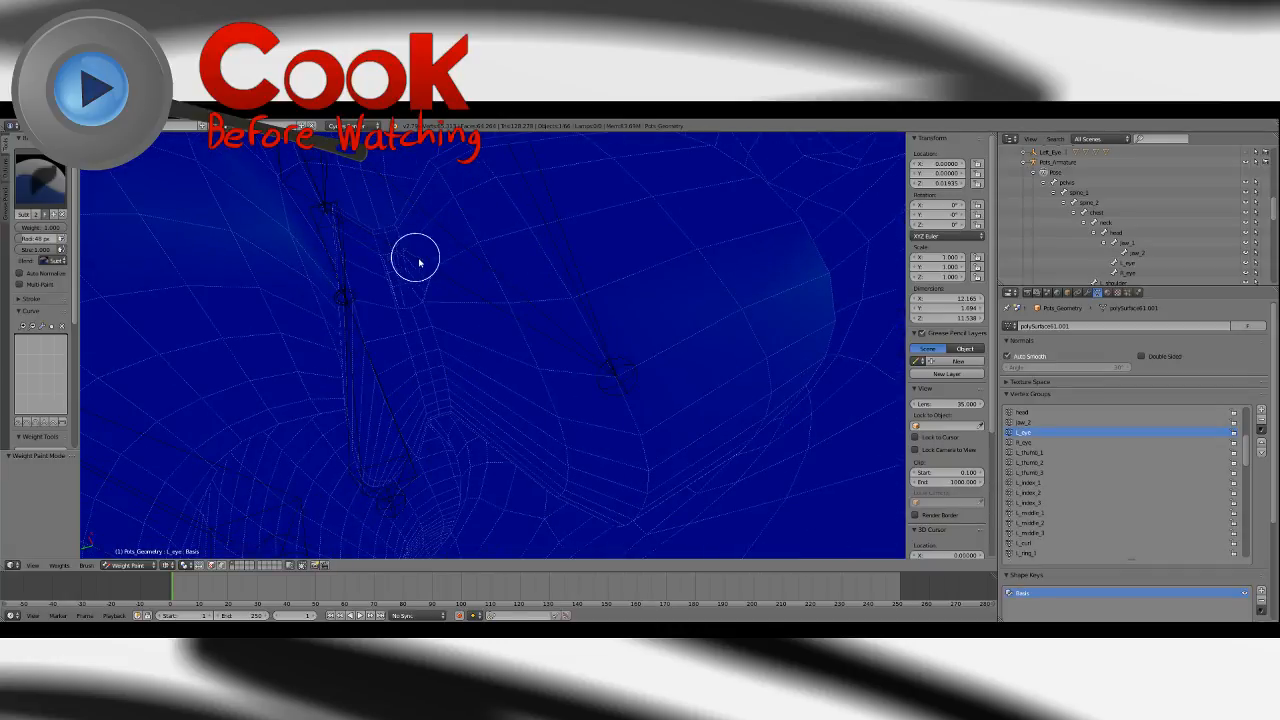
mouse_move(419, 262)
middle_mouse_down()
mouse_move(477, 317)
mouse_move(491, 294)
mouse_move(460, 366)
mouse_move(487, 393)
mouse_move(489, 371)
mouse_move(486, 394)
mouse_move(265, 495)
mouse_move(263, 446)
mouse_move(331, 403)
mouse_move(243, 383)
mouse_move(374, 377)
mouse_move(374, 423)
mouse_move(331, 389)
mouse_move(443, 331)
mouse_move(490, 210)
middle_mouse_up()
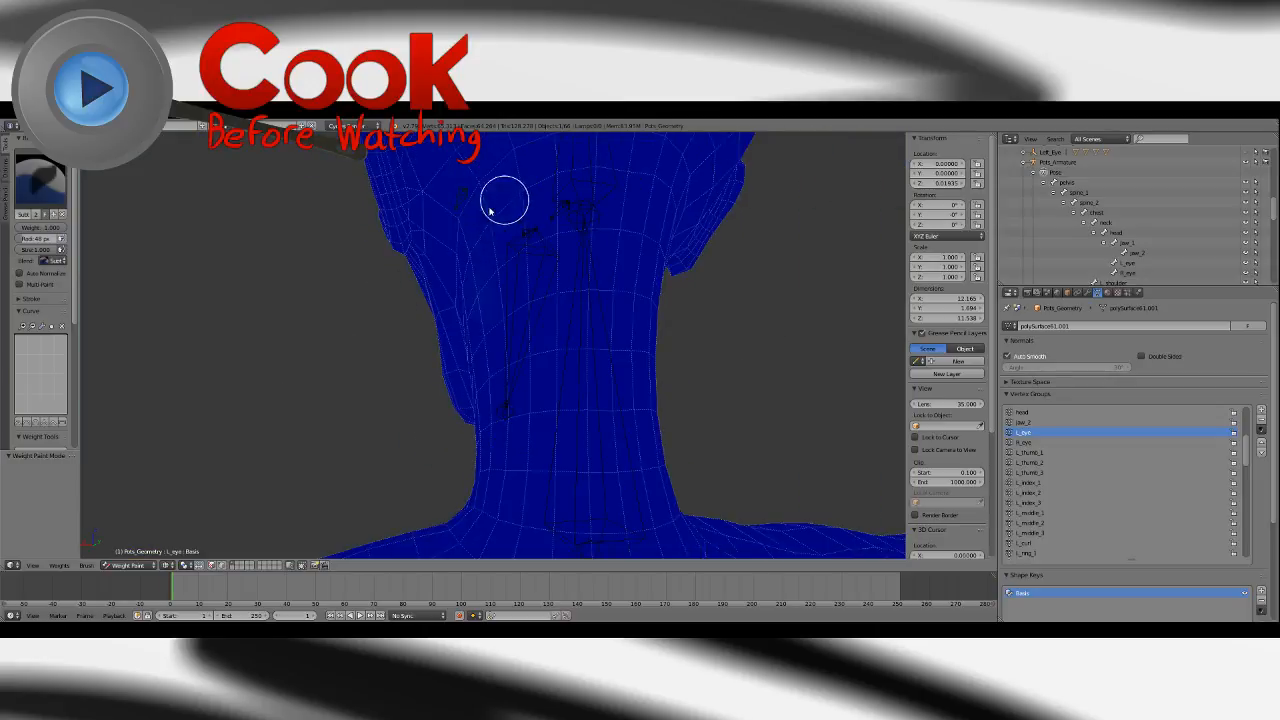
mouse_move(456, 305)
middle_mouse_down()
mouse_move(517, 337)
mouse_move(470, 367)
middle_mouse_up()
key("shift+w")
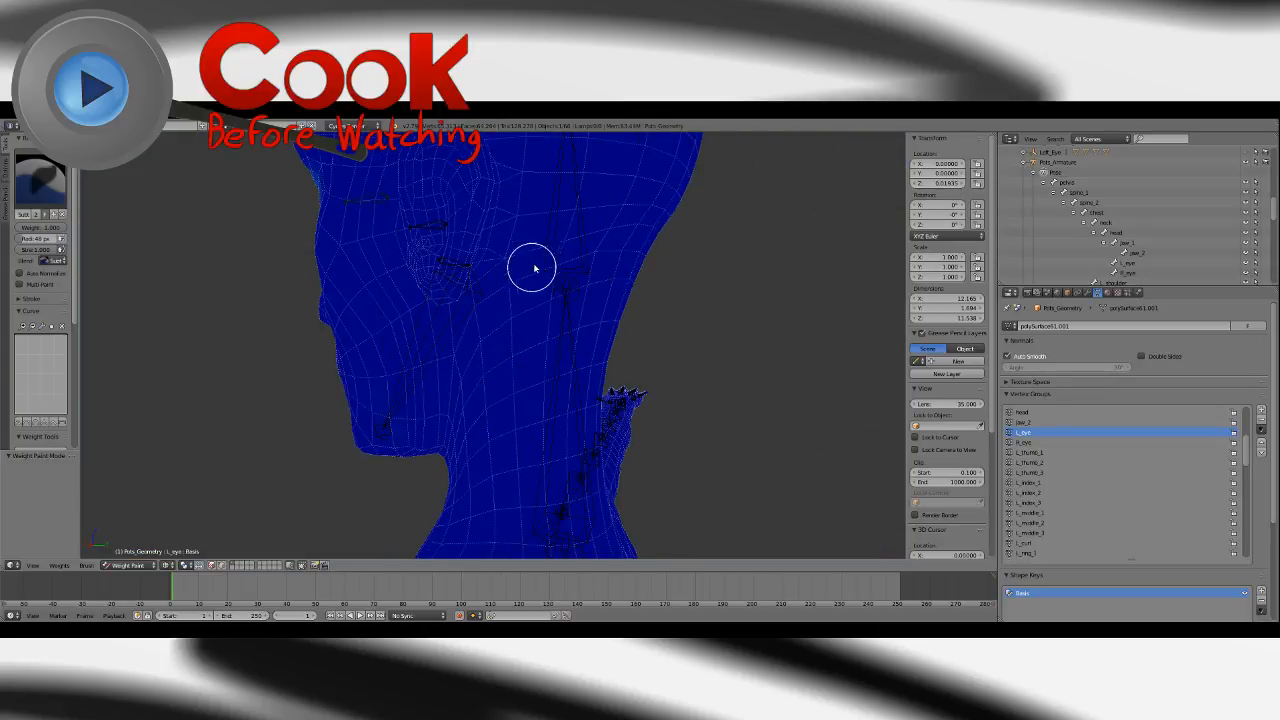
mouse_move(534, 268)
middle_mouse_down()
mouse_move(420, 386)
mouse_move(509, 320)
mouse_move(479, 396)
mouse_move(511, 369)
mouse_move(563, 386)
mouse_move(489, 434)
mouse_move(452, 334)
middle_mouse_up()
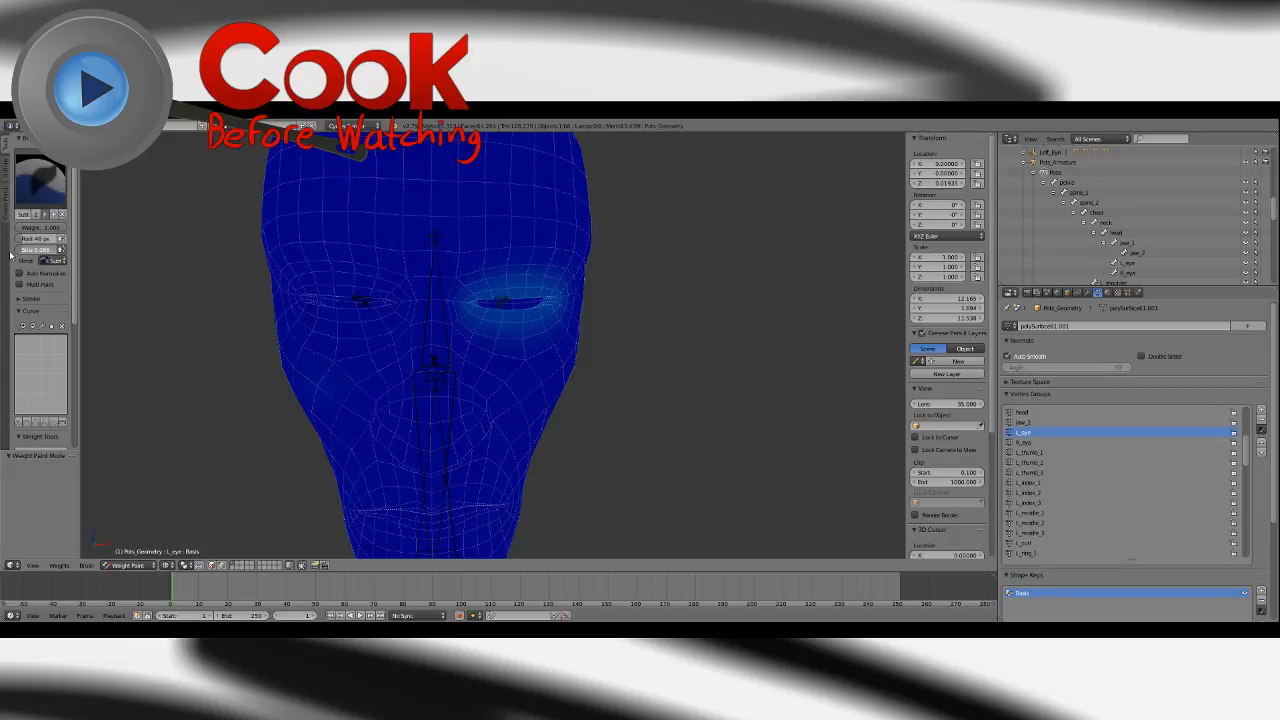
Return the body mesh to Object Mode and display it in solid shading.
left_click(127, 565)
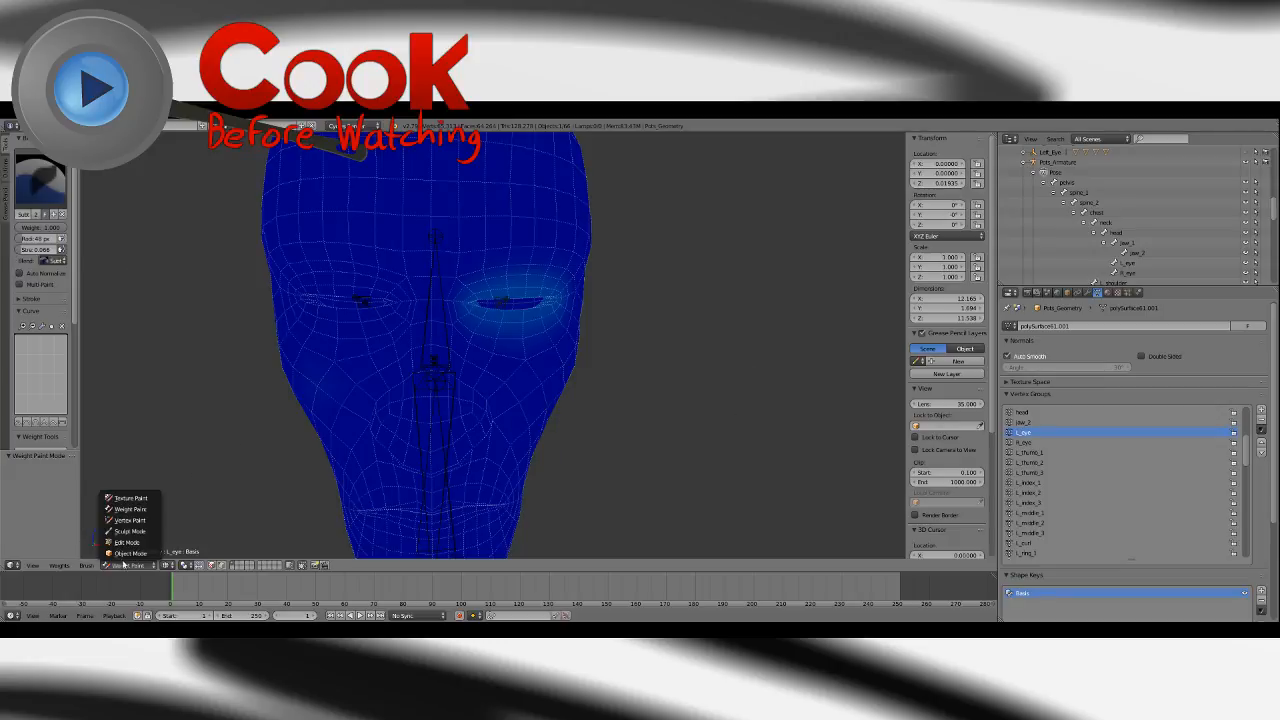
left_click(128, 548)
left_click(188, 565)
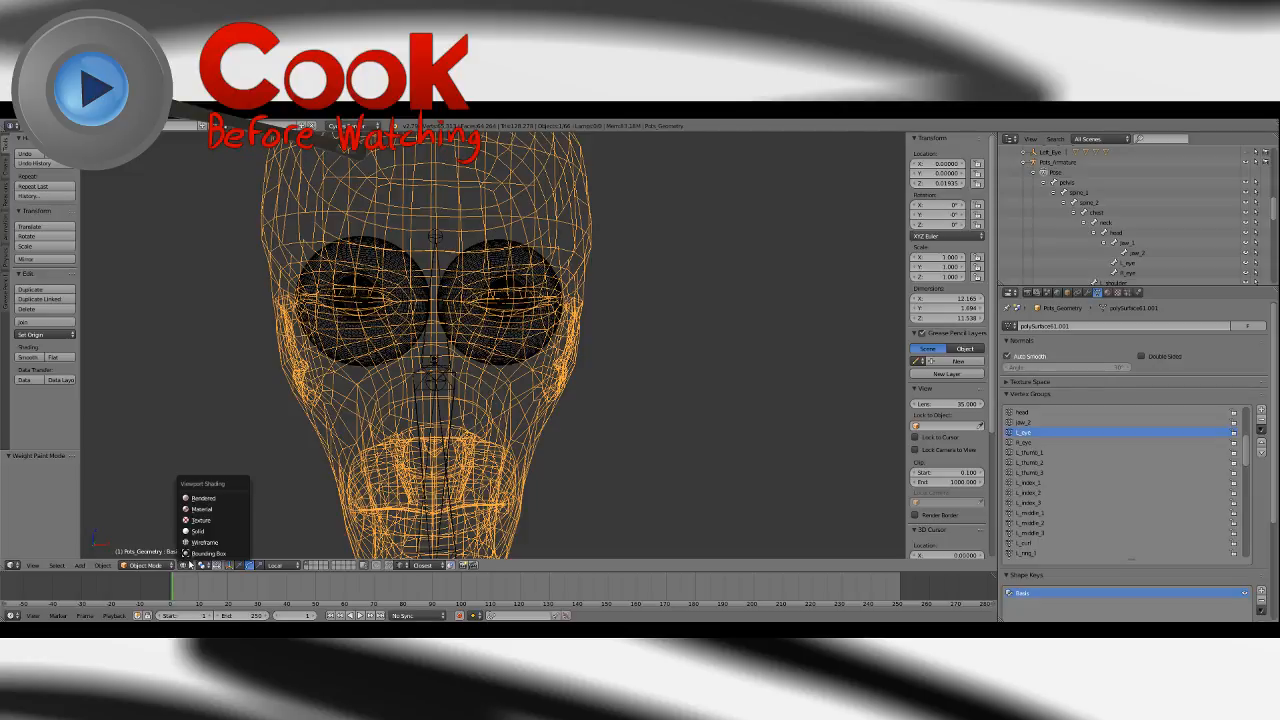
left_click(196, 531)
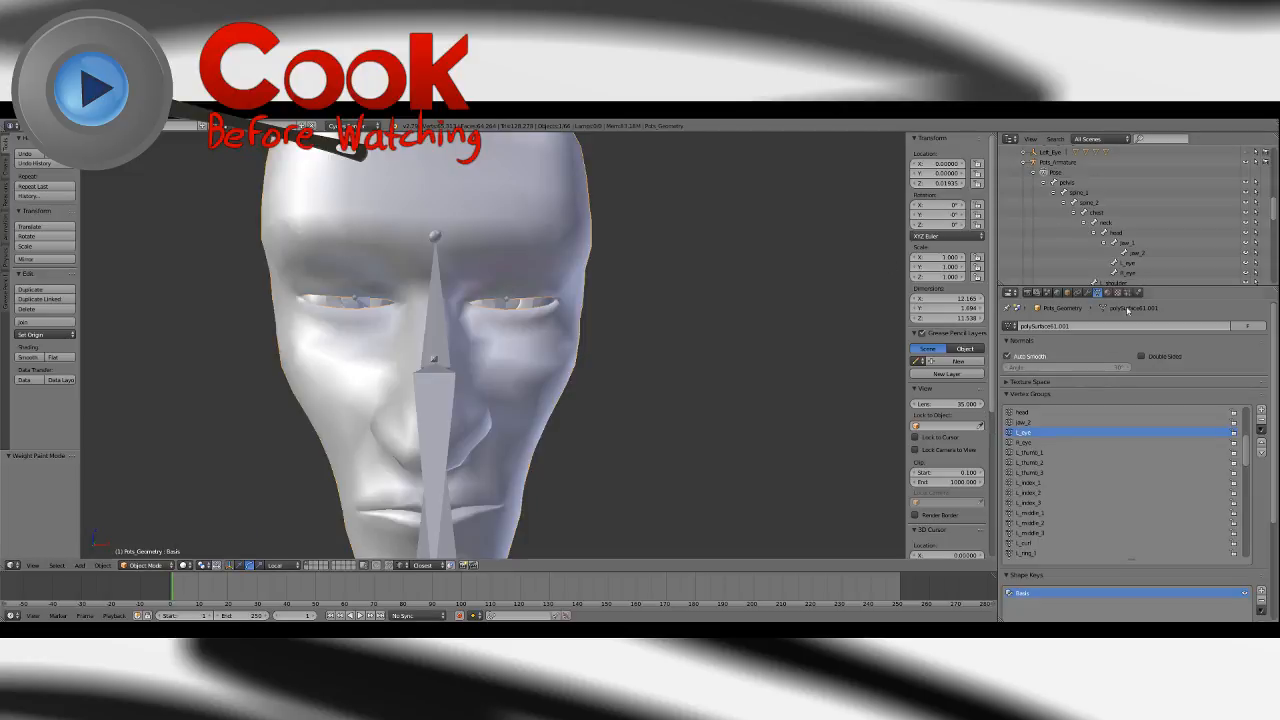
Select the armature's L_eye bone, test-rotate it freely to check the deformation around the eye, and clear its rotation.
left_click(1045, 164)
right_click(503, 304)
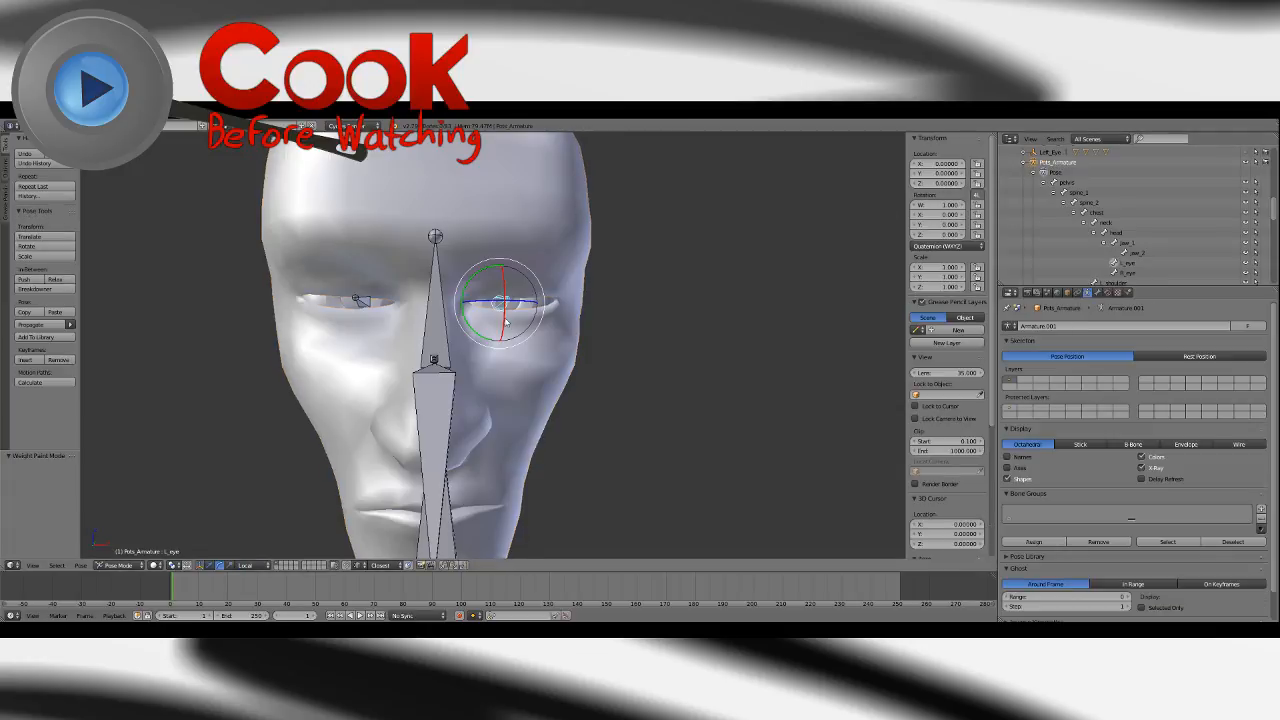
middle_click_drag(503, 304, 516, 310)
key("r")
key("r")
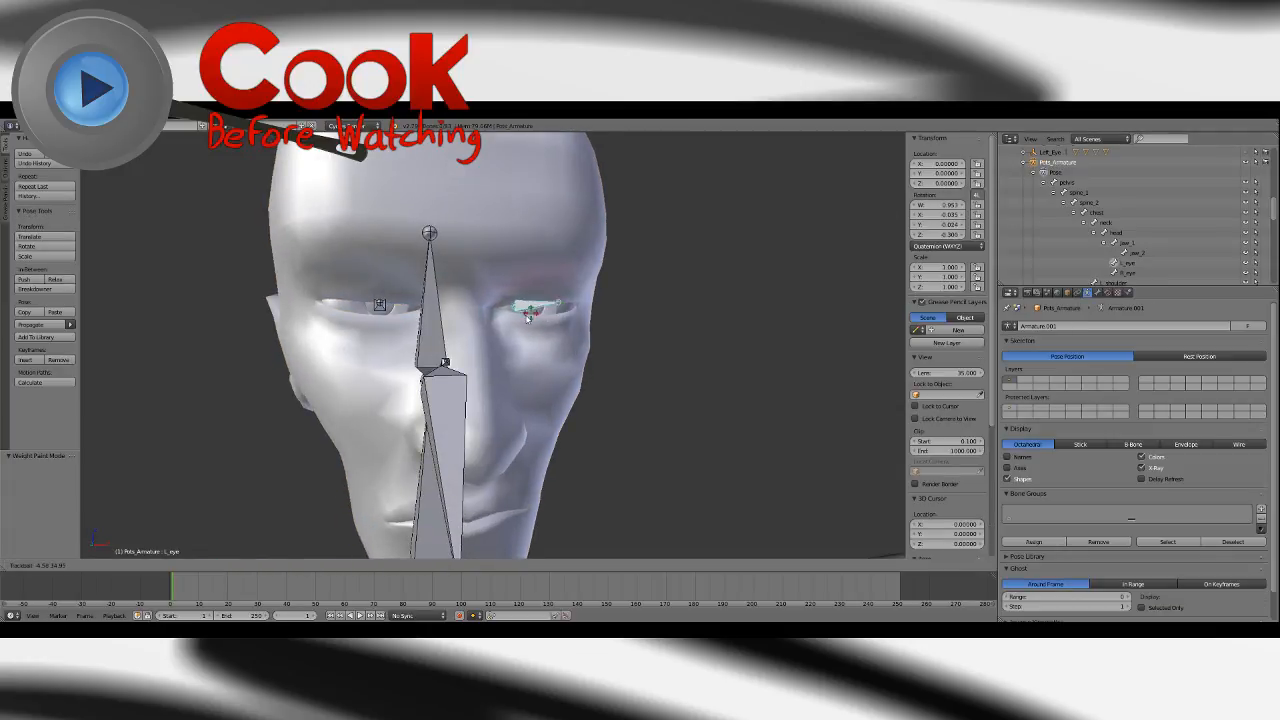
left_click(566, 315)
middle_click_drag(706, 306, 585, 336)
key("alt+r")
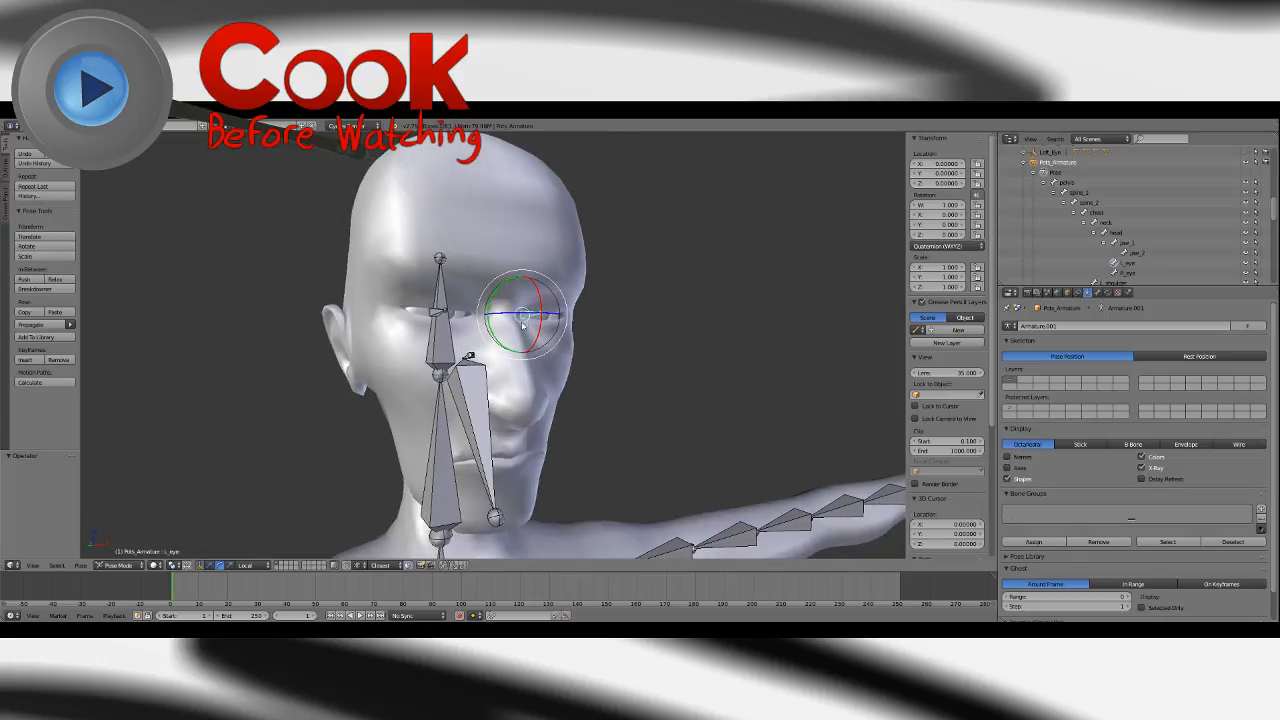
Repeat the free test rotation of the L_eye bone while checking the head from both sides, and clear the rotation.
key("r")
key("r")
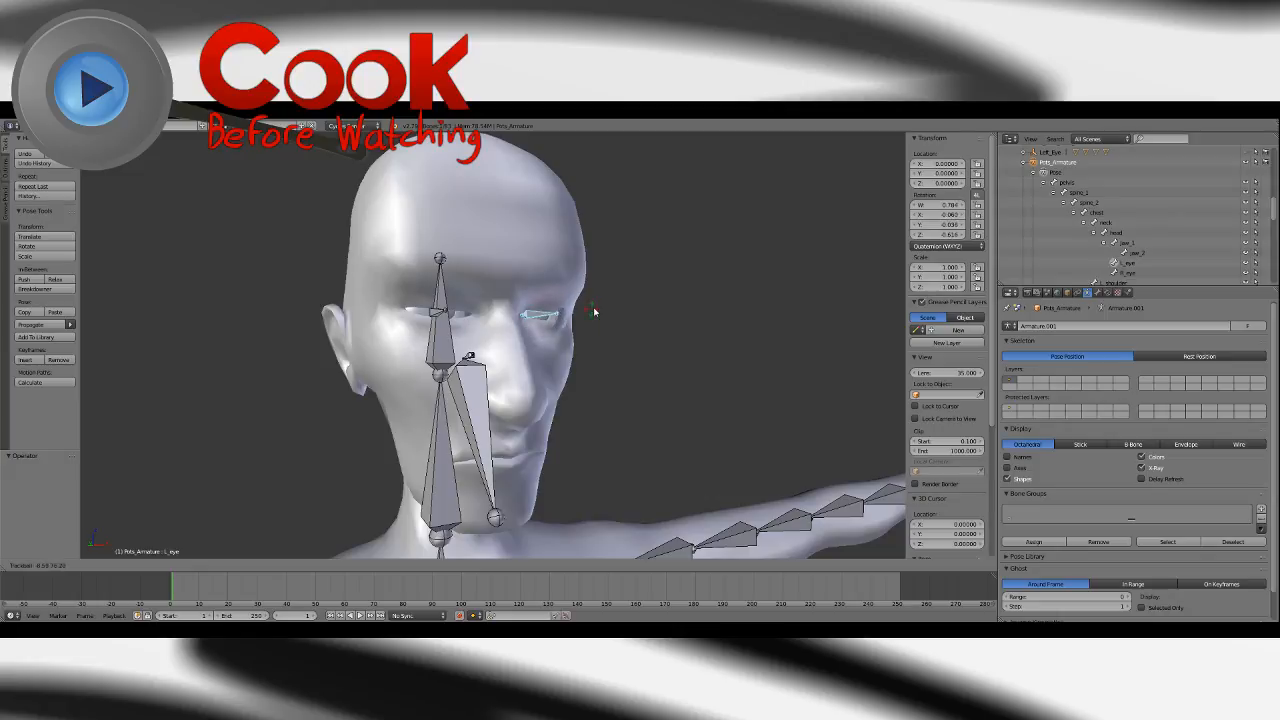
left_click(594, 311)
middle_click_drag(680, 292, 503, 330)
key("ctrl+z")
key("r")
key("r")
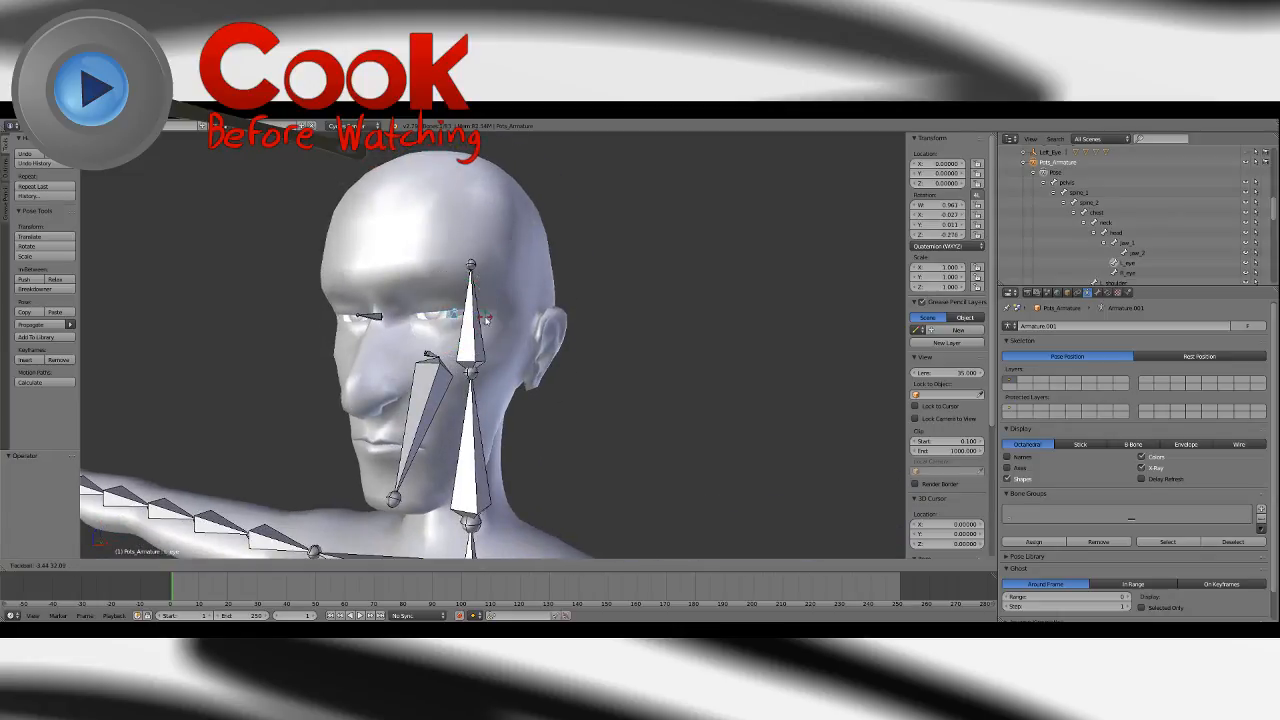
left_click(418, 317)
middle_click_drag(670, 311, 512, 324)
key("alt+r")
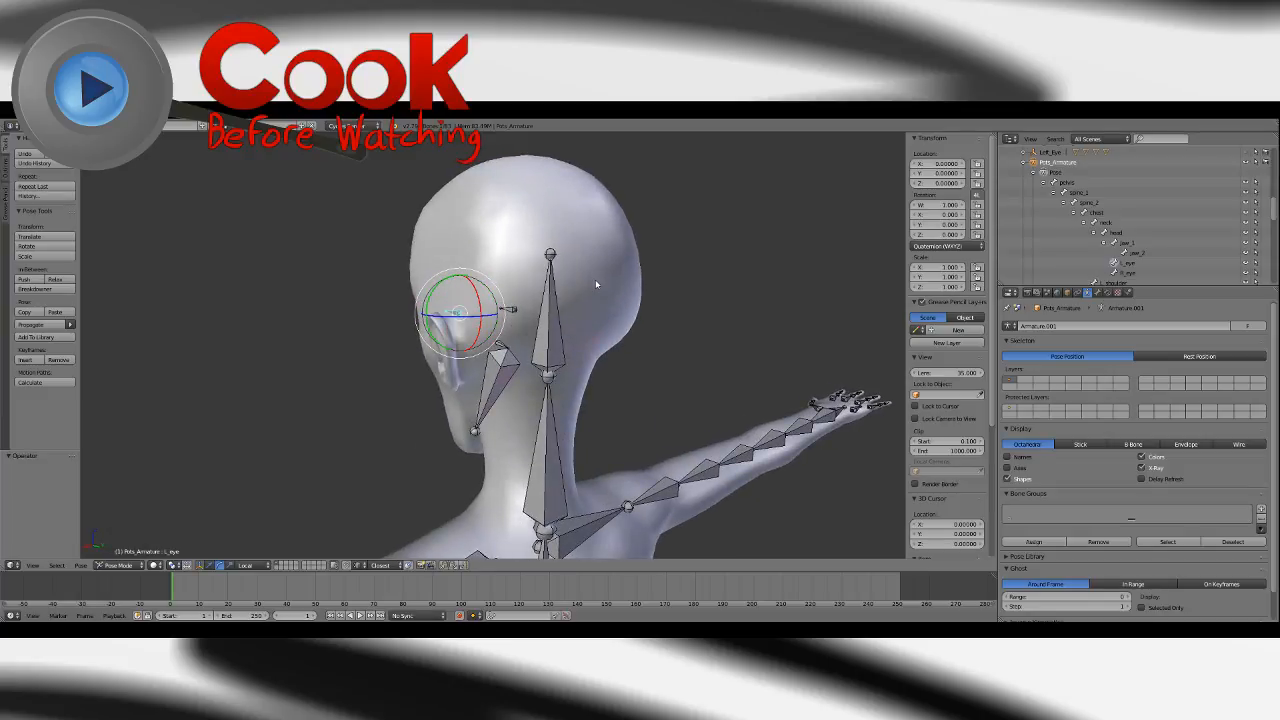
Select the body mesh, put it back in Weight Paint mode and set the brush strength to 1.000.
right_click(591, 292)
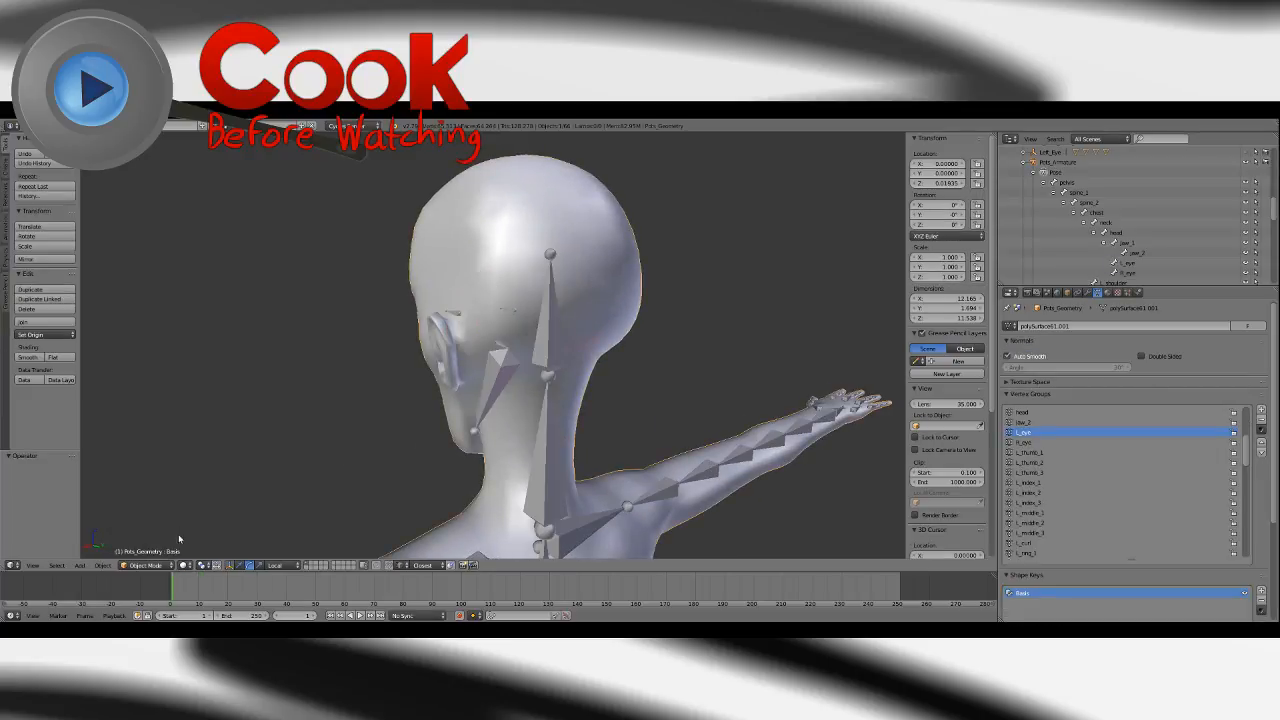
left_click(184, 566)
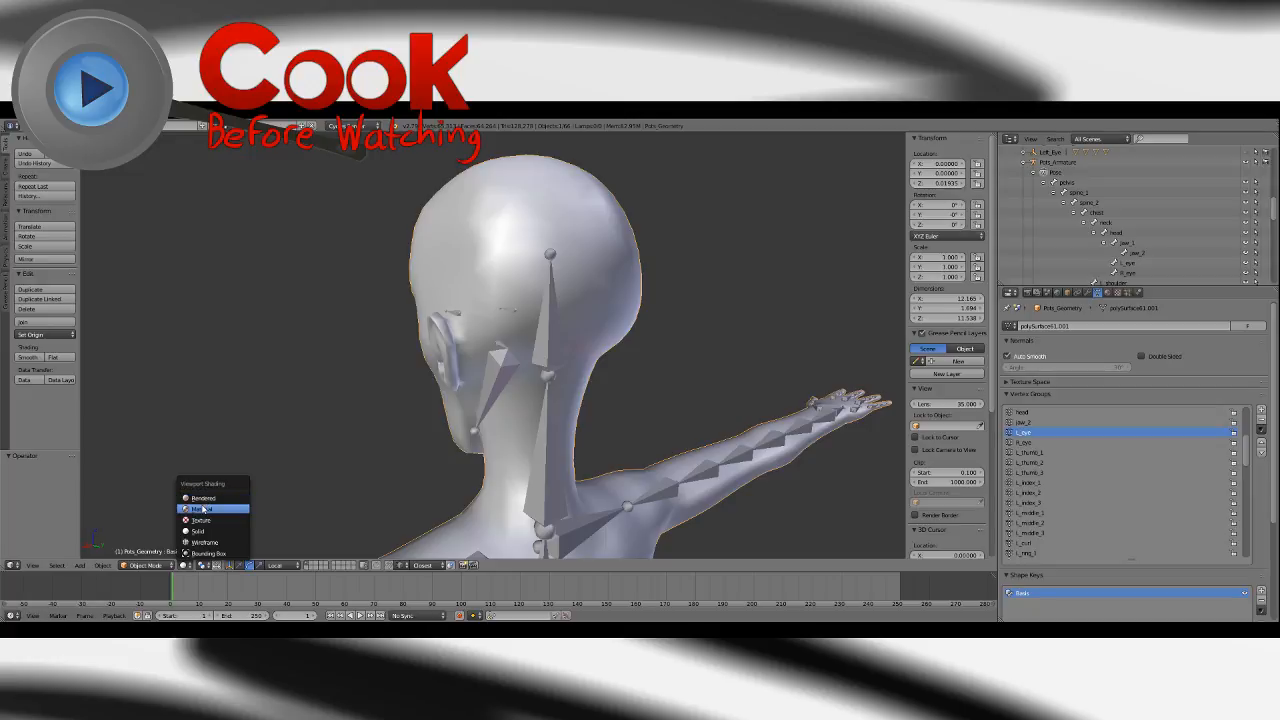
left_click(149, 567)
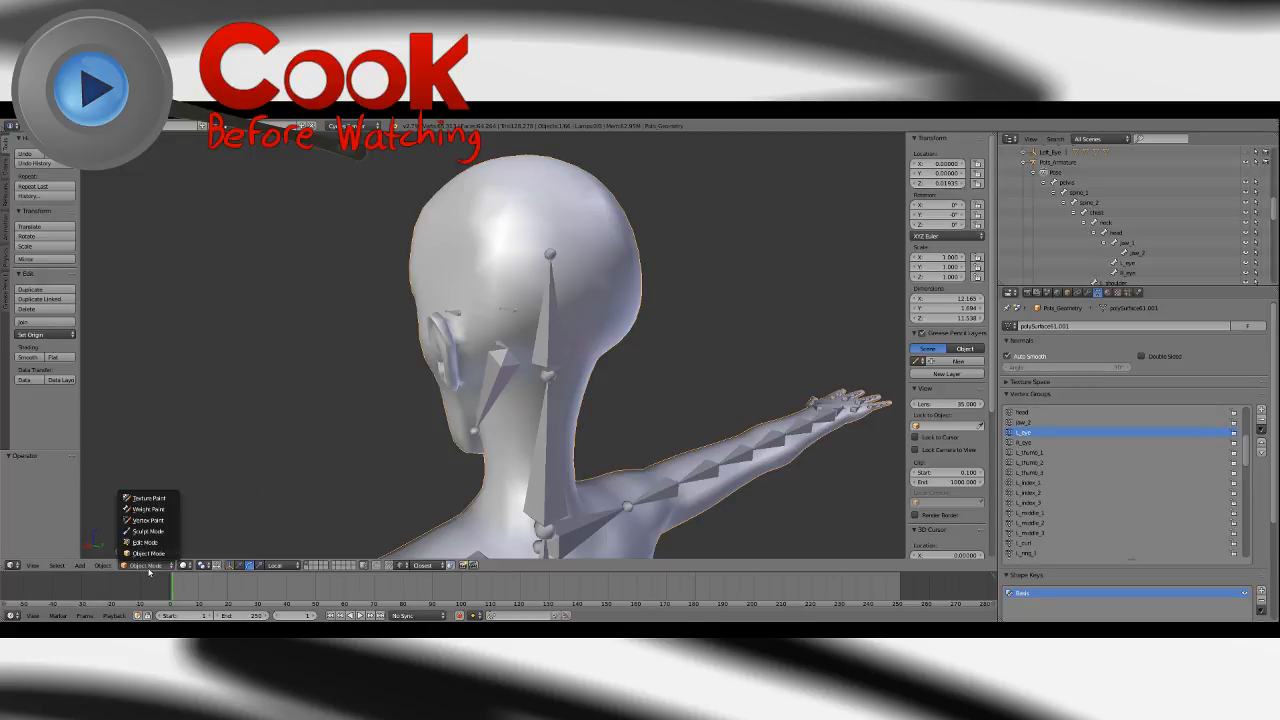
left_click(156, 511)
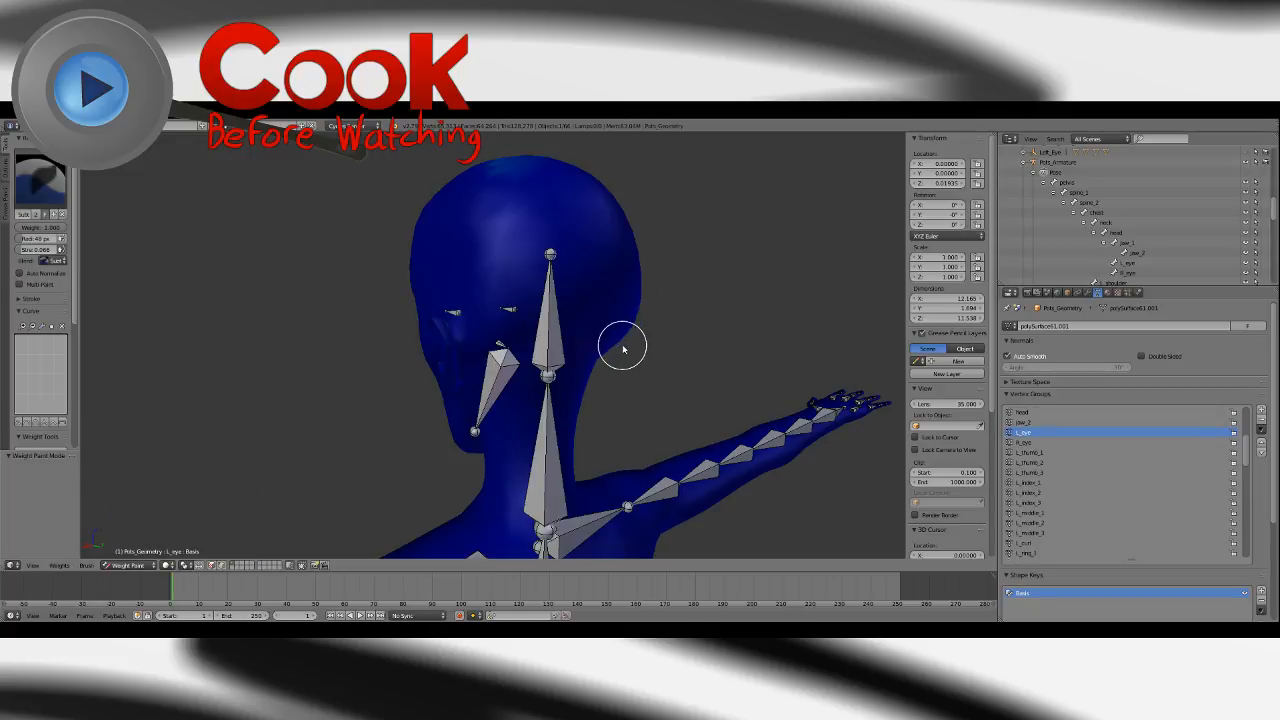
middle_click_drag(622, 348, 598, 325)
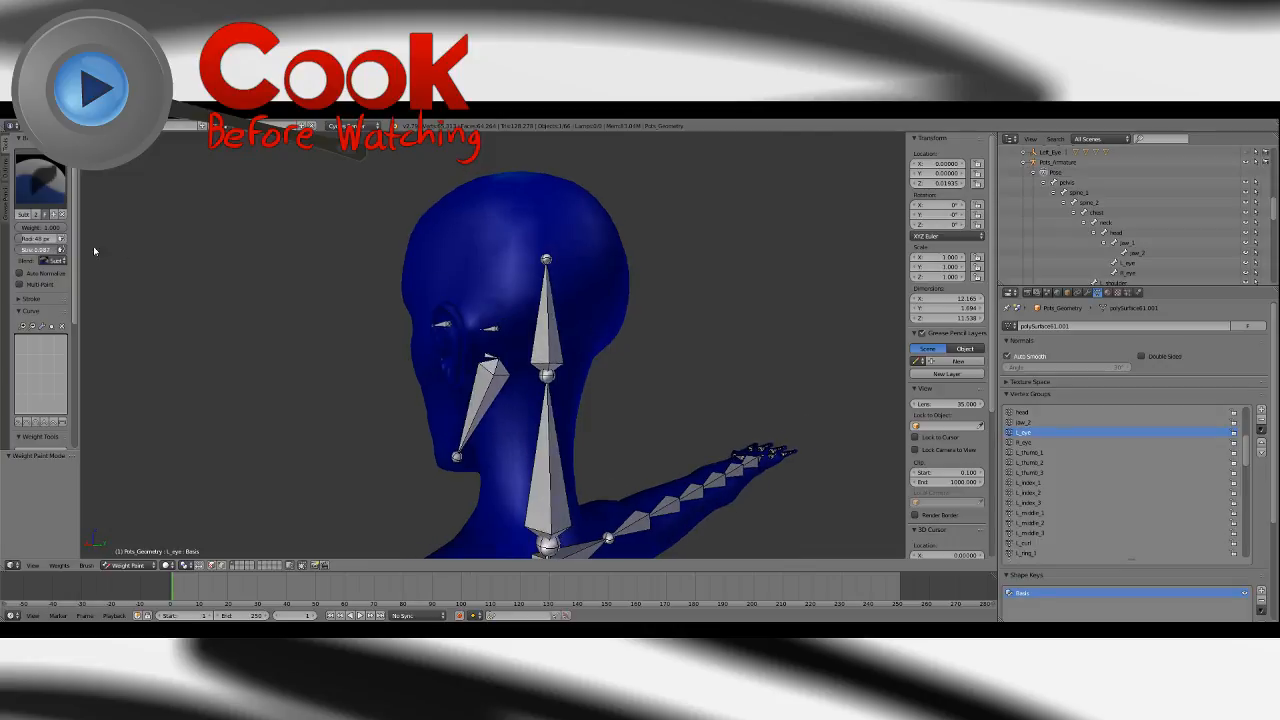
left_click_drag(94, 251, 104, 252)
Display the weight-painted mesh in wireframe shading and focus on the stray L_eye weight on the crown of the head.
mouse_move(541, 331)
middle_mouse_down()
mouse_move(545, 312)
mouse_move(563, 323)
mouse_move(571, 371)
mouse_move(409, 385)
mouse_move(543, 343)
mouse_move(588, 372)
middle_mouse_up()
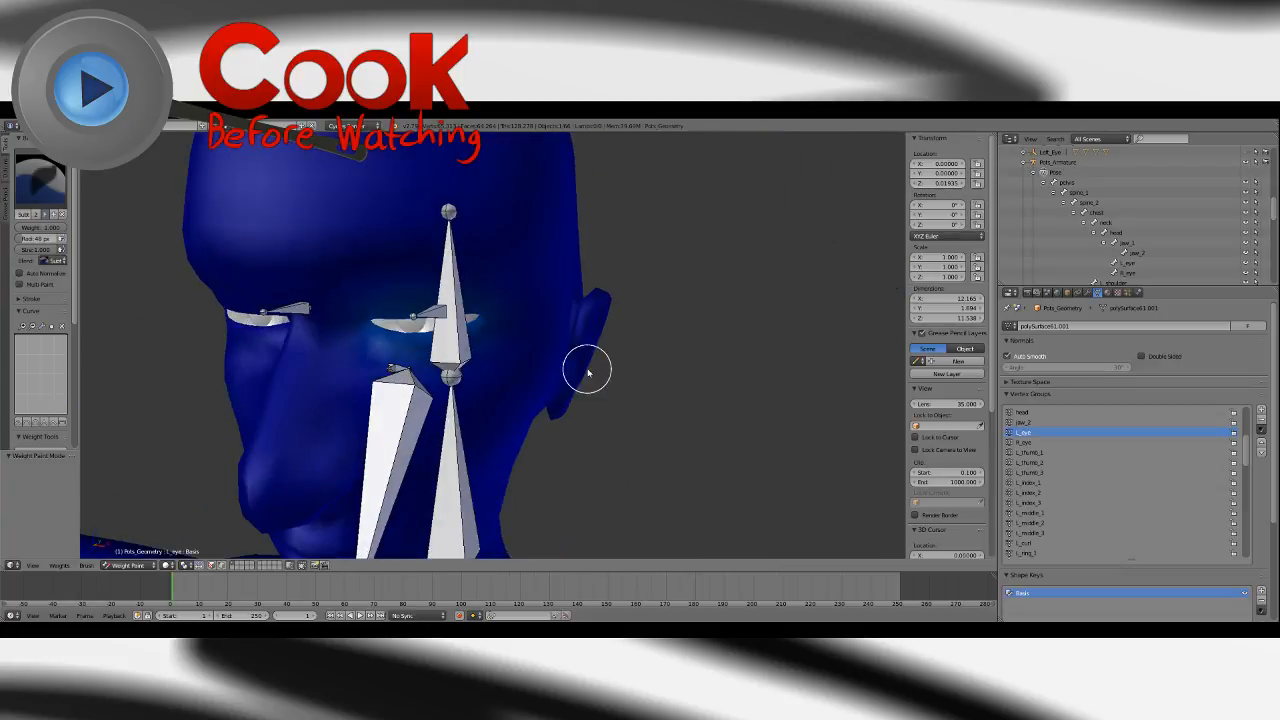
middle_click_drag(514, 396, 538, 375)
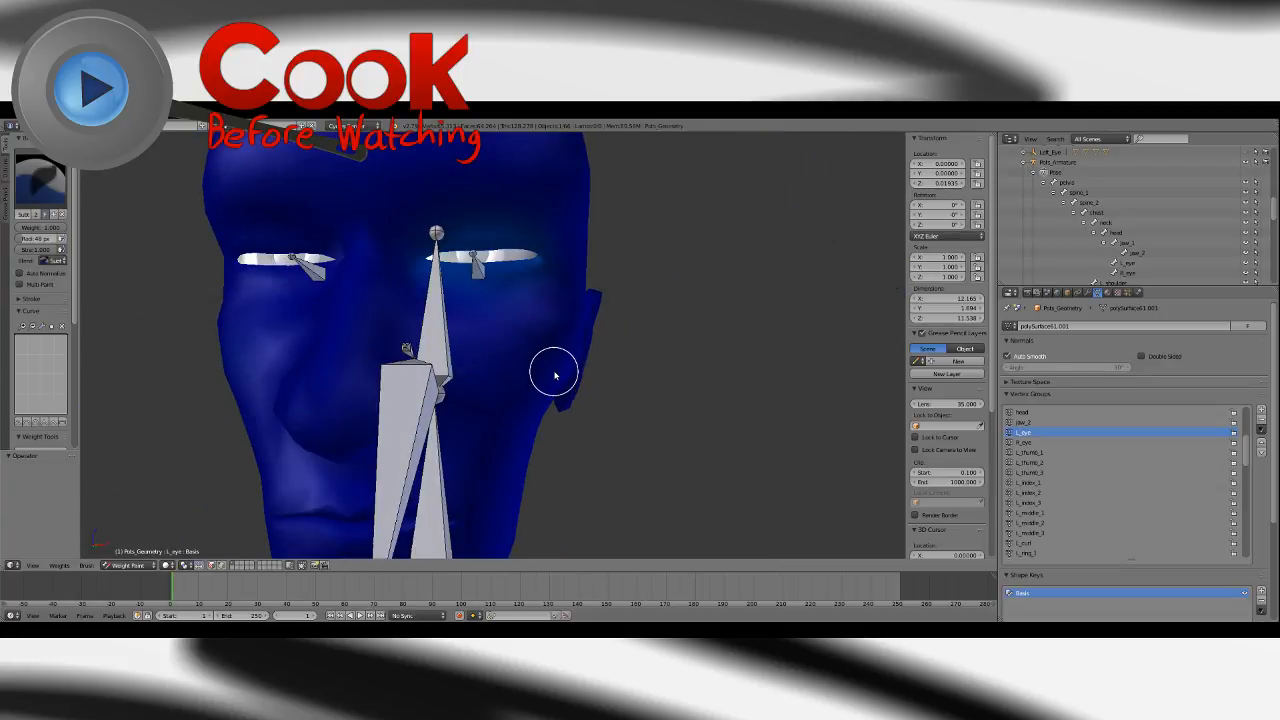
middle_click_drag(628, 347, 447, 358)
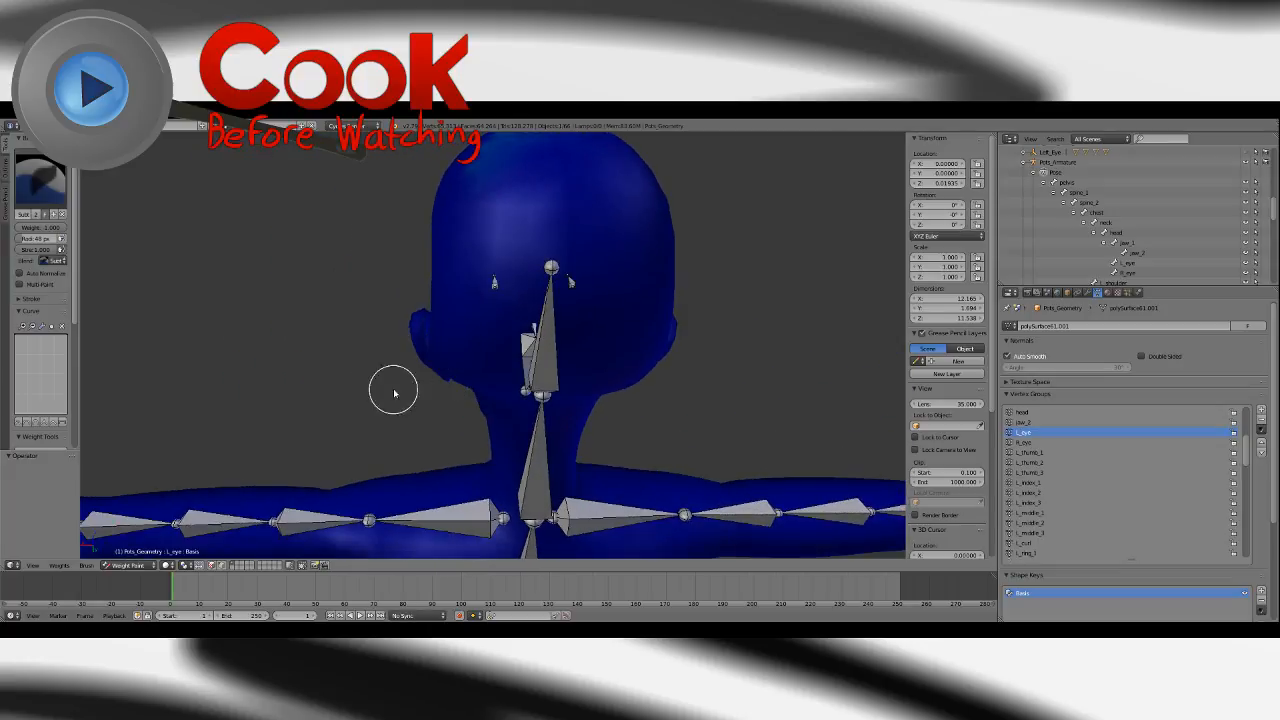
left_click(128, 565)
left_click(168, 565)
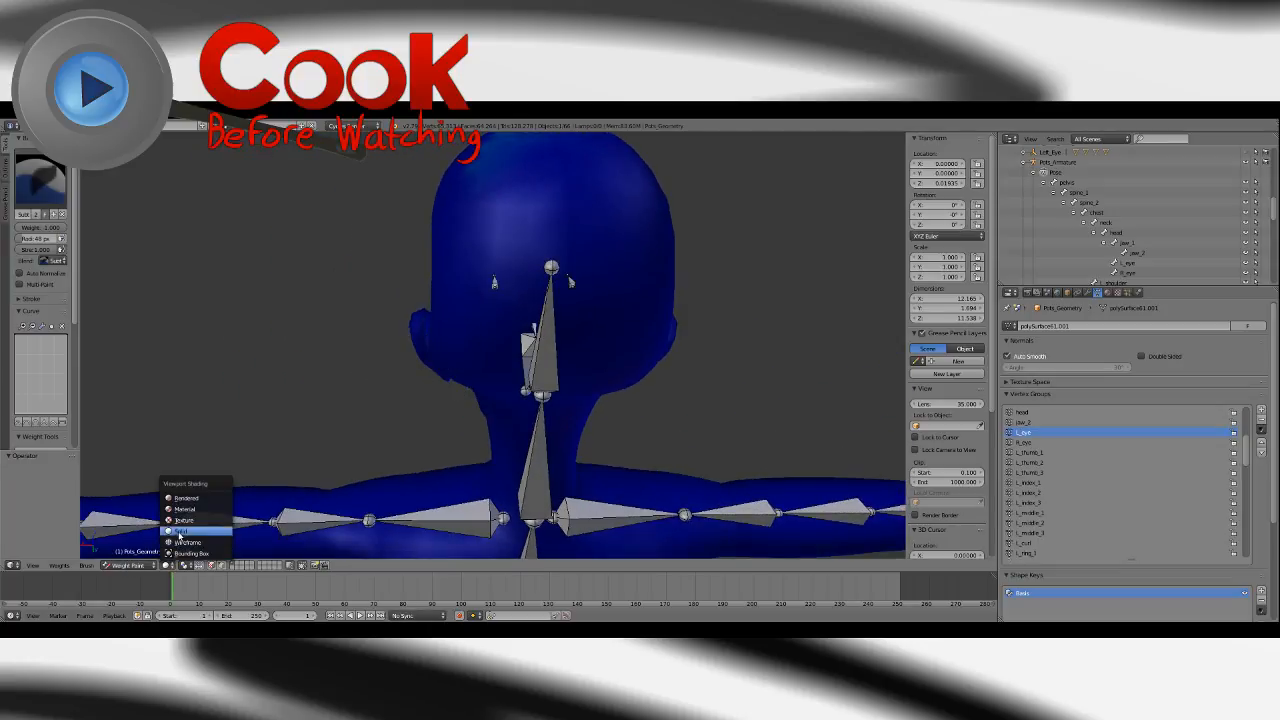
left_click(181, 532)
left_click(172, 566)
left_click(180, 543)
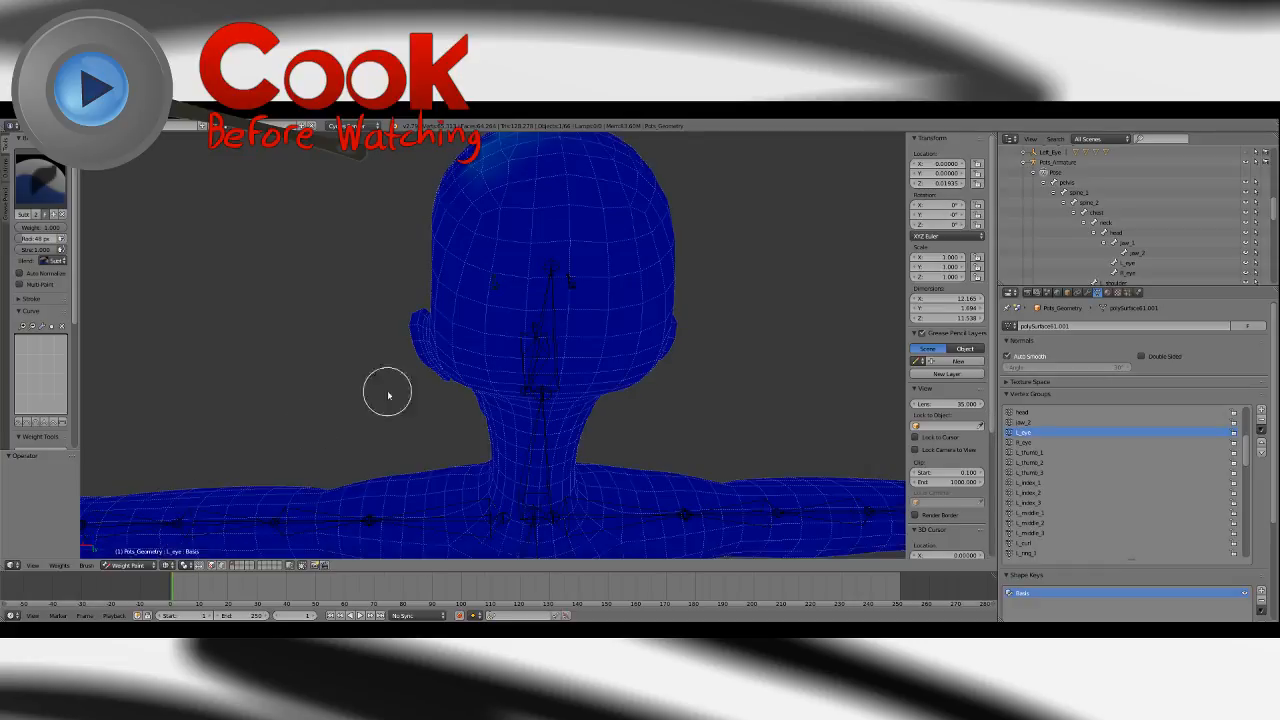
mouse_move(389, 394)
middle_mouse_down()
mouse_move(574, 360)
mouse_move(556, 343)
mouse_move(566, 386)
mouse_move(423, 331)
middle_mouse_up()
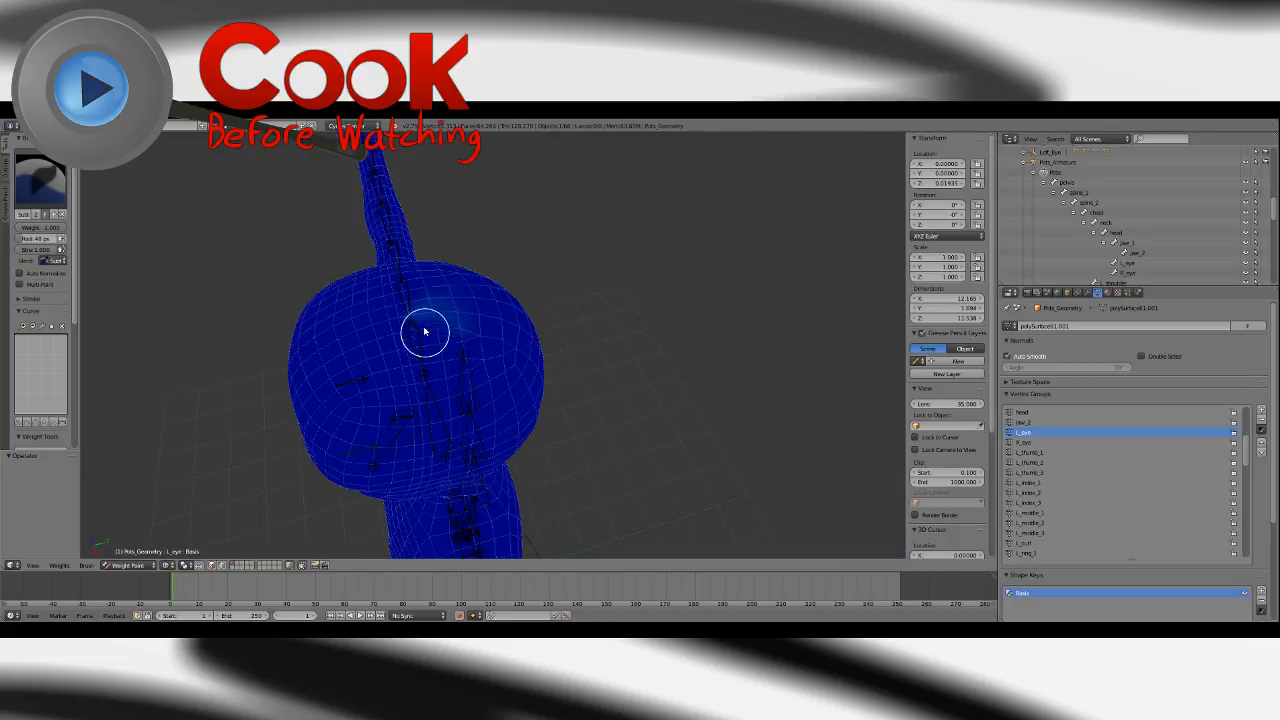
middle_click_drag(494, 294, 532, 416)
scroll(530, 410, "up", 4)
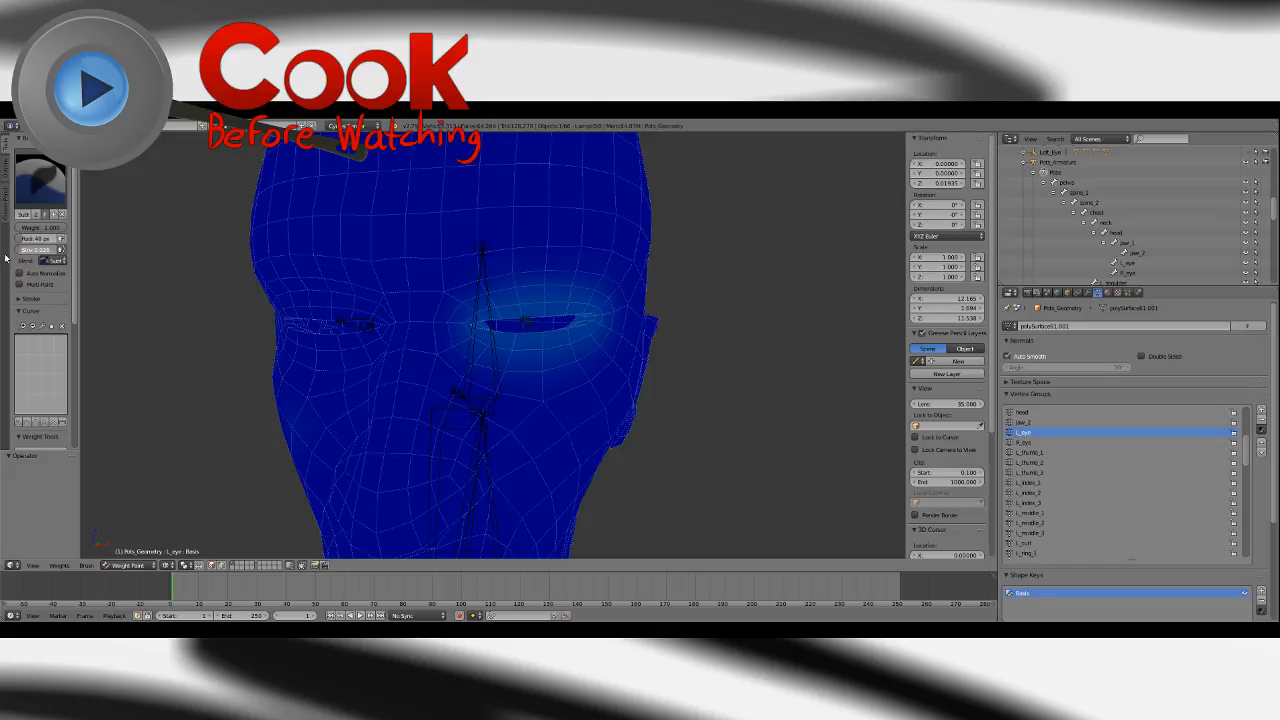
Examine the L_eye weights around the left eye and inside the head from several angles.
scroll(619, 327, "down", 4)
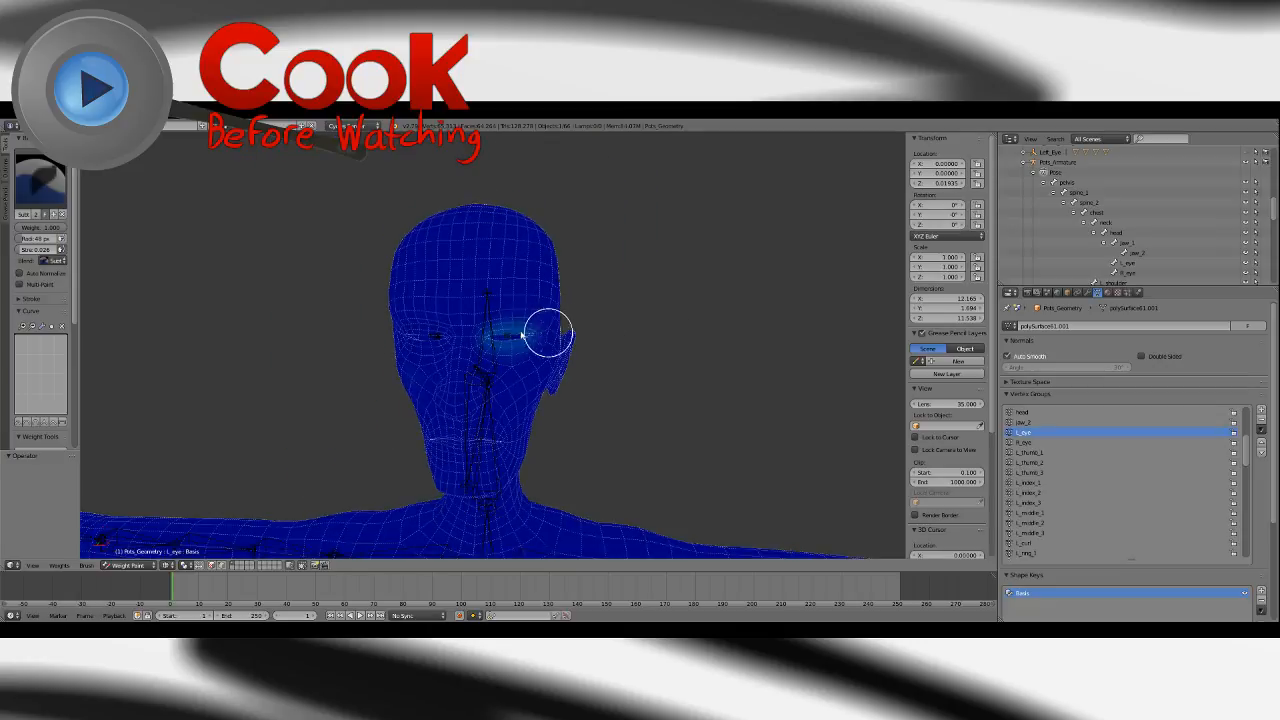
scroll(488, 390, "up", 5)
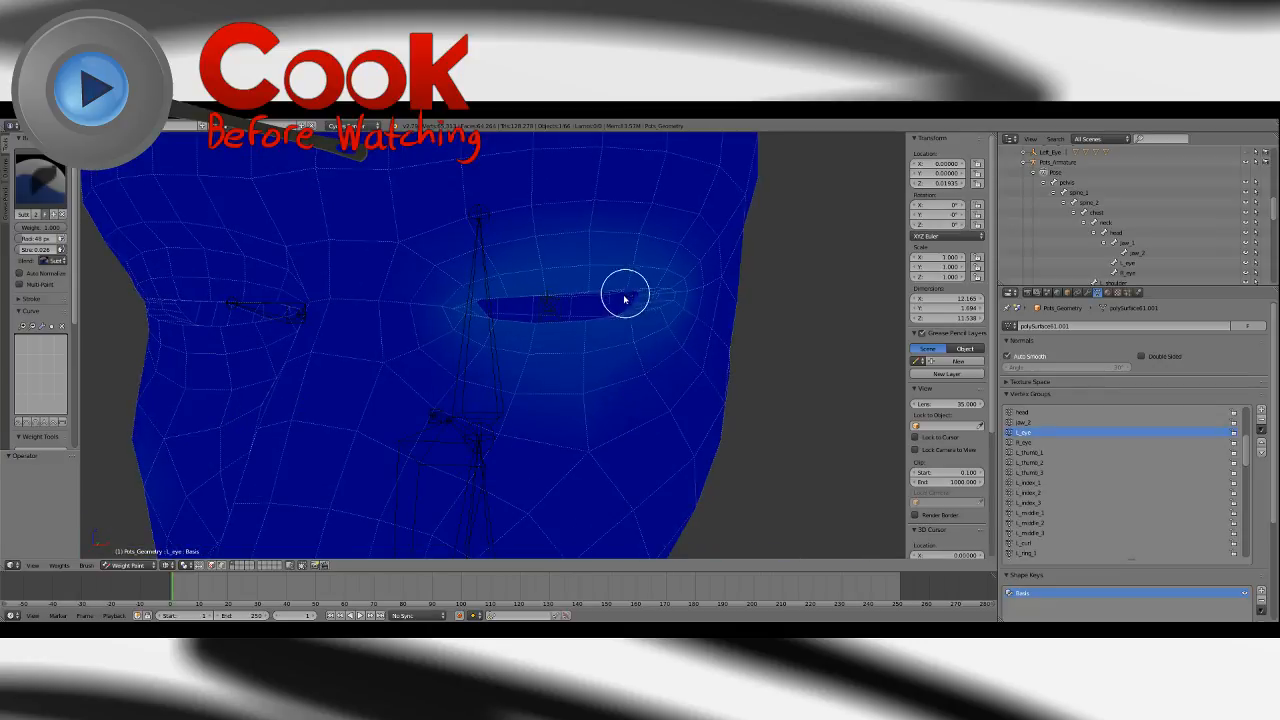
middle_click_drag(625, 299, 600, 317)
scroll(429, 389, "down", 5)
scroll(552, 355, "down", 2)
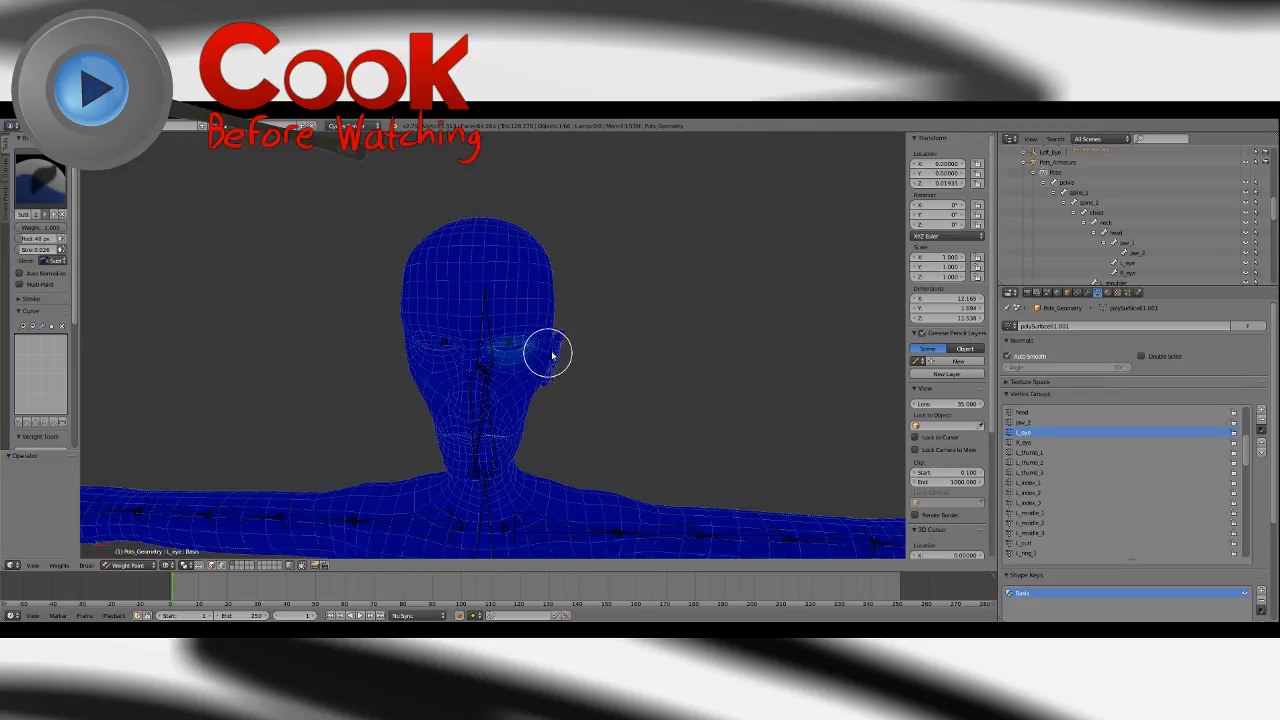
scroll(574, 340, "up", 8)
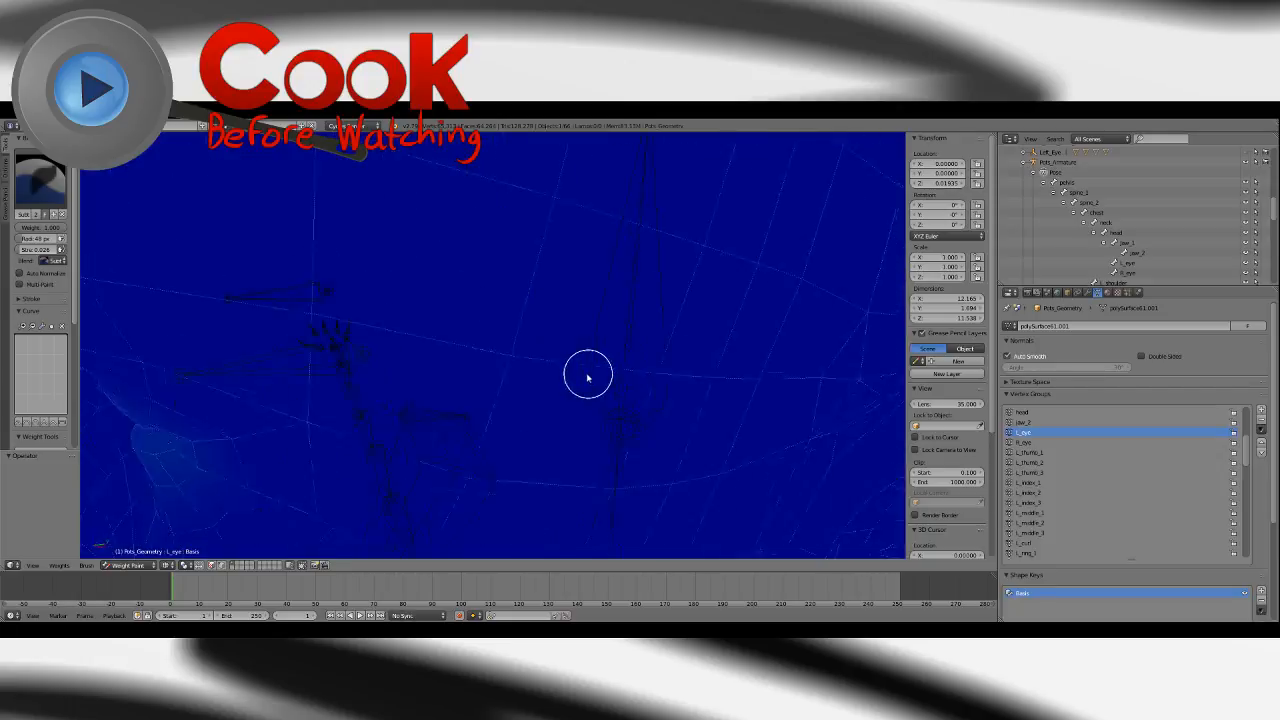
middle_click_drag(588, 377, 677, 378)
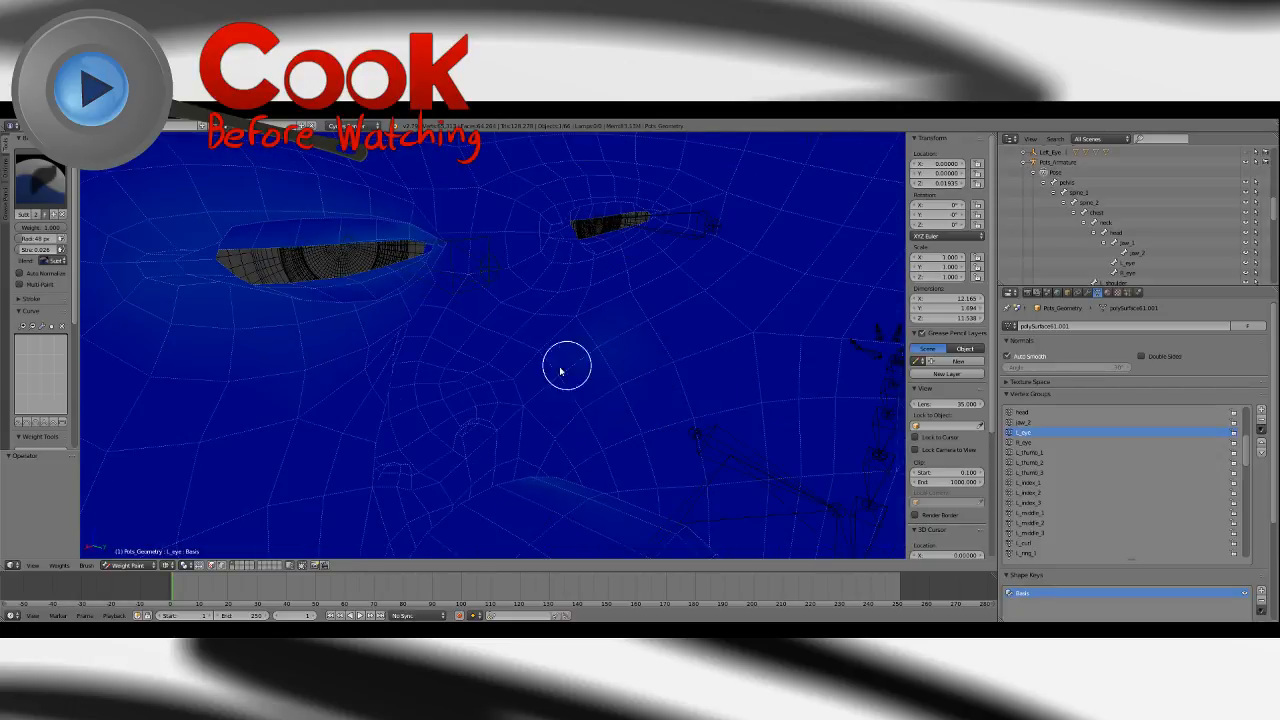
middle_click_drag(482, 376, 515, 364)
scroll(290, 412, "down", 6)
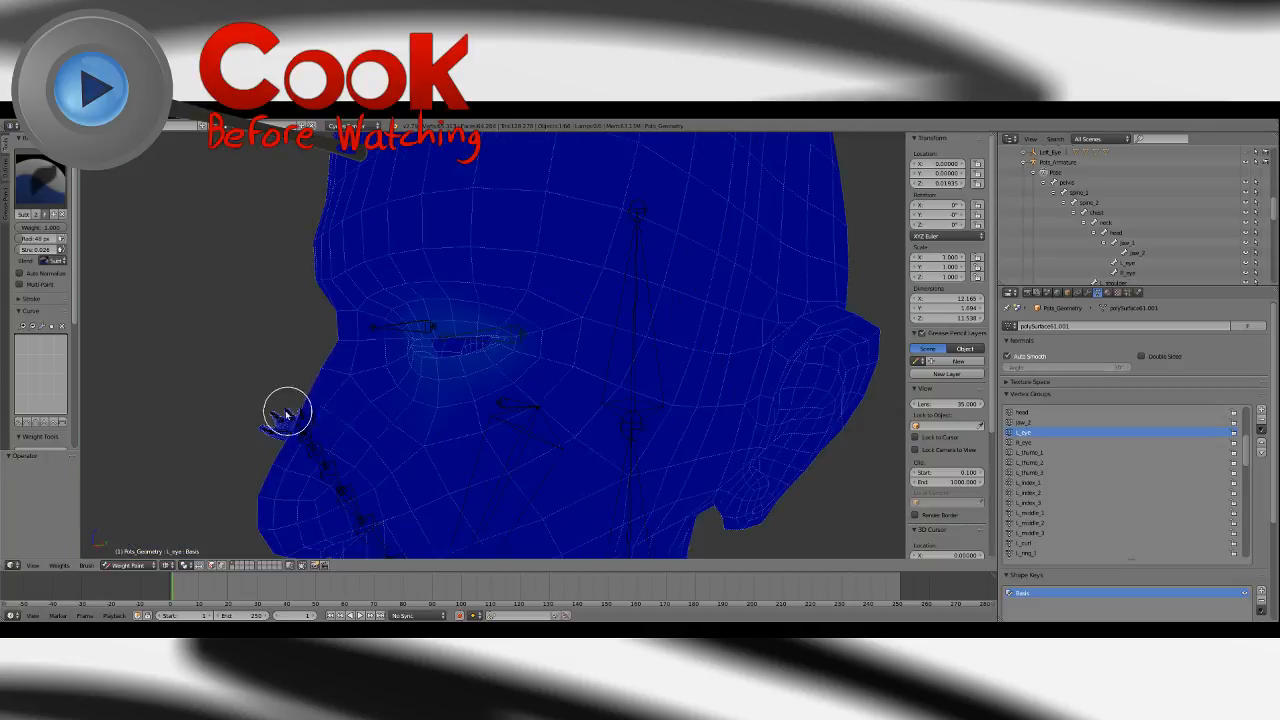
middle_click_drag(287, 414, 496, 404)
Take the body mesh out of Weight Paint mode, restore solid shading and select the armature for posing.
left_click(128, 565)
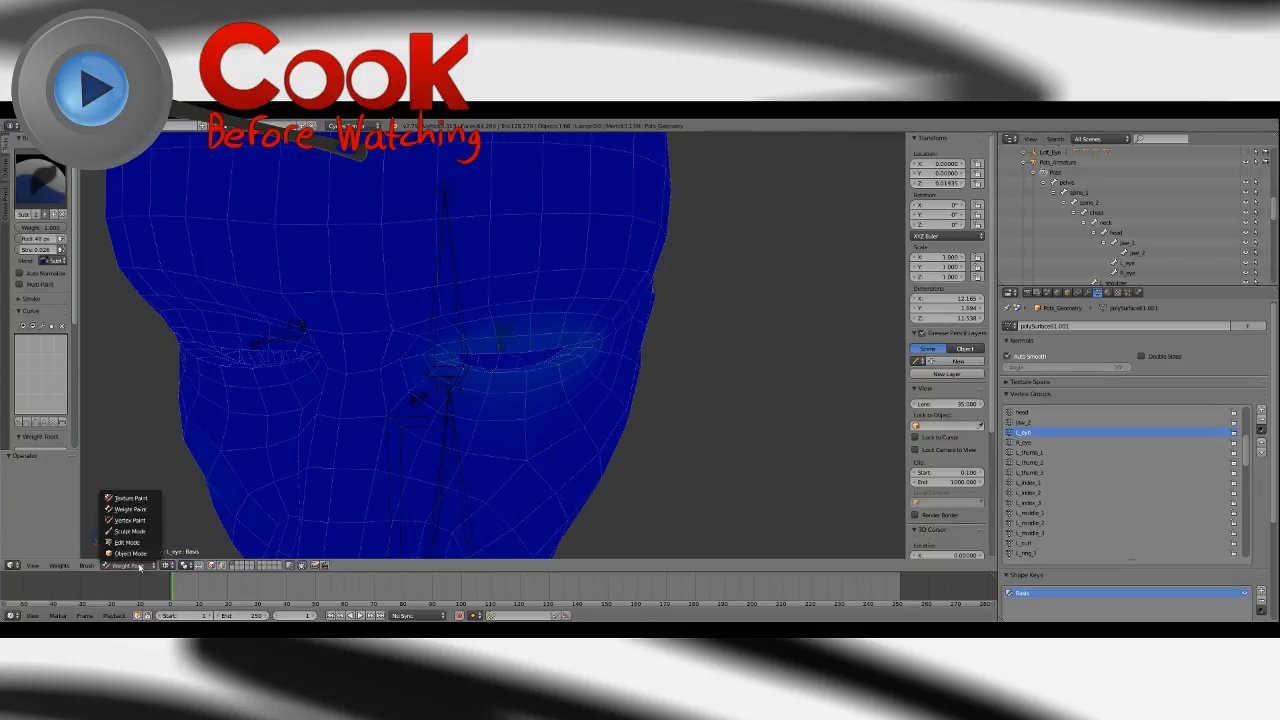
left_click(130, 553)
left_click(186, 565)
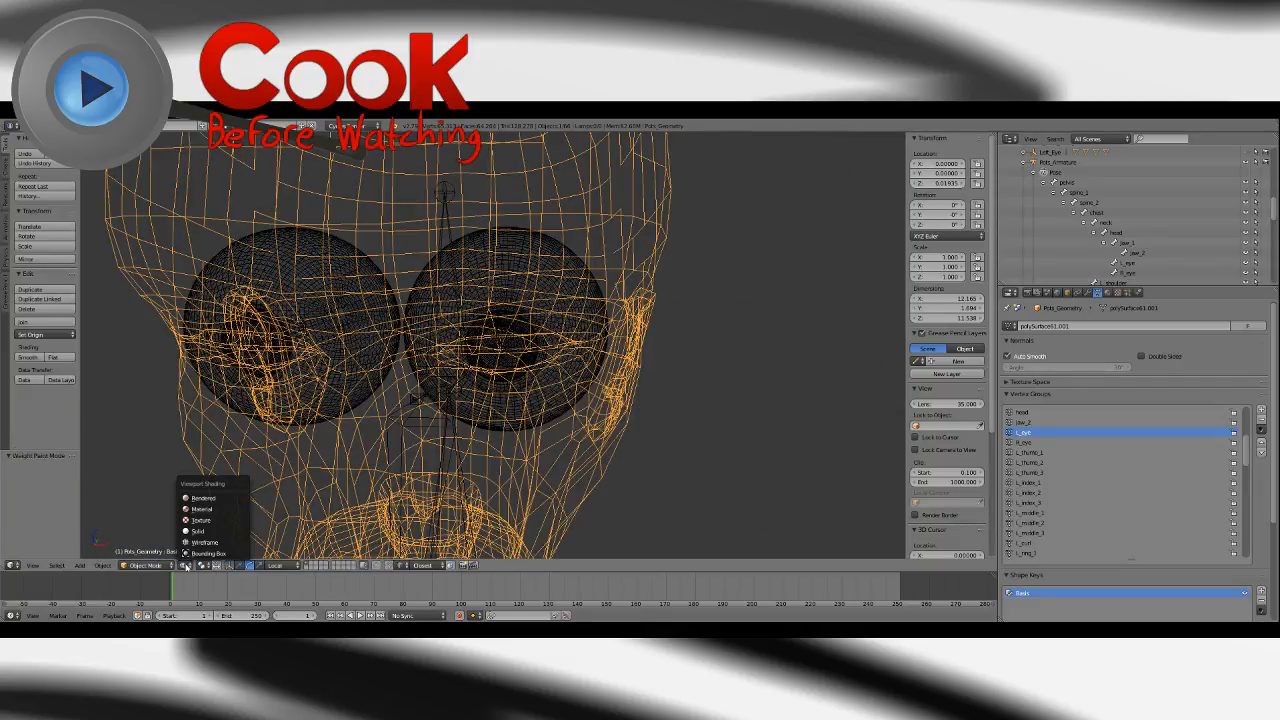
left_click(195, 534)
left_click(1059, 164)
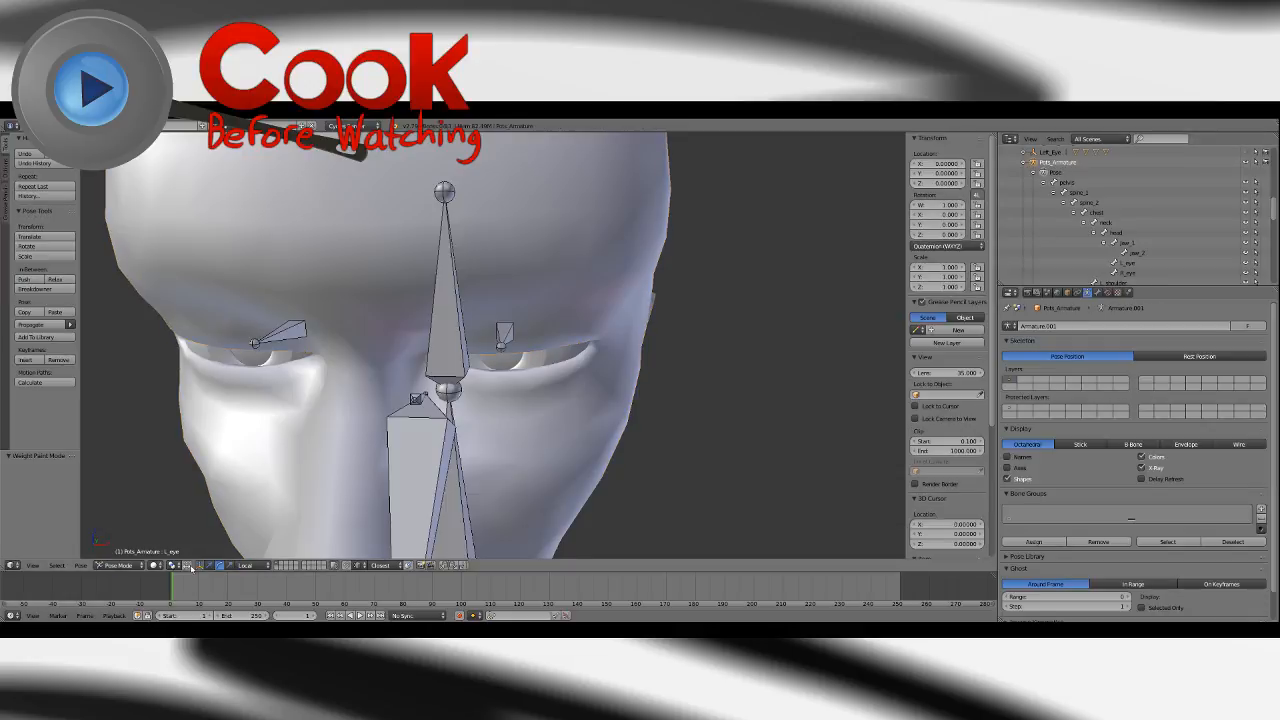
left_click(134, 565)
left_click(124, 531)
Test-rotate the L_eye bone about its local Z axis and in free rotation, reverting both rotations.
right_click(515, 330)
middle_click_drag(515, 330, 500, 312)
left_click_drag(508, 346, 437, 362)
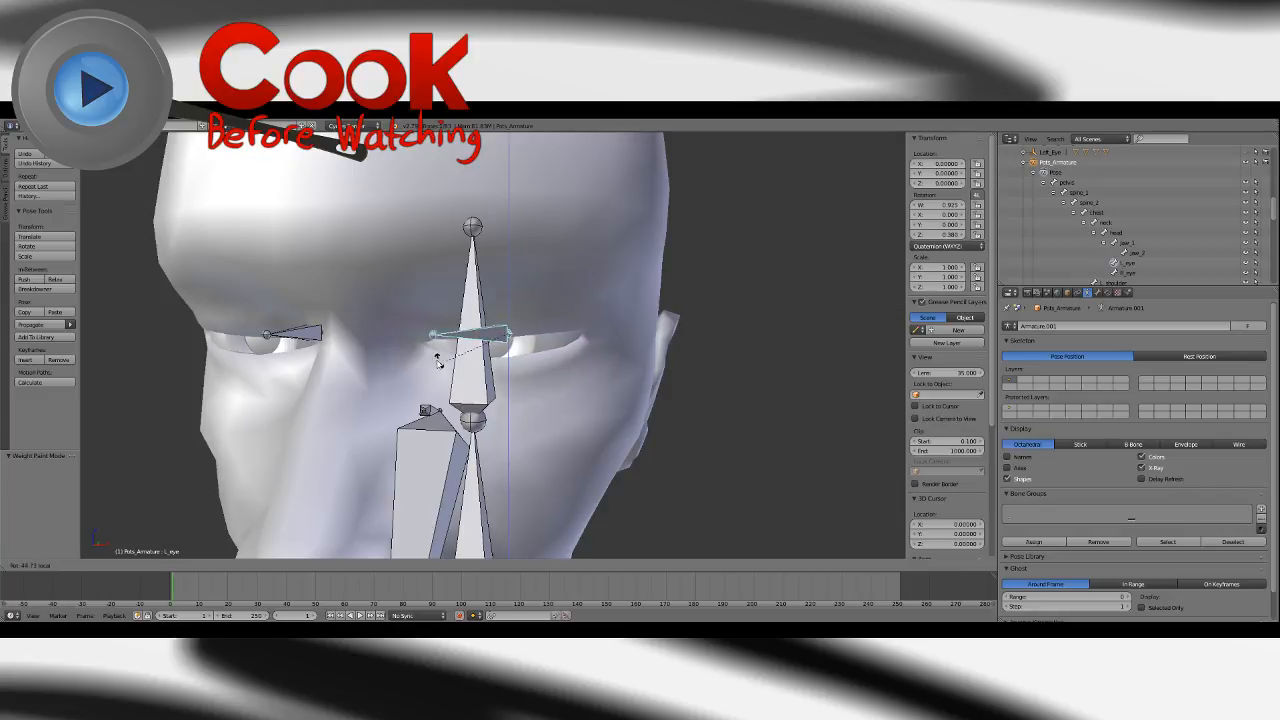
left_click(522, 347)
middle_click_drag(522, 347, 503, 384)
key("ctrl+z")
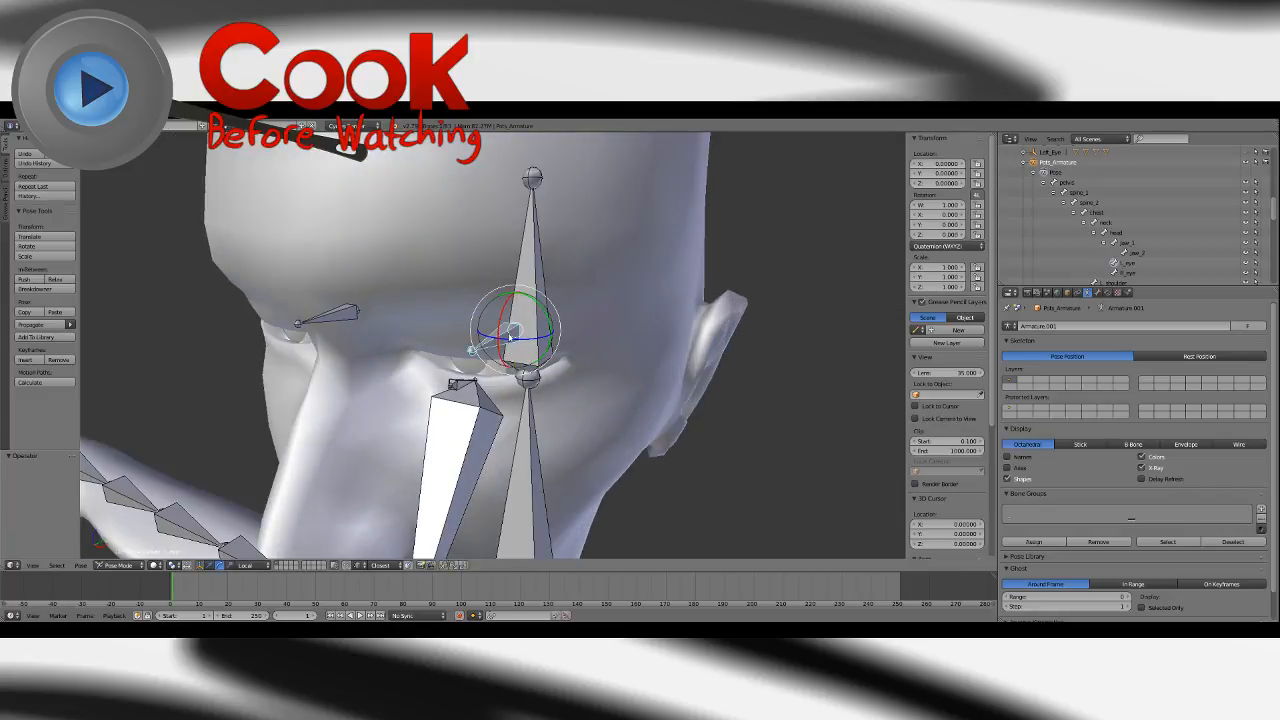
key("r")
key("r")
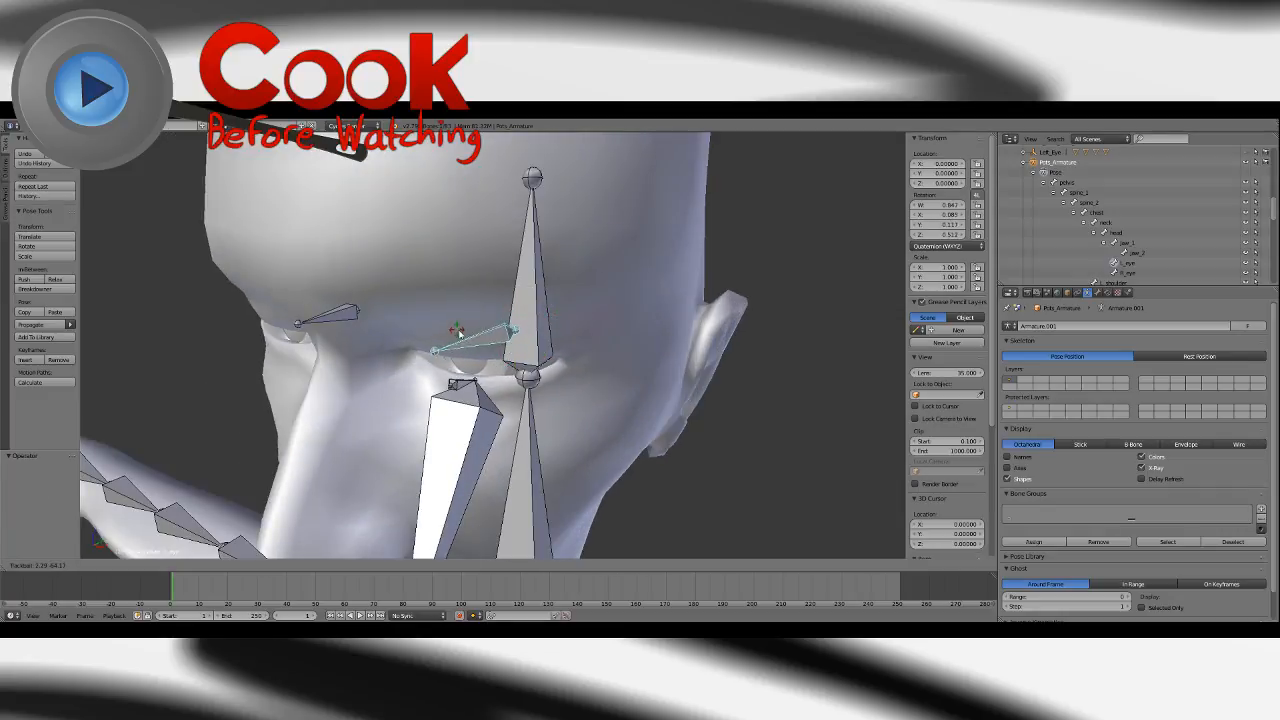
key("Escape")
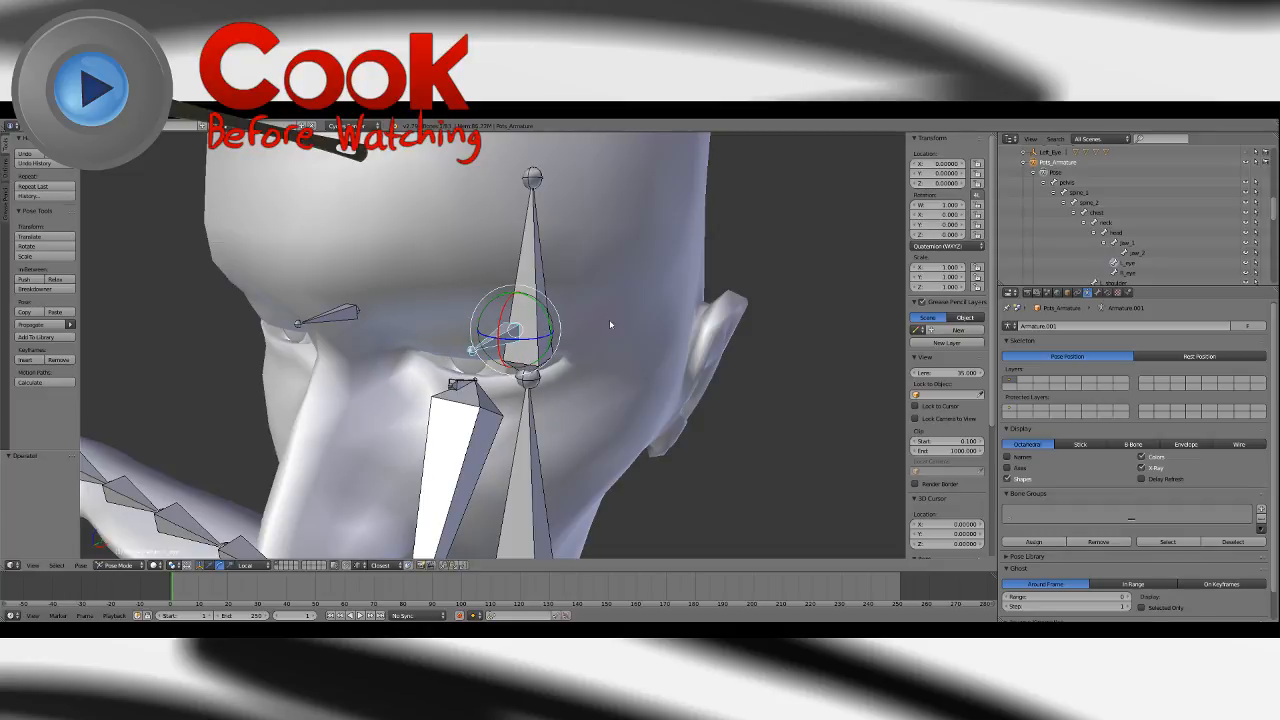
Select the body mesh, return it to Weight Paint mode and set the brush strength to 1.000.
right_click(660, 233)
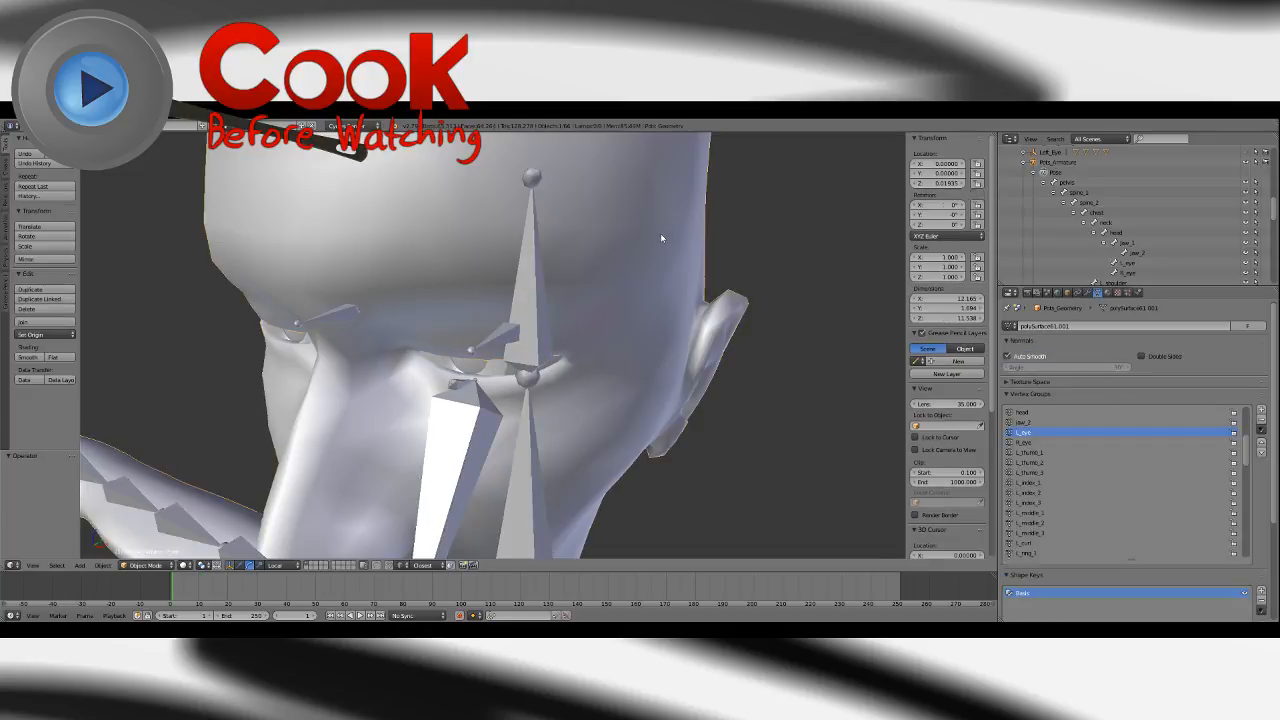
left_click(131, 566)
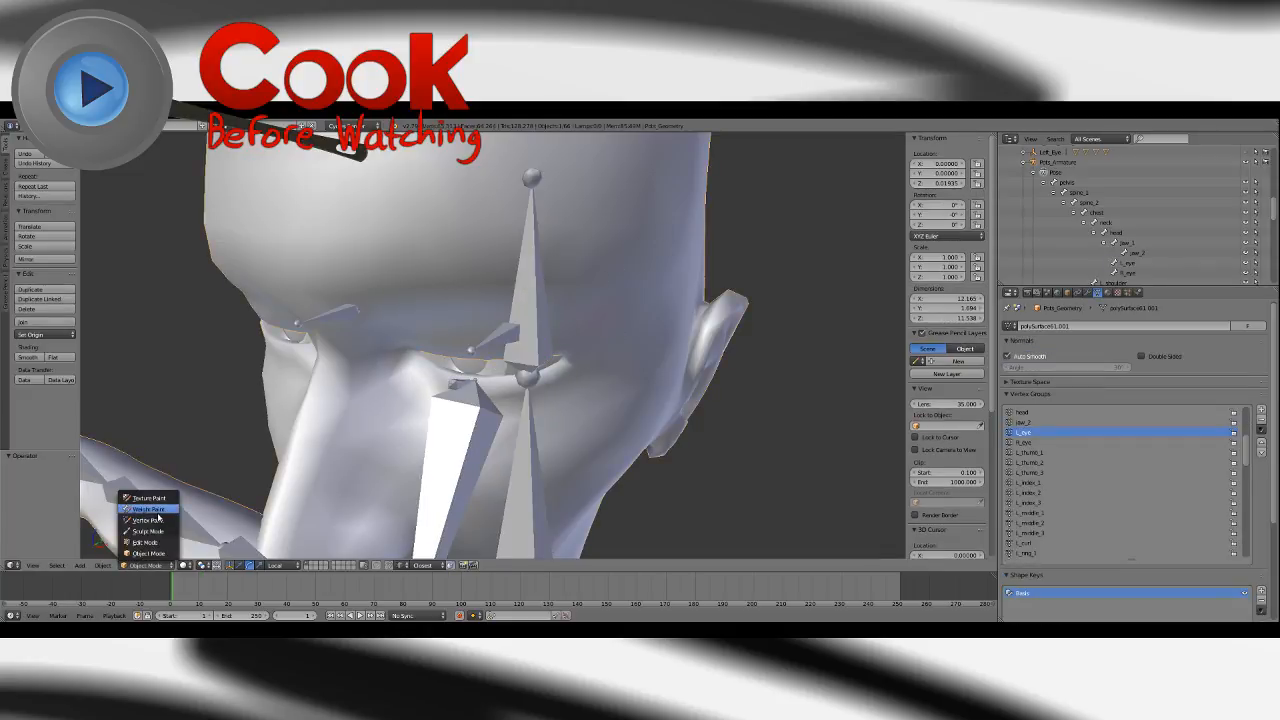
left_click(145, 510)
middle_click_drag(337, 460, 398, 430)
middle_click_drag(520, 383, 600, 337)
scroll(600, 337, "down", 4)
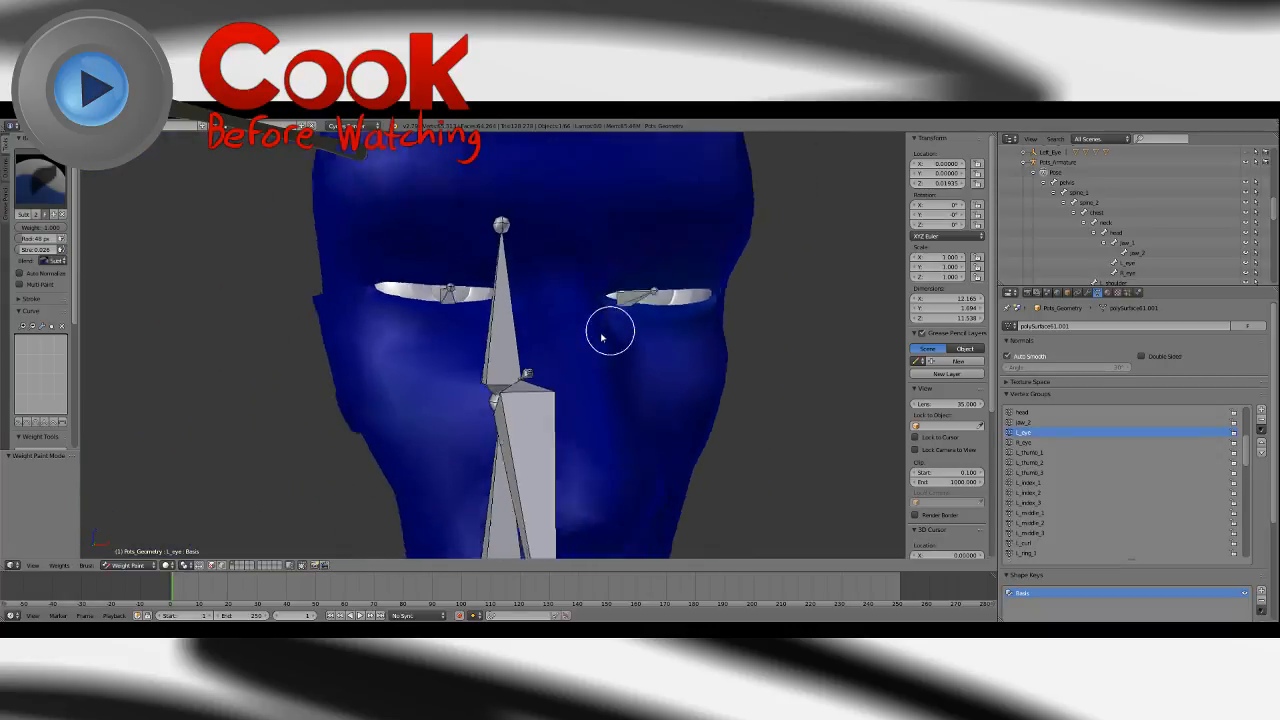
left_click(42, 185)
left_click(78, 237)
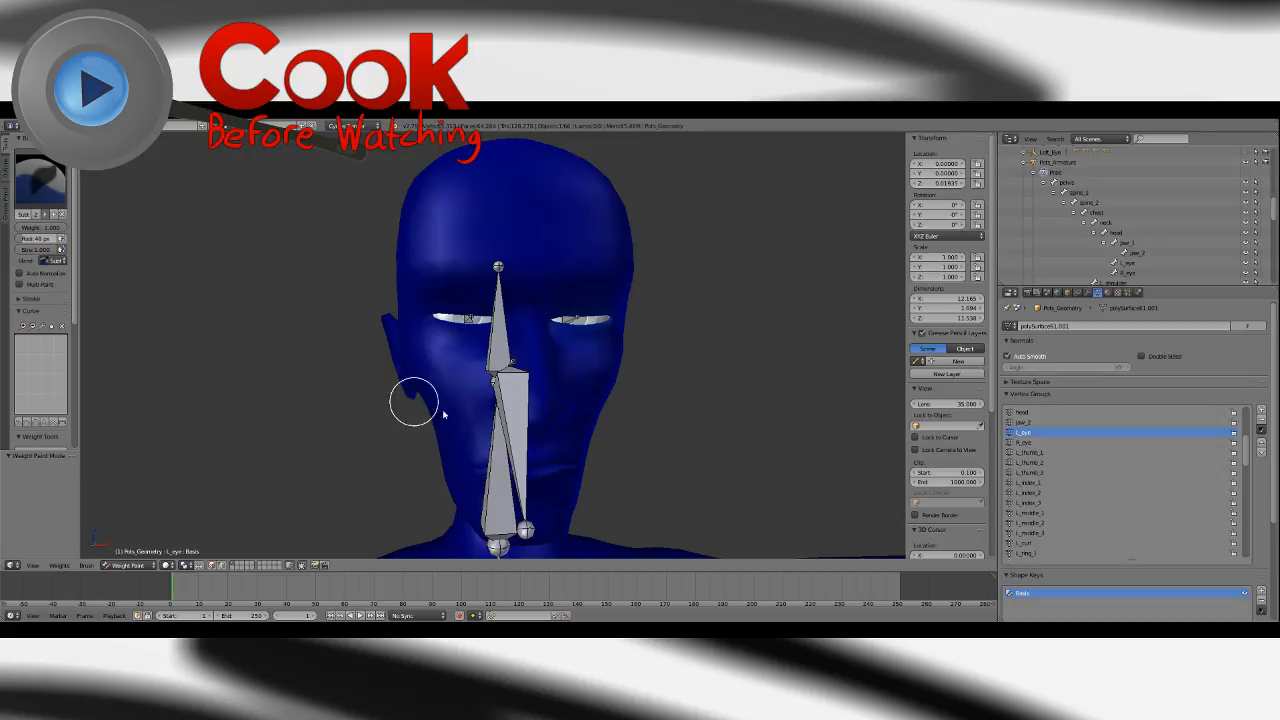
Show the mesh in wireframe shading and subtract the remaining L_eye weight around the left eye.
left_click(168, 566)
left_click(184, 541)
middle_click_drag(531, 331, 538, 388)
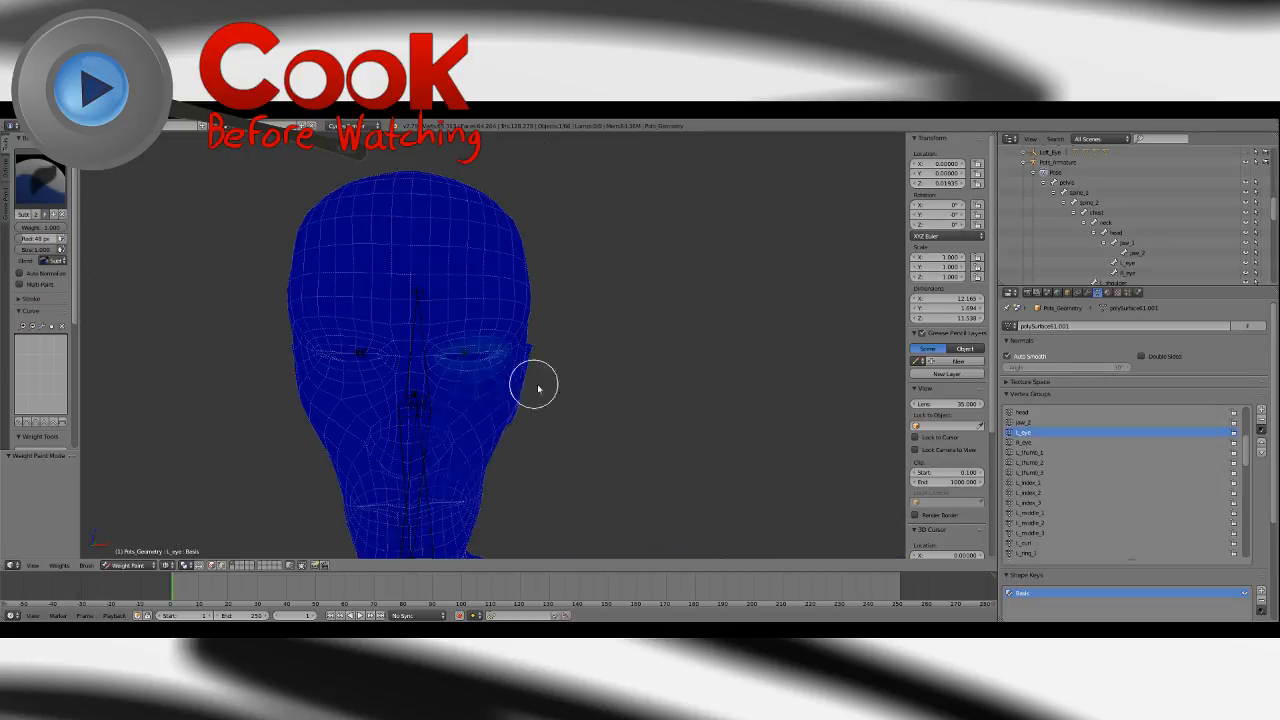
scroll(544, 385, "up", 1)
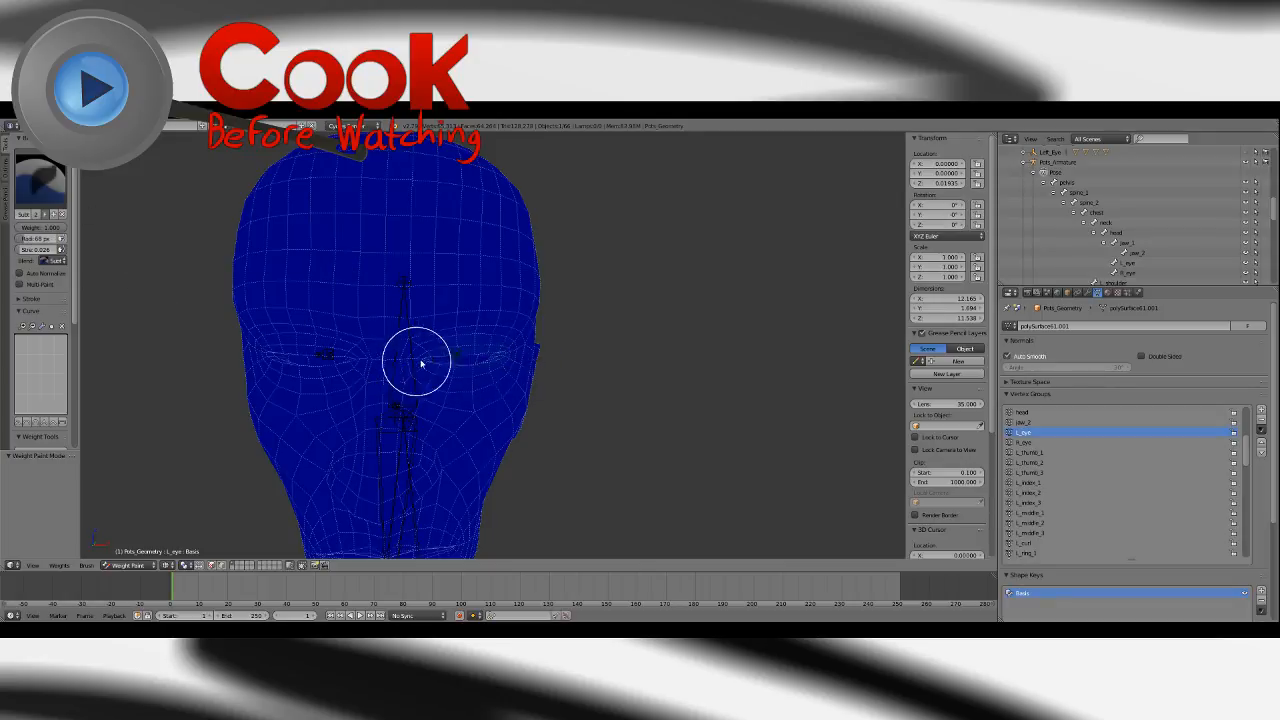
left_click(131, 566)
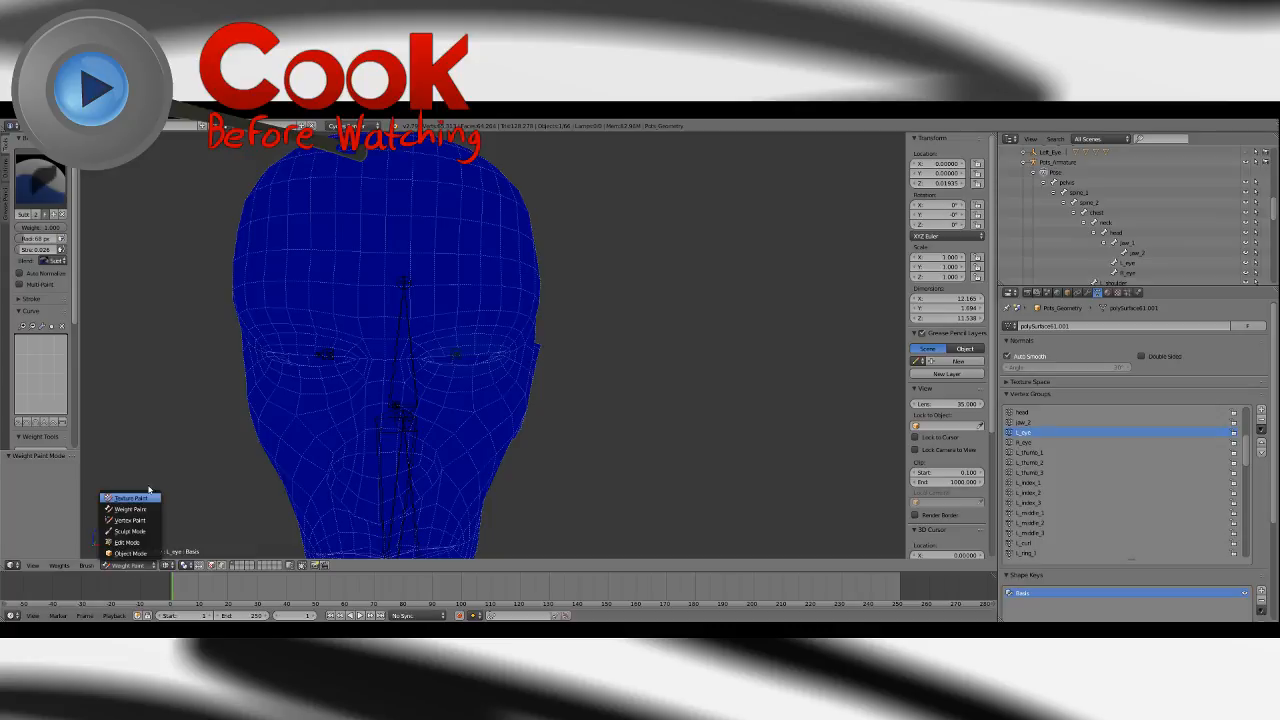
left_click(134, 566)
left_click(135, 567)
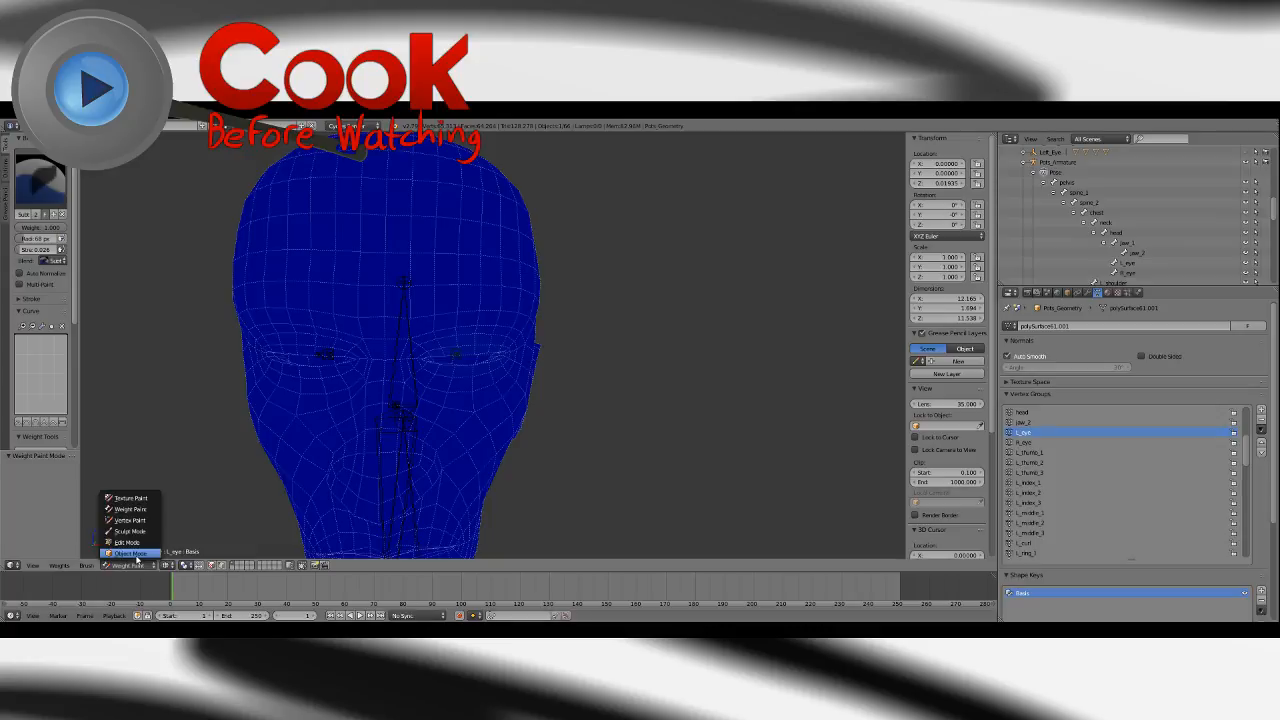
left_click(137, 555)
left_click(145, 566)
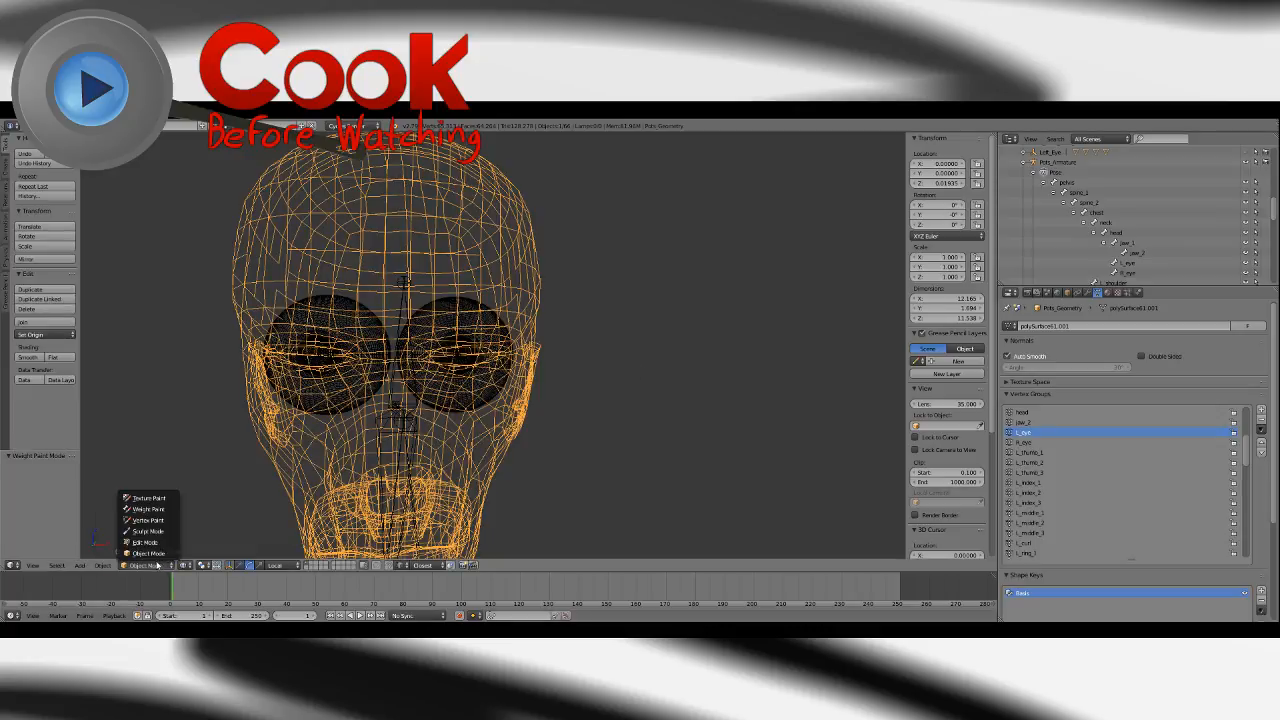
left_click(140, 512)
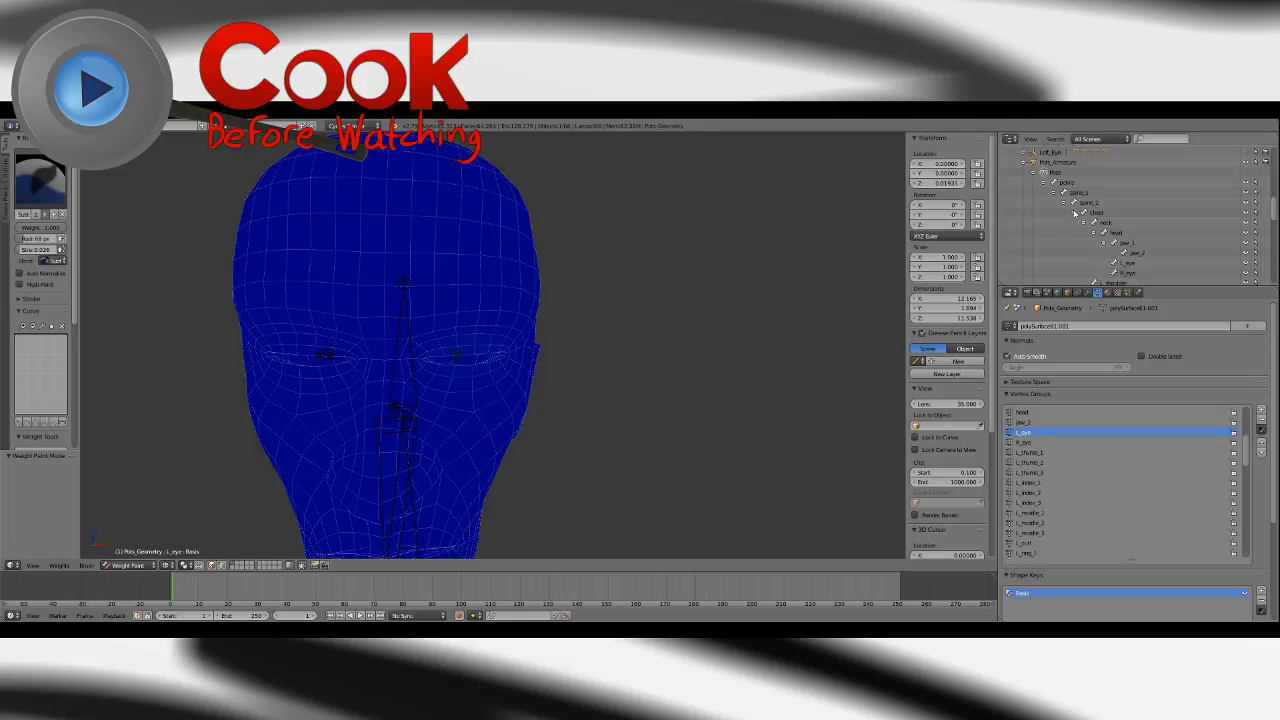
Select the armature, restore solid shading and select the L_eye bone.
left_click(1060, 163)
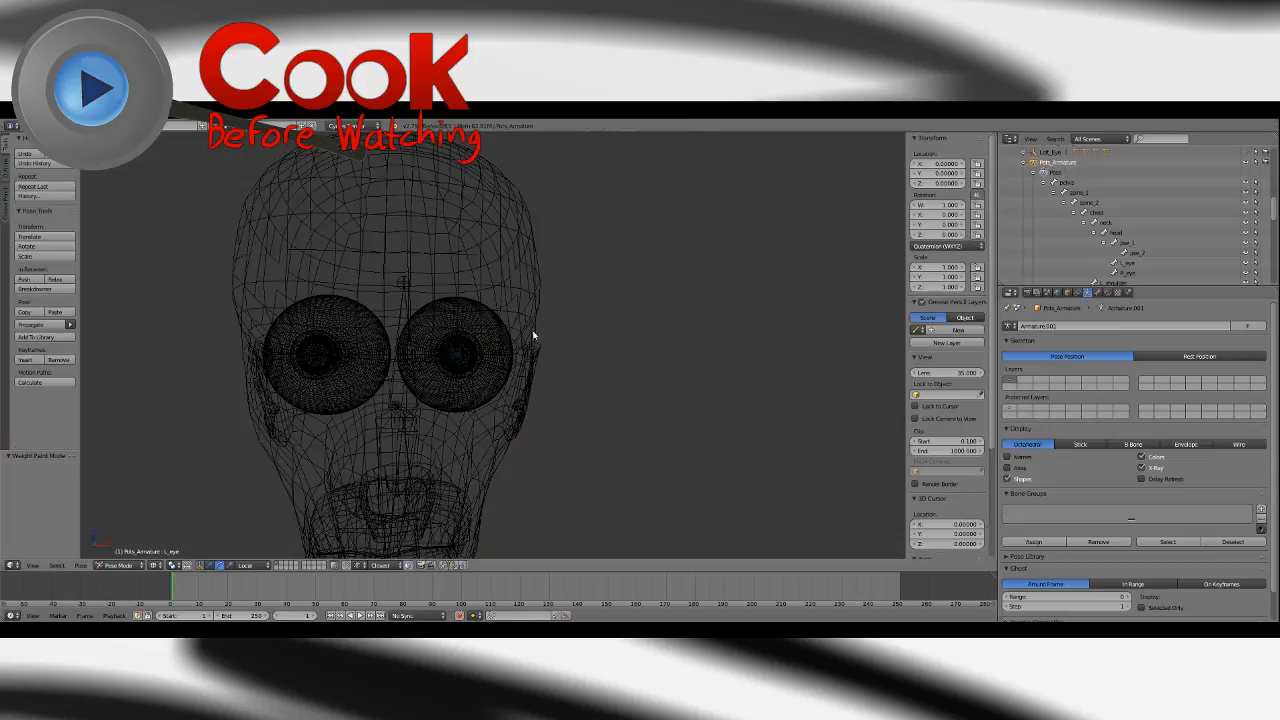
left_click(156, 567)
left_click(168, 533)
middle_click_drag(533, 296, 482, 336)
right_click(467, 354)
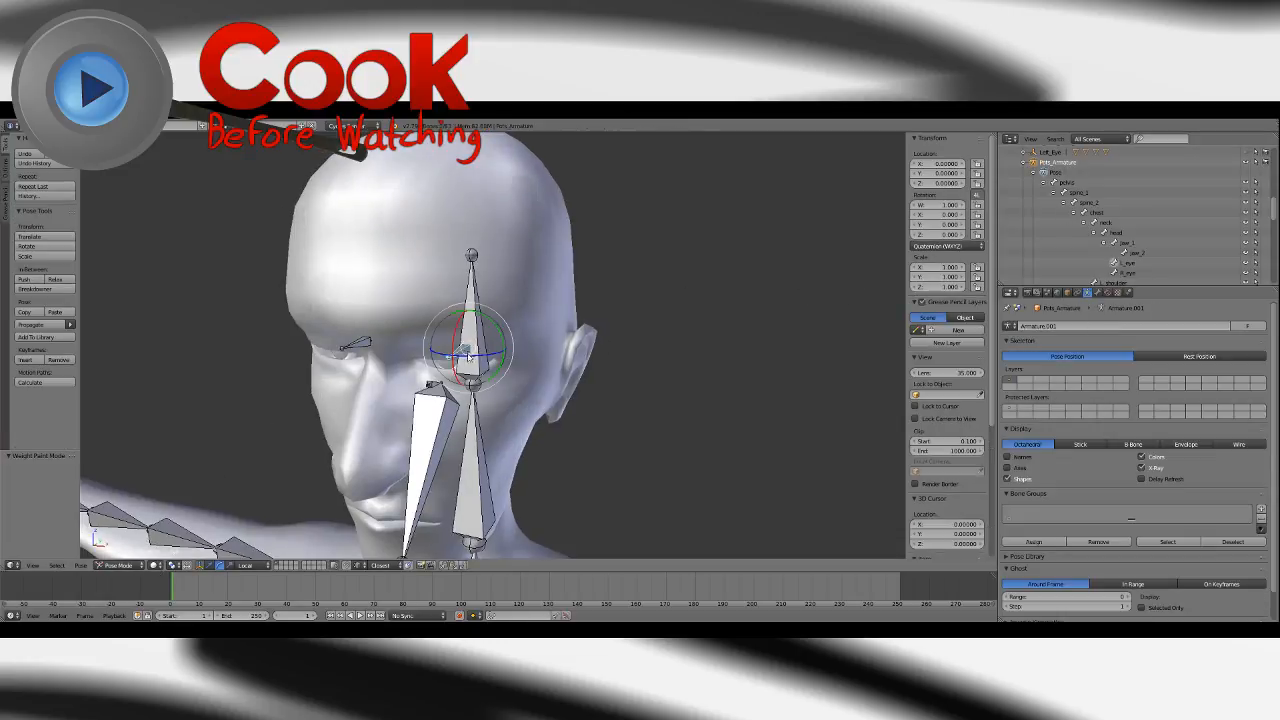
Rotate the L_eye bone freely, check the head and mouth for unwanted deformation, and clear the bone's rotation.
key("r")
key("r")
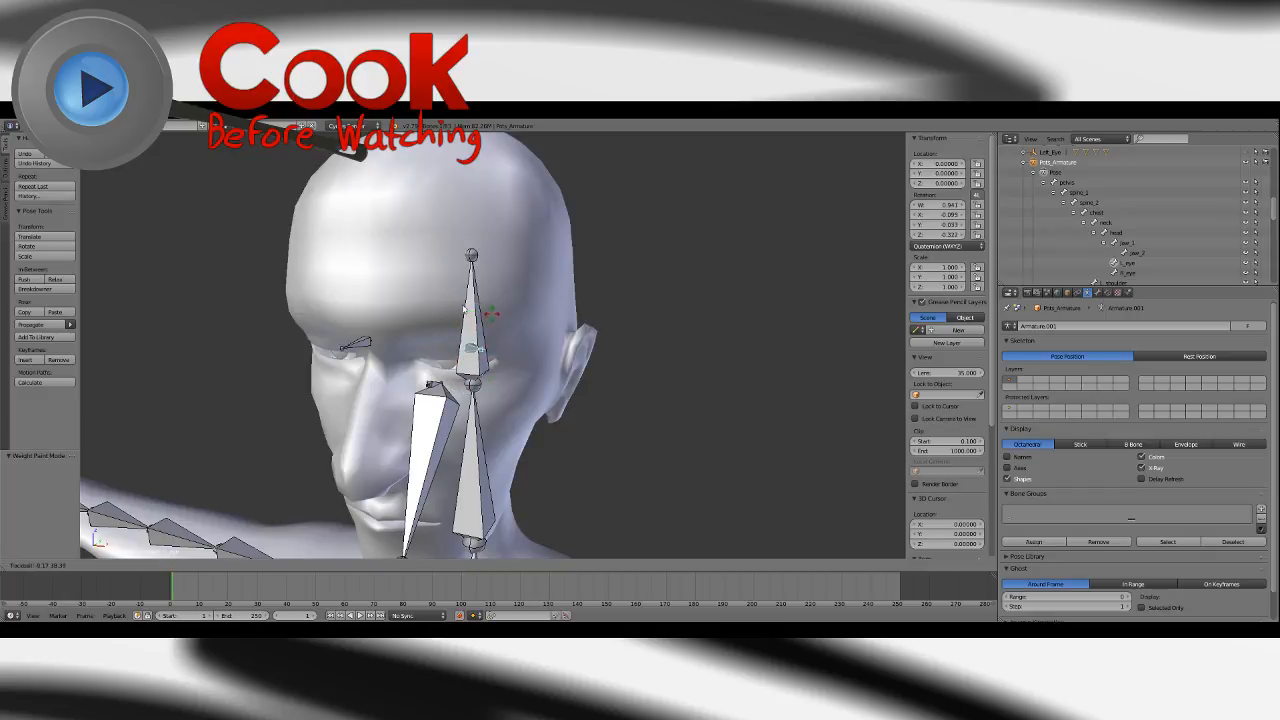
left_click(508, 294)
scroll(540, 360, "up", 2)
middle_click_drag(560, 420, 515, 354)
scroll(591, 362, "up", 2)
middle_click_drag(591, 362, 526, 339)
key("alt+r")
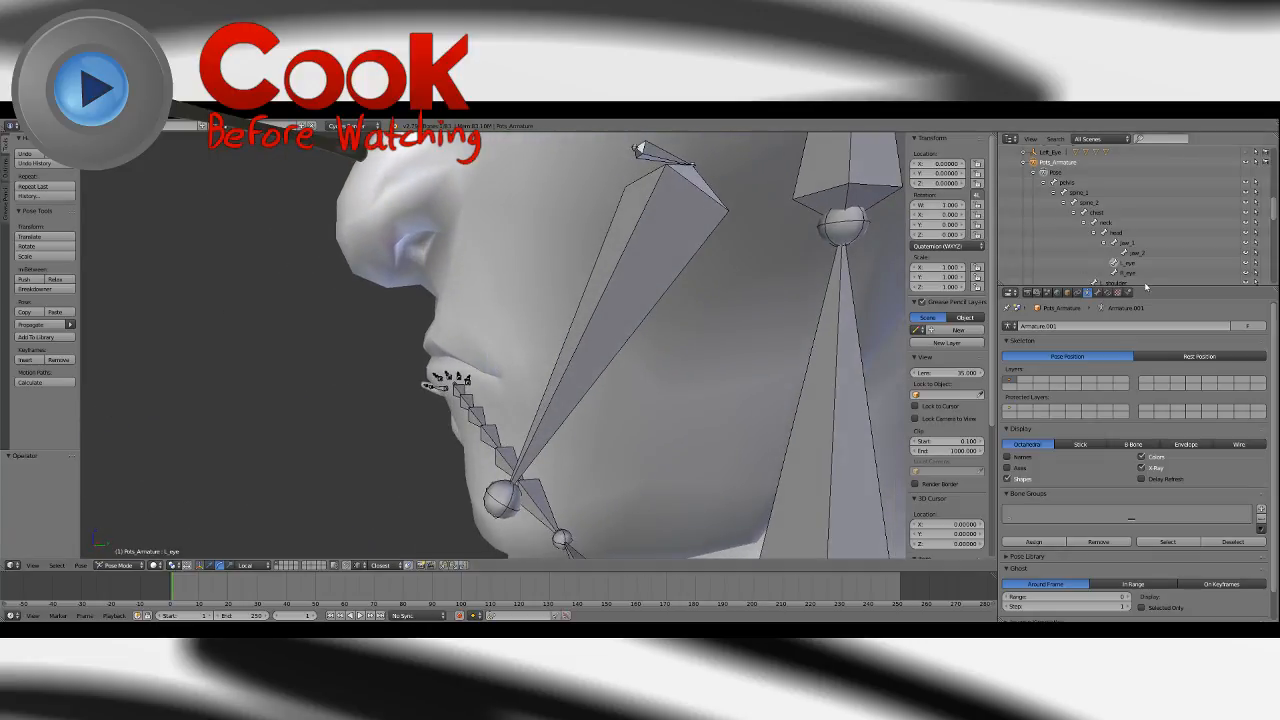
Select the body mesh in Weight Paint mode, display it in wireframe shading and inspect the L_eye weights around the mouth.
right_click(687, 402)
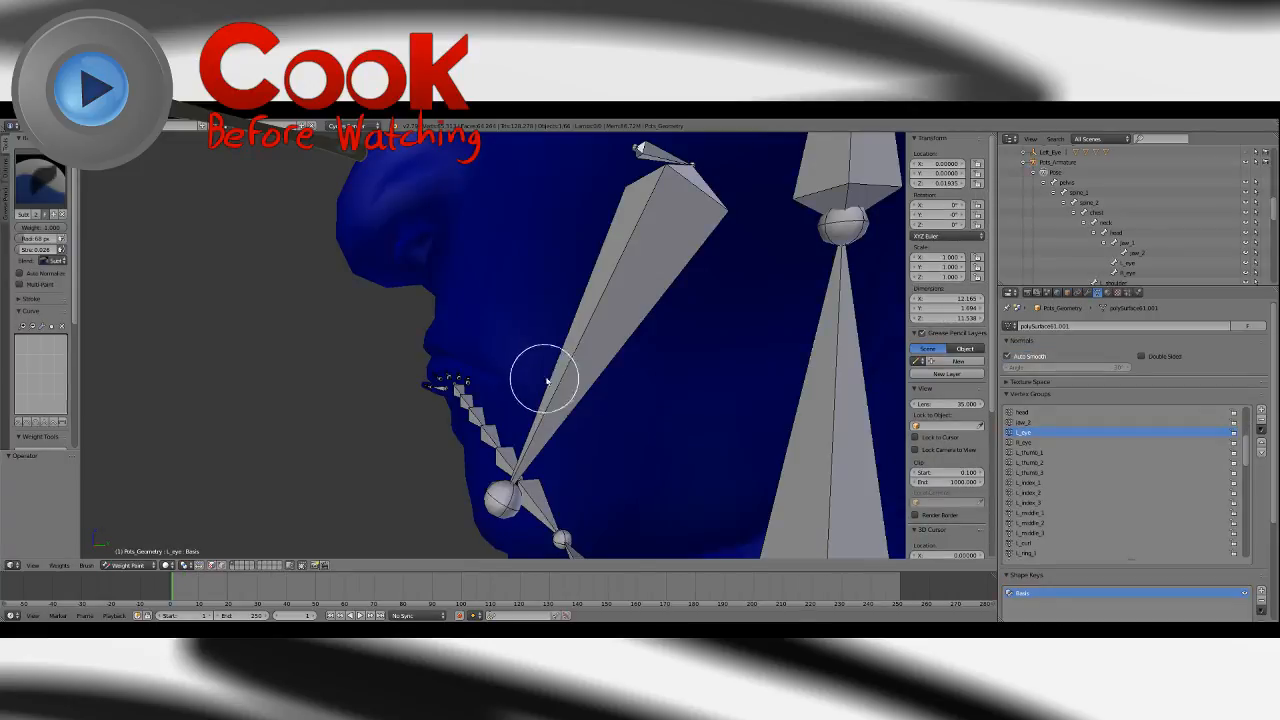
mouse_move(543, 380)
middle_mouse_down()
mouse_move(603, 403)
mouse_move(575, 431)
mouse_move(597, 460)
mouse_move(543, 420)
middle_mouse_up()
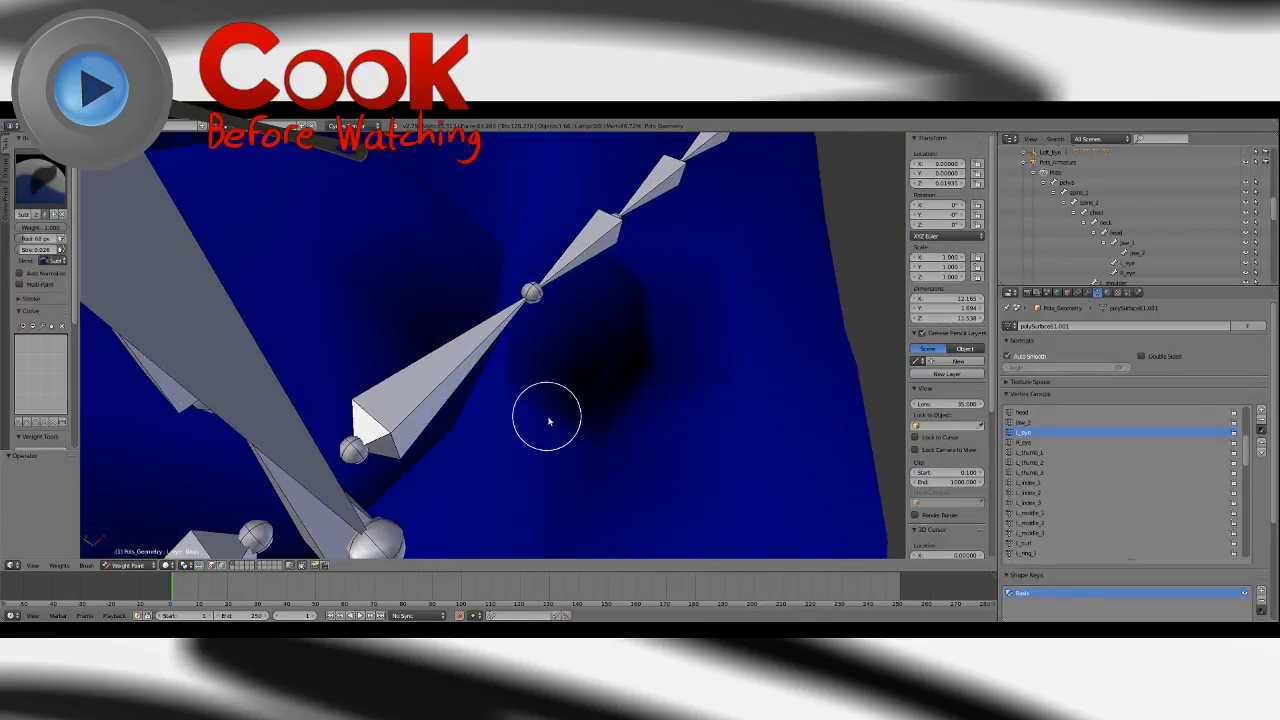
left_click(128, 565)
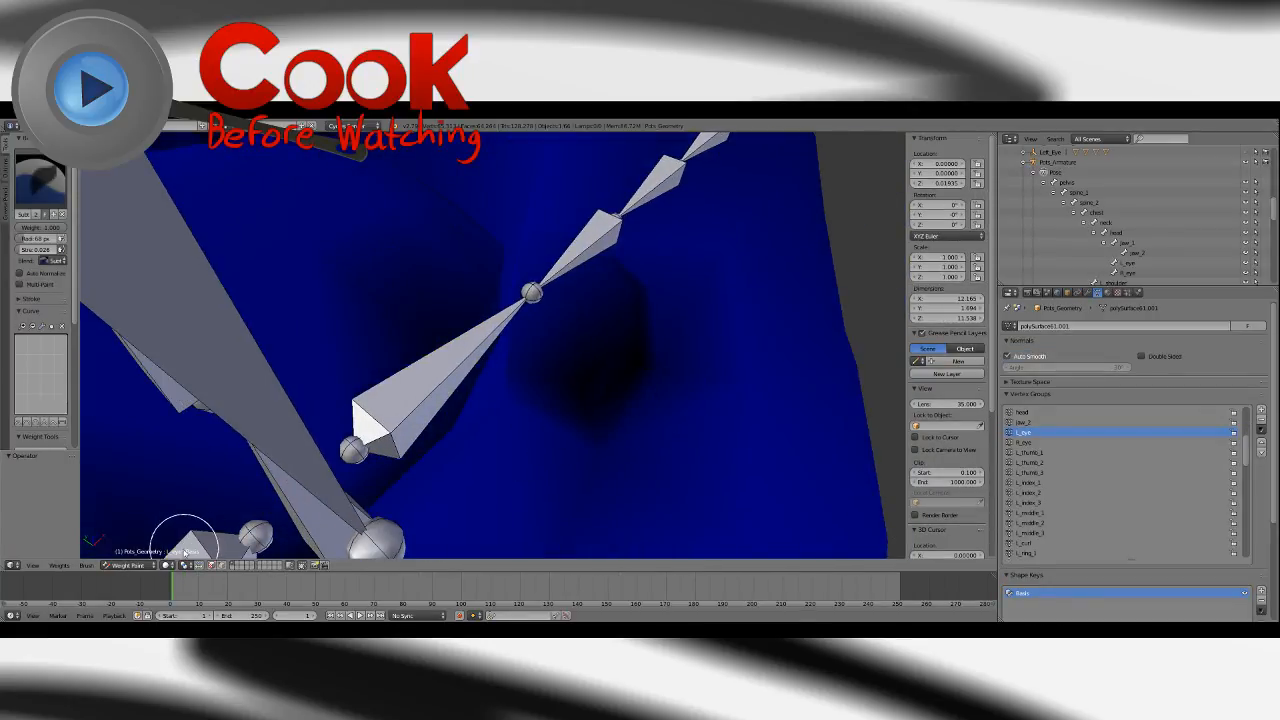
left_click(167, 565)
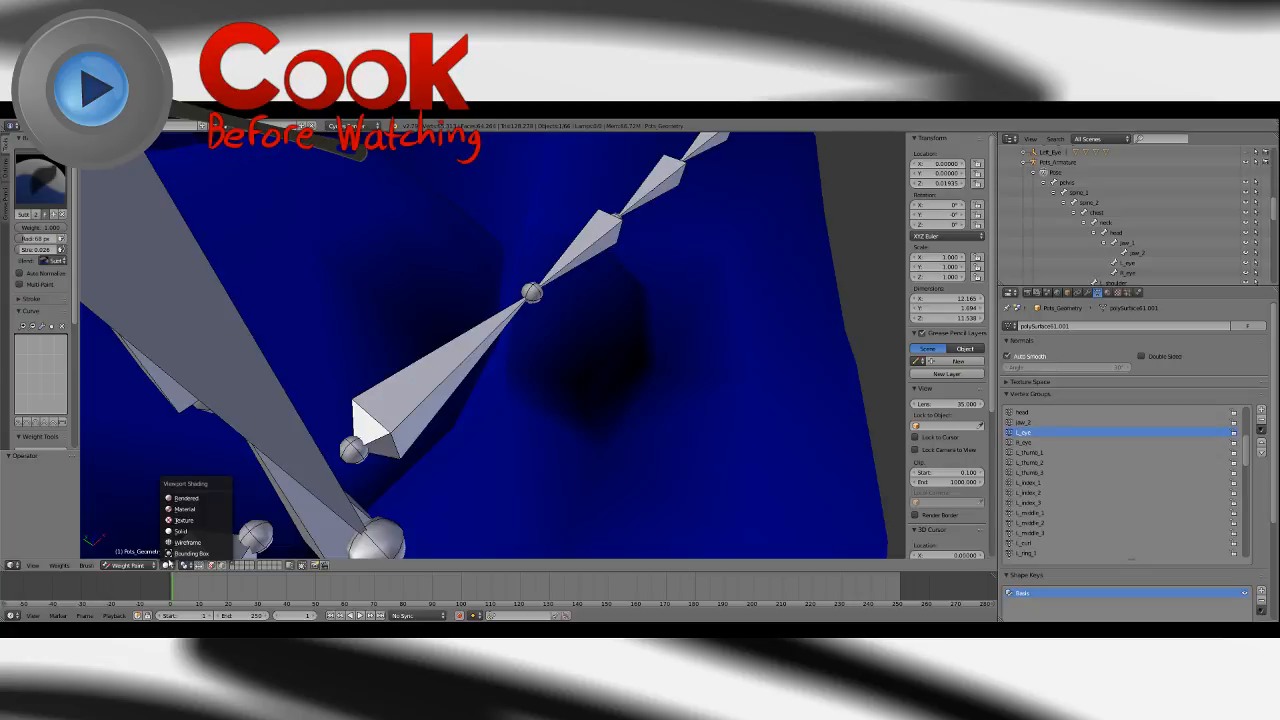
left_click(188, 541)
mouse_move(531, 371)
middle_mouse_down()
mouse_move(694, 386)
mouse_move(534, 377)
mouse_move(535, 390)
middle_mouse_up()
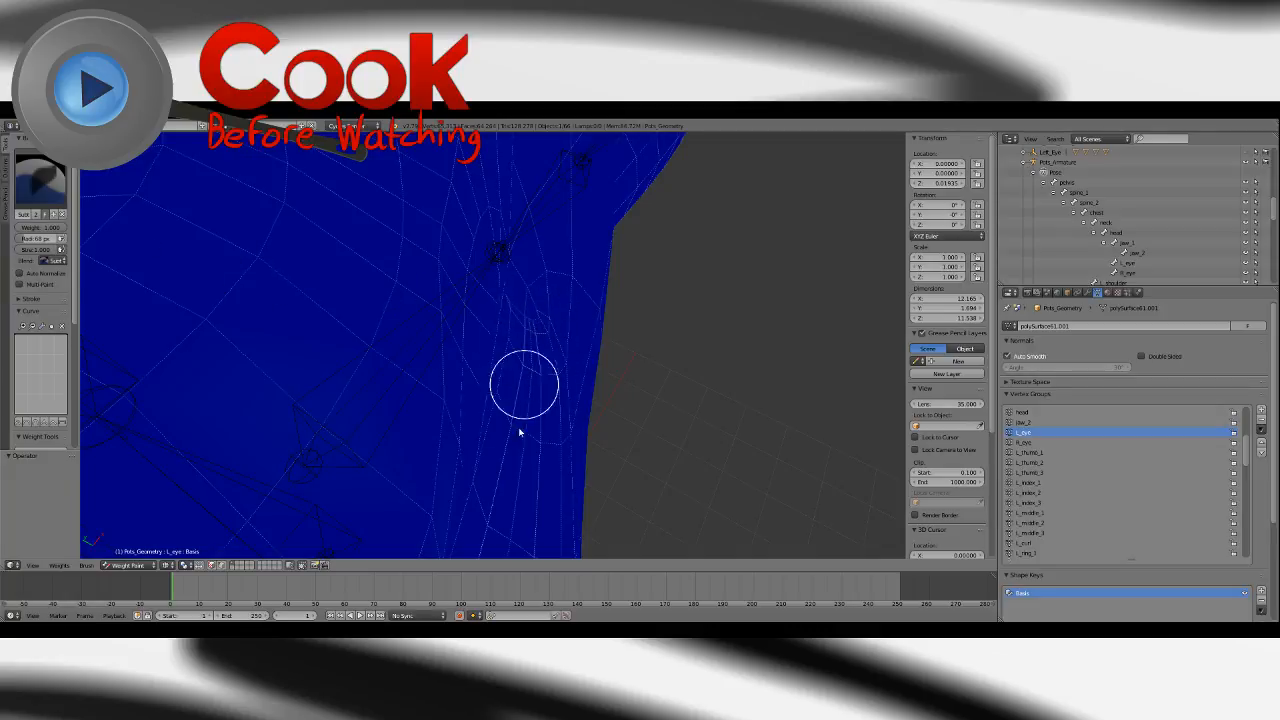
middle_click_drag(519, 432, 660, 280)
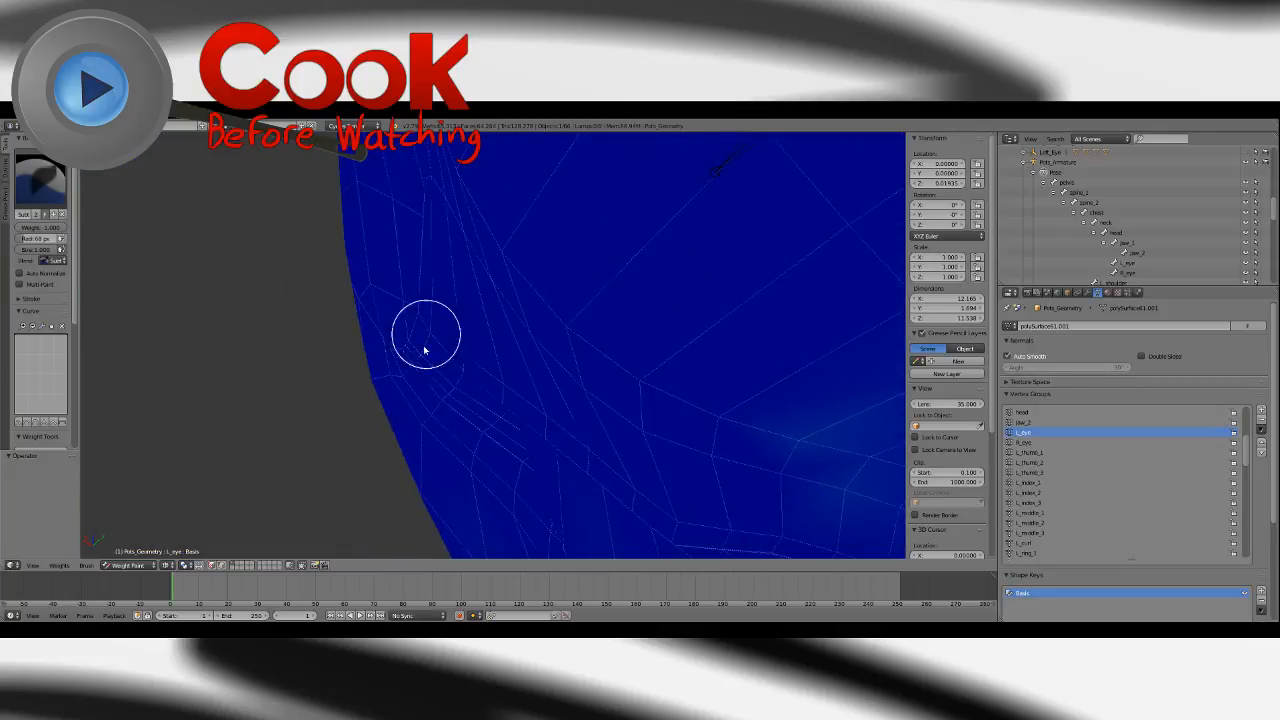
middle_click_drag(424, 350, 560, 330)
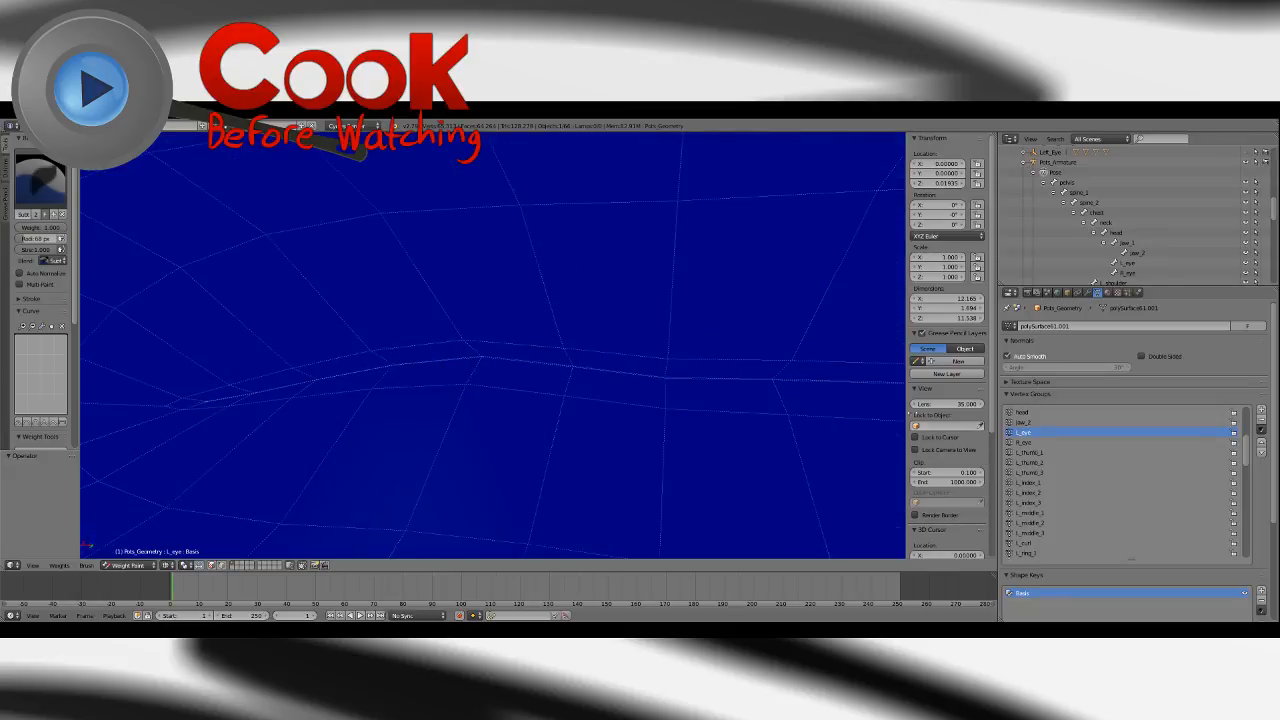
Activate the R_eye vertex group and subtract its stray weight around the lips and lower face.
left_click(1026, 443)
middle_click_drag(652, 384, 337, 369, "shift")
mouse_move(560, 420)
middle_mouse_down()
mouse_move(538, 412)
mouse_move(491, 457)
mouse_move(489, 391)
mouse_move(444, 373)
mouse_move(406, 269)
mouse_move(477, 377)
mouse_move(520, 340)
mouse_move(503, 339)
mouse_move(477, 460)
mouse_move(586, 391)
middle_mouse_up()
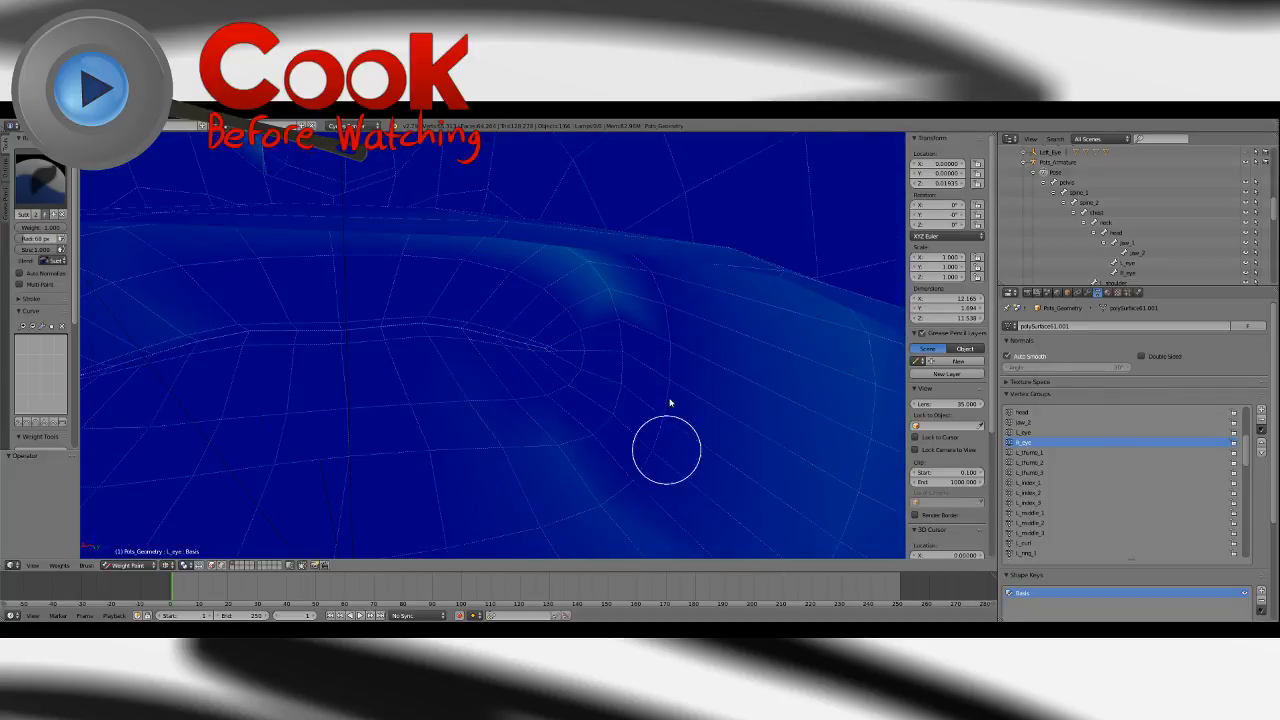
middle_click_drag(670, 402, 635, 384)
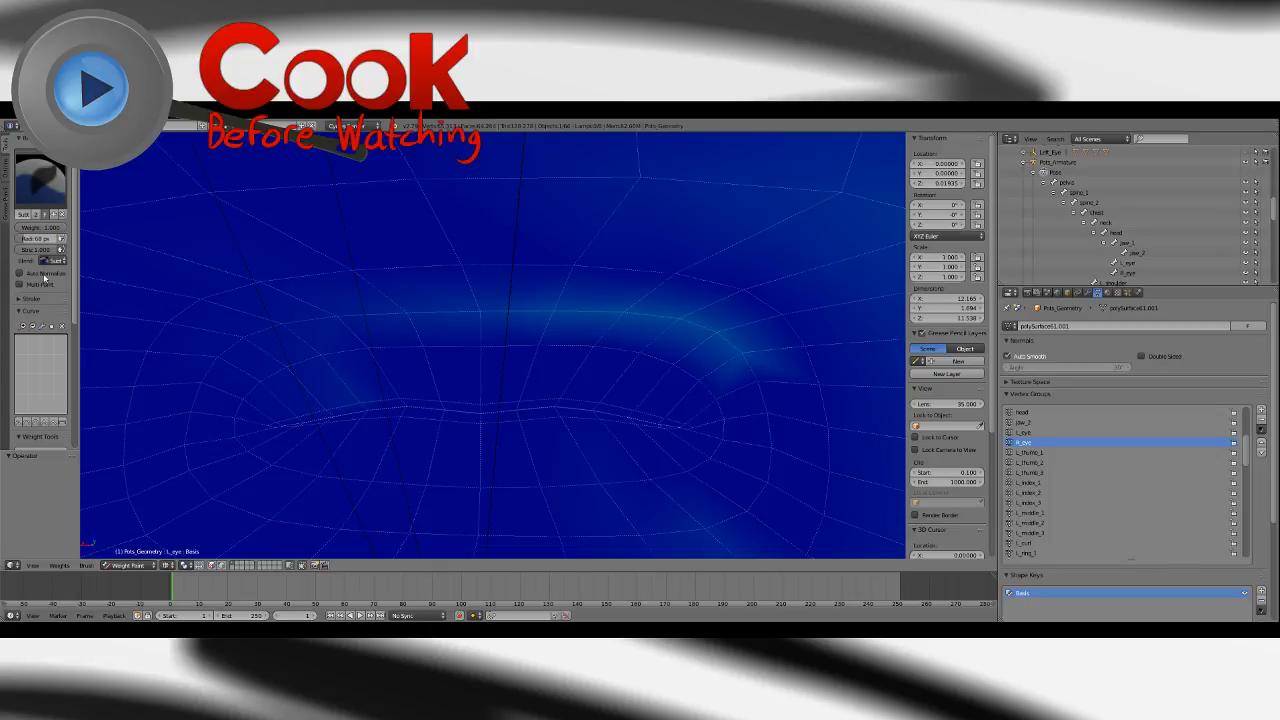
left_click(9, 180)
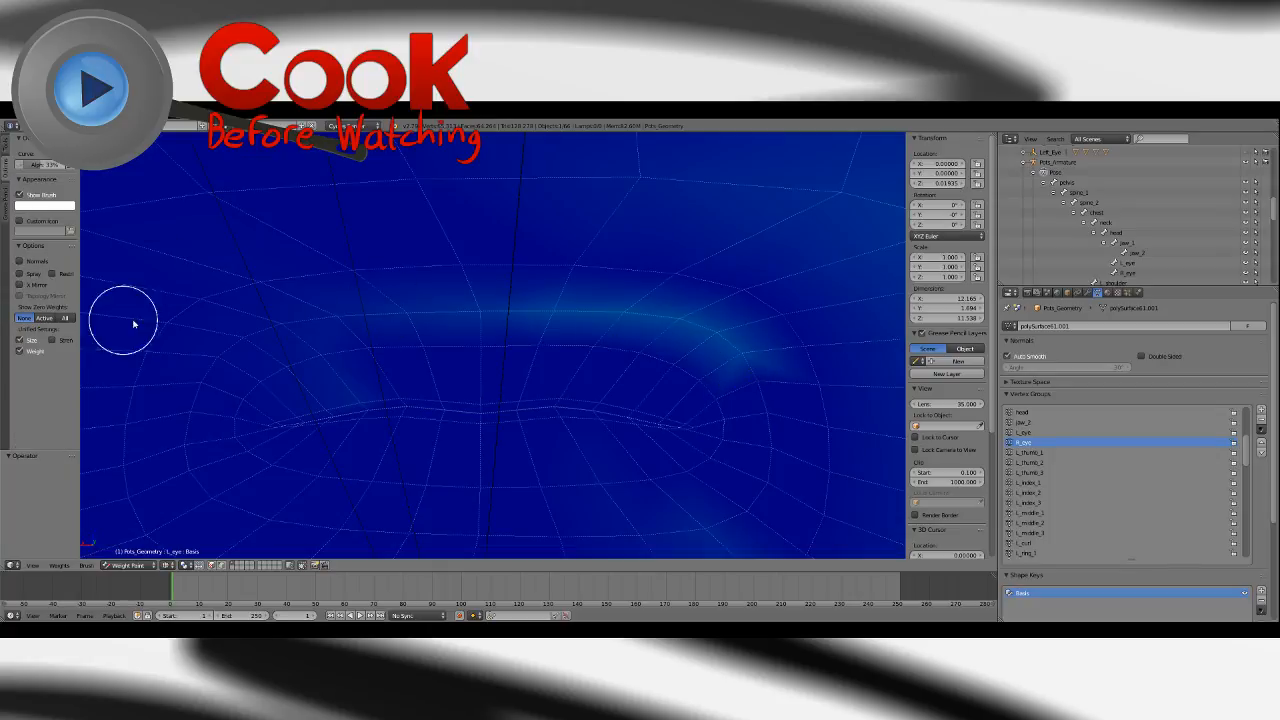
mouse_move(770, 370)
left_mouse_down()
mouse_move(628, 309)
mouse_move(325, 329)
mouse_move(300, 489)
left_mouse_up()
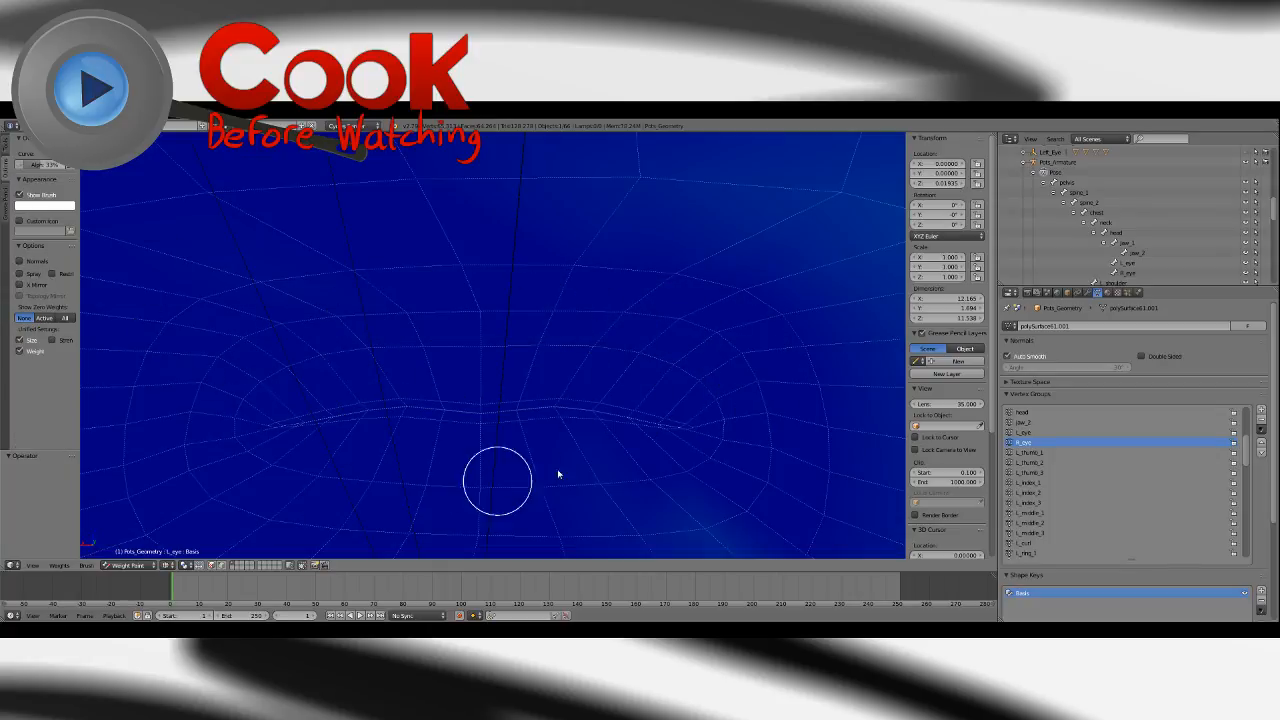
mouse_move(558, 474)
middle_mouse_down()
mouse_move(606, 360)
mouse_move(391, 380)
mouse_move(503, 423)
mouse_move(527, 299)
mouse_move(523, 460)
mouse_move(543, 200)
mouse_move(316, 461)
mouse_move(363, 397)
mouse_move(494, 363)
mouse_move(458, 460)
mouse_move(426, 423)
mouse_move(557, 383)
mouse_move(507, 425)
mouse_move(502, 320)
middle_mouse_up()
mouse_move(446, 409)
middle_mouse_down()
mouse_move(559, 455)
mouse_move(560, 400)
mouse_move(489, 389)
mouse_move(466, 360)
mouse_move(377, 408)
mouse_move(546, 343)
mouse_move(346, 323)
mouse_move(418, 364)
middle_mouse_up()
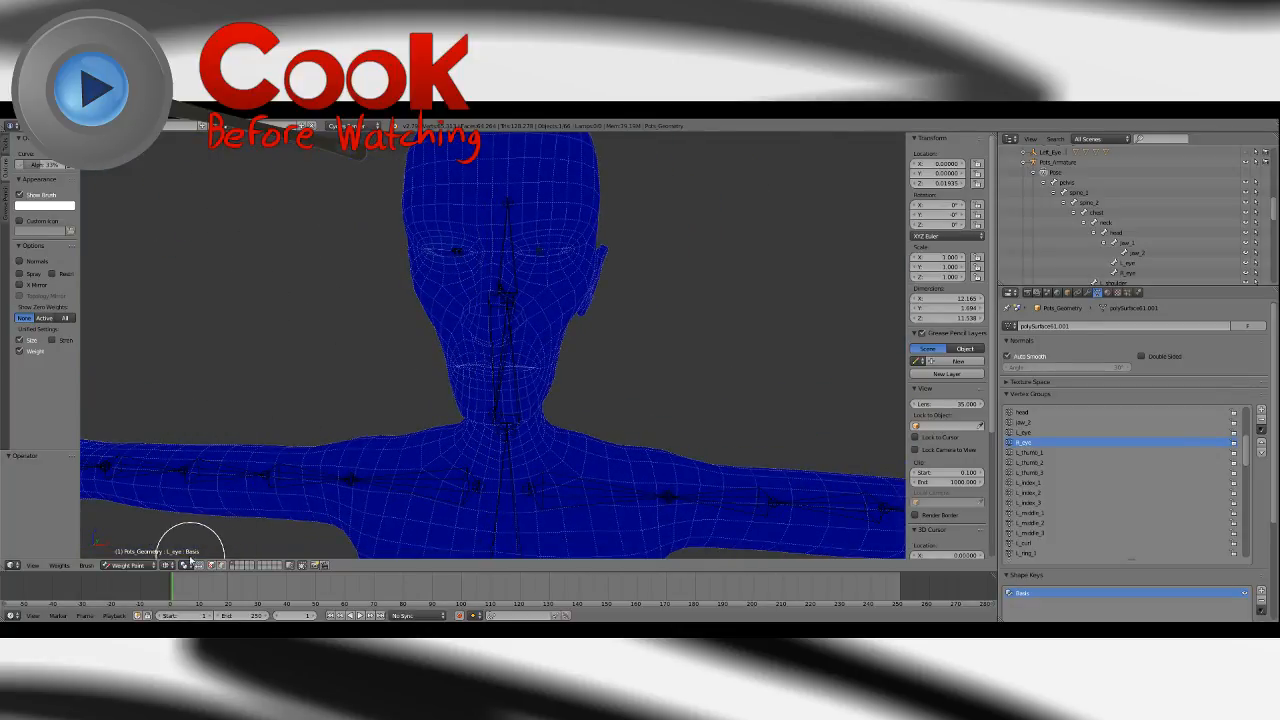
Return the body mesh to solid shading and Object Mode.
left_click(188, 565)
left_click(178, 533)
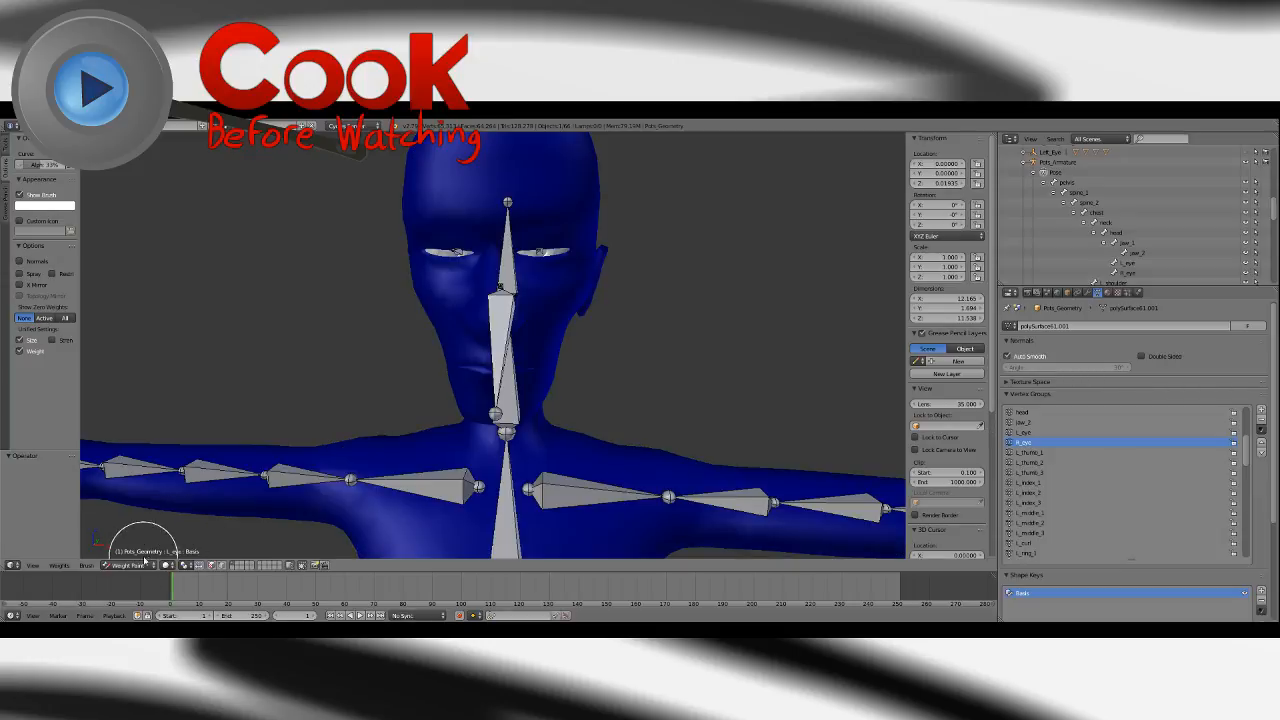
left_click(128, 565)
left_click(130, 543)
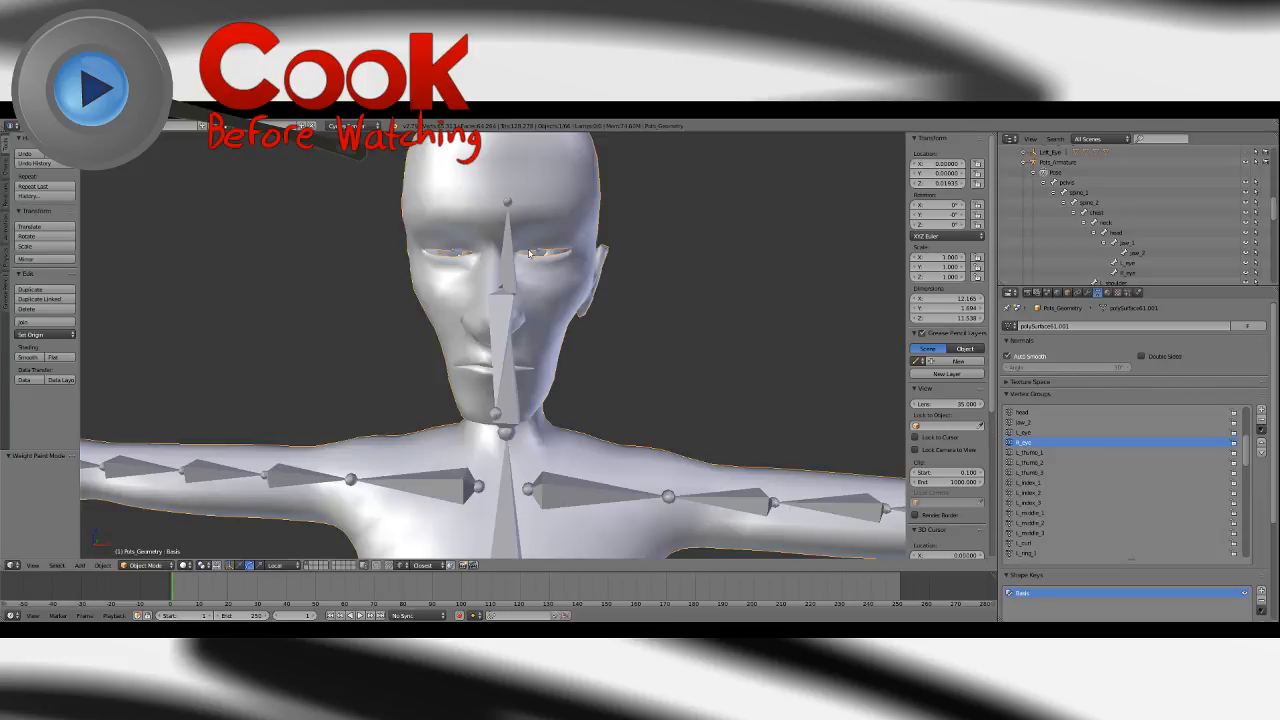
Select the armature and rotate the L_eye bone freely to check the face for unwanted deformation.
left_click(1053, 164)
scroll(690, 215, "up", 1)
middle_click_drag(690, 215, 535, 270)
scroll(535, 270, "up", 1)
right_click(465, 272)
key("r")
key("r")
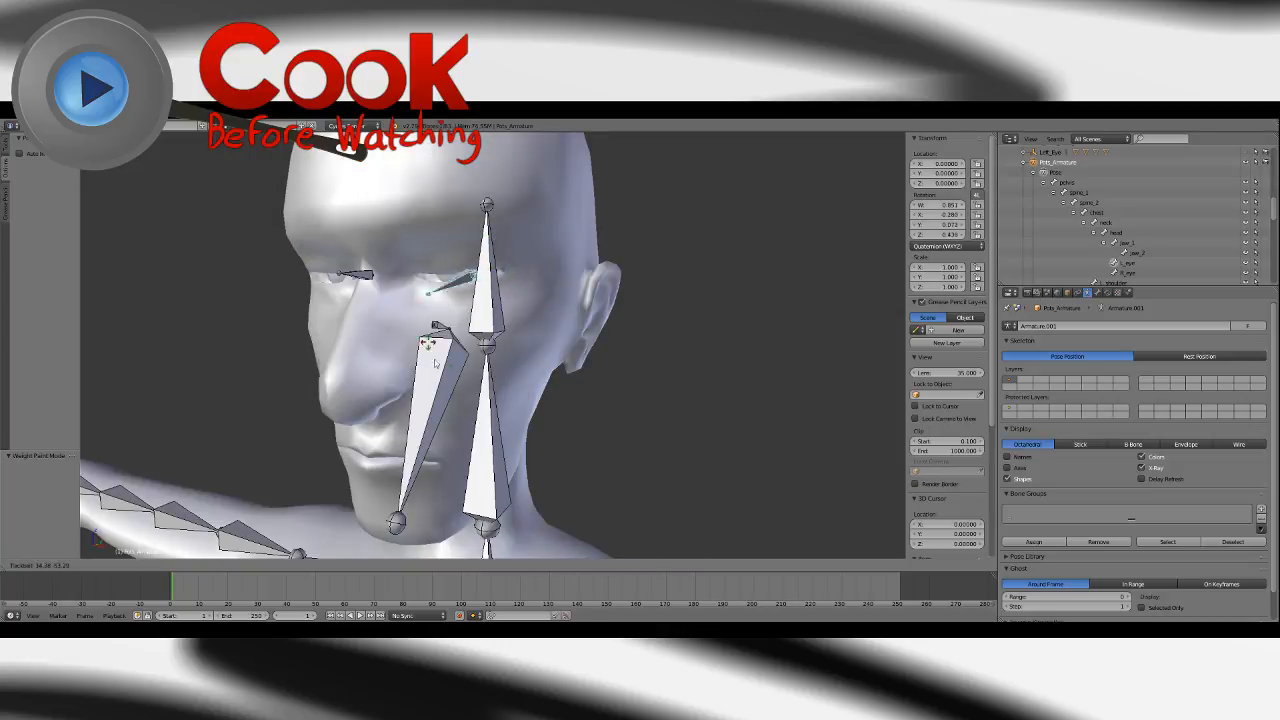
left_click(488, 277)
Select the body mesh, switch it to Weight Paint mode and display it in wireframe shading.
right_click(550, 314)
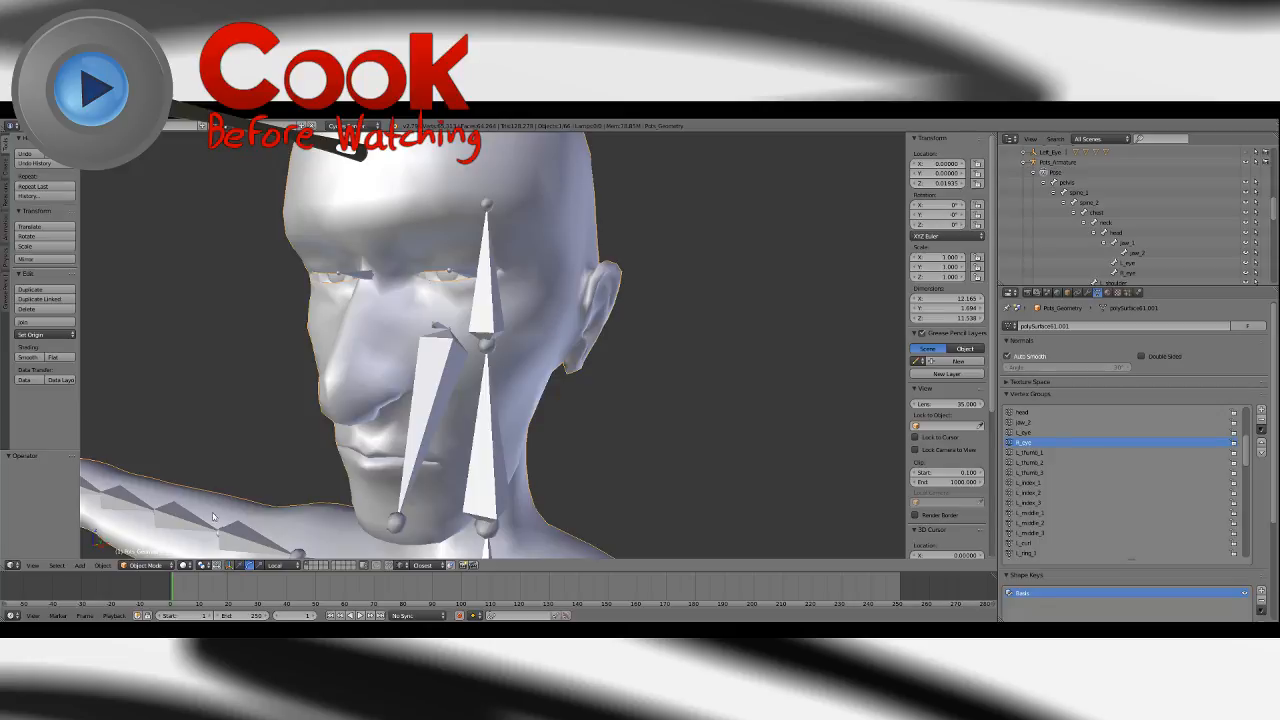
left_click(150, 566)
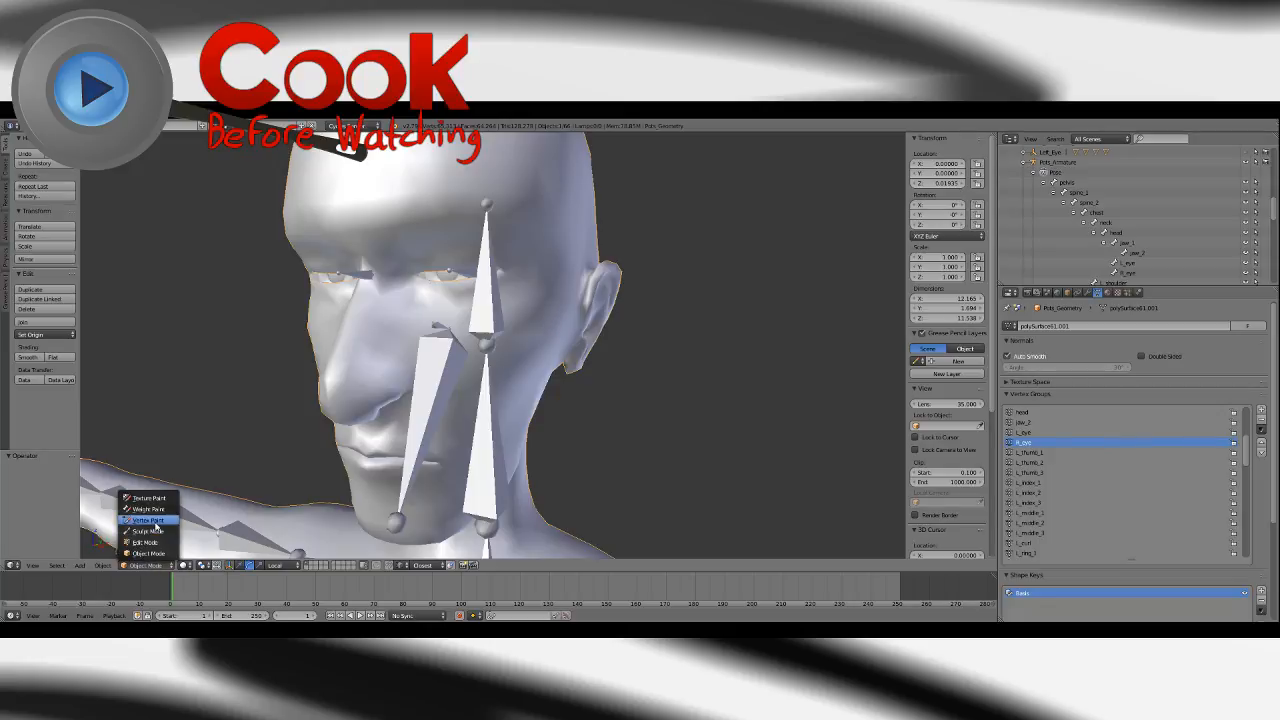
left_click(150, 521)
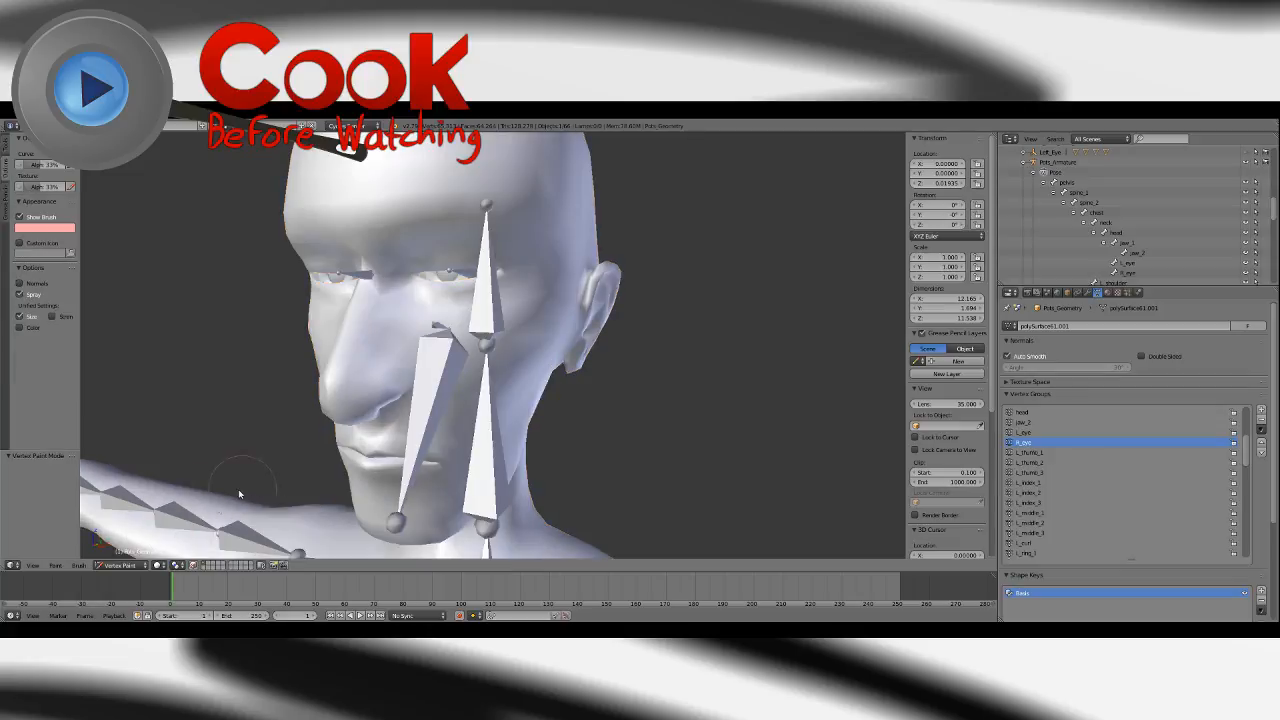
left_click(122, 565)
left_click(130, 518)
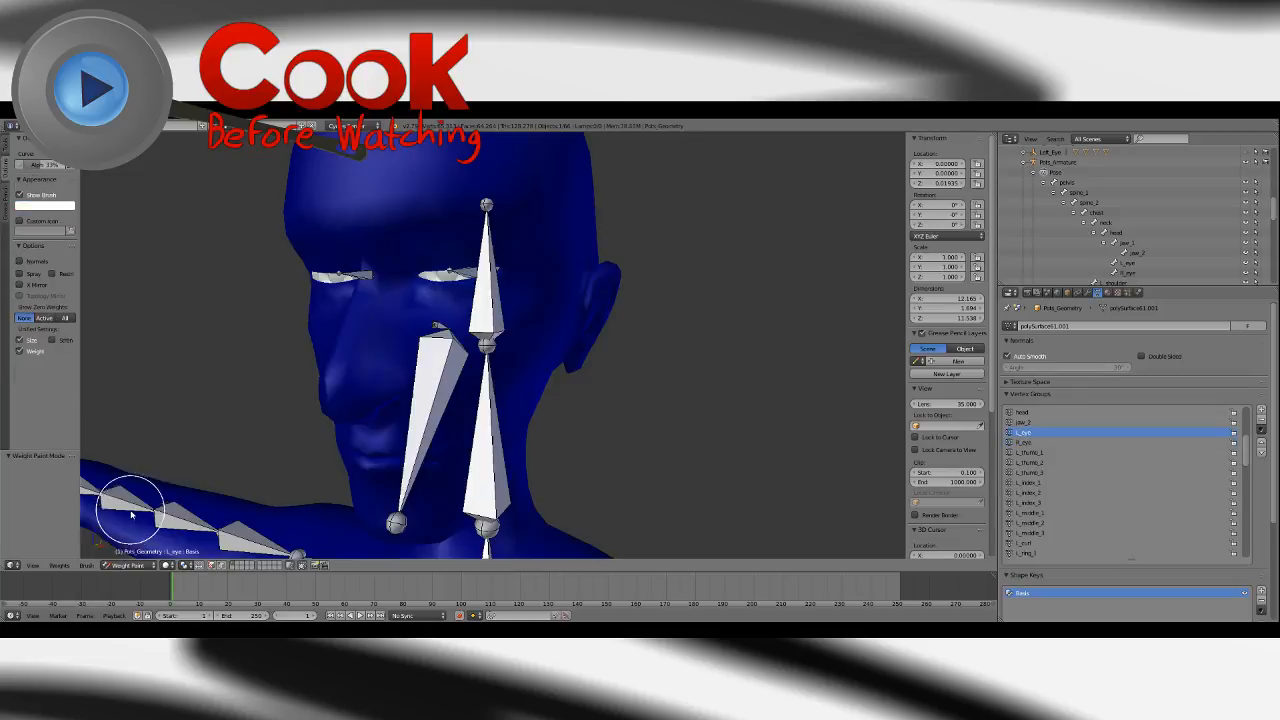
left_click(186, 566)
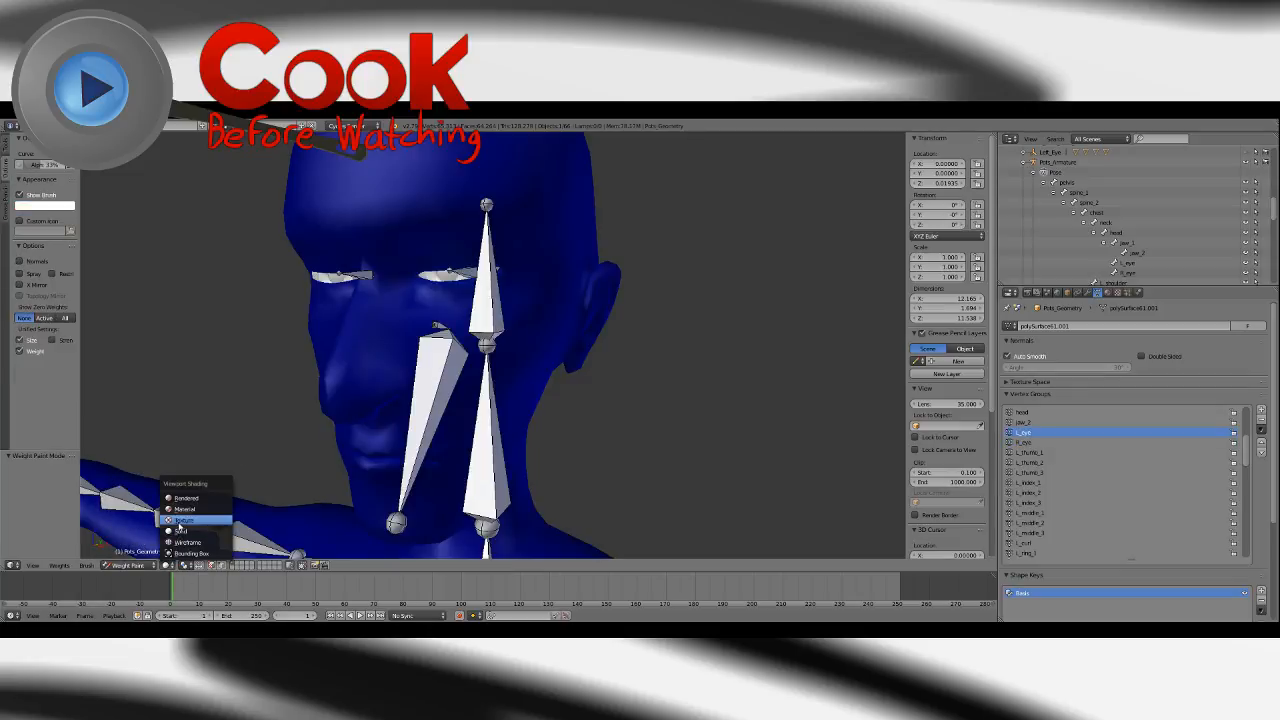
left_click(188, 542)
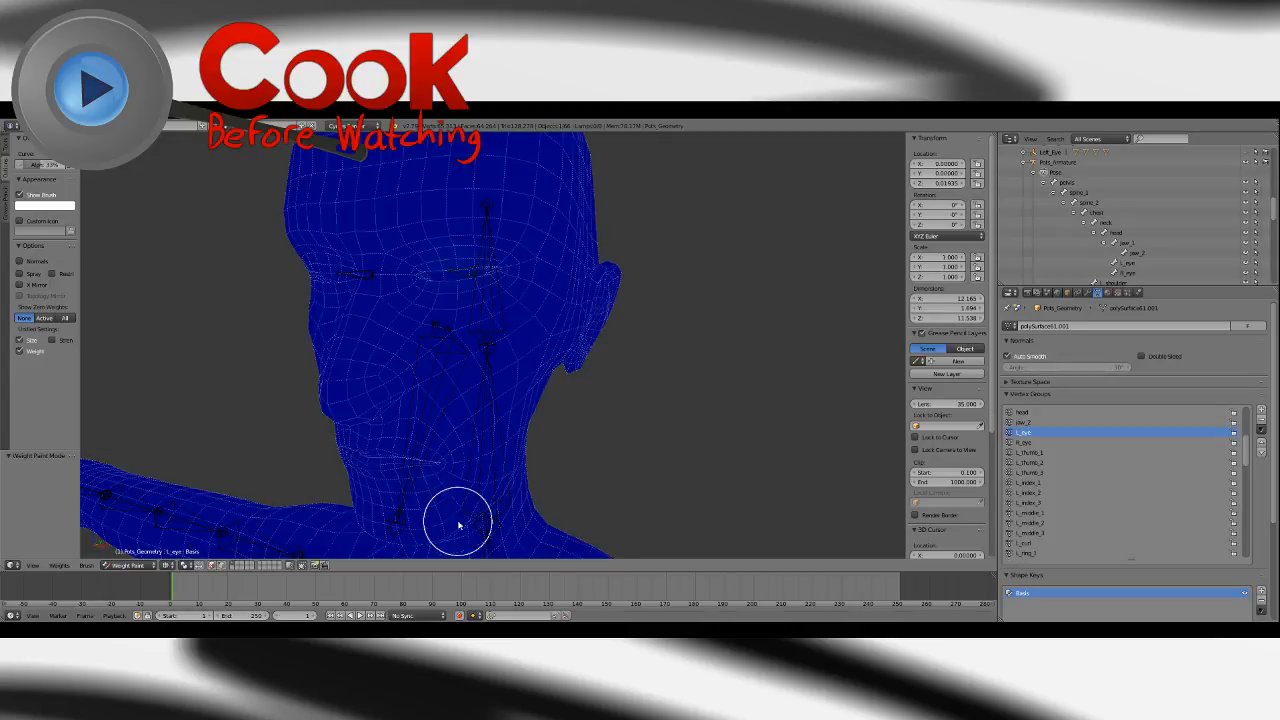
Inspect the L_eye and R_eye vertex groups for stray weight around the mouth, jaw and neck.
left_click(1021, 432)
left_click(6, 146)
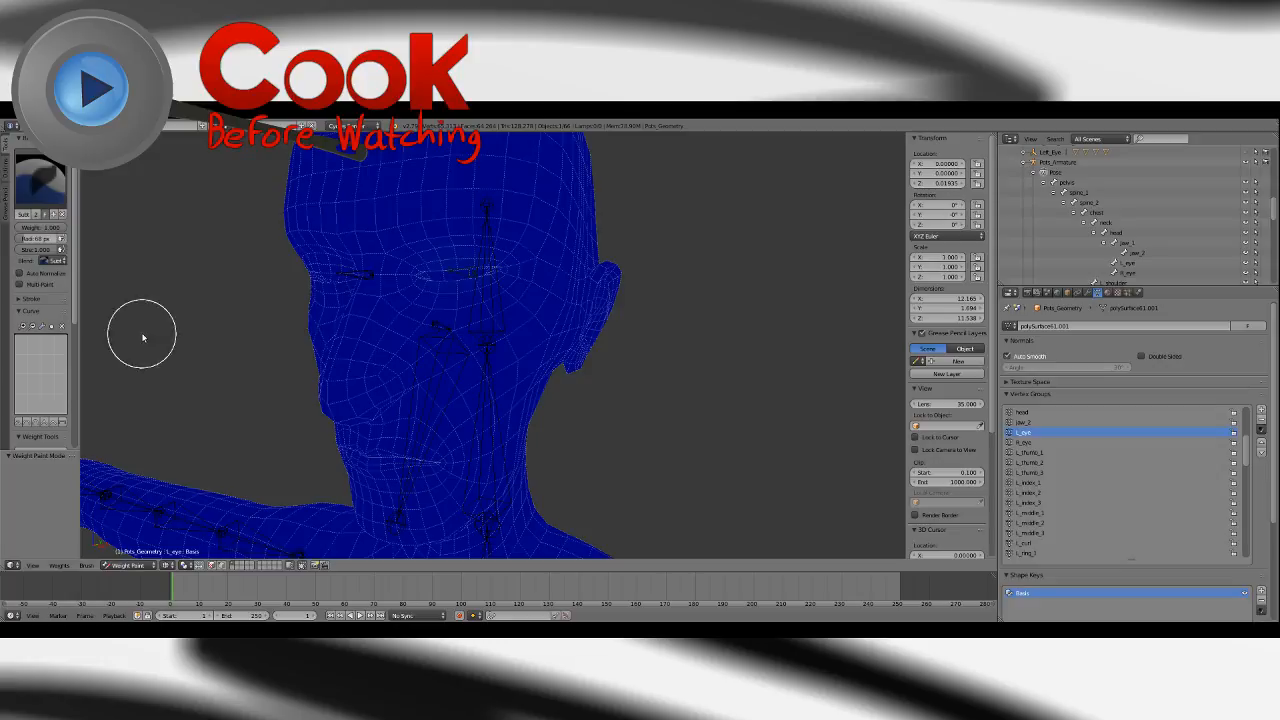
middle_click_drag(477, 503, 529, 386)
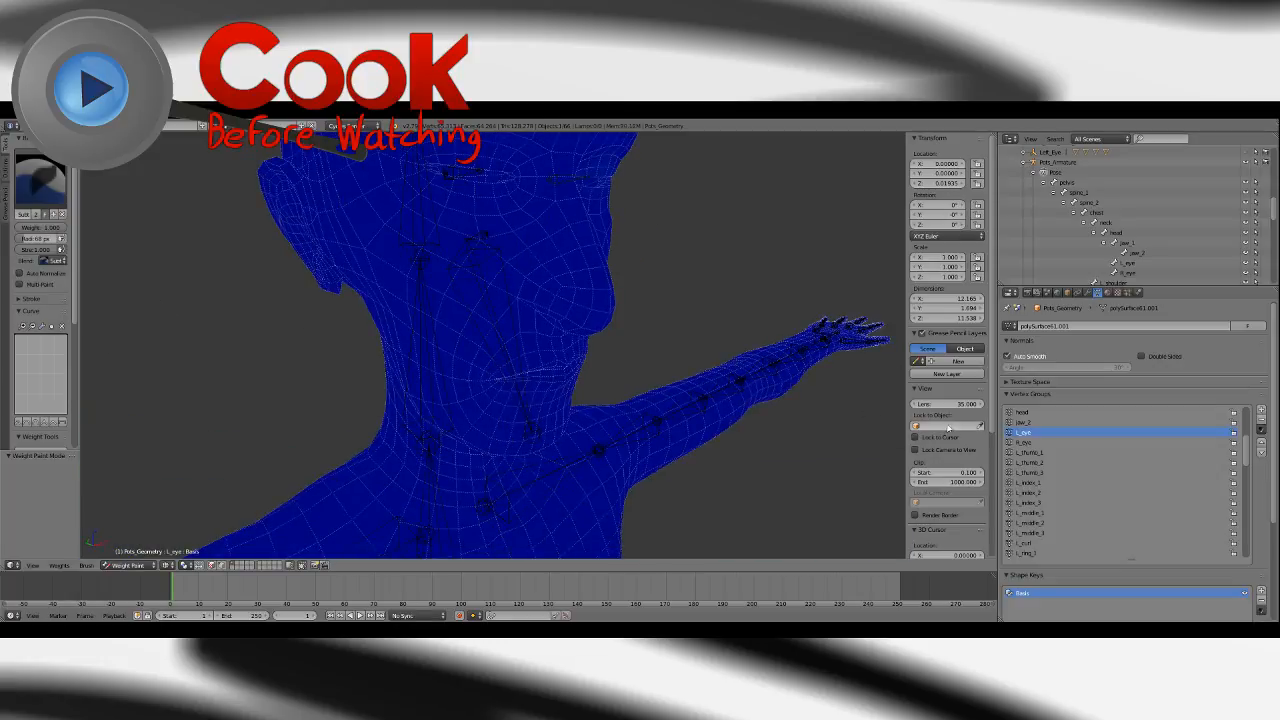
left_click(1022, 442)
middle_click_drag(623, 374, 511, 346)
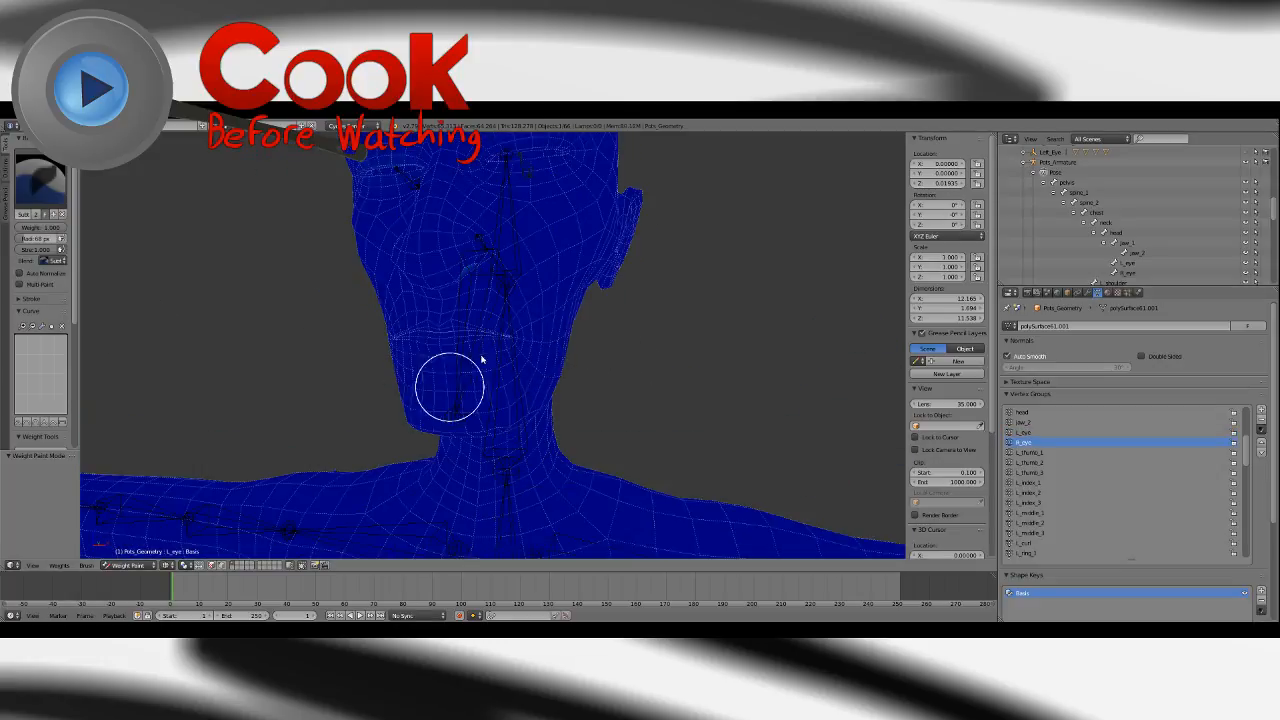
middle_click_drag(492, 388, 555, 390)
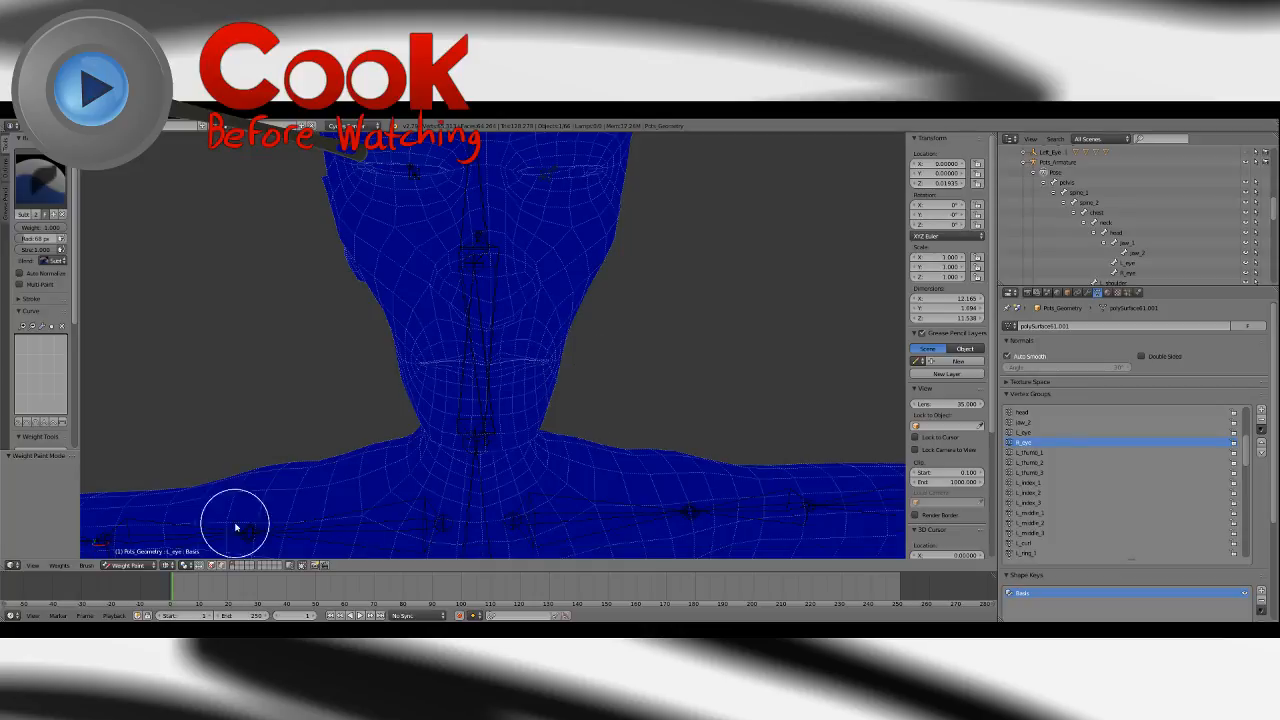
Return the mesh to Object Mode, make the armature active and restore solid shading.
left_click(130, 565)
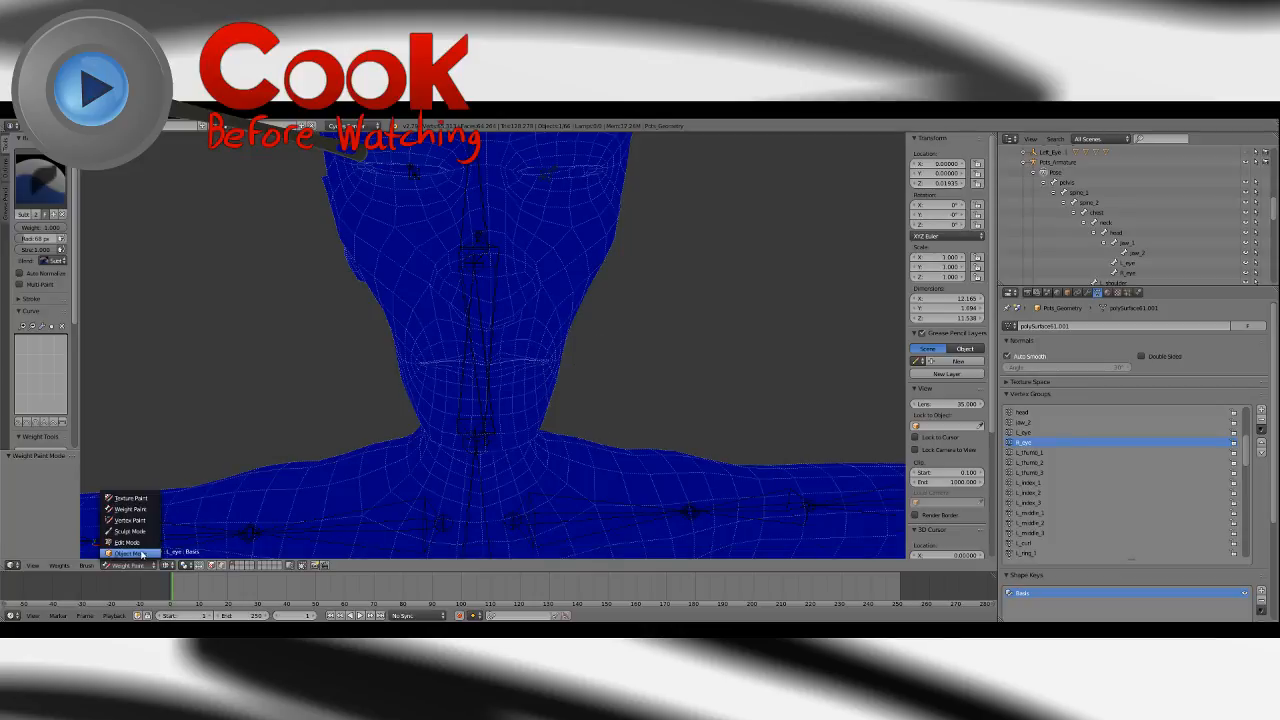
left_click(1055, 165)
left_click(170, 565)
left_click(171, 530)
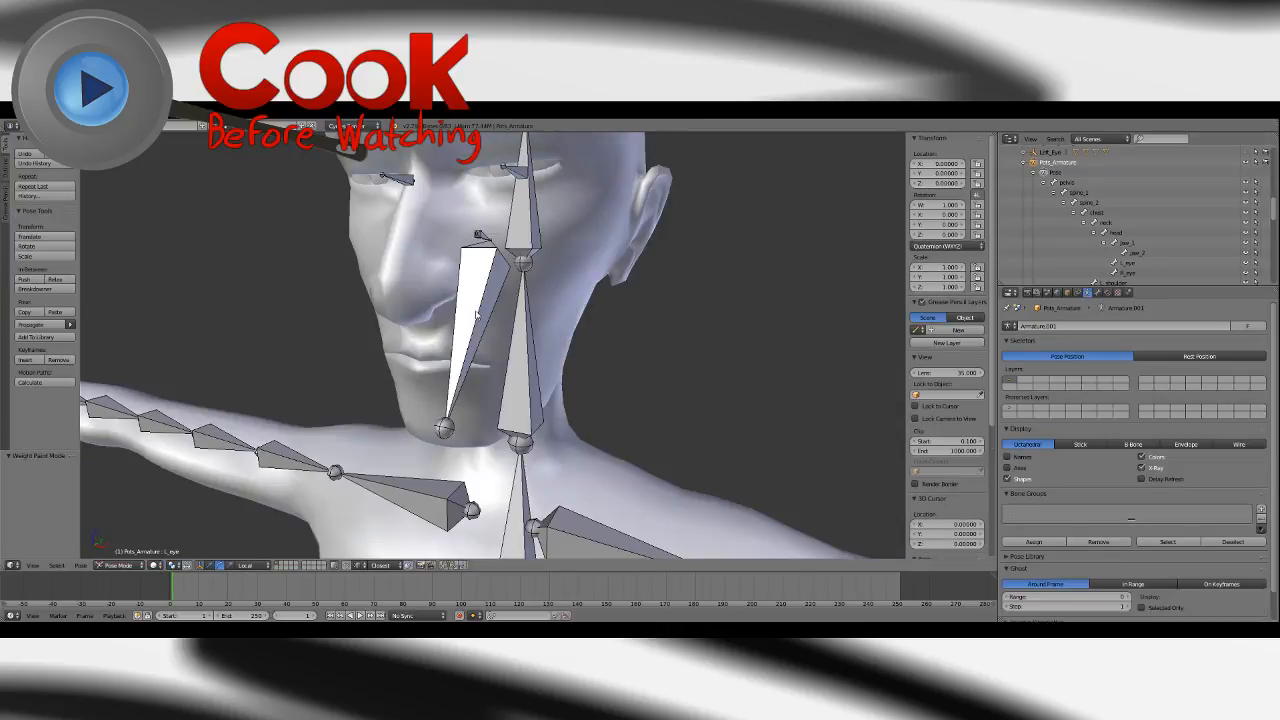
Rotate the L_eye bone freely, check the head from several angles, and clear the bone's rotation.
middle_click_drag(477, 316, 519, 260)
right_click(521, 238)
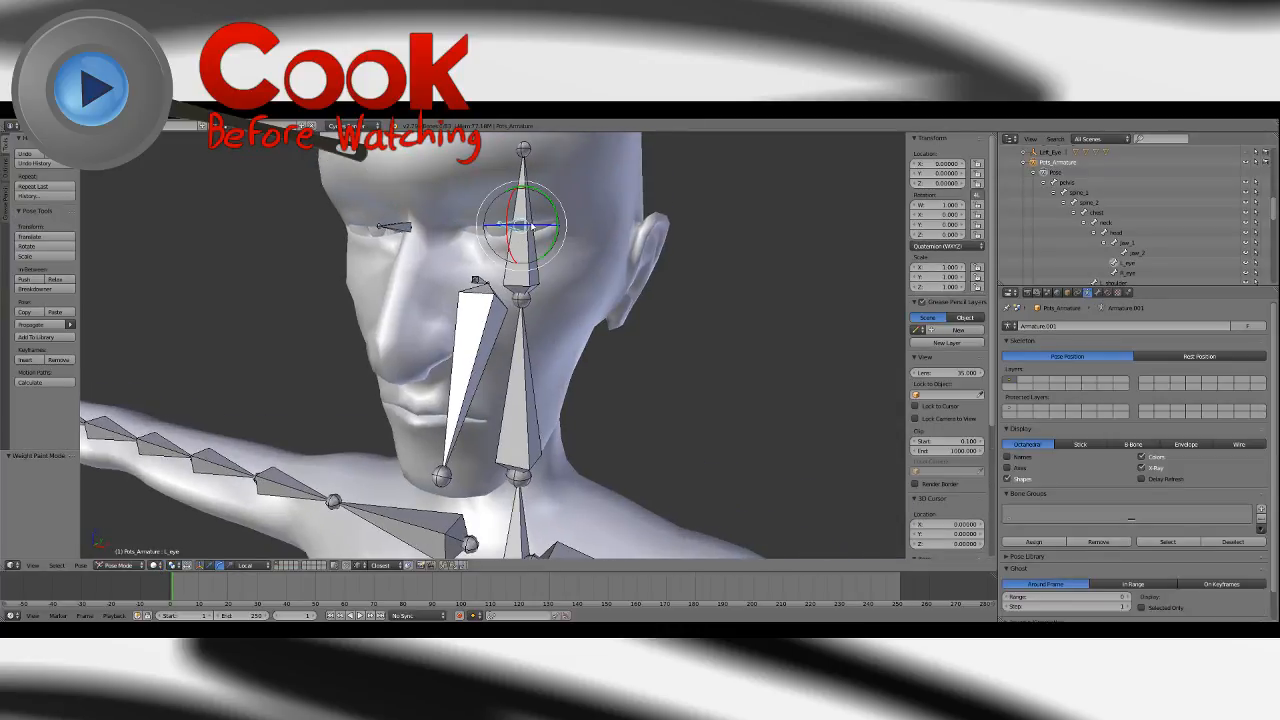
key("r")
key("r")
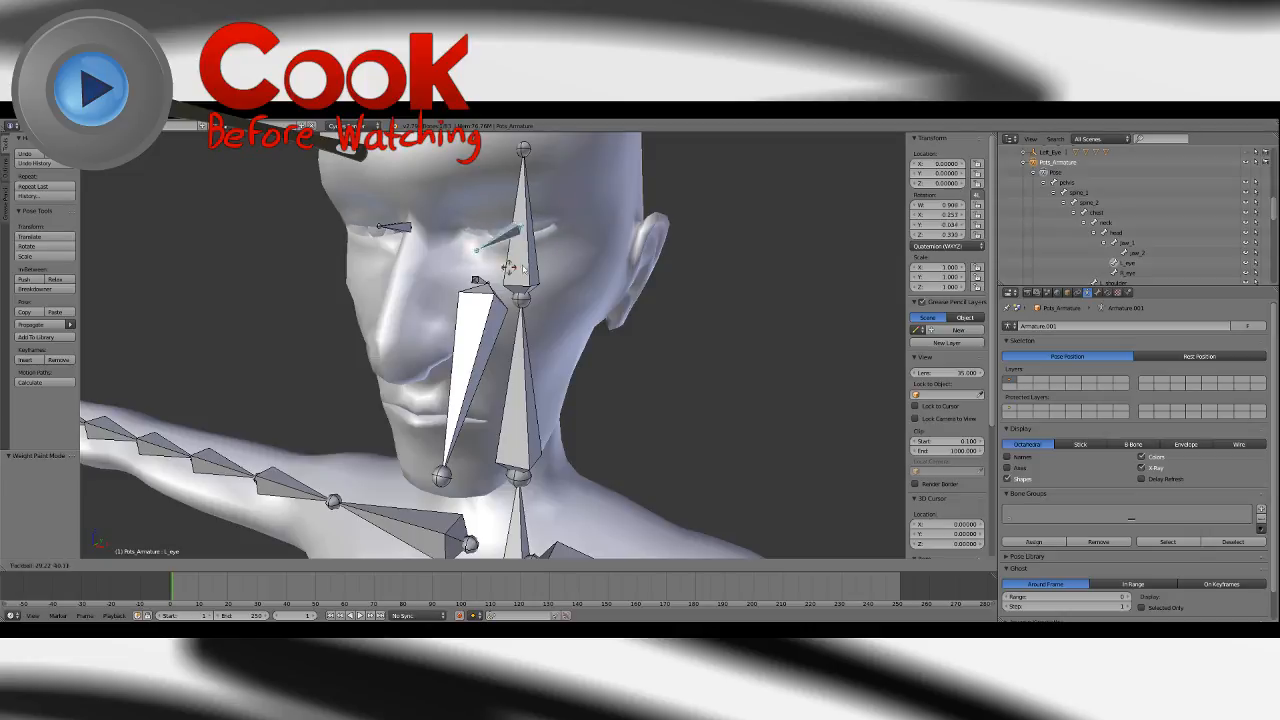
left_click(504, 240)
scroll(590, 251, "down", 6)
middle_click_drag(594, 251, 504, 331)
key("alt+r")
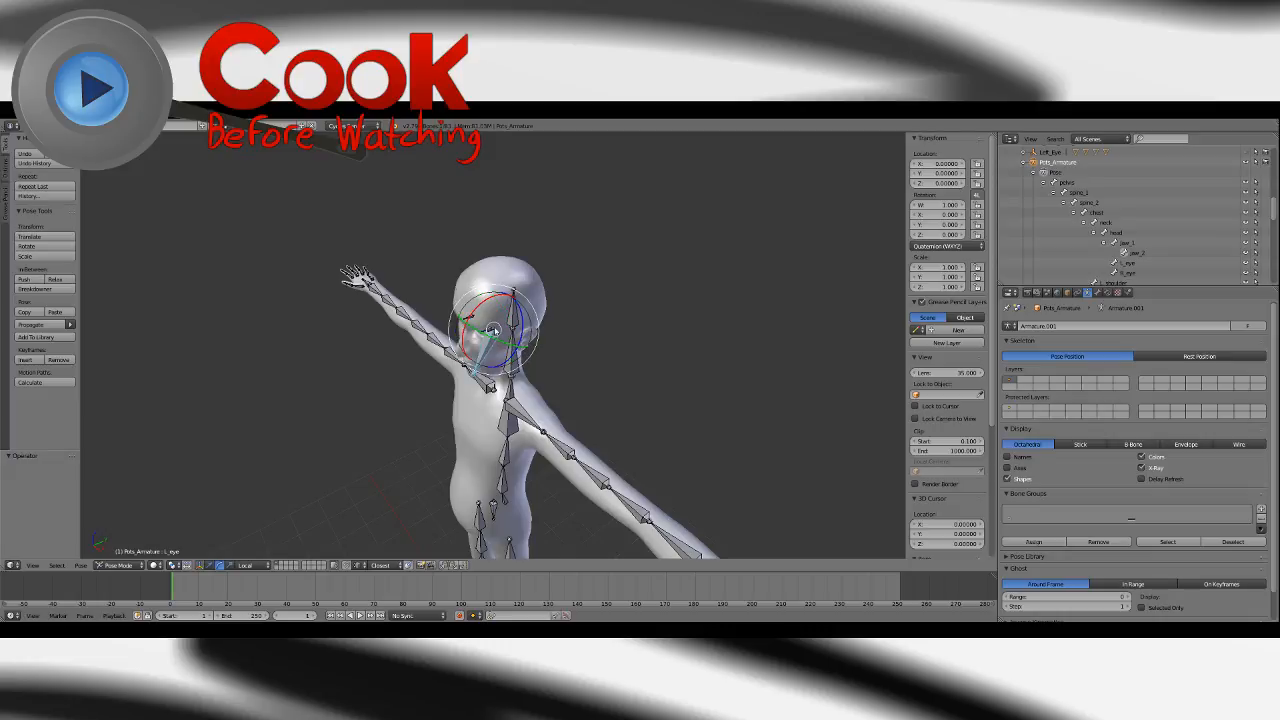
Repeat the free rotation of the L_eye bone, check the back of the head, and clear the rotation.
key("r")
key("r")
left_click(521, 312)
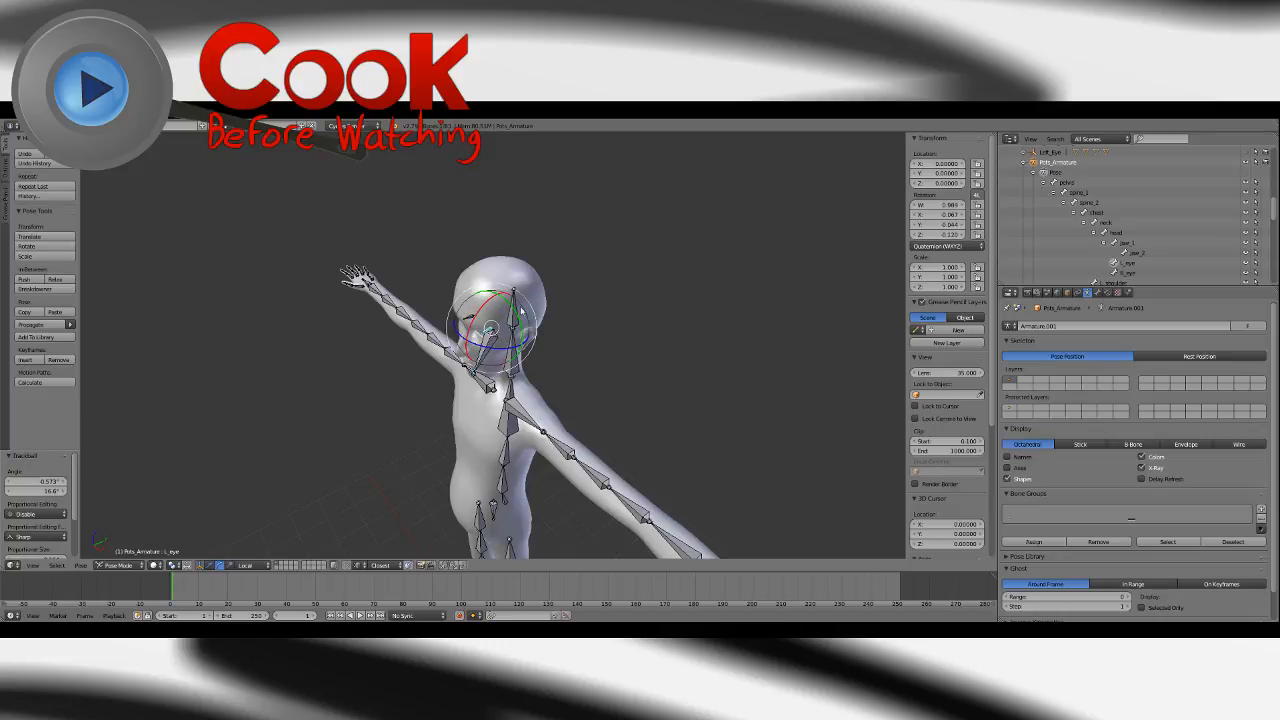
middle_click_drag(521, 312, 440, 295)
key("alt+r")
scroll(490, 285, "up", 3)
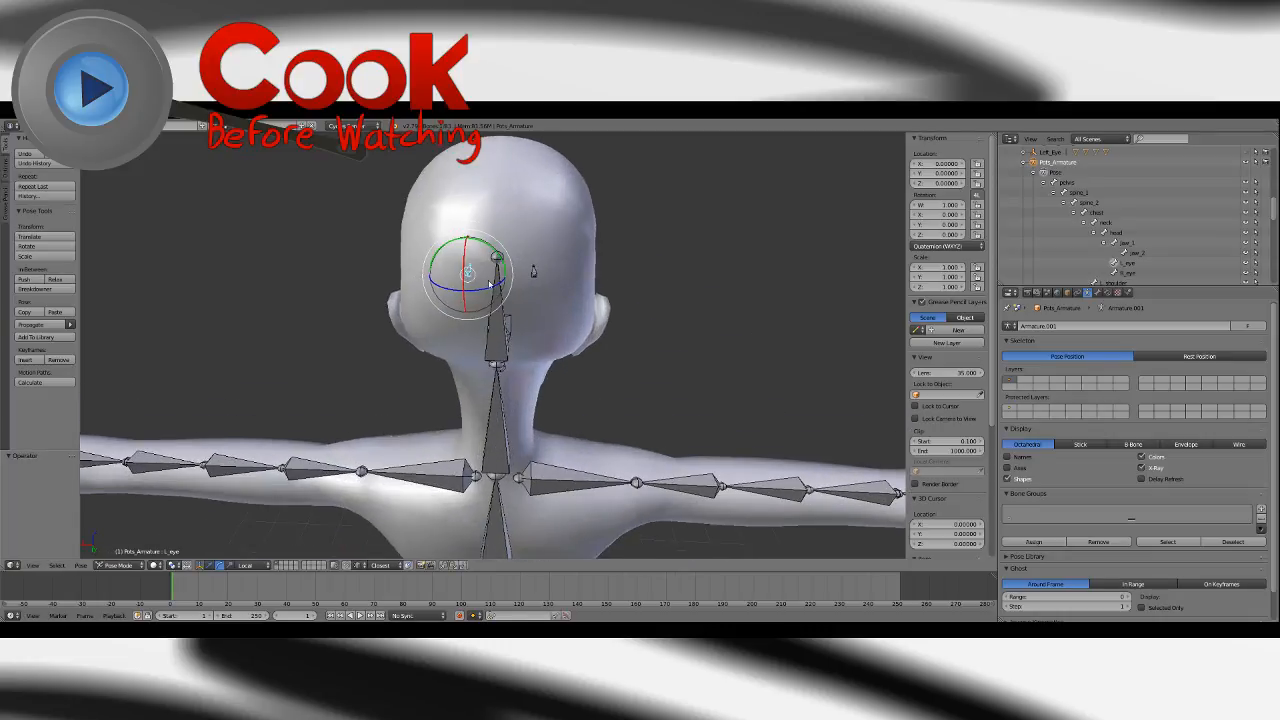
Test the L_eye bone's rotation about its local X axis while viewing the head from behind.
key("r")
key("x")
key("x")
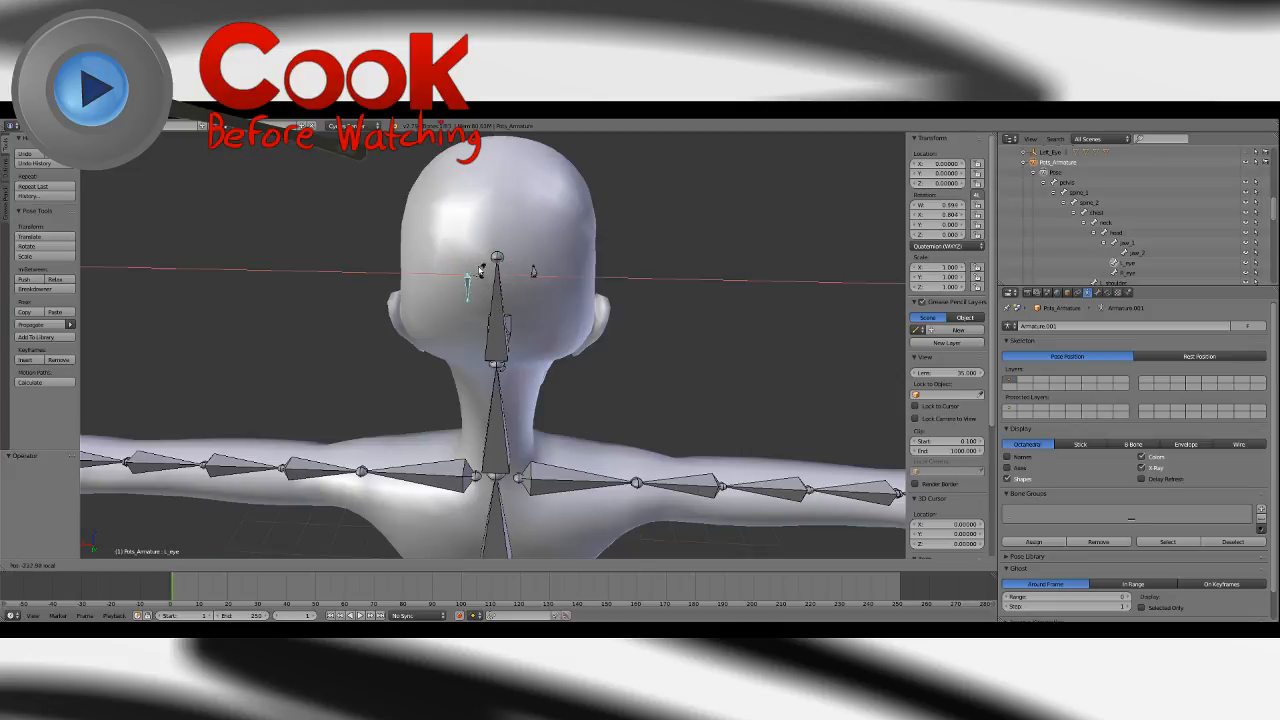
left_click(466, 288)
Rotate the L_eye bone freely while viewing the head from behind and the side, and undo the rotation.
middle_click_drag(462, 285, 523, 284)
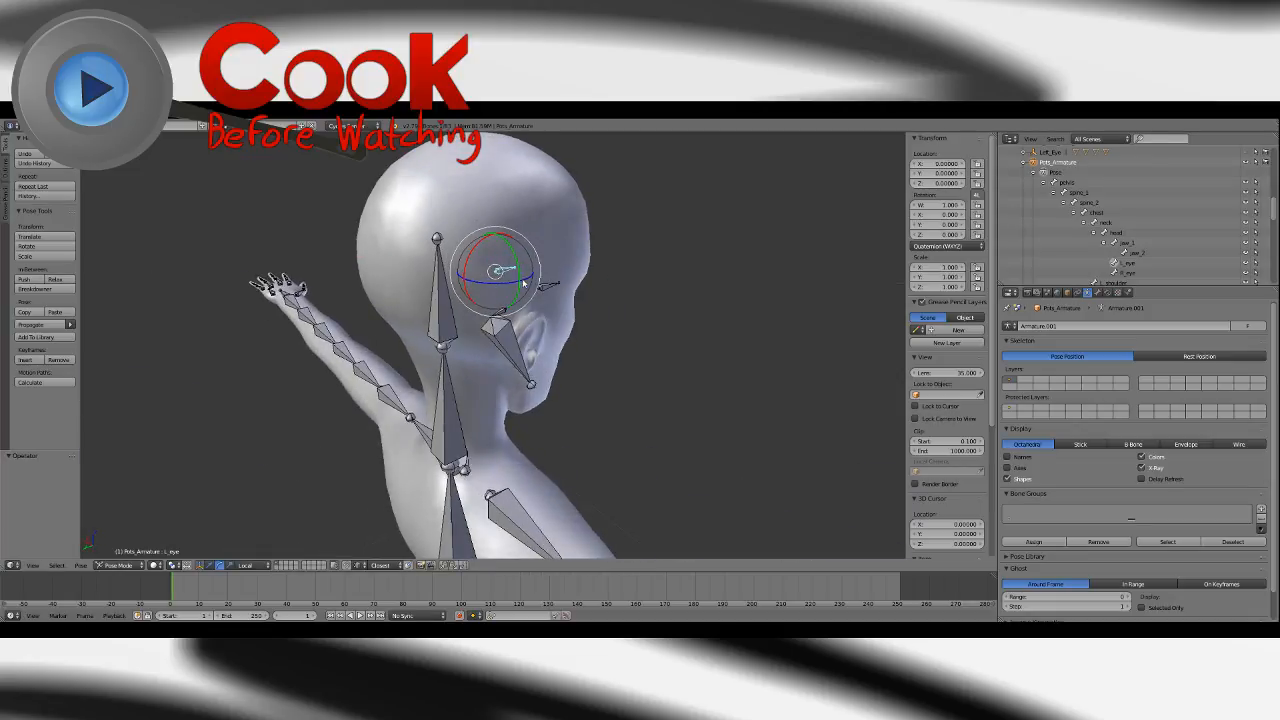
key("r")
key("r")
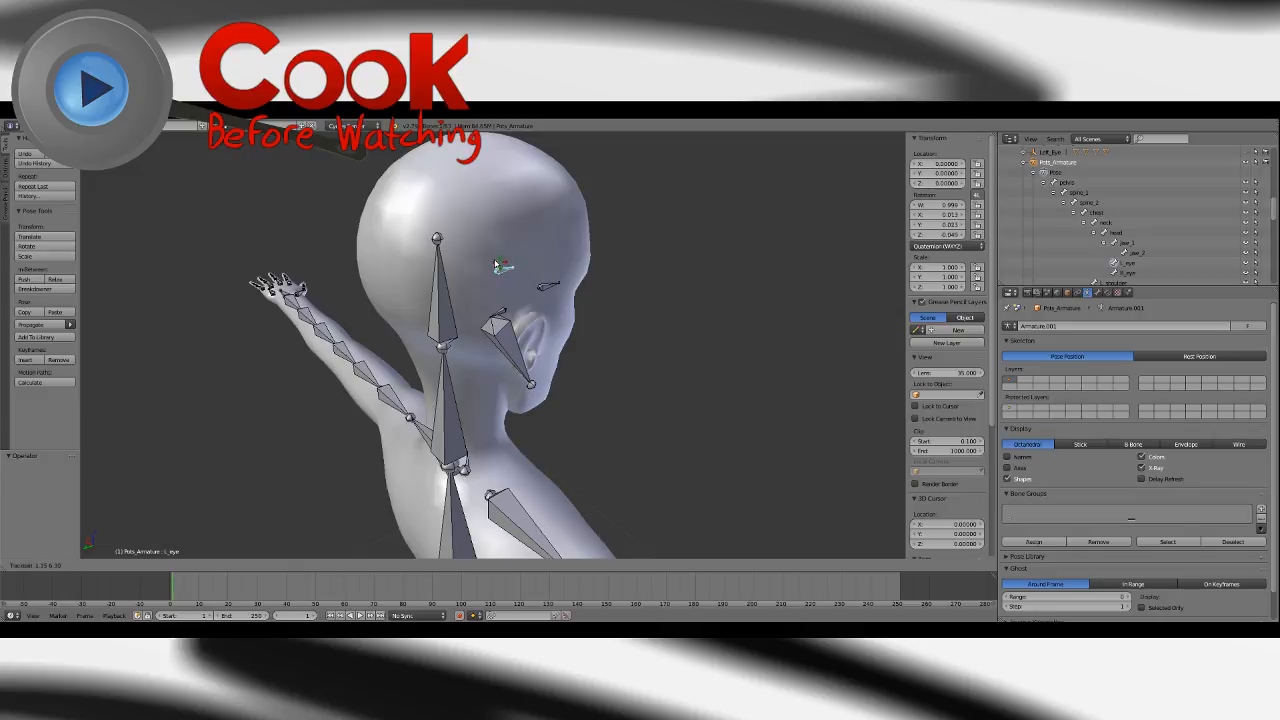
left_click(514, 298)
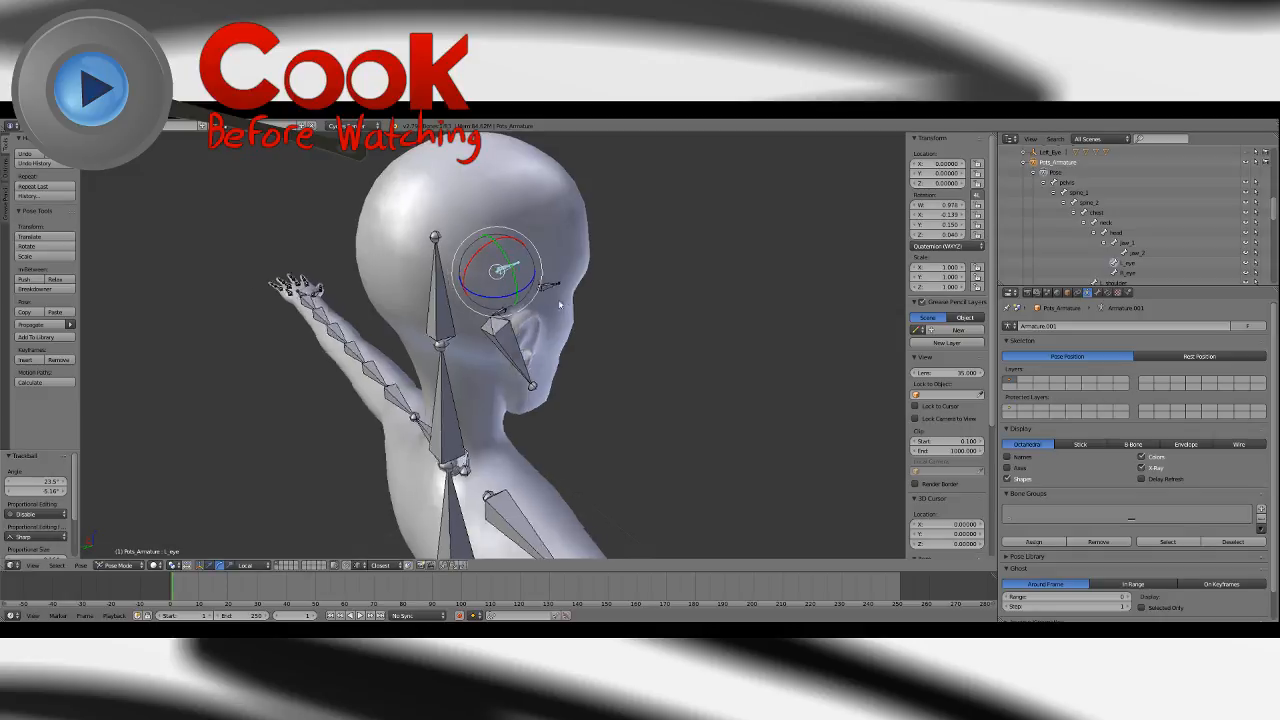
middle_click_drag(560, 305, 506, 271)
key("ctrl+z")
scroll(594, 287, "down", 3)
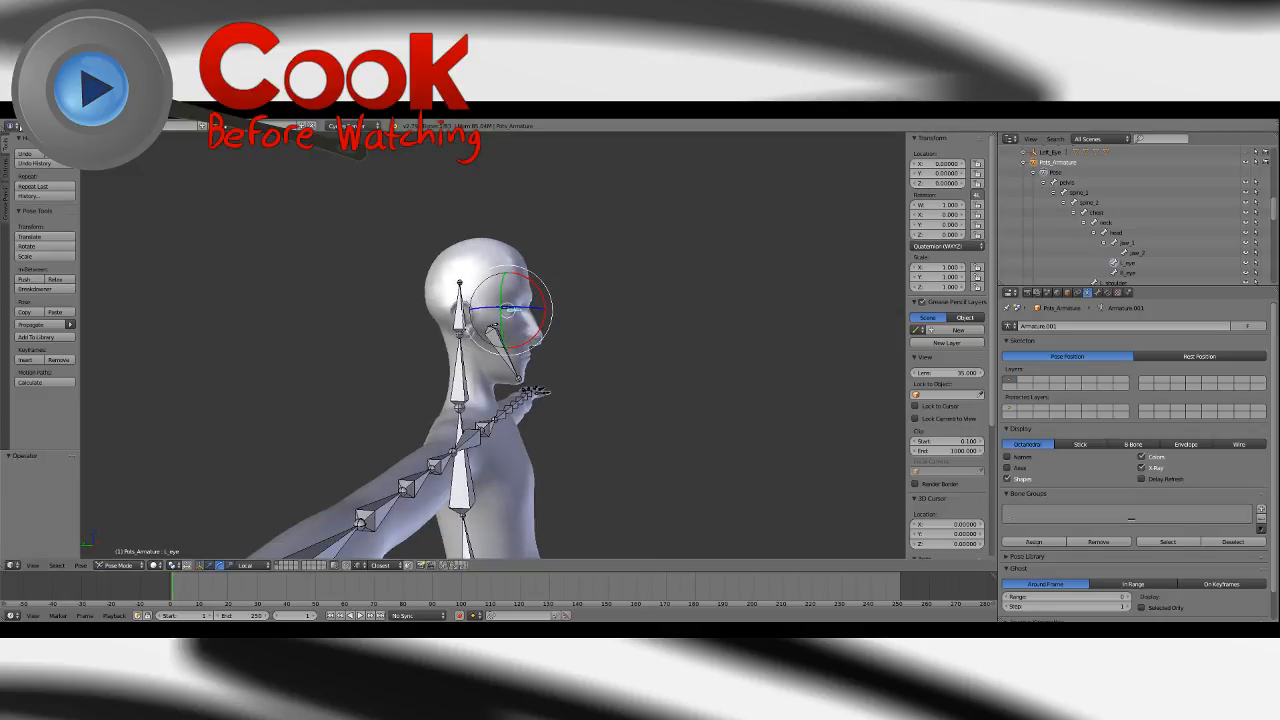
Save the rigged character to the current file.
left_click(25, 127)
left_click(52, 206)
middle_click_drag(658, 351, 491, 372)
scroll(491, 372, "down", 3)
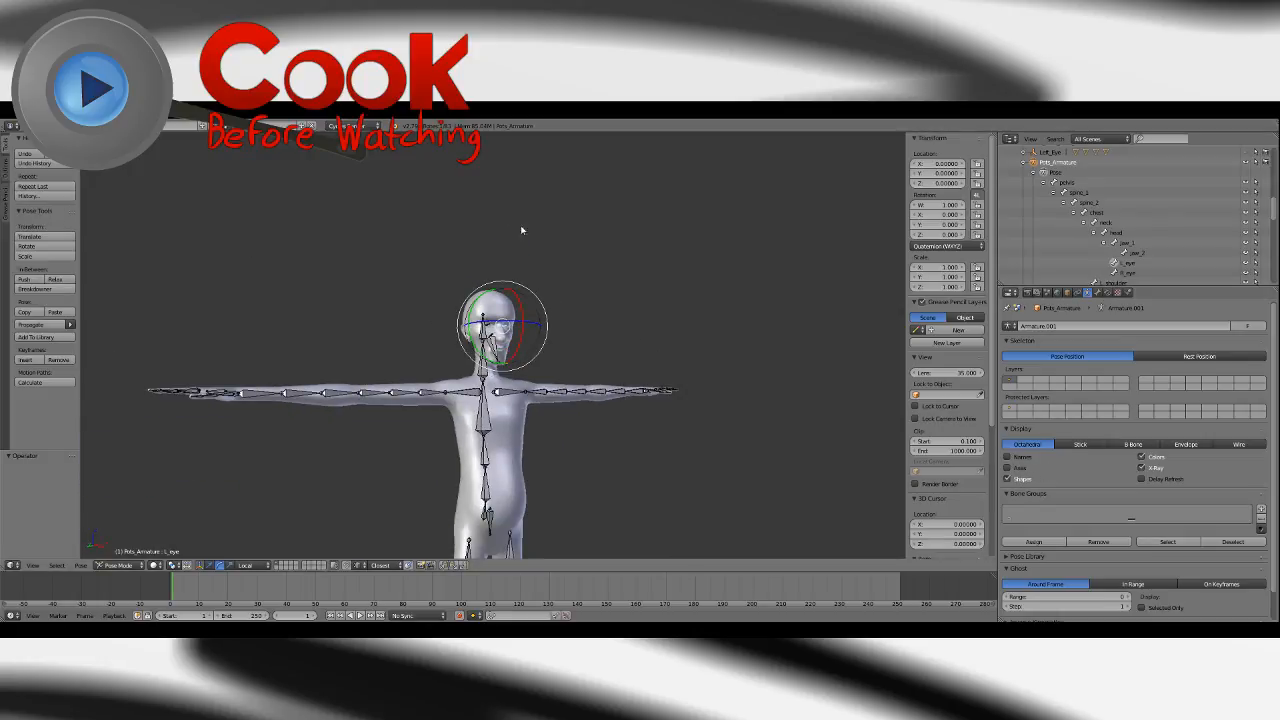
left_click(25, 127)
left_click(50, 204)
left_click(1007, 467)
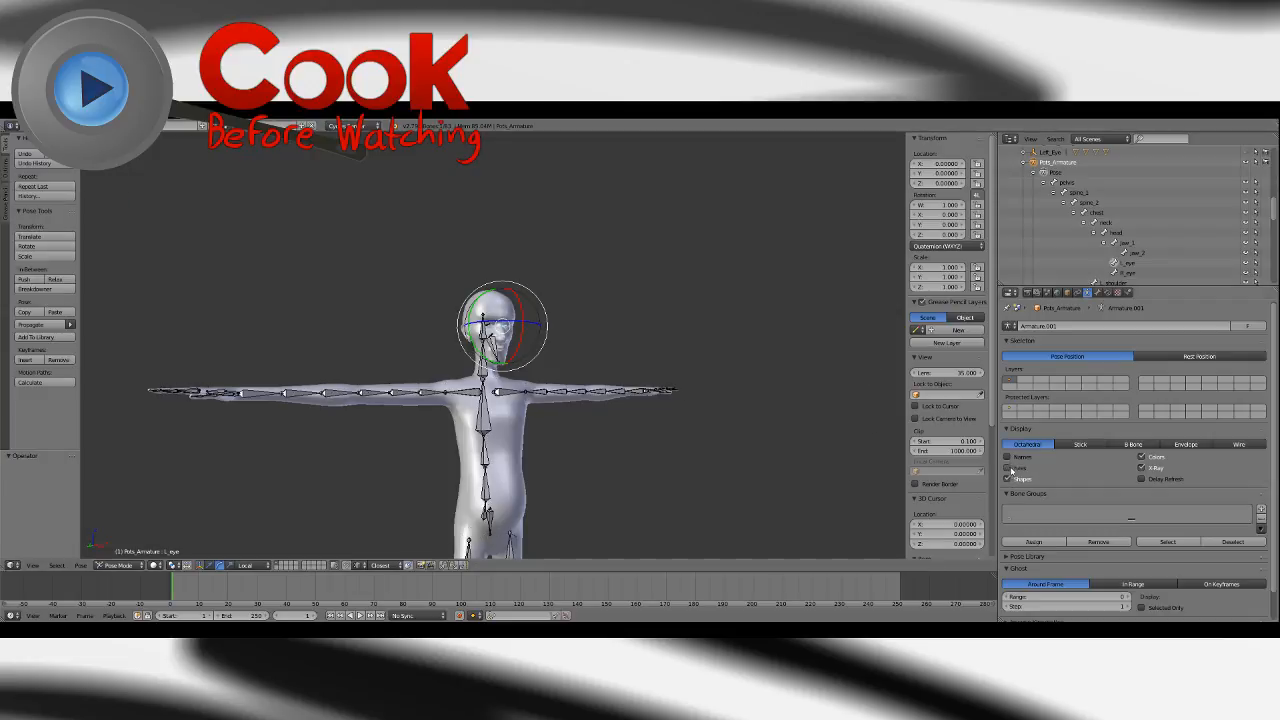
middle_click_drag(631, 434, 546, 400)
left_click(25, 127)
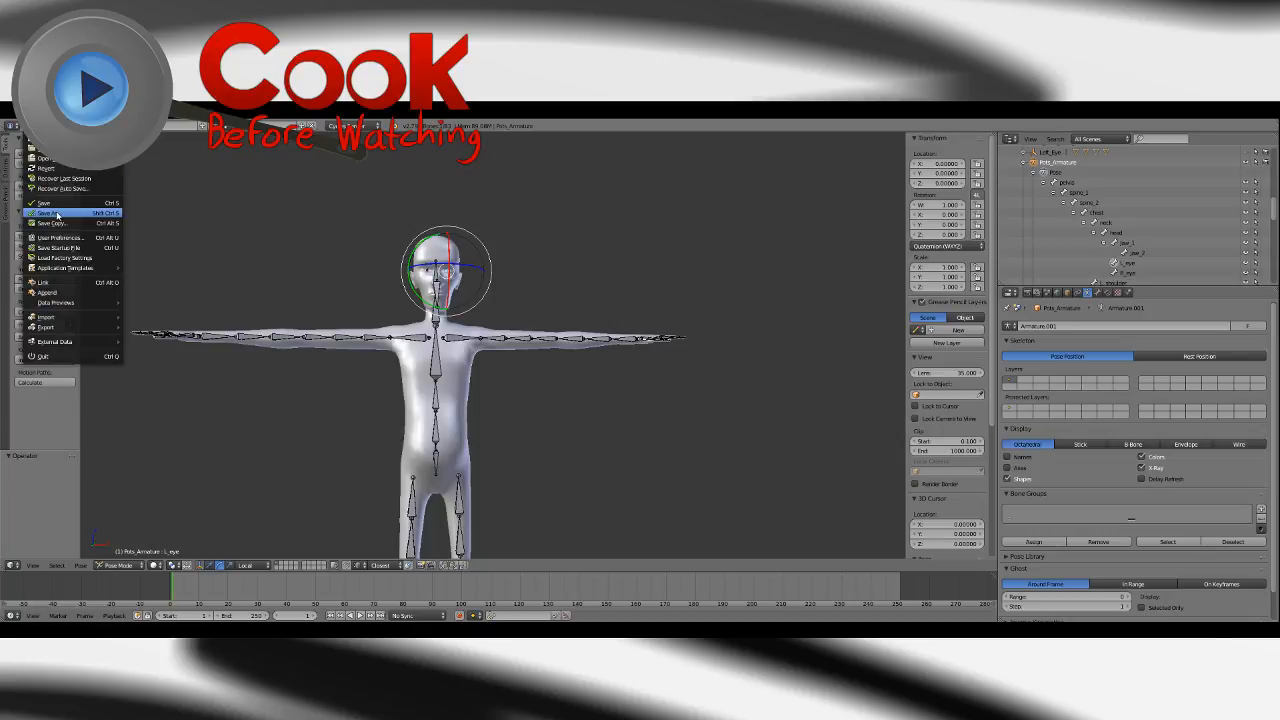
left_click(55, 205)
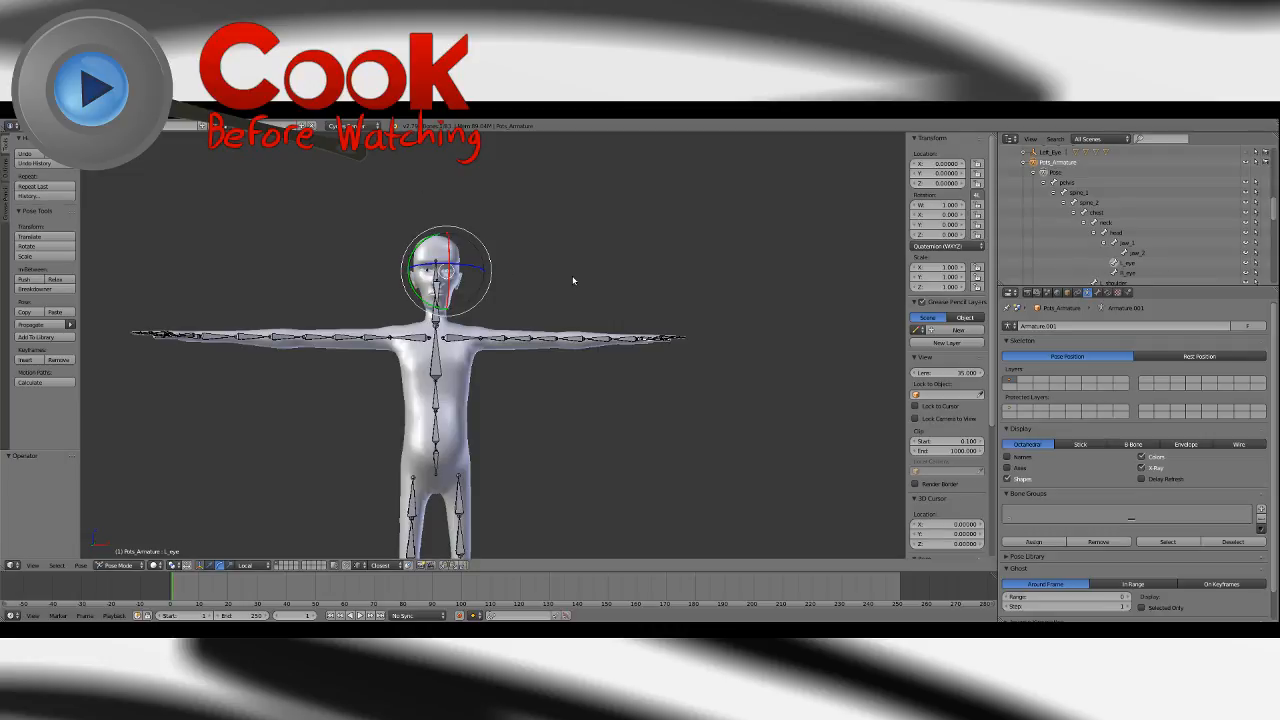
Deselect all bones and save the file.
key("a")
middle_click_drag(573, 280, 623, 326)
scroll(628, 302, "up", 4)
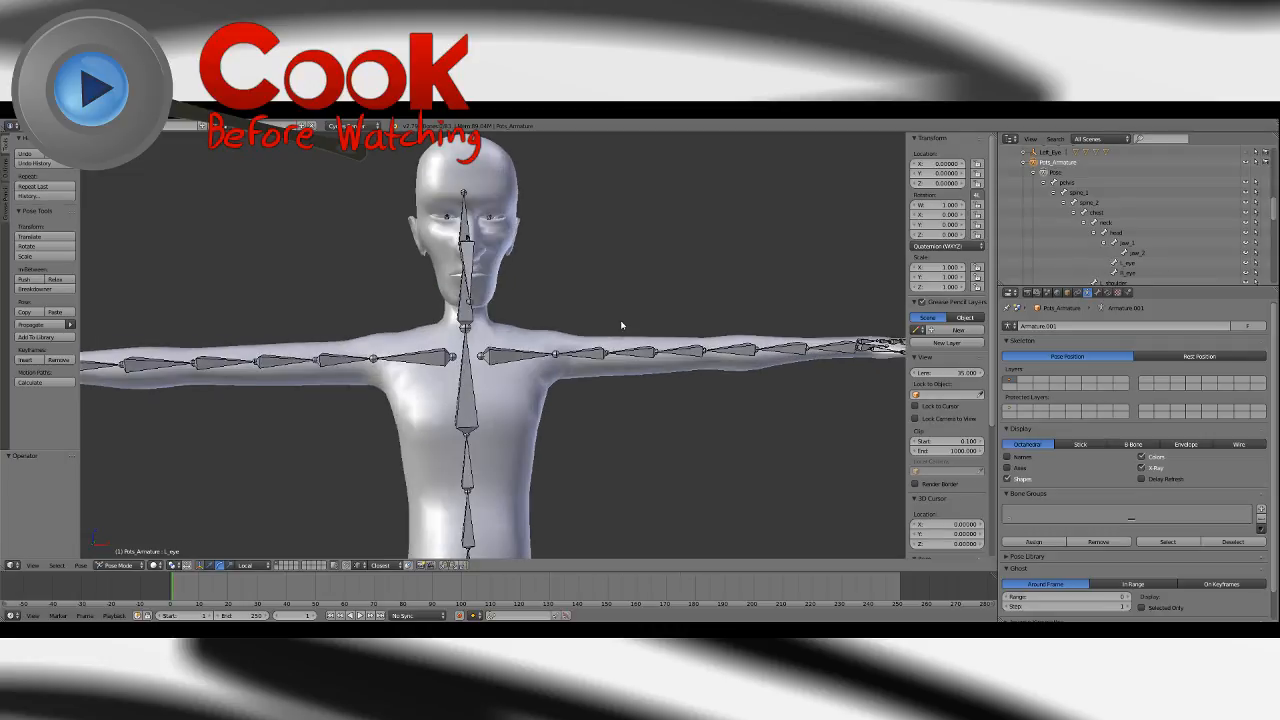
left_click(30, 127)
left_click(63, 203)
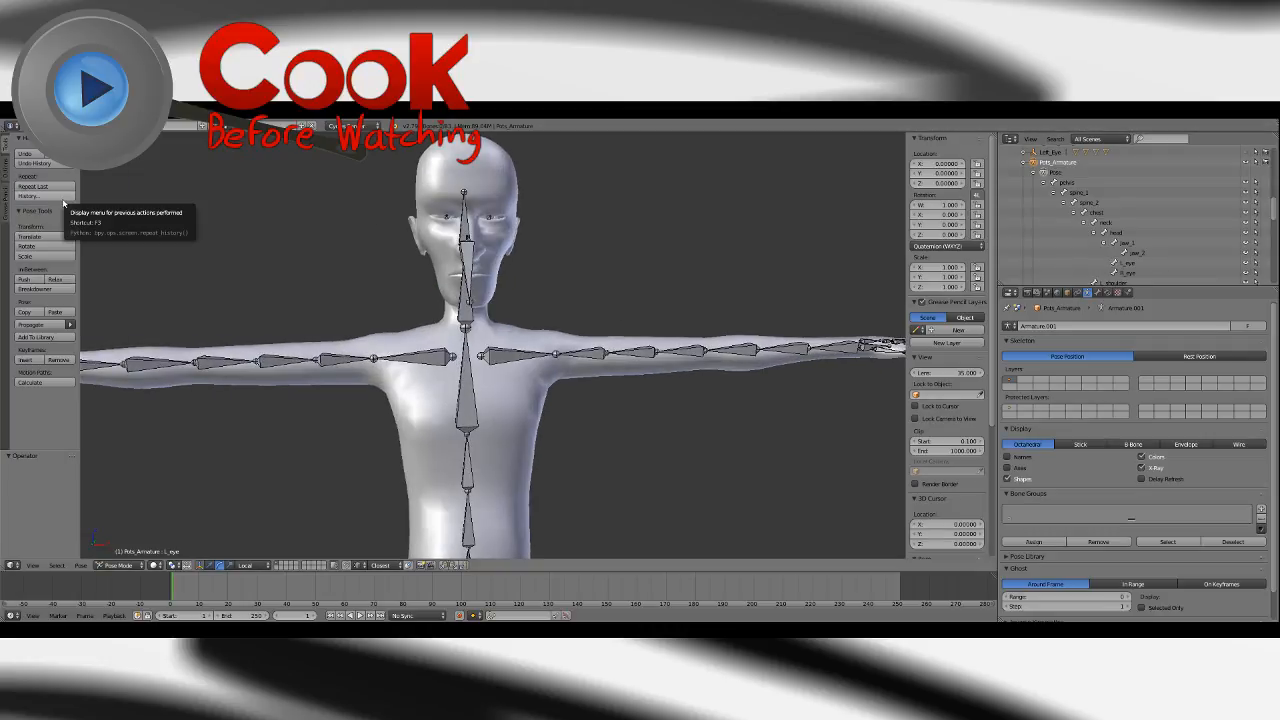
Review the full rigged body and legs from the side and save the file again.
scroll(640, 392, "down", 3)
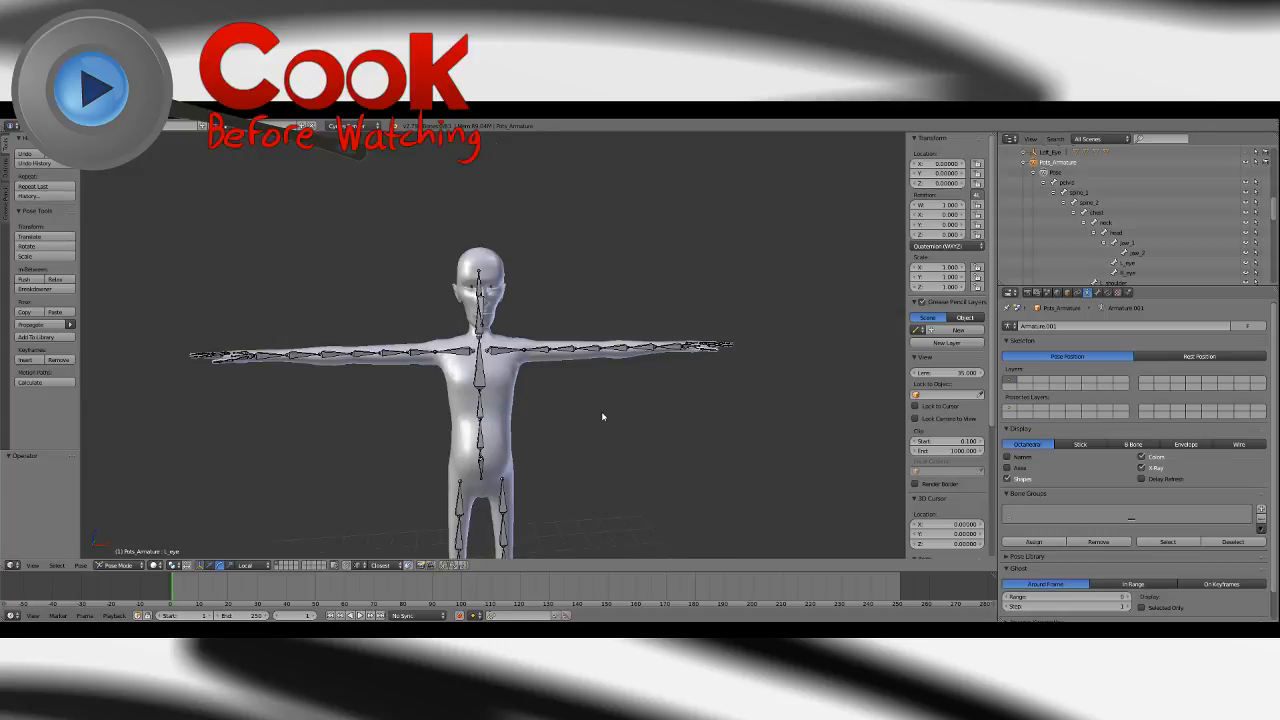
middle_click_drag(601, 413, 579, 468)
middle_click_drag(579, 468, 535, 368, "shift")
scroll(567, 349, "down", 2)
scroll(535, 368, "up", 2)
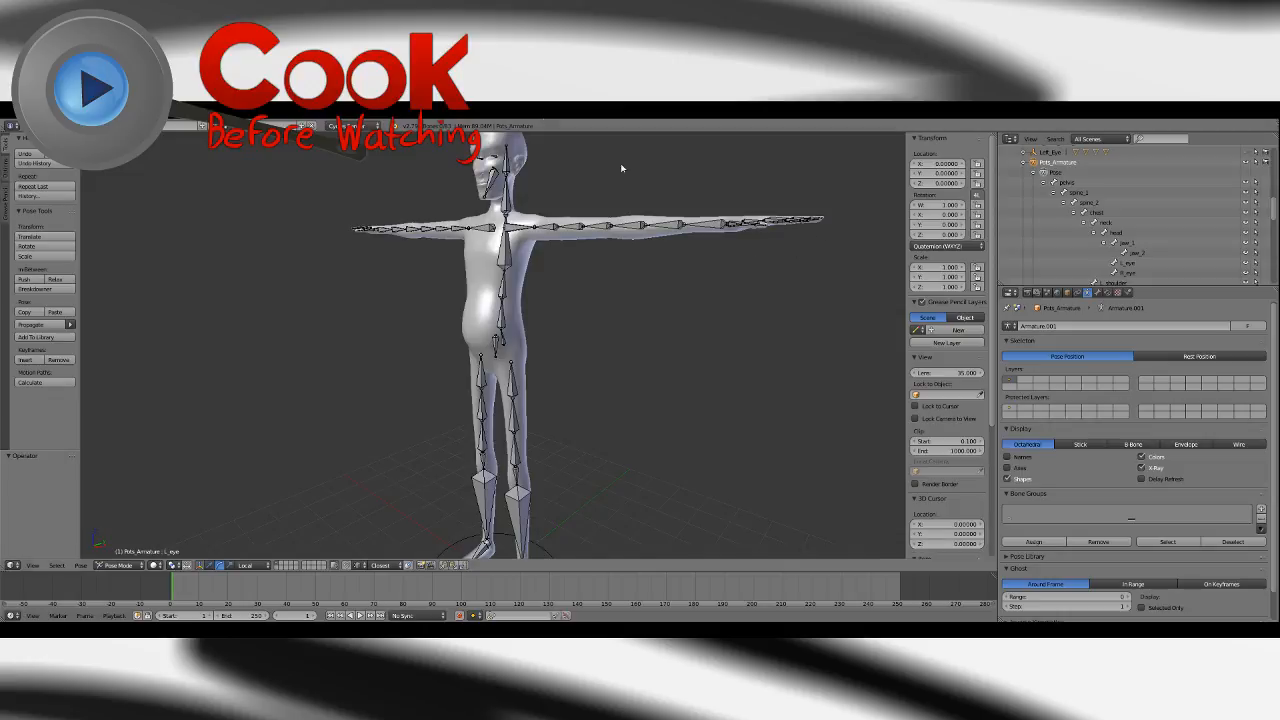
left_click(28, 125)
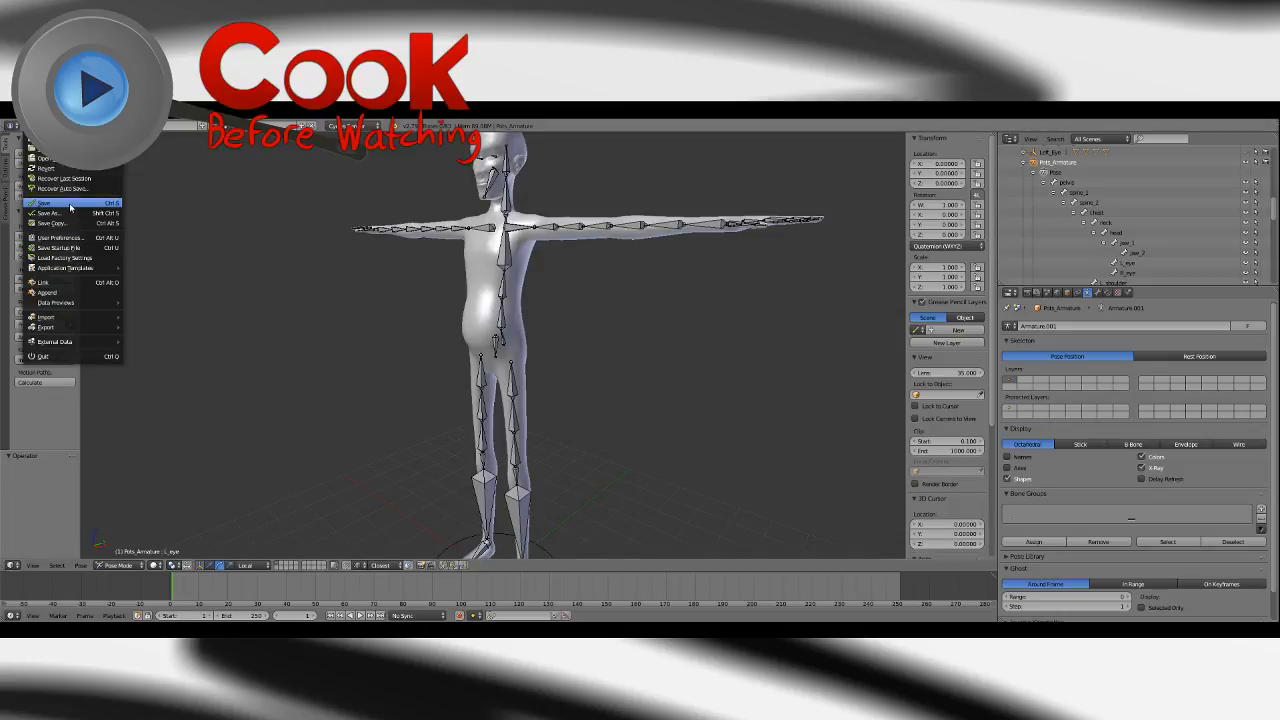
left_click(70, 206)
Check the torso and arms of the rig up close and save the current file once more.
scroll(541, 333, "up", 3)
middle_click_drag(598, 278, 611, 314, "shift")
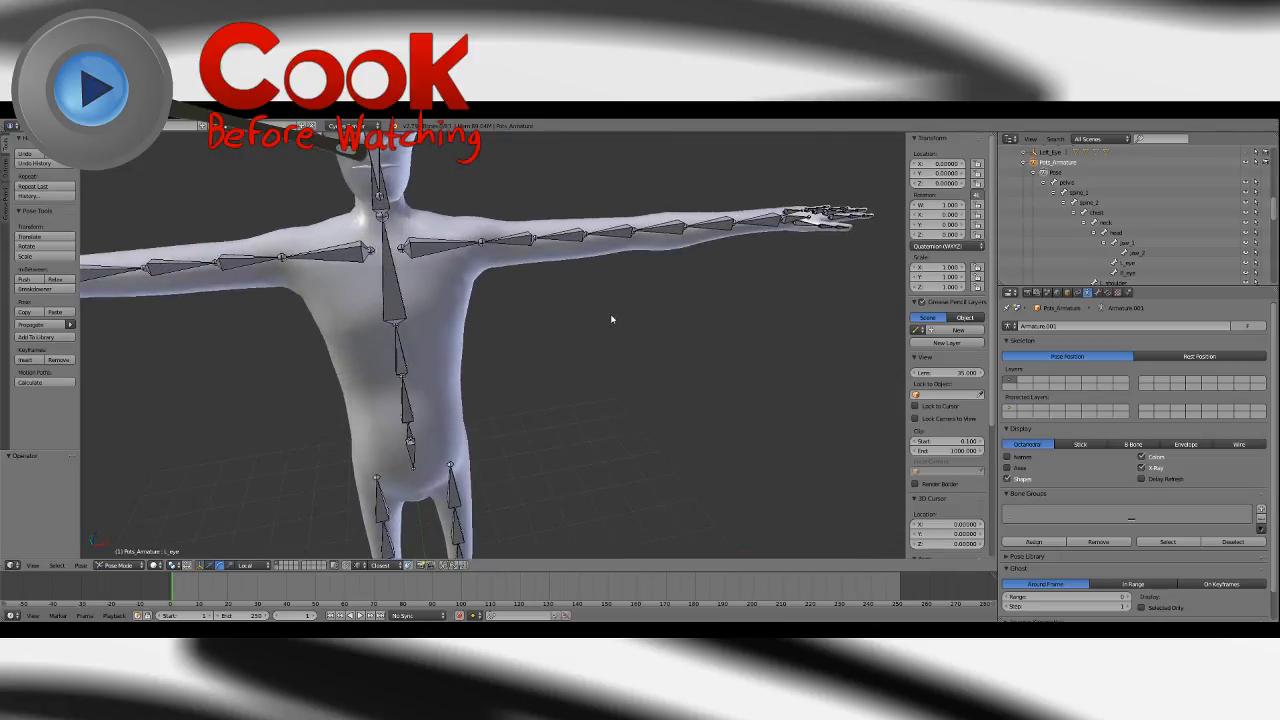
scroll(611, 314, "down", 5)
scroll(536, 311, "up", 4)
middle_click_drag(503, 300, 580, 311)
left_click(33, 126)
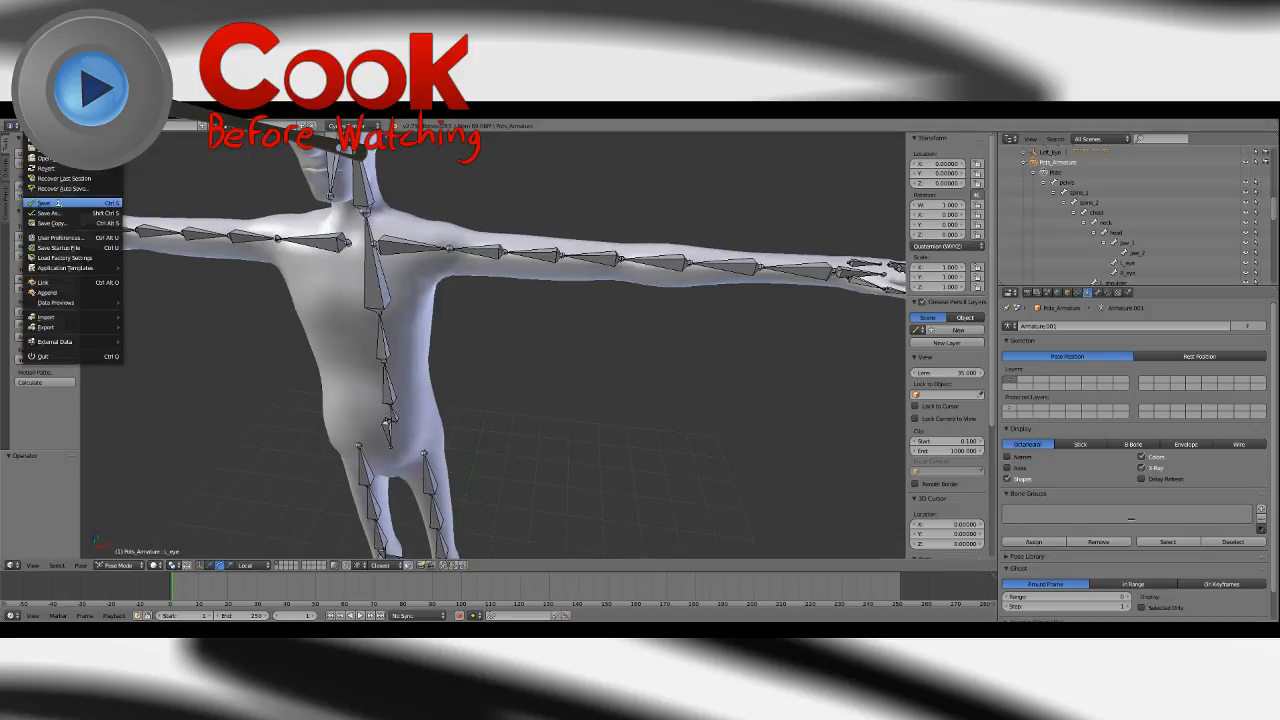
left_click(58, 205)
middle_click_drag(714, 333, 705, 329)
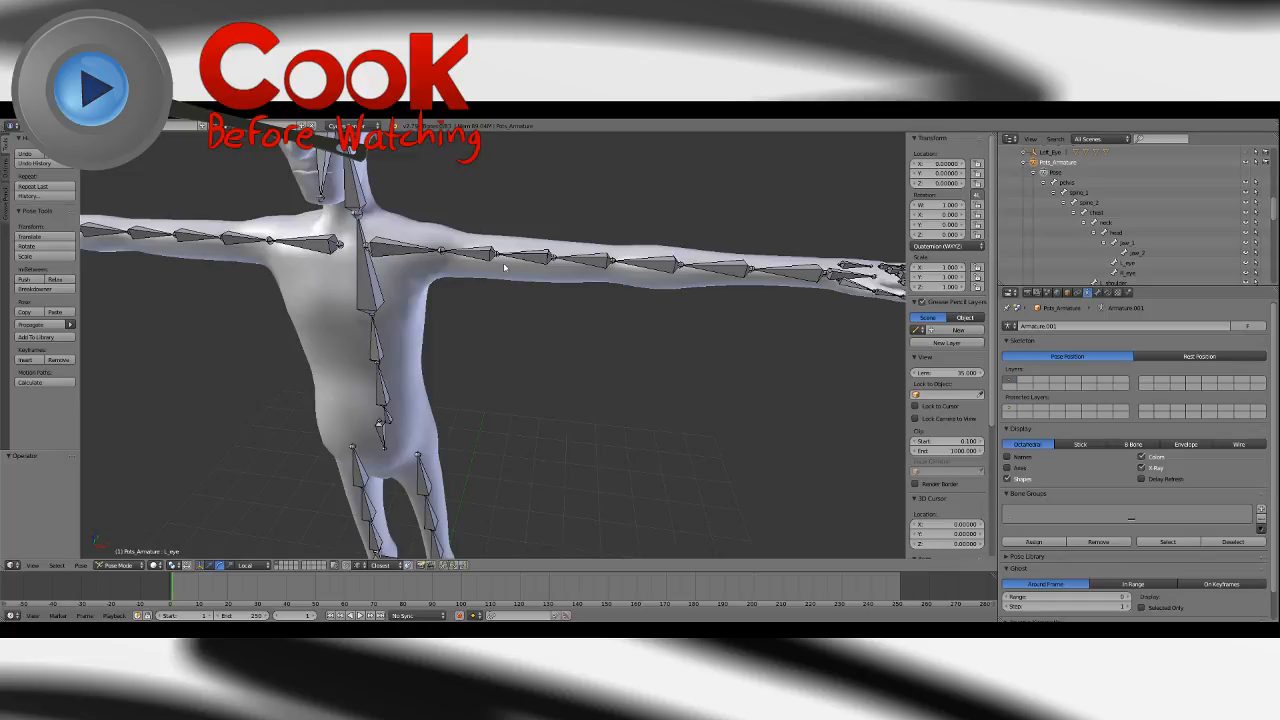
Examine the bone chain along the left arm up close, from the shoulder to the hand.
scroll(510, 300, "down", 5)
scroll(550, 337, "up", 7)
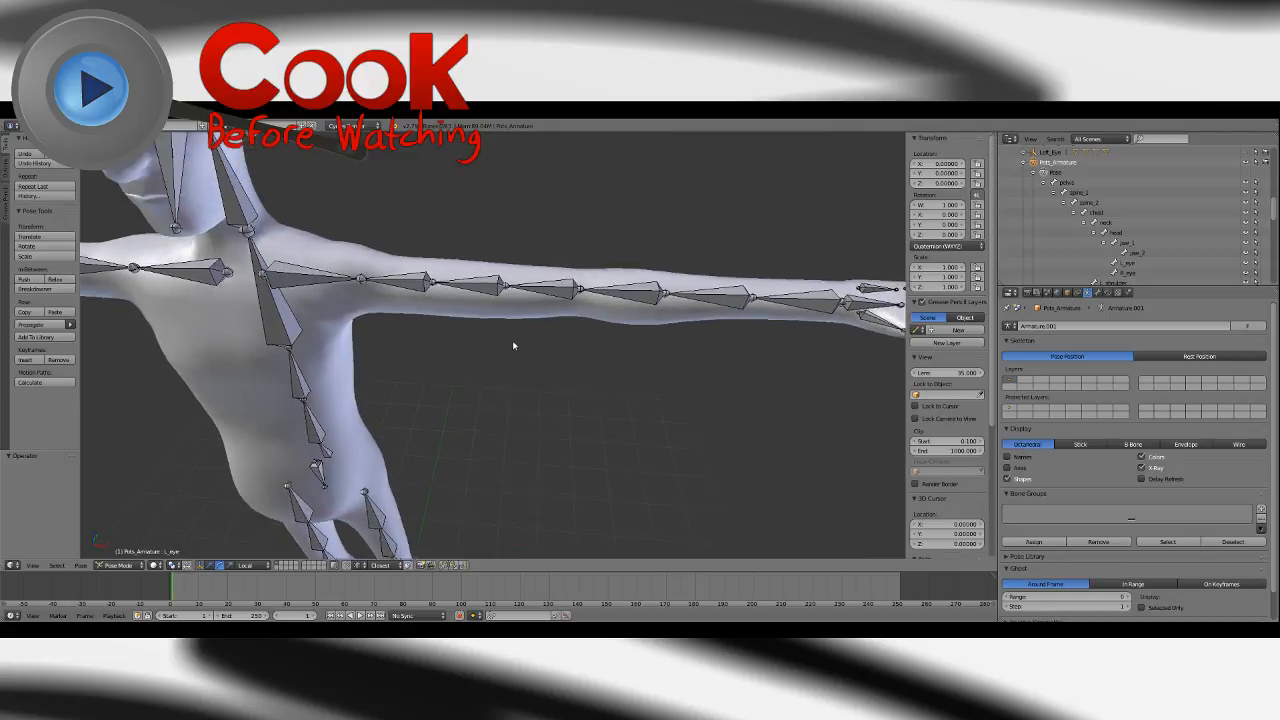
scroll(513, 345, "up", 4)
middle_click_drag(584, 225, 383, 290)
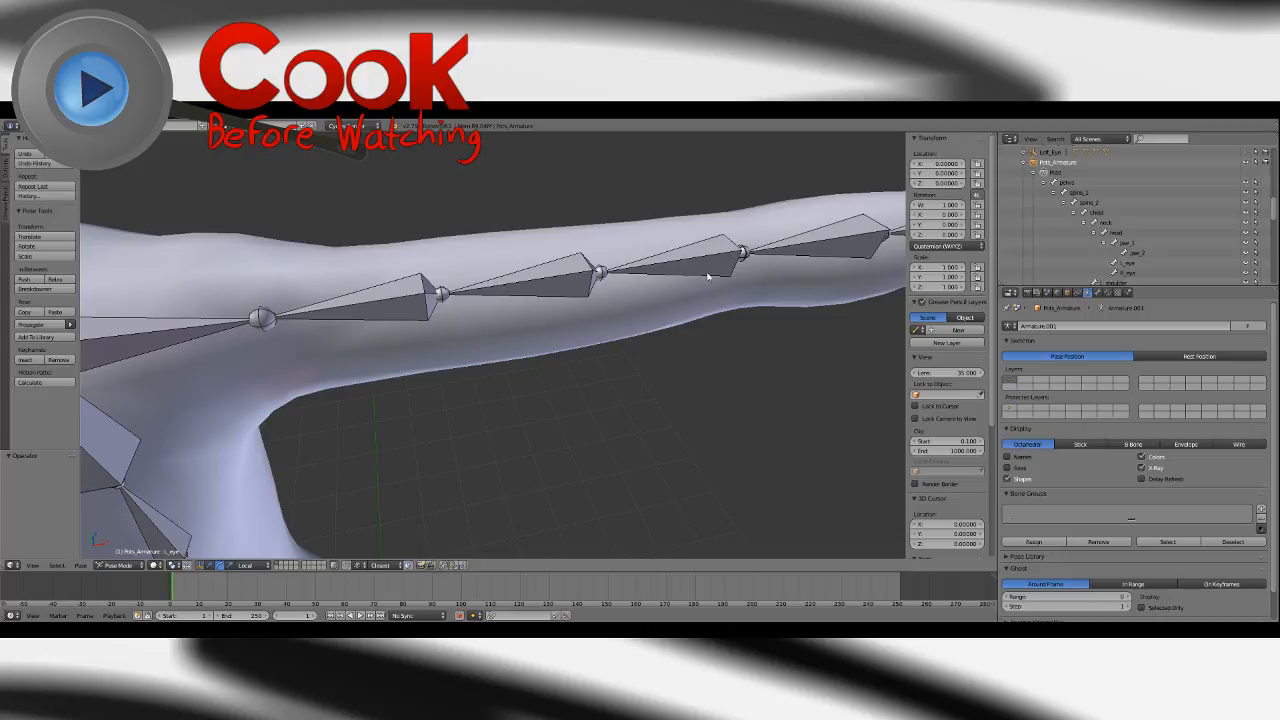
middle_click_drag(707, 277, 657, 289)
scroll(657, 289, "down", 6)
scroll(466, 283, "up", 2)
middle_click_drag(466, 283, 552, 308)
scroll(600, 360, "down", 3)
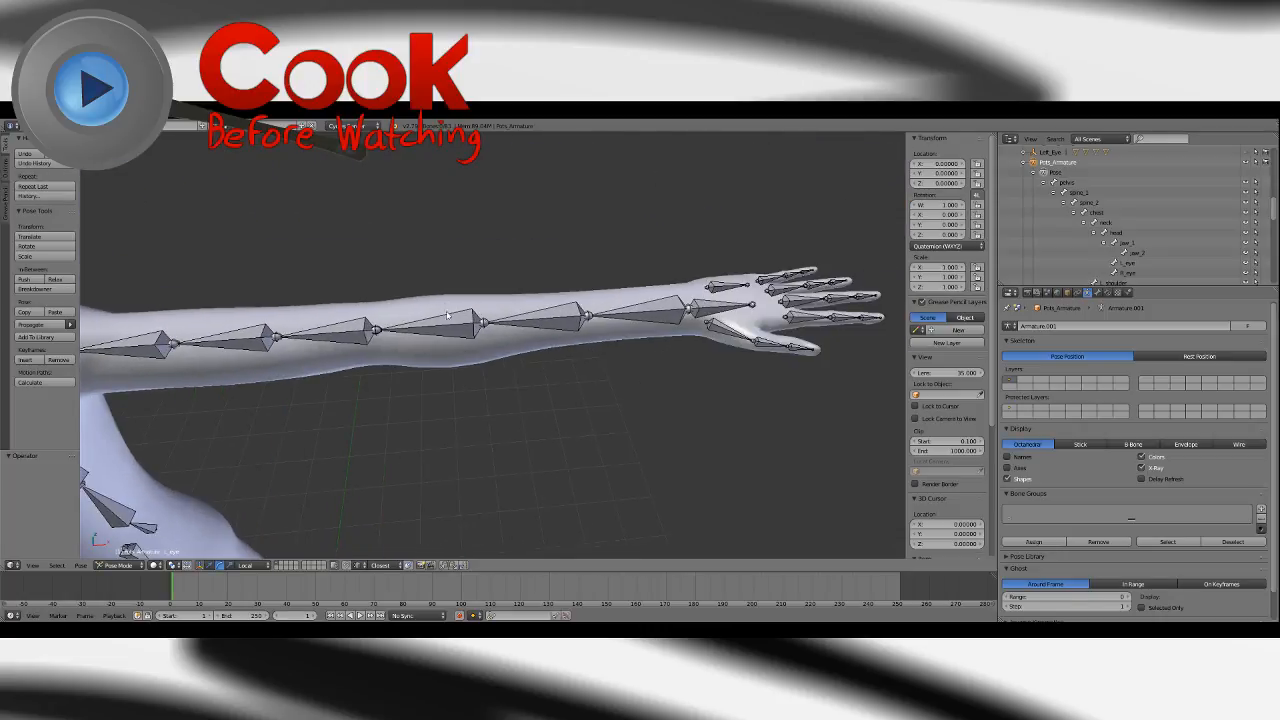
Examine the leg and foot bones, including the base ring, and compare them with the full body.
scroll(414, 437, "down", 4)
middle_click_drag(388, 448, 572, 264, "shift")
middle_click_drag(498, 428, 501, 317, "shift")
scroll(500, 318, "up", 2)
middle_click_drag(571, 360, 450, 250)
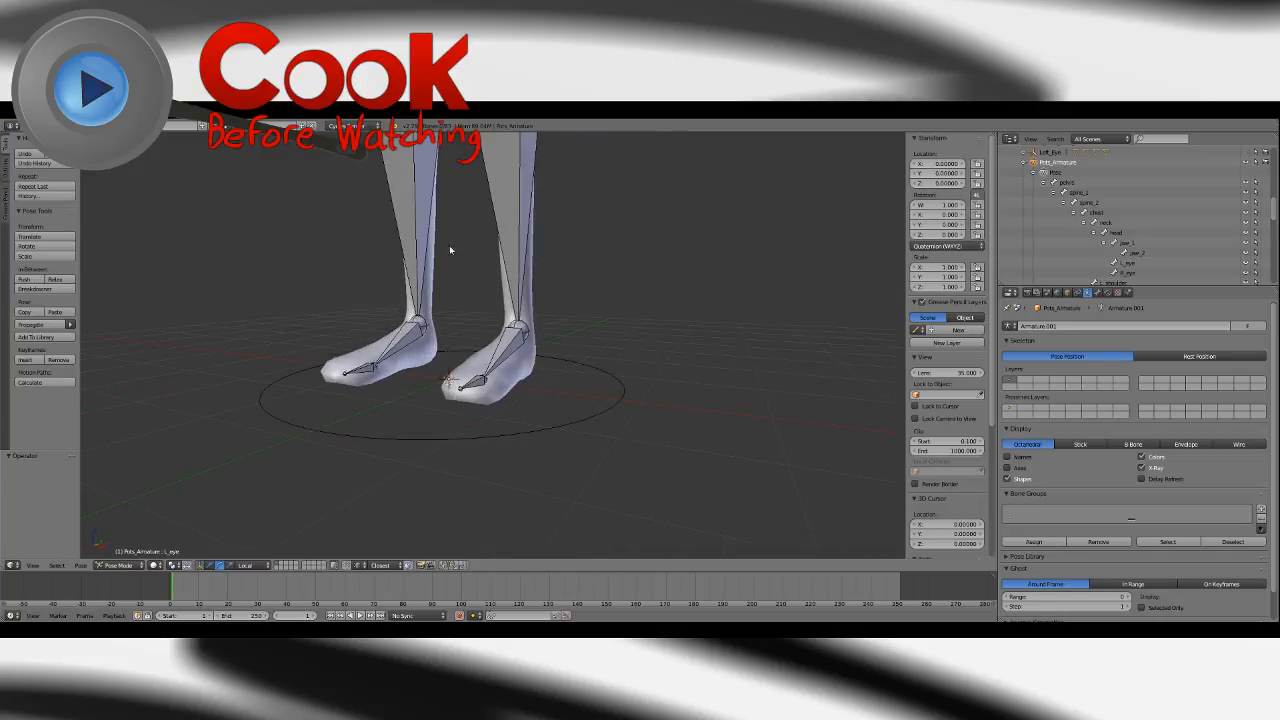
scroll(517, 360, "down", 3)
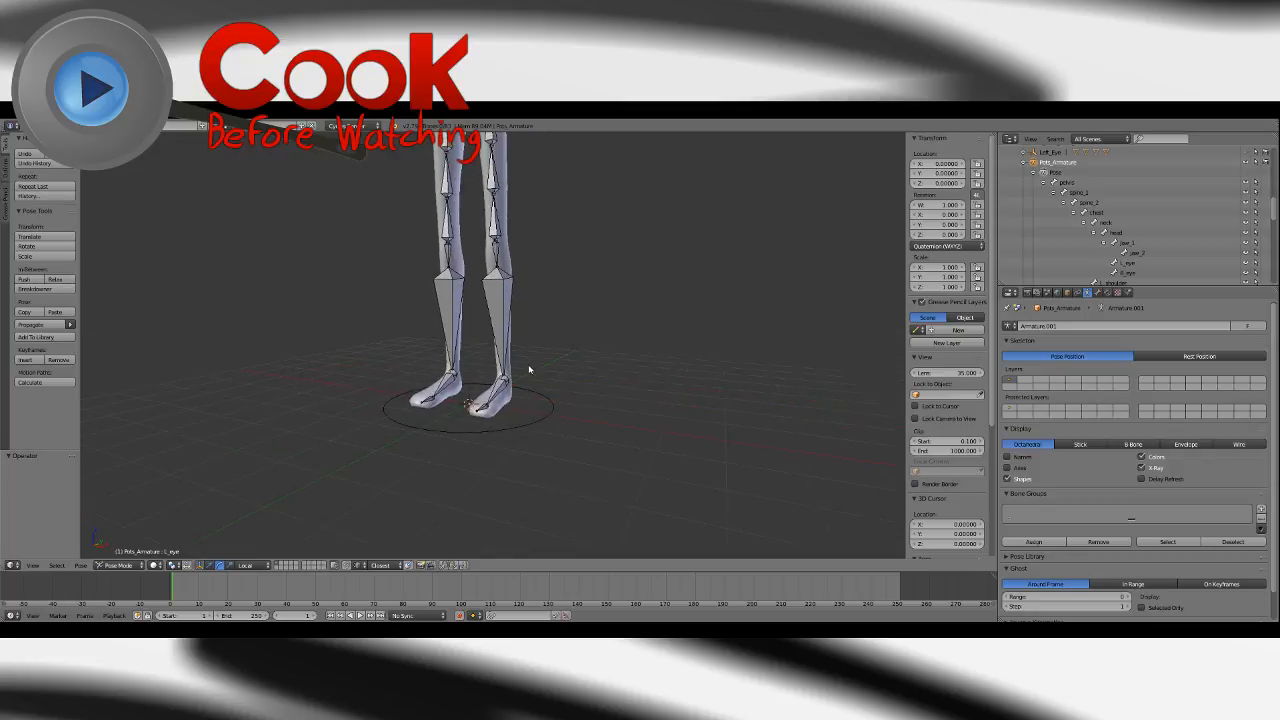
scroll(528, 366, "up", 2)
scroll(506, 228, "down", 4)
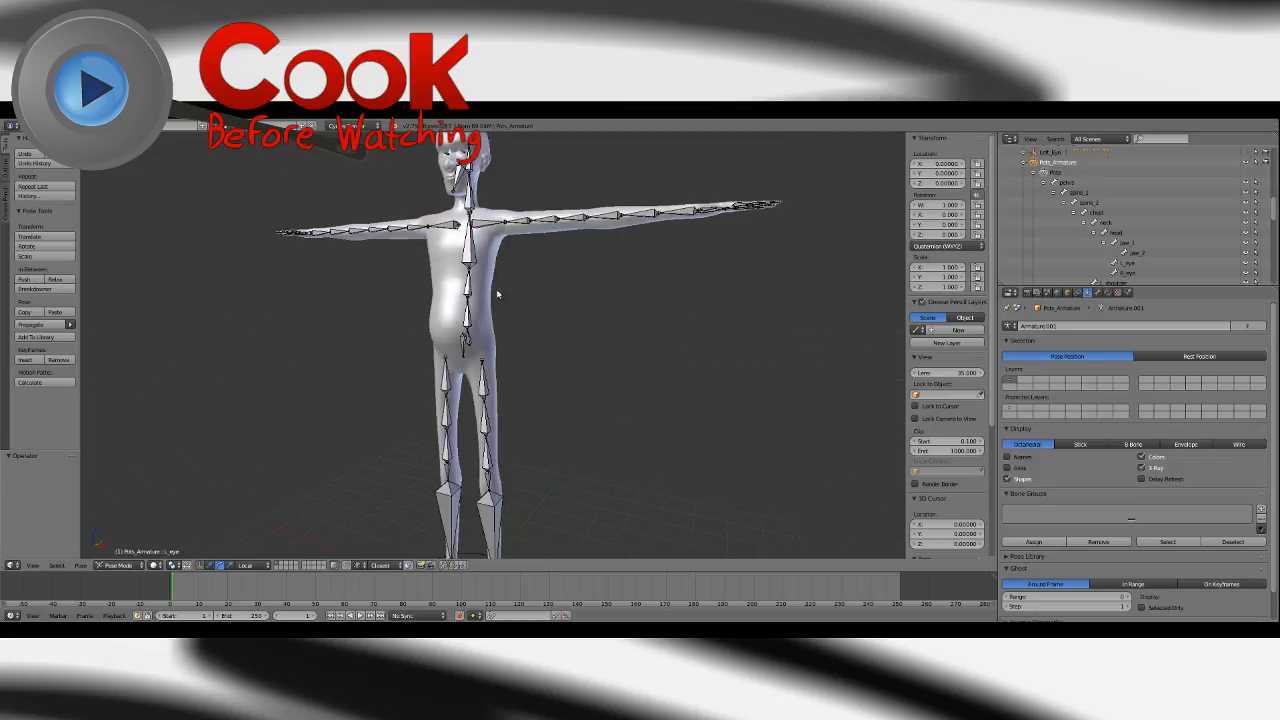
Inspect the left upper arm's twist bones by selecting L_arm_twist_1, L_arm_twist_2 and L_arm_twist_3 individually.
scroll(534, 402, "up", 5)
middle_click_drag(714, 405, 540, 350)
right_click(464, 364)
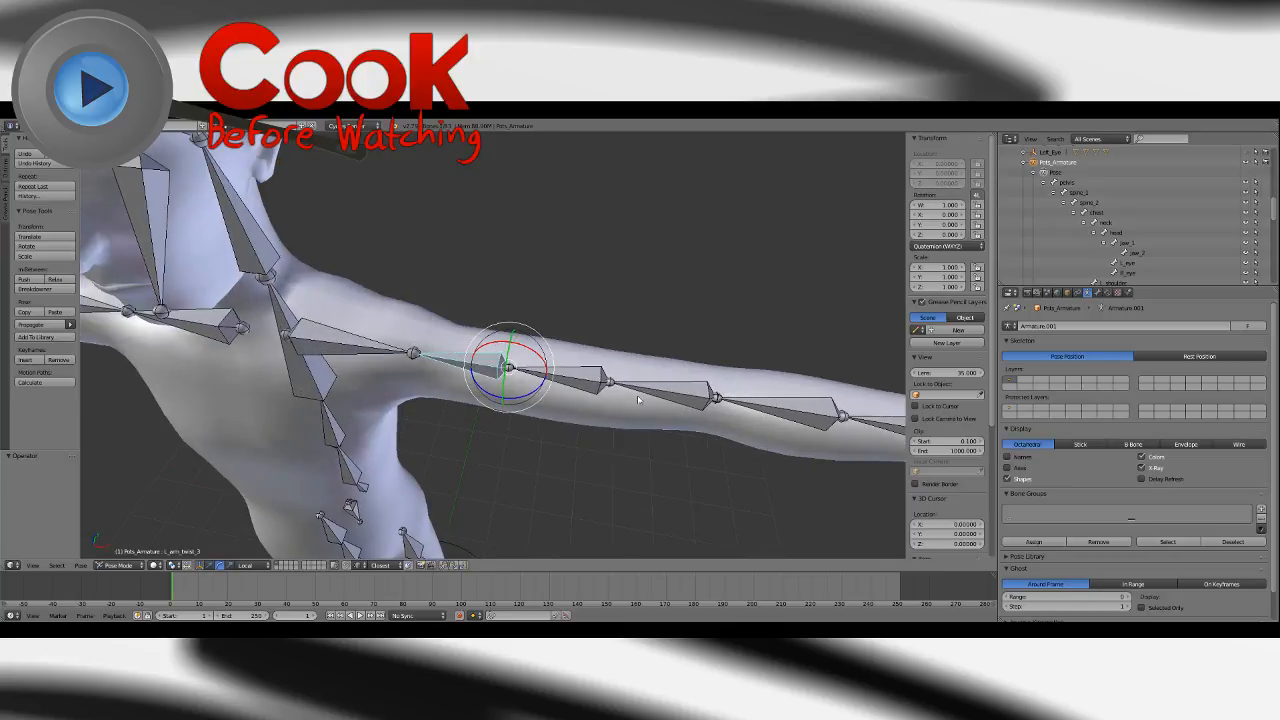
scroll(600, 390, "up", 3)
right_click(645, 402)
middle_click_drag(729, 446, 622, 414, "shift")
right_click(664, 378)
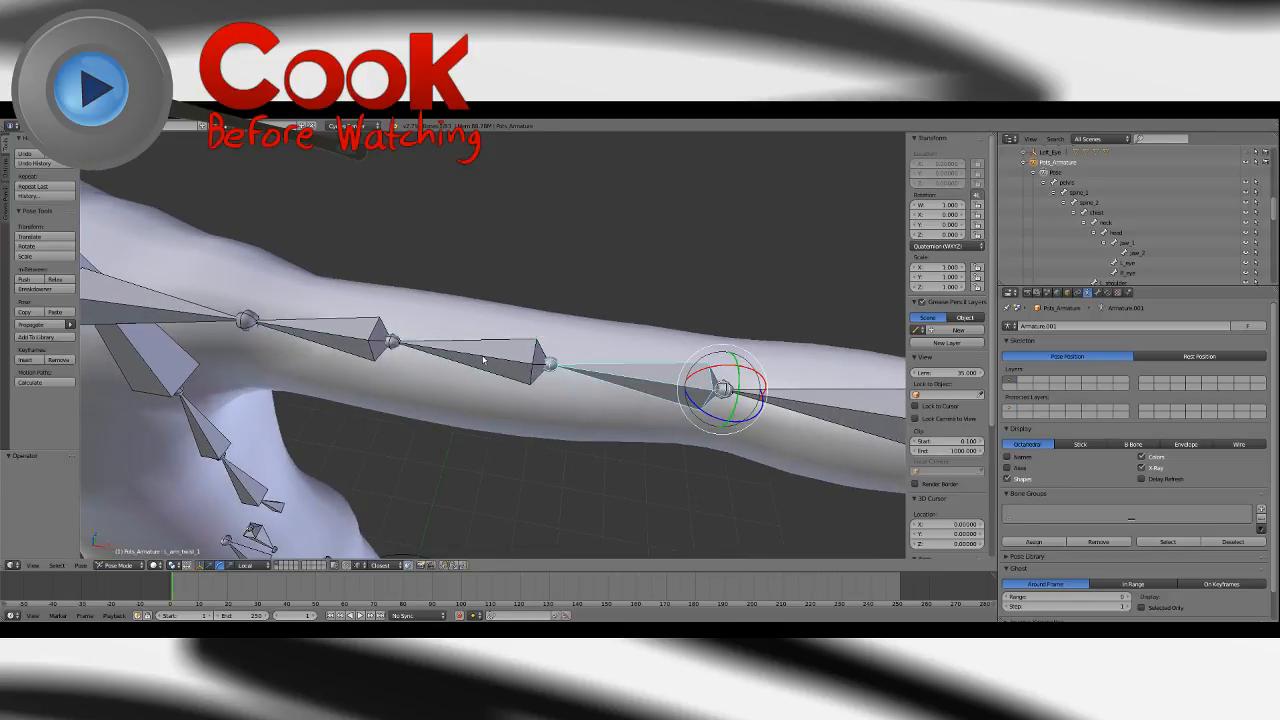
right_click(490, 355)
right_click(338, 326)
right_click(512, 358)
right_click(682, 370)
right_click(523, 364)
middle_click_drag(523, 364, 400, 308)
scroll(401, 306, "down", 5)
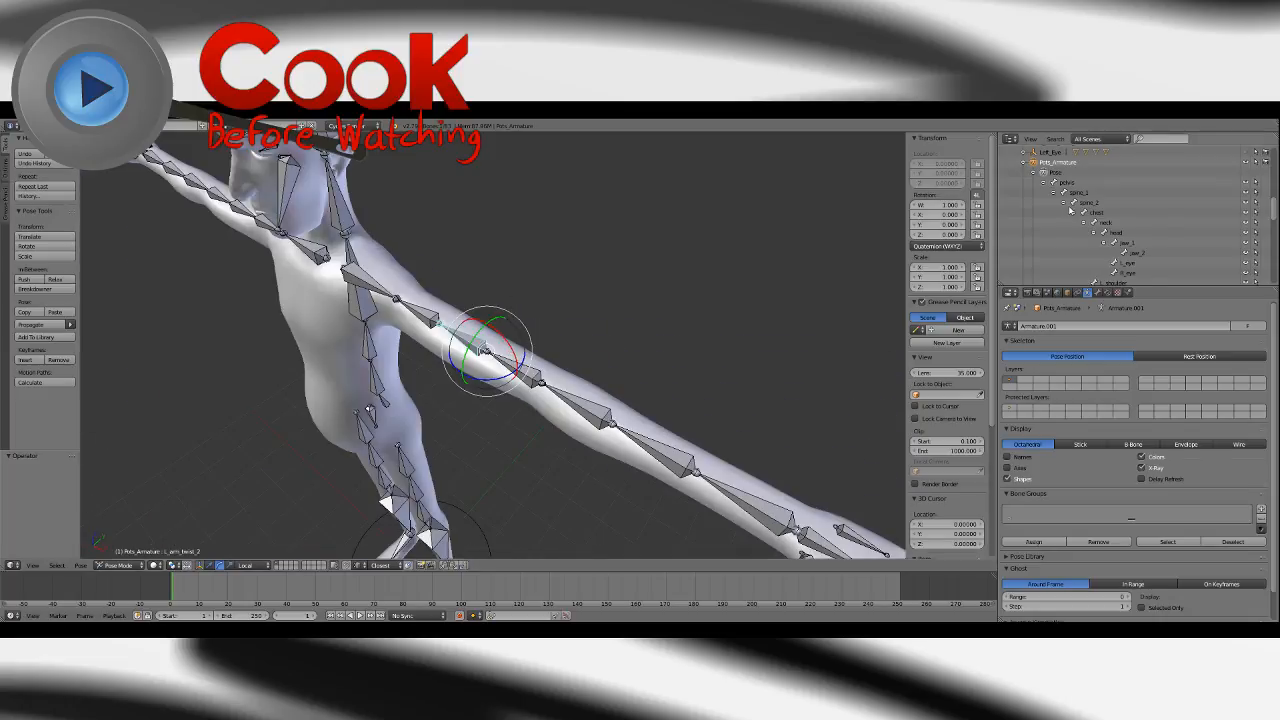
Briefly reveal the L_arm_constraint bone, hide it again, and unhide the L_arm bone.
scroll(1073, 211, "down", 3)
left_click(1246, 234)
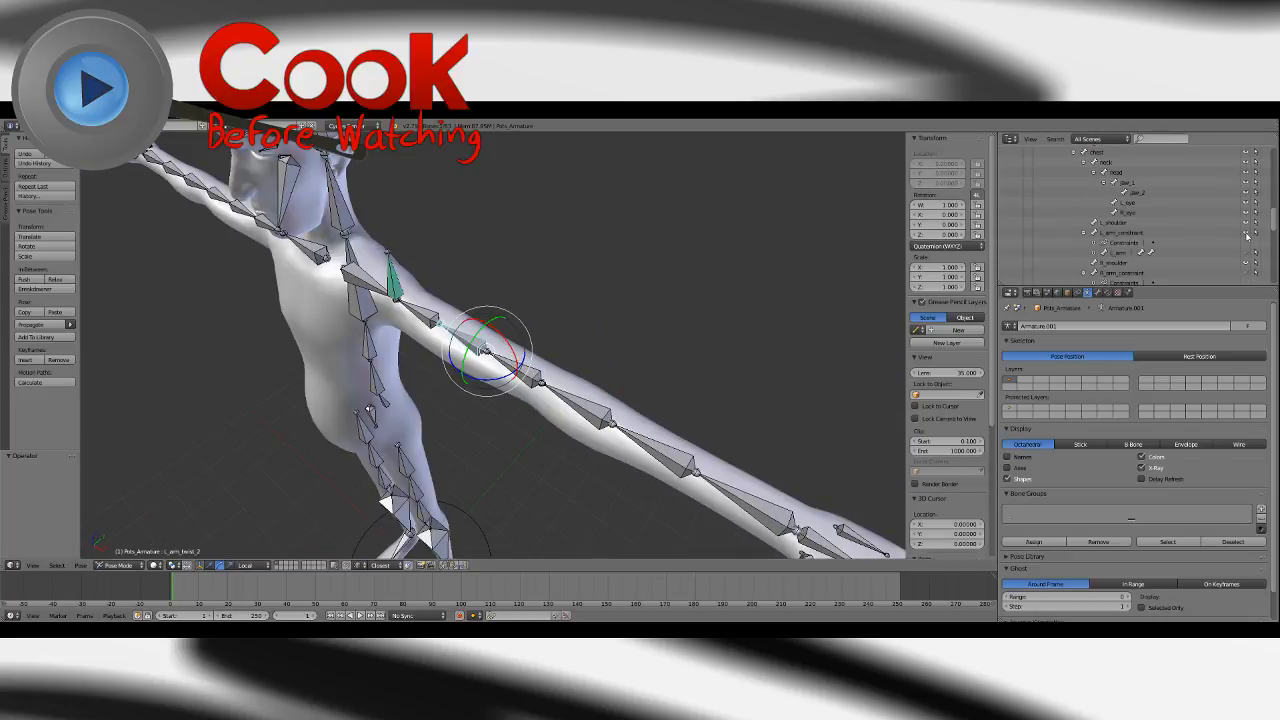
left_click(1246, 234)
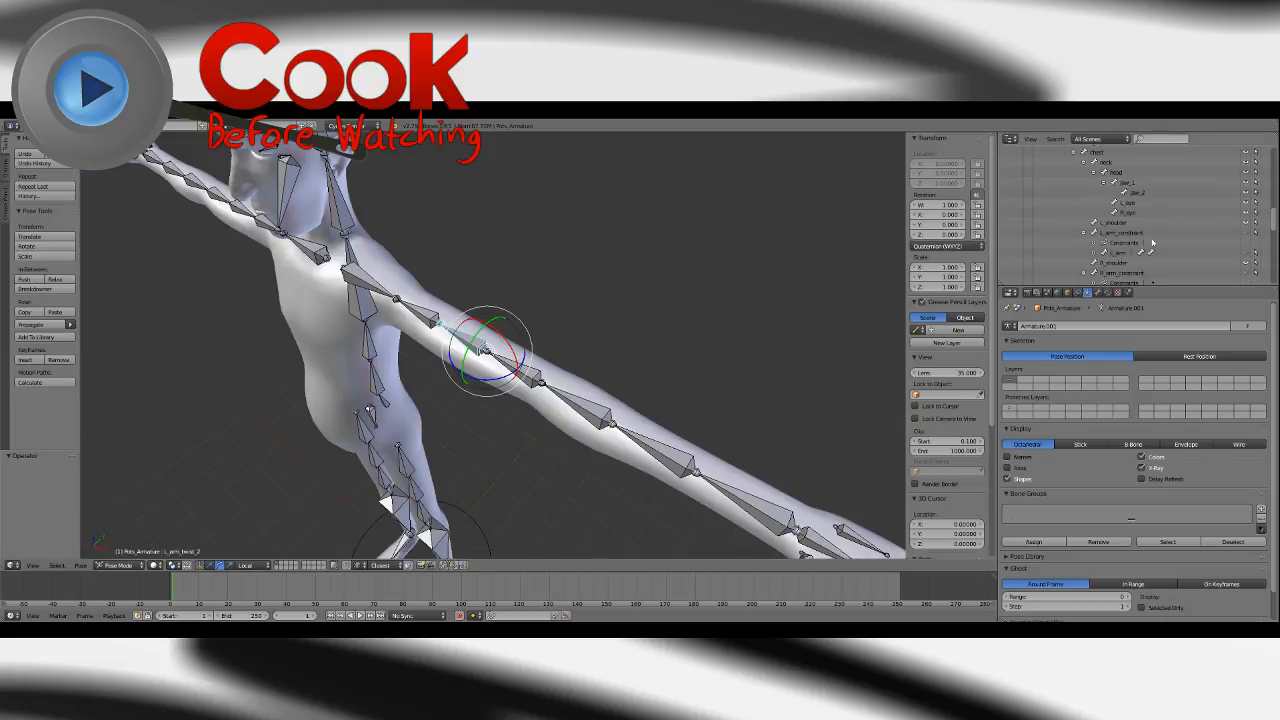
left_click(1248, 254)
Test-rotate the L_arm bone about its local Y axis and inspect how the whole arm and hand follow.
right_click(468, 328)
middle_click_drag(468, 328, 500, 272)
scroll(536, 312, "up", 4)
key("r")
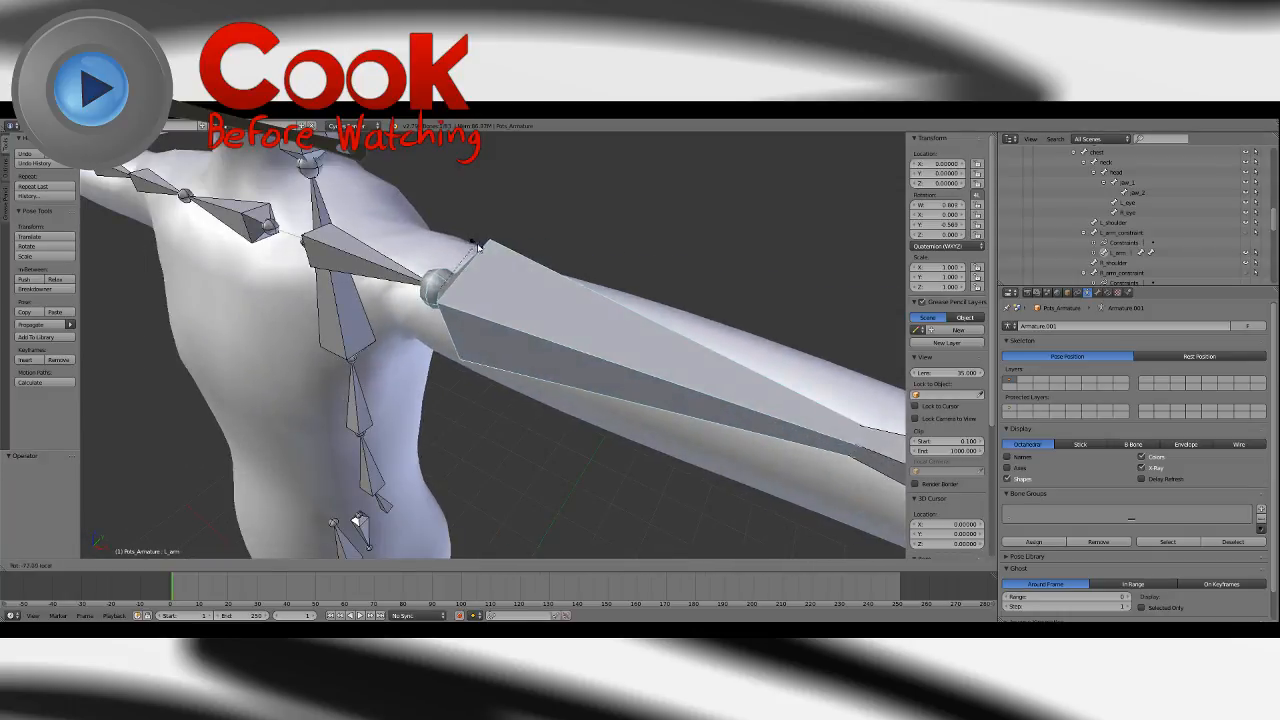
left_click_drag(478, 247, 483, 253)
scroll(691, 322, "down", 3)
middle_click_drag(691, 322, 629, 327)
middle_click_drag(374, 368, 449, 326)
scroll(594, 346, "up", 4)
scroll(480, 343, "down", 8)
scroll(449, 326, "up", 4)
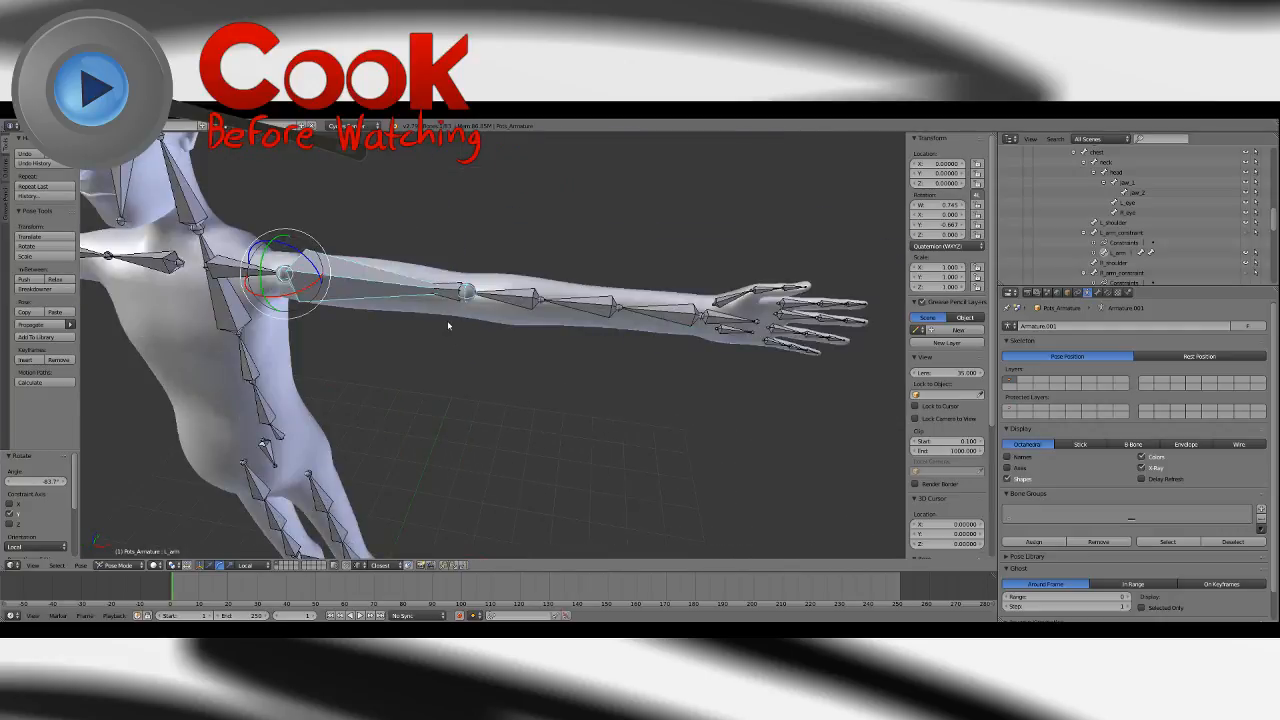
Undo the L_arm rotation and try twisting the bone about its local Y axis again.
key("ctrl+z")
scroll(374, 304, "up", 5)
key("r")
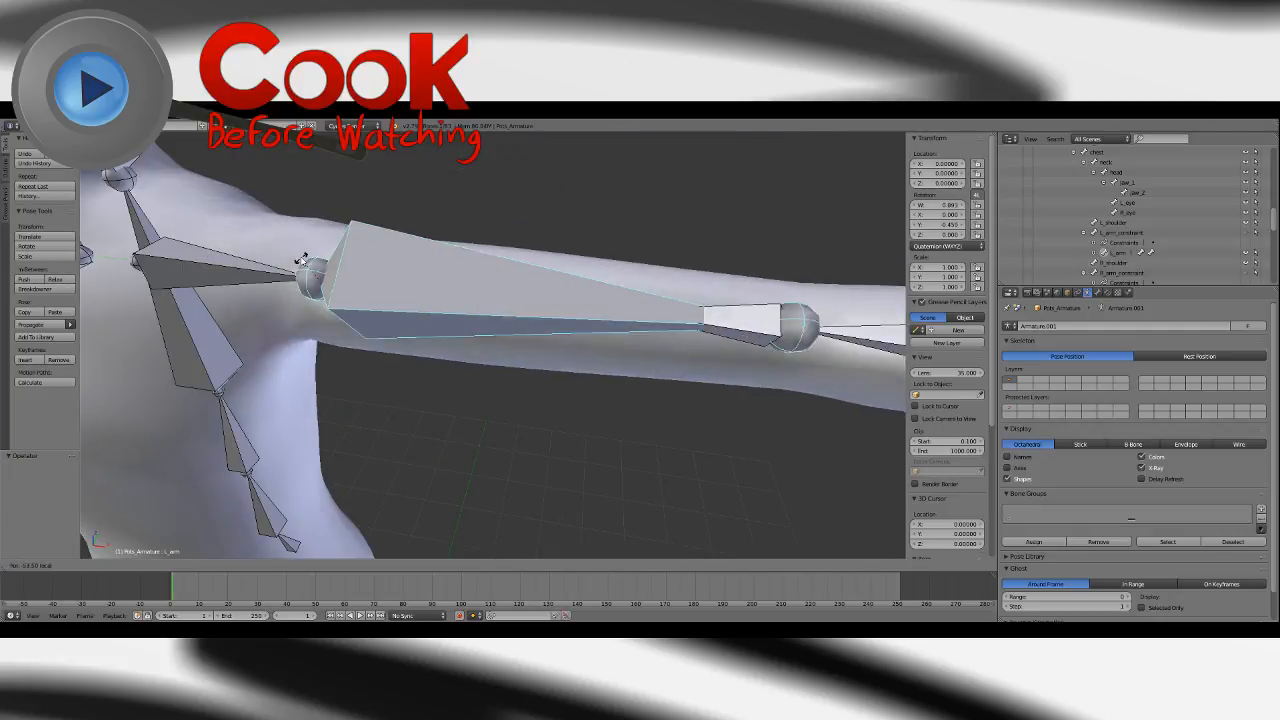
key("Escape")
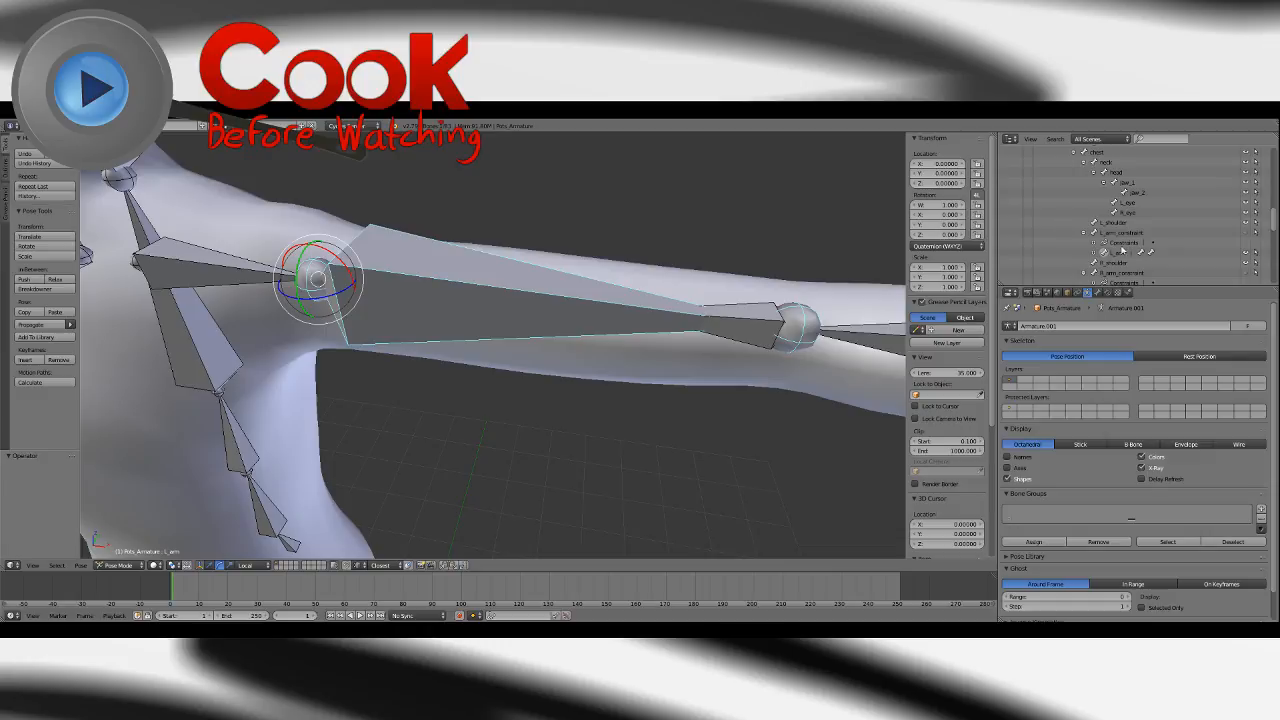
Select L_arm_twist_3 with L_arm temporarily hidden, and try rotating that twist bone on its own.
left_click(1248, 256)
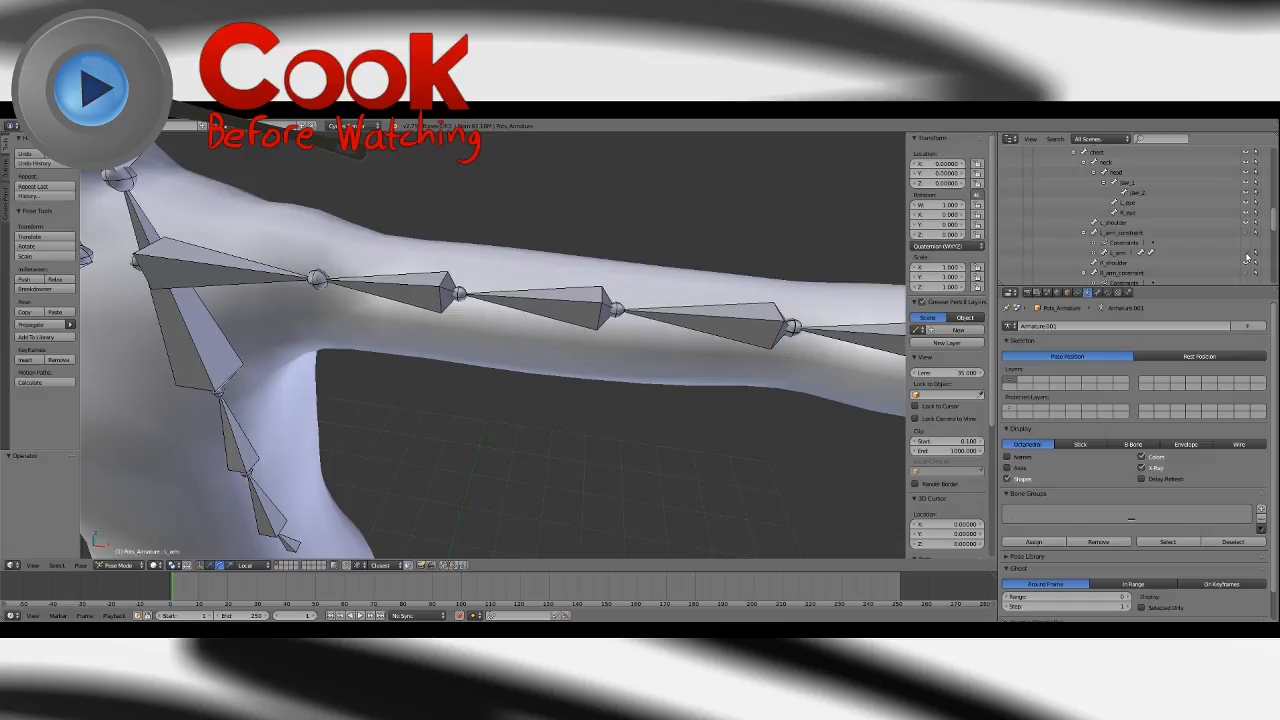
right_click(421, 277)
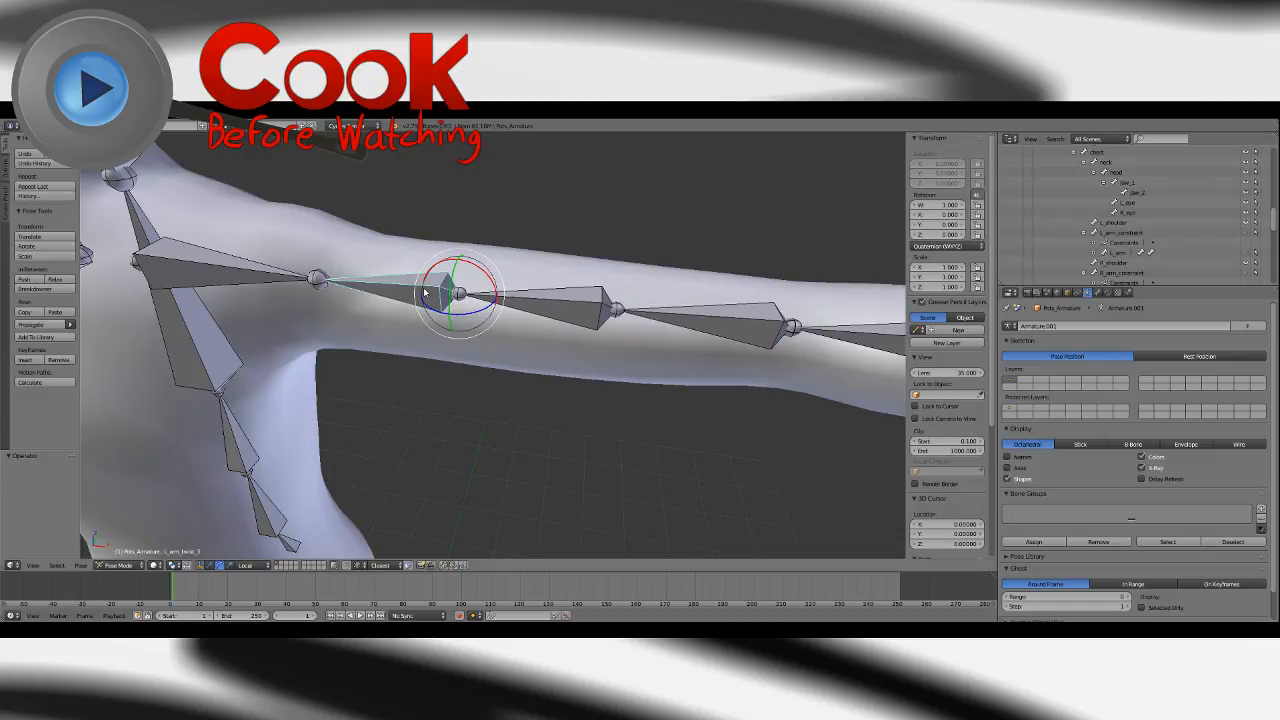
left_click(1250, 256)
key("r")
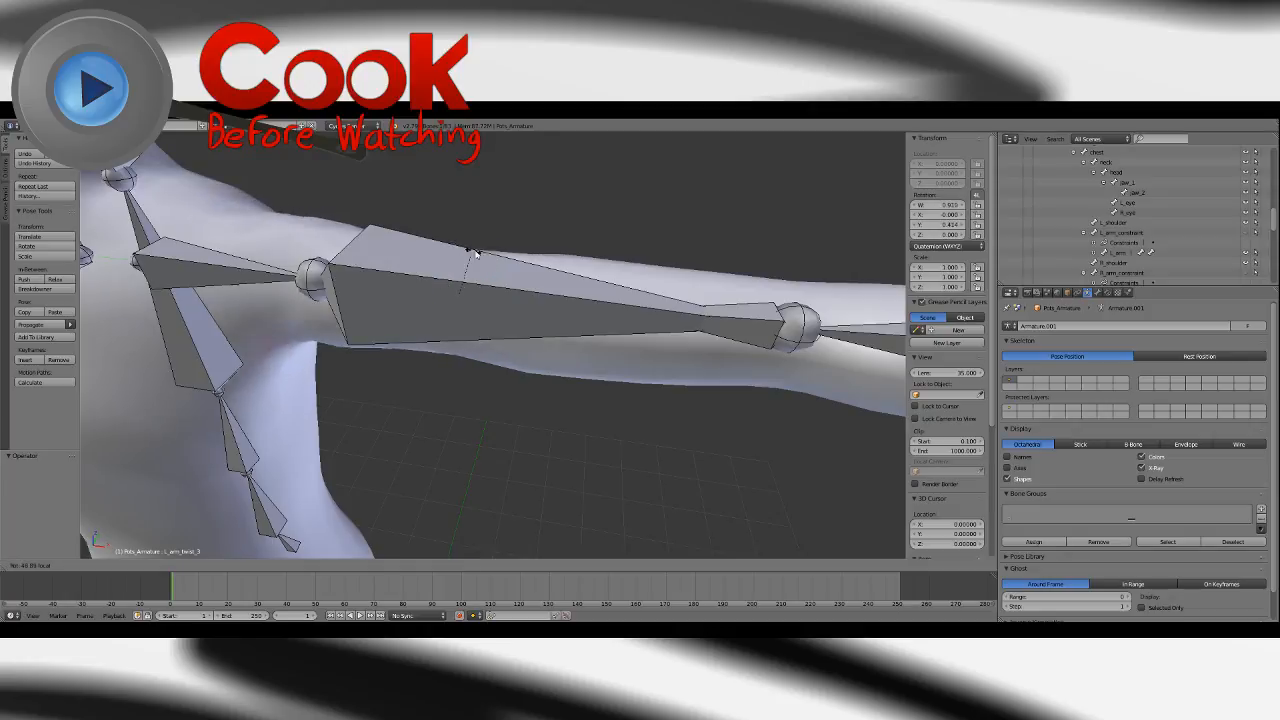
key("Escape")
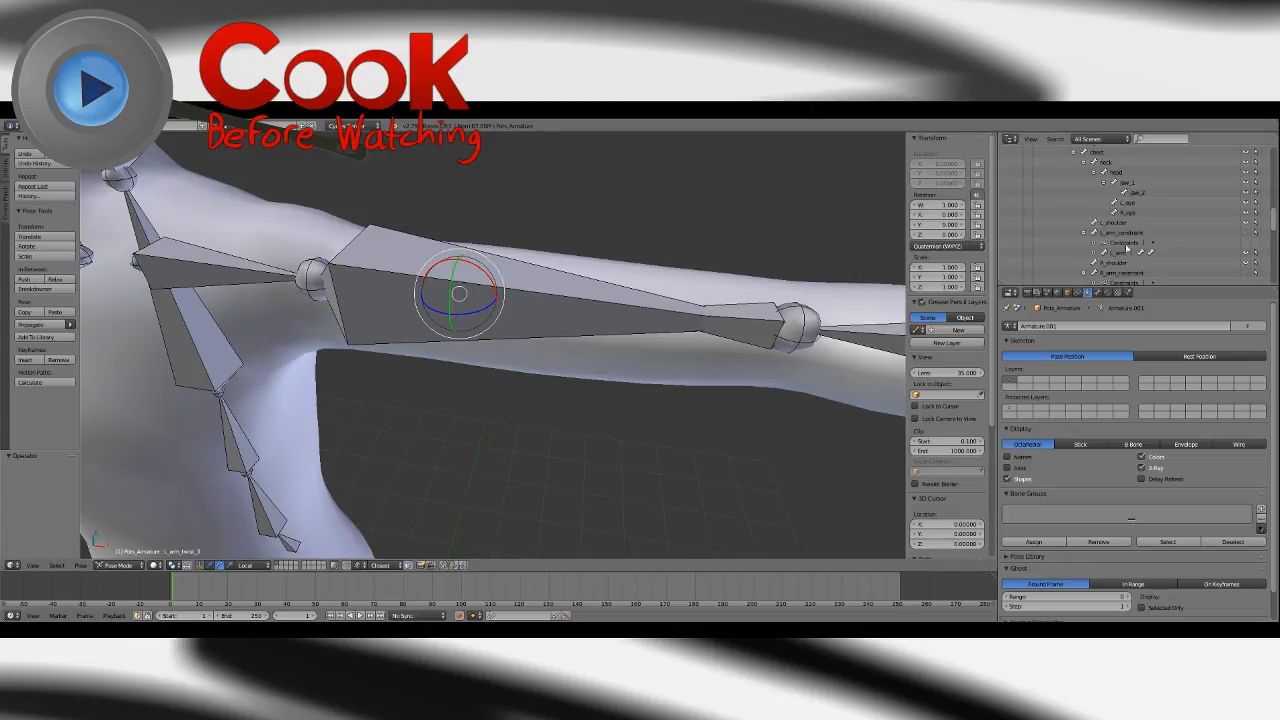
Rotate the L_arm bone about -50° around its local Y axis and hide the bone.
right_click(363, 259)
left_click_drag(287, 267, 306, 286)
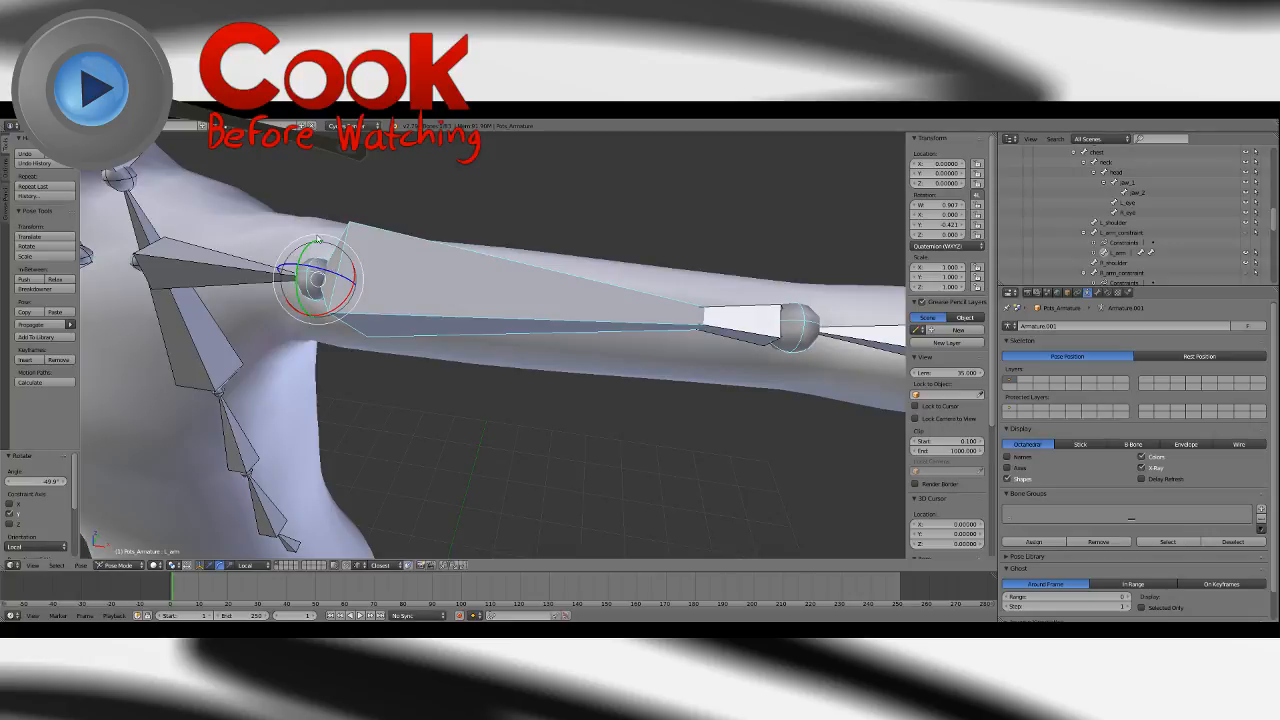
left_click(1246, 254)
Select the three left upper-arm twist bones together and rotate them around their local Y axes.
right_click(711, 321)
middle_click_drag(711, 321, 420, 302)
right_click(420, 302)
right_click(422, 223)
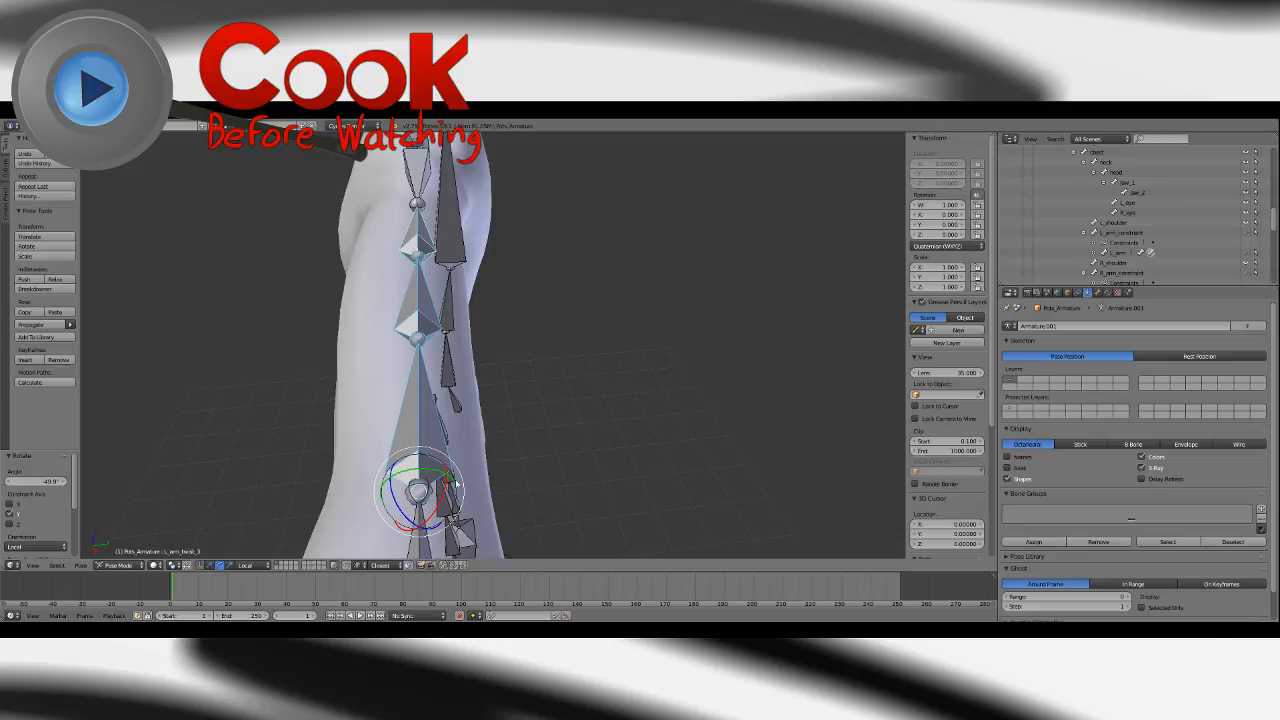
key("r")
key("y")
key("y")
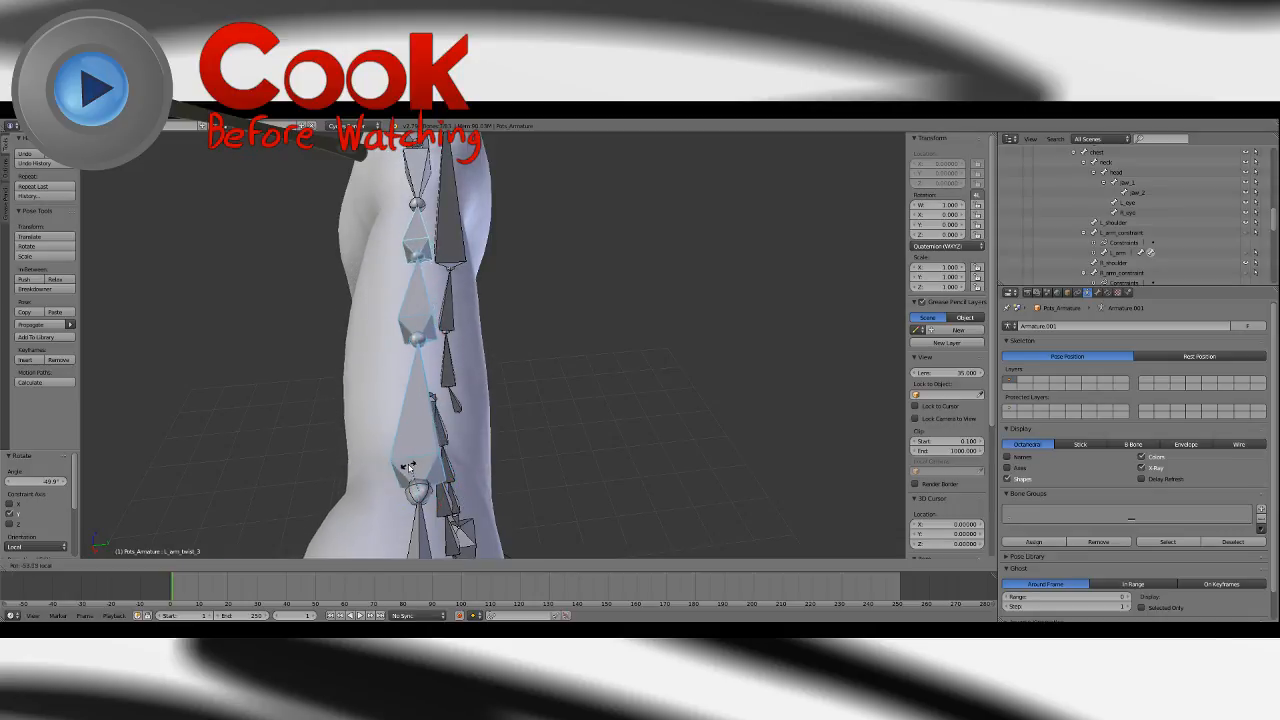
left_click(396, 466)
Clear the test rotation from the left arm bones and save the rig to the current file.
middle_click_drag(396, 466, 540, 383)
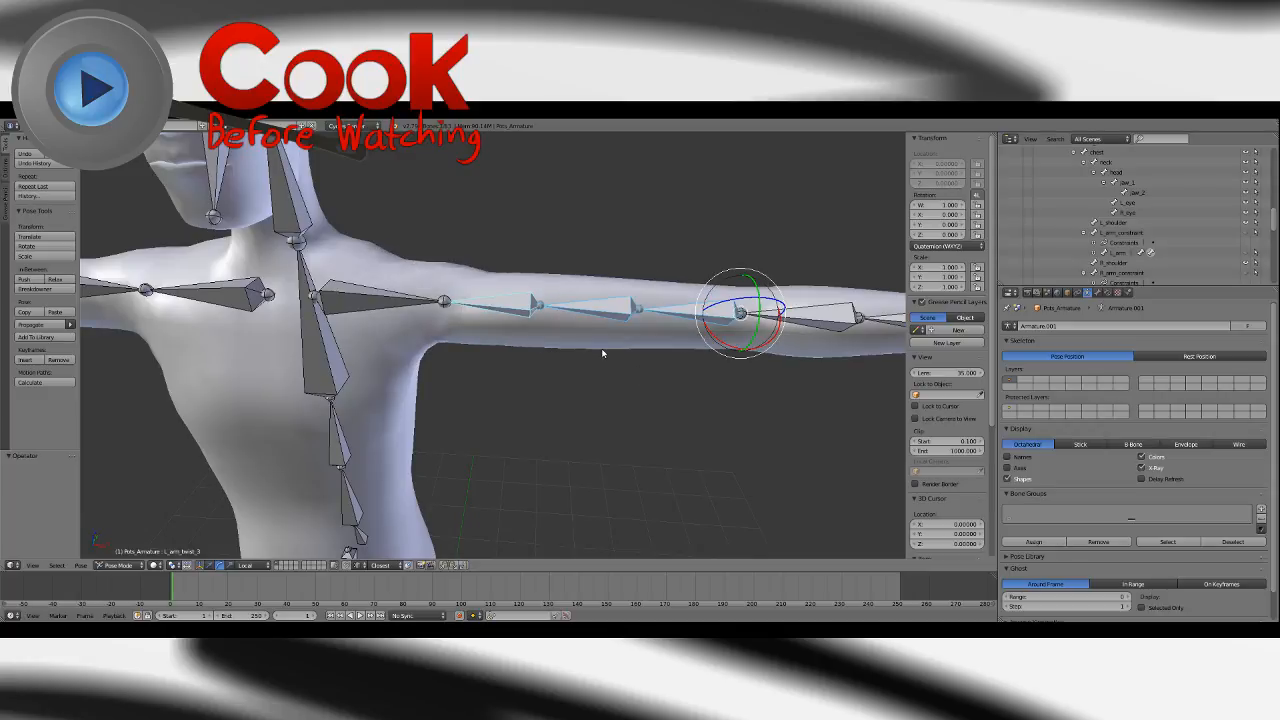
middle_click_drag(603, 354, 474, 378)
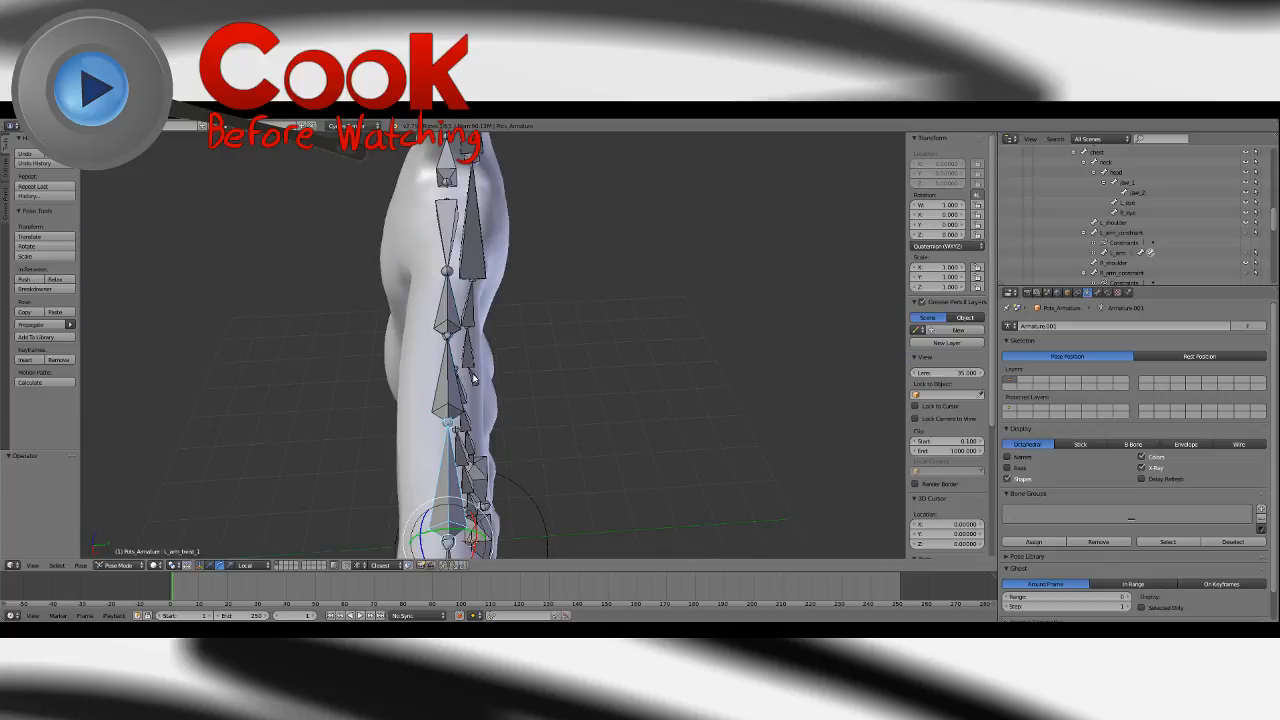
right_click(474, 378)
key("alt+r")
middle_click_drag(363, 349, 295, 209)
left_click(20, 127)
left_click(31, 127)
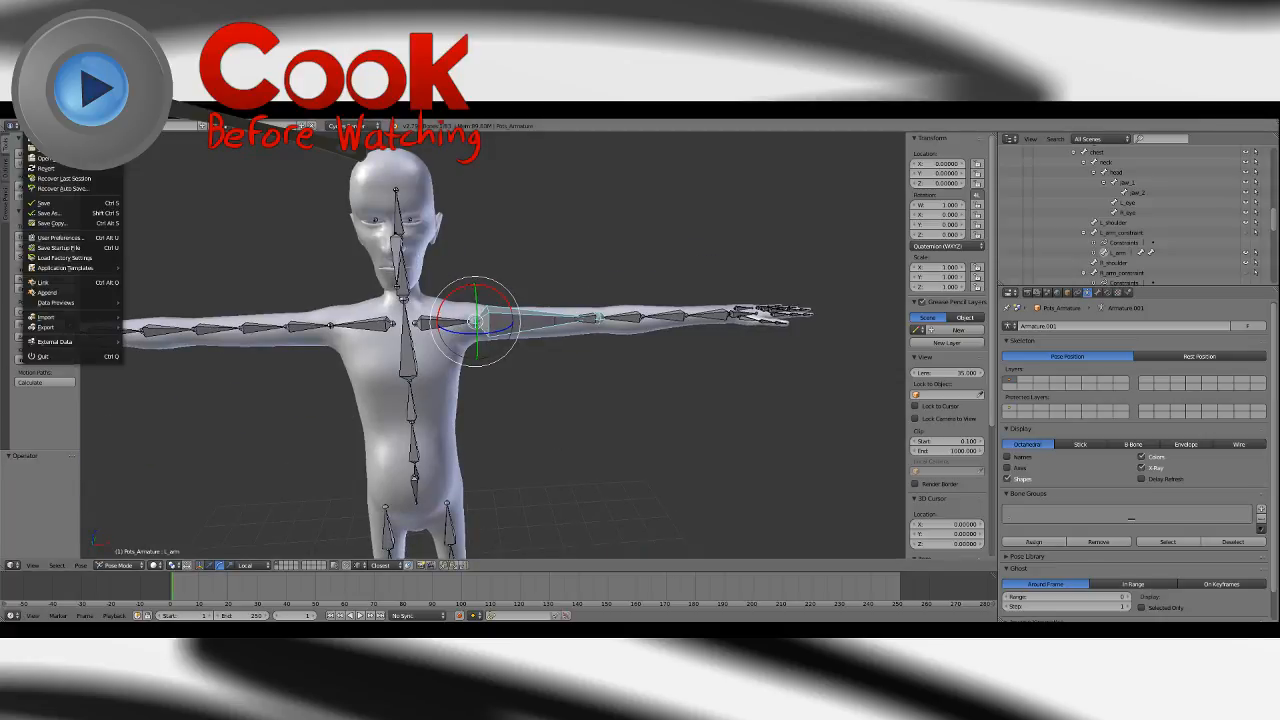
left_click(47, 206)
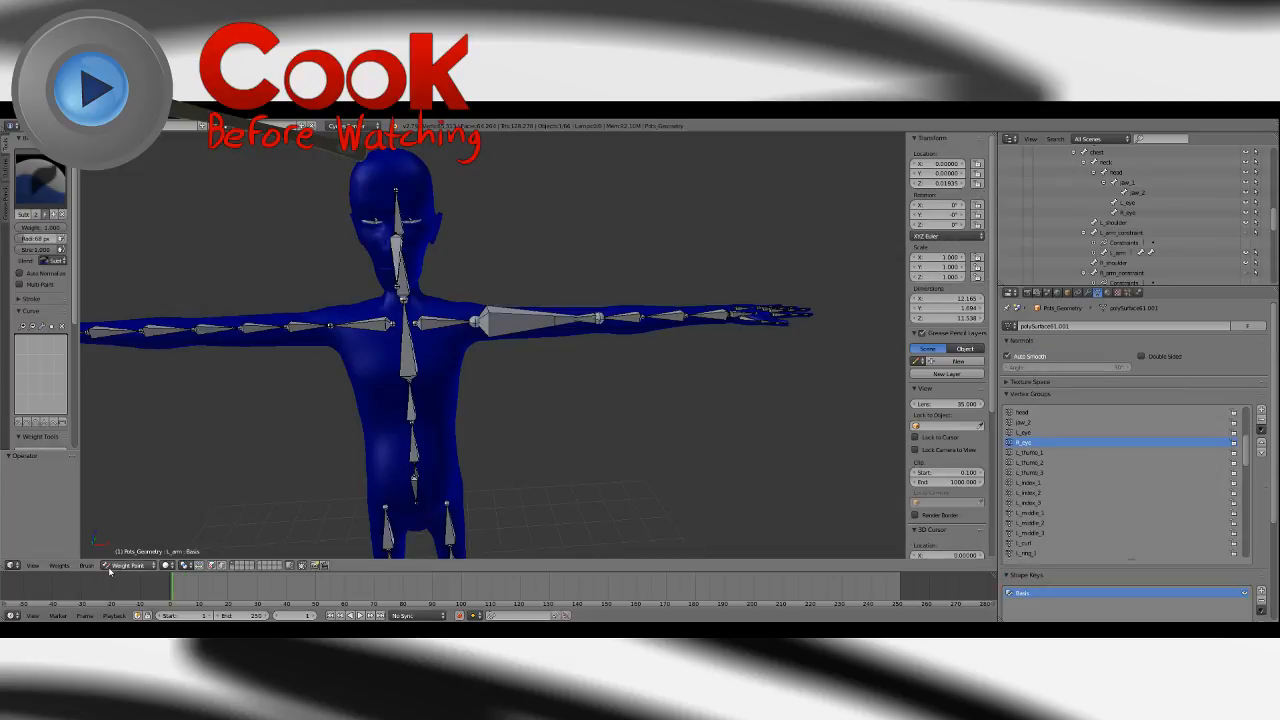
Return the character mesh from Weight Paint to Object Mode and make the mesh unselectable.
left_click(127, 565)
left_click(130, 551)
scroll(1170, 203, "down", 1)
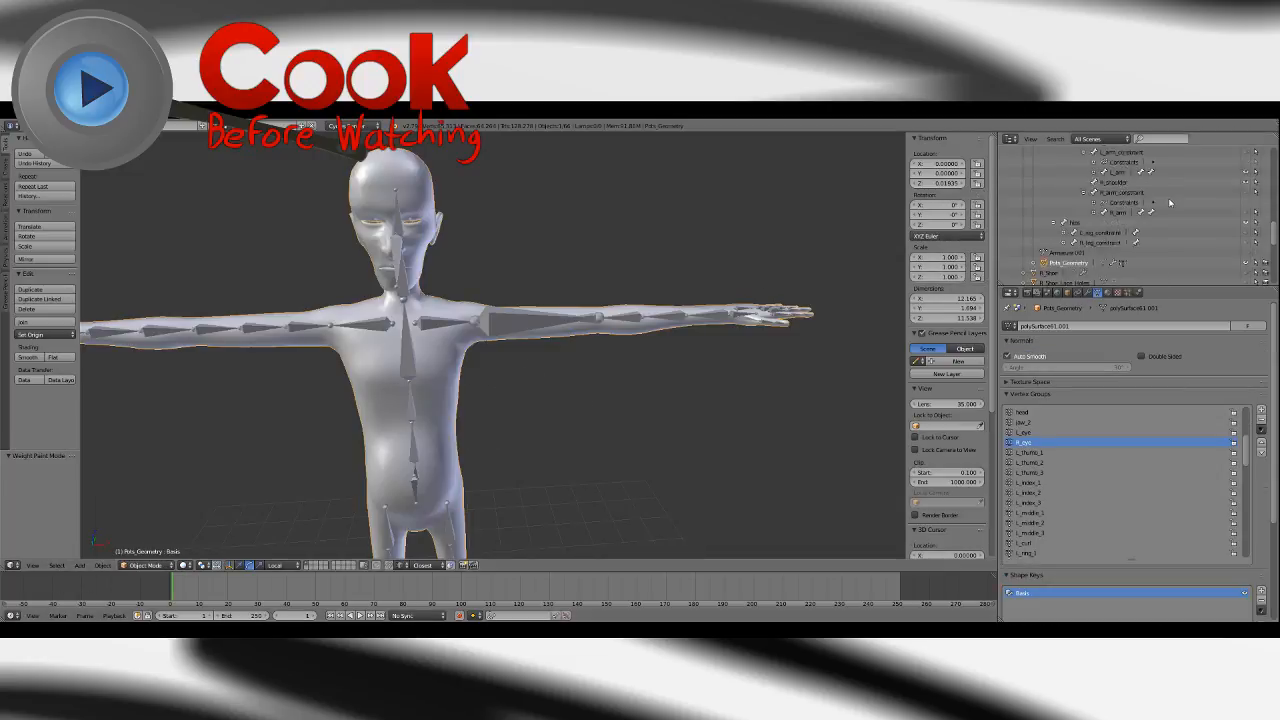
scroll(1170, 203, "down", 1)
left_click(1256, 243)
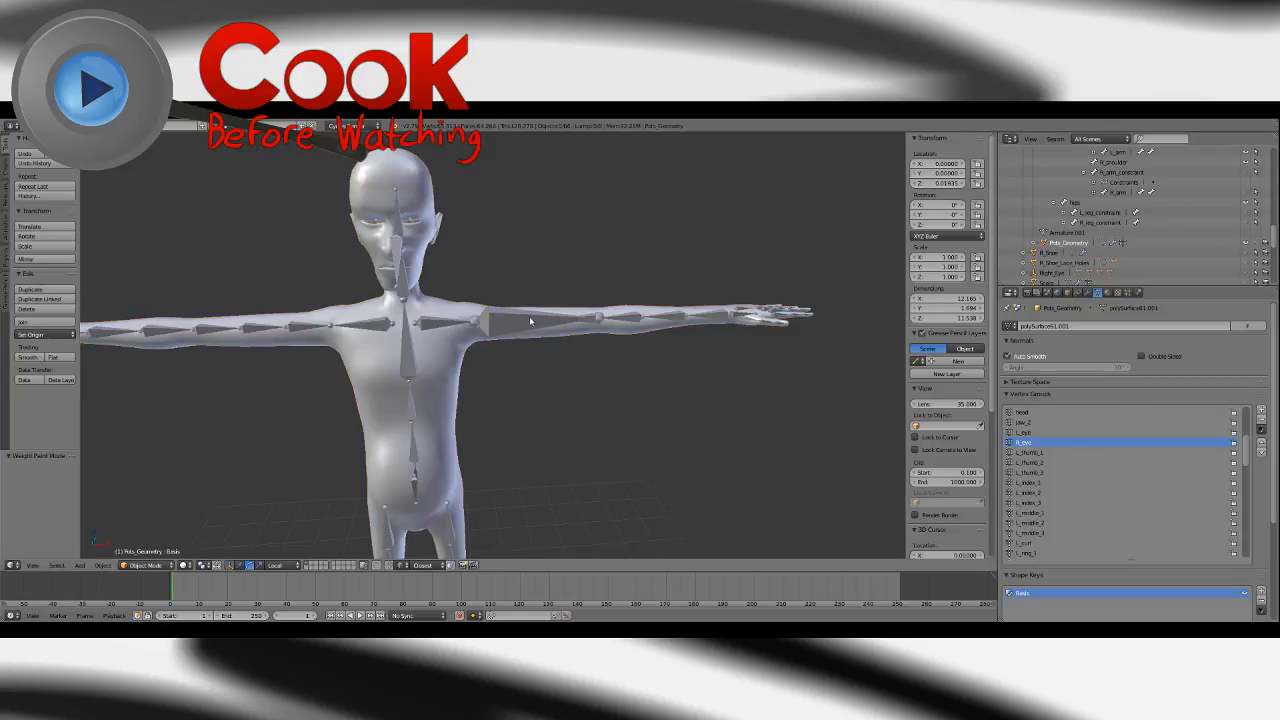
Select the armature's L_arm bone and hide it to reveal the upper-arm twist bones.
right_click(530, 319)
scroll(1135, 236, "up", 3)
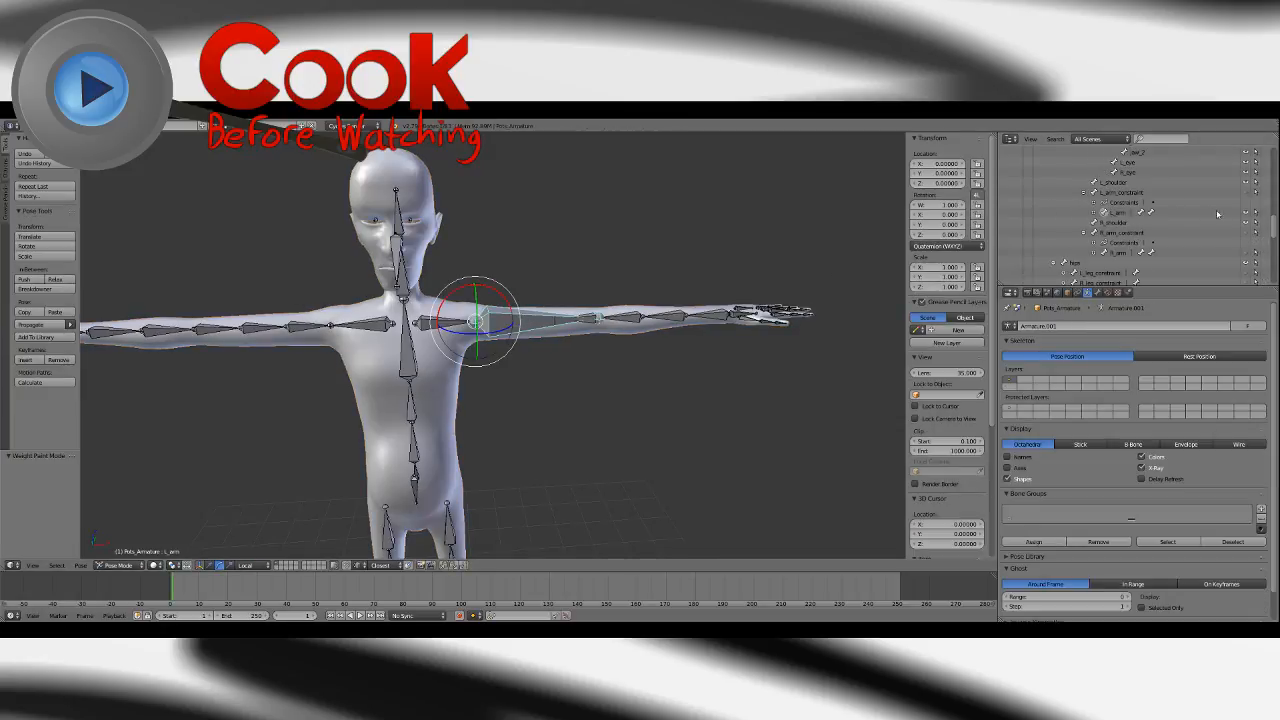
left_click(1246, 214)
middle_click_drag(562, 420, 630, 397)
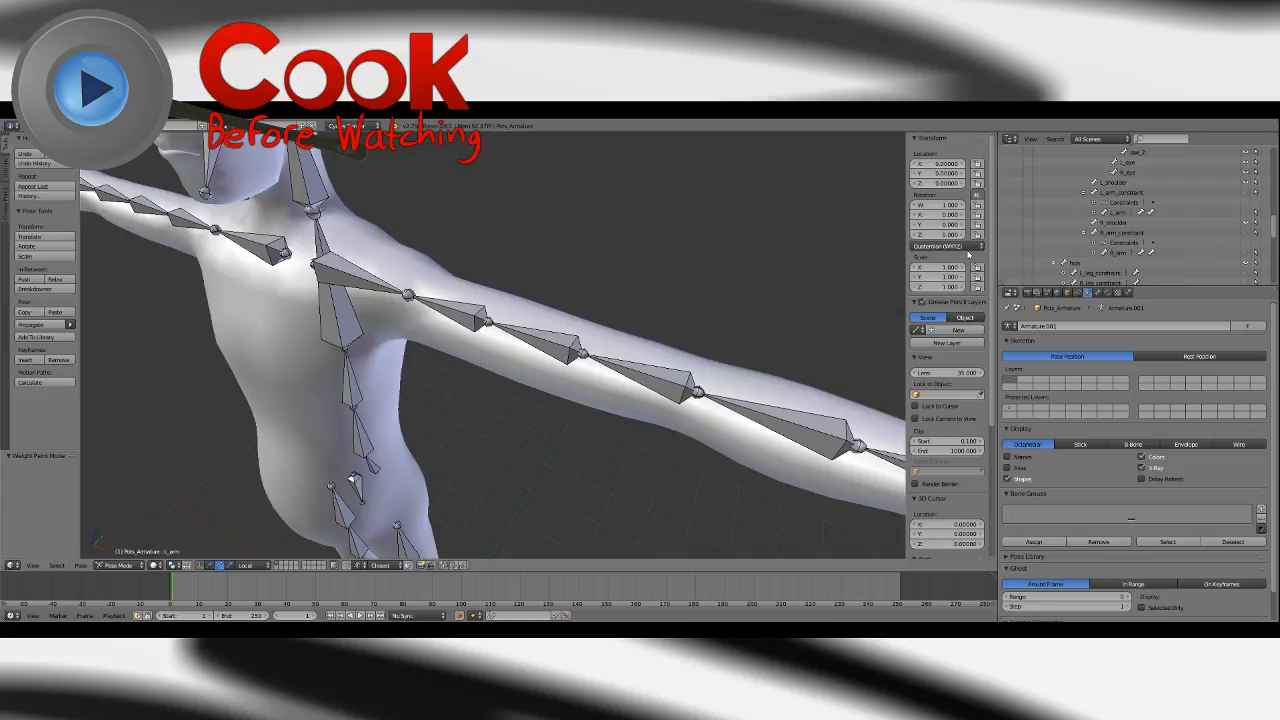
Inspect the three left upper-arm twist bones in turn and briefly reveal the L_arm_constraint bone.
right_click(656, 376)
right_click(547, 348)
right_click(459, 309)
middle_click_drag(459, 309, 520, 350)
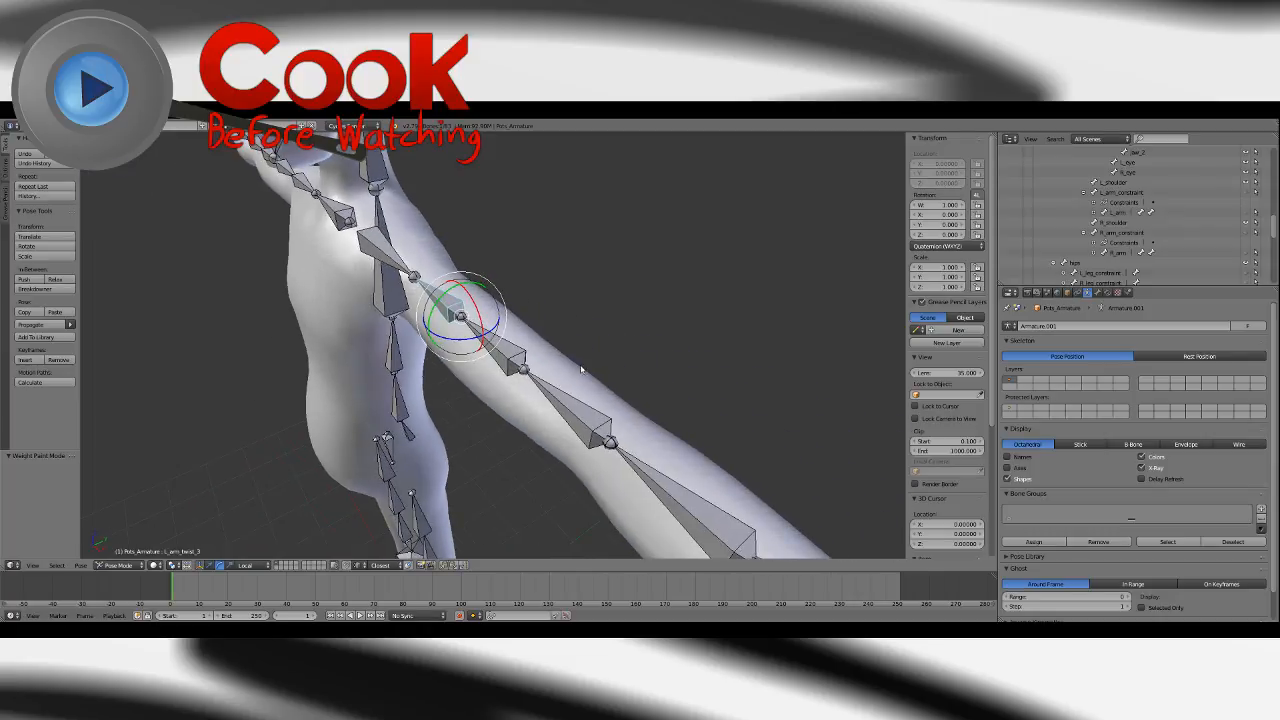
left_click(1245, 192)
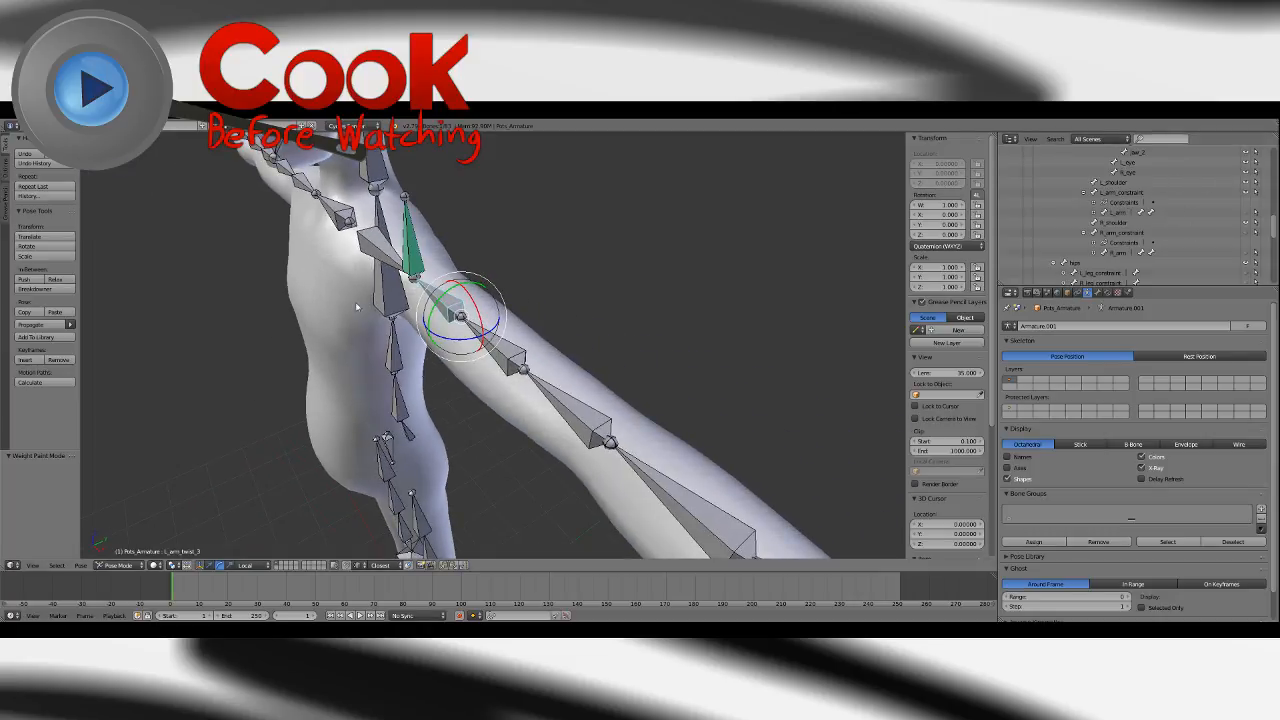
left_click(1245, 192)
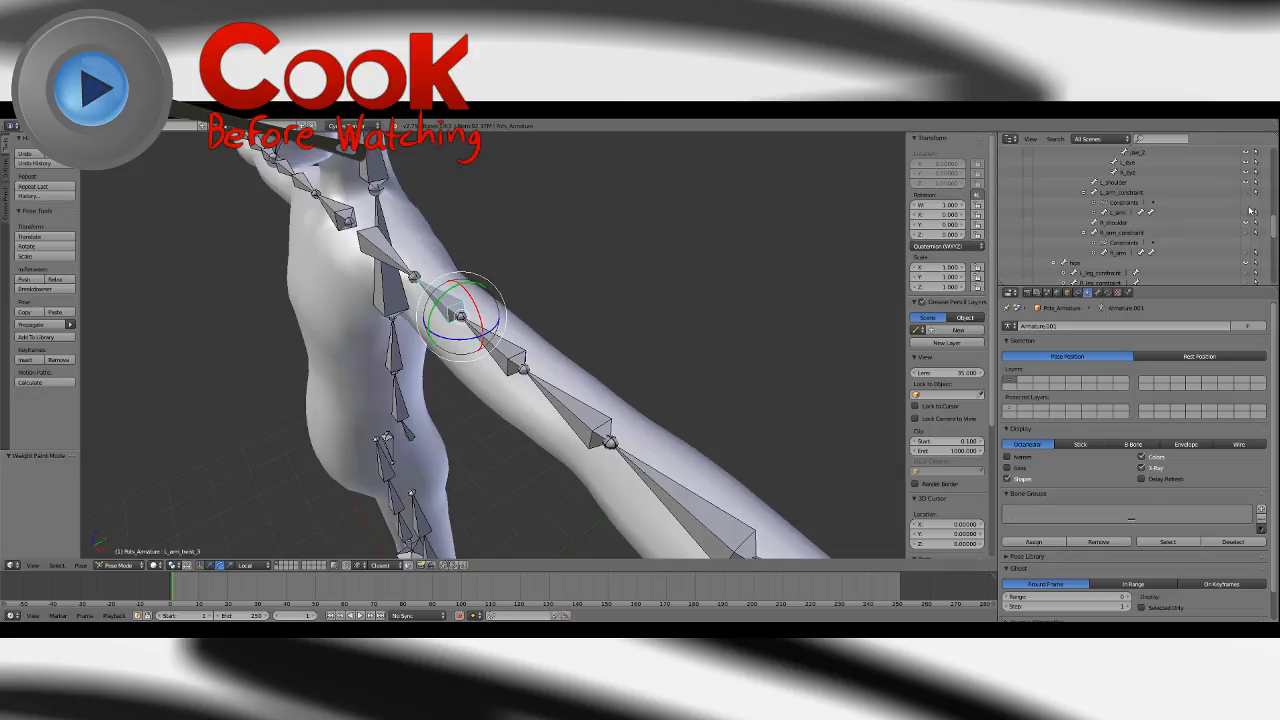
Unhide the L_arm bone, test its rotation, and undo the rotation.
left_click(1246, 212)
right_click(445, 269)
left_click_drag(393, 254, 465, 242)
key("ctrl+z")
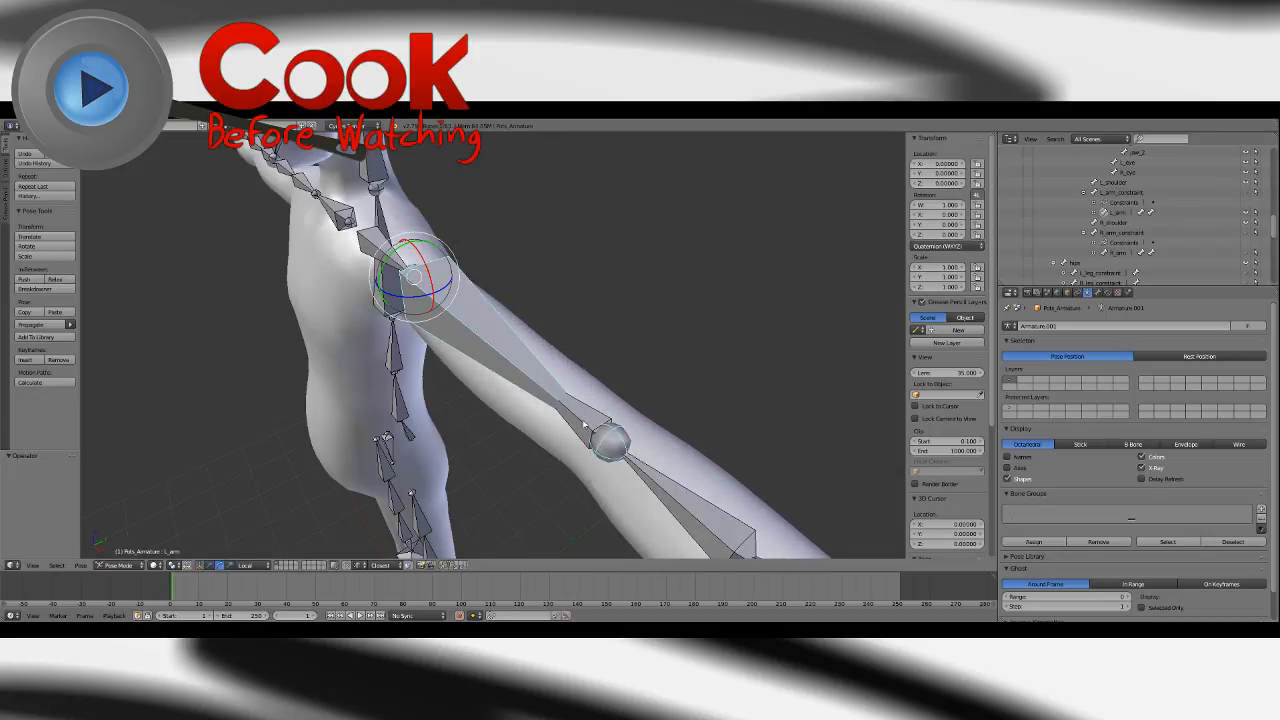
Set the L_arm bone's rotation mode to XYZ Euler.
right_click(580, 421)
right_click(412, 276)
left_click(940, 245)
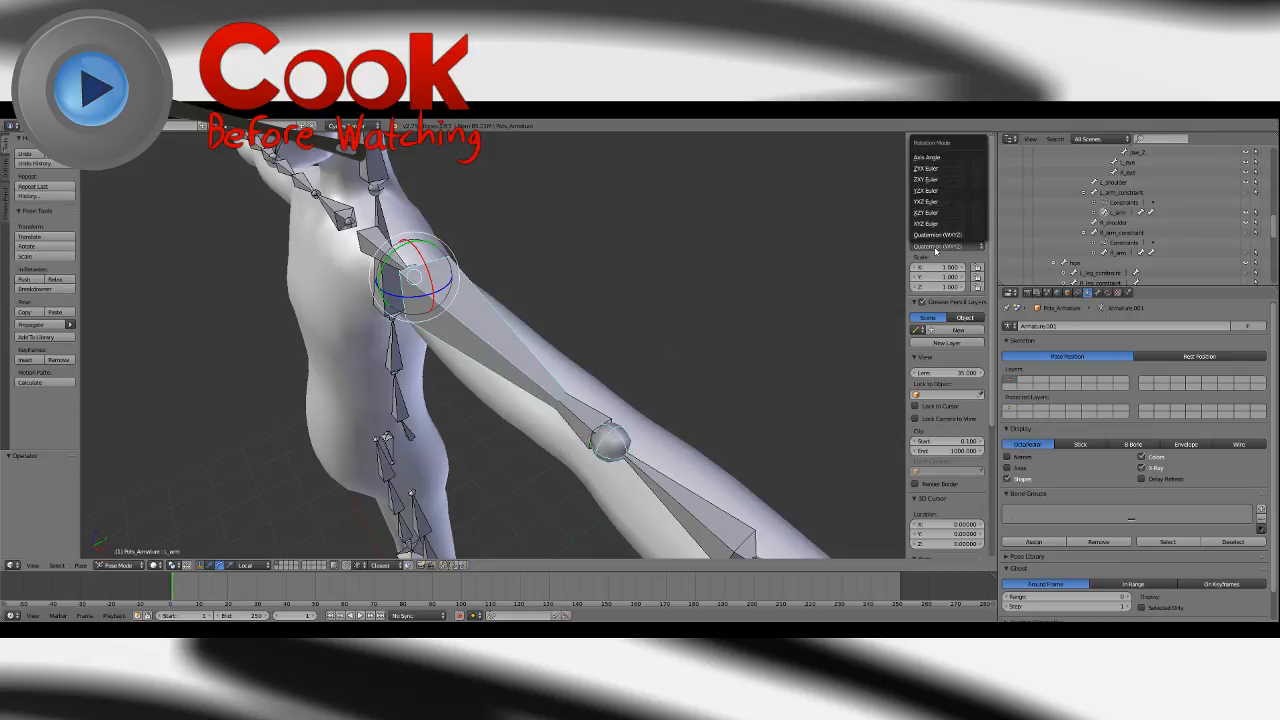
left_click(933, 223)
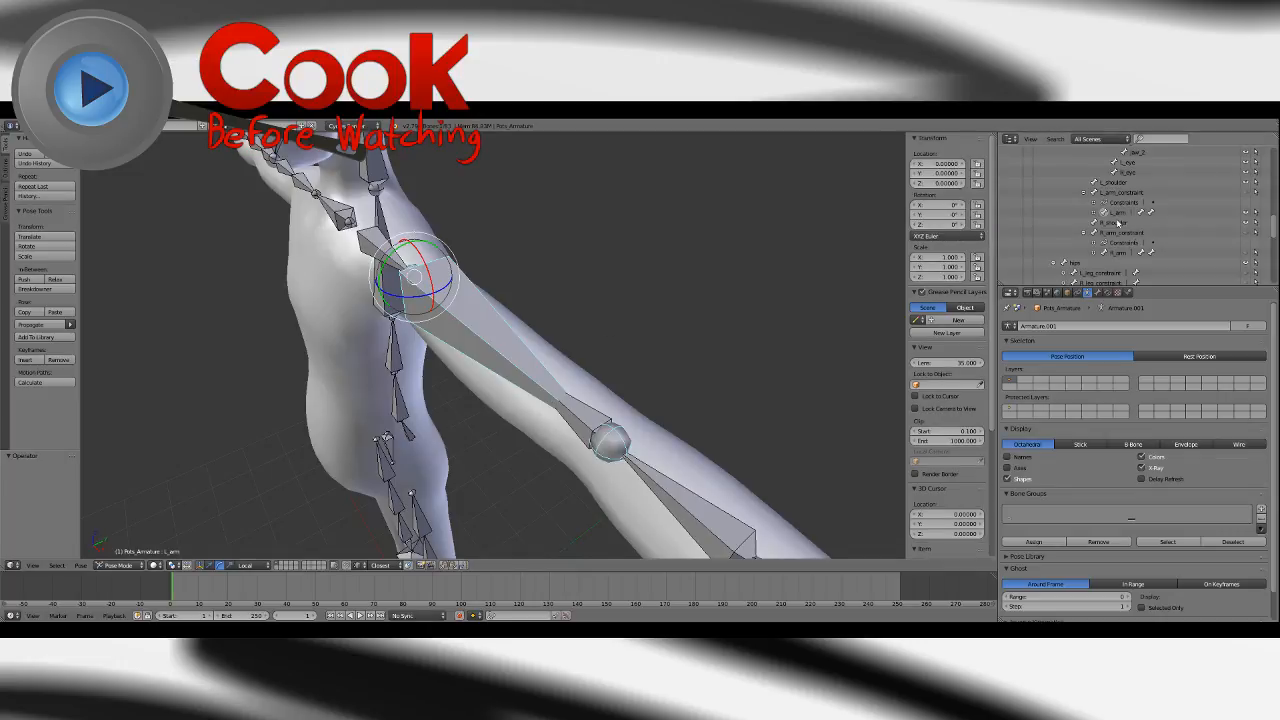
Hide the L_arm bone and set the rotation mode of L_arm_twist_1, L_arm_twist_2 and L_arm_twist_3 to XYZ Euler.
middle_click_drag(715, 262, 600, 270)
left_click(1247, 214)
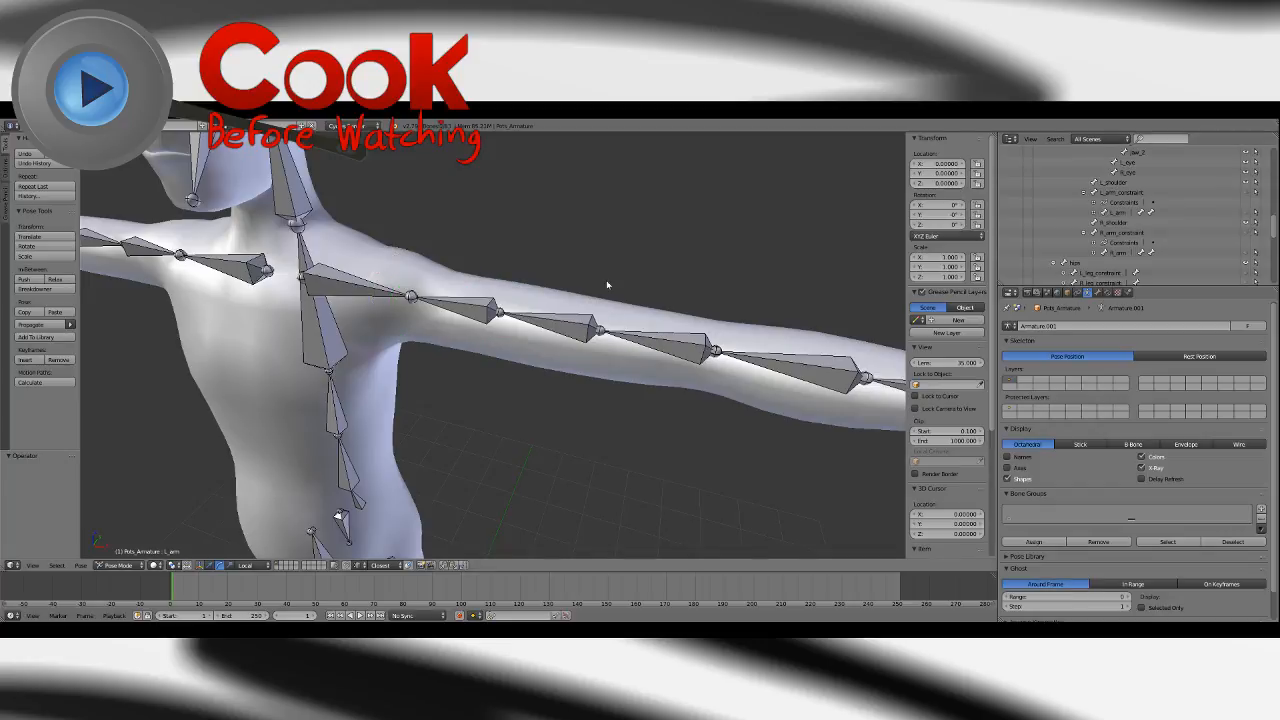
right_click(686, 337)
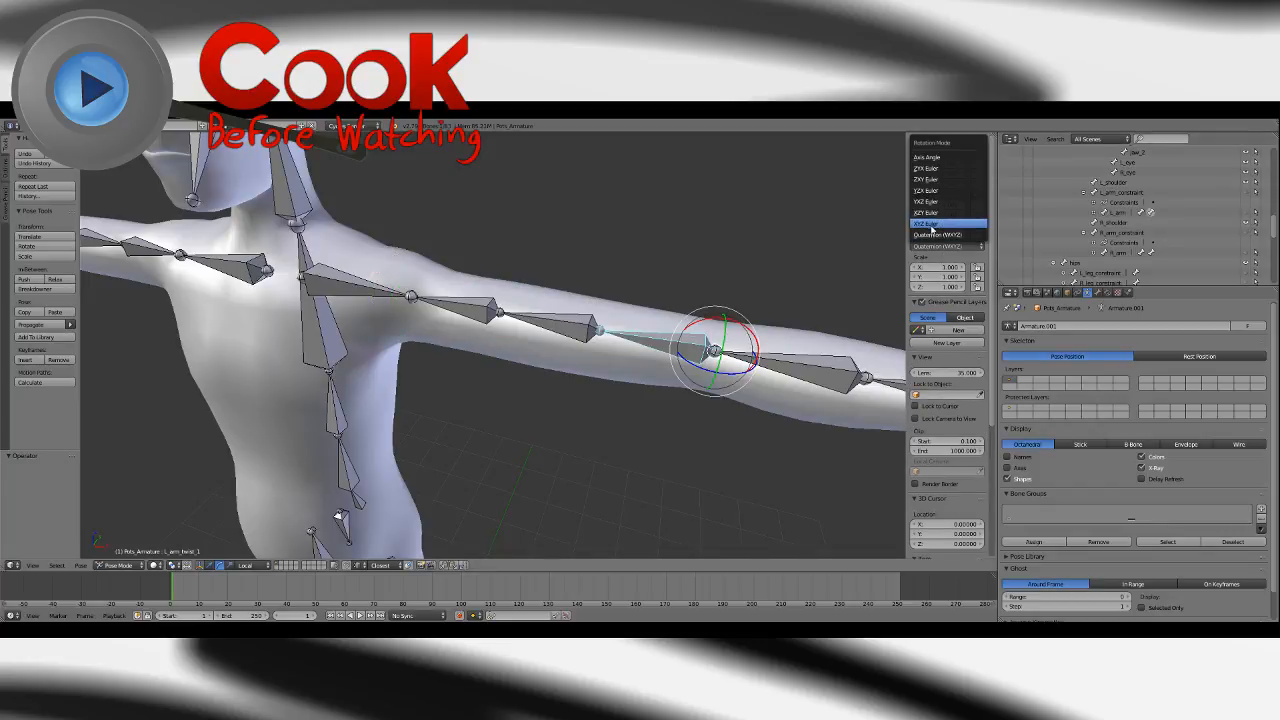
right_click(583, 325)
left_click(935, 246)
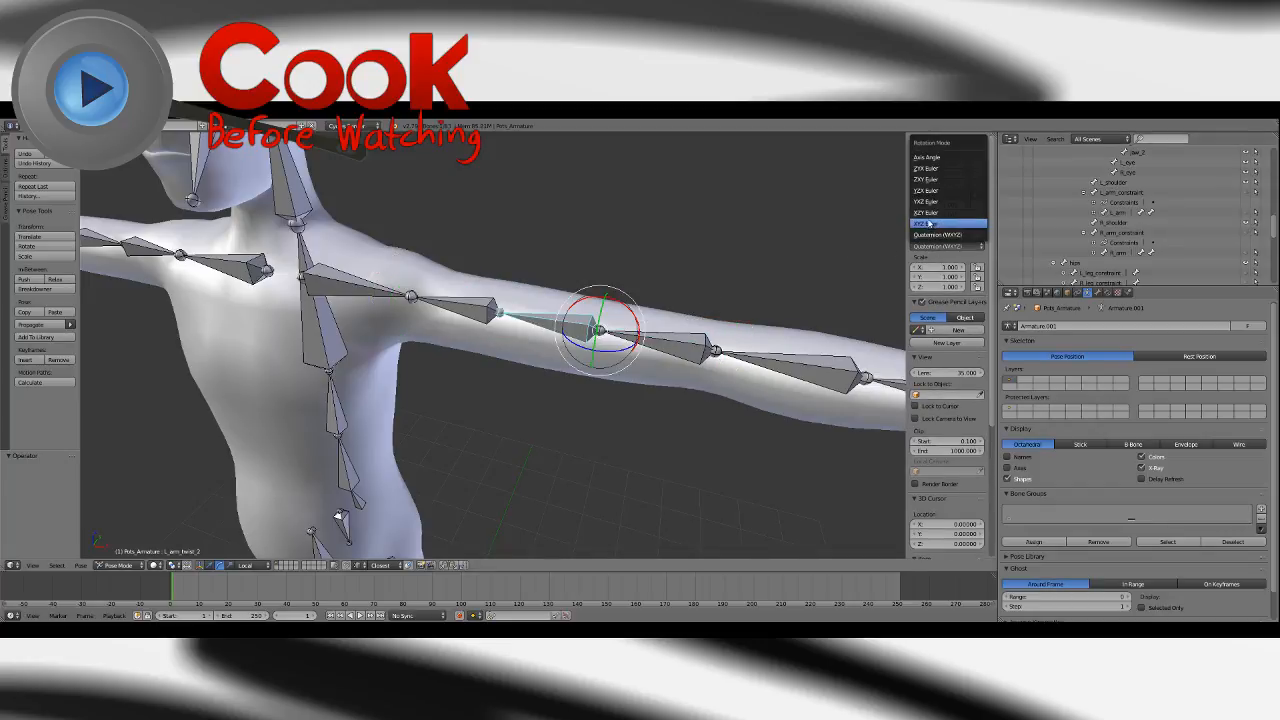
left_click(934, 224)
right_click(493, 312)
left_click(927, 248)
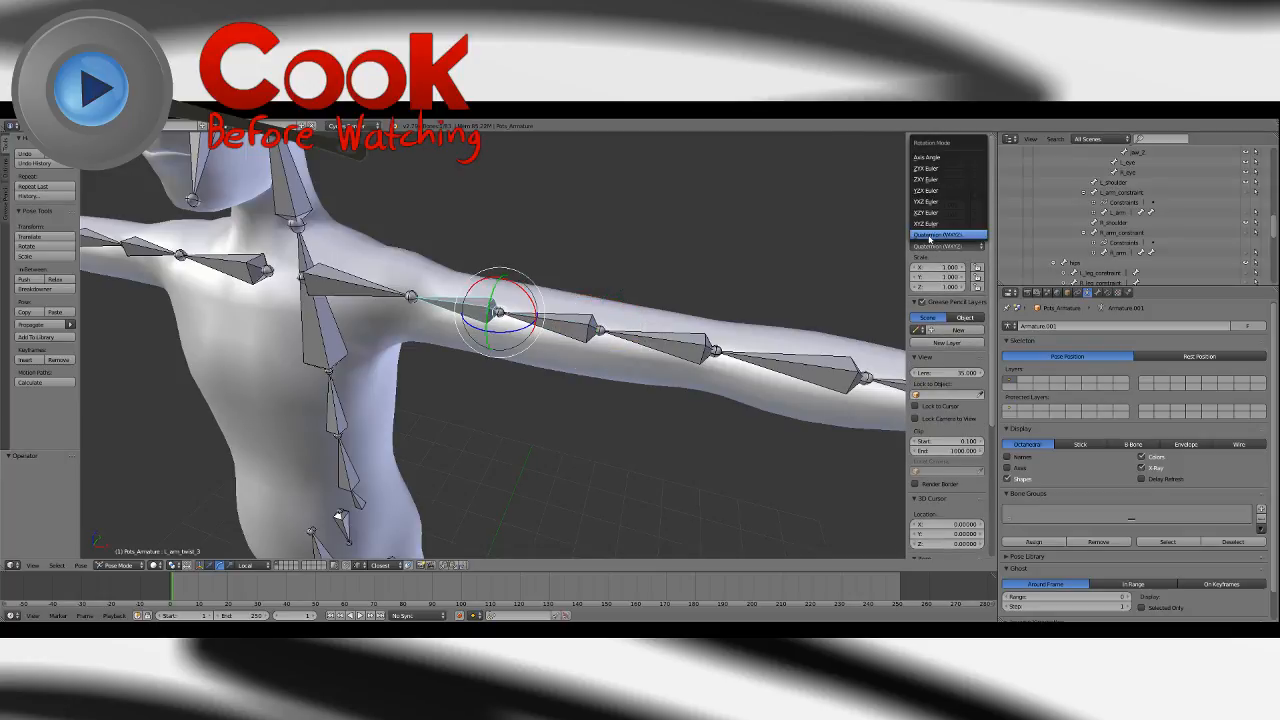
Set the rotation mode of the L_arm_twist_3 and L_wrist_Twist_2 bones to XYZ Euler.
left_click(929, 225)
middle_click_drag(880, 420, 700, 405, "shift")
right_click(690, 378)
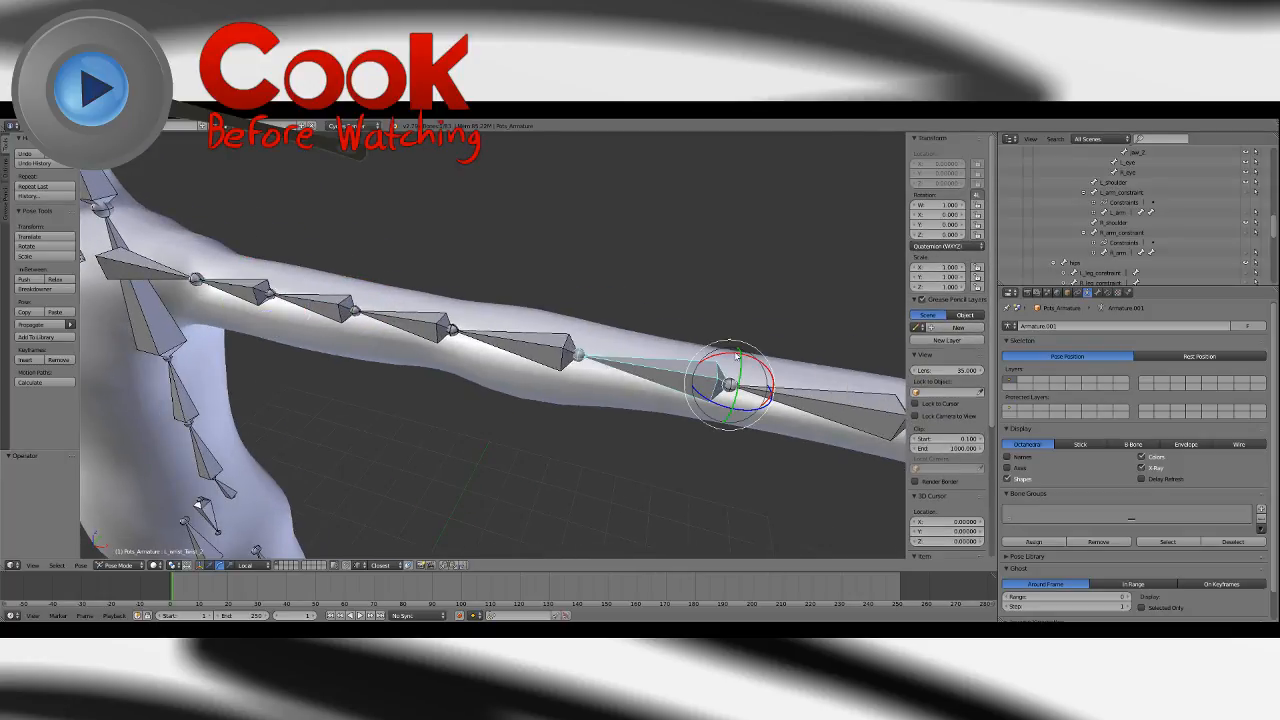
left_click(935, 246)
left_click(938, 223)
Switch the L_wrist_Twist_1 forearm bone and the L_wrist hand bone to XYZ Euler rotation.
left_click_drag(860, 348, 711, 326, "shift")
middle_click_drag(711, 326, 620, 309, "shift")
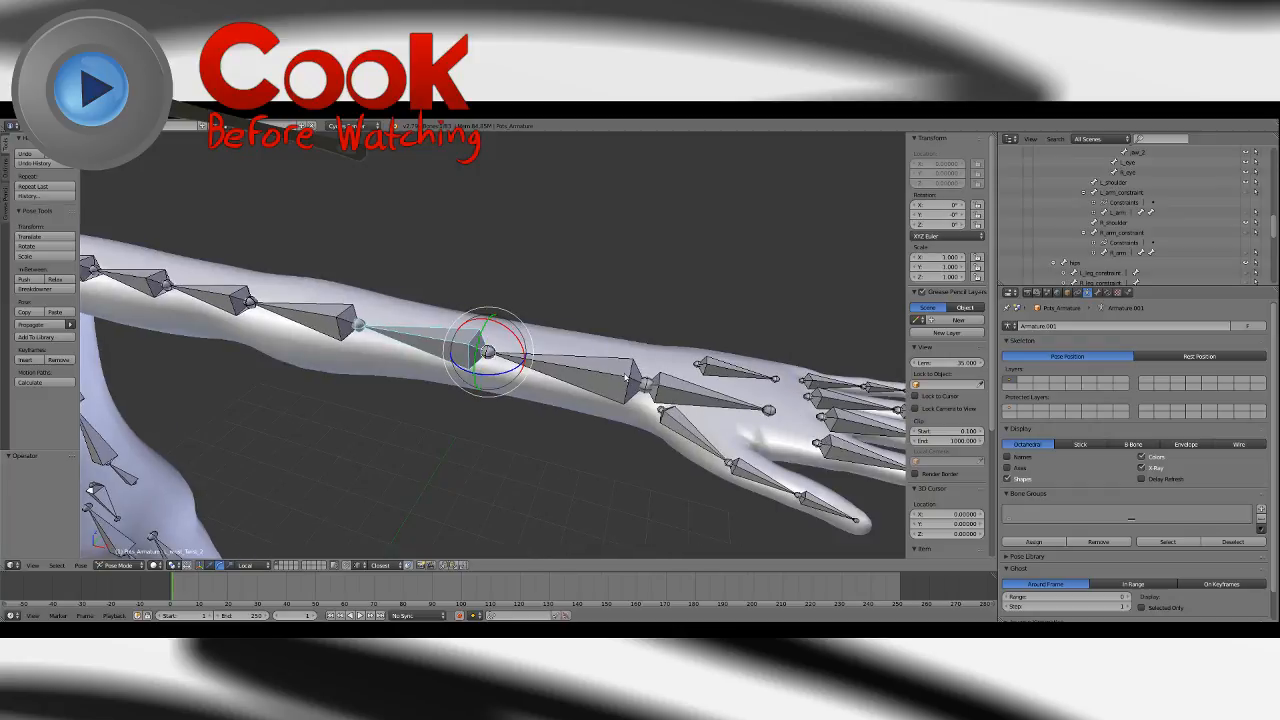
right_click(624, 375)
left_click(931, 245)
left_click(932, 224)
scroll(710, 400, "up", 2)
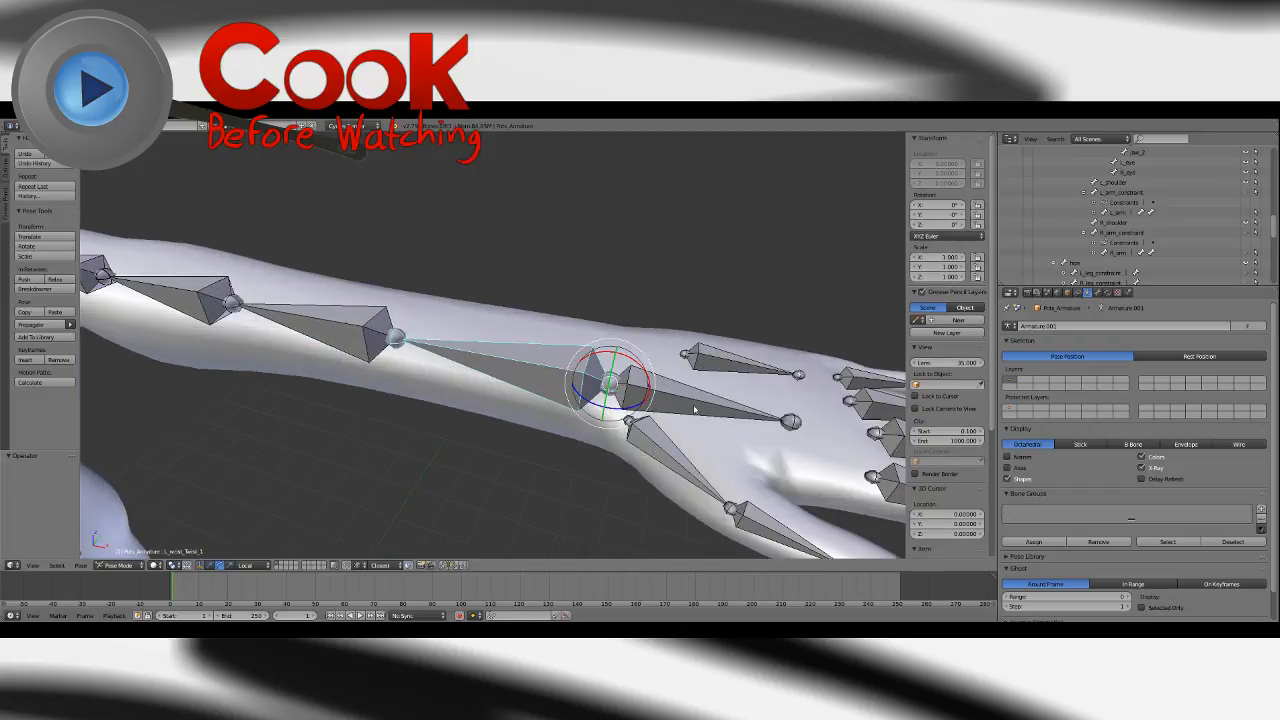
right_click(695, 407)
left_click(945, 246)
left_click(932, 224)
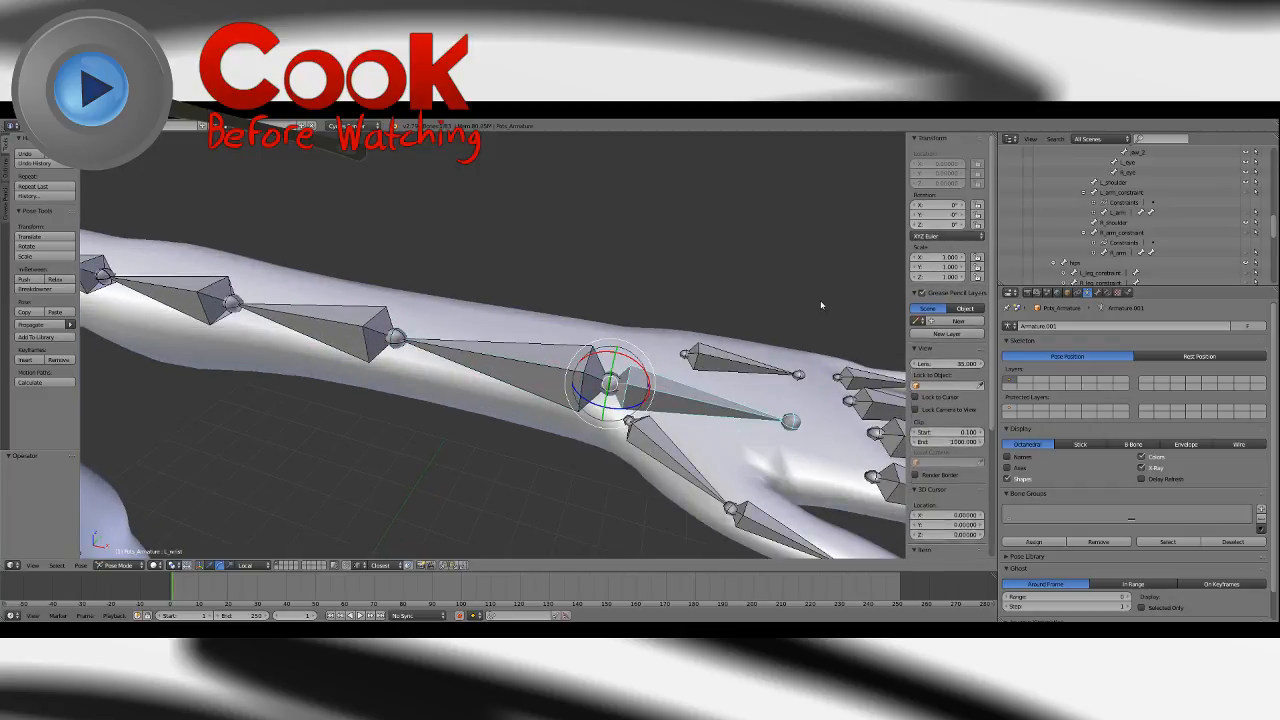
Set the rotation mode of the three left thumb bones, L_thumb_1 to L_thumb_3, to XYZ Euler.
right_click(662, 452)
left_click(949, 246)
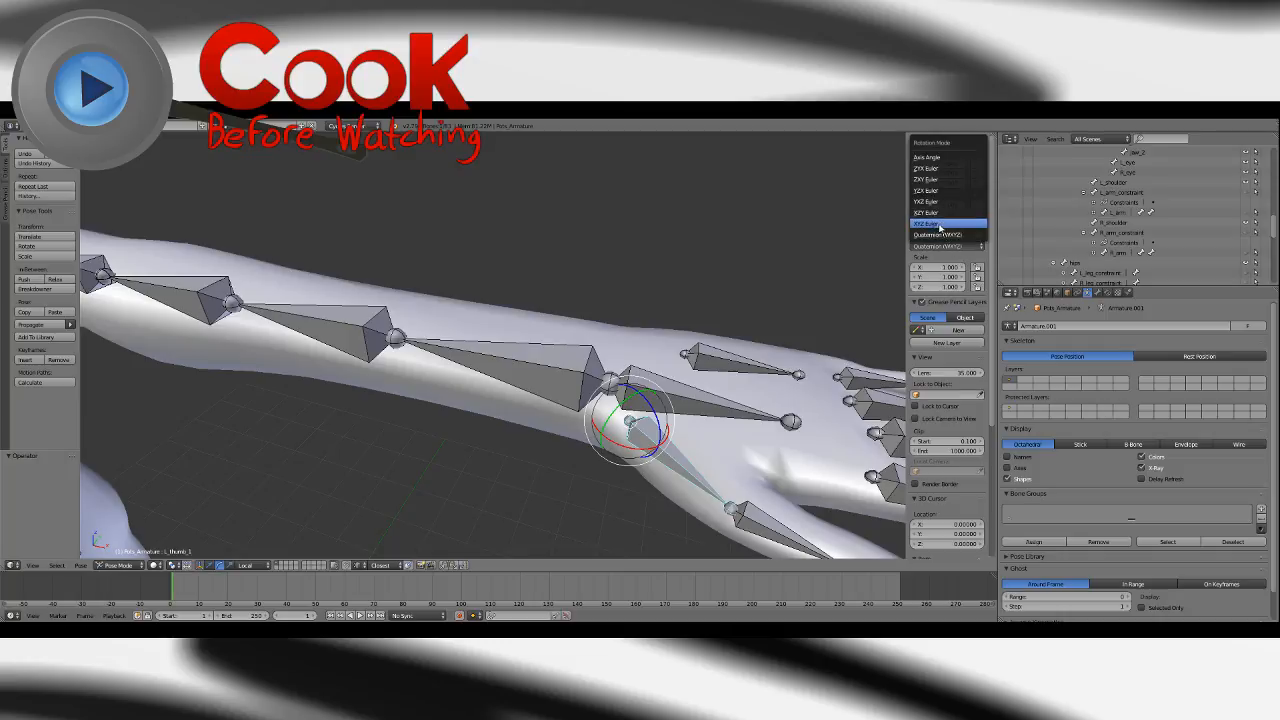
left_click(932, 223)
middle_click_drag(759, 488, 651, 398, "shift")
right_click(652, 402)
left_click(939, 247)
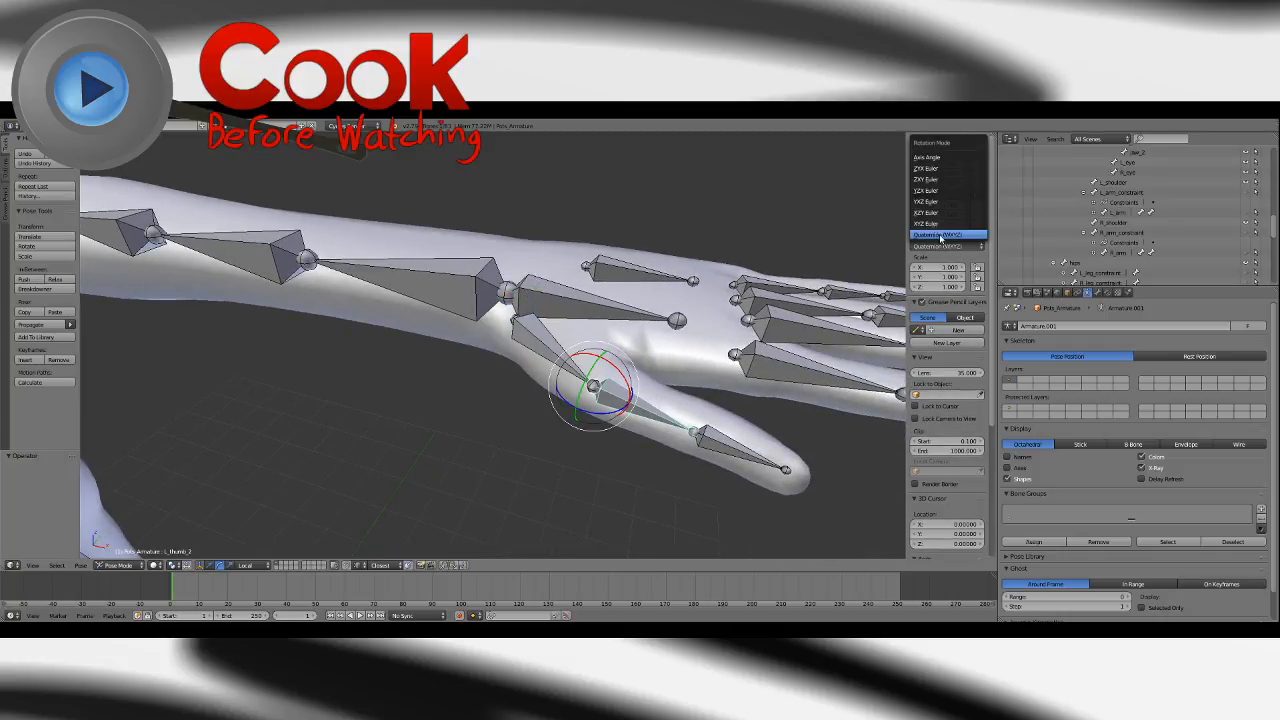
left_click(935, 232)
left_click(938, 248)
left_click(934, 222)
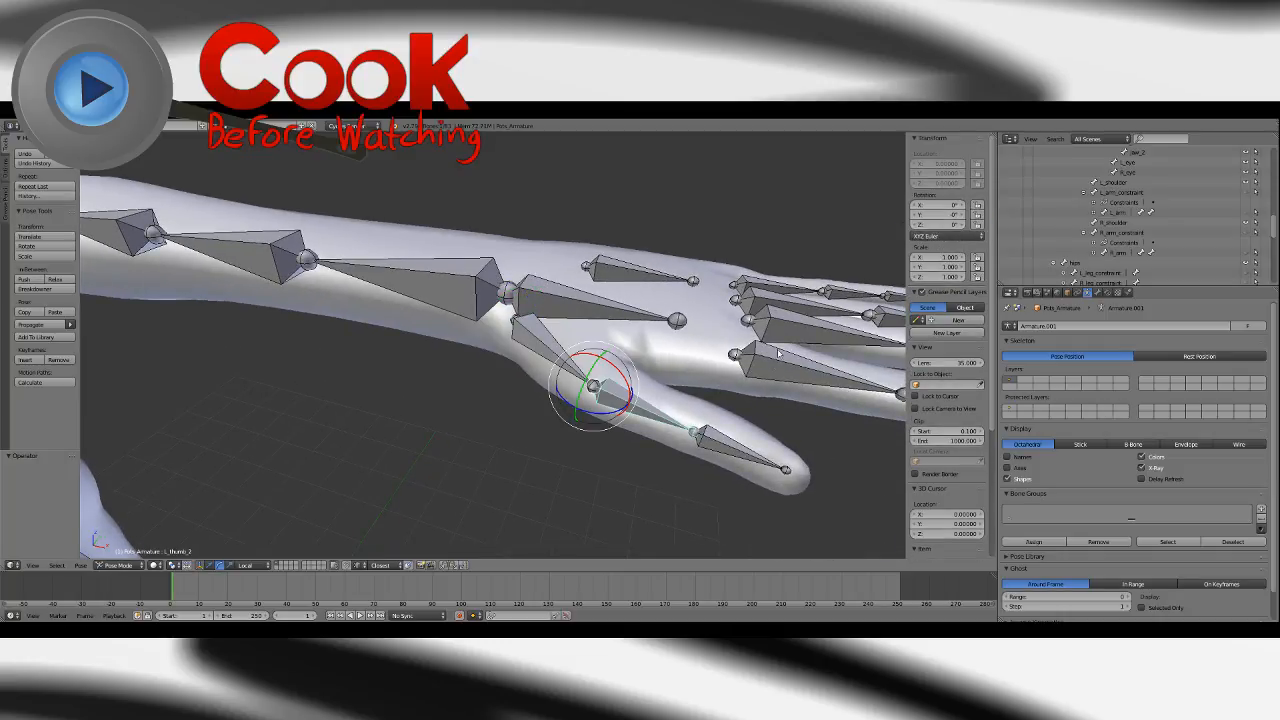
right_click(712, 447)
left_click(949, 246)
left_click(932, 222)
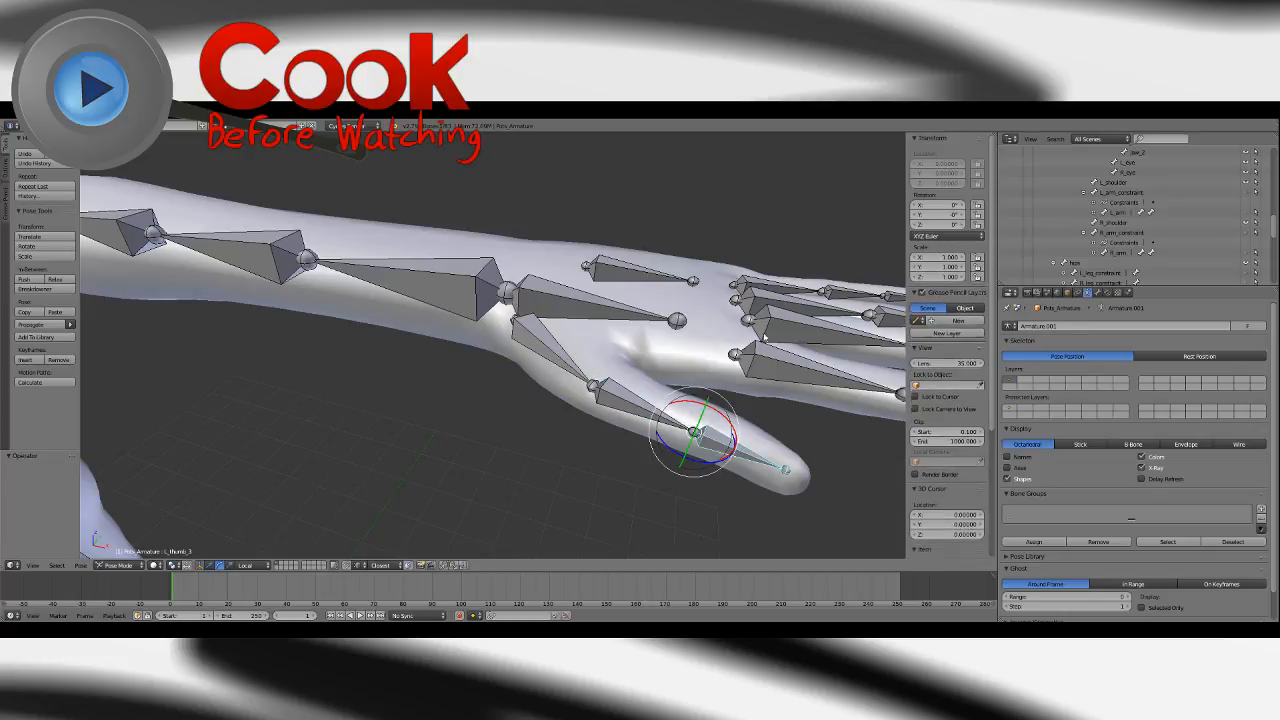
Set the rotation mode of the left index finger bones, L_index_1 to L_index_3, to XYZ Euler.
middle_click_drag(880, 380, 754, 372, "shift")
right_click(625, 383)
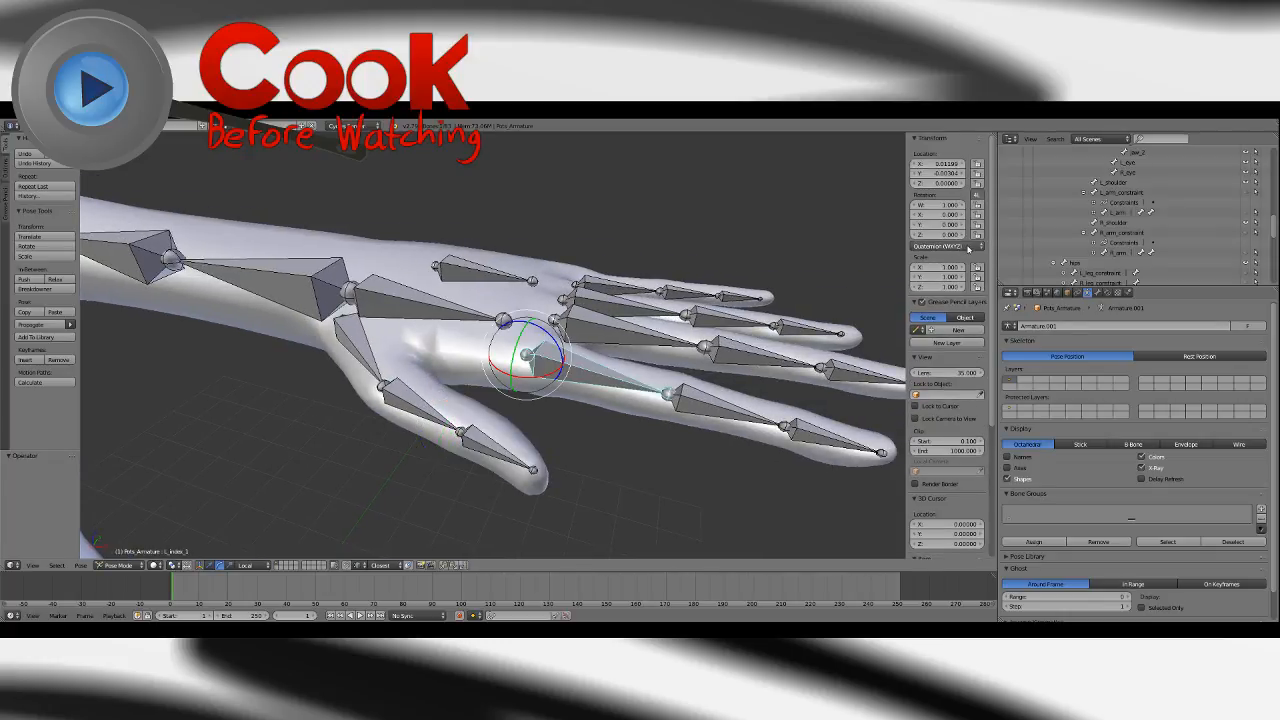
left_click(966, 247)
left_click(952, 223)
right_click(728, 410)
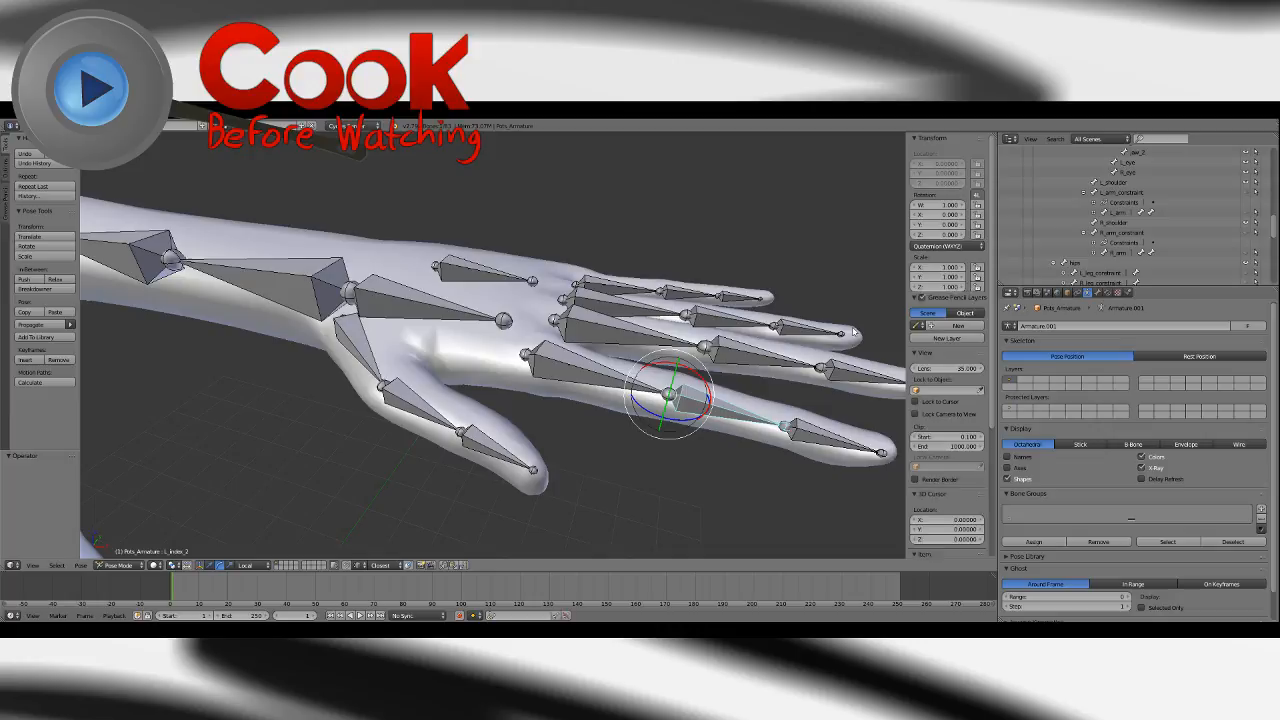
left_click(958, 246)
left_click(952, 223)
right_click(822, 437)
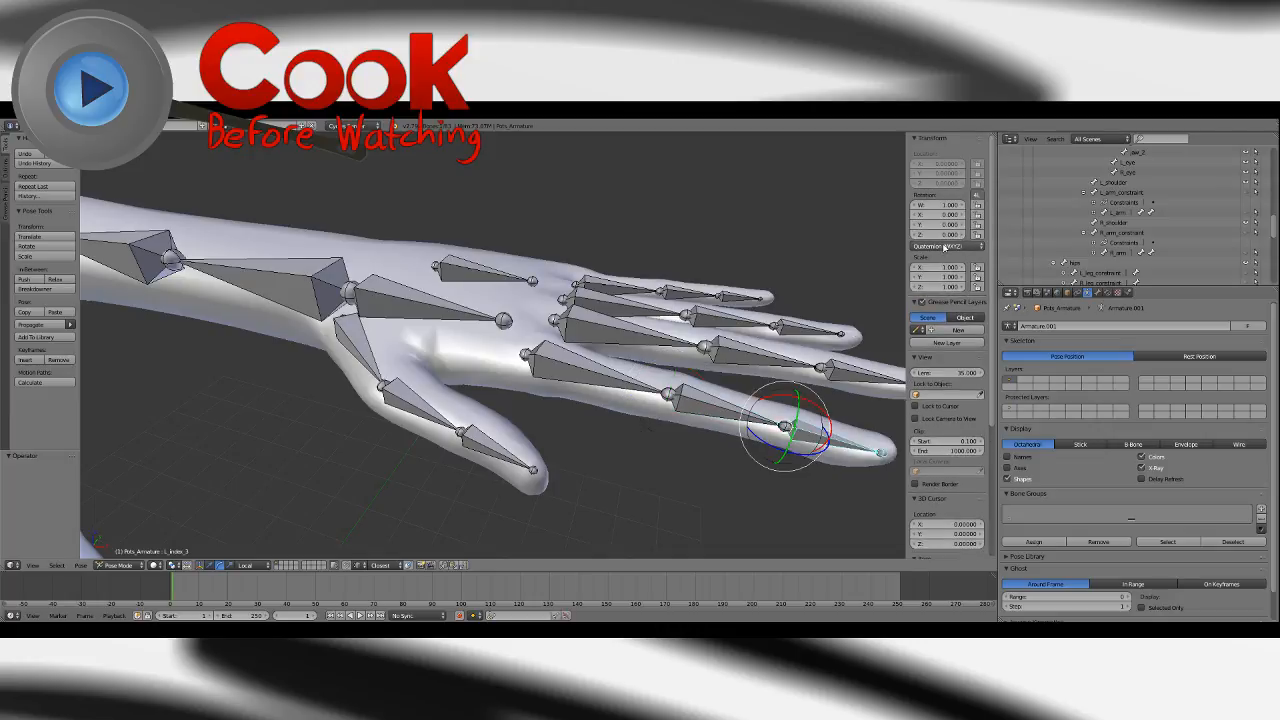
left_click(945, 246)
left_click(952, 223)
Set the rotation mode of the left middle finger bones, L_middle_1 to L_middle_3, to XYZ Euler.
right_click(665, 337)
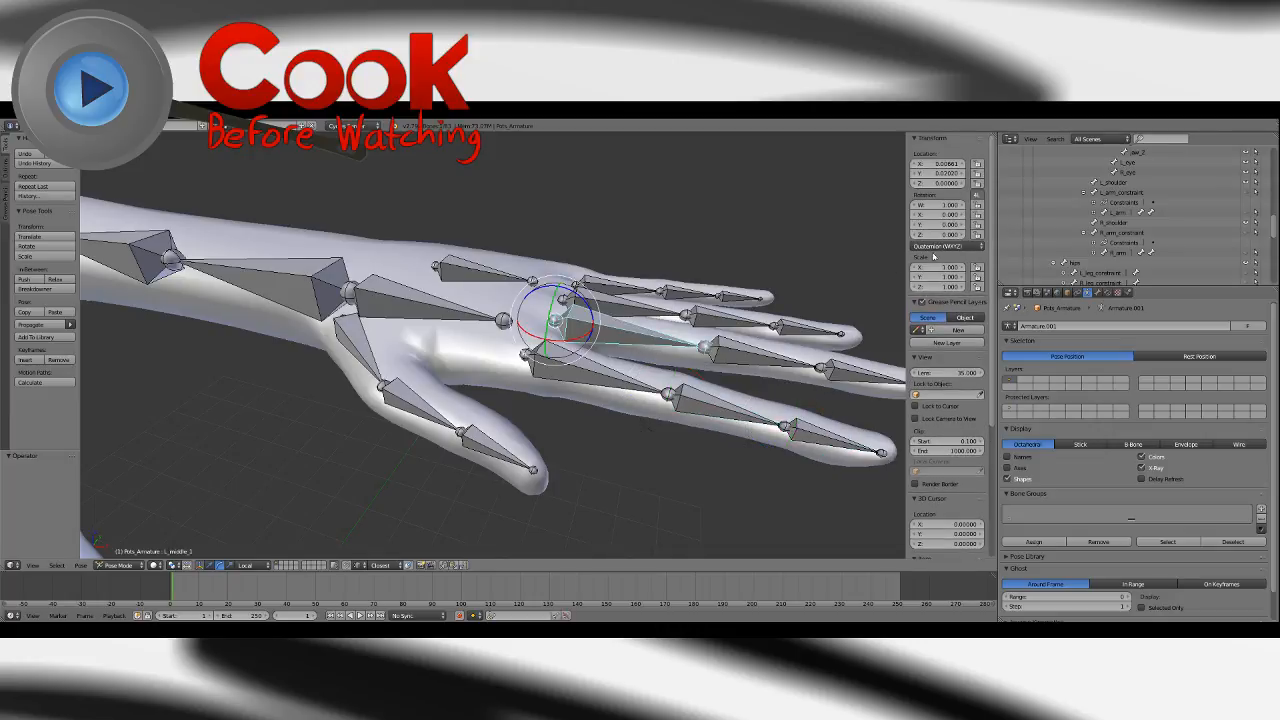
left_click(945, 246)
left_click(952, 223)
right_click(752, 368)
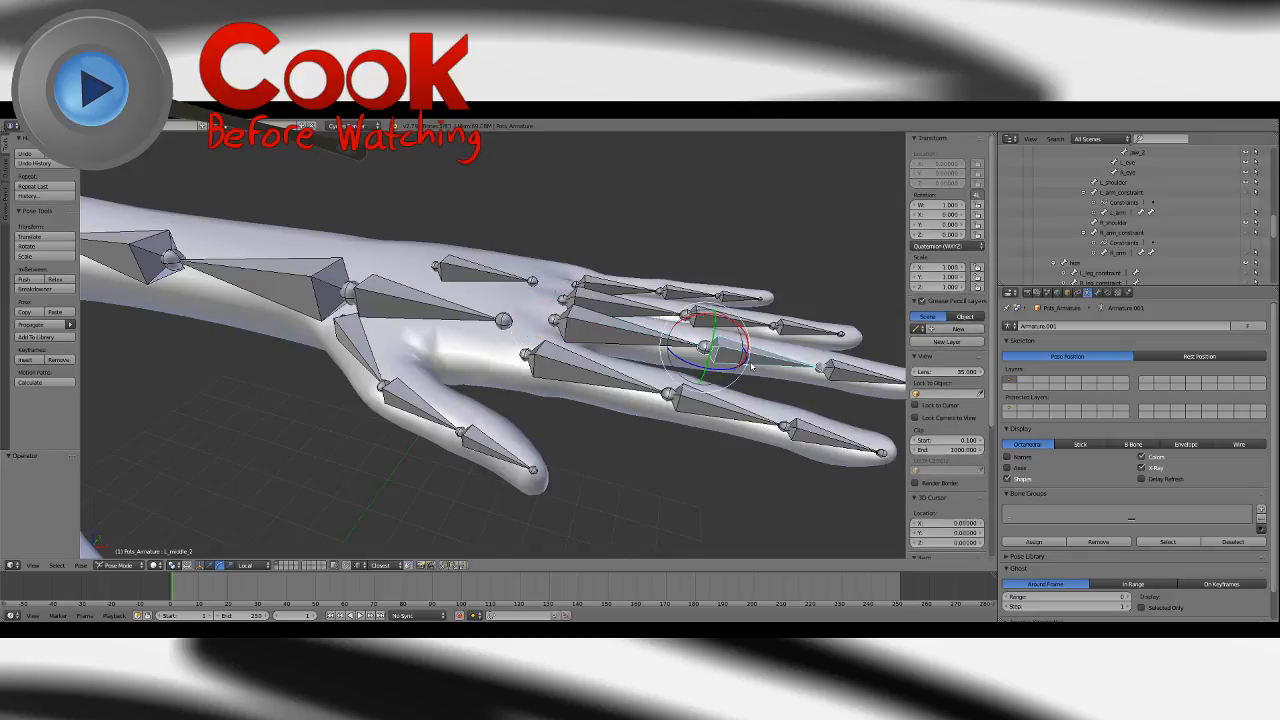
left_click(945, 246)
left_click(952, 223)
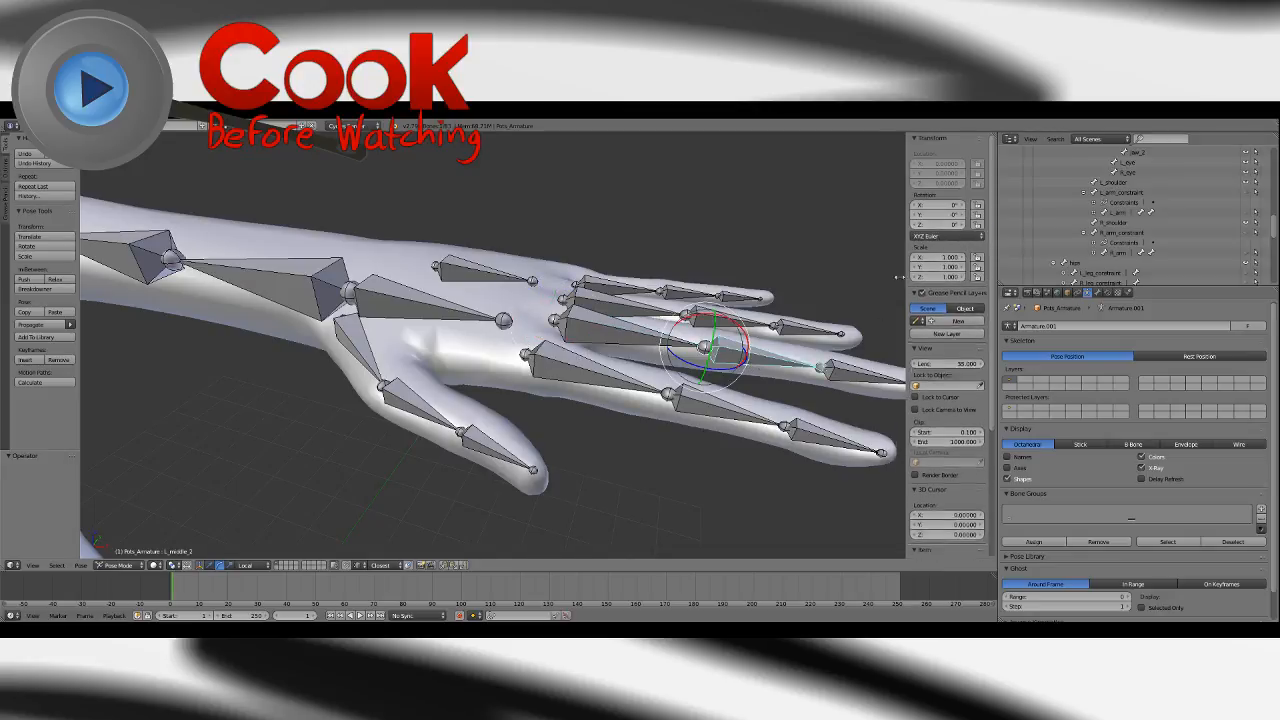
right_click(855, 375)
left_click(945, 246)
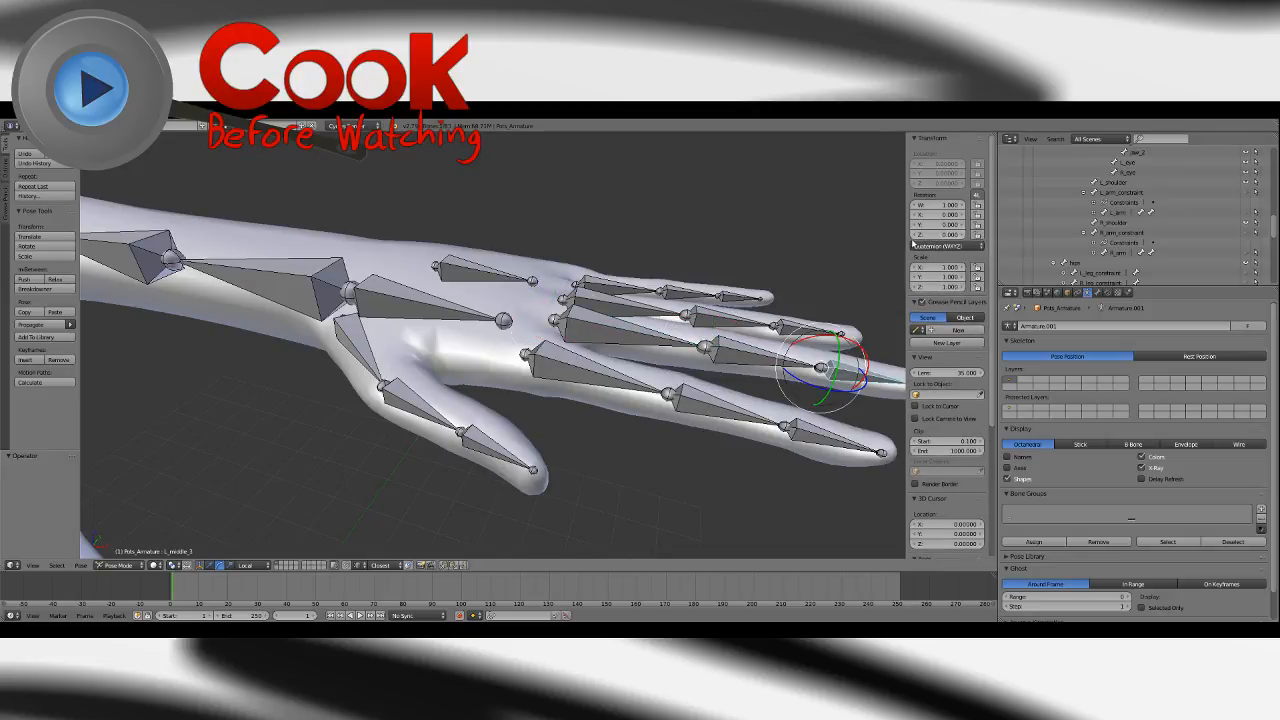
left_click(933, 247)
left_click(934, 223)
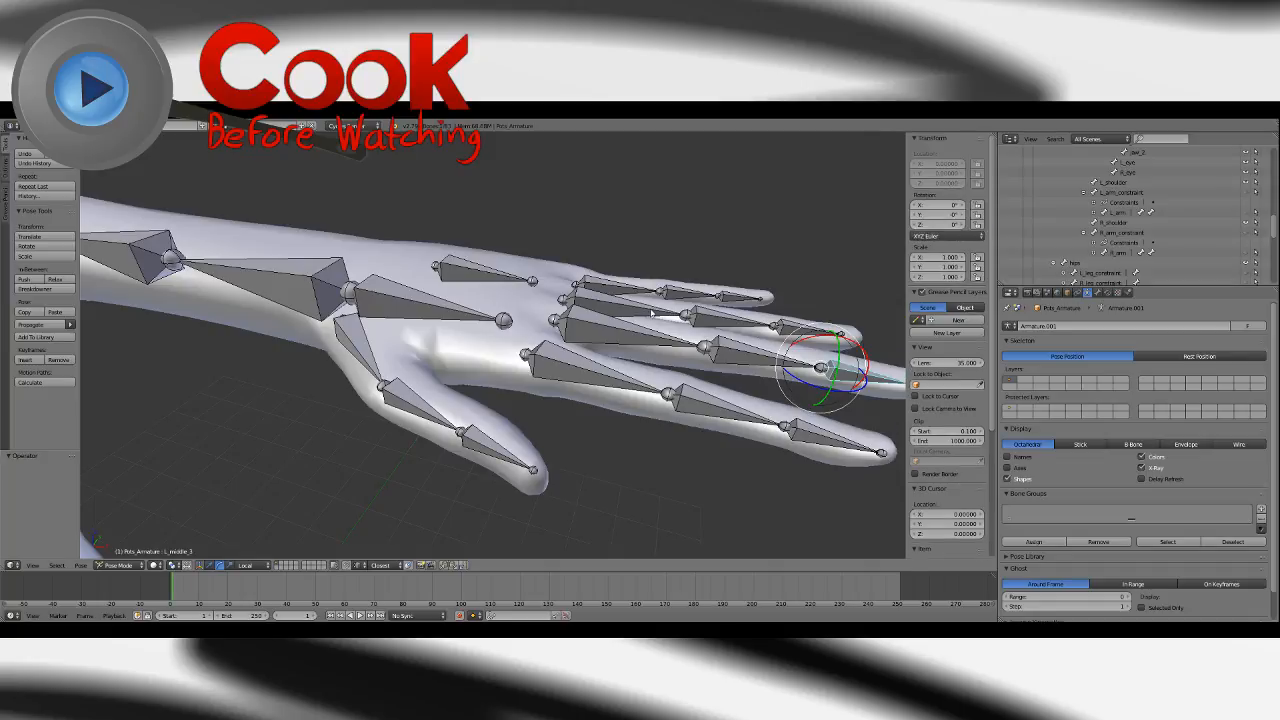
Set the rotation mode of the left ring finger bones, L_ring_1 to L_ring_3, to XYZ Euler.
right_click(651, 311)
left_click(931, 247)
left_click(934, 225)
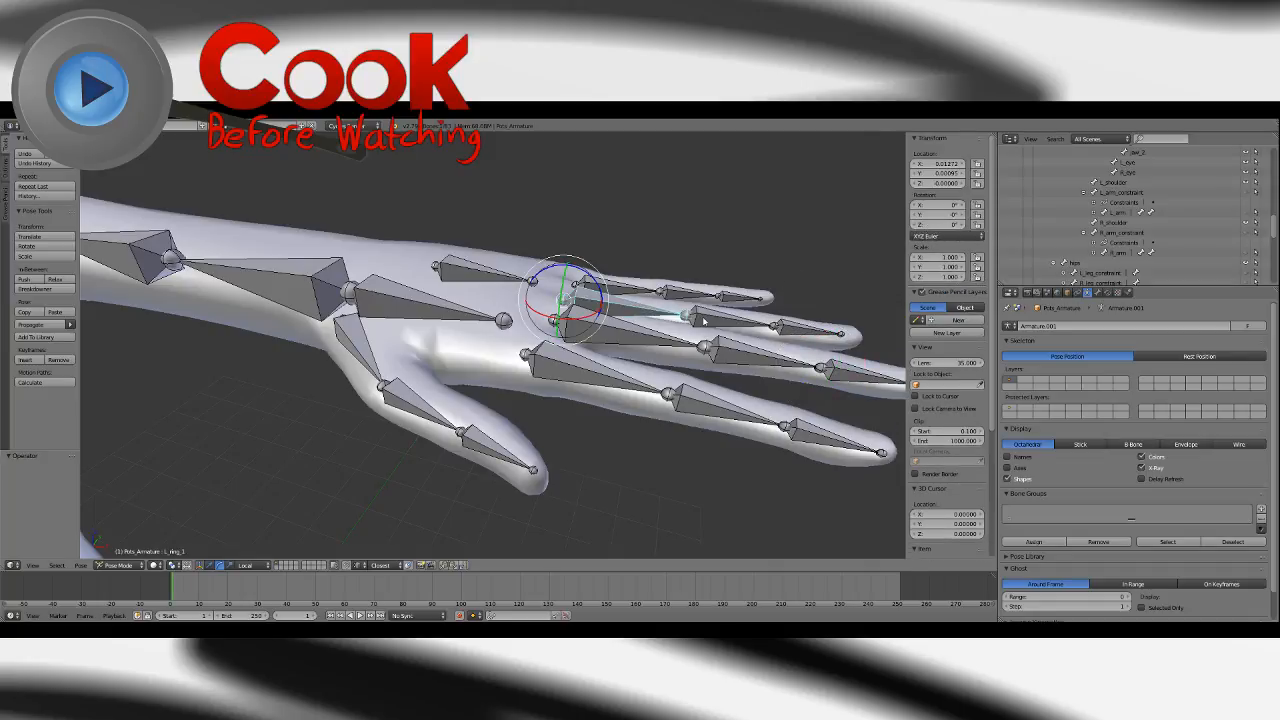
right_click(708, 319)
left_click(931, 247)
left_click(934, 224)
right_click(785, 322)
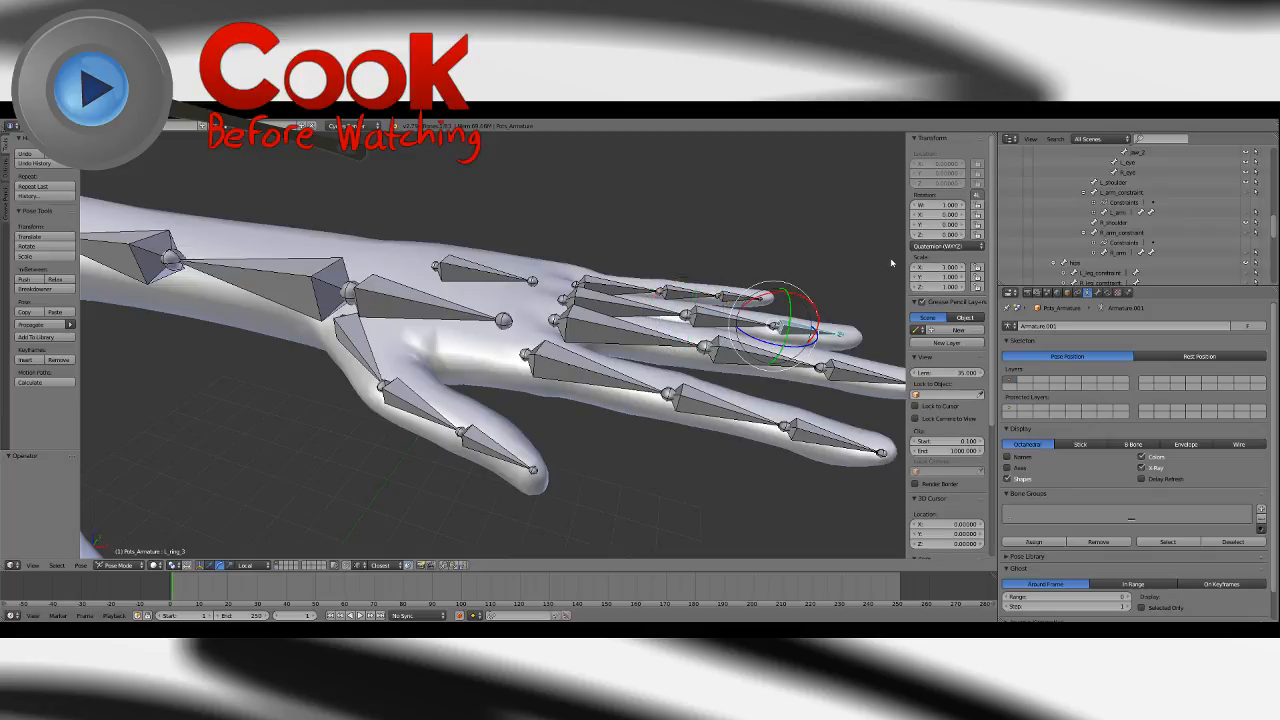
left_click(926, 247)
left_click(932, 224)
Set the rotation mode of the three bones in the left little finger to XYZ Euler.
middle_click_drag(708, 240, 688, 322)
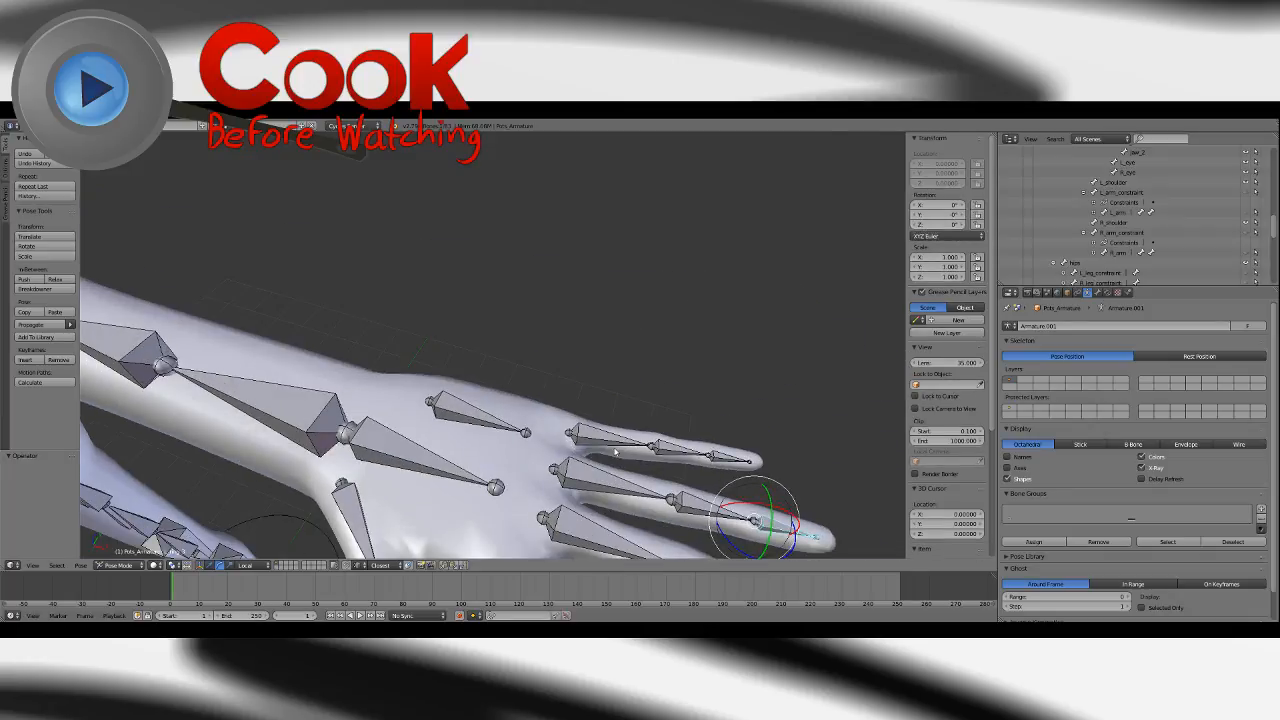
right_click(614, 441)
left_click(931, 247)
left_click(932, 224)
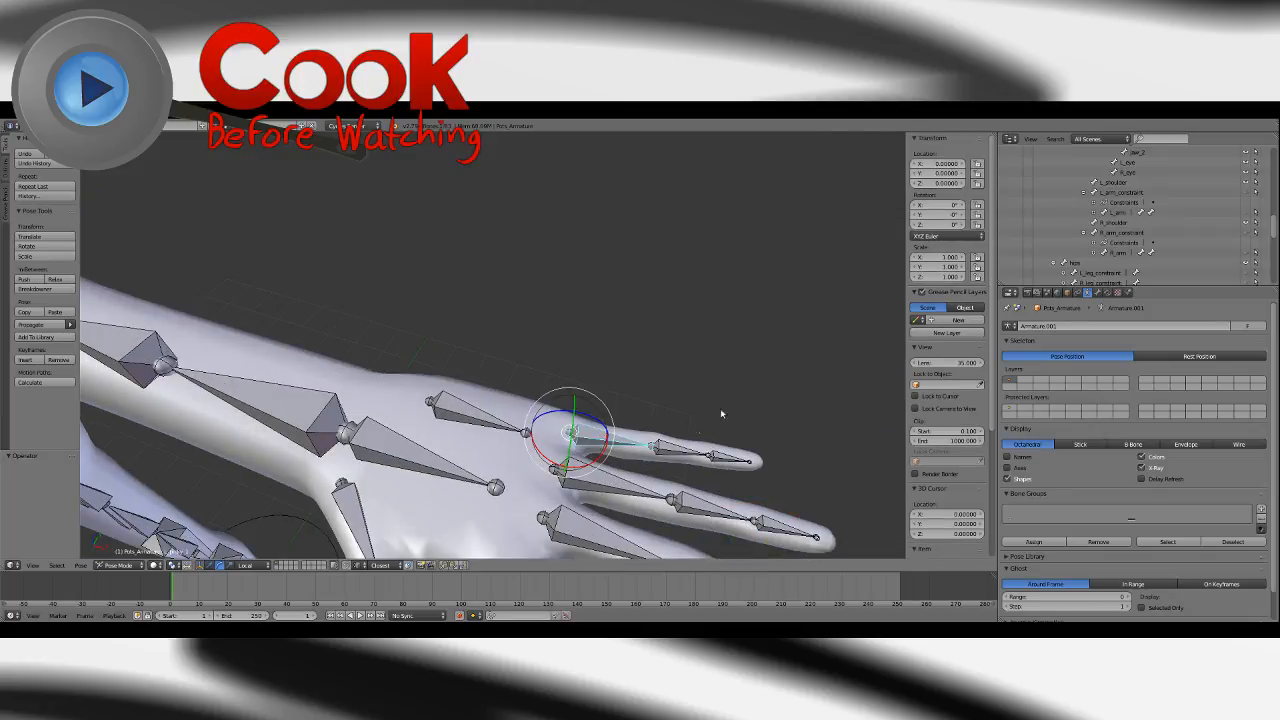
right_click(708, 427)
left_click(931, 247)
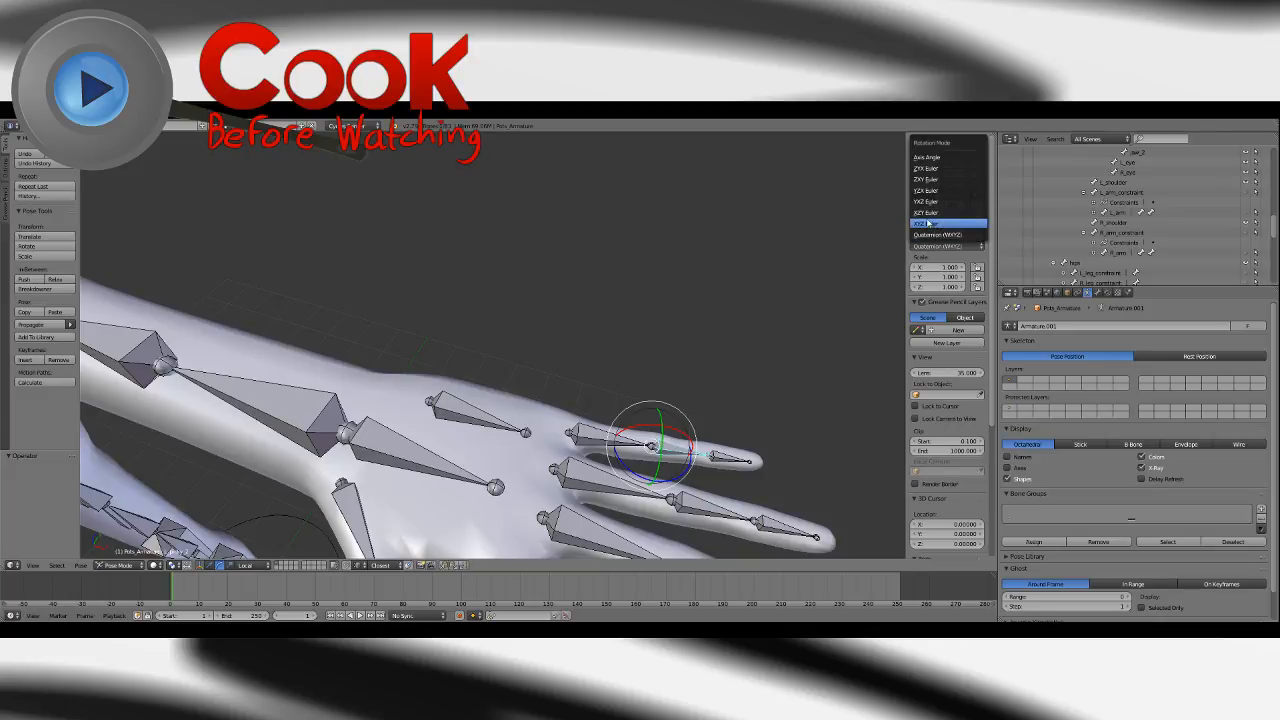
left_click(932, 221)
right_click(734, 457)
left_click(931, 247)
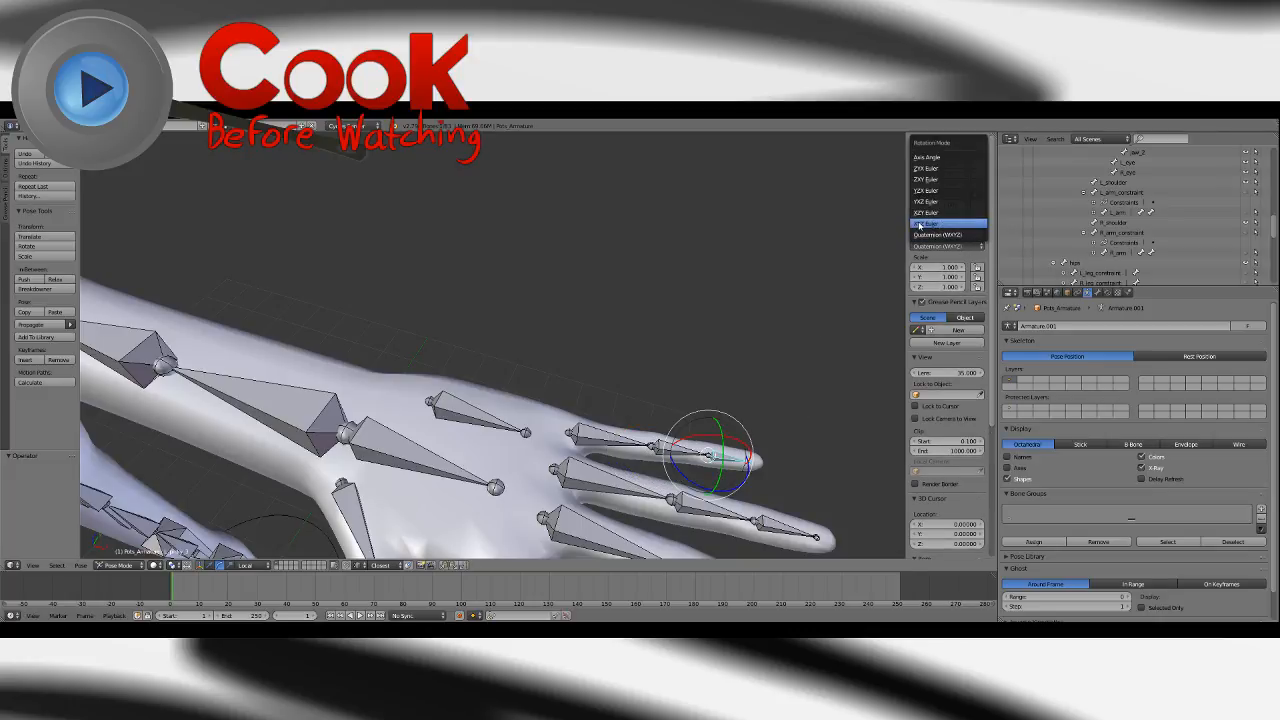
left_click(932, 221)
Change the palm bone leading to the left little finger to XYZ Euler rotation.
right_click(498, 417)
left_click(943, 247)
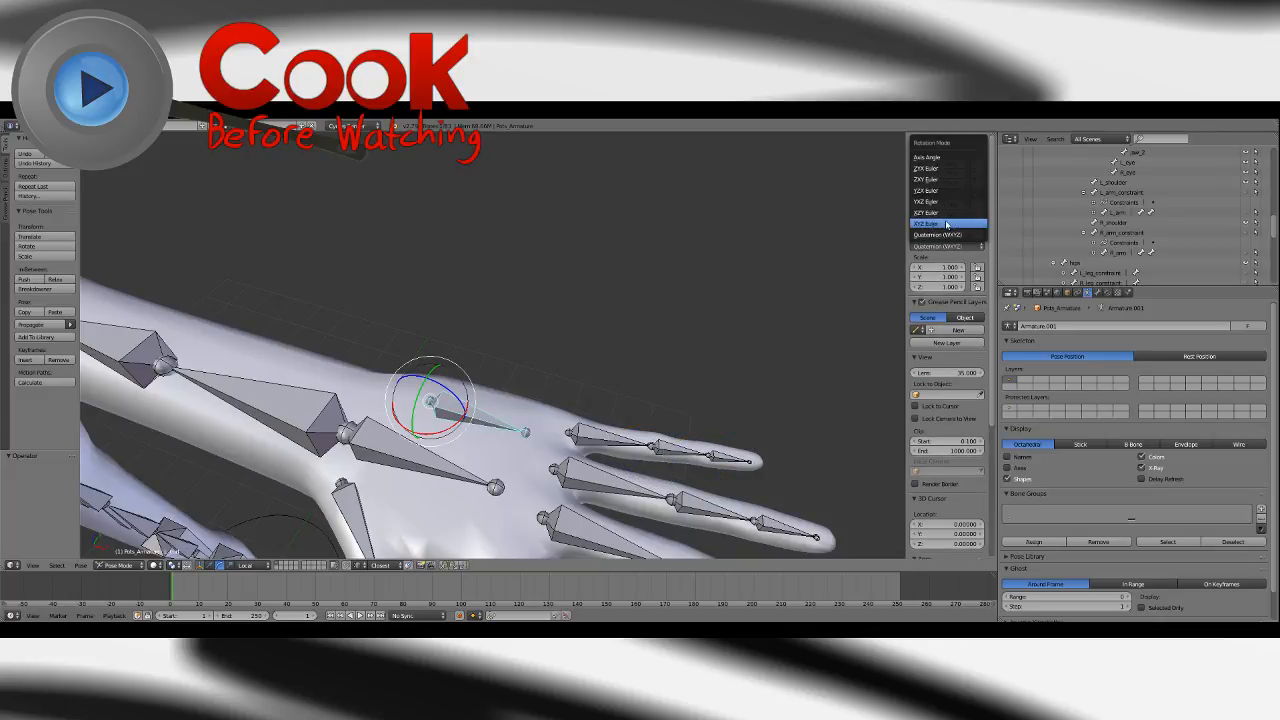
left_click(943, 222)
Set the rotation mode of the hips bone to XYZ Euler.
scroll(671, 320, "down", 6)
middle_click_drag(628, 402, 500, 475)
scroll(629, 486, "up", 4)
middle_click_drag(500, 475, 493, 366, "shift")
right_click(500, 398)
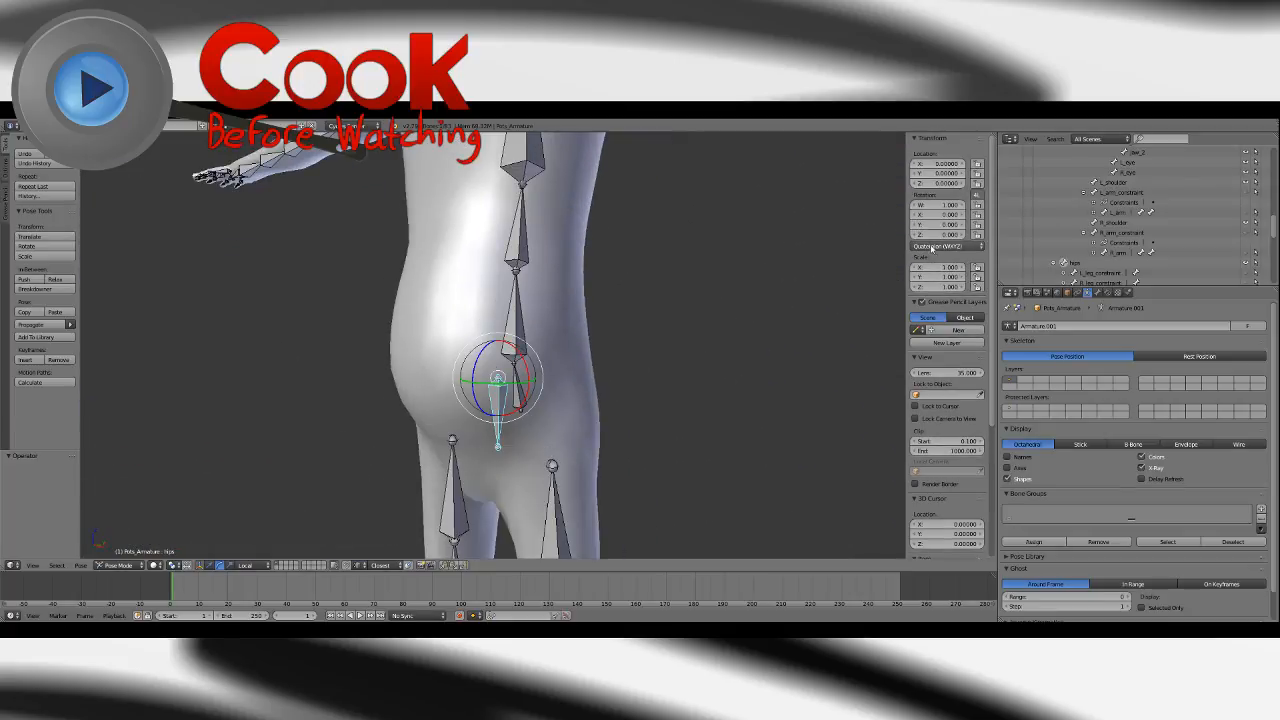
left_click(932, 247)
left_click(932, 225)
Set the rotation mode of the pelvis bone to XYZ Euler.
middle_click_drag(659, 353, 646, 383)
key("a")
right_click(508, 390)
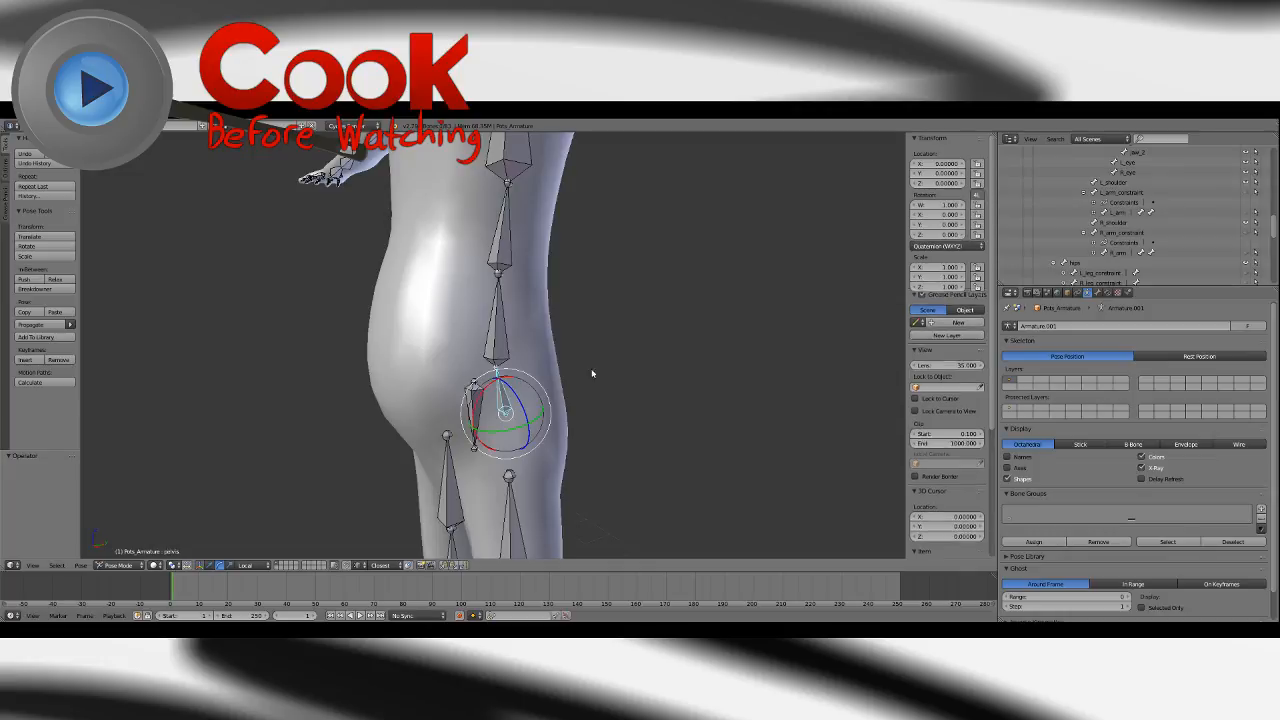
left_click(947, 245)
left_click(932, 222)
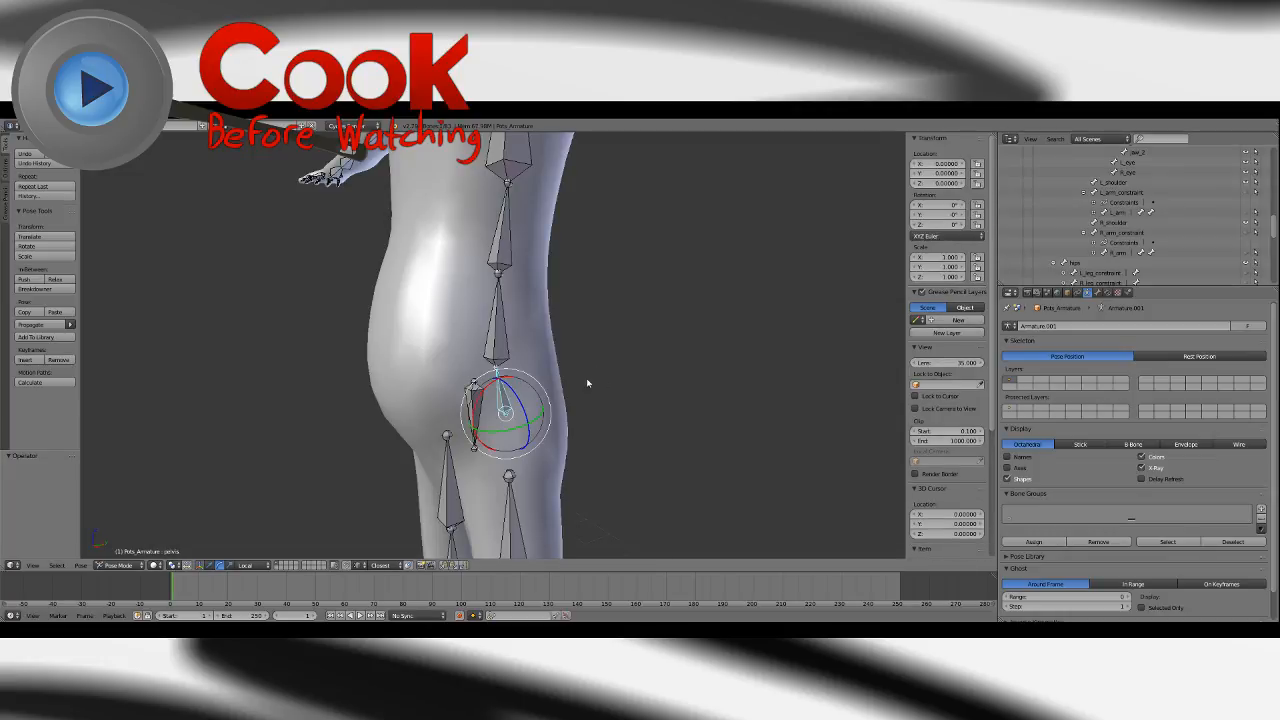
Set the rotation mode of spine_1 and the spine bone directly above it to XYZ Euler.
right_click(505, 345)
left_click(947, 245)
left_click(932, 222)
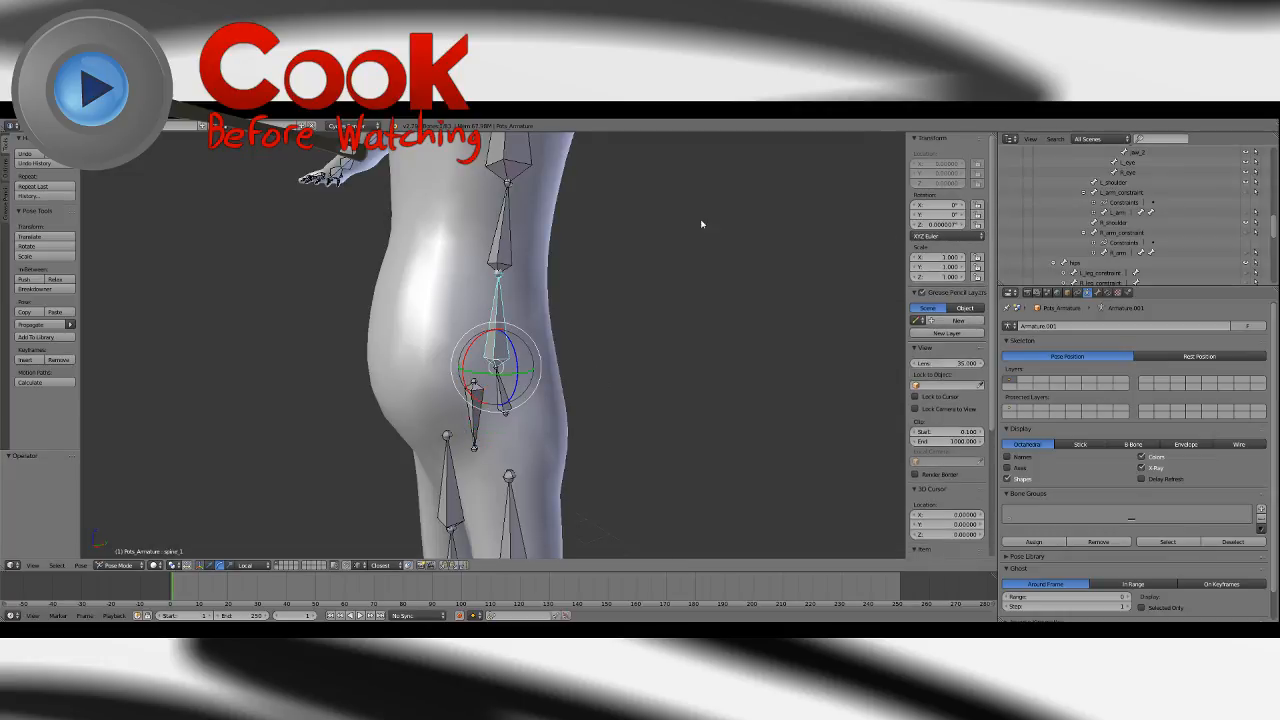
right_click(500, 247)
left_click(947, 245)
left_click(932, 222)
Set the rotation mode of the chest bone to XYZ Euler.
middle_click_drag(640, 300, 579, 393)
right_click(515, 295)
left_click(932, 247)
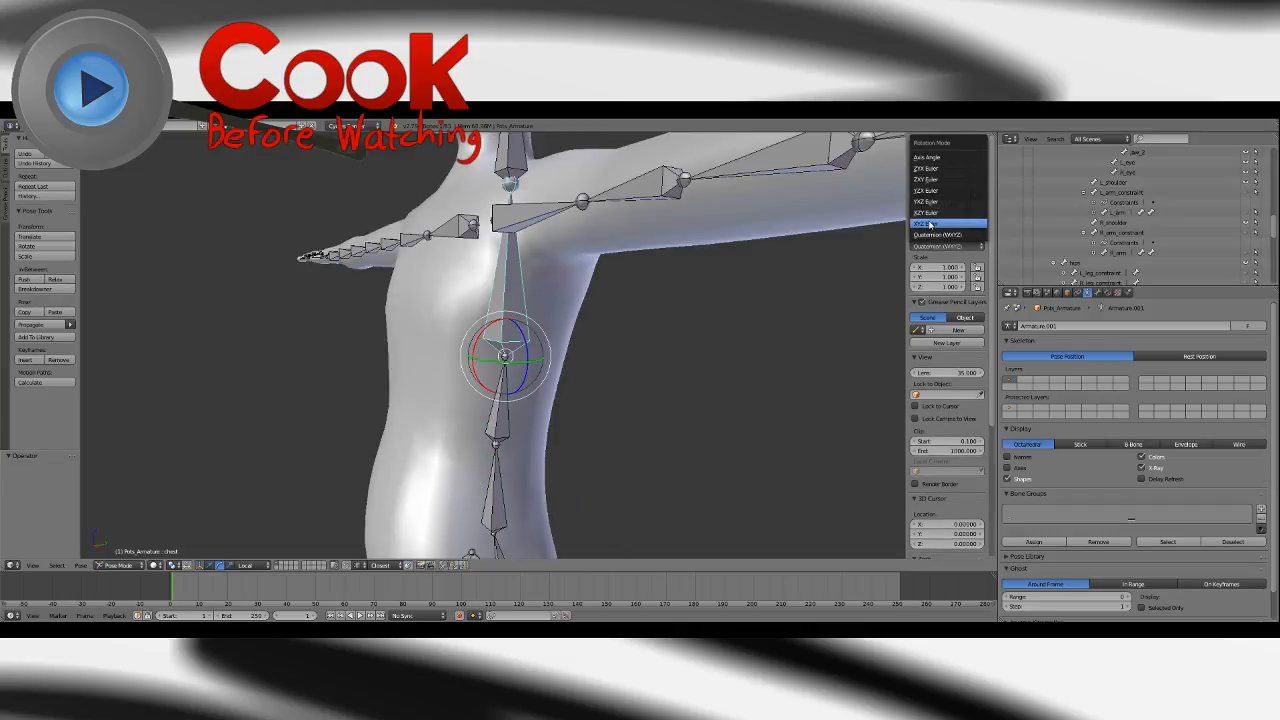
left_click(930, 224)
Set the rotation mode of the neck and head bones to XYZ Euler.
middle_click_drag(640, 320, 592, 355)
right_click(533, 283)
left_click(947, 247)
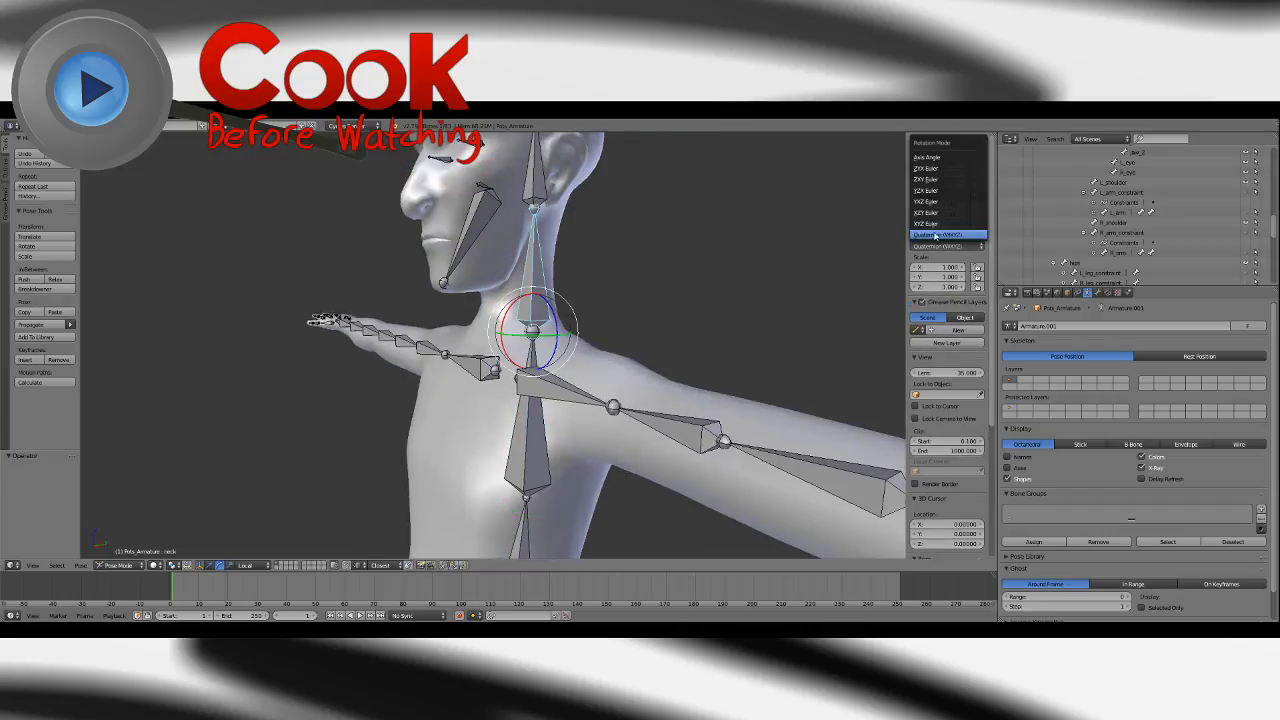
left_click(930, 224)
middle_click_drag(532, 233, 535, 287)
right_click(535, 282)
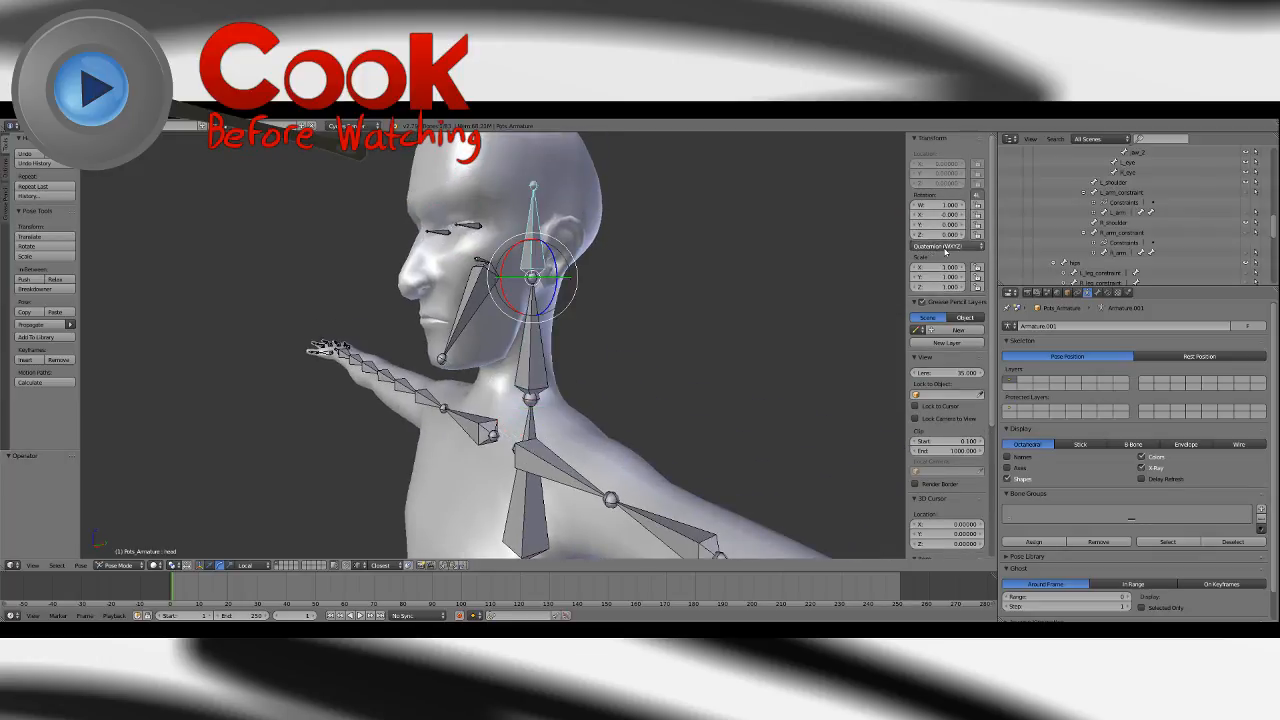
left_click(947, 247)
left_click(930, 224)
Set the jaw_1 bone's rotation mode to XYZ Euler and its X and Y rotation to 0.
right_click(483, 262)
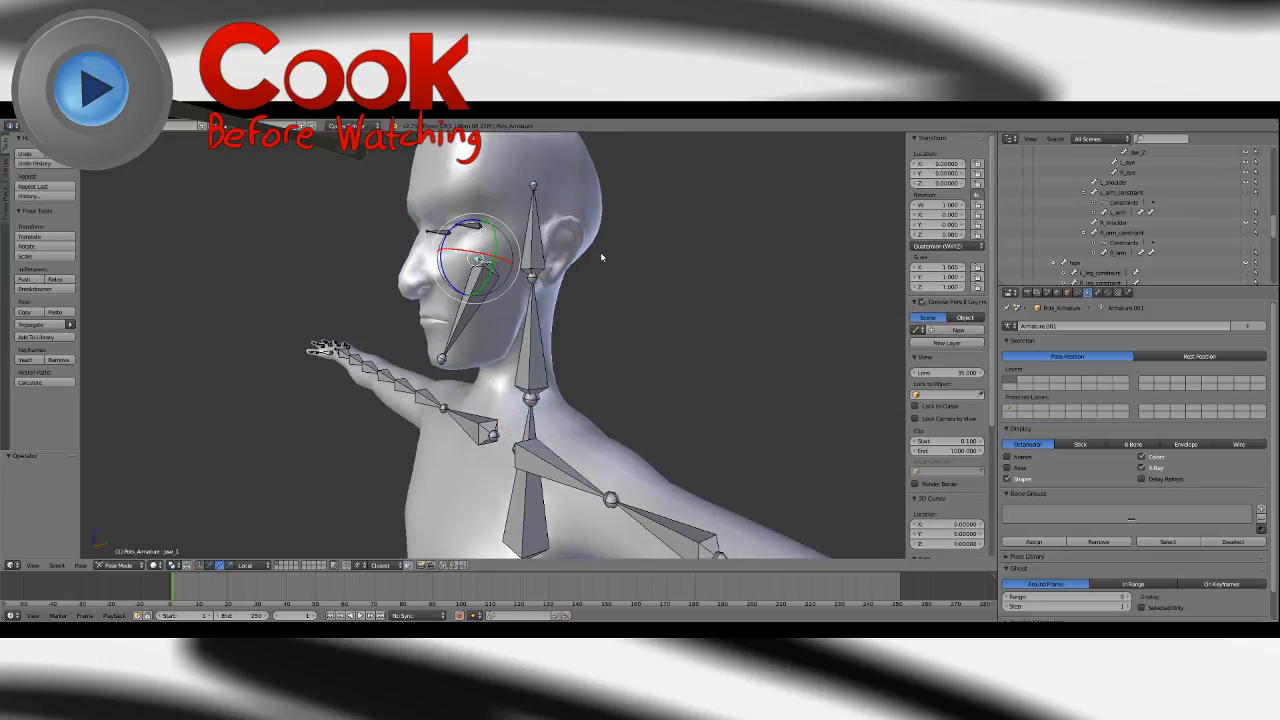
left_click(947, 247)
left_click(930, 224)
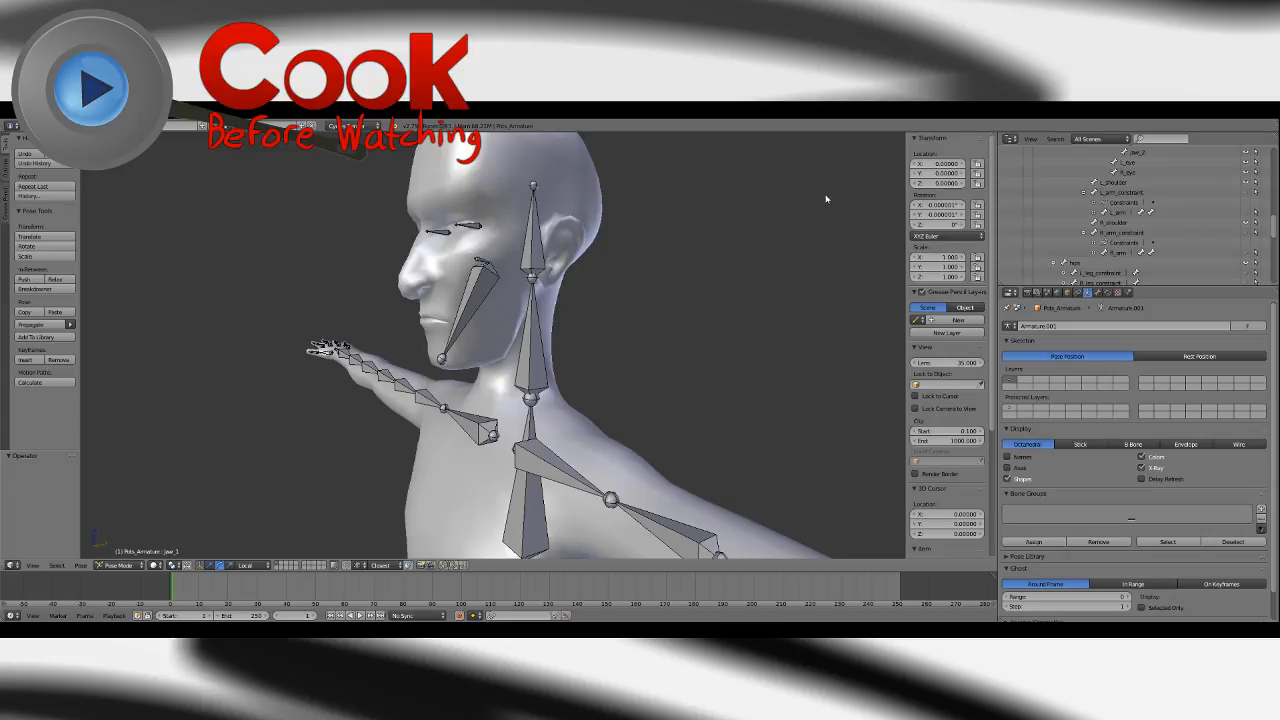
left_click_drag(932, 205, 950, 221)
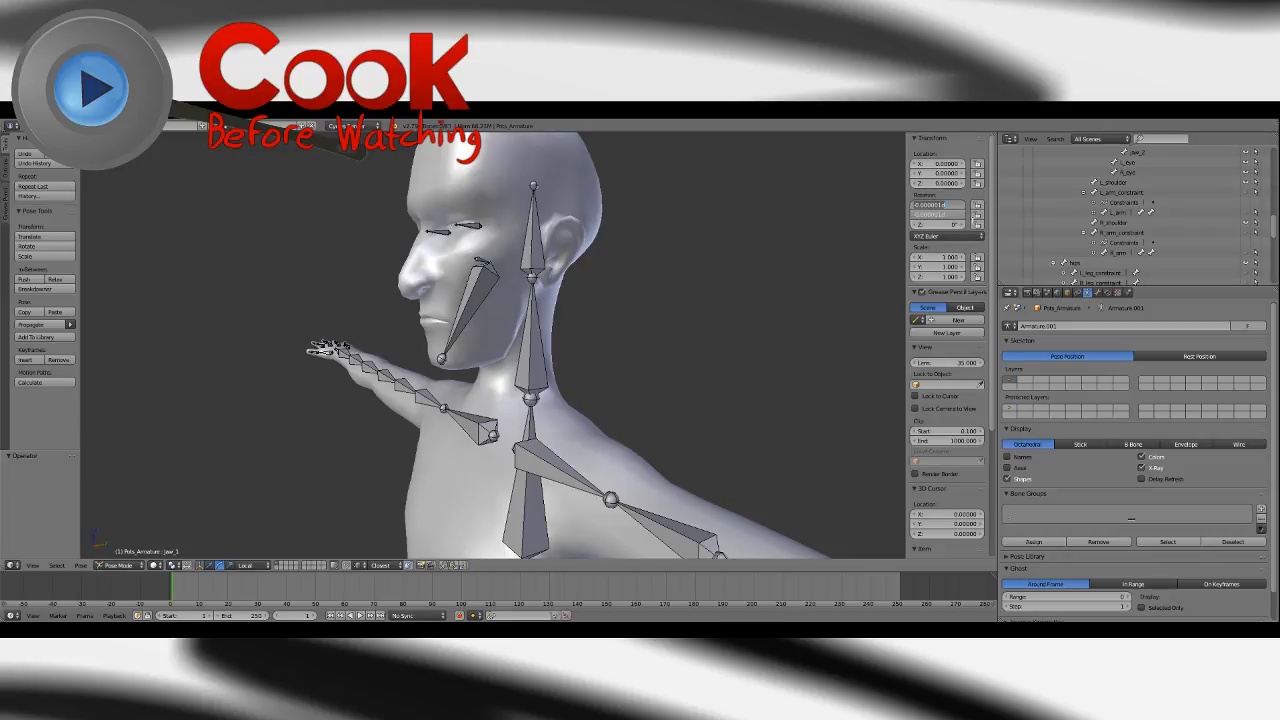
type("0")
key("Return")
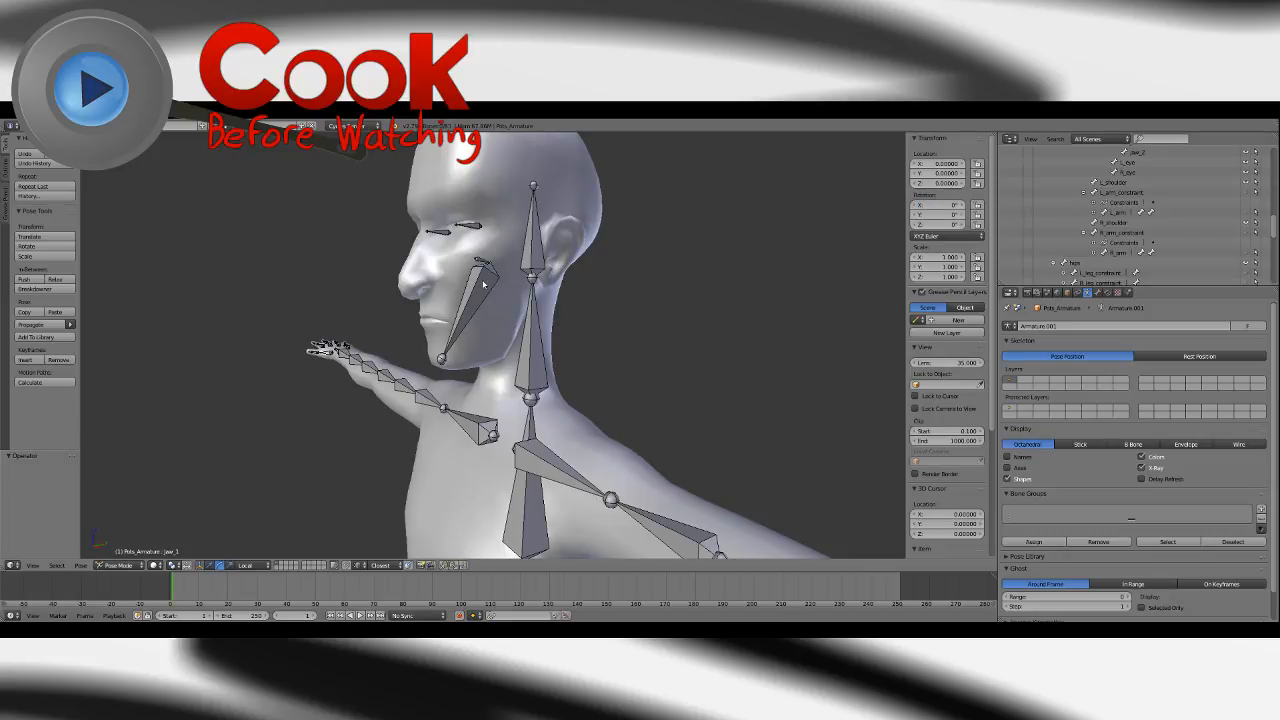
Set the rotation mode of the jaw_2 bone to XYZ Euler.
right_click(483, 284)
right_click(535, 341)
right_click(480, 295)
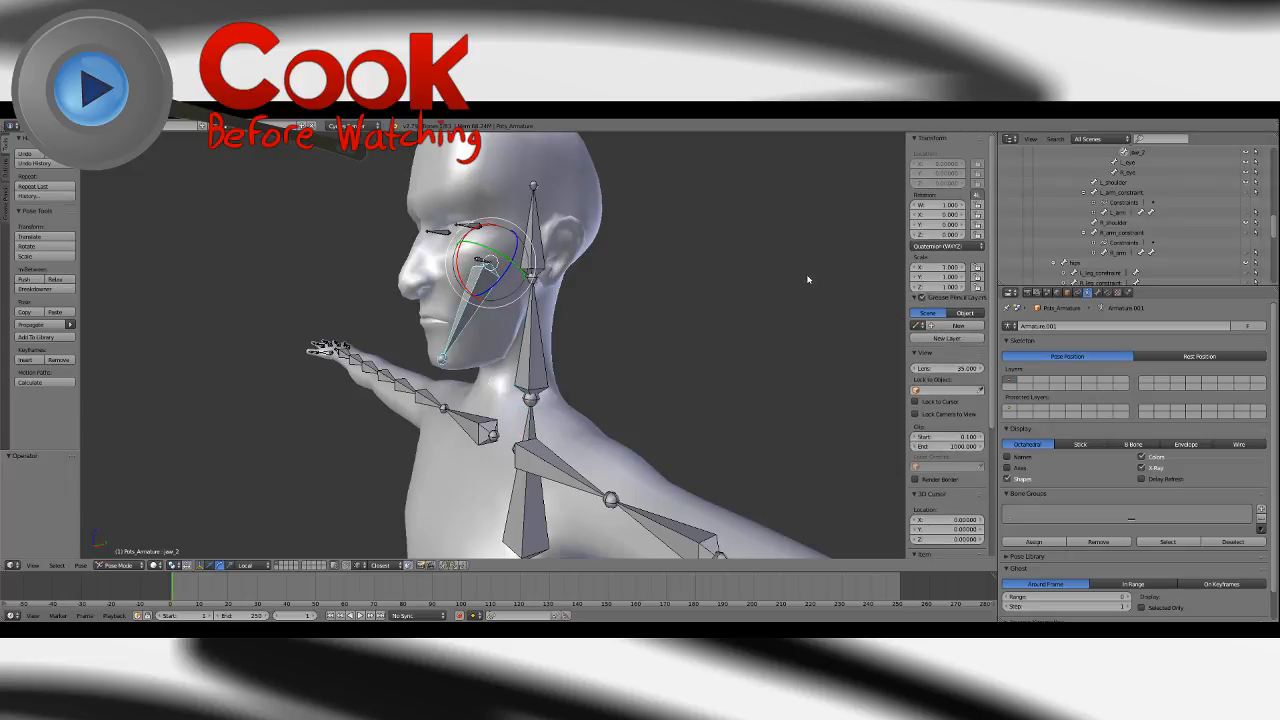
left_click(940, 248)
left_click(940, 225)
key("a")
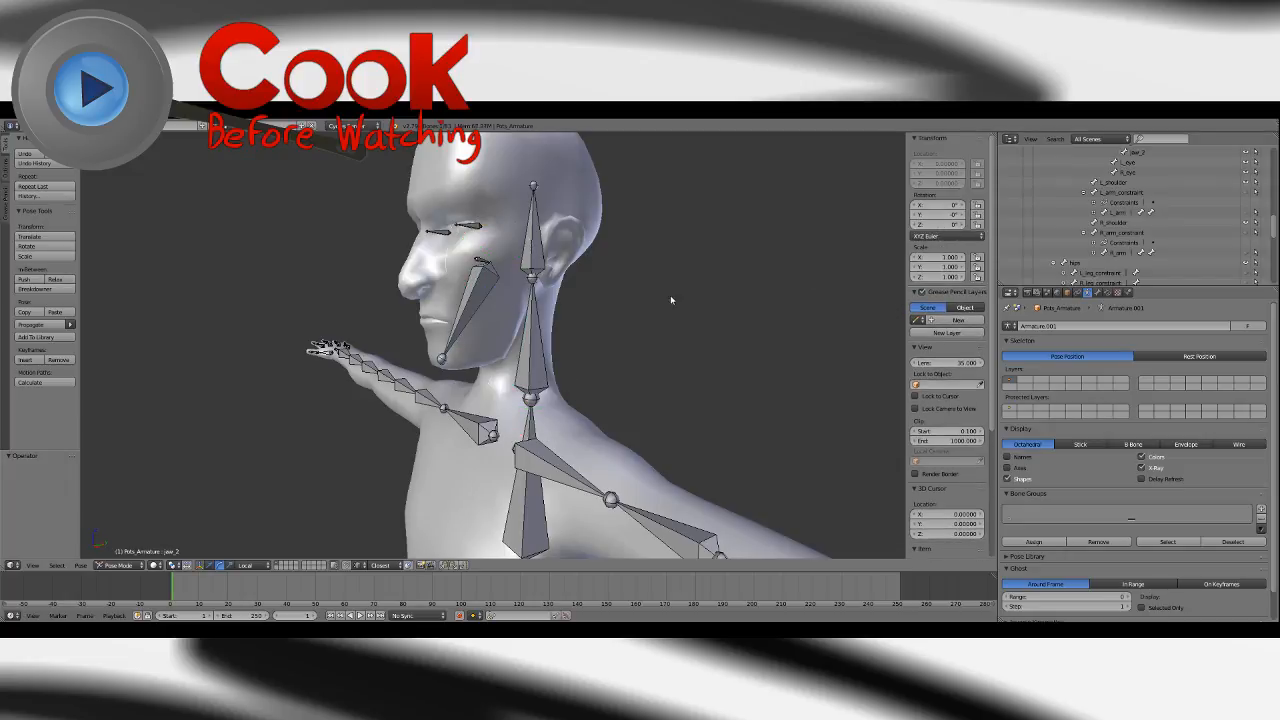
Set the L_shoulder bone's rotation mode to XYZ Euler and its Y and Z rotation to 0.
right_click(546, 473)
middle_click_drag(552, 470, 672, 452)
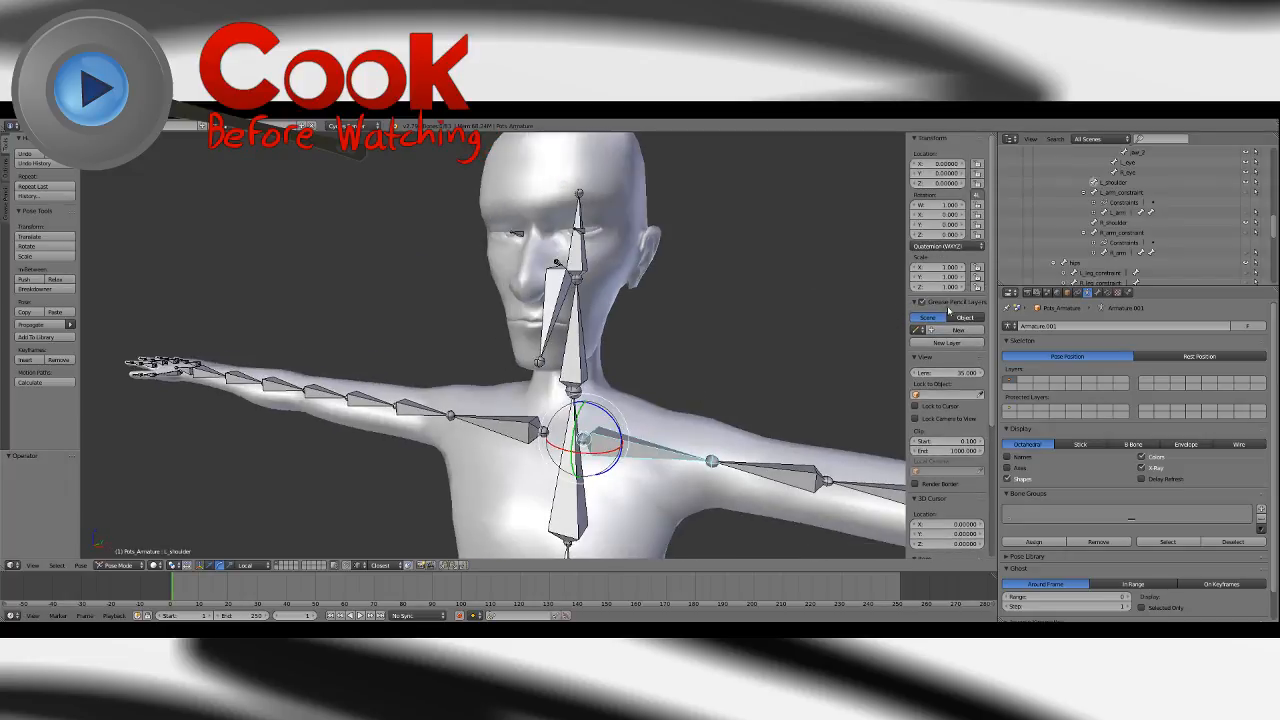
left_click(939, 248)
left_click(935, 223)
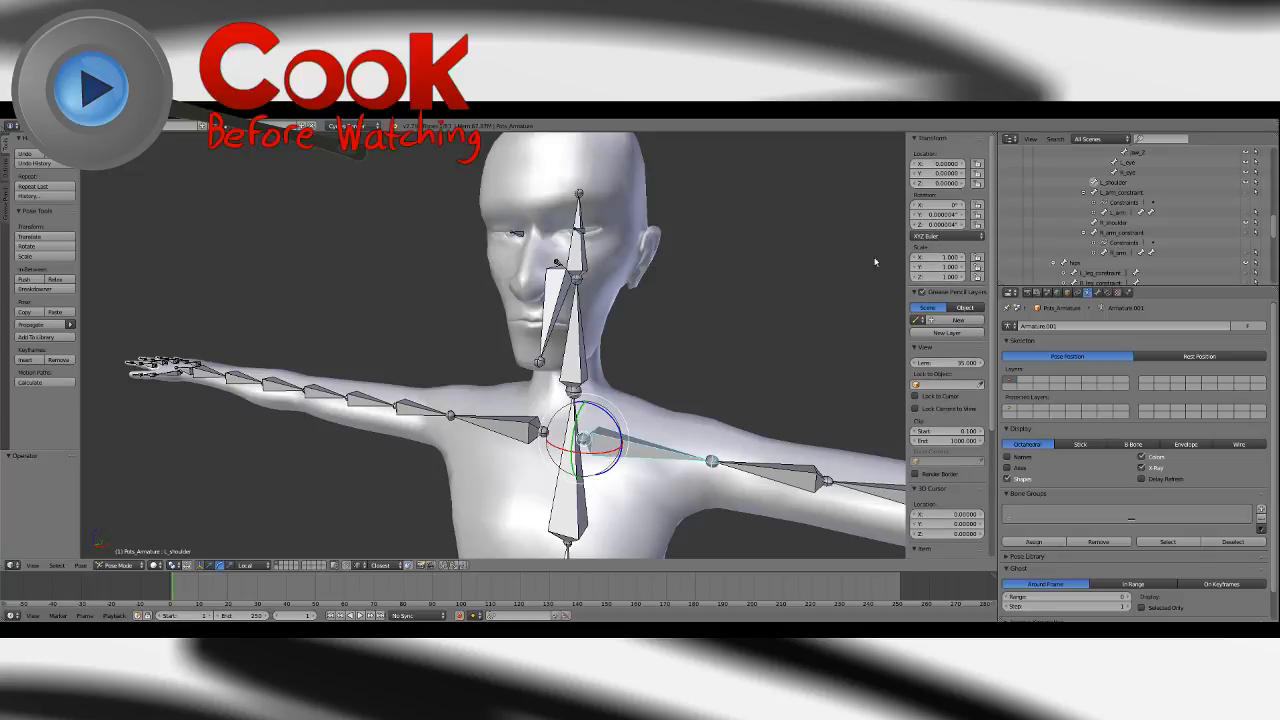
left_click(945, 214)
type("0")
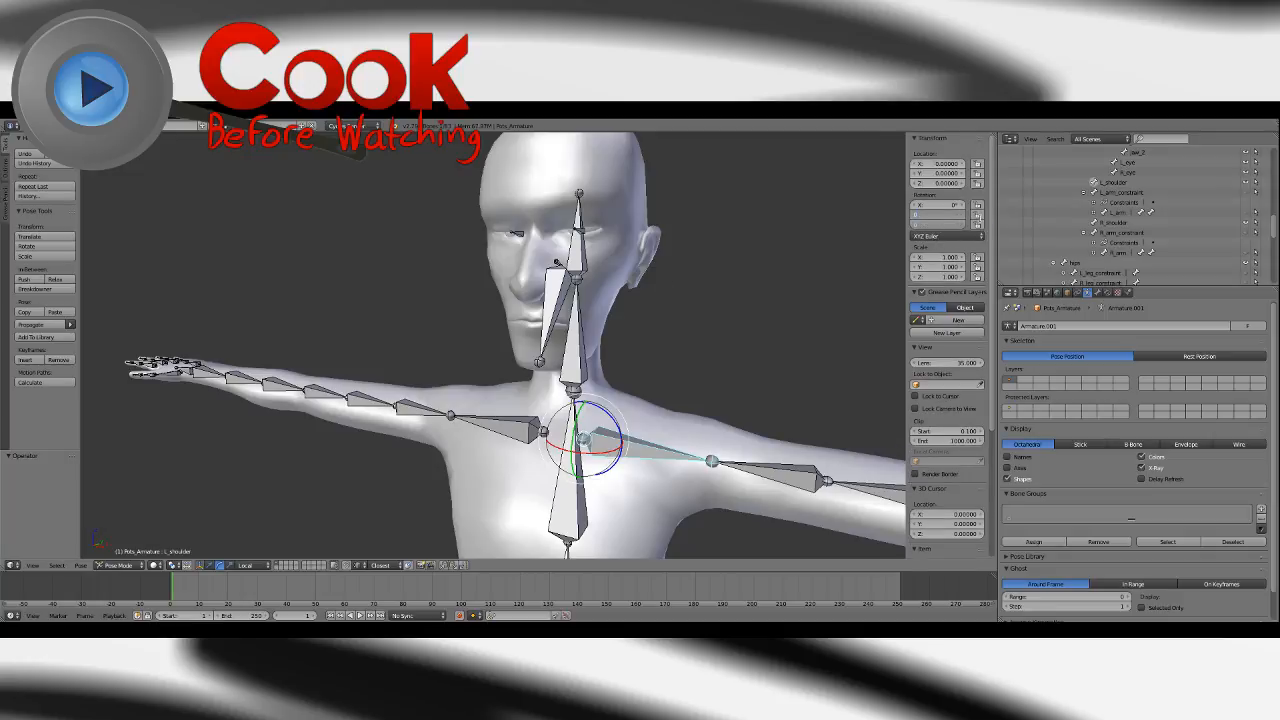
key("Tab")
type("0")
key("Return")
Set the rotation mode of the R_shoulder bone to XYZ Euler.
right_click(495, 418)
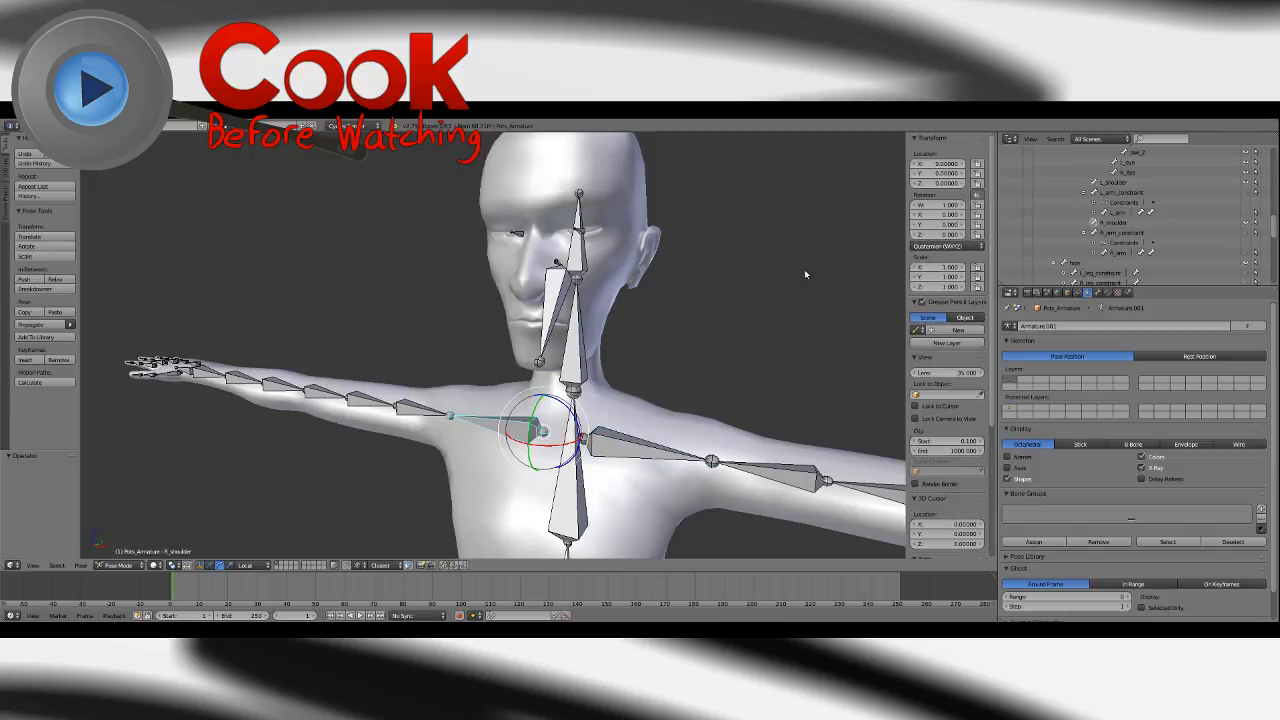
left_click(940, 245)
left_click(938, 237)
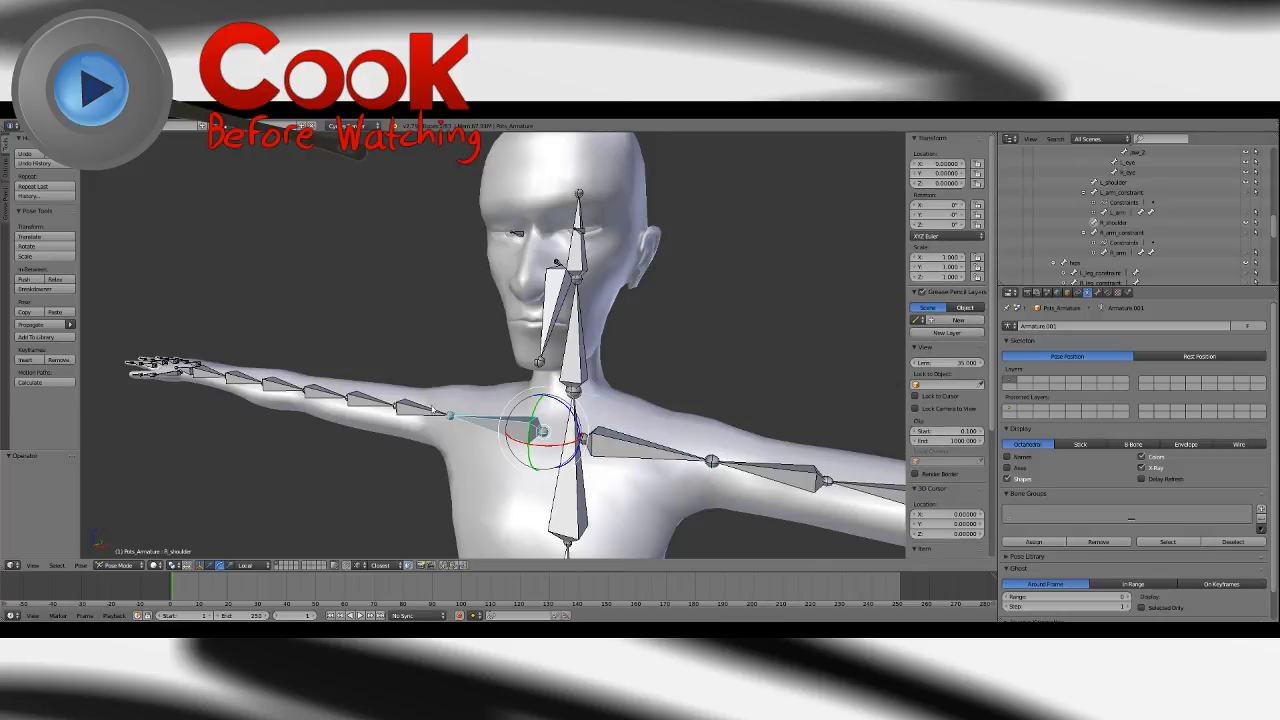
Set the rotation mode of the upper-arm bones R_arm_twist_3, R_arm_twist_2 and R_arm_twist_1 to XYZ Euler.
right_click(433, 408)
left_click(937, 247)
left_click(930, 222)
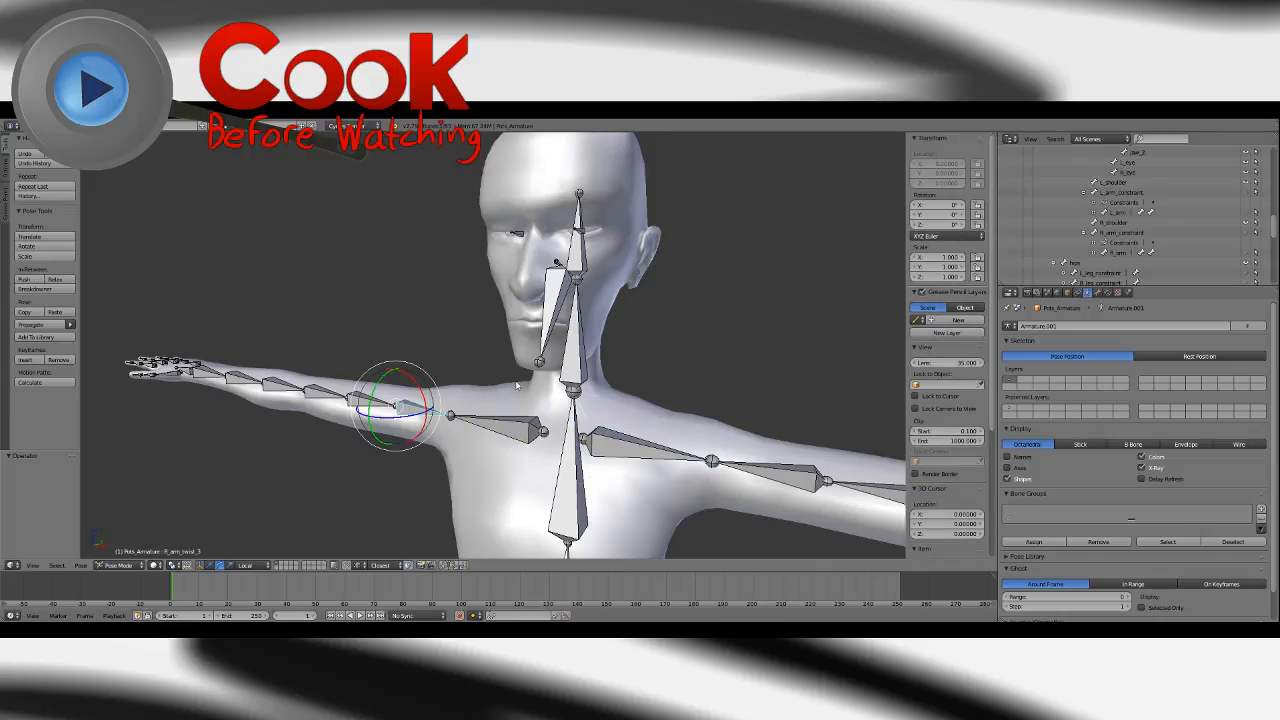
middle_click_drag(517, 385, 363, 457)
right_click(428, 388)
left_click(940, 246)
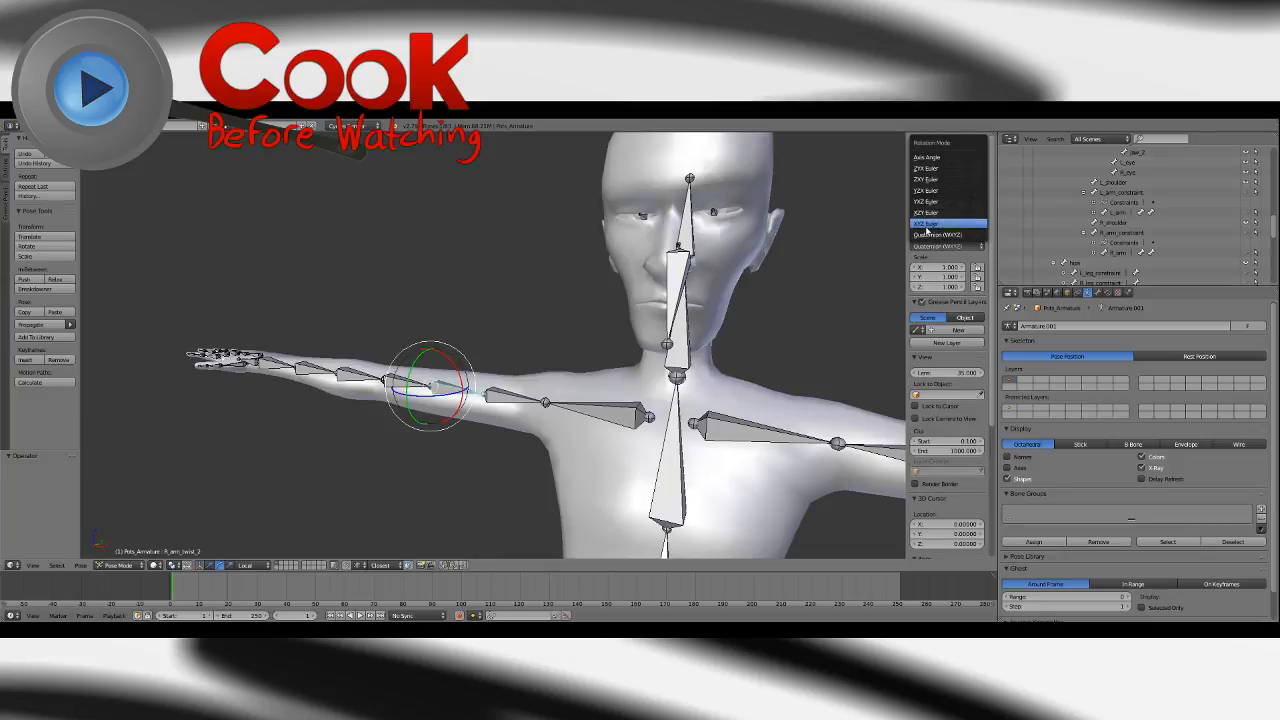
left_click(927, 224)
middle_click_drag(458, 424, 557, 327)
scroll(557, 327, "up", 5)
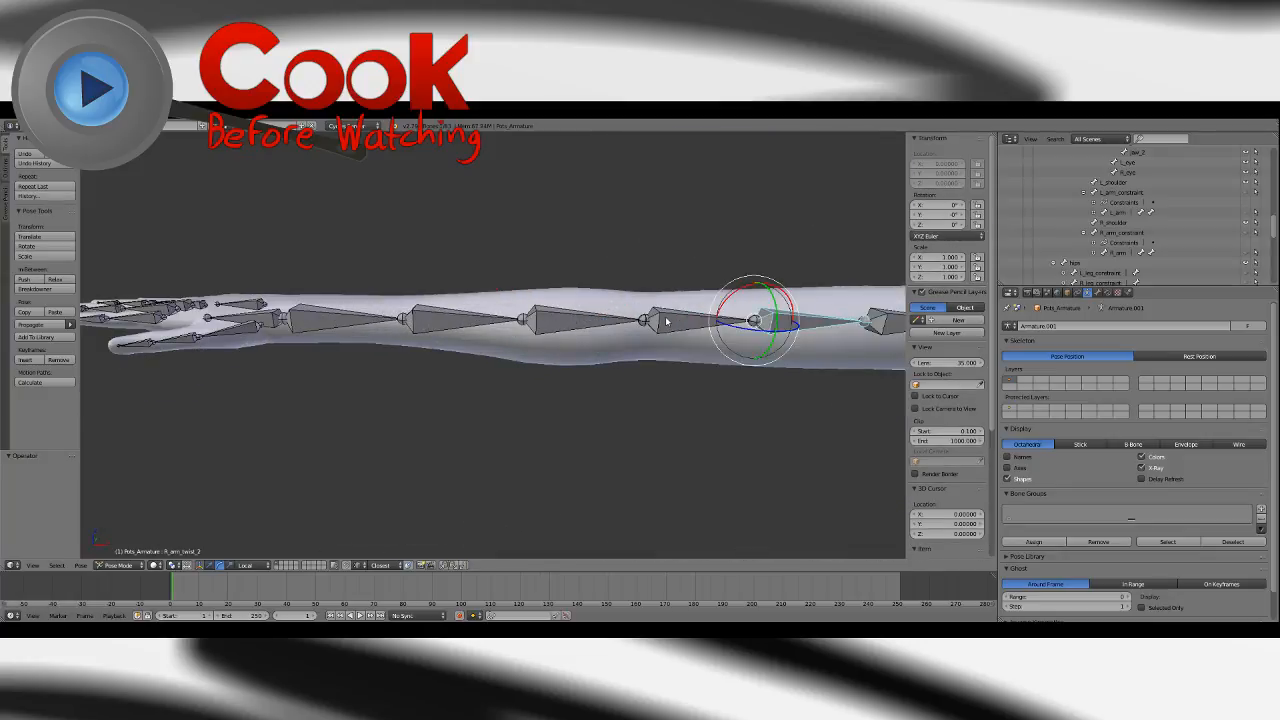
right_click(667, 321)
left_click(936, 248)
left_click(938, 224)
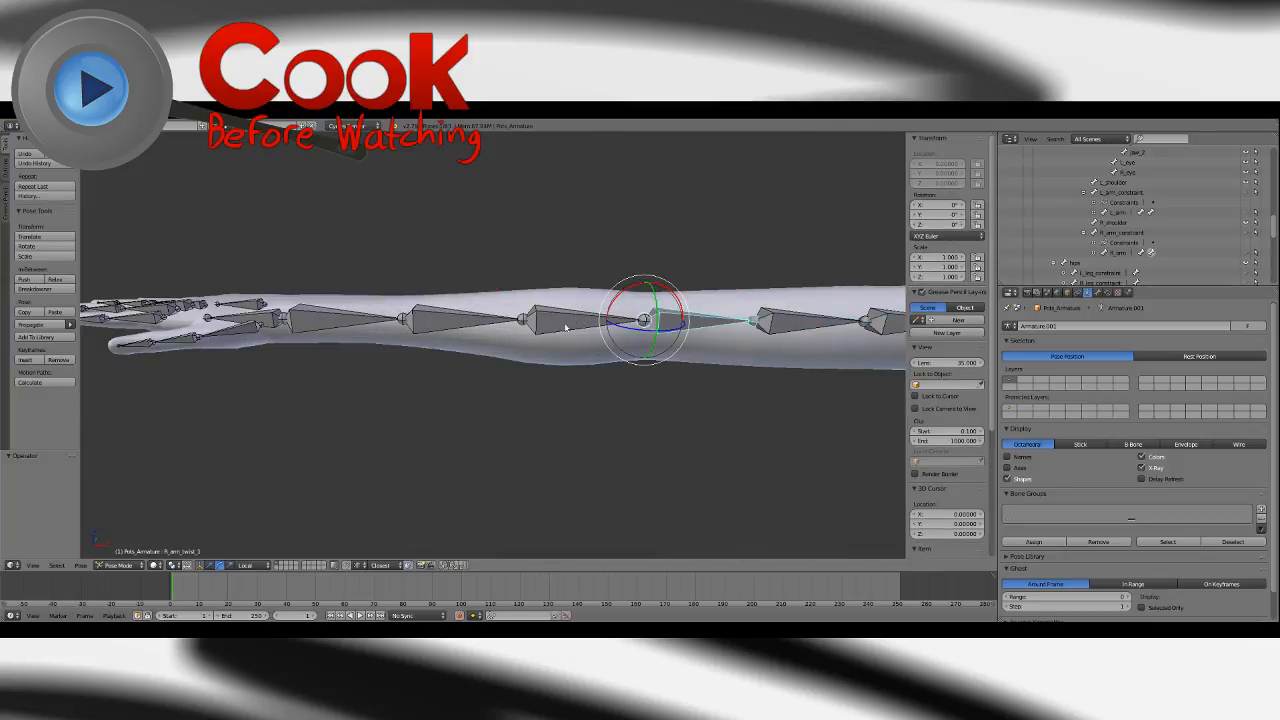
Set the rotation mode of the forearm bones R_wrist_Twist_3, R_wrist_Twist_2 and R_wrist_Twist_1 to XYZ Euler.
right_click(568, 324)
left_click(936, 247)
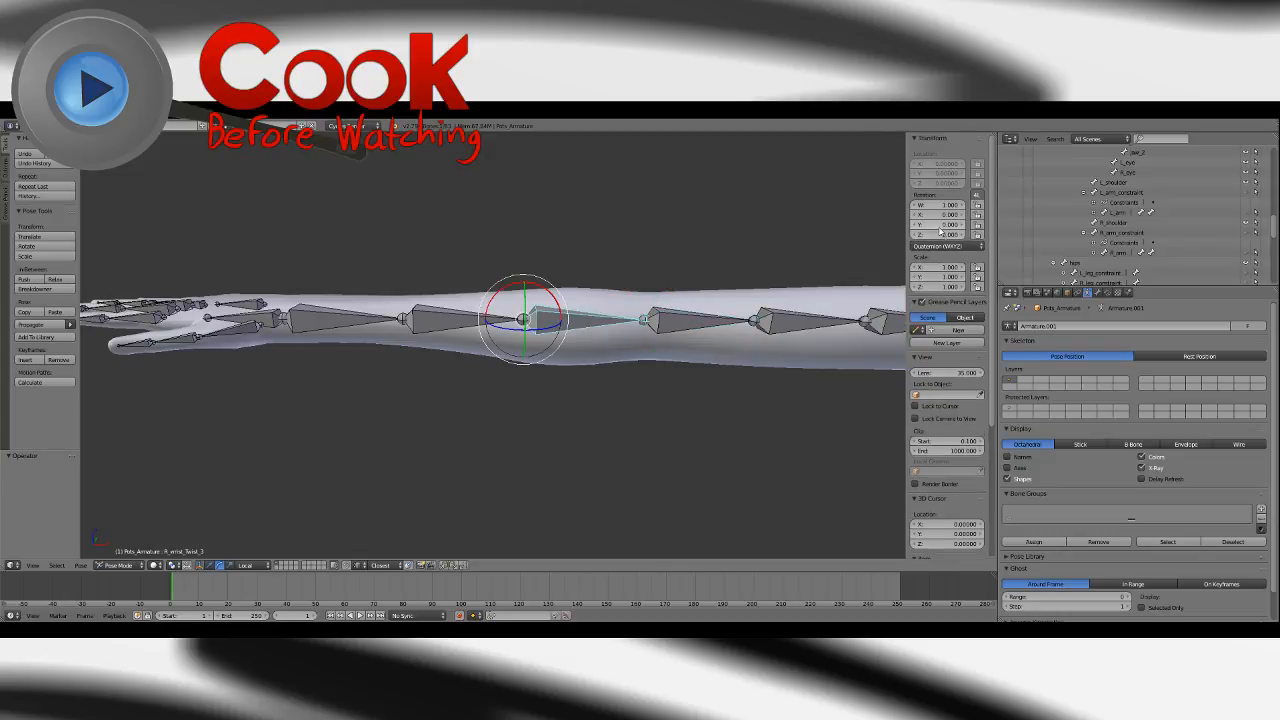
left_click(938, 246)
left_click(945, 229)
right_click(422, 320)
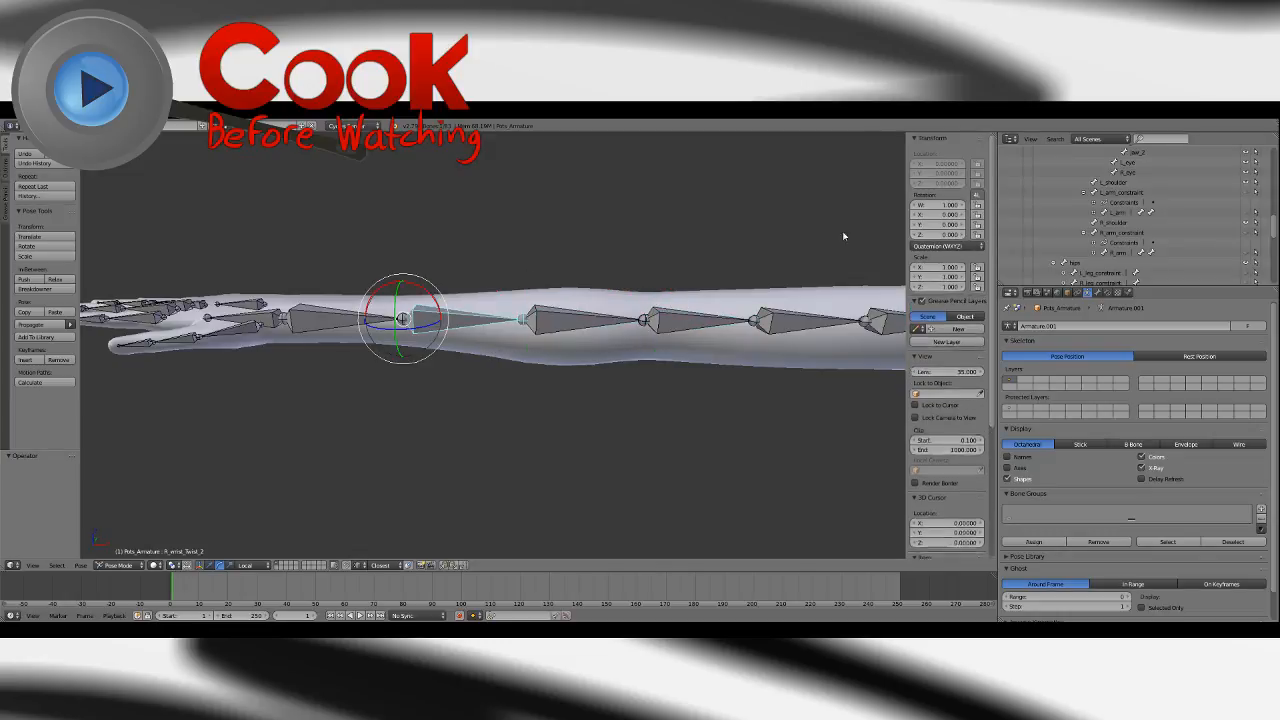
left_click(936, 246)
left_click(928, 223)
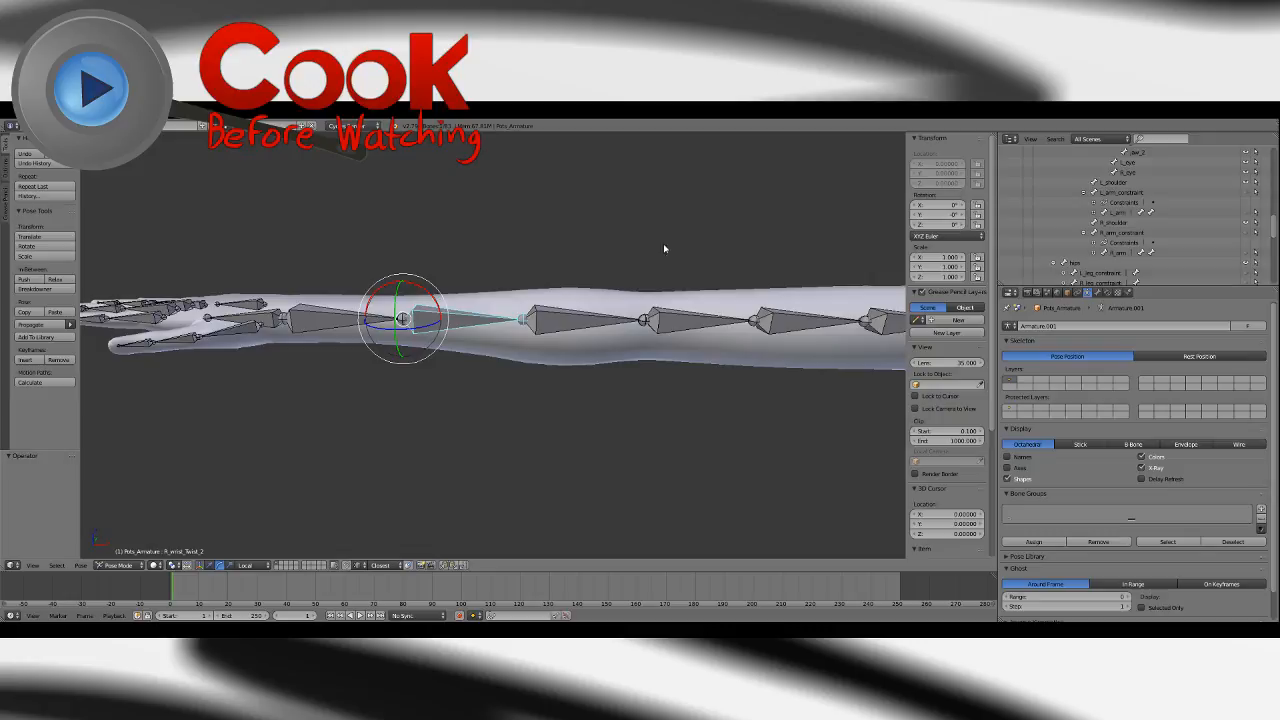
right_click(298, 317)
left_click(936, 246)
left_click(931, 223)
Set the rotation mode of the R_wrist bone to XYZ Euler.
middle_click_drag(475, 341, 785, 352, "shift")
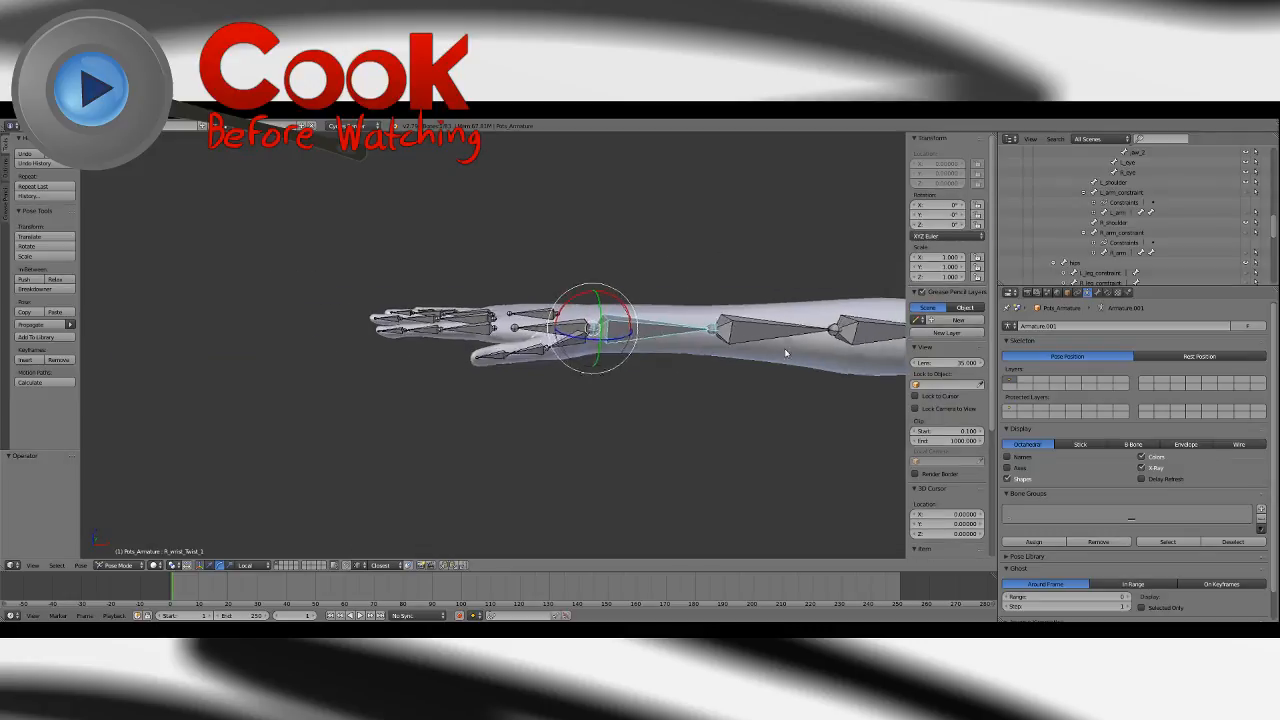
scroll(784, 348, "up", 1)
right_click(565, 326)
left_click(936, 246)
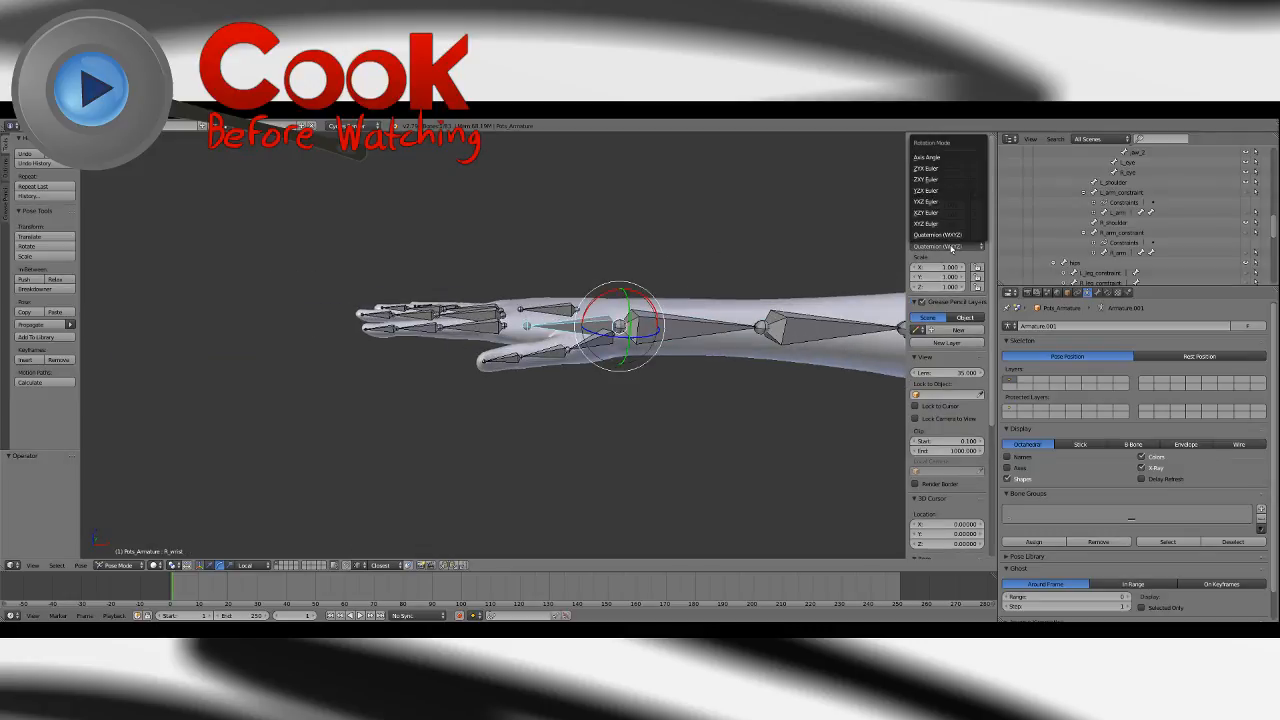
left_click(931, 223)
Set the rotation mode of the right index finger bones R_index_1, R_index_2 and R_index_3 to XYZ Euler.
scroll(577, 382, "up", 1)
middle_click_drag(577, 382, 551, 397)
right_click(503, 312)
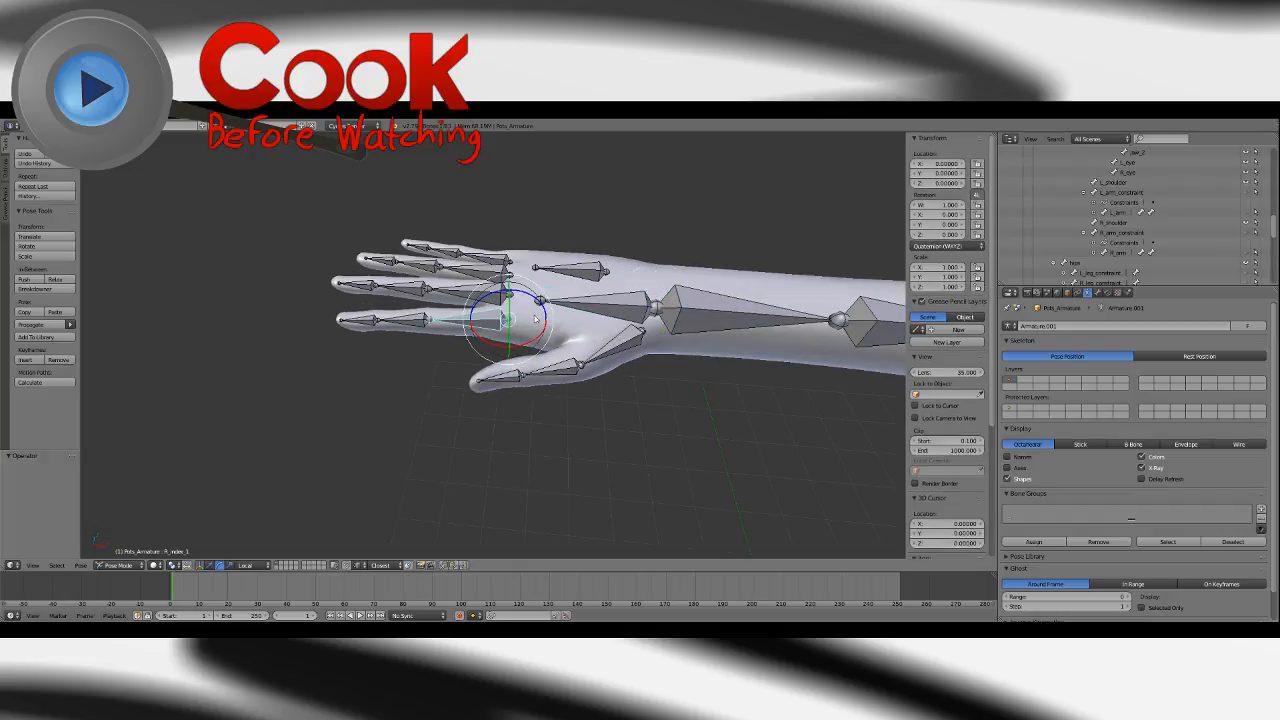
left_click(948, 250)
left_click(926, 223)
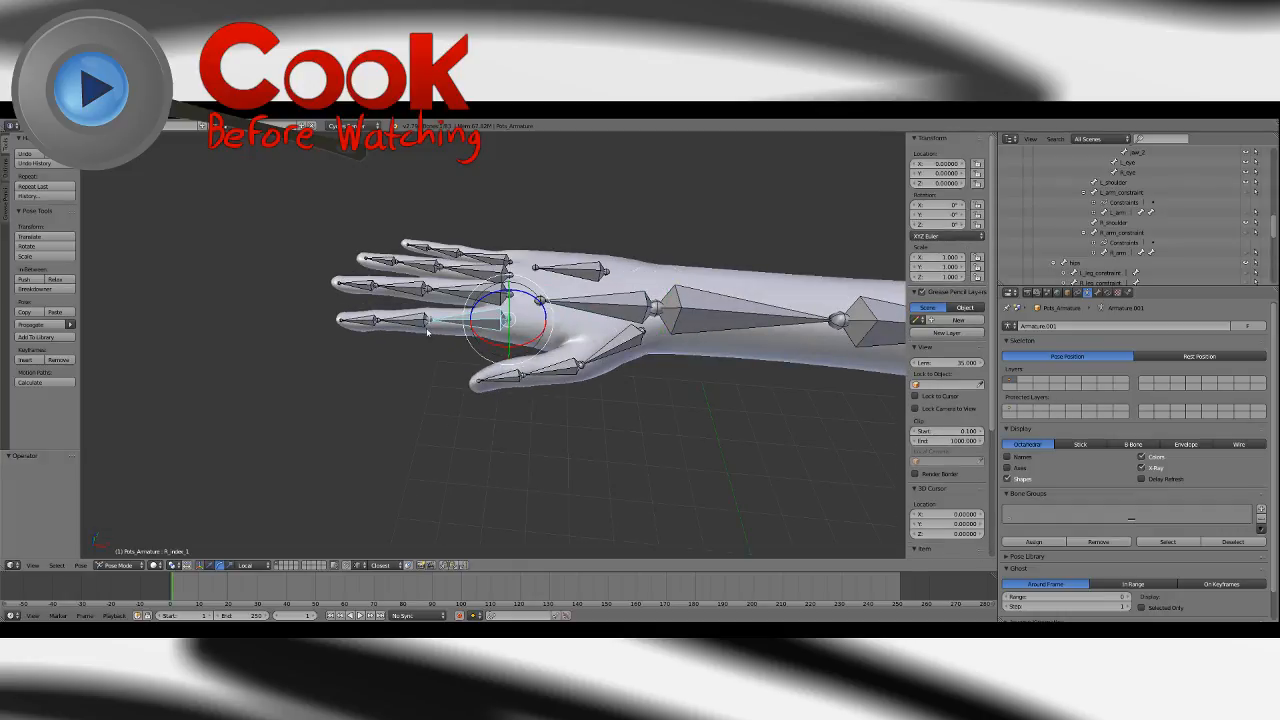
right_click(420, 323)
left_click(945, 236)
left_click(935, 222)
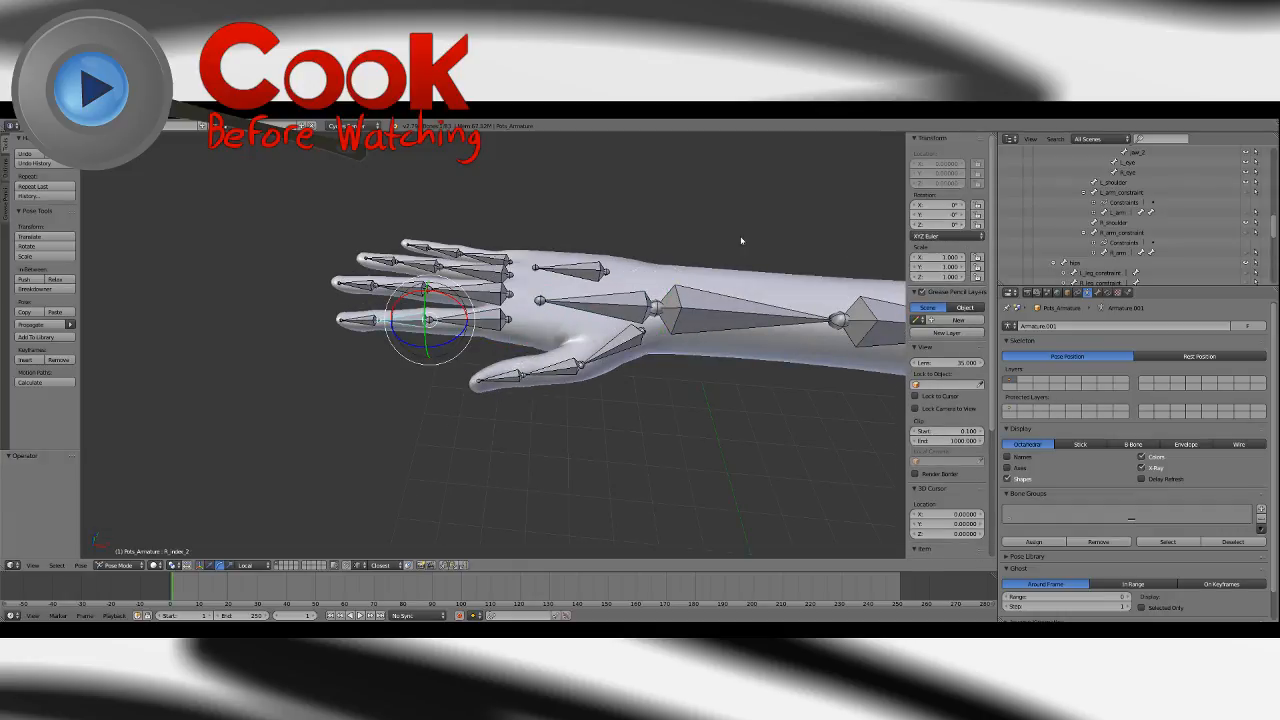
right_click(352, 315)
left_click(948, 245)
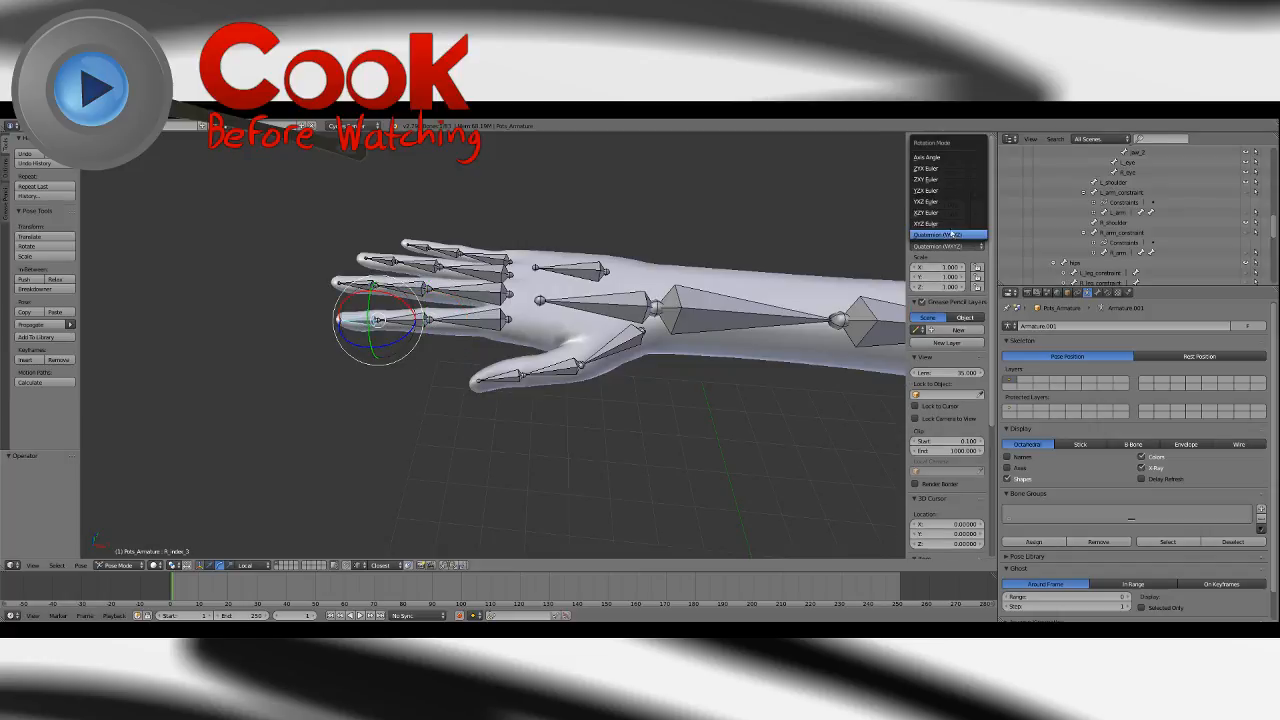
left_click(948, 225)
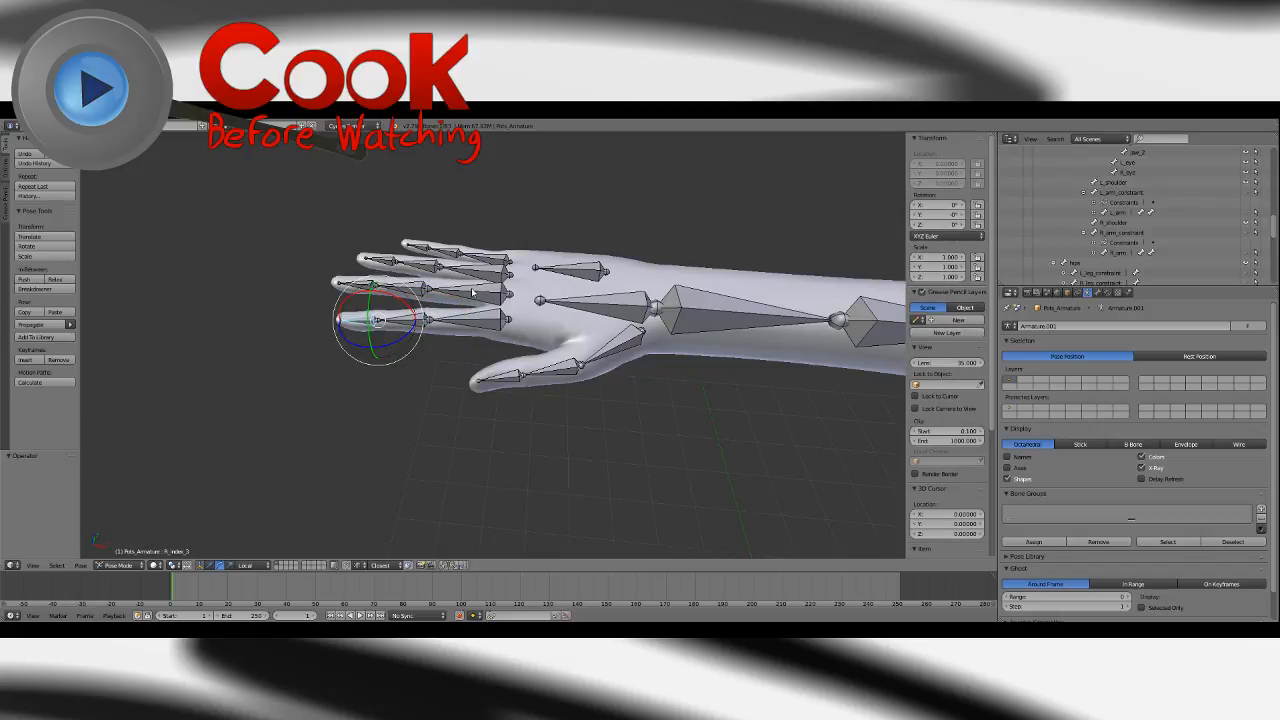
Set the rotation mode of the right middle finger bones R_middle_1, R_middle_2 and R_middle_3 to XYZ Euler.
right_click(475, 290)
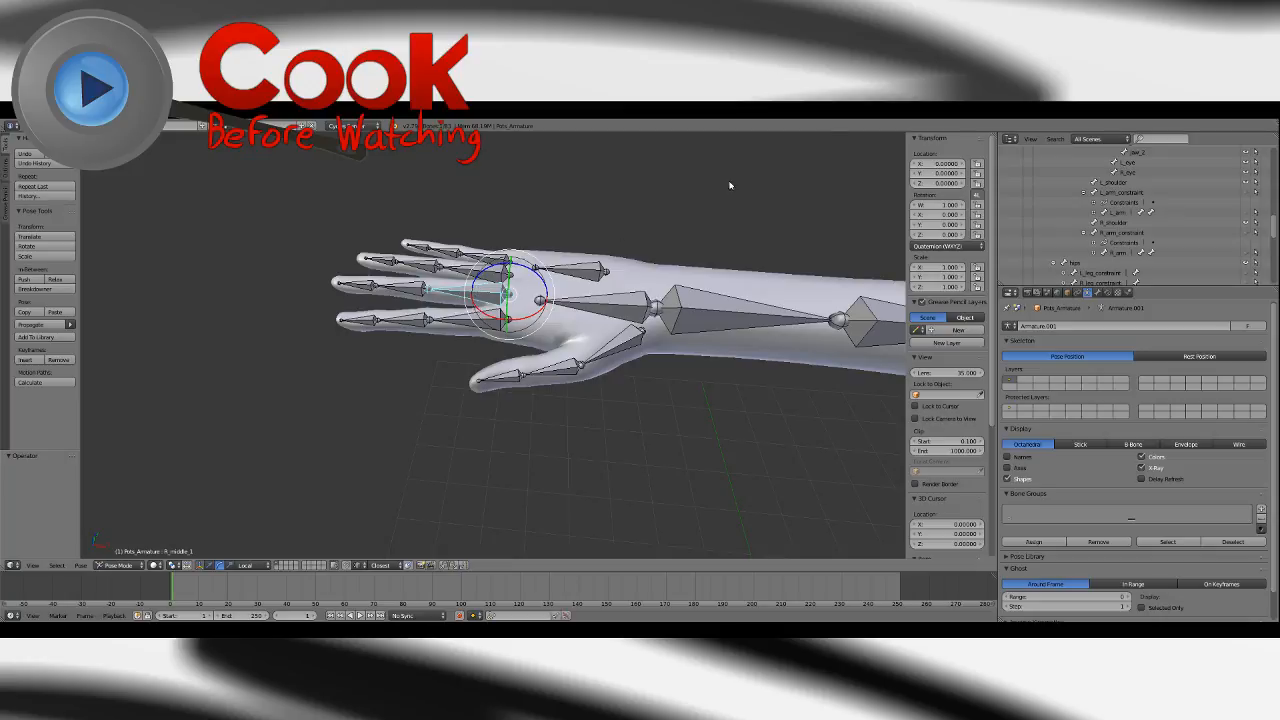
left_click(968, 247)
left_click(945, 221)
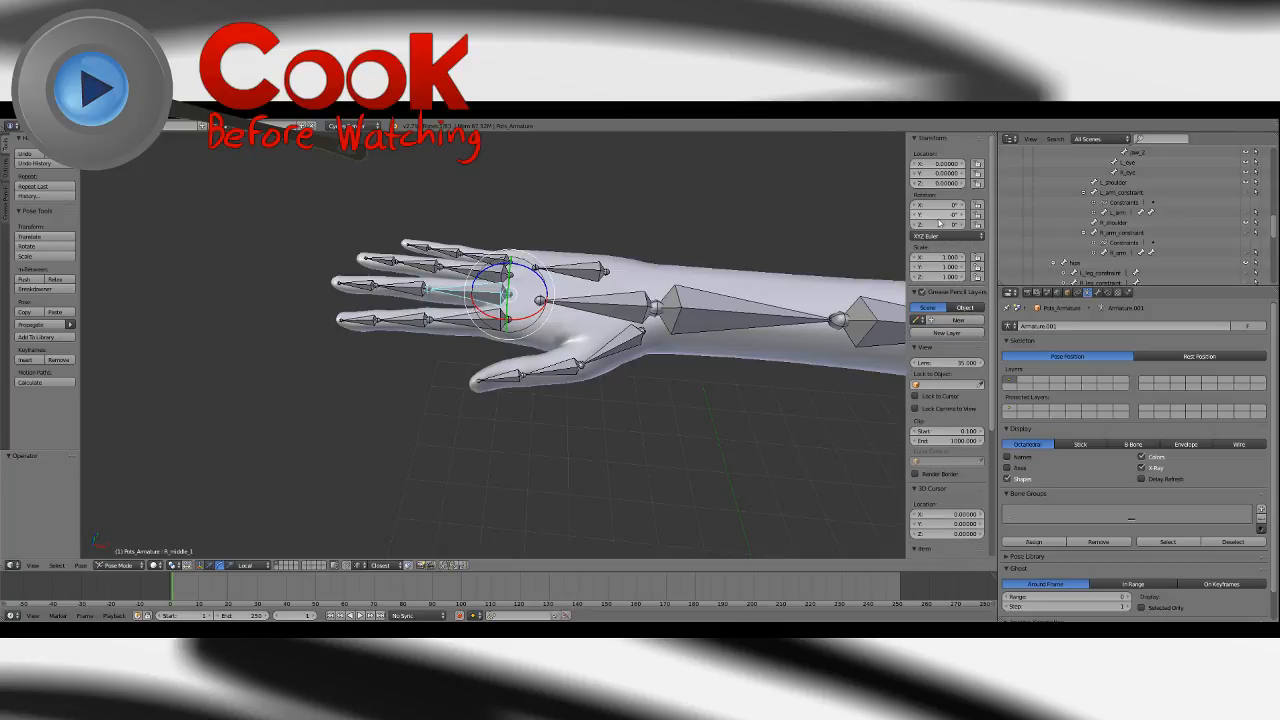
right_click(395, 287)
left_click(968, 257)
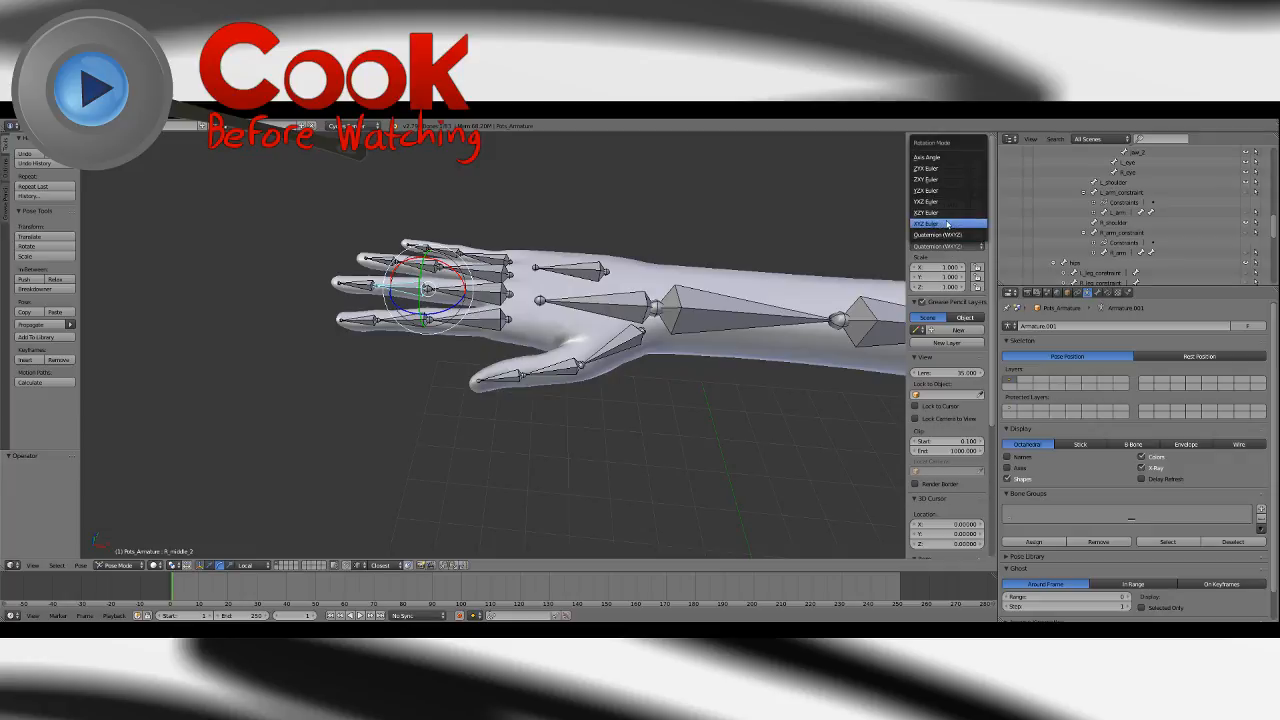
left_click(945, 221)
right_click(361, 290)
left_click(968, 247)
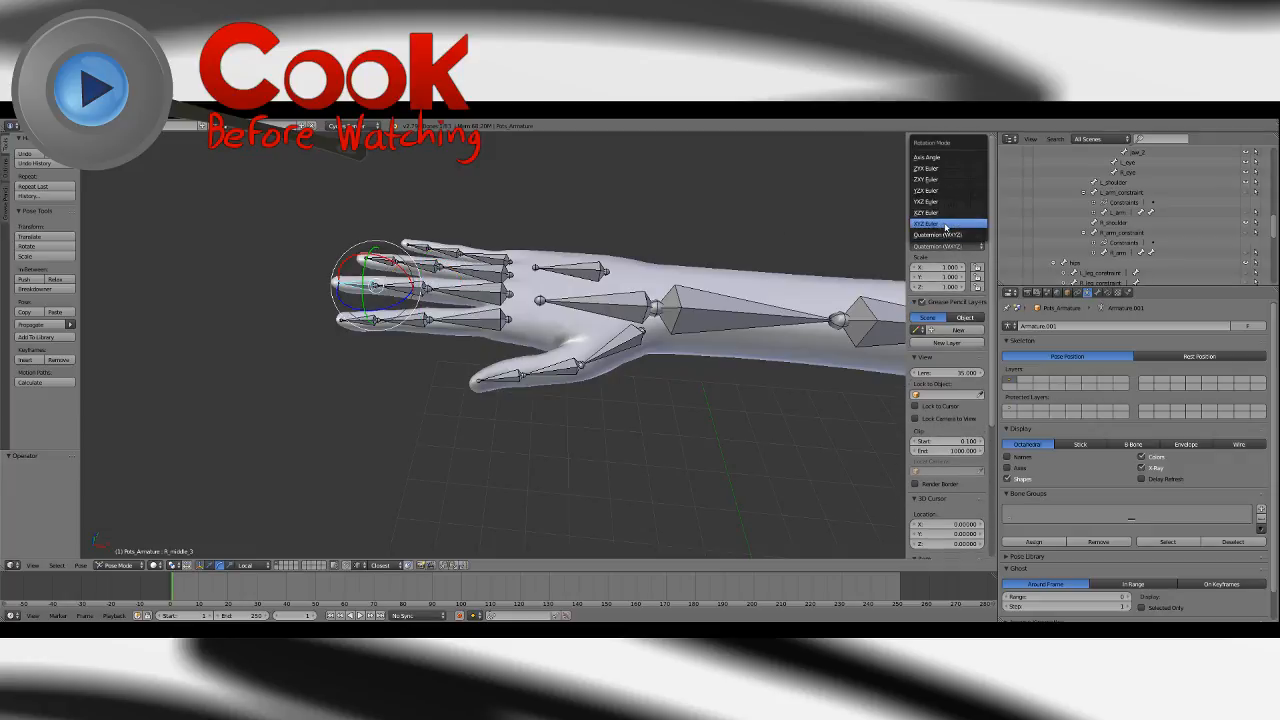
left_click(945, 221)
Set the rotation mode of the right ring finger bones R_ring_1, R_ring_2 and R_ring_3 to XYZ Euler.
right_click(491, 273)
left_click(968, 247)
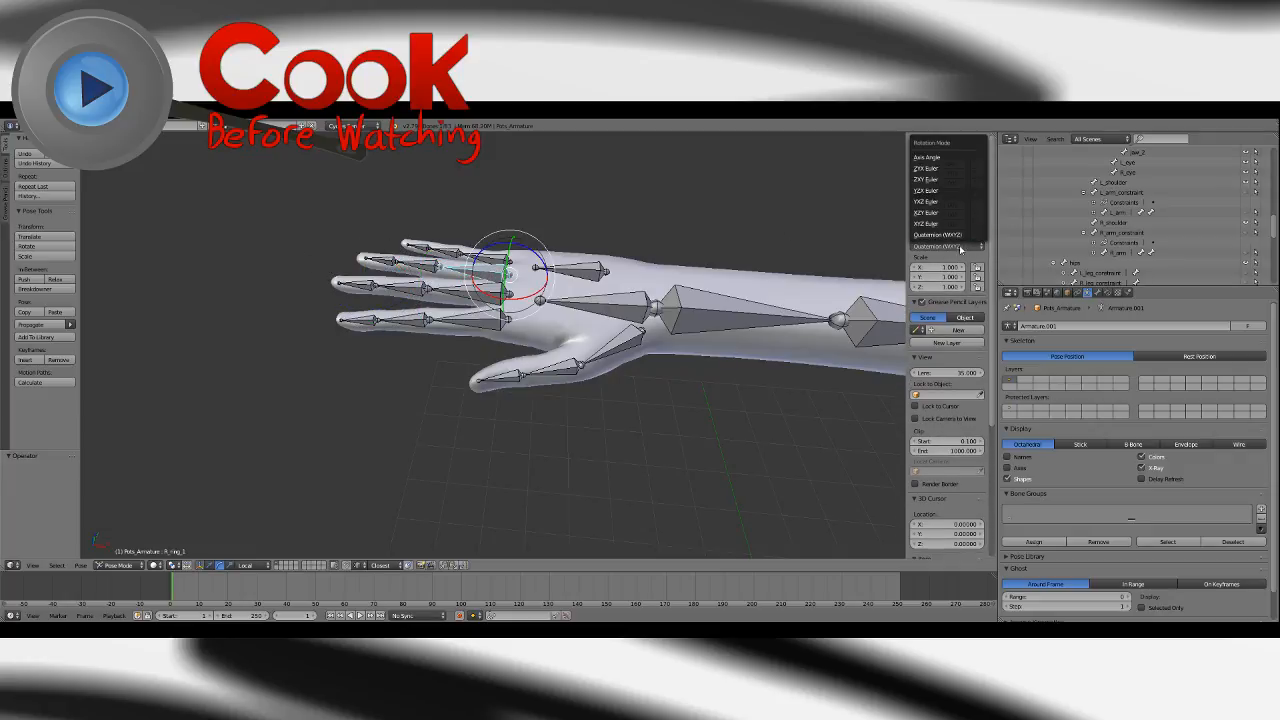
left_click(945, 221)
right_click(436, 263)
left_click(945, 236)
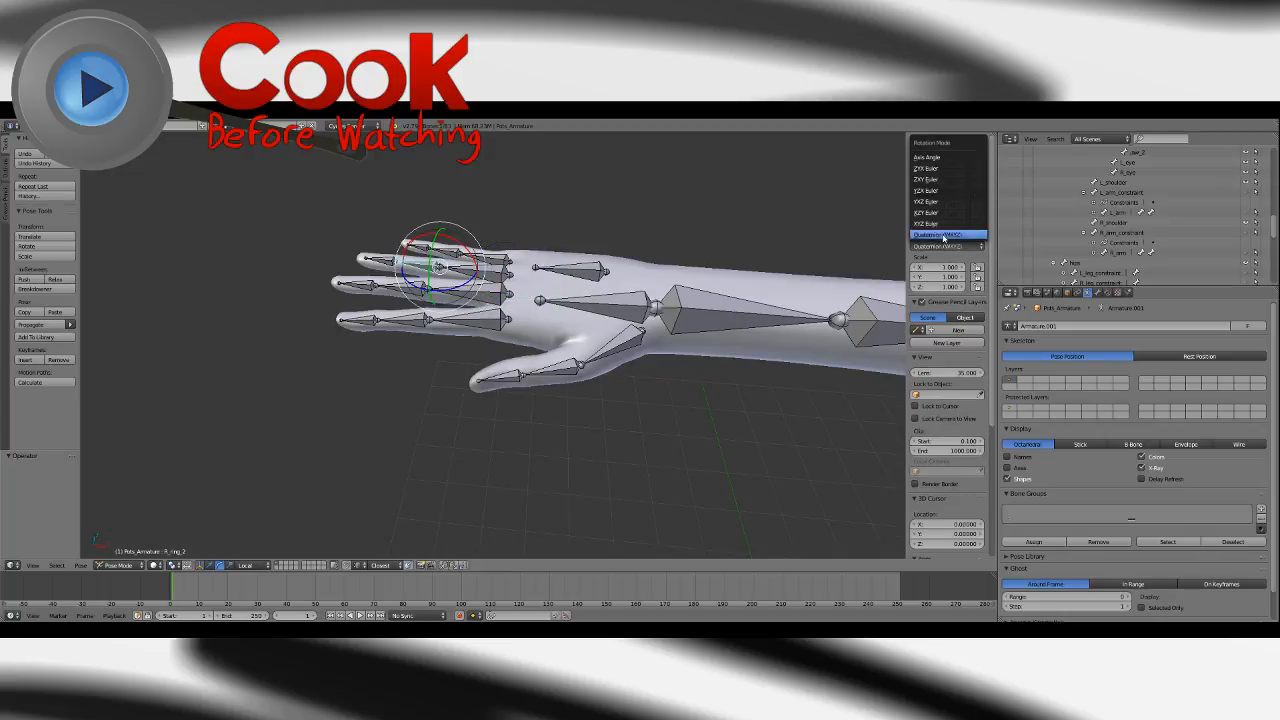
left_click(945, 225)
right_click(410, 250)
left_click(960, 247)
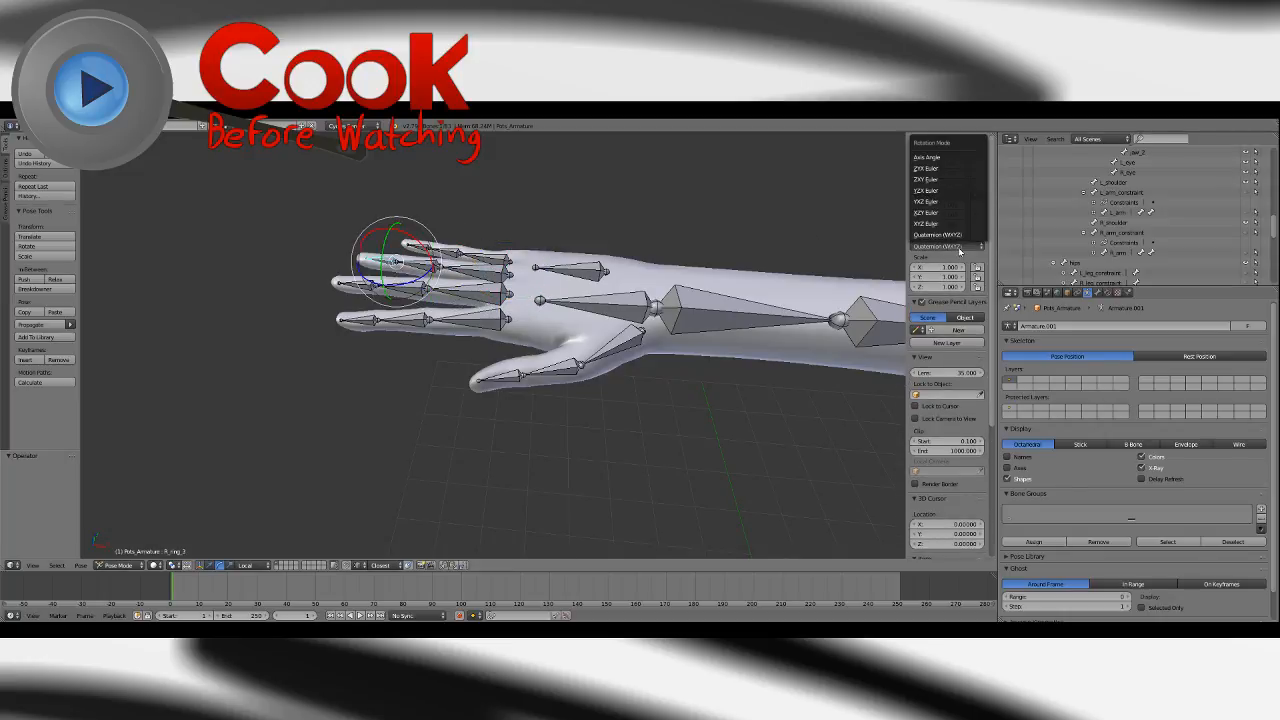
left_click(945, 221)
Set the rotation mode of the right little finger bones R_pinky_1, R_pinky_2 and R_pinky_3 to XYZ Euler.
right_click(503, 257)
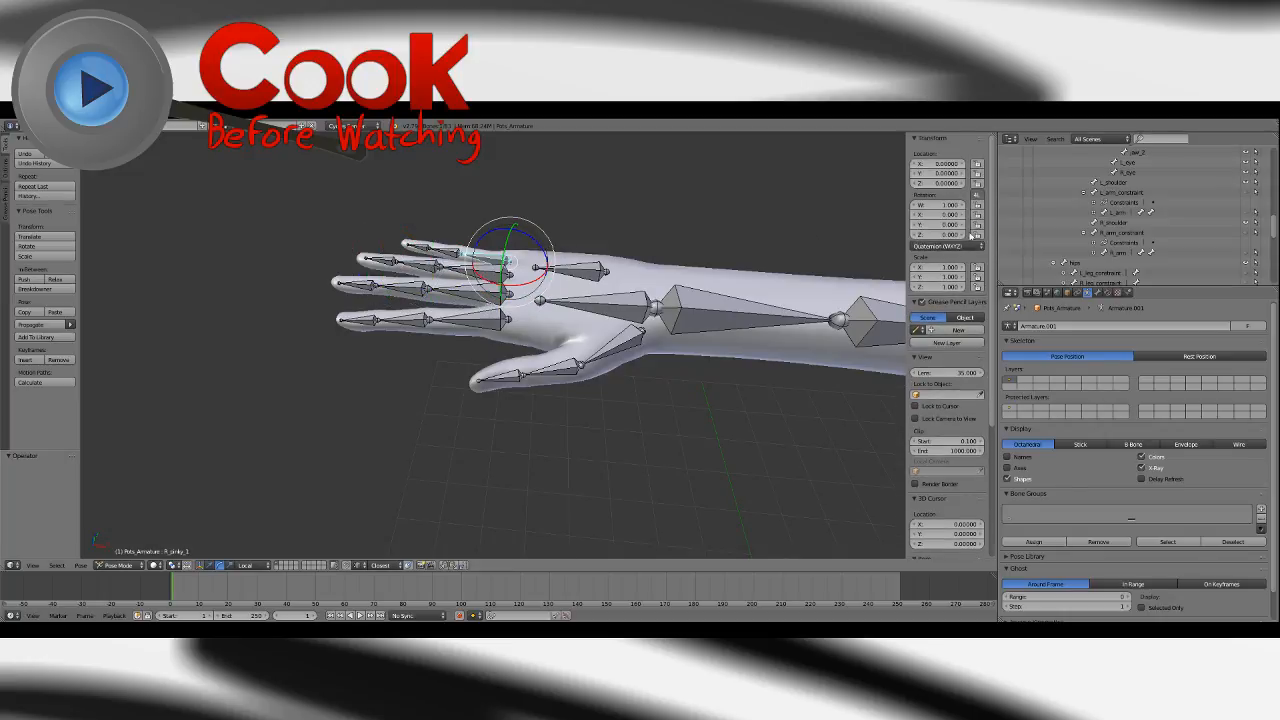
left_click(960, 236)
left_click(945, 221)
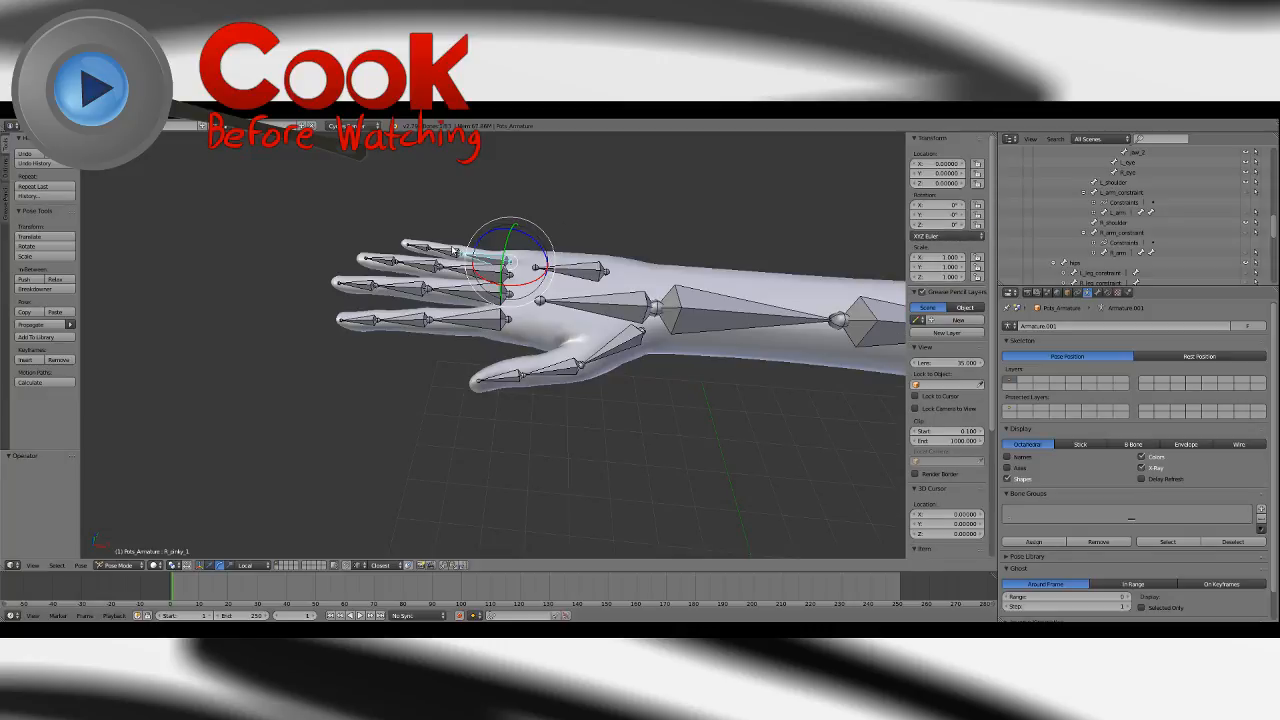
right_click(455, 250)
left_click(945, 236)
left_click(945, 221)
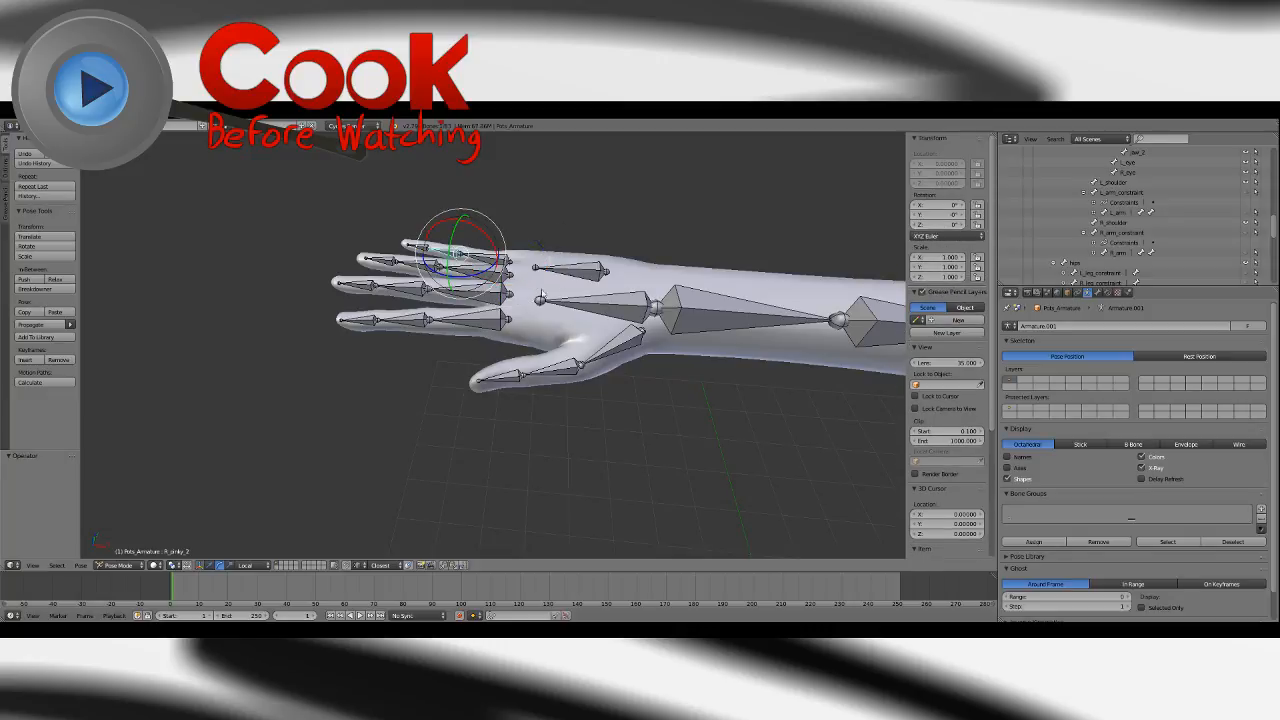
right_click(418, 250)
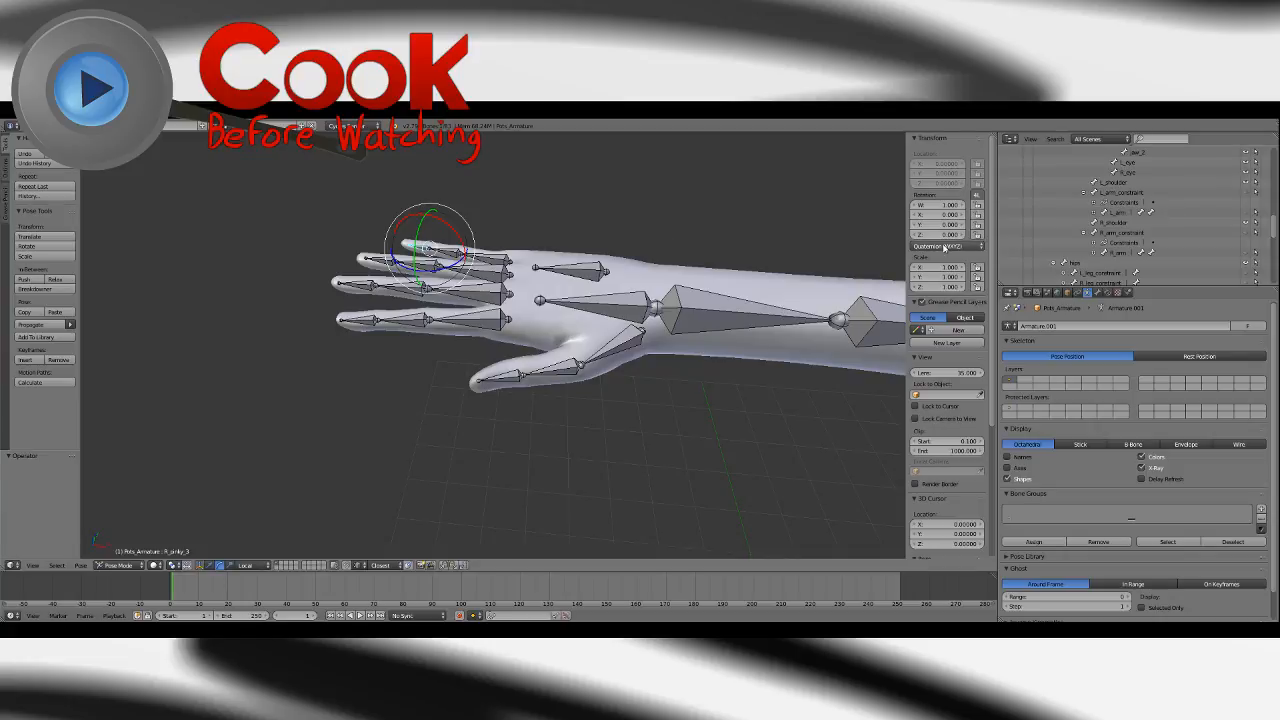
left_click(945, 247)
left_click(945, 247)
left_click(945, 221)
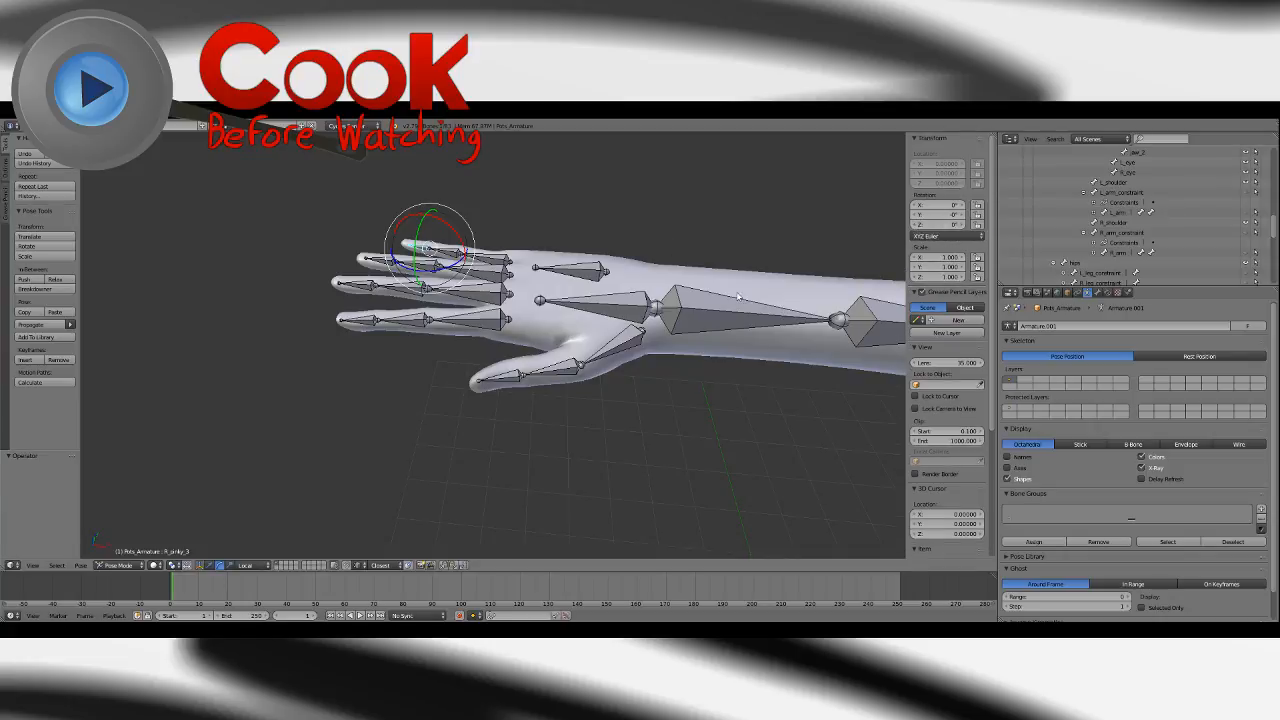
Set the rotation mode of the R_curl bone above the right hand's wrist bone to XYZ Euler.
middle_click_drag(738, 296, 712, 296)
right_click(578, 292)
right_click(567, 274)
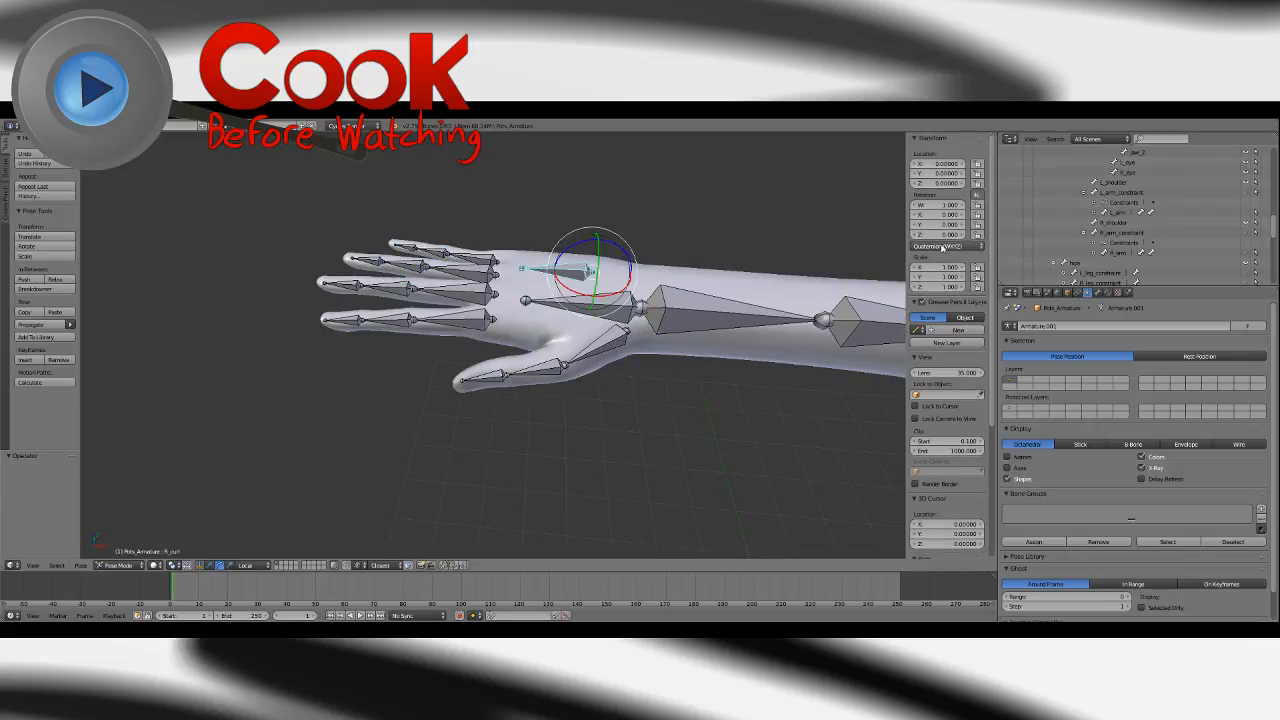
left_click(943, 247)
left_click(943, 247)
left_click(943, 247)
left_click(945, 221)
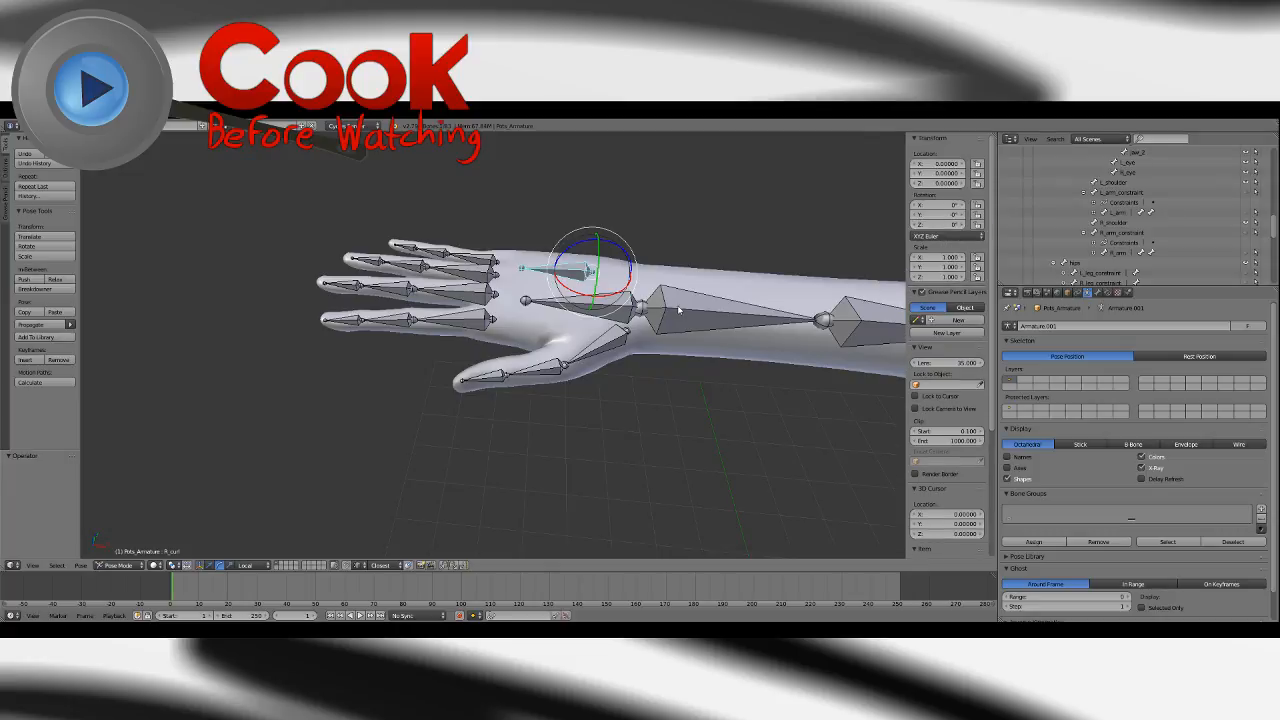
Check the rotation modes of the right wrist twist bone, the shoulder area and the left eye bone.
right_click(679, 311)
middle_click_drag(679, 311, 593, 312)
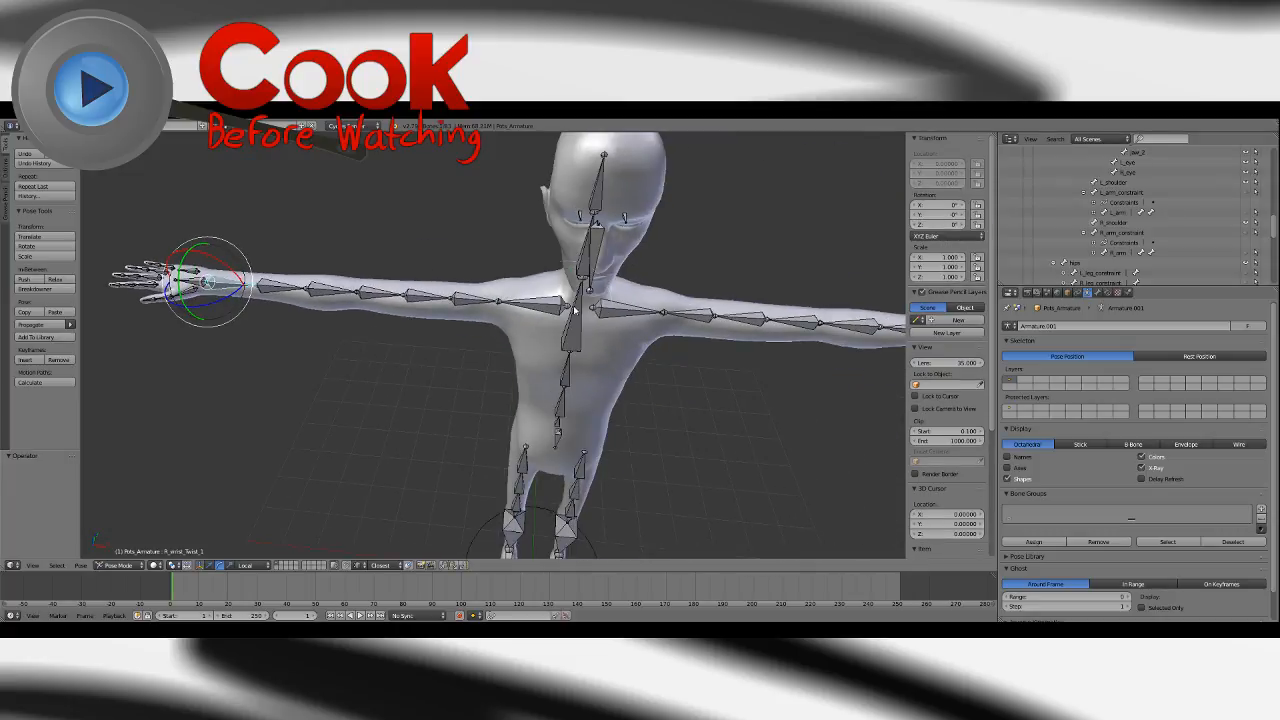
right_click(517, 310)
mouse_move(562, 331)
middle_mouse_down()
mouse_move(650, 314)
mouse_move(573, 247)
mouse_move(580, 304)
mouse_move(649, 254)
mouse_move(575, 318)
middle_mouse_up()
right_click(588, 239)
scroll(582, 305, "up", 5)
scroll(575, 318, "down", 10)
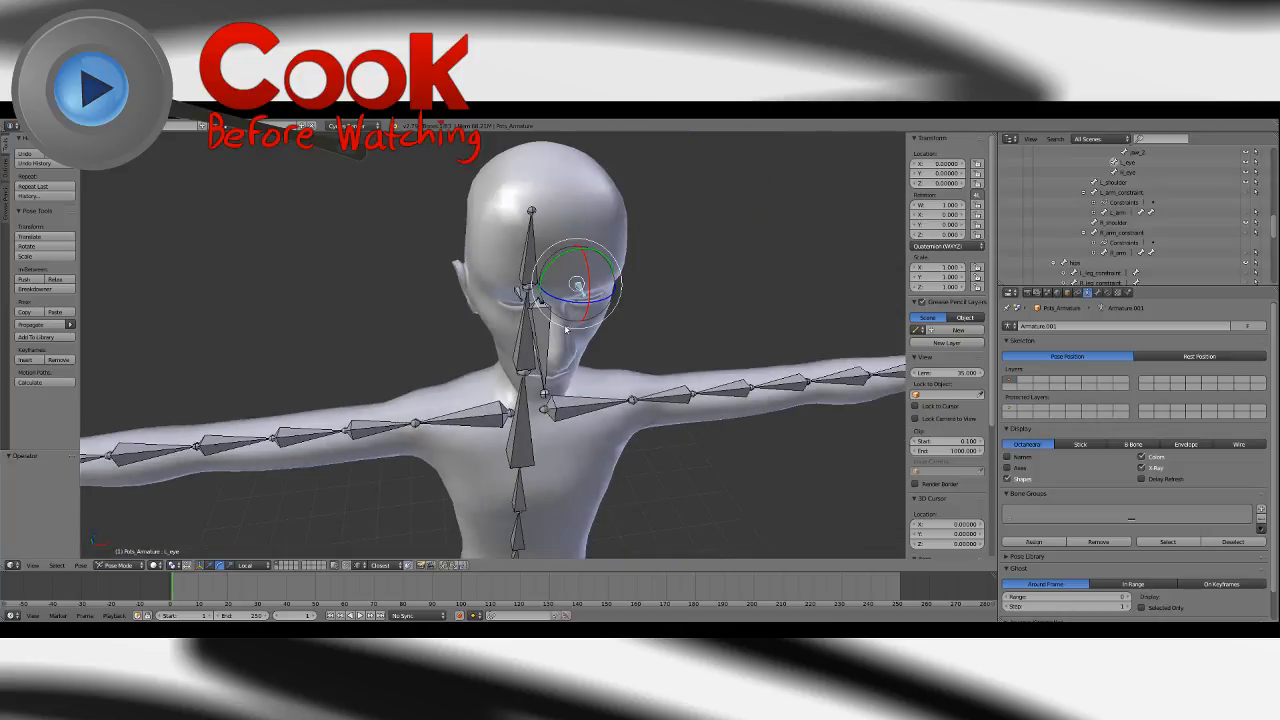
scroll(589, 456, "up", 4)
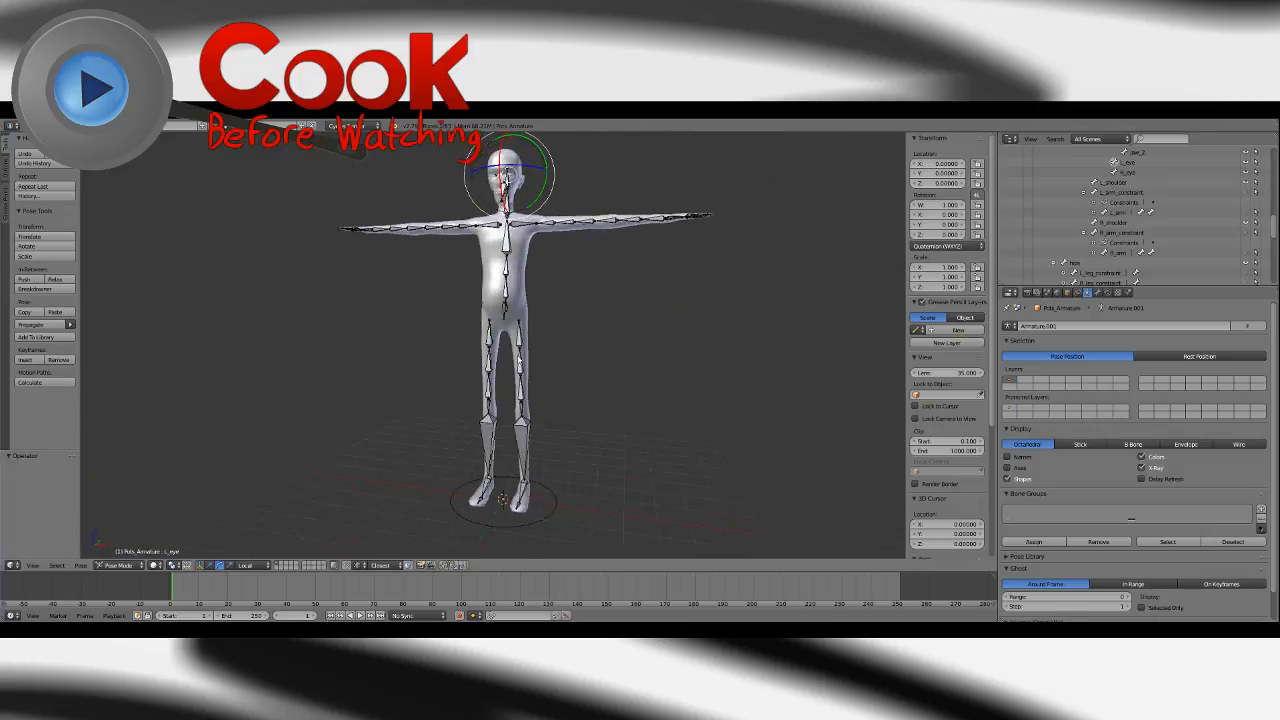
Set the rotation mode of the left thigh bones L_leg_twist_3, L_leg_twist_2 and L_leg_twist_1 to XYZ Euler.
right_click(547, 340)
left_click(942, 250)
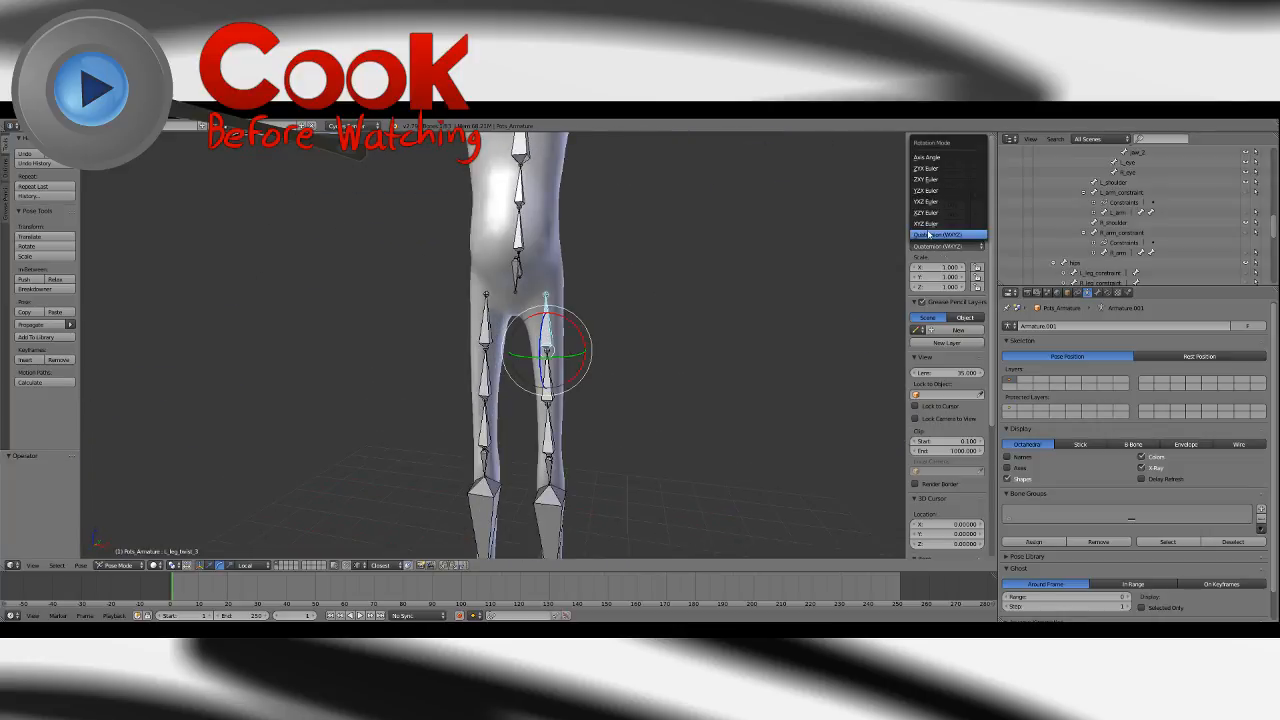
left_click(940, 226)
scroll(629, 349, "up", 3)
right_click(543, 364)
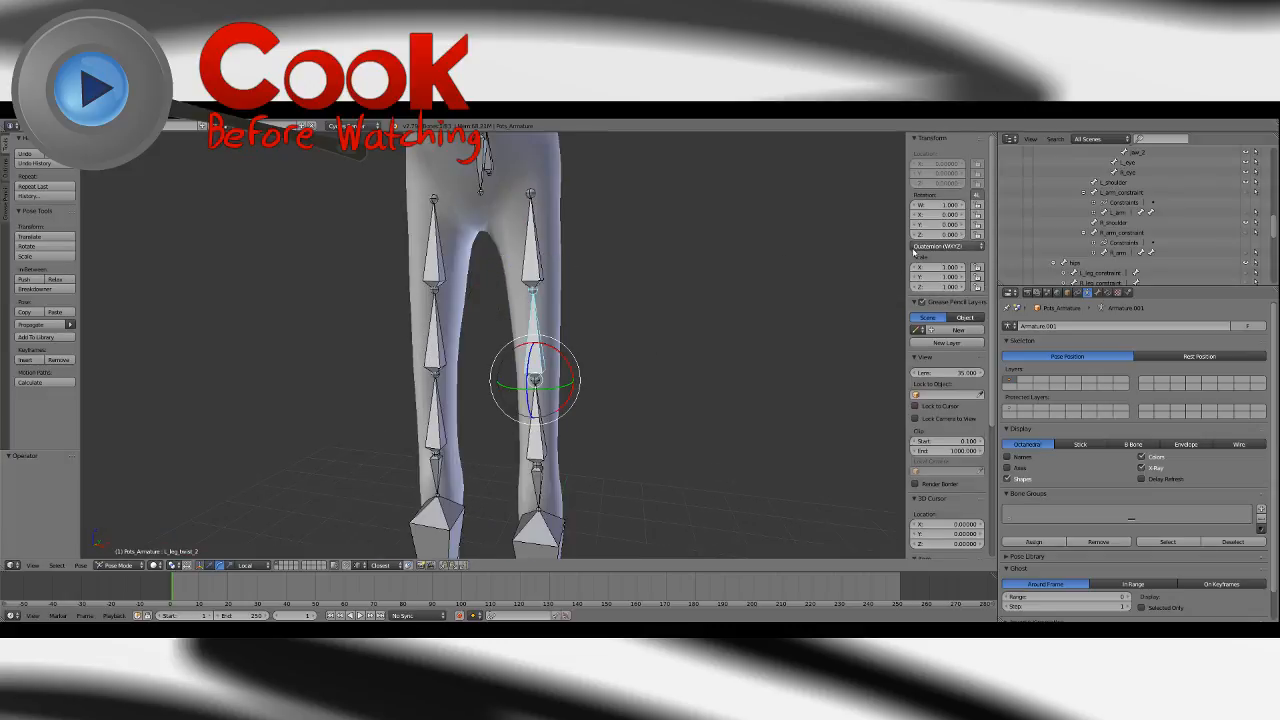
left_click(932, 250)
left_click(932, 227)
middle_click_drag(540, 422, 532, 361, "shift")
right_click(530, 395)
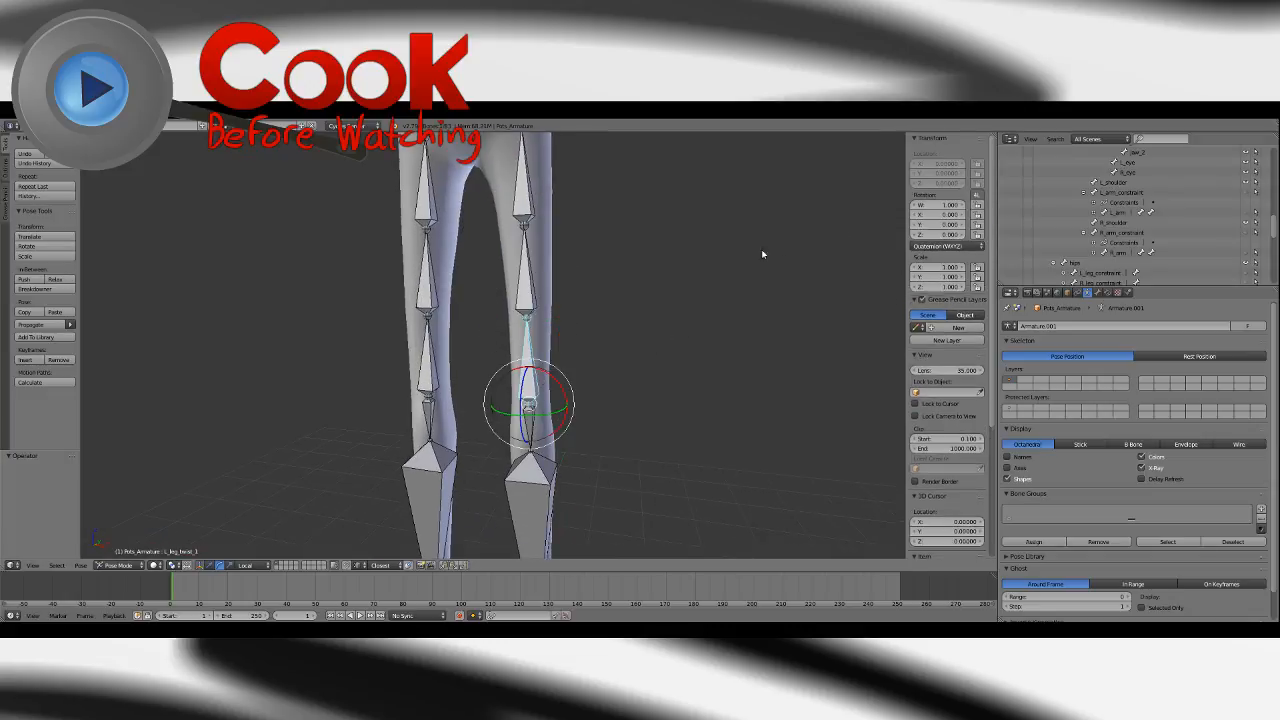
left_click(935, 248)
left_click(935, 227)
Set the rotation mode of the left knee bone and the left lower-leg bone to XYZ Euler.
scroll(650, 335, "up", 2)
middle_click_drag(633, 411, 737, 226, "shift")
right_click(564, 382)
left_click(935, 248)
left_click(935, 228)
right_click(610, 312)
left_click(940, 247)
left_click(937, 226)
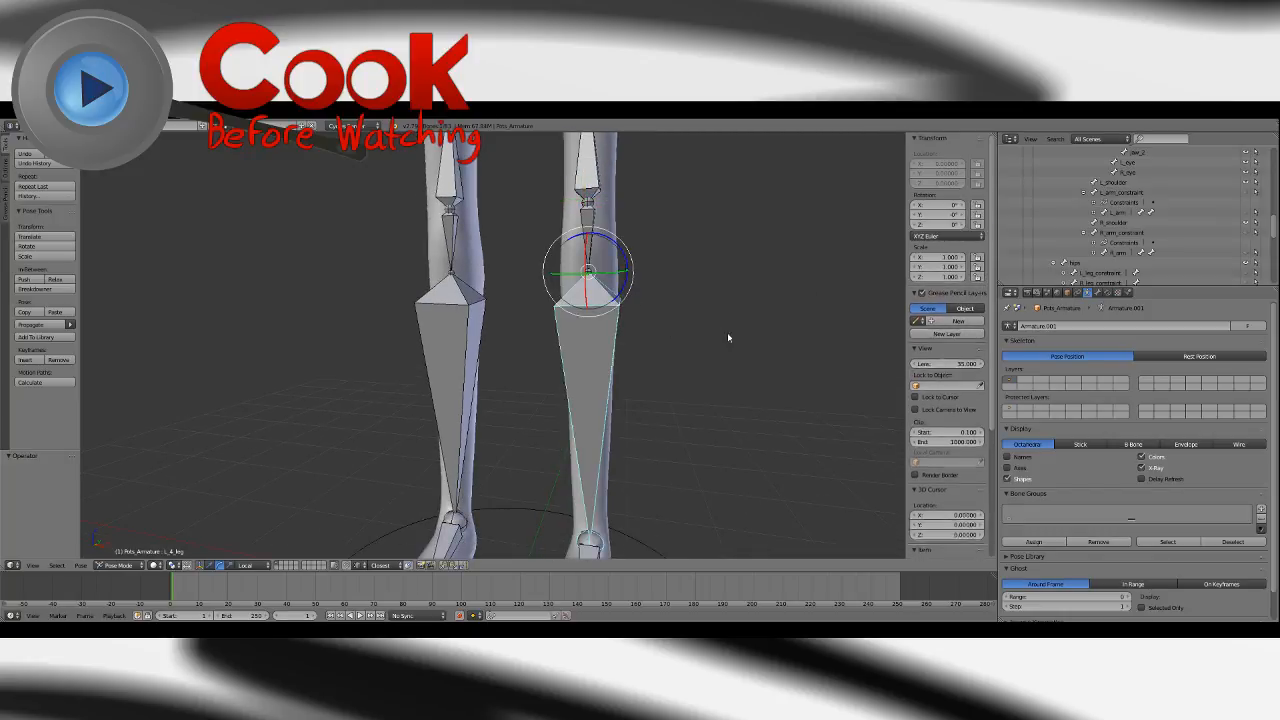
Set the rotation mode of the left foot bones L_ankle and L_toe to XYZ Euler.
middle_click_drag(727, 332, 677, 312)
scroll(677, 312, "up", 3)
right_click(661, 420)
left_click(935, 246)
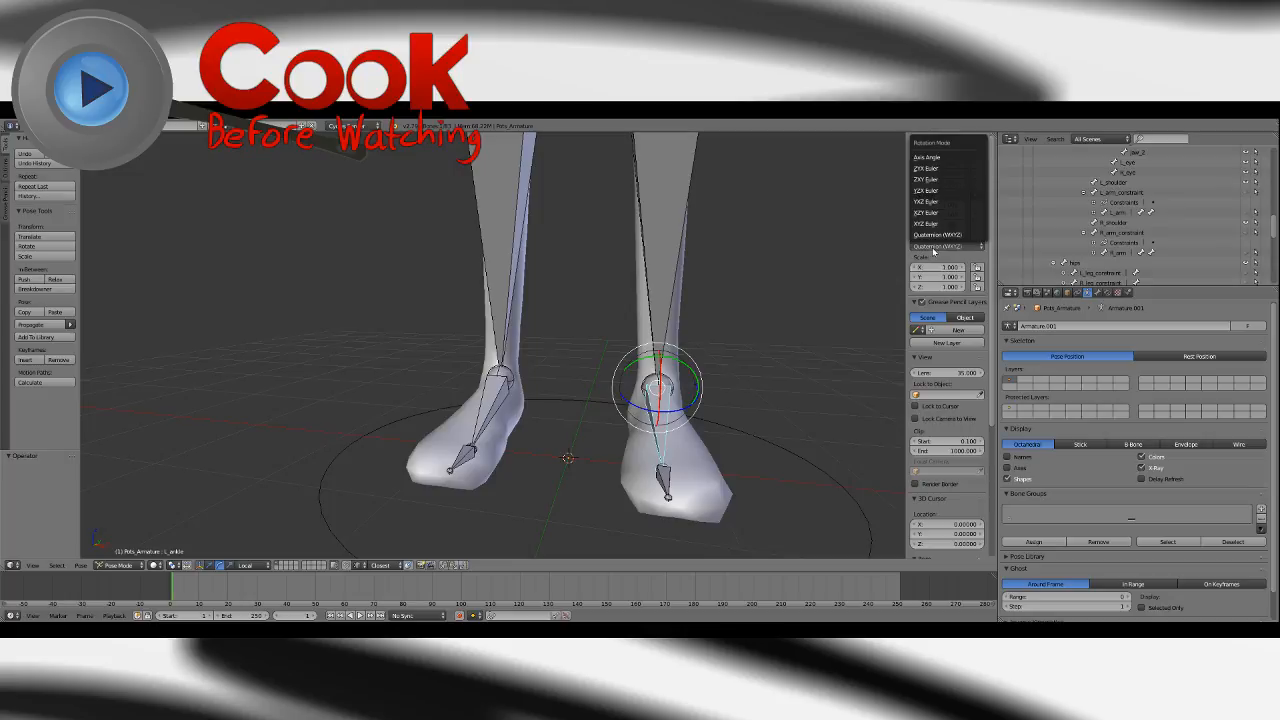
left_click(937, 224)
right_click(667, 483)
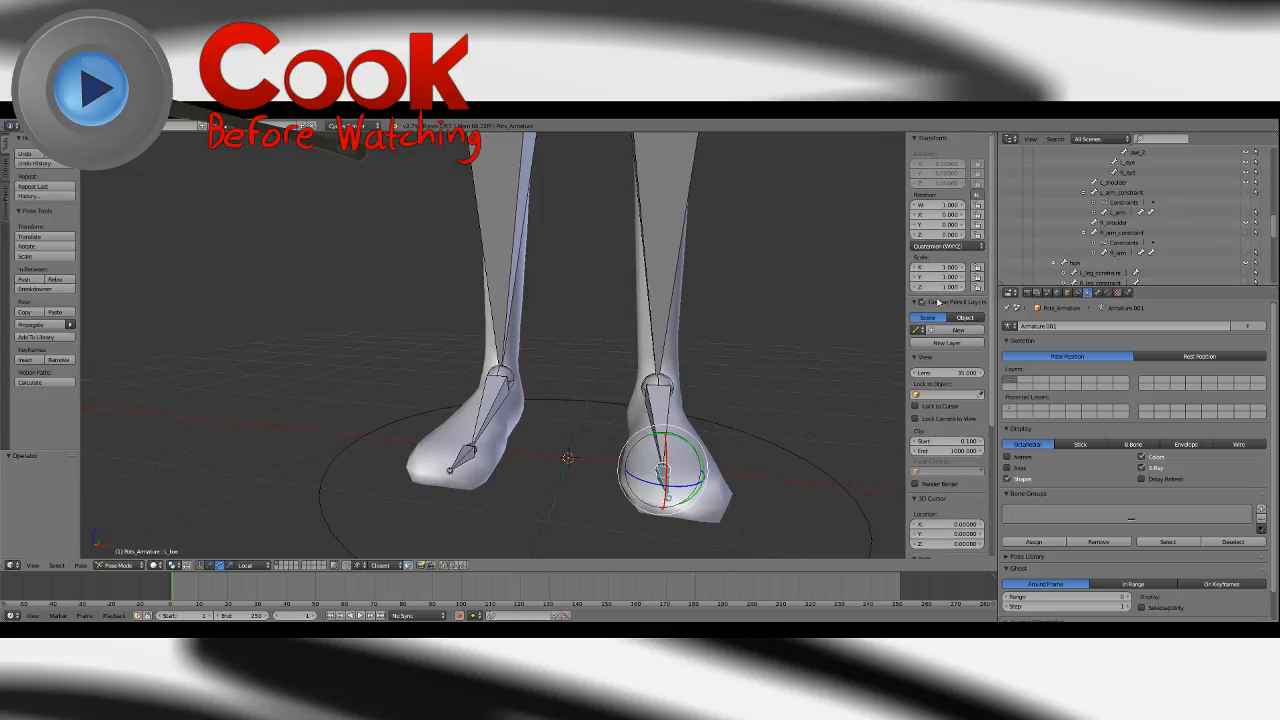
left_click(940, 247)
left_click(937, 226)
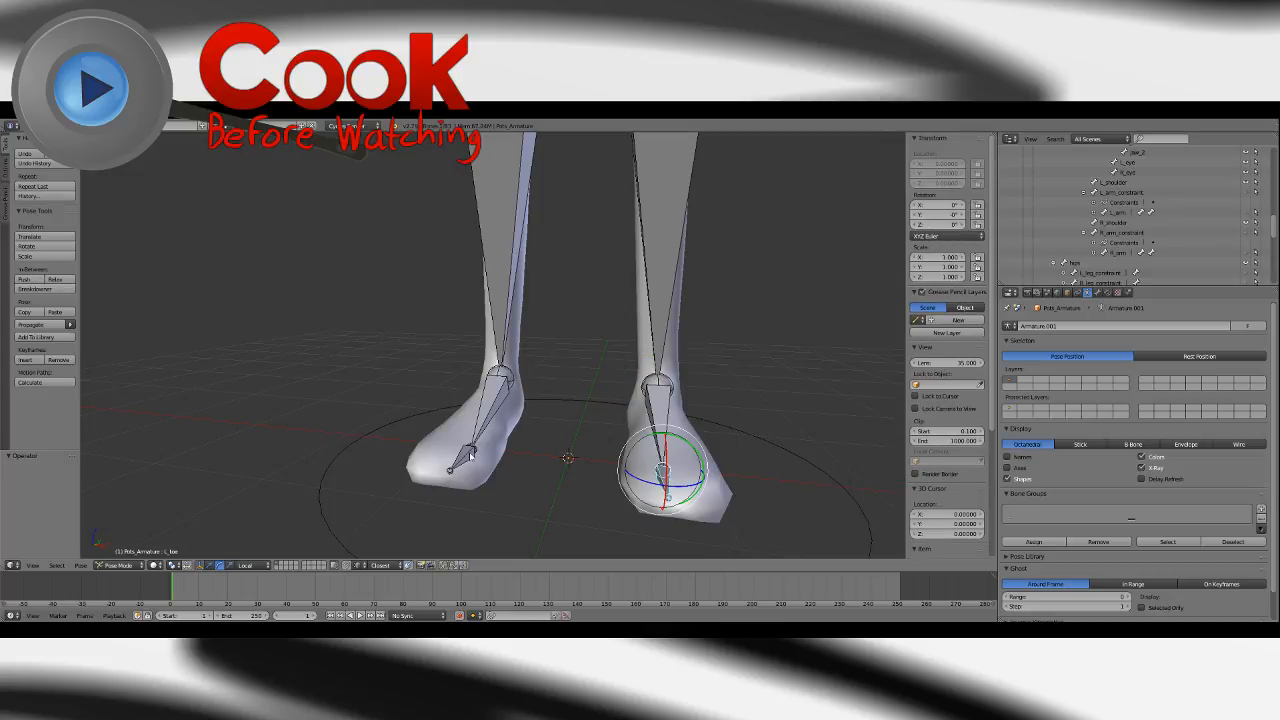
Set the rotation mode of the right toe bone and the R_ankle bone to XYZ Euler.
right_click(474, 455)
left_click(940, 247)
left_click(937, 226)
right_click(506, 398)
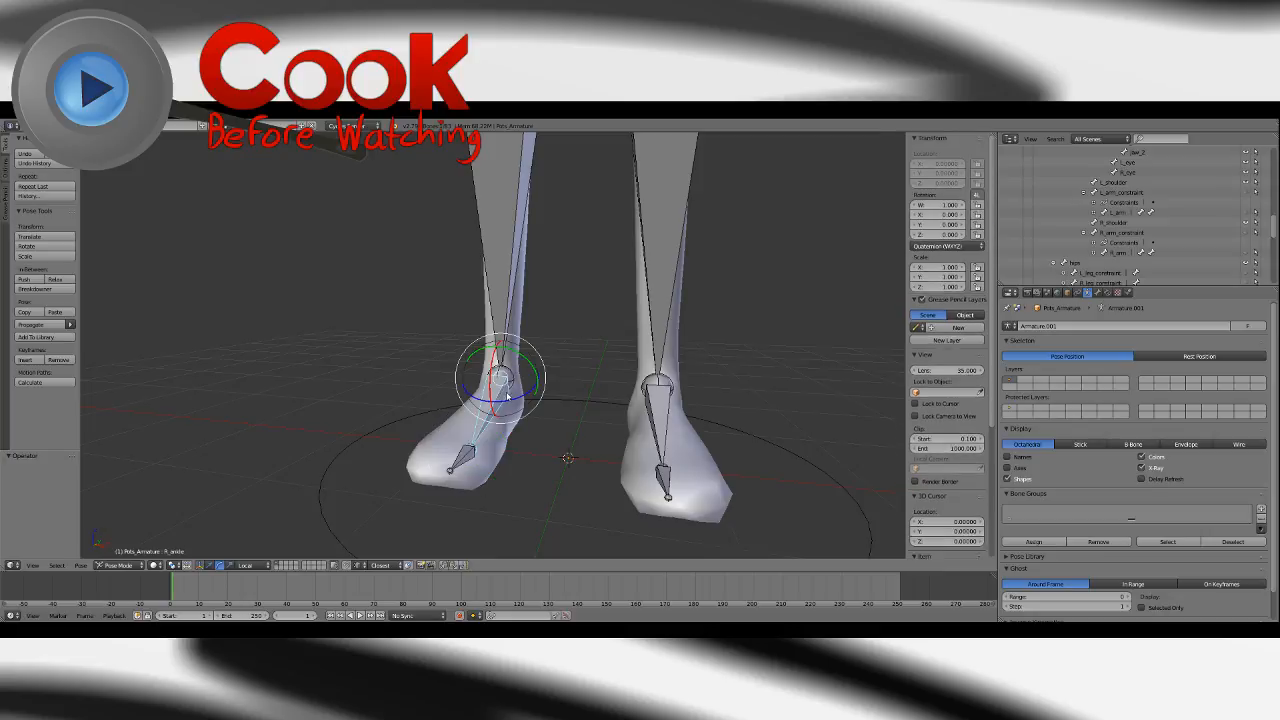
left_click(940, 247)
left_click(937, 226)
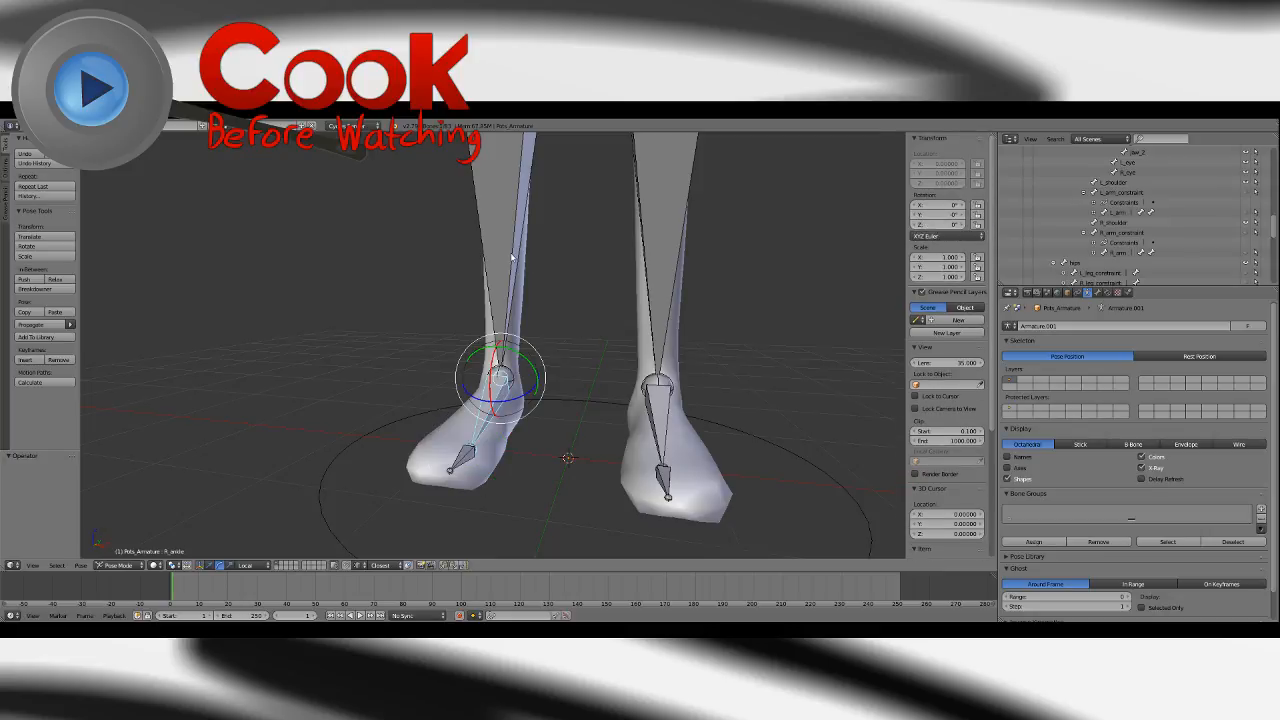
Set the rotation mode of the right lower-leg bone and the right knee bone to XYZ Euler.
right_click(508, 257)
left_click(940, 247)
left_click(937, 226)
scroll(660, 268, "down", 2)
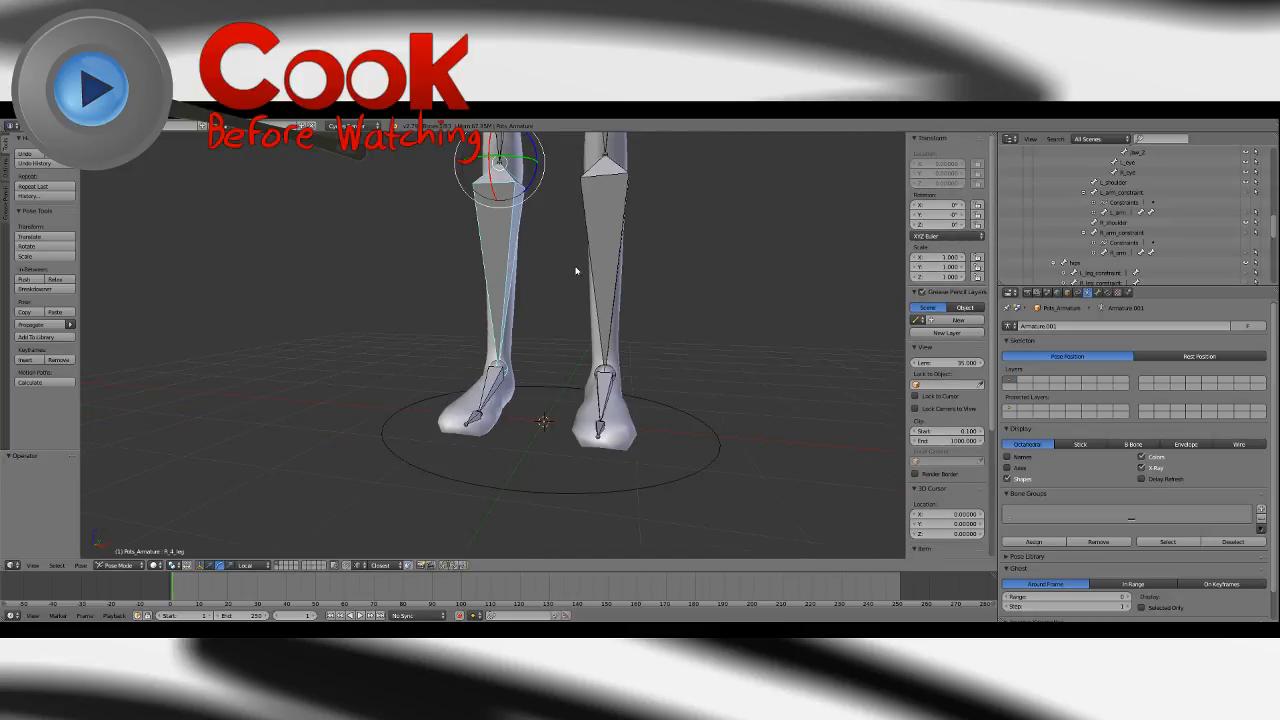
middle_click_drag(571, 212, 569, 337, "shift")
scroll(603, 263, "up", 4)
right_click(533, 180)
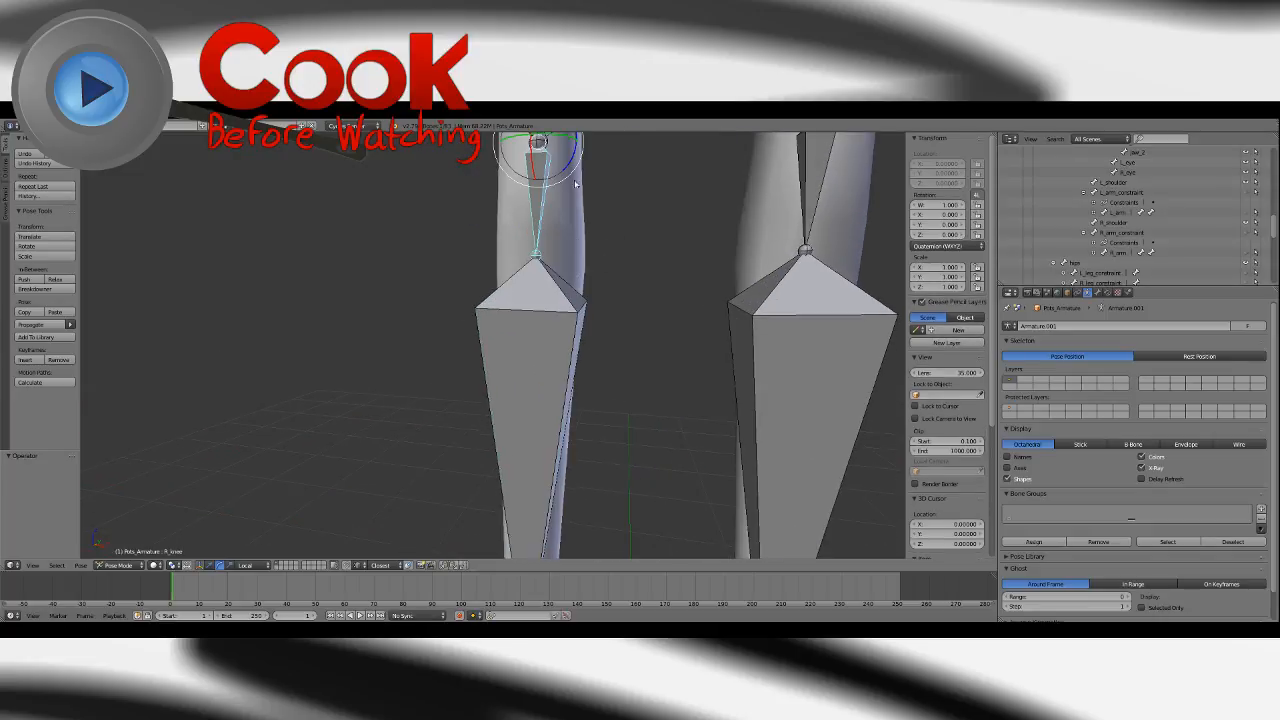
left_click(940, 247)
left_click(937, 226)
Set the rotation mode of the right thigh bones R_leg_twist_1 and R_leg_twist_2 to XYZ Euler.
scroll(575, 232, "down", 2)
middle_click_drag(575, 232, 573, 345, "shift")
scroll(570, 340, "up", 1)
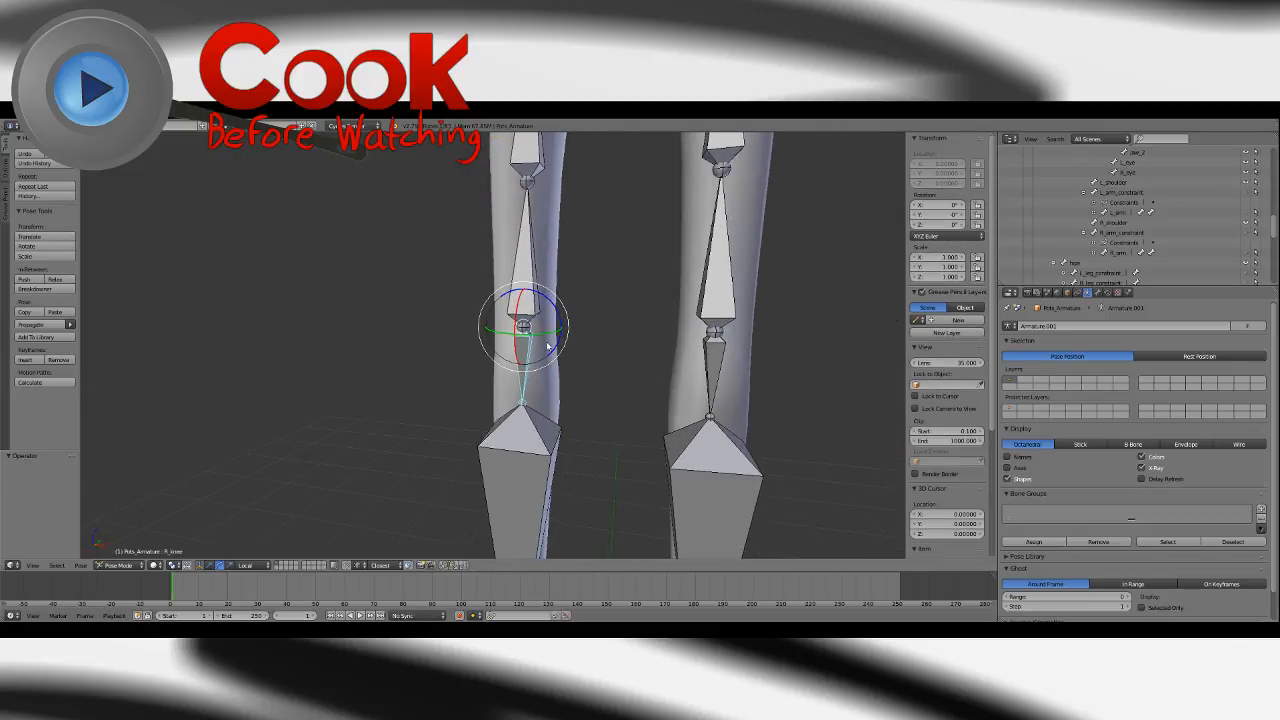
right_click(517, 249)
left_click(940, 247)
left_click(937, 226)
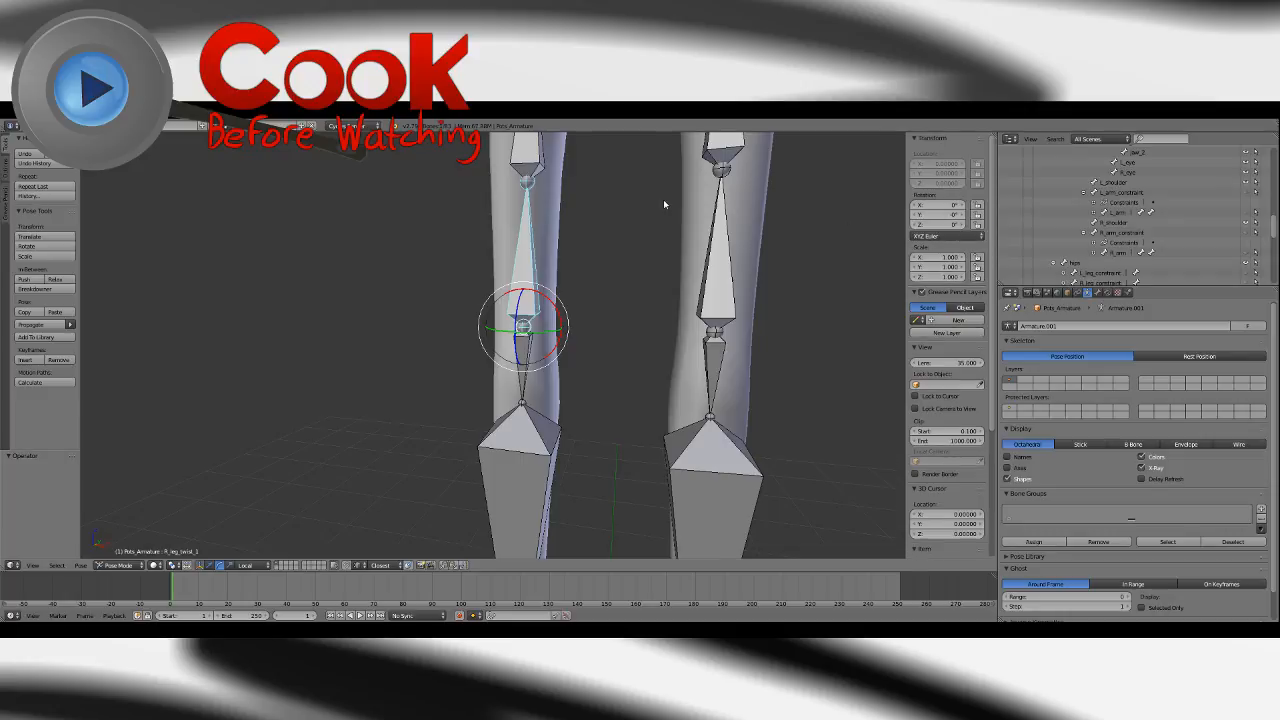
middle_click_drag(570, 230, 570, 348, "shift")
right_click(515, 220)
left_click(940, 247)
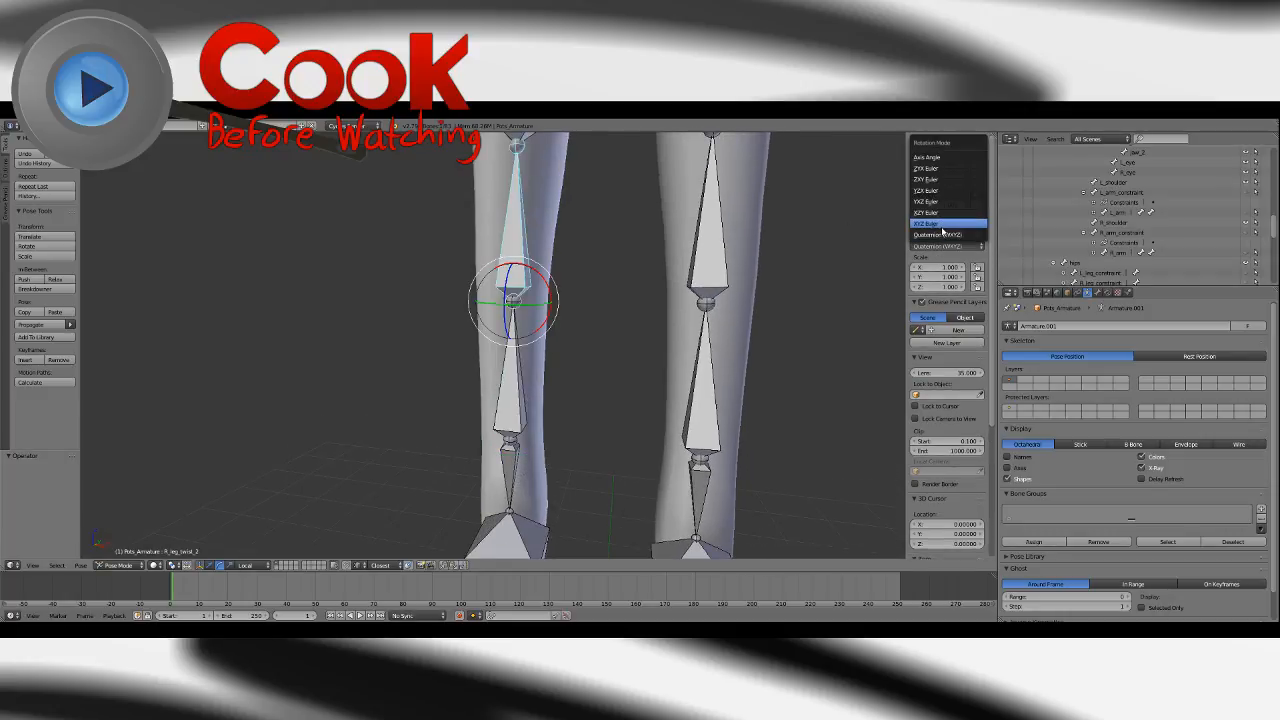
left_click(937, 226)
Set the rotation mode of the uppermost right thigh bone, R_leg_twist_3, to XYZ Euler.
scroll(500, 310, "down", 1)
middle_click_drag(500, 200, 478, 314, "shift")
right_click(484, 281)
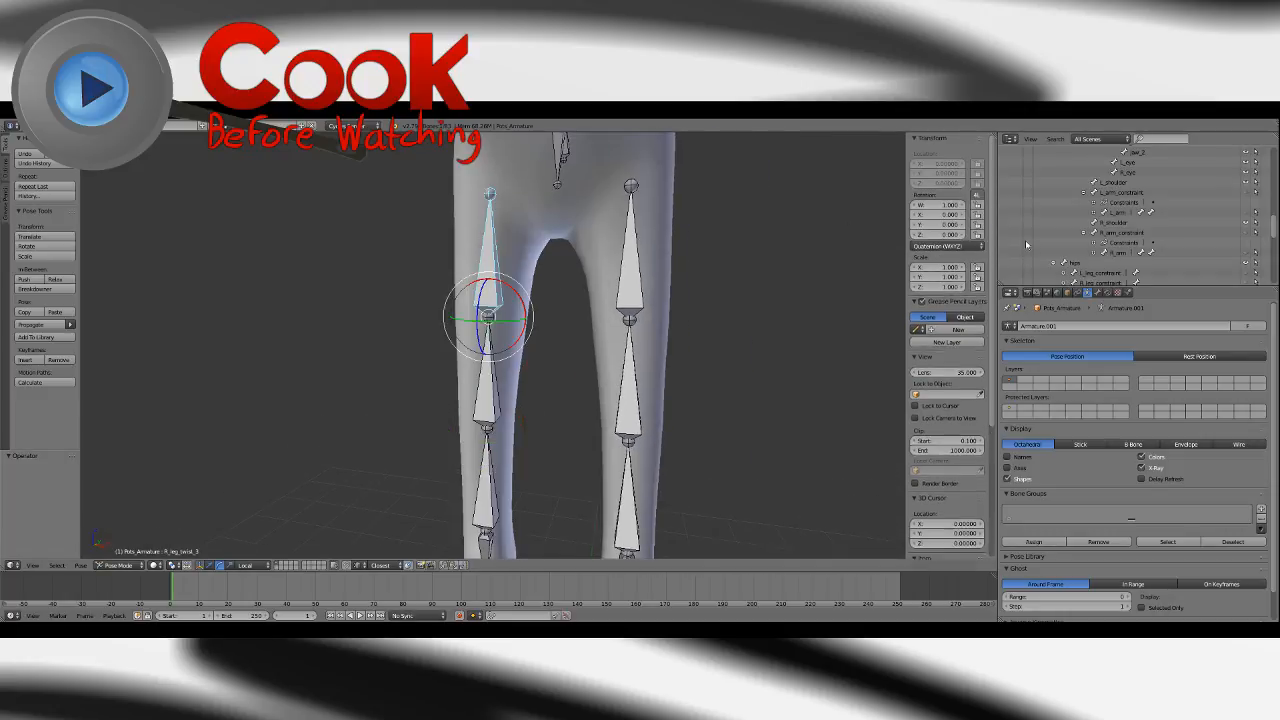
left_click(940, 247)
left_click(937, 226)
Check the hip and pelvis bones, and set the Z rotation of the spine_1 bone to 0°.
middle_click_drag(592, 190, 785, 295, "shift")
right_click(571, 276)
key("a")
right_click(640, 247)
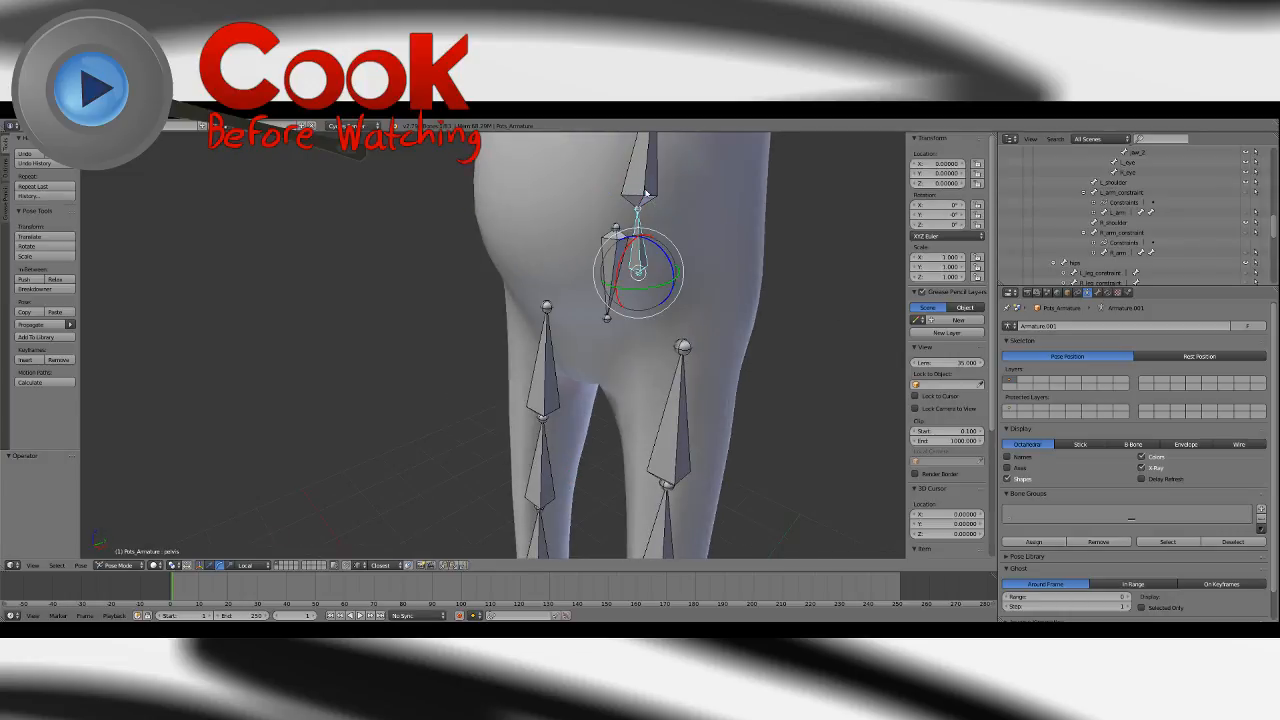
right_click(646, 192)
scroll(645, 222, "down", 4)
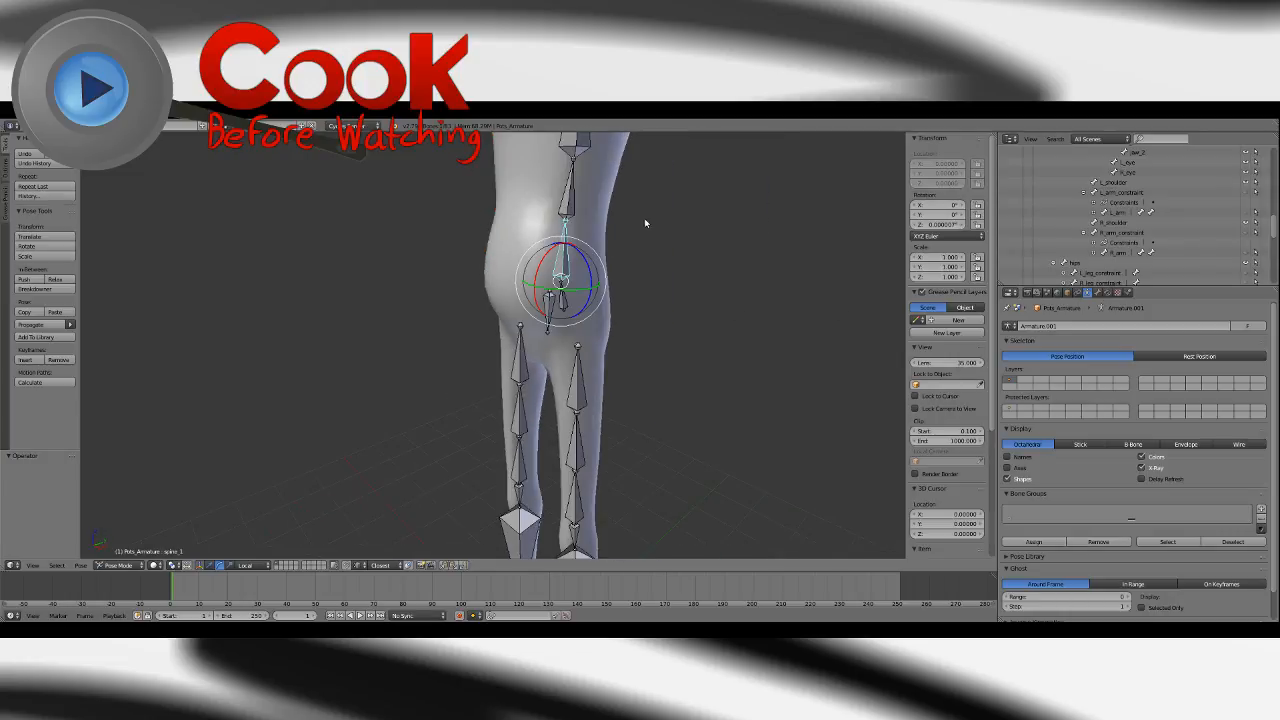
left_click(946, 224)
type("0")
key("Return")
Set the Y and Z rotation of the spine_2 bone to 0°.
right_click(575, 208)
middle_click_drag(575, 208, 611, 265, "shift")
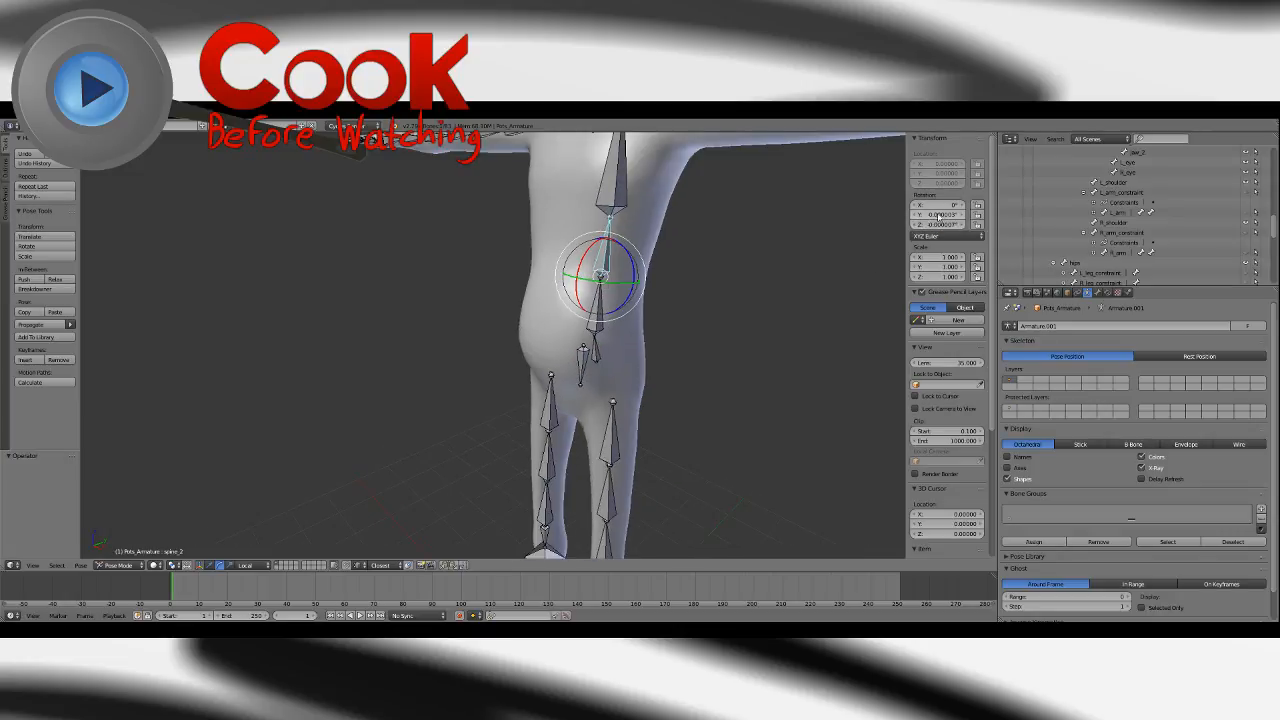
left_click_drag(948, 214, 949, 220)
type("0")
key("Return")
Check the chest and neck bones, and set the Y rotation of the head bone to 0°.
right_click(612, 190)
middle_click_drag(606, 188, 562, 333, "shift")
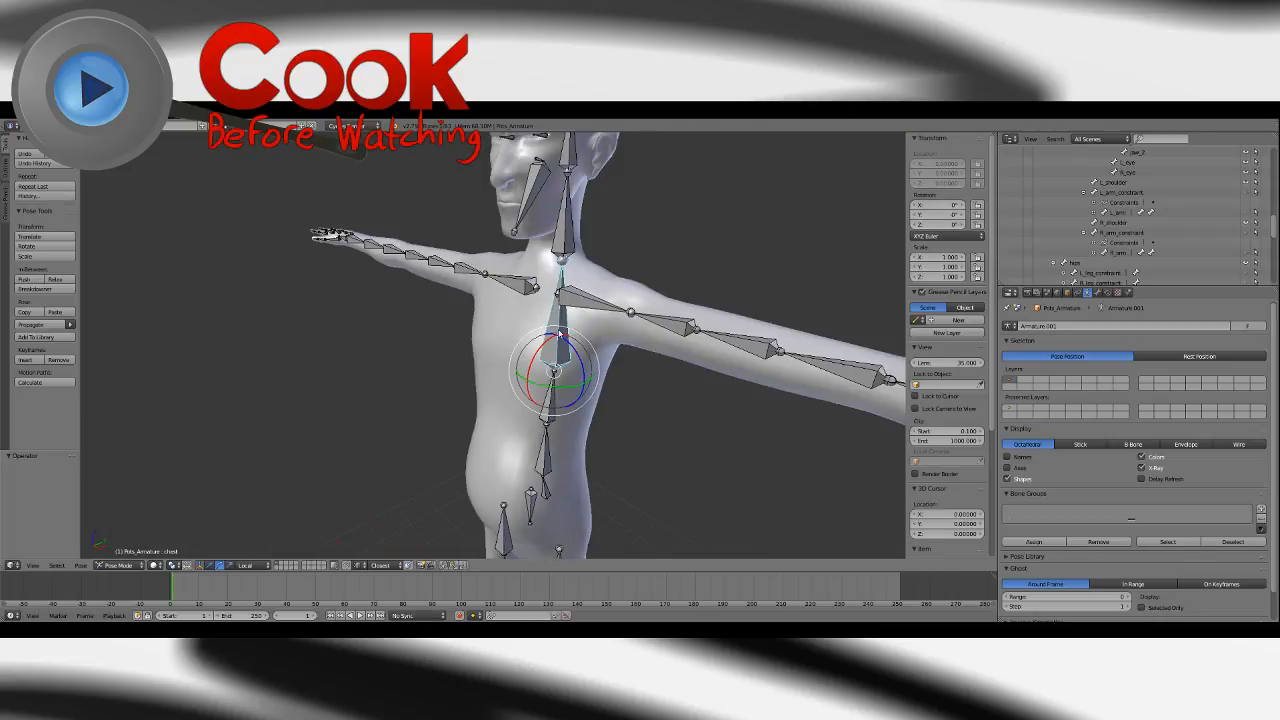
right_click(565, 244)
right_click(569, 160)
middle_click_drag(569, 162, 564, 225)
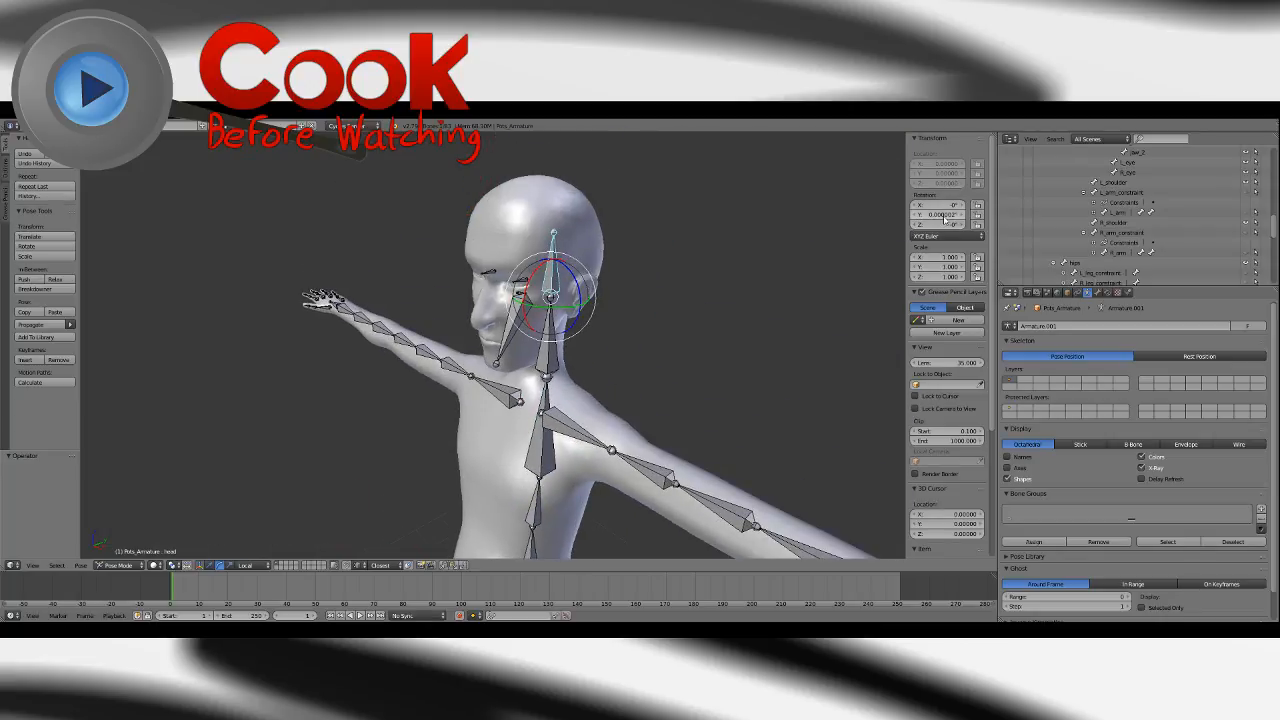
left_click(943, 216)
key("Escape")
key("a")
Check the rotation modes and values of the left arm's twist bones and the R_arm_twist_3 bone.
scroll(661, 340, "down", 3)
middle_click_drag(661, 340, 516, 268)
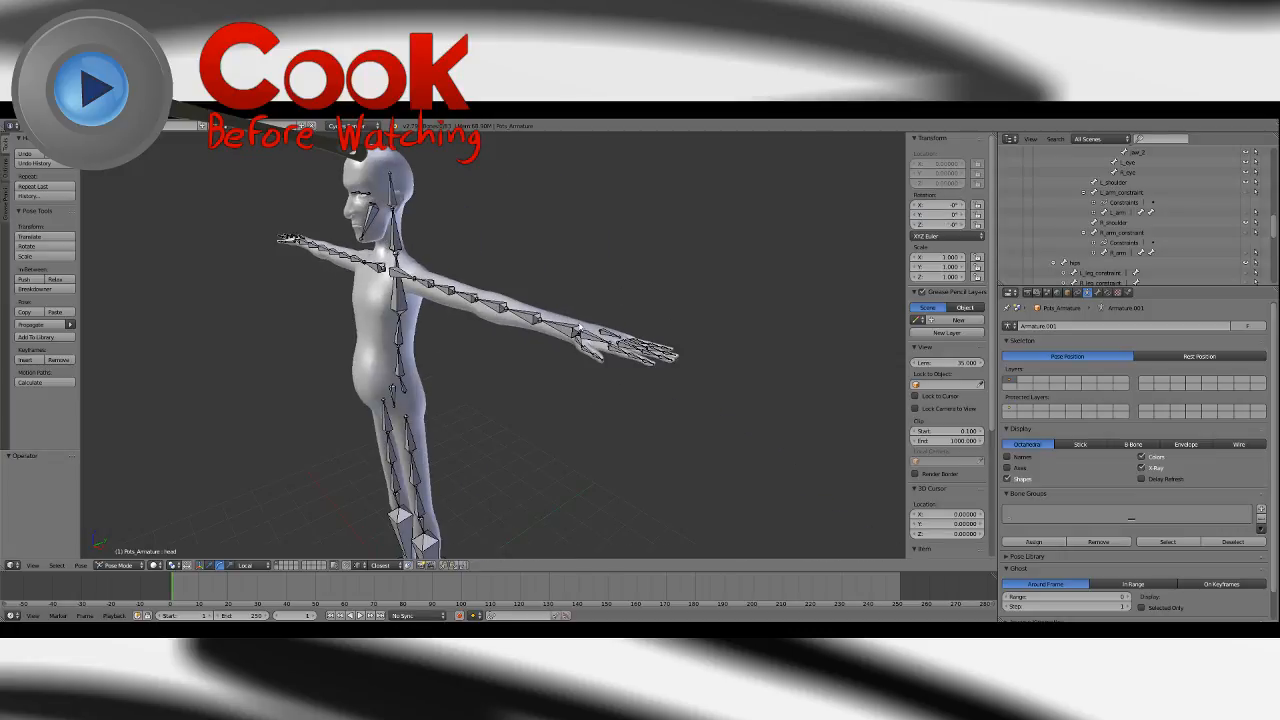
right_click(562, 328)
middle_click_drag(494, 327, 543, 345)
right_click(490, 322)
scroll(494, 321, "up", 3)
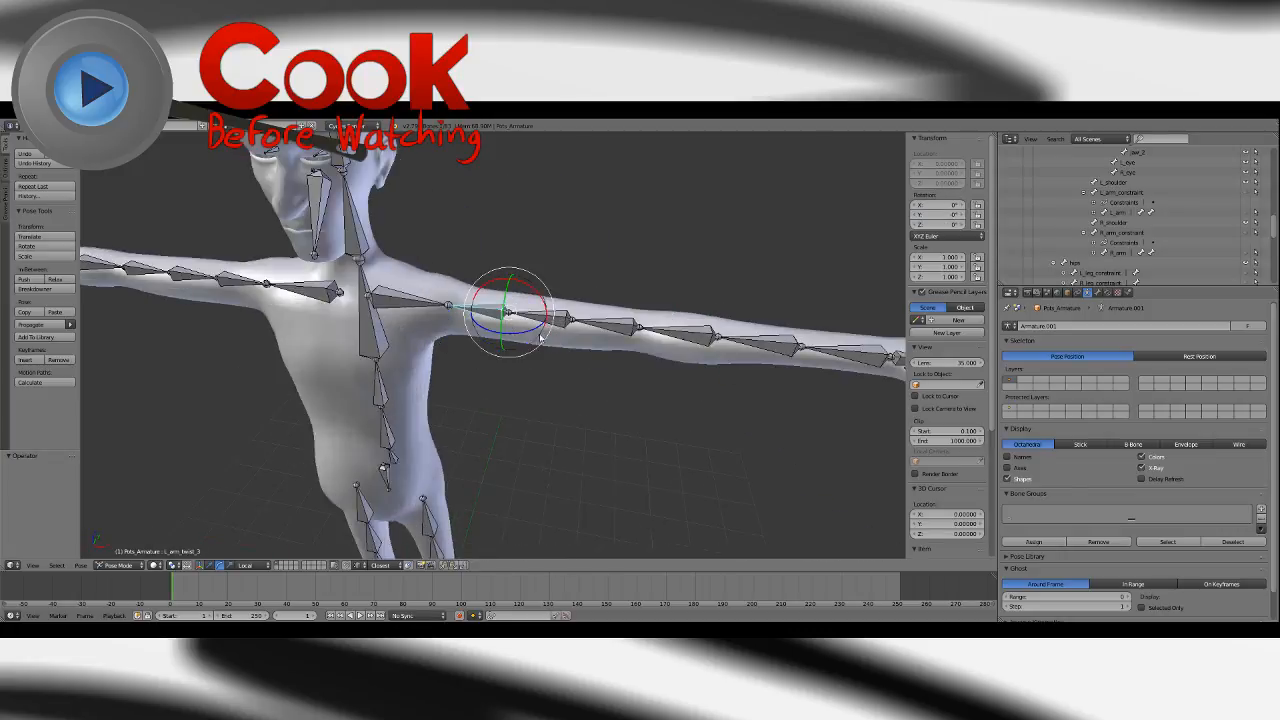
right_click(572, 328)
right_click(636, 331)
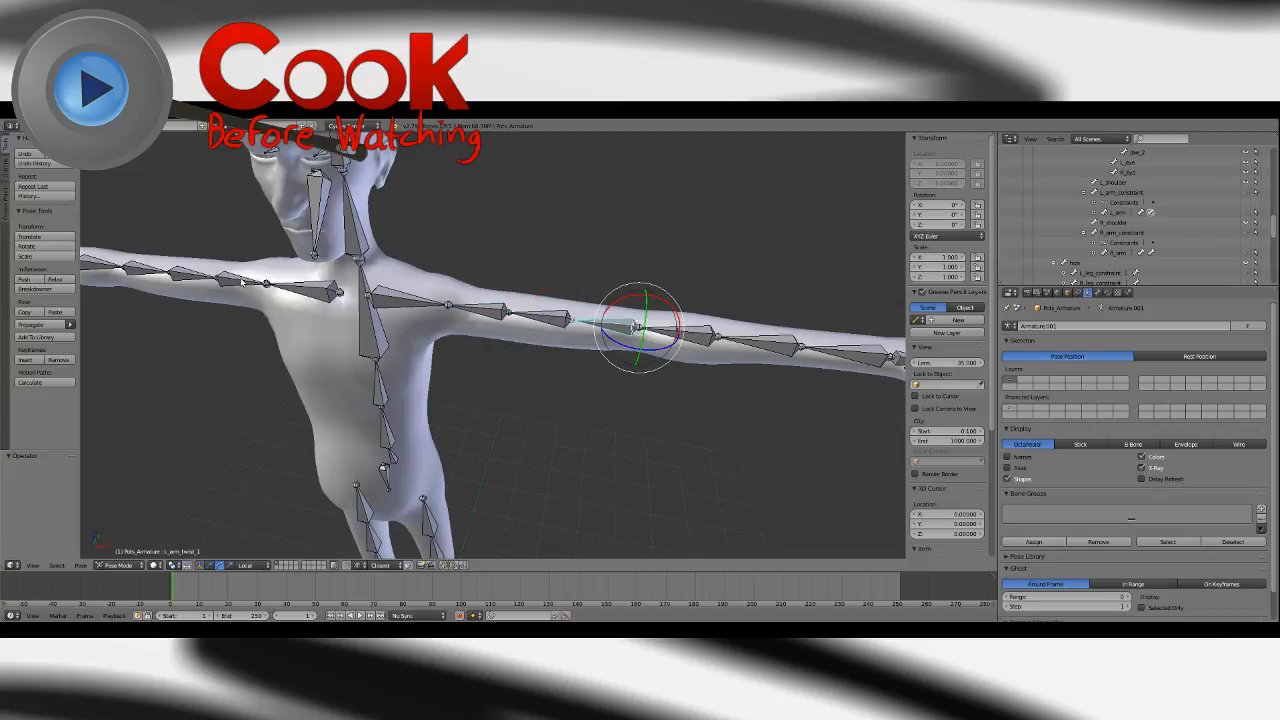
right_click(242, 283)
Save the Blender file.
scroll(250, 280, "down", 5)
left_click(28, 125)
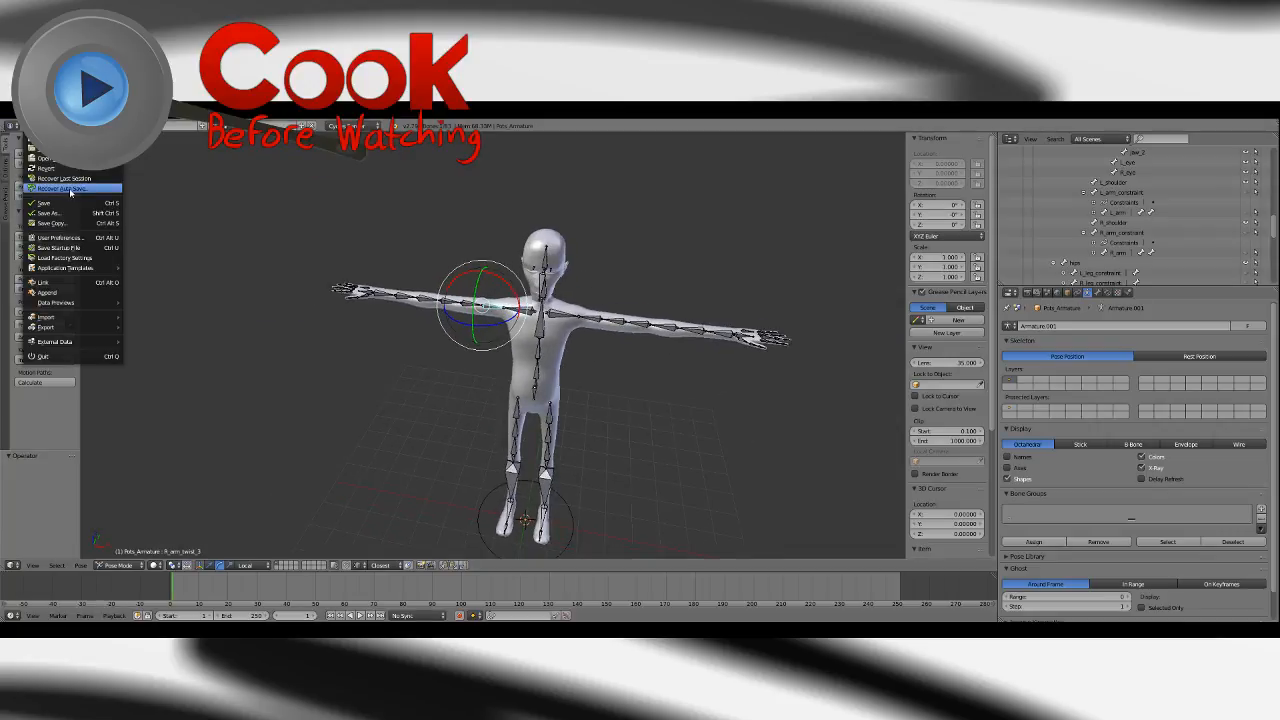
left_click(72, 202)
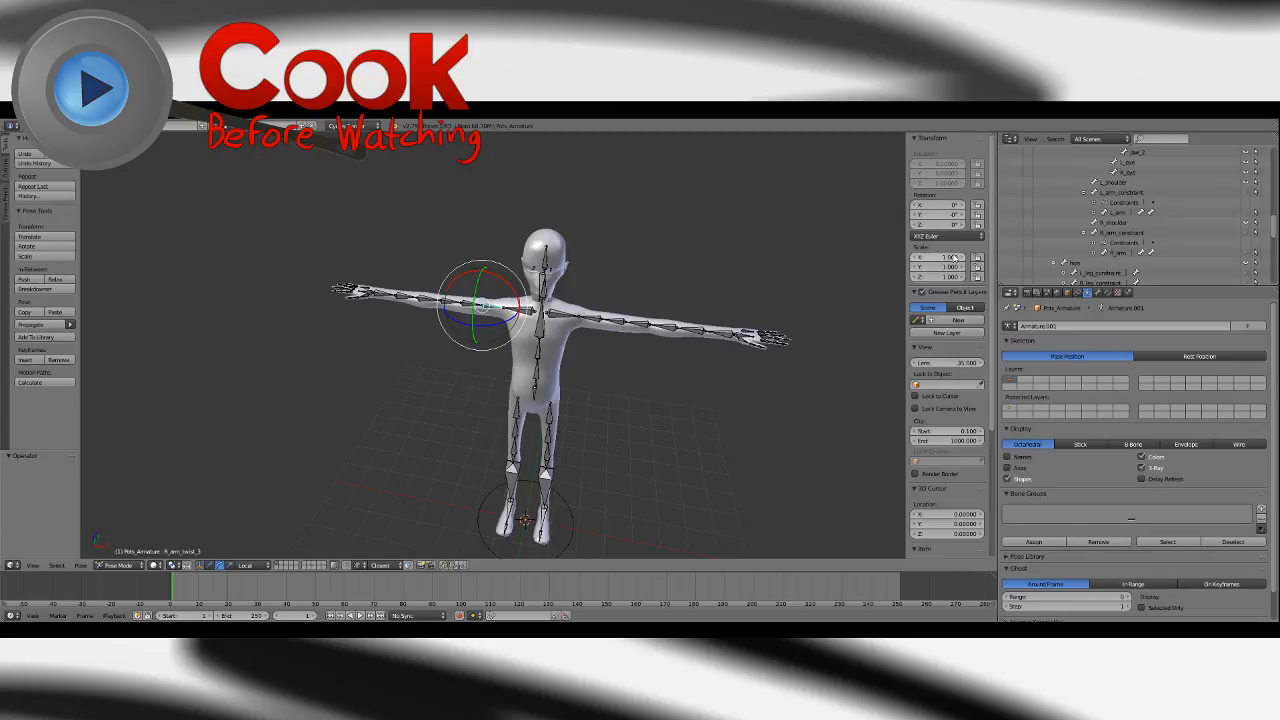
Check the rotation mode of the L_arm bone and hide that bone.
middle_click_drag(619, 352, 516, 373)
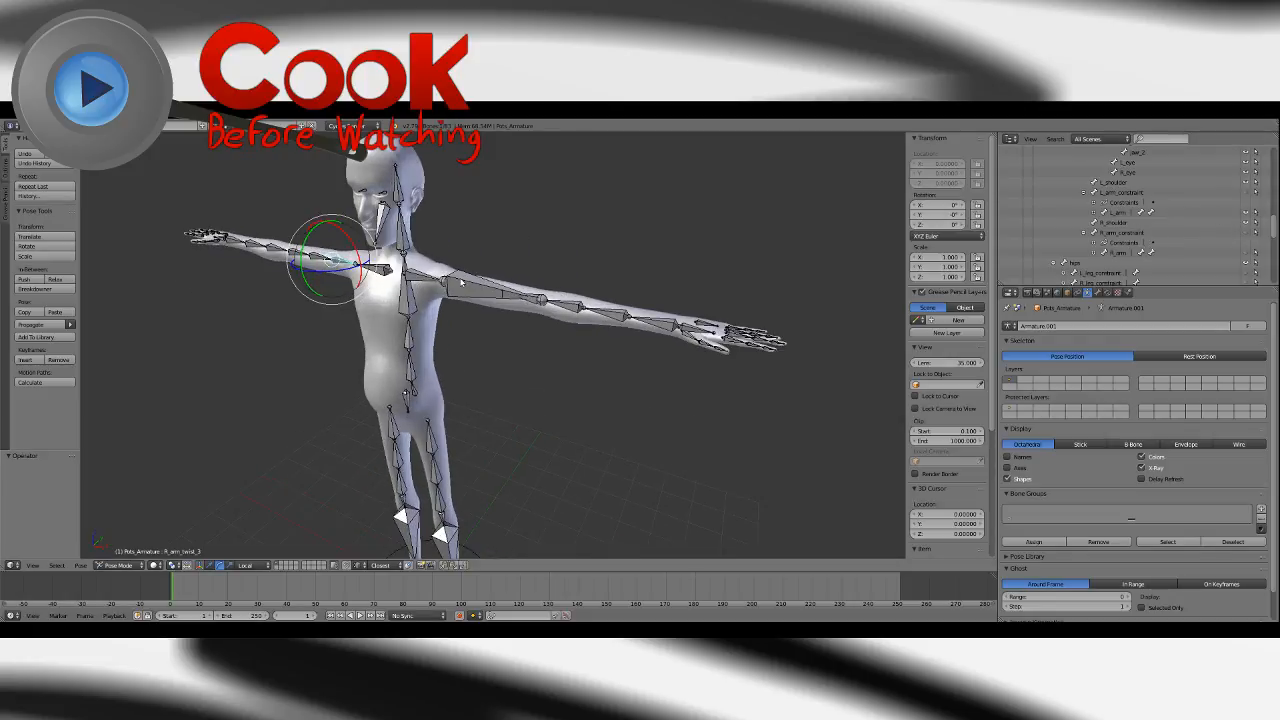
right_click(475, 288)
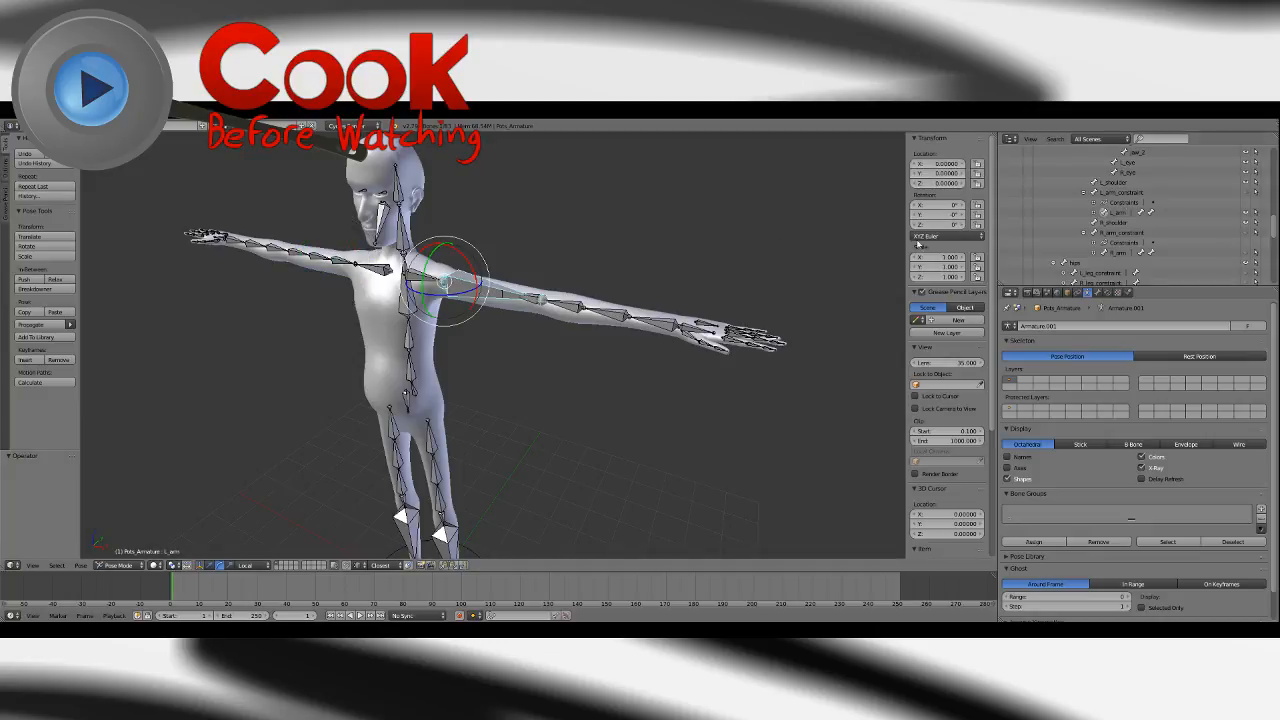
left_click(1248, 213)
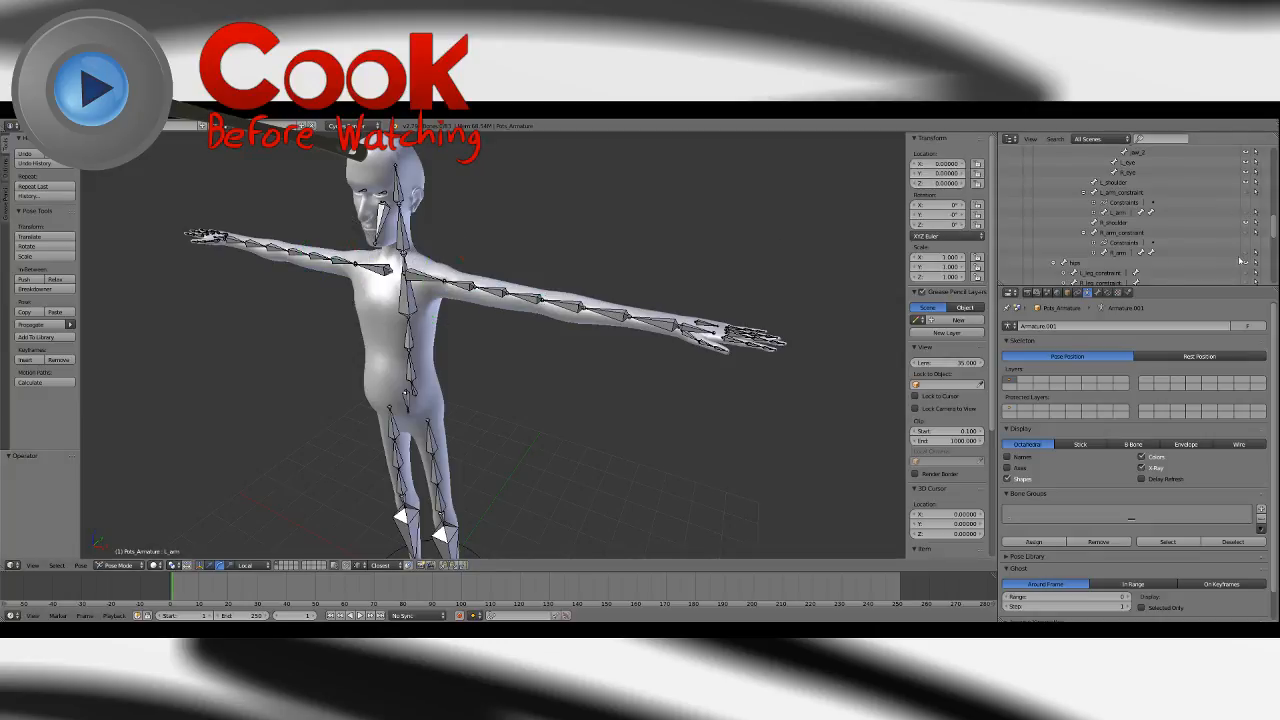
Set the rotation mode of the R_arm bone to XYZ Euler and hide that bone.
right_click(343, 260)
left_click(945, 246)
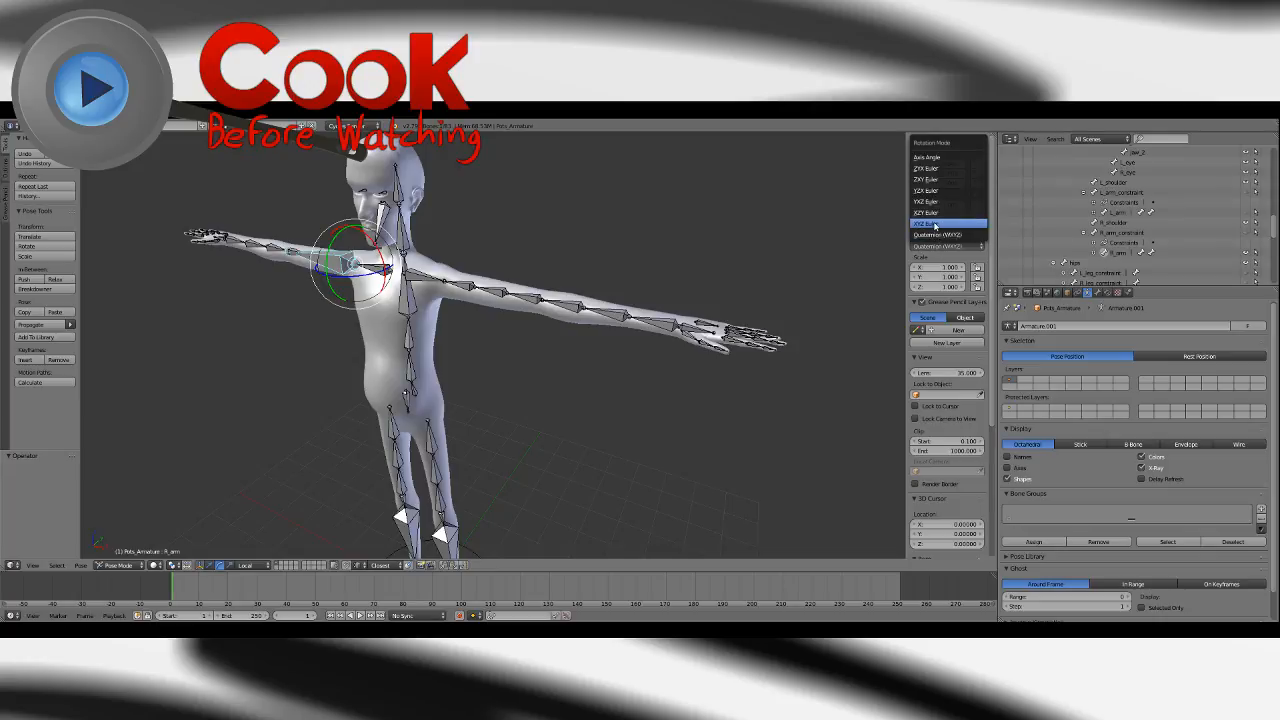
left_click(935, 224)
left_click(1246, 255)
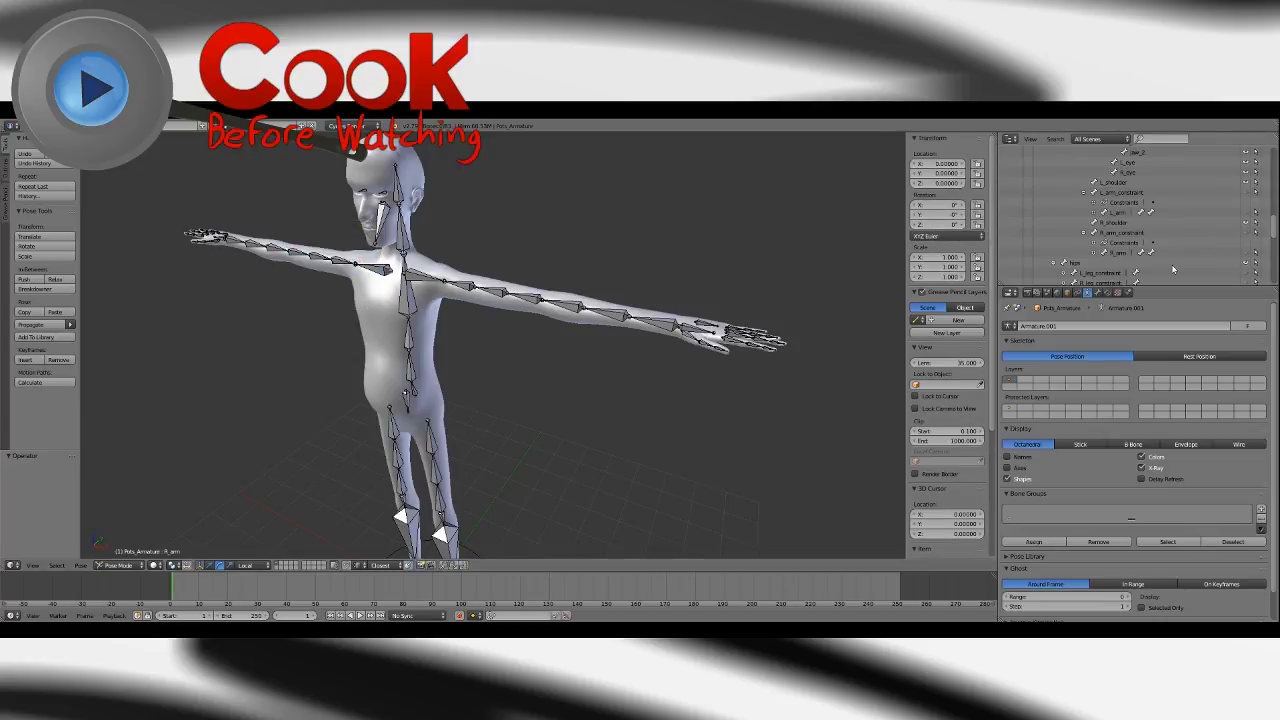
Unhide the L_leg and R_leg bones under their leg constraint bones.
scroll(1172, 267, "up", 2)
scroll(1144, 234, "down", 4)
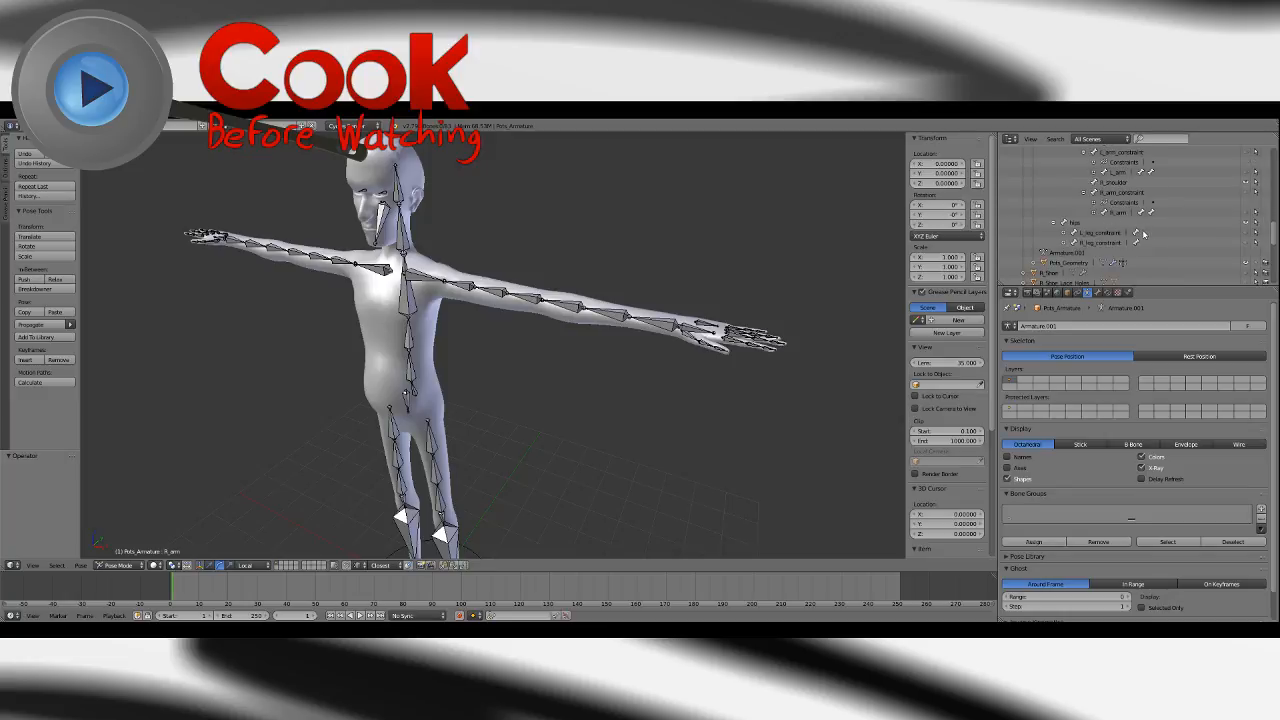
left_click(1063, 243)
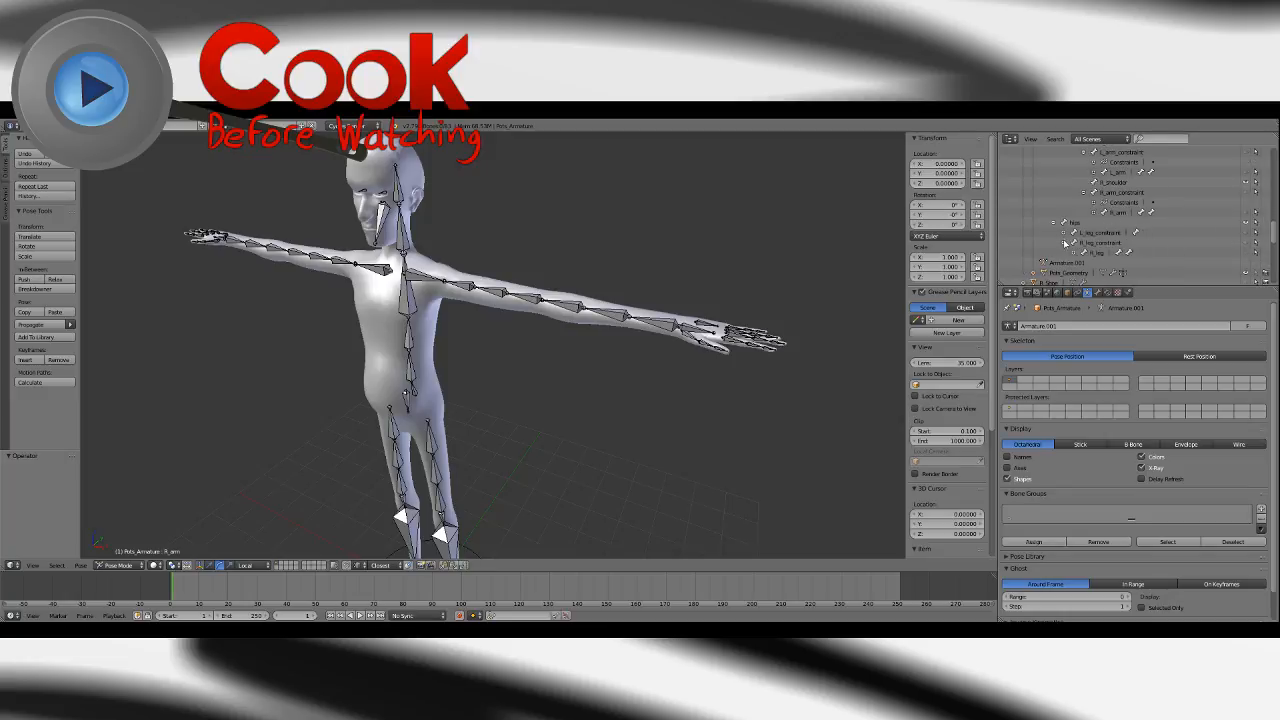
left_click(1064, 233)
left_click(1246, 262)
left_click(1247, 244)
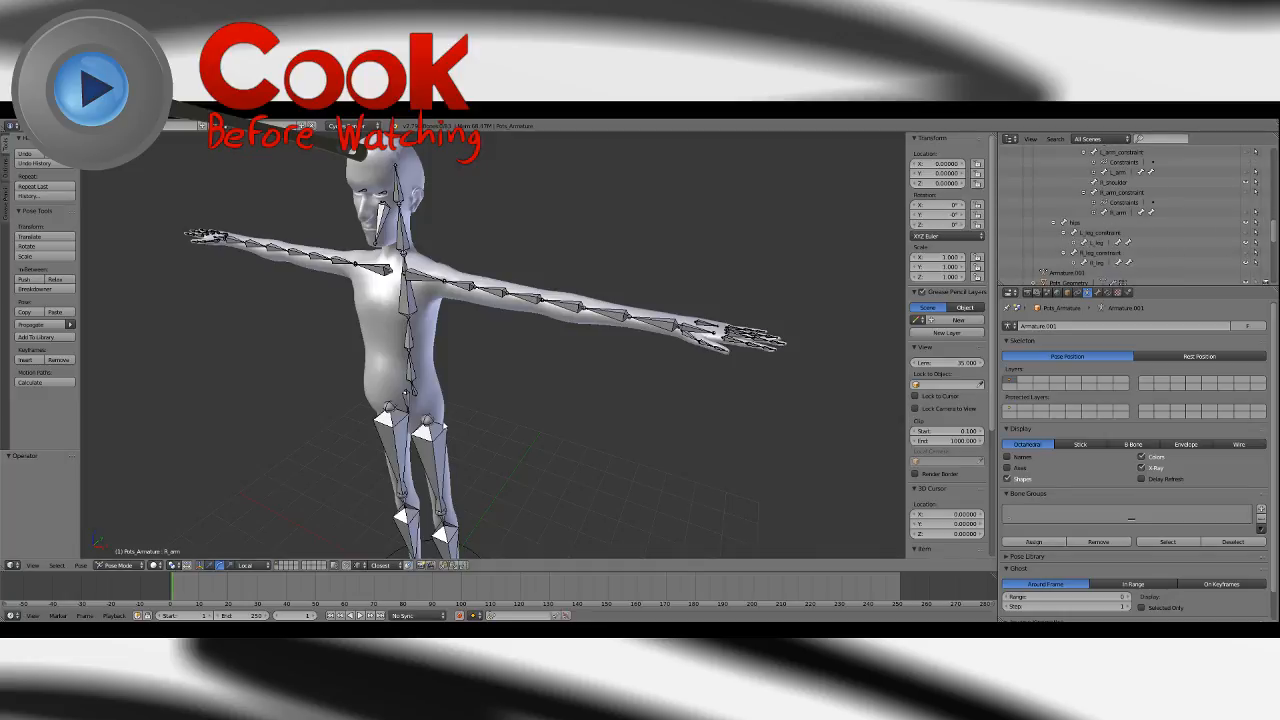
Set the rotation mode of the L_leg bone to XYZ Euler.
middle_click_drag(517, 415, 711, 283, "shift")
scroll(711, 283, "up", 4)
right_click(786, 261)
middle_click_drag(855, 268, 770, 293, "shift")
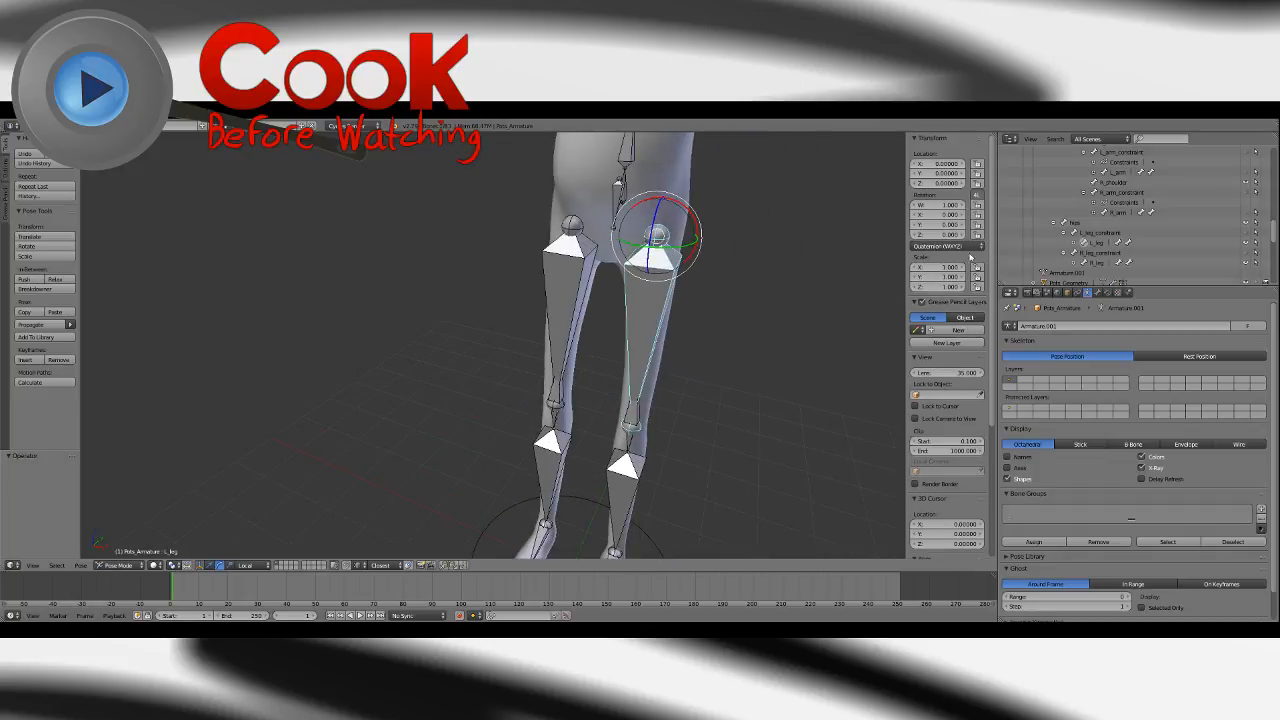
left_click(946, 245)
left_click(946, 222)
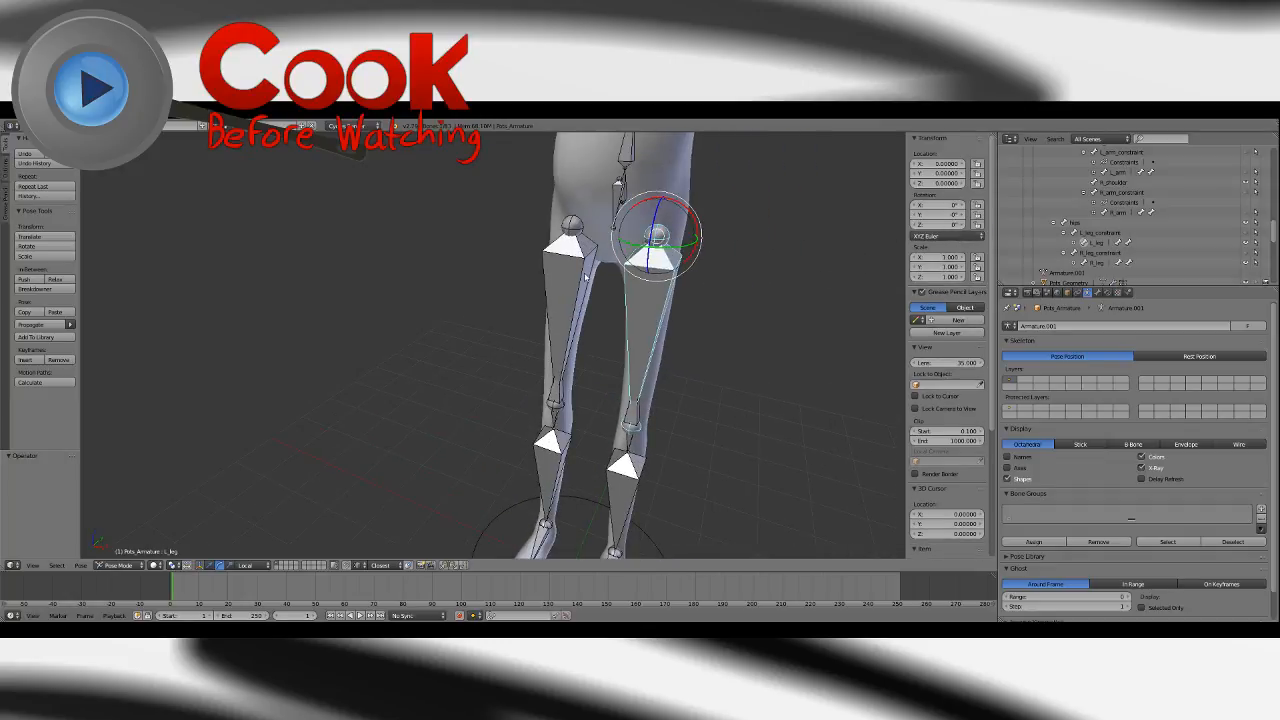
Set the rotation mode of the R_leg bone to XYZ Euler and hide both leg bones.
right_click(585, 278)
left_click(946, 245)
left_click(946, 222)
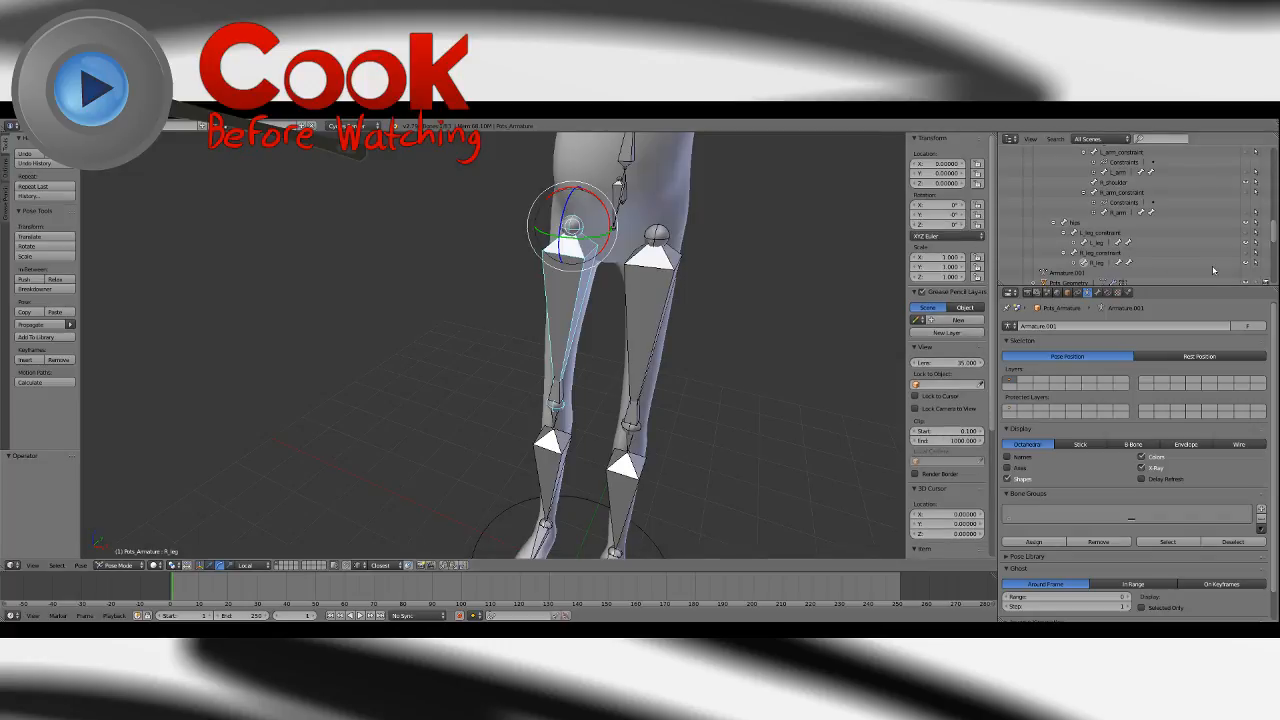
left_click(1244, 263)
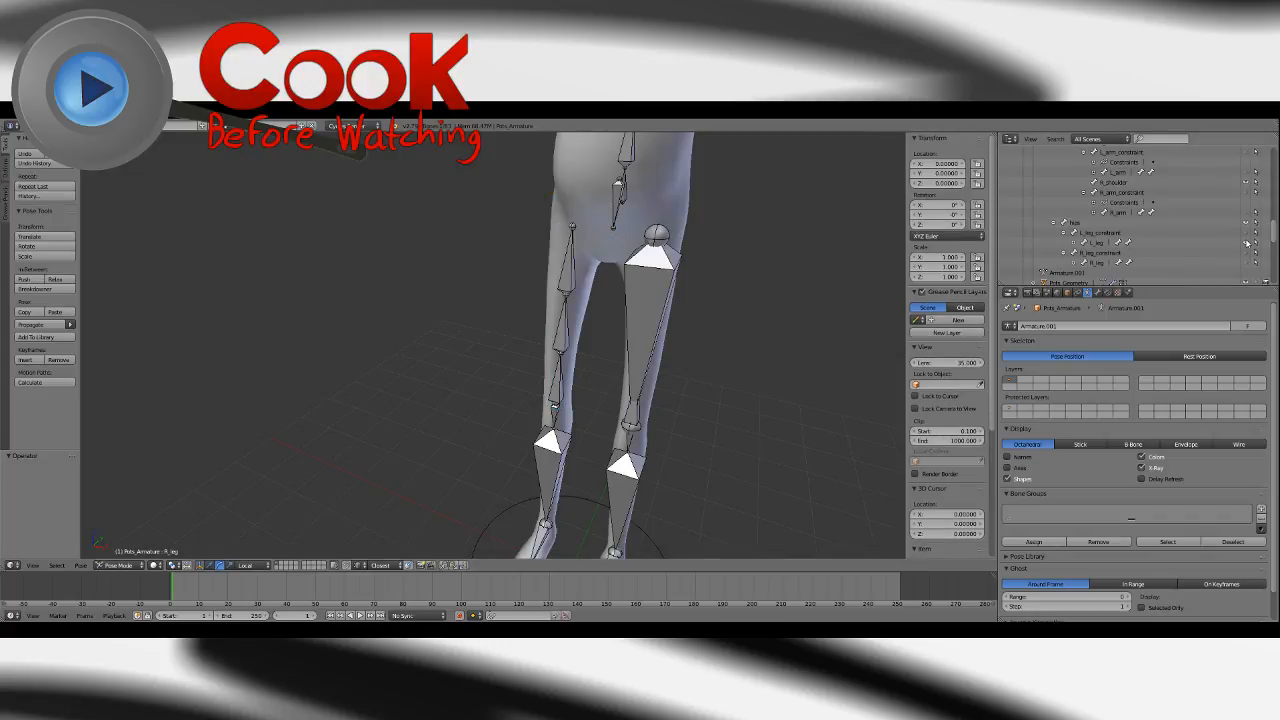
left_click(1245, 243)
Select the L_arm_twist_3 bone and switch the armature to Edit Mode.
scroll(745, 280, "down", 5)
middle_click_drag(715, 245, 609, 415, "shift")
scroll(609, 415, "up", 1)
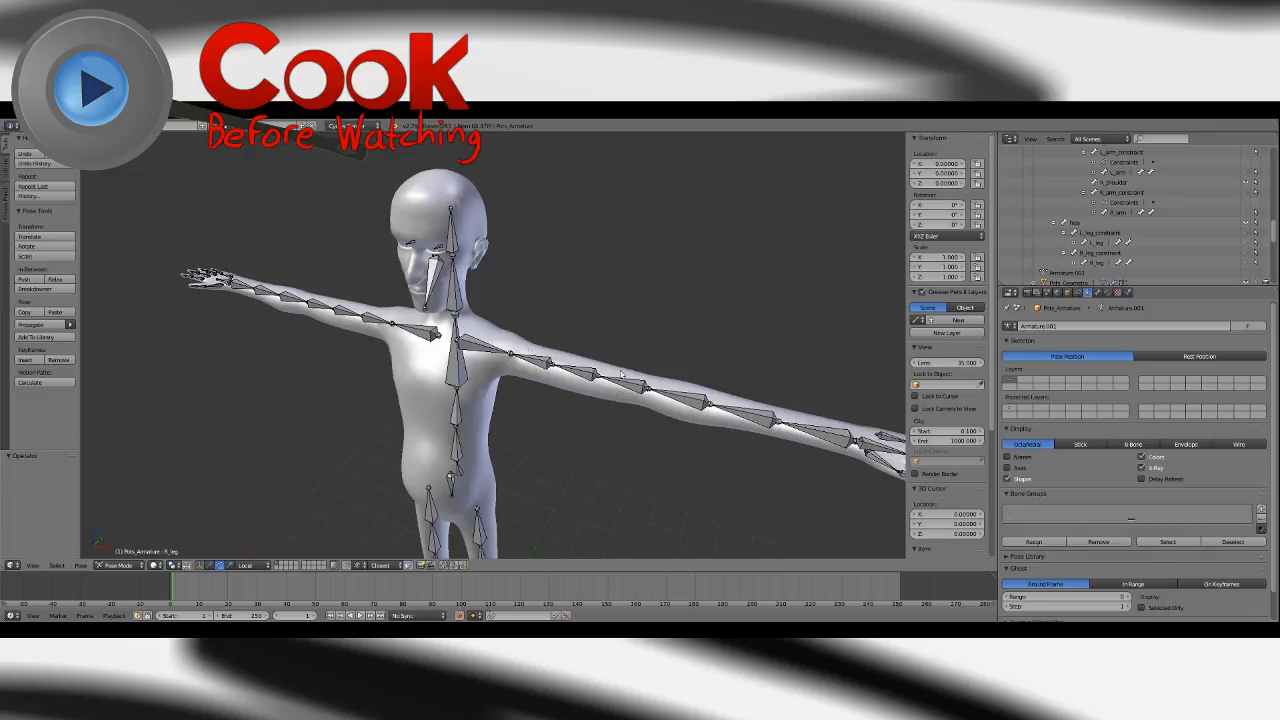
right_click(533, 358)
key("Tab")
middle_click_drag(591, 411, 548, 392, "shift")
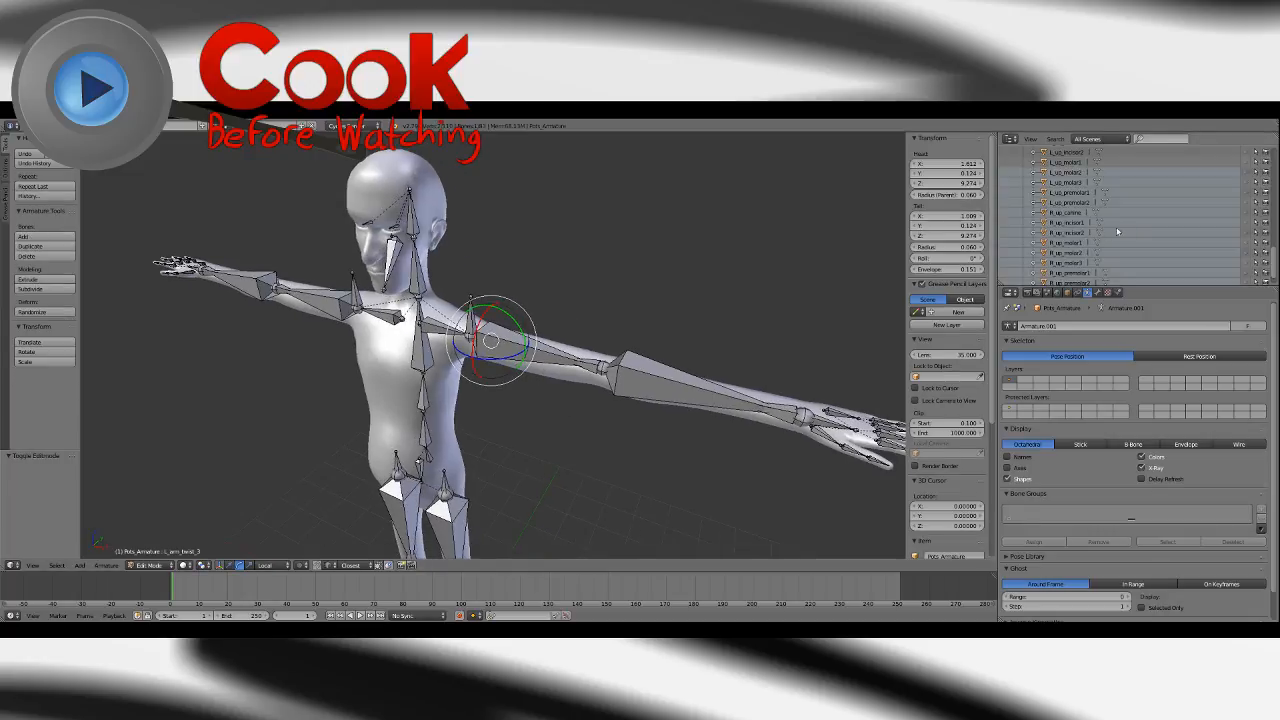
Expand the armature's bone hierarchy from the pelvis through the chest and right arm down to R_arm_twist_3.
scroll(1098, 240, "down", 2)
scroll(1098, 240, "up", 6)
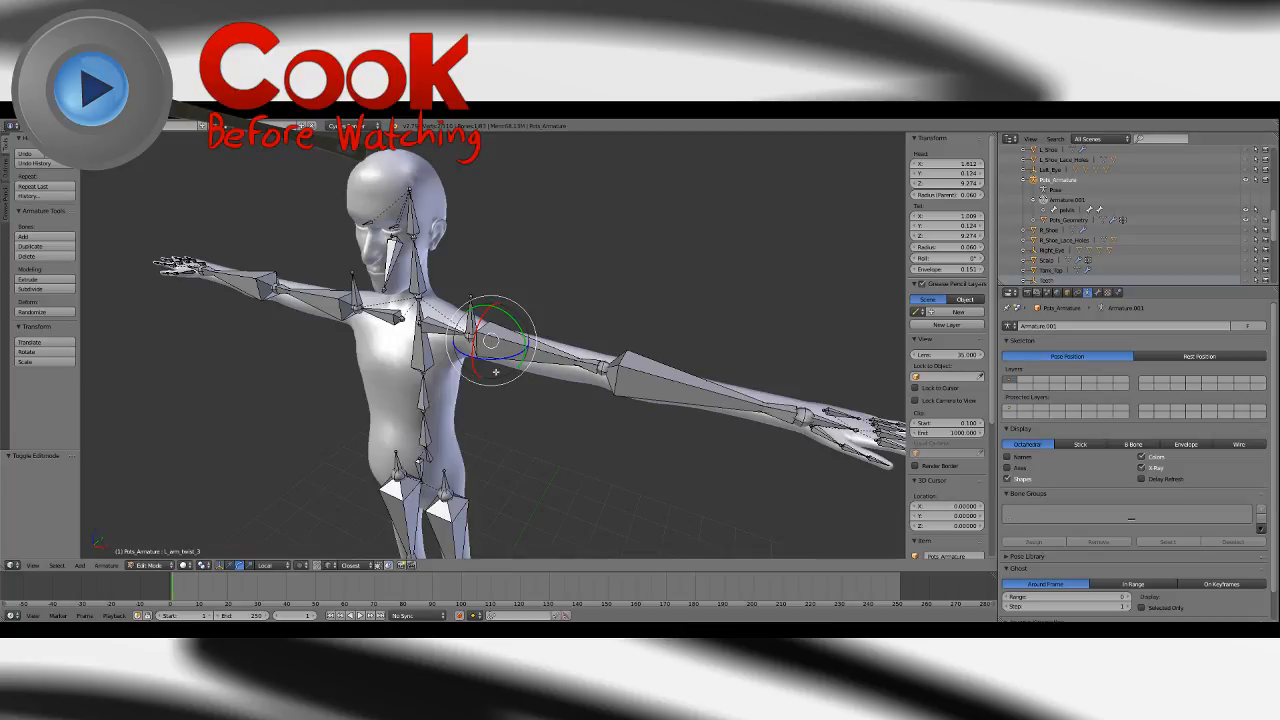
scroll(540, 370, "up", 5)
scroll(552, 369, "down", 3)
left_click(1046, 210)
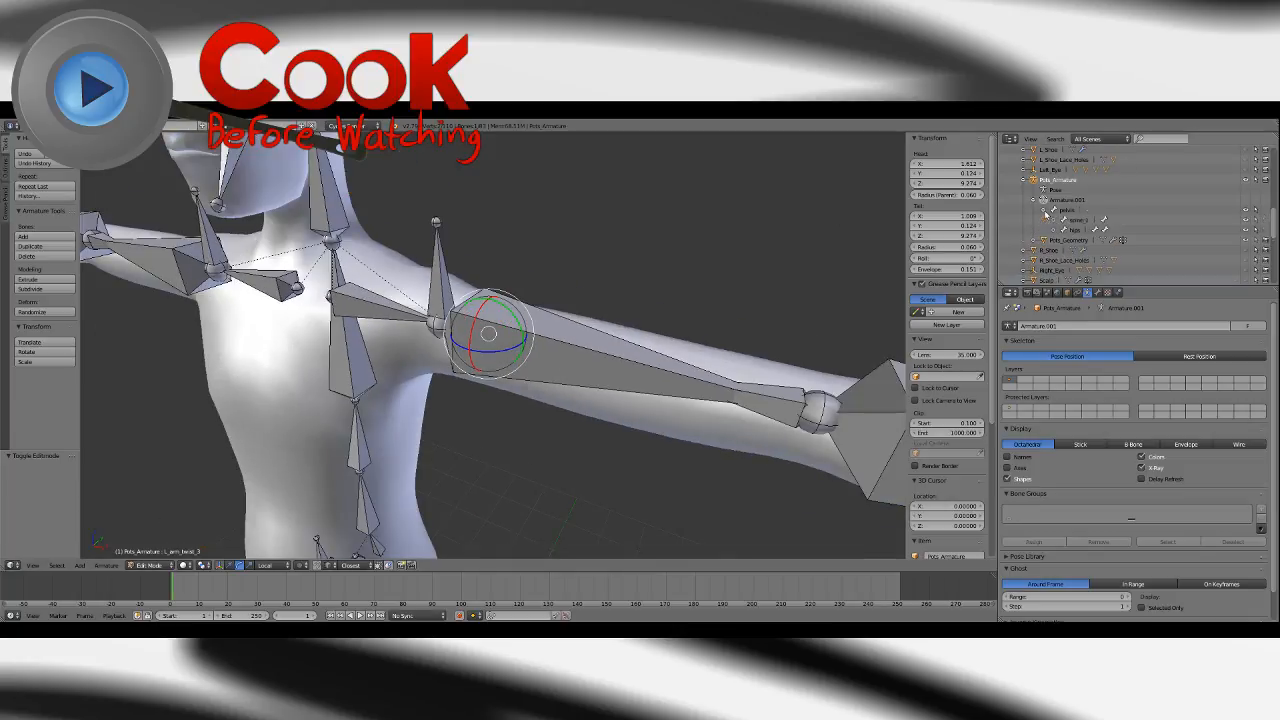
left_click(1055, 220)
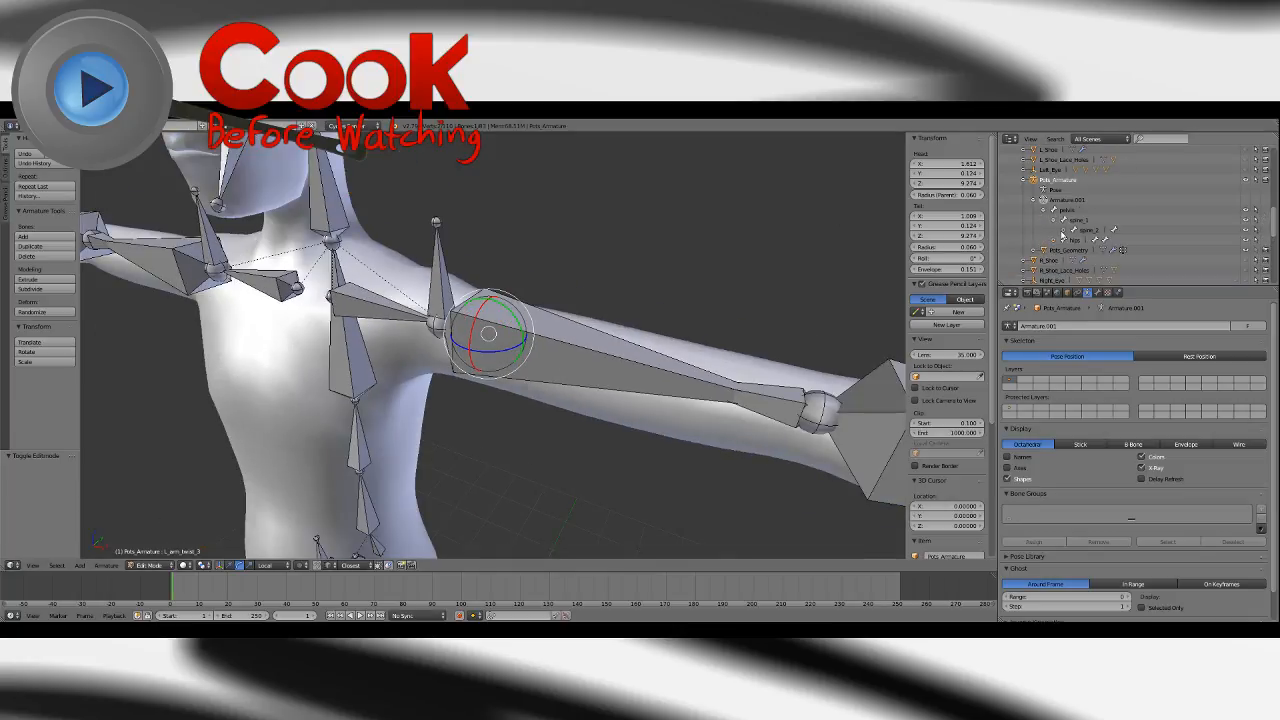
left_click(1064, 230)
left_click(1075, 240)
scroll(1084, 238, "down", 2)
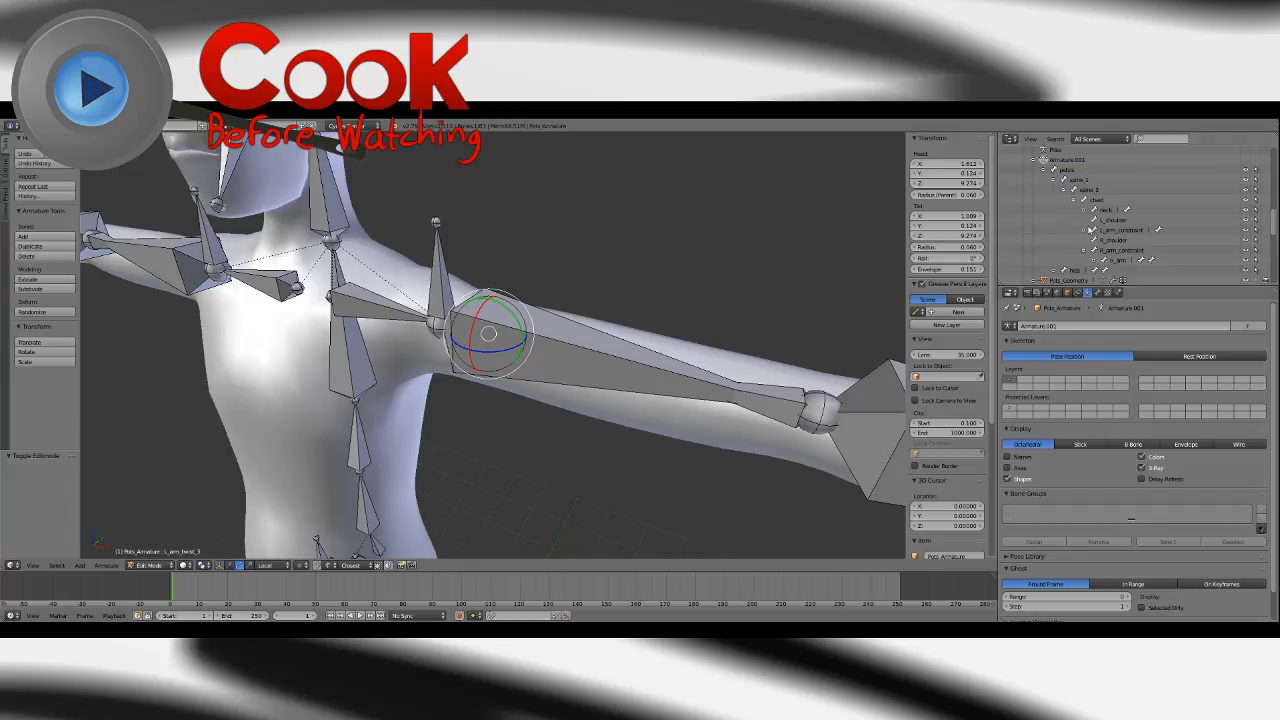
left_click(1094, 259)
scroll(1094, 272, "down", 2)
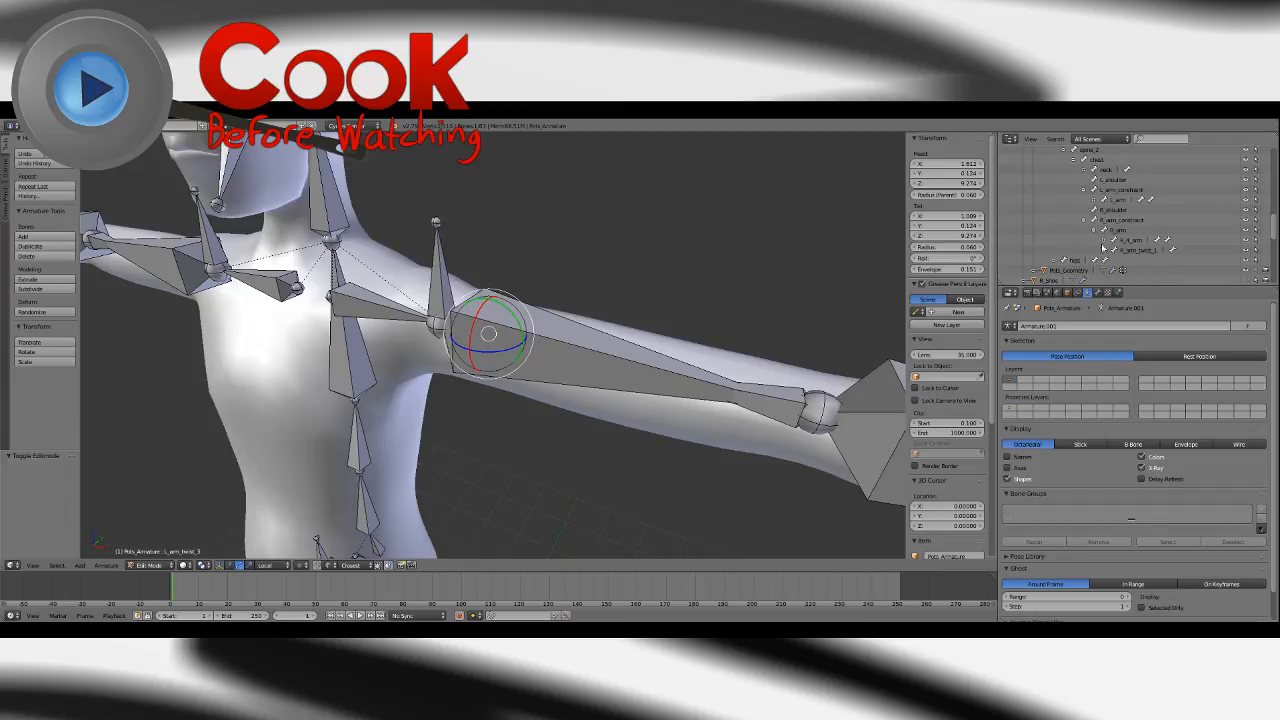
left_click(1105, 250)
left_click(1116, 260)
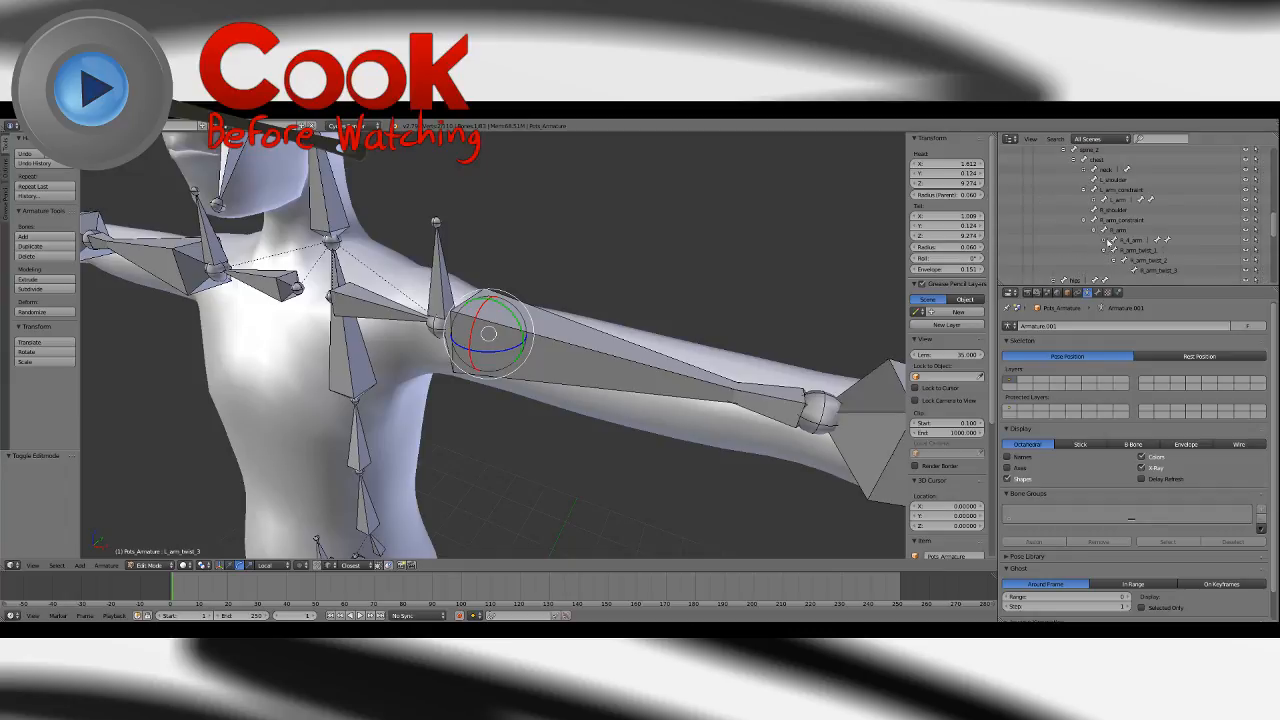
Expand the left arm's bone hierarchy down to L_arm_twist_3.
left_click(1096, 200)
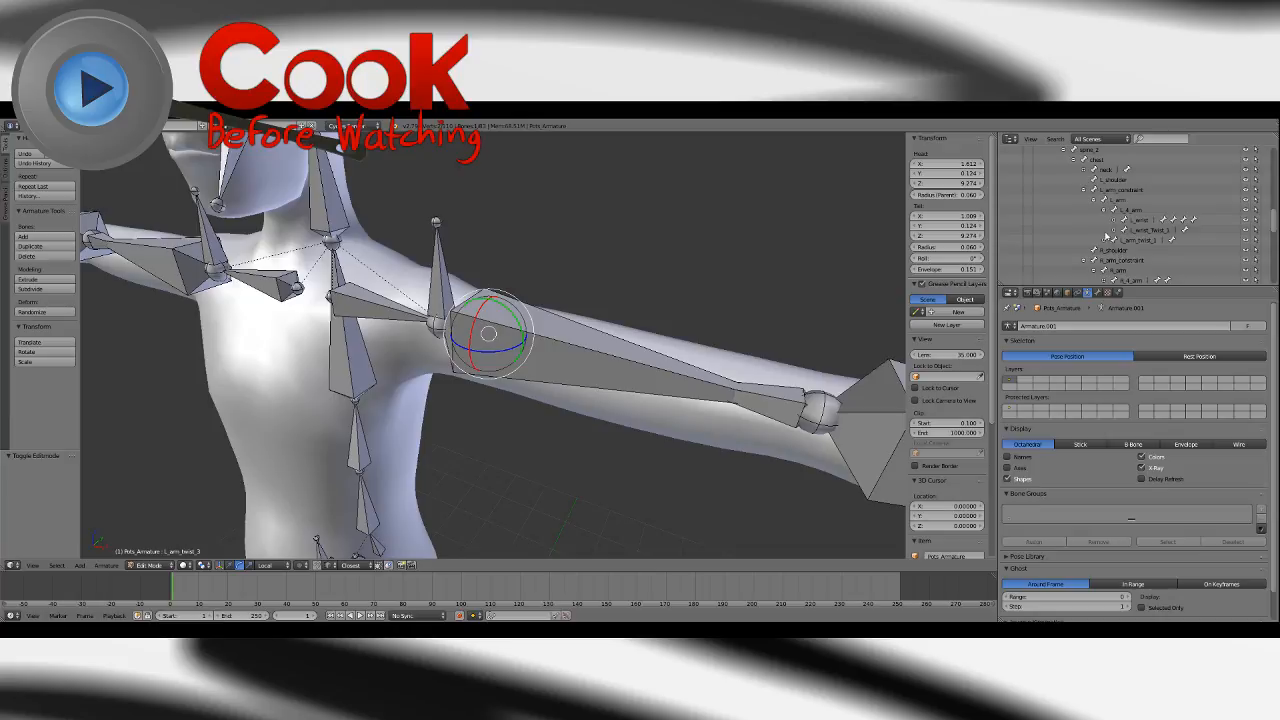
left_click(1103, 211)
left_click(1109, 221)
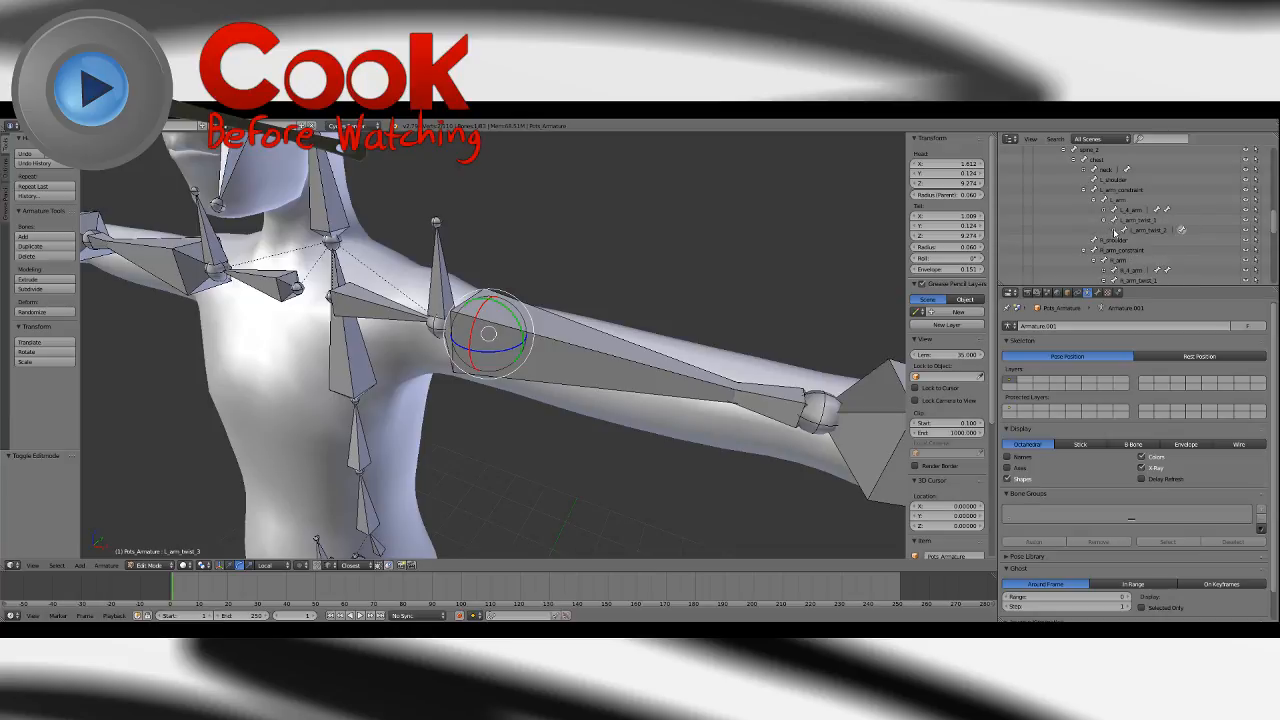
left_click(1114, 231)
scroll(1118, 232, "down", 1)
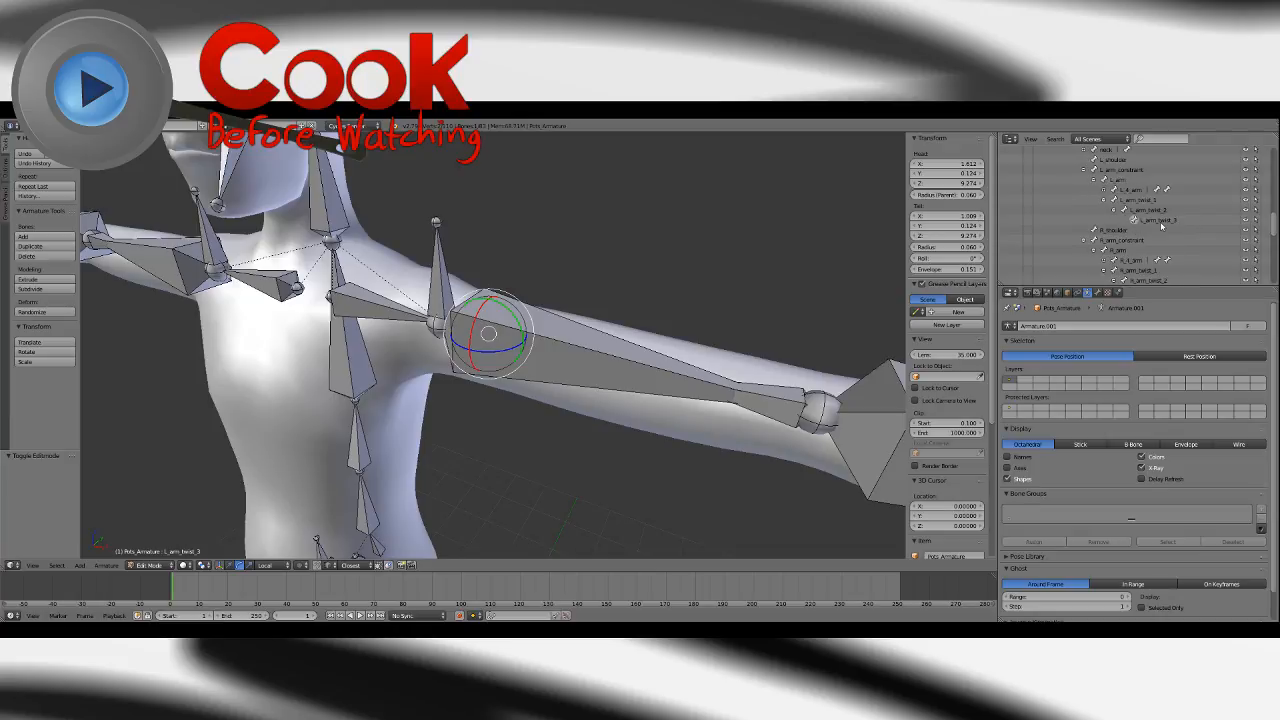
scroll(1155, 265, "down", 2)
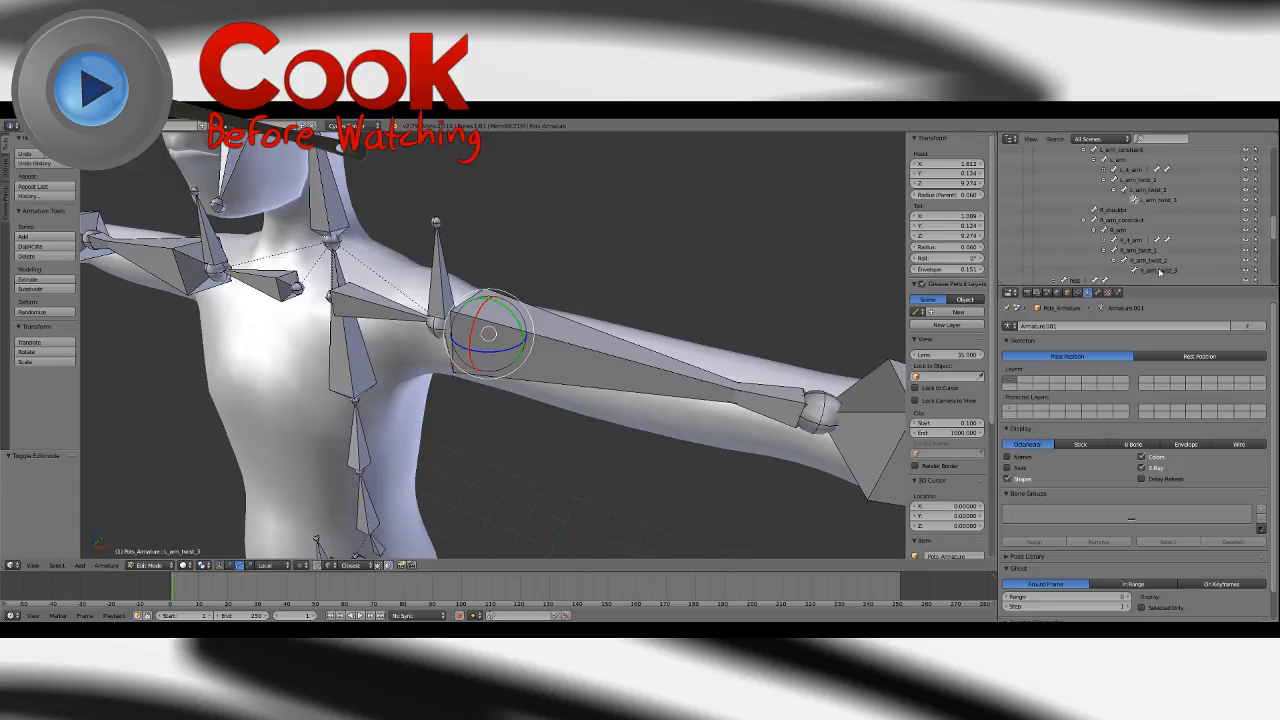
Add R_arm_twist_3 to the selection with L_arm_twist_3 and disconnect both bones from their parents while keeping the parenting.
left_click(1155, 272)
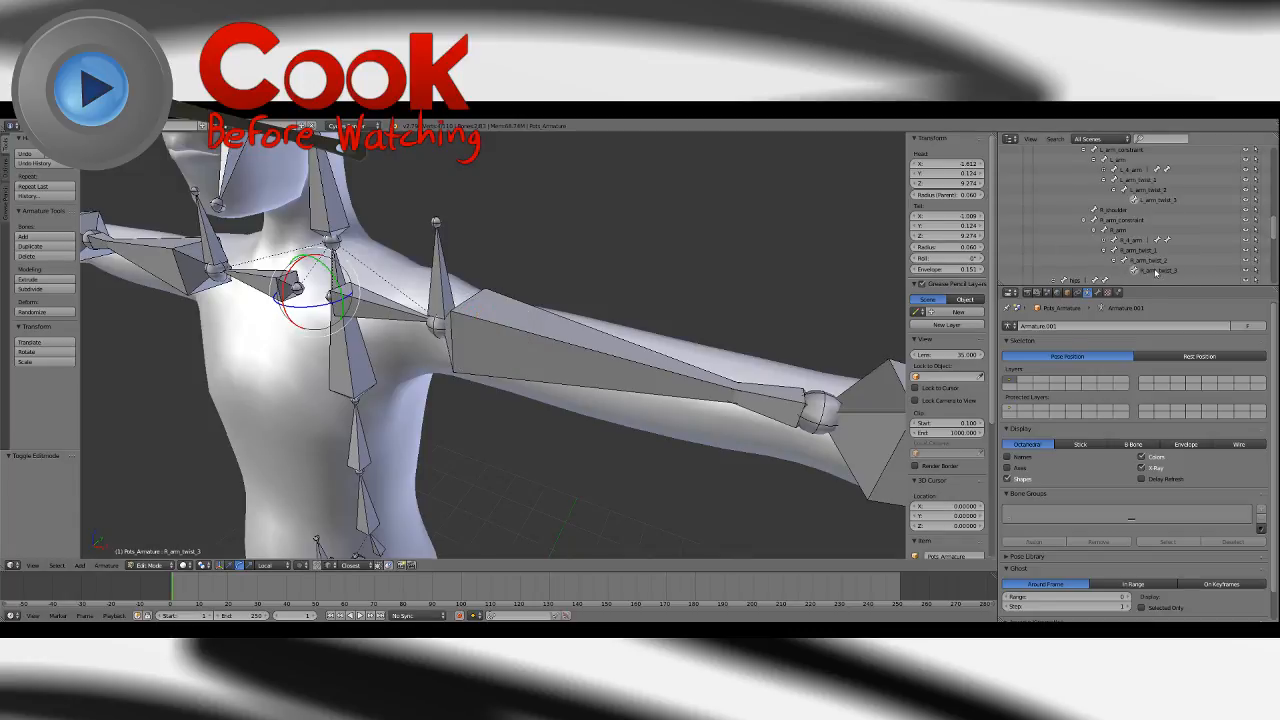
middle_click_drag(620, 211, 780, 260)
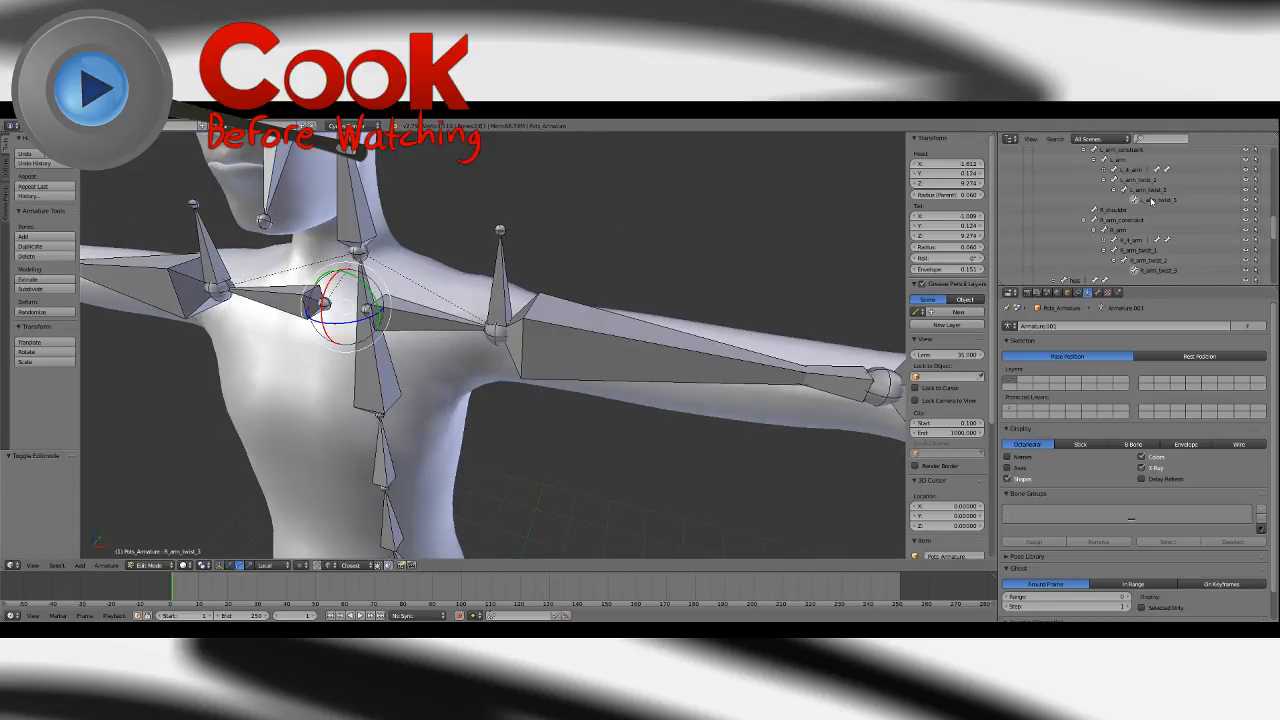
key("ctrl+p")
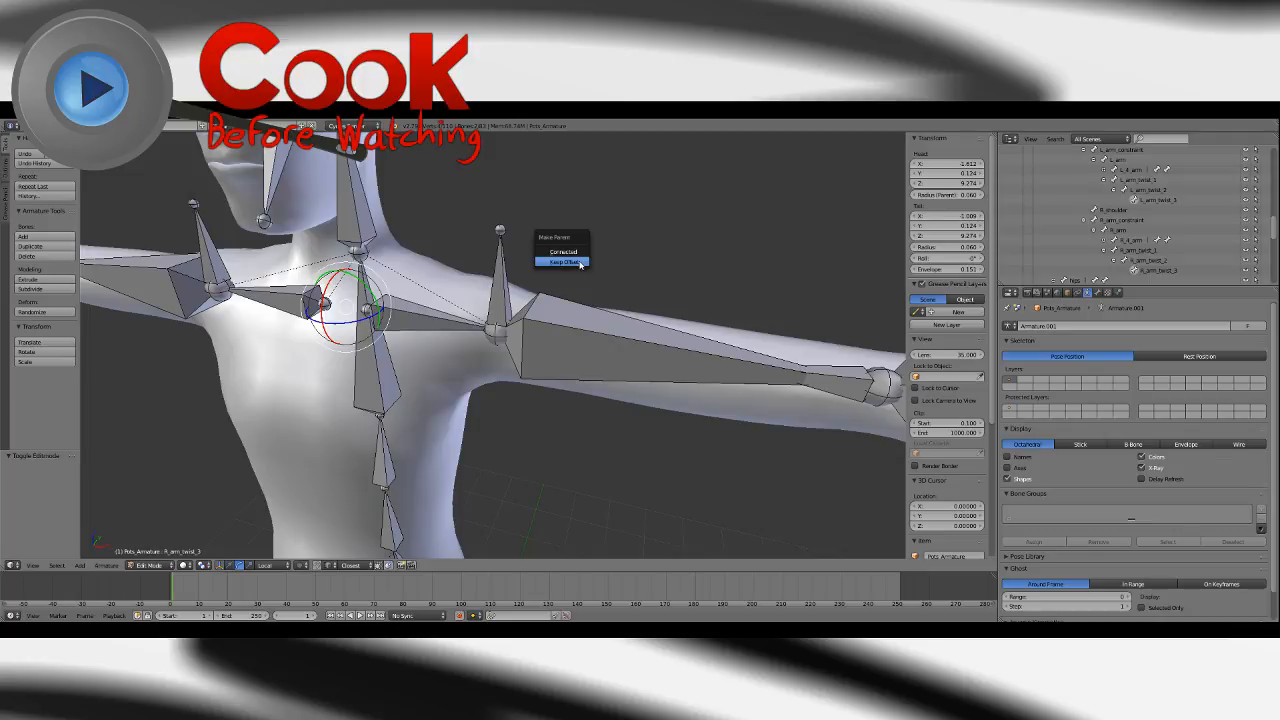
left_click(106, 565)
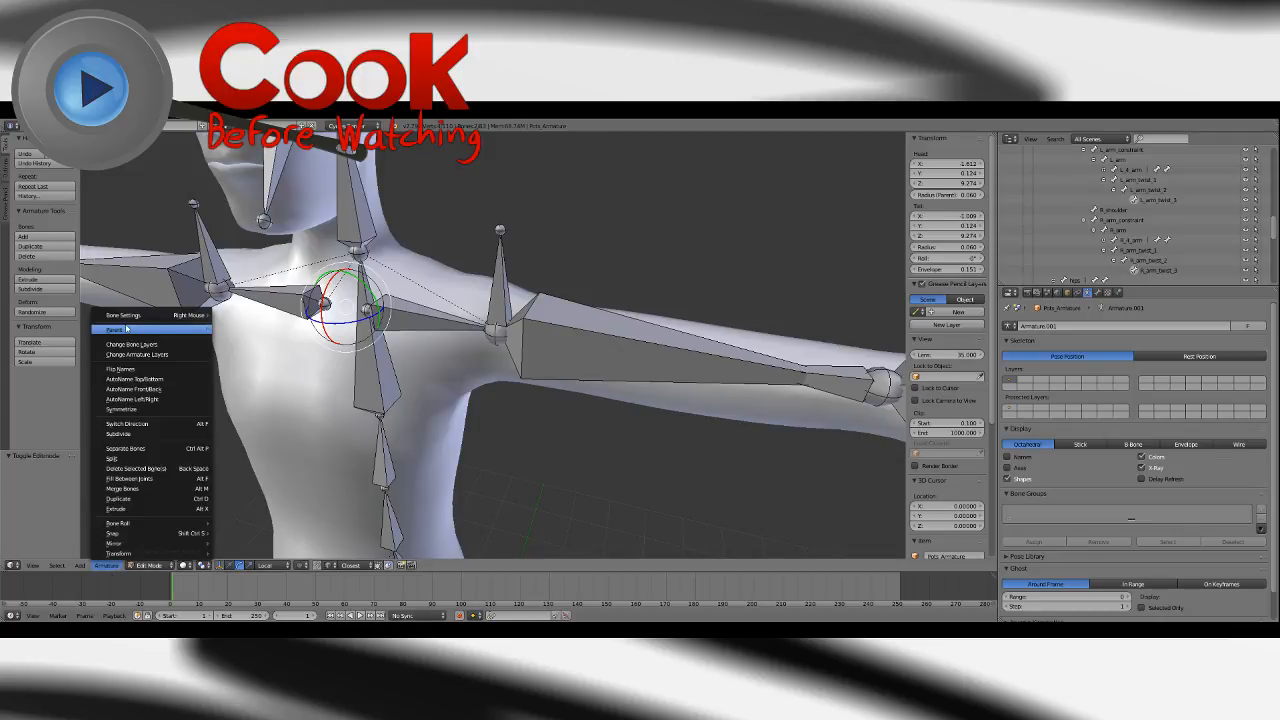
mouse_move(127, 329)
left_click(235, 339)
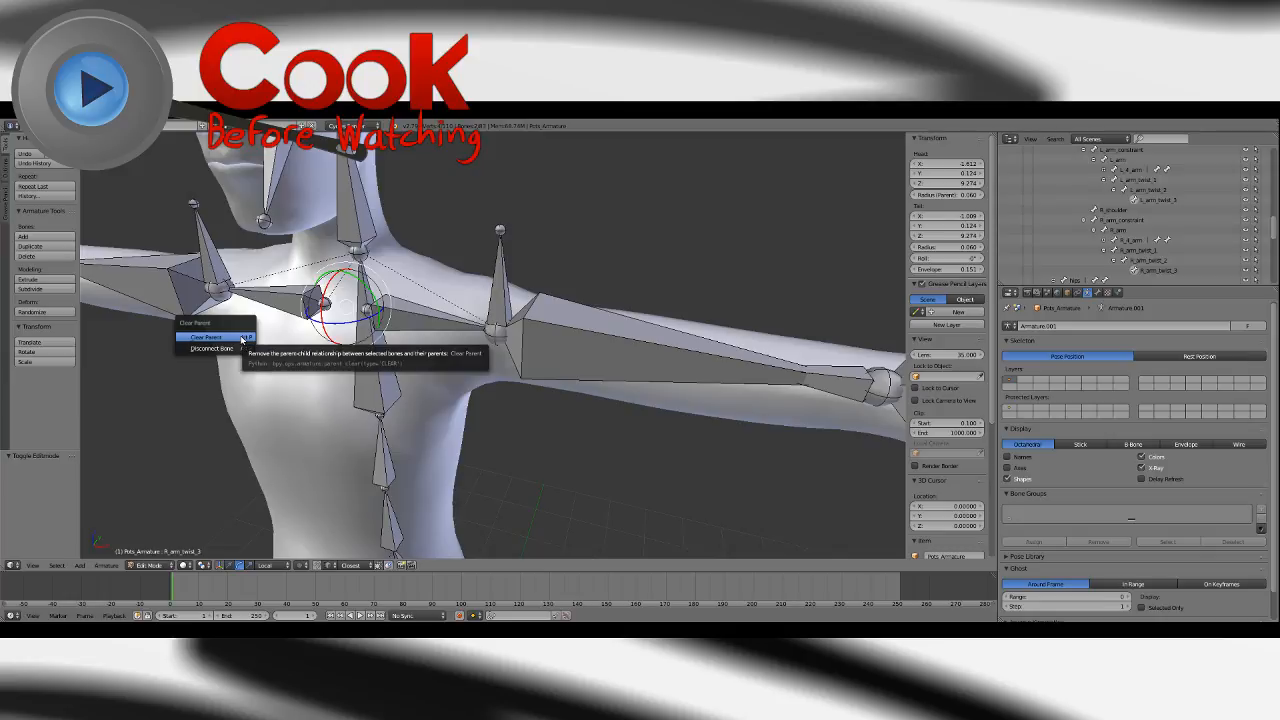
left_click(226, 348)
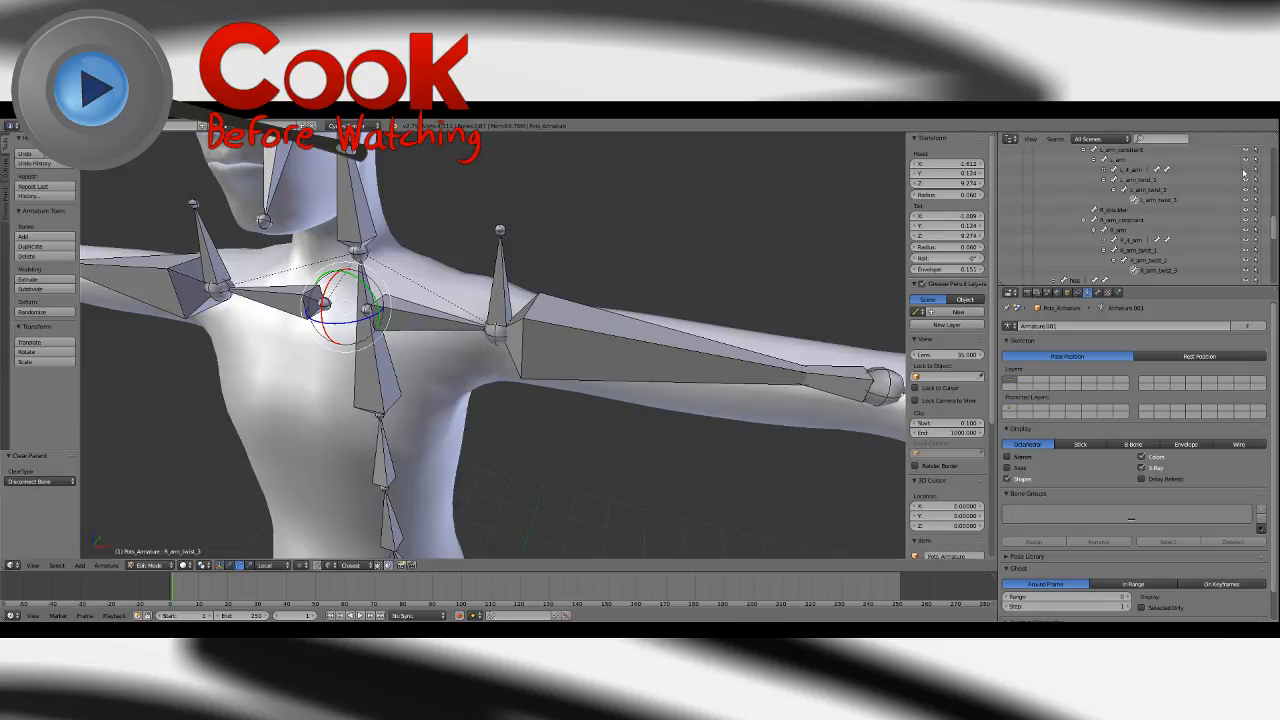
Hide the L_arm bone and disconnect the L_arm_twist_2 and R_arm_twist_2 bones from their parents, keeping the parenting.
scroll(1236, 177, "up", 1)
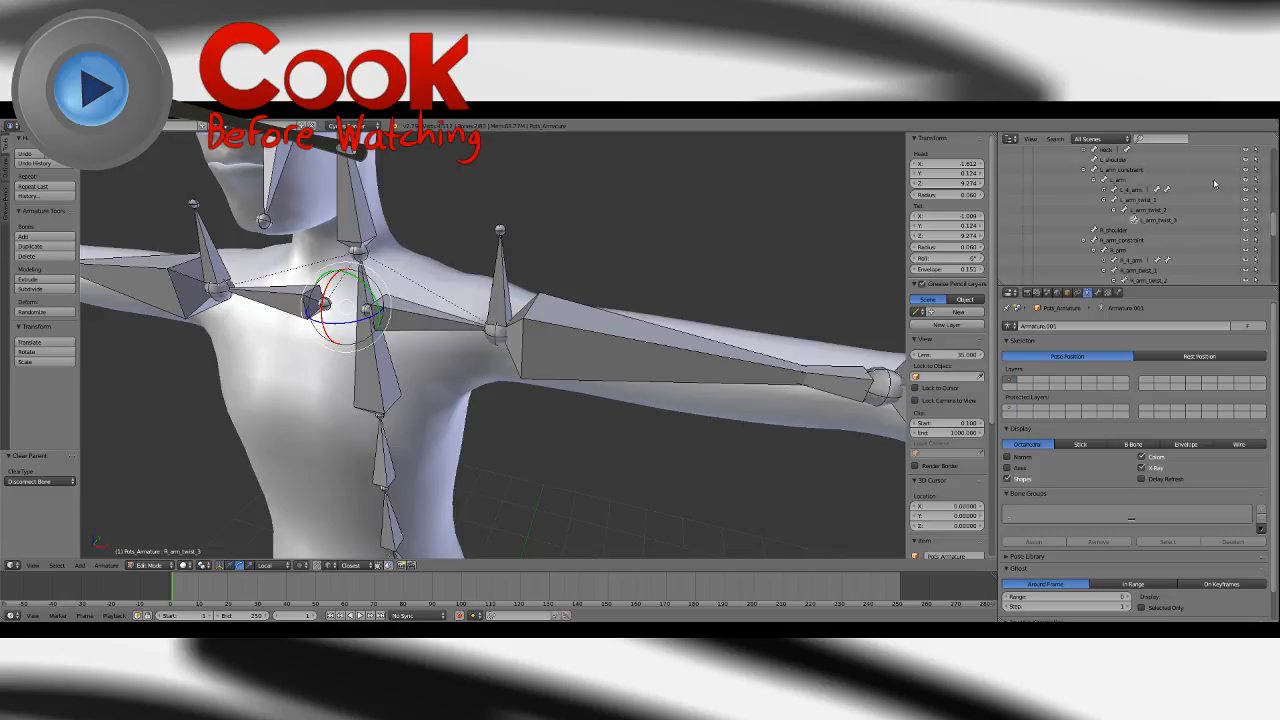
left_click(1245, 180)
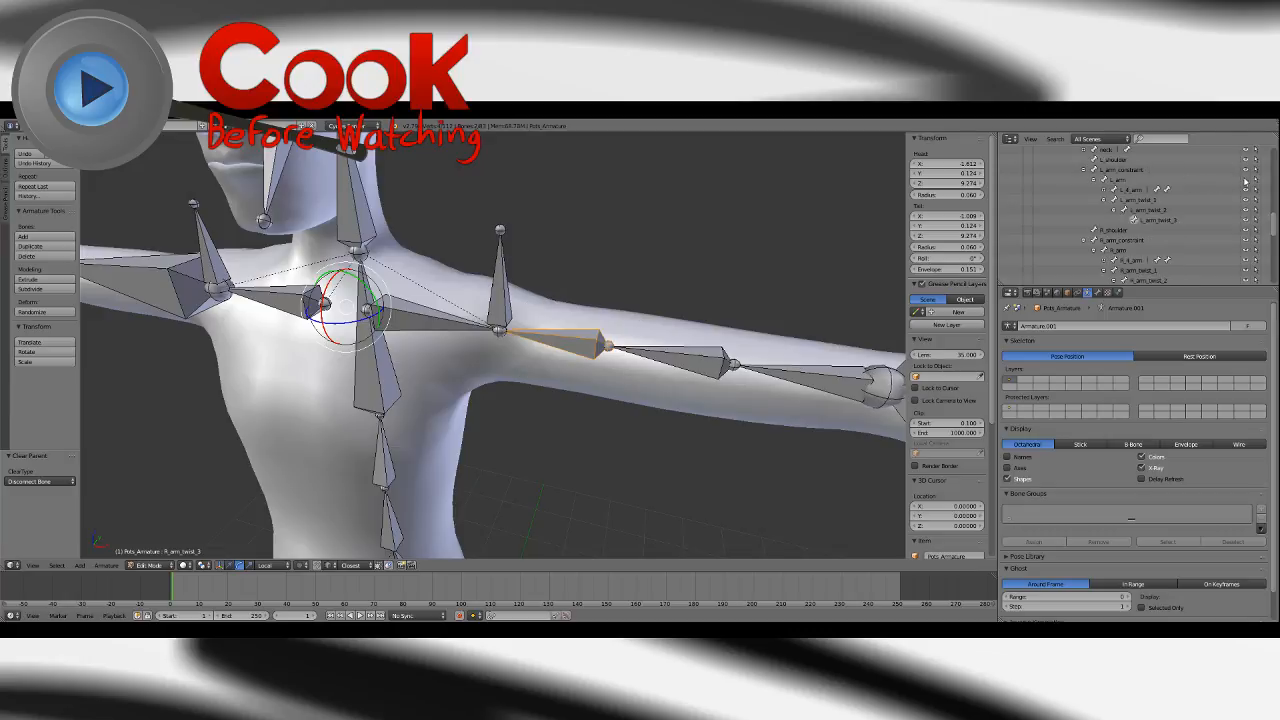
left_click(1151, 221)
left_click(1149, 211)
scroll(1149, 213, "down", 1)
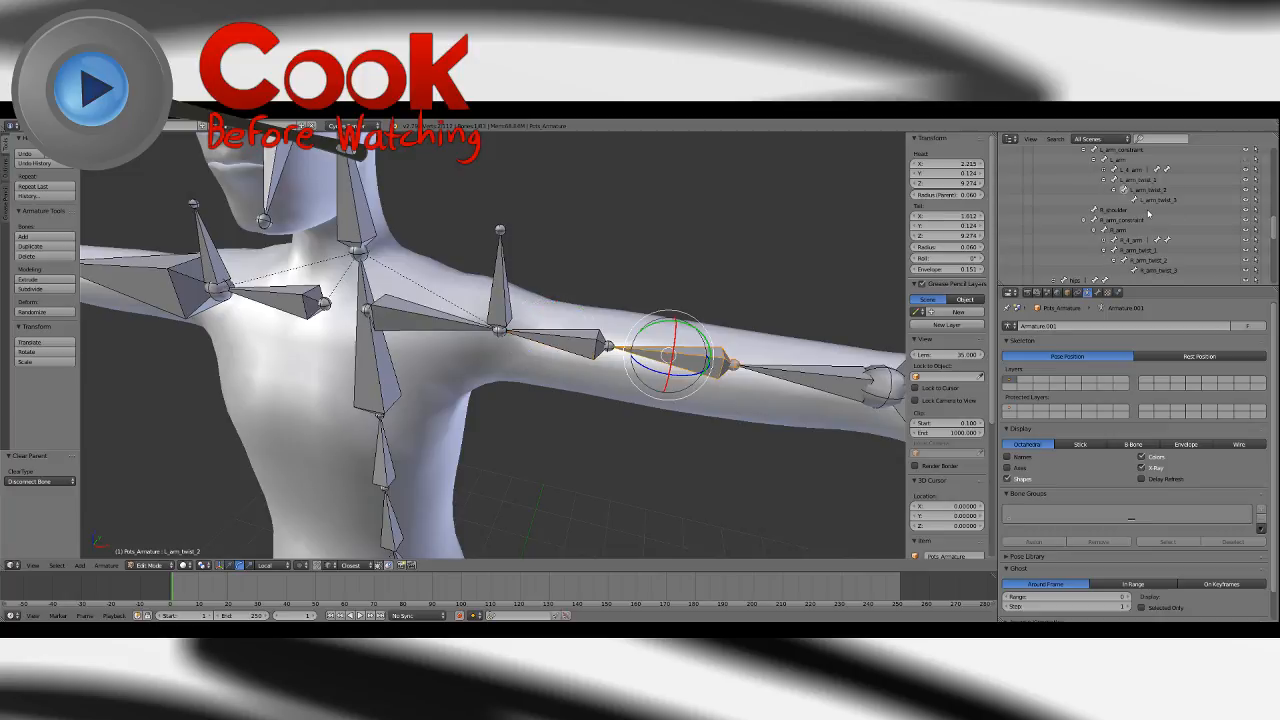
double_click(1146, 261)
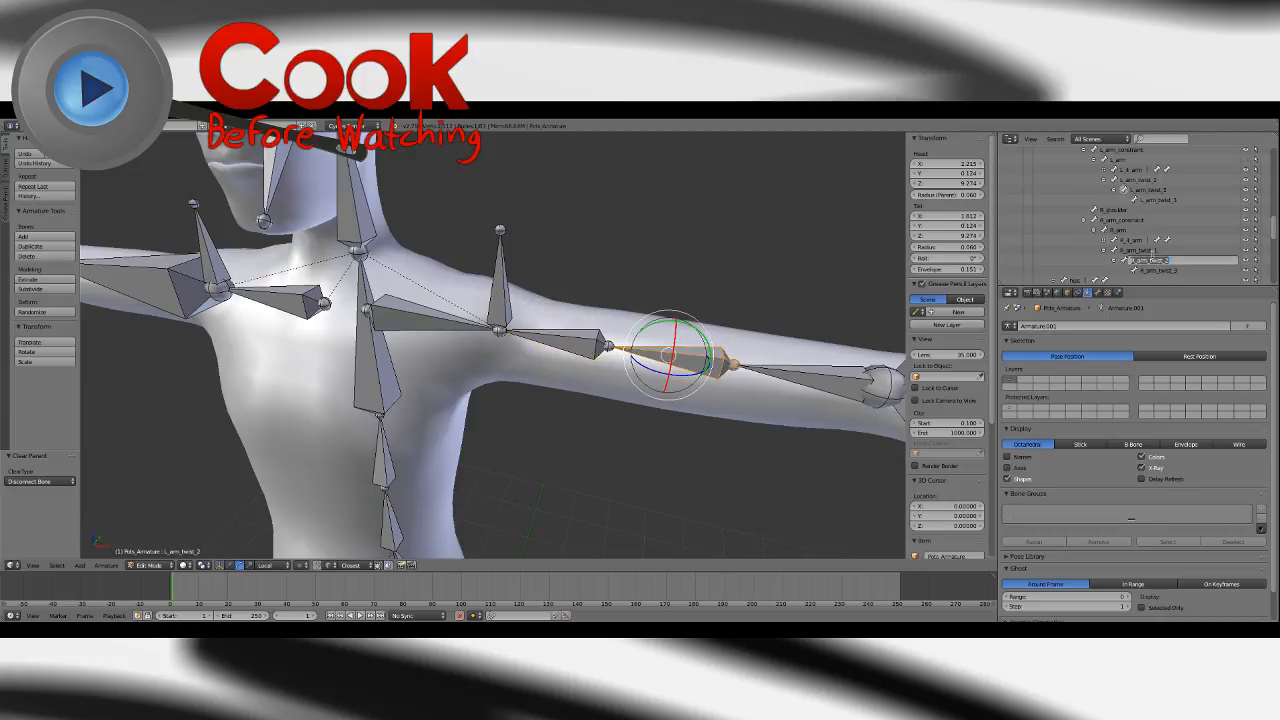
left_click(1120, 262)
left_click(1134, 260)
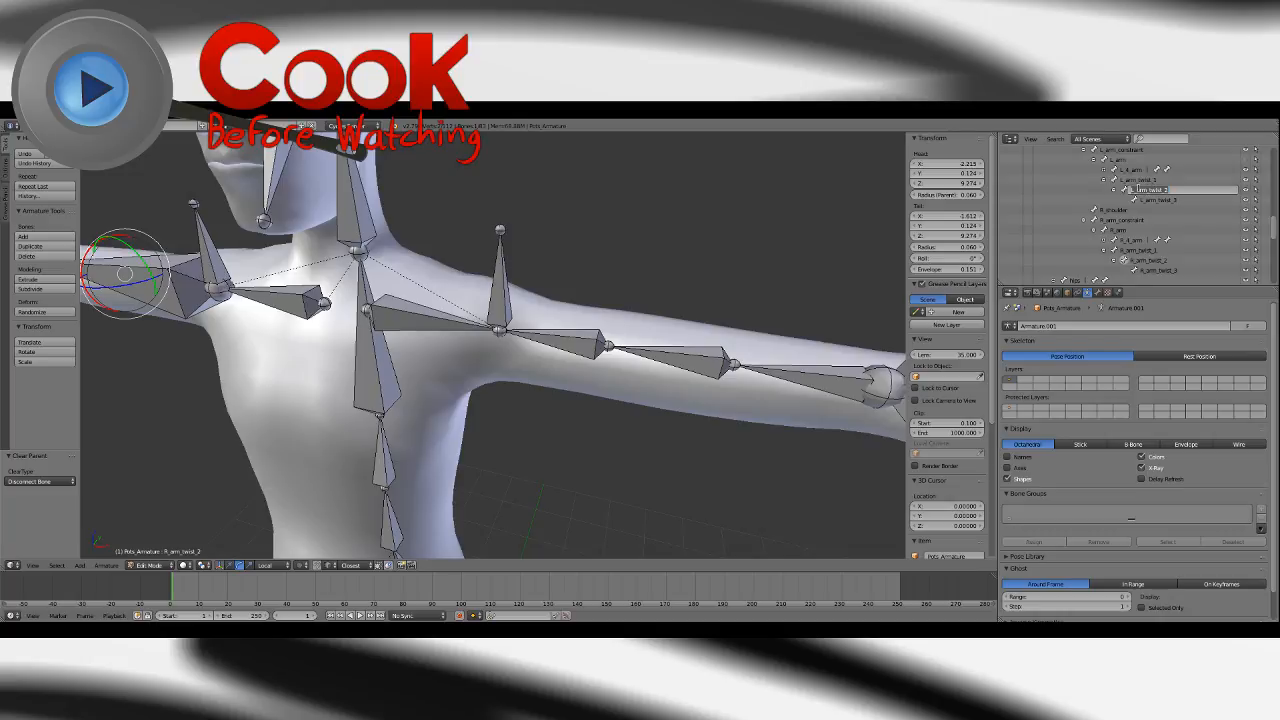
left_click(1138, 193)
left_click(1137, 261)
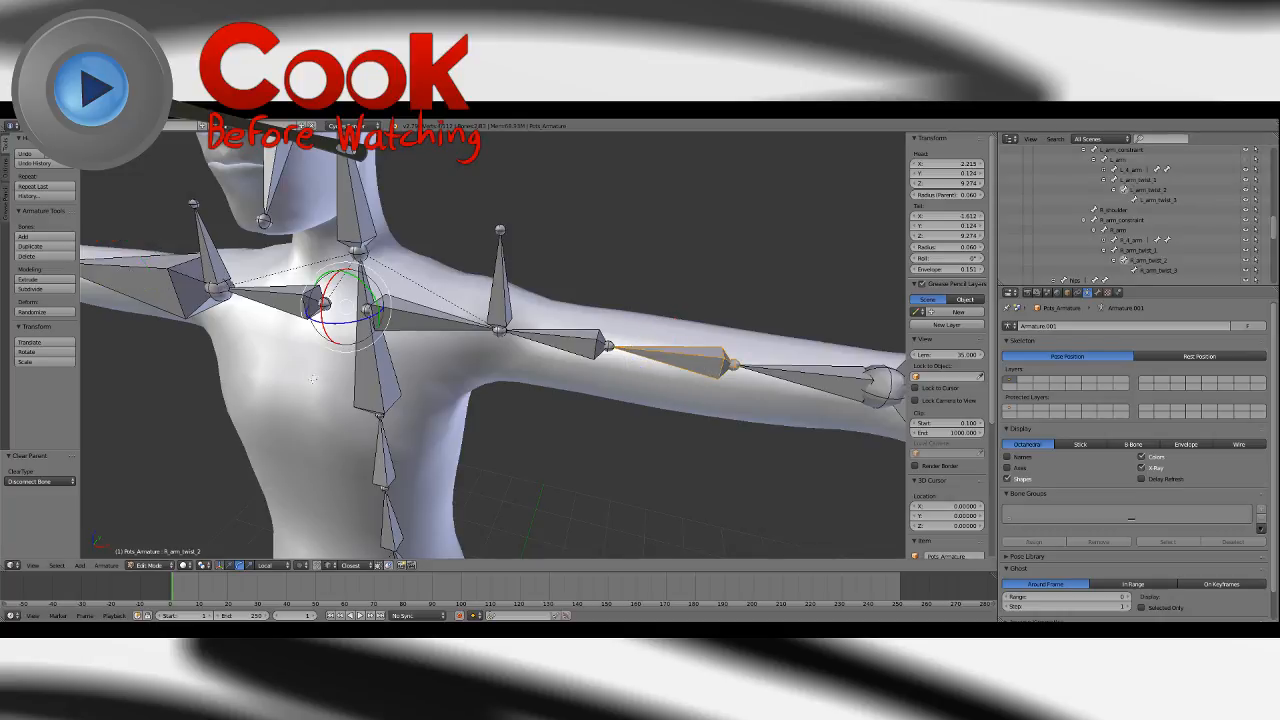
left_click(106, 565)
mouse_move(163, 333)
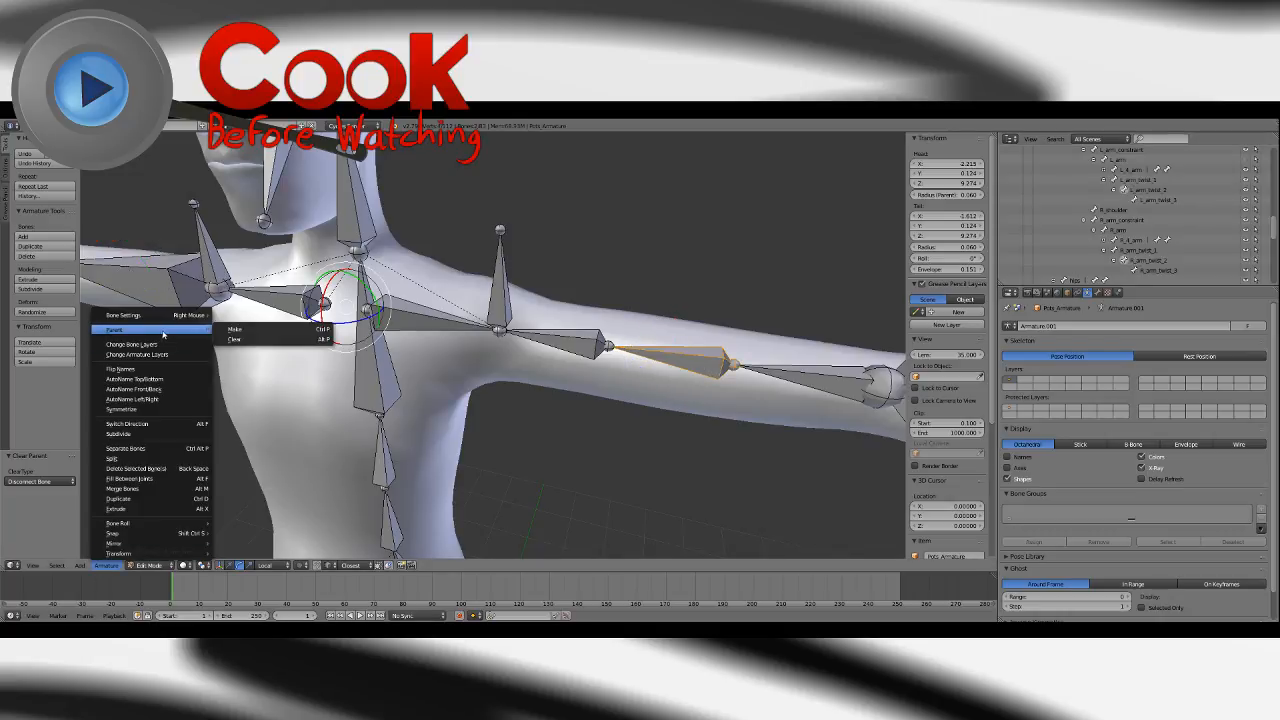
left_click(240, 339)
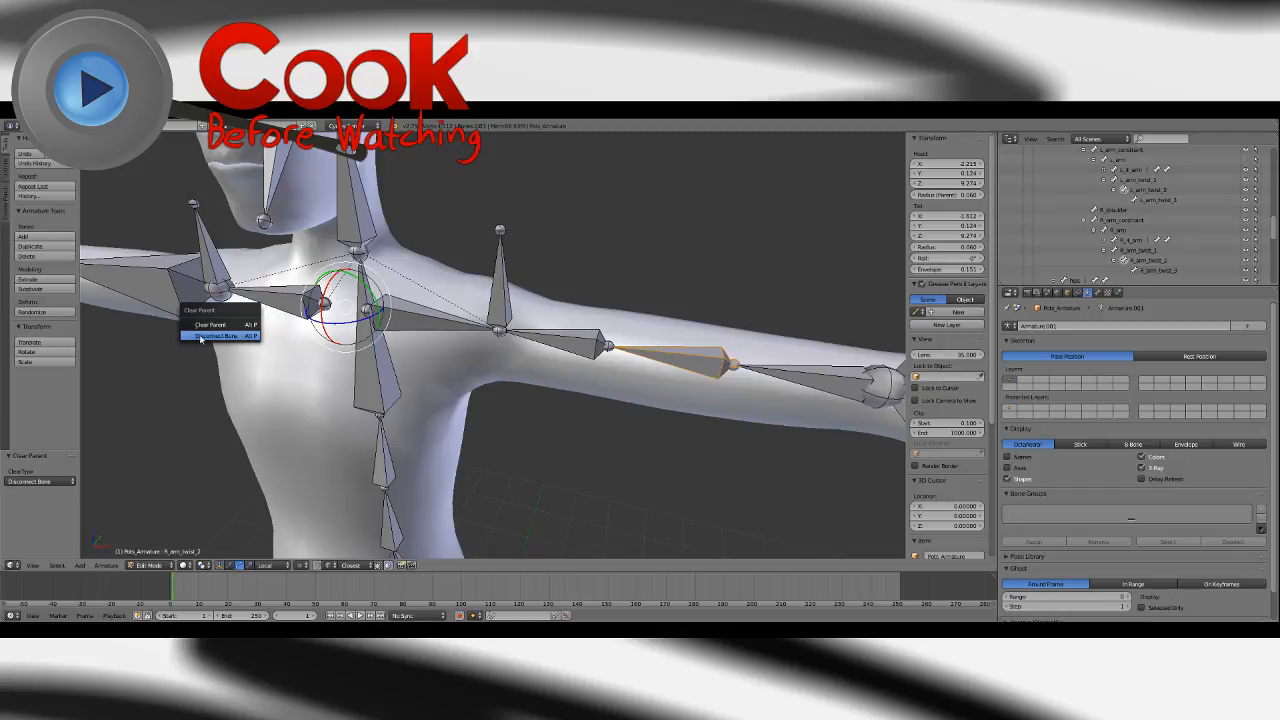
left_click(200, 338)
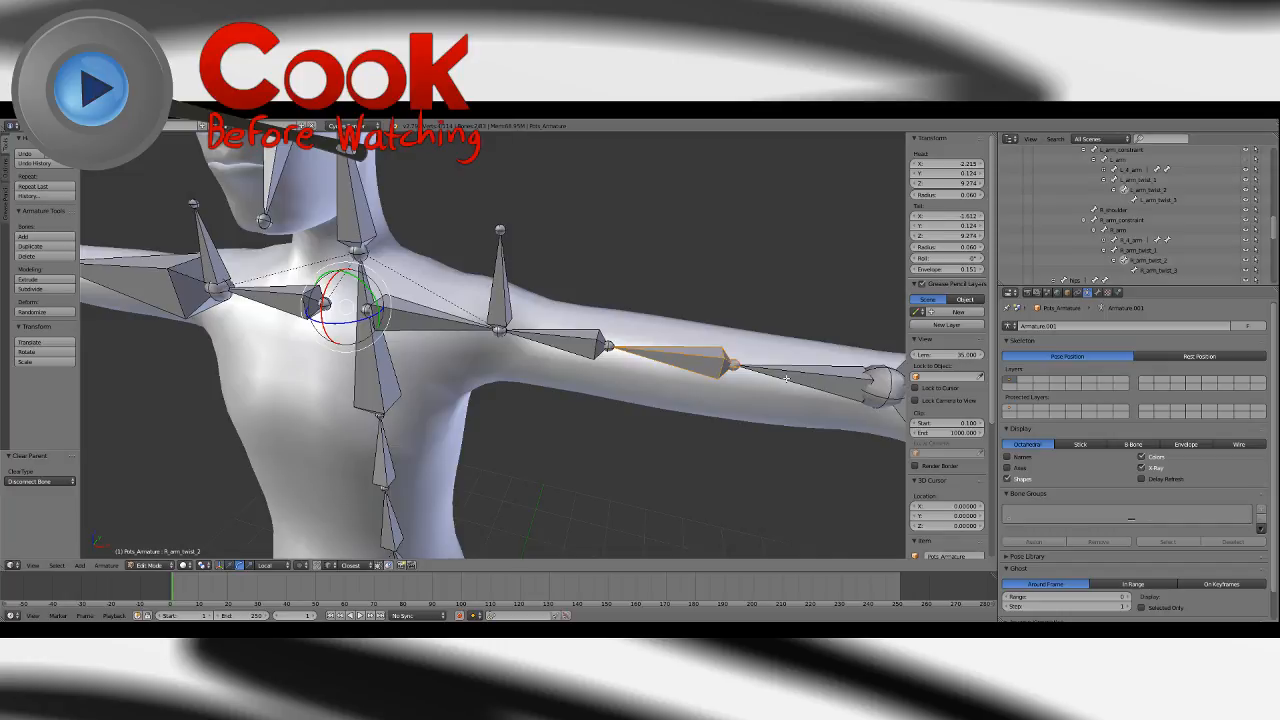
left_click(1146, 197)
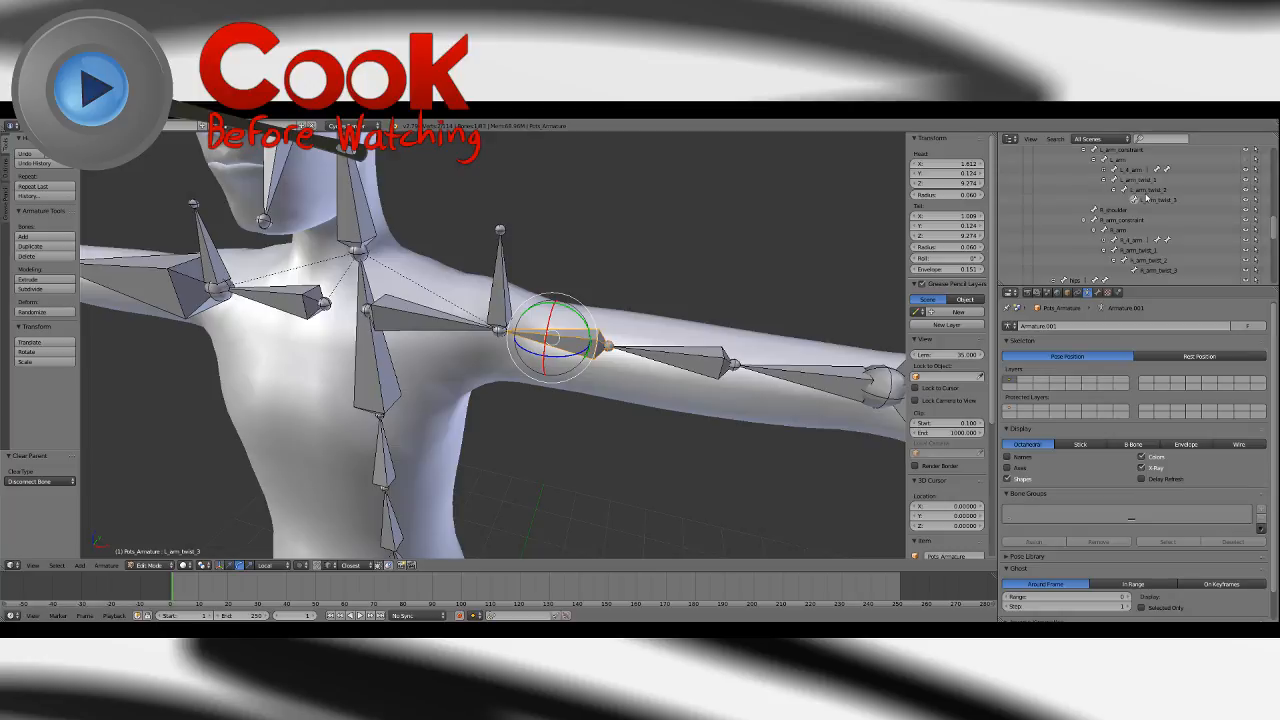
middle_click_drag(739, 354, 986, 197)
double_click(1138, 171)
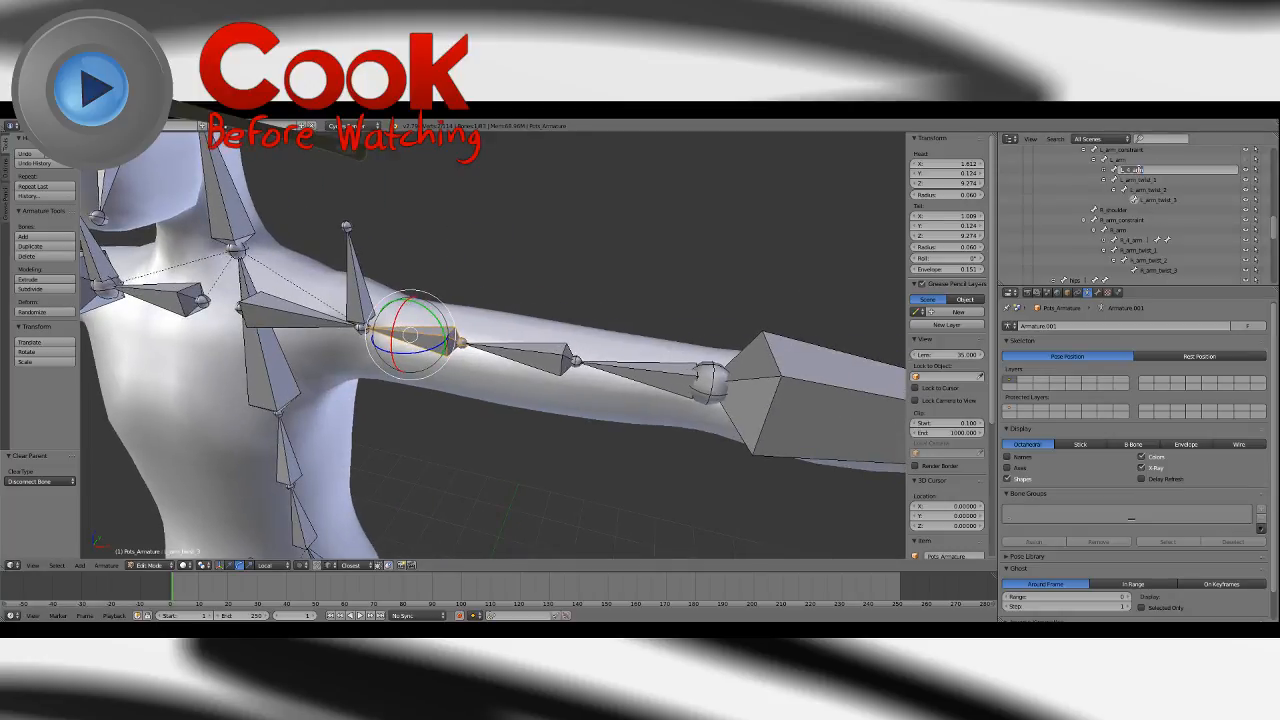
left_click(1153, 200)
left_click(1136, 171)
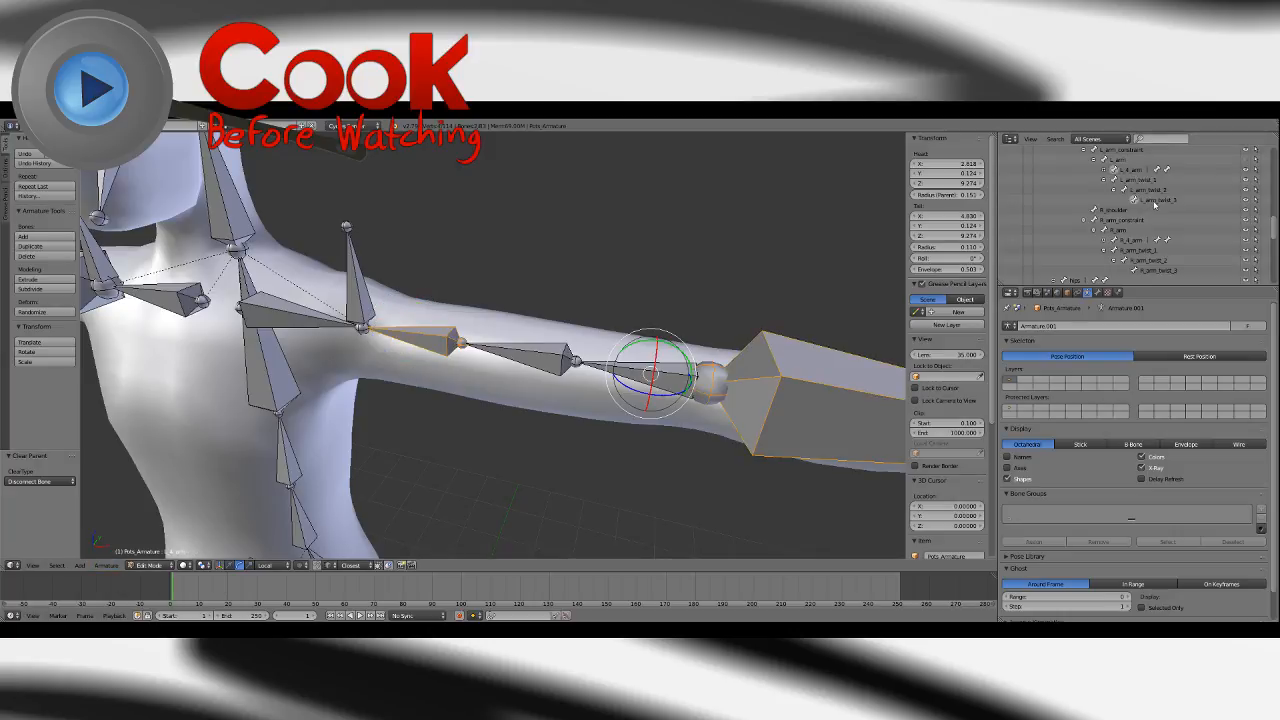
left_click(1154, 202)
left_click(1145, 190)
left_click(1139, 181)
left_click(1134, 171)
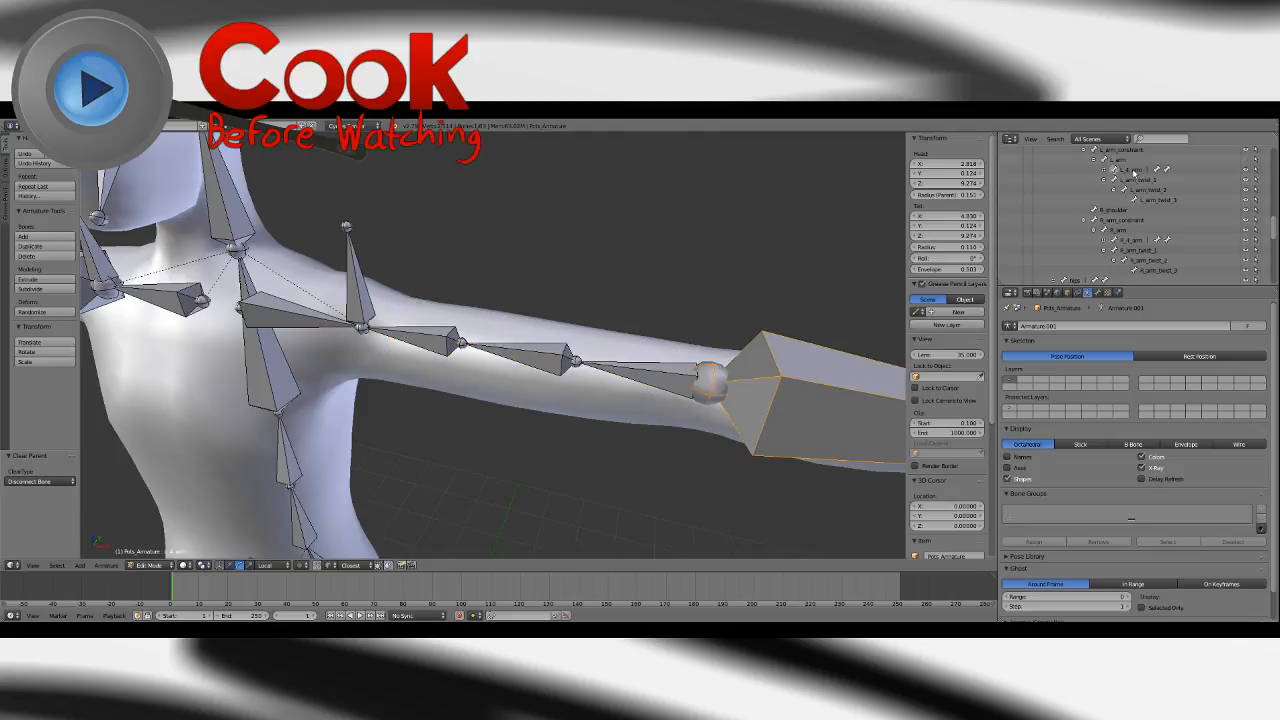
Unhide the L_arm bone and parent L_arm_twist_3 to it with Keep Offset.
left_click(1150, 201)
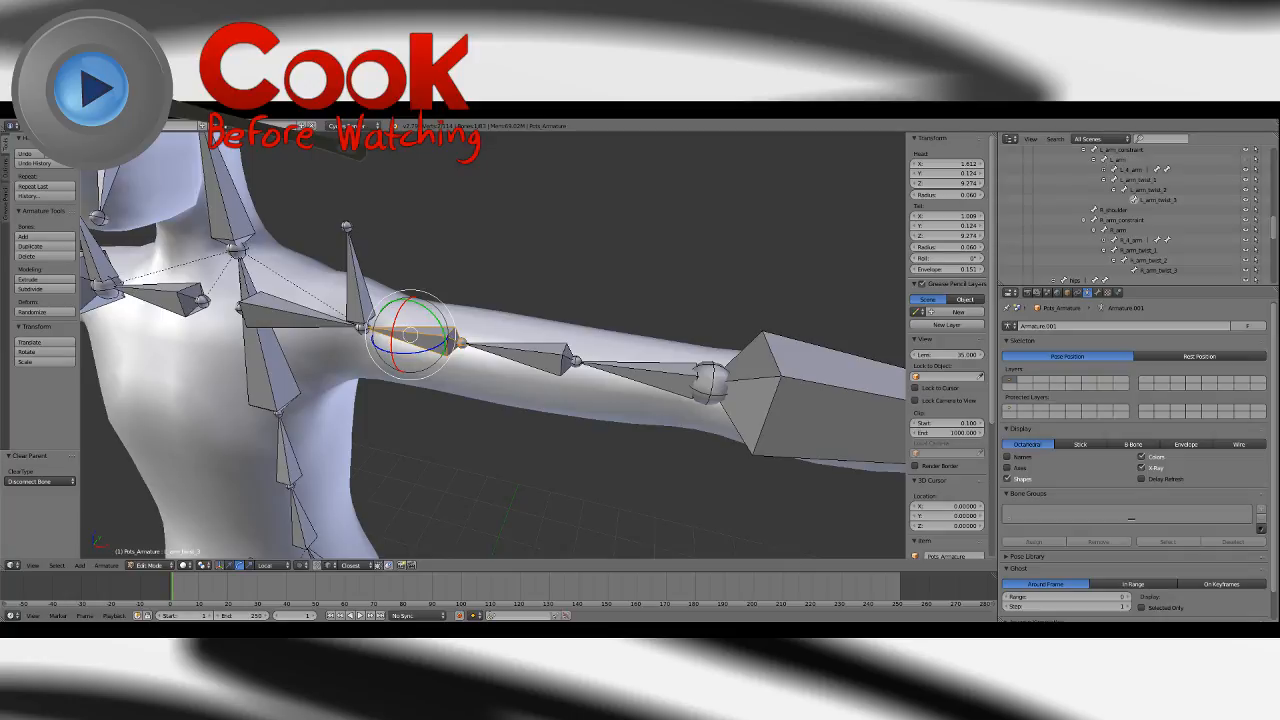
left_click(1246, 168)
left_click(1118, 160)
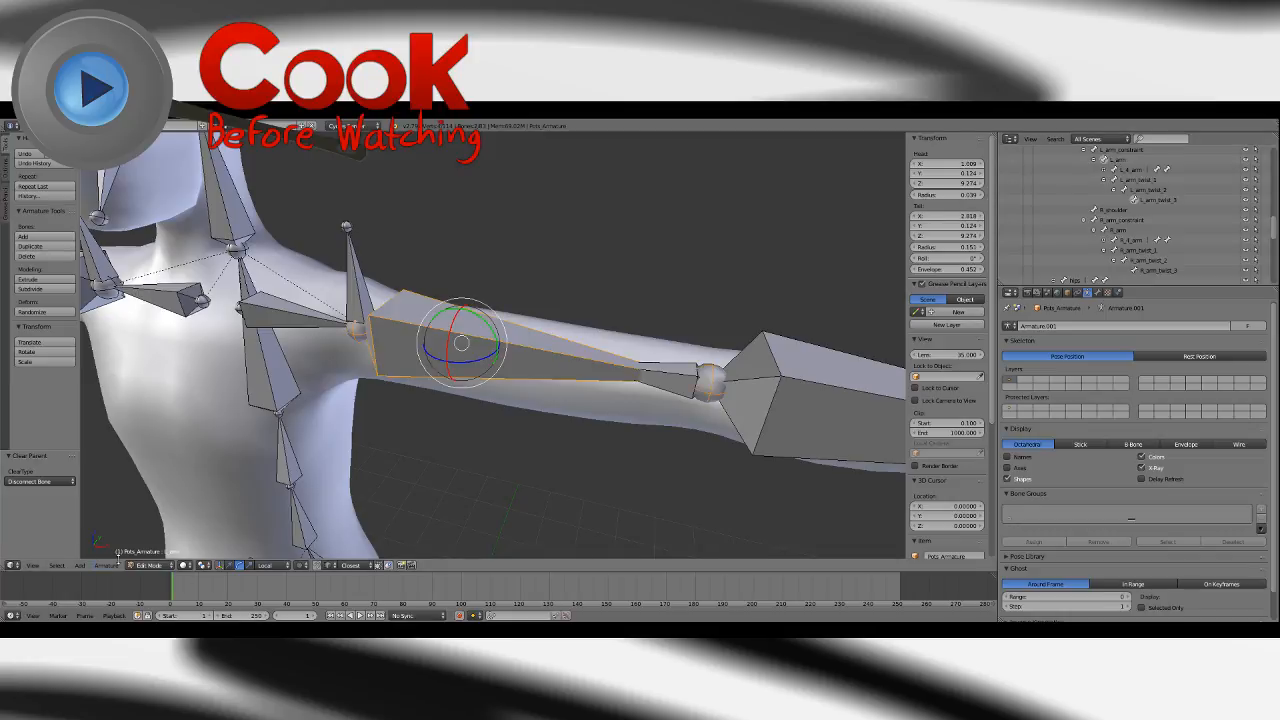
left_click(106, 565)
mouse_move(130, 330)
left_click(240, 328)
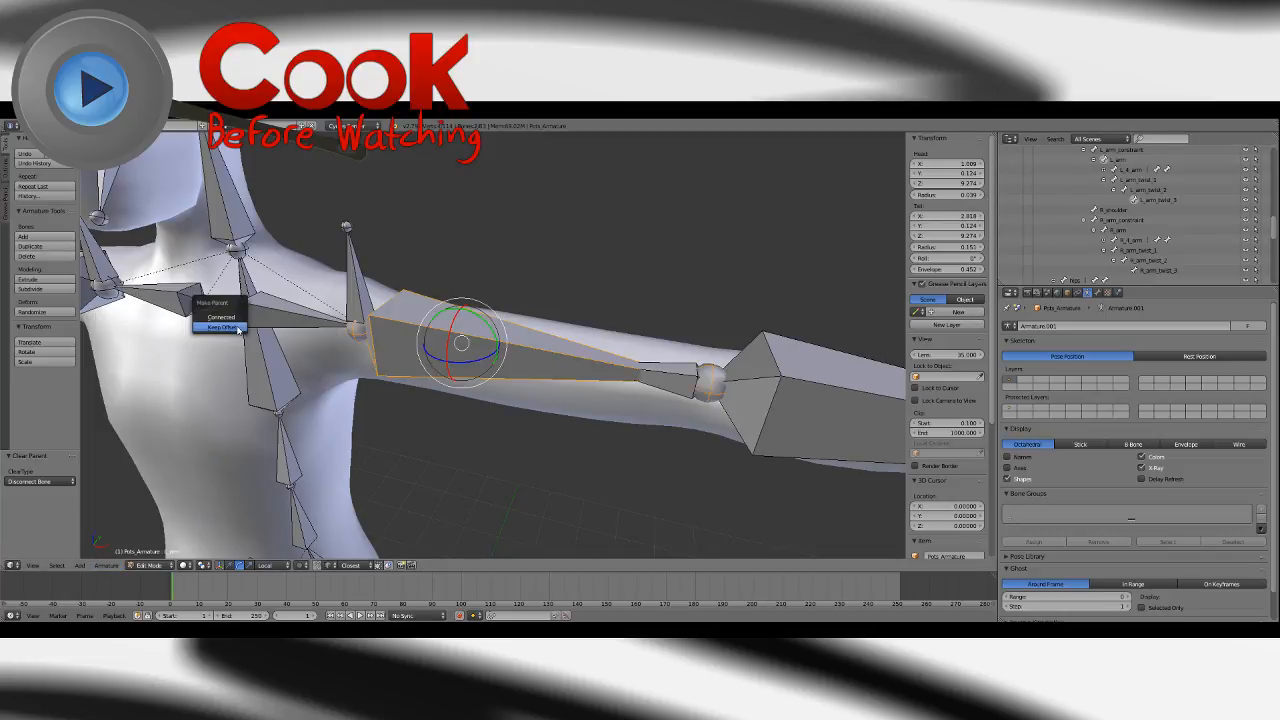
left_click(225, 324)
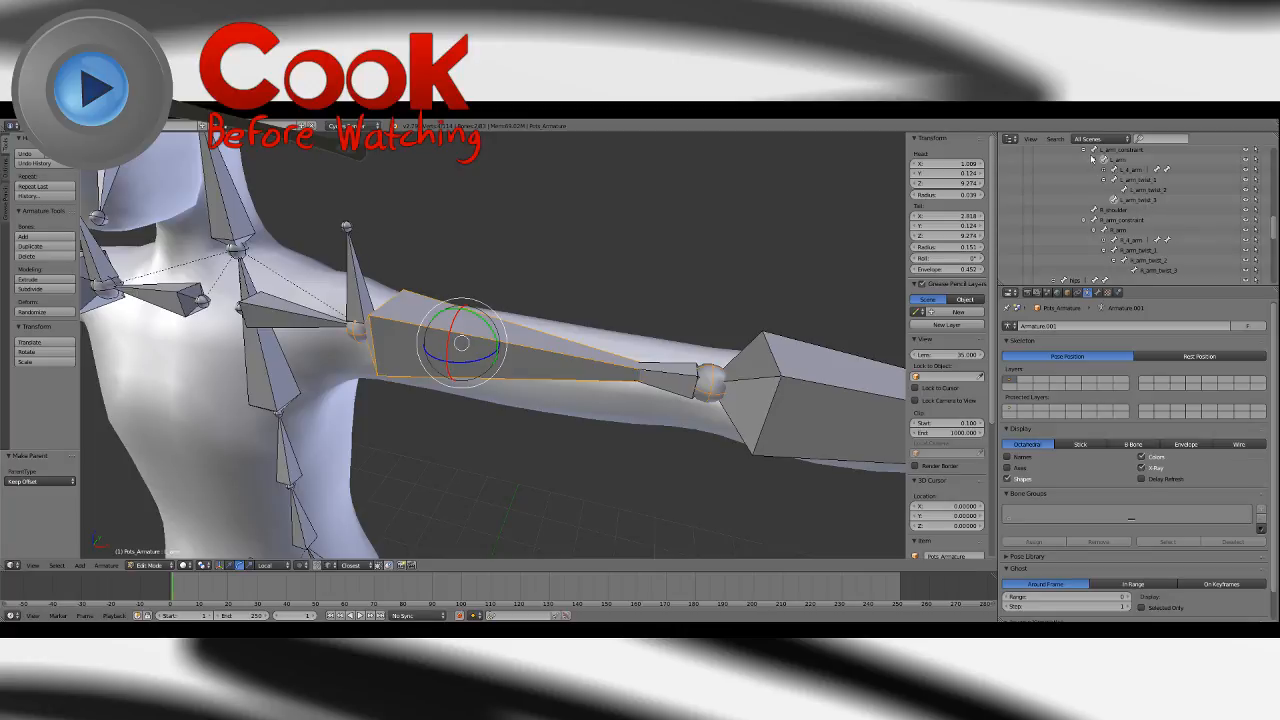
Parent the L_arm_twist_2 bone directly to L_arm with Keep Offset.
left_click(1148, 191)
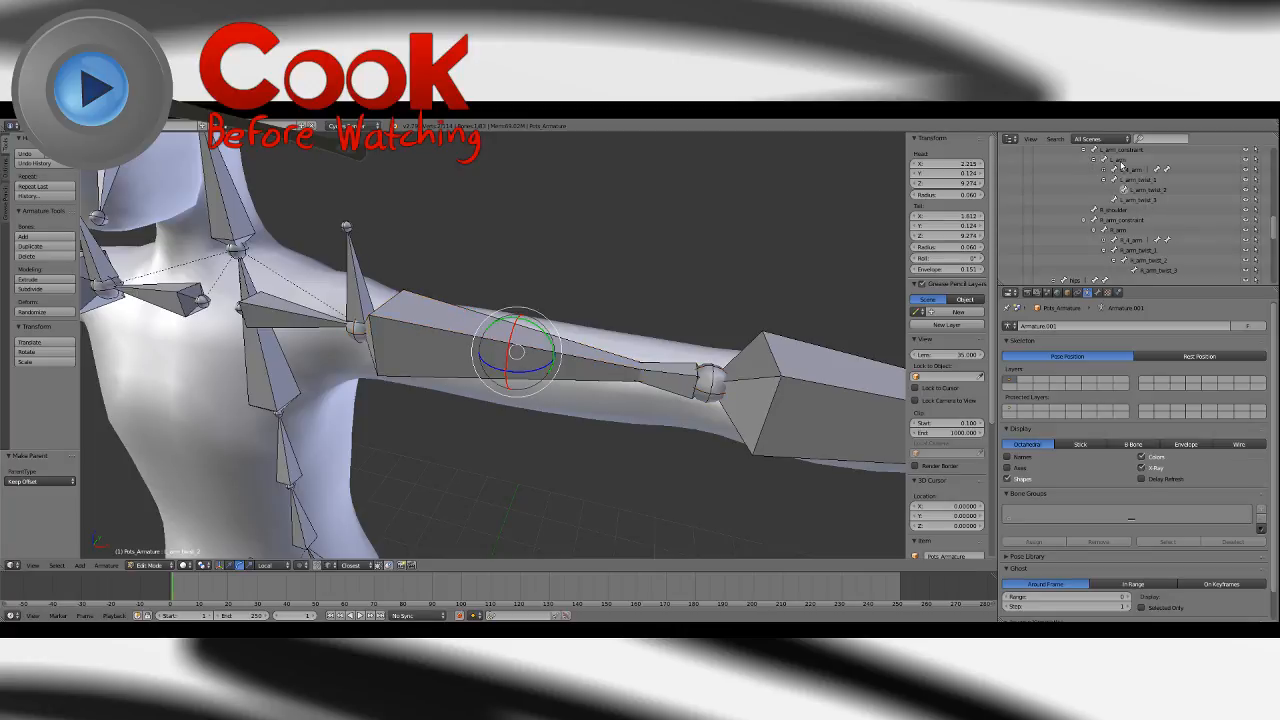
left_click(1120, 163)
left_click(106, 565)
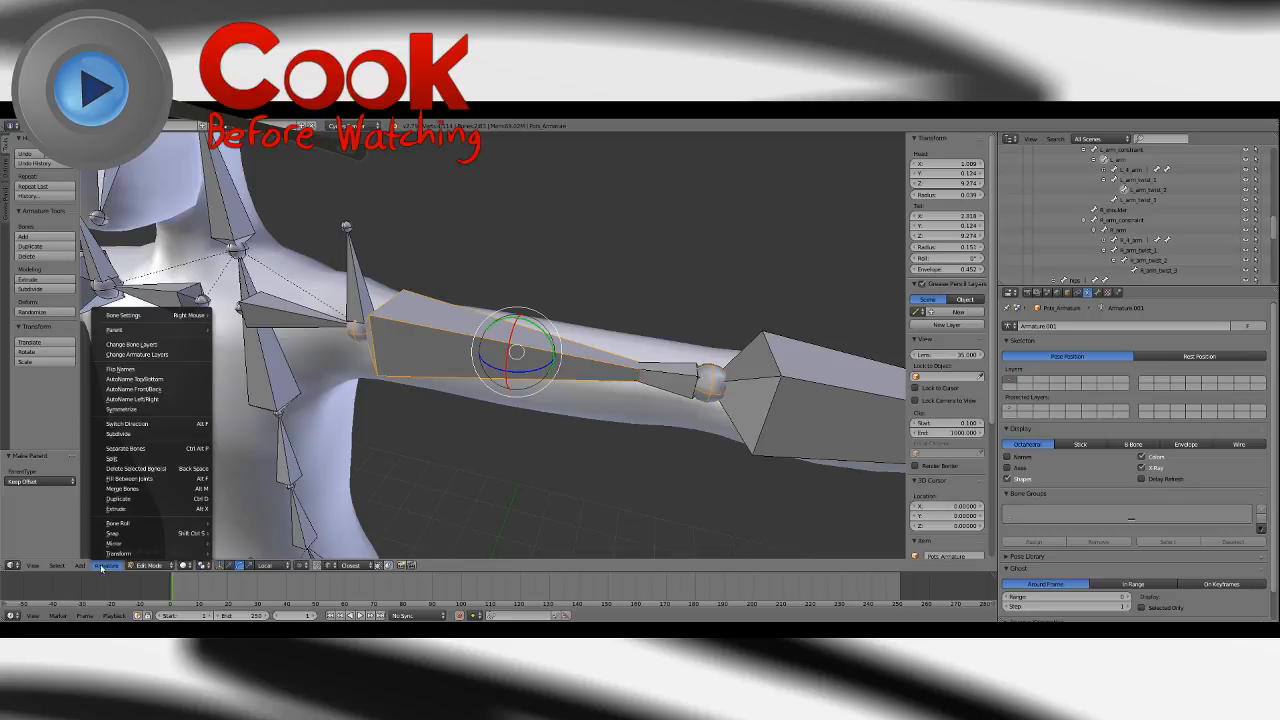
left_click(158, 343)
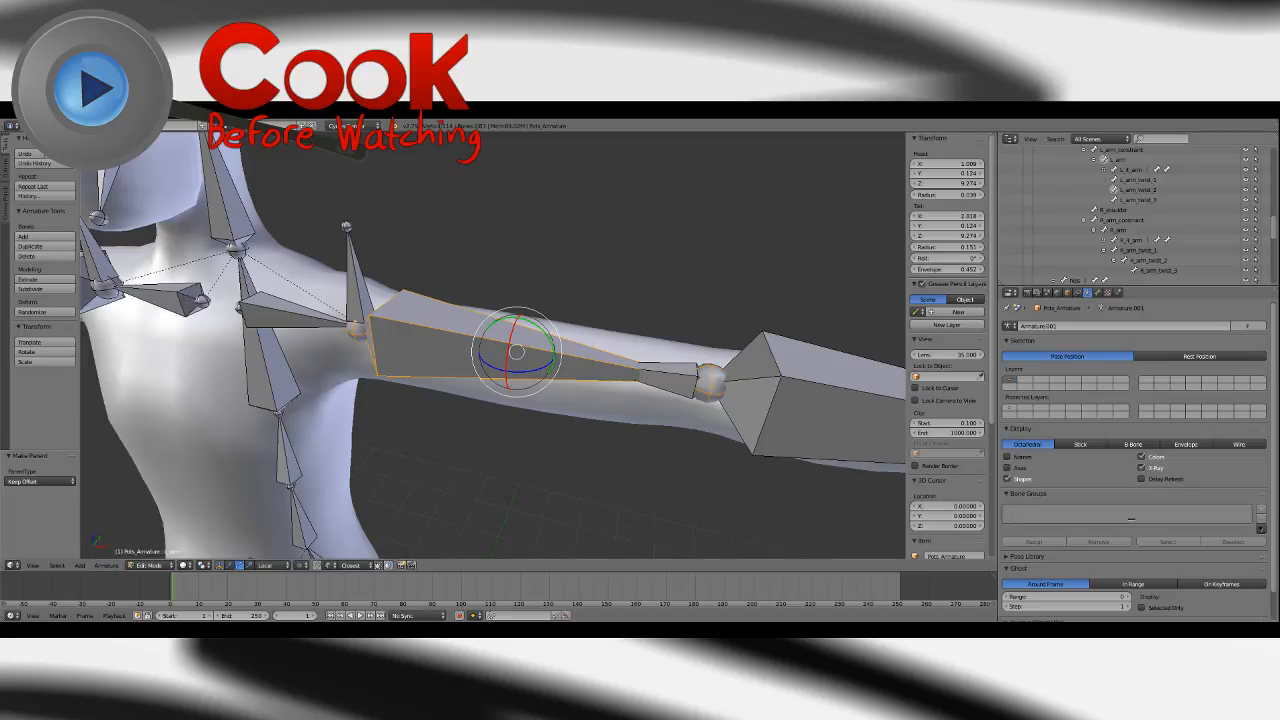
Parent the R_arm_twist_3 bone directly to R_arm with Keep Offset.
left_click(1147, 269)
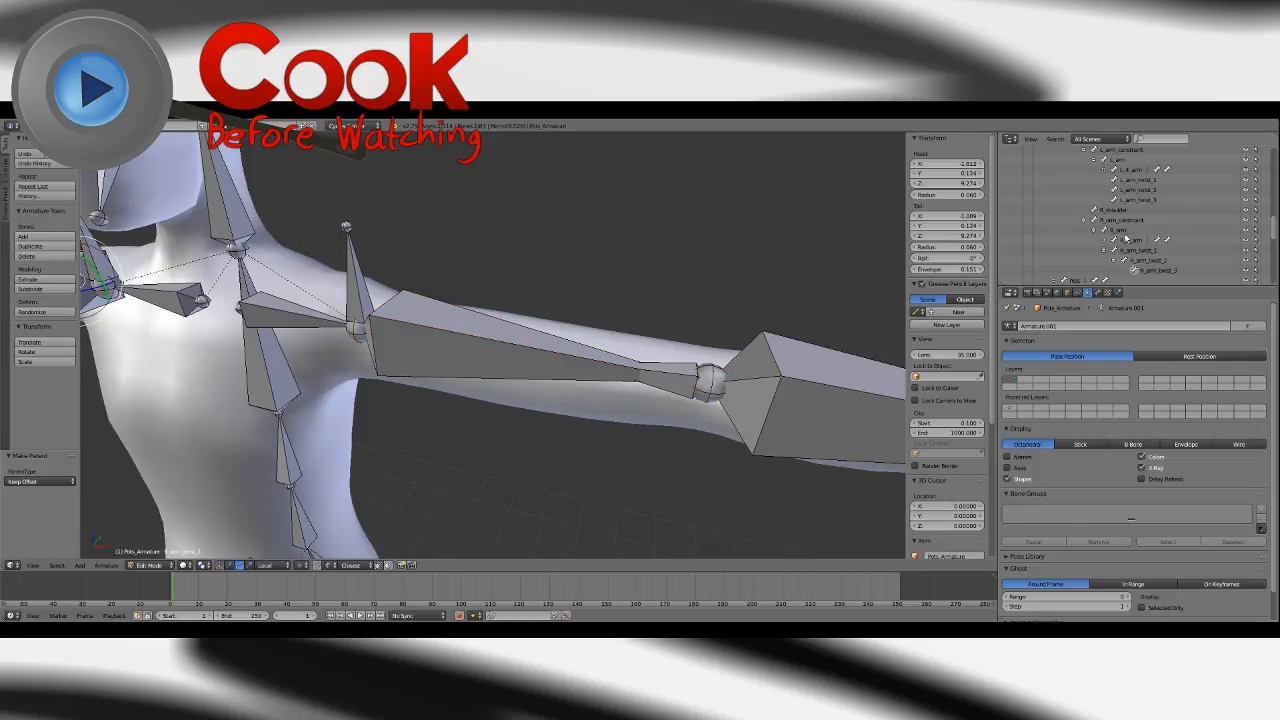
left_click(106, 565)
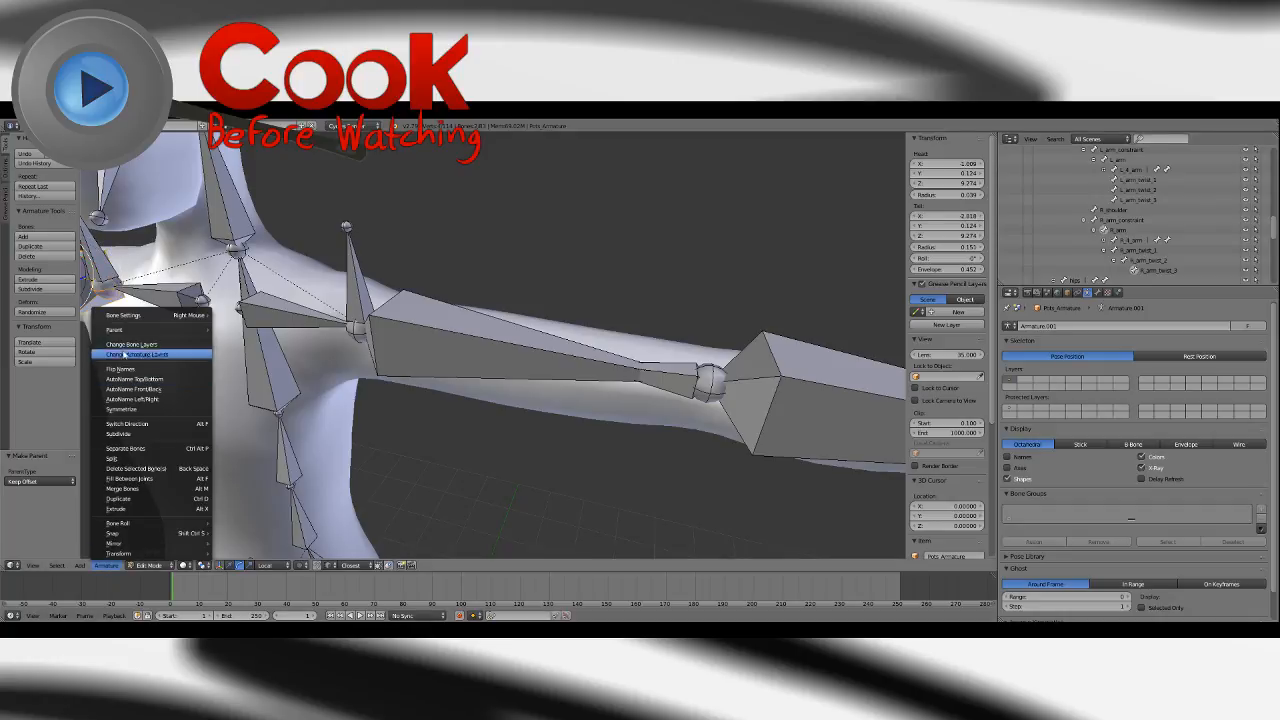
mouse_move(150, 329)
left_click(243, 330)
left_click(243, 330)
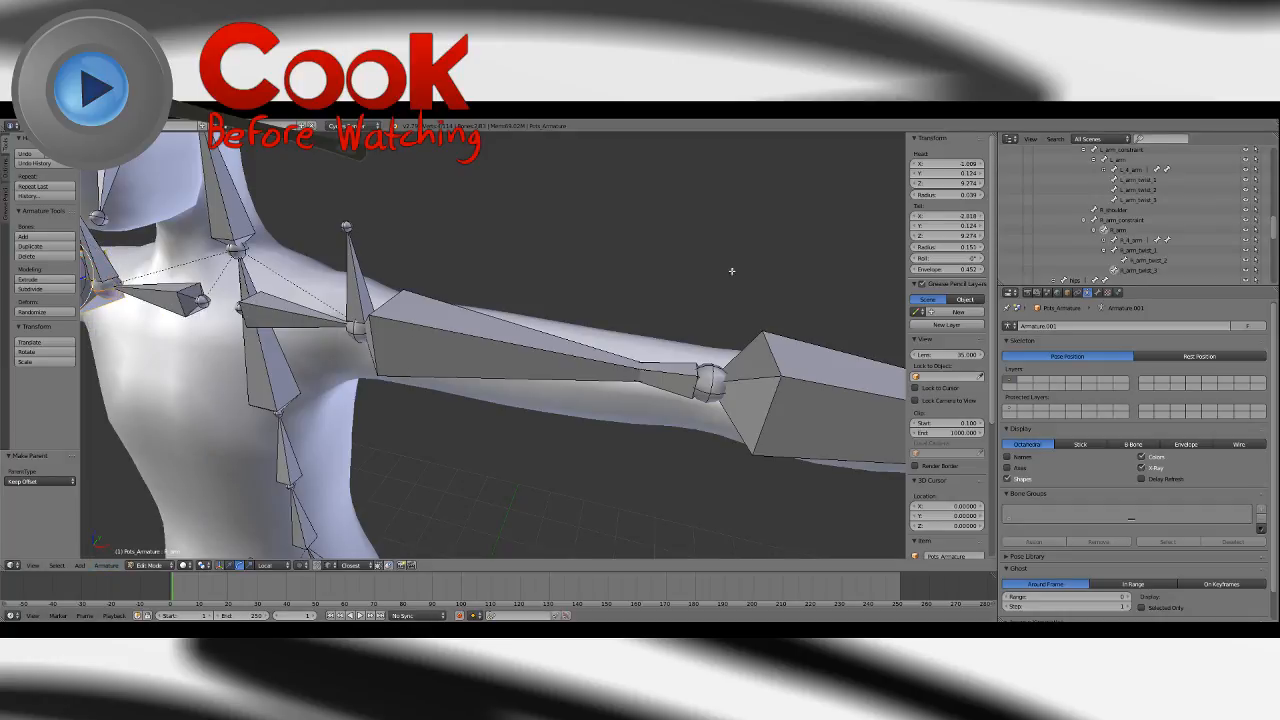
Parent the R_arm_twist_2 bone directly to R_arm with Keep Offset.
left_click(1127, 237)
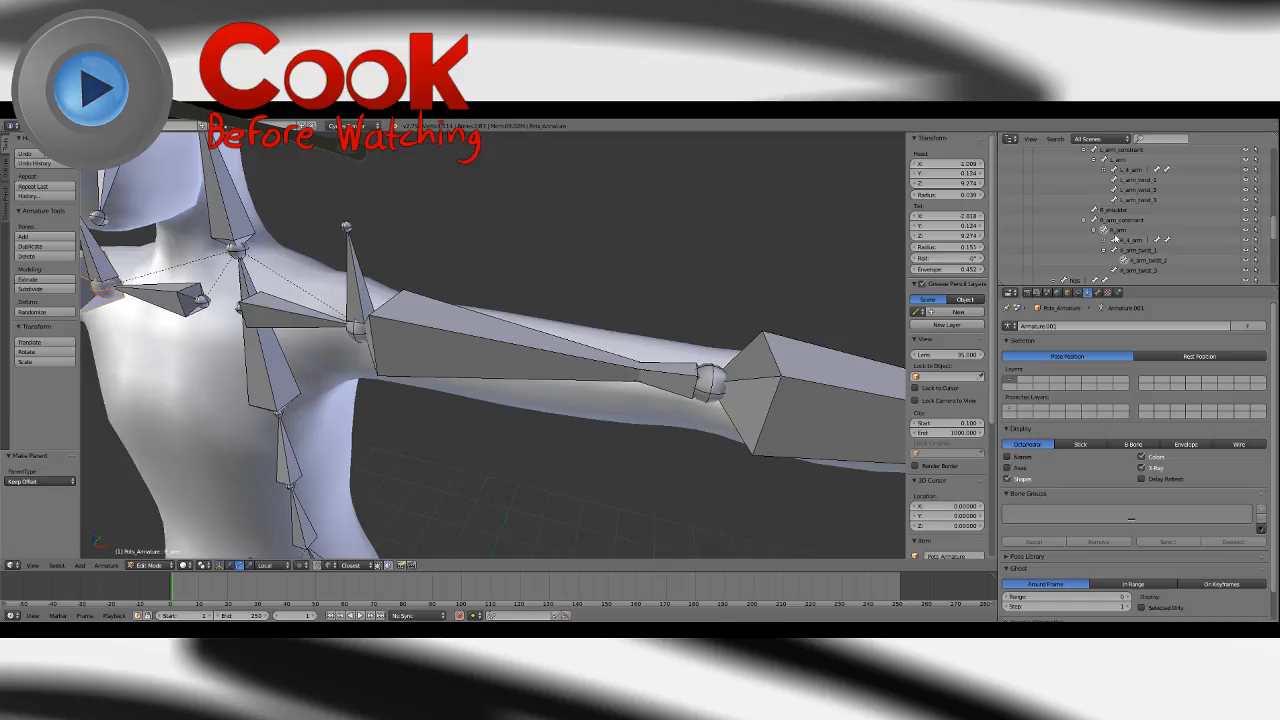
left_click(107, 566)
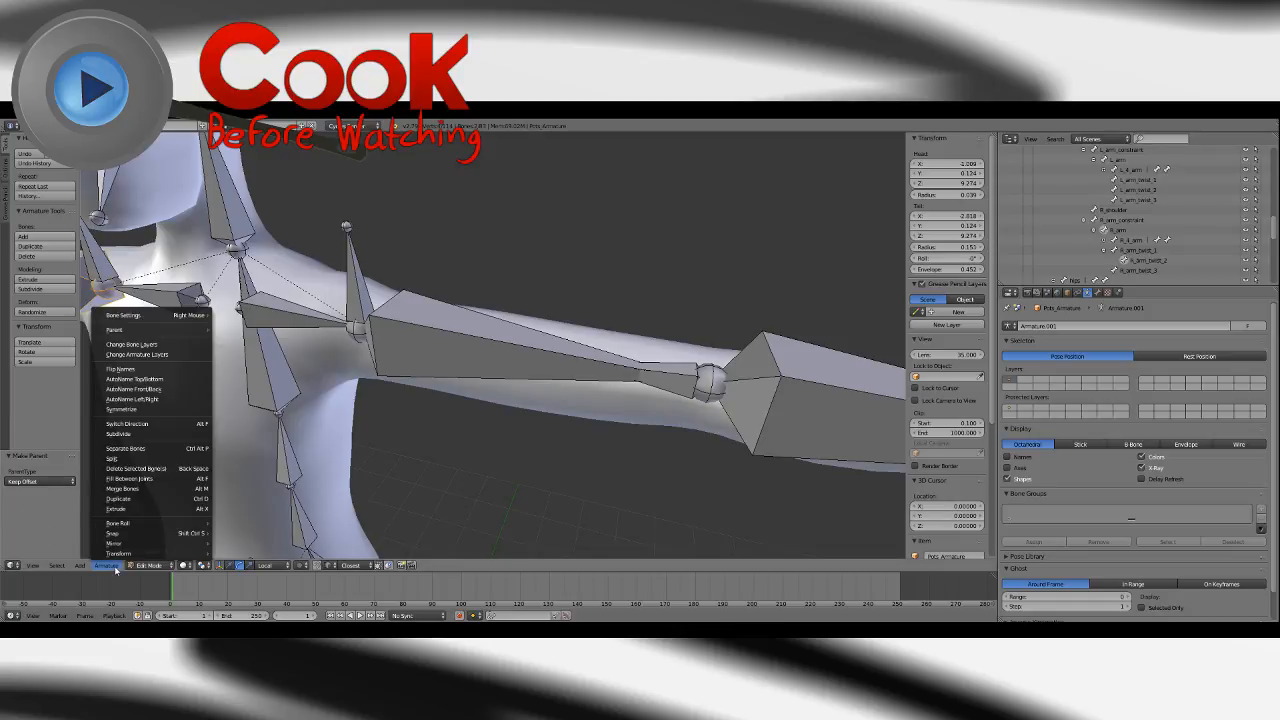
mouse_move(150, 329)
left_click(233, 329)
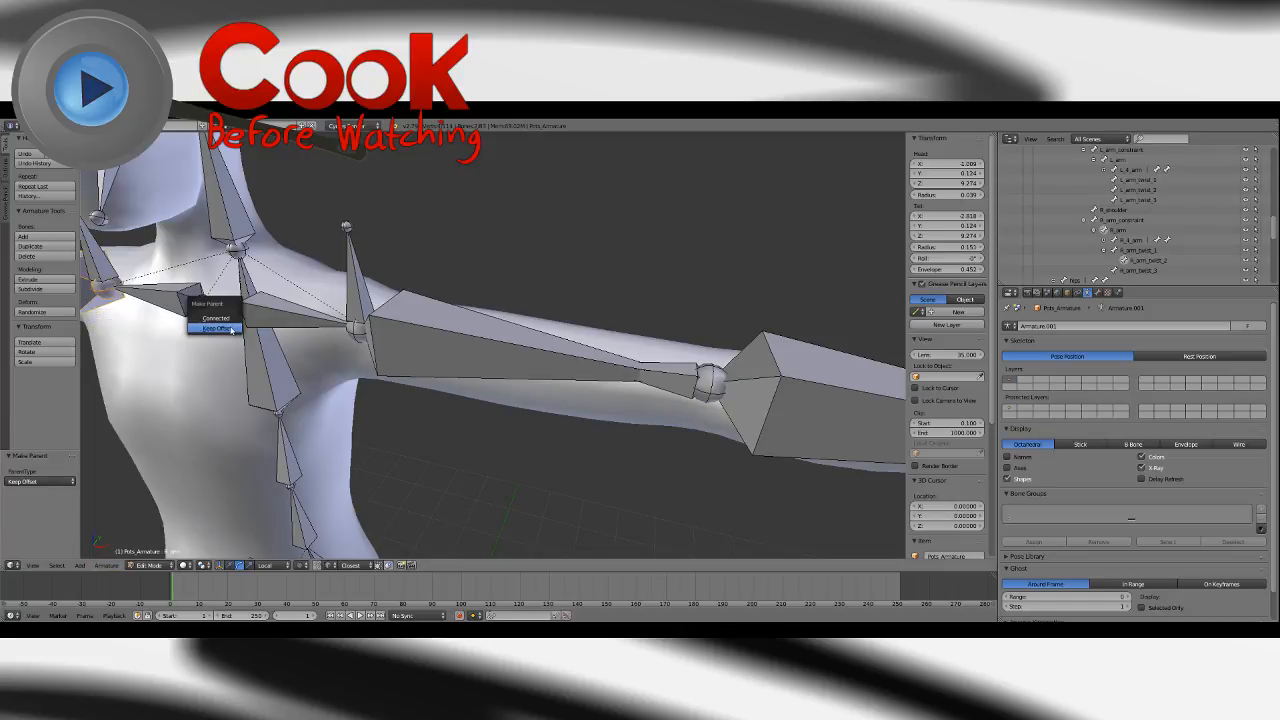
left_click(231, 330)
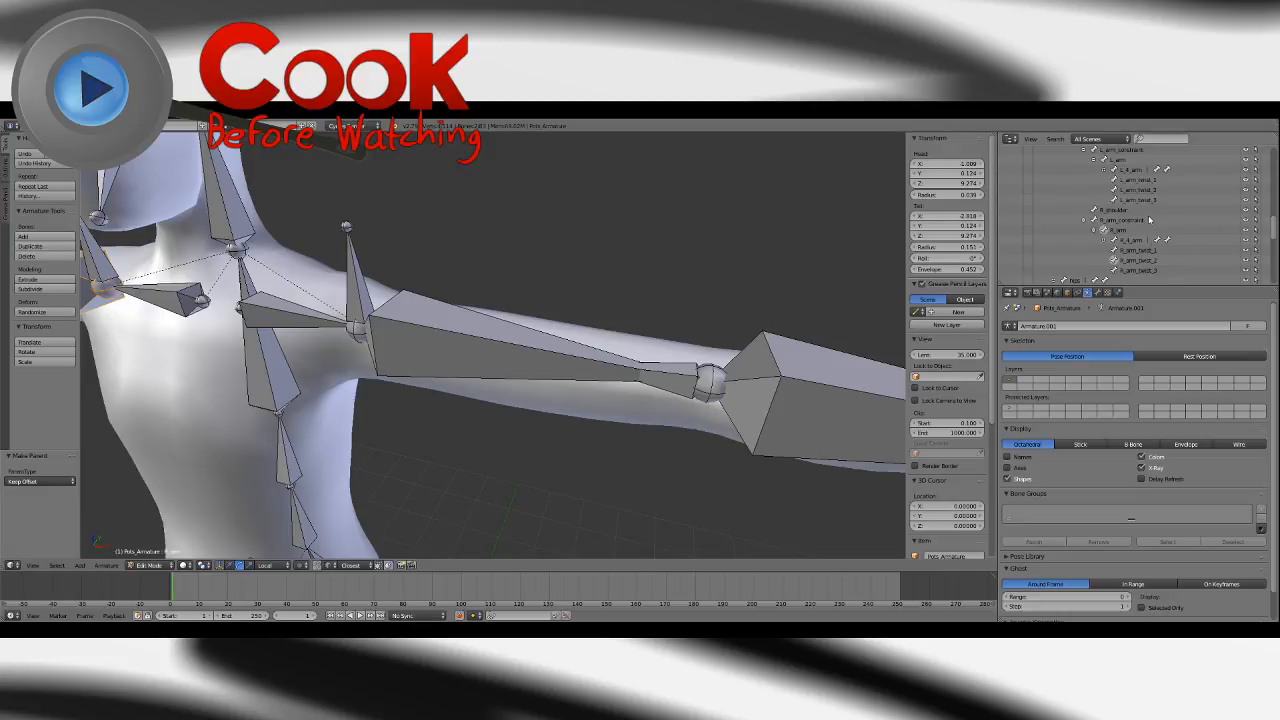
Expand the left forearm's bone hierarchy down to L_wrist_Twist_3.
left_click(1104, 171)
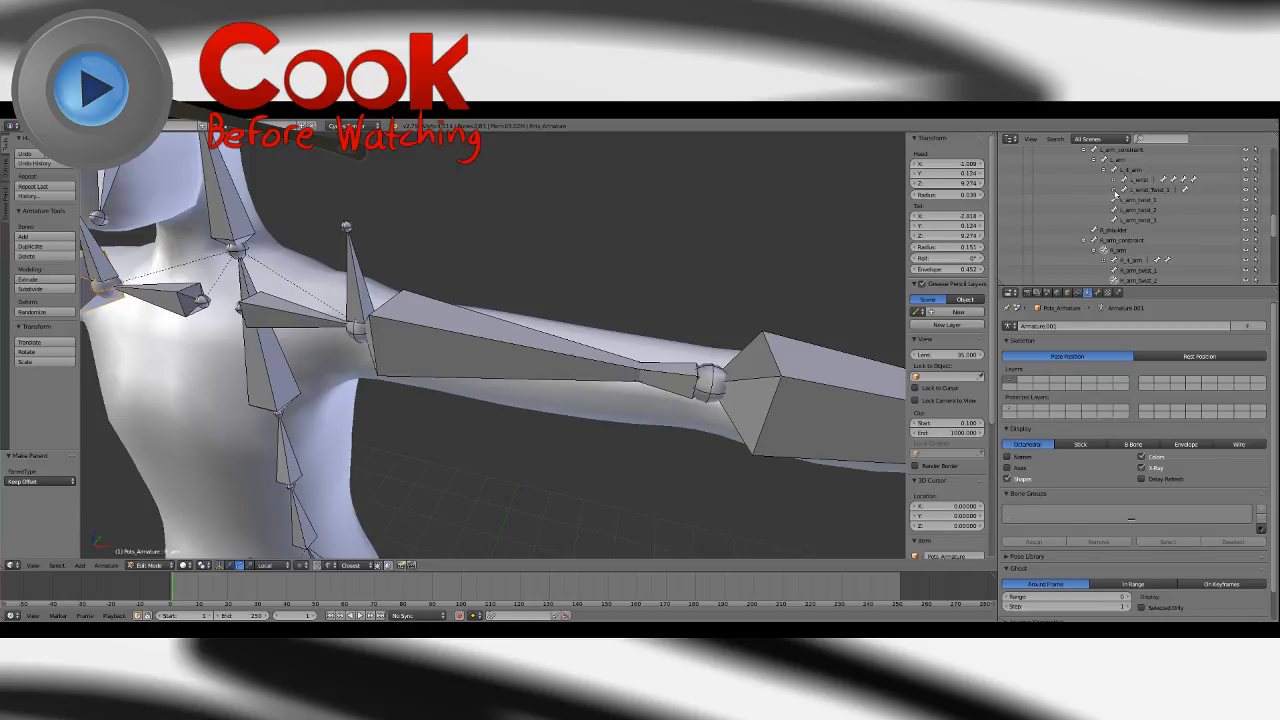
left_click(1115, 190)
left_click(1124, 200)
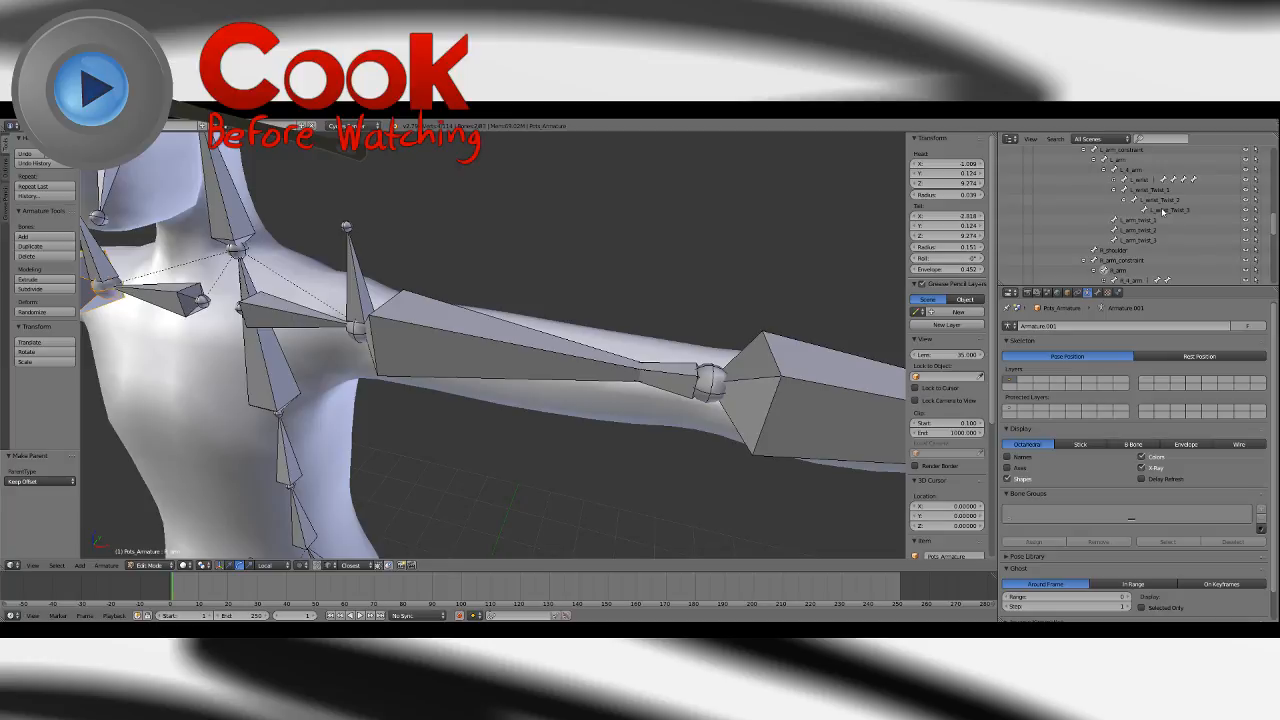
Parent the L_wrist_Twist_3 bone directly to the left forearm bone with Keep Offset.
left_click(1163, 210)
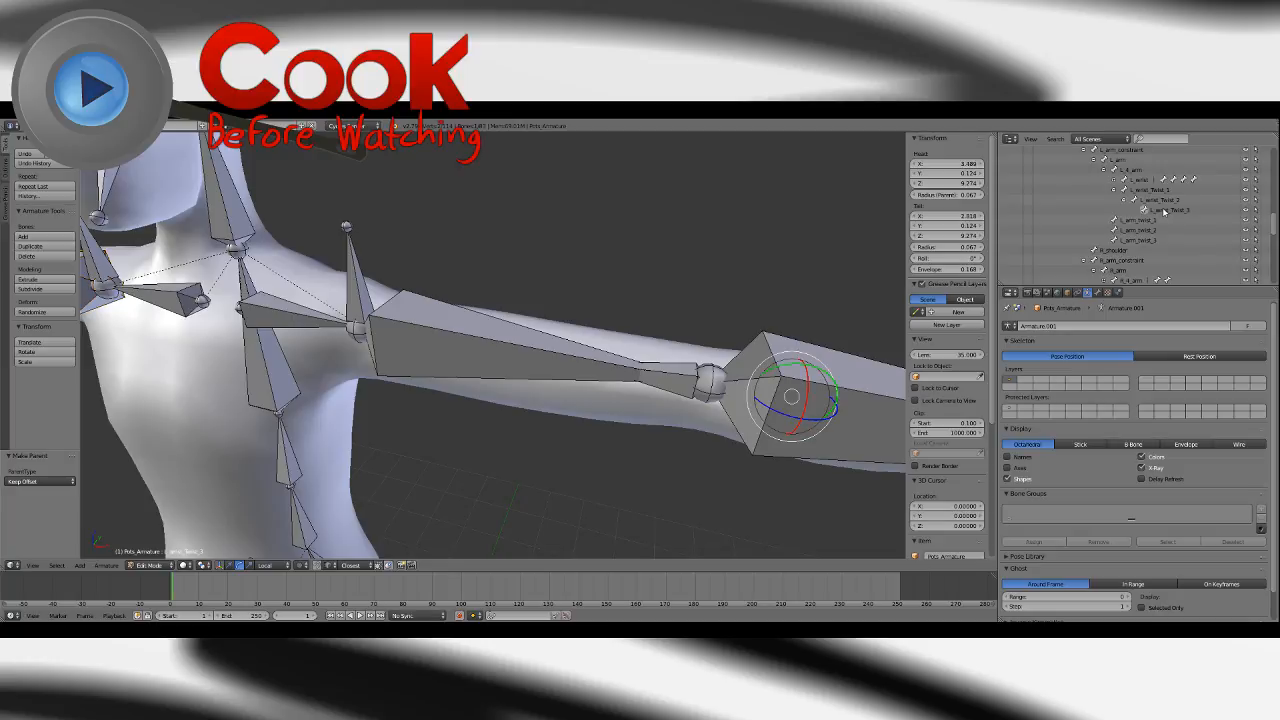
left_click(1116, 169)
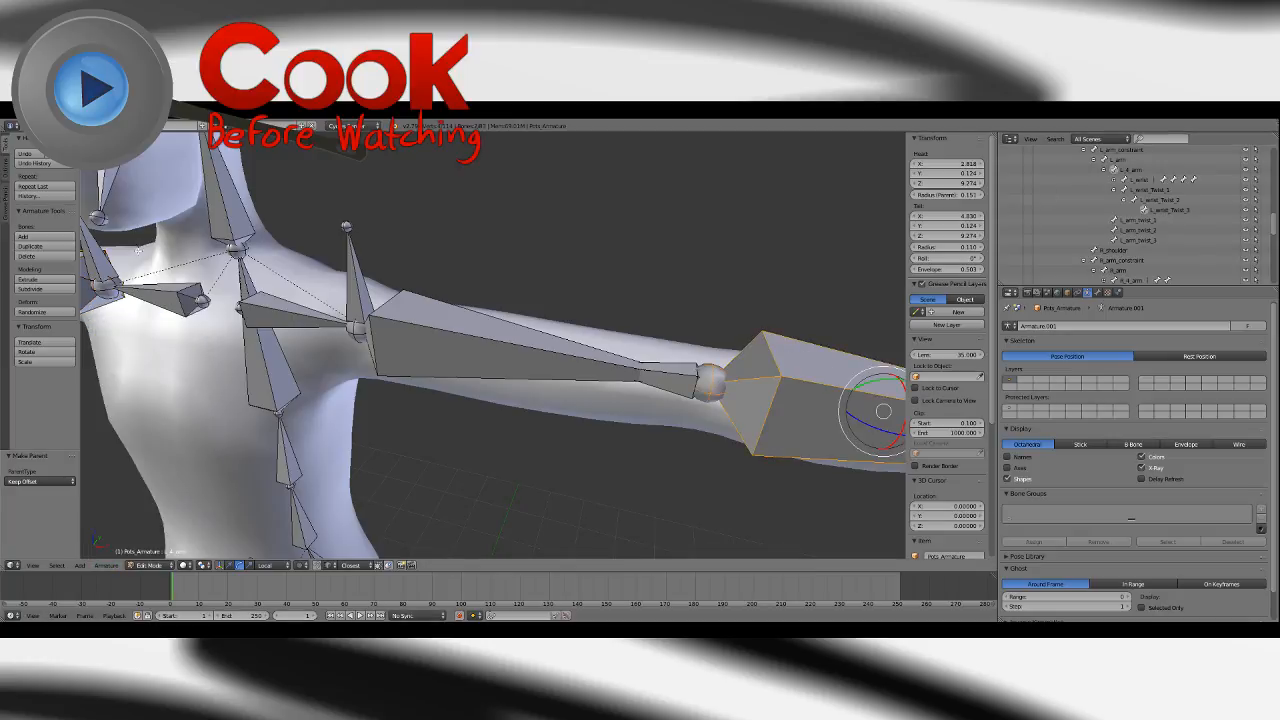
left_click(112, 568)
mouse_move(154, 329)
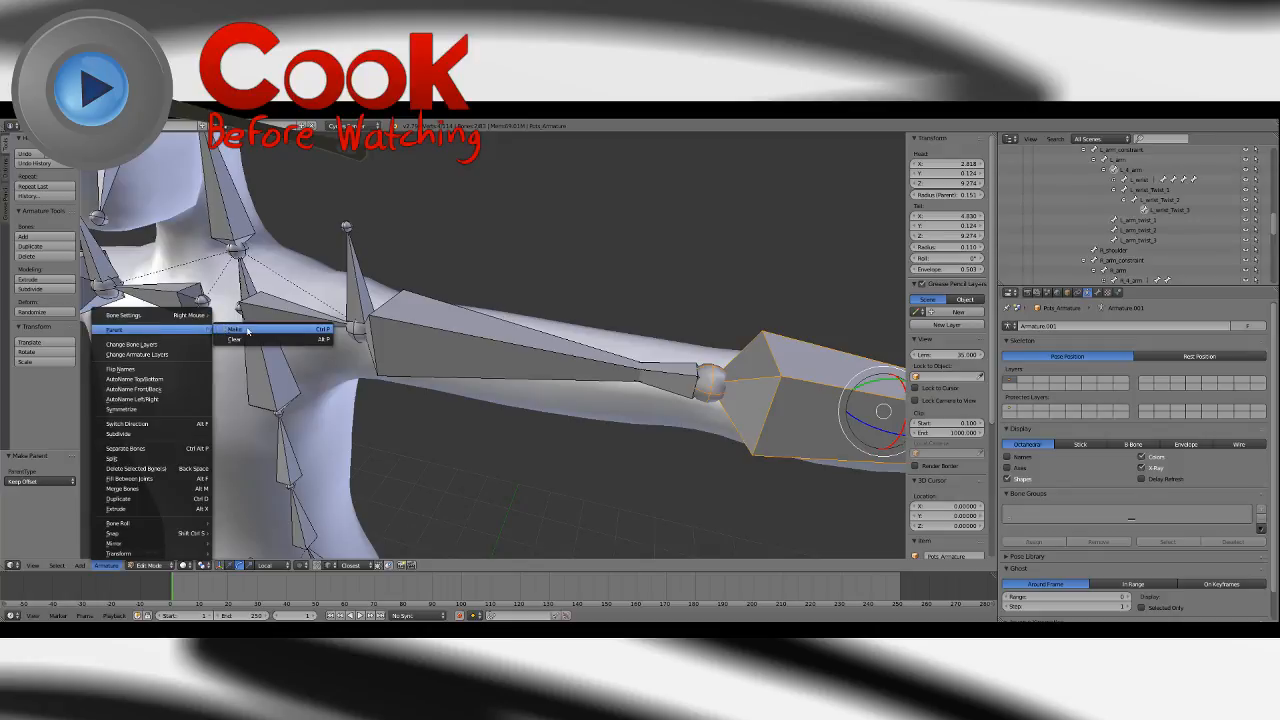
left_click(250, 329)
left_click(250, 329)
Parent the L_wrist_Twist_2 bone directly to the left forearm bone with Keep Offset.
scroll(493, 345, "down", 4)
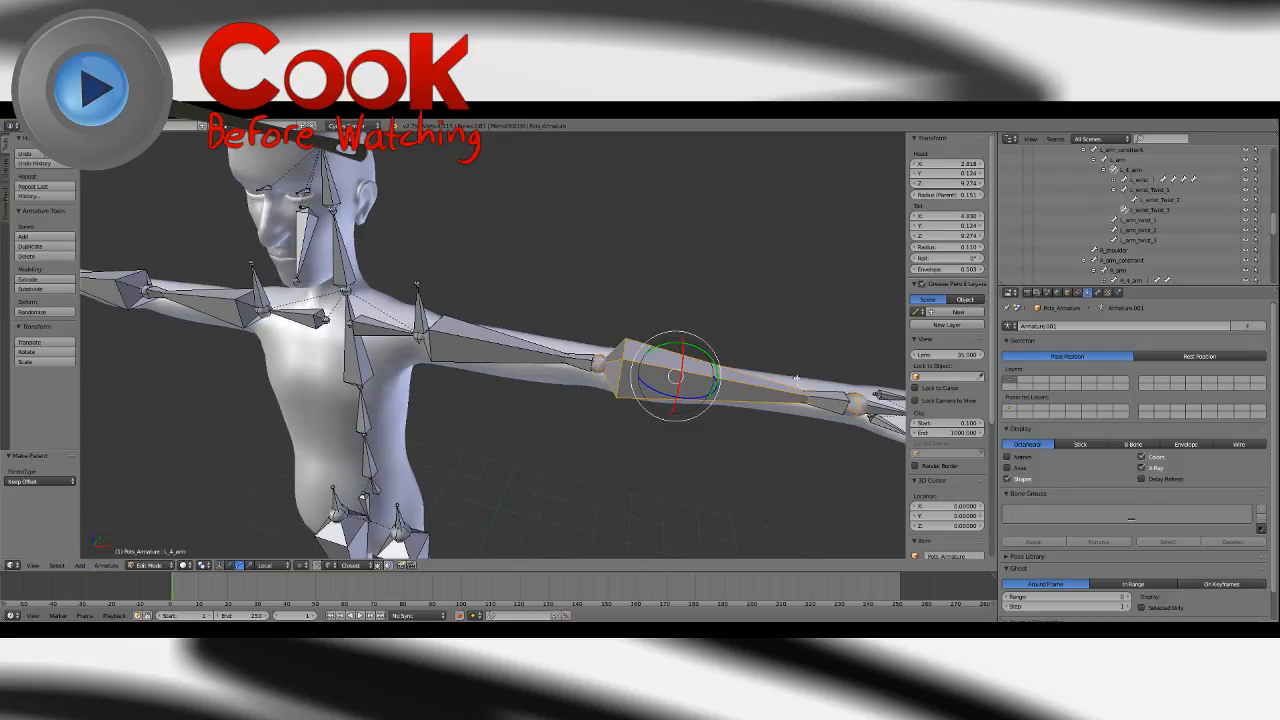
middle_click_drag(560, 370, 289, 341, "shift")
scroll(500, 345, "up", 2)
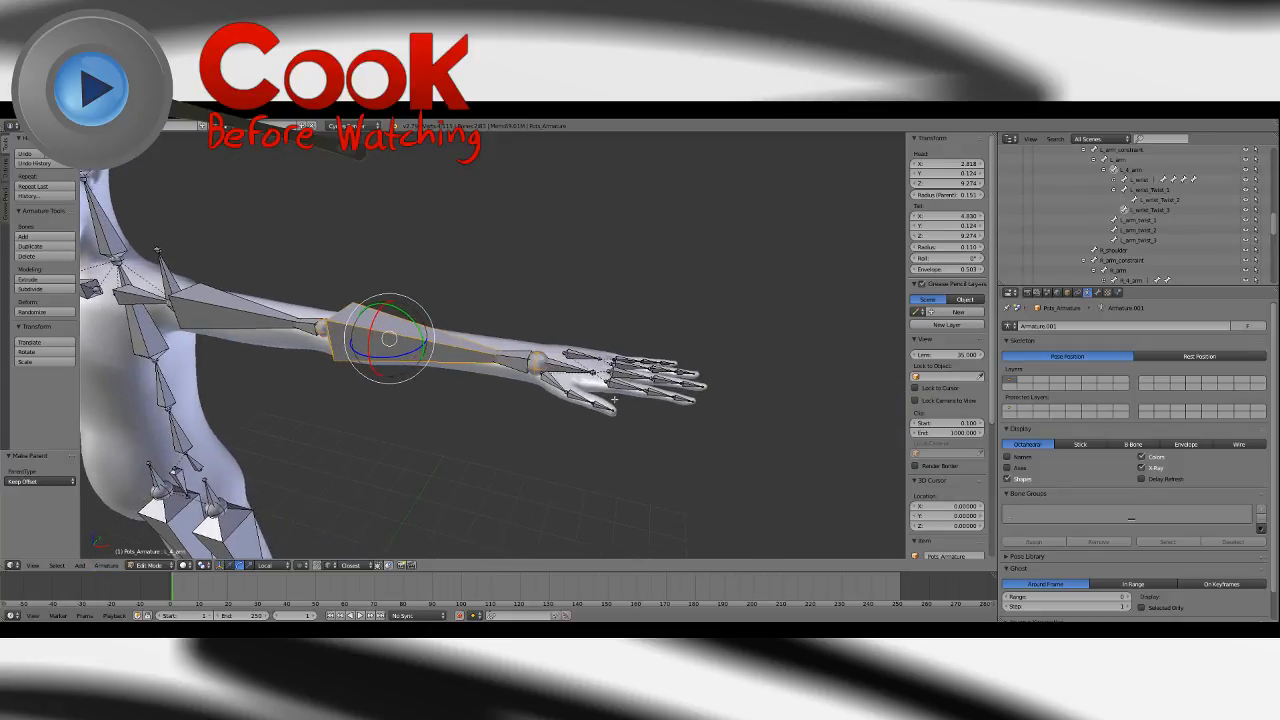
left_click(1155, 219)
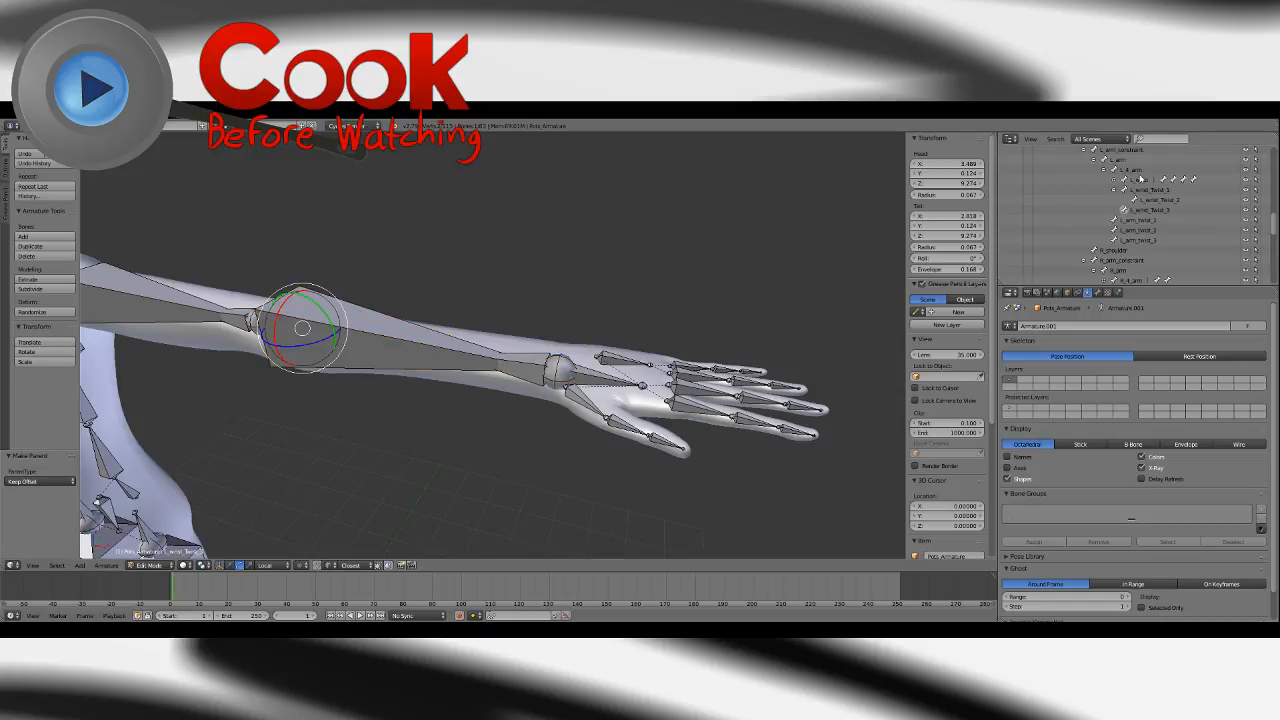
left_click(1245, 172)
left_click(1155, 202)
left_click(1137, 172, "shift")
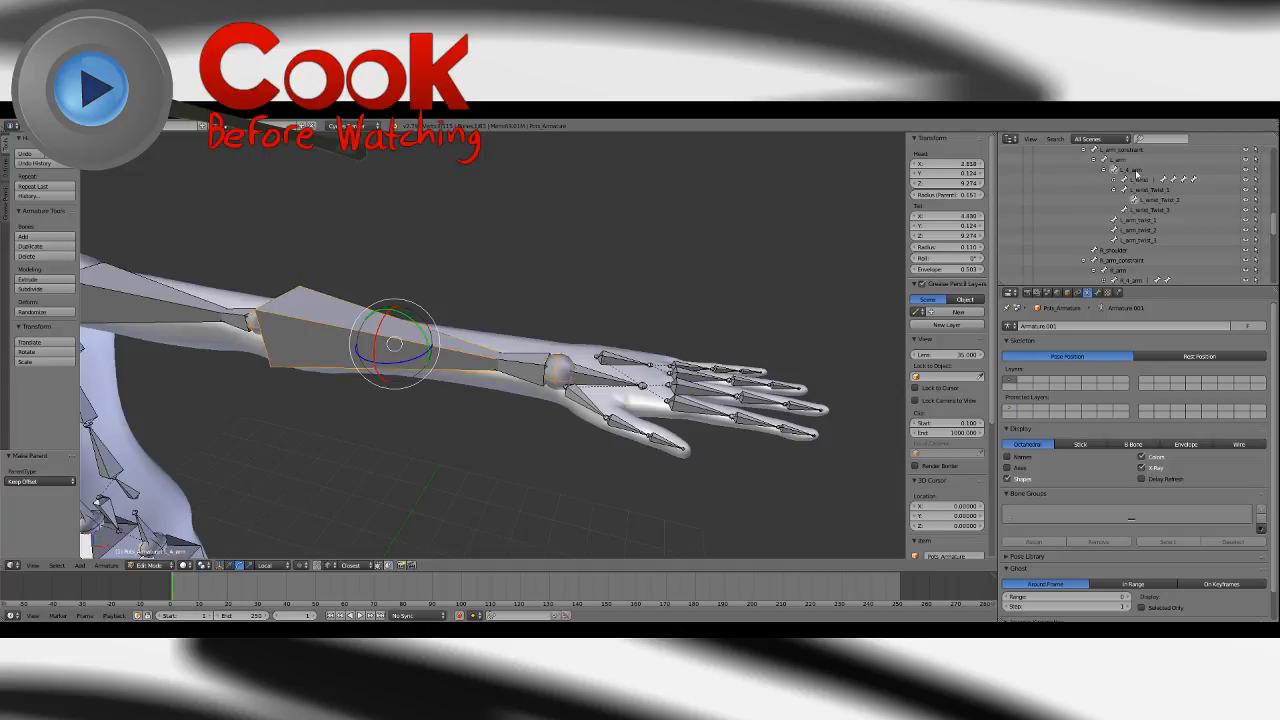
left_click(107, 573)
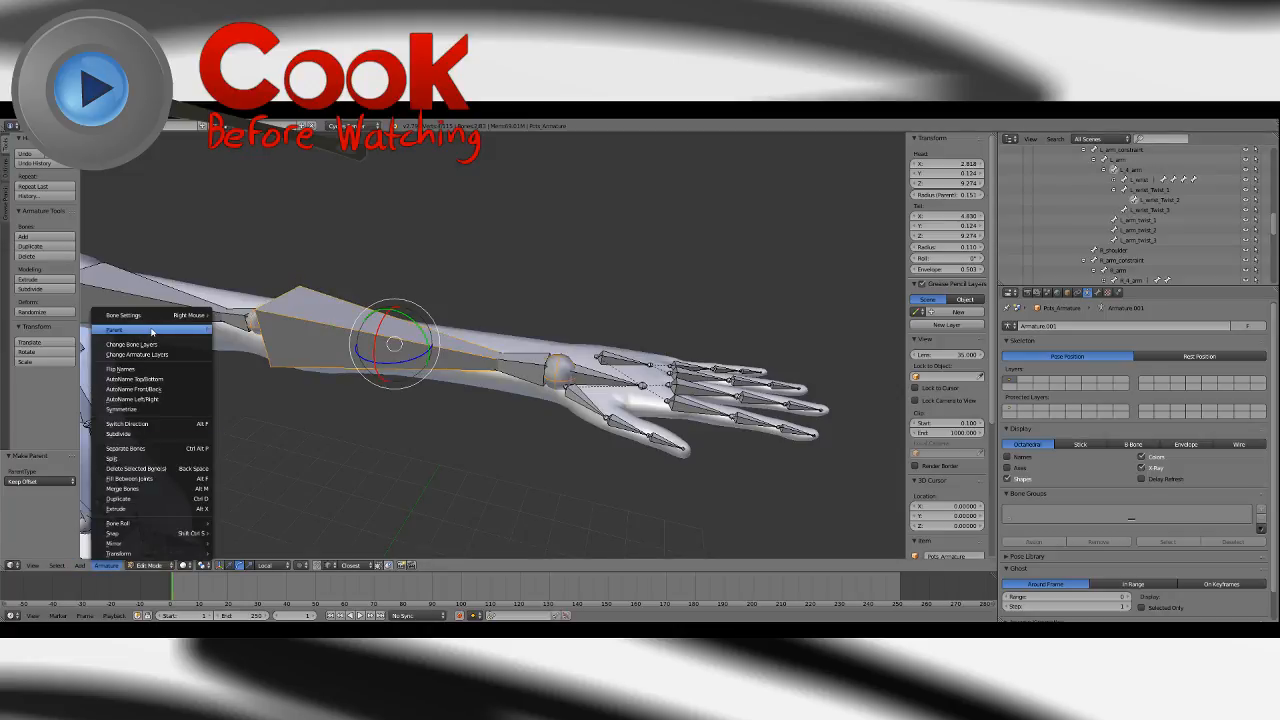
mouse_move(190, 331)
left_click(232, 328)
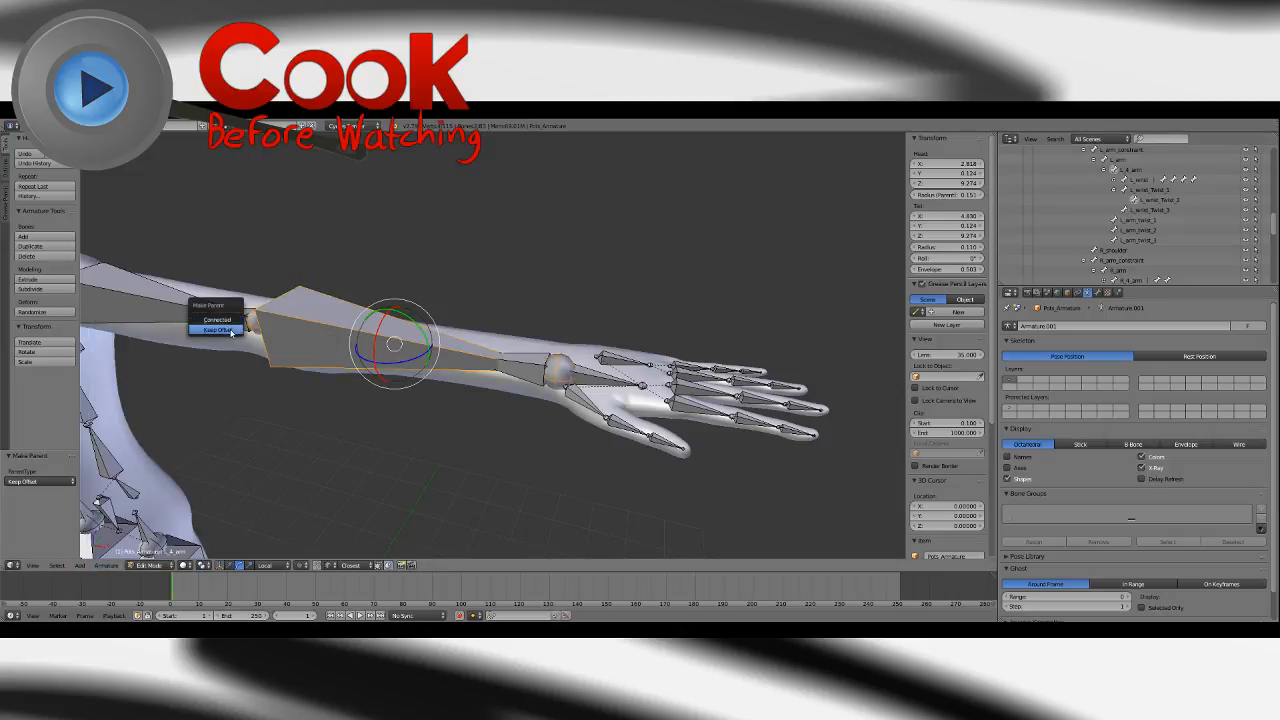
left_click(232, 331)
Expand the right forearm's bone hierarchy down to R_wrist_Twist_3.
middle_click_drag(814, 314, 743, 318)
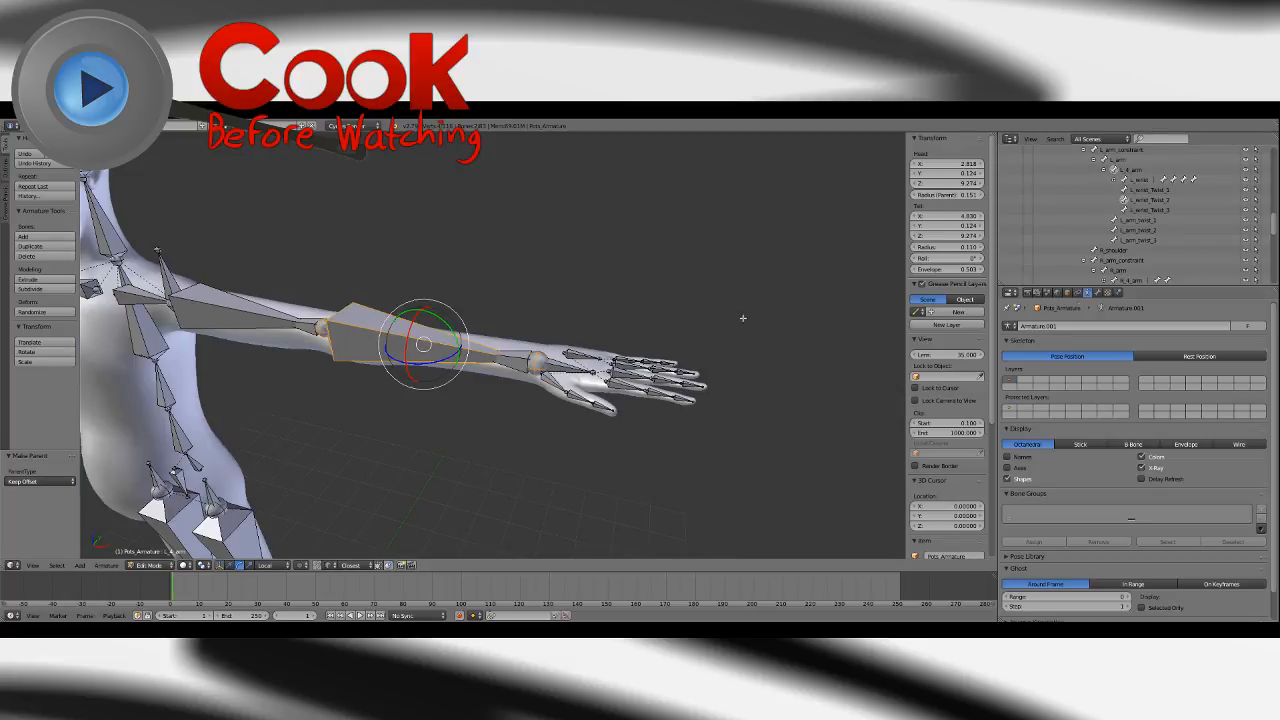
scroll(1104, 203, "down", 3)
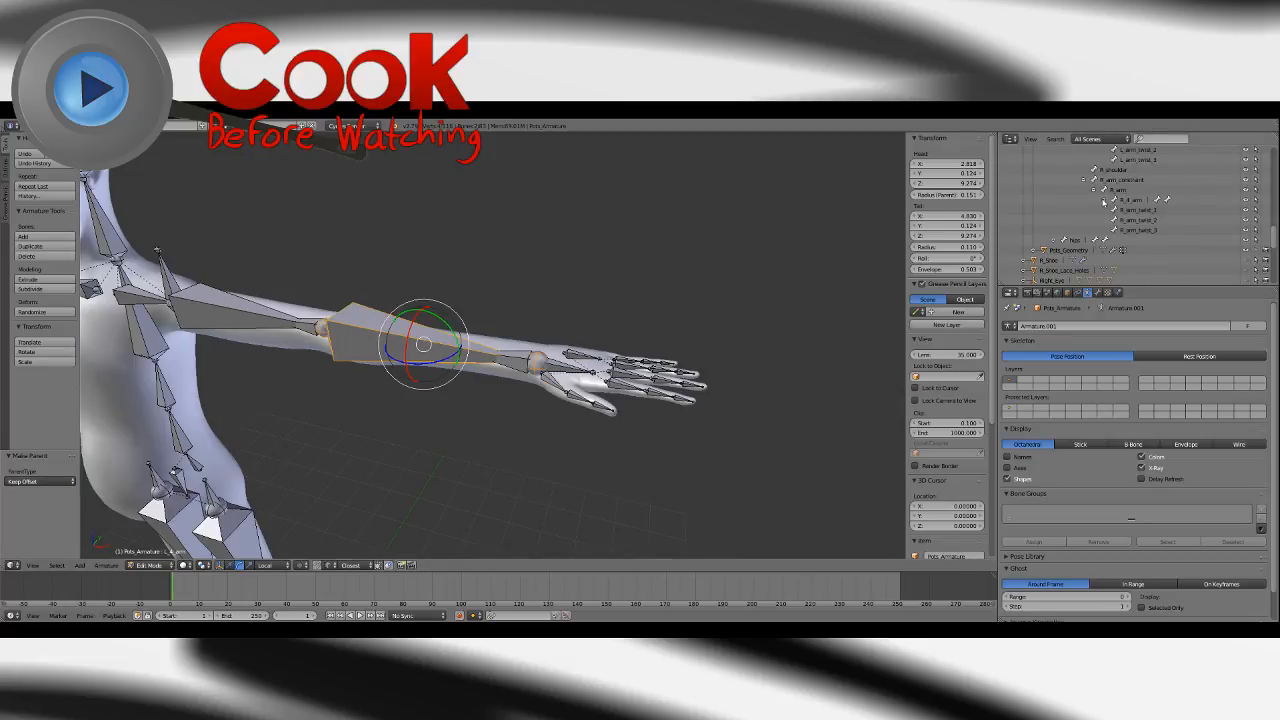
left_click(1104, 201)
left_click(1124, 220)
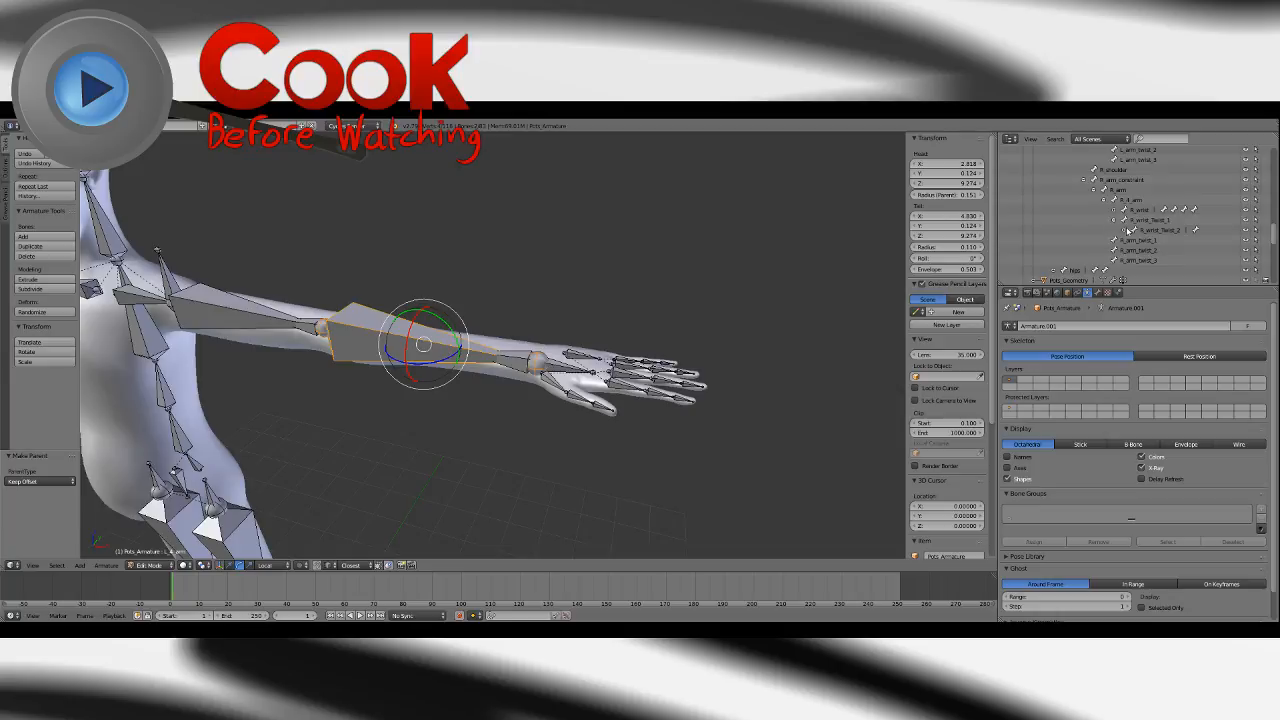
left_click(1133, 231)
Parent the R_wrist_Twist_3 bone directly to the right forearm bone with Keep Offset.
left_click(1163, 241)
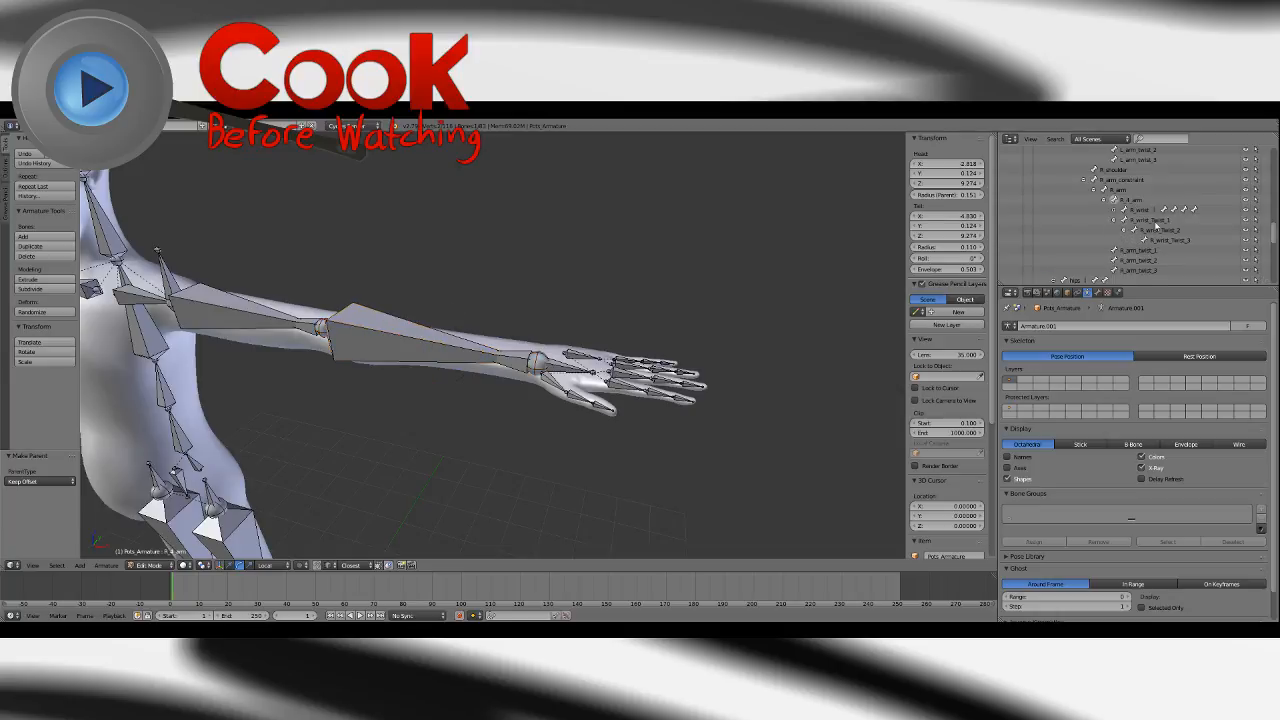
left_click(1131, 200)
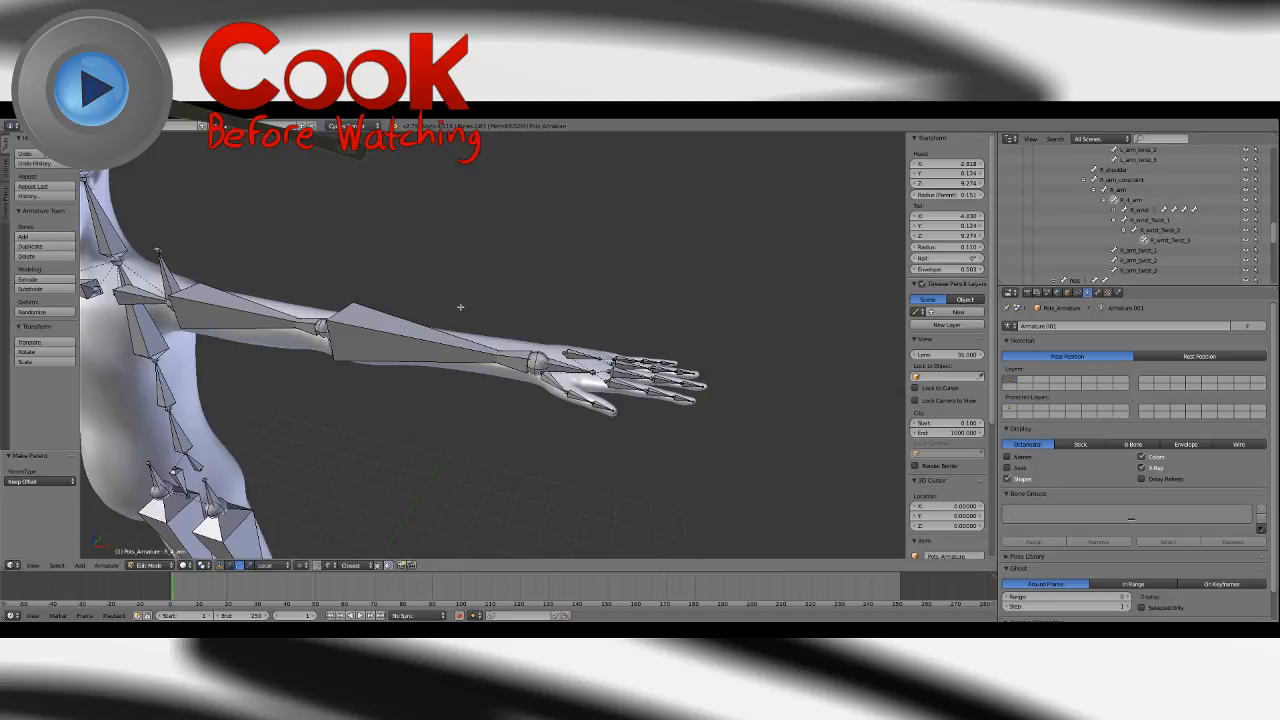
left_click(106, 565)
mouse_move(150, 330)
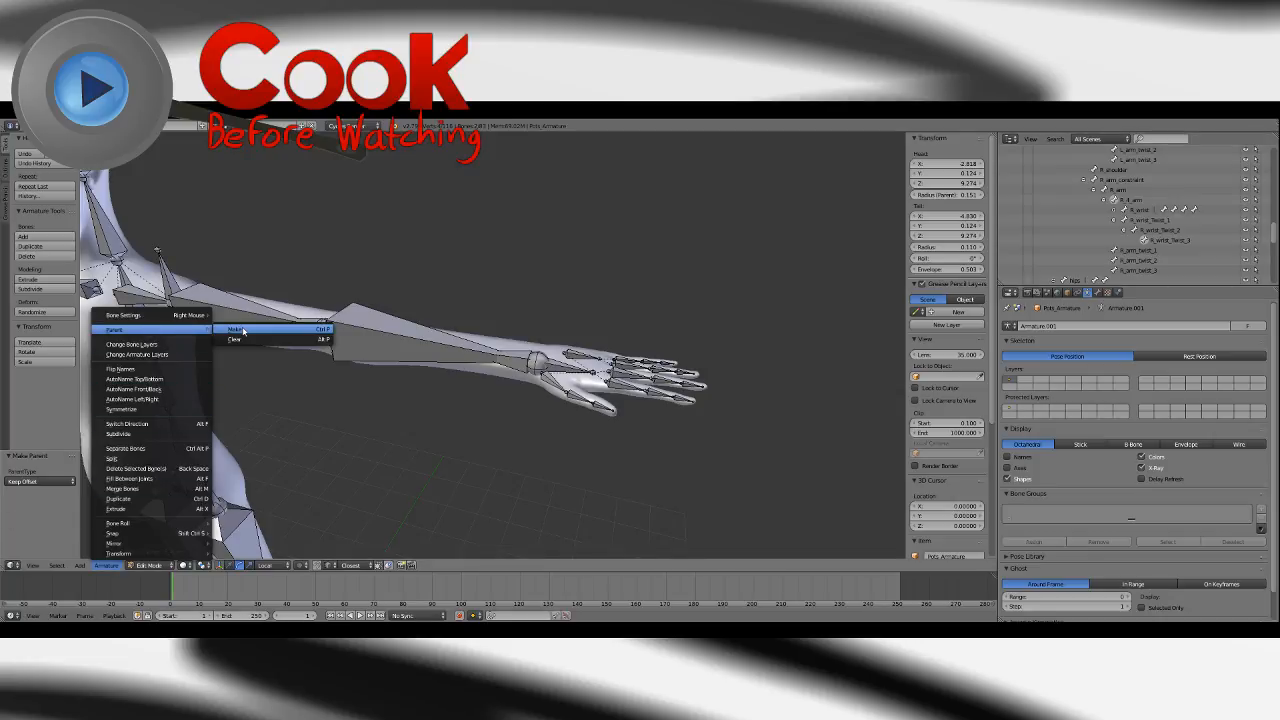
left_click(245, 327)
left_click(231, 330)
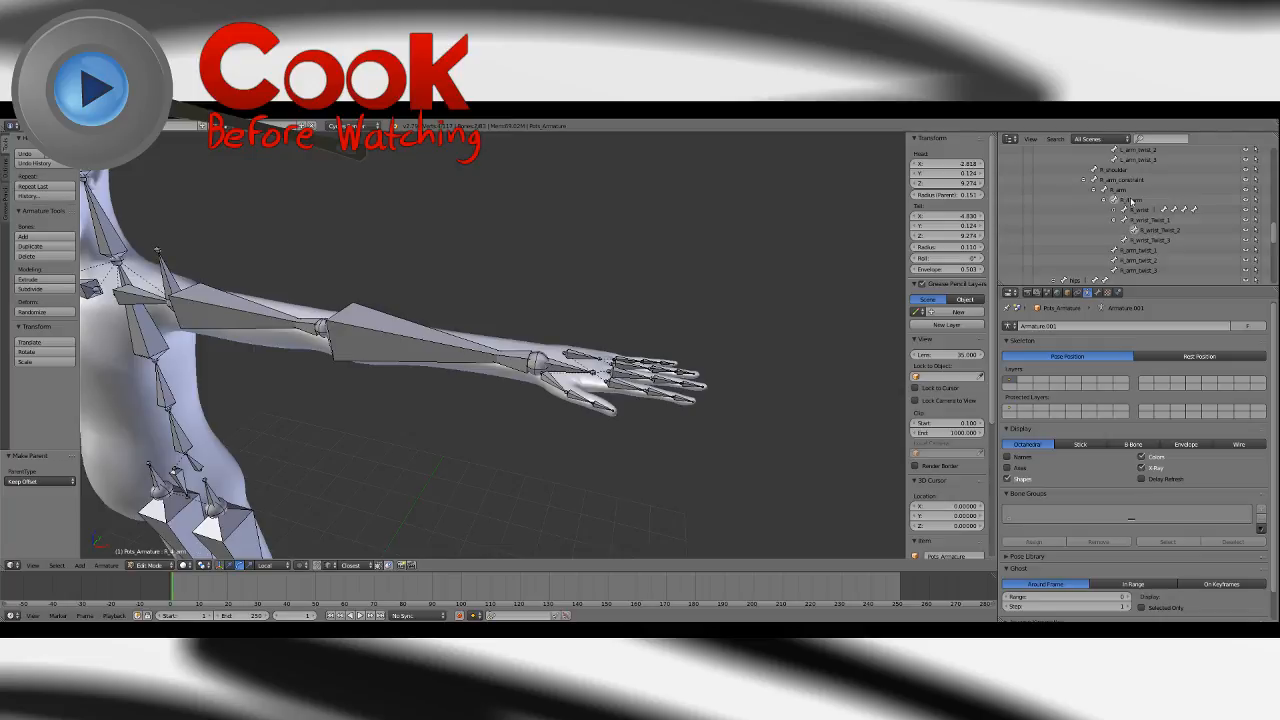
Parent the R_wrist_Twist_2 bone directly to the right forearm bone with Keep Offset.
left_click(116, 567)
mouse_move(165, 331)
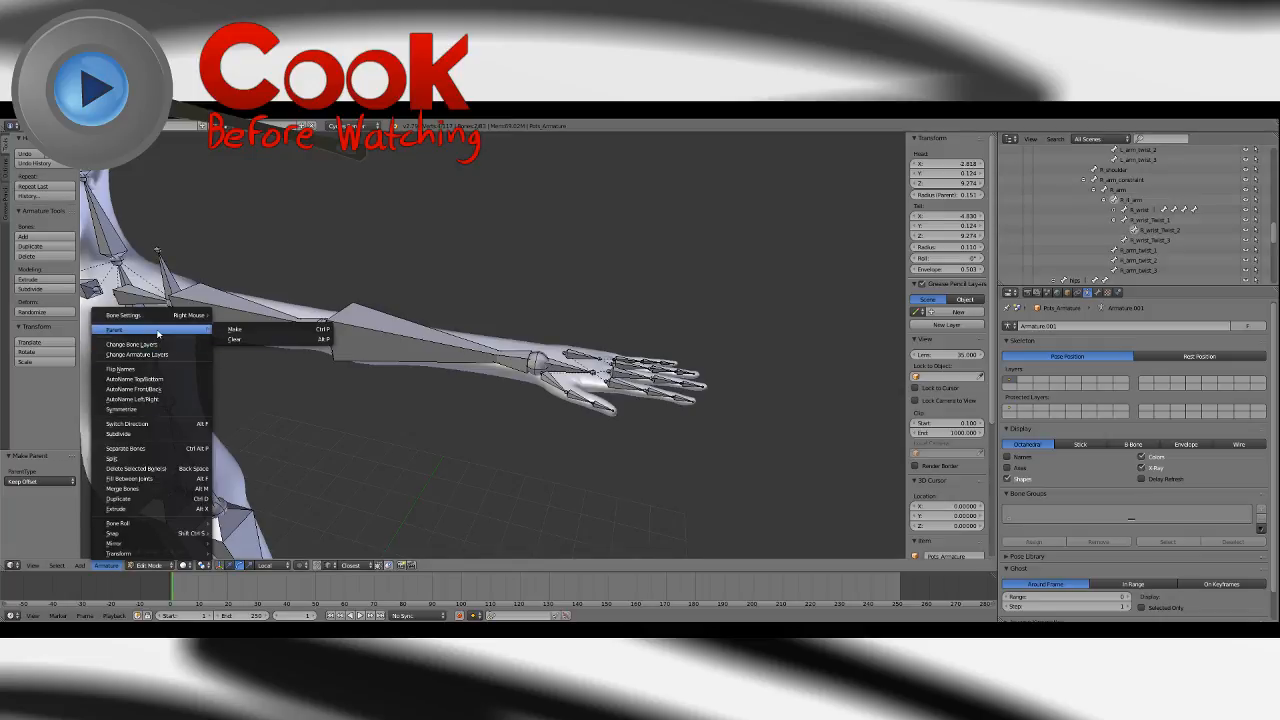
left_click(232, 331)
left_click(231, 332)
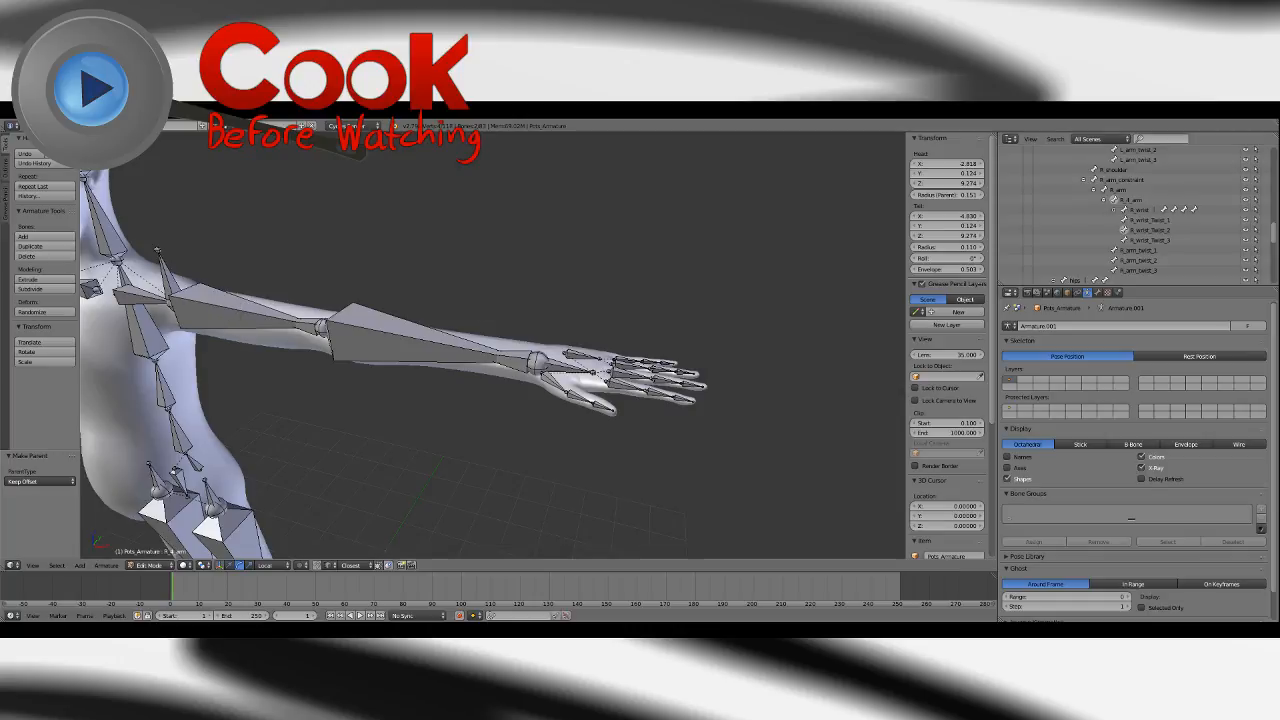
Deselect all bones and save the file.
scroll(443, 307, "down", 5)
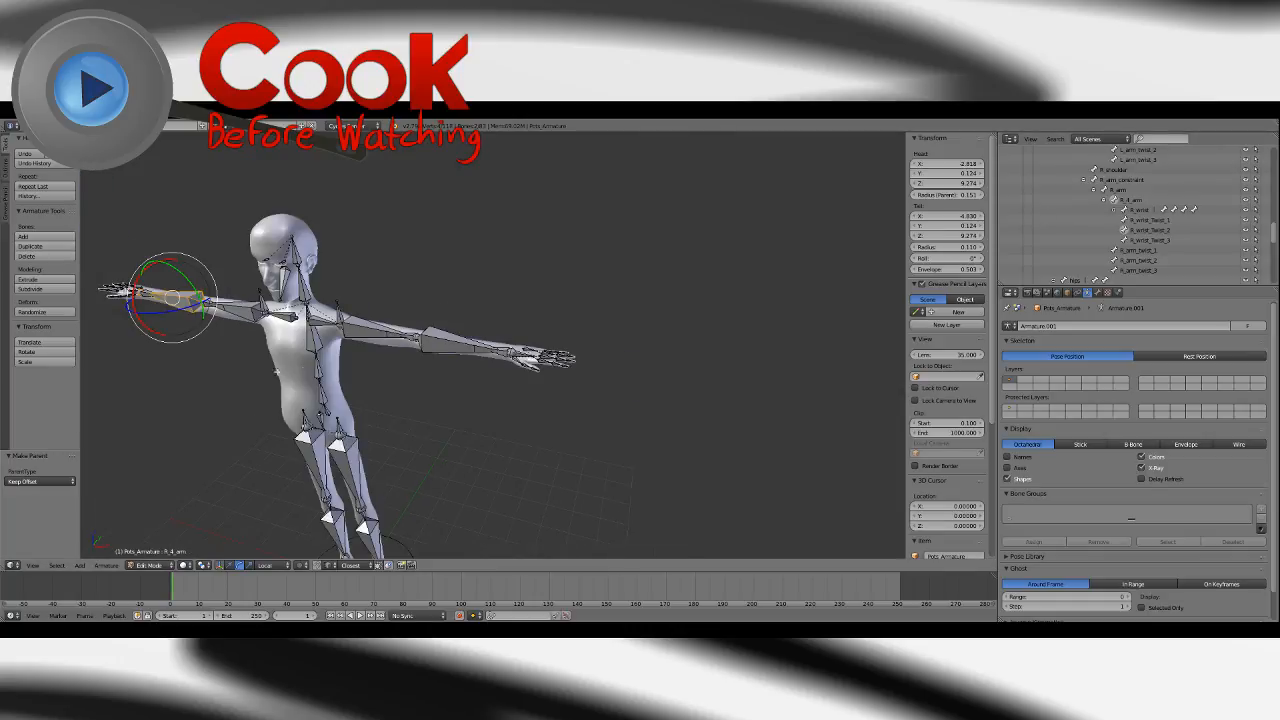
middle_click_drag(443, 307, 598, 301, "shift")
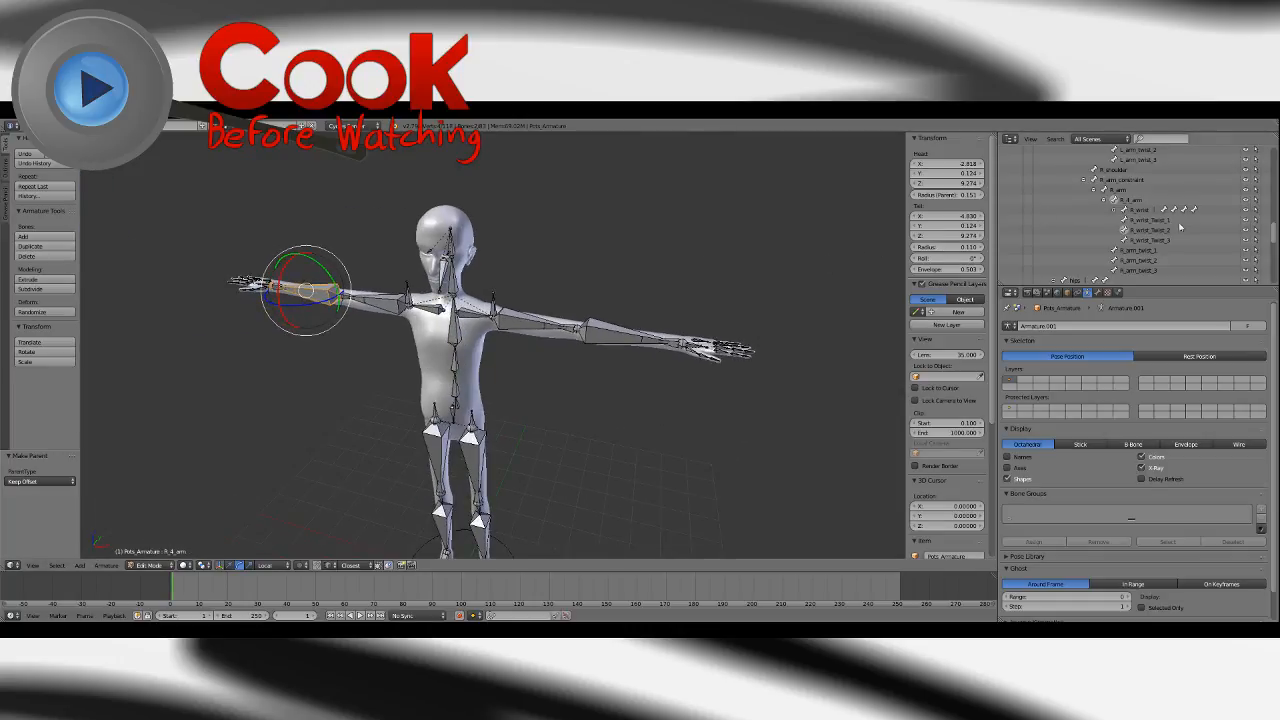
key("a")
left_click(28, 126)
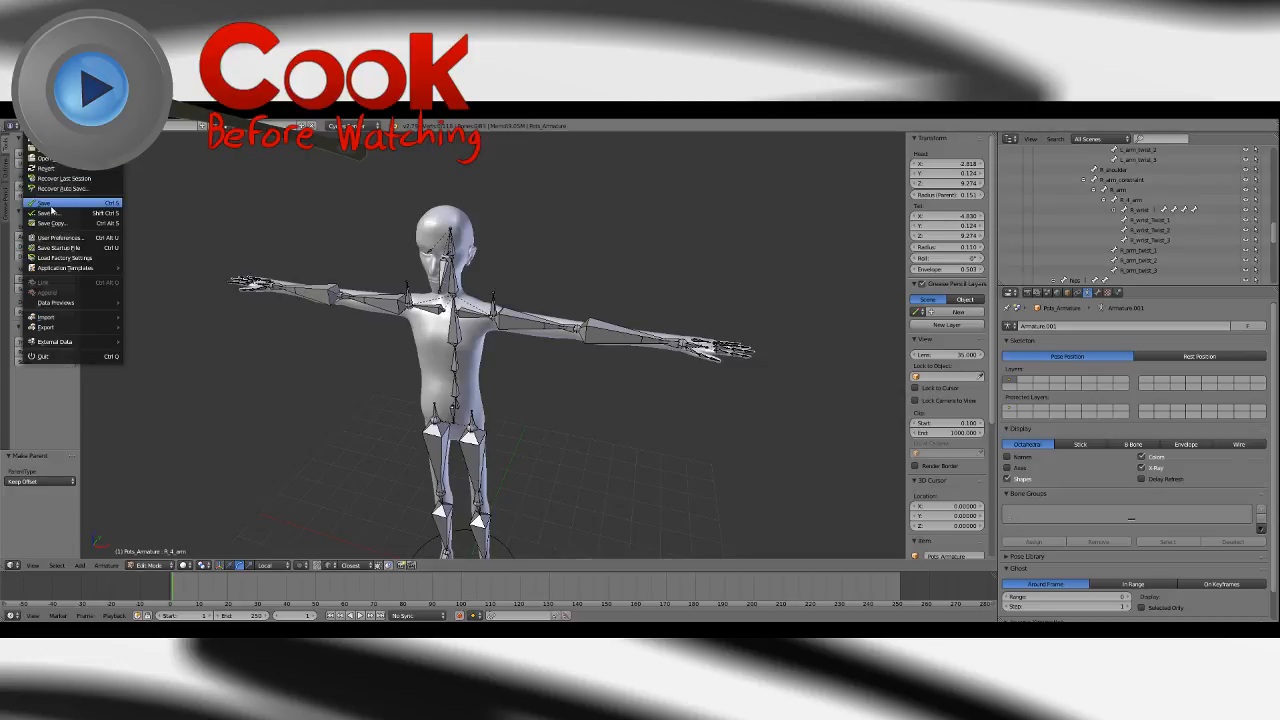
left_click(52, 208)
Expand the hips bone hierarchy through both leg constraint bones down to L_leg_twist_3 and R_leg_twist_3.
middle_click_drag(467, 422, 484, 320, "shift")
scroll(488, 320, "up", 3)
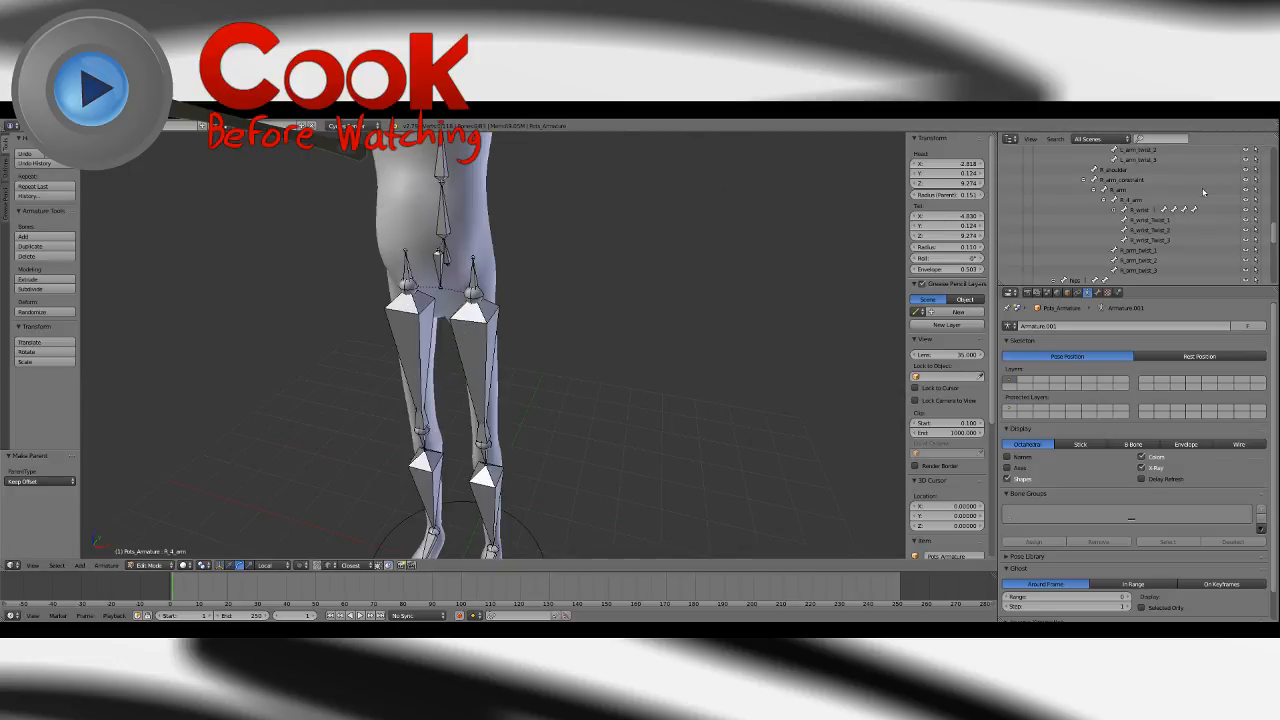
scroll(1041, 222, "down", 4)
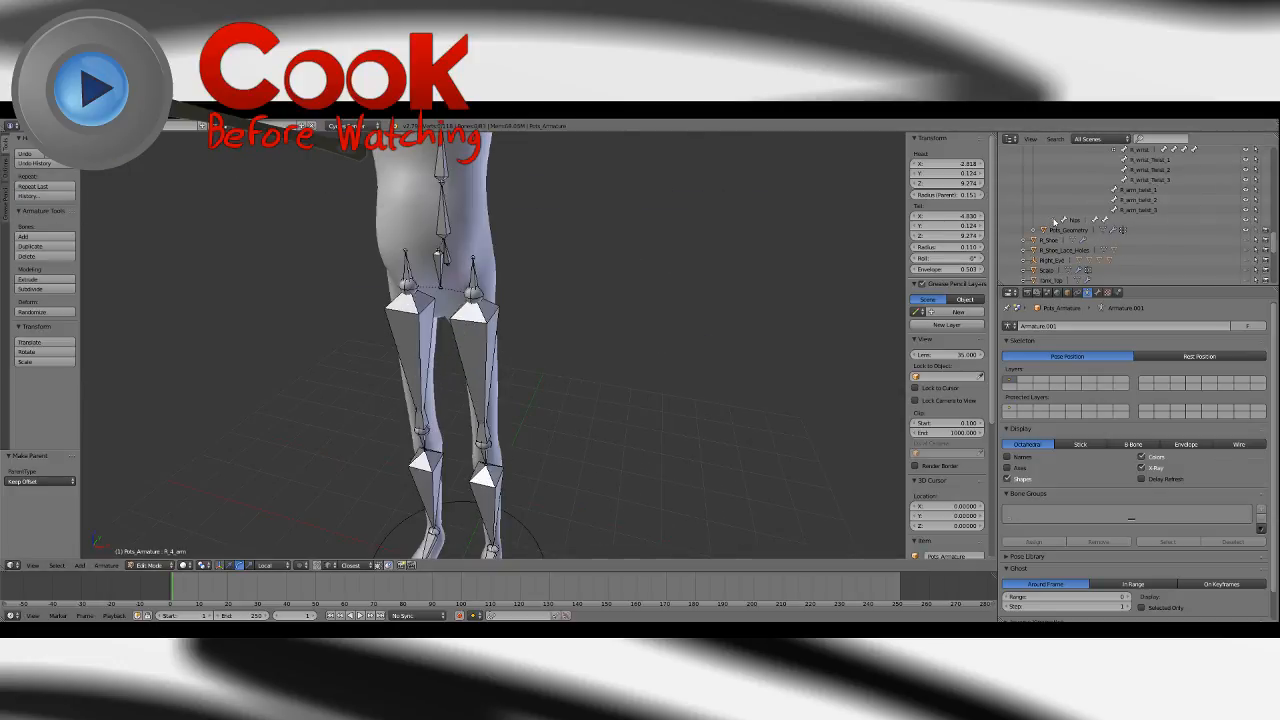
left_click(1054, 220)
left_click(1064, 231)
left_click(1065, 250)
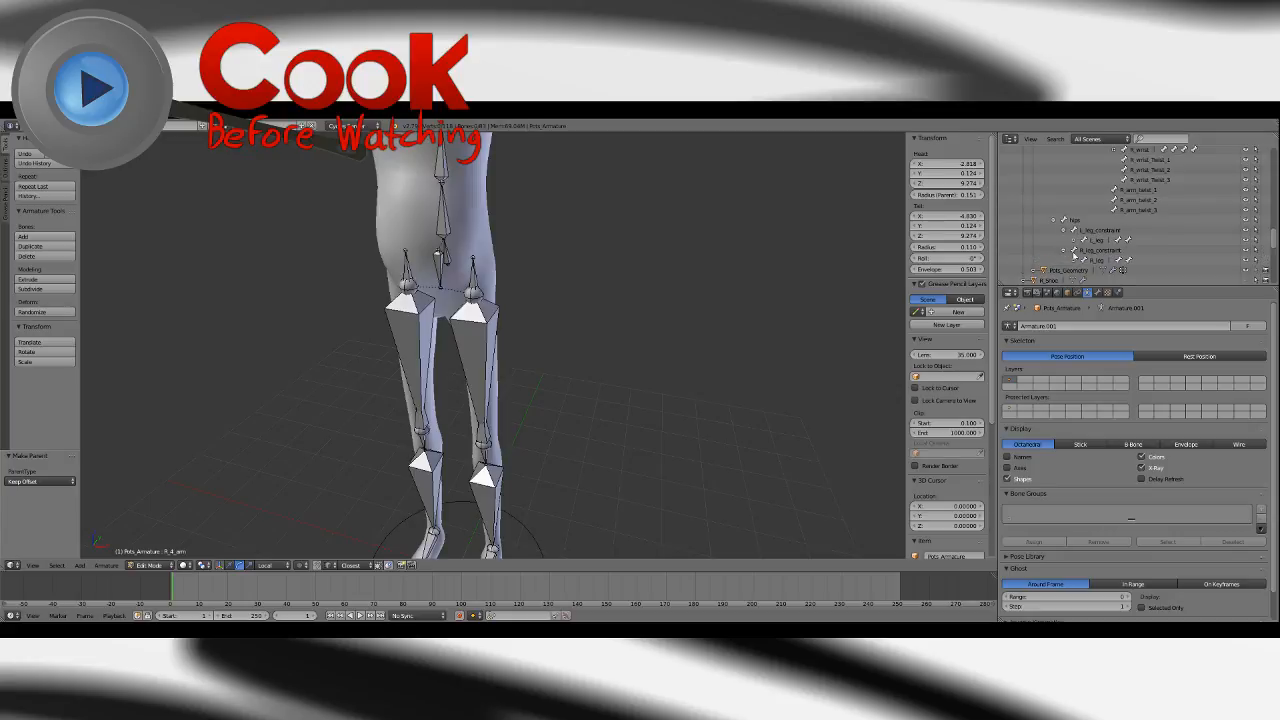
left_click(1075, 260)
left_click(1075, 241)
scroll(1078, 243, "down", 3)
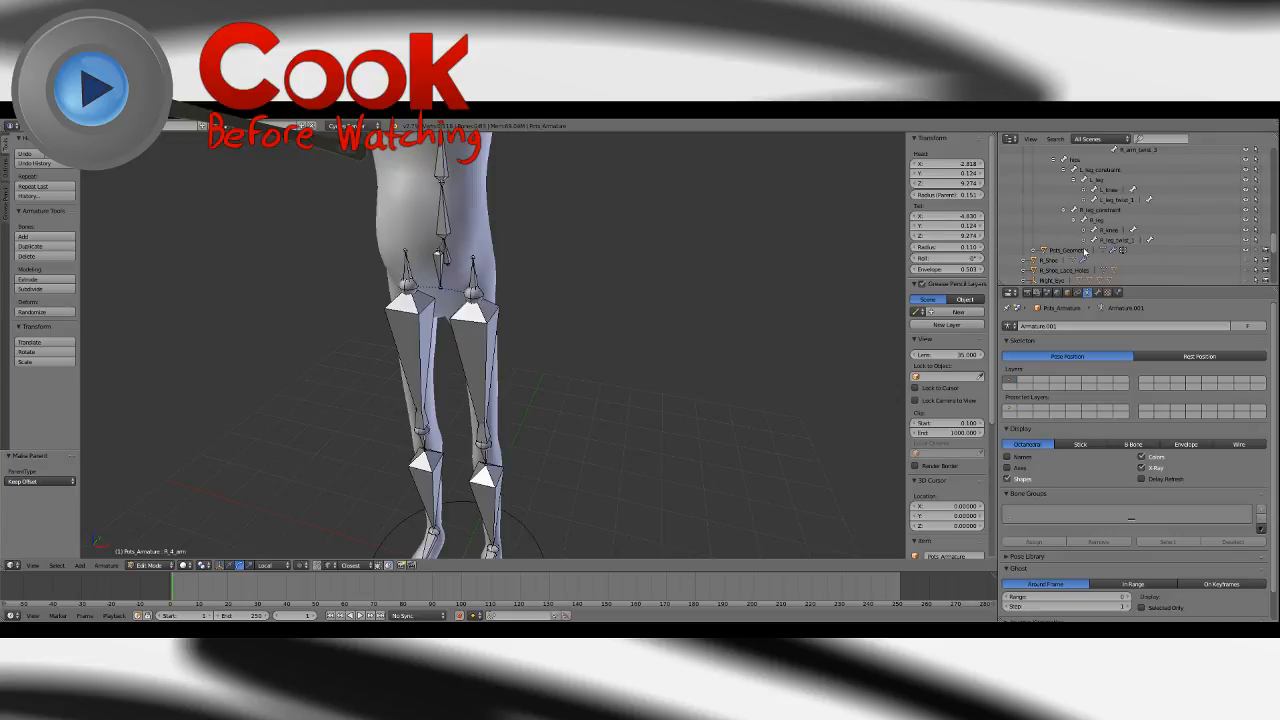
left_click(1085, 241)
left_click(1093, 250)
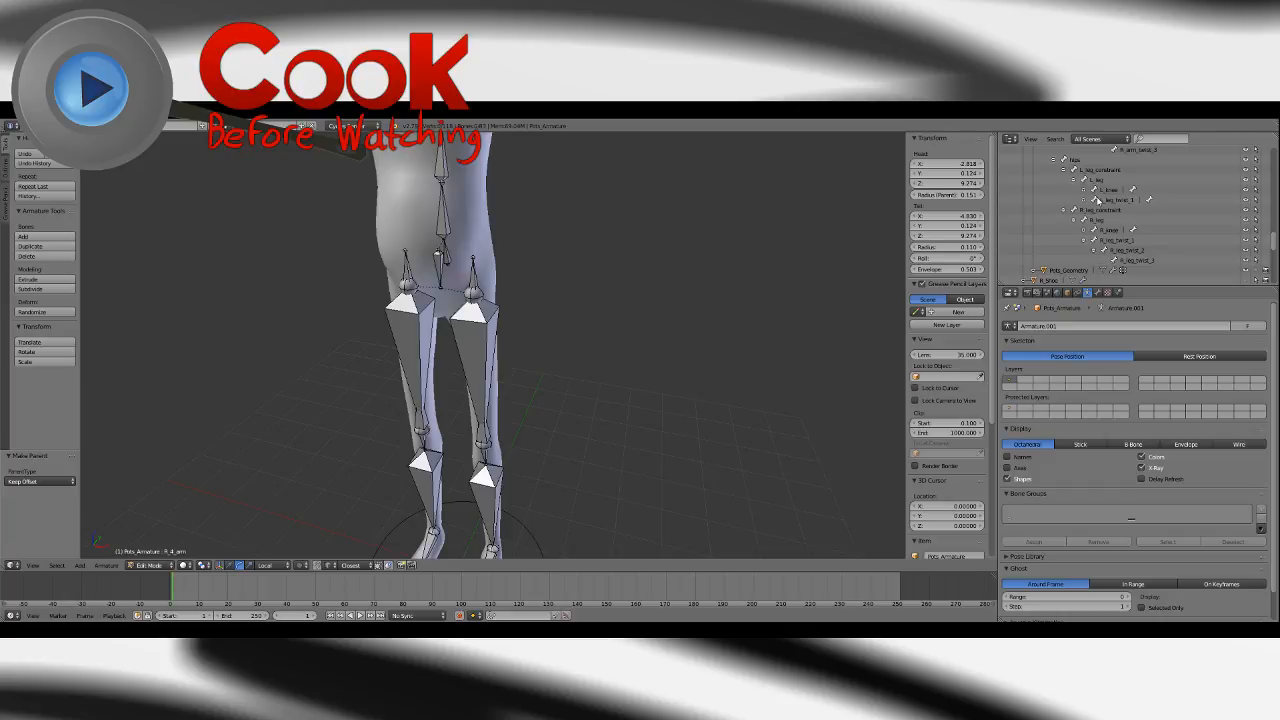
left_click(1084, 200)
left_click(1094, 210)
Parent the L_leg_twist_3 bone directly to the L_leg bone with Keep Offset.
left_click(1135, 220)
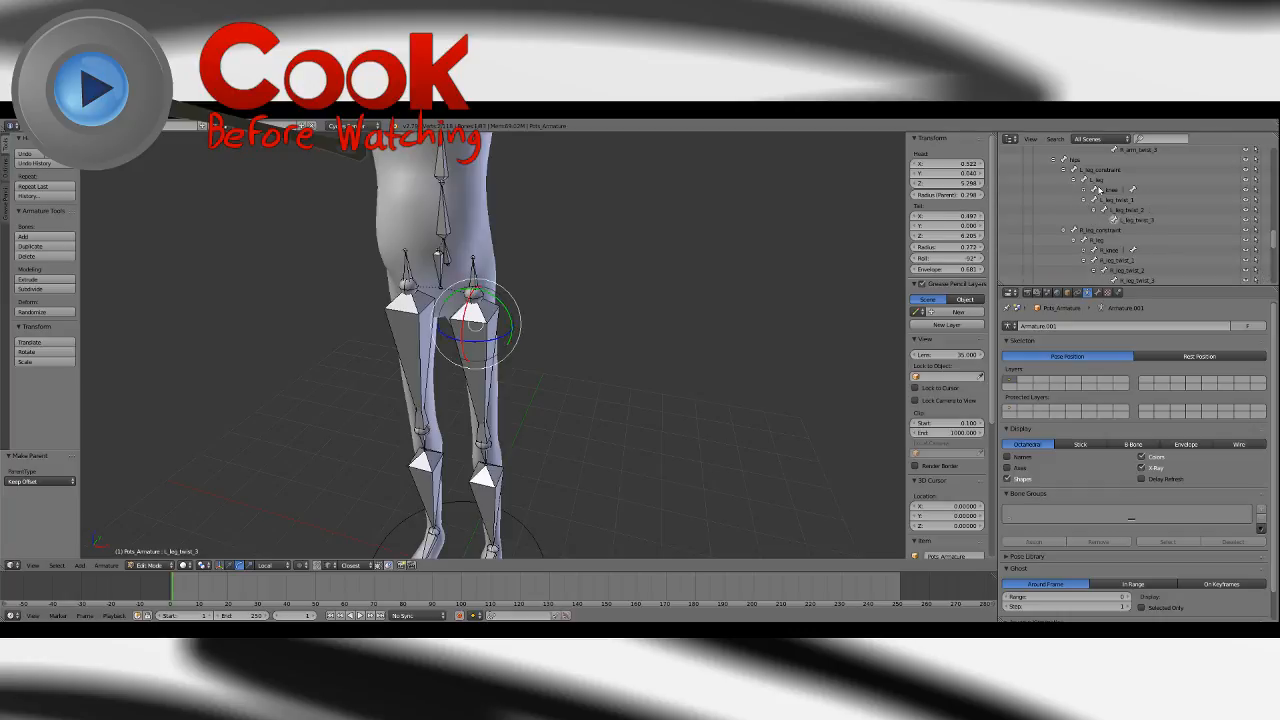
left_click(1101, 189)
left_click(106, 565)
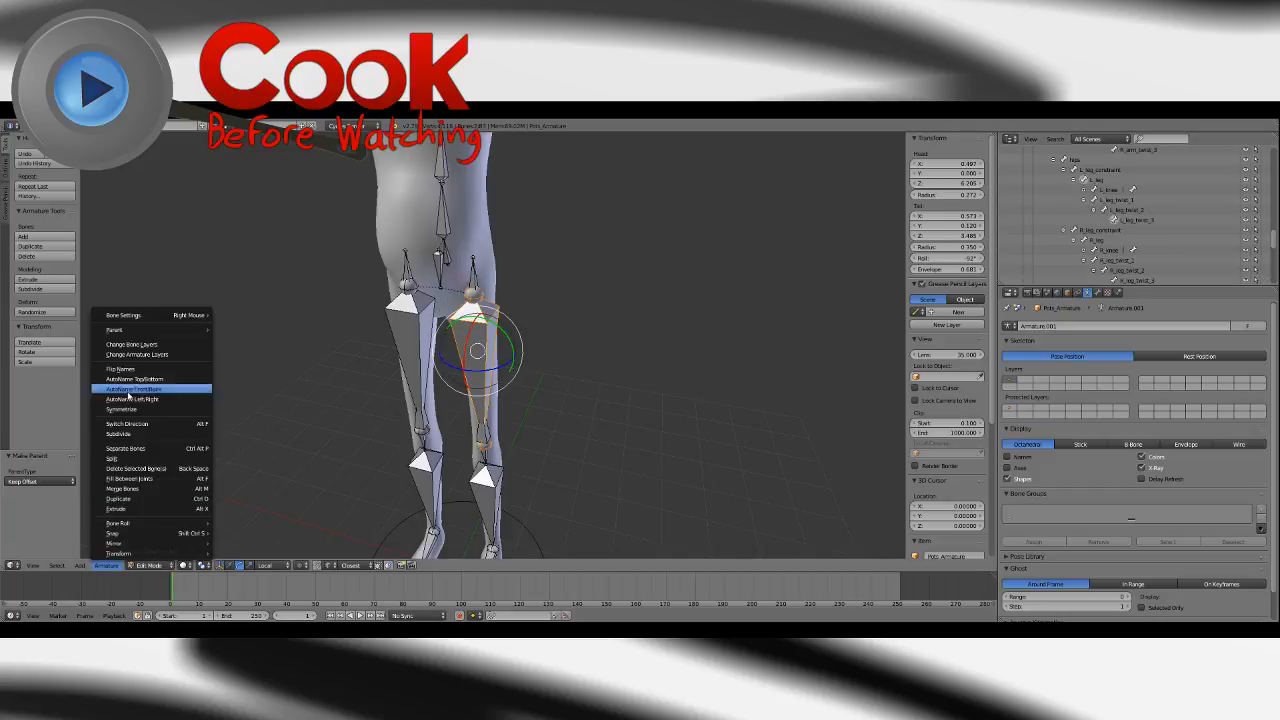
mouse_move(148, 330)
left_click(225, 327)
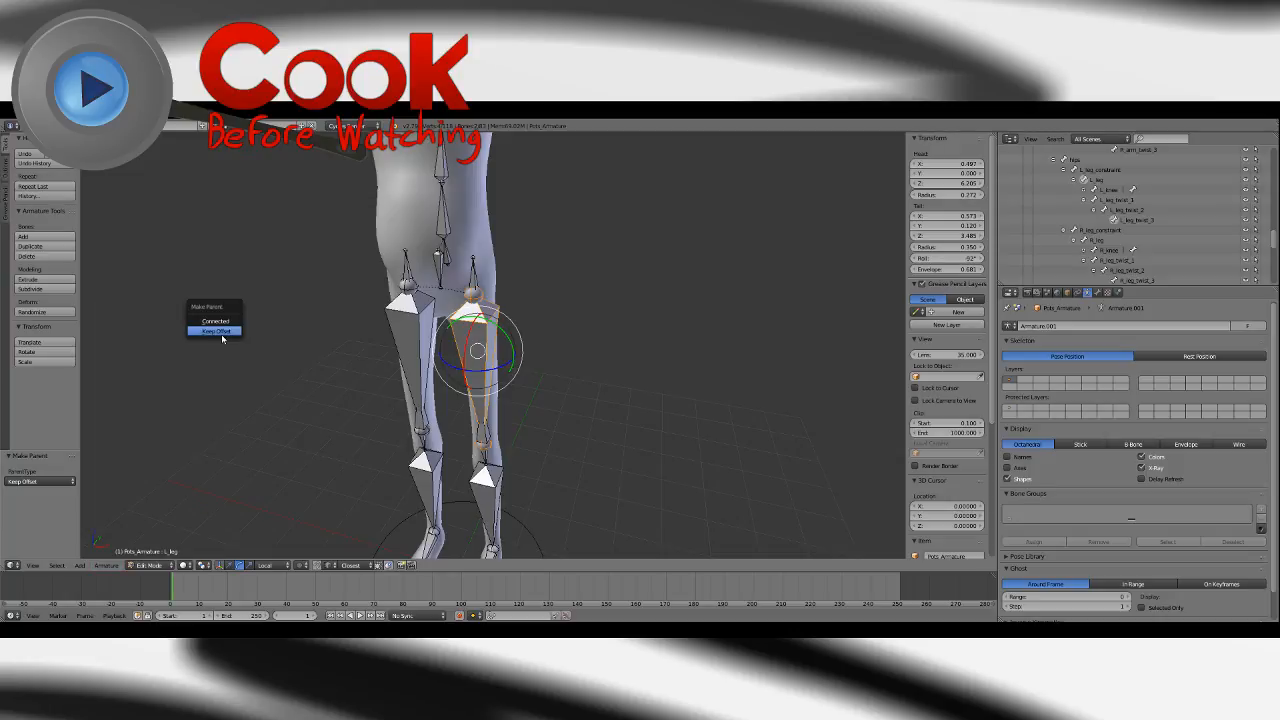
left_click(220, 332)
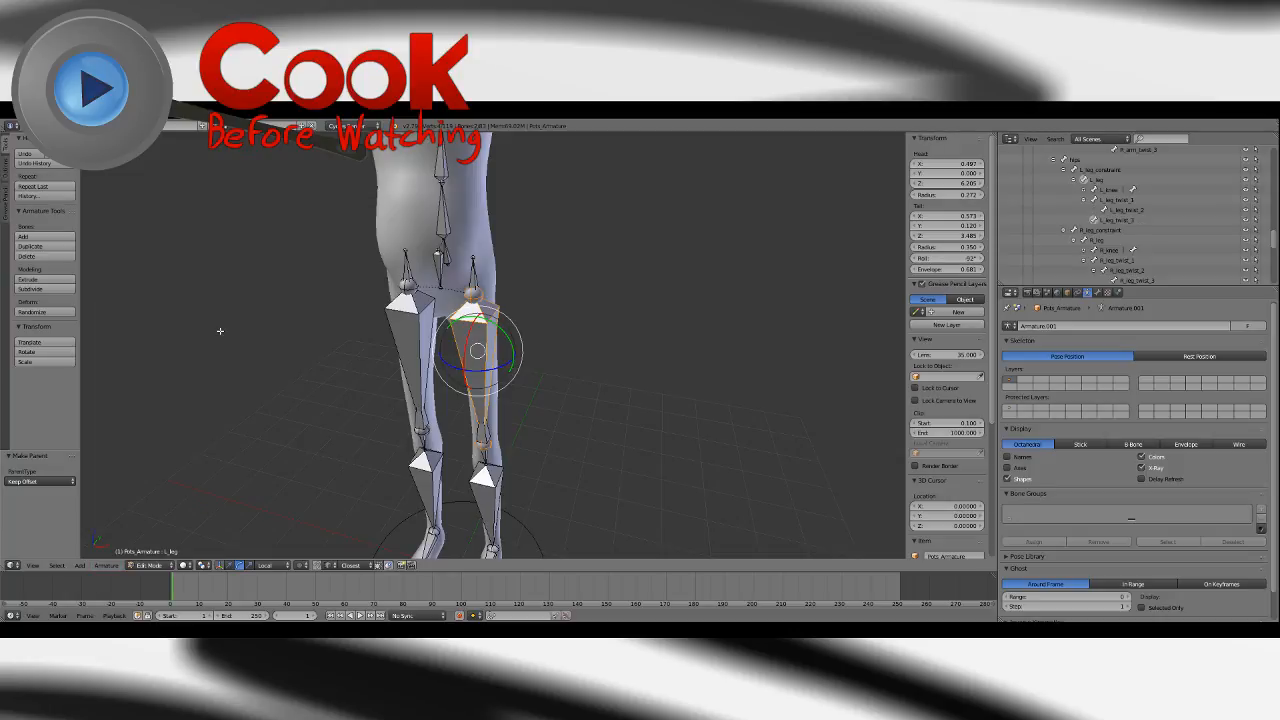
Parent the L_leg_twist_2 bone directly to the L_leg bone with Keep Offset.
left_click(1128, 210)
left_click(1097, 180, "shift")
left_click(104, 566)
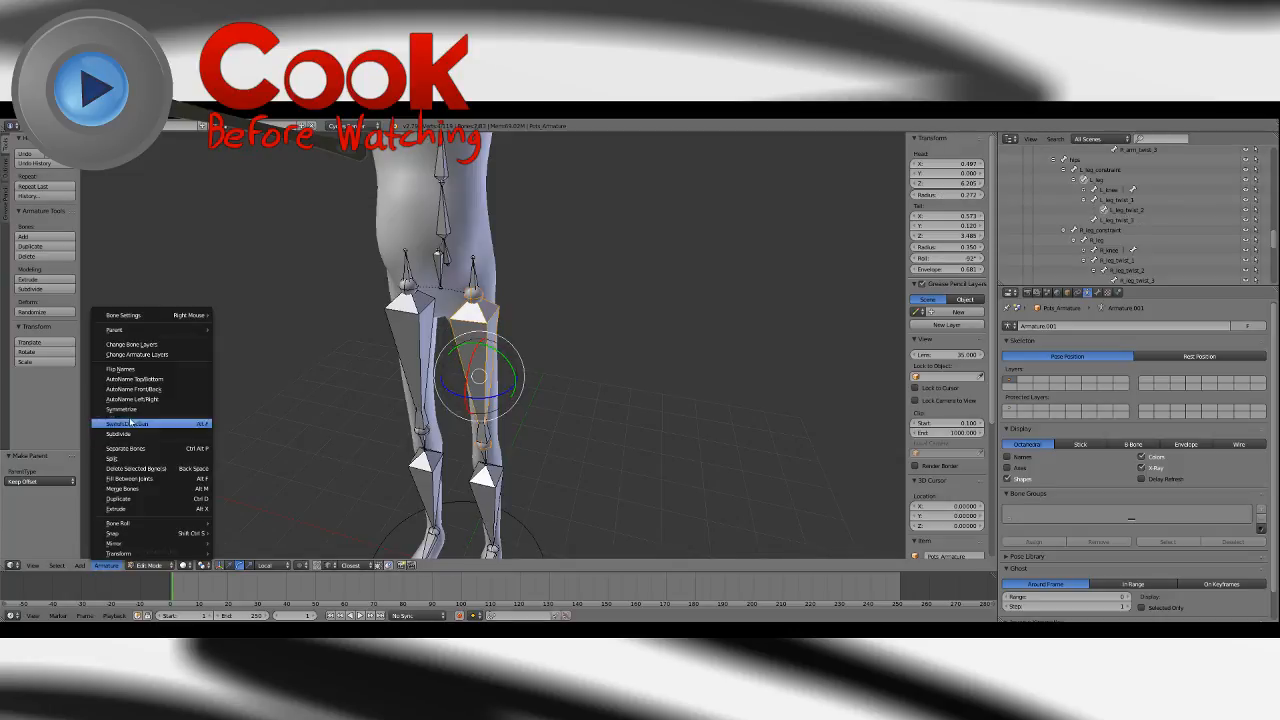
mouse_move(157, 338)
left_click(279, 331)
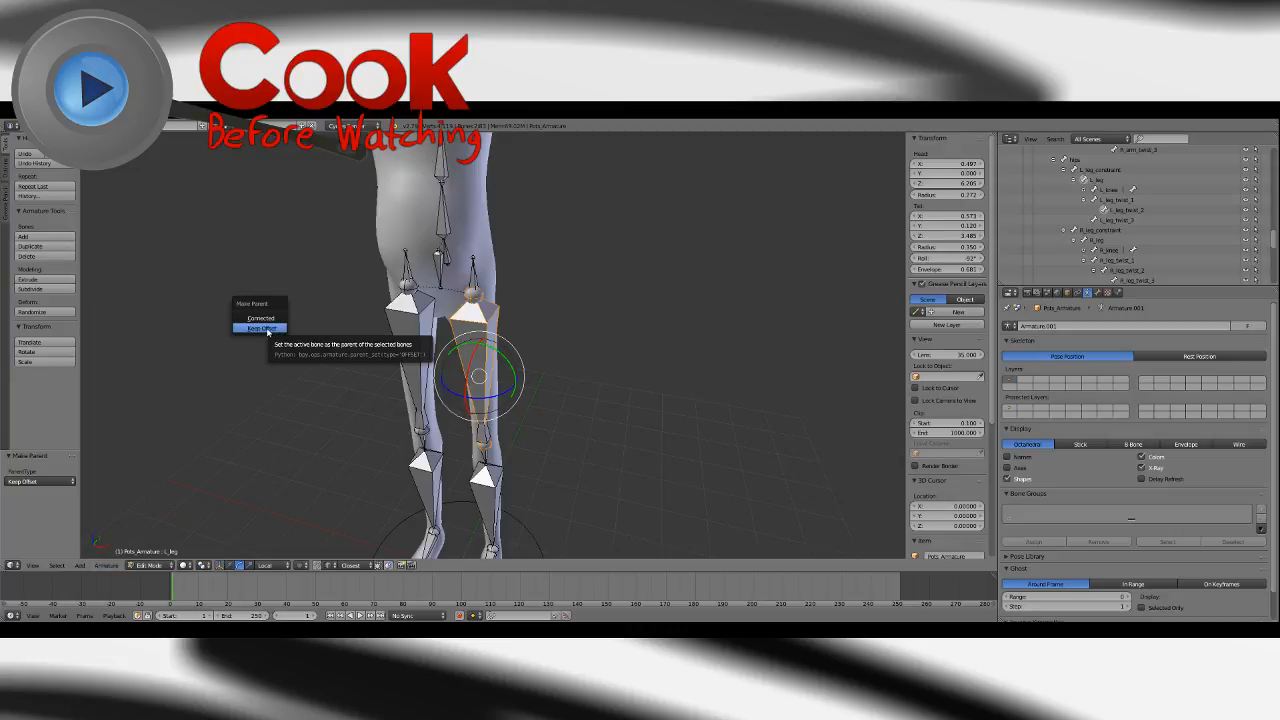
left_click(262, 329)
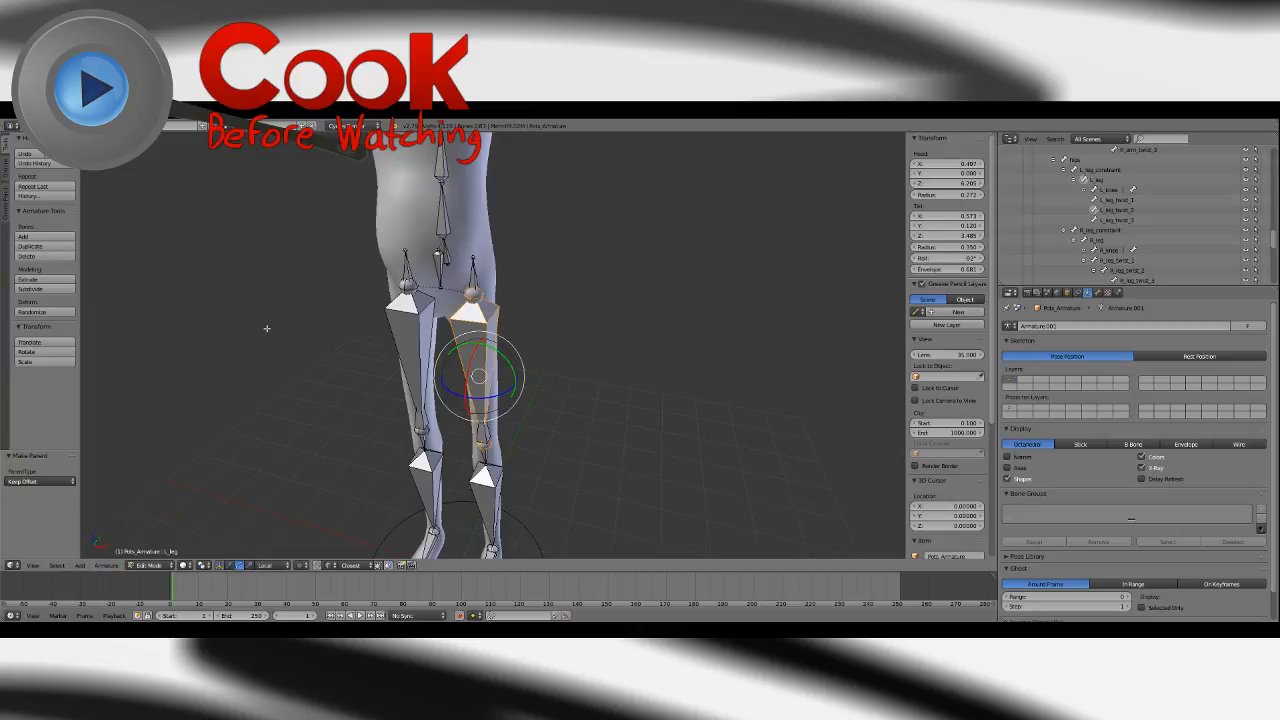
Parent the R_leg_twist_3 bone directly to the R_leg bone with Keep Offset.
left_click(1143, 281)
left_click(1097, 243)
left_click(106, 565)
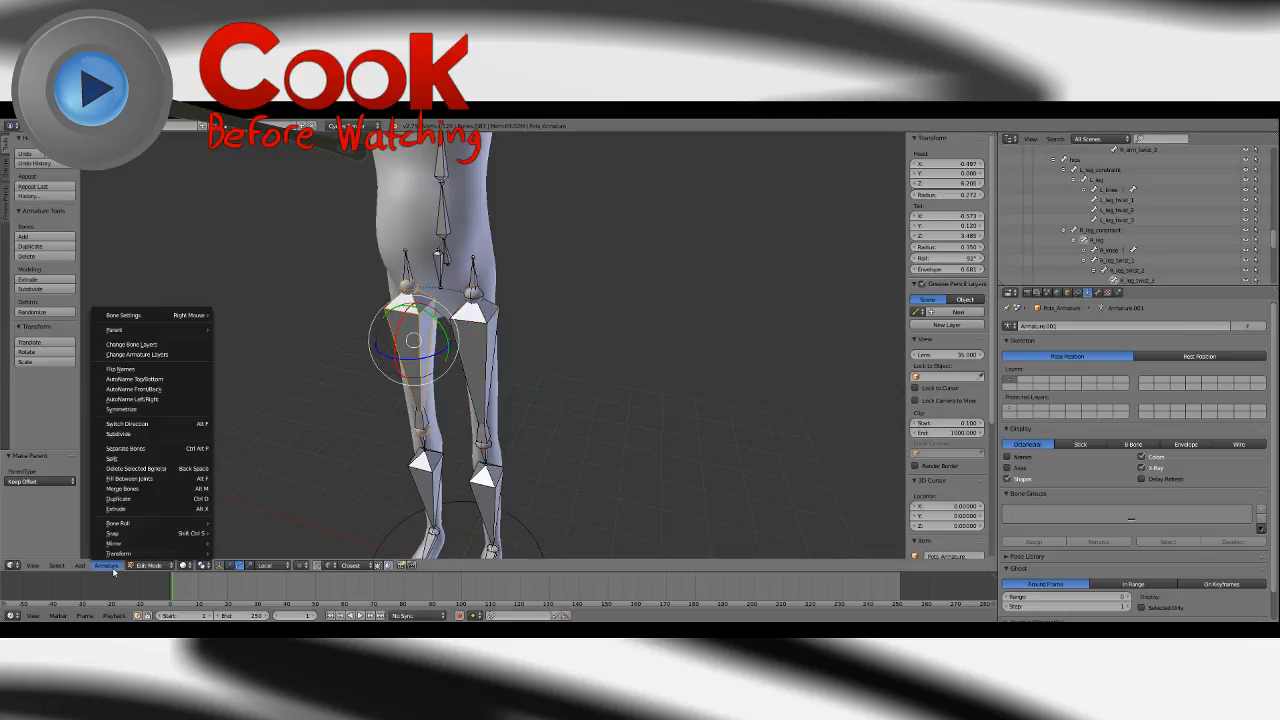
mouse_move(140, 332)
left_click(240, 330)
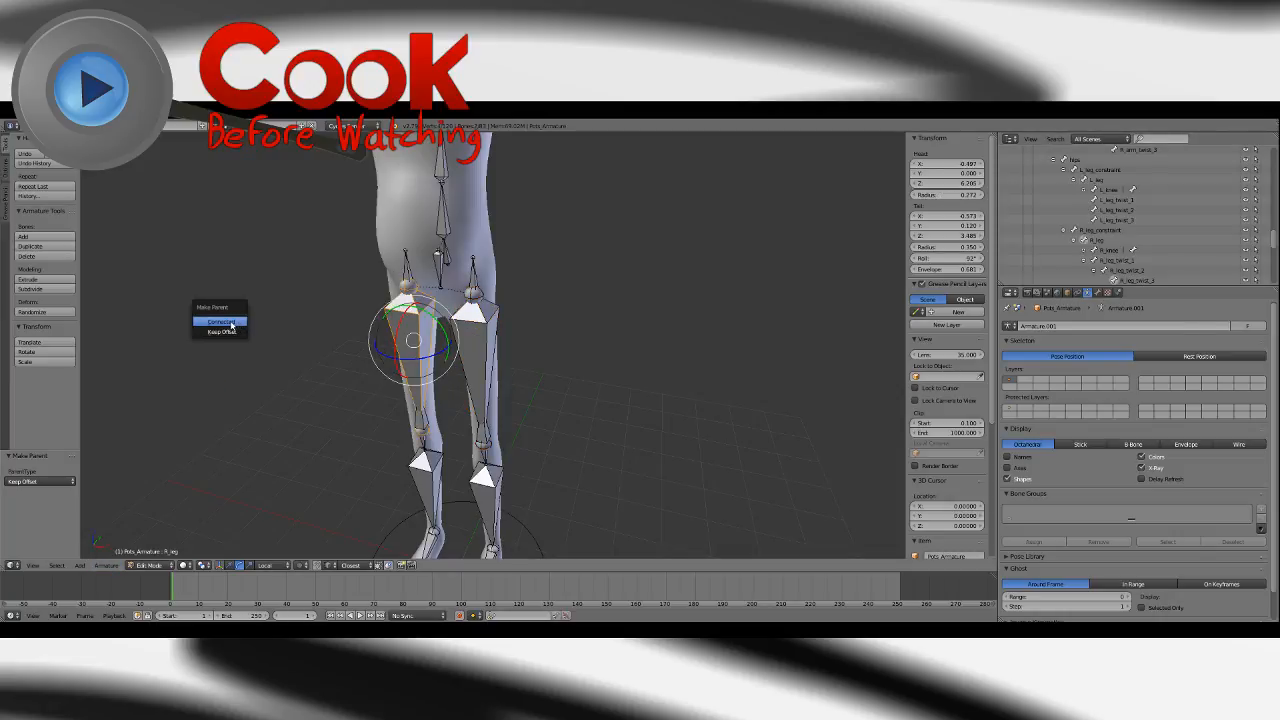
left_click(232, 326)
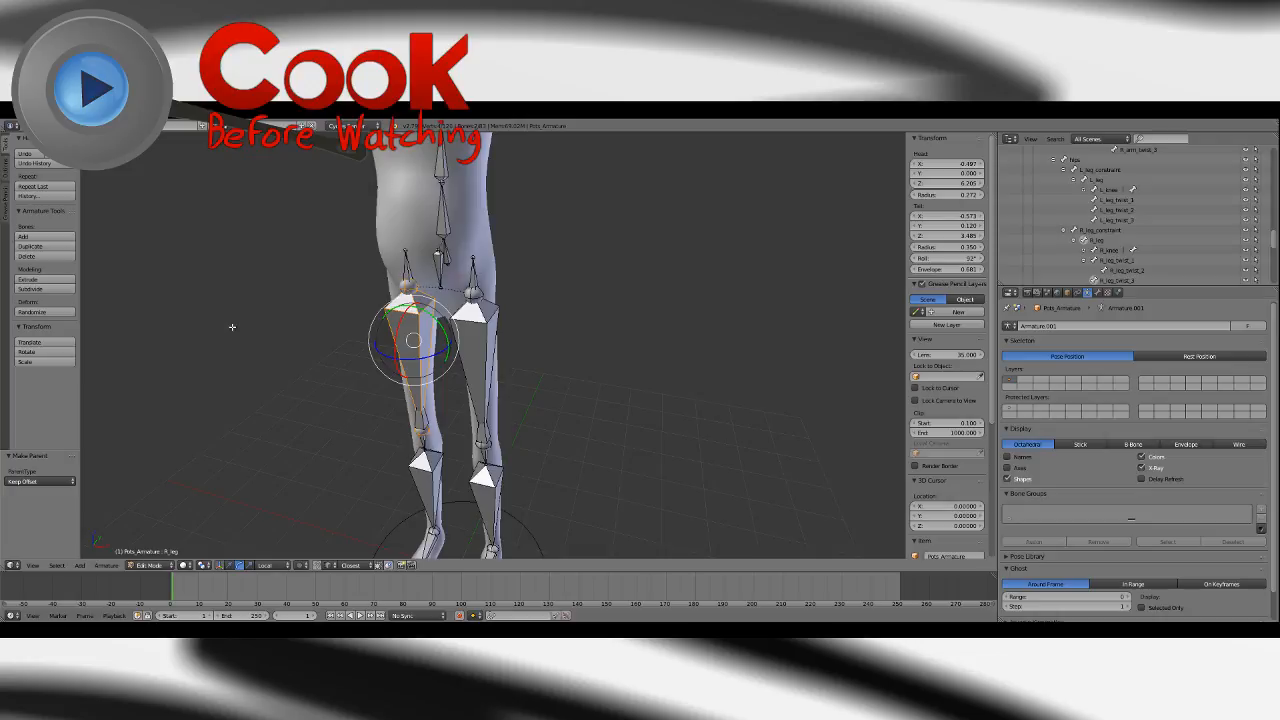
Parent the R_leg_twist_2 bone directly to the R_leg bone with Keep Offset.
left_click(1114, 272)
left_click(1098, 242, "shift")
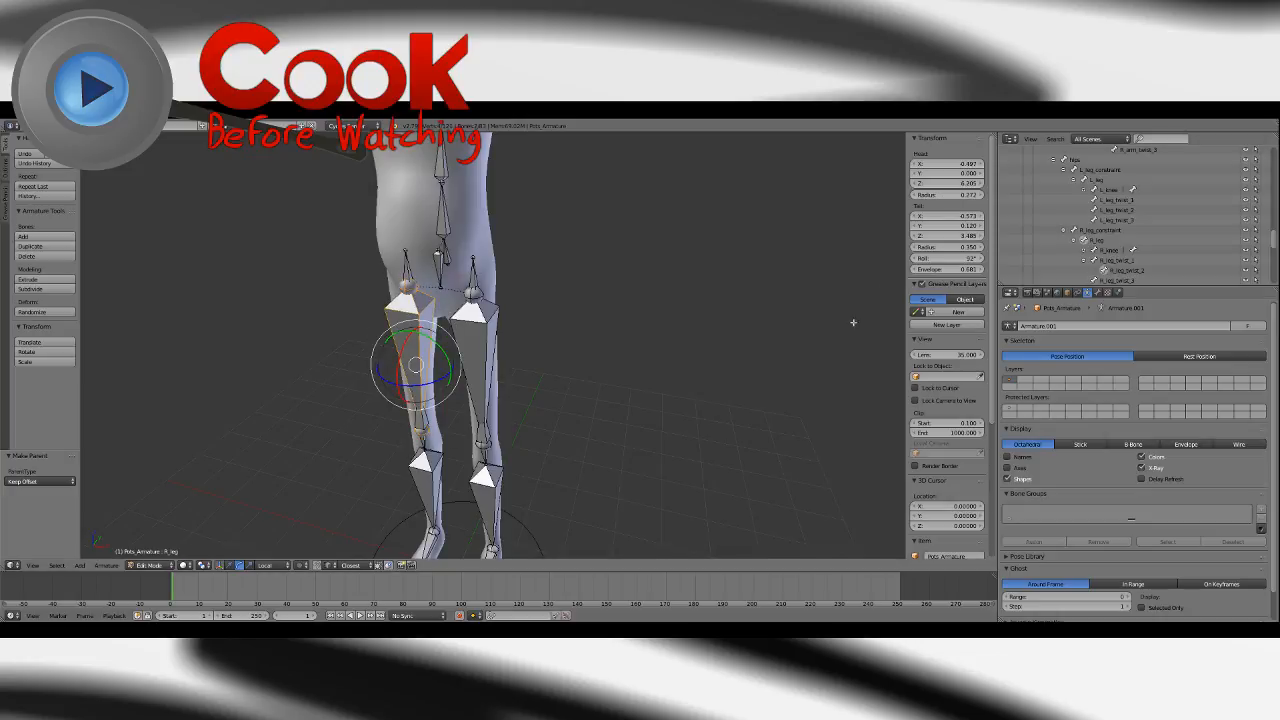
left_click(106, 565)
mouse_move(152, 333)
left_click(240, 329)
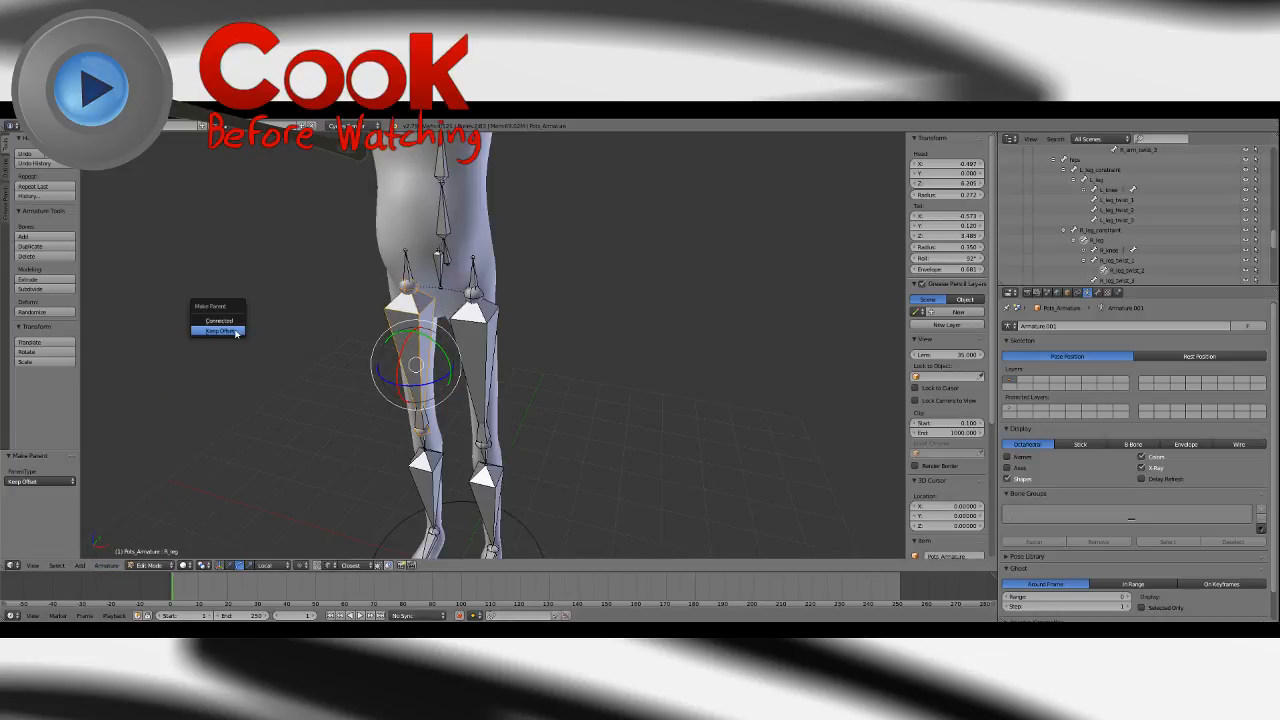
left_click(220, 331)
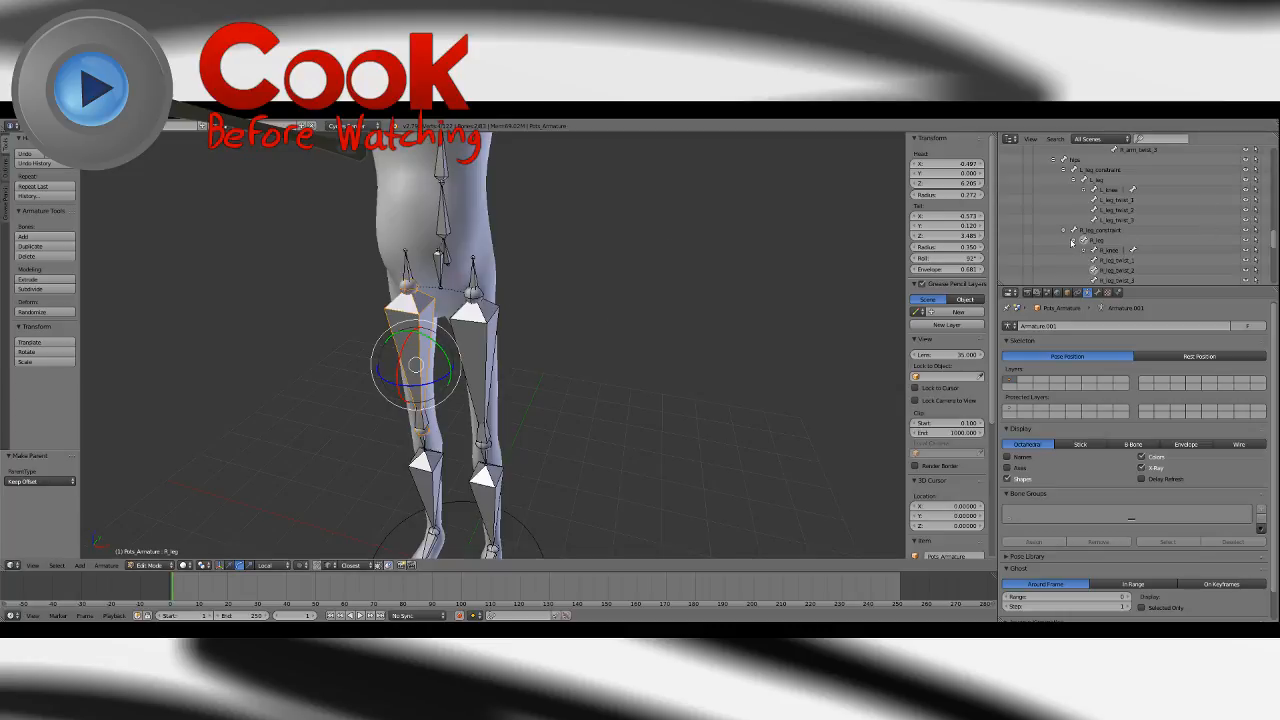
Switch the armature to Pose Mode, deselect all bones and view the character from the front.
key("Home")
key("ctrl+Tab")
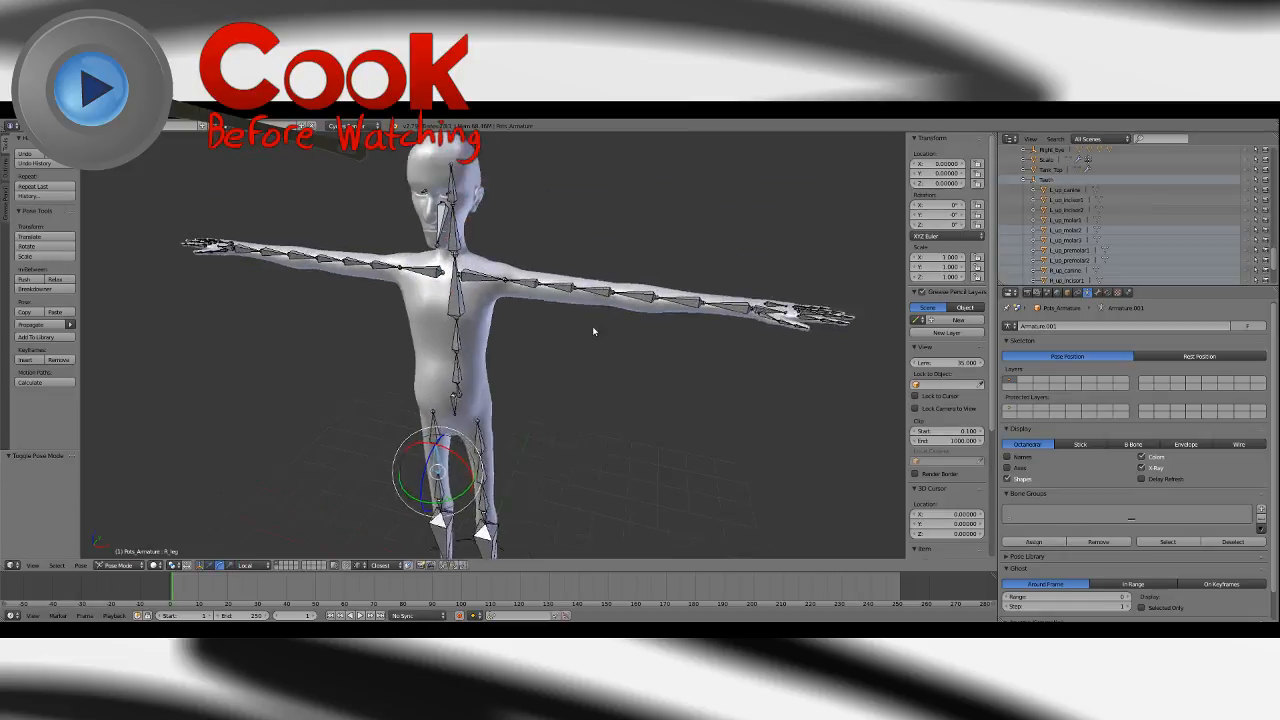
scroll(580, 360, "up", 1)
key("a")
key("KP_1")
Test the L_leg_twist_2 bone by rotating it about its local Y axis, and undo the rotation.
middle_click_drag(561, 408, 561, 360, "shift")
scroll(561, 360, "up", 4)
right_click(561, 360)
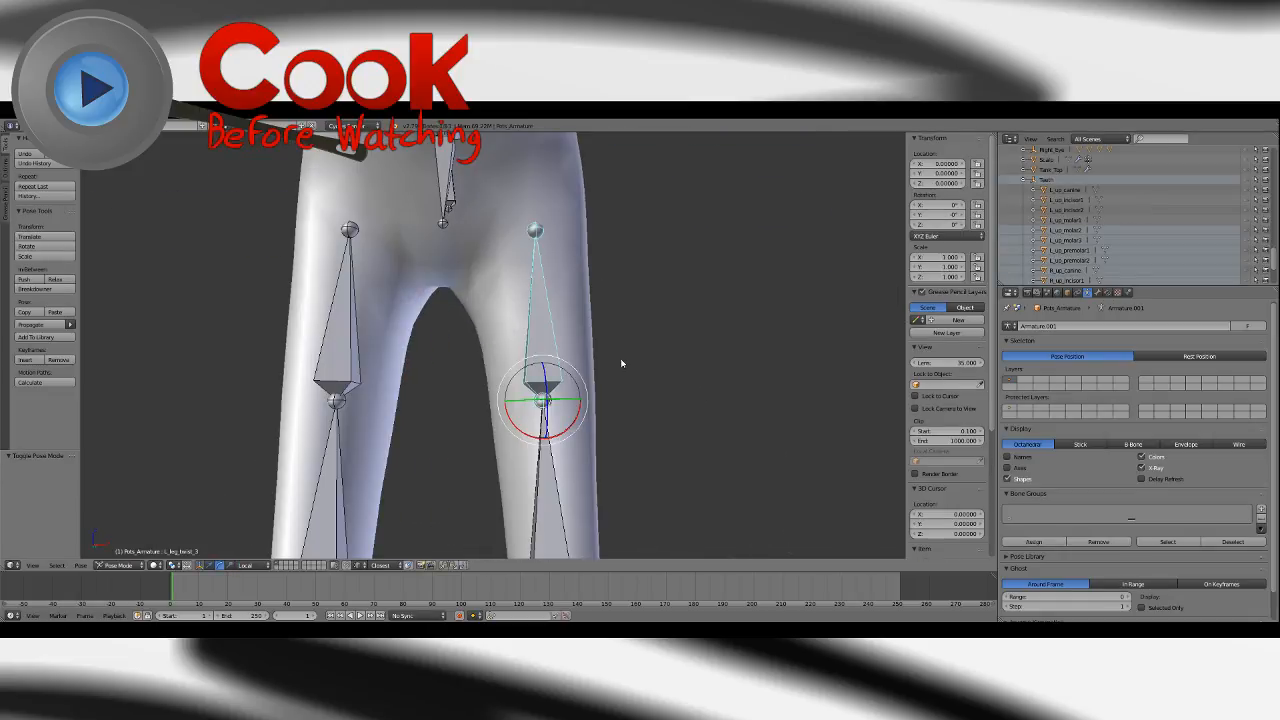
scroll(617, 370, "down", 3)
right_click(533, 428)
middle_click_drag(545, 438, 472, 495)
middle_click_drag(472, 500, 606, 405, "shift")
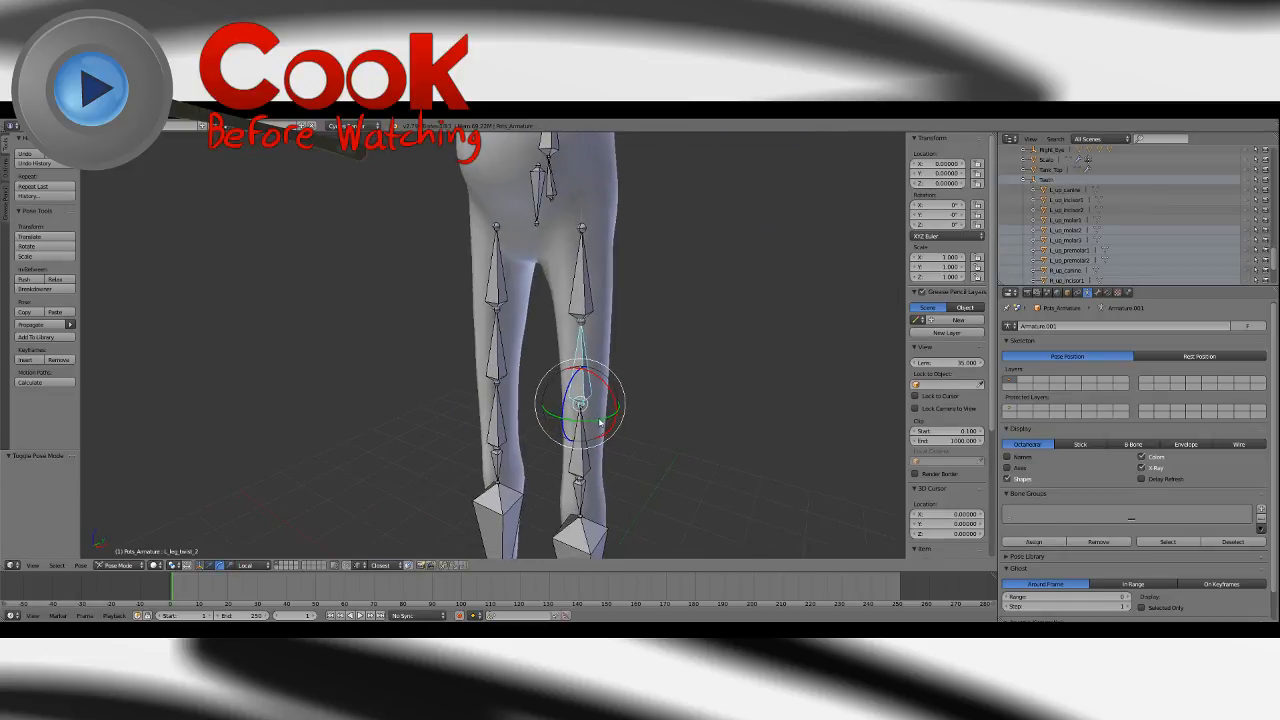
left_click_drag(600, 423, 637, 407)
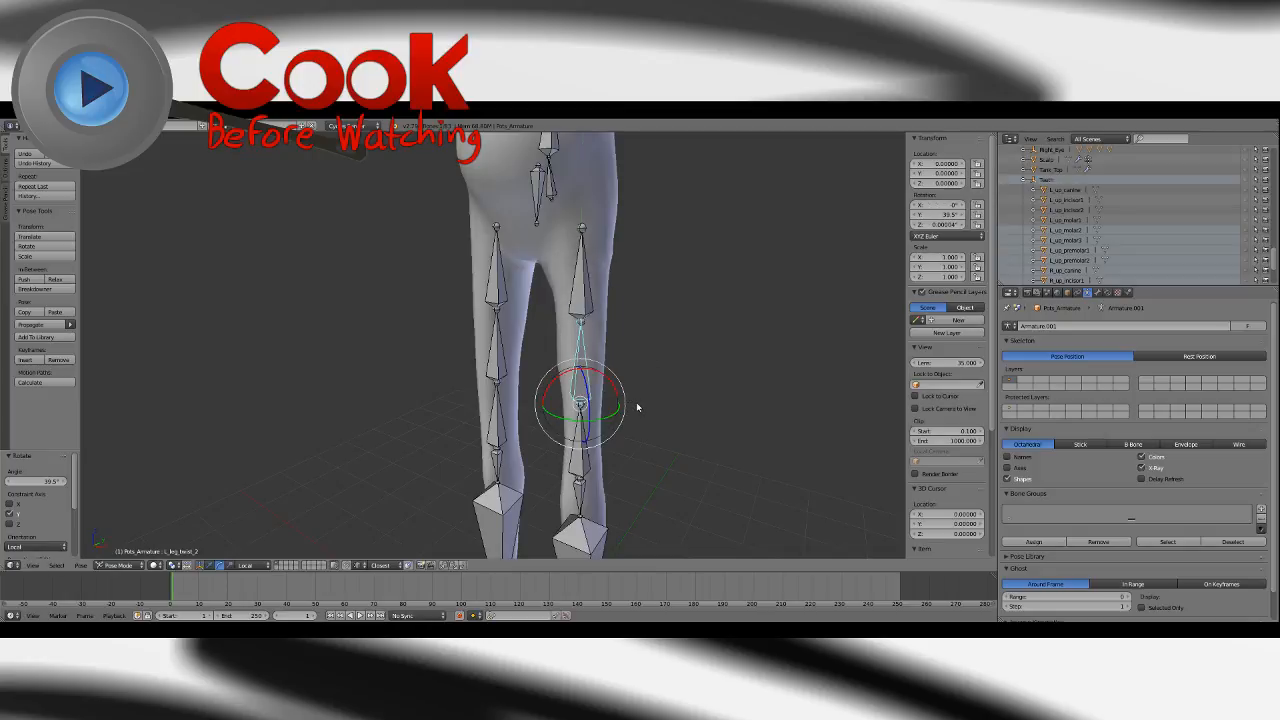
key("ctrl+z")
Test the L_arm_twist_2 bone by rotating it about its local Y axis, and undo the rotation.
scroll(633, 391, "down", 4)
middle_click_drag(611, 303, 584, 407, "shift")
right_click(561, 299)
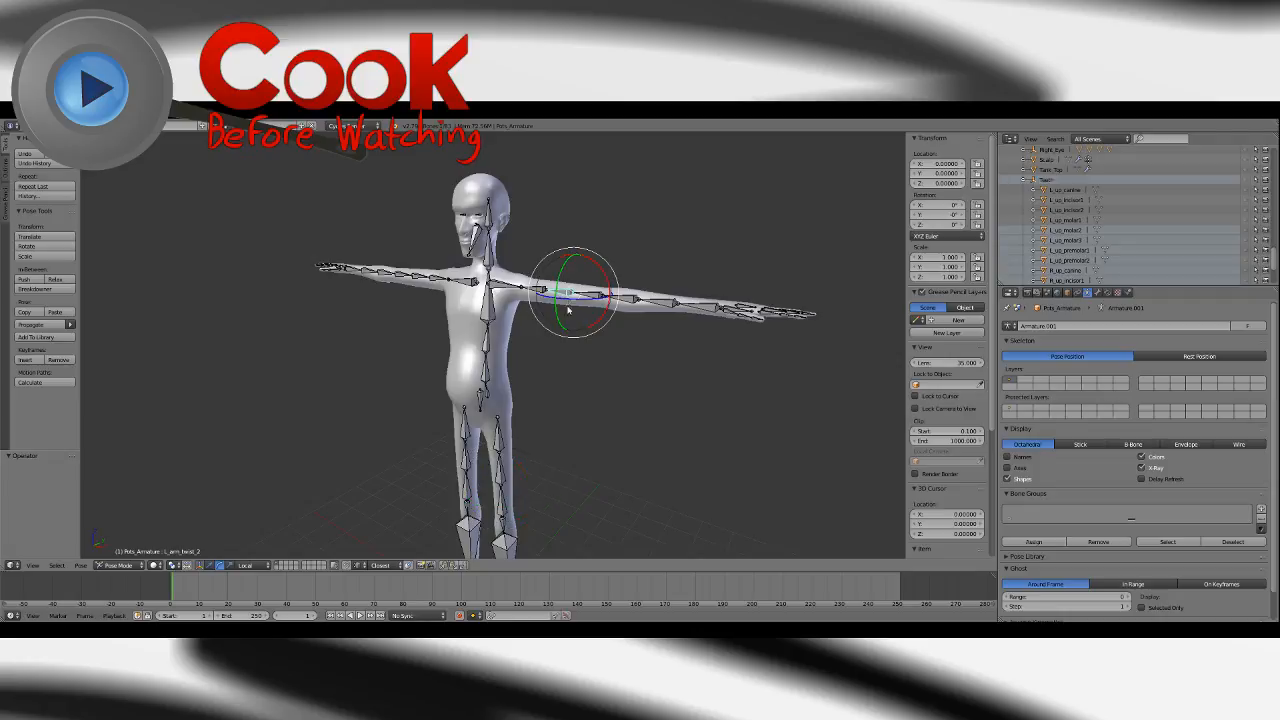
middle_click_drag(568, 309, 550, 352)
scroll(550, 352, "up", 4)
key("r")
key("y")
key("y")
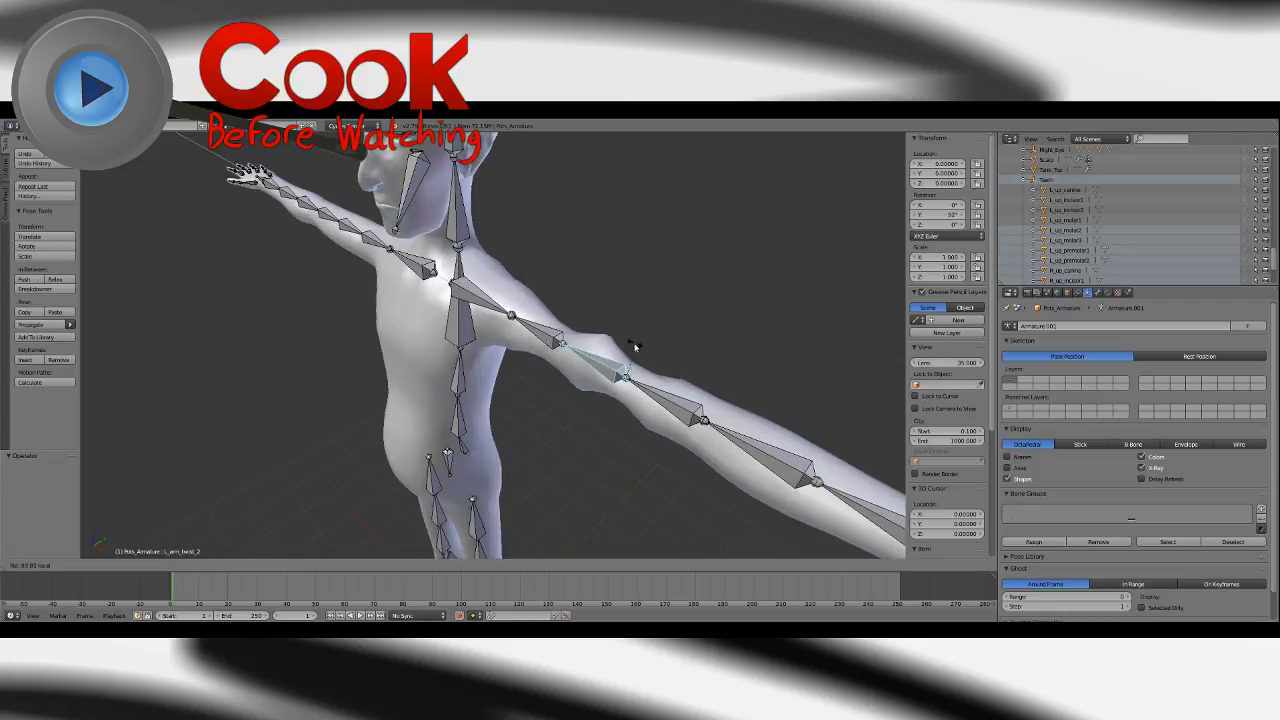
left_click(668, 321)
key("ctrl+z")
Rotate the L_wrist_Twist_2 bone about its local Y axis to test the forearm twist.
middle_click_drag(667, 319, 499, 221, "shift")
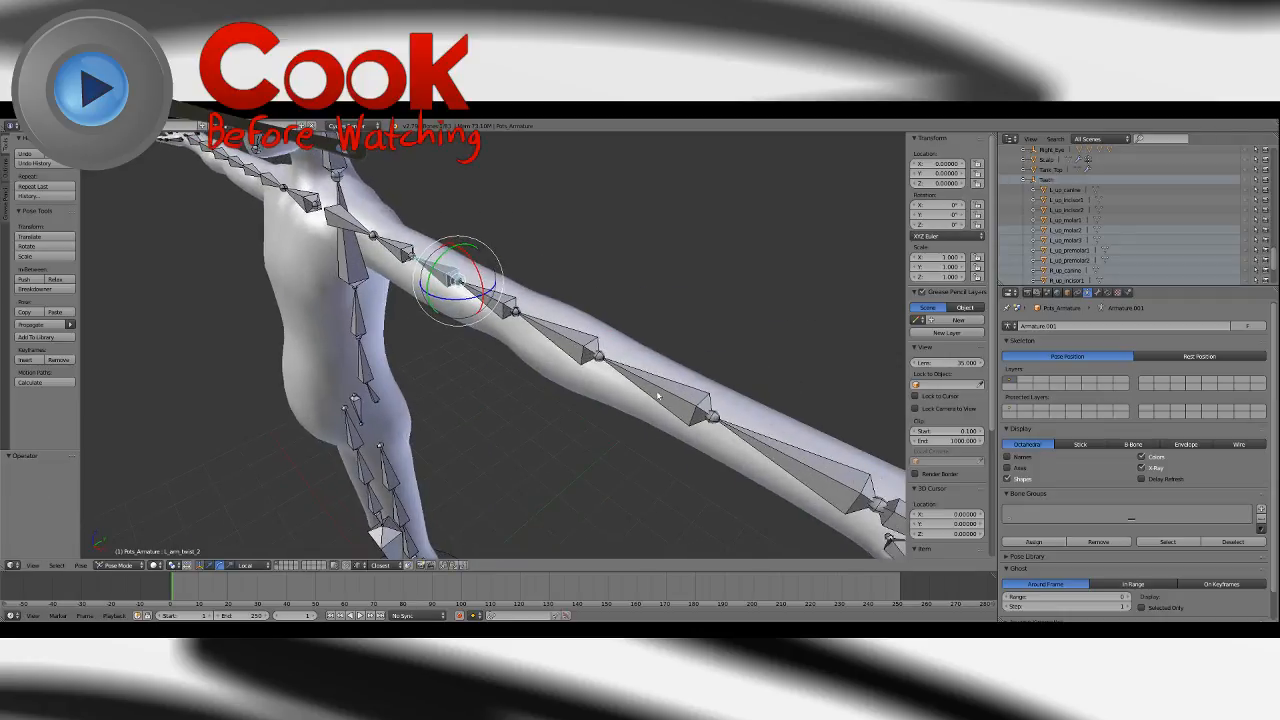
right_click(660, 390)
key("r")
key("y")
key("y")
left_click(714, 399)
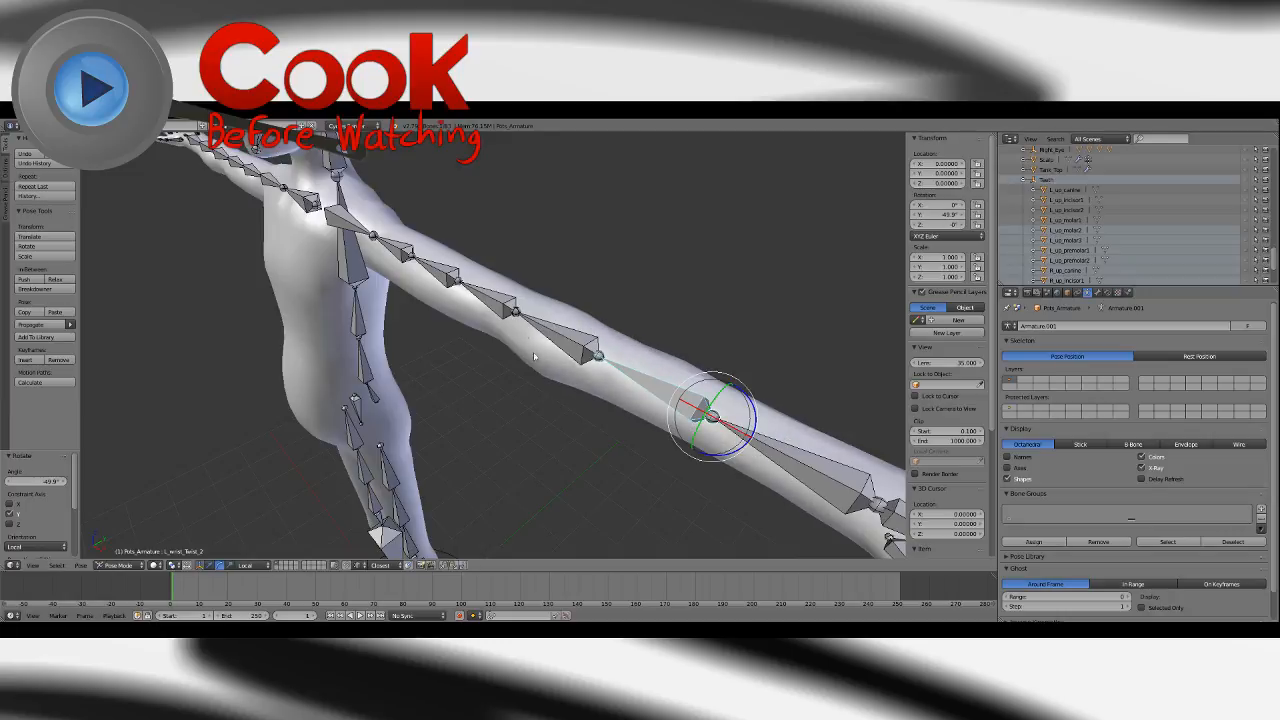
Undo the test rotation of the L_wrist_Twist_2 bone.
key("ctrl+z")
Unhide the L_arm bone, test-rotate it at the shoulder, and clear its rotation.
scroll(1125, 230, "down", 8)
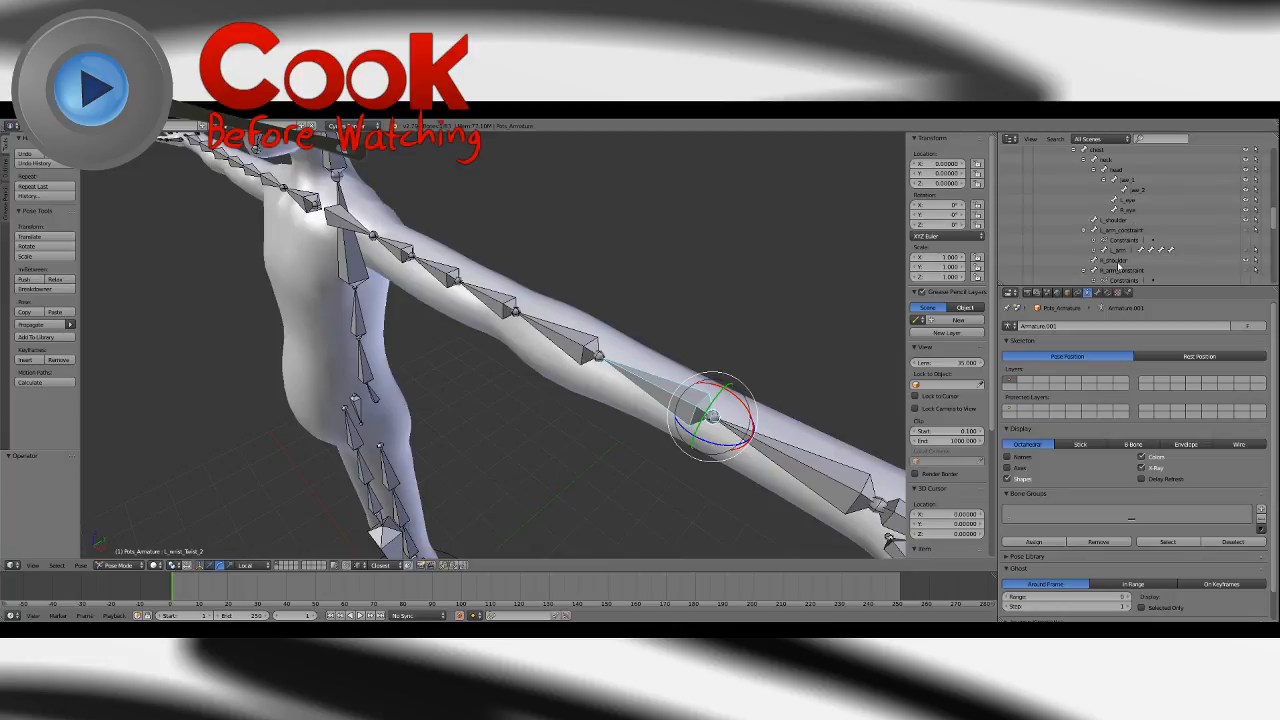
scroll(1117, 241, "up", 1)
scroll(1118, 241, "down", 4)
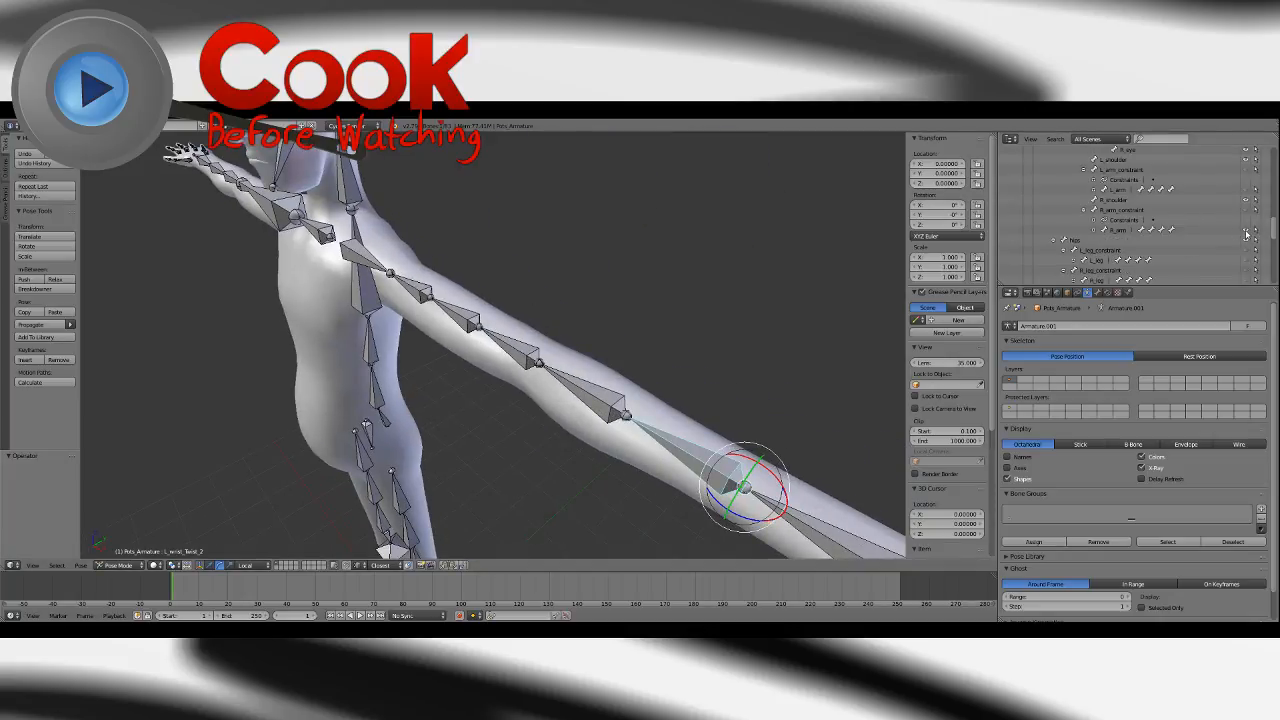
right_click(426, 300)
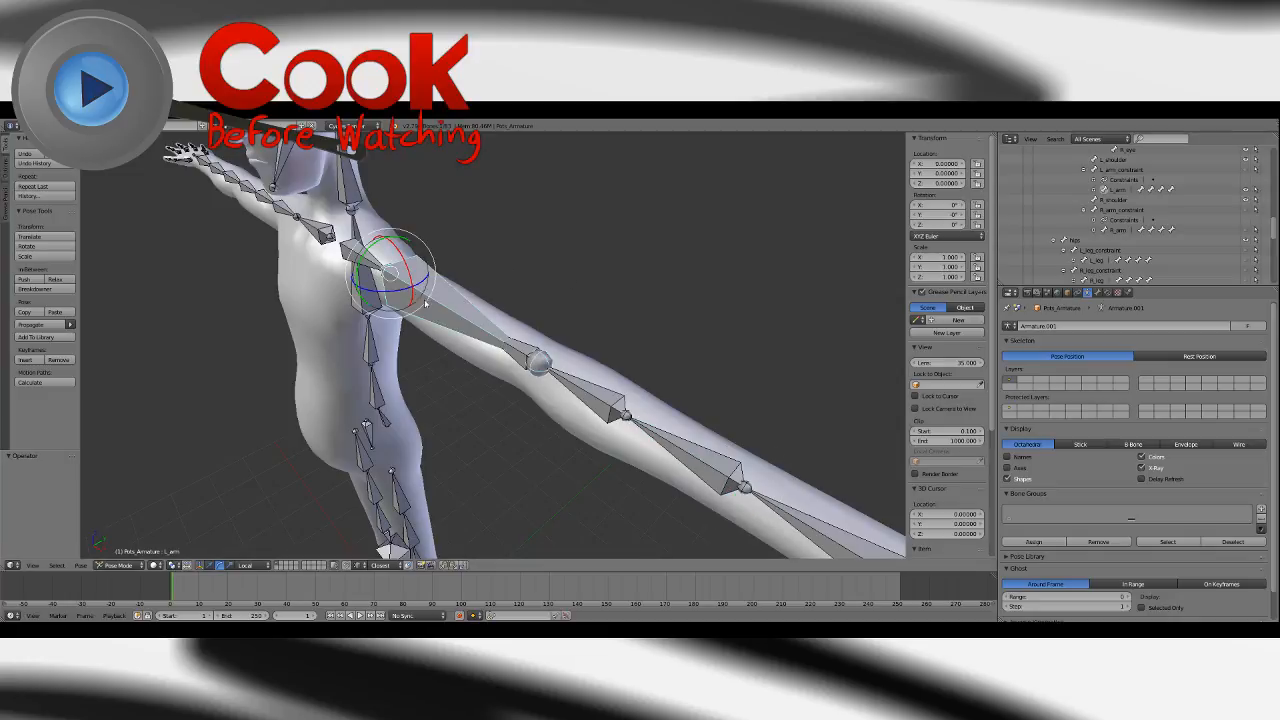
key("r")
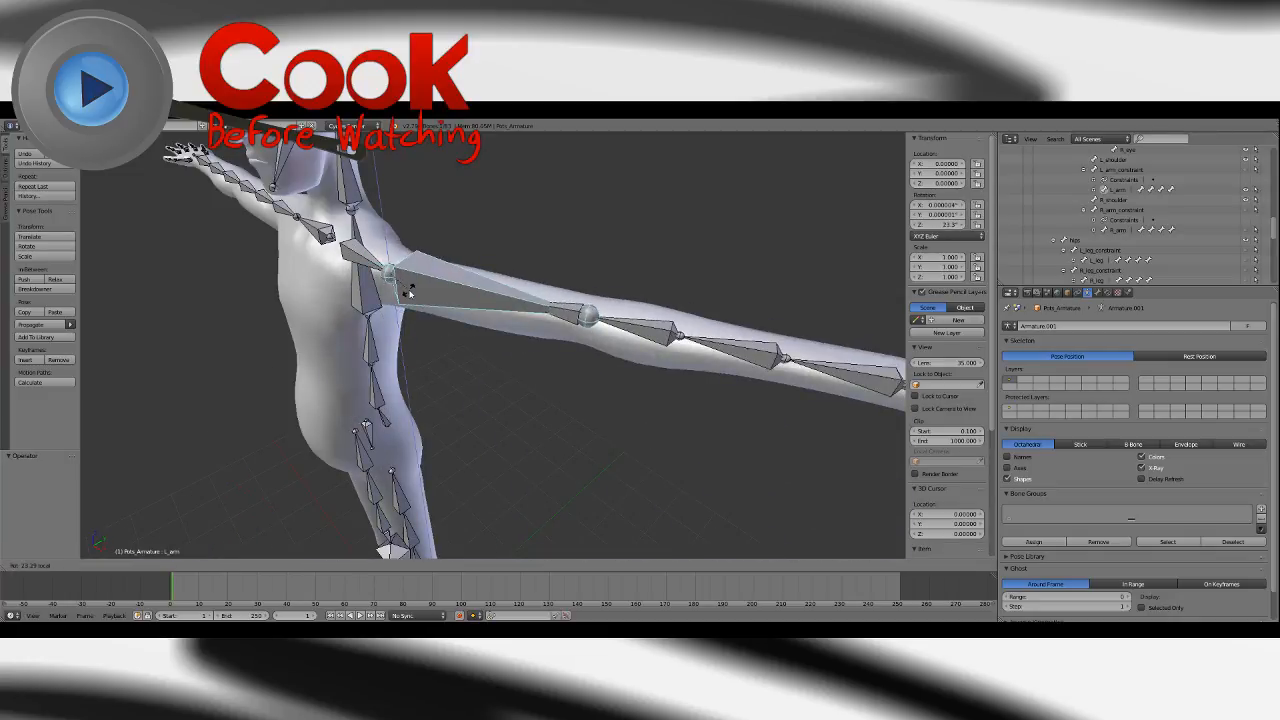
left_click(409, 293)
key("alt+r")
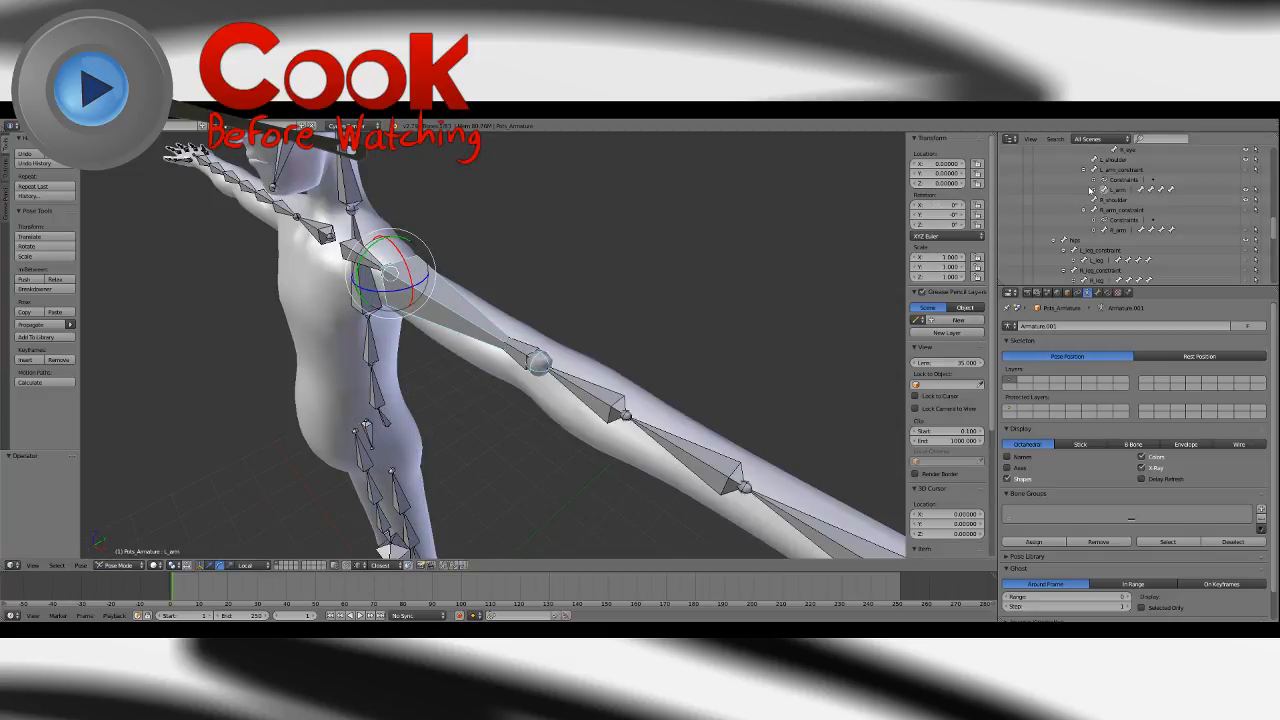
Unhide and test-rotate the L_A_arm bone, undo the rotation, and hide the main arm bones again.
left_click(1094, 190)
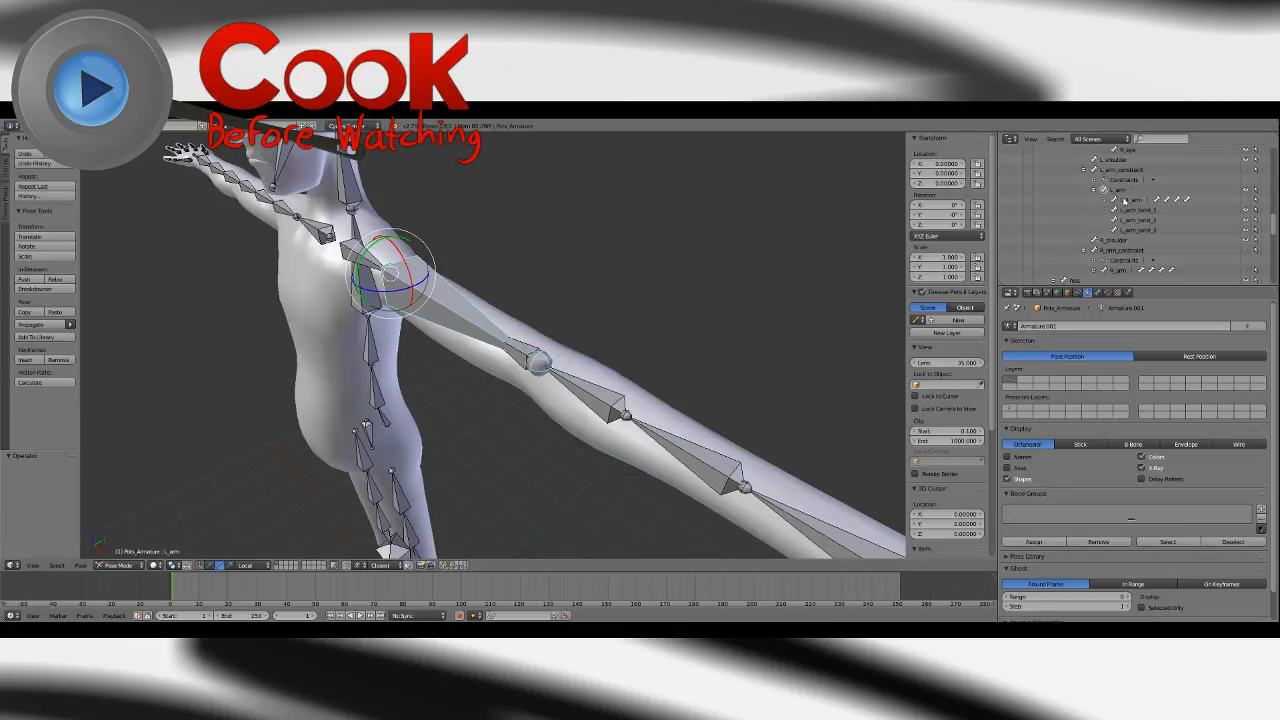
left_click(1249, 199)
key("r")
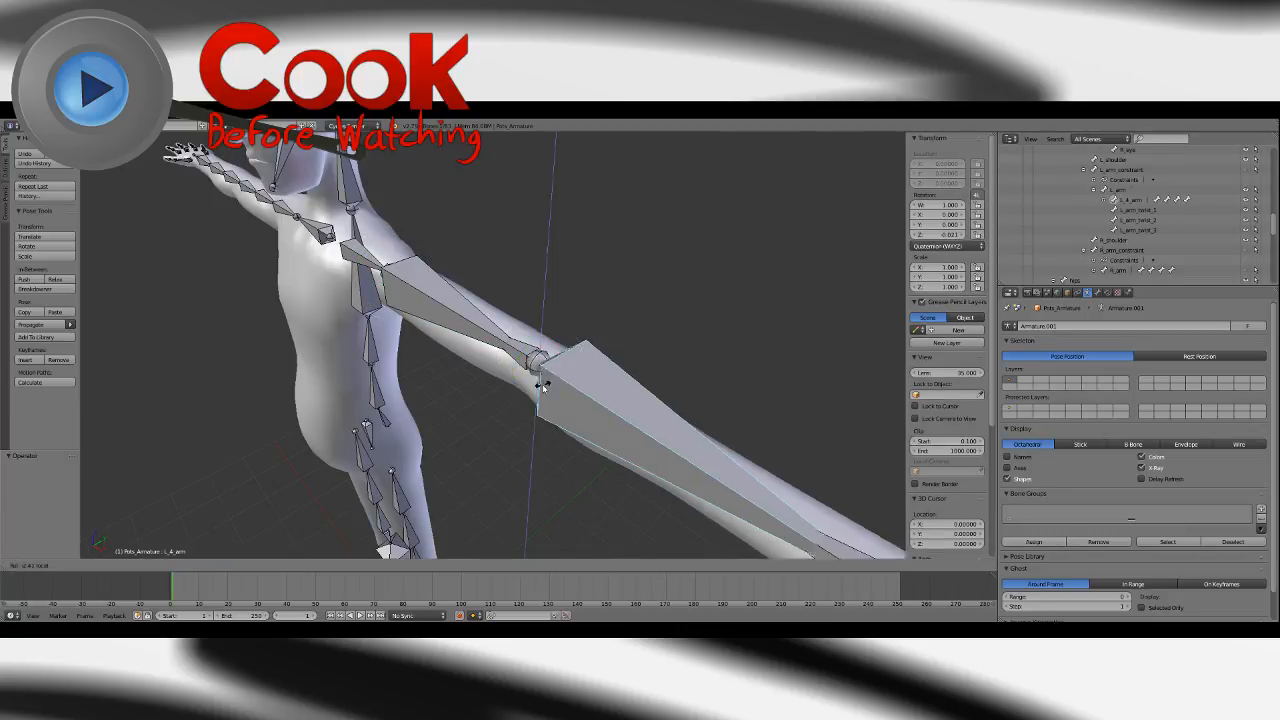
left_click(487, 377)
key("ctrl+z")
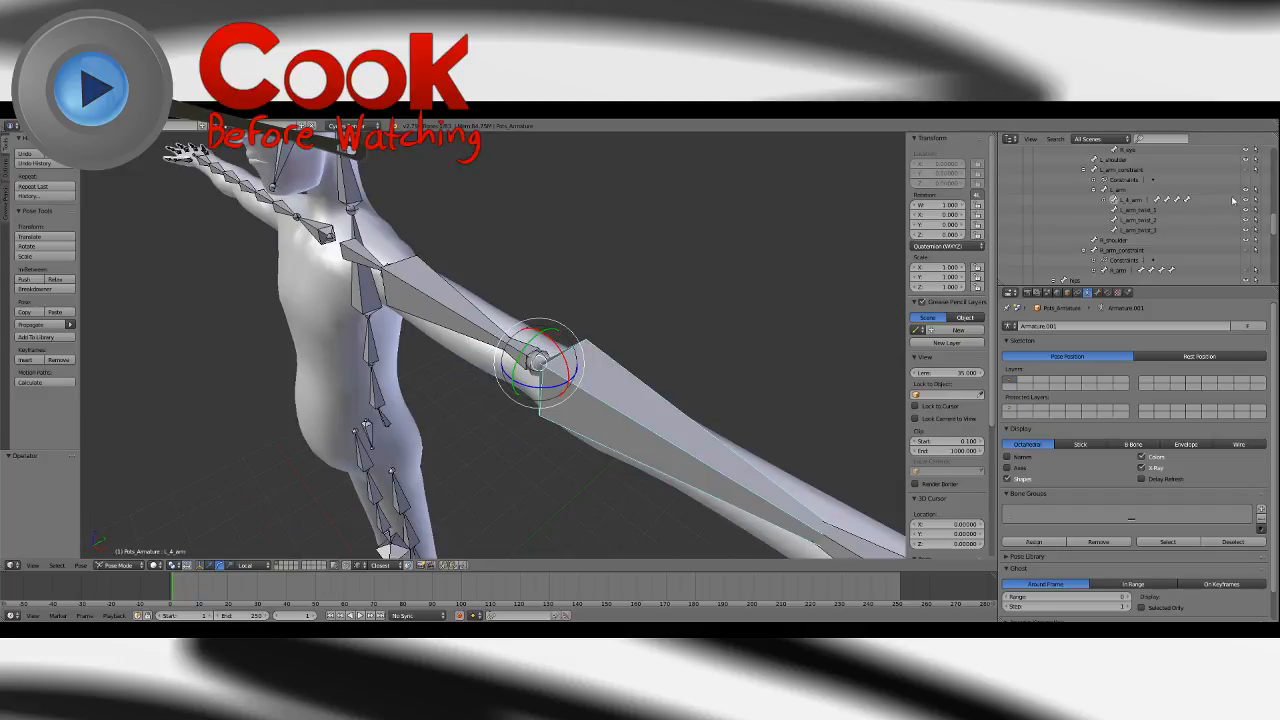
left_click(1245, 200)
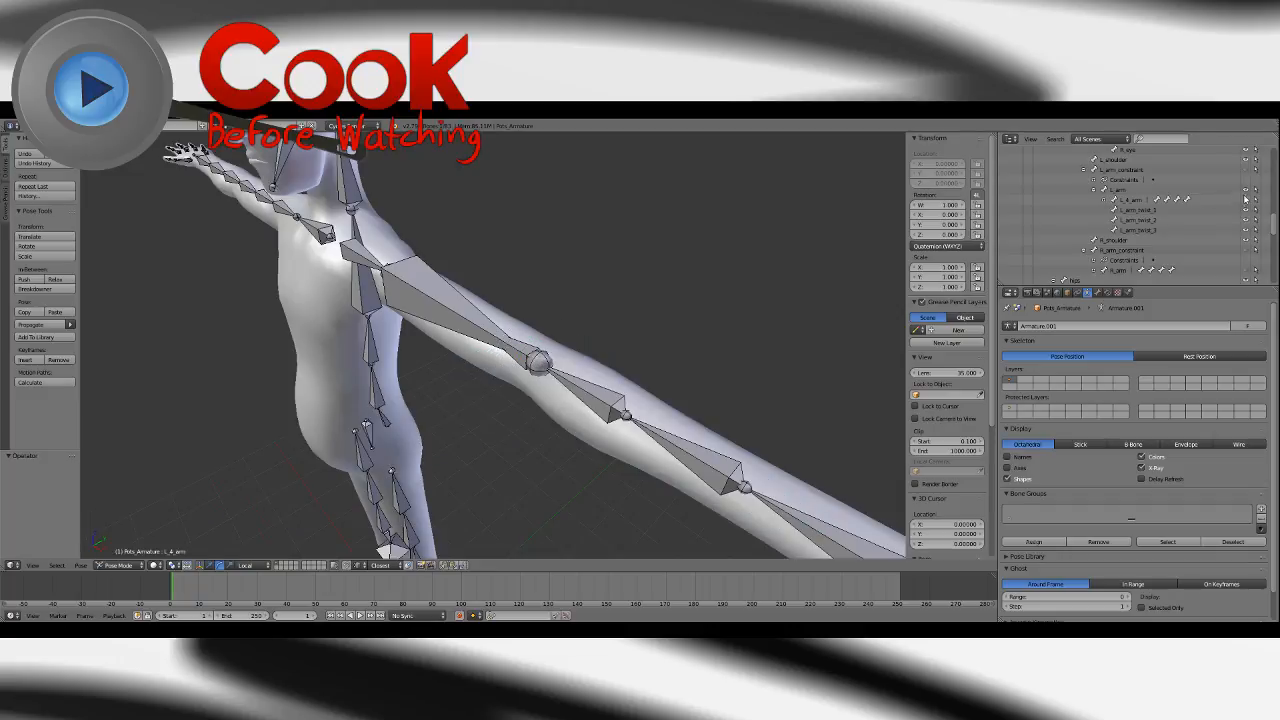
left_click(1095, 191)
scroll(580, 268, "down", 5)
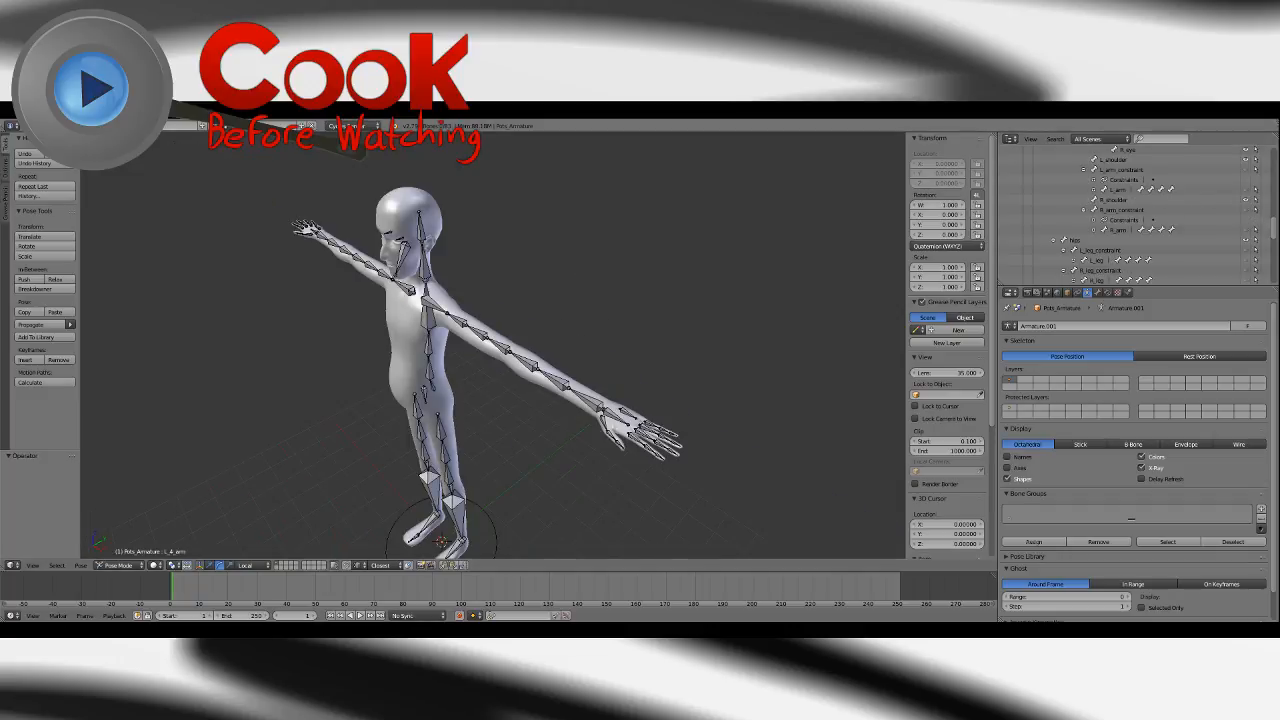
Examine the left upper arm's twist chain by selecting L_arm_twist_1, L_arm_twist_2 and L_arm_twist_3 in turn.
left_click(30, 126)
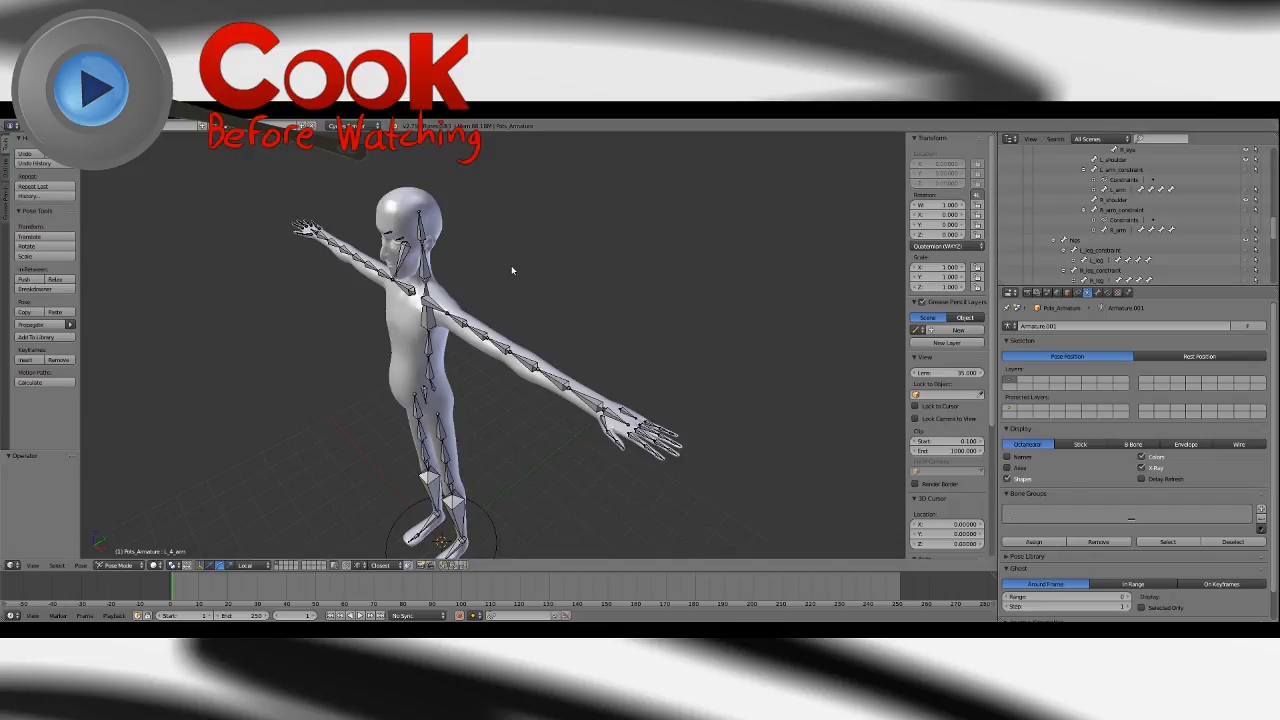
left_click(18, 126)
key("KP_1")
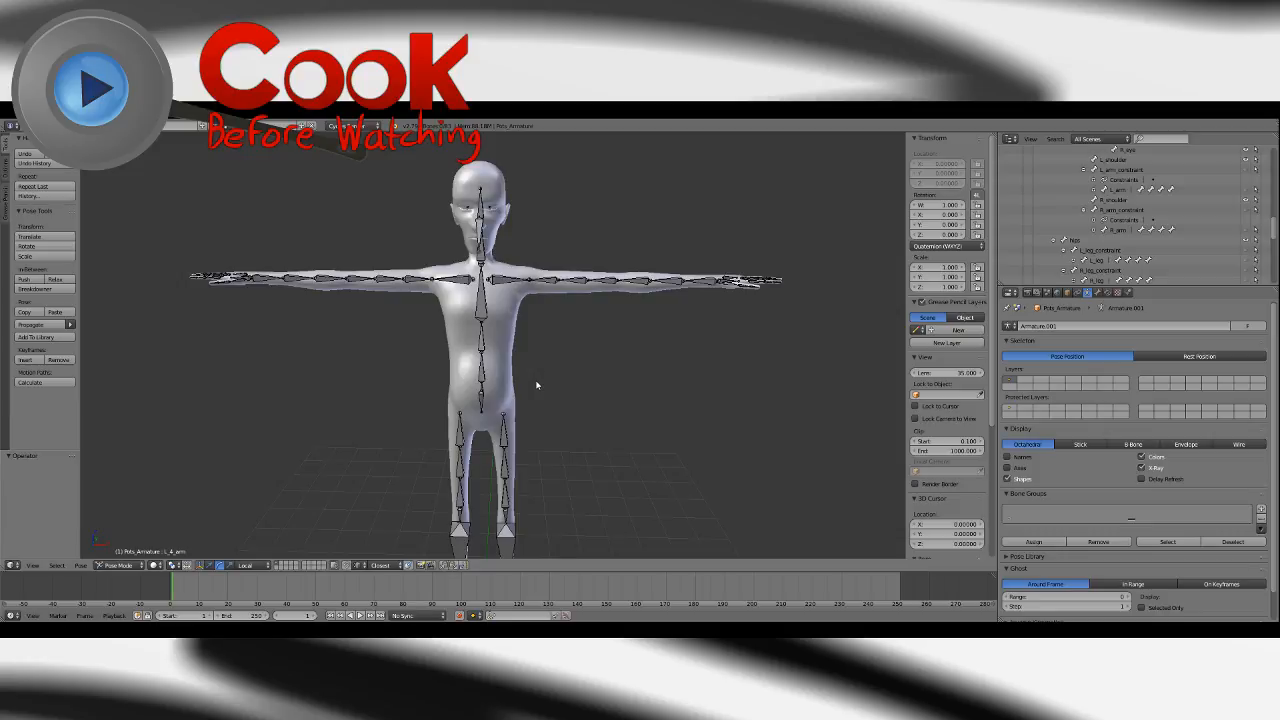
scroll(652, 300, "up", 3)
right_click(645, 243)
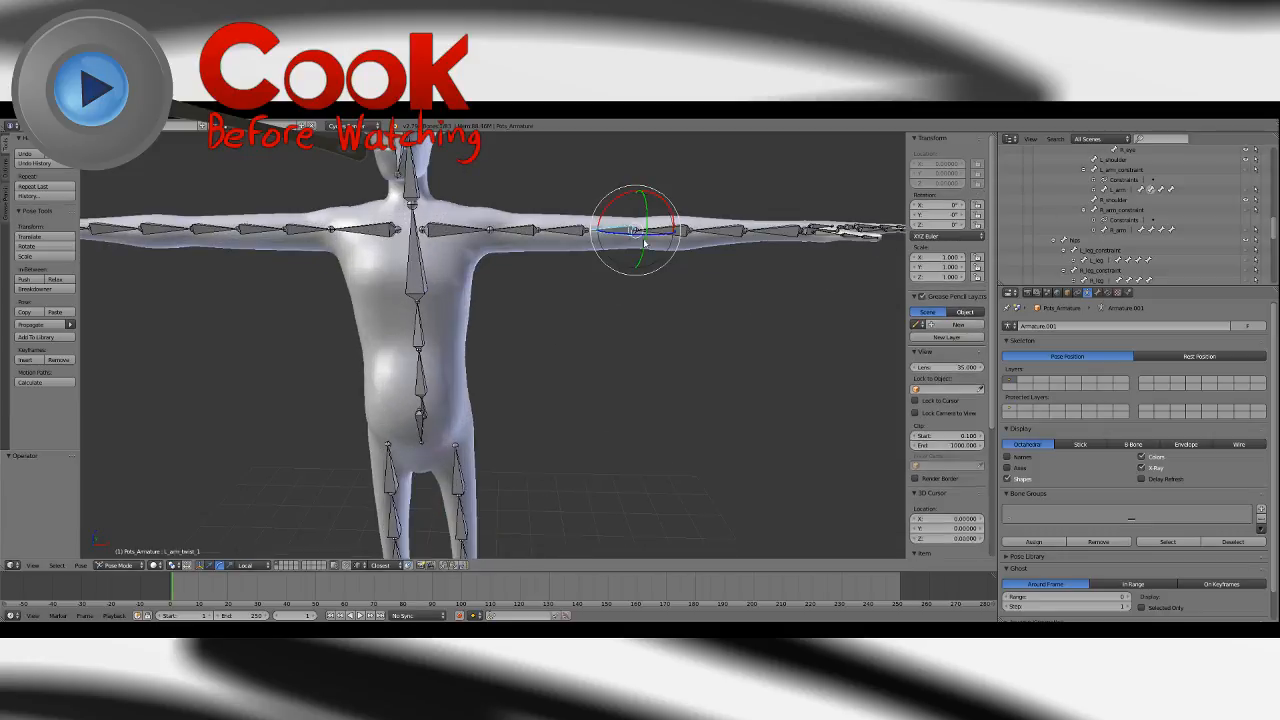
middle_click_drag(645, 243, 503, 303)
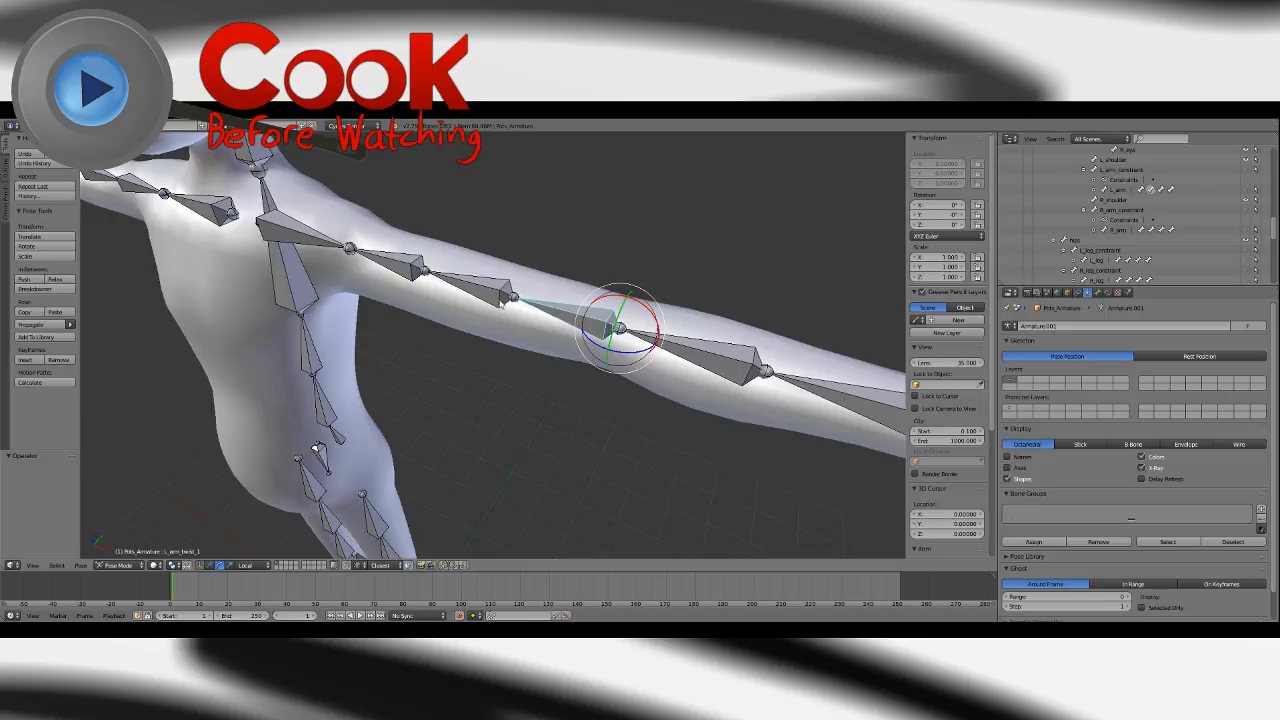
right_click(501, 301)
right_click(408, 274)
right_click(406, 274)
right_click(592, 319)
right_click(478, 286)
right_click(394, 267)
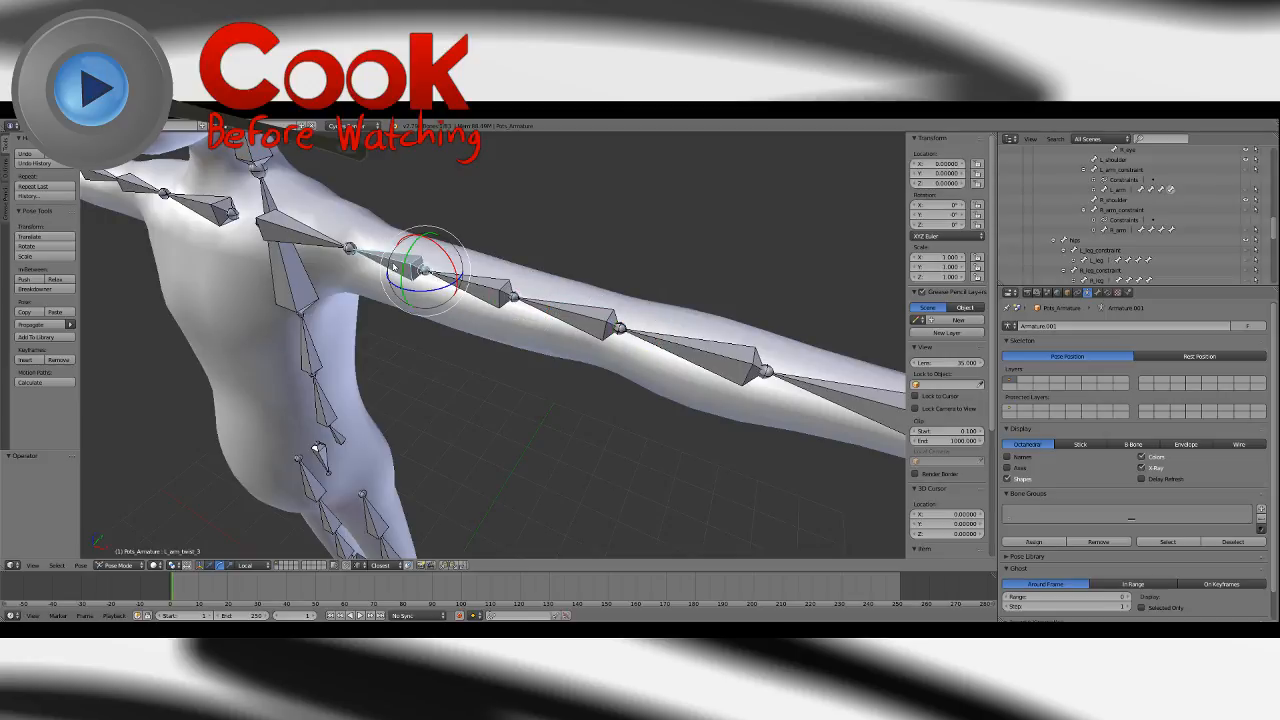
left_click(35, 196)
left_click(50, 199)
Select the L_arm_twist_1 bone just above the left elbow.
middle_click_drag(621, 194, 565, 343)
right_click(566, 342)
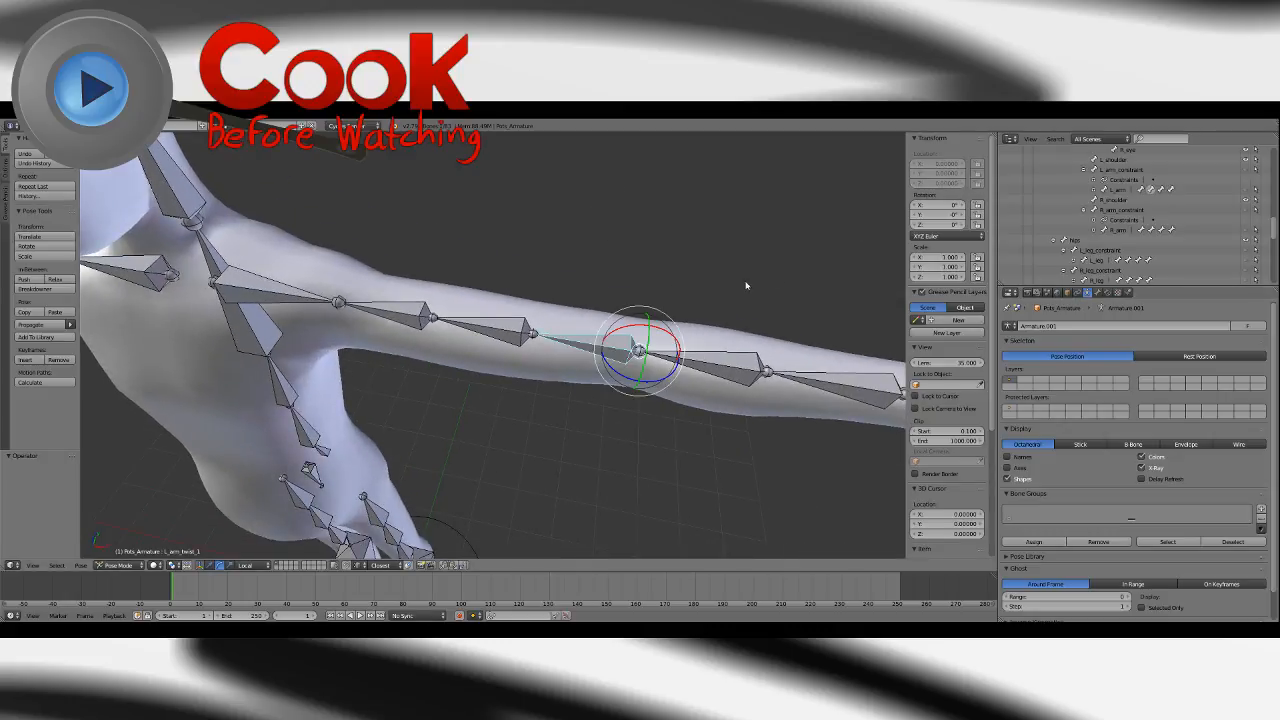
middle_click_drag(746, 286, 530, 279)
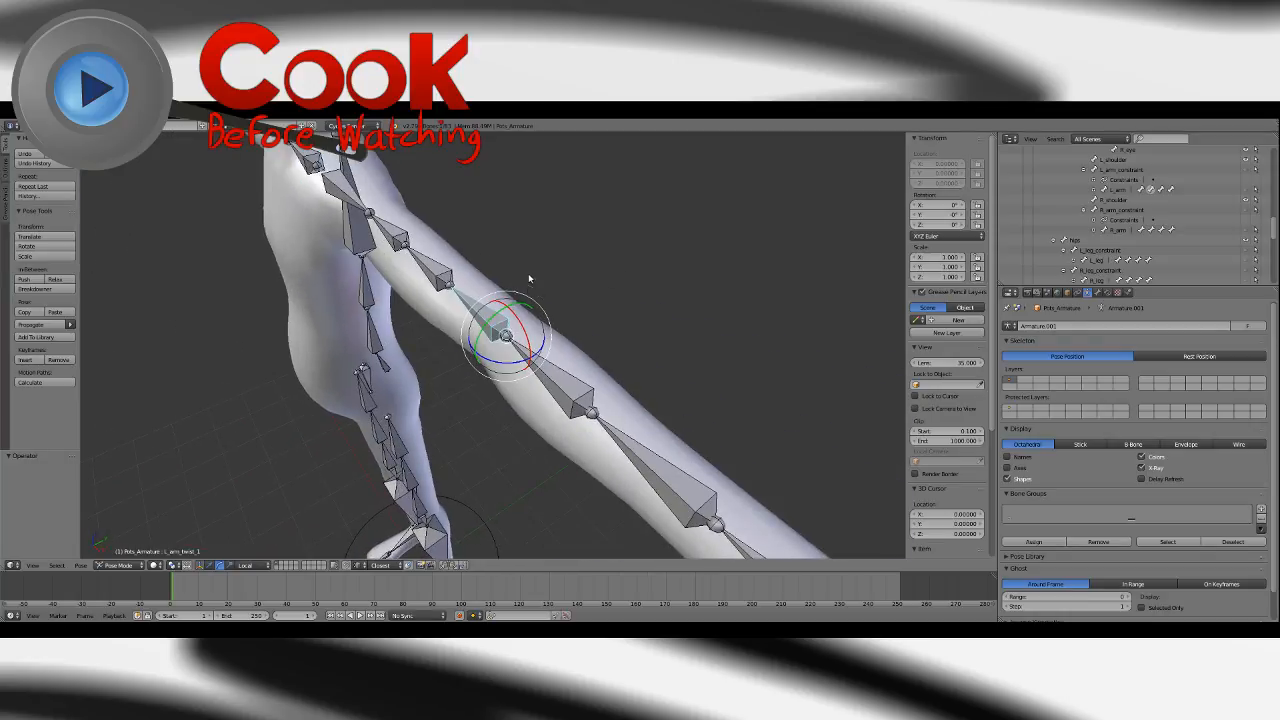
middle_click_drag(580, 313, 593, 317)
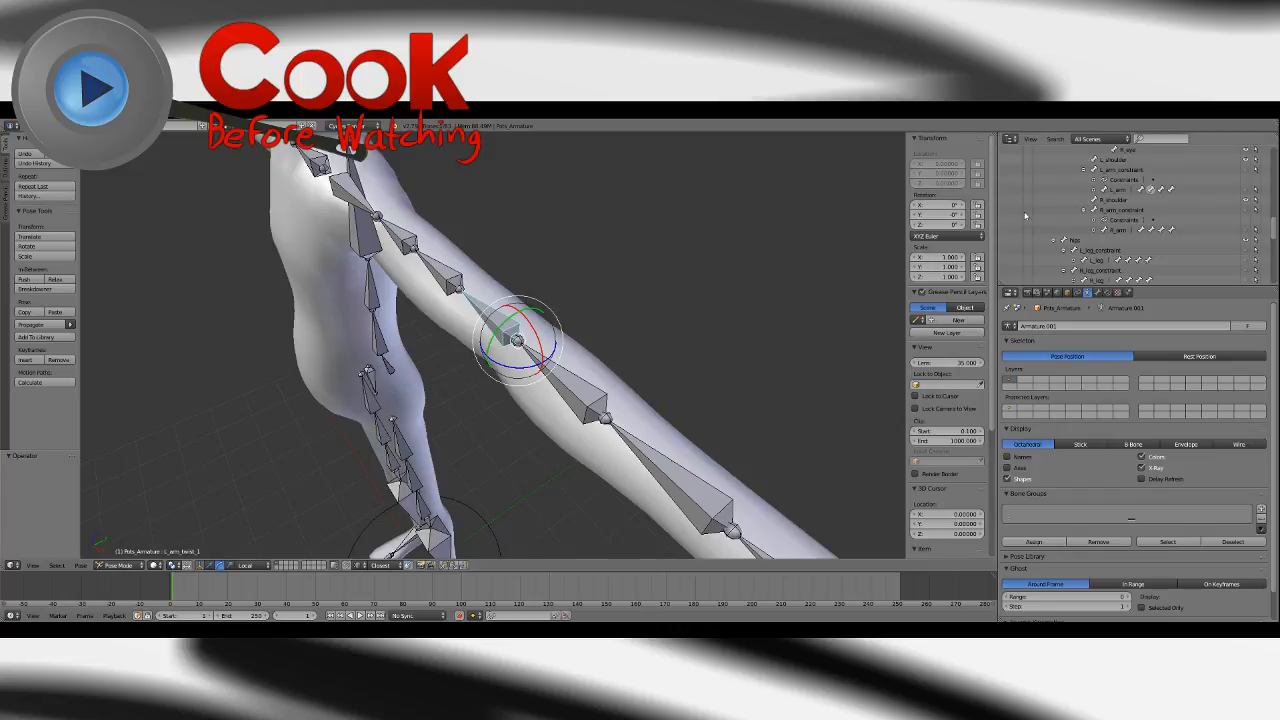
right_click(936, 216)
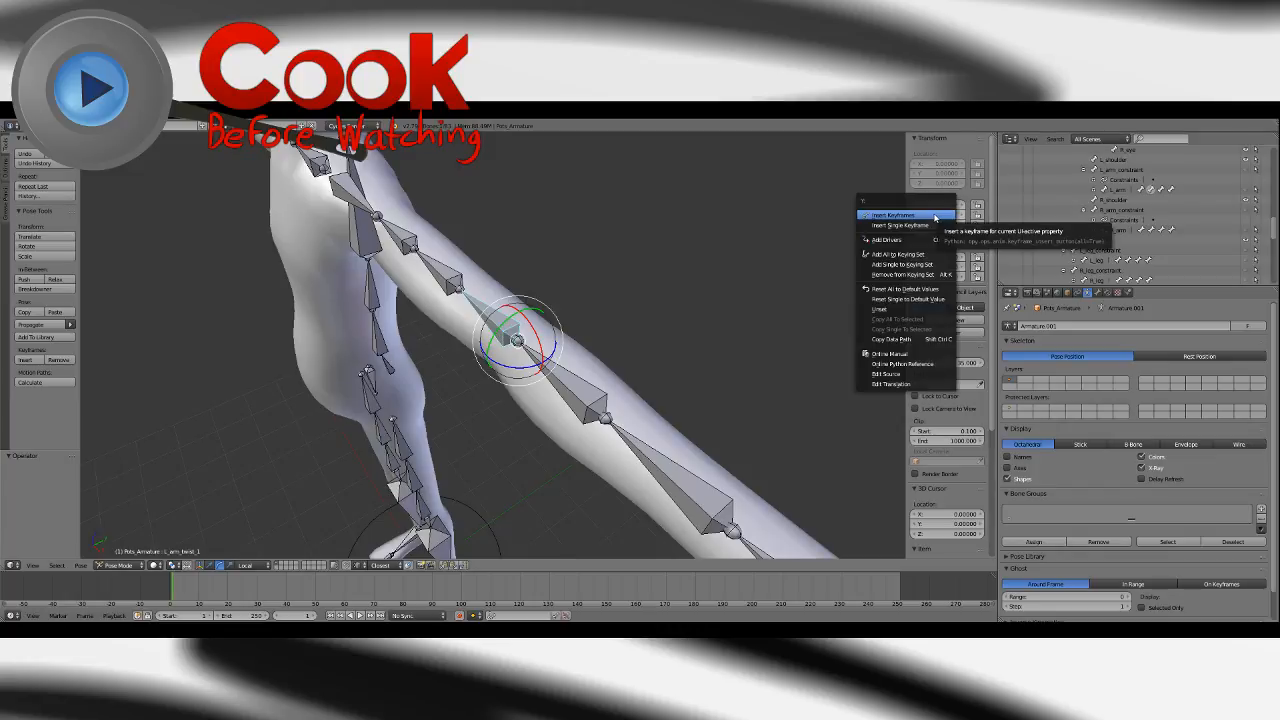
mouse_move(928, 241)
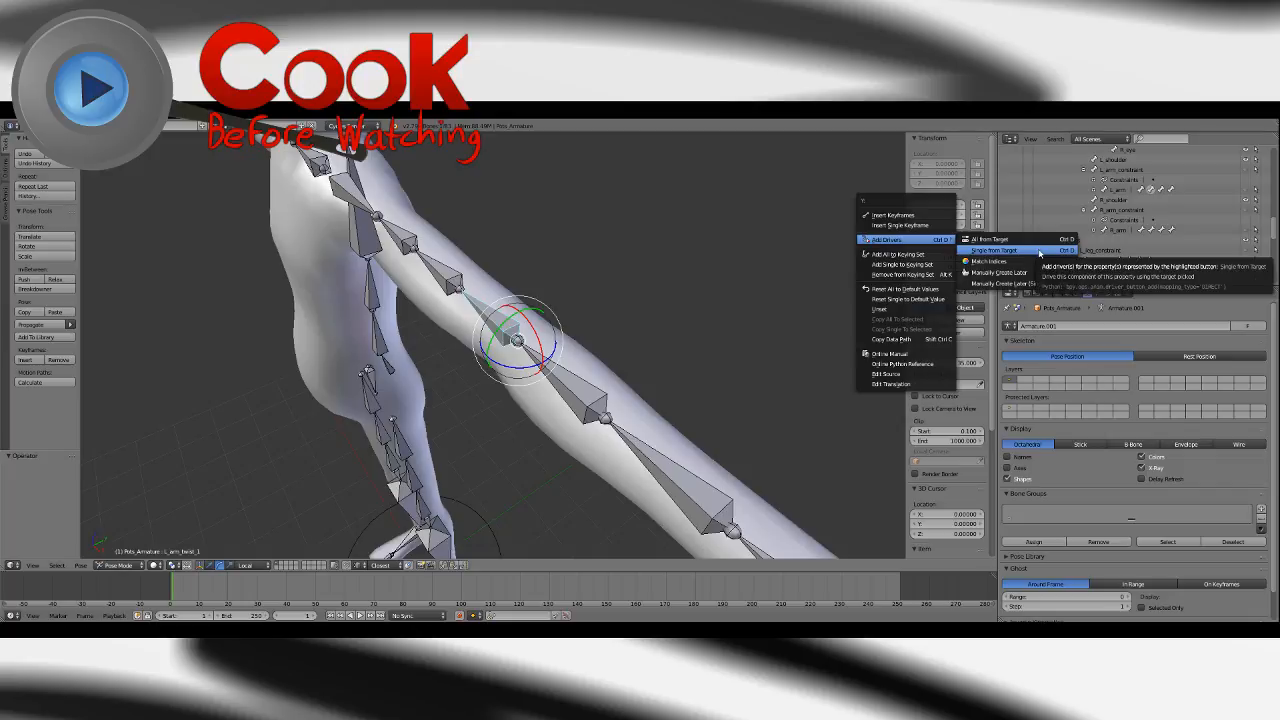
left_click(1040, 250)
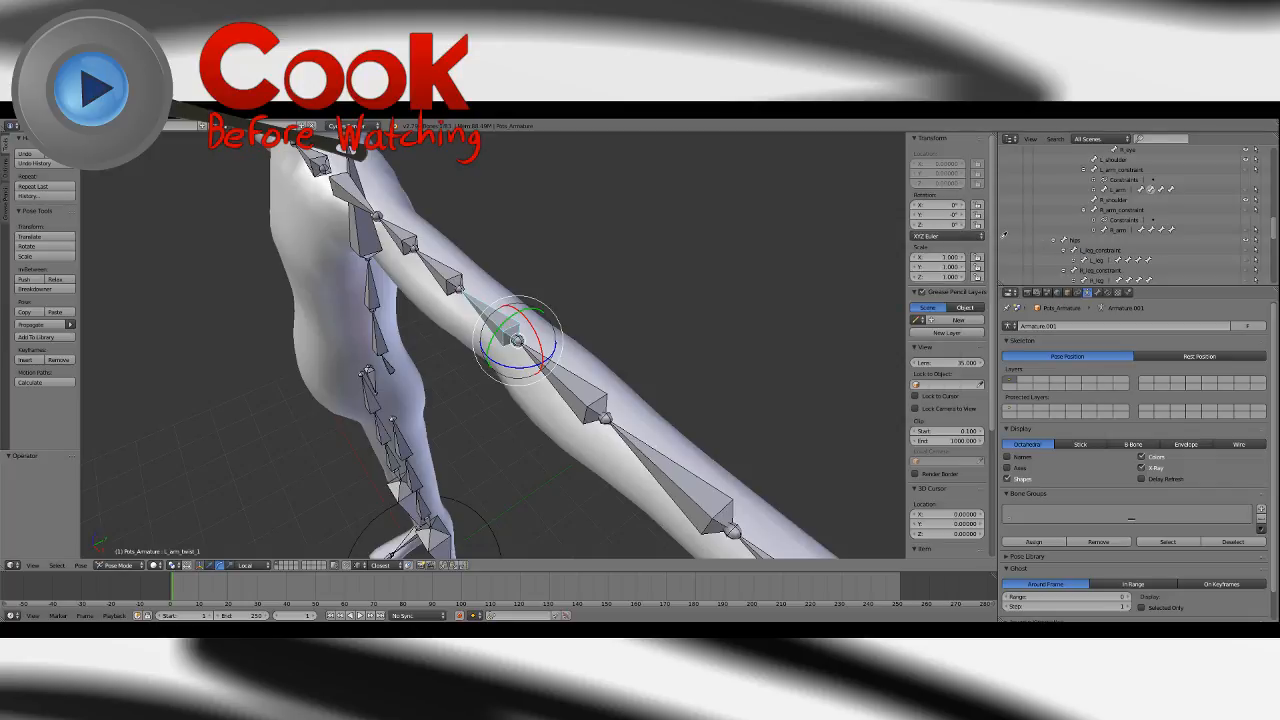
Add a driver to the Y rotation of L_arm_twist_1 using the Manually Create Later (Single) option.
right_click(938, 215)
mouse_move(938, 215)
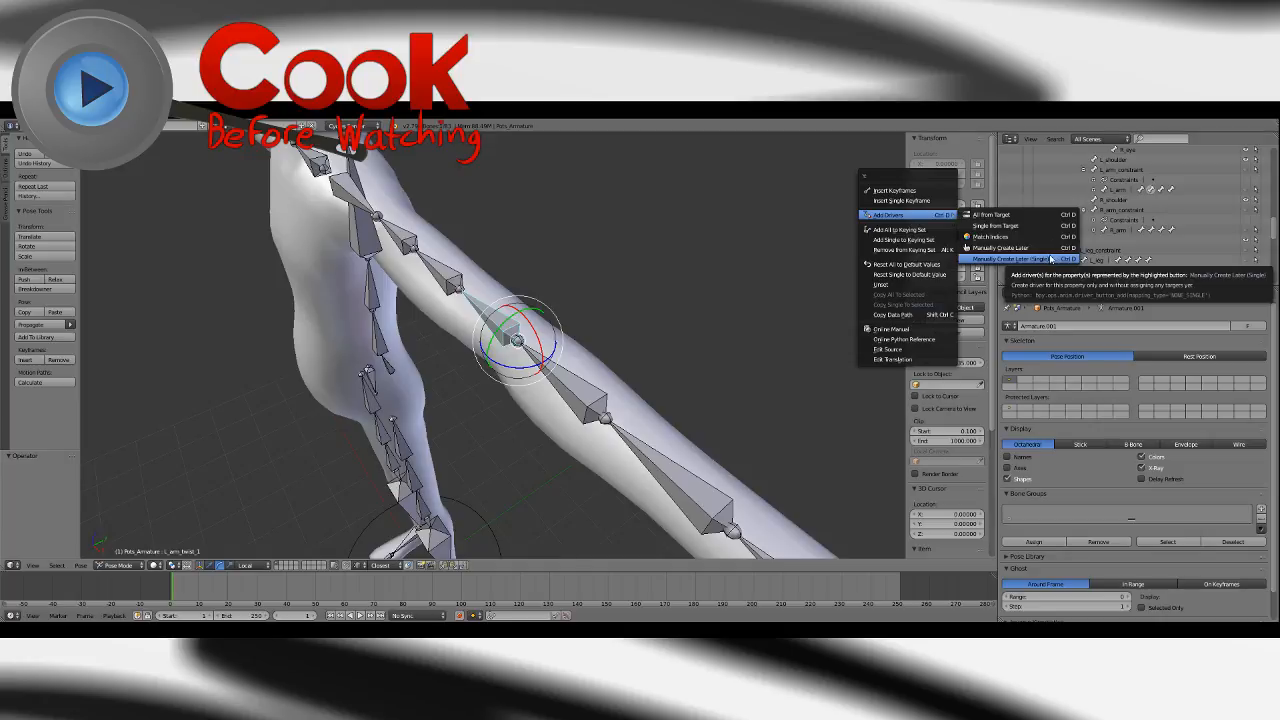
left_click(1050, 258)
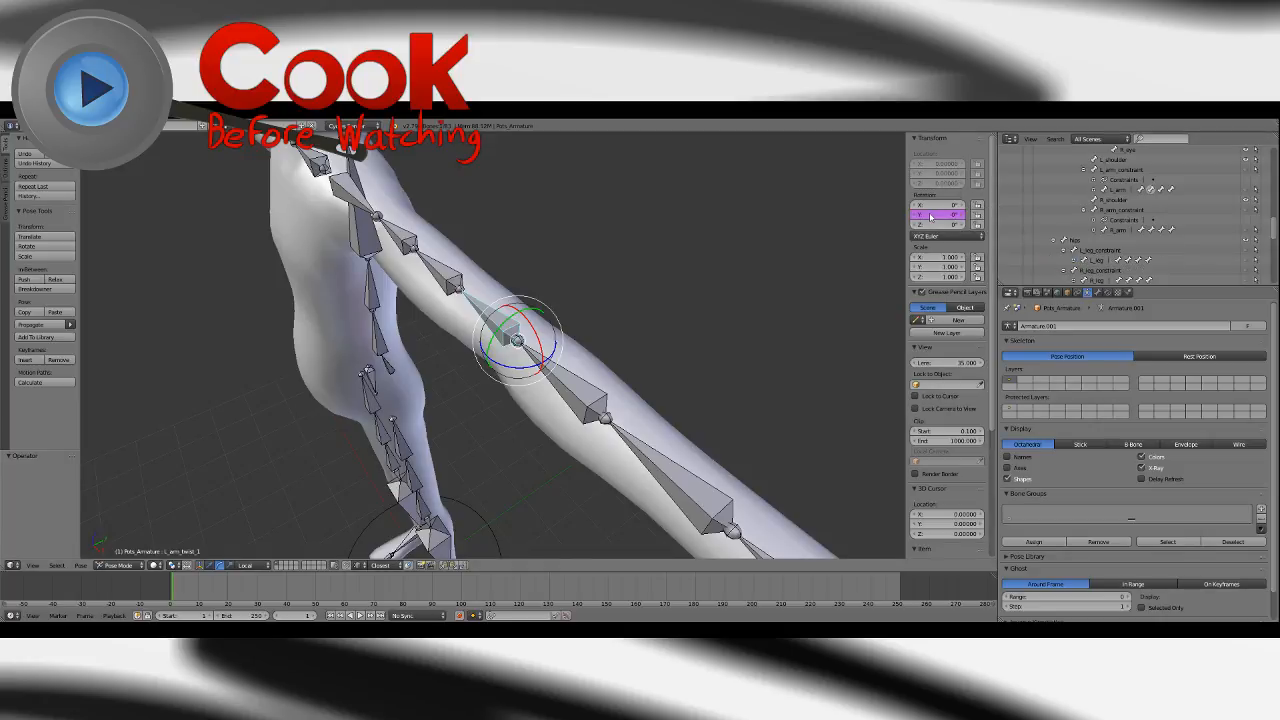
Split off a Graph Editor in Drivers mode and show the properties of the Y Euler Rotation driver.
left_click_drag(4, 569, 476, 565)
left_click(16, 568)
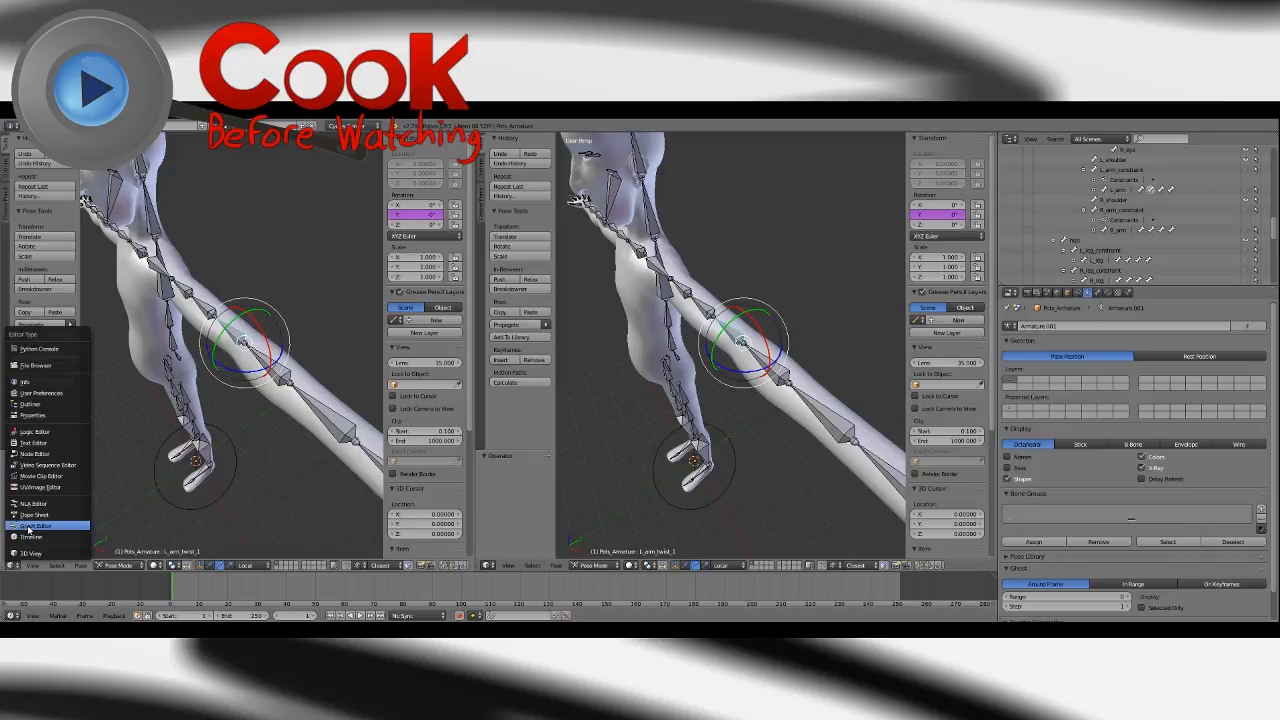
left_click(35, 525)
left_click(162, 567)
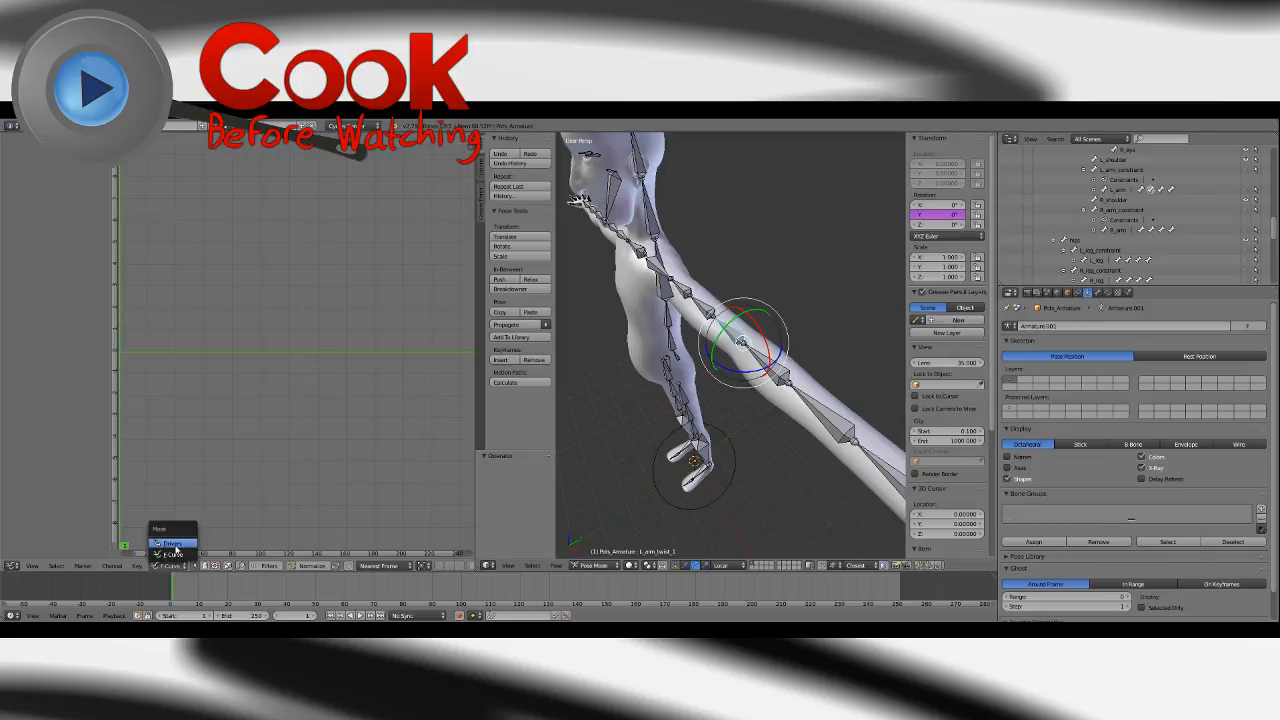
left_click(170, 543)
left_click(42, 160)
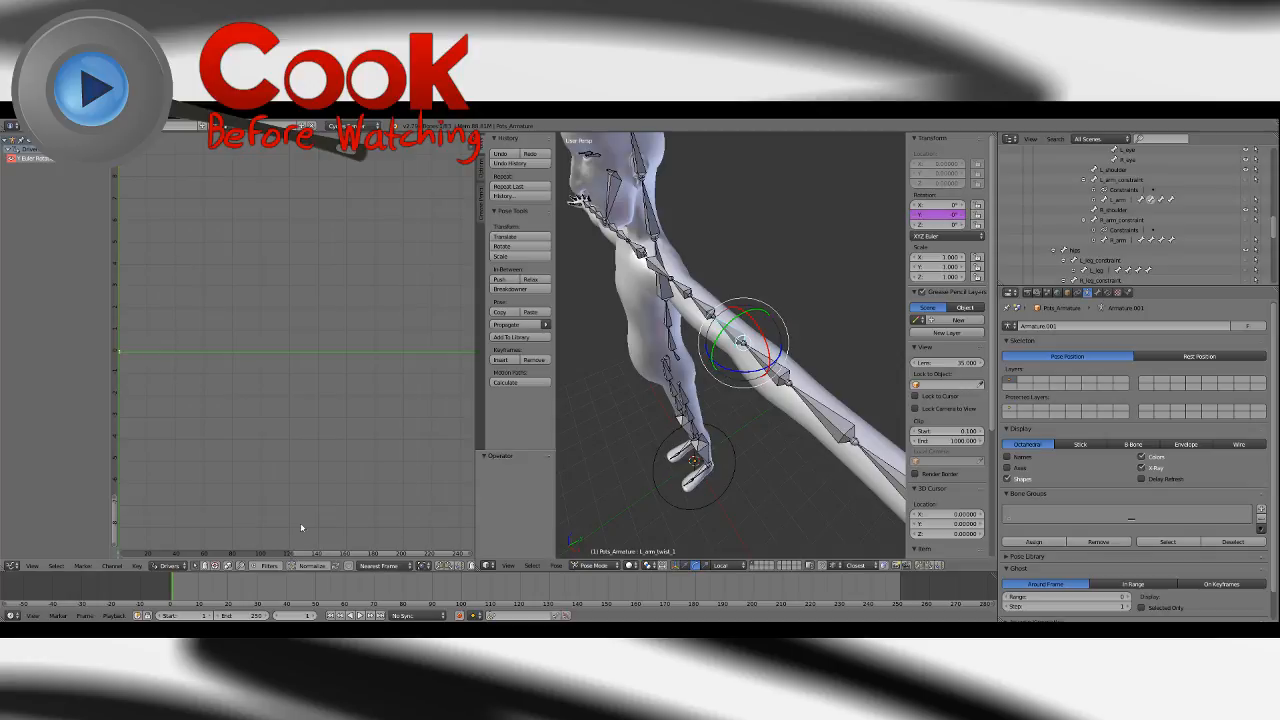
key("n")
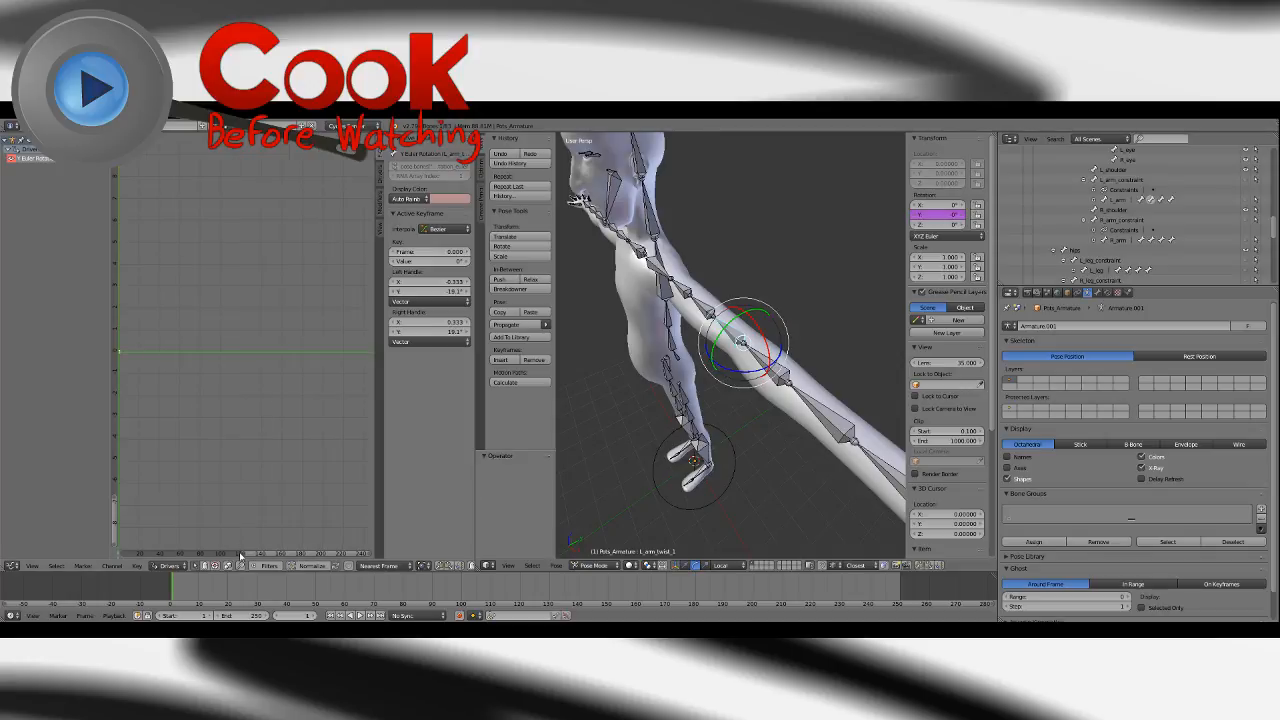
Examine the Y Euler Rotation driver's curve around the graph origin.
left_click_drag(241, 553, 228, 553)
left_click_drag(371, 556, 246, 534)
scroll(195, 372, "up", 7)
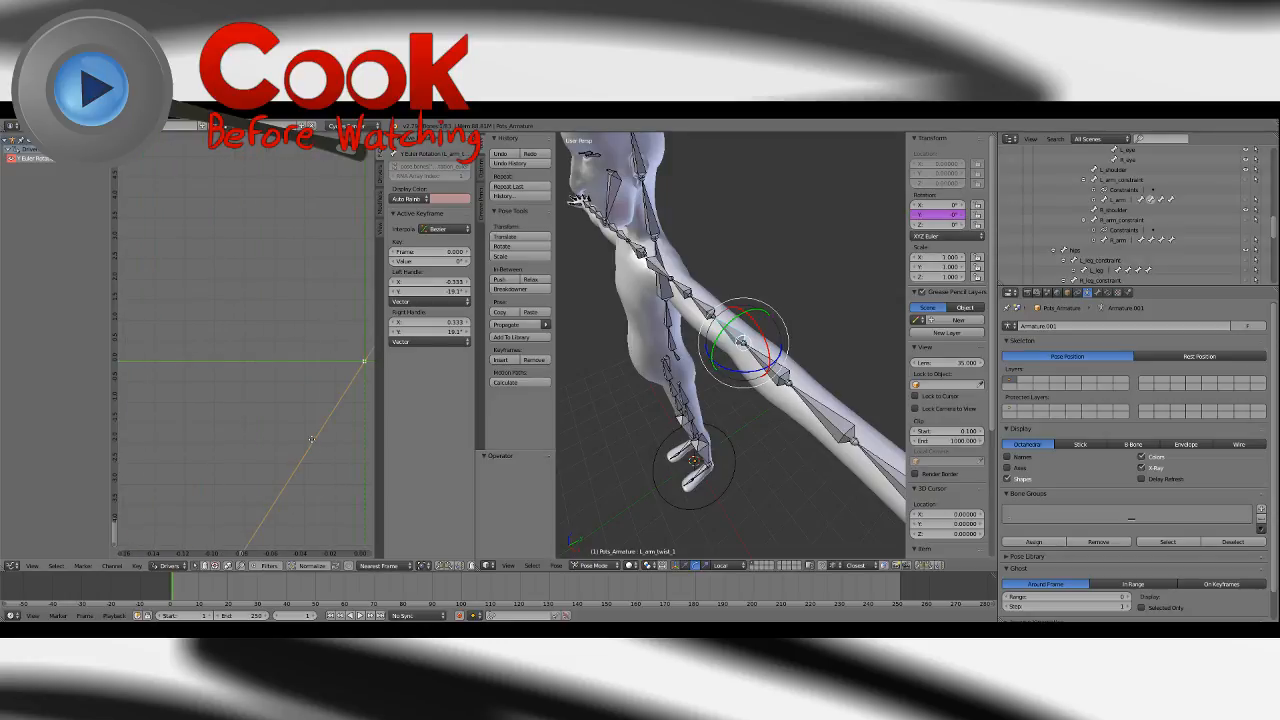
middle_click_drag(312, 439, 250, 444)
middle_click_drag(324, 391, 250, 399)
scroll(262, 424, "up", 12)
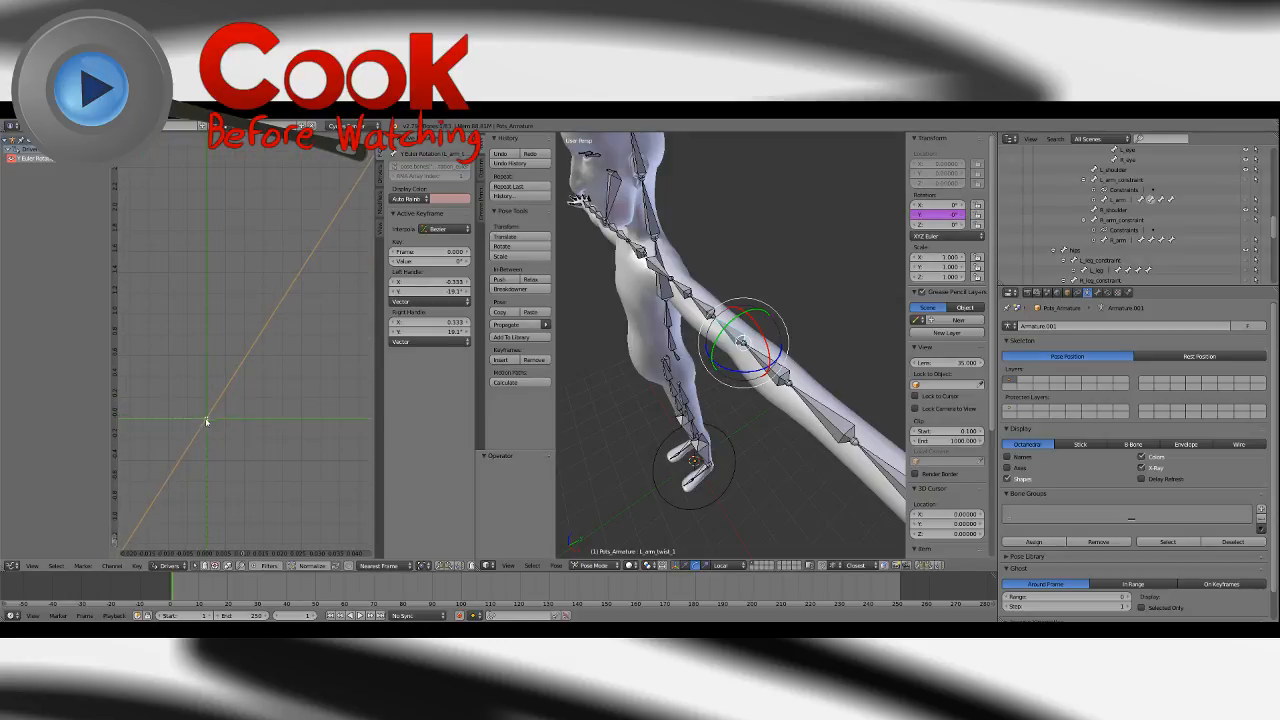
scroll(223, 405, "down", 10)
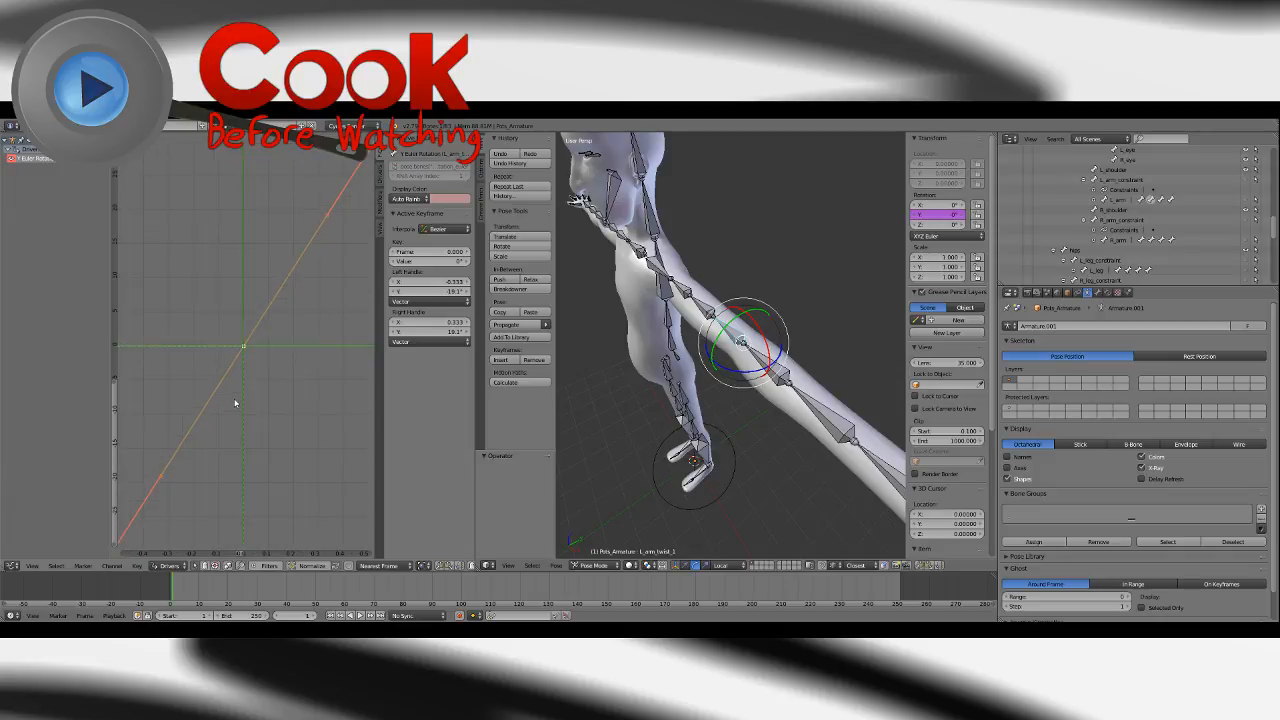
scroll(236, 402, "down", 9)
middle_click_drag(357, 234, 291, 310)
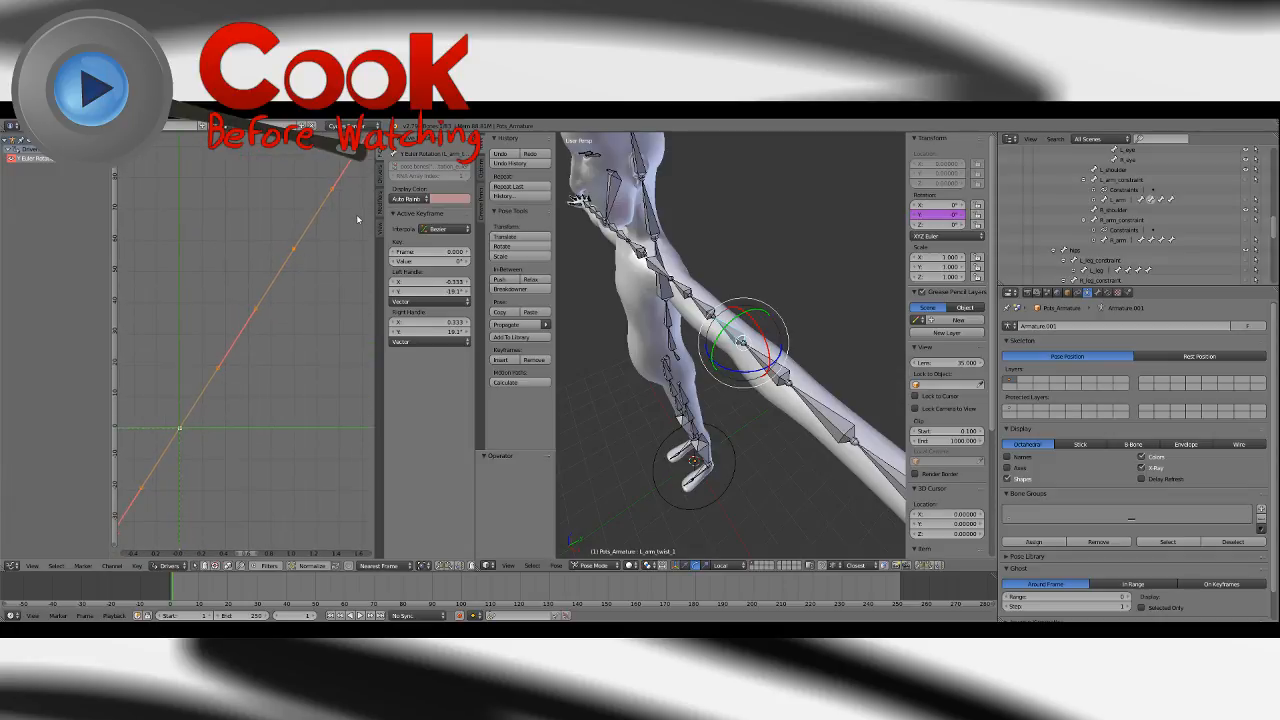
Set the driver variable's target object to the character armature and its bone to L_arm.
left_click(381, 182)
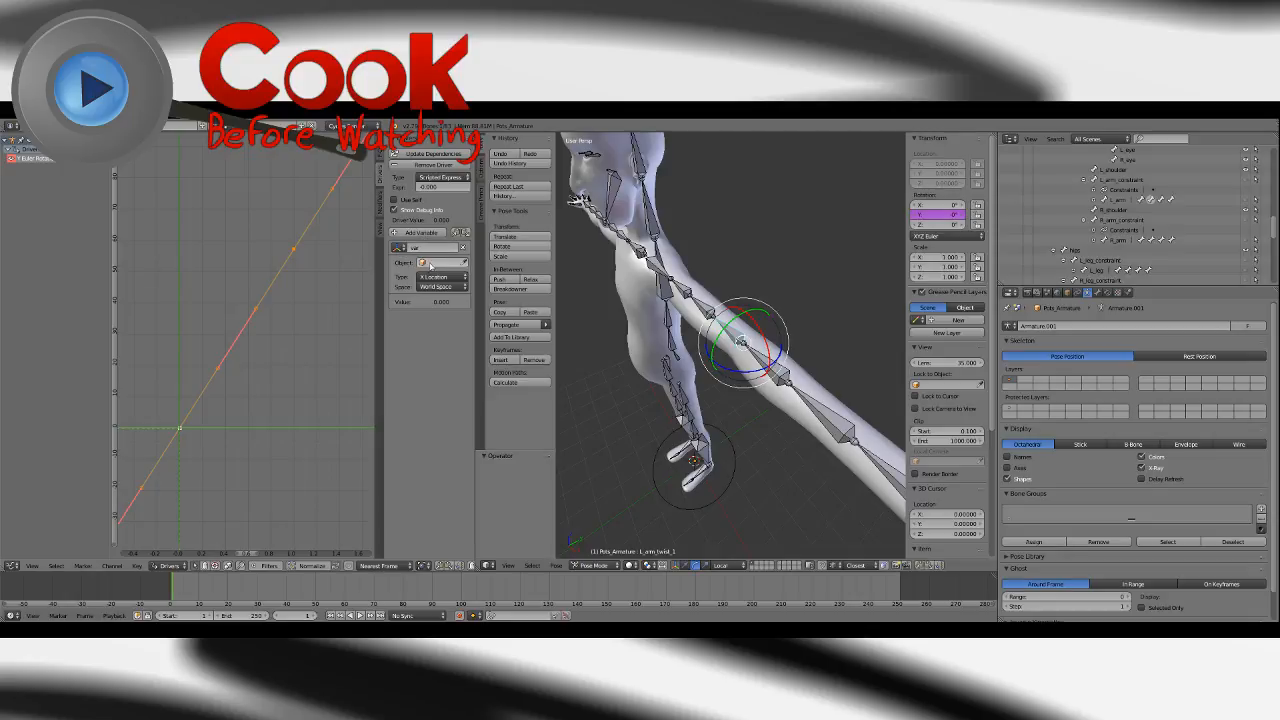
left_click(428, 264)
type("arm")
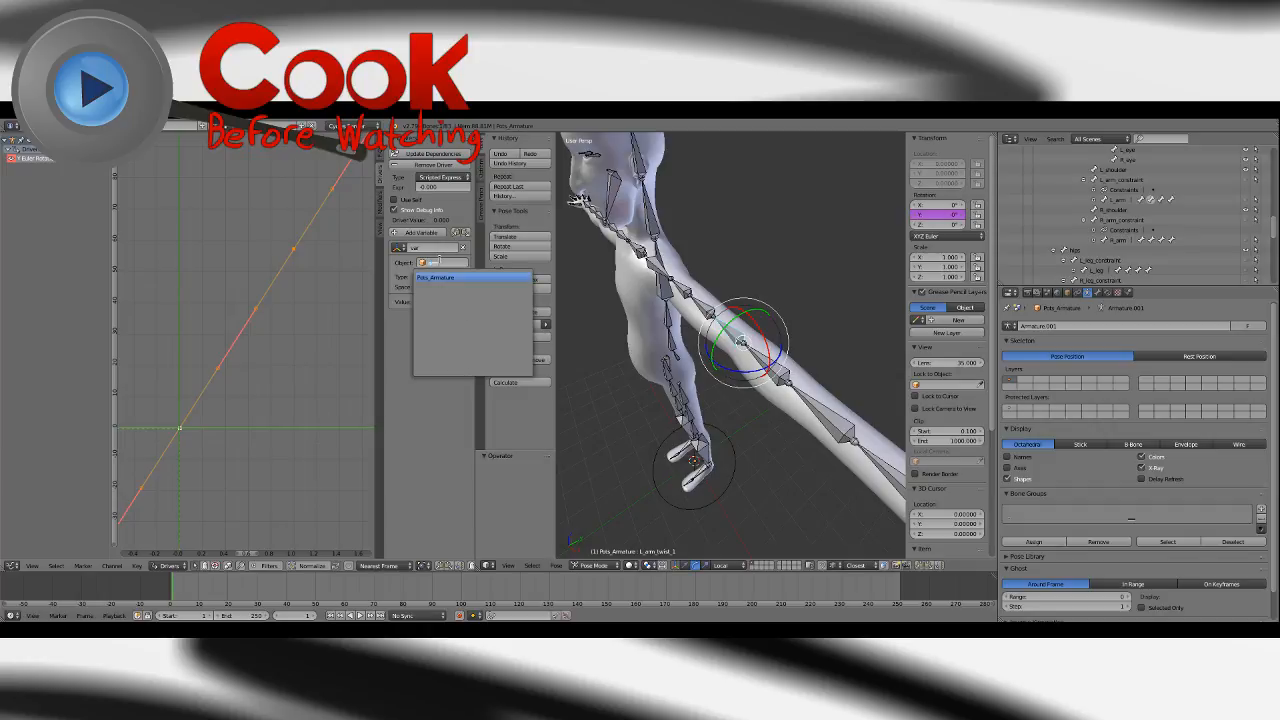
key("Return")
left_click(441, 276)
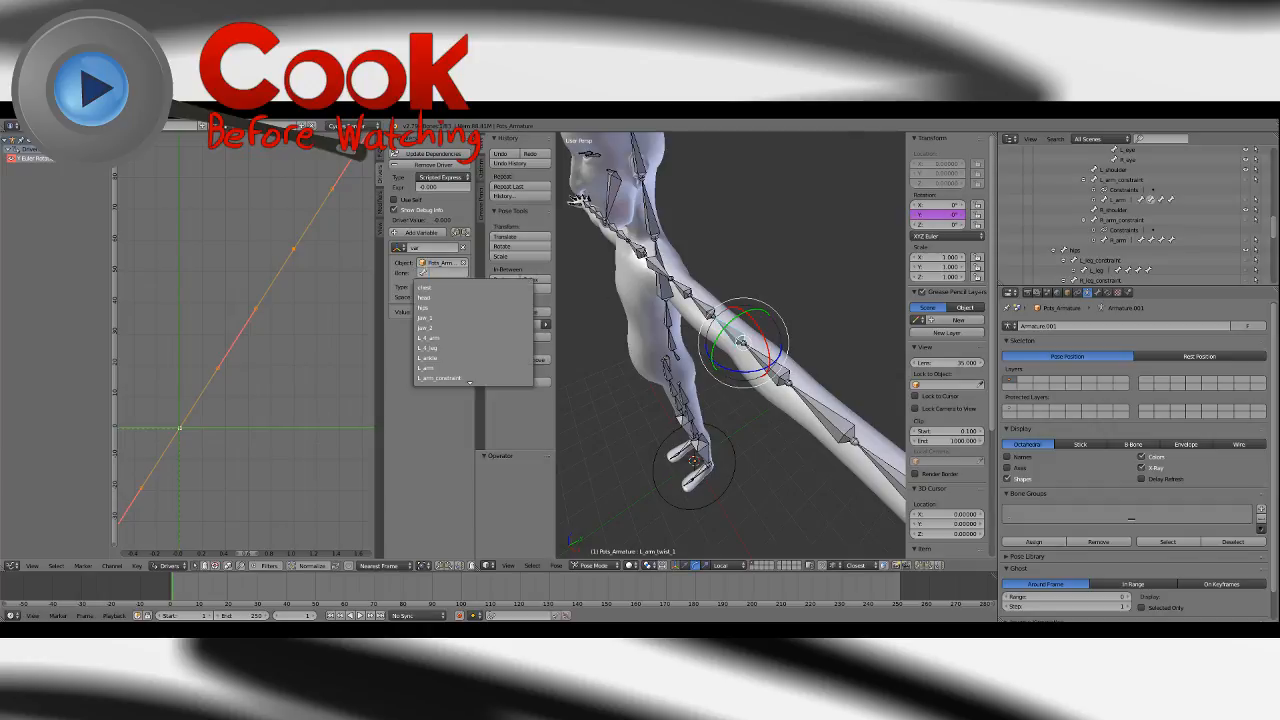
type("l-")
key("BackSpace")
left_click(430, 317)
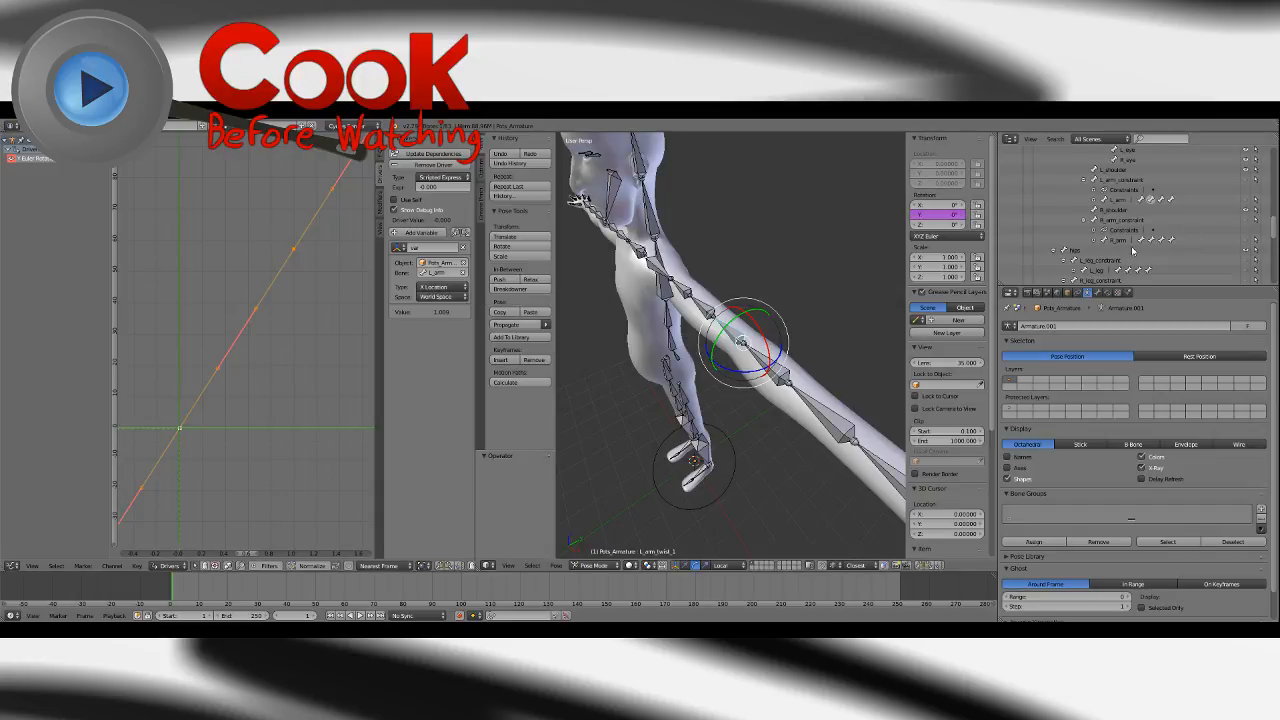
Unhide the L_arm bone, test-rotate it about its local Y axis, and undo the rotation.
left_click(1247, 202)
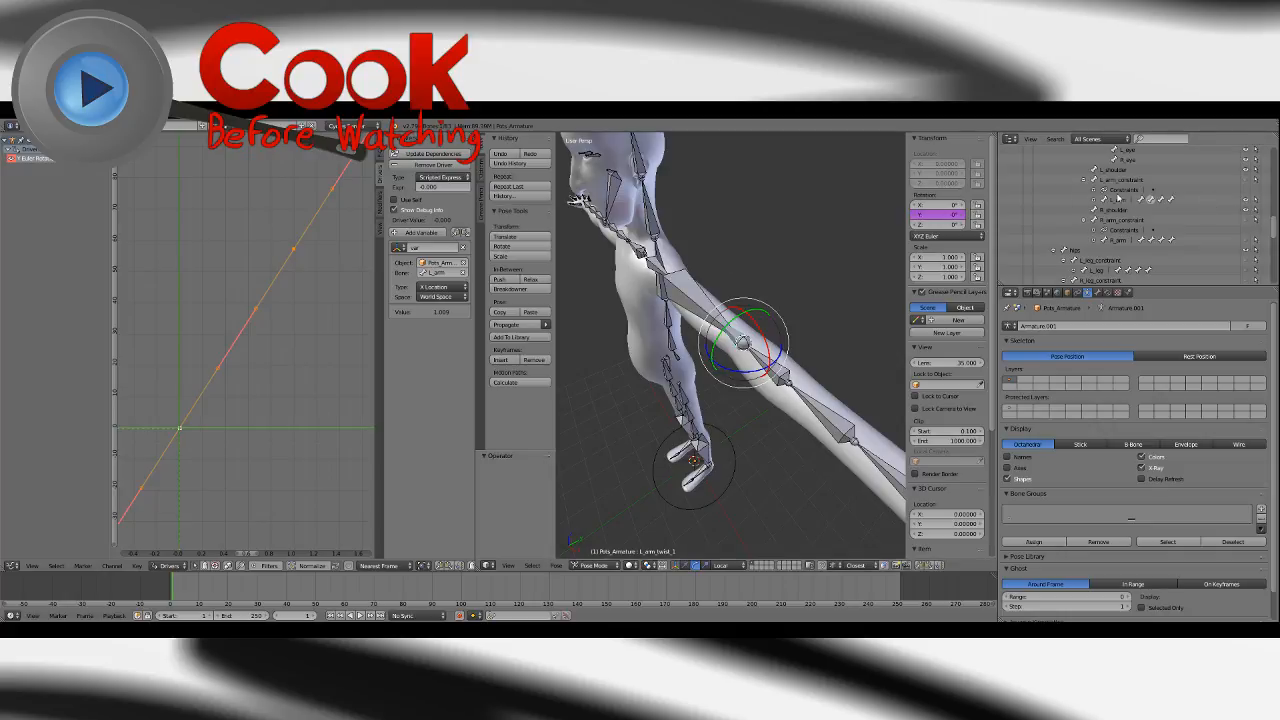
left_click(1121, 202)
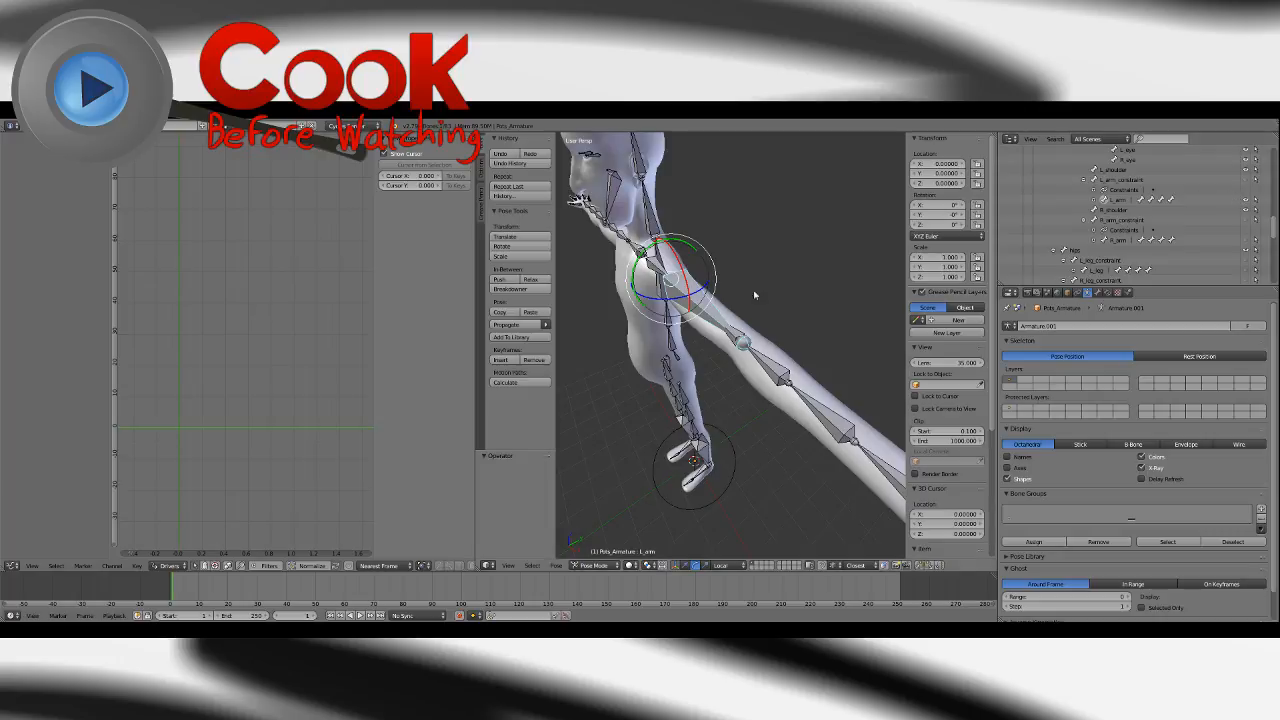
left_click_drag(657, 244, 685, 245)
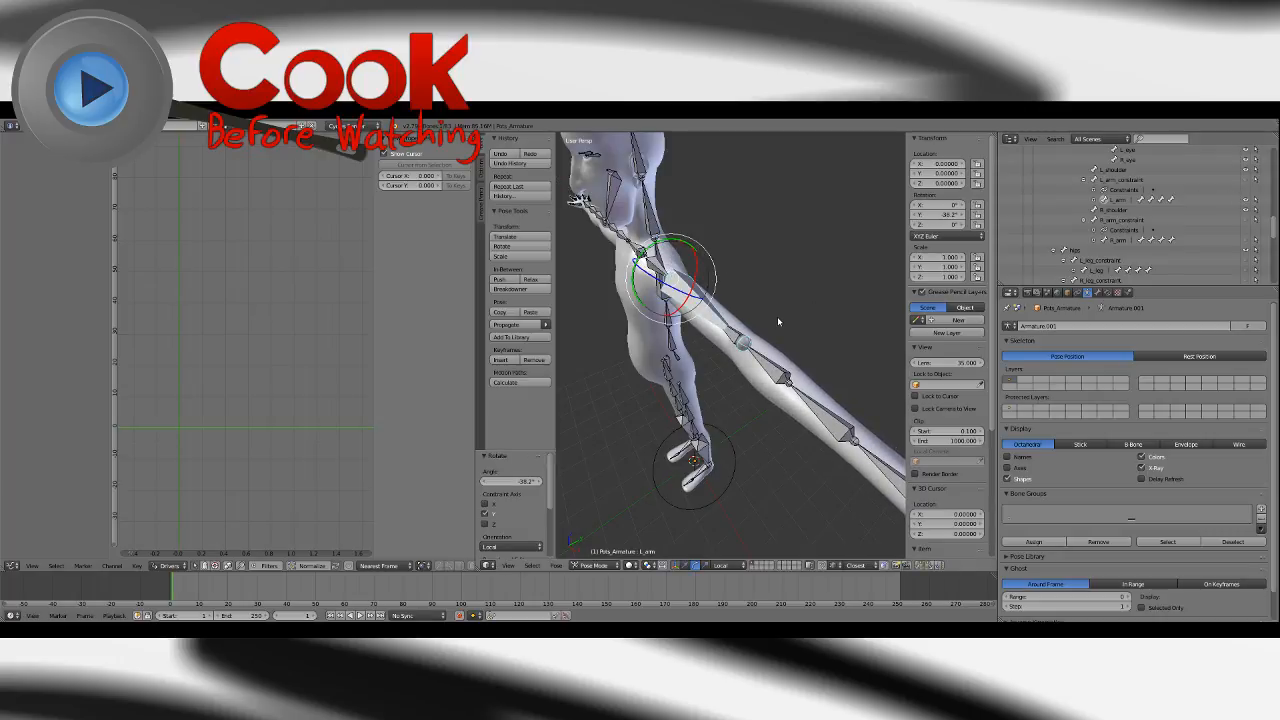
key("ctrl+z")
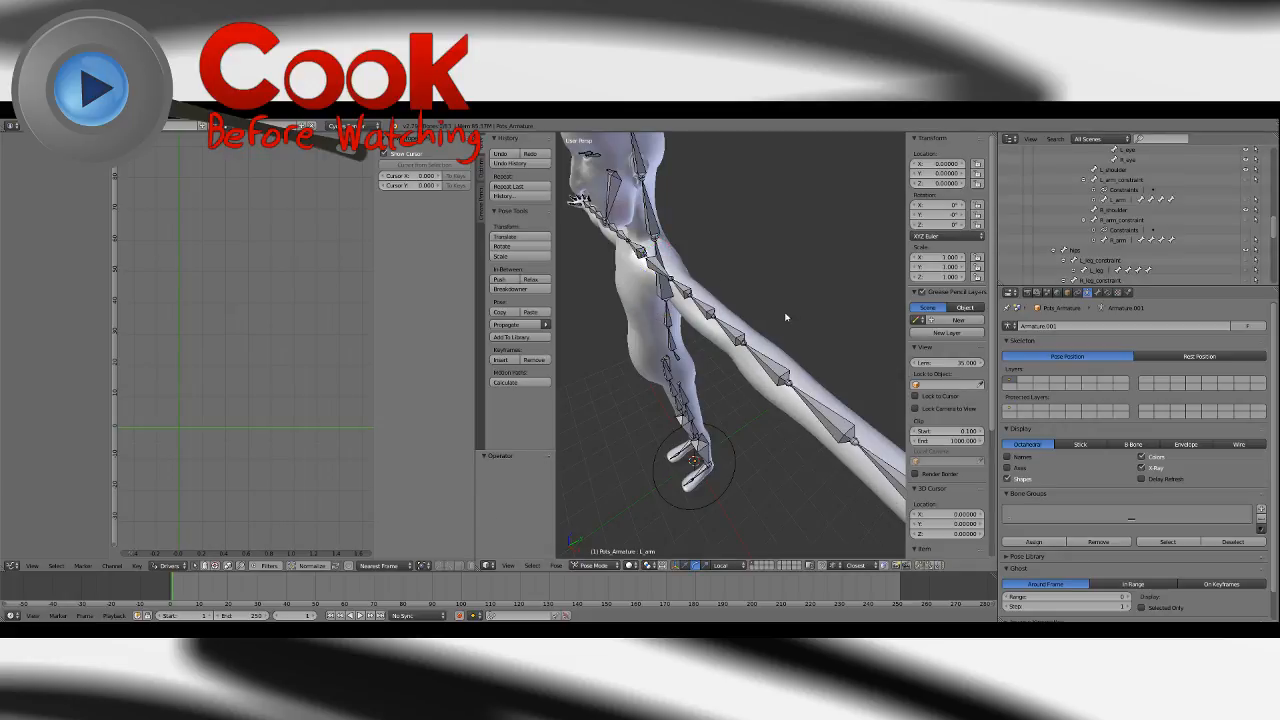
Delete the driver on L_arm_twist_1's Y rotation, test the bone's local Y rotation, and clear it.
right_click(726, 328)
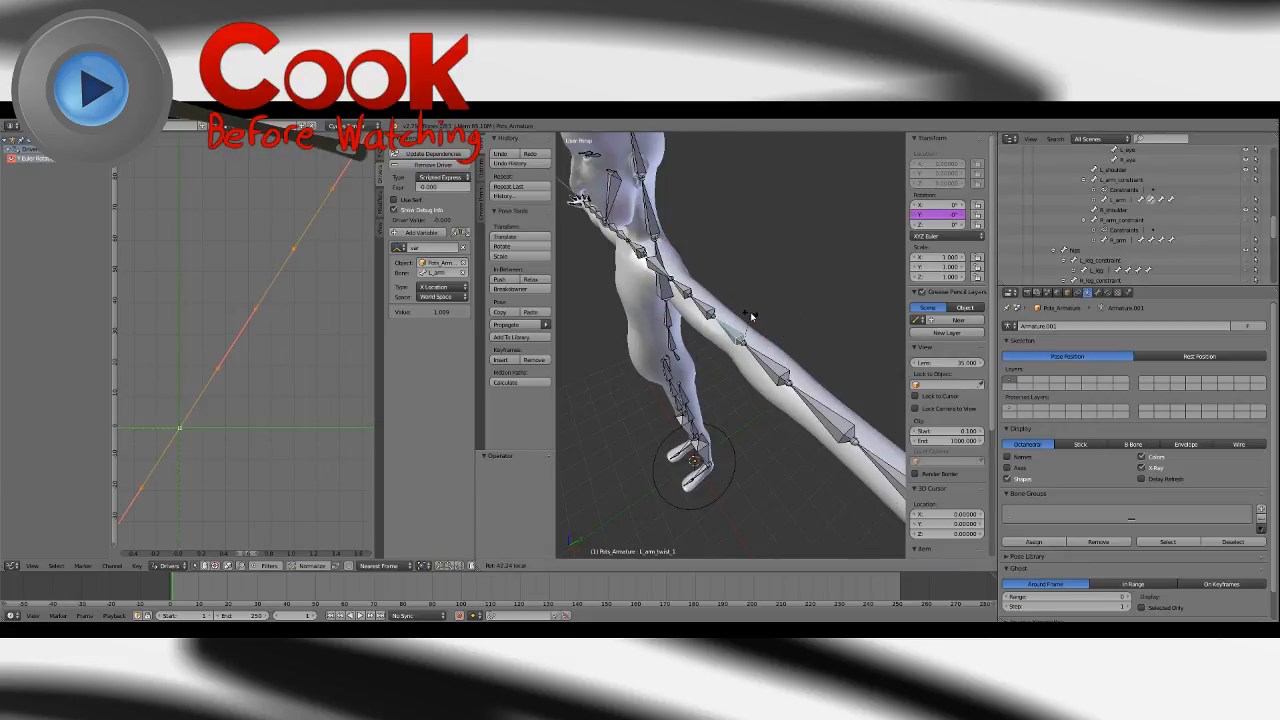
left_click_drag(751, 316, 849, 301)
right_click(930, 216)
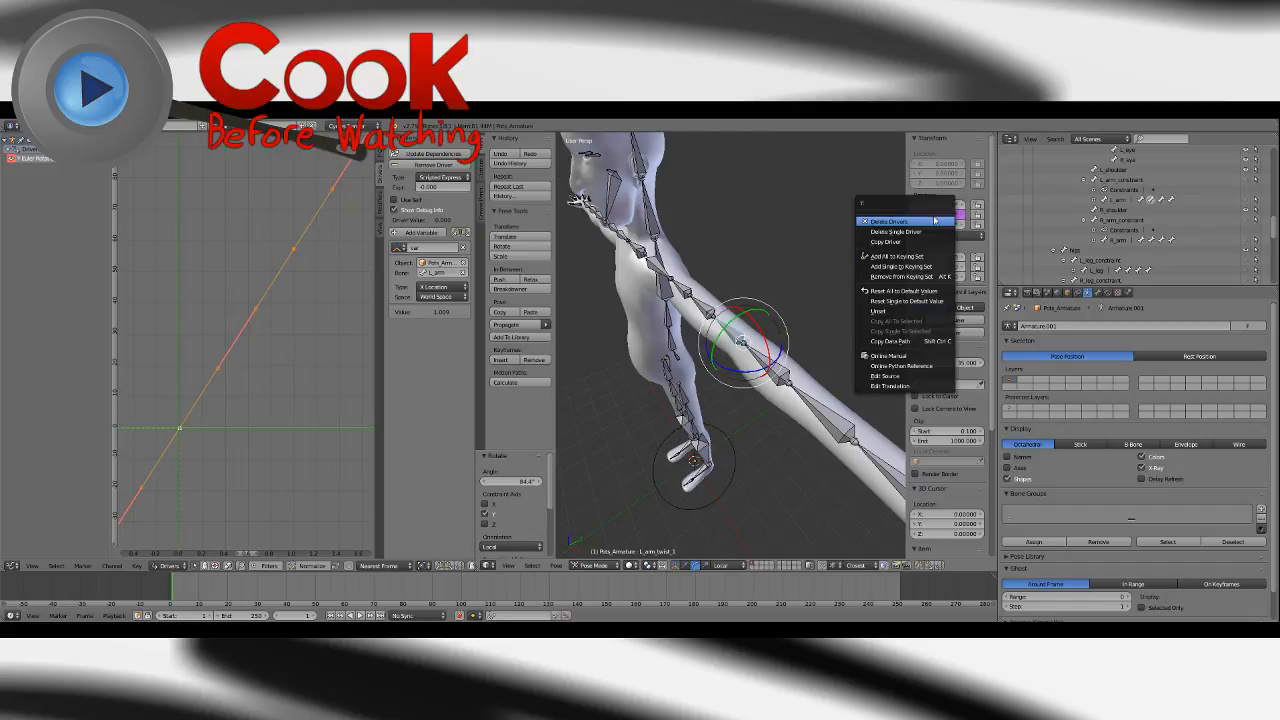
left_click(928, 222)
left_click_drag(718, 326, 746, 323)
key("alt+r")
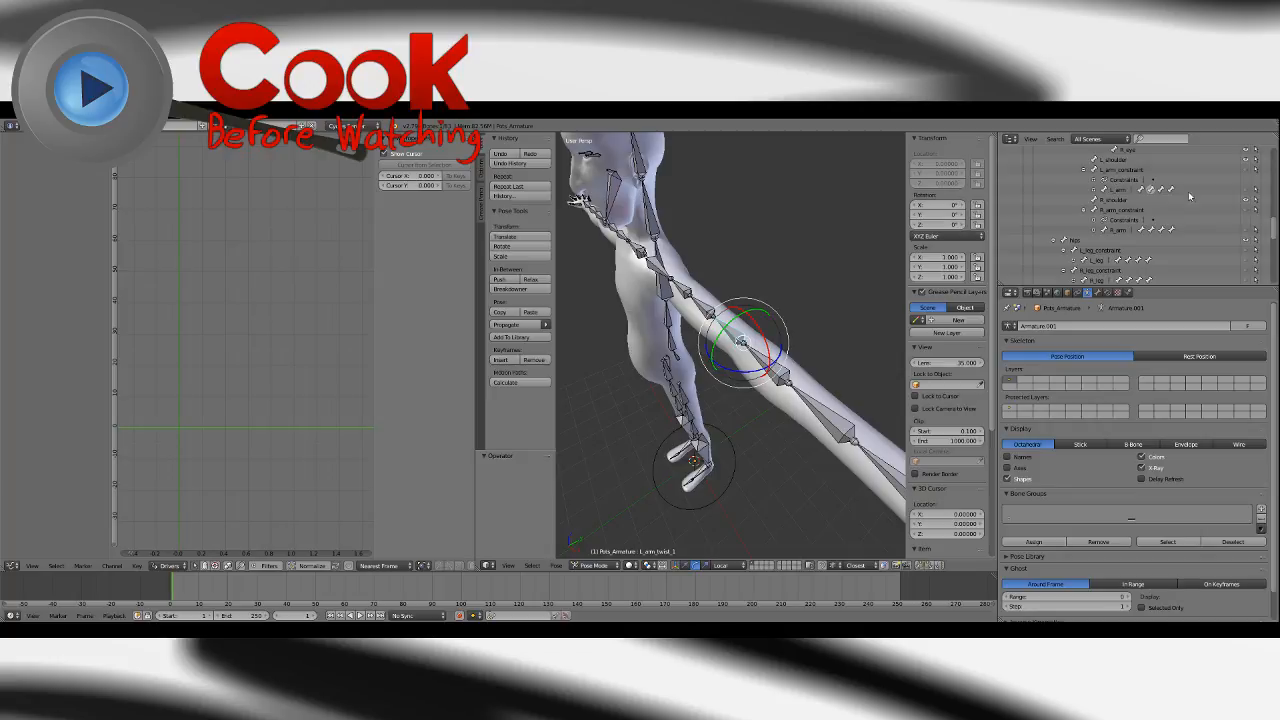
Add a Manually Create Later (Single) driver to L_arm_twist_1's Y rotation and select its Y Euler Rotation channel.
right_click(929, 214)
mouse_move(920, 240)
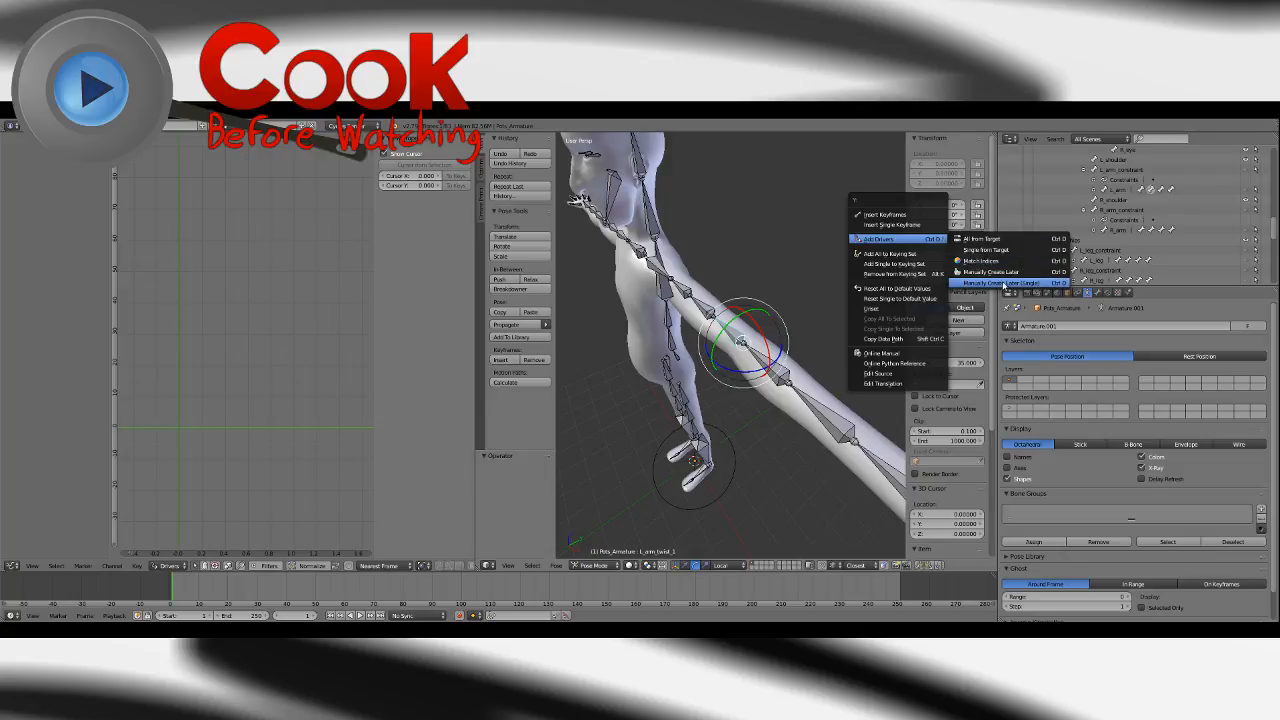
left_click(1003, 283)
left_click(60, 158)
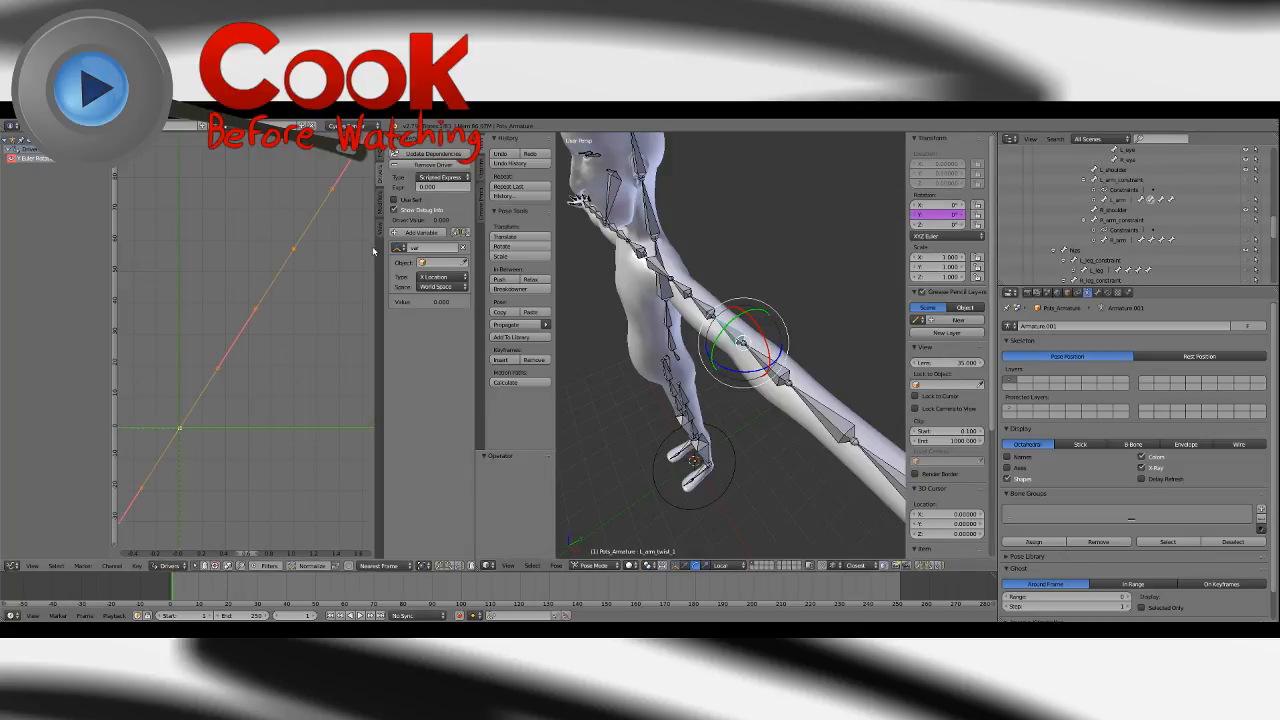
Target the L_arm_twist_1 driver variable at the character armature's L_arm bone.
left_click(443, 262)
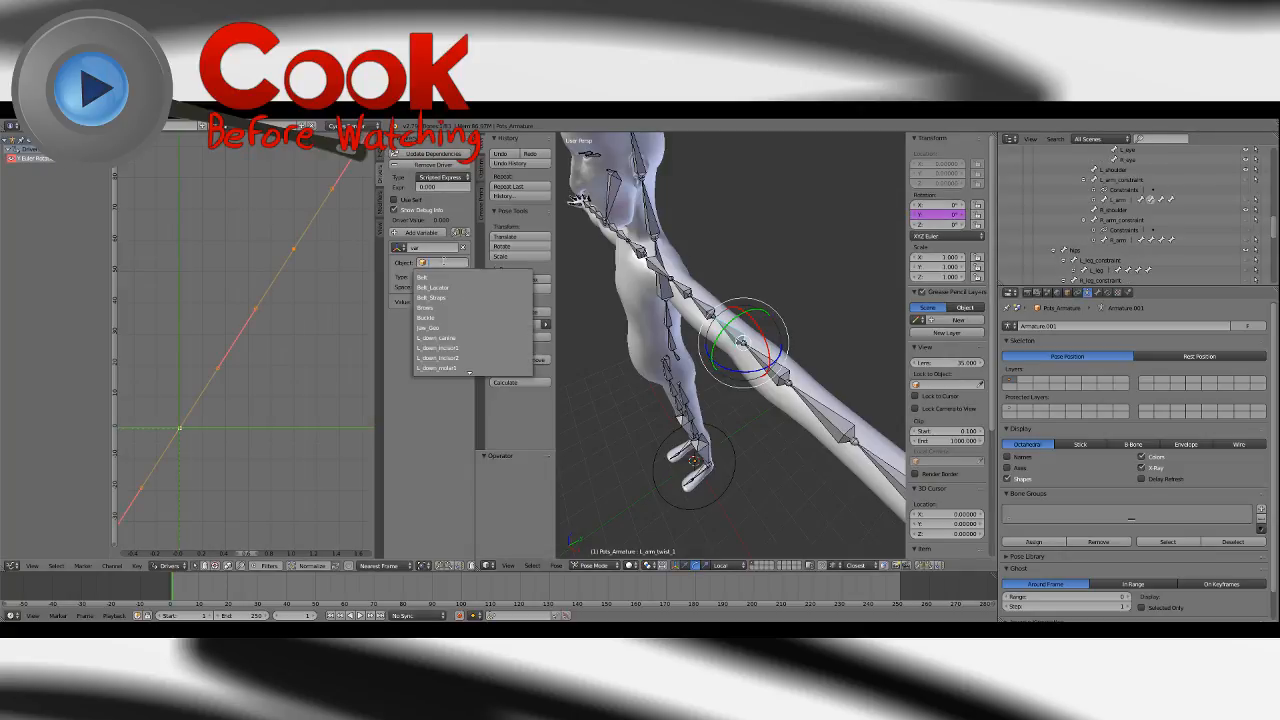
type("arm")
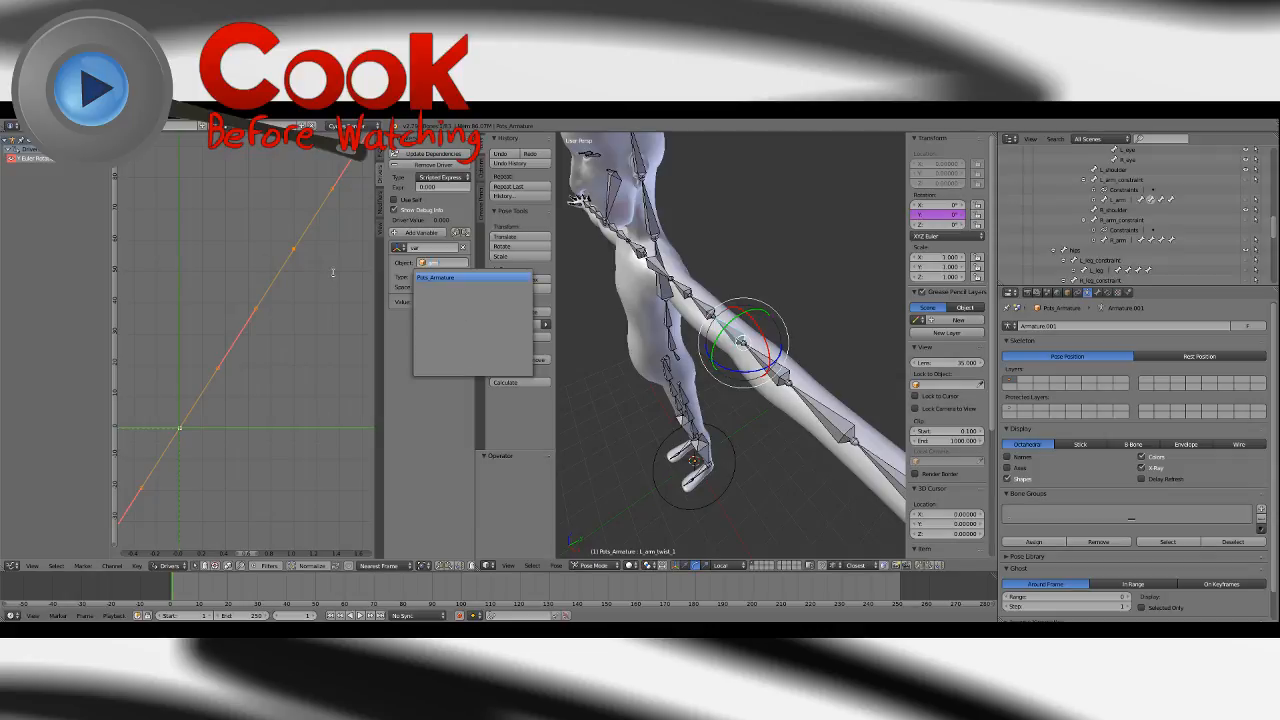
left_click(430, 279)
left_click(437, 273)
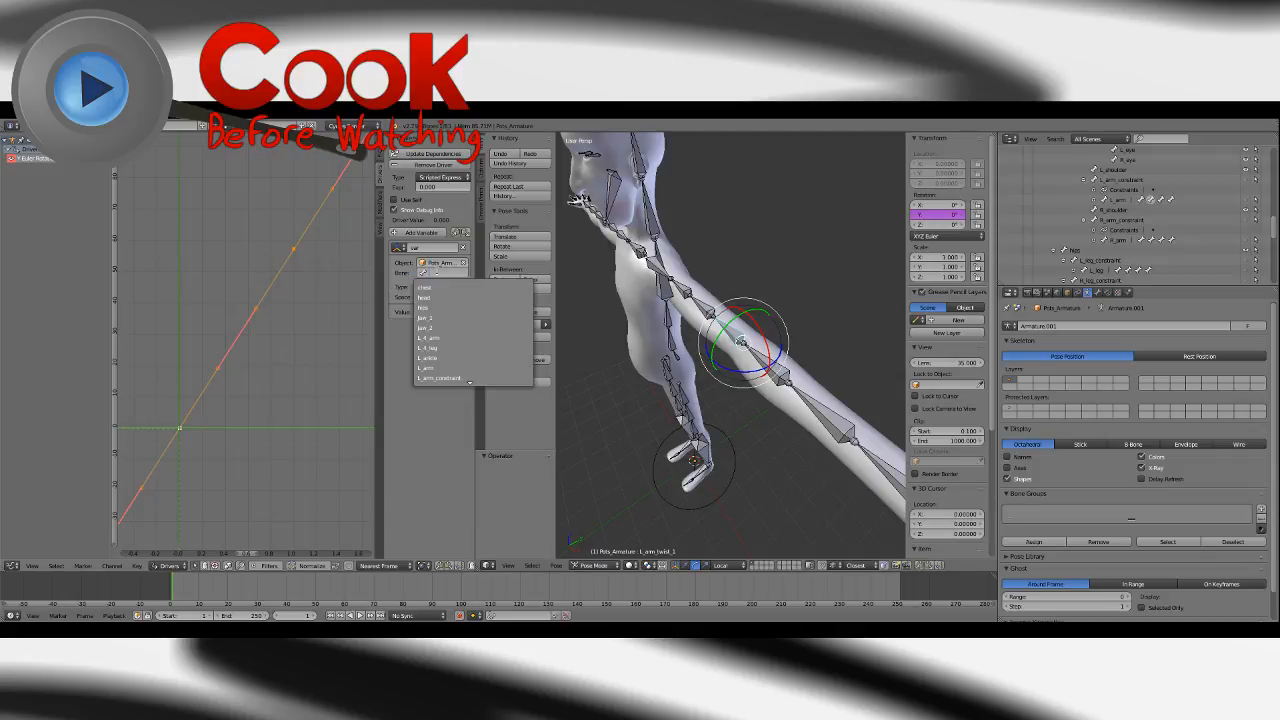
scroll(470, 330, "down", 4)
left_click(432, 297)
Set the L_arm_twist_1 driver variable to read Y Rotation in Local Space.
left_click(437, 287)
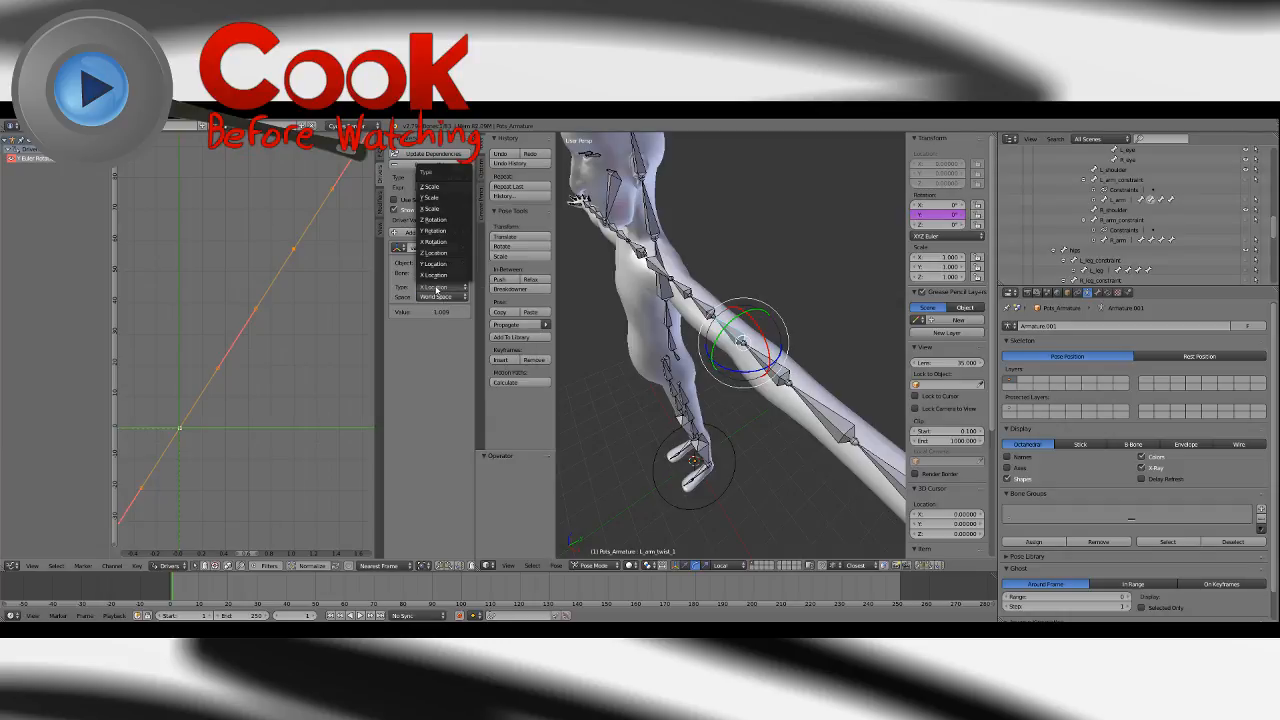
left_click(437, 231)
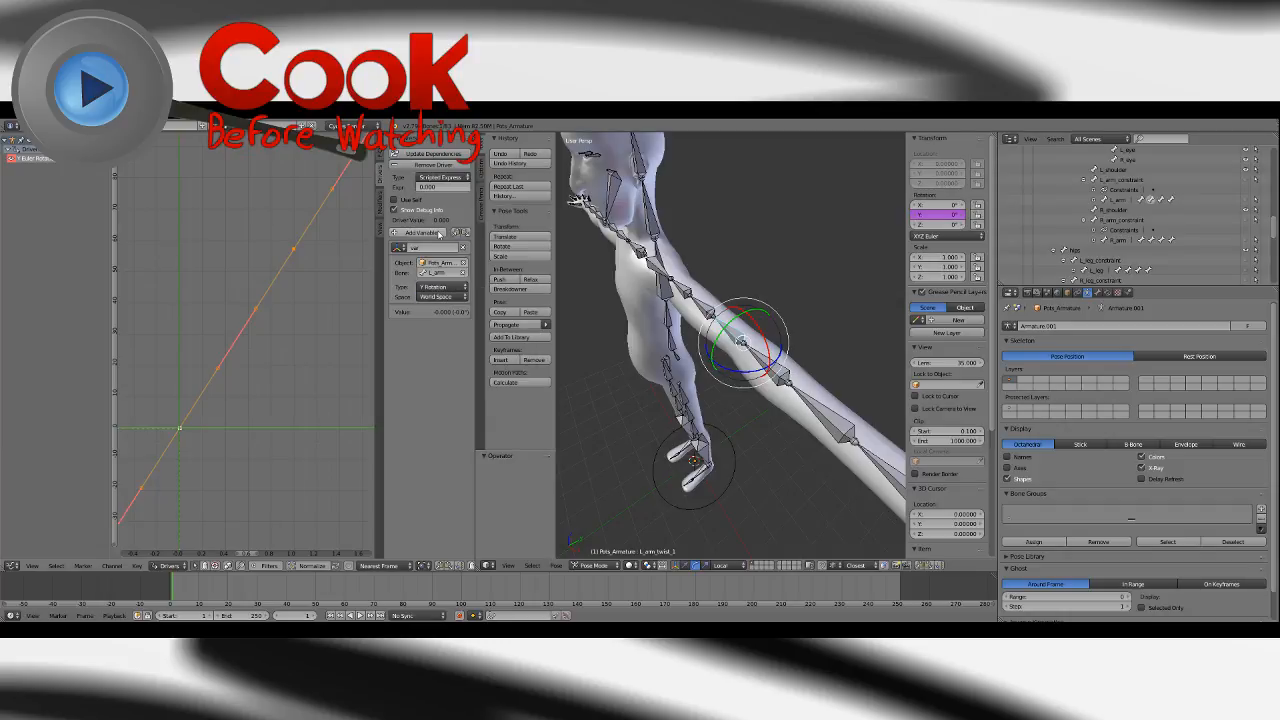
left_click(440, 297)
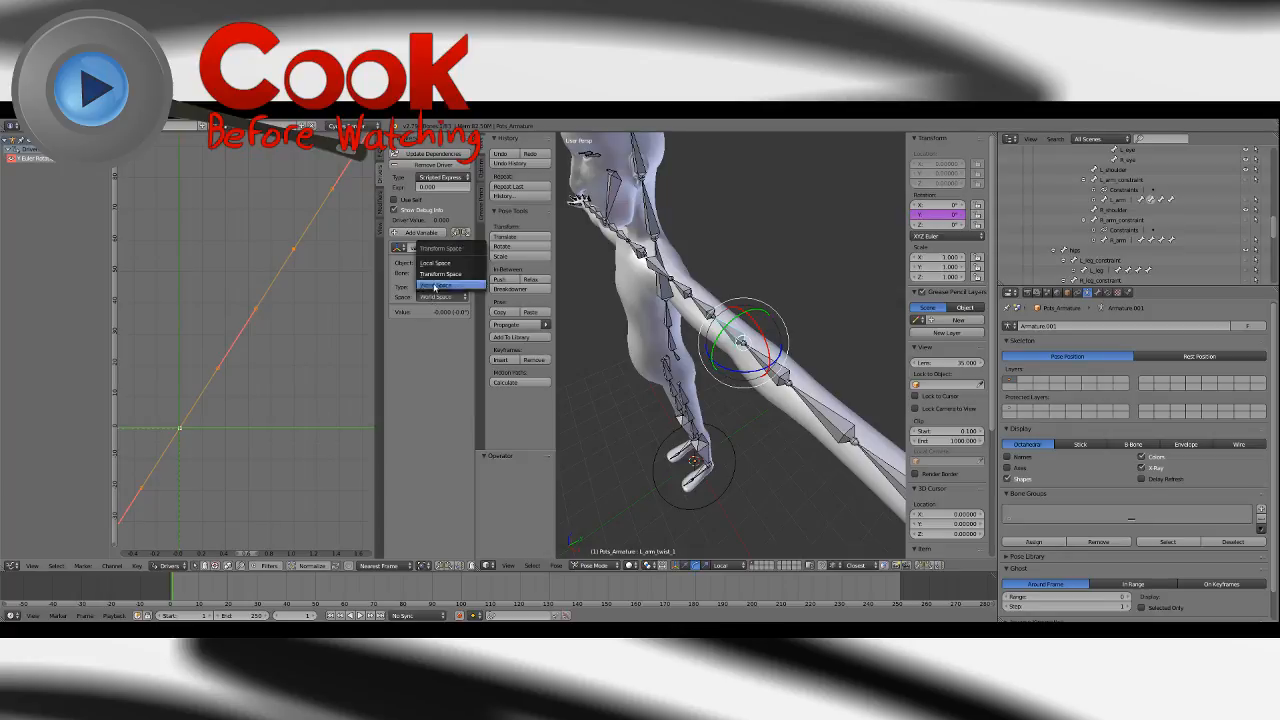
left_click(438, 266)
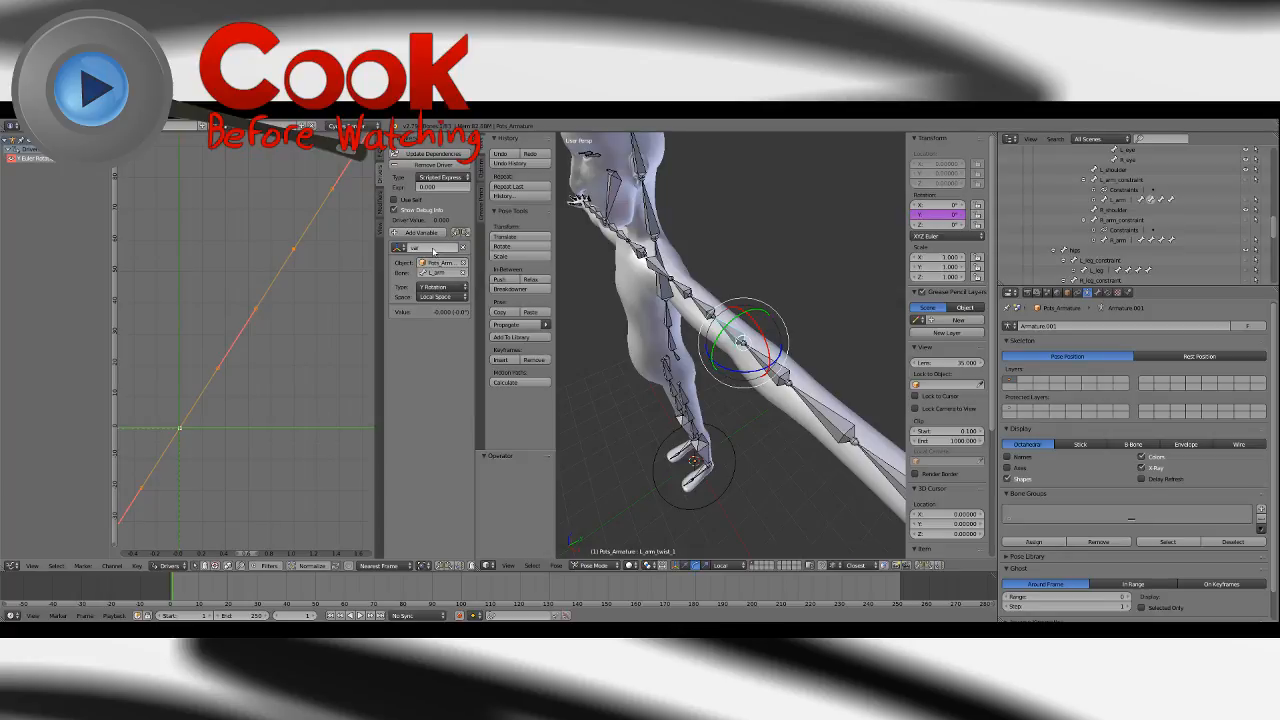
Keep the variable name var and set the L_arm_twist_1 driver's expression to var multiplied by a factor.
left_click(434, 248)
key("Return")
left_click(432, 187)
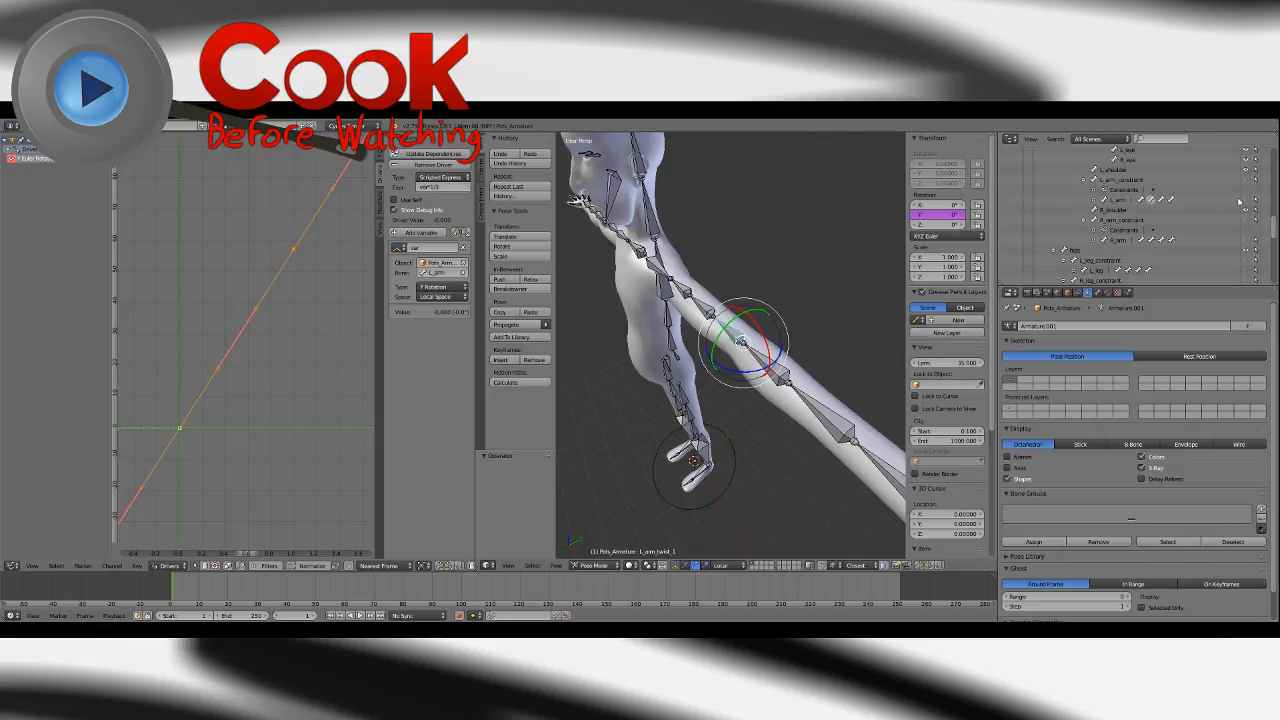
Test the L_arm_twist_1 driver by rotating L_arm about its local Y axis, restore the pose, and hide L_arm.
right_click(678, 274)
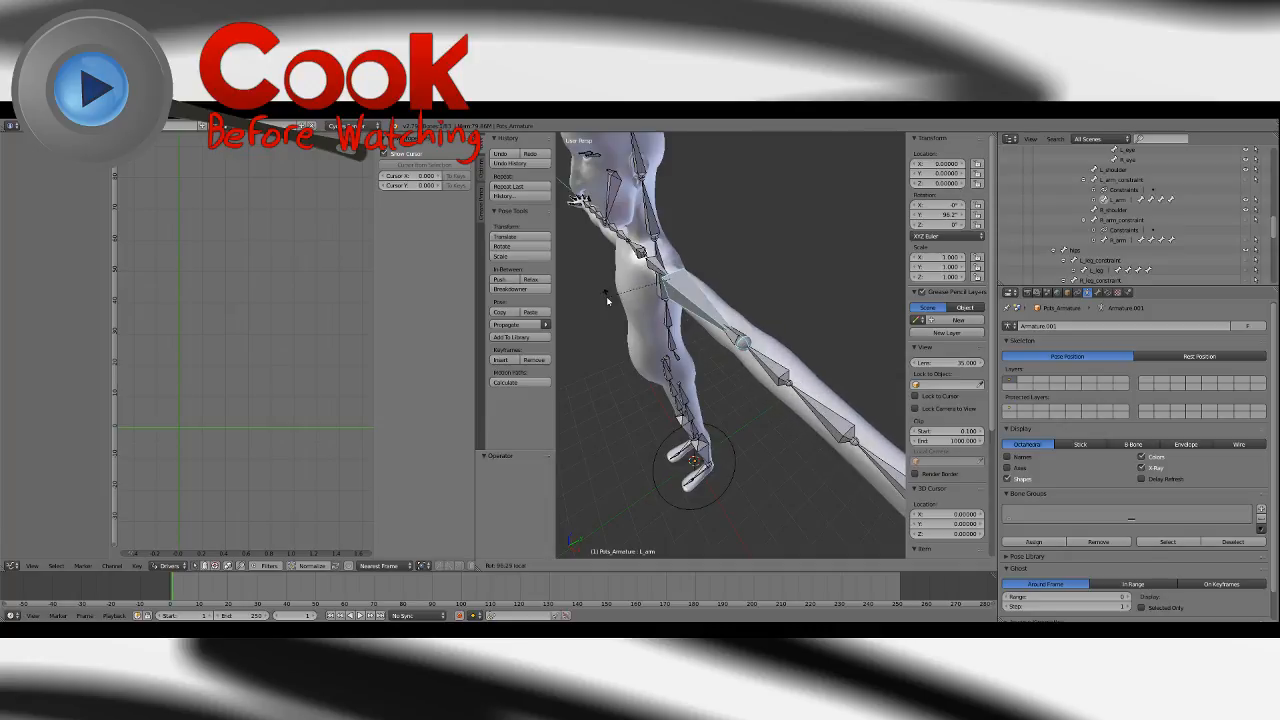
left_click(702, 271)
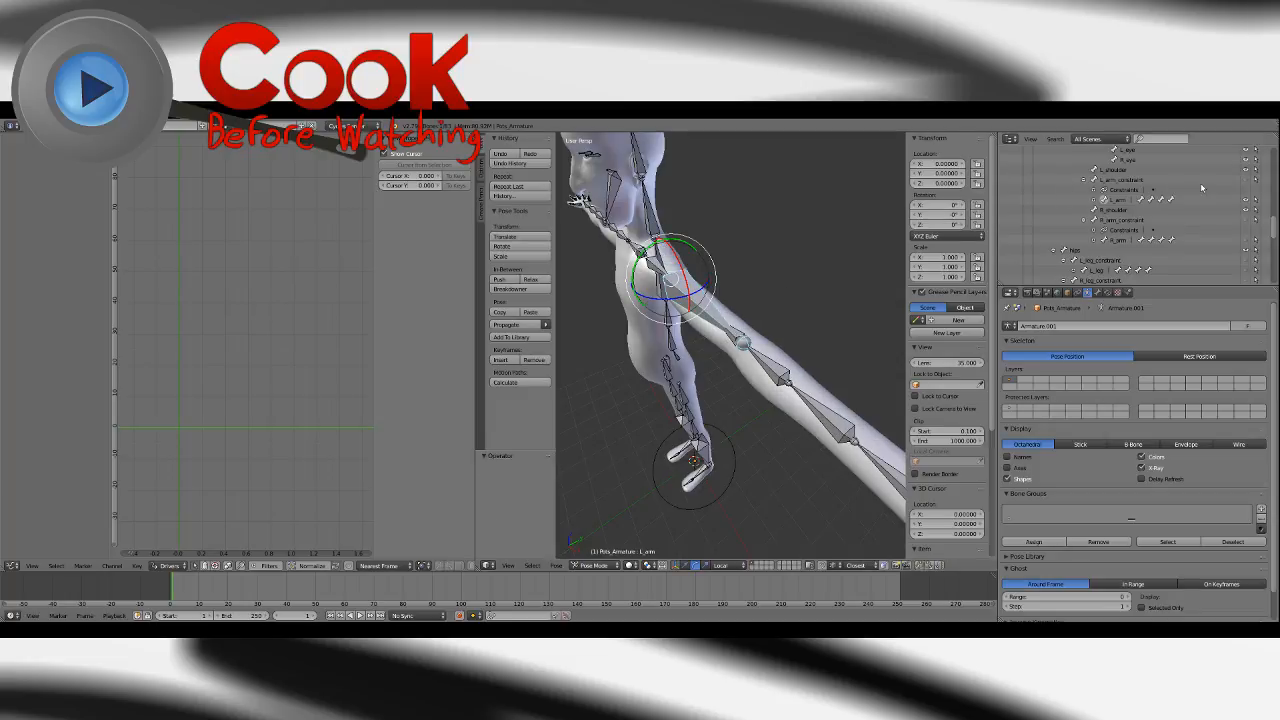
left_click(1245, 200)
Add a Manually Create Later (Single) driver to L_arm_twist_2's Y rotation and select its Y Euler Rotation channel.
right_click(707, 307)
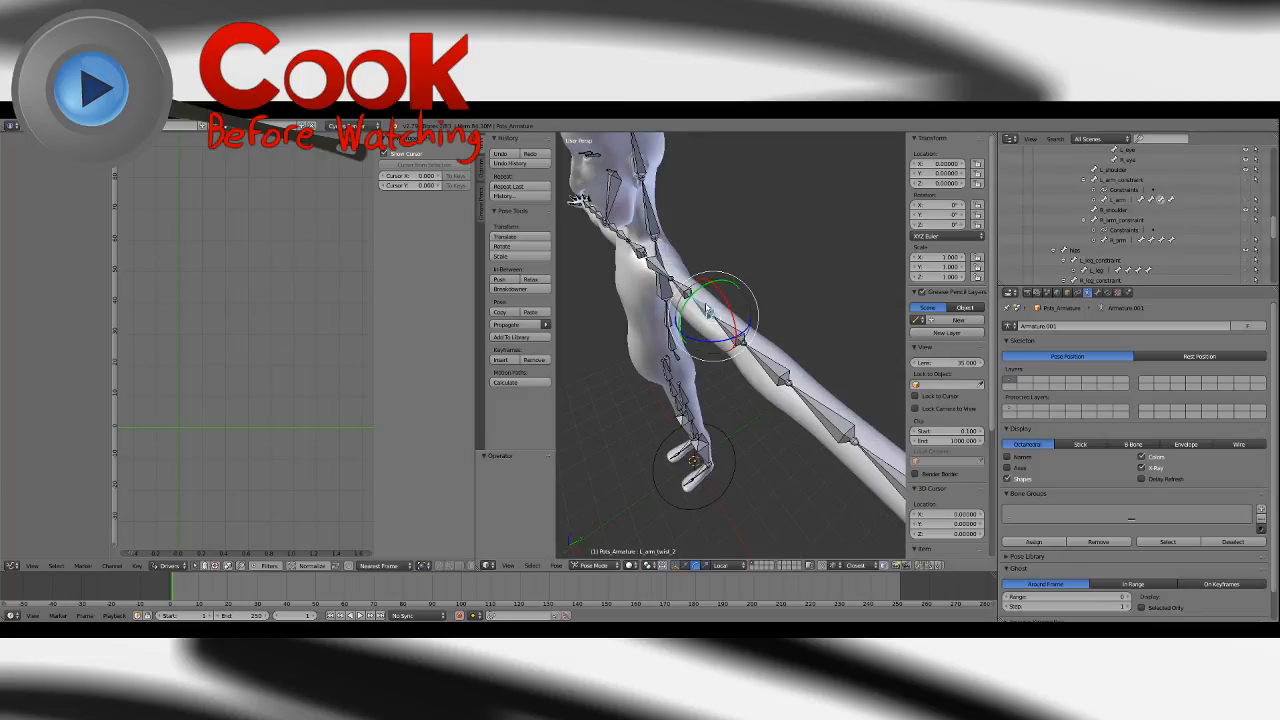
right_click(953, 220)
mouse_move(955, 214)
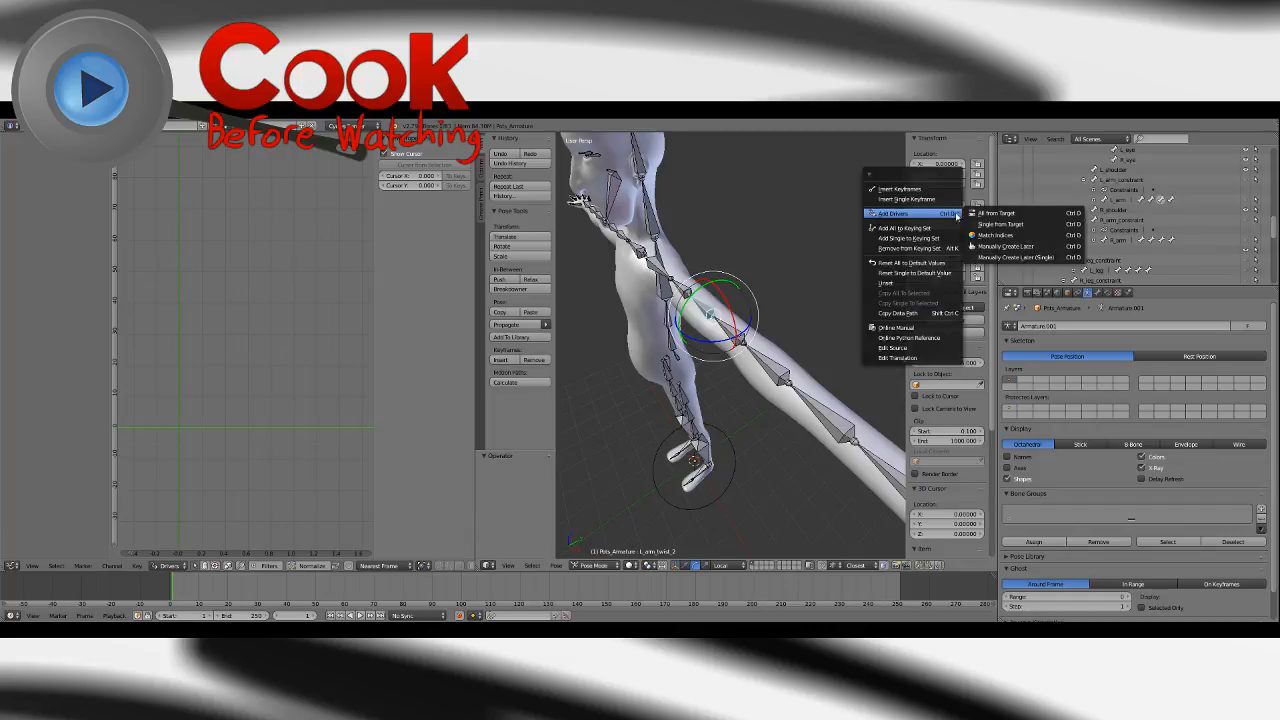
left_click(1015, 257)
left_click(42, 158)
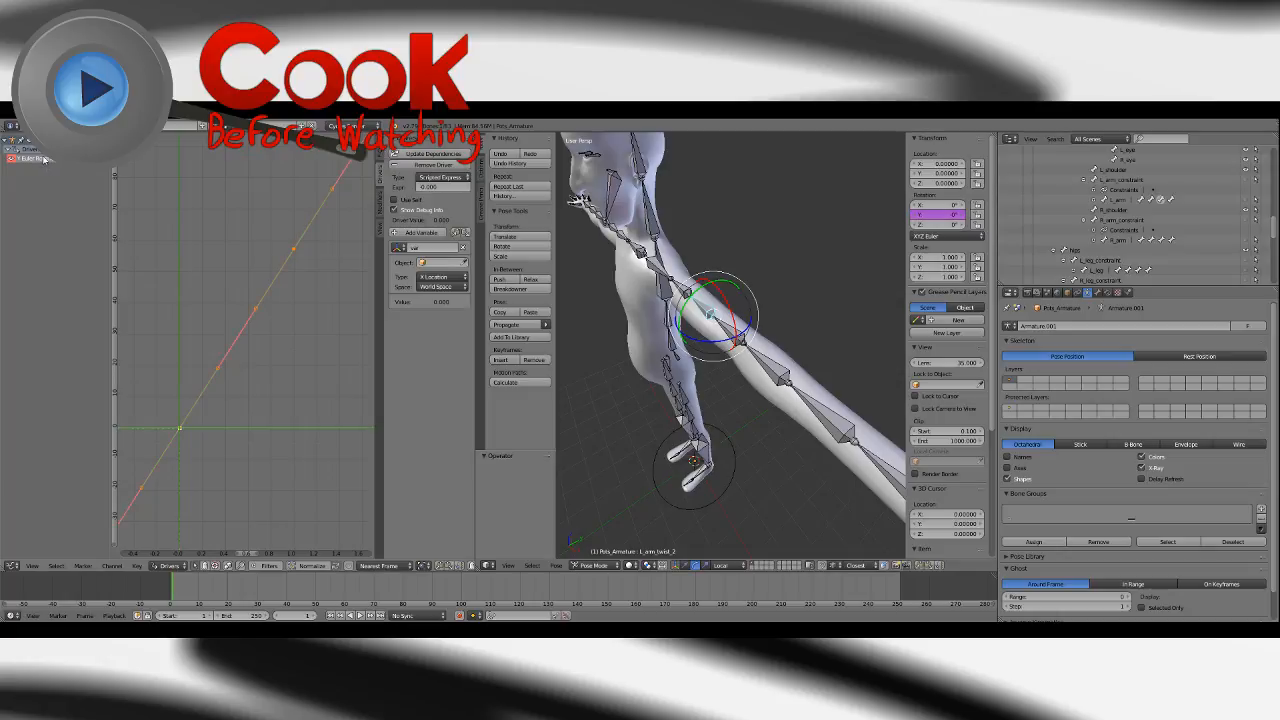
Target the L_arm_twist_2 driver variable at the character armature's L_arm bone.
left_click(431, 261)
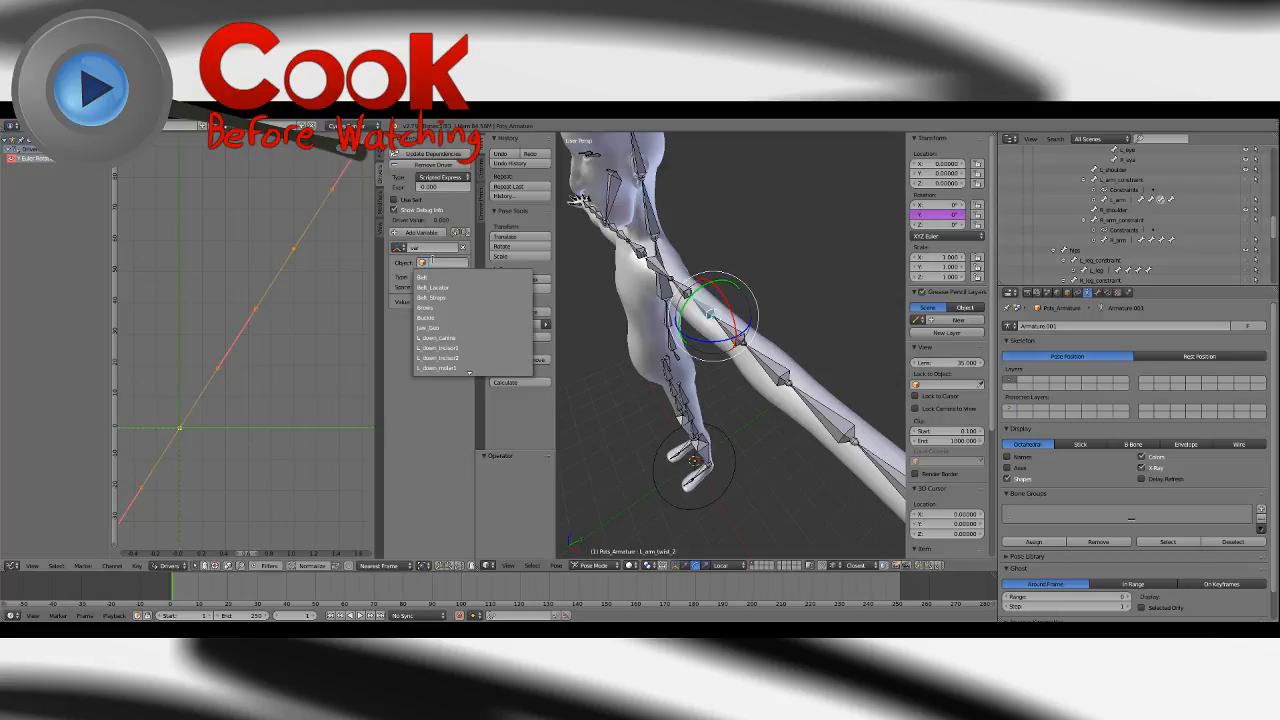
type("arm")
left_click(447, 277)
left_click(443, 273)
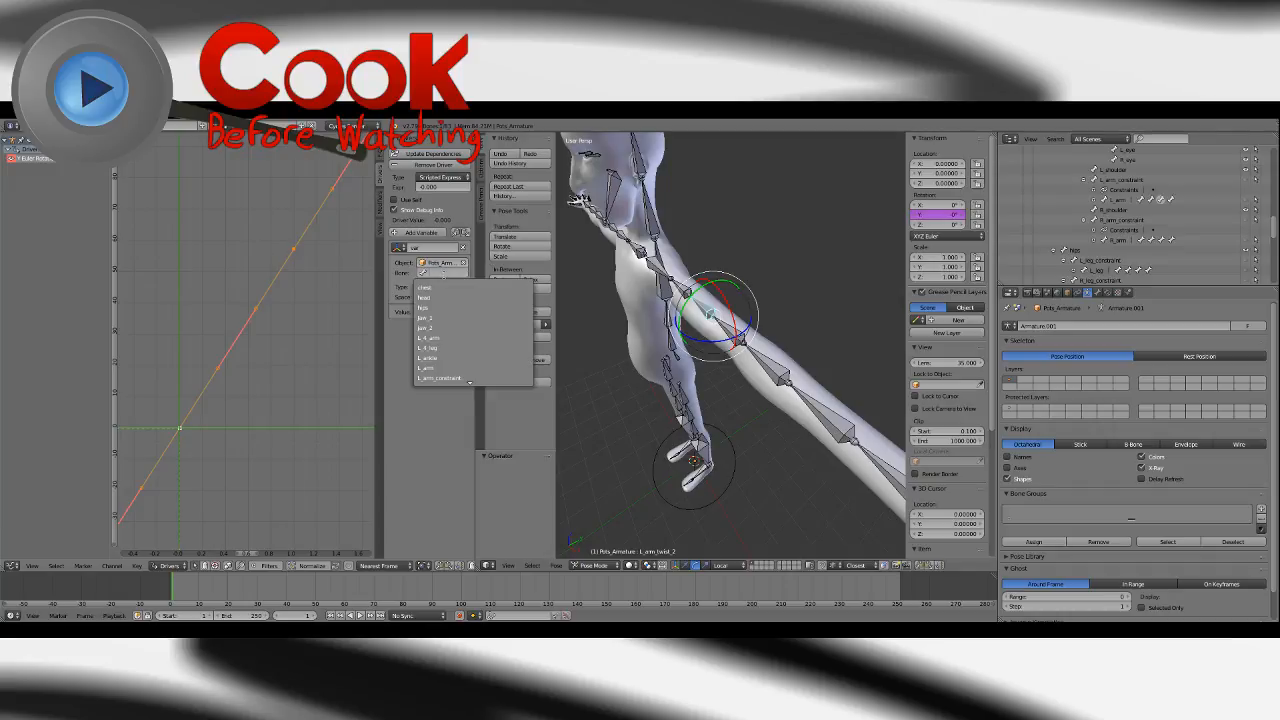
type("arm")
left_click(430, 297)
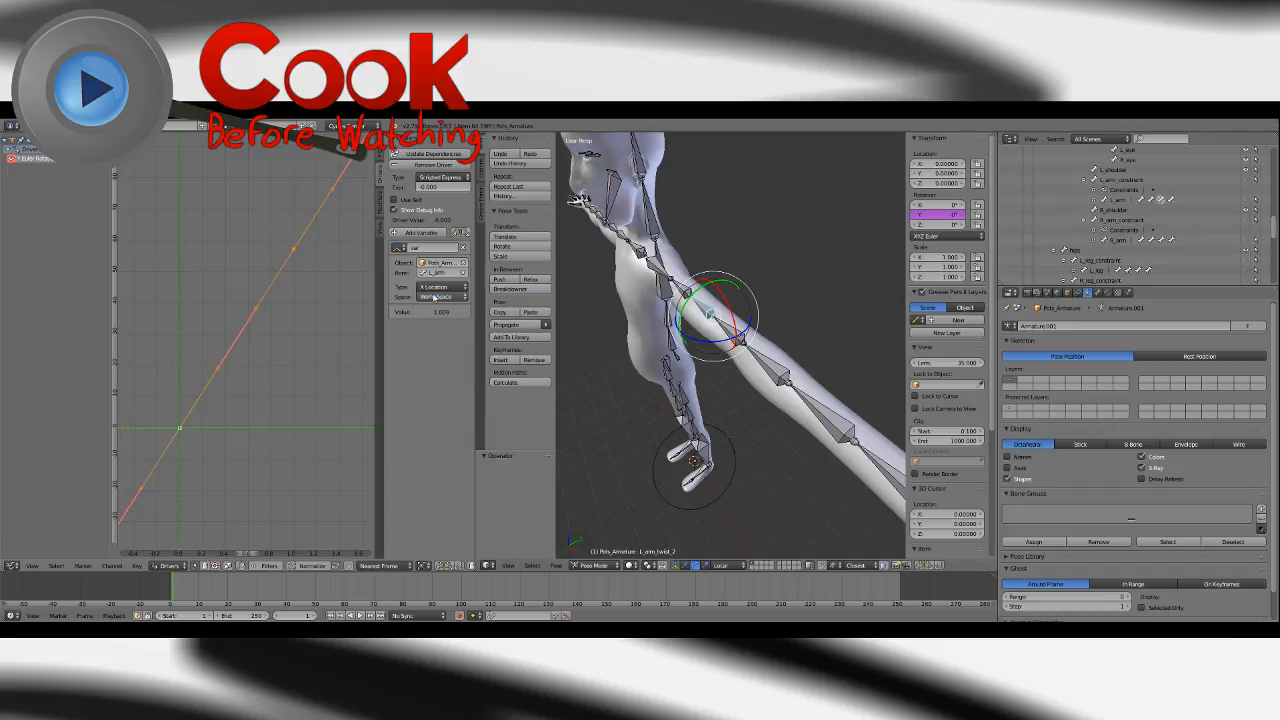
Set the L_arm_twist_2 driver variable to read Y Rotation in Local Space.
left_click(440, 288)
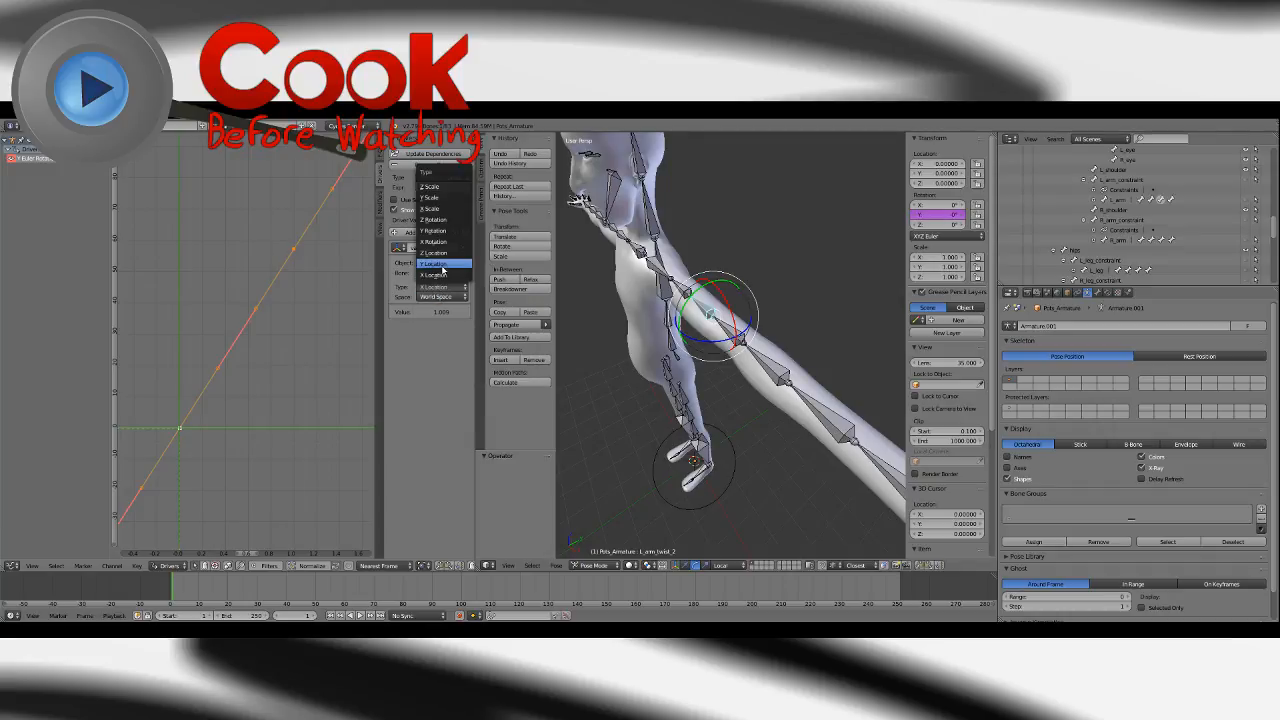
left_click(442, 264)
left_click(440, 288)
left_click(434, 231)
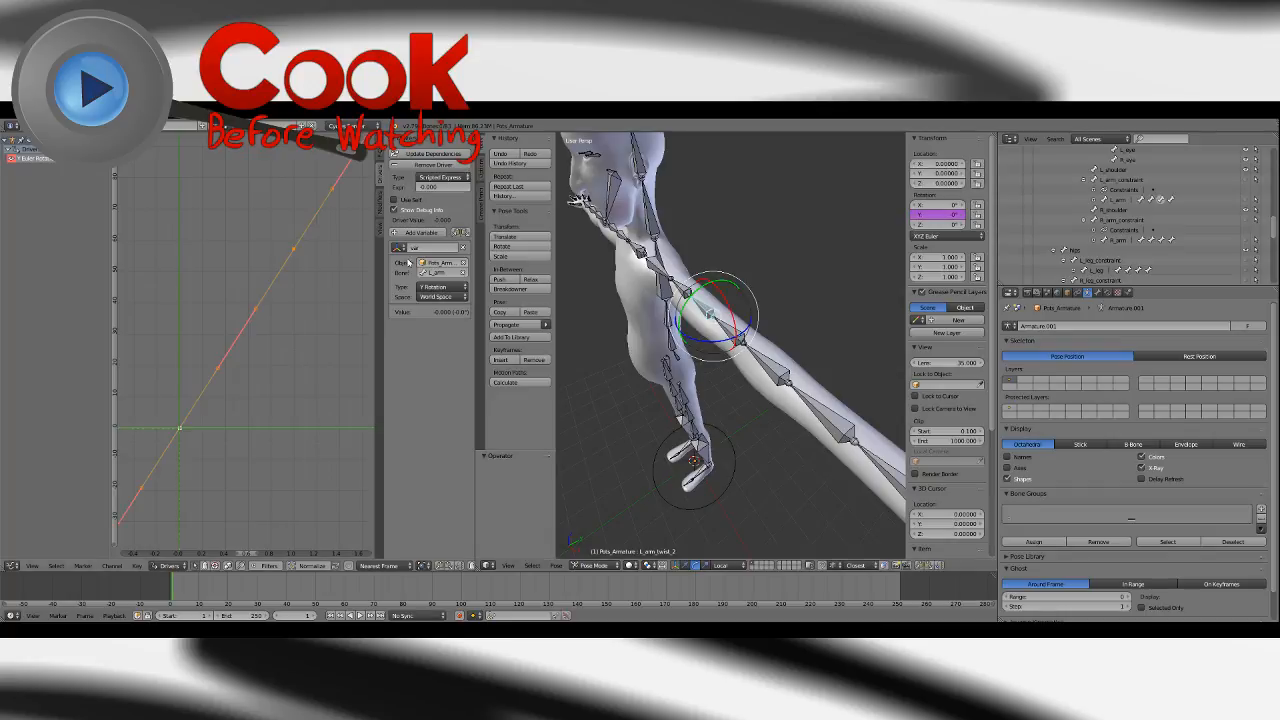
left_click(440, 297)
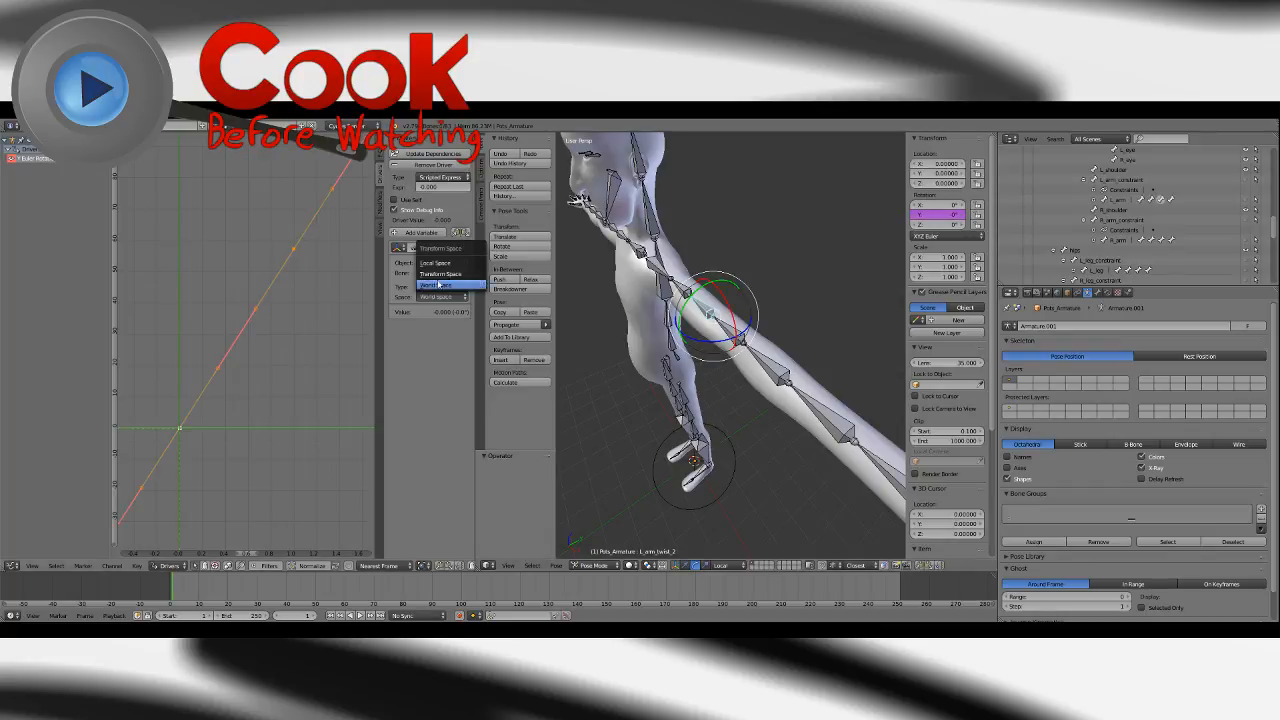
left_click(437, 262)
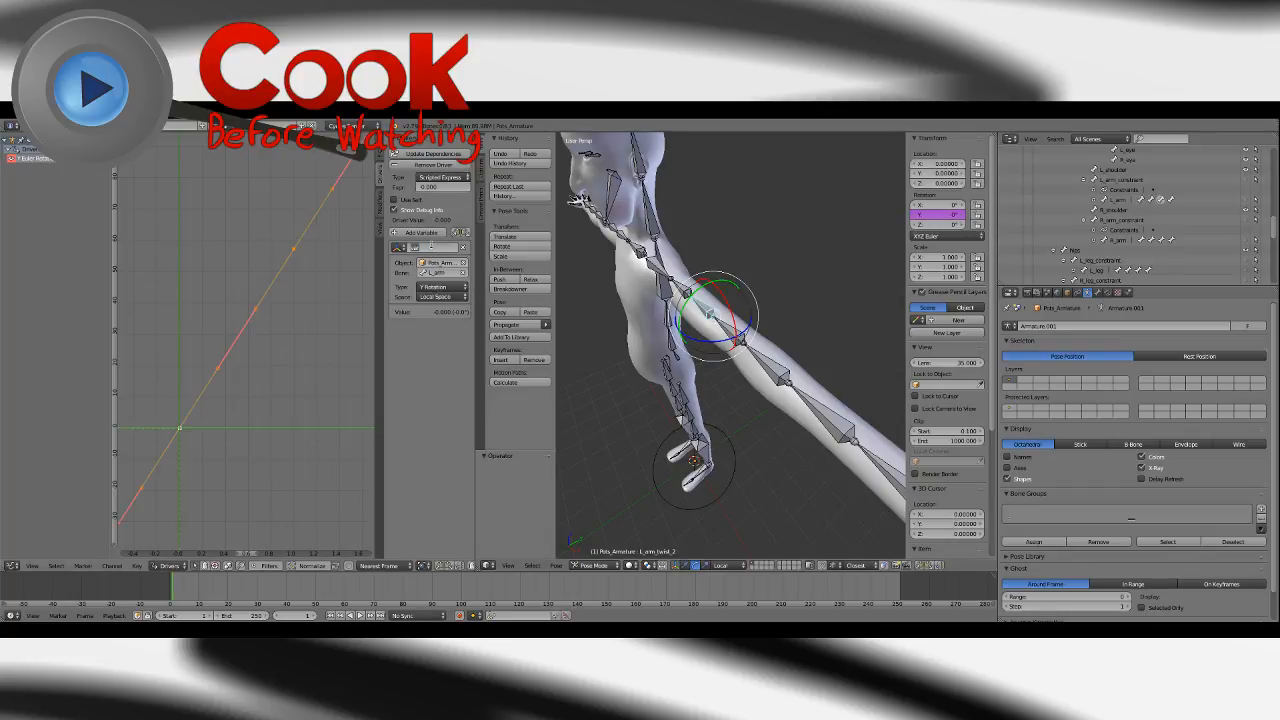
Enter an expression based on var for the L_arm_twist_2 driver.
left_click(450, 187)
type("var")
key("Return")
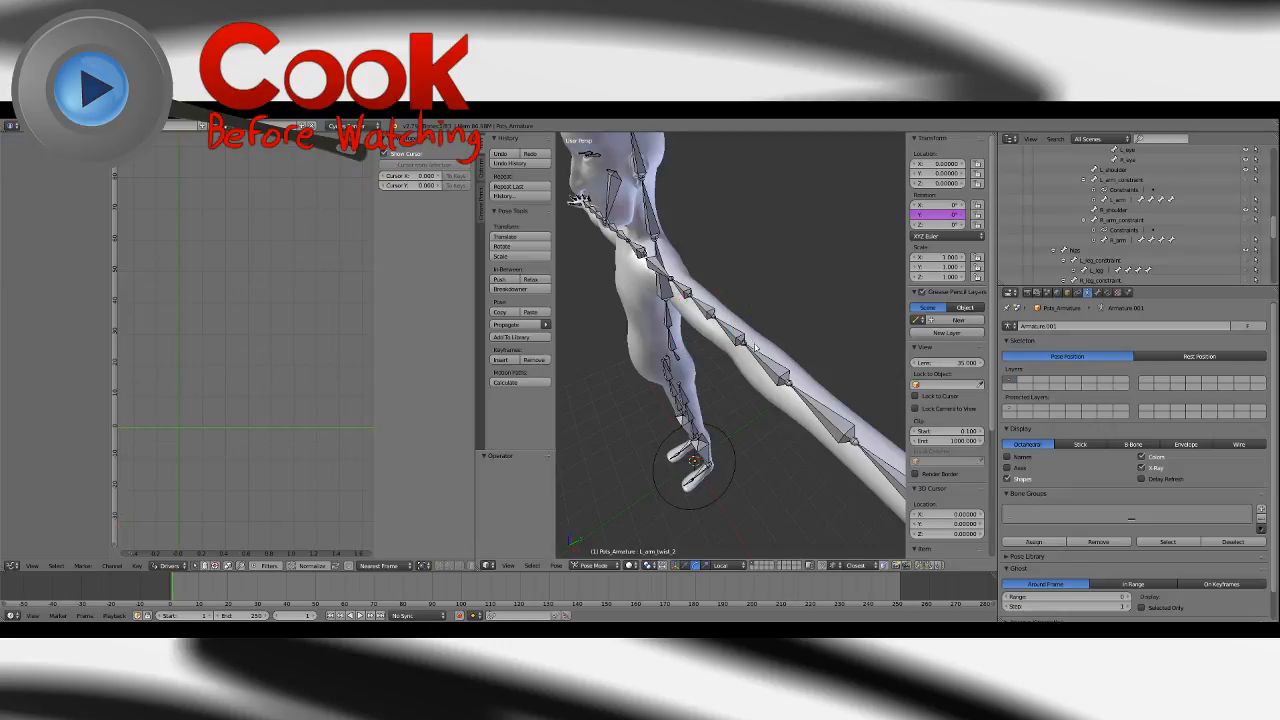
Review the L_arm_twist_1 driver, test both drivers by rotating L_arm about its local Y axis, undo it, and hide L_arm.
right_click(722, 316)
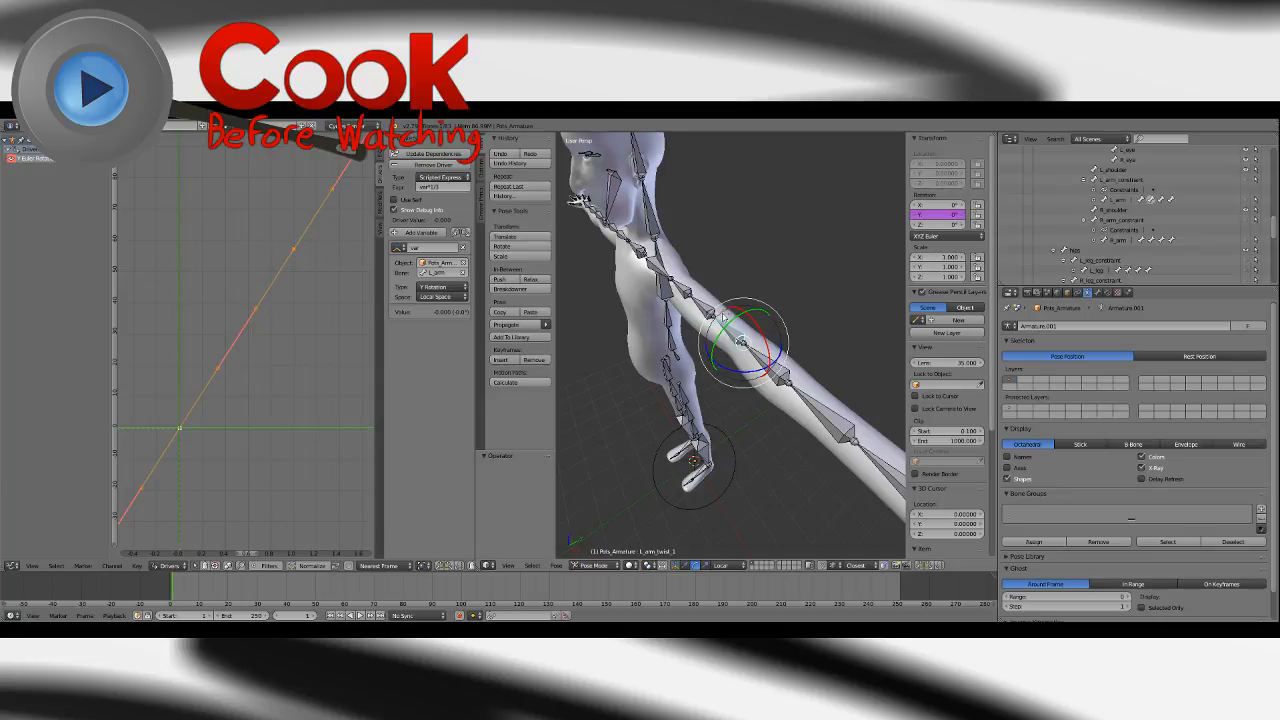
left_click(1130, 201)
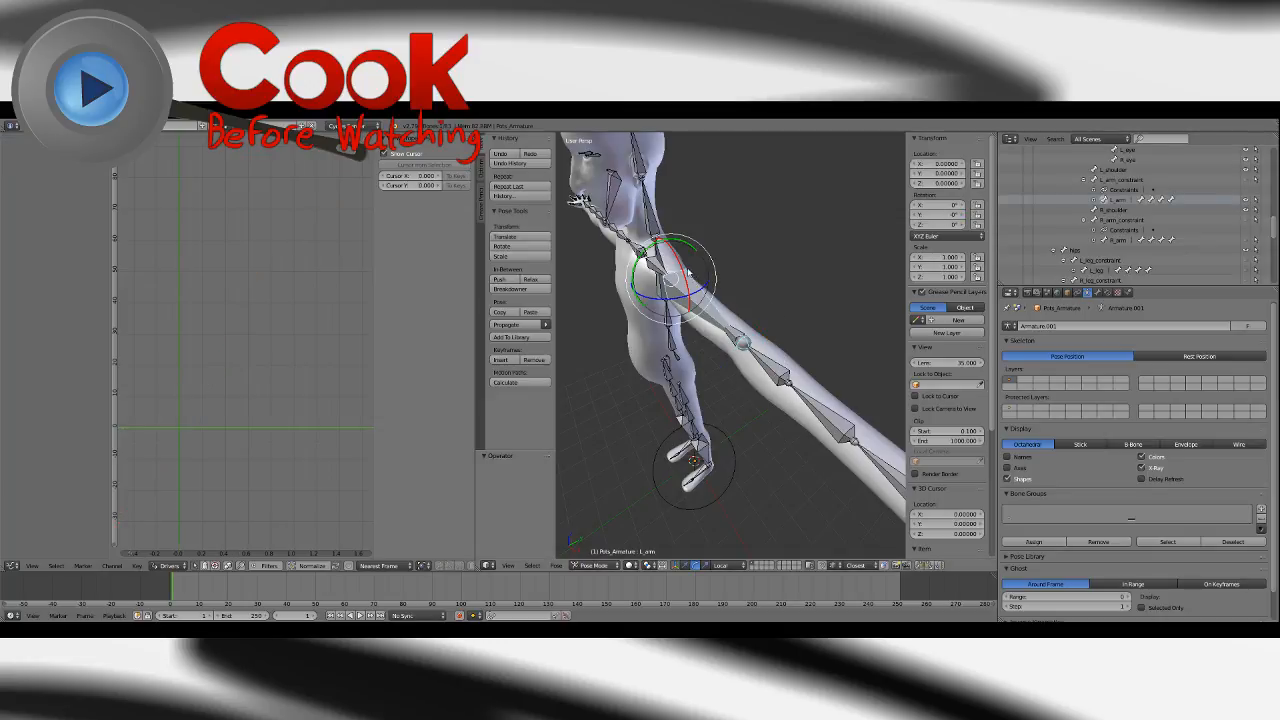
left_click_drag(696, 262, 741, 261)
key("ctrl+z")
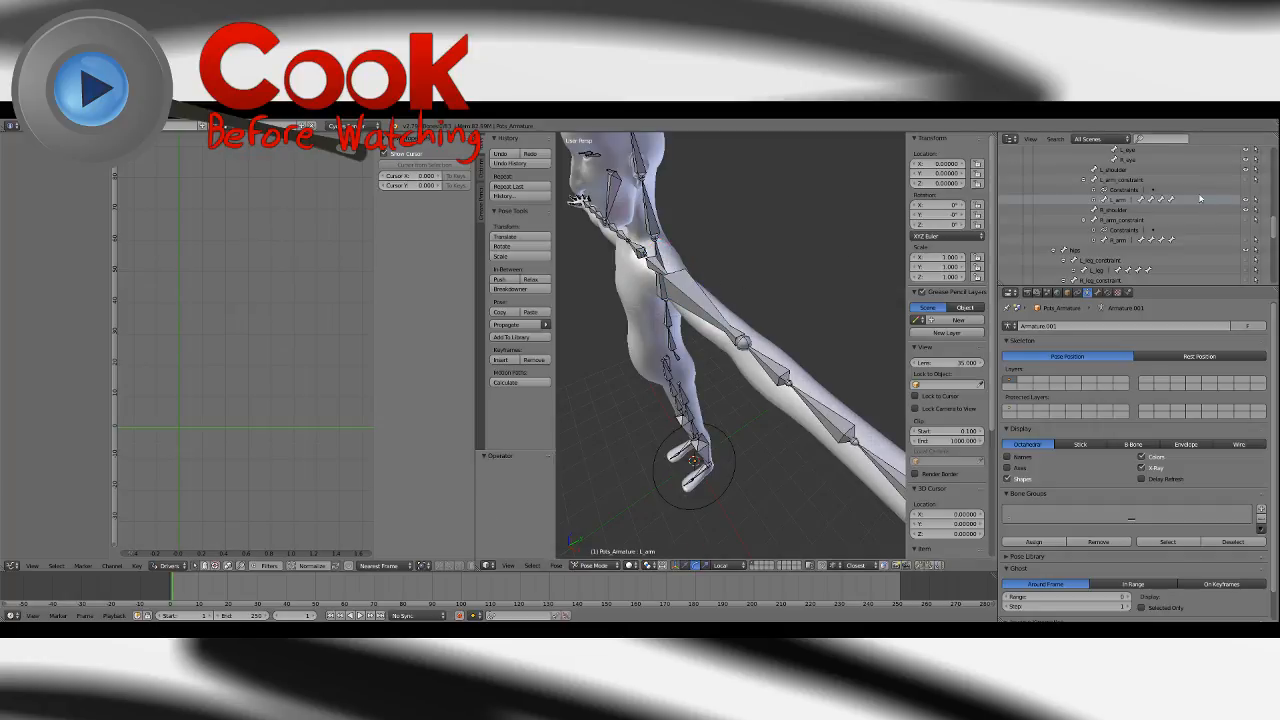
left_click(1246, 200)
Add a single, manually targeted driver to the Y rotation of the L_arm_twist_3 bone and select its driver curve.
right_click(690, 288)
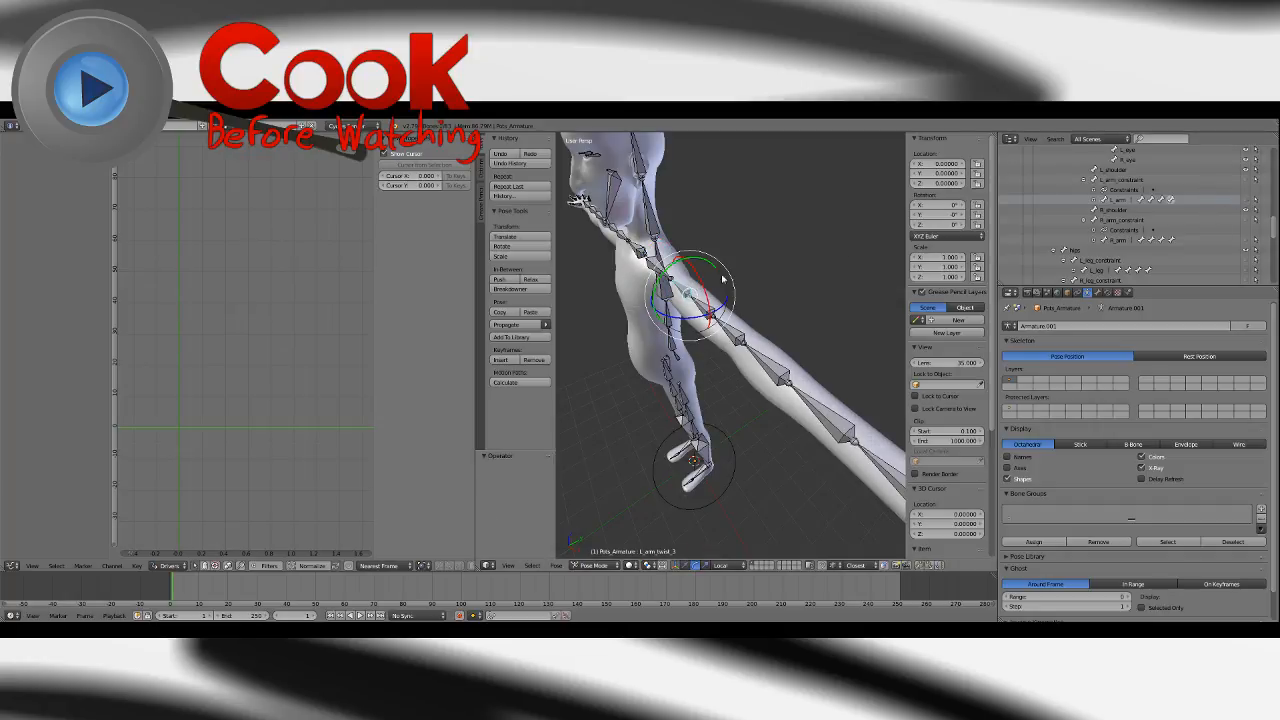
right_click(931, 215)
mouse_move(910, 213)
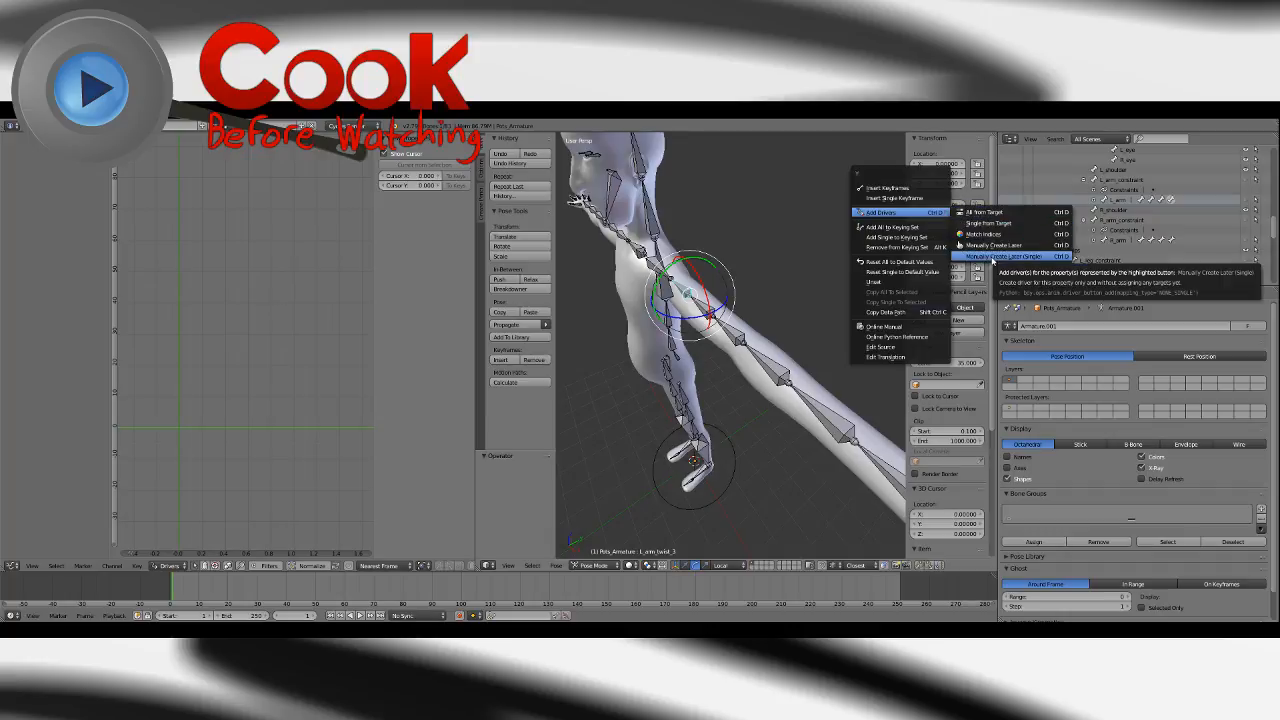
left_click(998, 257)
left_click(35, 160)
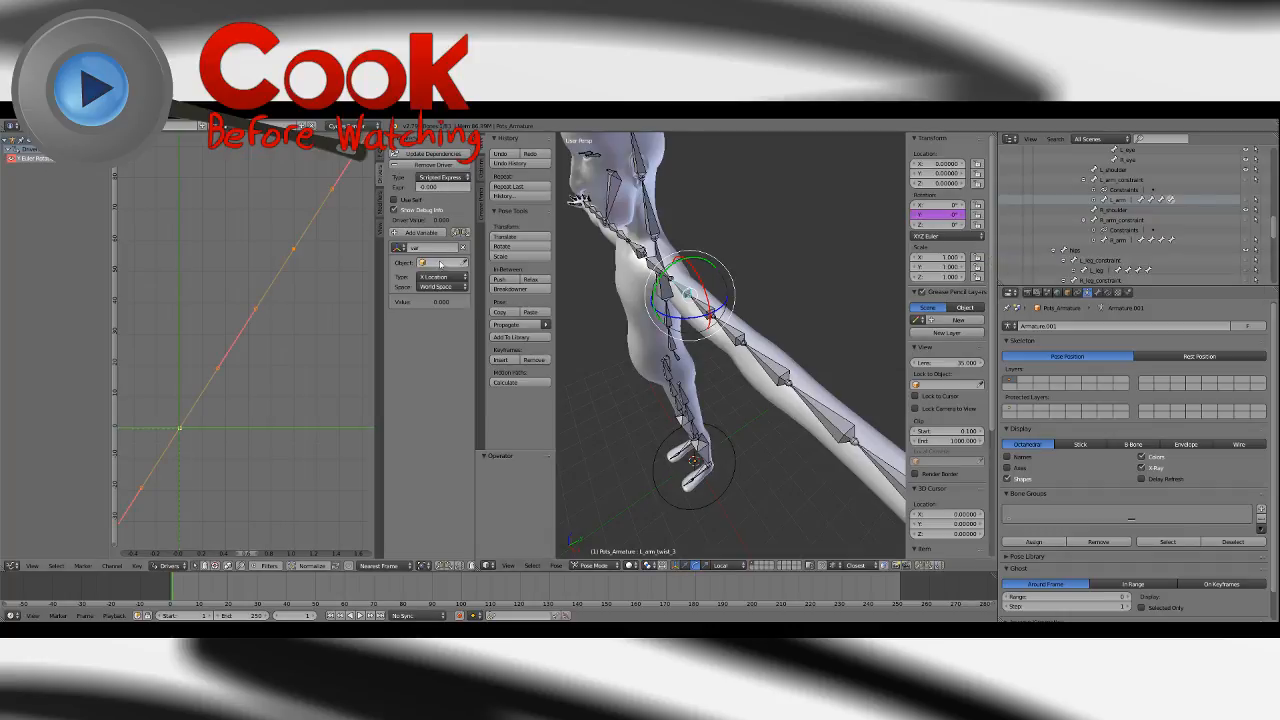
Target the L_arm_twist_3 driver variable at the character armature's L_arm bone.
left_click(436, 262)
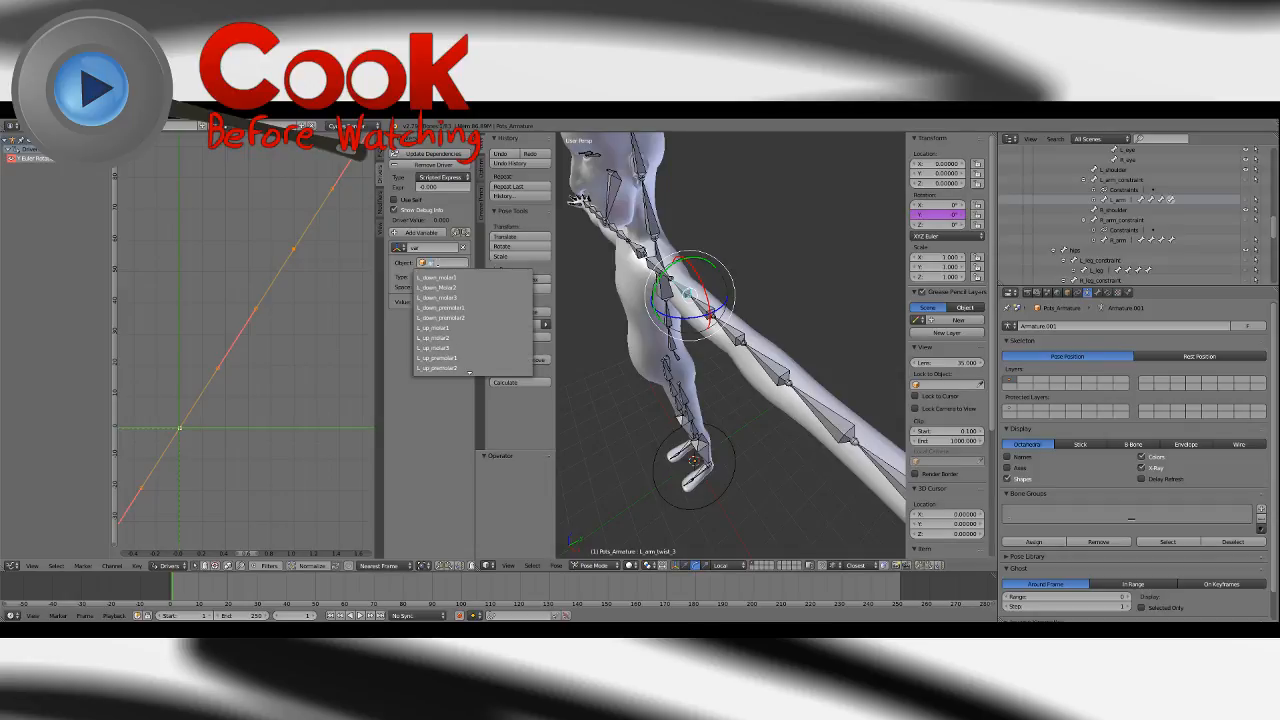
type("arm")
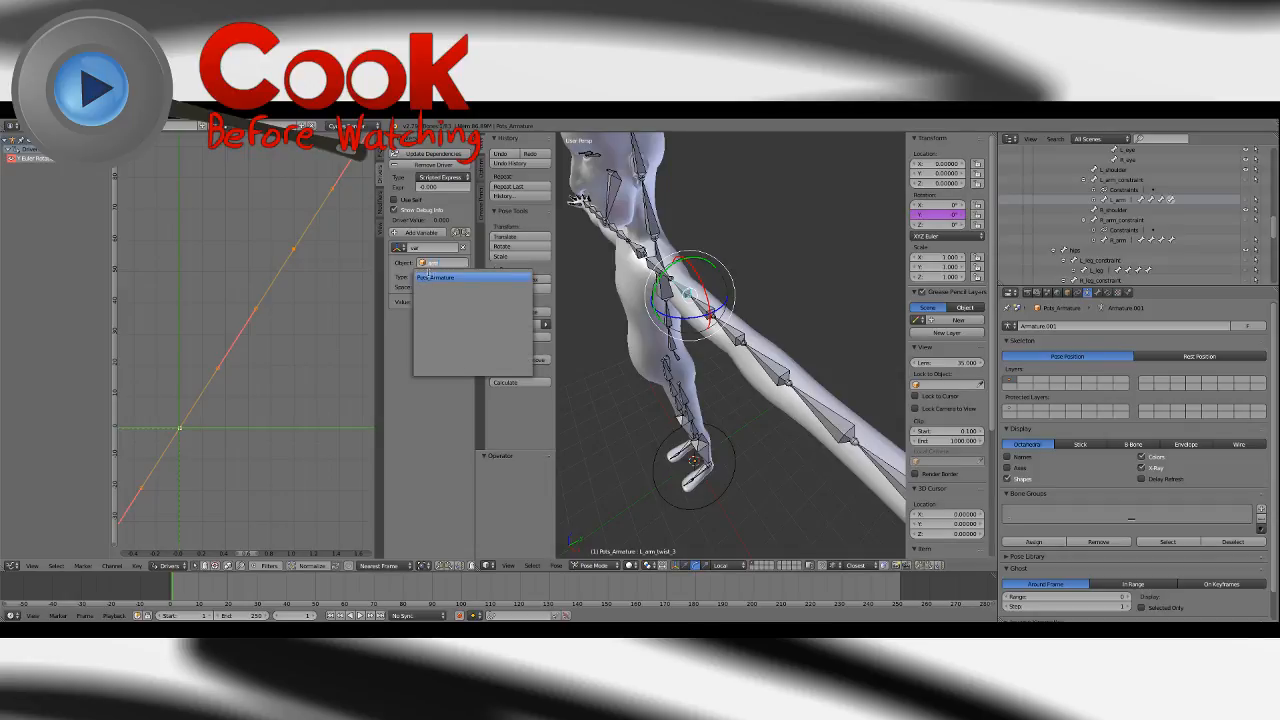
left_click(445, 278)
left_click(444, 273)
type("L_arm")
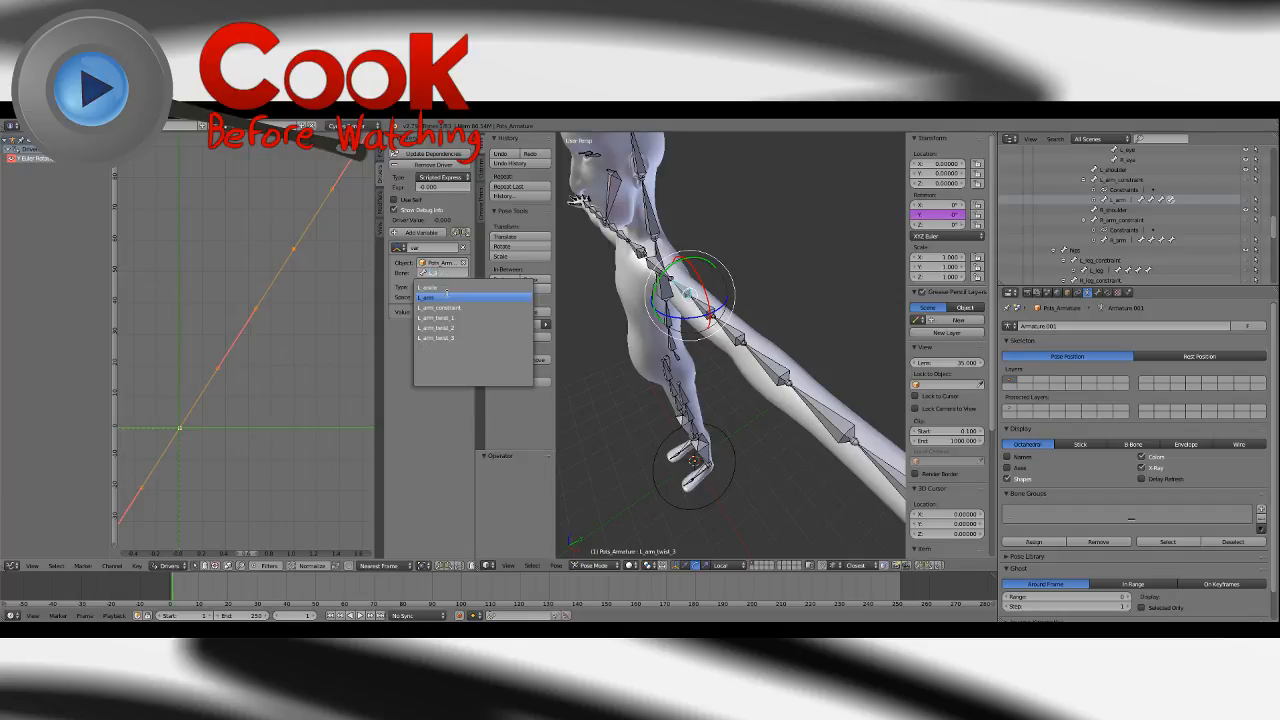
left_click(446, 294)
Set the L_arm_twist_3 driver variable to Y Rotation in Local Space and set the driver expression to var.
left_click(442, 288)
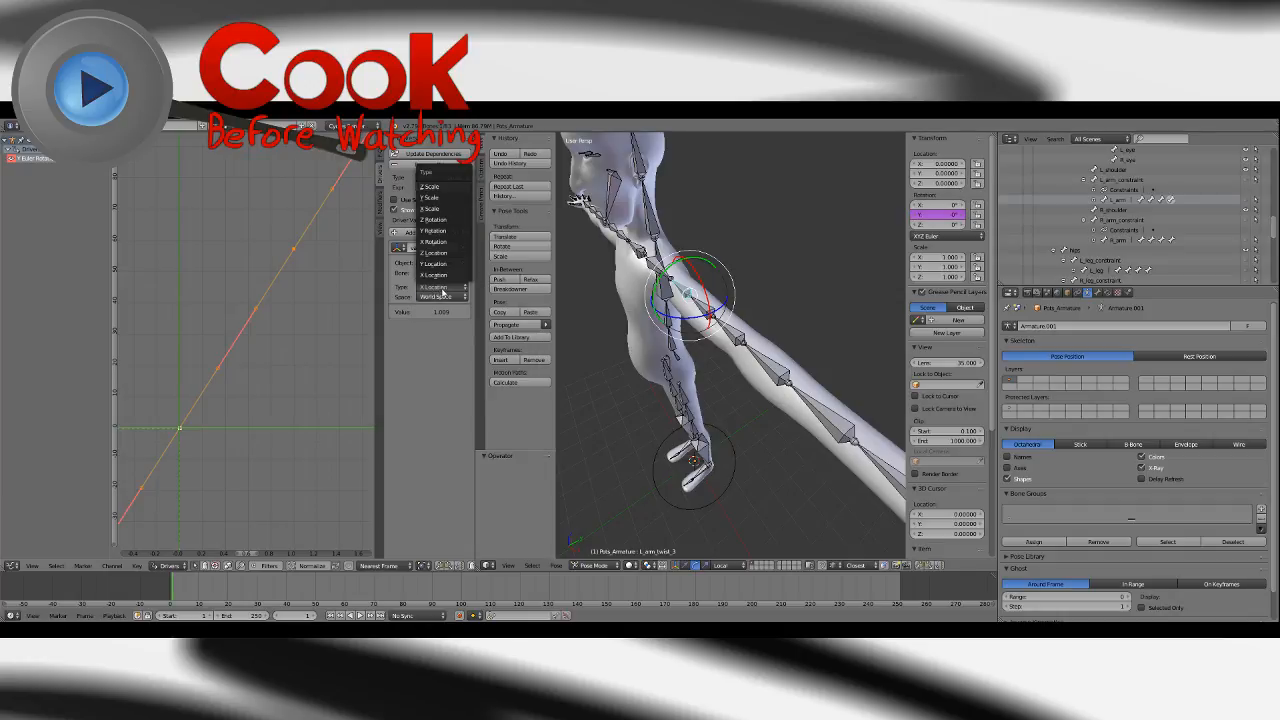
left_click(434, 231)
left_click(442, 297)
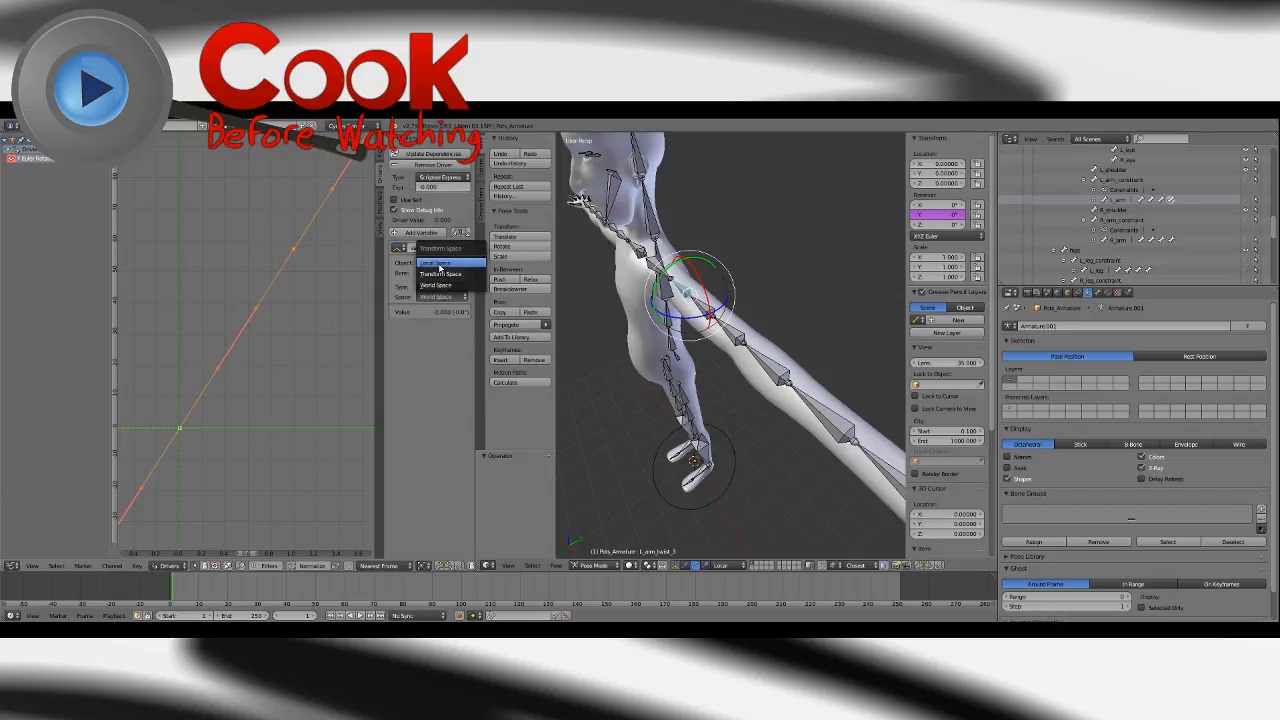
left_click(434, 248)
left_click(433, 247)
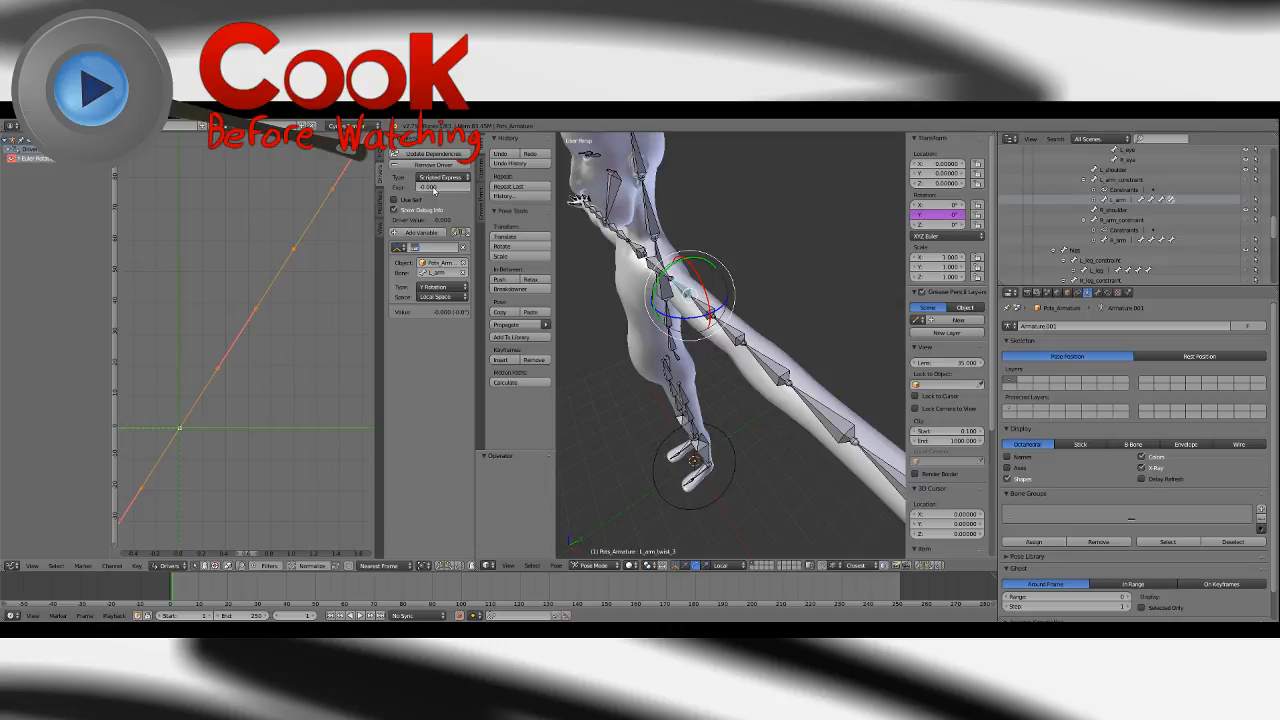
left_click(434, 190)
type("var")
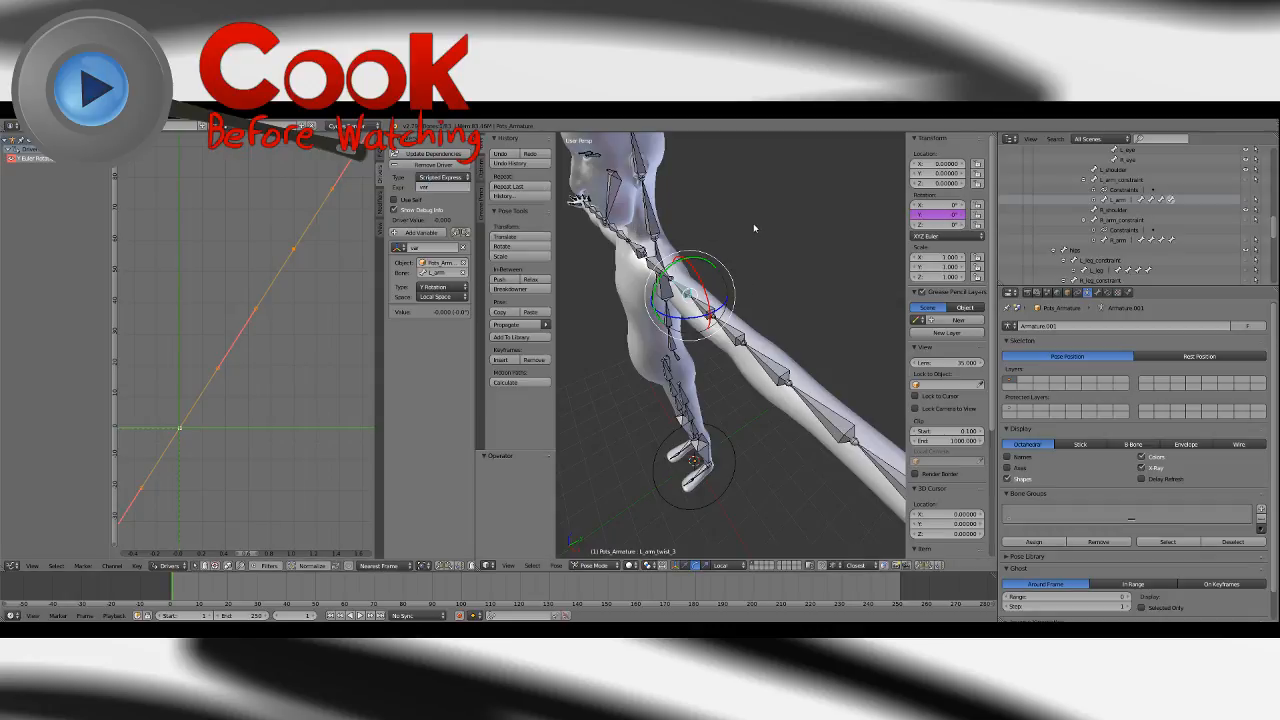
key("a")
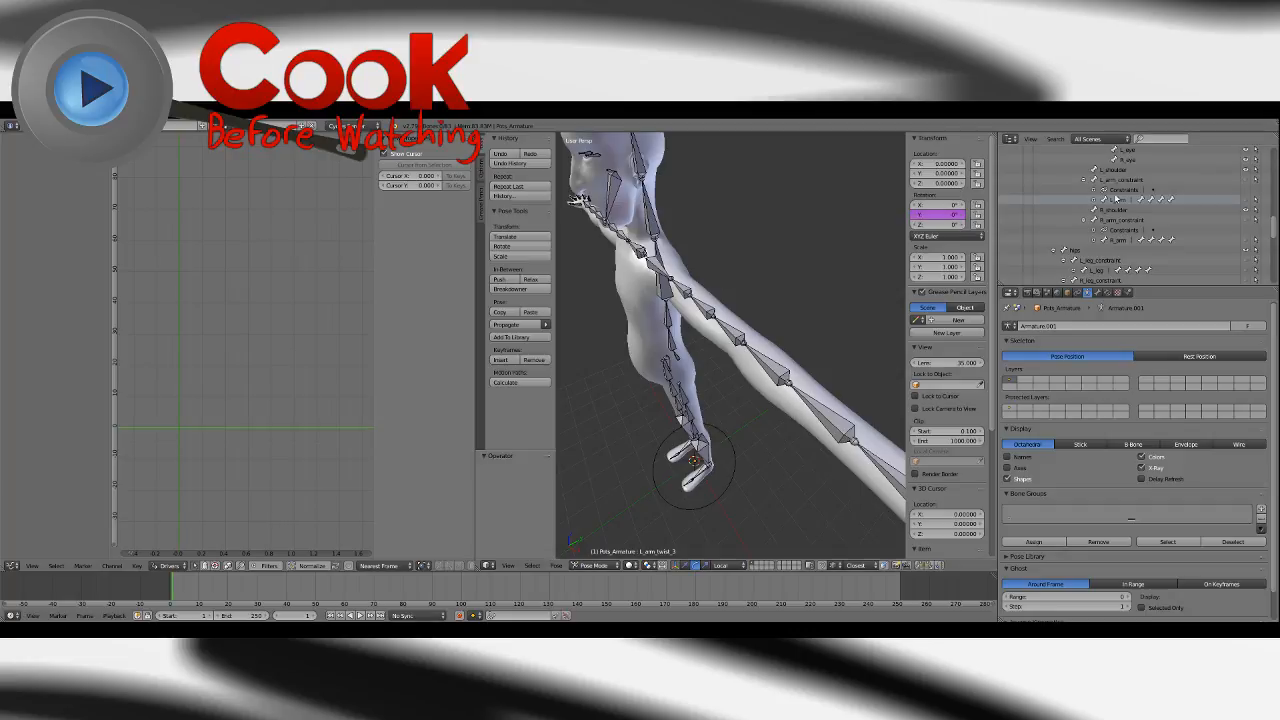
Unhide L_arm and test the twist drivers by rotating it about its local Y axis, undoing the rotation.
left_click(1246, 201)
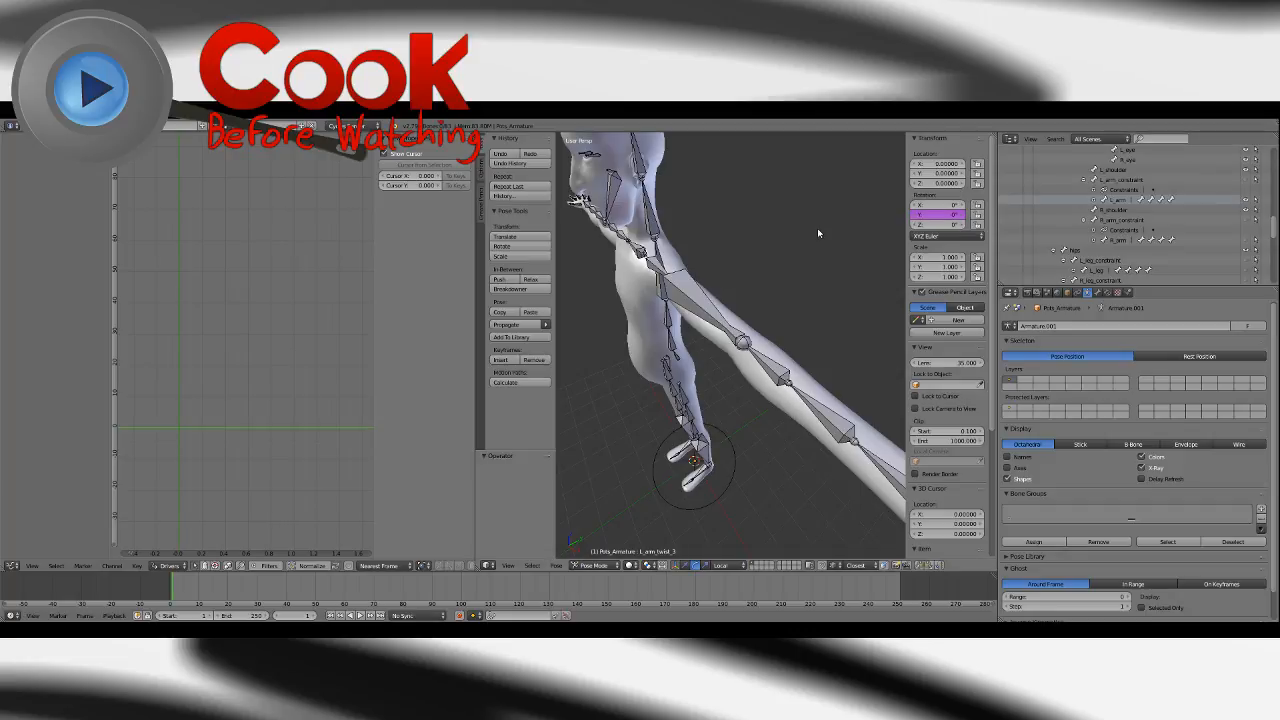
right_click(694, 268)
key("r")
key("y")
key("y")
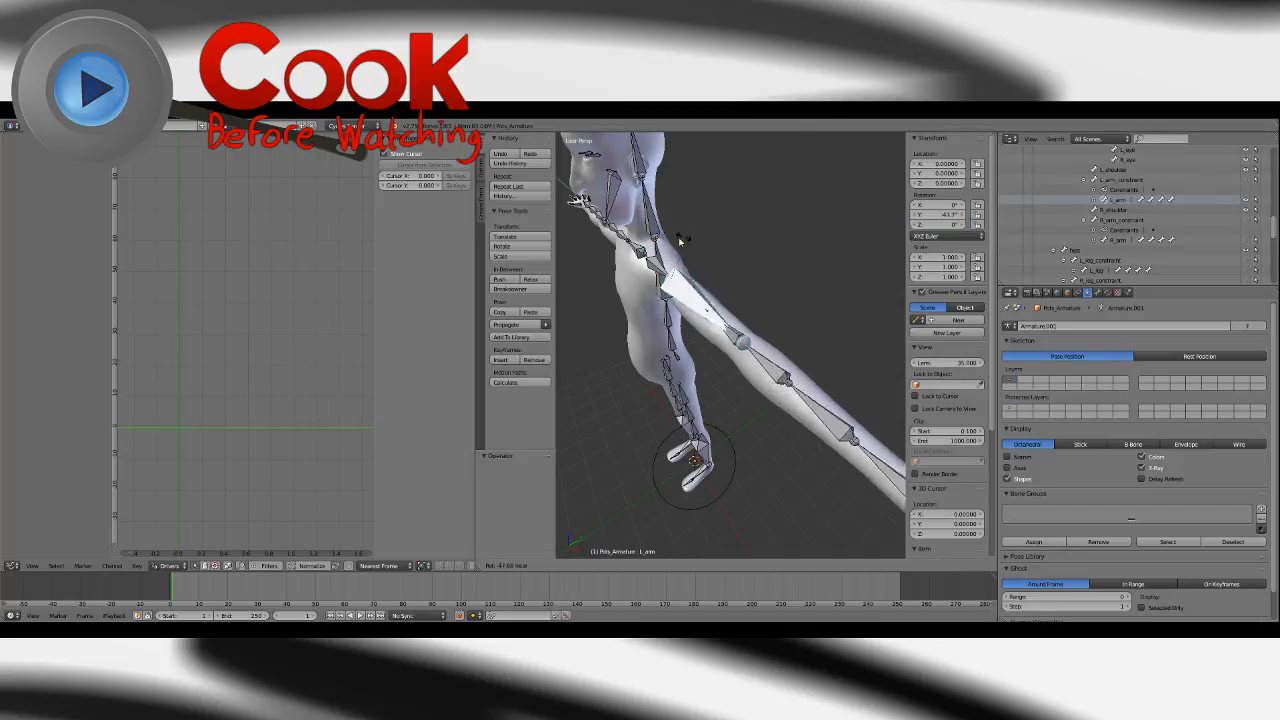
left_click_drag(680, 240, 628, 274)
scroll(616, 276, "up", 4)
key("ctrl+z")
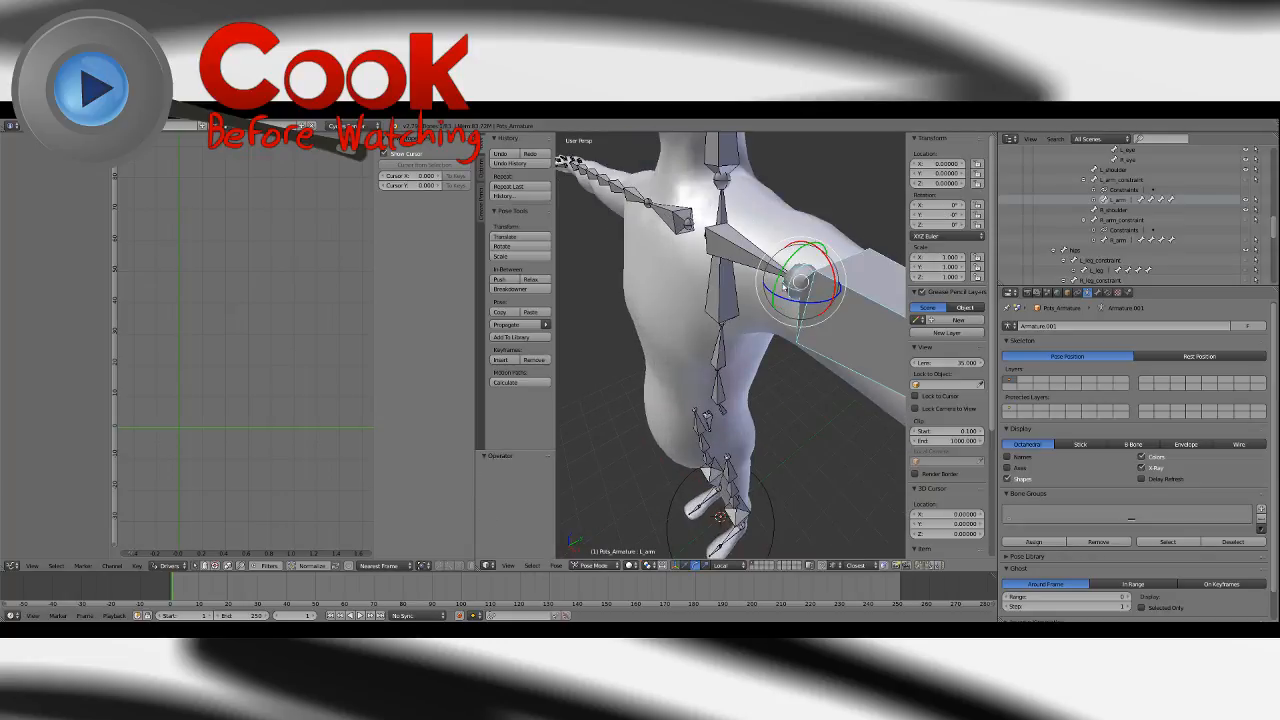
Rotate L_arm repeatedly about its local Y axis to check the shoulder and upper arm deformation, reverting each rotation.
key("r")
key("y")
key("y")
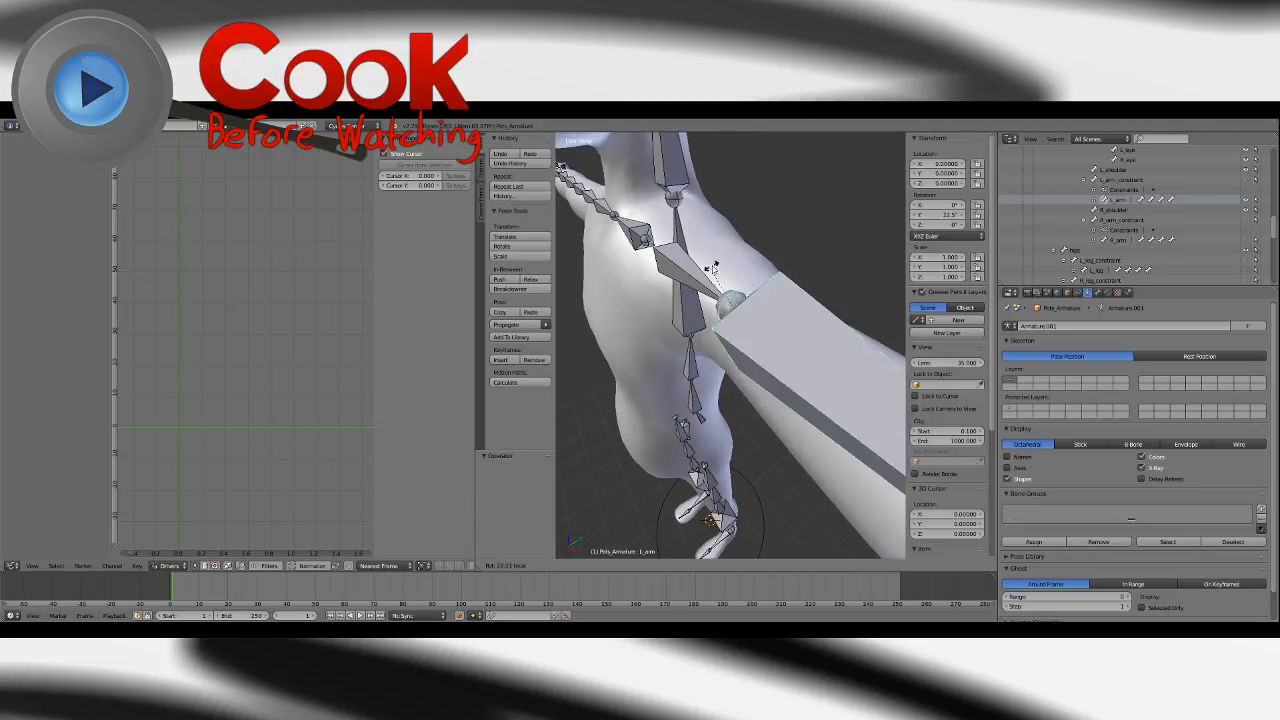
left_click(788, 256)
key("ctrl+z")
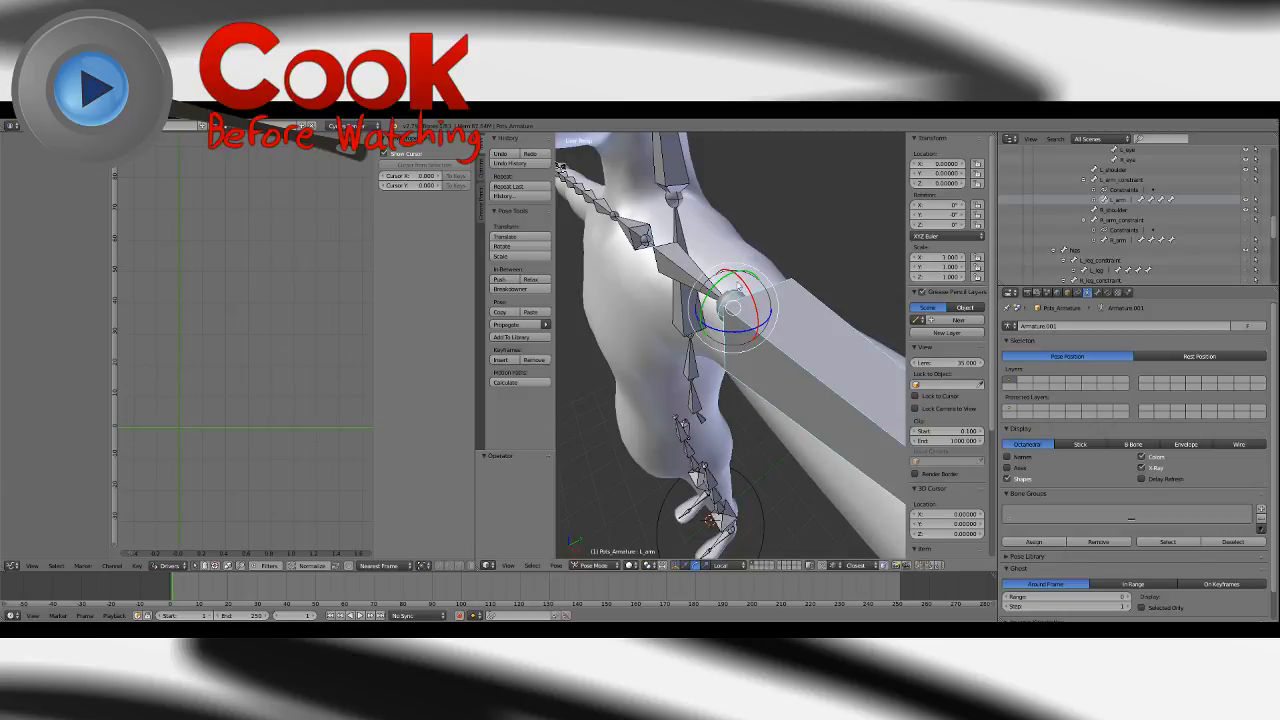
key("r")
key("y")
key("y")
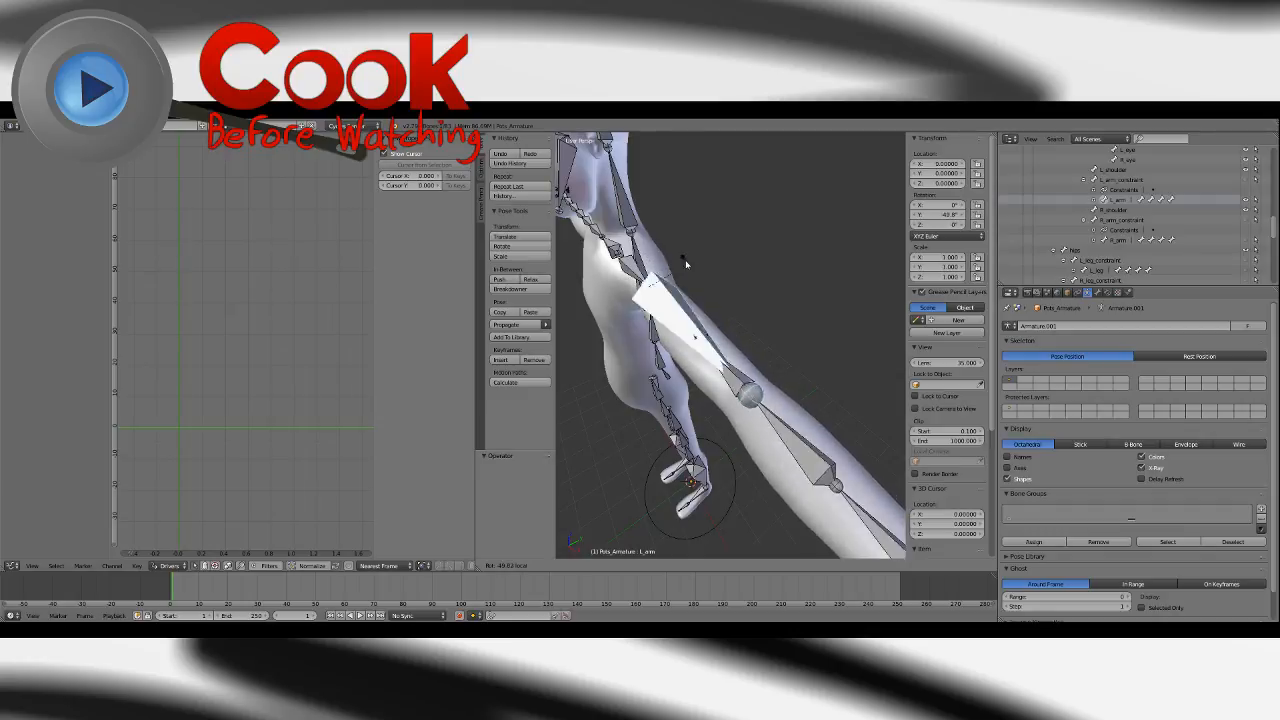
left_click(740, 311)
middle_click_drag(740, 311, 710, 288)
key("ctrl+z")
key("r")
key("y")
key("y")
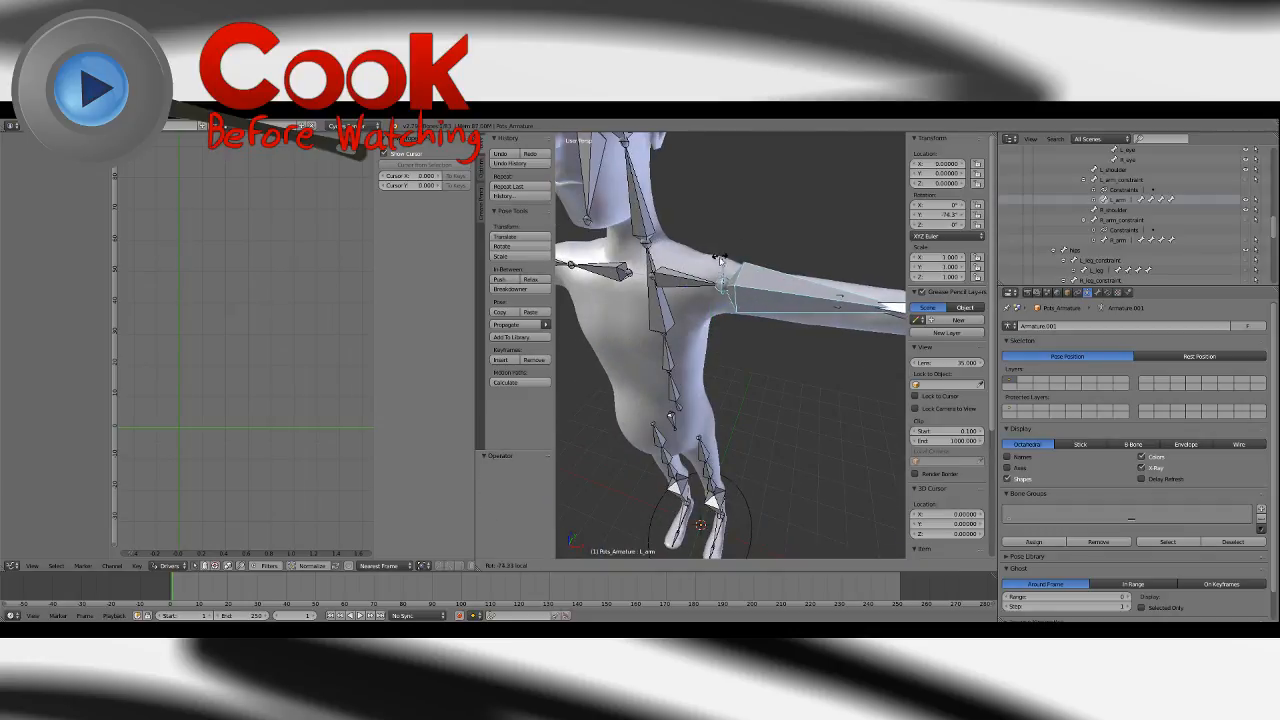
key("Escape")
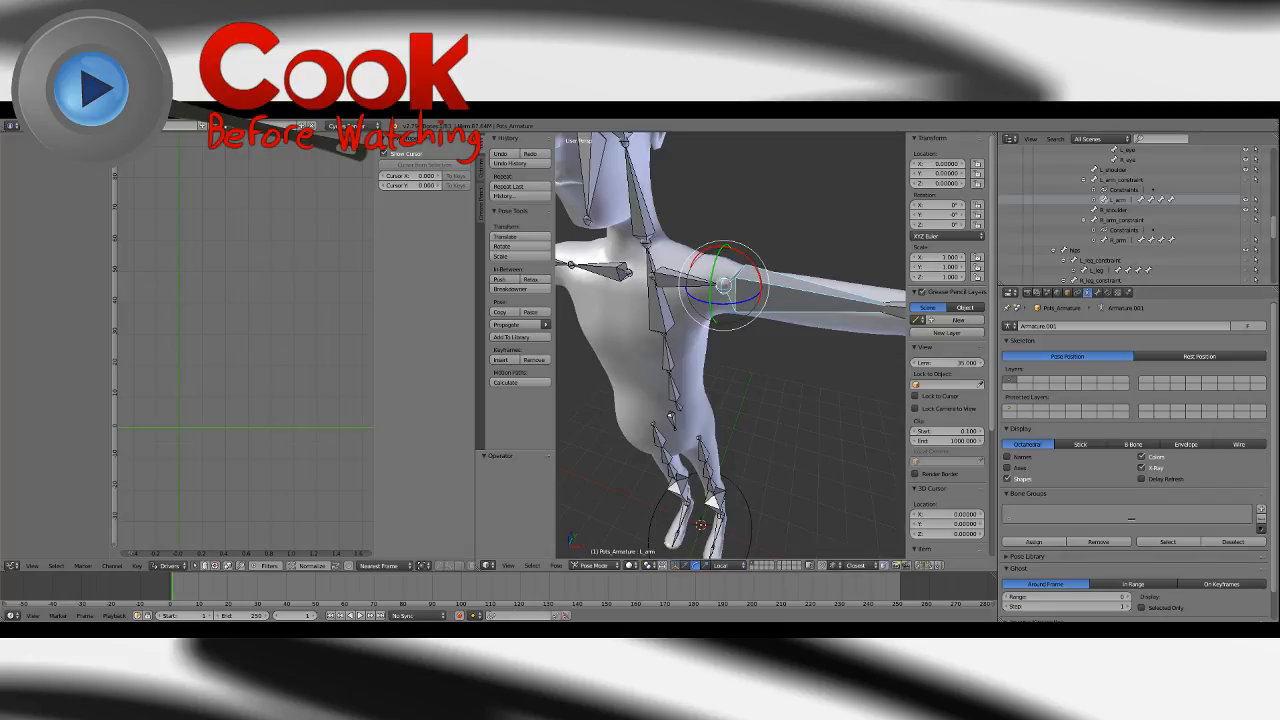
Deselect all bones and save the file.
scroll(731, 345, "down", 4)
key("a")
left_click(30, 127)
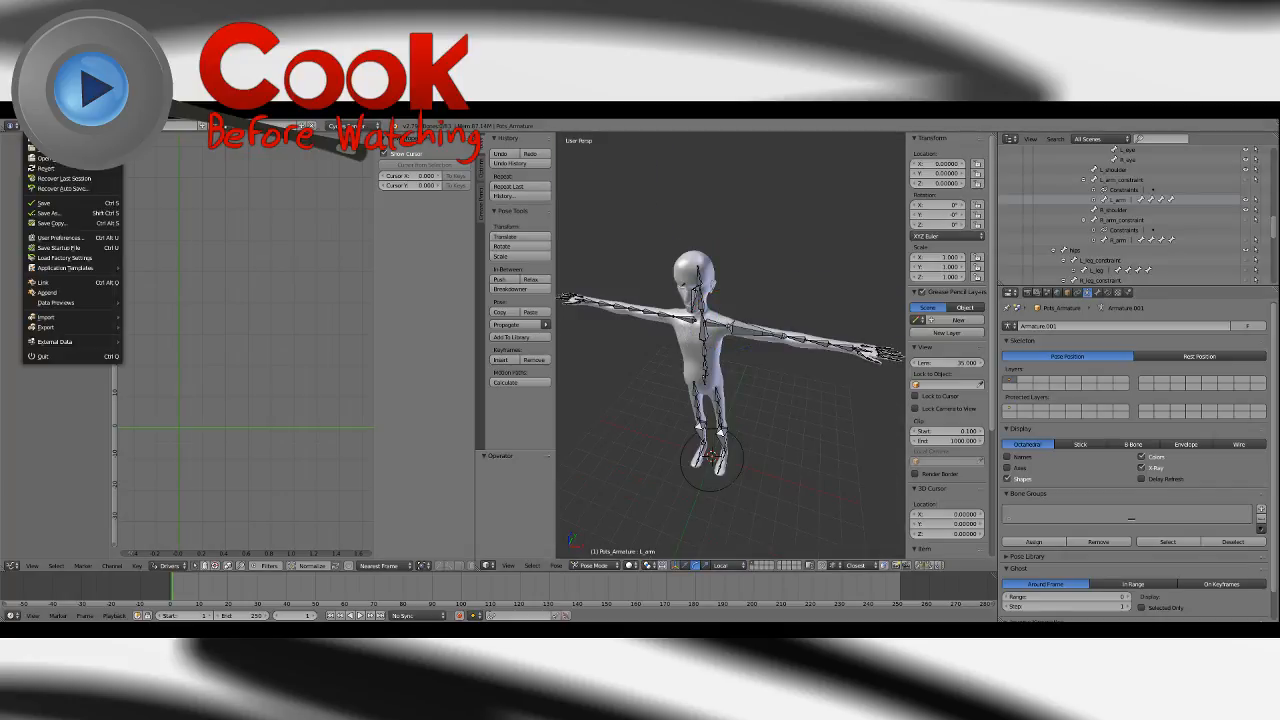
left_click(40, 206)
left_click(30, 127)
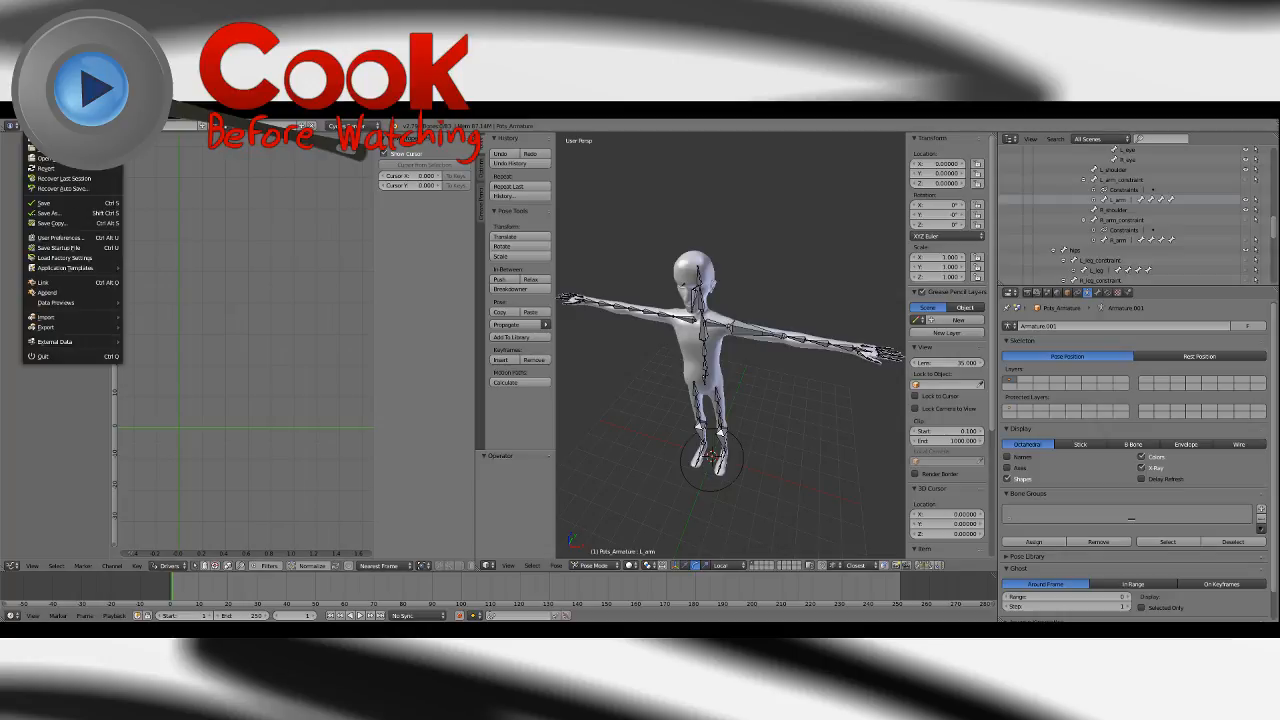
left_click(60, 241)
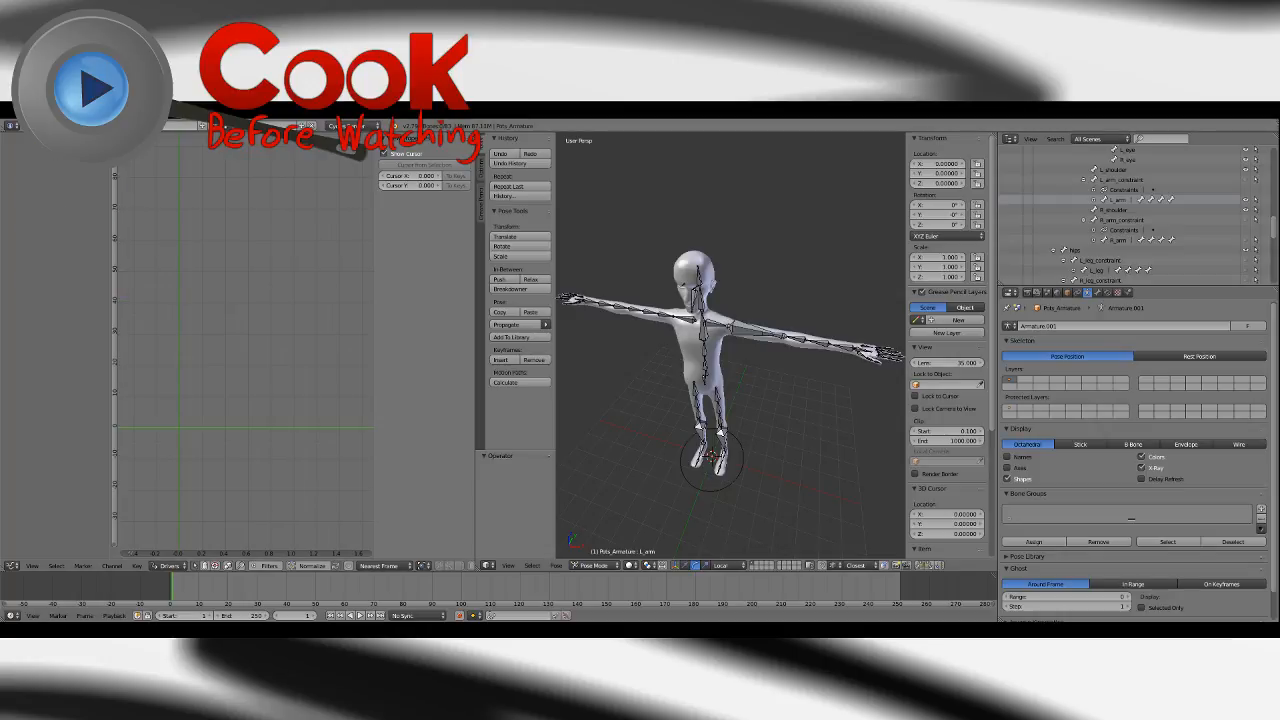
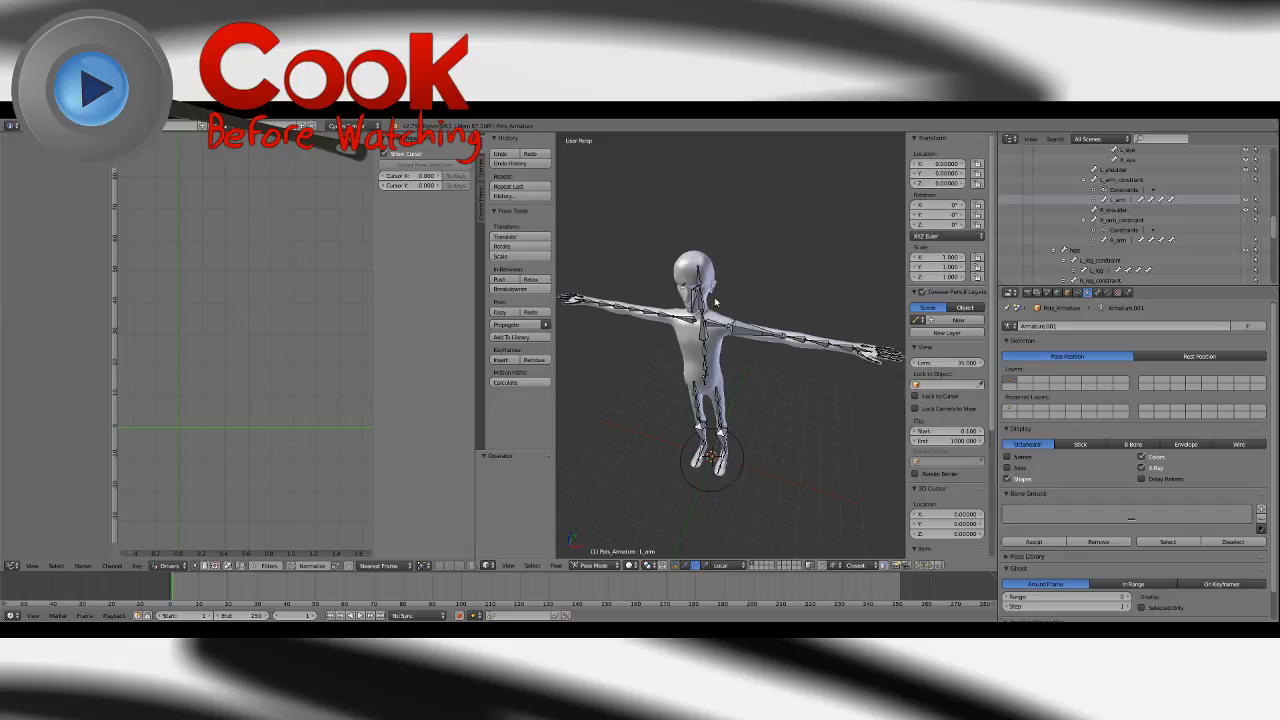
left_click(30, 126)
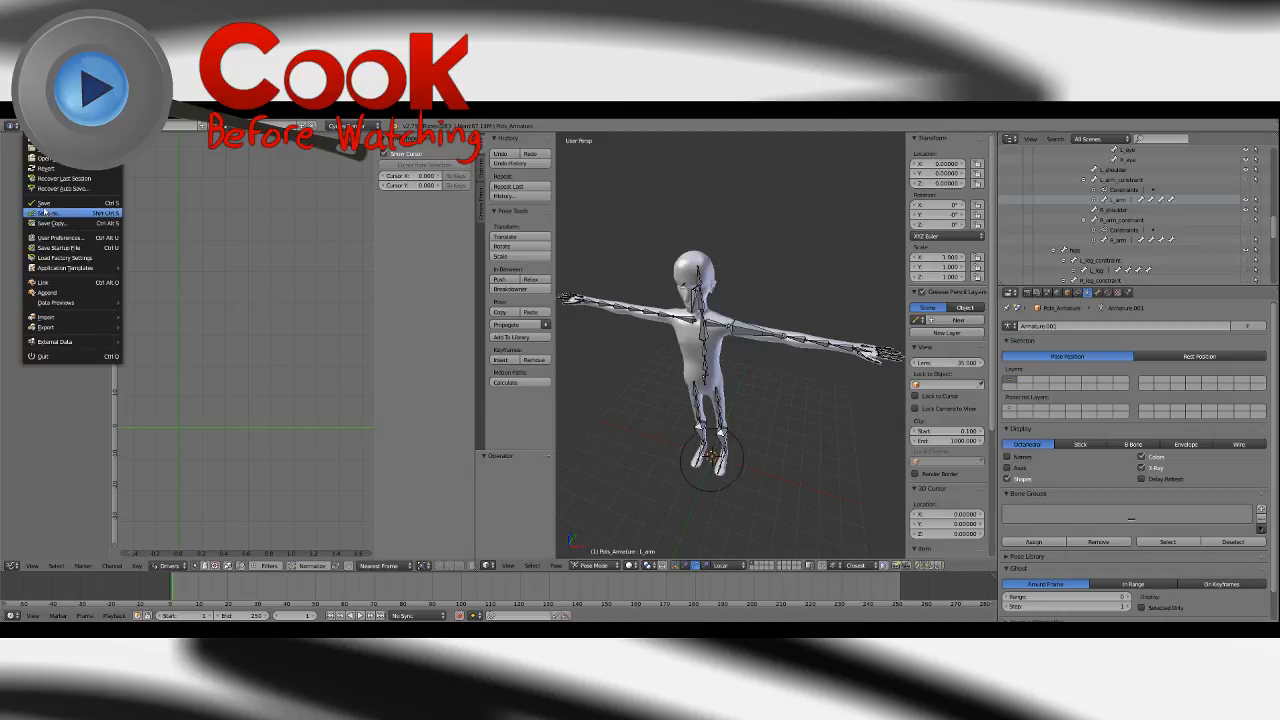
left_click(56, 201)
Expand L_arm in the outliner to list its child bones and hide its three twist bones.
mouse_move(606, 300)
middle_mouse_down()
mouse_move(586, 334)
mouse_move(620, 320)
middle_mouse_up()
scroll(586, 334, "up", 2)
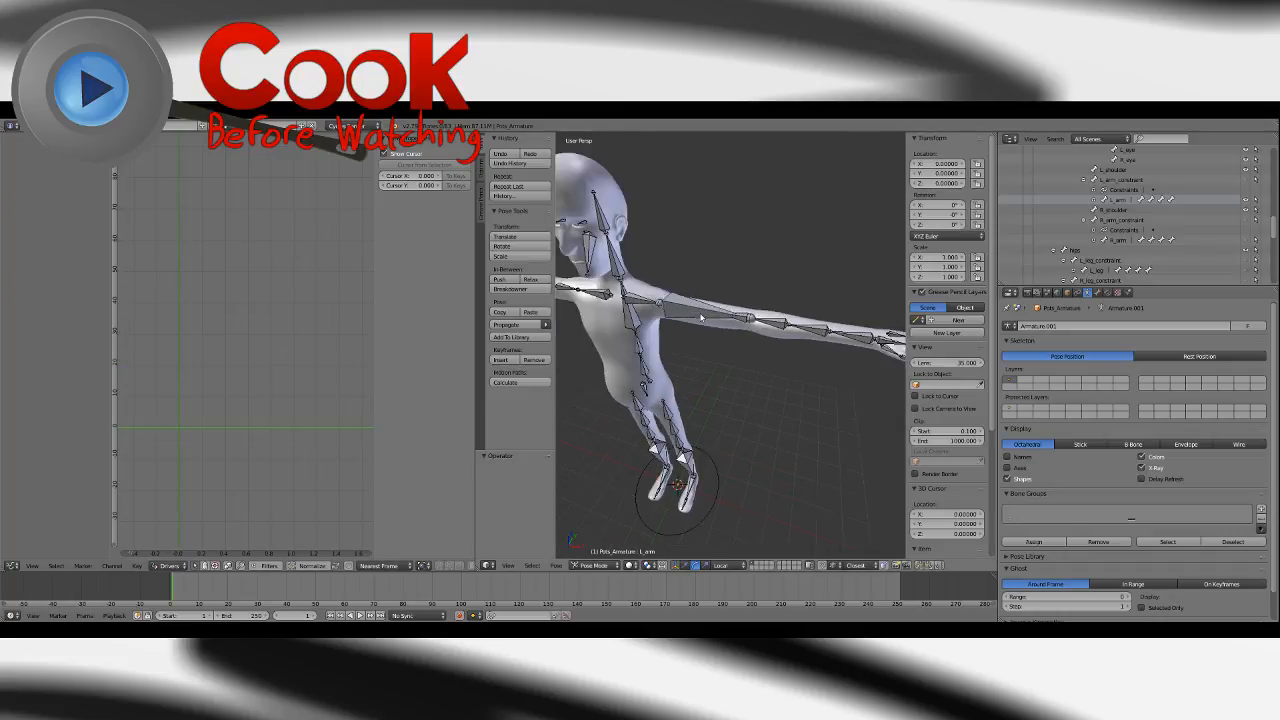
scroll(620, 320, "up", 3)
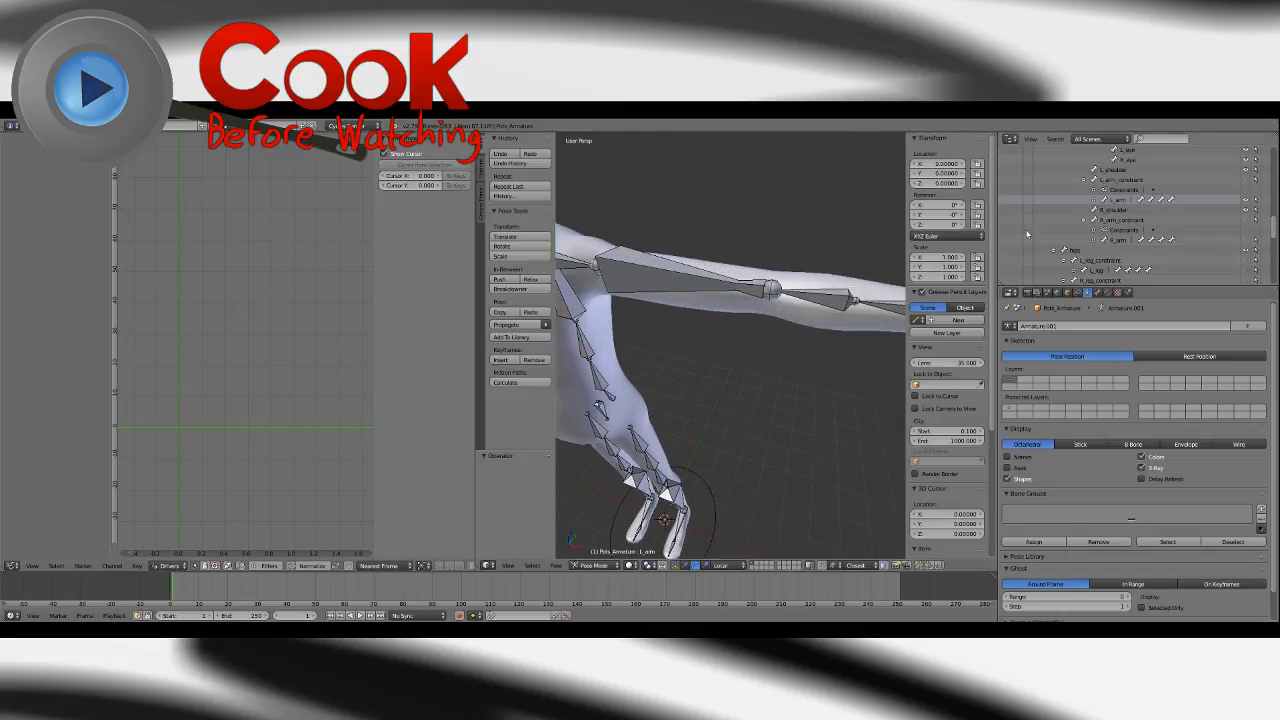
left_click(1094, 201)
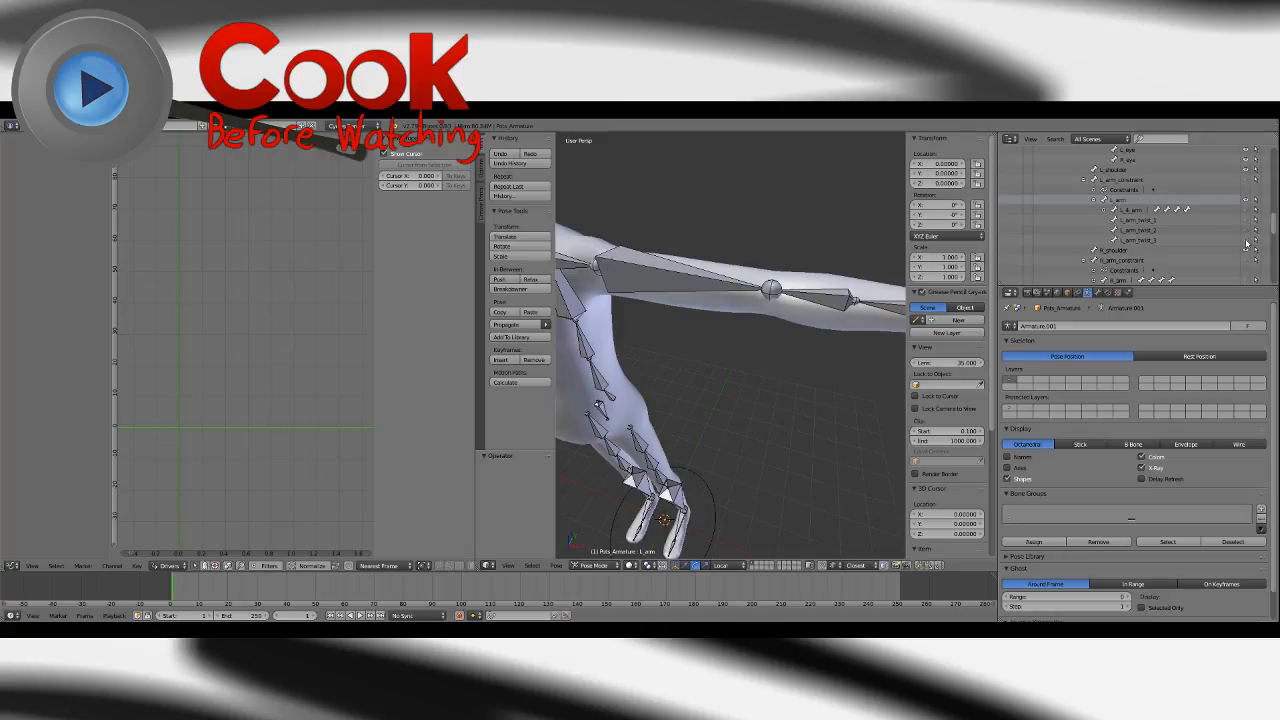
Test L_arm by lowering it toward the body and twisting it about its local Y axis, and clear its rotation.
middle_click_drag(669, 234, 701, 294)
right_click(717, 278)
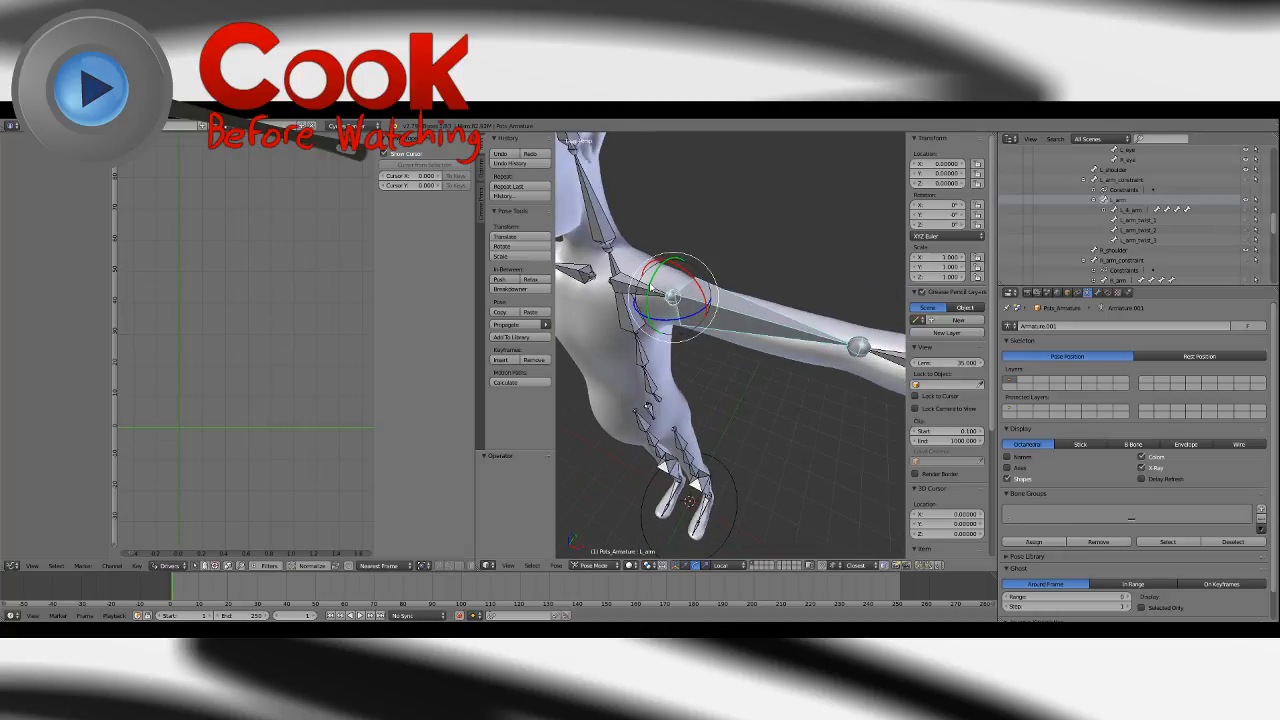
left_click_drag(651, 285, 664, 316)
key("ctrl+z")
key("ctrl+z")
key("r")
key("y")
key("y")
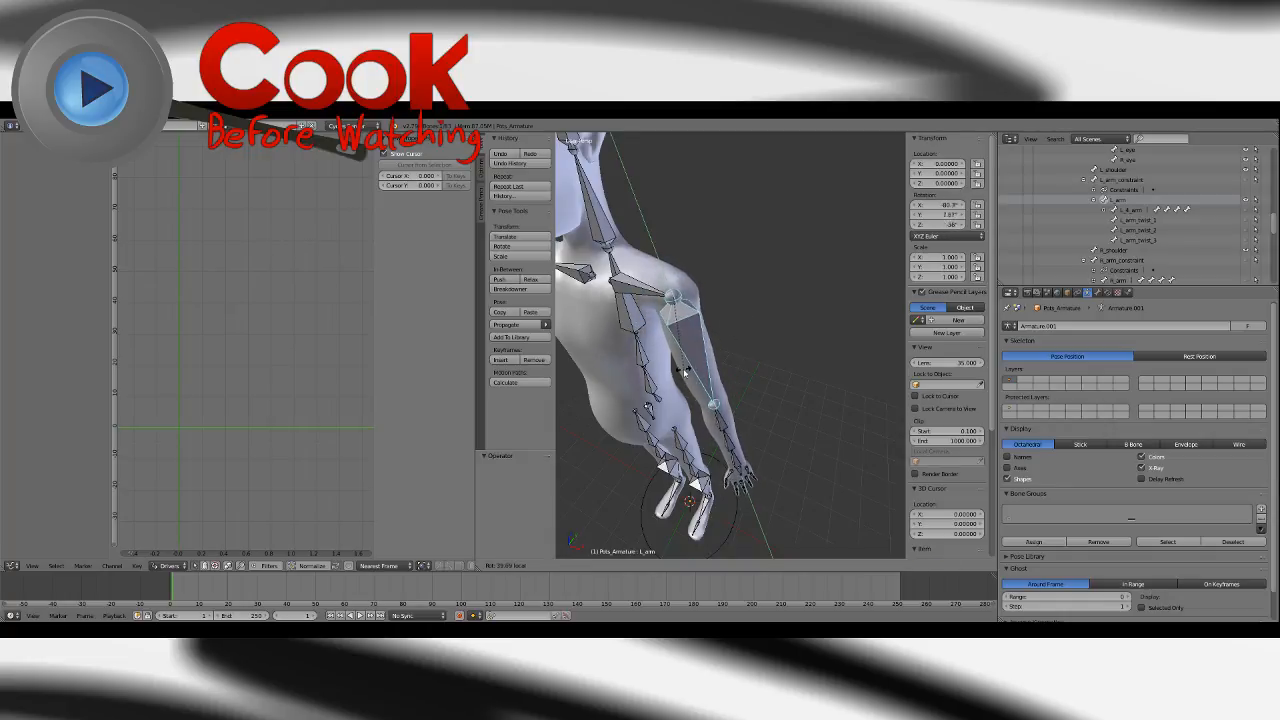
left_click(715, 372)
middle_click_drag(715, 372, 801, 380)
key("alt+r")
Unhide the left arm twist bones, review the drivers on L_arm_twist_1, L_arm_twist_2 and L_arm_twist_3, and deselect all bones.
left_click(1246, 229)
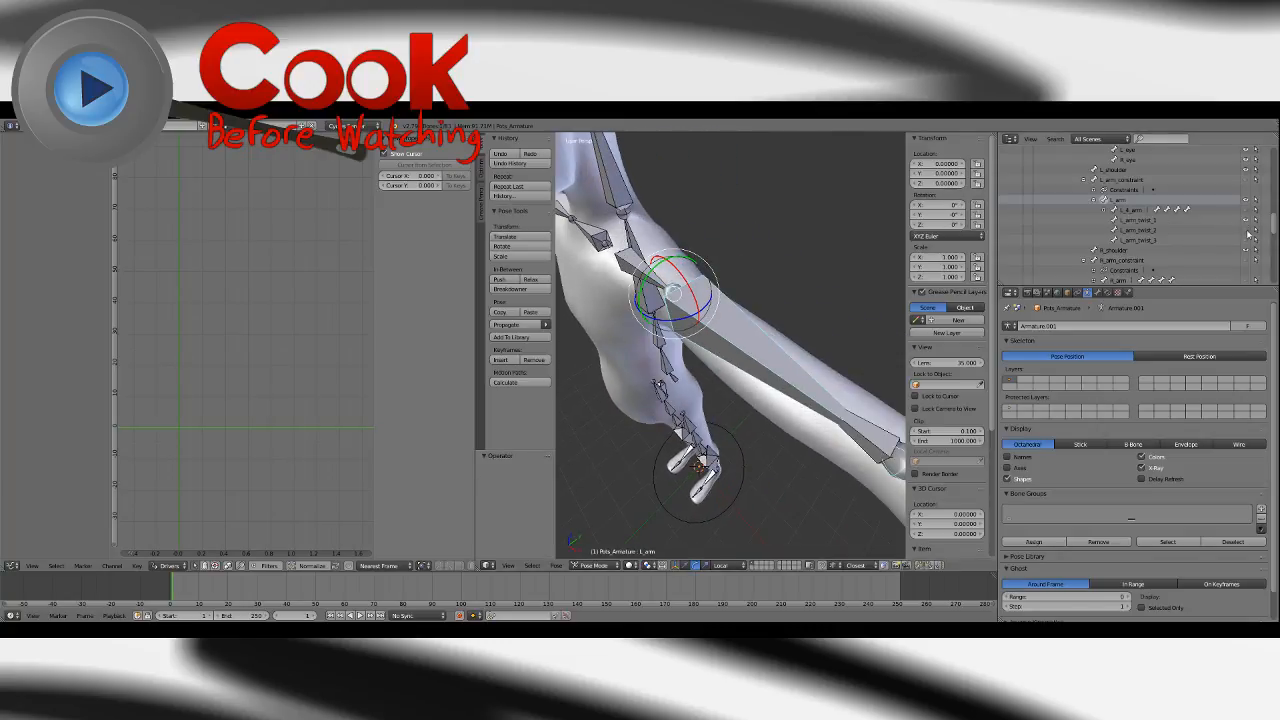
right_click(857, 440)
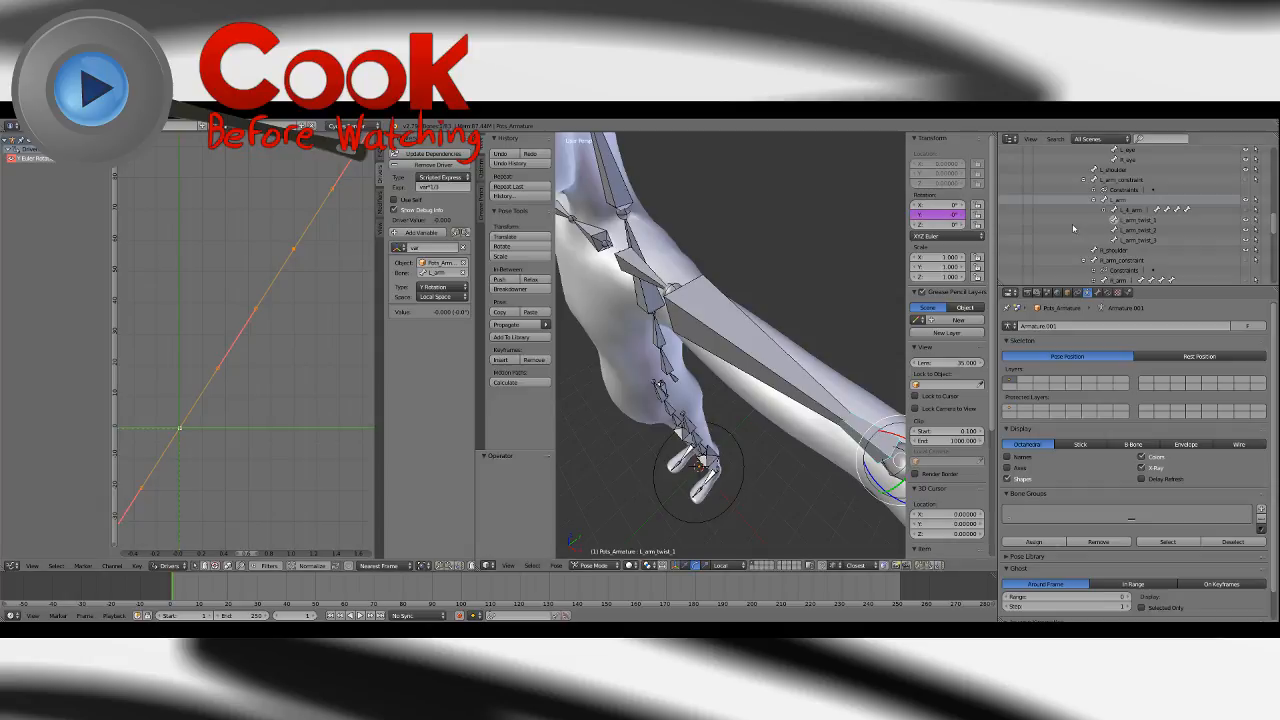
left_click(1138, 230)
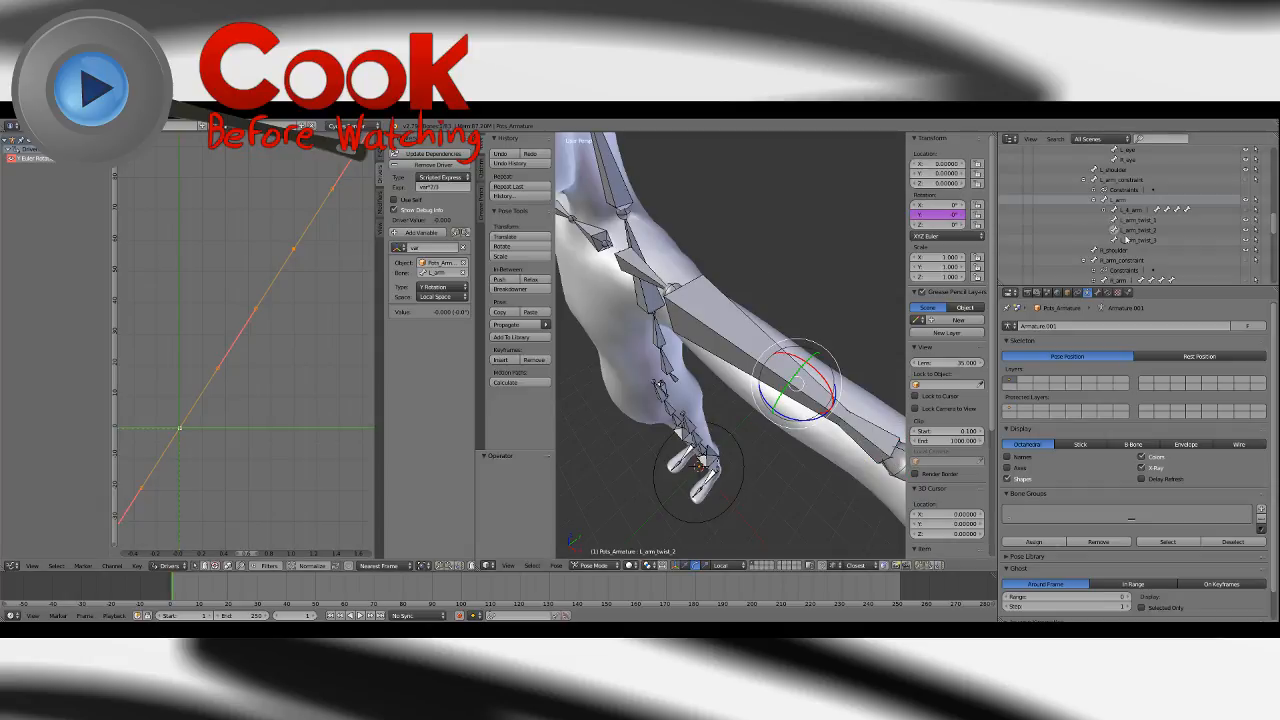
left_click(1136, 242)
left_click(1137, 230)
left_click(1134, 221)
left_click(1138, 231)
left_click(1143, 241)
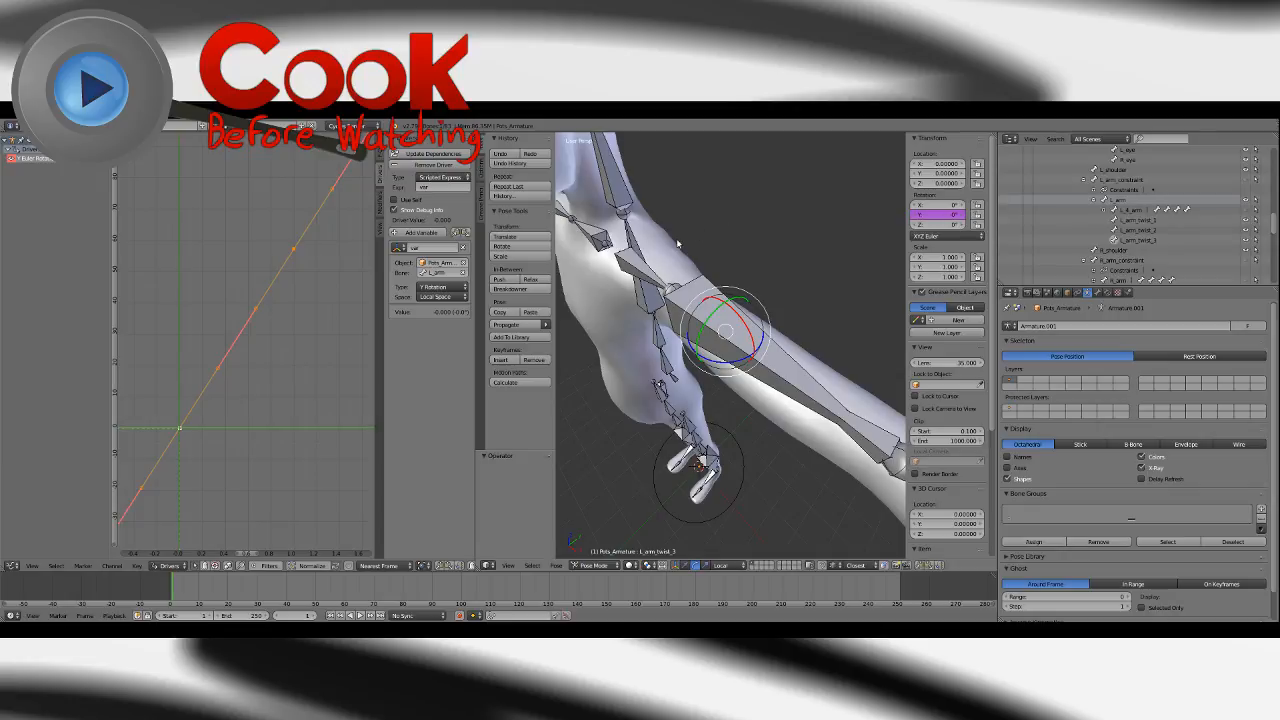
key("a")
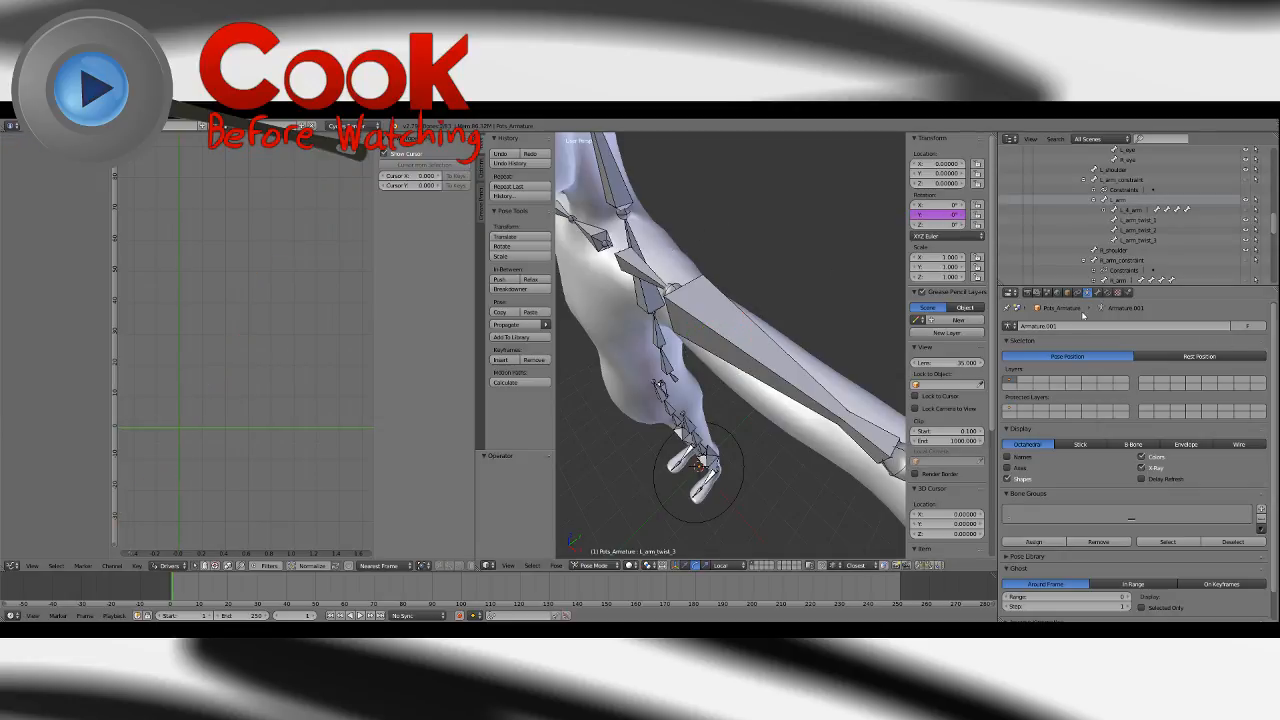
Examine the object settings of the armature and the character mesh, and reselect the L_arm_twist_2 and L_arm_twist_3 bones.
left_click(1066, 292)
scroll(1147, 247, "down", 2)
scroll(1147, 247, "down", 1)
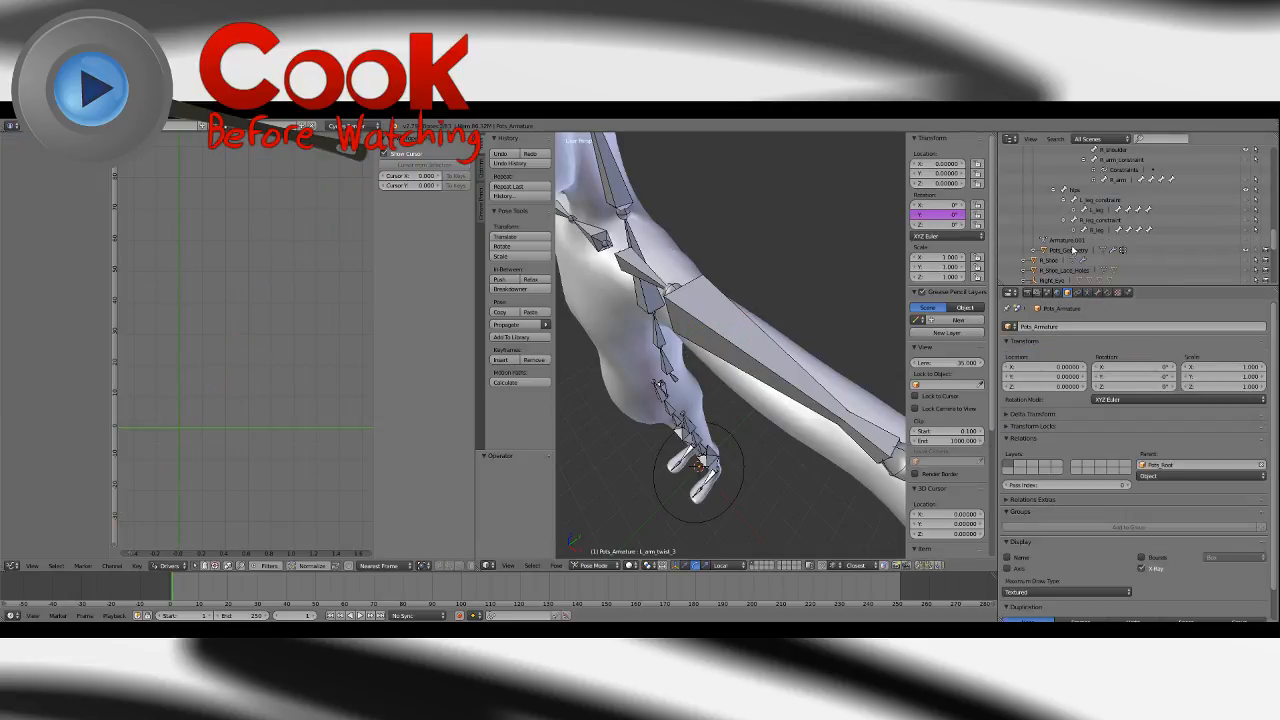
left_click(1070, 250)
scroll(1109, 480, "down", 3)
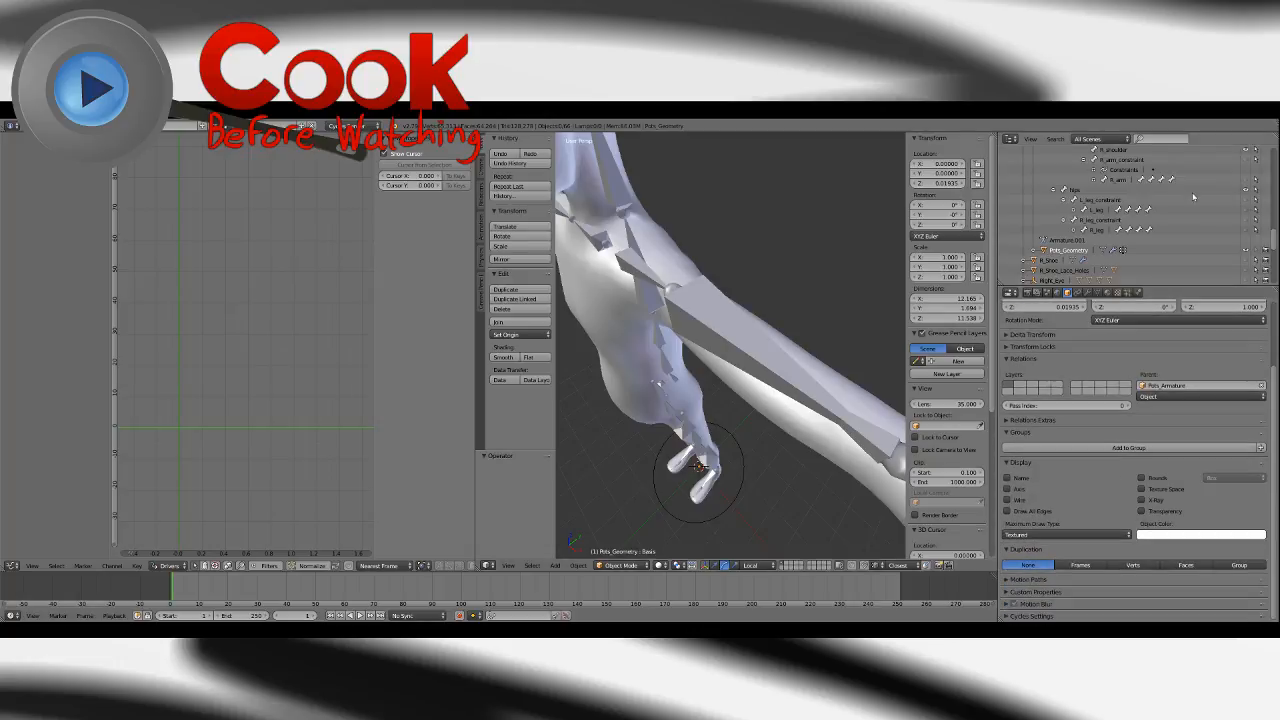
scroll(1124, 210, "up", 2)
left_click(1137, 176)
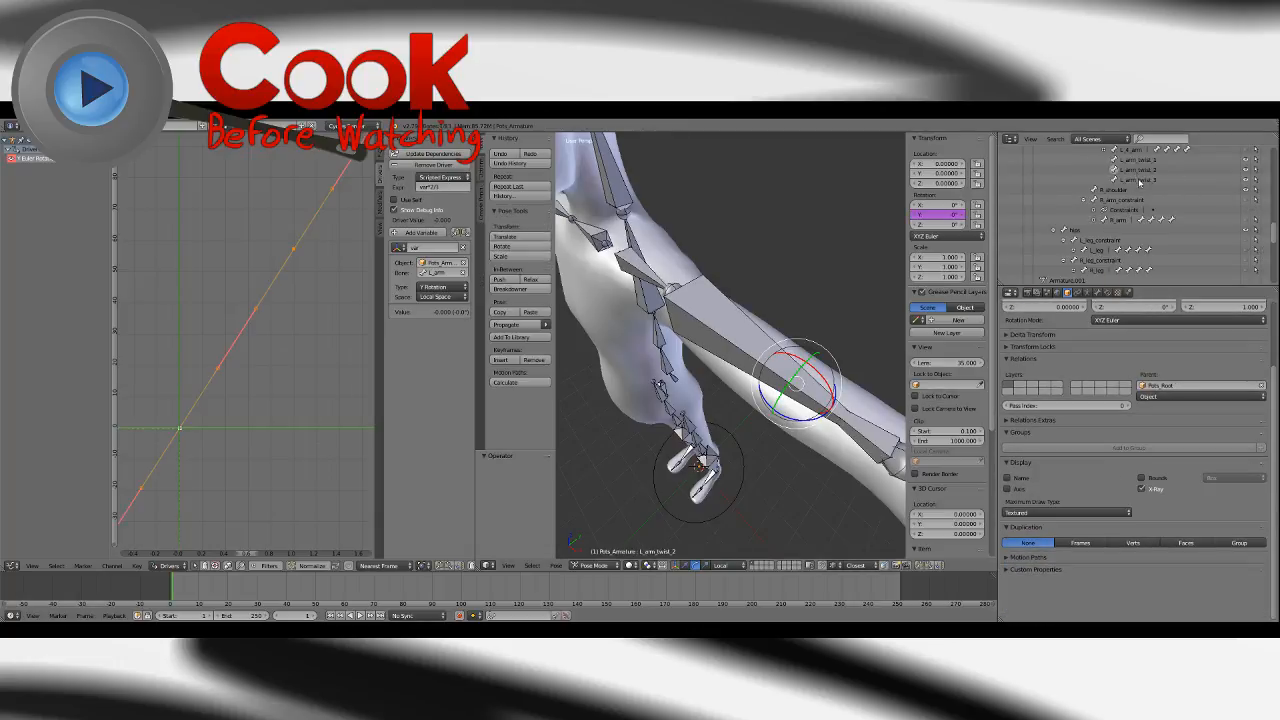
left_click(1139, 181)
Select L_arm alone, lower it toward the body, try a twist about its local Y axis, and undo the twist.
middle_click_drag(618, 360, 677, 338)
key("a")
right_click(767, 265)
left_click_drag(746, 235, 749, 248)
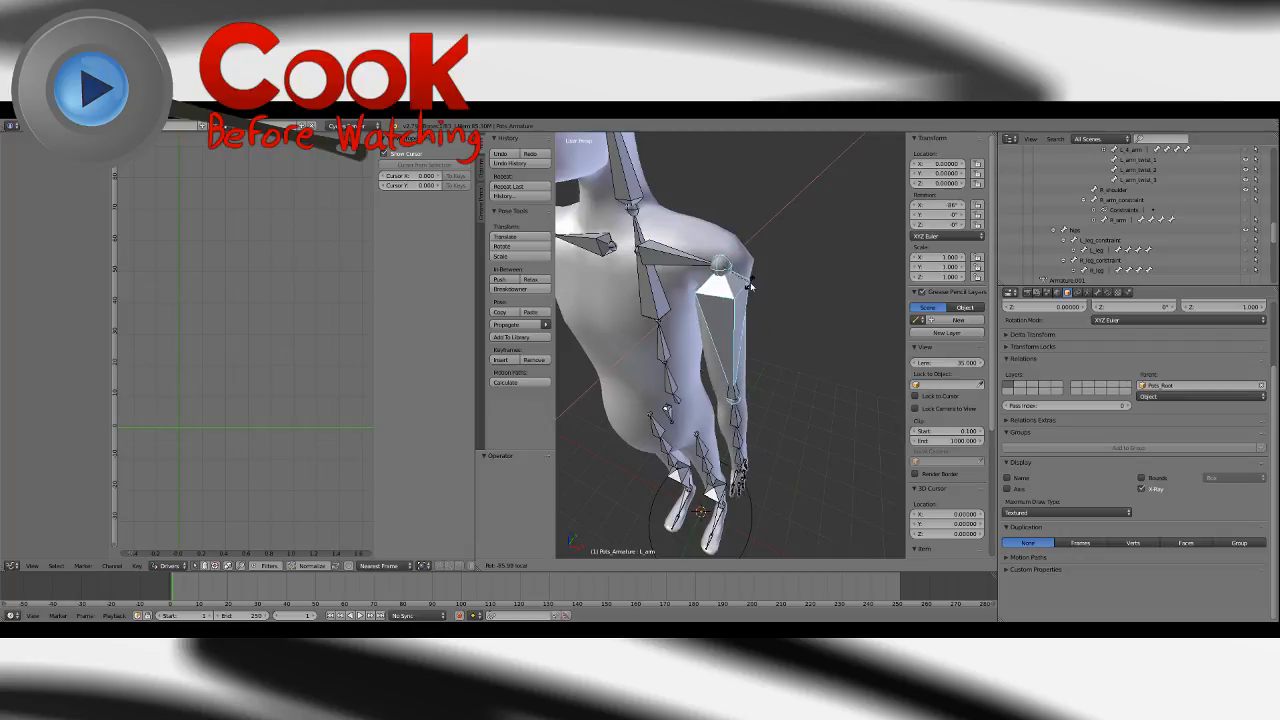
mouse_move(751, 286)
left_mouse_down()
mouse_move(757, 270)
mouse_move(751, 285)
left_mouse_up()
middle_click_drag(751, 285, 709, 269)
left_click_drag(686, 229, 664, 235)
key("ctrl+z")
Twist the lowered L_arm about its local Y axis again to check the shoulder deformation, and undo both arm rotations.
middle_click_drag(666, 237, 712, 297)
left_click_drag(697, 386, 662, 385)
middle_click_drag(662, 385, 690, 446)
scroll(745, 318, "up", 4)
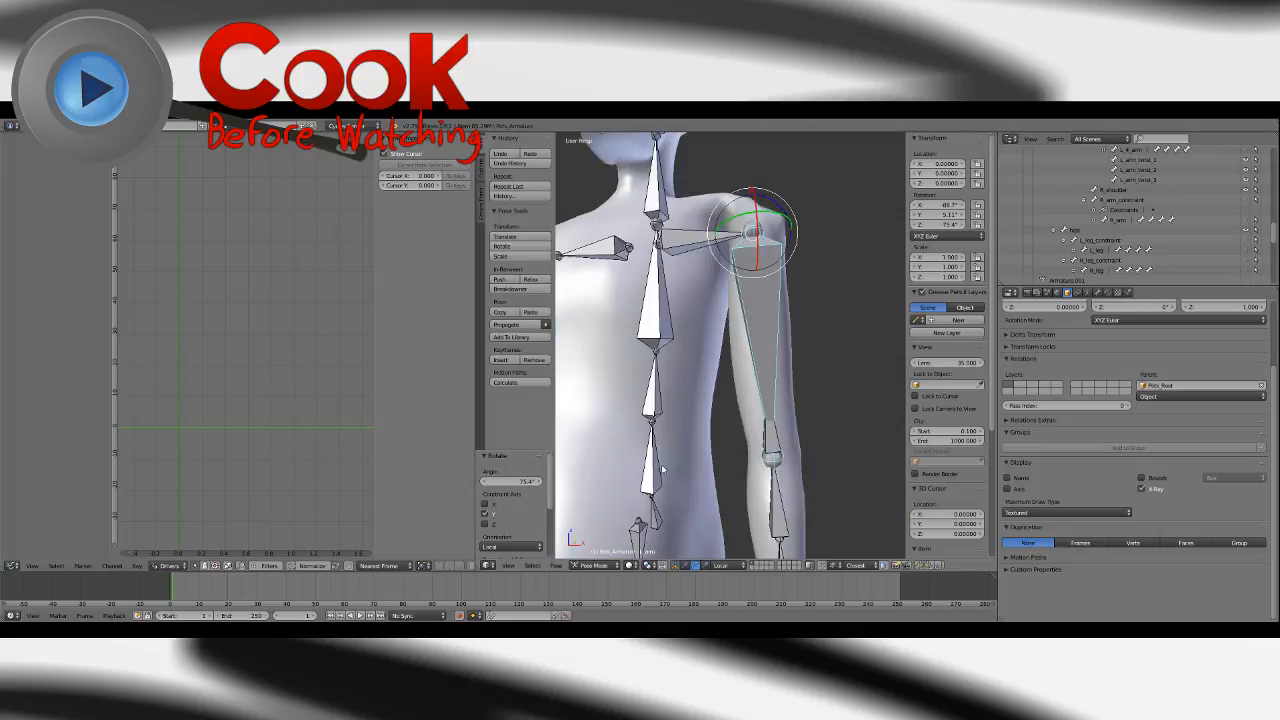
key("ctrl+z")
key("ctrl+z")
Compare the Y-rotation driver expressions of L_arm_twist_1, L_arm_twist_2 and L_arm_twist_3.
middle_click_drag(764, 314, 716, 289)
right_click(827, 320)
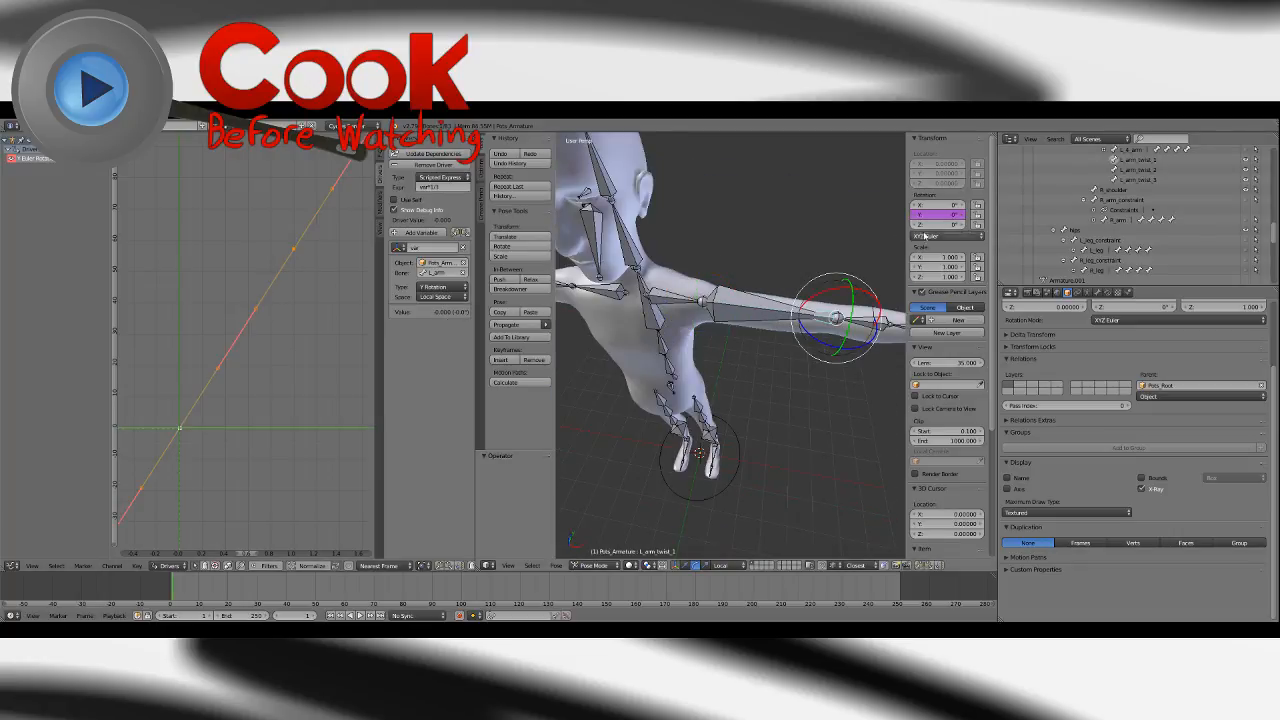
left_click(1150, 175)
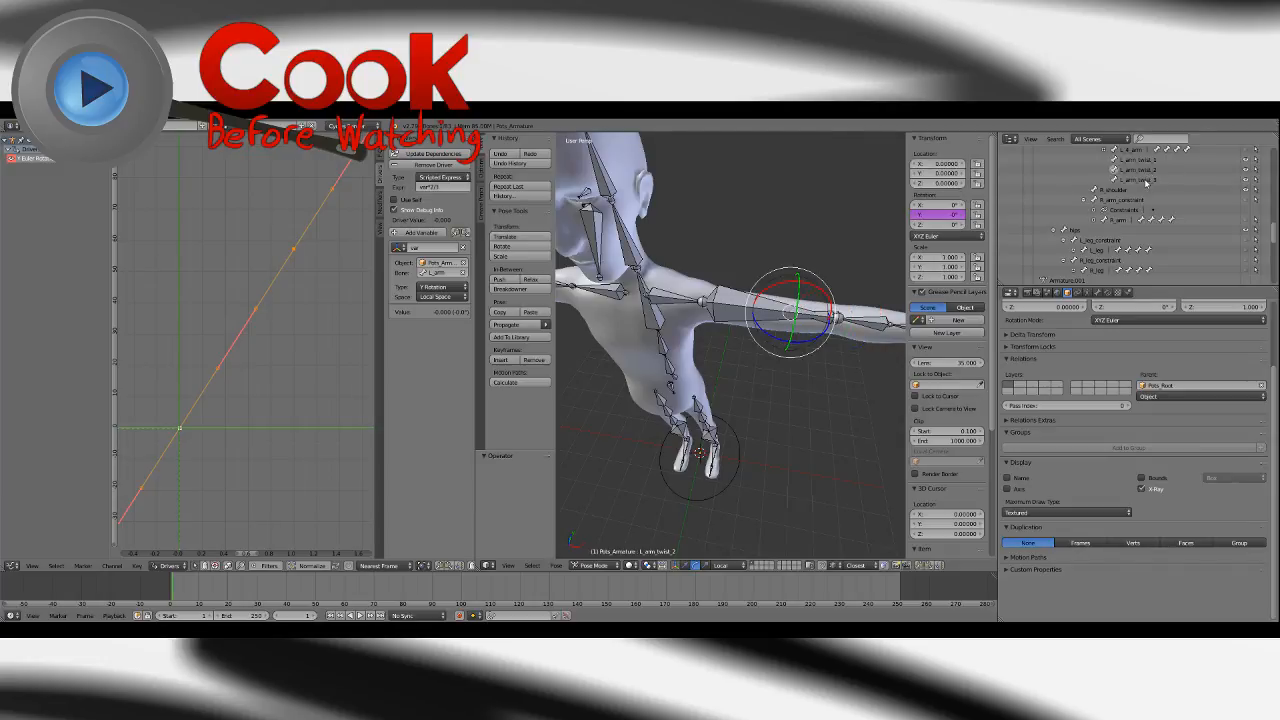
left_click(1148, 180)
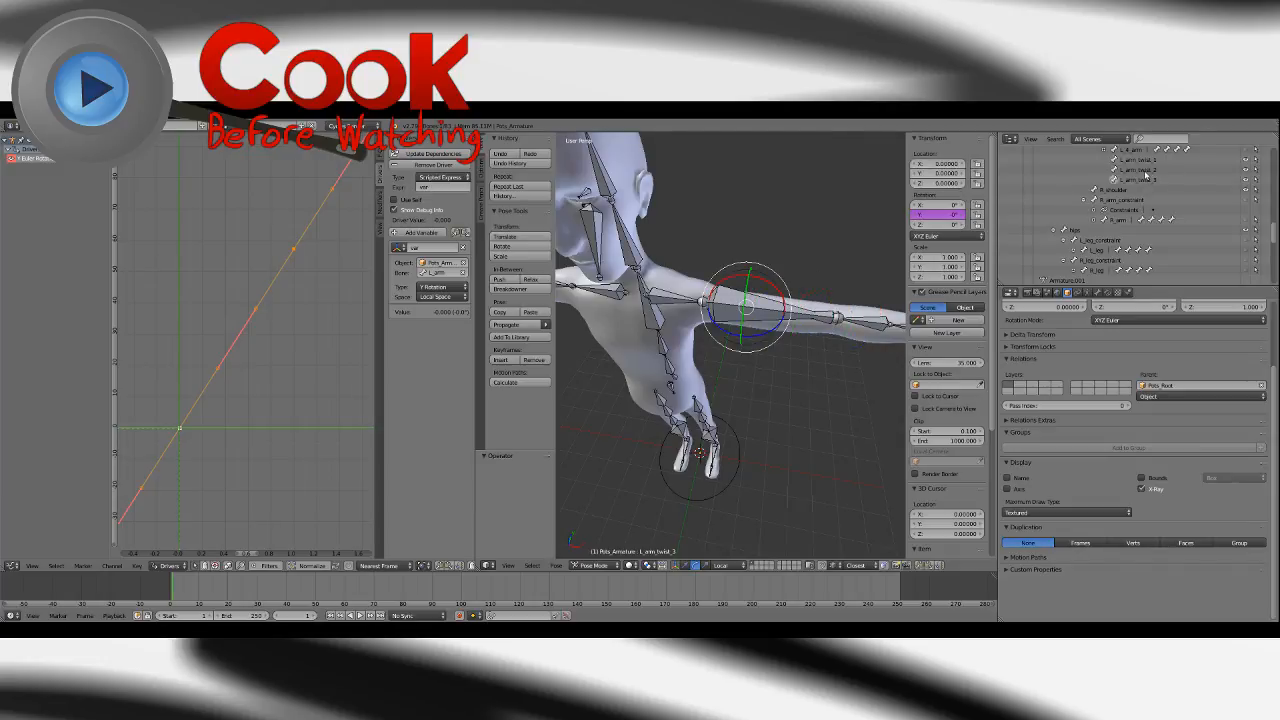
left_click(1147, 173)
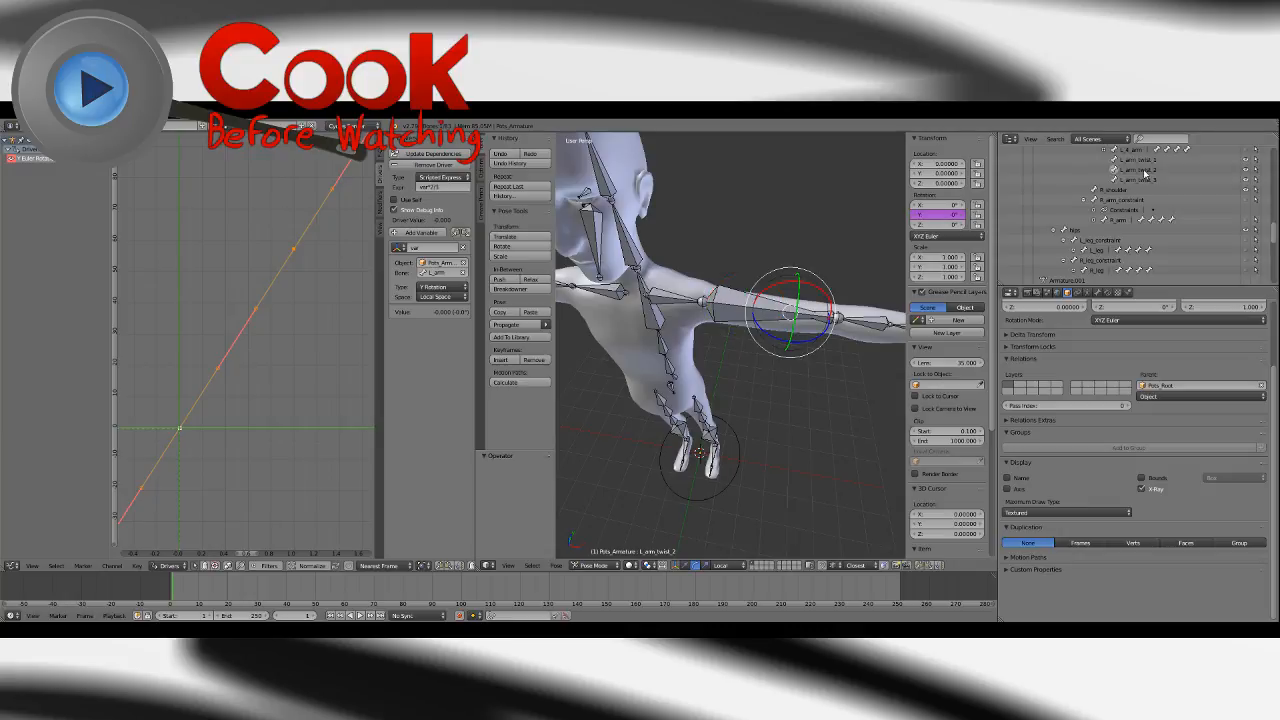
left_click(1142, 160)
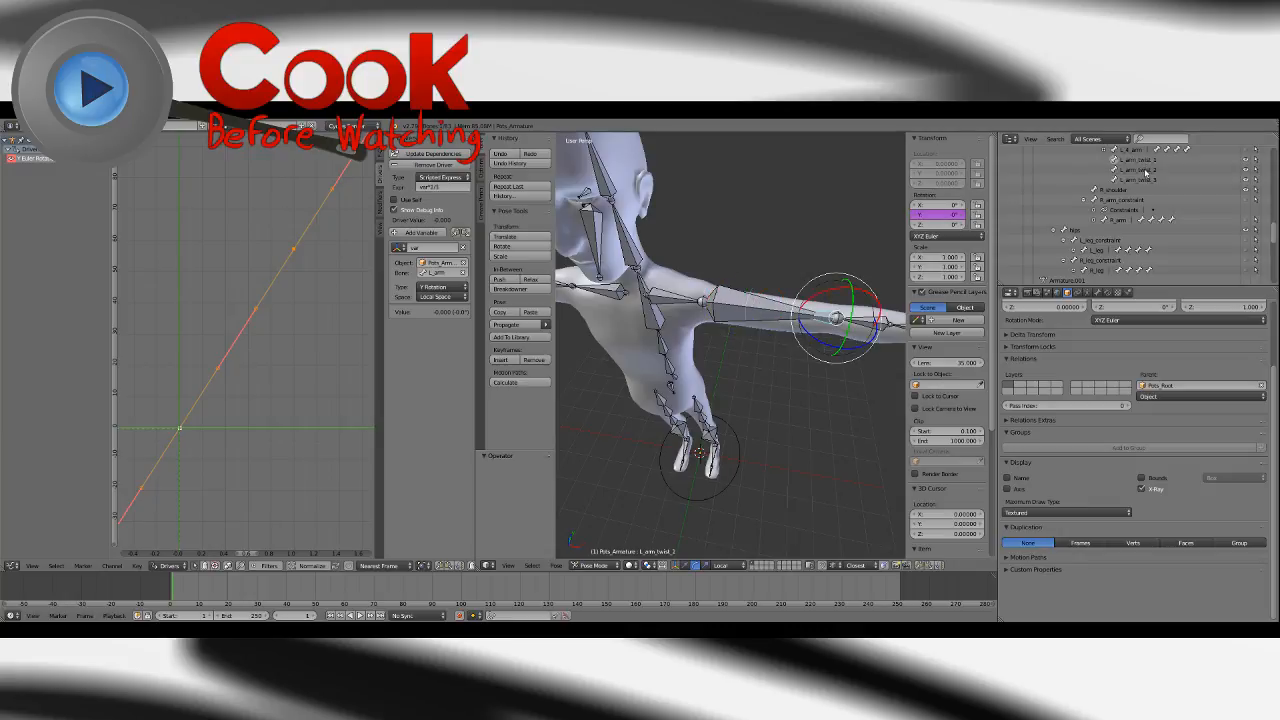
left_click(1146, 172)
left_click(1143, 180)
left_click(1141, 173)
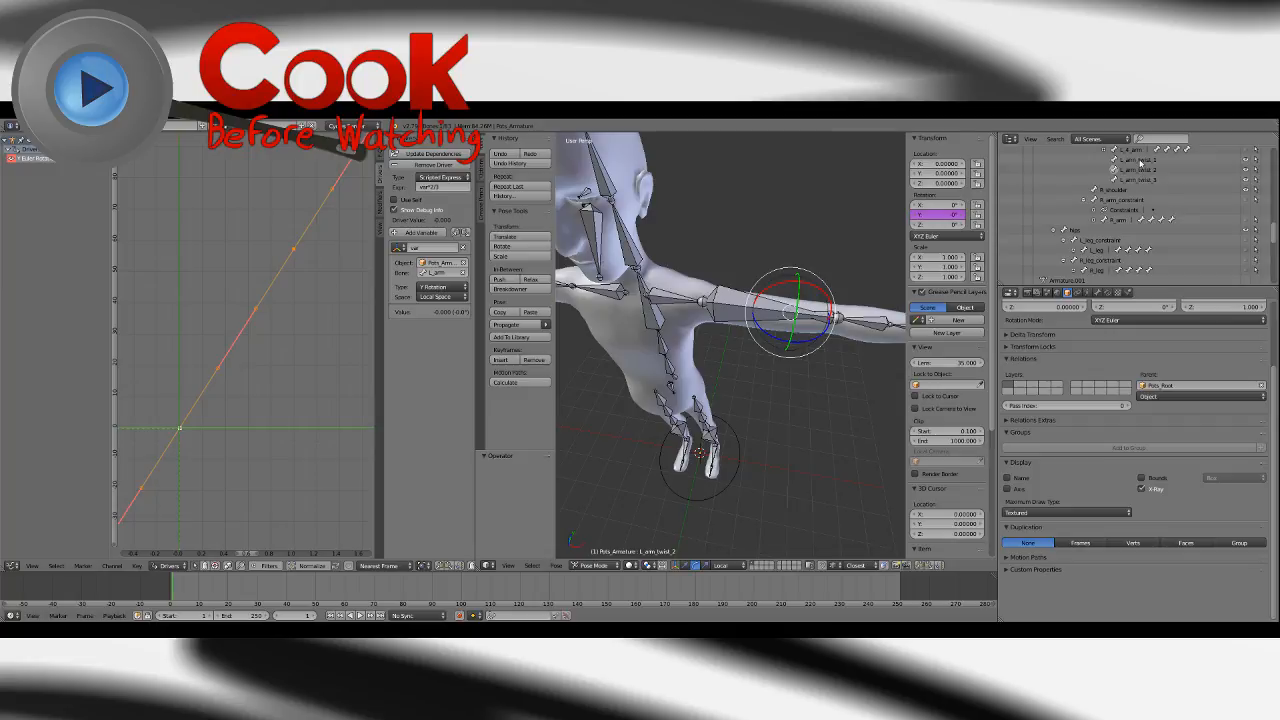
left_click(1140, 161)
left_click(1138, 180)
left_click(1139, 170)
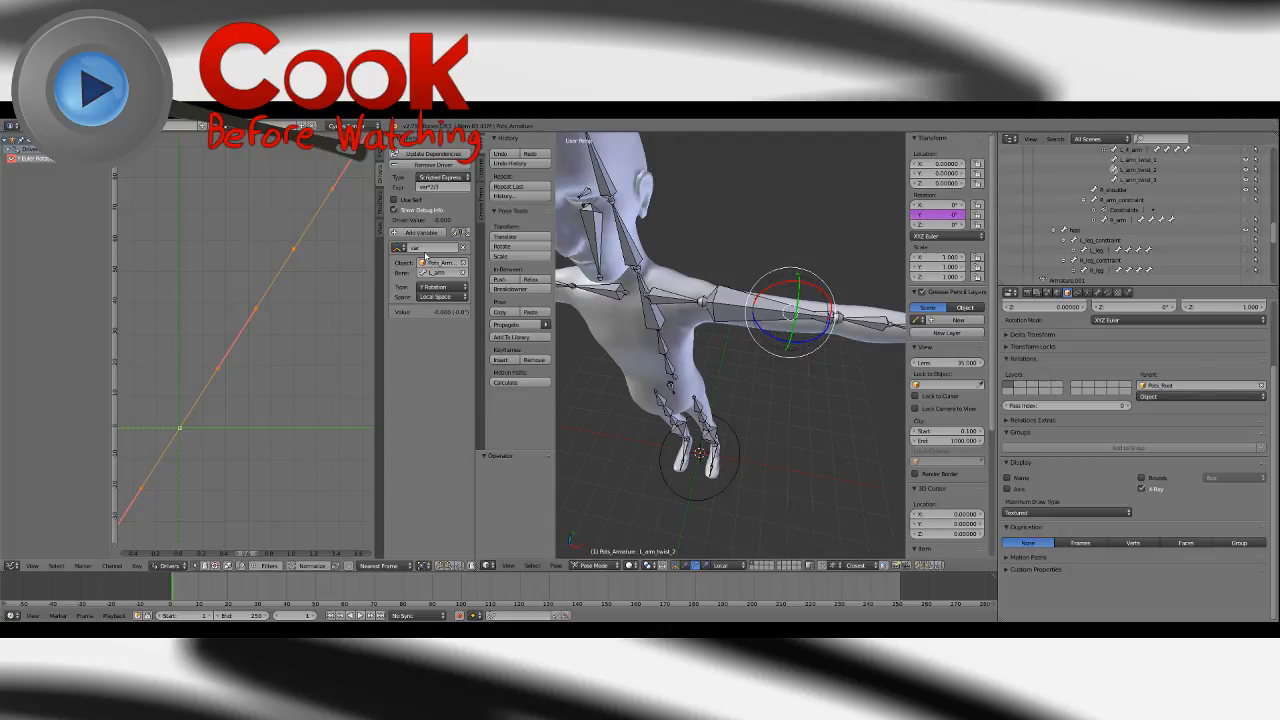
Twist the raised L_arm about -57° around its local Y axis, inspect the arm mesh, and undo the rotation.
right_click(712, 307)
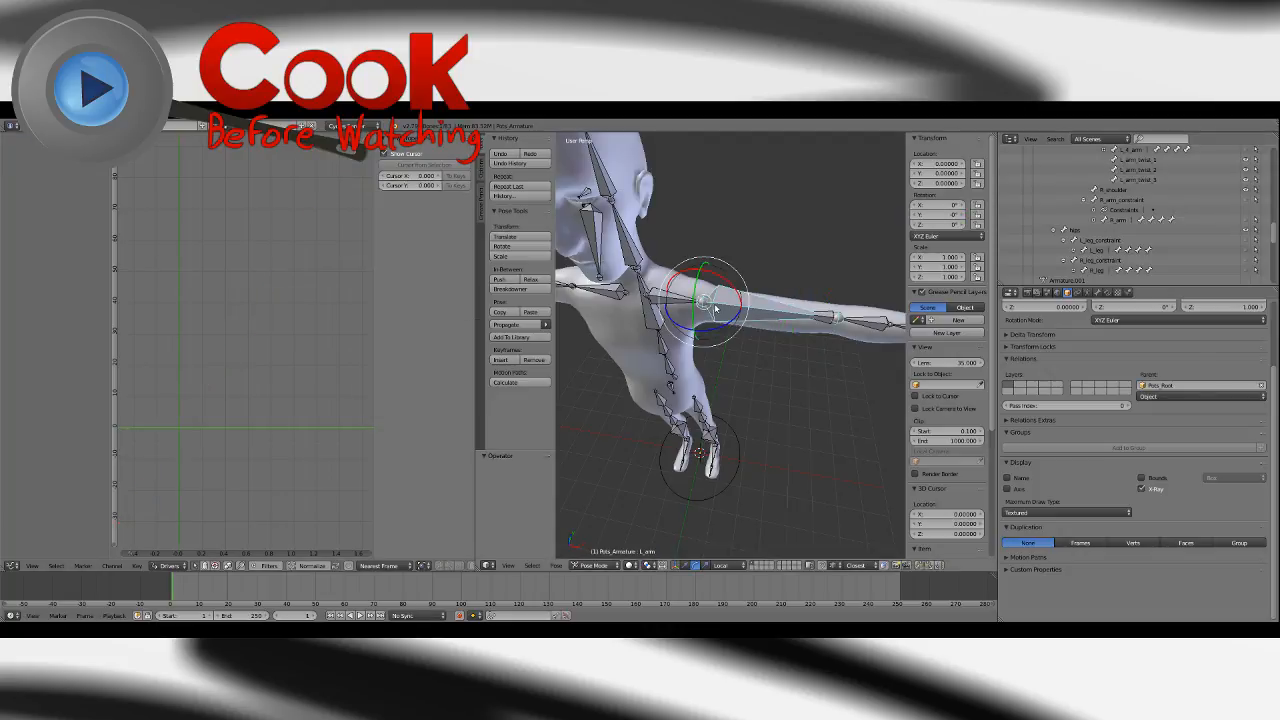
key("r")
key("y")
key("y")
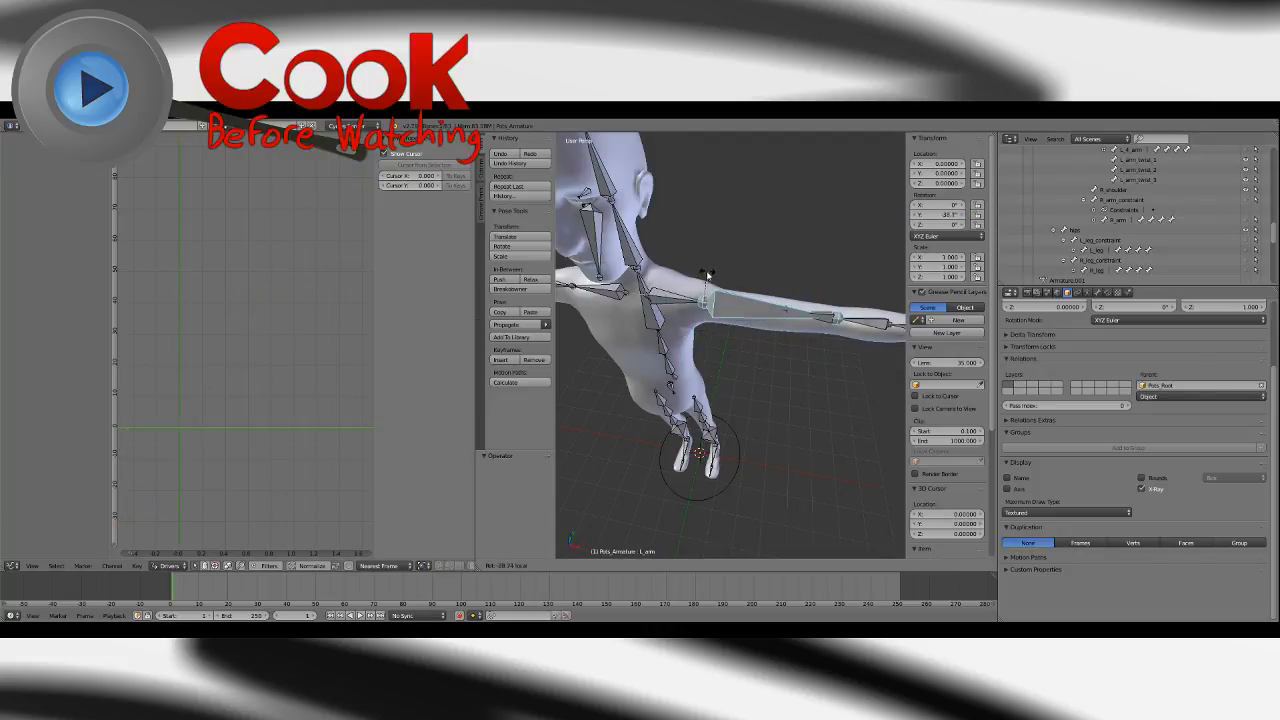
left_click(737, 223)
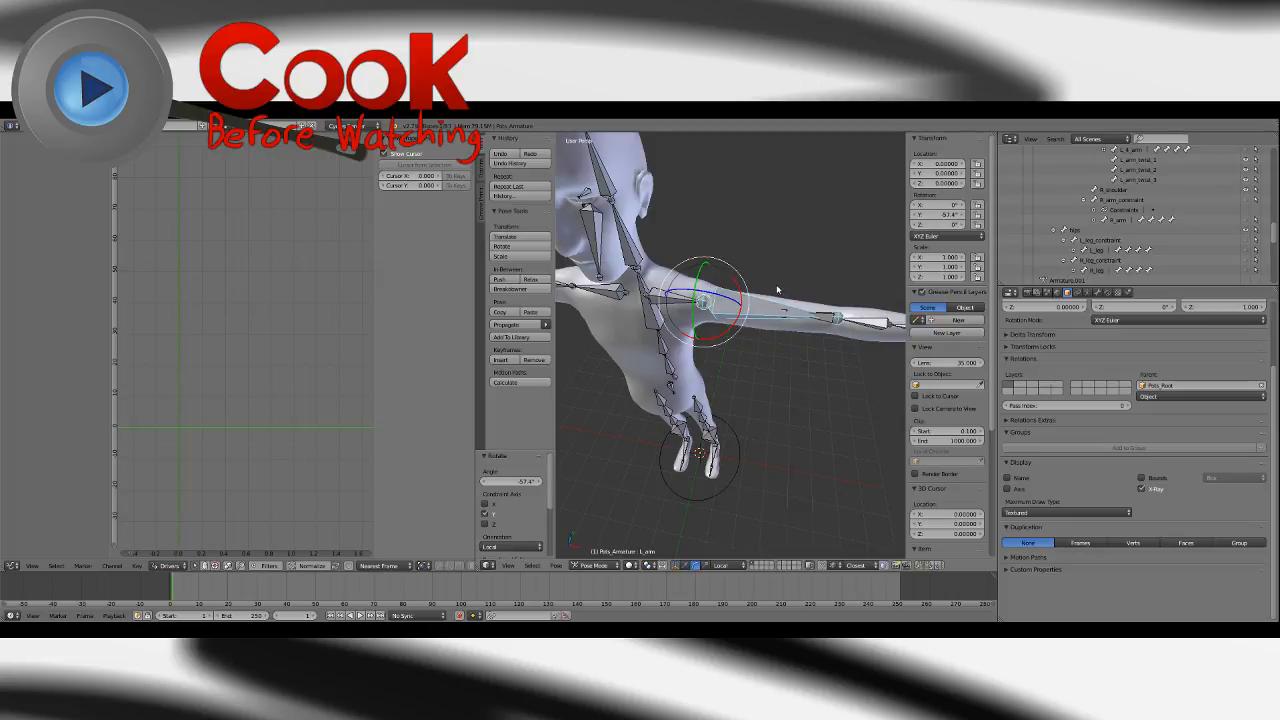
scroll(779, 297, "up", 4)
middle_click_drag(779, 297, 712, 272)
key("ctrl+z")
Lower L_arm toward the body, twist it about its local Y axis to inspect the deformation, and undo back to the rest pose.
left_click_drag(723, 274, 718, 304)
scroll(763, 375, "up", 6)
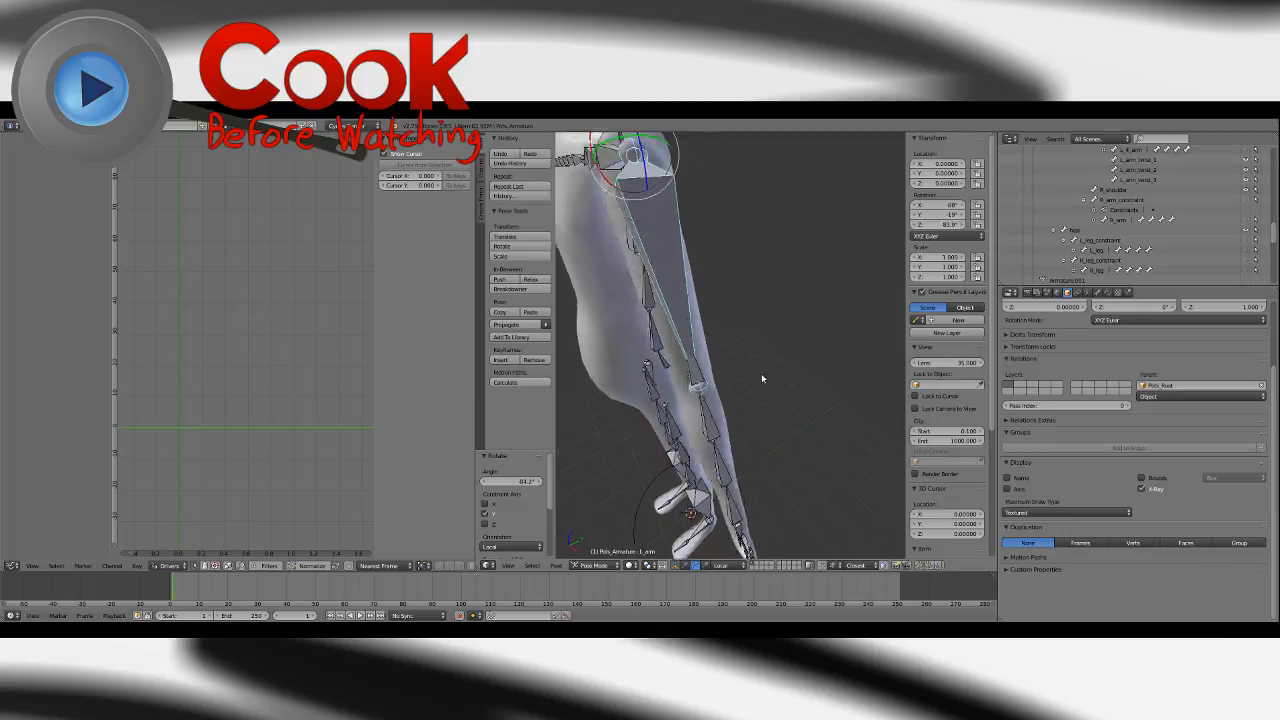
middle_click_drag(686, 291, 754, 337)
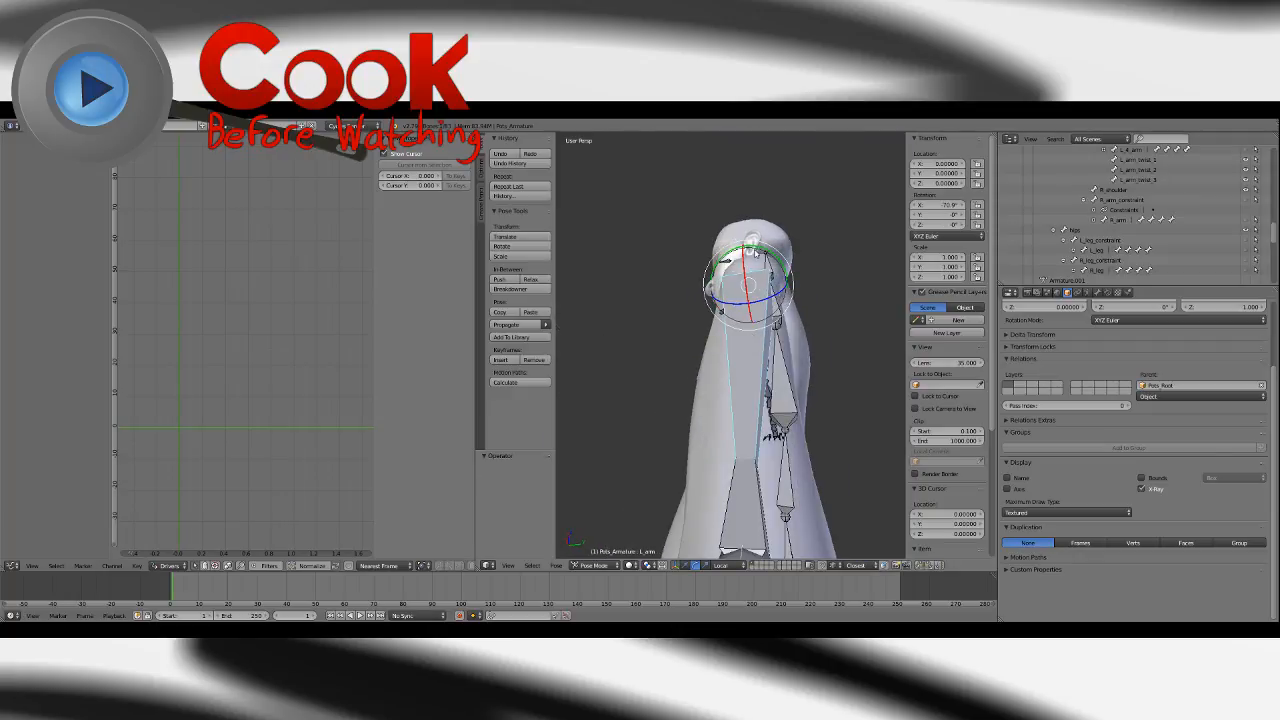
key("r")
key("y")
key("y")
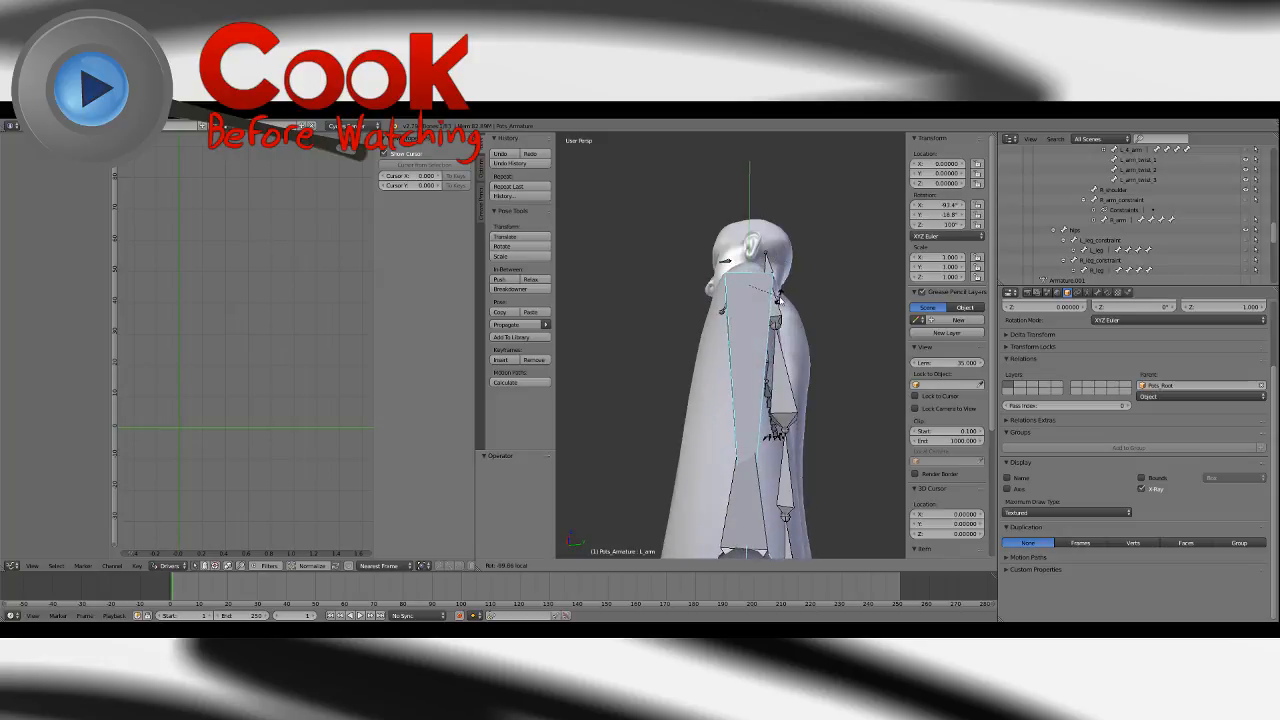
left_click(785, 303)
middle_click_drag(783, 310, 765, 270)
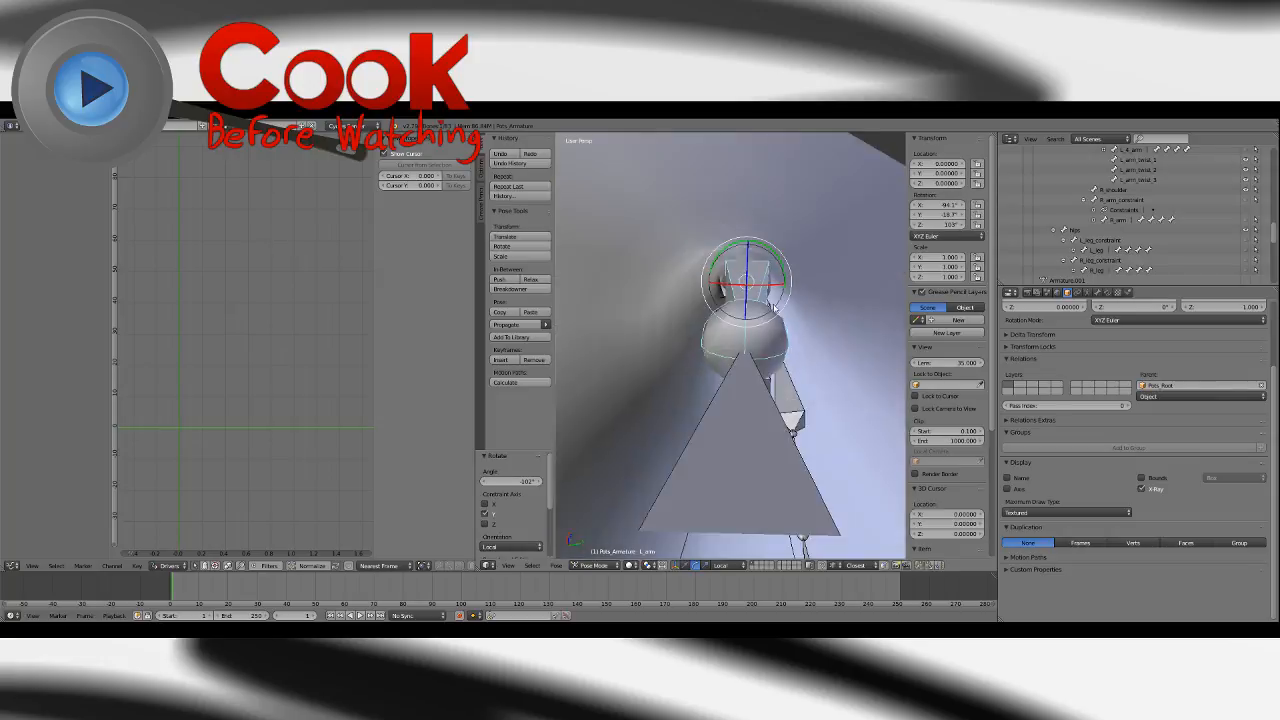
scroll(765, 300, "up", 3)
middle_click_drag(762, 375, 803, 372)
key("ctrl+z")
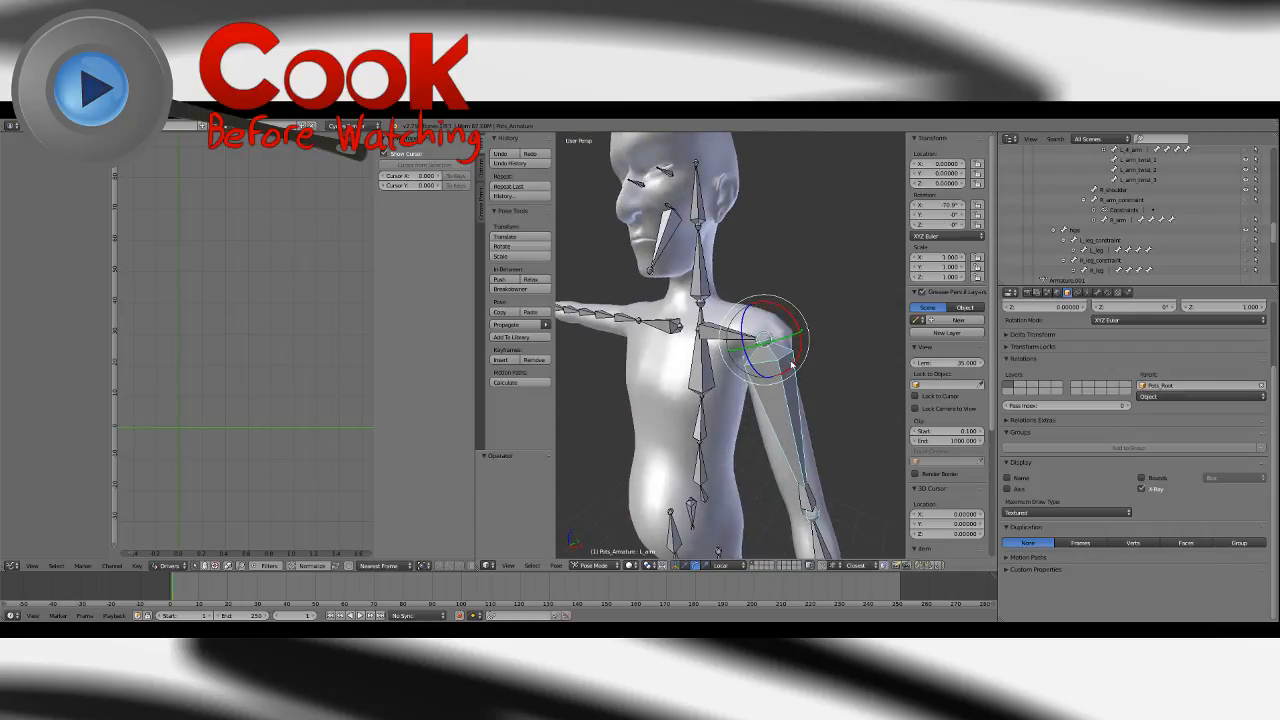
key("ctrl+z")
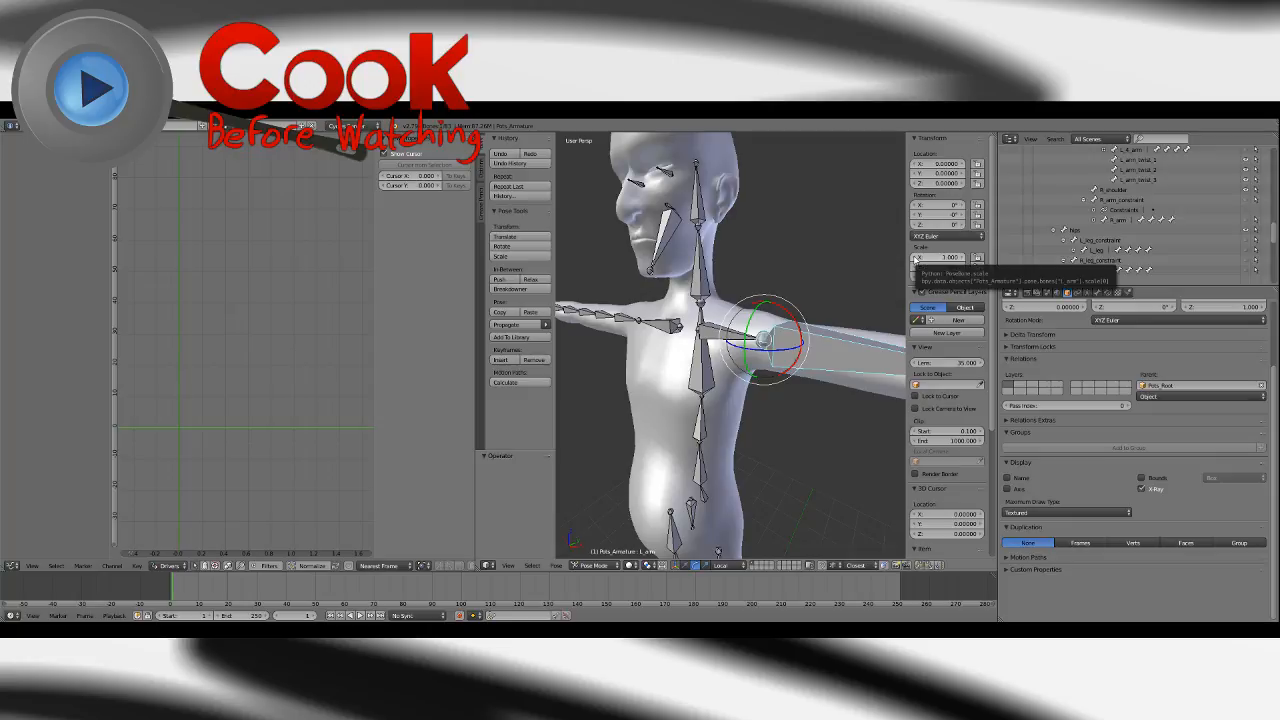
Save the file, then try a twist of about -72° on L_arm around its local Y axis and undo it.
left_click(35, 125)
left_click(57, 204)
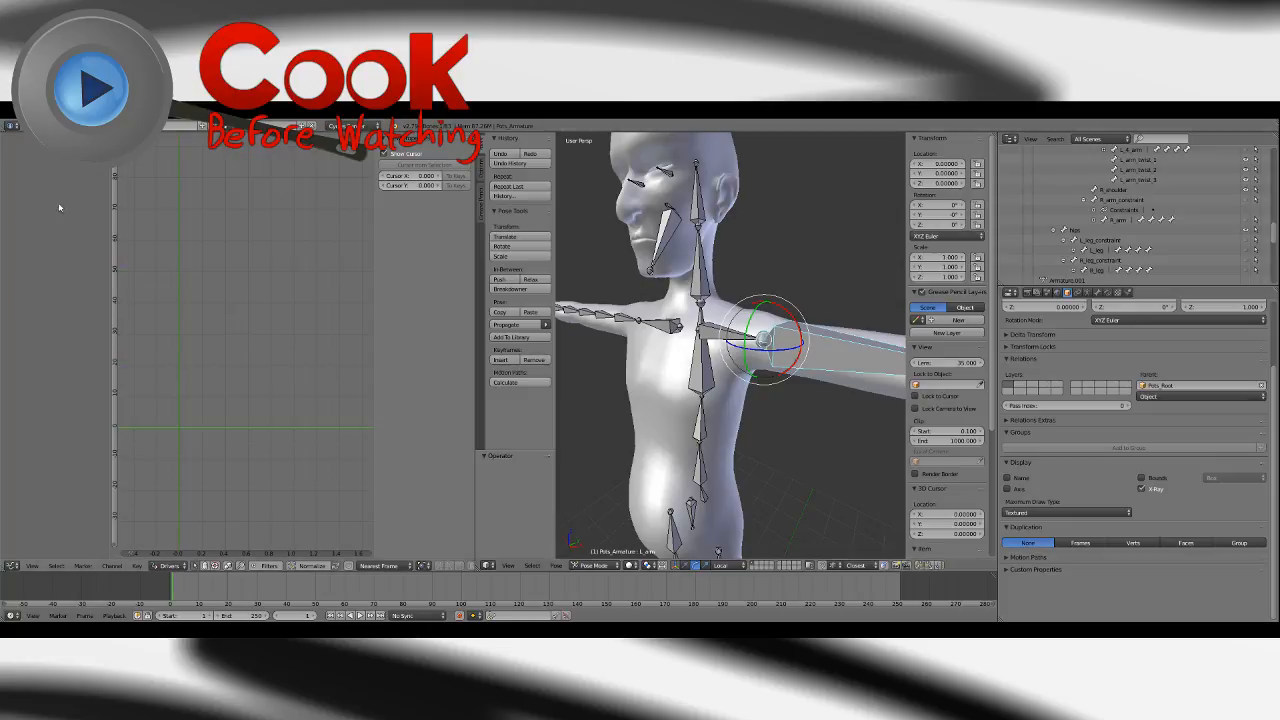
middle_click_drag(770, 325, 687, 332)
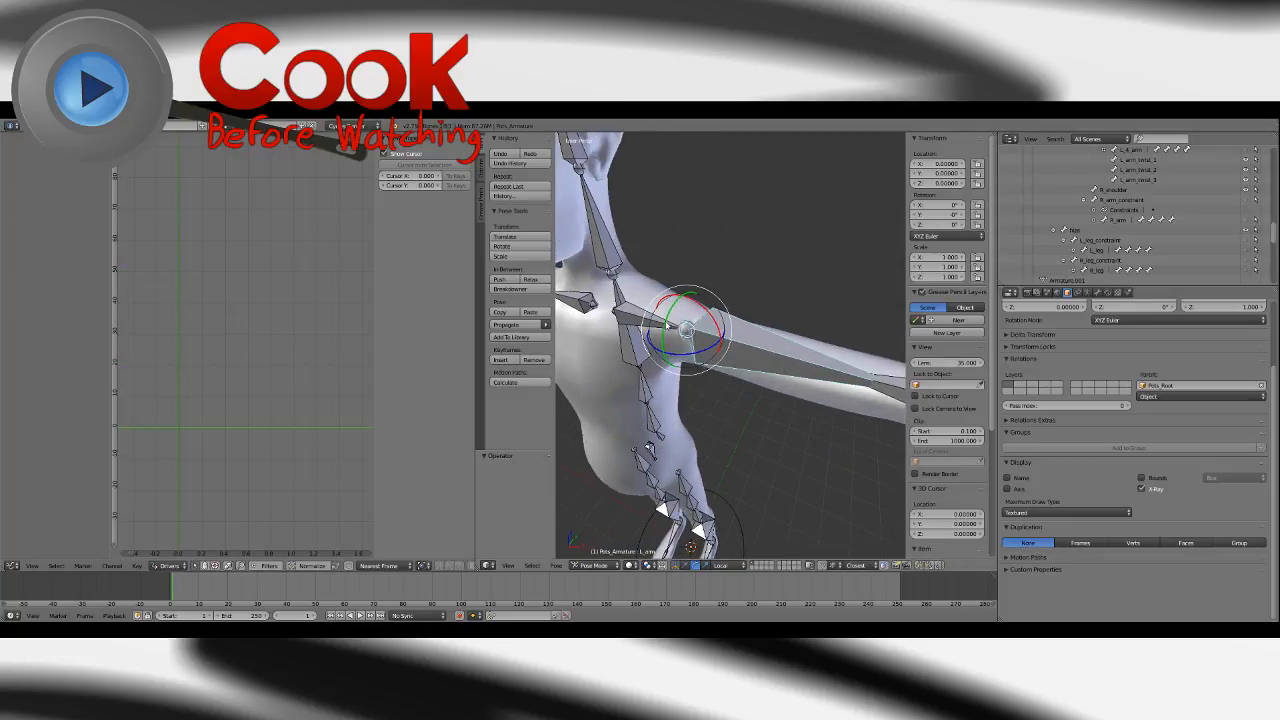
left_click_drag(668, 322, 688, 292)
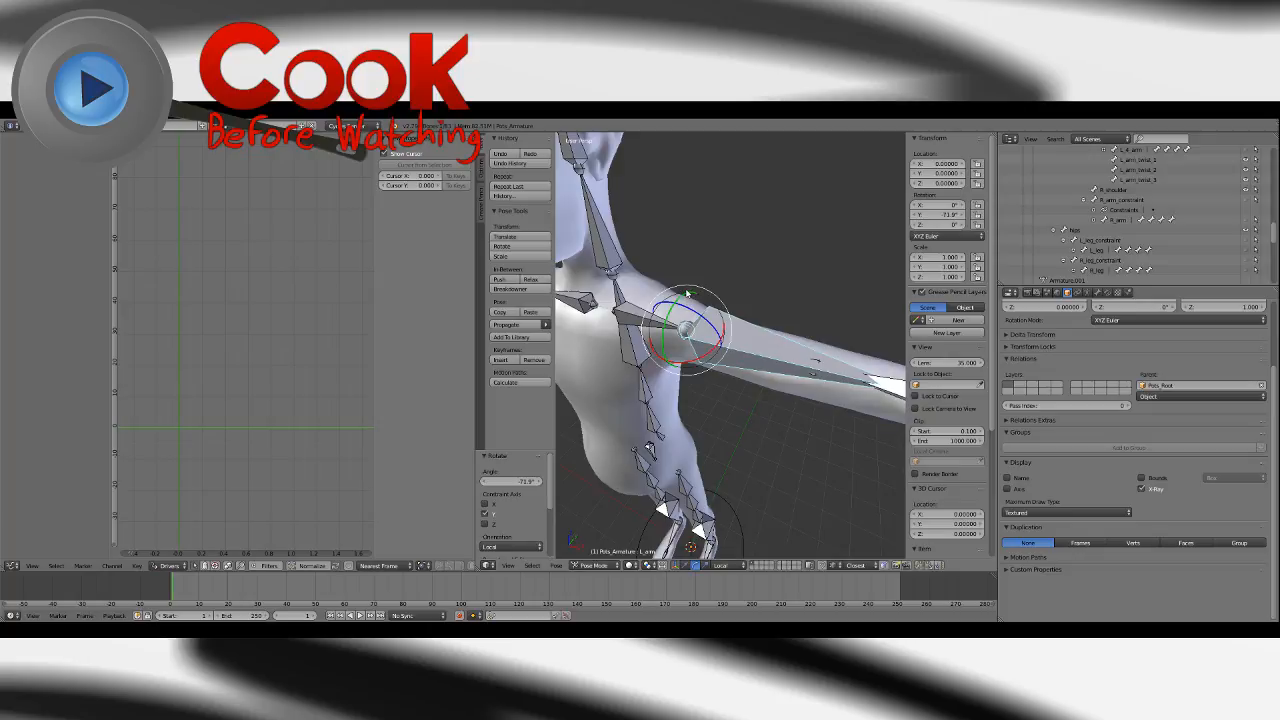
key("ctrl+z")
middle_click_drag(772, 335, 717, 320)
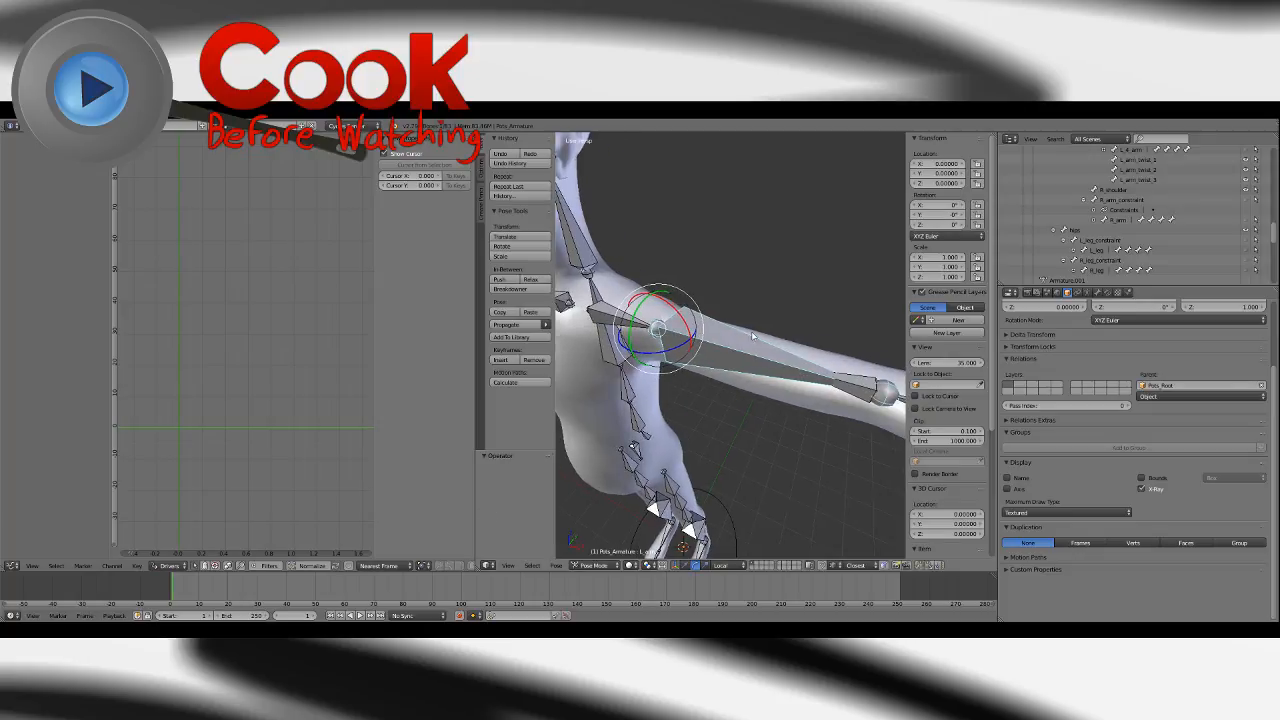
Select the L_arm_twist_1 bone near the left elbow and save the file.
right_click(860, 392)
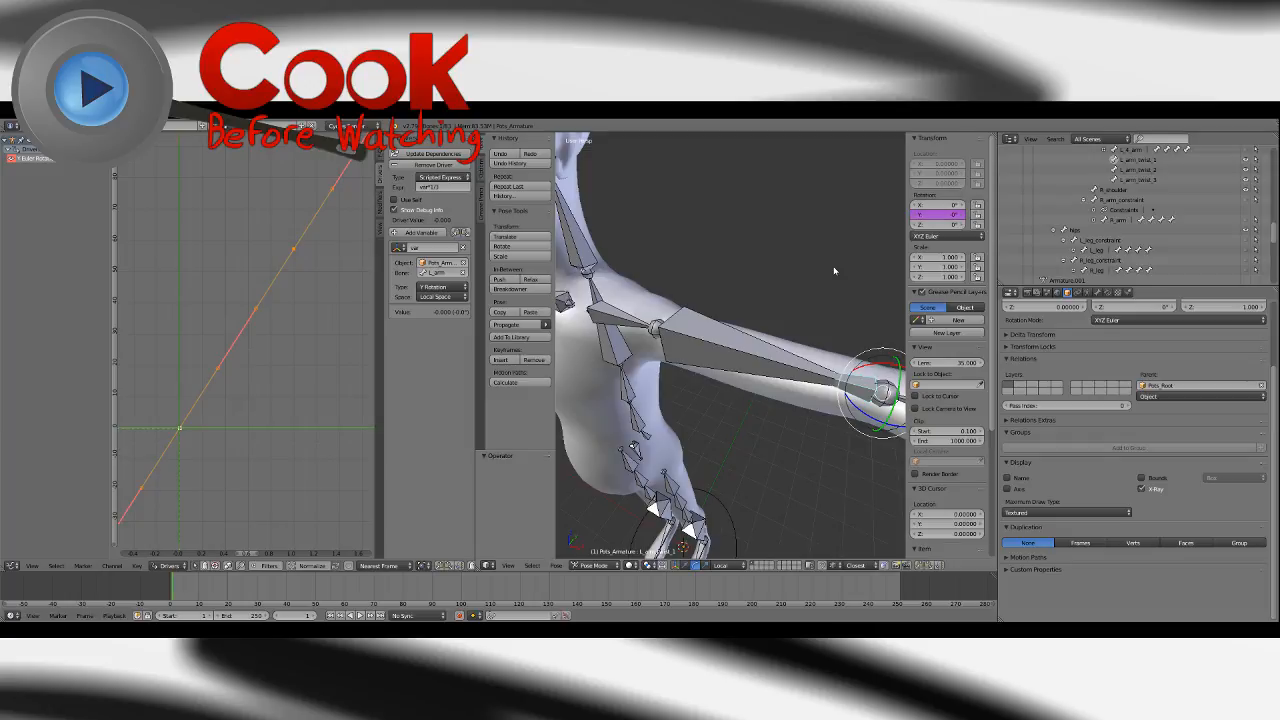
left_click(31, 126)
left_click(60, 205)
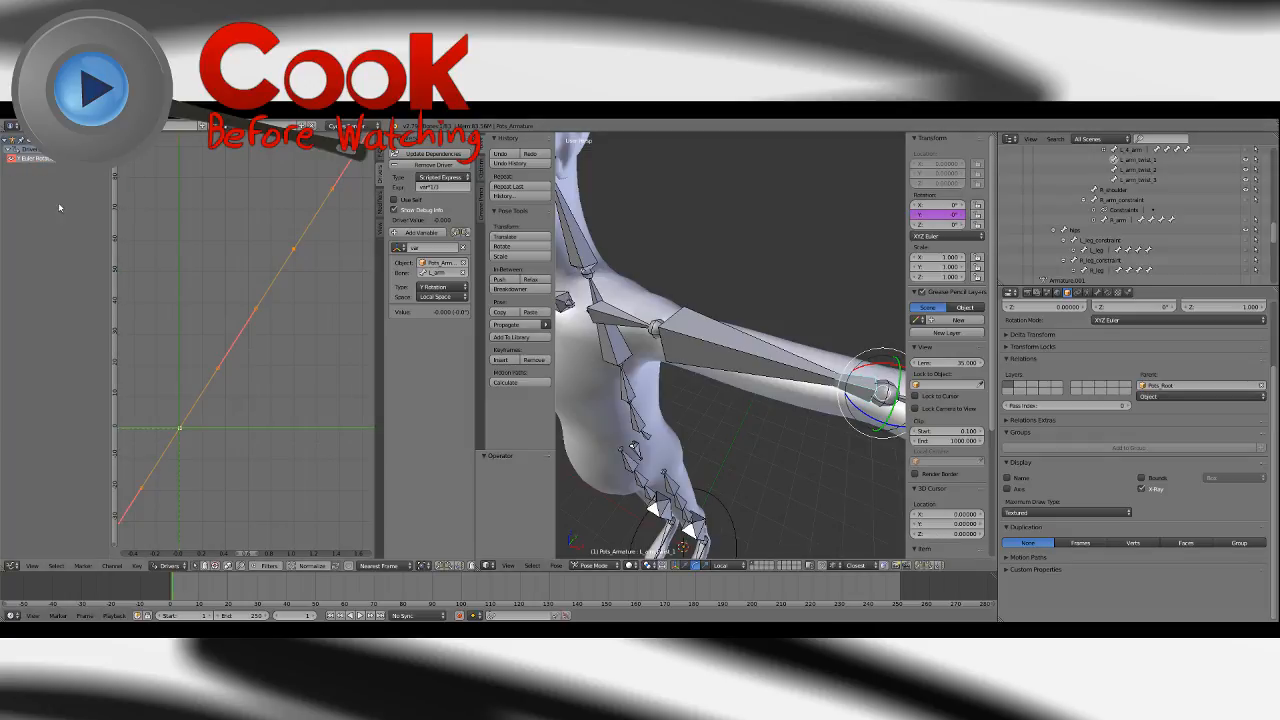
In Edit Mode, parent L_arm_twist_2 to L_arm_twist_1 with the Connected option.
scroll(678, 392, "down", 3)
scroll(678, 392, "up", 3)
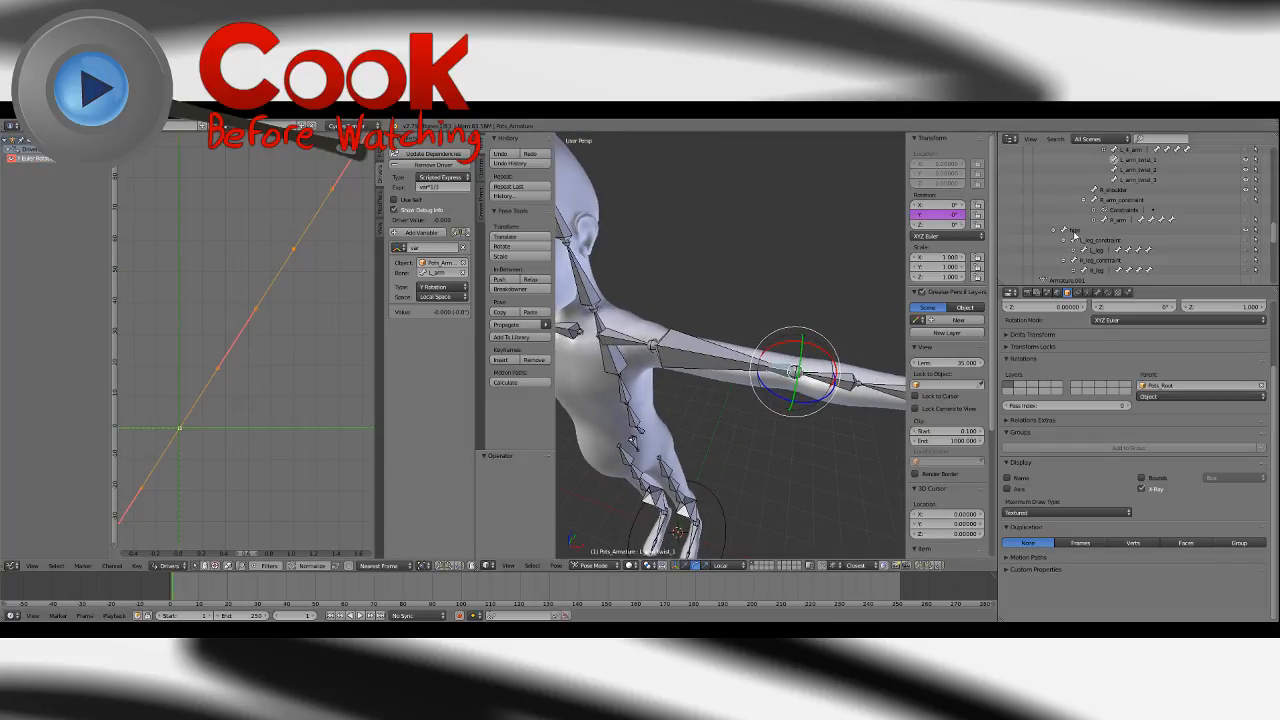
left_click(1147, 174)
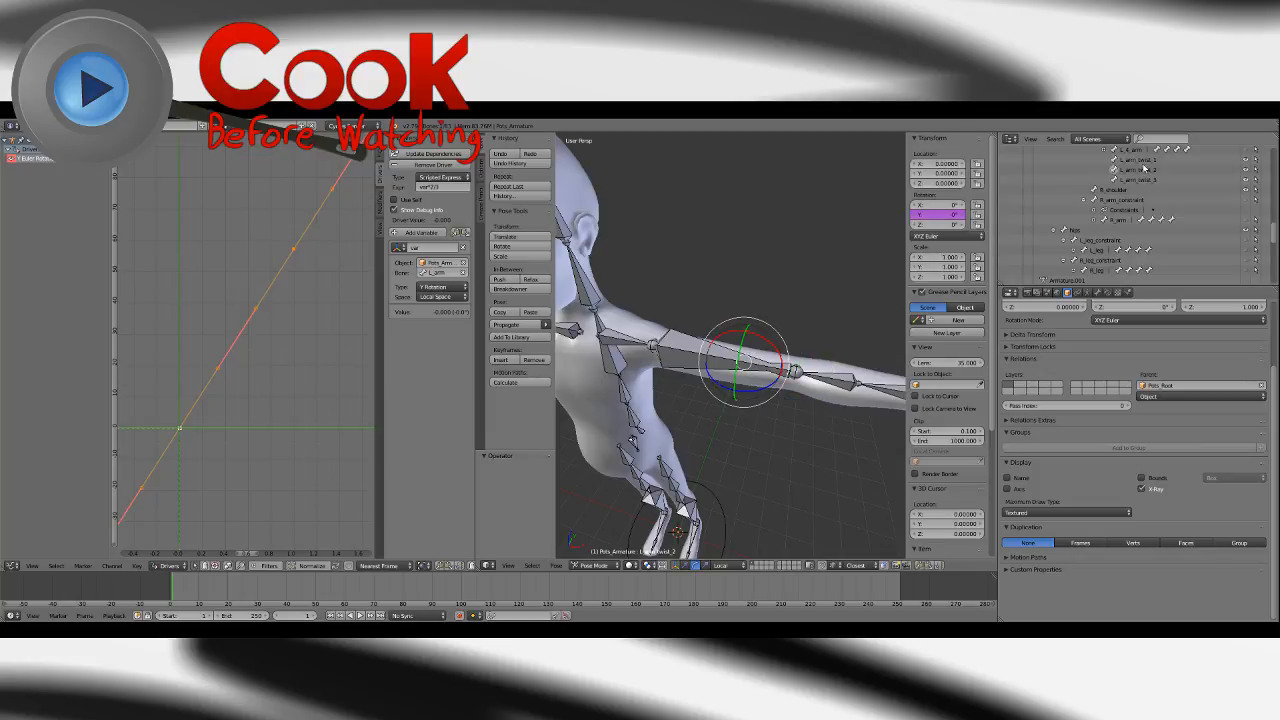
key("Tab")
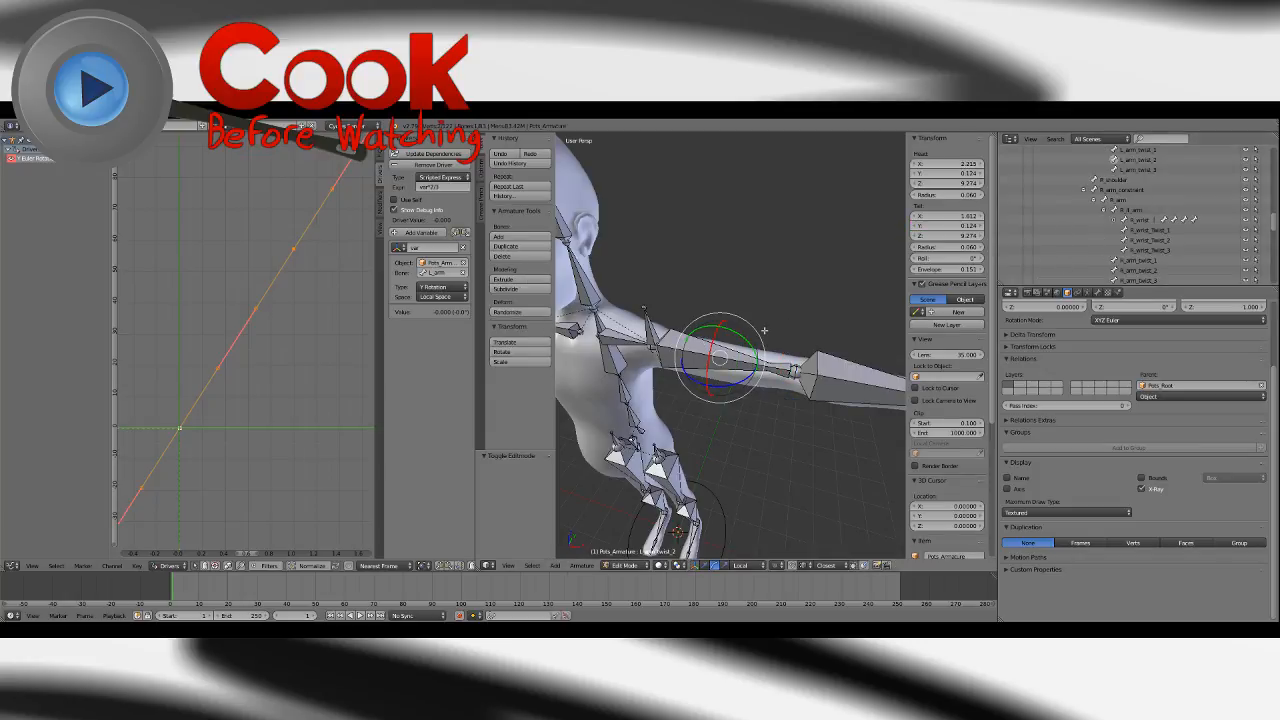
scroll(1152, 240, "up", 3)
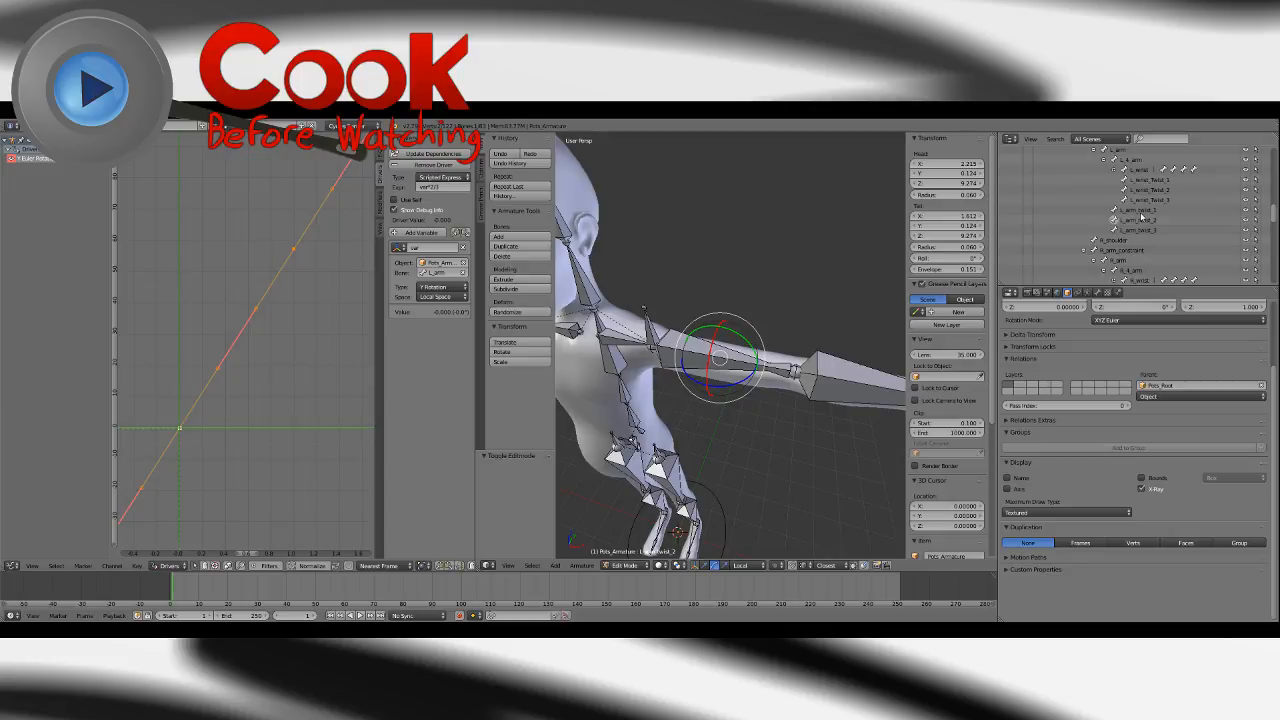
left_click(1142, 219)
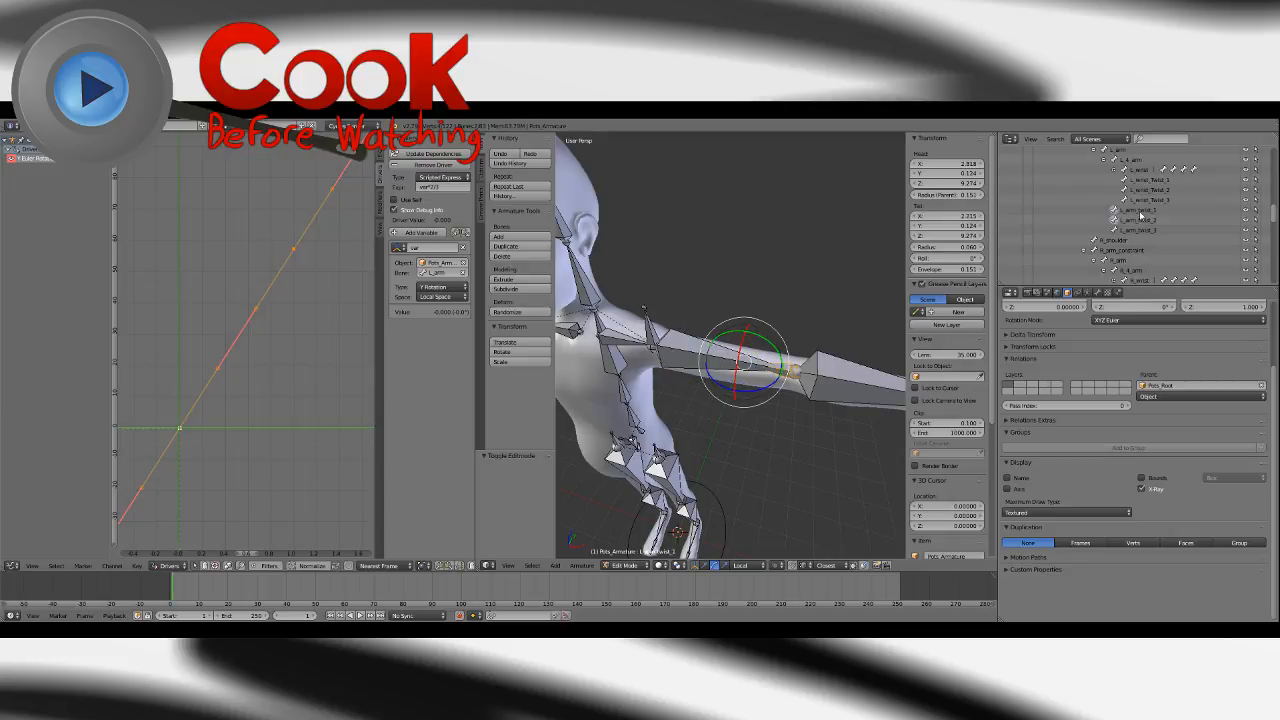
left_click(581, 566)
mouse_move(648, 331)
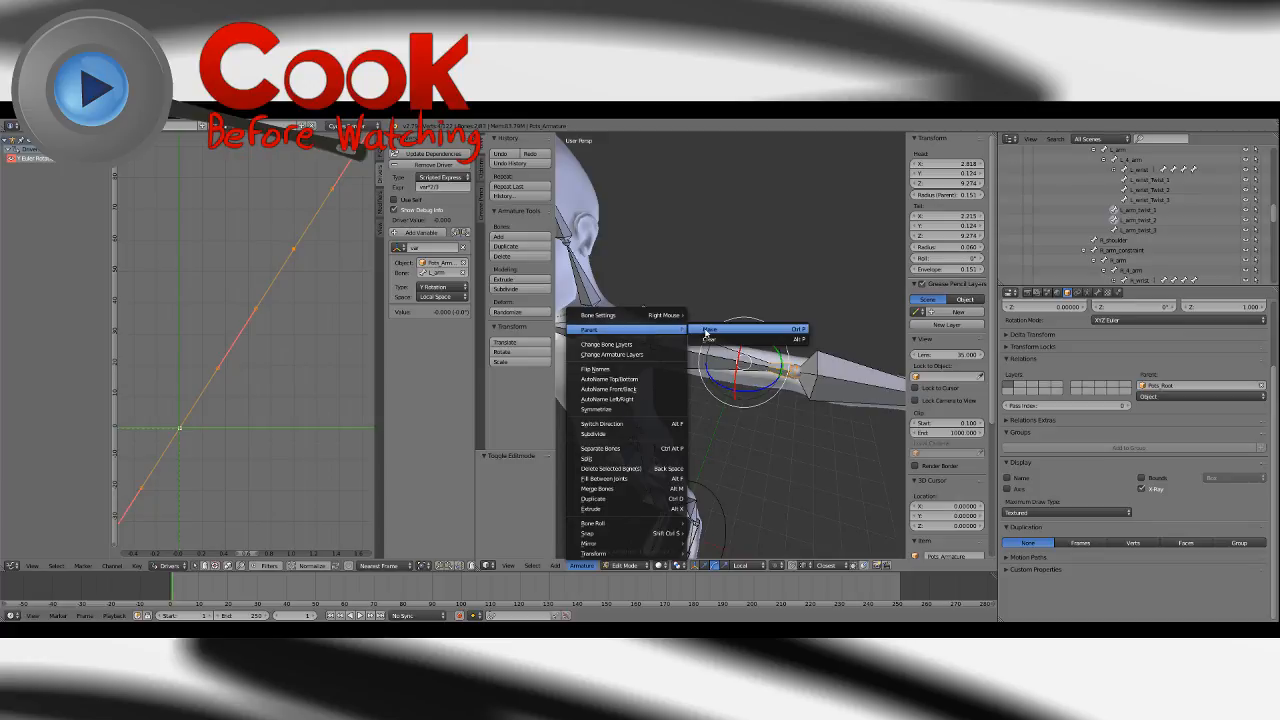
left_click(709, 330)
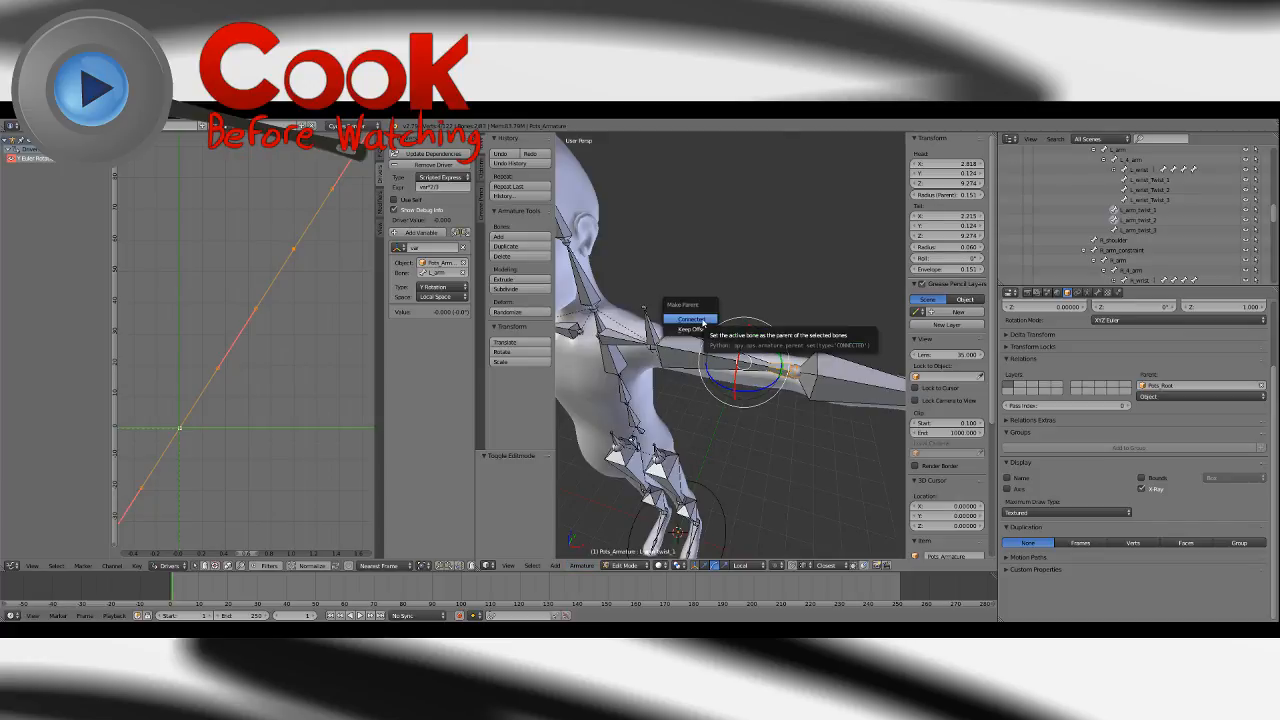
left_click(702, 319)
scroll(818, 395, "up", 10)
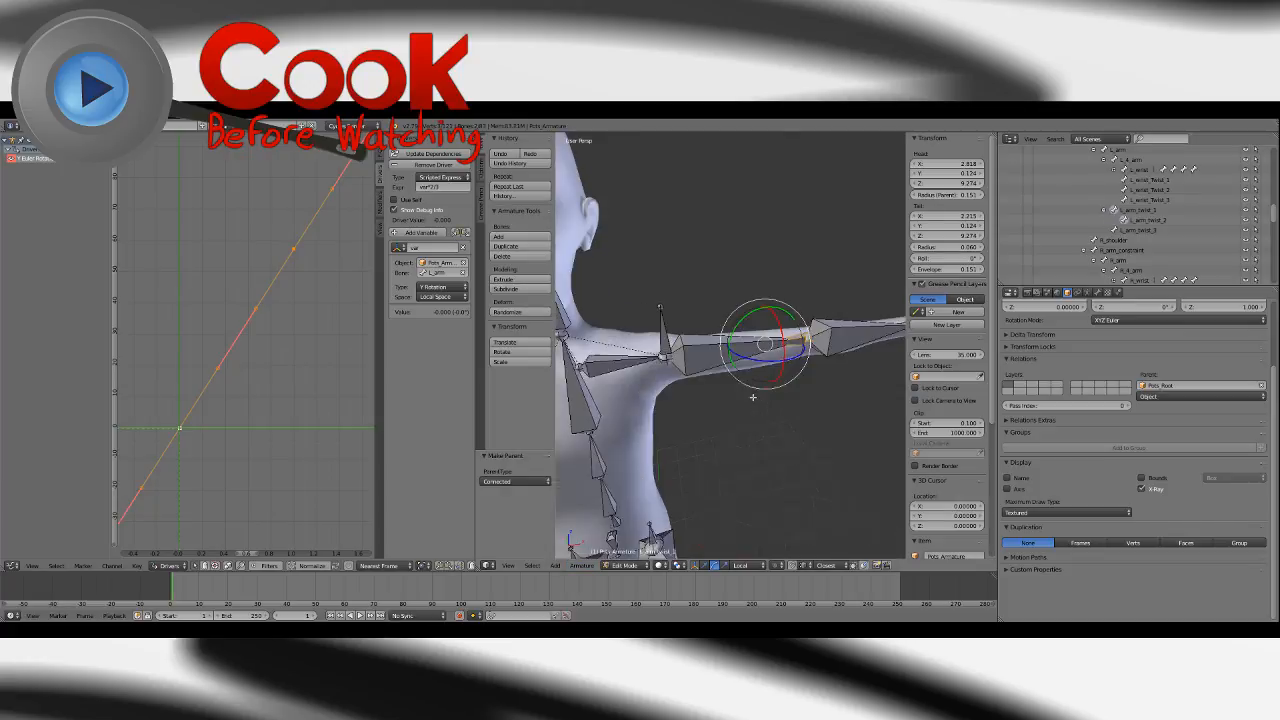
Parent L_arm_twist_3 to L_arm_twist_2 with the Connected option.
middle_click_drag(818, 395, 838, 368)
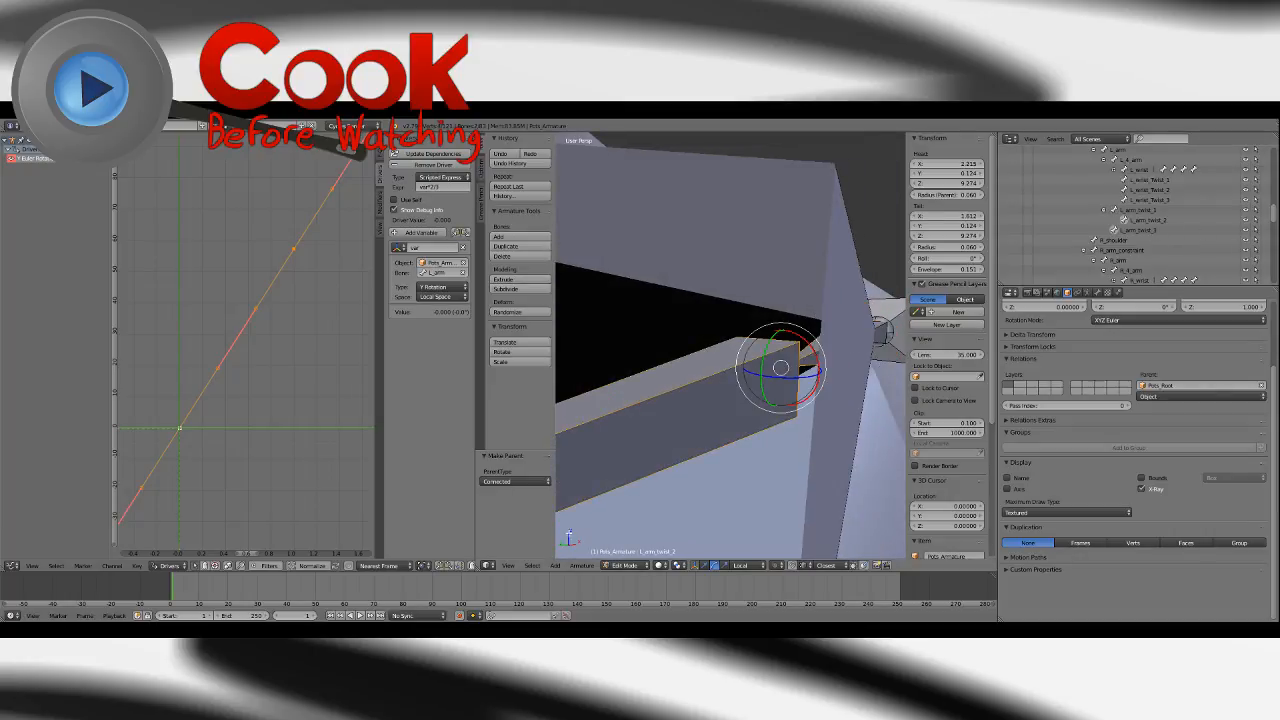
left_click(581, 566)
mouse_move(635, 329)
left_click(704, 333)
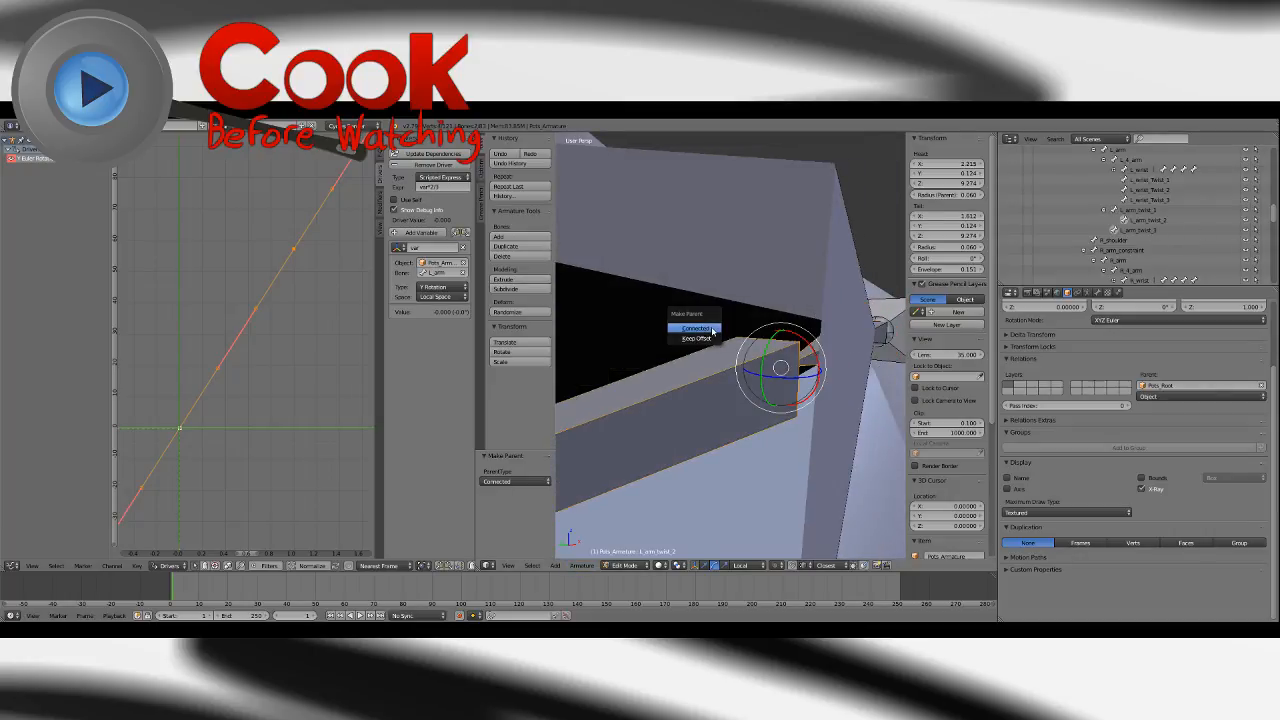
left_click(702, 337)
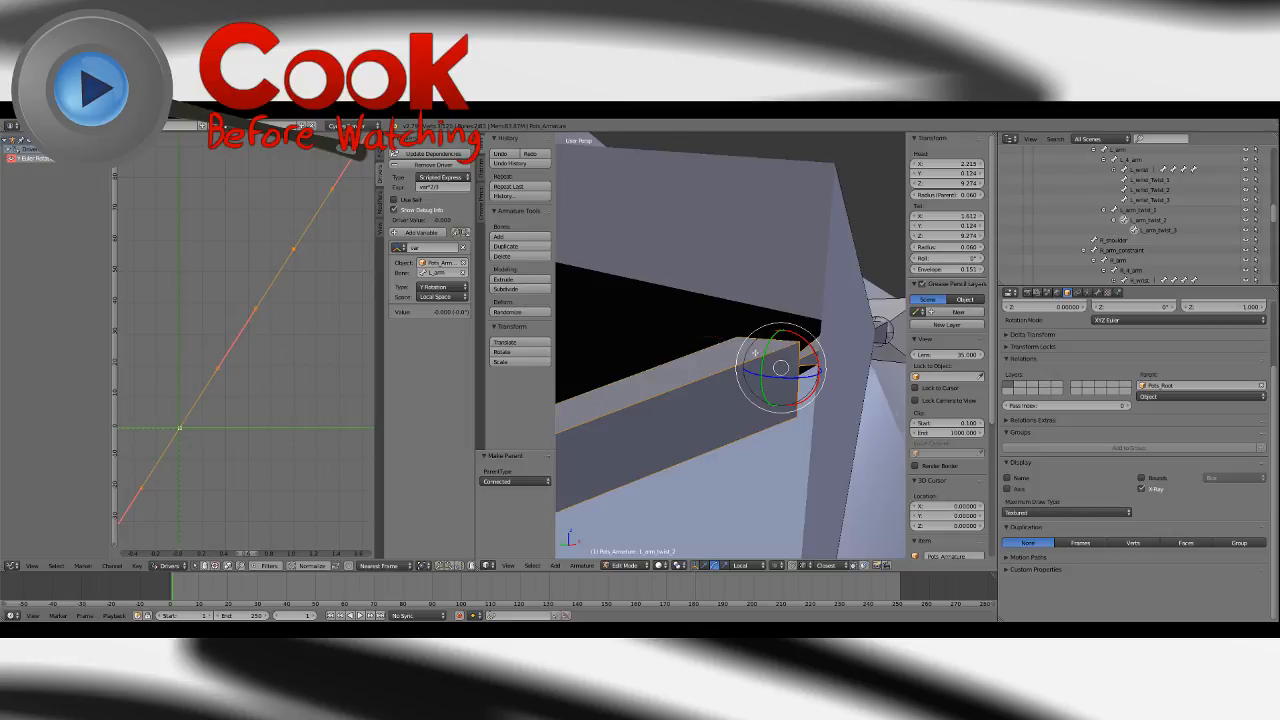
middle_click_drag(755, 352, 786, 281)
scroll(813, 363, "down", 4)
scroll(813, 363, "down", 6)
In Pose Mode, set the Y-rotation driver expression of L_arm_twist_2 to var*1/3.
key("ctrl+Tab")
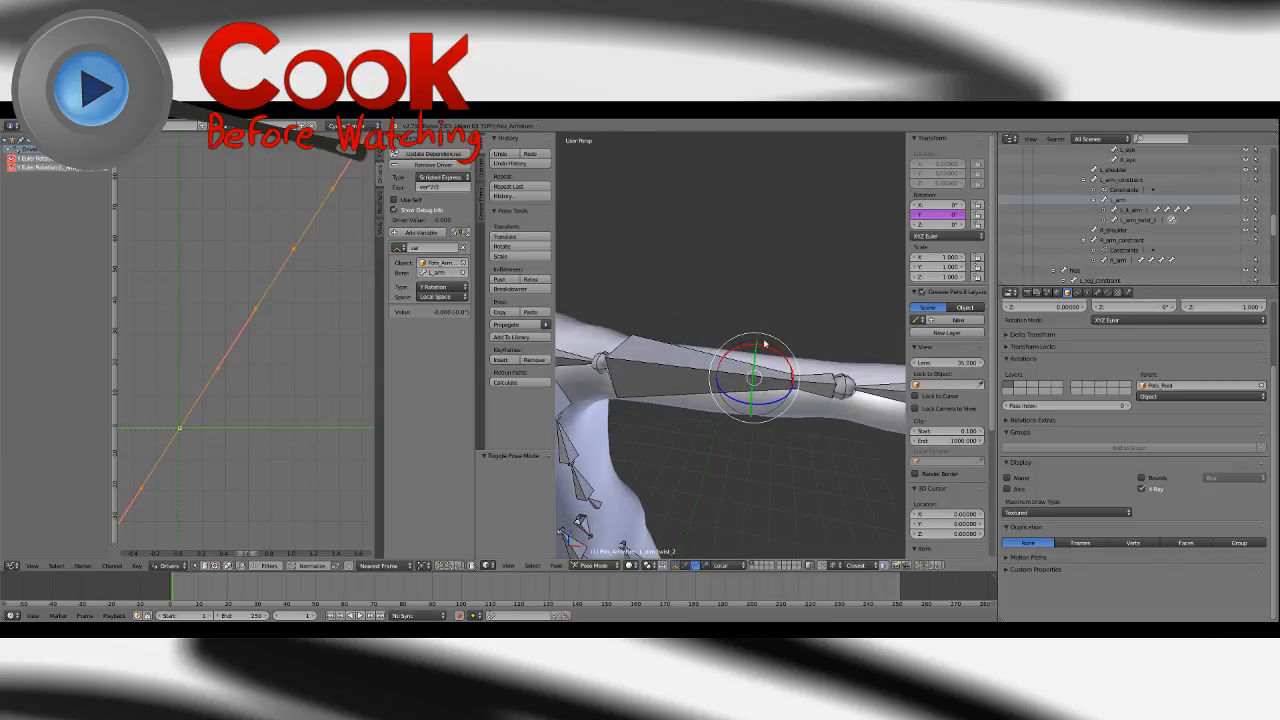
left_click(1135, 213)
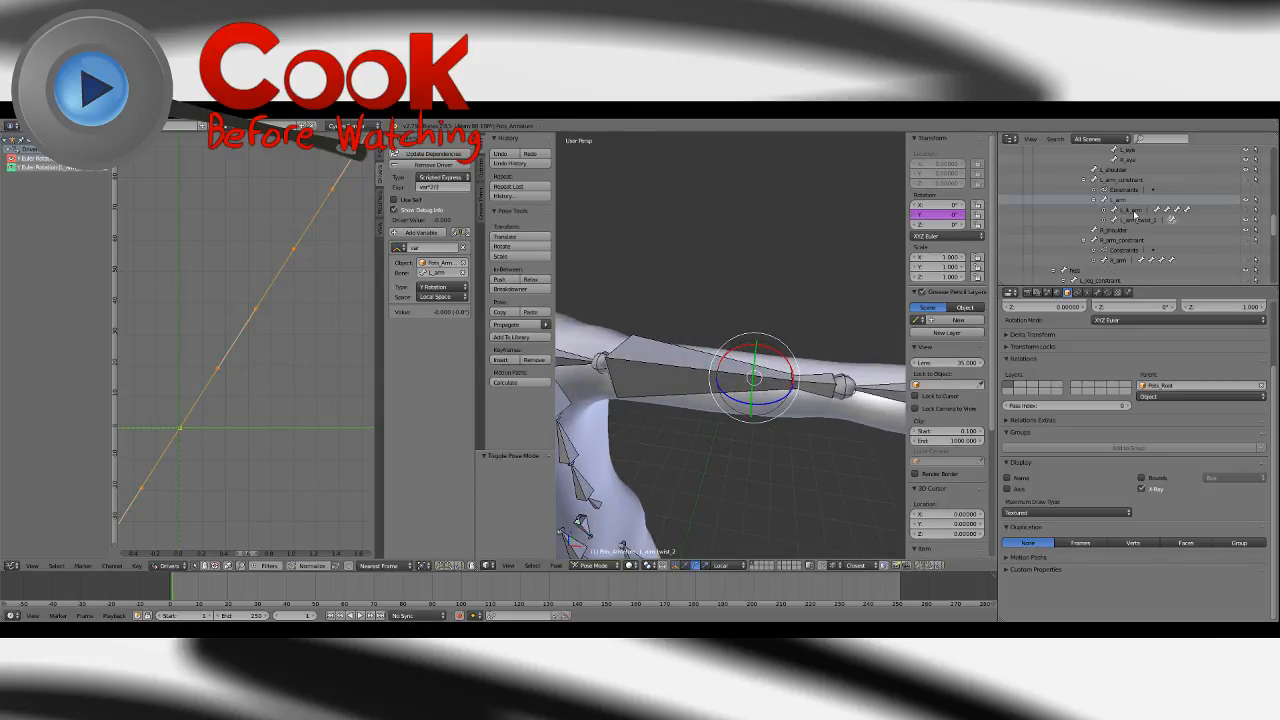
left_click(443, 188)
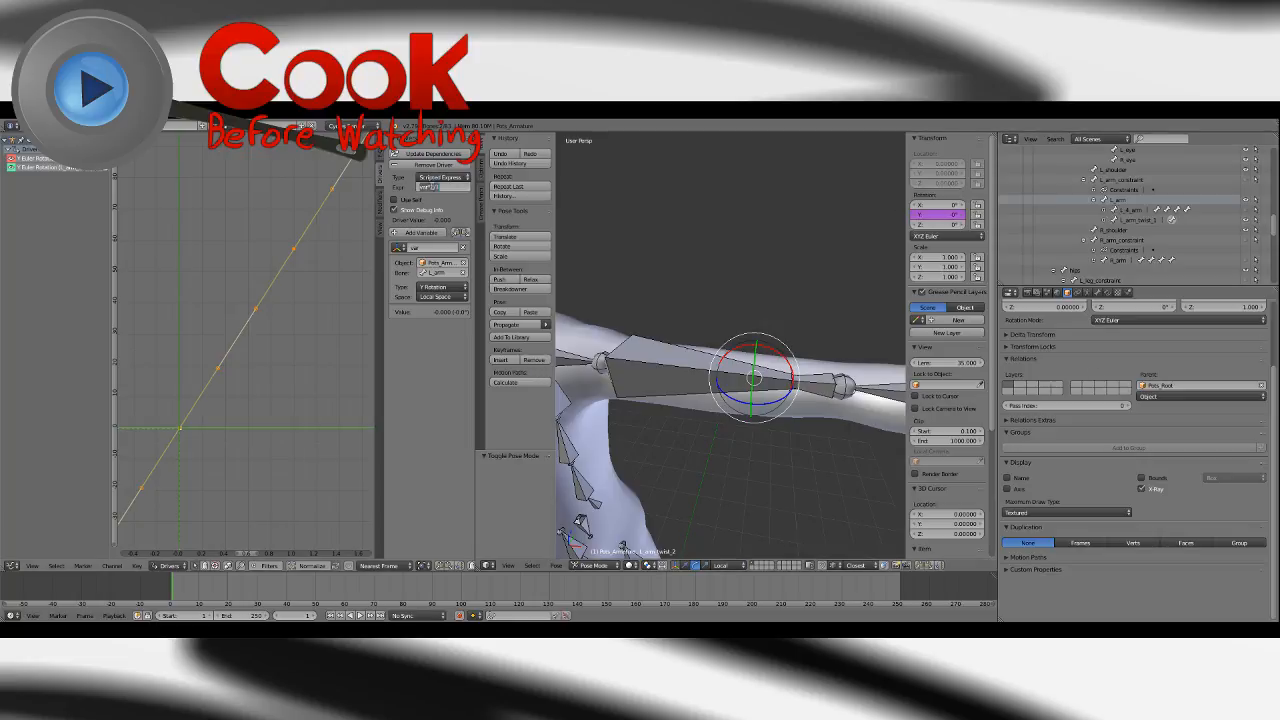
left_click(460, 190)
key("Return")
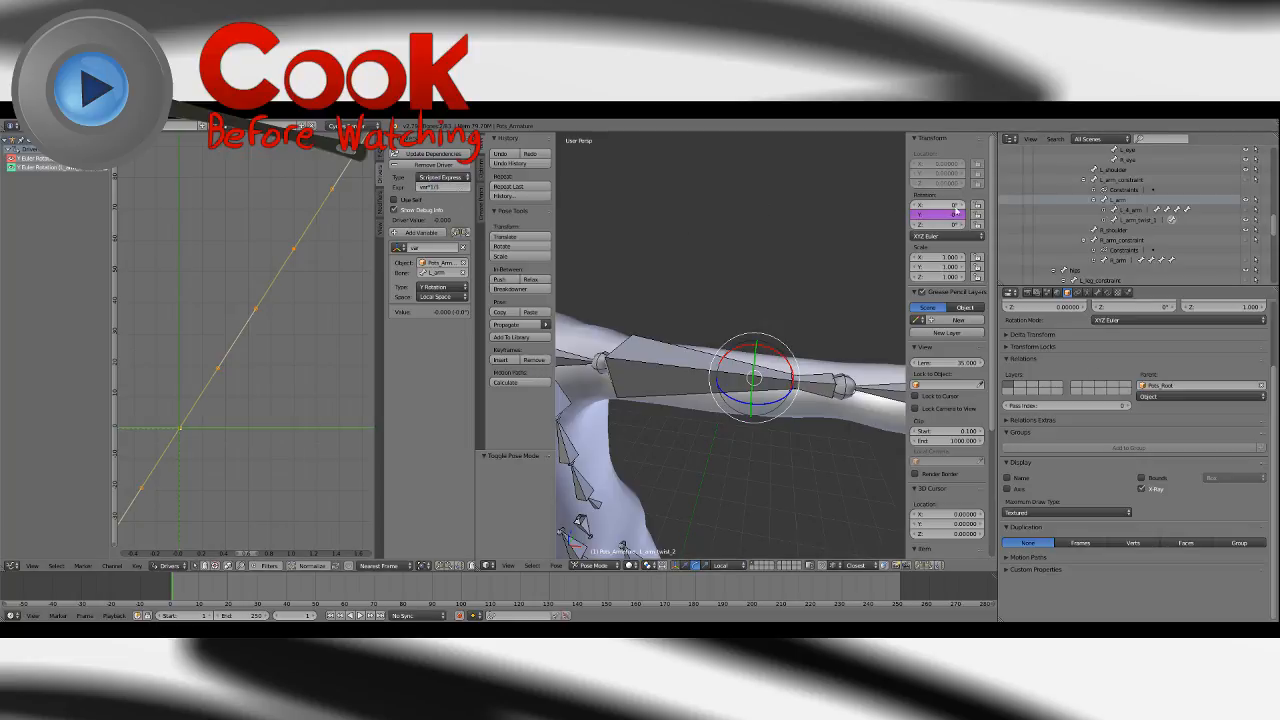
Select the L_arm_twist_3 bone in the armature hierarchy and set its driver expression to var*1/3.
left_click(1107, 219)
left_click(1114, 230)
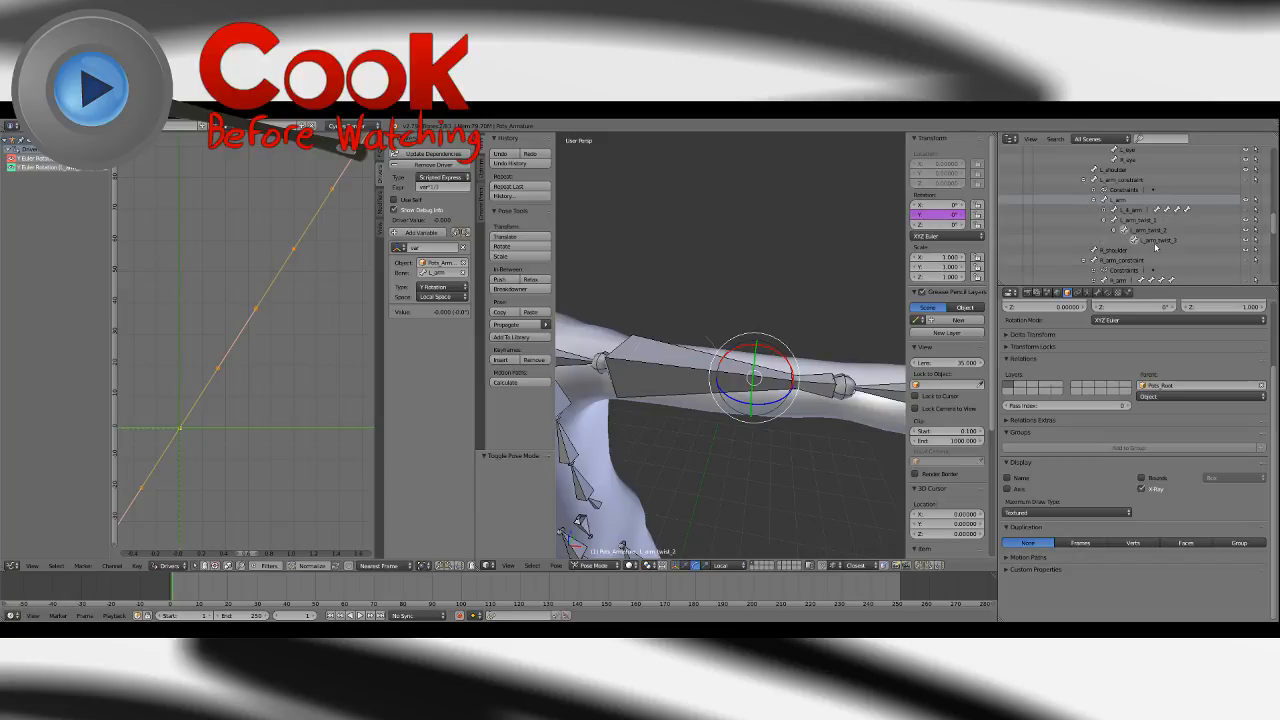
left_click(1155, 242)
left_click(433, 187)
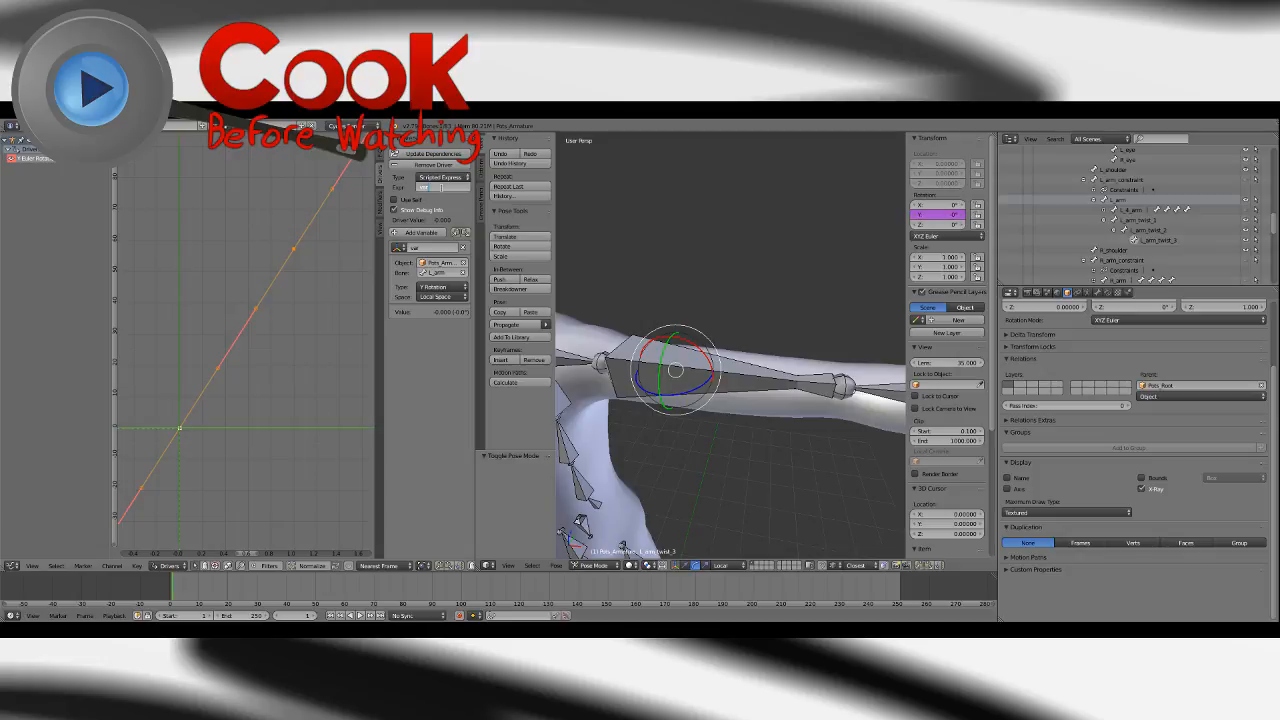
type("var*1/3")
key("Return")
Select only L_arm, try two freehand rotations at the shoulder to check the twist bones, and undo each.
key("a")
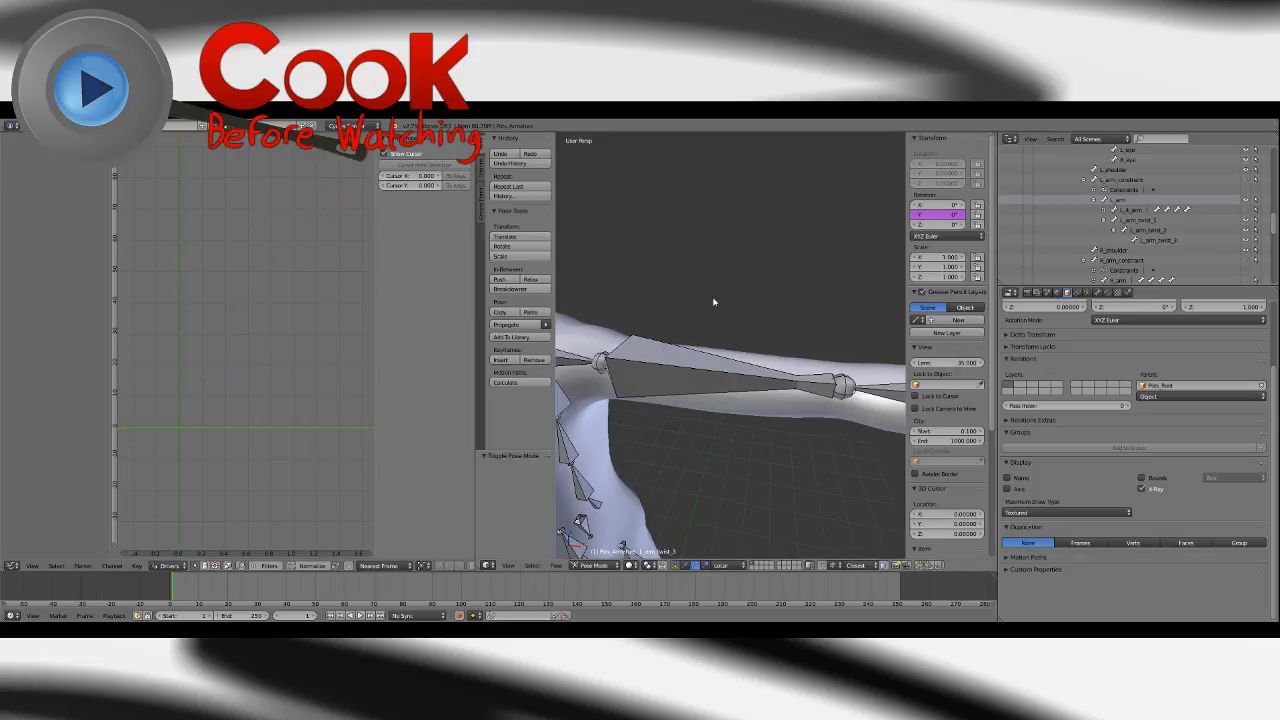
right_click(626, 345)
middle_click_drag(626, 345, 693, 335)
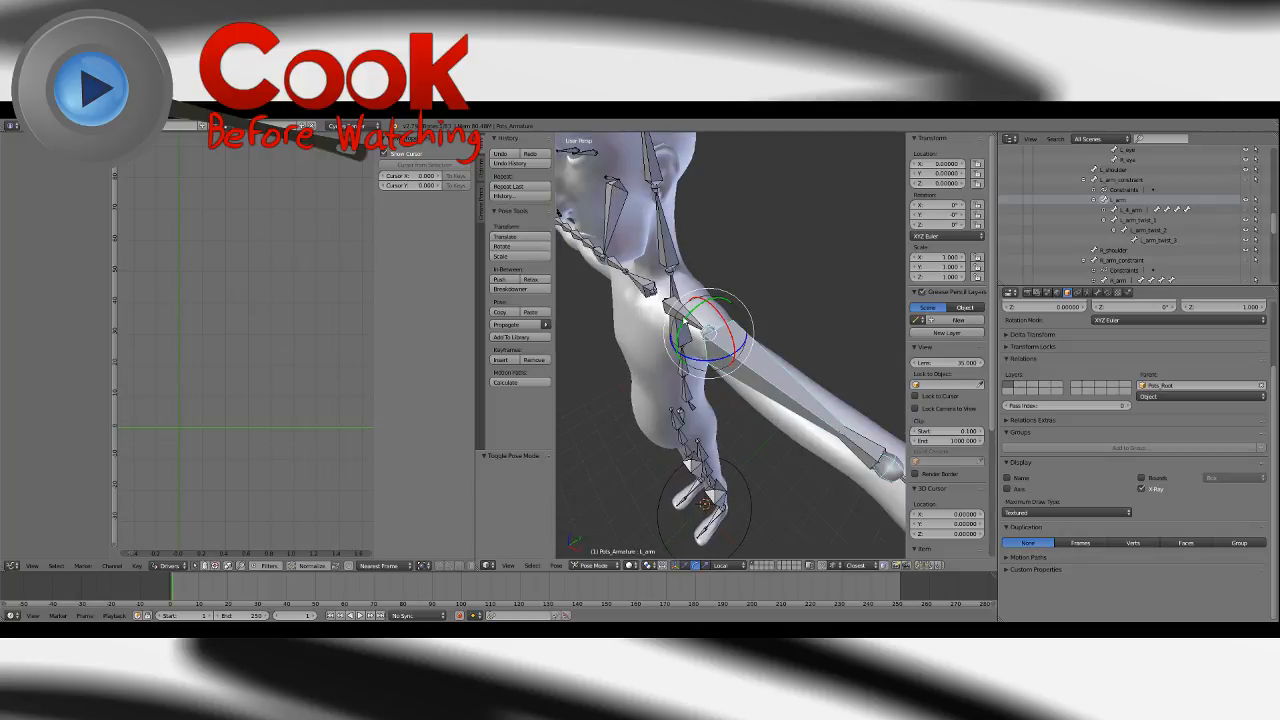
left_click_drag(684, 320, 716, 336)
mouse_move(724, 338)
middle_mouse_down()
mouse_move(702, 349)
mouse_move(716, 327)
middle_mouse_up()
key("ctrl+z")
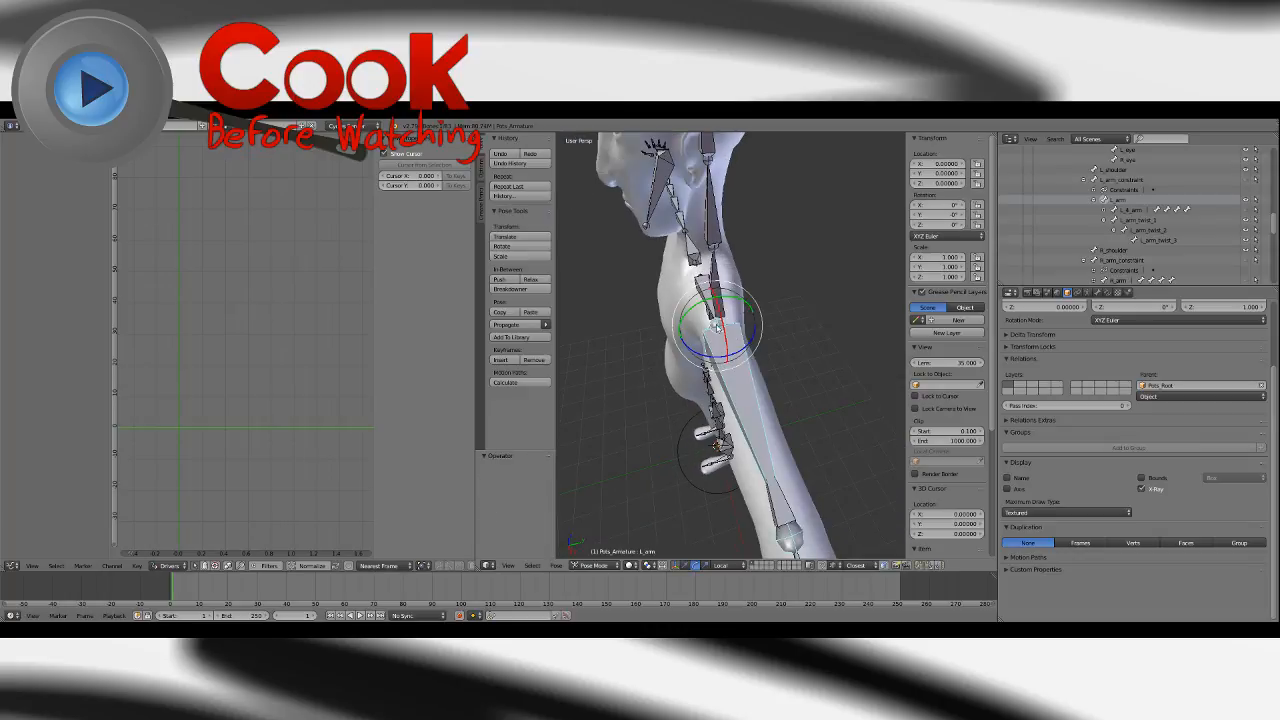
mouse_move(730, 300)
left_mouse_down()
mouse_move(748, 297)
mouse_move(739, 322)
left_mouse_up()
key("ctrl+z")
Lower L_arm to the body's side, try twisting it about its local Y axis, and clear the bone's rotation.
middle_click_drag(682, 338, 722, 318)
left_click_drag(724, 321, 722, 366)
middle_click_drag(720, 368, 702, 356)
left_click_drag(703, 356, 678, 325)
middle_click_drag(680, 326, 719, 378)
key("ctrl+z")
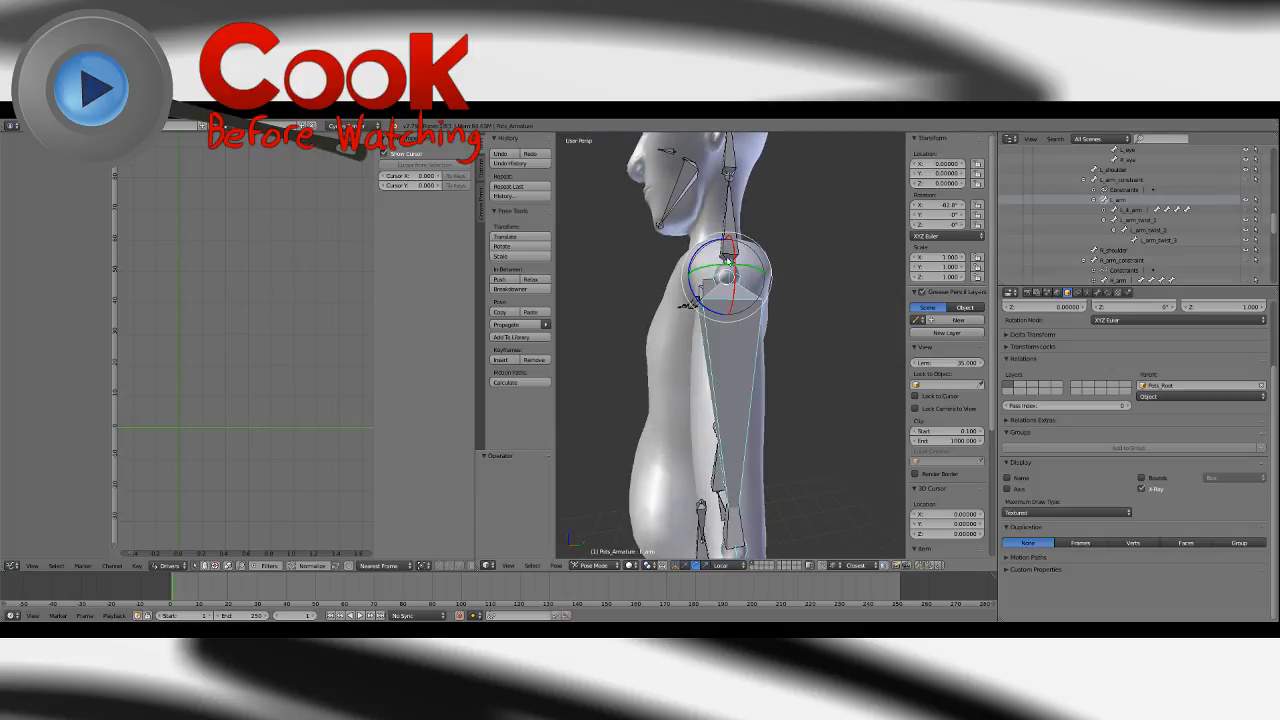
mouse_move(728, 265)
left_mouse_down()
mouse_move(703, 269)
mouse_move(760, 263)
mouse_move(729, 266)
mouse_move(730, 277)
left_mouse_up()
key("ctrl+z")
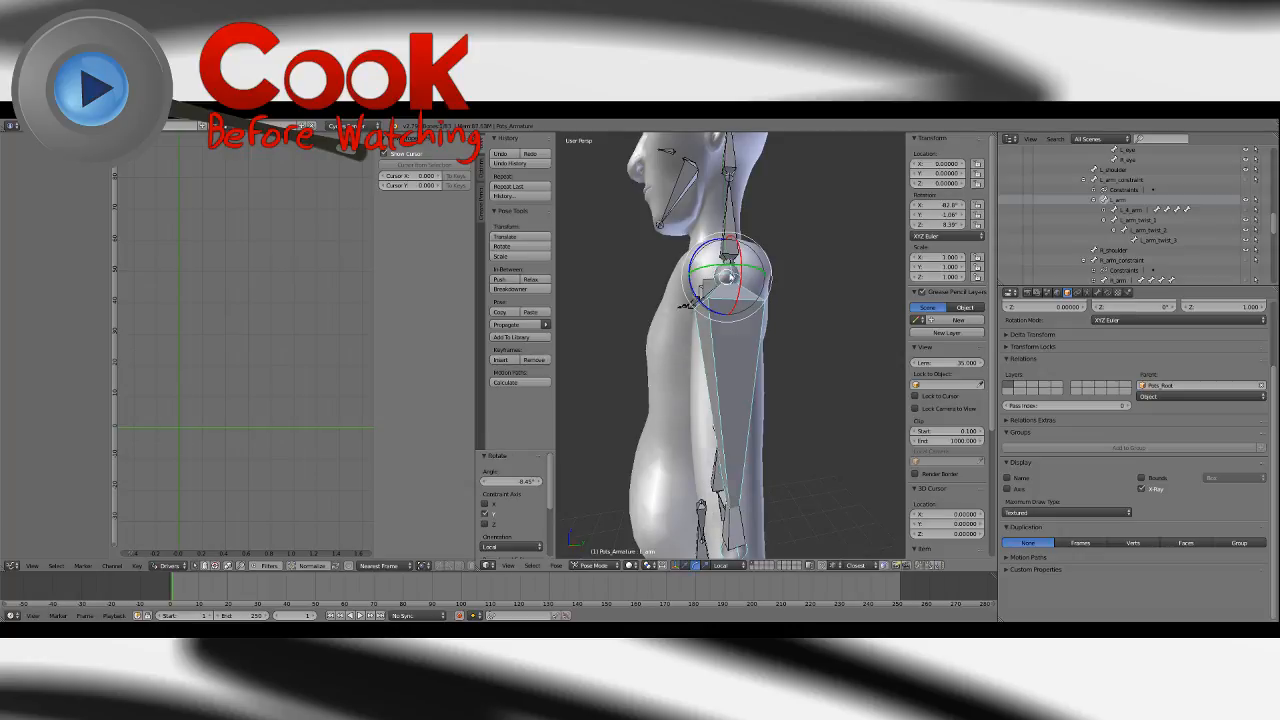
key("alt+r")
Lower L_arm about 80° around its local X axis, twist it about local Y, inspect the elbow, and undo both rotations.
middle_click_drag(740, 289, 712, 320)
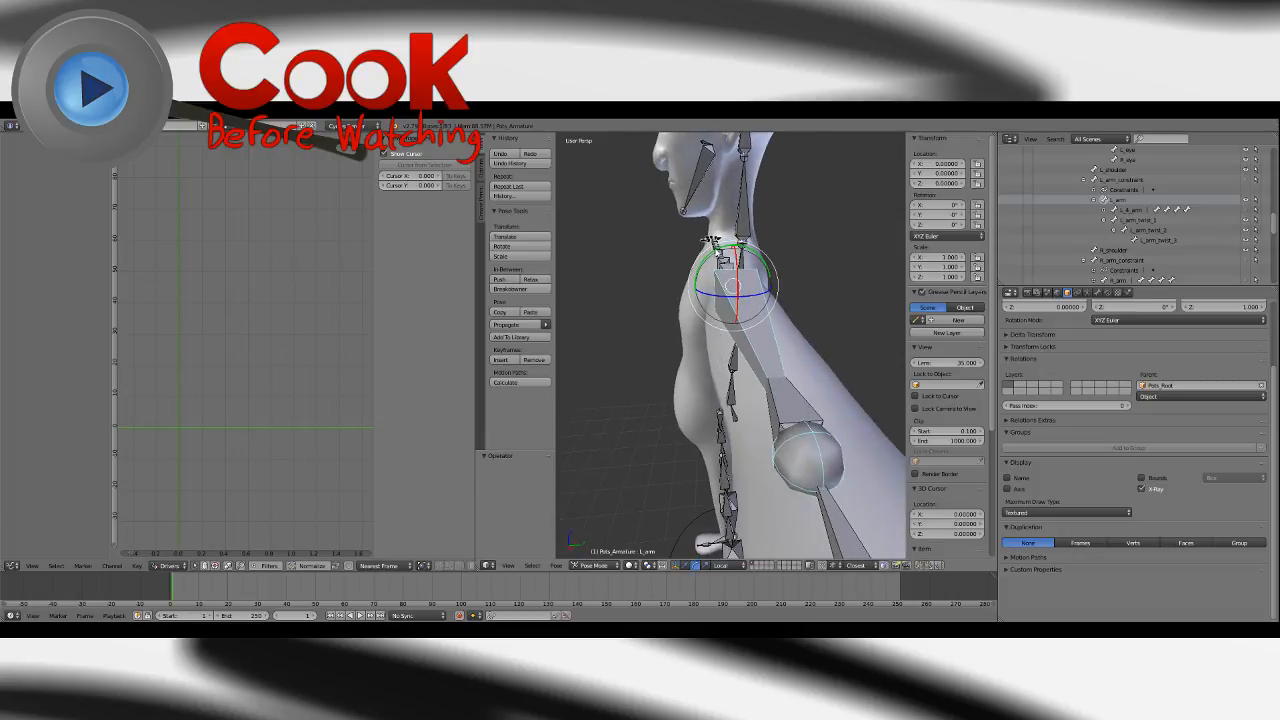
mouse_move(712, 252)
left_mouse_down()
mouse_move(676, 279)
mouse_move(743, 270)
mouse_move(738, 289)
mouse_move(720, 273)
left_mouse_up()
key("ctrl+z")
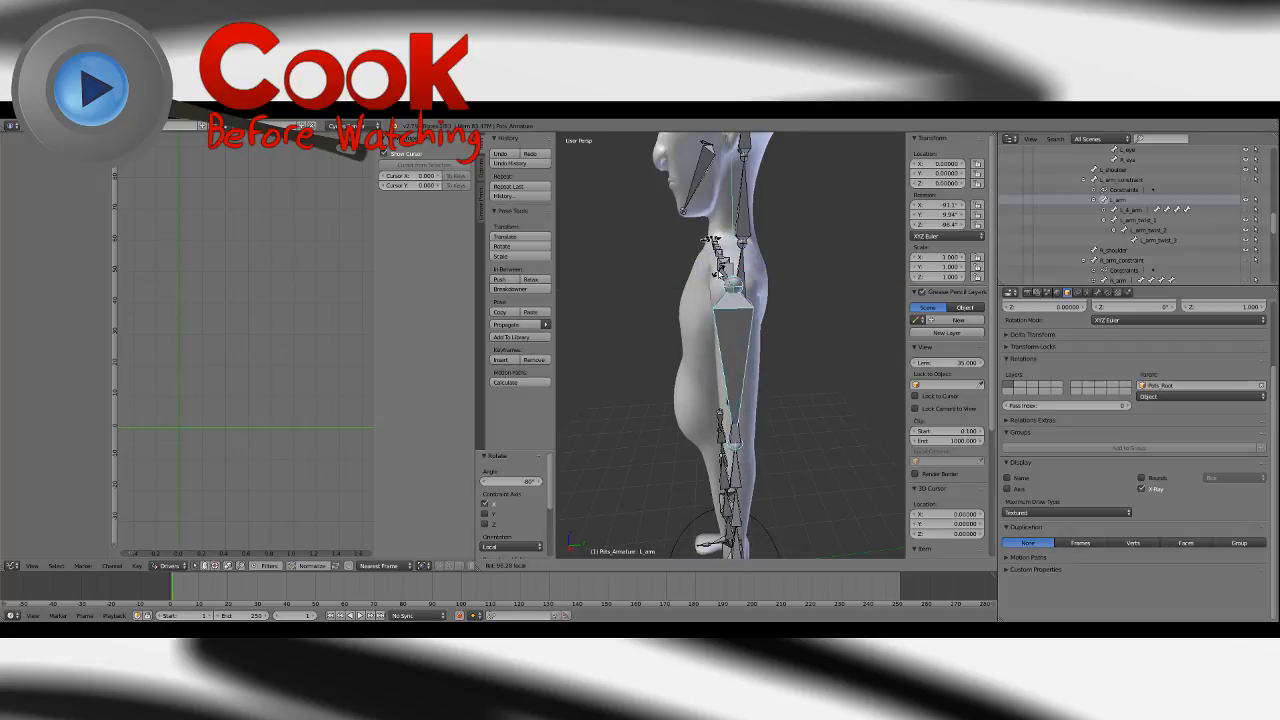
left_click(720, 273)
scroll(749, 376, "up", 5)
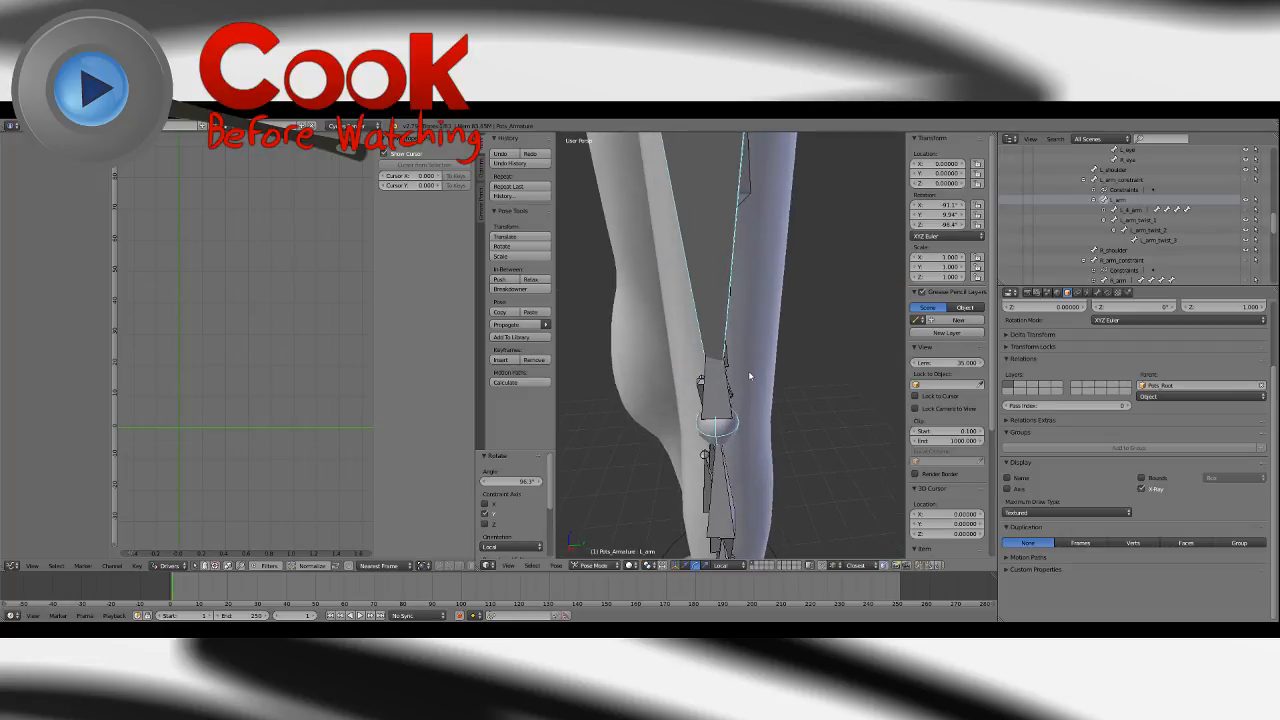
scroll(749, 376, "down", 5)
middle_click_drag(749, 376, 820, 332)
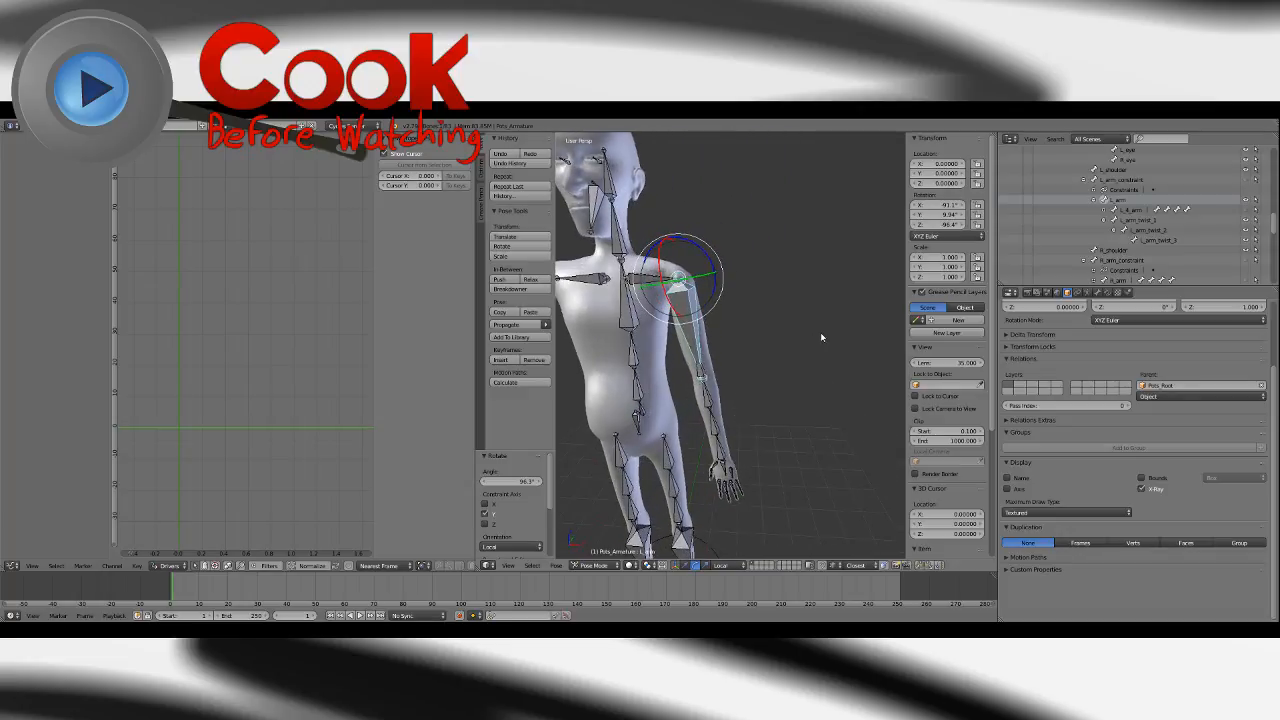
key("ctrl+z")
key("ctrl+z")
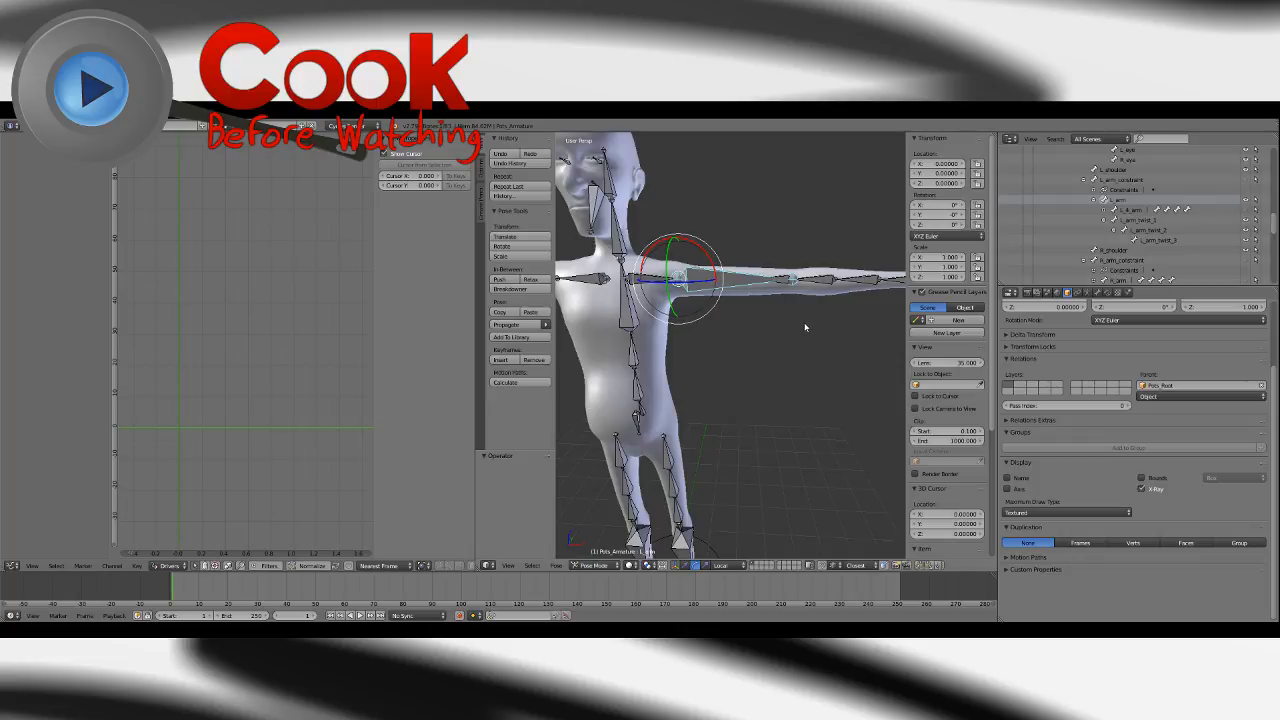
Review the driver expressions and variable transform space on L_arm_twist_1, L_arm_twist_2 and L_arm_twist_3.
left_click(1141, 220)
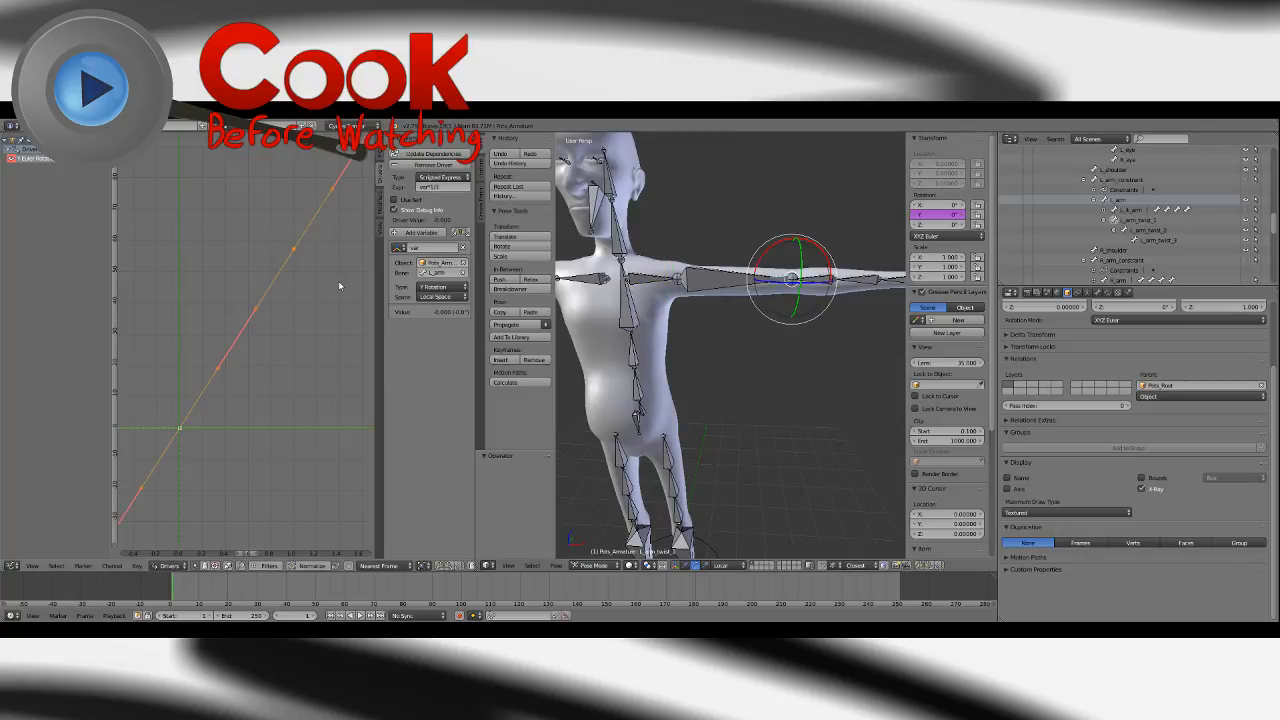
left_click(442, 297)
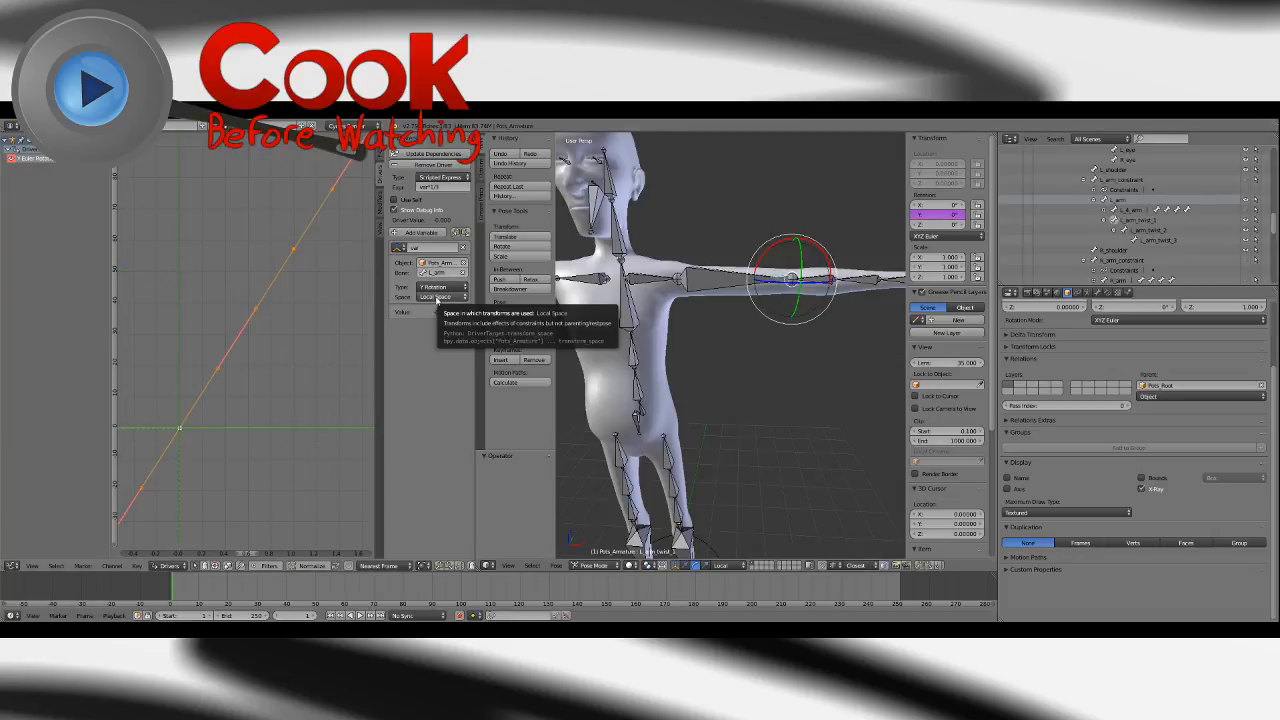
left_click(1145, 237)
left_click(1148, 242)
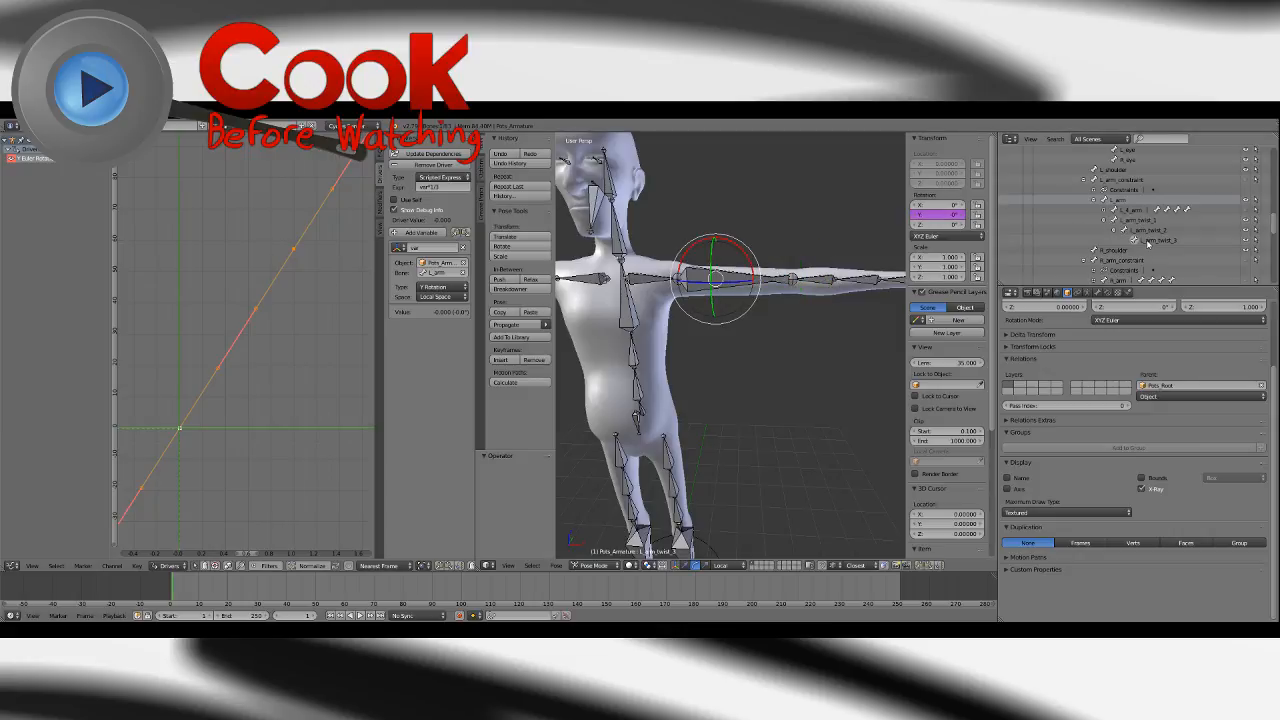
left_click(1148, 230)
left_click(1143, 221)
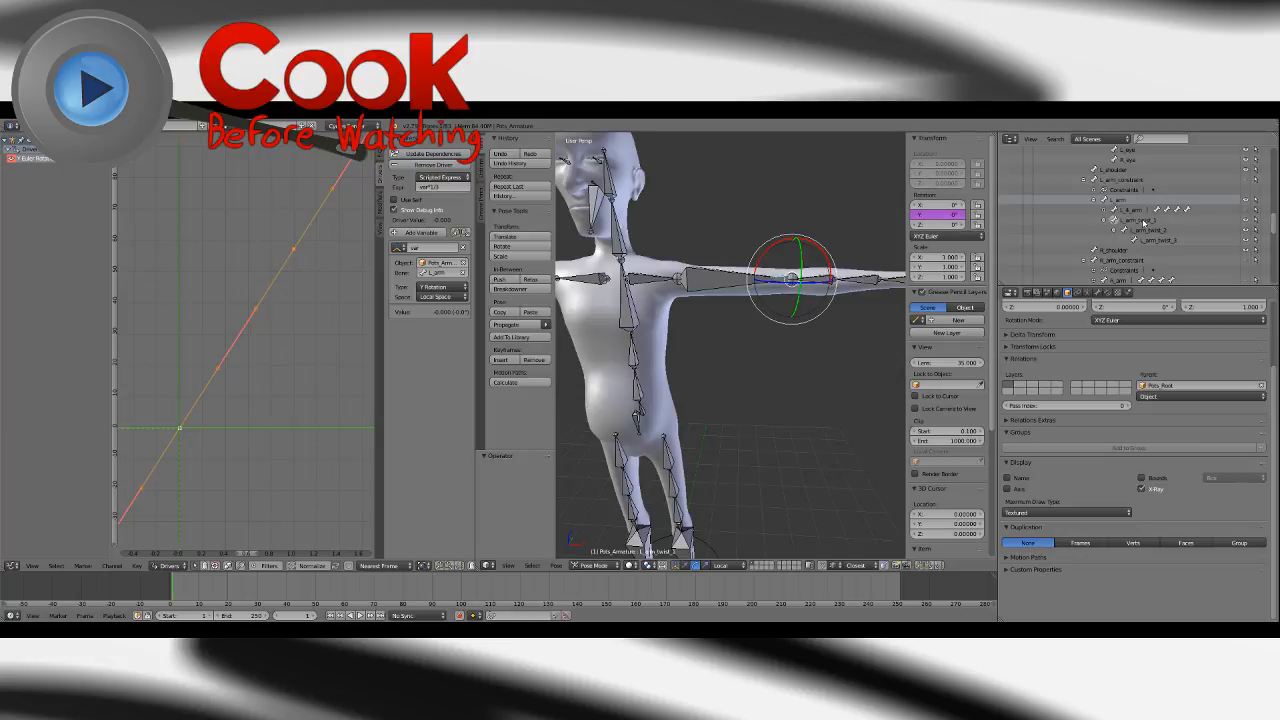
Try adding a second driver variable to L_arm_twist_1, view the available variable types, and remove the variable.
left_click(396, 248)
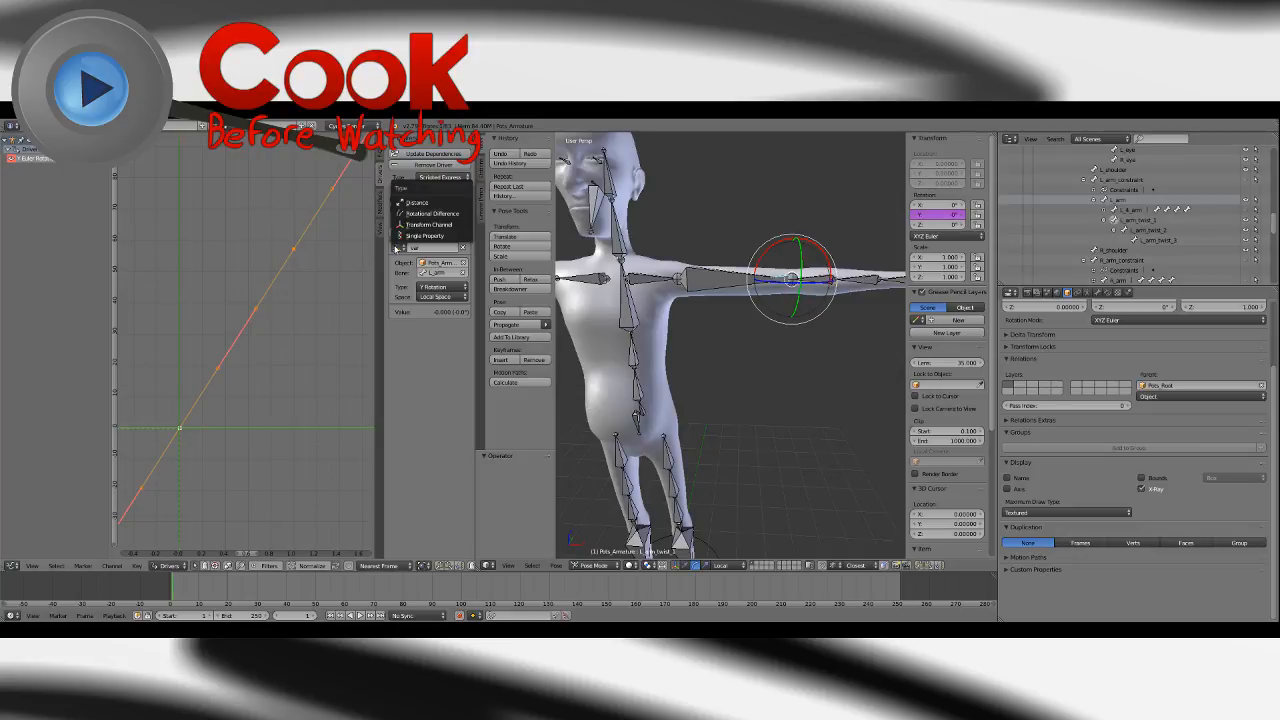
left_click(421, 232)
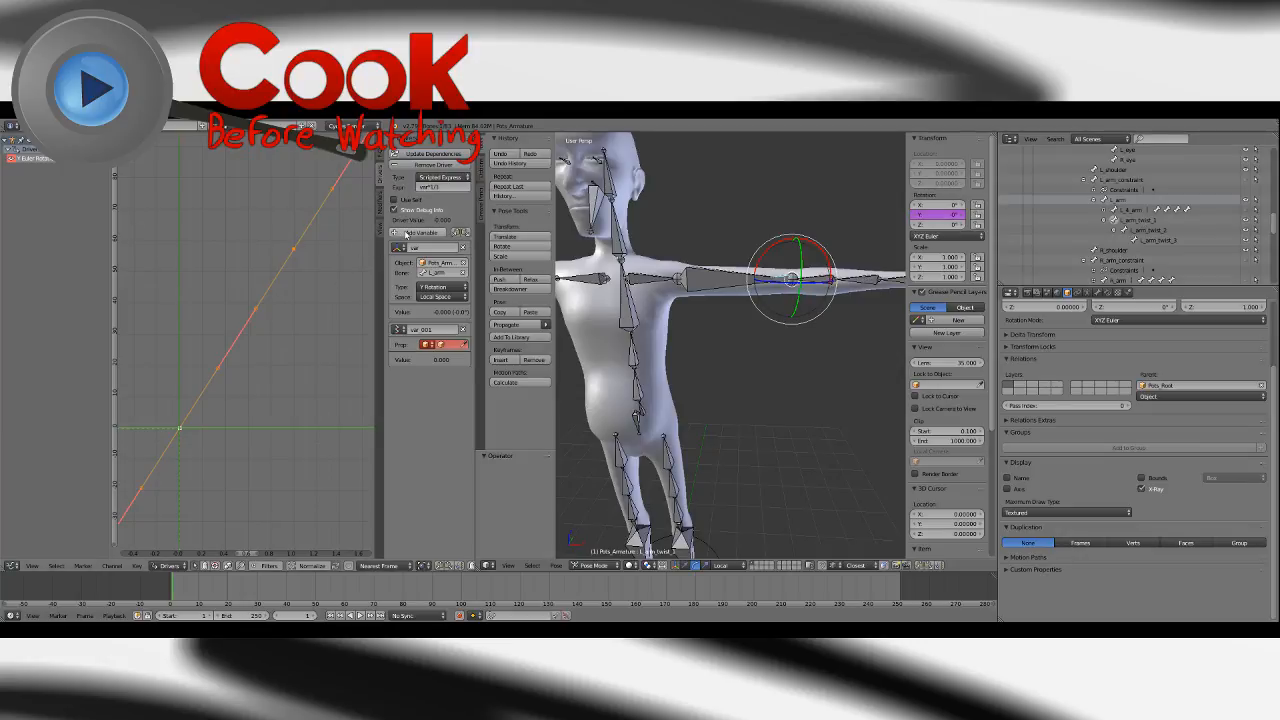
left_click(399, 330)
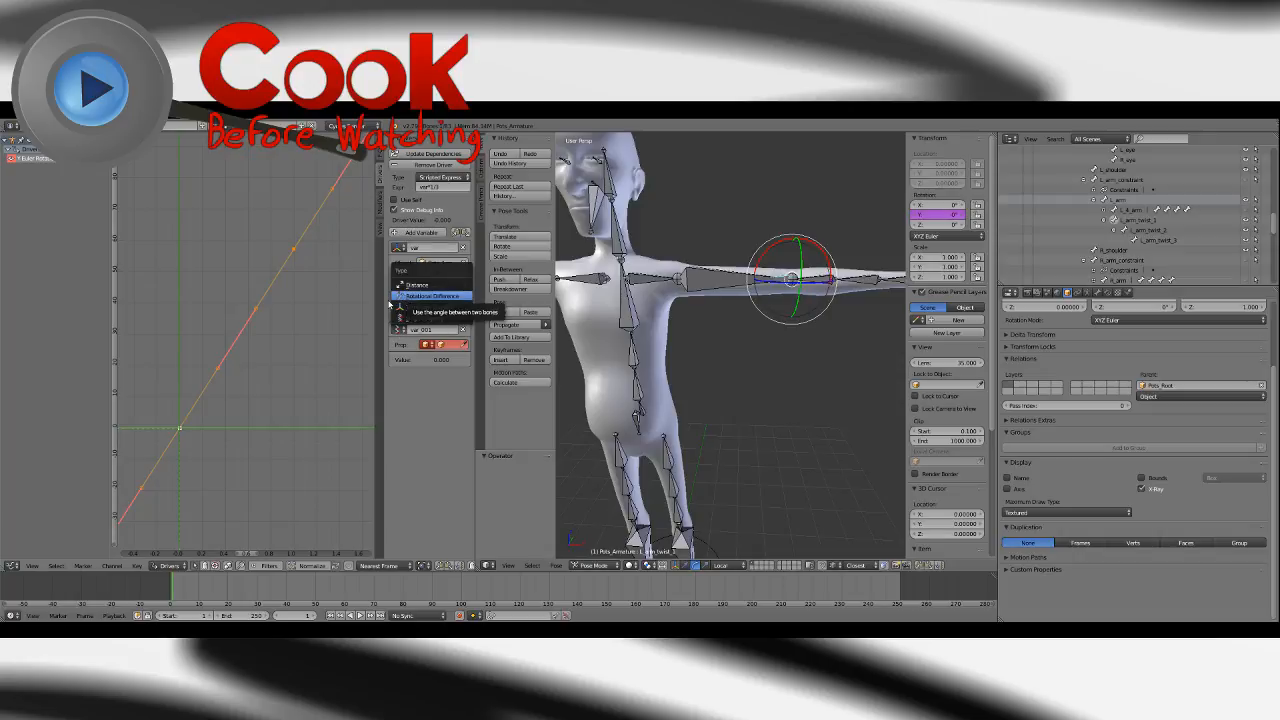
left_click(464, 331)
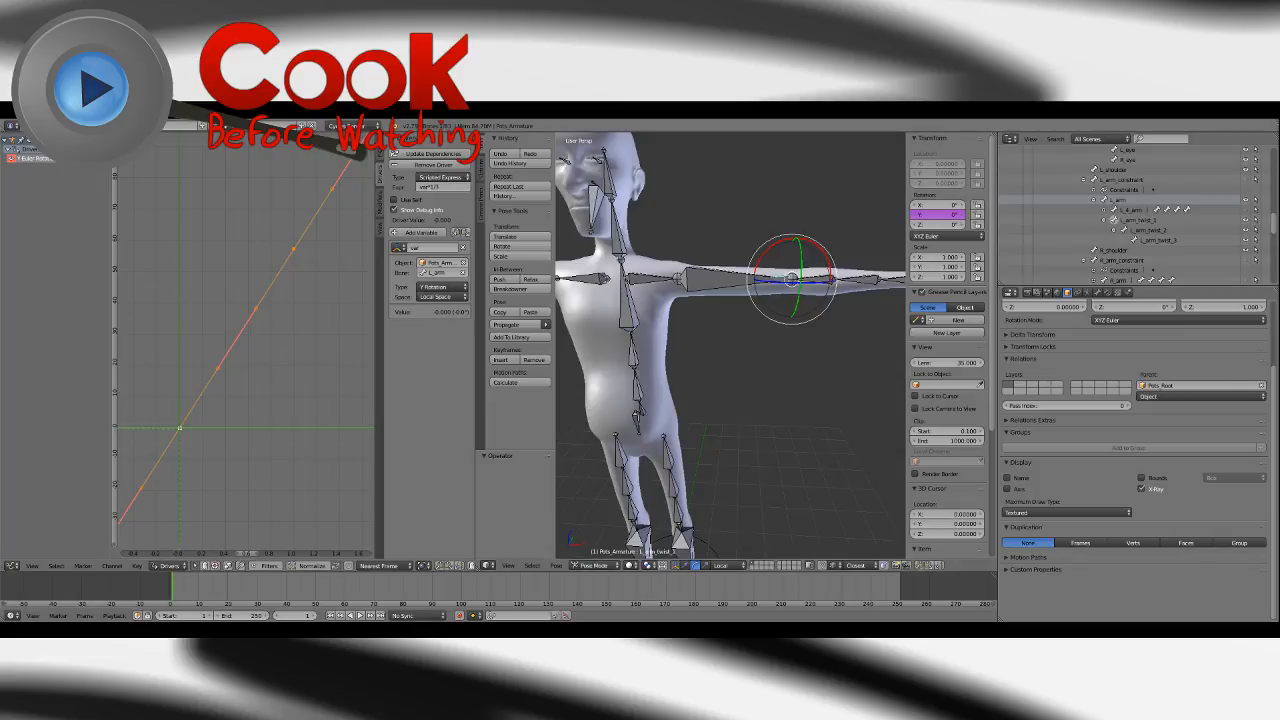
Save the file with the updated left arm twist drivers.
left_click(32, 127)
left_click(54, 203)
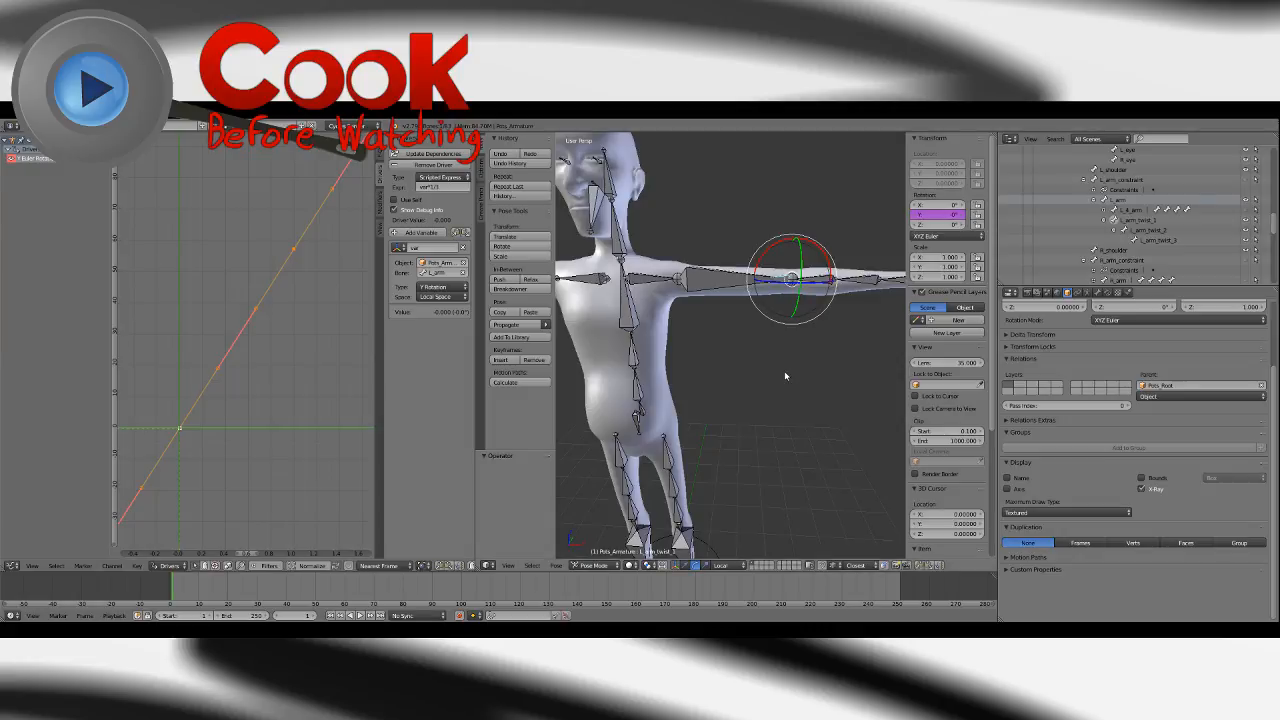
scroll(785, 376, "down", 5)
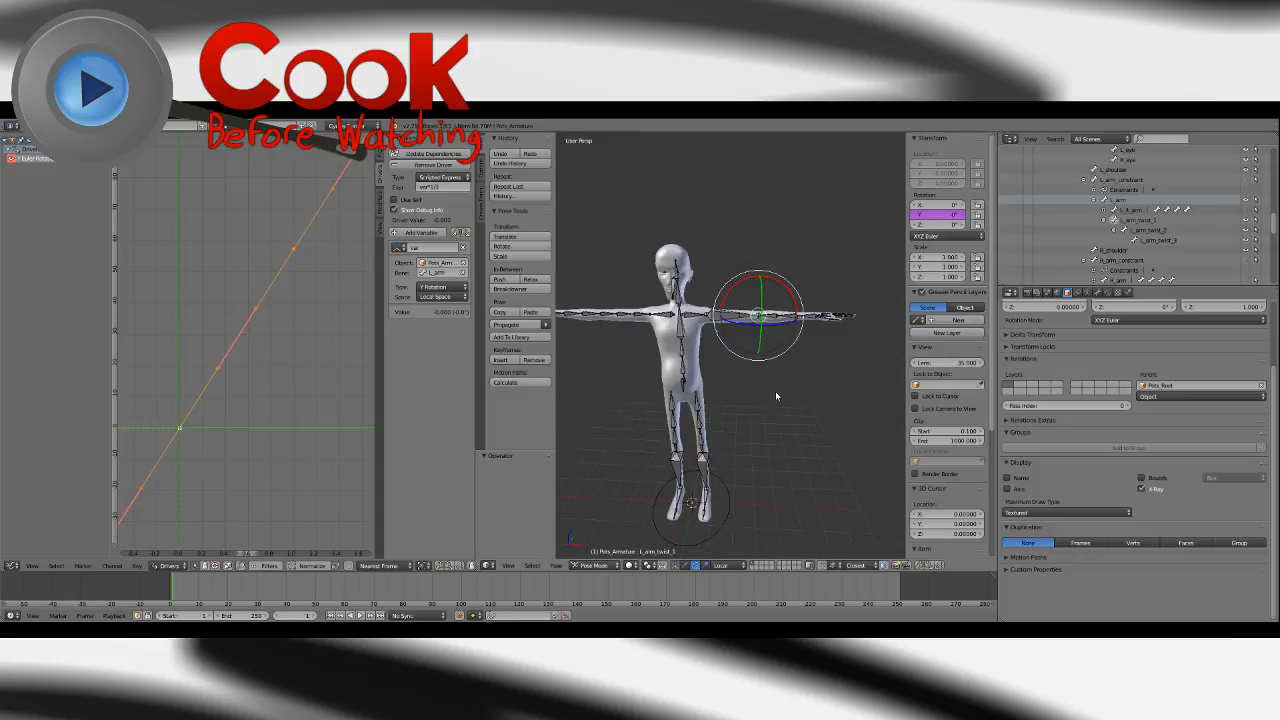
left_click(32, 127)
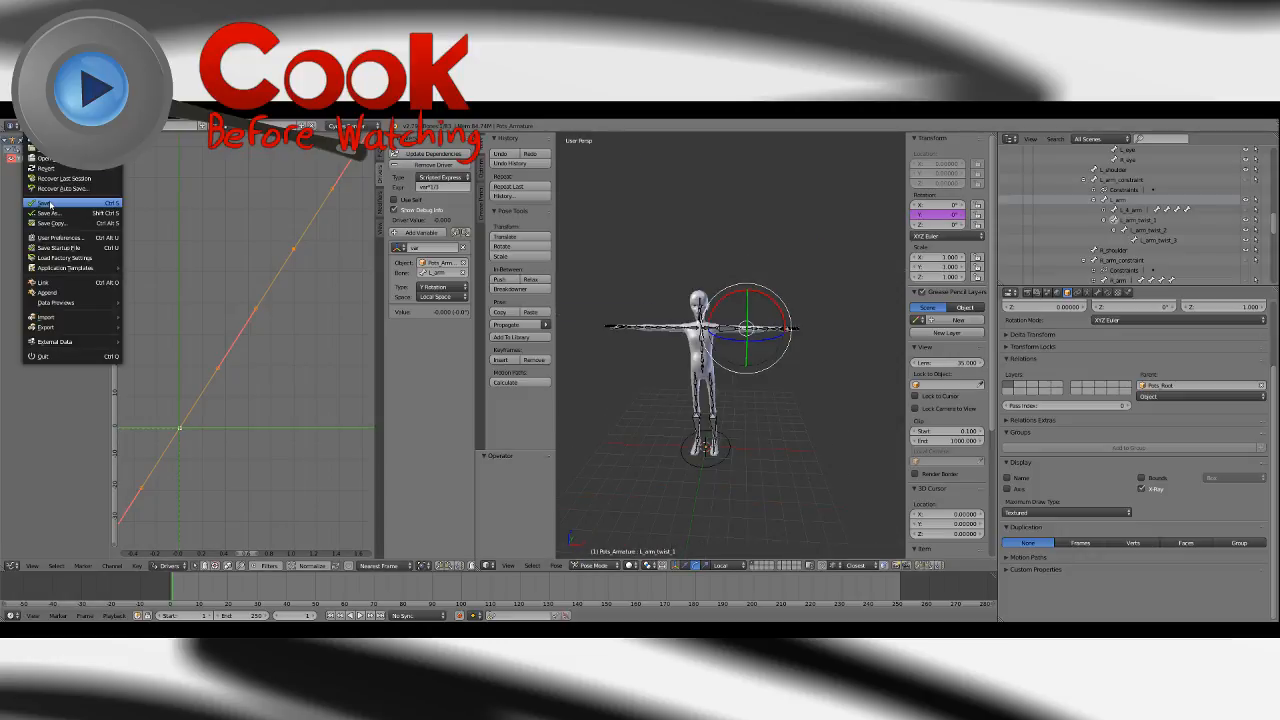
scroll(786, 409, "up", 7)
scroll(787, 409, "up", 3)
middle_click_drag(787, 409, 728, 382)
scroll(774, 420, "down", 7)
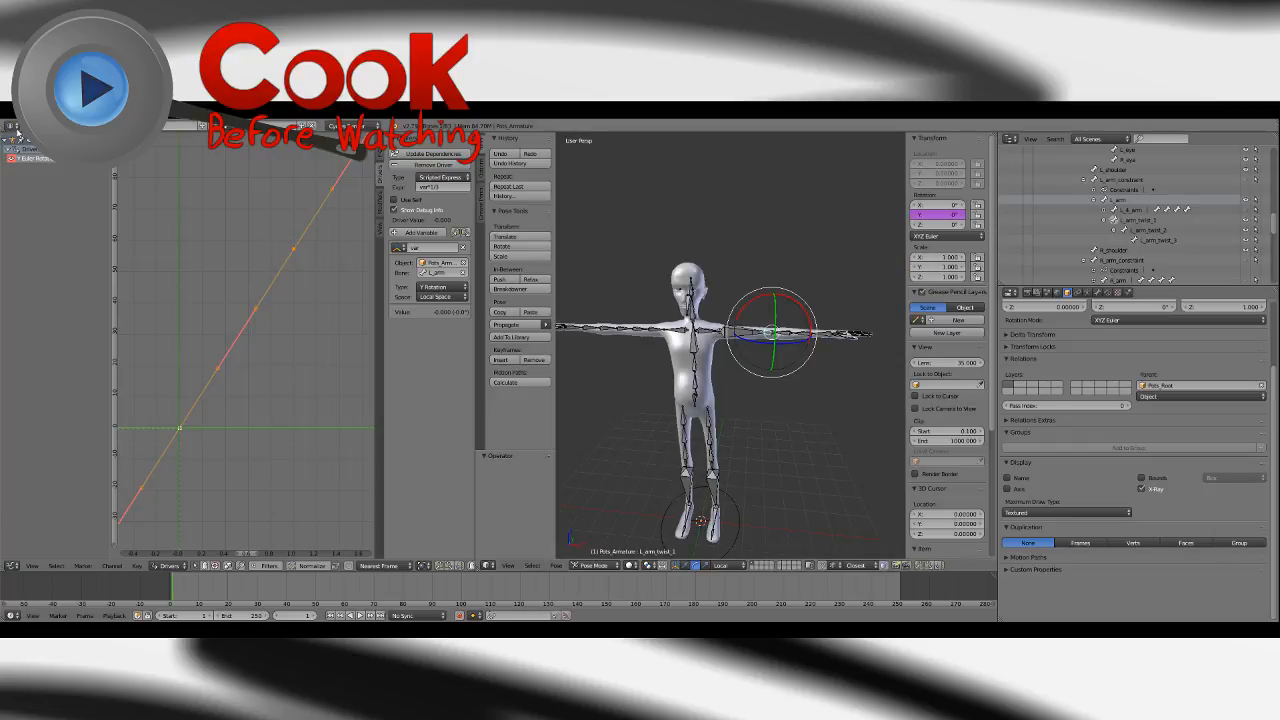
left_click(13, 126)
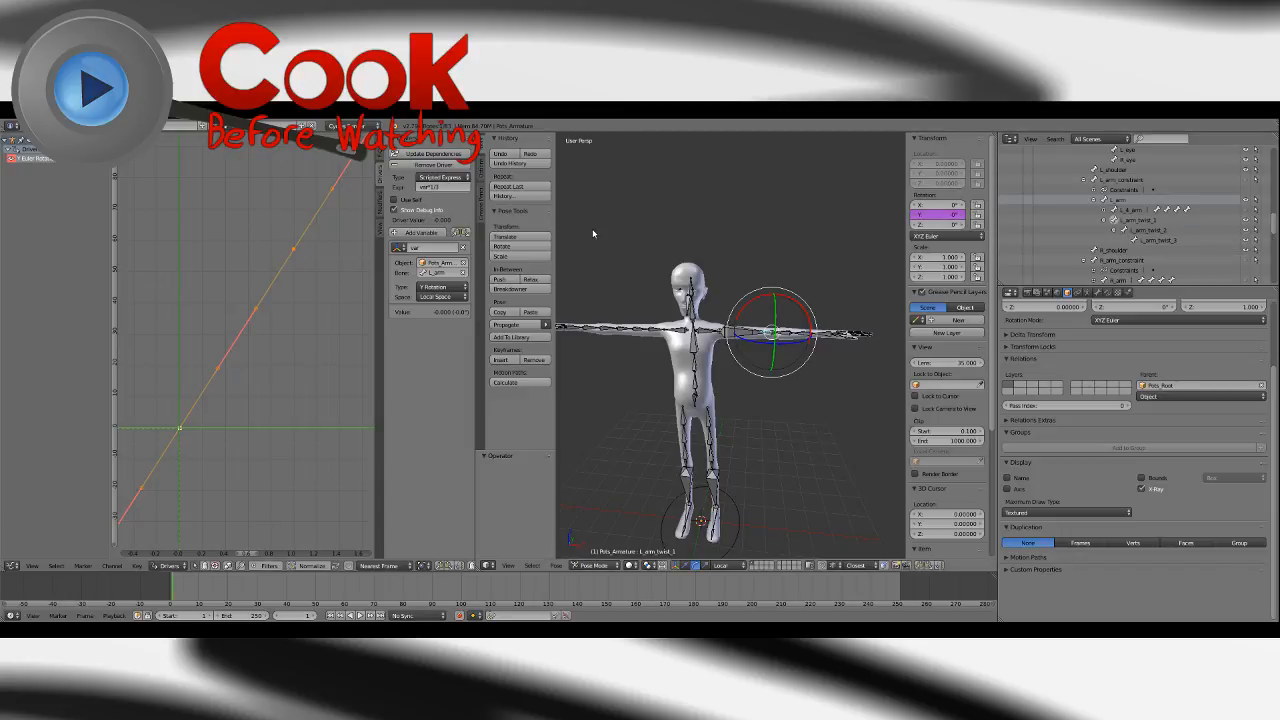
scroll(592, 228, "down", 2)
scroll(617, 250, "up", 3)
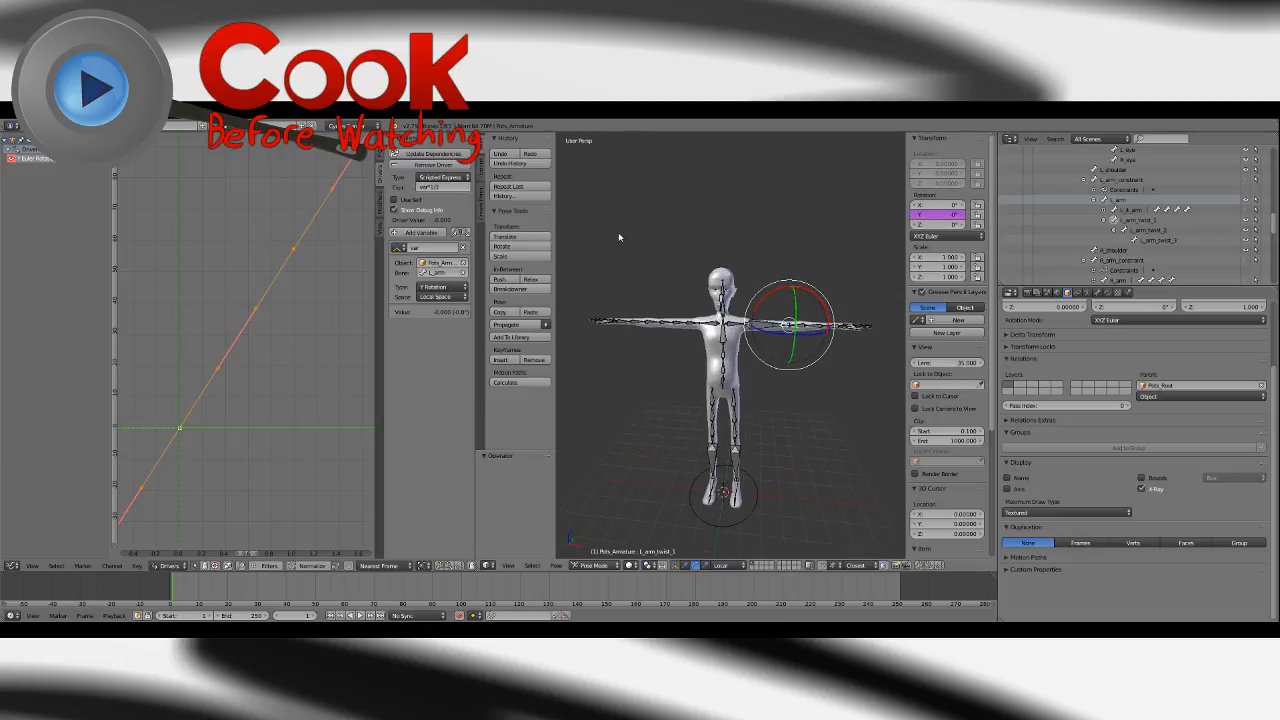